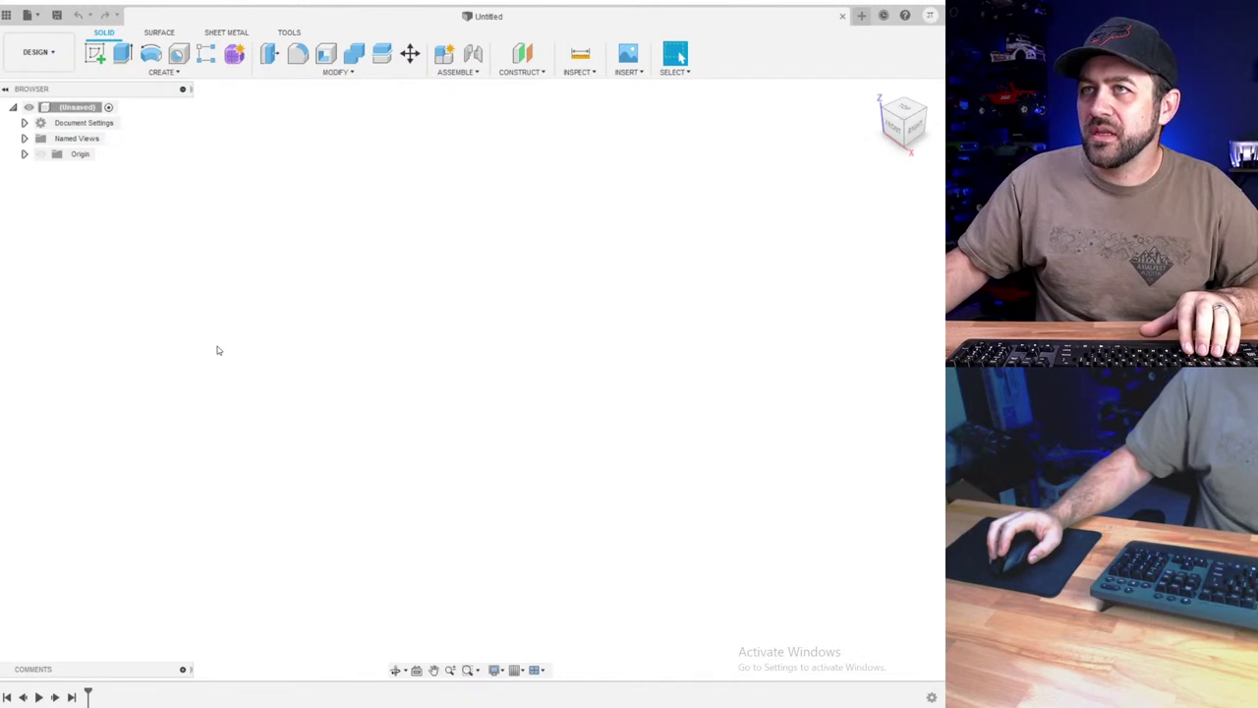
- Start a sketch on the horizontal plane and draw a center rectangle from the origin, about 90 mm wide
left_click(99, 59)
left_click(550, 388)
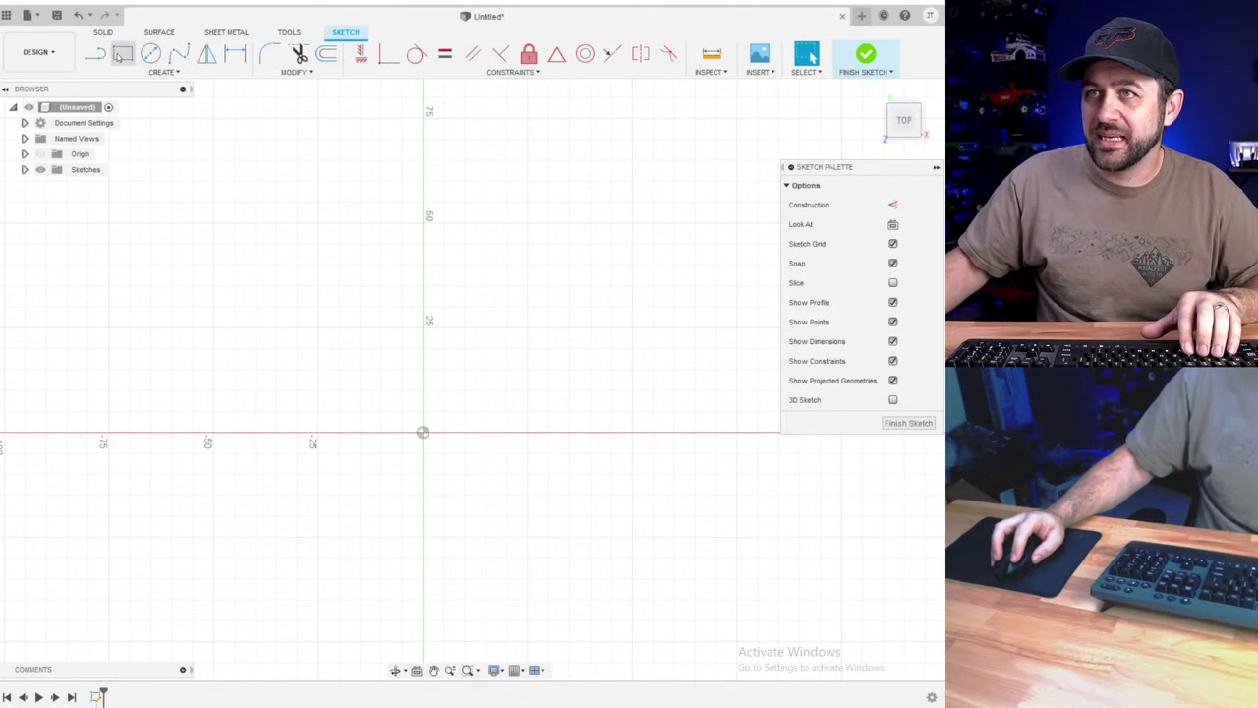
left_click(121, 54)
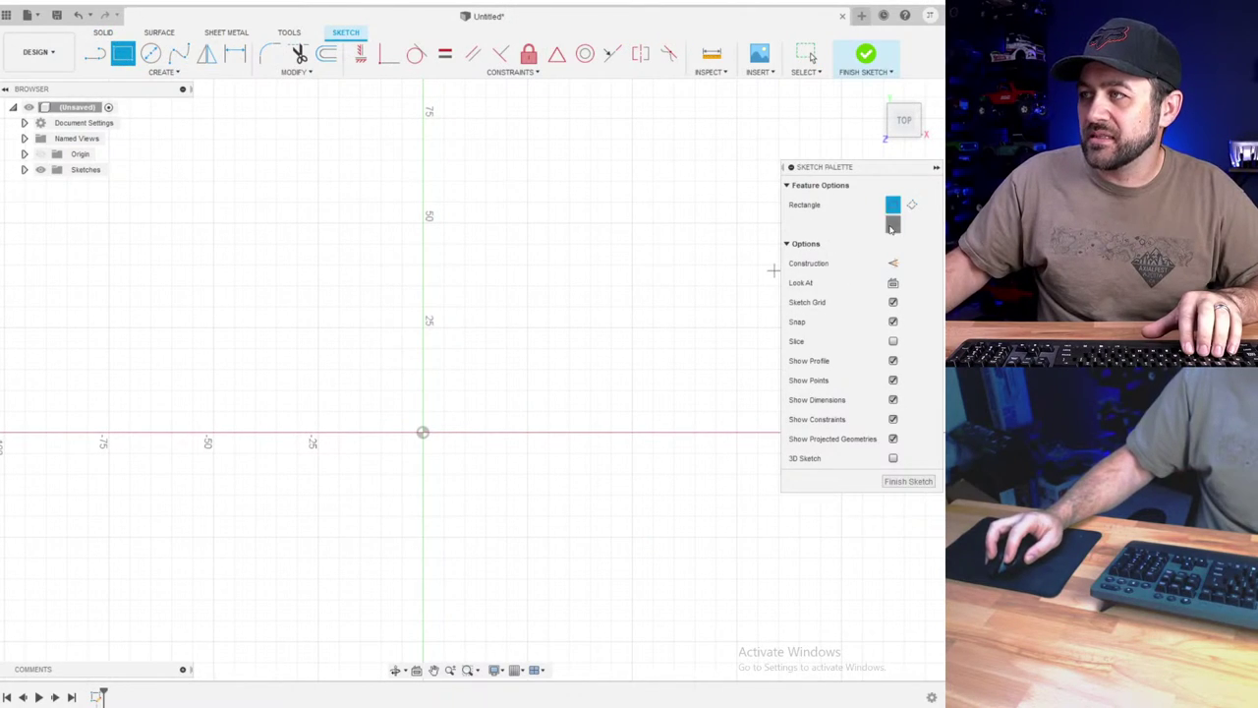
left_click(892, 224)
left_click(423, 432)
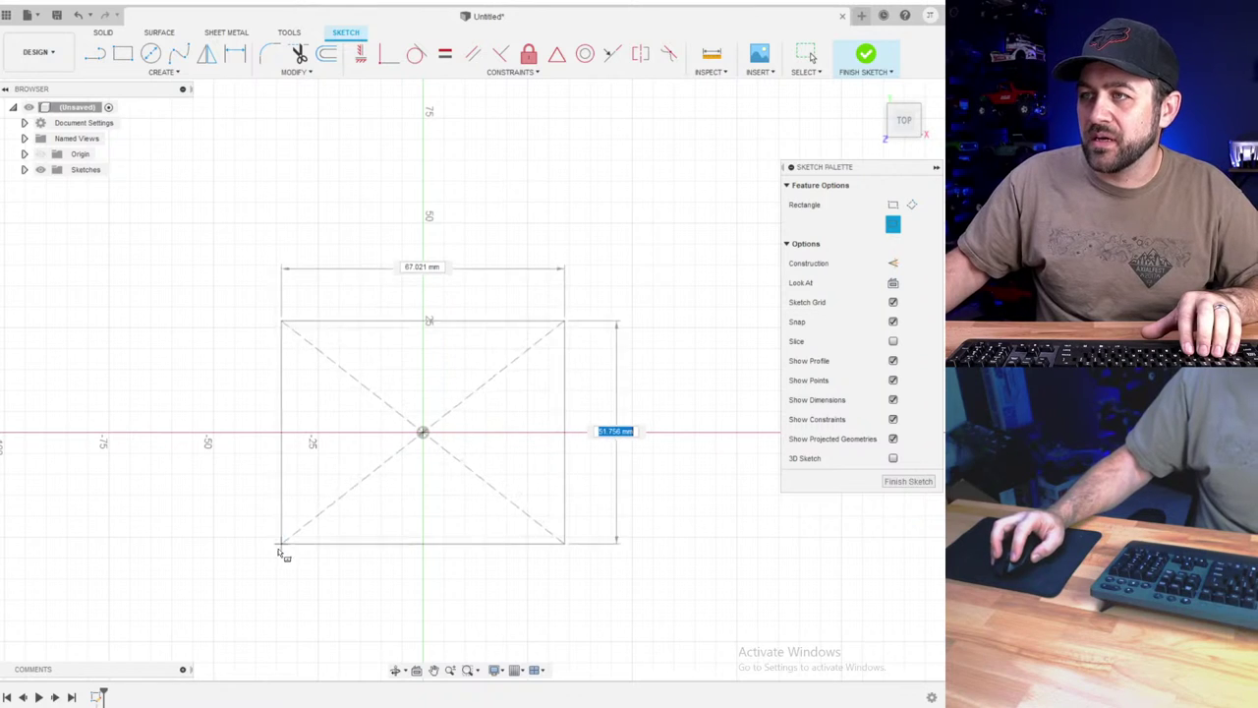
left_click(236, 580)
scroll(306, 414, "down", 3)
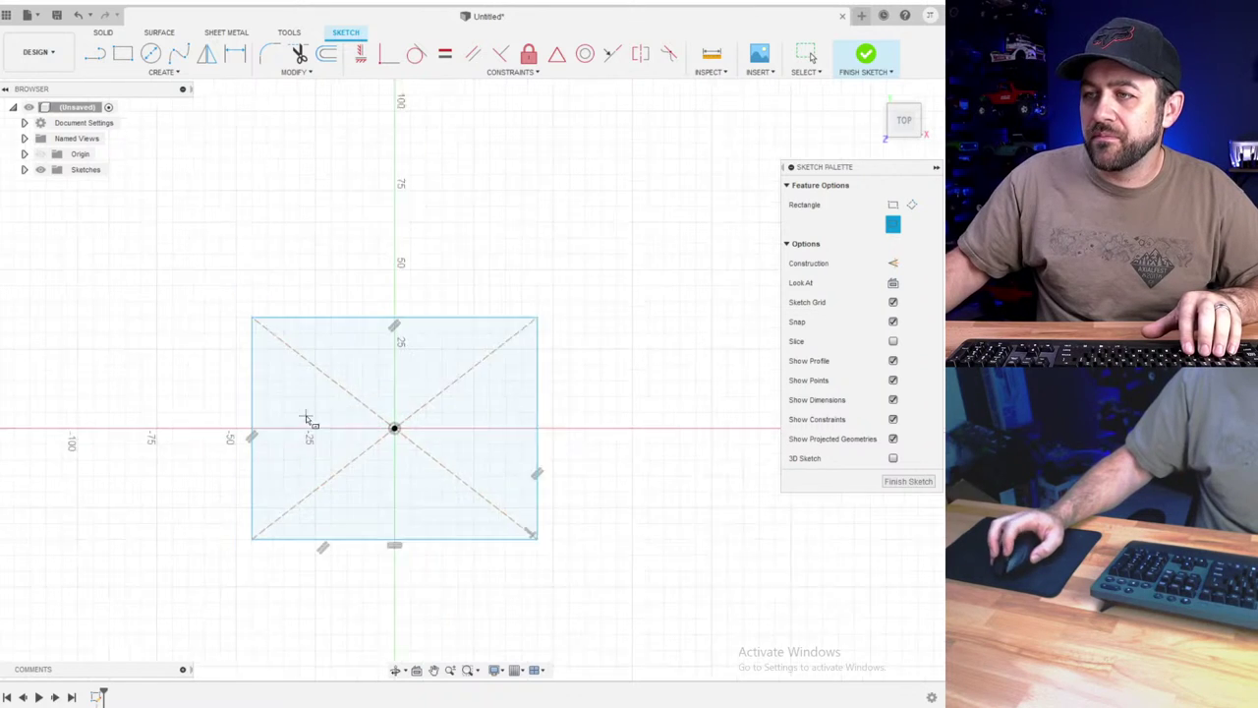
- Dimension the front edge of the rectangle at 4.8 inches
key("d")
left_click(376, 430)
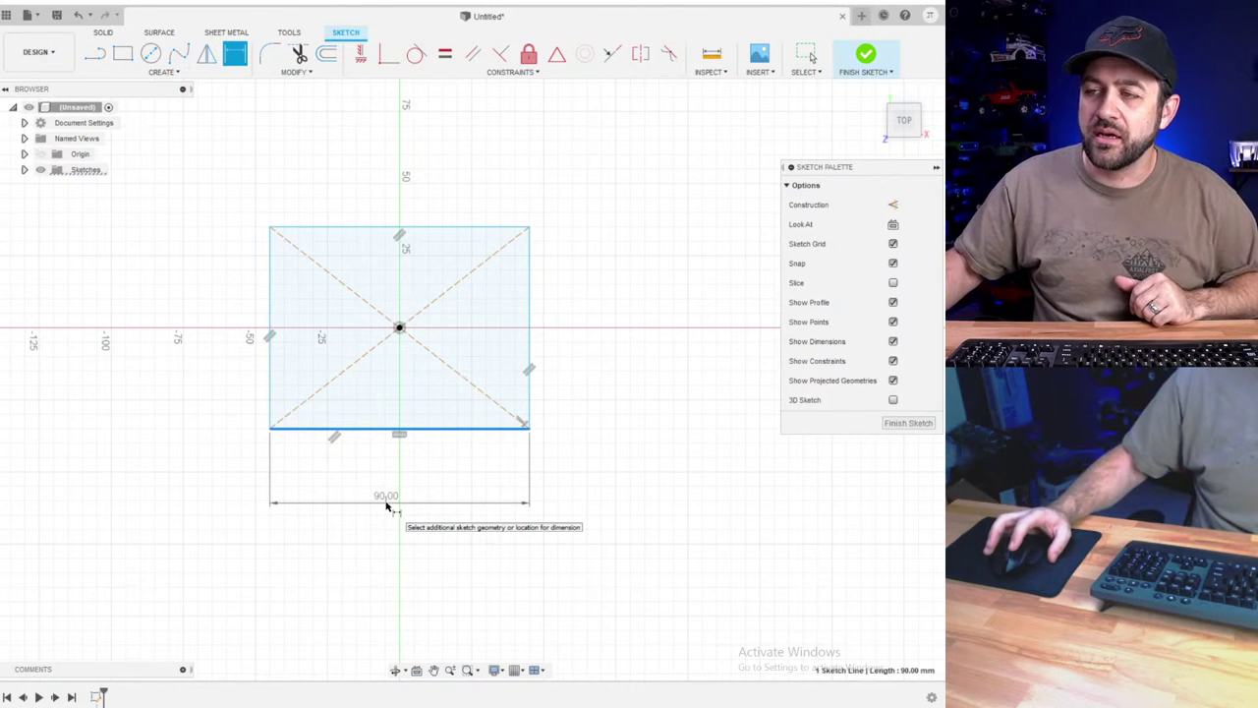
left_click(387, 507)
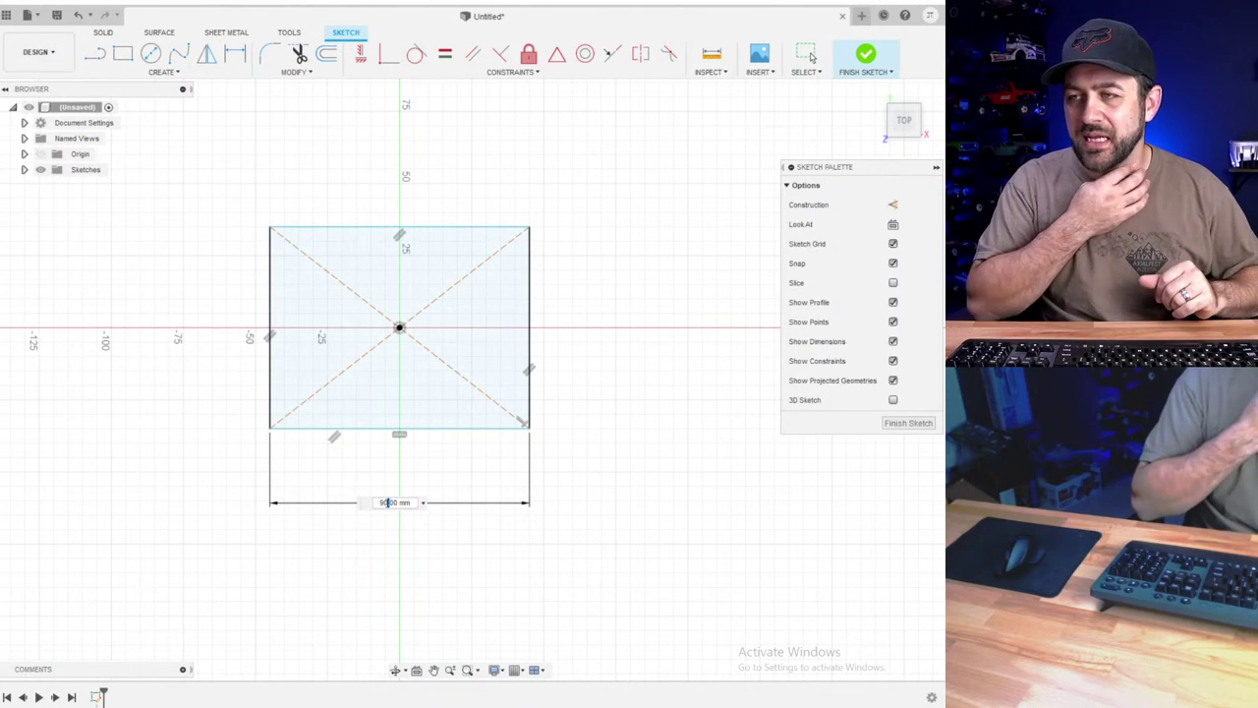
type("4.8")
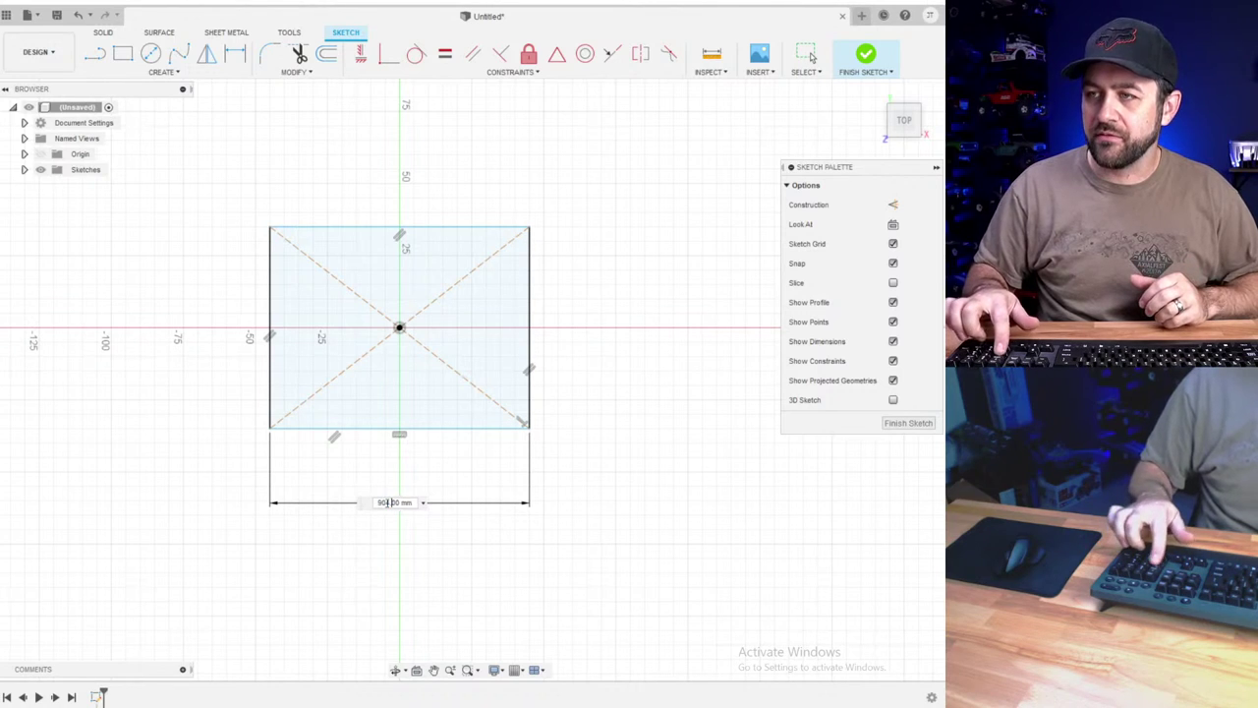
key("ctrl+a")
type("4")
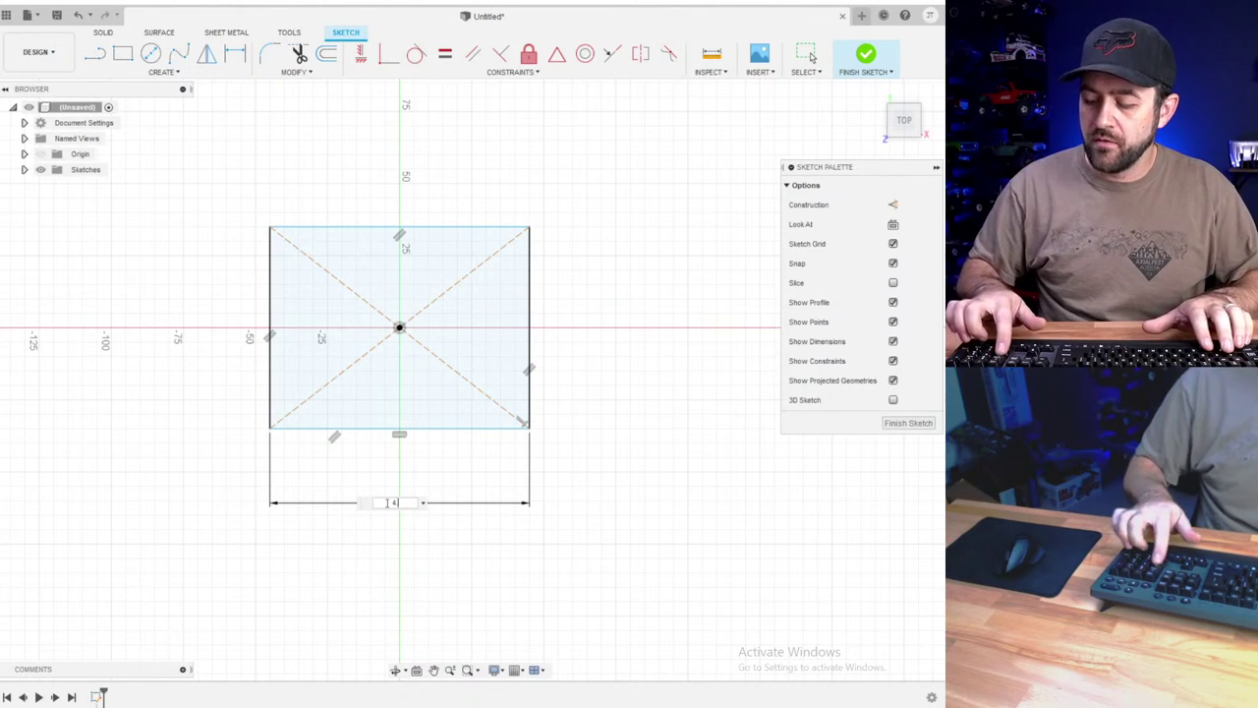
type(".8\"")
key("Return")
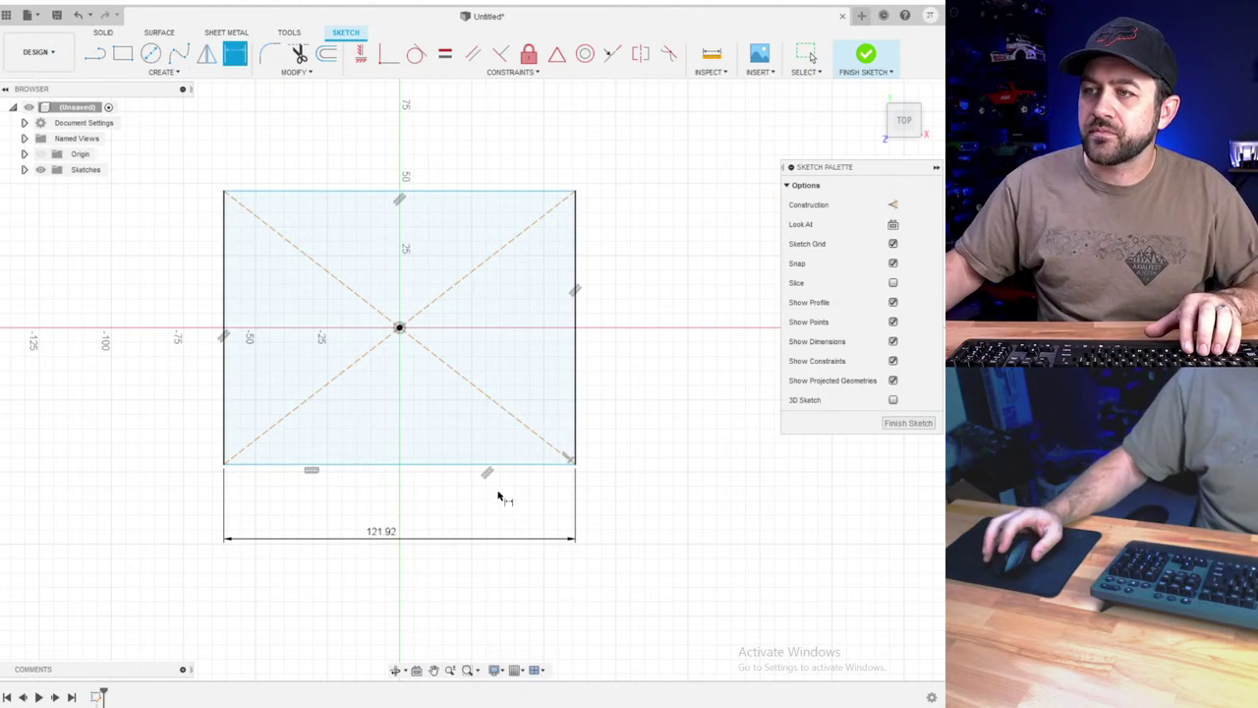
- Set the rectangle's width dimension to 120 mm
double_click(383, 539)
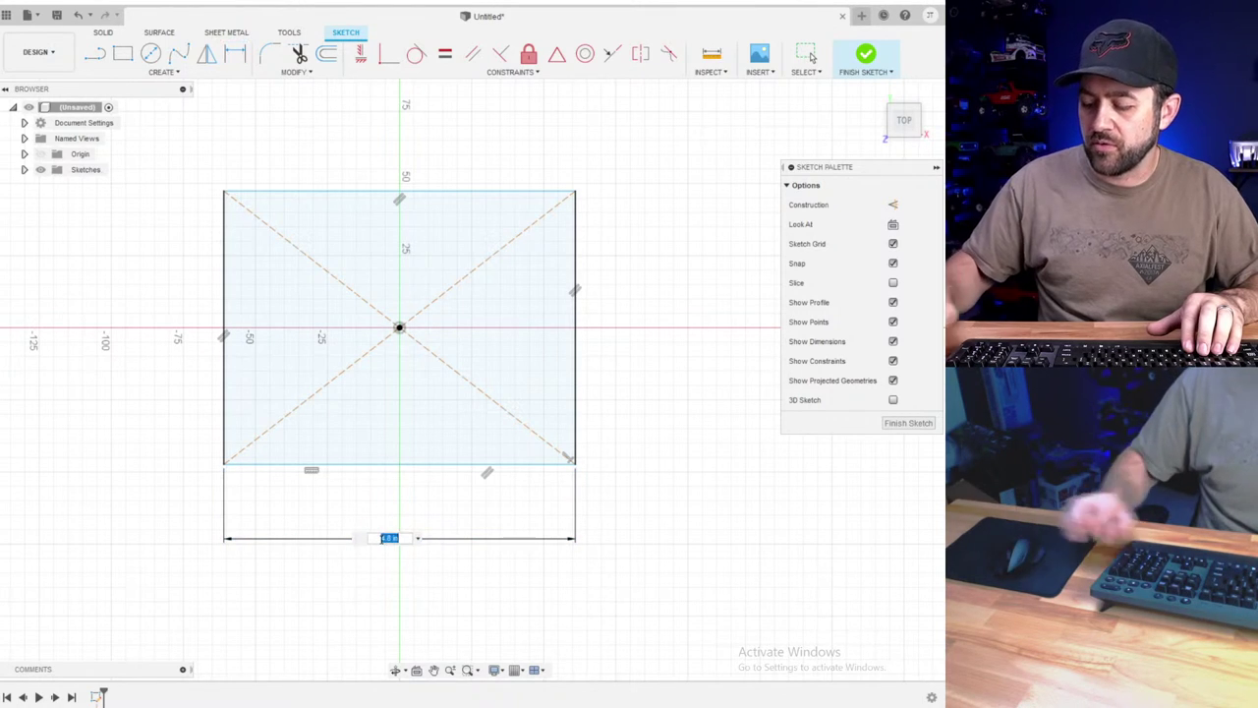
type("120")
key("Return")
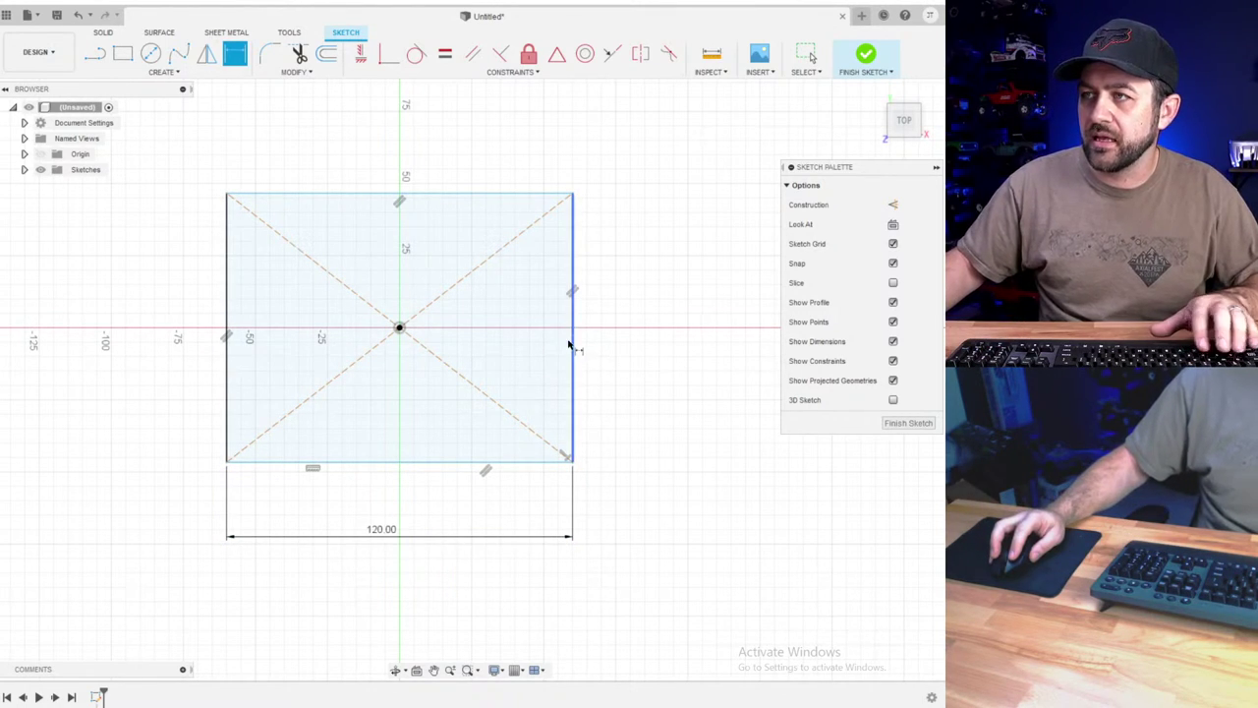
- Apply an Equal constraint to two adjacent sides of the rectangle to make it square, and finish the sketch
key("Escape")
left_click(532, 462)
left_click(572, 373, "shift")
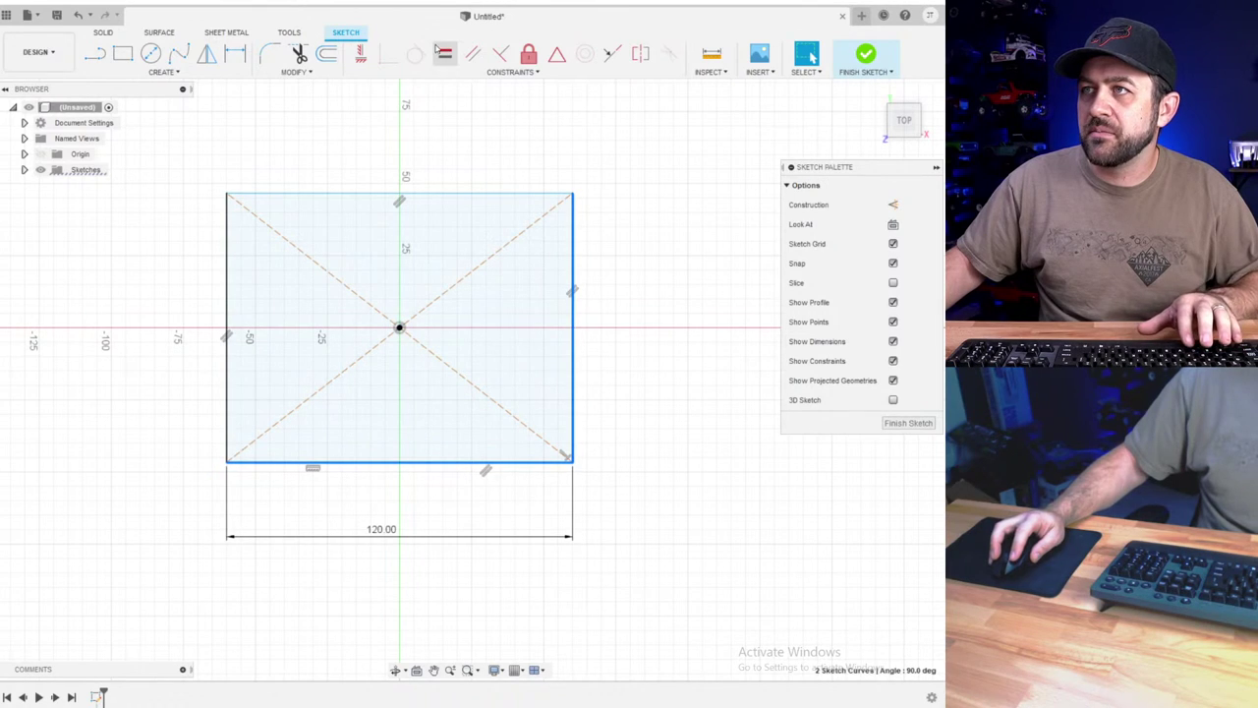
key("Escape")
middle_click_drag(449, 426, 477, 373, "shift")
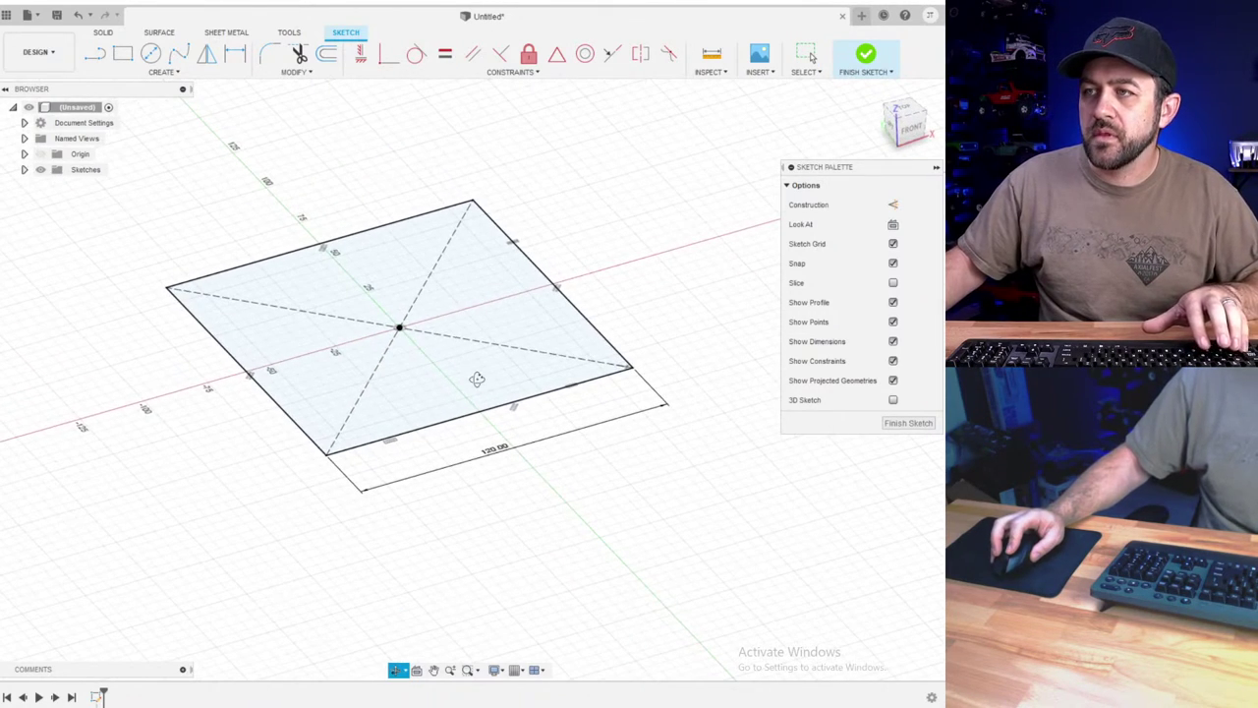
left_click(865, 54)
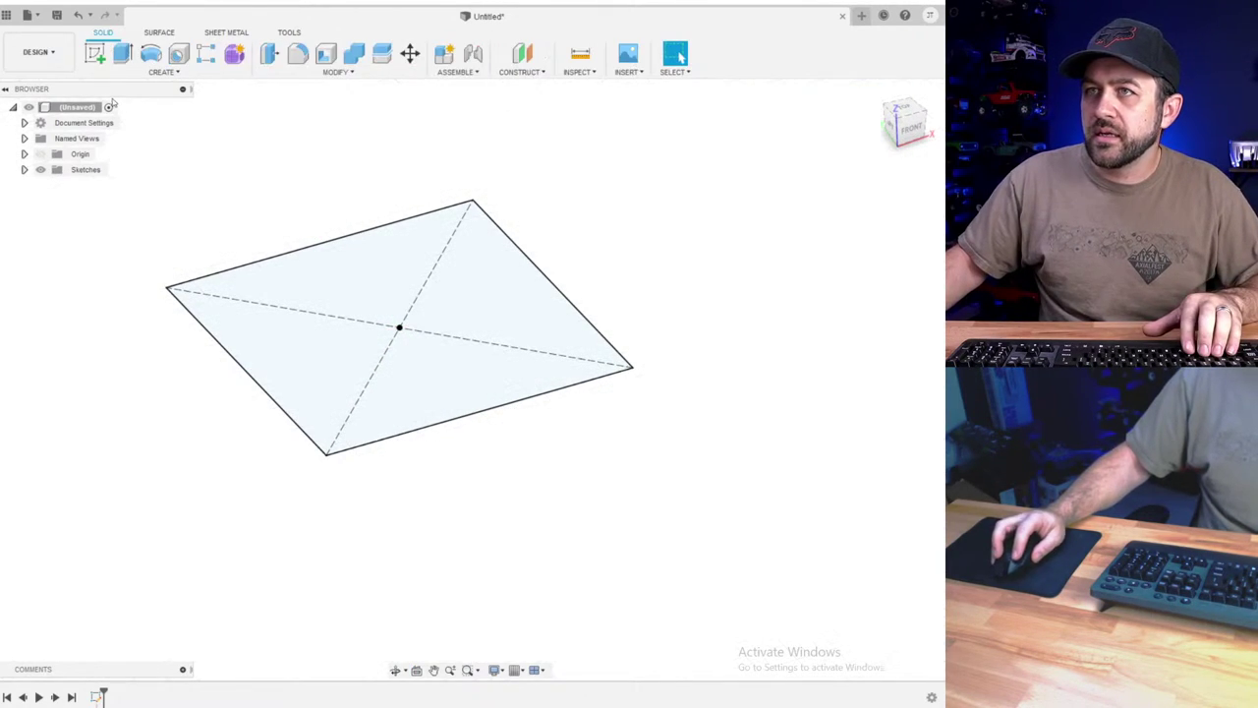
key("e")
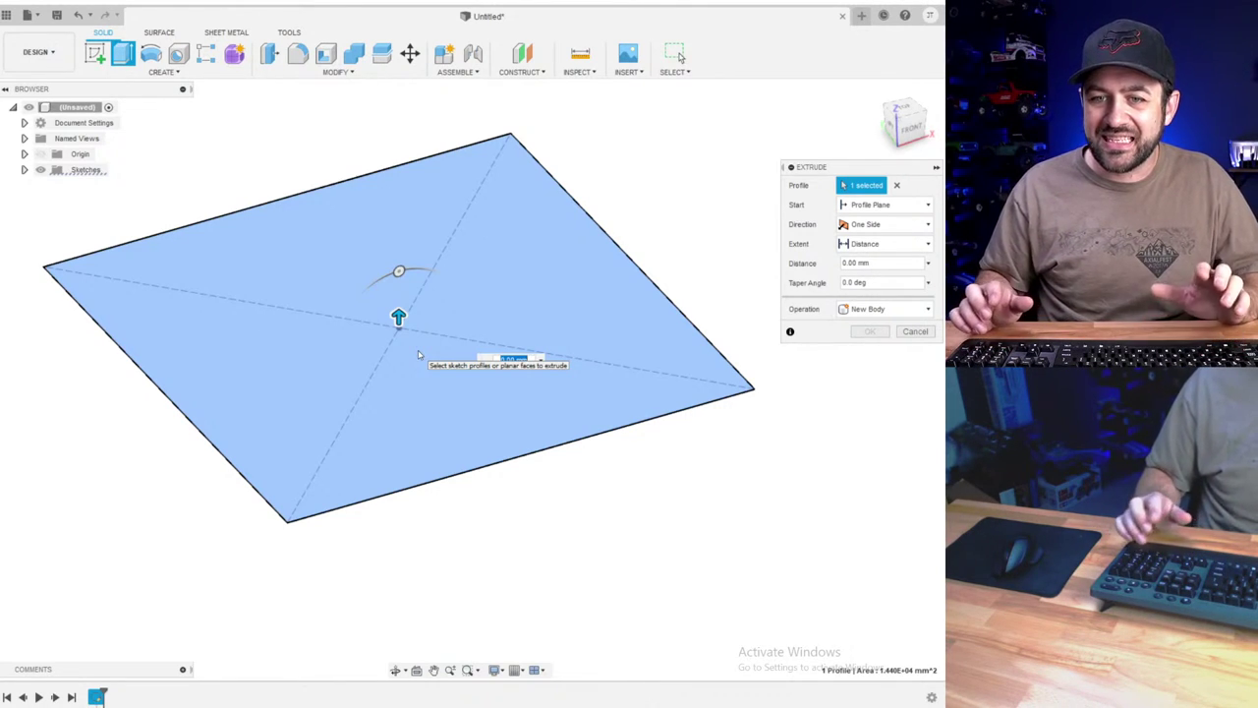
key("Escape")
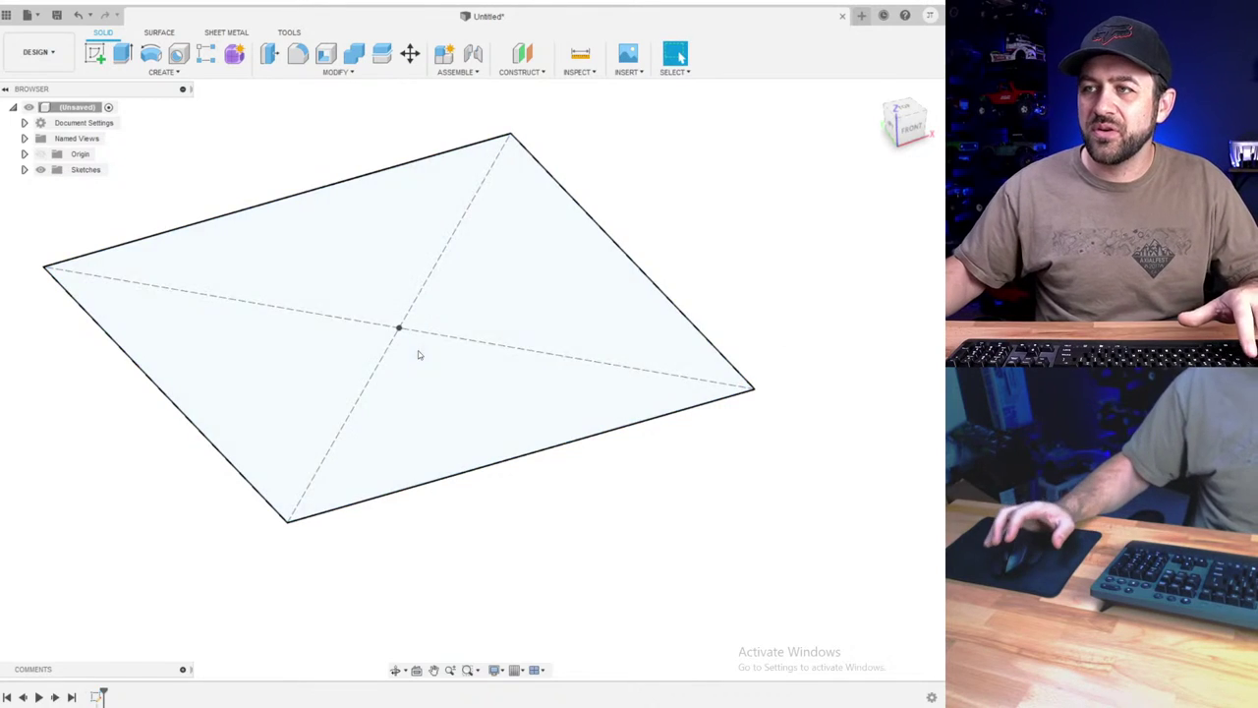
left_click(95, 55)
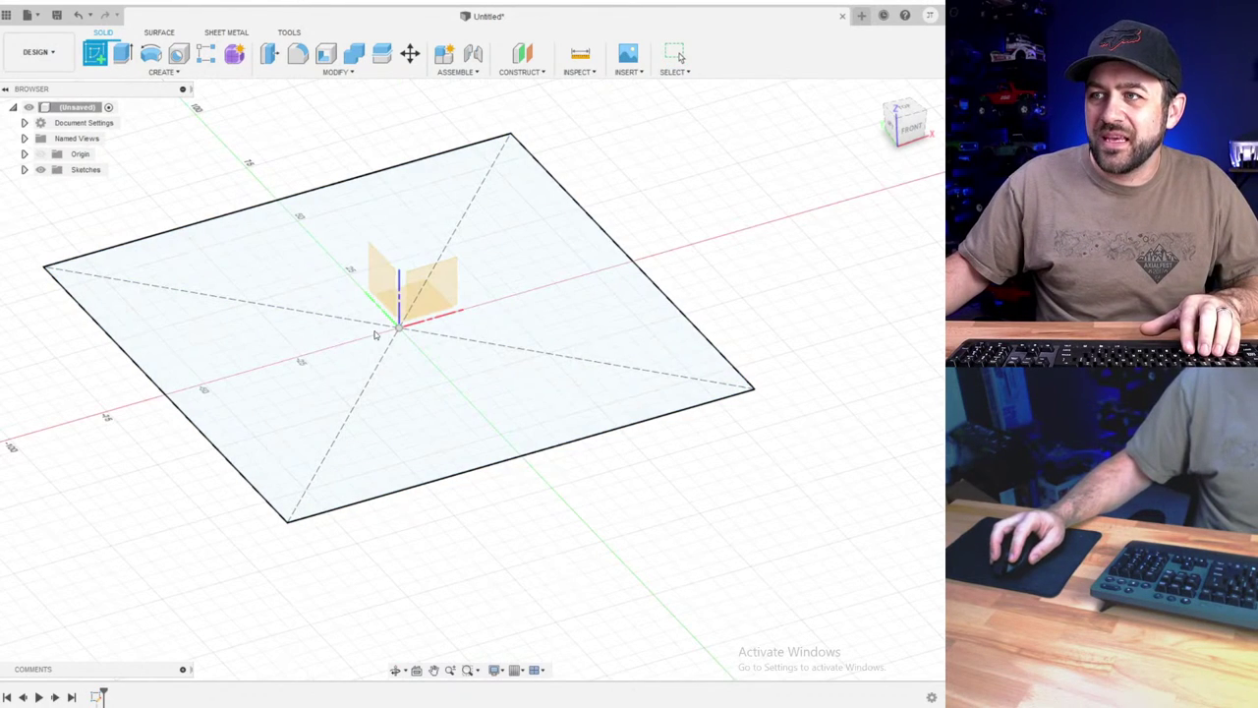
key("Escape")
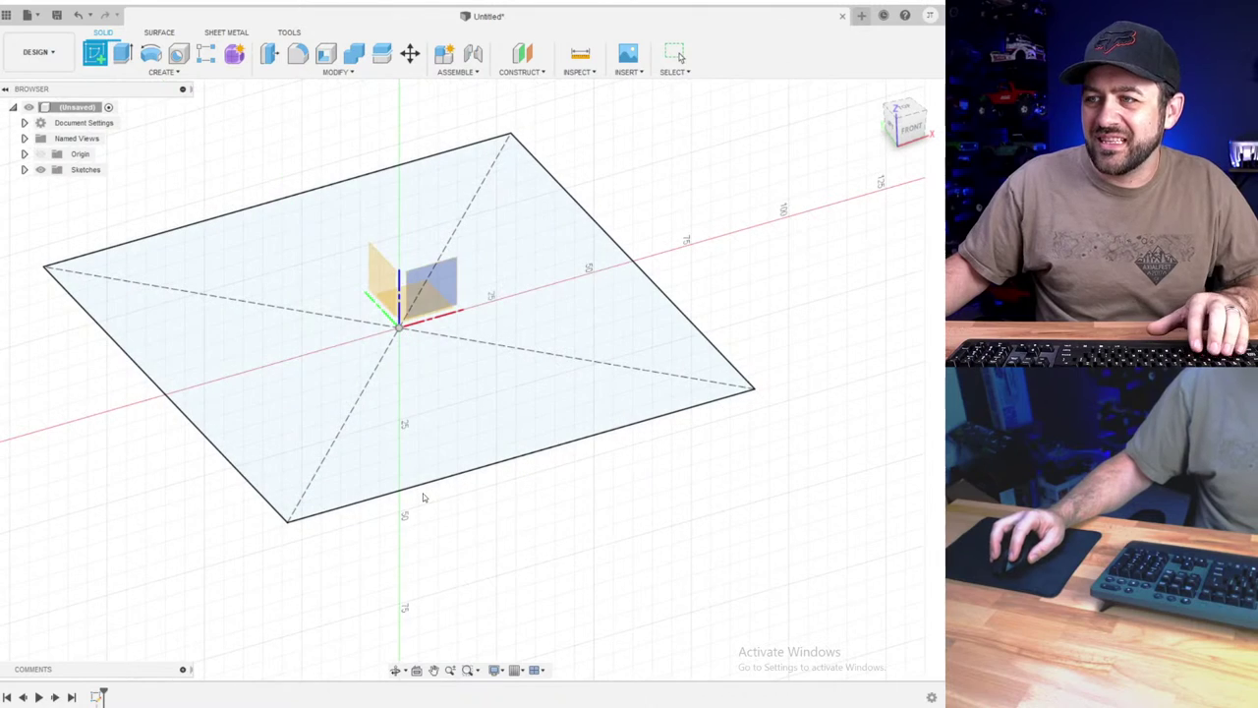
left_click(403, 490)
left_click(406, 491)
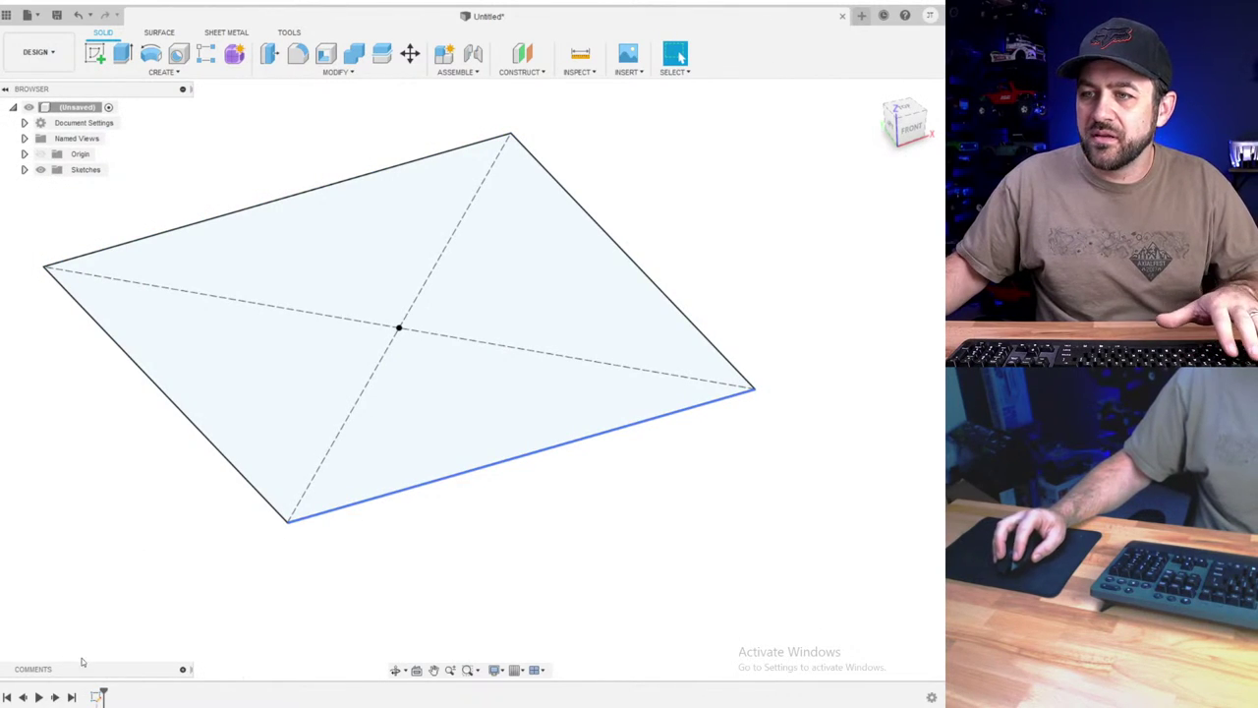
- Reopen the square's sketch for editing and draw a second center rectangle from the origin, about 115 mm square, just inside the first
right_click(99, 696)
left_click(117, 158)
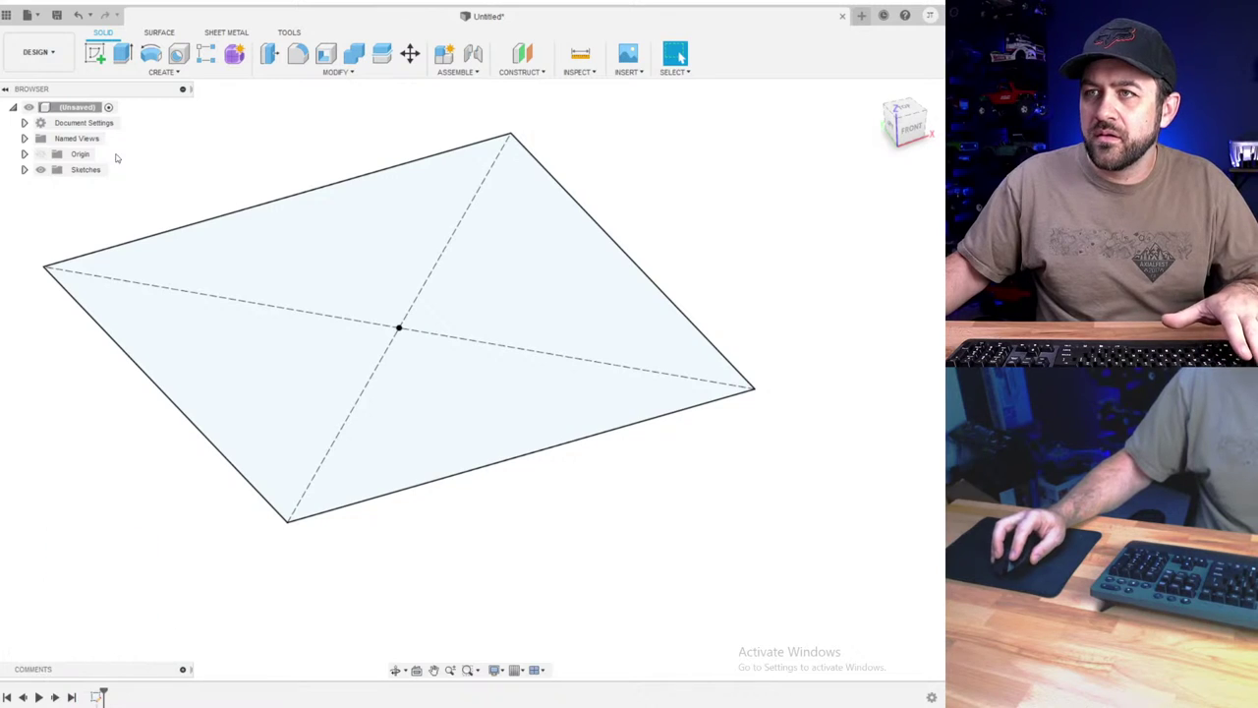
left_click(98, 697)
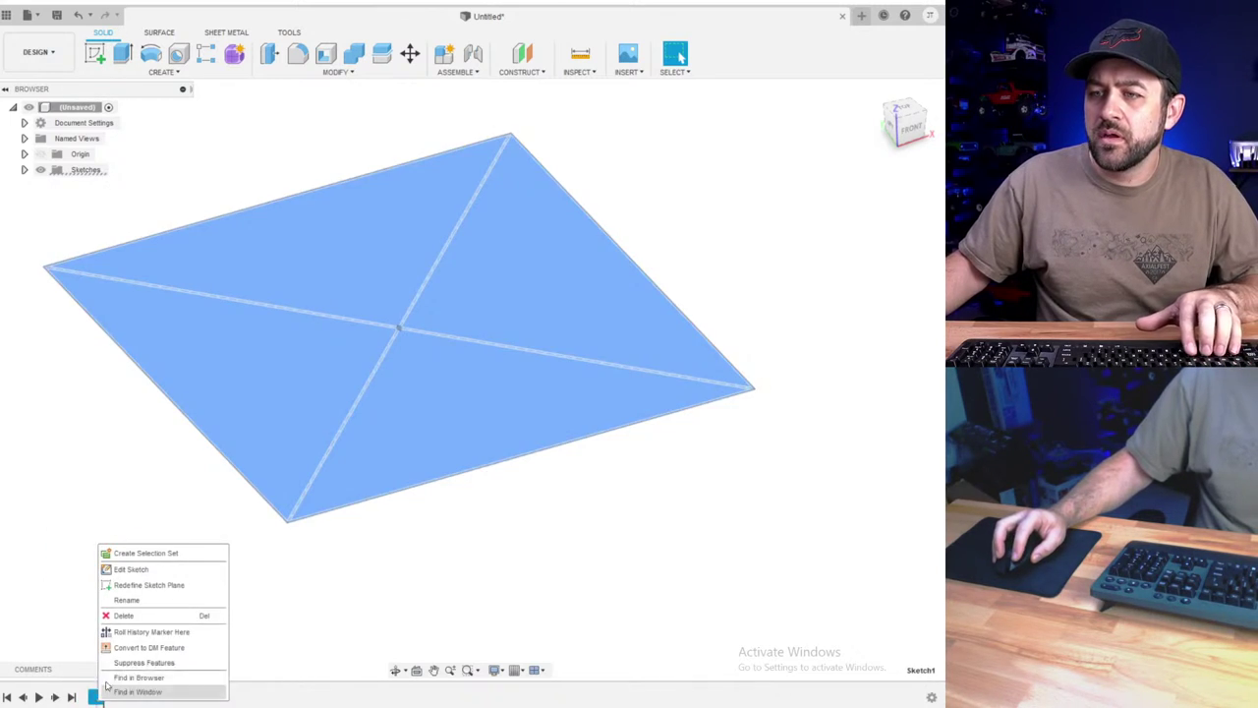
left_click(128, 569)
key("r")
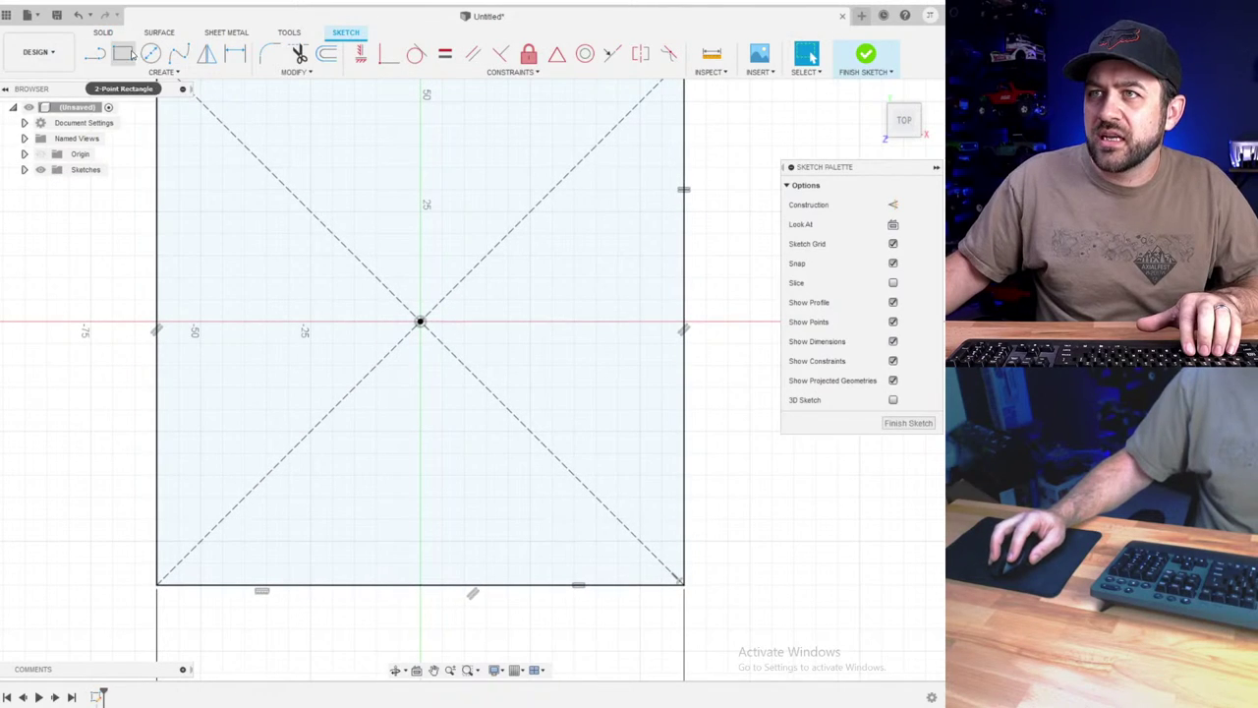
left_click(420, 323)
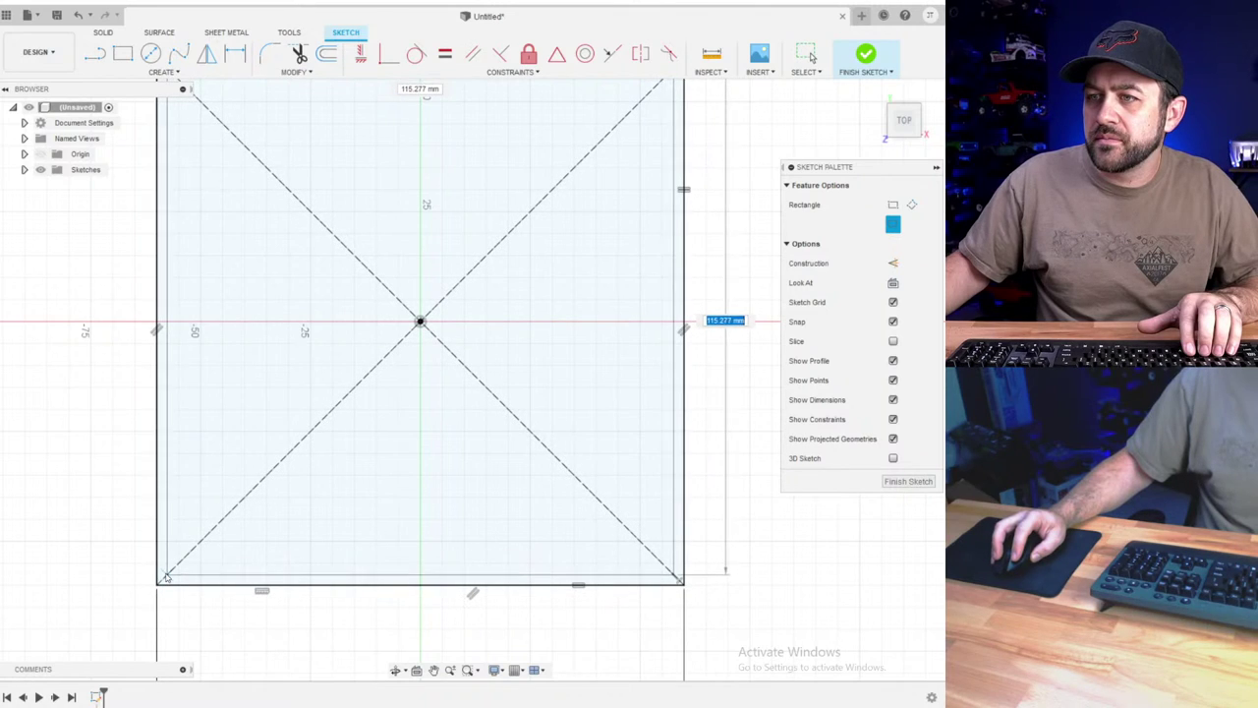
left_click(168, 579)
- Dimension the gap between the inner and outer squares at 3 mm and finish the sketch
key("d")
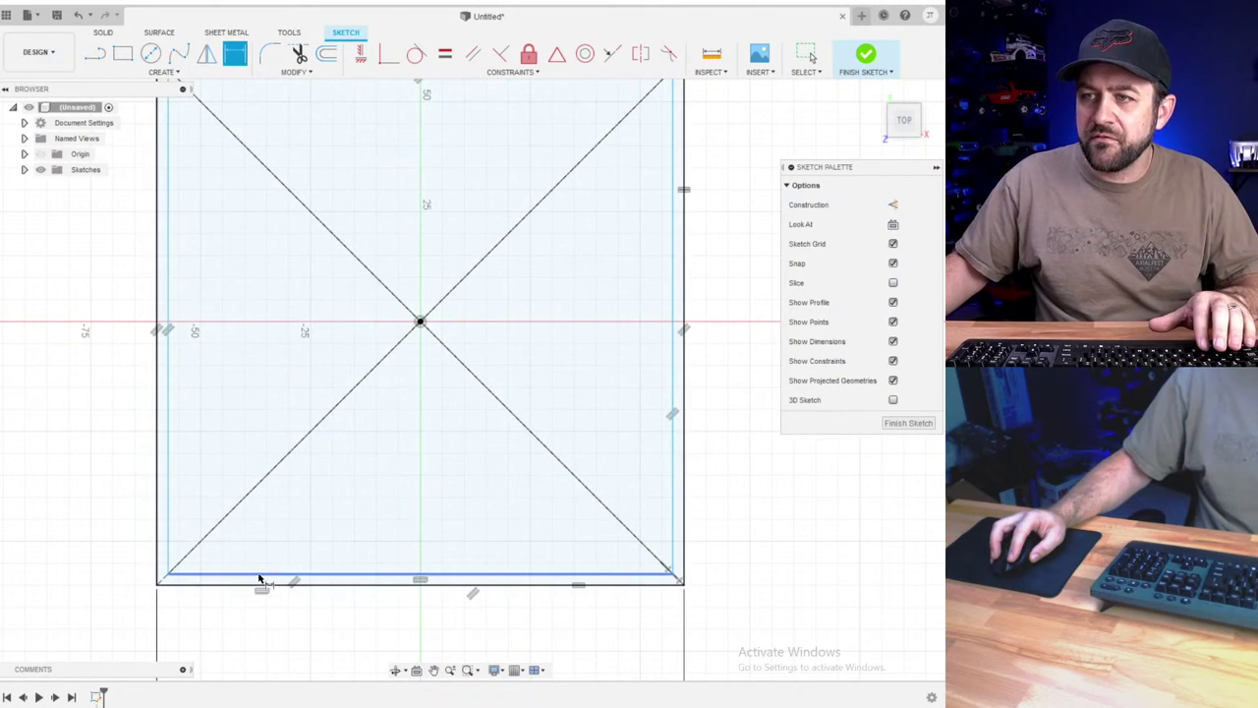
left_click(273, 586)
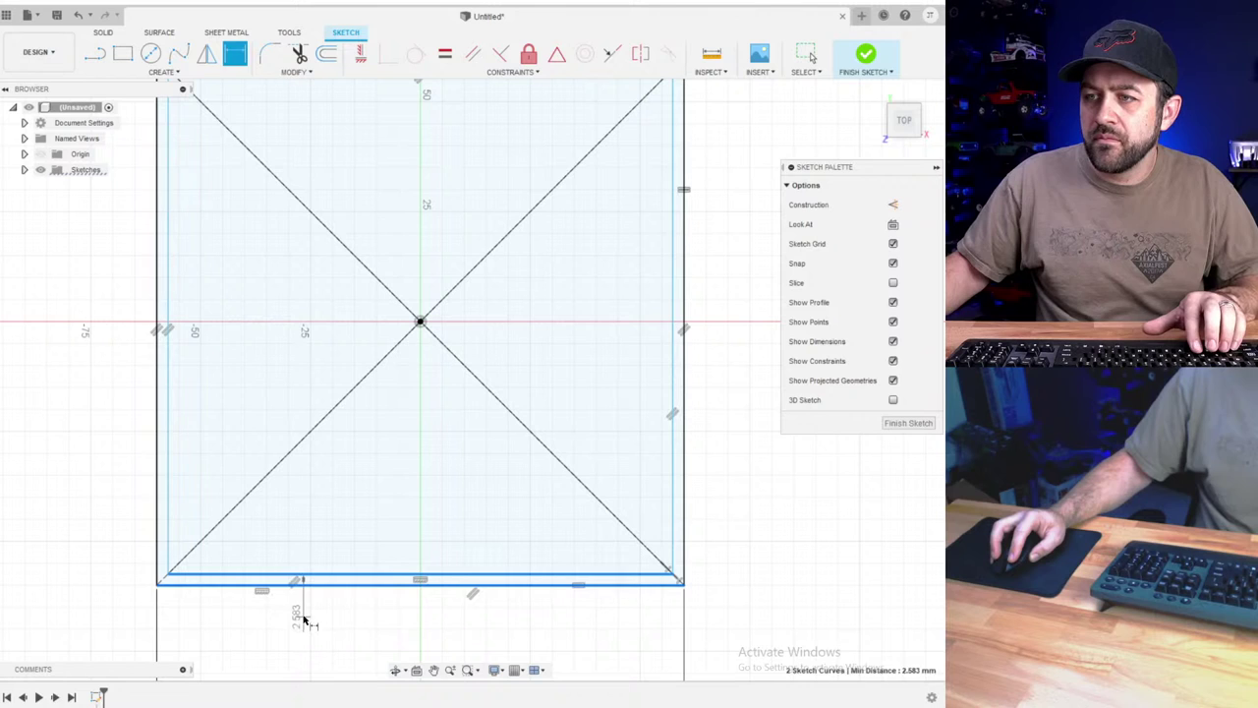
left_click(304, 620)
type("3")
key("Return")
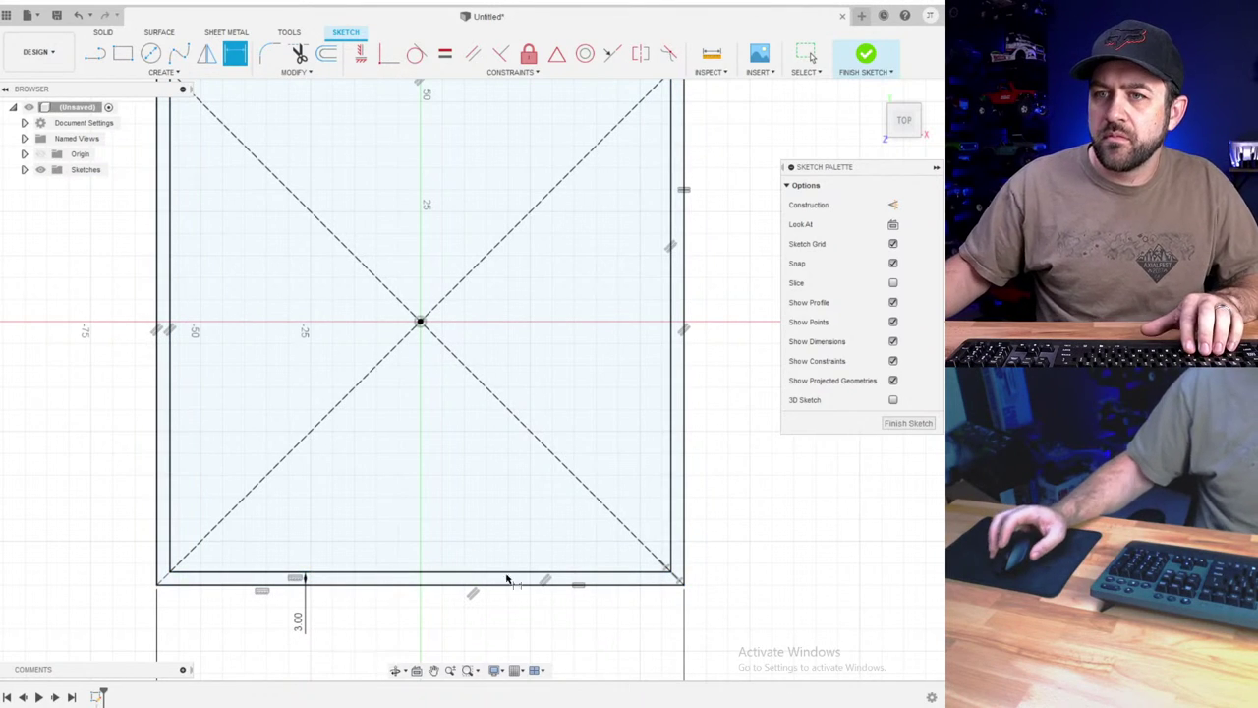
scroll(430, 575, "down", 3)
middle_click_drag(429, 575, 460, 510, "shift")
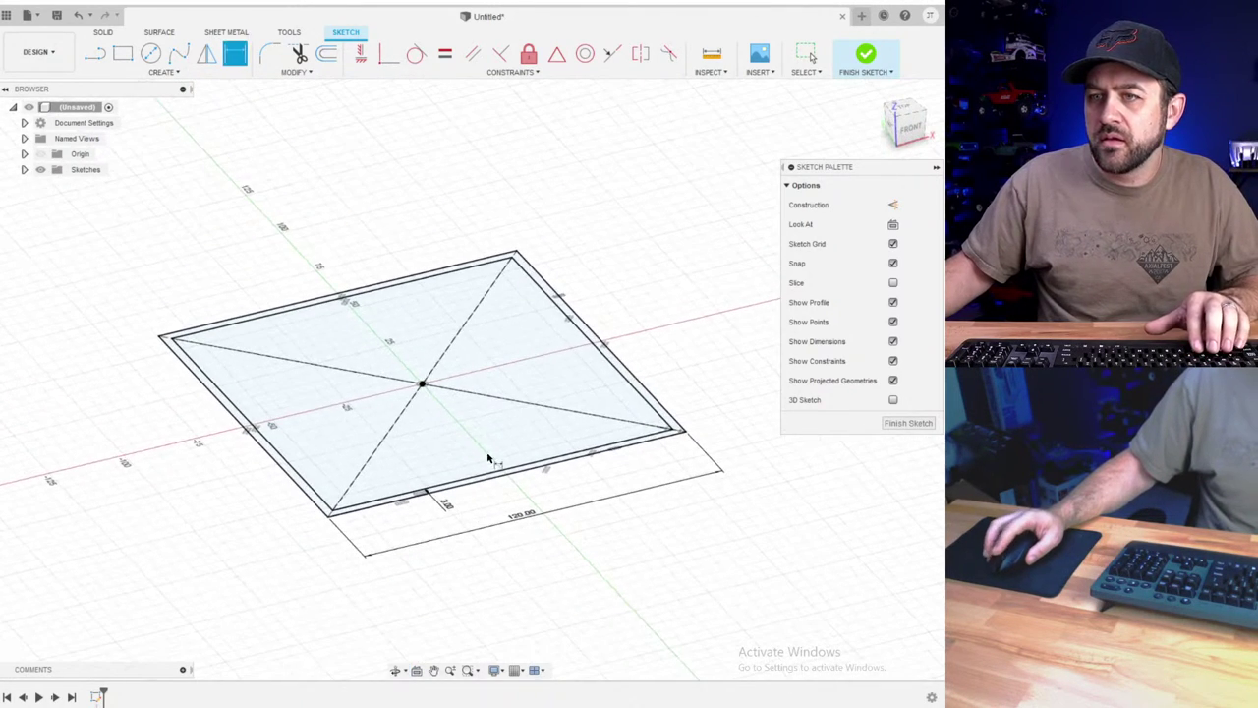
scroll(488, 459, "up", 3)
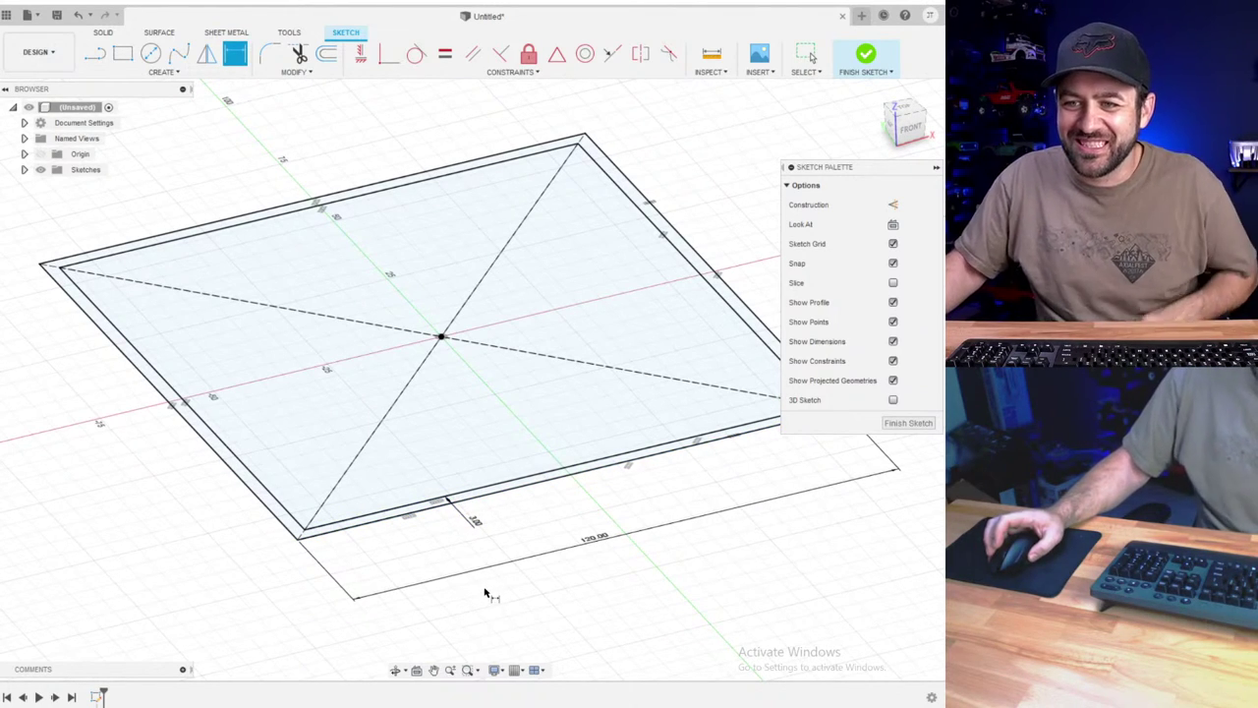
mouse_move(518, 512)
middle_mouse_down("shift")
mouse_move(407, 478)
mouse_move(354, 179)
middle_mouse_up("shift")
left_click(889, 59)
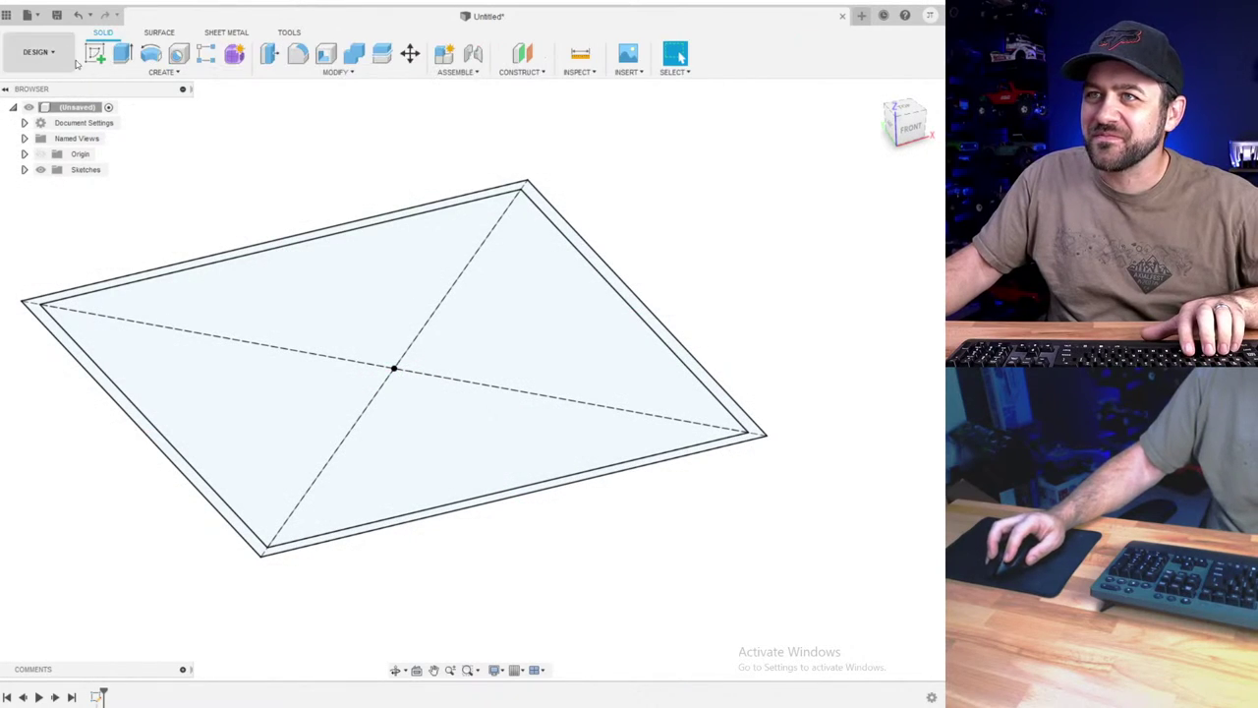
- Extrude the narrow profile between the two squares 10 mm as a new body
key("e")
scroll(136, 443, "up", 3)
left_click(301, 503)
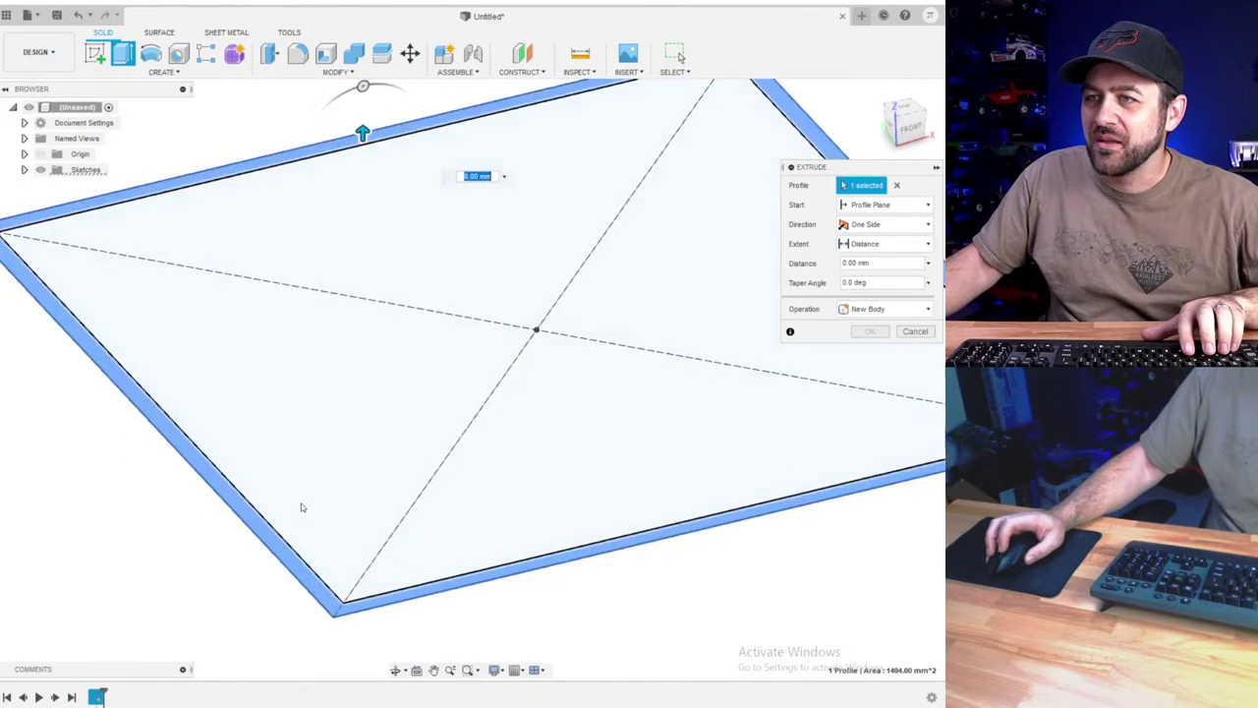
scroll(301, 504, "down", 5)
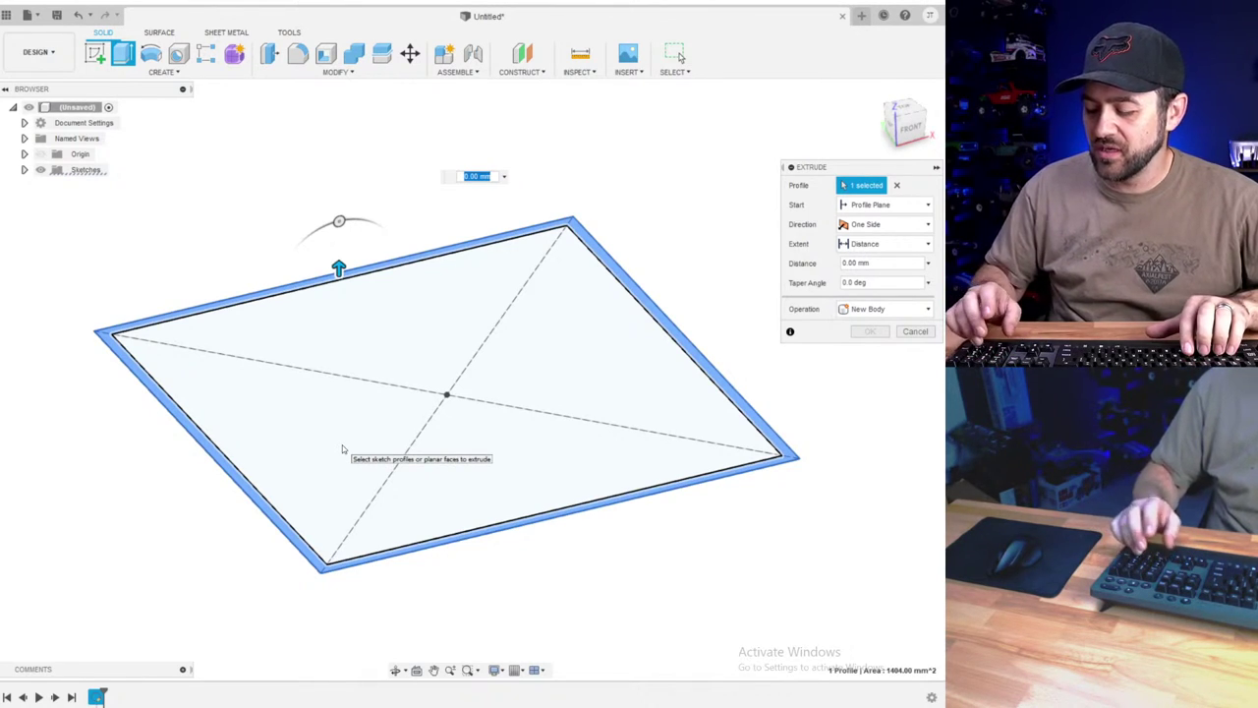
type("10")
key("Return")
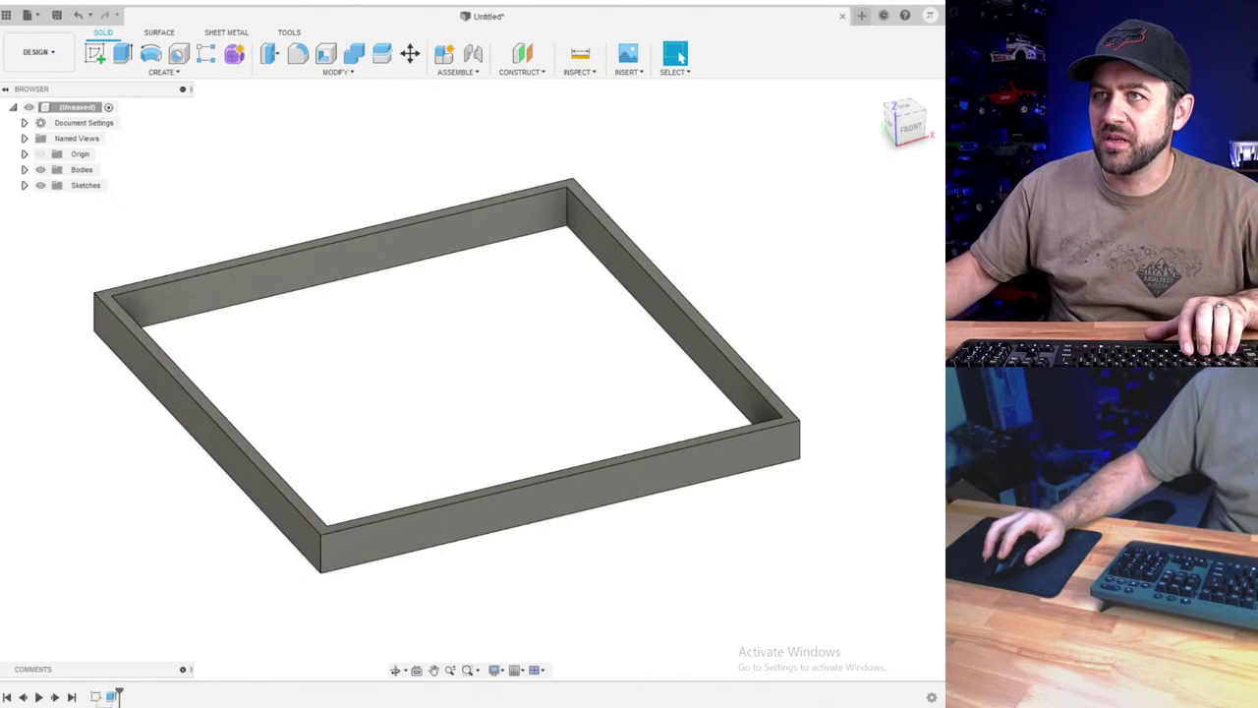
- Create a new sketch on the underside face of the square frame
left_click(96, 64)
middle_click_drag(385, 561, 320, 257, "shift")
left_click(300, 246)
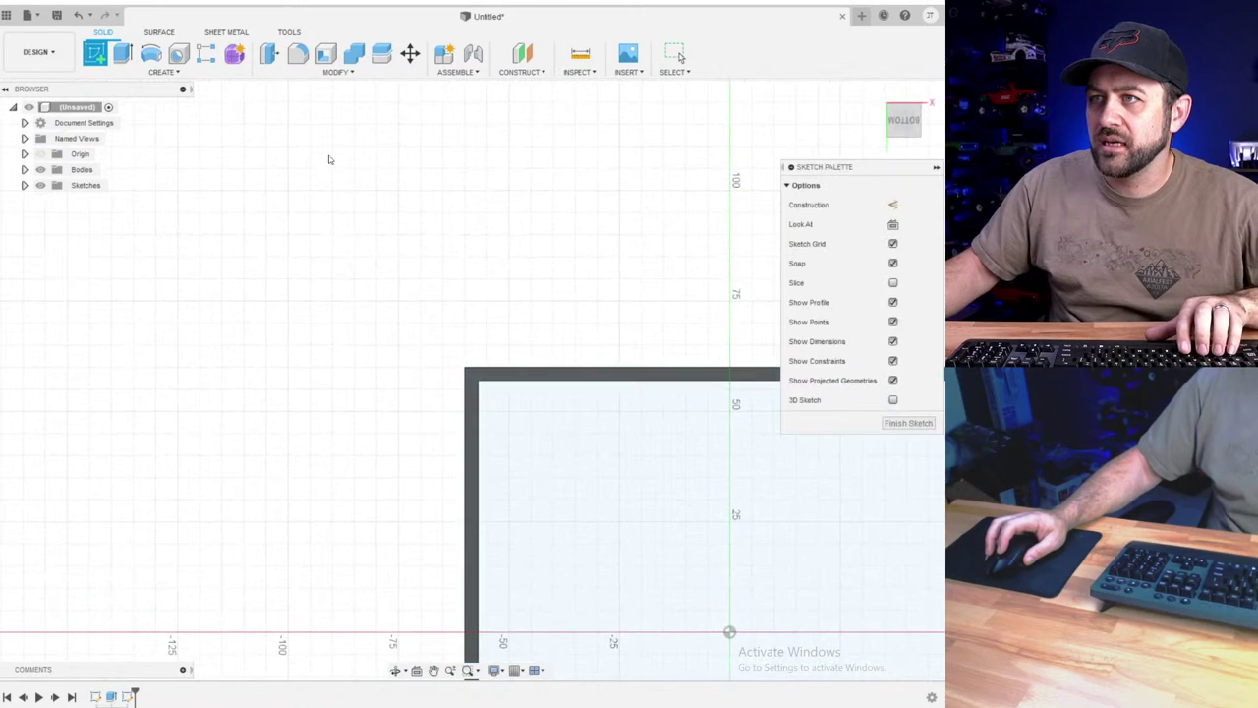
- Offset the frame's inner edge 3 mm inward on the underside and finish the sketch
left_click(326, 54)
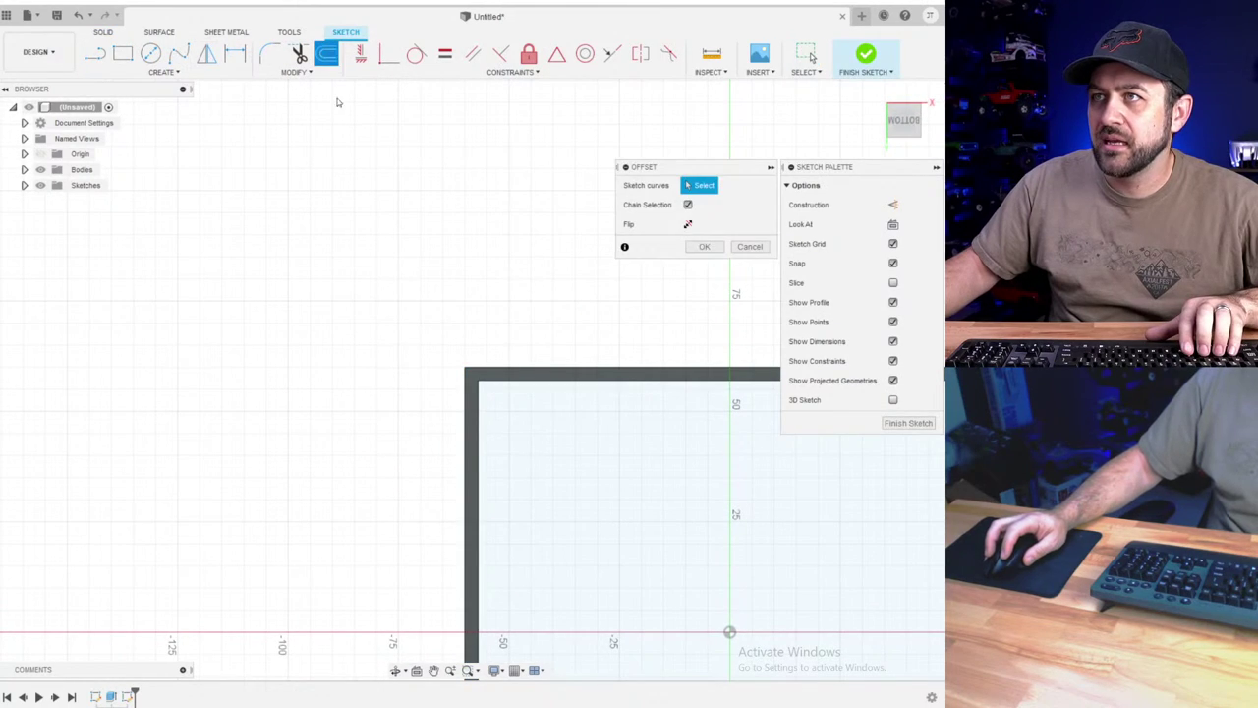
left_click(533, 386)
mouse_move(532, 386)
middle_mouse_down()
mouse_move(499, 393)
mouse_move(359, 267)
middle_mouse_up()
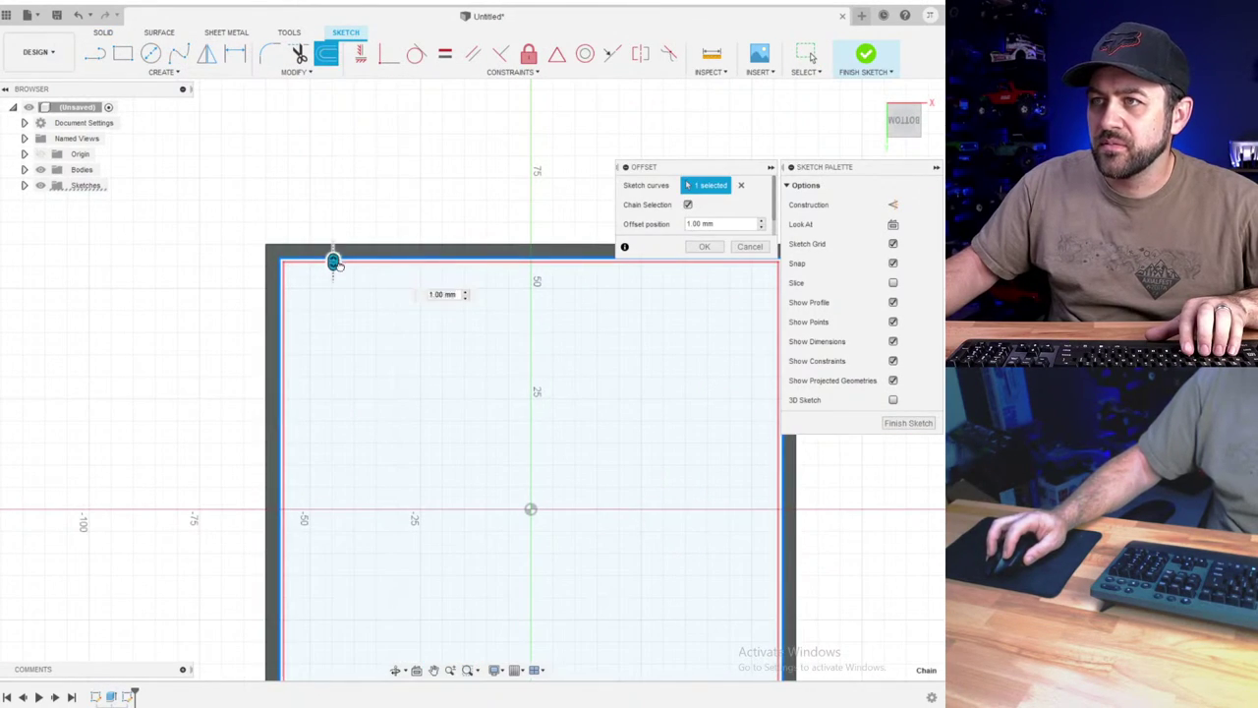
left_click_drag(334, 262, 334, 273)
type("3")
key("Return")
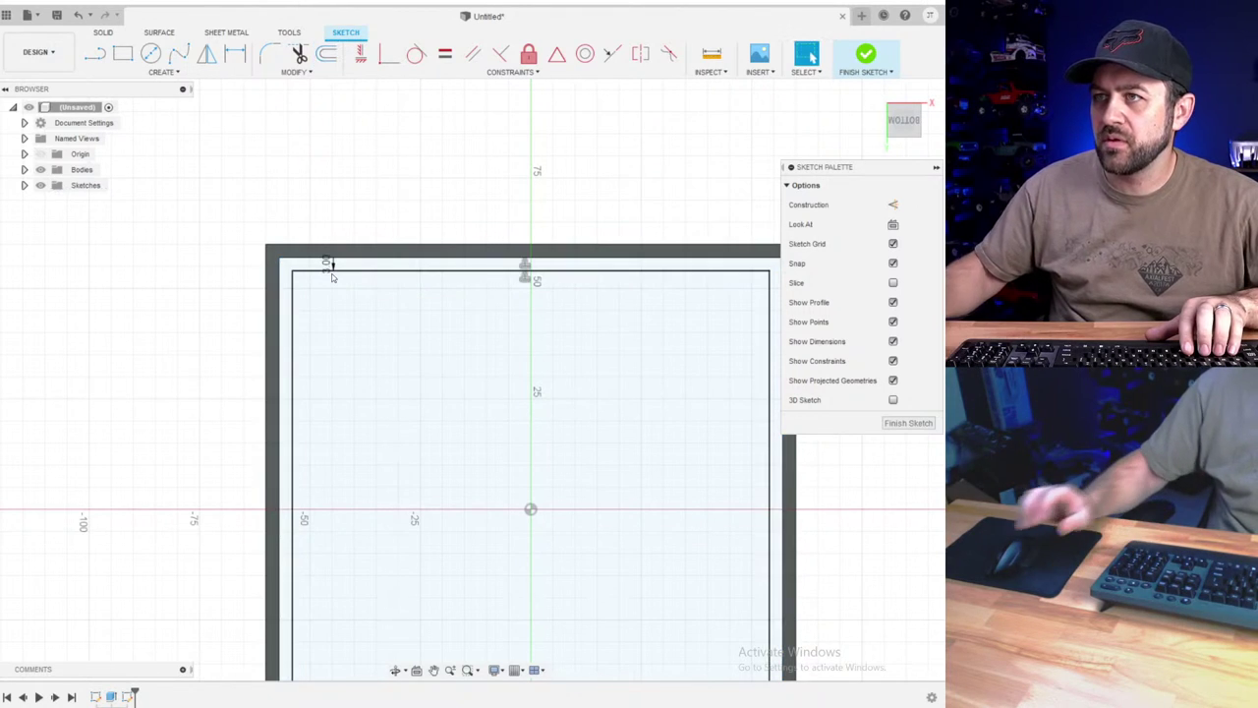
left_click(866, 56)
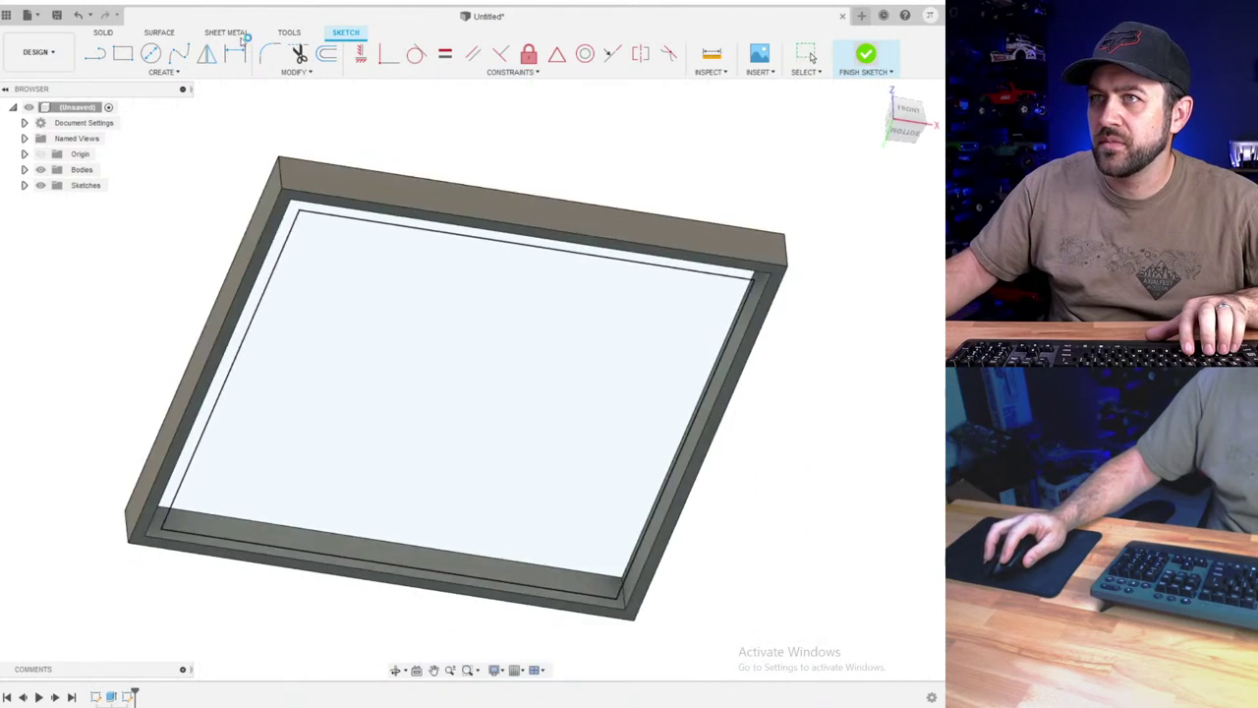
- Extrude the narrow profile inside the frame's underside by -2 mm to form an inner ledge
left_click(123, 52)
scroll(343, 255, "up", 3)
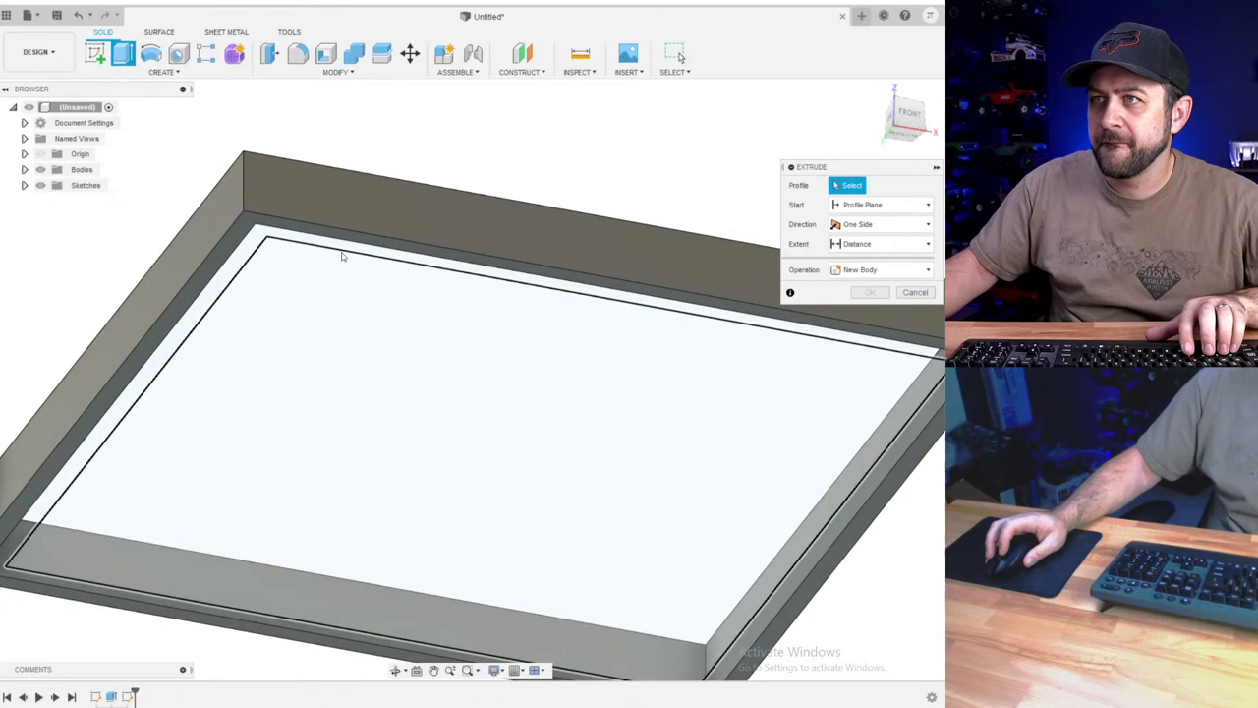
left_click(283, 239)
type("-2")
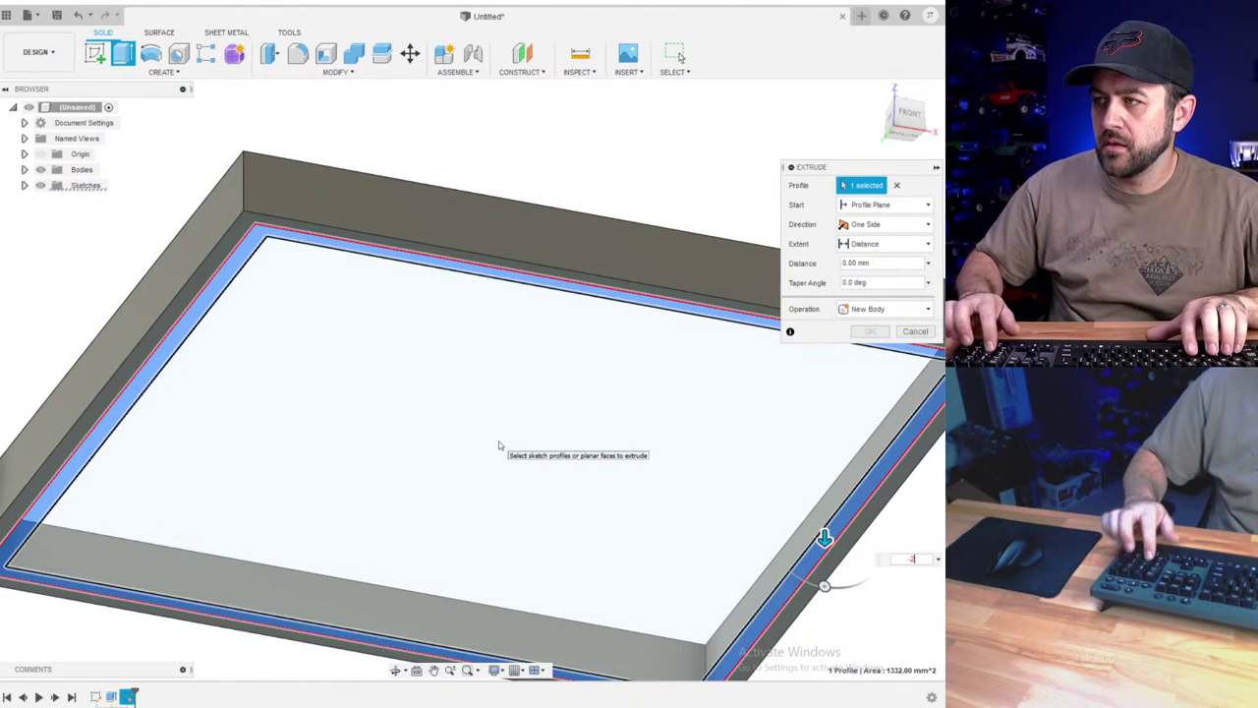
key("Return")
middle_click_drag(484, 287, 478, 379, "shift")
scroll(476, 308, "down", 3)
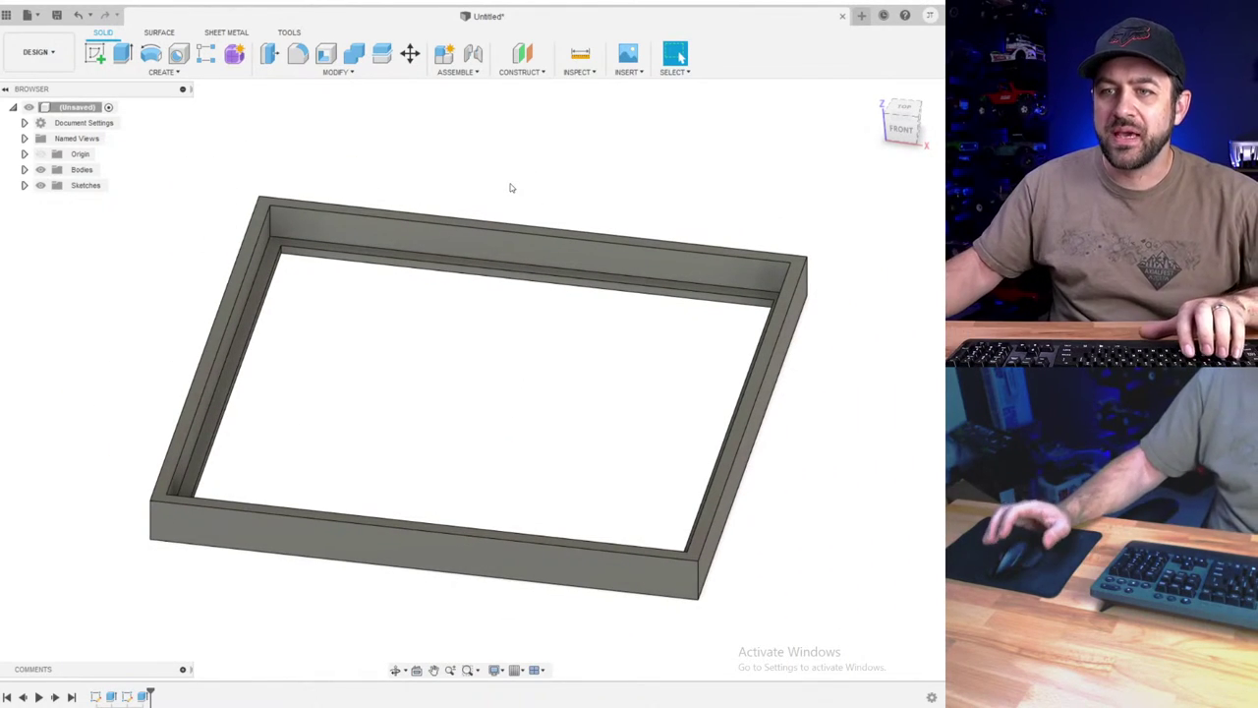
- Create a sketch on the ledge's upper face and offset its outer edge 0.5 mm inward
left_click(95, 52)
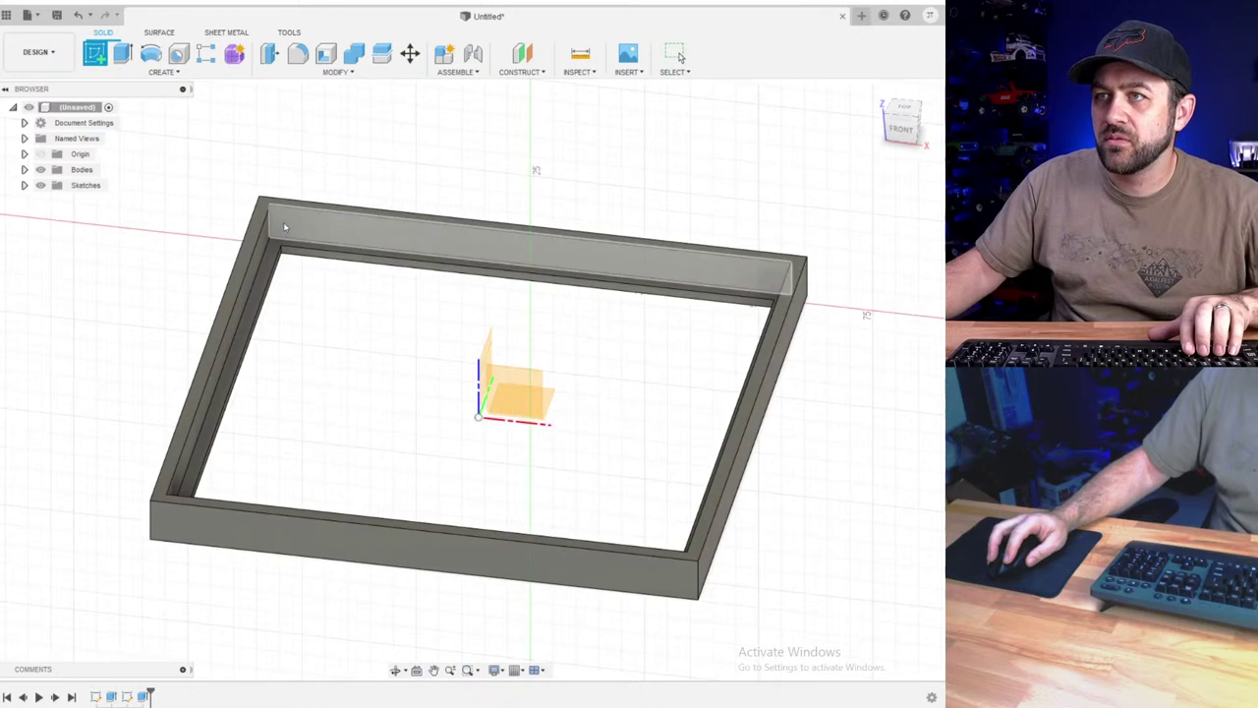
left_click(273, 261)
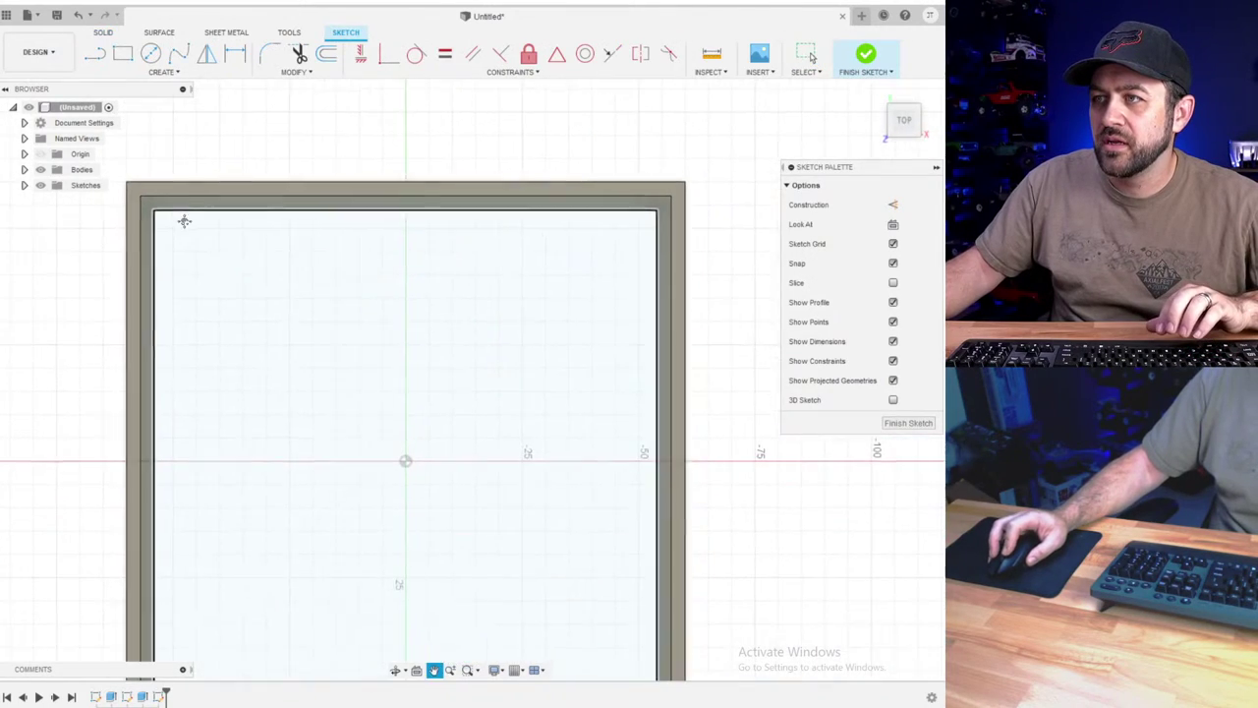
left_click(325, 54)
scroll(233, 192, "up", 2)
left_click(233, 197)
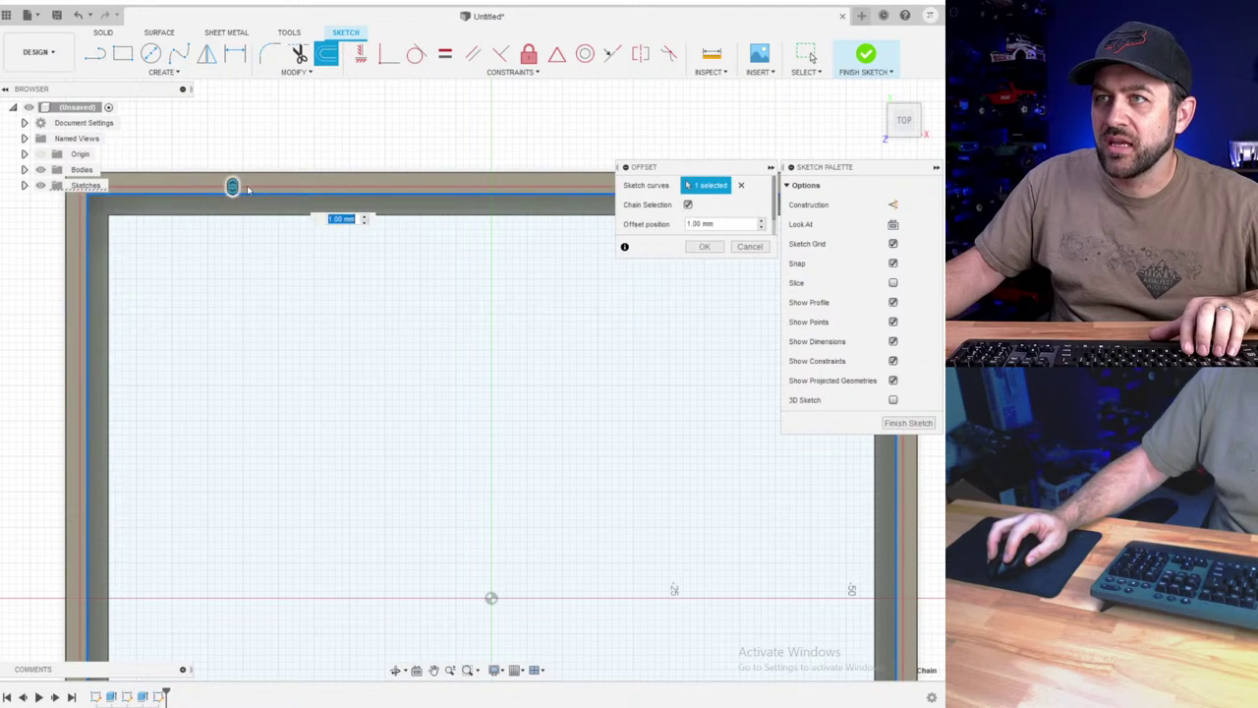
left_click_drag(233, 188, 233, 204)
scroll(226, 204, "up", 2)
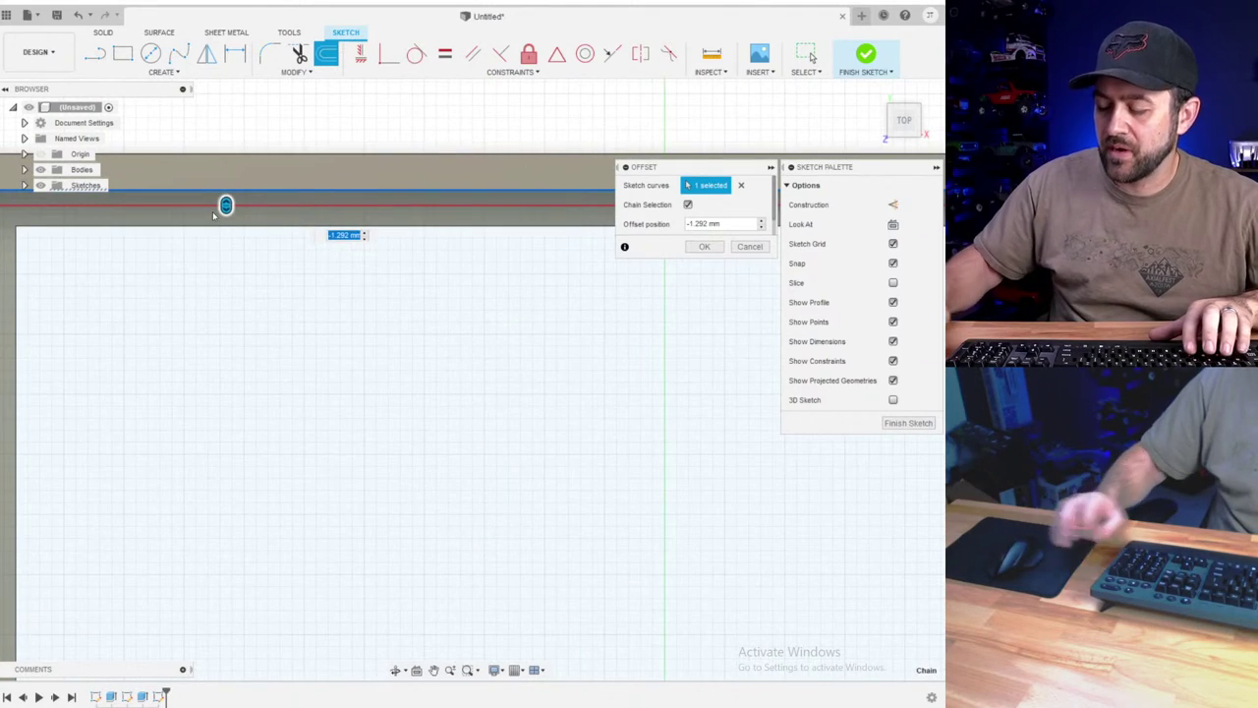
type("-.5")
key("Return")
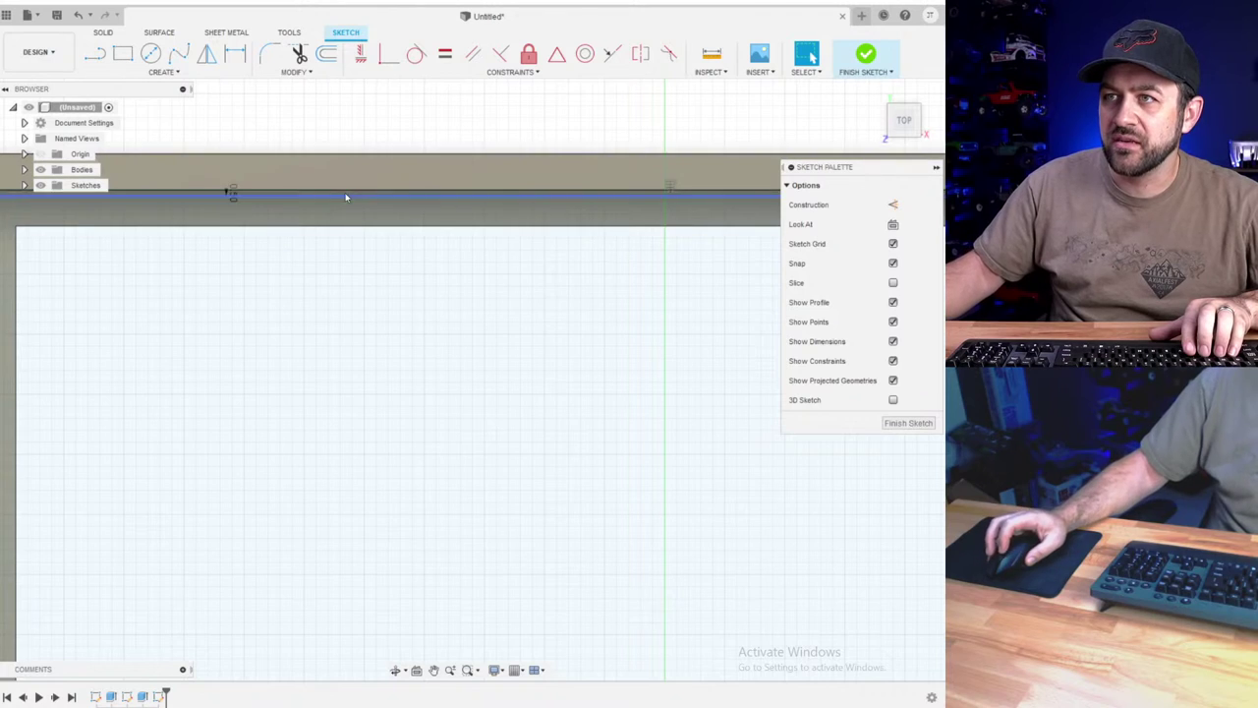
- Try to offset the new 0.5 mm outline a second time
scroll(230, 212, "down", 3)
left_click(326, 53)
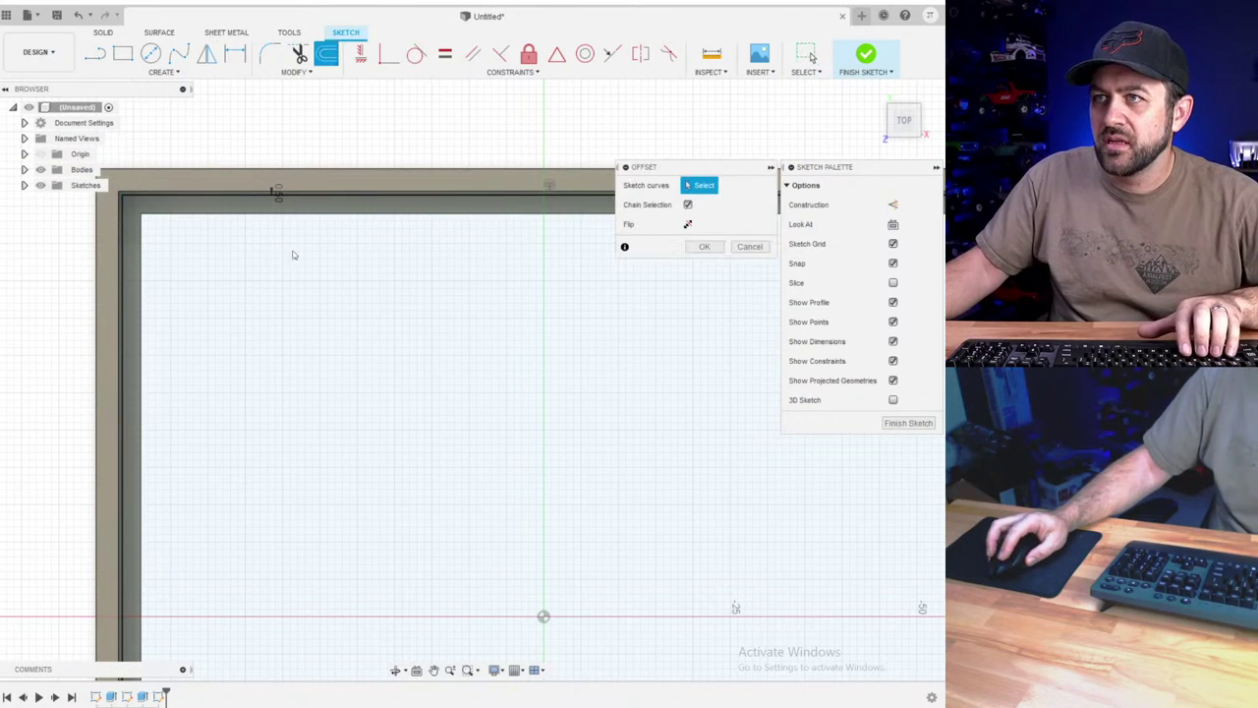
scroll(311, 175, "up", 2)
left_click(315, 171)
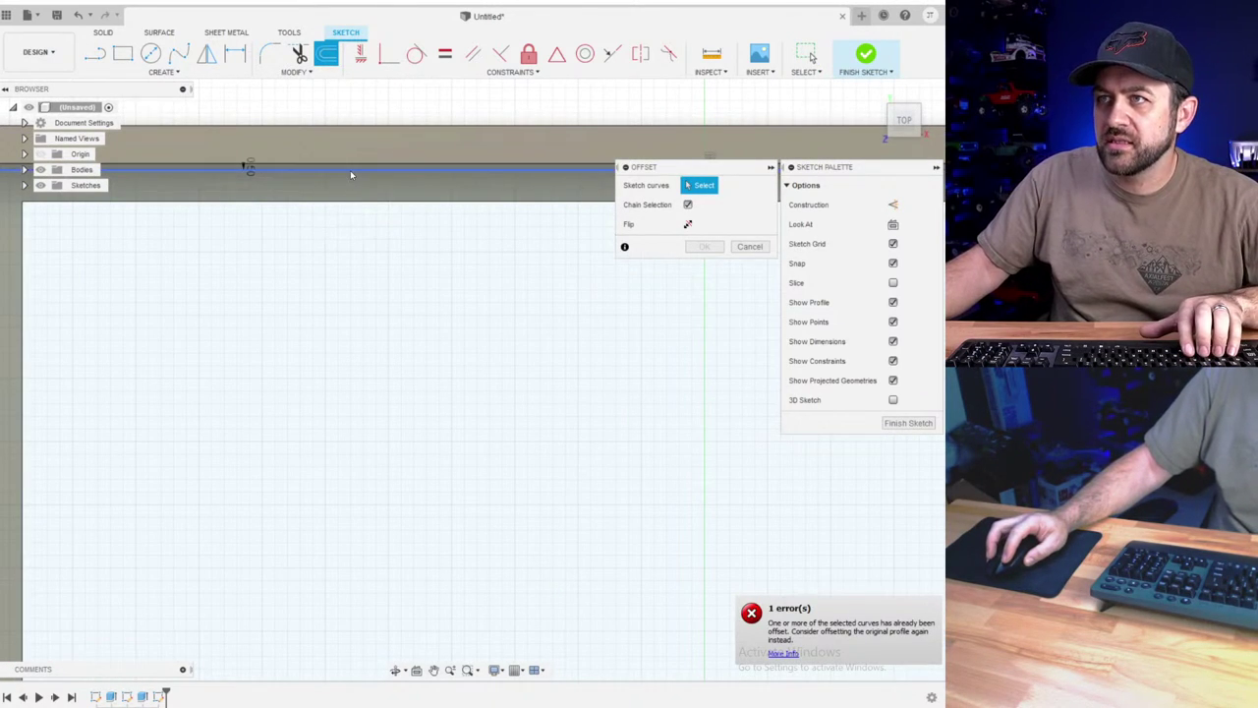
key("Escape")
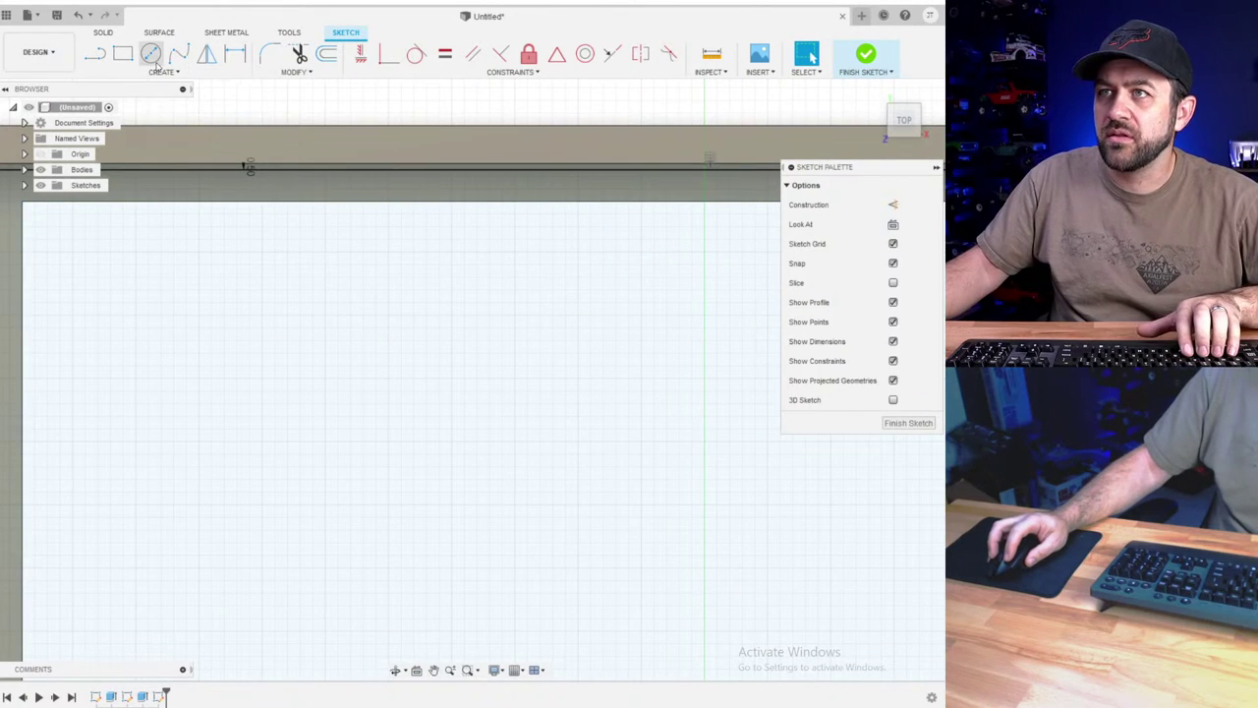
key("r")
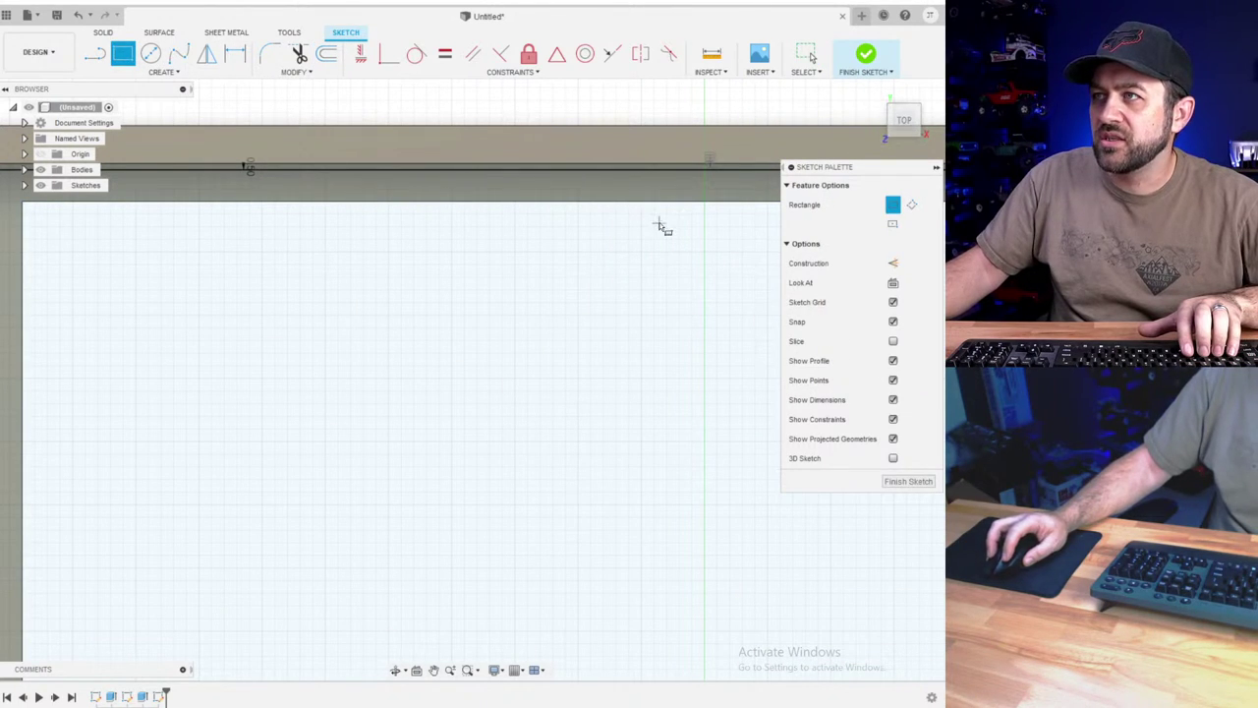
scroll(310, 395, "down", 5)
middle_click_drag(417, 504, 397, 395)
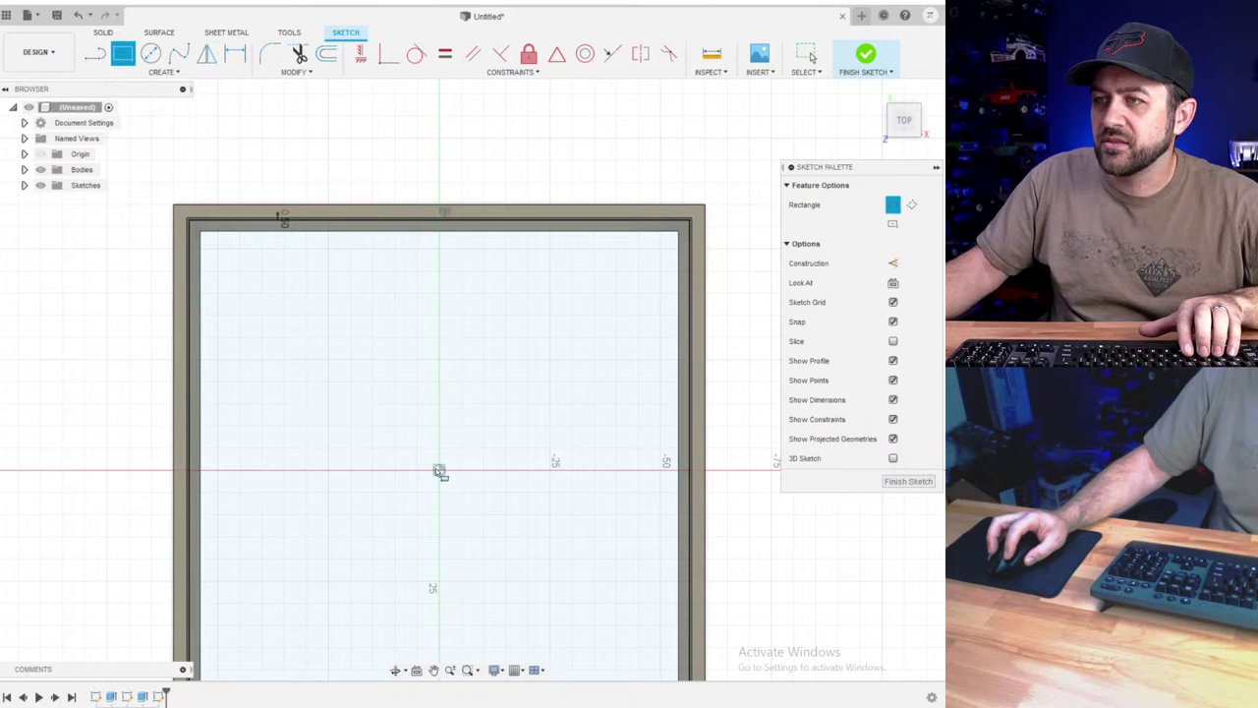
left_click(438, 470)
scroll(231, 215, "up", 6)
scroll(224, 288, "down", 5)
key("Escape")
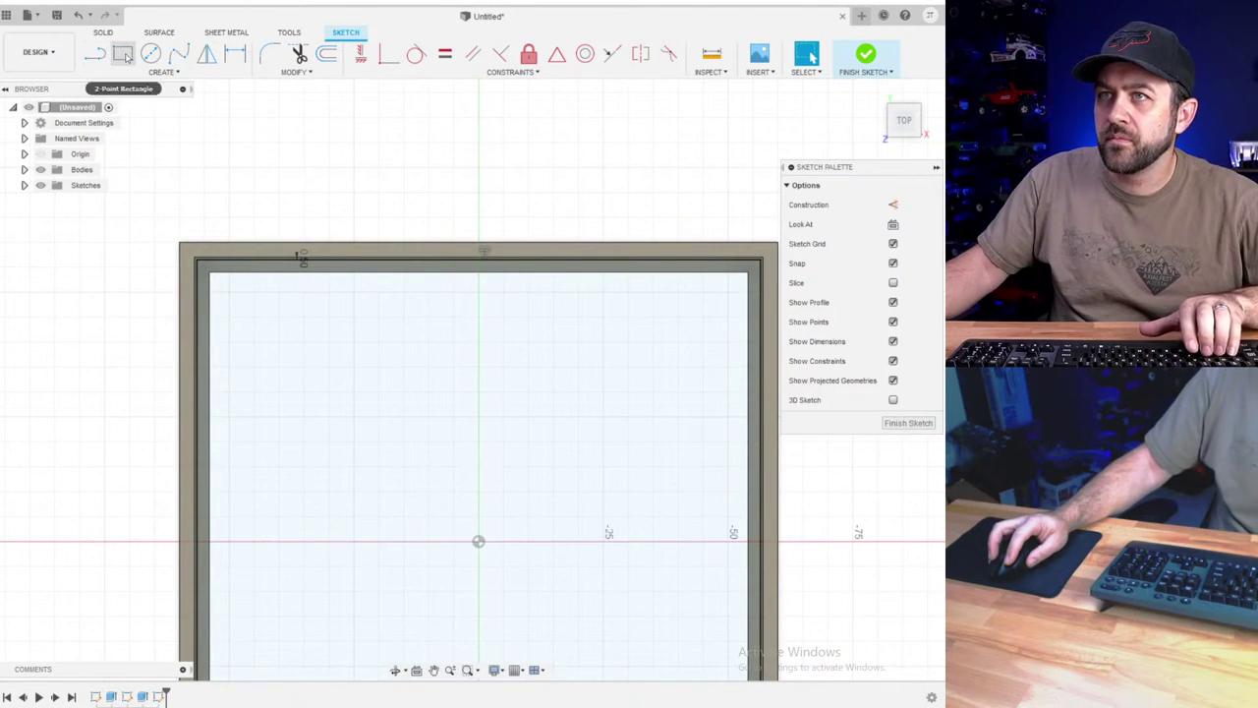
- Draw a center rectangle from the origin, about 110 mm square, with its edges lying on the ledge
left_click(122, 54)
scroll(285, 469, "down", 2)
middle_click_drag(337, 486, 306, 402)
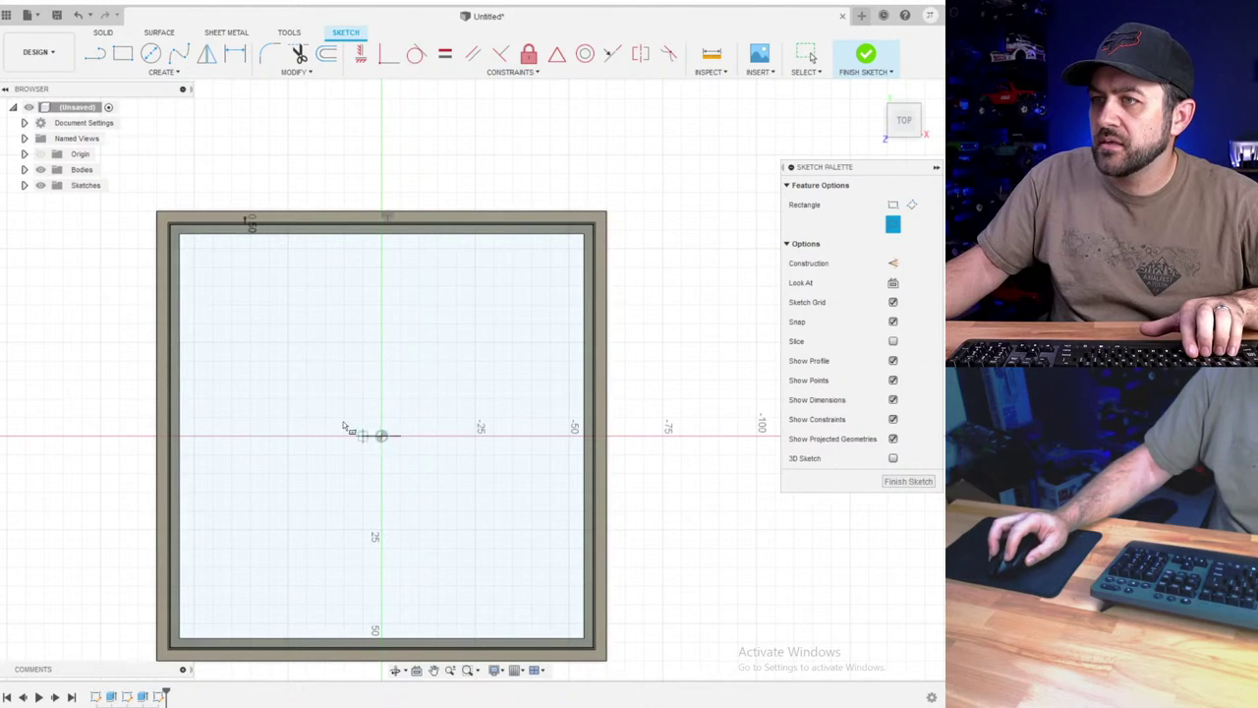
left_click(381, 436)
scroll(159, 251, "up", 4)
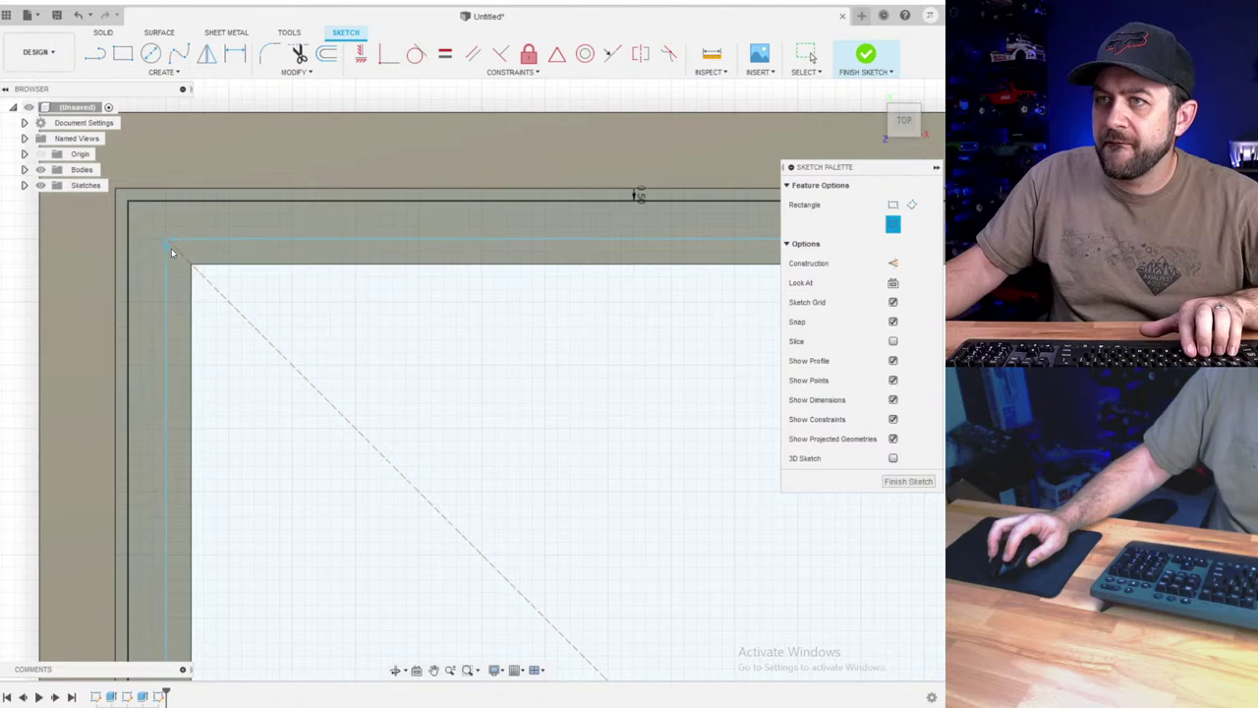
key("Escape")
- Dimension the gap between the rectangle's upper edge and the offset outline at 2 mm
left_click(226, 240)
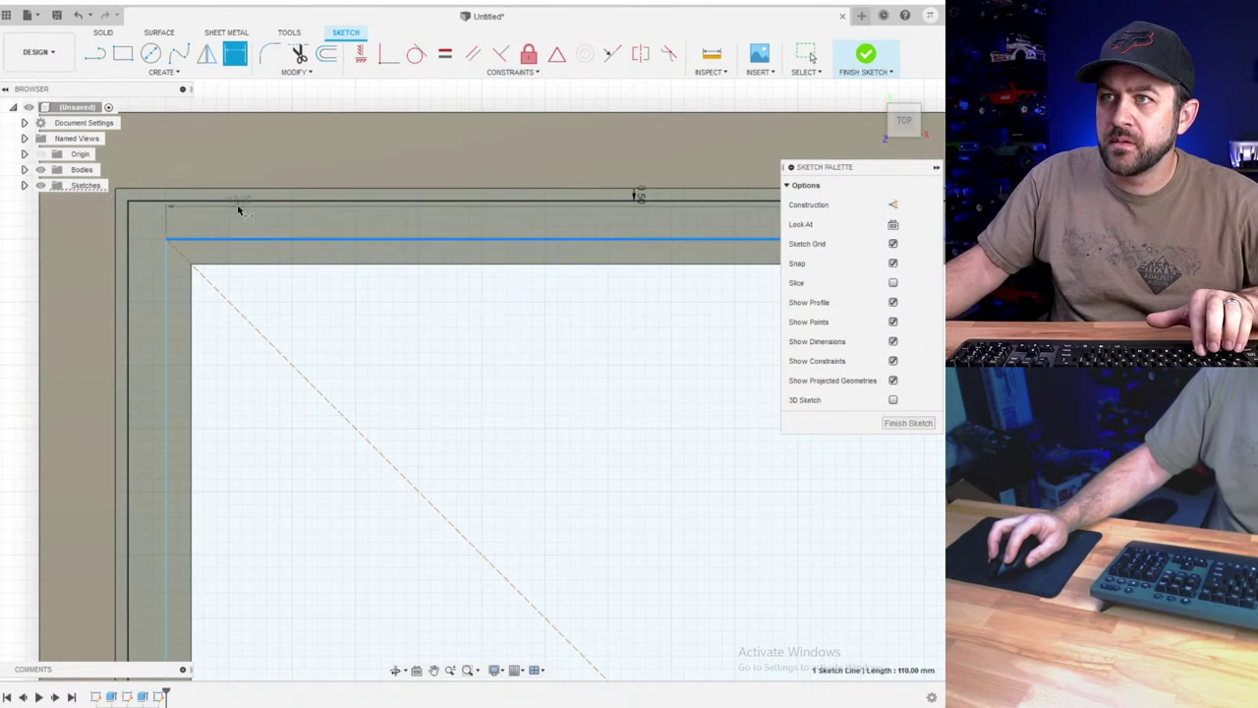
left_click(241, 202)
left_click(285, 101)
type("2")
key("Return")
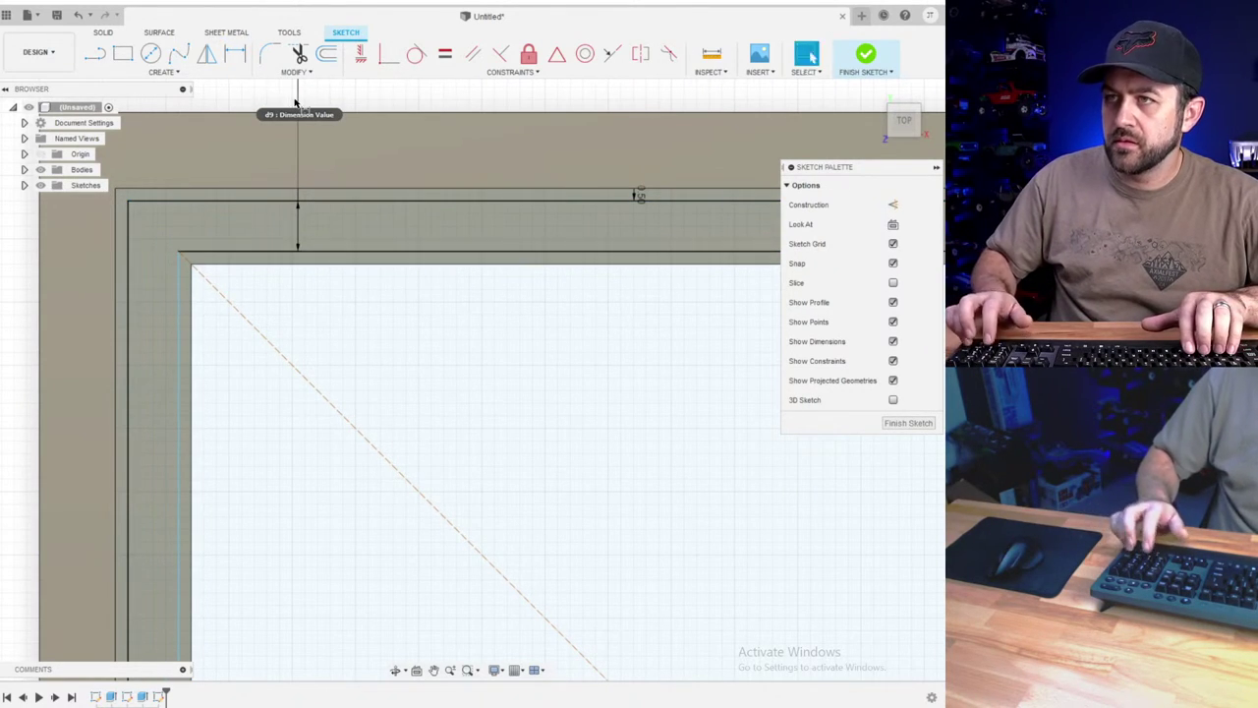
- Dimension the gap at the rectangle's left edge at 1.2 mm and set the upper gap to 1.2 mm as well
scroll(223, 259, "down", 2)
left_click(198, 286)
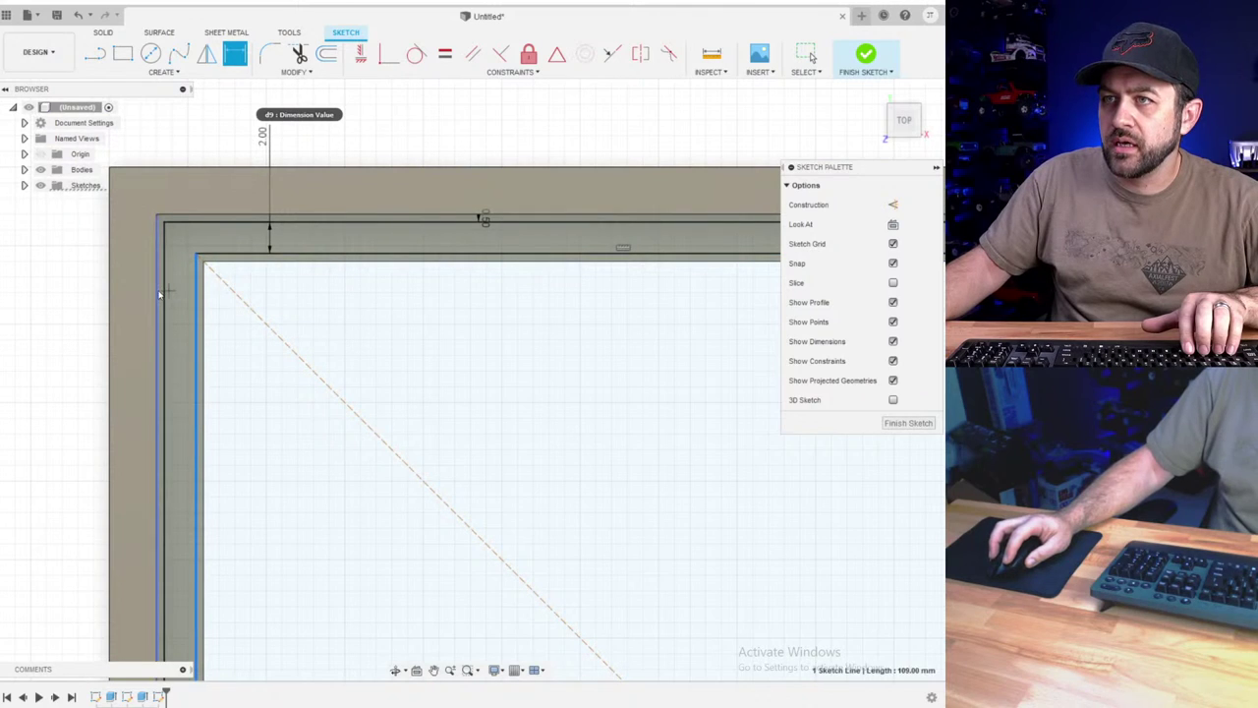
left_click(45, 324)
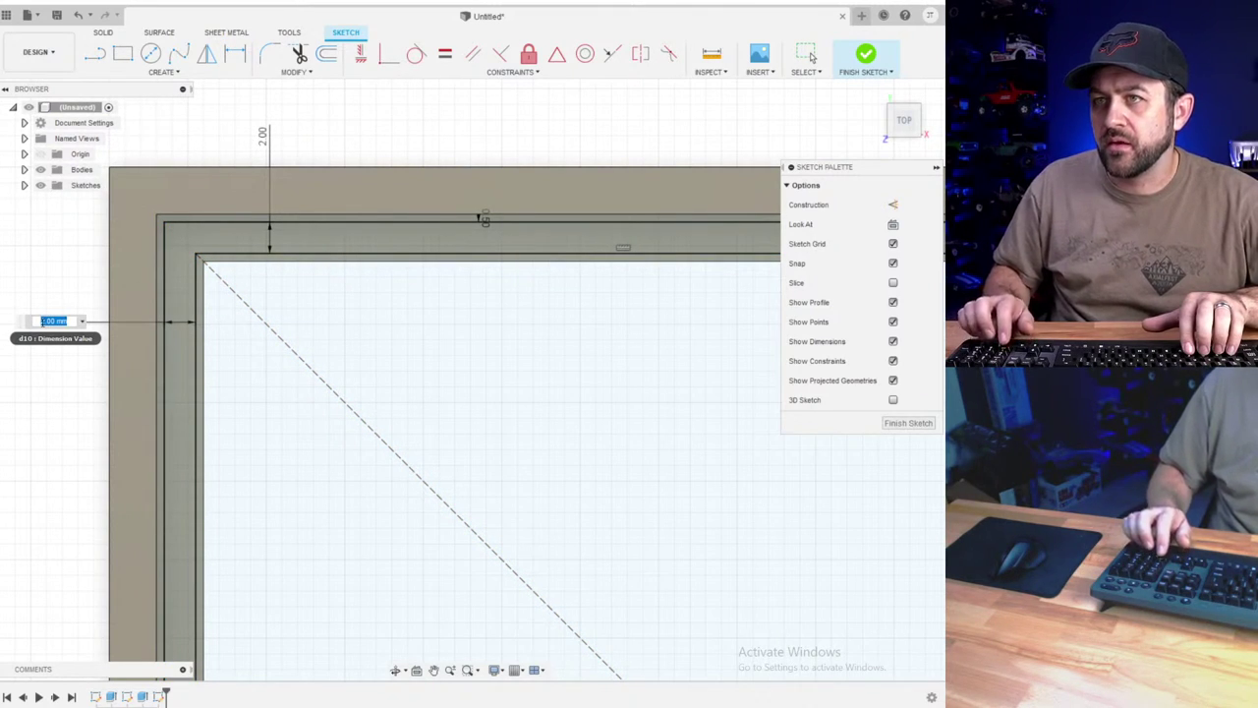
type("1")
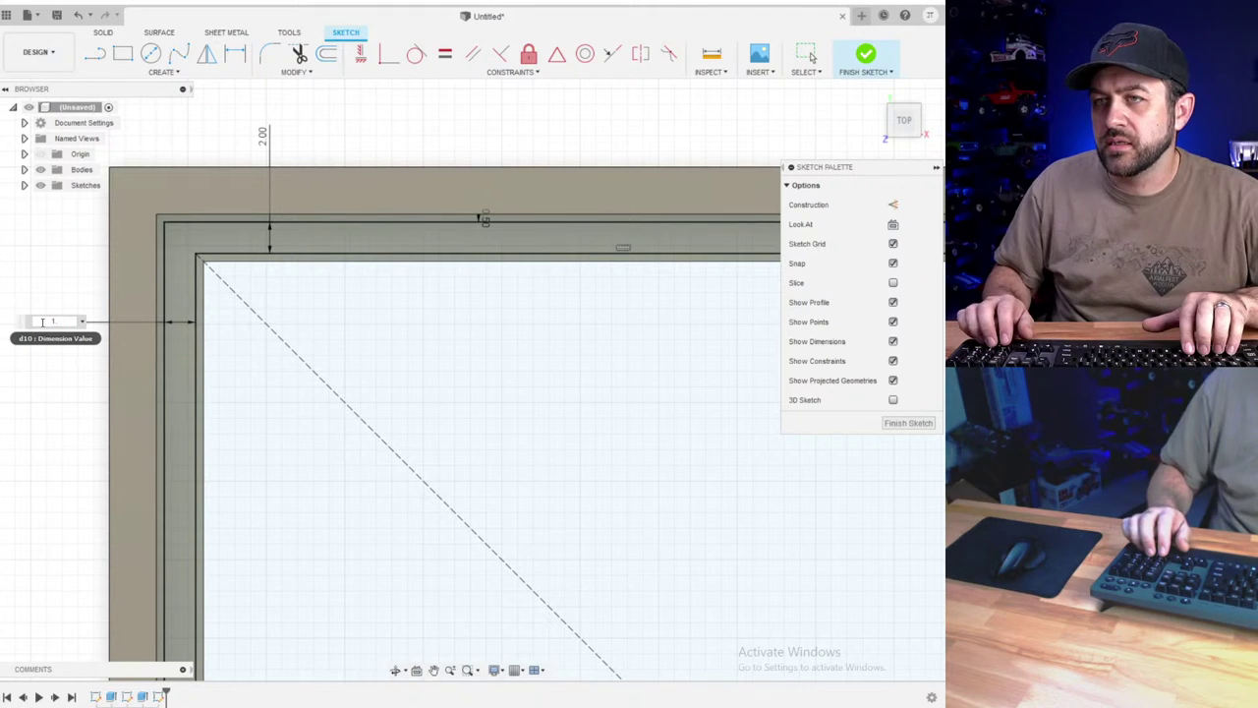
type(".2")
key("Return")
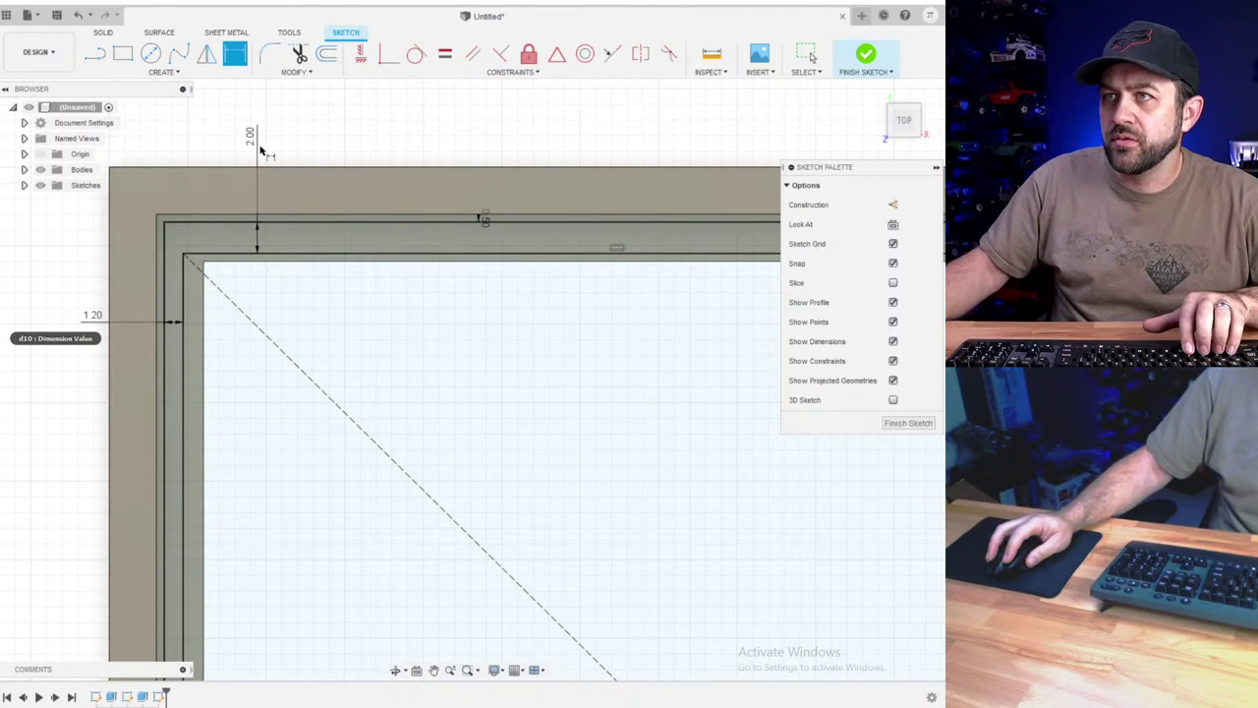
type("1.2")
key("Return")
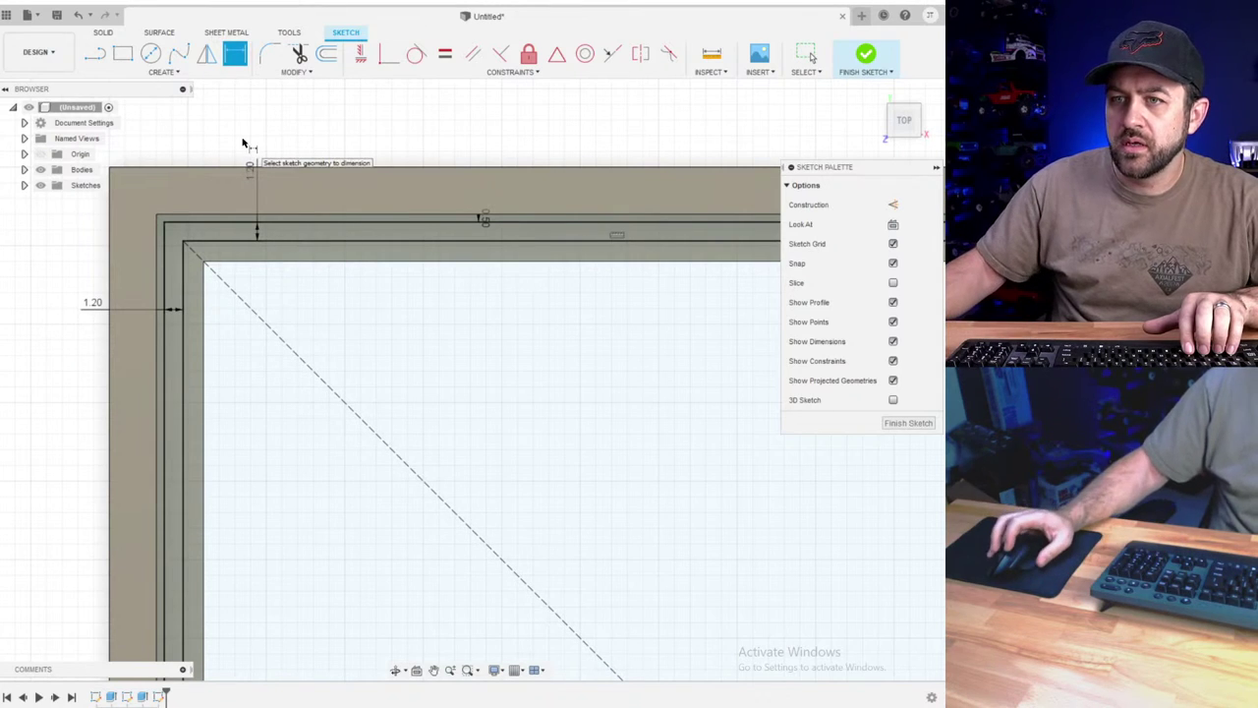
- Draw a thin two-point rectangle, about 110.6 by 0.5 mm, spanning the inner square between its side edges near the upper end
scroll(364, 303, "down", 2)
scroll(364, 302, "down", 3)
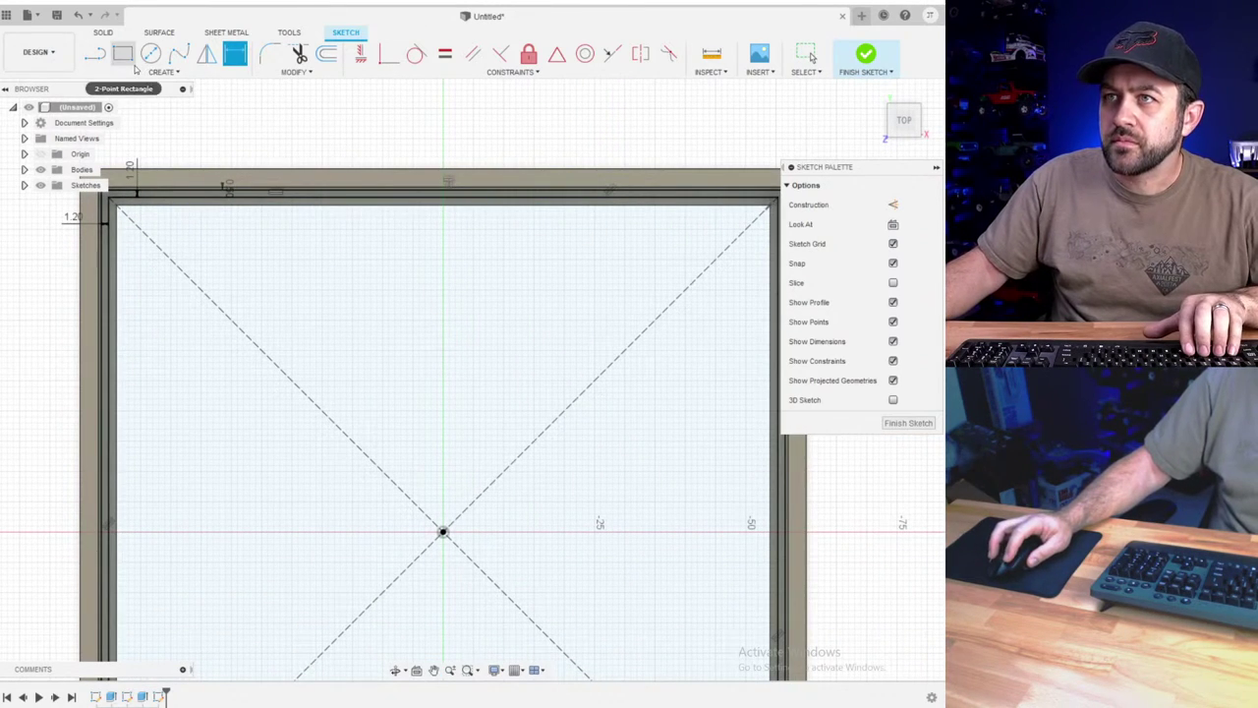
left_click(123, 54)
scroll(152, 299, "down", 2)
scroll(112, 243, "up", 4)
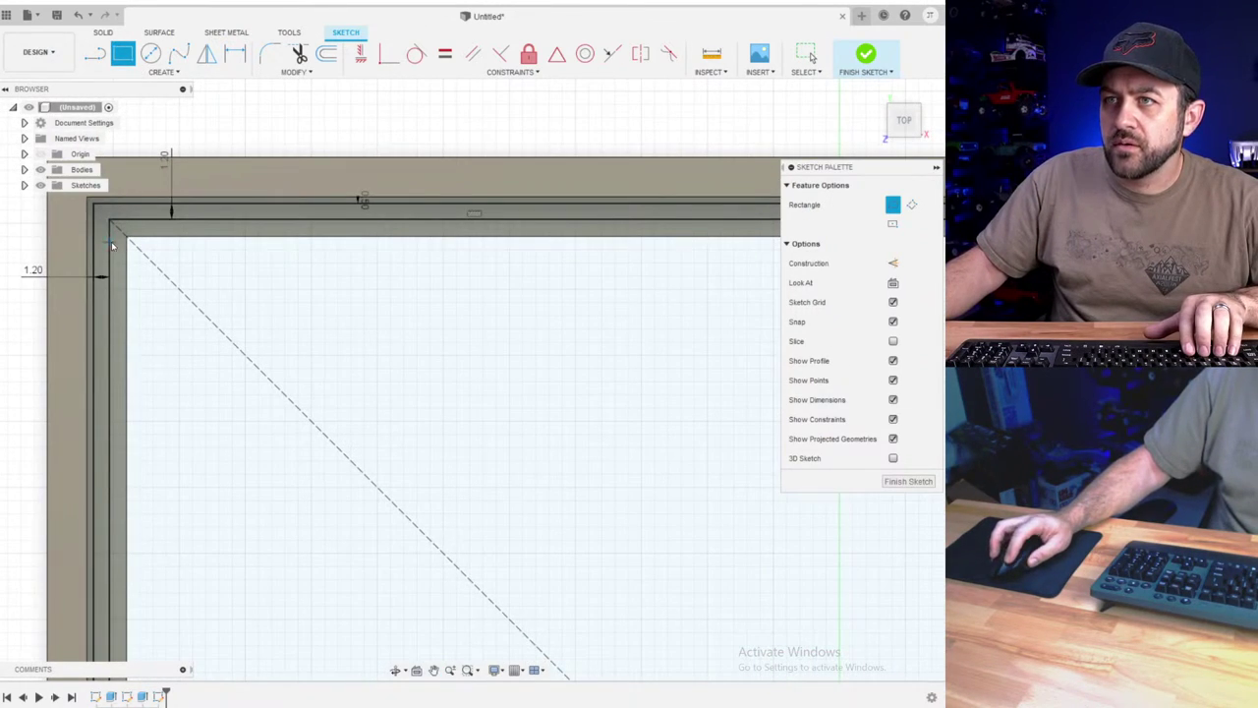
left_click(112, 244)
scroll(517, 348, "down", 3)
scroll(631, 330, "up", 5)
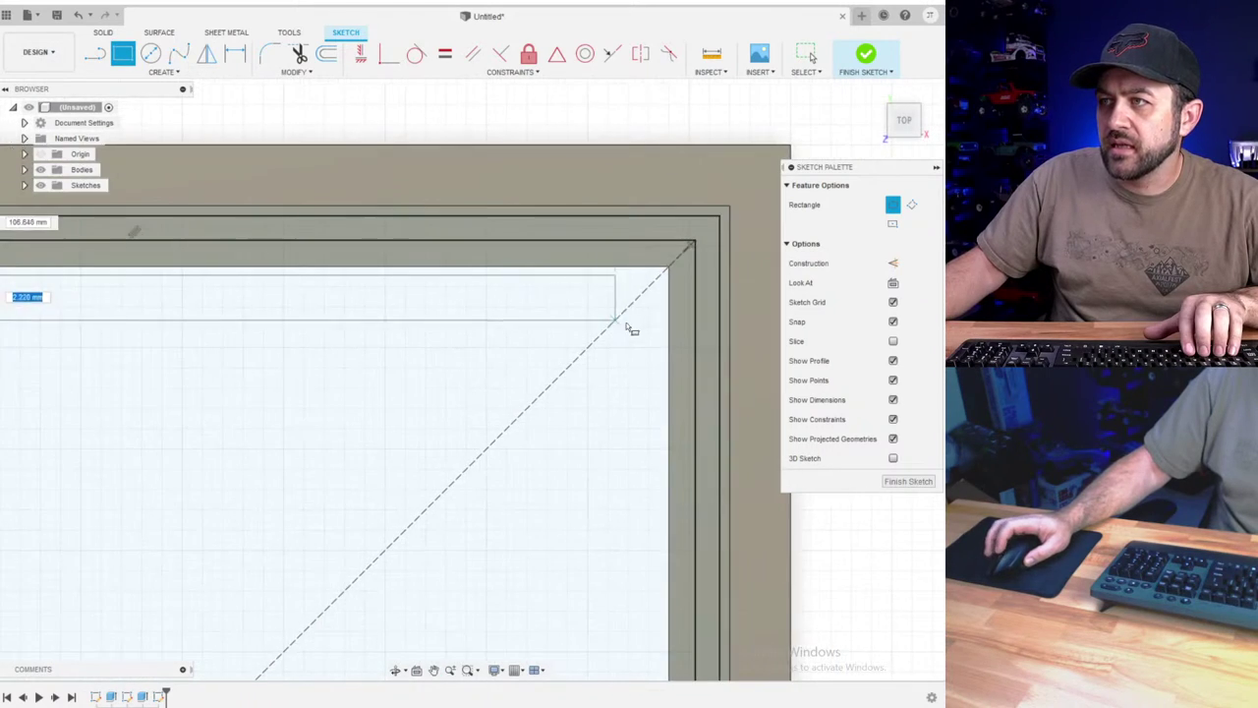
scroll(631, 329, "up", 2)
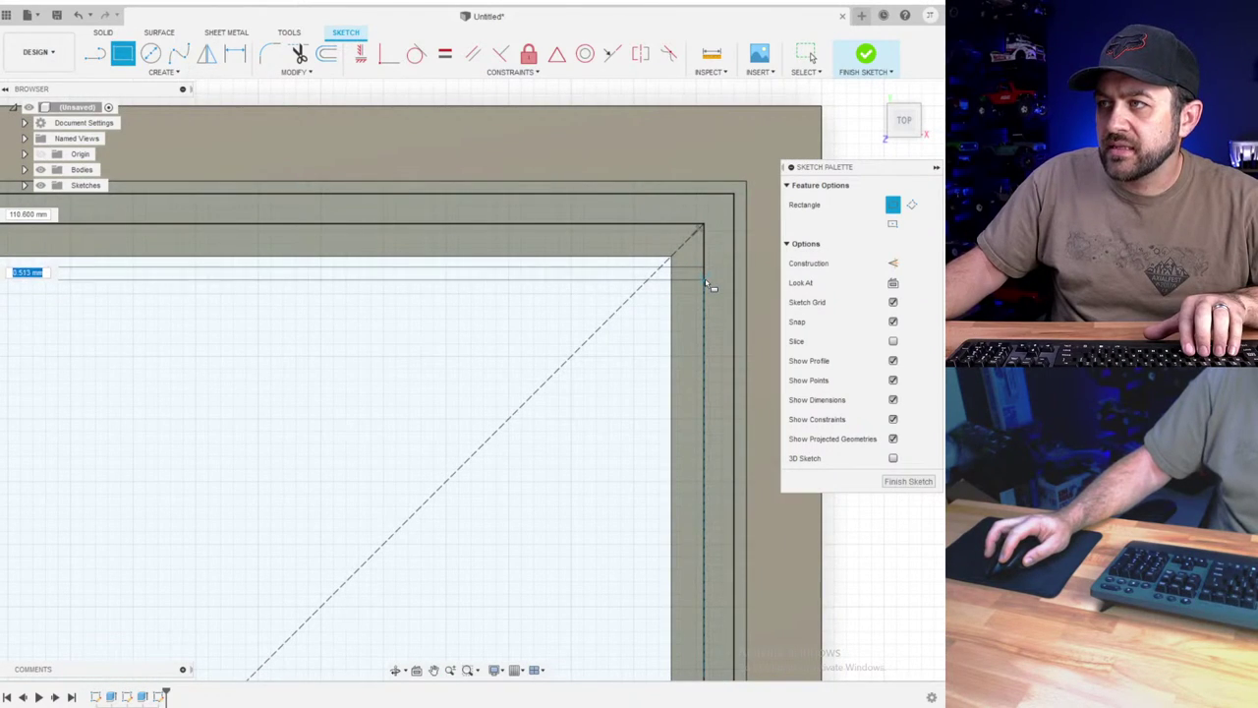
left_click(706, 283)
scroll(699, 280, "down", 1)
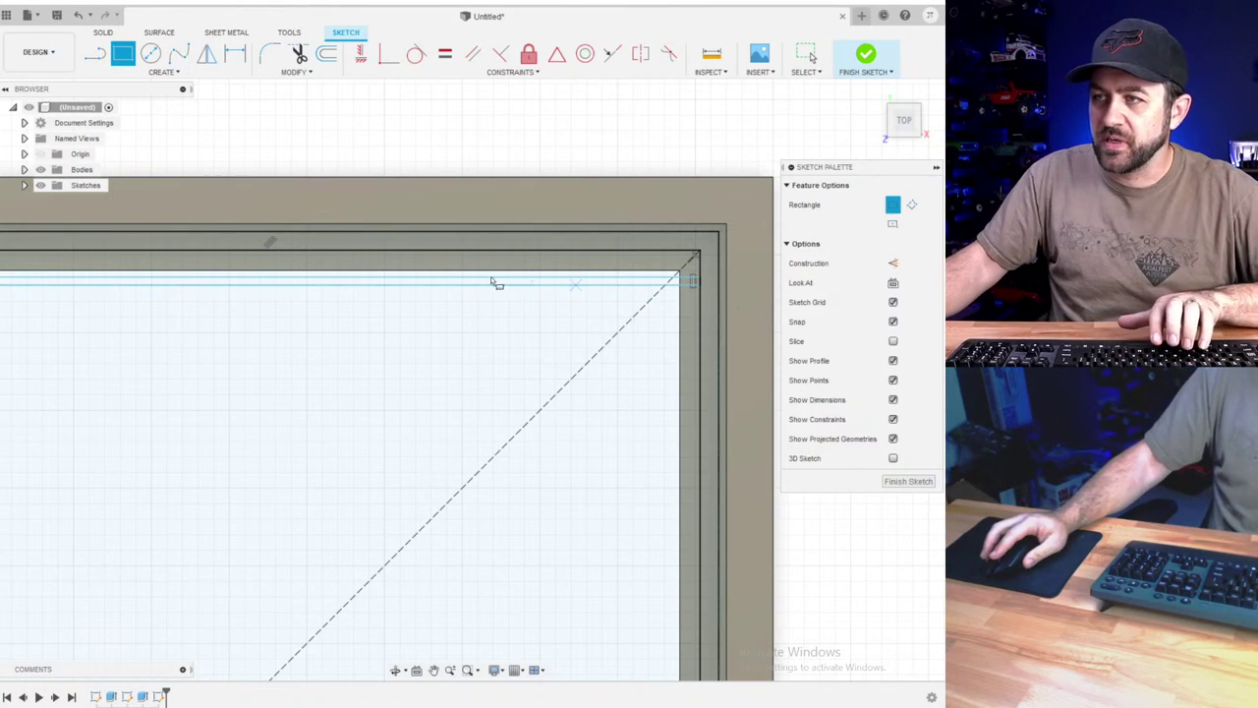
- Dimension the thin strip's width near the inner square's upper end at 1.2 mm
scroll(479, 218, "up", 2)
middle_click_drag(649, 395, 433, 375)
scroll(566, 303, "up", 2)
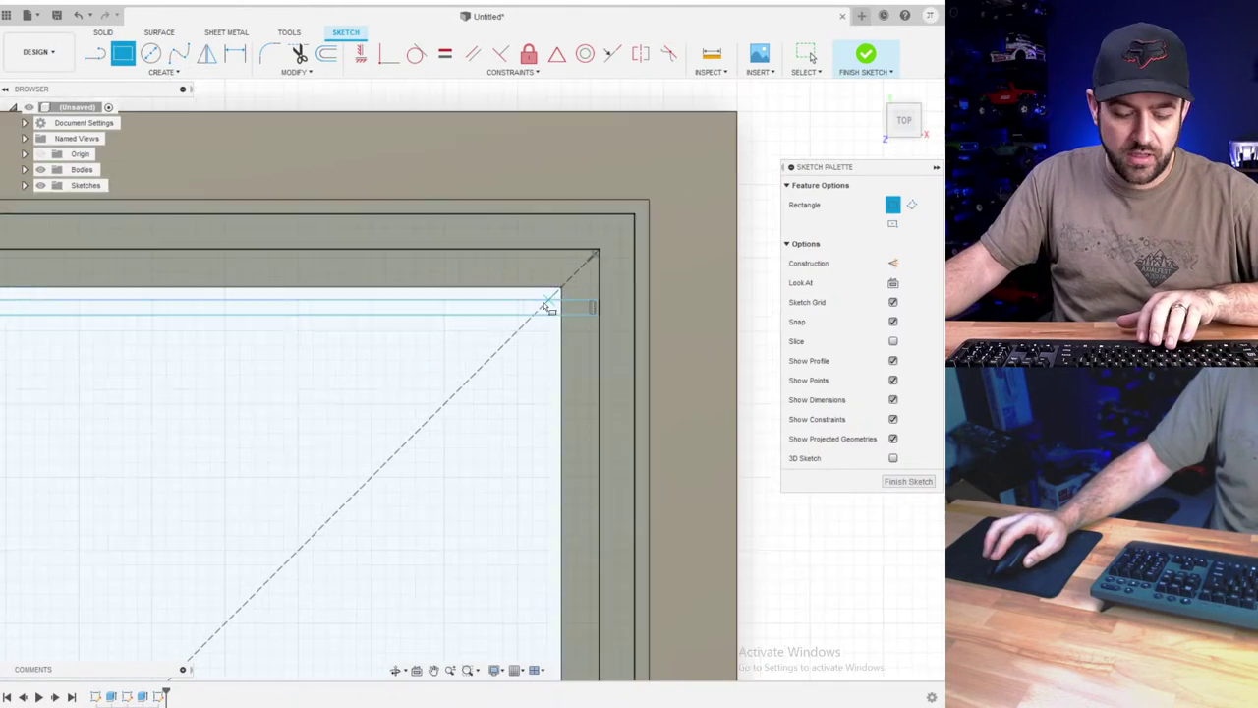
key("d")
left_click(607, 299)
left_click(596, 317)
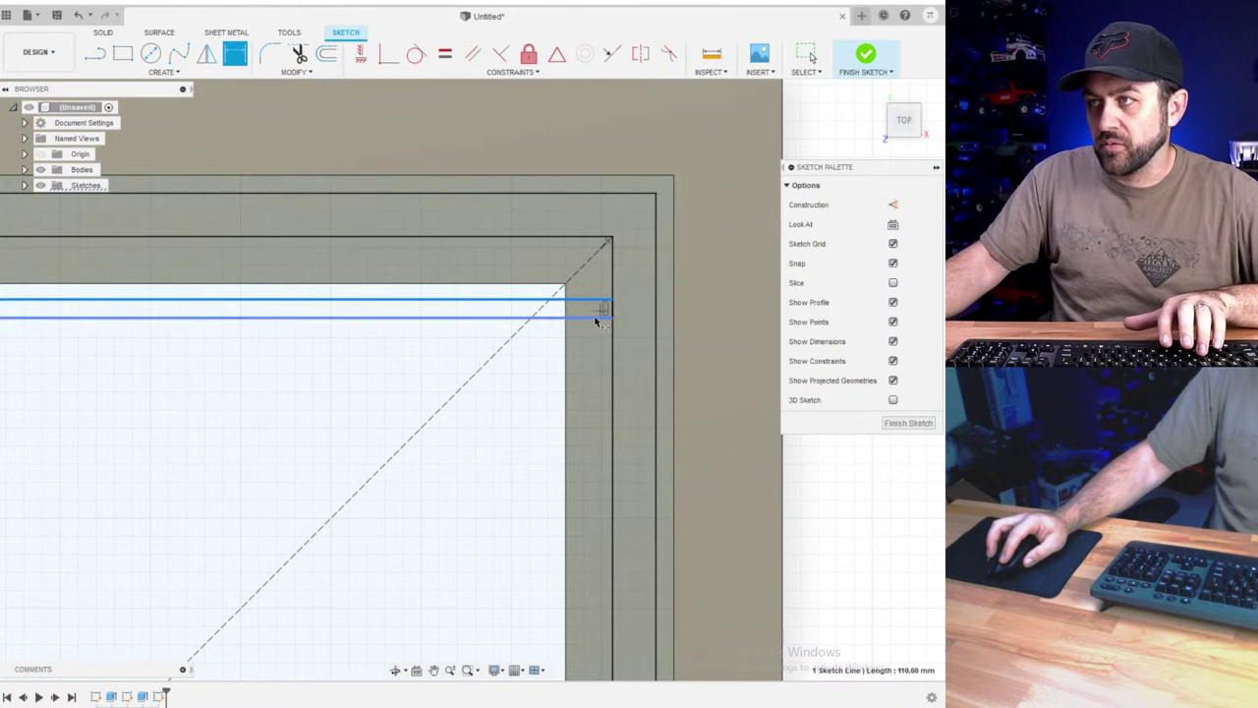
scroll(640, 290, "up", 2)
left_click(630, 309)
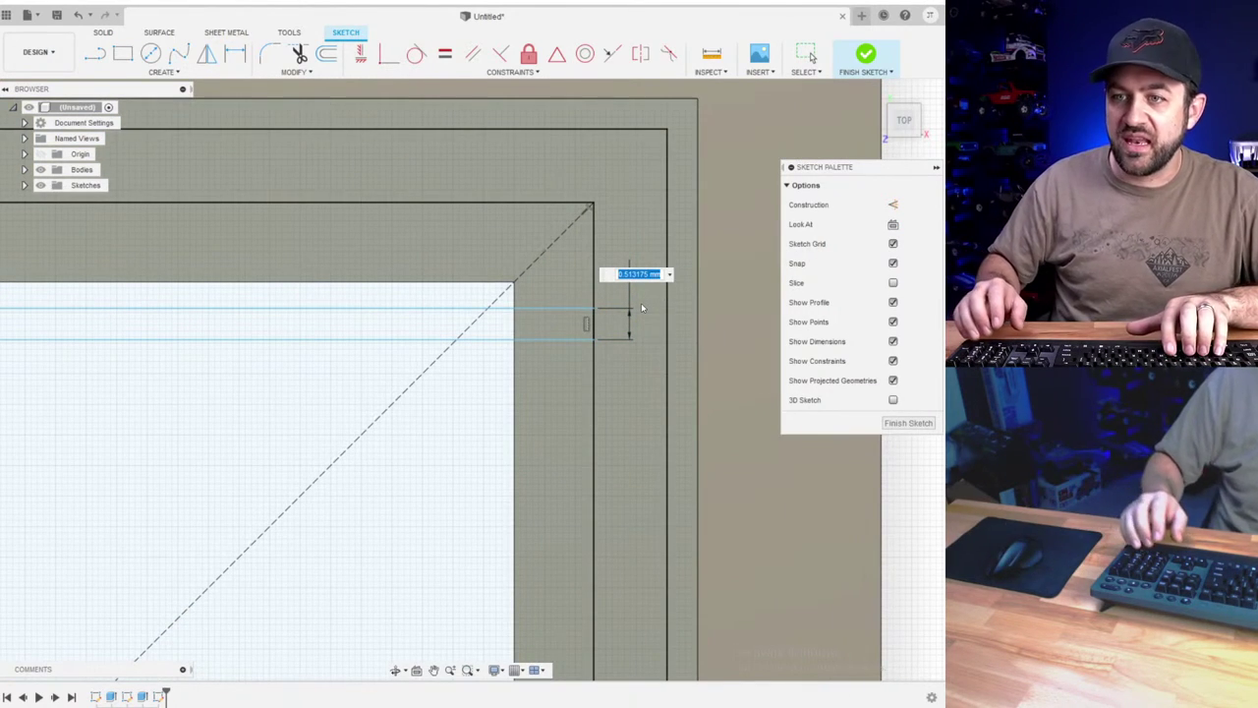
type("1.2")
key("Return")
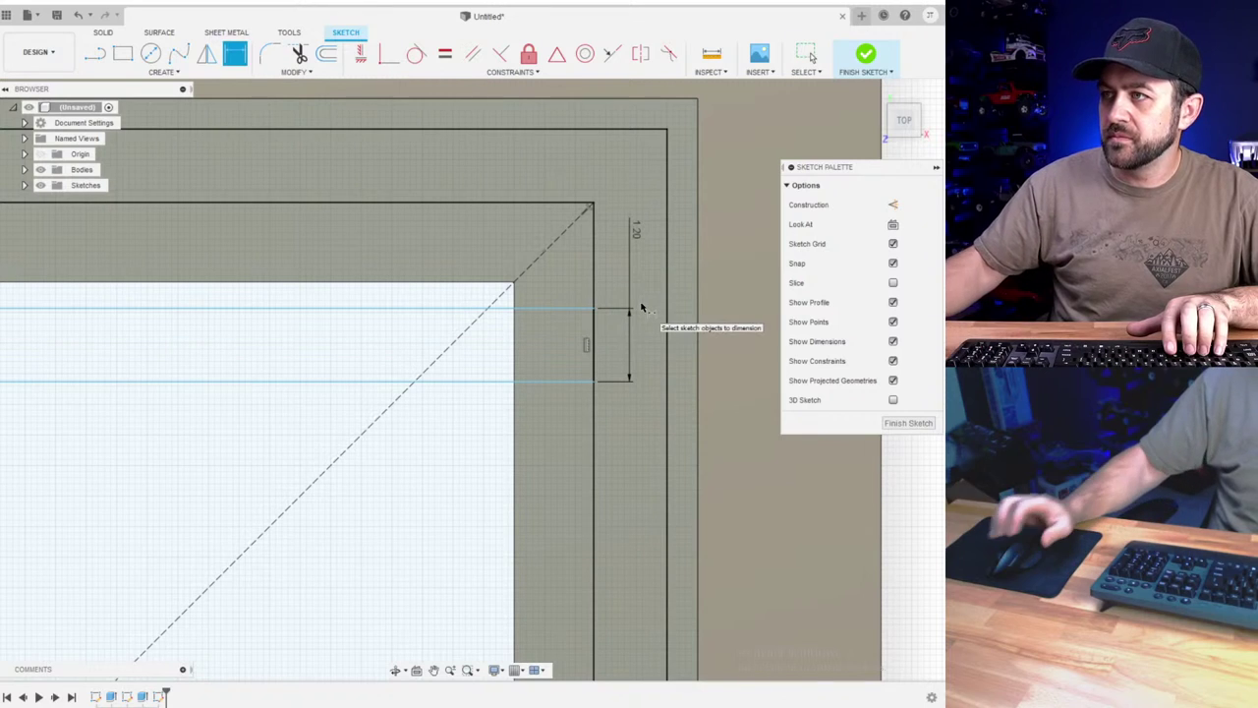
- Dimension the gap between the strip's upper line and the inner square's upper edge at 2 mm
left_click(560, 303)
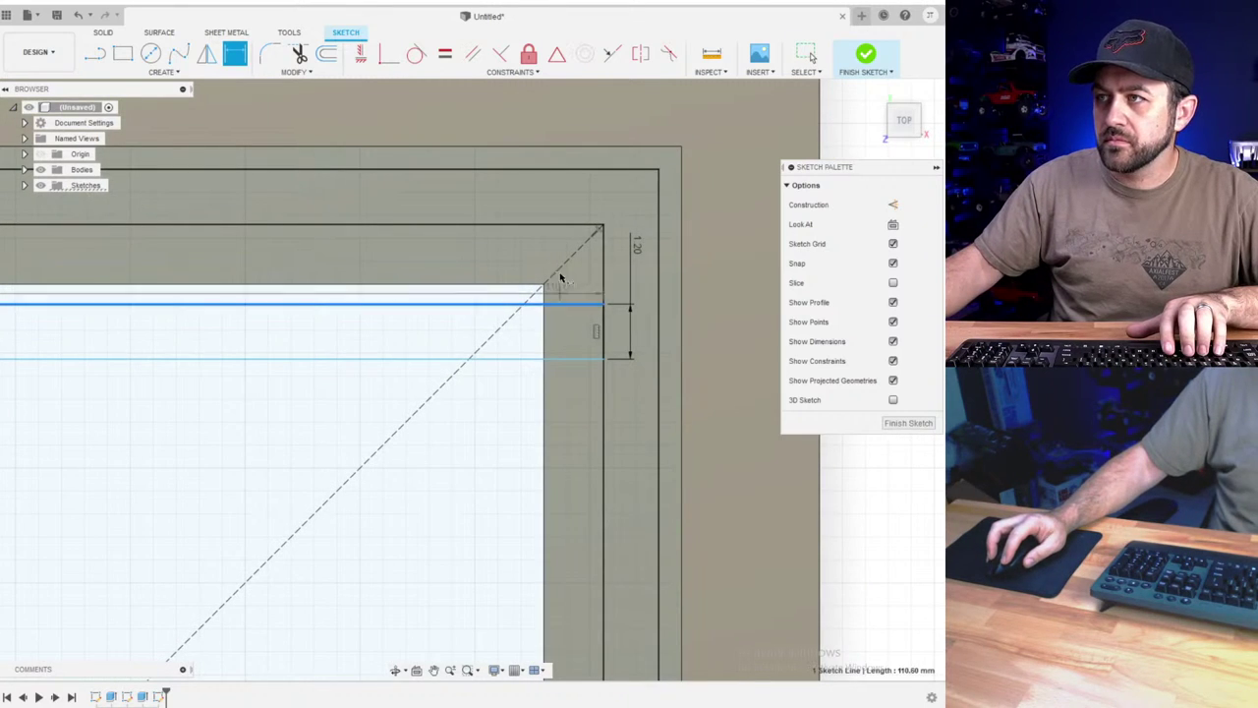
left_click(551, 228)
left_click(494, 258)
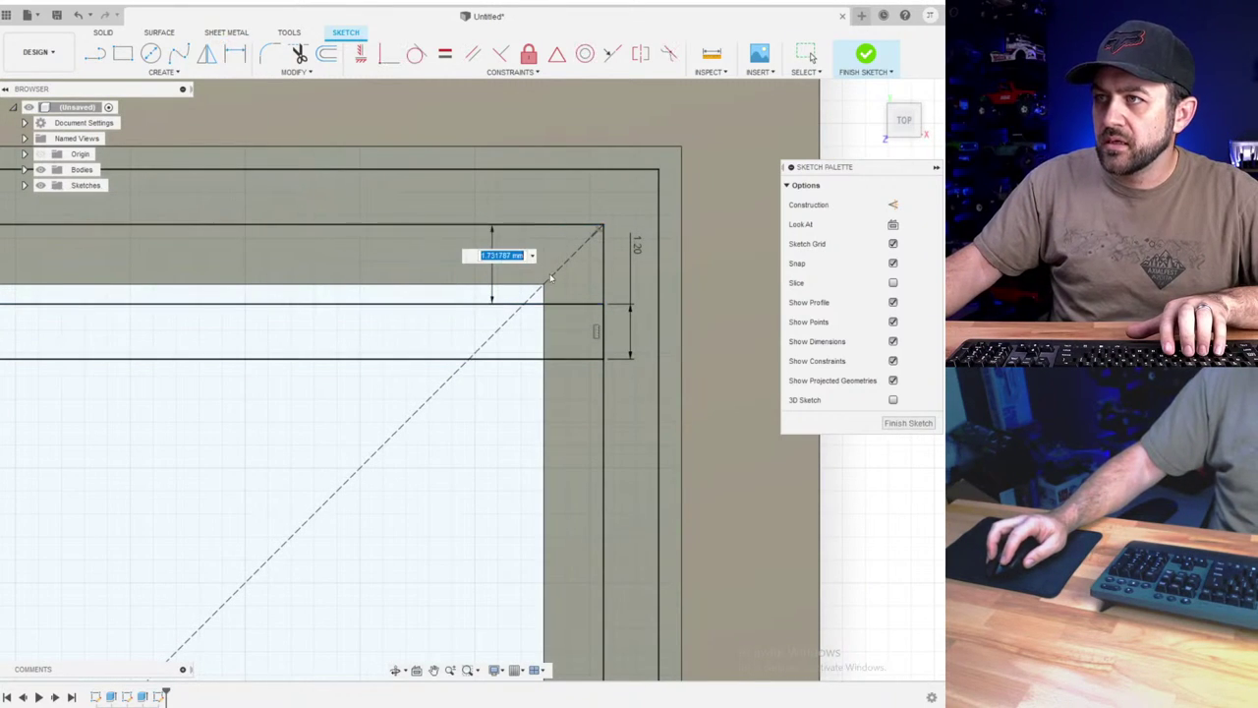
scroll(601, 304, "down", 3)
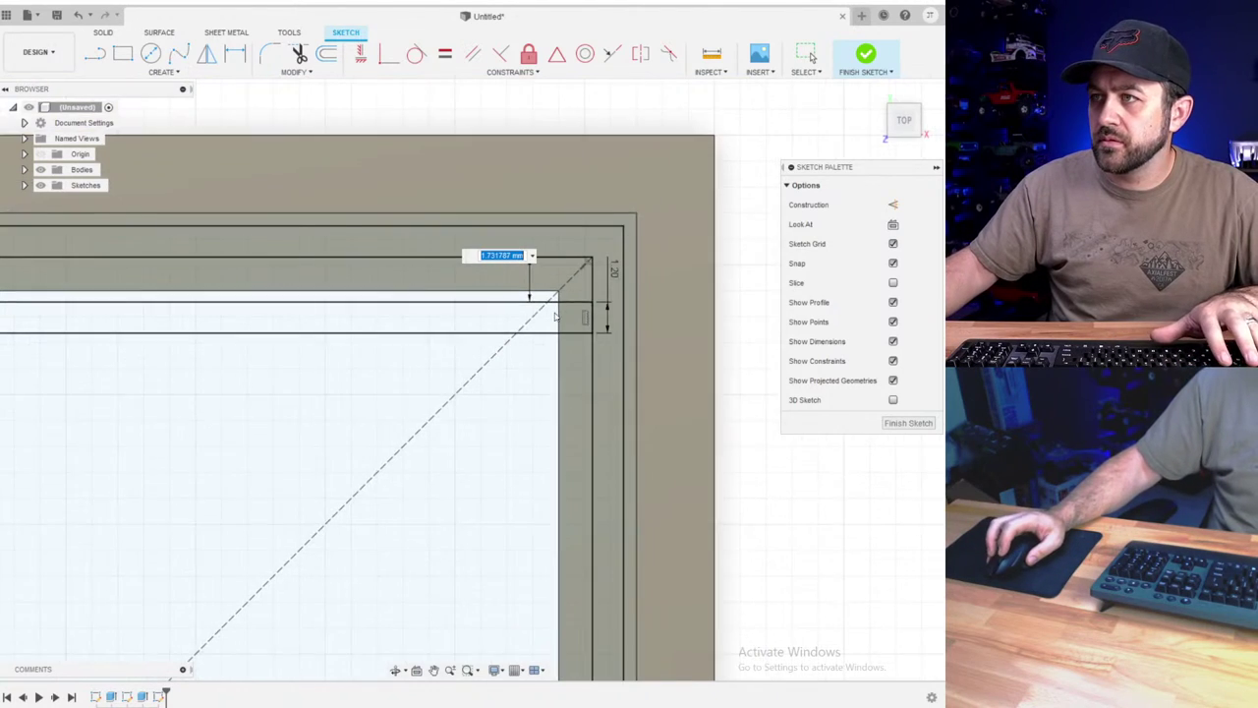
scroll(526, 282, "up", 5)
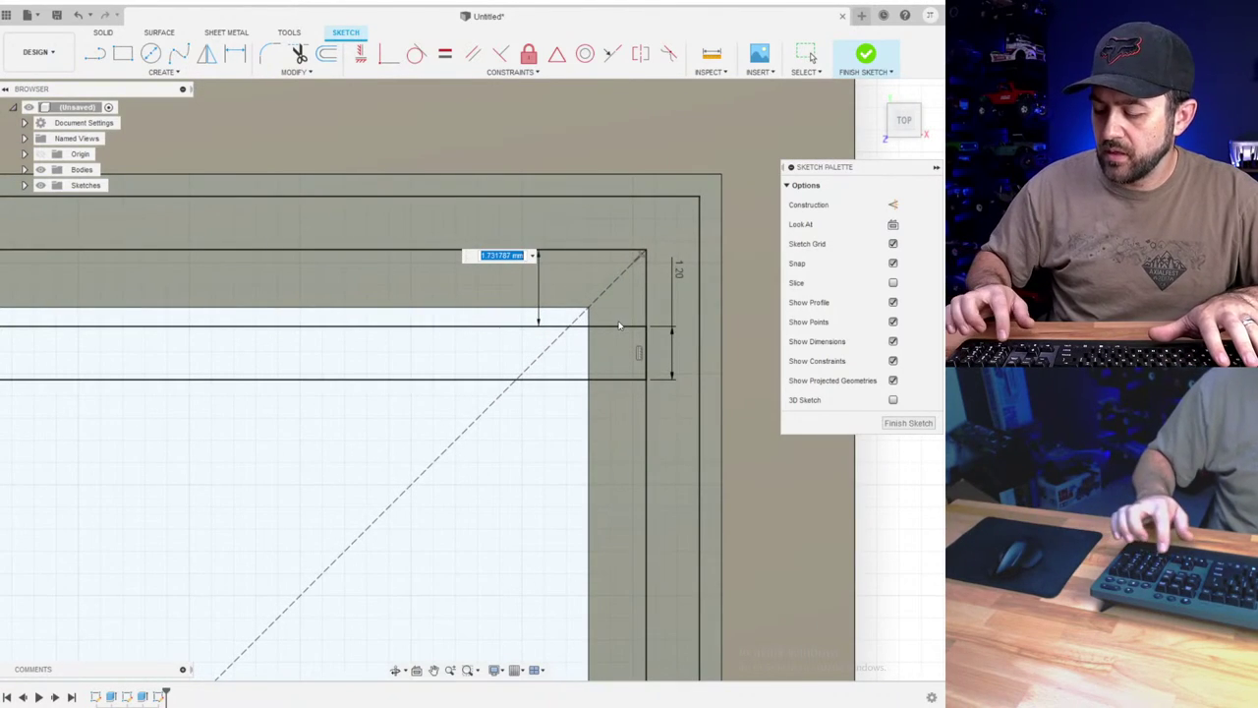
type("1")
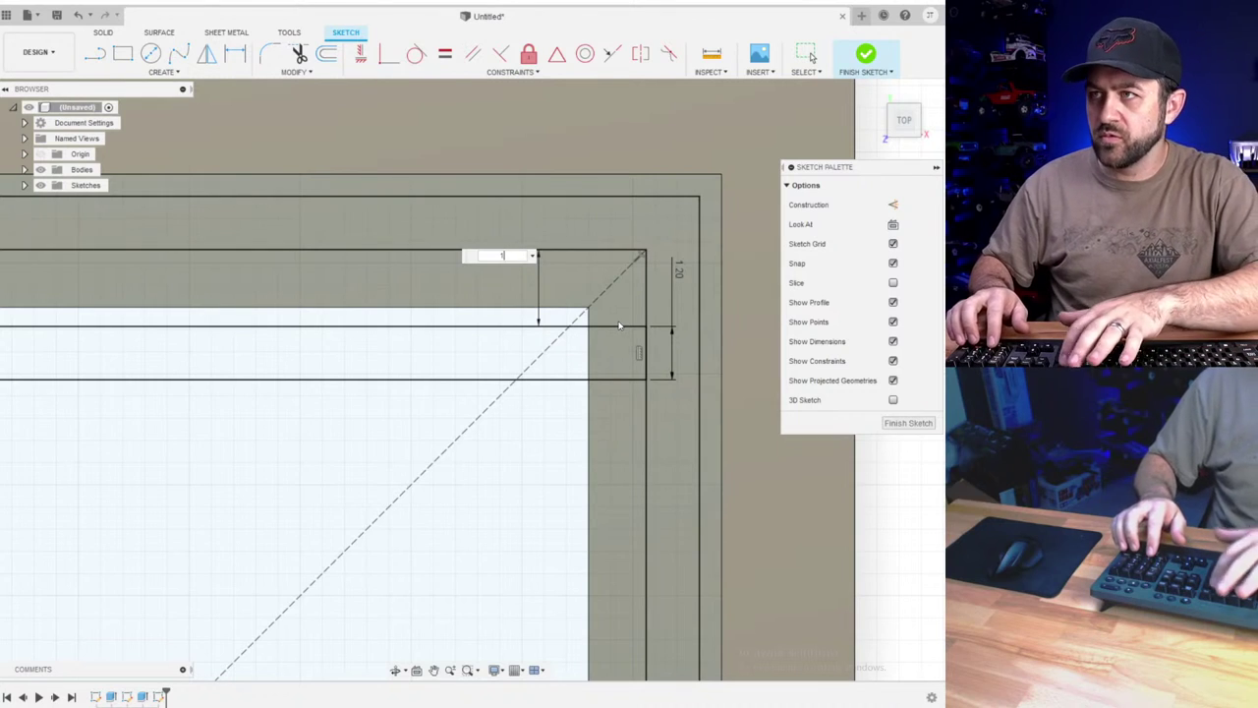
key("Return")
scroll(435, 368, "down", 3)
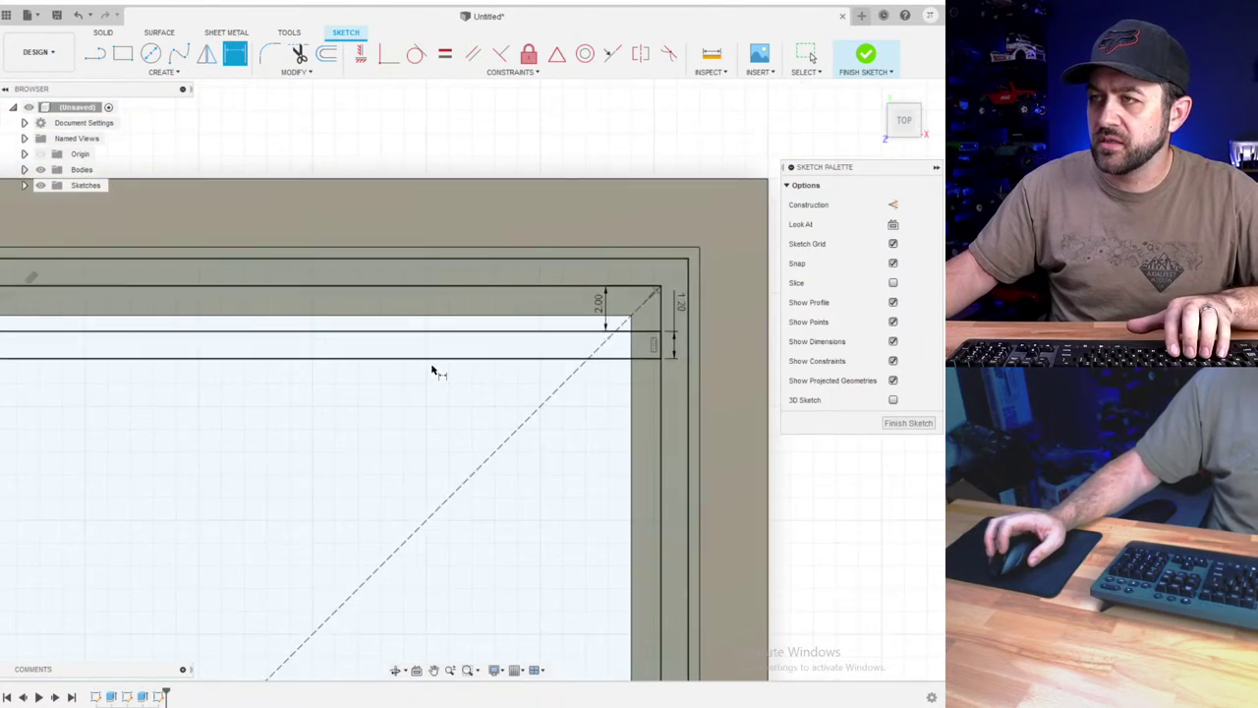
- Measure the distance from the strip's lower line to the inner square's lower edge
left_click(719, 63)
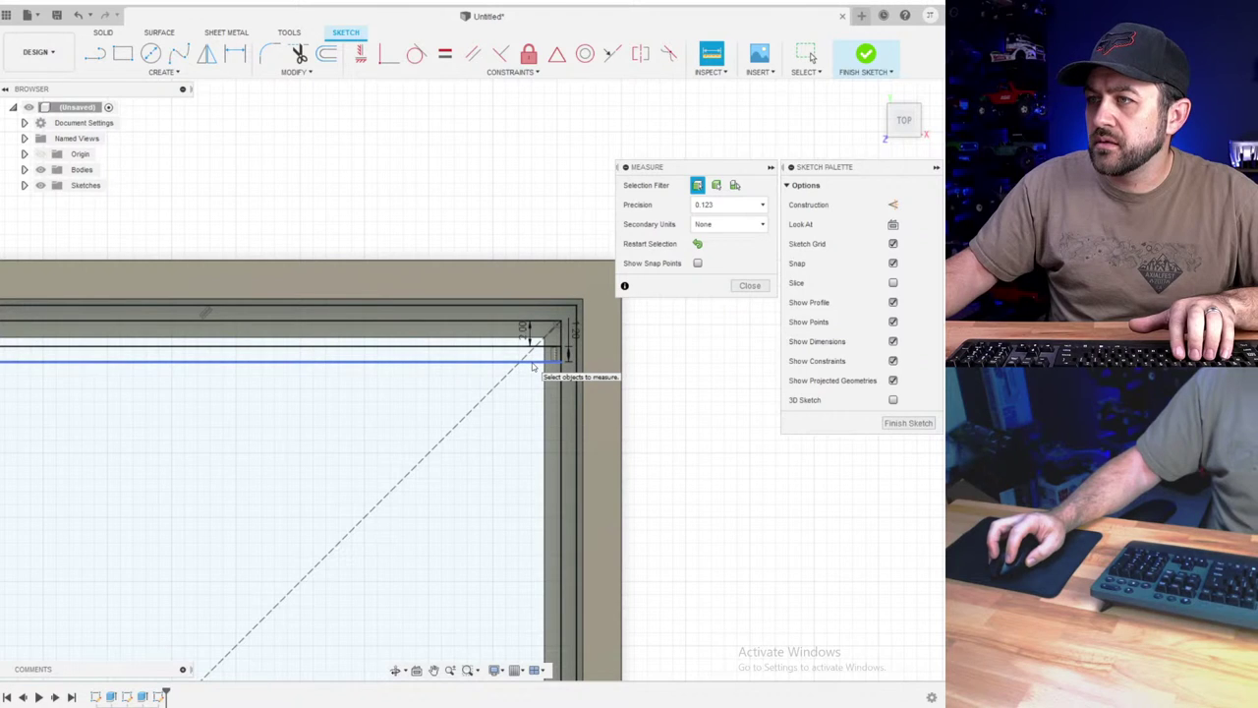
left_click(533, 364)
scroll(536, 369, "down", 3)
mouse_move(538, 432)
middle_mouse_down()
mouse_move(527, 315)
mouse_move(537, 128)
middle_mouse_up()
scroll(479, 512, "down", 3)
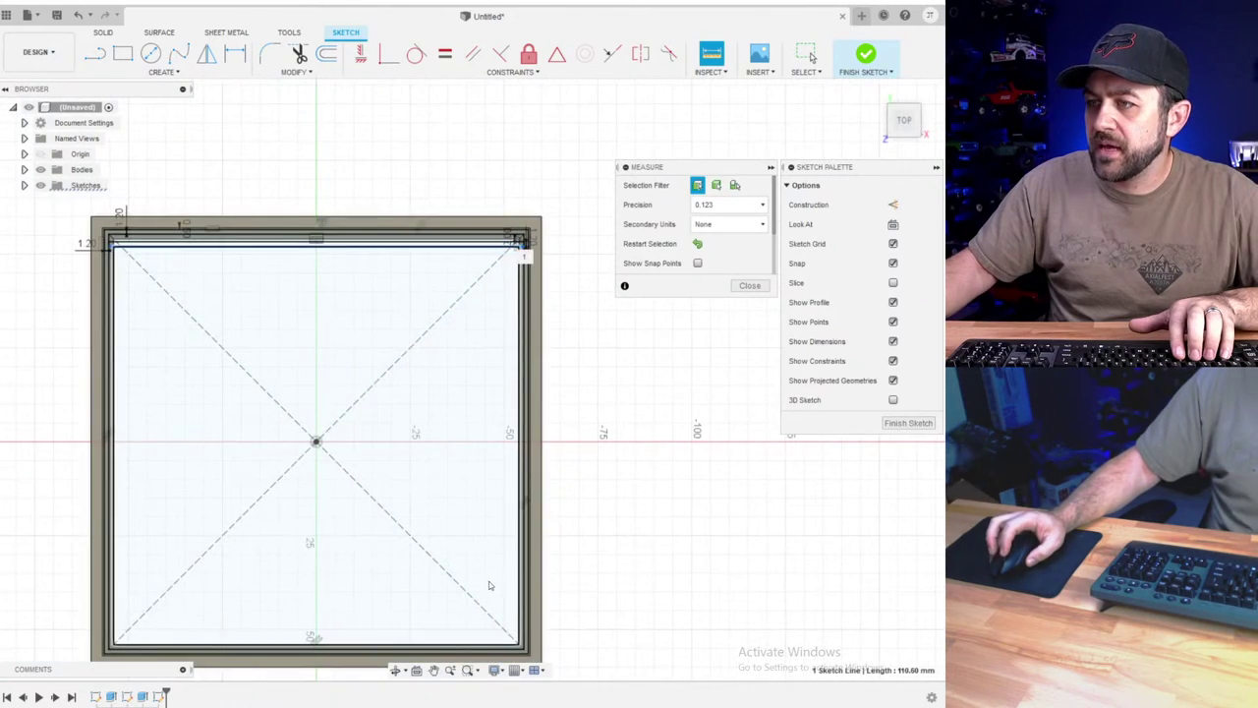
middle_click_drag(503, 631, 548, 505)
scroll(548, 505, "up", 5)
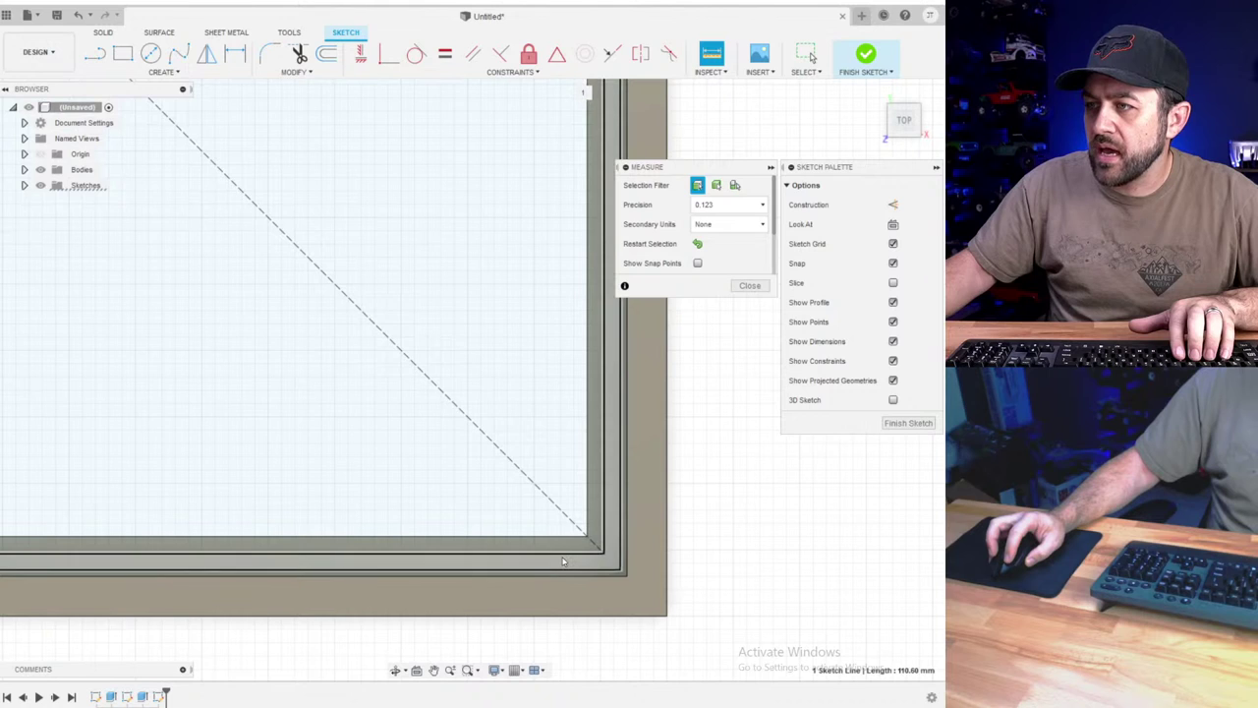
left_click(563, 560)
scroll(536, 547, "down", 3)
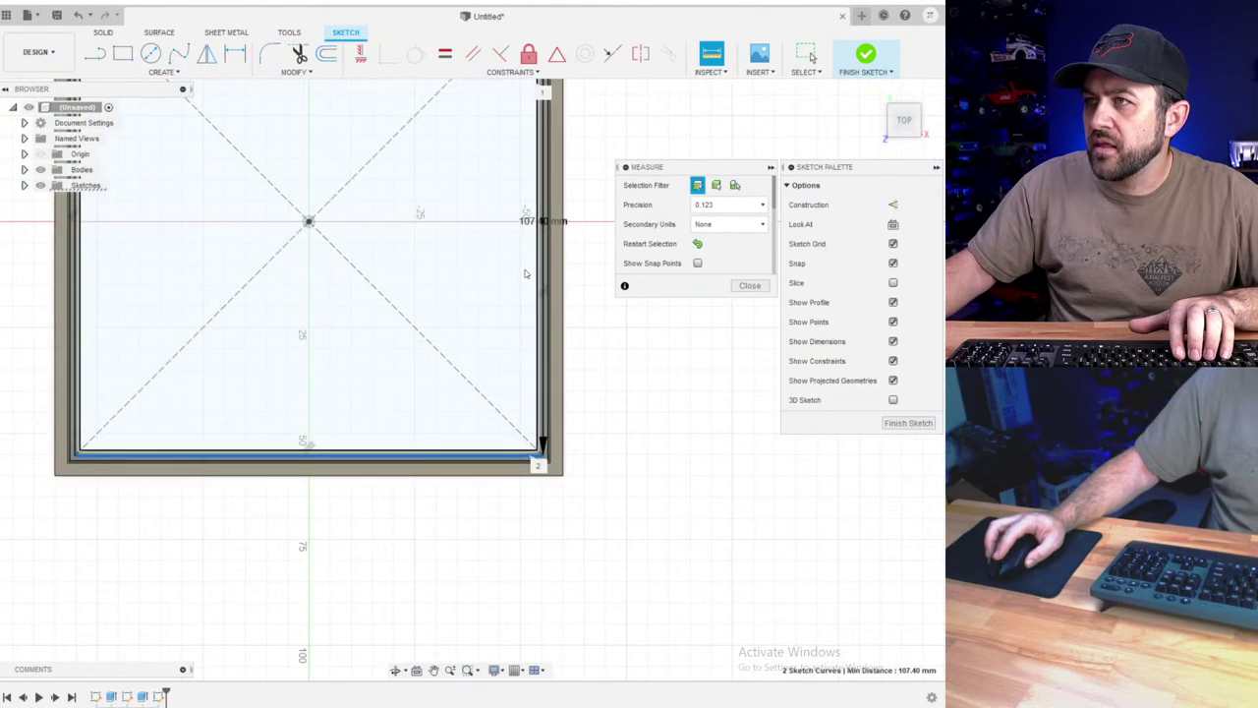
scroll(531, 271, "up", 5)
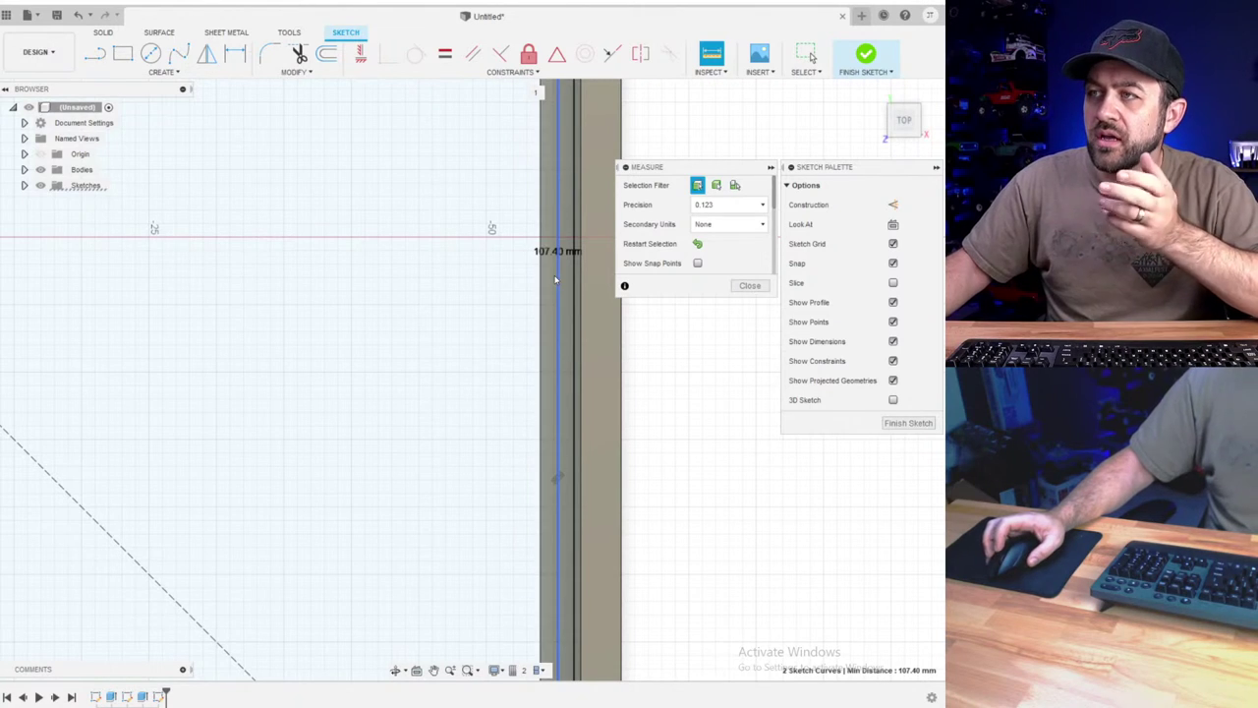
scroll(481, 270, "down", 5)
middle_click_drag(300, 208, 457, 391)
key("Escape")
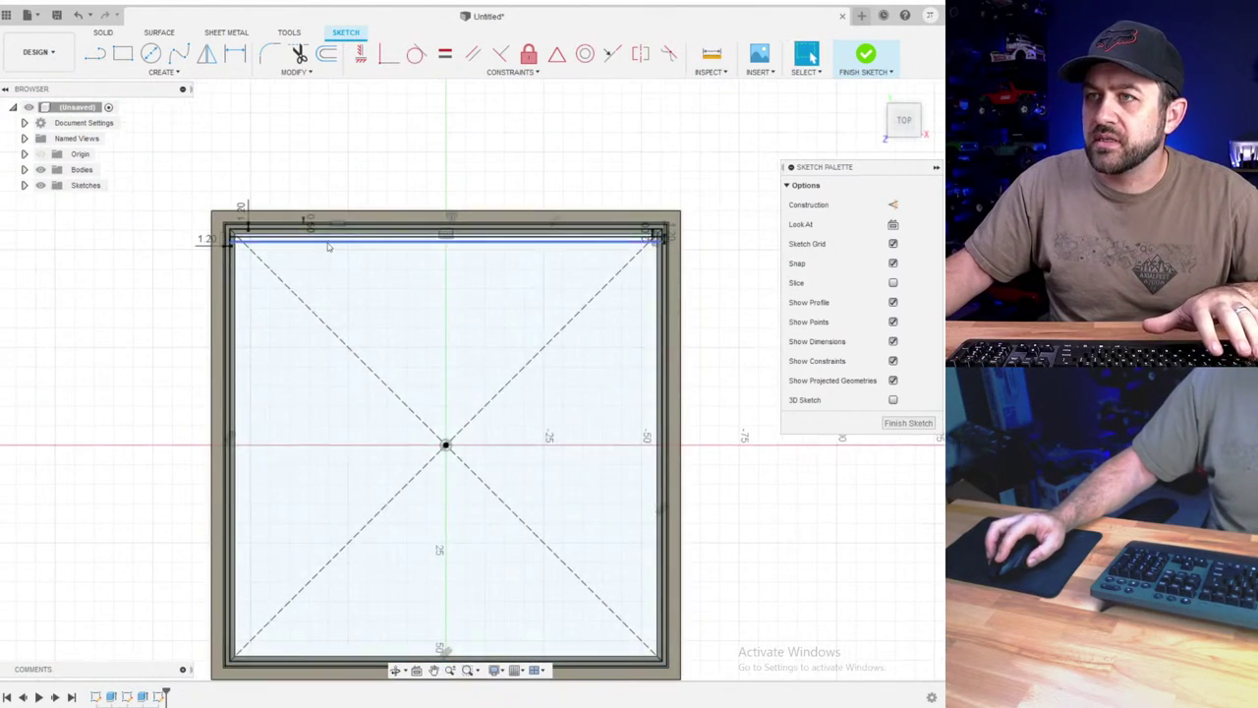
- Set up a rectangular pattern of the strip's two long lines with a 105 mm extent toward the frame's lower side
scroll(328, 247, "up", 5)
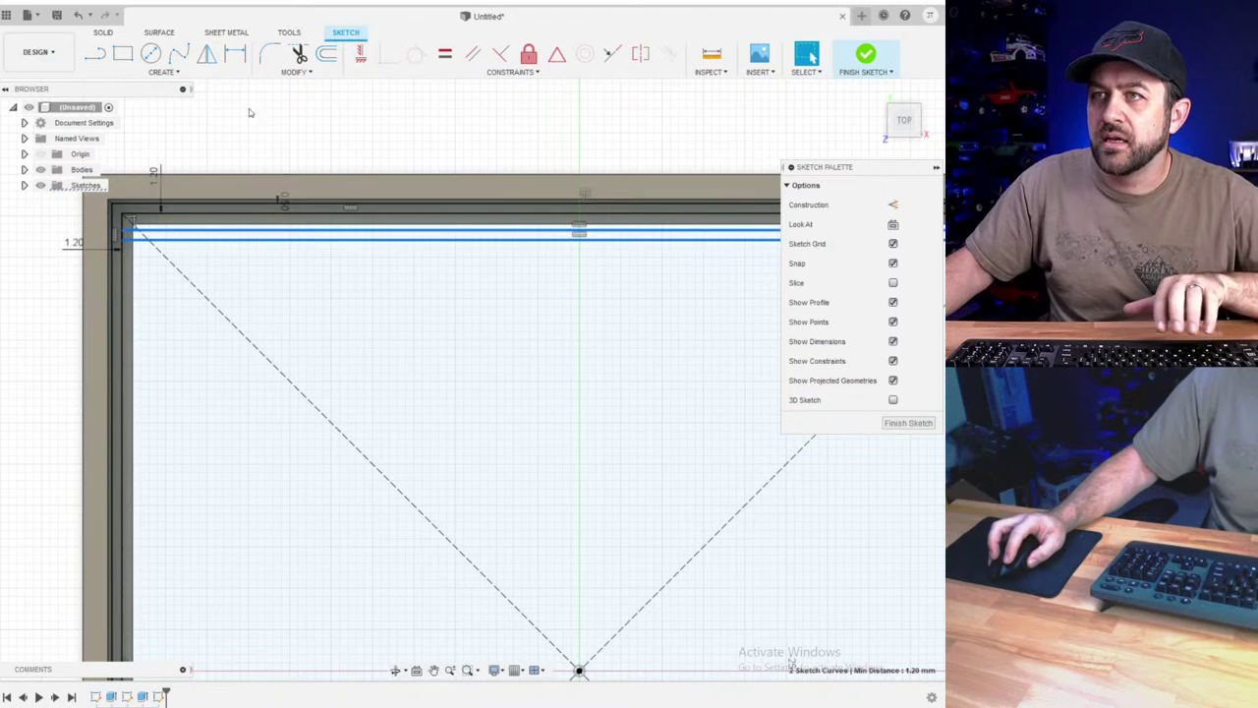
left_click(162, 72)
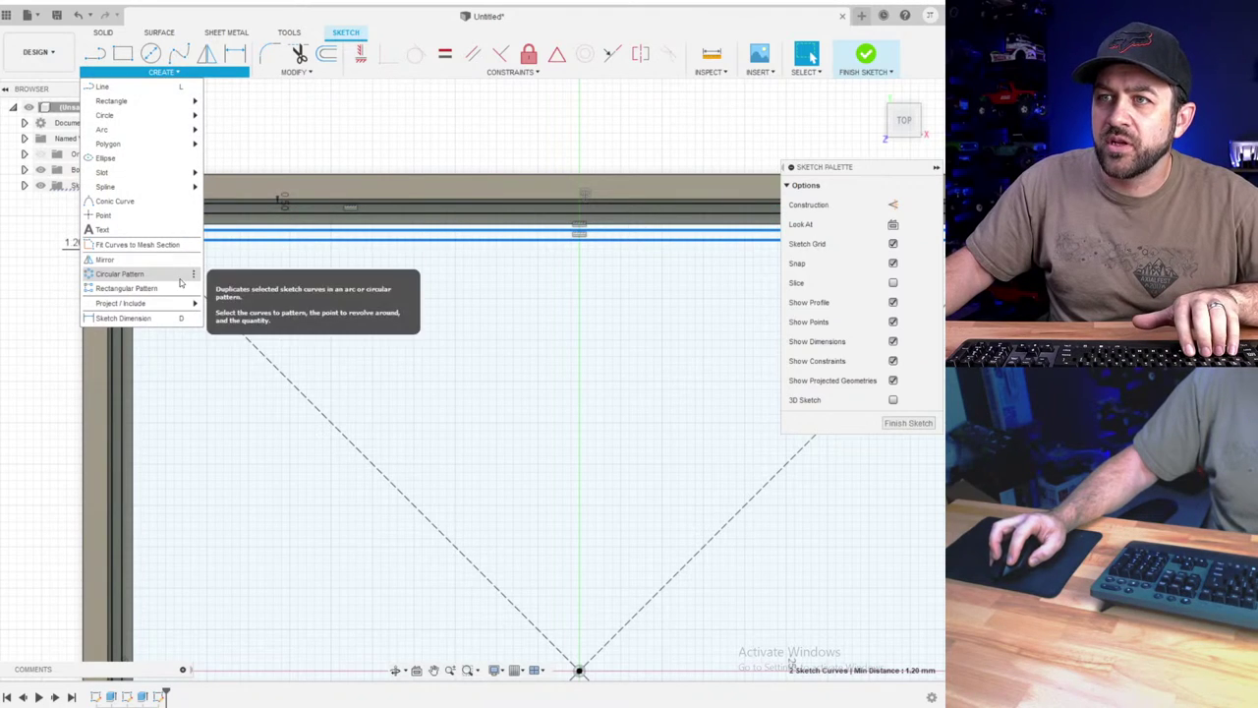
left_click(126, 288)
middle_click_drag(630, 291, 484, 253)
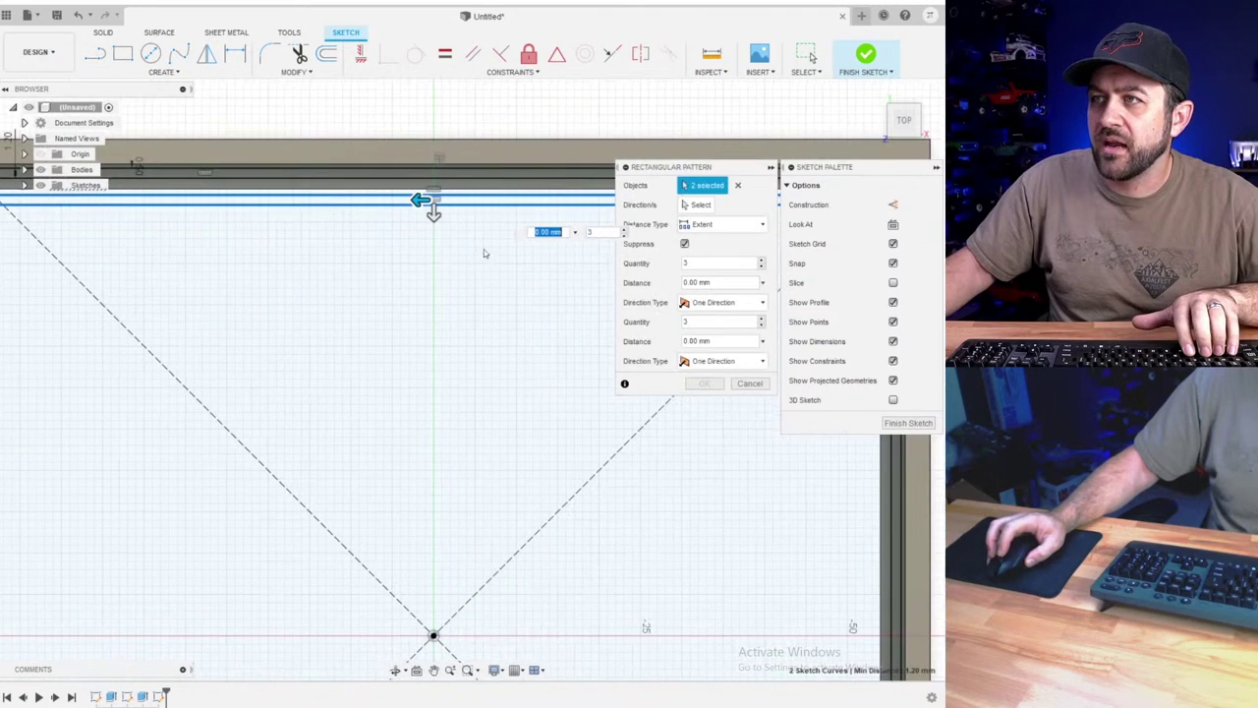
left_click_drag(434, 213, 447, 354)
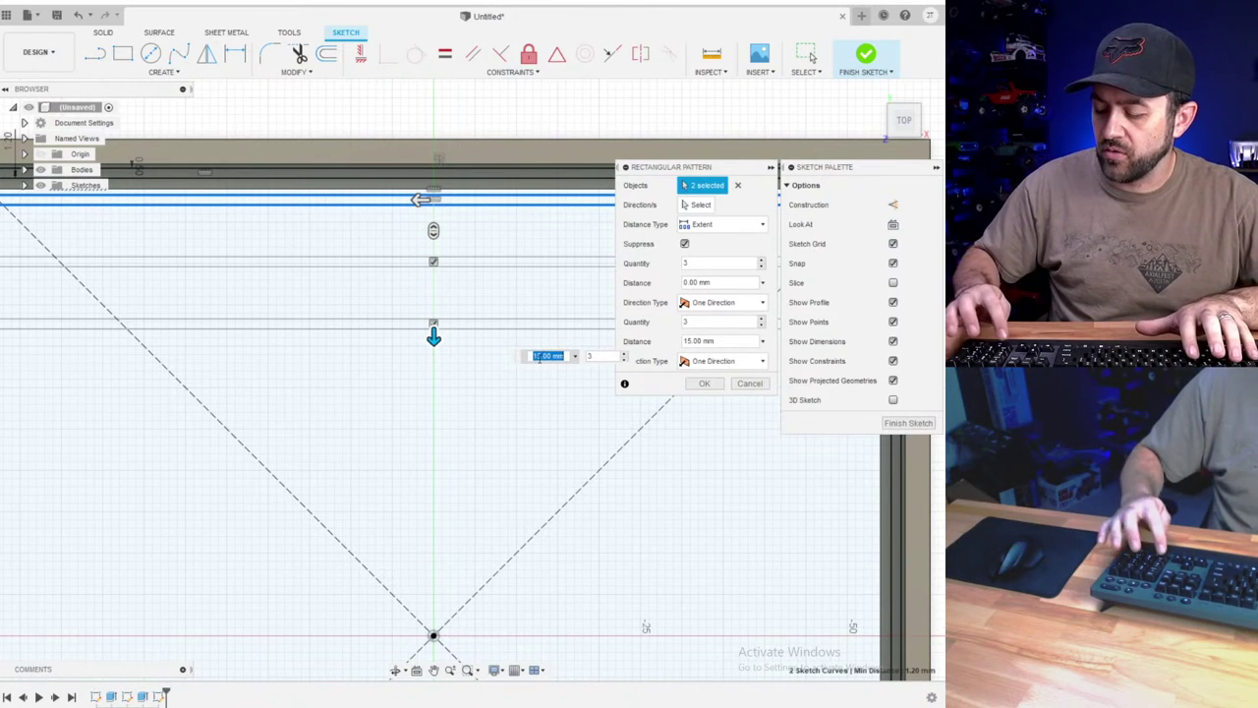
type("105")
scroll(425, 269, "down", 5)
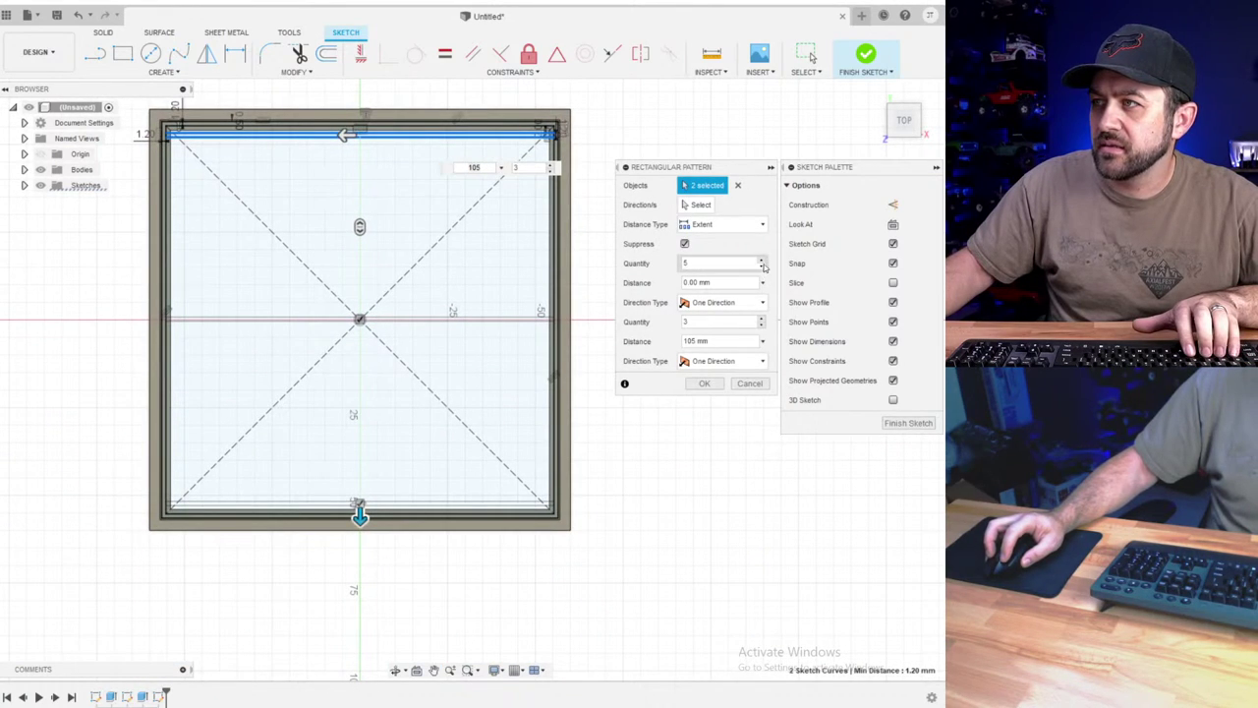
- Set the pattern's quantity in the direction along the strip to 1
scroll(339, 376, "up", 3)
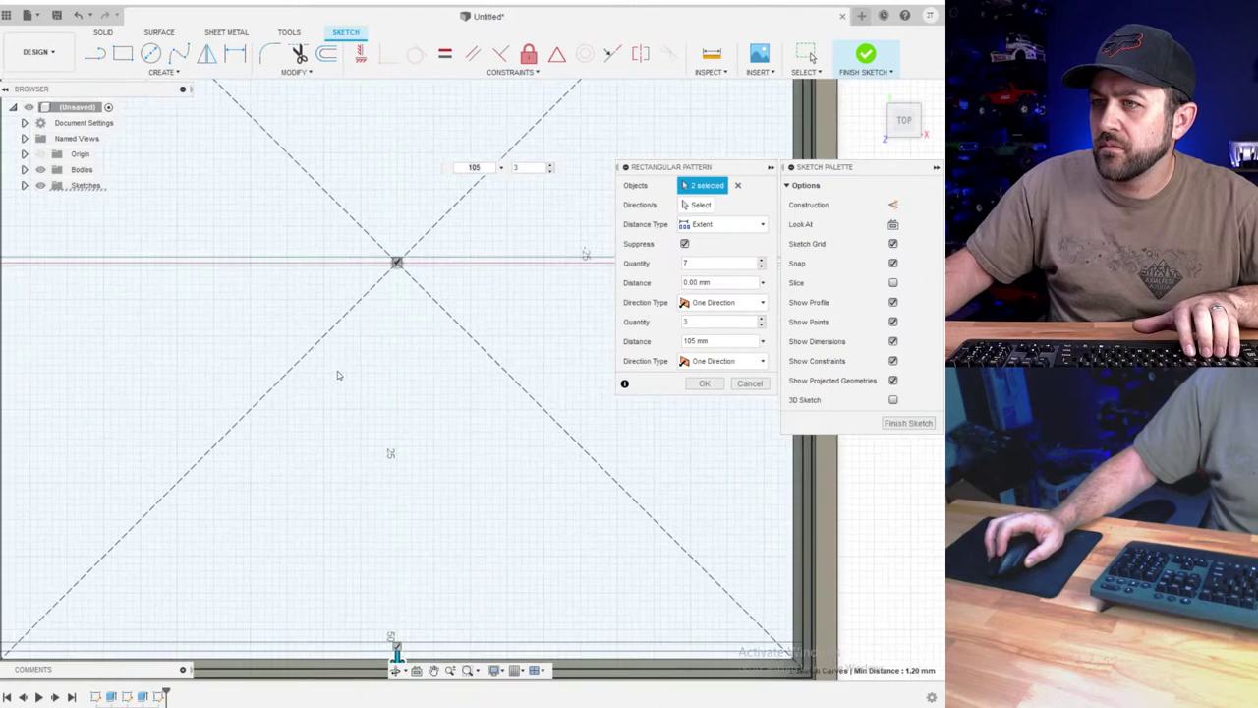
scroll(335, 405, "down", 6)
middle_click_drag(349, 405, 361, 208)
scroll(386, 246, "down", 3)
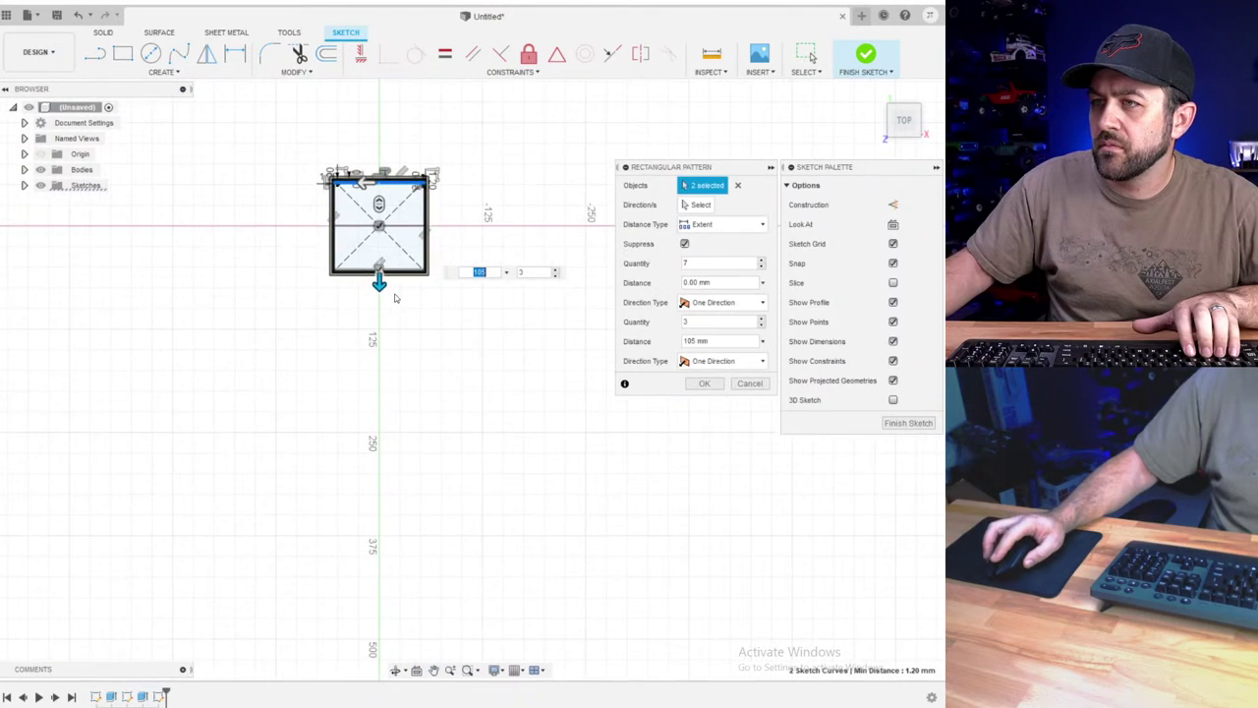
scroll(401, 229, "up", 5)
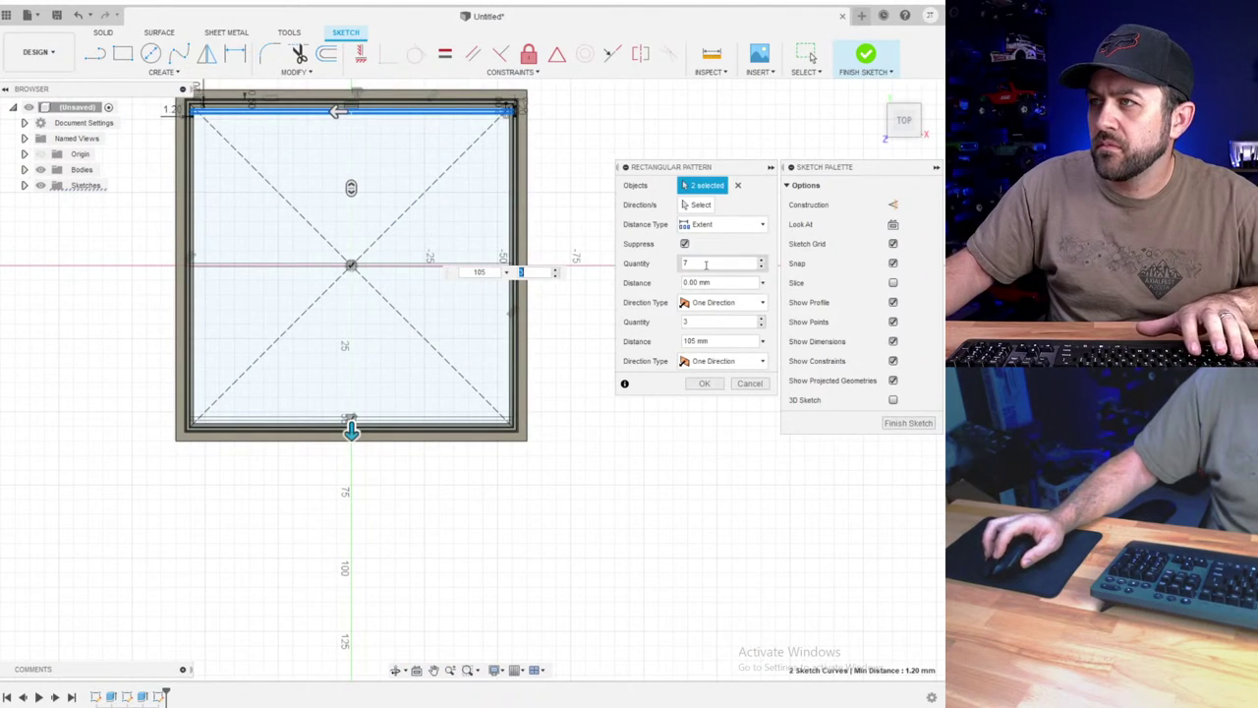
left_click_drag(695, 263, 660, 267)
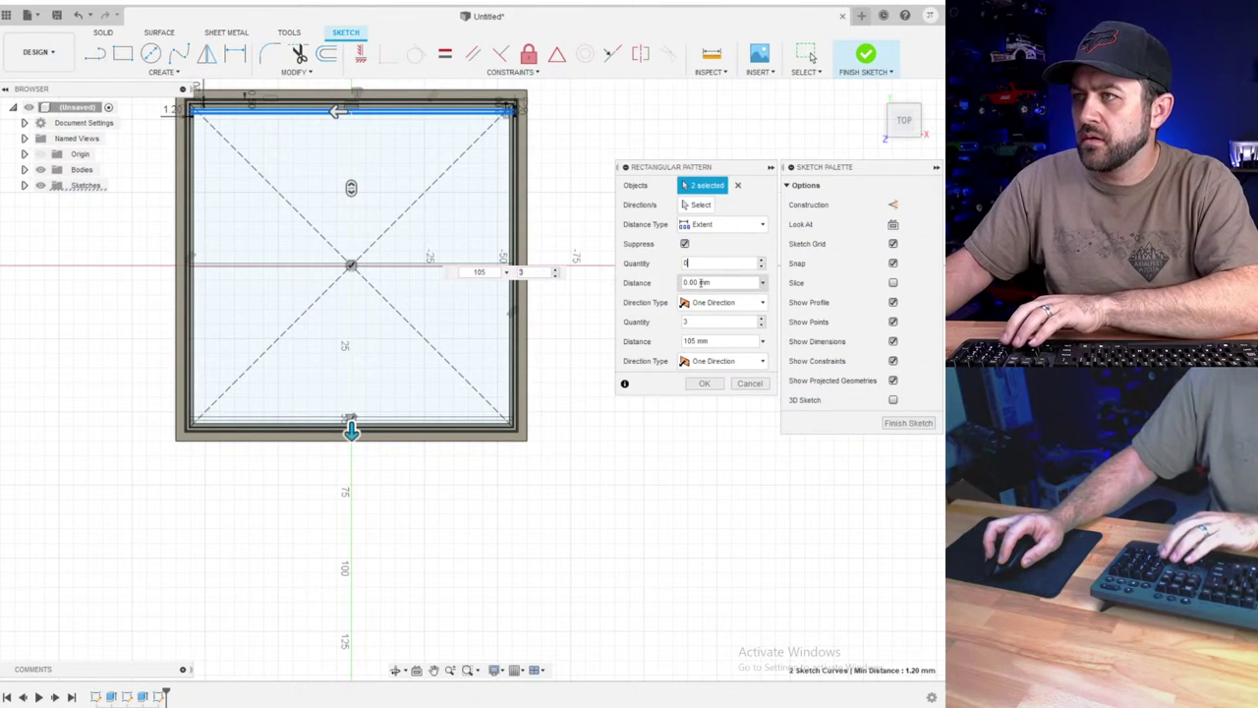
type("1")
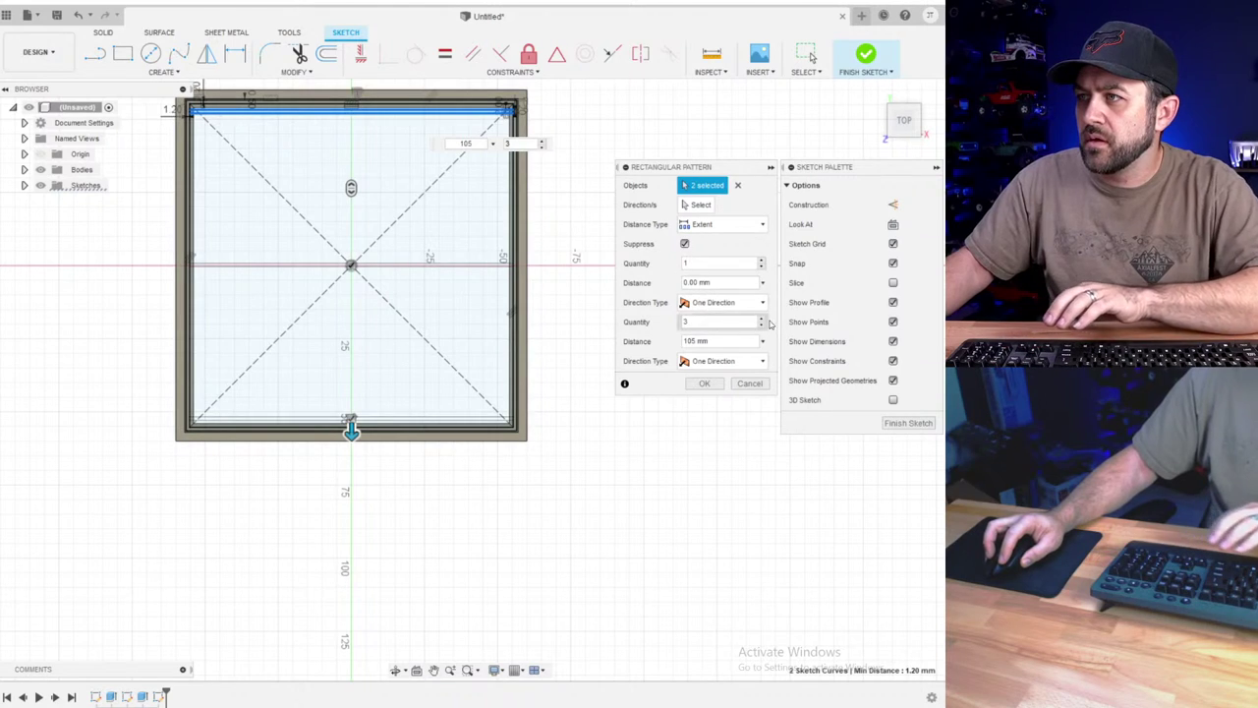
- Set the pattern's quantity across the frame's 105 mm extent to 18 and create the pattern
left_click(760, 319)
left_click(761, 319)
left_click(760, 319)
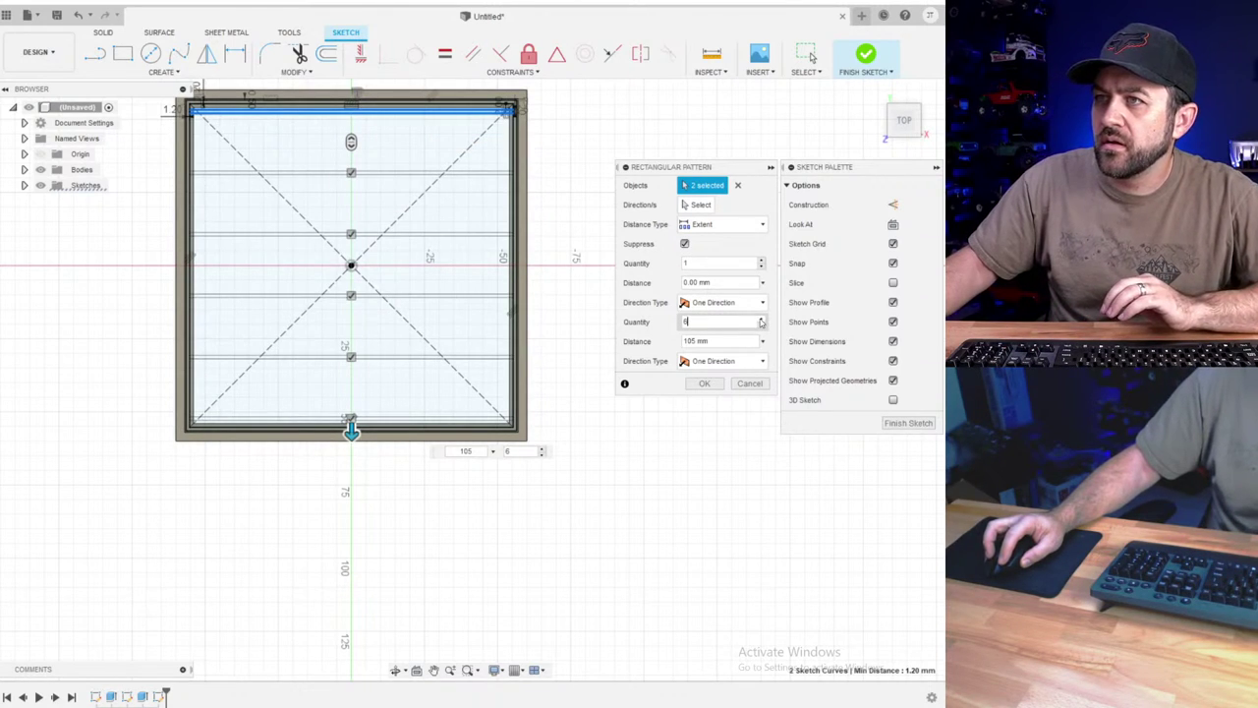
left_click(761, 319)
left_click(760, 319)
left_click(761, 320)
left_click(761, 319)
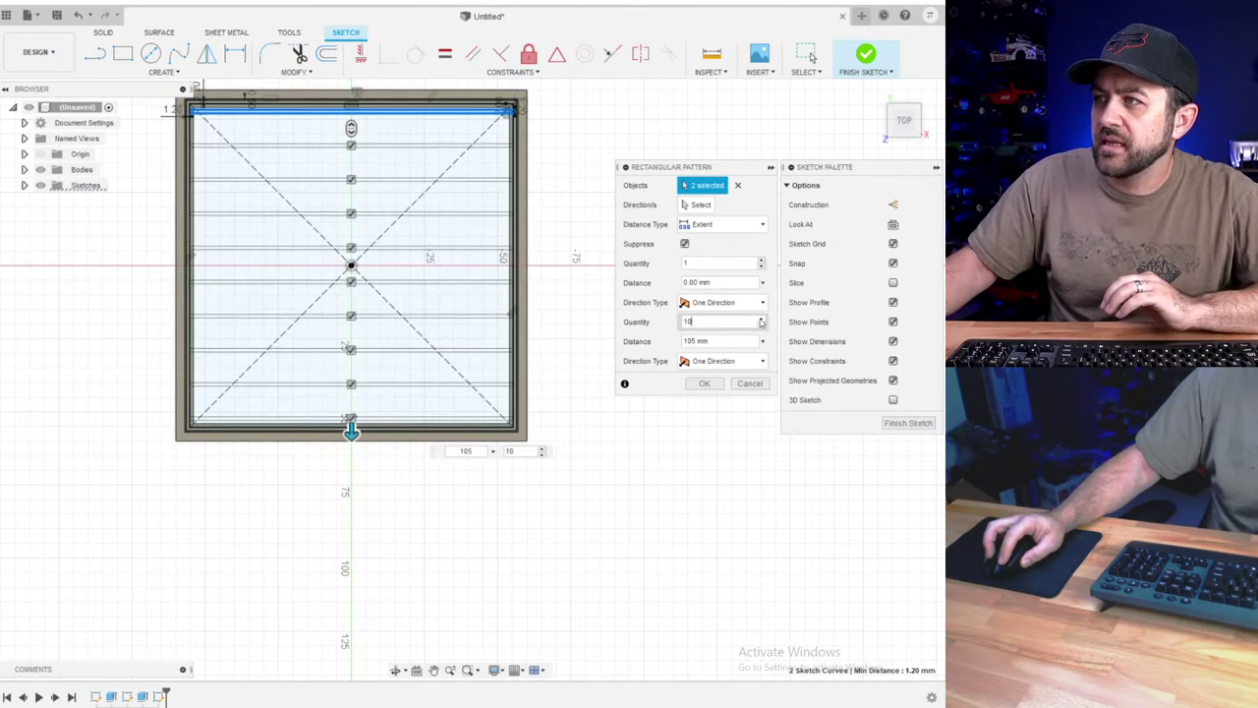
left_click(761, 319)
left_click(761, 320)
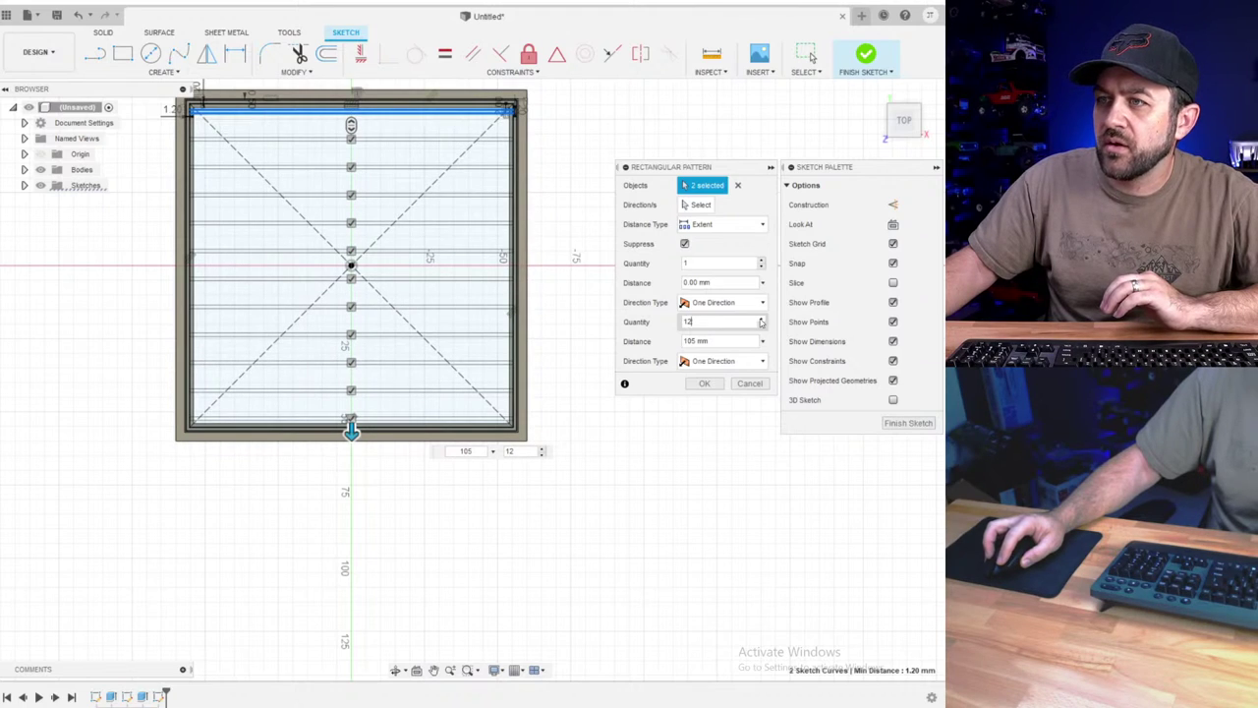
left_click(761, 319)
left_click(760, 320)
left_click(760, 320)
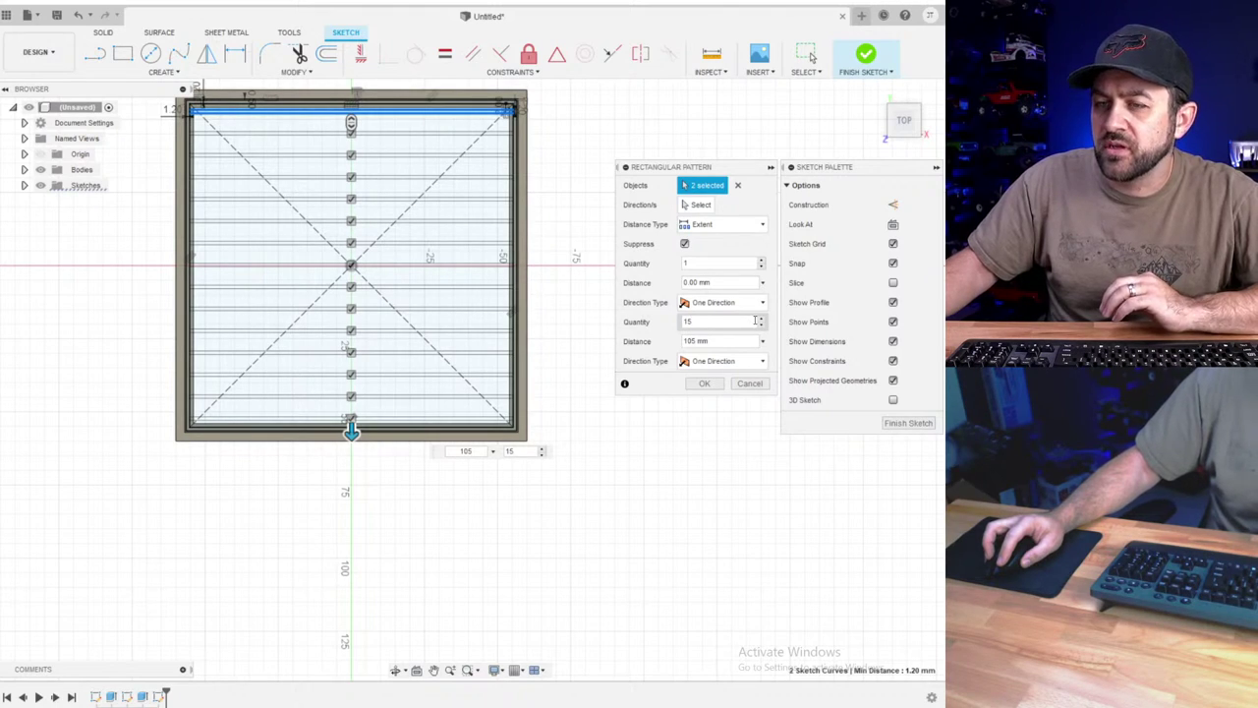
left_click(760, 320)
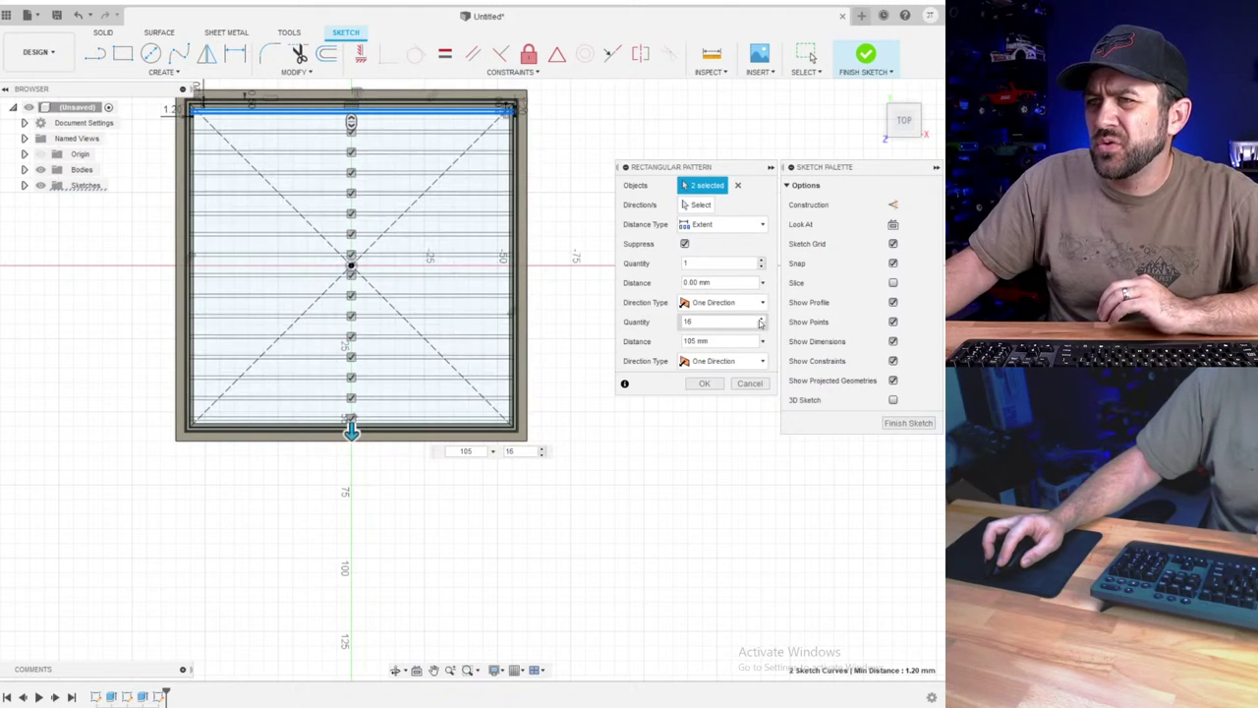
left_click(759, 320)
left_click(760, 320)
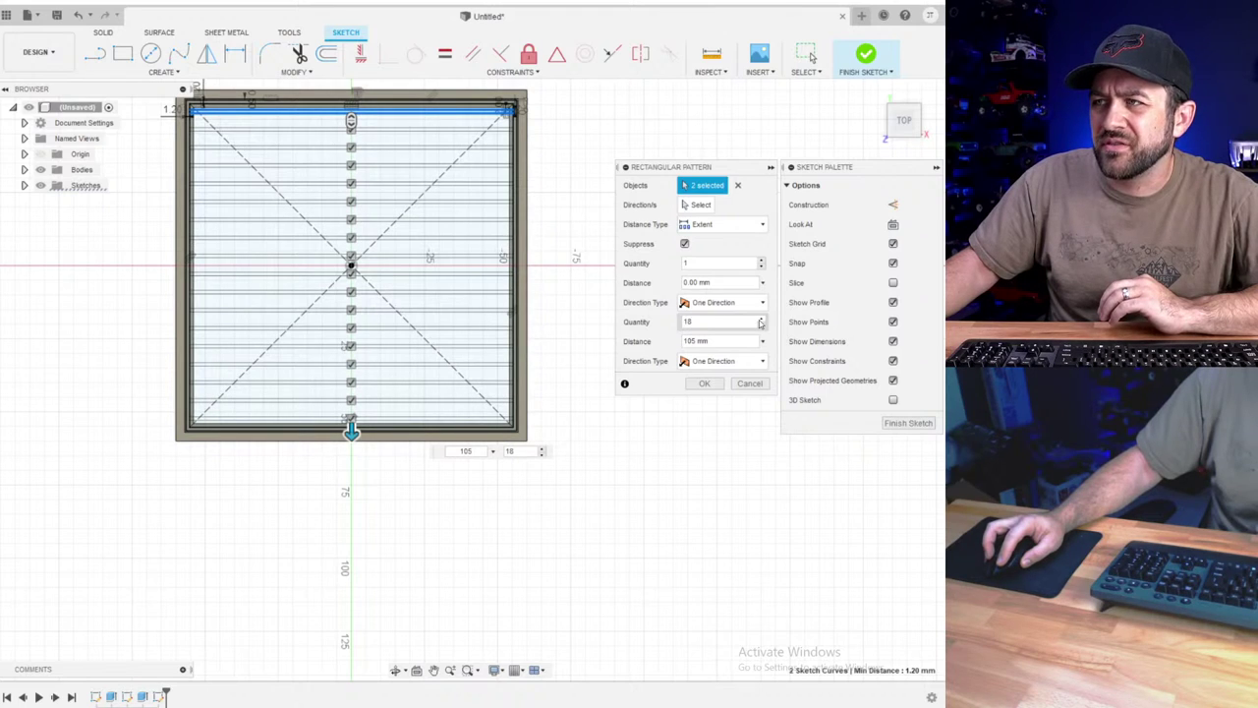
left_click(706, 383)
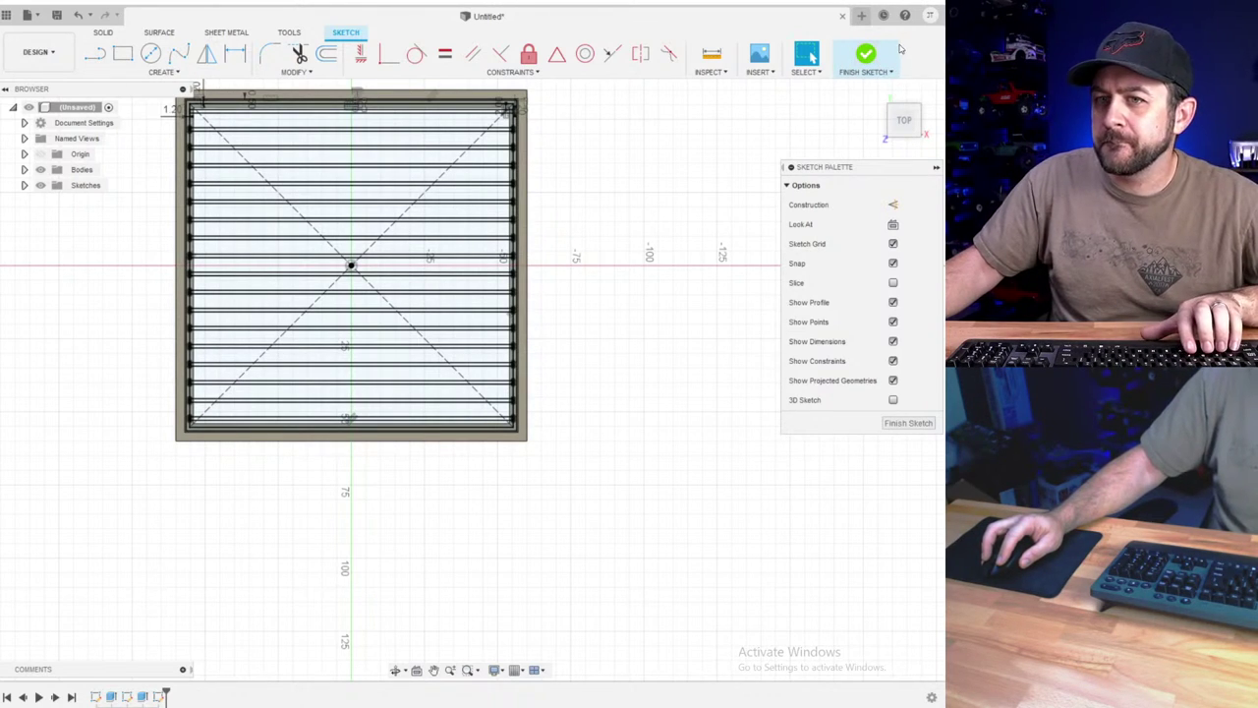
- Finish the sketch and start an Extrude with the 1.2 mm rim and the first two strips as profiles
left_click(866, 57)
left_click(122, 54)
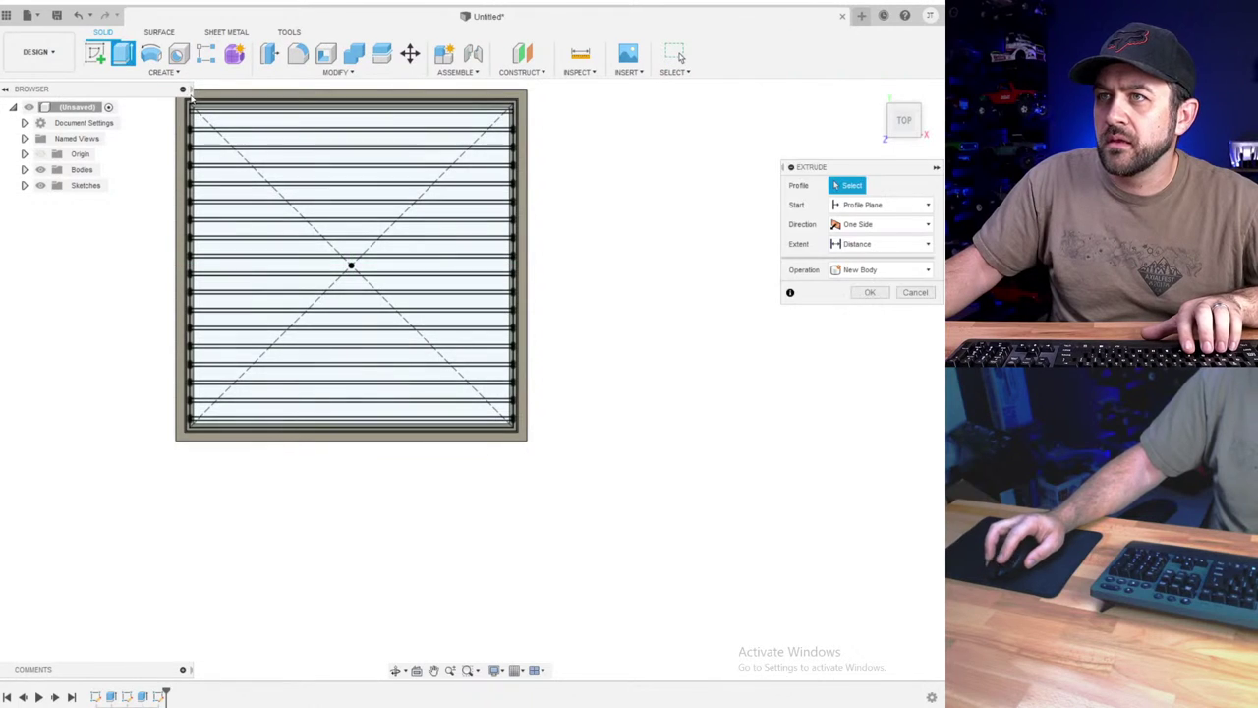
scroll(228, 250, "up", 6)
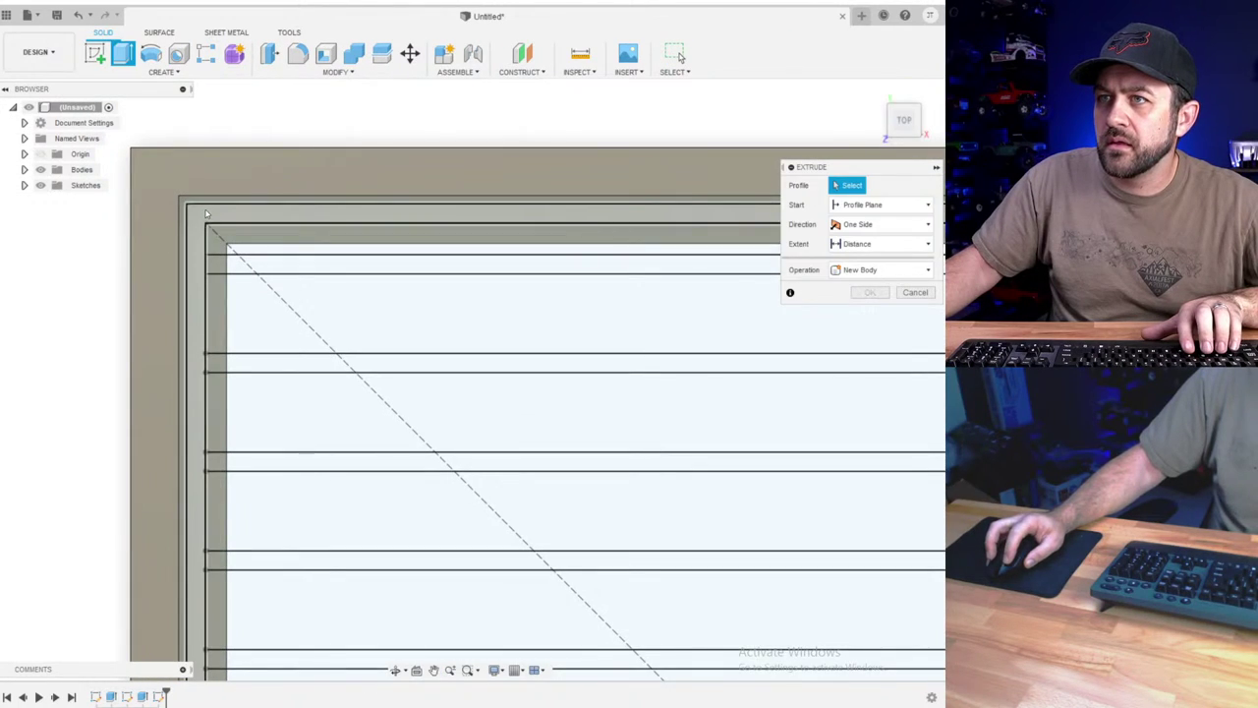
left_click(197, 258)
left_click(216, 265)
left_click(242, 269)
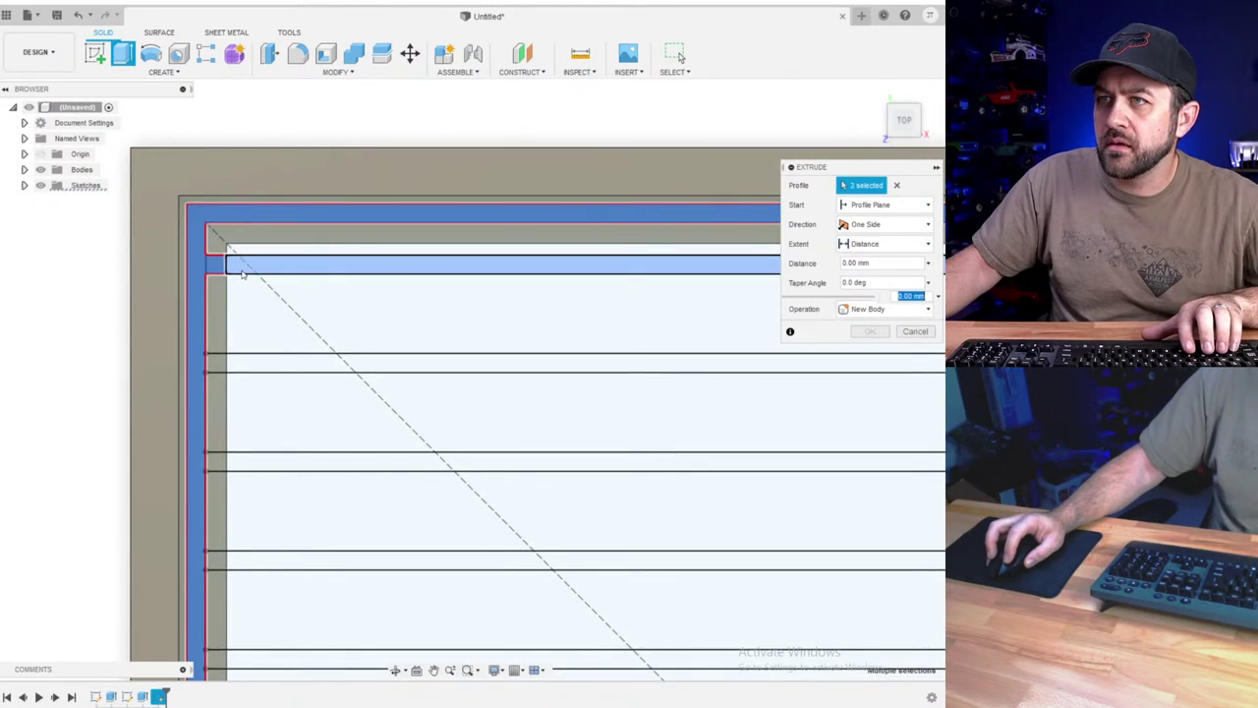
left_click(246, 364)
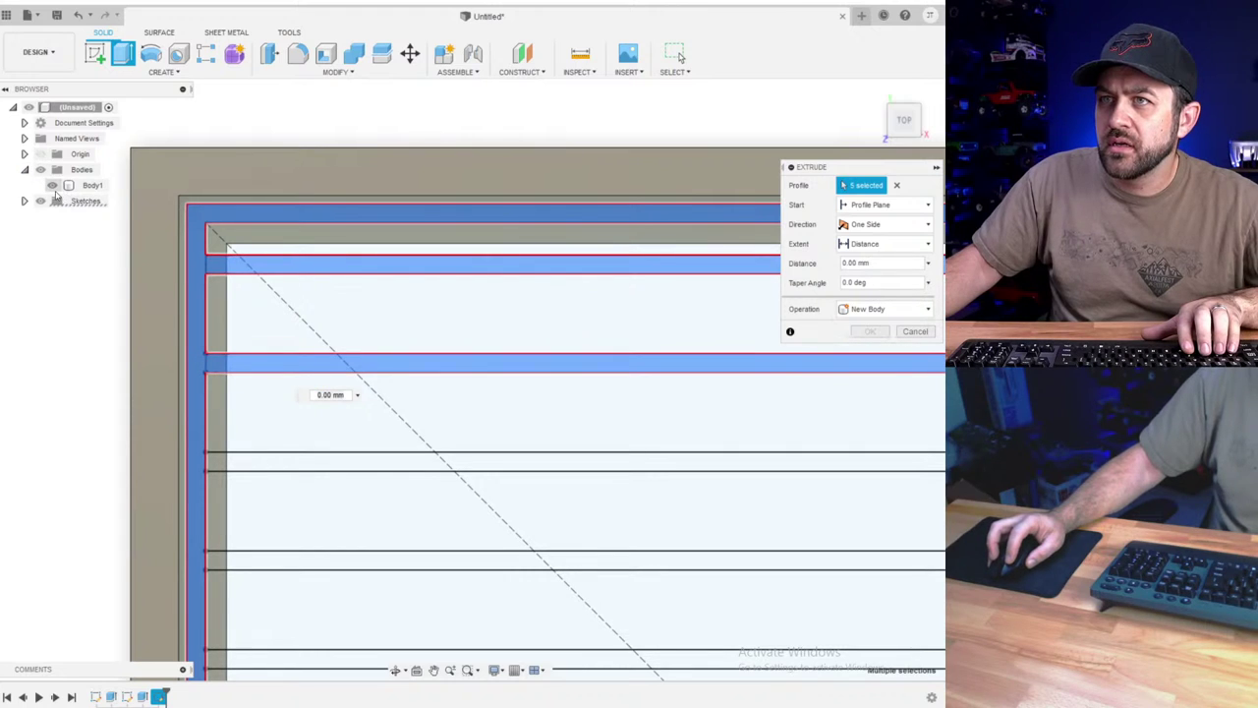
- Hide the frame body and add all remaining strips, including their right-hand end segments, to the extrusion profiles
scroll(406, 416, "down", 6)
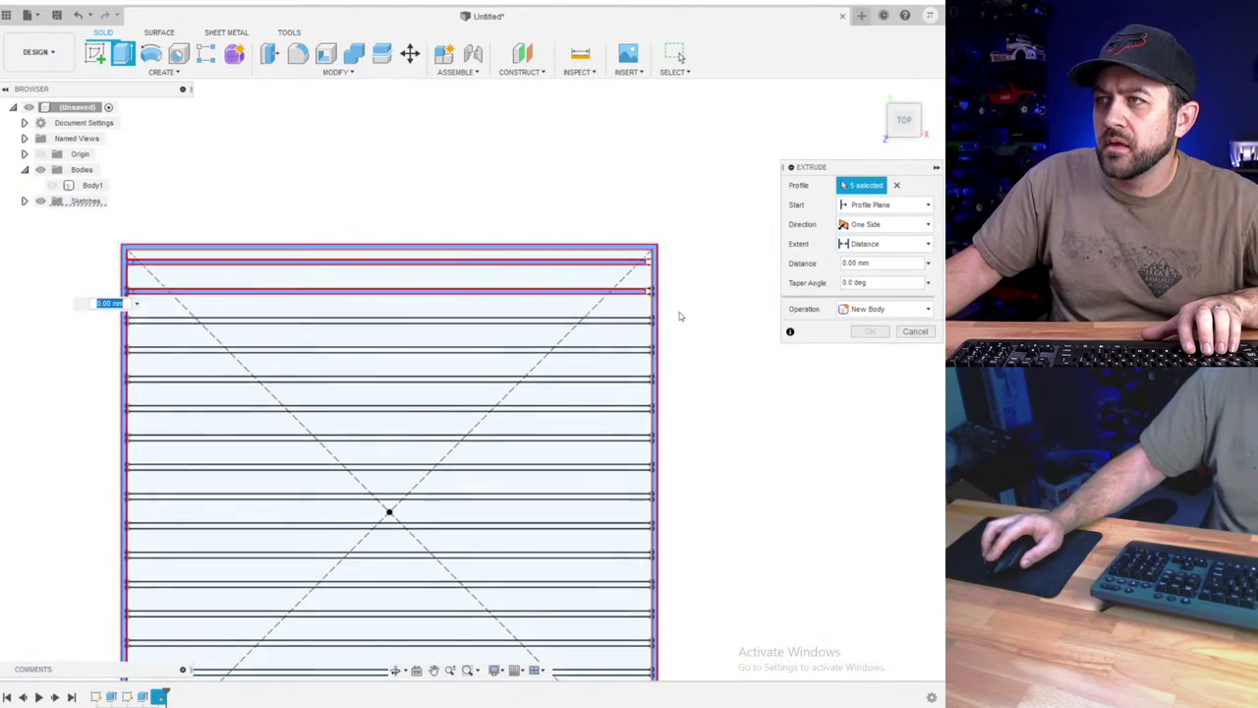
scroll(635, 275, "up", 5)
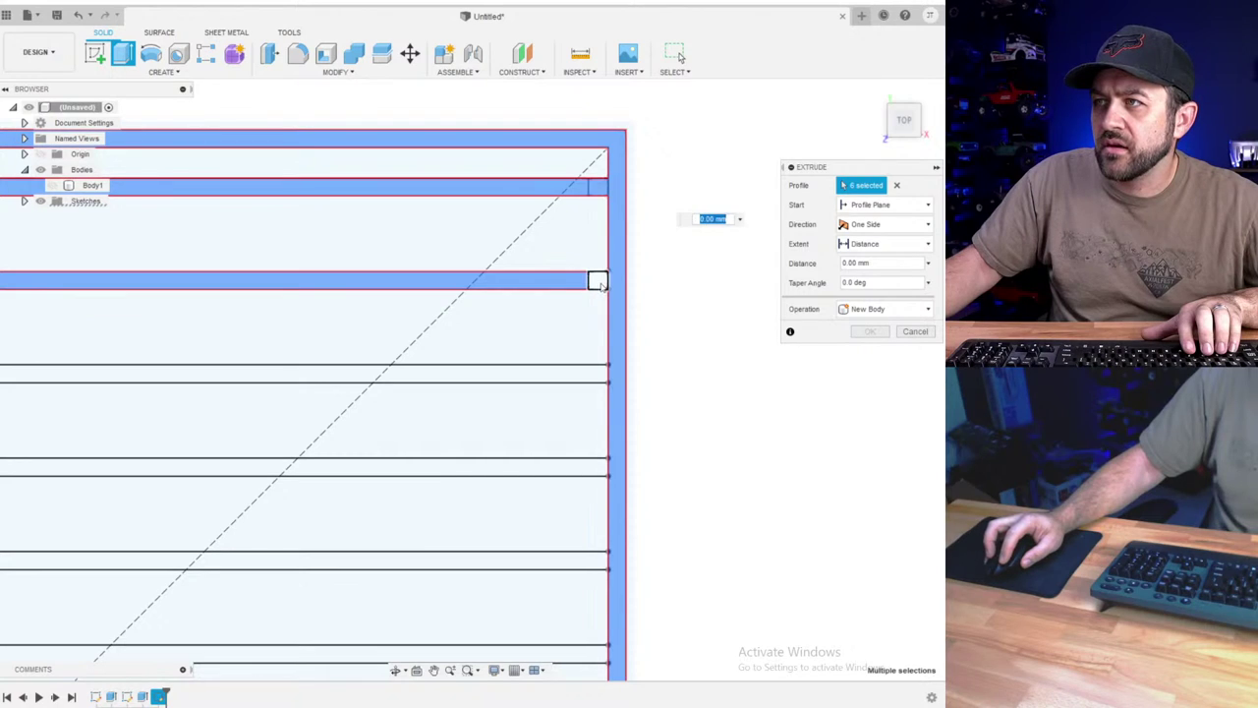
left_click(592, 376)
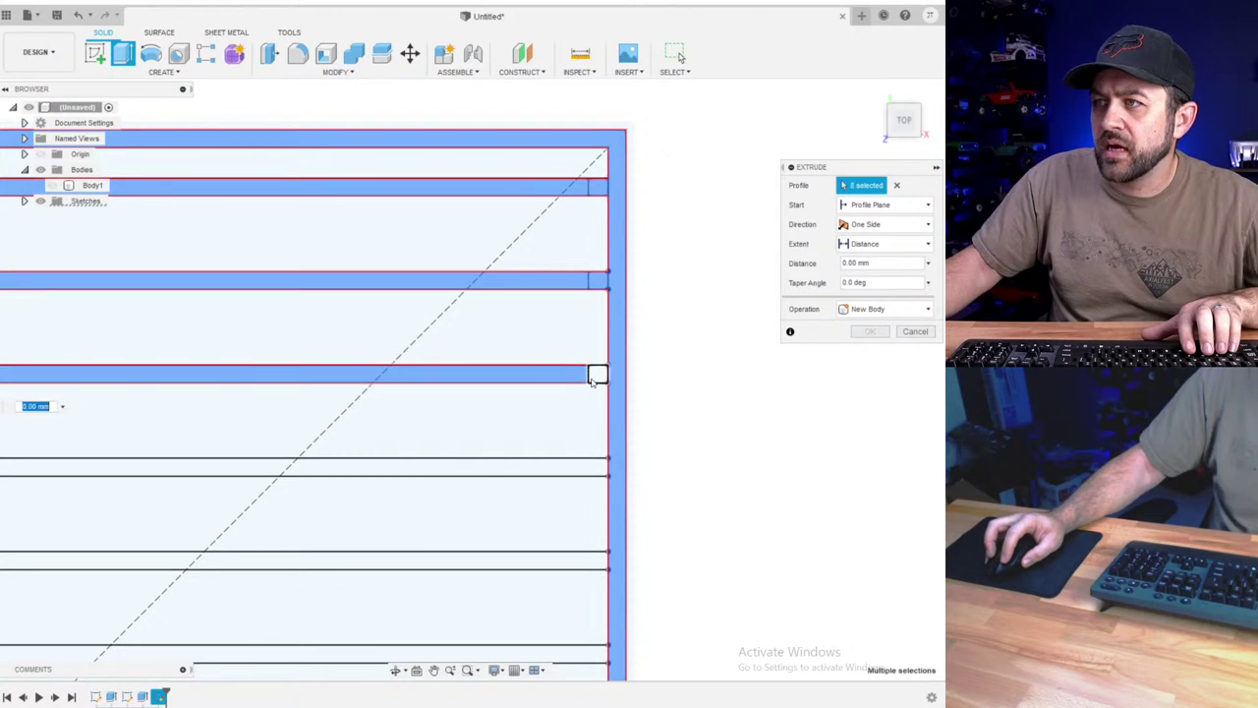
left_click(599, 468)
left_click(595, 562)
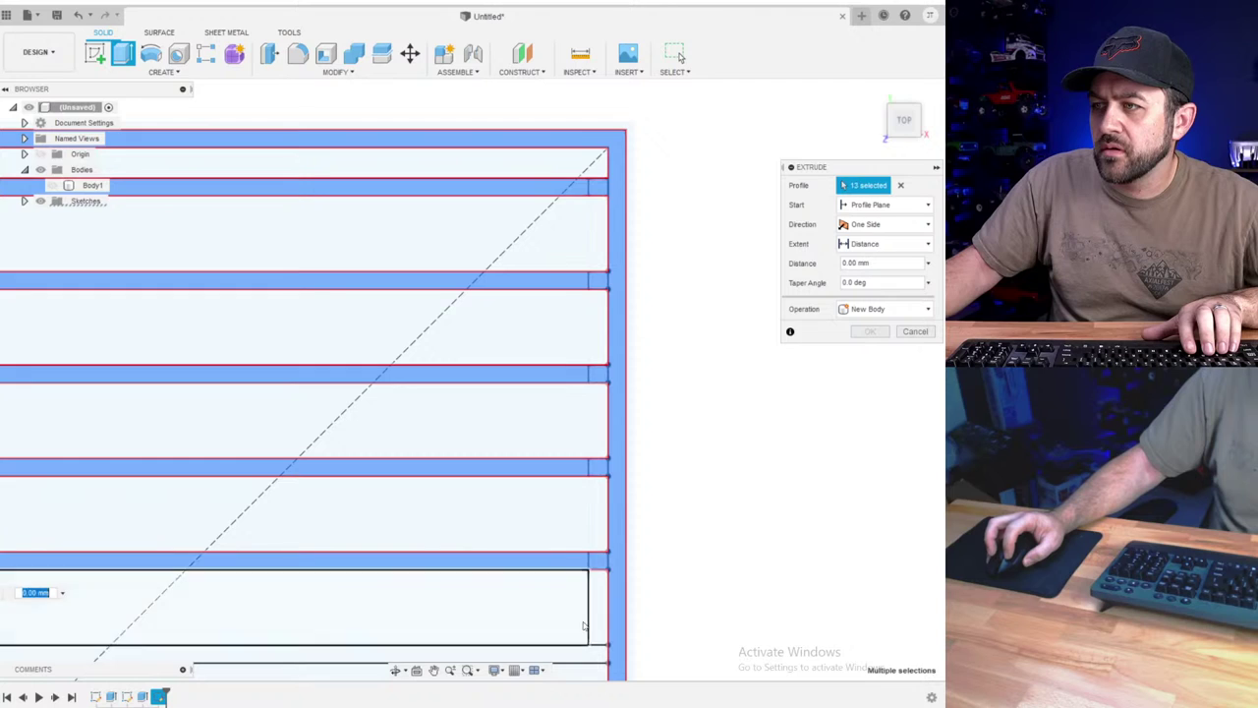
middle_click_drag(584, 625, 564, 355)
left_click(576, 385)
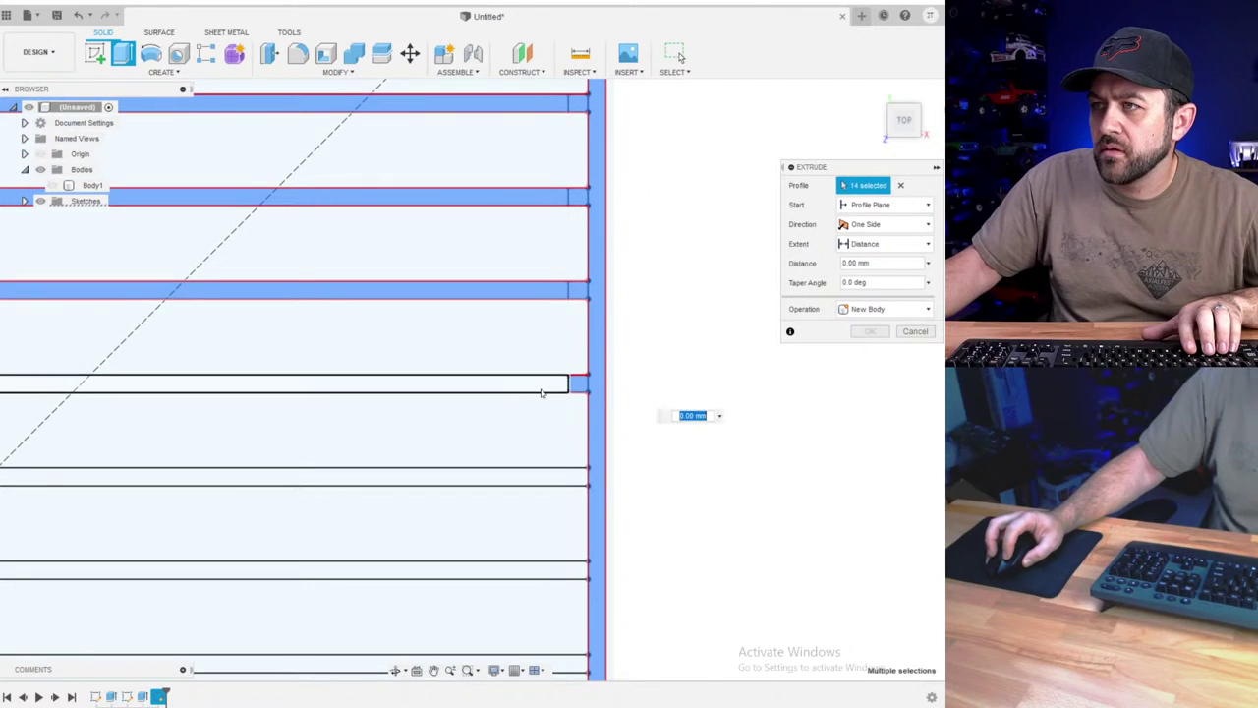
left_click(578, 477)
left_click(570, 574)
left_click(561, 575)
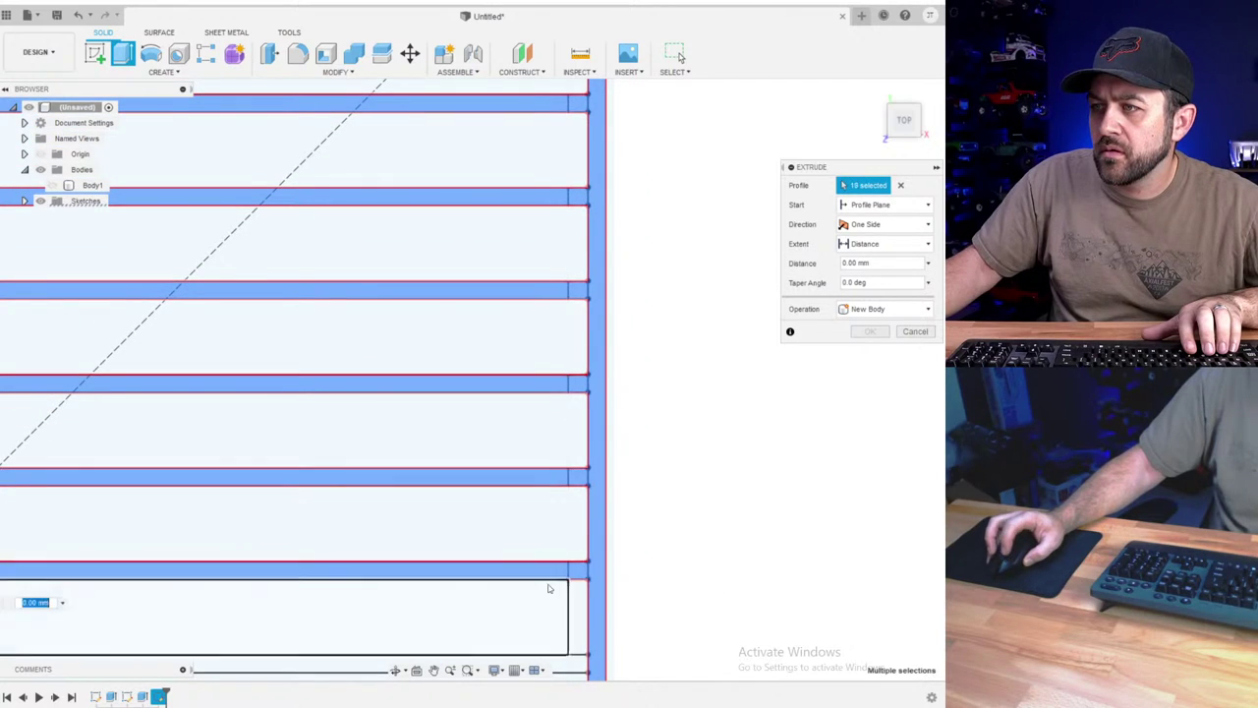
middle_click_drag(549, 588, 501, 266)
left_click(526, 346)
left_click(509, 349)
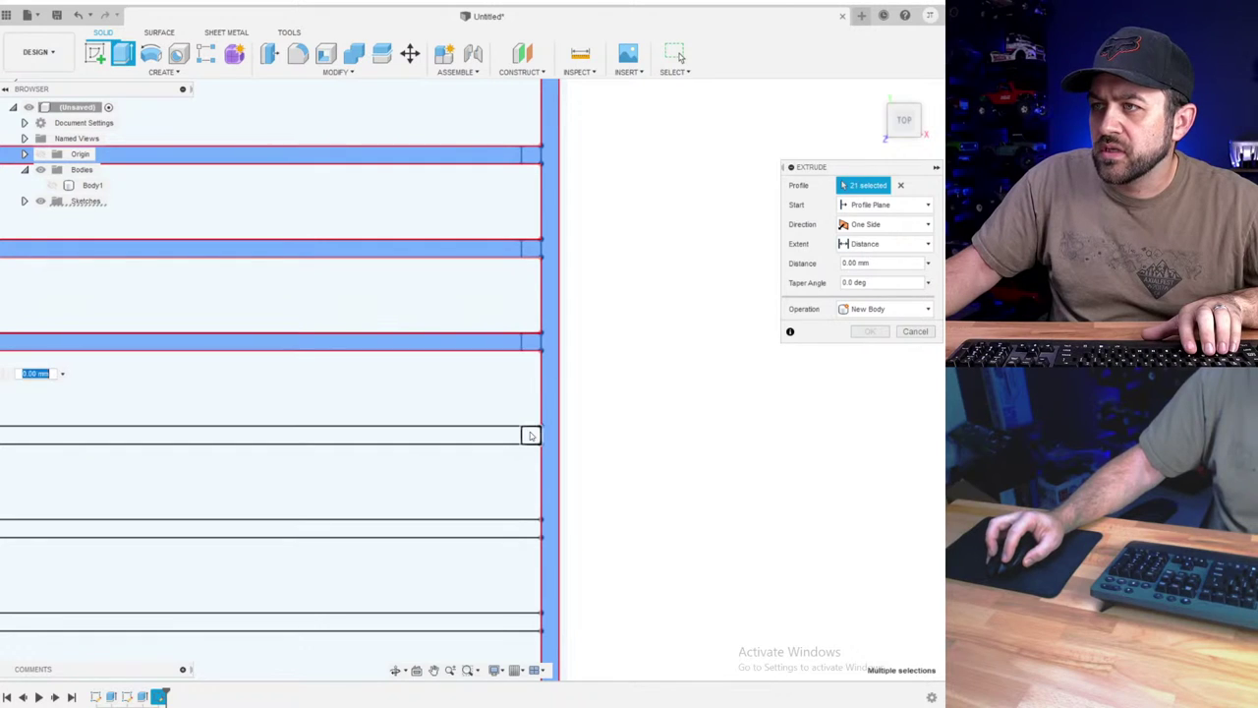
left_click(511, 436)
left_click(527, 531)
left_click(503, 535)
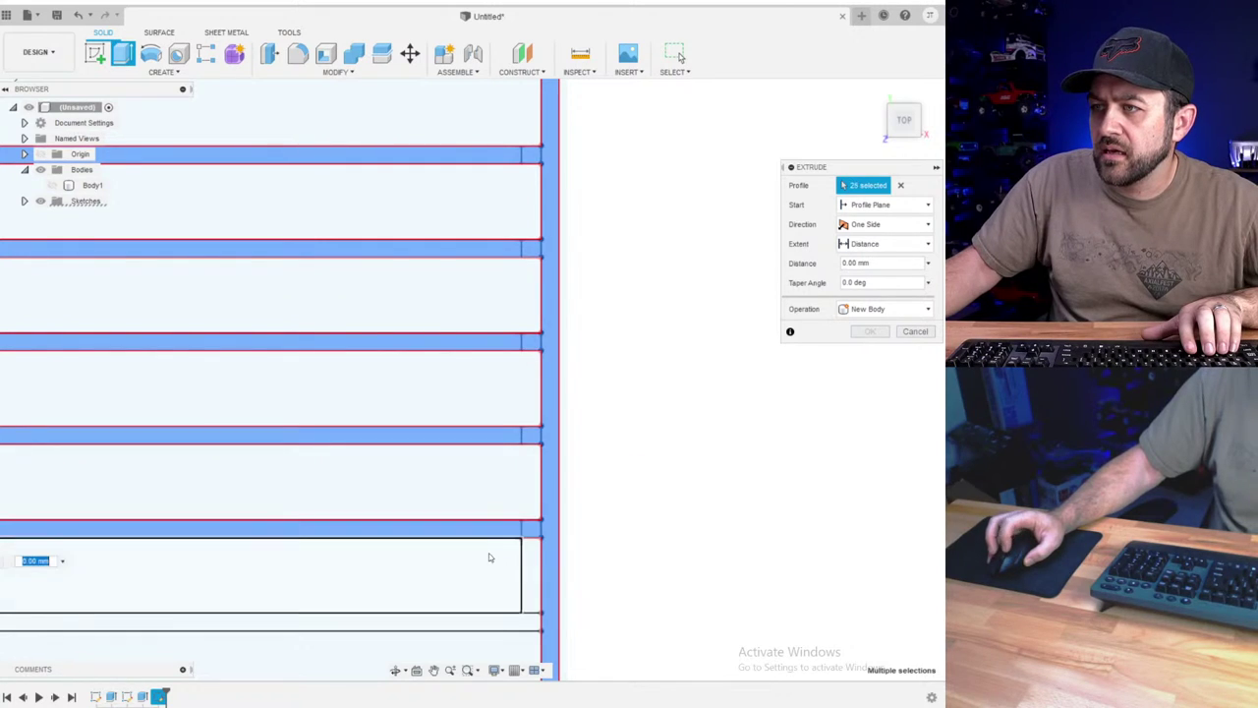
scroll(488, 556, "up", 1)
middle_click_drag(489, 556, 470, 268)
left_click(517, 347)
left_click(483, 346)
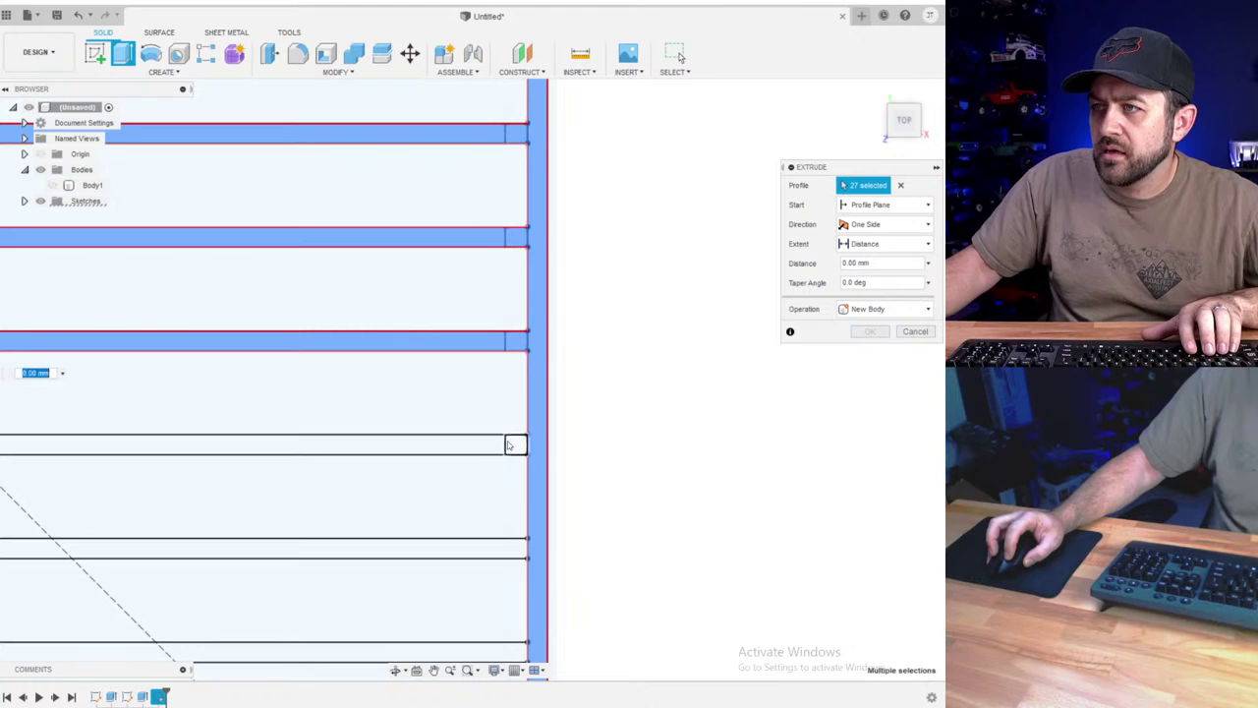
left_click(491, 450)
left_click(513, 549)
left_click(499, 547)
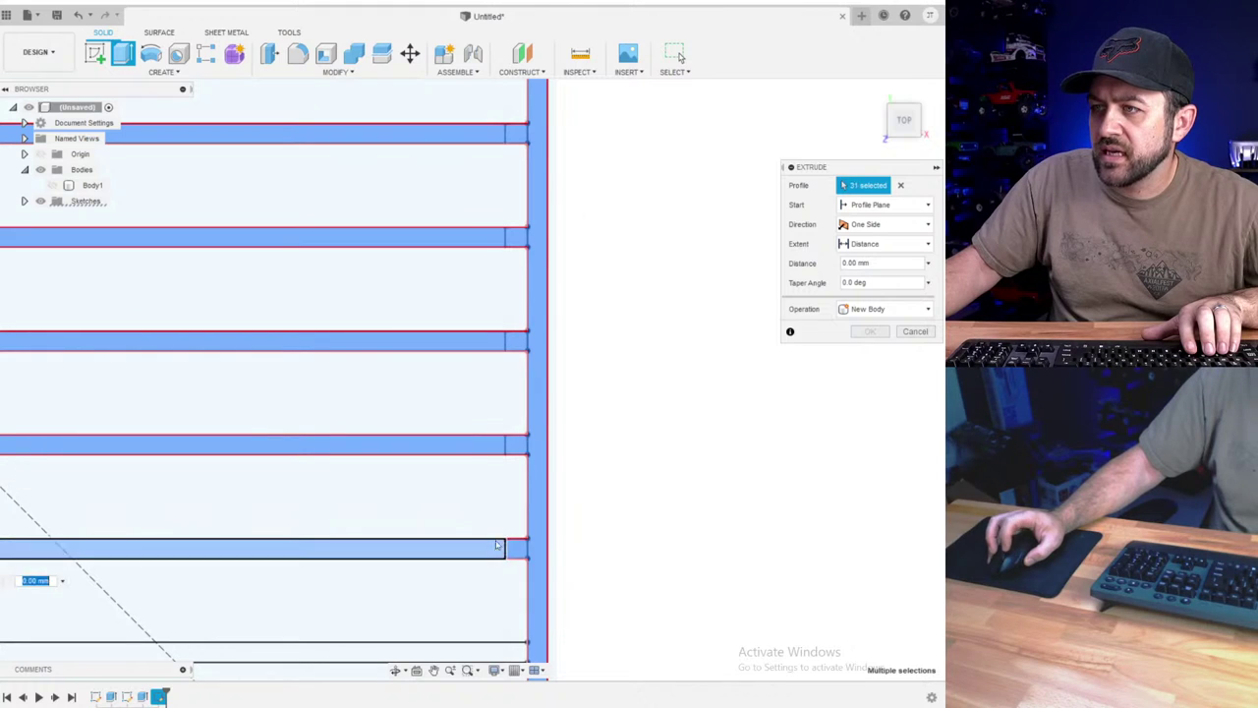
middle_click_drag(516, 616, 525, 245)
scroll(529, 284, "down", 2)
left_click(532, 287)
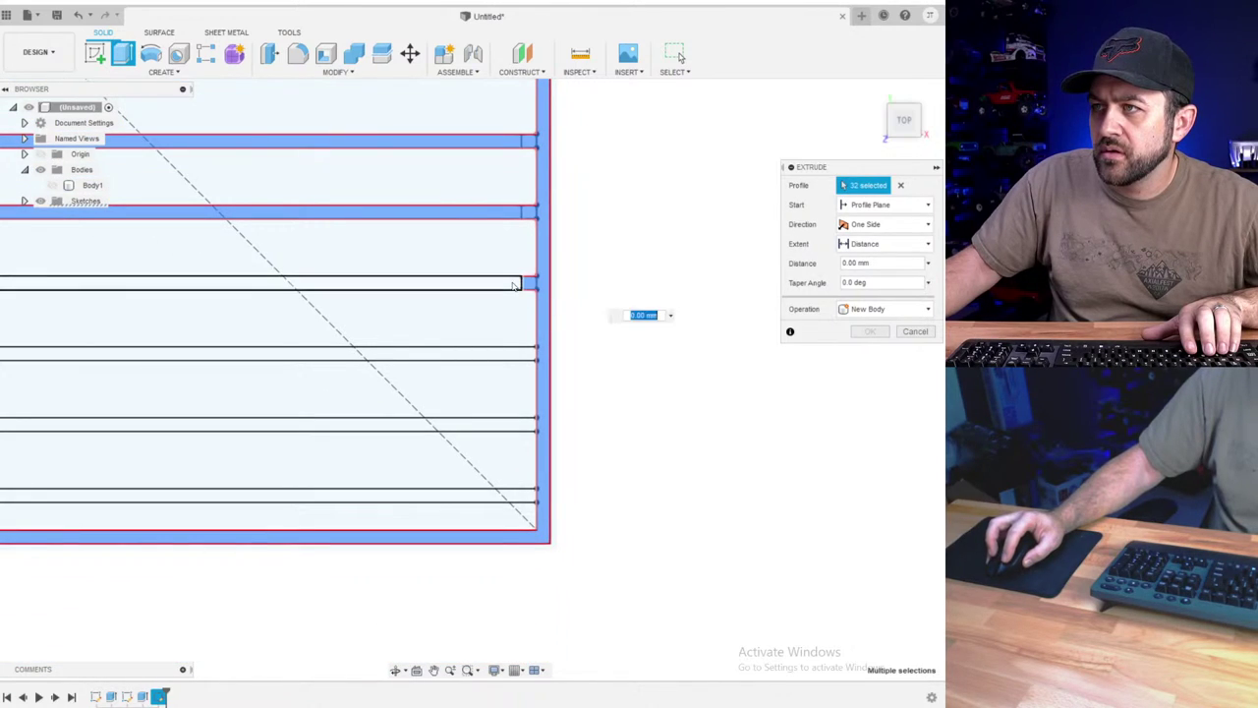
left_click(531, 357)
left_click(510, 358)
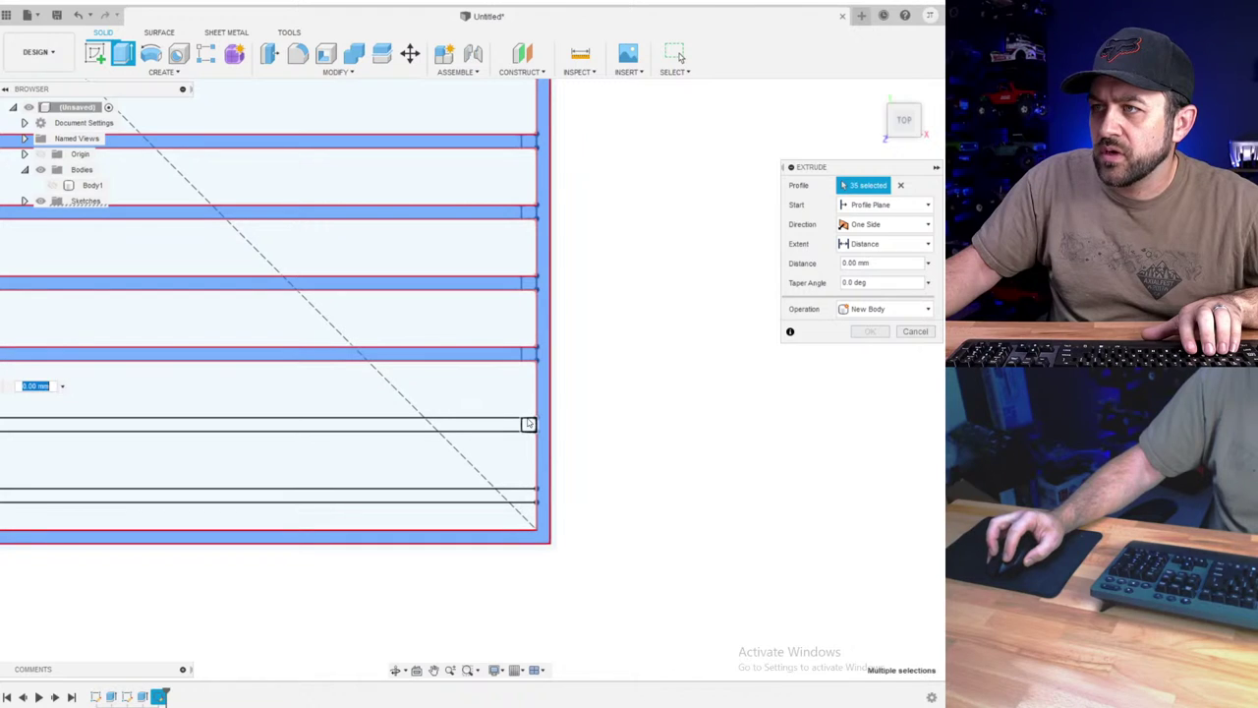
left_click(532, 424)
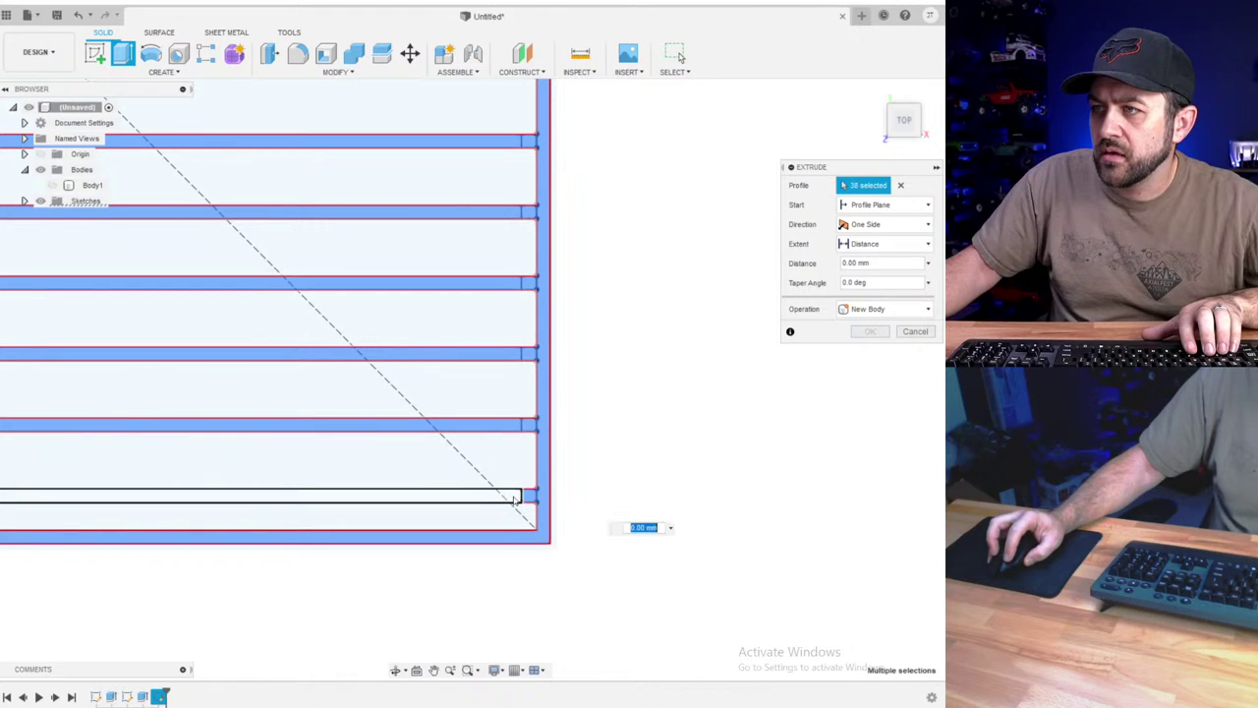
left_click(512, 499)
- Add the remaining small end segments where the strips meet the rim's left side to the extrusion profiles
scroll(513, 500, "down", 3)
middle_click_drag(254, 390, 736, 383)
scroll(365, 481, "up", 4)
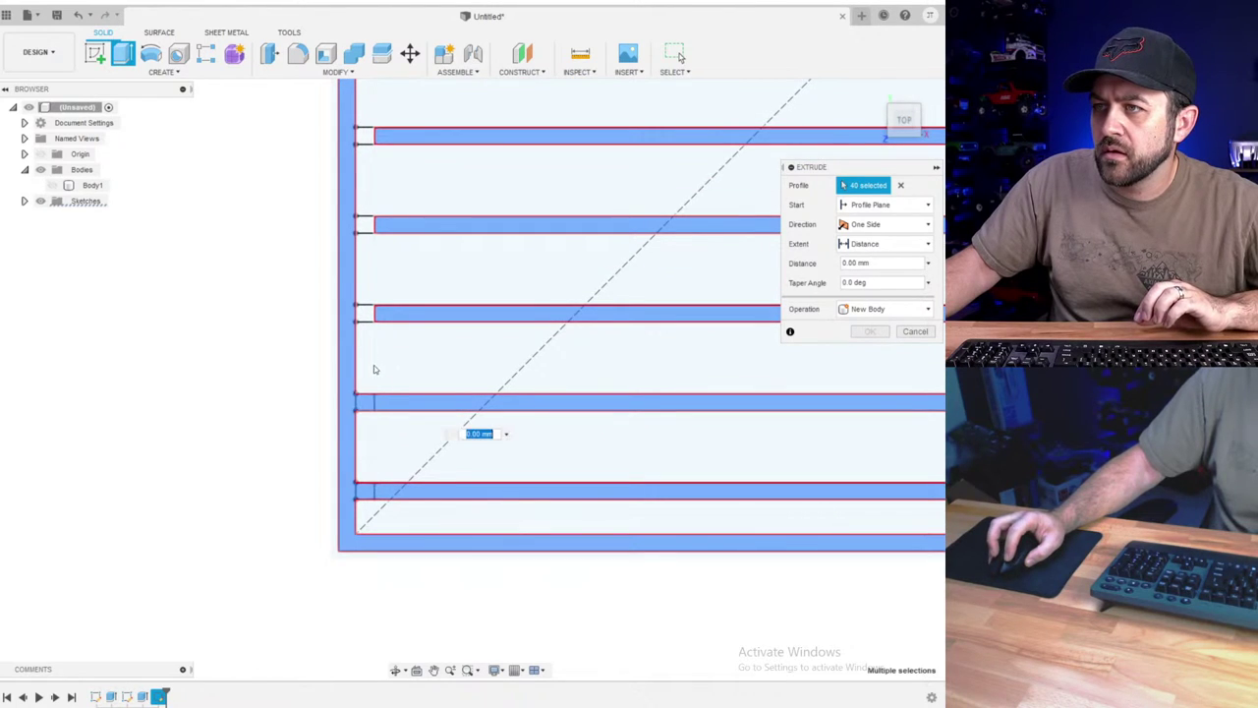
left_click(360, 141)
middle_click_drag(384, 138, 353, 502)
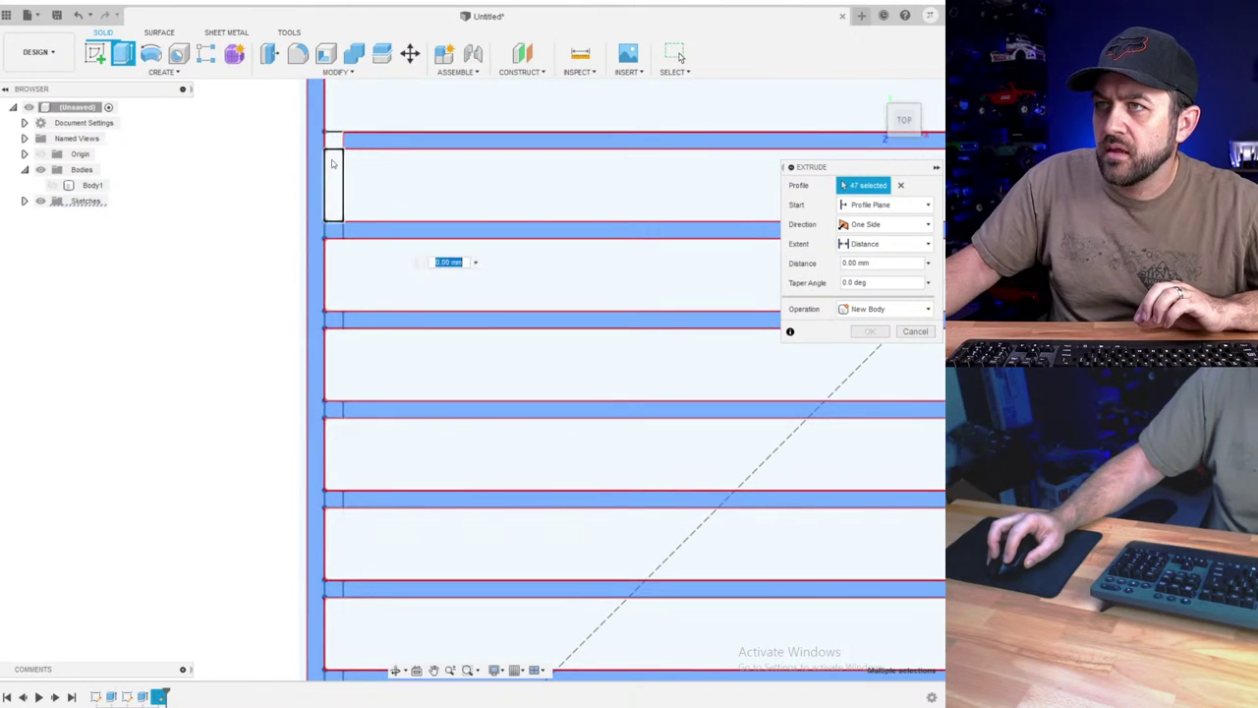
left_click(338, 147)
middle_click_drag(436, 151, 444, 345)
scroll(430, 341, "down", 2)
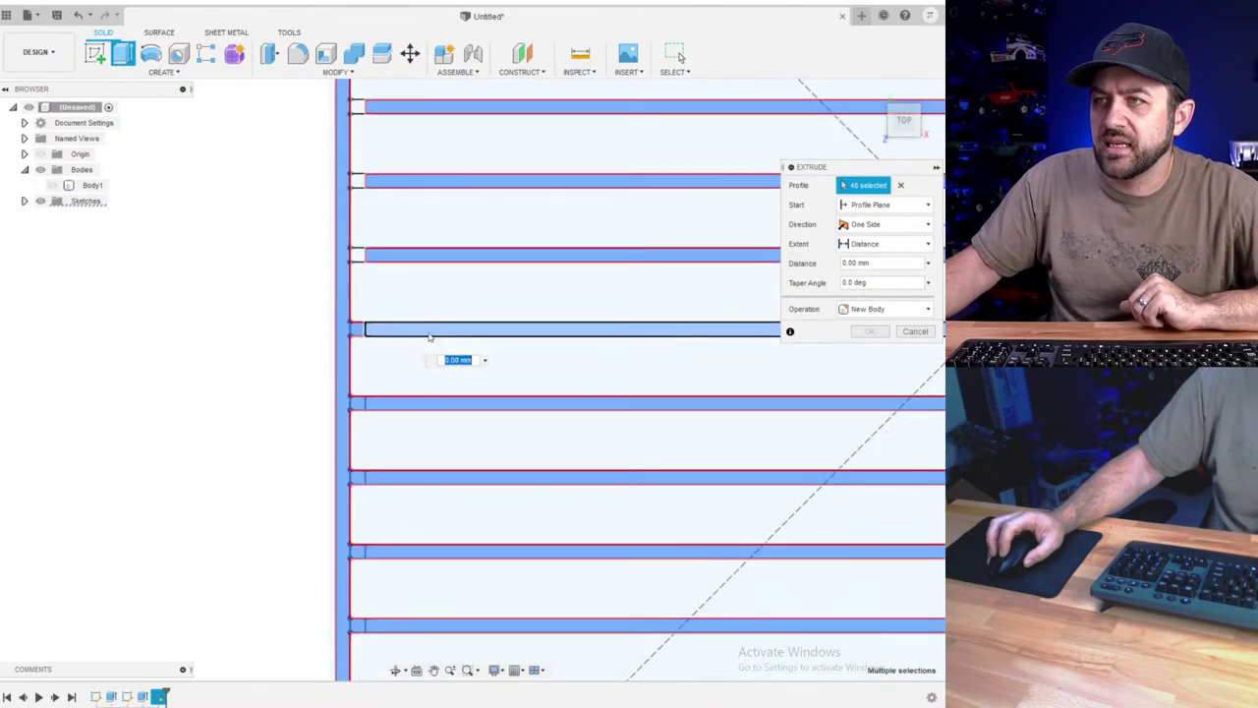
middle_click_drag(361, 204, 354, 491)
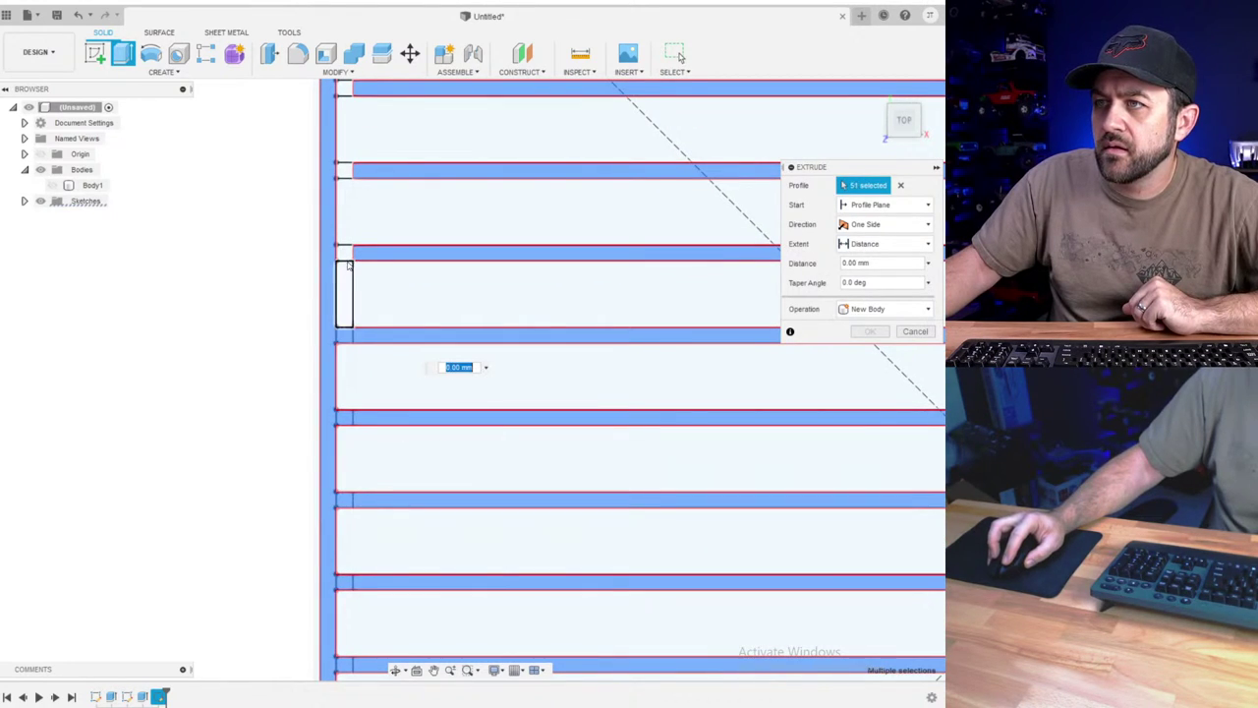
left_click(345, 174)
middle_click_drag(361, 188, 333, 313)
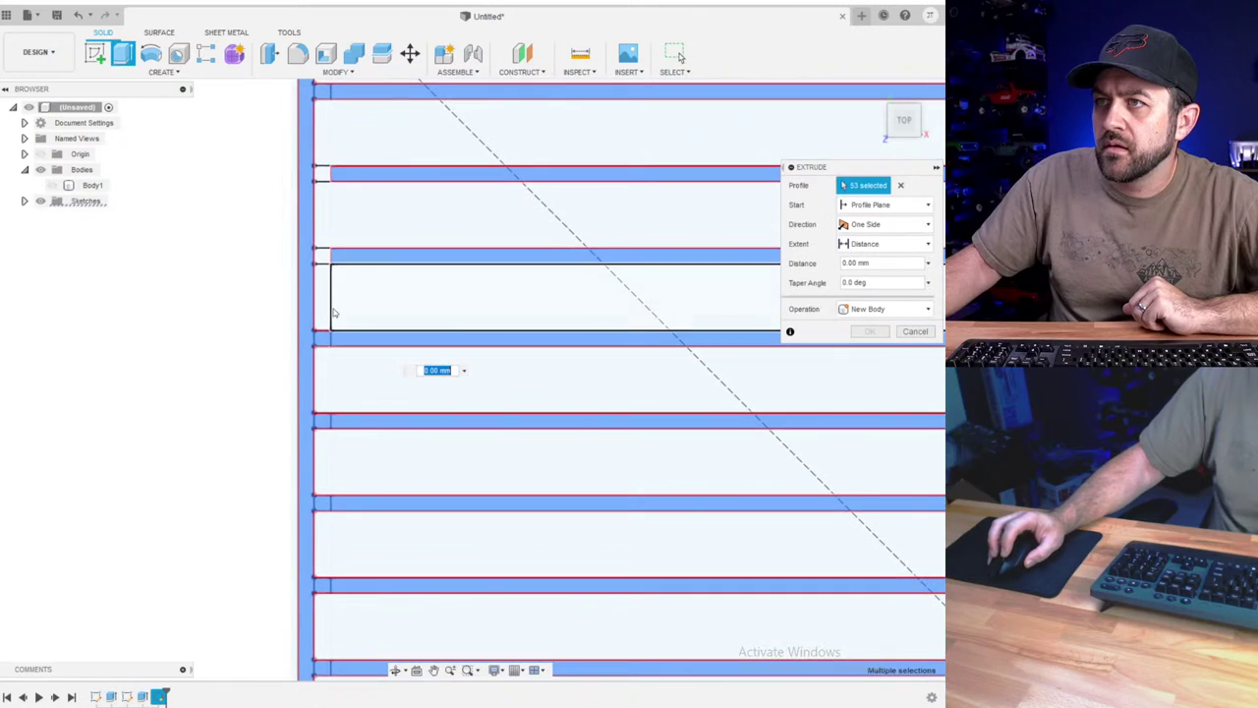
middle_click_drag(355, 191, 337, 390)
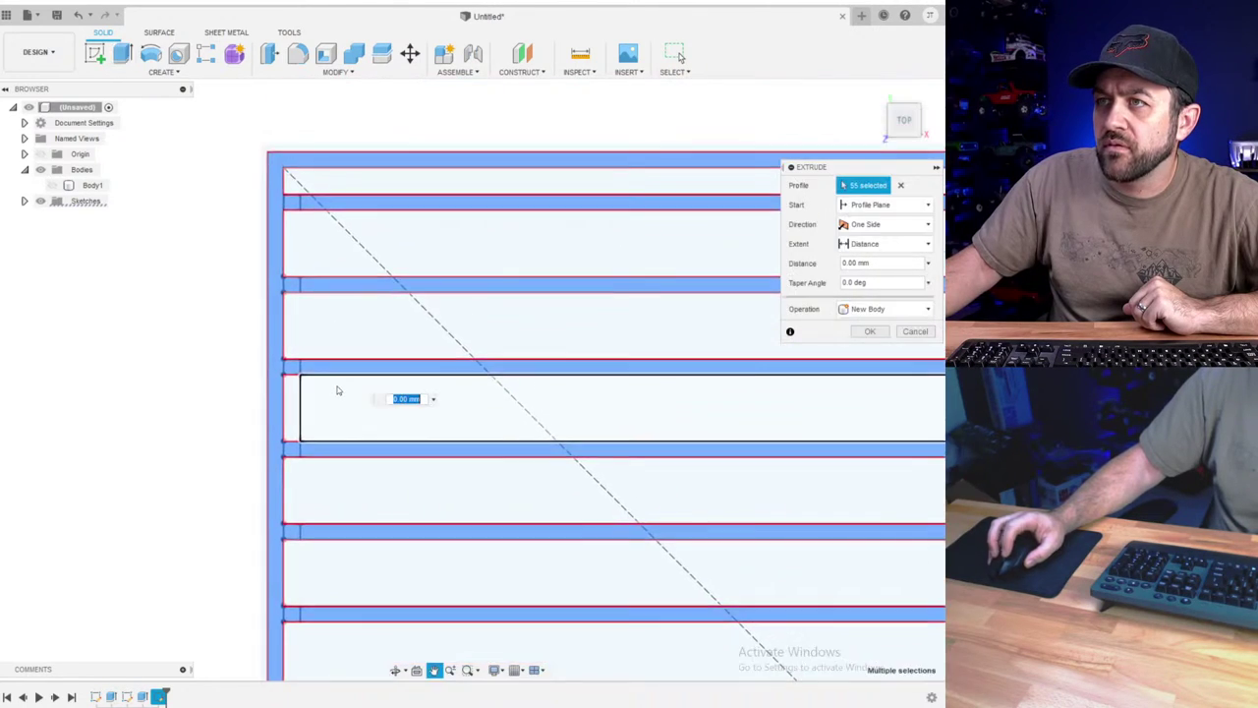
- Extrude the selected rim and strips 5 mm upward as a new body
scroll(337, 388, "down", 3)
scroll(526, 492, "down", 5)
middle_click_drag(504, 523, 392, 356)
middle_click_drag(488, 475, 467, 371, "shift")
scroll(467, 371, "up", 5)
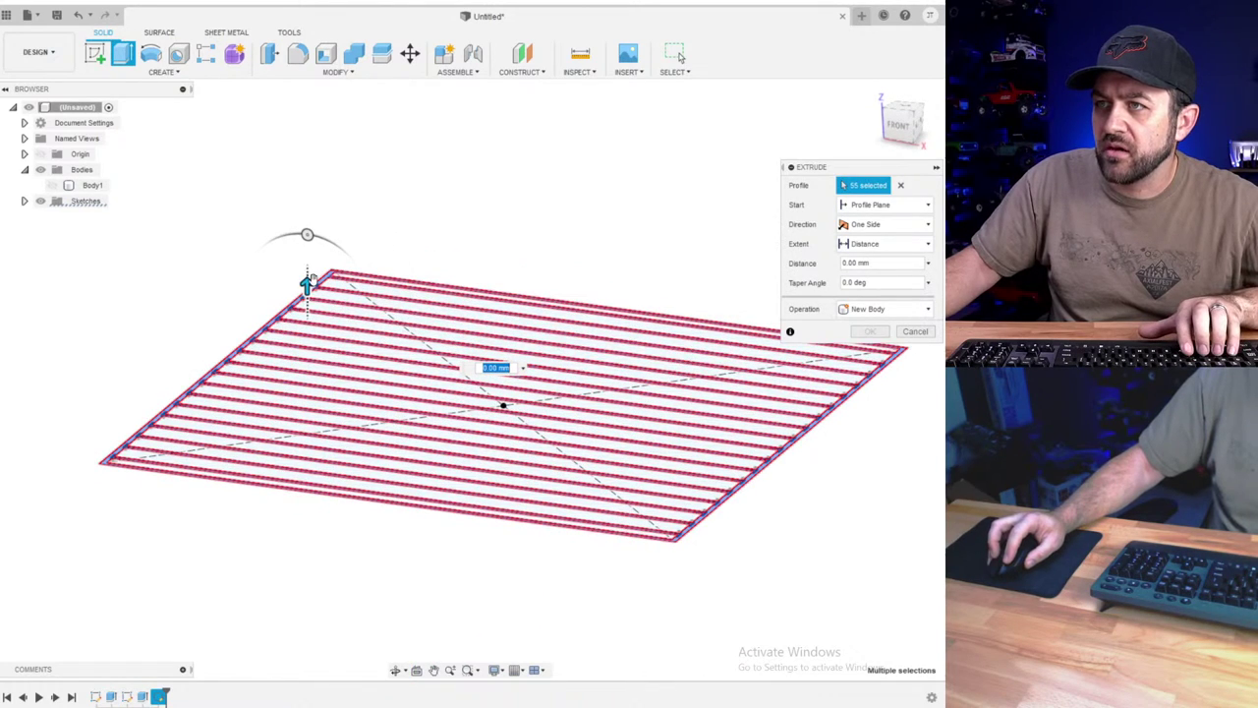
left_click_drag(308, 282, 307, 263)
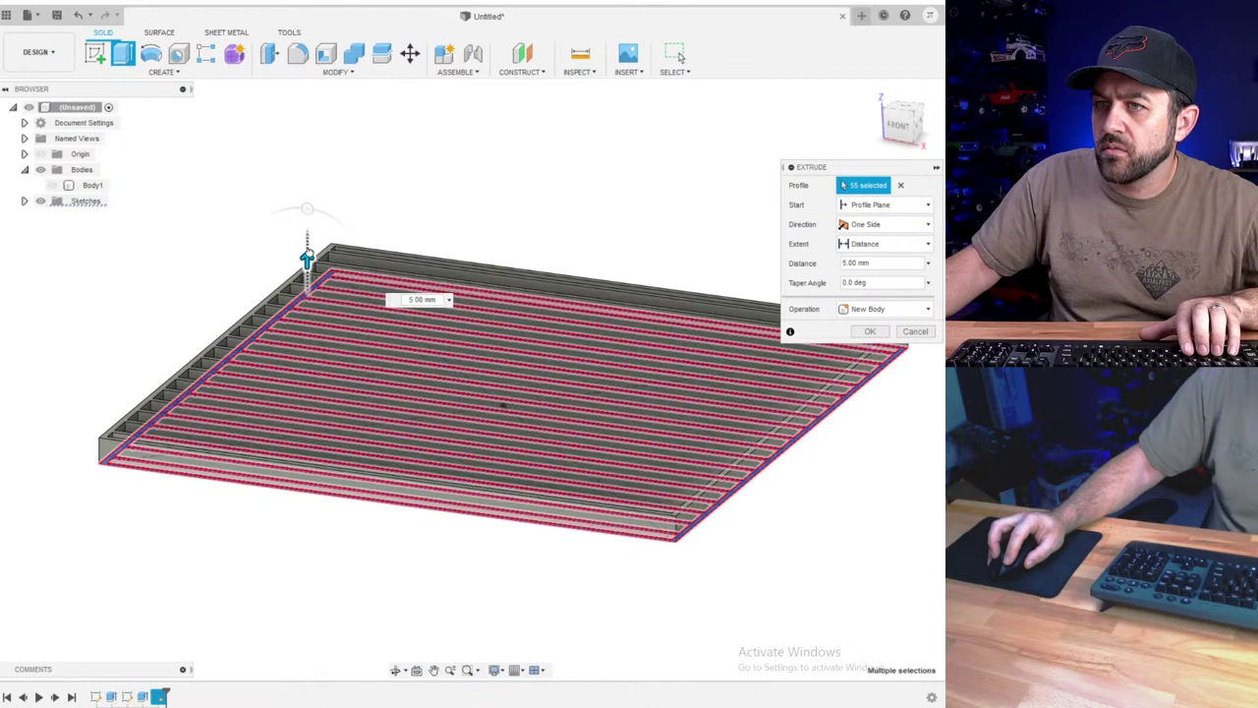
left_click_drag(306, 264, 307, 258)
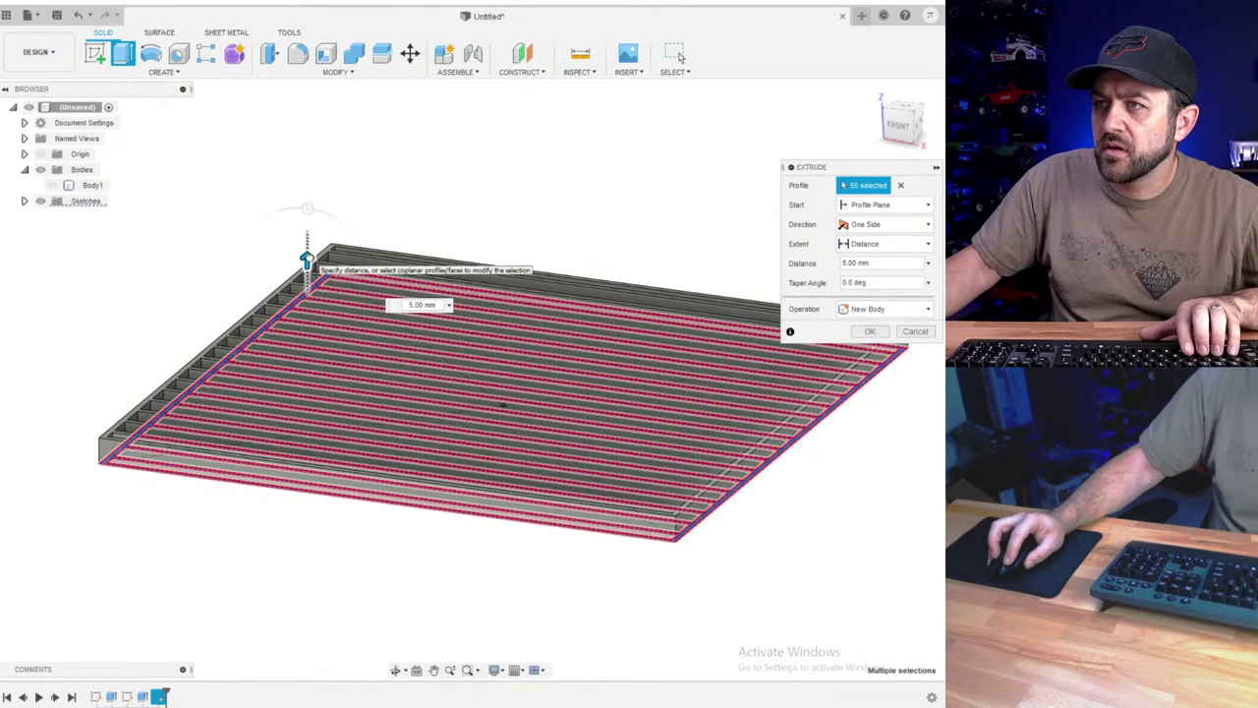
left_click(870, 331)
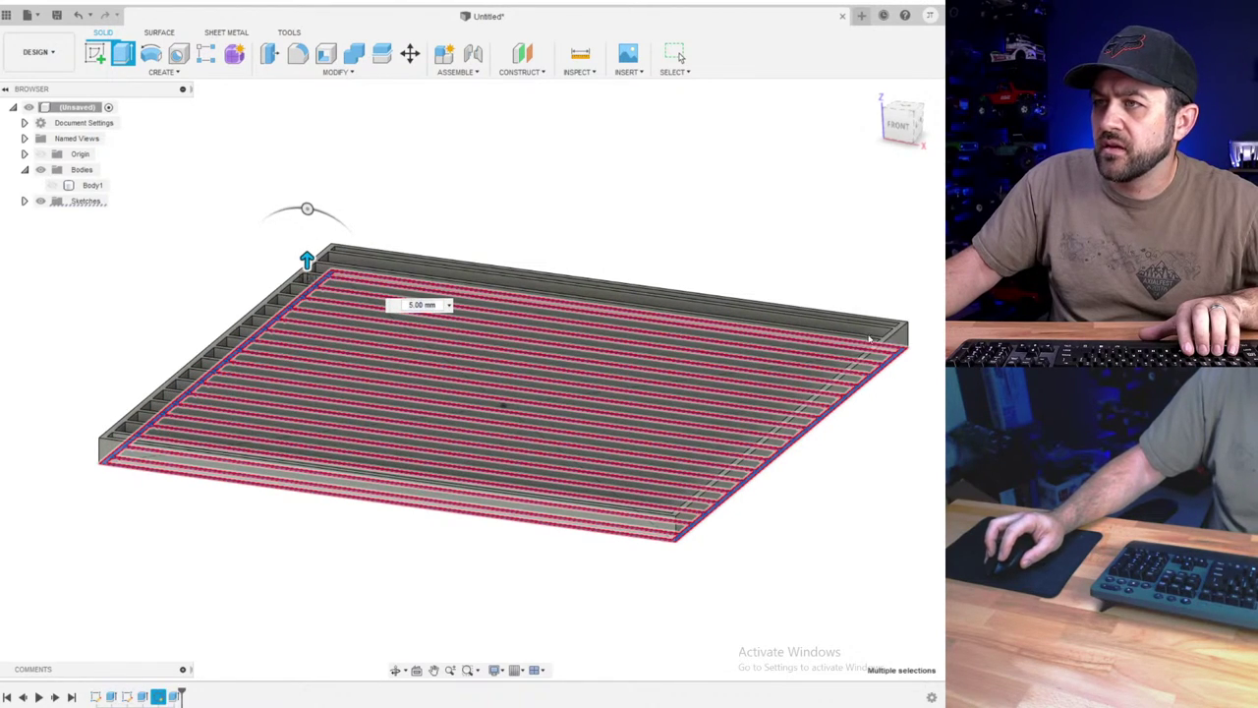
- Show the outer frame body again and give it the Paint - Enamel Glossy (Blue) appearance
left_click(53, 185)
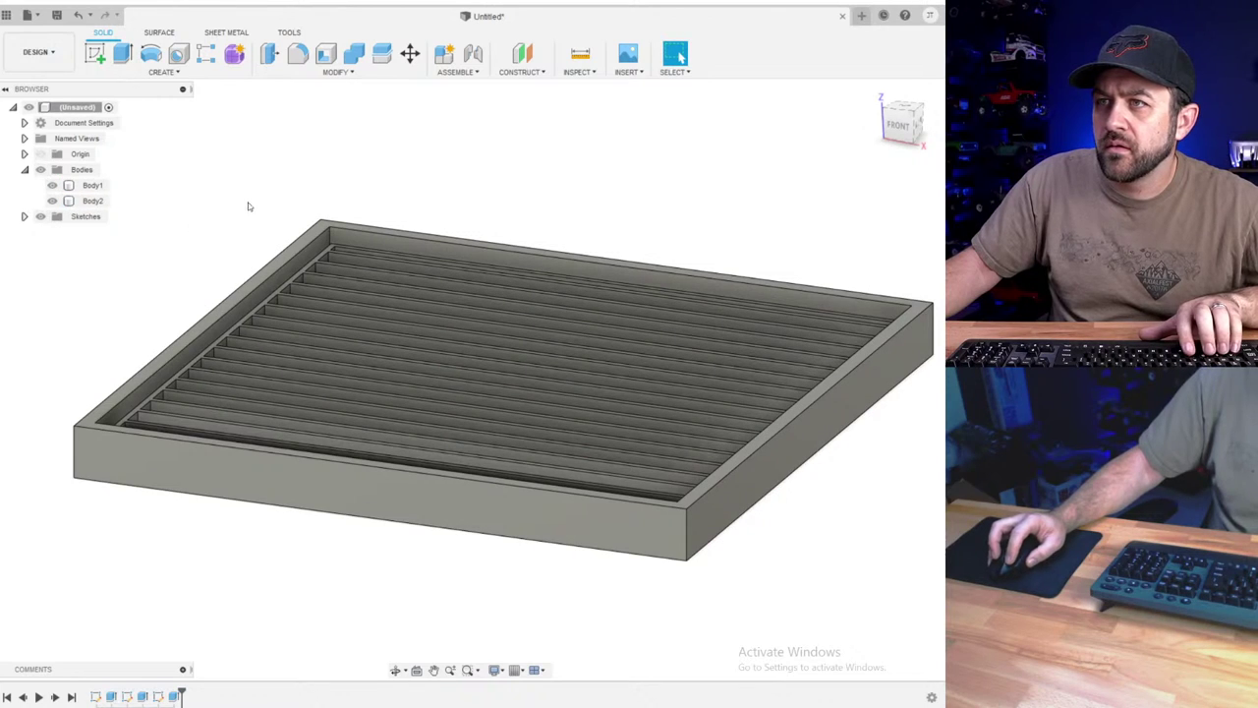
left_click(92, 200)
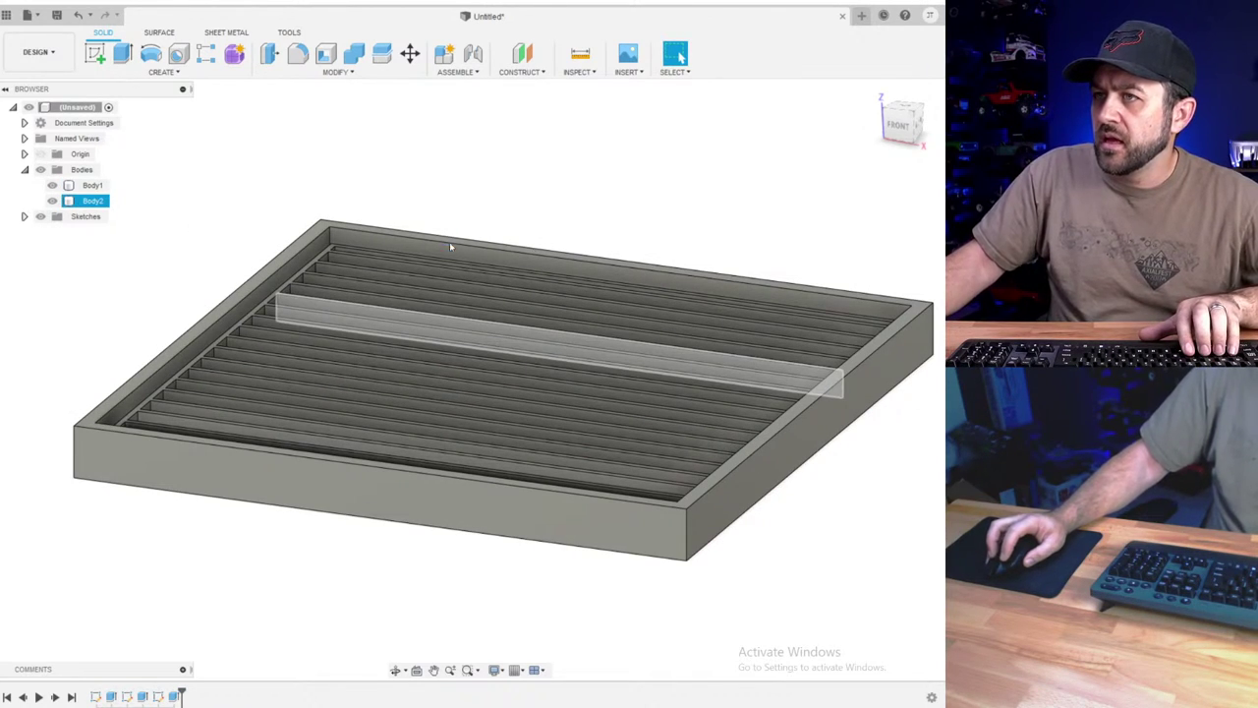
key("a")
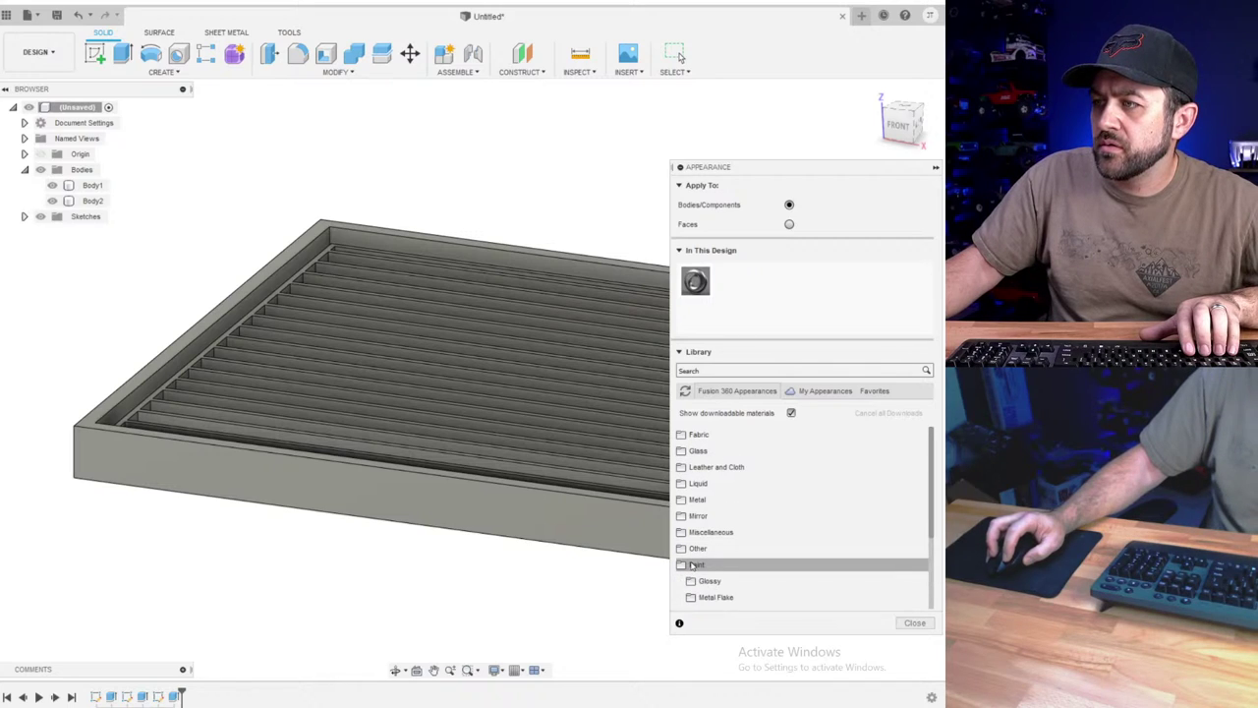
scroll(702, 564, "down", 3)
left_click(709, 483)
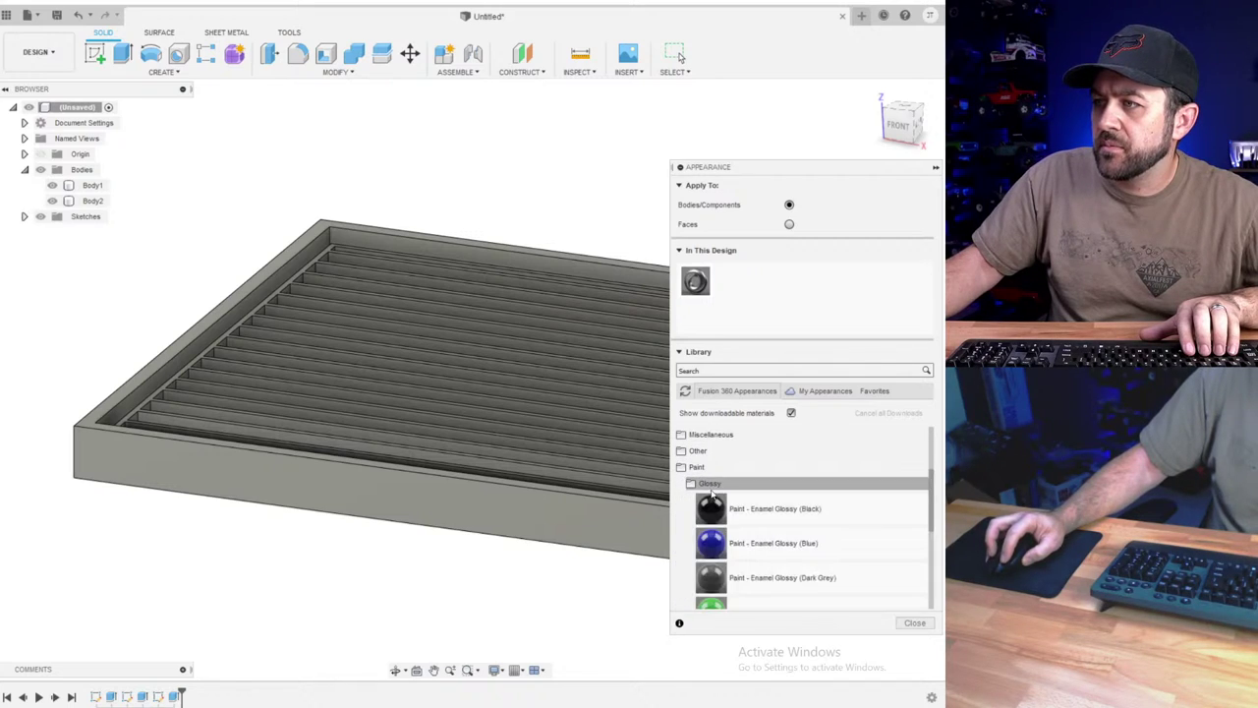
left_click_drag(711, 541, 243, 477)
- Inspect how the strip grille sits in the frame, hiding the frame body briefly and showing it again
middle_click_drag(196, 553, 396, 373, "shift")
scroll(288, 382, "up", 3)
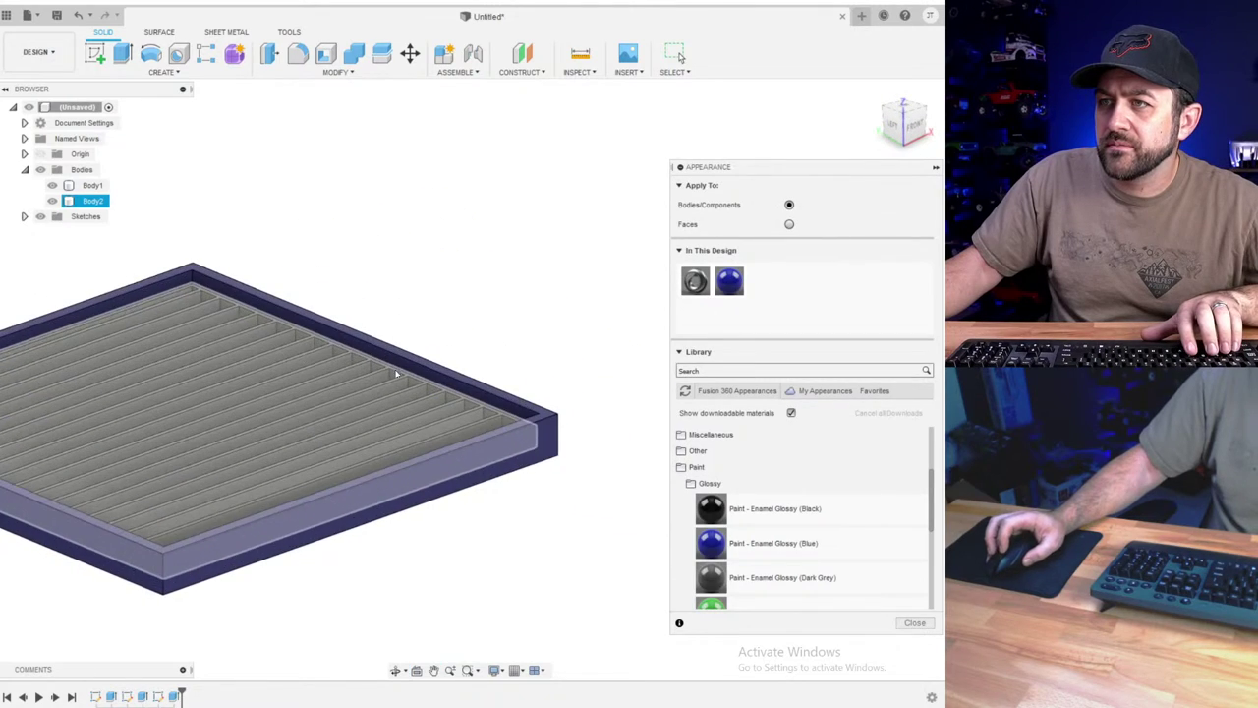
left_click(51, 188)
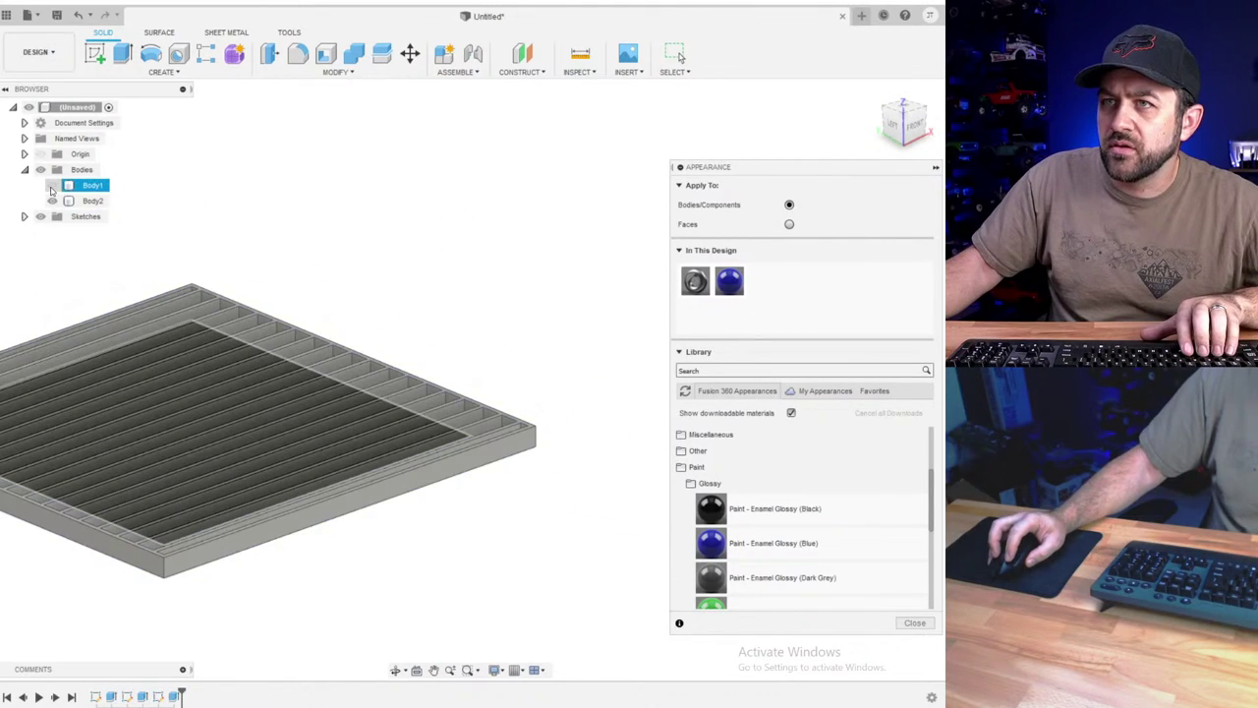
left_click(51, 190)
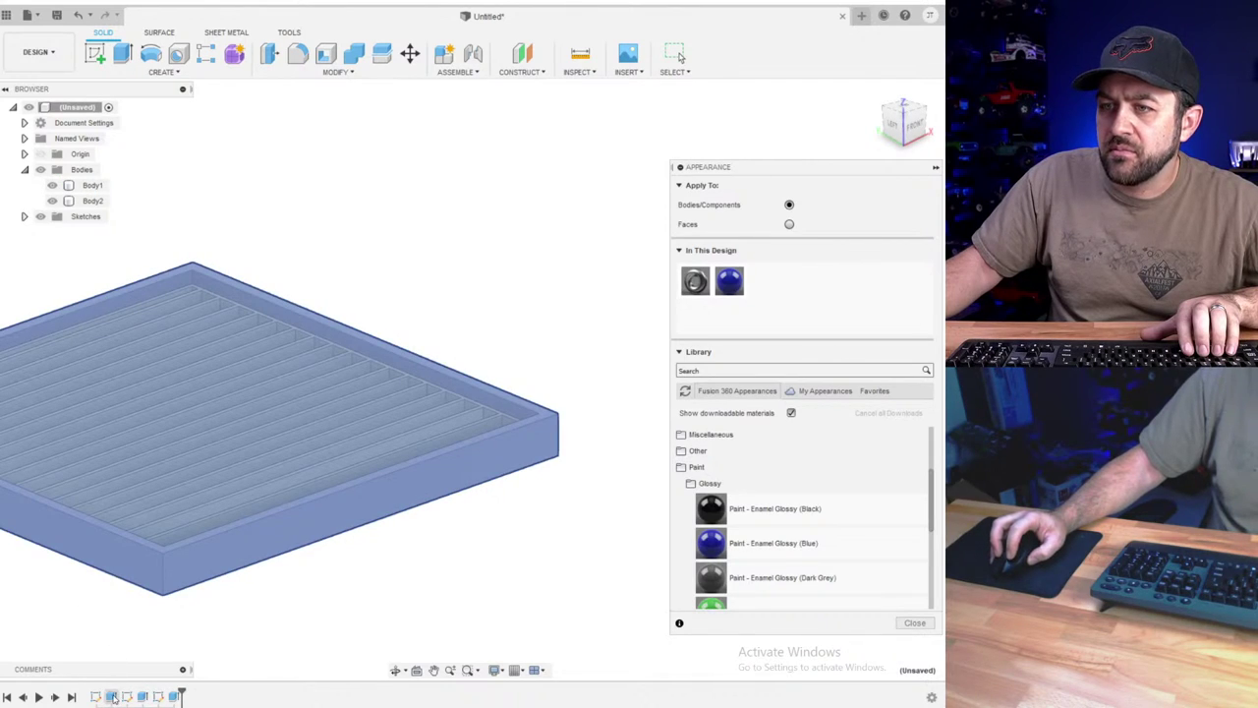
- Edit the outer frame's first extrusion so its distance is 7 mm
key("Escape")
left_click(112, 697)
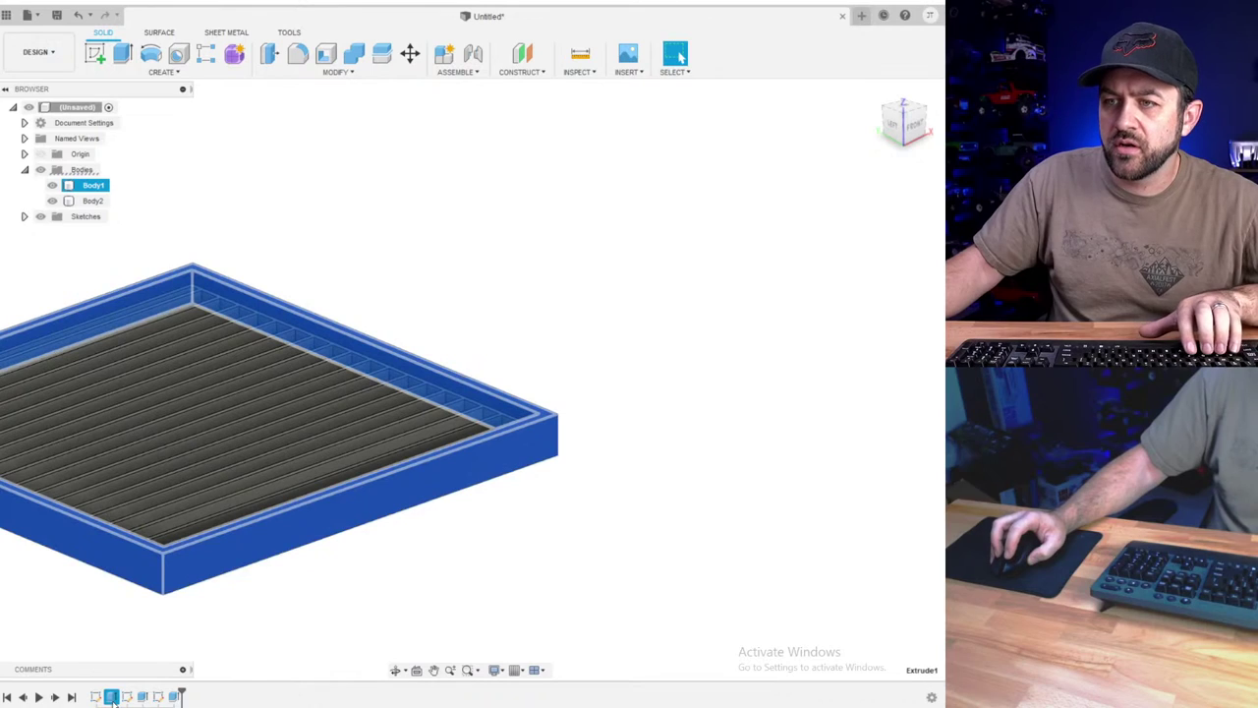
right_click(112, 696)
left_click(145, 569)
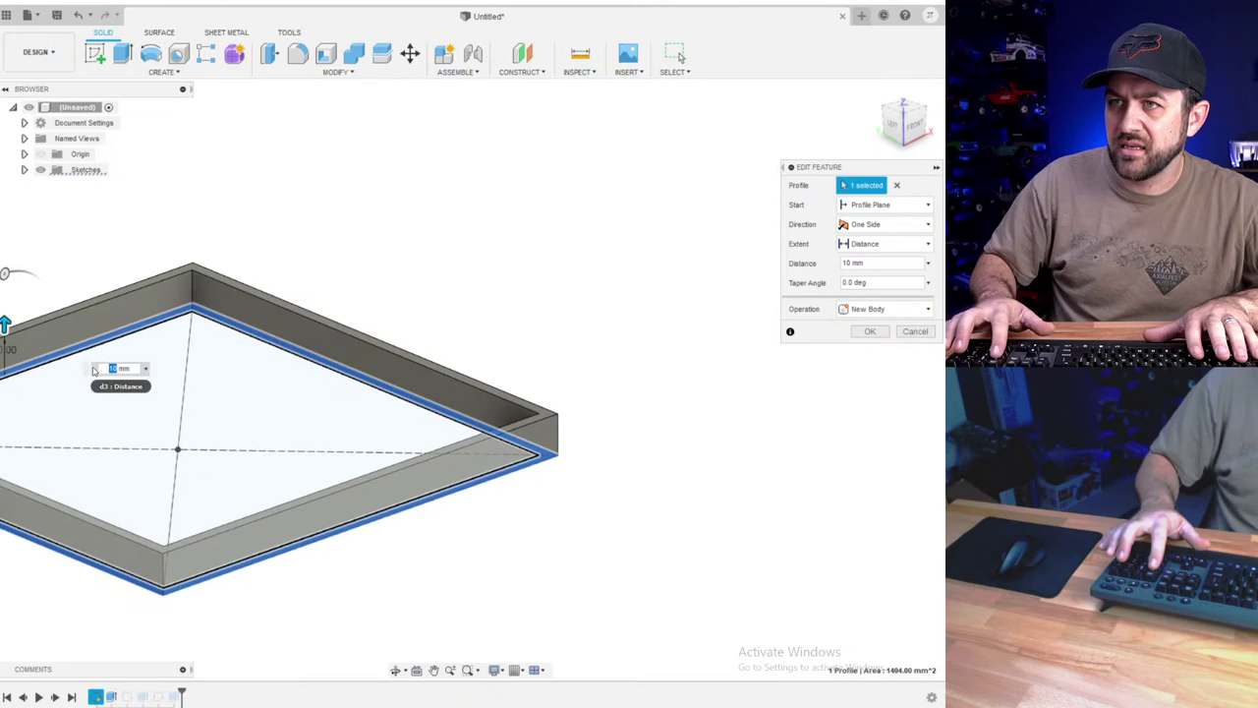
type("7")
key("Return")
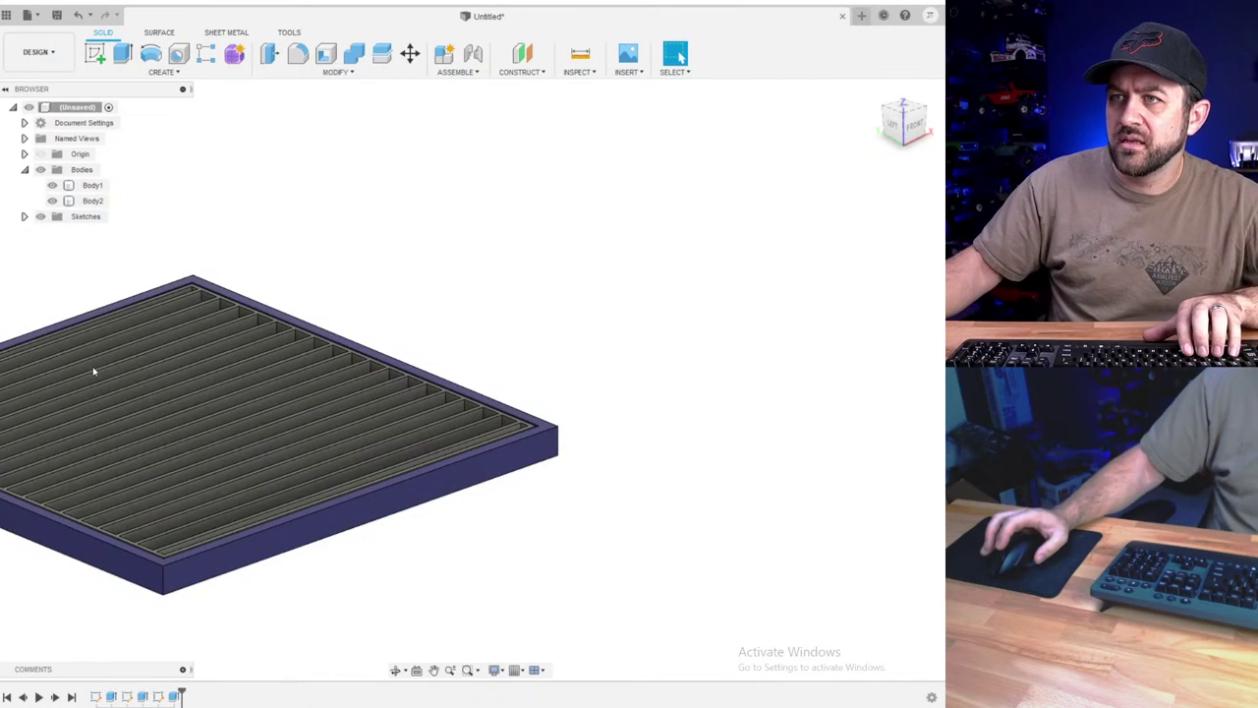
- Examine the lowered frame and its grille from above, from the side and from underneath
left_click(196, 368)
middle_click_drag(196, 368, 96, 446)
scroll(502, 308, "up", 1)
scroll(420, 319, "down", 3)
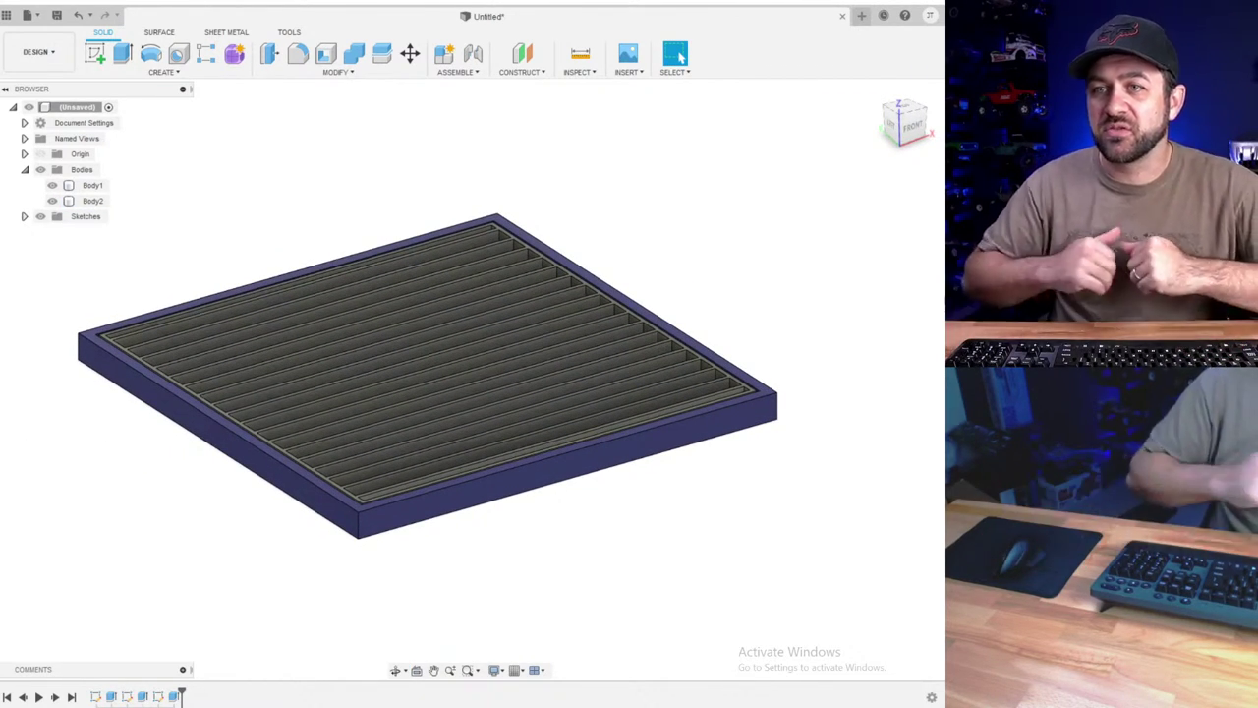
left_click(92, 200)
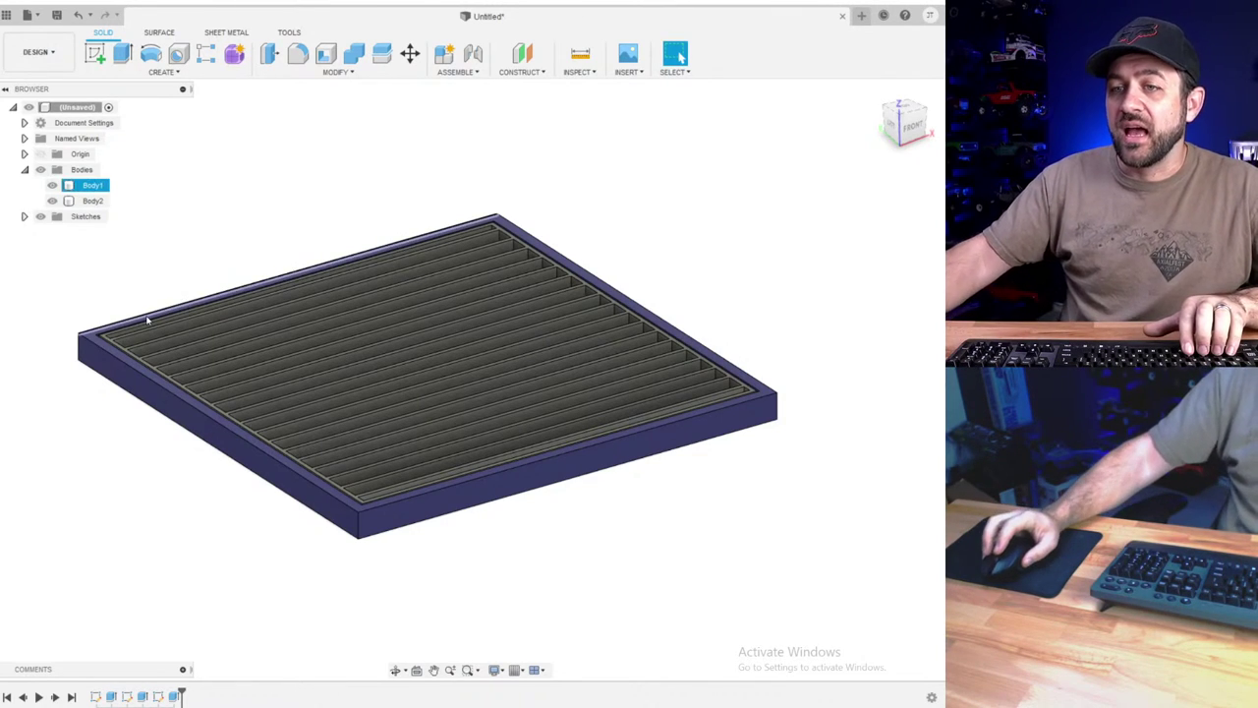
middle_click_drag(392, 469, 536, 460, "shift")
scroll(522, 477, "down", 3)
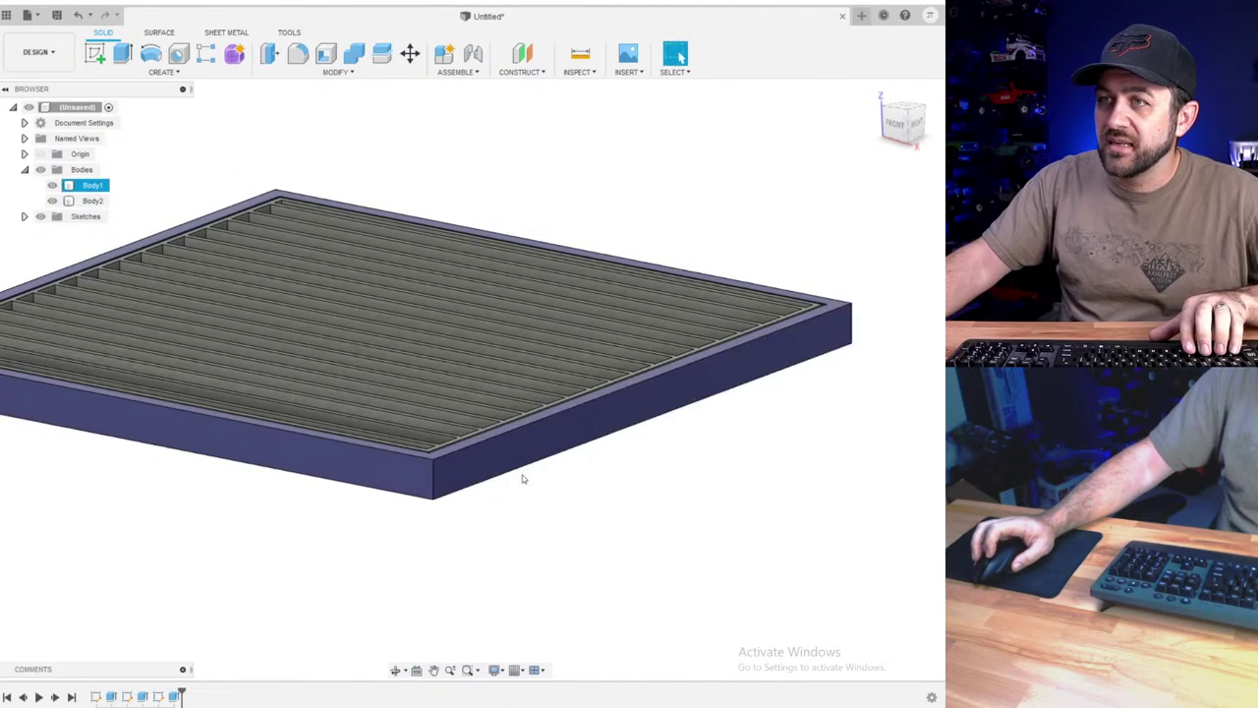
left_click(536, 496)
middle_click_drag(264, 528, 313, 426, "shift")
scroll(318, 482, "down", 3)
scroll(327, 476, "up", 3)
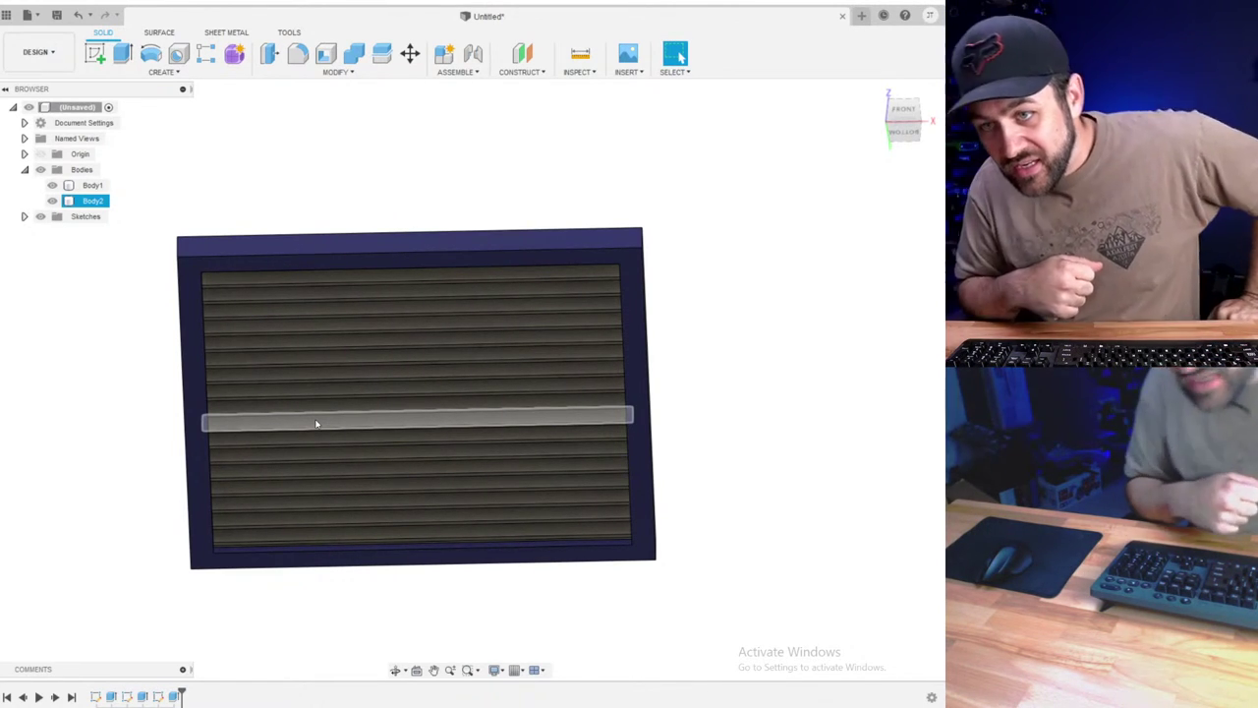
left_click(42, 443)
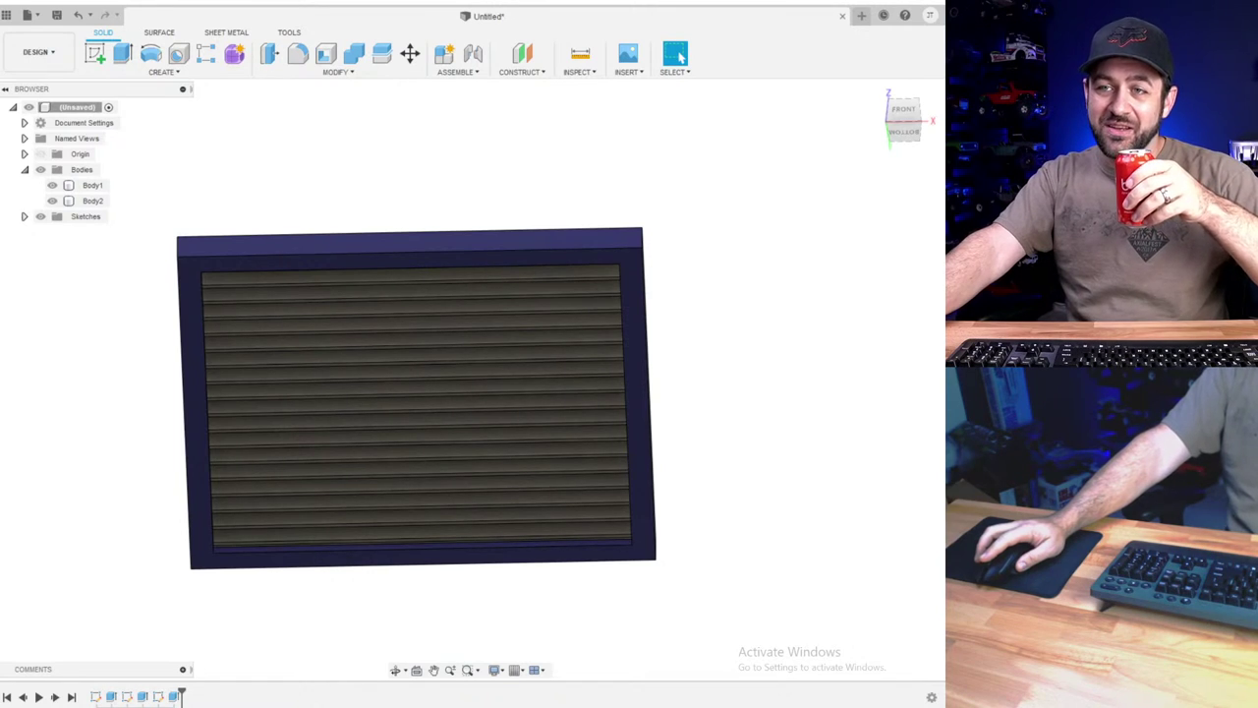
left_click(375, 567)
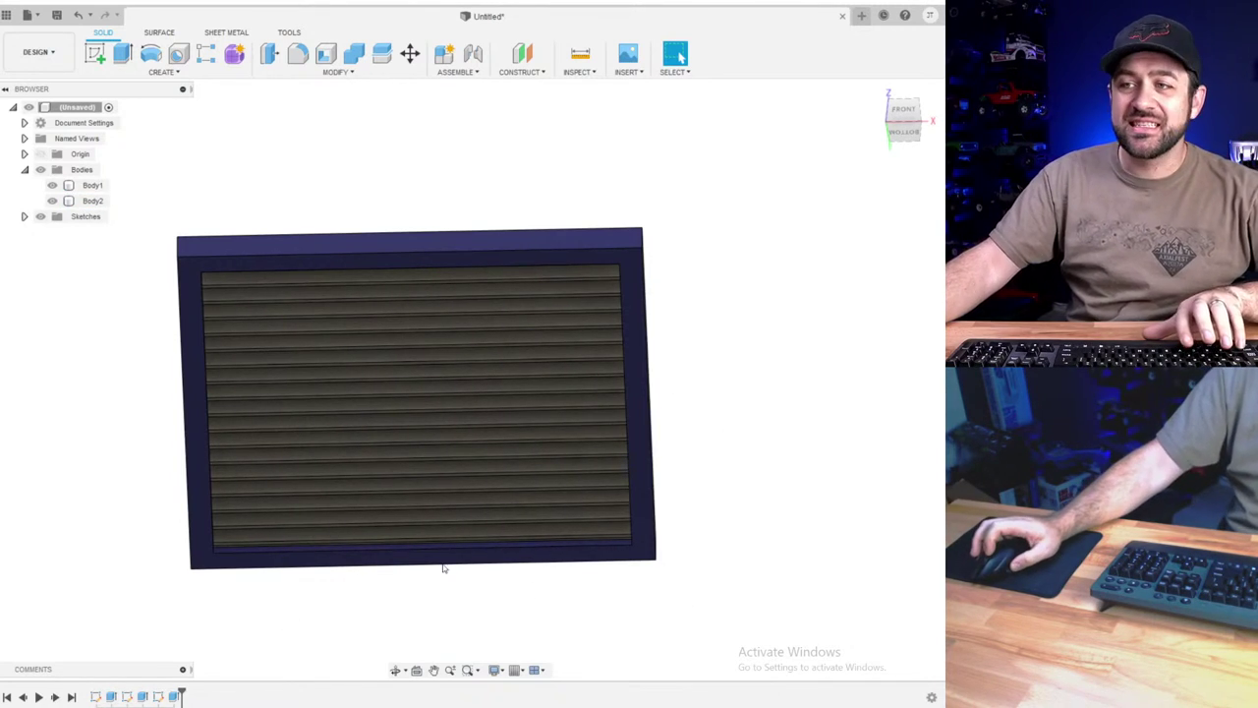
scroll(385, 524, "down", 3)
middle_click_drag(462, 415, 680, 57, "shift")
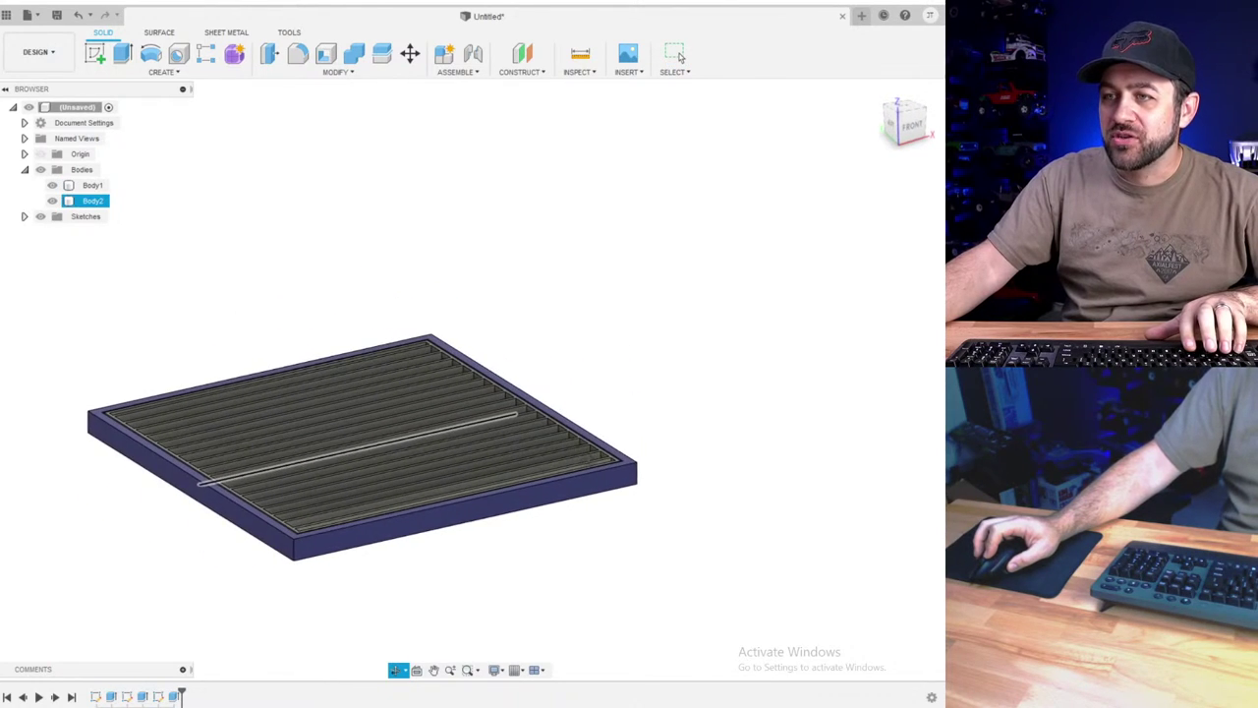
left_click(680, 57)
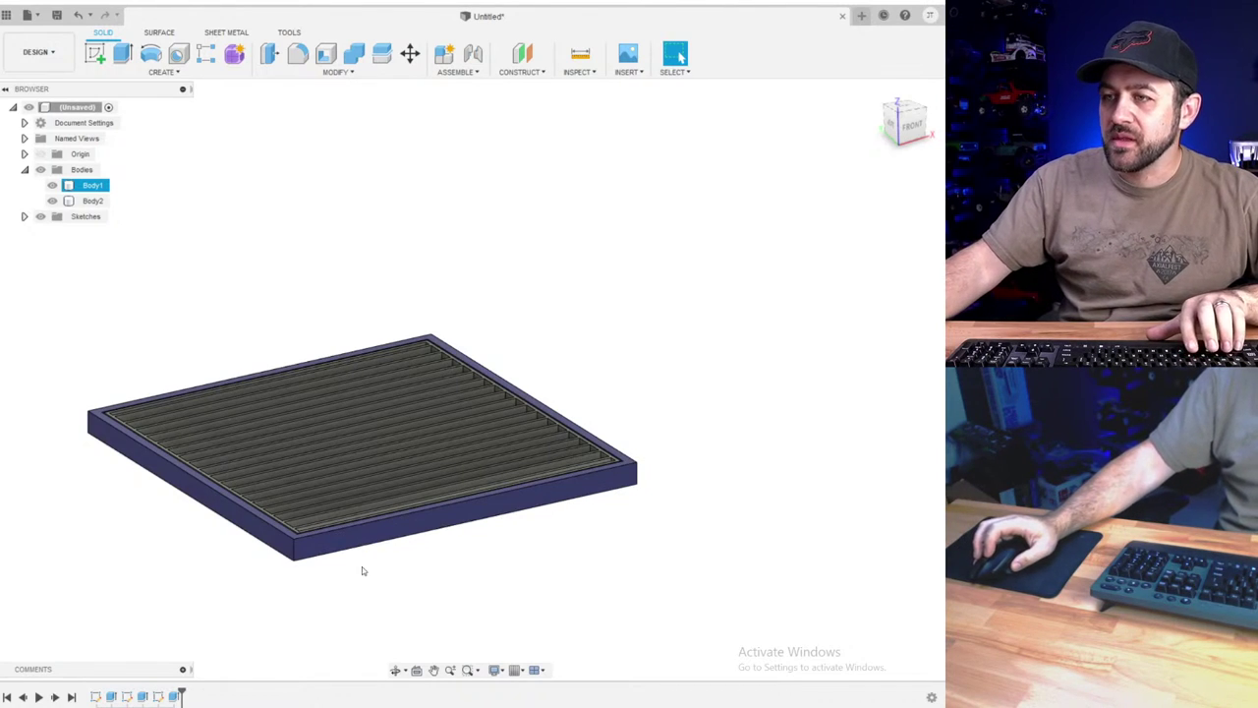
- Examine the frame's underside up close, checking the ledge corners, the grille rim and the gaps between the strips
middle_click_drag(402, 580, 453, 489)
scroll(312, 406, "up", 3)
middle_click_drag(371, 473, 344, 375, "shift")
scroll(328, 234, "up", 3)
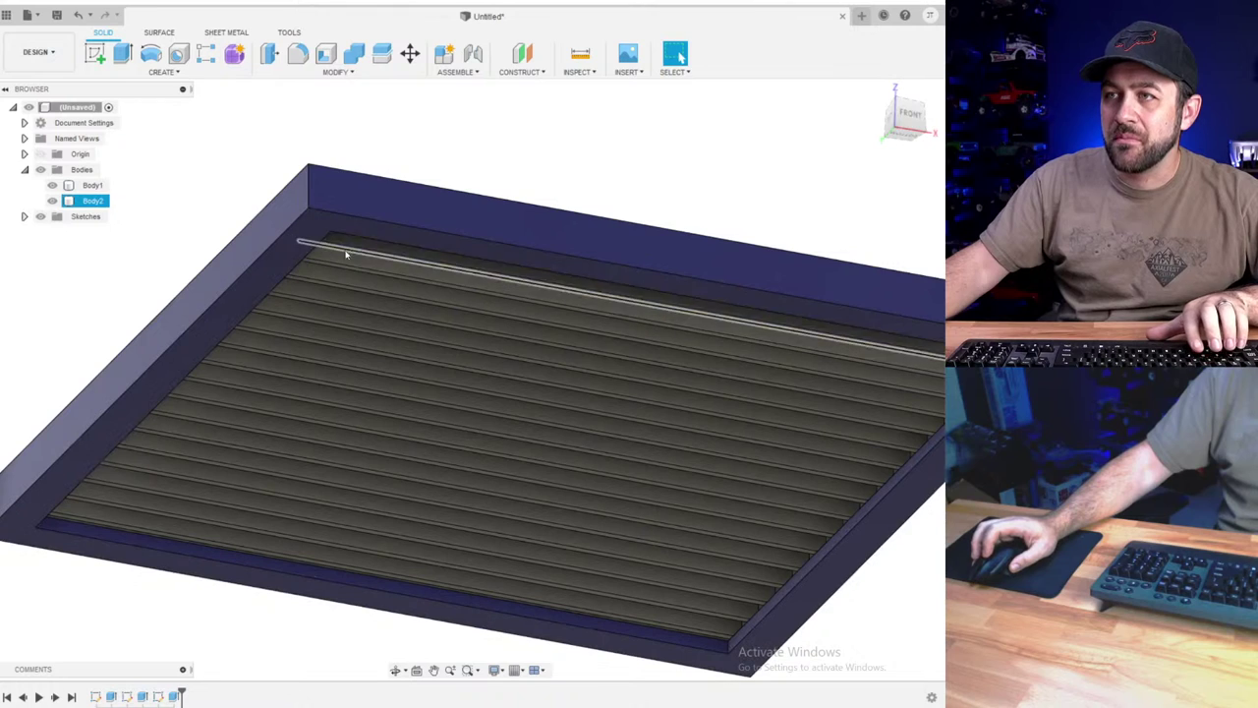
middle_click_drag(352, 244, 328, 222, "shift")
mouse_move(278, 257)
middle_mouse_down()
mouse_move(309, 261)
mouse_move(317, 278)
mouse_move(292, 258)
middle_mouse_up()
scroll(317, 278, "down", 3)
left_click(210, 331)
scroll(220, 366, "up", 5)
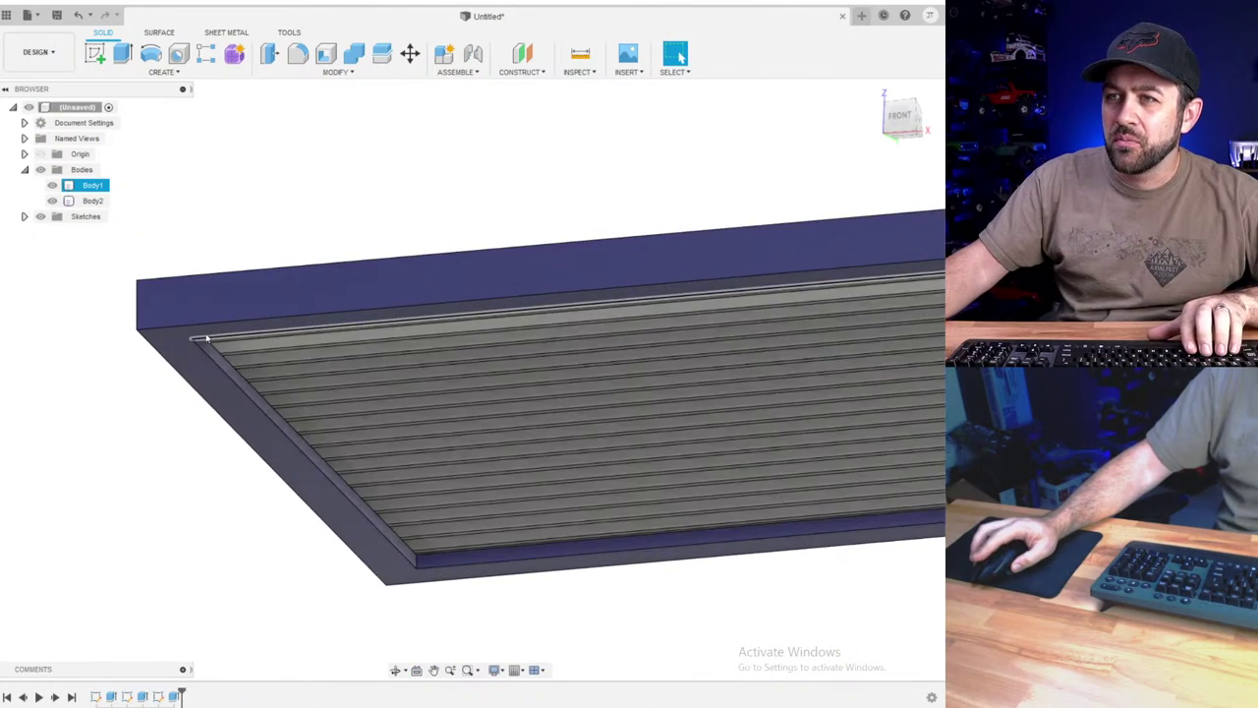
middle_click_drag(247, 366, 177, 329, "shift")
scroll(153, 162, "down", 4)
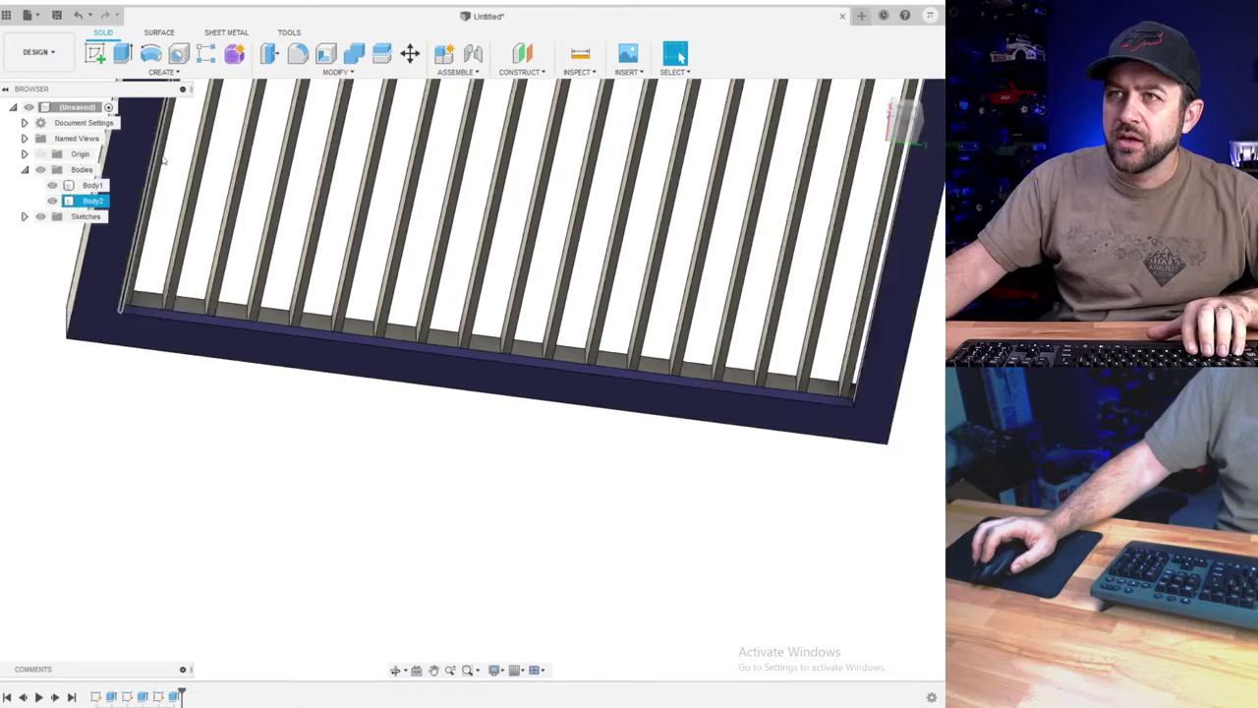
scroll(162, 246, "down", 4)
mouse_move(164, 251)
middle_mouse_down("shift")
mouse_move(180, 239)
mouse_move(225, 304)
middle_mouse_up("shift")
scroll(191, 236, "up", 4)
middle_click_drag(191, 236, 214, 426)
scroll(216, 427, "down", 3)
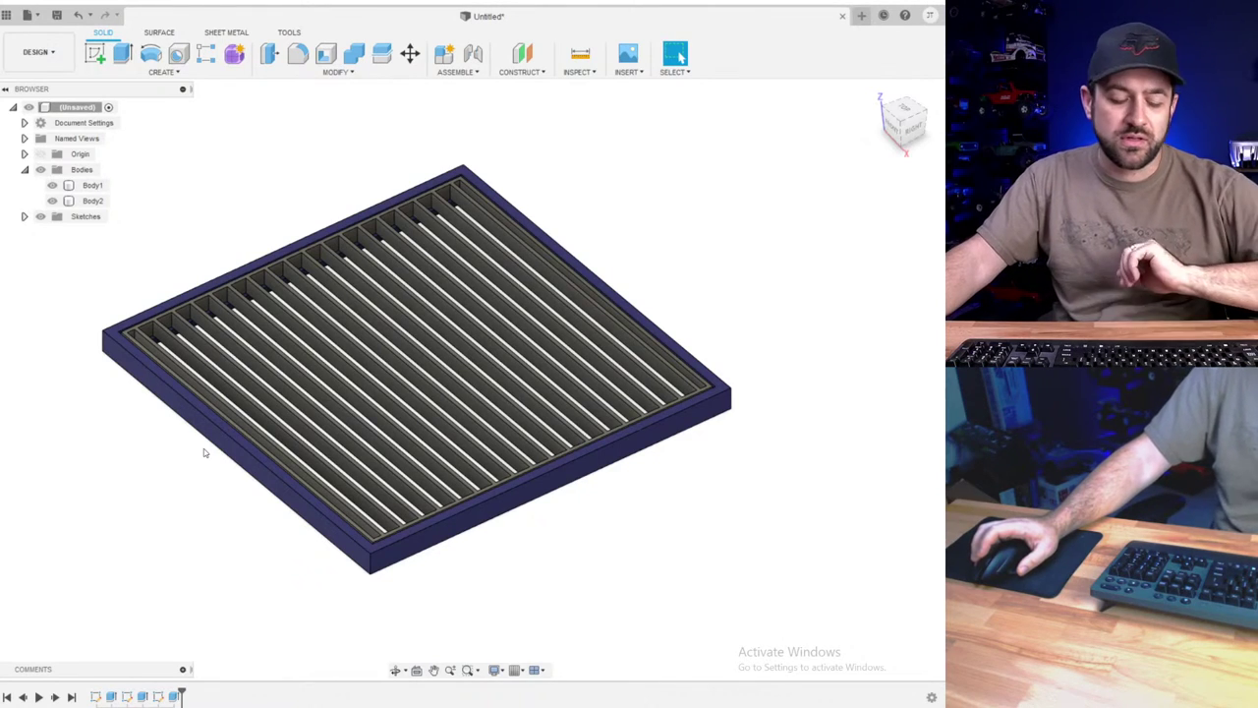
left_click(489, 334)
left_click(110, 626)
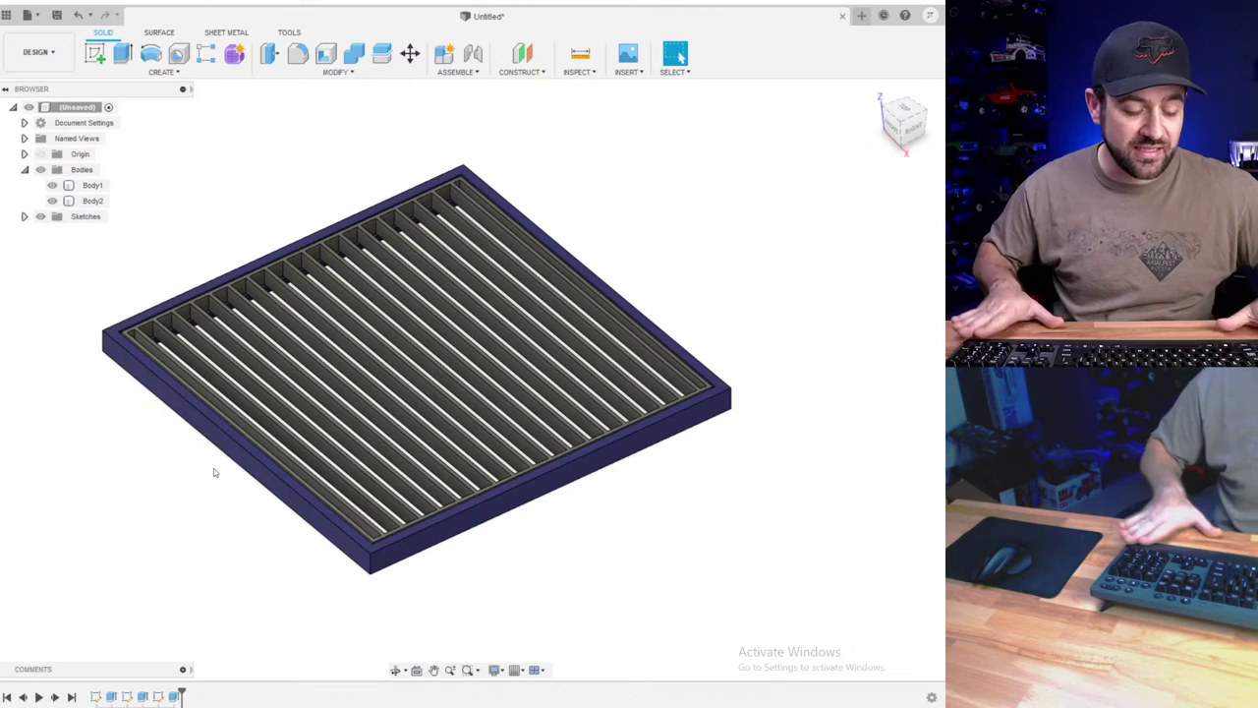
left_click(399, 283)
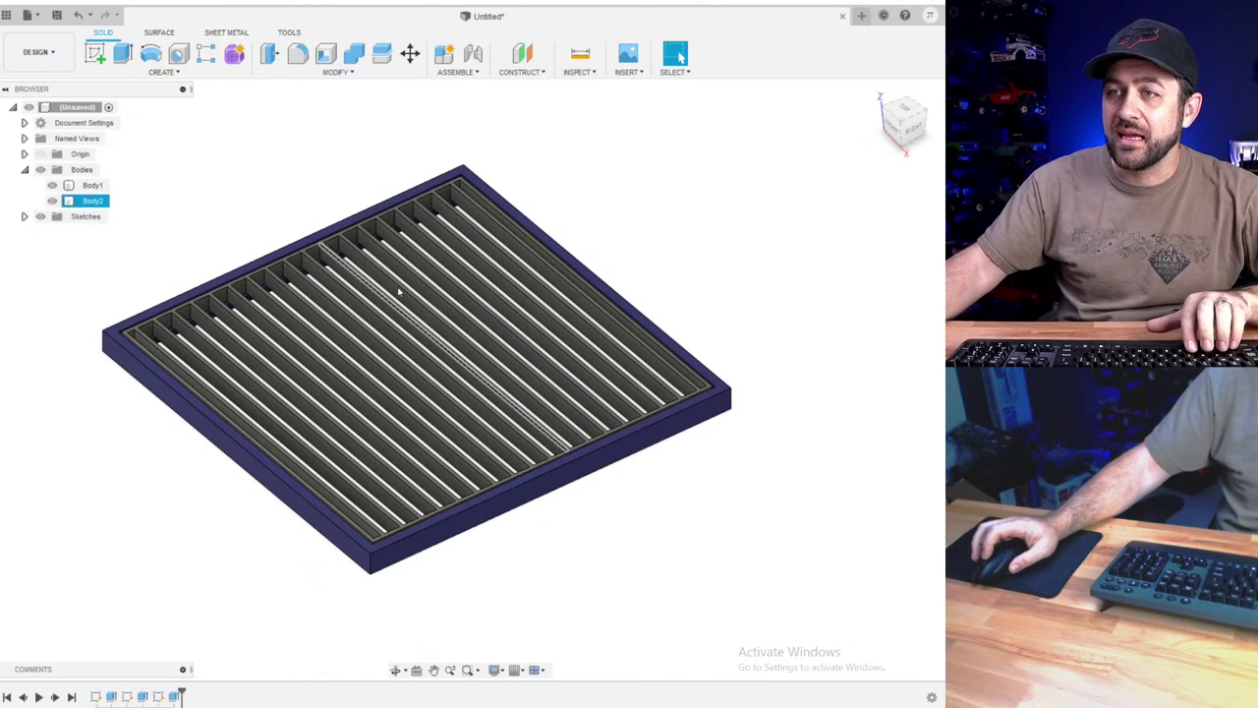
- Start a sketch on the frame's underside and draw a rectangle about 13 mm wide over one corner, extending past the frame's inner edge
left_click(95, 55)
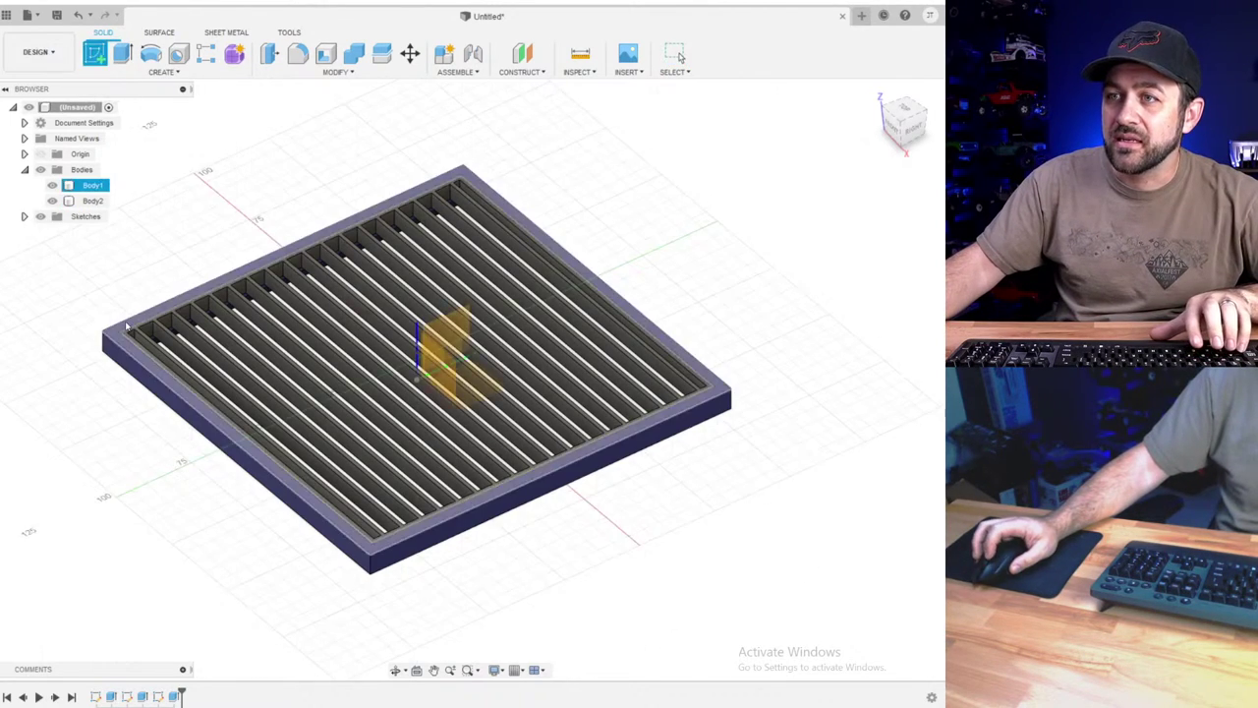
middle_click_drag(165, 378, 155, 201, "shift")
left_click(155, 273)
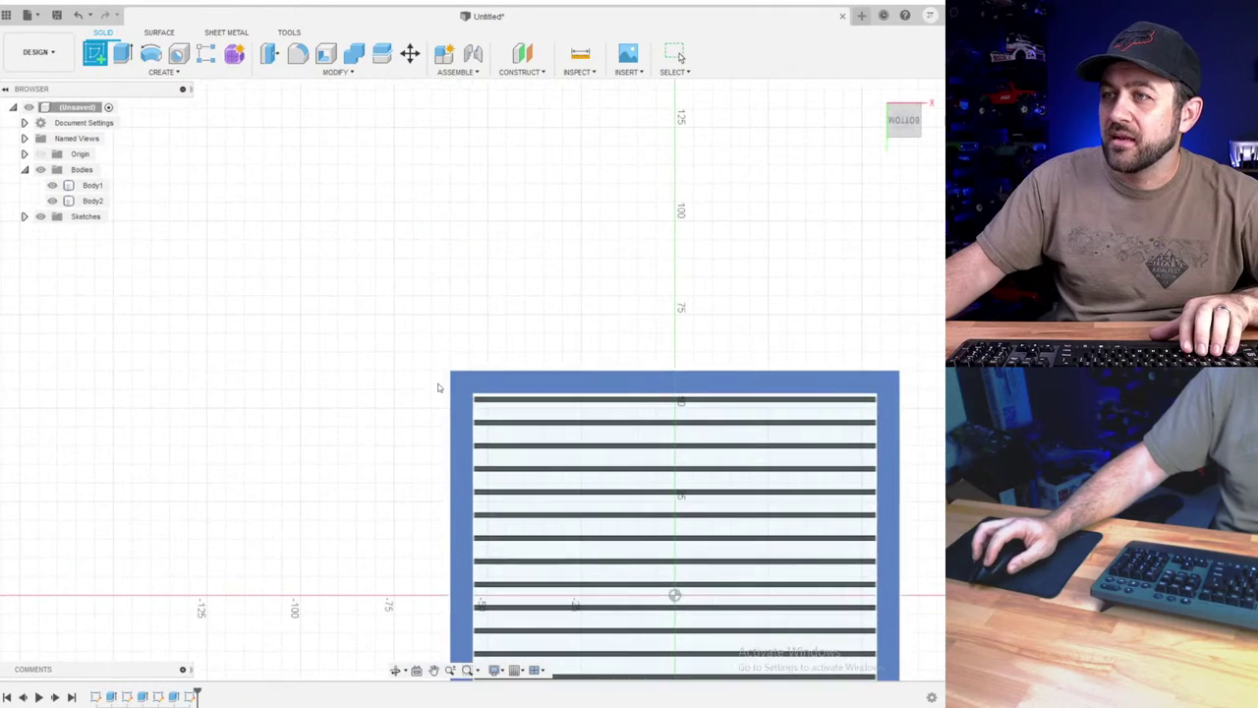
left_click(126, 55)
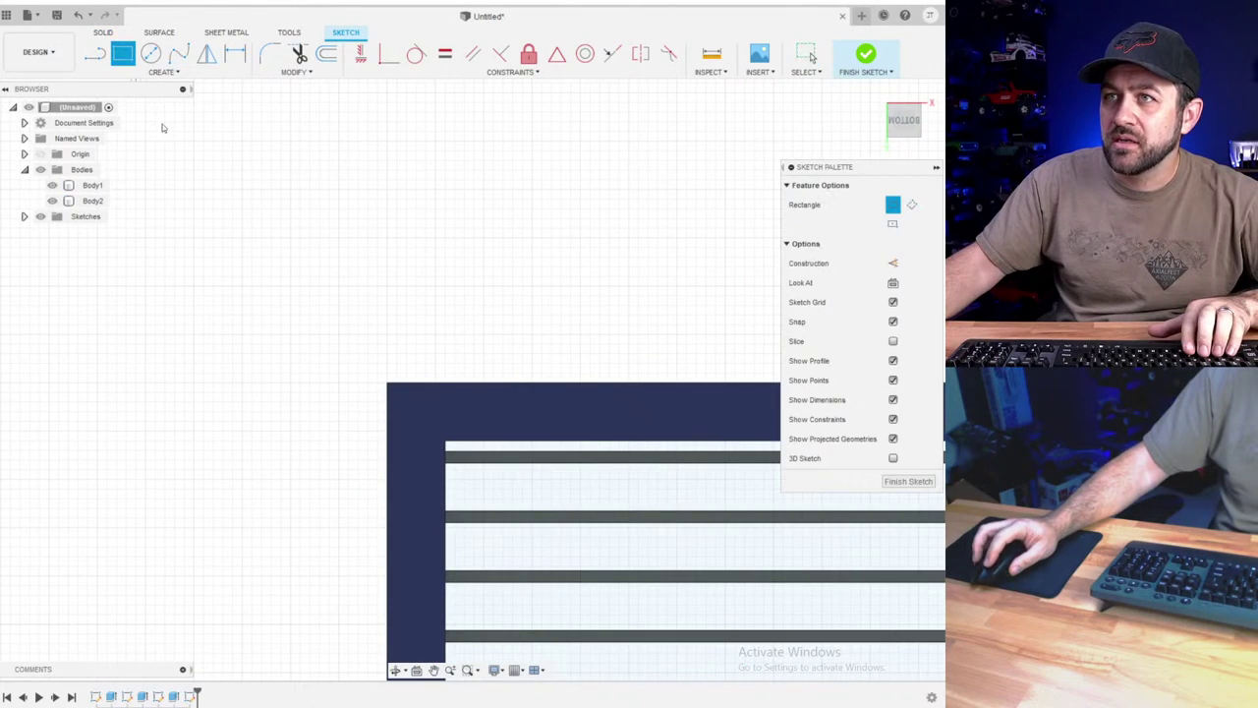
scroll(423, 408, "up", 1)
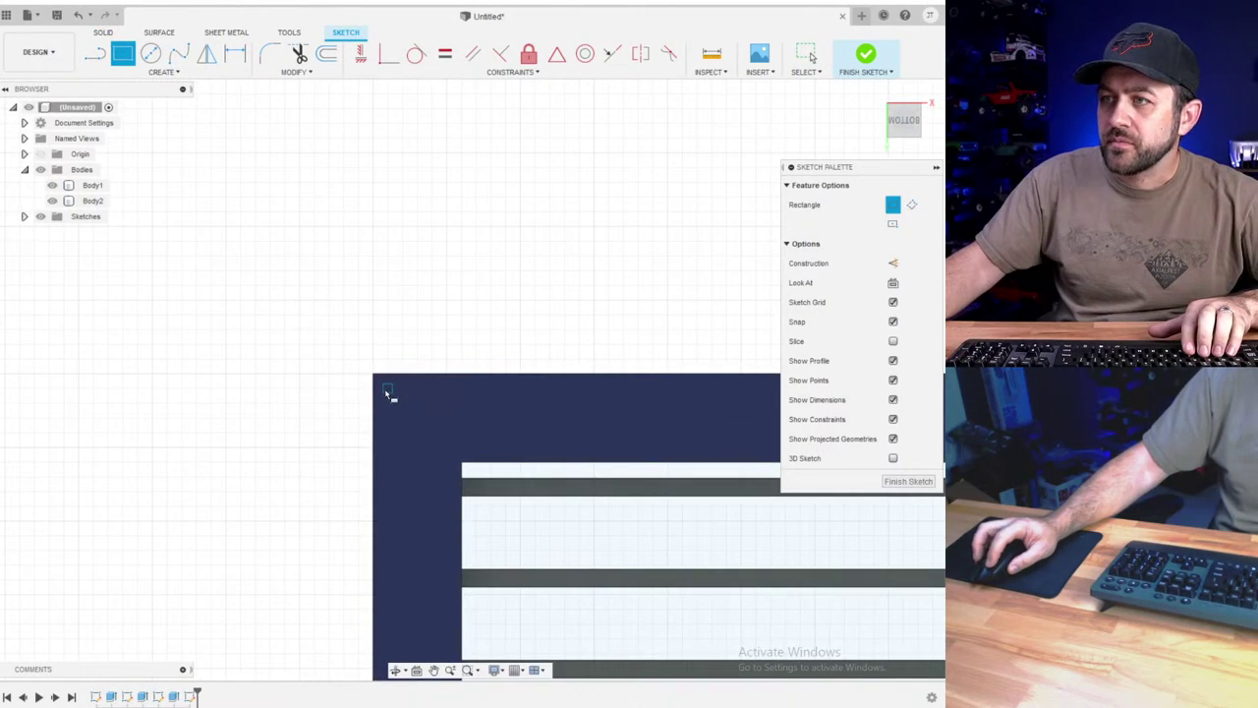
left_click(386, 394)
middle_click_drag(590, 570, 489, 414)
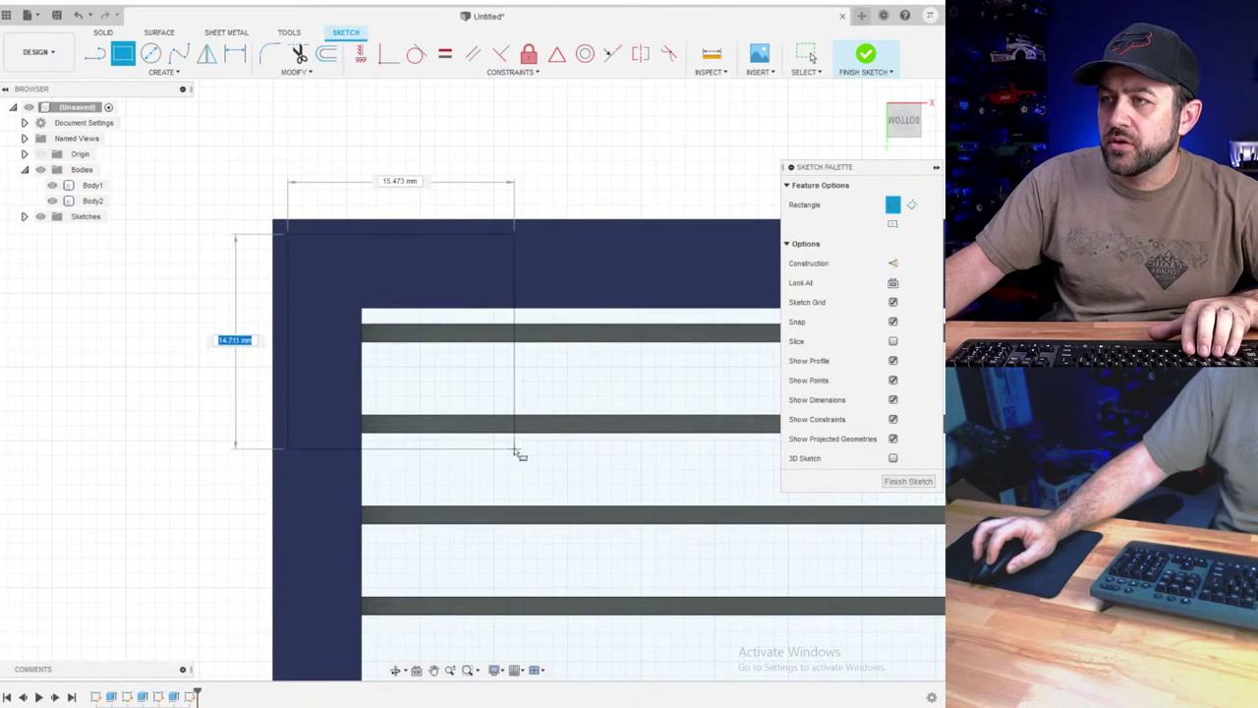
left_click(482, 412)
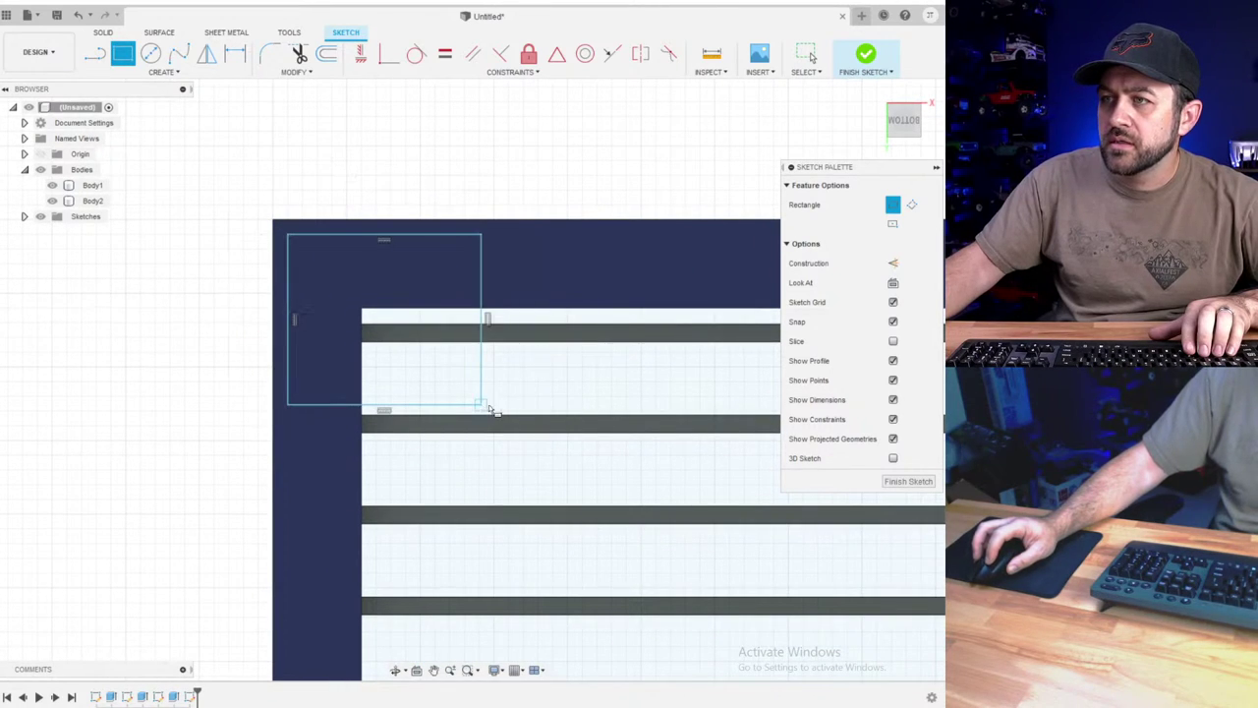
- Dimension the corner rectangle to 10 mm by 10 mm
key("d")
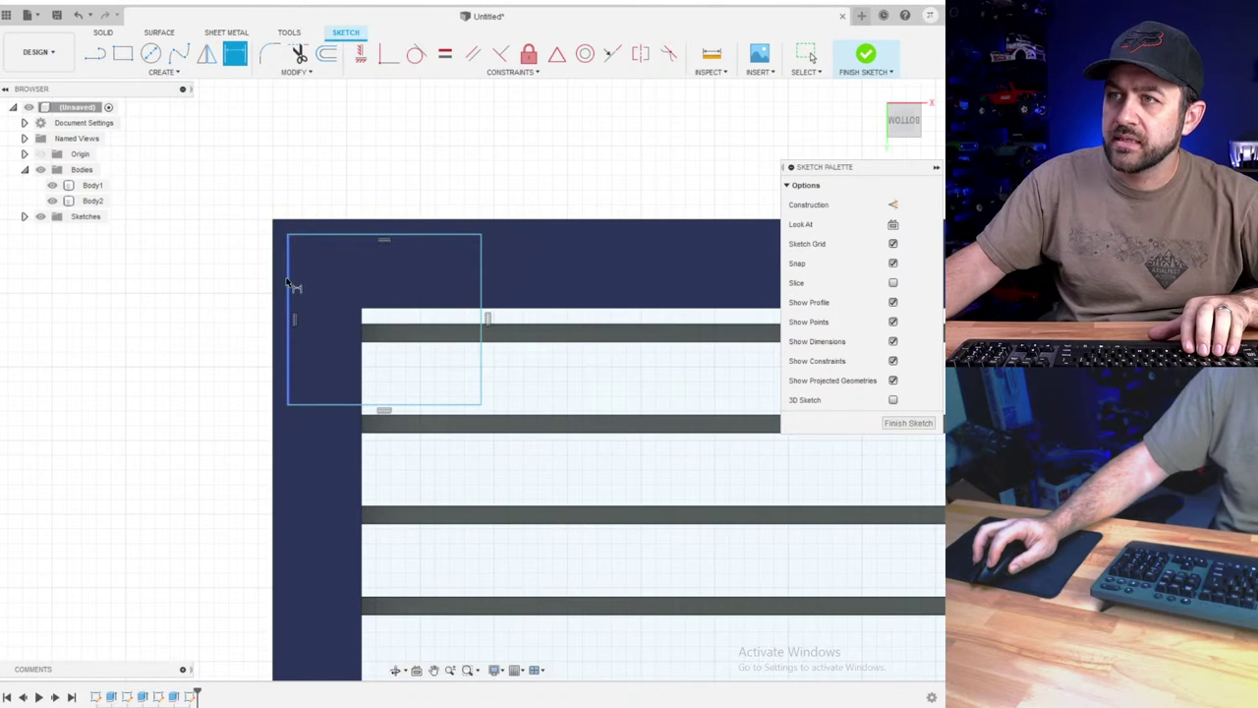
left_click(210, 285)
type("10")
key("Return")
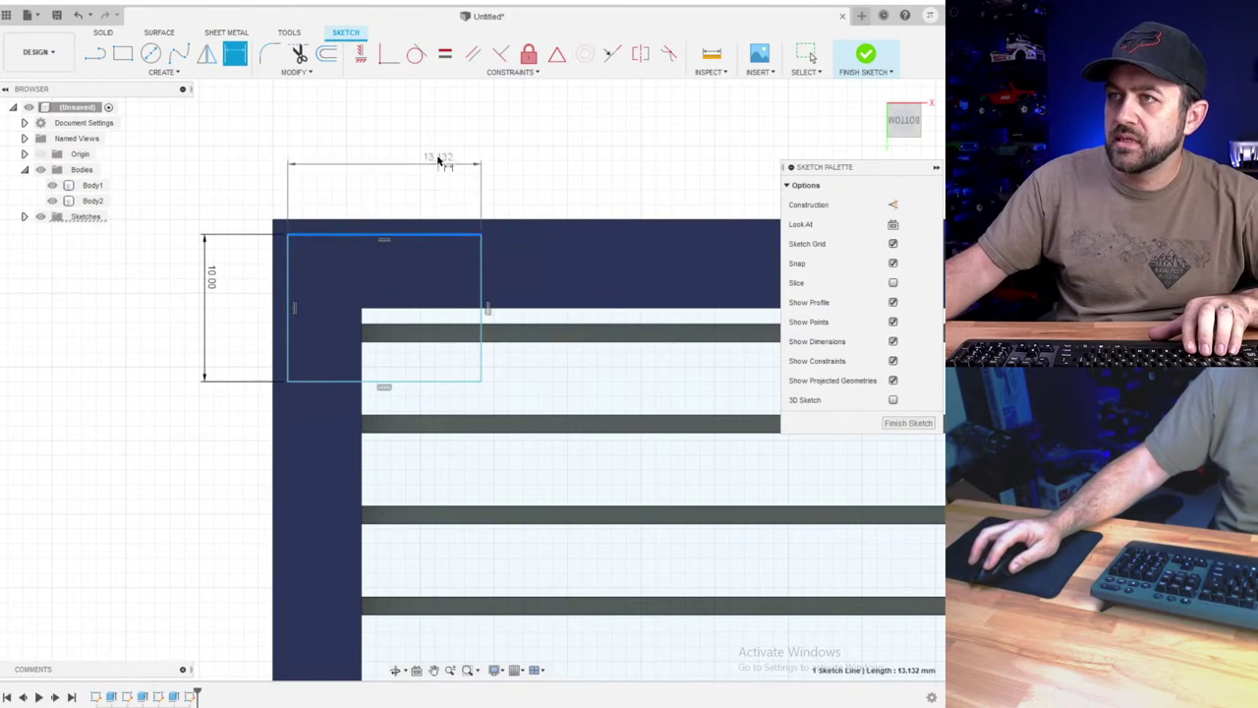
left_click(439, 162)
type("10")
key("Return")
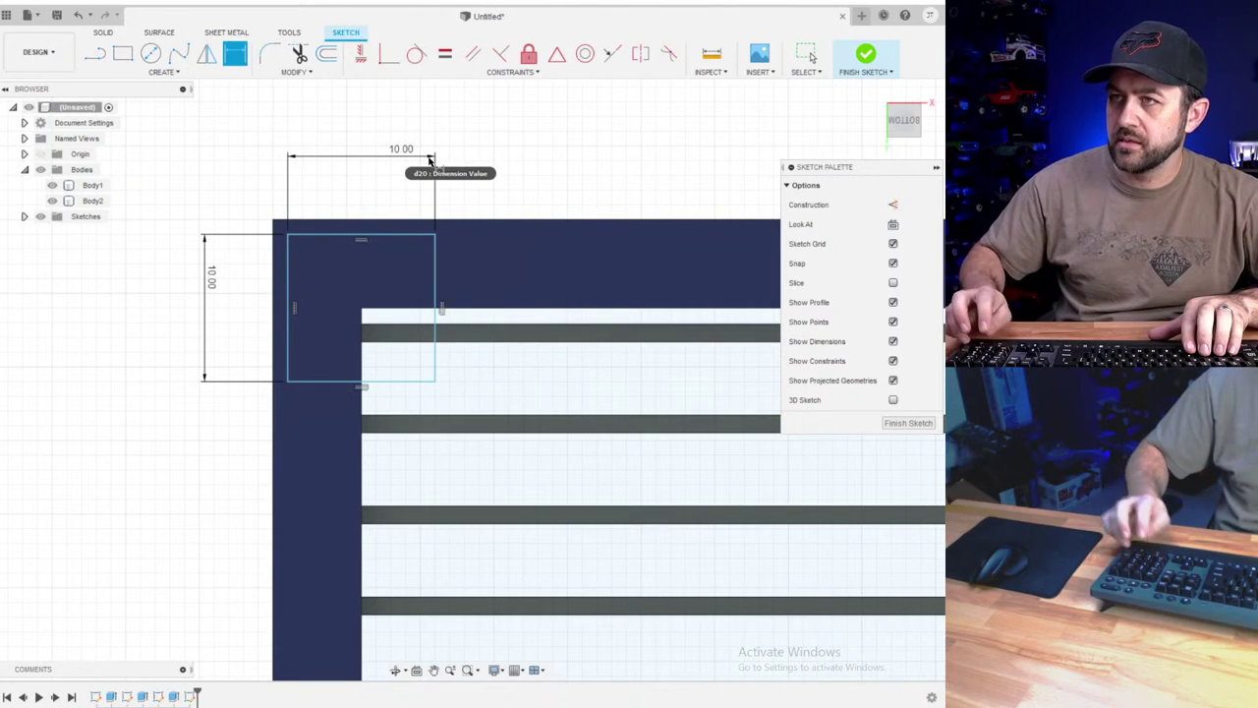
- Dimension the square 1 mm from each of the frame's two adjacent outer edges
left_click(336, 221)
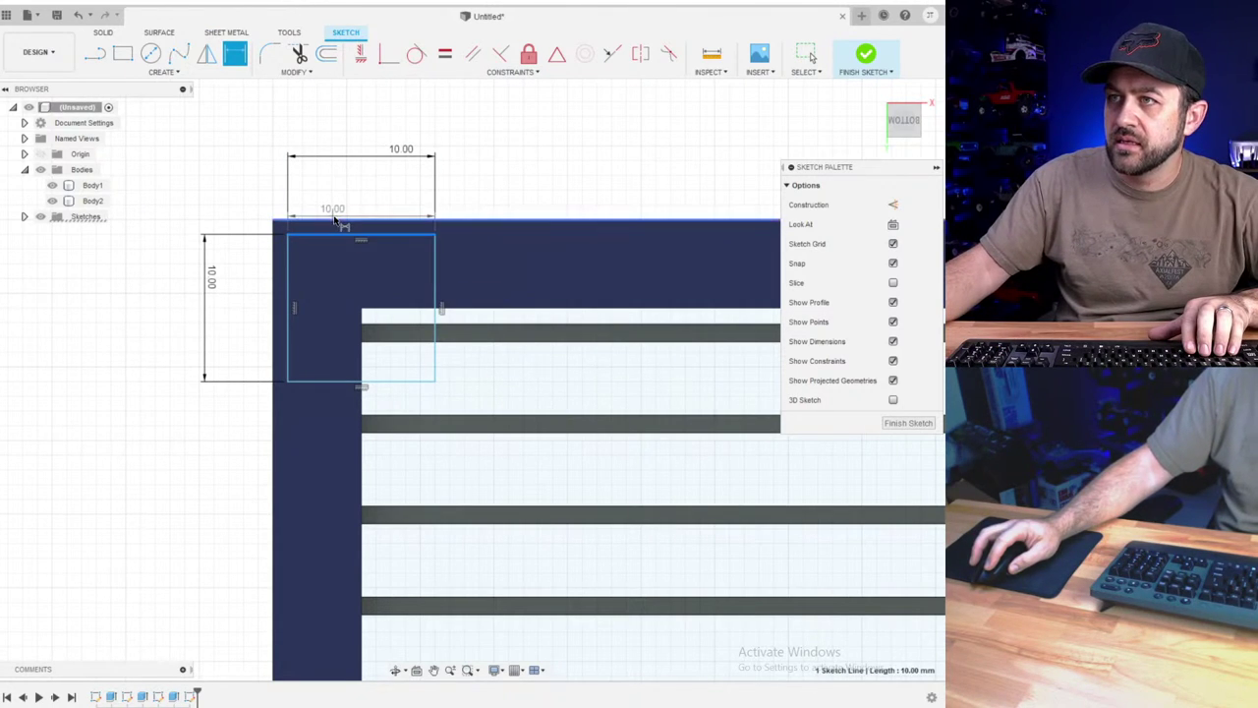
left_click(340, 169)
type("1")
key("Return")
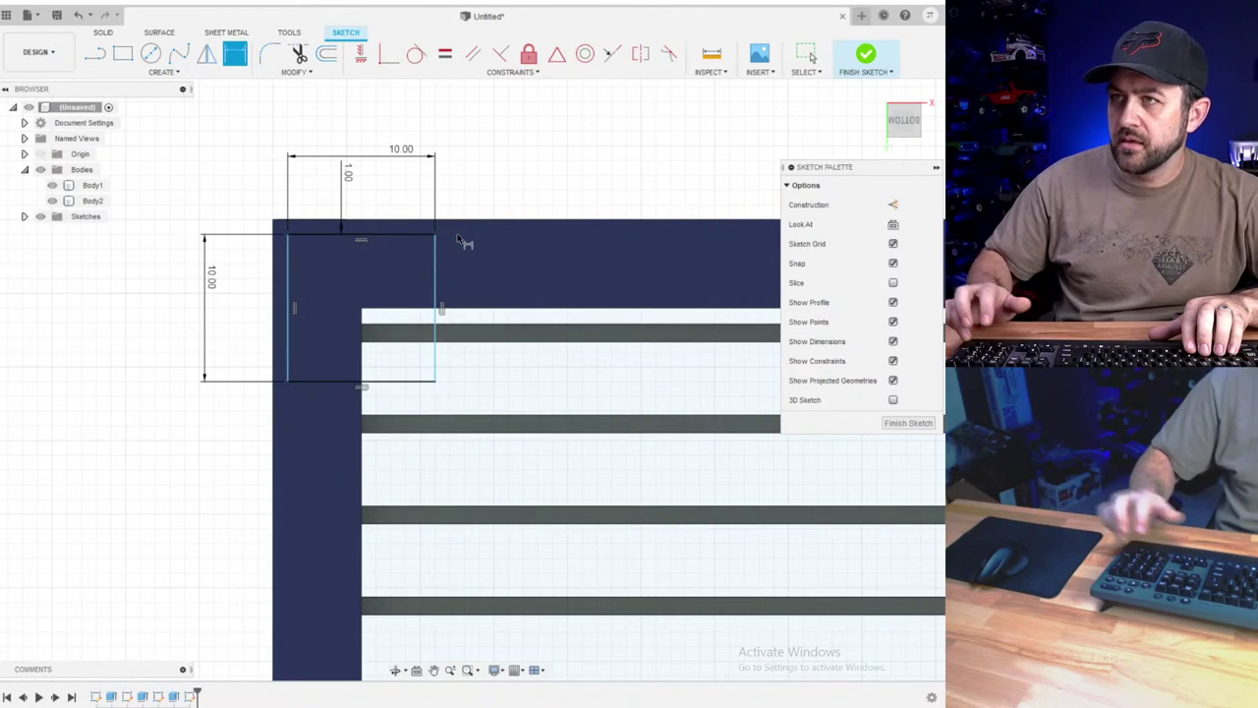
left_click(289, 291)
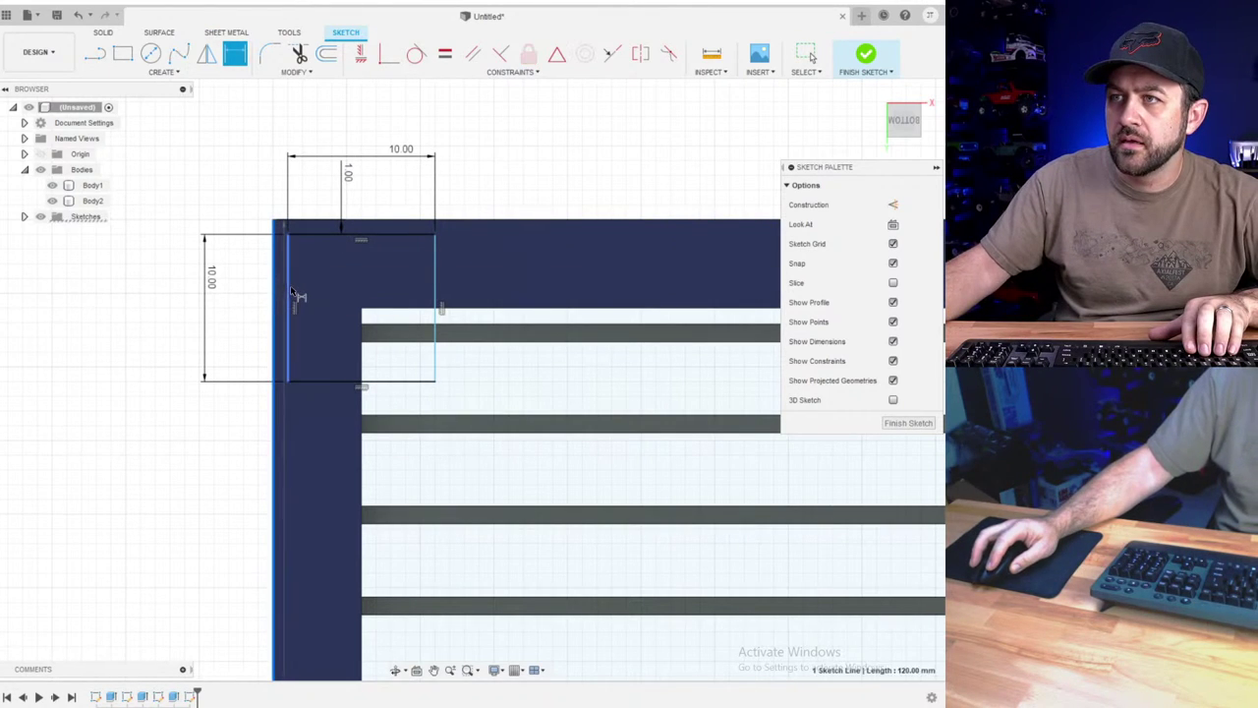
left_click(223, 302)
type("1")
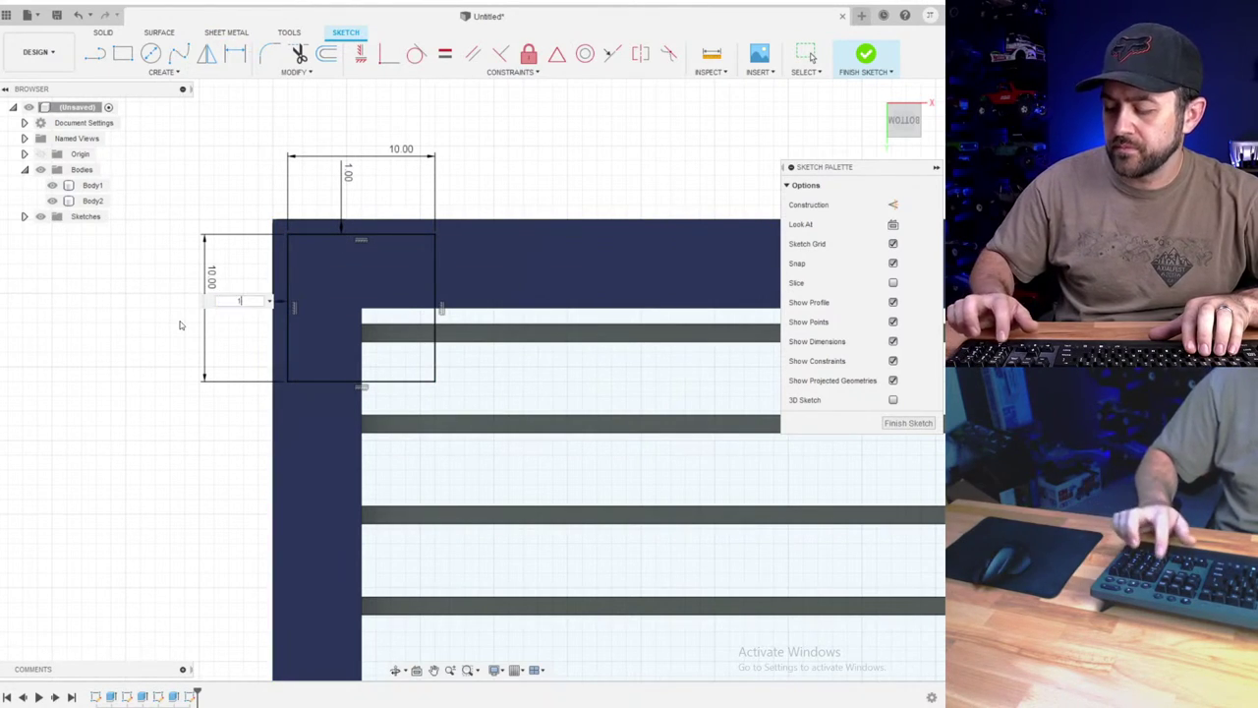
key("Return")
- Draw two concentric circles of 2.5 mm and 6 mm diameter near the square's inner corner
scroll(205, 365, "down", 3)
scroll(356, 377, "up", 2)
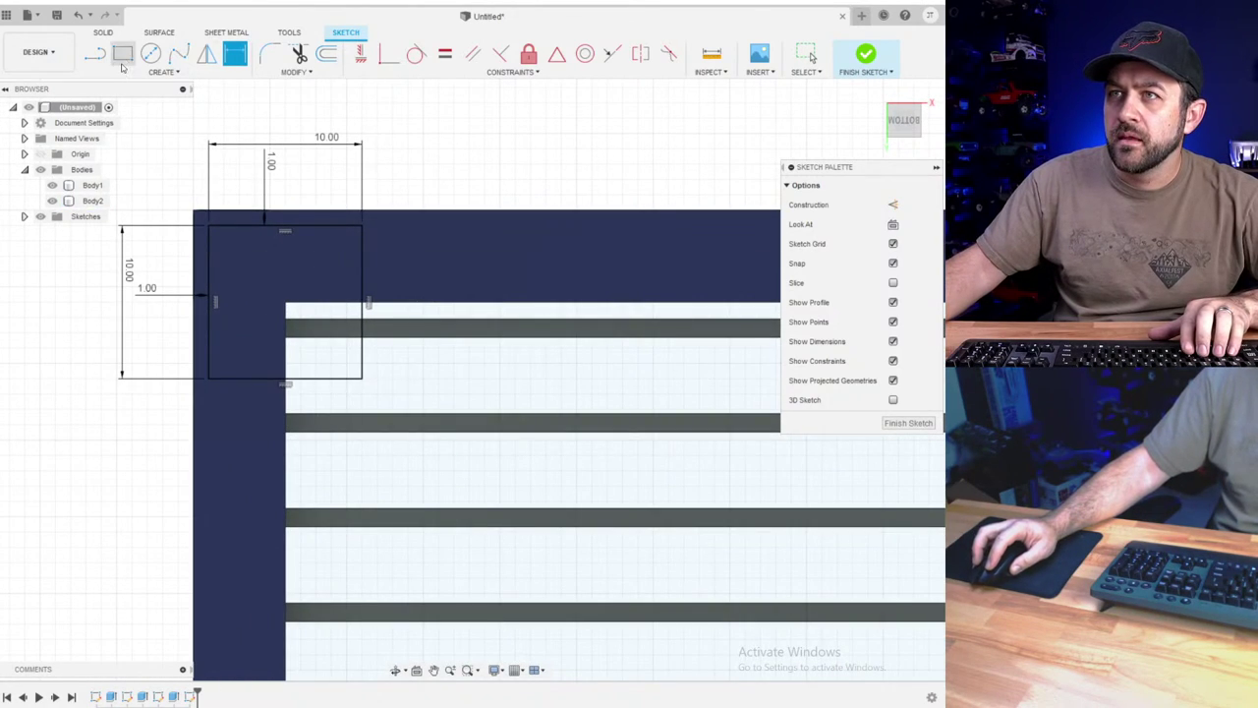
left_click(150, 54)
scroll(356, 354, "up", 2)
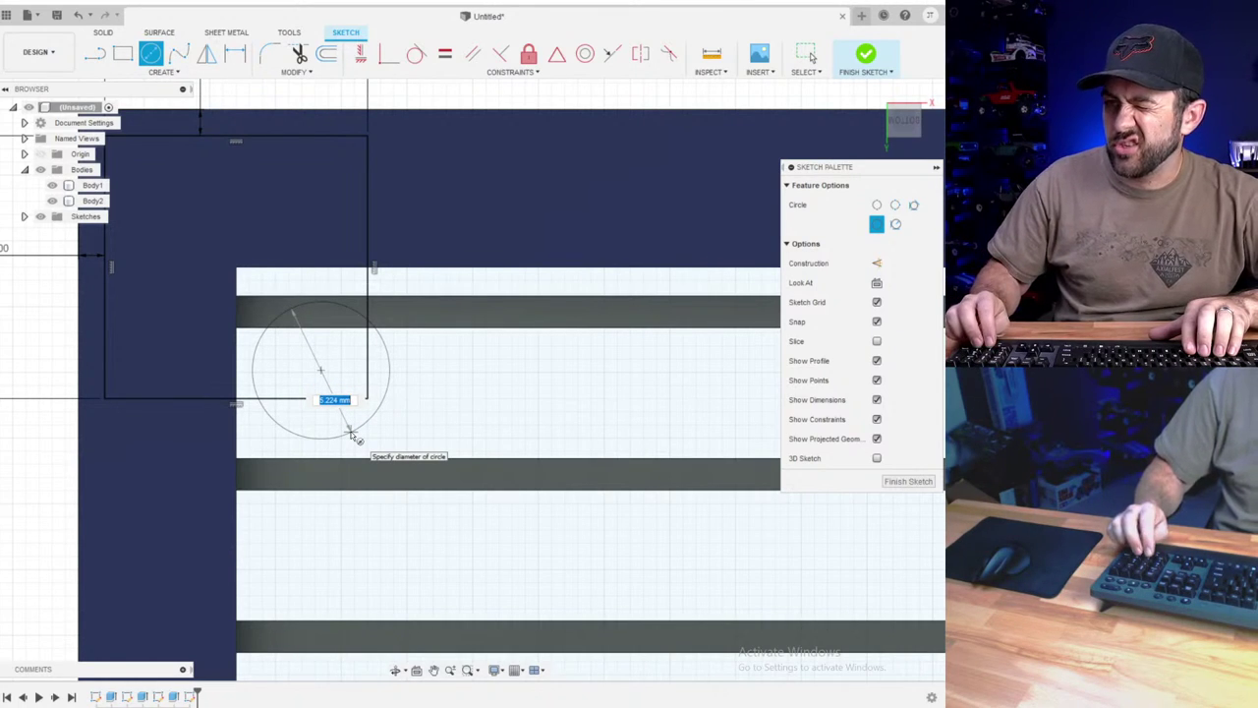
key("Return")
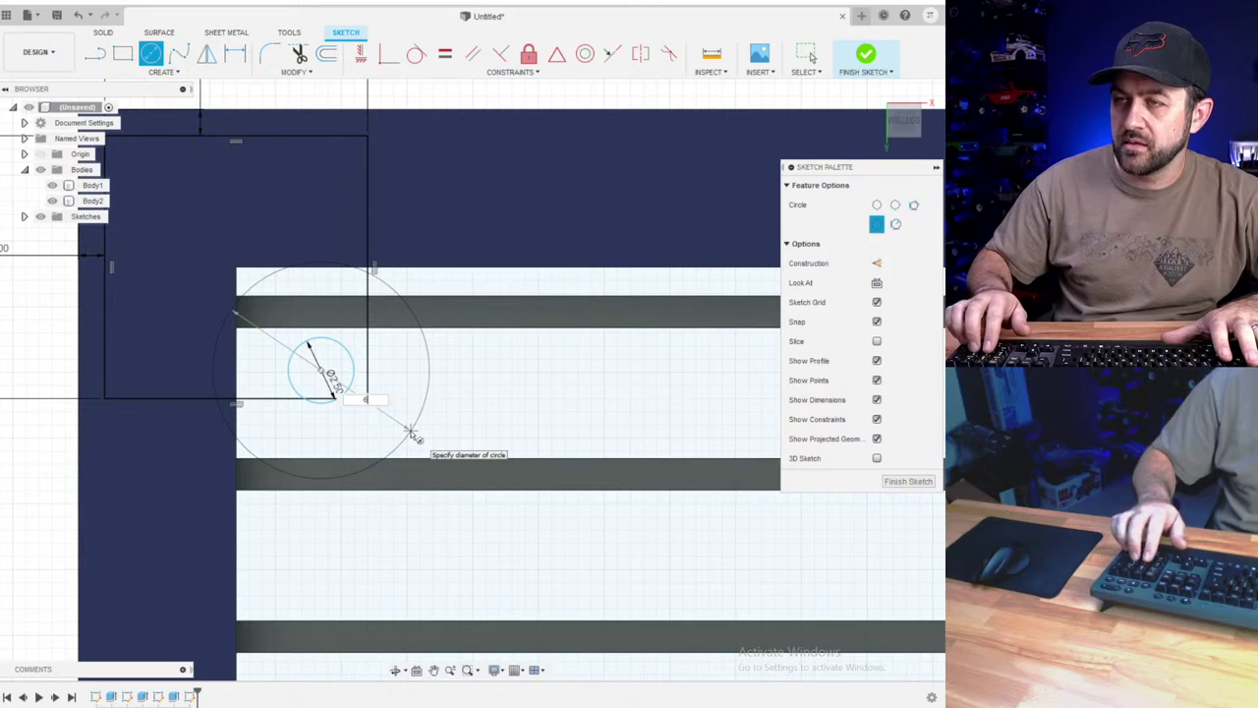
key("Return")
key("Escape")
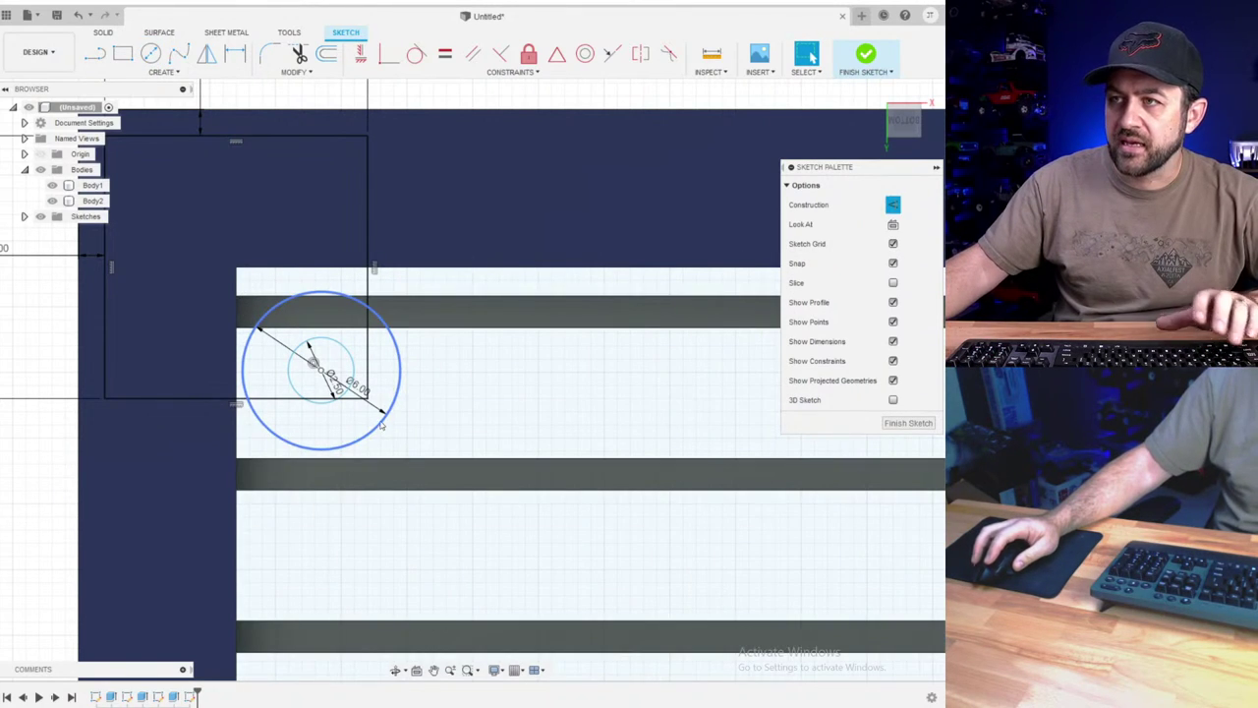
left_click(381, 423)
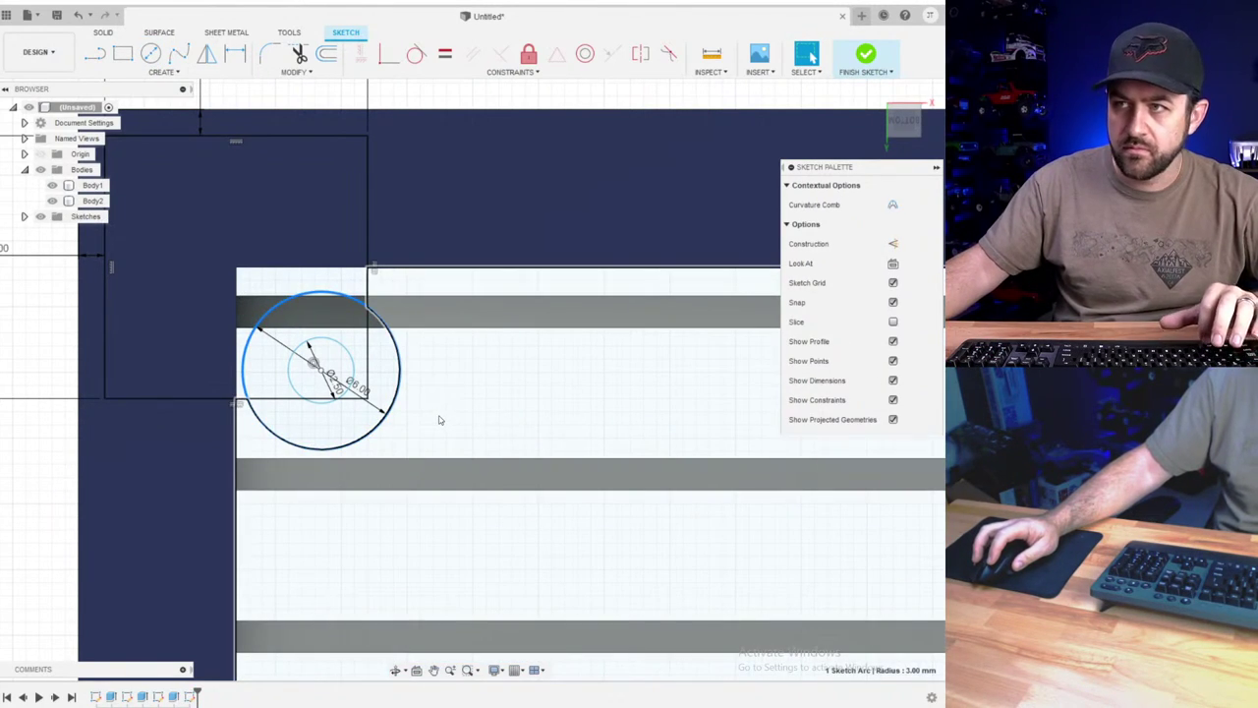
- Convert the 6 mm circle to construction geometry and shift both concentric circles toward the corner square's inner edge
key("x")
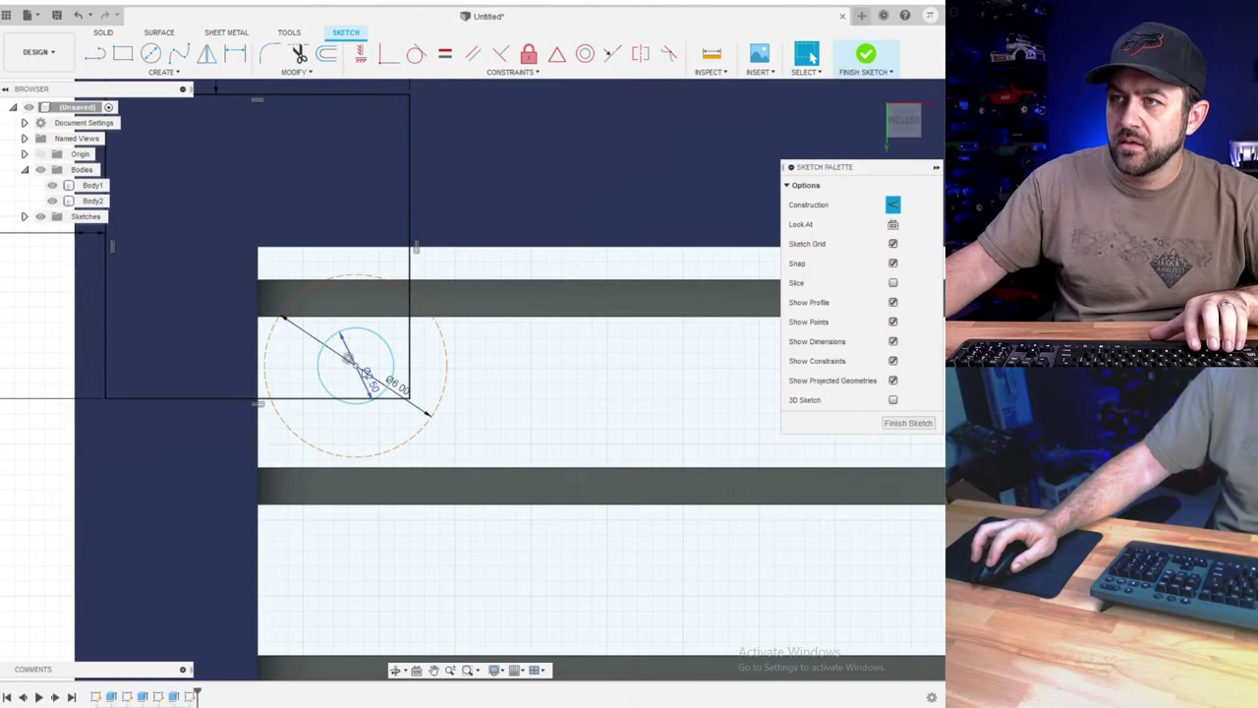
left_click_drag(359, 369, 358, 401)
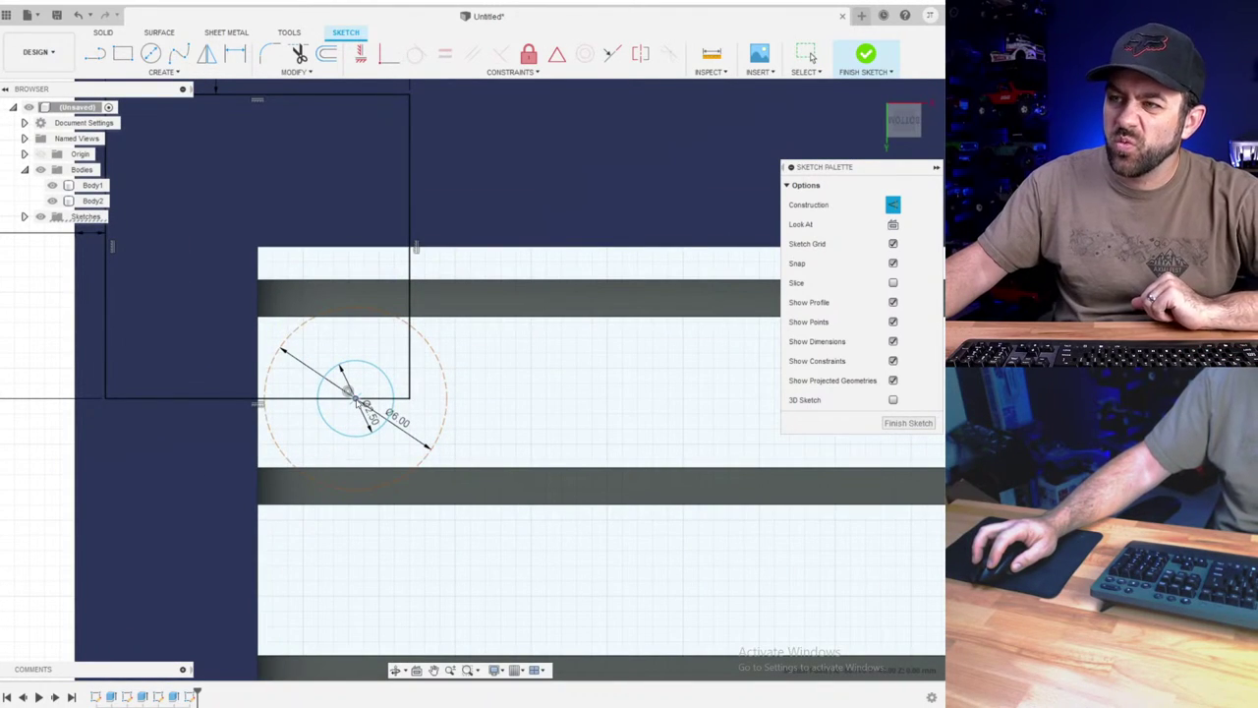
left_click_drag(356, 397, 354, 388)
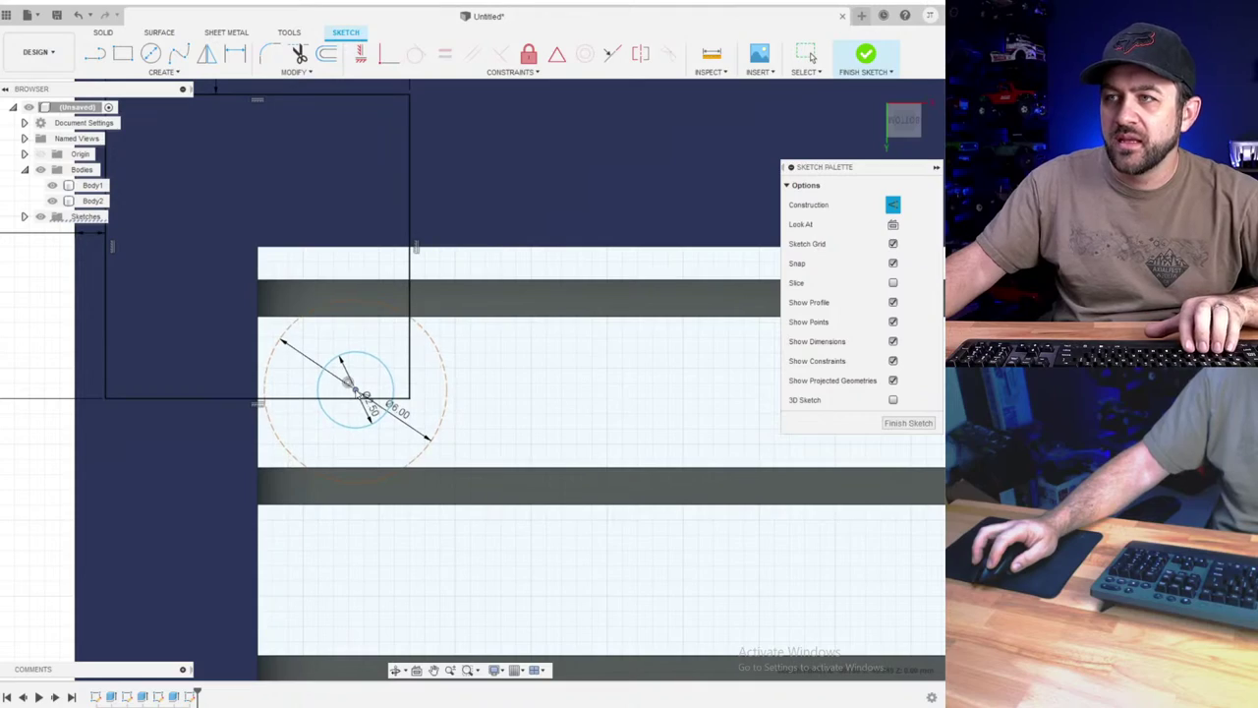
- Examine the corner from several angles to check how the square and circles sit against the frame and grille
scroll(356, 394, "down", 5)
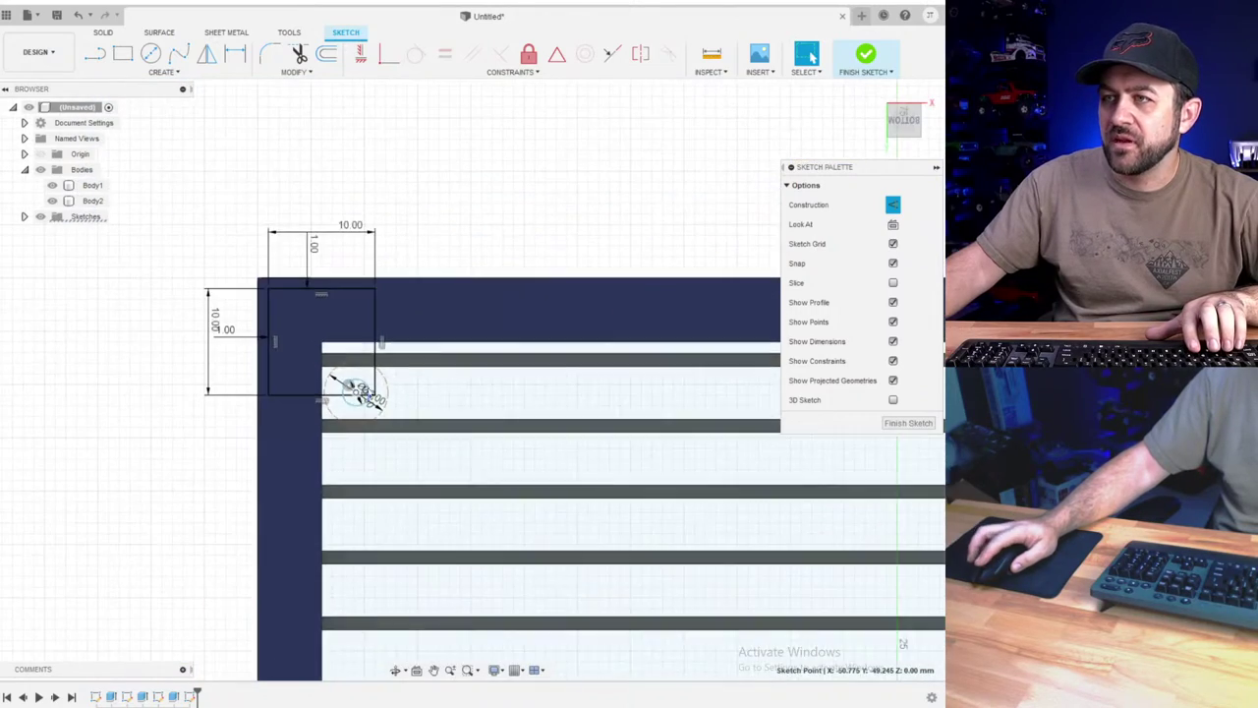
mouse_move(357, 395)
middle_mouse_down("shift")
mouse_move(407, 438)
mouse_move(346, 497)
mouse_move(432, 95)
middle_mouse_up("shift")
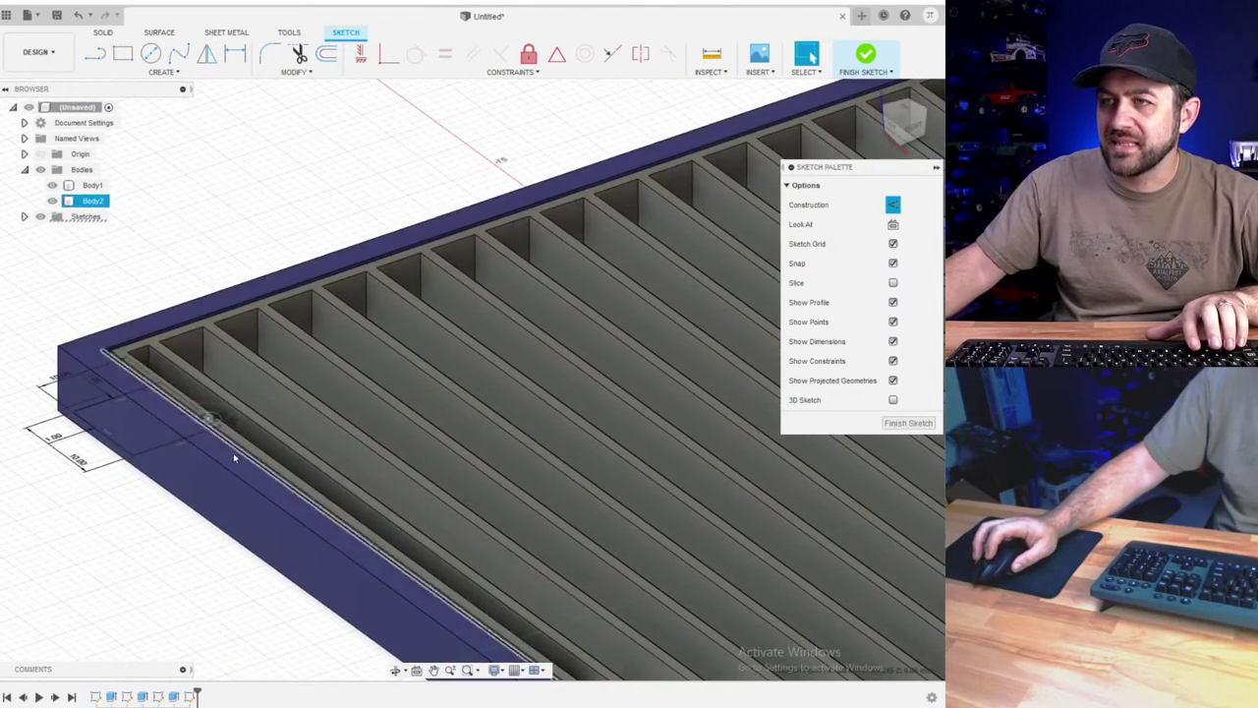
mouse_move(238, 384)
middle_mouse_down("shift")
mouse_move(290, 484)
mouse_move(437, 163)
middle_mouse_up("shift")
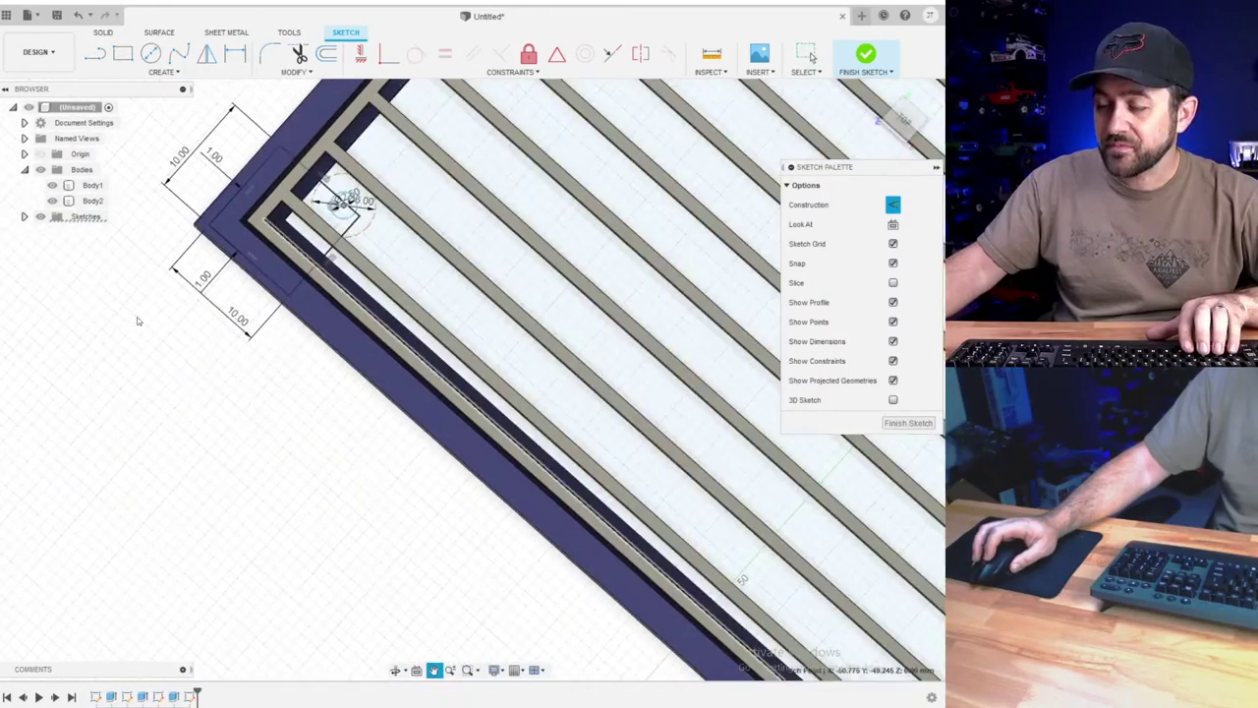
scroll(398, 167, "up", 3)
scroll(302, 207, "up", 3)
mouse_move(298, 307)
middle_mouse_down("shift")
mouse_move(322, 187)
mouse_move(307, 295)
mouse_move(331, 334)
mouse_move(311, 354)
middle_mouse_up("shift")
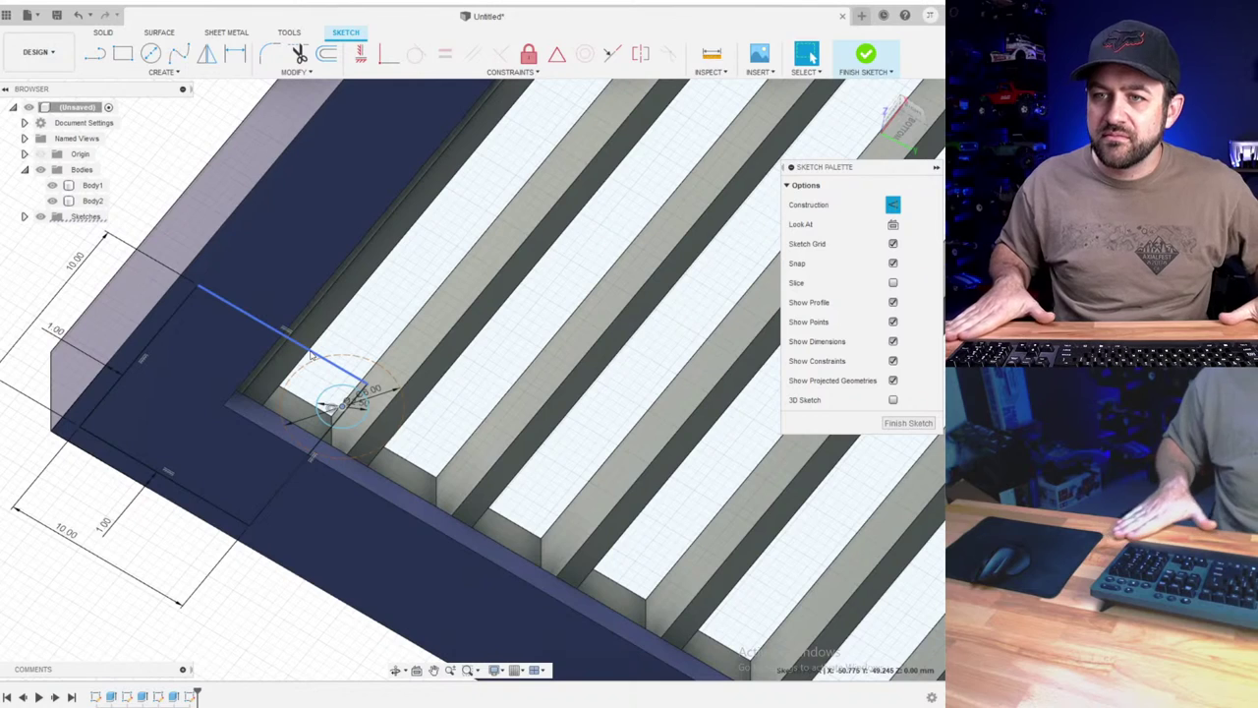
left_click(311, 354)
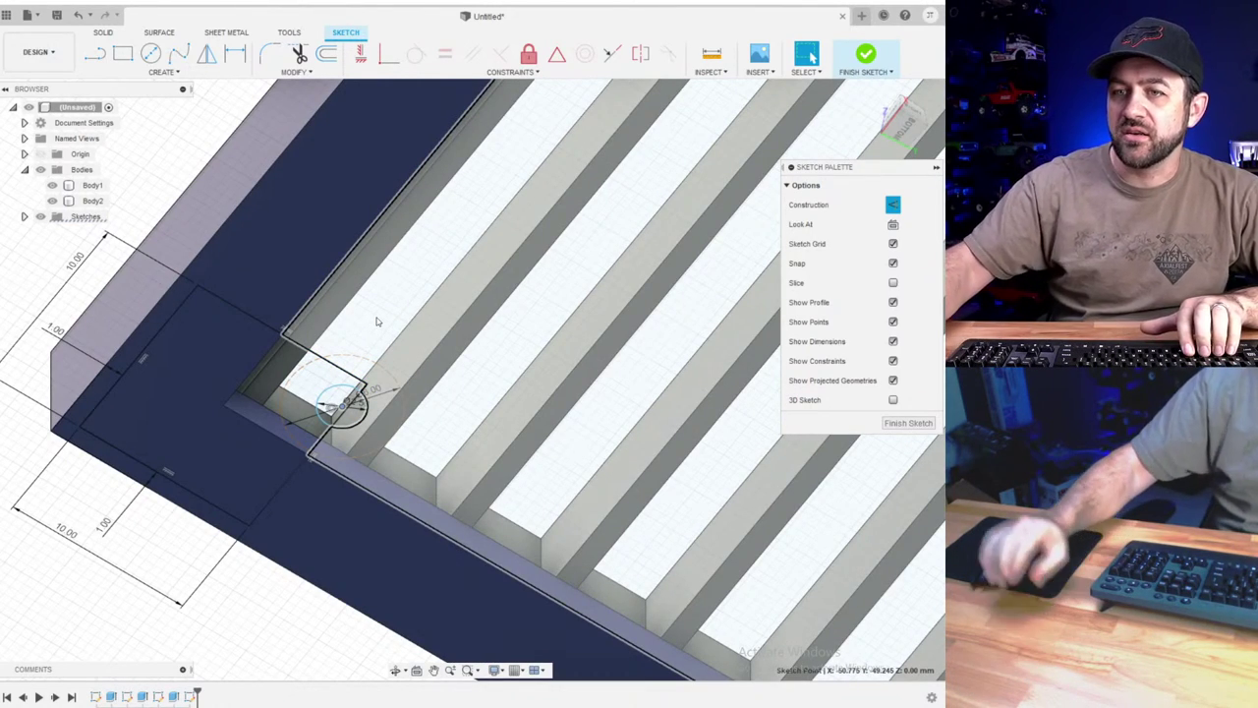
mouse_move(283, 446)
middle_mouse_down("shift")
mouse_move(292, 420)
mouse_move(396, 668)
mouse_move(292, 513)
mouse_move(295, 453)
middle_mouse_up("shift")
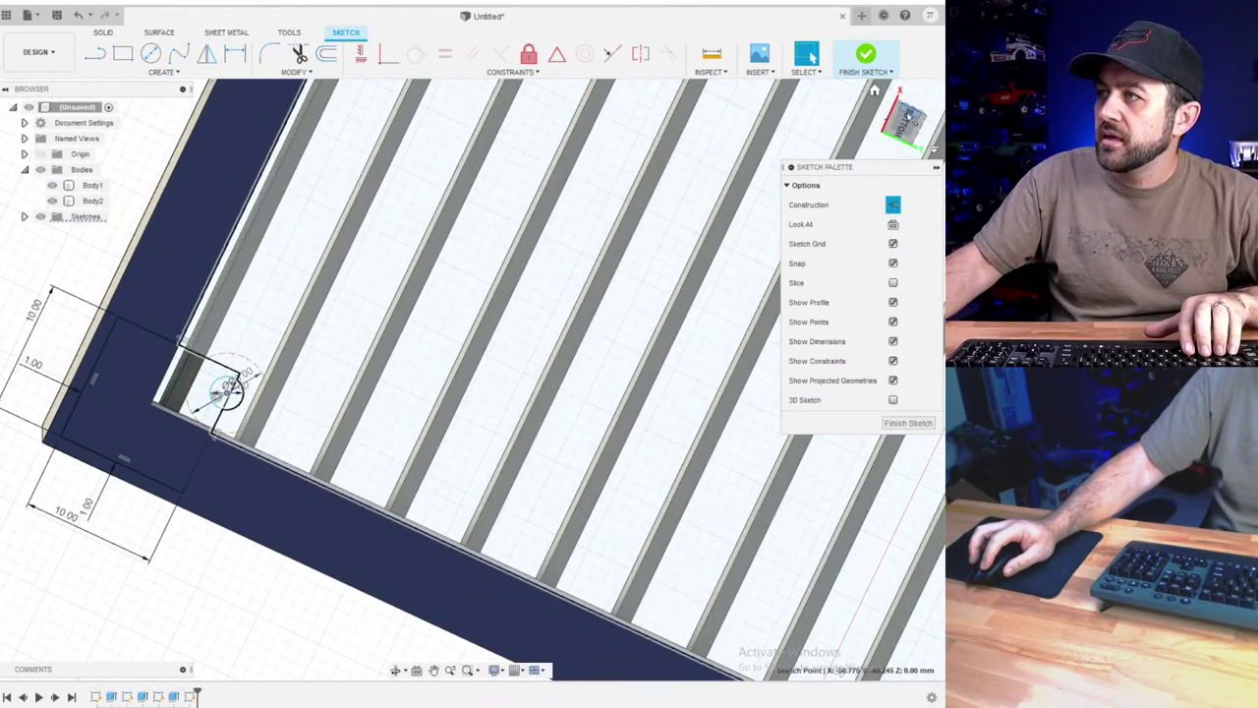
left_click(904, 135)
left_click(904, 135)
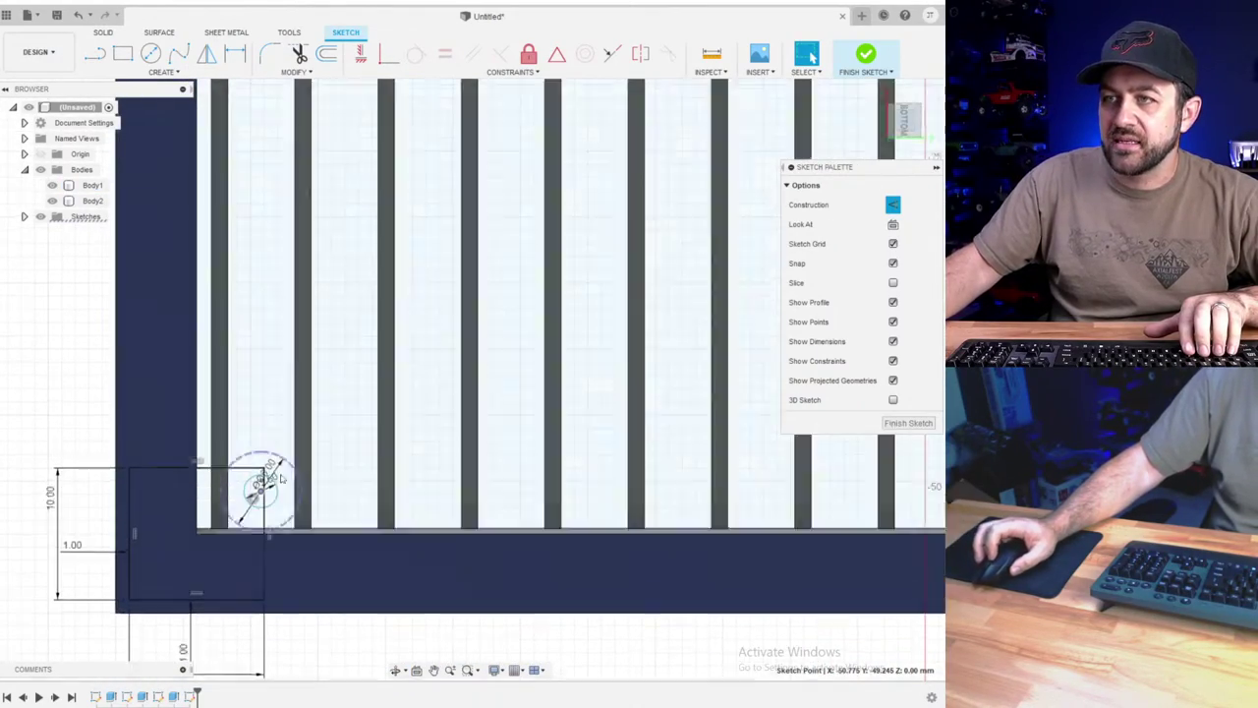
- Move the concentric circles inward so the 6 mm construction circle lies inside the corner square's two inner edges
middle_click_drag(244, 544, 288, 417)
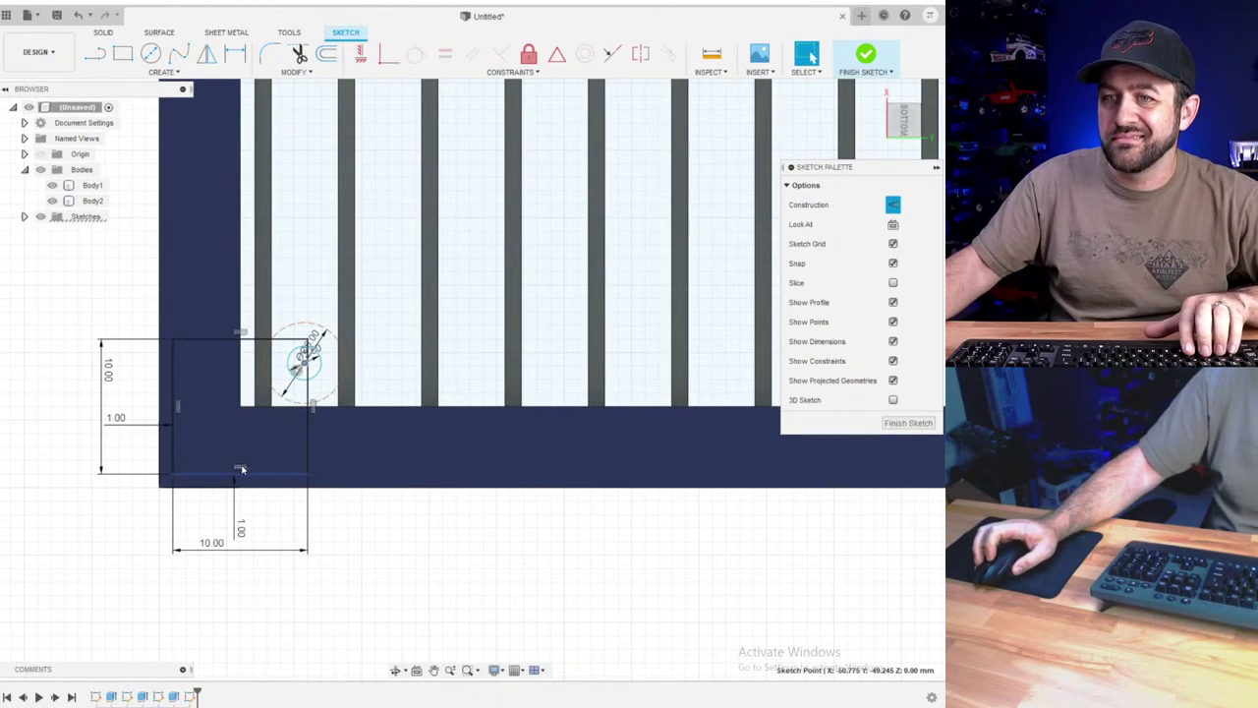
scroll(247, 424, "up", 2)
scroll(330, 339, "up", 4)
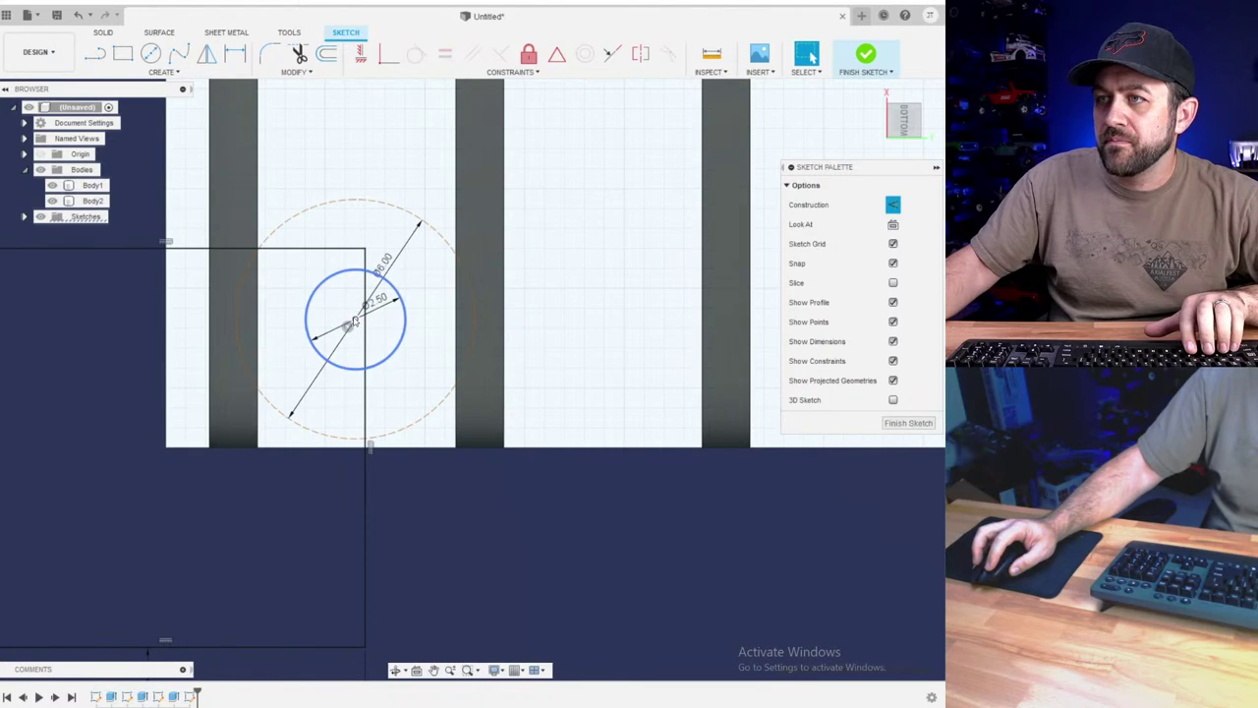
left_click_drag(354, 320, 350, 330)
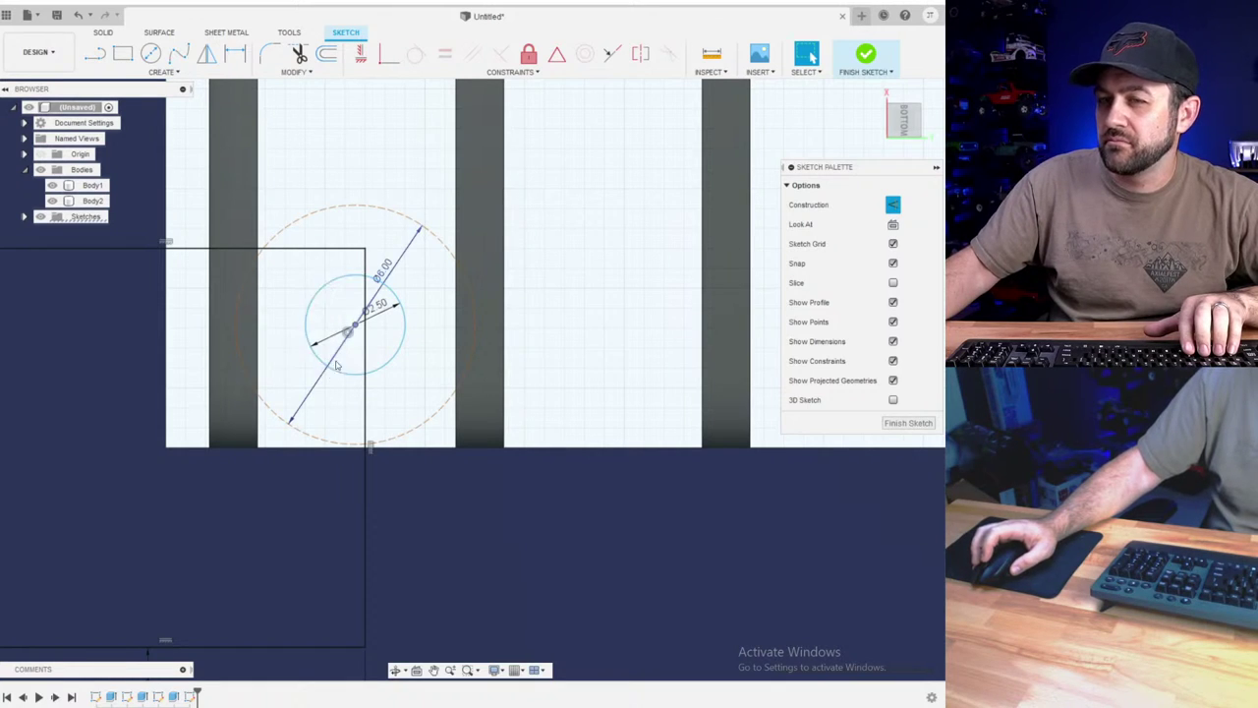
scroll(335, 366, "down", 3)
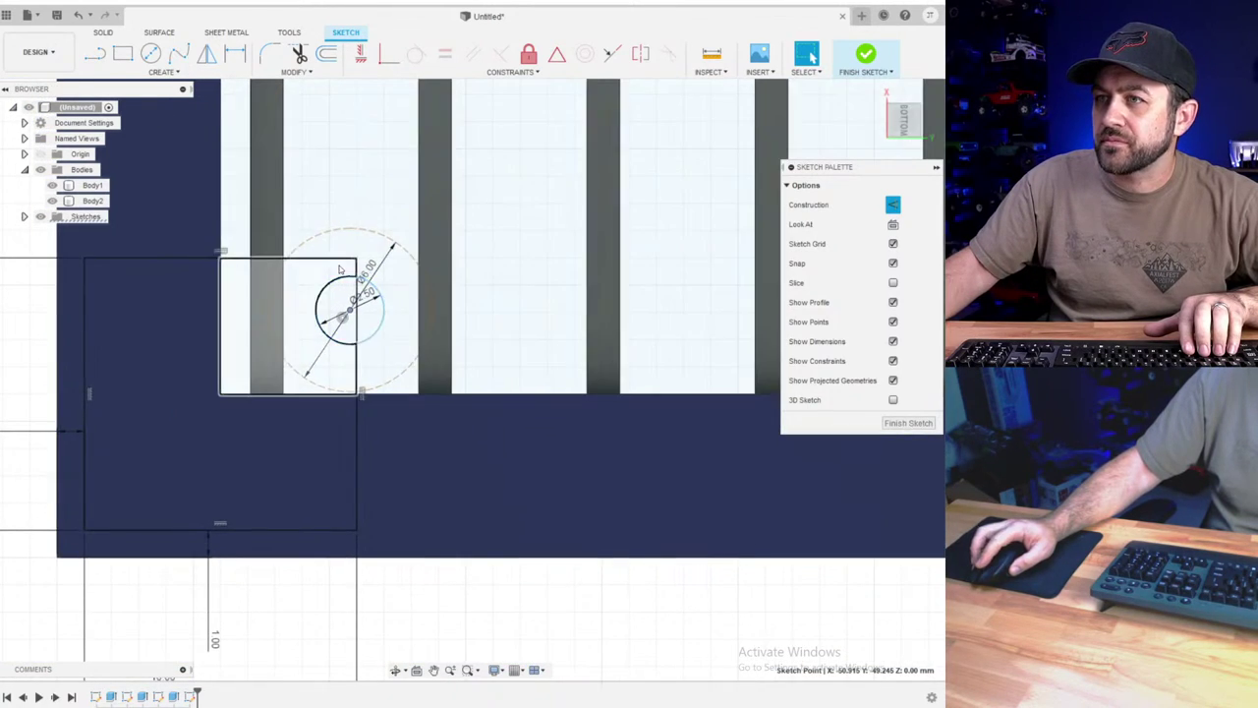
scroll(341, 268, "down", 2)
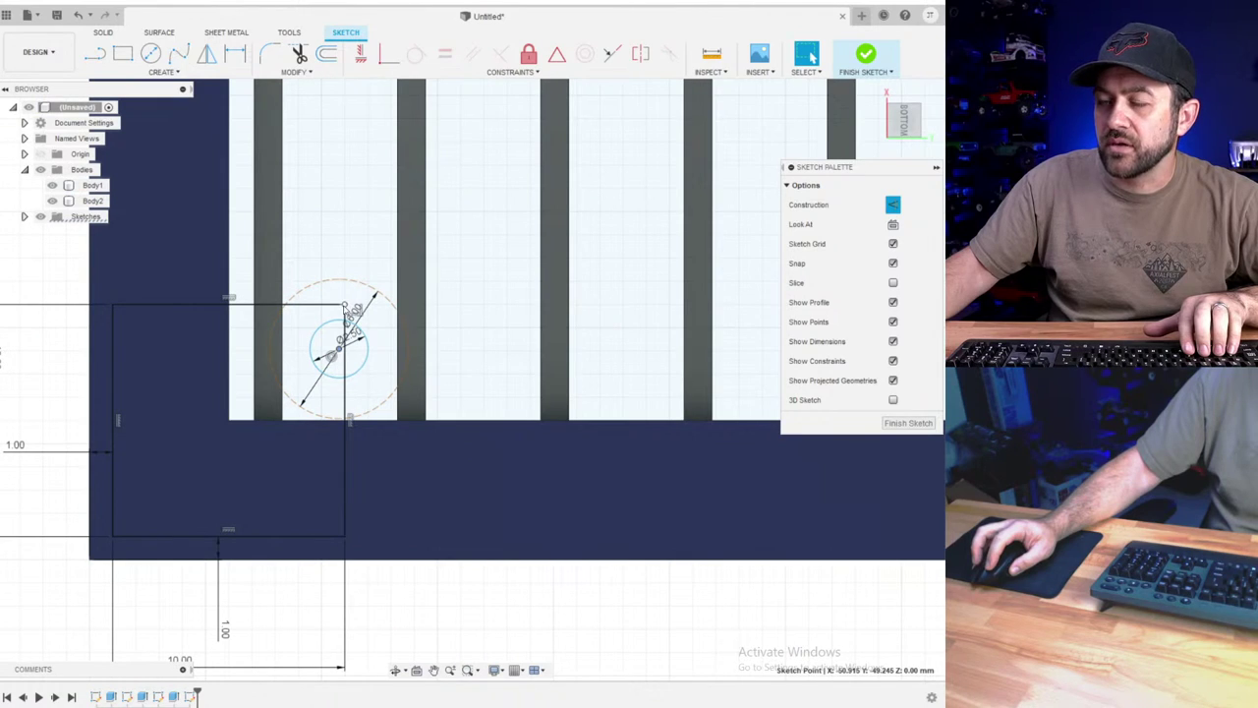
scroll(238, 360, "down", 3)
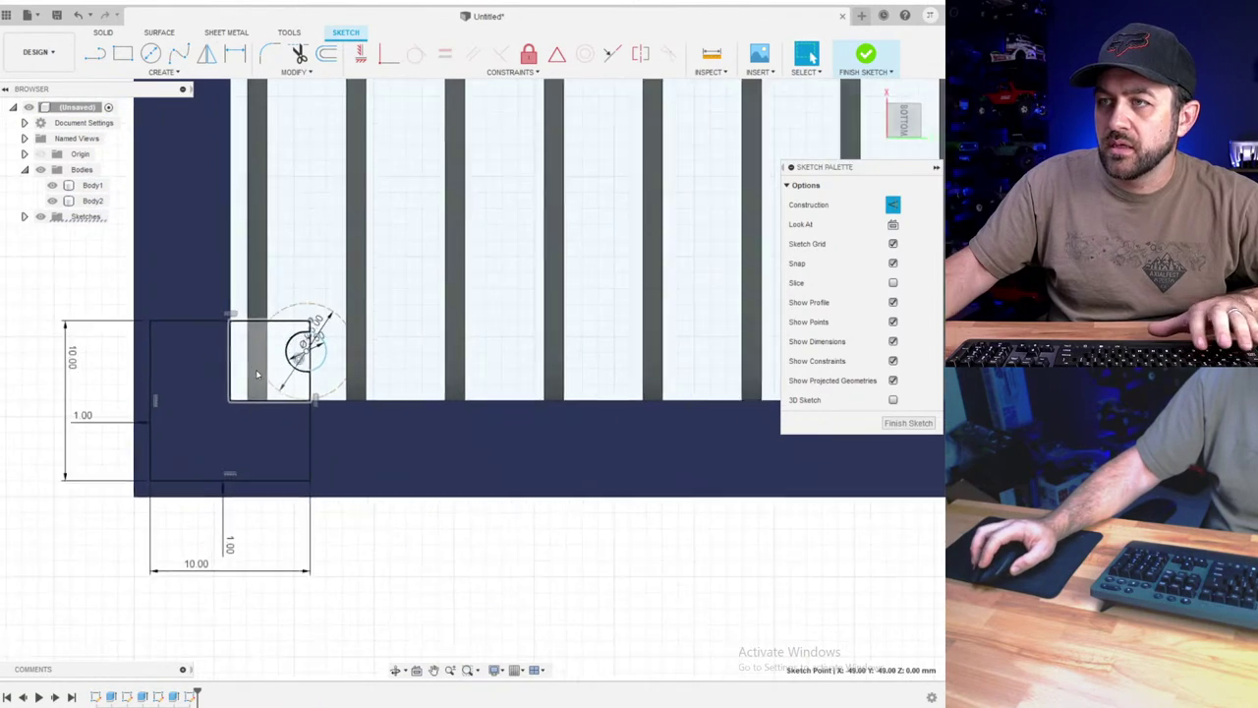
scroll(258, 373, "up", 3)
key("Escape")
scroll(310, 413, "down", 1)
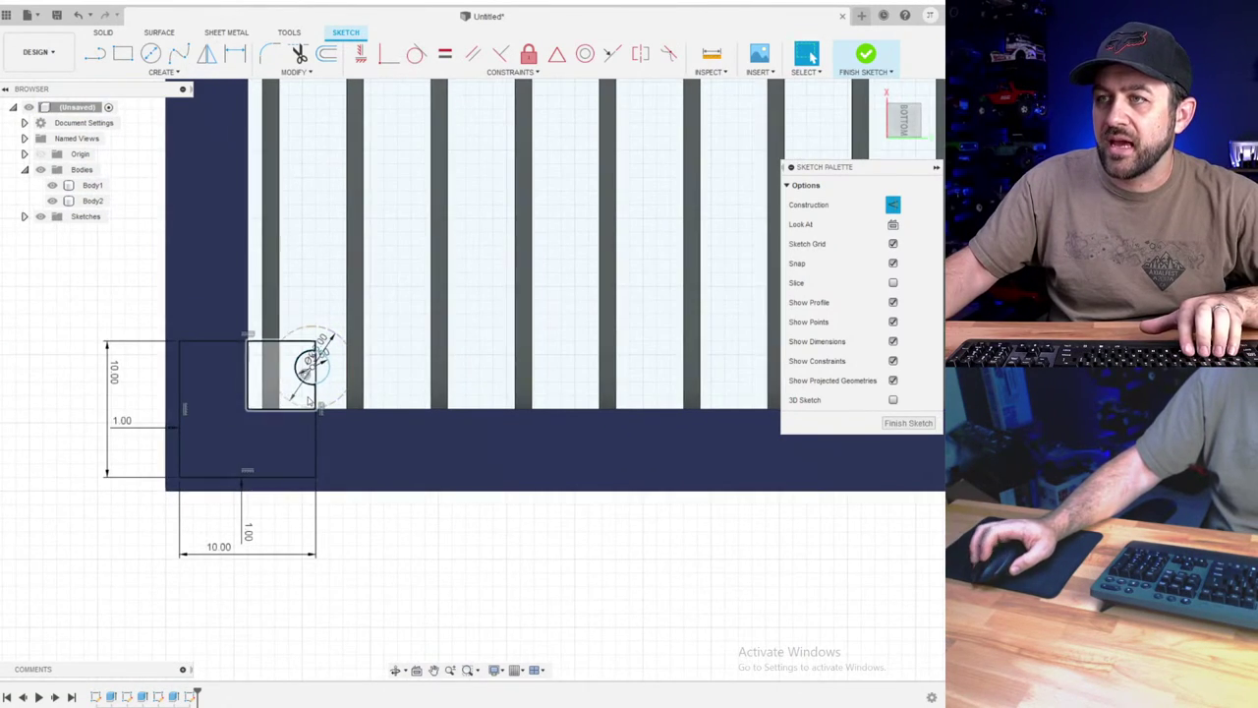
scroll(312, 442, "up", 4)
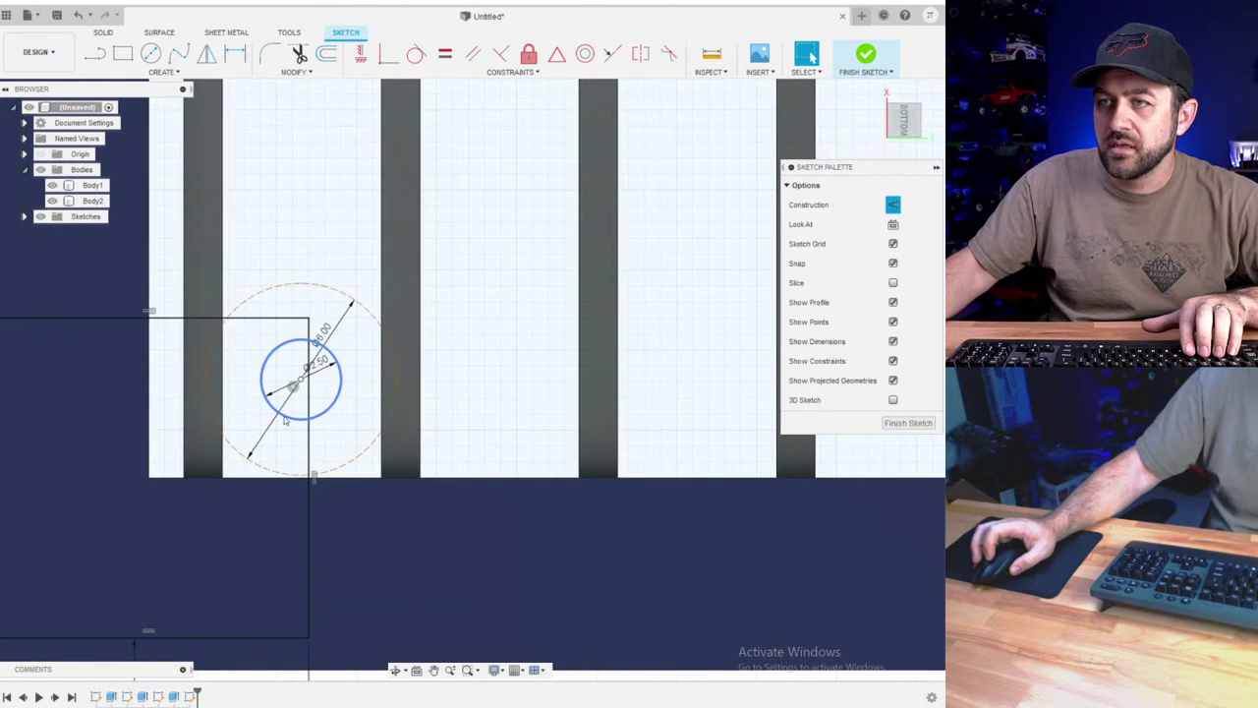
middle_click_drag(285, 420, 328, 399)
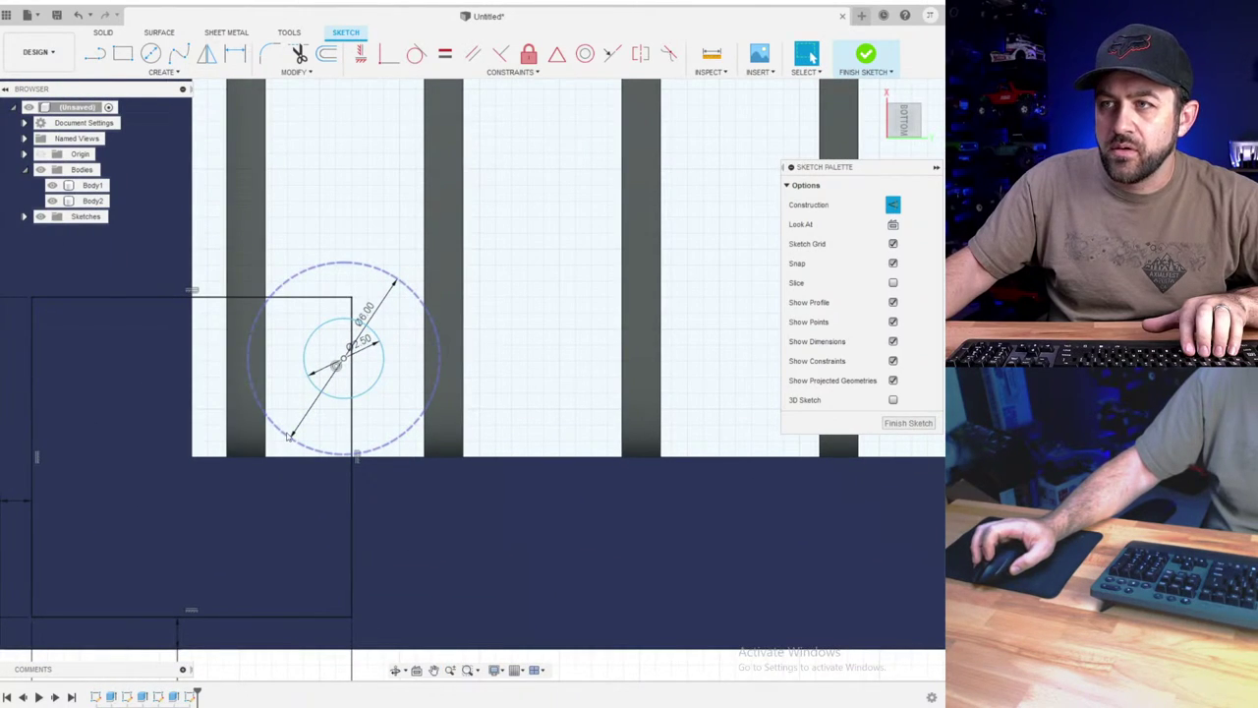
scroll(289, 436, "down", 2)
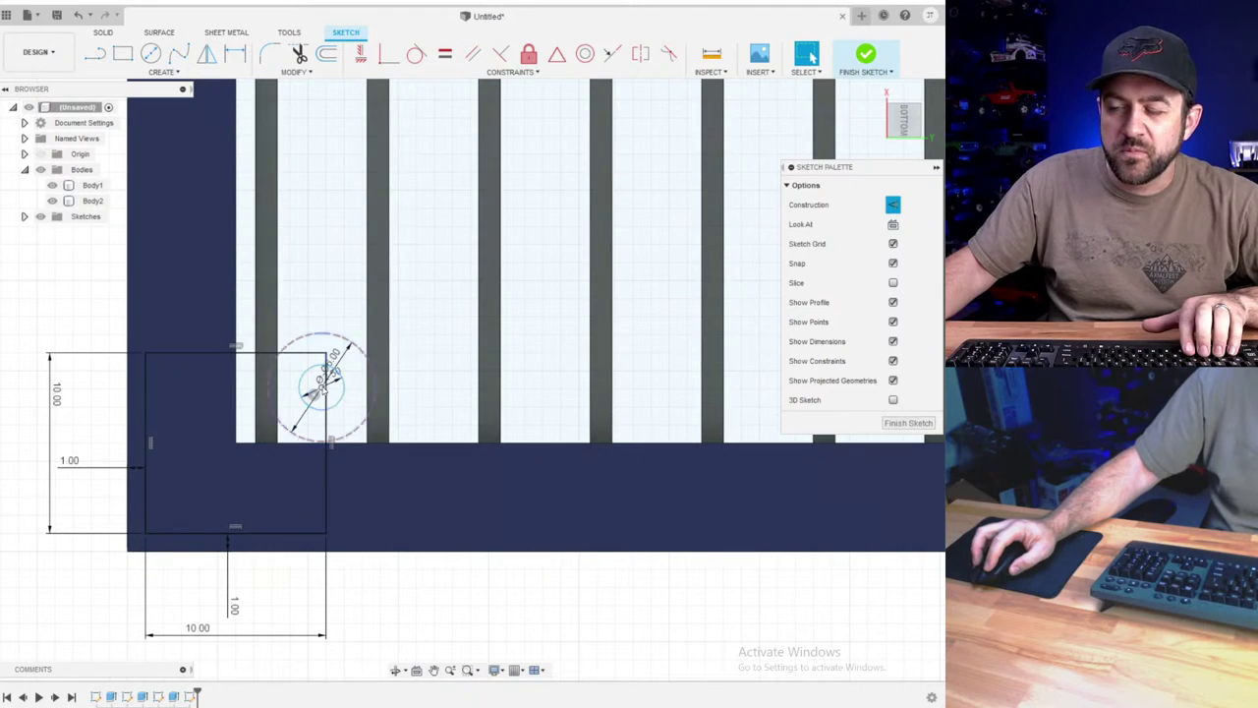
left_click_drag(316, 391, 273, 397)
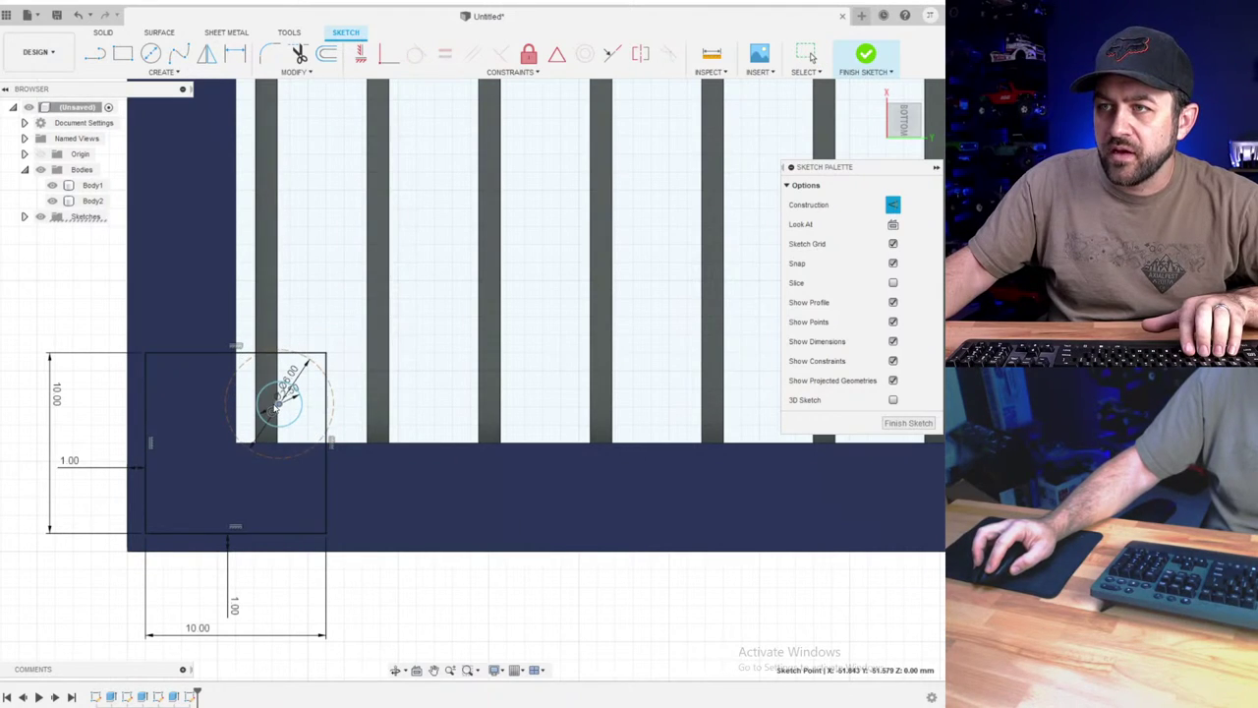
scroll(270, 405, "up", 3)
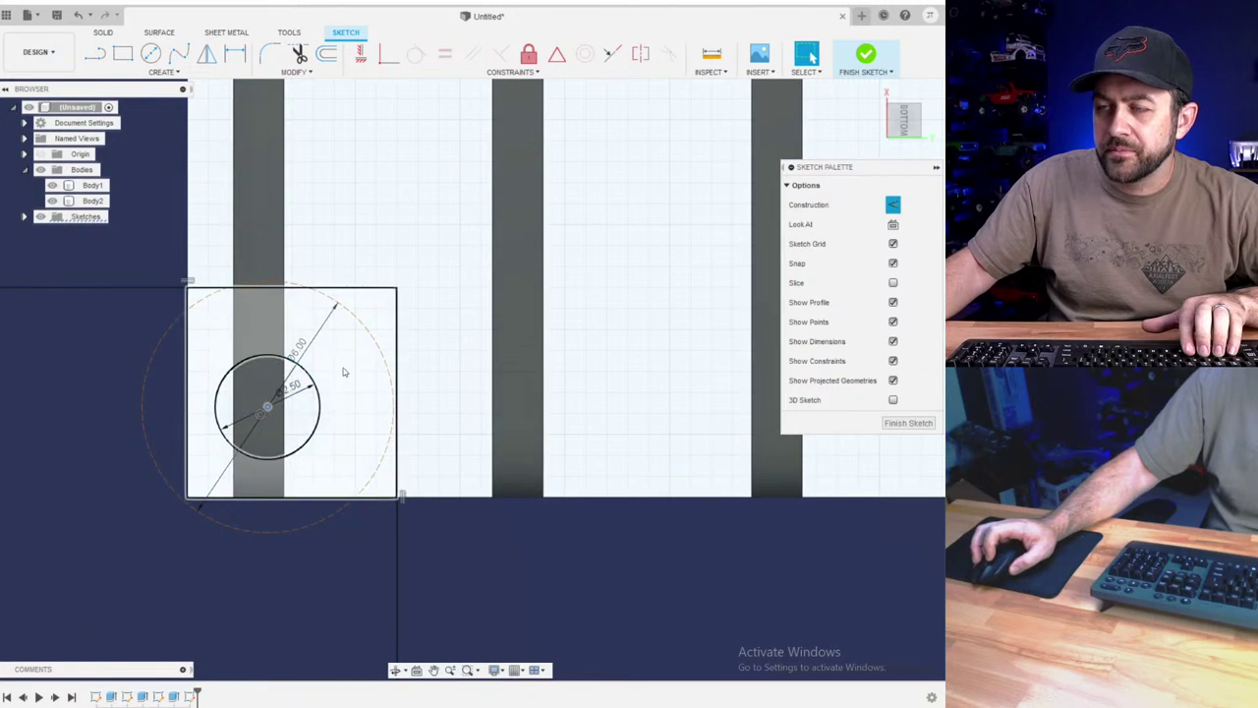
- Dimension the circles' centre 3 mm from each of the square's two inner edges and finish the sketch
key("d")
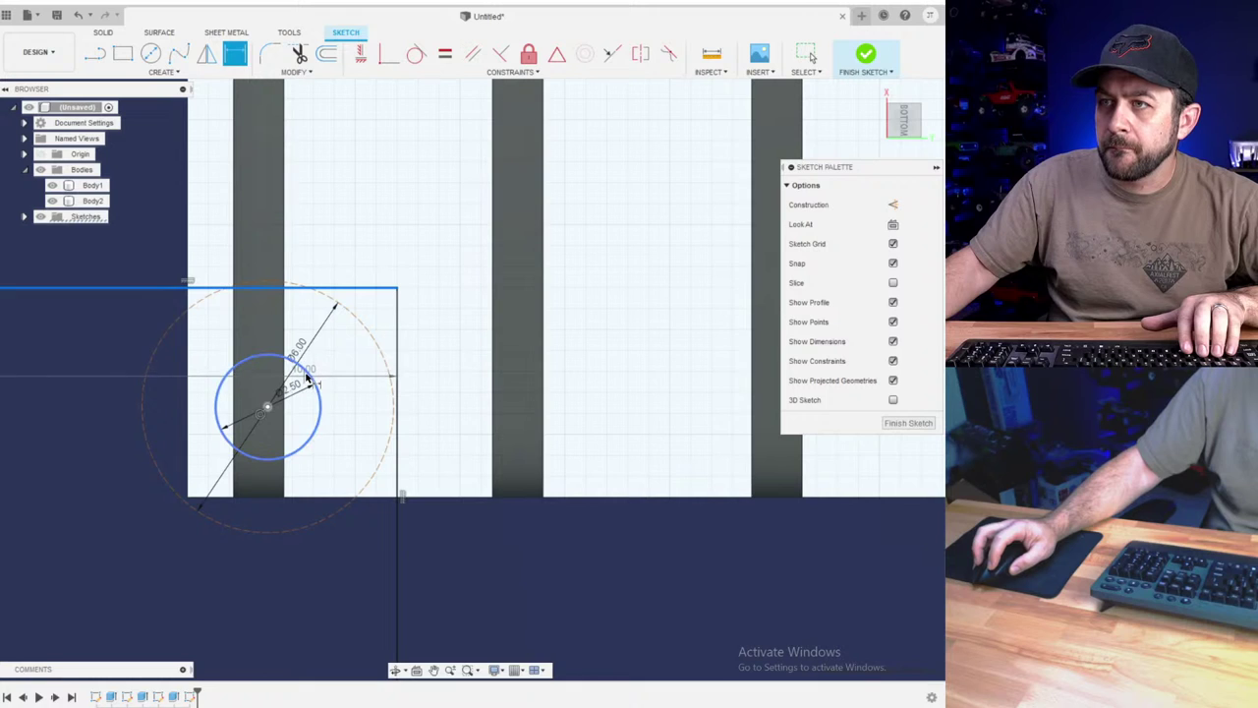
left_click(335, 209)
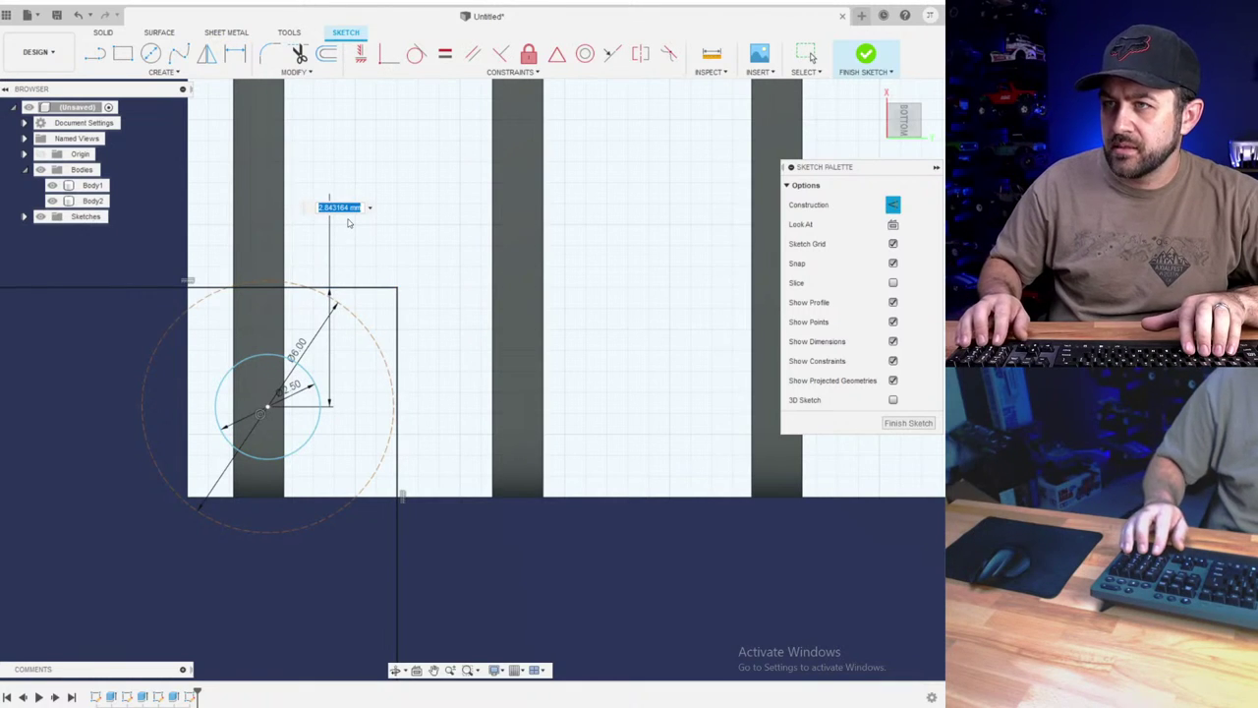
type("3")
key("Return")
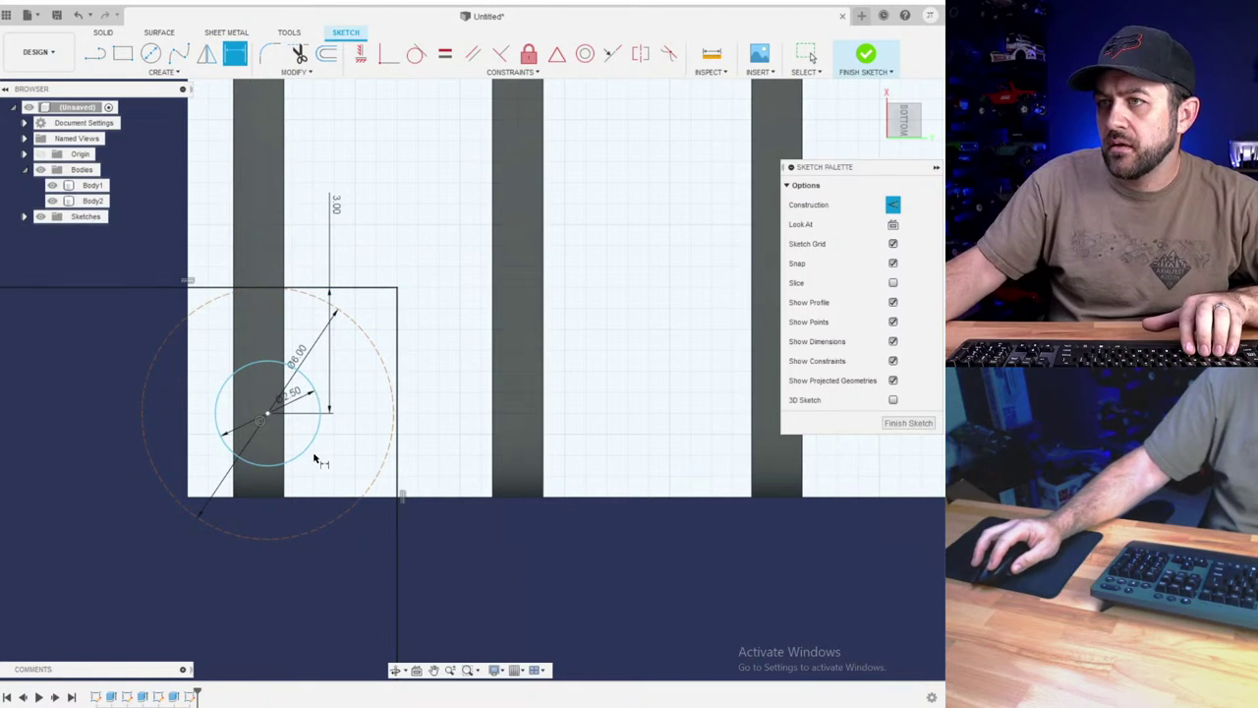
left_click(434, 380)
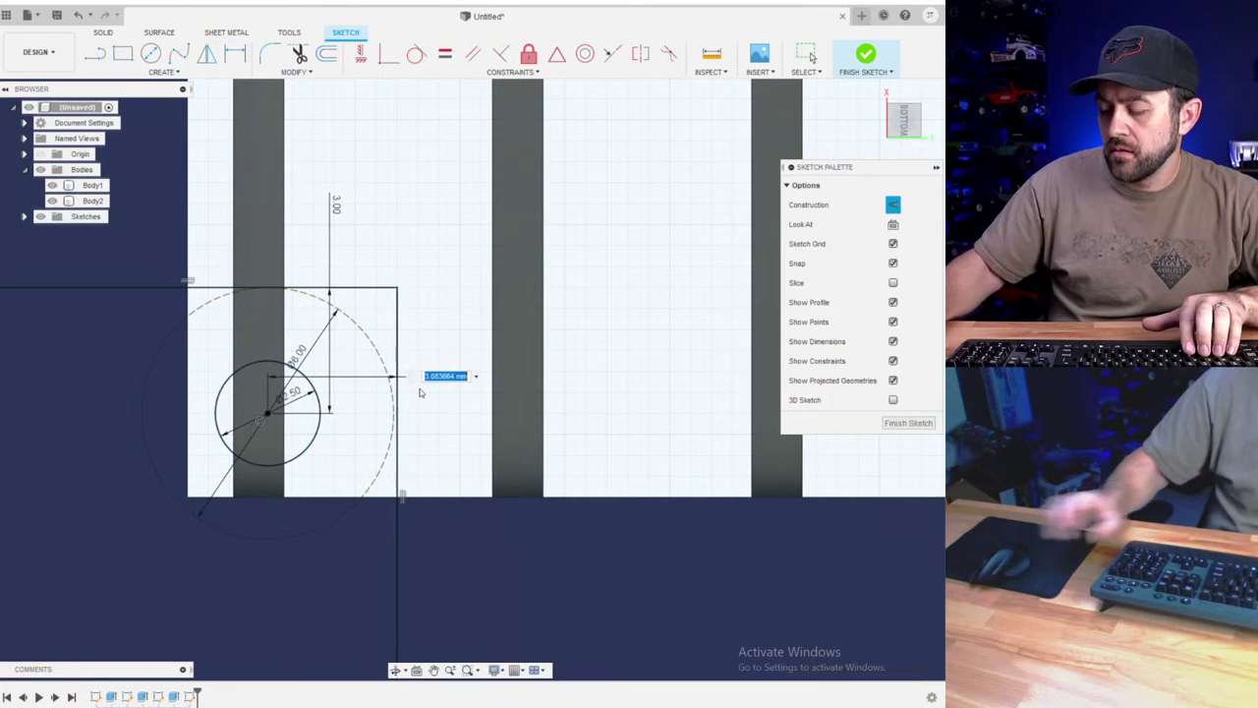
type("3")
key("Return")
scroll(412, 398, "down", 3)
scroll(386, 405, "down", 3)
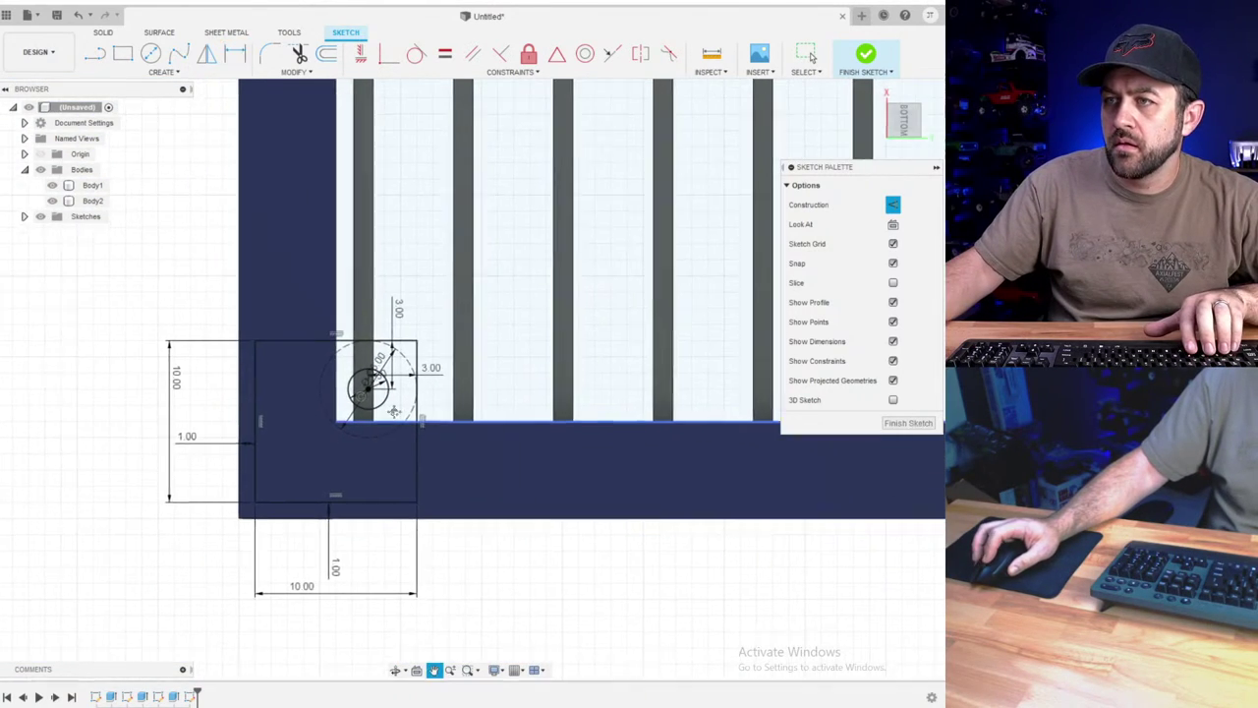
mouse_move(396, 364)
middle_mouse_down("shift")
mouse_move(413, 378)
mouse_move(388, 346)
mouse_move(427, 362)
middle_mouse_up("shift")
key("d")
middle_click_drag(446, 308, 349, 199)
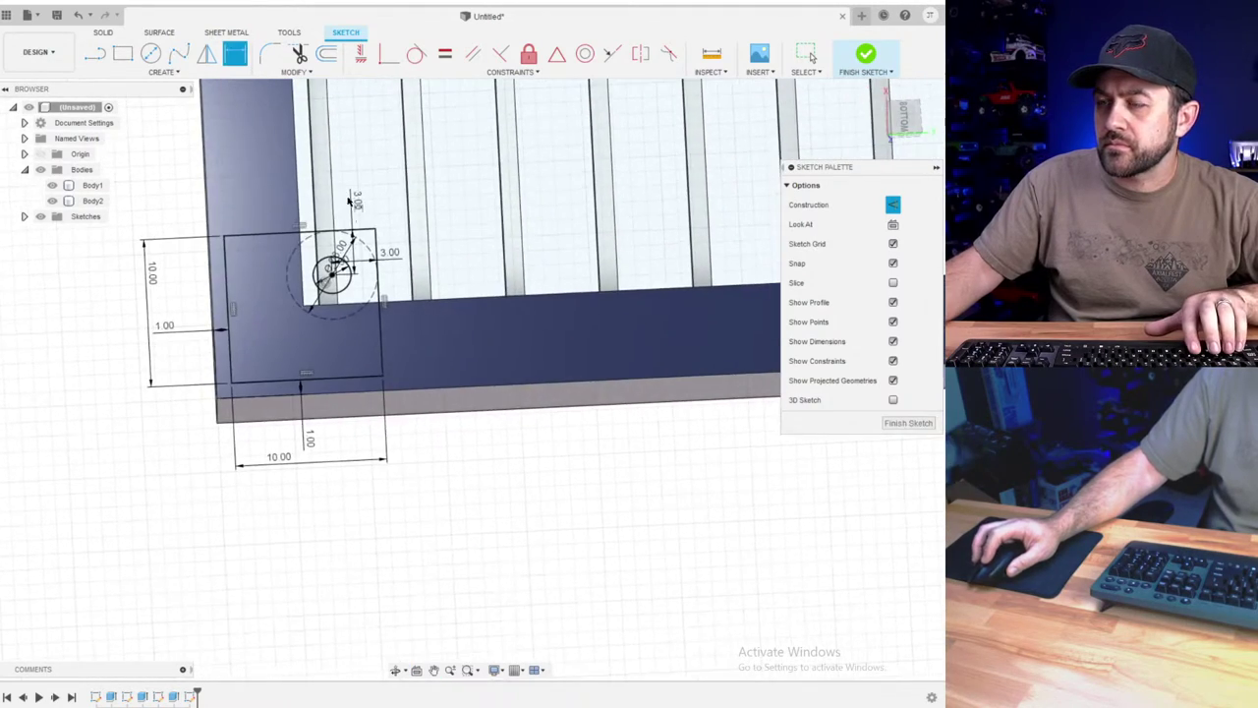
scroll(348, 276, "up", 3)
scroll(275, 275, "down", 3)
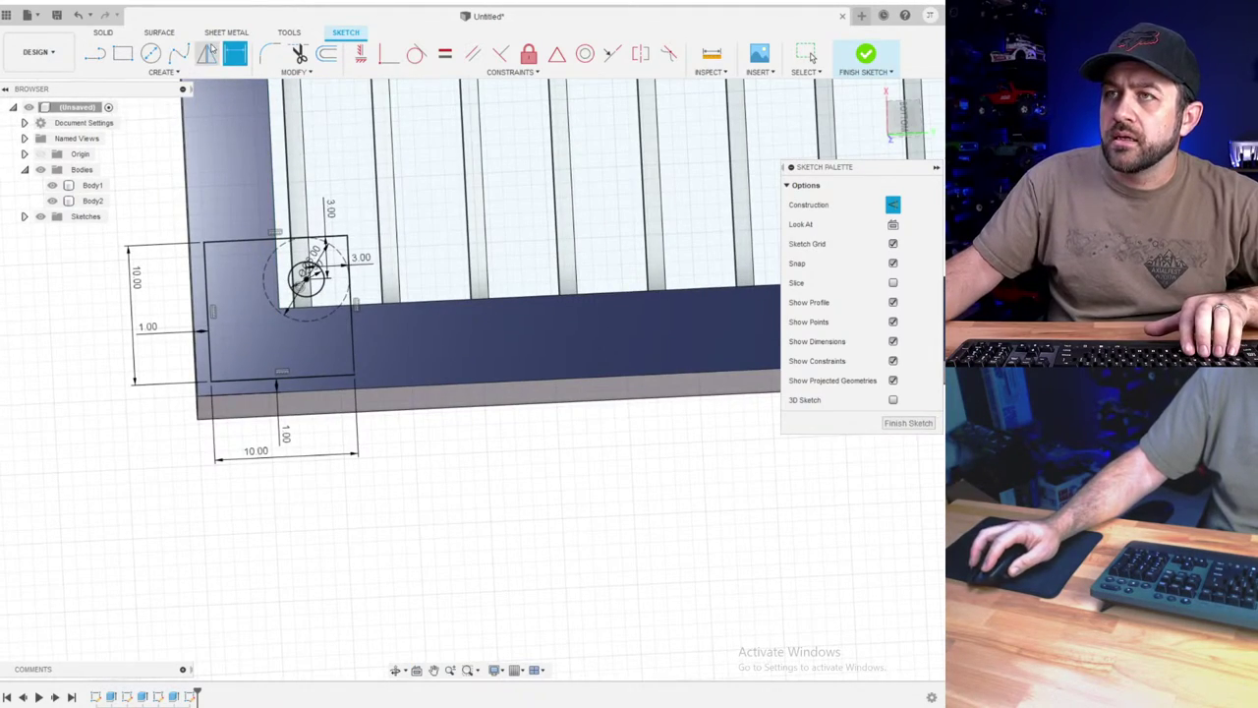
left_click(866, 56)
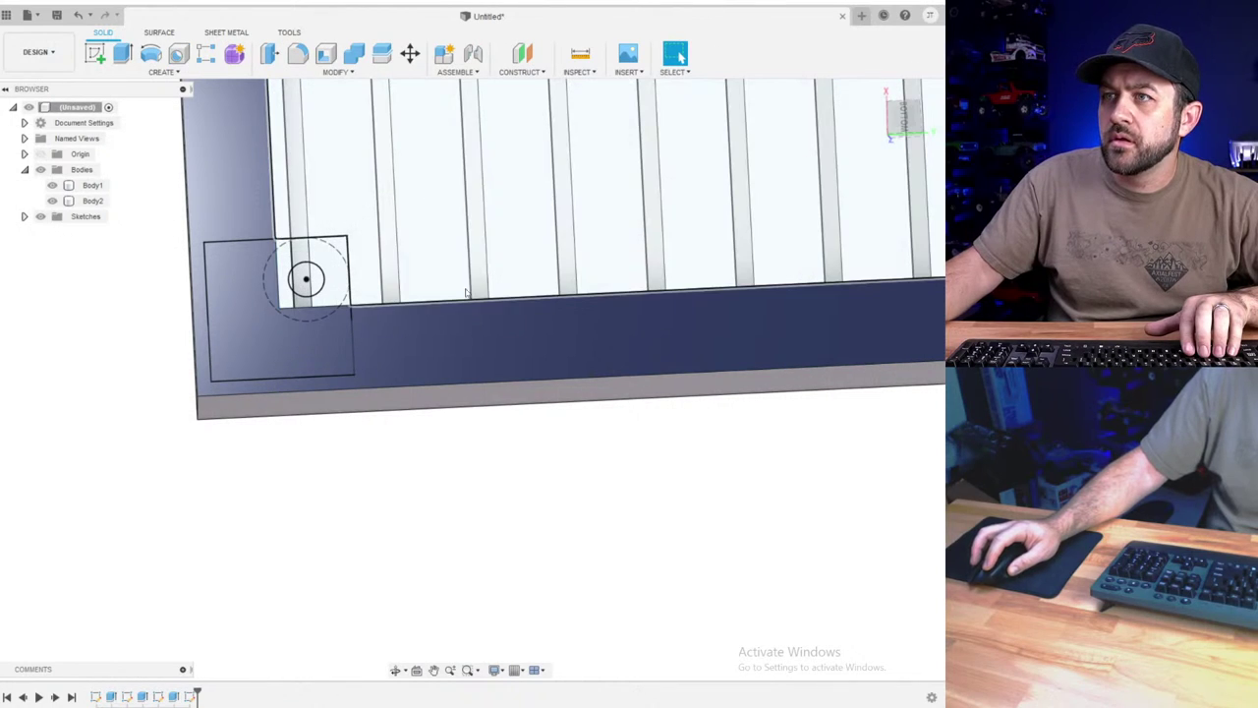
- Reopen the corner sketch, set the inner screw-hole circle's diameter to 3.5 mm, and finish the sketch
right_click(197, 696)
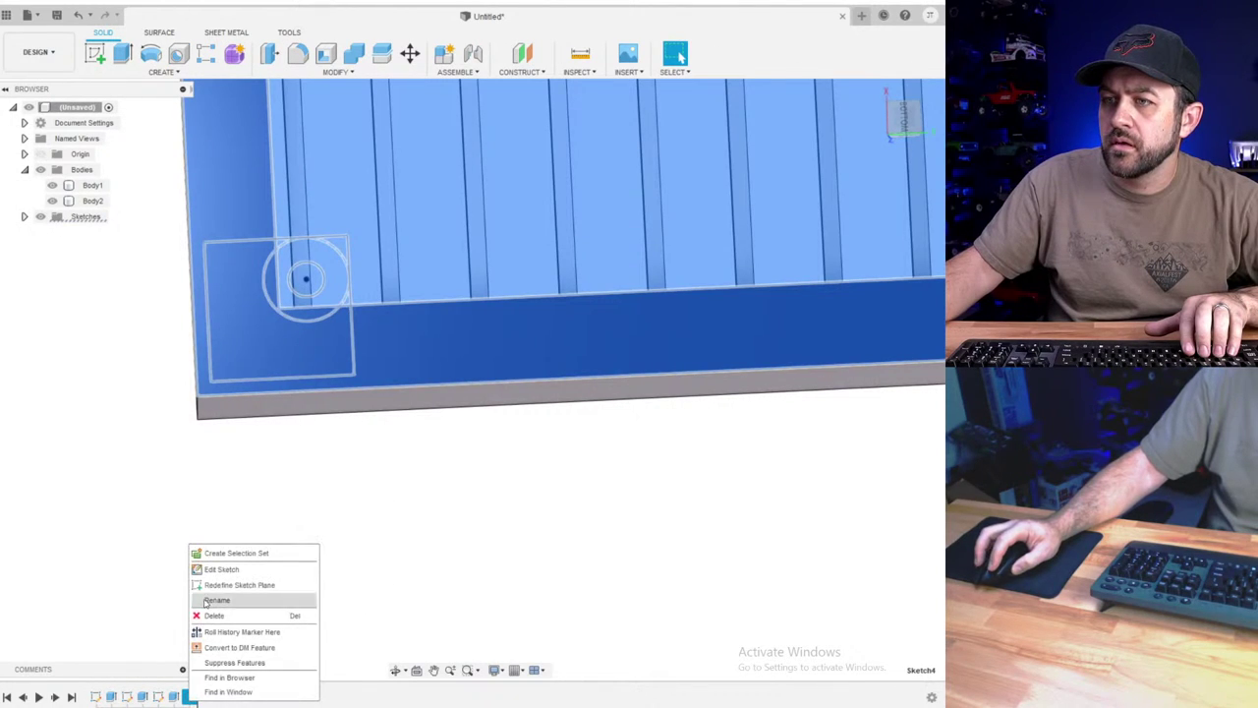
left_click(225, 556)
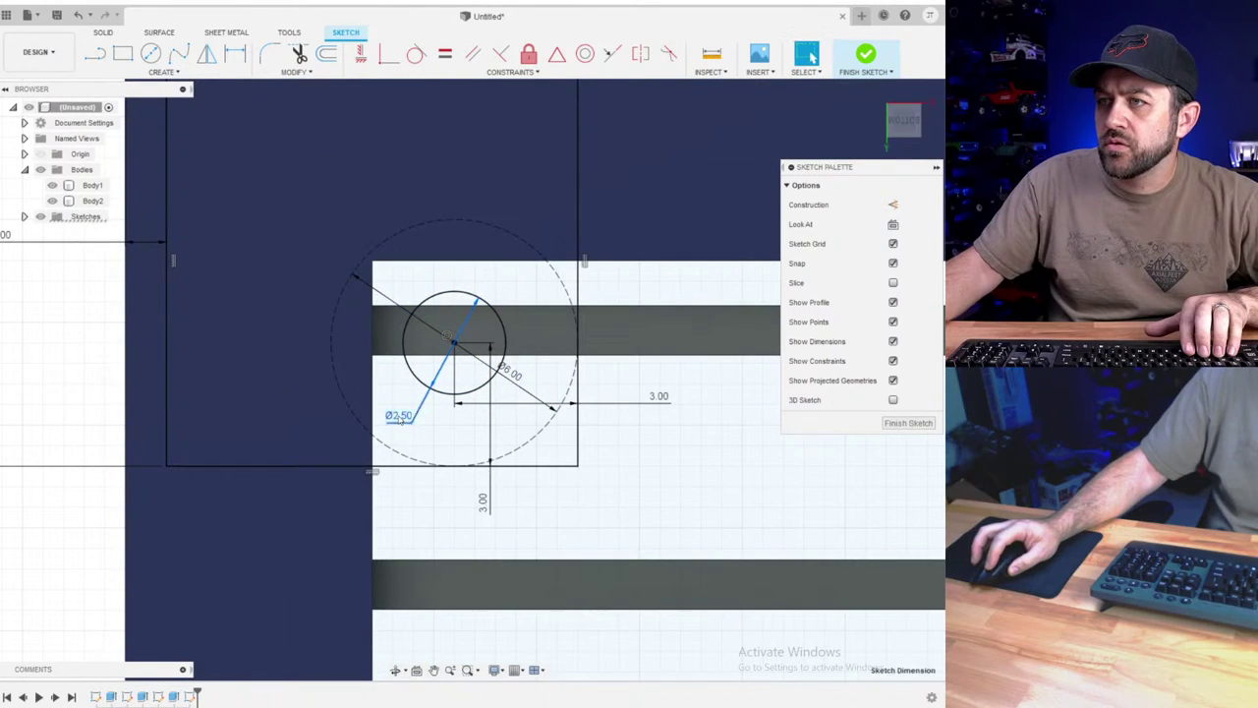
double_click(398, 416)
type("3")
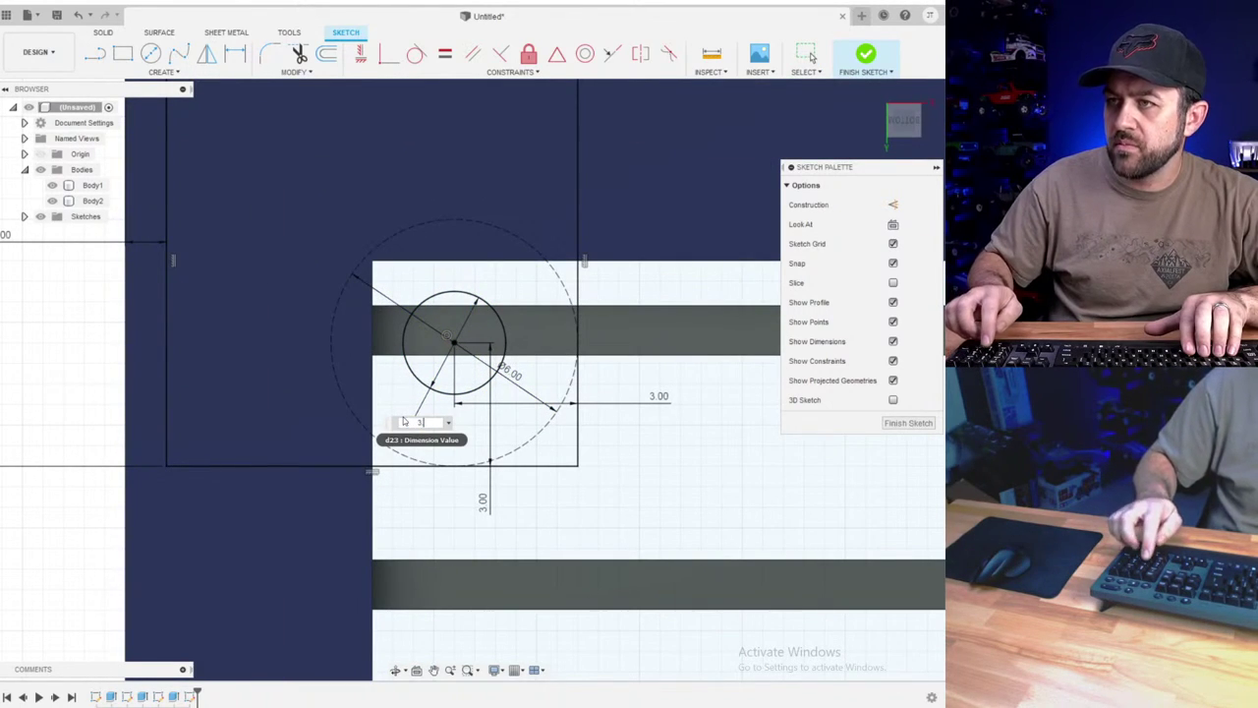
key("Return")
left_click(866, 56)
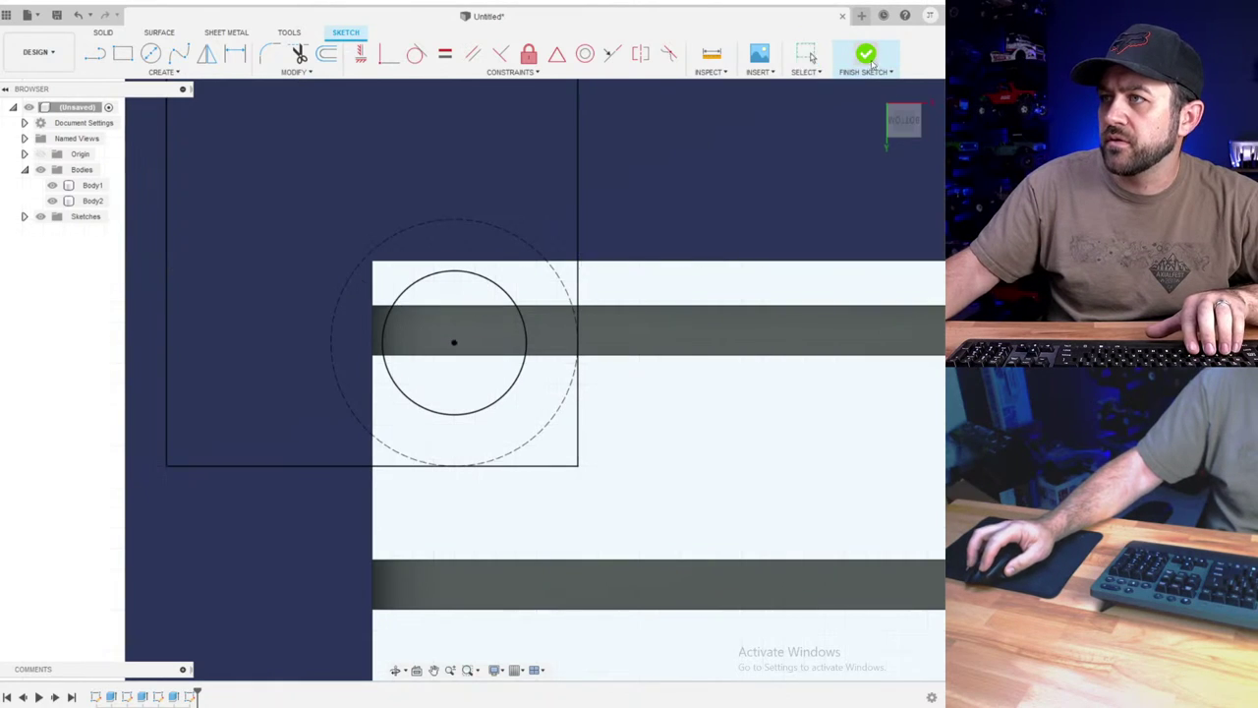
- Extrude the corner square, leaving the screw hole open, 3 mm down from the frame as a new body
left_click(122, 54)
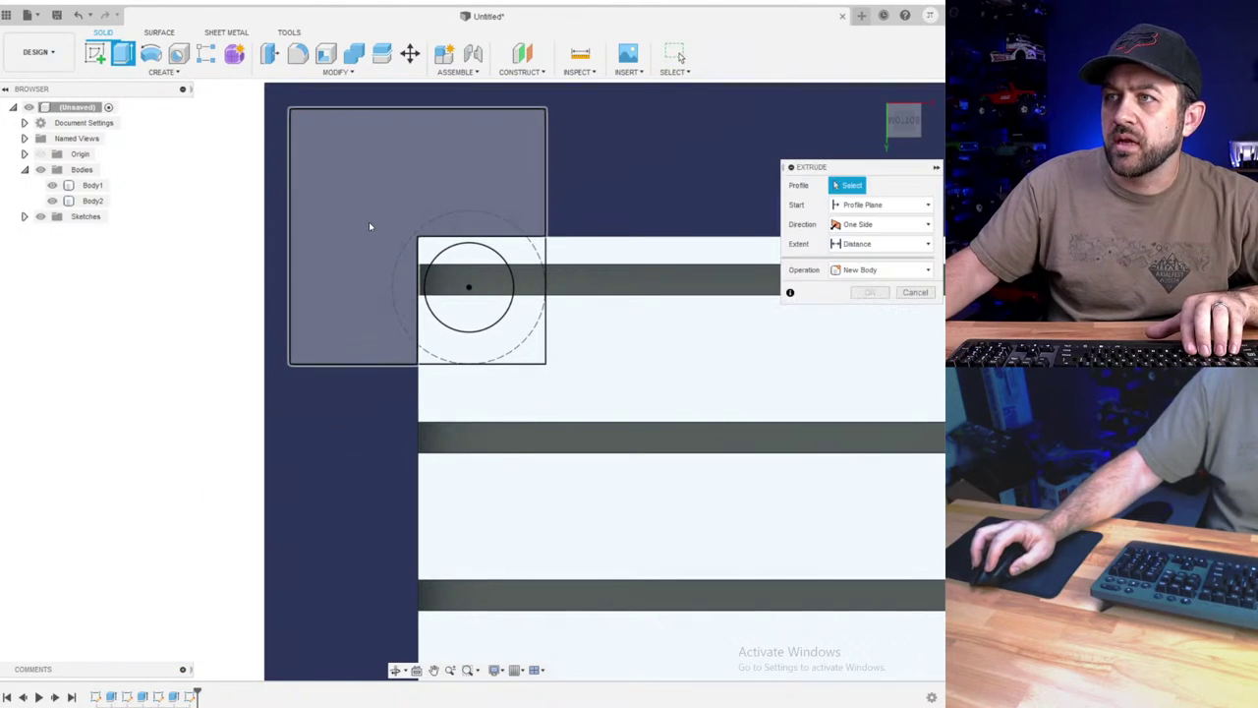
left_click(357, 222)
left_click(437, 257)
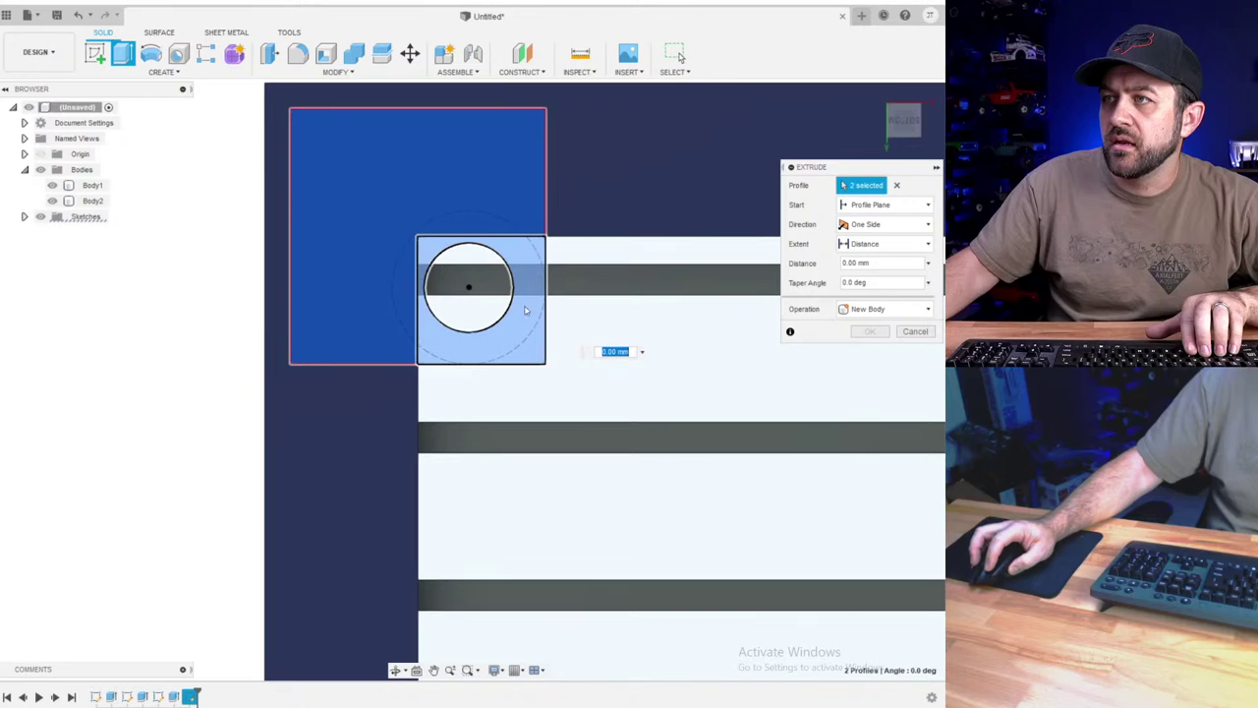
scroll(440, 270, "down", 2)
middle_click_drag(446, 266, 504, 168, "shift")
left_click_drag(529, 164, 536, 250)
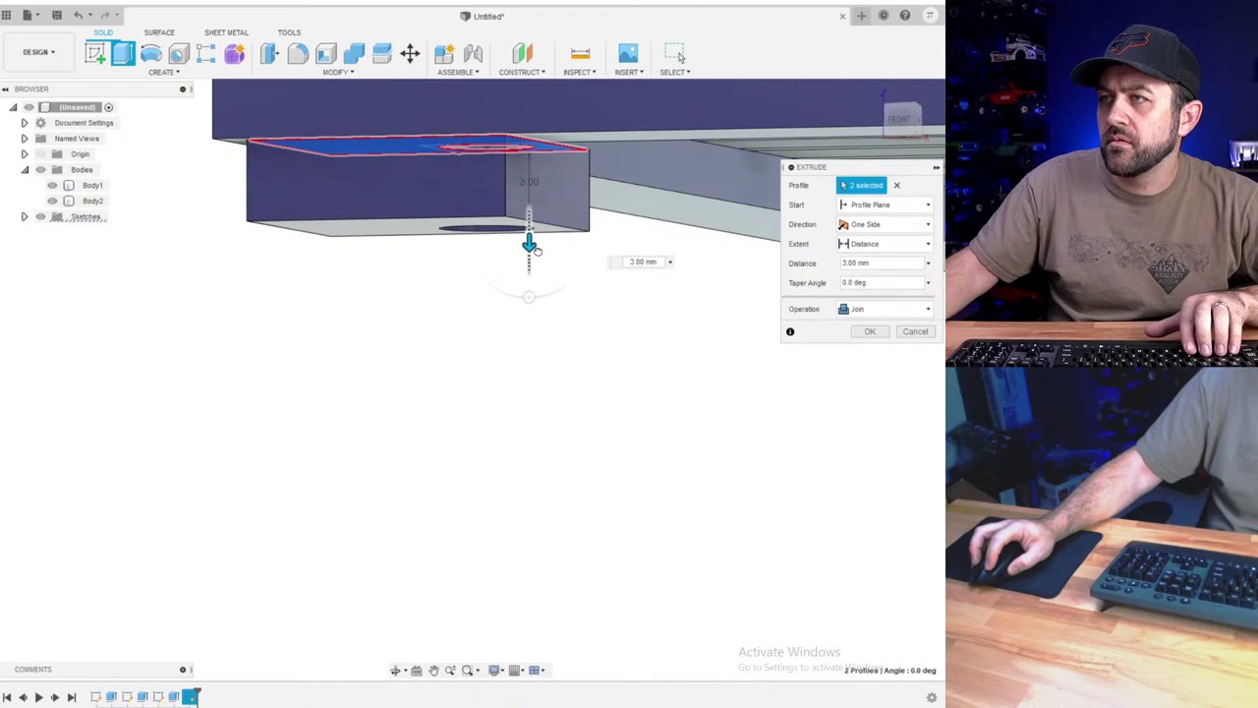
scroll(590, 386, "down", 3)
left_click(855, 309)
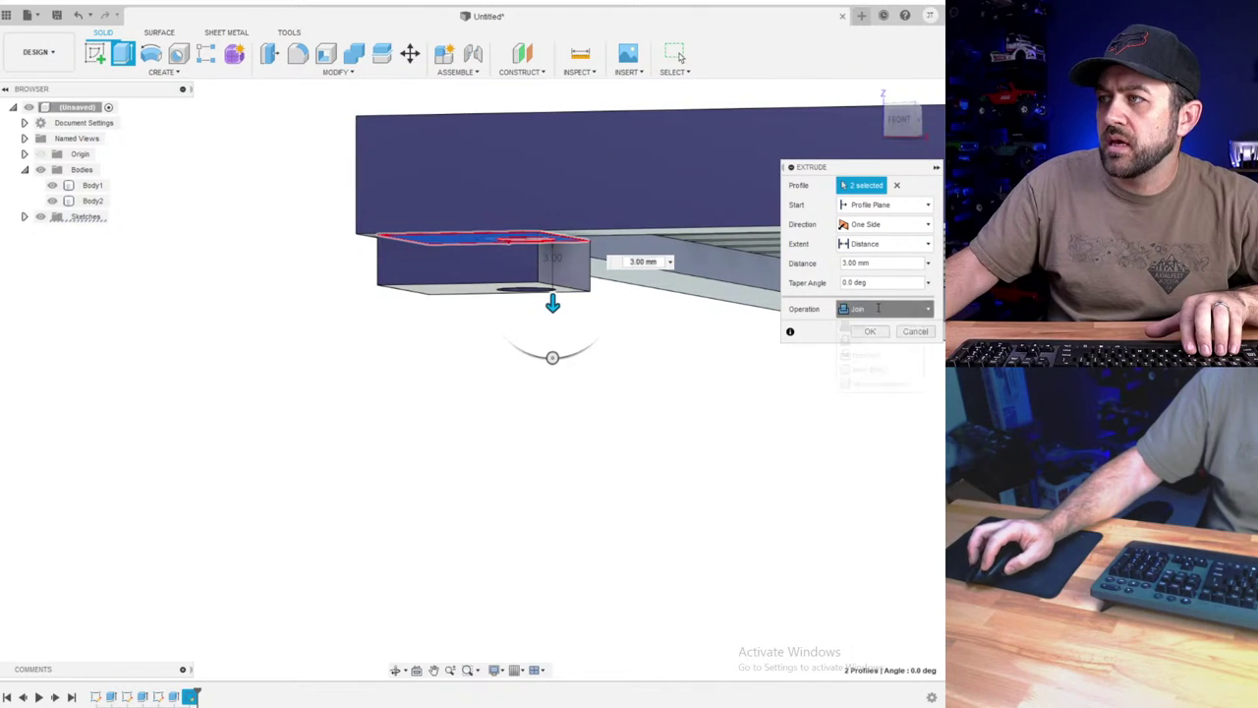
left_click(868, 368)
scroll(534, 174, "up", 3)
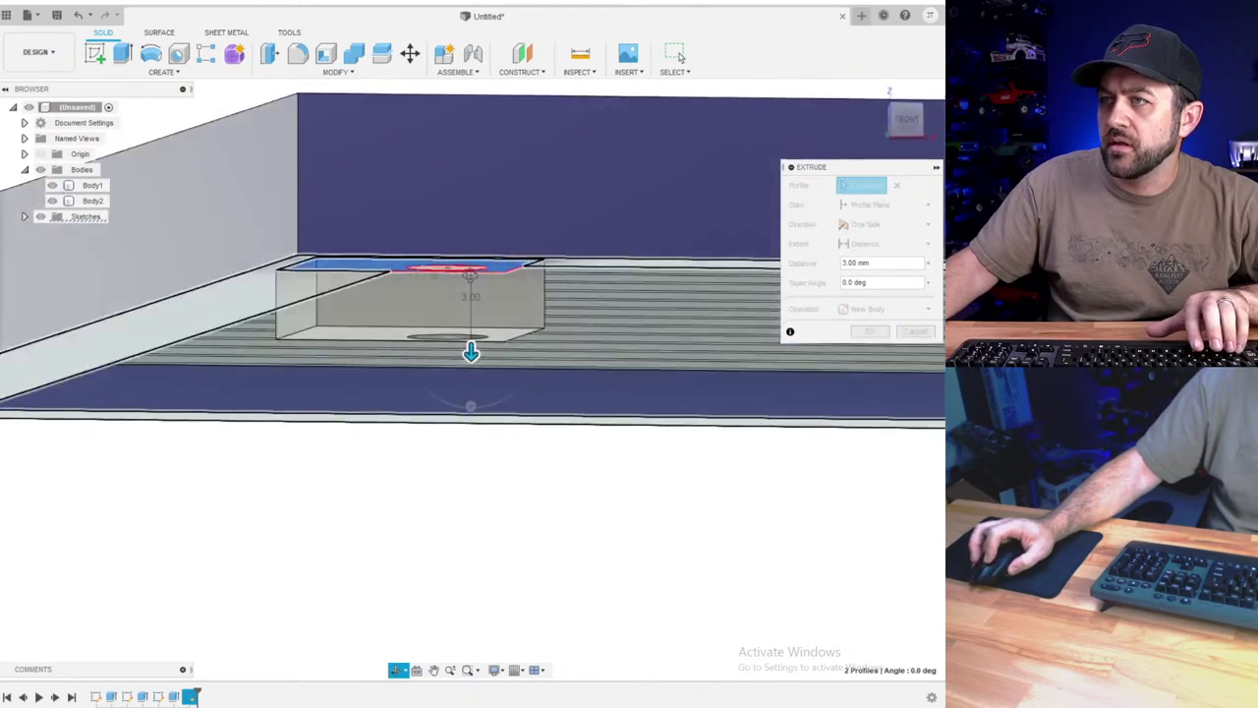
left_click(870, 331)
- Start a sketch on the corner block's underside and draw two rectangles forming strips along its two outer edges
middle_click_drag(644, 381, 428, 677, "shift")
scroll(454, 335, "down", 3)
scroll(453, 335, "down", 3)
scroll(539, 290, "up", 3)
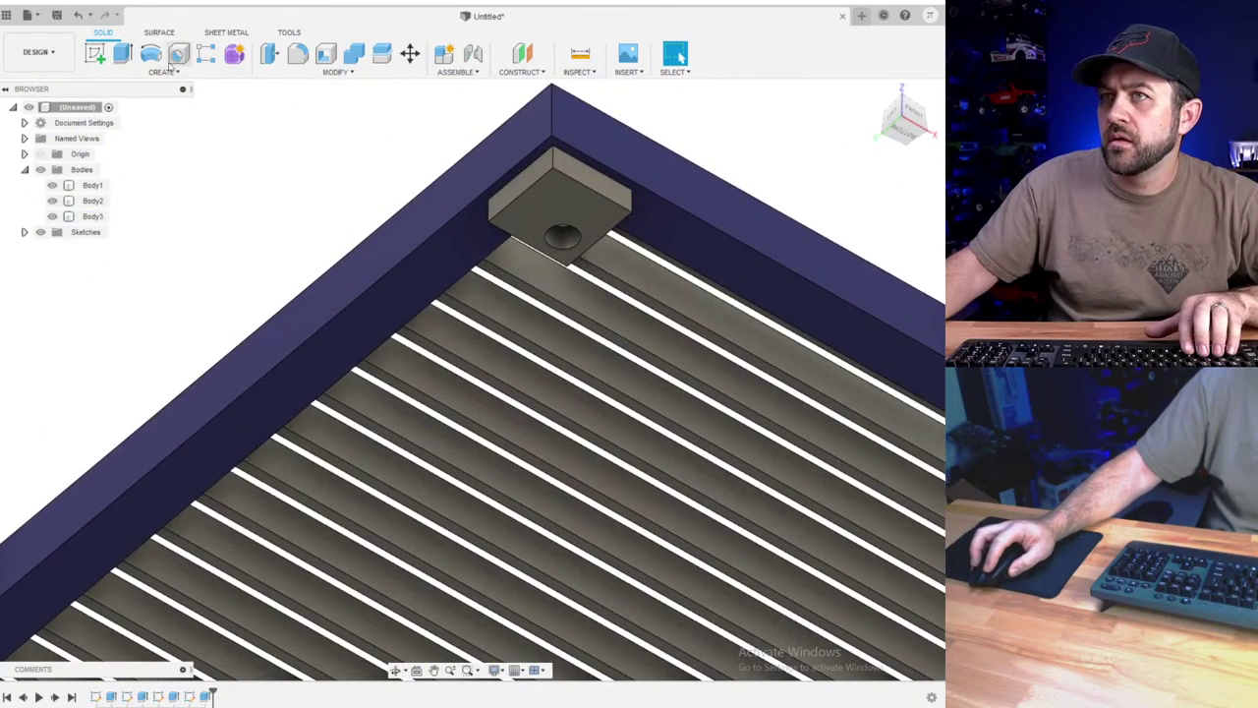
left_click(99, 56)
left_click(556, 201)
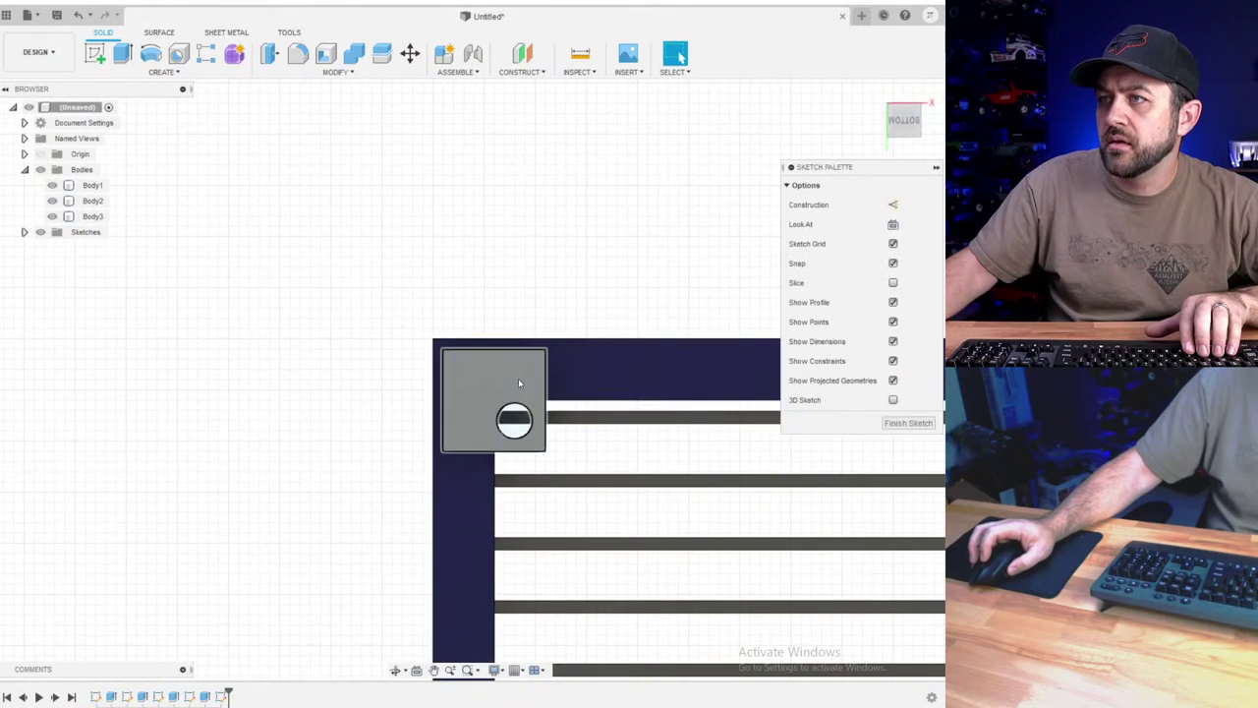
left_click(125, 56)
scroll(505, 354, "up", 3)
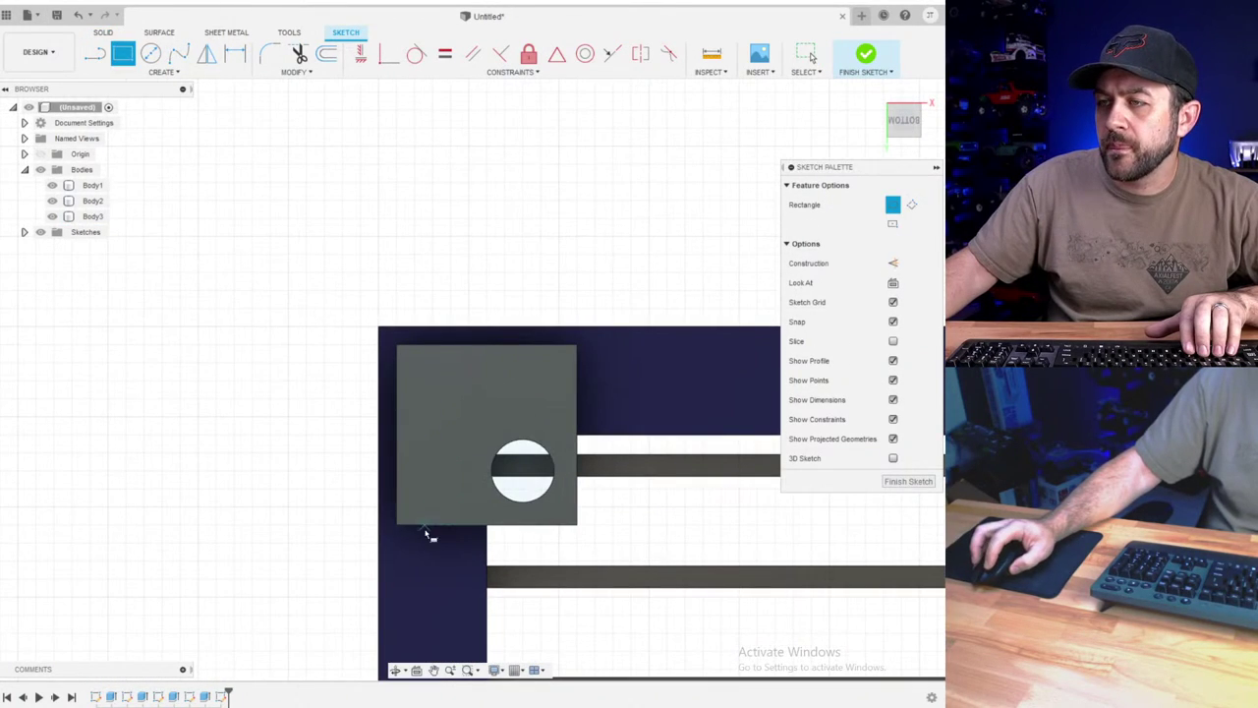
left_click(442, 350)
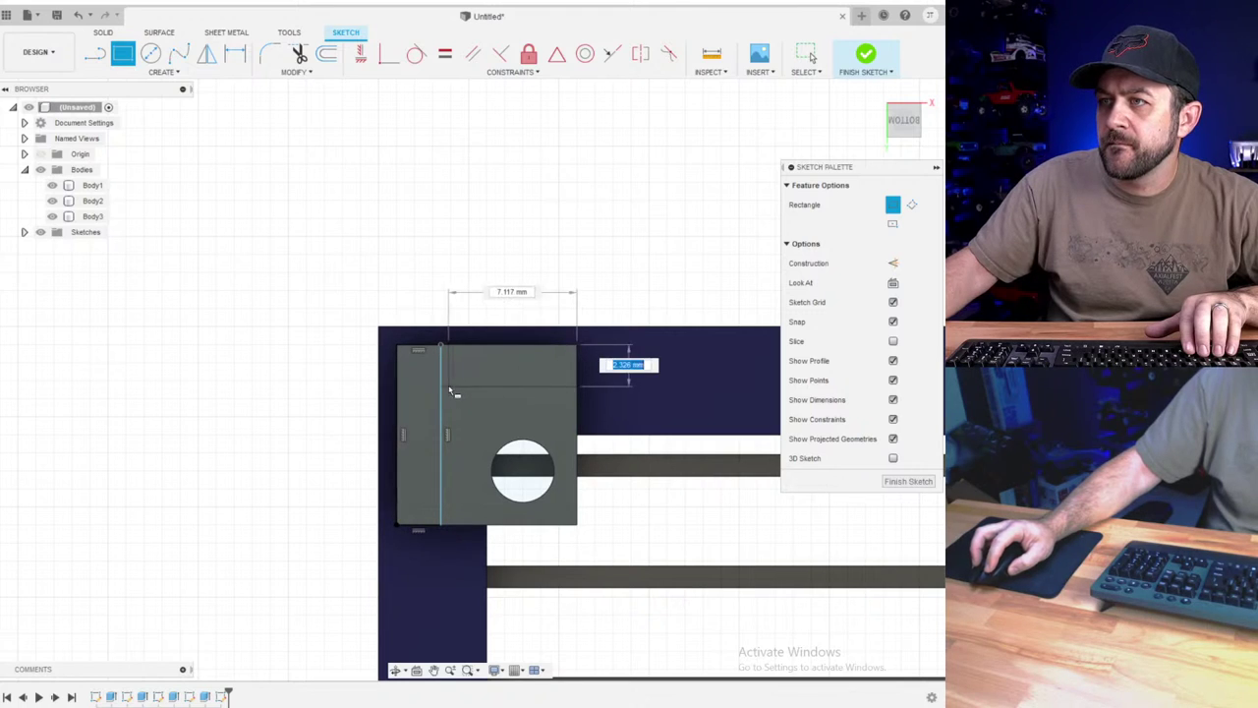
left_click(399, 399)
key("Escape")
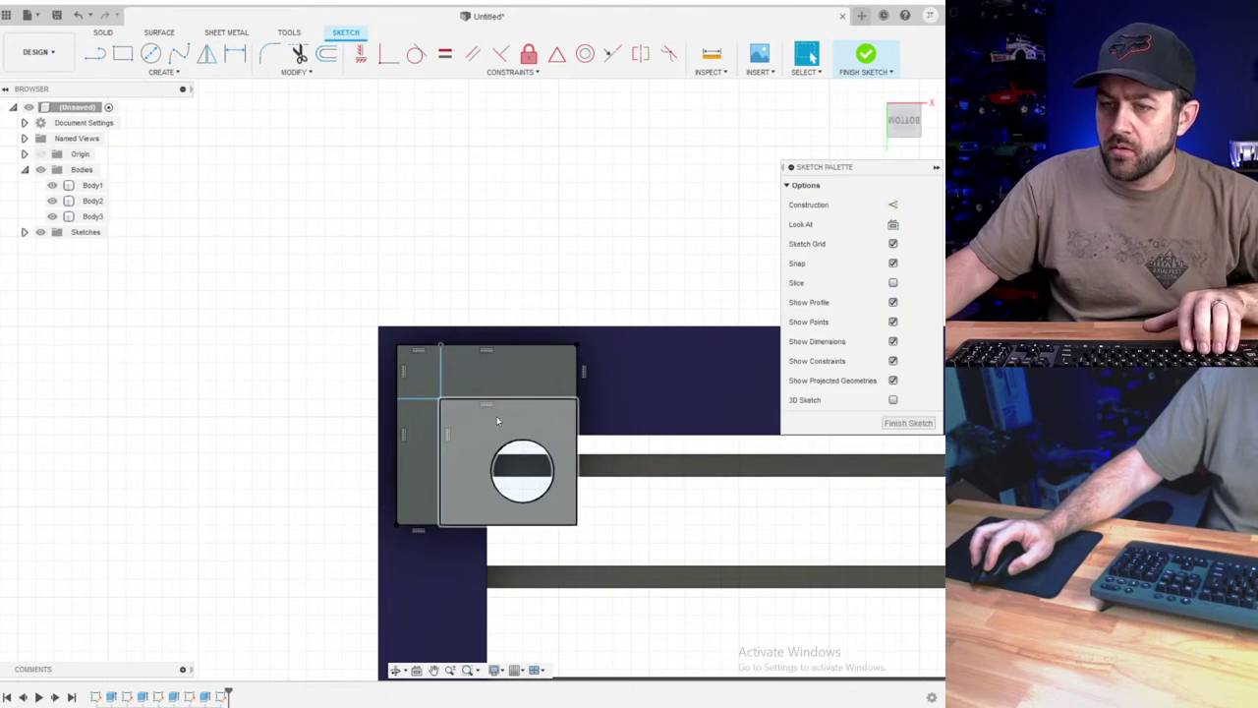
- Dimension both edge strips 3 mm wide and finish the sketch
key("d")
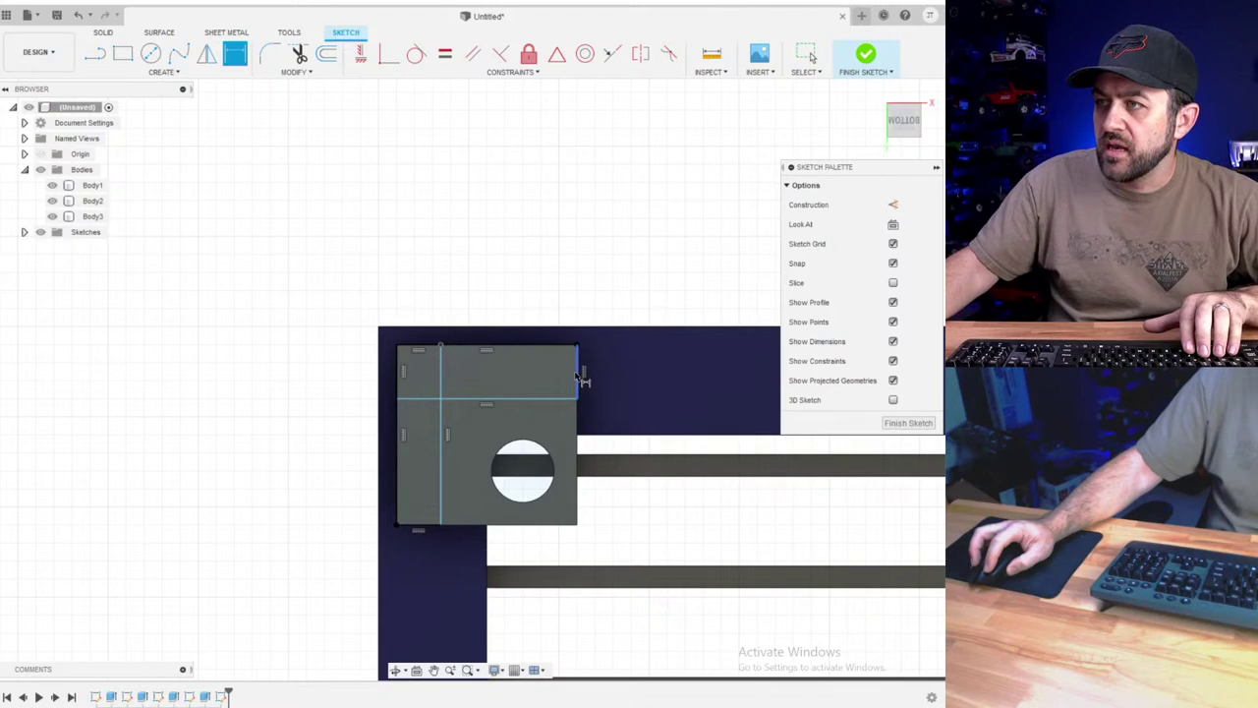
left_click(663, 261)
key("Return")
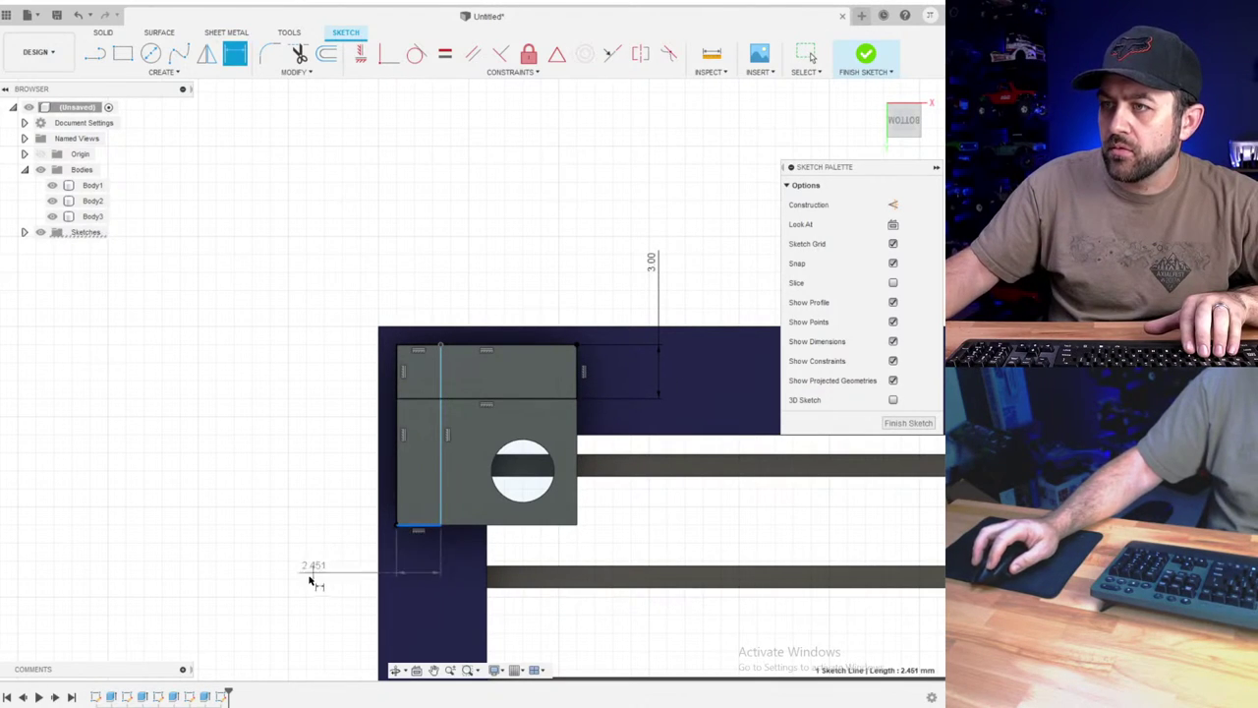
left_click(311, 581)
type("3")
key("Return")
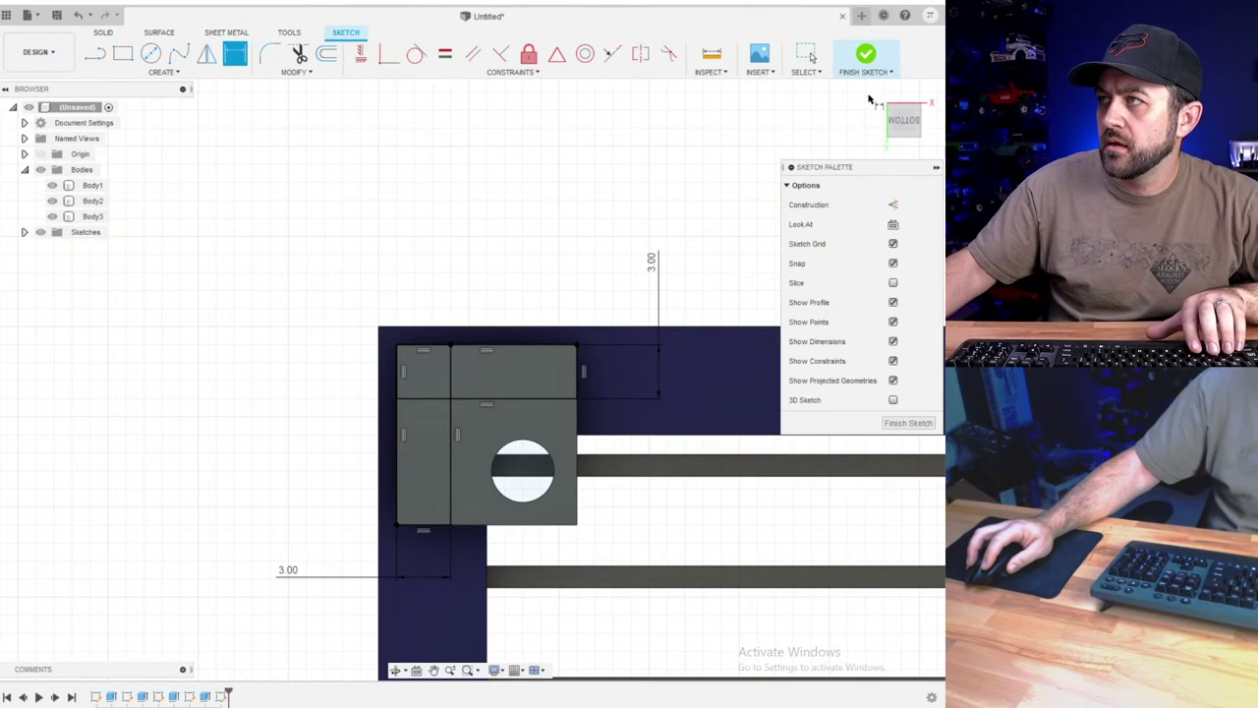
left_click(864, 56)
- Extrude the L-shaped strip profiles on the corner block 60 mm downward, joined to the block, to form a leg
key("e")
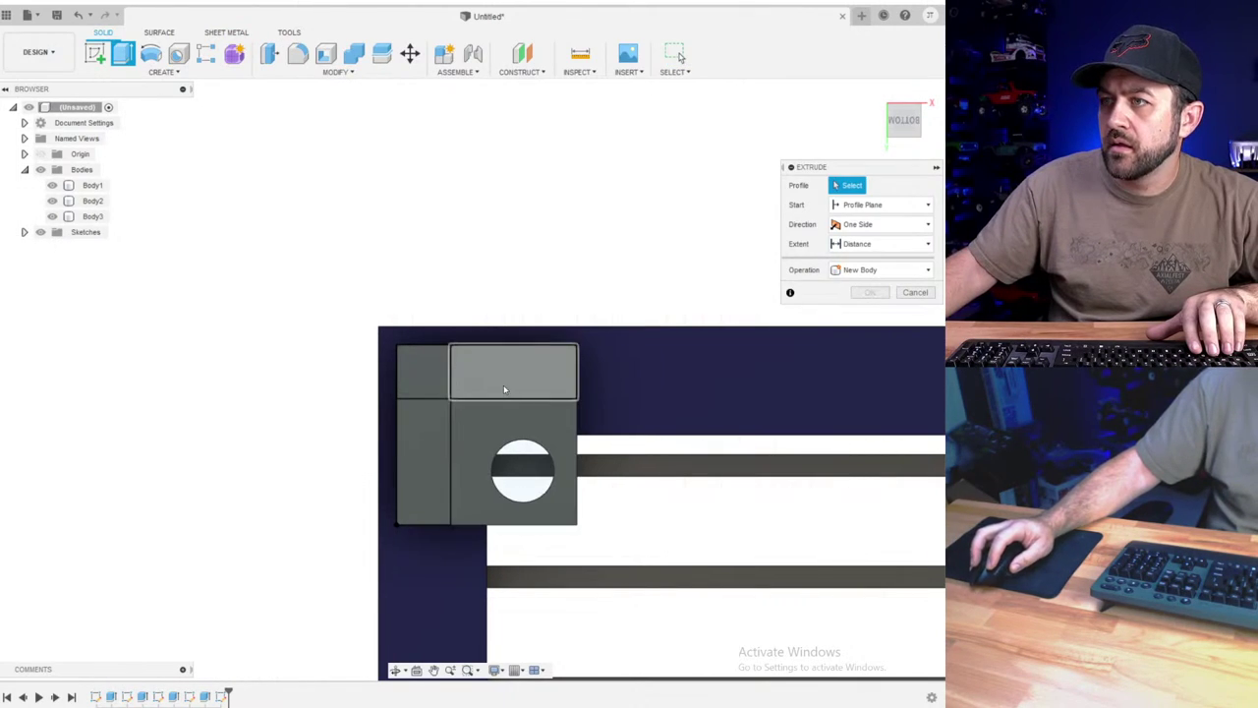
left_click(503, 385)
left_click(416, 369)
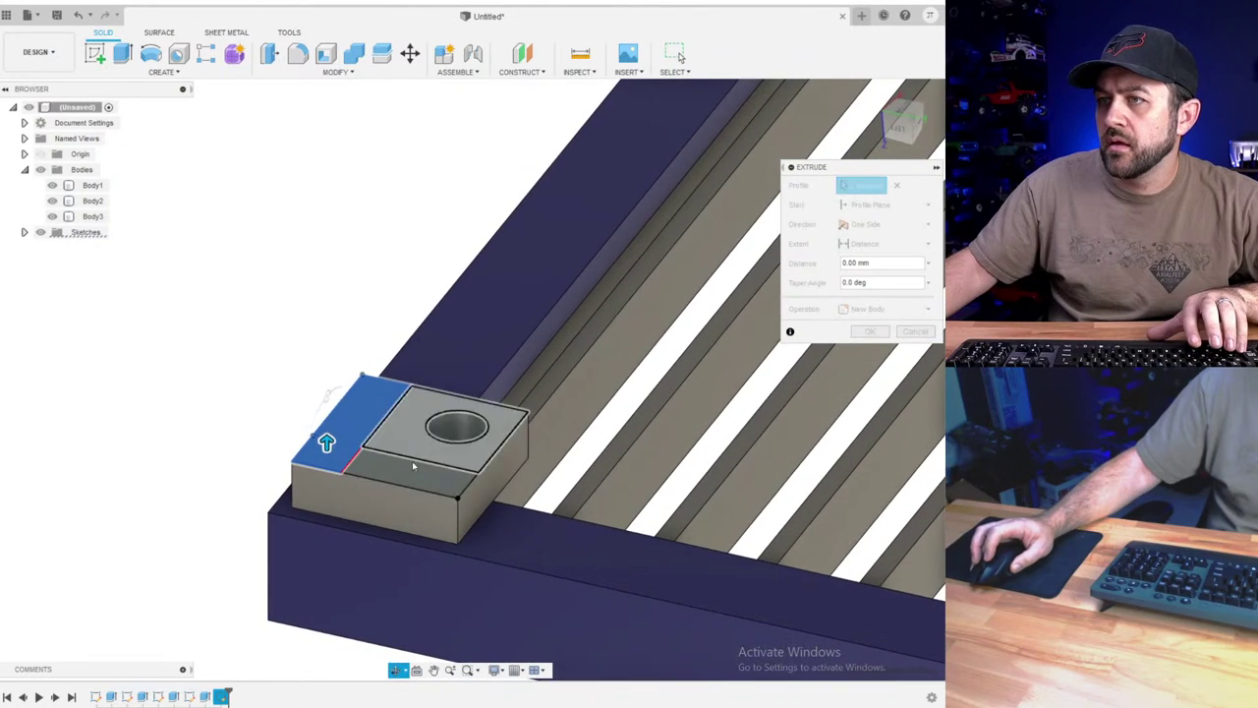
left_click(407, 470)
left_click_drag(409, 452, 406, 87)
scroll(442, 309, "down", 5)
left_click_drag(432, 231, 440, 118)
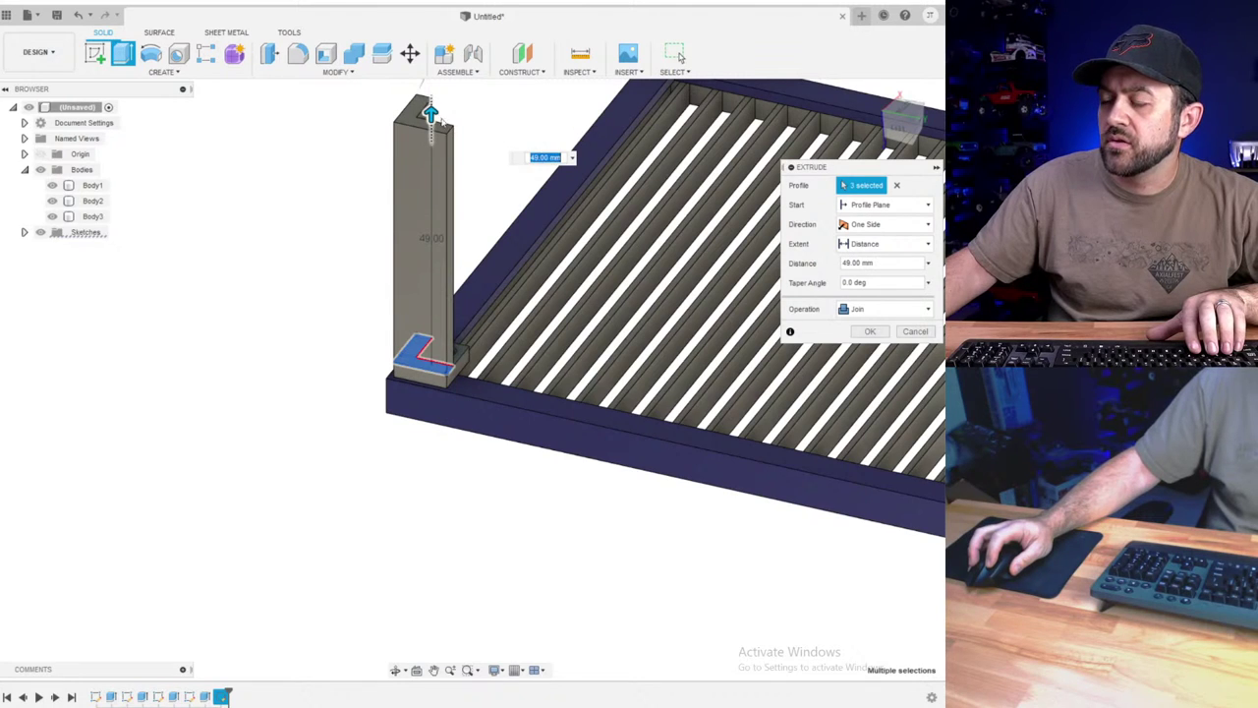
scroll(443, 195, "down", 3)
middle_click_drag(442, 196, 468, 386, "shift")
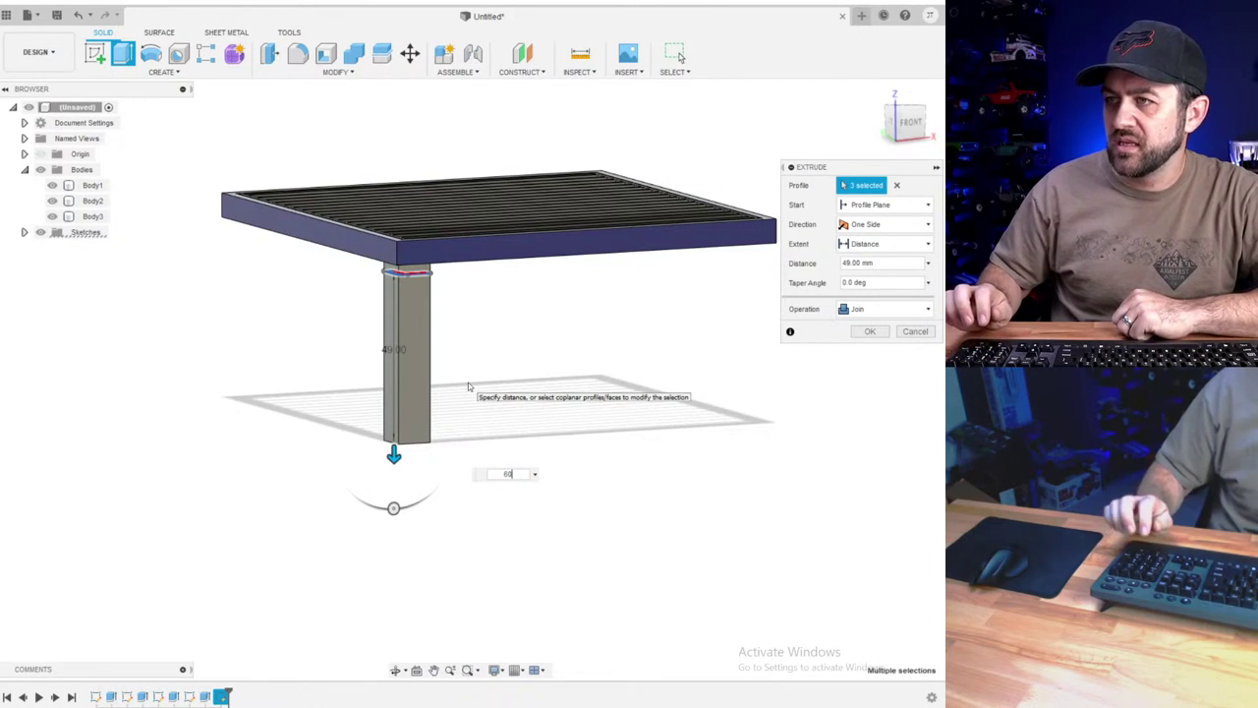
key("Return")
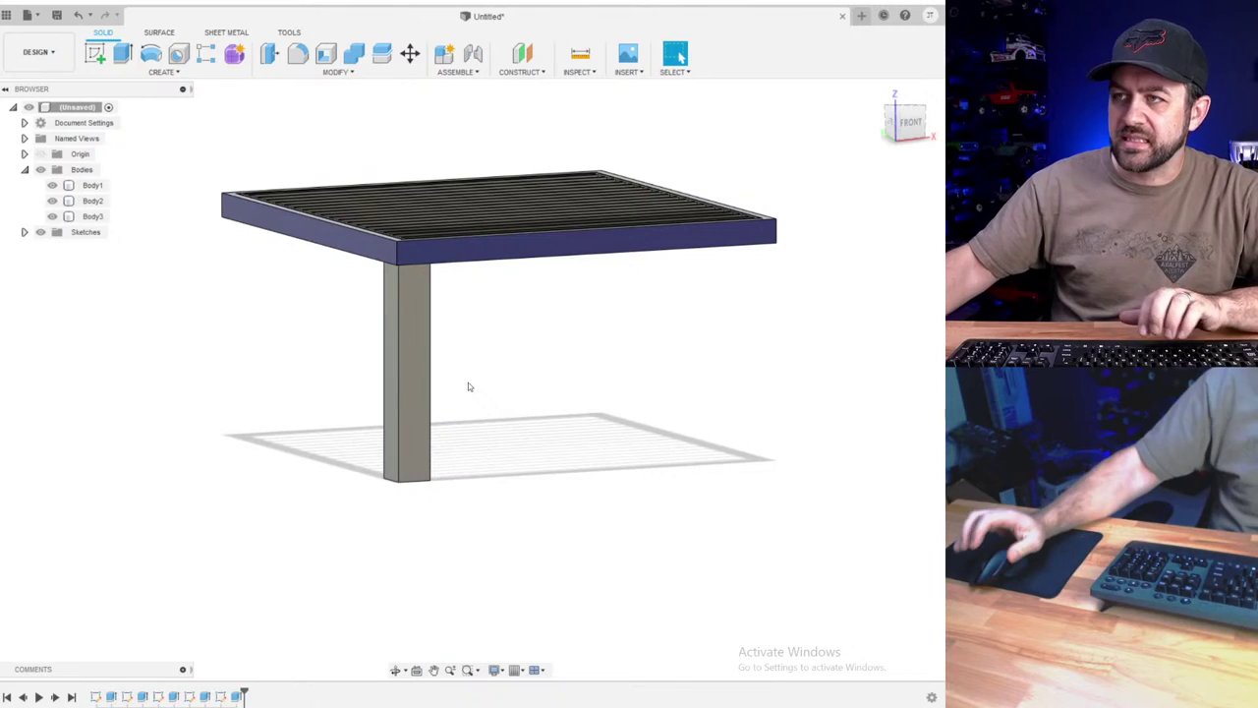
- Examine the leg's proportions against the frame from the front and at an angle
scroll(460, 362, "down", 2)
middle_click_drag(488, 357, 474, 356, "shift")
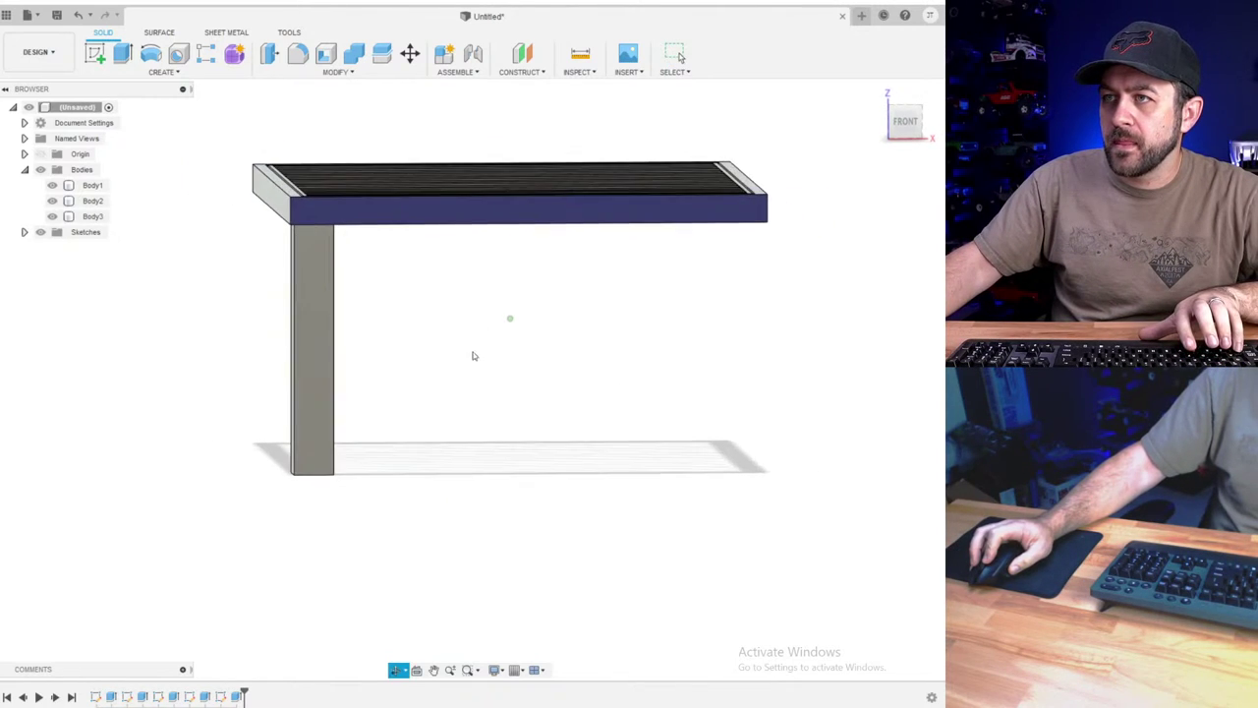
mouse_move(295, 378)
middle_mouse_down()
mouse_move(347, 325)
mouse_move(303, 362)
middle_mouse_up()
scroll(303, 360, "up", 3)
mouse_move(378, 334)
middle_mouse_down("shift")
mouse_move(362, 332)
mouse_move(389, 342)
middle_mouse_up("shift")
scroll(367, 362, "down", 3)
key("Escape")
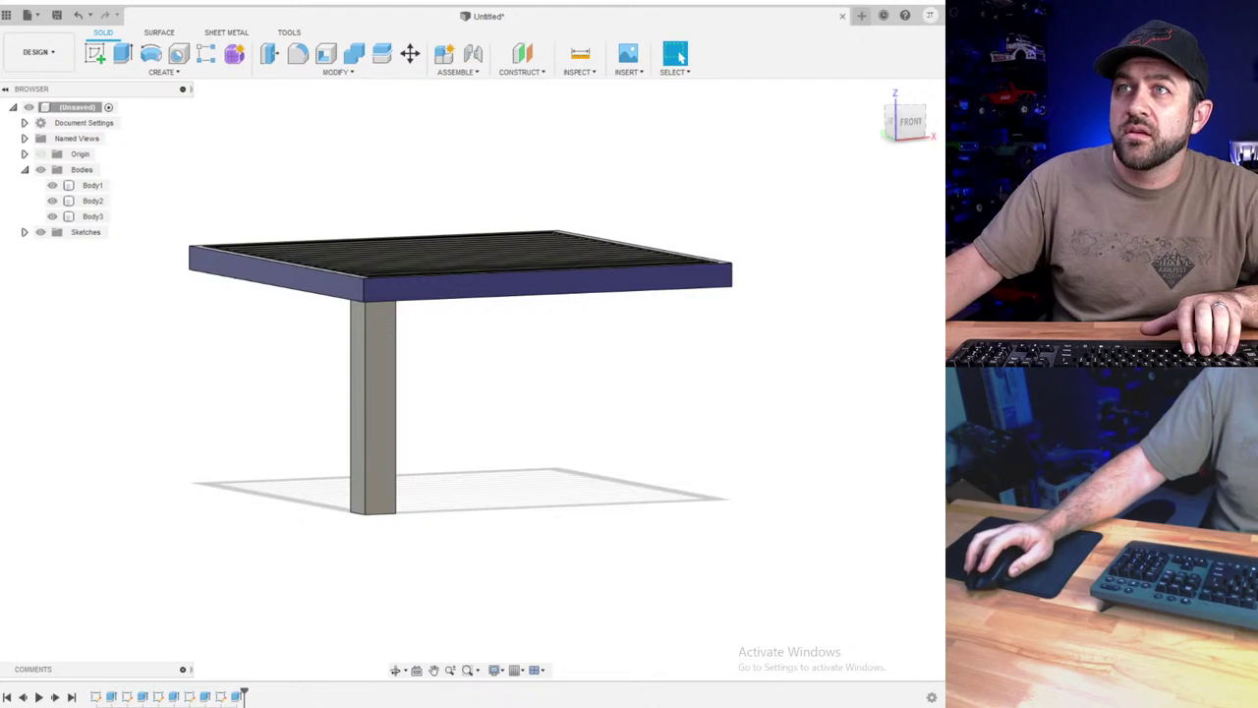
left_click(509, 286)
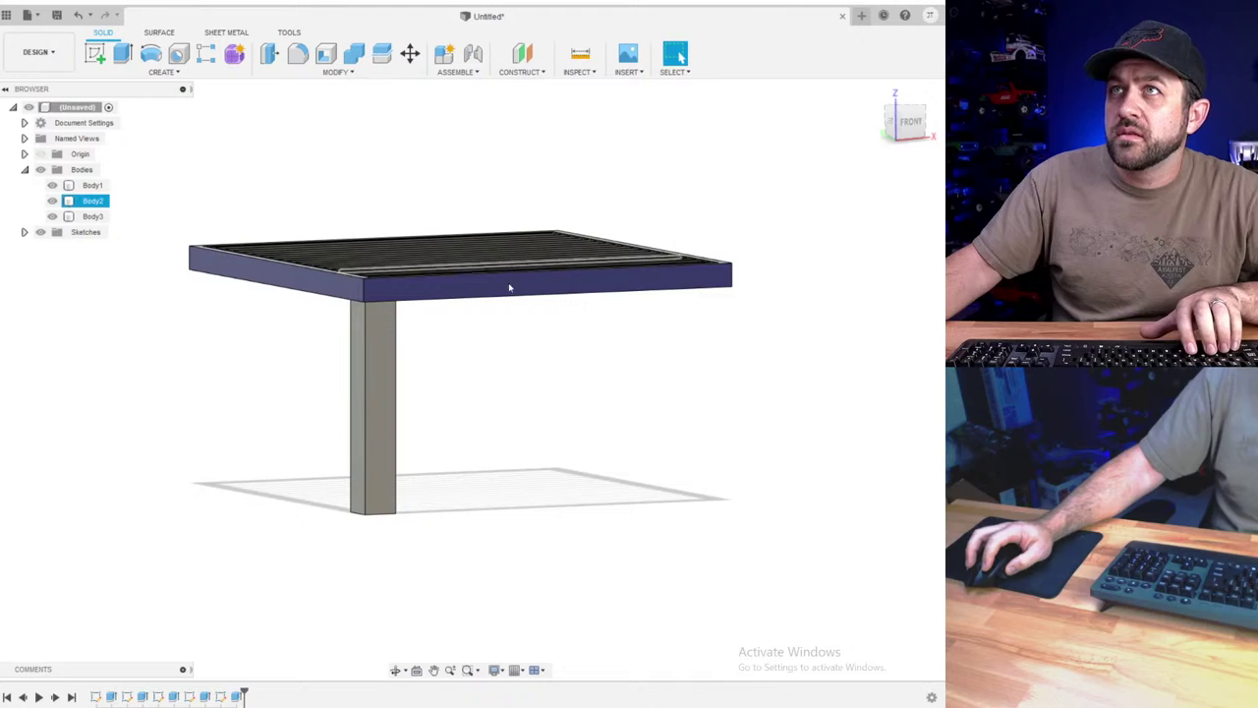
left_click(408, 392)
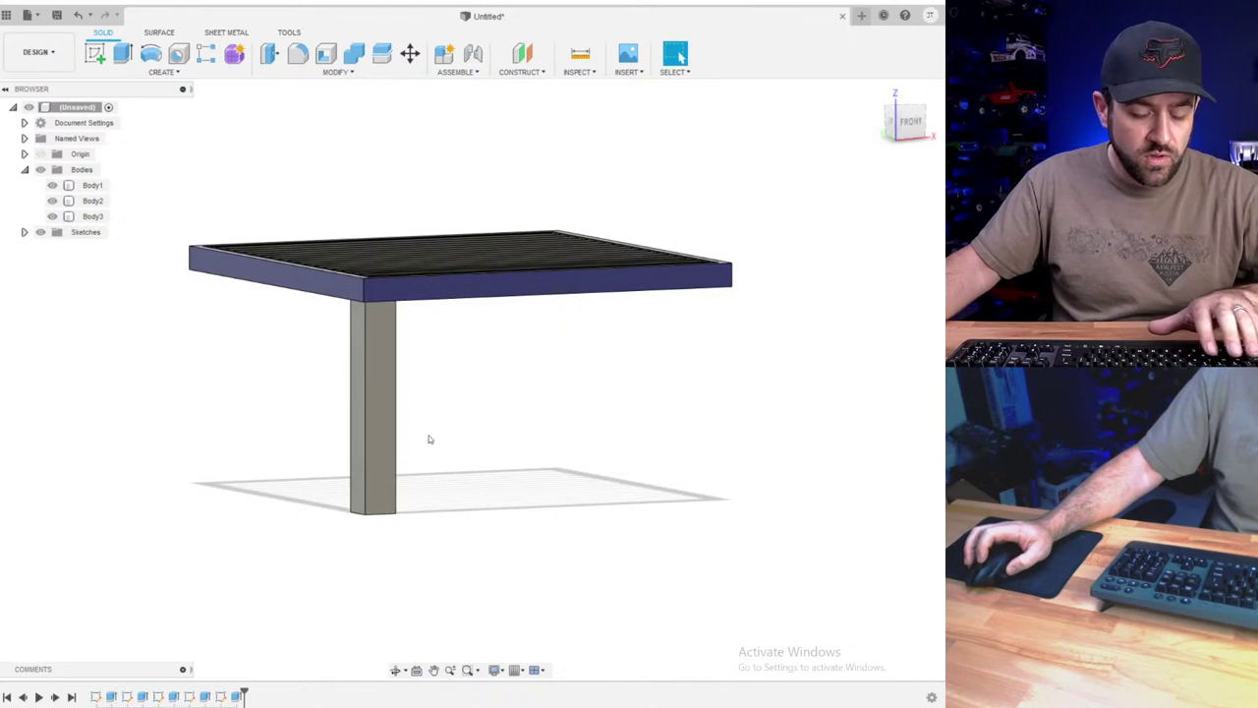
- Reopen the corner block's base sketch and set the square's width and height to 15 mm
middle_click_drag(426, 442, 376, 202, "shift")
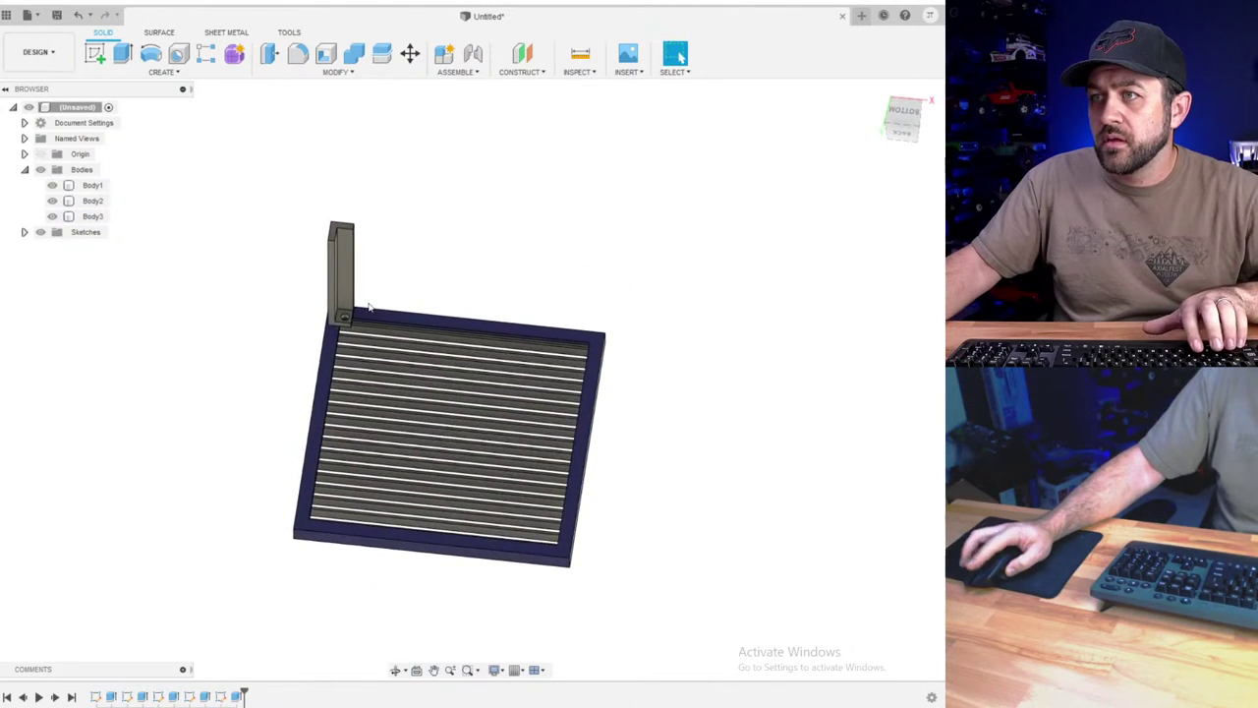
scroll(368, 304, "up", 5)
left_click(195, 696)
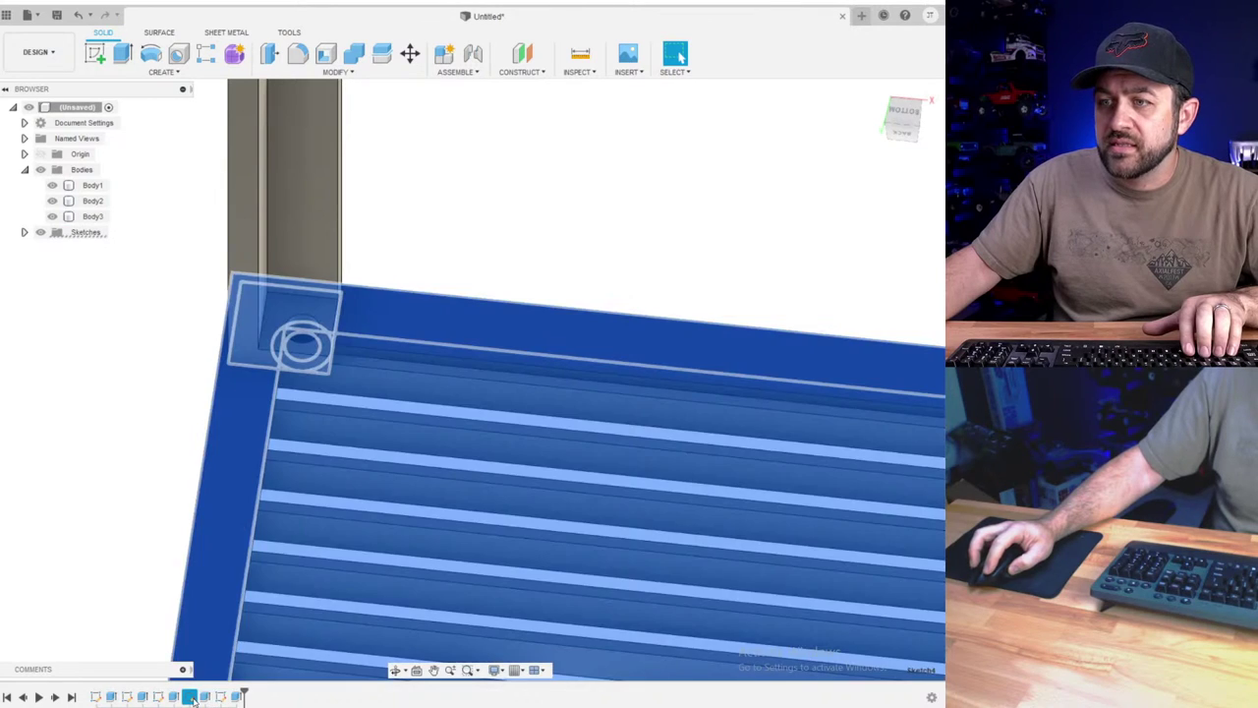
right_click(195, 696)
left_click(225, 568)
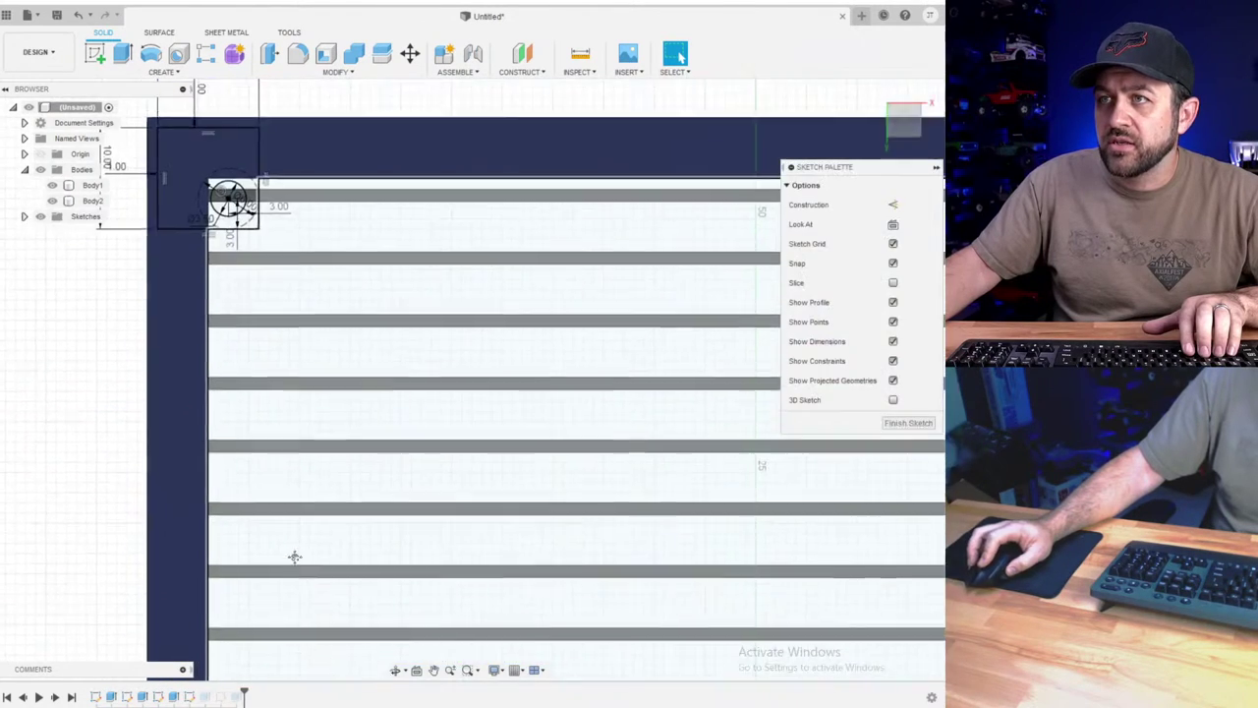
scroll(266, 217, "up", 3)
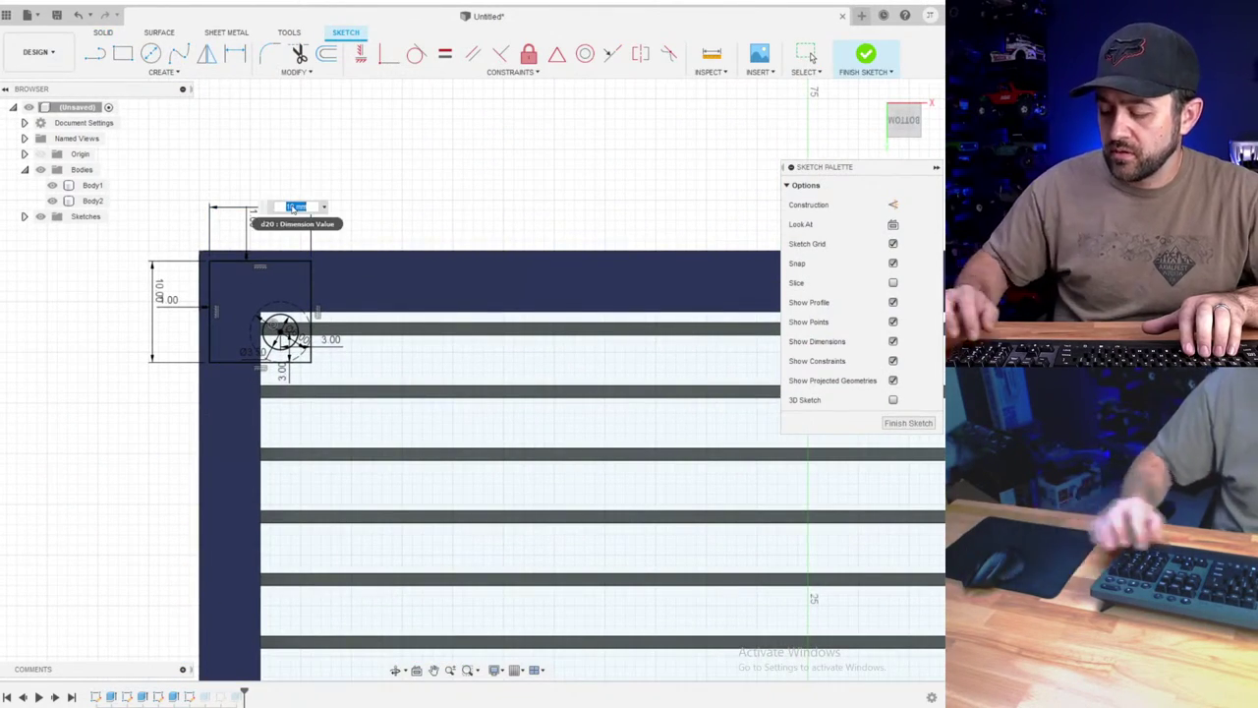
type("15")
key("Return")
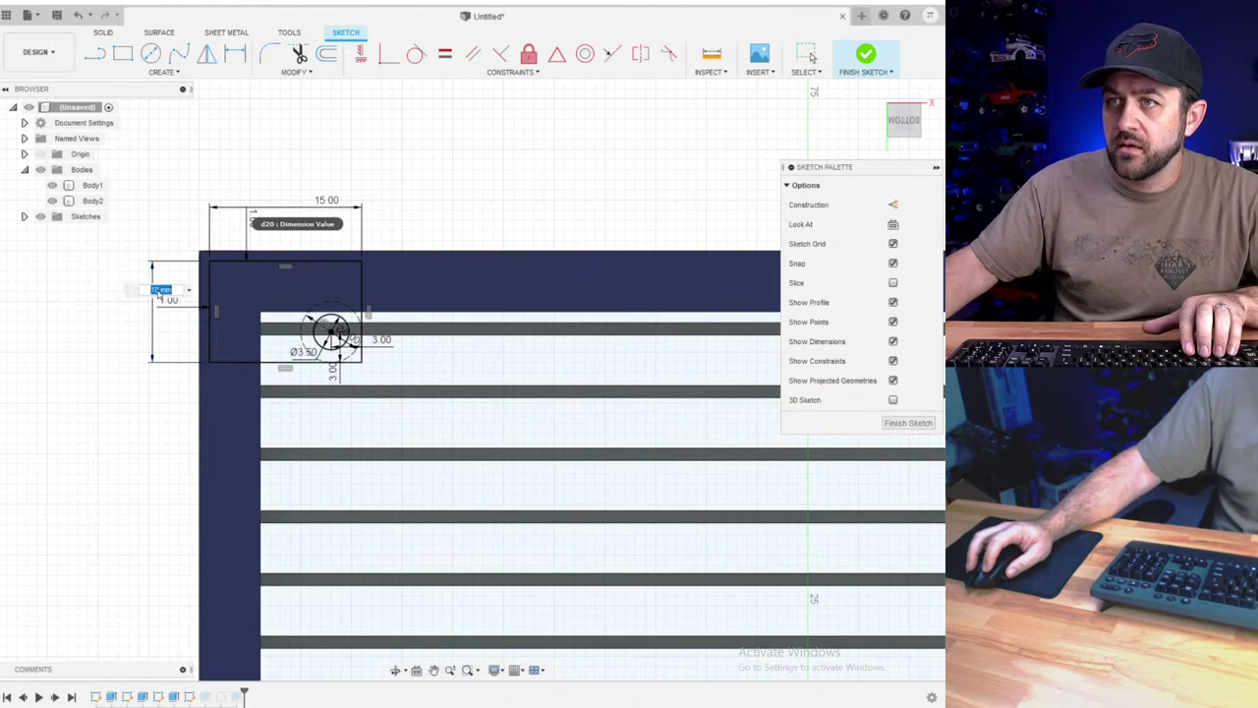
type("15")
key("Return")
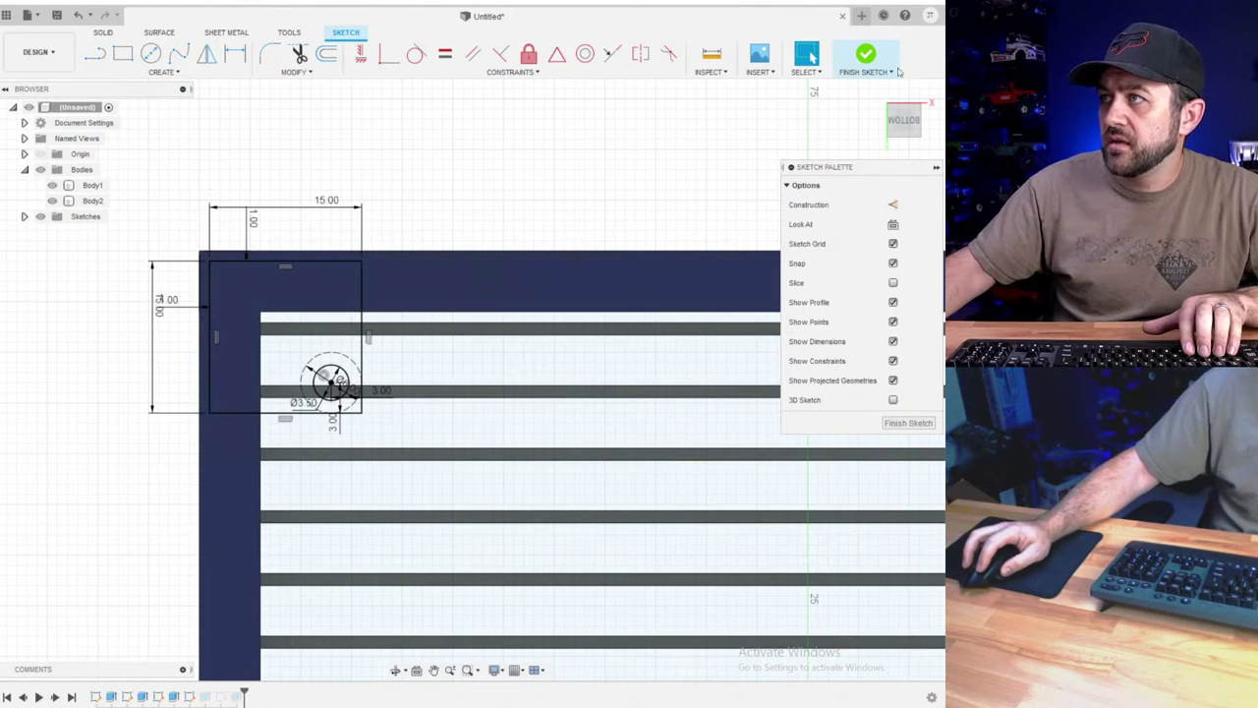
- Set the screw-hole centre's distances to the square's two inner edges to 5 mm each and finish the sketch
scroll(393, 393, "up", 3)
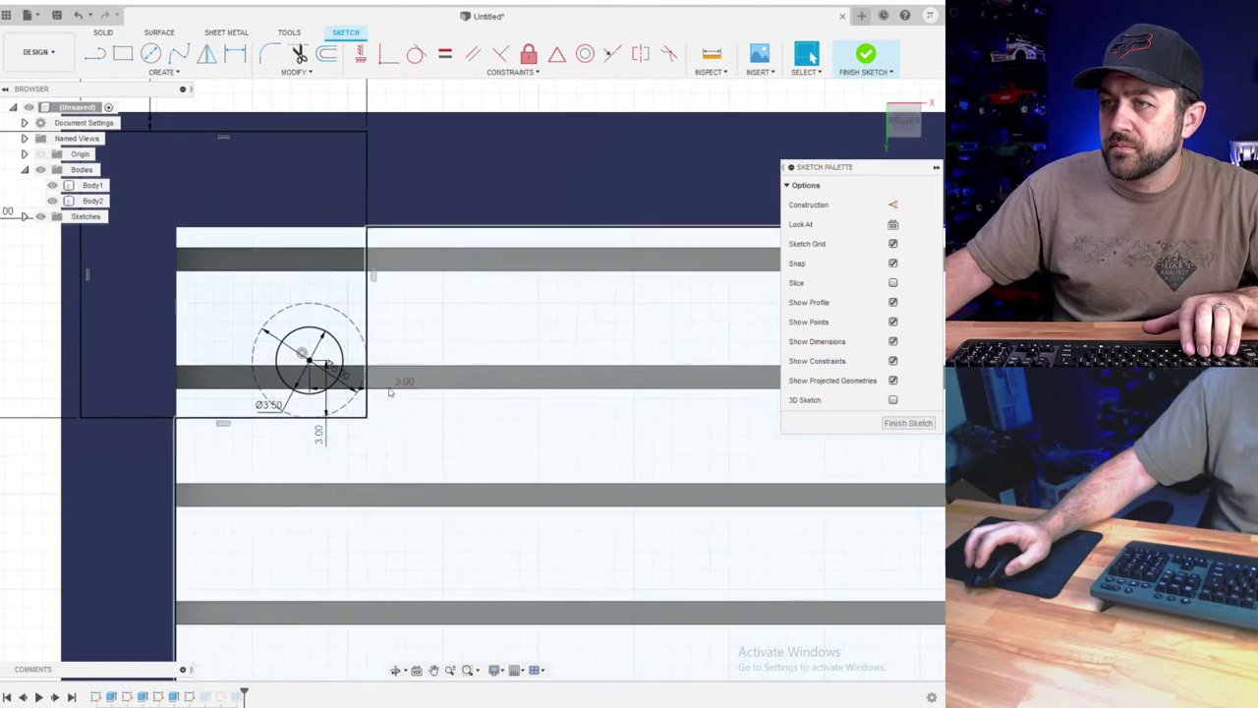
type("5")
key("Return")
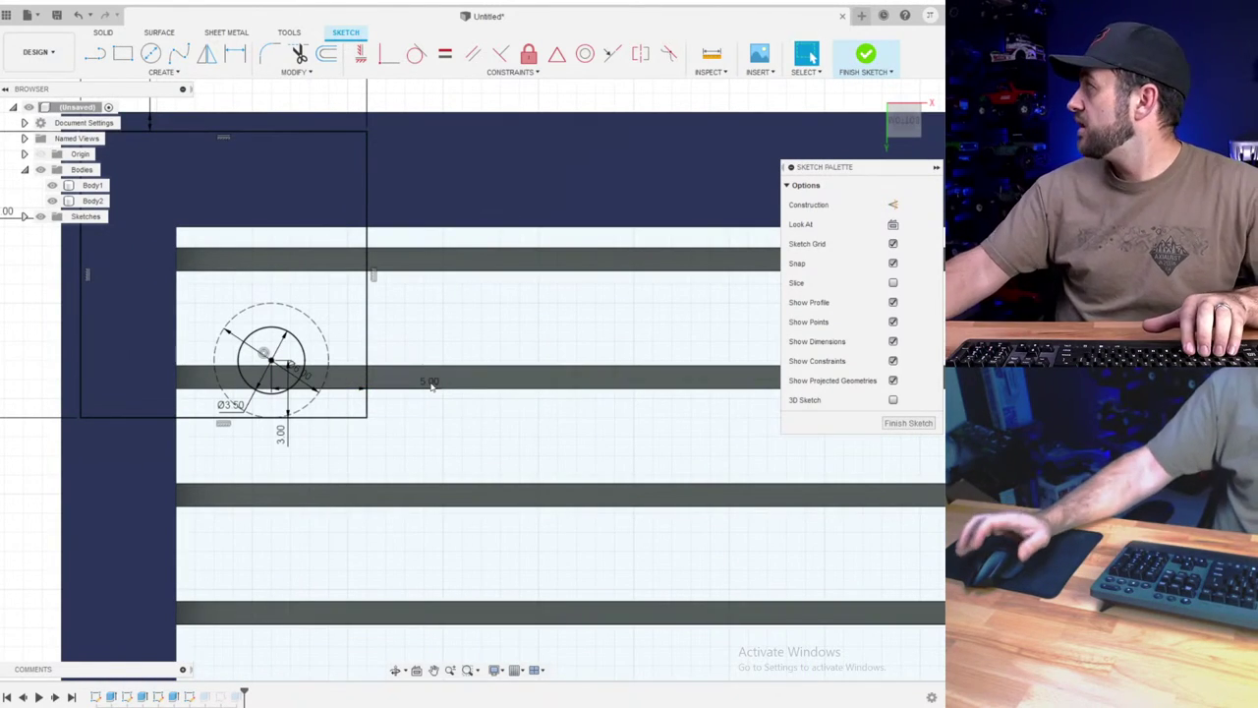
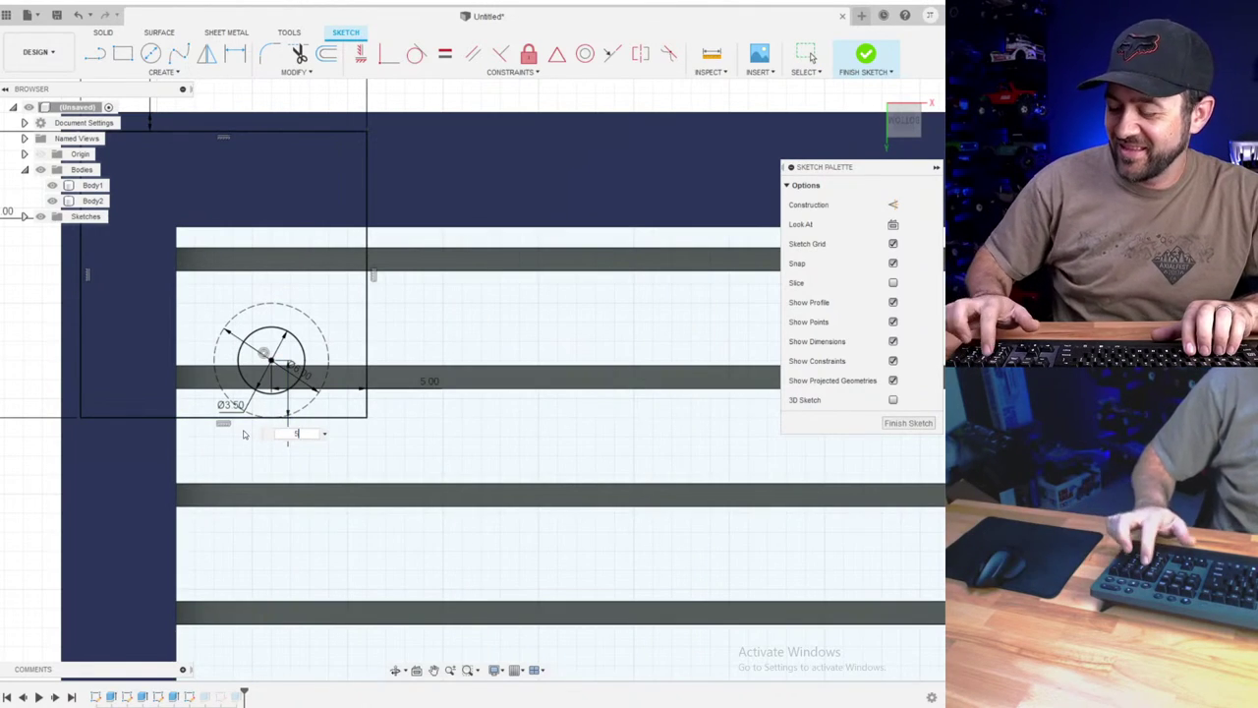
key("Return")
scroll(505, 295, "down", 3)
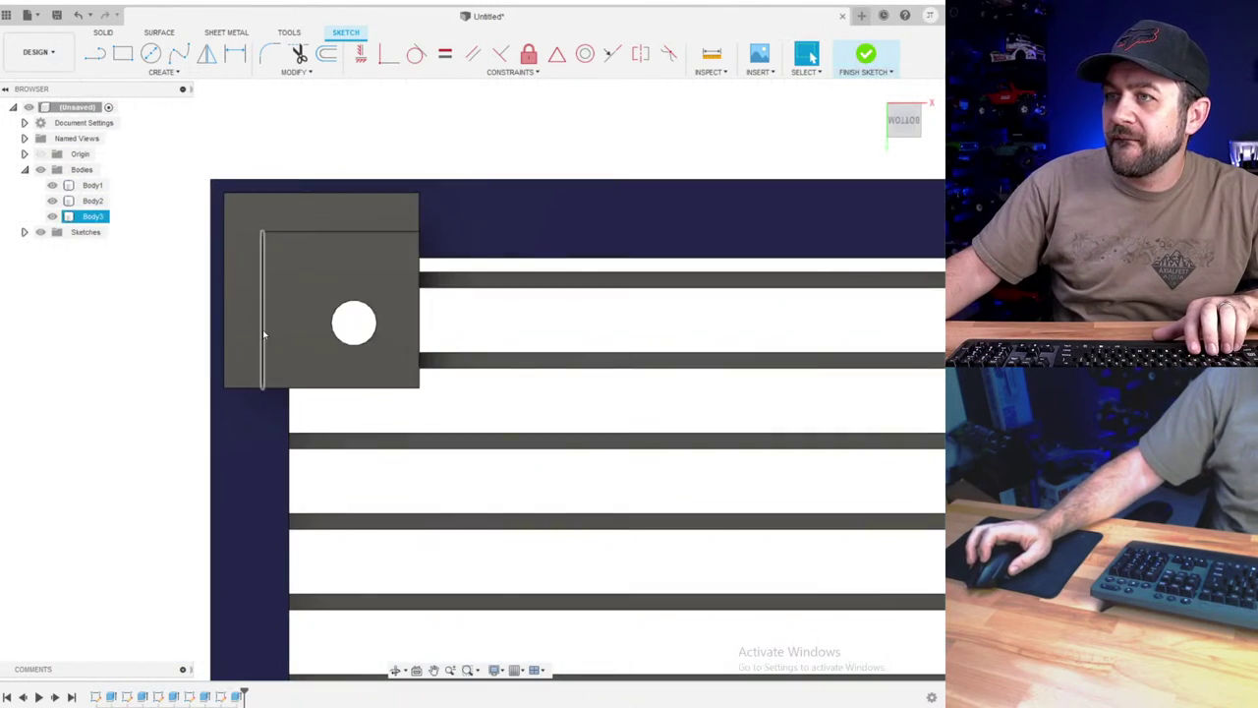
- Start a sketch on the front vertical plane and draw a slanted line from the leg's inner edge near the frame to its bottom edge
mouse_move(262, 329)
middle_mouse_down("shift")
mouse_move(323, 247)
mouse_move(343, 318)
mouse_move(362, 221)
mouse_move(348, 551)
mouse_move(310, 397)
middle_mouse_up("shift")
left_click(197, 232)
left_click(96, 57)
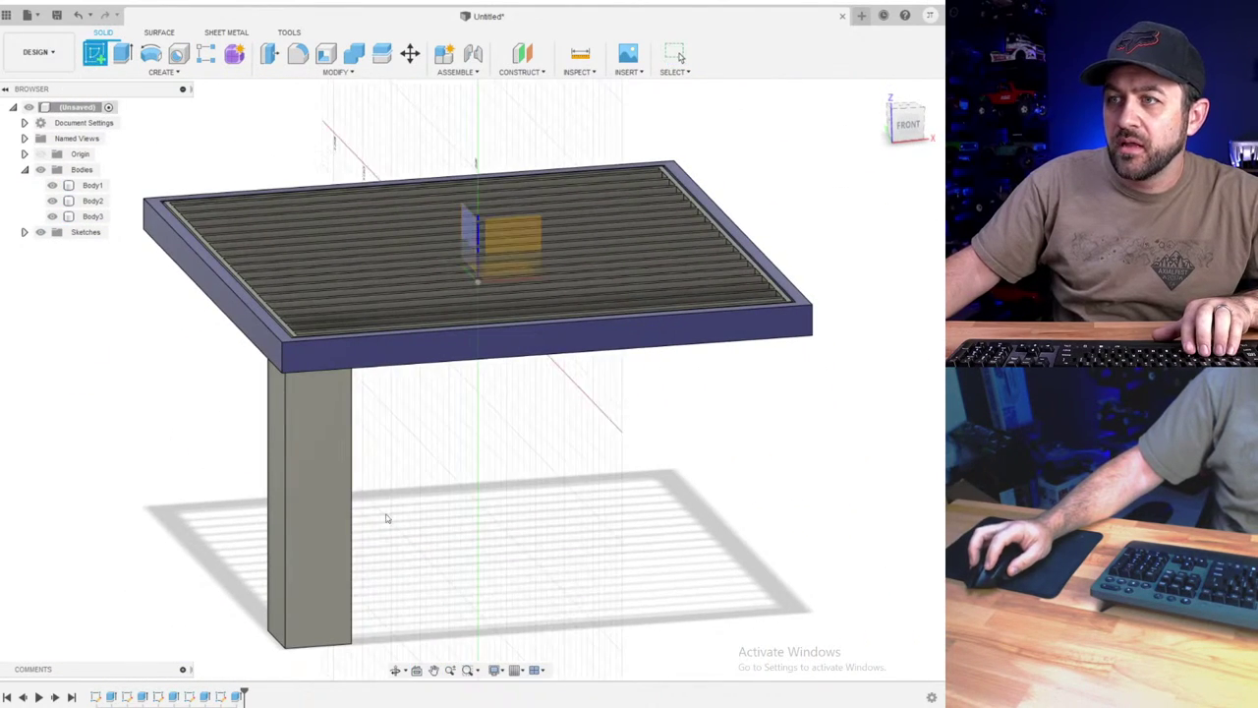
left_click(496, 245)
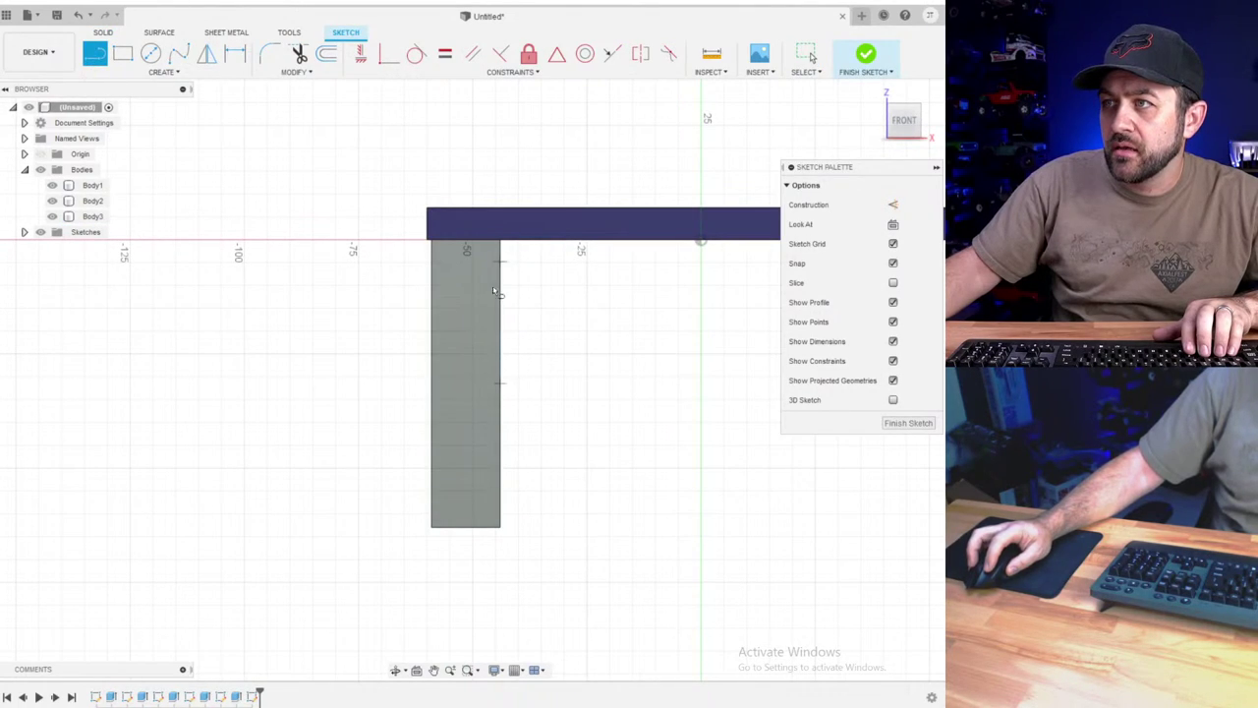
left_click(480, 528)
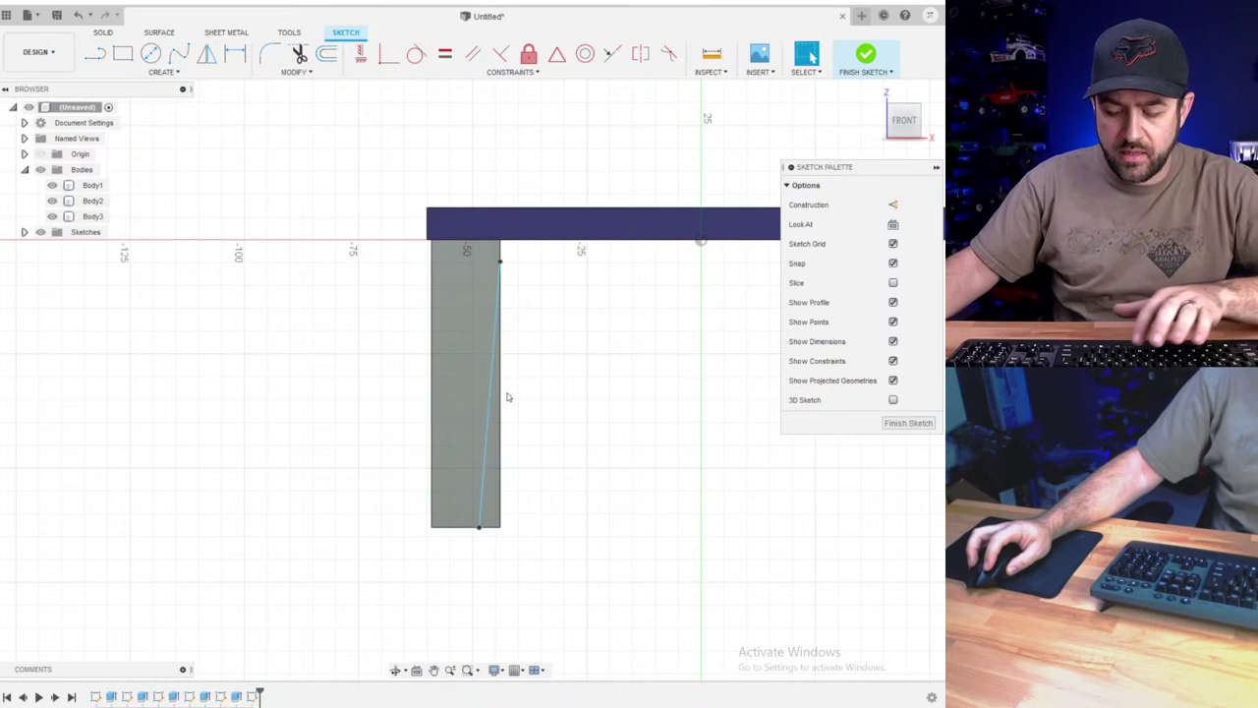
- Project the leg's front face into the sketch and set the slanted line's lower end 5 mm from the leg's inner edge
key("p")
left_click(487, 373)
key("Return")
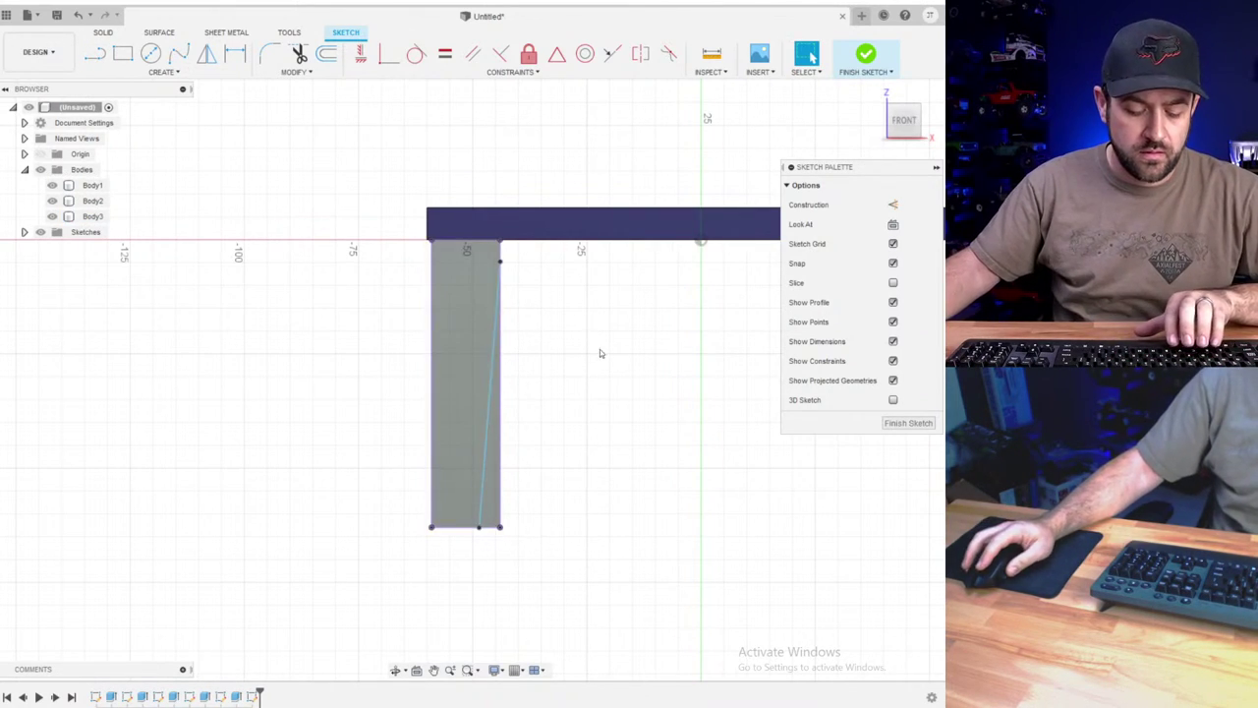
left_click(501, 543)
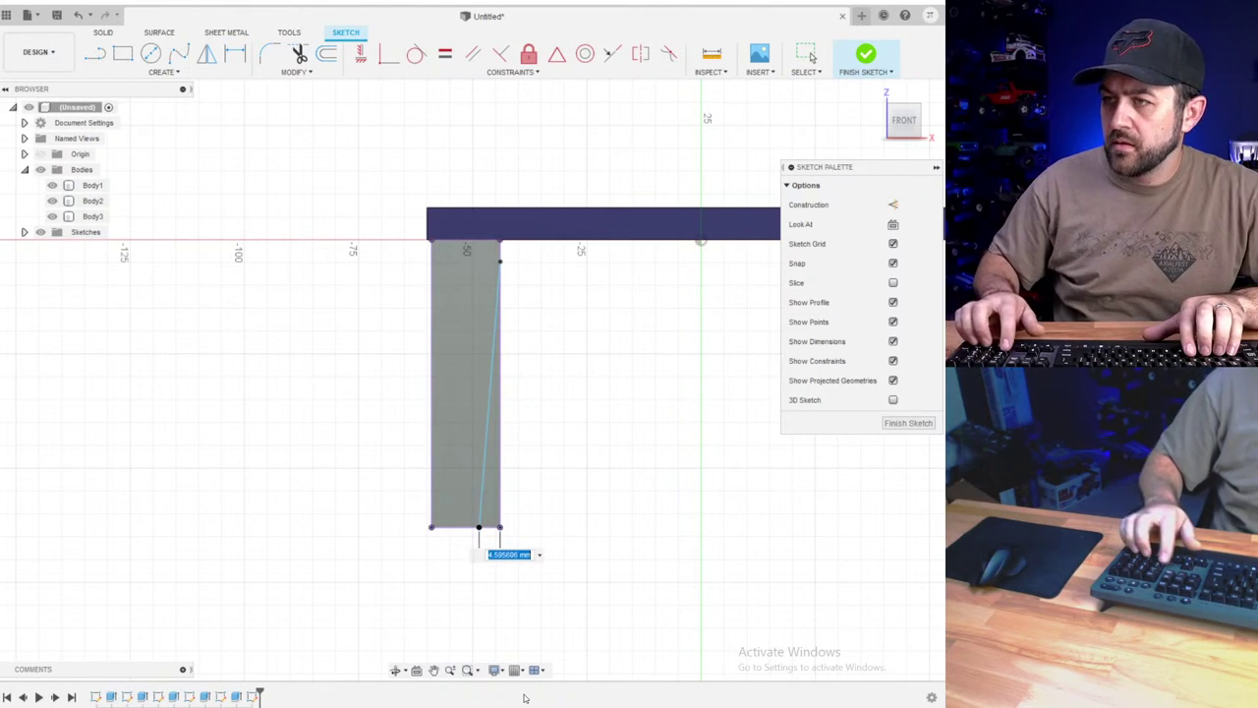
key("Return")
scroll(489, 270, "up", 3)
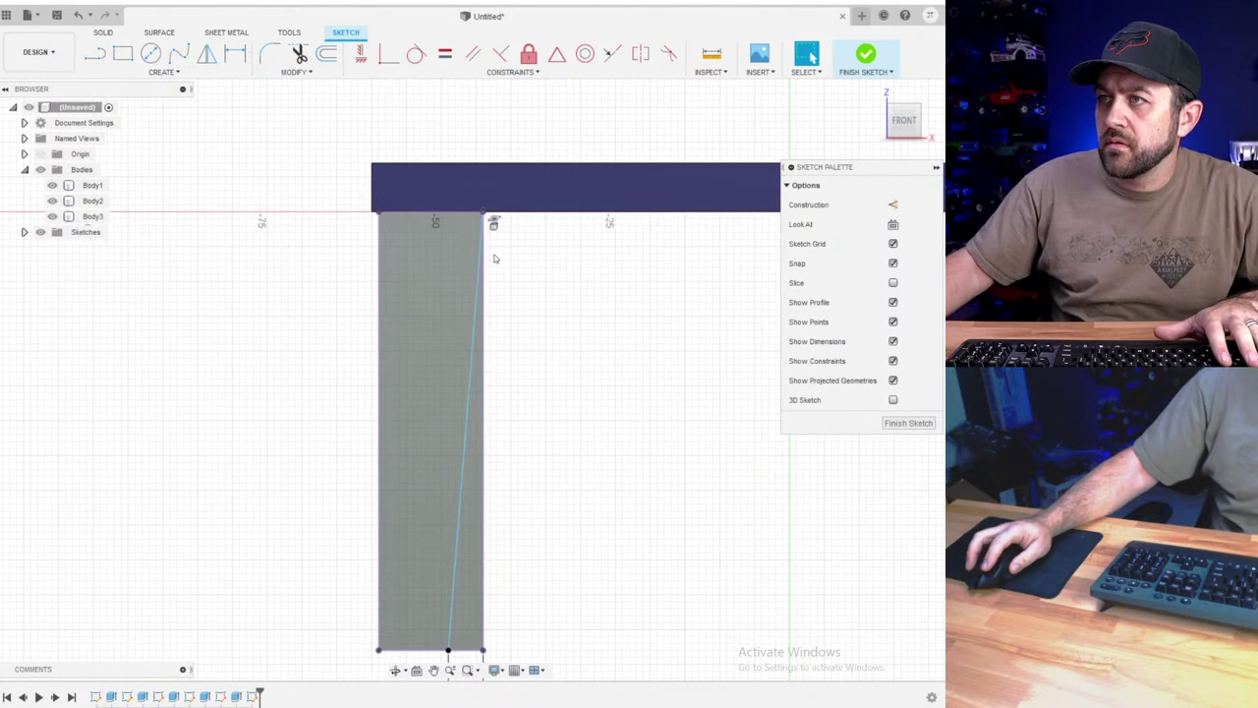
- Move the slanted line's upper end down the leg's inner edge, dimension it 5 mm below the frame, and finish the sketch
scroll(491, 245, "up", 3)
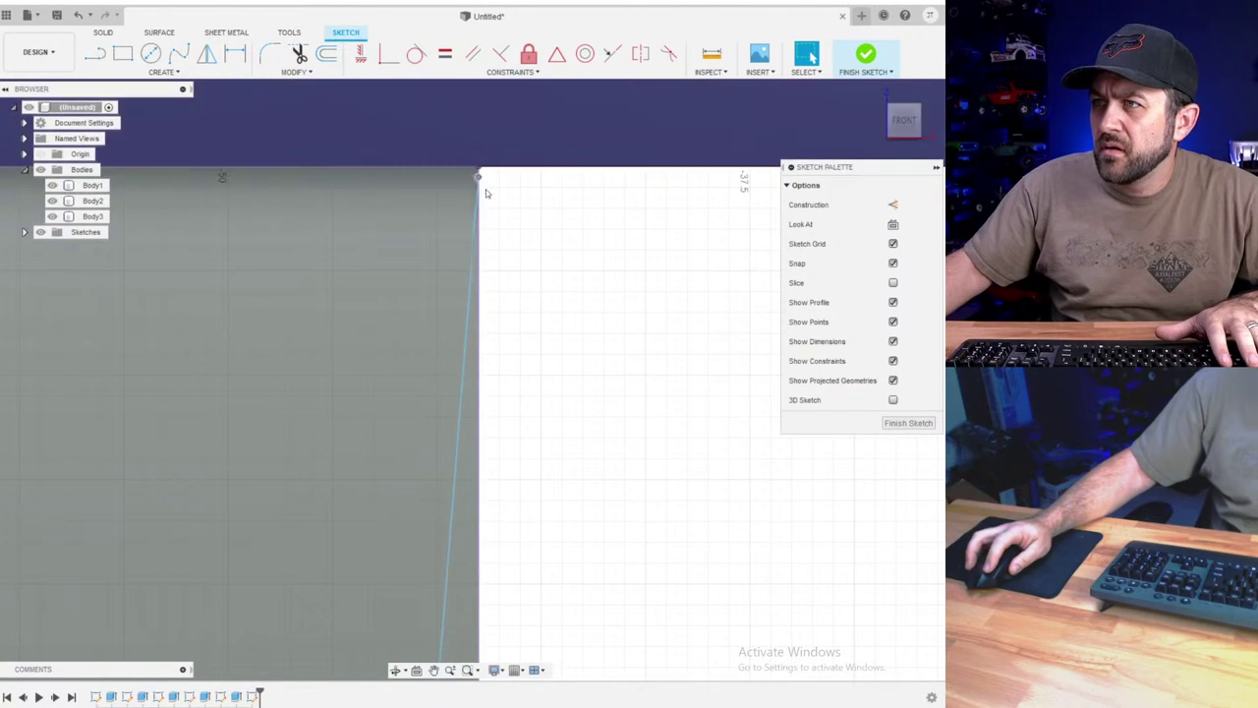
left_click_drag(476, 338, 481, 468)
scroll(498, 452, "down", 2)
middle_click_drag(511, 438, 452, 275)
scroll(484, 319, "down", 2)
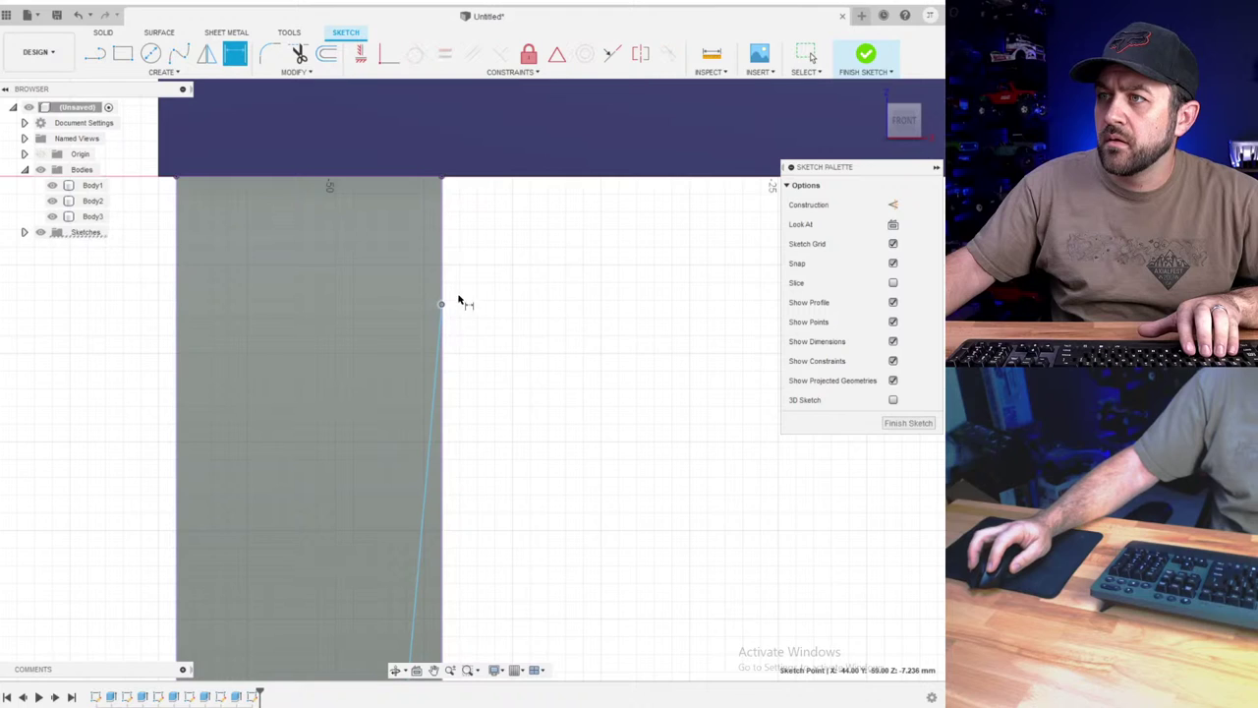
key("Escape")
left_click(442, 180)
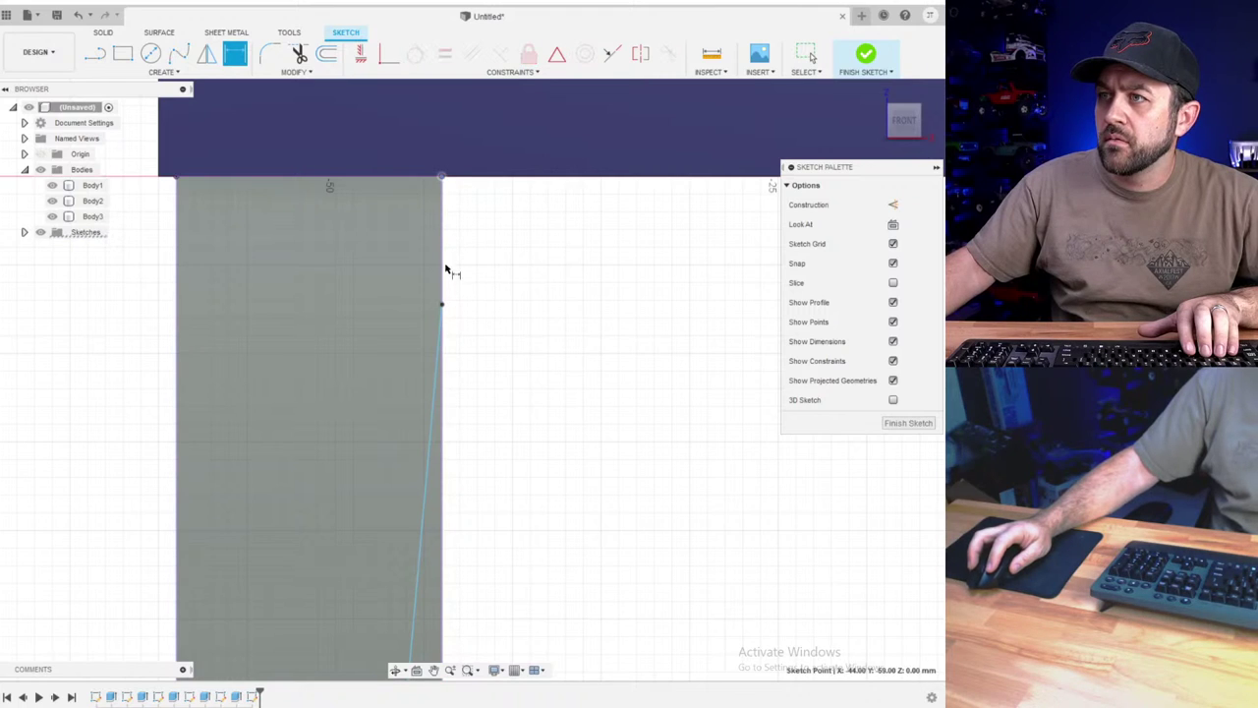
left_click(472, 270)
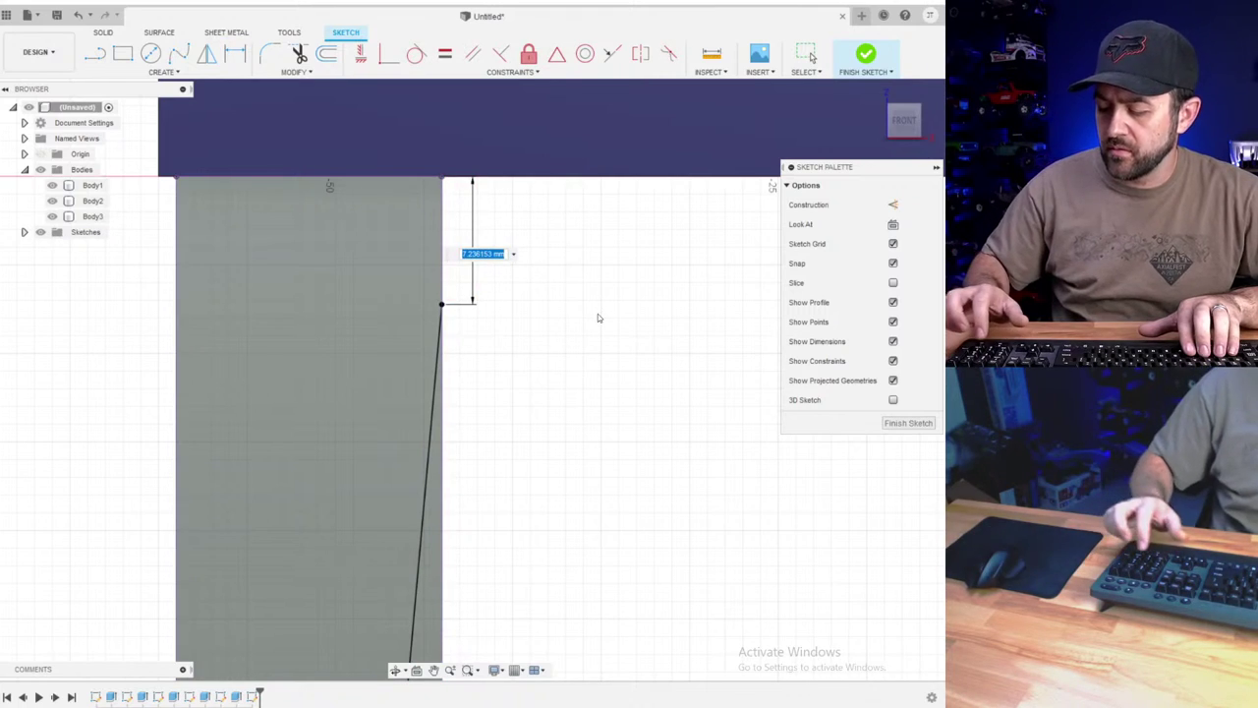
type("5")
key("Return")
scroll(500, 345, "down", 5)
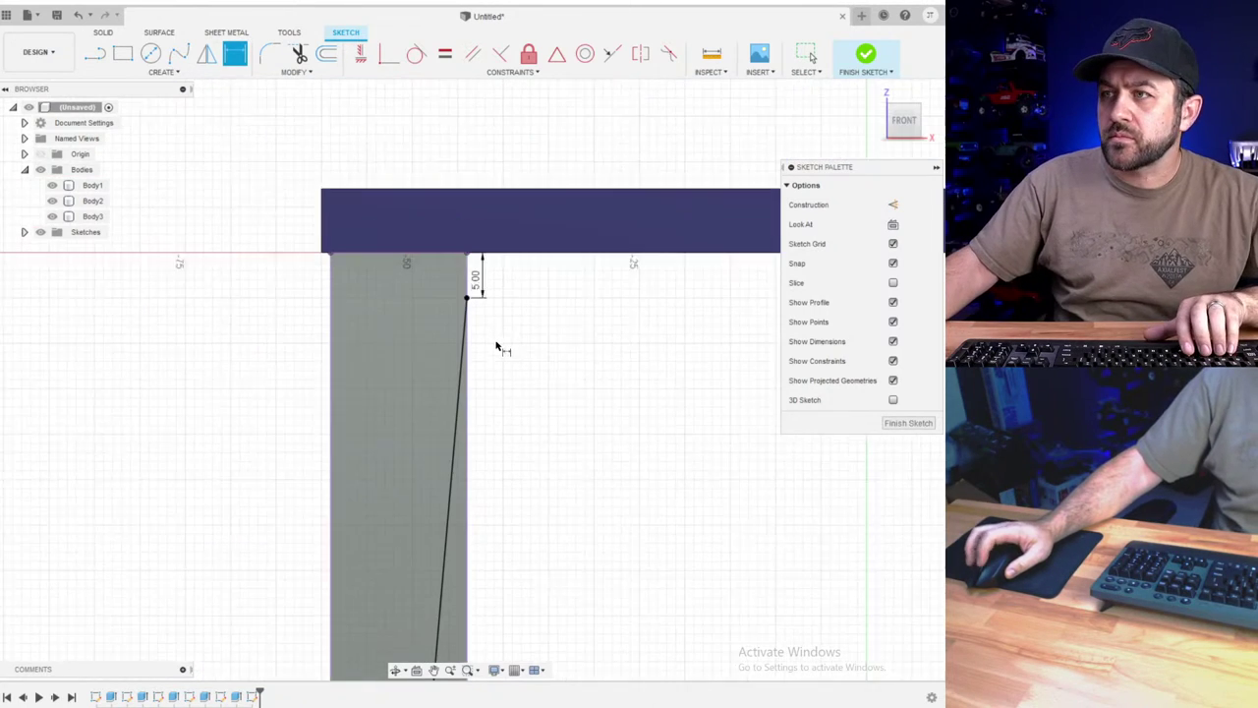
middle_click_drag(472, 466, 442, 450)
key("d")
scroll(435, 448, "down", 2)
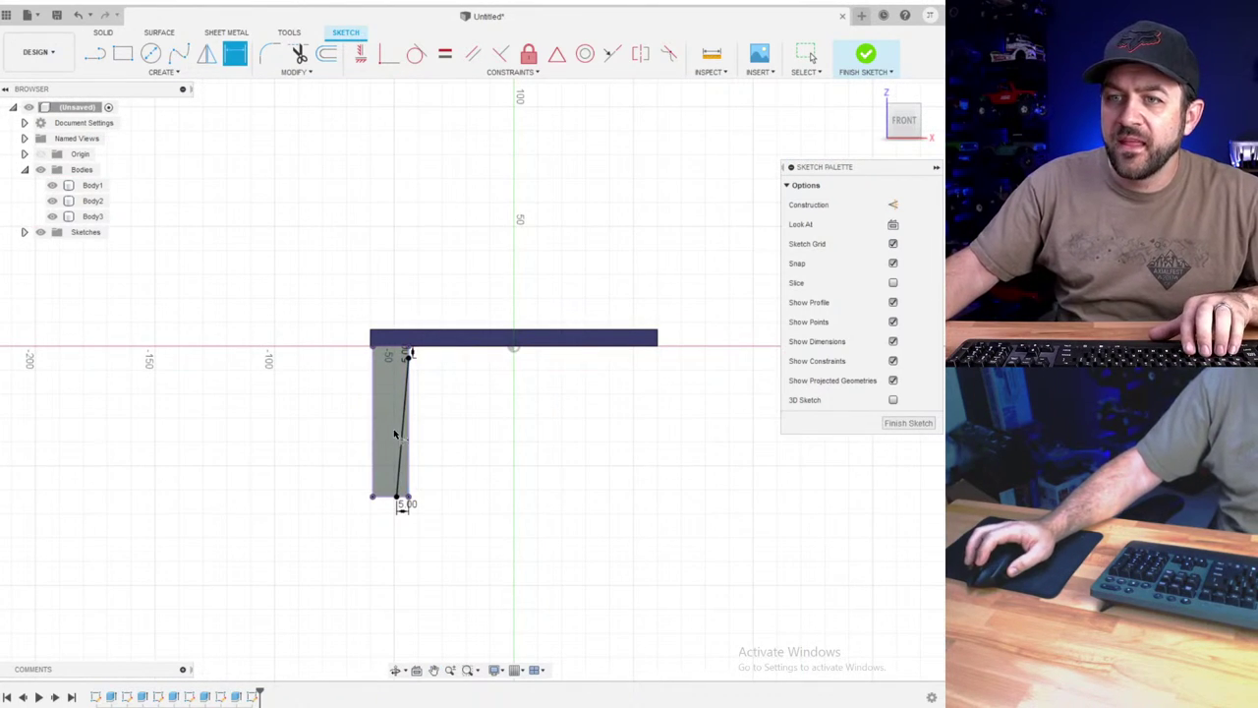
scroll(394, 434, "up", 2)
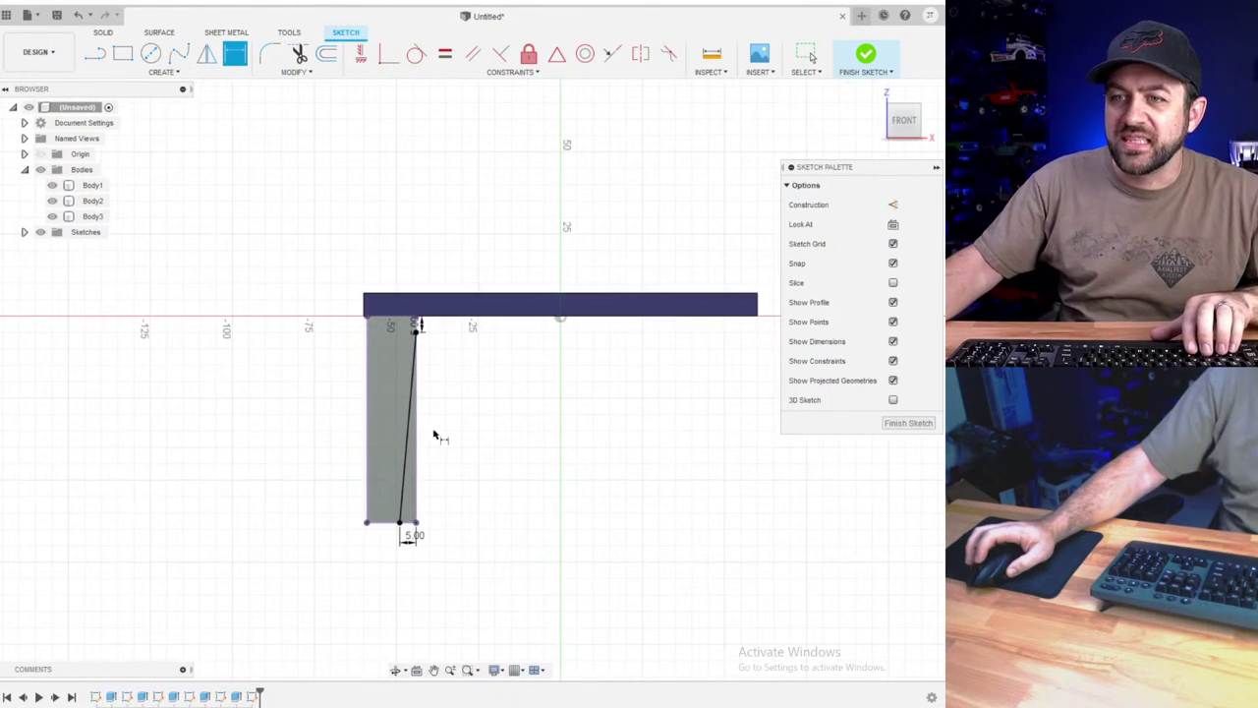
left_click(864, 57)
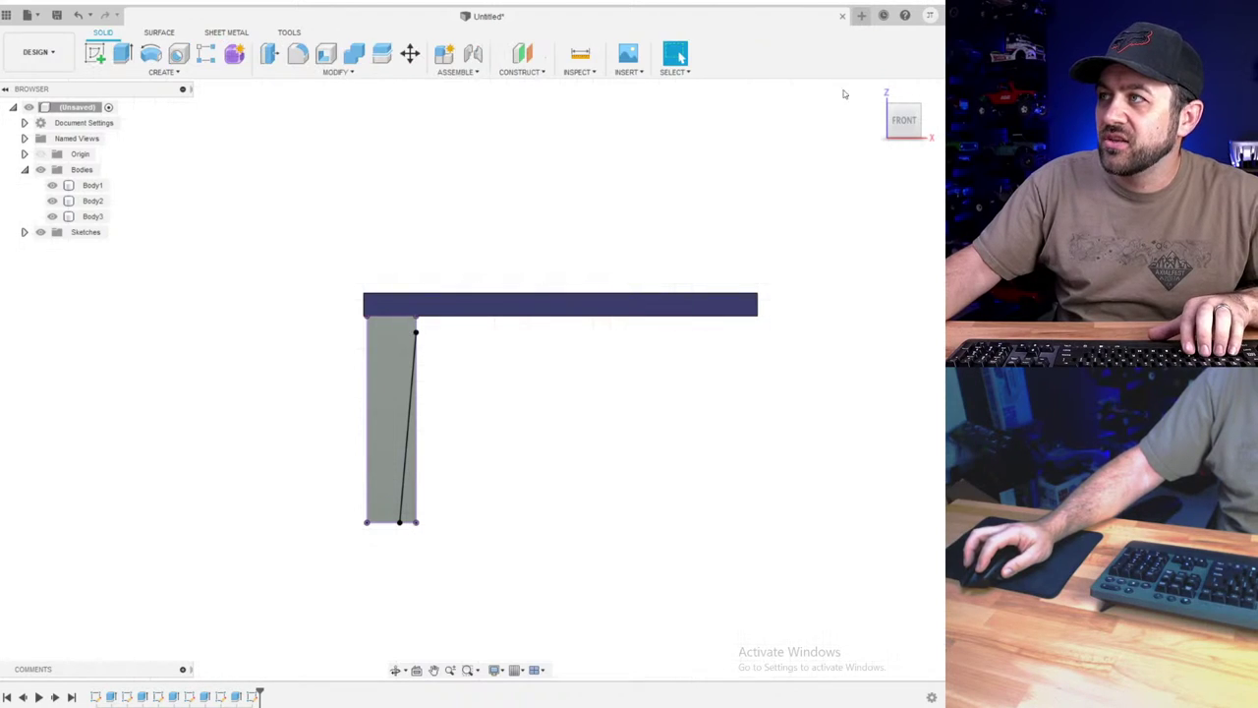
- Extrude-cut the narrow triangle outside the slanted line through the leg's front wall to taper it
left_click(118, 53)
scroll(393, 481, "up", 5)
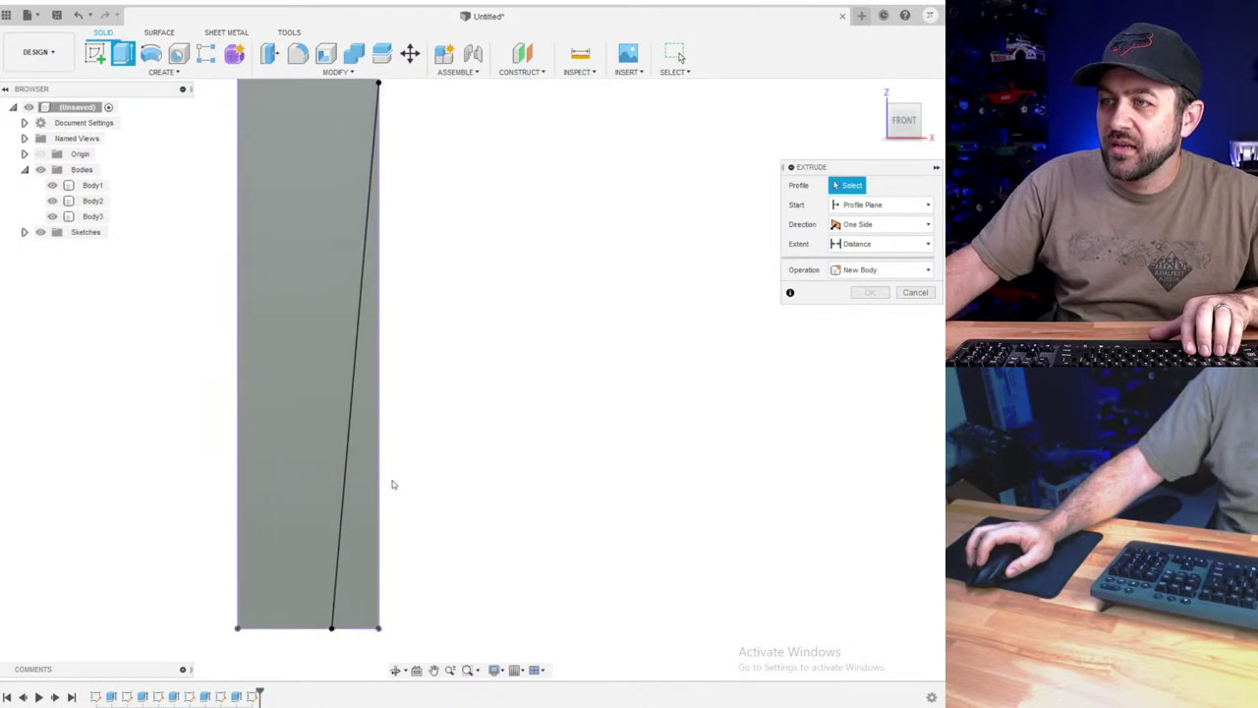
left_click(355, 487)
scroll(378, 501, "down", 3)
middle_click_drag(378, 500, 275, 360, "shift")
left_click_drag(275, 359, 313, 355)
middle_click_drag(345, 393, 169, 392, "shift")
left_click_drag(510, 342, 494, 351)
middle_click_drag(412, 467, 572, 482, "shift")
scroll(572, 481, "down", 2)
middle_click_drag(250, 536, 360, 469)
key("Return")
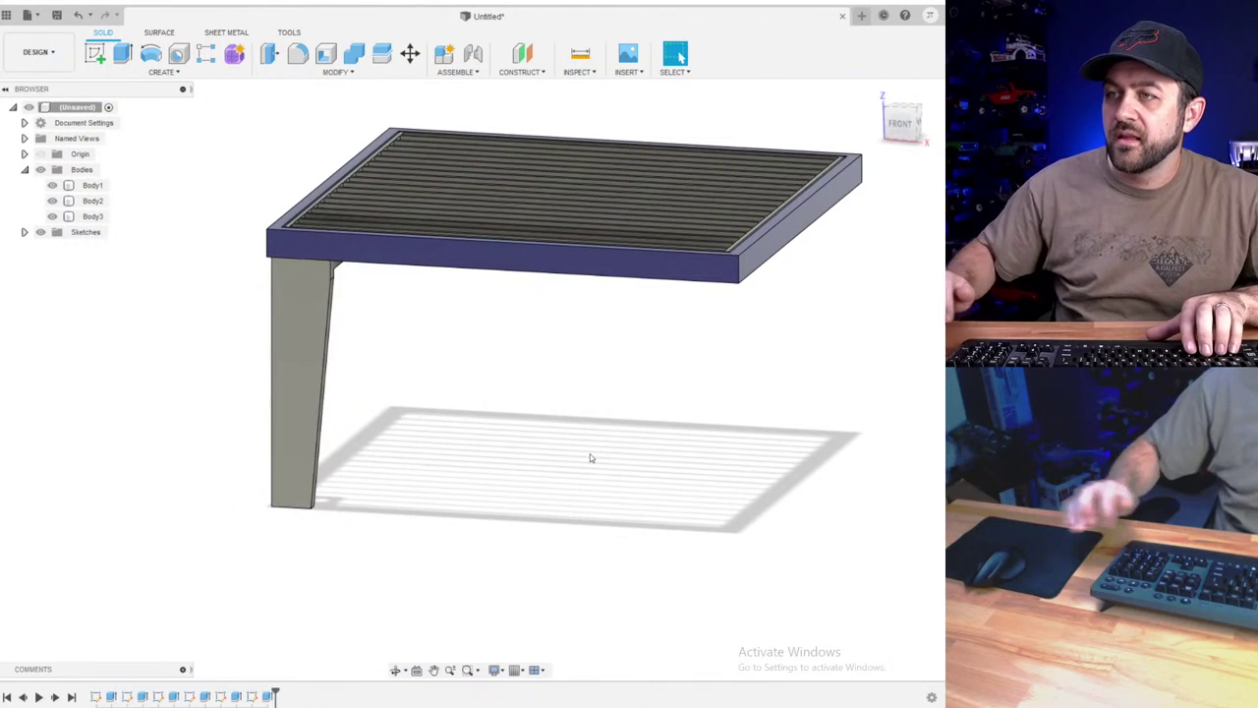
- Sketch a matching slanted line on the leg's other outer side and set its upper end 5 mm below the frame
middle_click_drag(328, 305, 464, 265, "shift")
left_click(95, 53)
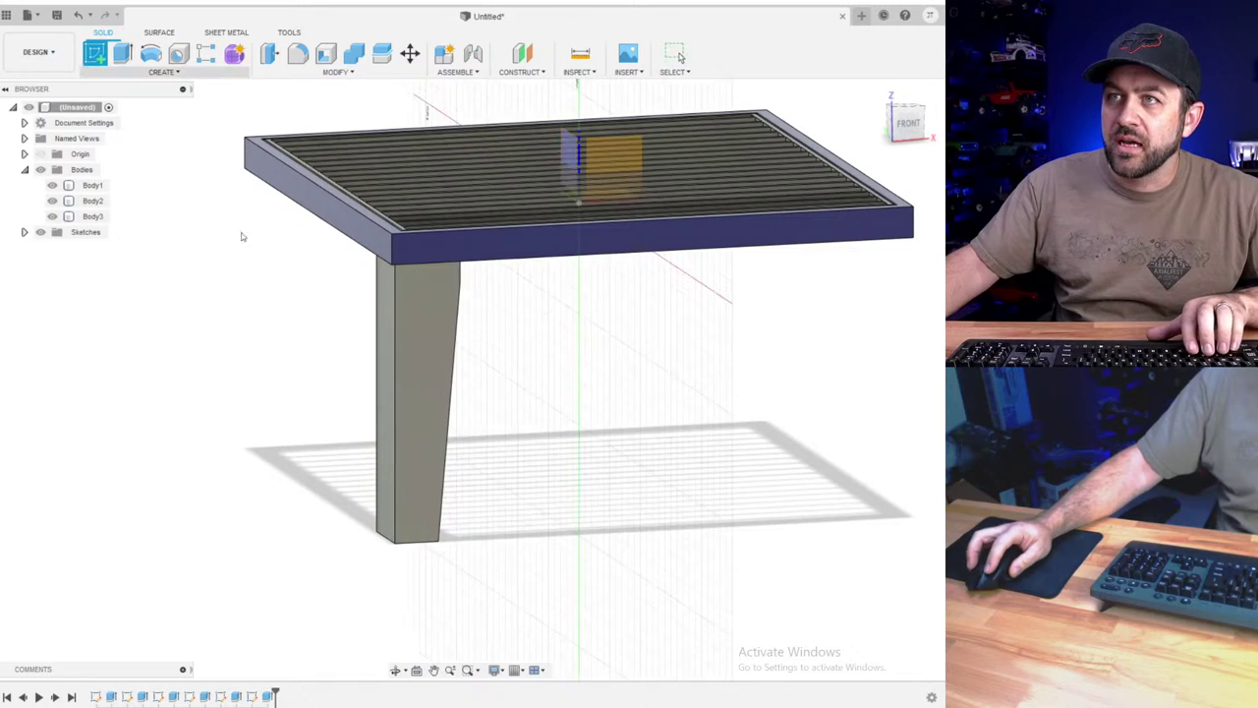
mouse_move(242, 233)
middle_mouse_down("shift")
mouse_move(486, 402)
mouse_move(516, 347)
middle_mouse_up("shift")
left_click(516, 347)
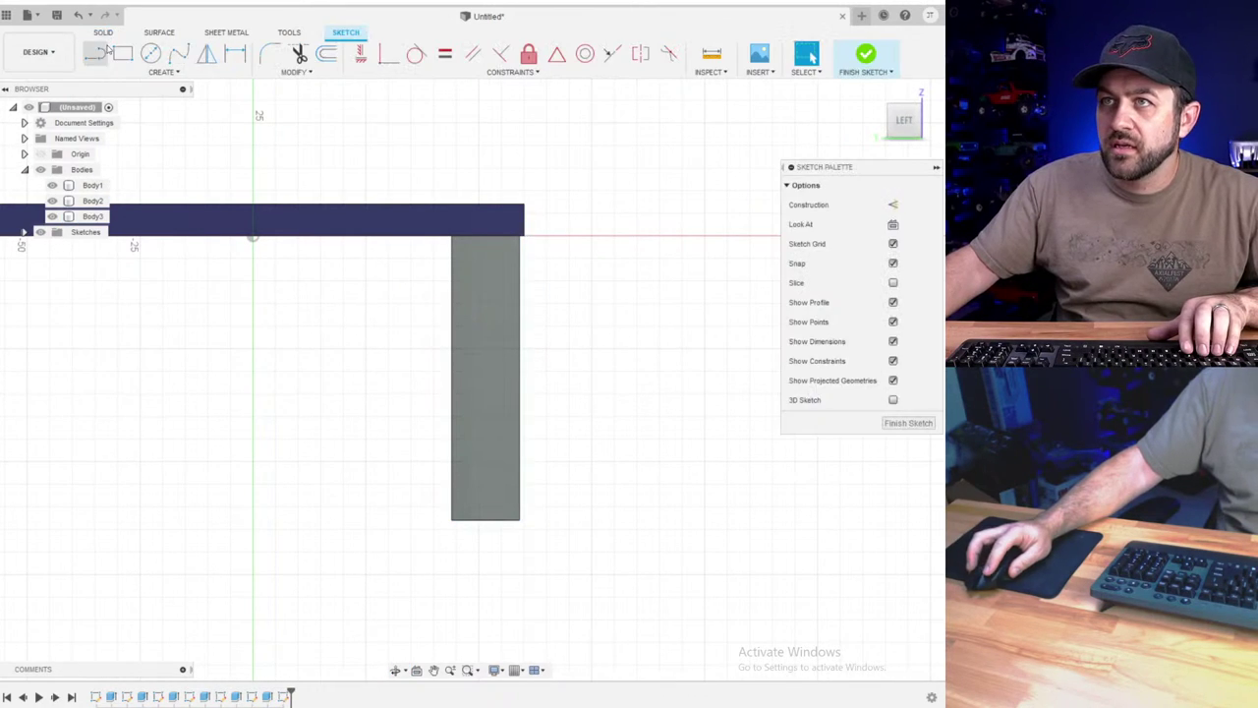
left_click(453, 282)
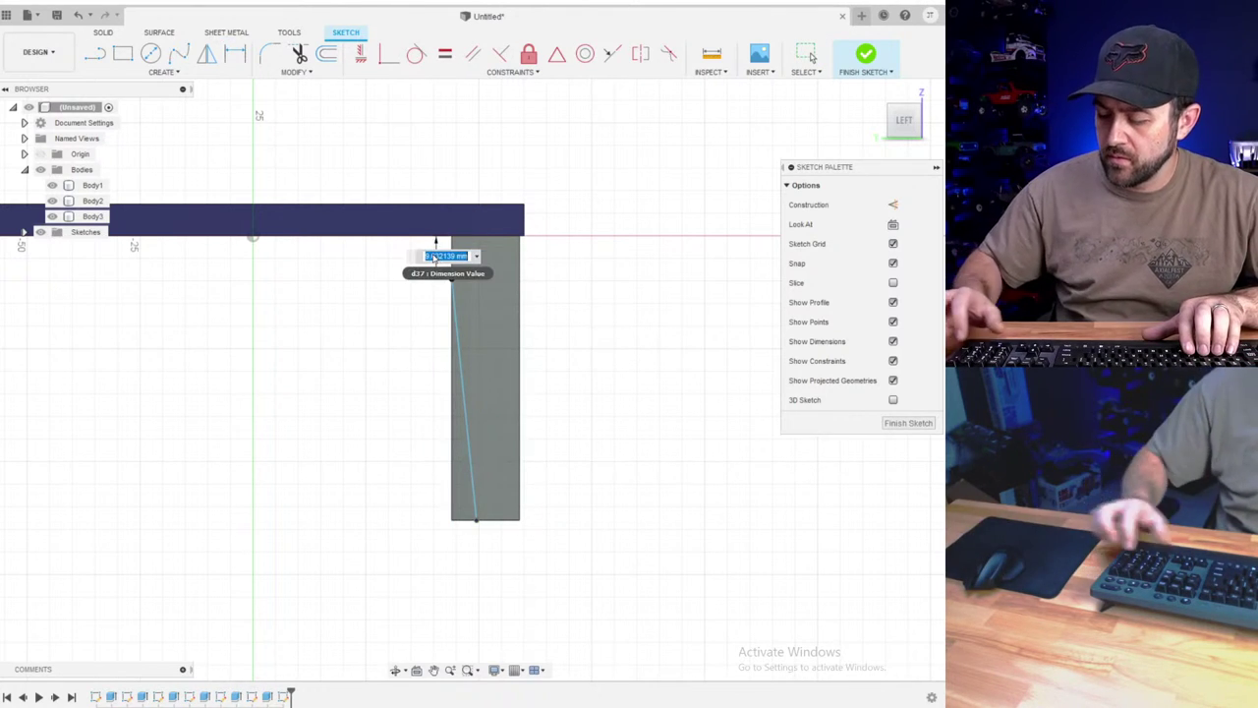
type("100")
key("Return")
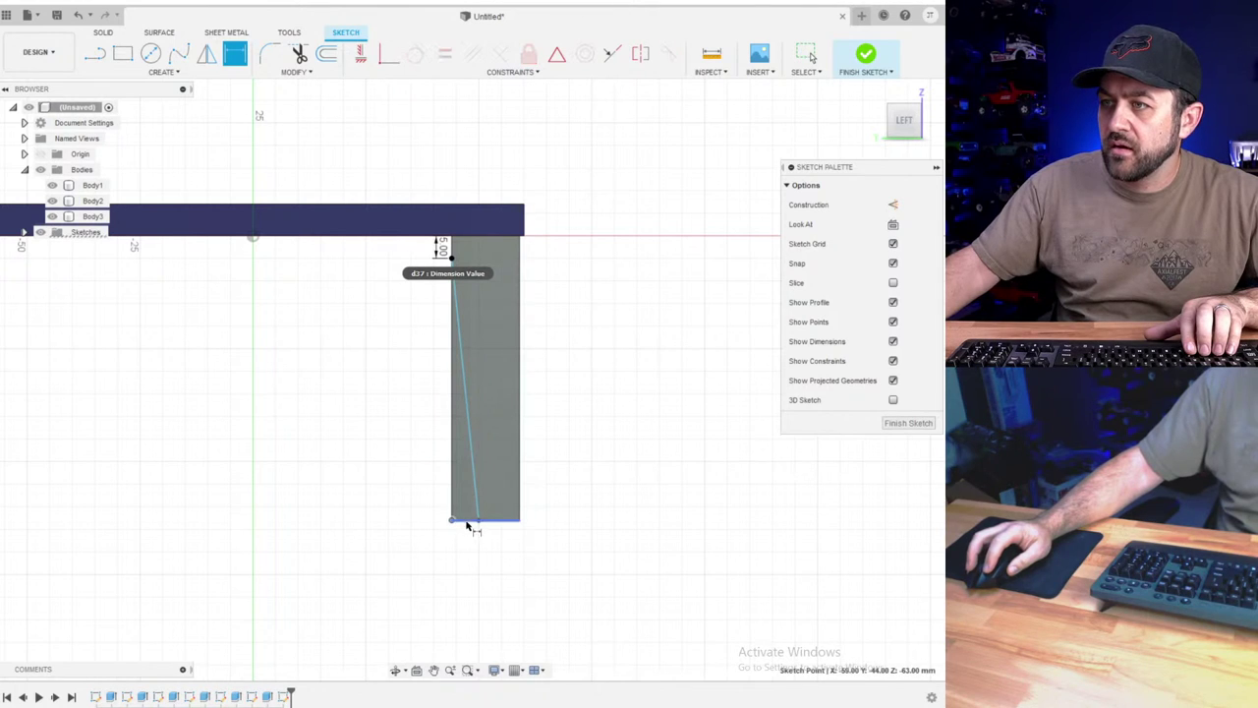
- Set the lower end of the side sketch's slanted line 5 mm from the leg's inner edge
left_click(479, 521)
left_click(469, 558)
type("5")
key("Return")
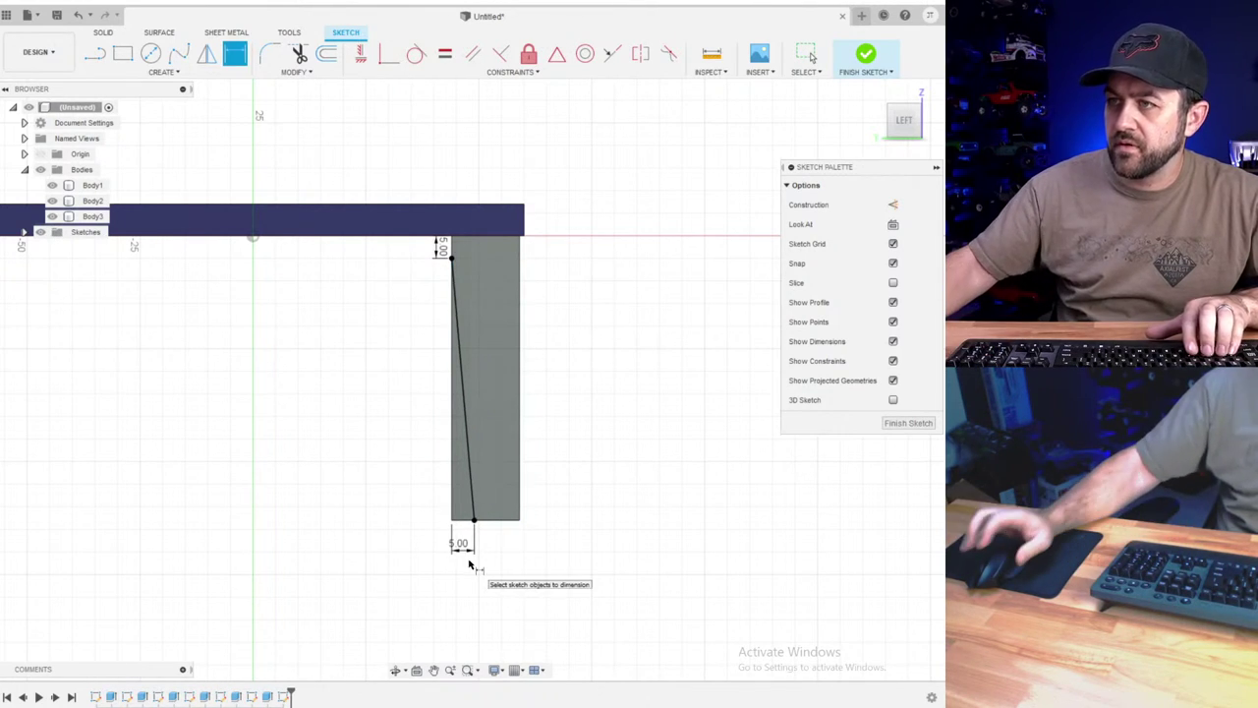
- Project the leg's side face into the sketch and finish the sketch
key("p")
left_click(488, 409)
key("Return")
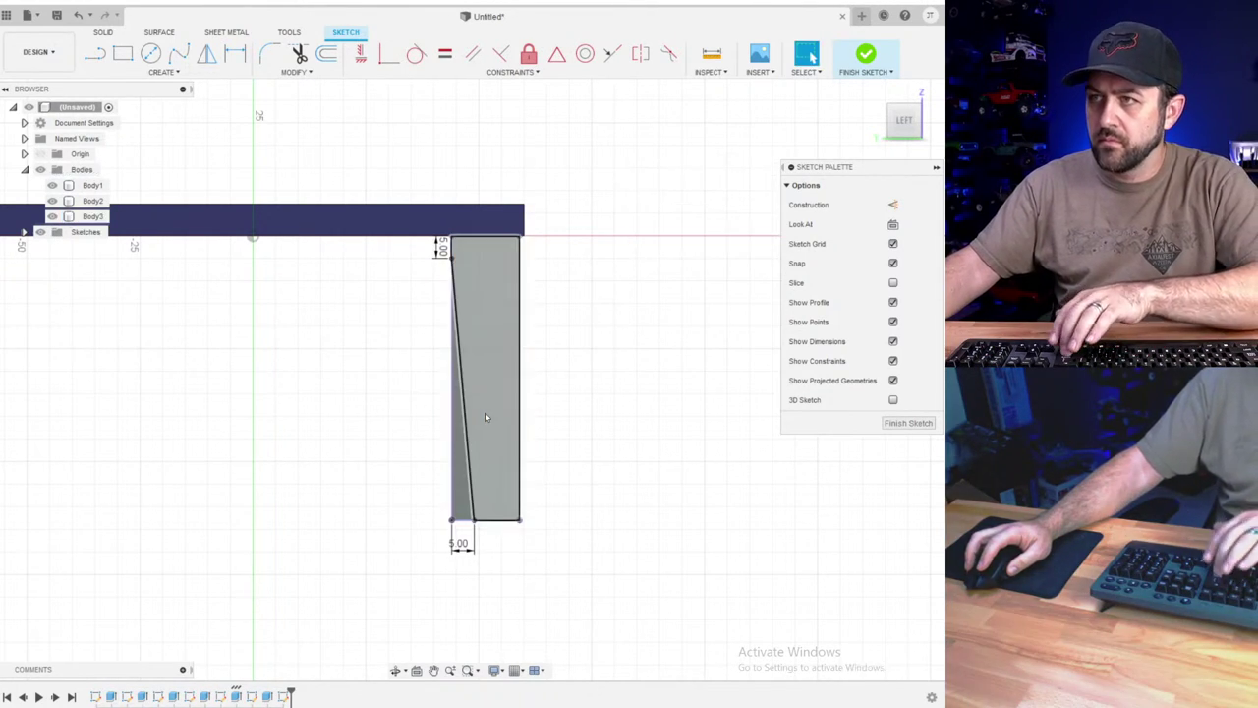
left_click(864, 56)
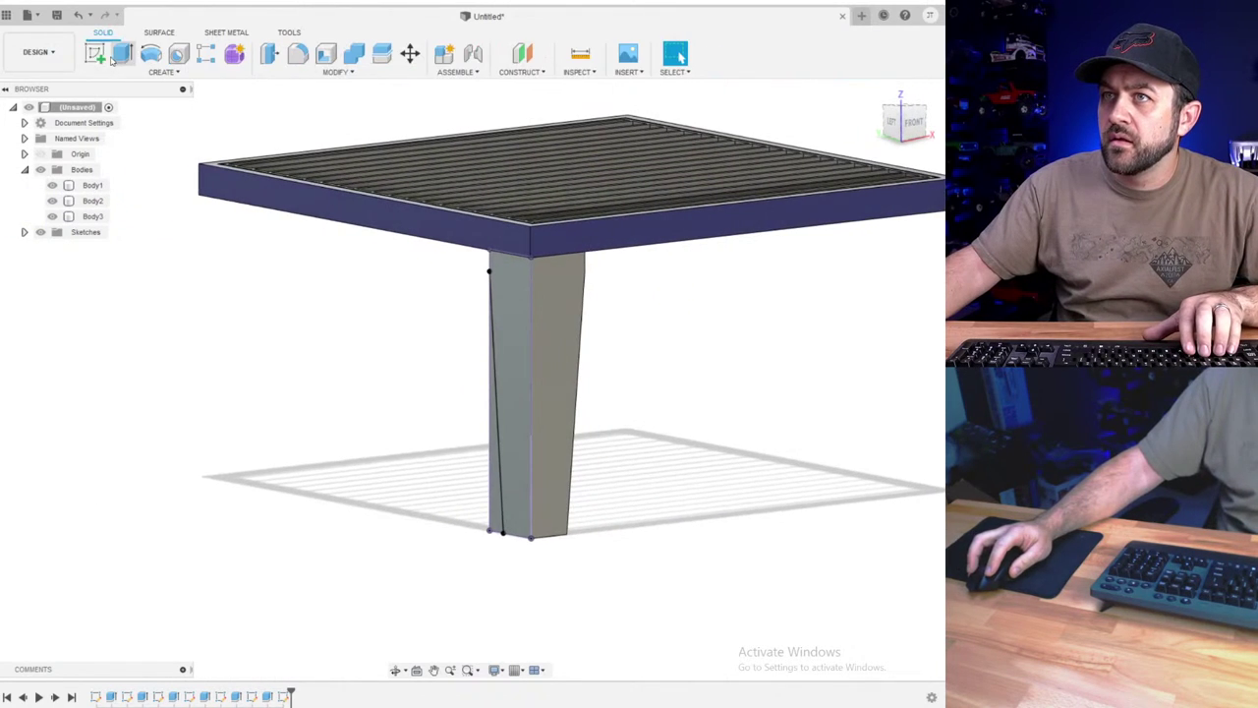
- Extrude-cut the narrow triangle beside the slanted line through the leg's side wall to taper it
left_click(121, 52)
scroll(500, 481, "up", 3)
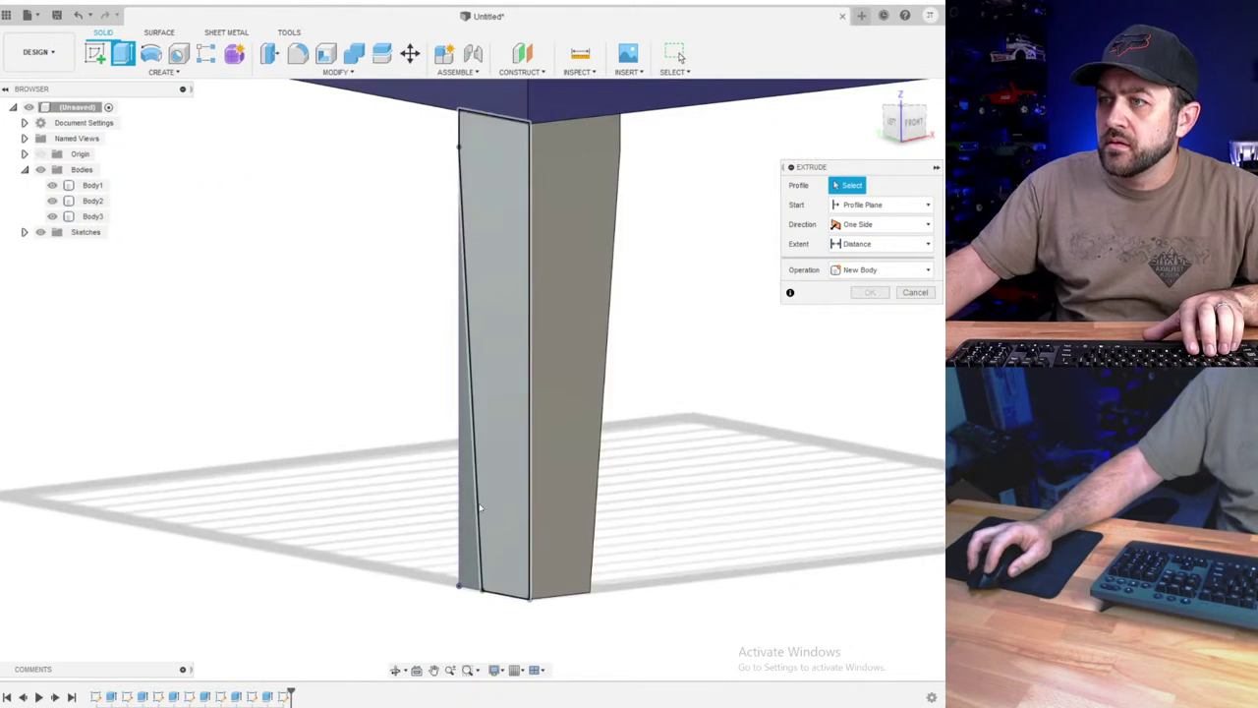
left_click(467, 517)
middle_click_drag(468, 518, 664, 506, "shift")
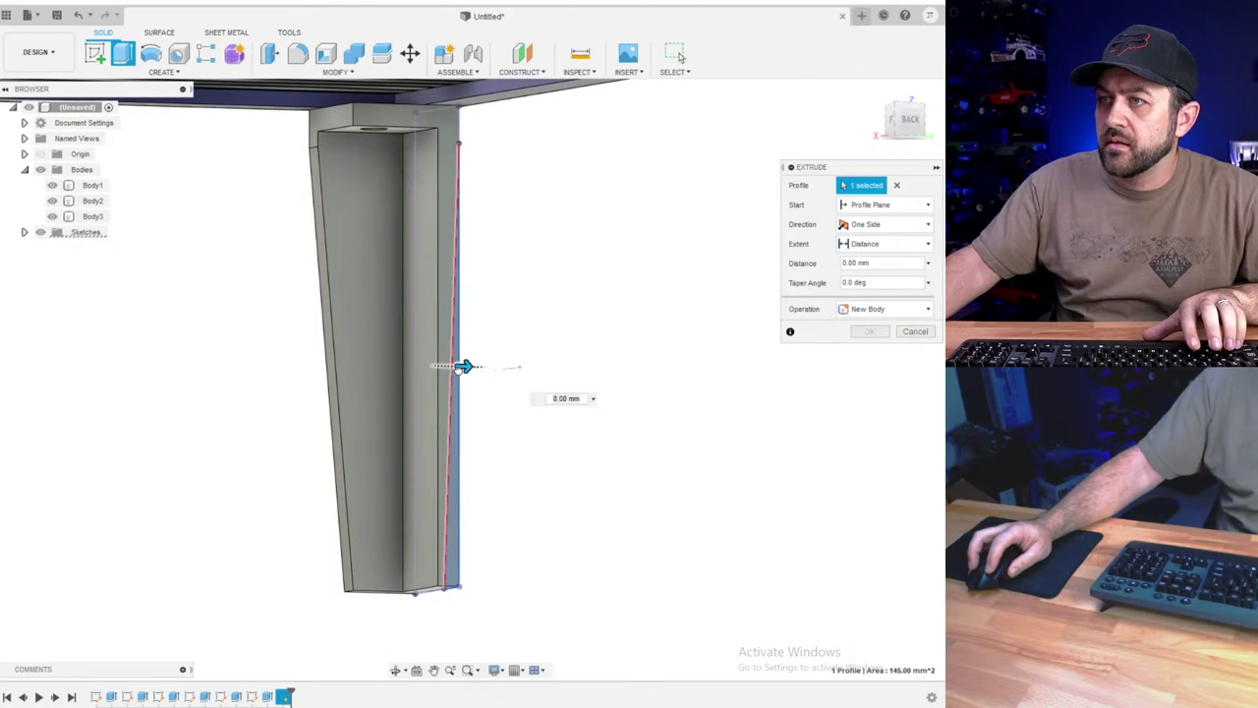
left_click_drag(464, 366, 416, 365)
key("Return")
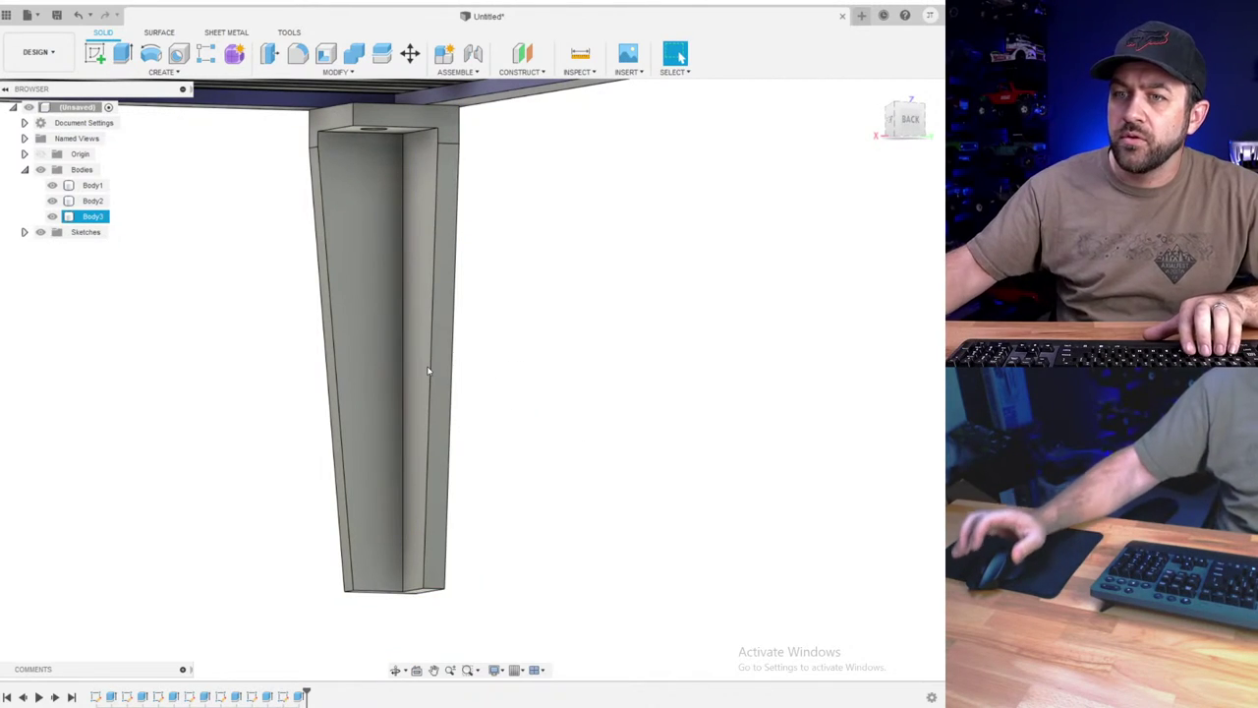
- Fillet the free vertical corner of the leg's screw plate around the hole
scroll(301, 458, "down", 4)
middle_click_drag(301, 458, 363, 370, "shift")
scroll(363, 369, "up", 5)
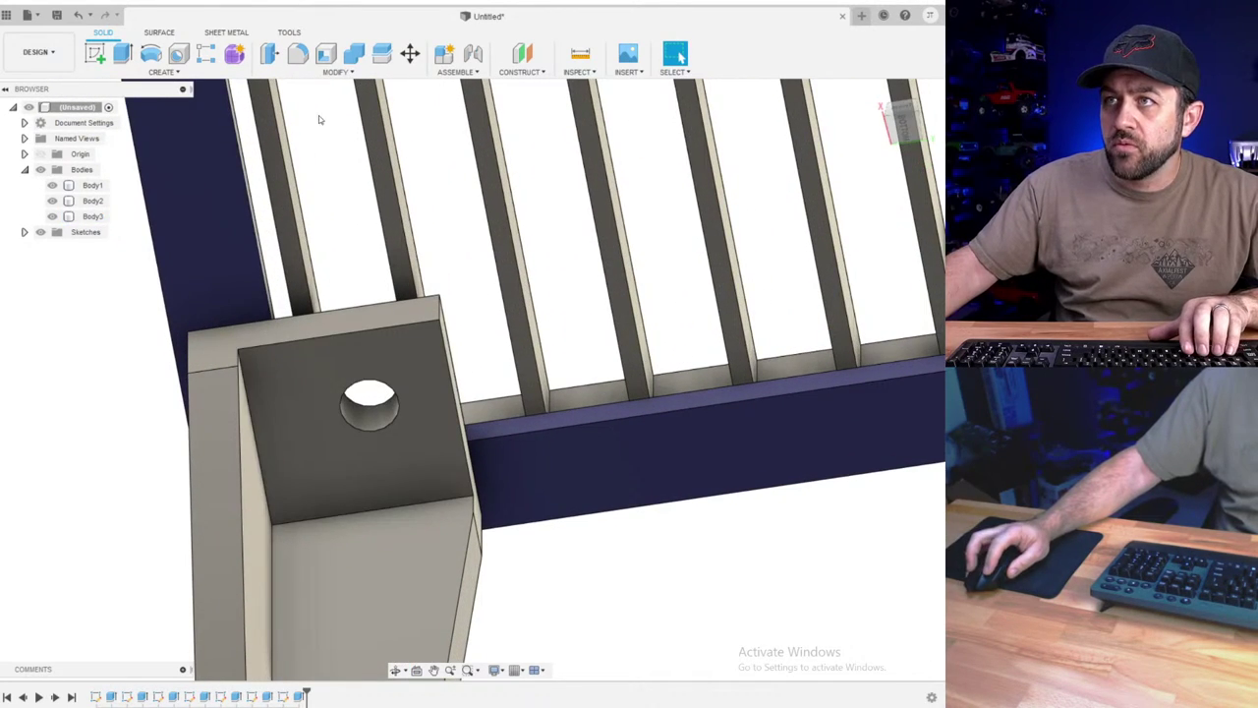
left_click(298, 53)
left_click(436, 306)
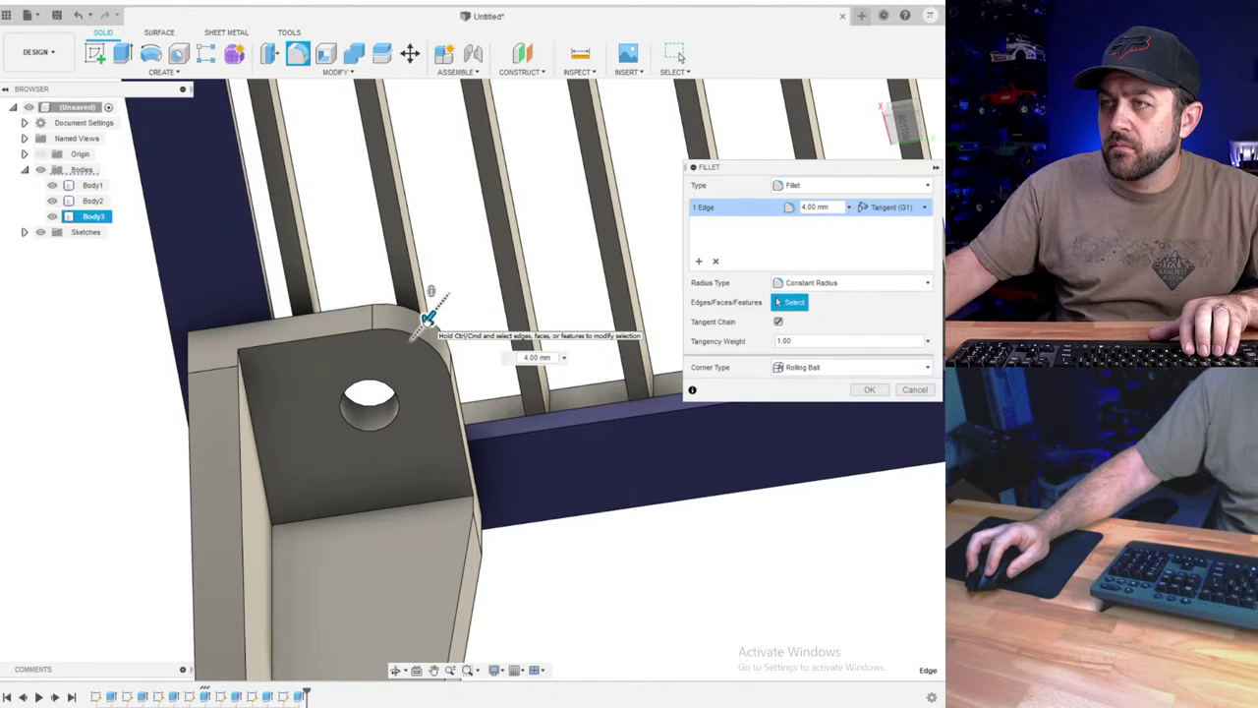
key("Return")
- Start a sketch on the frame's inner ledge above the leg and project the leg's screw-hole circle into it
mouse_move(393, 319)
middle_mouse_down("shift")
mouse_move(403, 302)
mouse_move(393, 339)
mouse_move(421, 337)
mouse_move(441, 441)
mouse_move(396, 313)
middle_mouse_up("shift")
key("Escape")
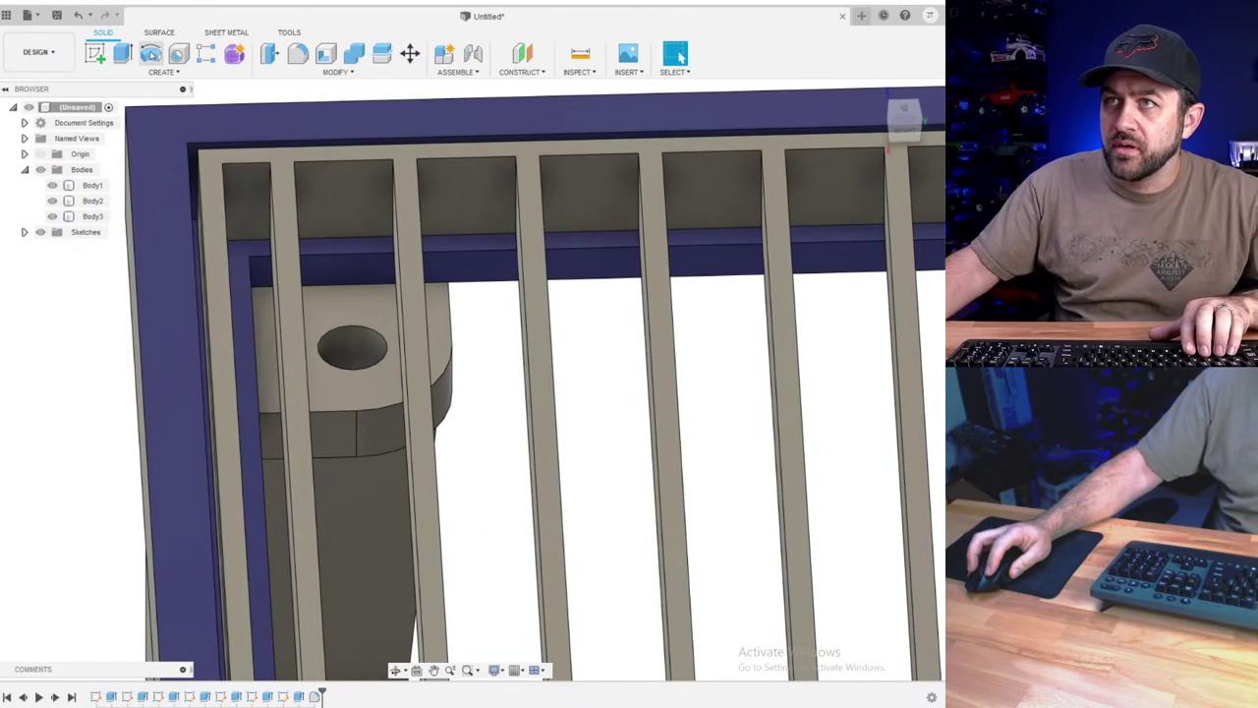
left_click(122, 54)
left_click(94, 54)
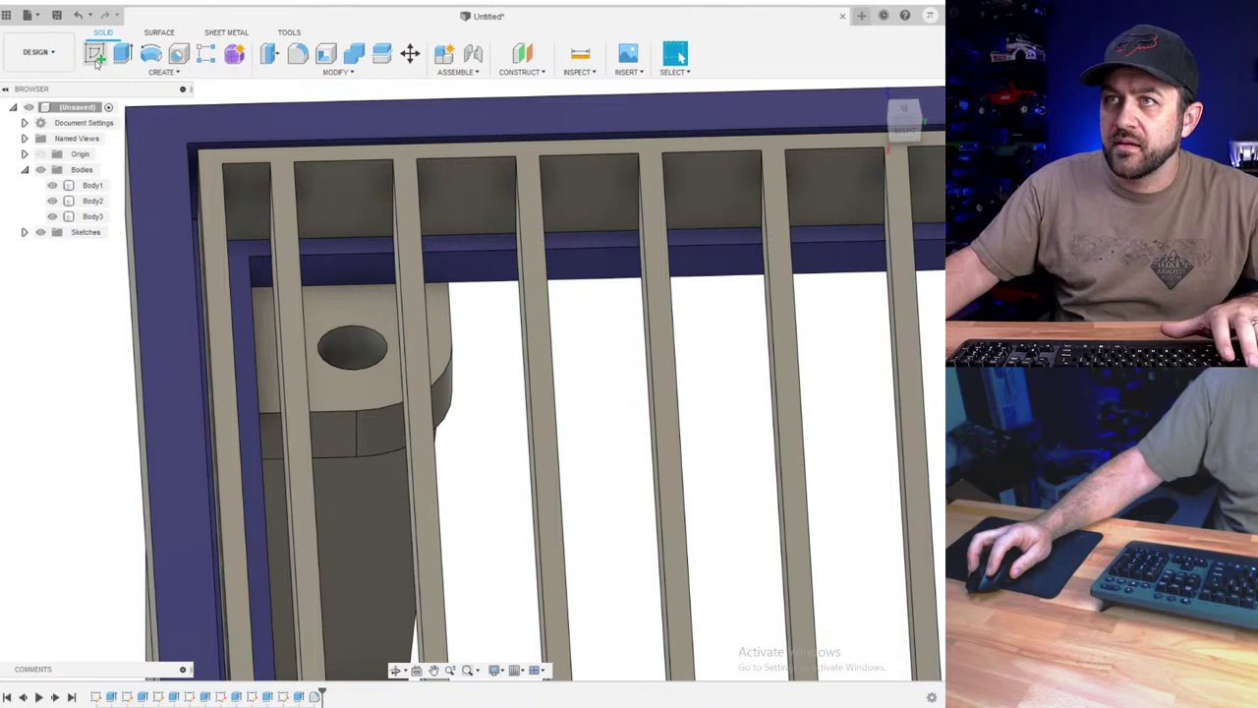
left_click(238, 256)
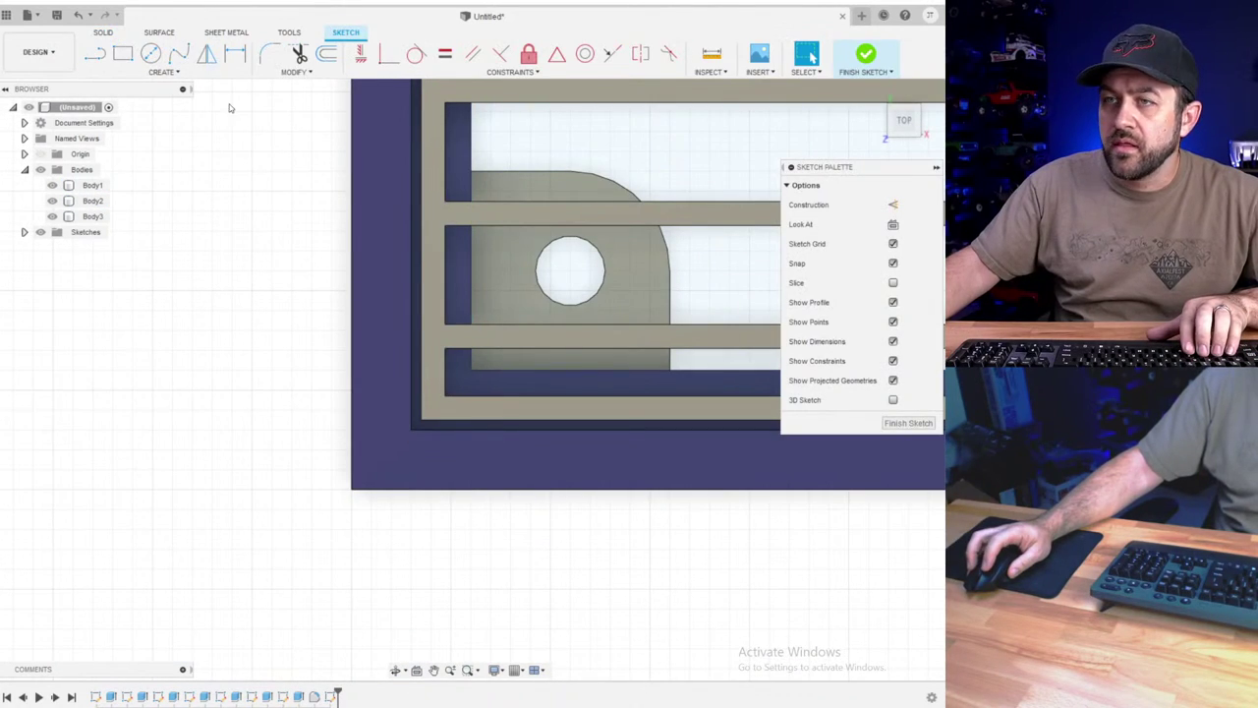
key("p")
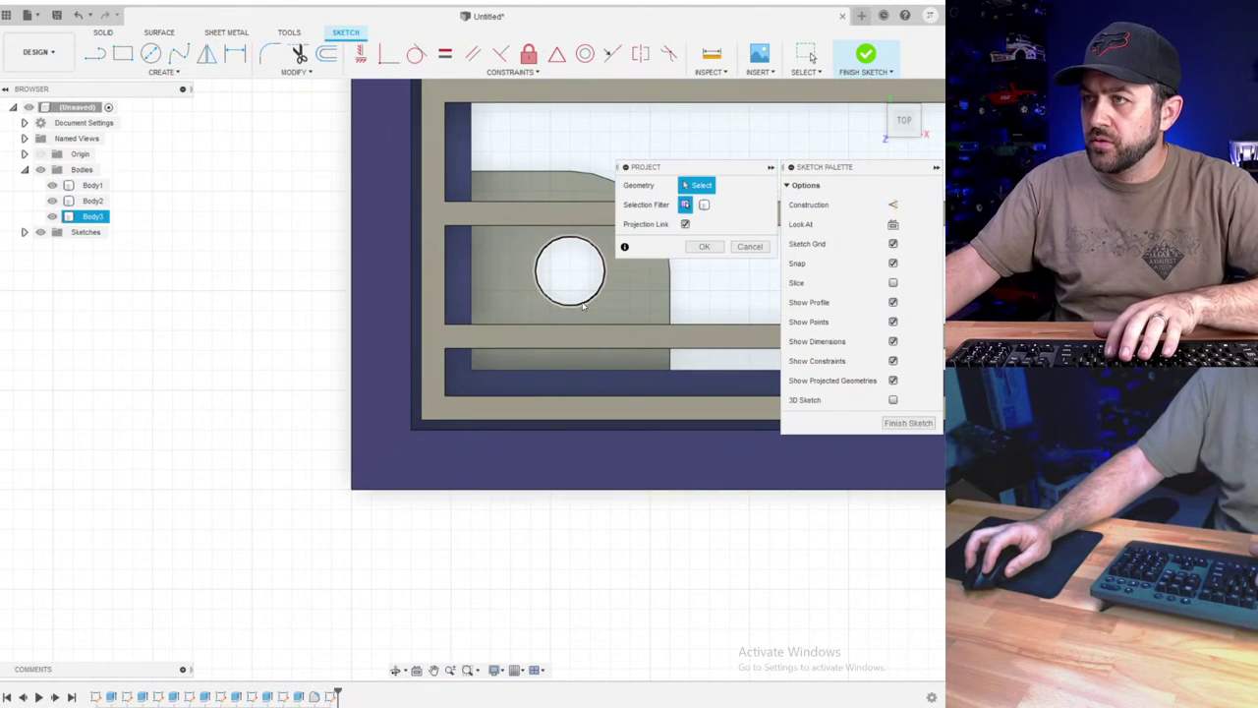
key("Return")
middle_click_drag(578, 307, 518, 306)
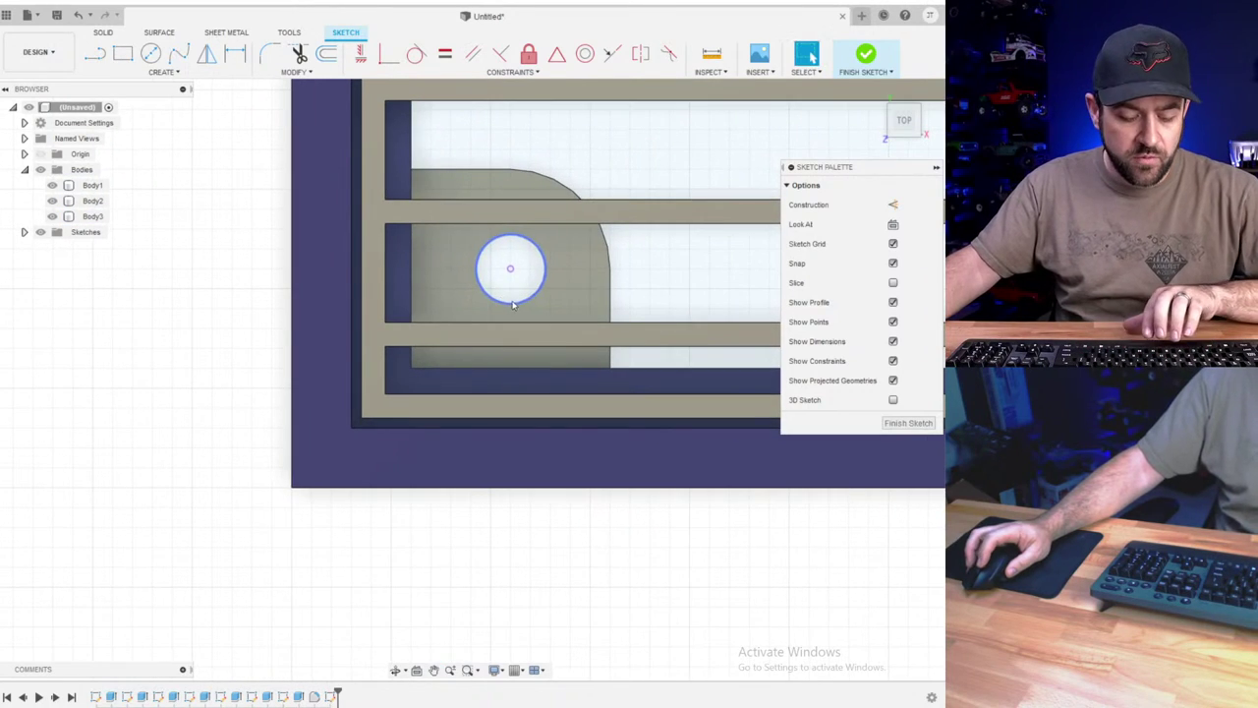
- Draw a 2.5 mm diameter circle concentric with the projected screw hole
key("c")
scroll(541, 246, "up", 2)
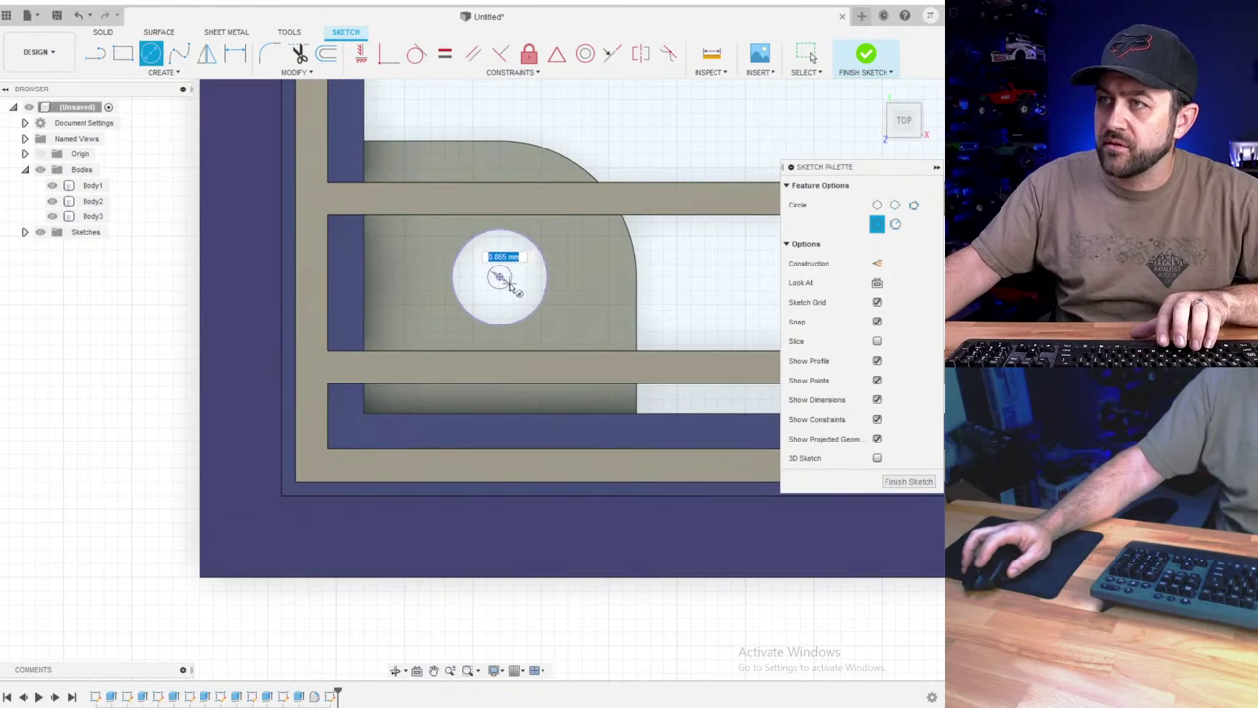
type("2.5")
key("Return")
key("Escape")
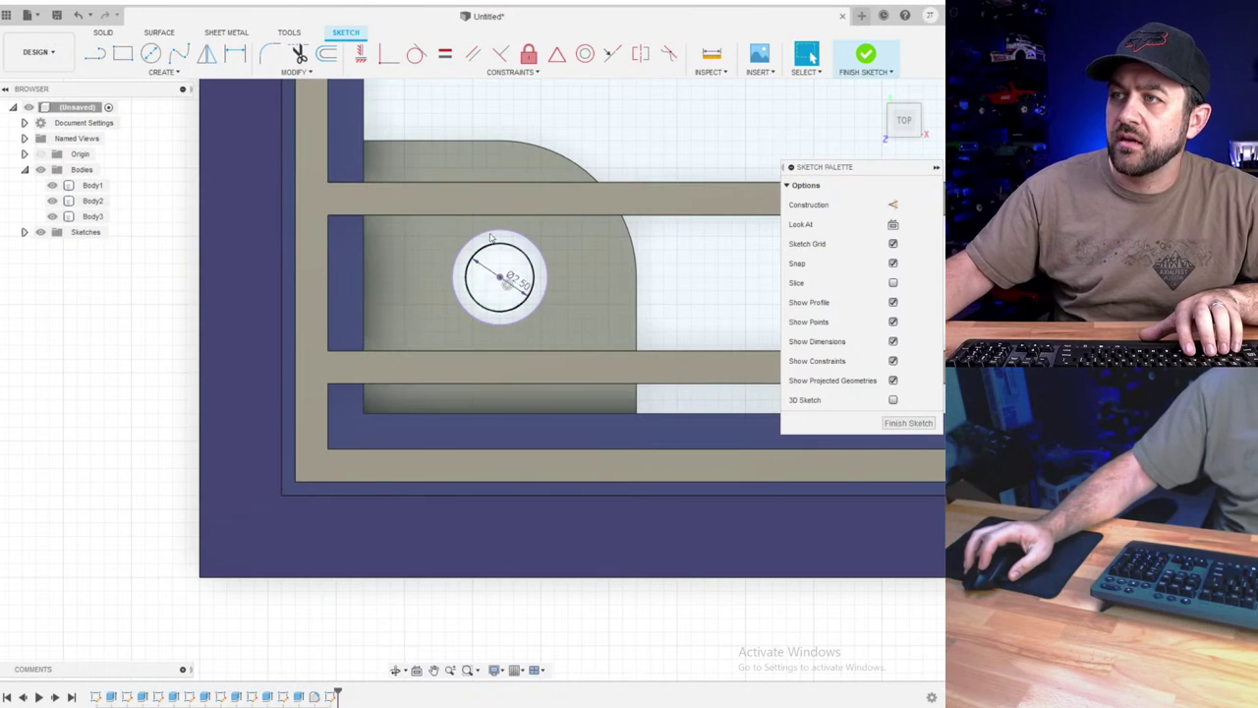
- Project the outline of the leg's top face into the sketch and finish the sketch
key("p")
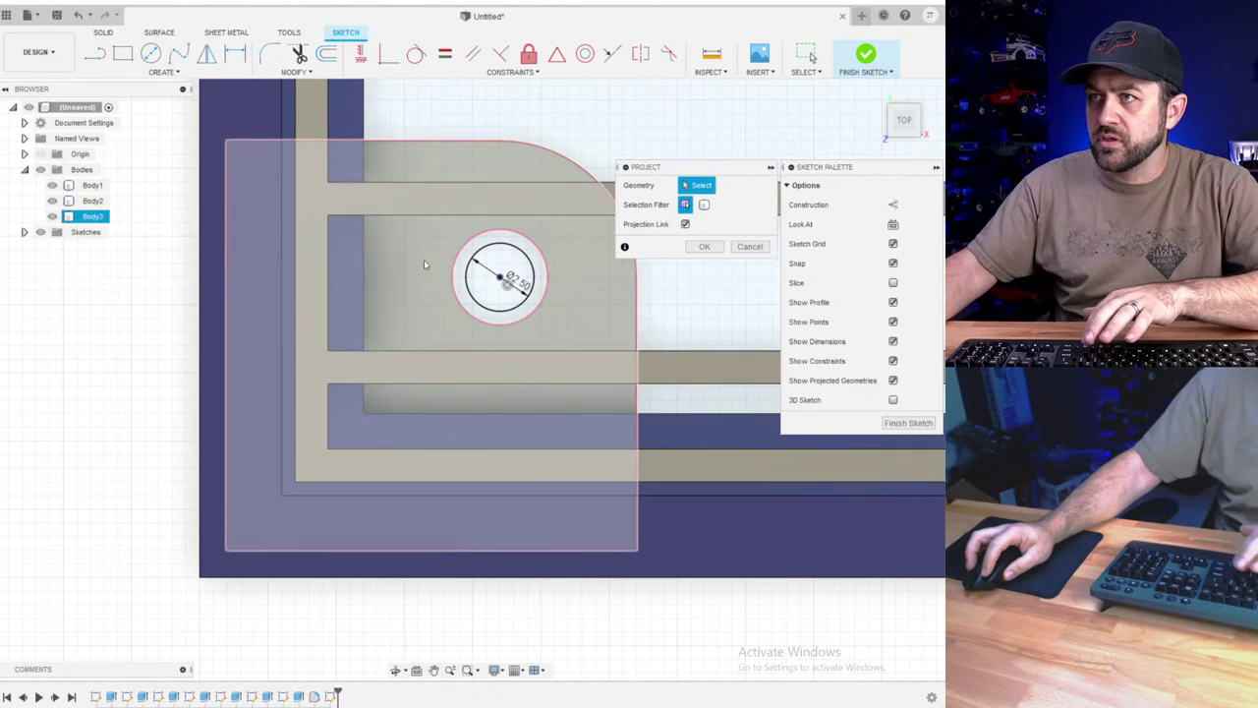
left_click(424, 259)
key("Return")
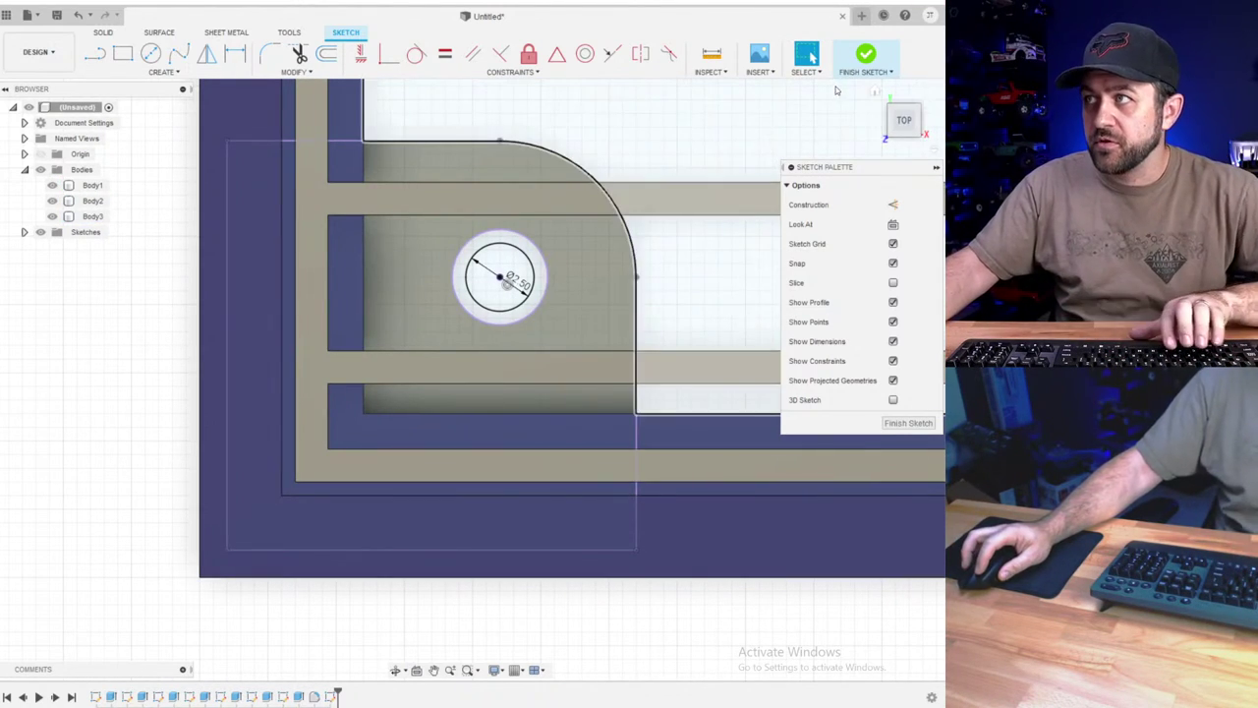
left_click(865, 54)
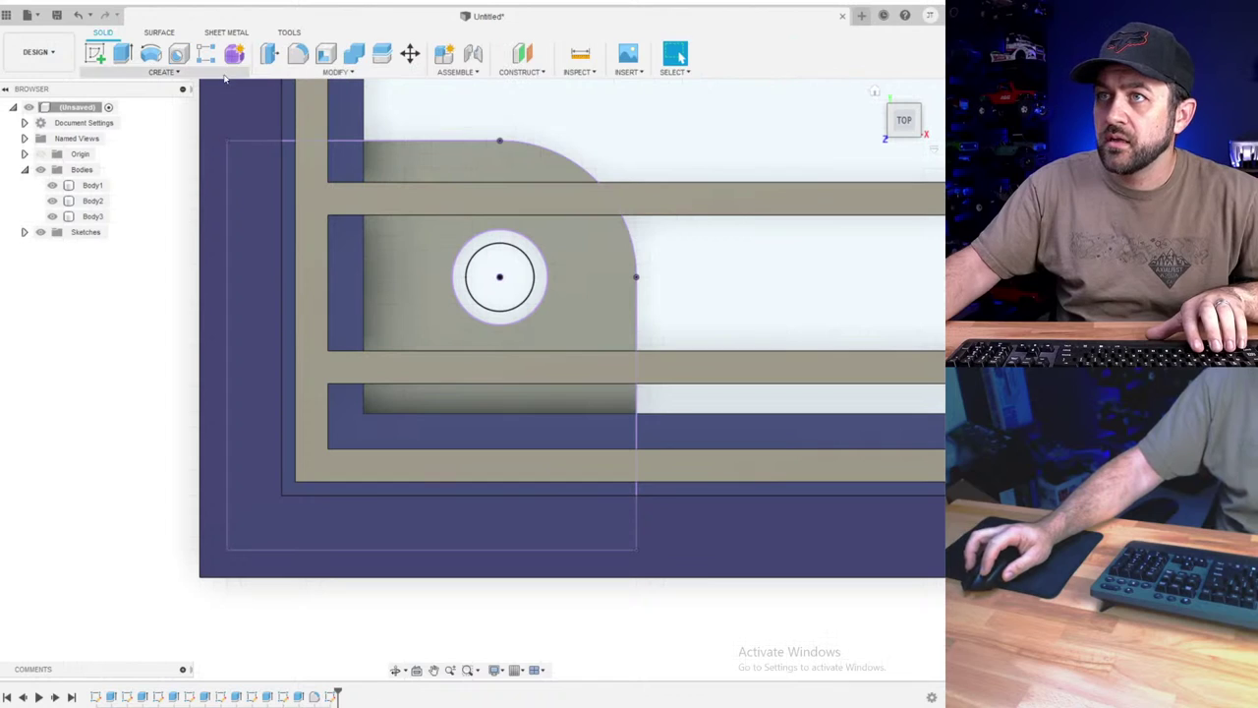
- Extrude the rounded profile around the screw hole by -2 mm as a new body beneath the frame's ledge
left_click(120, 57)
left_click(409, 271)
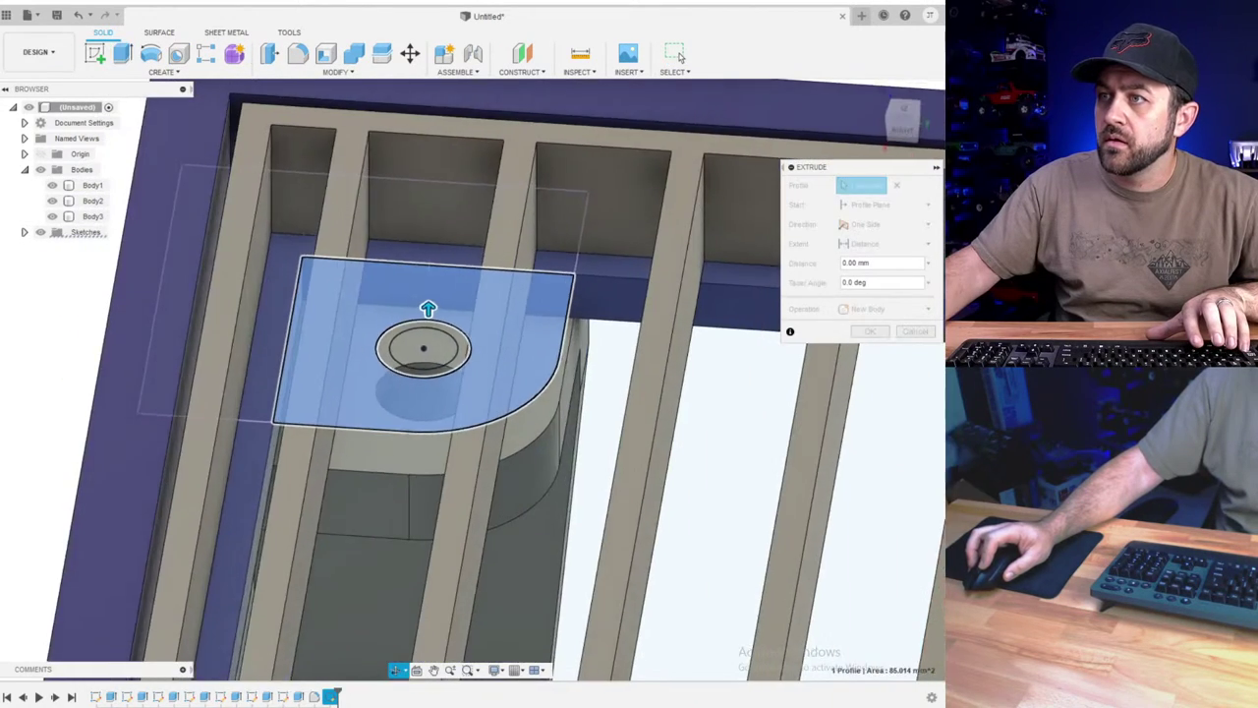
middle_click_drag(452, 324, 428, 300, "shift")
left_click_drag(426, 306, 425, 336)
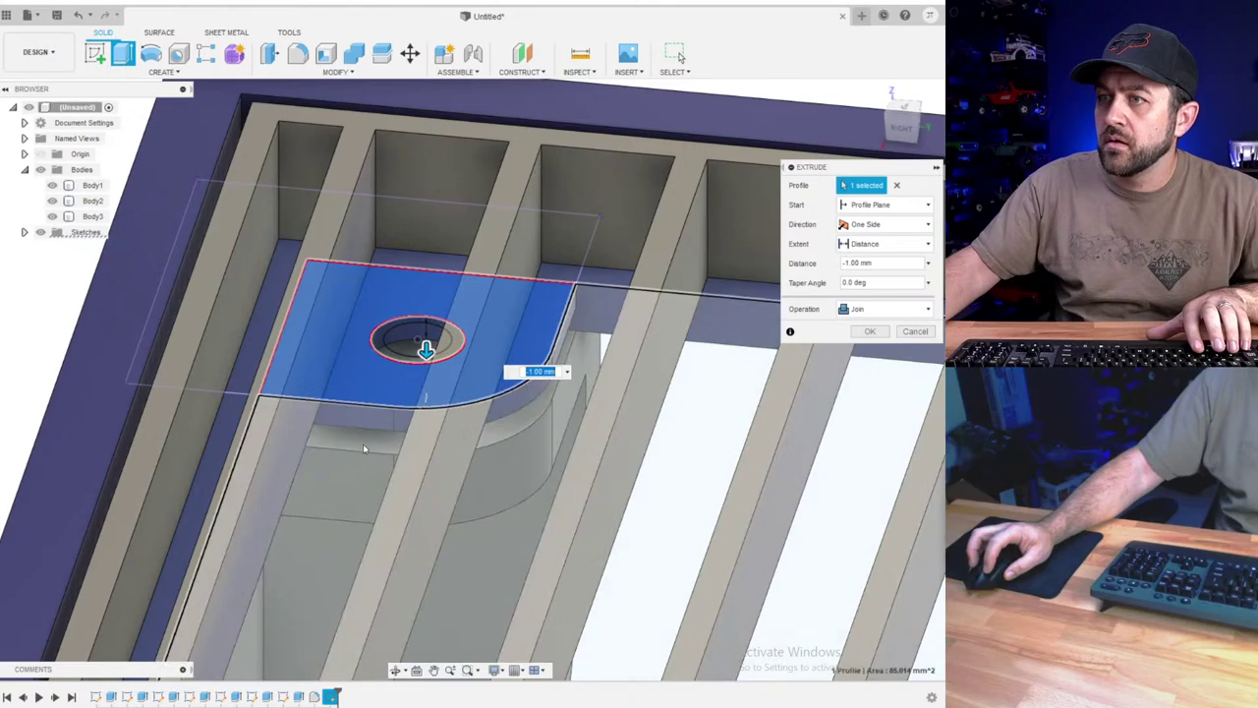
middle_click_drag(516, 446, 464, 390, "shift")
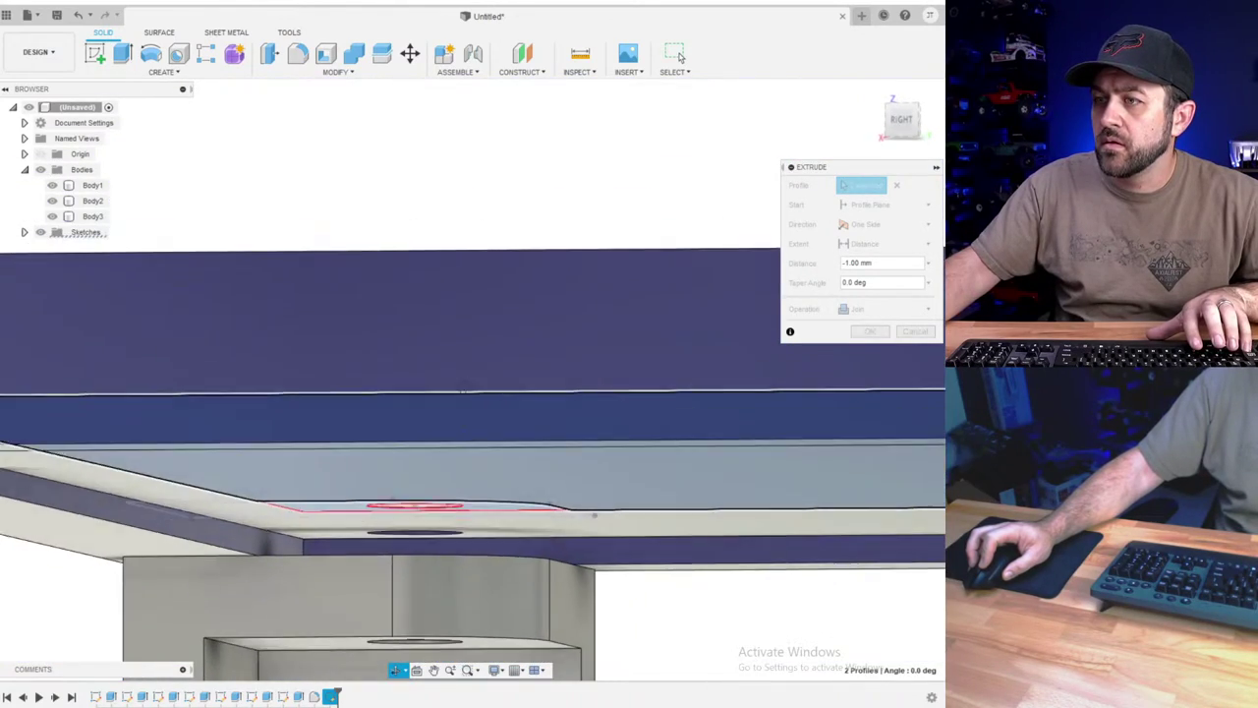
middle_click_drag(594, 514, 335, 399, "shift")
type("-2")
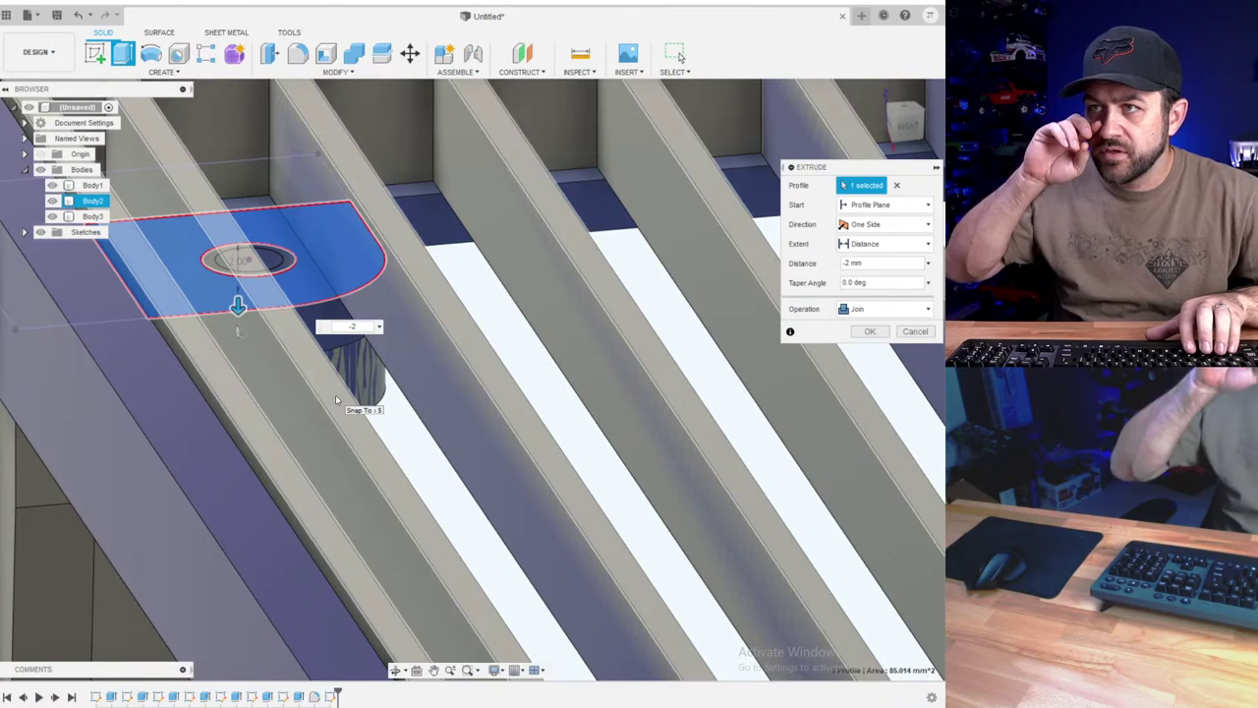
middle_click_drag(333, 401, 816, 287, "shift")
left_click(914, 308)
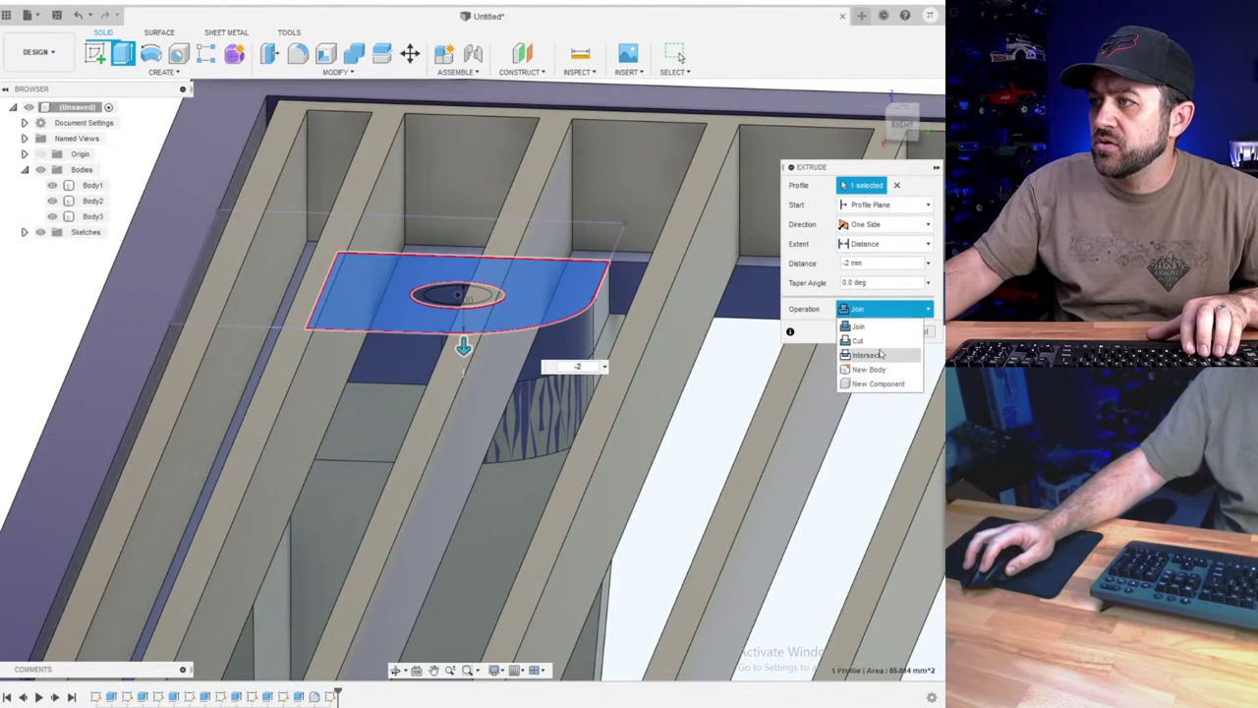
left_click(869, 369)
left_click(873, 331)
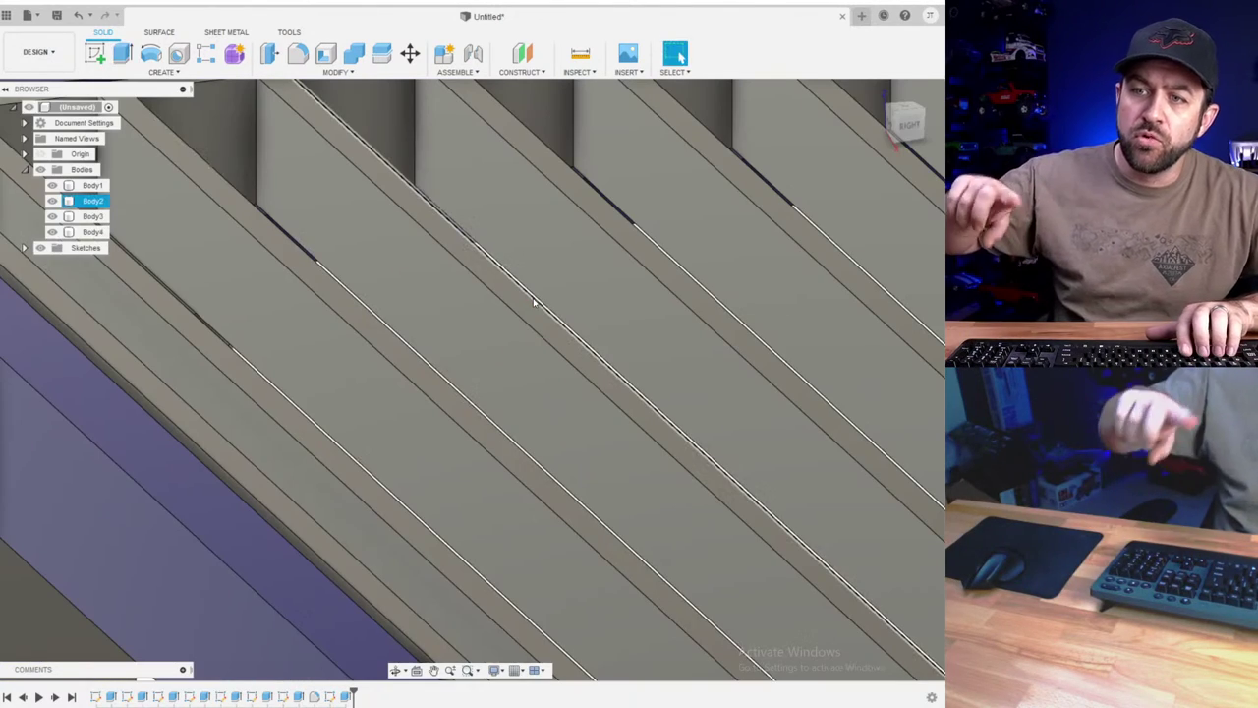
- Set up a circular pattern of bodies with the leg and the corner mounting tab as its objects
scroll(533, 300, "down", 3)
middle_click_drag(518, 335, 513, 483, "shift")
scroll(414, 258, "up", 2)
middle_click_drag(401, 239, 365, 302)
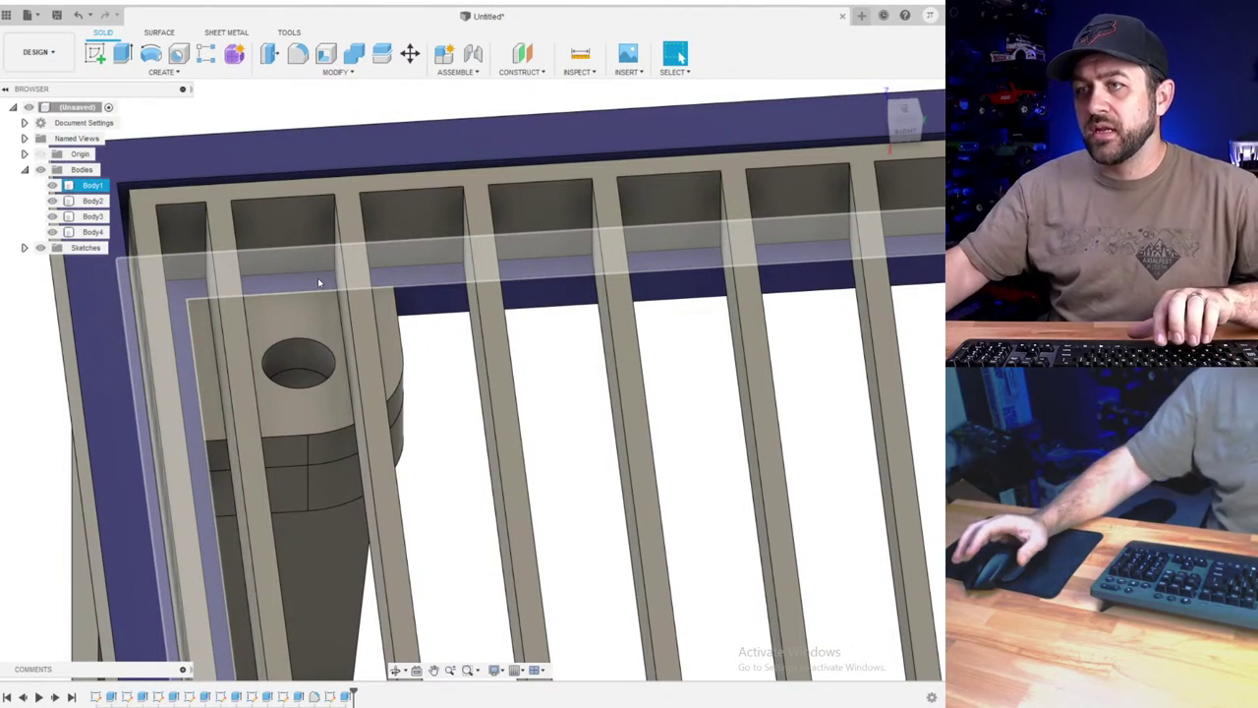
scroll(391, 336, "down", 3)
left_click(164, 168)
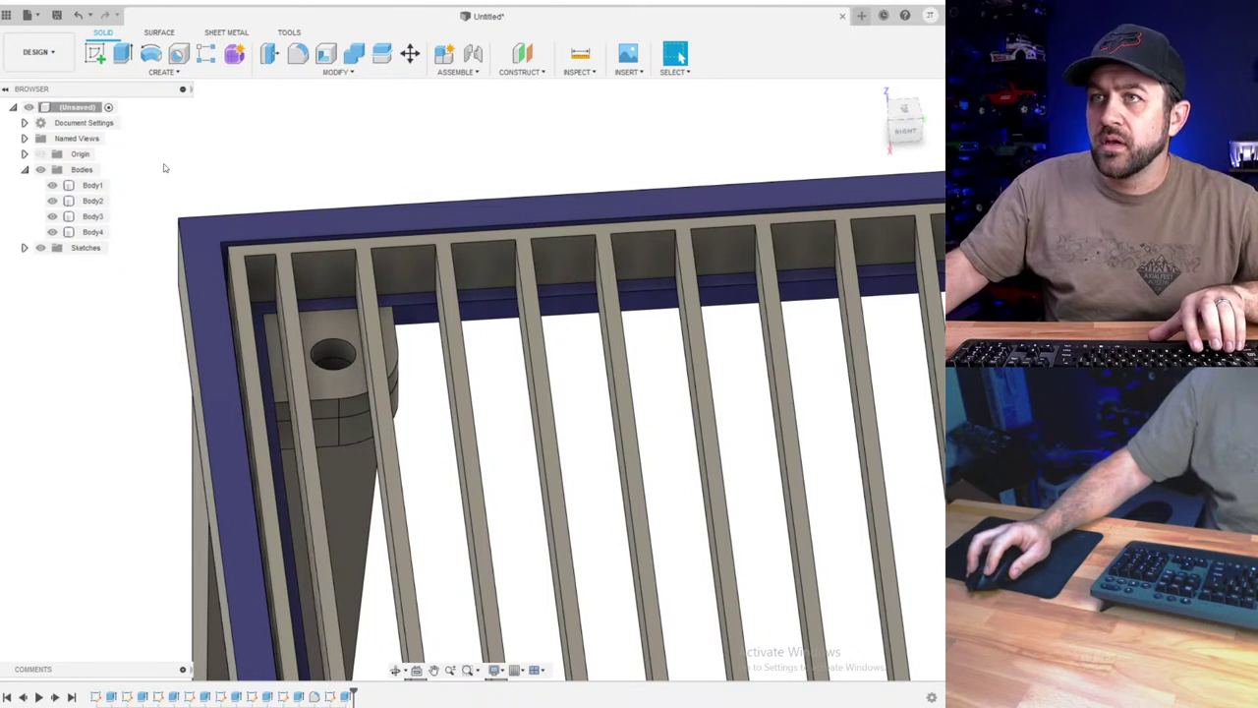
left_click(165, 72)
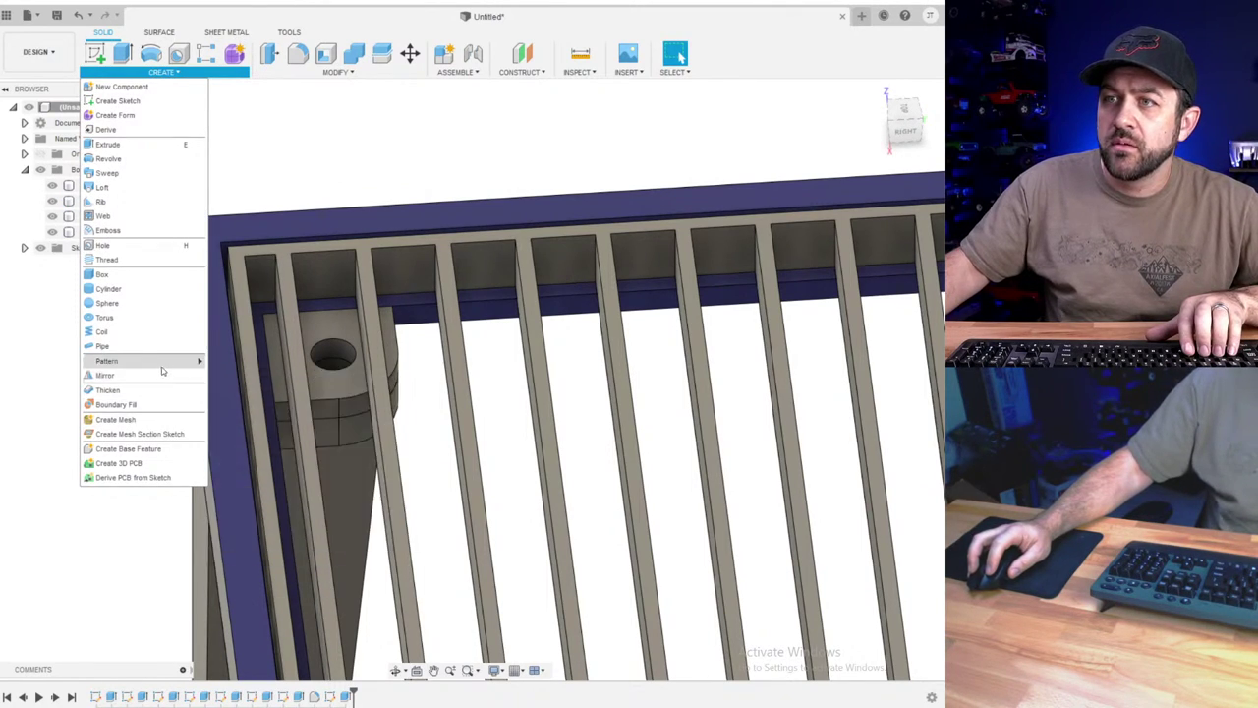
mouse_move(163, 362)
left_click(244, 378)
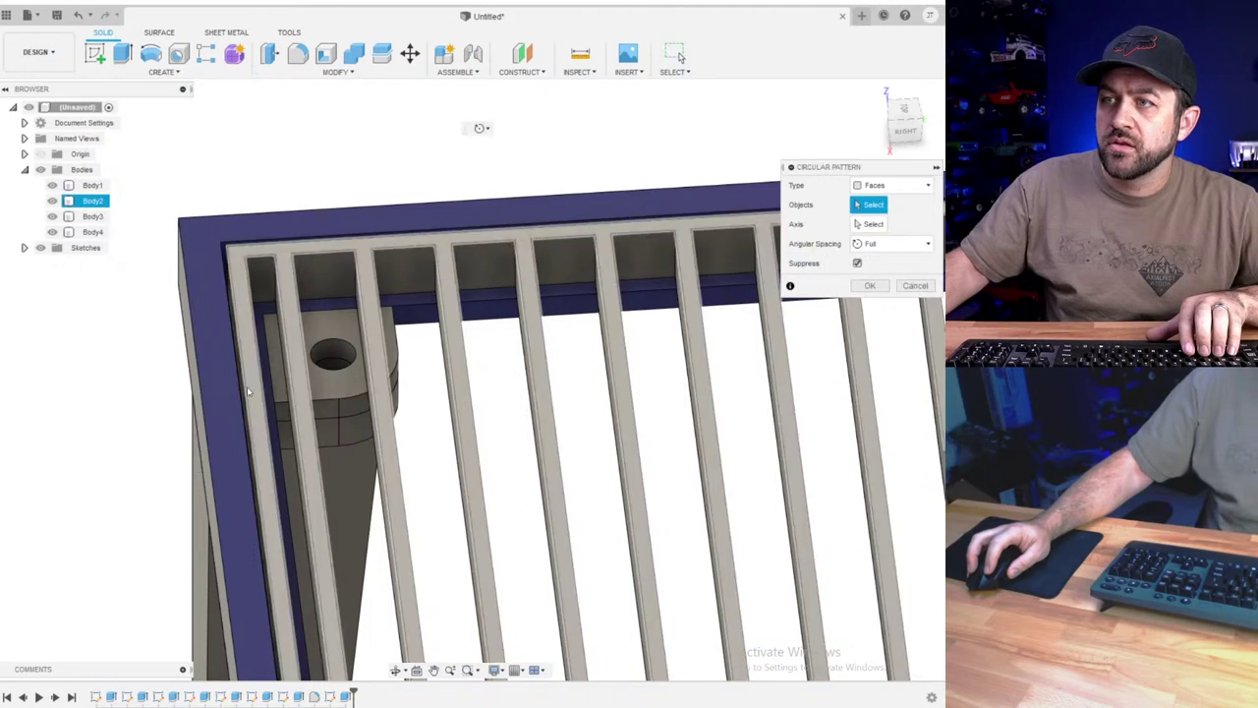
left_click(295, 339)
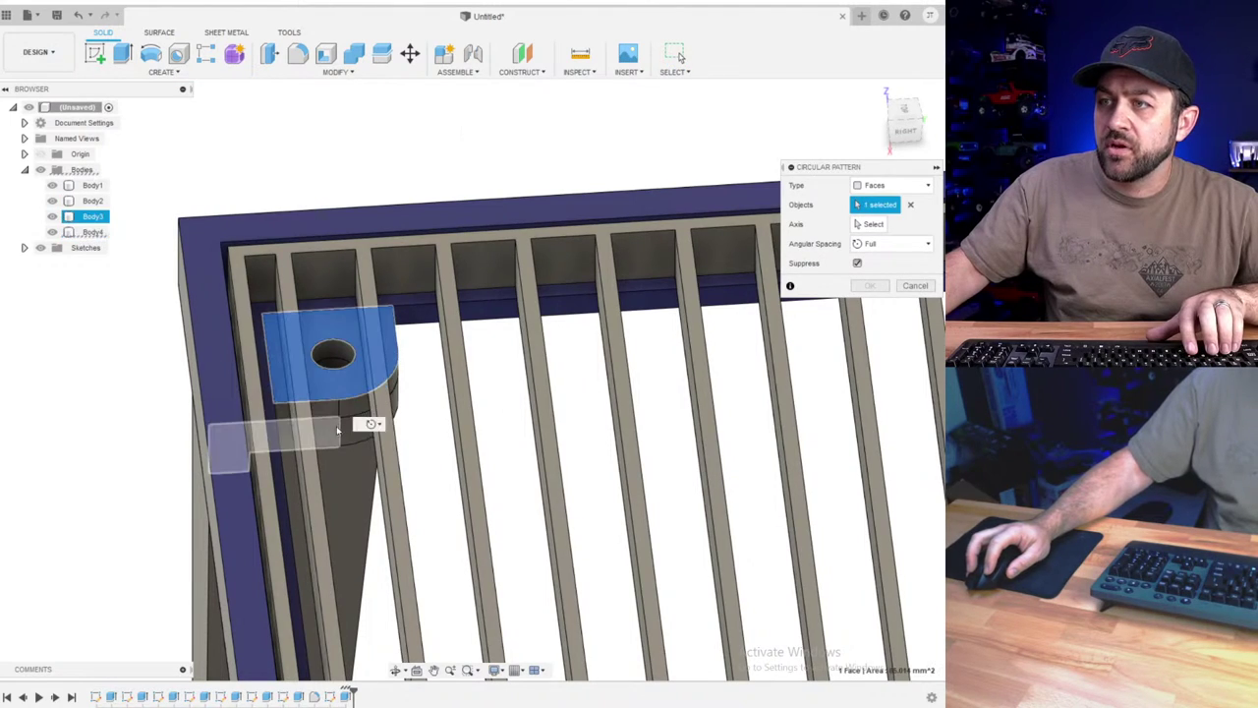
left_click(910, 204)
left_click(919, 186)
left_click(912, 218)
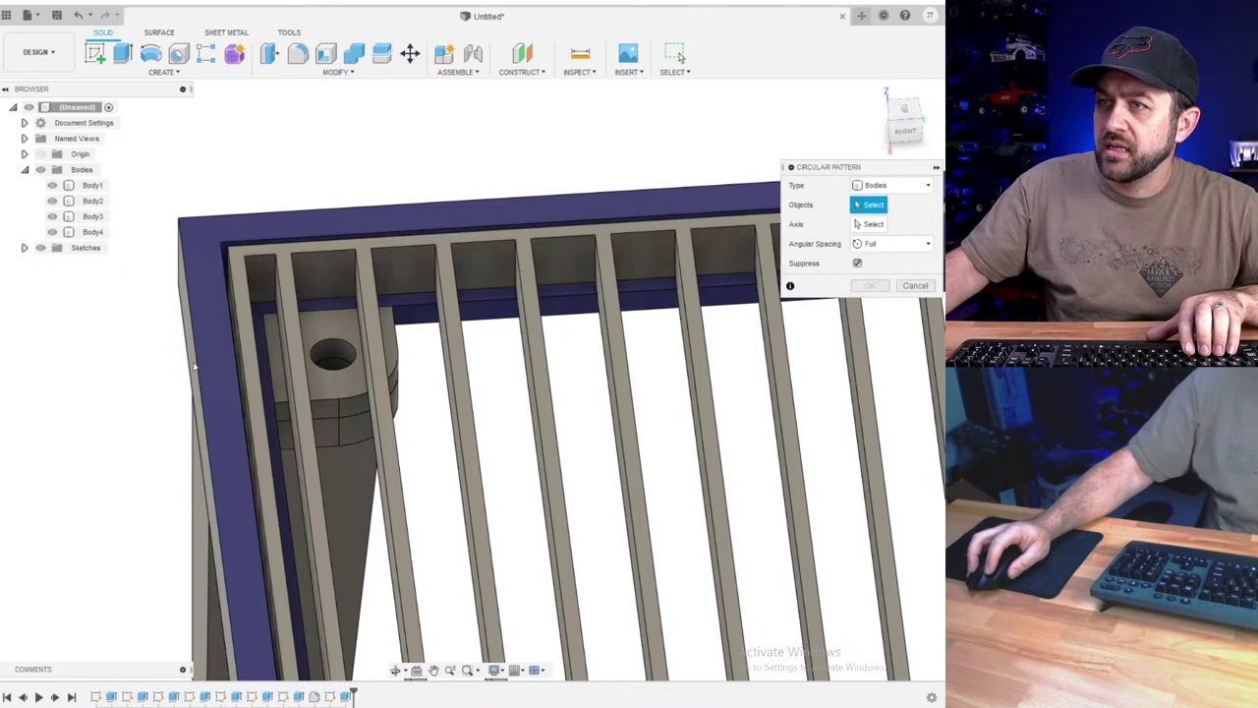
left_click(335, 380)
left_click(342, 398)
- Pattern the leg and tab around the vertical Z axis with a quantity of 4, one set per corner
scroll(319, 455, "down", 3)
middle_click_drag(320, 455, 240, 301)
scroll(610, 407, "down", 3)
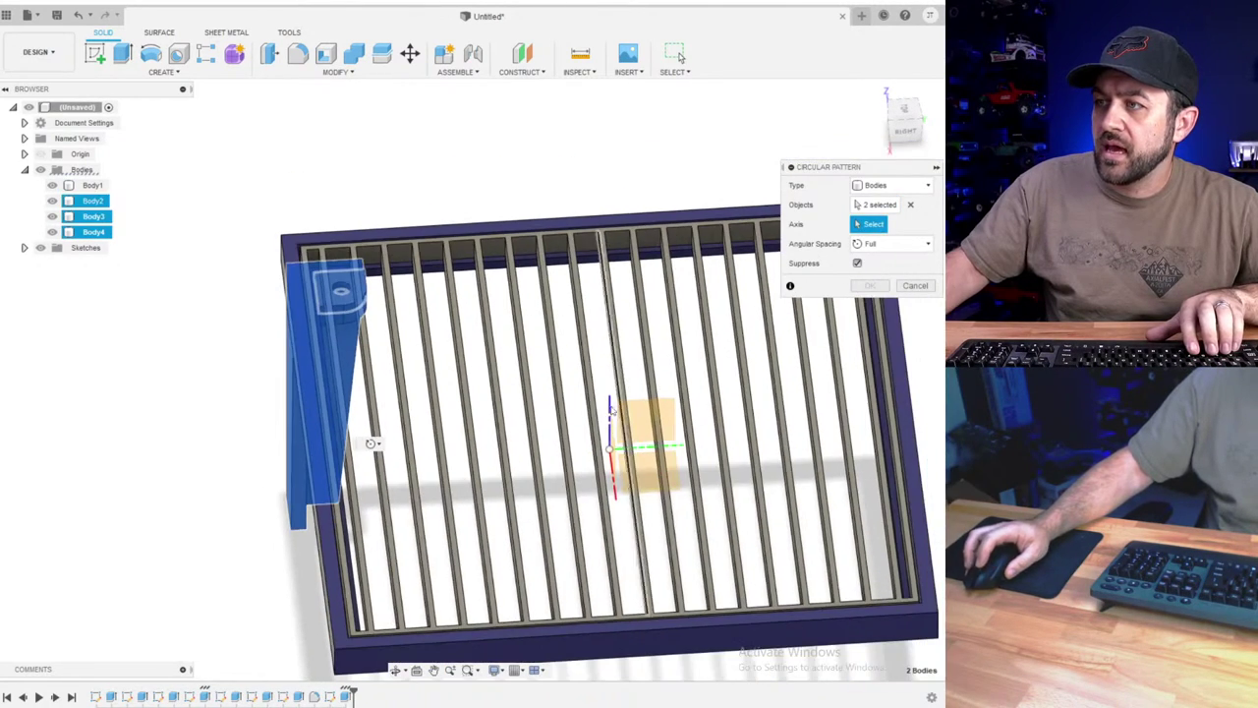
left_click(610, 425)
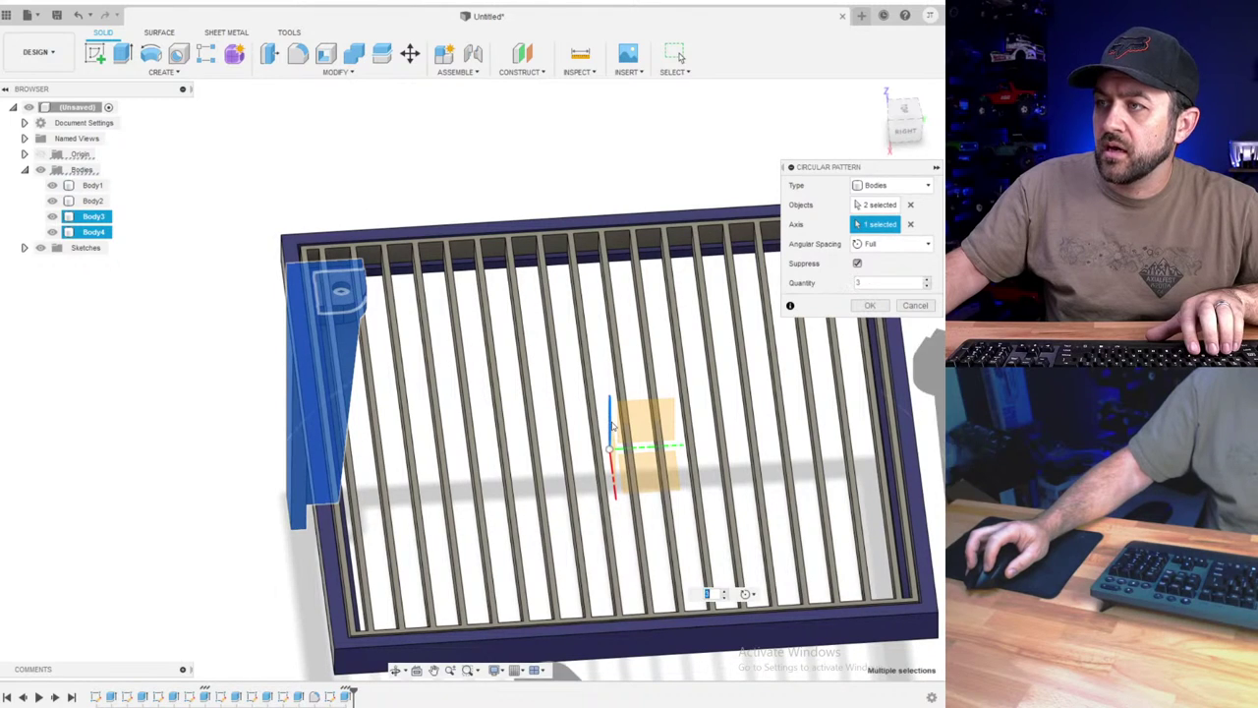
scroll(610, 425, "down", 2)
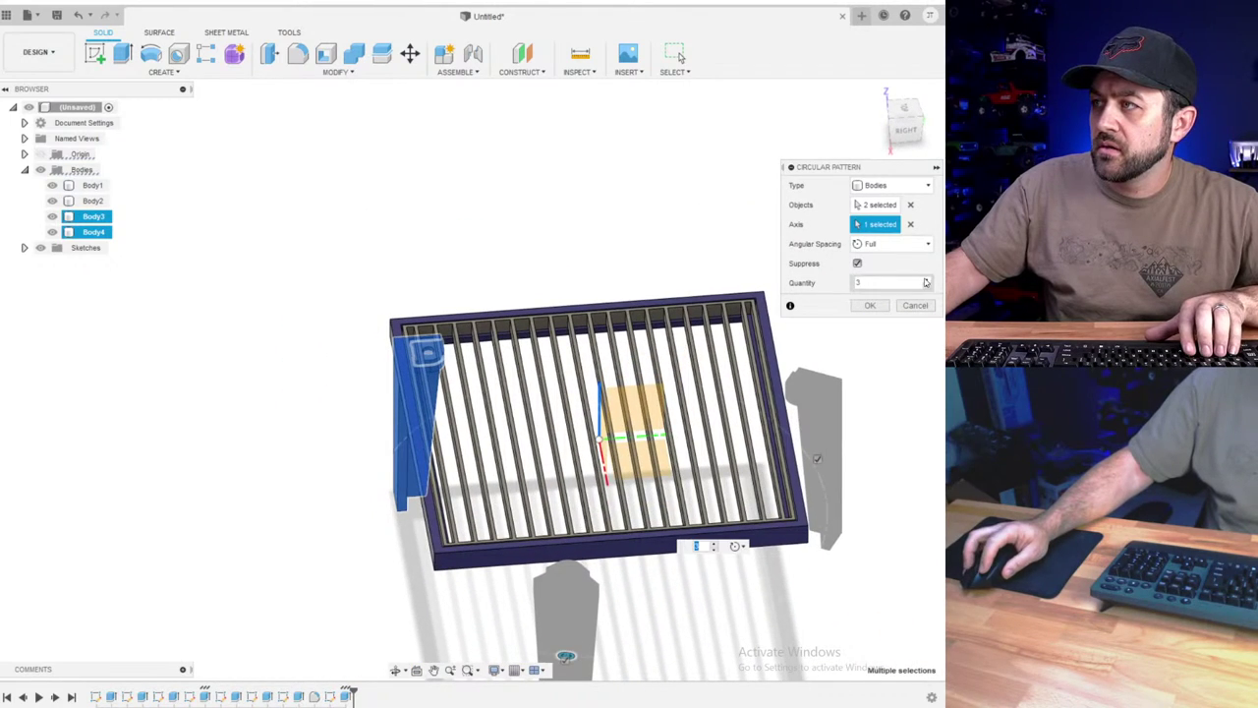
left_click(925, 280)
middle_click_drag(548, 537, 864, 354, "shift")
left_click(887, 308)
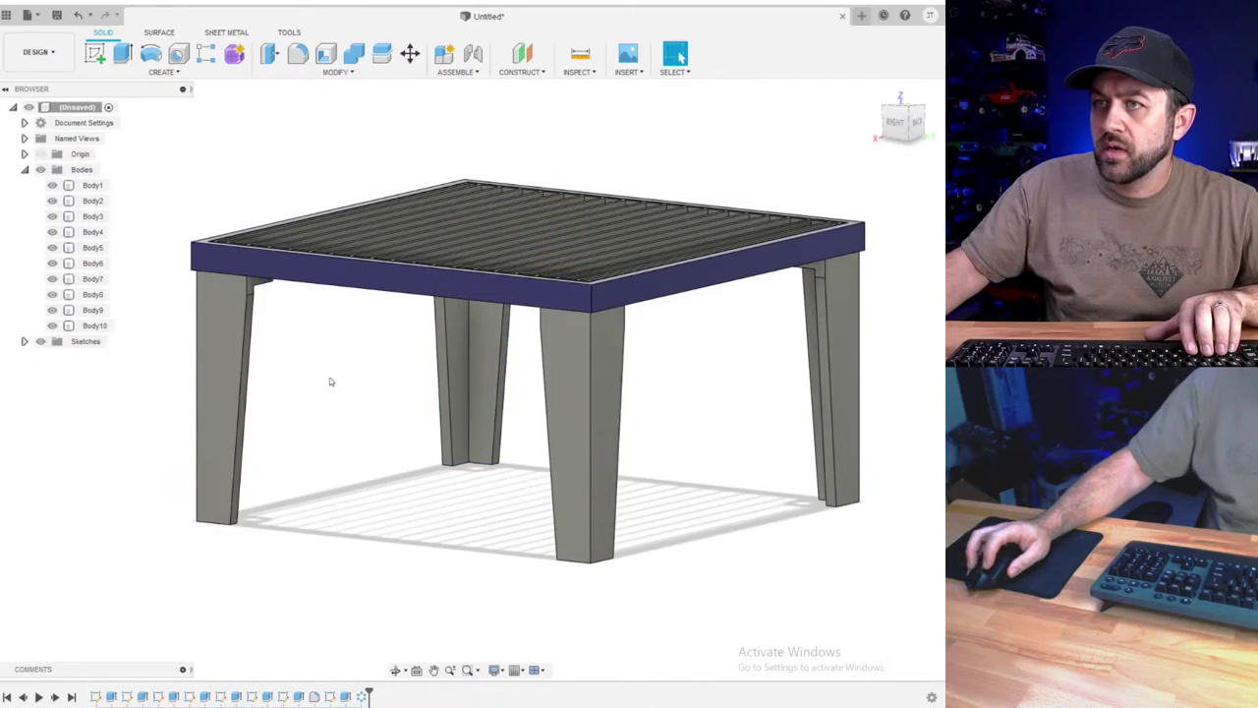
- Set up a Combine join with the blue frame as target body and the first corner's mounting tab as tool body
scroll(393, 212, "up", 3)
middle_click_drag(393, 209, 300, 334, "shift")
scroll(301, 136, "up", 3)
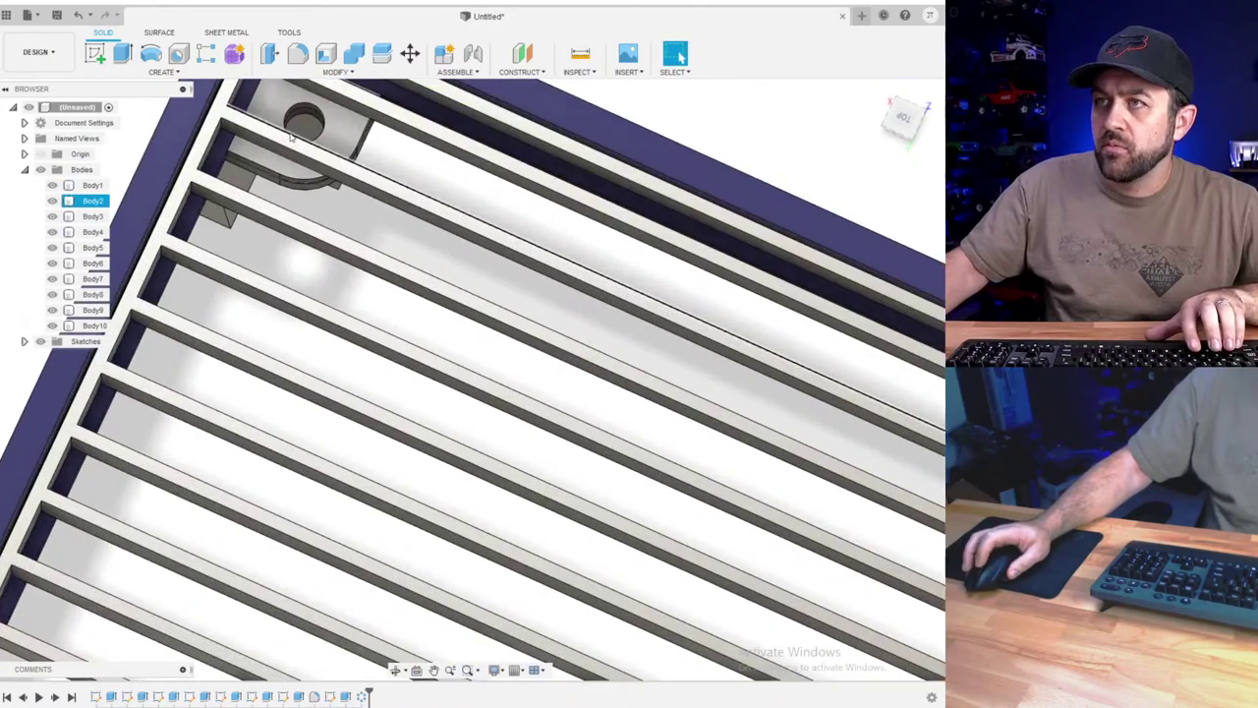
middle_click_drag(319, 148, 326, 283)
left_click(356, 53)
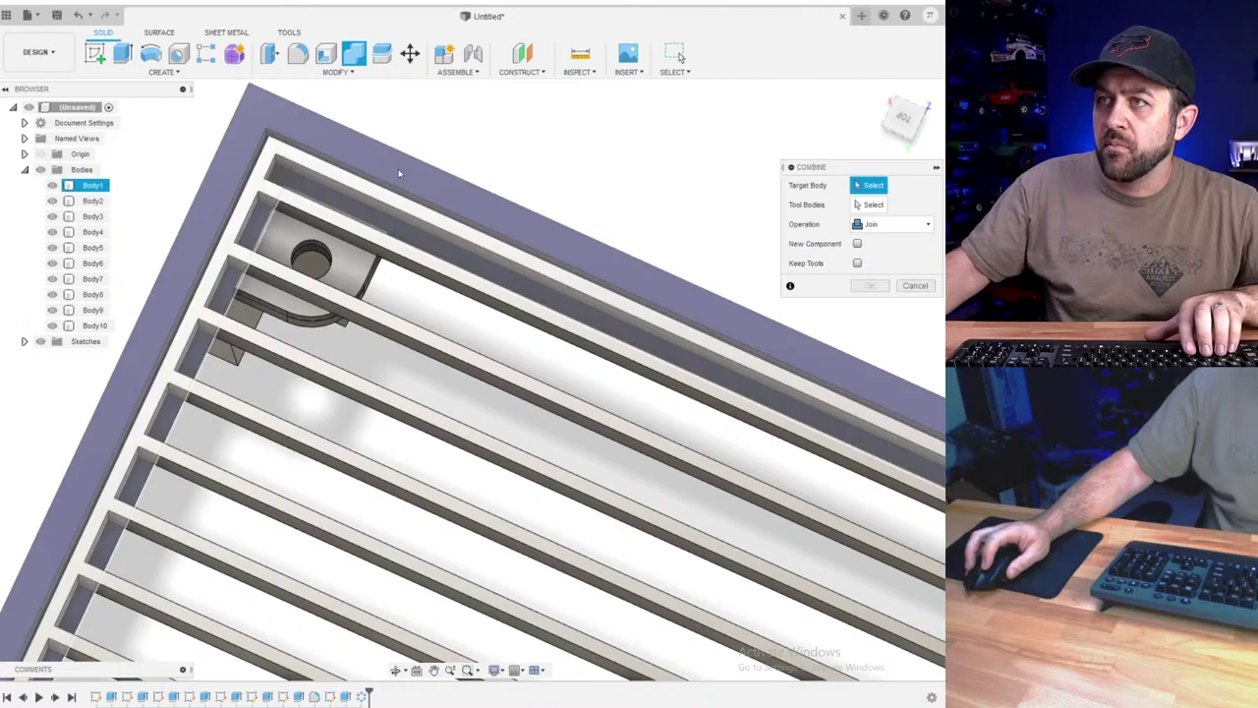
left_click(393, 169)
left_click(350, 272)
- Add the mounting tabs at the other three corners as tool bodies and join all four to the frame
scroll(398, 312, "down", 3)
middle_click_drag(899, 550, 631, 366)
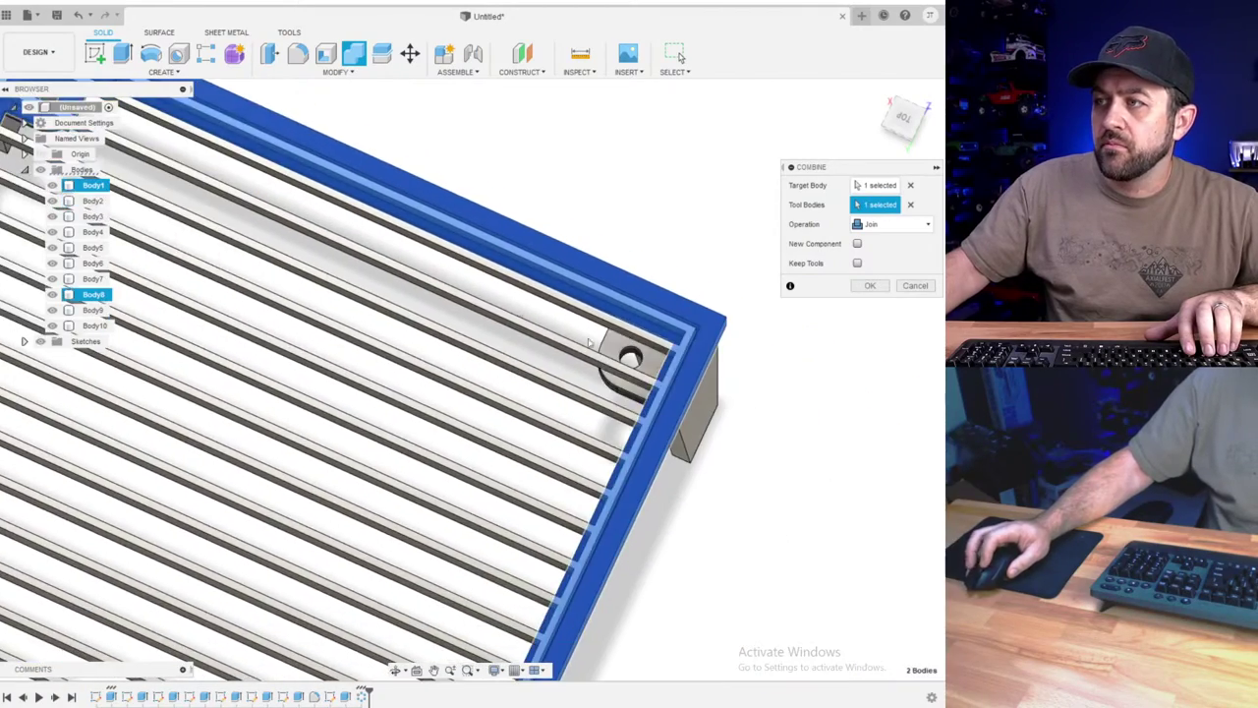
scroll(647, 362, "up", 3)
scroll(495, 456, "down", 3)
middle_click_drag(495, 456, 644, 138)
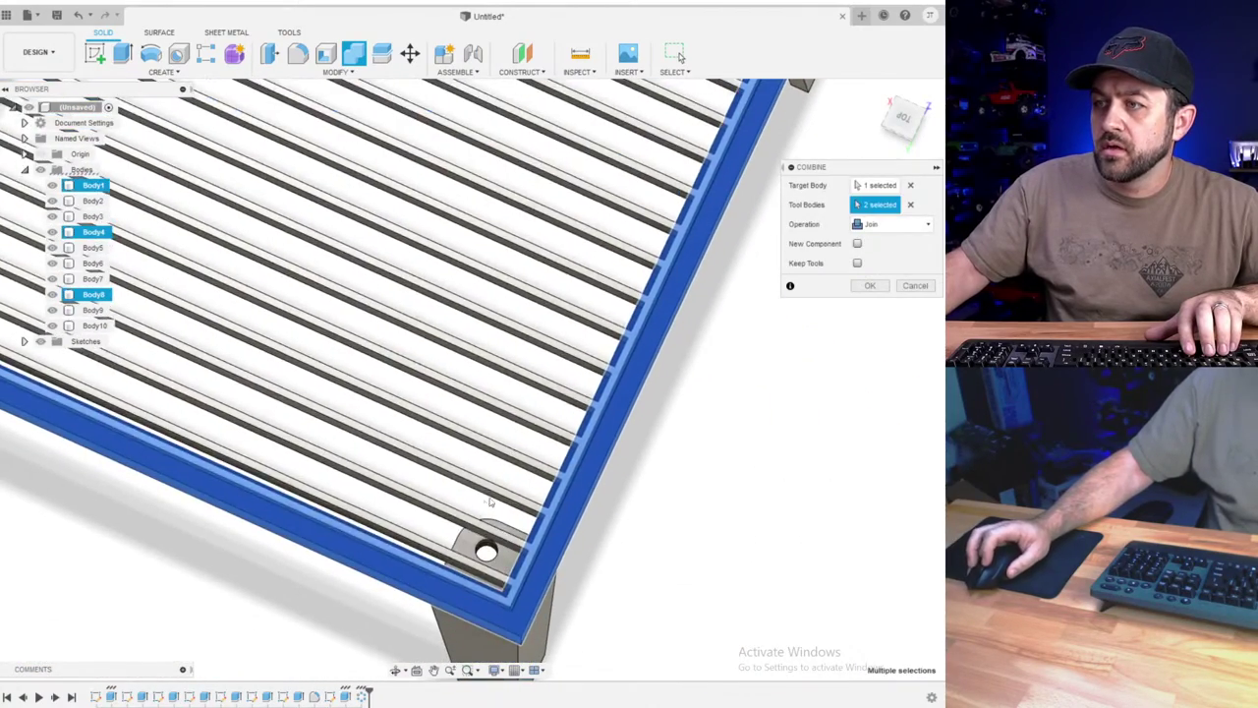
scroll(516, 546, "up", 3)
left_click(444, 602)
scroll(444, 602, "down", 3)
middle_click_drag(289, 384, 761, 502)
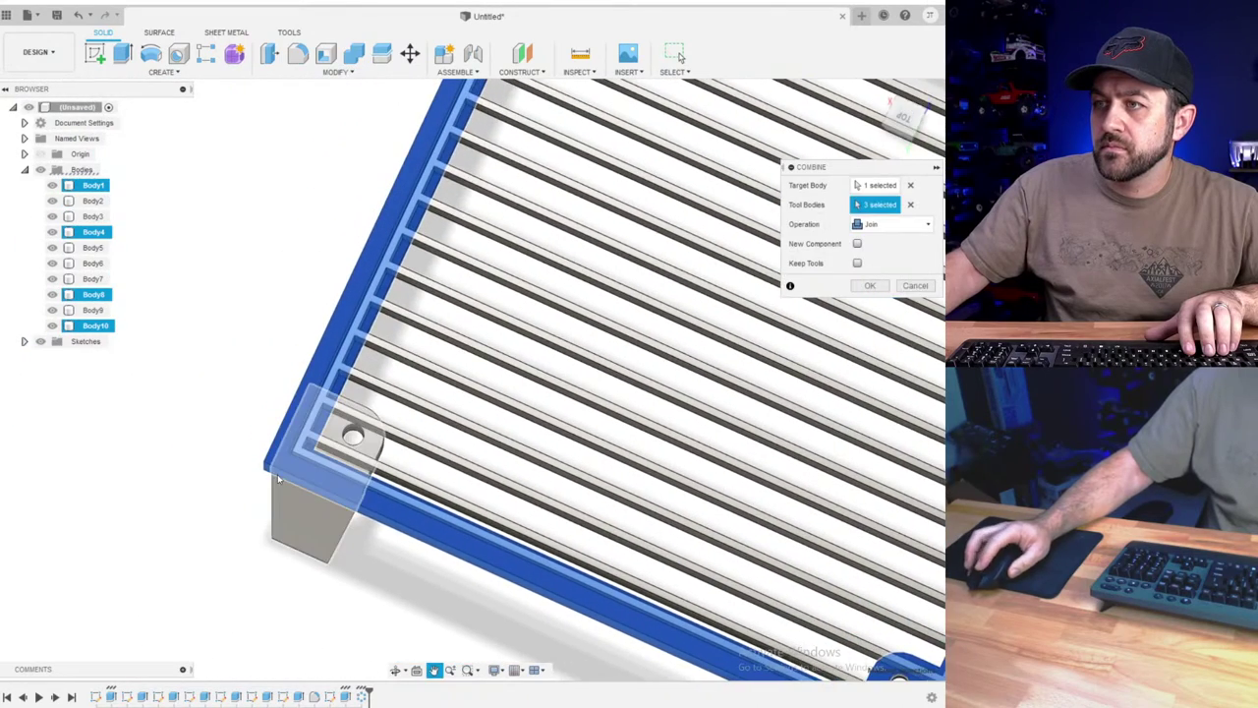
scroll(295, 486, "up", 3)
left_click(439, 429)
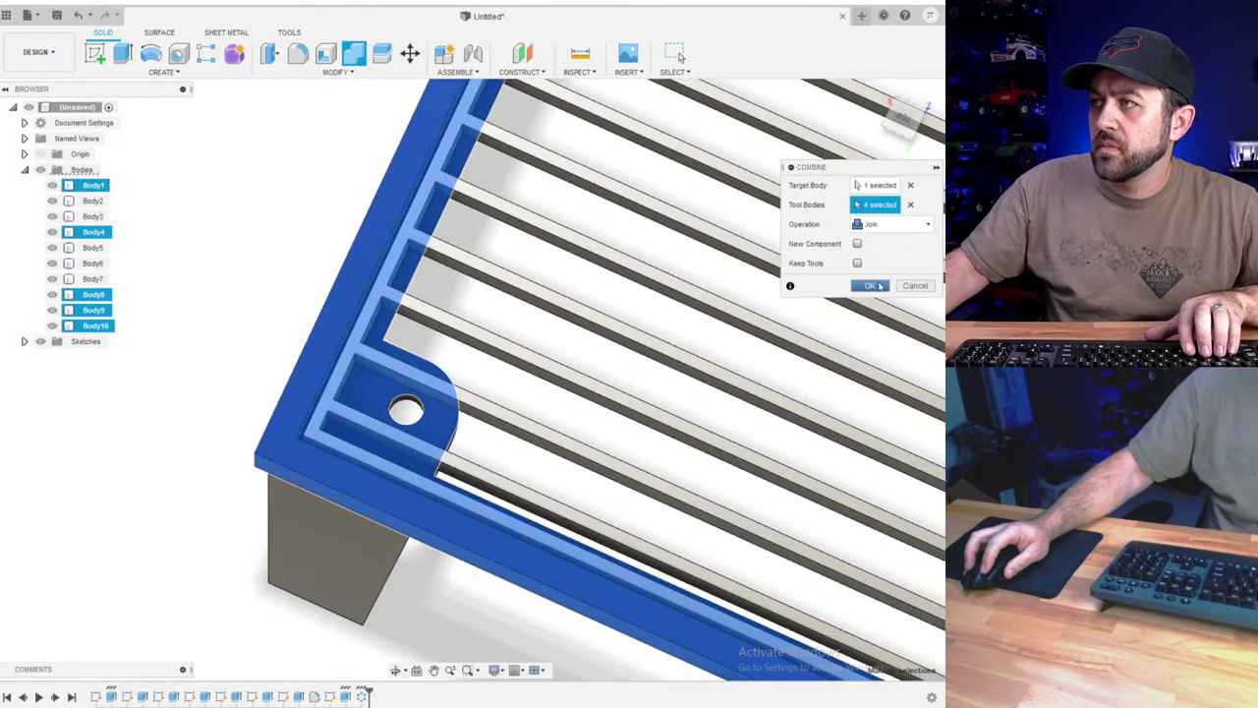
left_click(869, 286)
- Open the mounting tab's sketch, examine its two concentric hole circles, and finish it unchanged
middle_click_drag(561, 356, 327, 356, "shift")
scroll(362, 395, "up", 4)
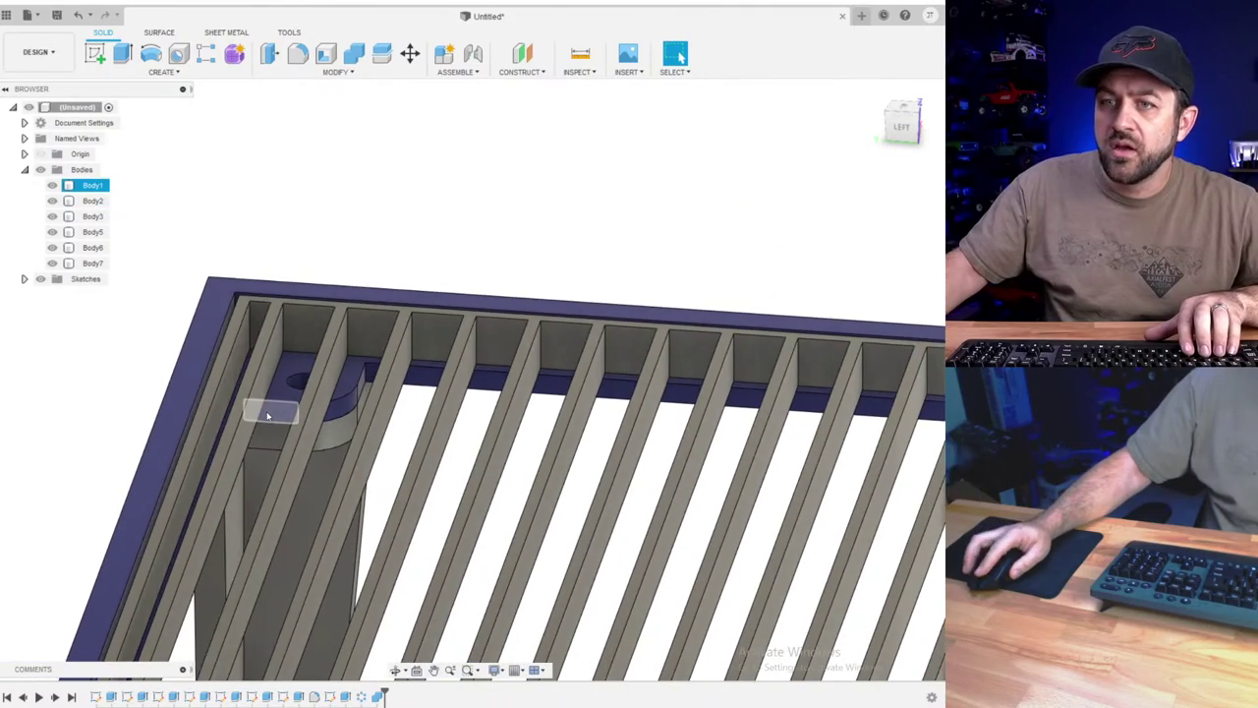
right_click(333, 696)
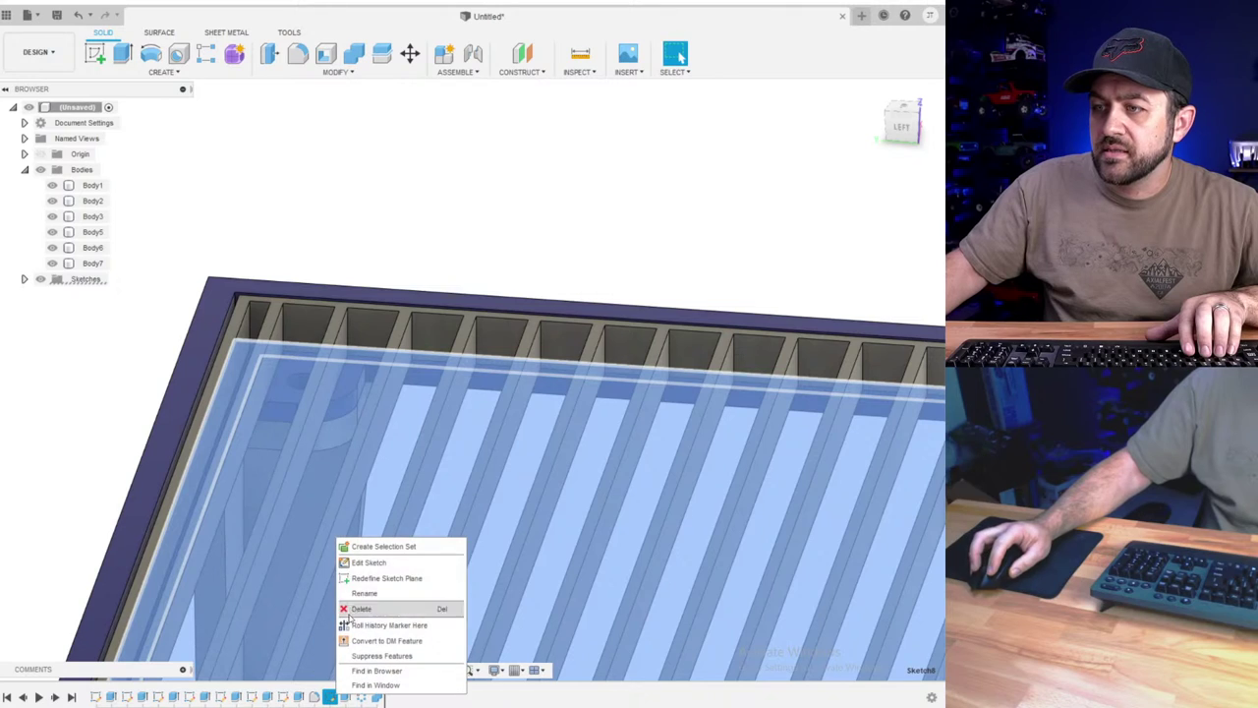
left_click(362, 562)
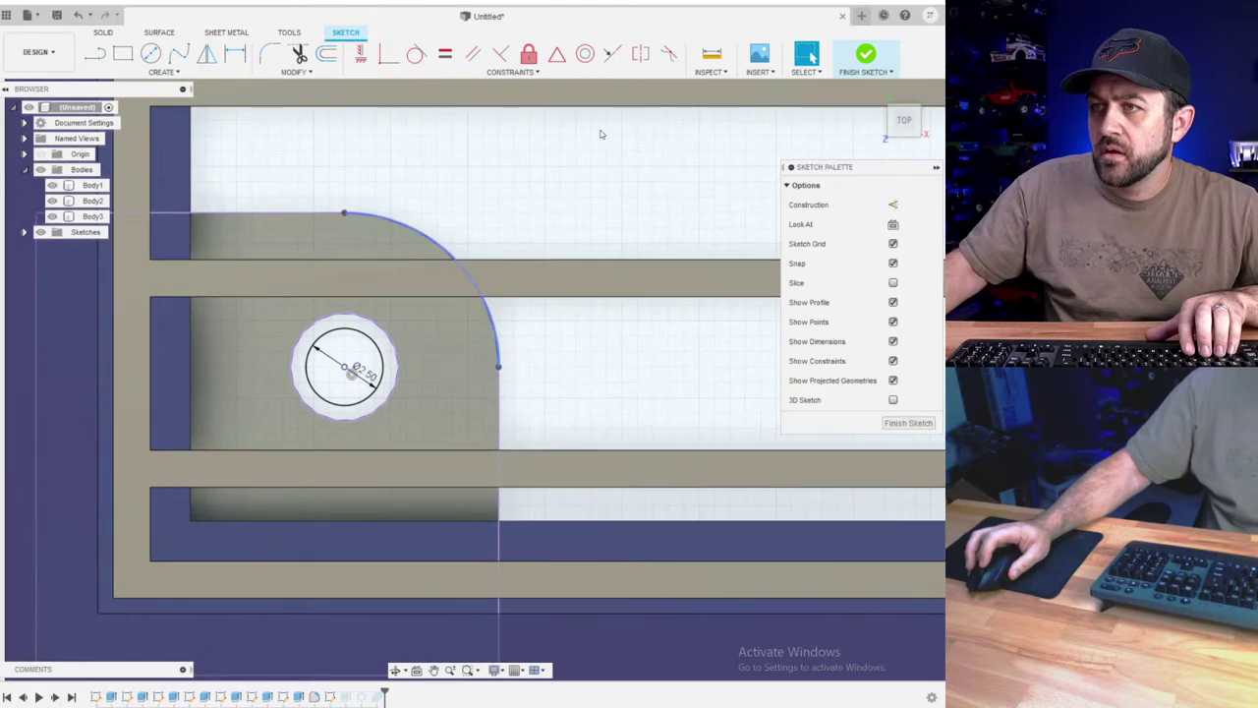
left_click(865, 56)
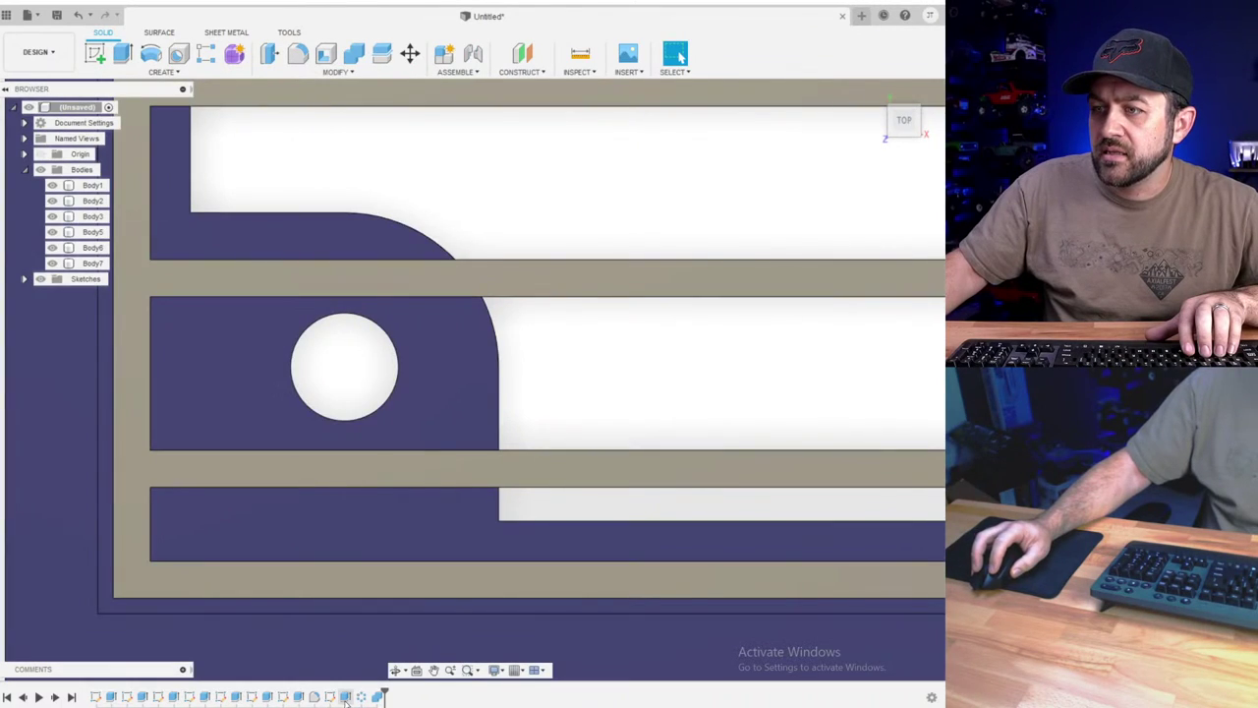
- Edit the mounting tab's extrusion to include the ring profile between the two hole circles, narrowing the hole to 2.5 mm
right_click(344, 696)
left_click(380, 570)
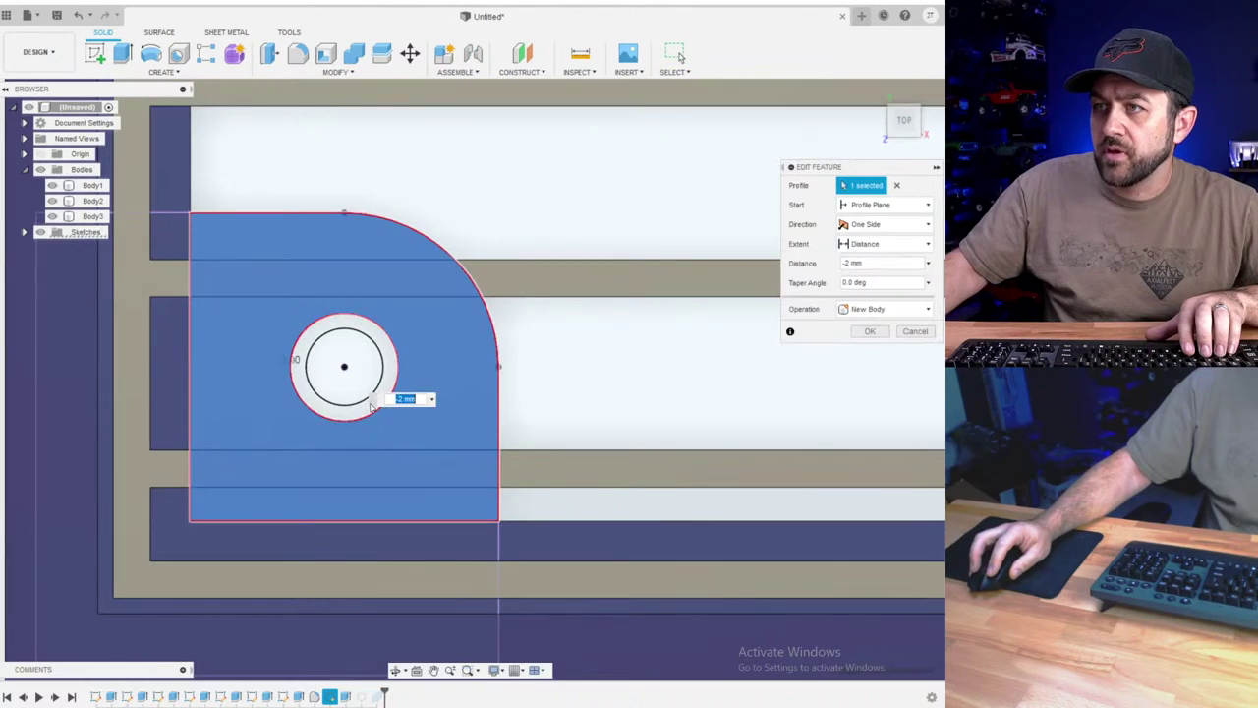
left_click(354, 417)
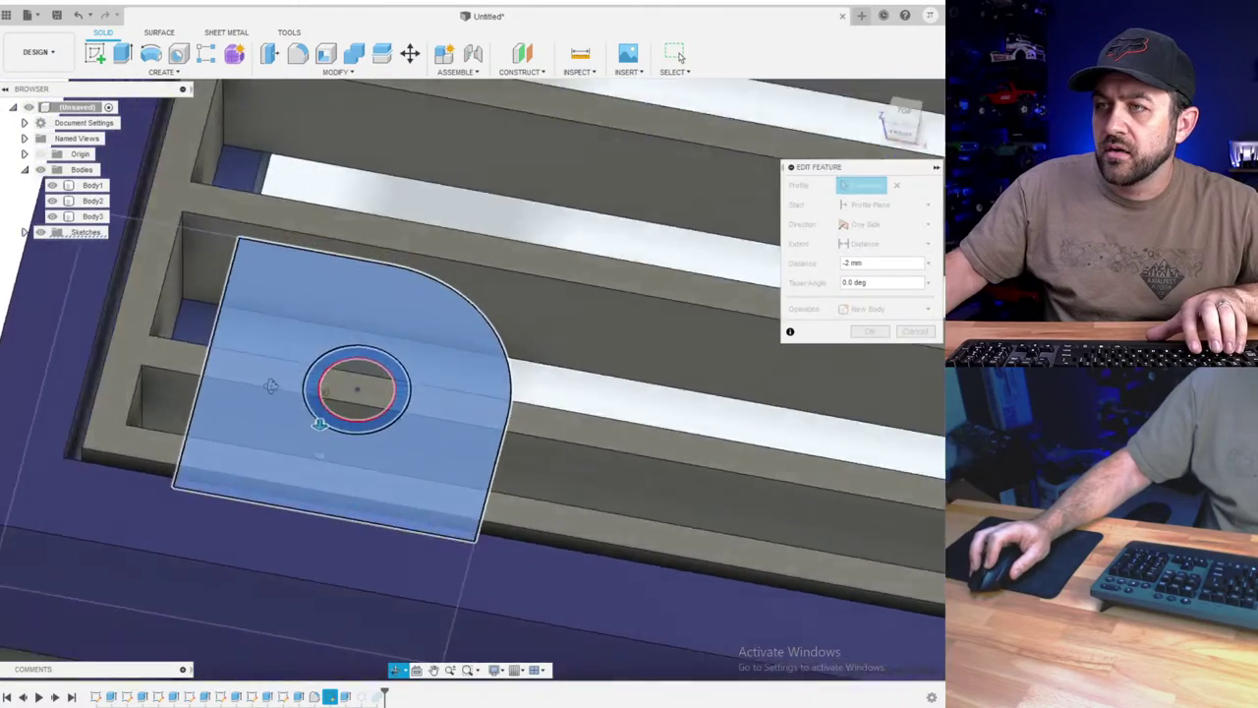
left_click(882, 334)
scroll(482, 448, "down", 4)
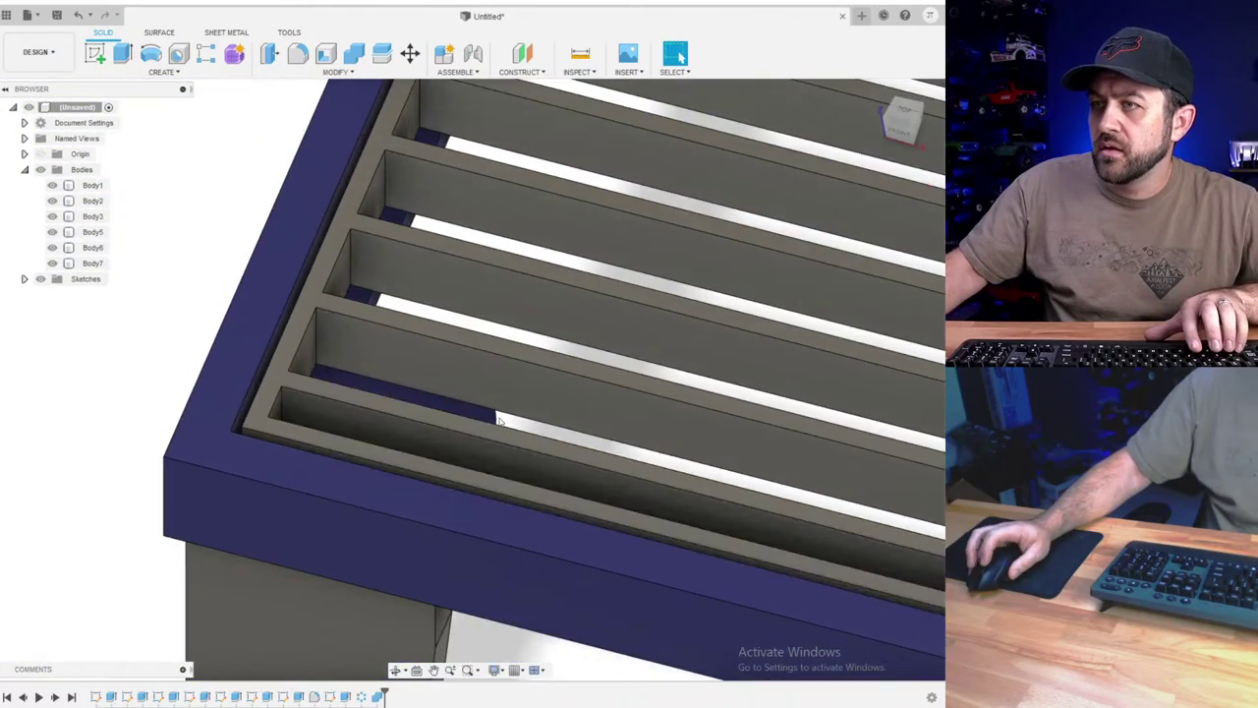
middle_click_drag(609, 422, 492, 378, "shift")
scroll(491, 375, "up", 4)
left_click(530, 461)
scroll(530, 461, "down", 3)
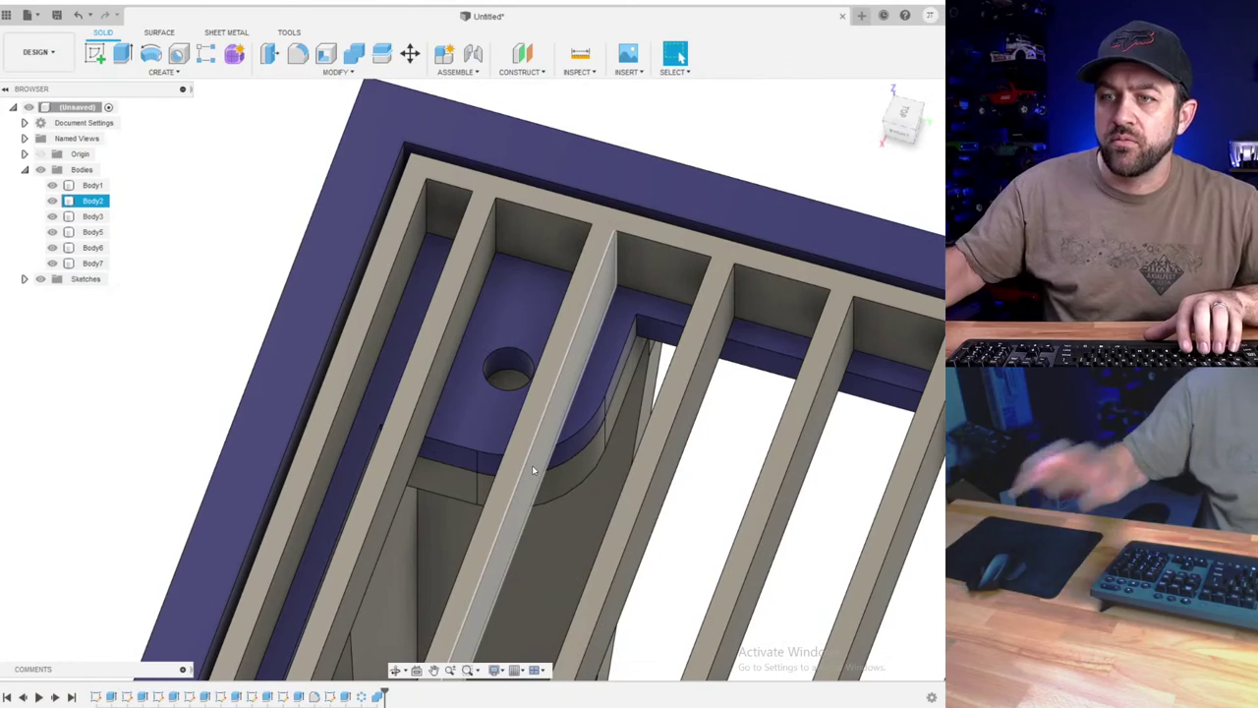
key("Escape")
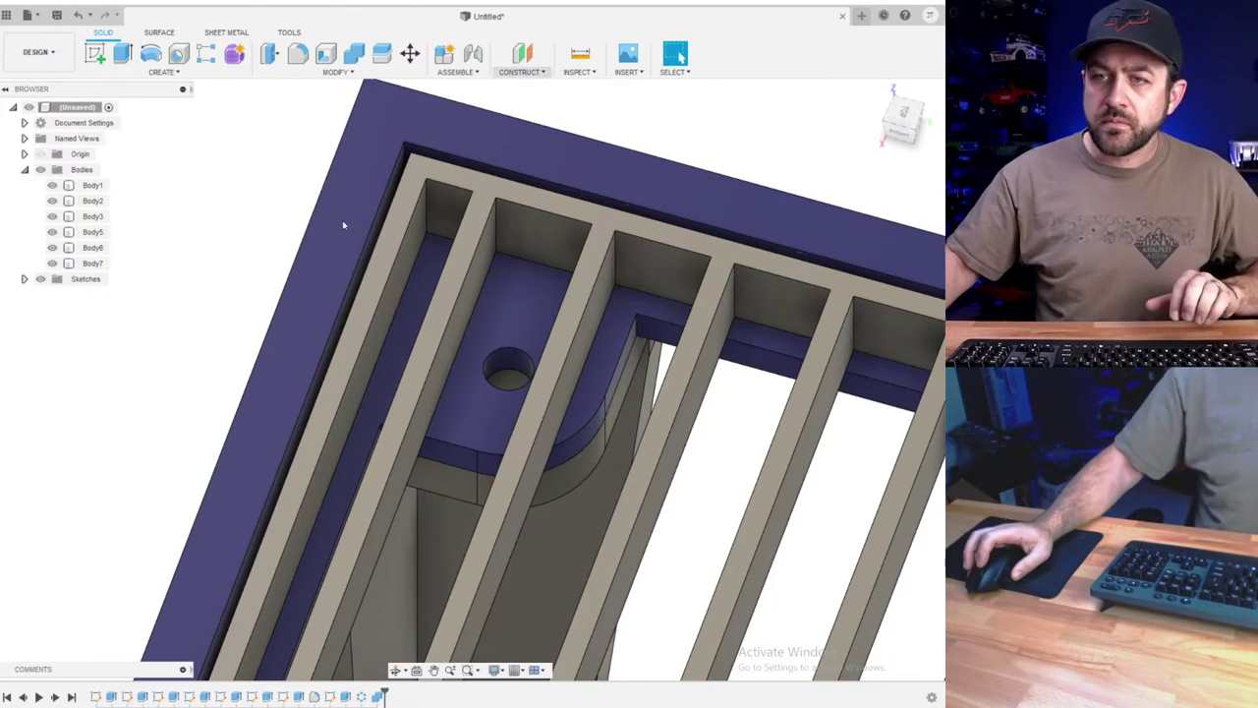
- Try a sketch on the upper face of a frame corner tab and project the face's screw hole edge into it
scroll(590, 525, "down", 5)
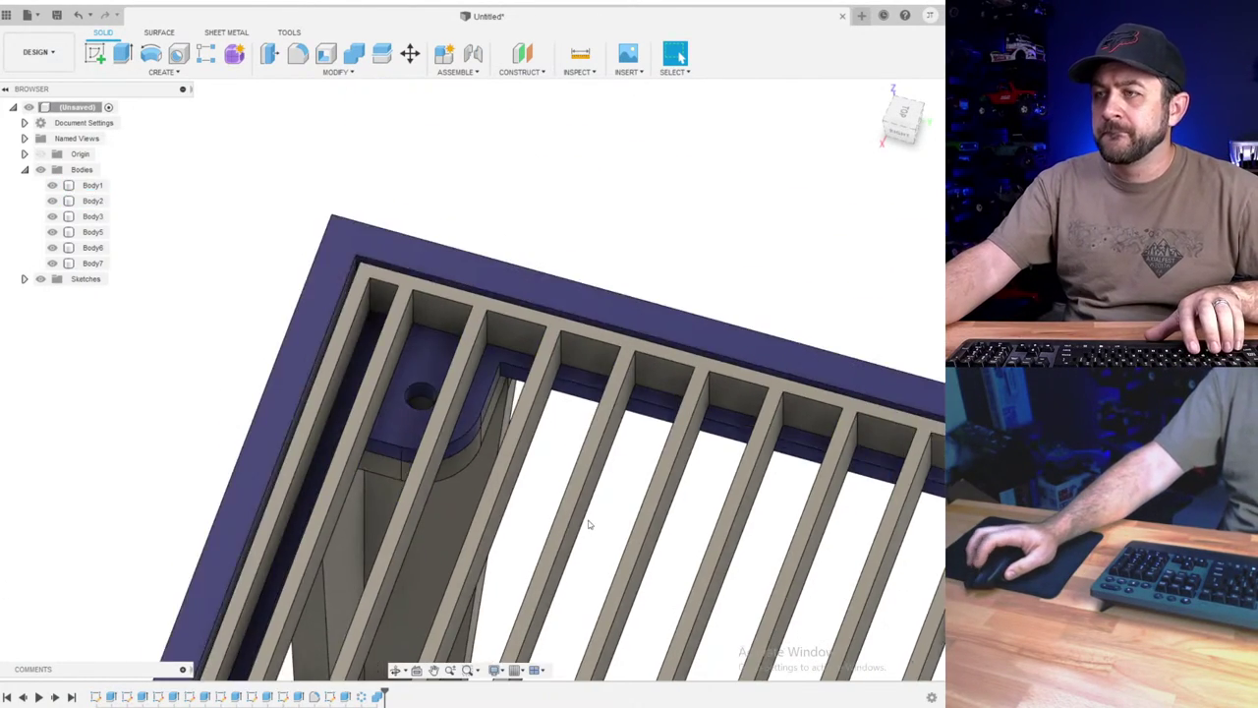
middle_click_drag(383, 425, 468, 412, "shift")
scroll(470, 413, "up", 5)
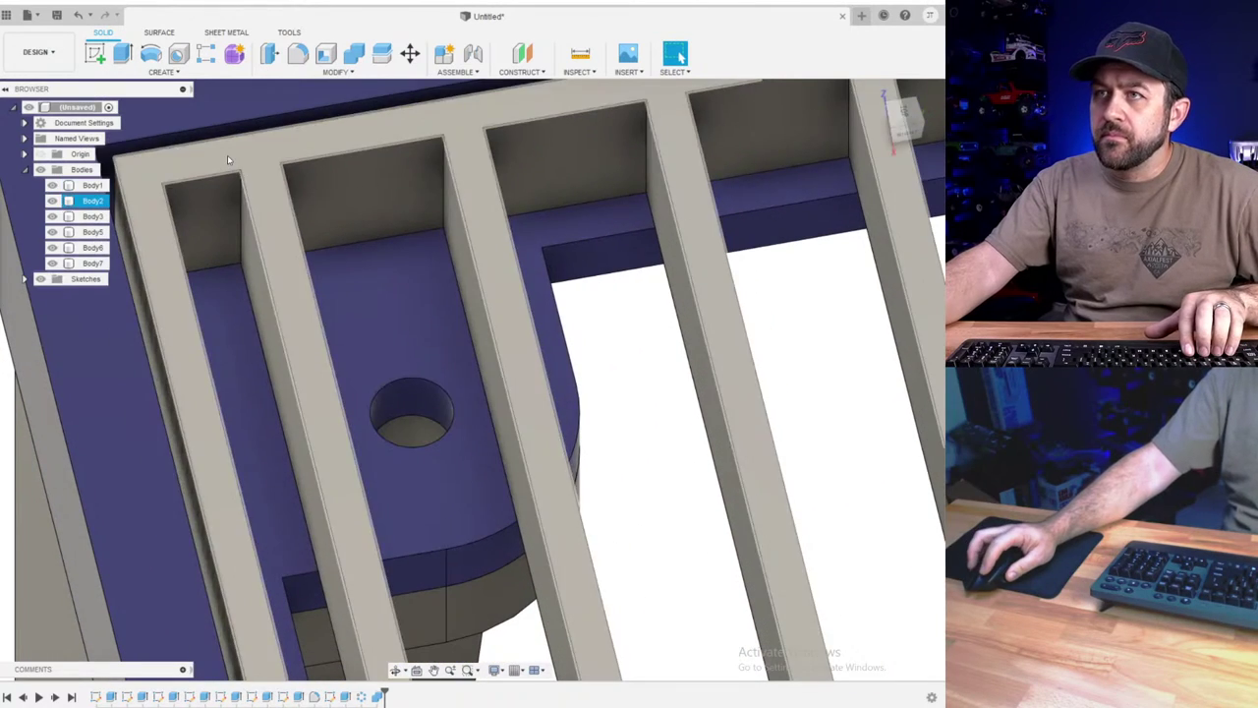
left_click(96, 53)
left_click(384, 324)
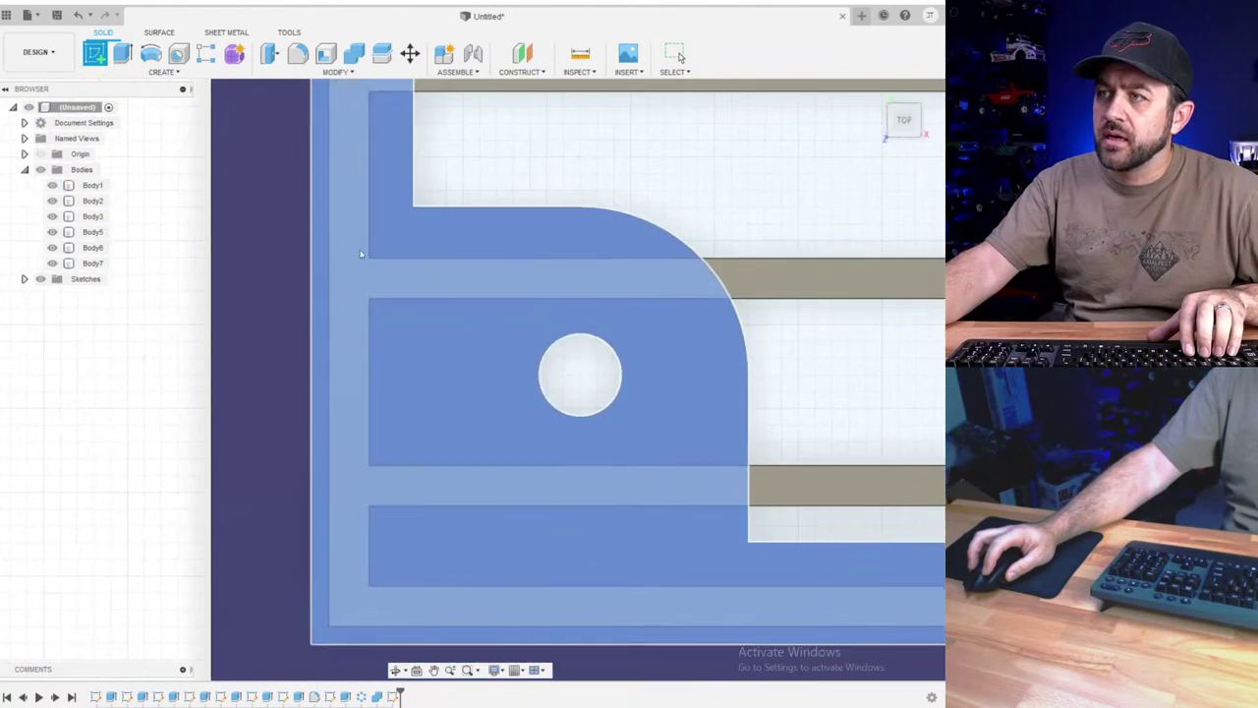
key("p")
left_click(605, 409)
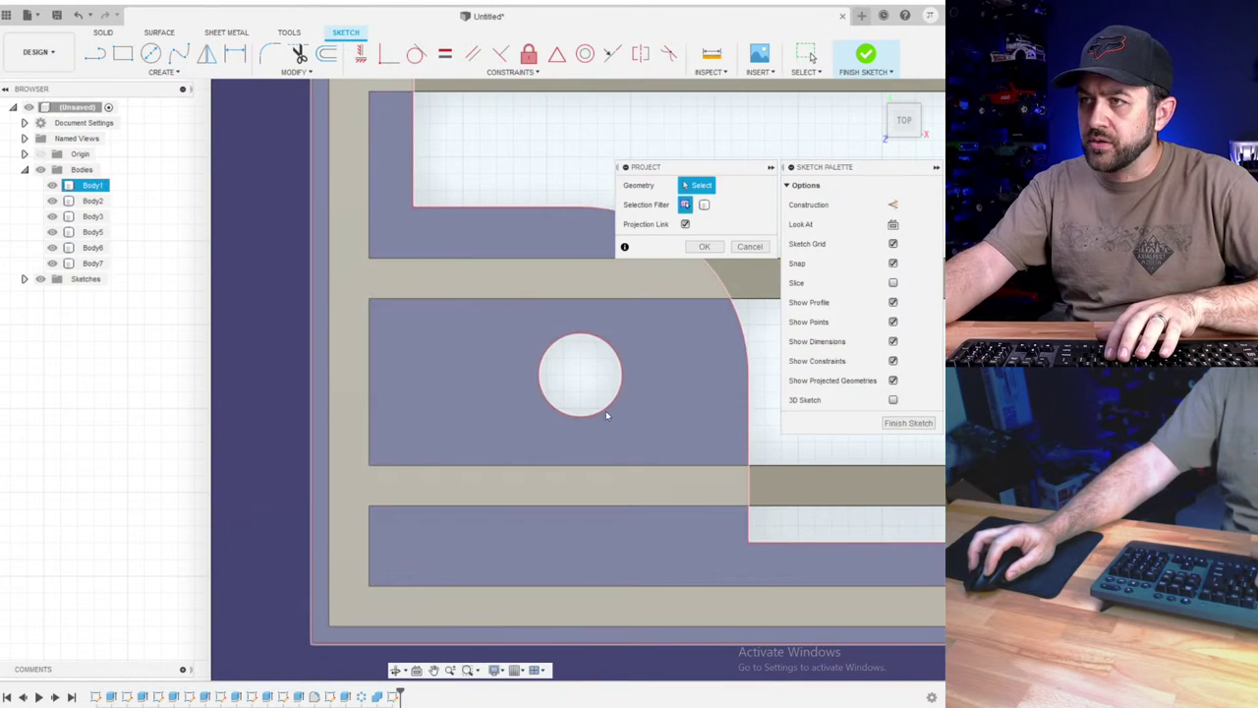
left_click(703, 246)
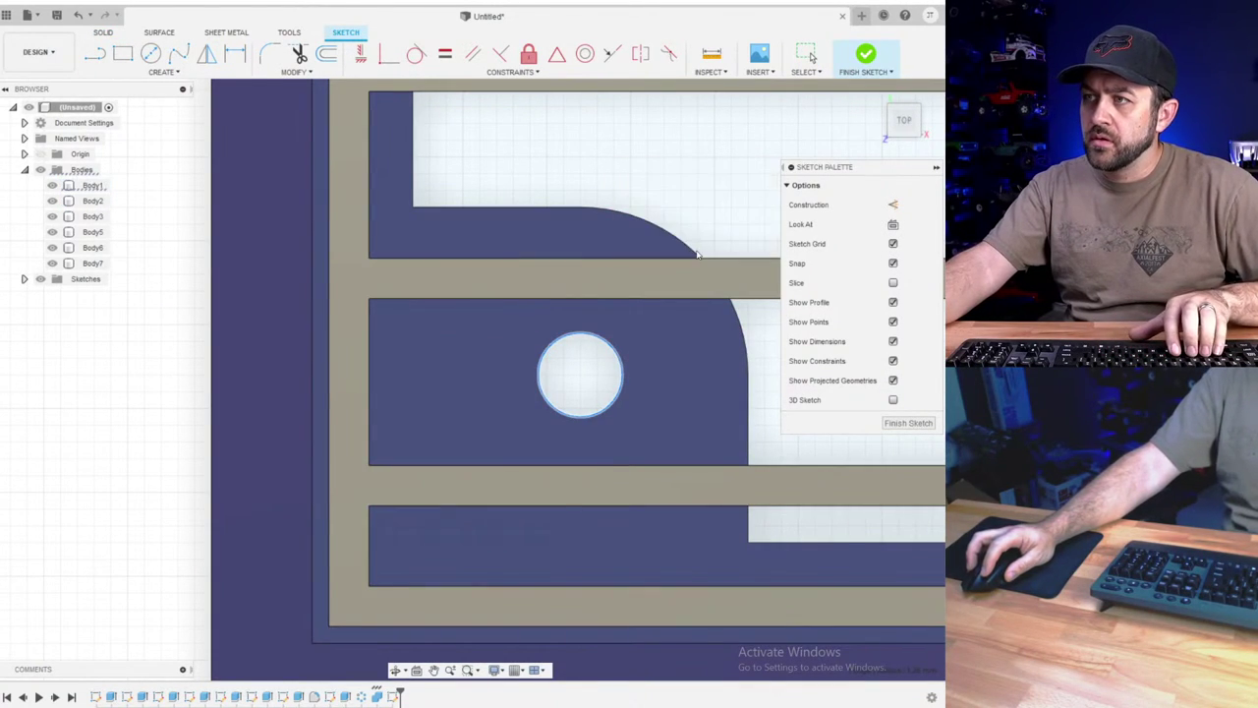
- Draw a larger circle concentric with the corner tab's screw hole and check it against the grille bars
key("c")
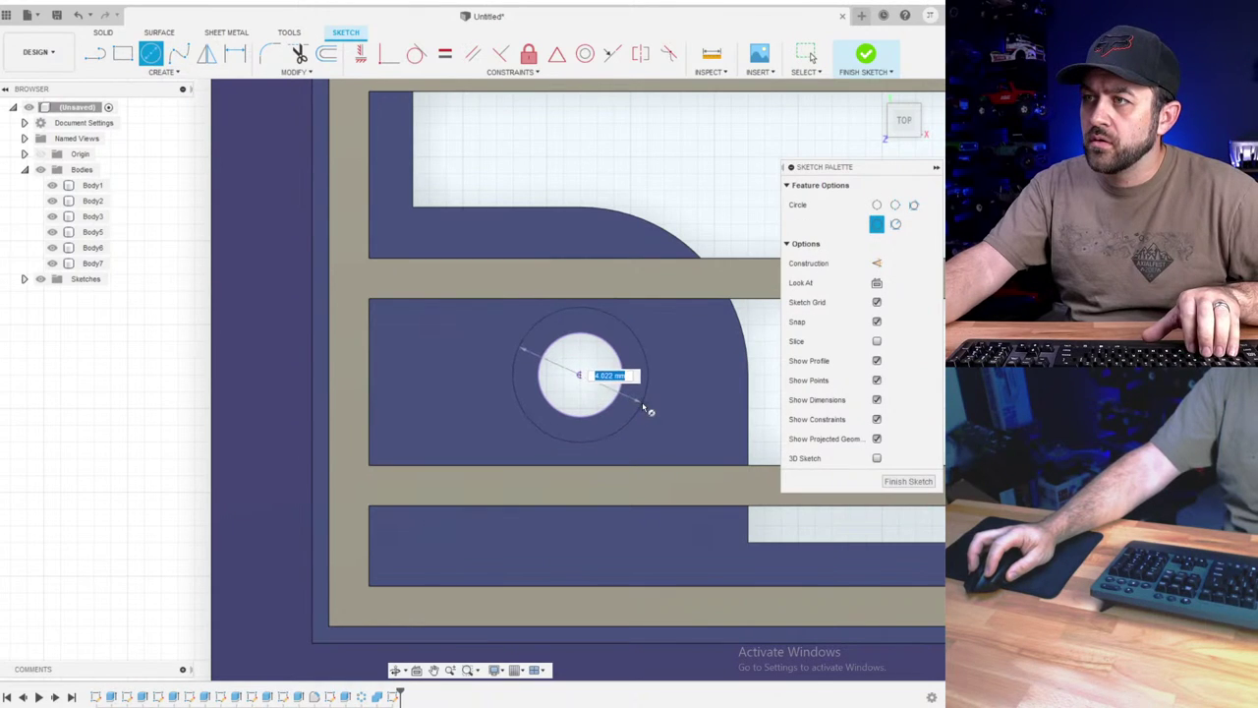
scroll(634, 383, "up", 4)
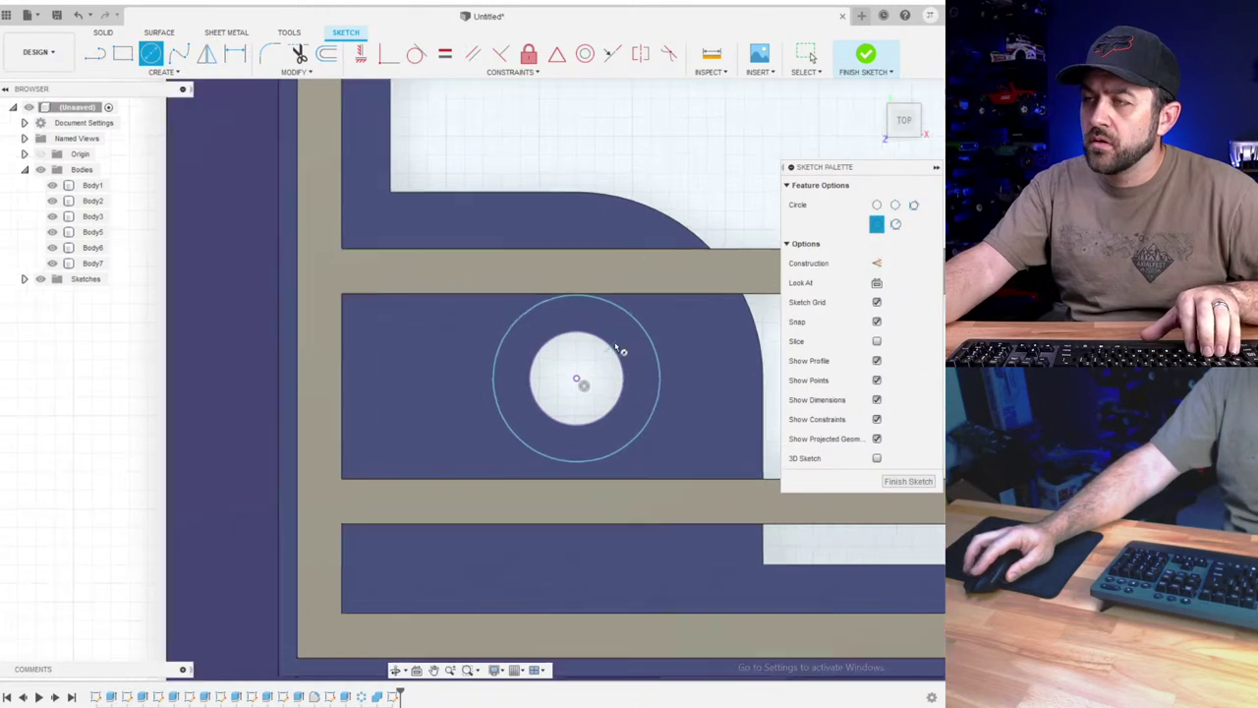
mouse_move(601, 359)
middle_mouse_down("shift")
mouse_move(613, 393)
mouse_move(391, 376)
mouse_move(618, 416)
mouse_move(533, 384)
mouse_move(513, 403)
mouse_move(599, 464)
mouse_move(255, 346)
mouse_move(247, 362)
middle_mouse_up("shift")
scroll(463, 435, "down", 4)
scroll(421, 474, "up", 4)
mouse_move(430, 512)
middle_mouse_down("shift")
mouse_move(444, 496)
mouse_move(422, 487)
middle_mouse_up("shift")
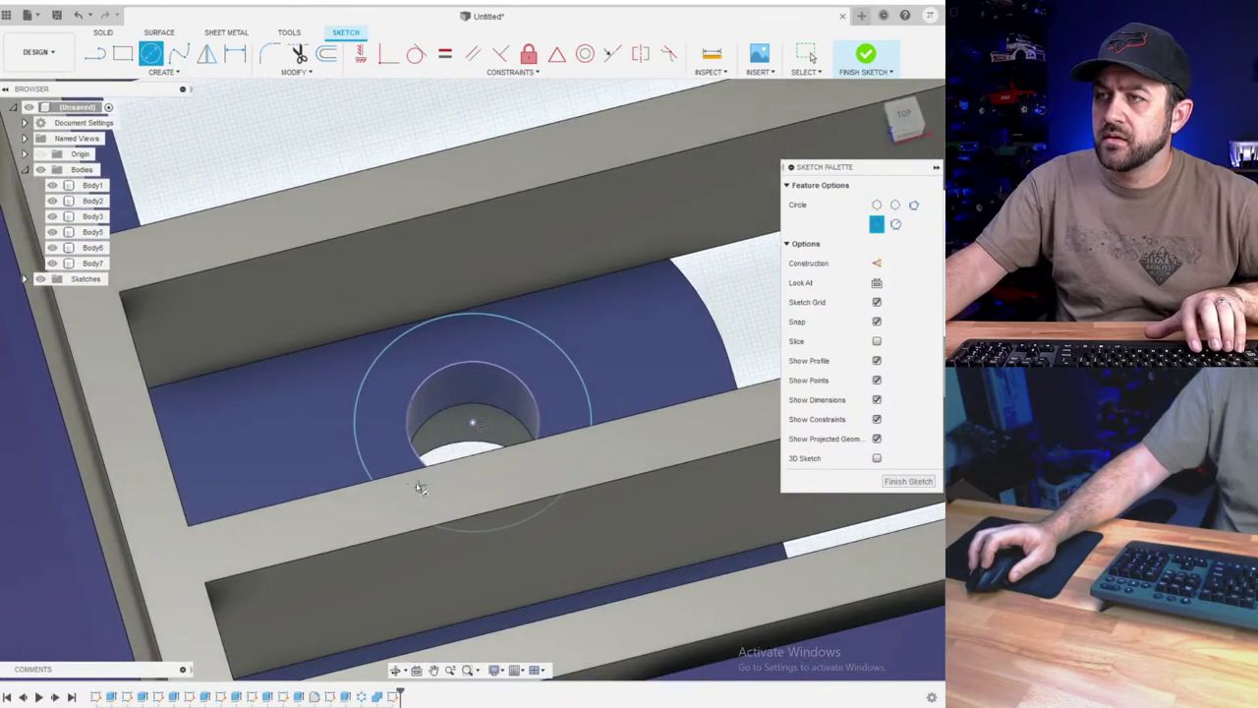
scroll(463, 436, "down", 4)
key("Escape")
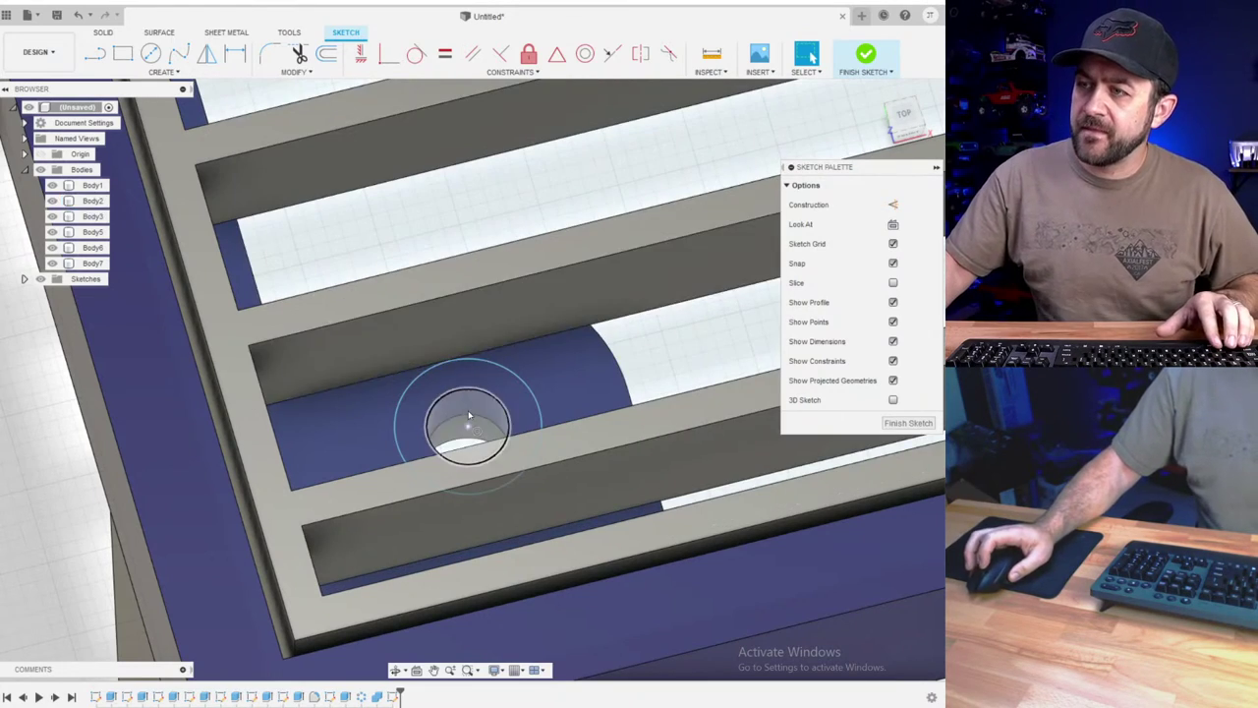
- Undo the circle, the projection and the new sketch on the corner tab
scroll(466, 423, "down", 3)
mouse_move(468, 455)
middle_mouse_down("shift")
mouse_move(460, 432)
mouse_move(476, 455)
mouse_move(497, 360)
mouse_move(505, 435)
mouse_move(539, 417)
mouse_move(540, 466)
middle_mouse_up("shift")
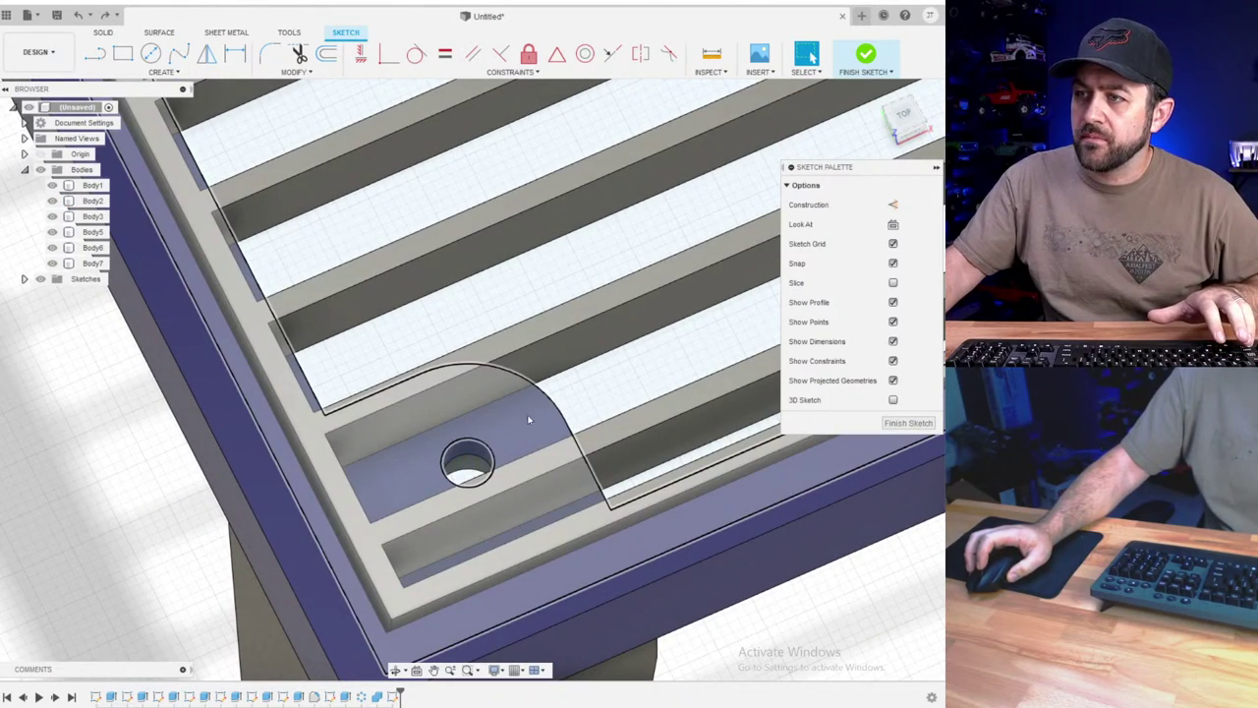
key("ctrl+z")
scroll(629, 413, "down", 4)
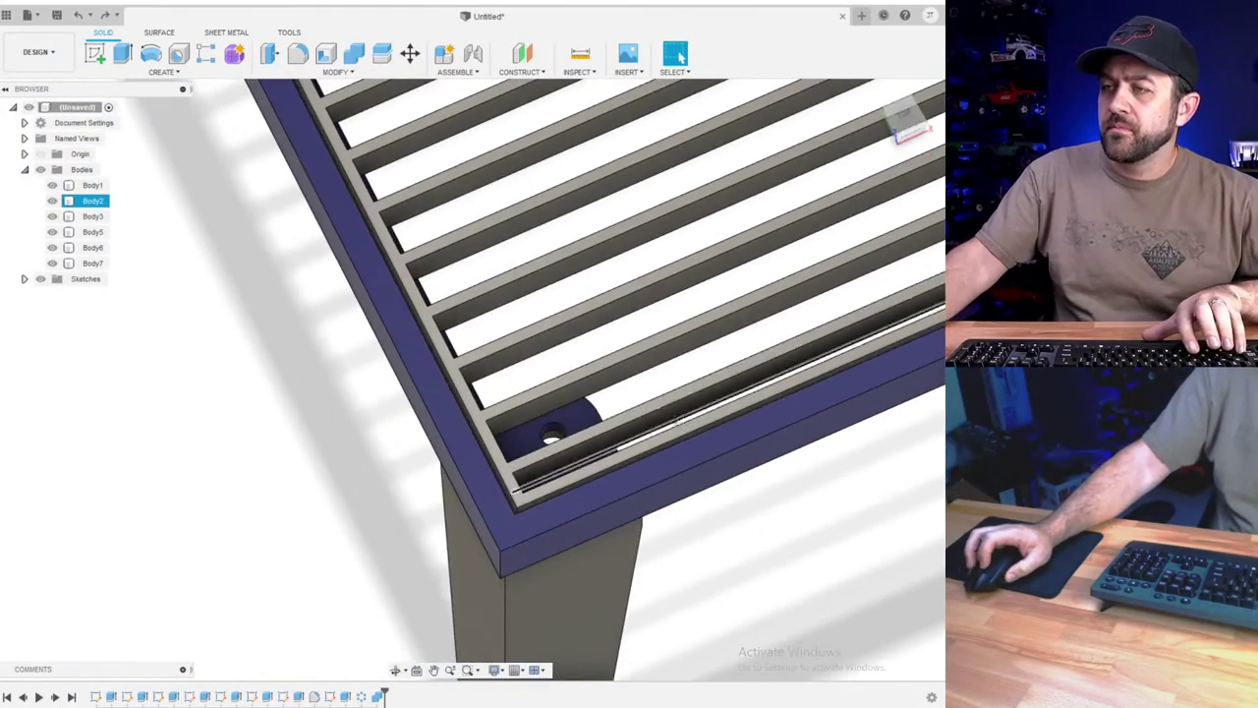
- Examine the assembled frame, grille and legs from several angles, including the clearance around the grille bars
middle_click_drag(629, 413, 550, 366, "shift")
middle_click_drag(727, 405, 399, 359)
scroll(399, 359, "down", 3)
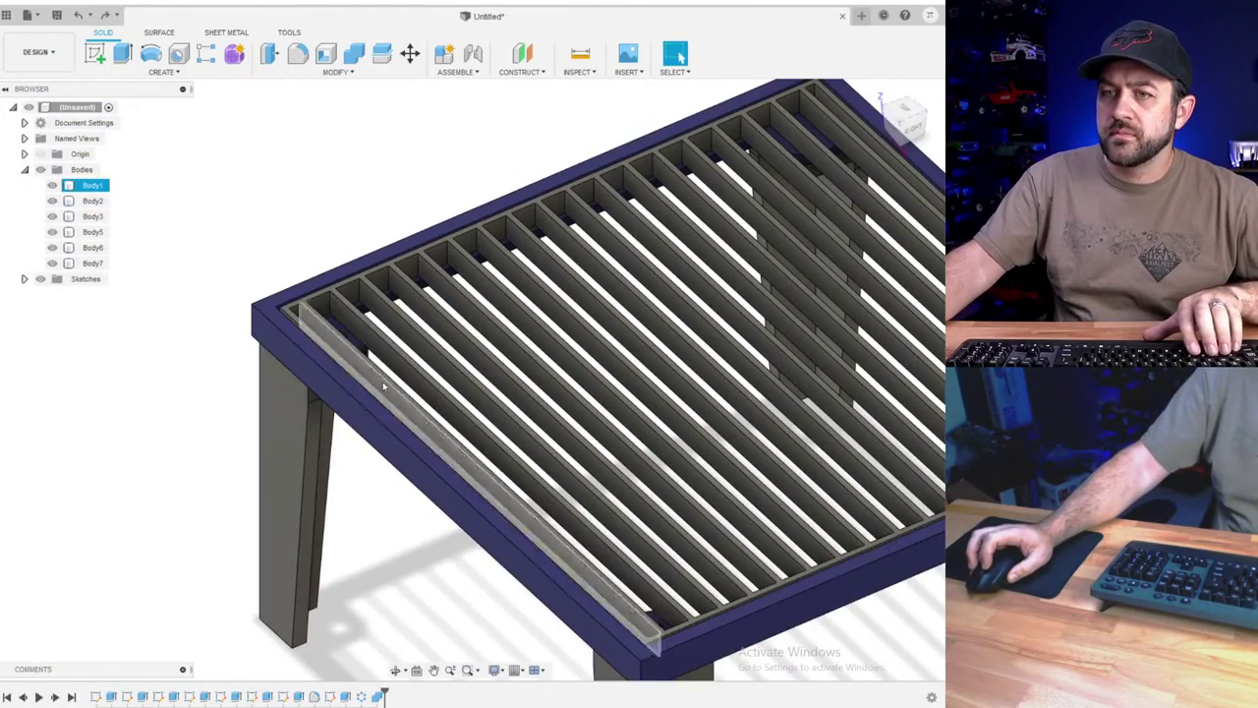
scroll(422, 389, "down", 4)
middle_click_drag(543, 385, 430, 352, "shift")
scroll(524, 380, "down", 4)
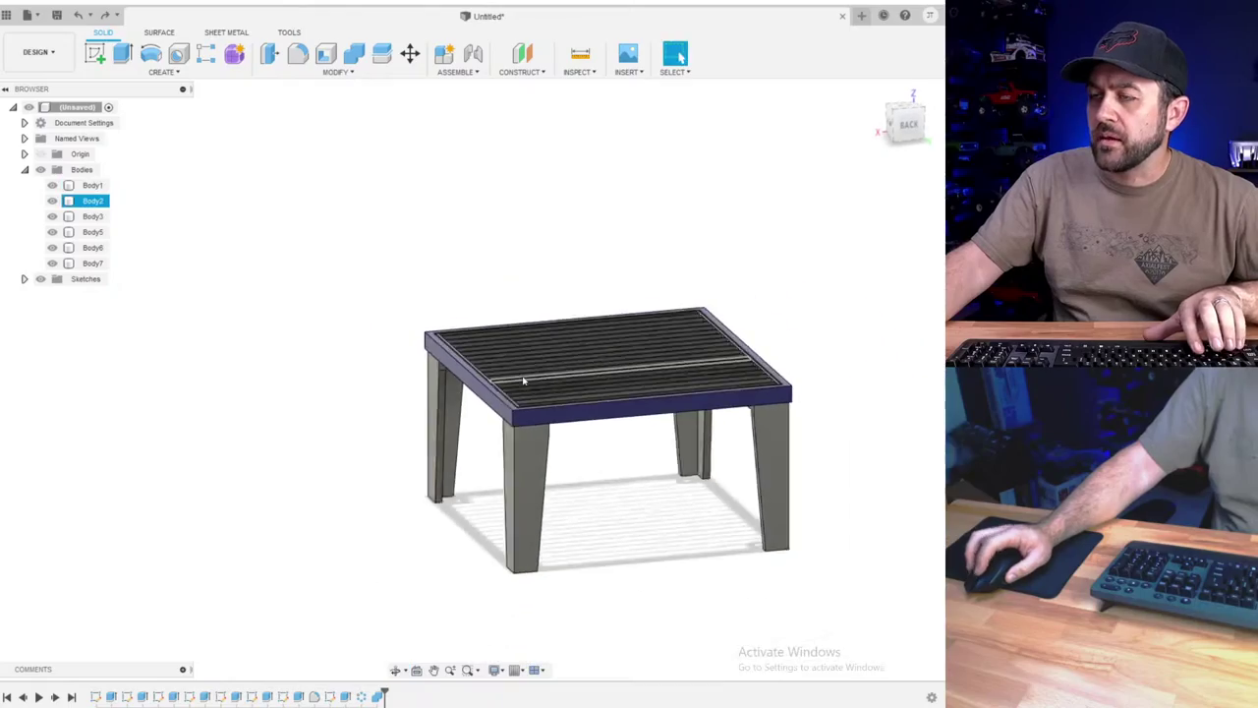
middle_click_drag(522, 379, 395, 366)
middle_click_drag(395, 366, 489, 411, "shift")
scroll(467, 358, "up", 4)
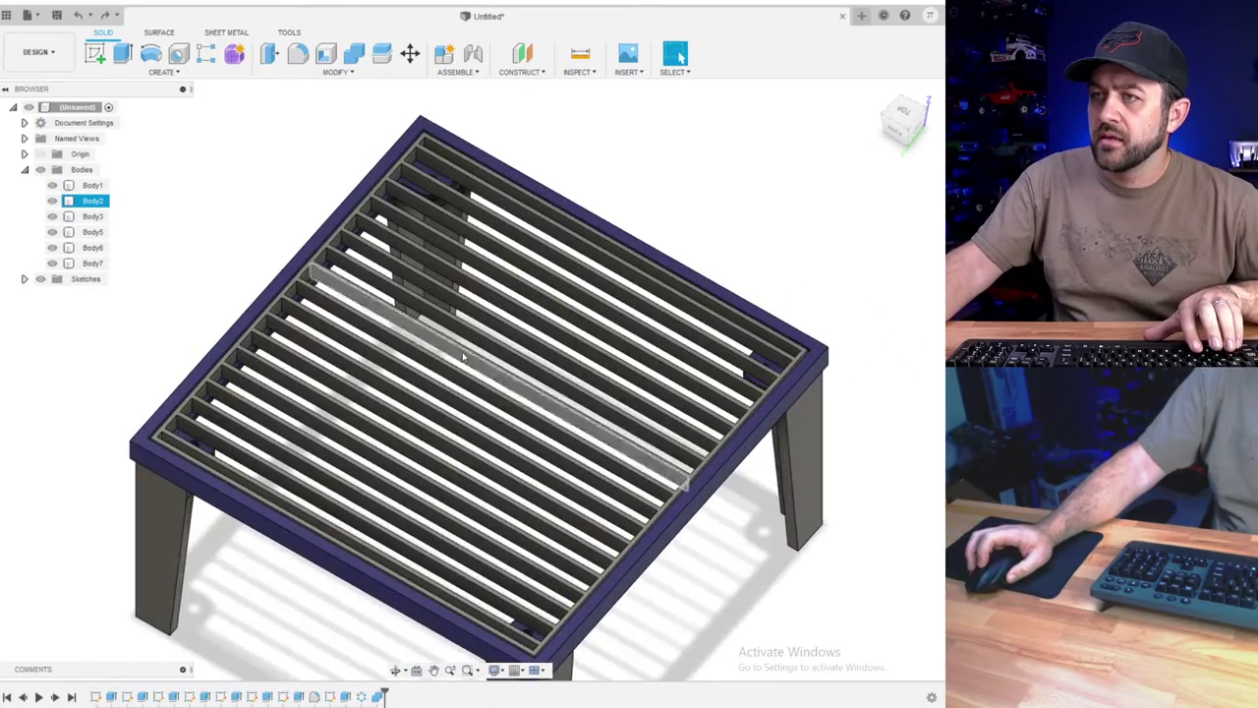
middle_click_drag(484, 350, 530, 342, "shift")
mouse_move(587, 295)
middle_mouse_down("shift")
mouse_move(587, 275)
mouse_move(518, 281)
mouse_move(581, 304)
middle_mouse_up("shift")
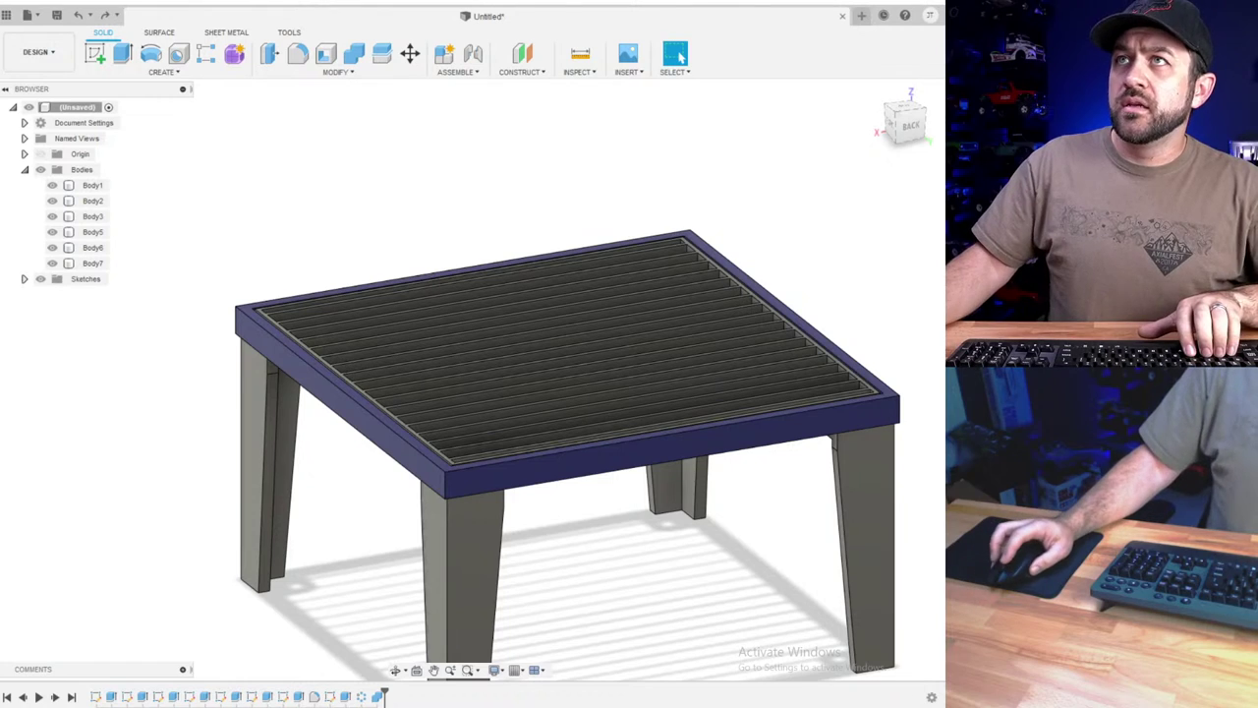
middle_click_drag(582, 164, 522, 119)
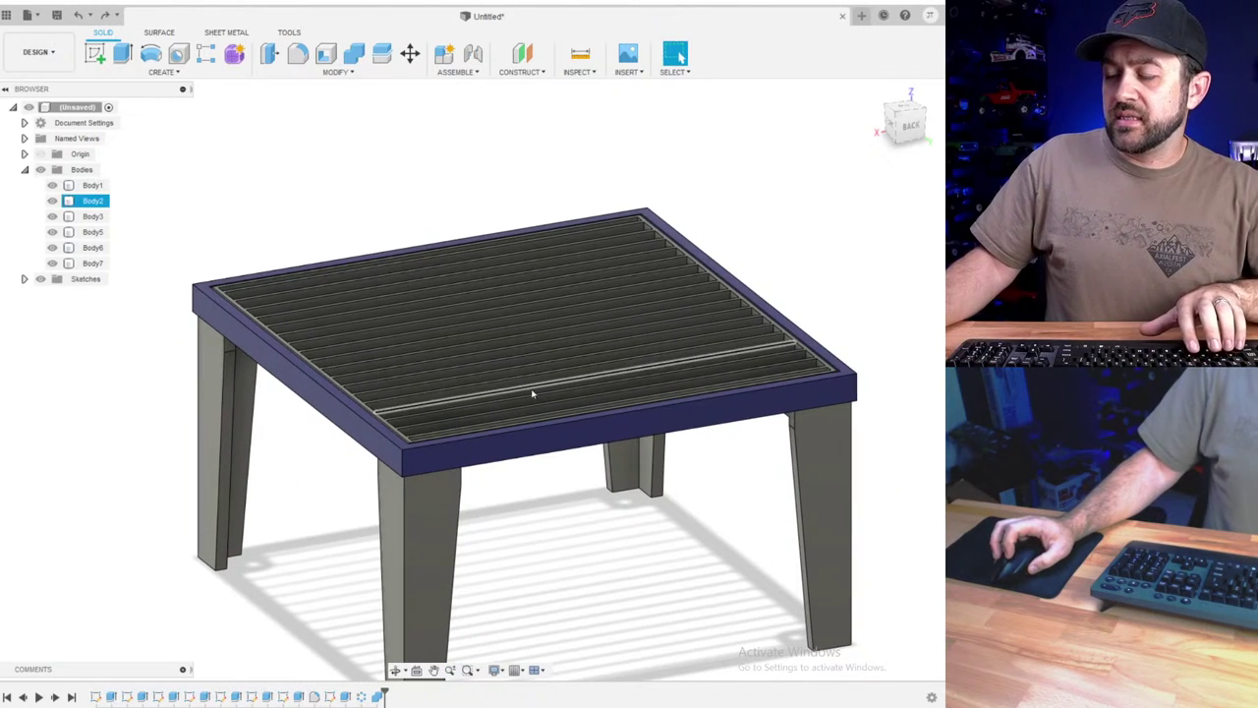
middle_click_drag(531, 383, 462, 357, "shift")
middle_click_drag(523, 464, 501, 385, "shift")
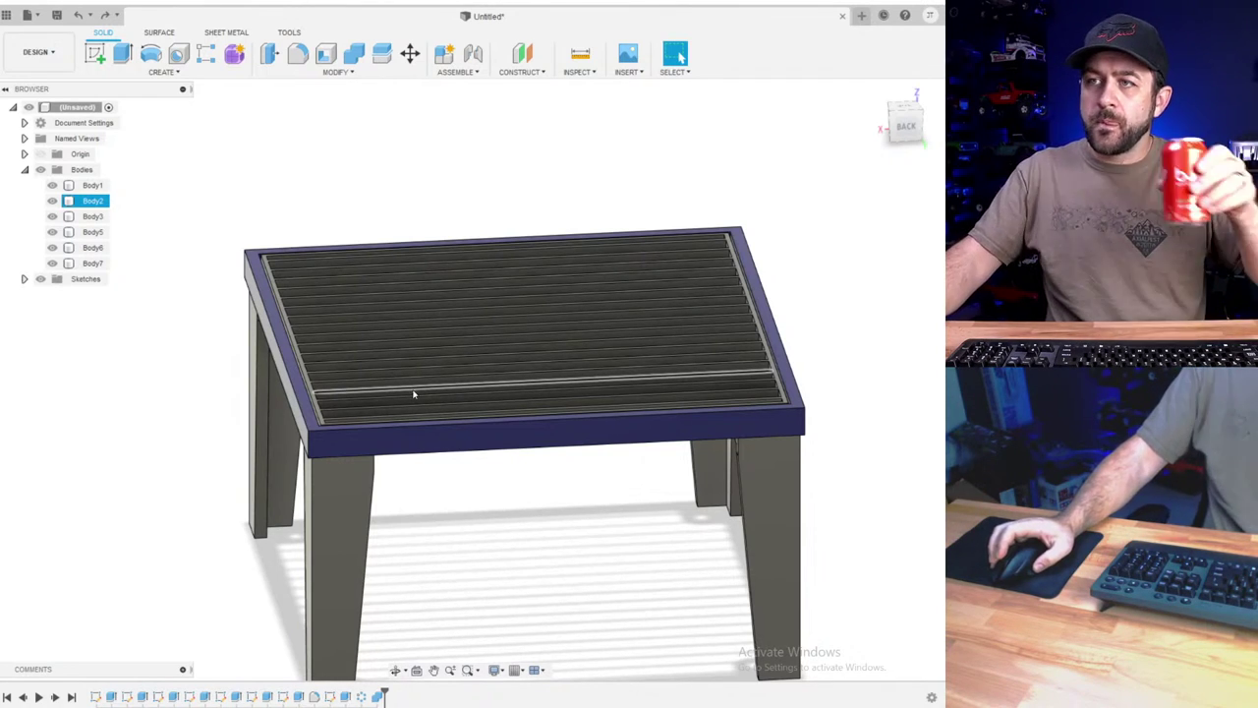
left_click(462, 468)
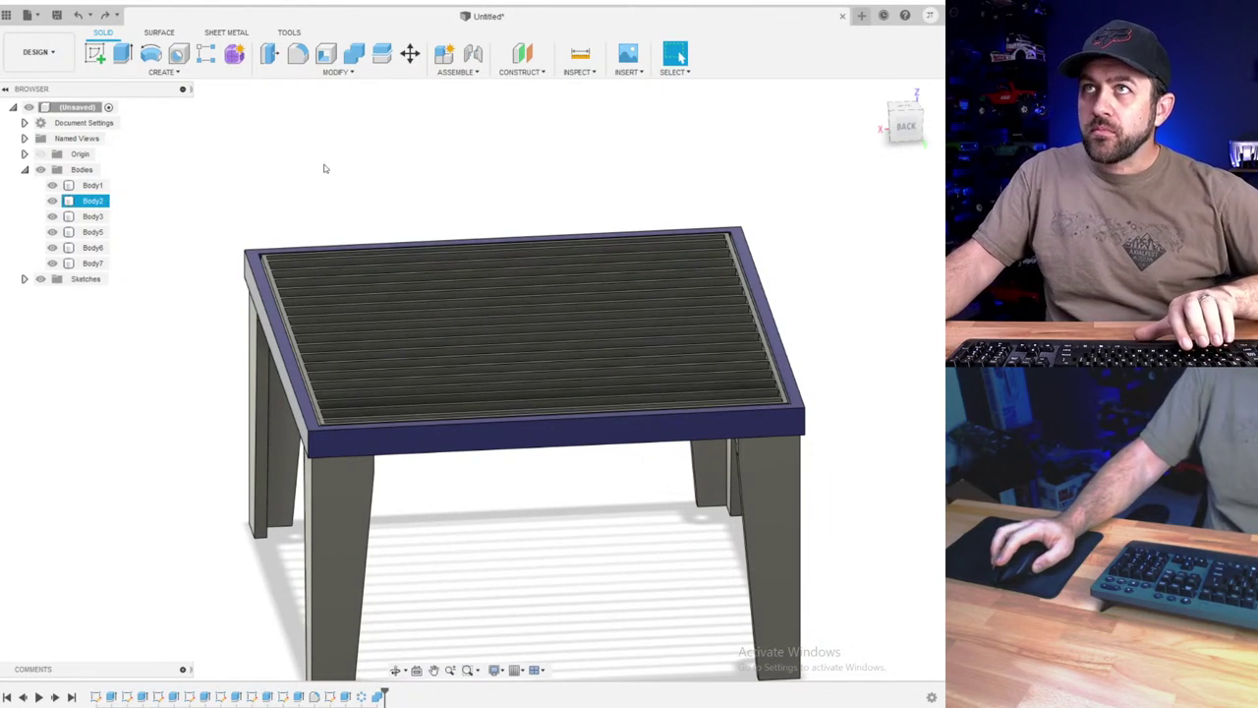
scroll(323, 366, "up", 3)
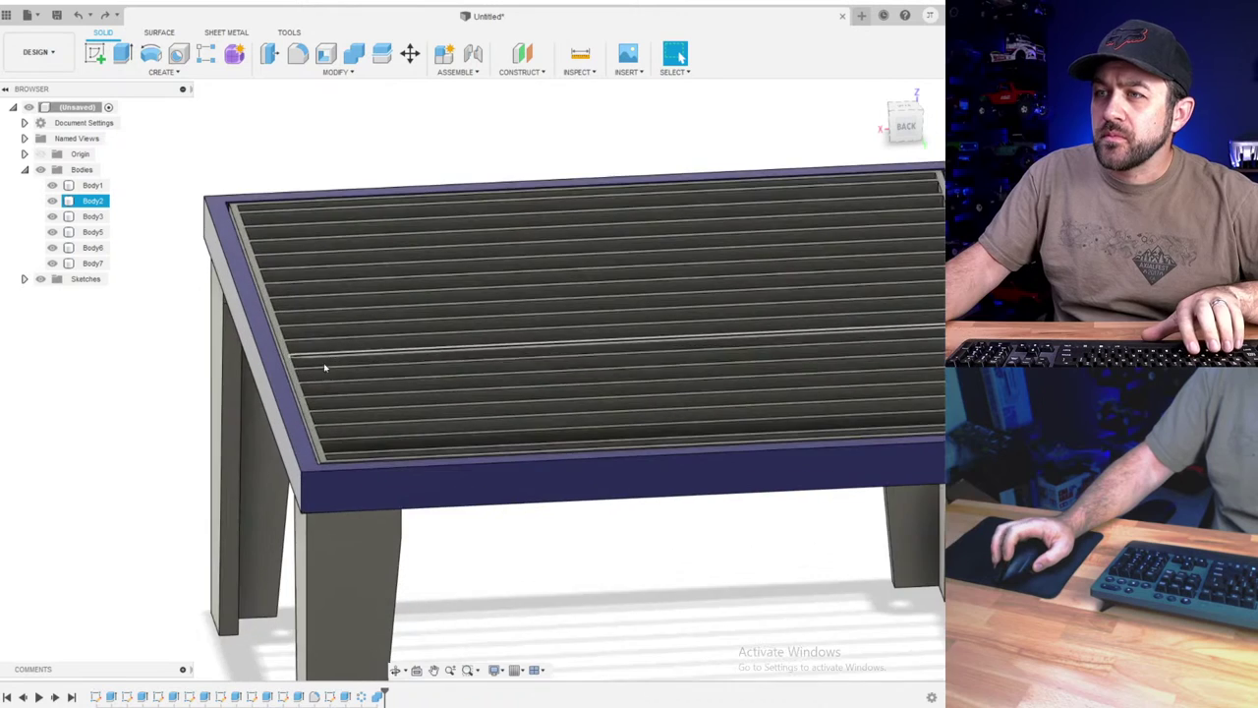
middle_click_drag(323, 378, 304, 404, "shift")
scroll(315, 428, "up", 3)
scroll(314, 426, "down", 10)
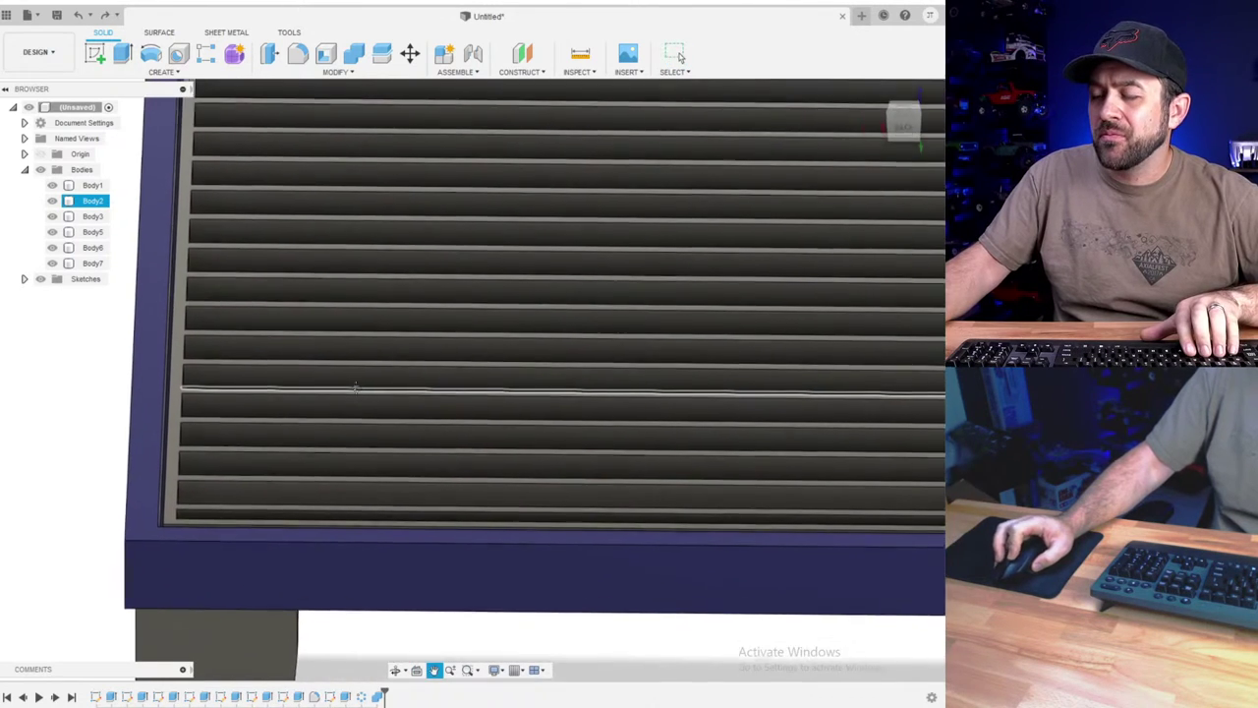
key("Escape")
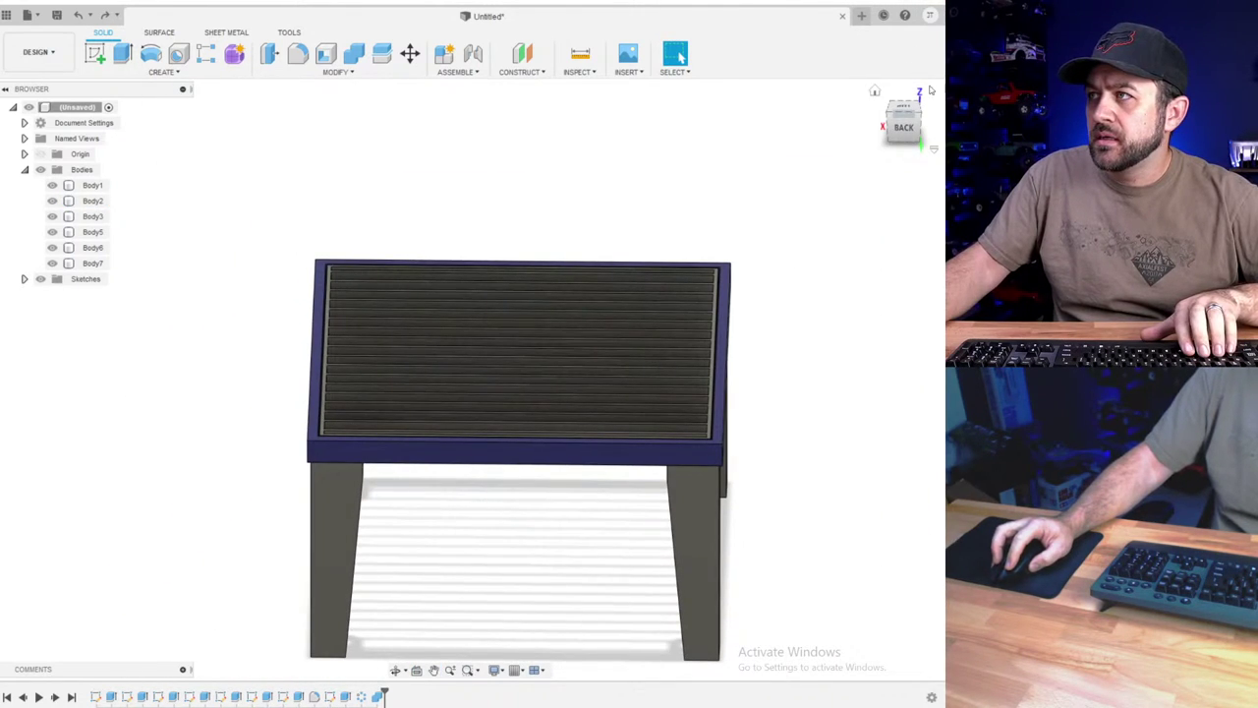
- Open the frame's base sketch and delete the inner square offset 3 mm from the 120 mm outline
left_click(904, 110)
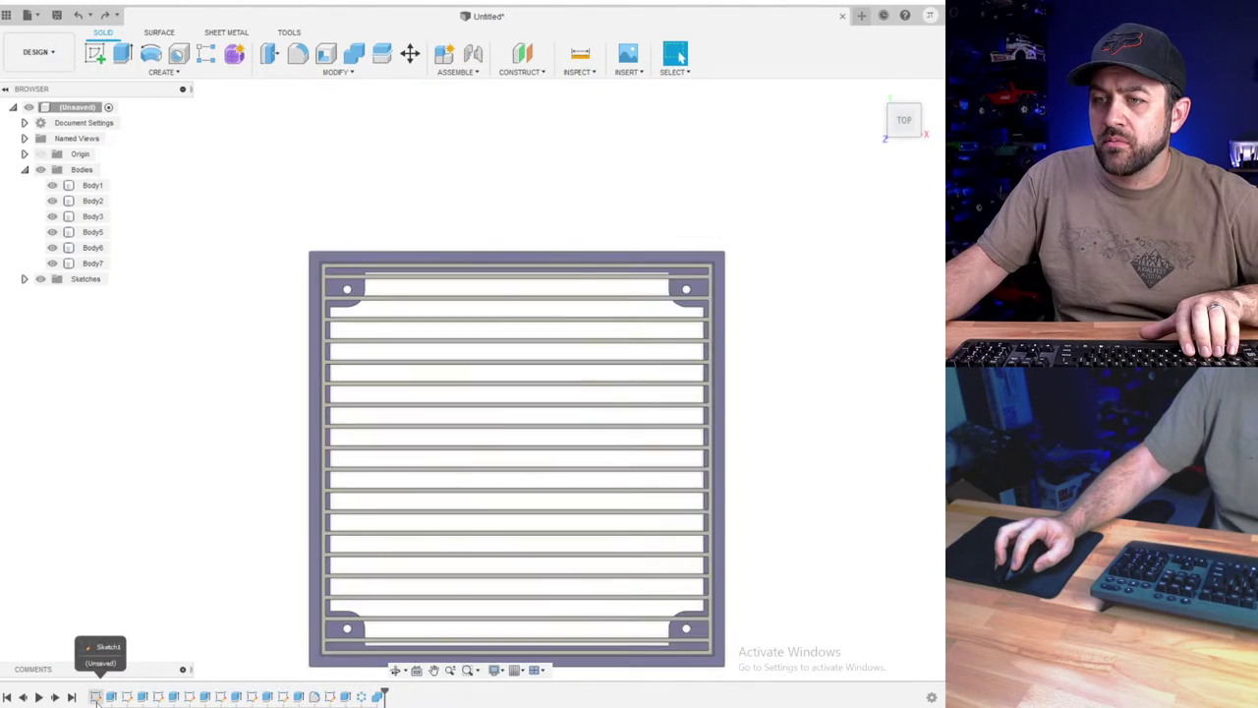
right_click(96, 697)
left_click(141, 571)
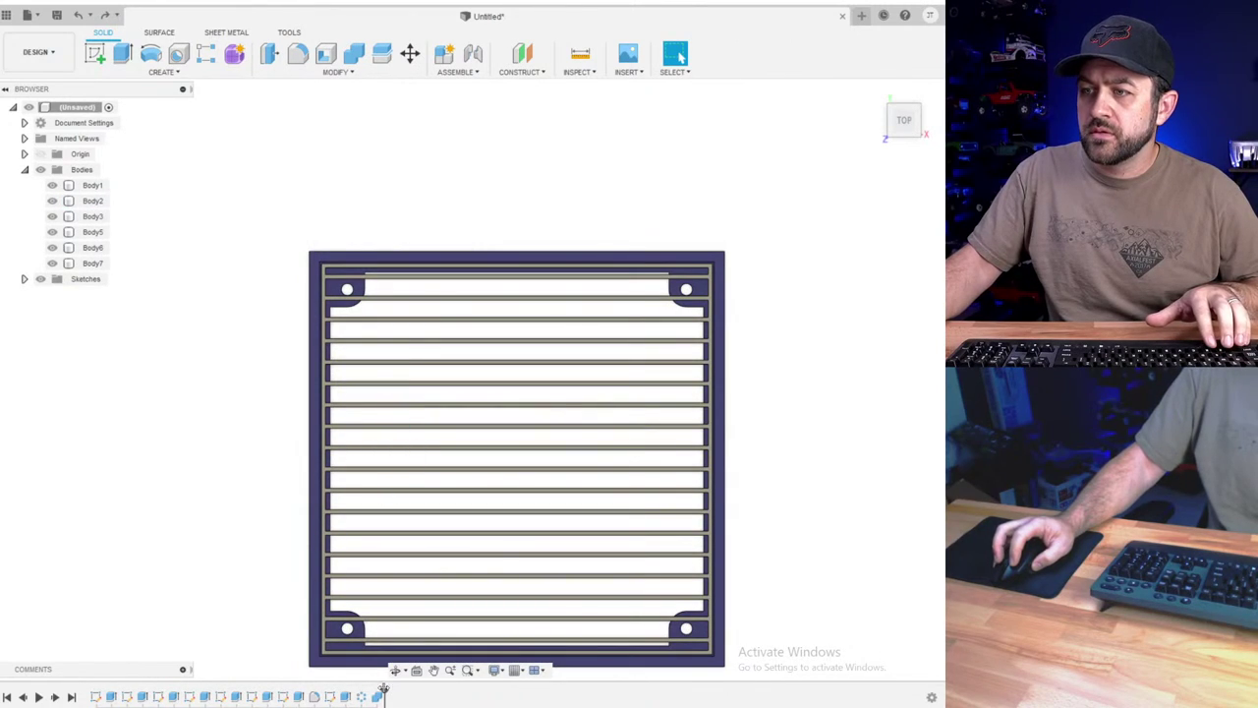
left_click(108, 15)
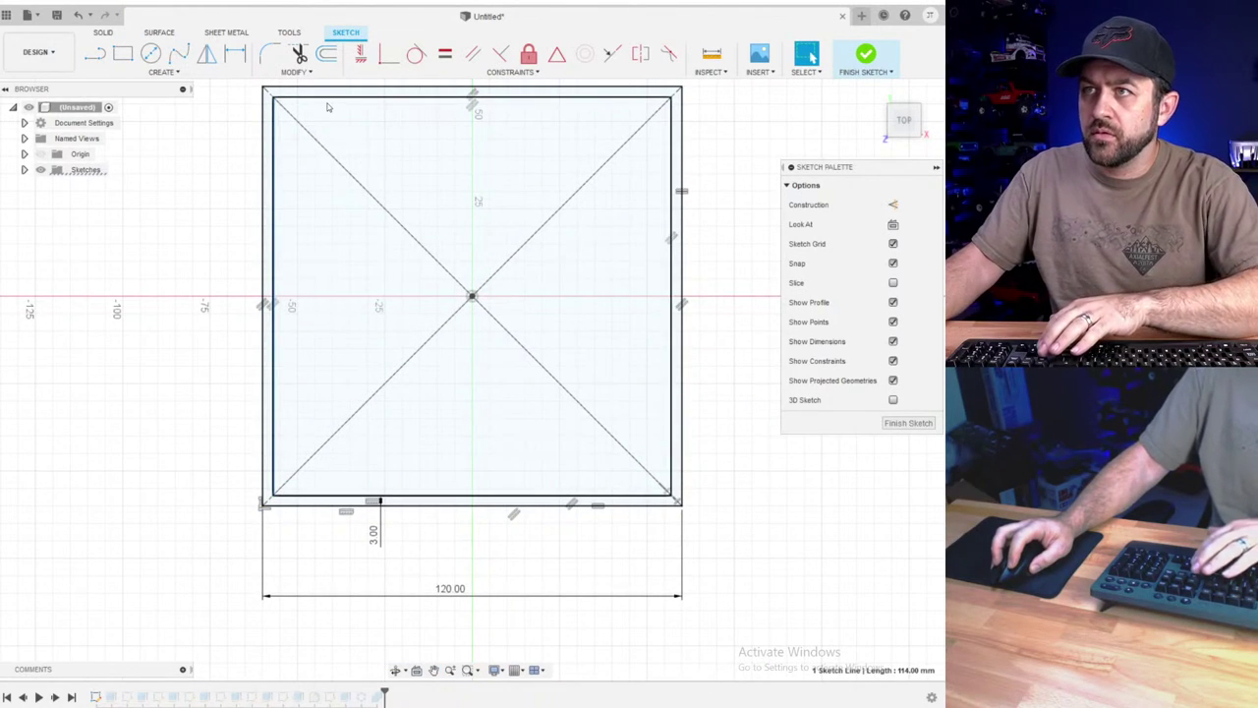
key("Delete")
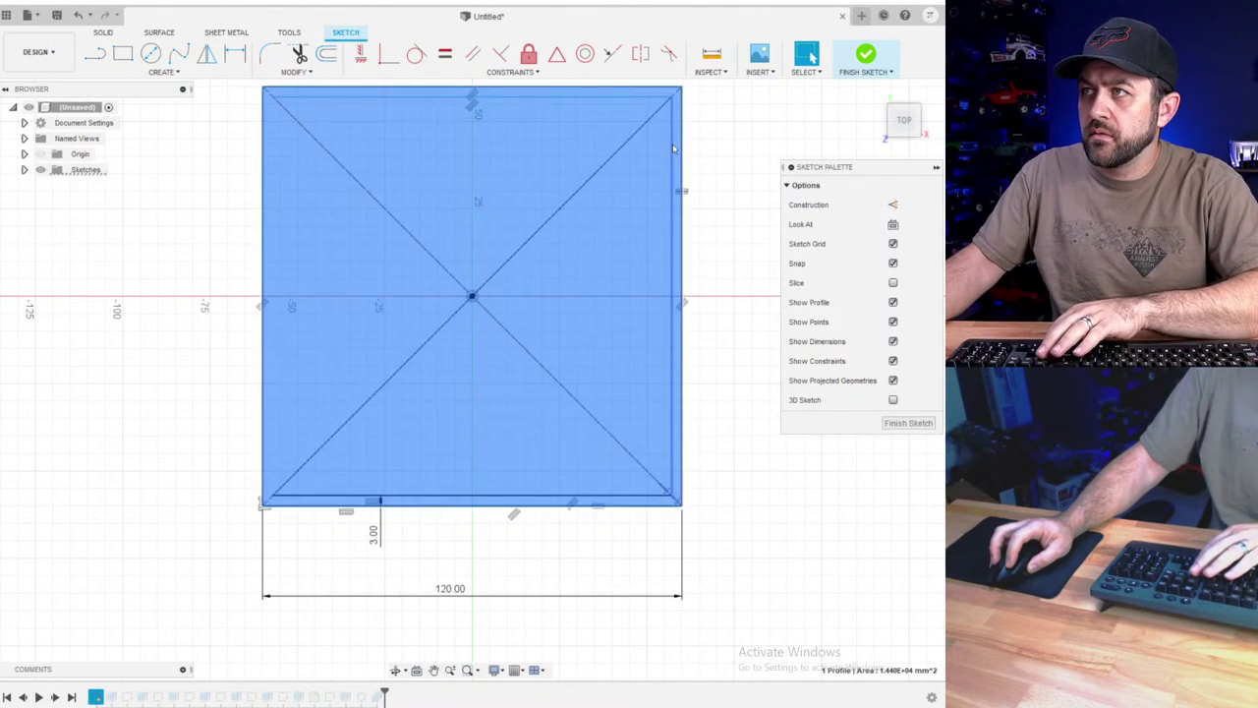
key("Delete")
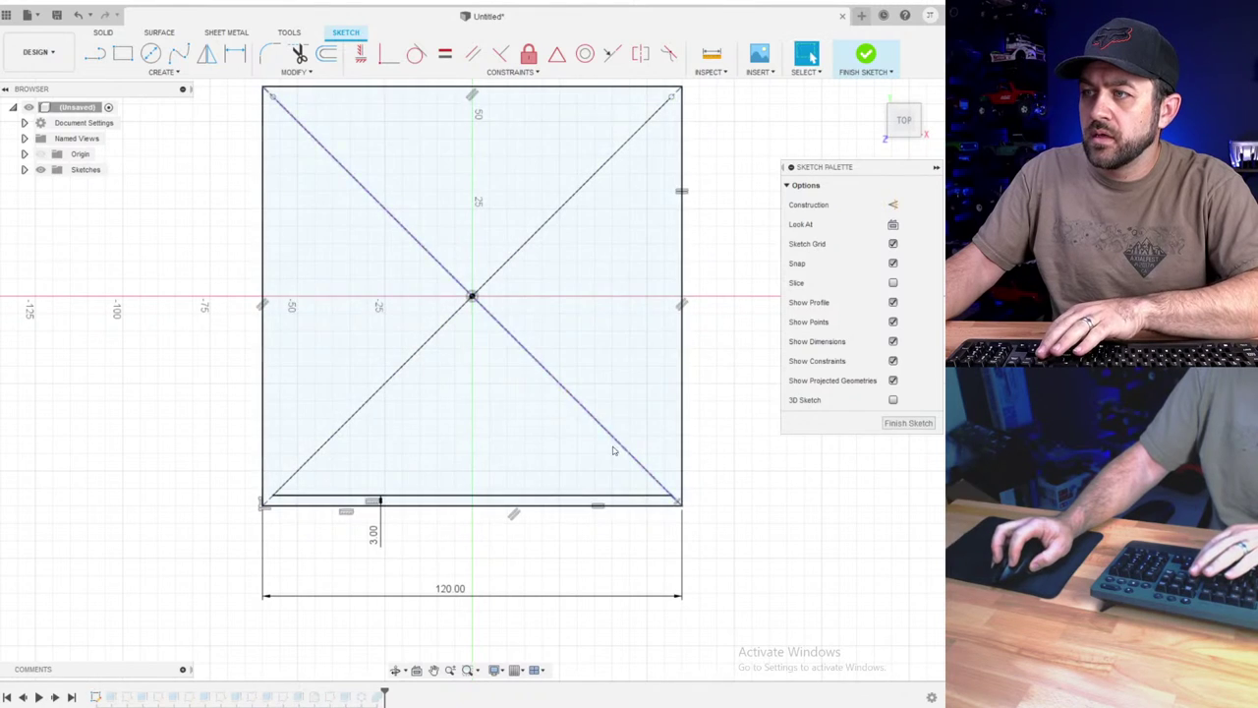
left_click(625, 494)
key("Delete")
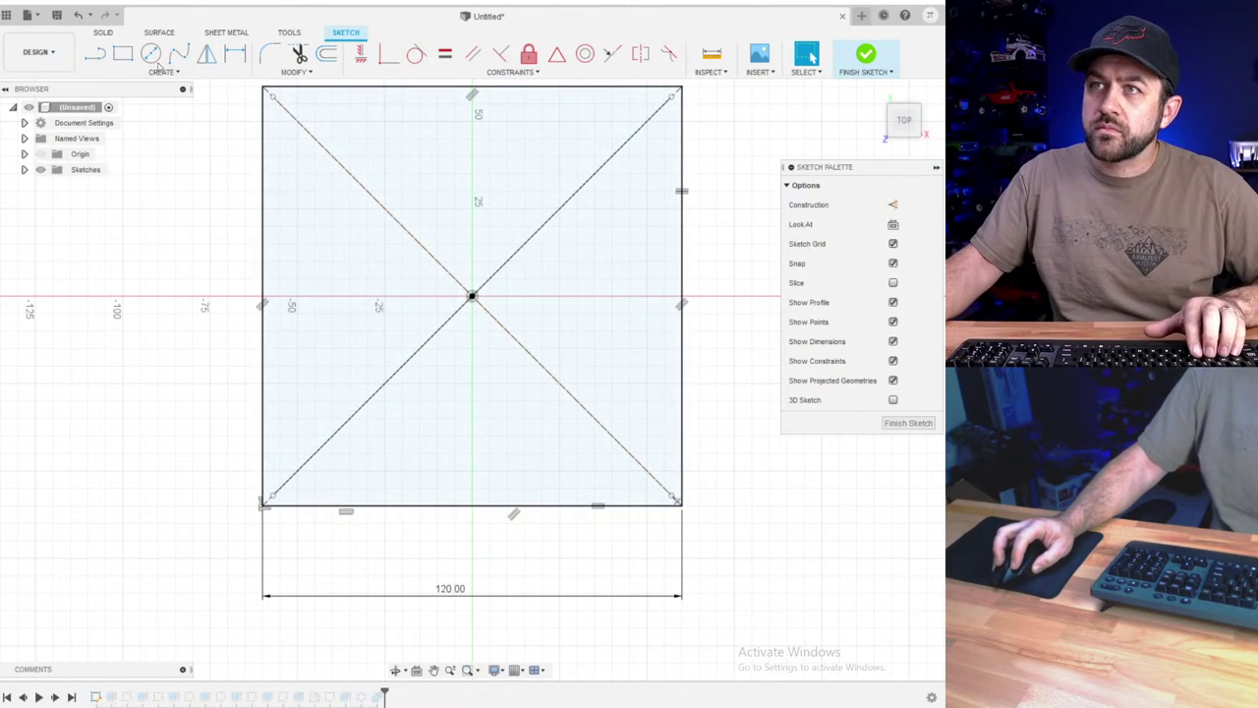
- Sketch a centre rectangle about 104 mm wide from the origin and dimension its upper edge 3 mm from the outline
key("r")
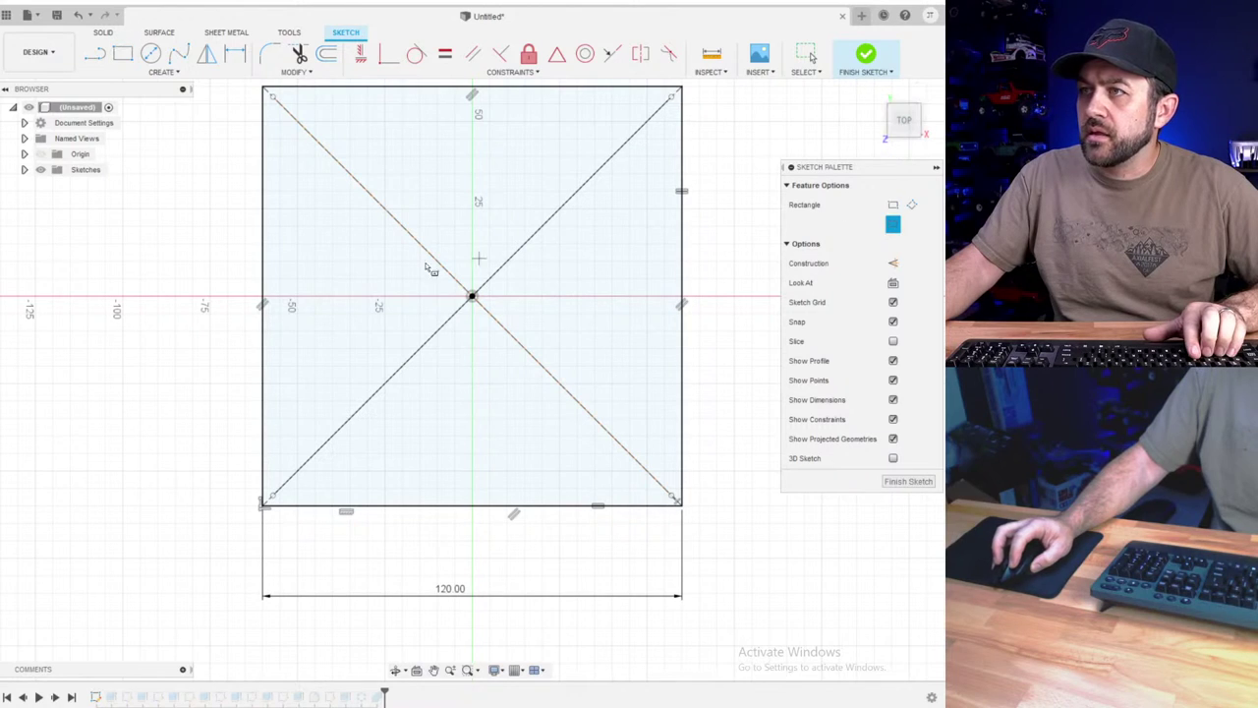
left_click(472, 295)
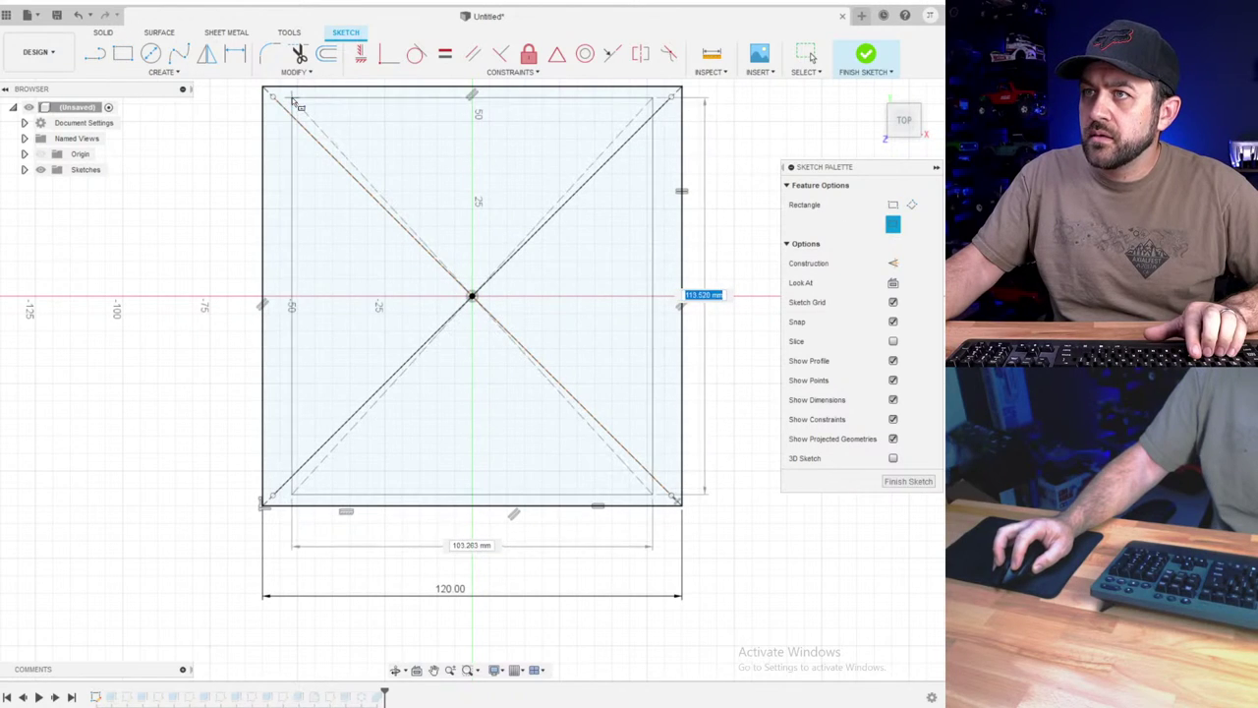
scroll(298, 171, "up", 3)
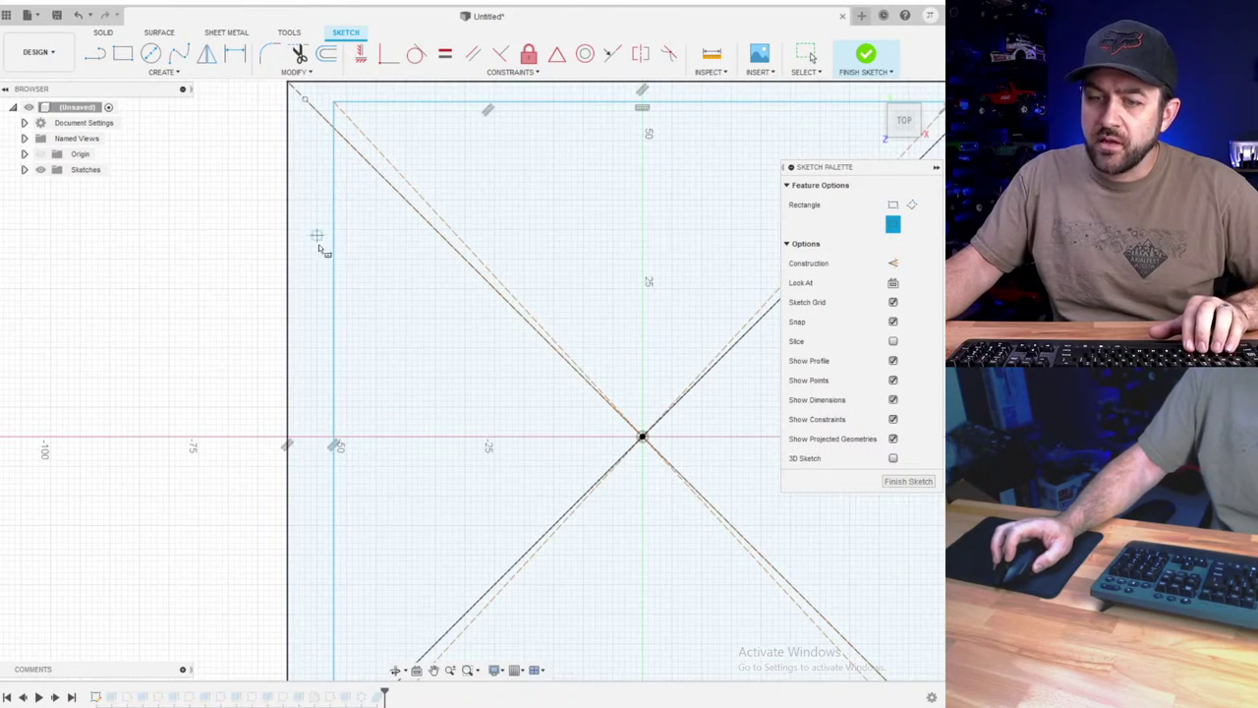
key("d")
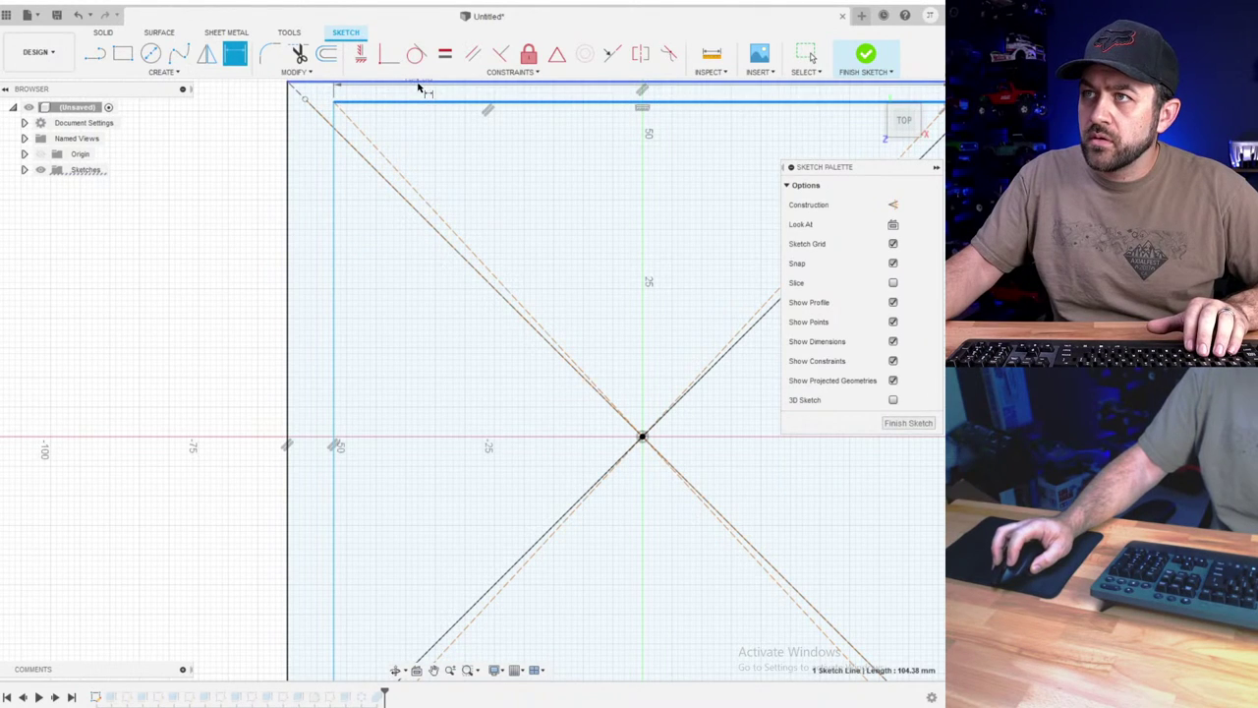
left_click(465, 140)
type("3")
key("Return")
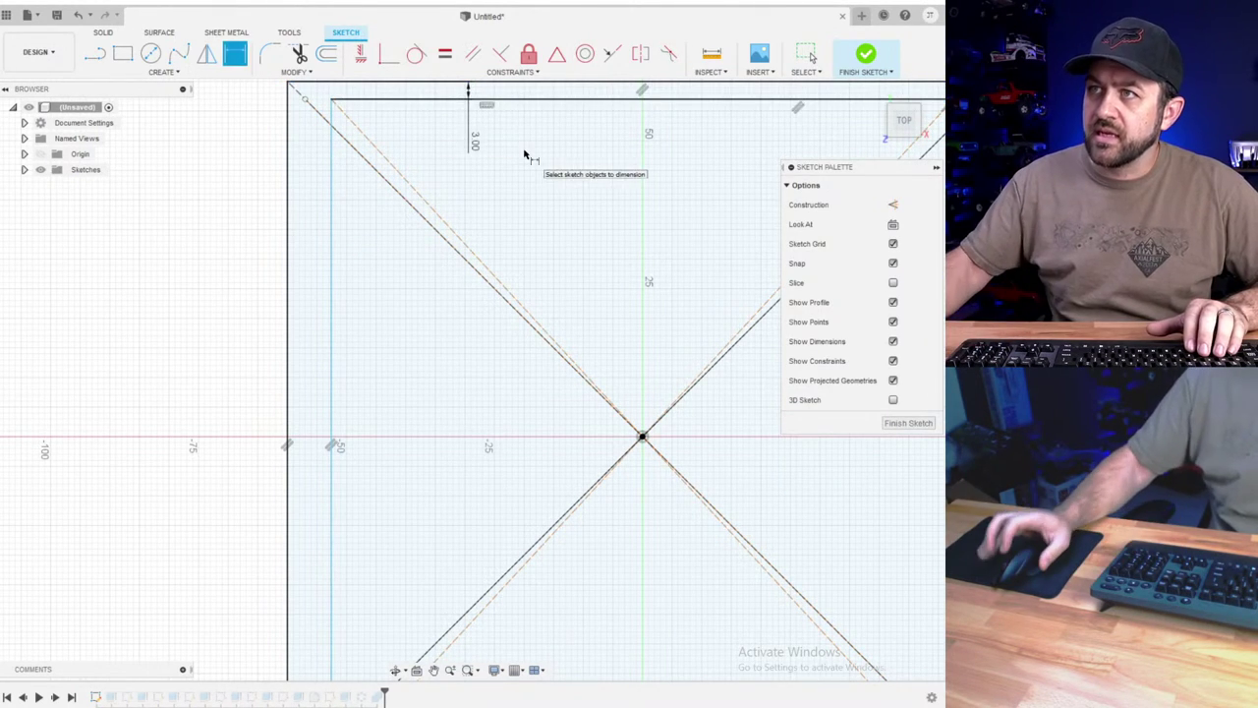
- Dimension the inner rectangle's left side 6 mm from the outline and finish the frame's base sketch
scroll(527, 157, "down", 2)
middle_click_drag(546, 526, 483, 458)
scroll(242, 299, "up", 2)
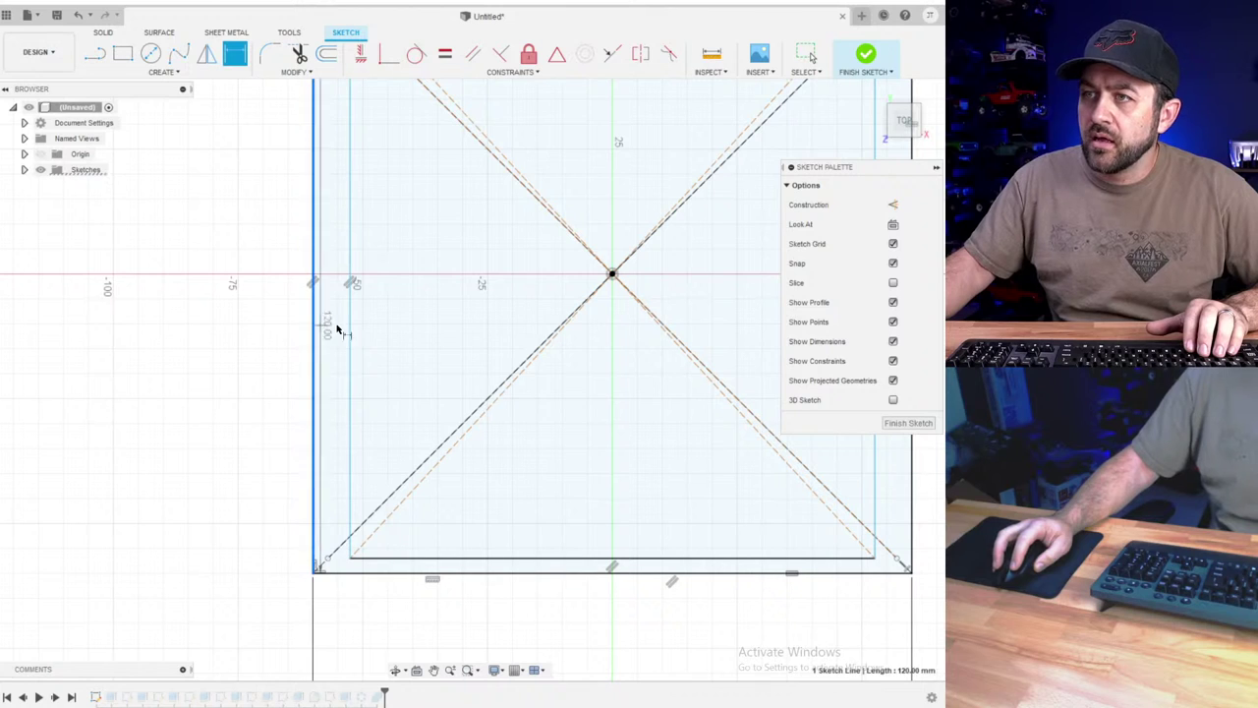
left_click(263, 344)
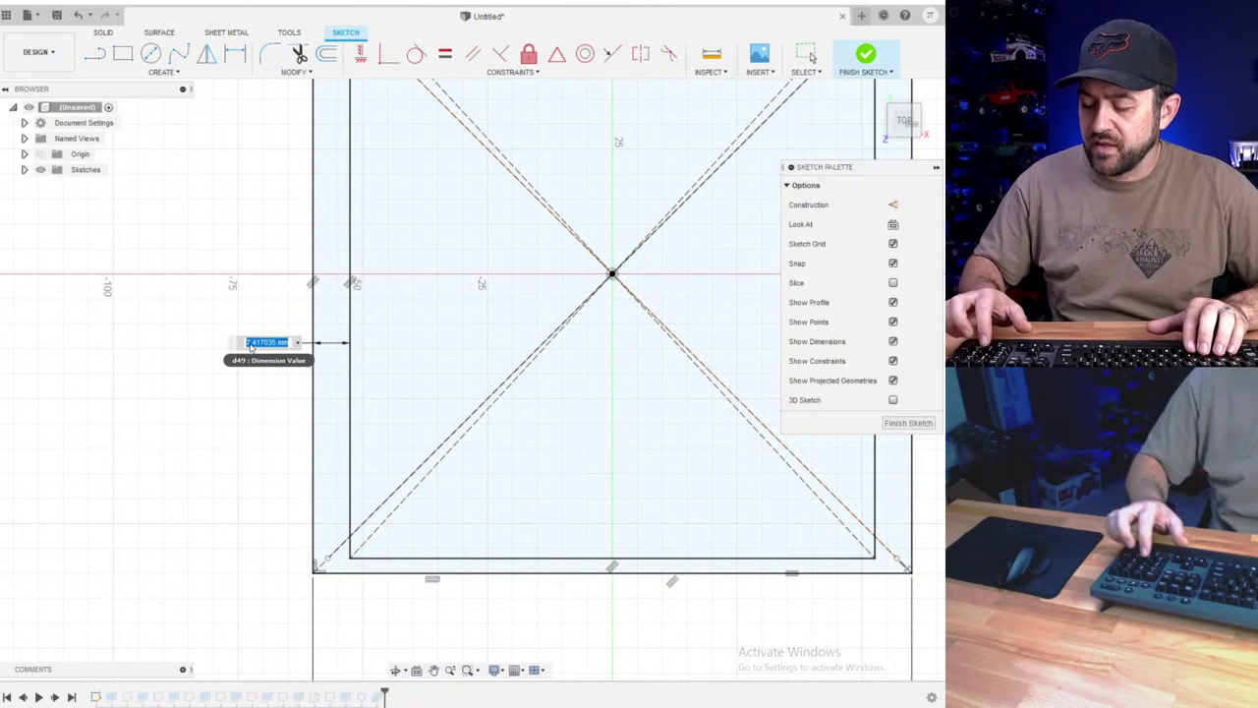
type("6")
key("Return")
scroll(251, 344, "down", 2)
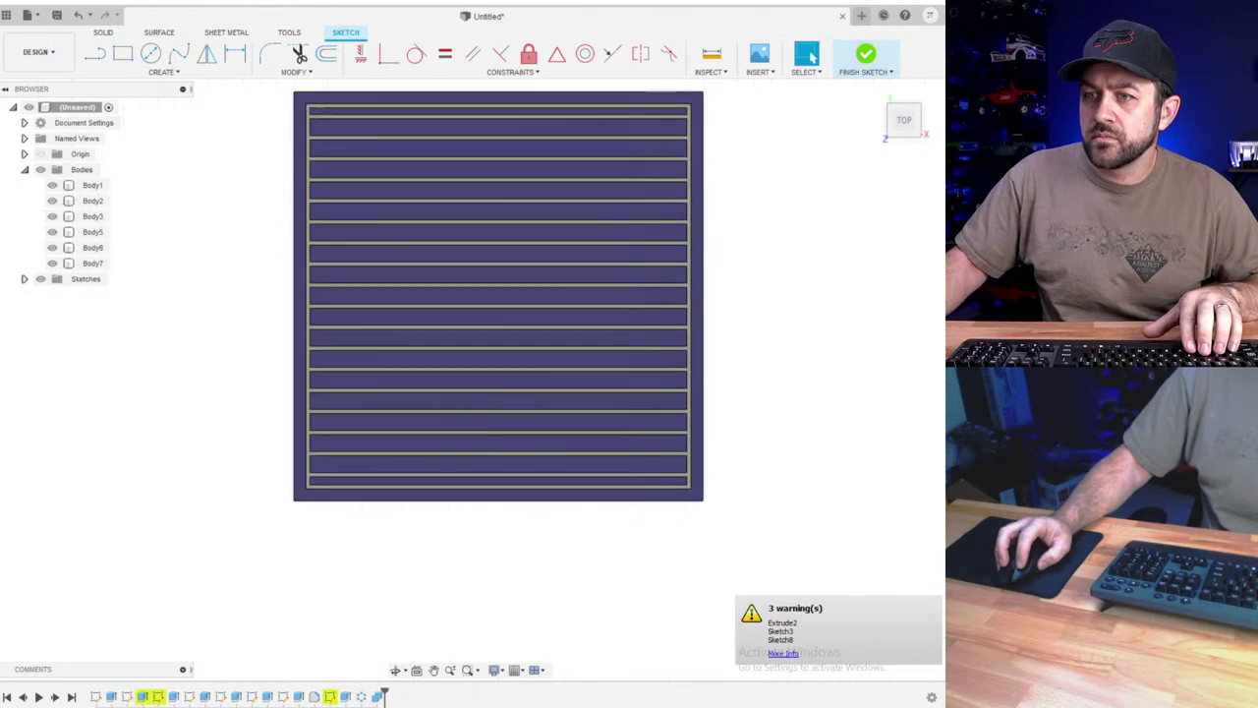
left_click(865, 54)
- Edit the frame's first extrusion to use the border between the outer square and the inner rectangle as its profile
right_click(111, 696)
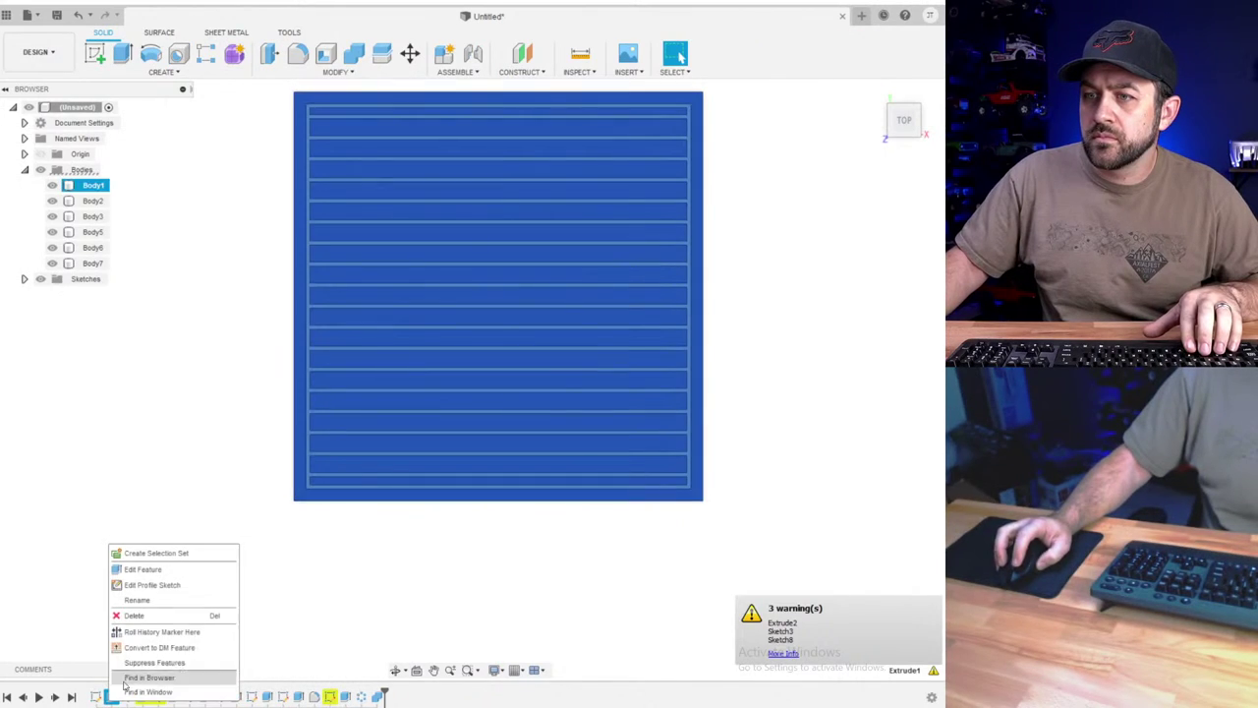
left_click(142, 570)
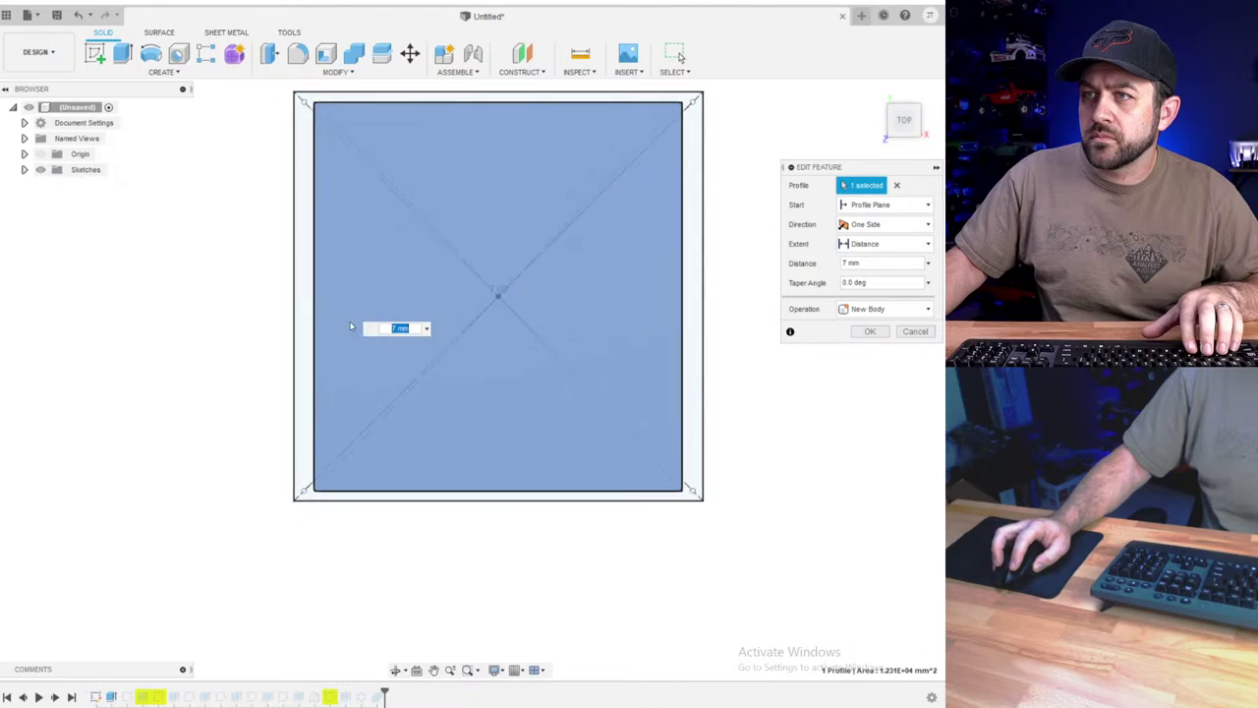
left_click(304, 334)
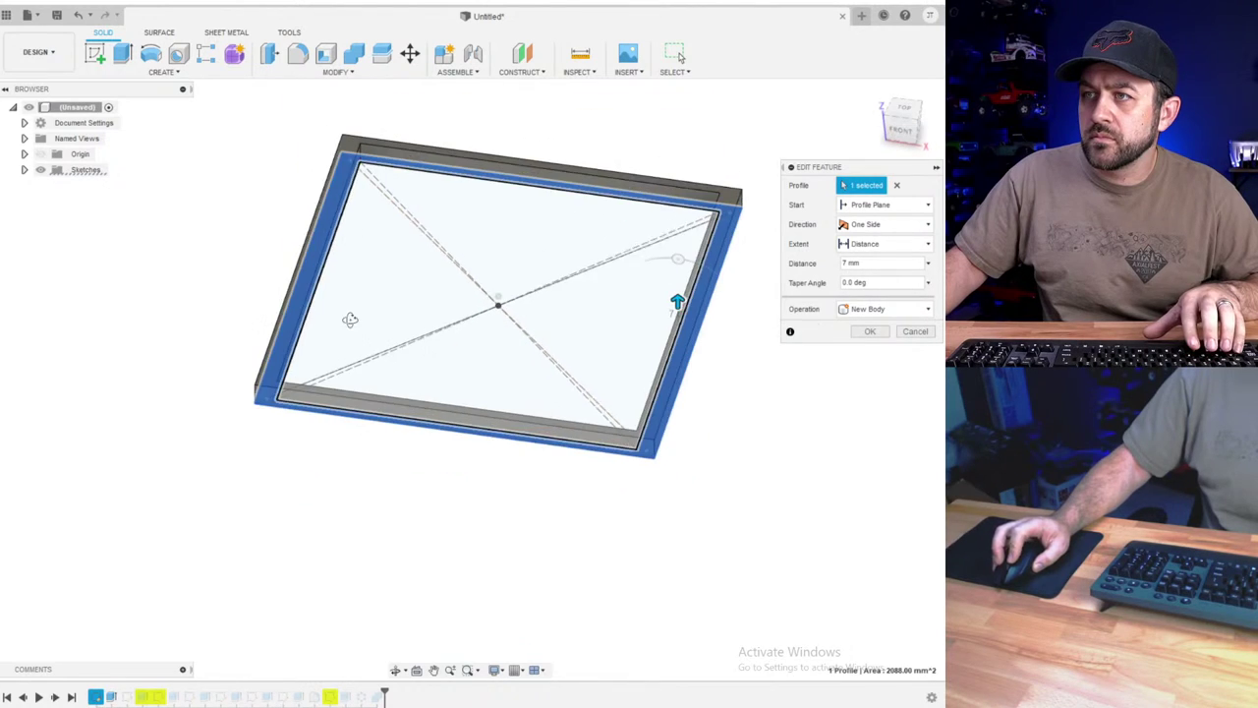
- Accept the outer frame's 7 mm extrusion as a new body and open the second sketch, Sketch2, for editing
key("Return")
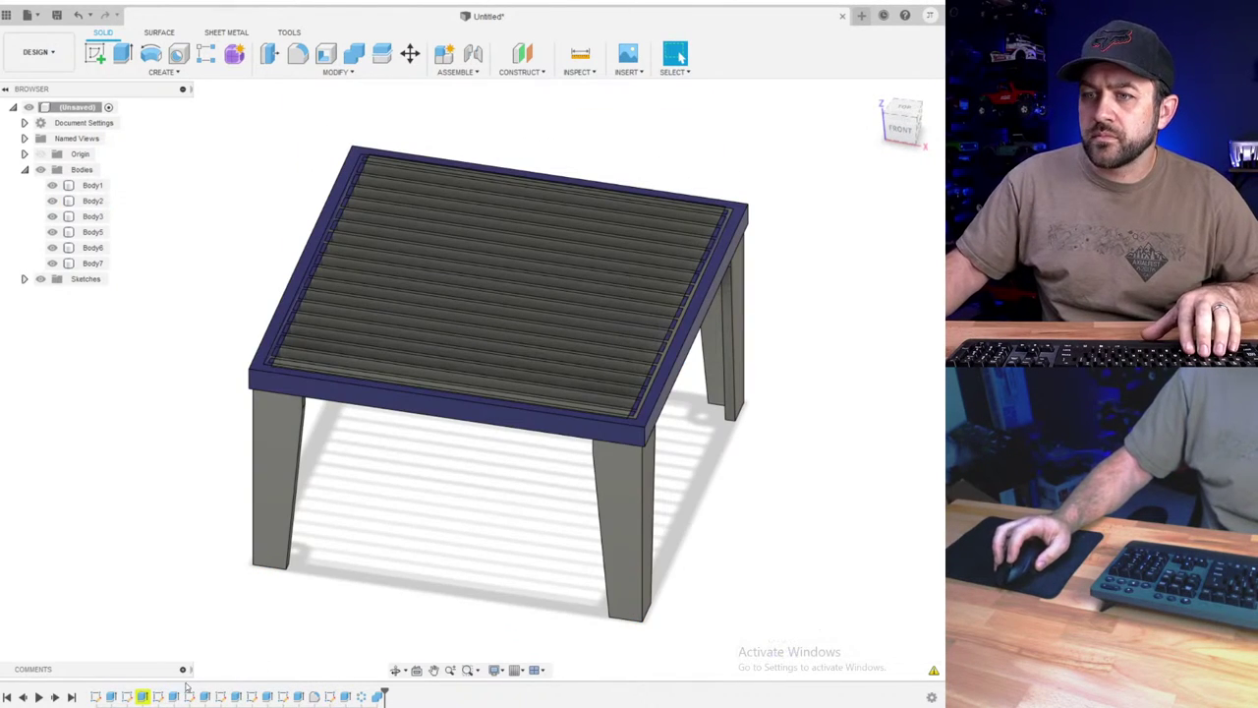
right_click(126, 696)
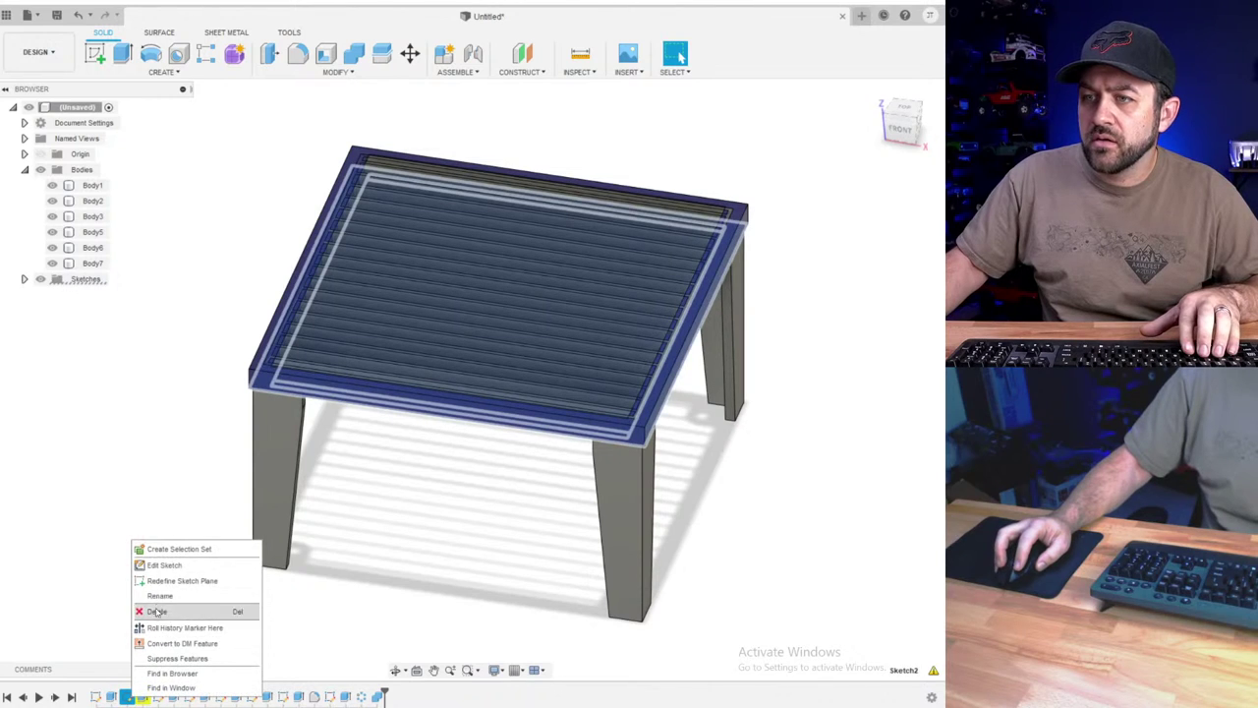
left_click(163, 566)
- Pull the inner rectangle's left and right edges inward, away from the frame's inner walls
scroll(310, 136, "up", 3)
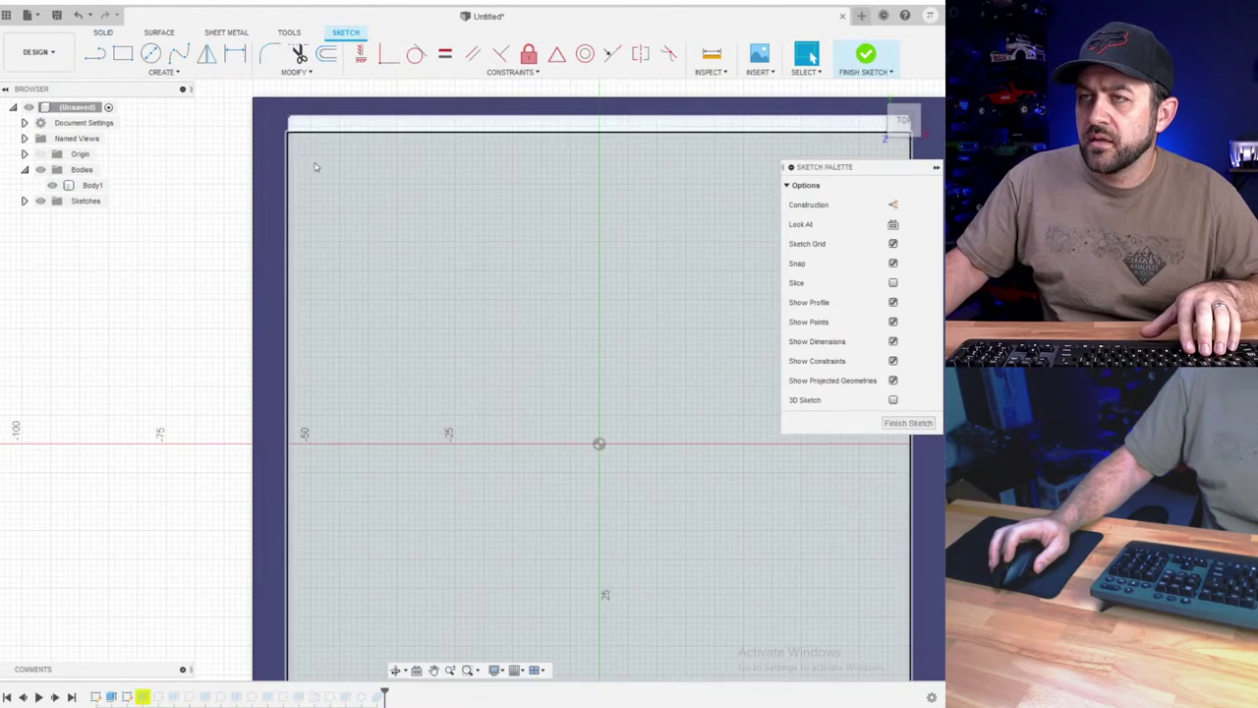
scroll(407, 182, "down", 5)
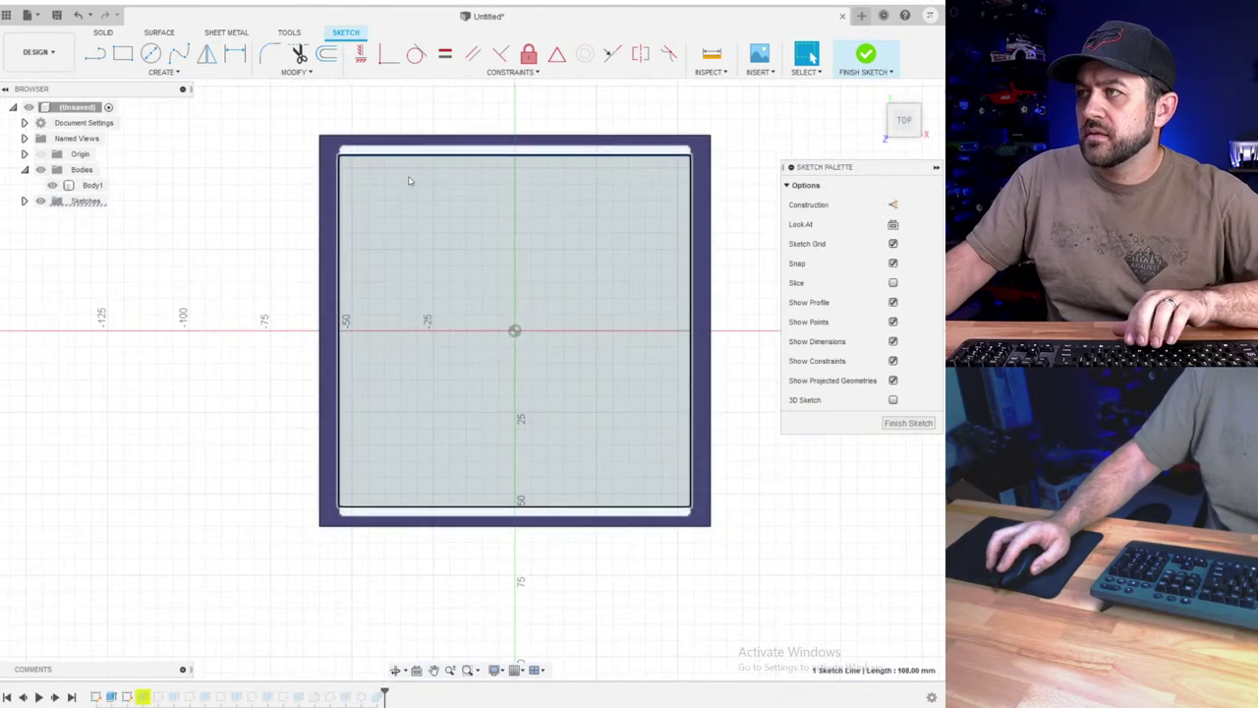
scroll(485, 187, "up", 2)
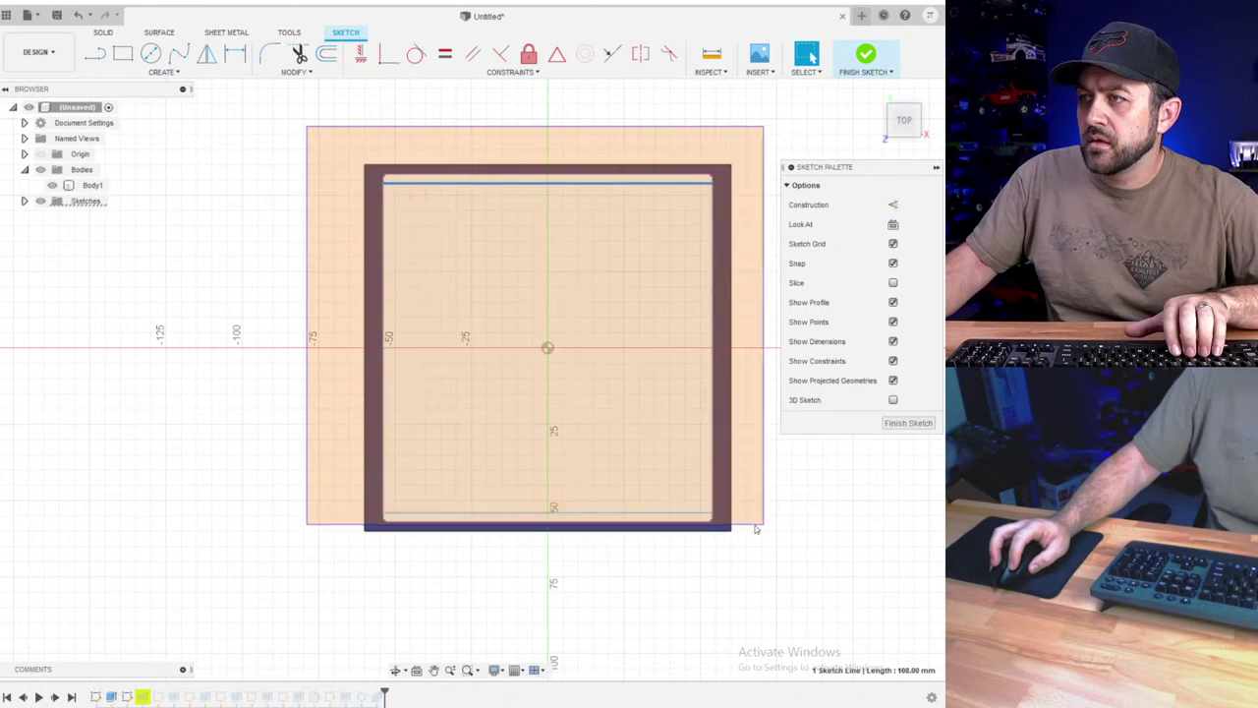
scroll(386, 174, "up", 2)
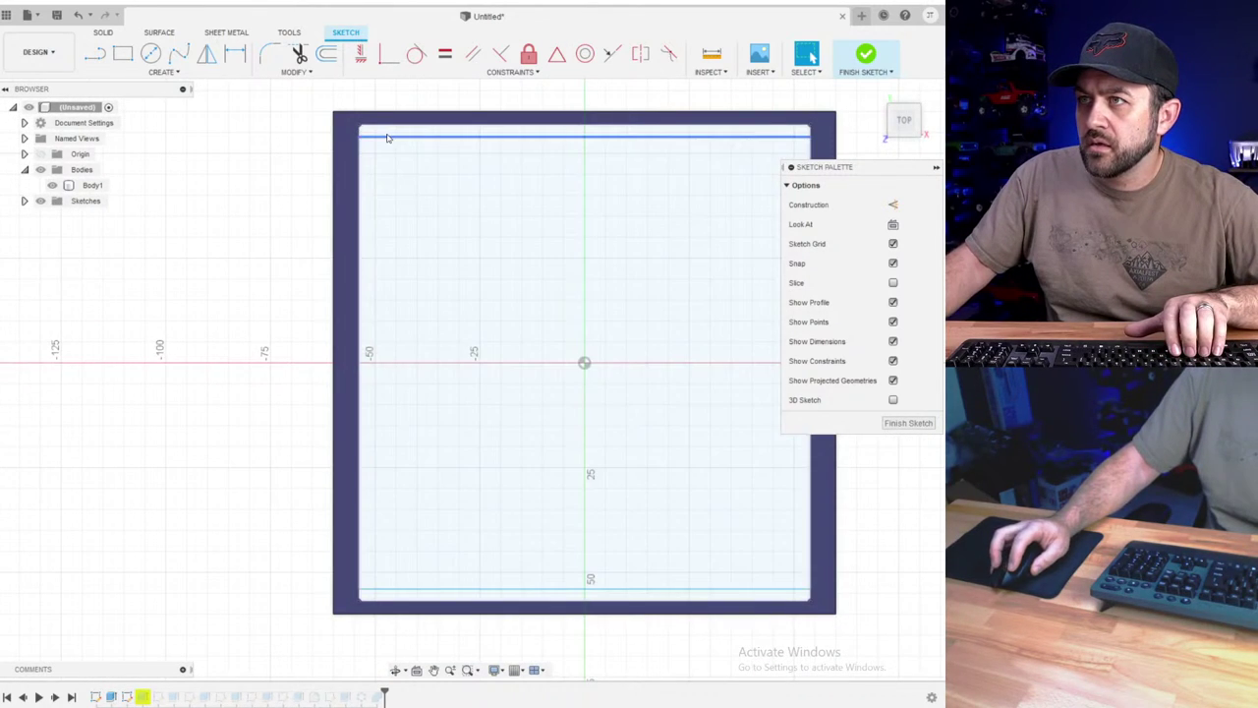
left_click(386, 138)
scroll(365, 146, "up", 2)
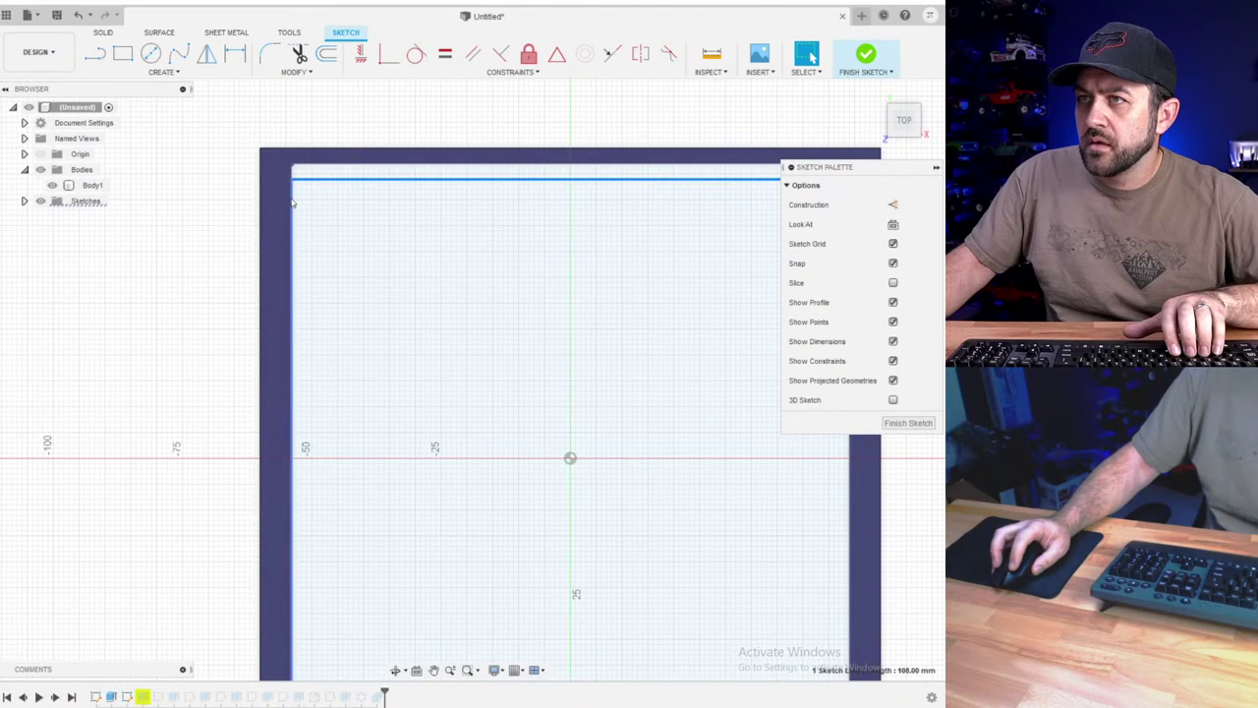
scroll(307, 202, "down", 2)
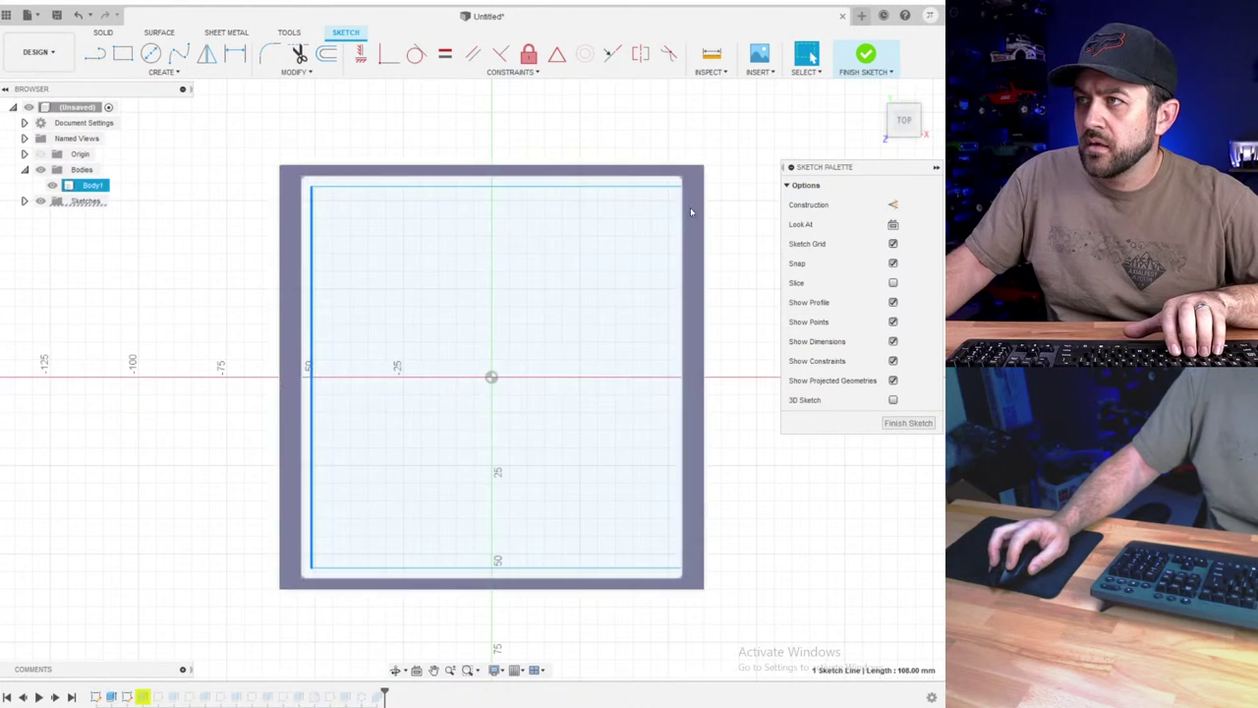
left_click(680, 197)
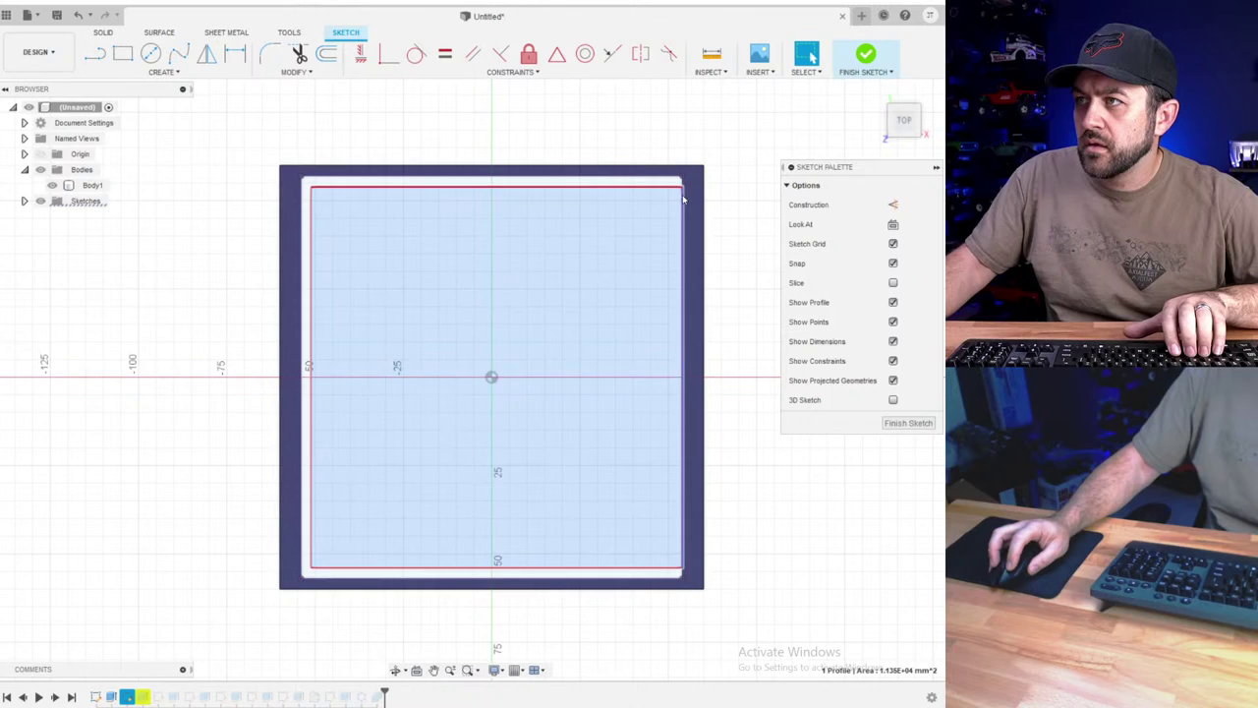
left_click_drag(682, 196, 660, 204)
scroll(331, 136, "up", 3)
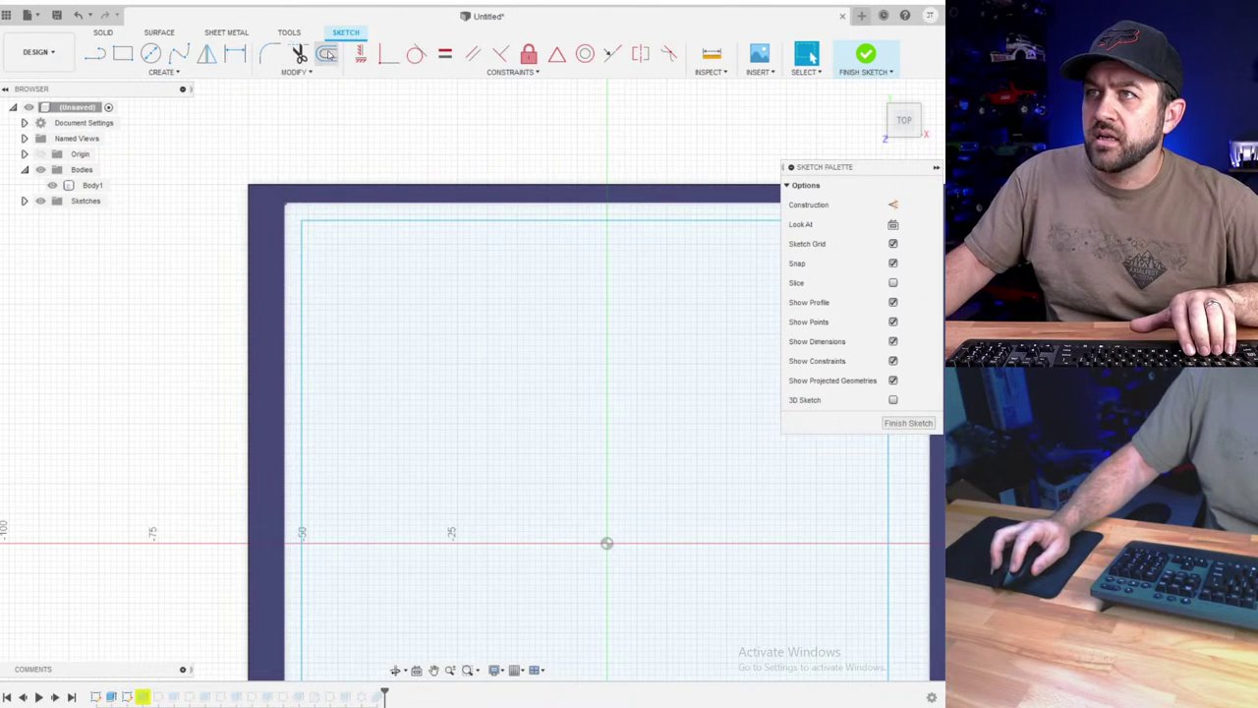
- Offset the sketch outline along the frame's opening by -0.5 mm with chain selection
key("o")
scroll(312, 191, "up", 3)
left_click(313, 218)
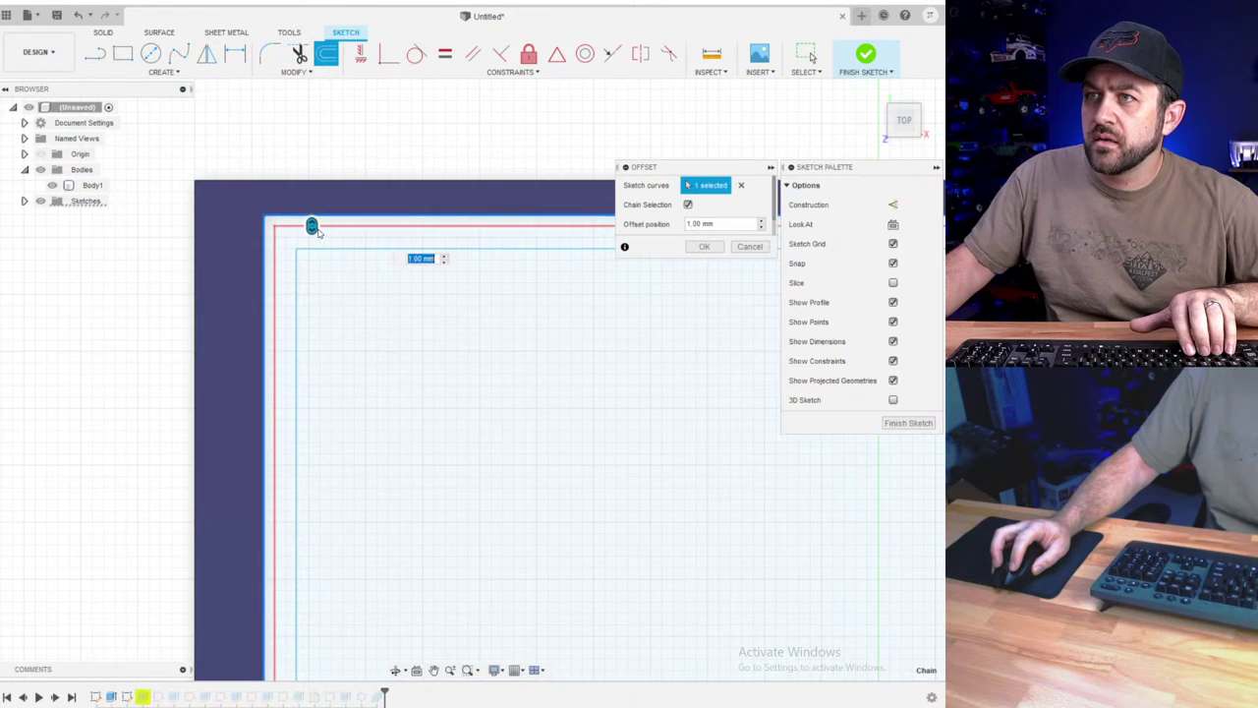
type("-.5")
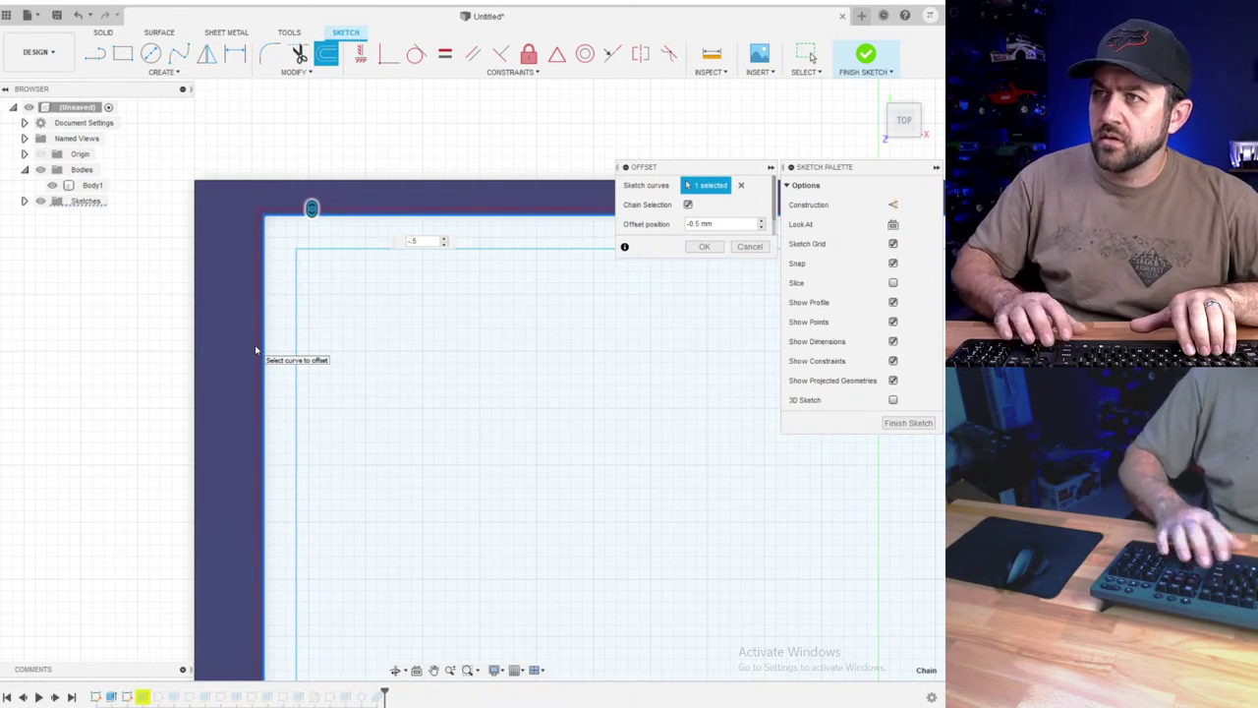
key("Return")
- Dimension the top and left gaps between the inner rectangle and the surrounding outline to 1.2 mm each
scroll(254, 350, "down", 2)
key("d")
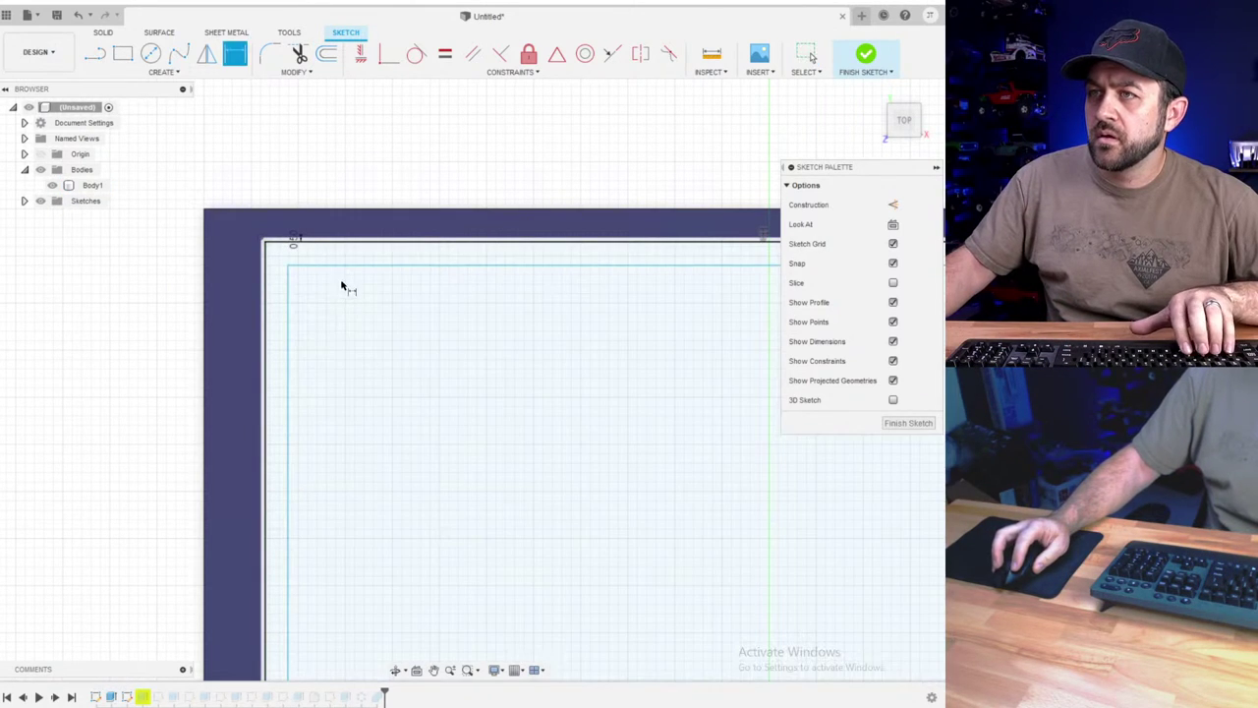
left_click(349, 263)
left_click(360, 245)
left_click(379, 168)
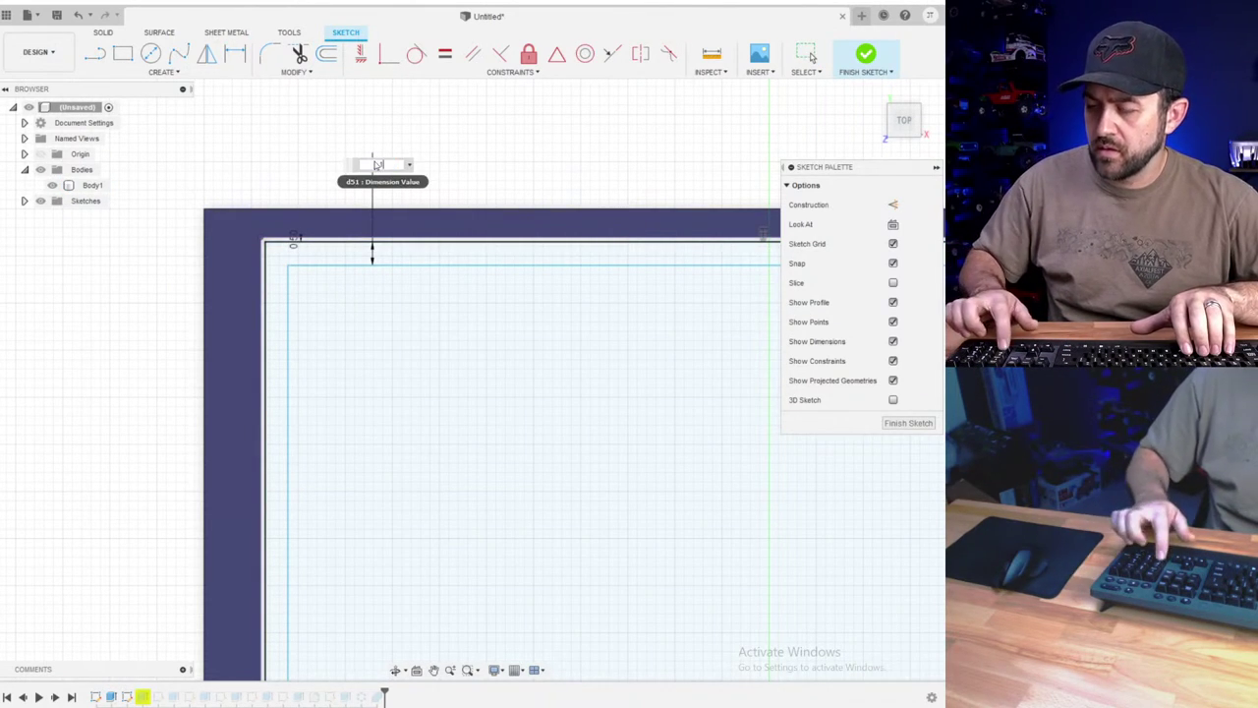
key("Return")
left_click(267, 271)
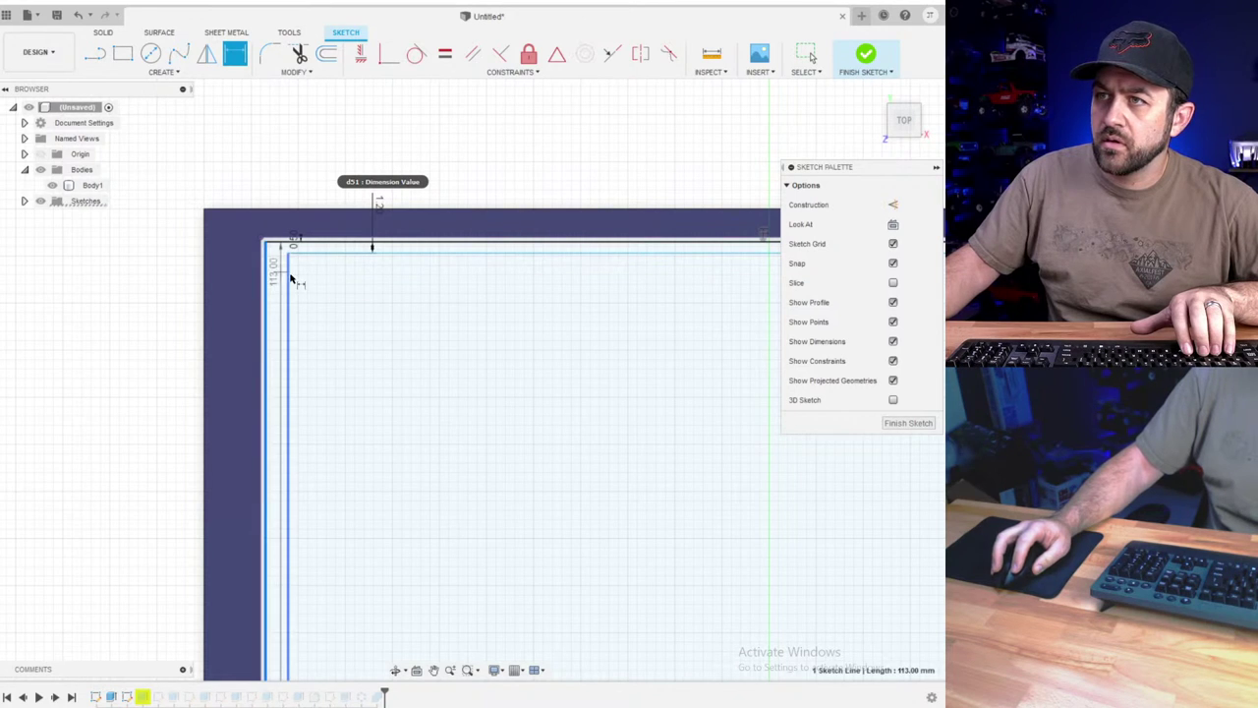
left_click(288, 272)
left_click(329, 304)
type("1.2")
key("Return")
key("Escape")
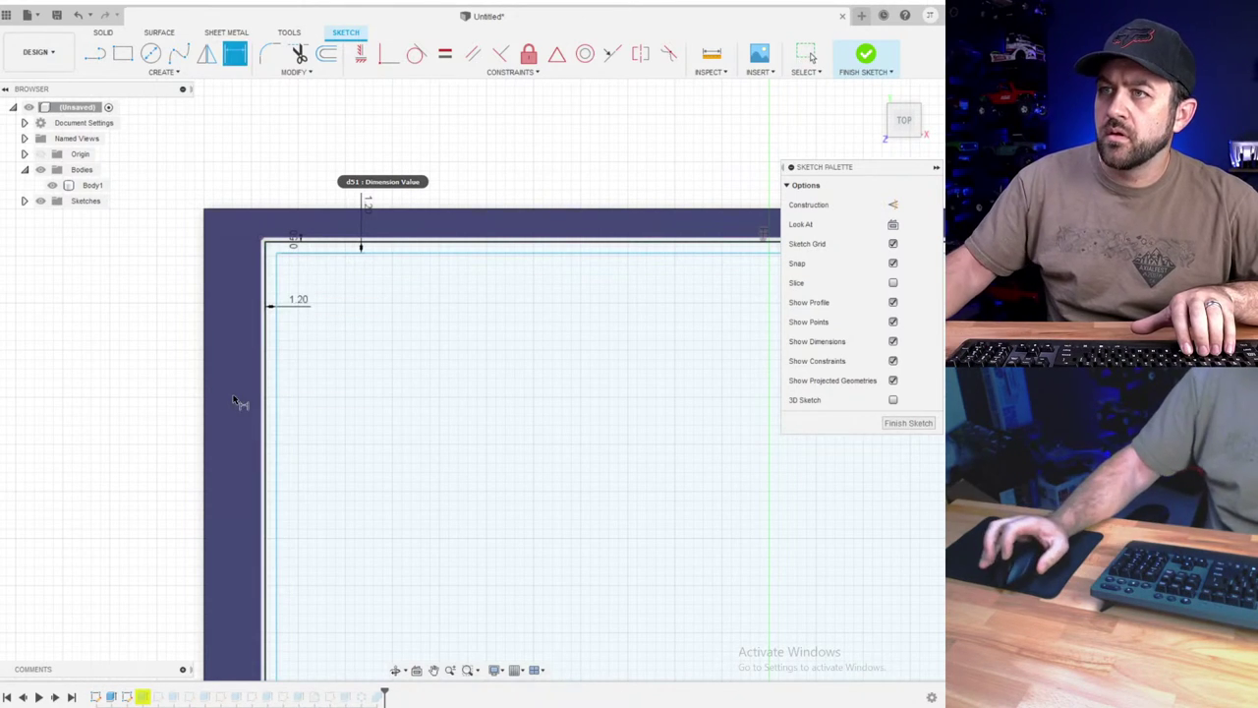
- Dimension the right gap between the inner rectangle and the surrounding outline to 1.2 mm
scroll(241, 402, "down", 3)
middle_click_drag(477, 438, 334, 299)
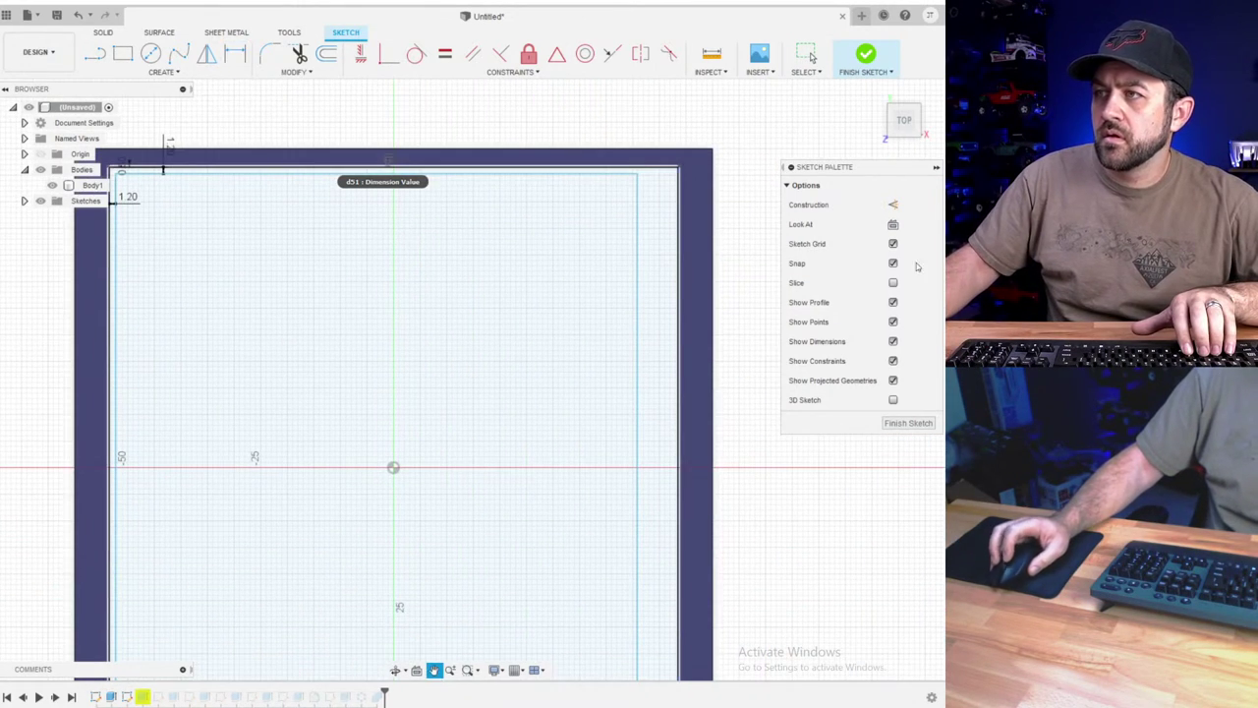
scroll(686, 168, "up", 4)
left_click(670, 214)
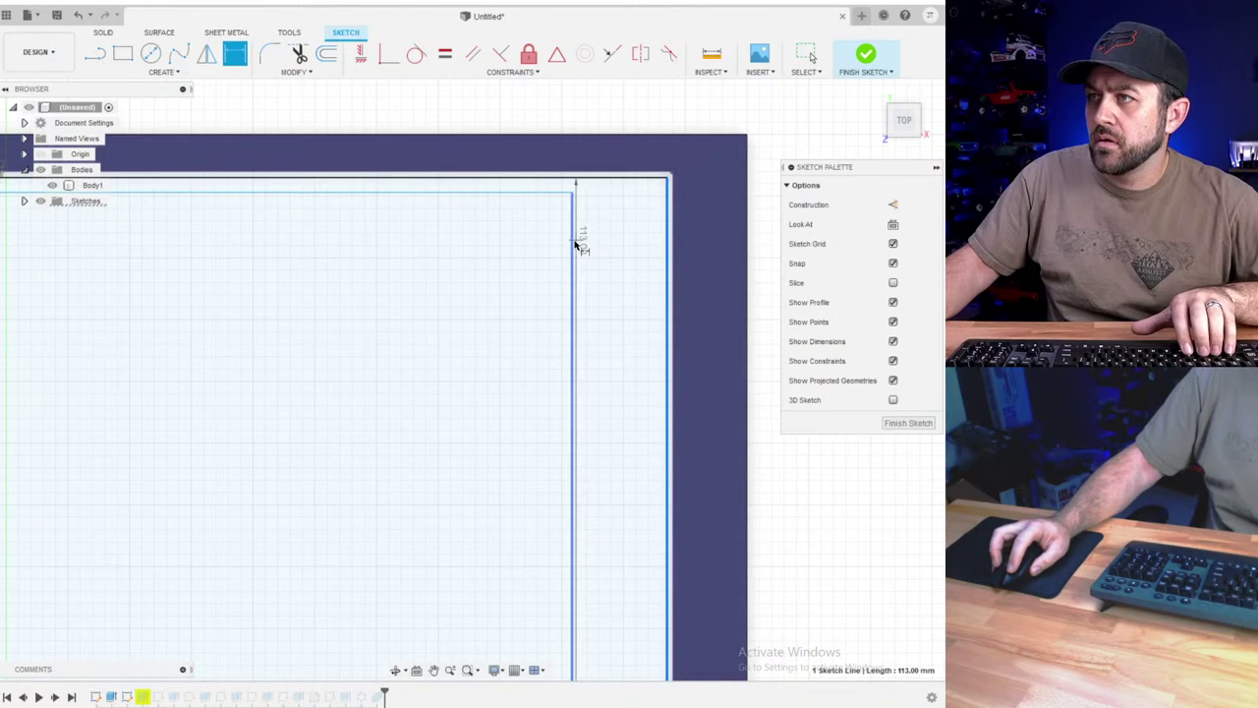
left_click(575, 239)
left_click(522, 271)
type("1.2")
key("Return")
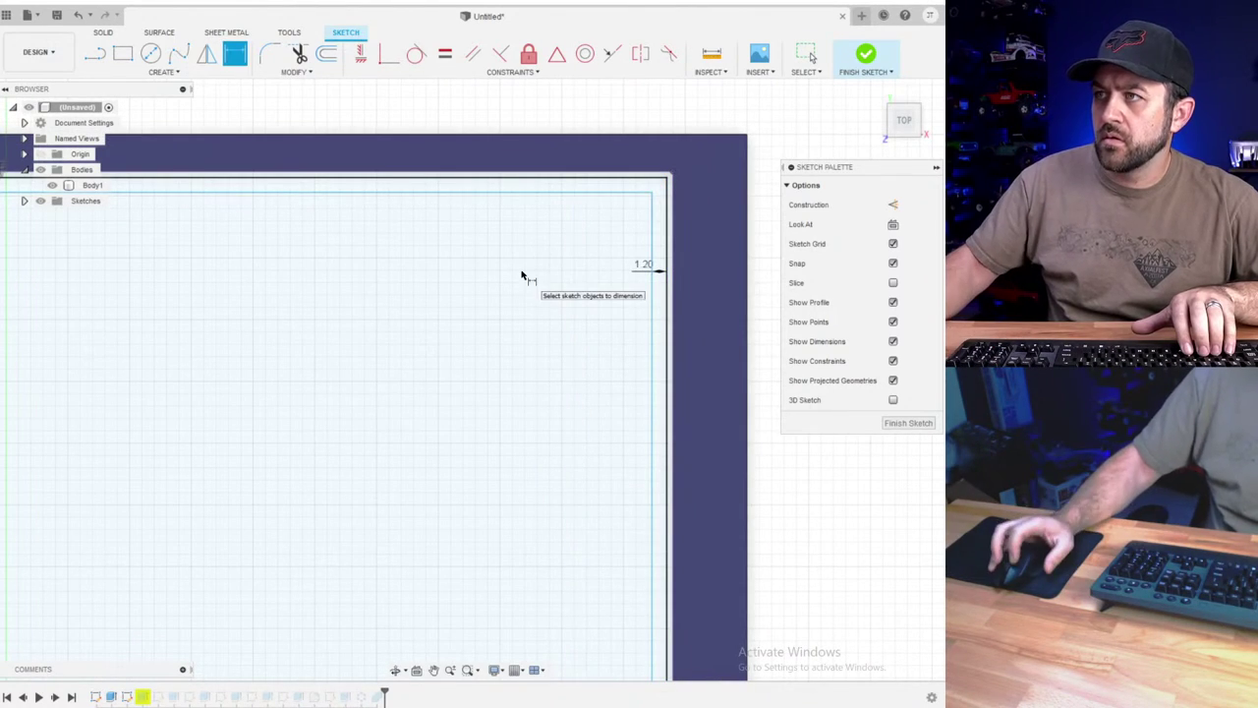
- Dimension the bottom gap between the inner rectangle and the surrounding outline to 1.2 mm, and finish the sketch
scroll(570, 348, "down", 3)
middle_click_drag(322, 385, 415, 138)
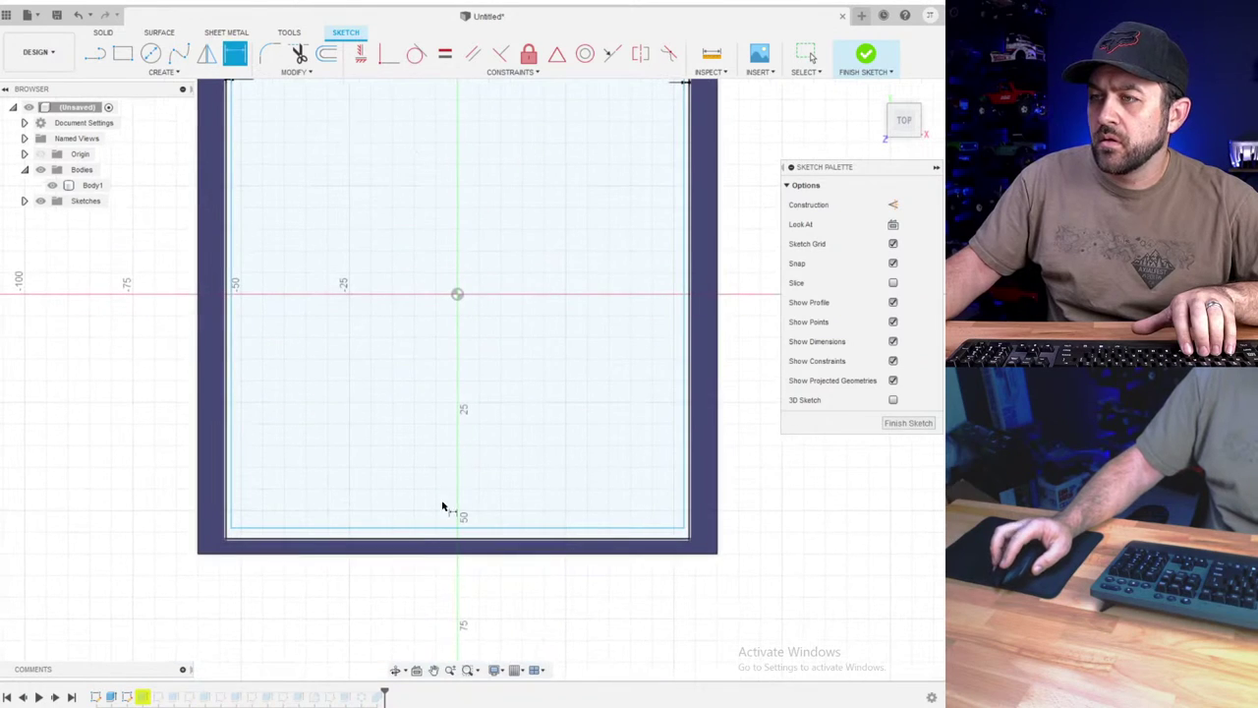
scroll(445, 550, "up", 3)
left_click(455, 528)
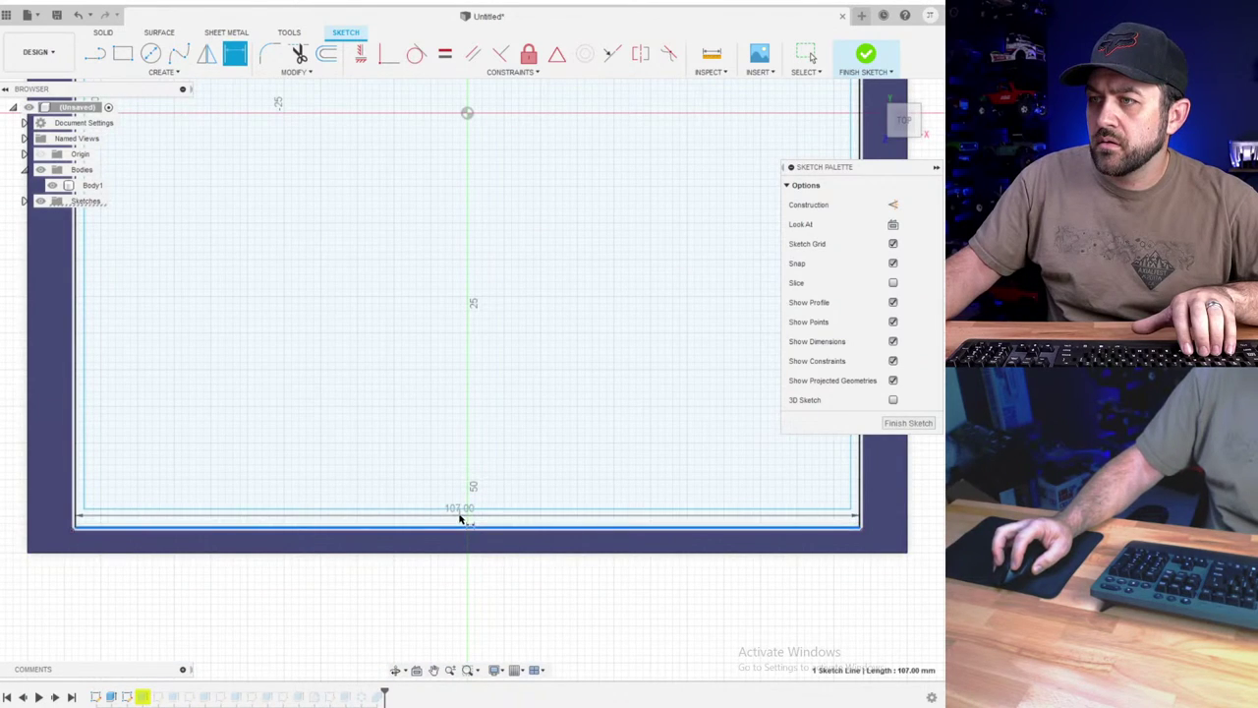
left_click(455, 508)
left_click(455, 489)
type("1.2")
key("Return")
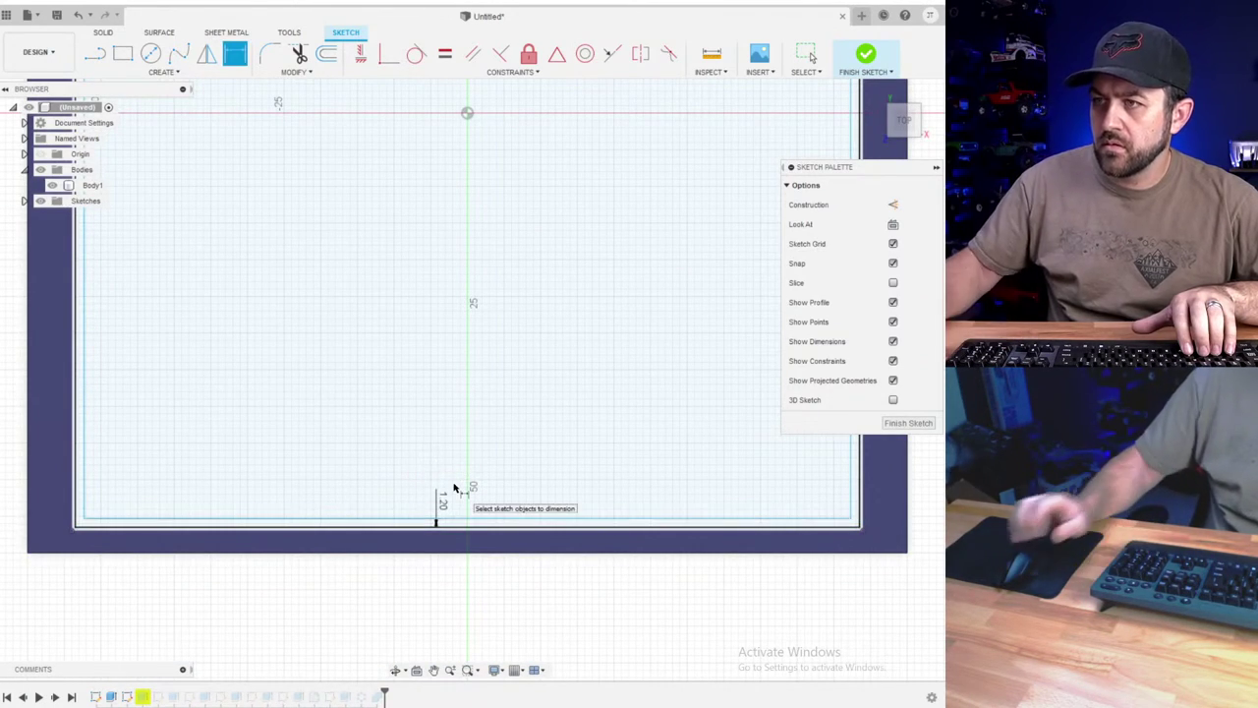
scroll(457, 487, "down", 3)
middle_click_drag(428, 278, 395, 485)
scroll(288, 257, "up", 1)
scroll(288, 257, "up", 1)
key("Escape")
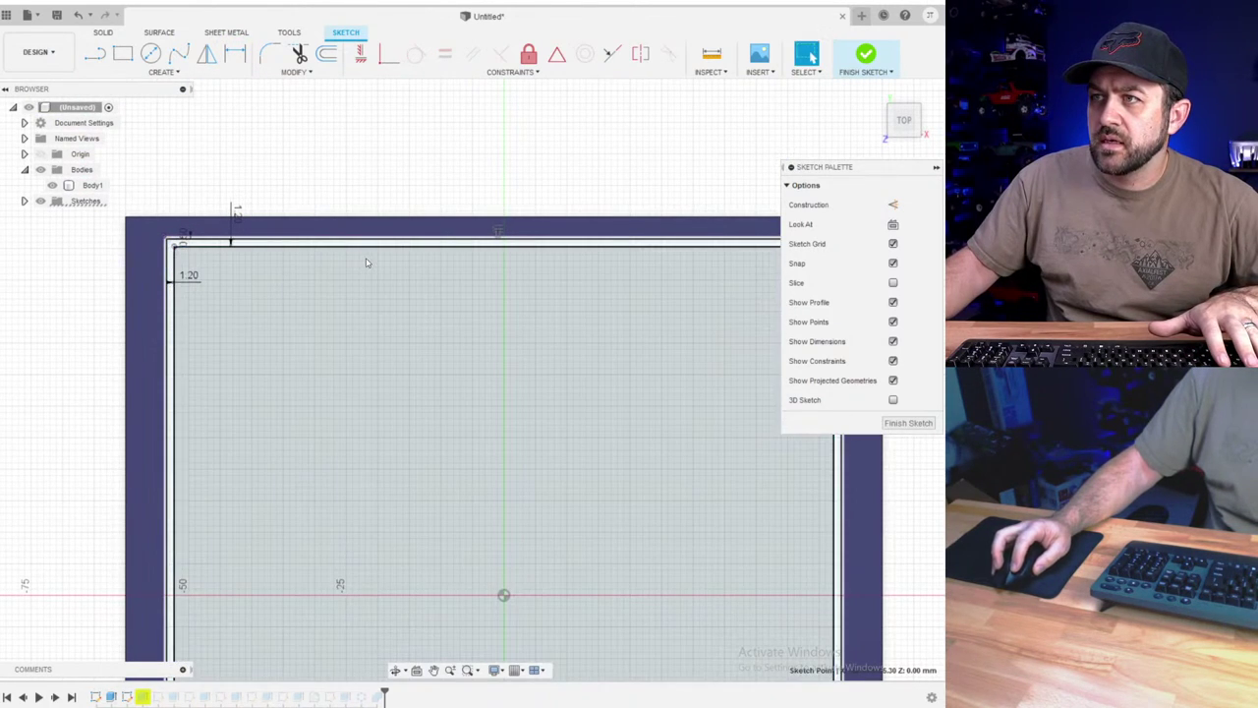
scroll(346, 332, "down", 2)
left_click(907, 424)
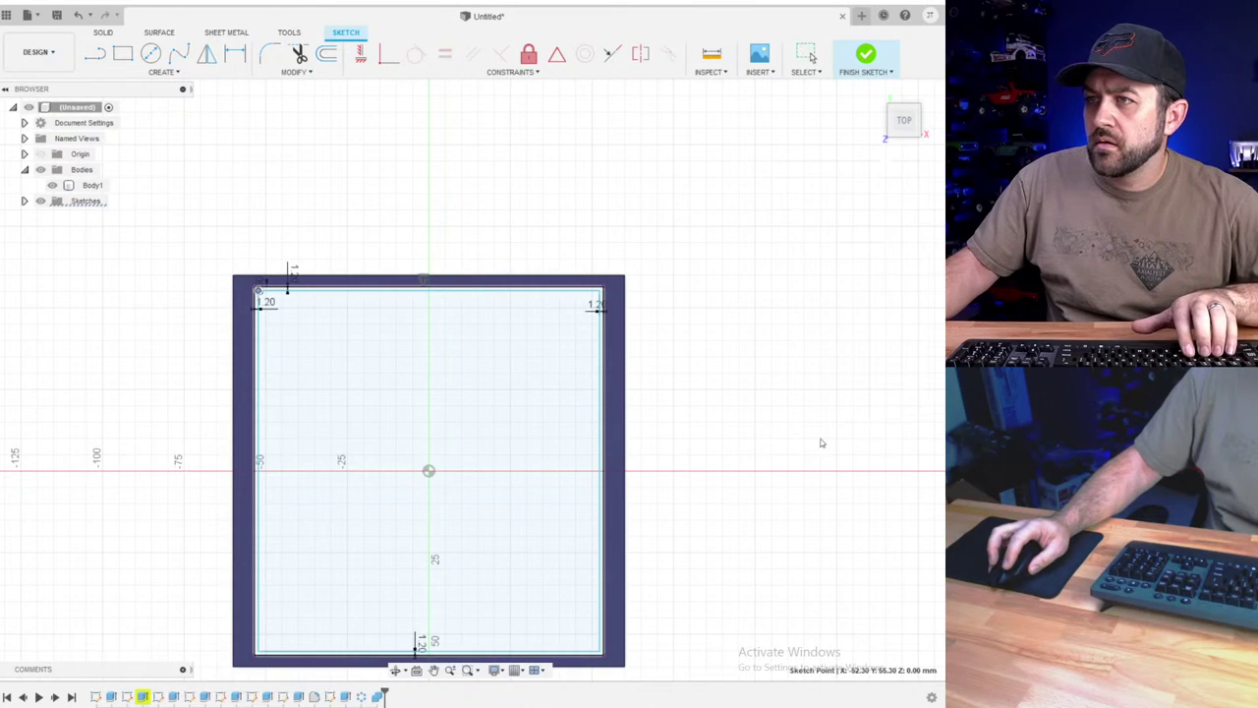
- Assign the narrow ring around the inner rectangle as the missing profile of Extrude2 and accept the feature
right_click(143, 696)
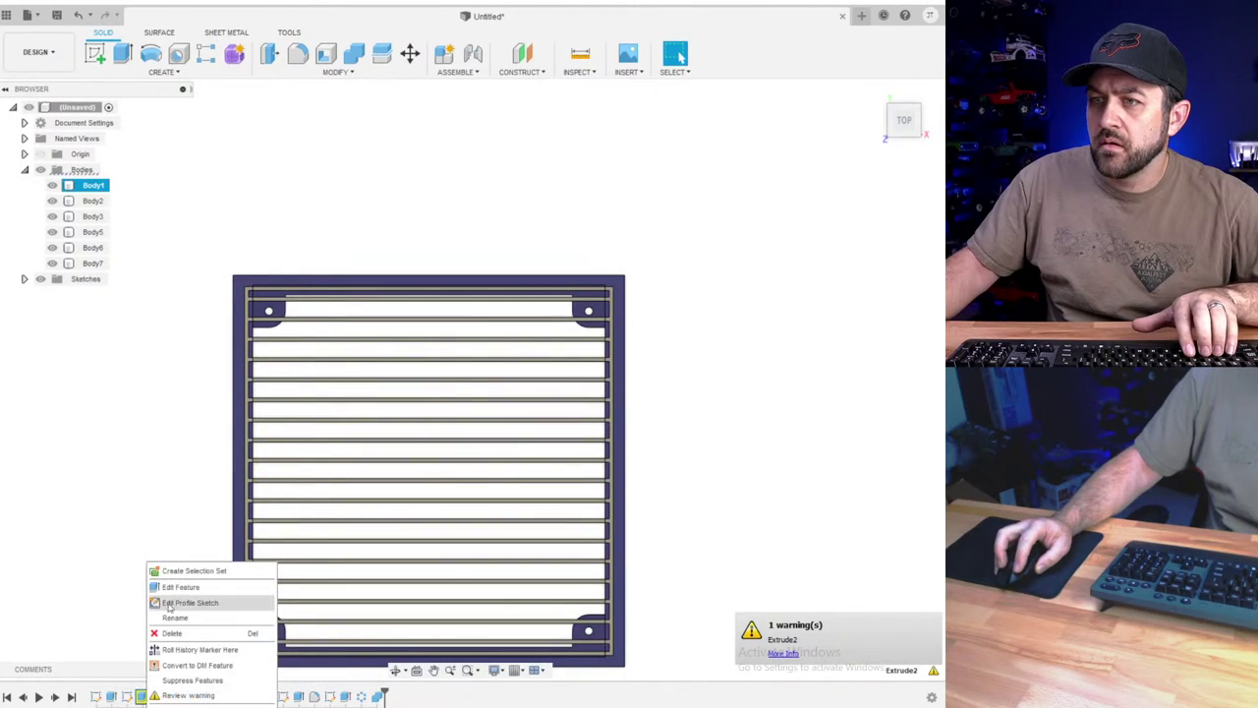
left_click(186, 599)
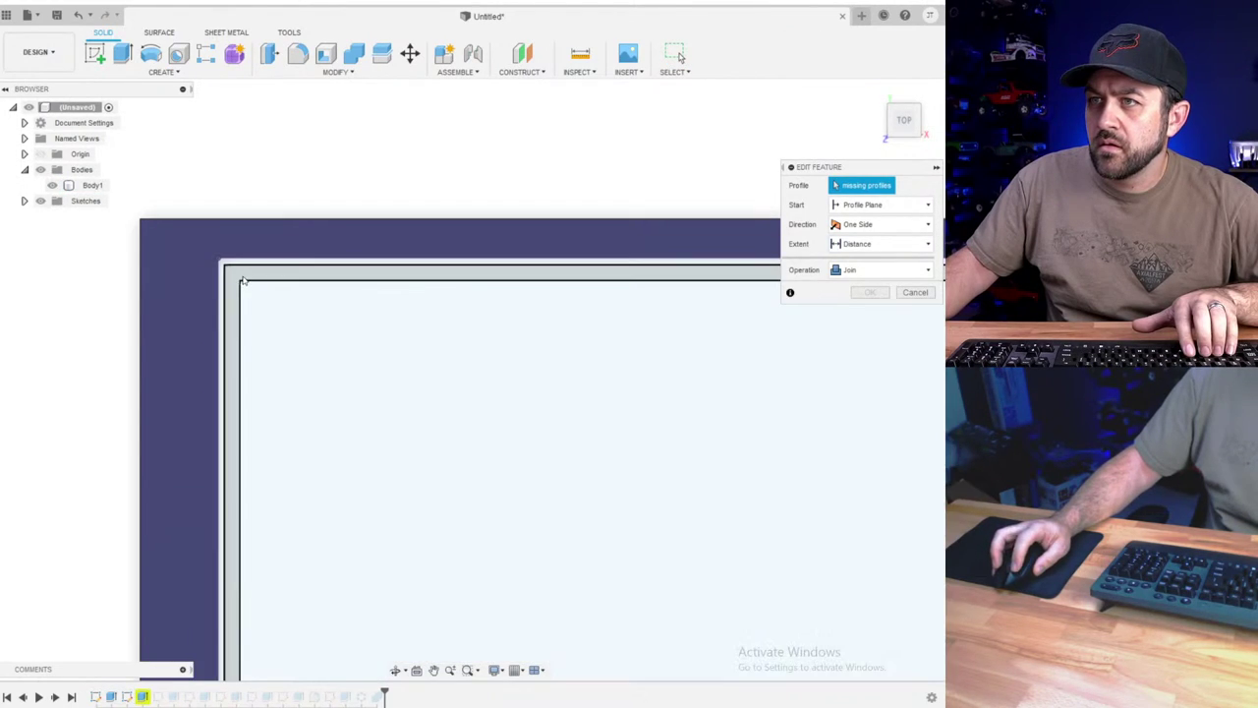
left_click(254, 287)
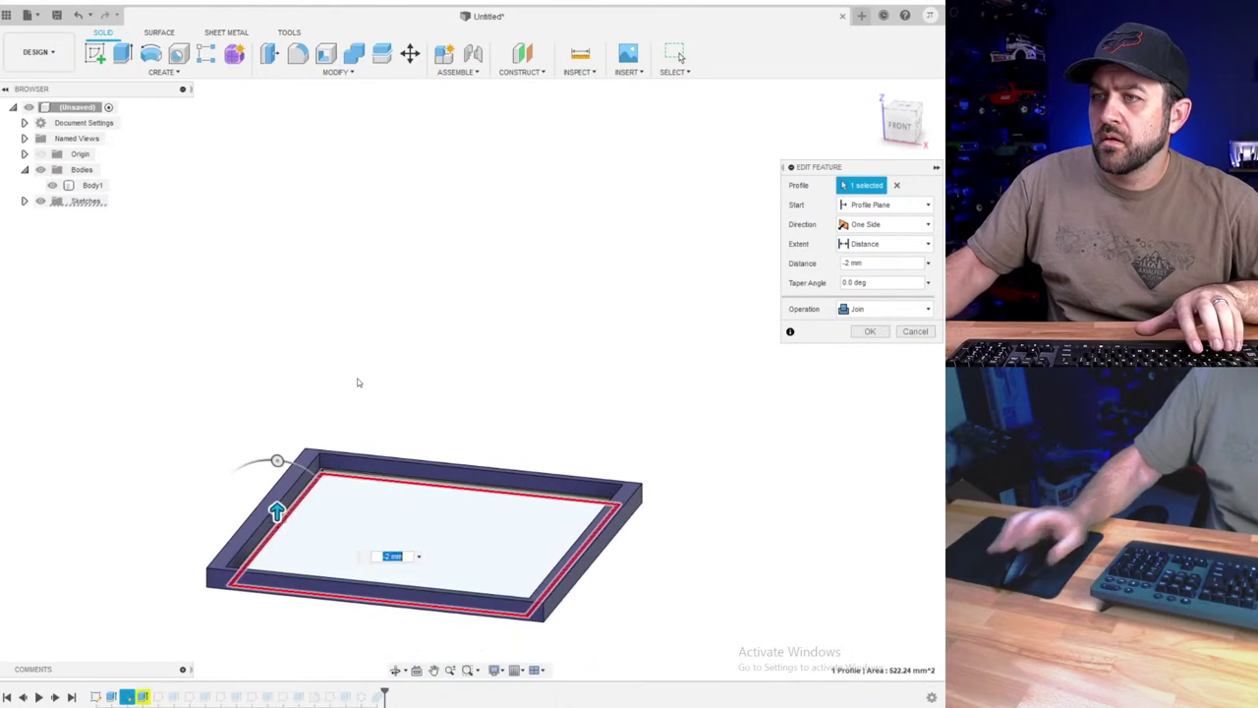
key("Return")
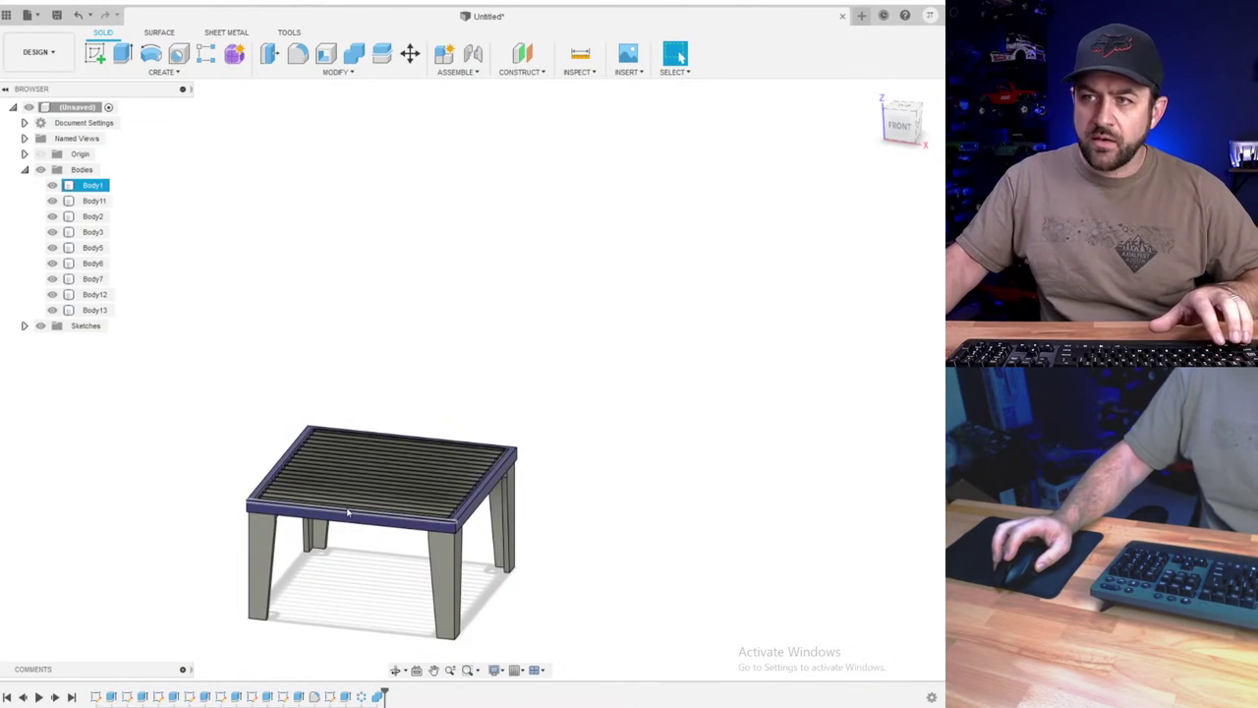
- Reopen Sketch2 for editing and delete all of its geometry and dimensions
scroll(251, 479, "up", 5)
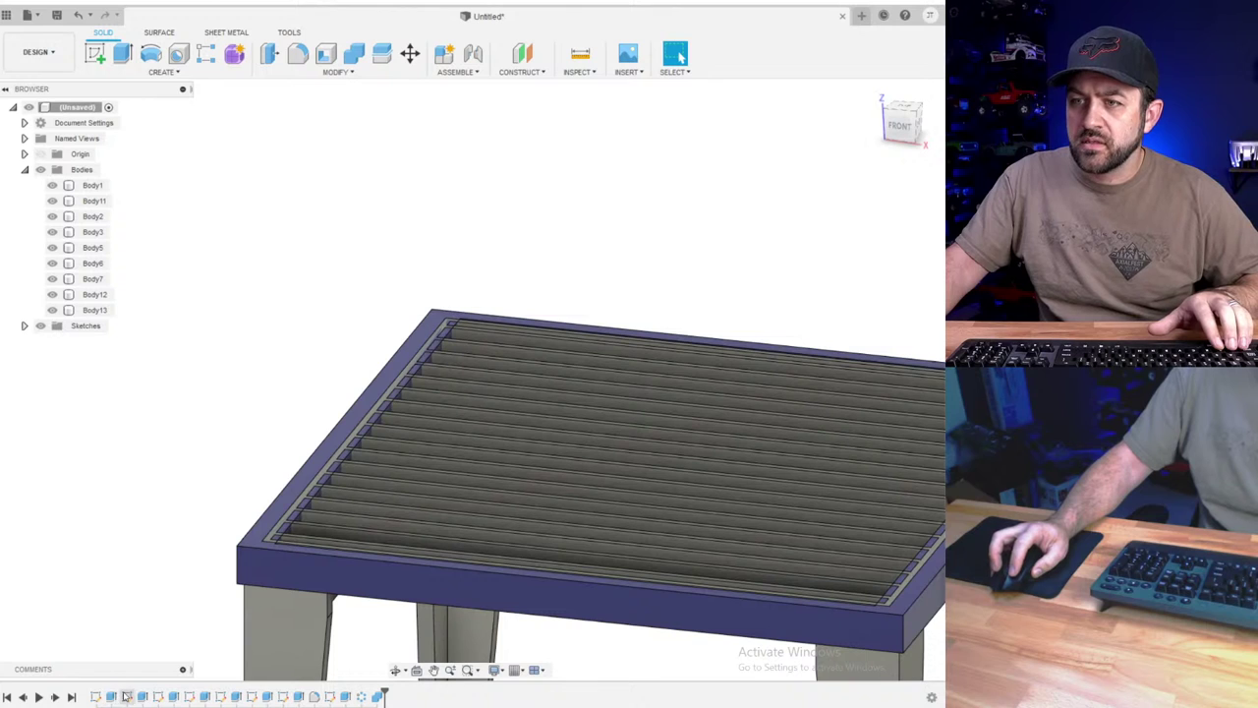
right_click(125, 696)
left_click(144, 571)
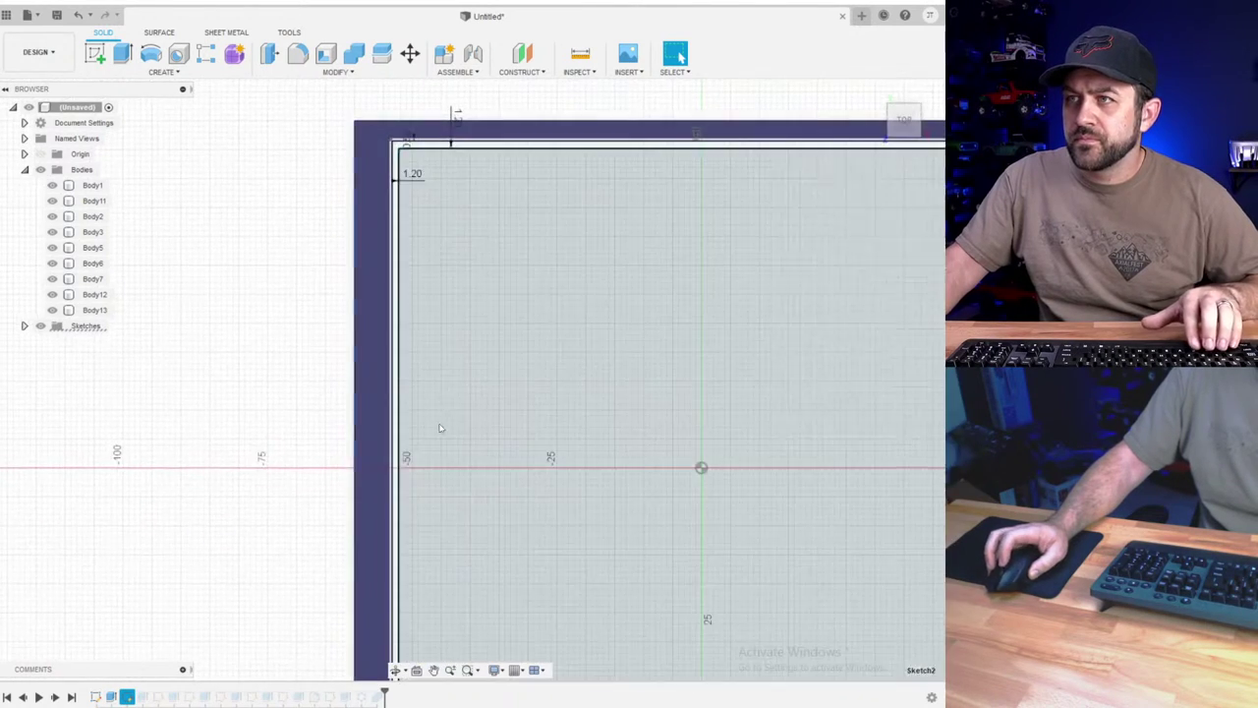
scroll(440, 427, "down", 3)
middle_click_drag(500, 332, 232, 222)
scroll(231, 216, "down", 3)
middle_click_drag(159, 174, 195, 207)
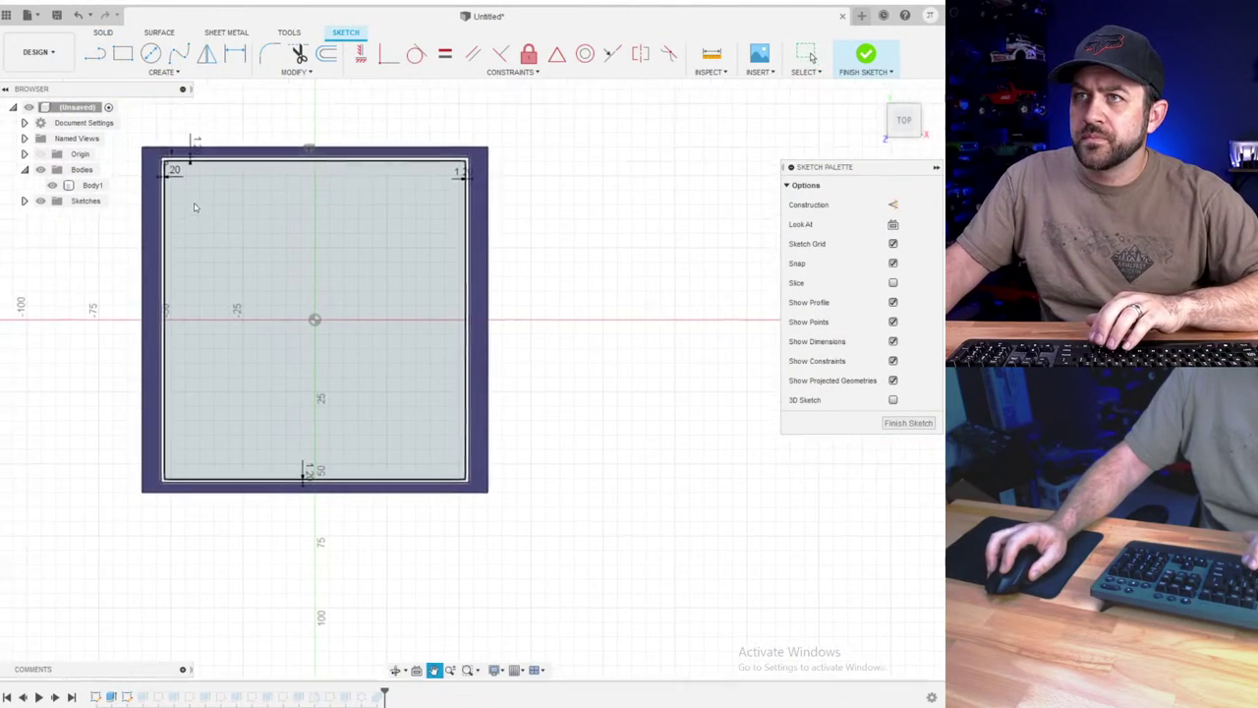
mouse_move(147, 149)
left_mouse_down()
mouse_move(606, 561)
mouse_move(590, 562)
left_mouse_up()
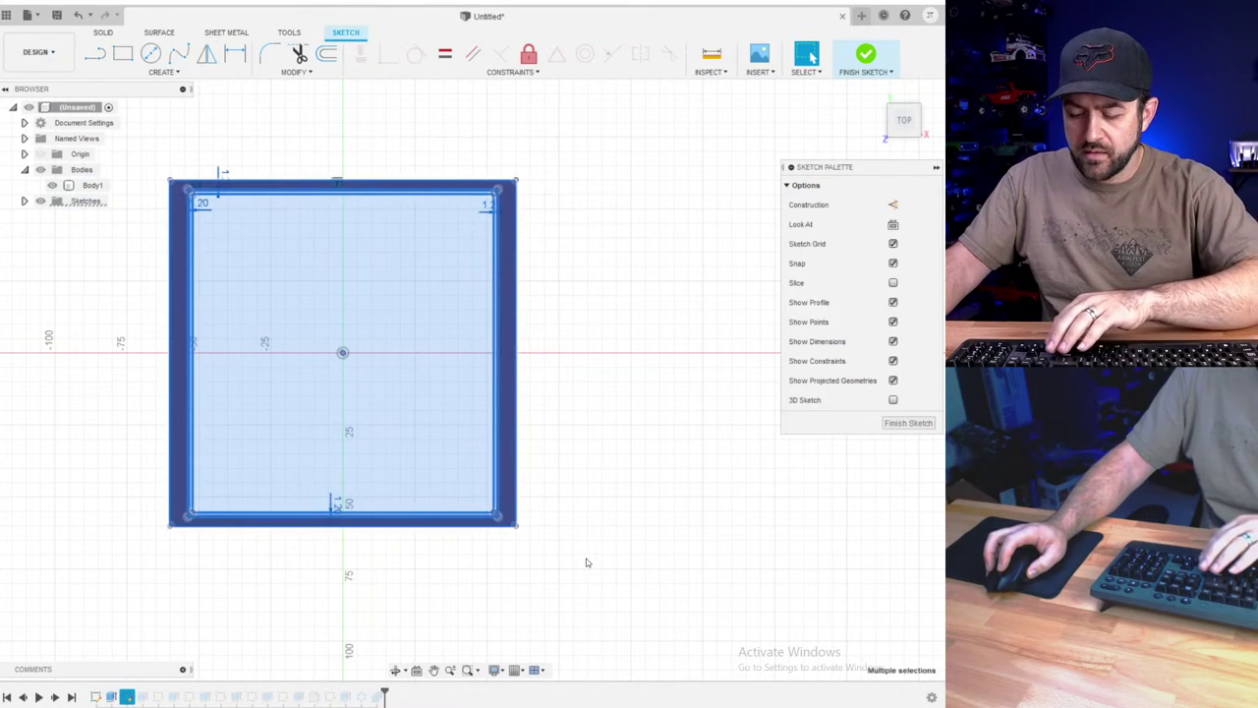
key("Delete")
left_click(326, 54)
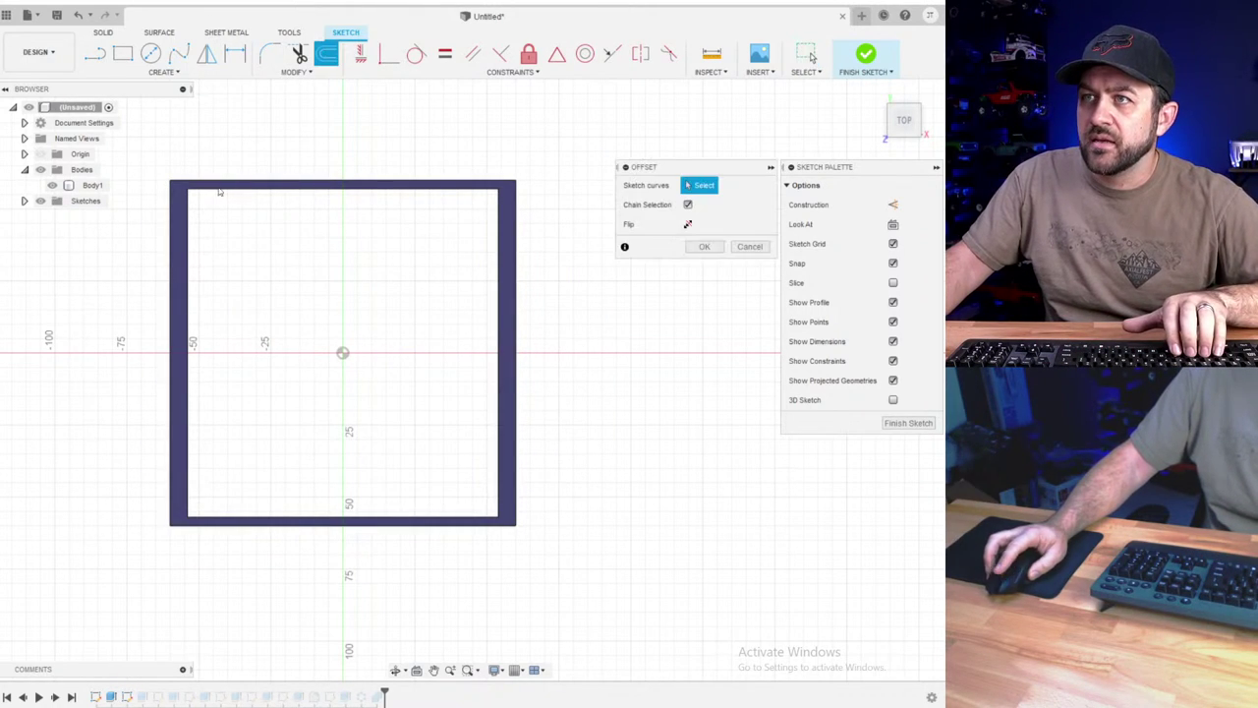
scroll(226, 192, "up", 2)
scroll(221, 185, "up", 3)
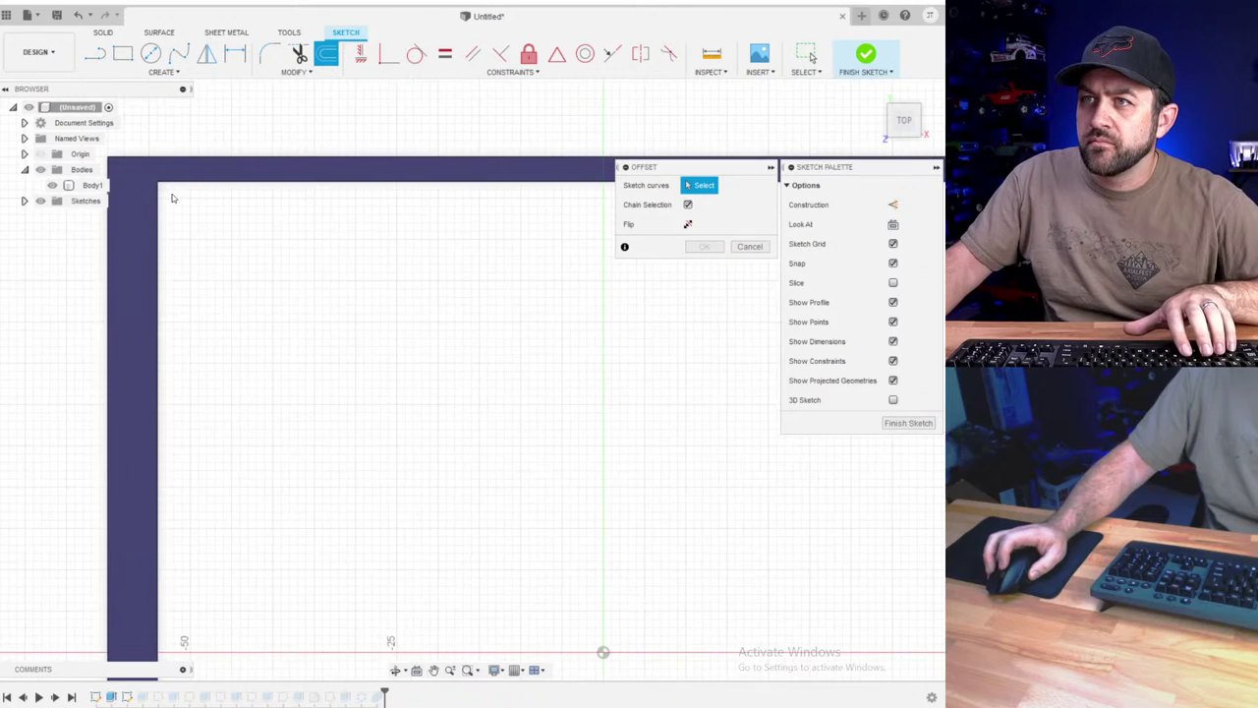
mouse_move(154, 189)
middle_mouse_down("shift")
mouse_move(436, 324)
mouse_move(364, 201)
middle_mouse_up("shift")
scroll(454, 264, "down", 4)
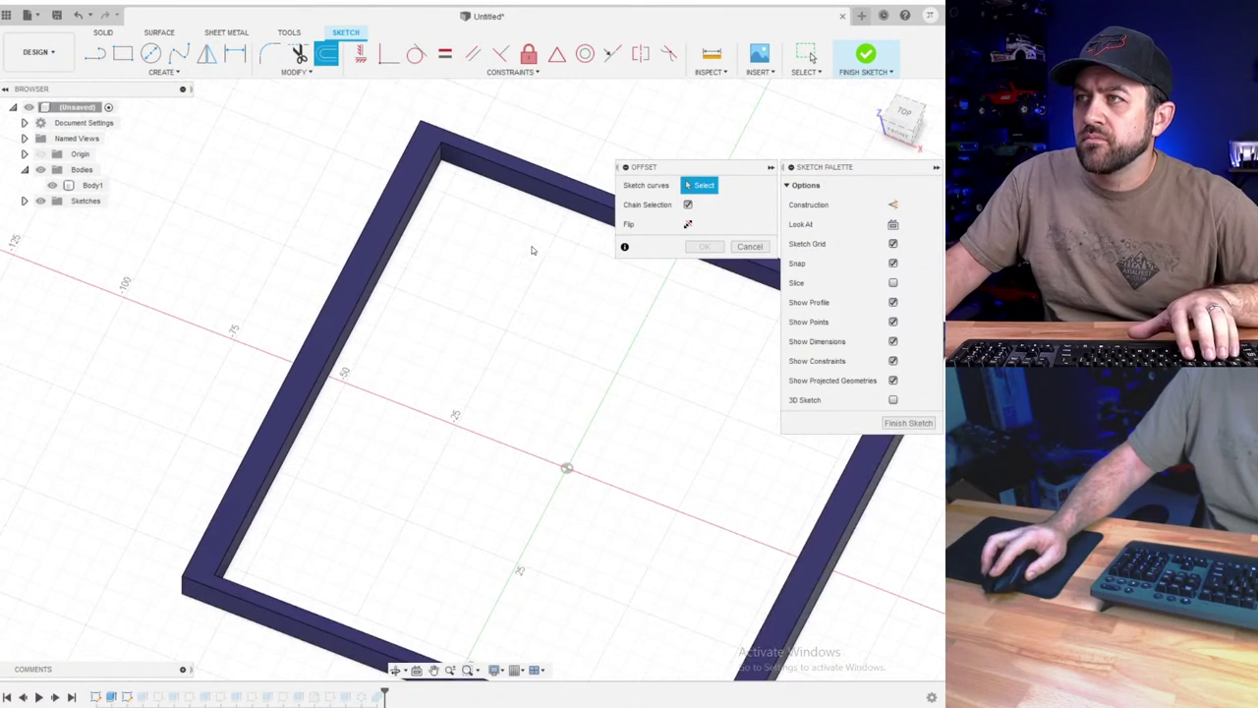
left_click(749, 246)
key("p")
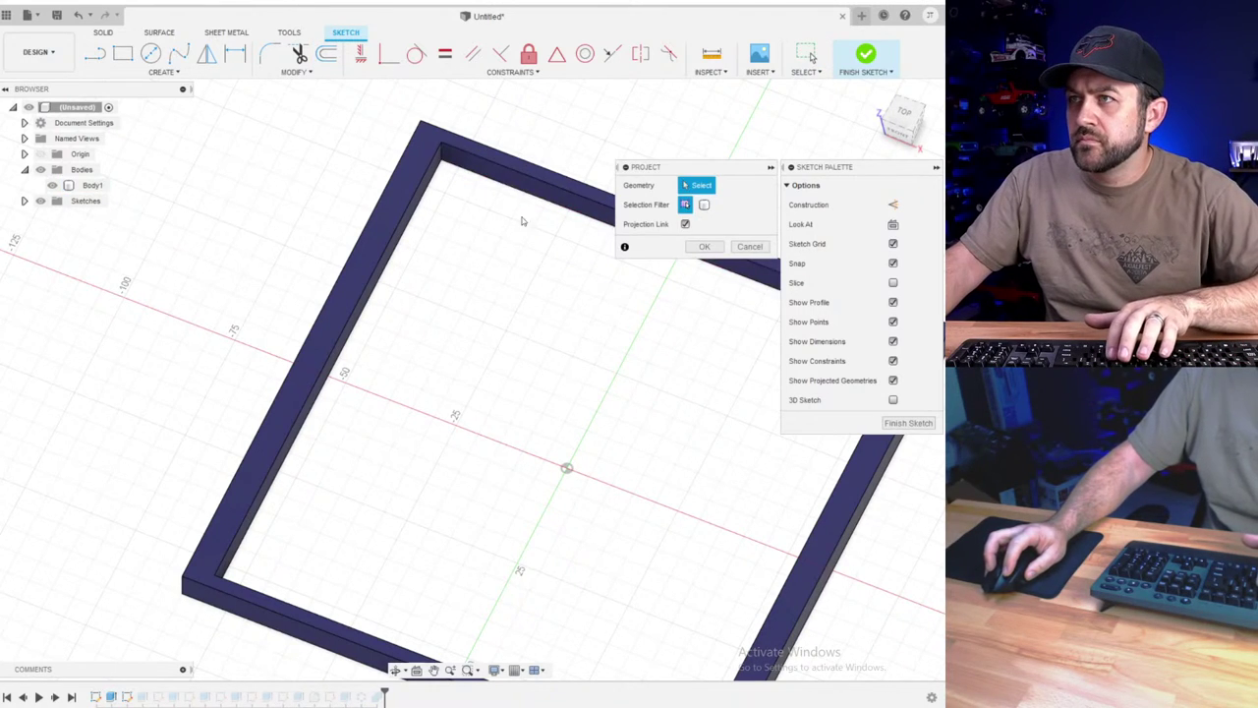
left_click(463, 151)
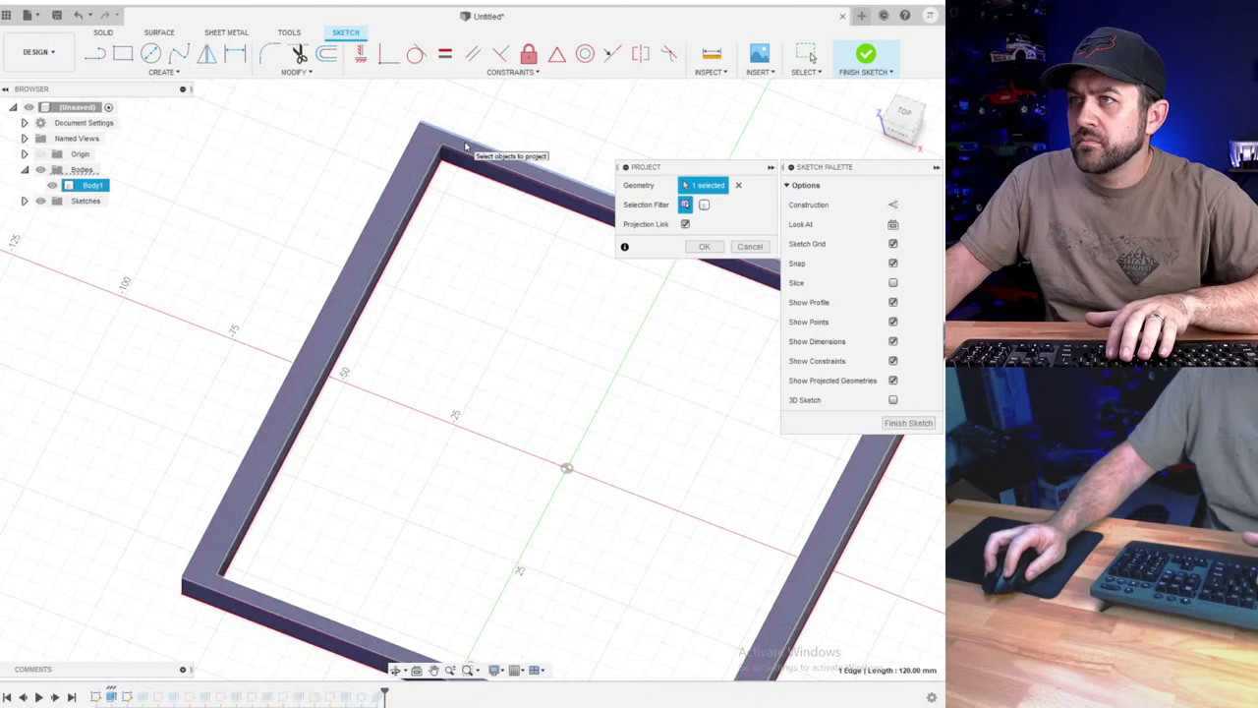
left_click(749, 246)
middle_click_drag(489, 511, 338, 303, "shift")
left_click(324, 56)
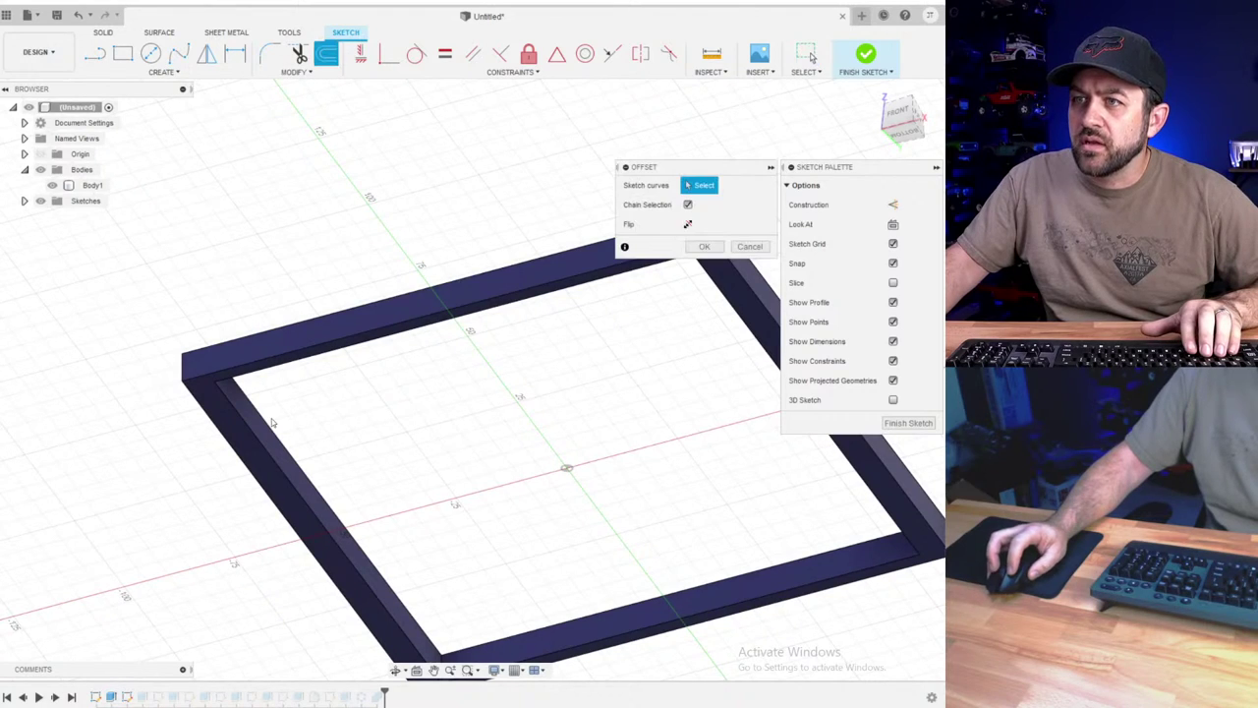
middle_click_drag(268, 358, 295, 197, "shift")
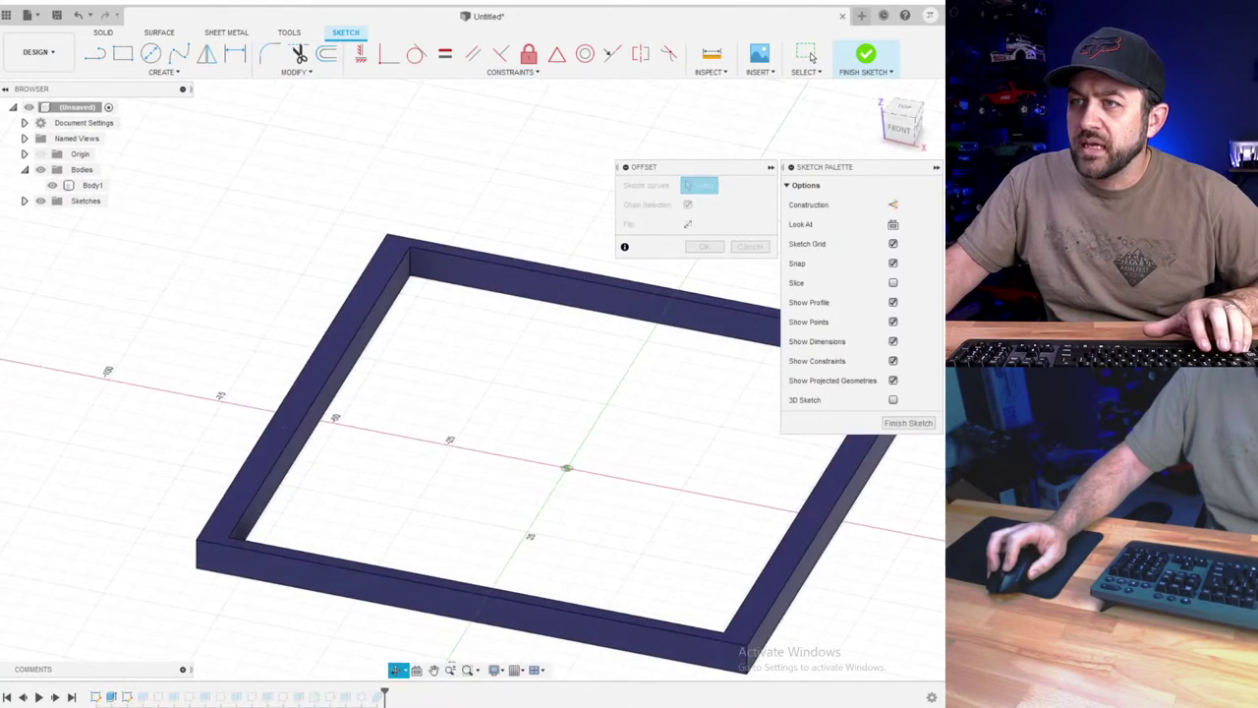
key("Escape")
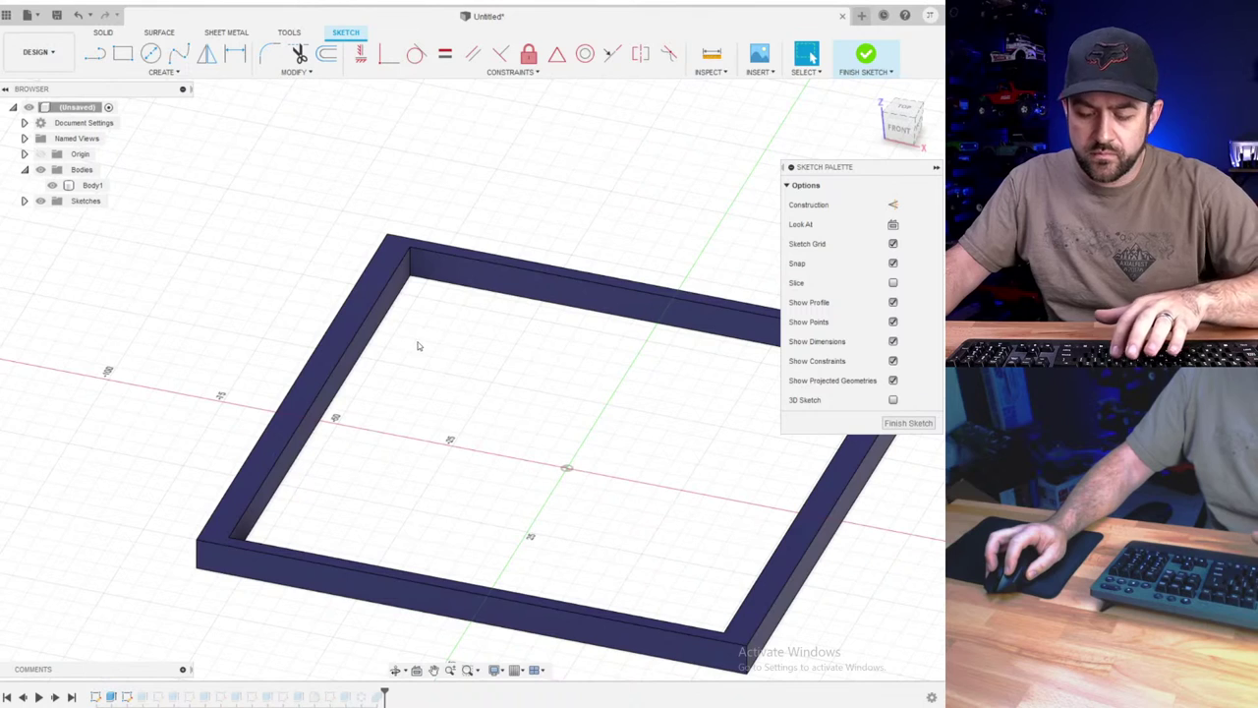
- Try to project the frame's top face into the emptied sketch
key("p")
left_click(334, 356)
left_click(336, 354)
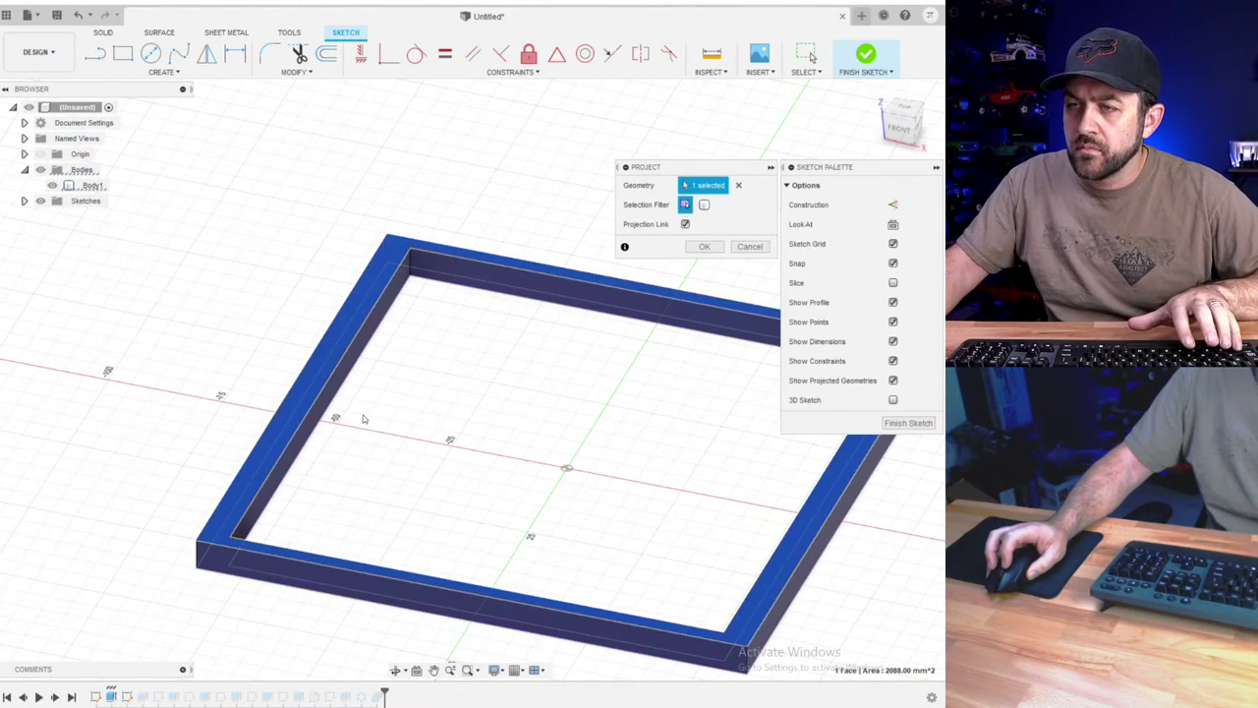
middle_click_drag(362, 421, 353, 307, "shift")
key("Return")
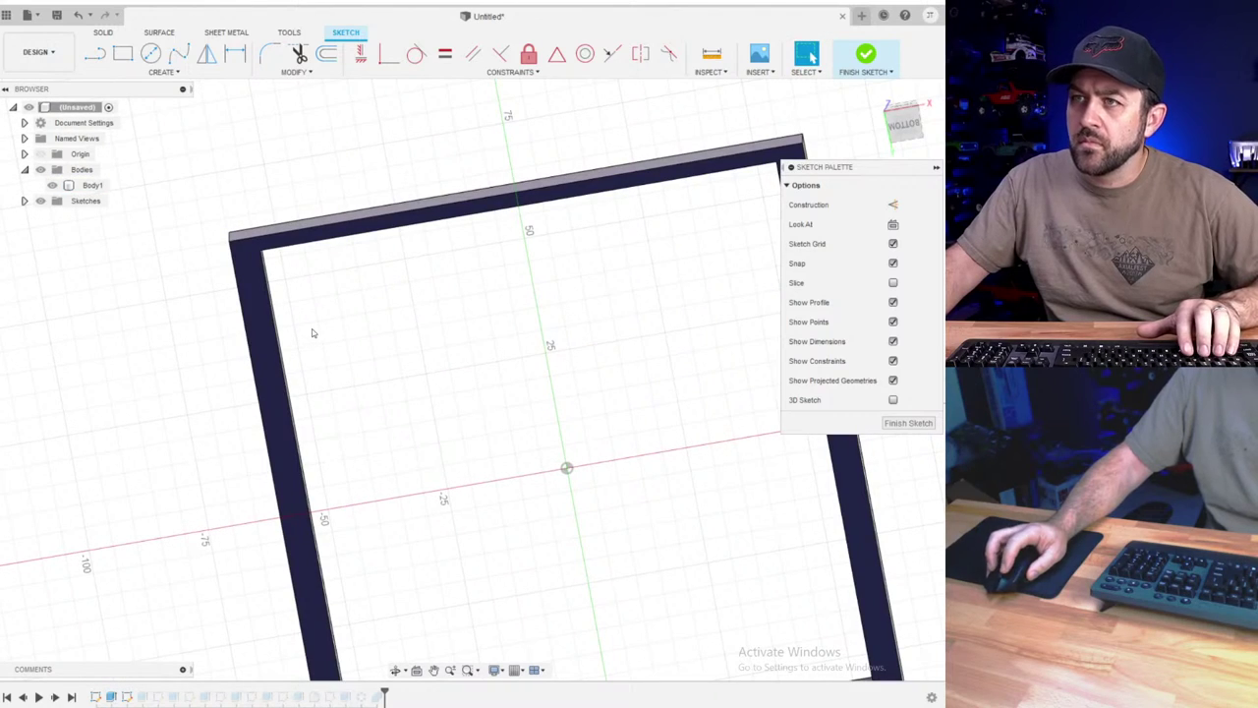
- Project the frame's underside face into the sketch, offset its inner outline inward, and finish the sketch
key("p")
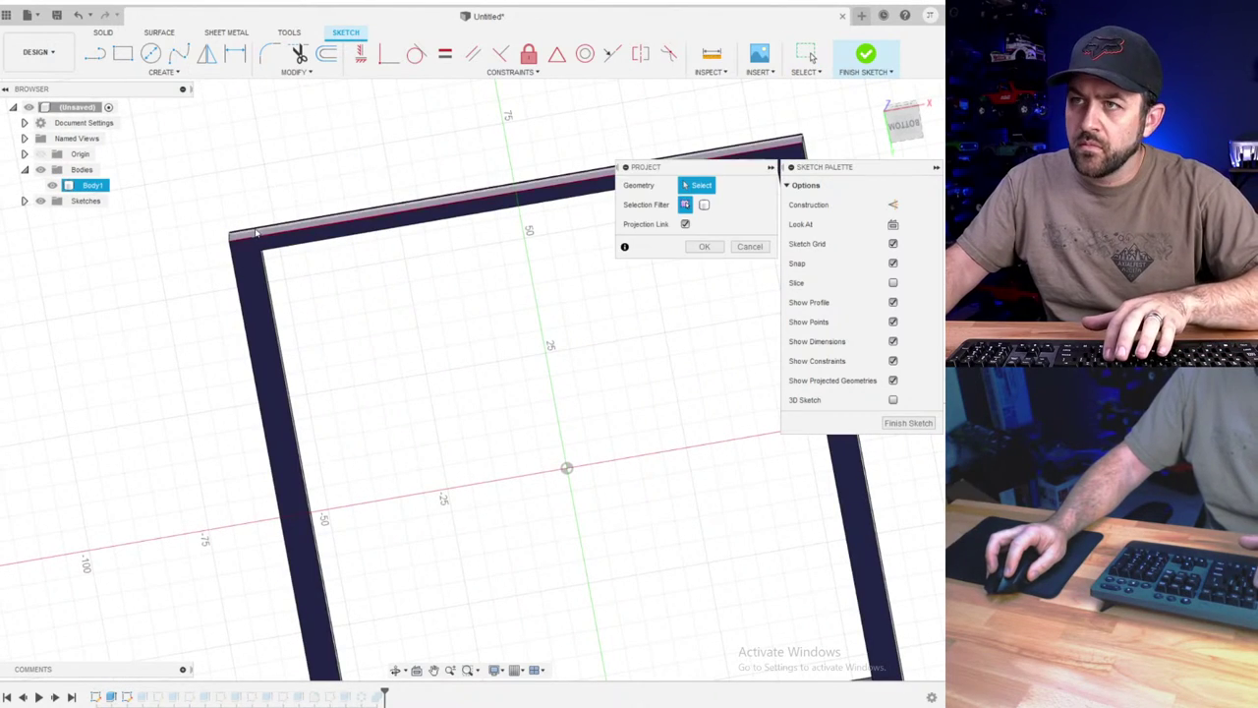
left_click(255, 264)
key("Return")
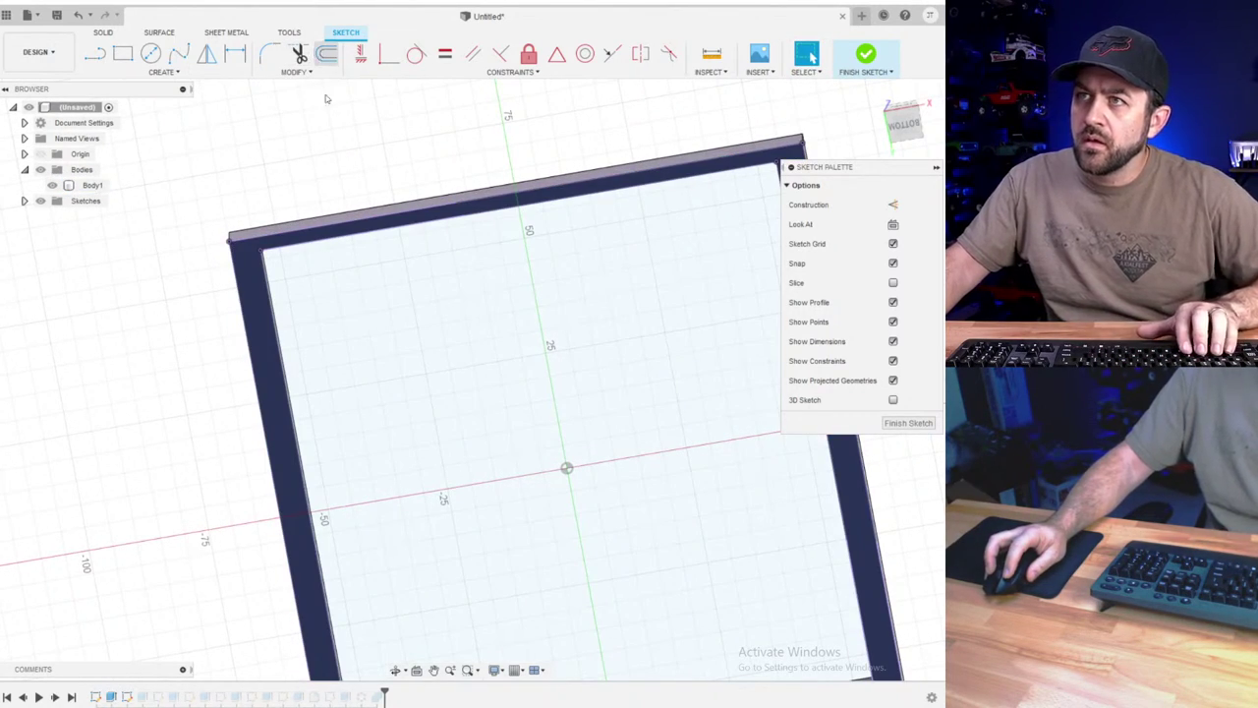
key("o")
left_click(274, 292)
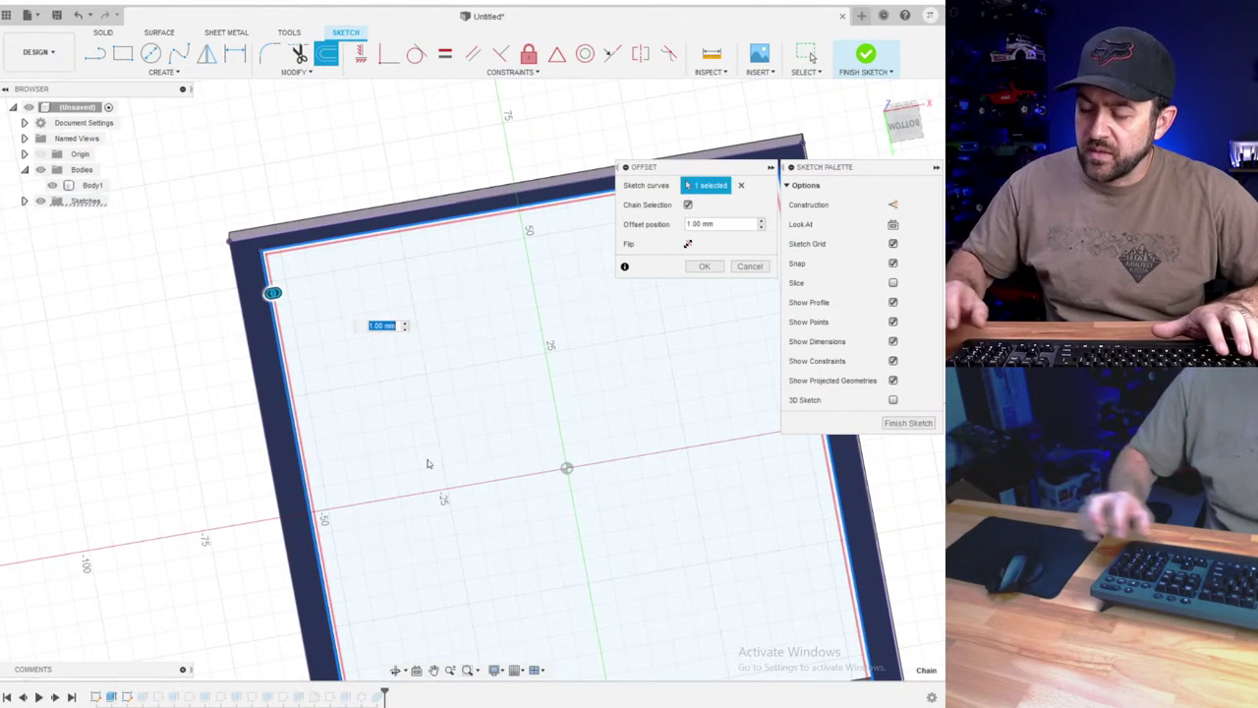
key("Return")
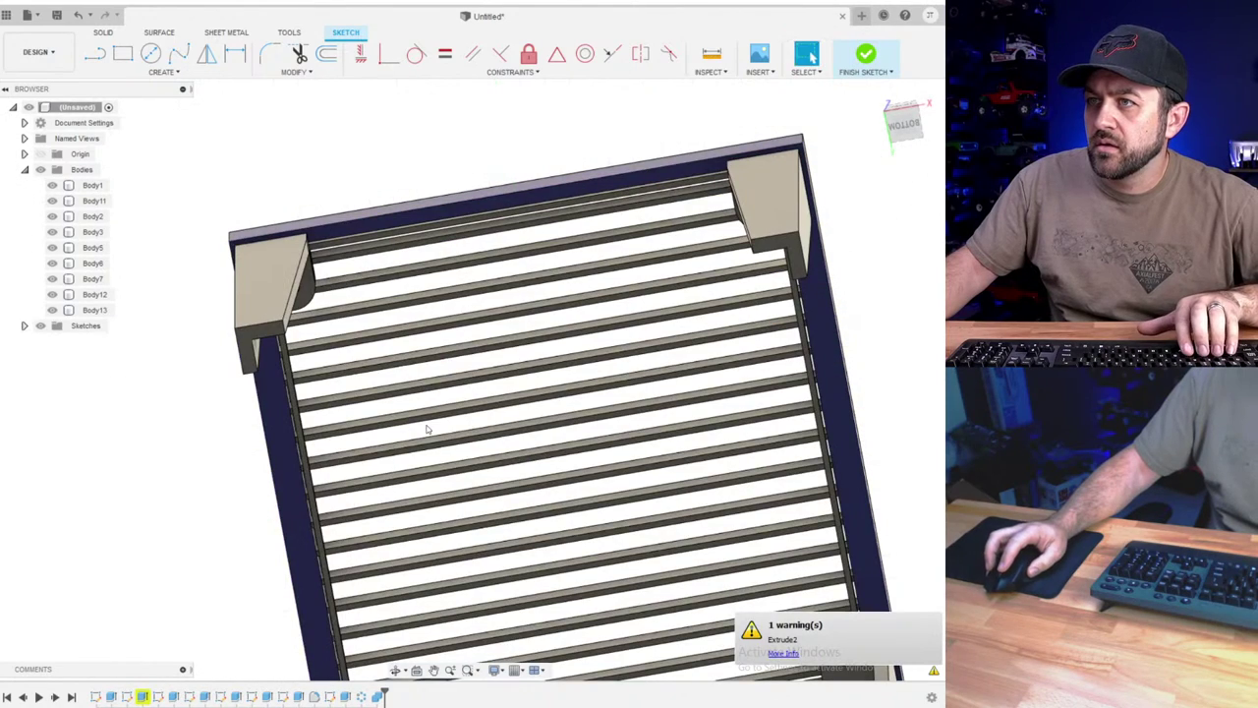
- Edit Extrude2, assign the narrow ring between the frame and the offset outline as its missing profile, and accept the feature
right_click(142, 695)
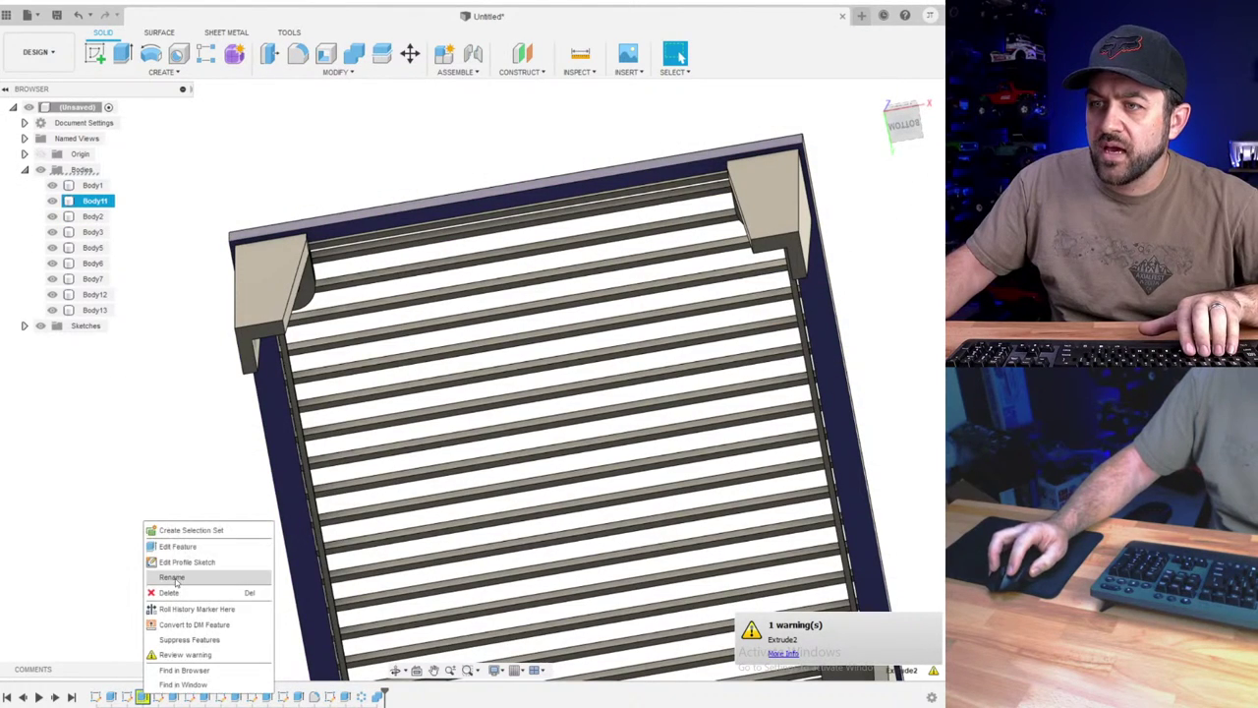
left_click(184, 546)
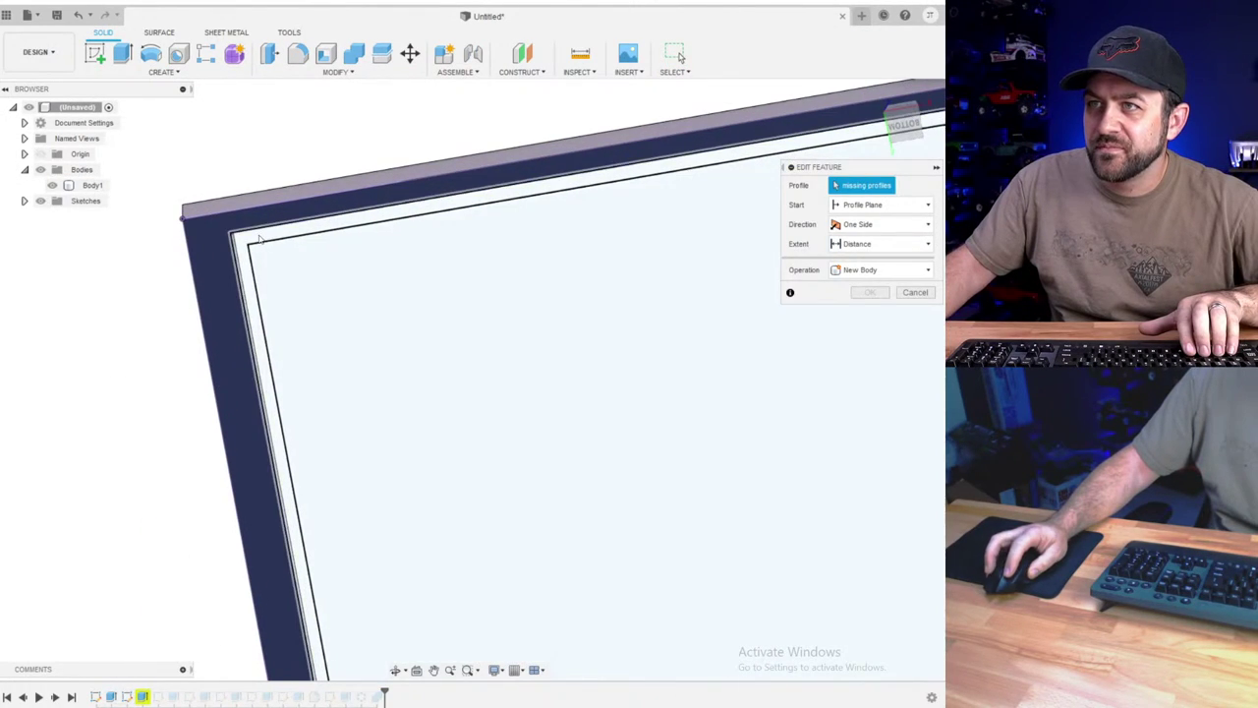
left_click(261, 239)
key("Return")
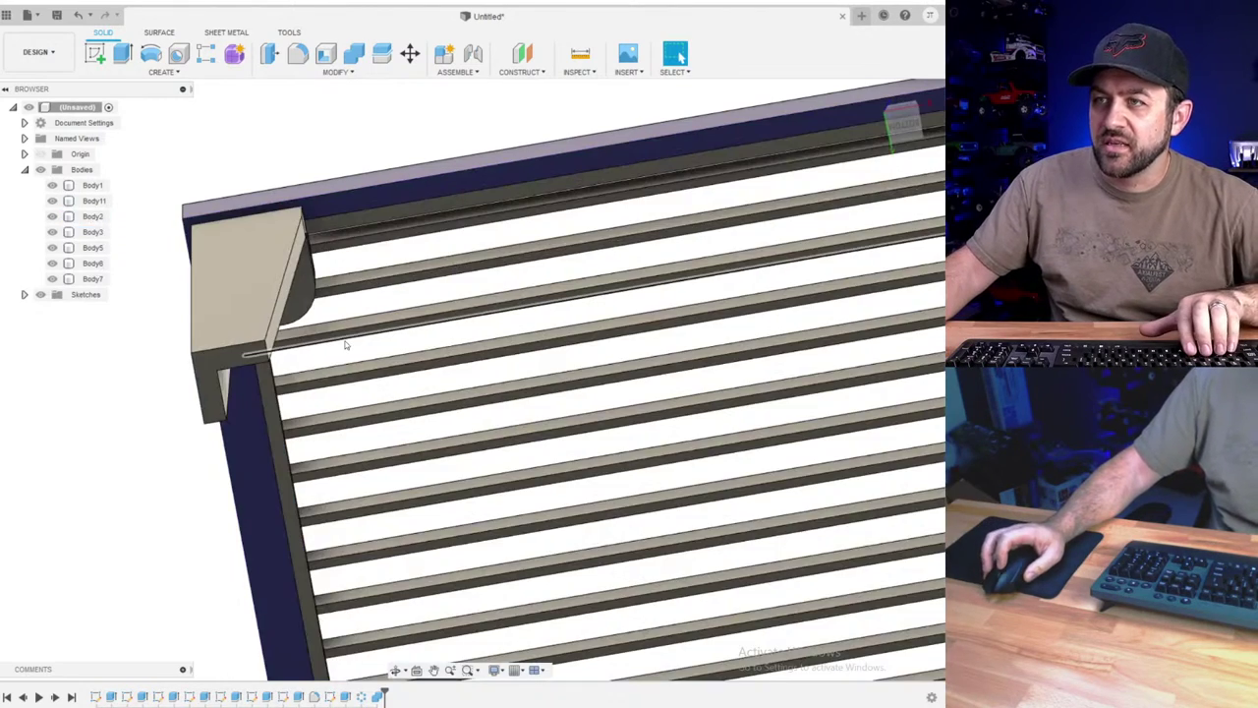
- In Sketch3, remove the left 1.20 mm dimension and move the outer rectangle's left line inside the frame opening
scroll(346, 345, "down", 3)
middle_click_drag(387, 284, 352, 431, "shift")
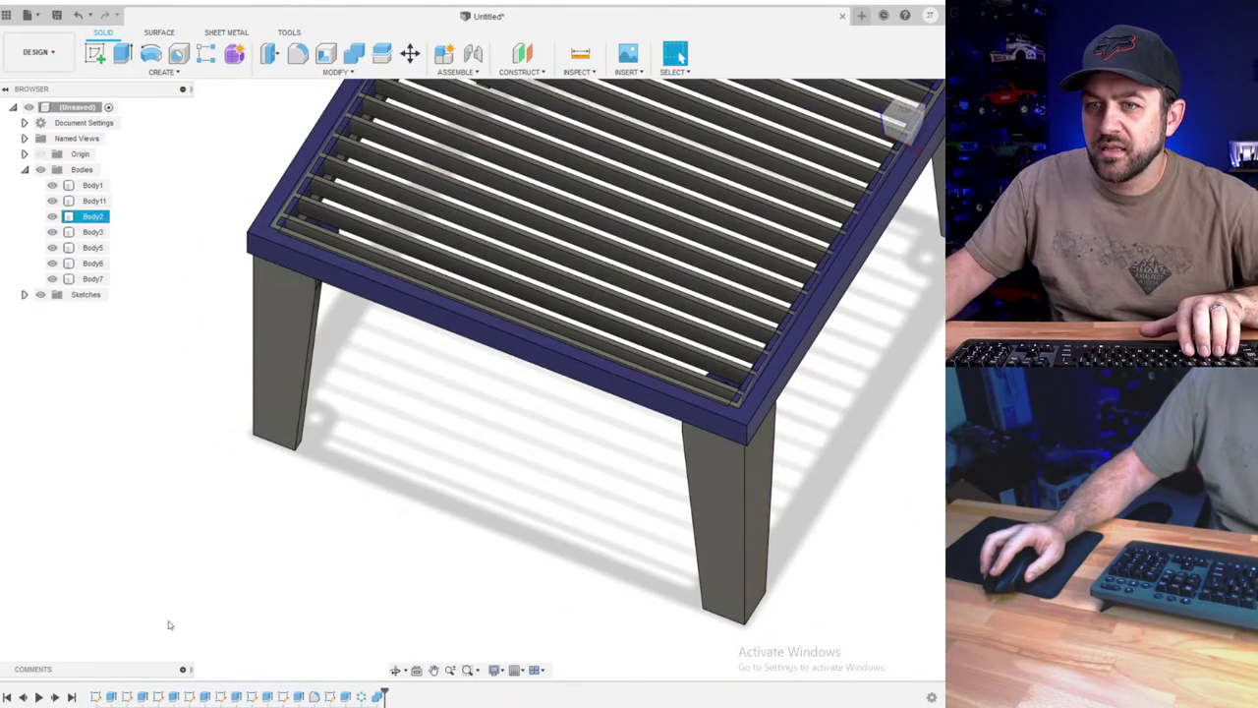
right_click(158, 696)
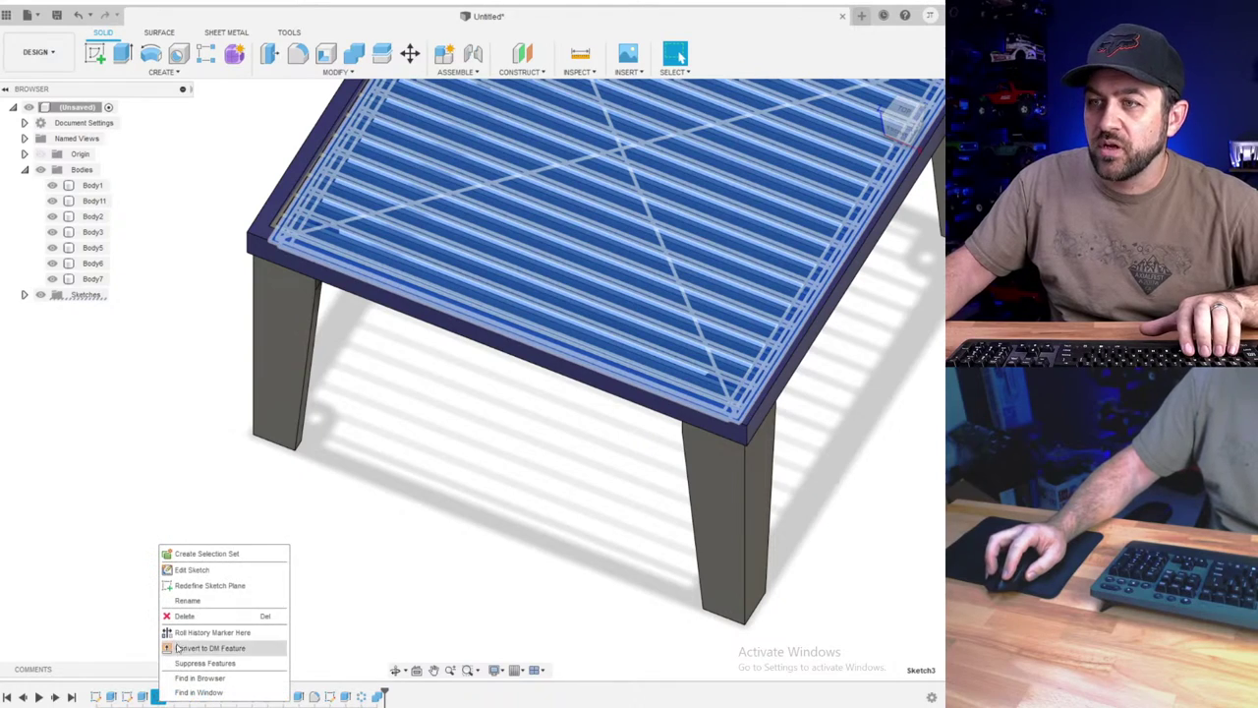
left_click(190, 577)
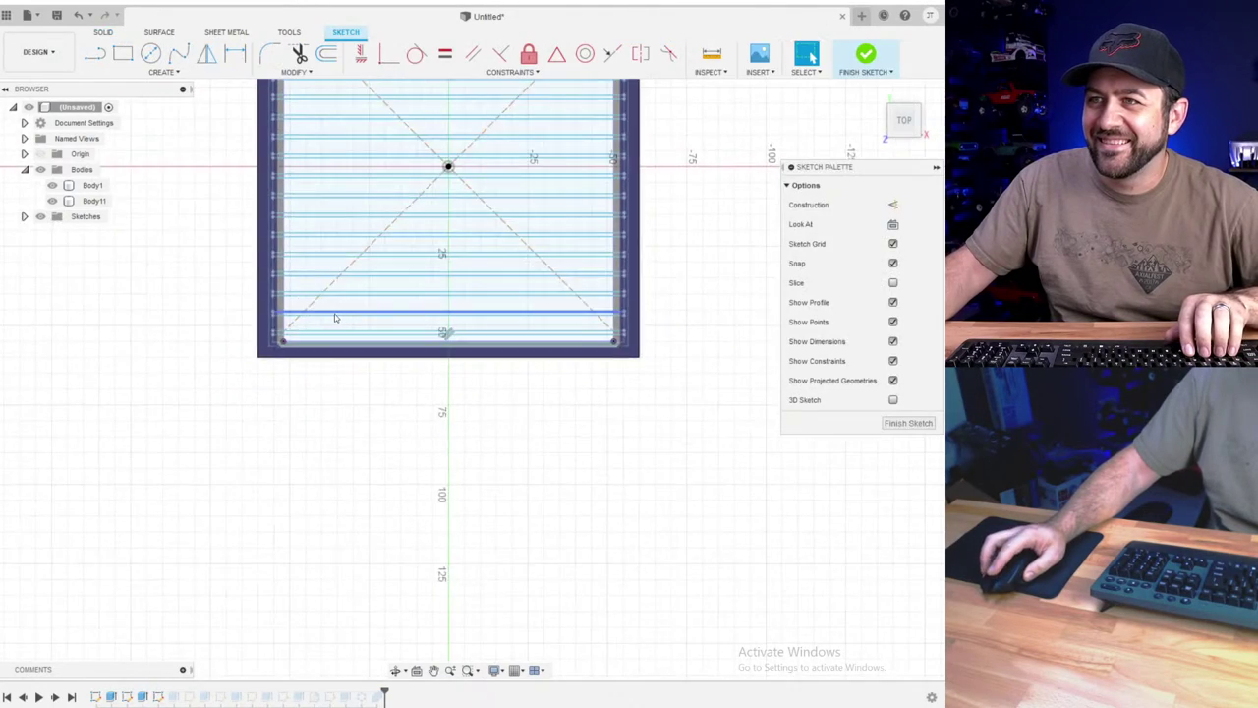
scroll(252, 412, "up", 6)
scroll(252, 408, "down", 4)
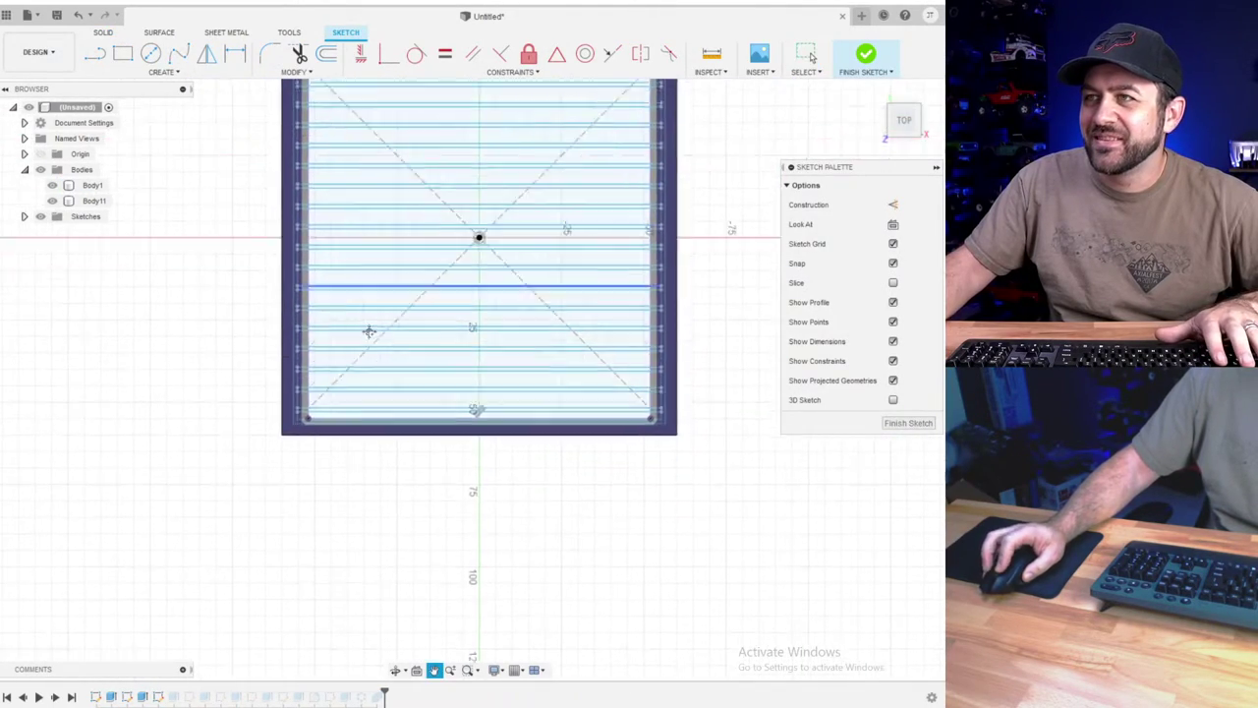
scroll(252, 204, "up", 6)
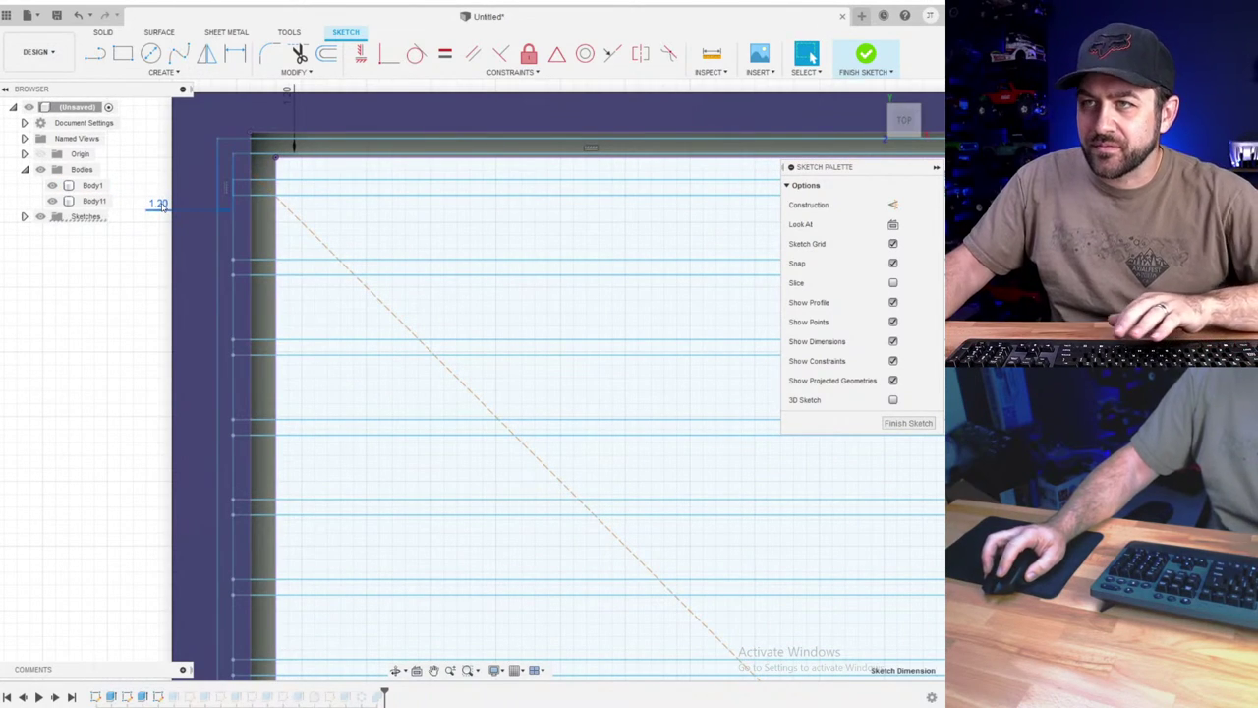
left_click(224, 153)
left_click_drag(218, 147, 260, 151)
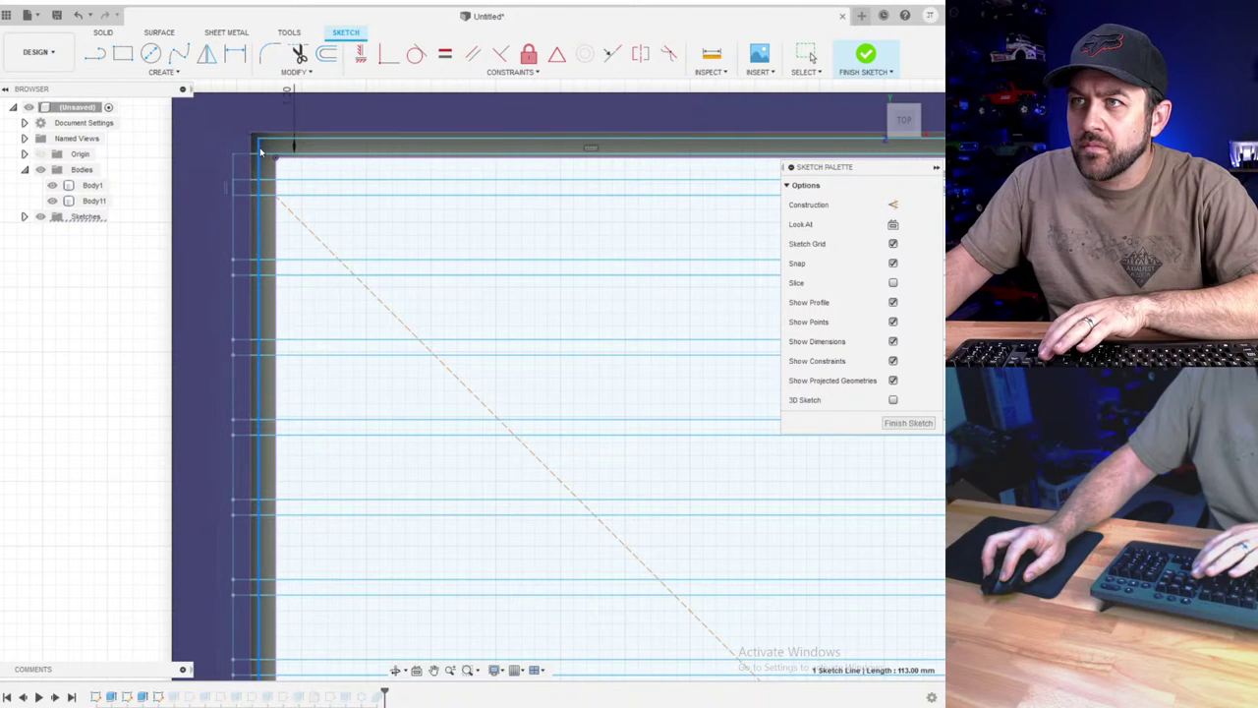
scroll(260, 245, "up", 5)
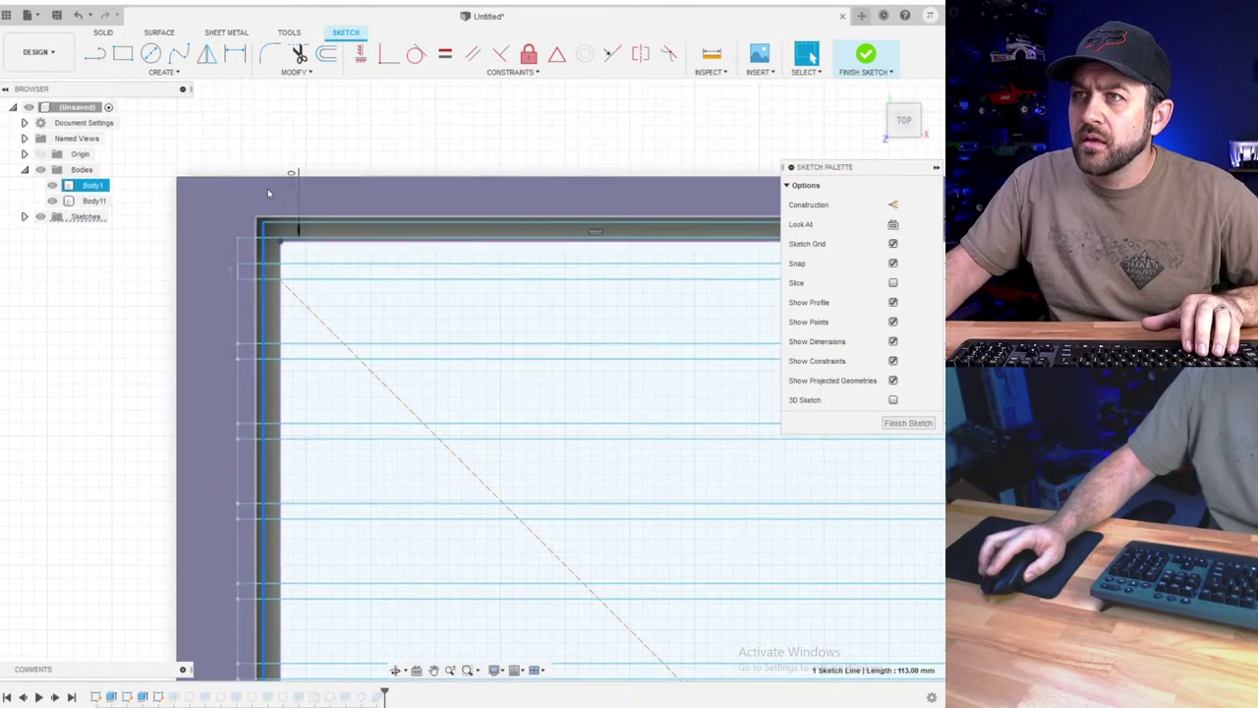
- Dimension the gap between the frame's left inner edge and the outer rectangle's left line to 0.5 mm
key("d")
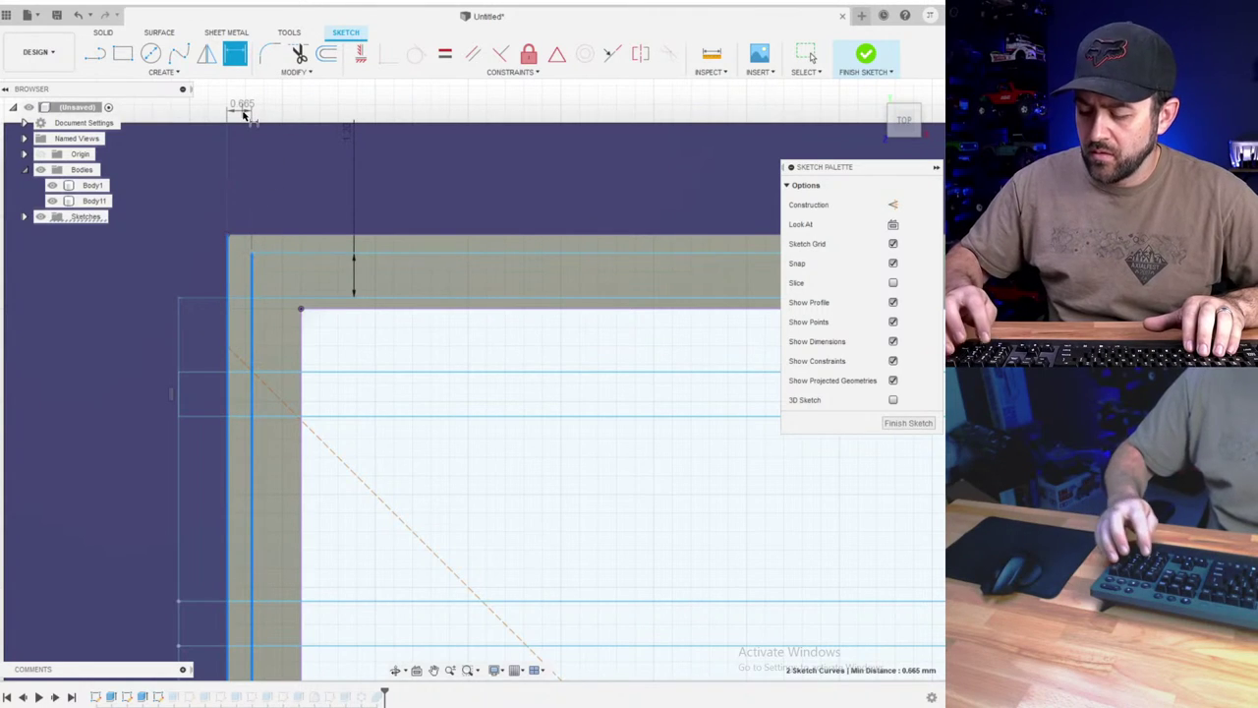
key("Return")
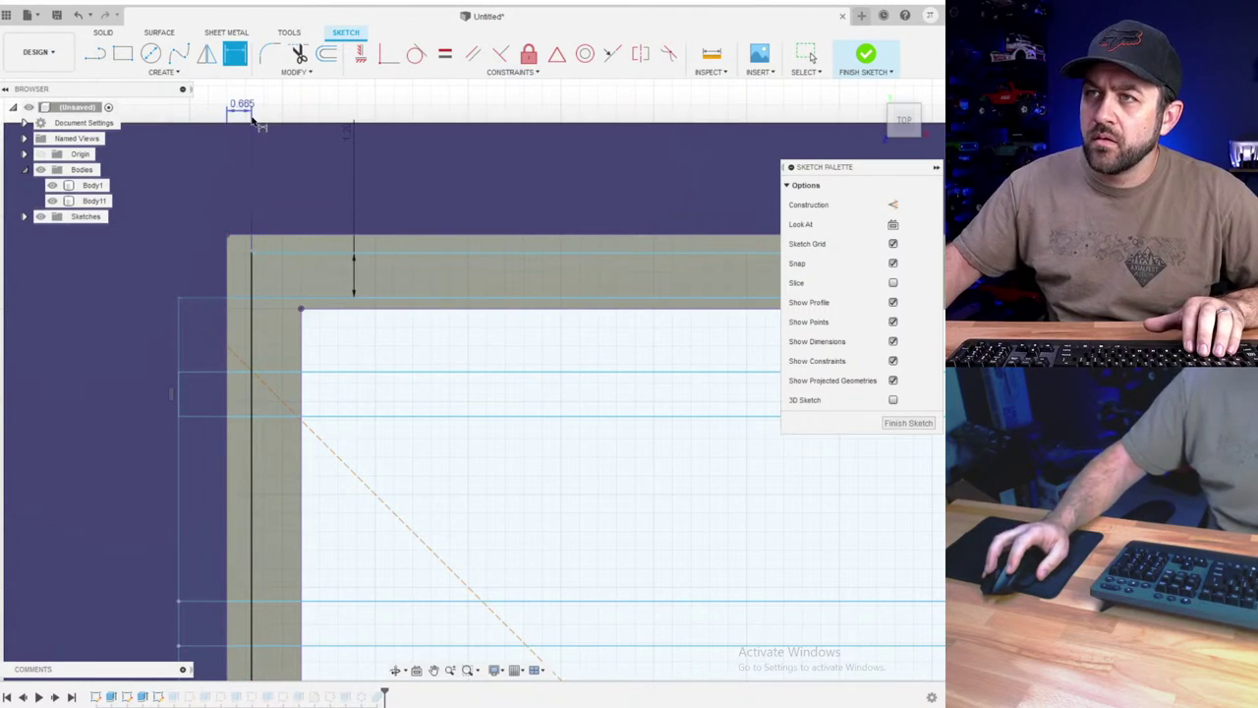
double_click(240, 106)
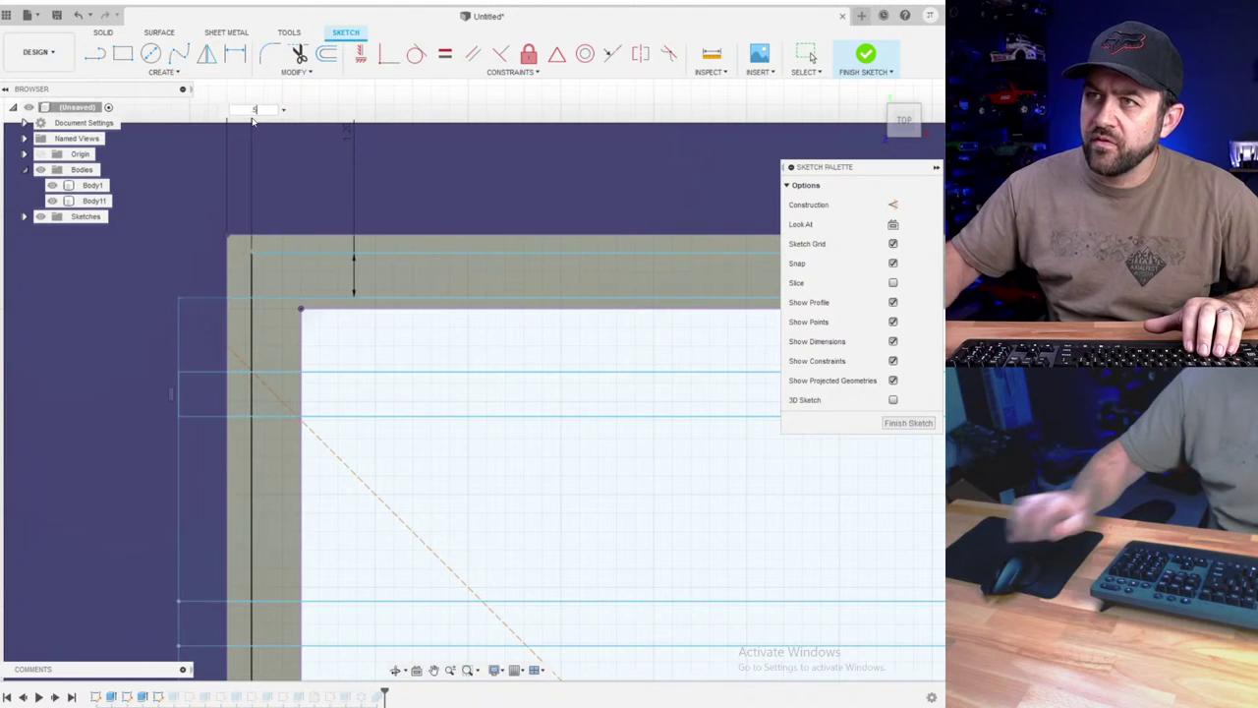
type(".5")
key("Return")
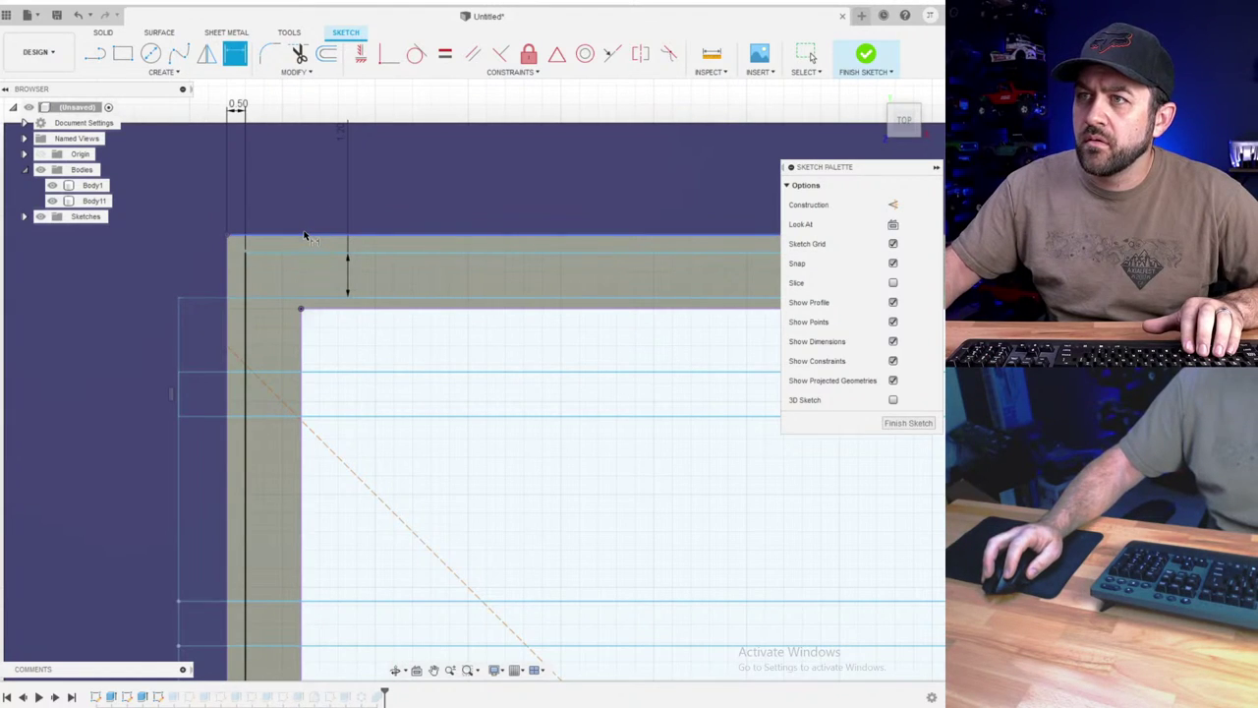
- Dimension the gap between the frame's top inner edge and the outer rectangle's top line to 0.5 mm
left_click(304, 238)
left_click(307, 253)
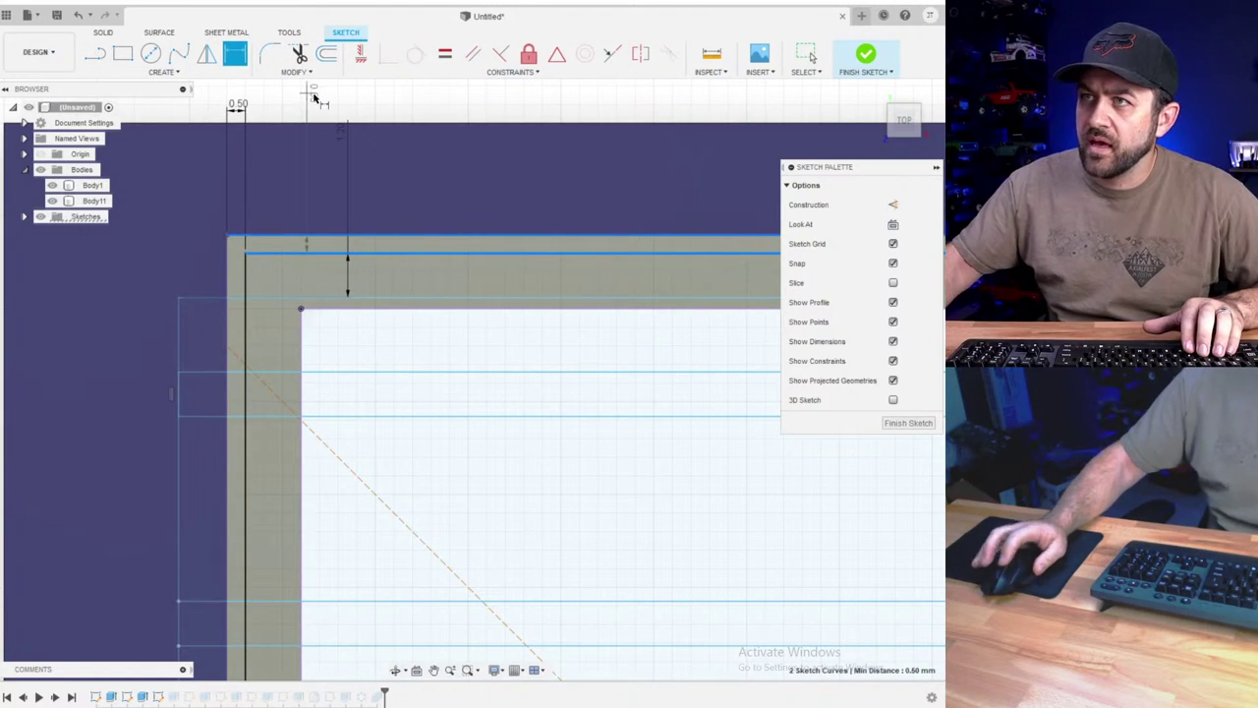
left_click(314, 94)
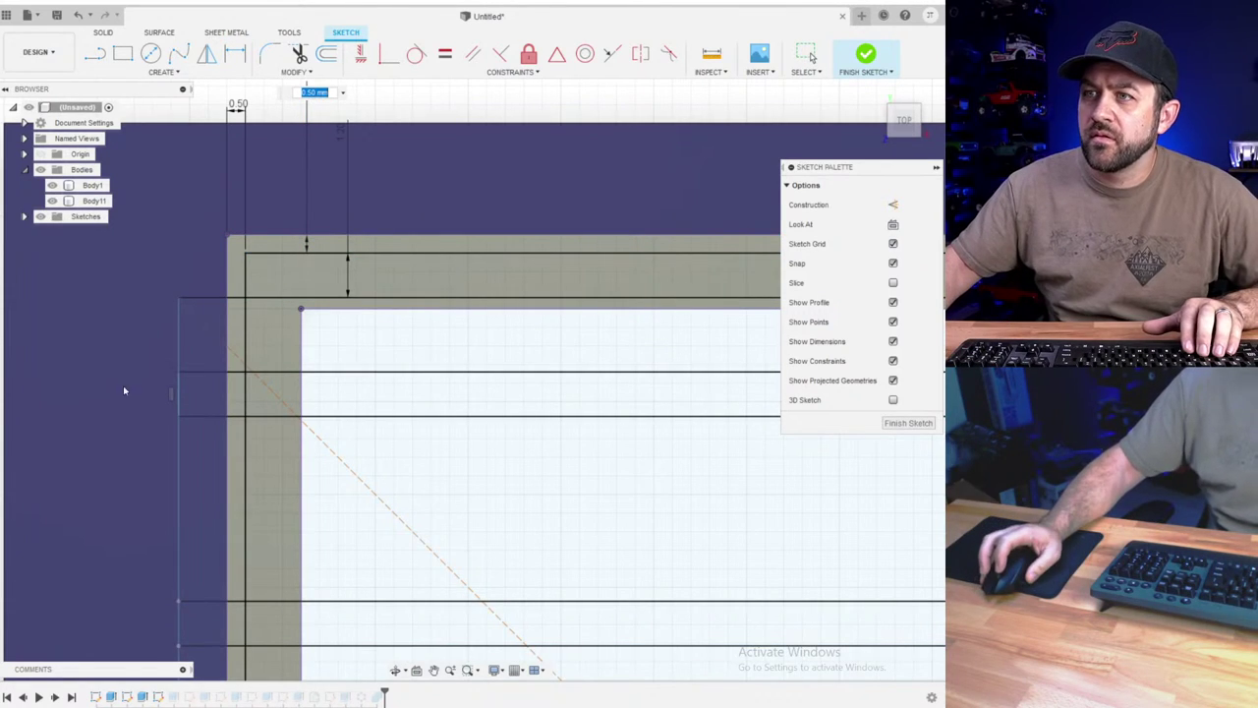
key("Return")
scroll(239, 318, "down", 2)
scroll(239, 317, "up", 2)
key("Escape")
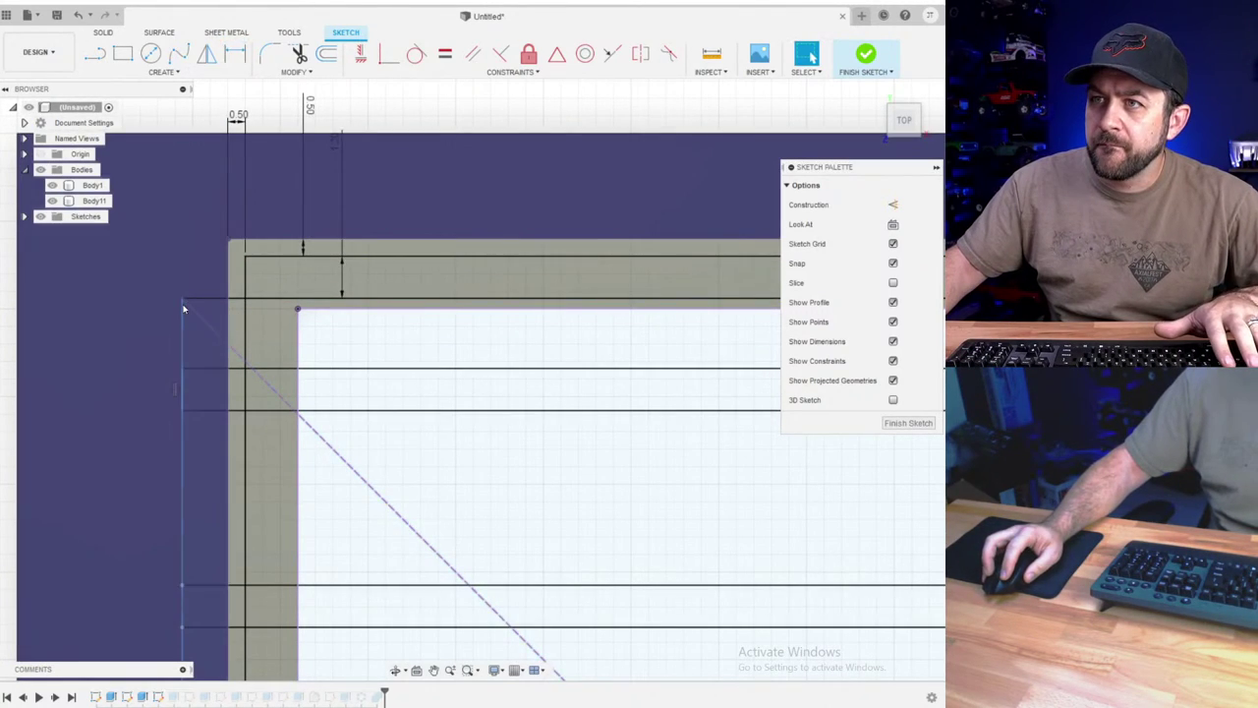
- Move the inner rectangle's left line inside the outer rectangle and dimension the gap between them to 1.2 mm
left_click_drag(182, 305, 277, 305)
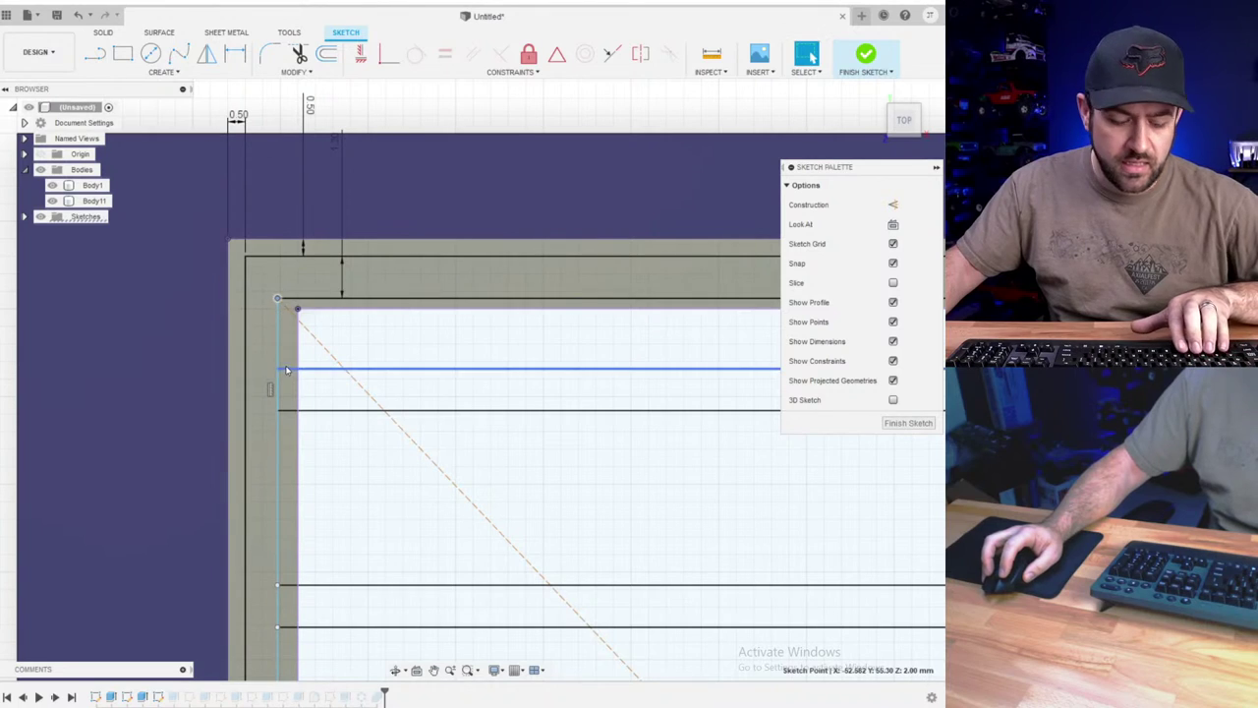
left_click(246, 336, "ctrl")
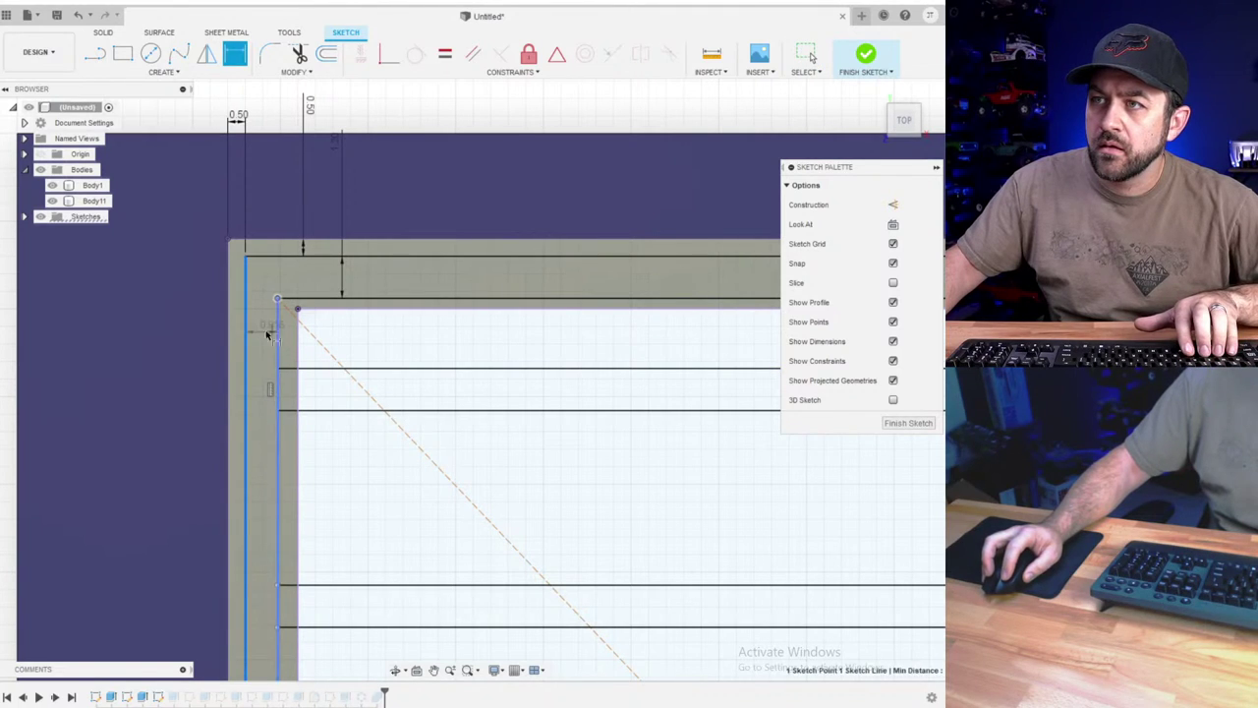
left_click(204, 343)
type("1.2")
key("Return")
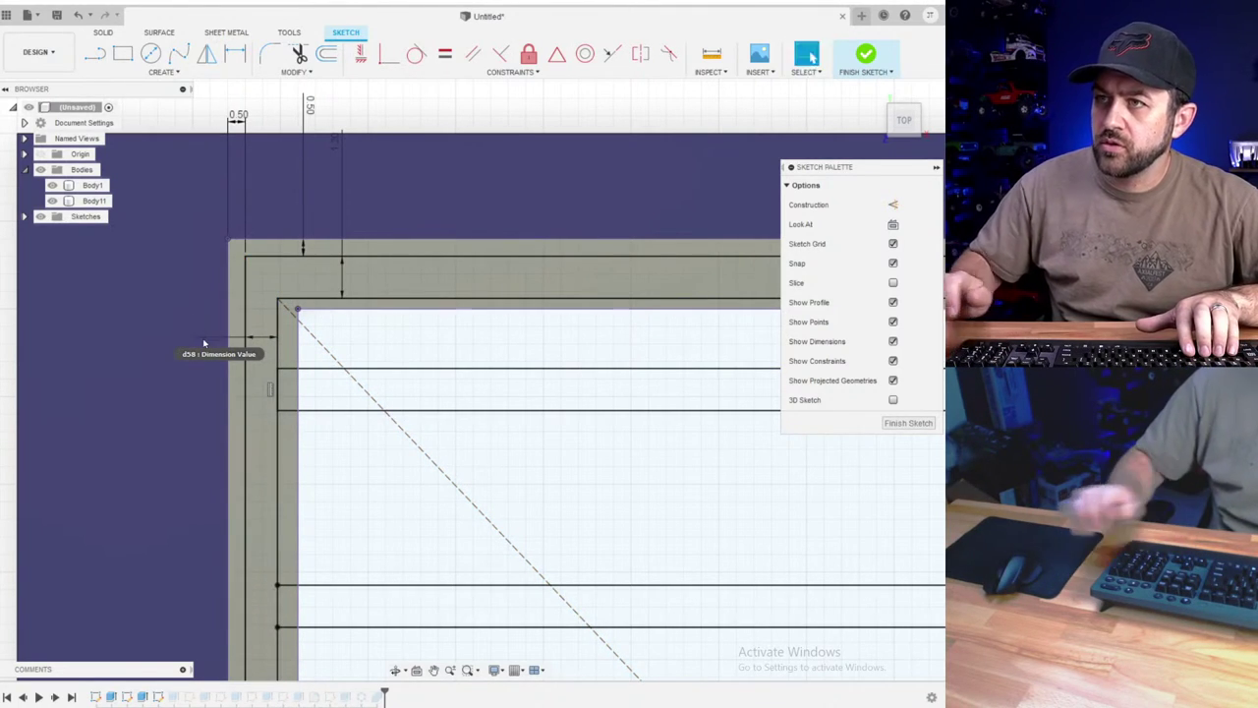
scroll(205, 342, "down", 6)
middle_click_drag(505, 598, 473, 125)
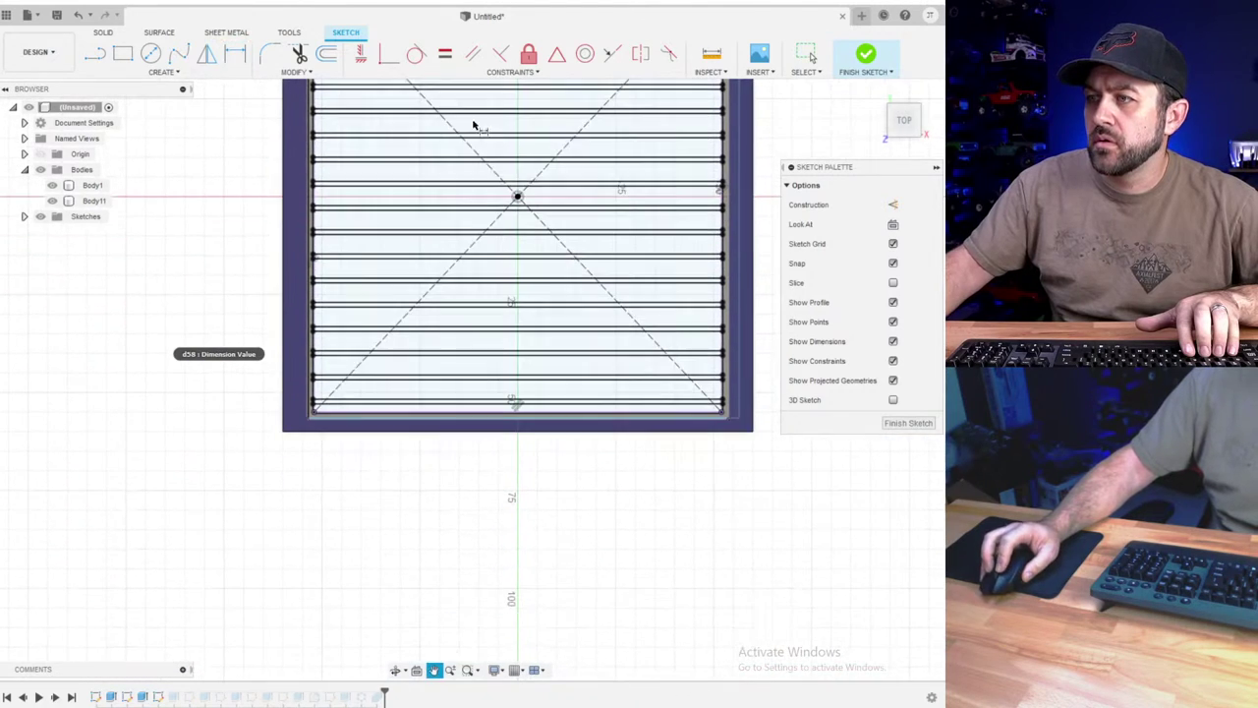
- Dimension the gap between the frame's bottom inner edge and the outer rectangle's bottom line to 0.5 mm
key("d")
scroll(266, 410, "up", 6)
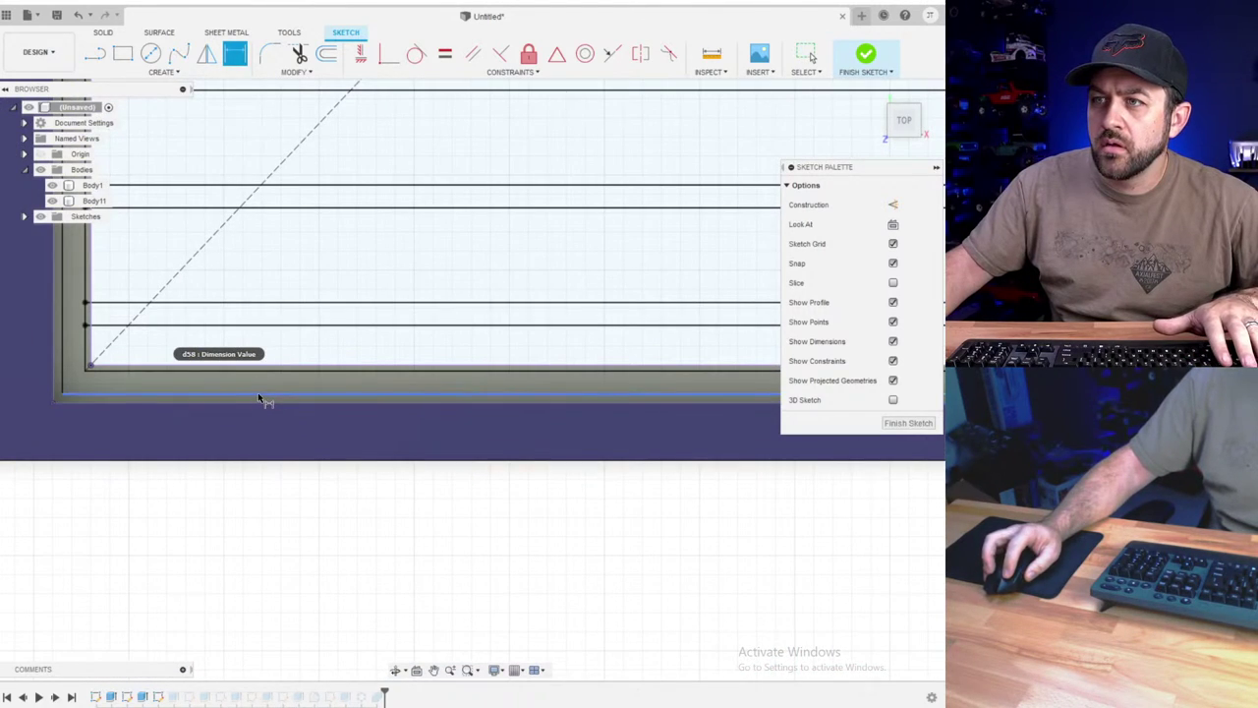
left_click(261, 398)
left_click(252, 544)
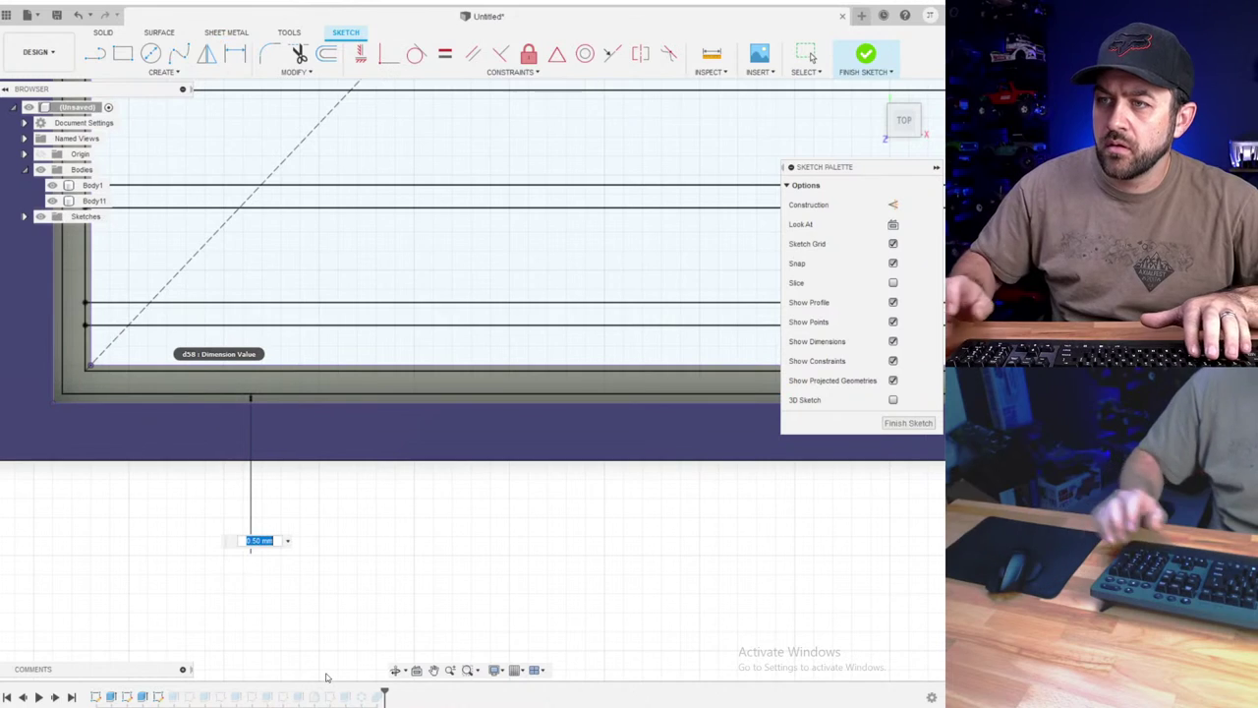
key("Return")
- Move the outer rectangle's right line inside the frame opening, just short of the frame's right inner edge
scroll(257, 547, "down", 1)
scroll(774, 479, "down", 3)
middle_click_drag(757, 479, 297, 466)
middle_click_drag(657, 387, 462, 384)
scroll(624, 412, "up", 3)
scroll(552, 442, "up", 3)
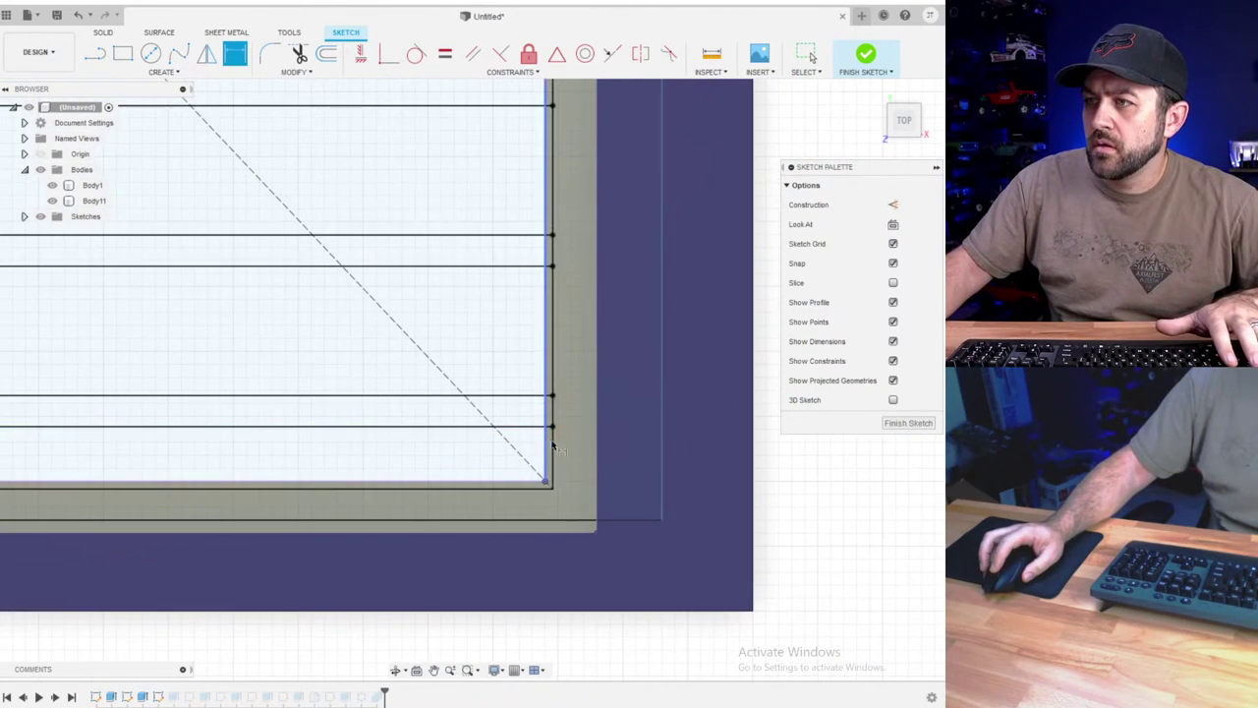
left_click_drag(660, 483, 593, 489)
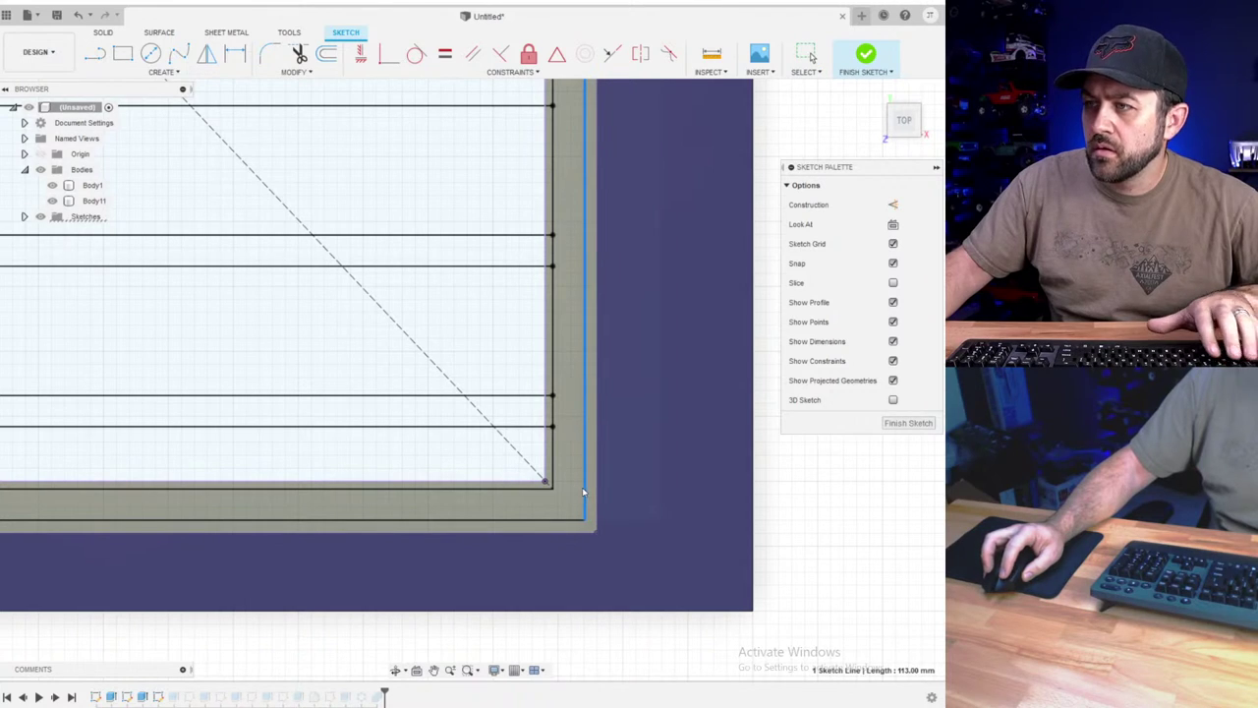
- Dimension the gap between the frame's right inner edge and the outer rectangle's right line to 0.5 mm and finish the sketch
key("d")
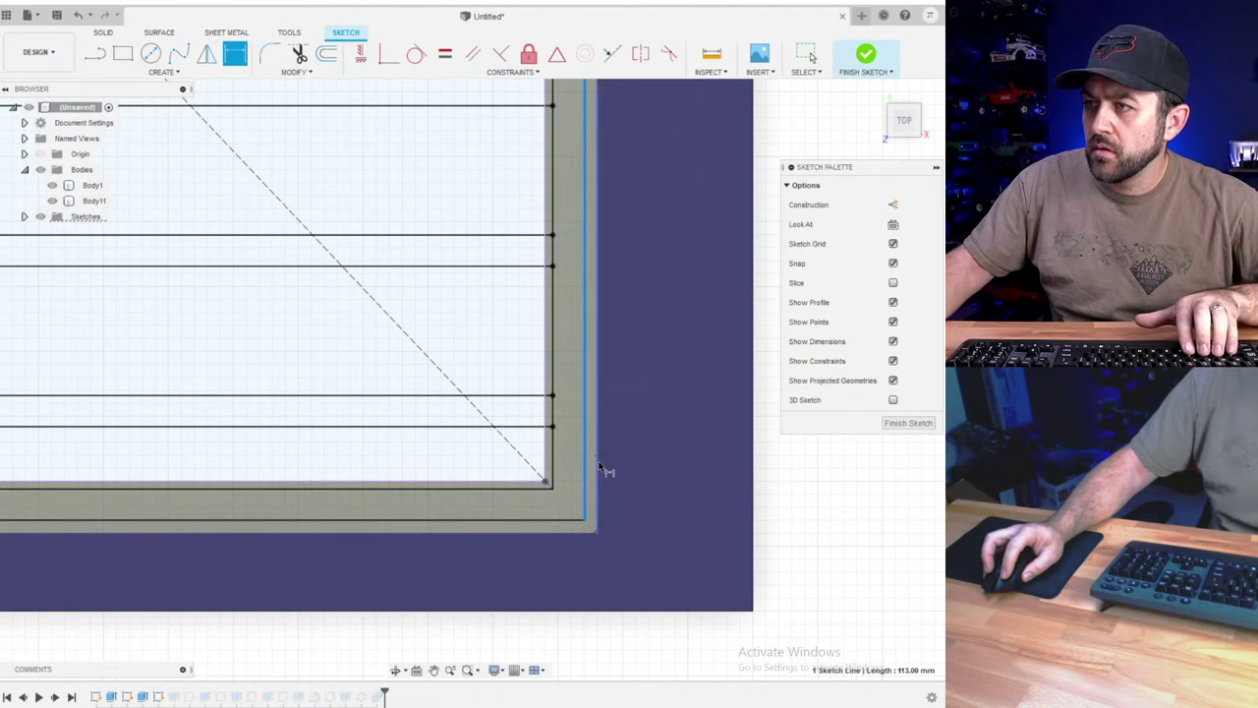
left_click(812, 530)
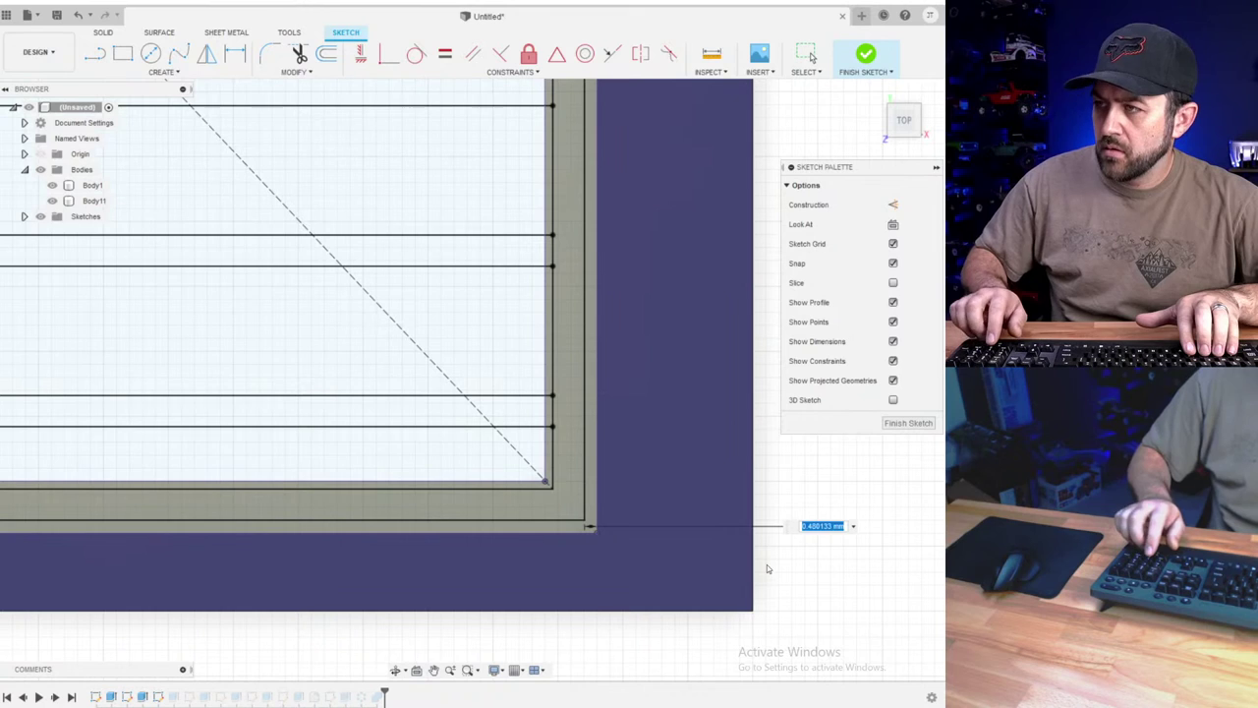
scroll(770, 569, "down", 3)
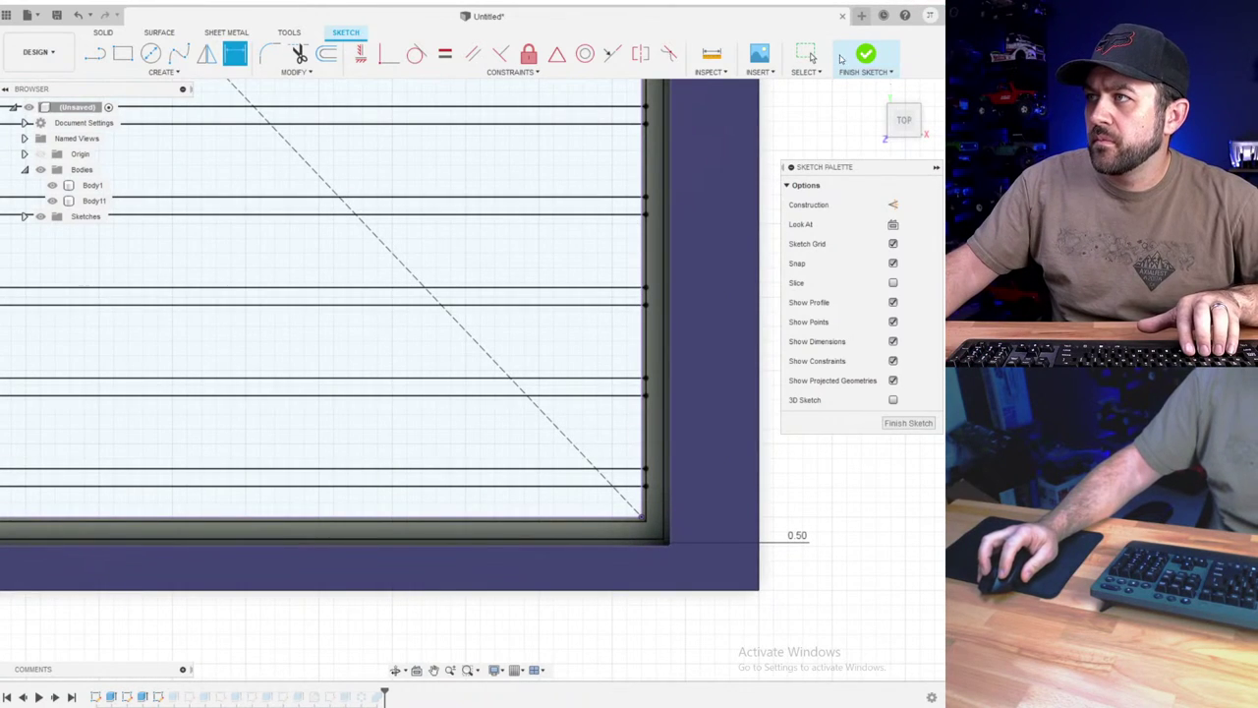
left_click(869, 59)
- Examine the rebuilt table from several angles, checking how the slatted insert fits inside the frame on both sides
scroll(534, 402, "down", 5)
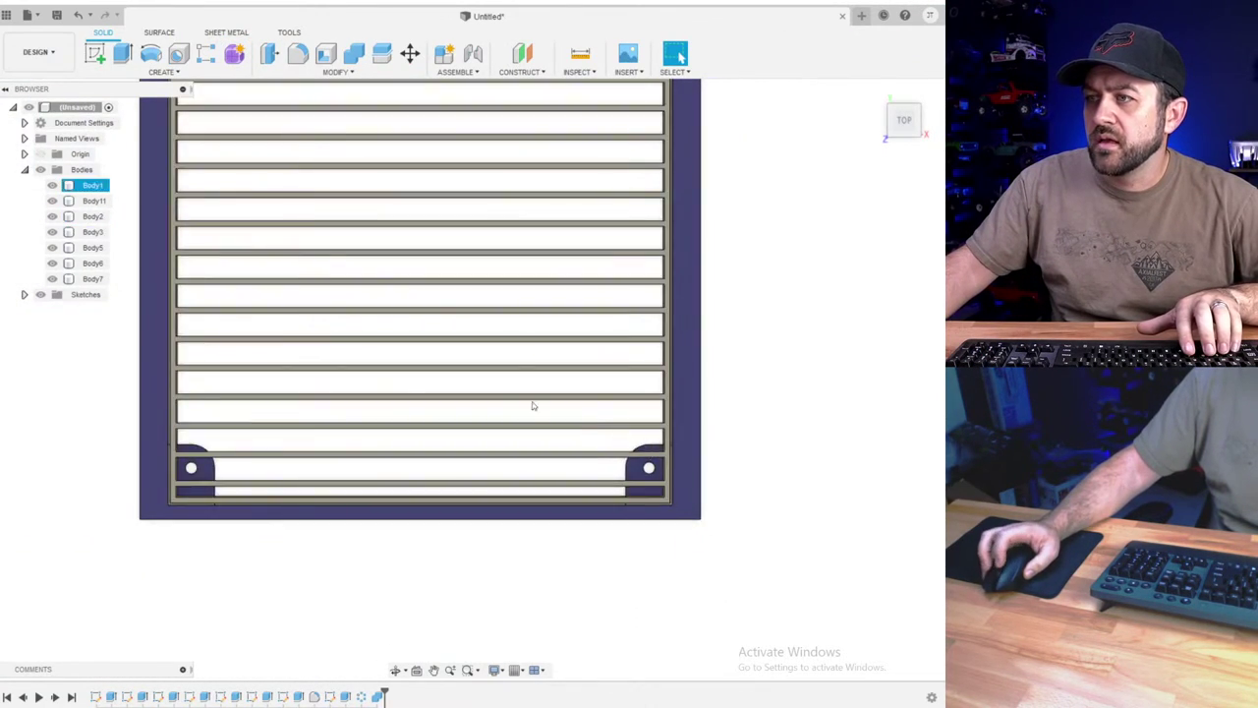
scroll(400, 370, "down", 3)
middle_click_drag(381, 340, 337, 270, "shift")
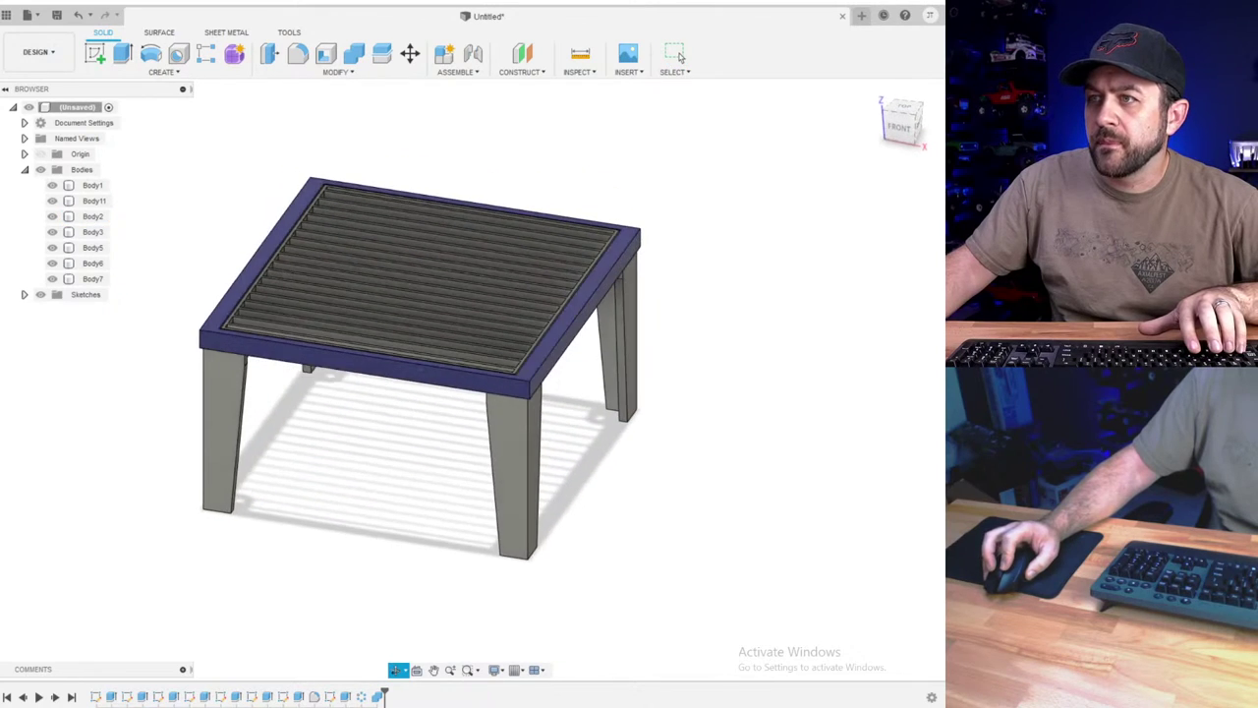
scroll(336, 287, "up", 4)
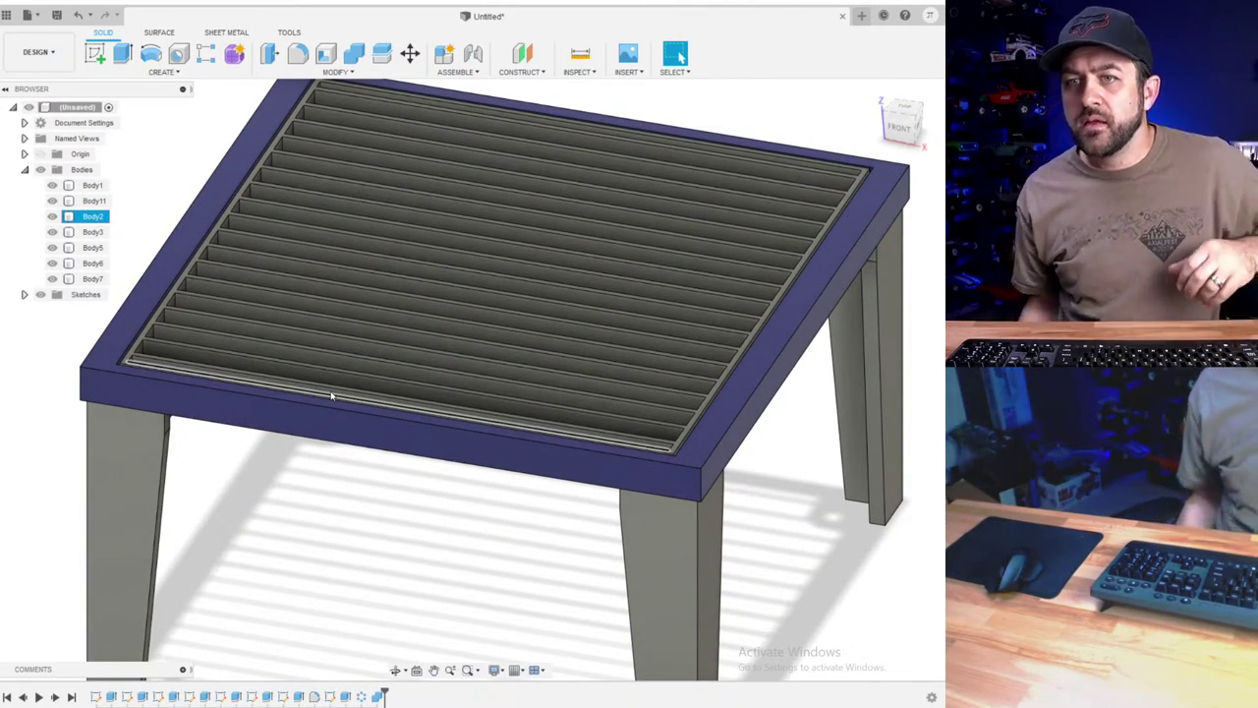
scroll(332, 395, "down", 5)
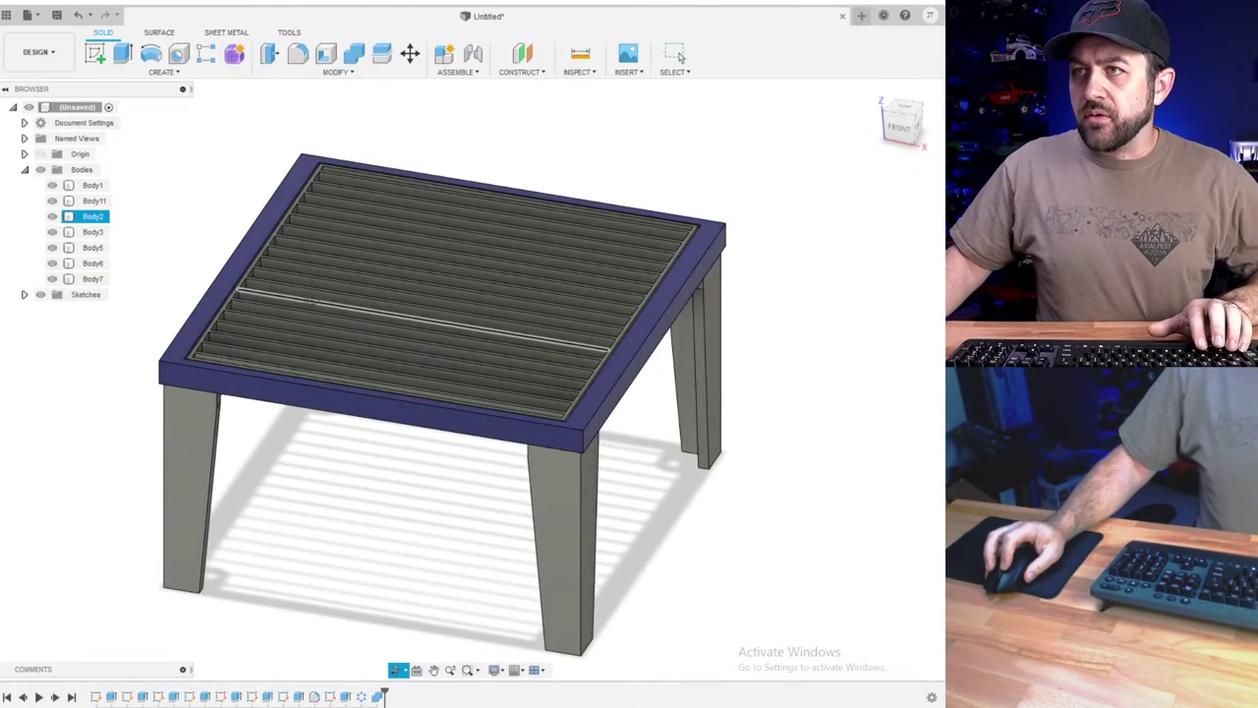
middle_click_drag(331, 354, 338, 308, "shift")
scroll(259, 308, "up", 4)
middle_click_drag(267, 365, 322, 357, "shift")
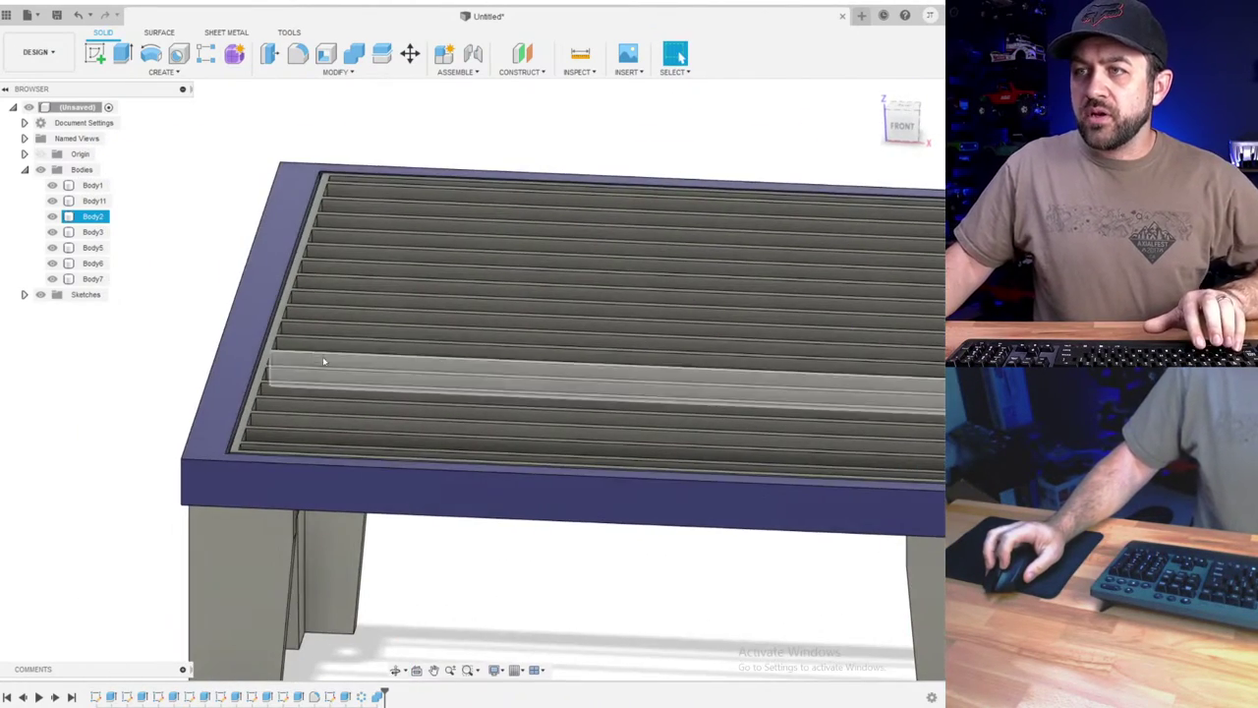
left_click(257, 347)
scroll(258, 351, "down", 4)
scroll(666, 355, "up", 4)
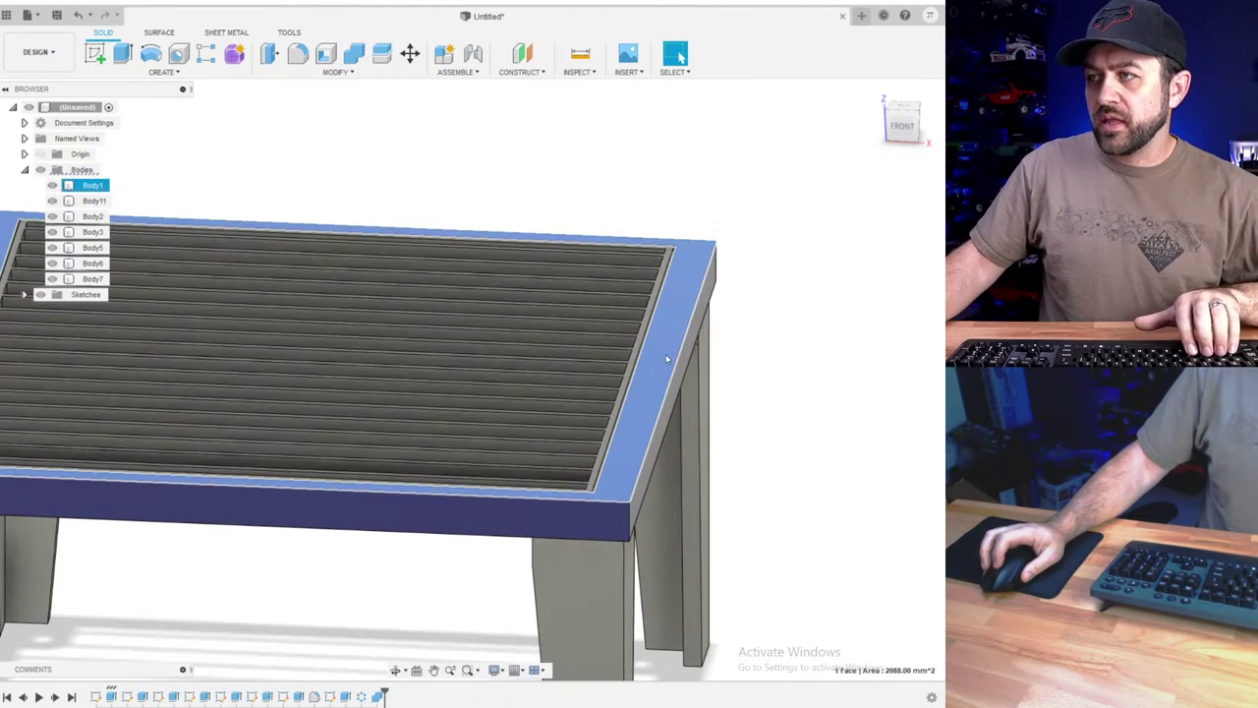
middle_click_drag(586, 403, 605, 401, "shift")
scroll(589, 414, "down", 4)
middle_click_drag(514, 436, 486, 426, "shift")
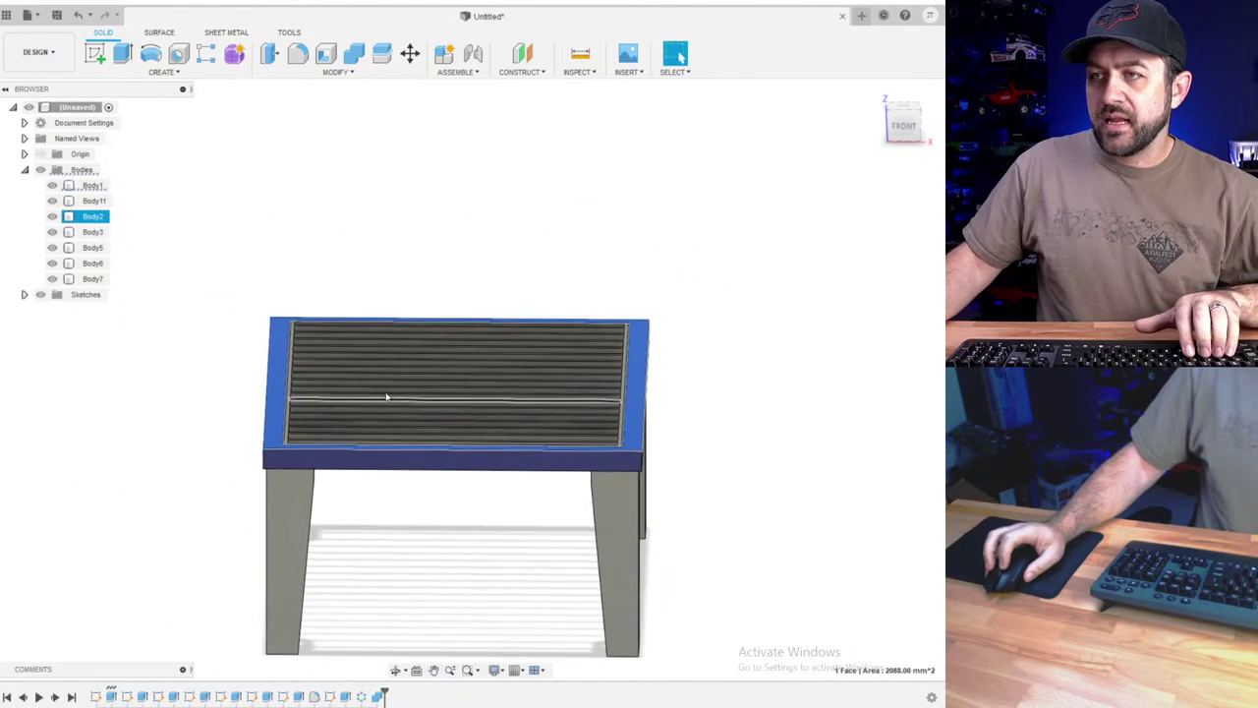
scroll(273, 355, "up", 3)
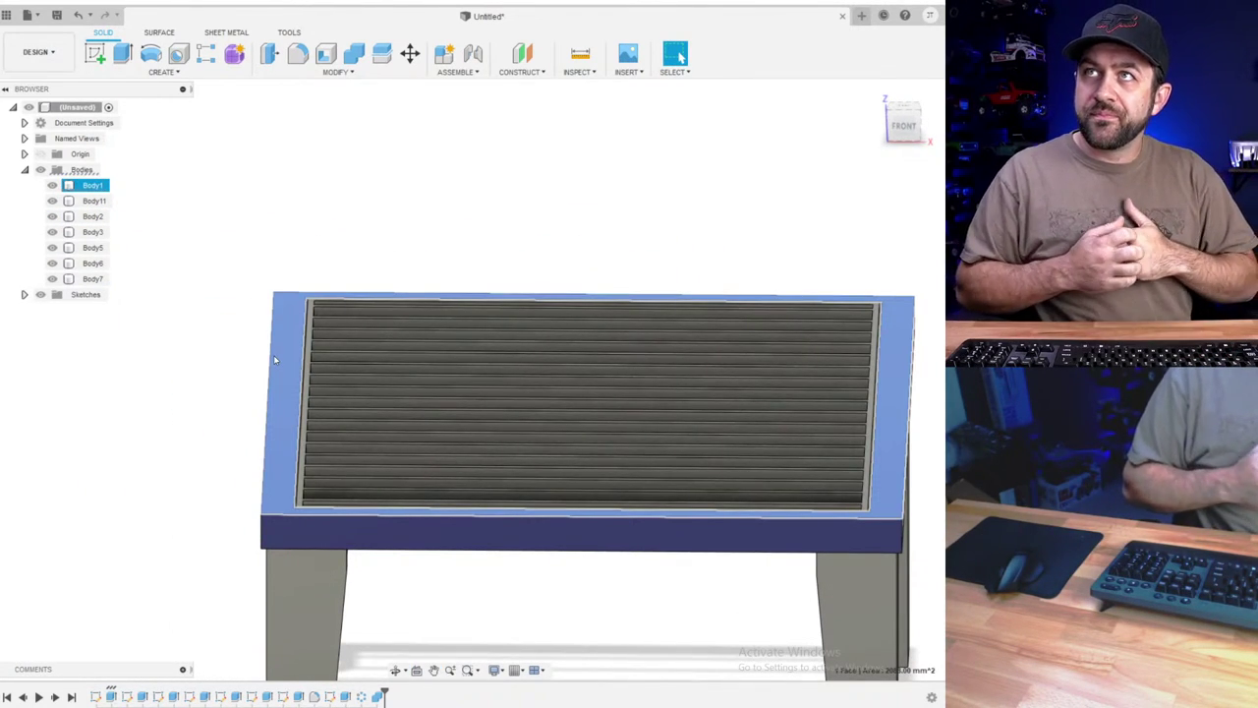
left_click(273, 355)
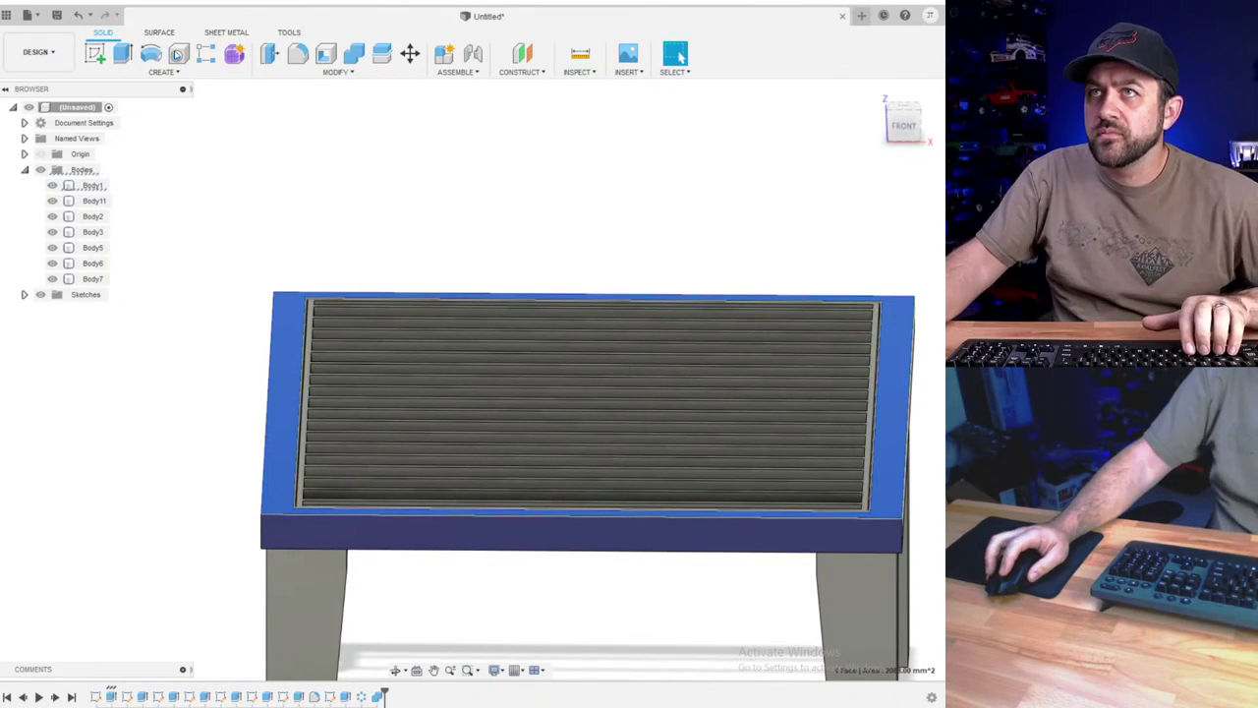
left_click(240, 440)
scroll(259, 442, "up", 3)
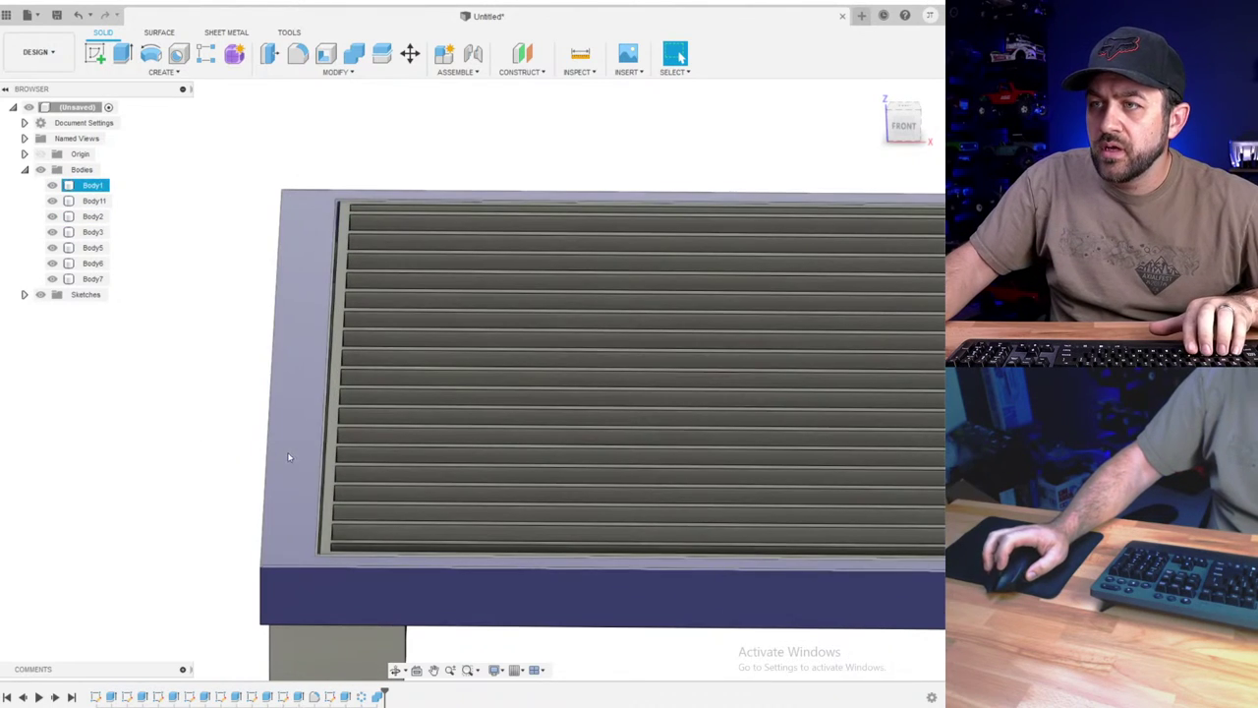
- Start a sketch on the frame's top face and draw a 120 mm long rectangle, about 1.8 mm wide, along its left edge
left_click(122, 53)
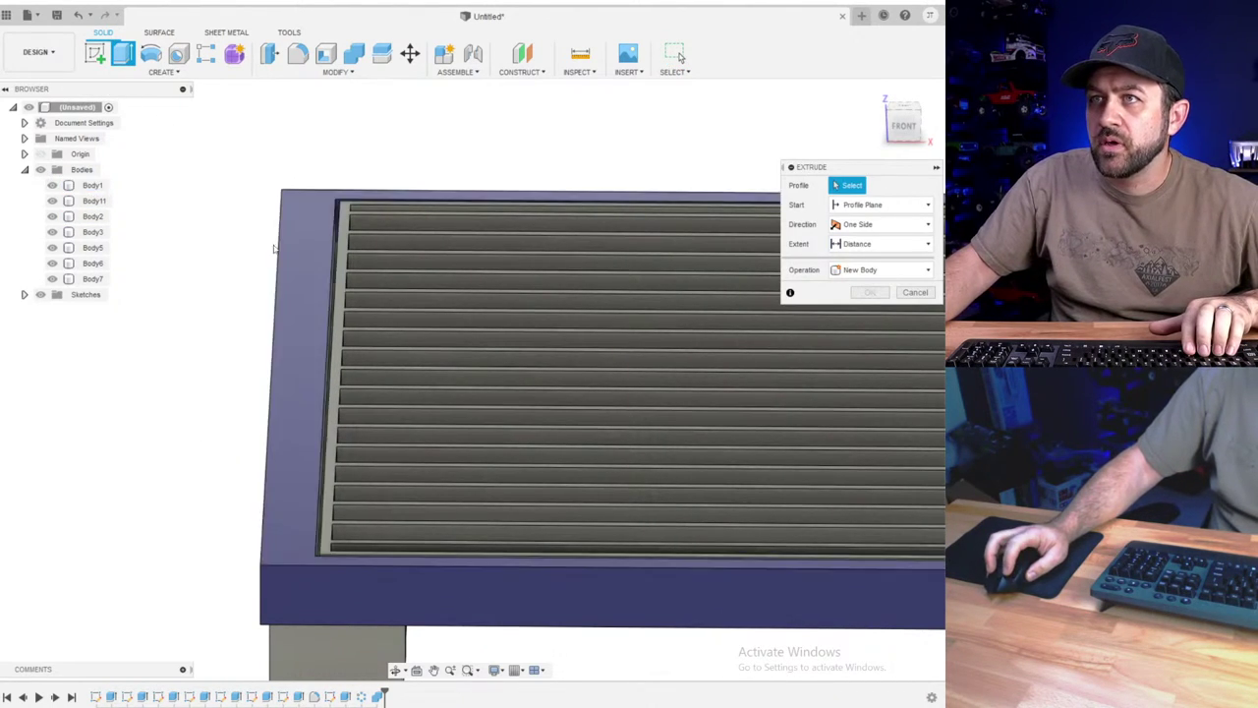
left_click(95, 57)
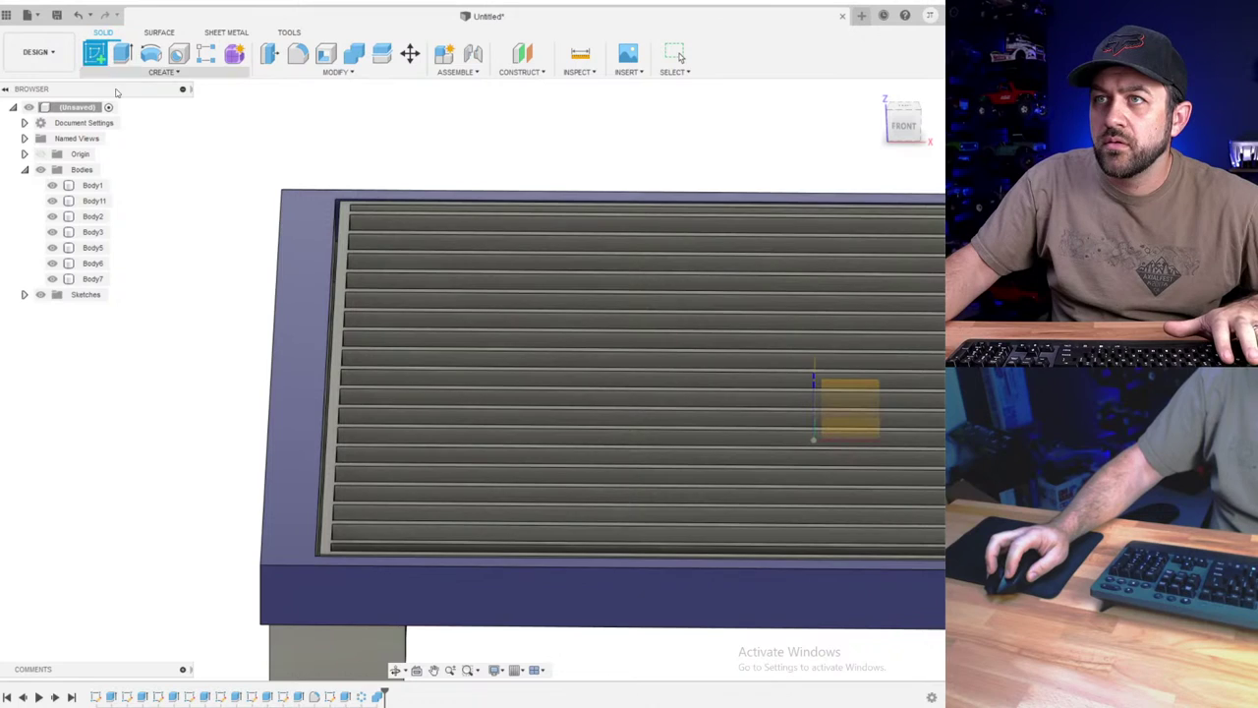
left_click(304, 250)
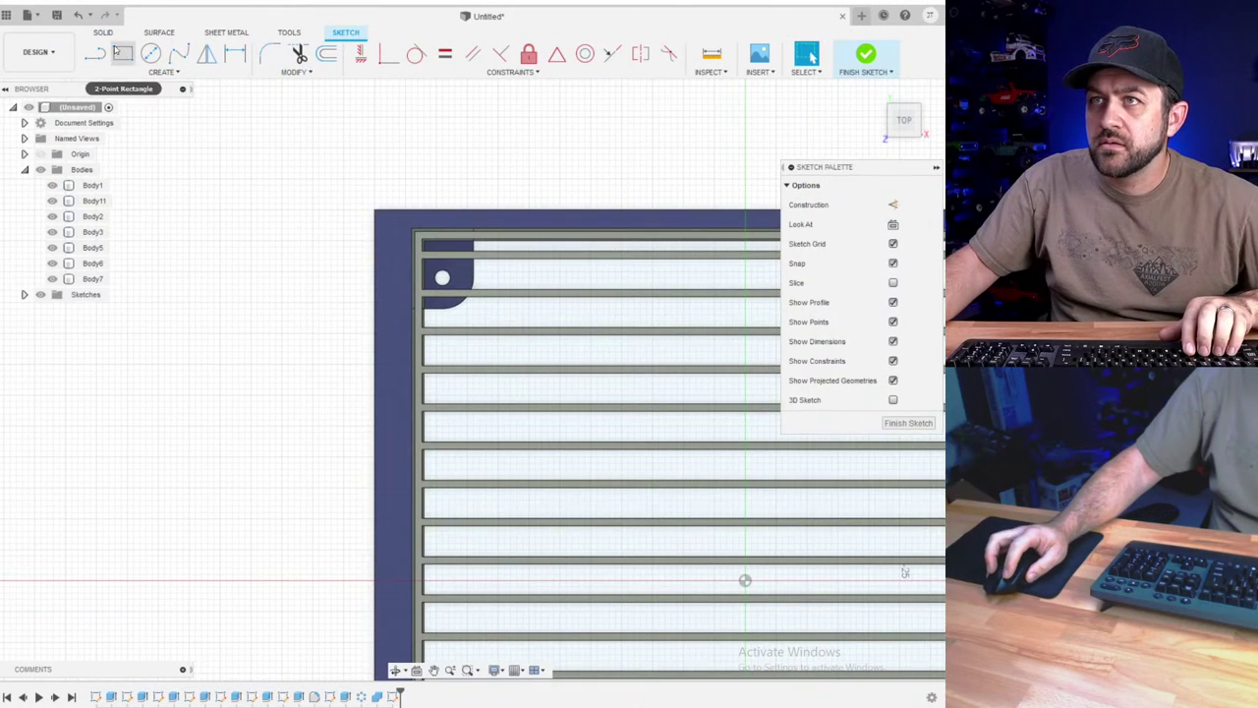
left_click(122, 55)
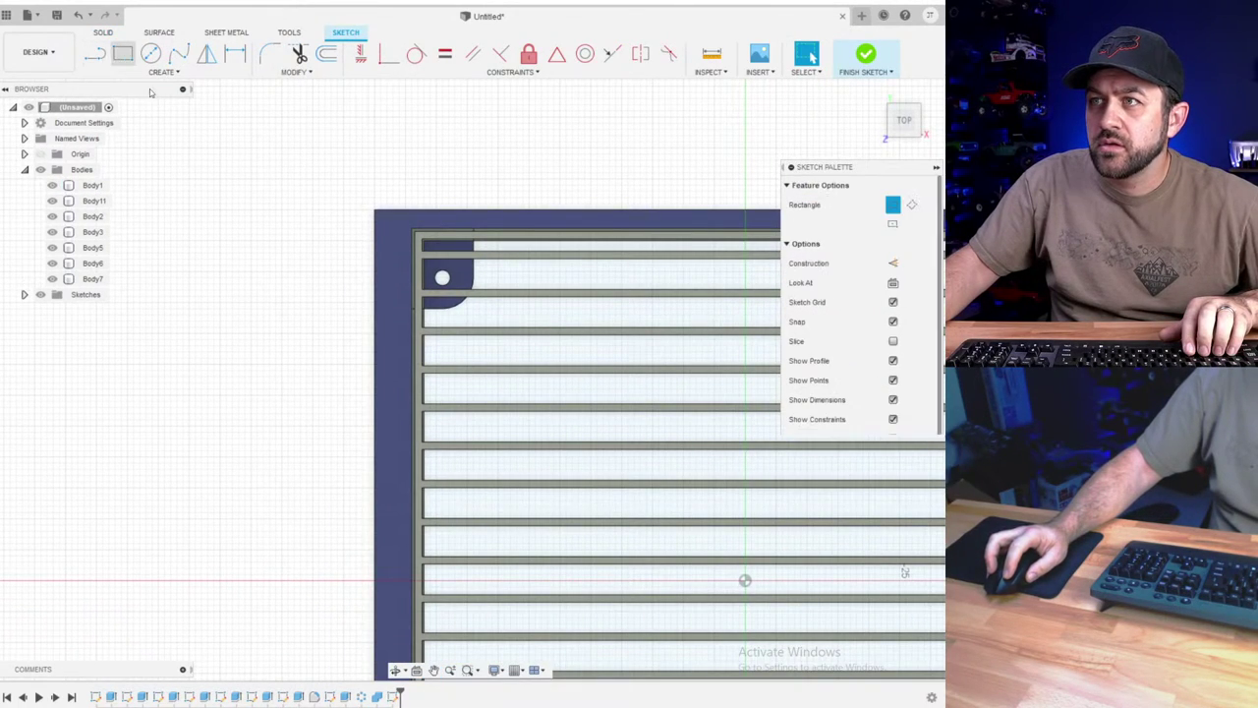
left_click(375, 212)
scroll(398, 320, "down", 2)
middle_click_drag(387, 661, 366, 294)
scroll(370, 334, "up", 6)
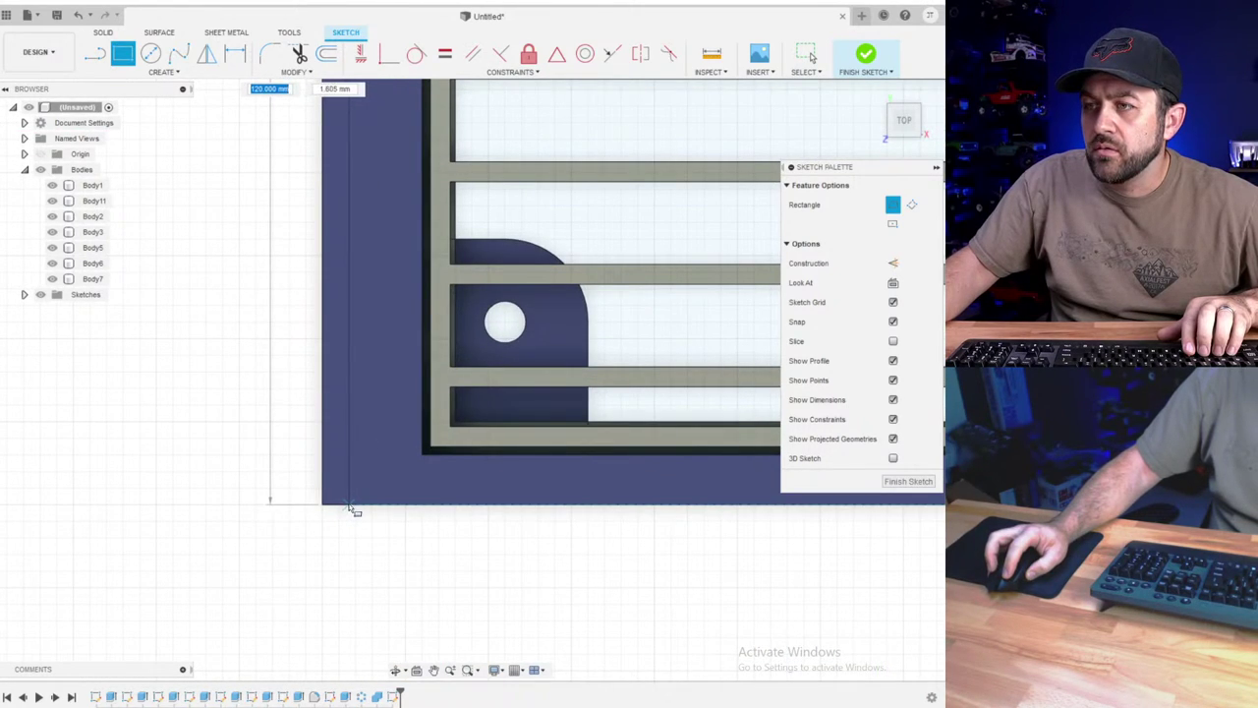
left_click(348, 504)
- Dimension the left strip's width from the frame's outer edge to 2 mm
key("d")
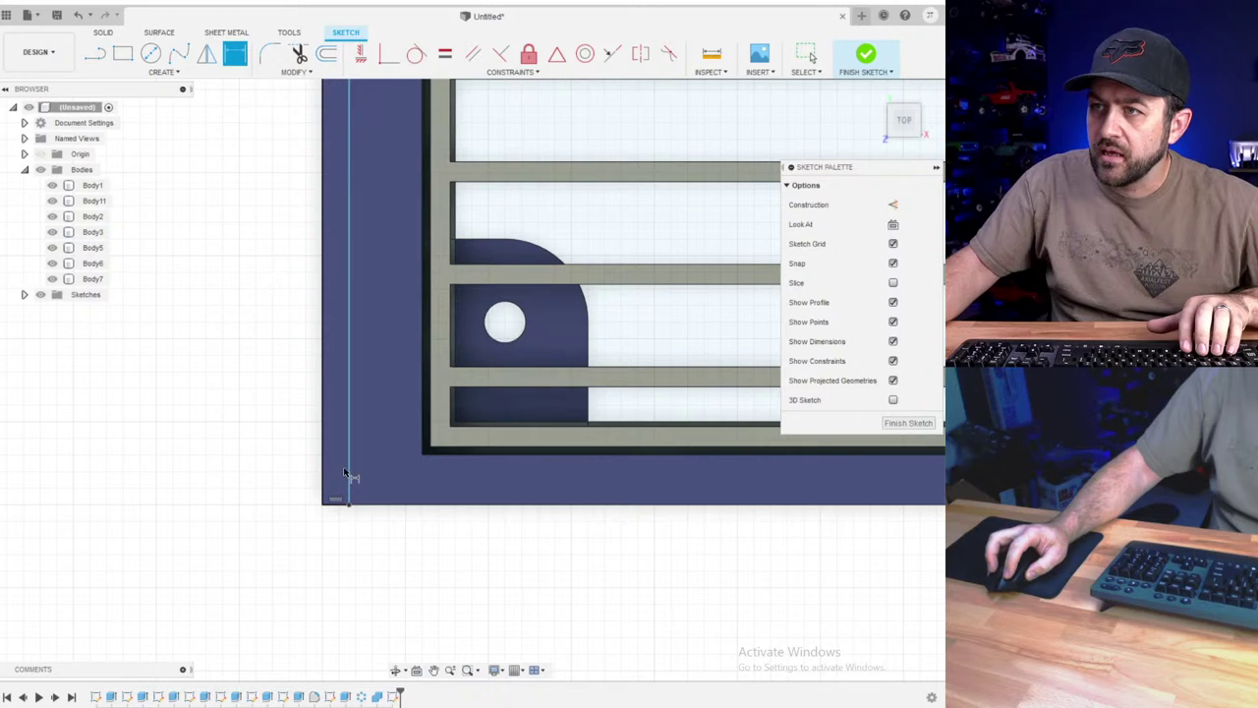
left_click(321, 478)
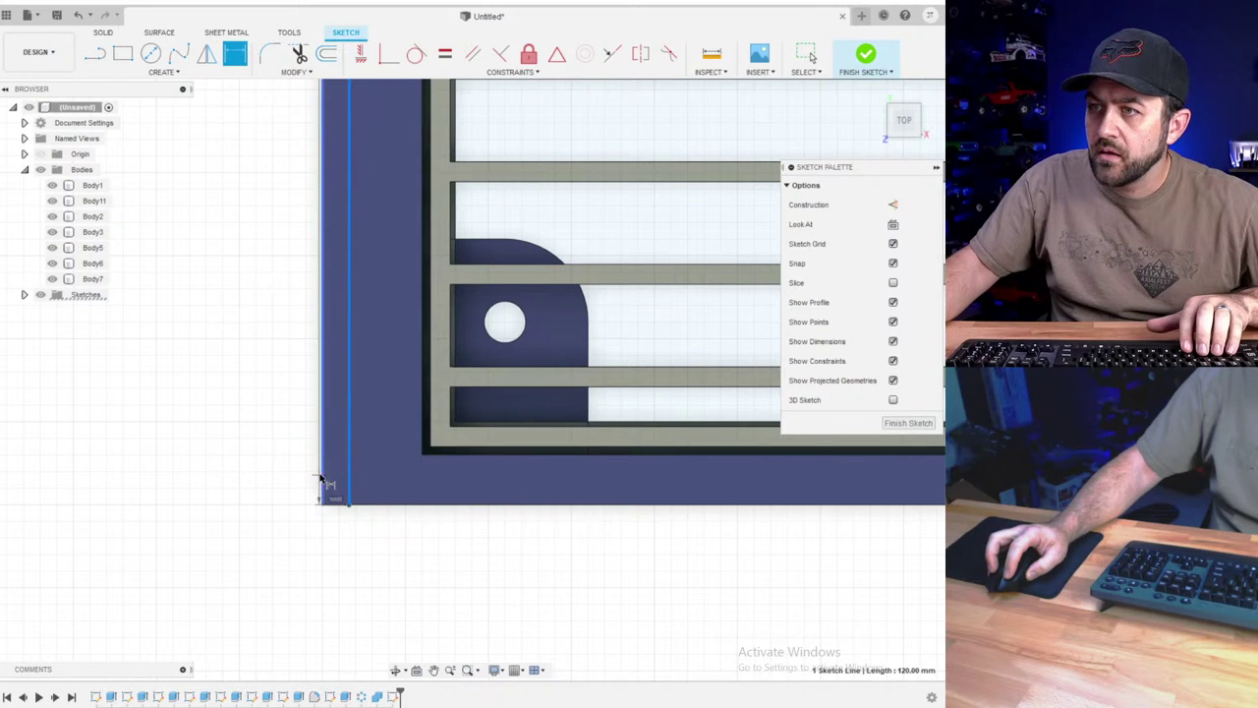
left_click(275, 479)
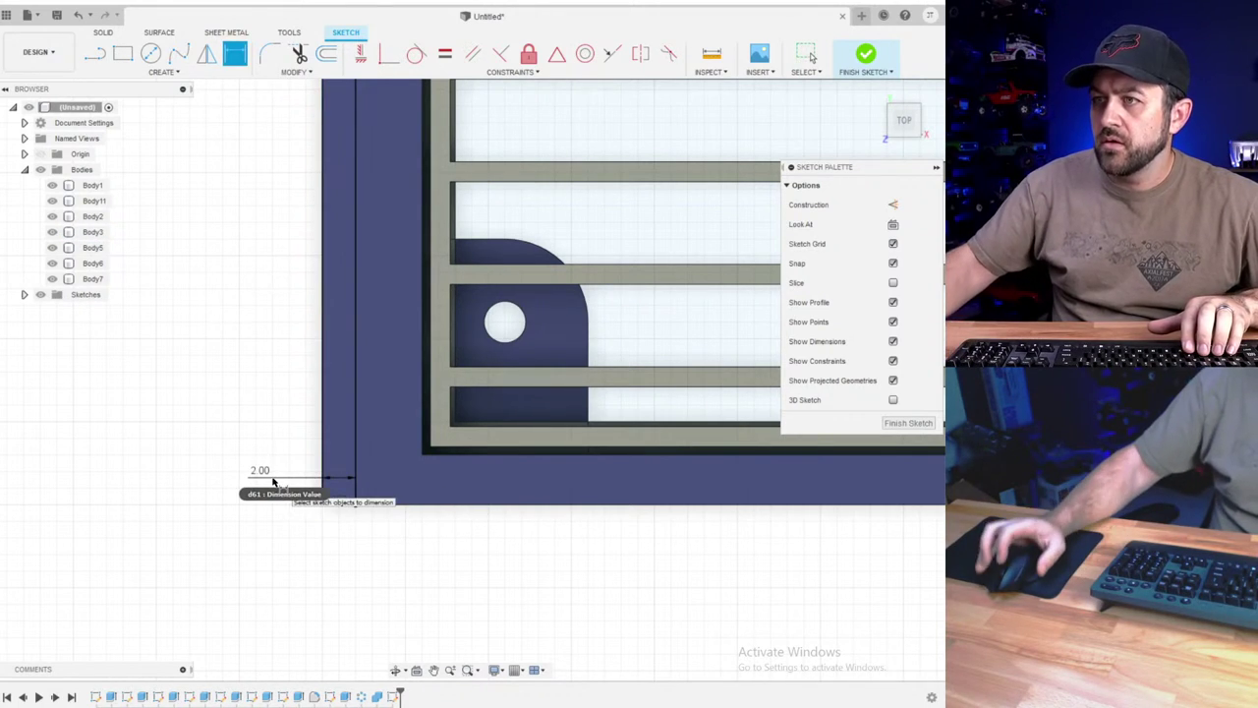
- Draw a matching 120 mm long rectangle, about 1.9 mm wide, along the right outer edge of the frame's top face
scroll(274, 481, "down", 5)
middle_click_drag(566, 491, 191, 630)
middle_click_drag(433, 265, 444, 423)
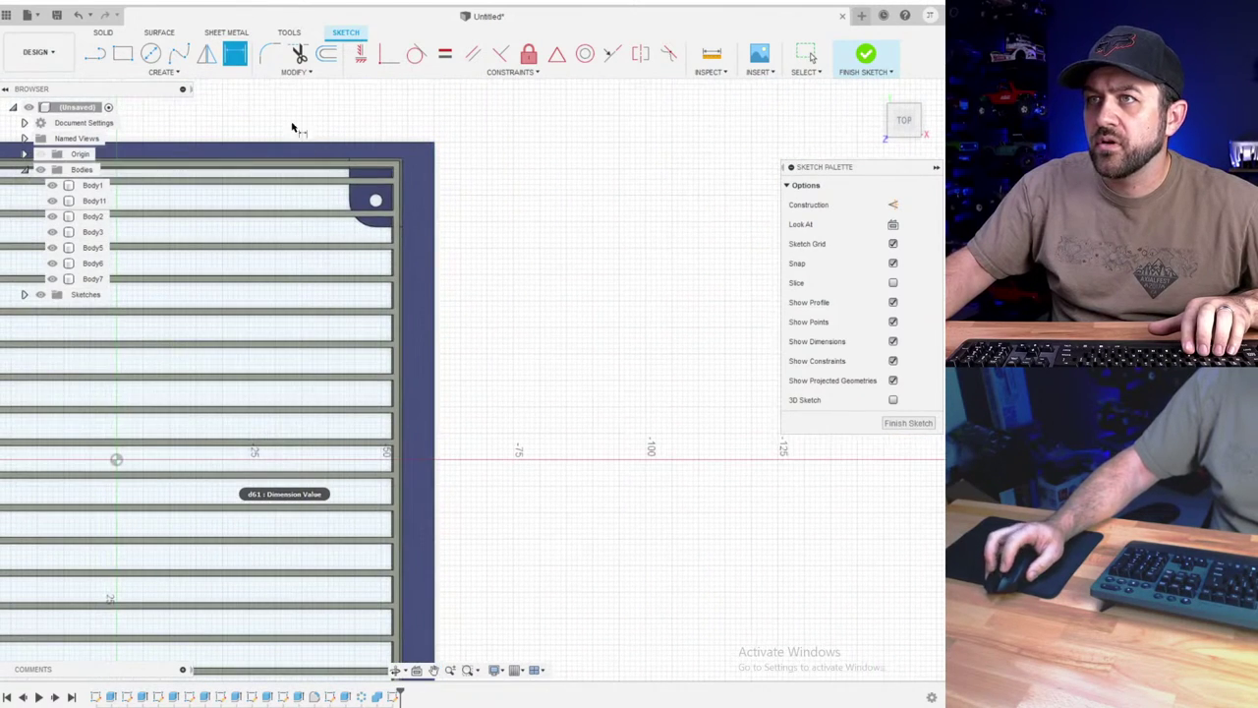
left_click(135, 61)
left_click(437, 146)
scroll(520, 351, "down", 3)
scroll(505, 393, "up", 8)
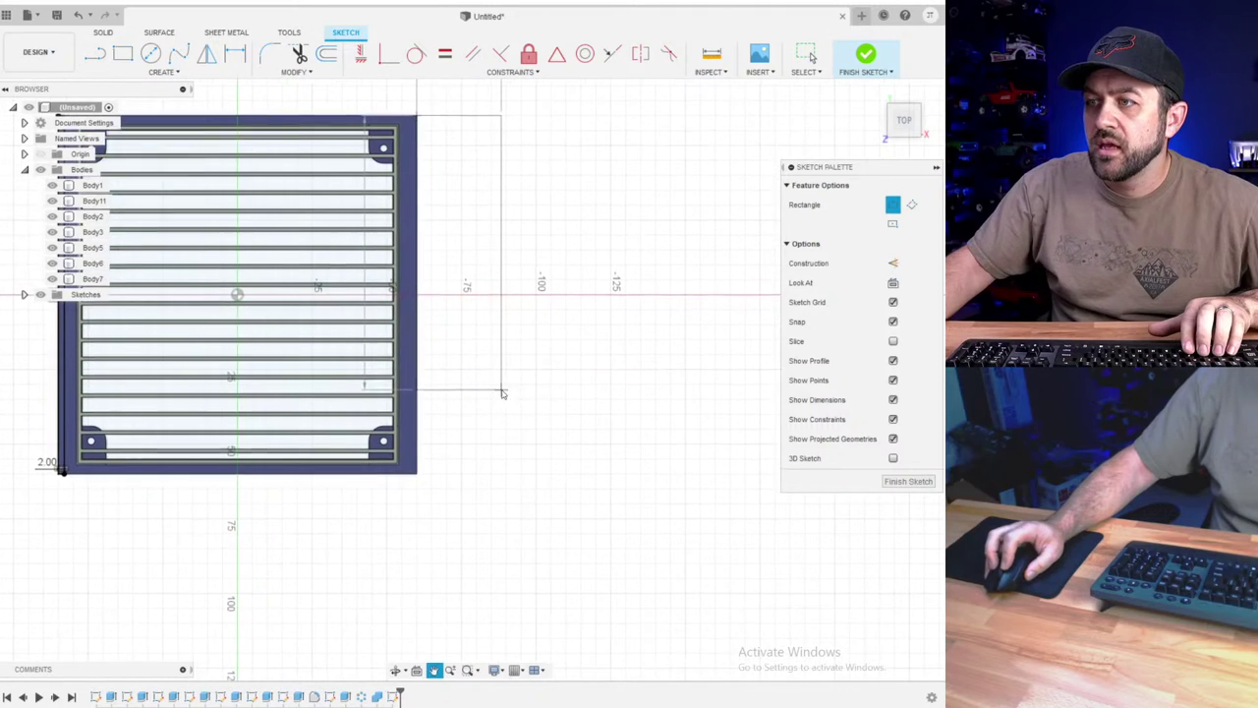
scroll(375, 527, "up", 3)
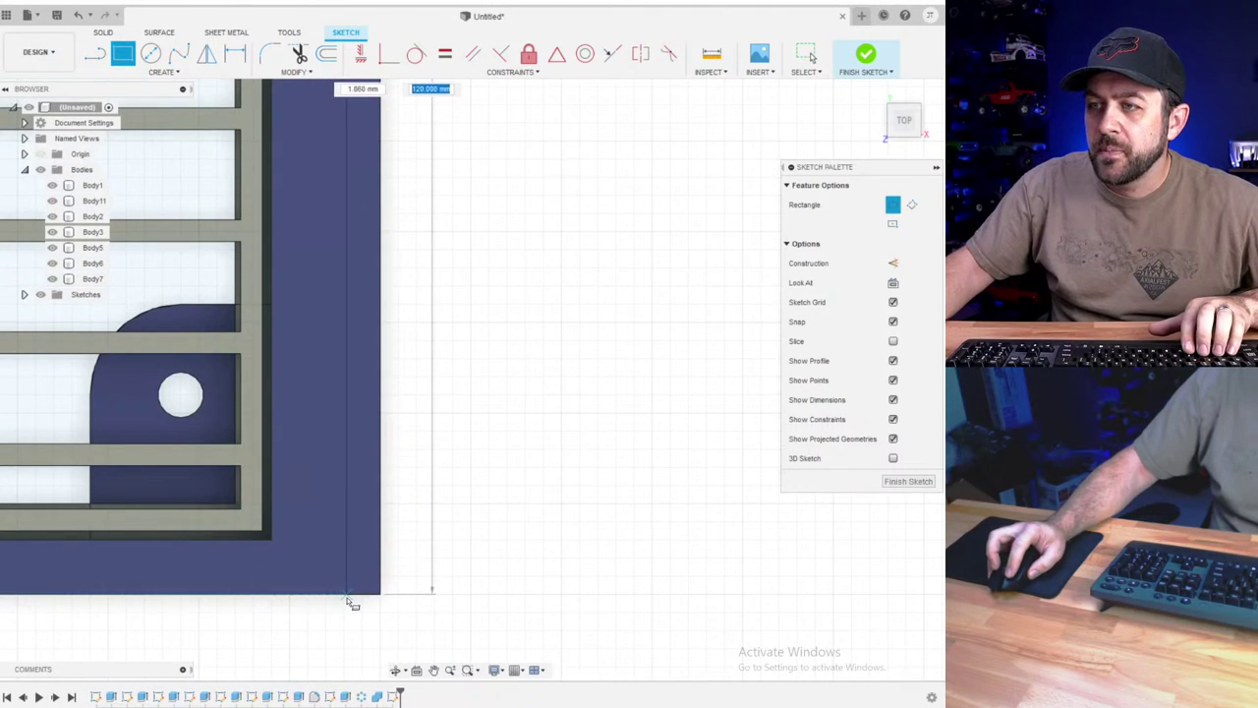
left_click(350, 602)
key("Escape")
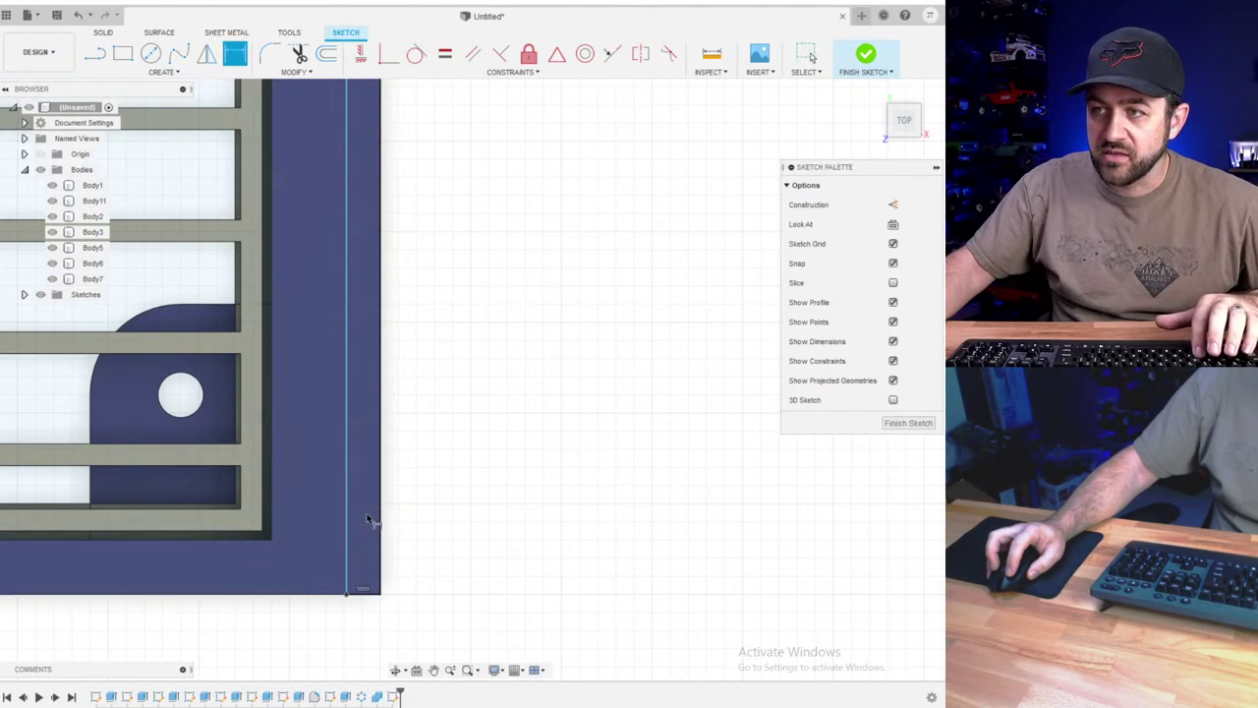
- Dimension the right strip's width from the frame's outer edge to 2 mm and finish the sketch
left_click(381, 538)
left_click(470, 522)
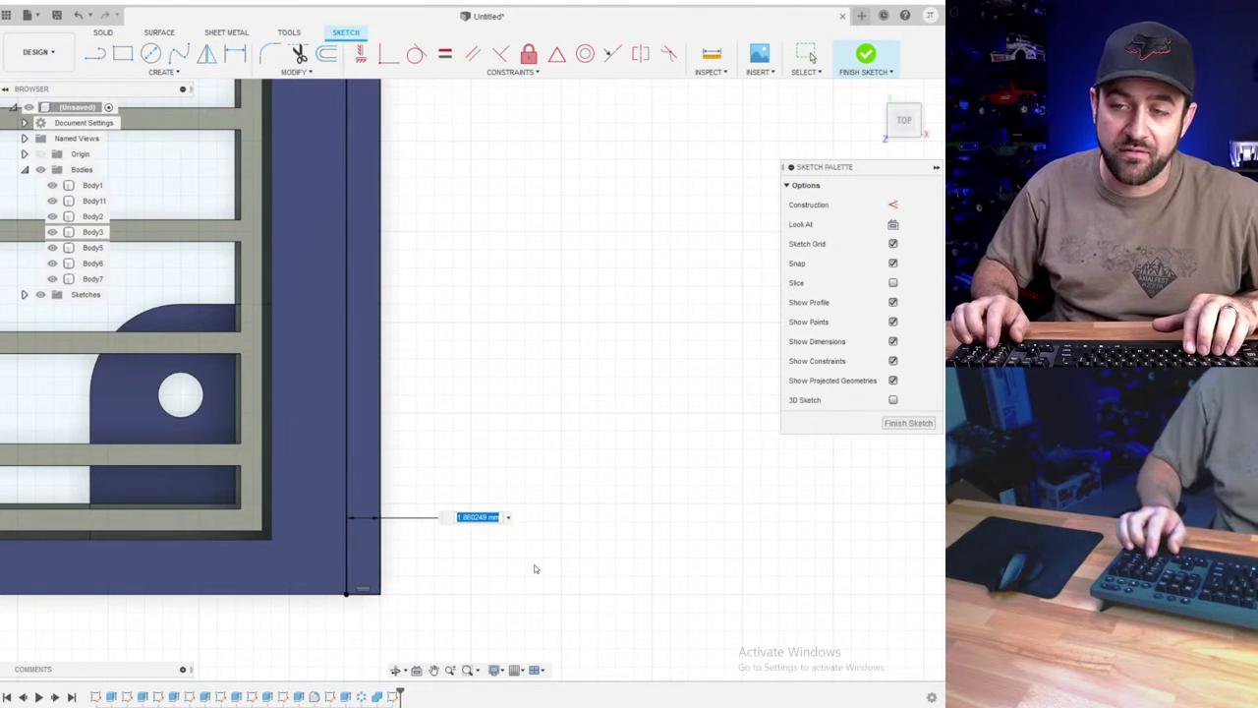
type("2")
key("Return")
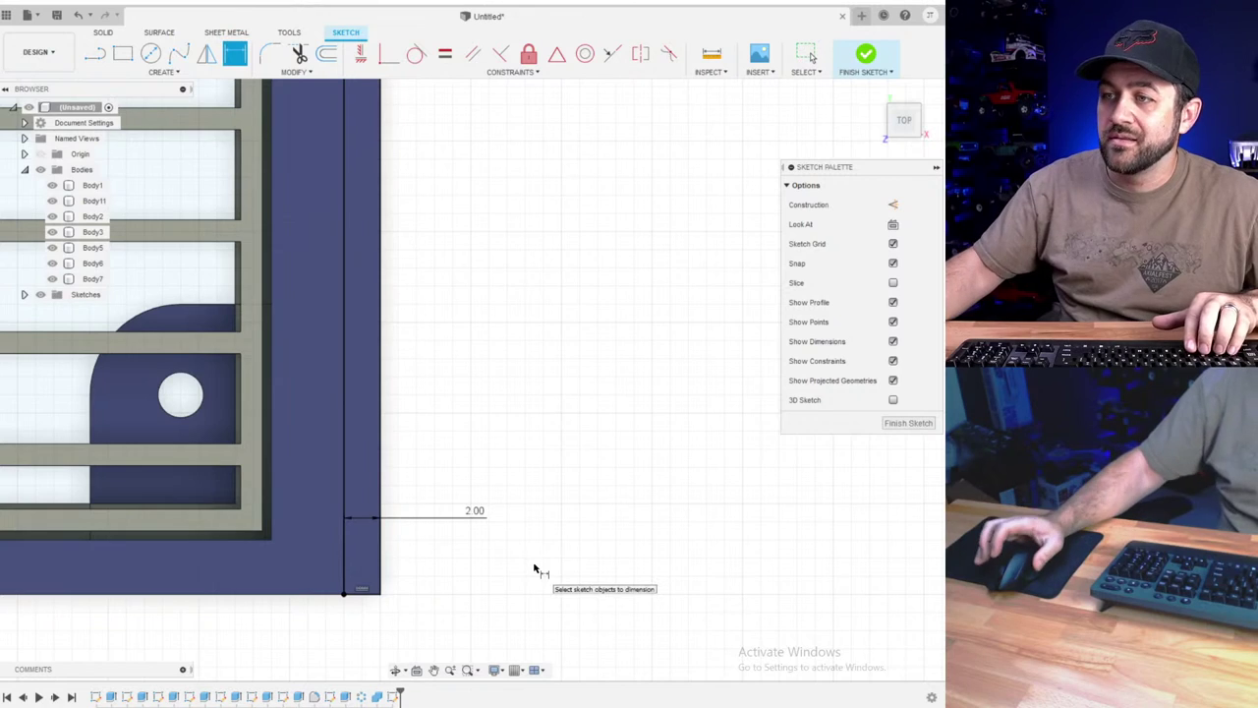
scroll(536, 570, "down", 5)
mouse_move(620, 317)
middle_mouse_down()
mouse_move(649, 332)
mouse_move(636, 452)
middle_mouse_up()
scroll(637, 452, "down", 3)
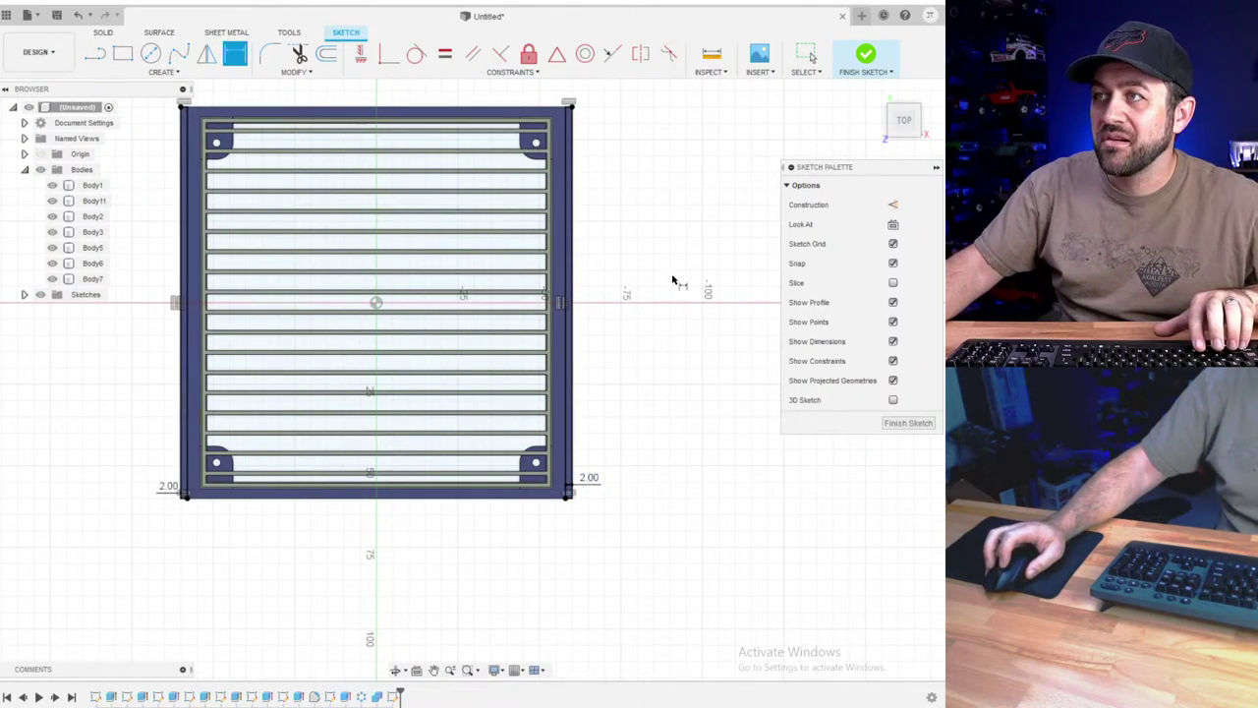
left_click(865, 54)
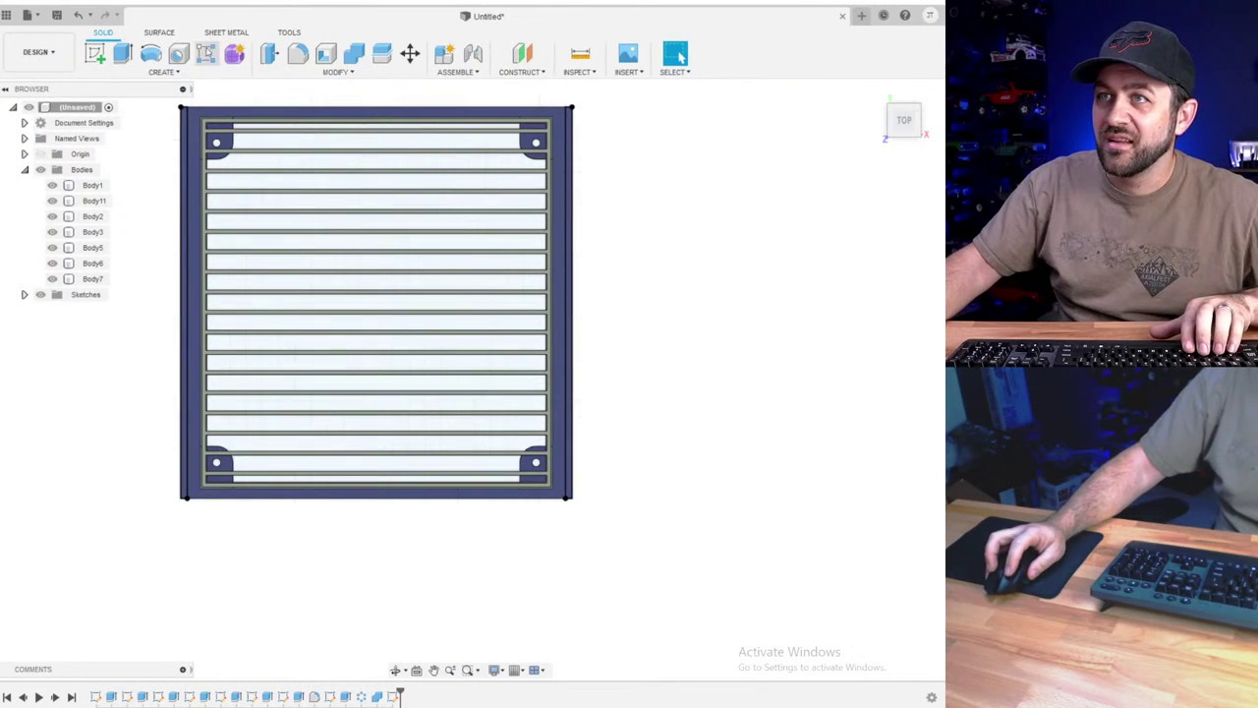
- Extrude both 2 mm wide edge strips upward by 2 mm, joined to the frame
scroll(183, 157, "up", 5)
left_click(181, 156)
scroll(194, 215, "down", 5)
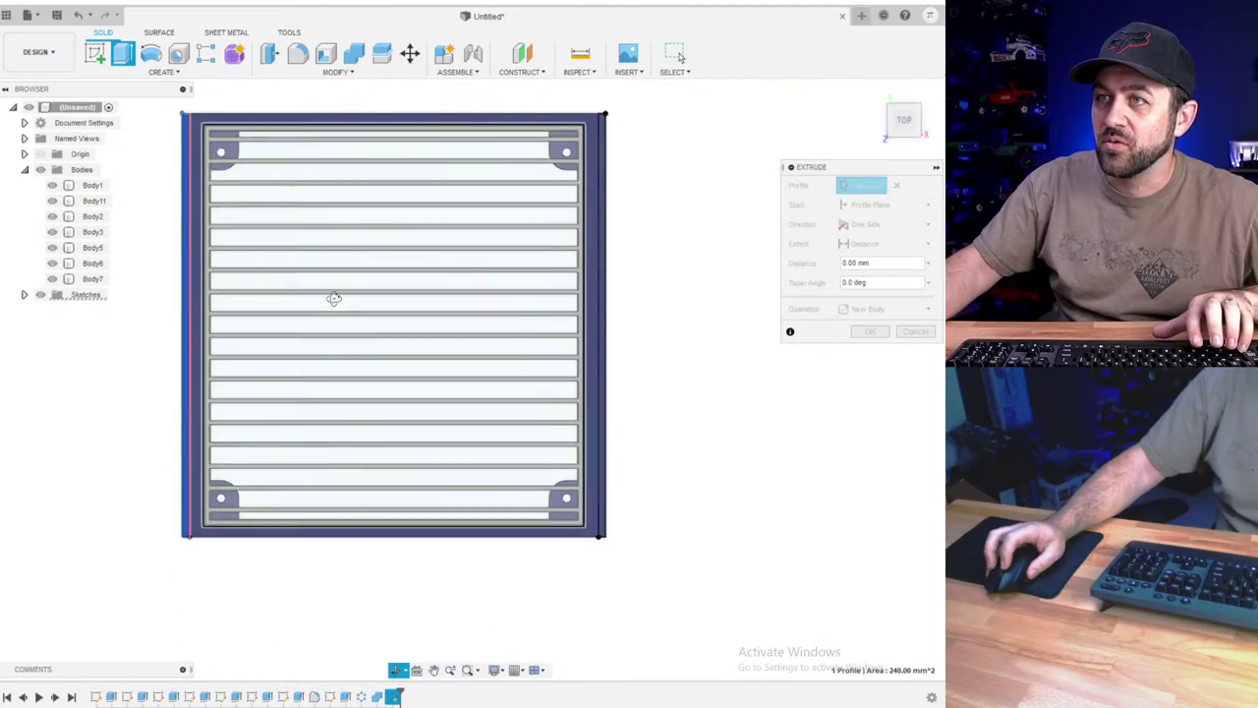
middle_click_drag(333, 296, 523, 286, "shift")
scroll(531, 293, "up", 4)
left_click(682, 295)
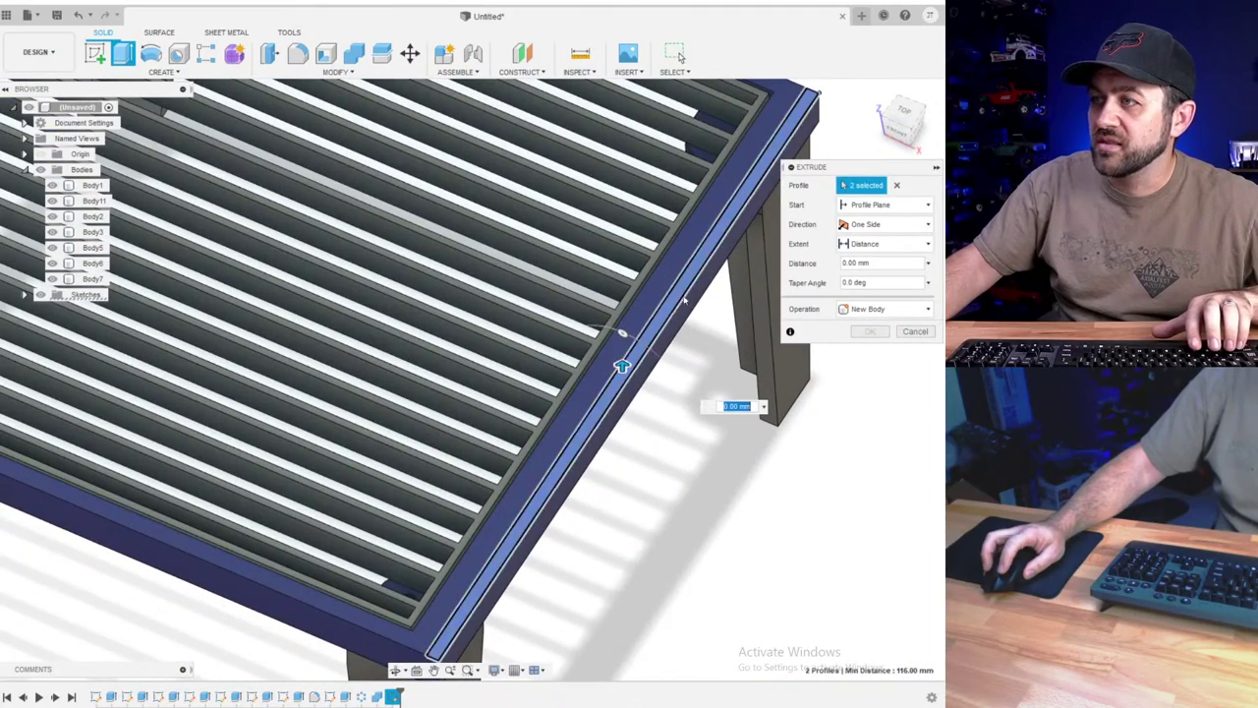
middle_click_drag(623, 423, 622, 400, "shift")
type("20")
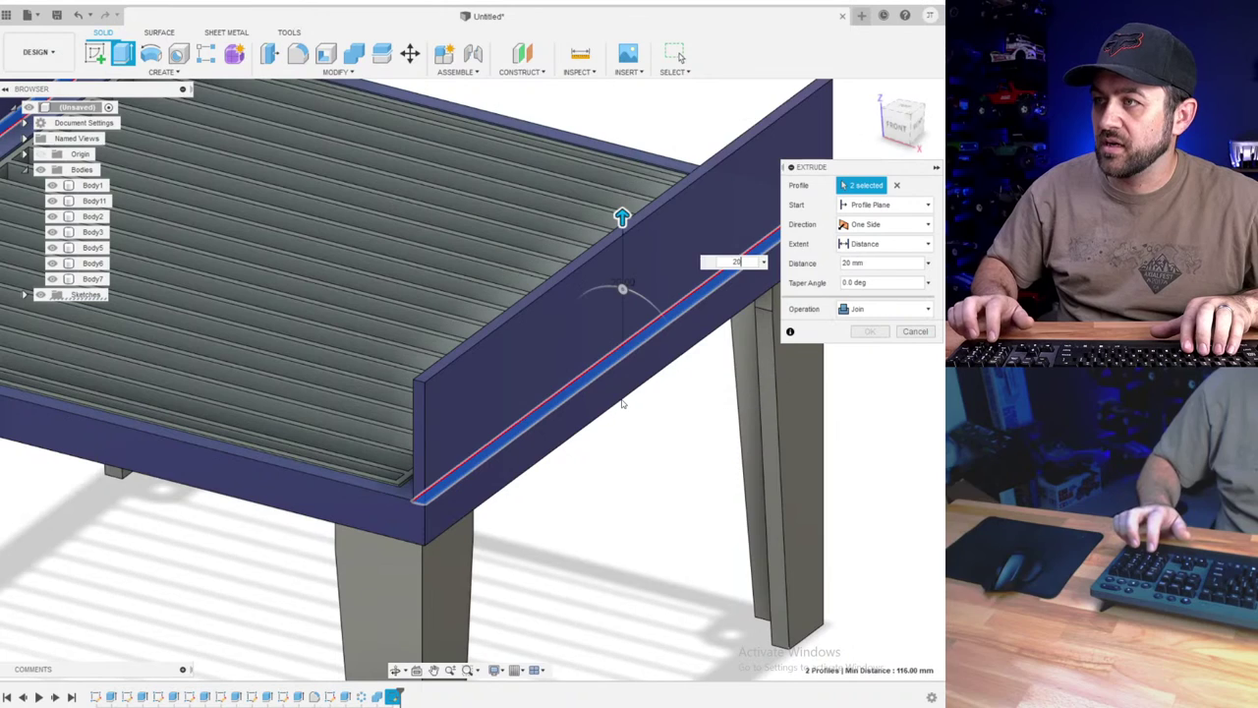
key("BackSpace")
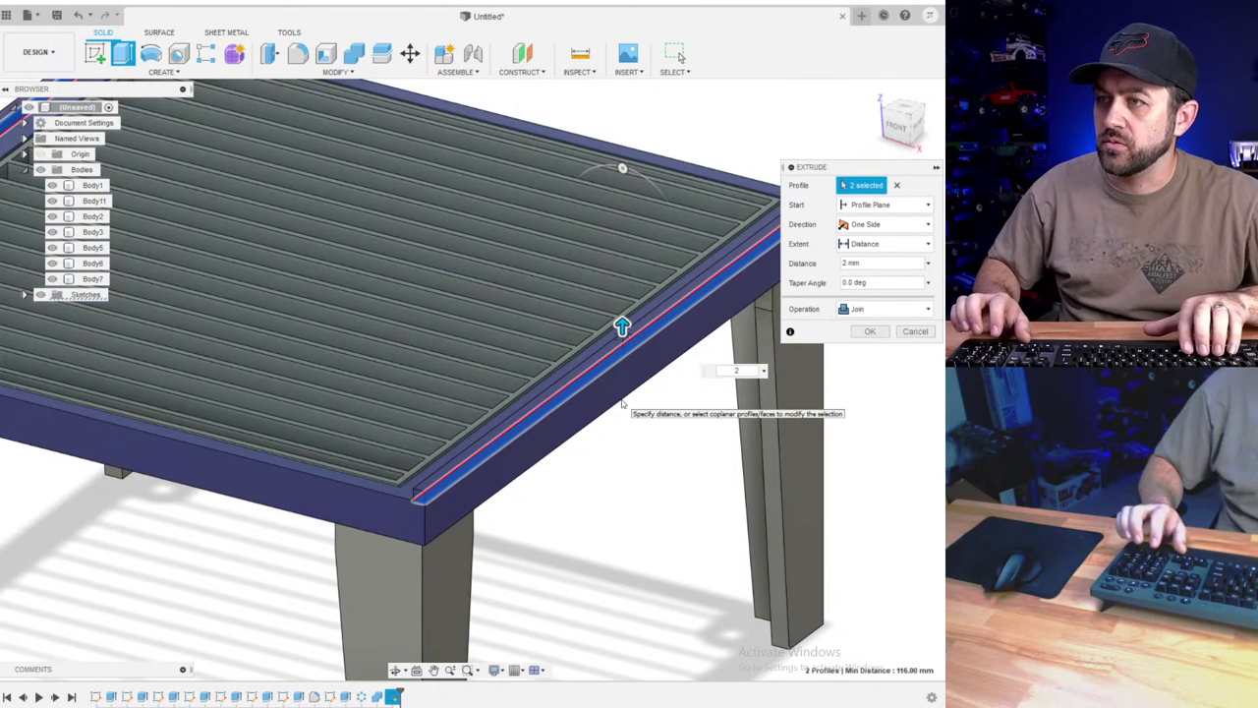
key("Return")
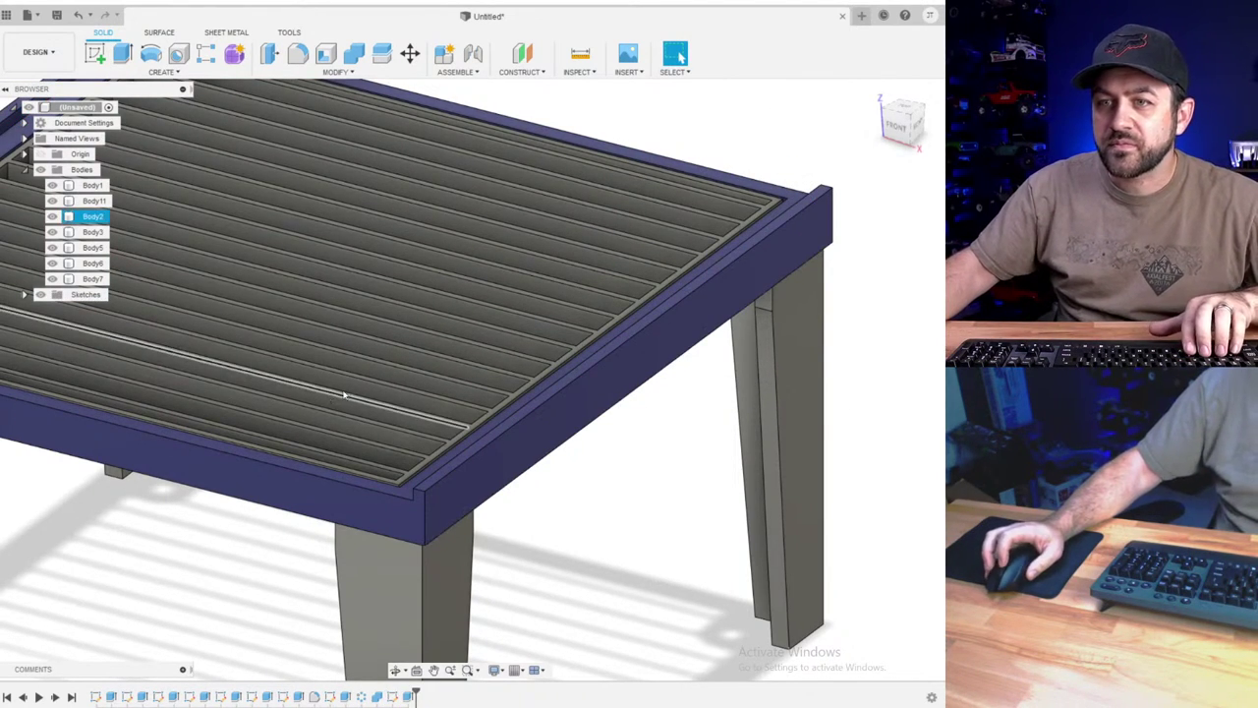
- Examine the raised rails along the frame's side edges and their open ends from several angles
scroll(345, 394, "down", 2)
middle_click_drag(346, 456, 511, 486, "shift")
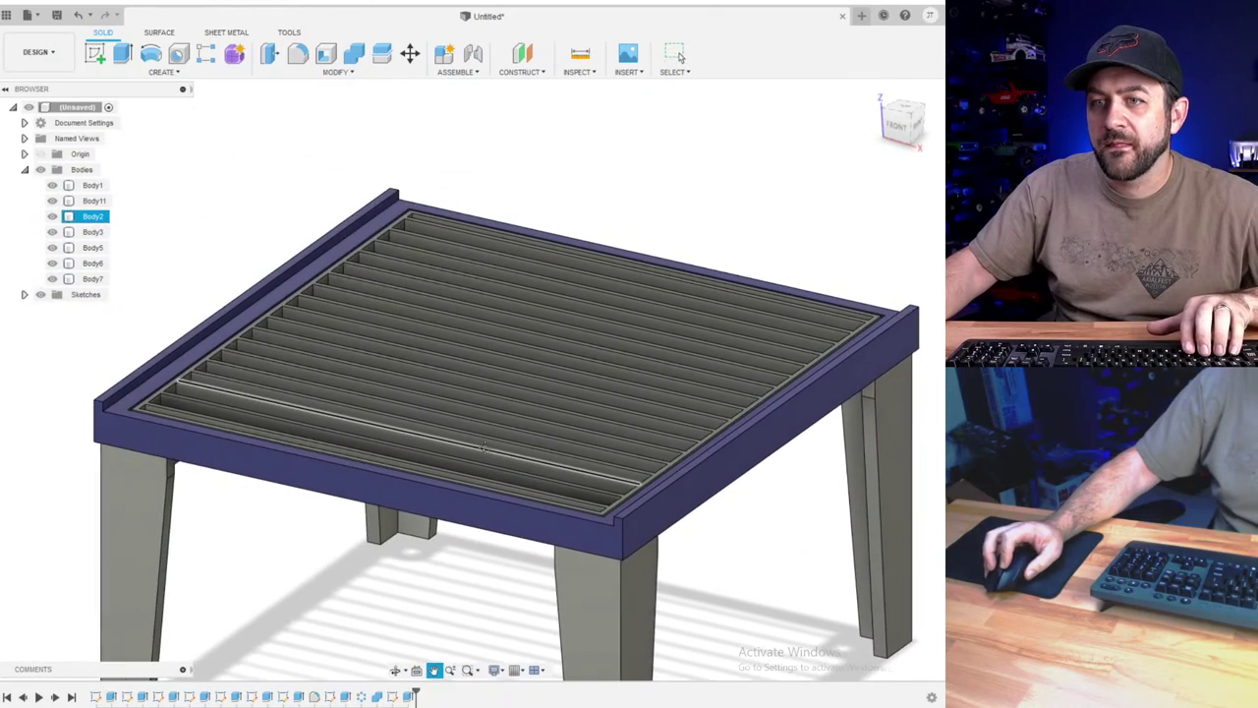
scroll(350, 215, "up", 1)
scroll(350, 215, "up", 2)
middle_click_drag(418, 280, 463, 275, "shift")
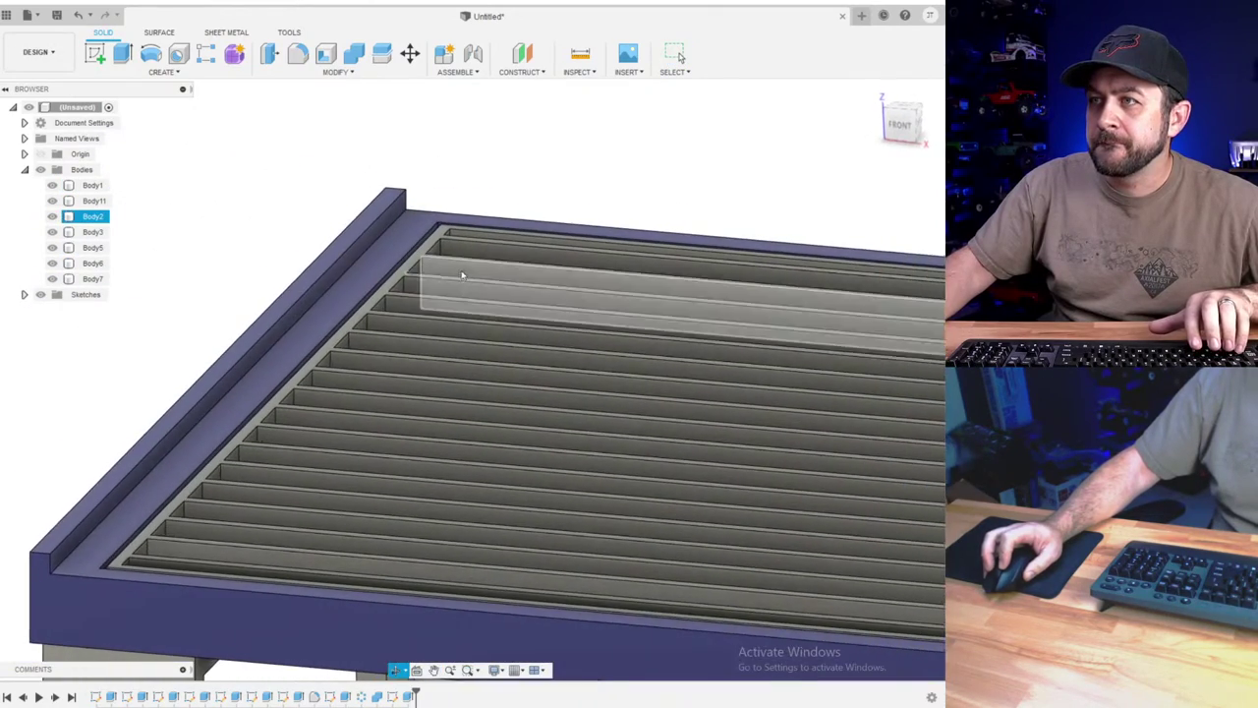
middle_click_drag(379, 316, 513, 202)
key("Escape")
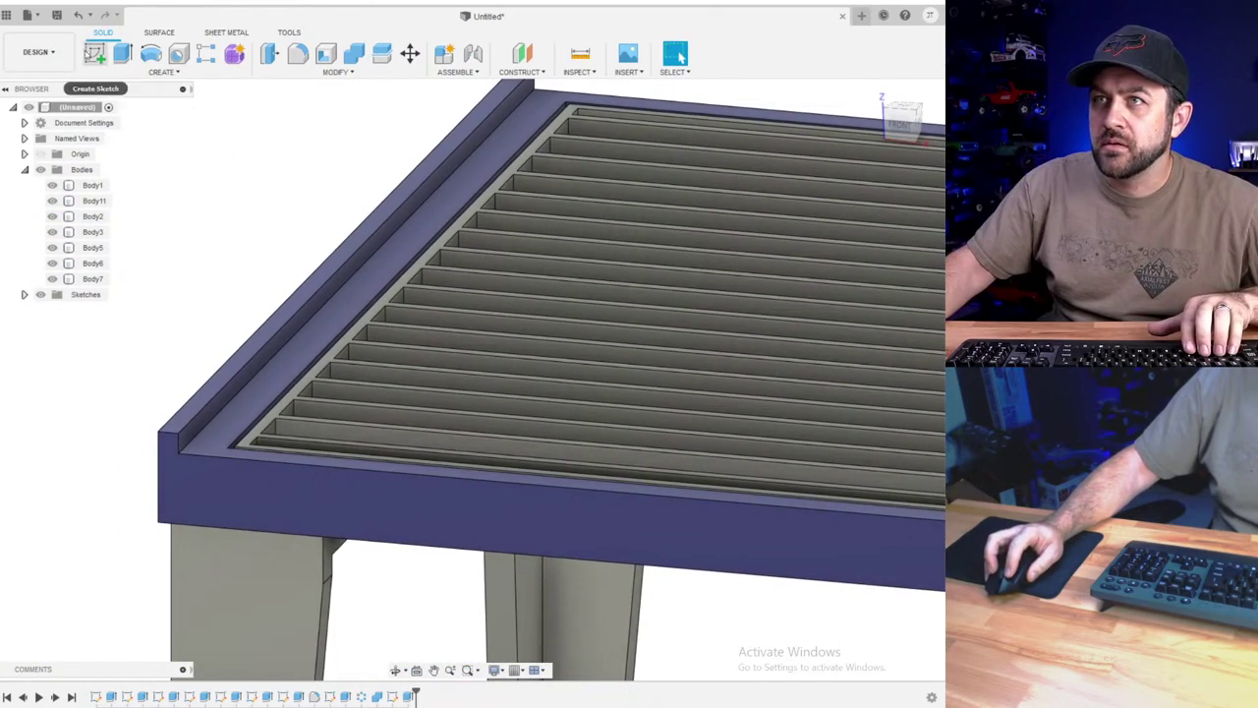
middle_click_drag(350, 430, 317, 410, "shift")
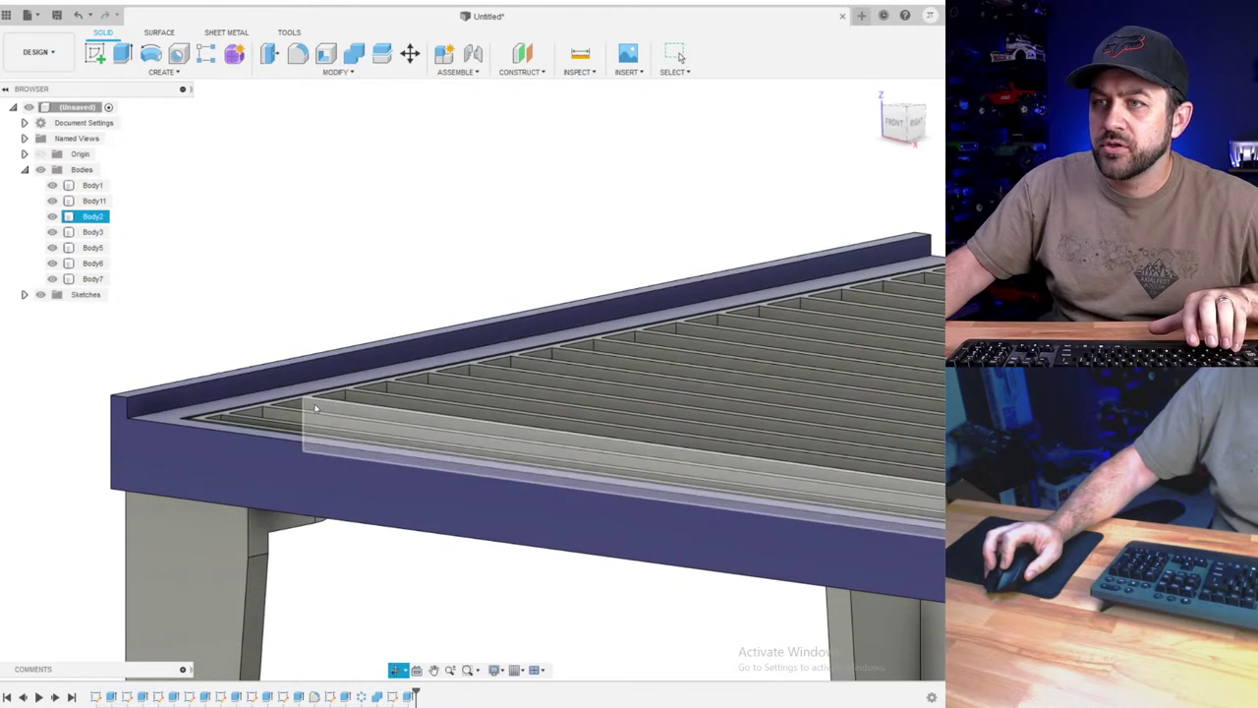
- Start a sketch on the left rail's inner face and draw a full-height rectangle about 2.3 mm wide at its front end
left_click(98, 54)
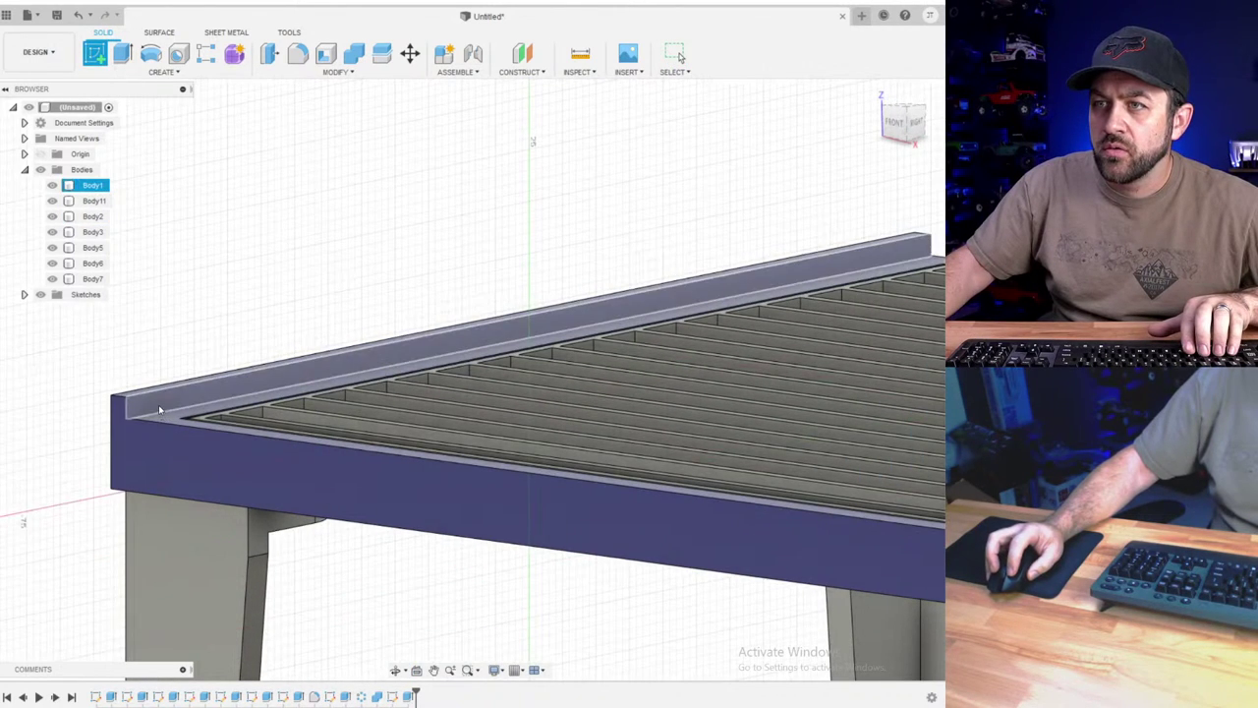
left_click(161, 411)
left_click(123, 54)
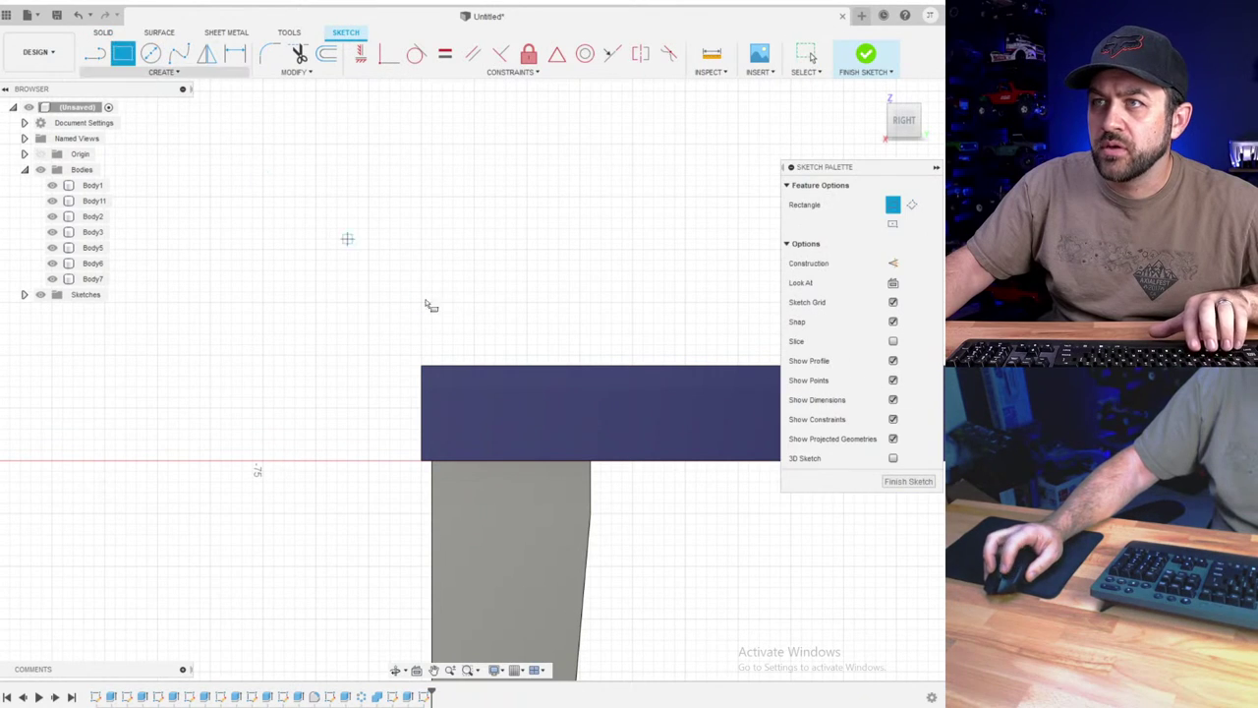
middle_click_drag(430, 304, 462, 327, "shift")
left_click(432, 381)
scroll(458, 397, "up", 2)
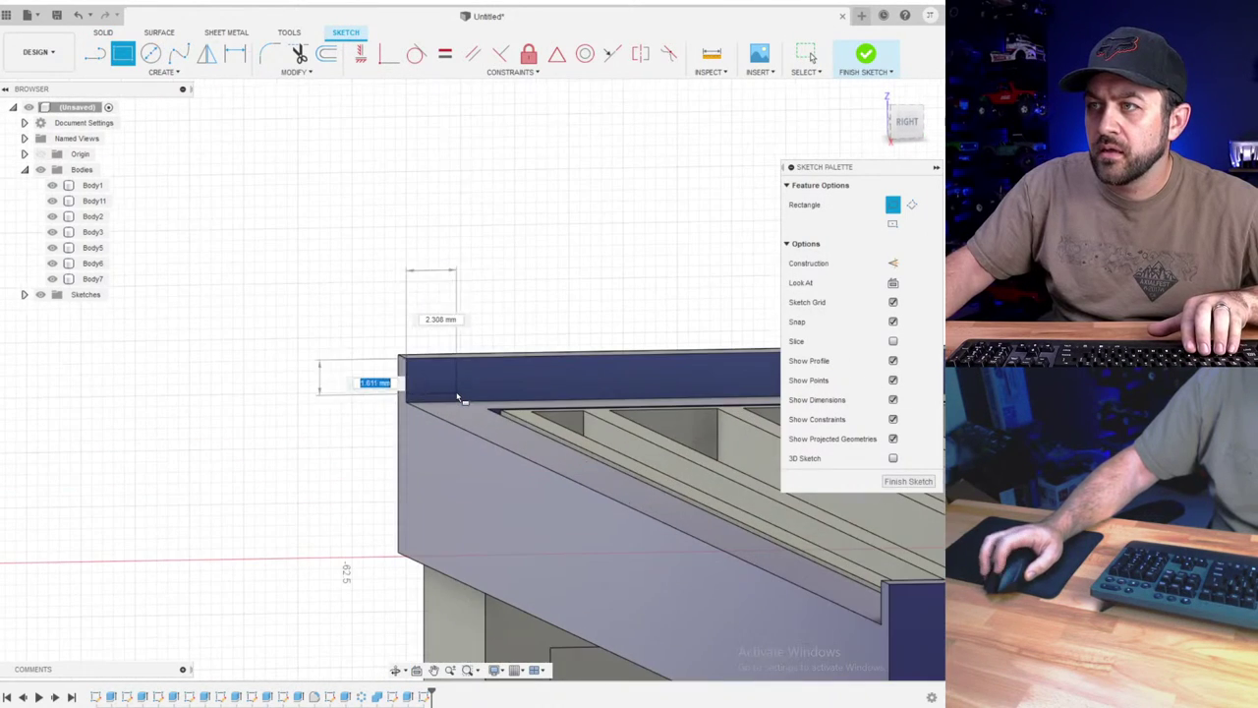
- Dimension the front rectangle's width to 2 mm
key("d")
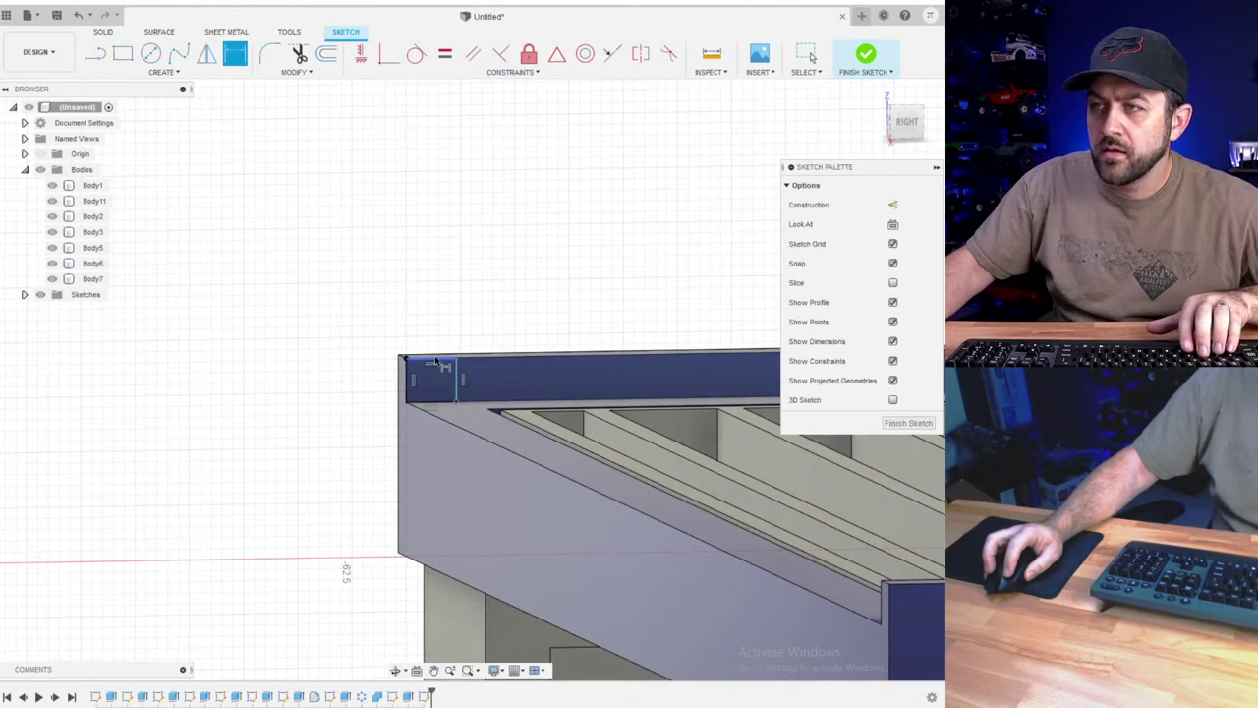
left_click(436, 324)
type("2")
key("Return")
scroll(429, 318, "down", 3)
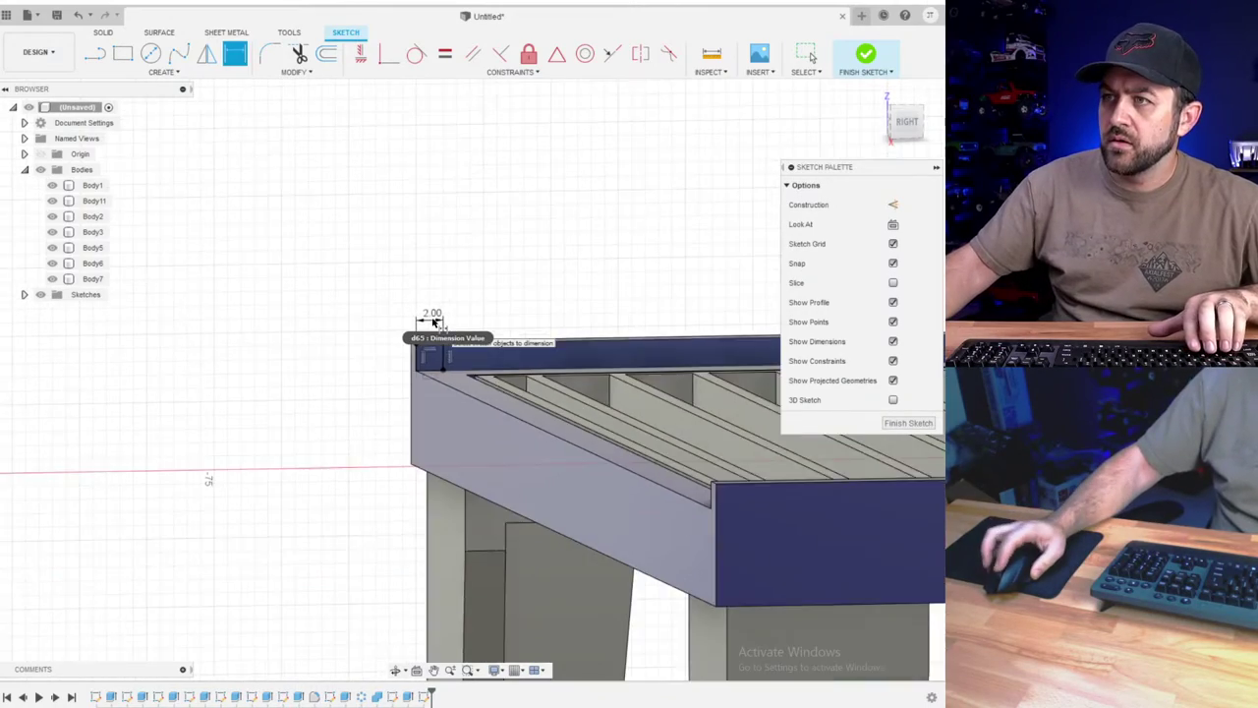
- Draw a matching full-height rectangle, about 2.3 mm wide, at the back end of the left rail's inner face
middle_click_drag(629, 300, 281, 308, "shift")
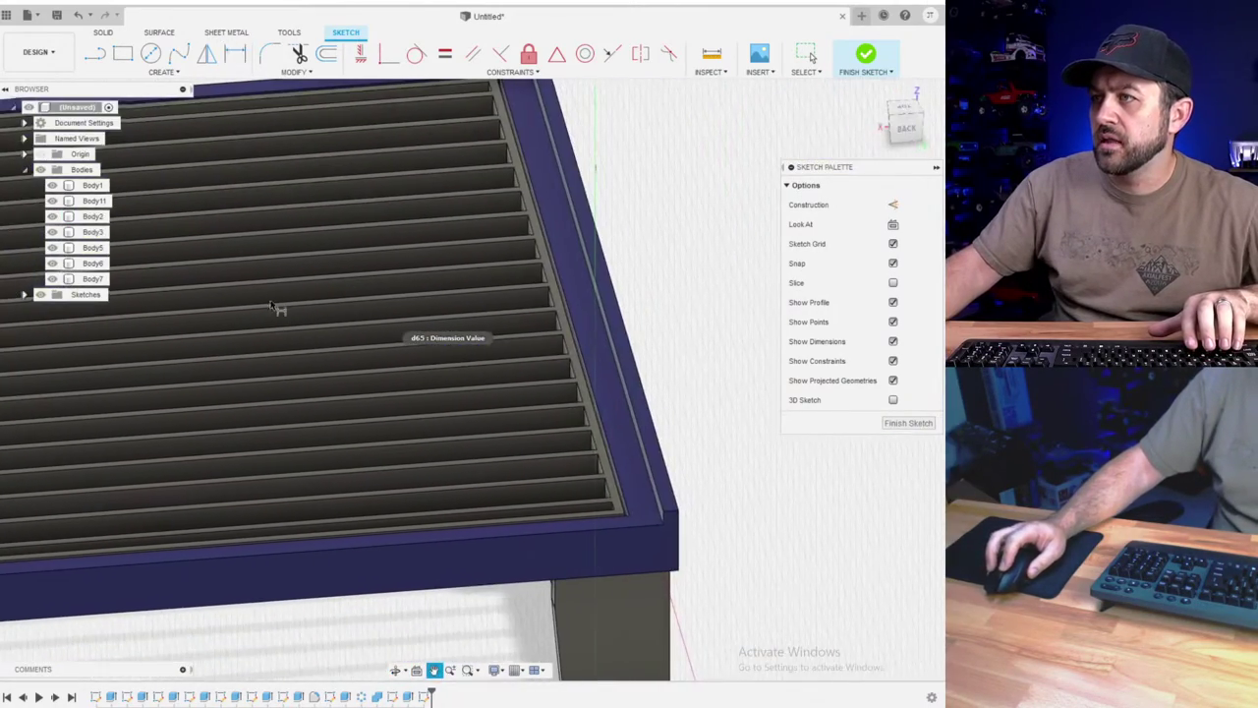
middle_click_drag(285, 398, 678, 287, "shift")
middle_click_drag(678, 287, 445, 278)
scroll(445, 279, "up", 3)
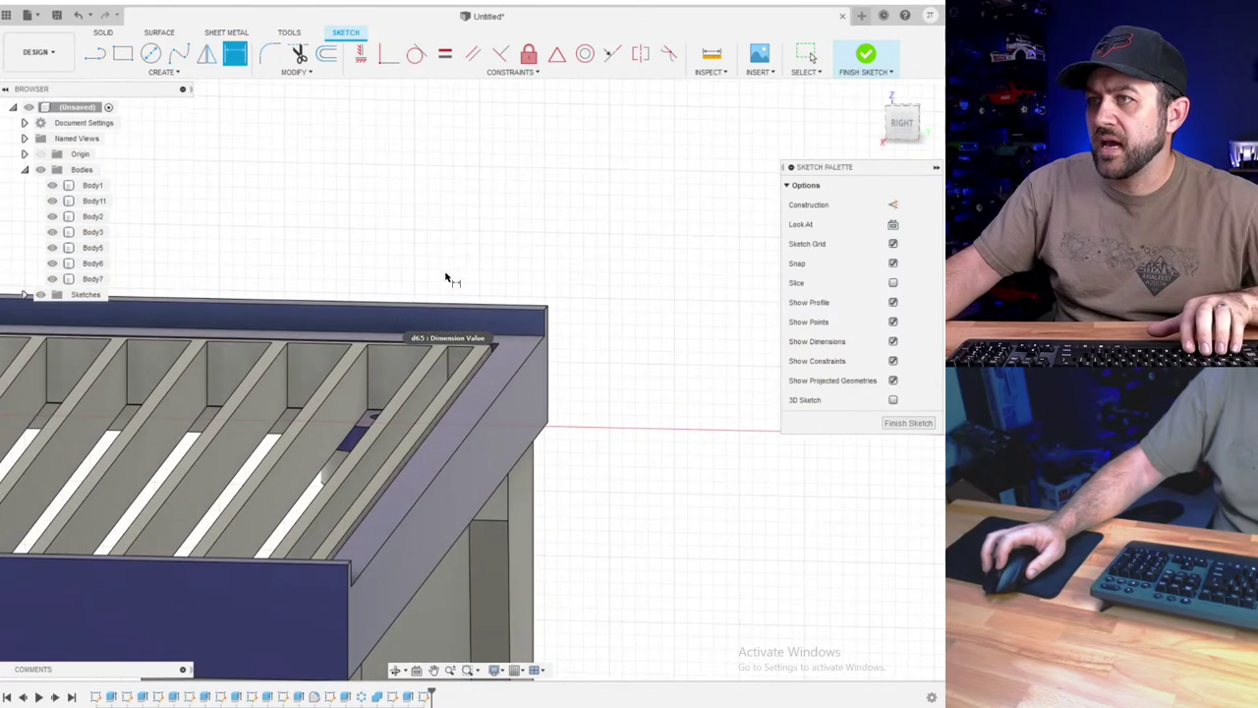
left_click(131, 61)
scroll(584, 409, "up", 3)
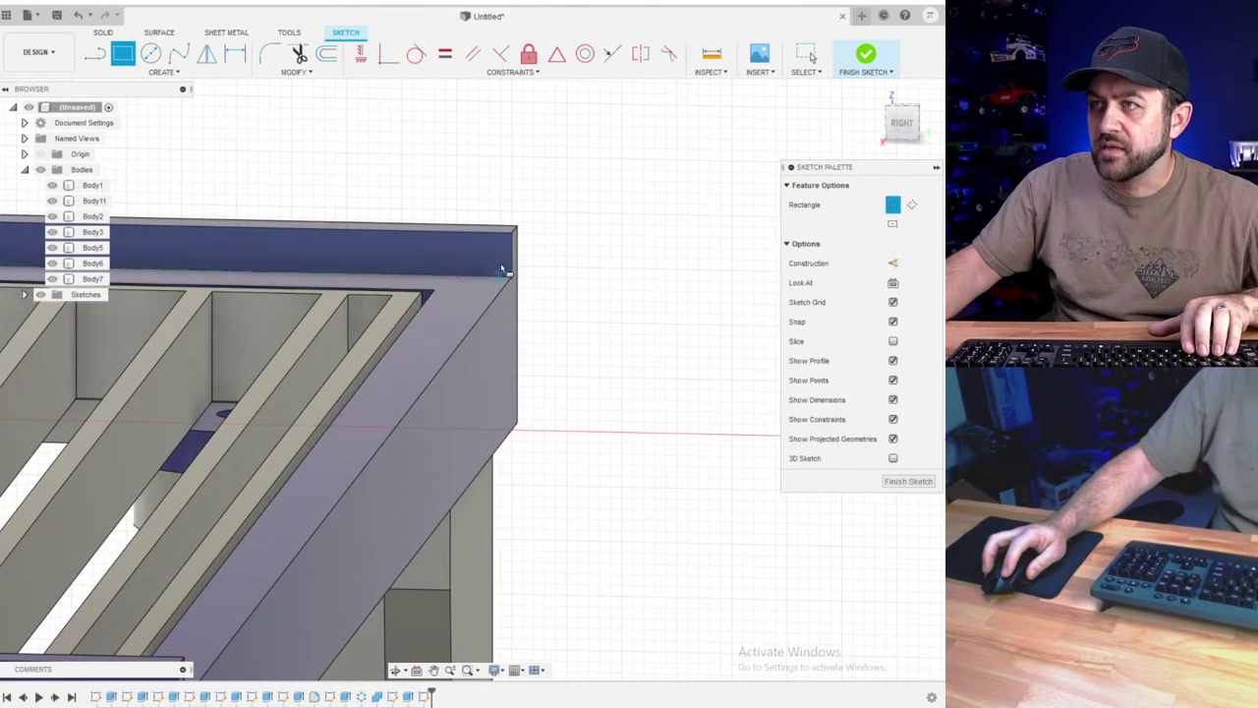
- Dimension the back rectangle's width to 2 mm and finish the sketch
key("d")
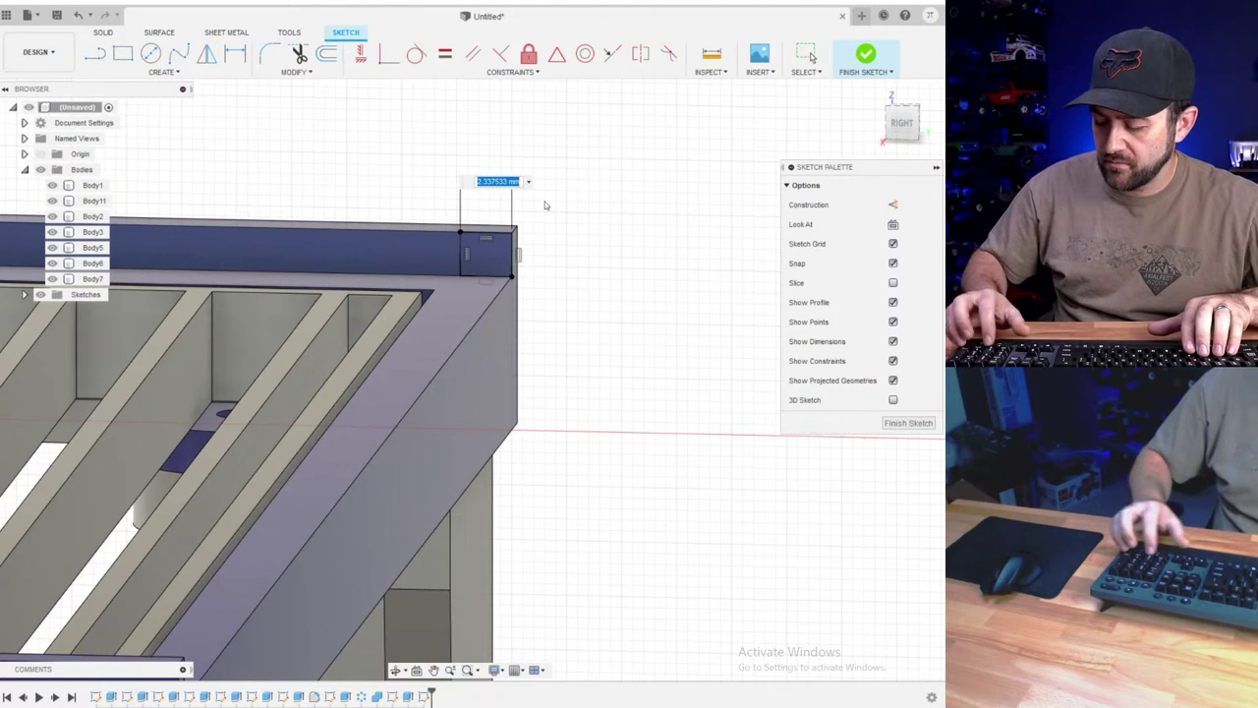
type("2")
key("Return")
middle_click_drag(570, 196, 536, 339, "shift")
scroll(536, 337, "down", 3)
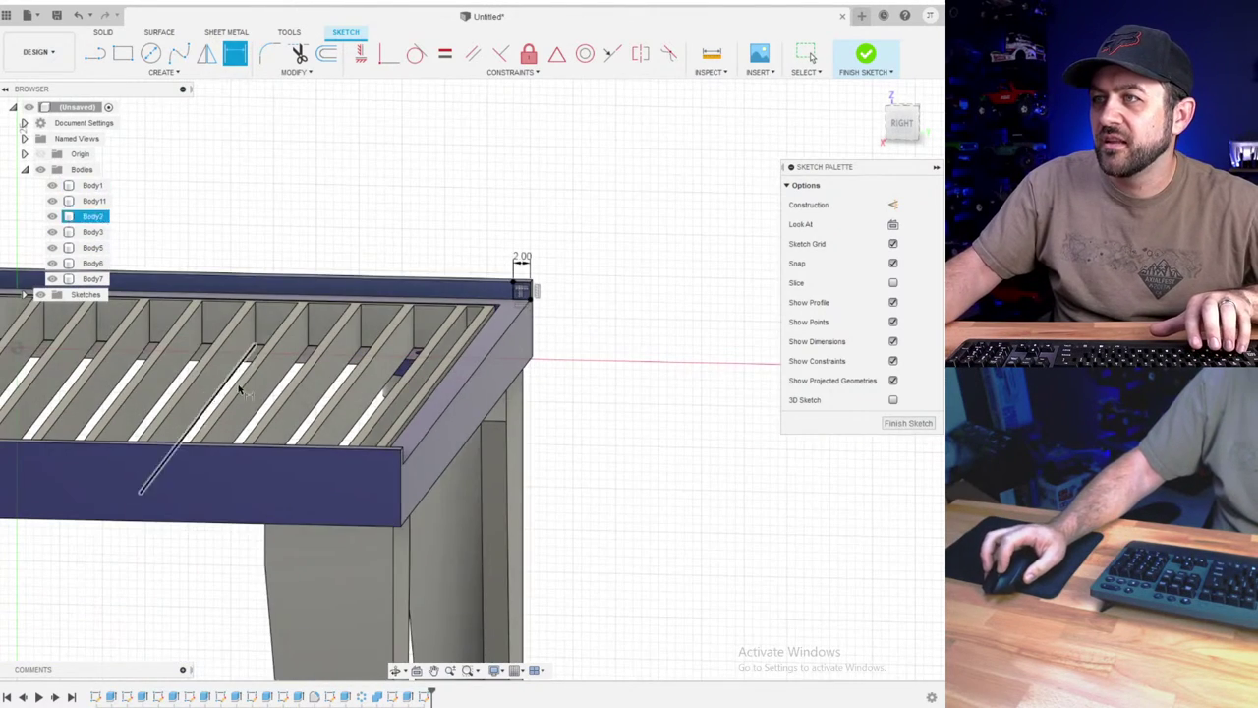
middle_click_drag(238, 384, 501, 420, "shift")
middle_click_drag(253, 295, 163, 299, "shift")
left_click(868, 54)
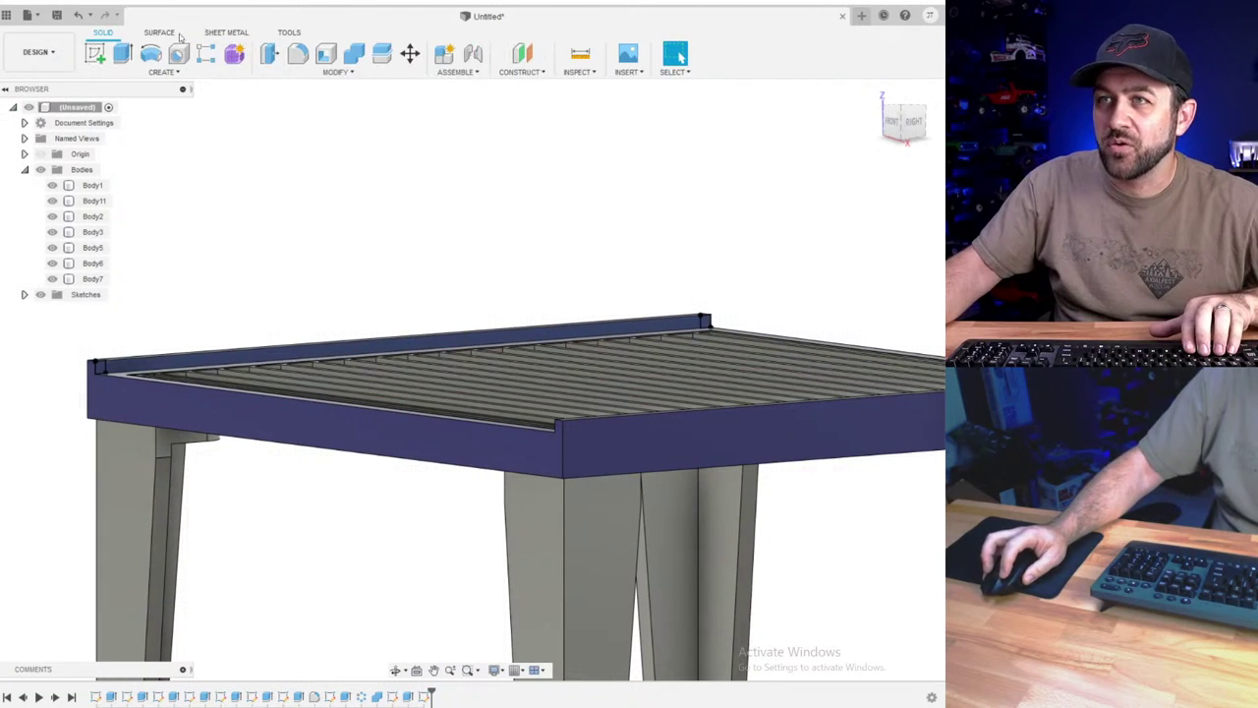
- Extrude the front and back end profiles of the left rail 5 mm inward along the frame
left_click(124, 53)
scroll(69, 355, "up", 5)
left_click(140, 439)
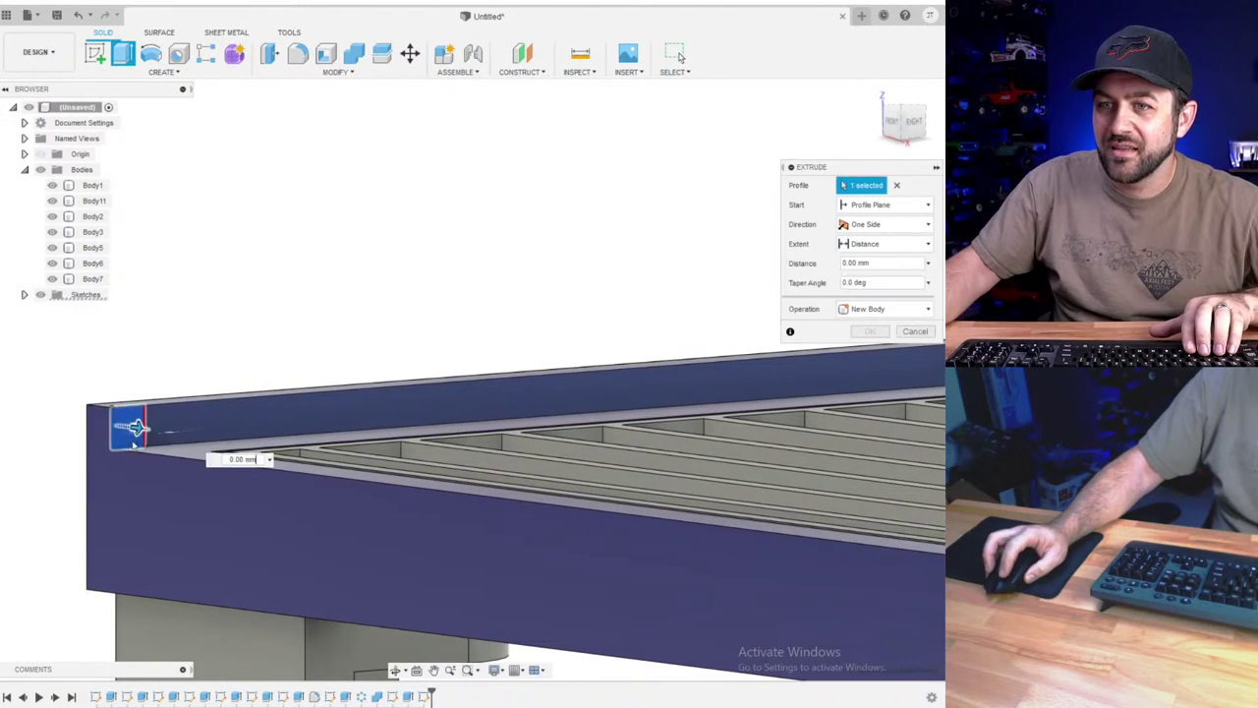
scroll(160, 481, "down", 5)
scroll(189, 495, "down", 2)
scroll(662, 443, "up", 6)
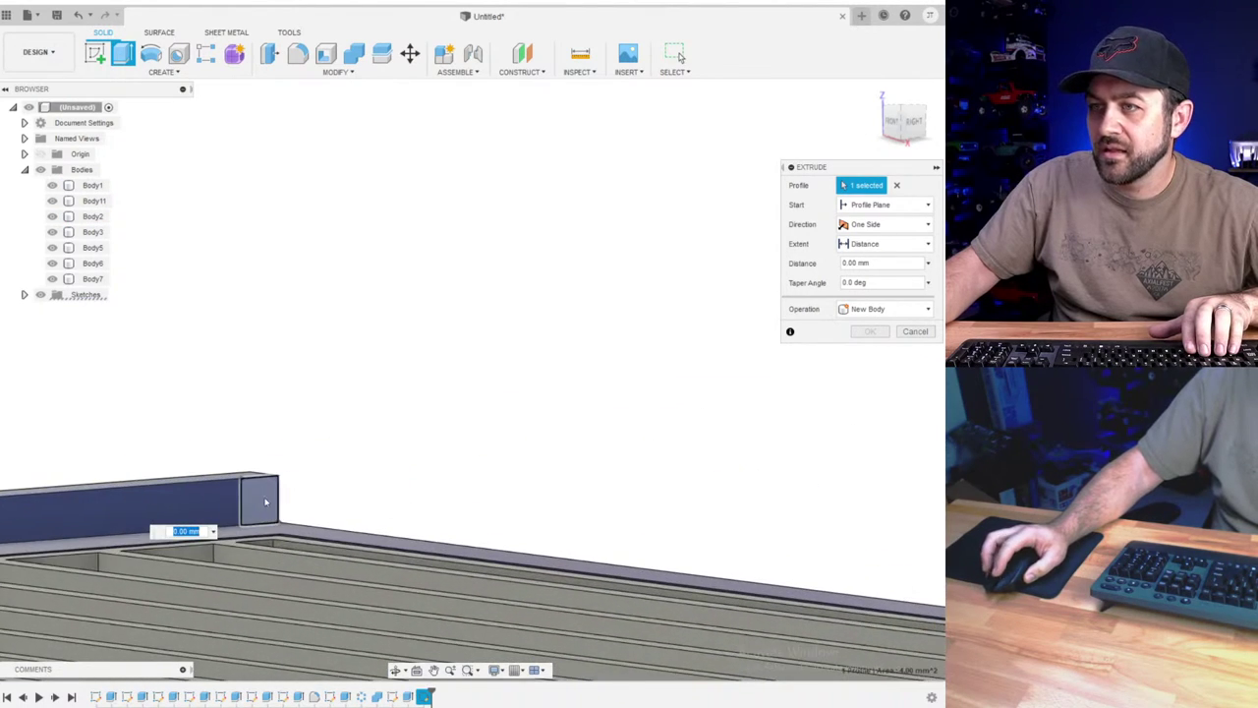
scroll(265, 504, "up", 1)
left_click(260, 508)
type("5")
key("Return")
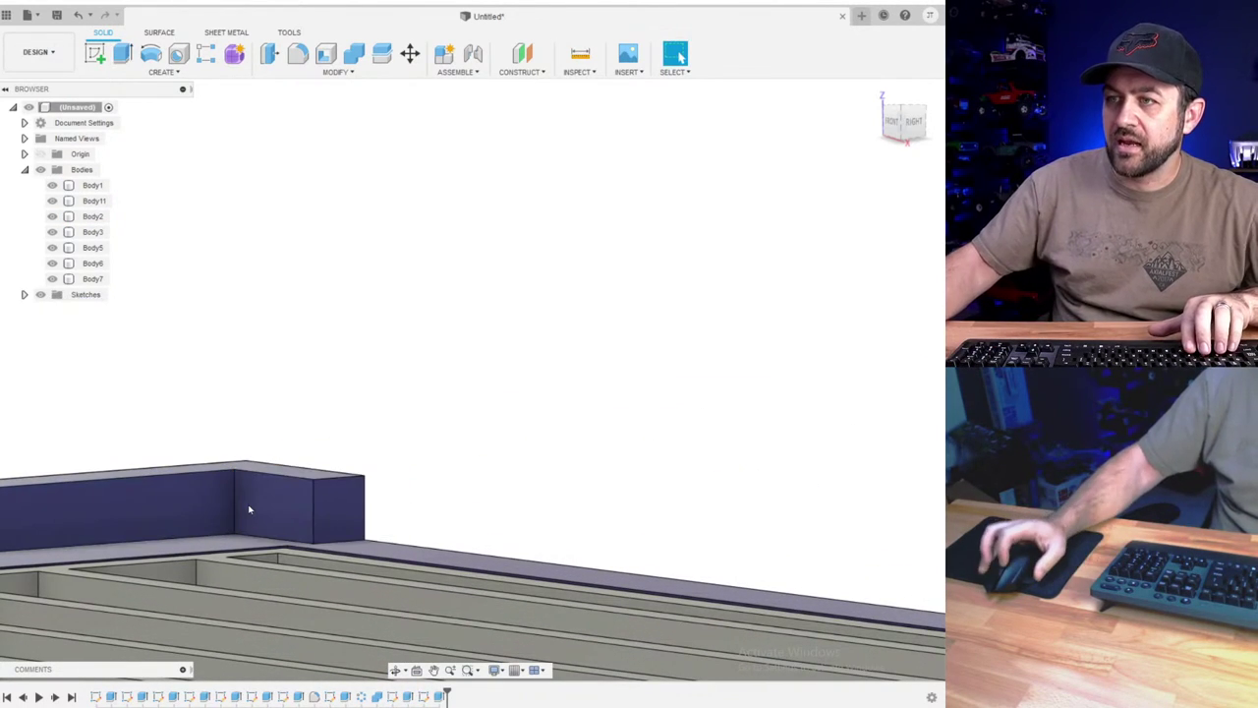
- Mirror the 5 mm corner extrusion feature to the right rail across the frame's central front-to-back origin plane
scroll(308, 500, "down", 5)
middle_click_drag(196, 573, 576, 453)
scroll(207, 462, "down", 4)
middle_click_drag(207, 458, 164, 517, "shift")
scroll(165, 518, "up", 3)
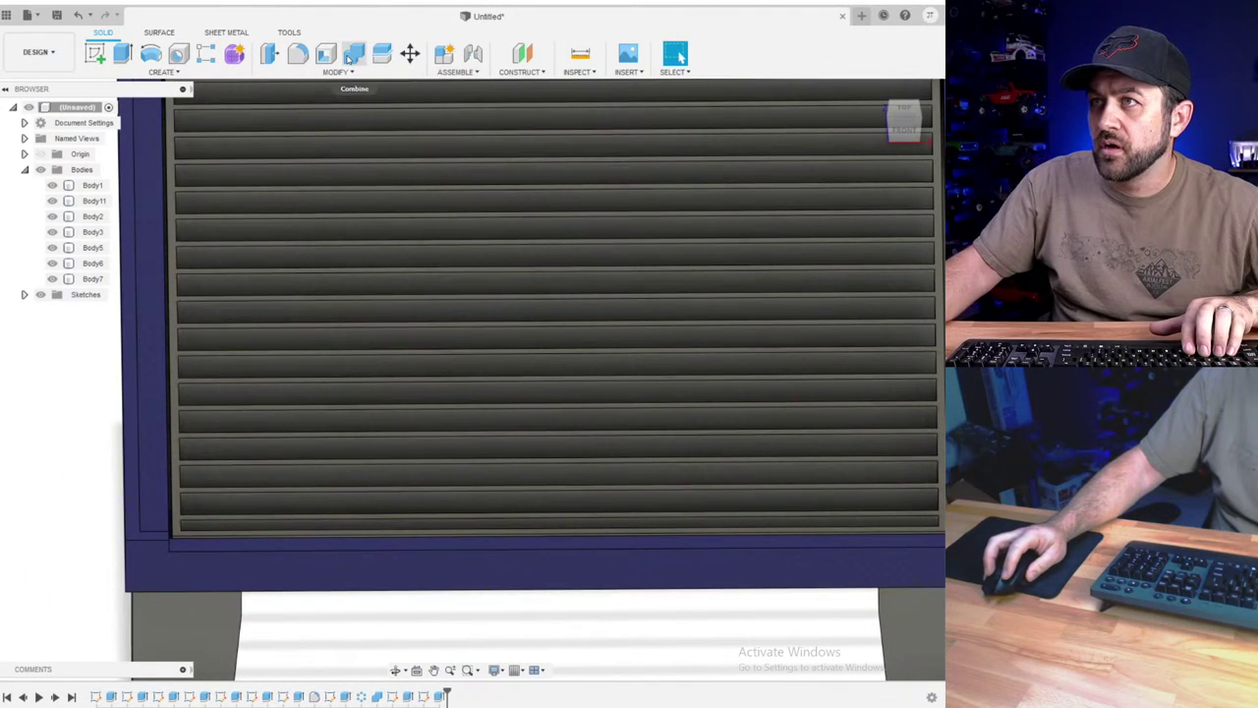
left_click(162, 73)
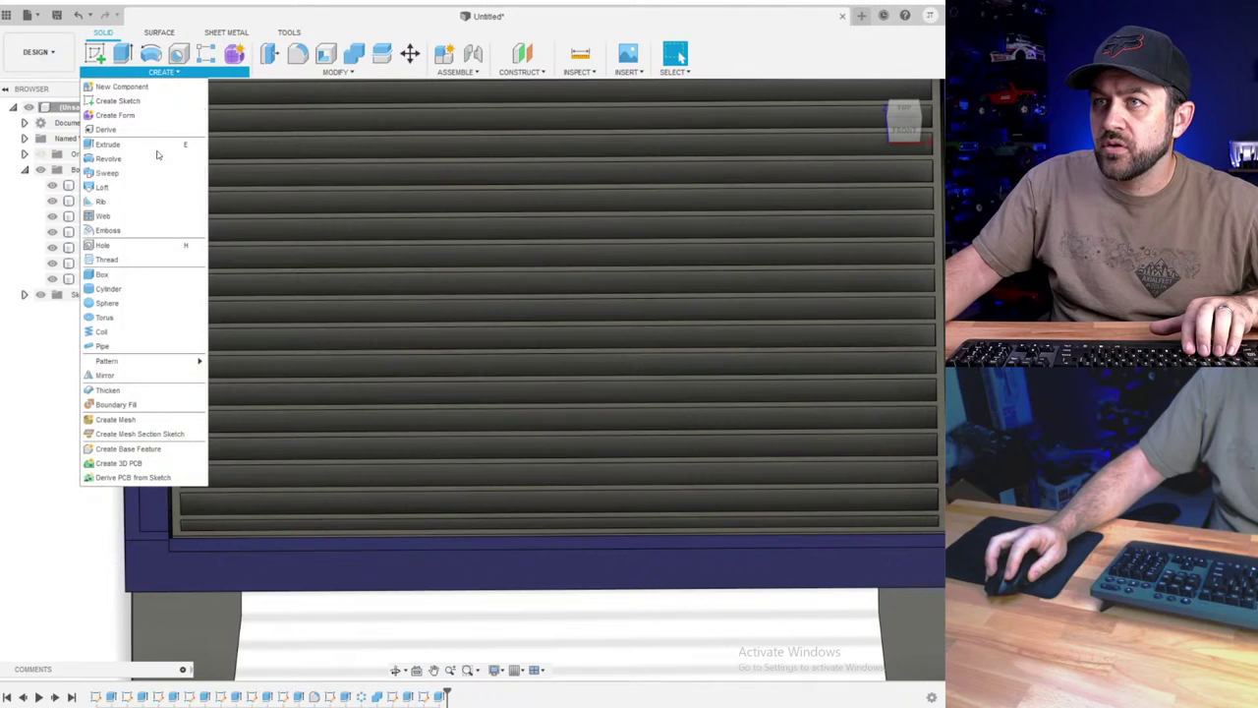
left_click(126, 377)
left_click(882, 185)
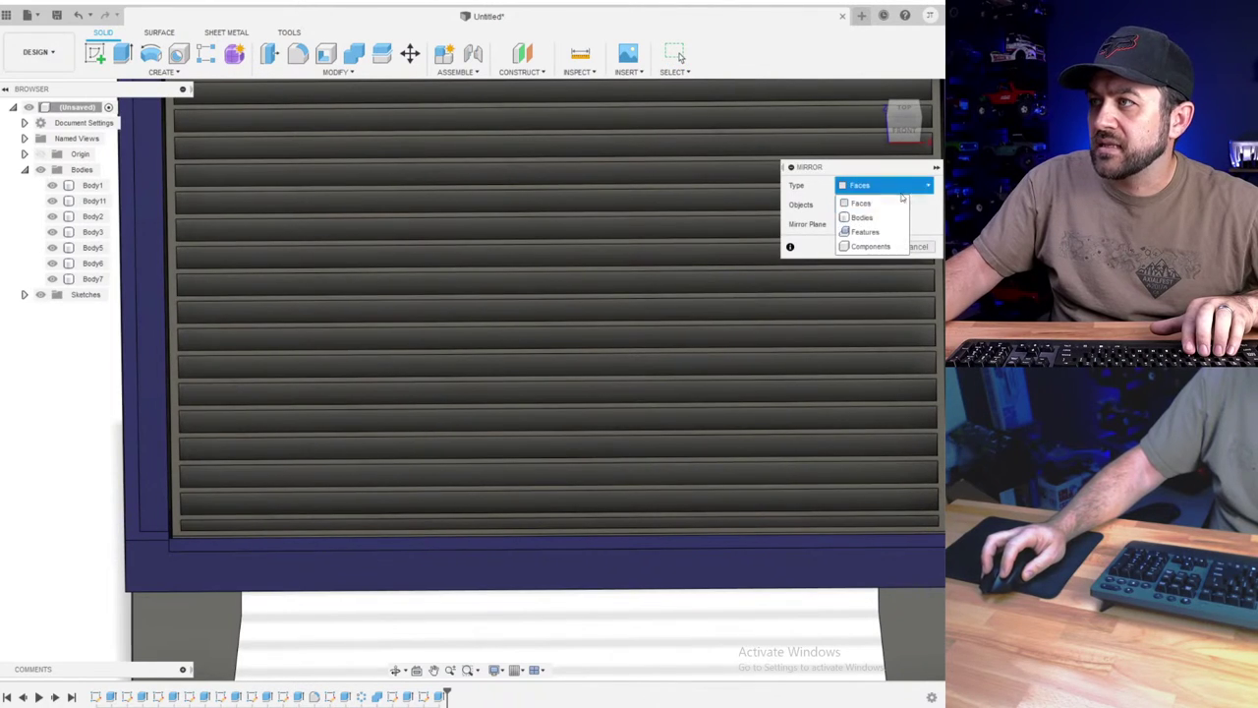
left_click(857, 223)
left_click(439, 695)
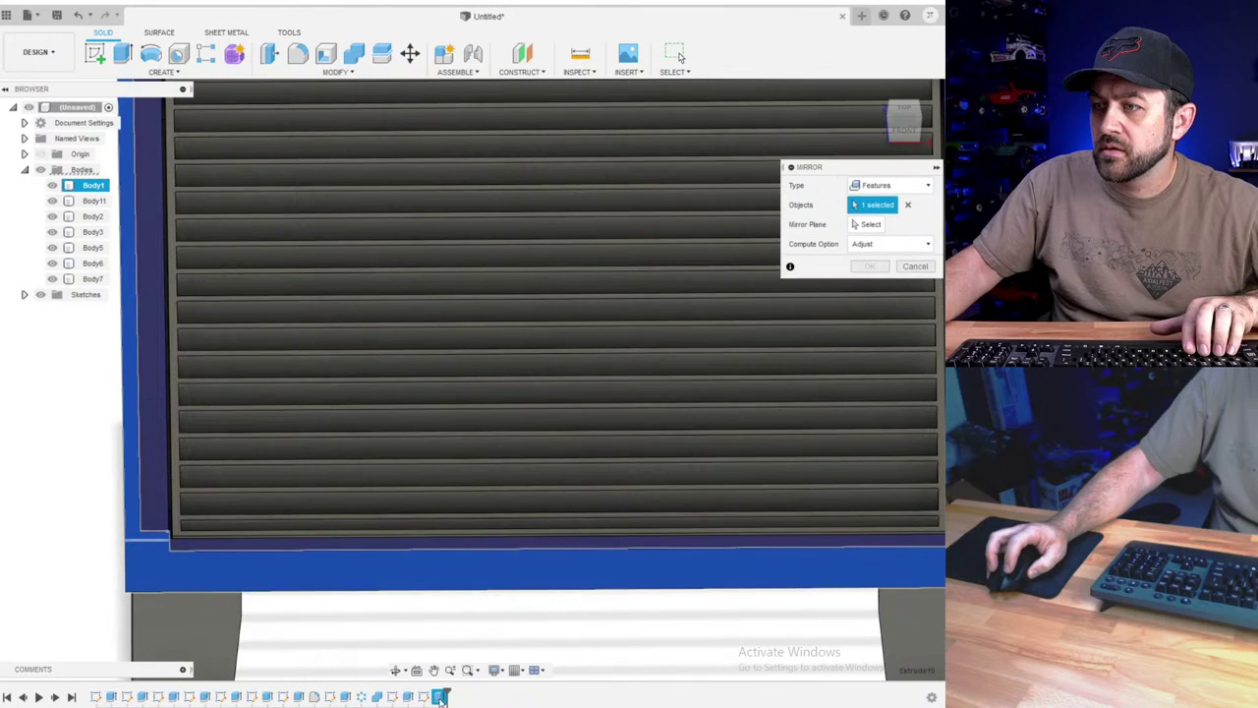
left_click(871, 227)
scroll(599, 344, "down", 4)
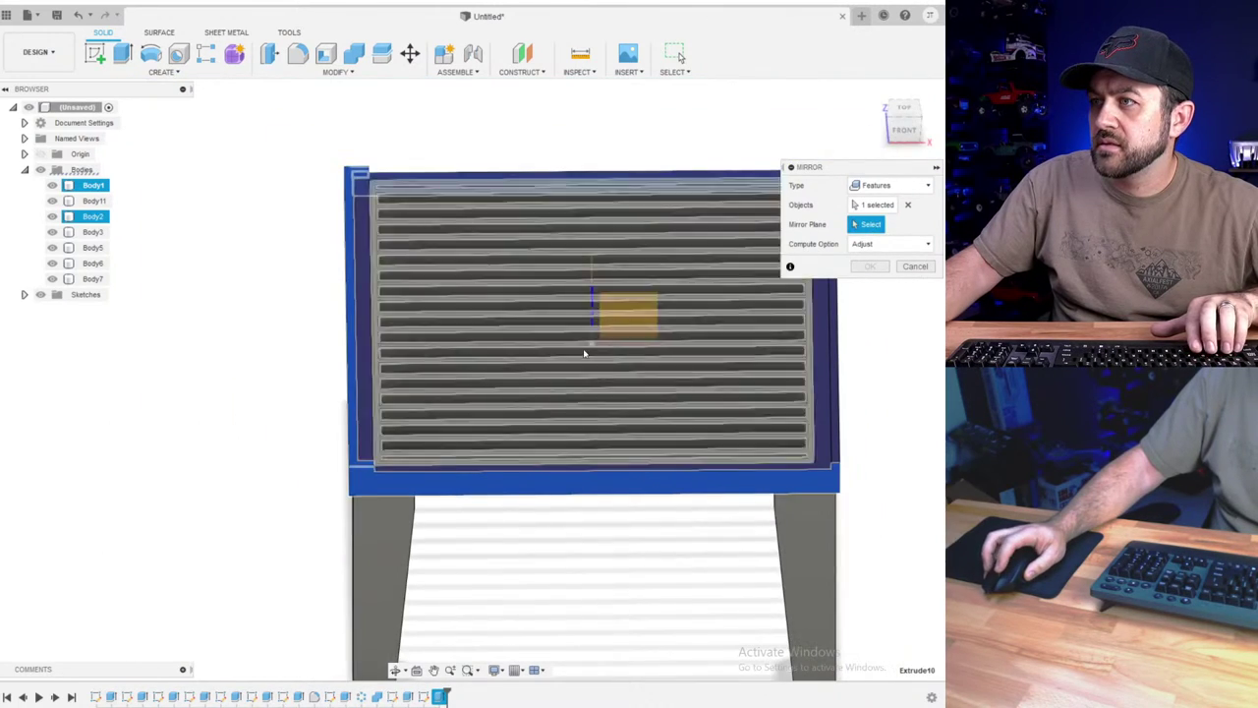
middle_click_drag(584, 352, 532, 343, "shift")
left_click(577, 284)
left_click(867, 269)
- Inspect the mirrored corner tabs on the frame from several angles
scroll(822, 325, "up", 4)
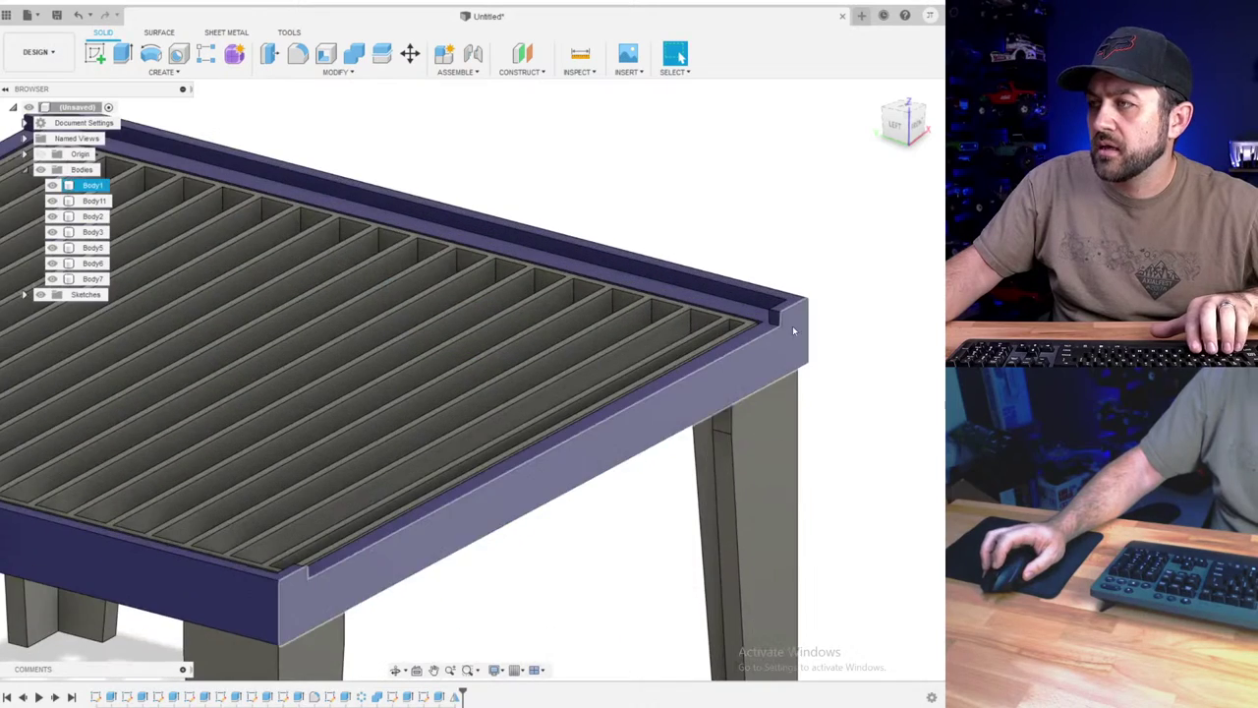
middle_click_drag(795, 328, 744, 315, "shift")
middle_click_drag(740, 255, 790, 341)
scroll(791, 341, "down", 4)
middle_click_drag(694, 305, 683, 339, "shift")
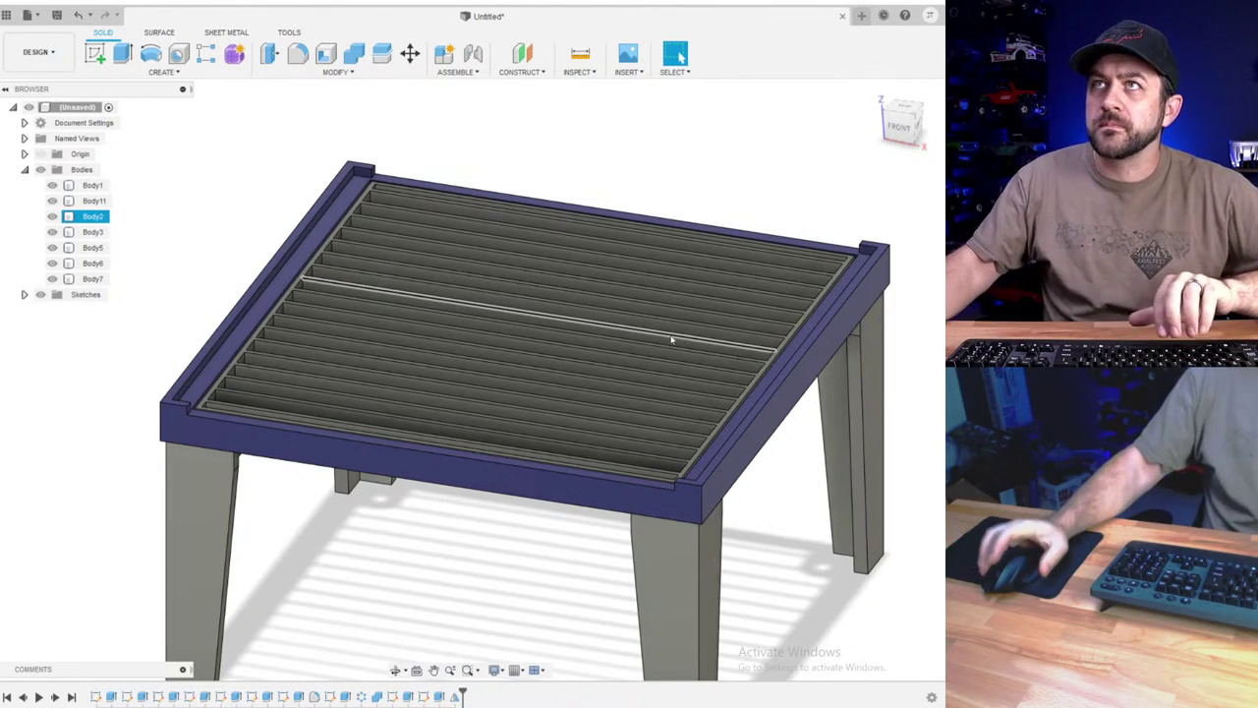
key("Escape")
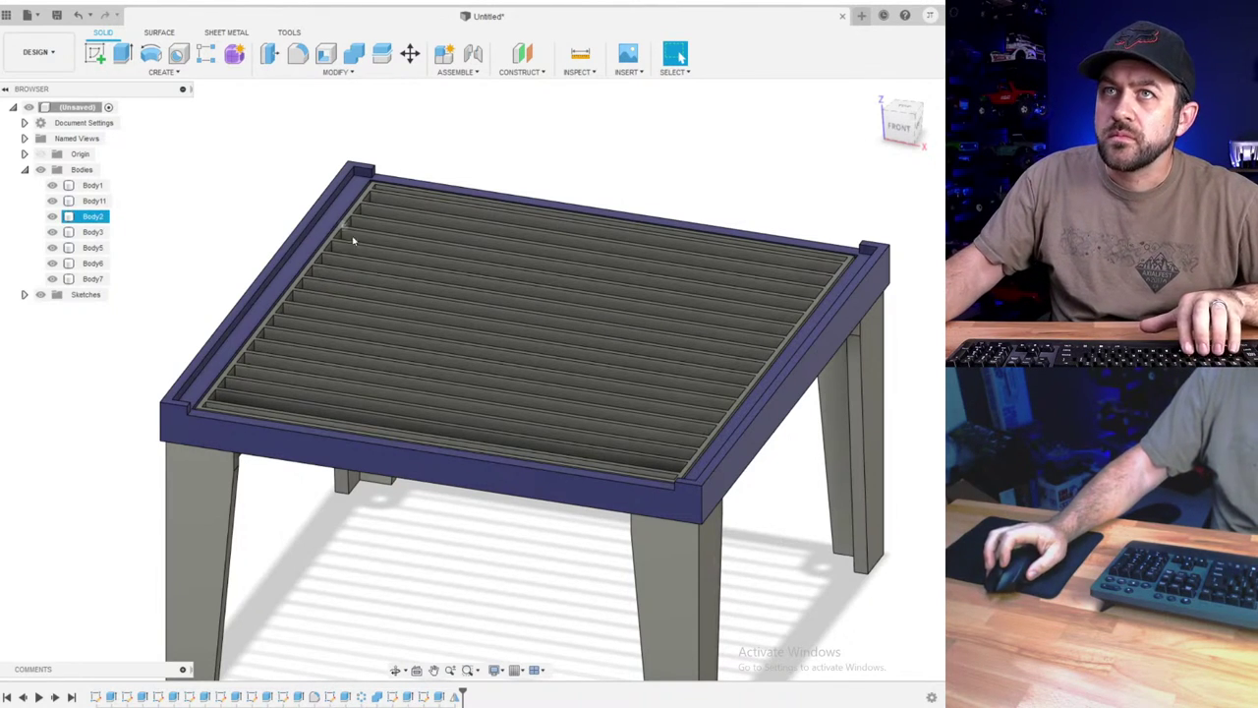
- Sketch two concentric circles with 5 mm and 11 mm diameters near the back corner on the left rail's inner face
scroll(295, 231, "up", 5)
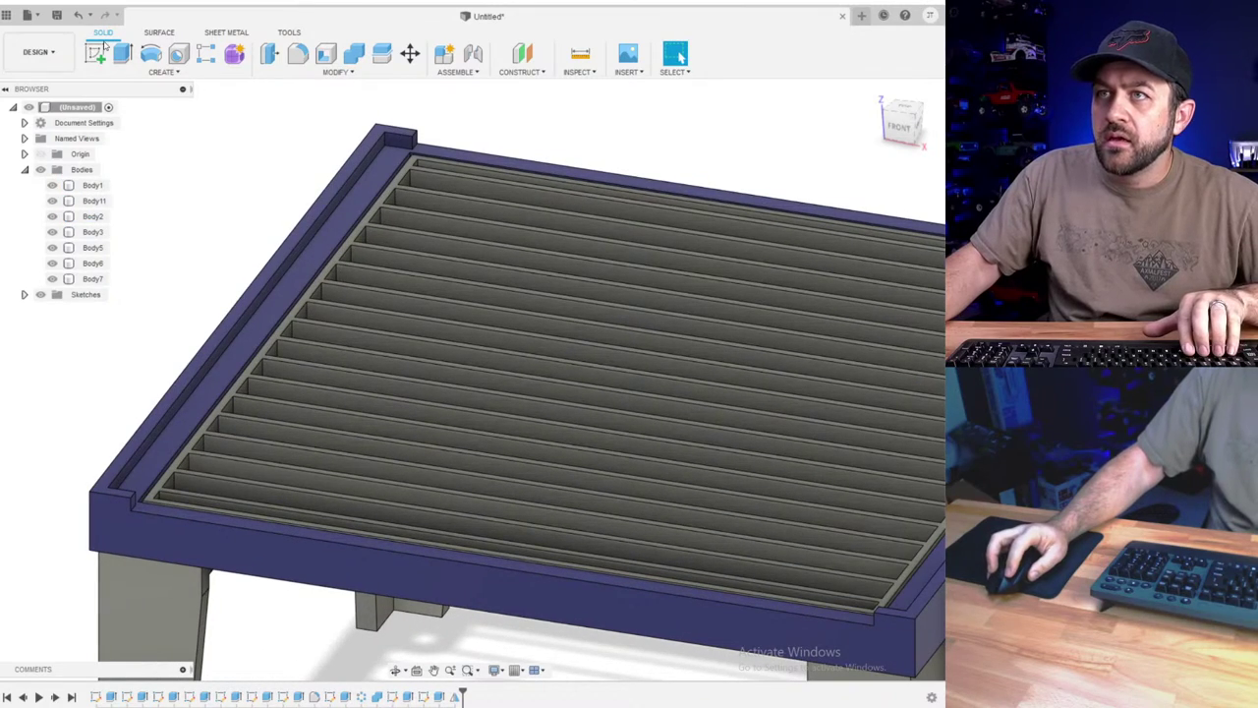
left_click(93, 185)
scroll(369, 156, "up", 3)
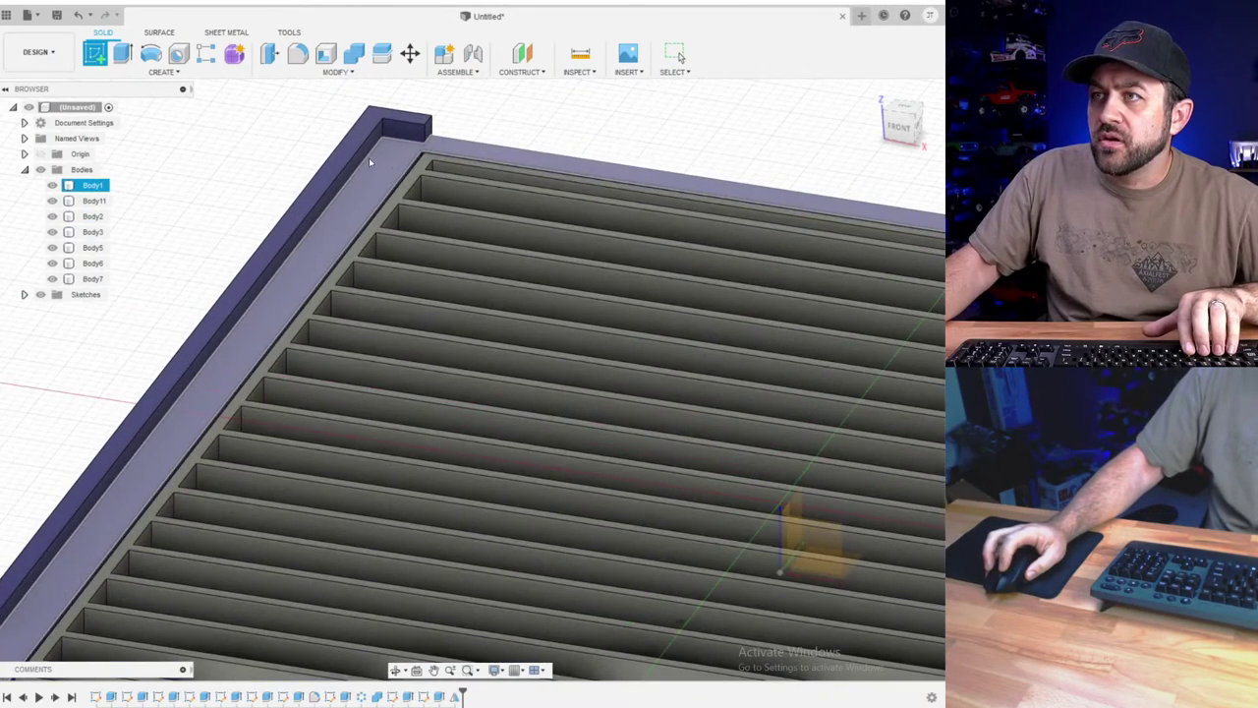
left_click(368, 155)
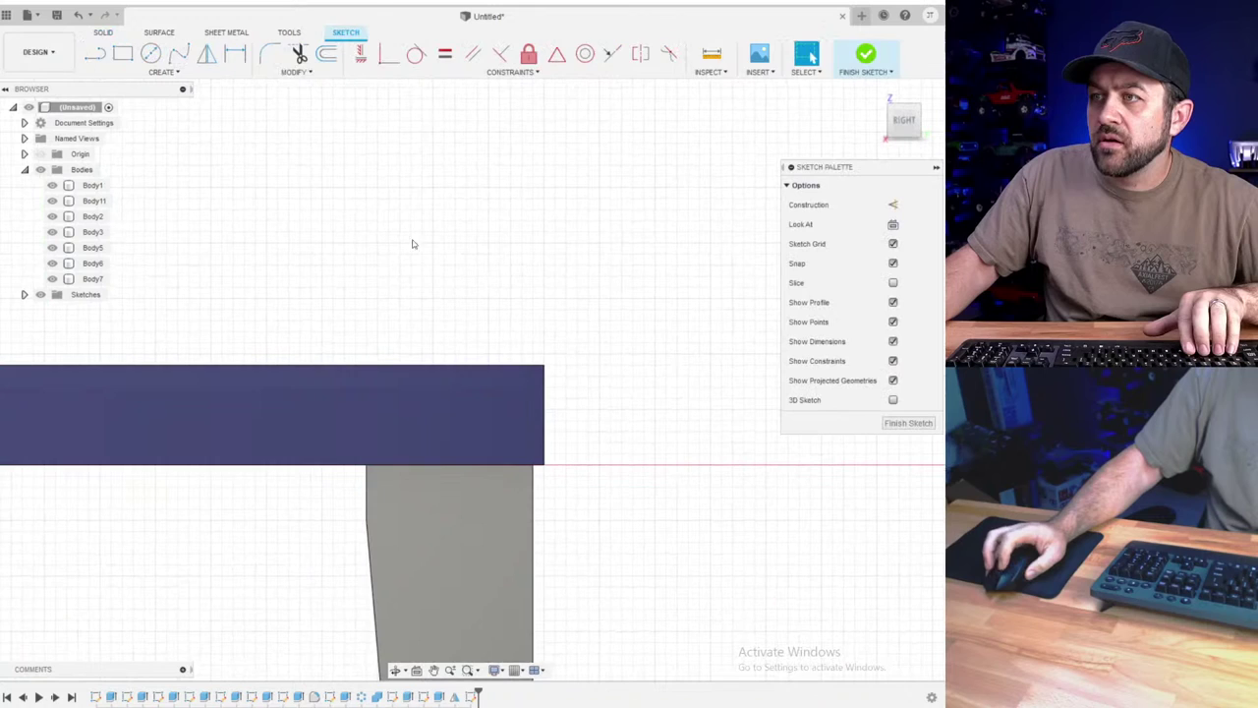
left_click(150, 53)
scroll(473, 305, "up", 2)
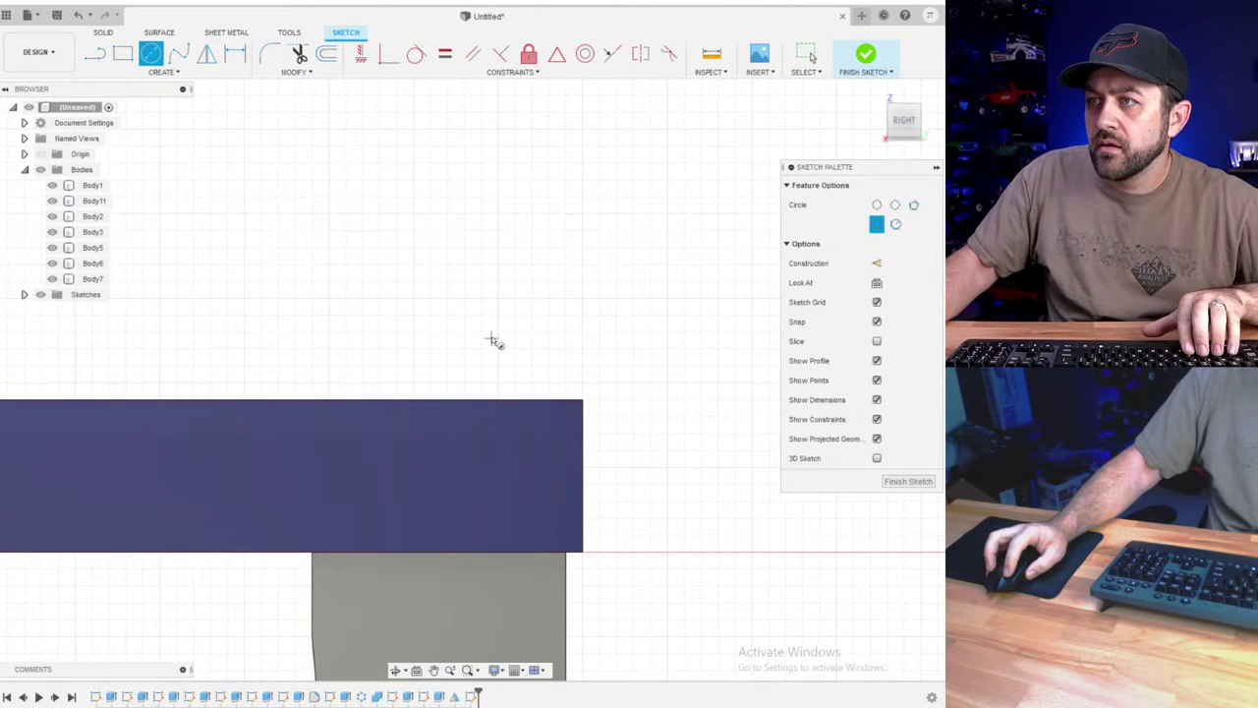
type("5")
key("Return")
key("Escape")
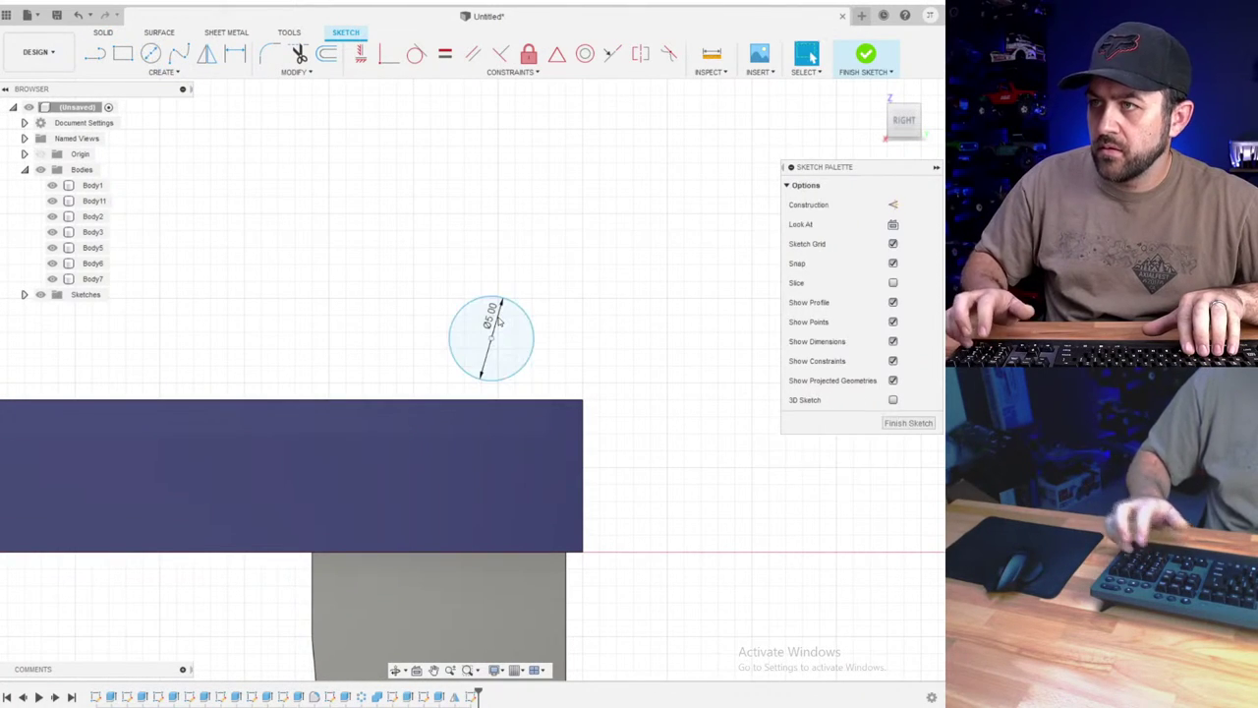
key("c")
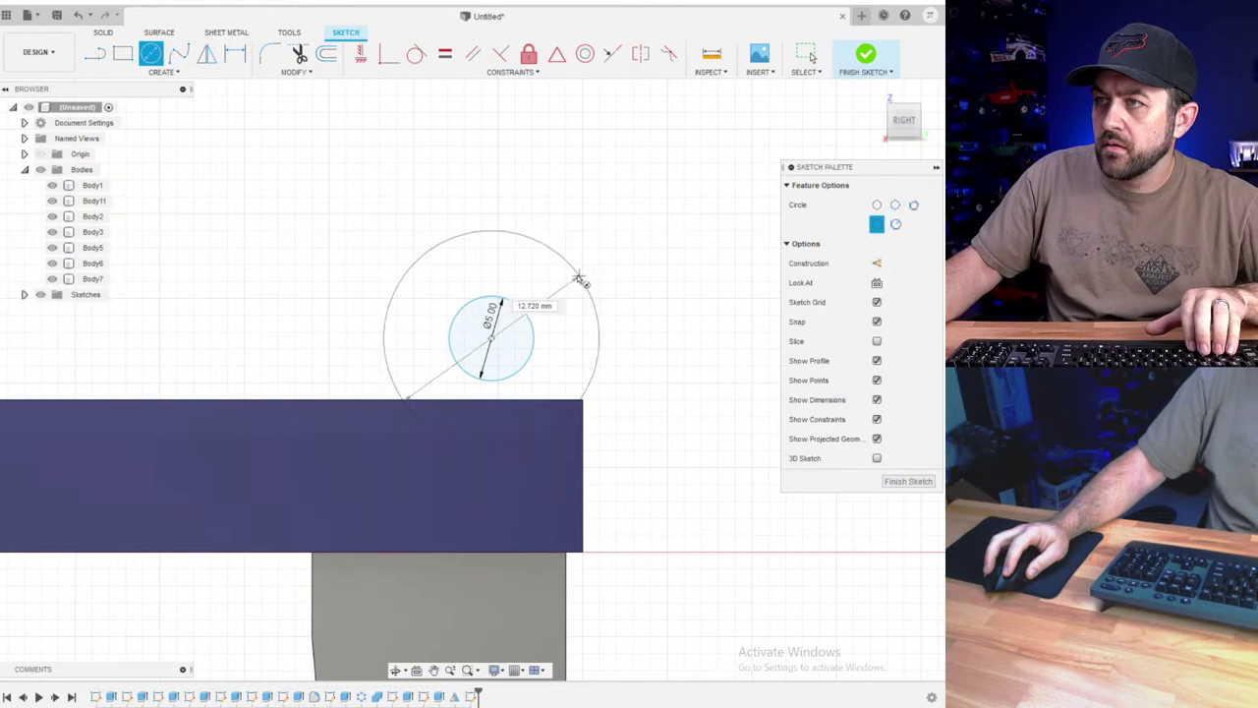
key("Return")
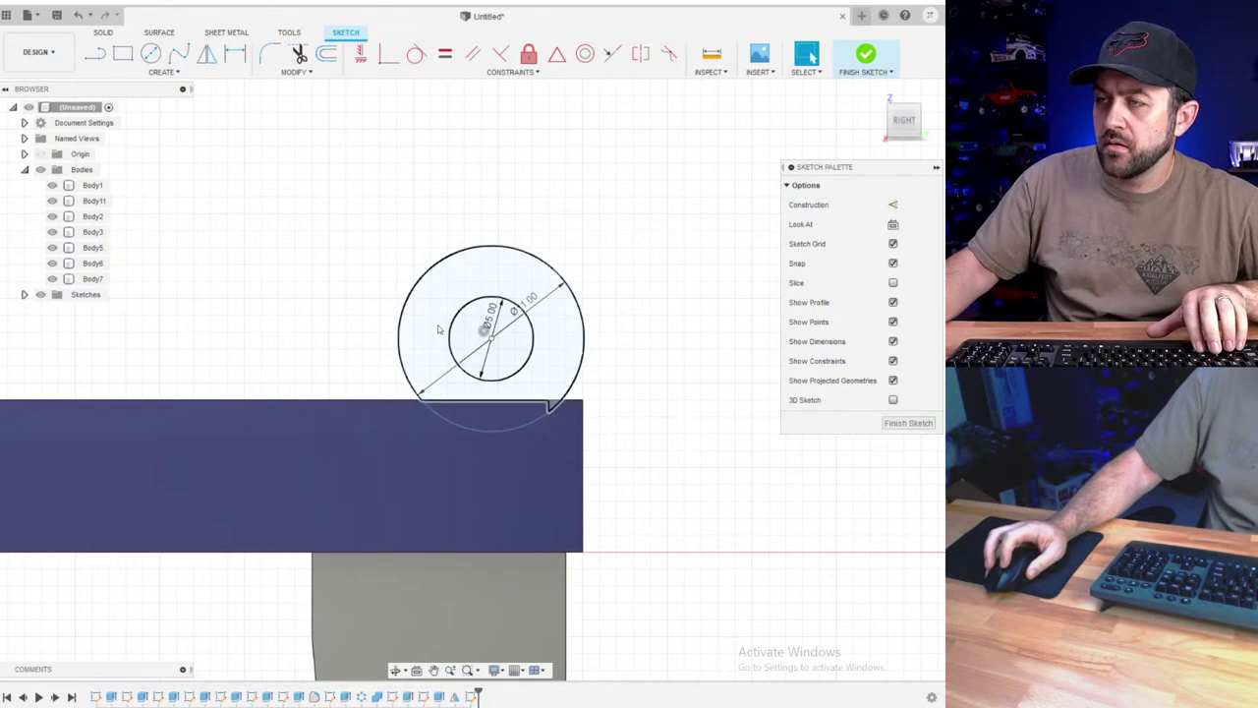
- Project the back corner return's edge, dimension the circles' centre 4.5 mm horizontally from it, and finish the sketch
middle_click_drag(442, 331, 472, 328, "shift")
key("p")
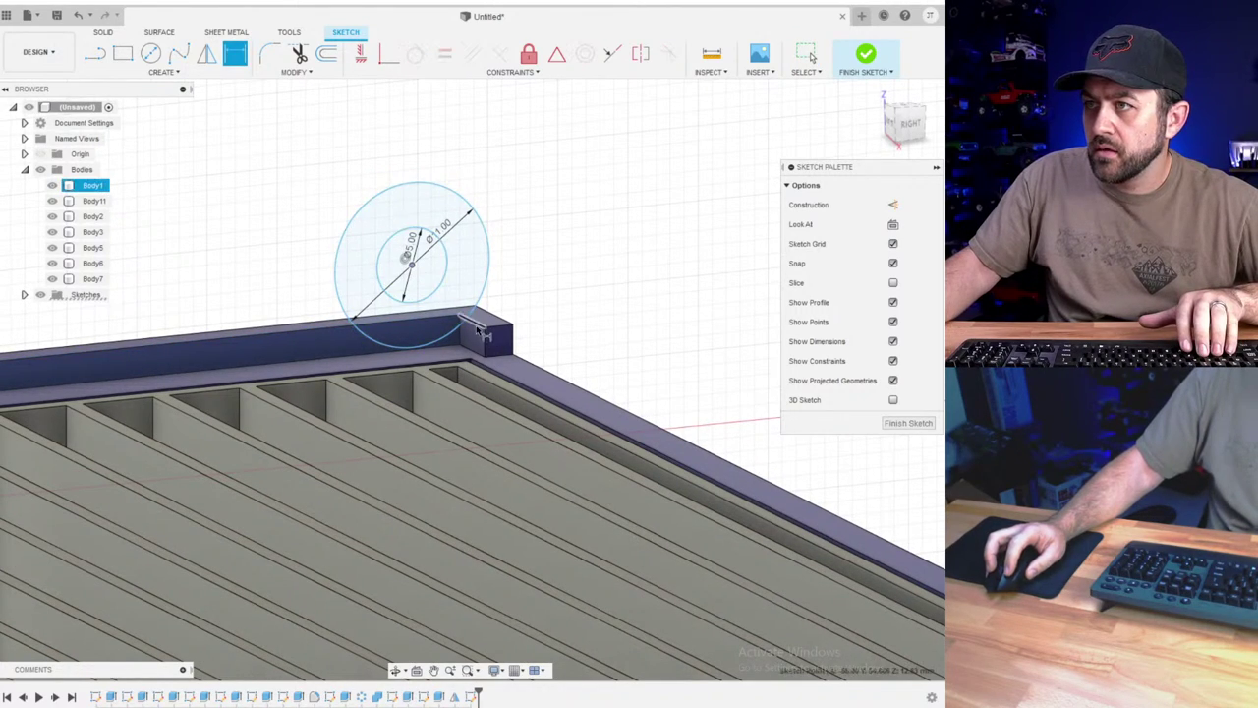
left_click(457, 139)
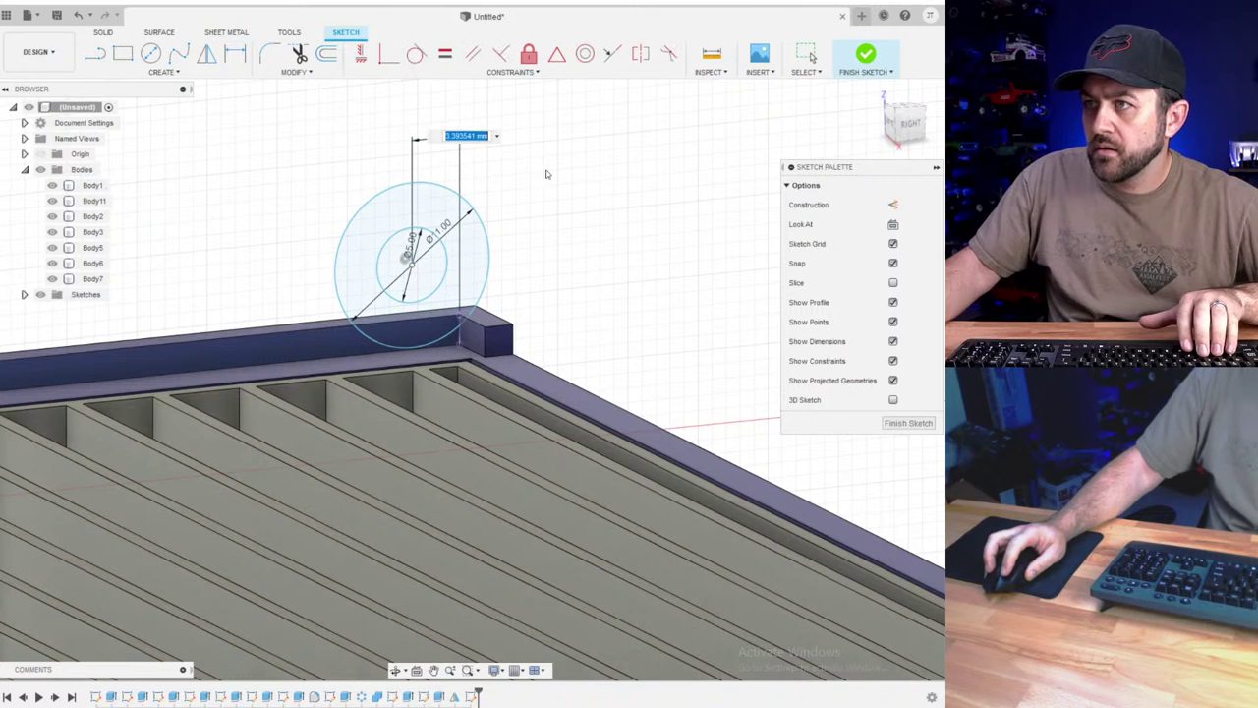
type("4")
key("Return")
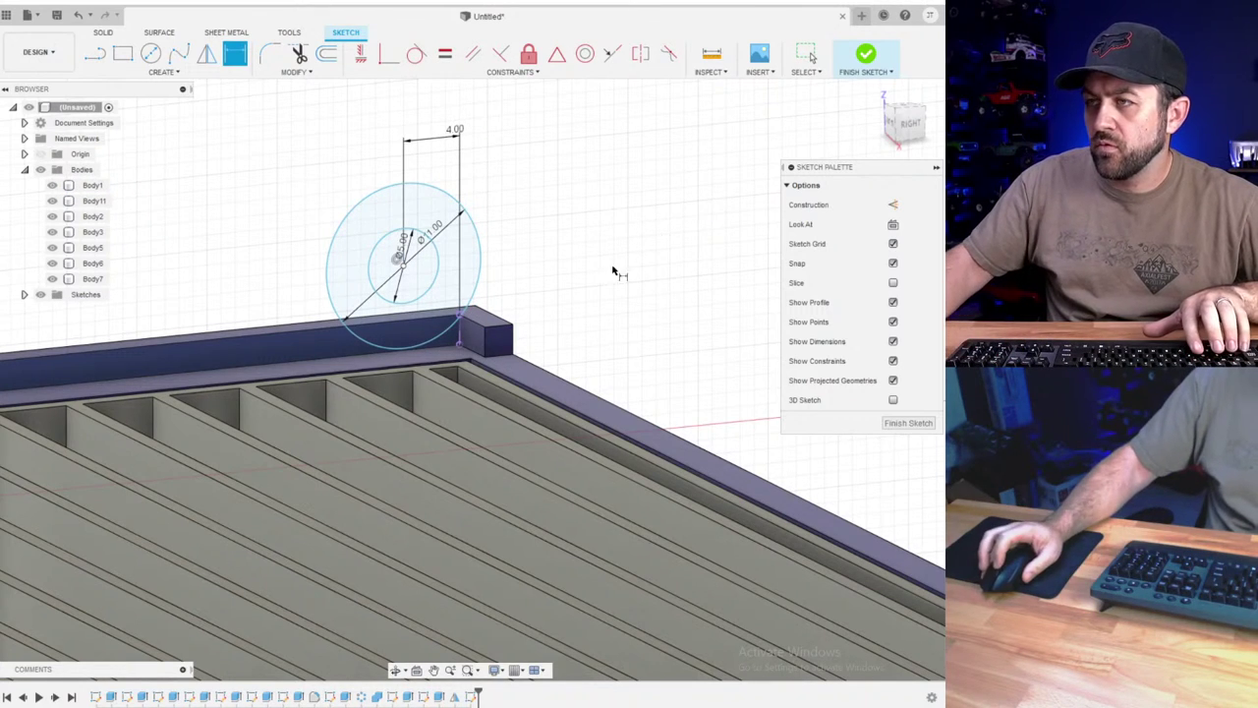
scroll(480, 368, "up", 3)
middle_click_drag(481, 368, 458, 360, "shift")
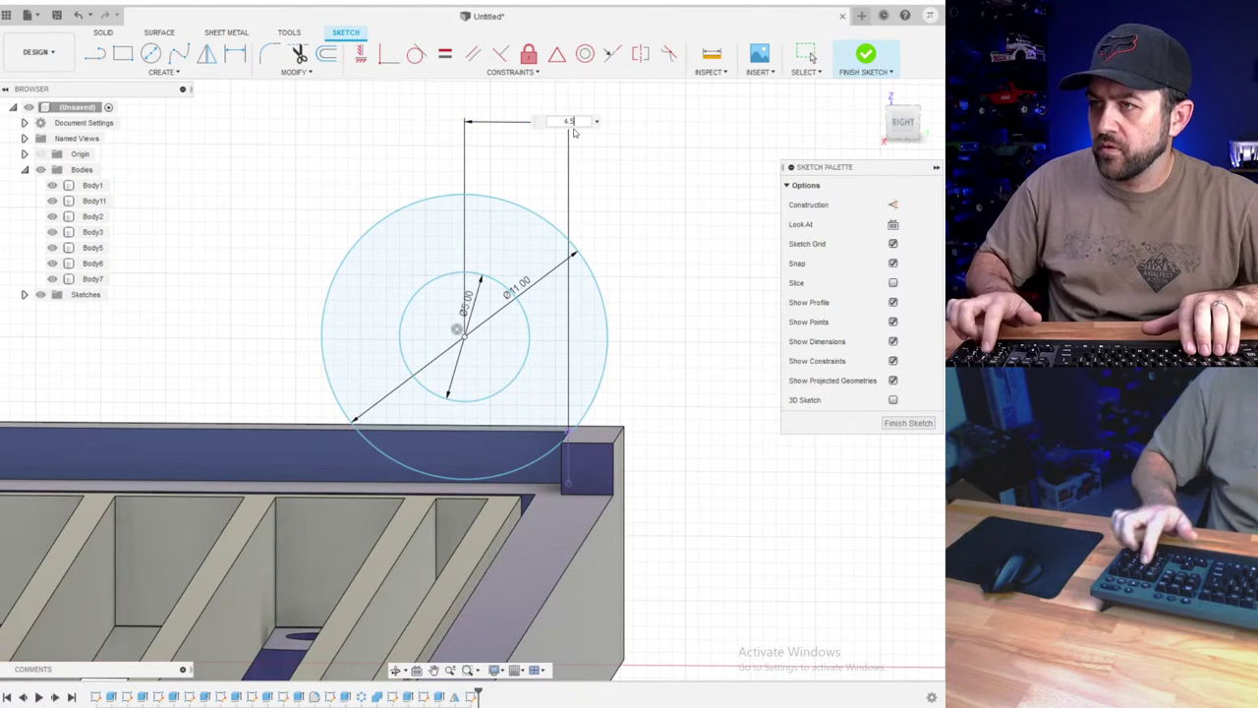
key("Return")
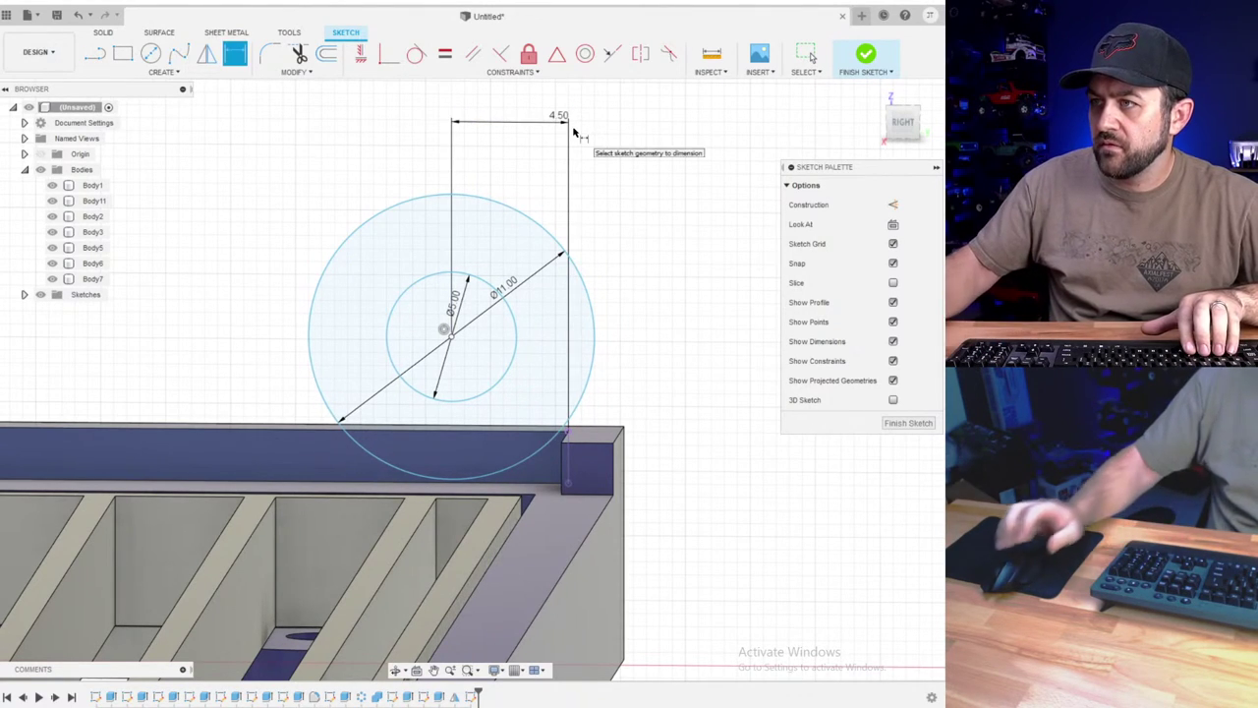
left_click(864, 57)
- Extrude the ring between the two circles 4 mm inward over the frame as a new body
left_click(122, 53)
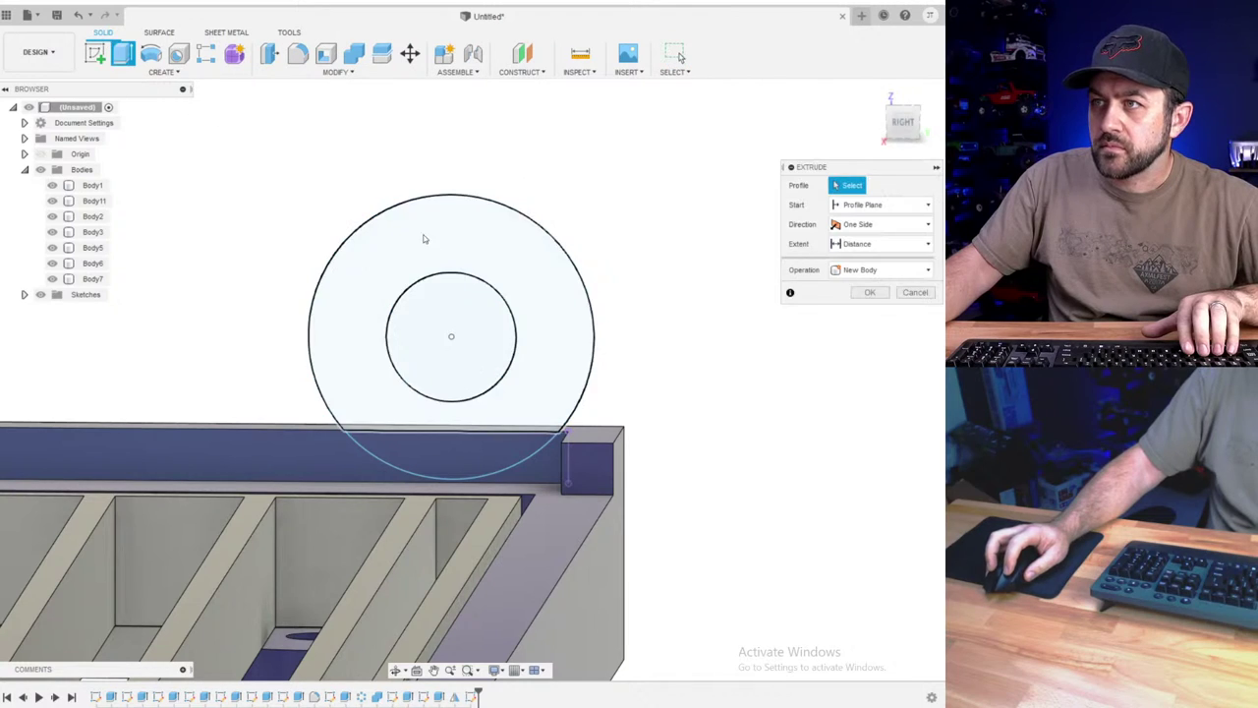
left_click(424, 239)
left_click(464, 460)
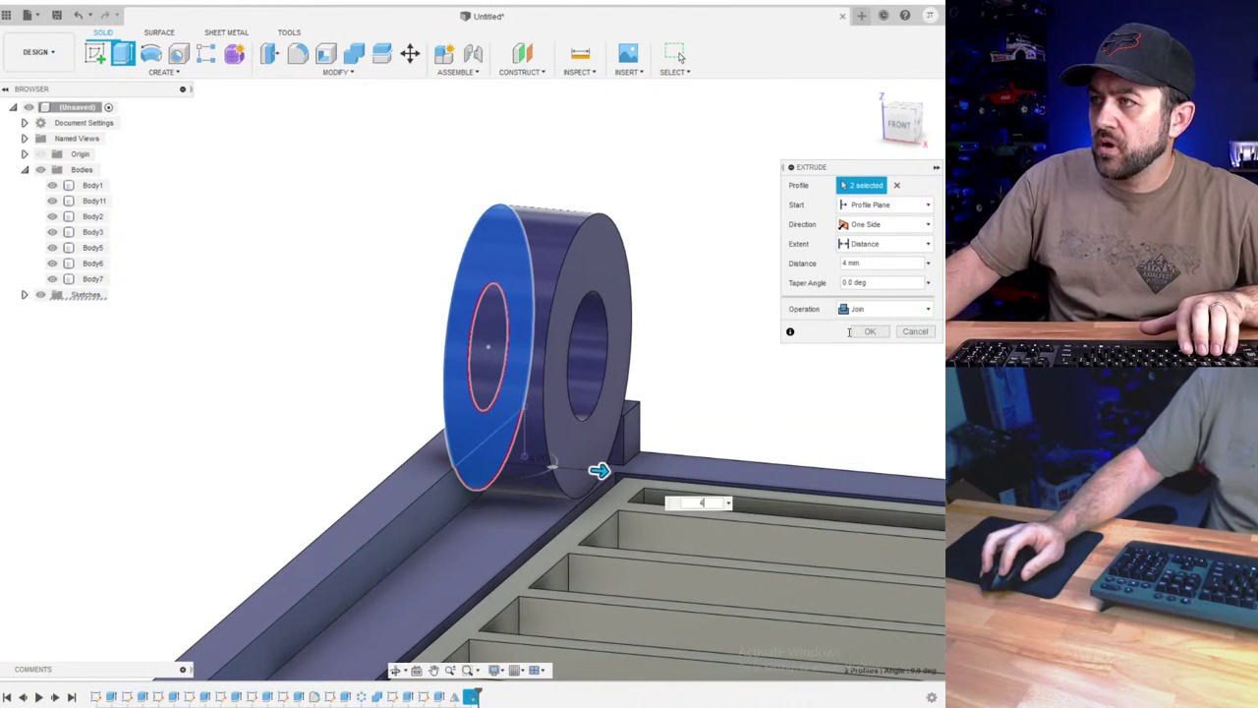
left_click(868, 309)
left_click(869, 370)
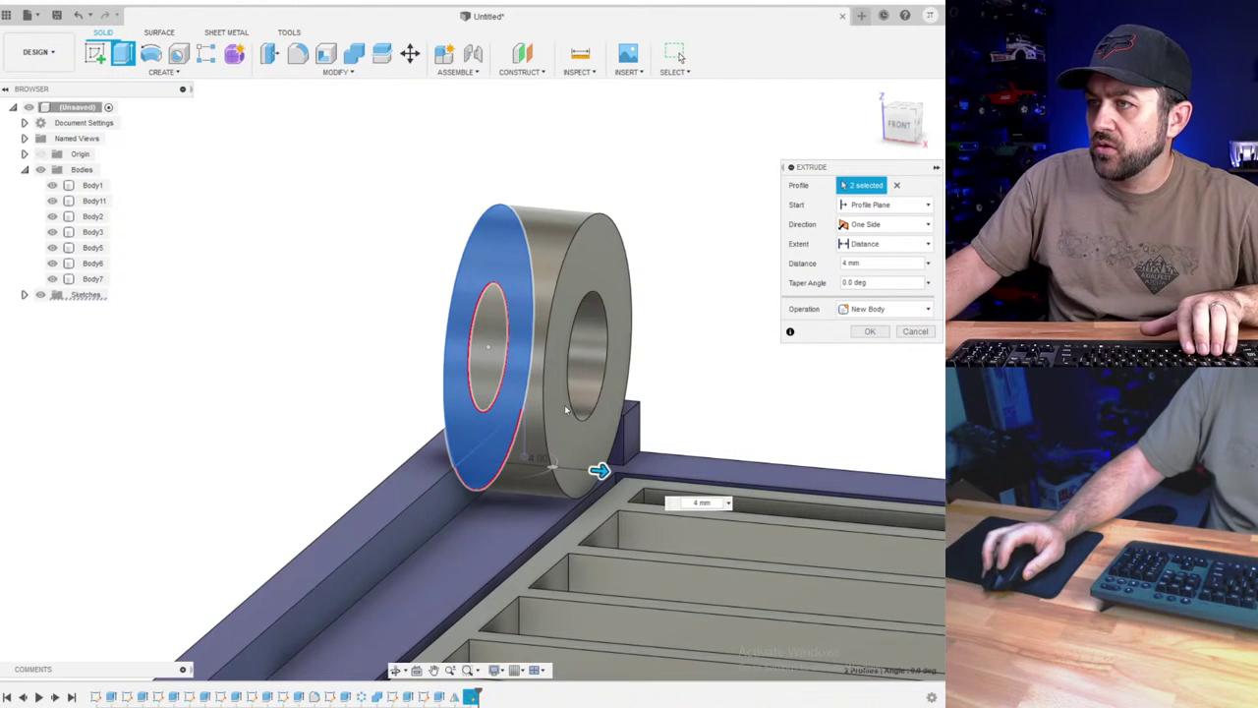
left_click(874, 331)
- Inspect how the ring sits on the left rail beside the back corner return from several angles
scroll(578, 393, "down", 3)
scroll(536, 379, "up", 1)
middle_click_drag(531, 379, 556, 379, "shift")
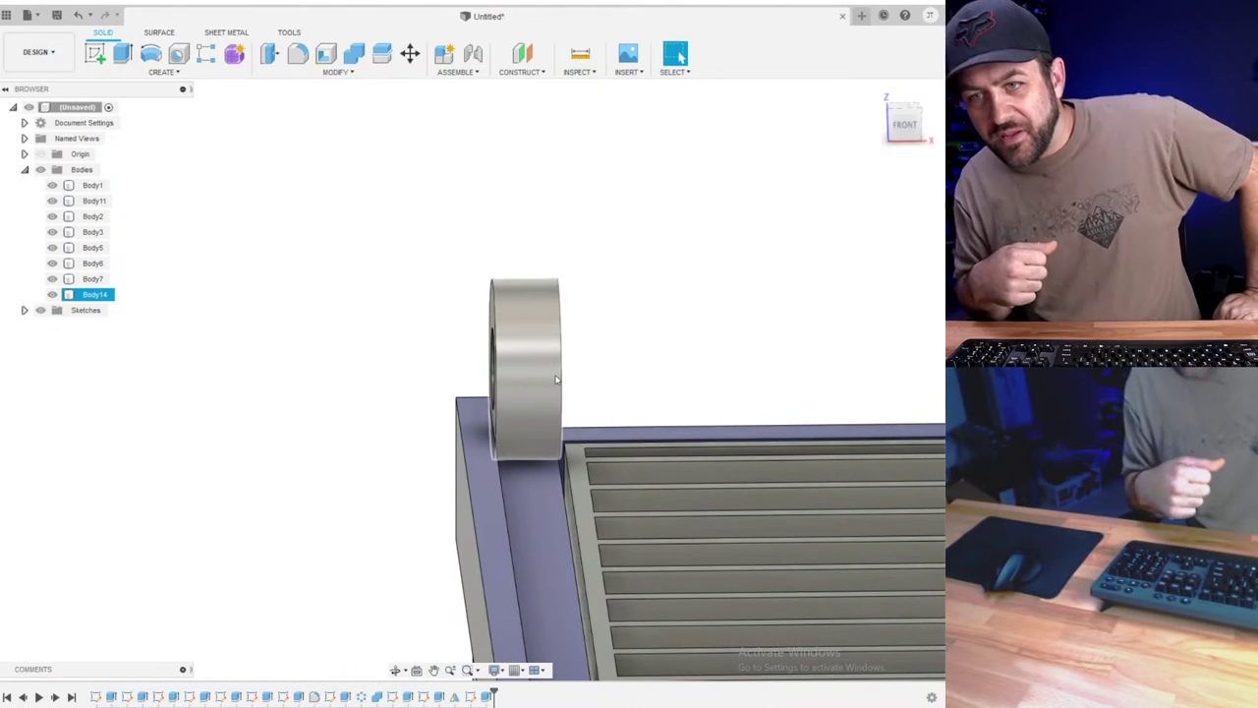
left_click(663, 298)
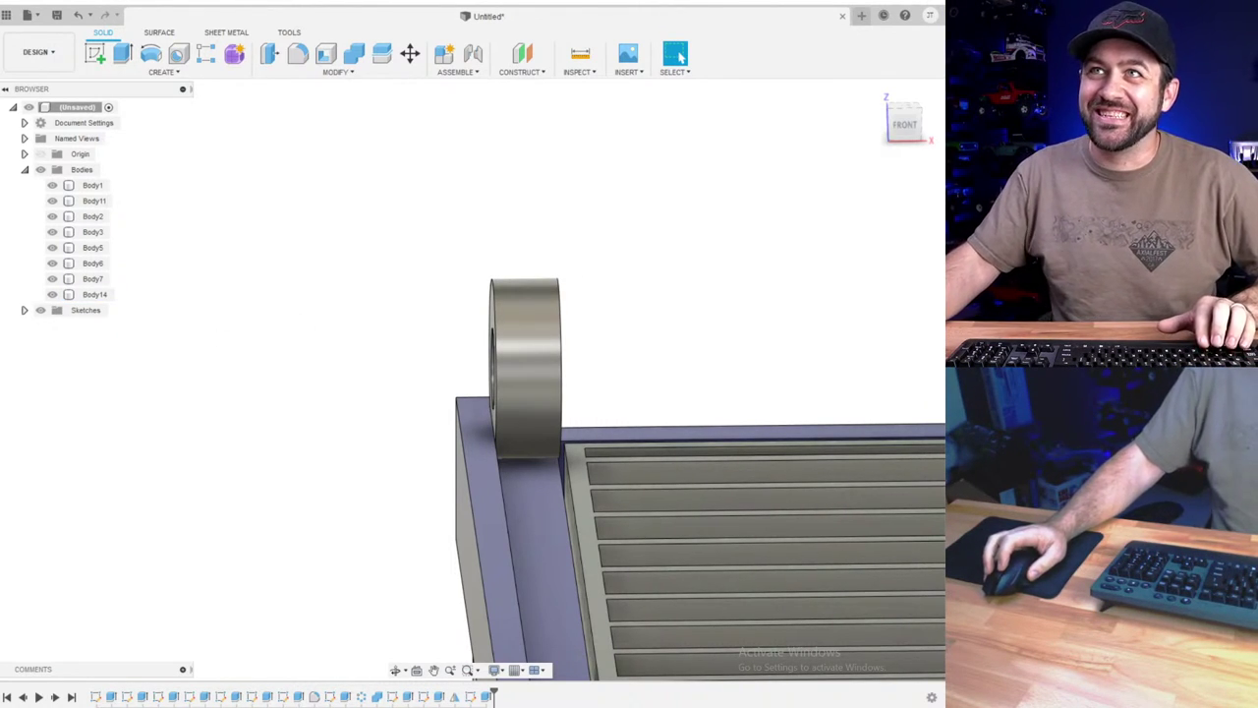
scroll(453, 262, "down", 3)
middle_click_drag(581, 462, 522, 459, "shift")
scroll(526, 456, "down", 3)
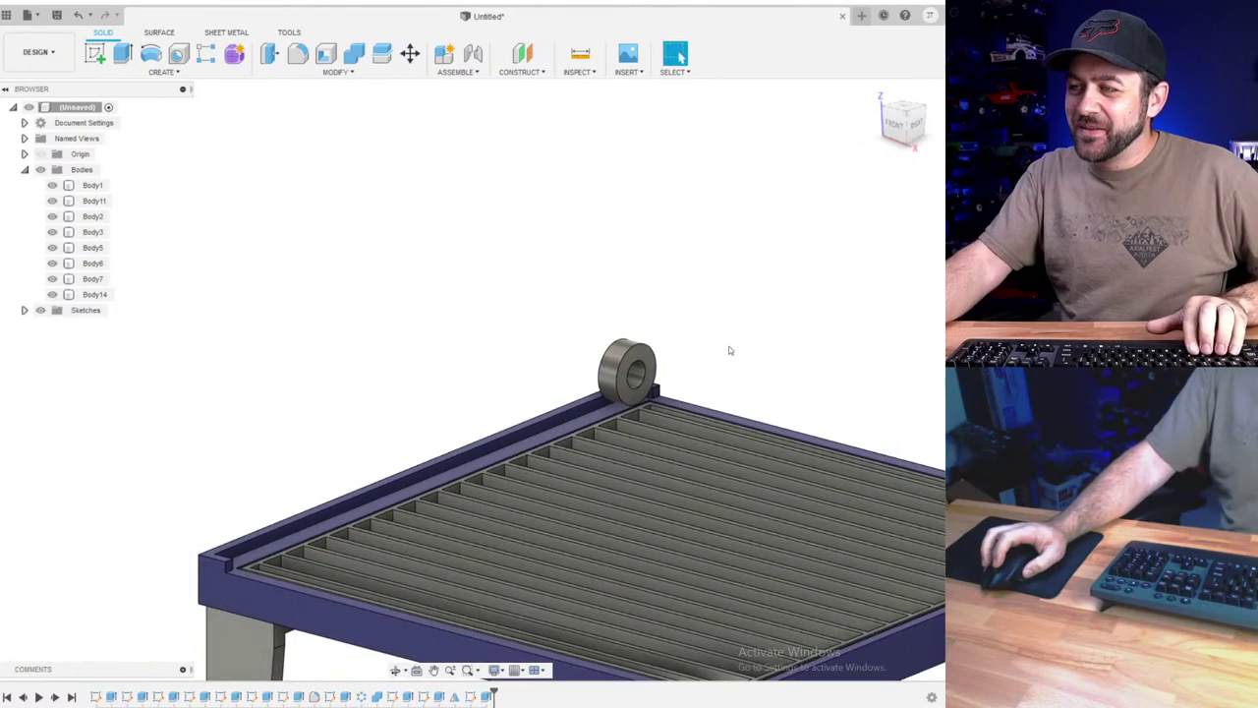
middle_click_drag(646, 371, 555, 364)
scroll(553, 364, "up", 3)
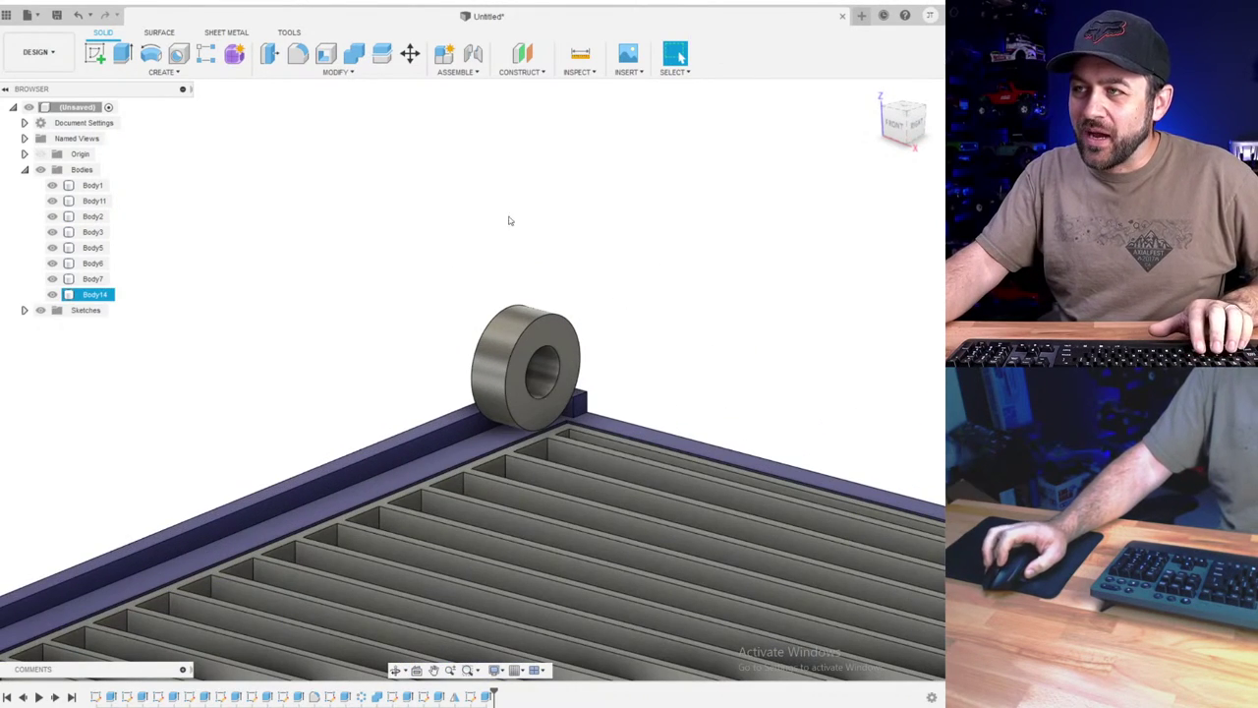
left_click(410, 53)
left_click(543, 337)
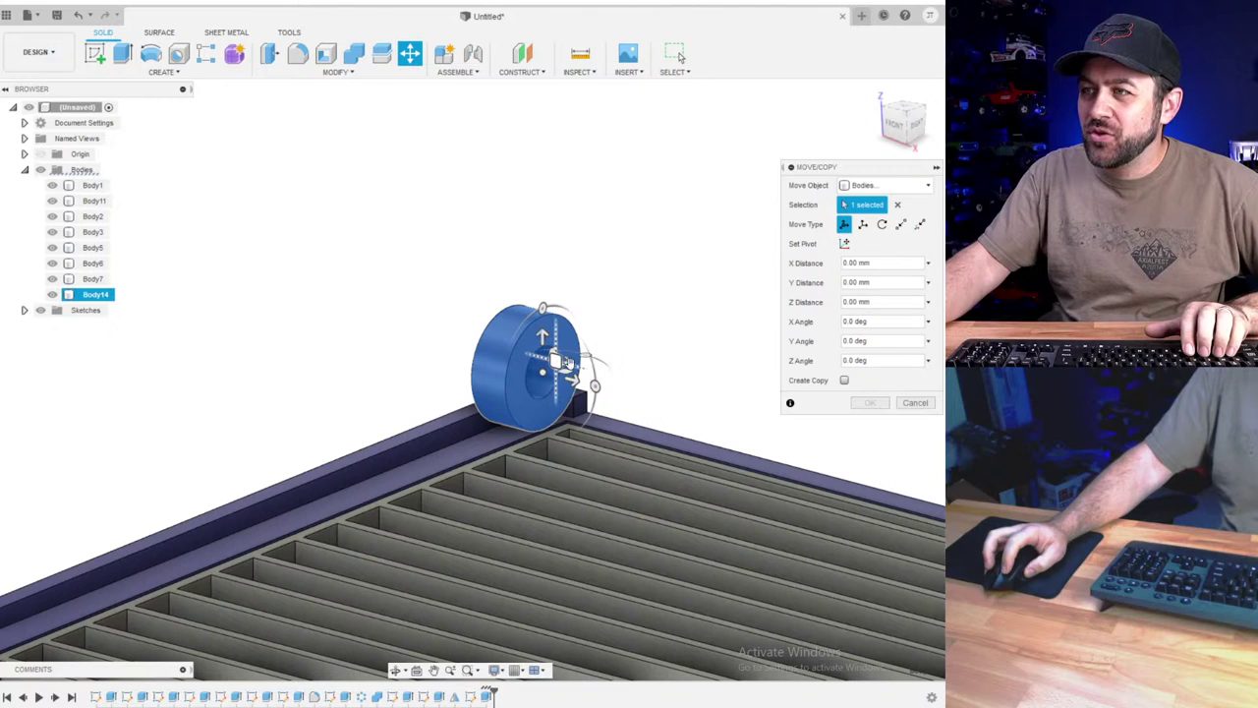
middle_click_drag(573, 359, 565, 360, "shift")
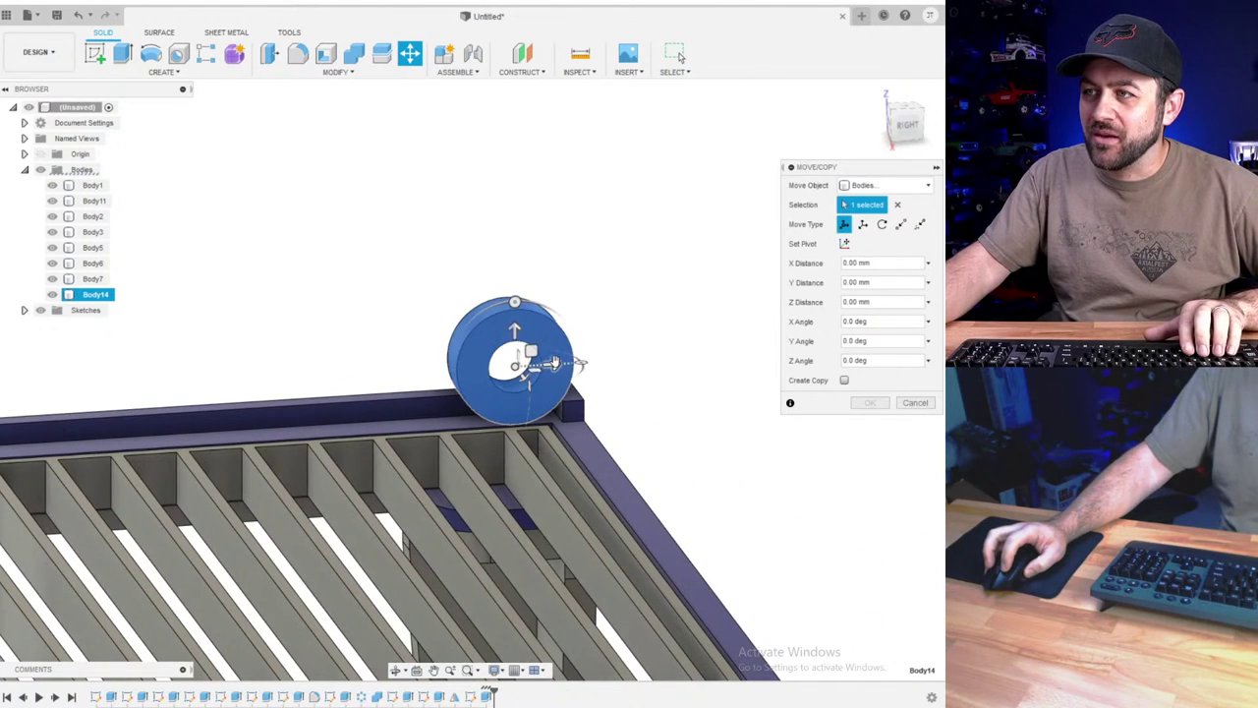
left_click_drag(555, 363, 523, 364)
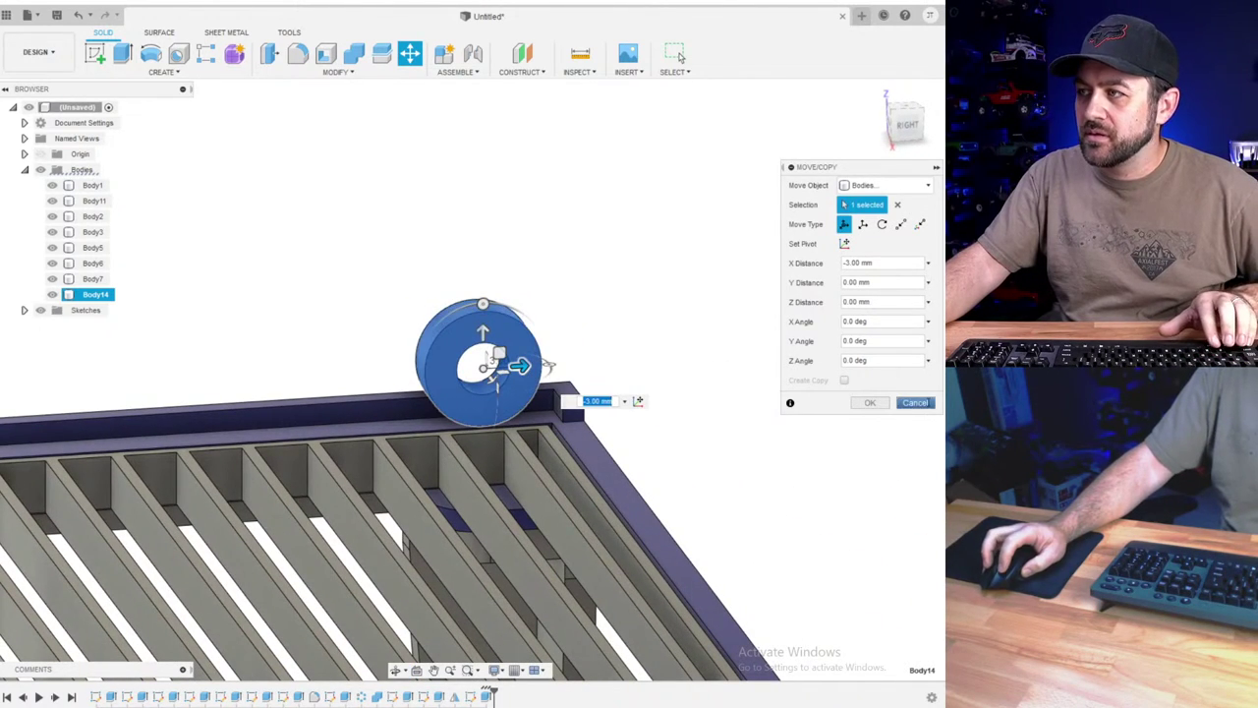
key("Return")
- Create a copy of the ring body moved along the left rail toward the front, with an X distance of -13 mm
key("m")
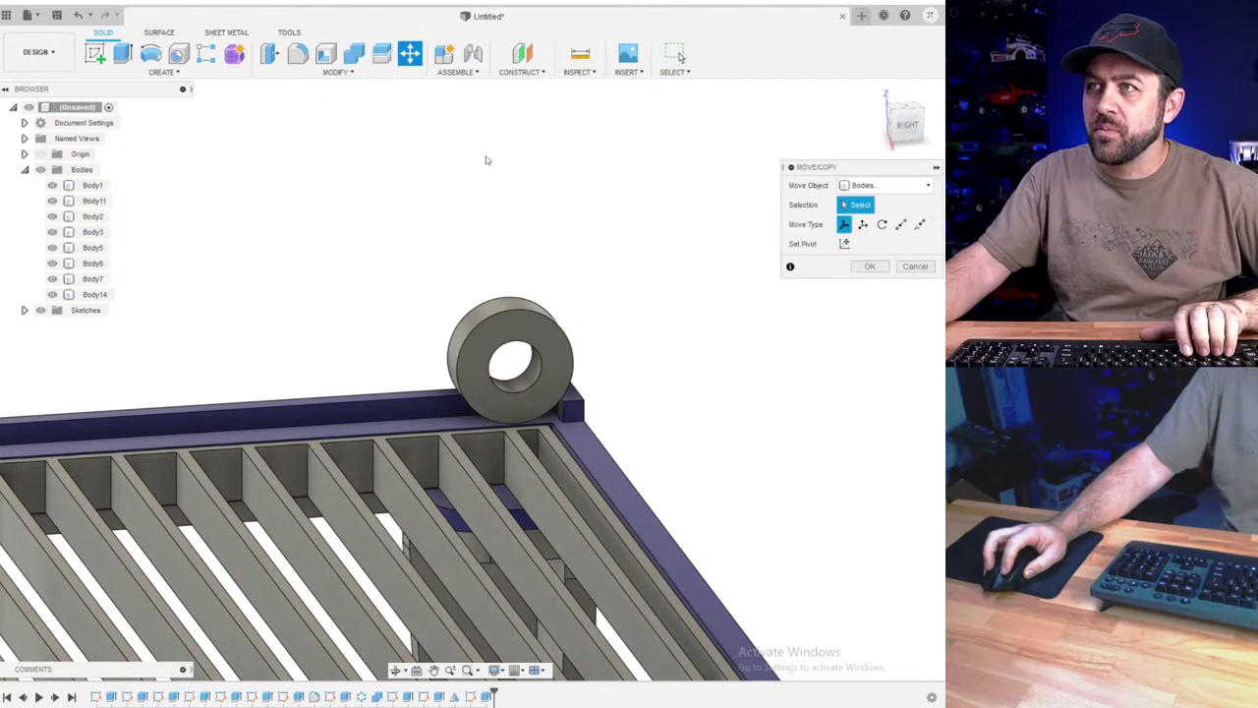
left_click(562, 356)
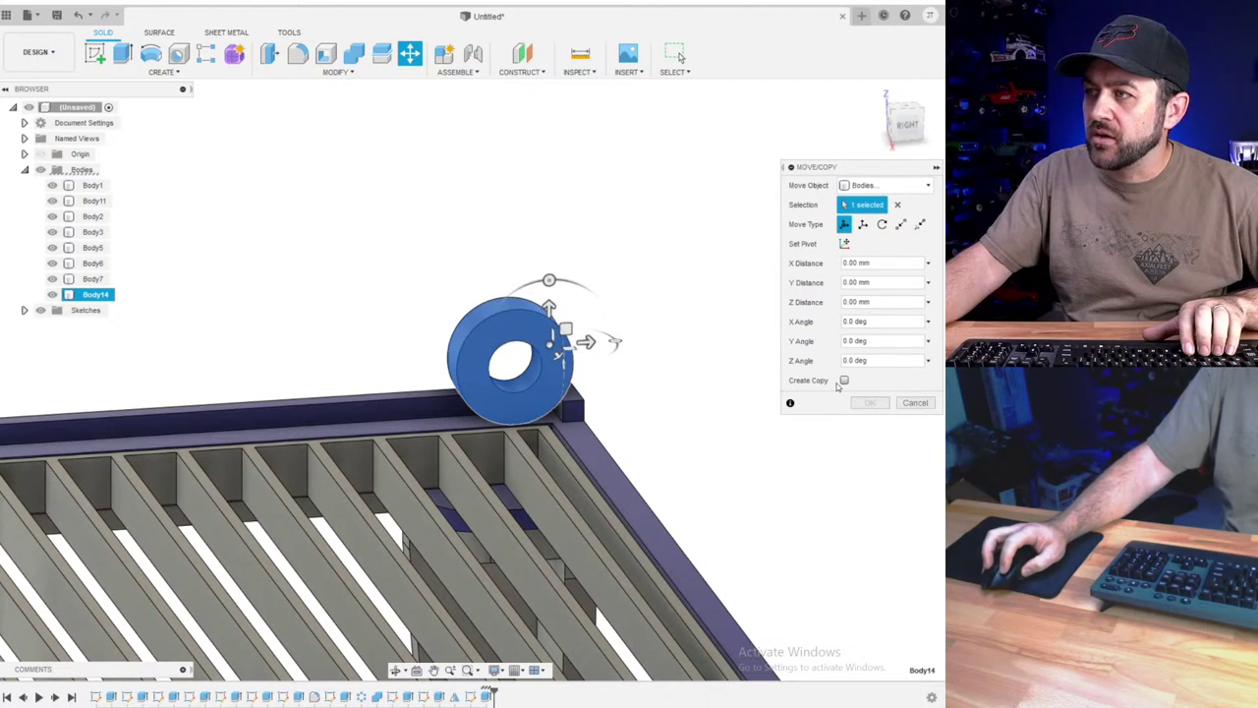
left_click_drag(602, 341, 455, 339)
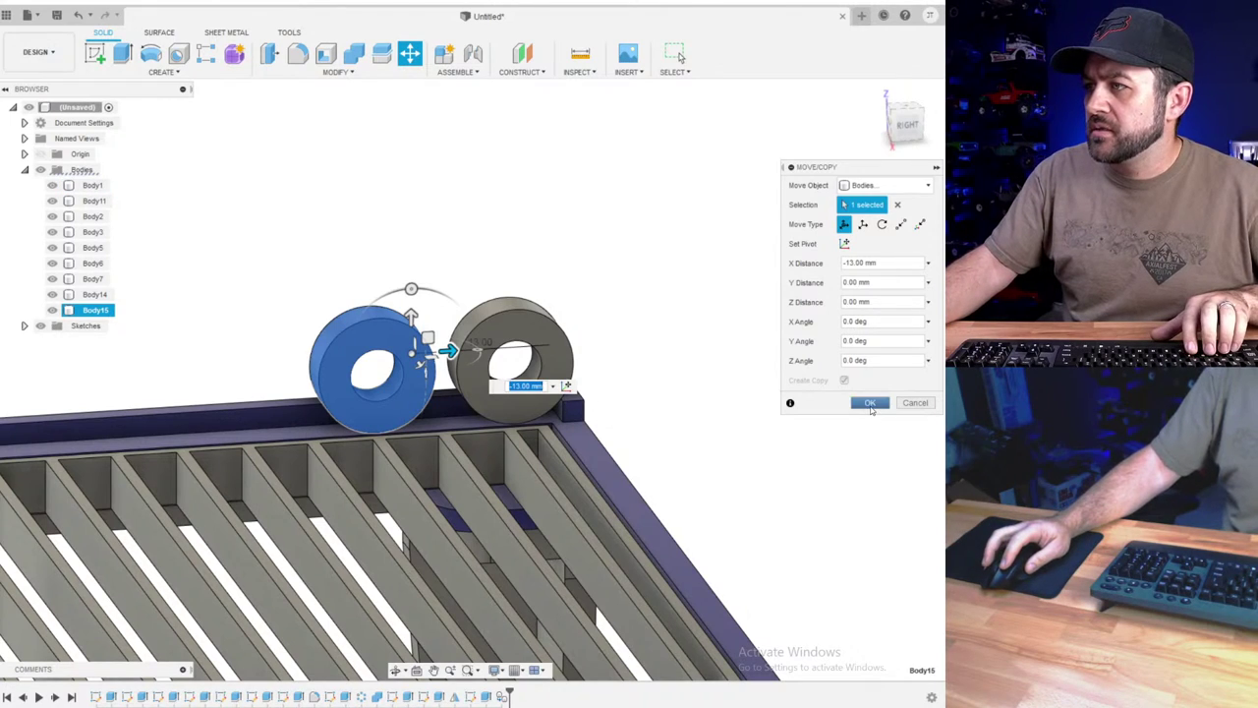
left_click(870, 404)
- Mirror both ring bodies to the right rail across the frame's central front-to-back origin plane as new bodies
scroll(143, 318, "down", 4)
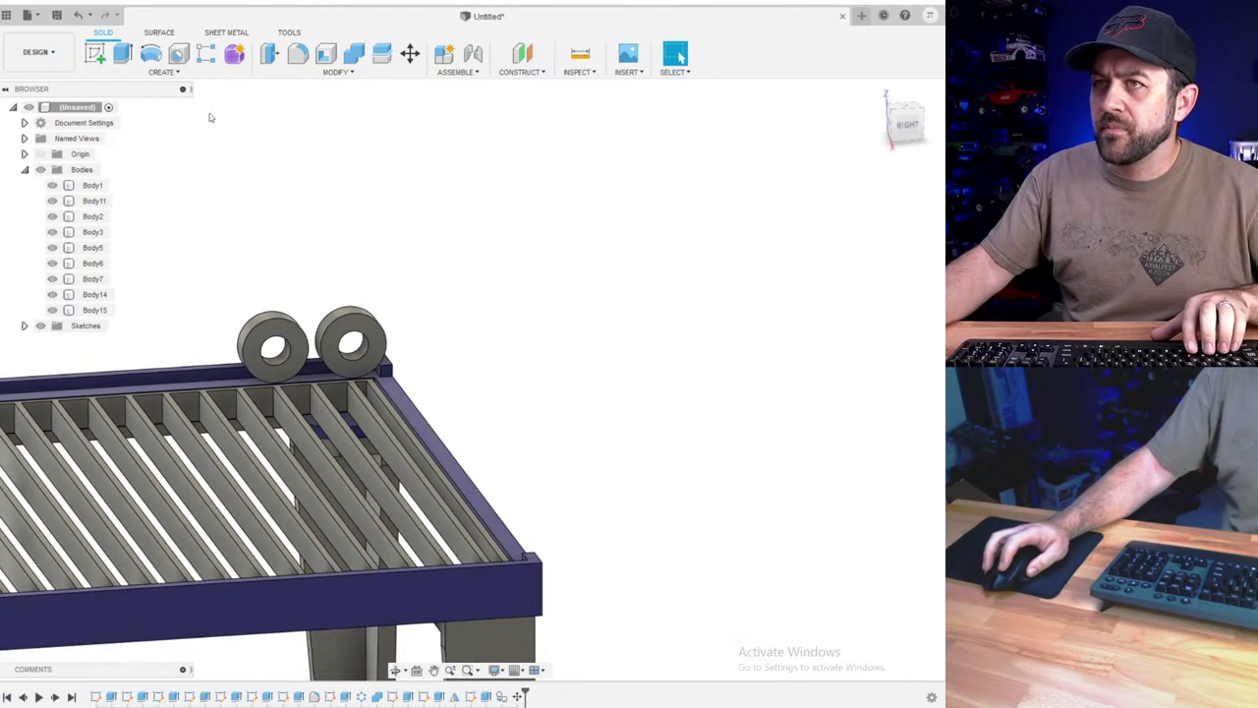
left_click(152, 73)
left_click(113, 384)
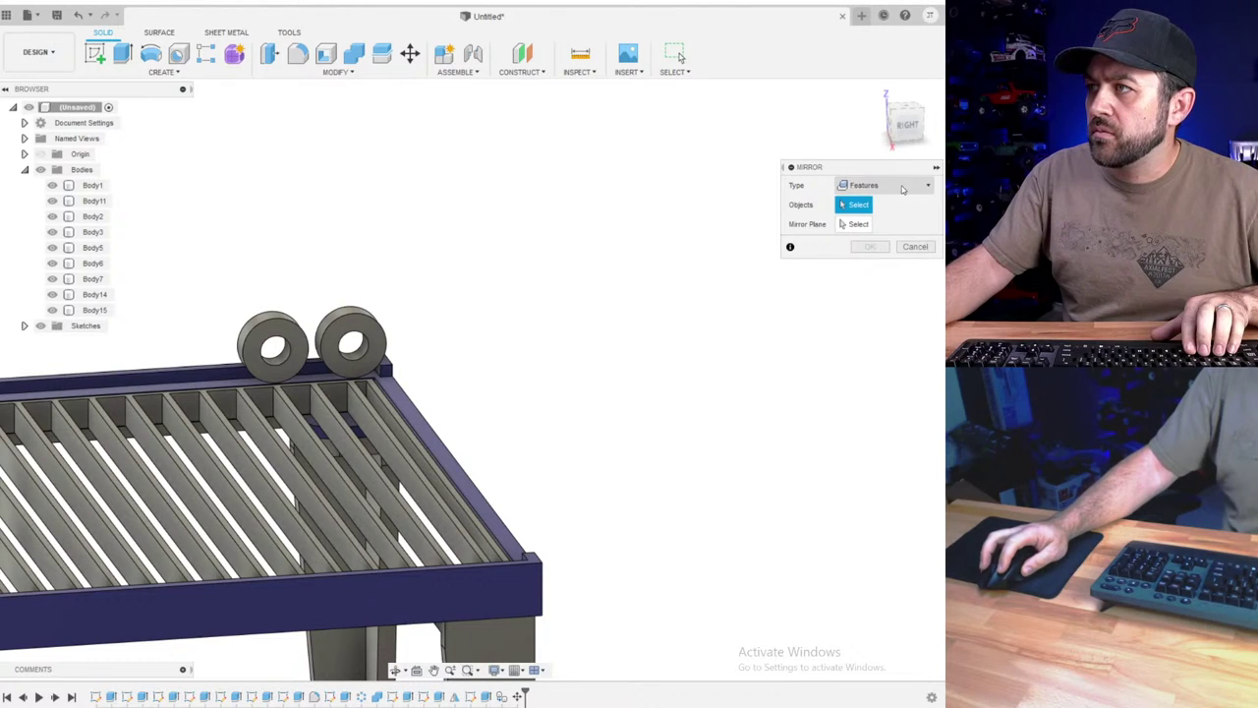
left_click(902, 187)
left_click(869, 216)
left_click(369, 330)
left_click(280, 330)
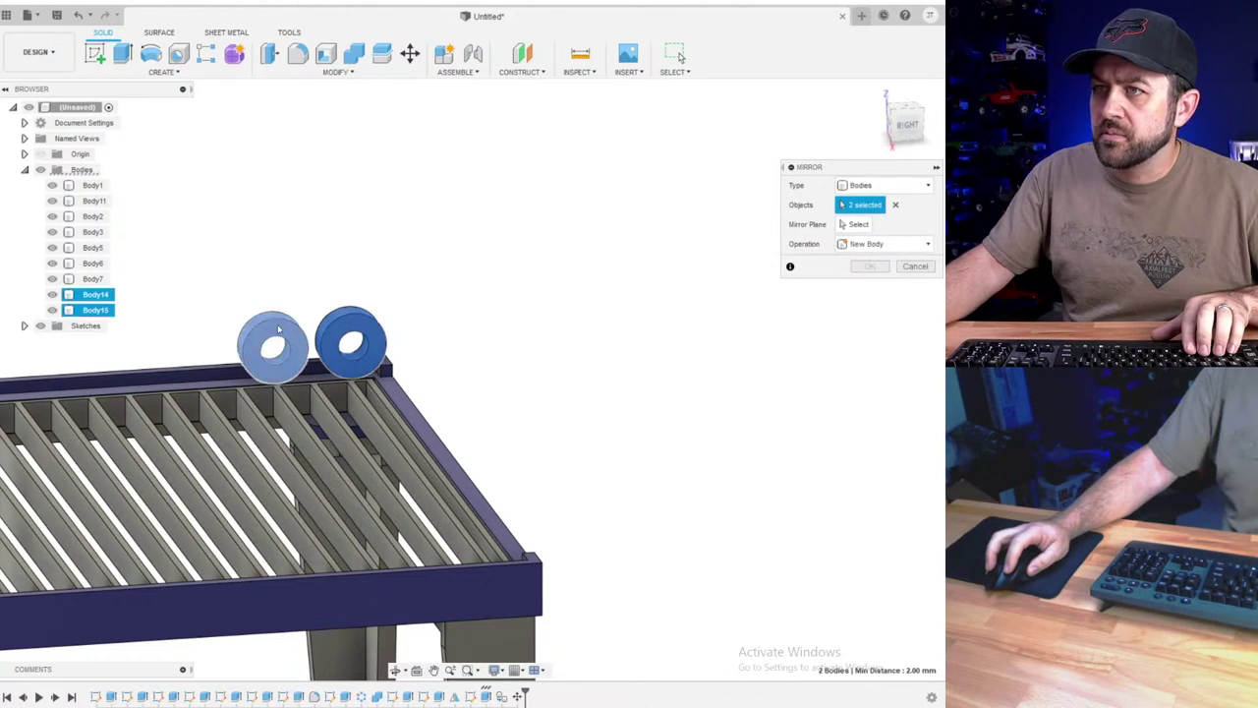
left_click(851, 224)
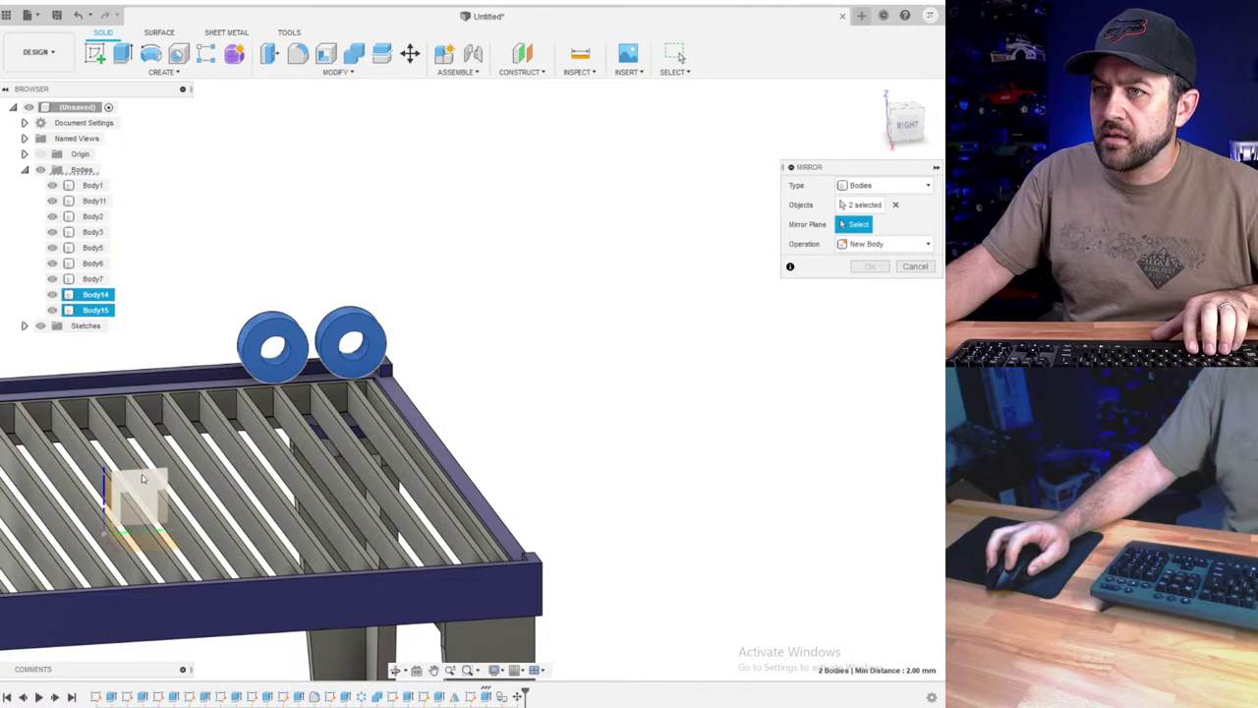
left_click(142, 479)
middle_click_drag(144, 479, 320, 496, "shift")
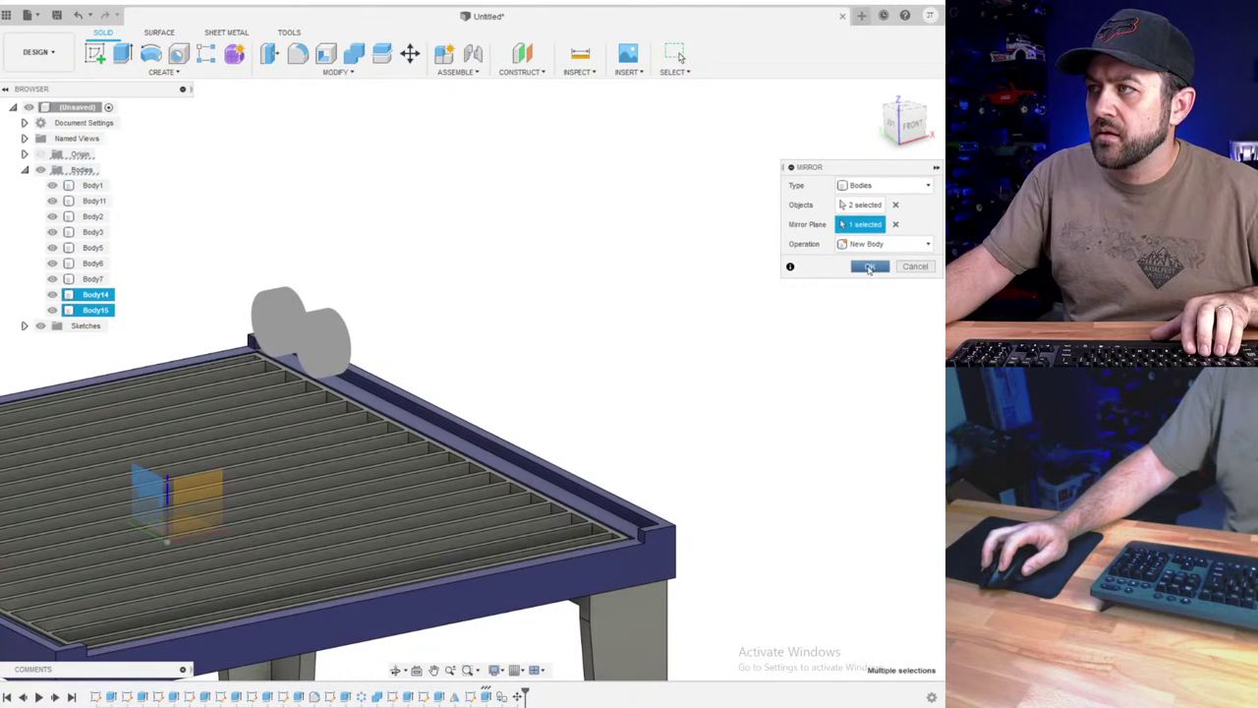
left_click(869, 269)
- Examine the mirrored rings on both rails and the whole table from several angles
scroll(486, 387, "down", 3)
middle_click_drag(163, 403, 235, 443)
scroll(422, 412, "up", 2)
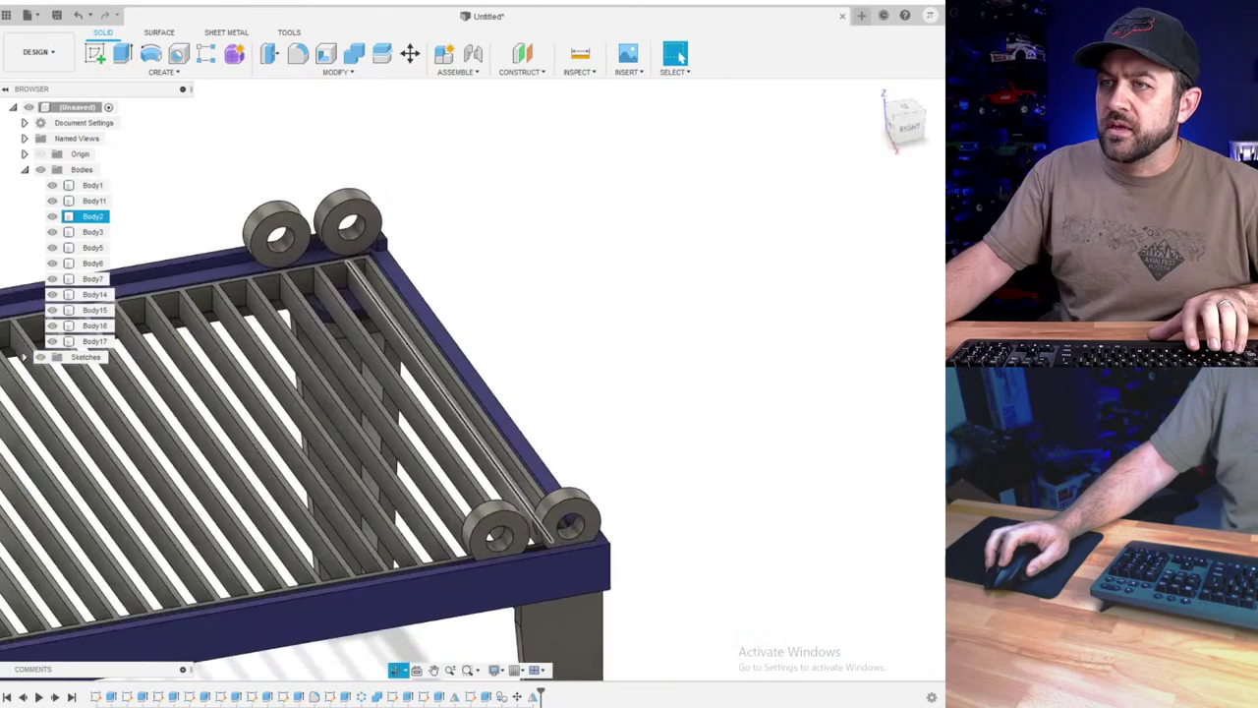
middle_click_drag(413, 423, 341, 405, "shift")
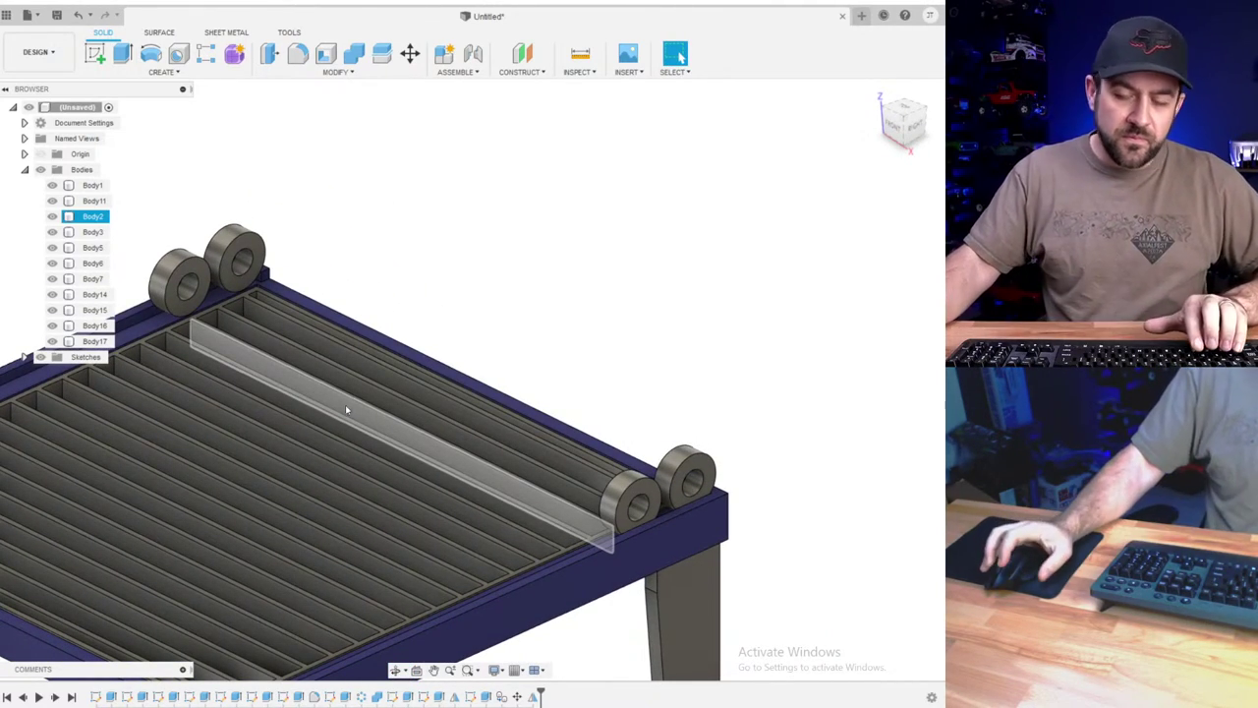
scroll(405, 300, "down", 2)
middle_click_drag(326, 267, 375, 256, "shift")
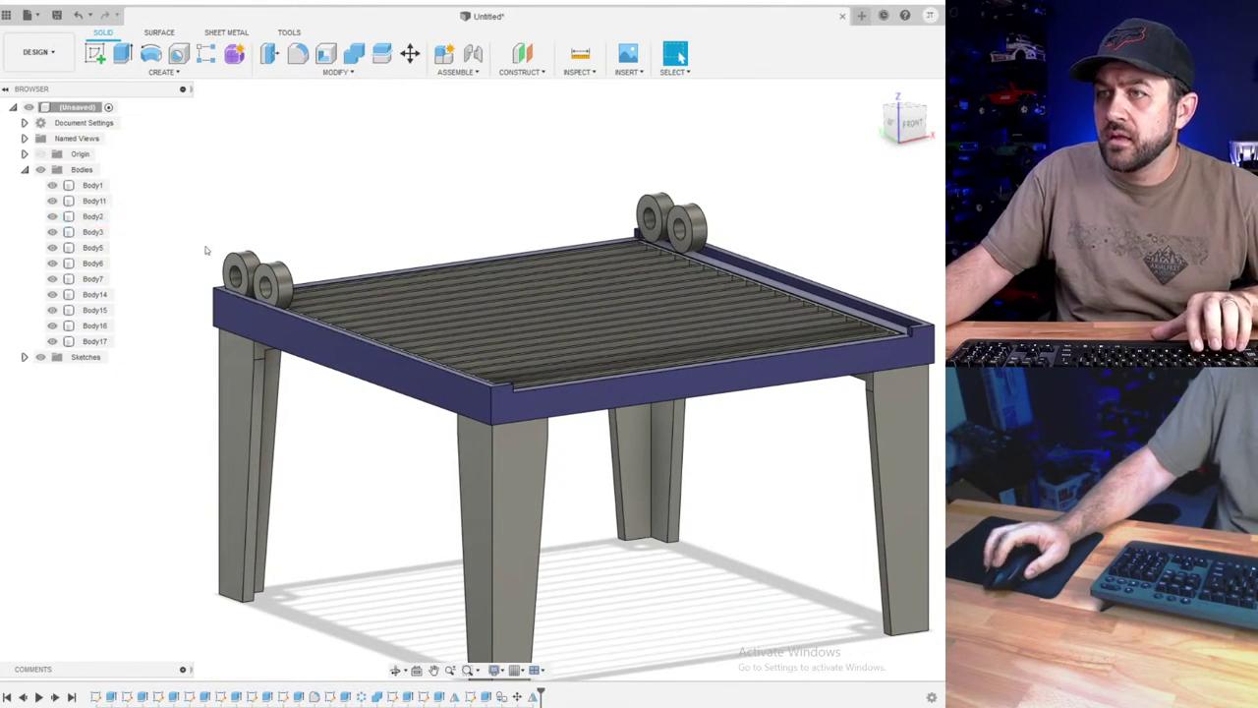
- Create an offset construction plane 1 mm outward from the outer face of the rear ring on the left rail
scroll(212, 254, "up", 3)
left_click(95, 54)
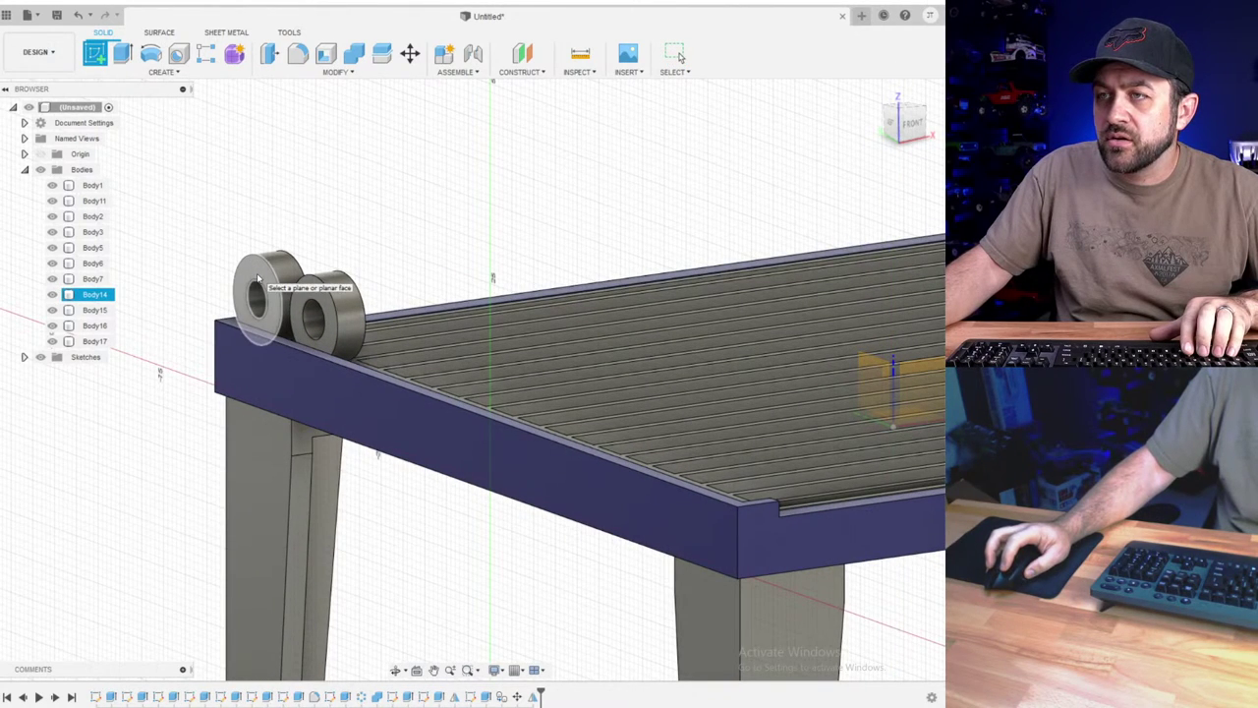
left_click(522, 54)
scroll(310, 235, "up", 3)
left_click(158, 369)
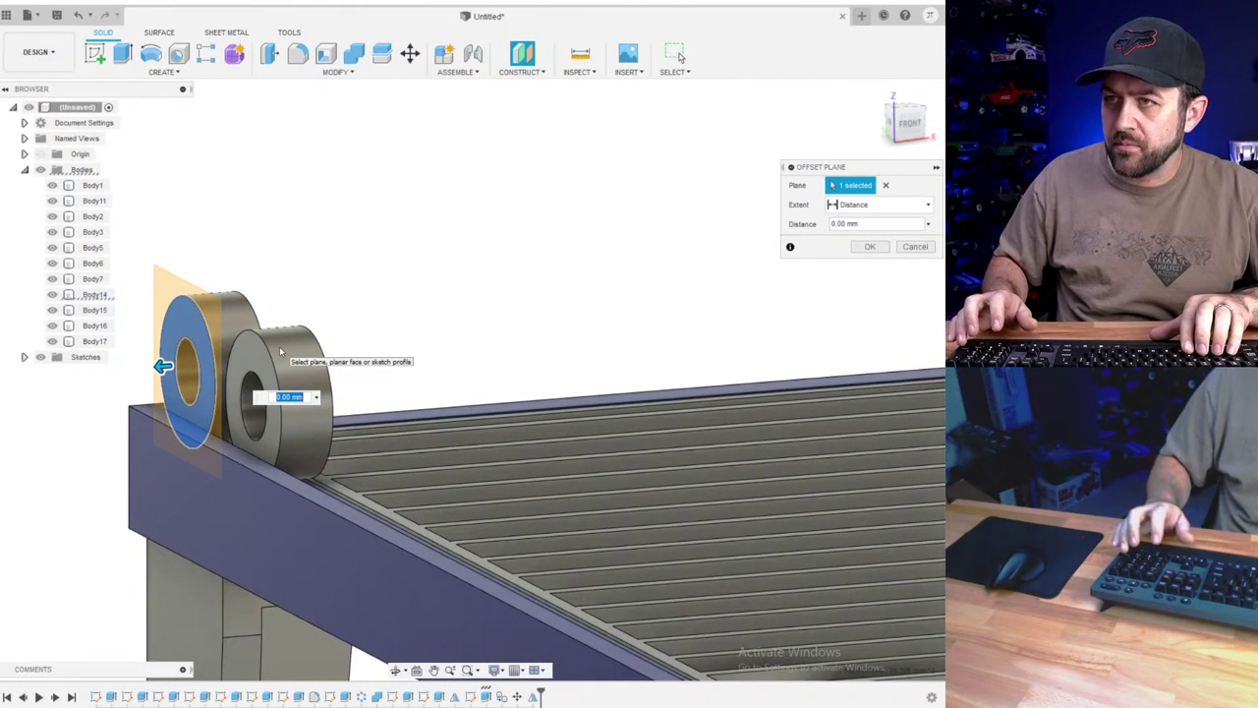
type("1")
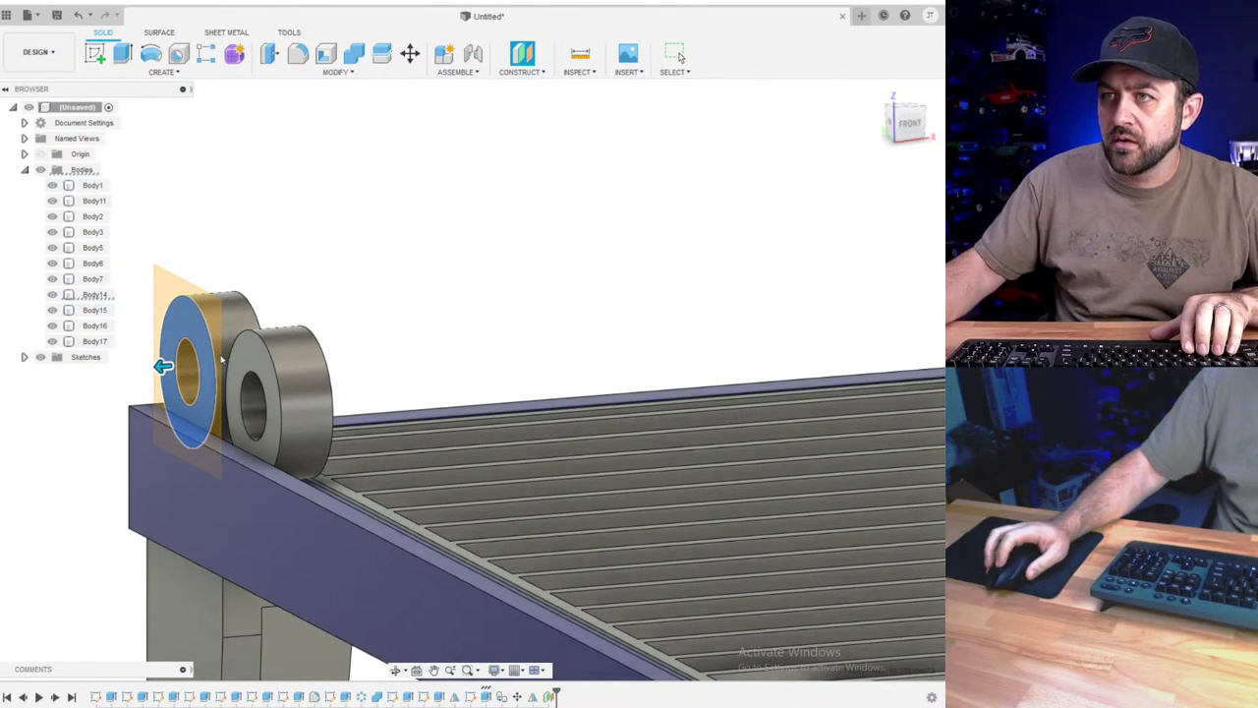
- Start a new sketch on the offset plane beside the rear left ring
scroll(262, 352, "down", 2)
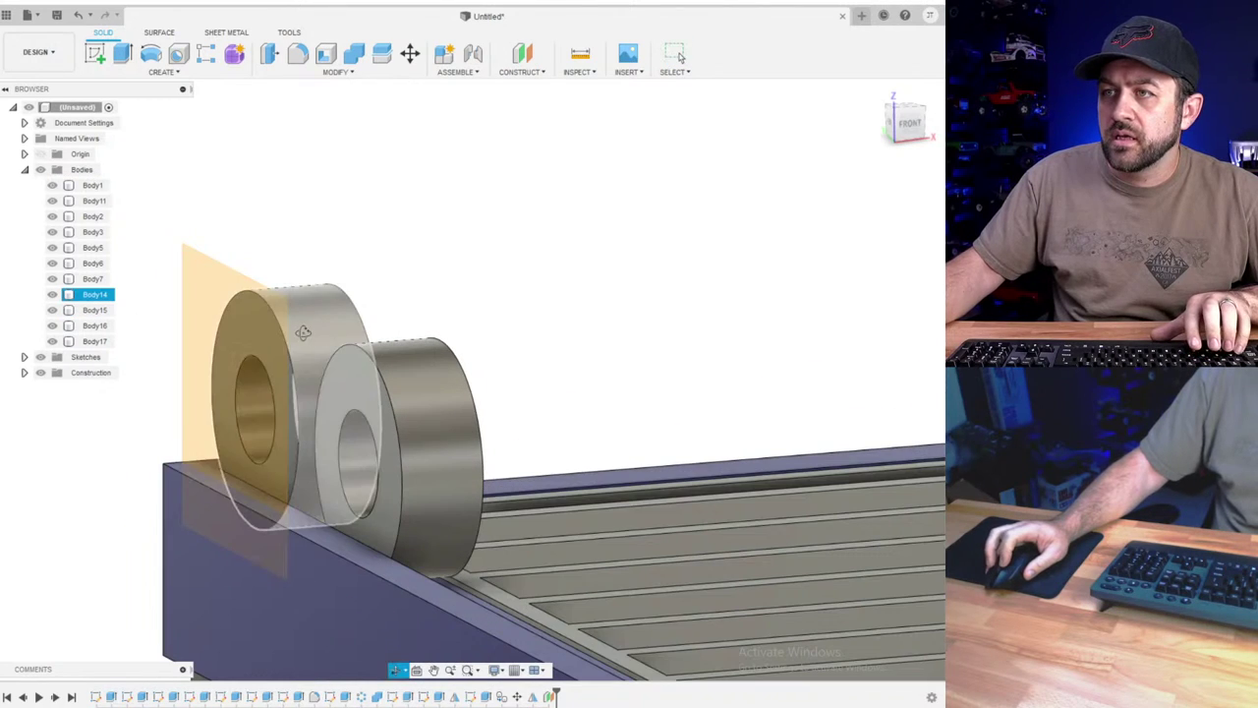
mouse_move(303, 332)
middle_mouse_down("shift")
mouse_move(285, 340)
mouse_move(320, 321)
middle_mouse_up("shift")
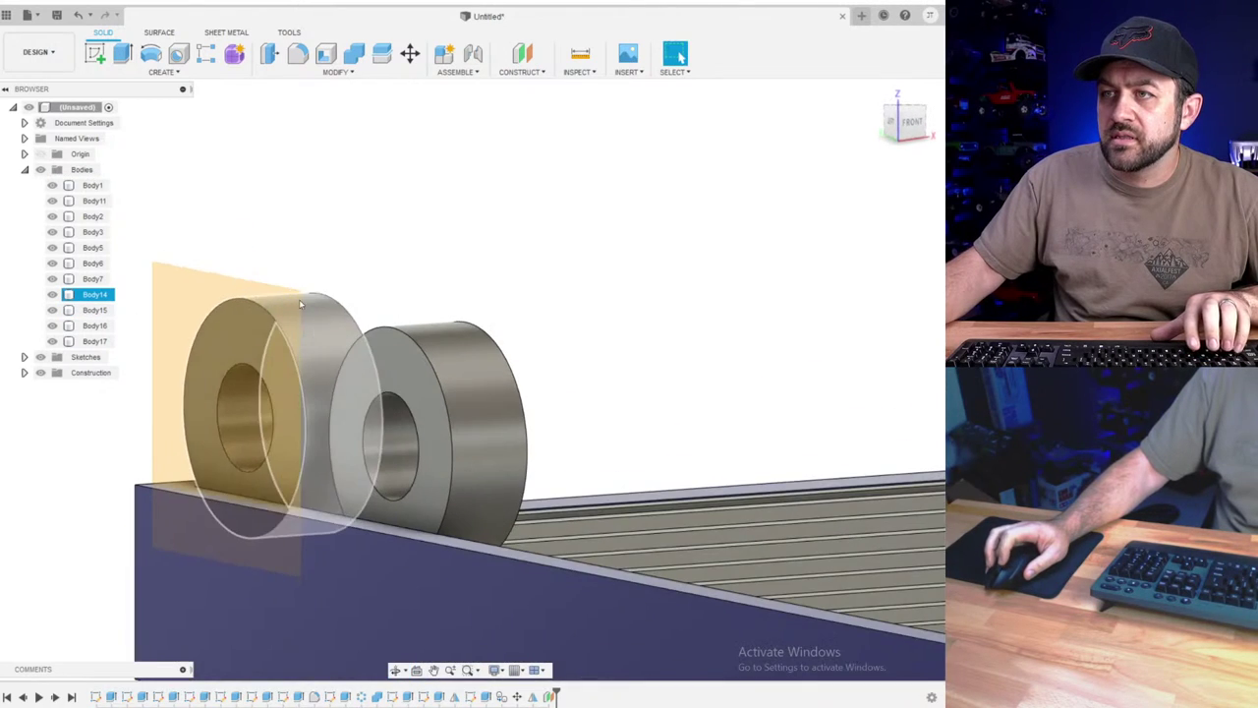
left_click(95, 52)
left_click(218, 300)
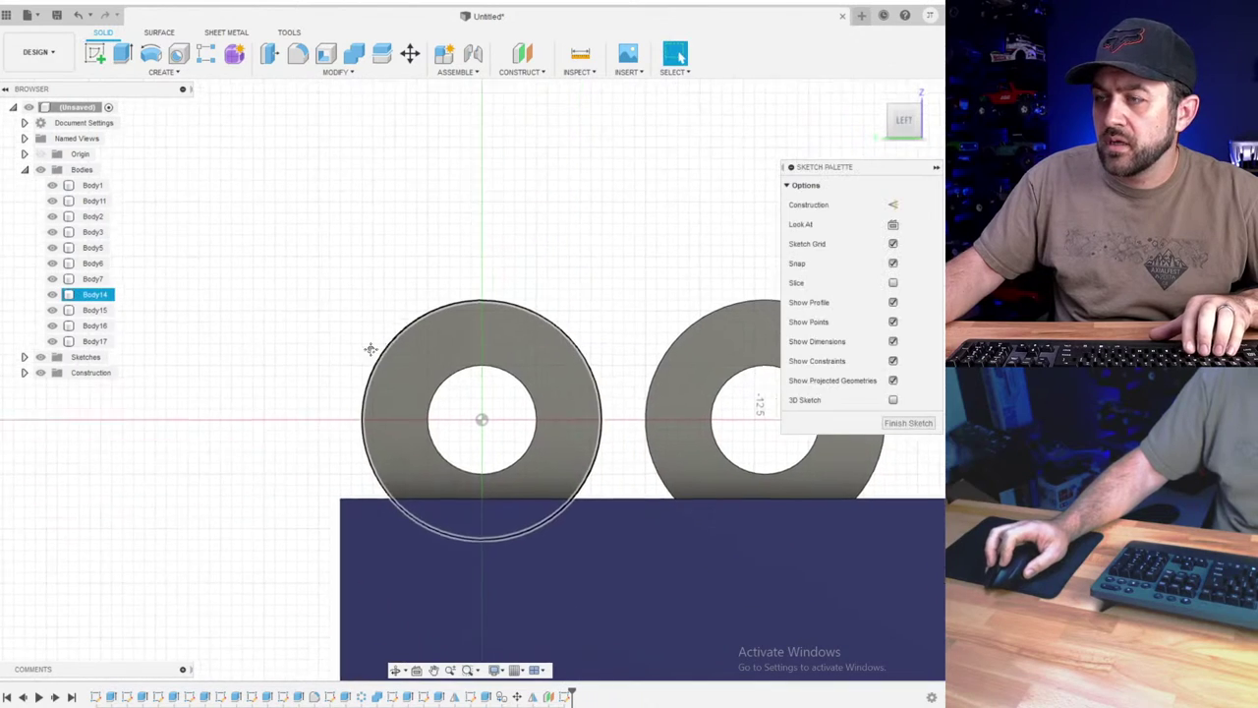
- Draw a circle centred in the rear ring's bore and dimension its diameter to 2.5 mm
middle_click_drag(470, 438, 424, 410)
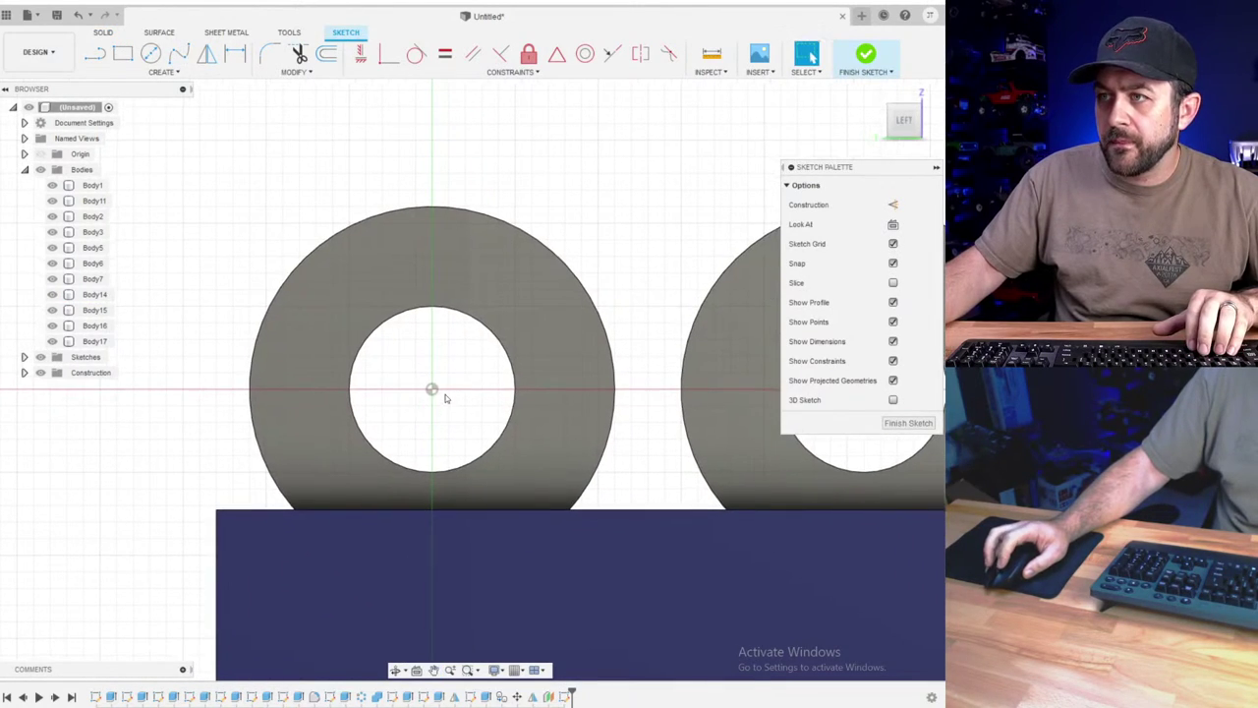
scroll(446, 397, "up", 2)
scroll(430, 405, "down", 3)
scroll(429, 398, "down", 1)
scroll(428, 395, "up", 3)
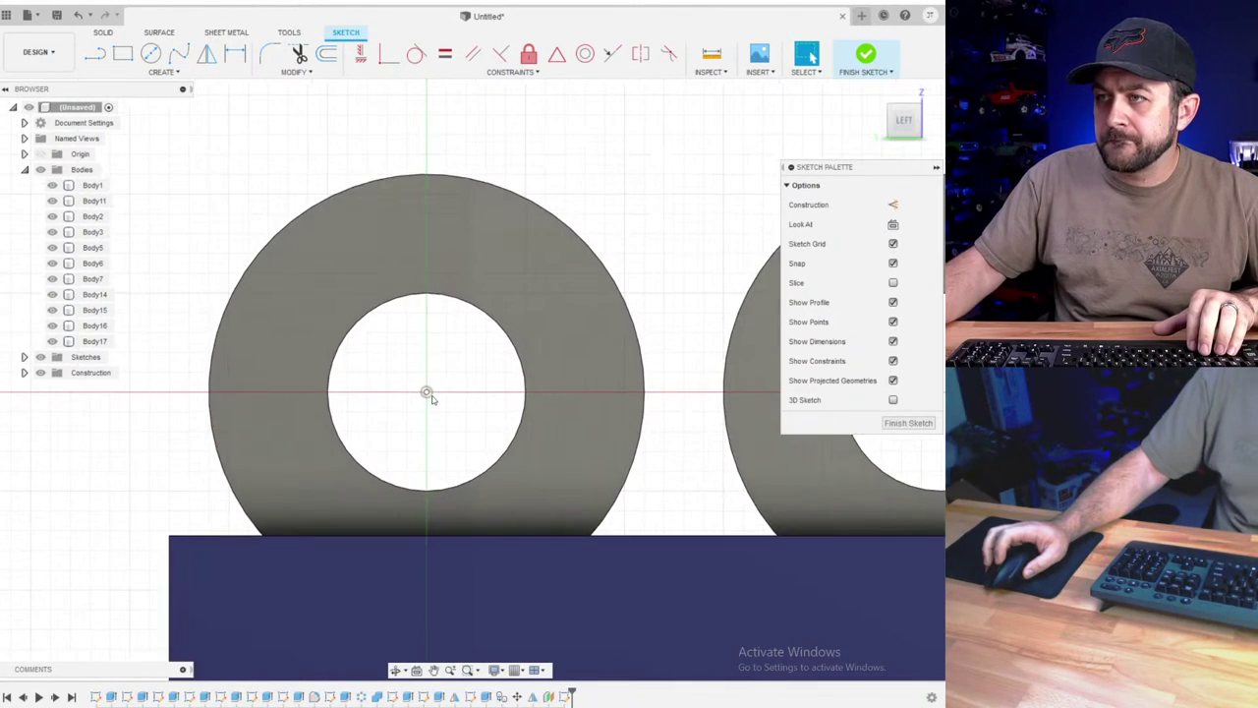
key("c")
left_click(434, 397)
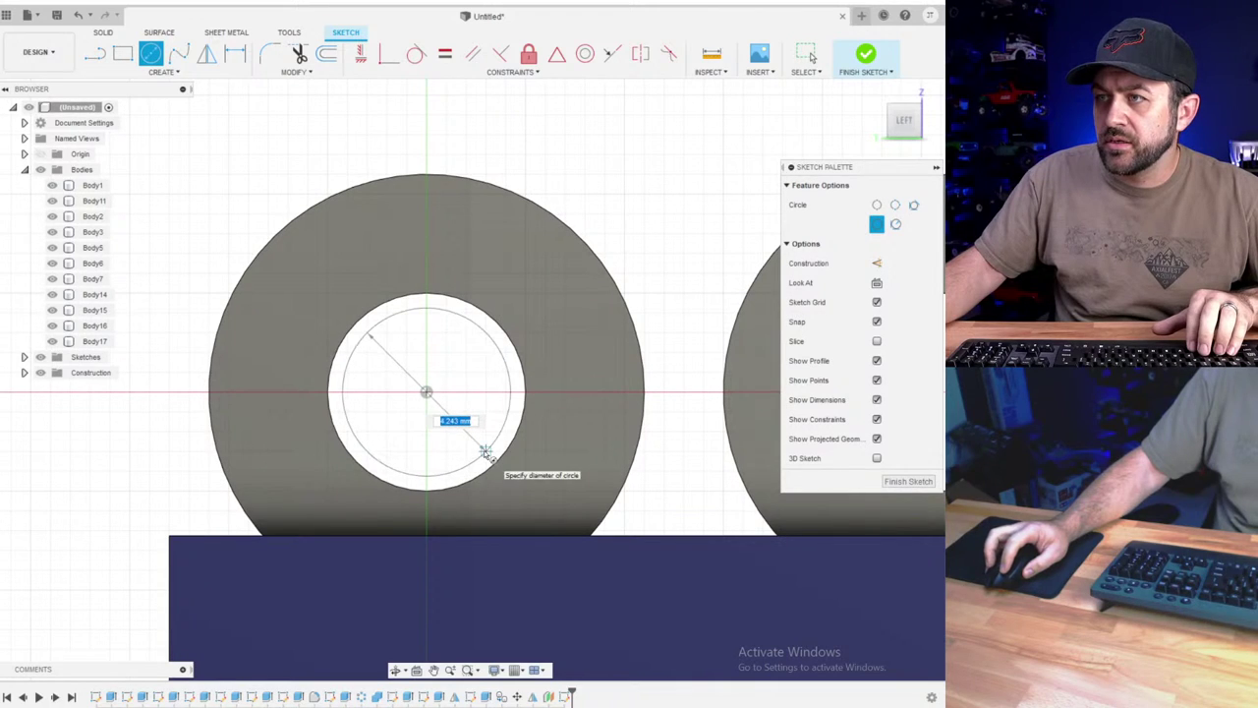
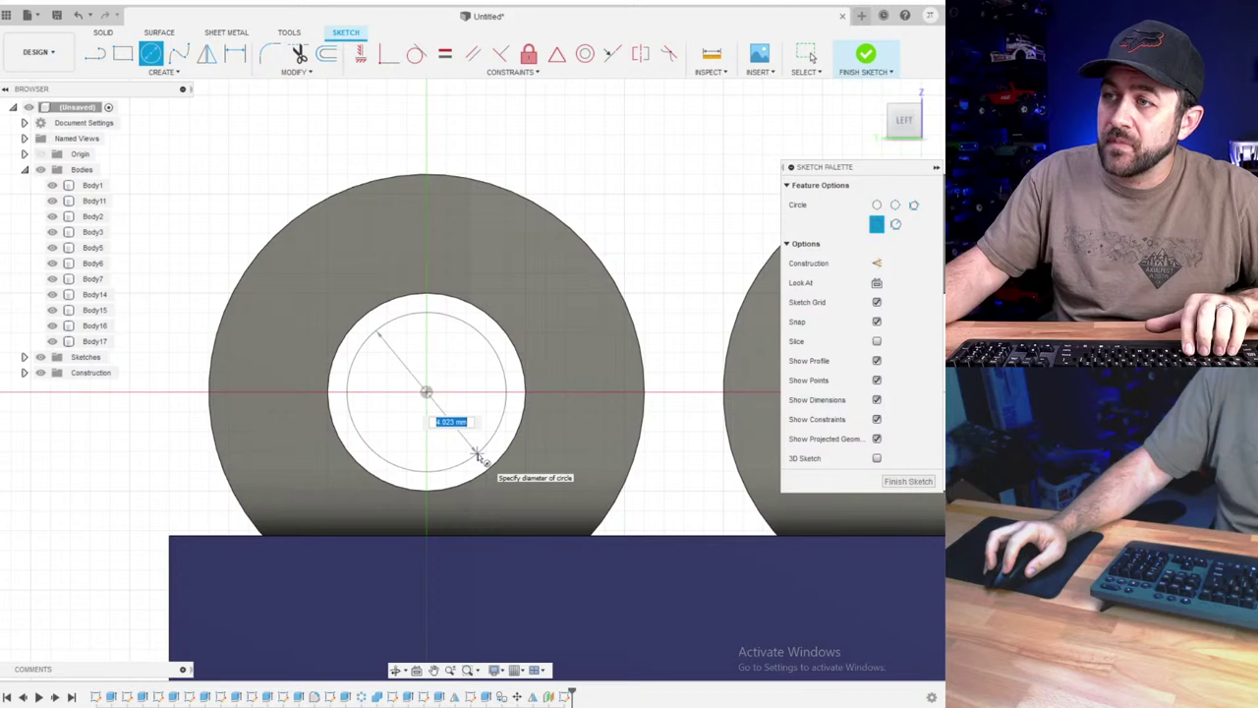
left_click(477, 457)
key("d")
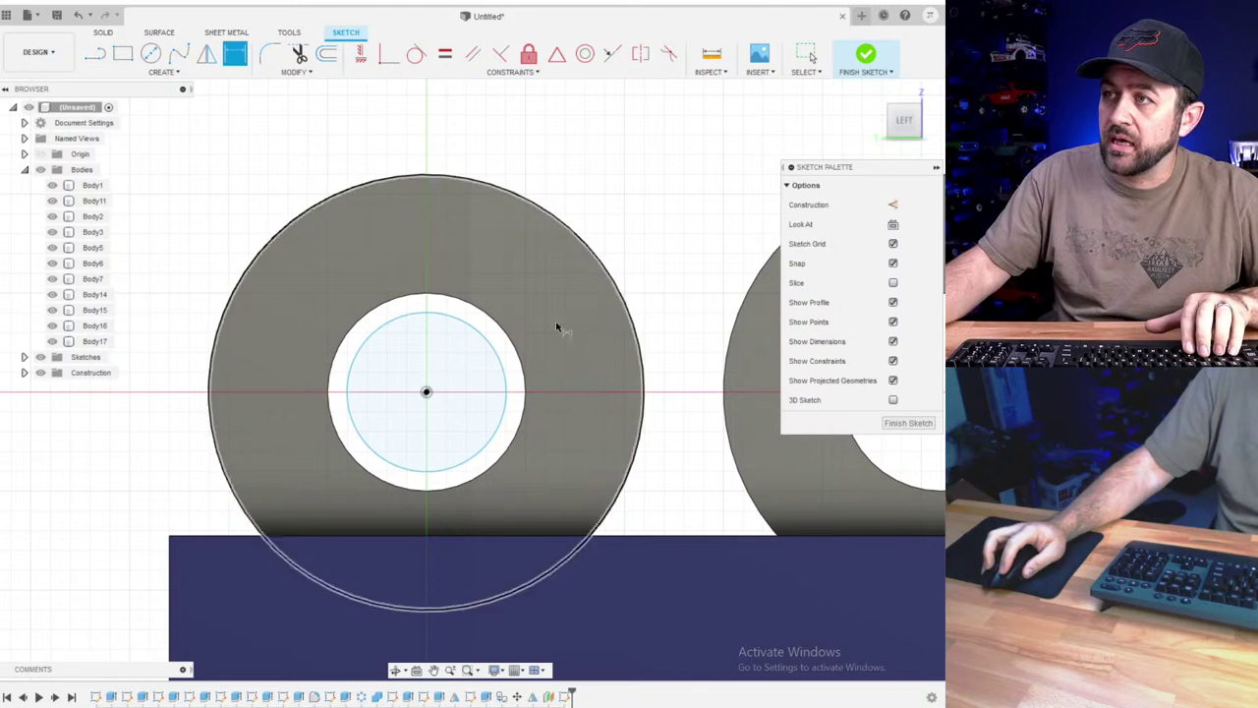
left_click(495, 357)
left_click(659, 194)
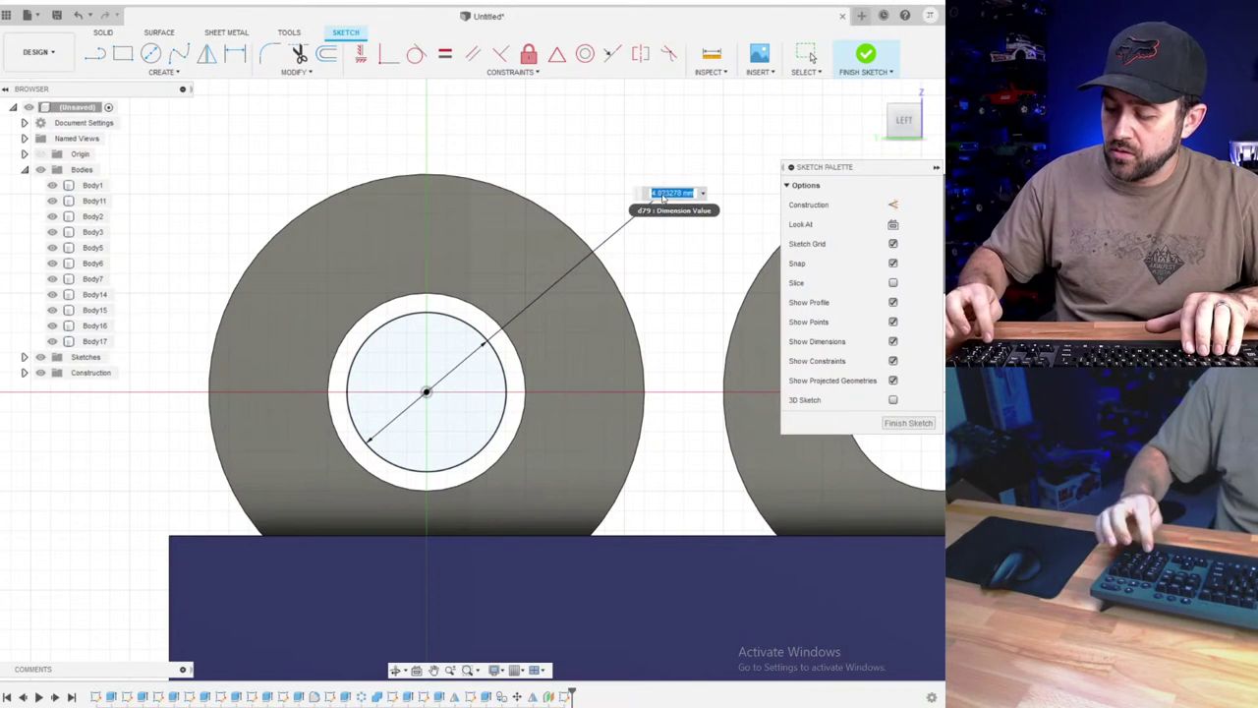
type("2.5")
key("Return")
- Project the front ring's bore edge into the sketch and draw a 2.5 mm diameter circle at its centre
scroll(548, 293, "down", 3)
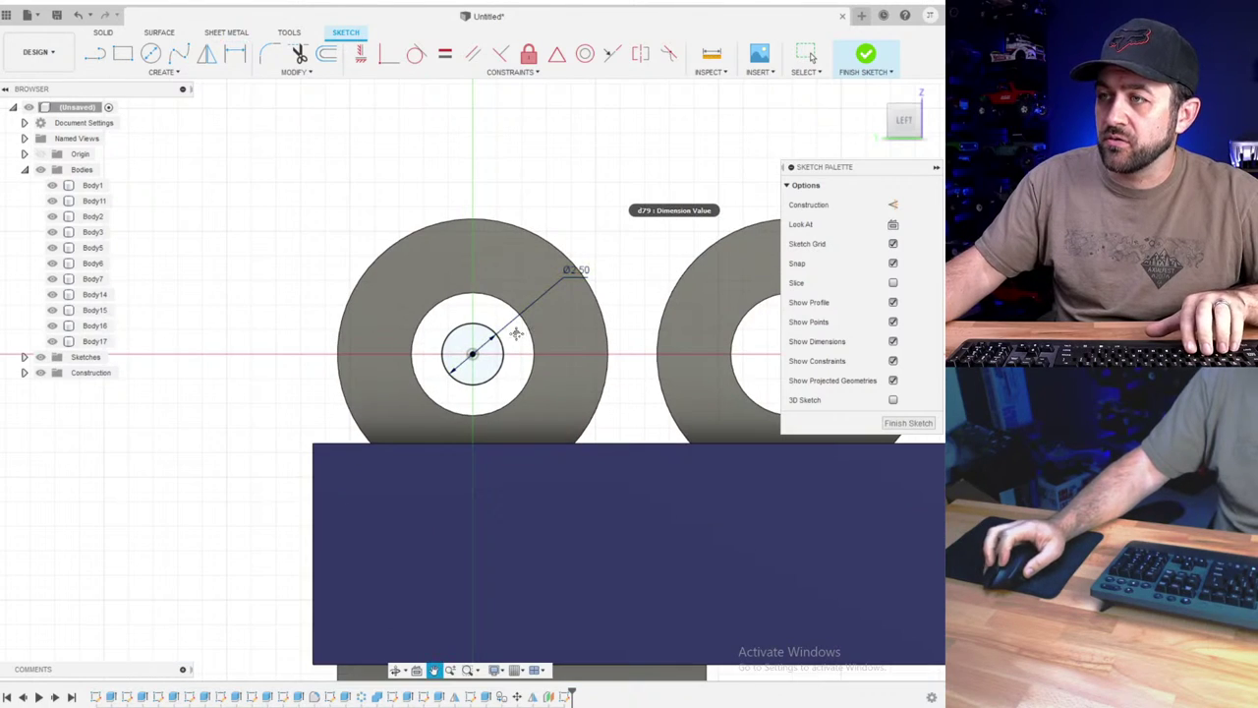
middle_click_drag(517, 334, 310, 339)
key("c")
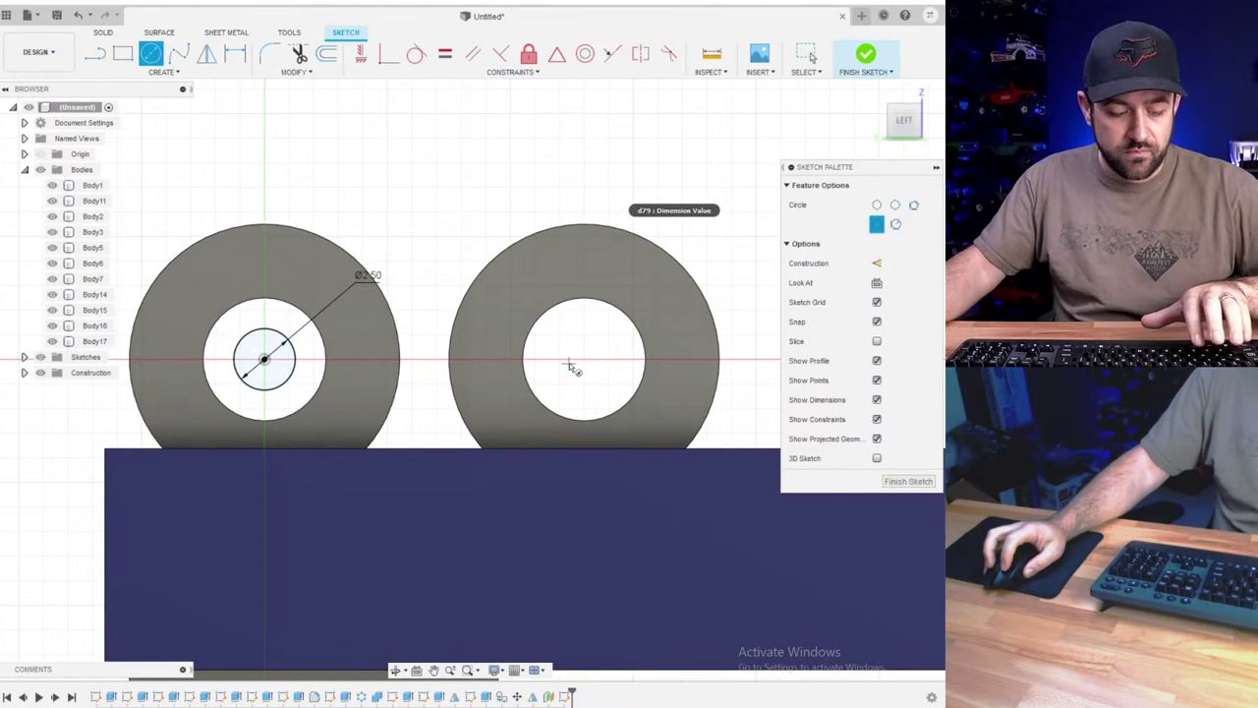
key("p")
left_click(570, 305)
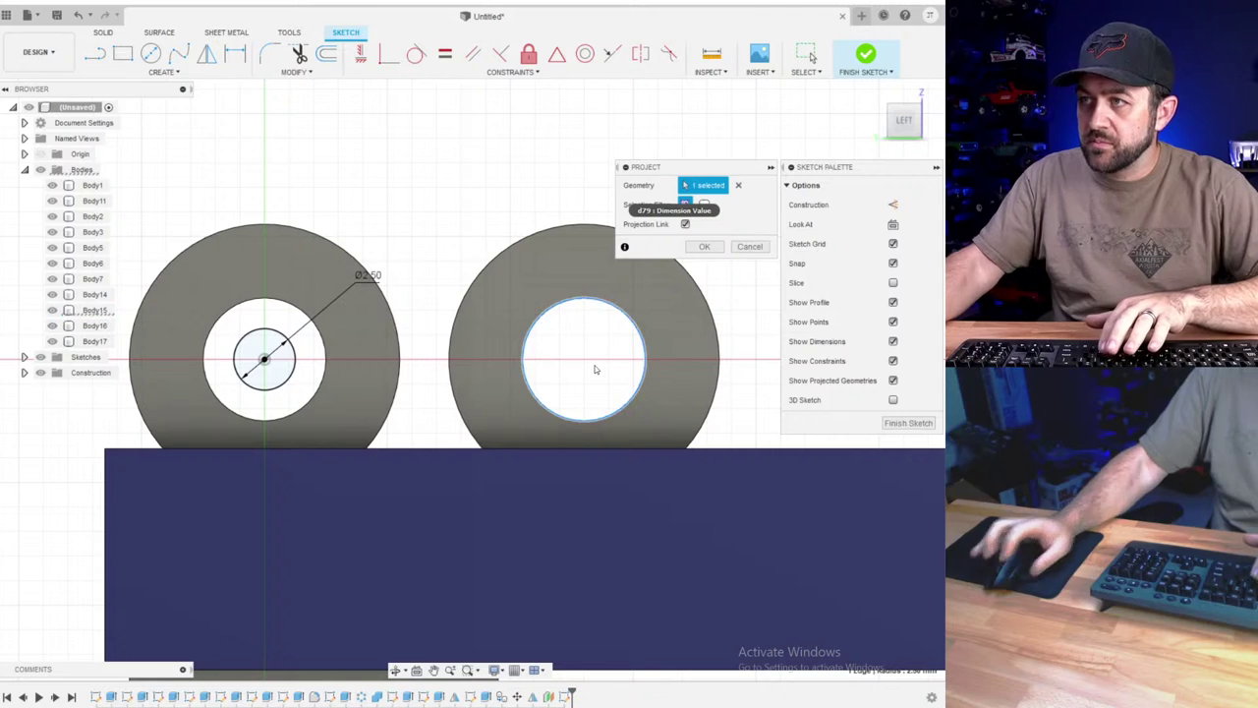
key("Return")
key("c")
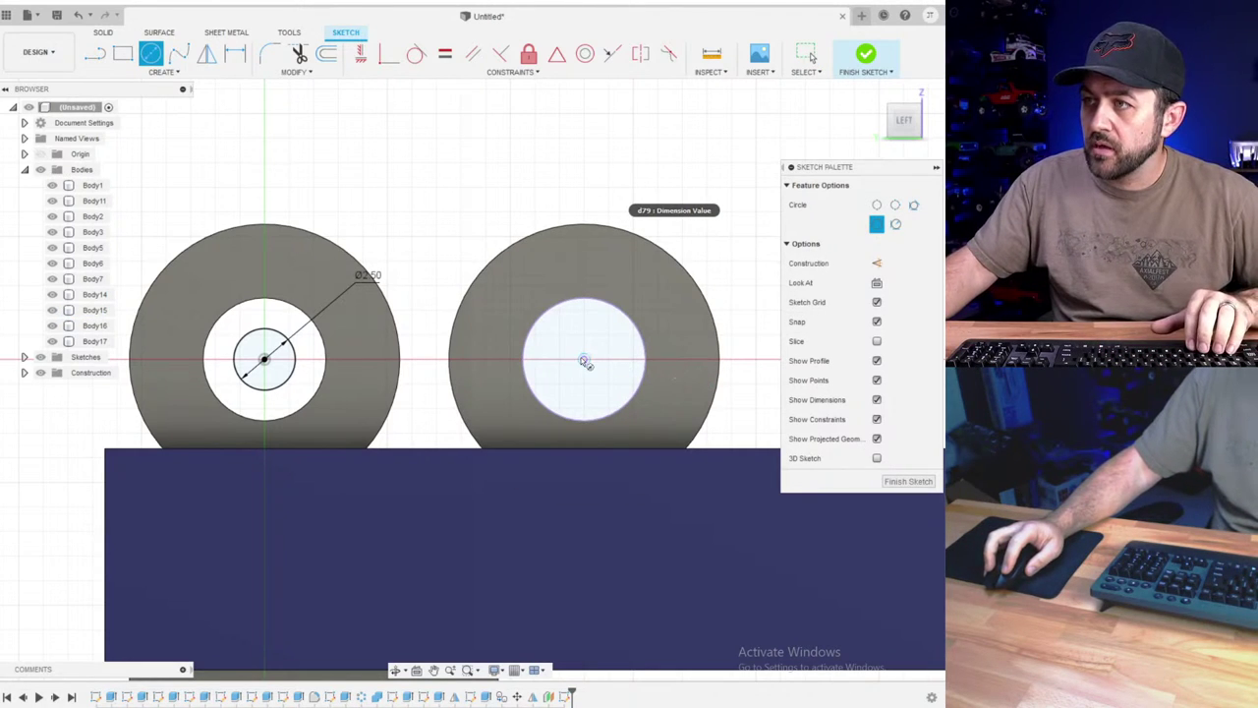
type("2.5")
key("Return")
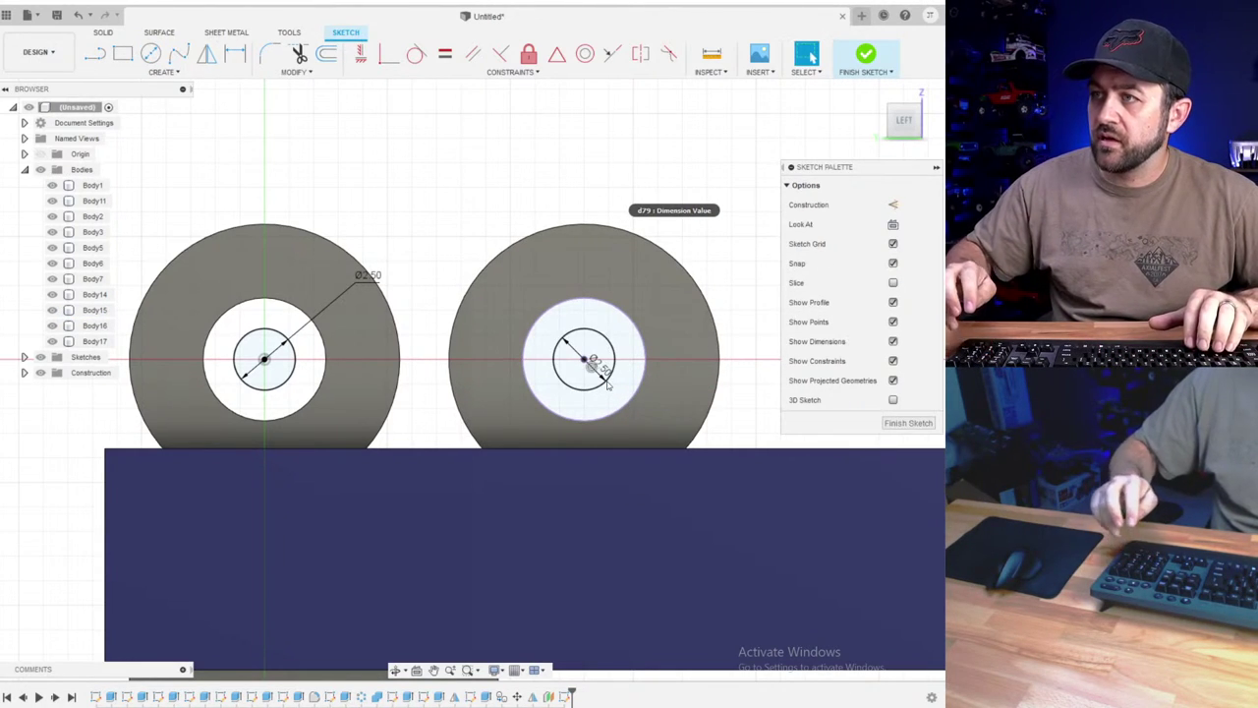
- Sketch a rectangle enclosing both small circles, starting about 3.5 mm behind and 2.5 mm below the rear ring's centre
scroll(608, 385, "down", 1)
scroll(596, 387, "down", 2)
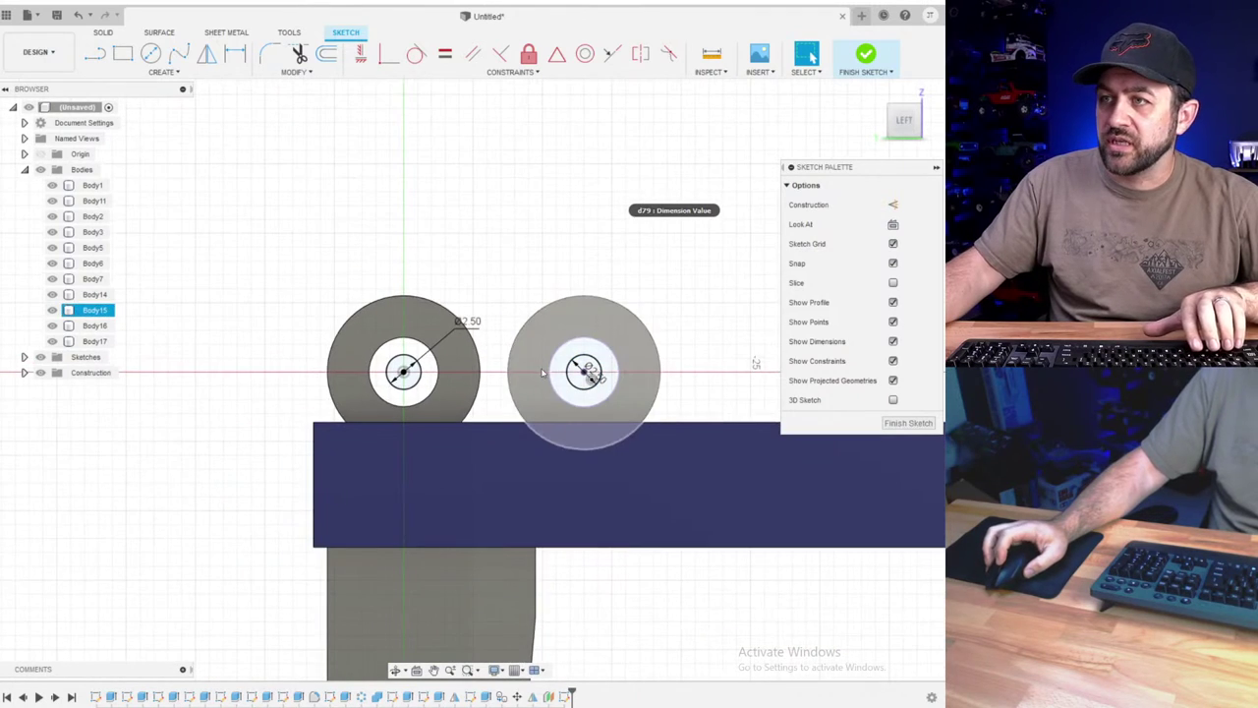
scroll(565, 373, "up", 1)
middle_click_drag(578, 359, 527, 368, "shift")
scroll(424, 376, "up", 3)
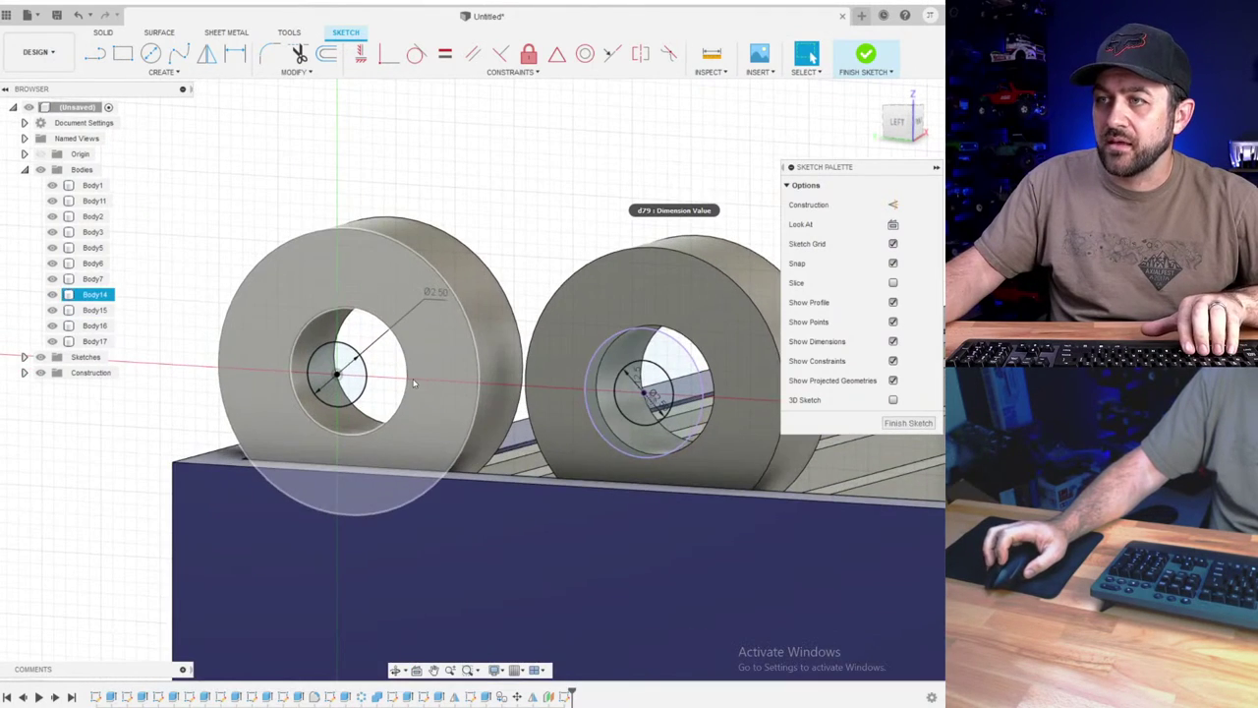
scroll(355, 384, "down", 3)
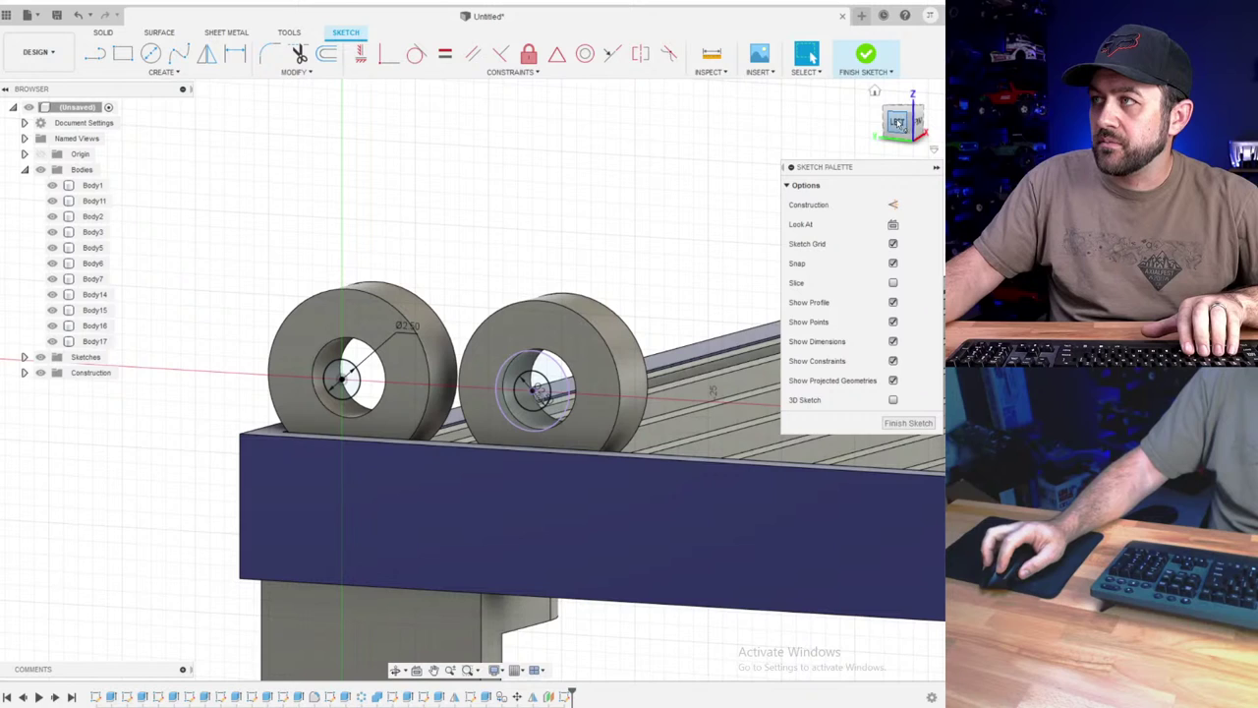
left_click(897, 122)
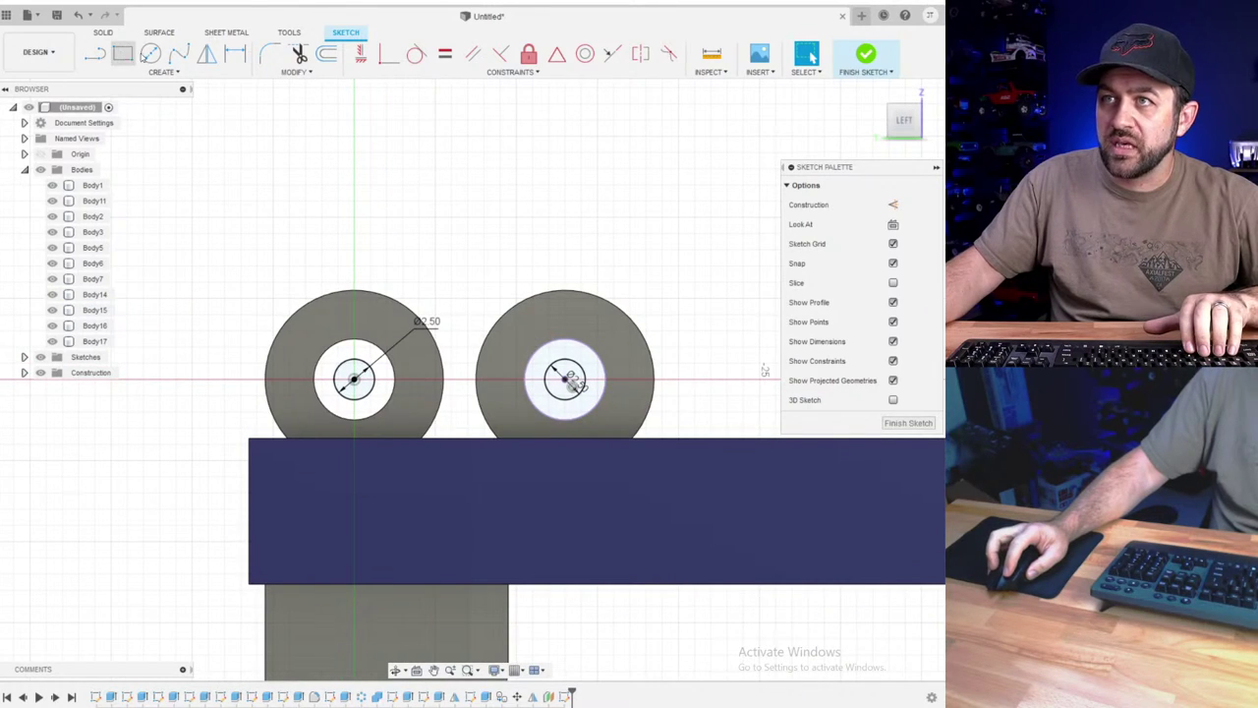
left_click(122, 54)
left_click(297, 420)
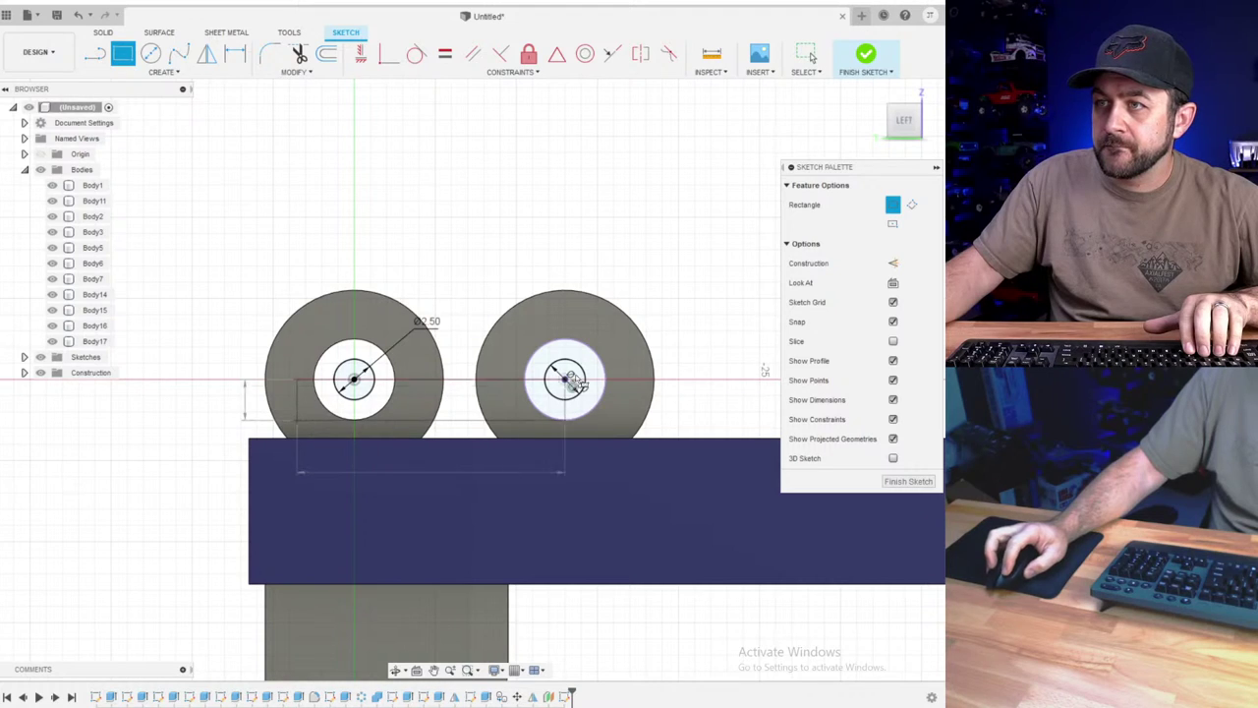
left_click(629, 274)
- Dimension each vertical edge of the rectangle 4 mm outward from the centre of its nearest ring
key("d")
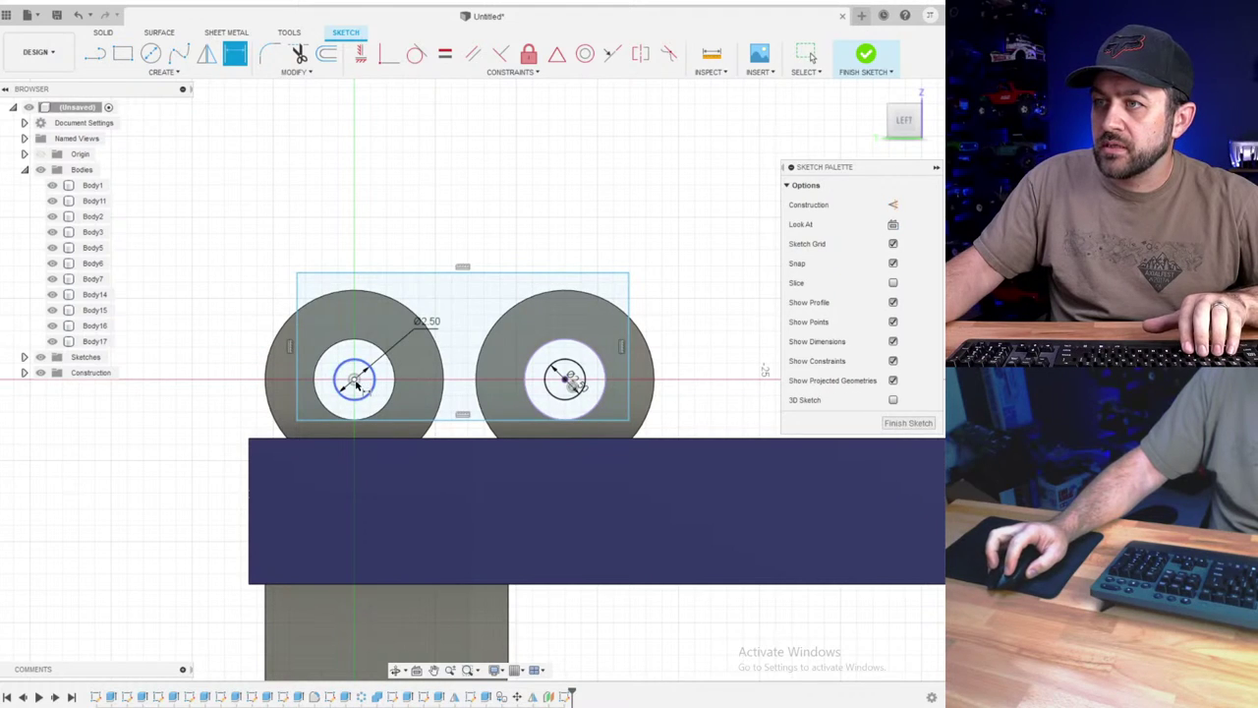
left_click(299, 374)
left_click(239, 312)
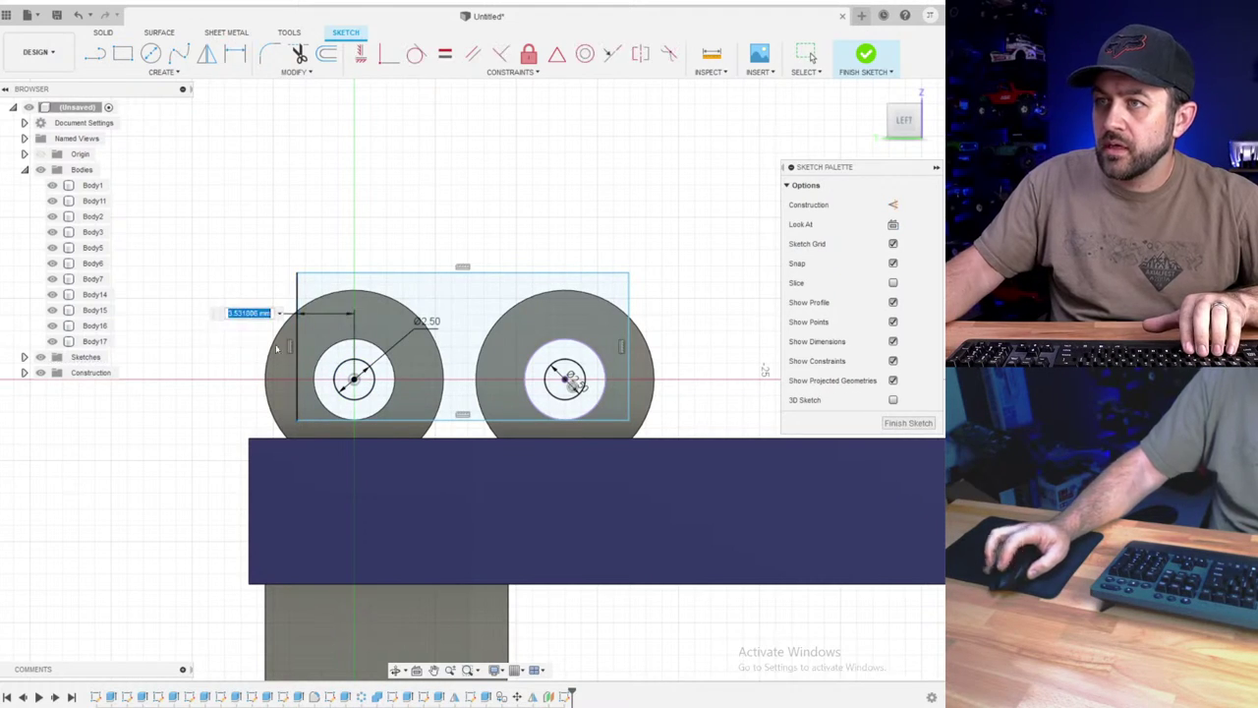
type("7")
key("Return")
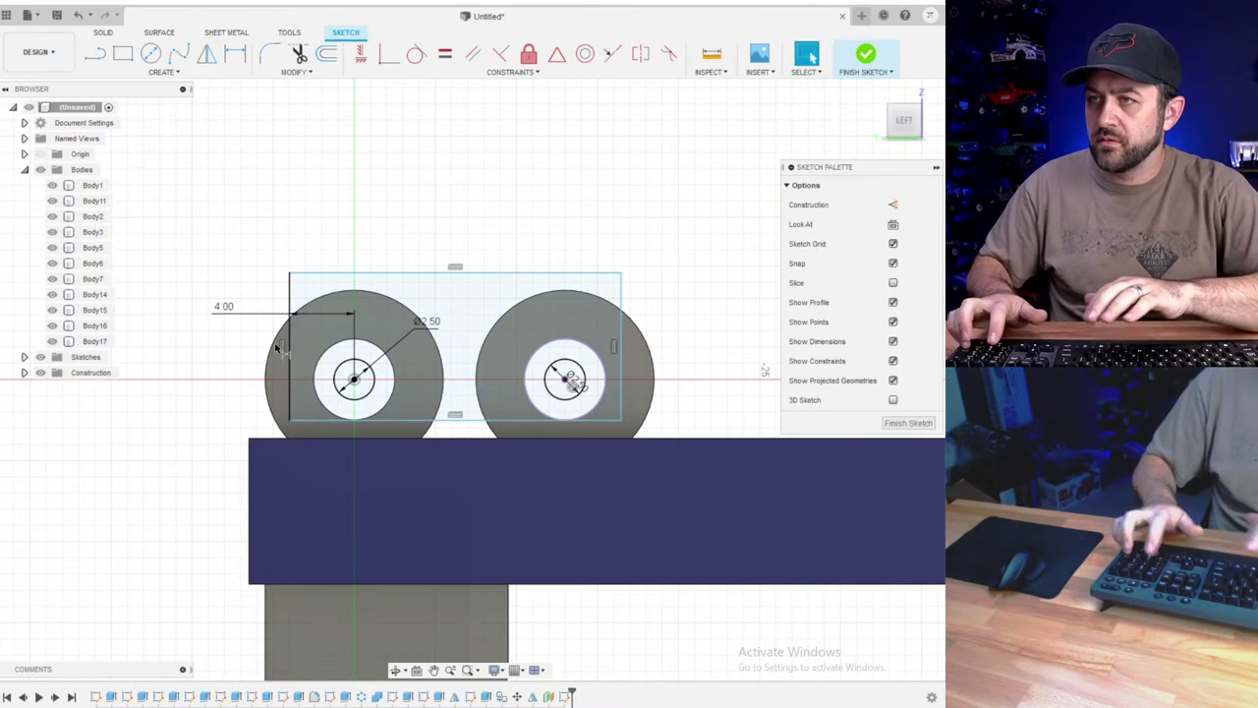
left_click(567, 384)
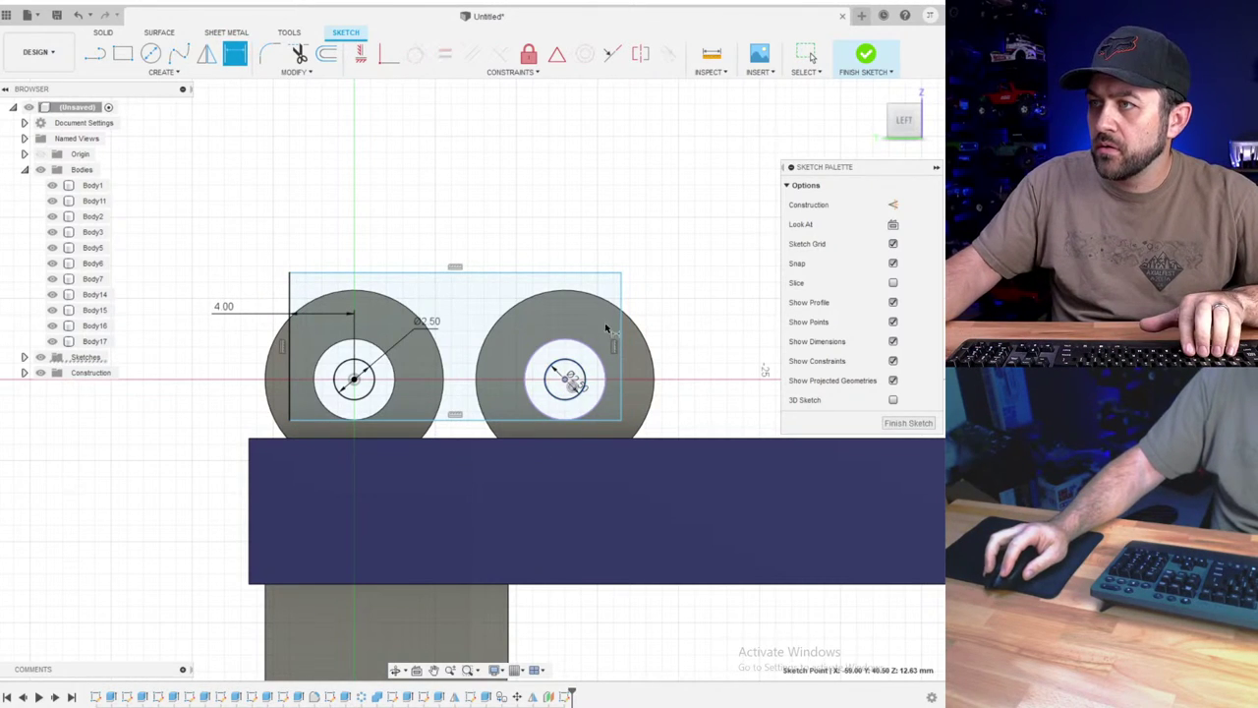
left_click(621, 310)
left_click(688, 325)
type("4")
key("Return")
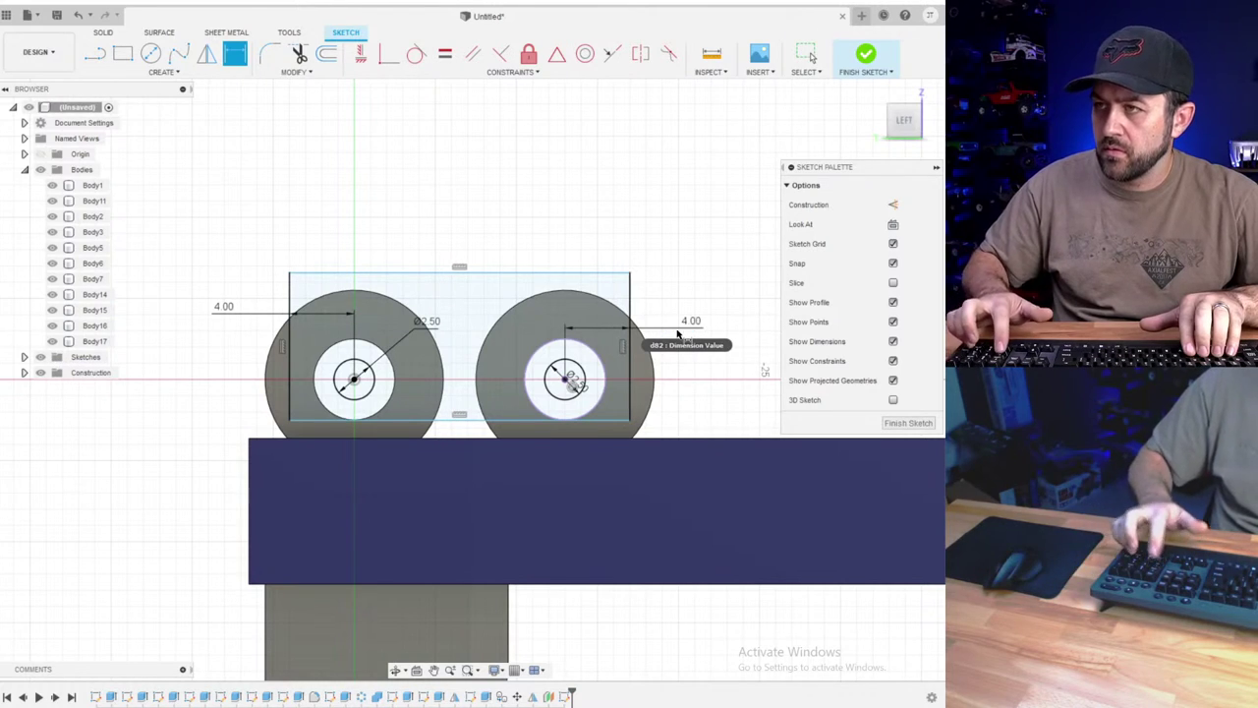
- Dimension the rectangle's bottom edge 3 mm below the rear ring's centre
scroll(346, 366, "up", 2)
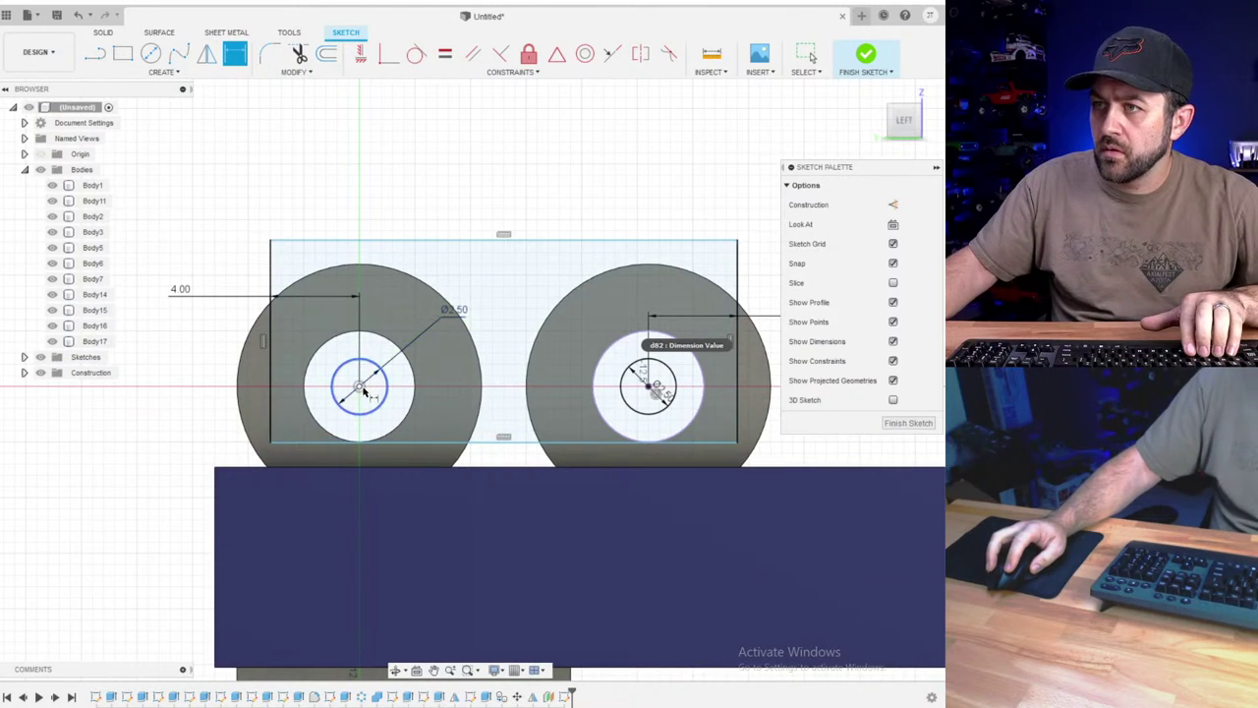
left_click(360, 386)
left_click(309, 443)
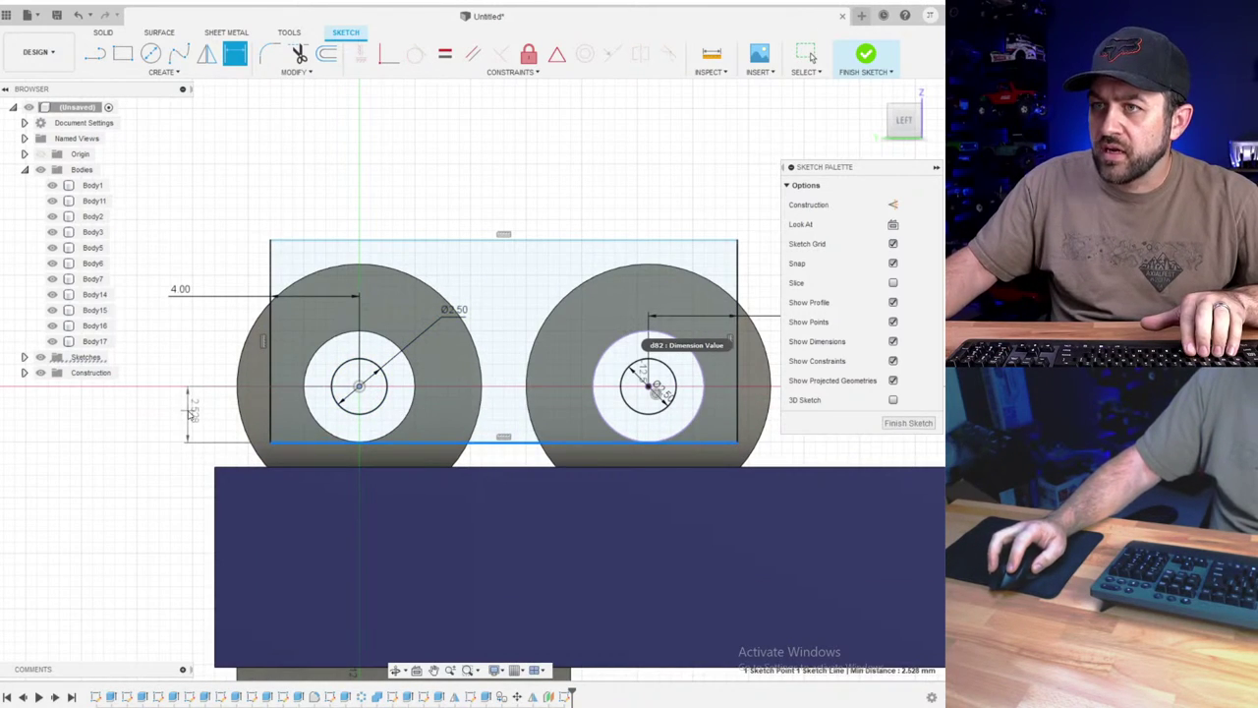
left_click(191, 413)
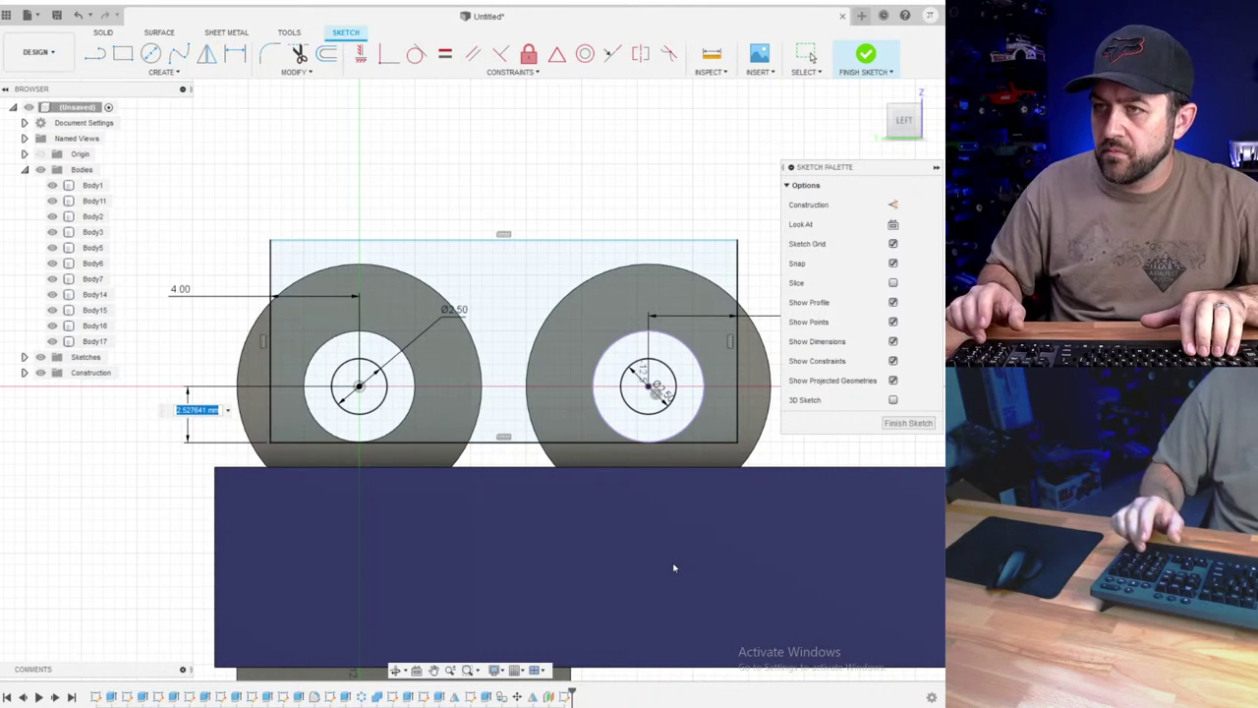
type("3")
key("Return")
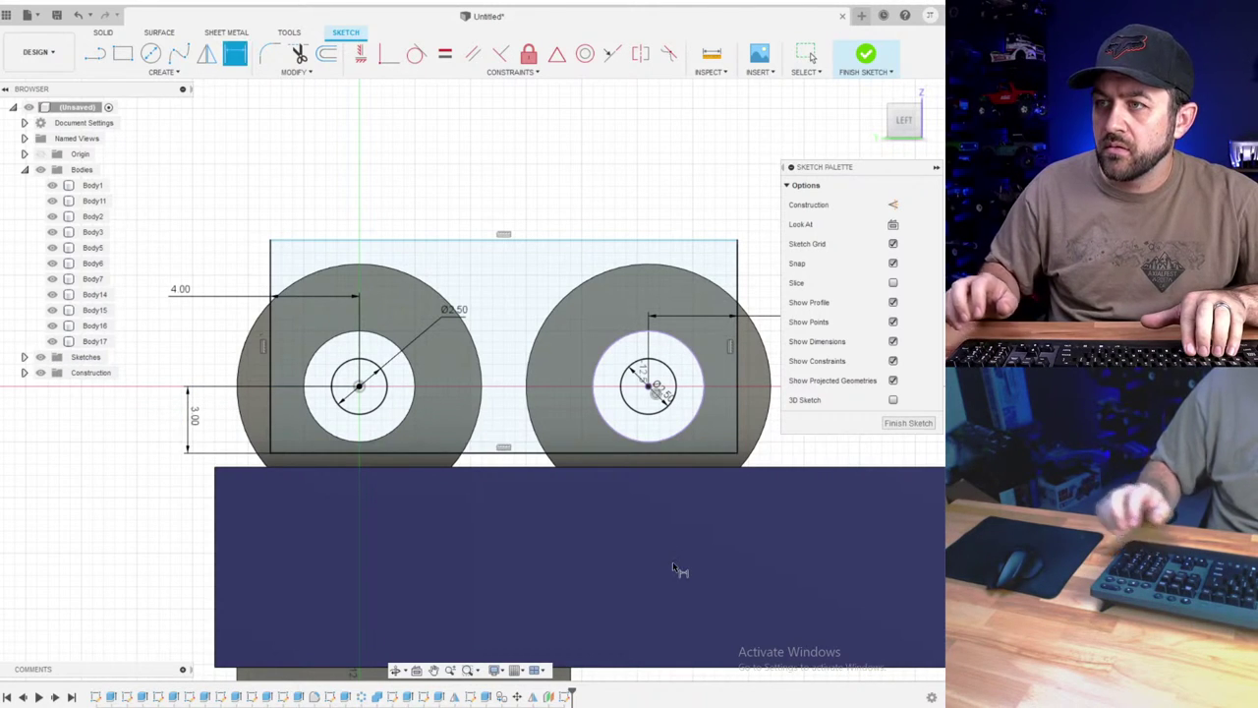
- Dimension the rectangle's top edge 5 mm above the rear ring's centre
scroll(205, 346, "down", 3)
scroll(423, 327, "up", 3)
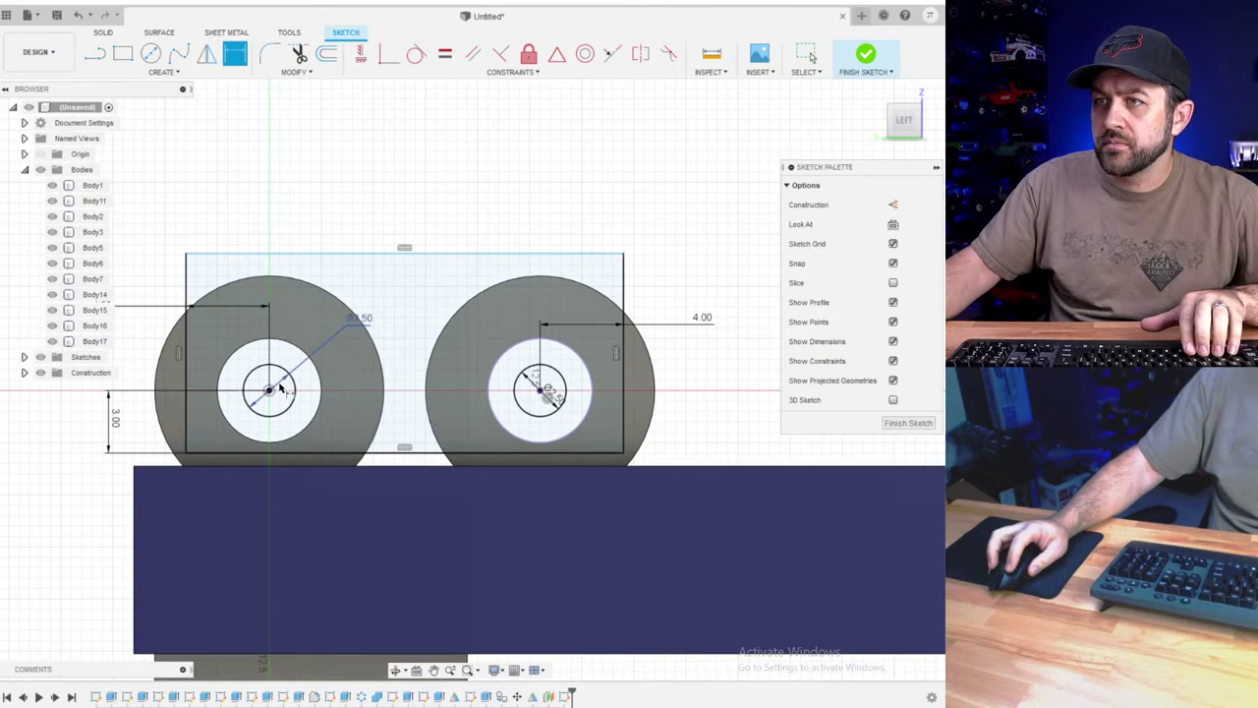
left_click(317, 254)
middle_click_drag(143, 342, 362, 352)
left_click(301, 352)
type("5")
key("Return")
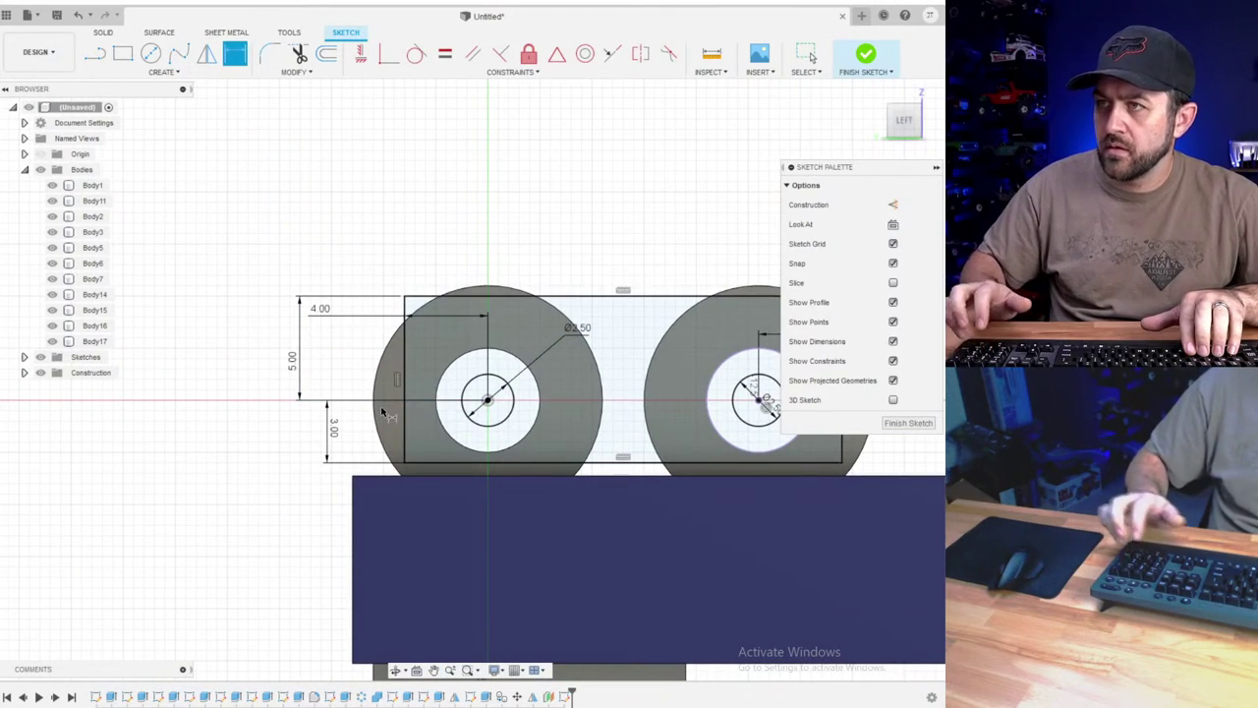
- Set the distance from the rear ring's centre to the rectangle's top edge to 4 mm
scroll(474, 402, "down", 3)
middle_click_drag(585, 346, 523, 356)
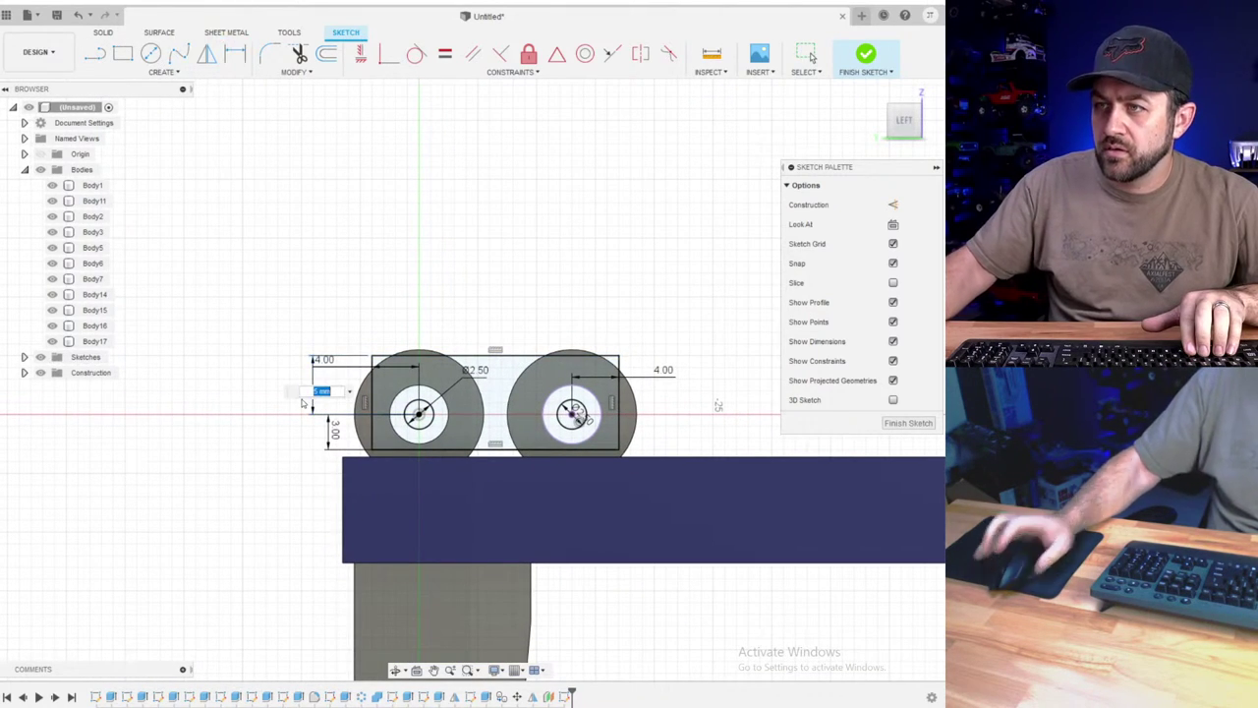
type("4")
key("Return")
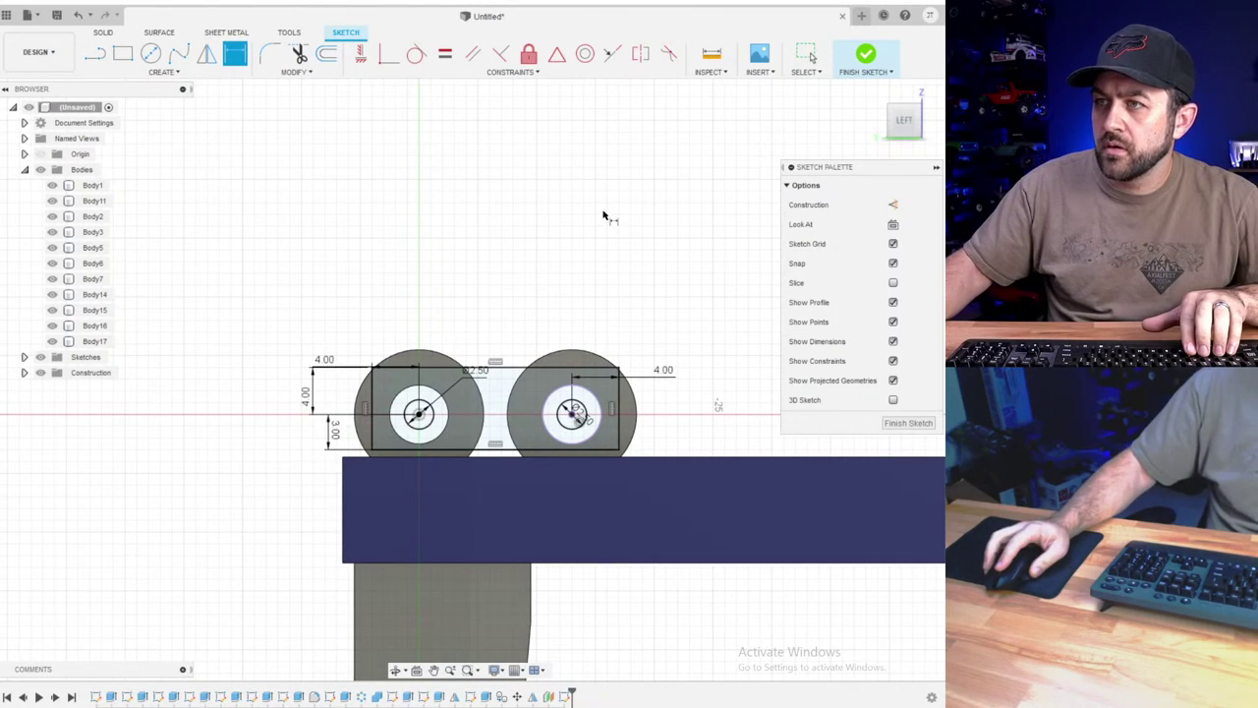
- Draw a small rectangle between the two rings, overlapping the side plate's top edge and rising above it
scroll(603, 217, "up", 2)
left_click(123, 54)
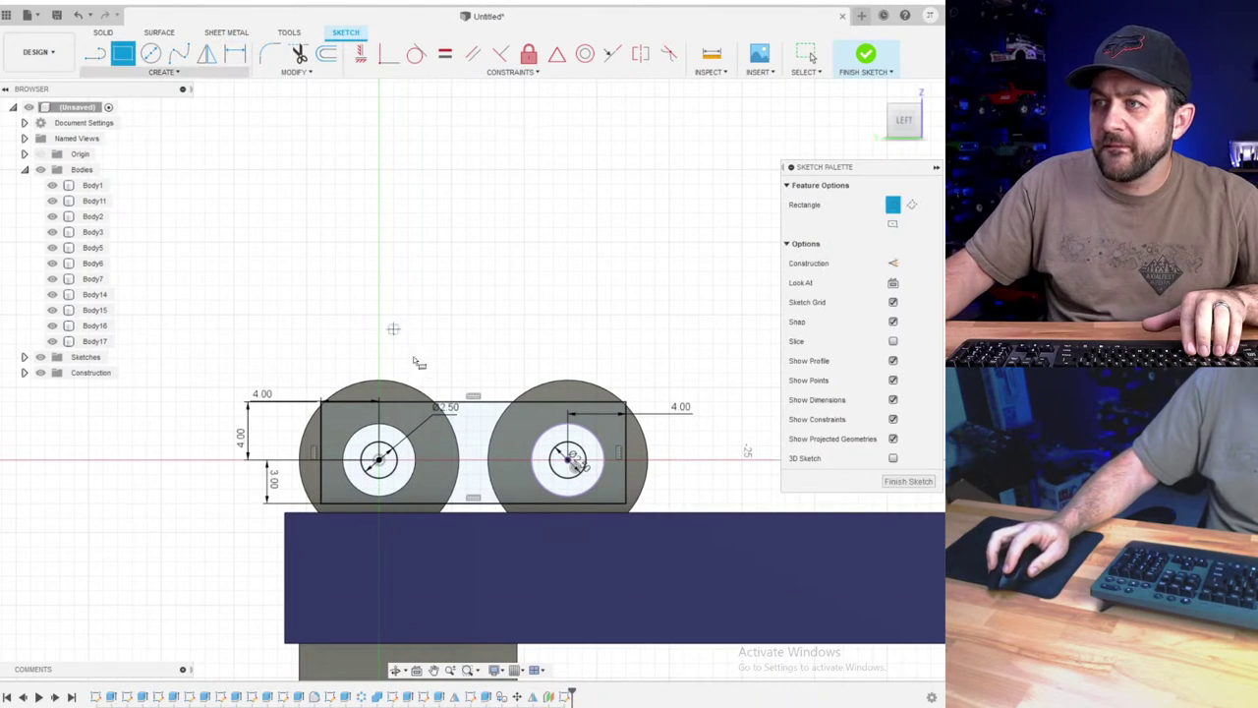
scroll(448, 364, "up", 2)
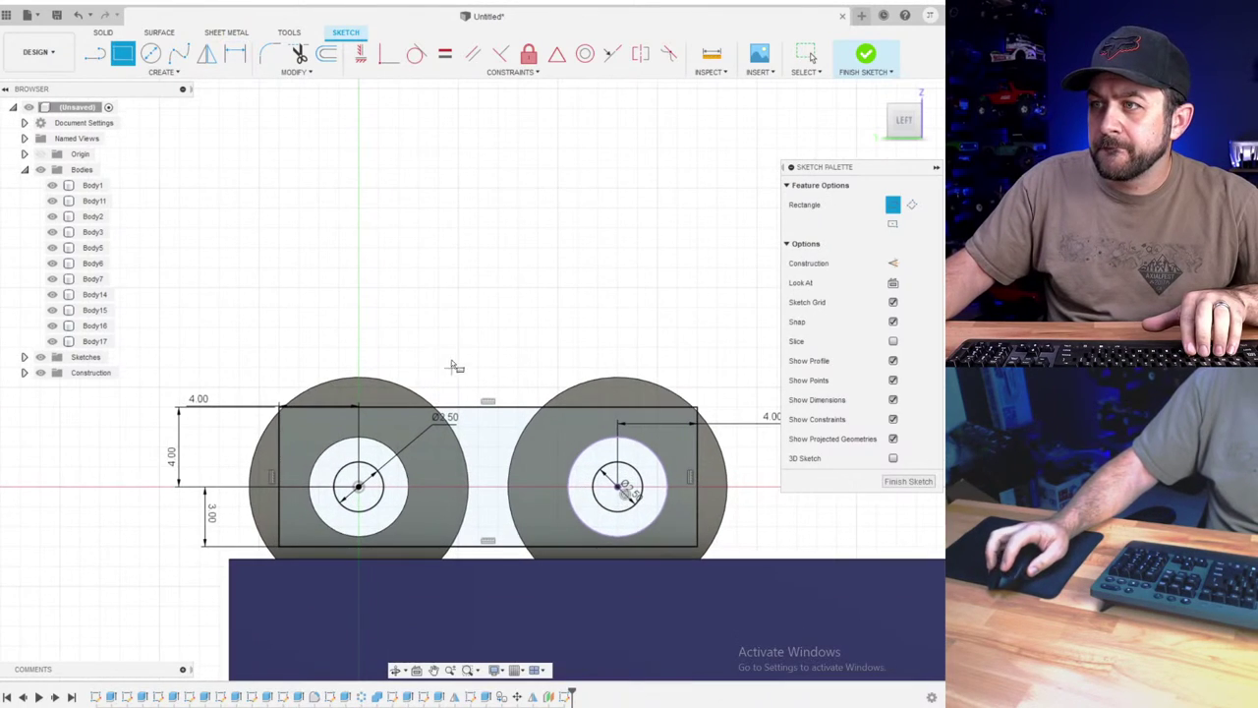
left_click(547, 440)
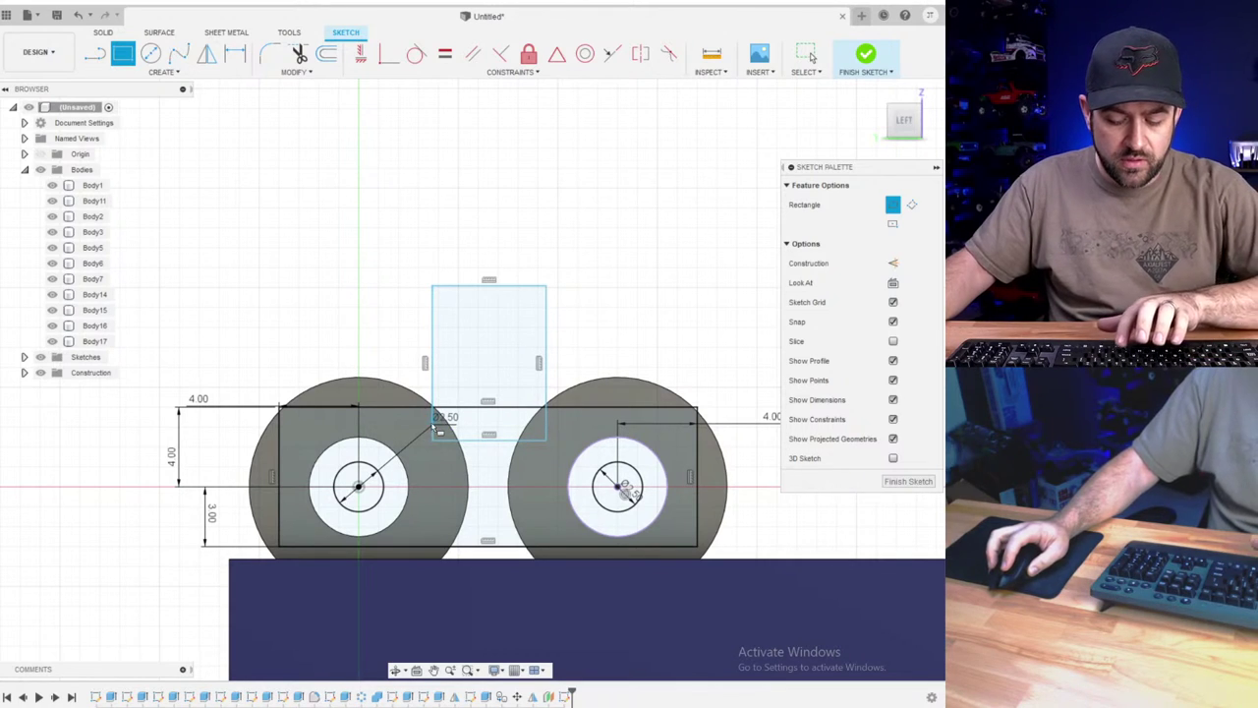
key("Escape")
- Centre the small rectangle with construction lines between the ring centres and from their midpoint vertically to the rectangle's bottom edge
key("x")
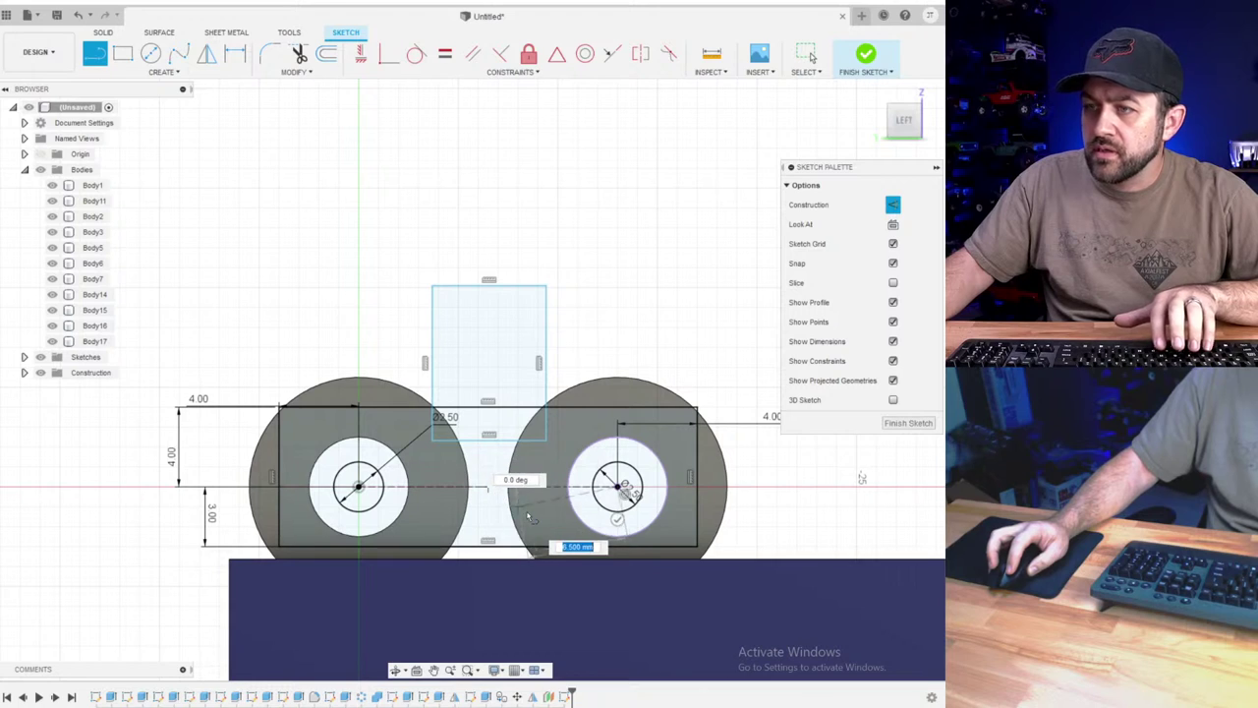
key("Escape")
key("l")
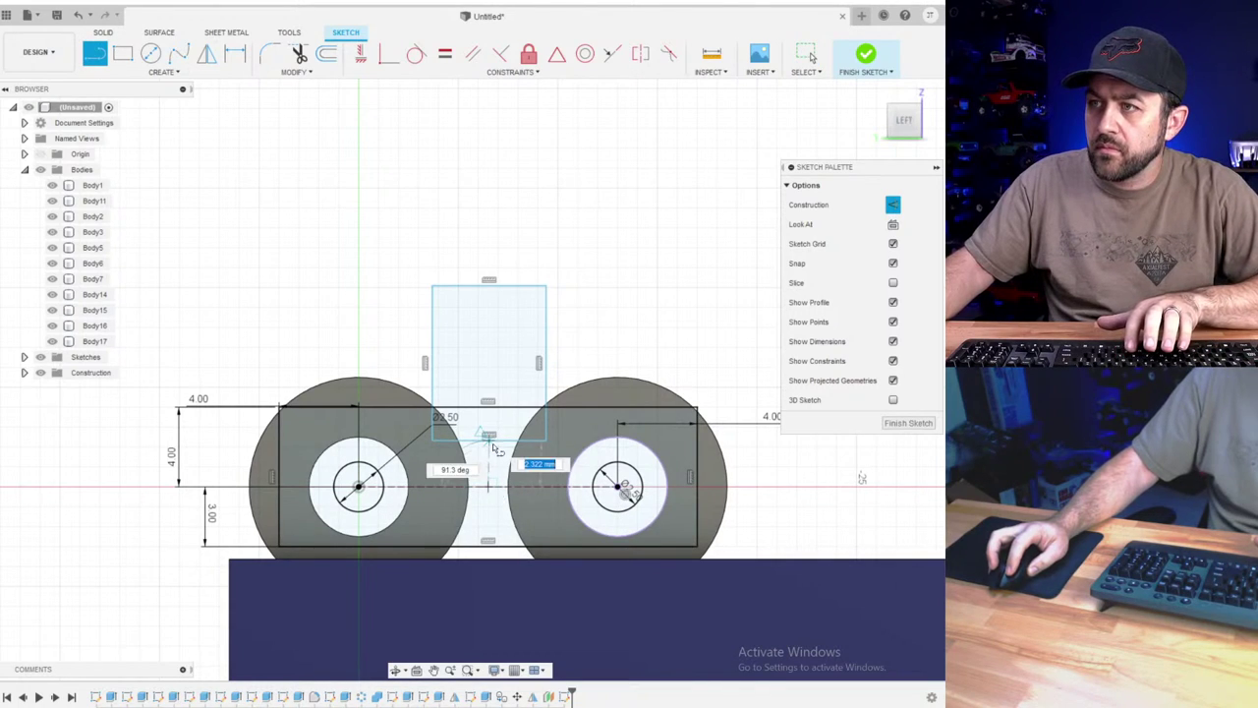
left_click(490, 474)
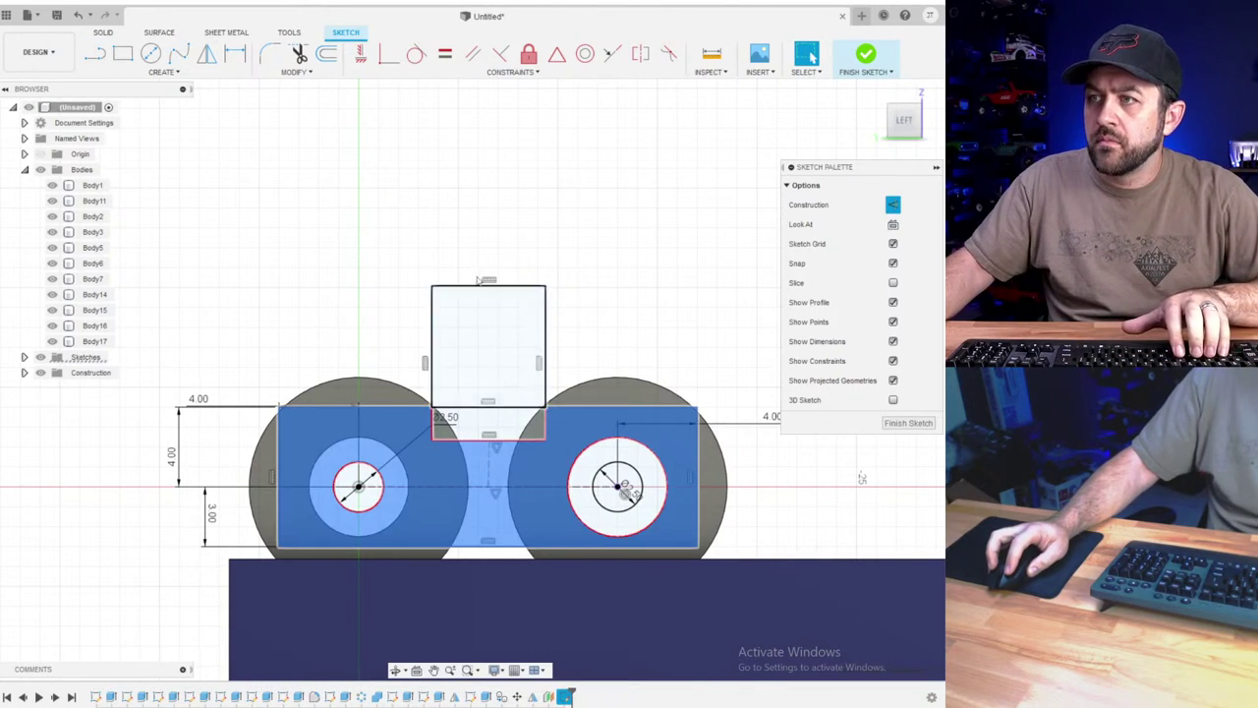
left_click(361, 57)
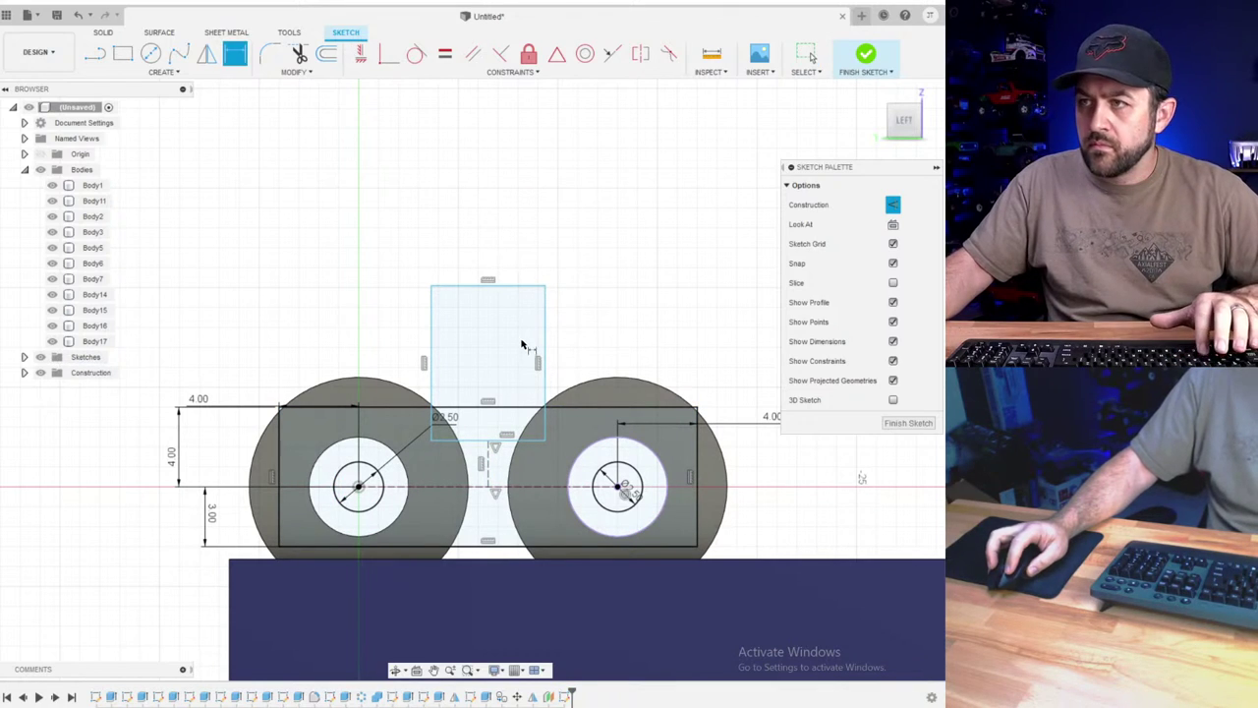
- Dimension the small rectangle's top edge 8 mm above the side plate's top edge
key("d")
left_click(531, 406)
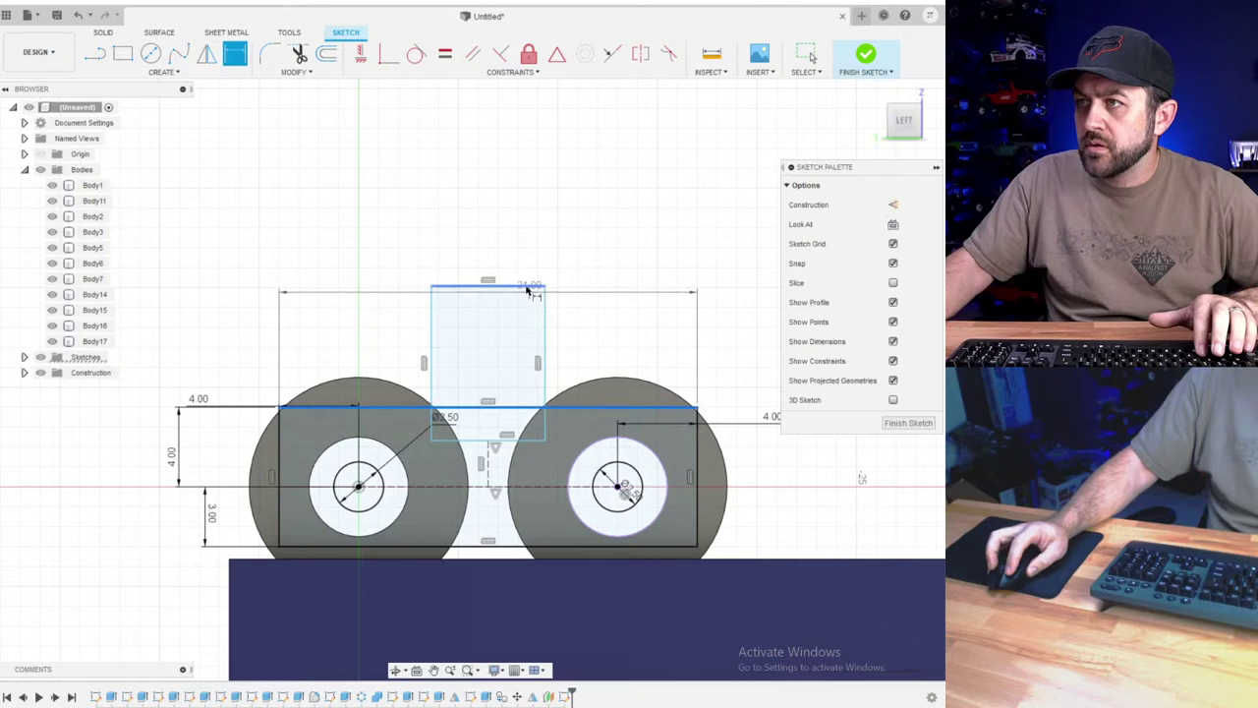
left_click(528, 286)
left_click(590, 247)
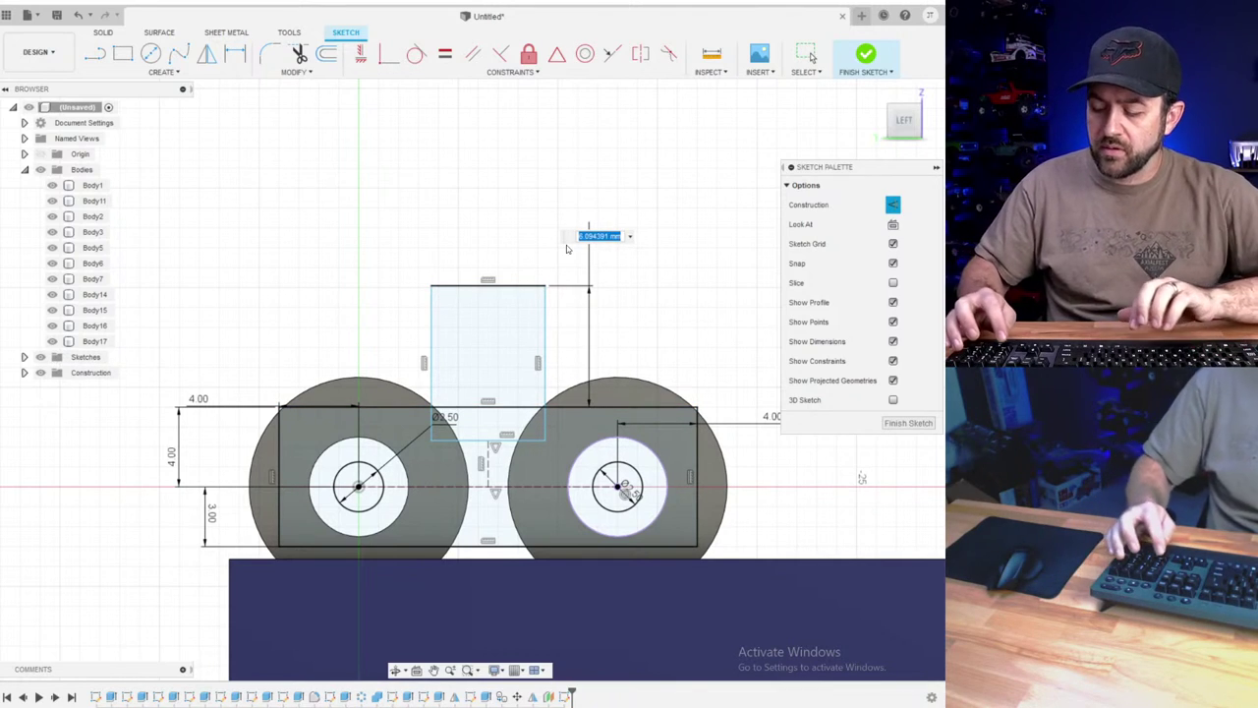
type("8")
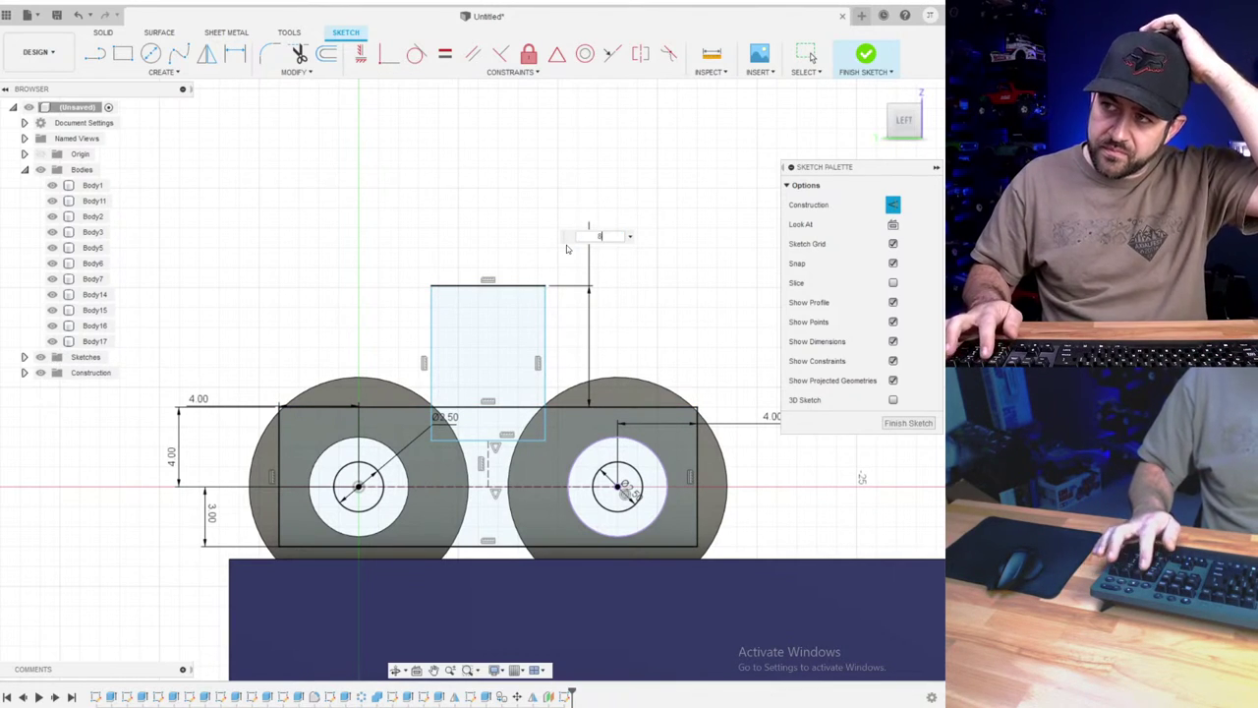
key("Return")
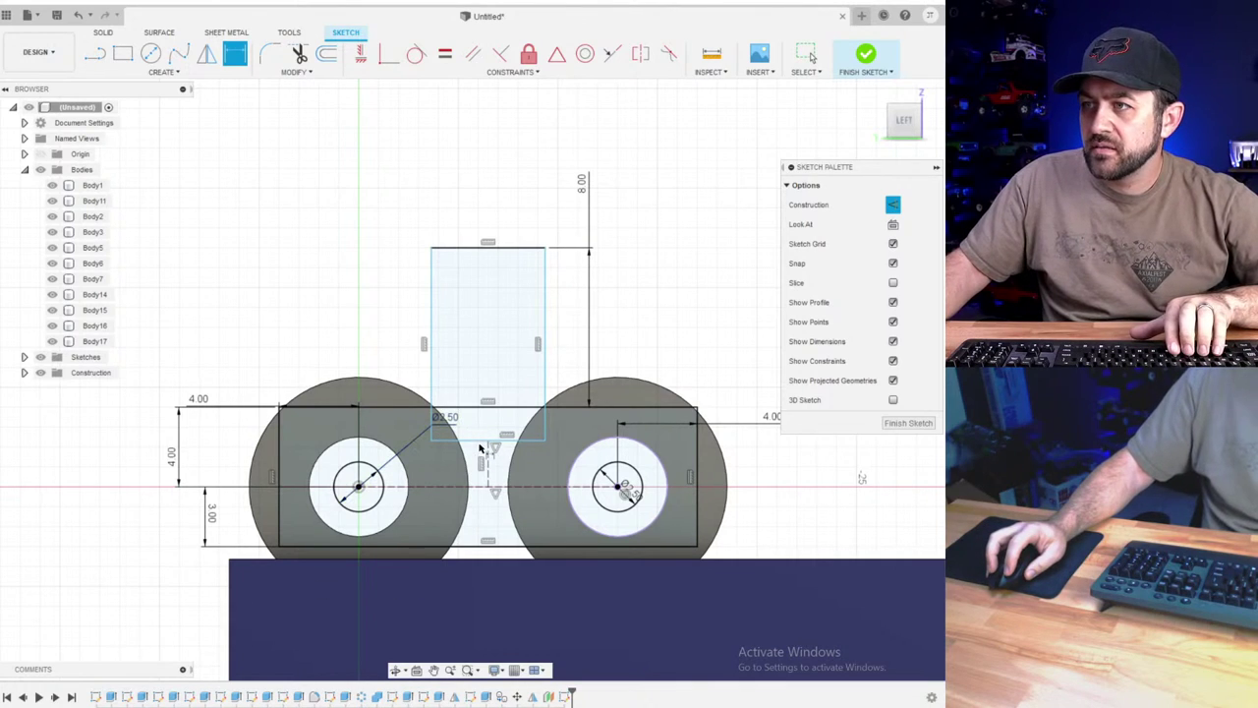
- Set the small rectangle's width to 5 mm
left_click(339, 179)
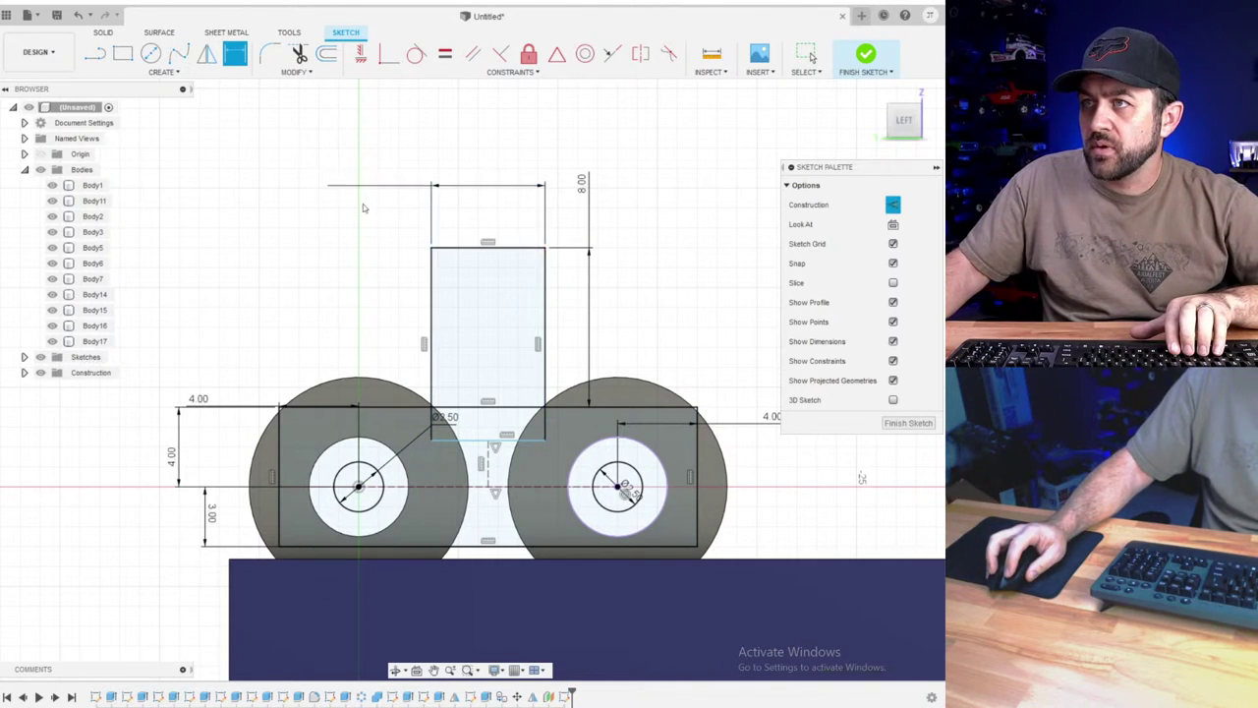
type("5")
key("Return")
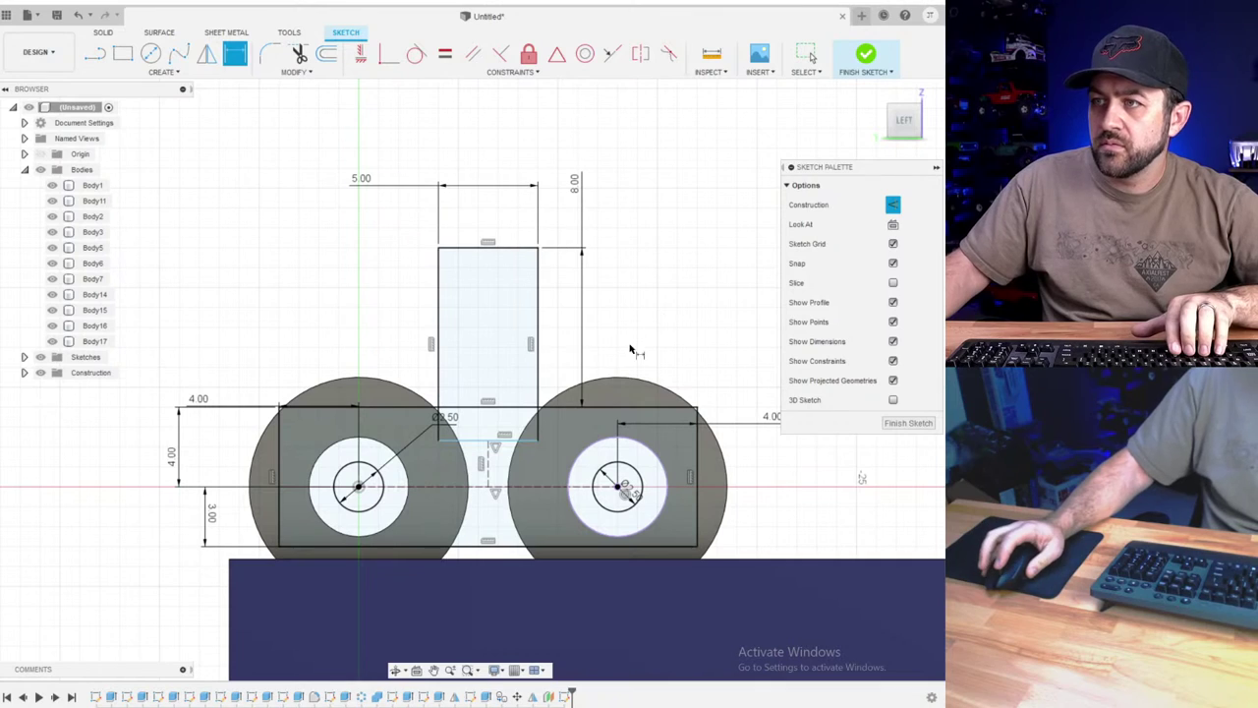
- Switch off construction geometry and move the small rectangle's bottom edge up to the side plate's top edge
key("l")
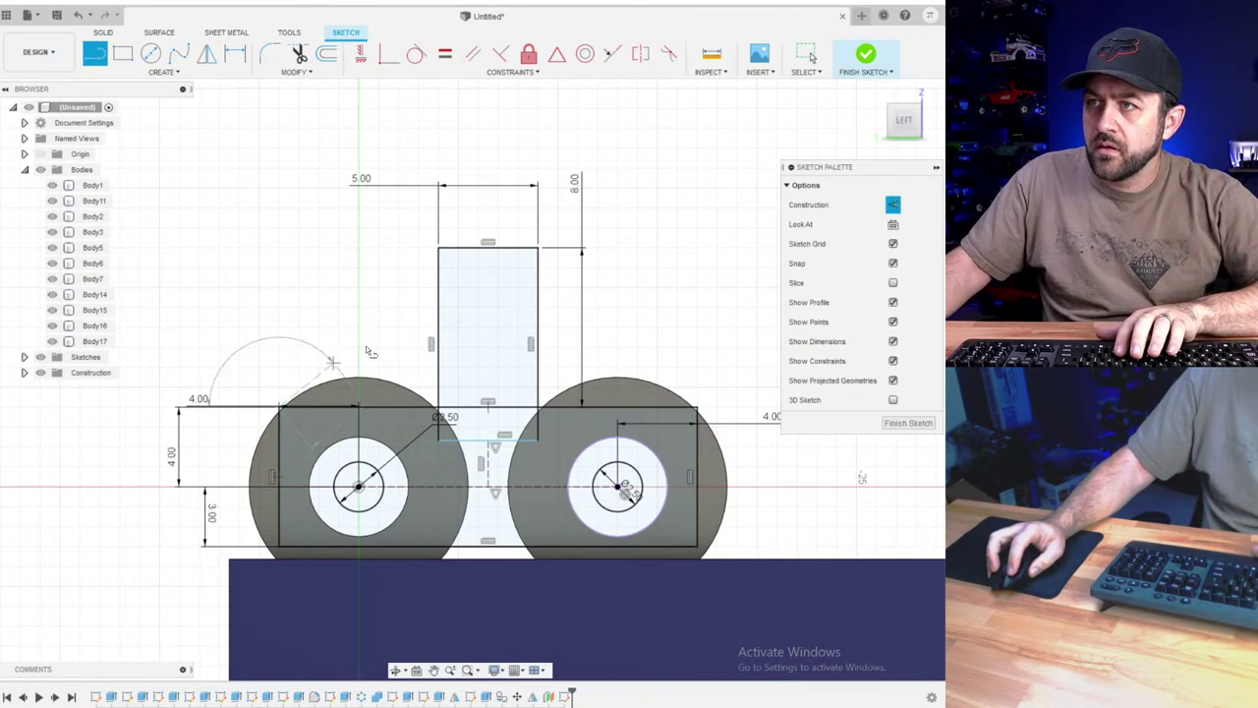
left_click(894, 205)
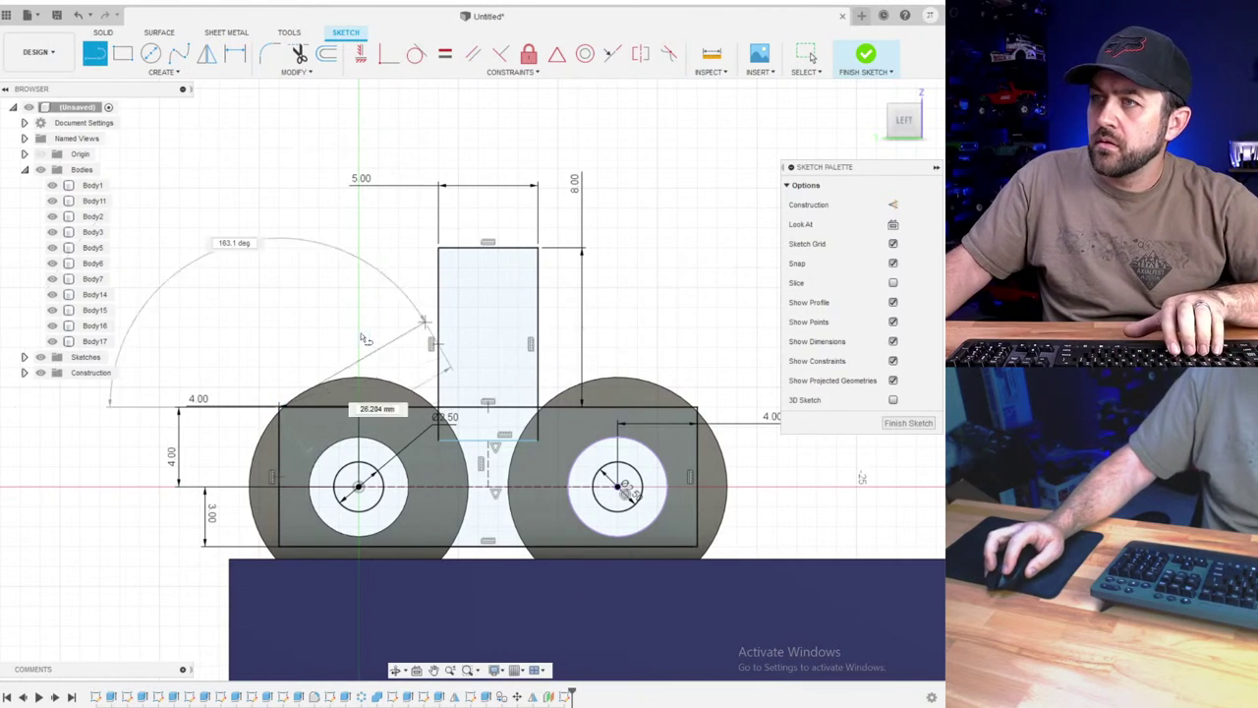
left_click_drag(362, 338, 438, 369)
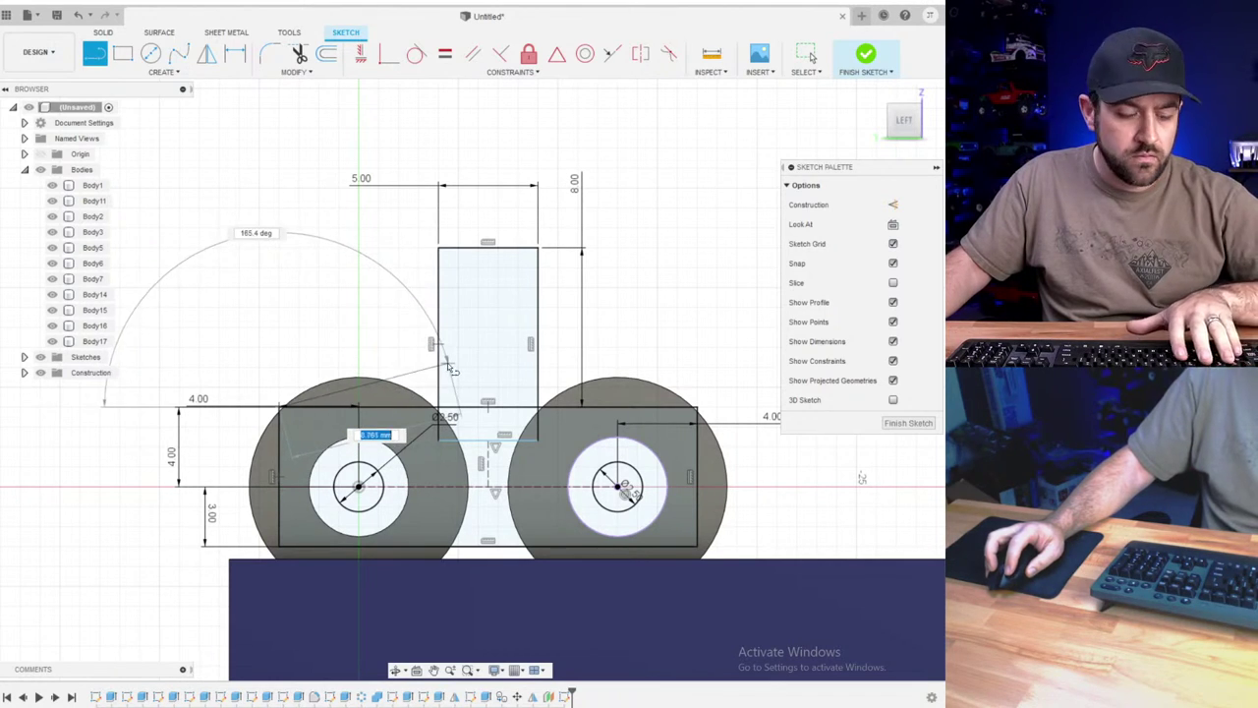
key("Escape")
left_click_drag(466, 418, 440, 406)
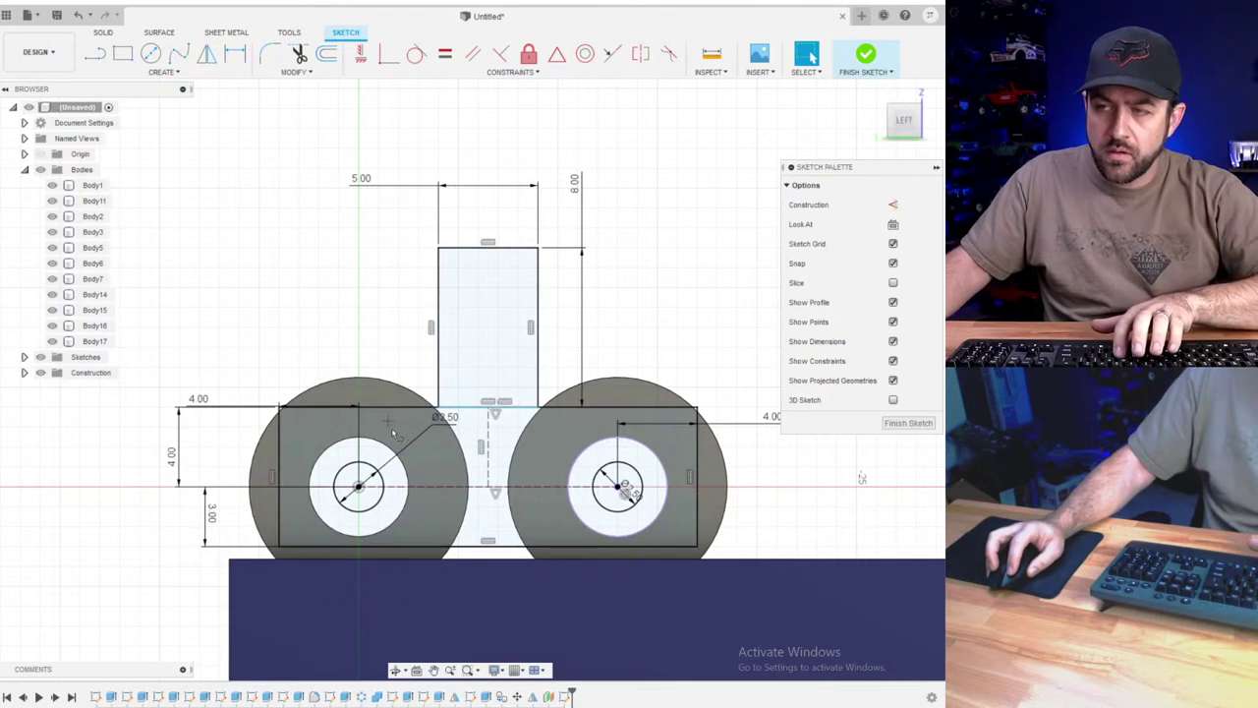
- Draw sloping lines from the side plate's two upper corners to the midpoints of the small rectangle's vertical sides
key("l")
left_click(282, 406)
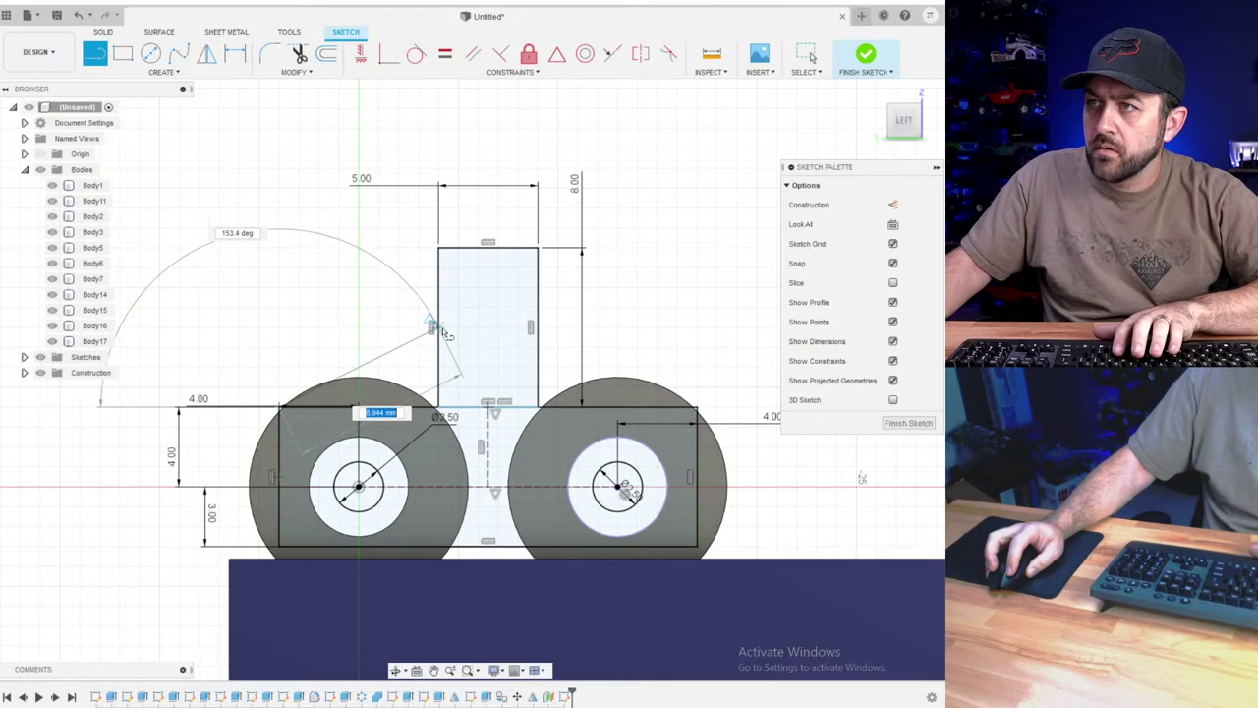
left_click(432, 331)
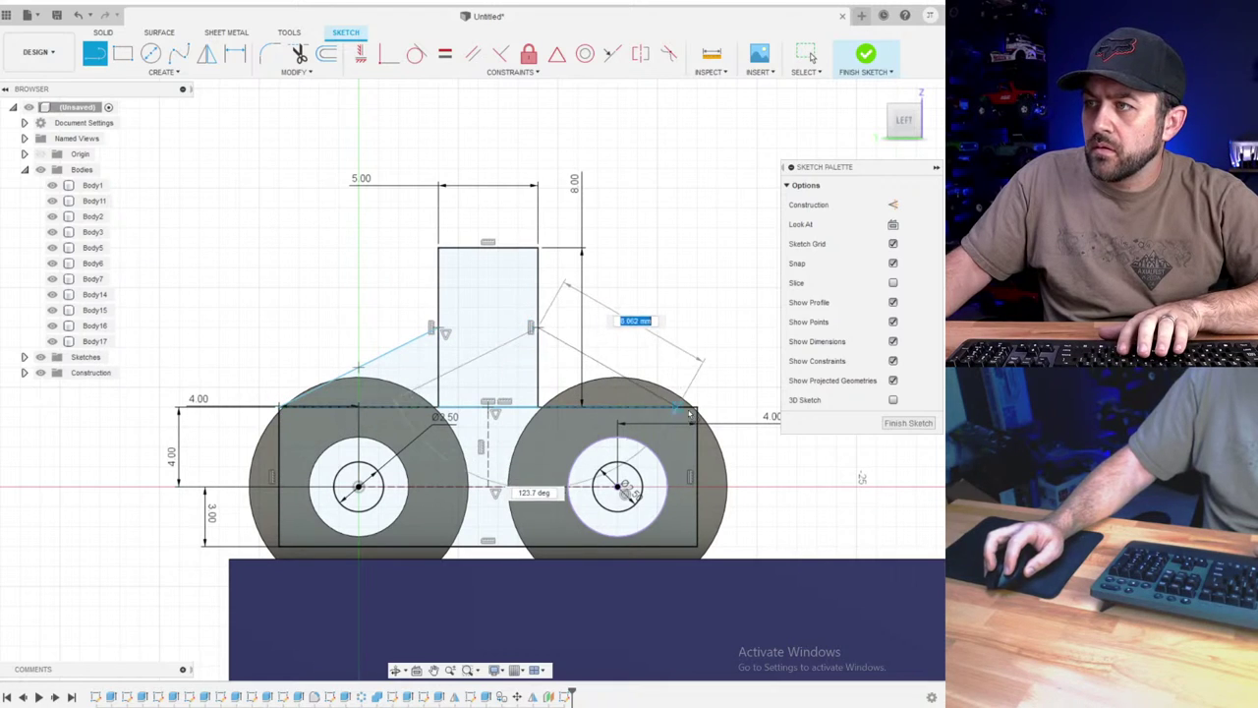
left_click(696, 405)
key("Escape")
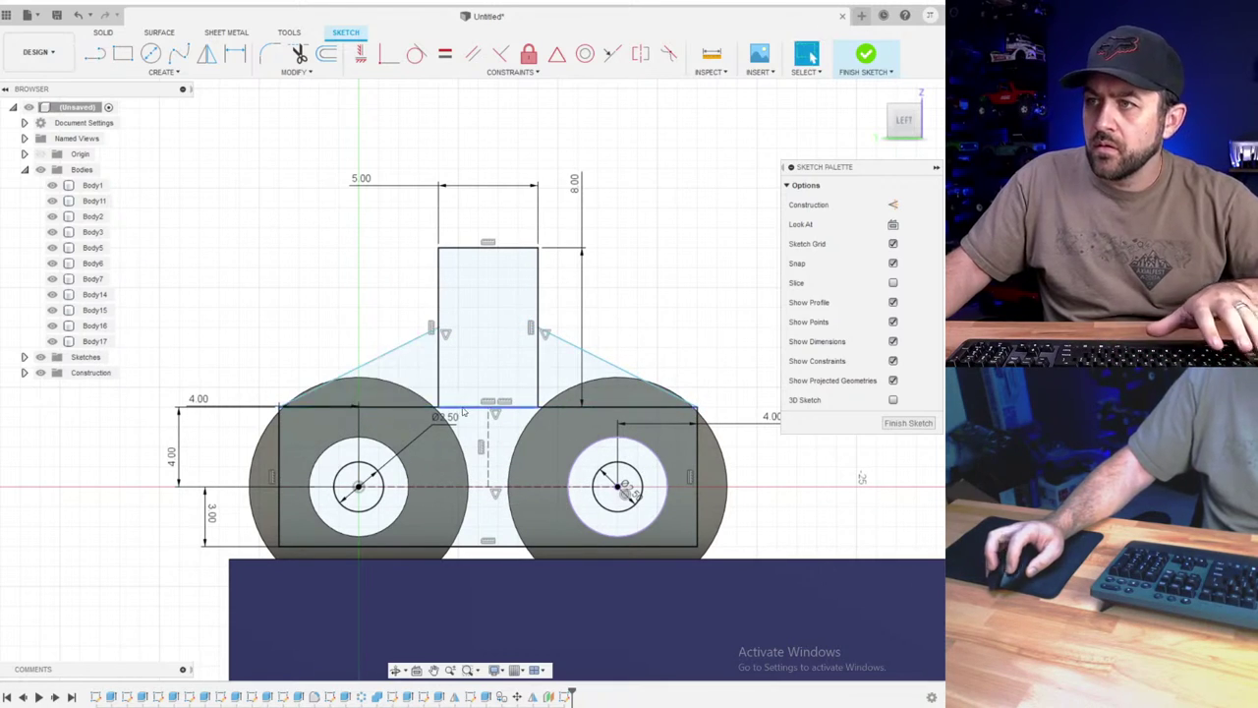
- Raise the small rectangle's bottom edge slightly above the side plate's top edge and finish the sketch
mouse_move(438, 407)
left_mouse_down()
mouse_move(441, 377)
mouse_move(440, 389)
left_mouse_up()
left_click(466, 390)
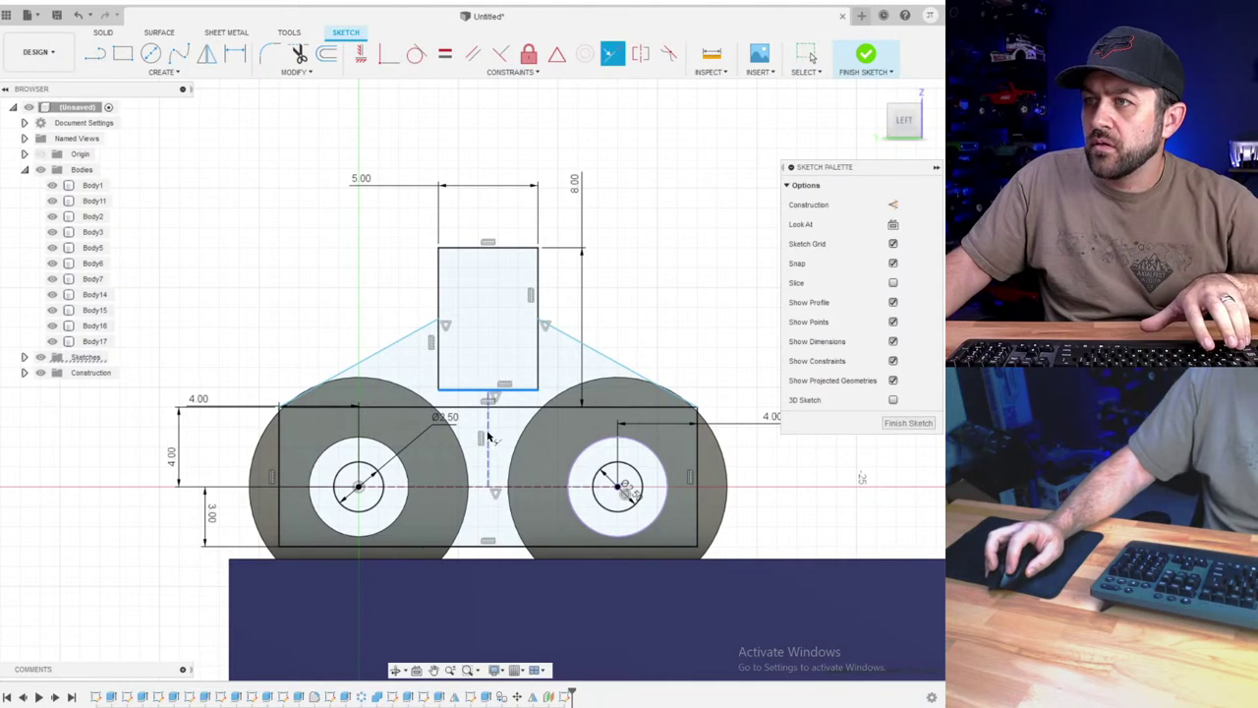
scroll(510, 410, "down", 3)
mouse_move(713, 443)
middle_mouse_down("shift")
mouse_move(652, 410)
mouse_move(434, 365)
middle_mouse_up("shift")
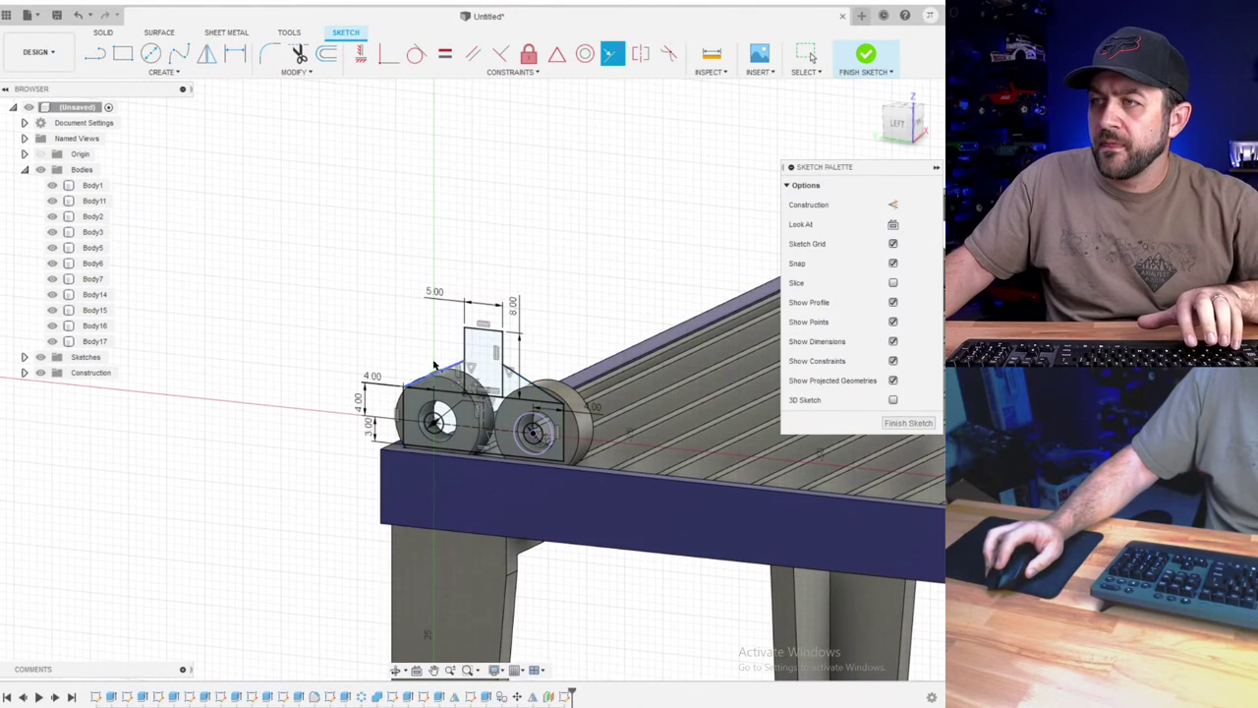
left_click(865, 55)
- Extrude the plate, both sloped shoulder profiles and the upright tab 3 mm outward from the rings as a new body
left_click(122, 54)
scroll(495, 408, "up", 3)
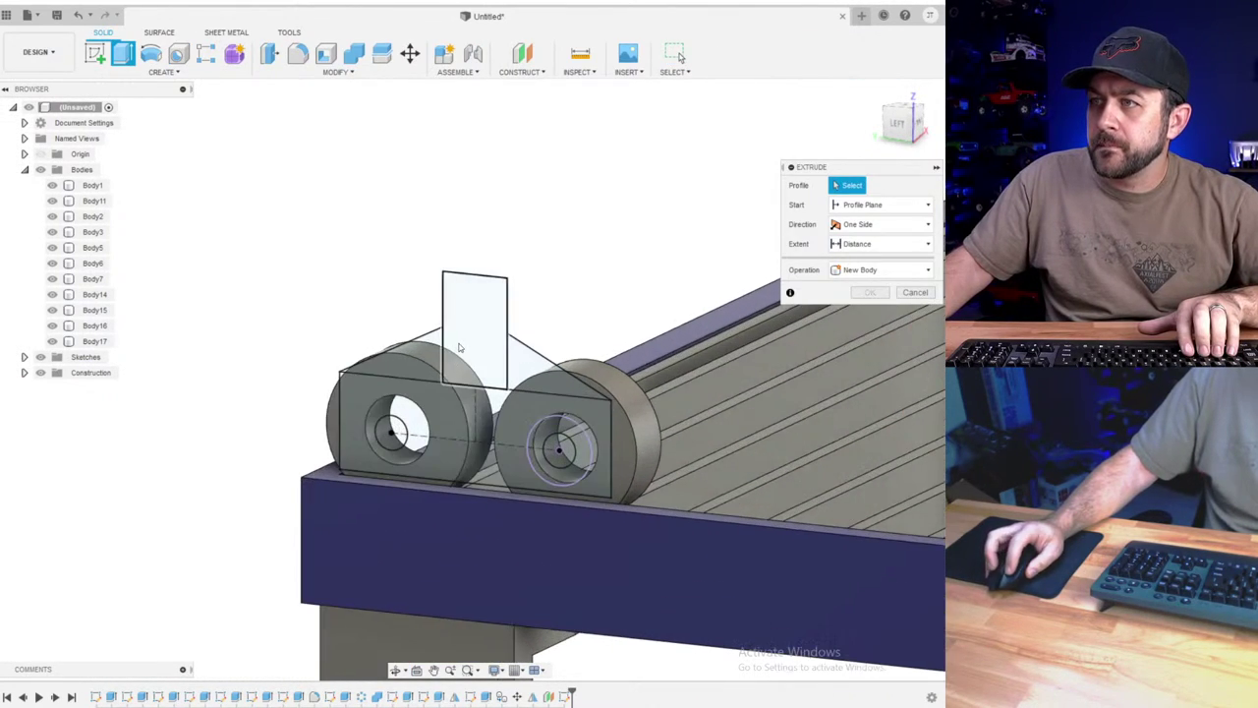
left_click(462, 347)
left_click(534, 375)
left_click(423, 358)
left_click(426, 407)
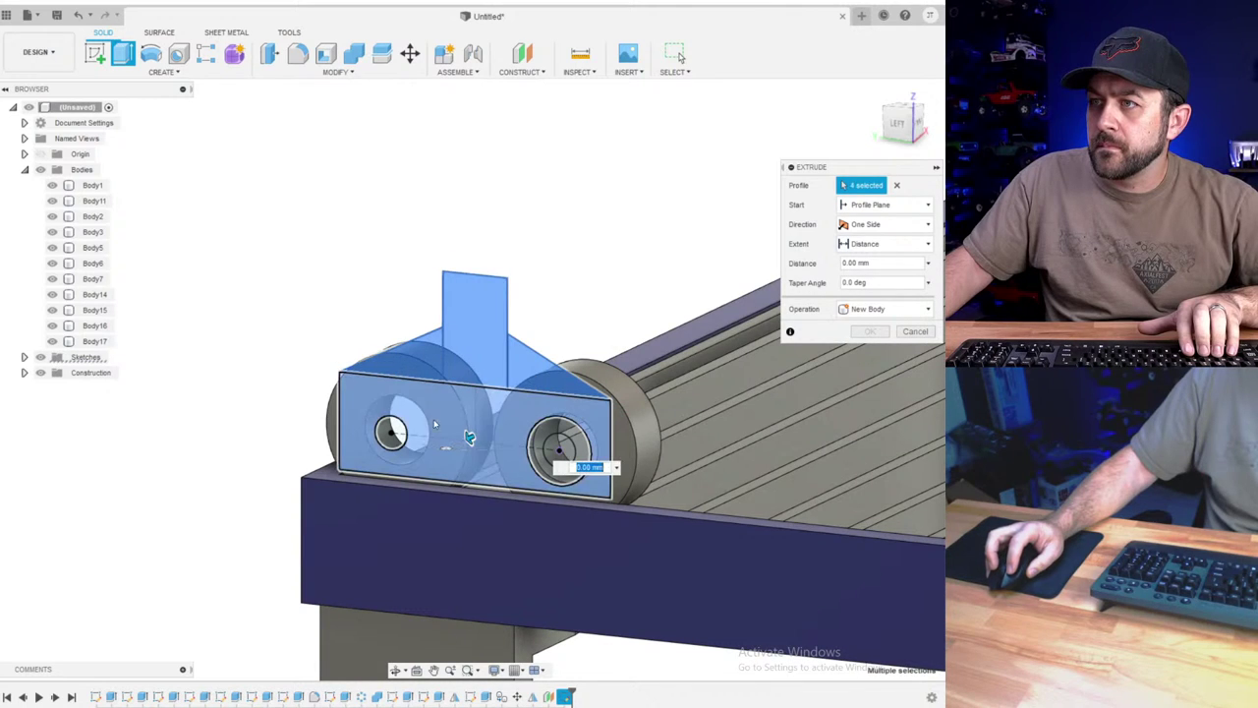
scroll(442, 432, "up", 2)
middle_click_drag(463, 443, 440, 440, "shift")
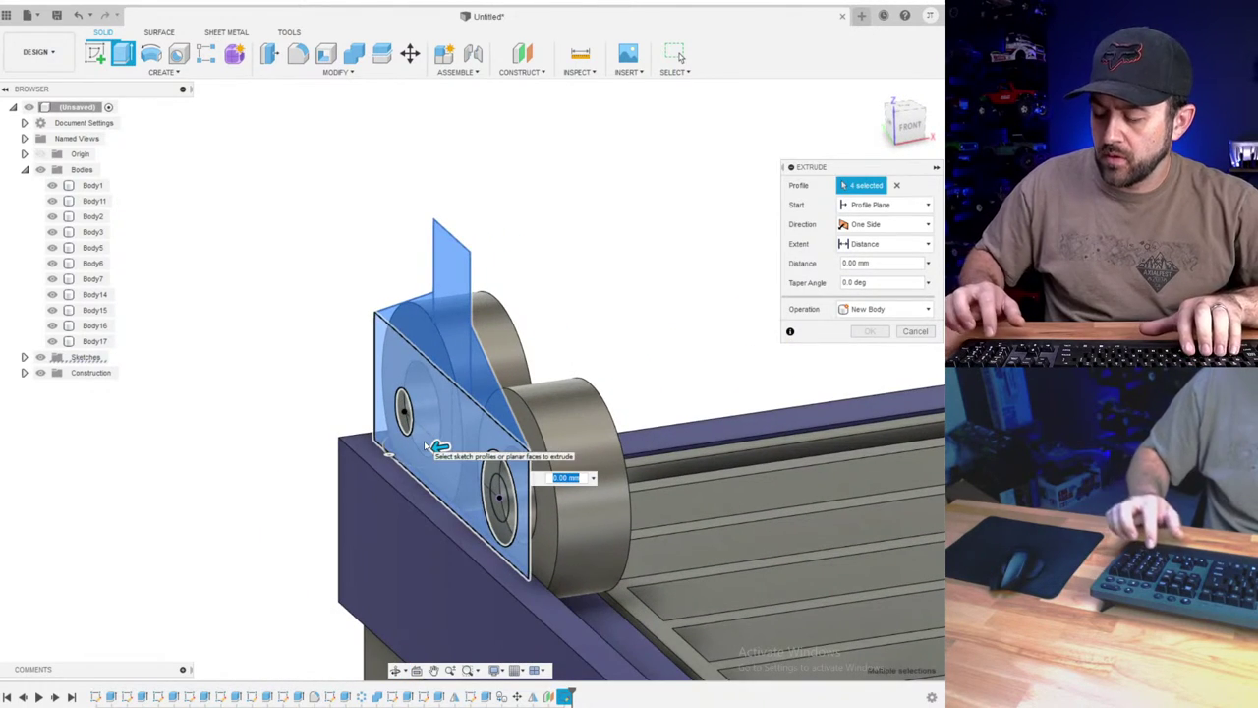
type("3")
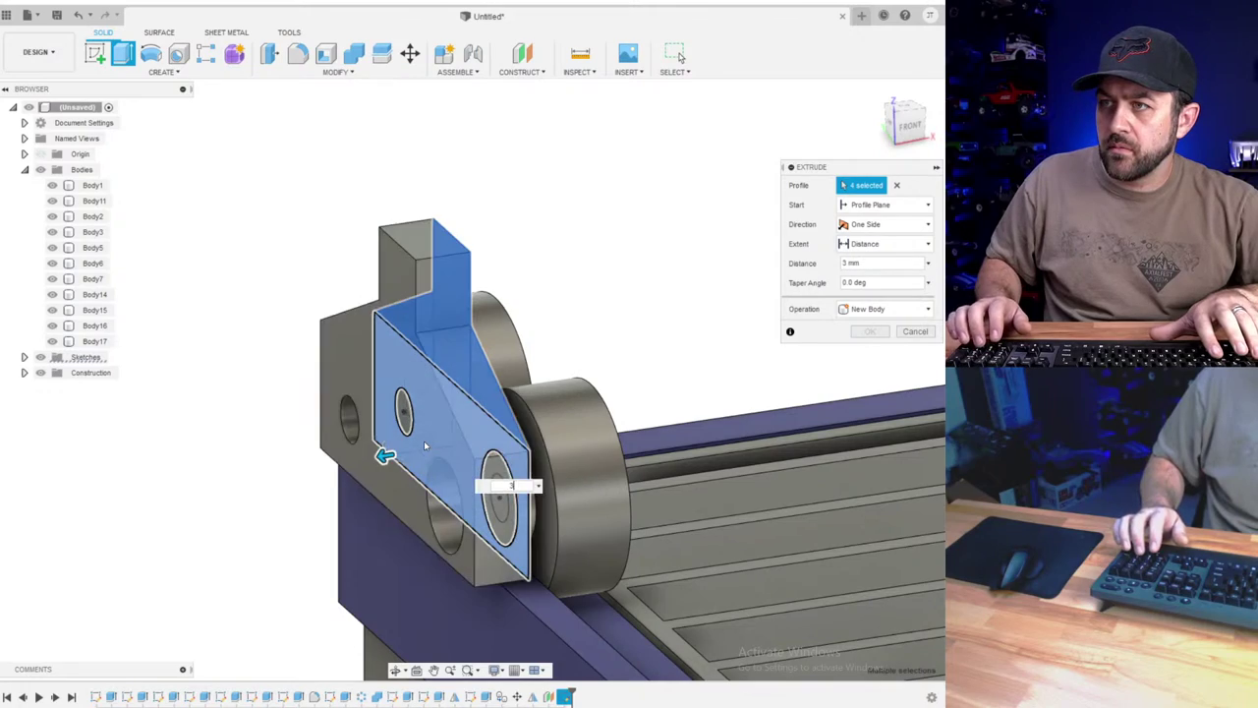
scroll(376, 432, "down", 1)
middle_click_drag(374, 421, 434, 371, "shift")
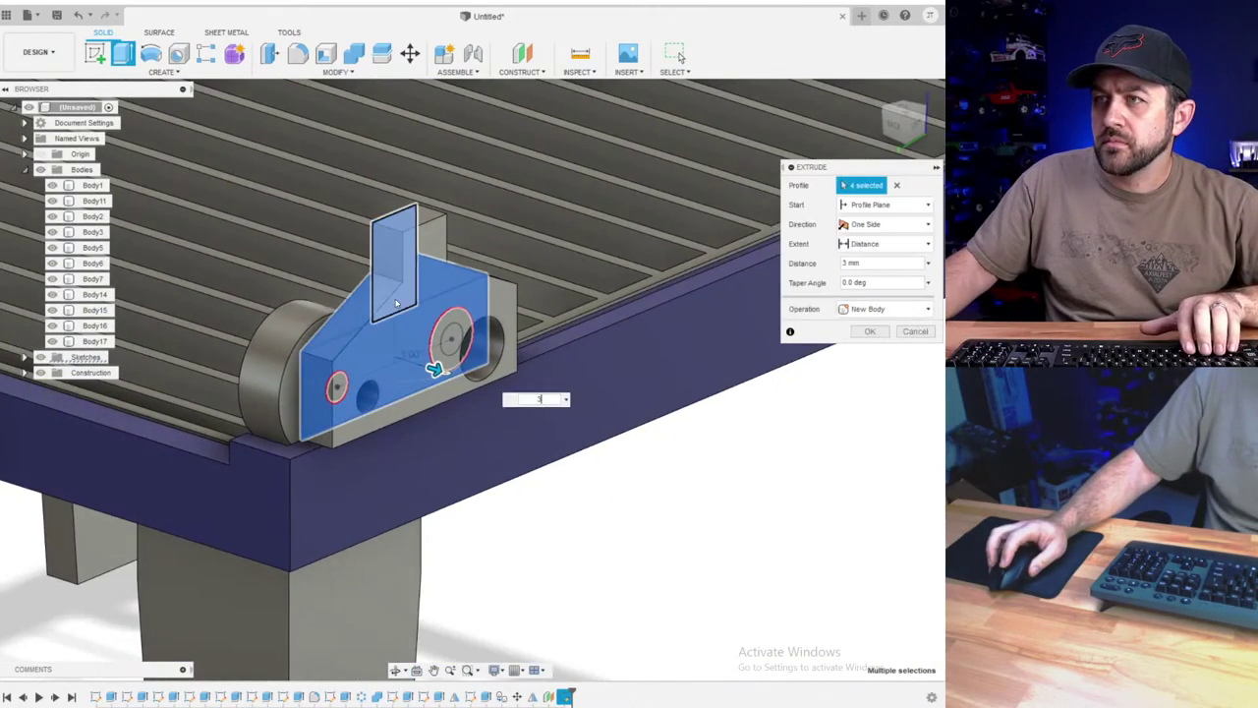
middle_click_drag(399, 276, 430, 304)
scroll(429, 304, "up", 3)
middle_click_drag(402, 454, 407, 336, "shift")
key("Return")
scroll(417, 456, "down", 5)
left_click(303, 61)
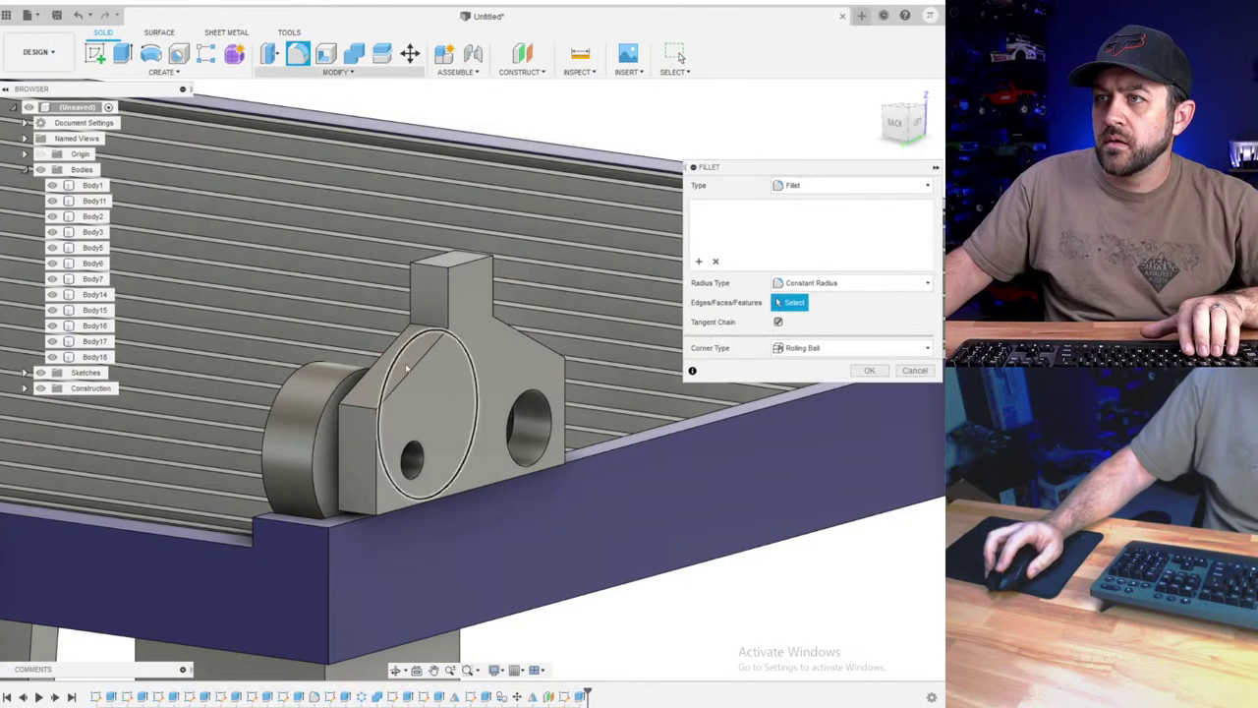
scroll(405, 363, "up", 2)
scroll(377, 476, "down", 2)
scroll(435, 467, "up", 2)
key("Escape")
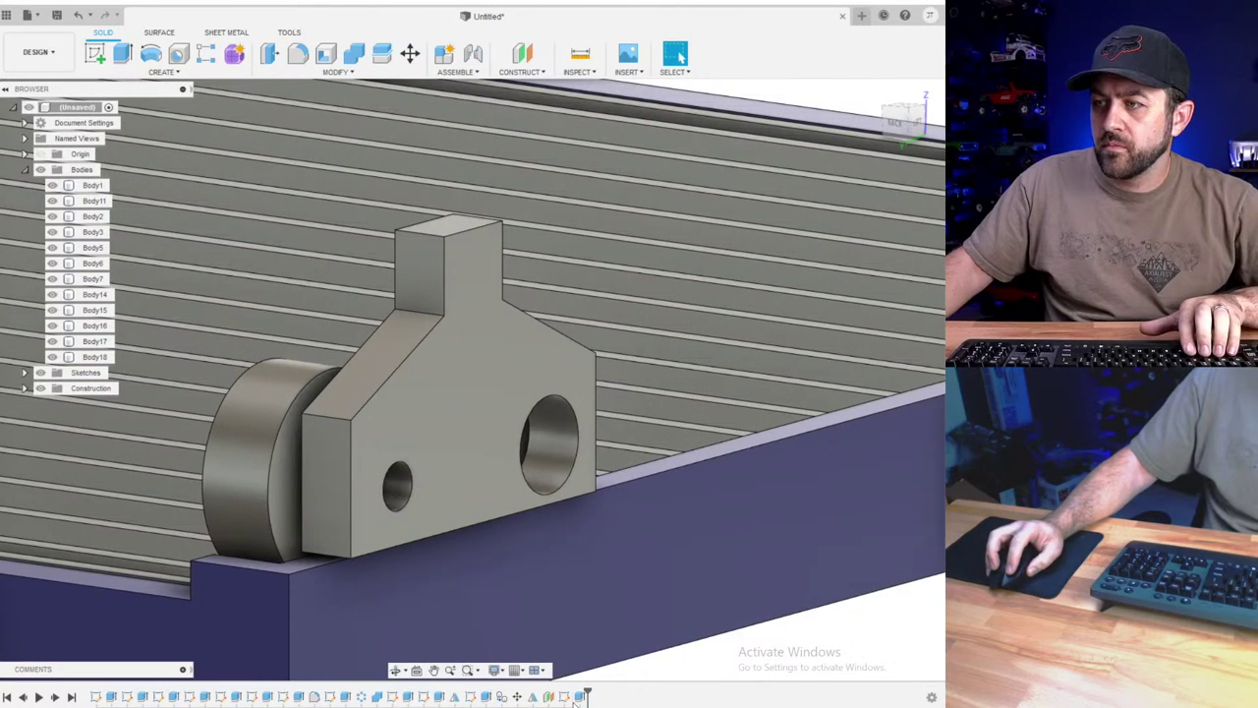
- Edit the side plate's extrusion to include the annular profile around the oversized hole, leaving only the 2.5 mm hole open
right_click(578, 696)
left_click(611, 550)
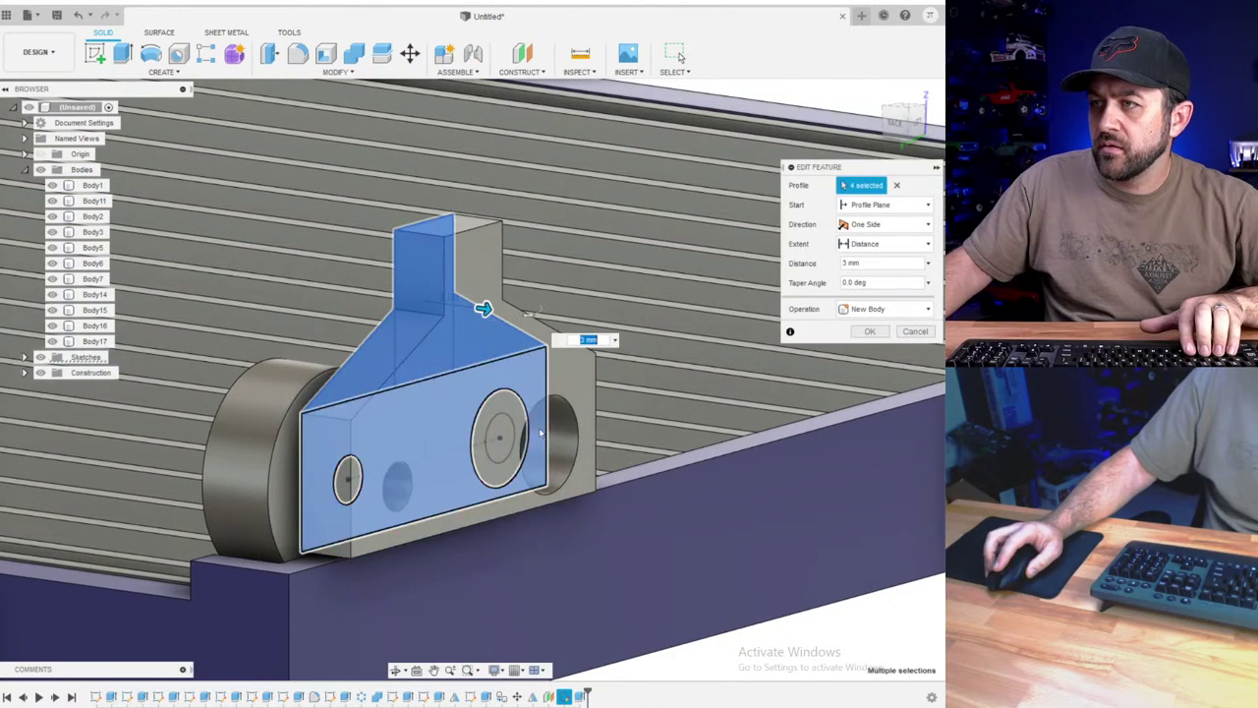
left_click(502, 472)
scroll(501, 467, "down", 2)
key("Return")
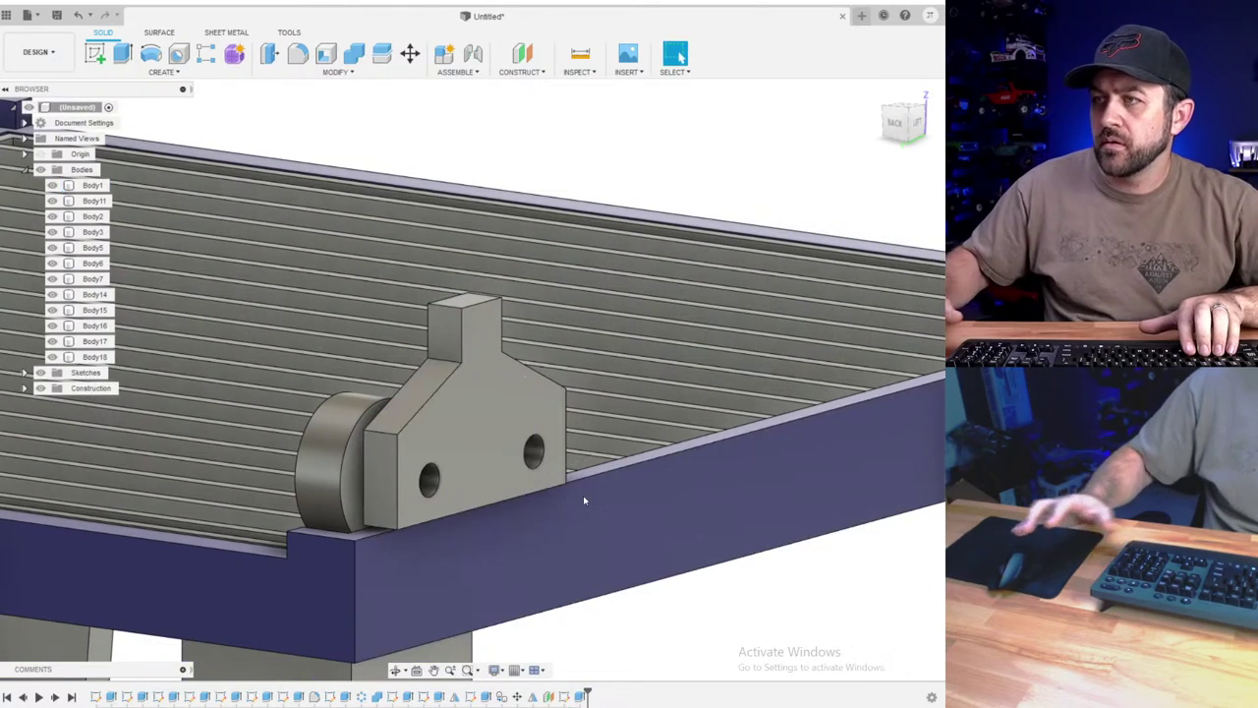
- Examine the side plate and its bearing rings on the table frame from the outside and the inside
scroll(395, 348, "up", 2)
scroll(403, 361, "down", 3)
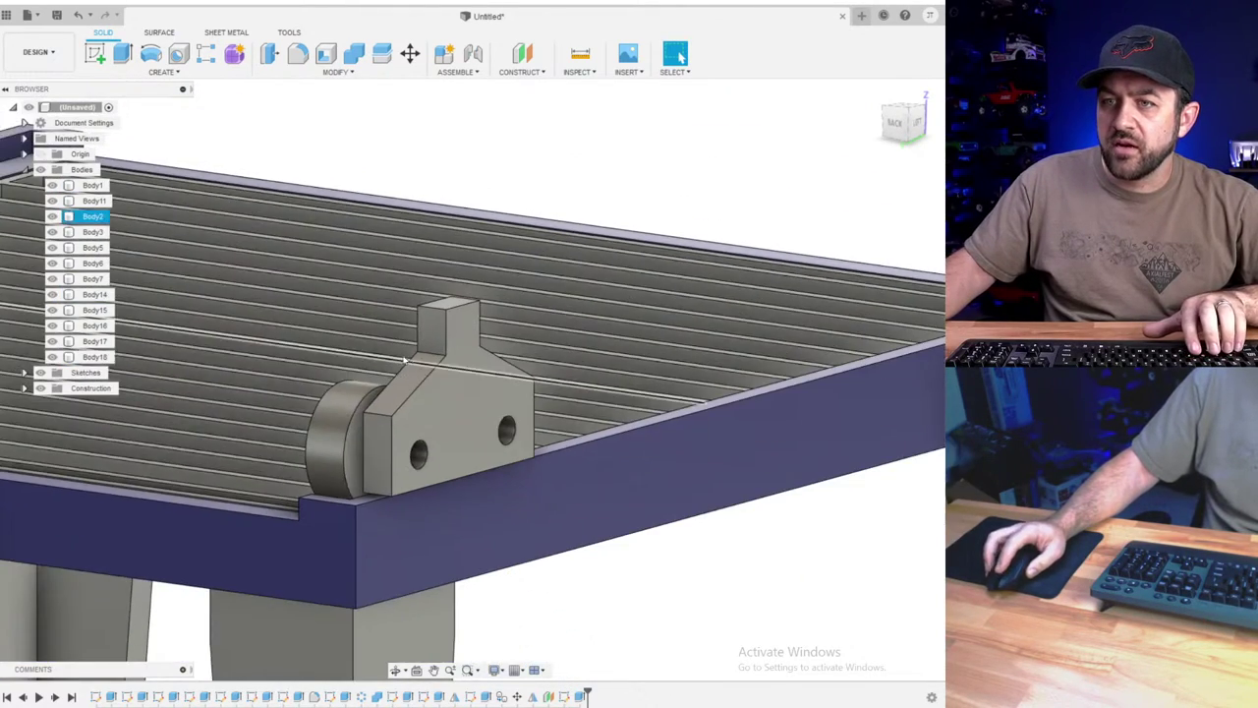
middle_click_drag(404, 360, 344, 416, "shift")
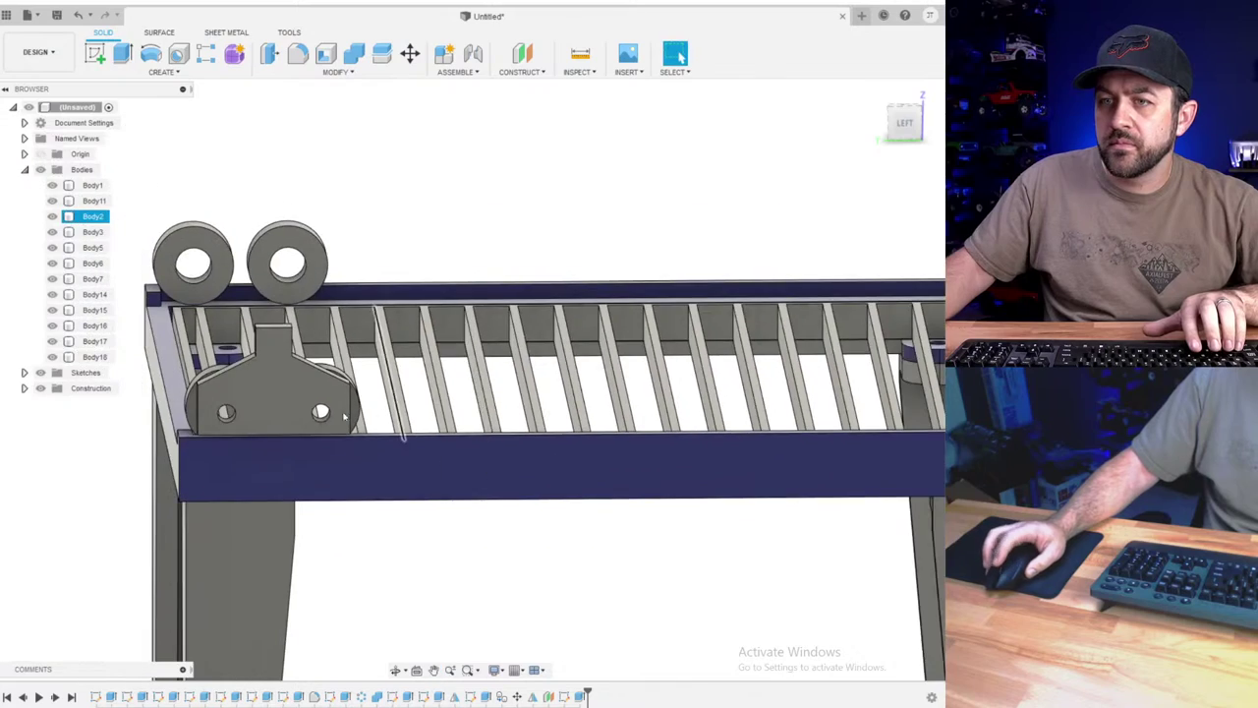
scroll(344, 417, "down", 2)
middle_click_drag(530, 501, 383, 492, "shift")
middle_click_drag(182, 344, 383, 385)
scroll(383, 385, "up", 3)
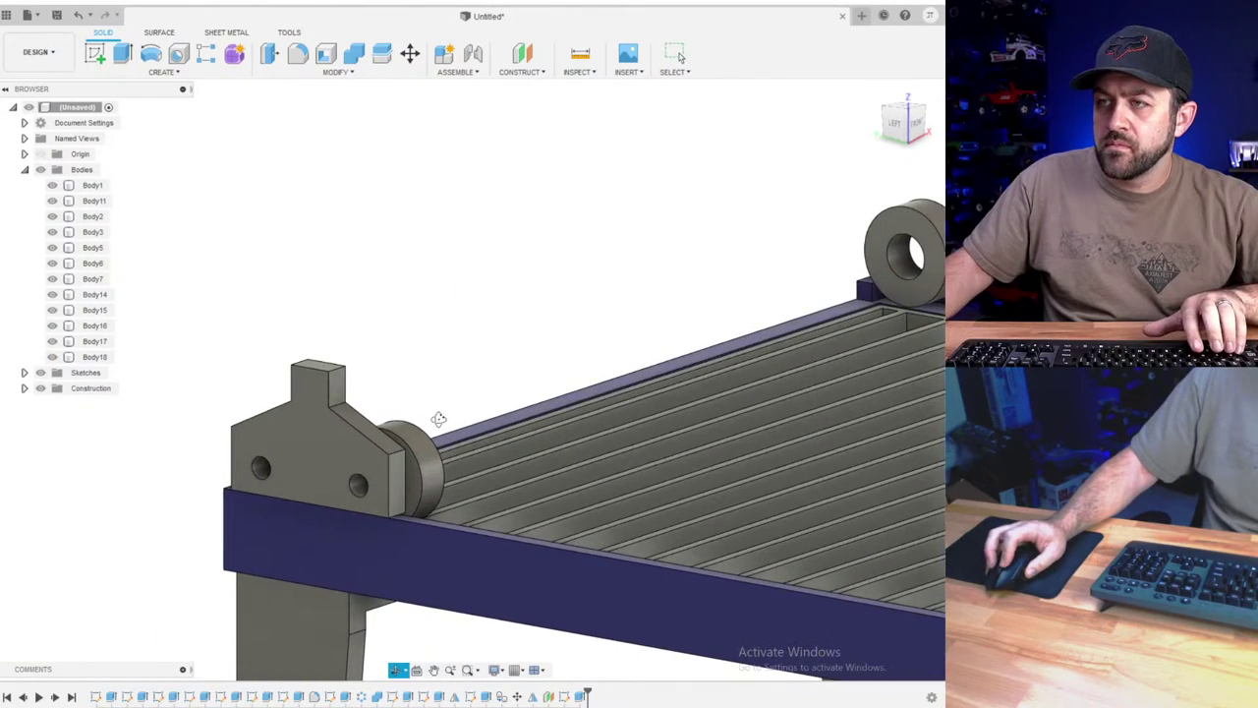
middle_click_drag(438, 419, 455, 376, "shift")
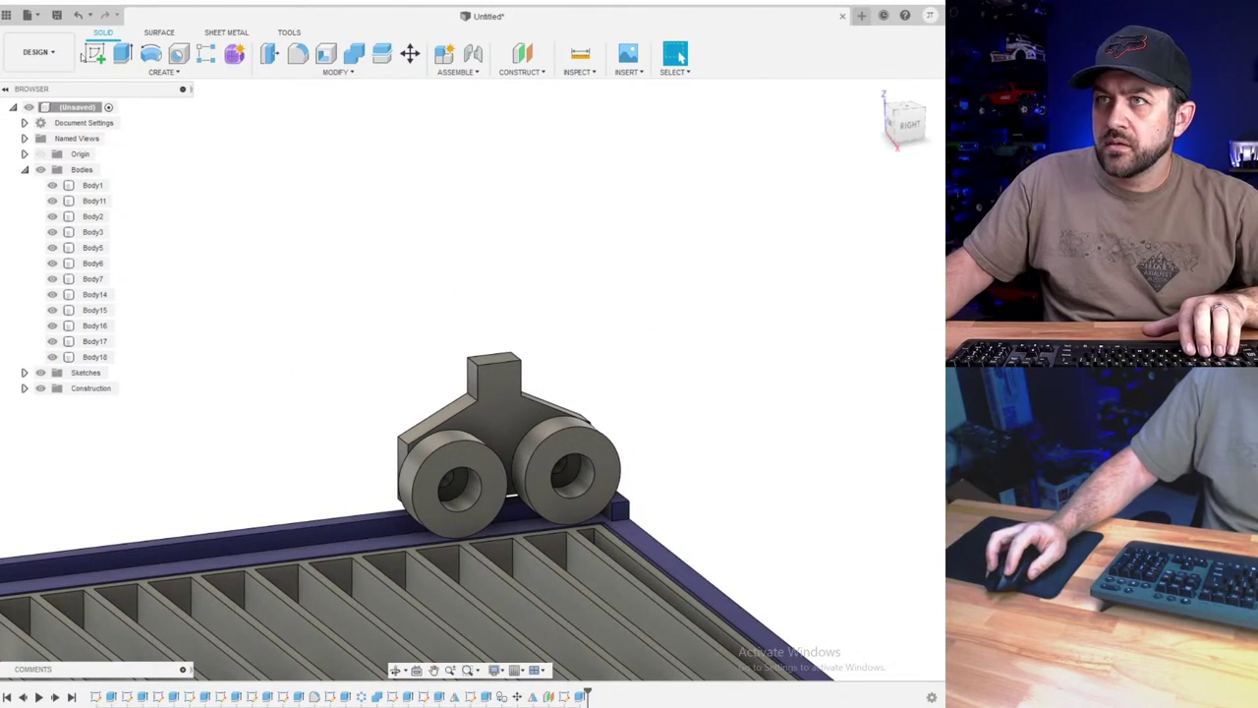
- Reopen the side plate's sketch and draw a 3.5 mm diameter circle on the upright tab's vertical centreline, level with the shoulder tops
left_click(511, 398)
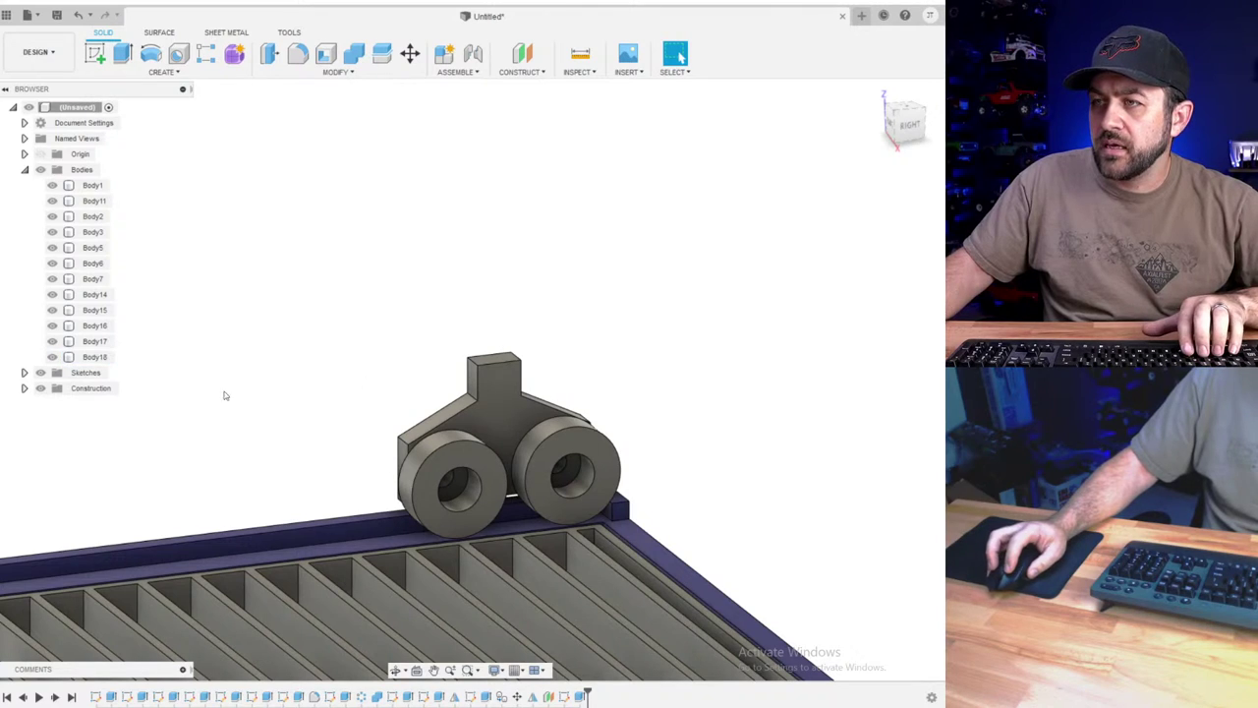
right_click(563, 697)
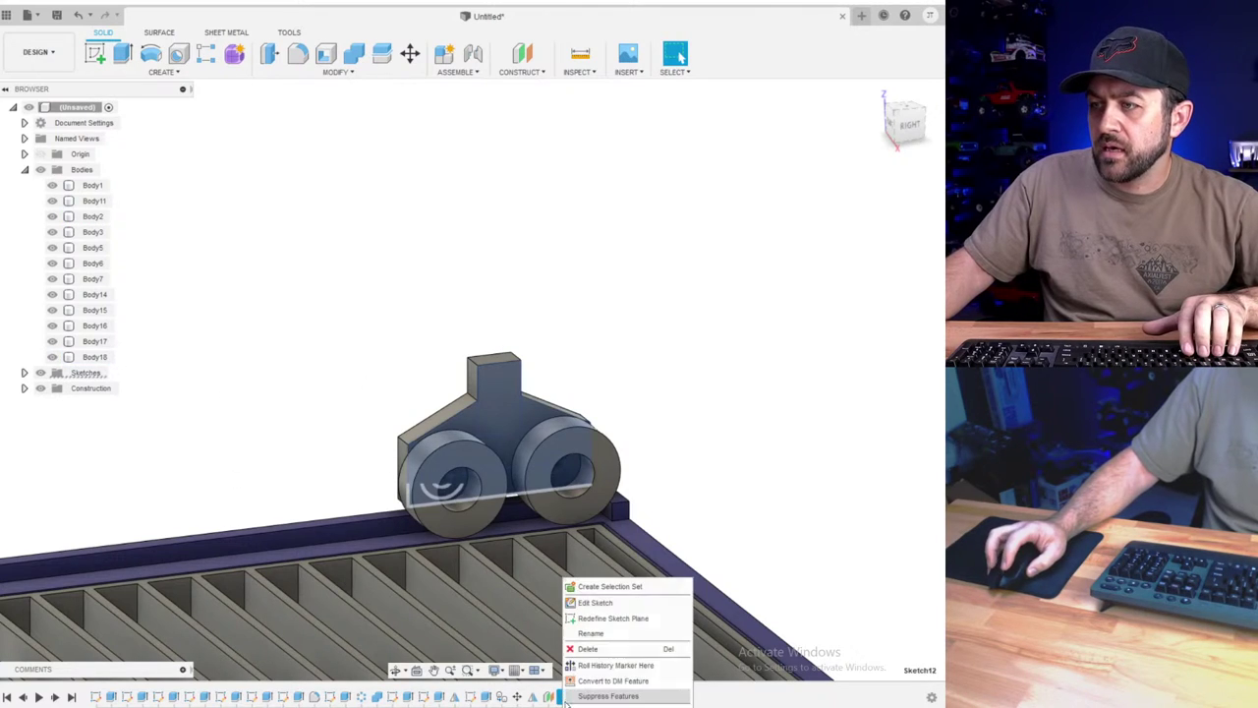
left_click(609, 603)
left_click(532, 295)
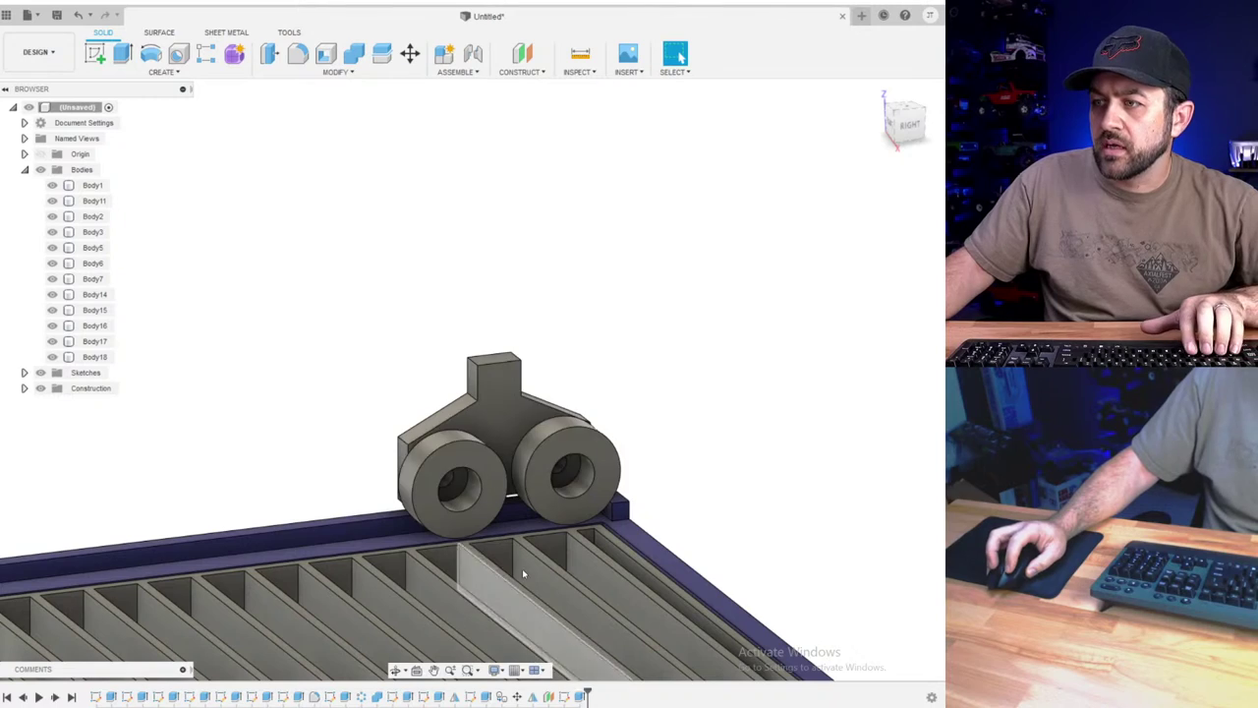
right_click(563, 696)
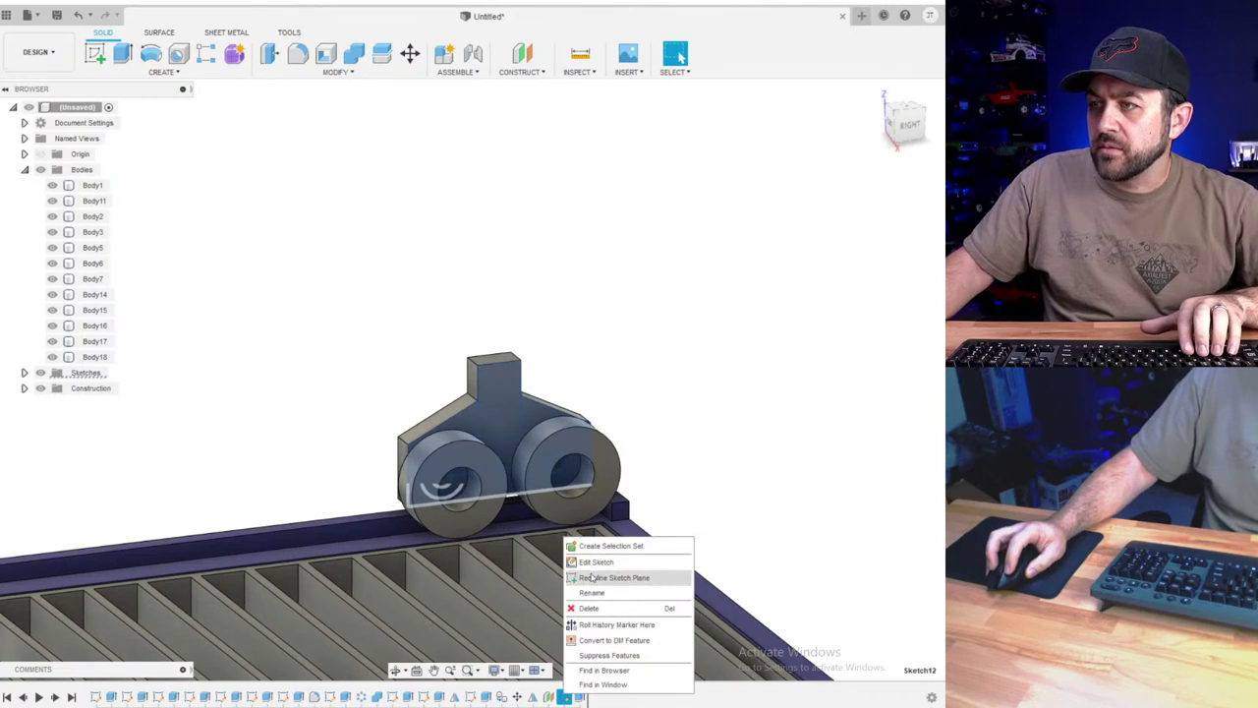
left_click(592, 560)
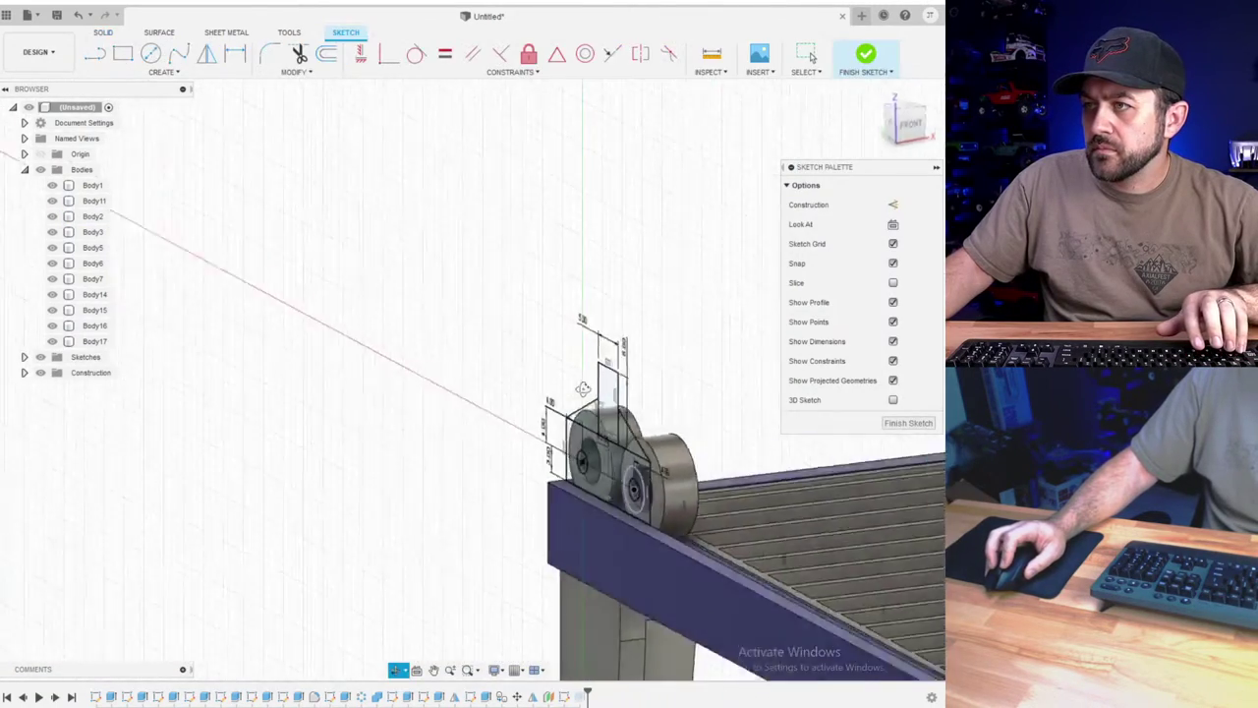
scroll(560, 351, "up", 3)
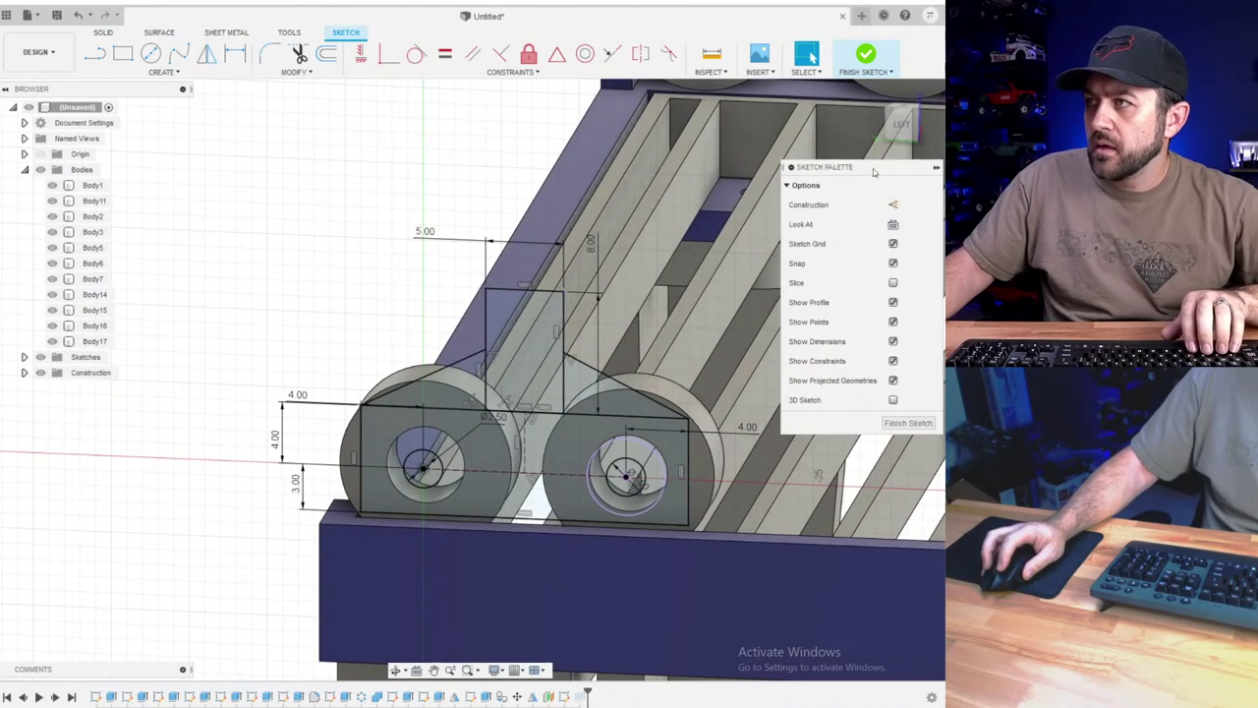
left_click(901, 125)
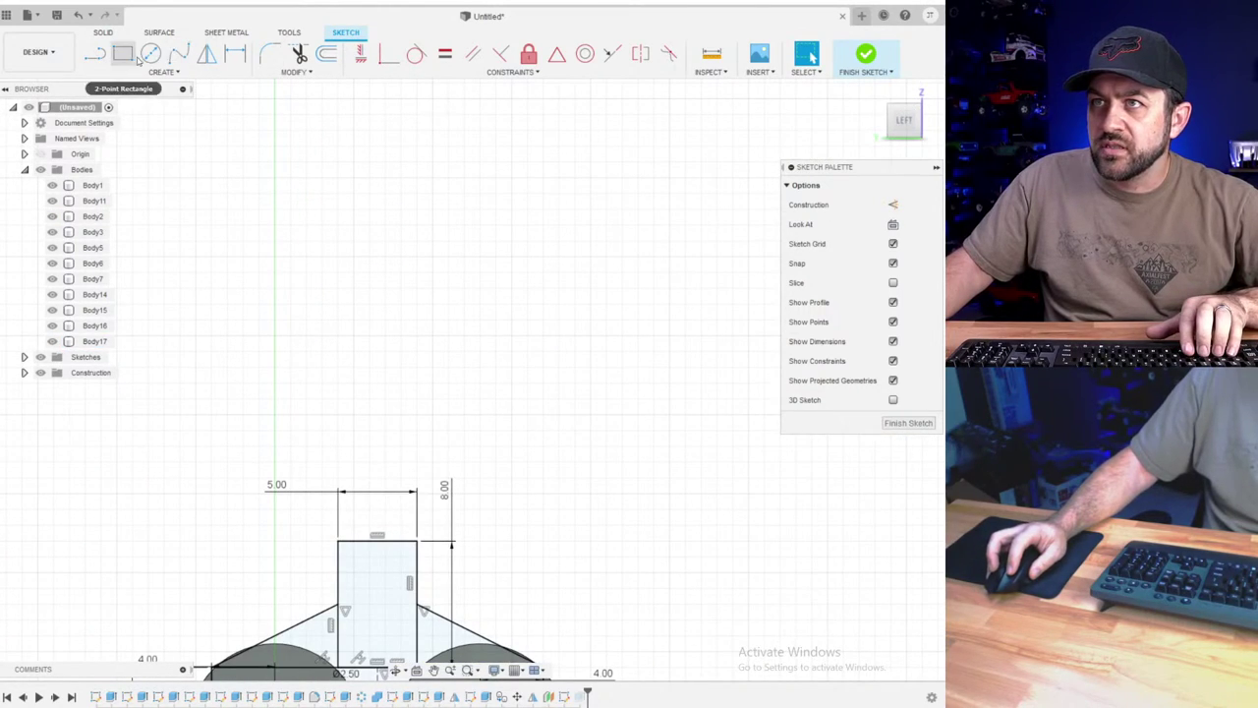
left_click(150, 53)
scroll(398, 344, "up", 2)
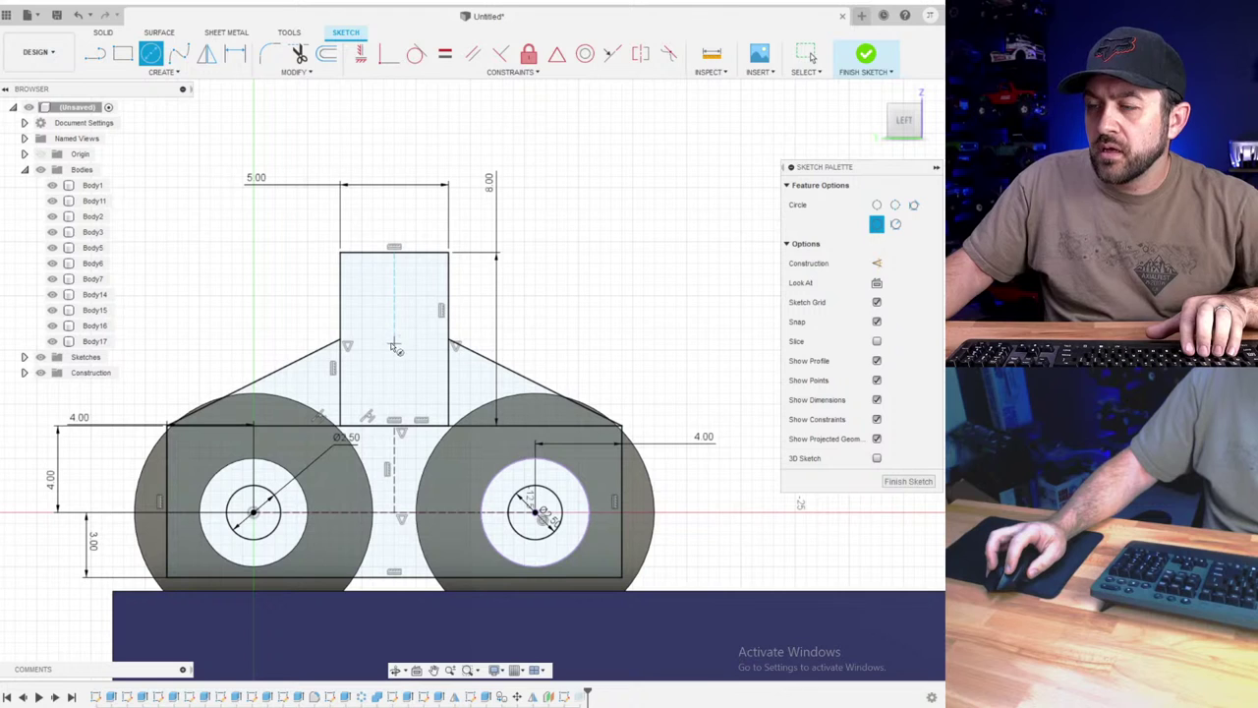
left_click(394, 342)
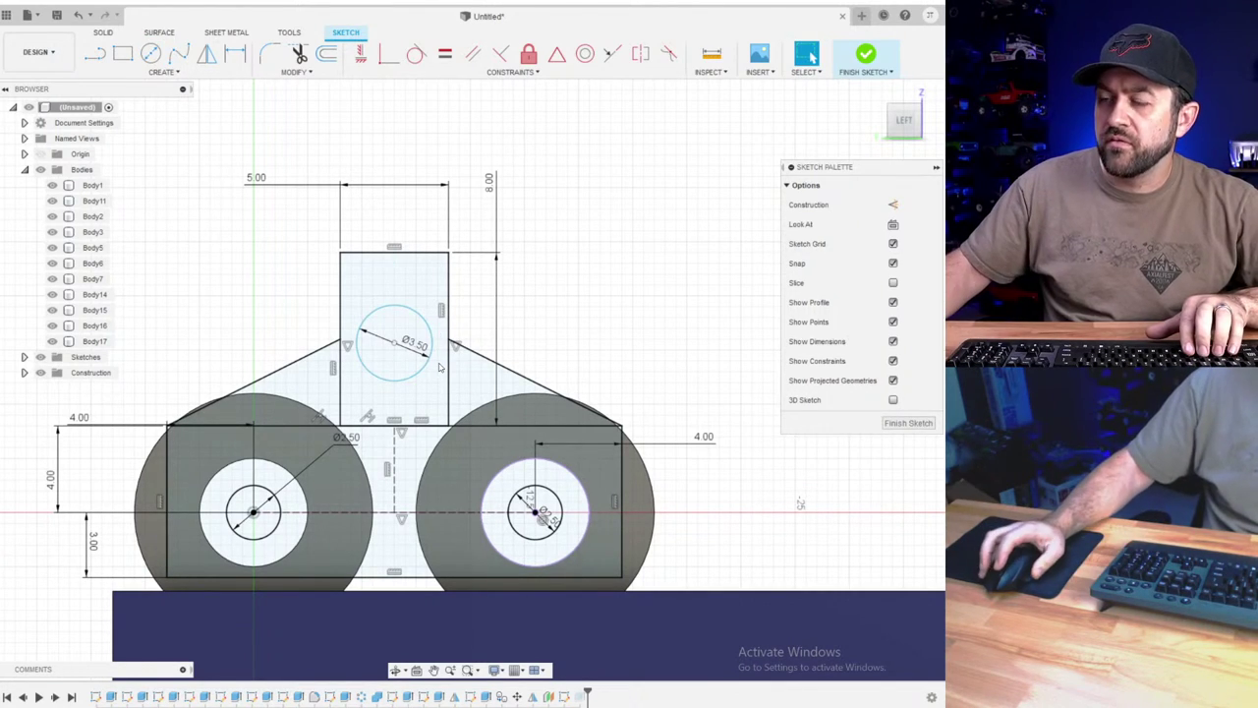
- Set the upright tab's width to 8 mm
scroll(380, 296, "up", 2)
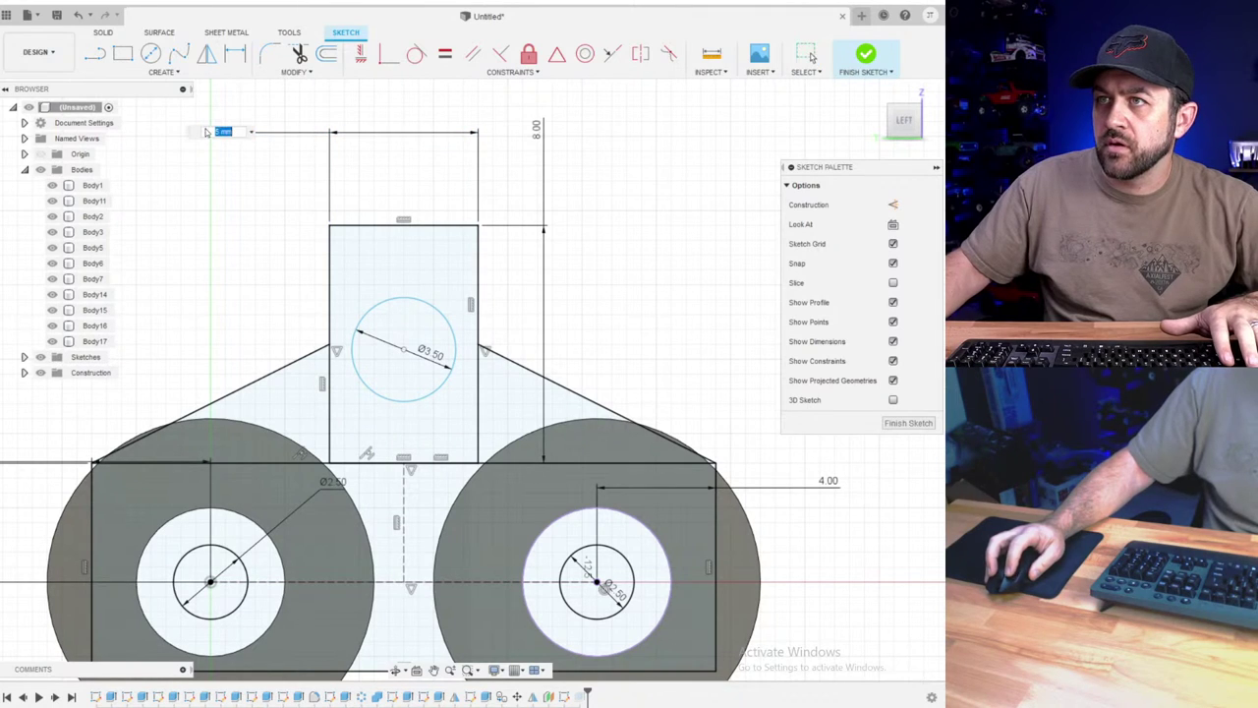
double_click(207, 131)
type("8")
key("Return")
key("d")
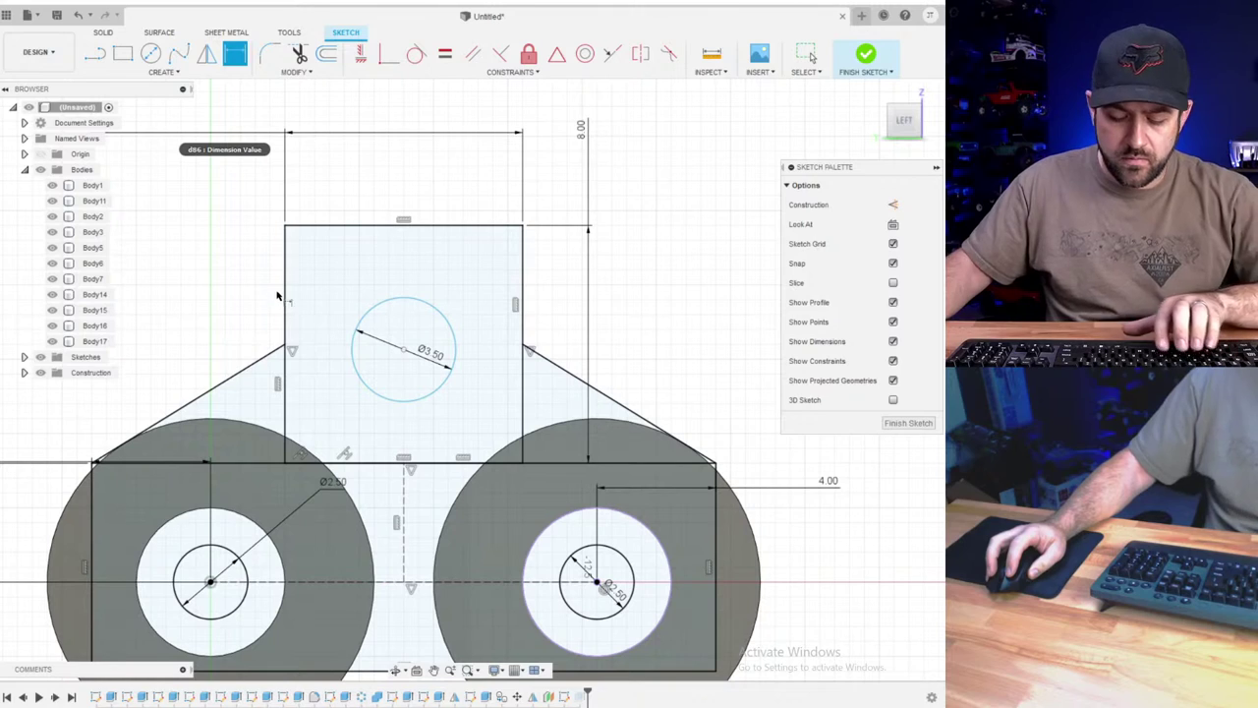
- Draw a horizontal construction line across the tab between the upper ends of the two sloped shoulders
key("l")
key("x")
left_click(288, 349)
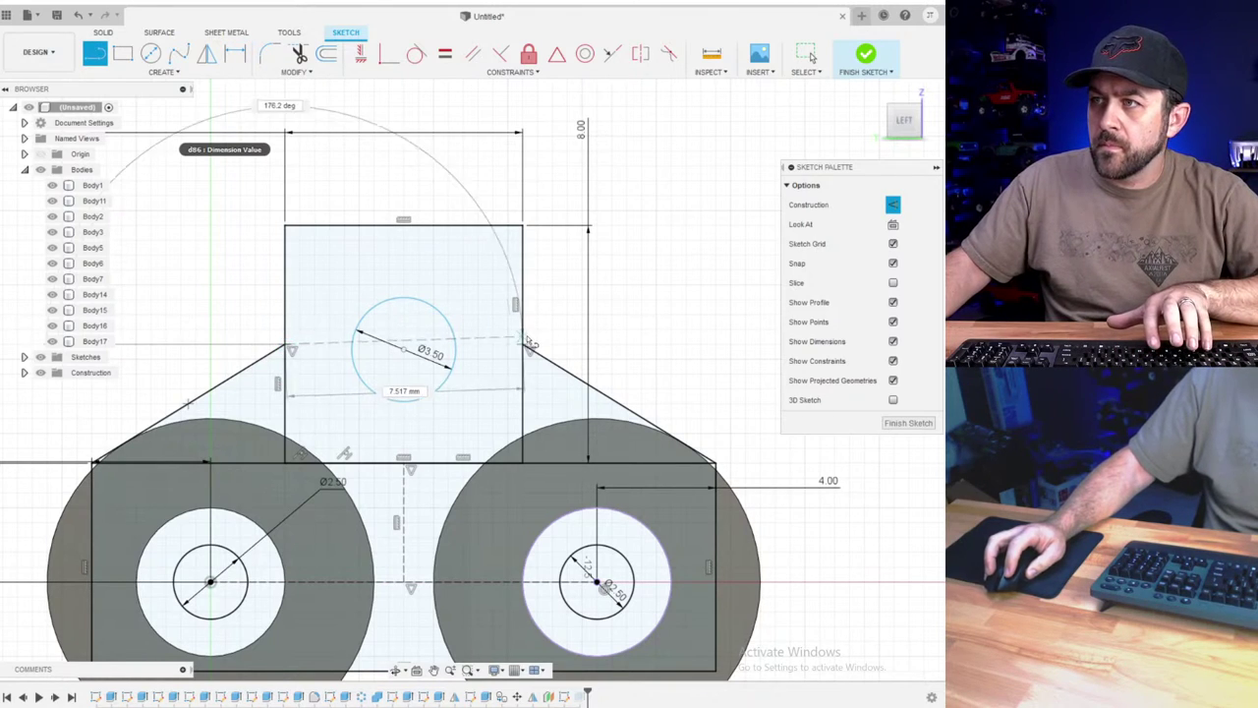
left_click(524, 346)
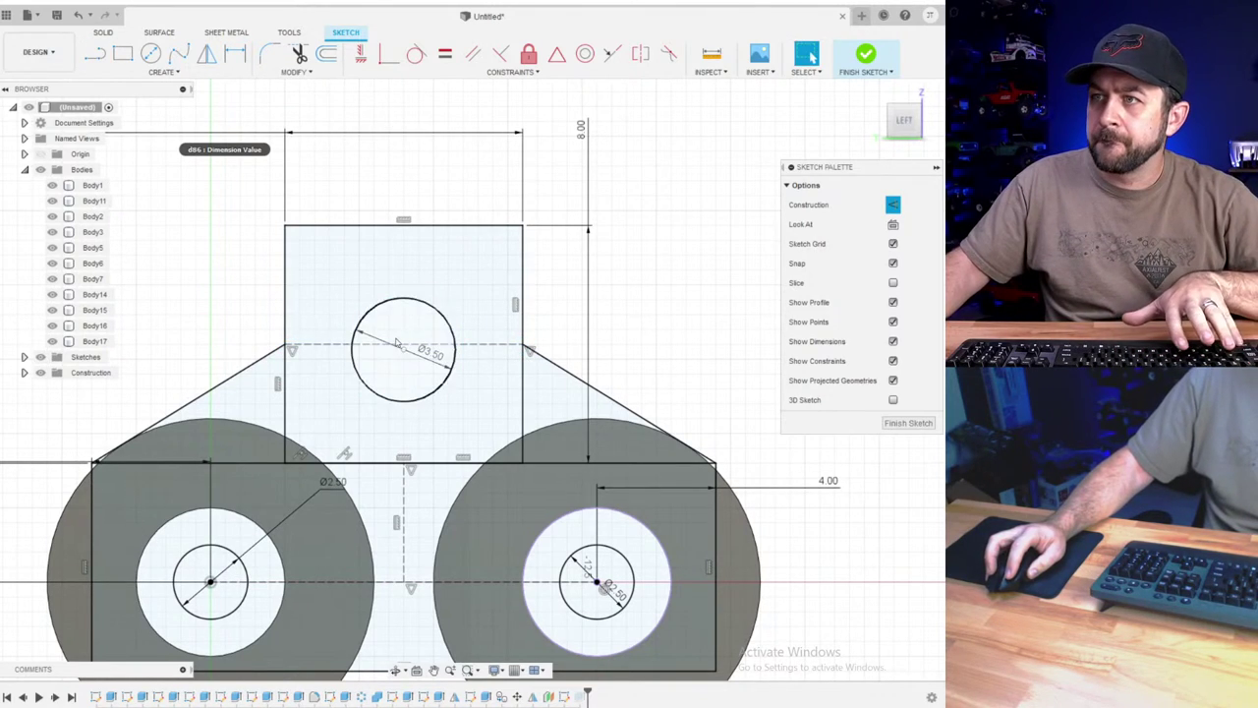
double_click(486, 351)
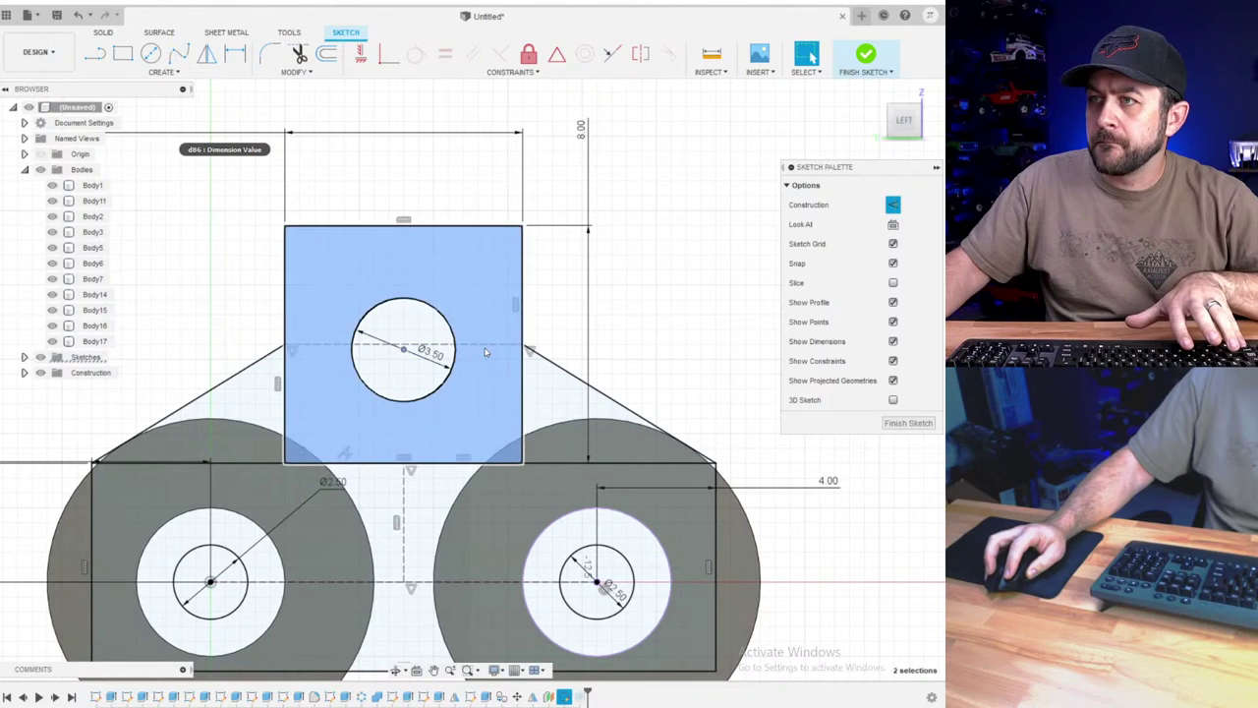
- Constrain the 3.5 mm circle's centre to the midpoint of the construction line and finish the sketch
left_click(429, 344)
left_click(404, 349, "ctrl")
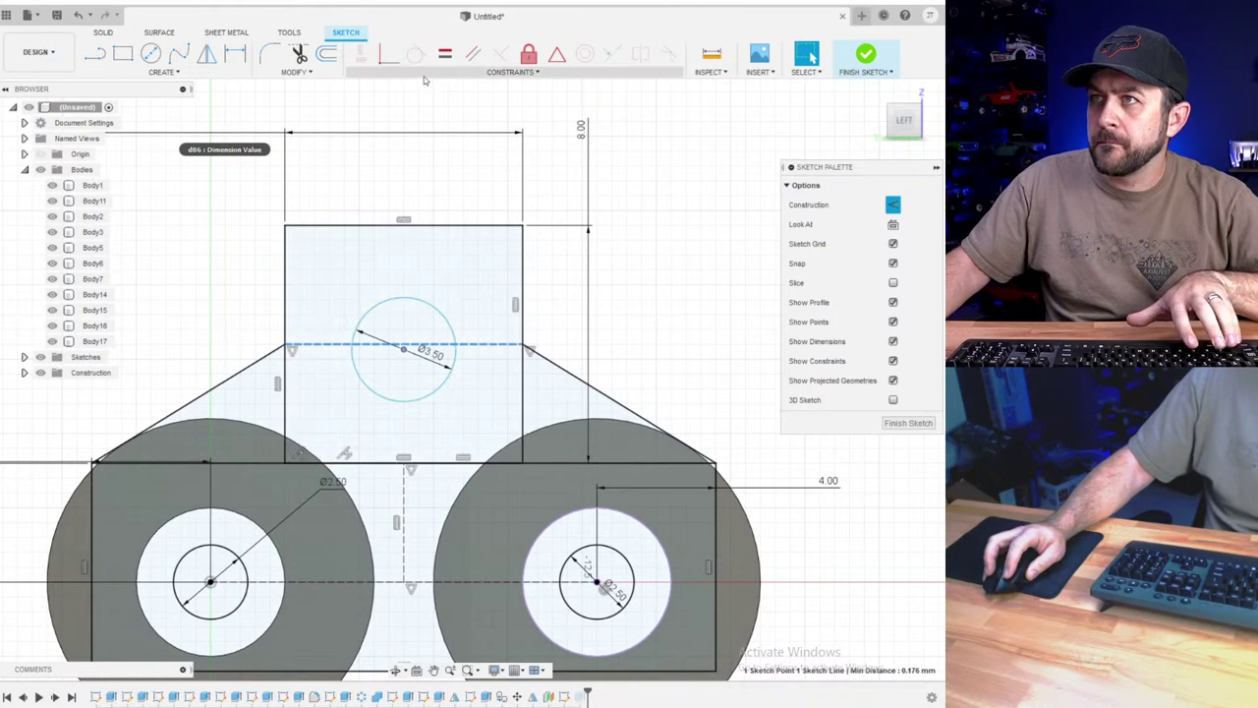
left_click(557, 56)
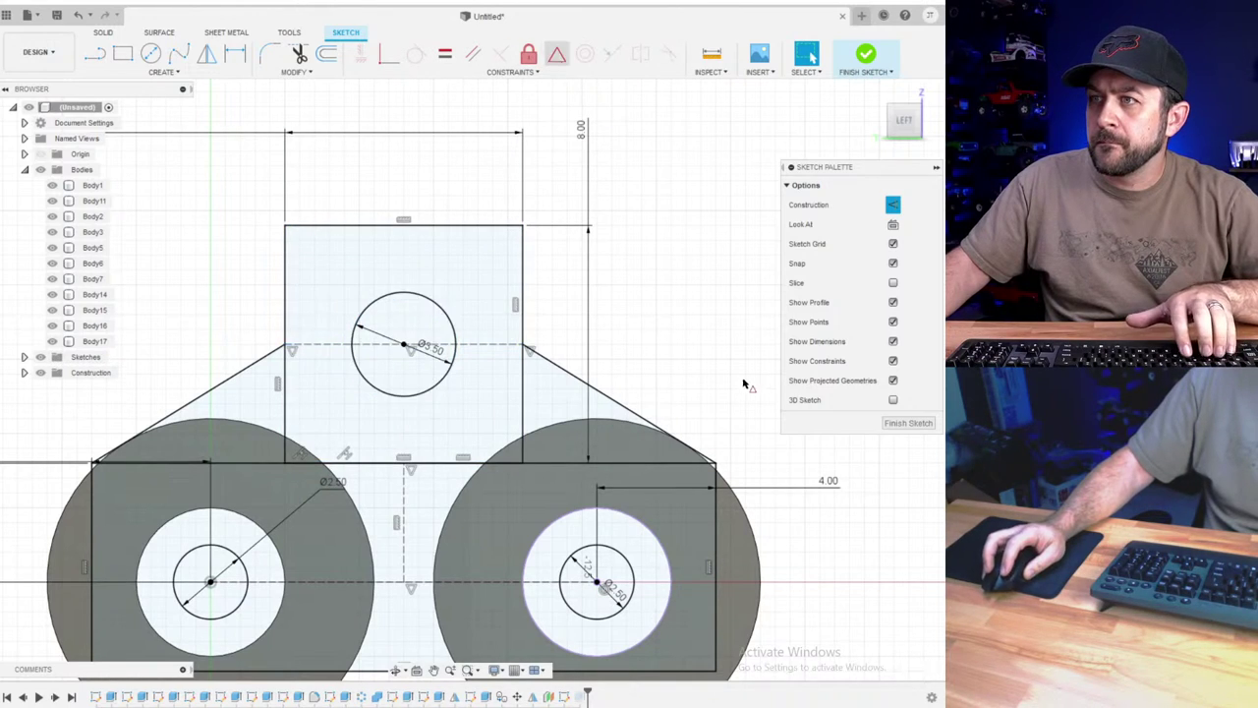
left_click(865, 55)
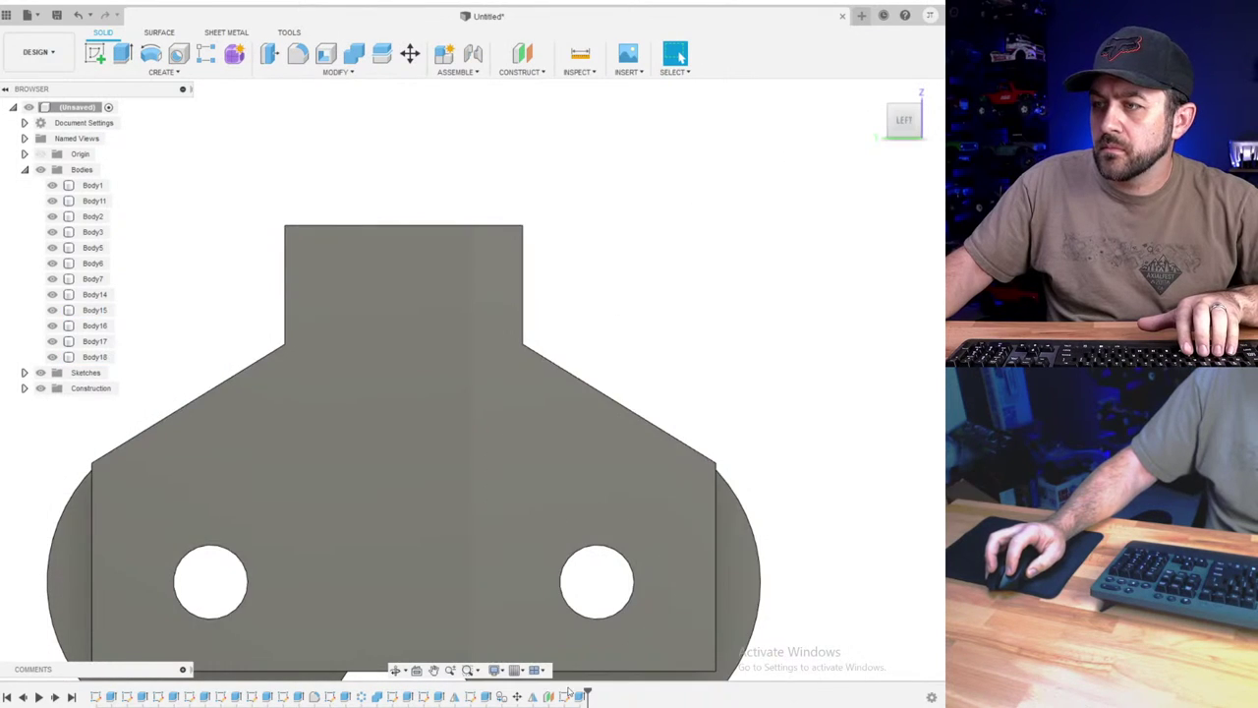
- Edit the side plate's extrusion to exclude the 3.5 mm circle, leaving it open as a hole through the tab
left_click(580, 696)
right_click(580, 696)
left_click(618, 567)
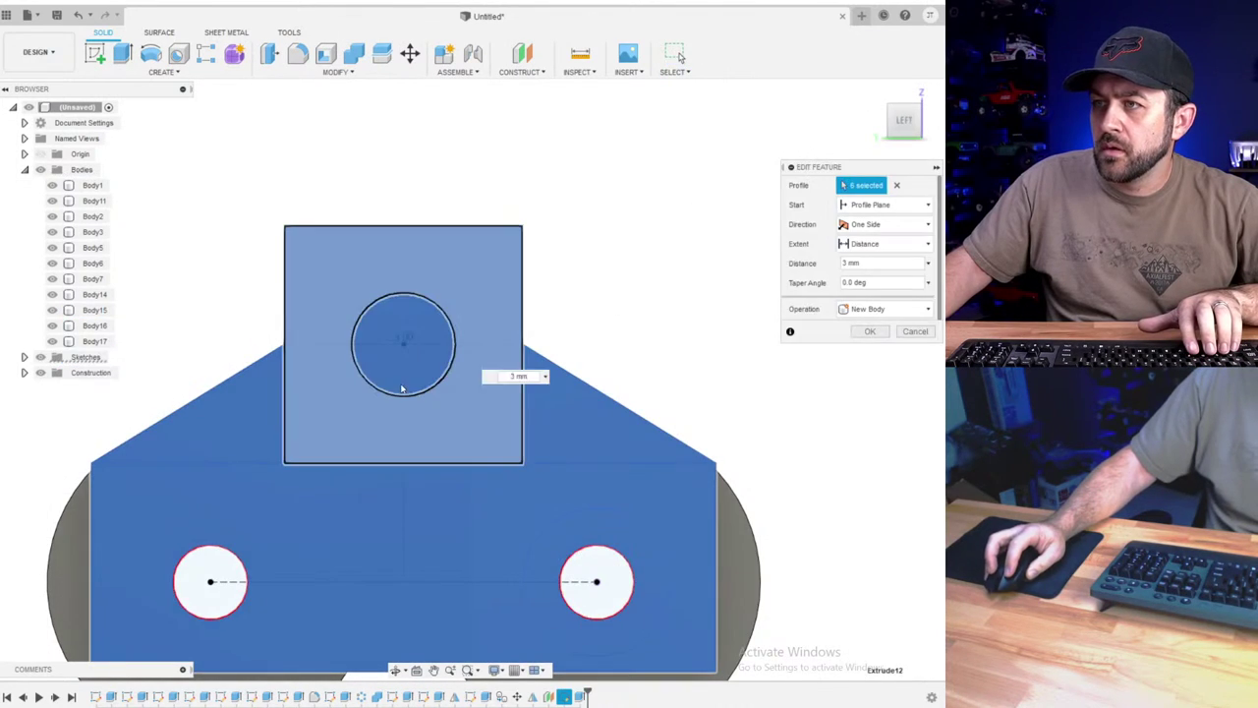
left_click(871, 330)
scroll(554, 400, "down", 4)
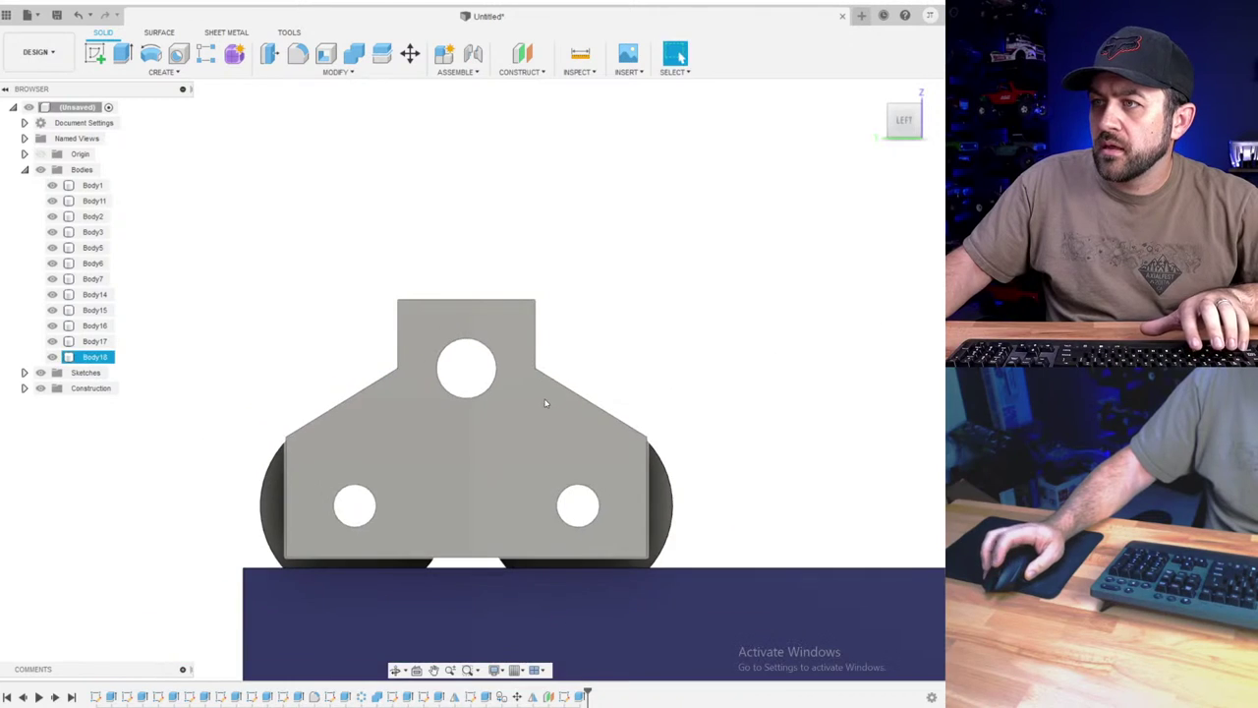
- Edit the side plate's sketch to set the upright tab's height to 12 mm, and finish the sketch
middle_click_drag(535, 395, 380, 408, "shift")
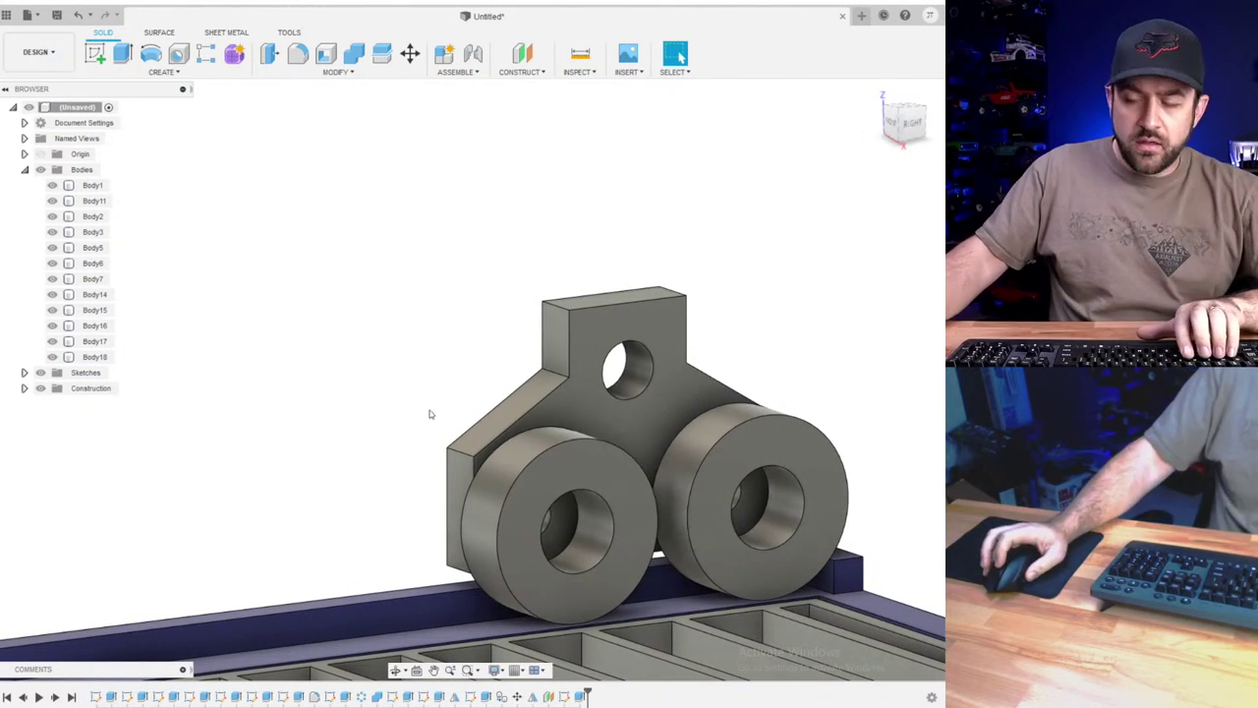
scroll(511, 408, "down", 3)
mouse_move(611, 420)
middle_mouse_down("shift")
mouse_move(565, 366)
mouse_move(602, 399)
middle_mouse_up("shift")
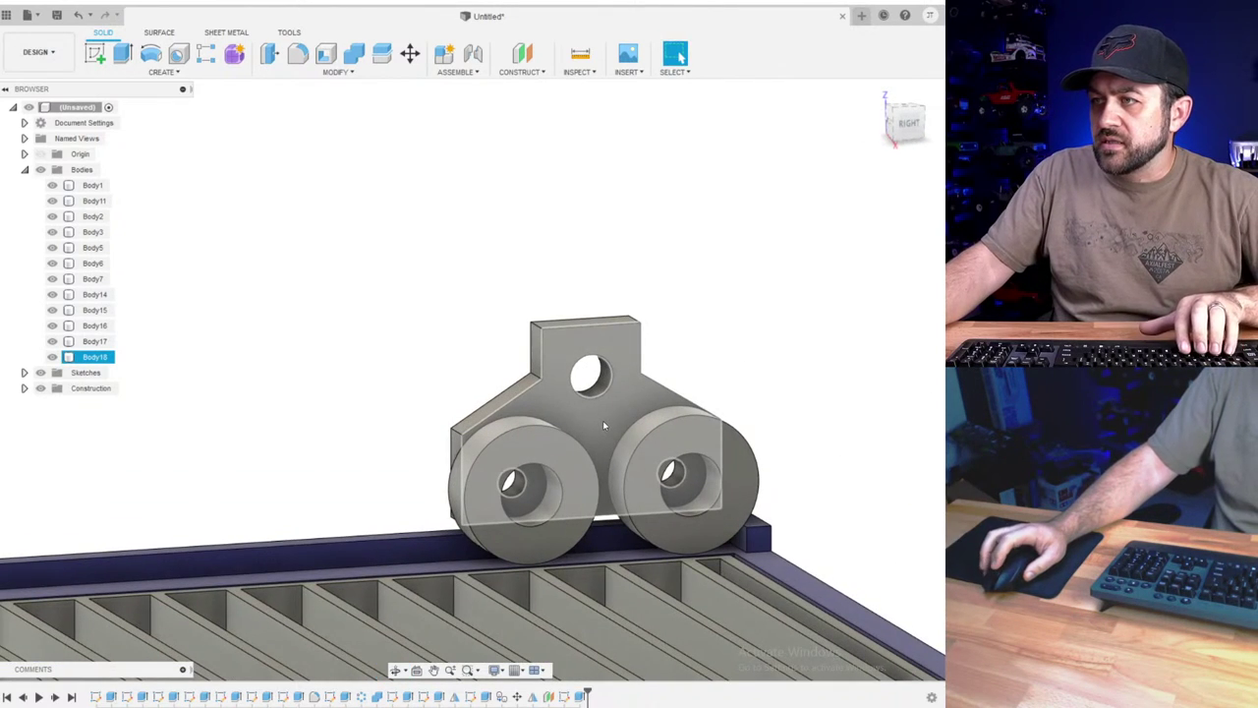
scroll(598, 403, "up", 2)
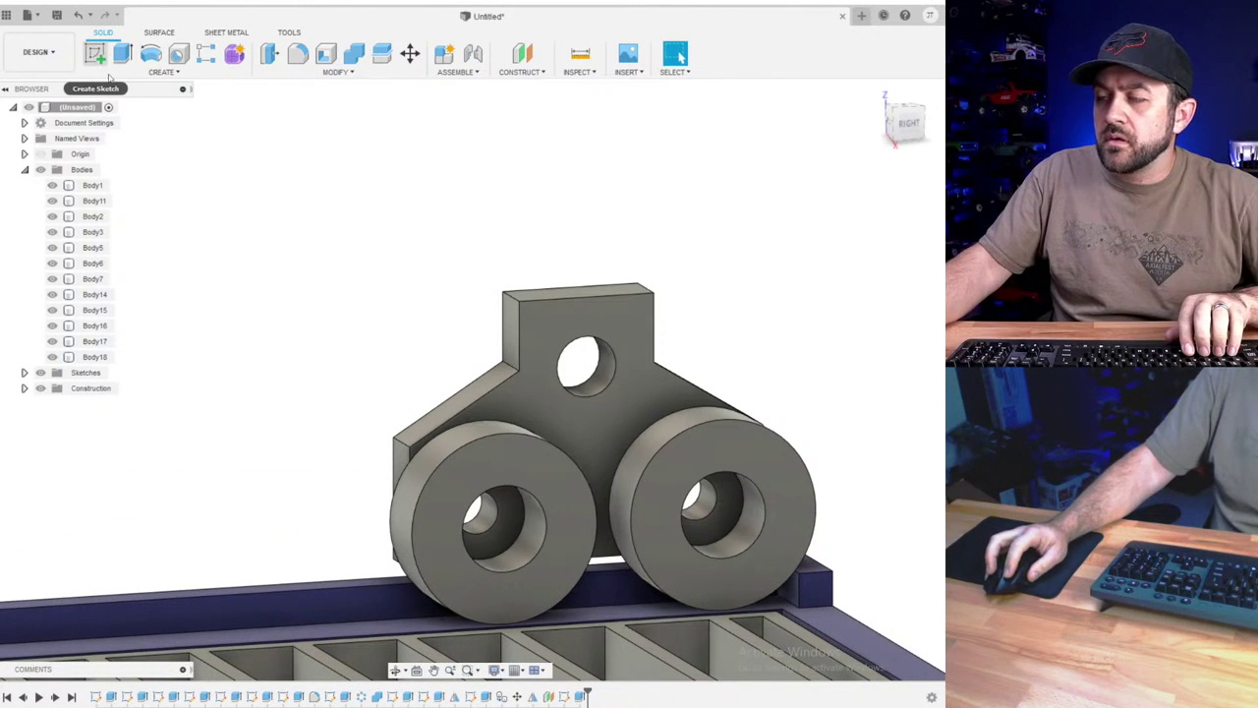
right_click(582, 696)
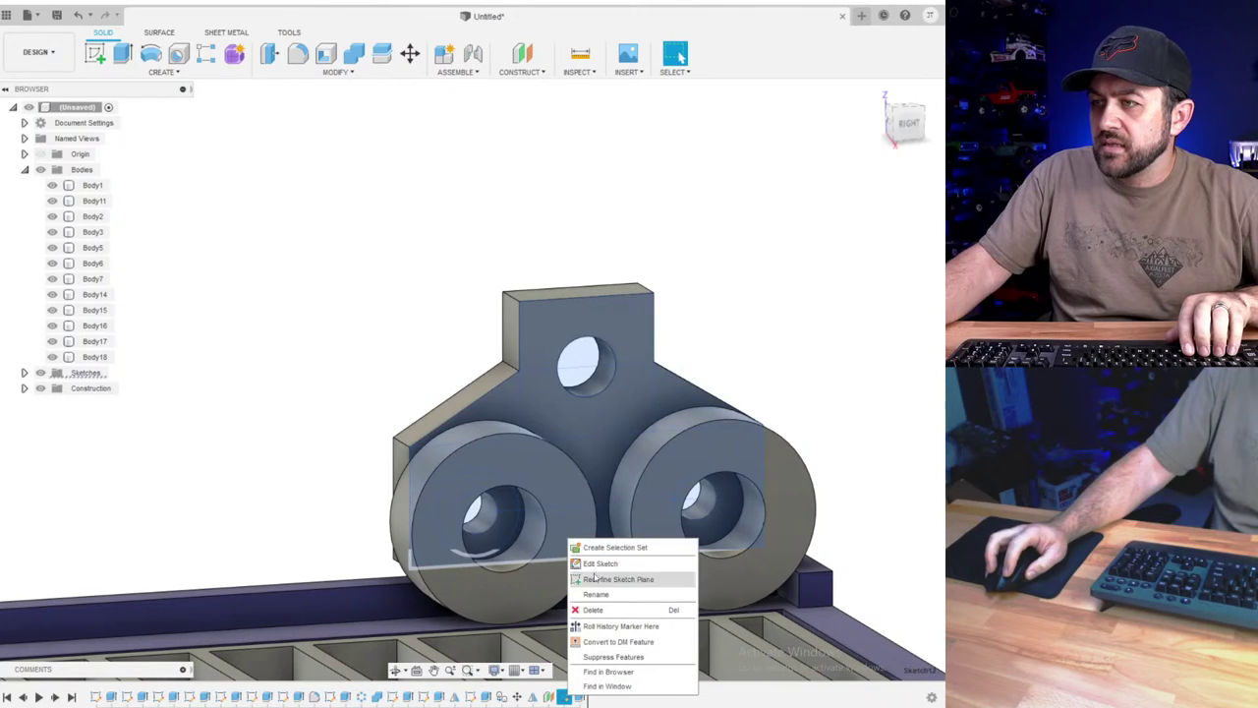
left_click(622, 567)
middle_click_drag(674, 534, 402, 354)
mouse_move(432, 435)
middle_mouse_down("shift")
mouse_move(462, 418)
mouse_move(626, 432)
mouse_move(331, 422)
middle_mouse_up("shift")
scroll(671, 381, "up", 2)
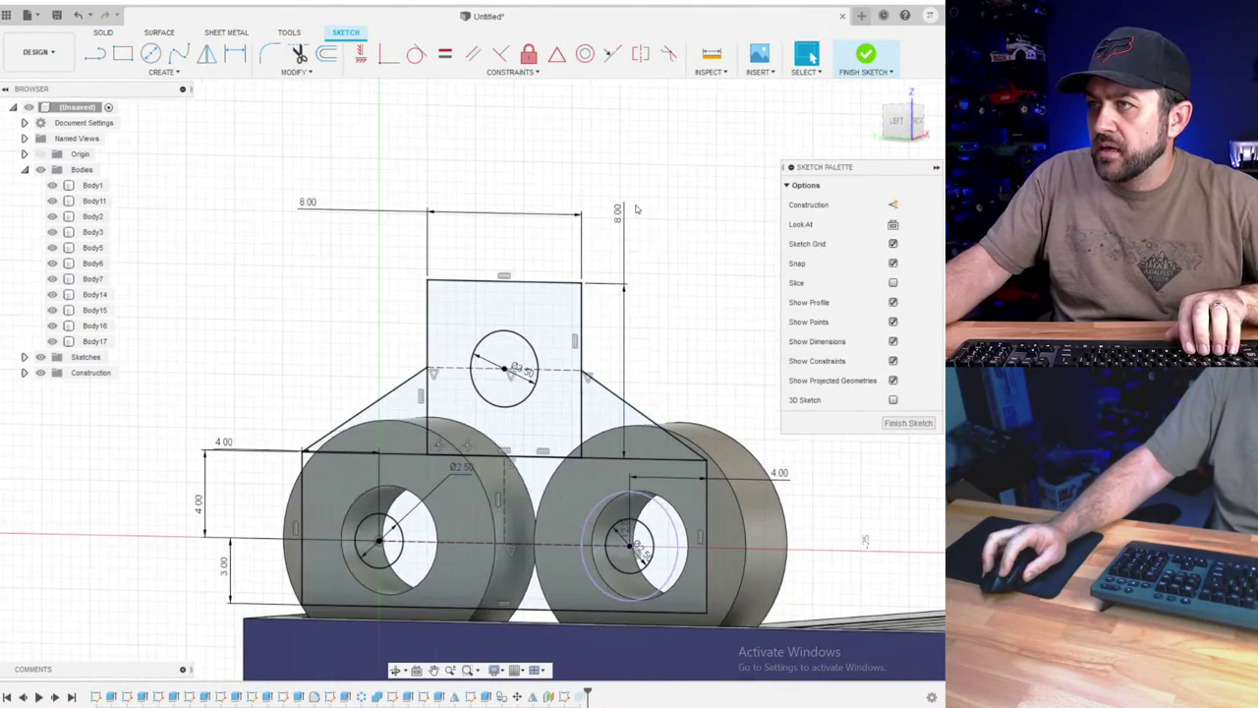
type("12")
key("Return")
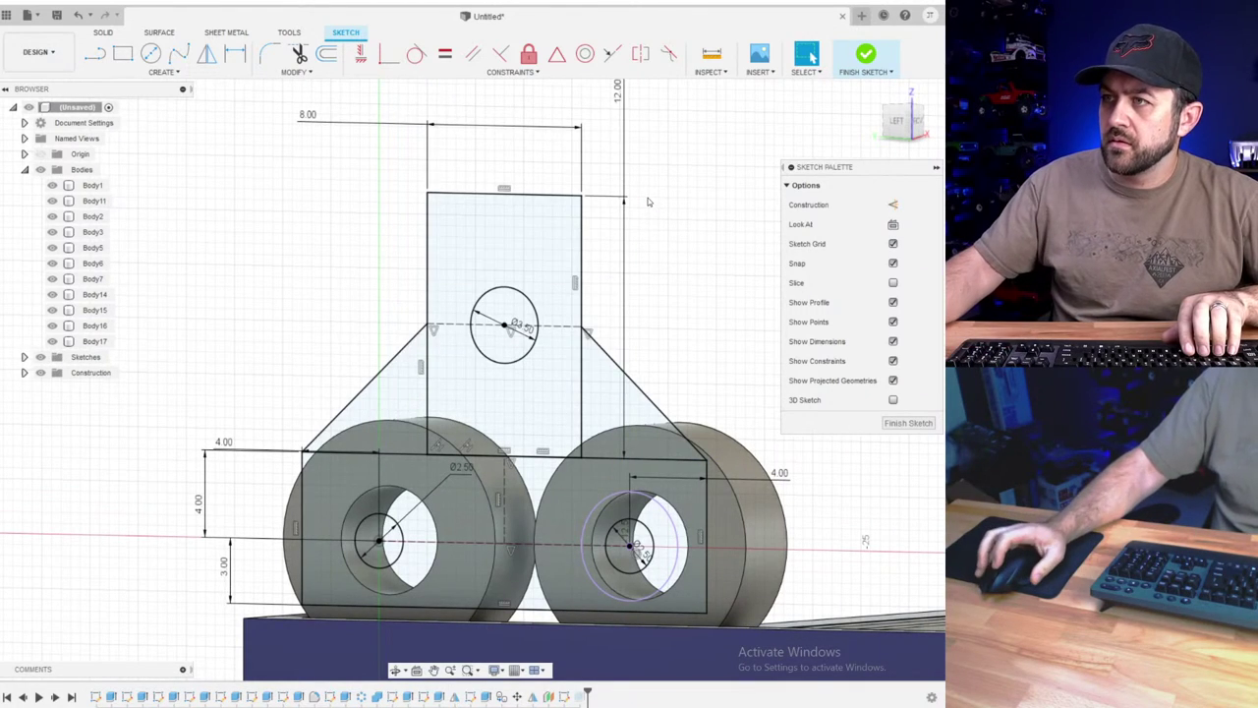
left_click(864, 59)
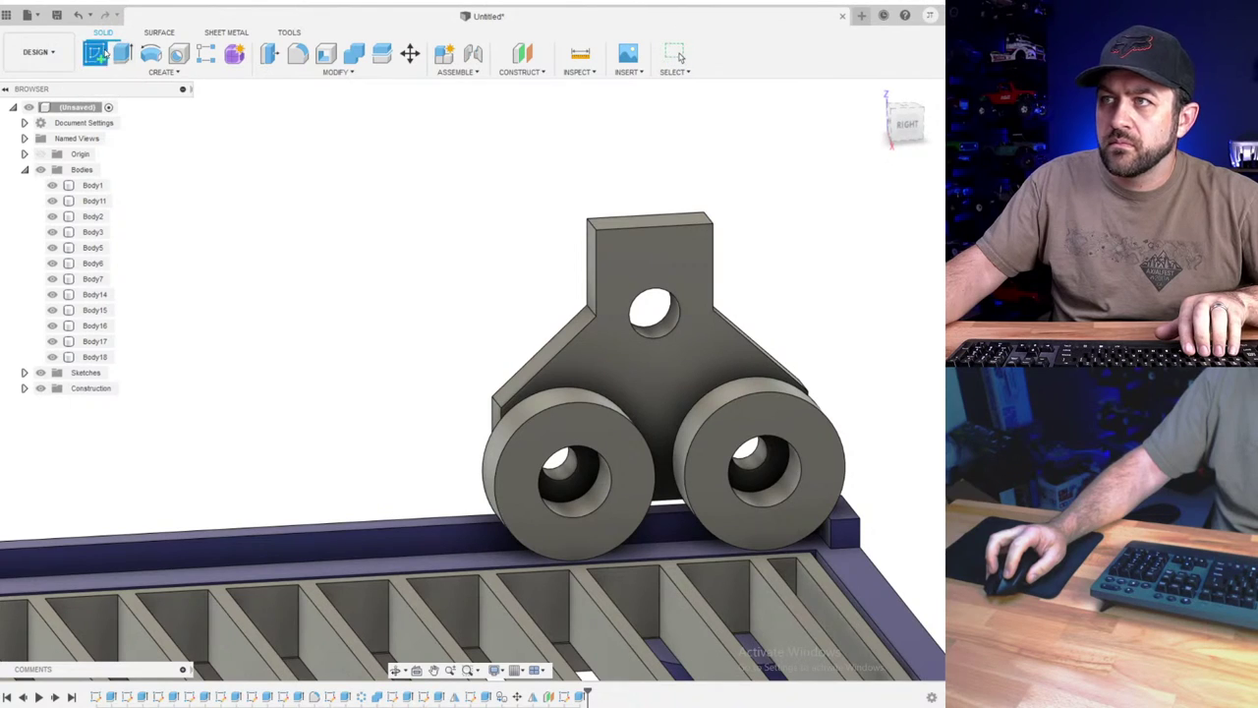
- Sketch a rectangle on the side plate's inner face, from the tab's upper corners down past the hole, matching the tab's width
left_click(666, 263)
key("r")
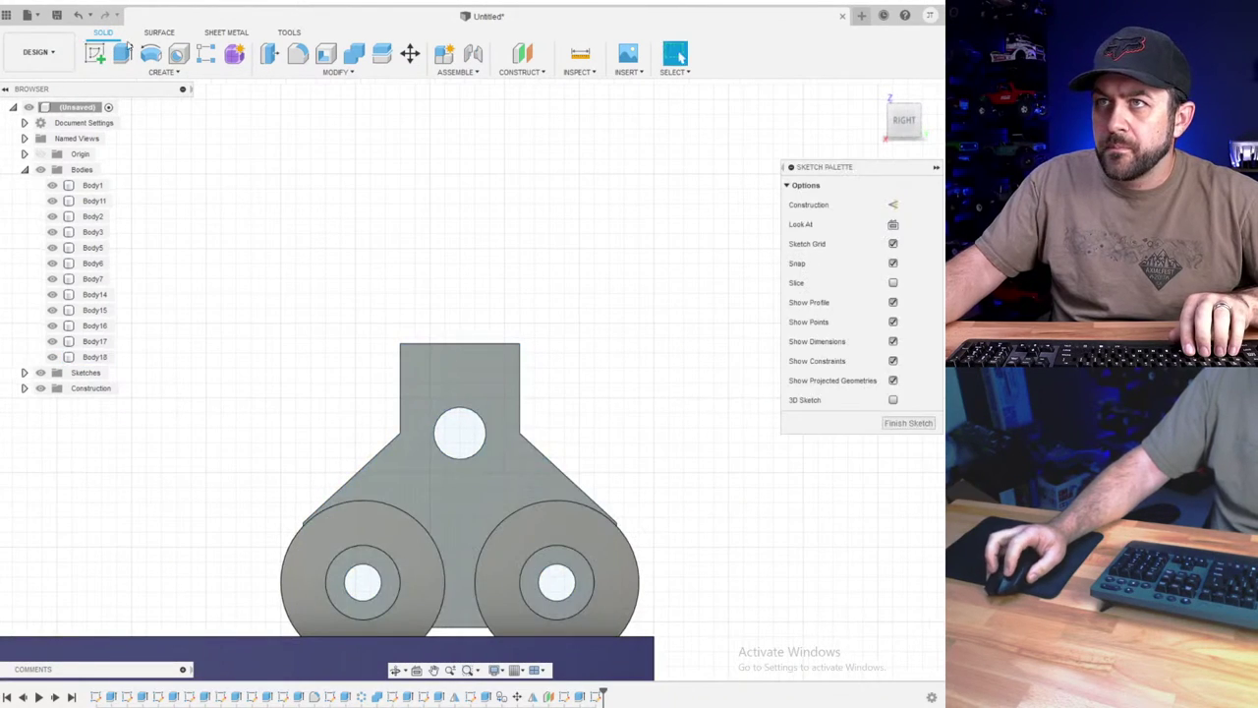
scroll(484, 408, "up", 2)
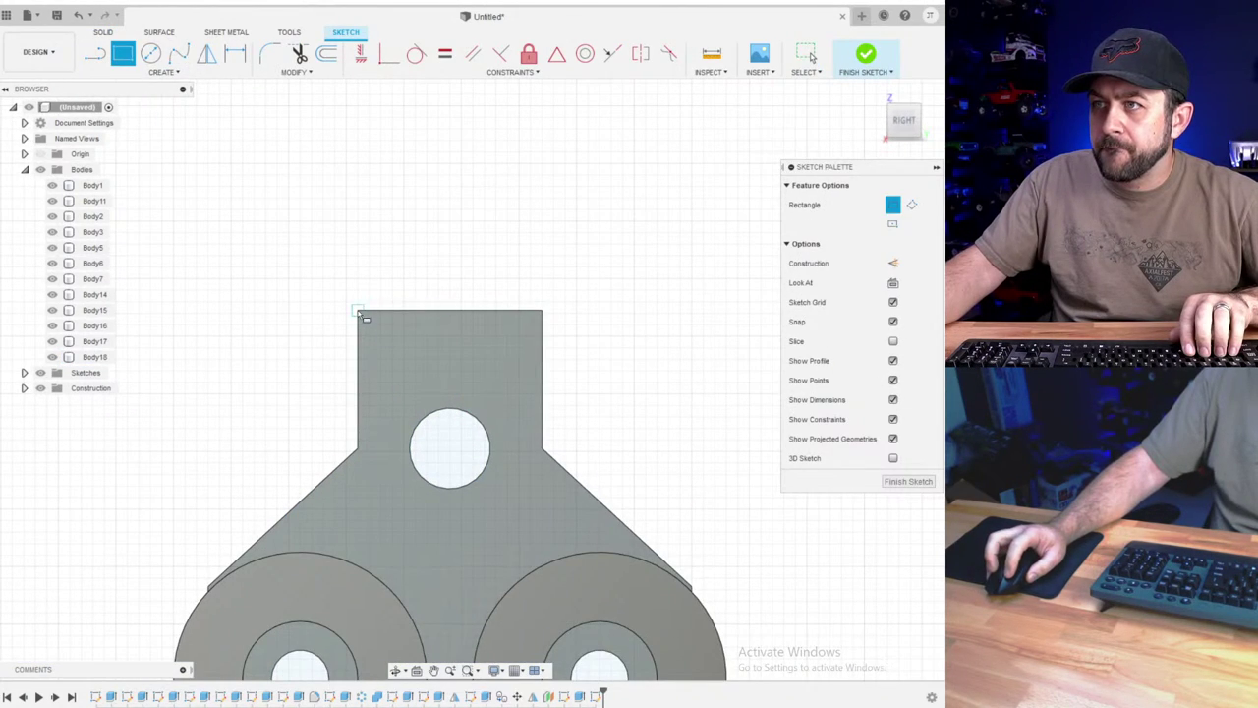
left_click(357, 311)
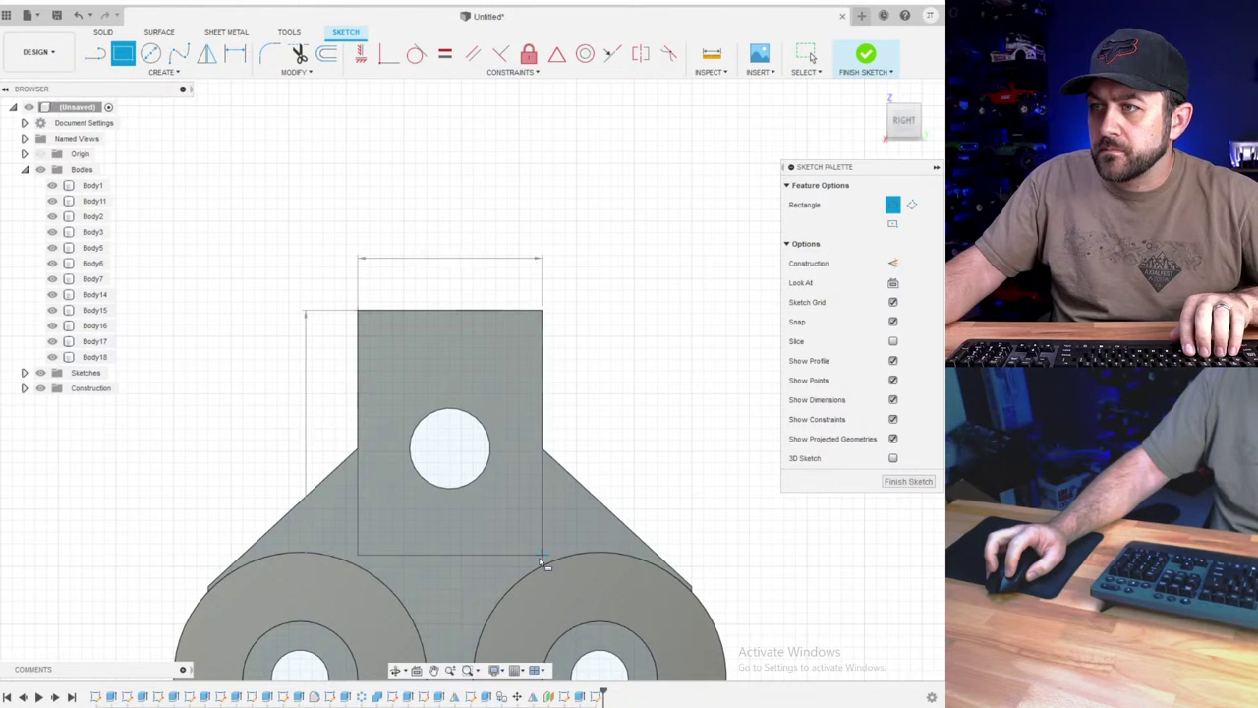
left_click(541, 553)
scroll(538, 501, "up", 3)
key("Escape")
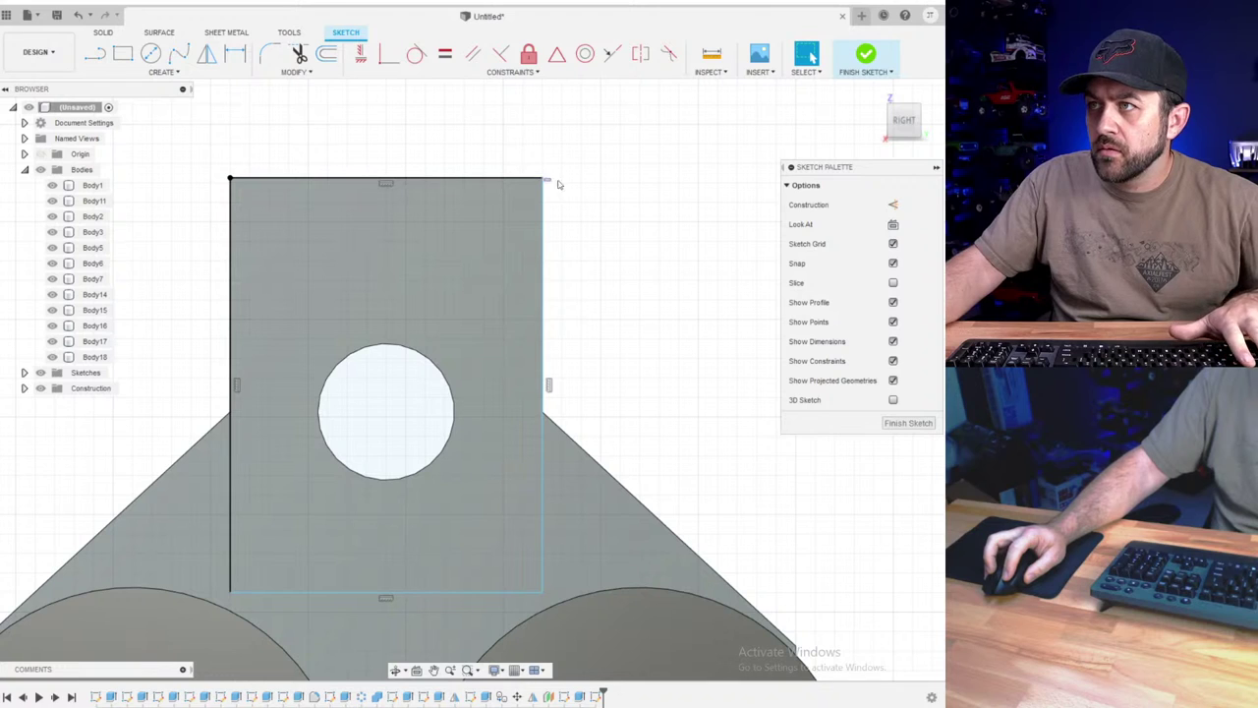
mouse_move(542, 191)
left_mouse_down()
mouse_move(511, 192)
mouse_move(542, 179)
left_mouse_up()
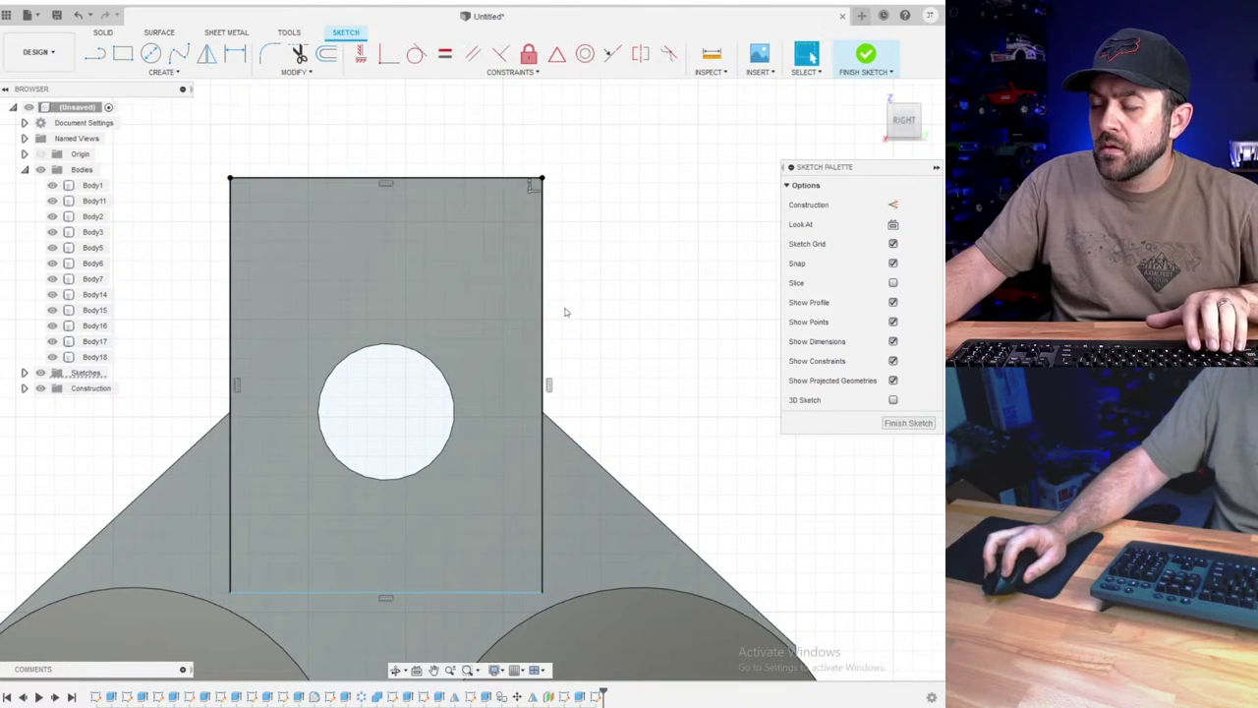
- Dimension the new rectangle's height to 12 mm
middle_click_drag(550, 382, 555, 295)
scroll(520, 324, "down", 3)
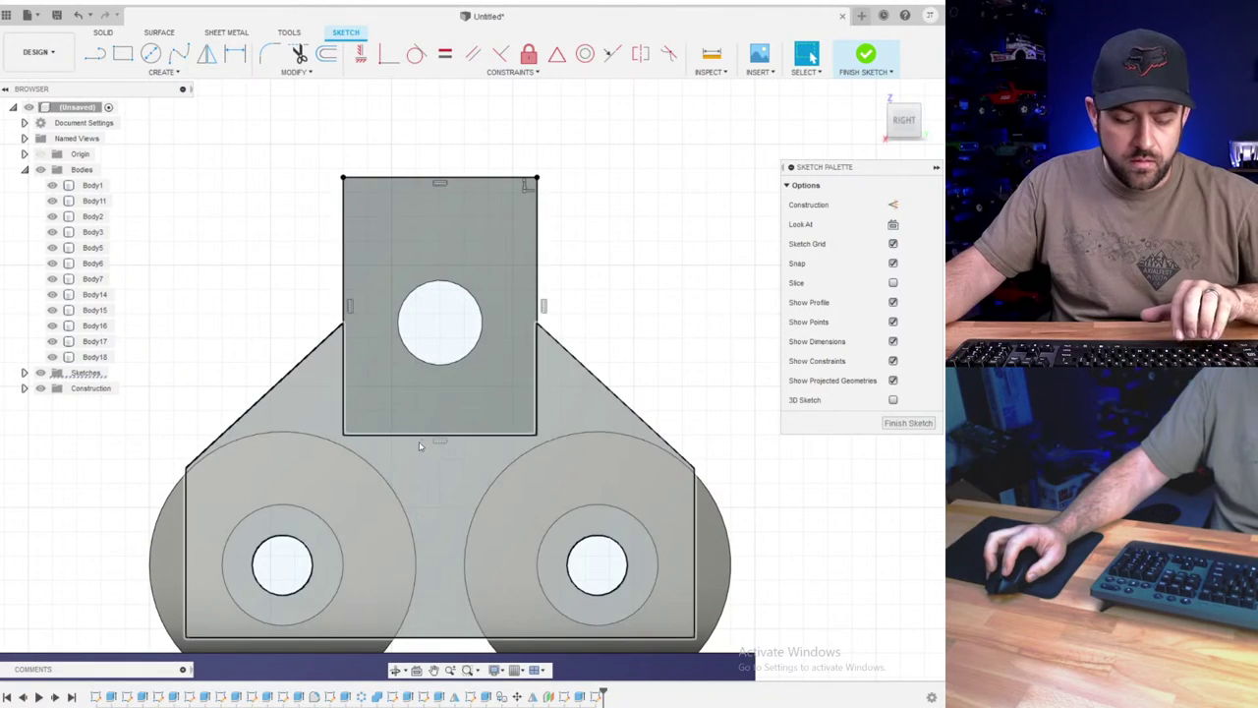
key("d")
left_click(537, 350)
left_click(692, 314)
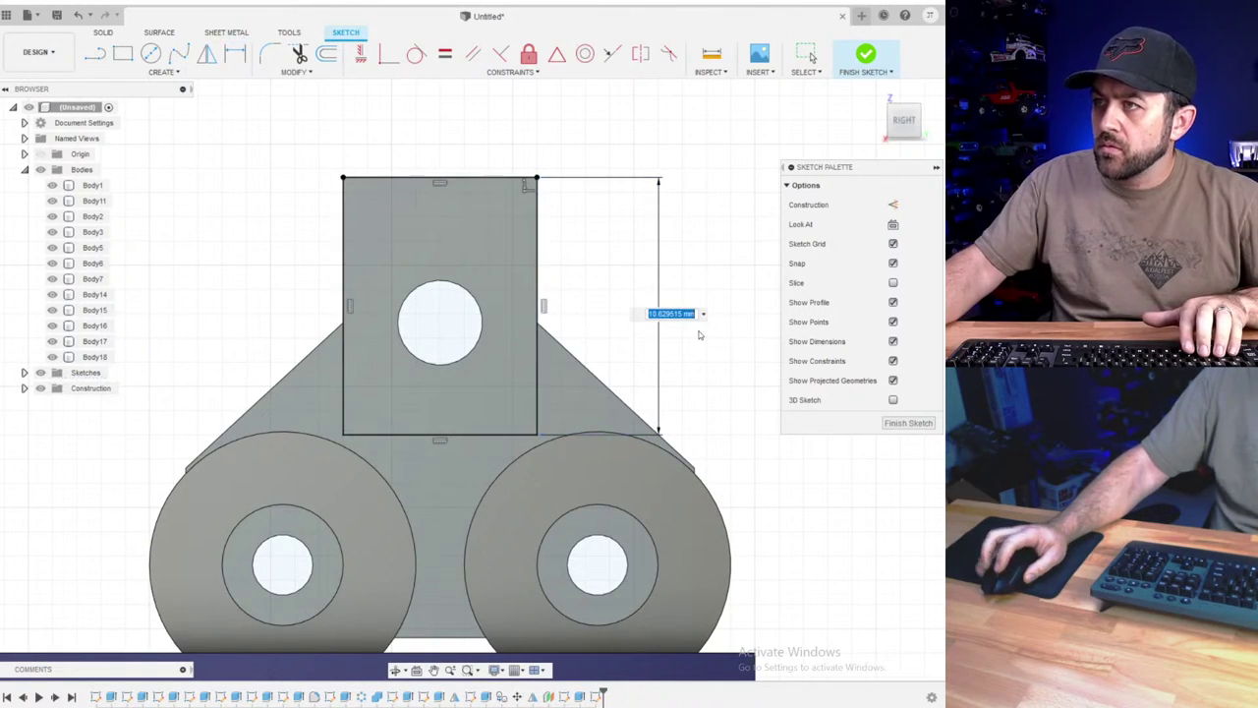
type("12")
key("Return")
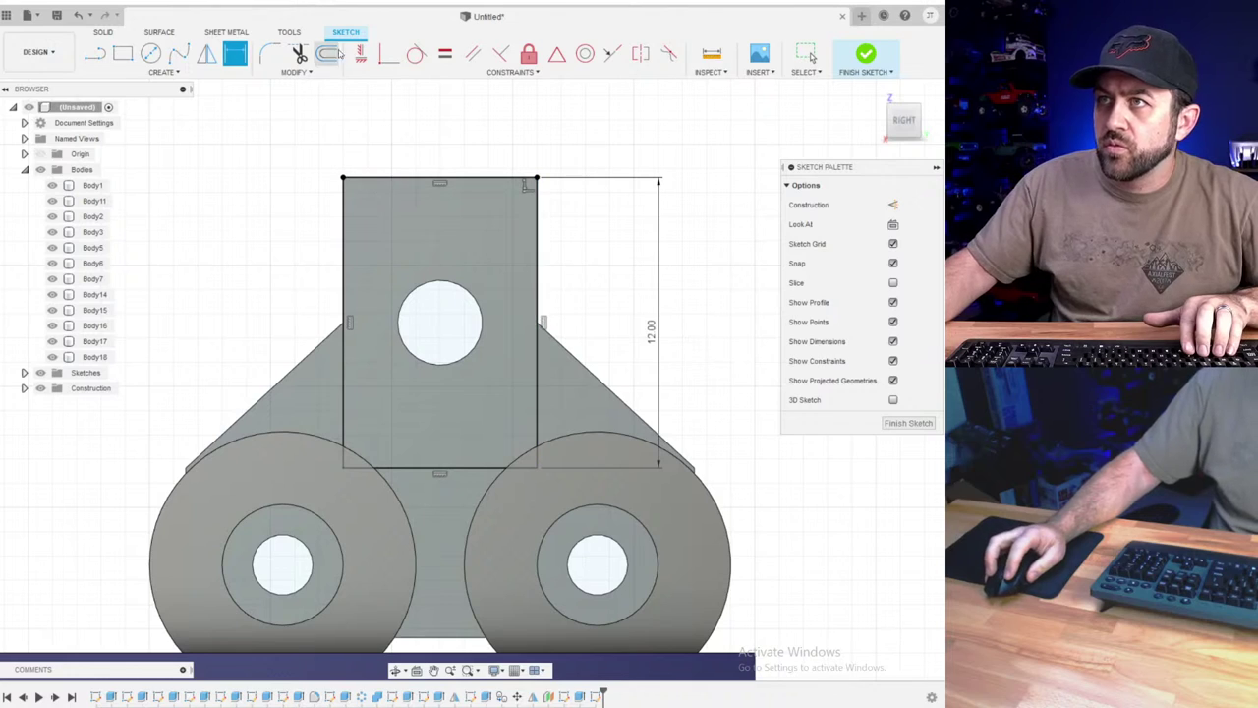
left_click(306, 73)
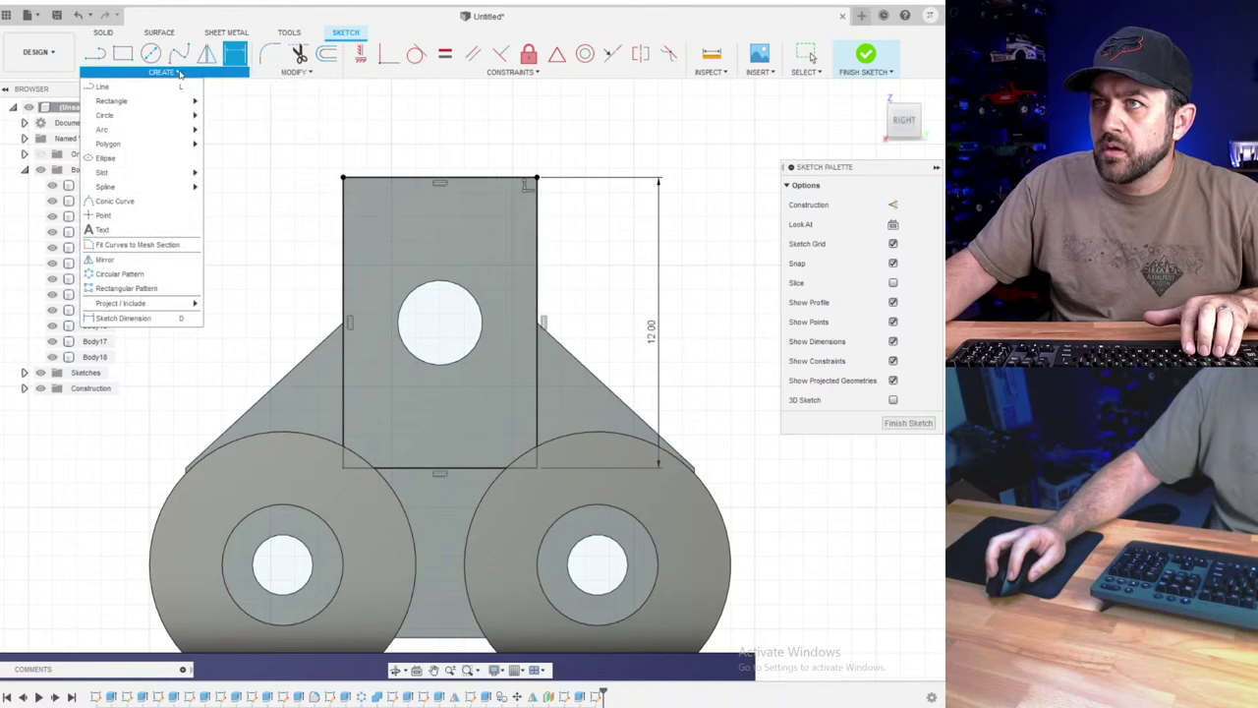
left_click(317, 68)
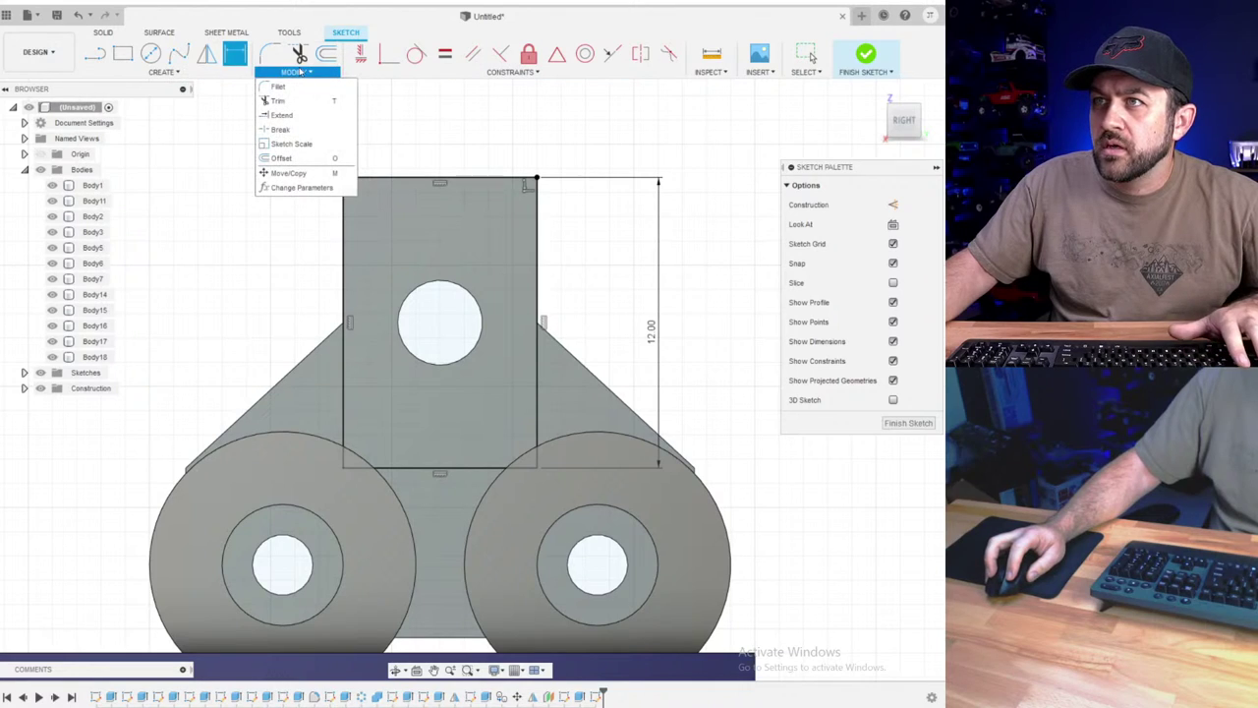
left_click(264, 59)
left_click(281, 72)
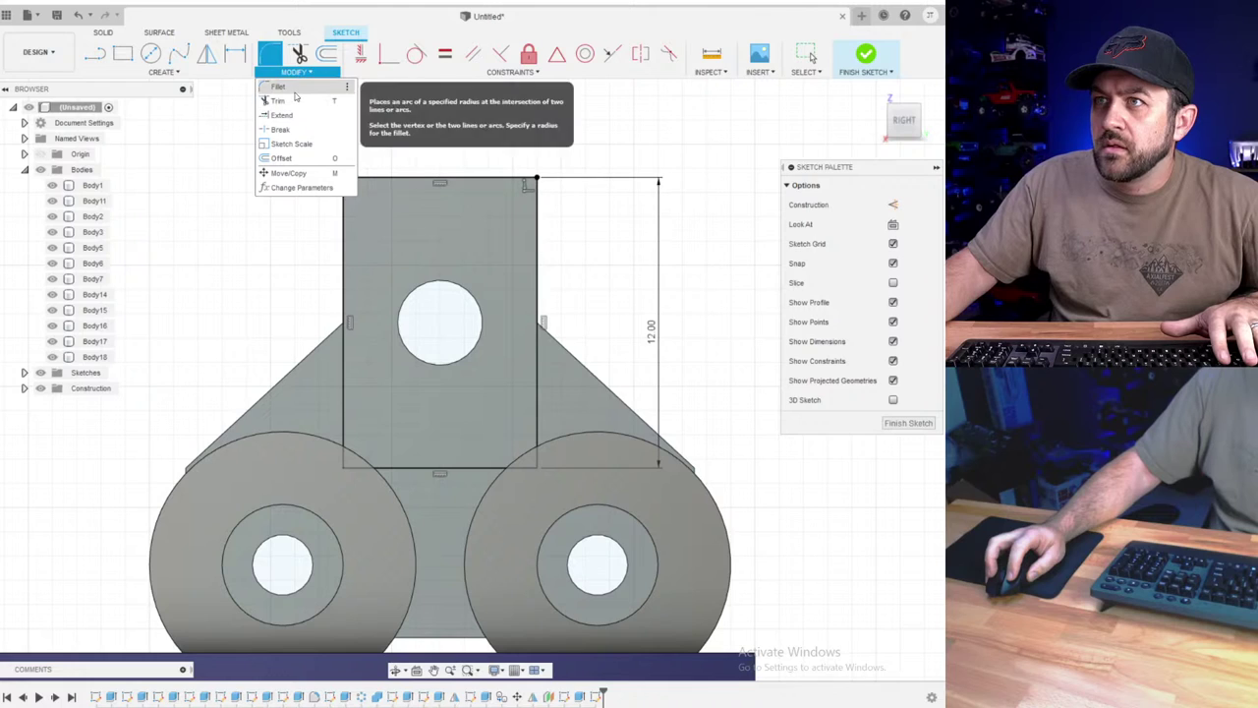
left_click(293, 74)
left_click(293, 76)
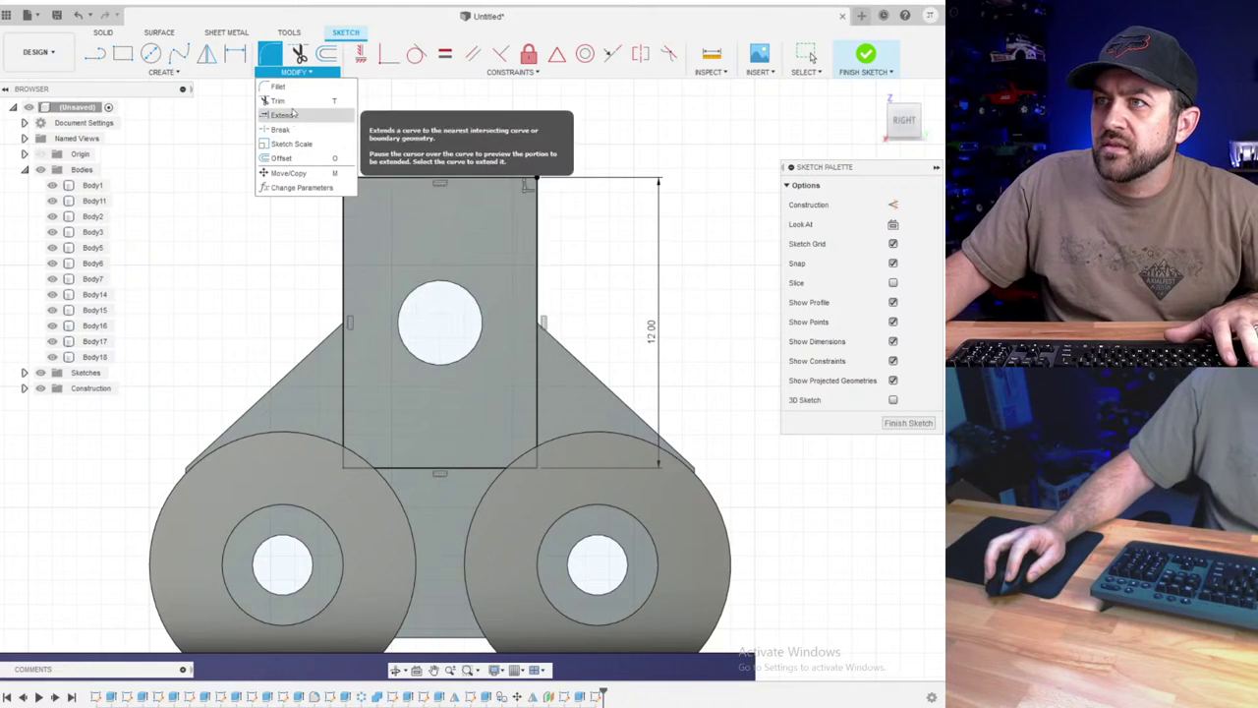
left_click(282, 87)
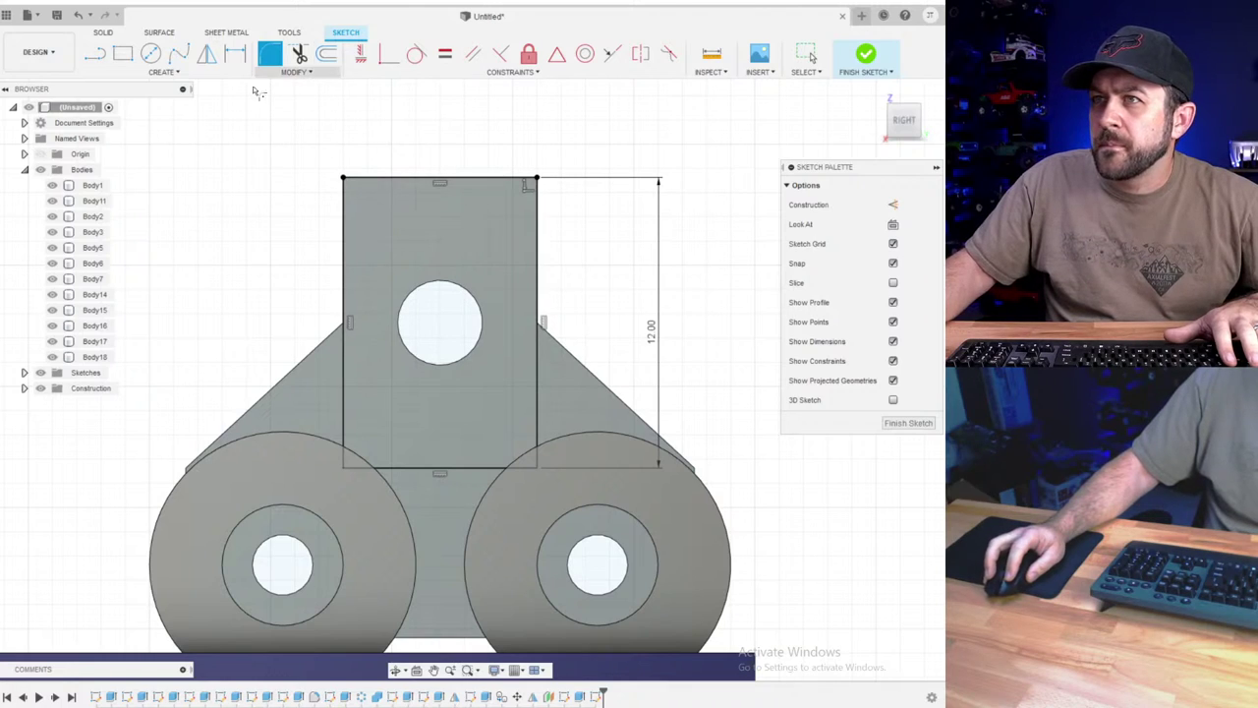
left_click(180, 78)
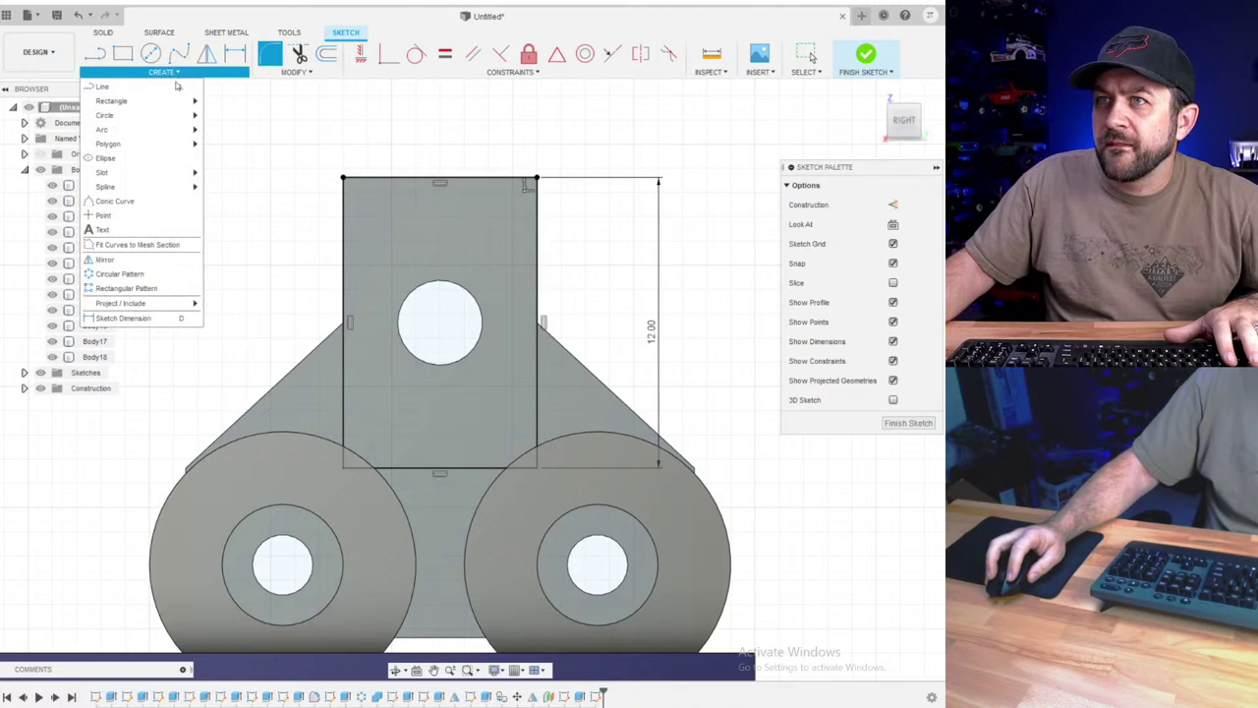
left_click(295, 72)
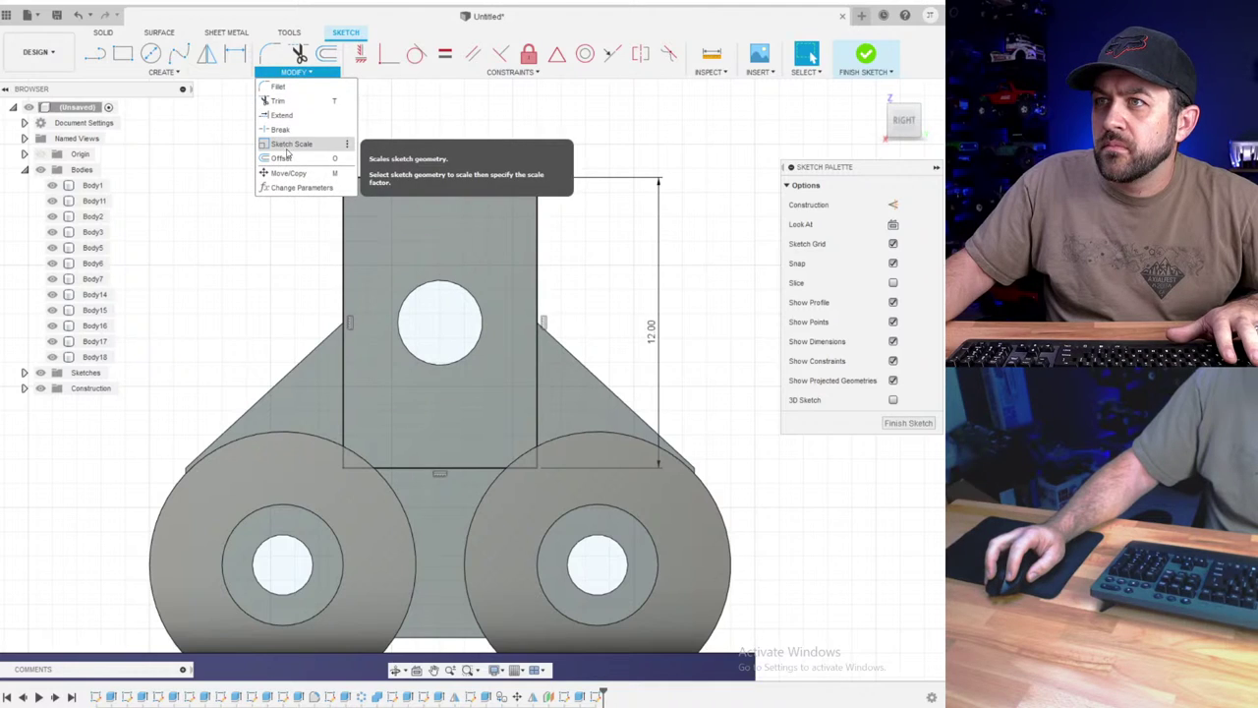
left_click(276, 86)
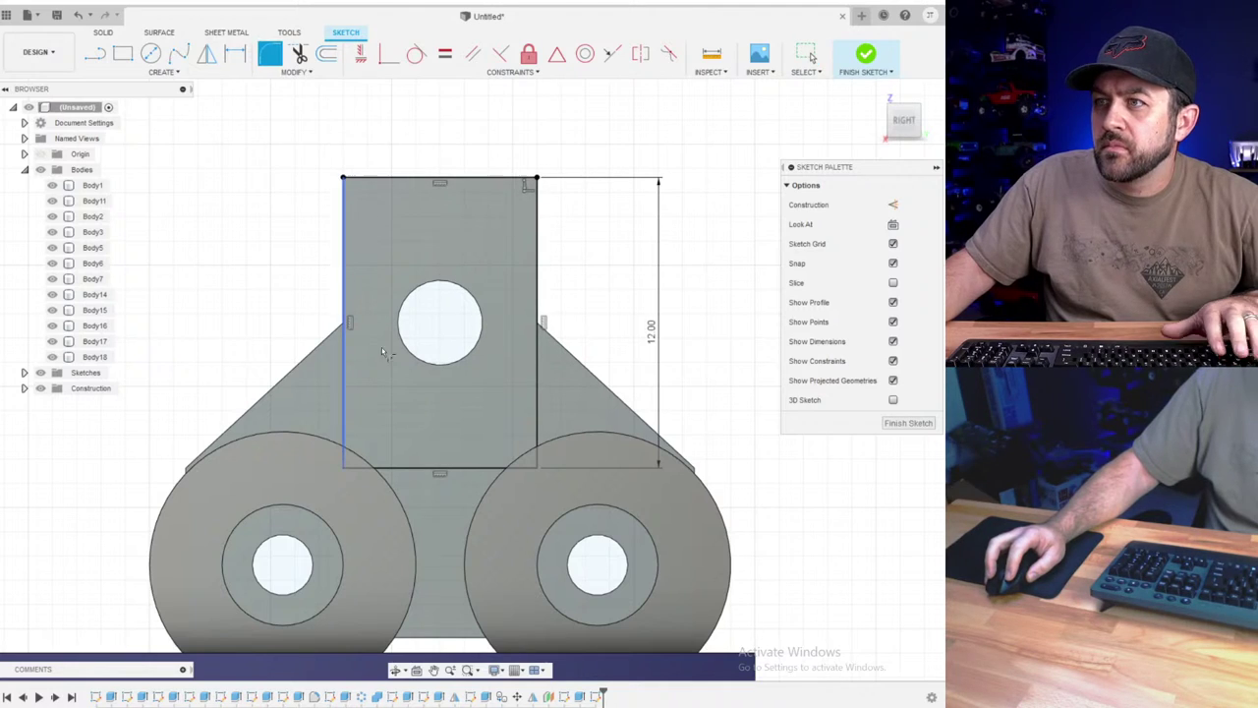
left_click(393, 468)
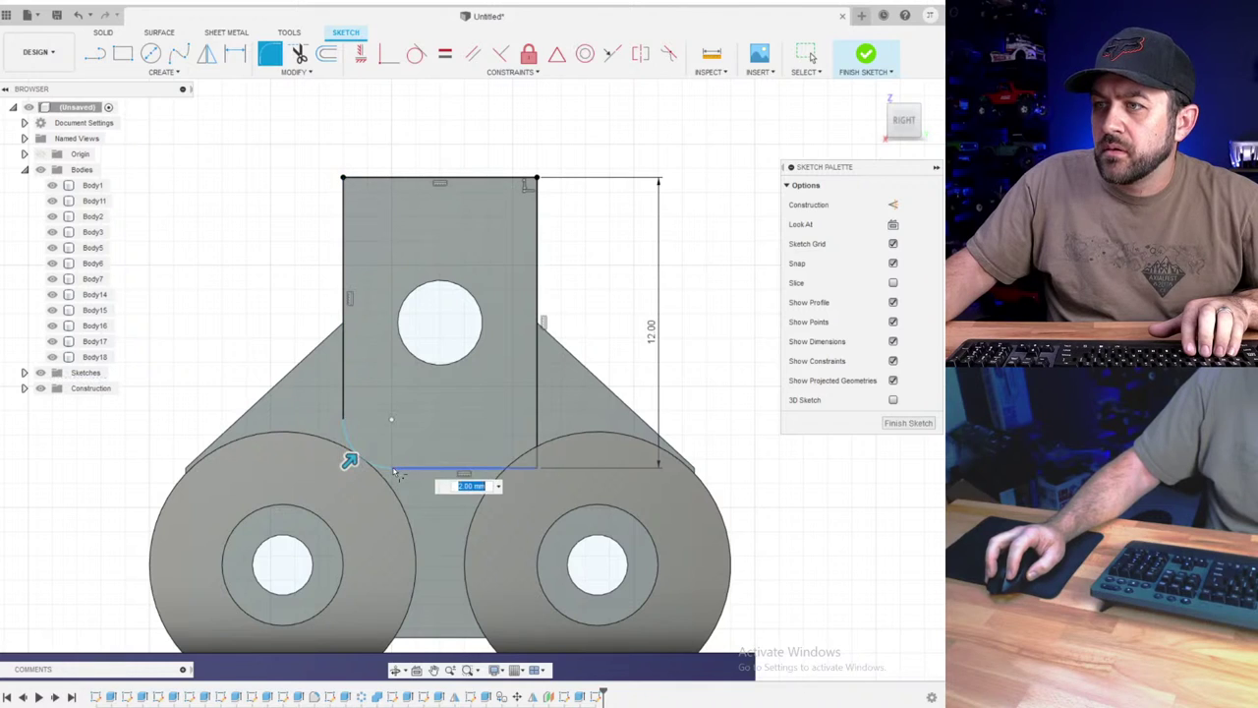
key("Escape")
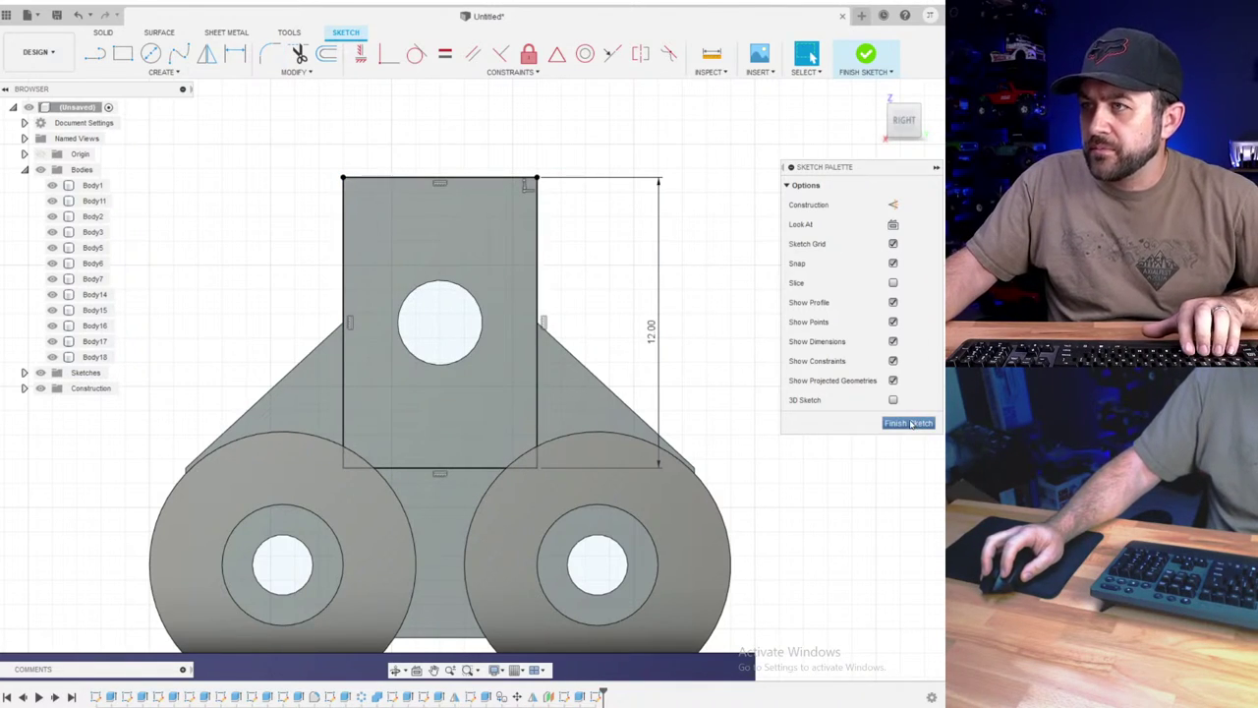
left_click(853, 63)
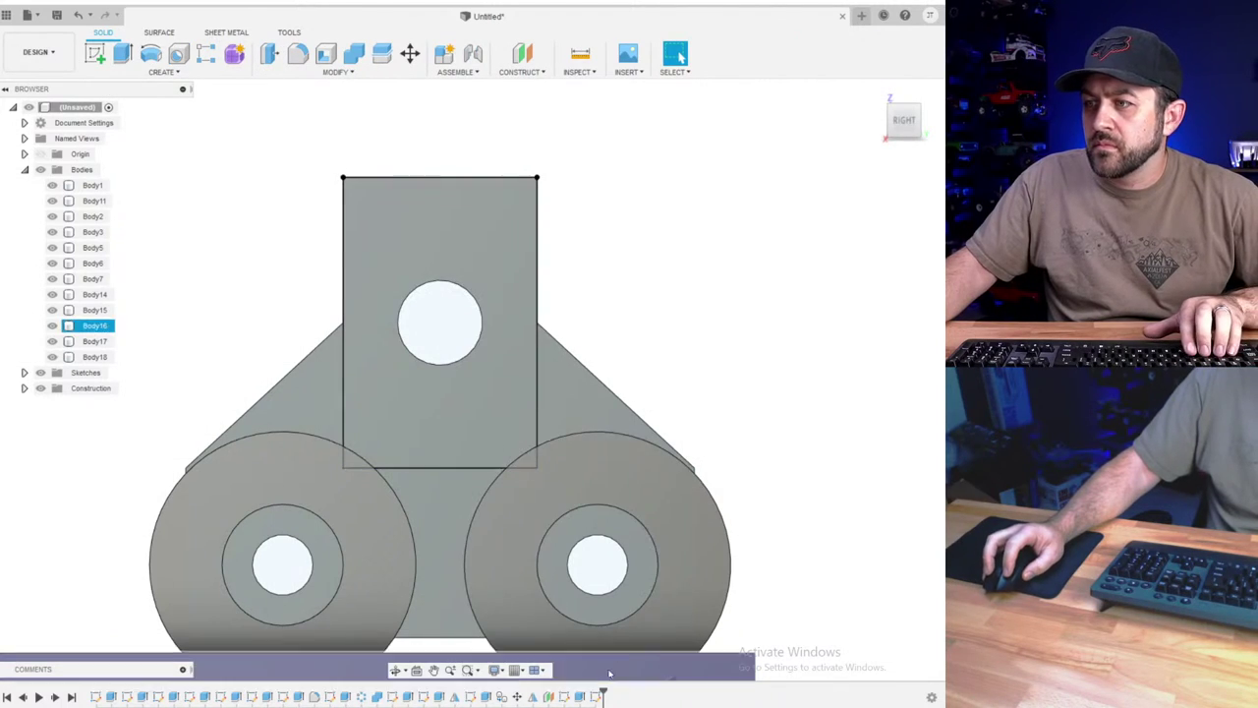
- Reopen the tab rectangle's sketch, add a 2.5 mm diameter circle centred in the tab's hole, and finish the sketch
left_click(629, 567)
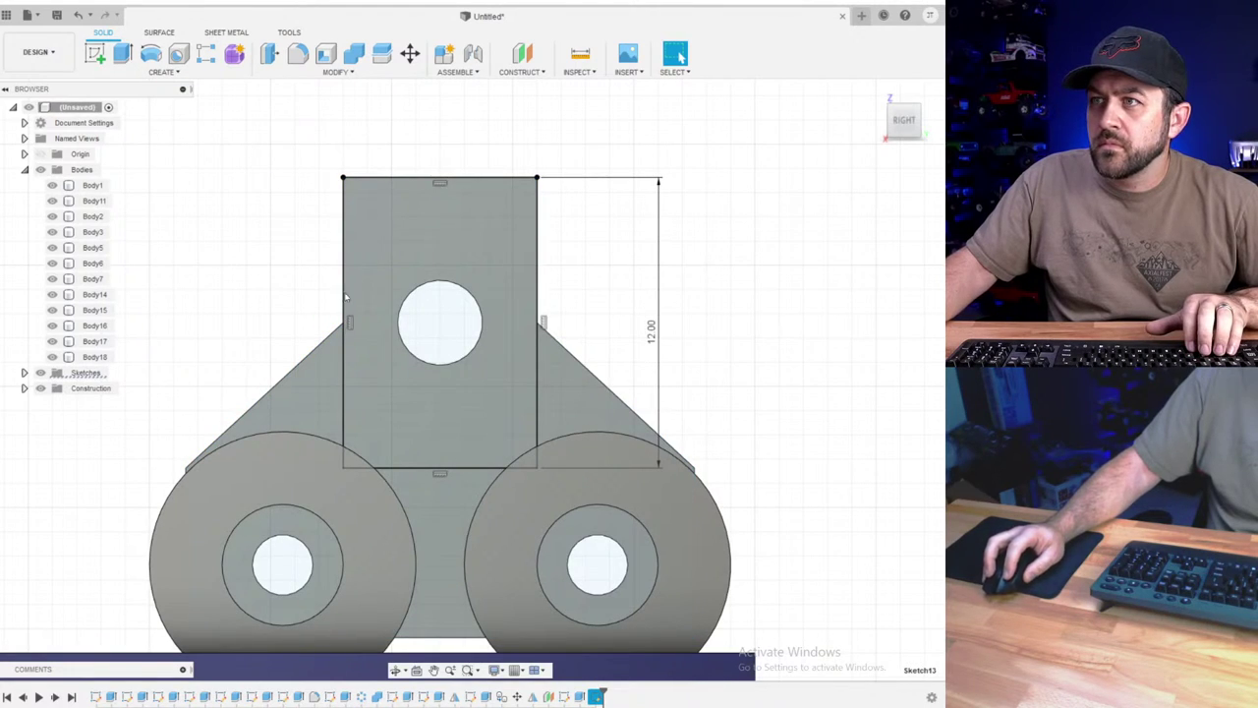
key("c")
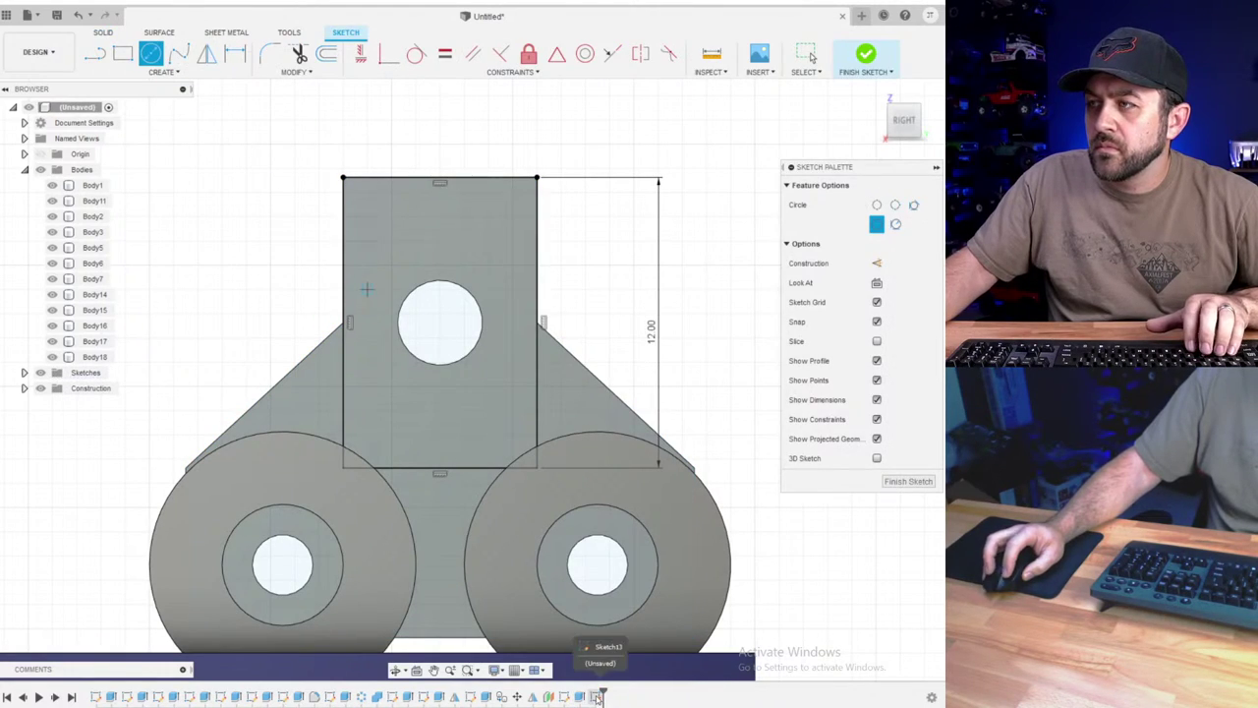
key("Escape")
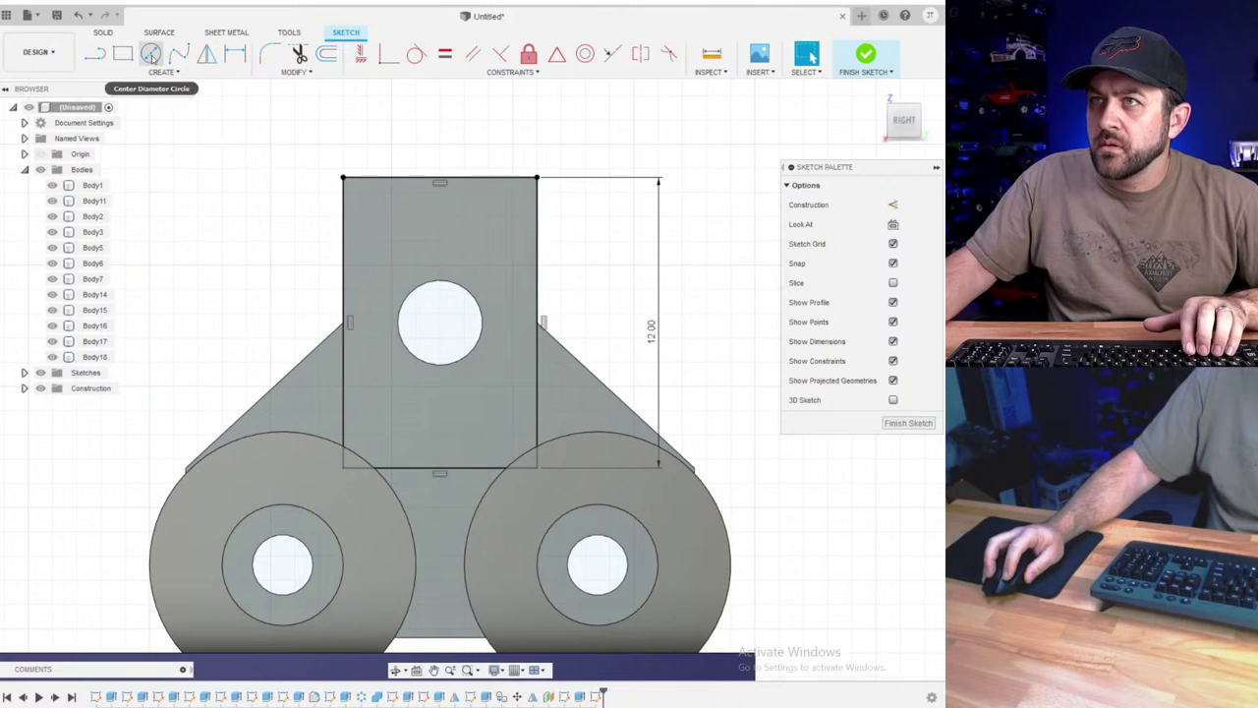
left_click(151, 54)
type("2.5")
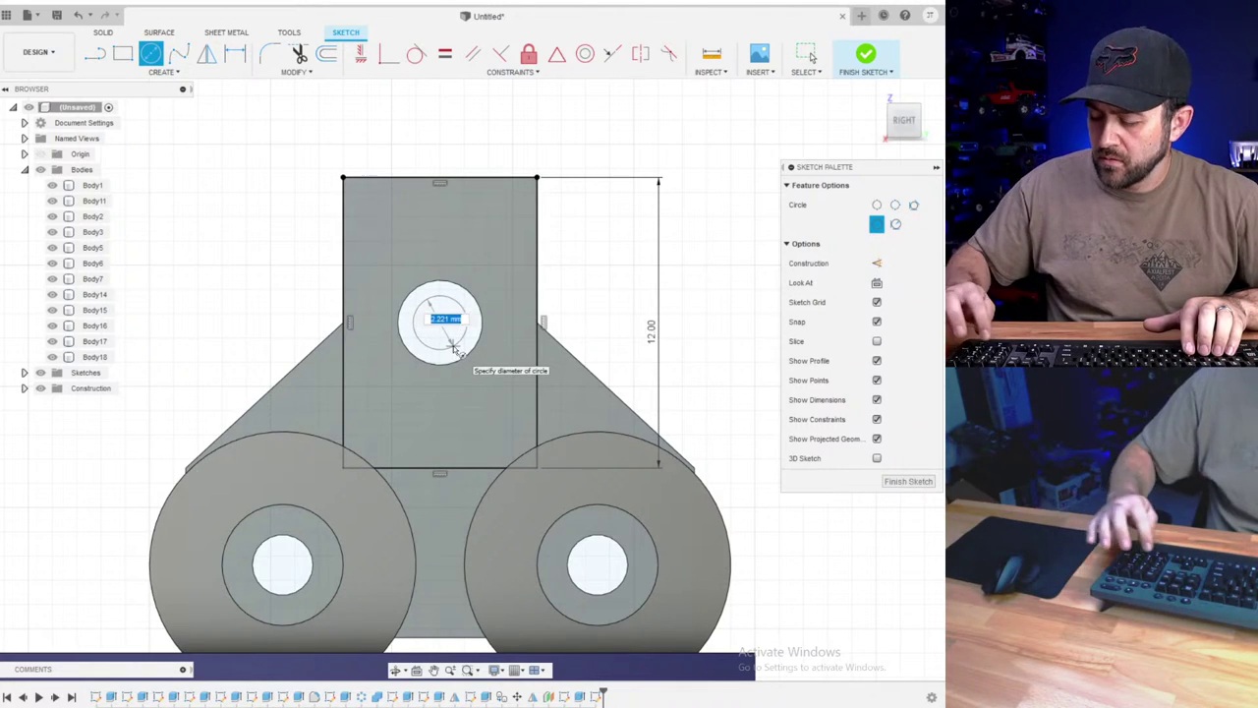
key("Return")
key("Escape")
scroll(403, 315, "down", 2)
middle_click_drag(404, 314, 325, 284, "shift")
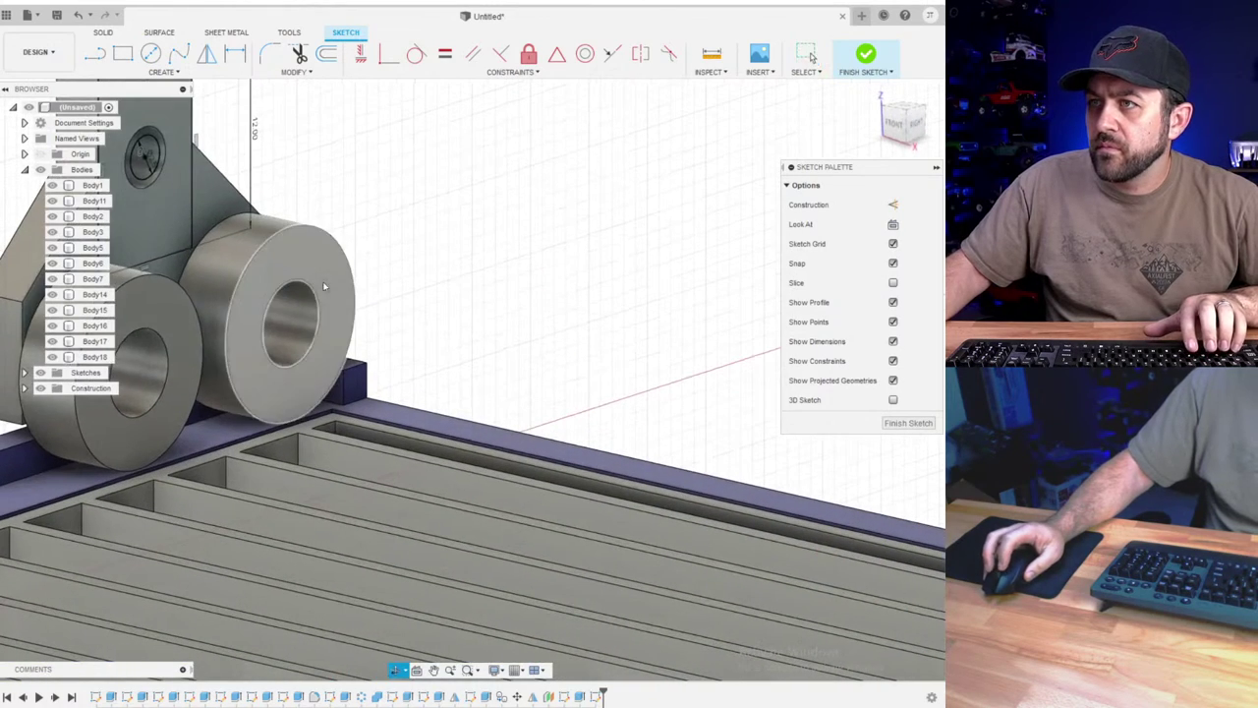
left_click(870, 59)
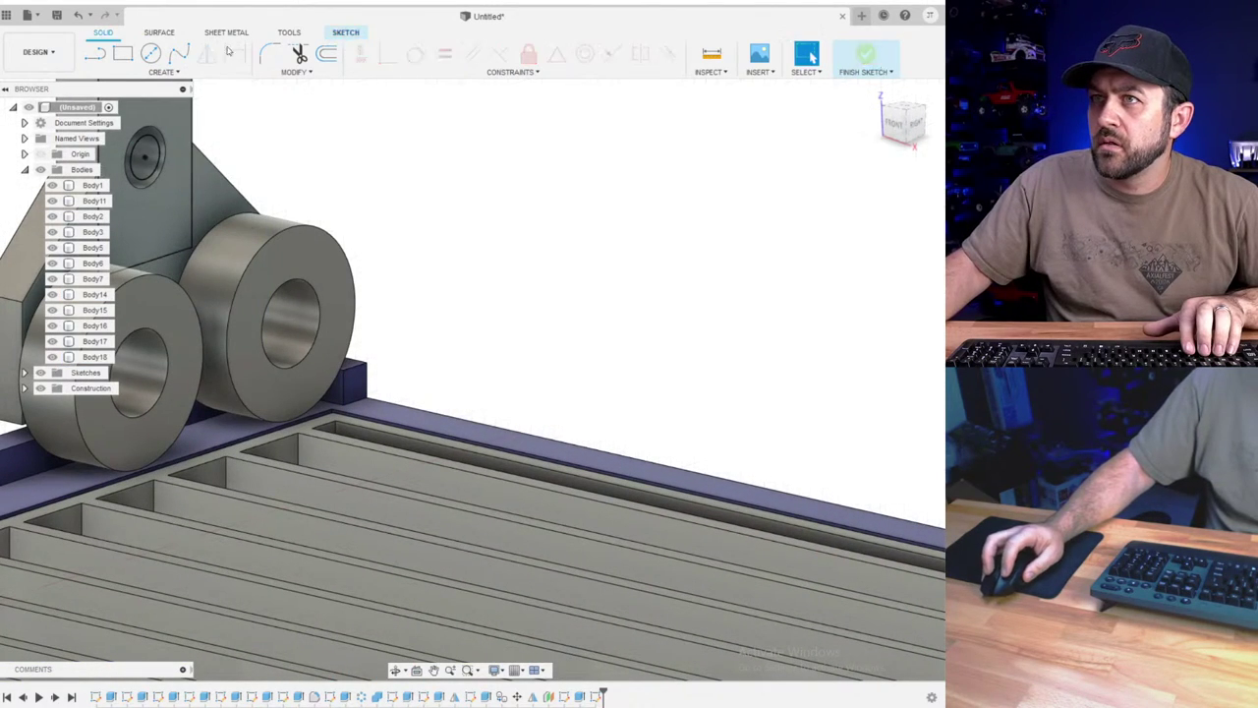
- Extrude the rectangle and the ring around the 2.5 mm circle 55 mm inward over the table, leaving the circle open
key("e")
left_click(181, 175)
middle_click_drag(180, 175, 302, 281)
scroll(301, 281, "down", 2)
scroll(303, 282, "up", 5)
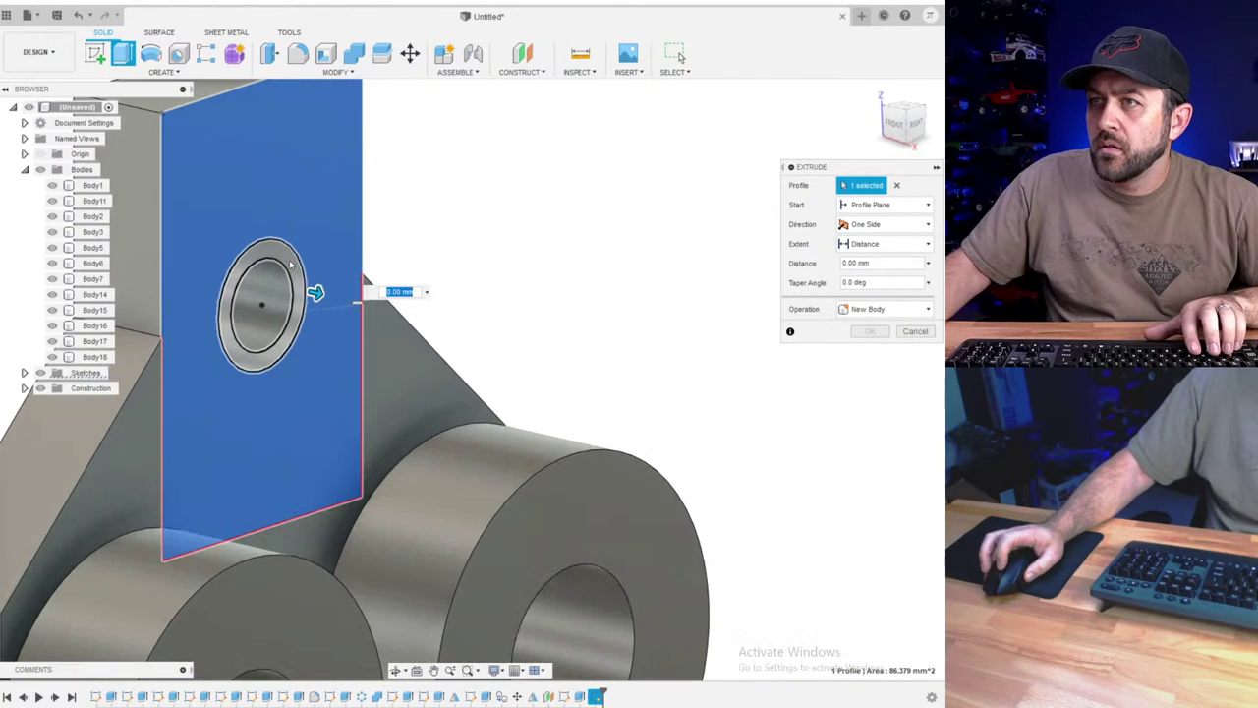
left_click(303, 285)
scroll(303, 290, "down", 5)
scroll(304, 295, "down", 5)
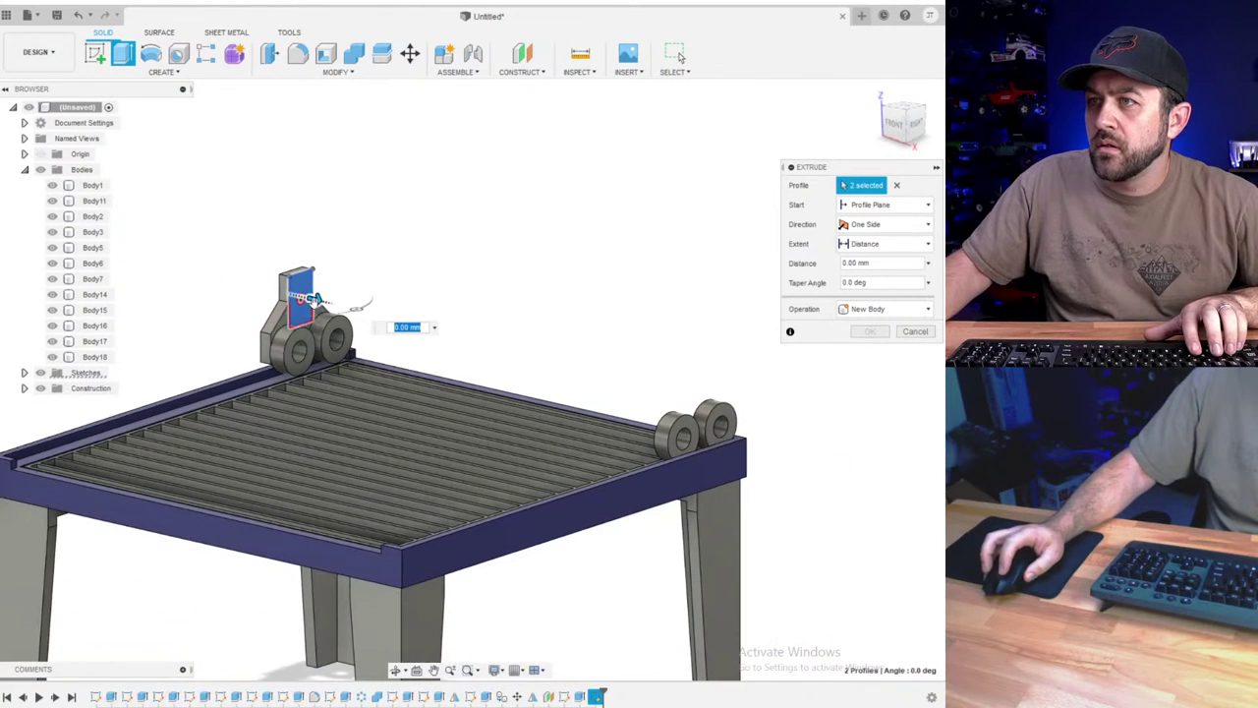
left_click_drag(354, 317, 546, 349)
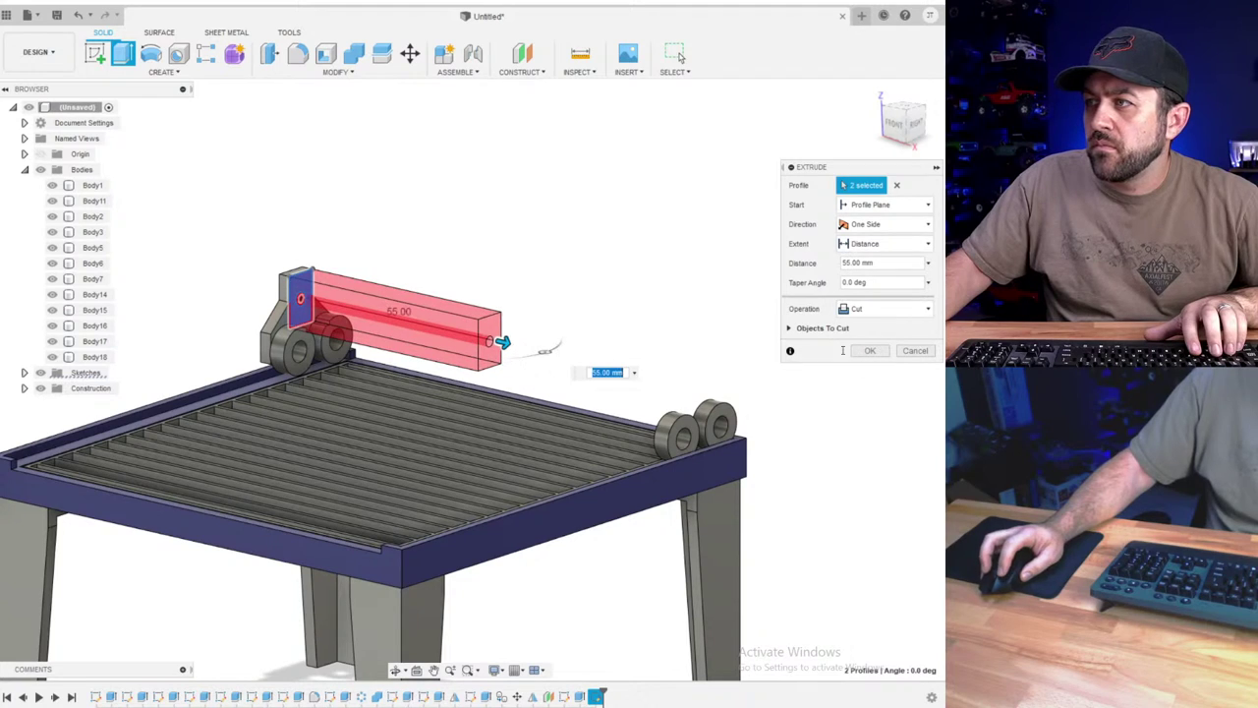
- Set the bar extrusion's operation to New Body and complete the feature
left_click(884, 309)
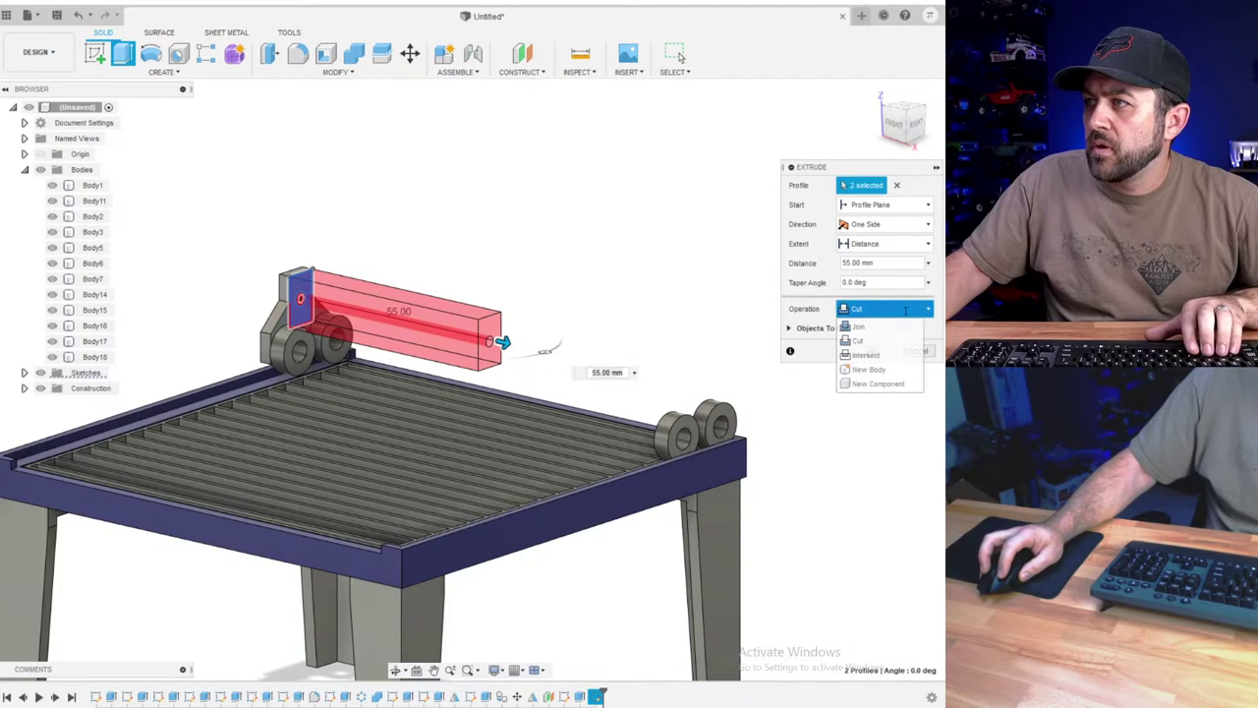
left_click(891, 372)
scroll(241, 325, "down", 3)
middle_click_drag(287, 326, 369, 374, "shift")
scroll(370, 372, "up", 5)
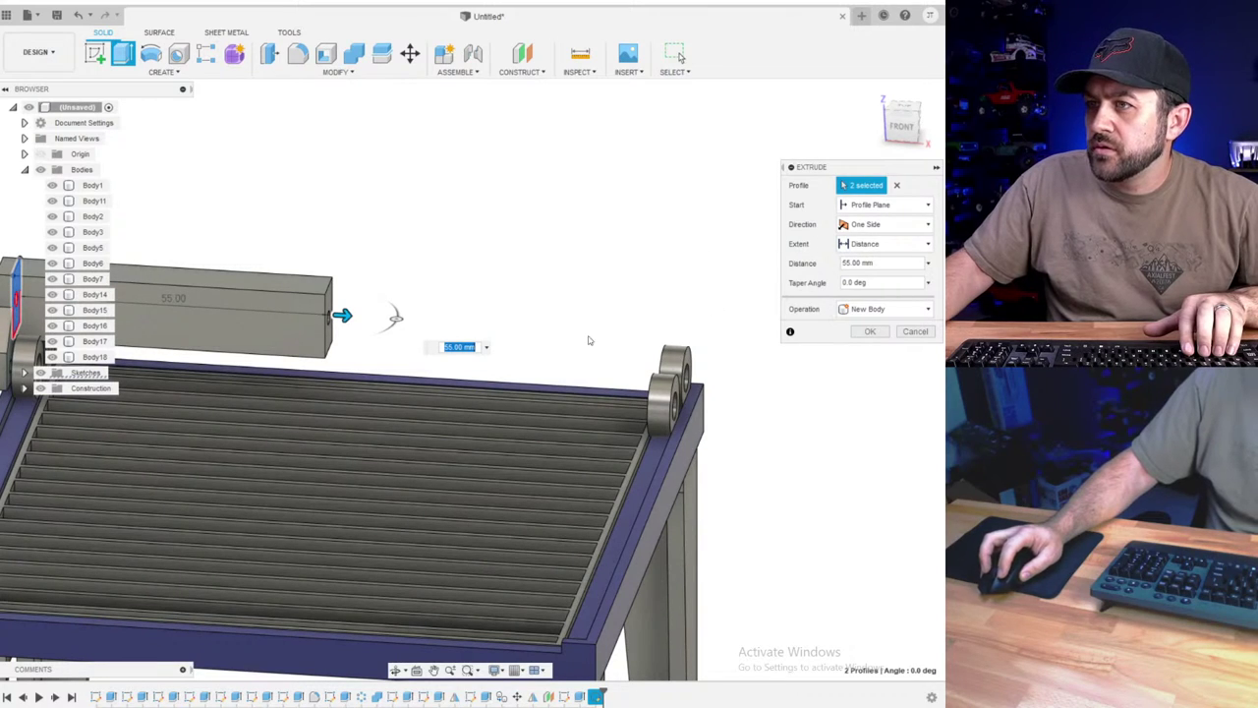
scroll(337, 332, "up", 3)
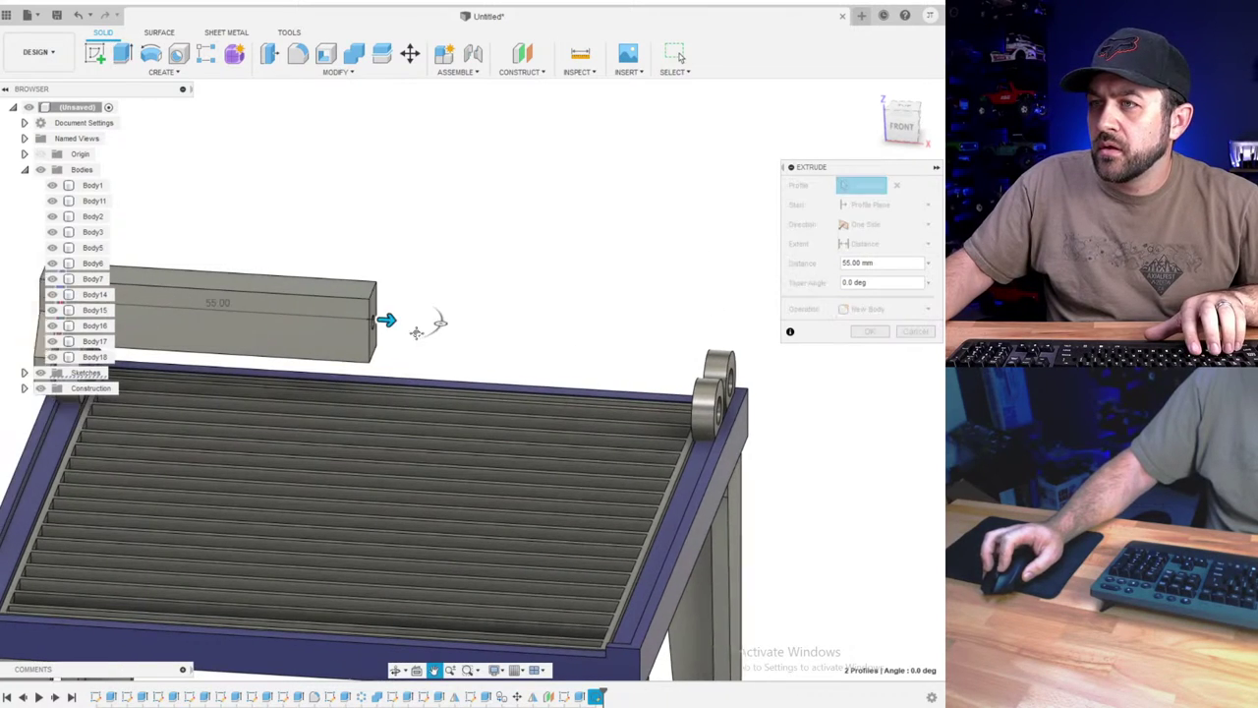
scroll(390, 319, "down", 3)
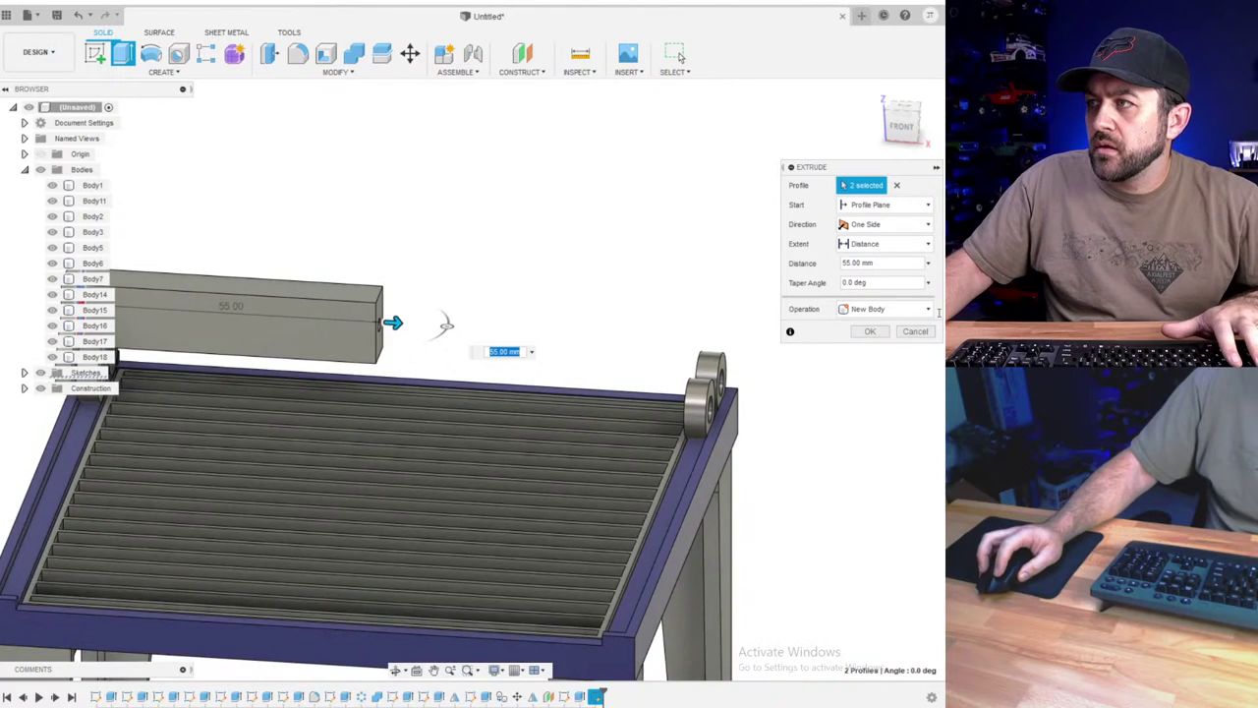
left_click(868, 332)
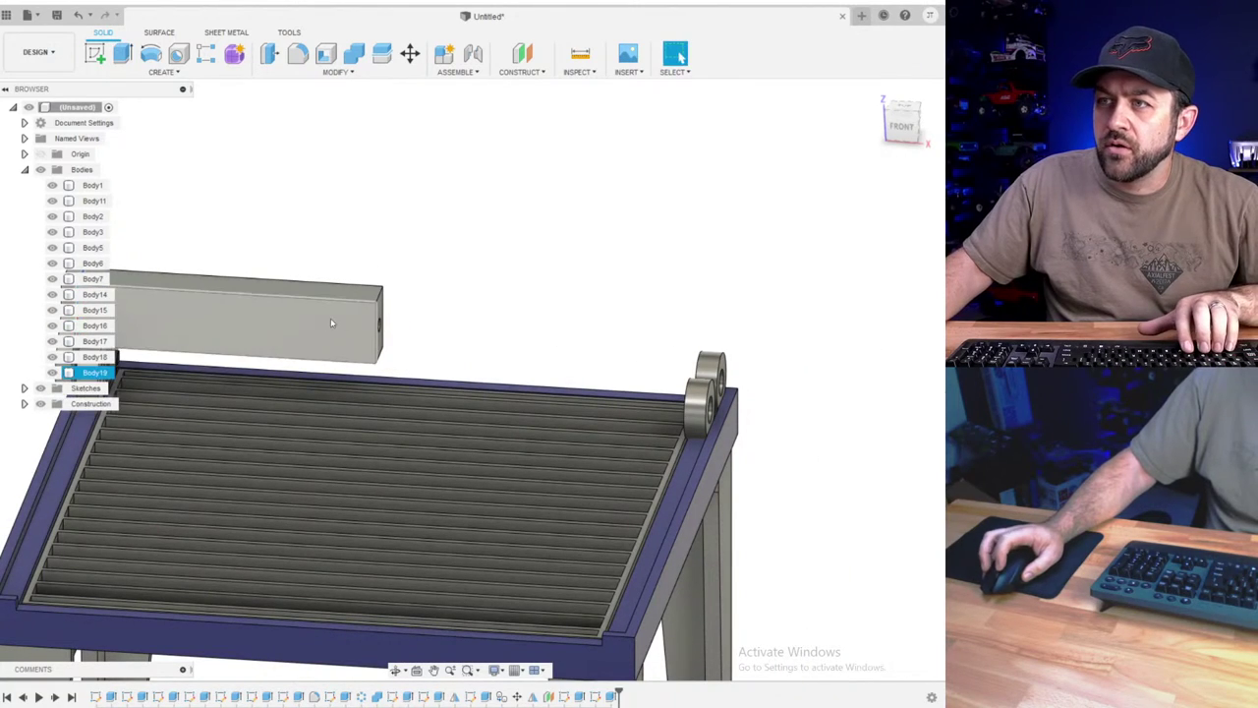
- Roll the design history back to just after the side plate's extrusion, before the bar's sketch
scroll(329, 318, "up", 5)
left_click(247, 337)
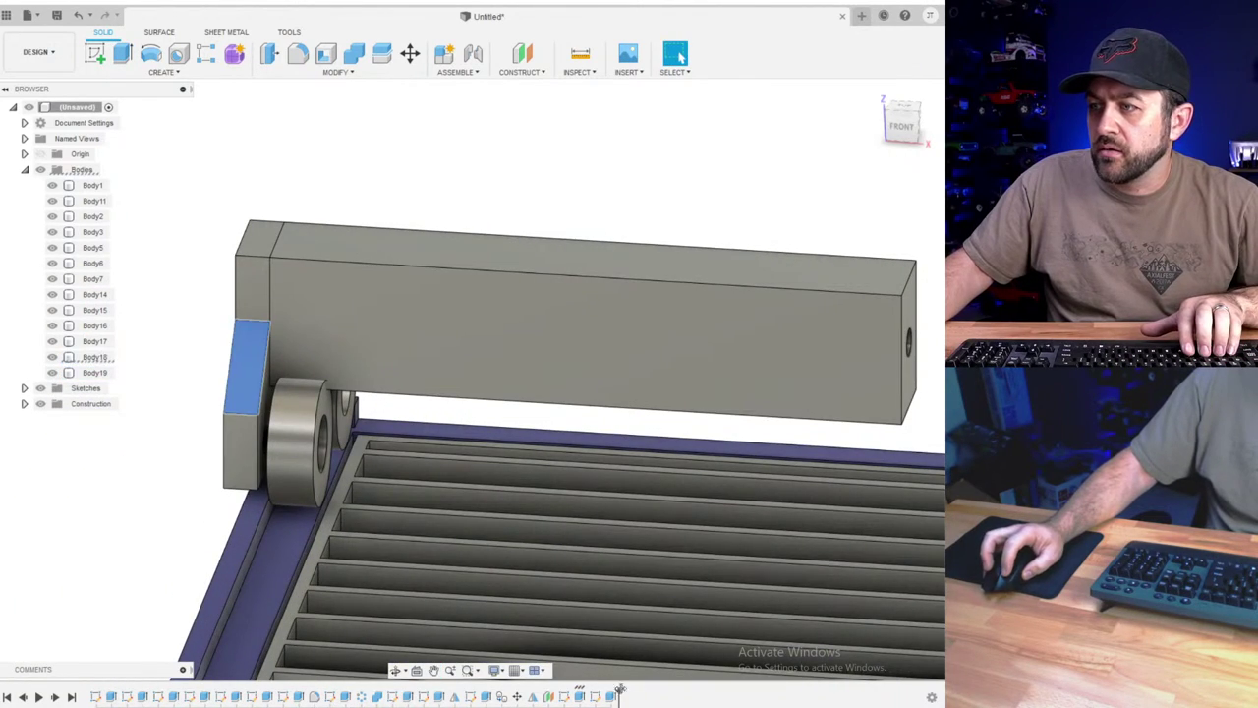
left_click_drag(582, 688, 580, 688)
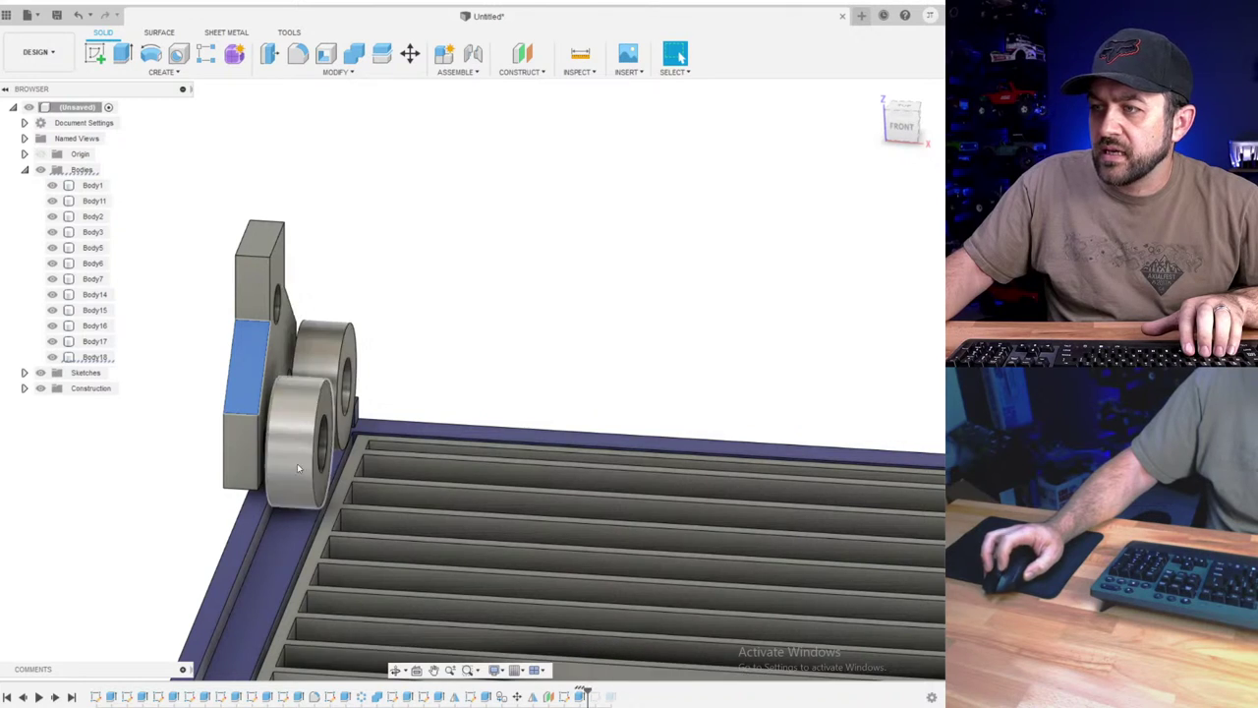
scroll(295, 451, "down", 3)
left_click(495, 339)
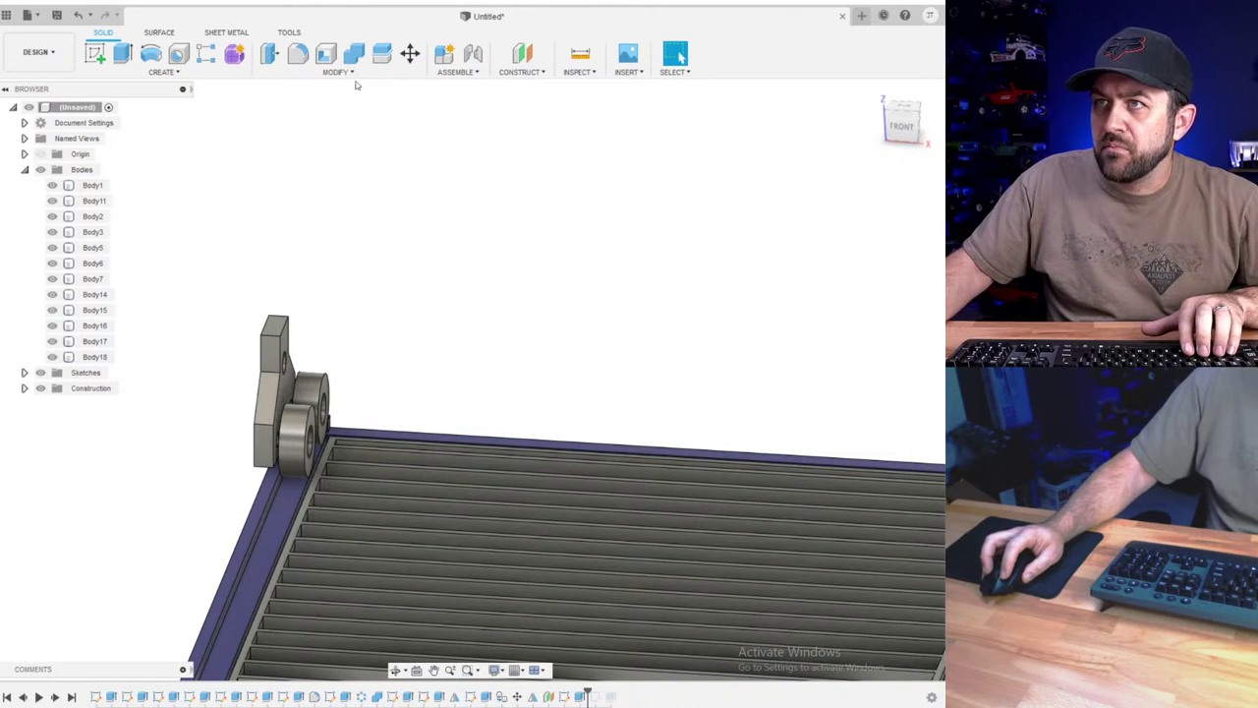
- Mirror the side plate body across the table's central origin plane to the opposite rail as a new body
left_click(167, 72)
left_click(168, 375)
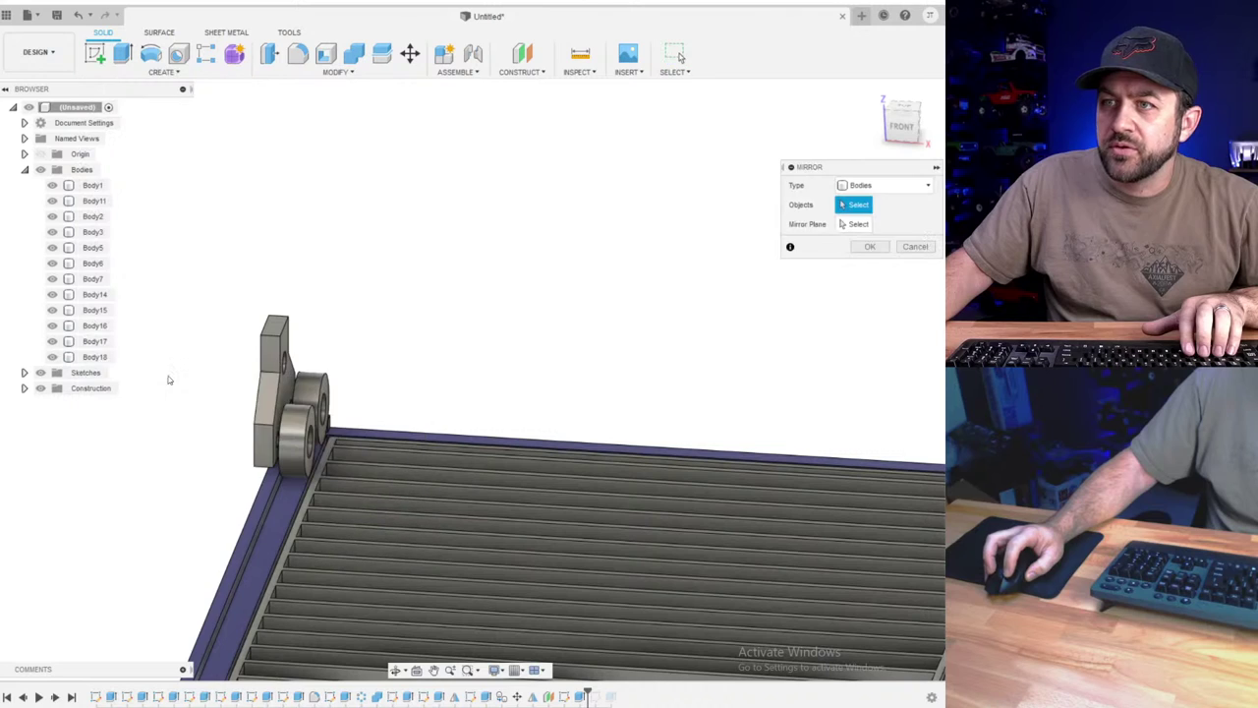
left_click(269, 352)
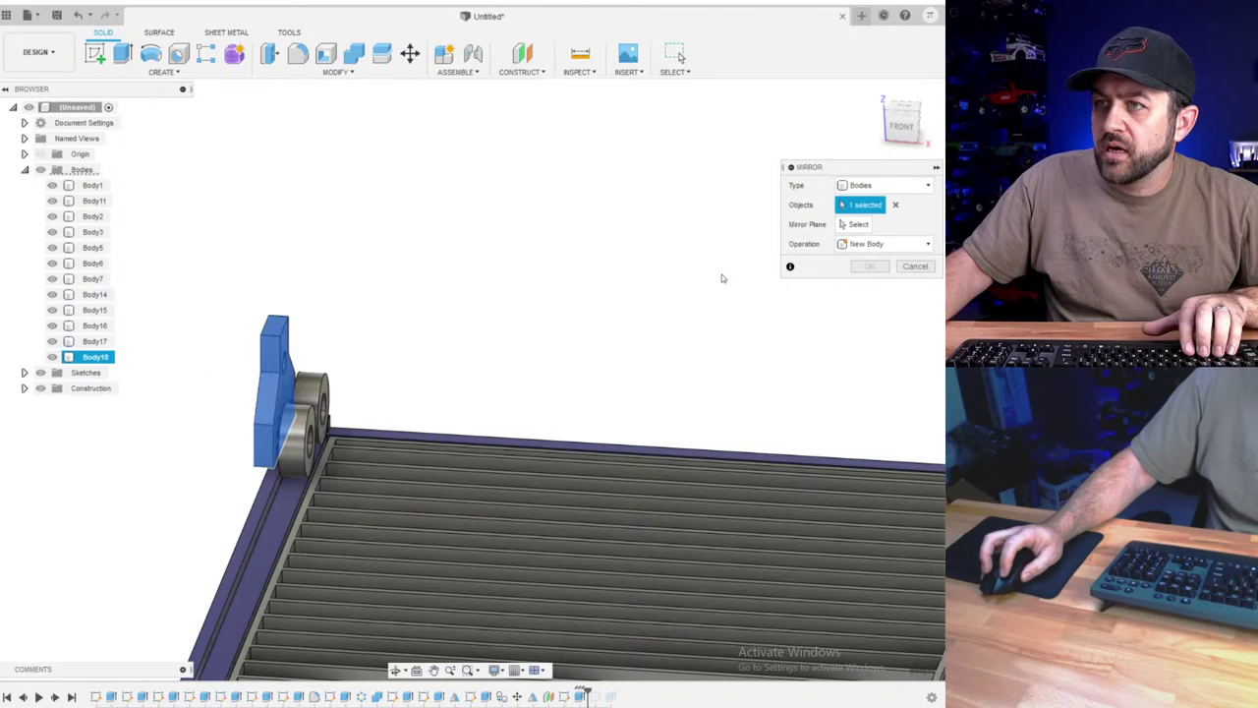
left_click(858, 225)
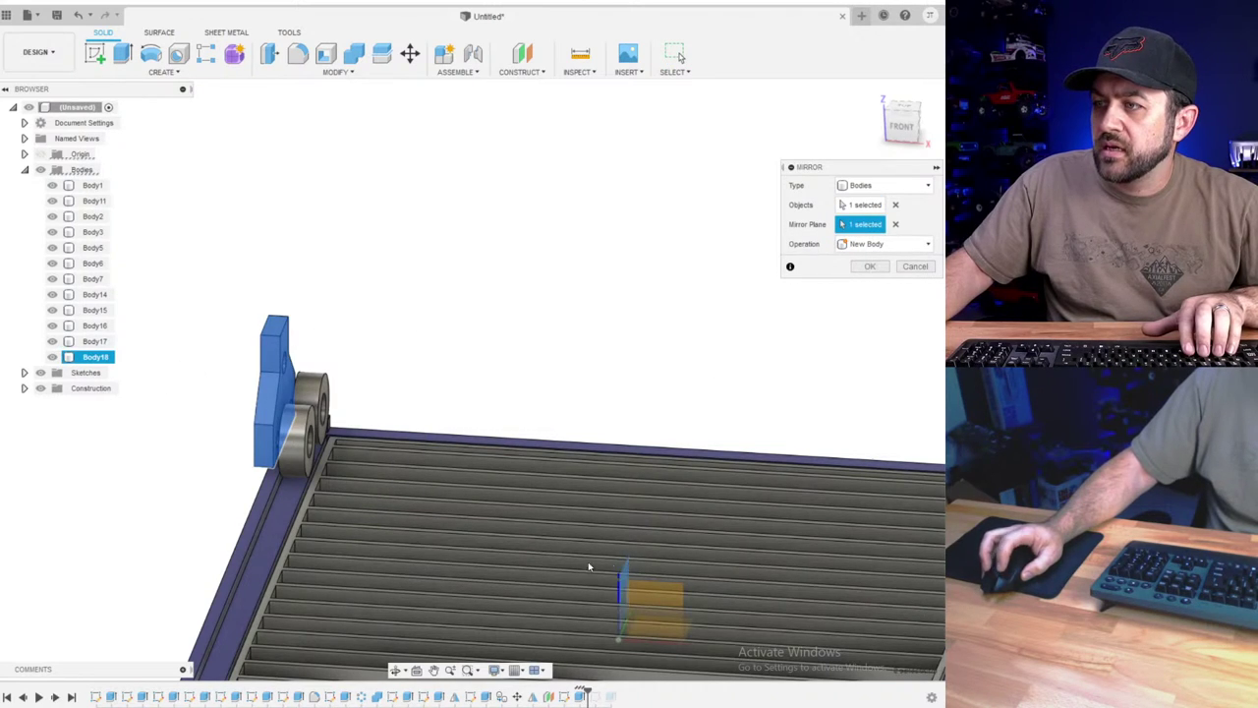
scroll(589, 566, "down", 4)
middle_click_drag(694, 480, 641, 413)
left_click(869, 267)
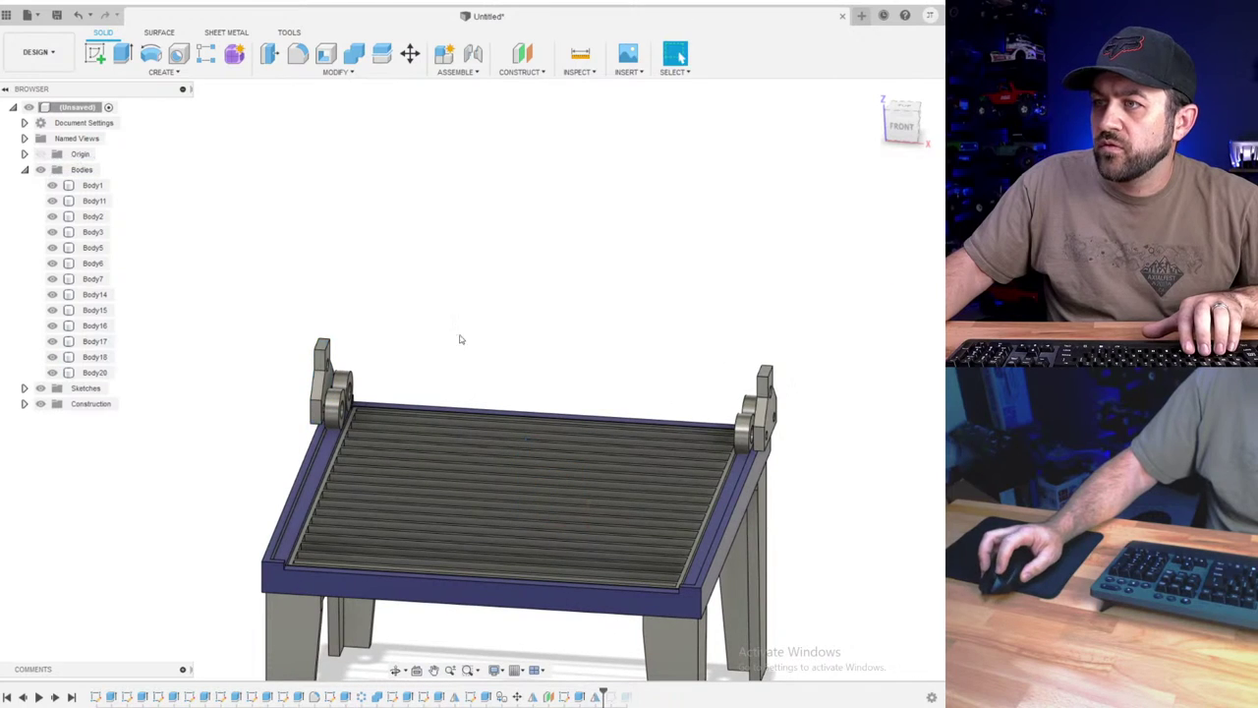
- Roll the design history forward to the end to include the bar's sketch and extrusion again
middle_click_drag(524, 350, 486, 506, "shift")
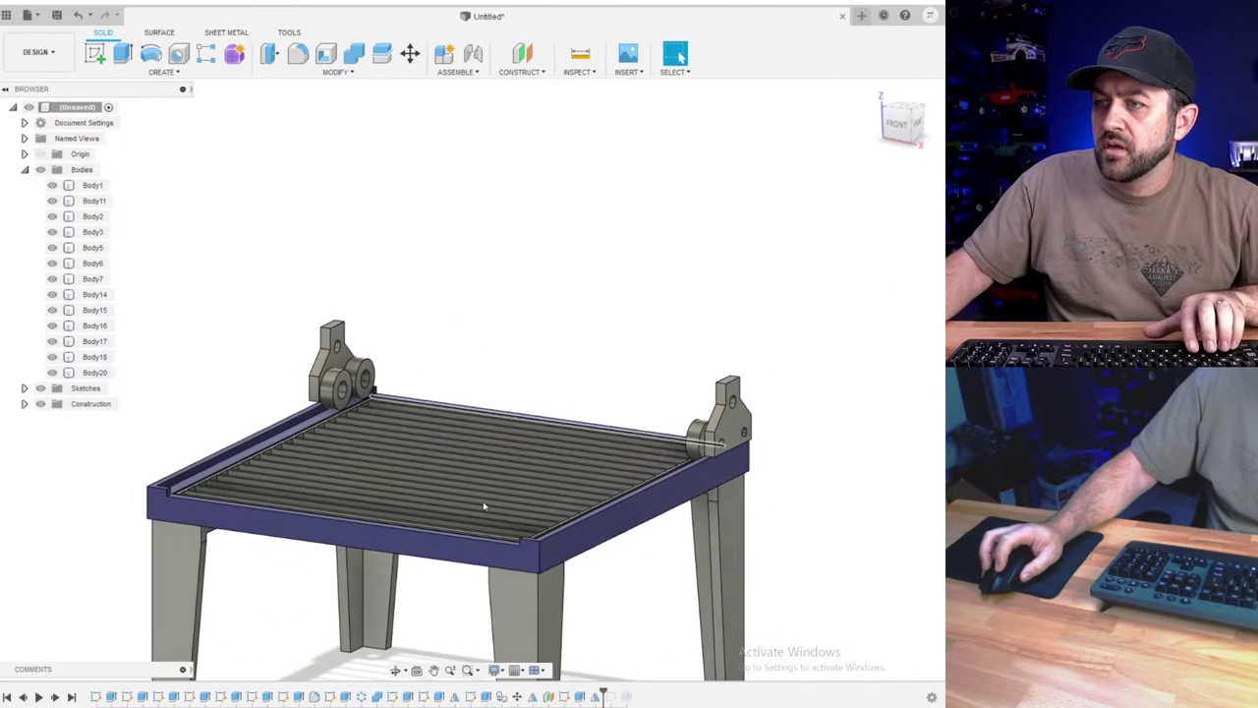
left_click_drag(603, 690, 635, 695)
left_click(626, 695)
right_click(629, 696)
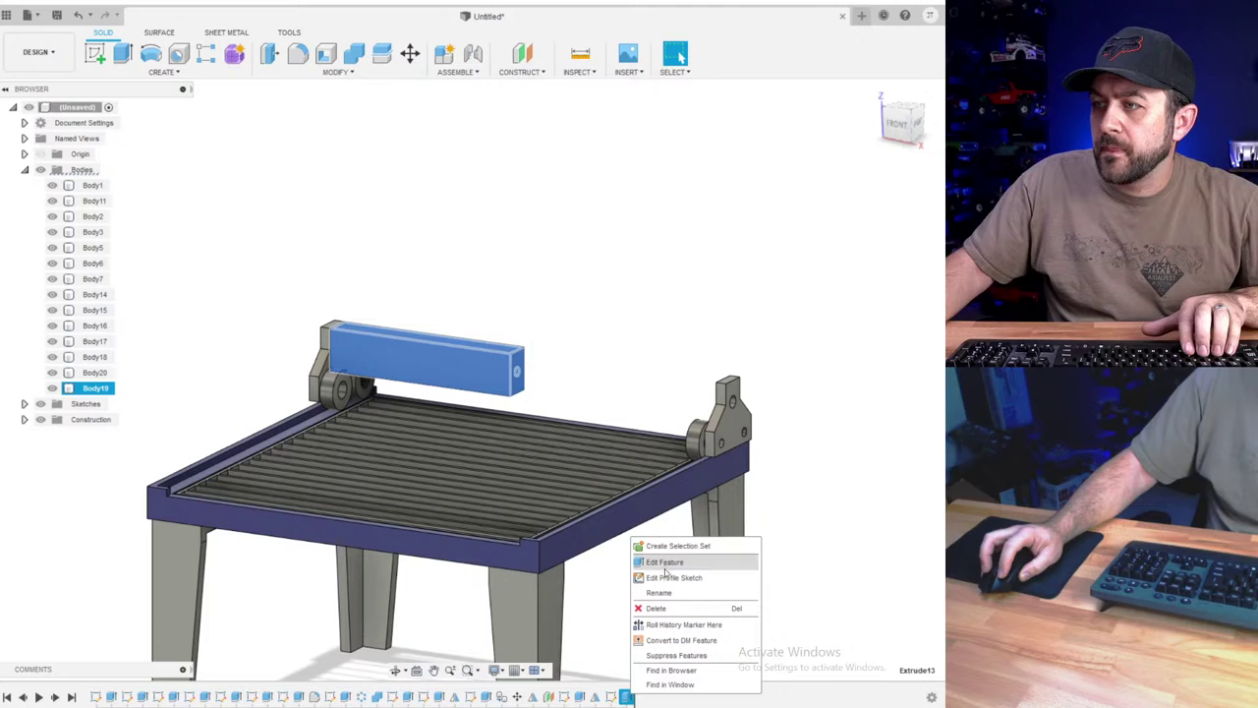
left_click(669, 576)
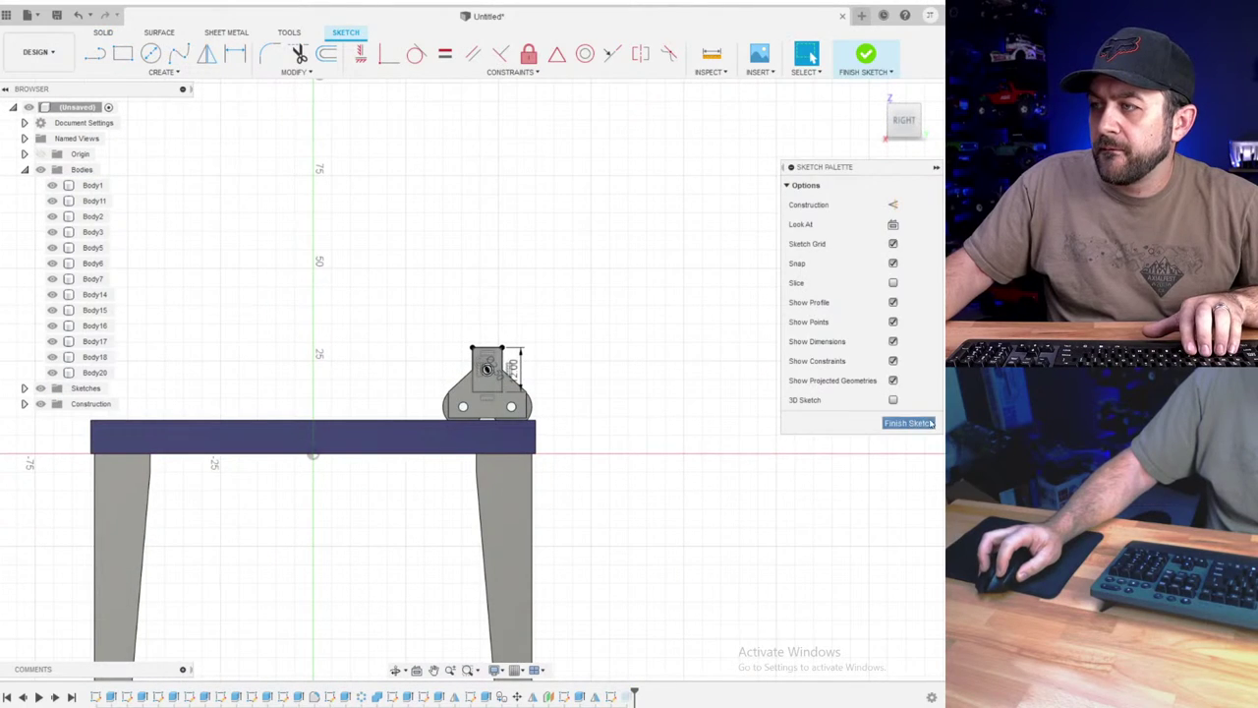
left_click(908, 422)
- Edit the crossbar's extrusion so its extent runs to the inner face of the opposite side plate
right_click(626, 696)
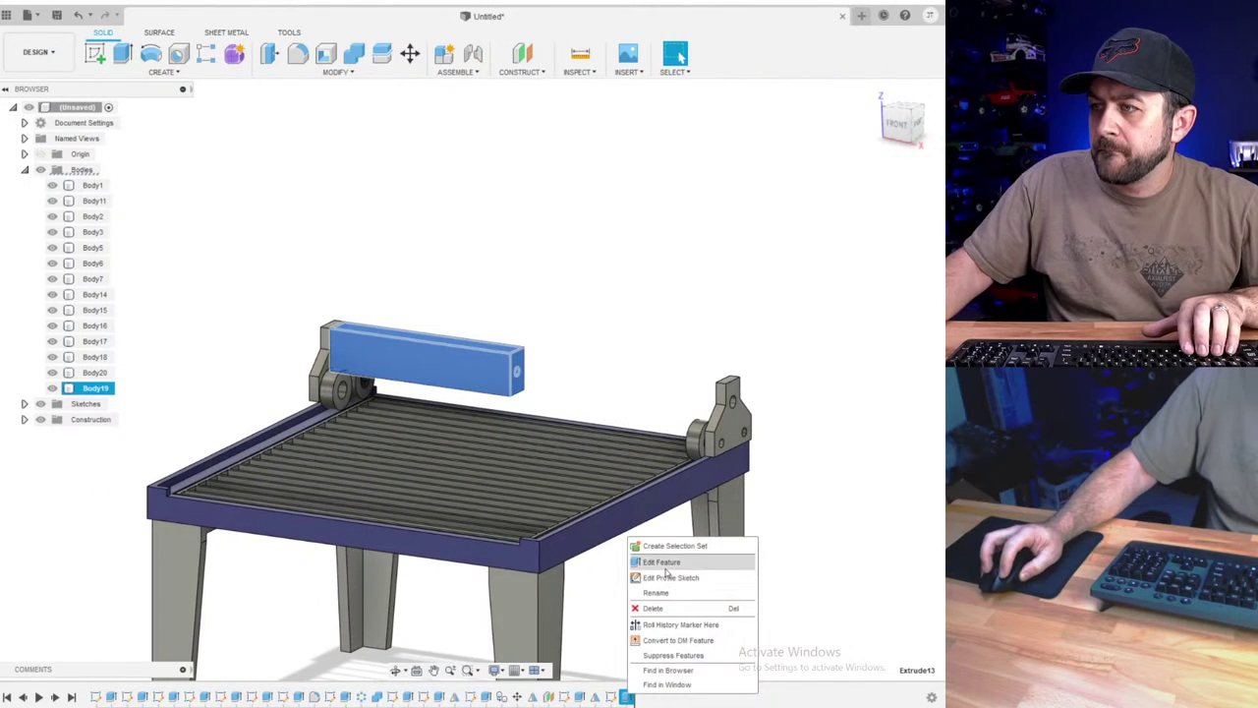
left_click(665, 562)
scroll(580, 393, "up", 5)
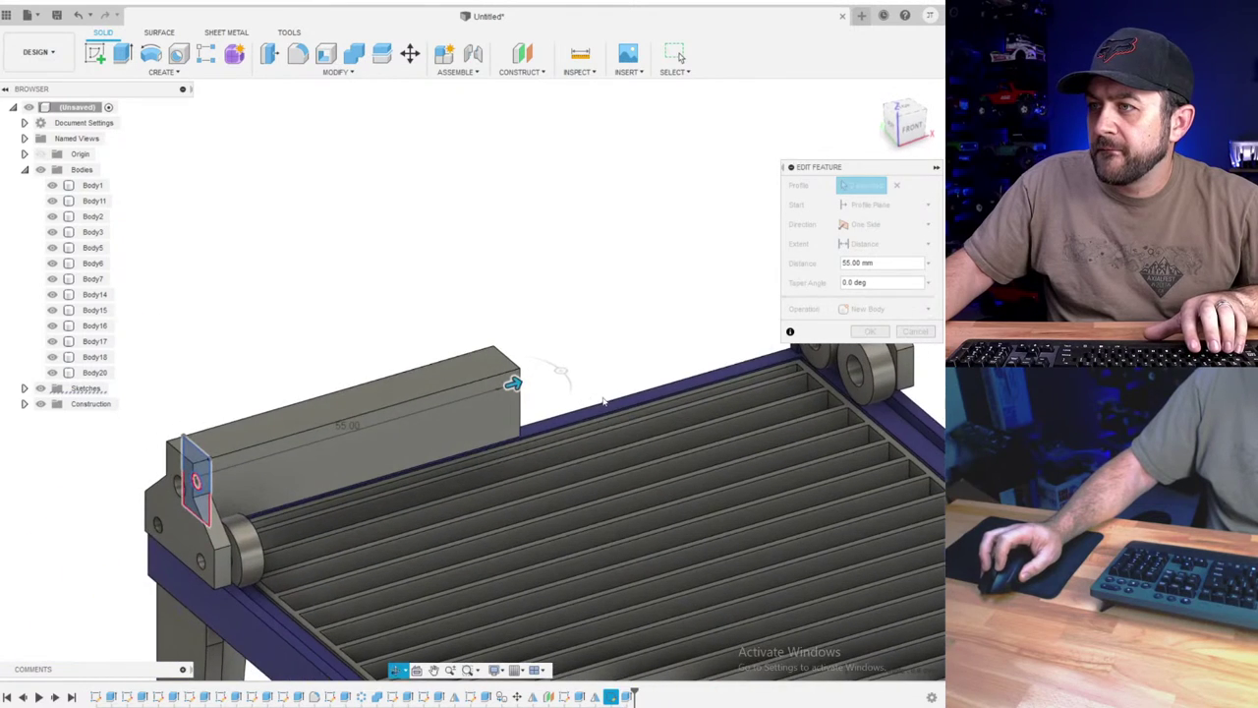
left_click(901, 244)
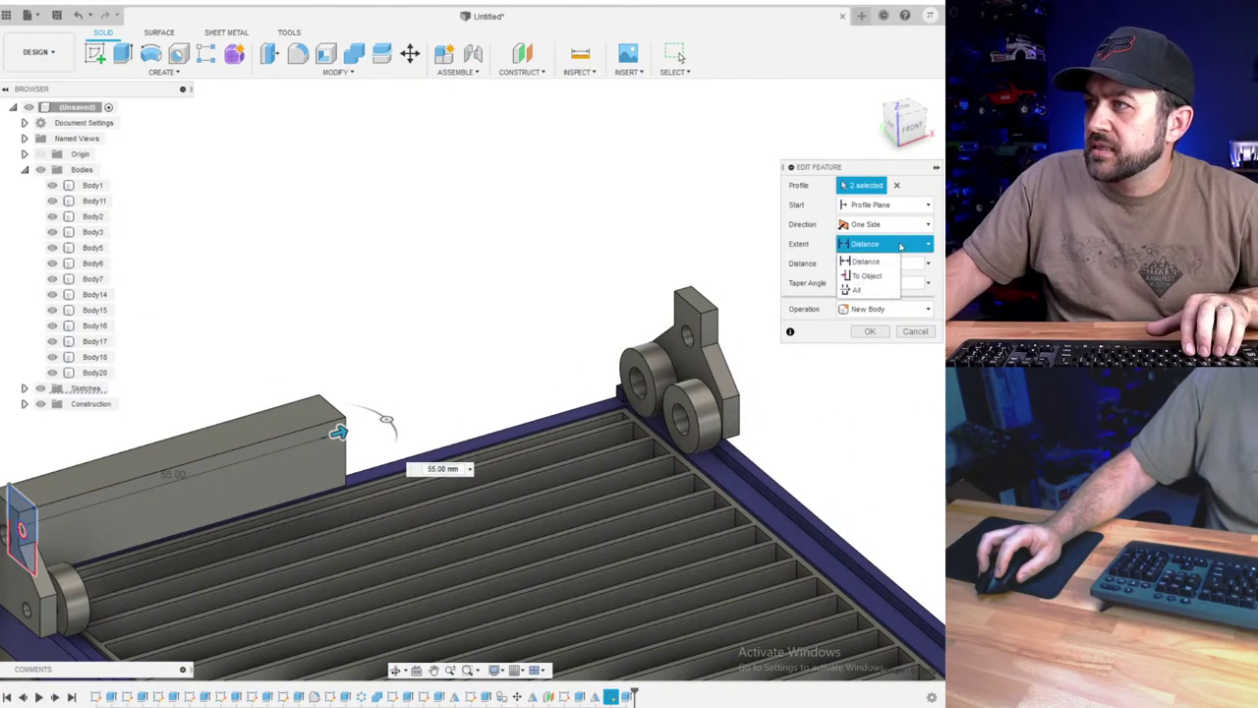
left_click(900, 243)
left_click(900, 244)
left_click(865, 271)
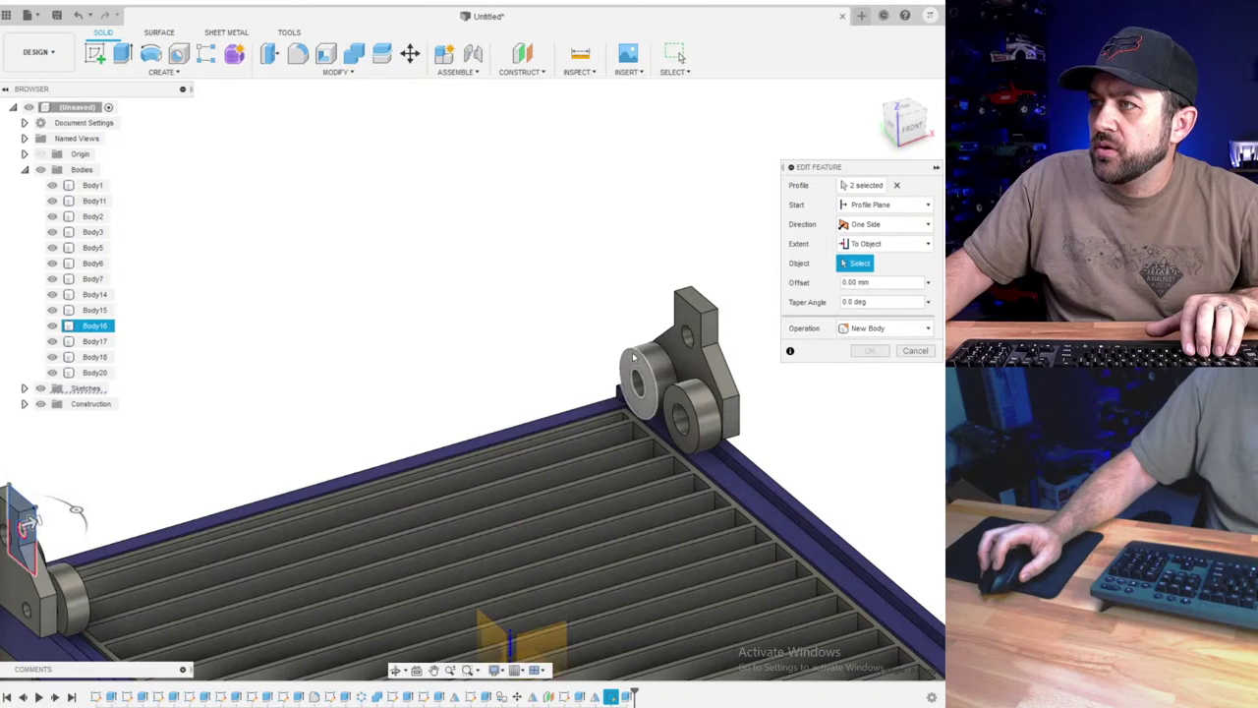
left_click(693, 329)
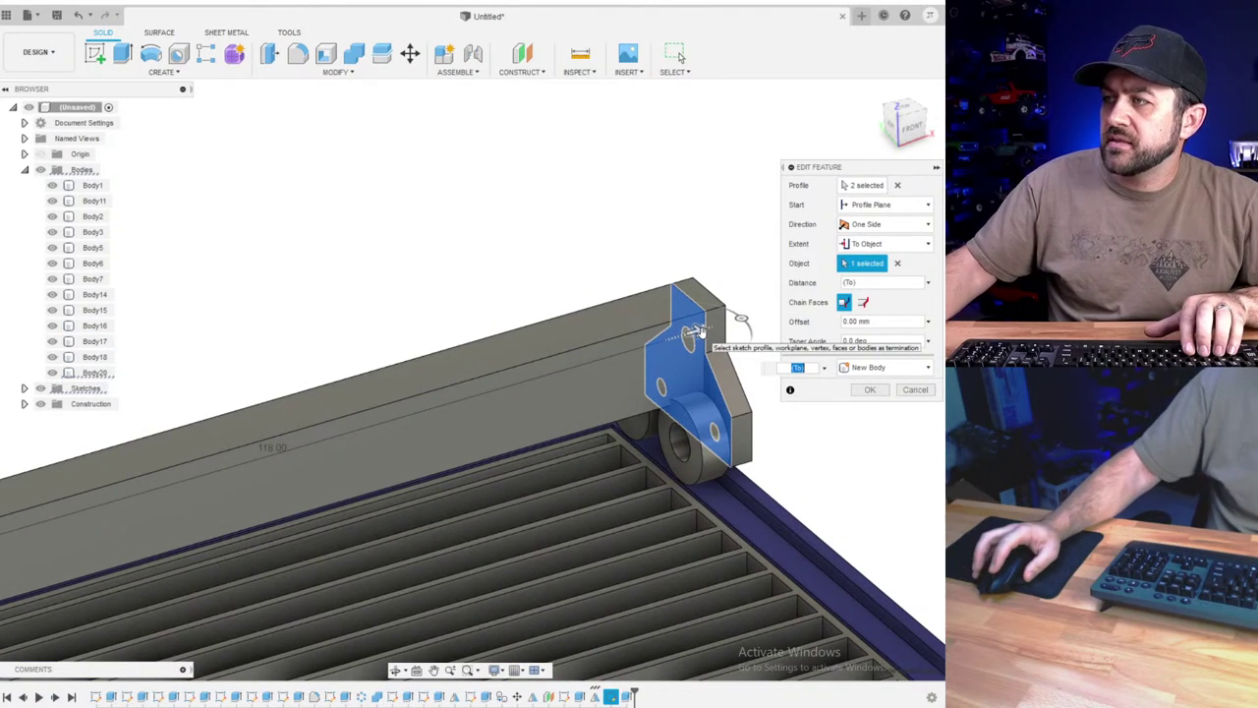
left_click(865, 392)
- Examine the crossbar and its fit between the side plates and above the bearing rings from several angles
scroll(710, 378, "down", 4)
middle_click_drag(374, 492, 252, 431, "shift")
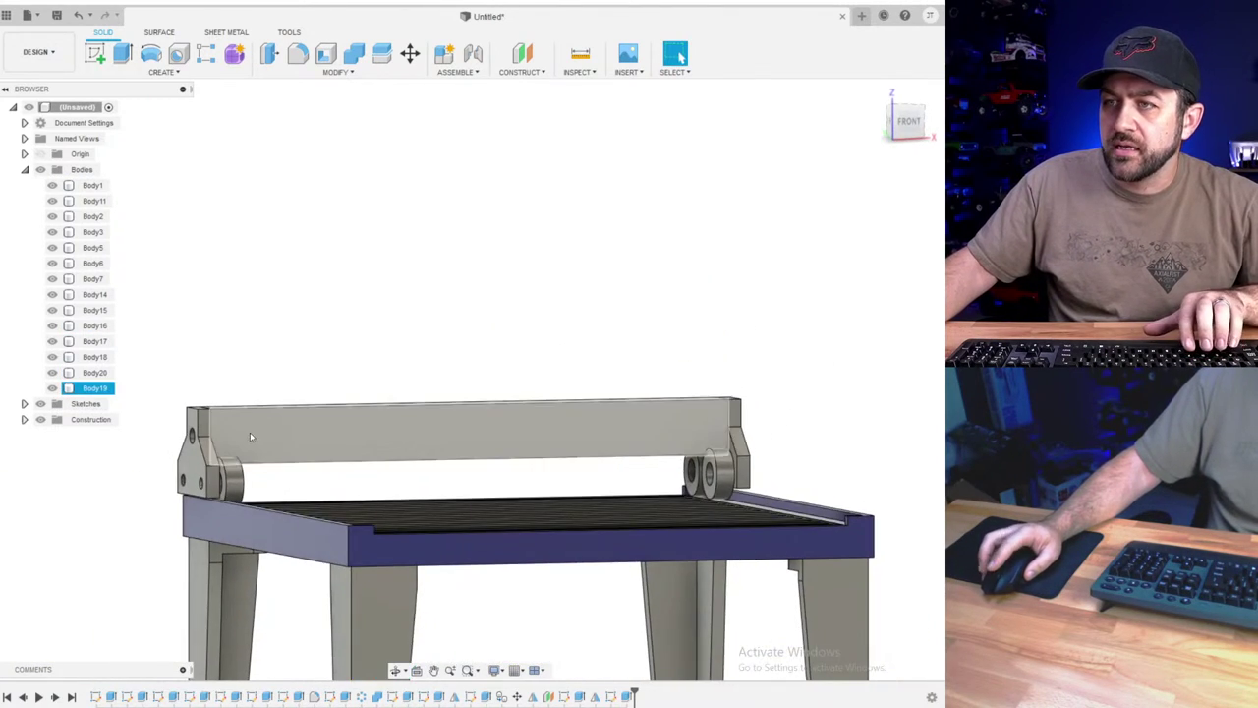
scroll(250, 432, "up", 4)
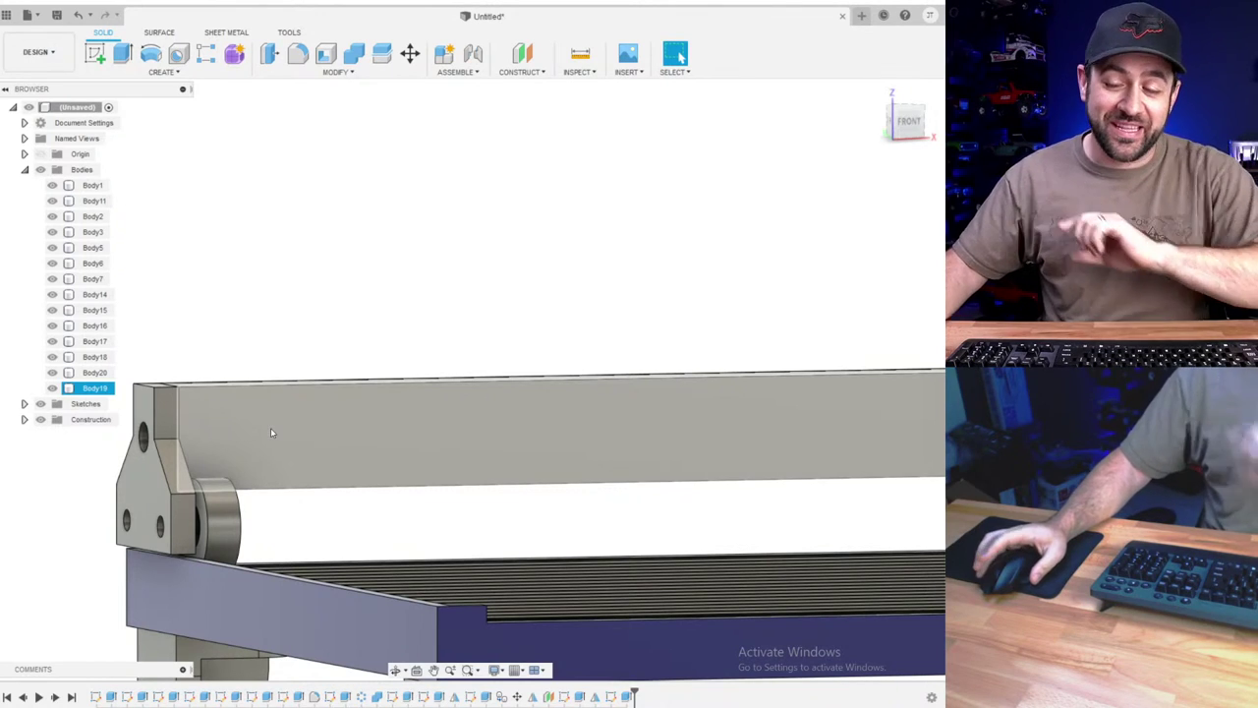
left_click(458, 511)
scroll(472, 462, "down", 3)
left_click(496, 422)
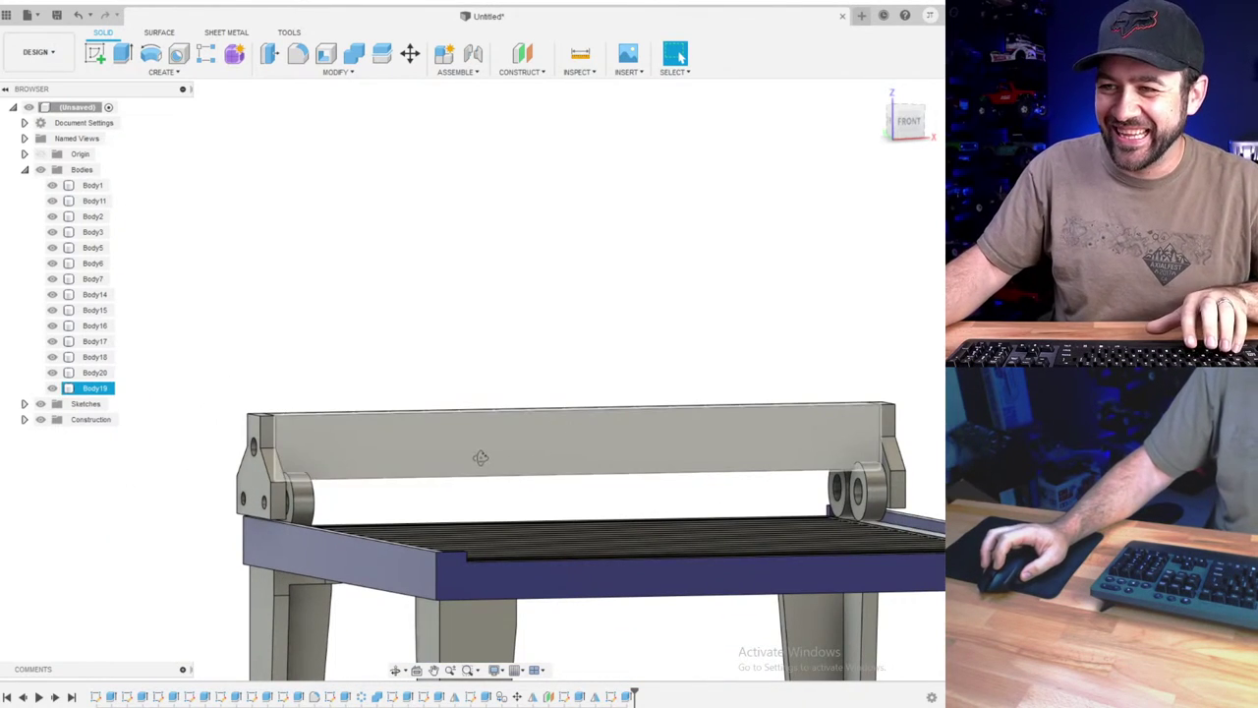
middle_click_drag(480, 454, 430, 467, "shift")
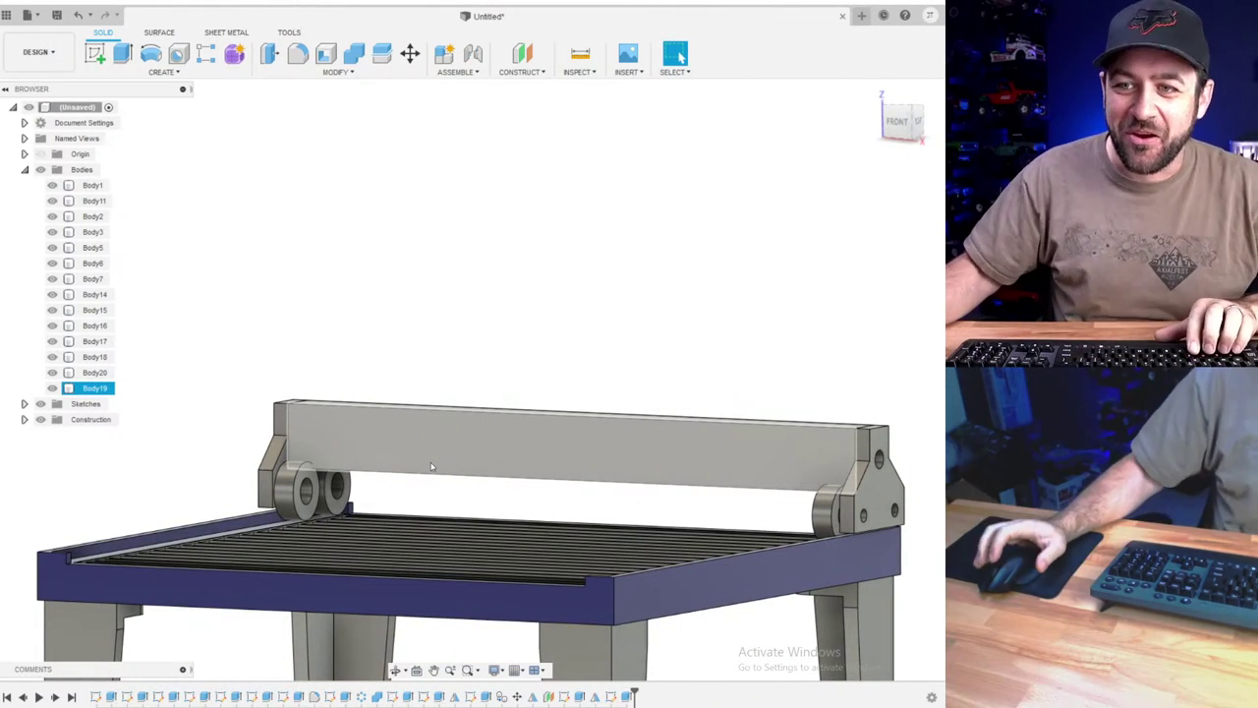
scroll(434, 443, "down", 2)
scroll(437, 472, "up", 5)
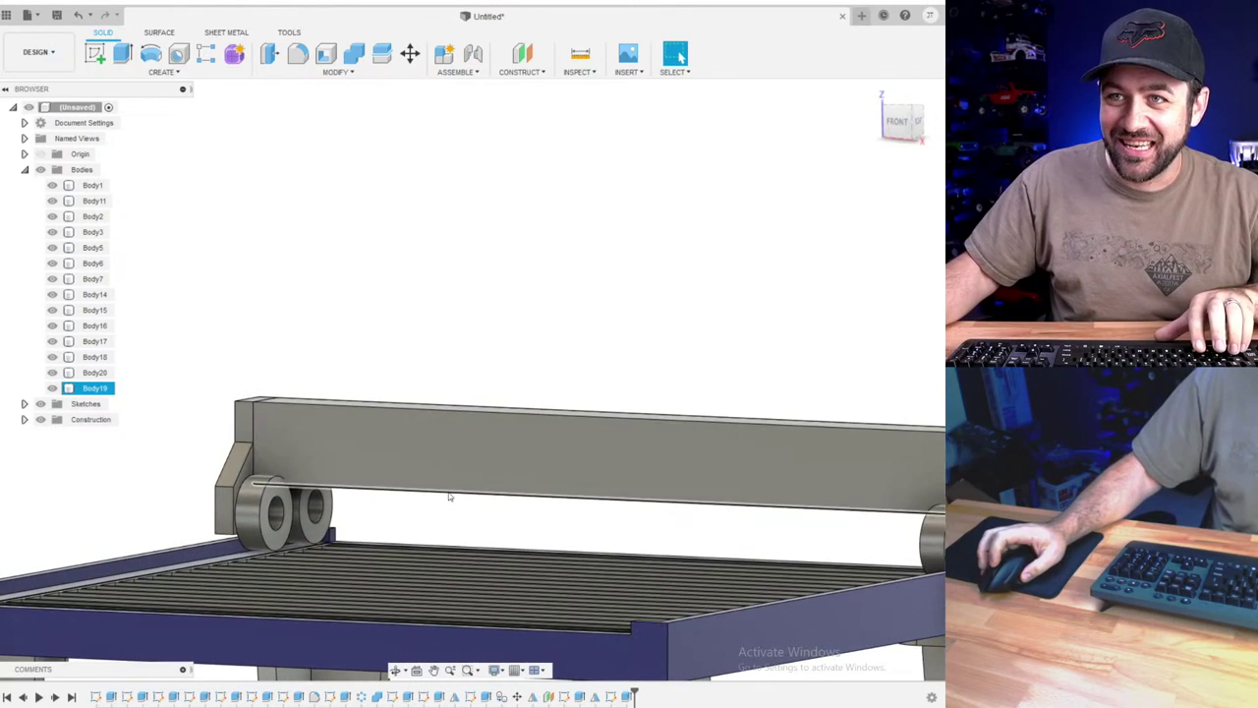
left_click(444, 501)
middle_click_drag(444, 502, 417, 508, "shift")
scroll(417, 508, "down", 3)
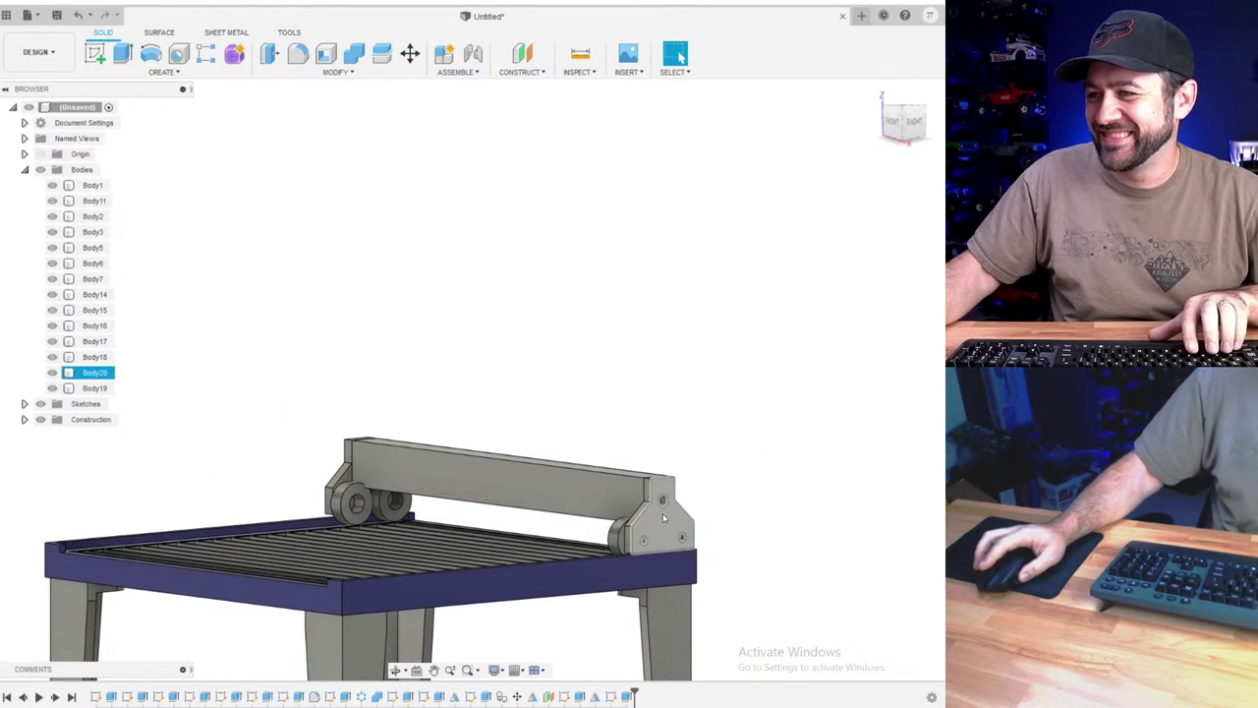
scroll(661, 516, "up", 3)
middle_click_drag(333, 516, 398, 419, "shift")
scroll(398, 419, "up", 1)
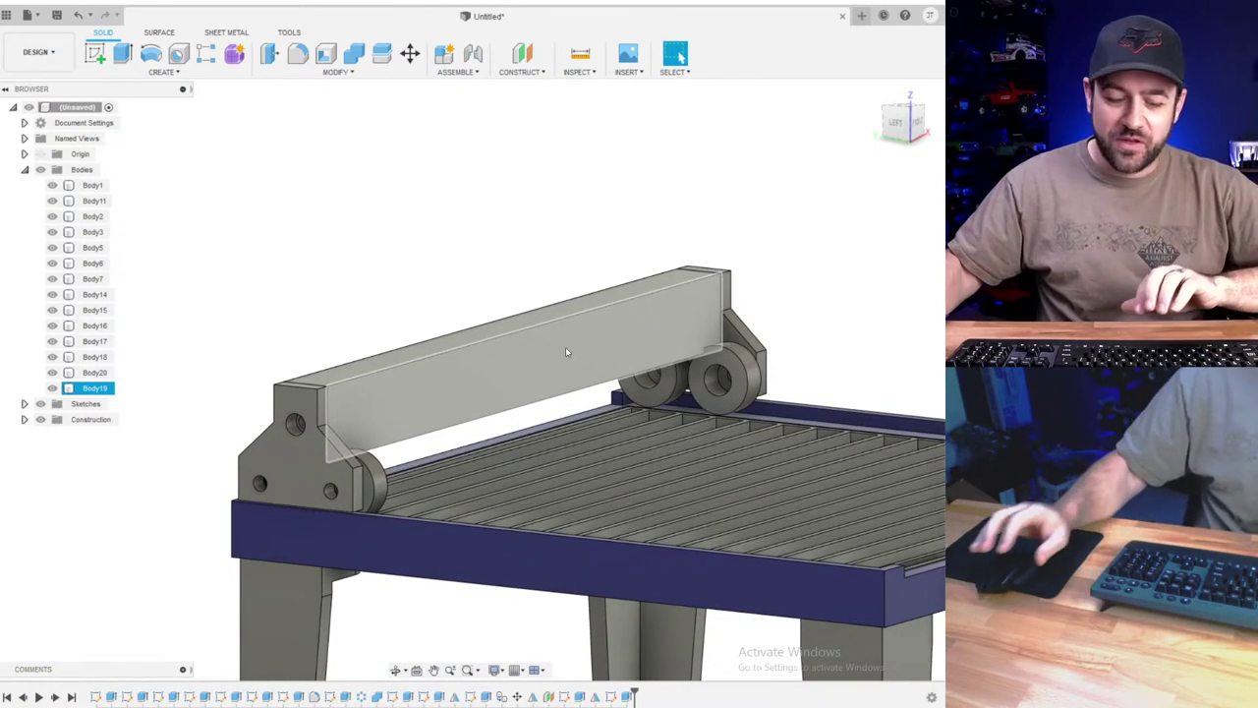
scroll(397, 586, "up", 3)
middle_click_drag(494, 513, 412, 485, "shift")
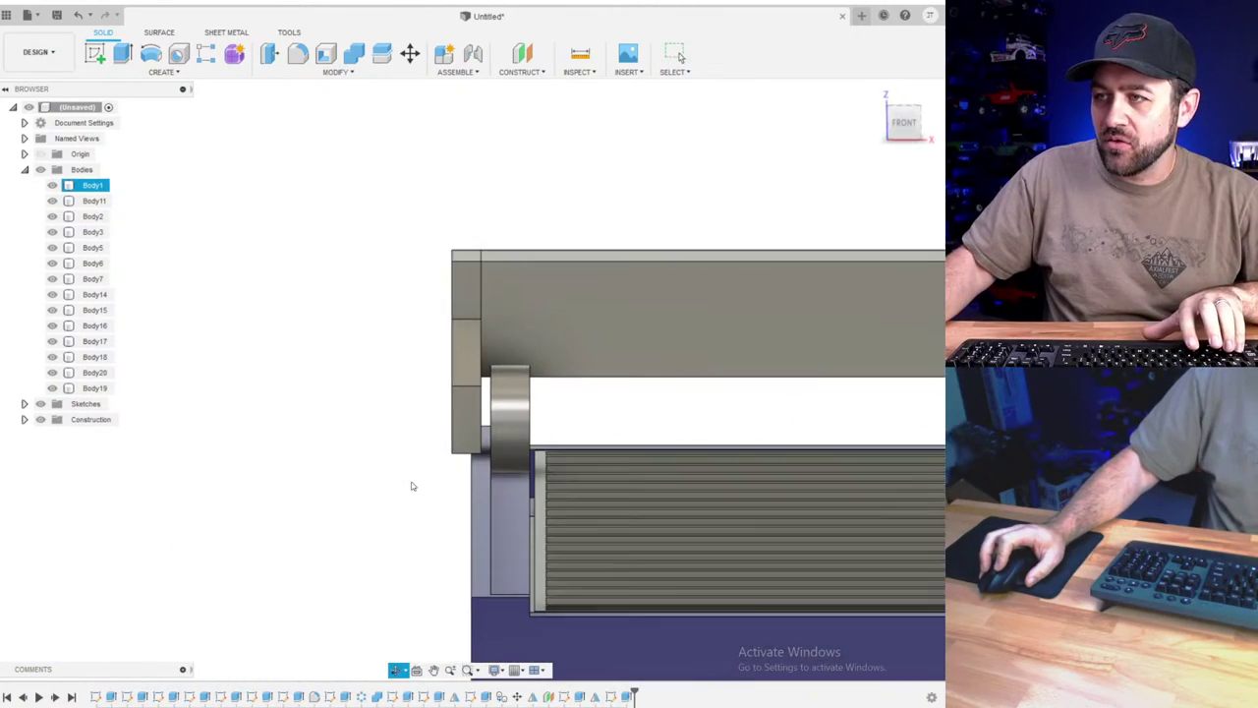
middle_click_drag(517, 482, 452, 473)
scroll(460, 482, "down", 3)
middle_click_drag(568, 471, 587, 520, "shift")
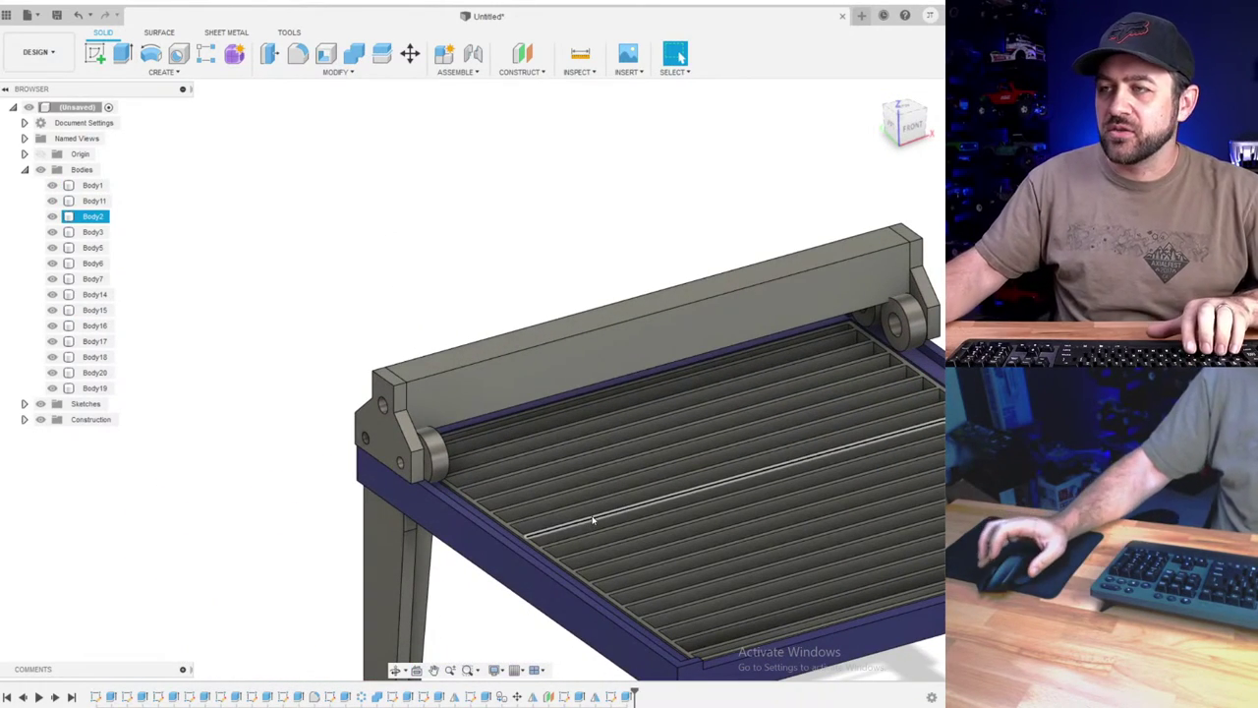
middle_click_drag(659, 328, 591, 336)
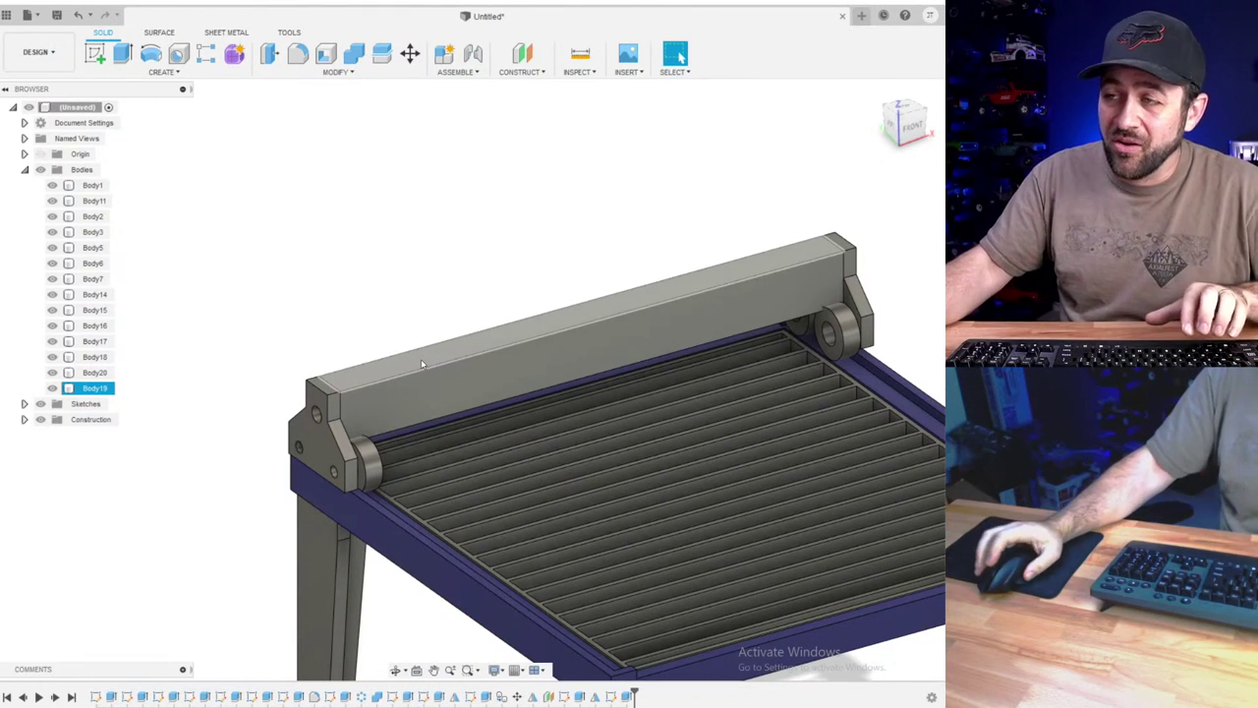
key("Escape")
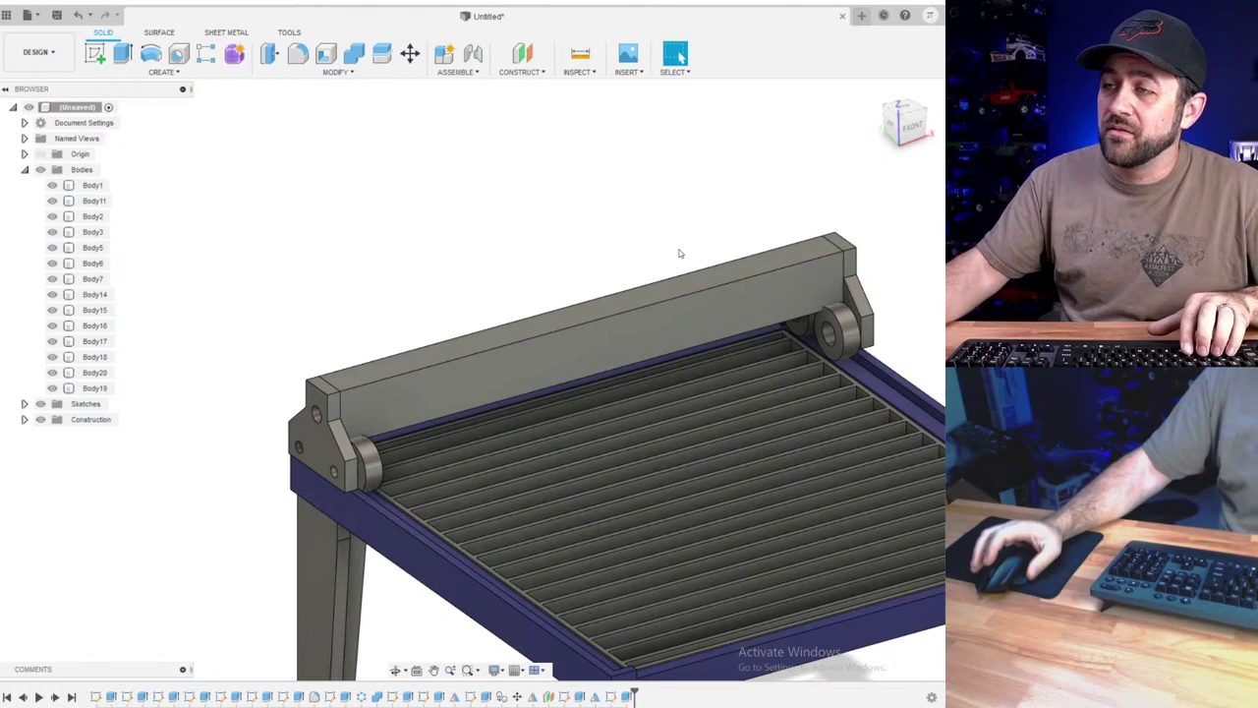
- Start a sketch on the inner face of the far side plate and hide the near side plate body
left_click(100, 56)
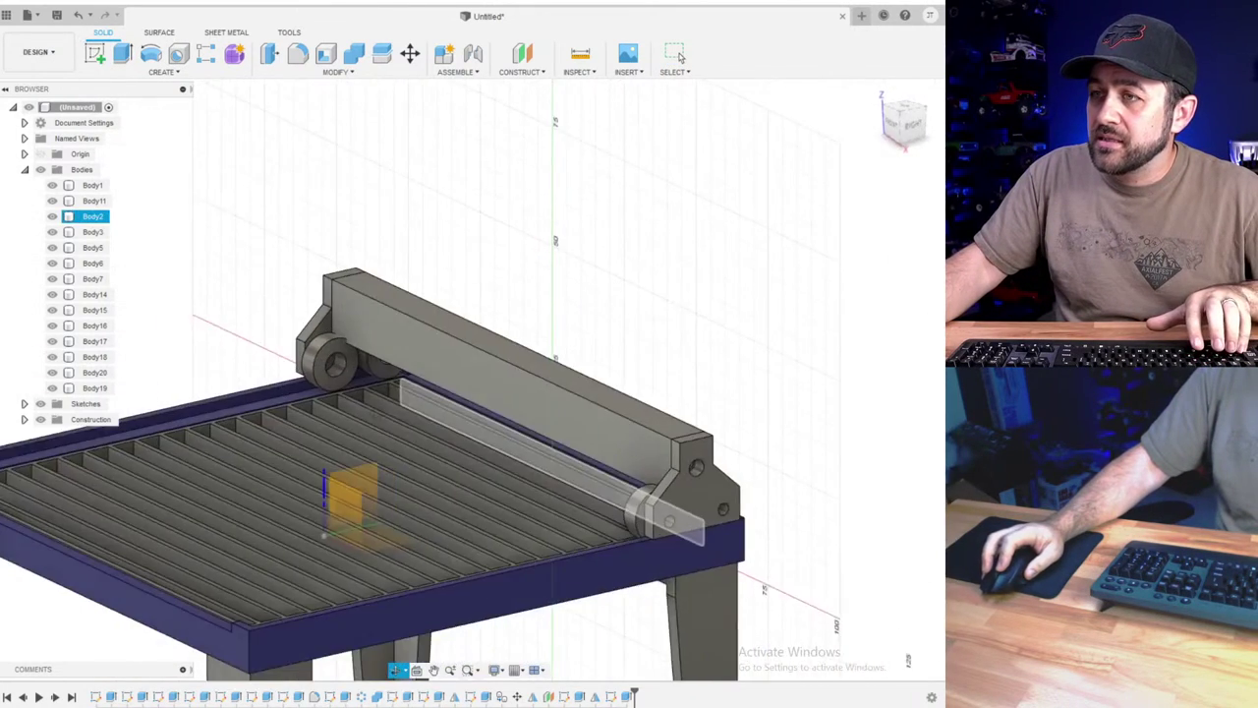
scroll(320, 311, "up", 3)
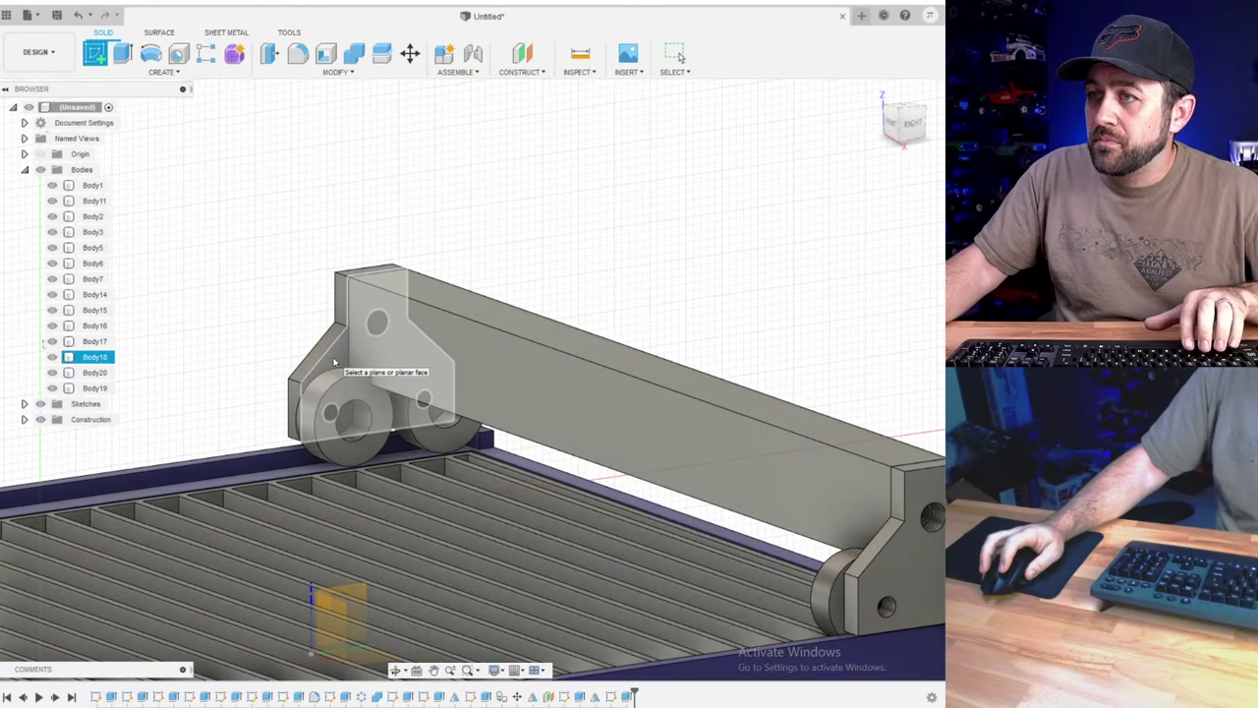
left_click(334, 364)
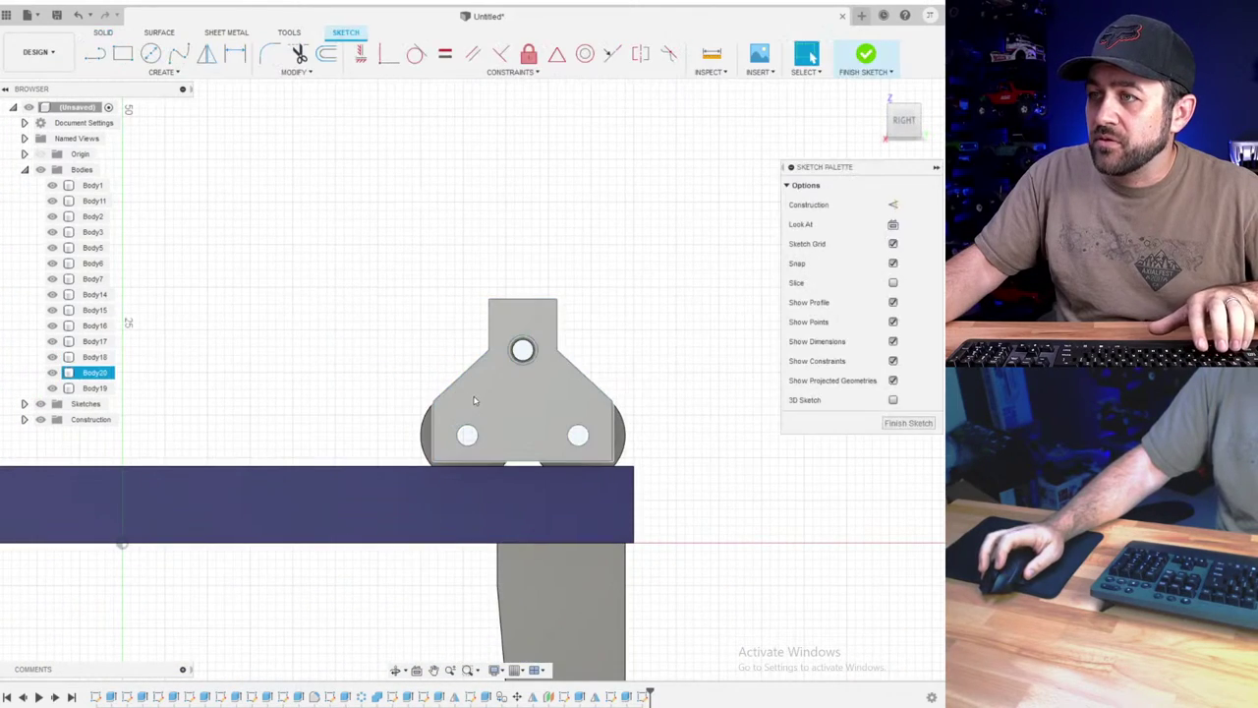
middle_click_drag(475, 398, 507, 407, "shift")
scroll(512, 401, "down", 3)
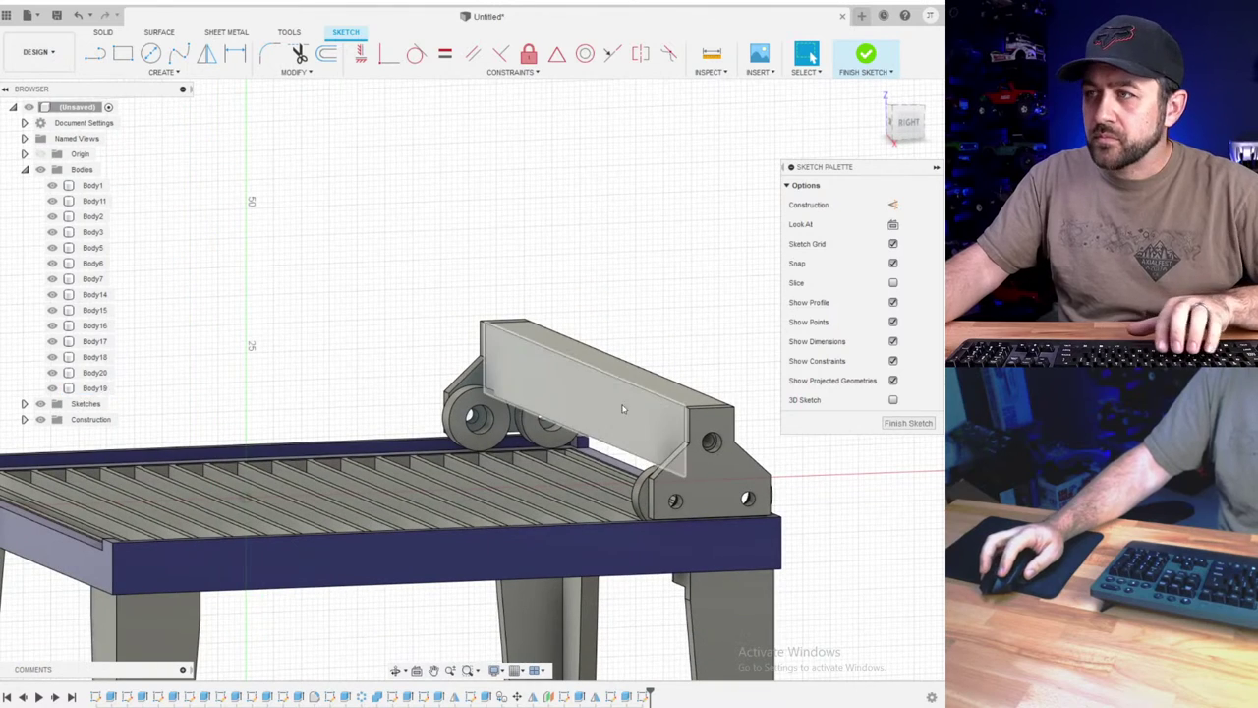
left_click(52, 373)
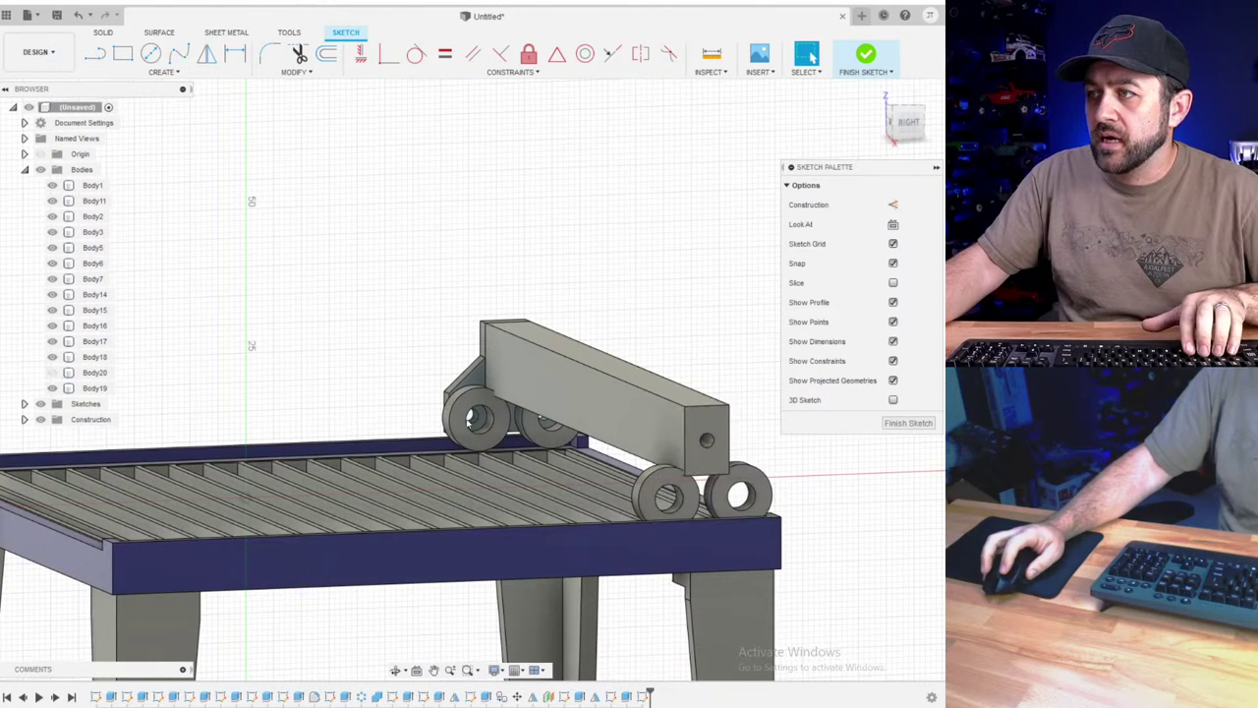
left_click(93, 388)
scroll(682, 403, "down", 1)
scroll(681, 403, "up", 2)
left_click(735, 281)
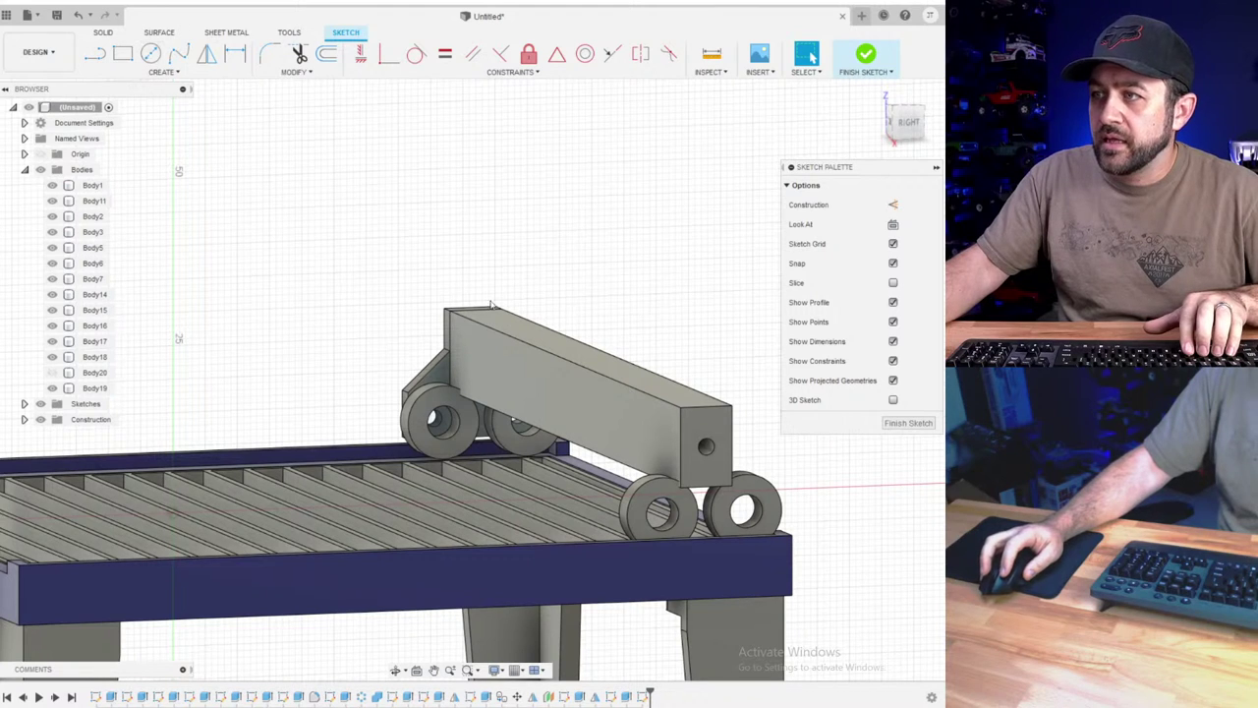
- Project the crossbar's end face into the sketch and offset its rectangular outline outward by 0.5 mm
key("p")
left_click(699, 427)
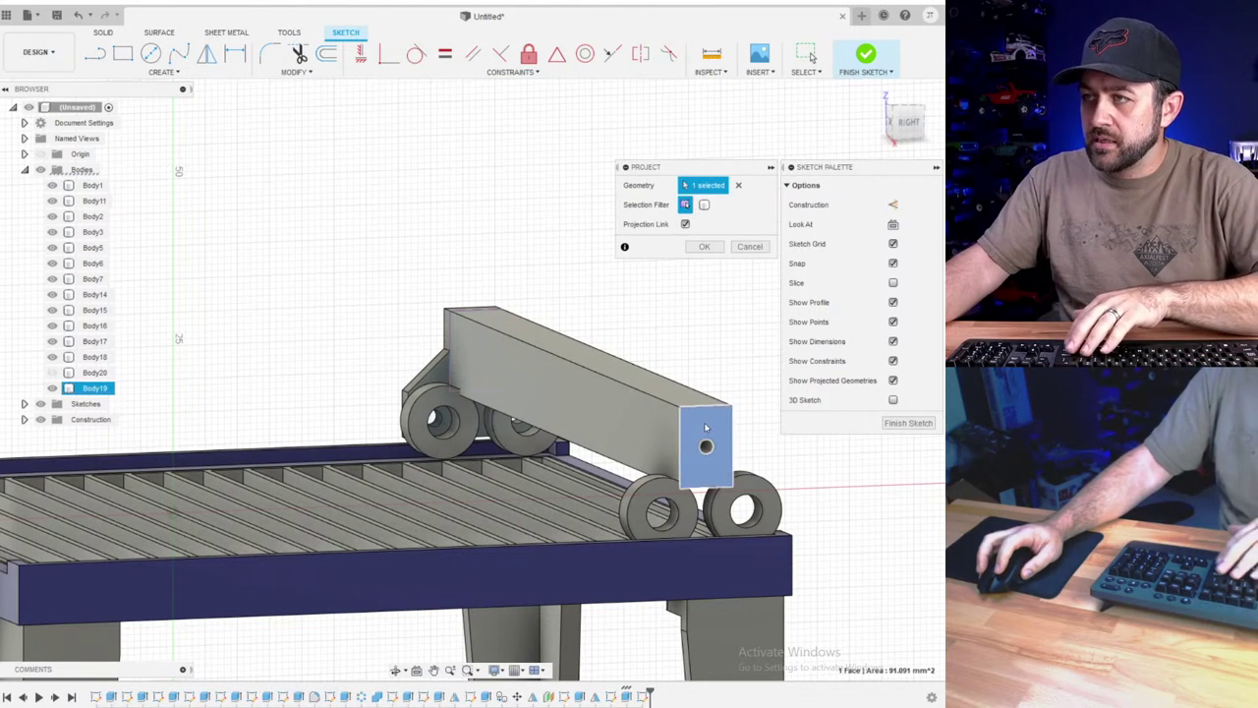
key("Return")
scroll(461, 314, "up", 2)
left_click(320, 57)
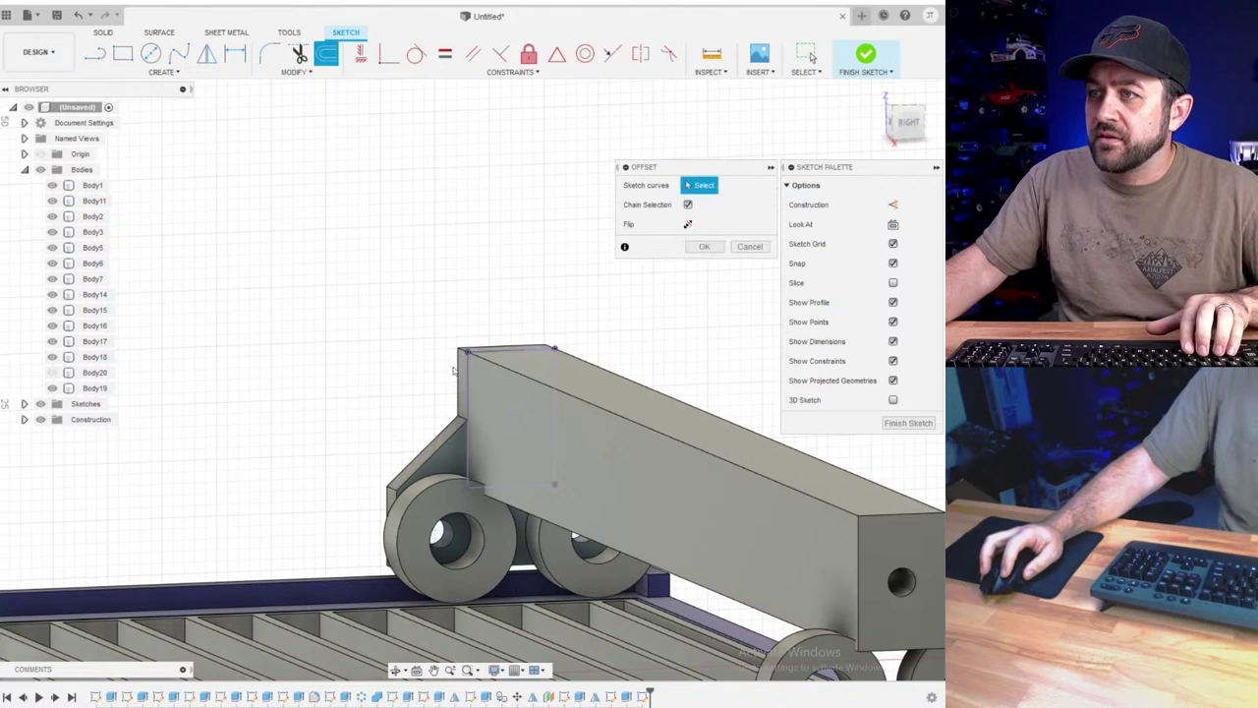
left_click(468, 441)
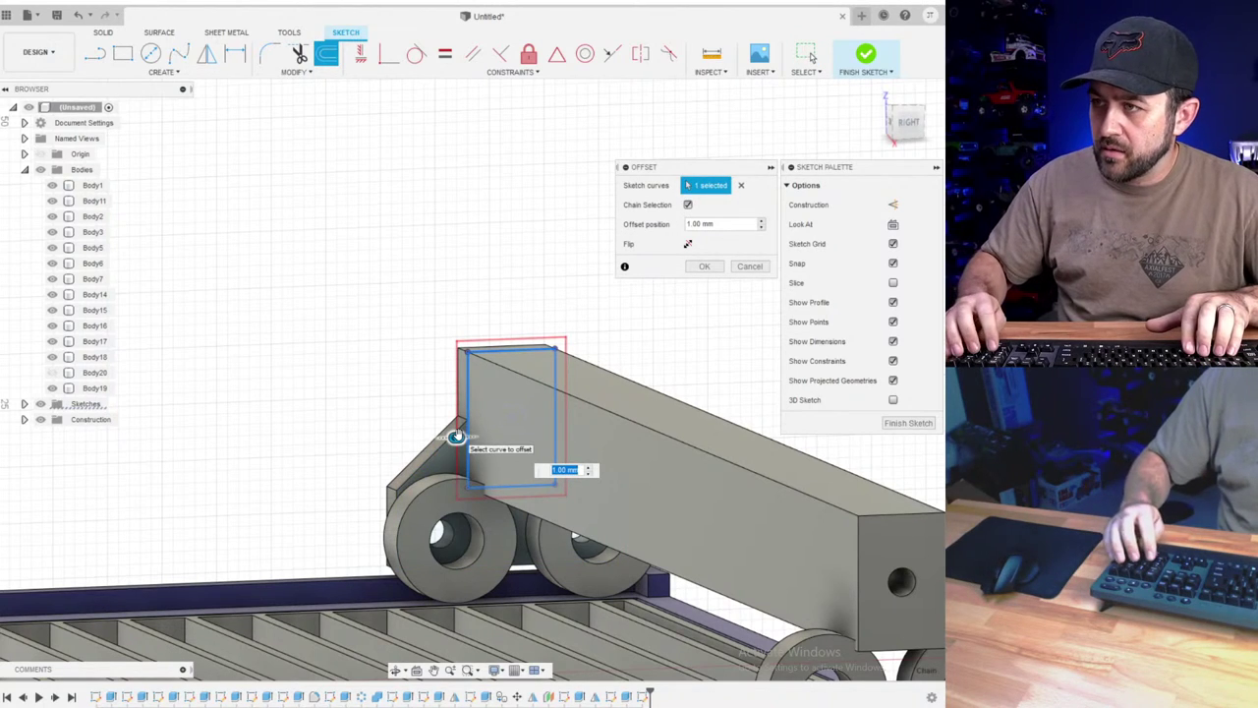
key("Return")
- Draw a two-point rectangle enclosing the upper part of the offset outline, extending past its top and both sides
scroll(482, 406, "up", 3)
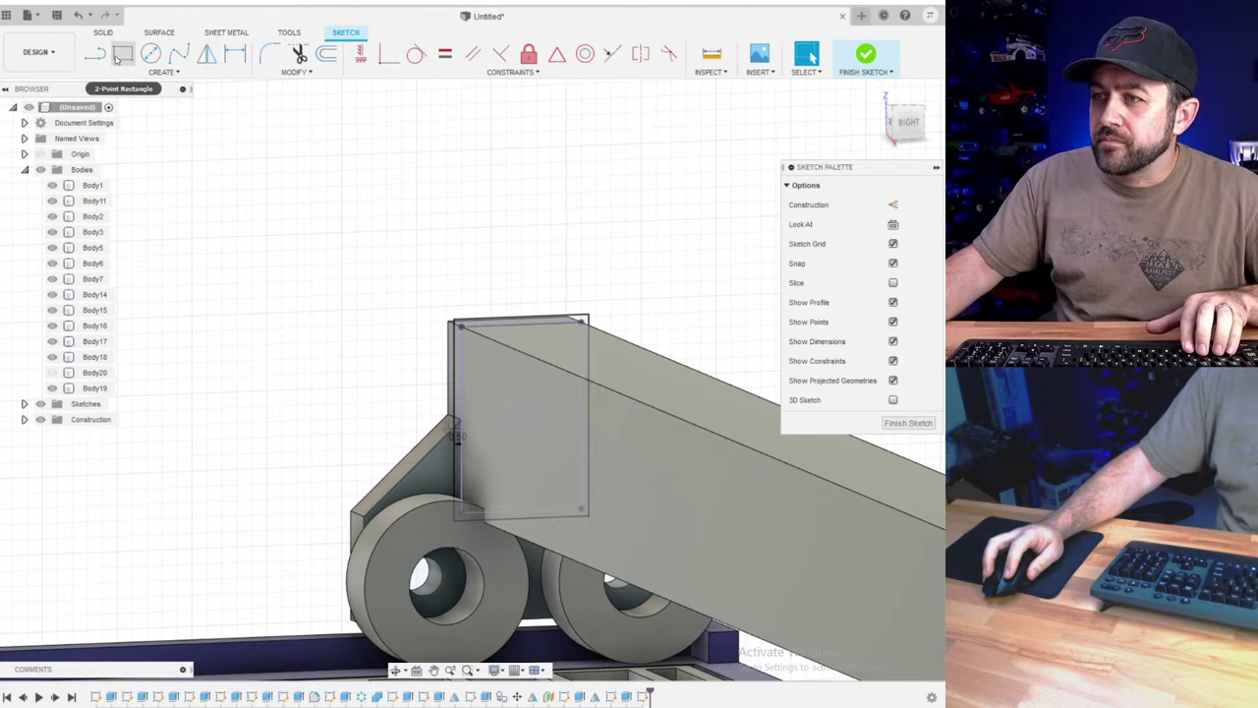
left_click(121, 54)
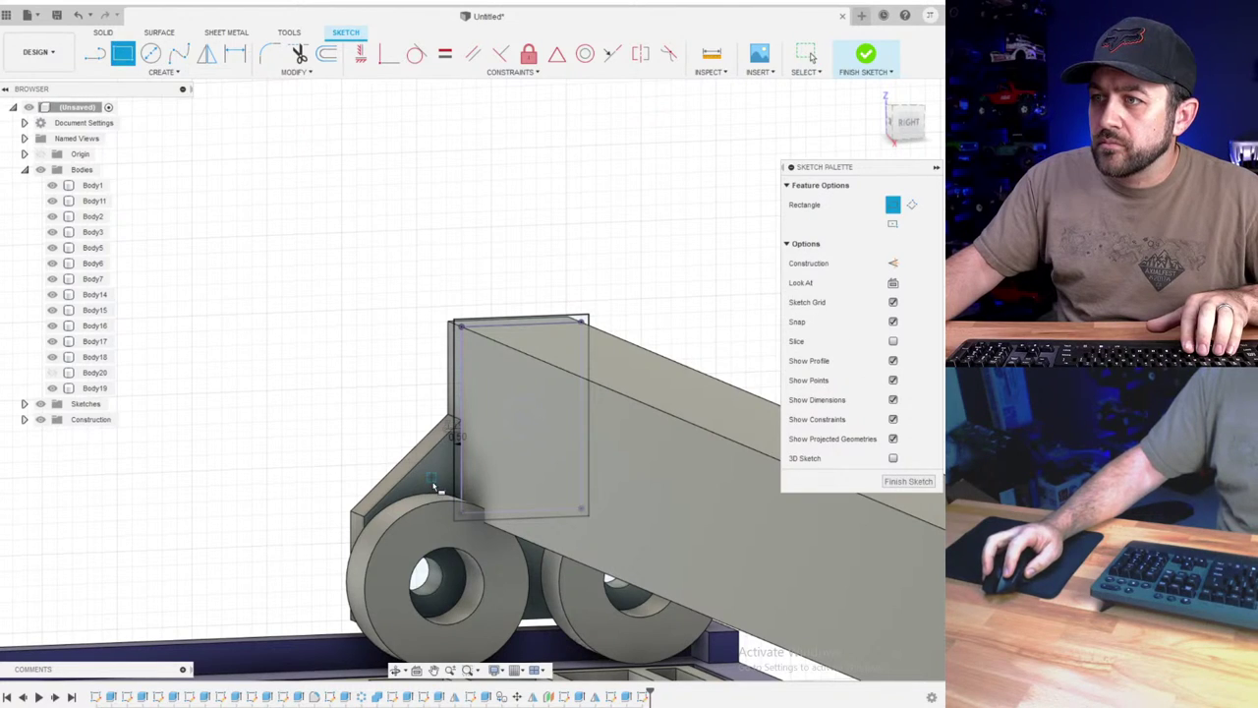
left_click(611, 286)
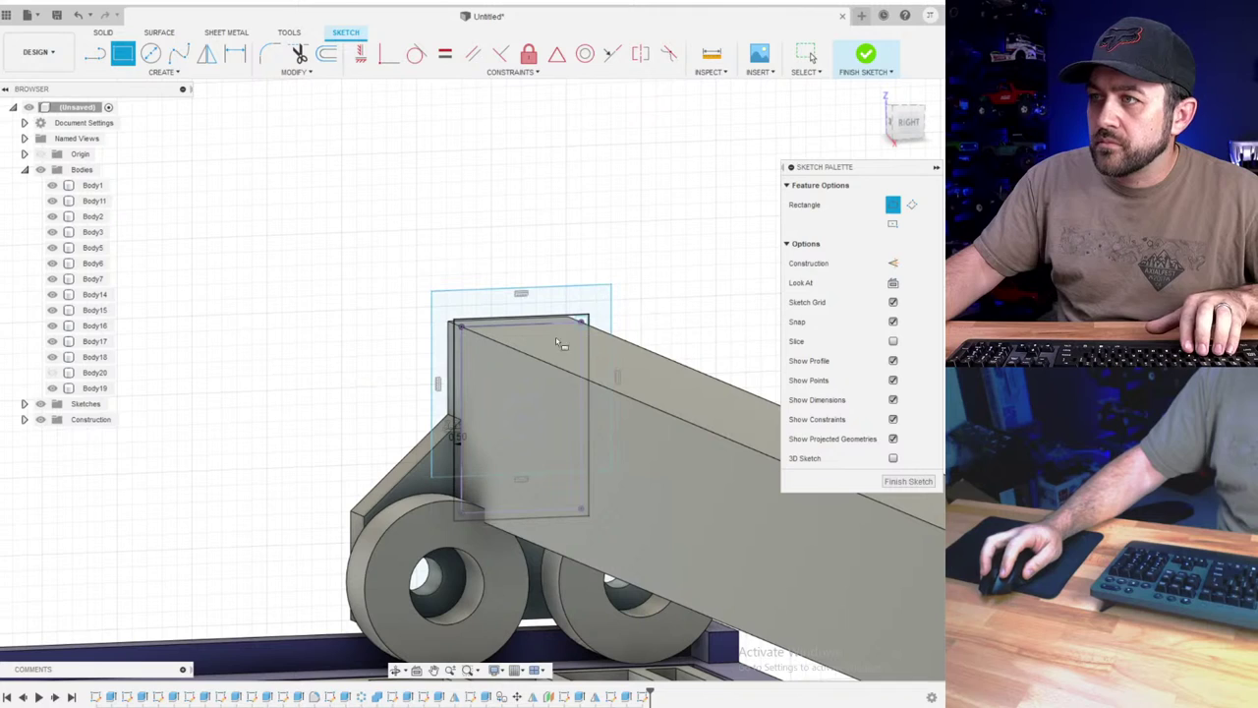
- Dimension the gaps between the rectangle and the offset outline to 1.6 mm on both sides and 2 mm at the top
key("d")
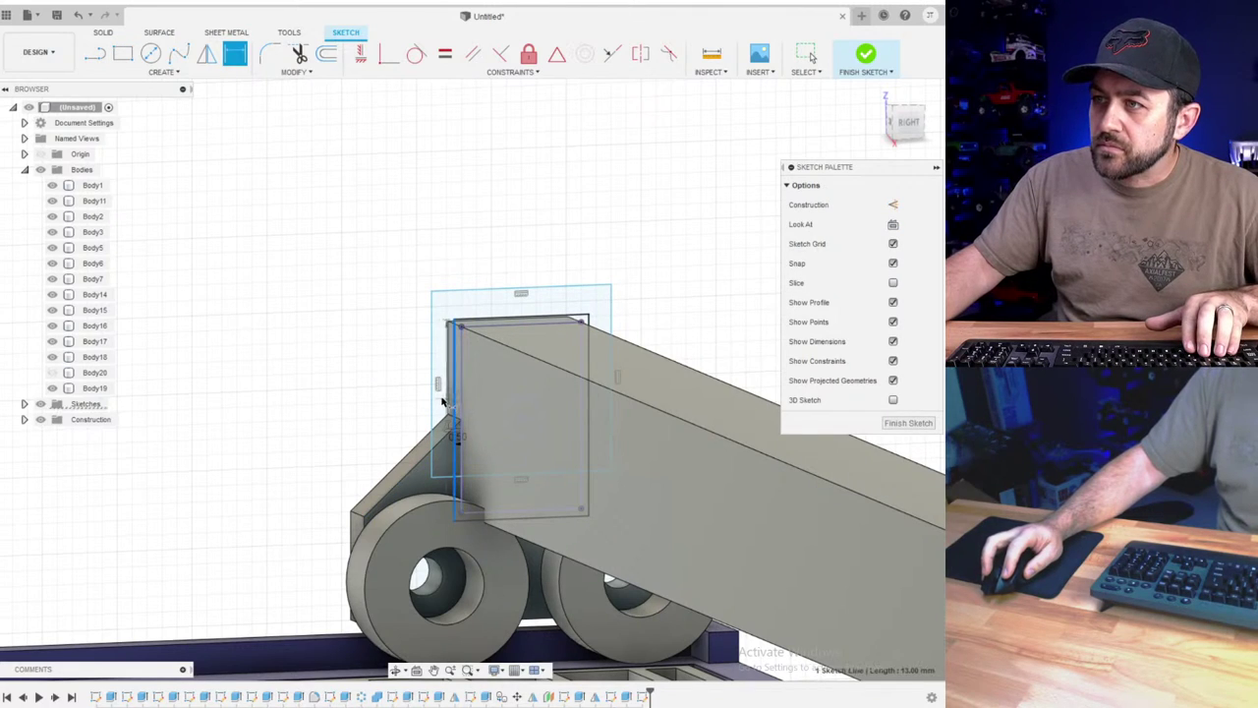
left_click(368, 419)
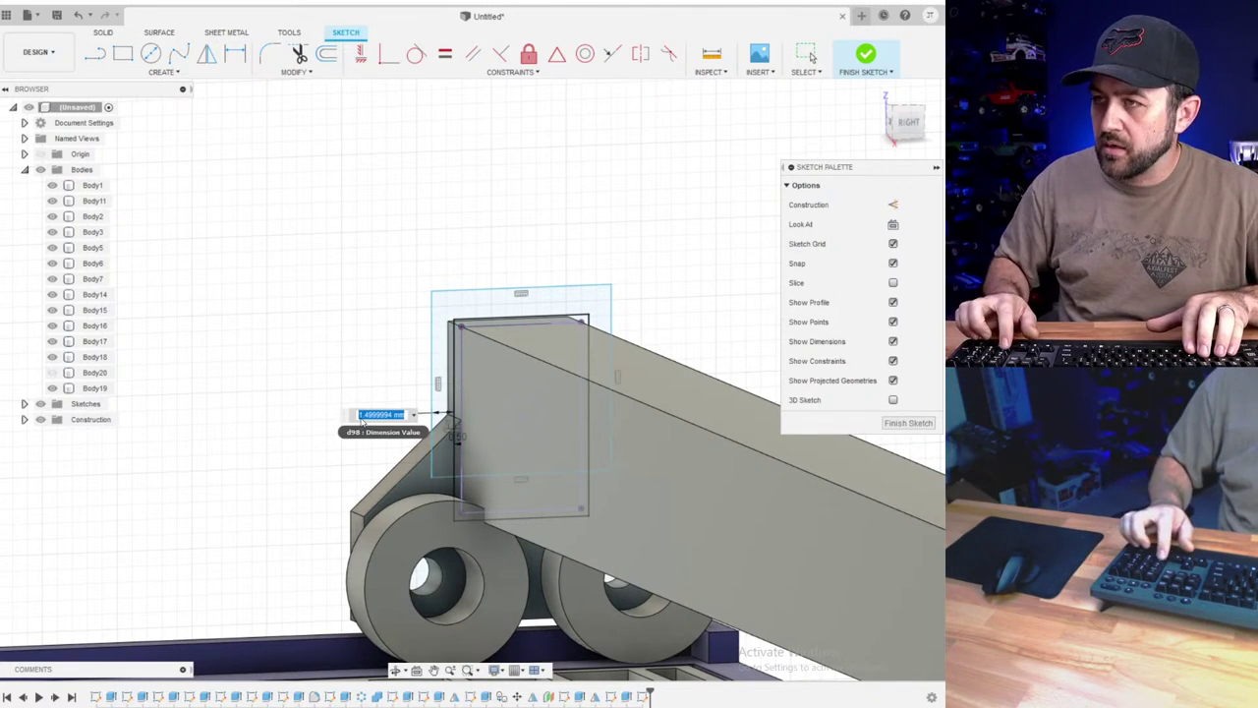
key("Return")
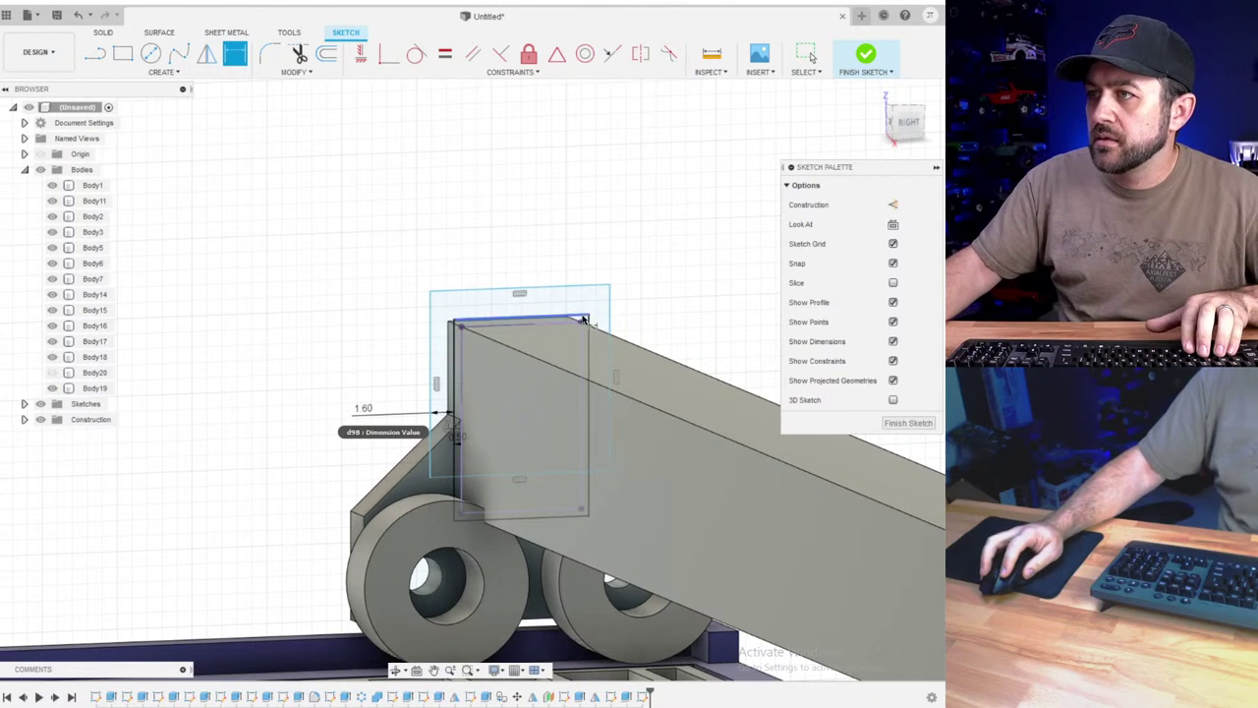
left_click(575, 260)
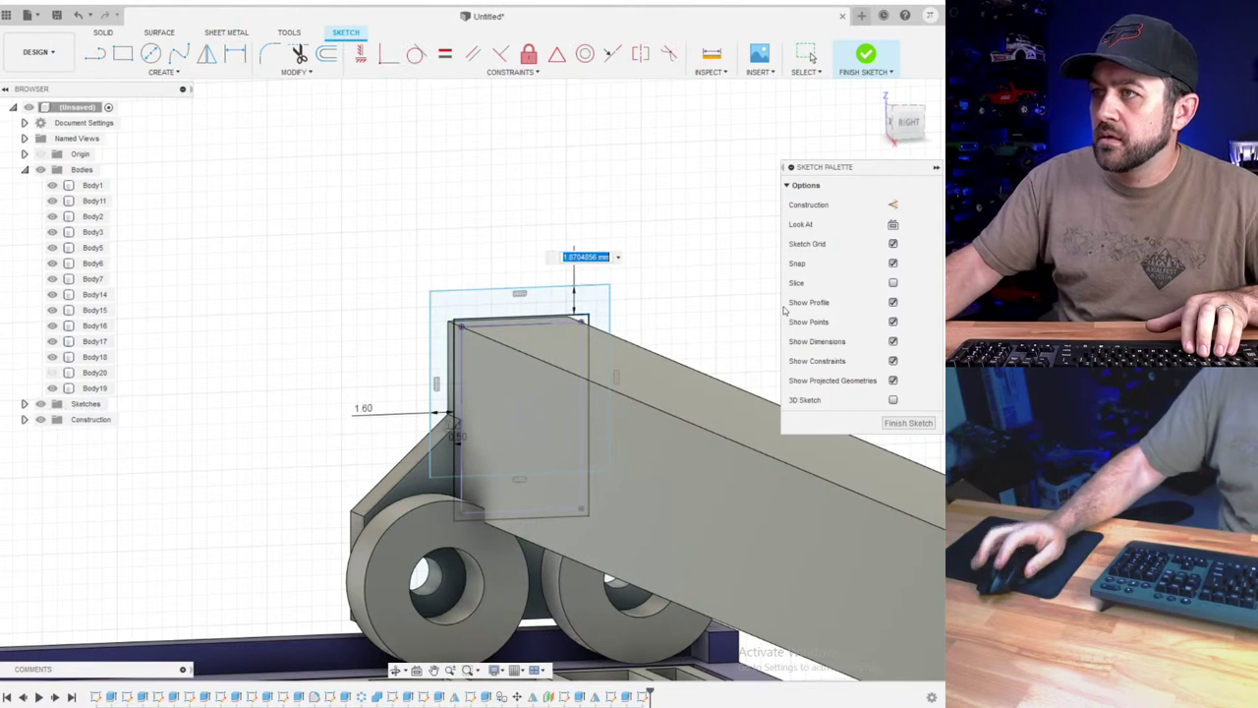
type("2")
key("Return")
mouse_move(572, 317)
middle_mouse_down("shift")
mouse_move(556, 331)
mouse_move(629, 383)
middle_mouse_up("shift")
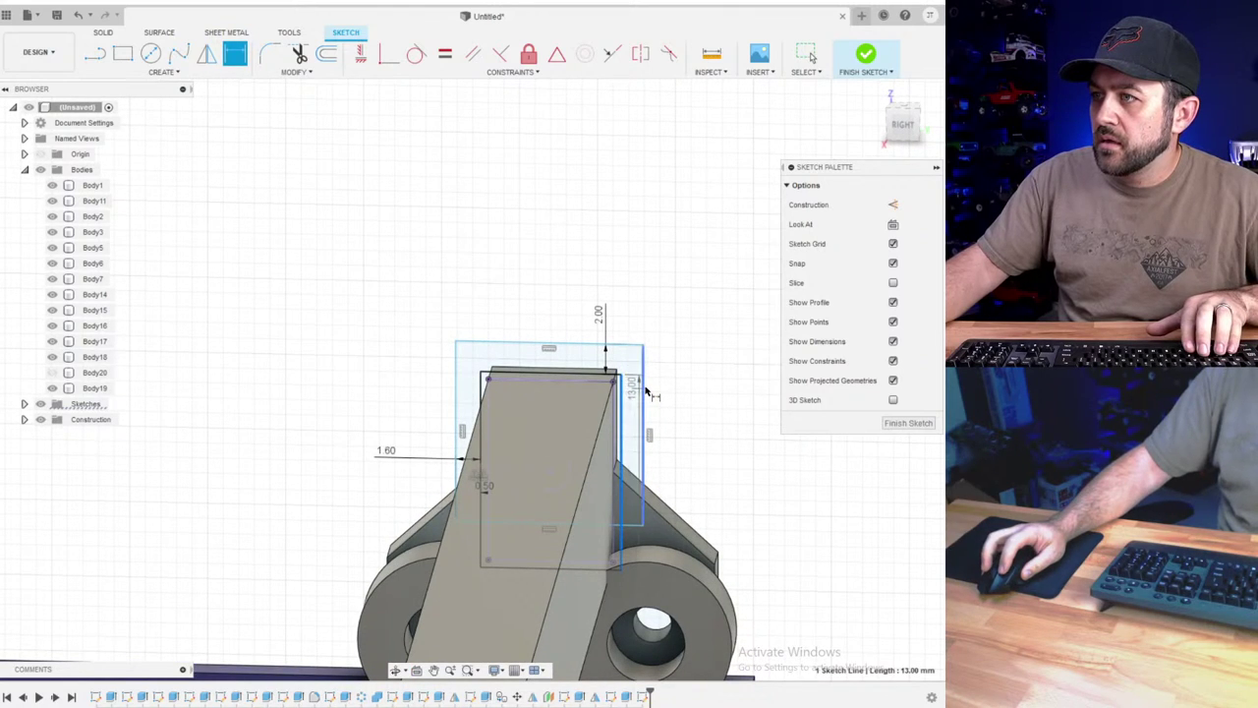
left_click(645, 391)
left_click(705, 405)
type("1.6")
key("Return")
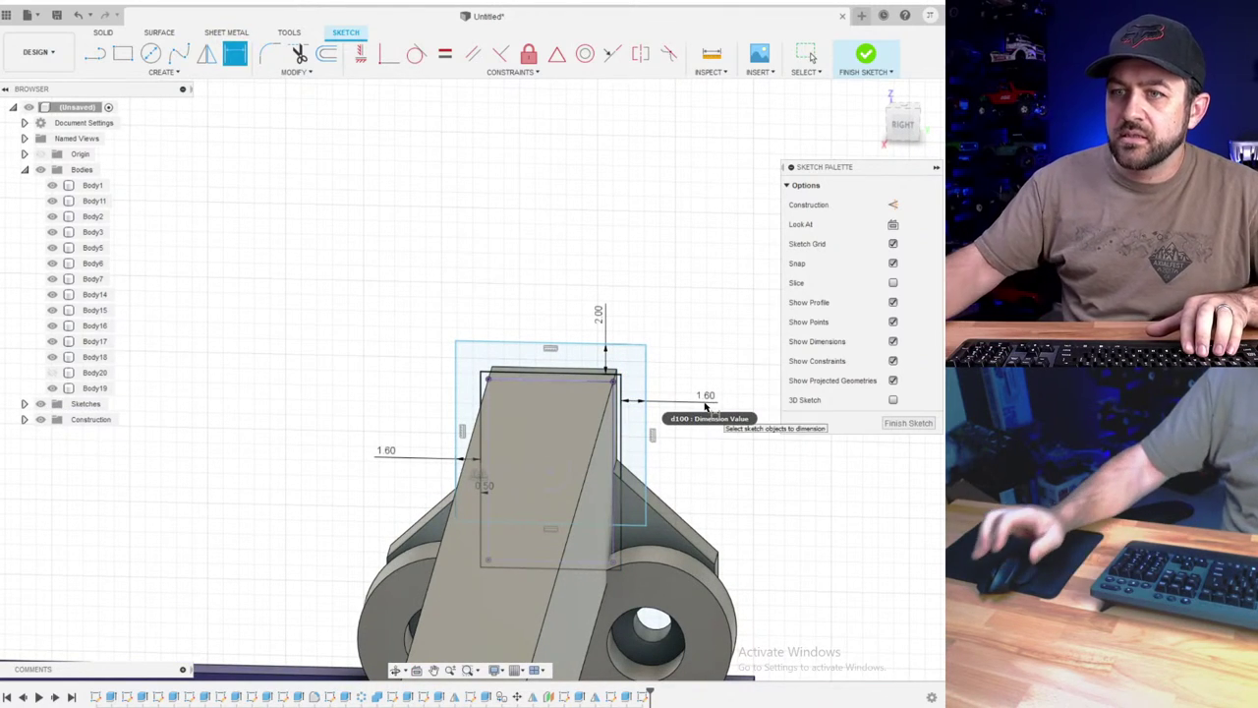
scroll(517, 310, "down", 3)
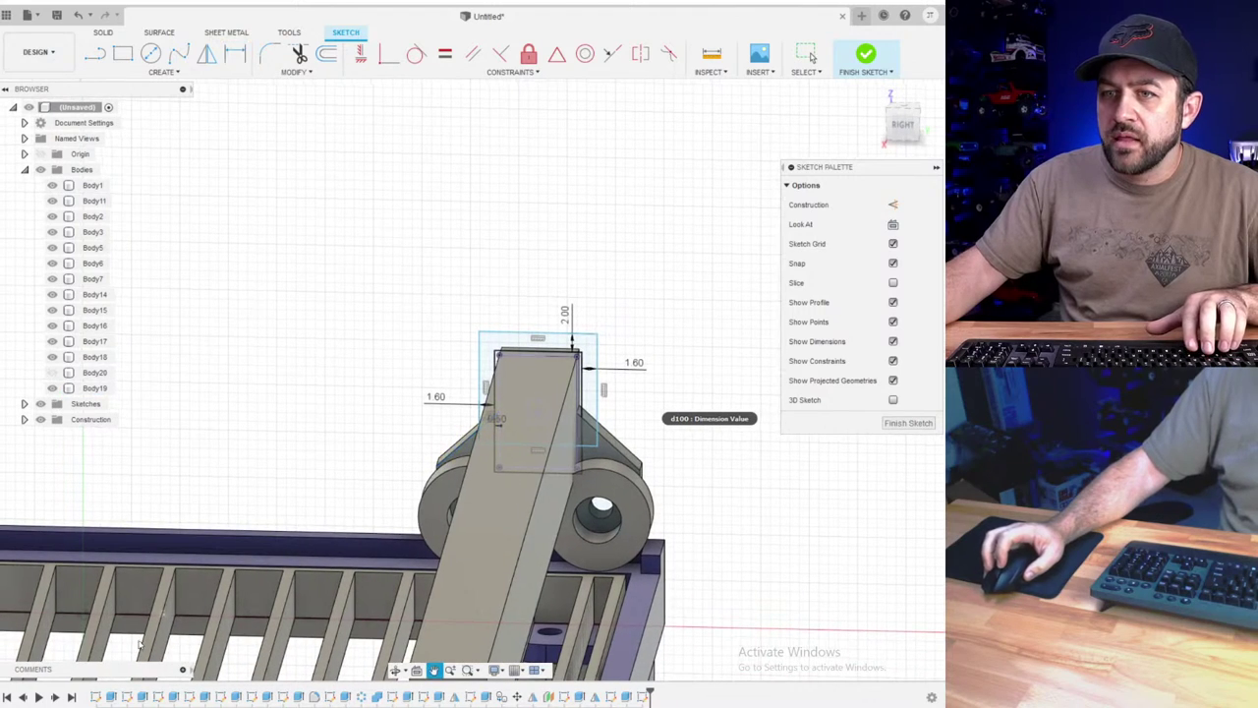
middle_click_drag(162, 608, 556, 474, "shift")
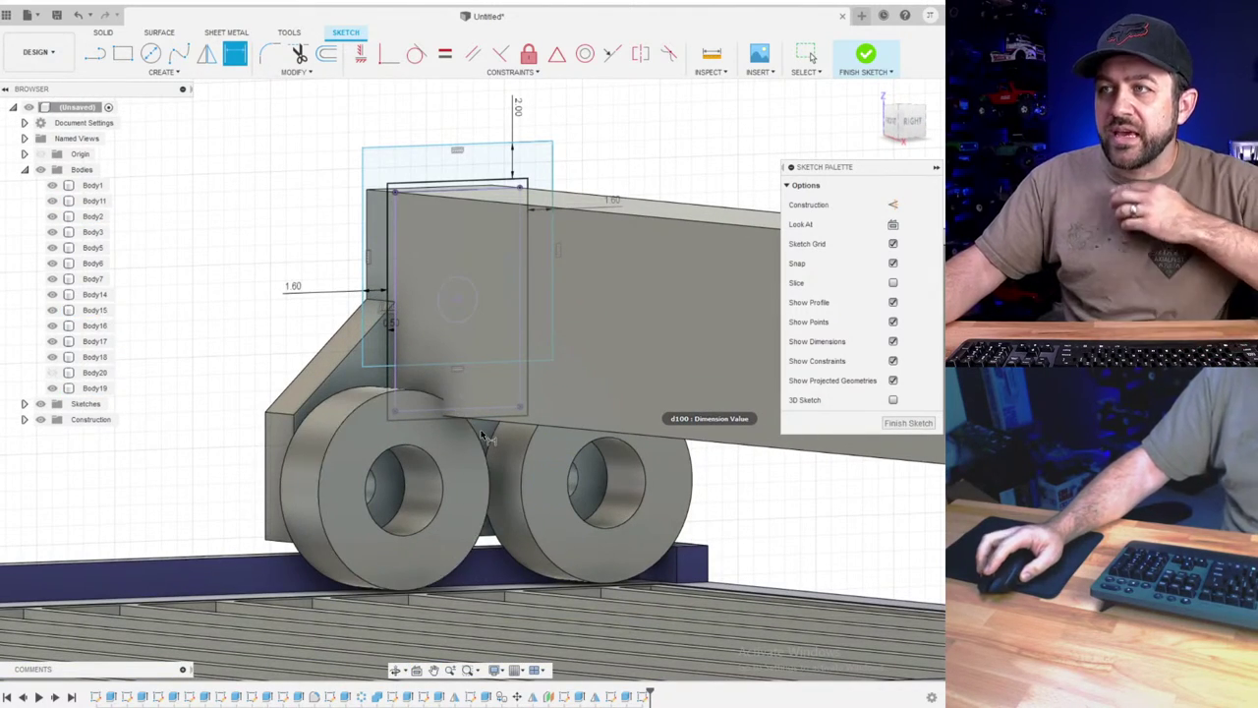
- Dimension the outer rectangle's lower edge 3 mm above the inner rectangle's lower edge, and finish the sketch
middle_click_drag(465, 362, 423, 370)
scroll(425, 367, "down", 3)
scroll(453, 279, "up", 3)
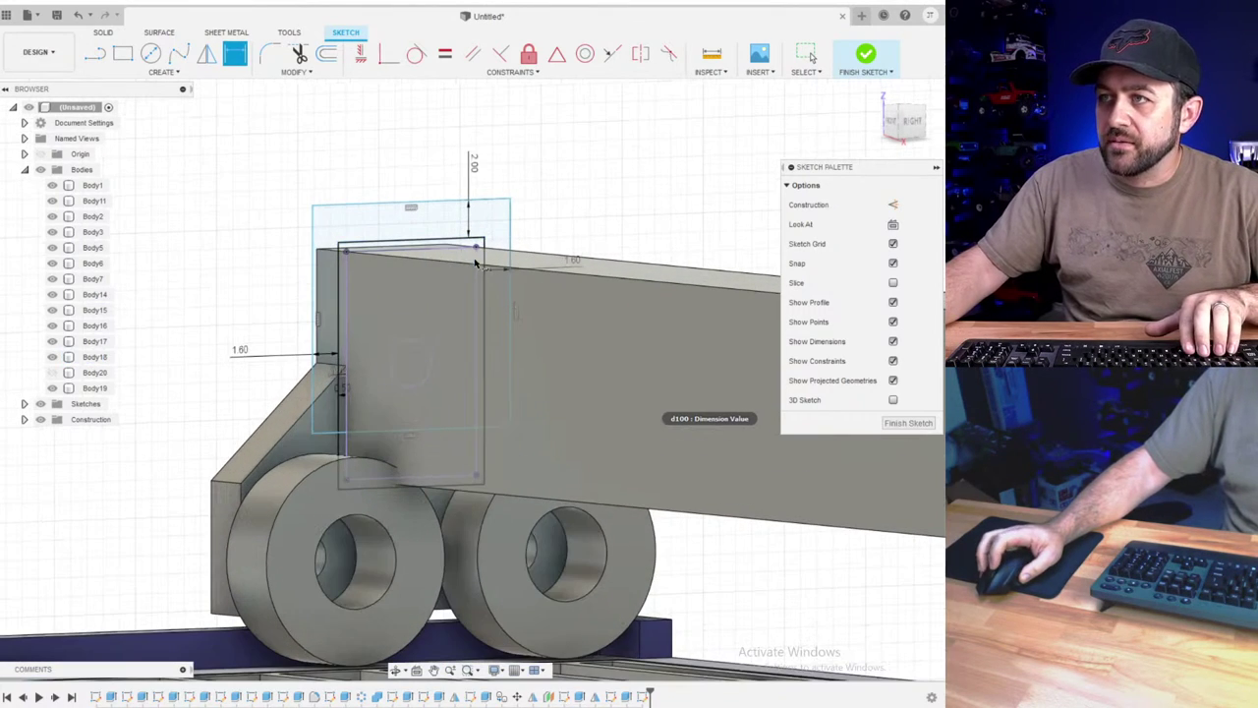
key("Escape")
left_click(510, 204)
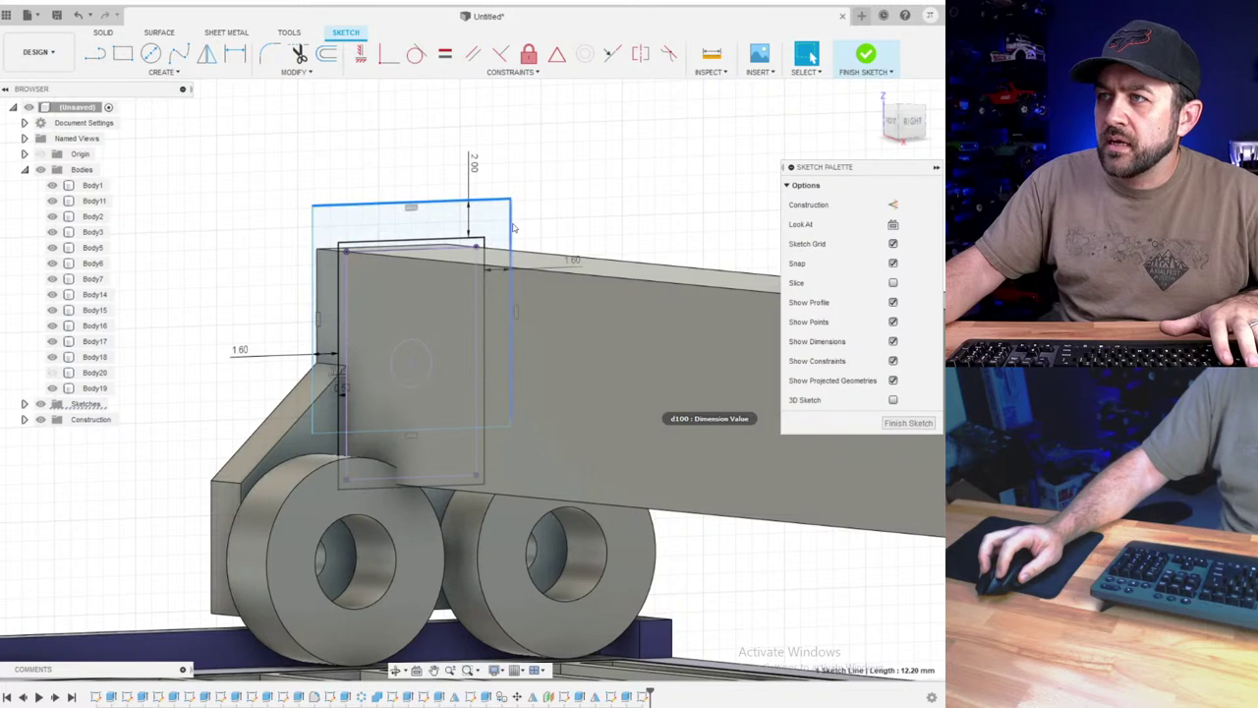
scroll(447, 393, "down", 3)
middle_click_drag(481, 391, 372, 385, "shift")
scroll(442, 387, "up", 3)
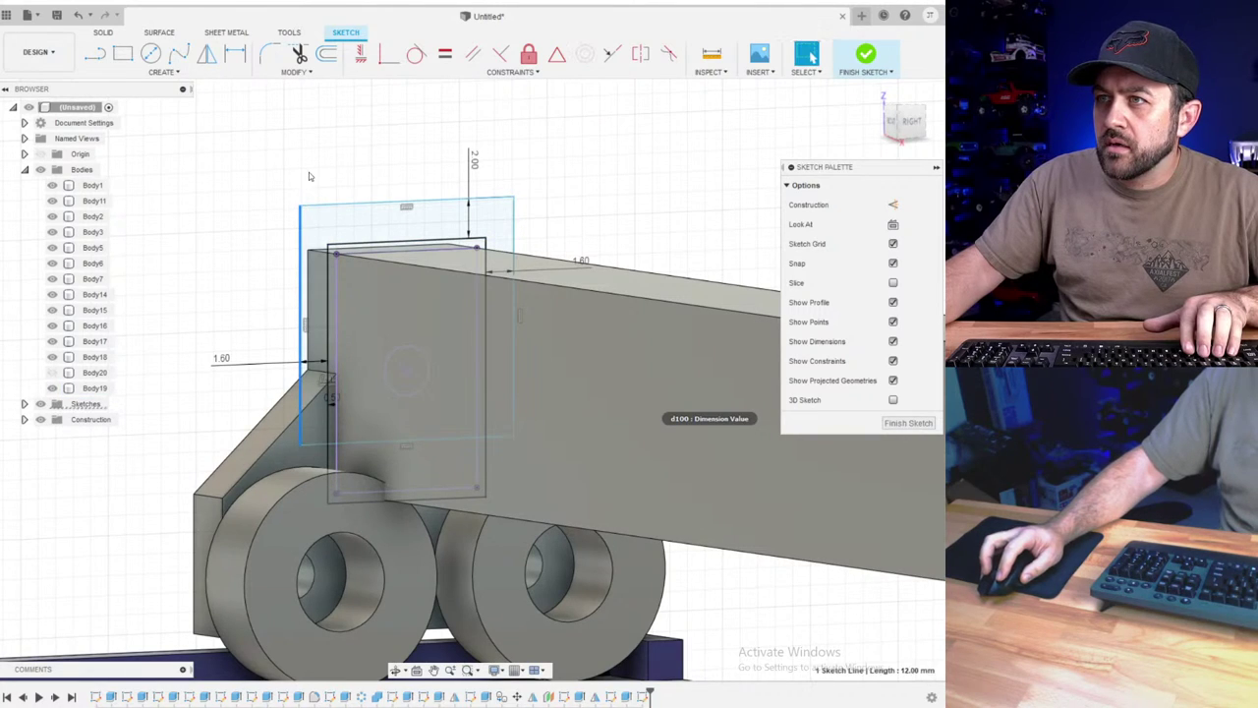
key("d")
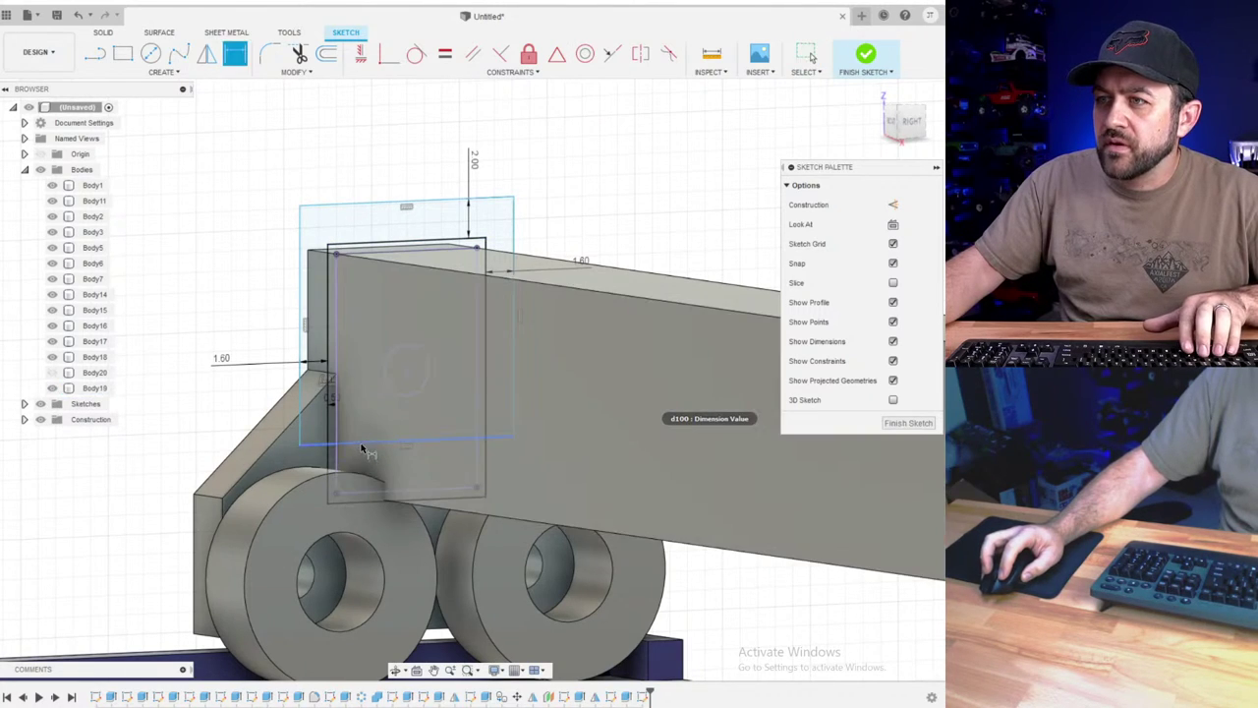
left_click(141, 416)
type("3")
key("Return")
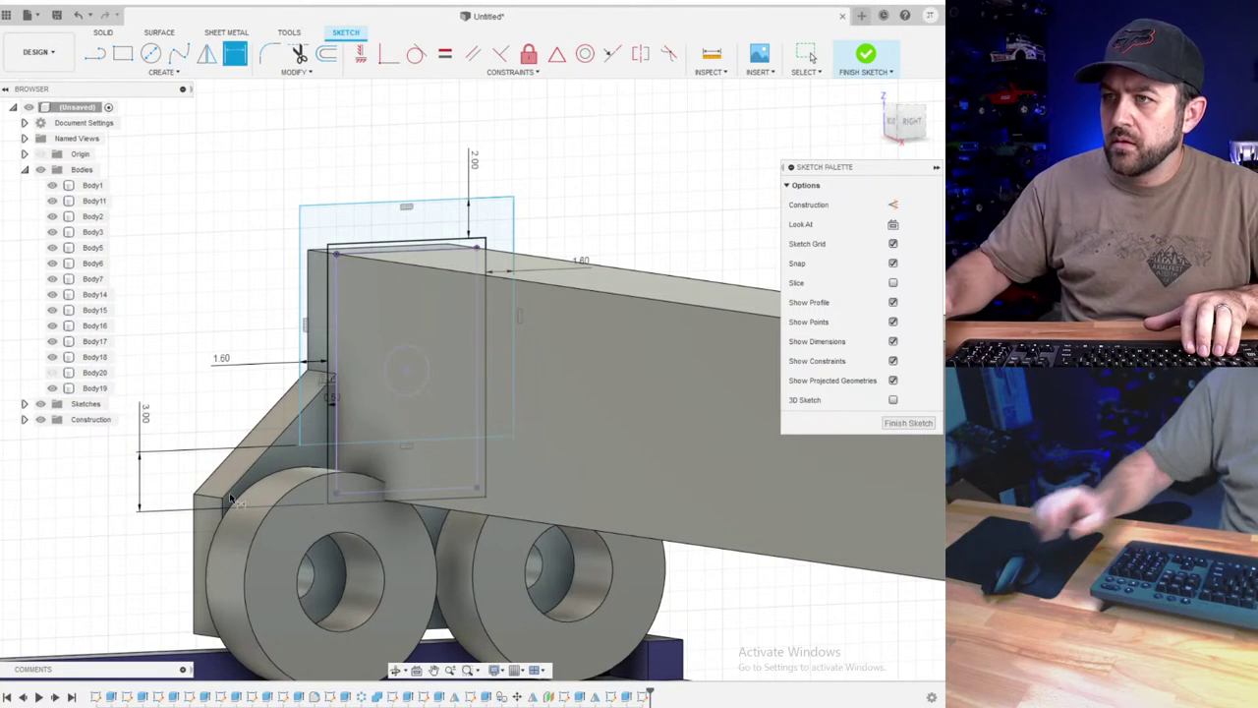
scroll(227, 494, "down", 1)
middle_click_drag(231, 497, 290, 413, "shift")
key("Escape")
scroll(273, 317, "up", 2)
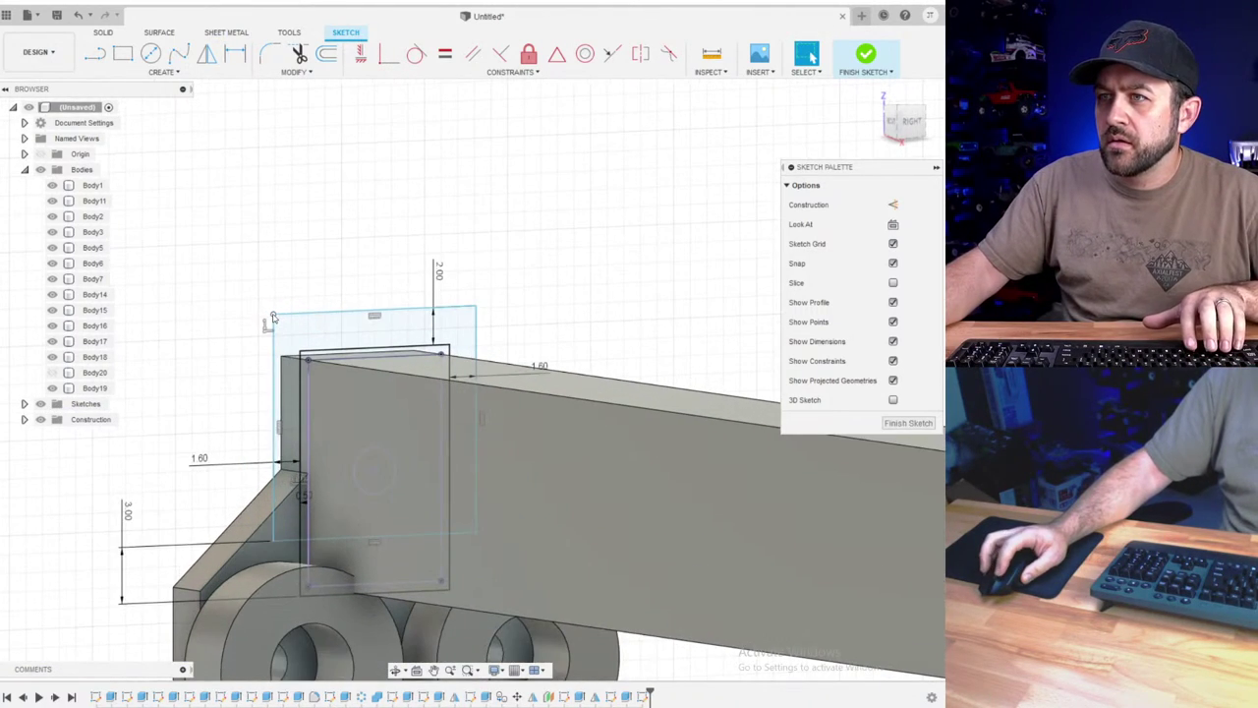
left_click(861, 55)
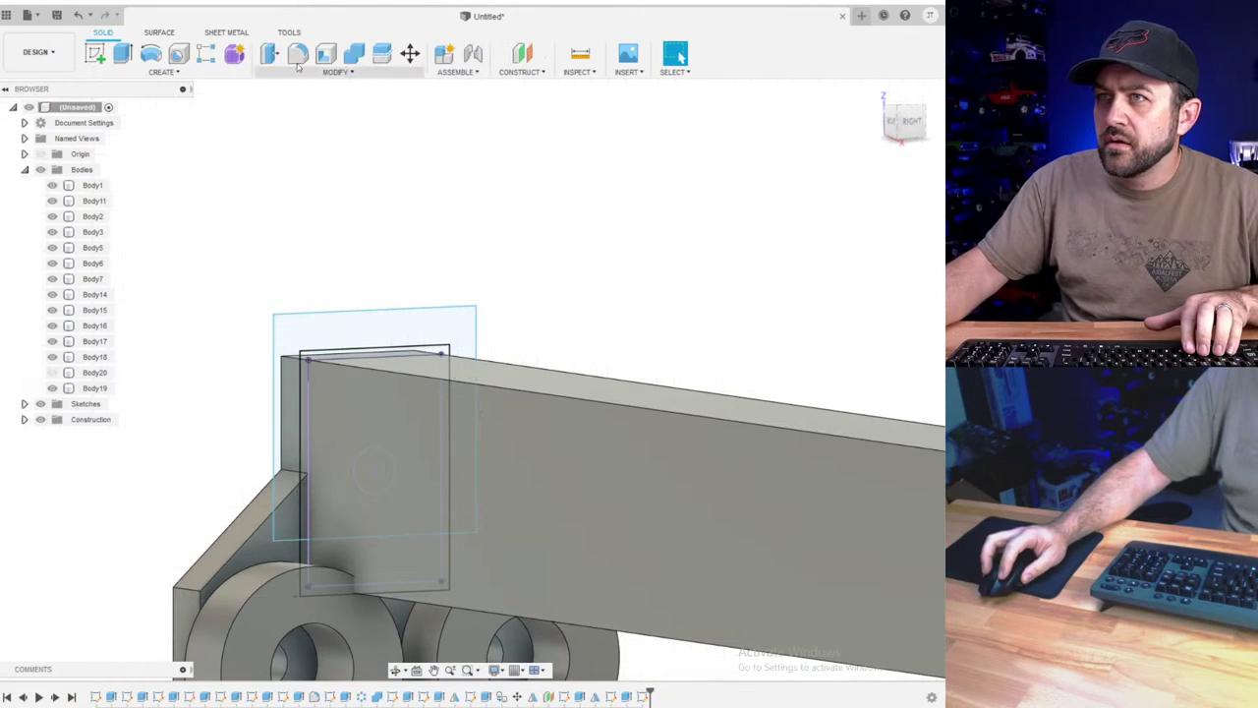
- Extrude the three inverted-U profile regions around the beam's end 10 mm along the beam as a new body
left_click(124, 49)
left_click(326, 319)
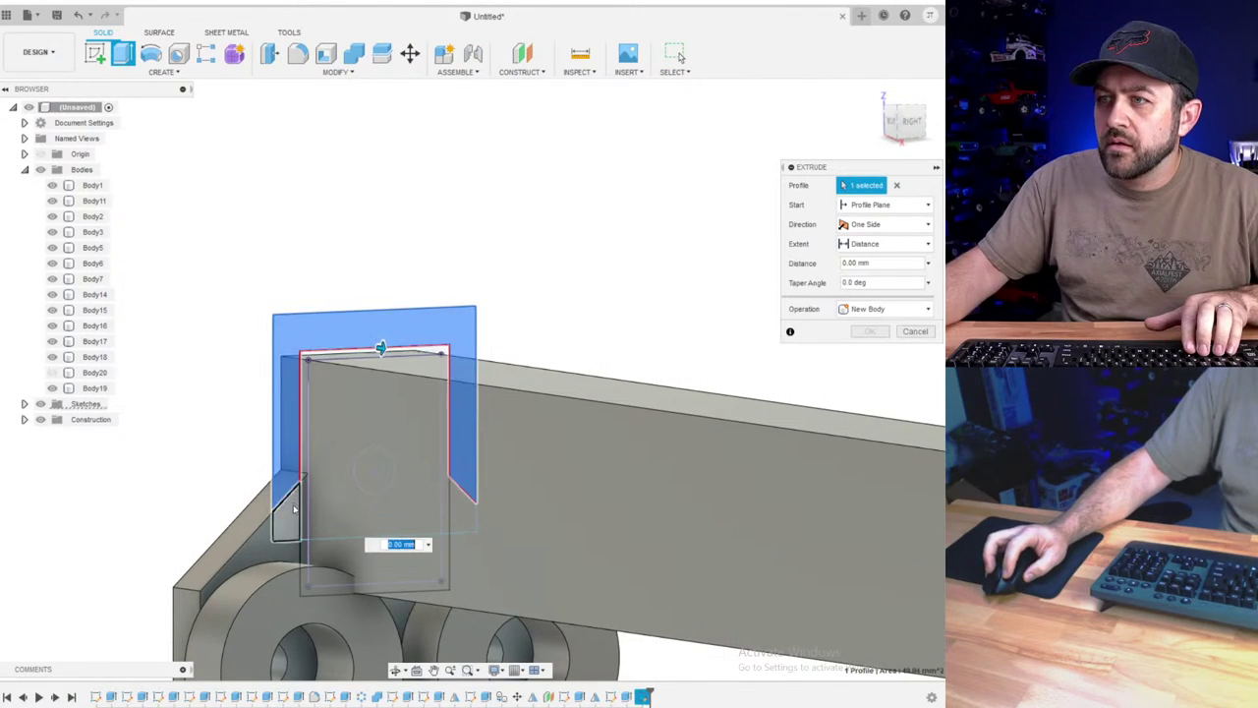
left_click(287, 523)
middle_click_drag(287, 523, 552, 503, "shift")
left_click(812, 530)
mouse_move(812, 530)
middle_mouse_down("shift")
mouse_move(380, 500)
mouse_move(777, 467)
middle_mouse_up("shift")
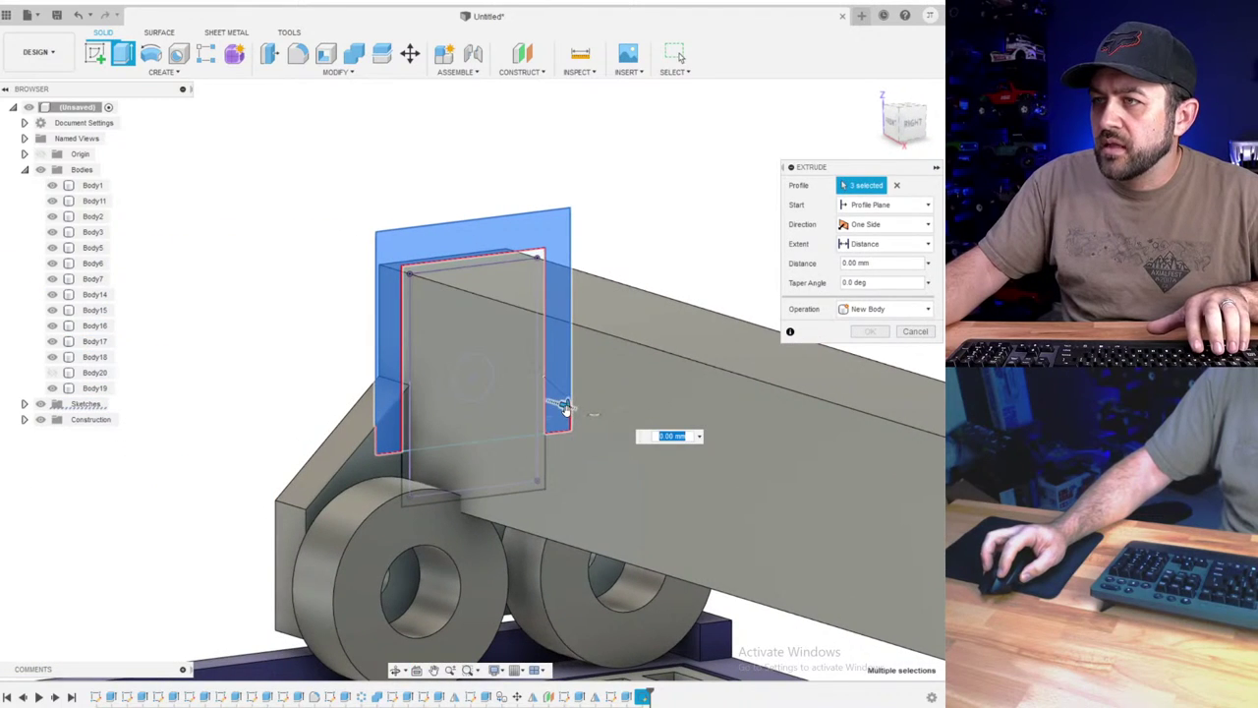
left_click_drag(573, 415, 661, 465)
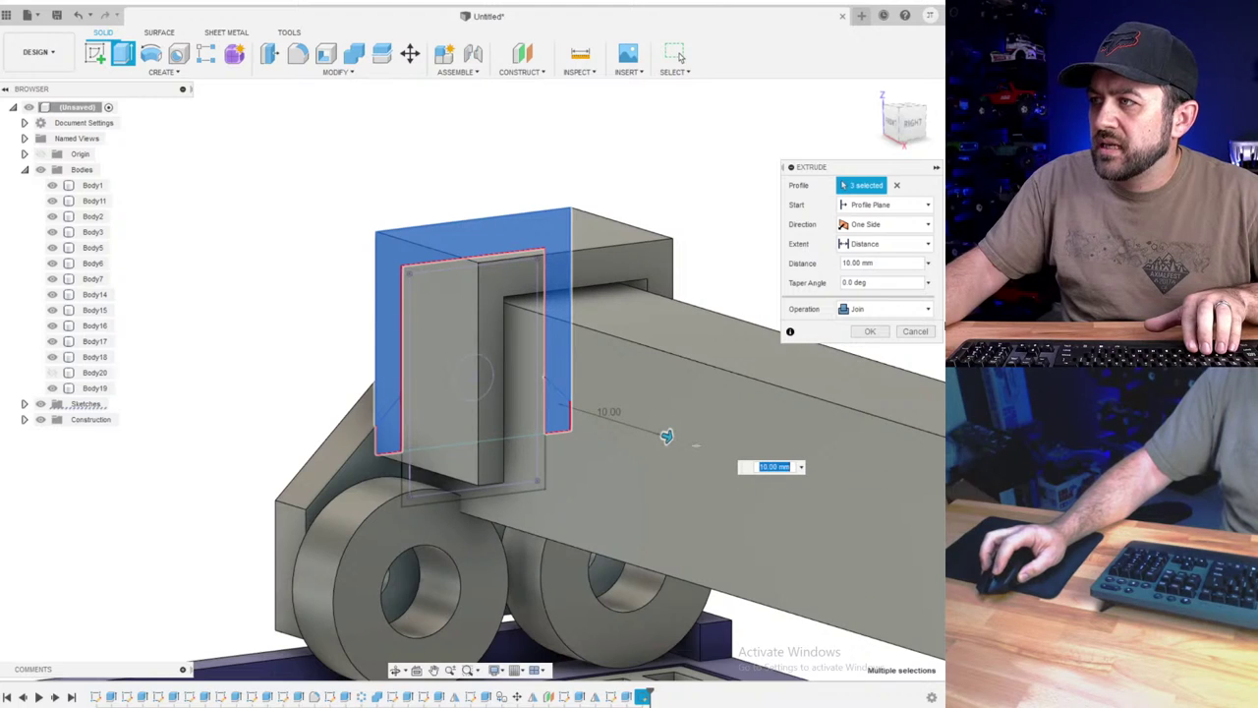
left_click(908, 310)
left_click(902, 368)
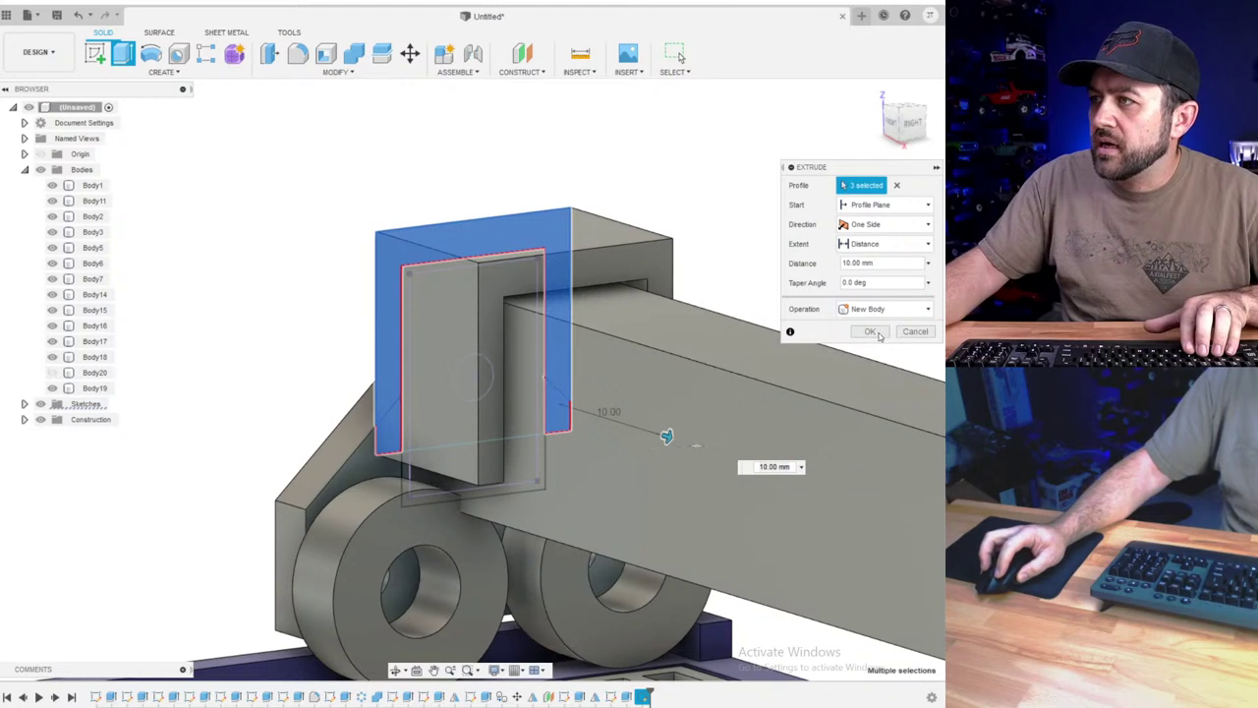
left_click(878, 335)
- Move the new U-shaped bracket body 29 mm in X along the beam
middle_click_drag(550, 341, 504, 292)
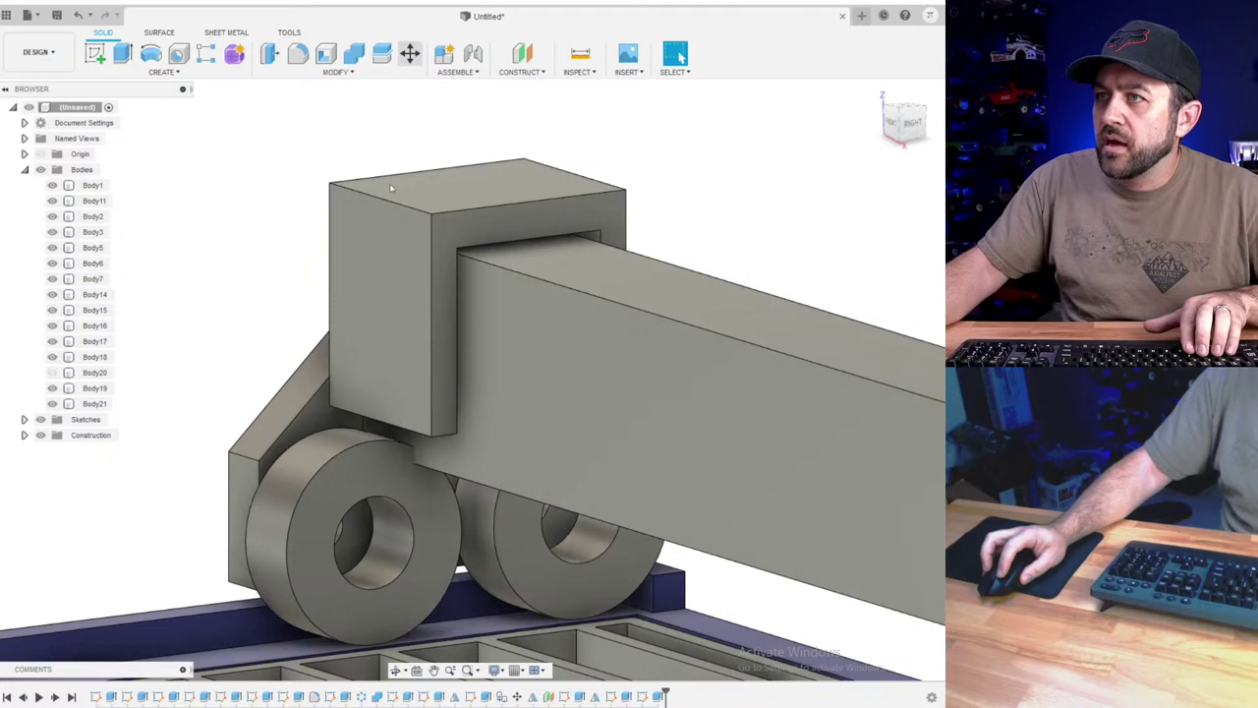
left_click(414, 330)
scroll(415, 339, "down", 2)
middle_click_drag(417, 335, 442, 339, "shift")
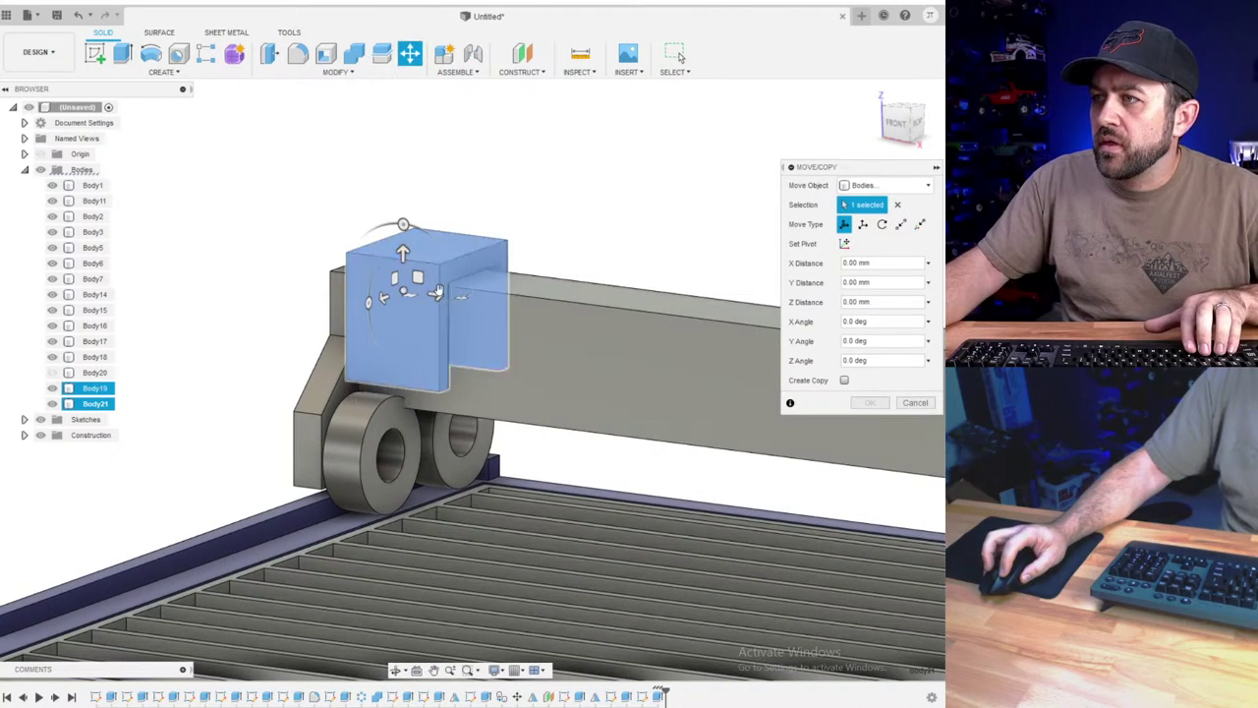
left_click_drag(436, 292, 709, 312)
middle_click_drag(710, 312, 241, 276)
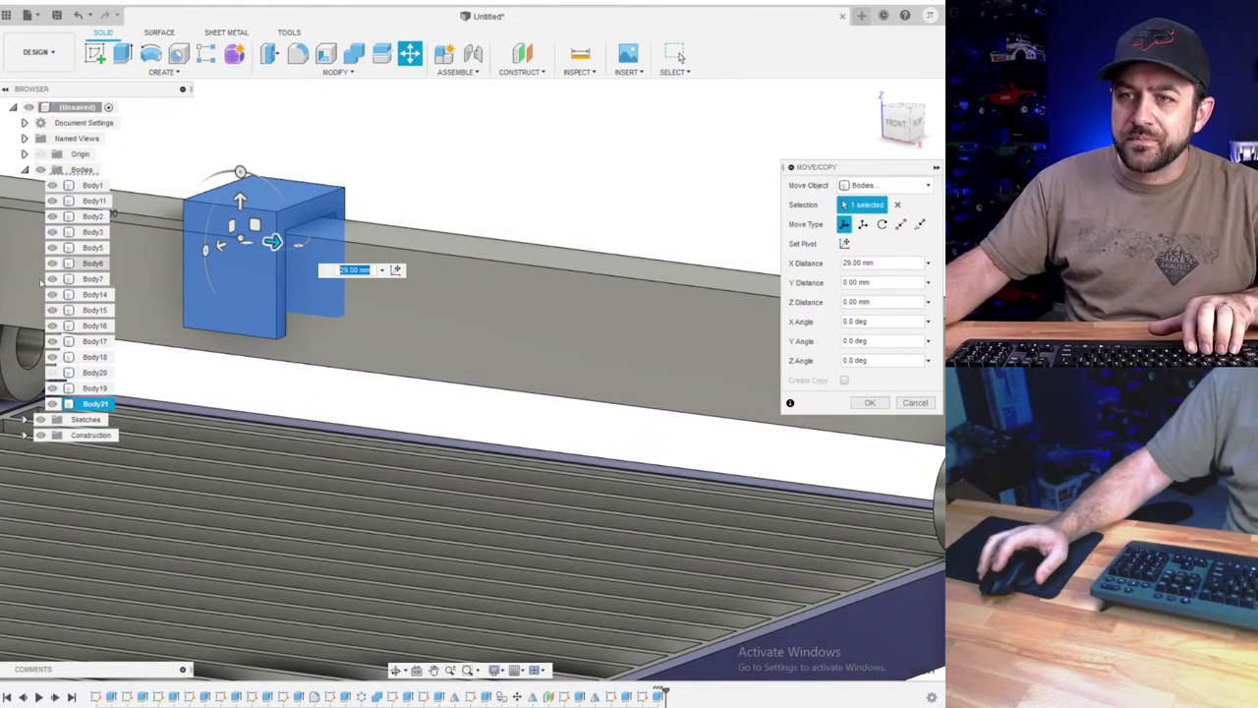
left_click(869, 402)
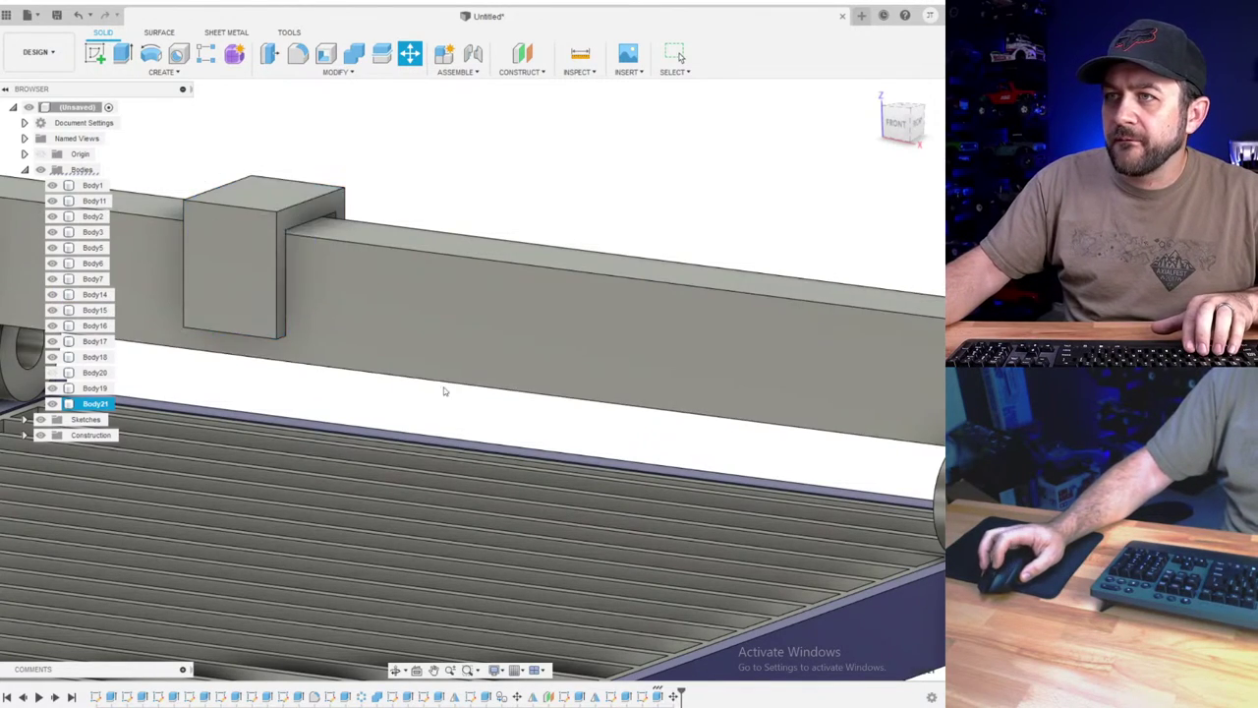
- Extrude the bottom face of the bracket's front leg 8 mm downward, joined to the bracket
middle_click_drag(444, 390, 359, 297, "shift")
left_click(360, 297)
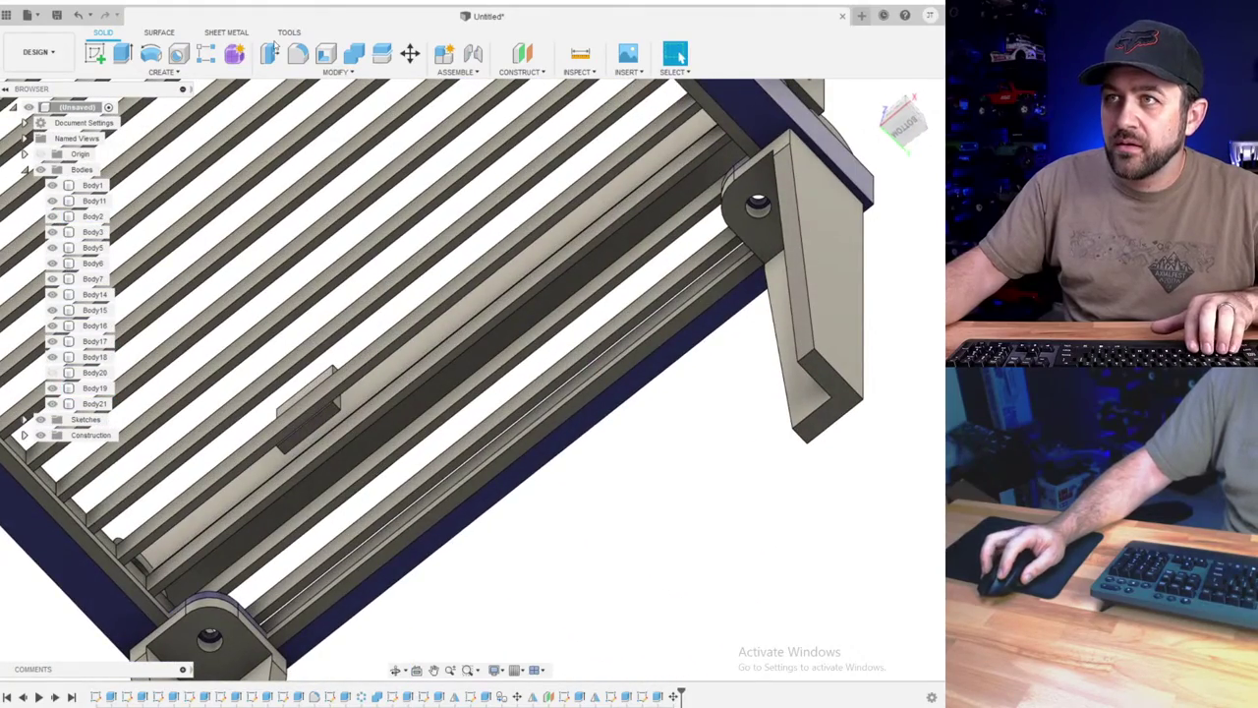
left_click(125, 54)
scroll(325, 413, "up", 5)
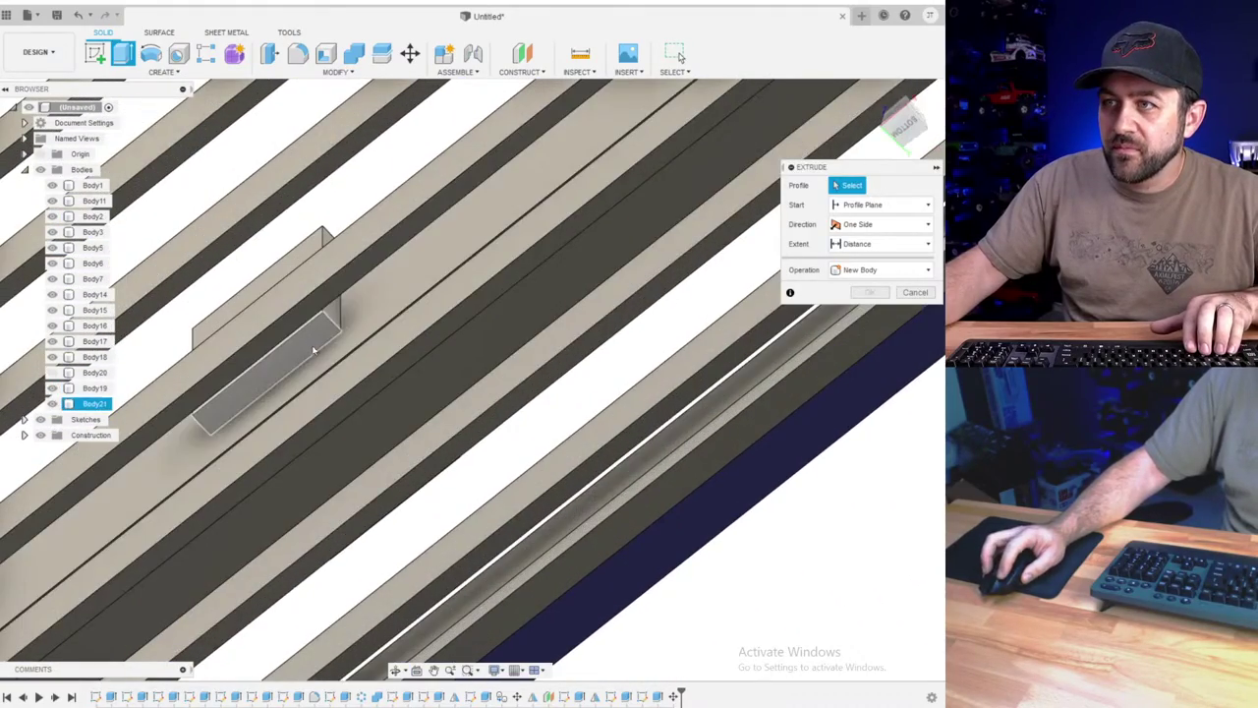
left_click(310, 342)
left_click_drag(311, 344, 311, 391)
scroll(315, 371, "down", 5)
middle_click_drag(317, 344, 213, 314, "shift")
scroll(341, 372, "down", 4)
scroll(334, 324, "up", 2)
middle_click_drag(334, 359, 368, 308, "shift")
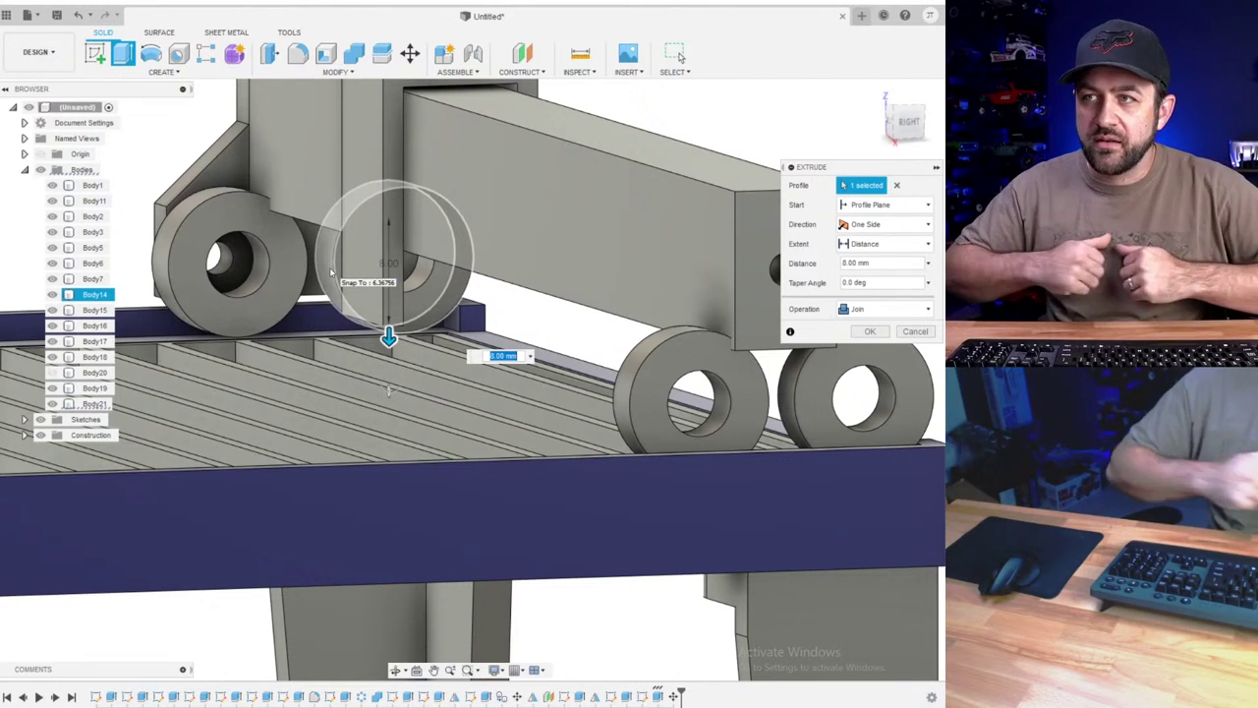
middle_click_drag(330, 273, 413, 294, "shift")
left_click(871, 332)
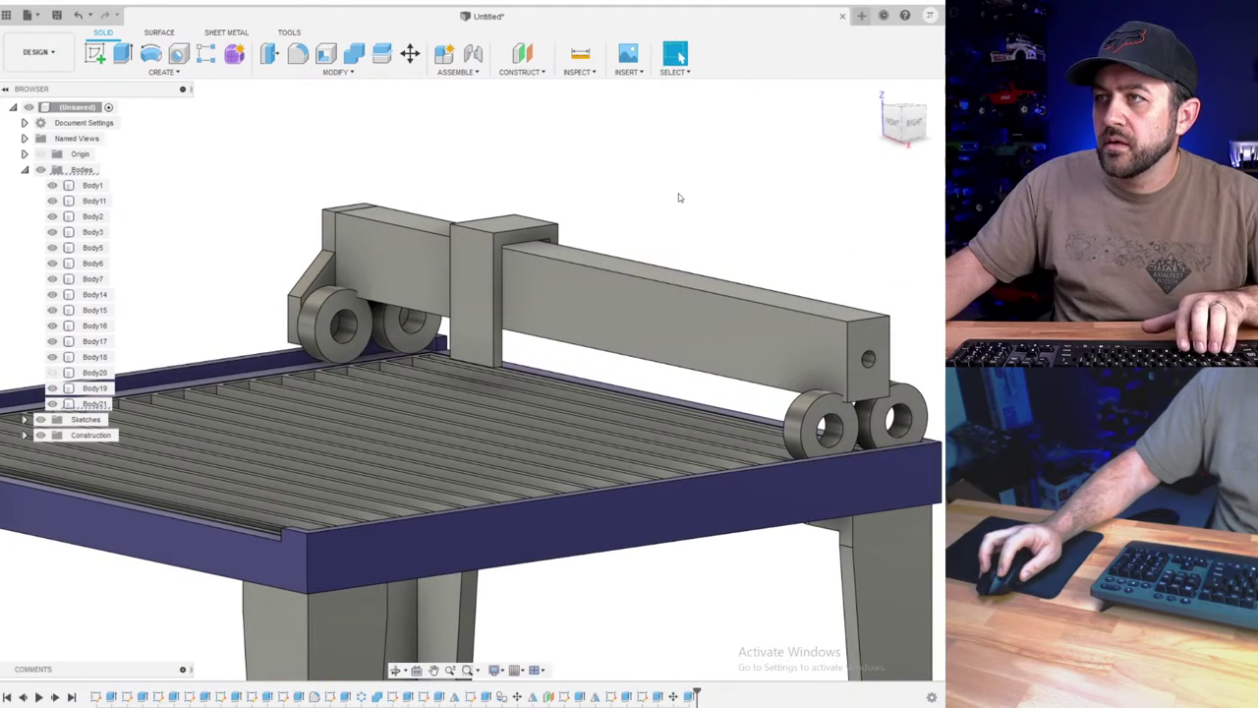
- Sketch a 3 mm tall rectangle across the full width of the front leg's lower end, on its front face
left_click(93, 54)
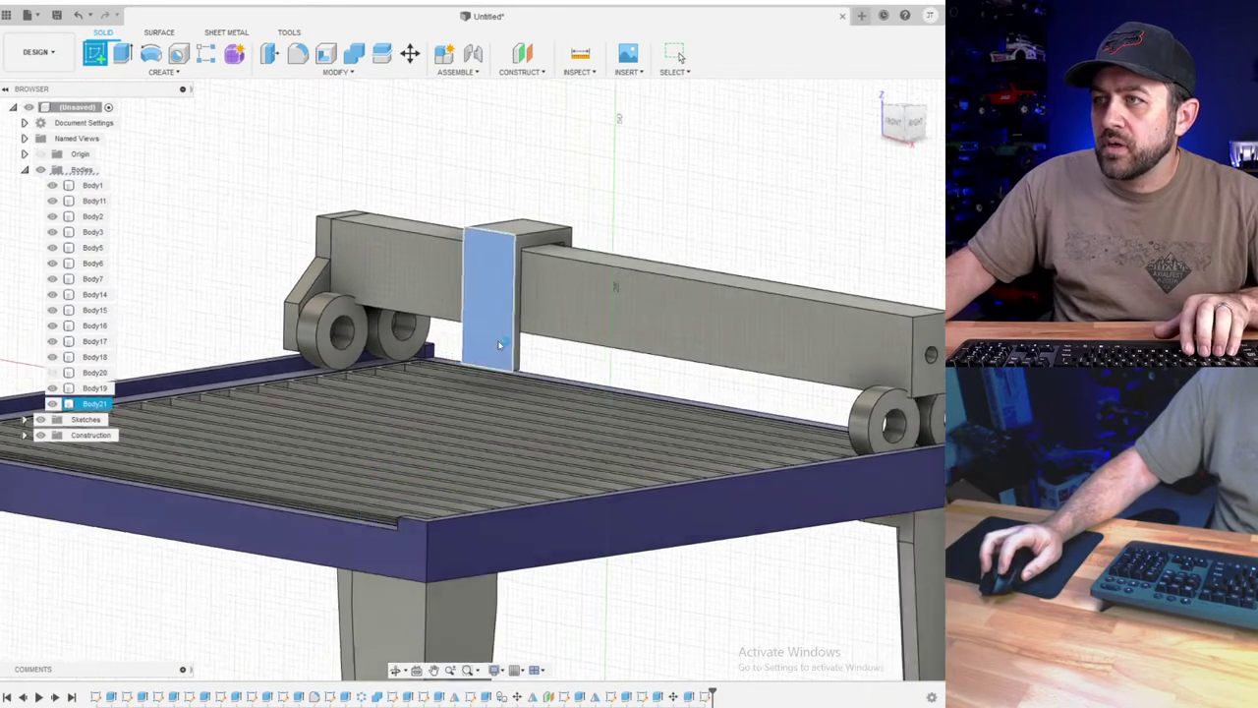
left_click(476, 294)
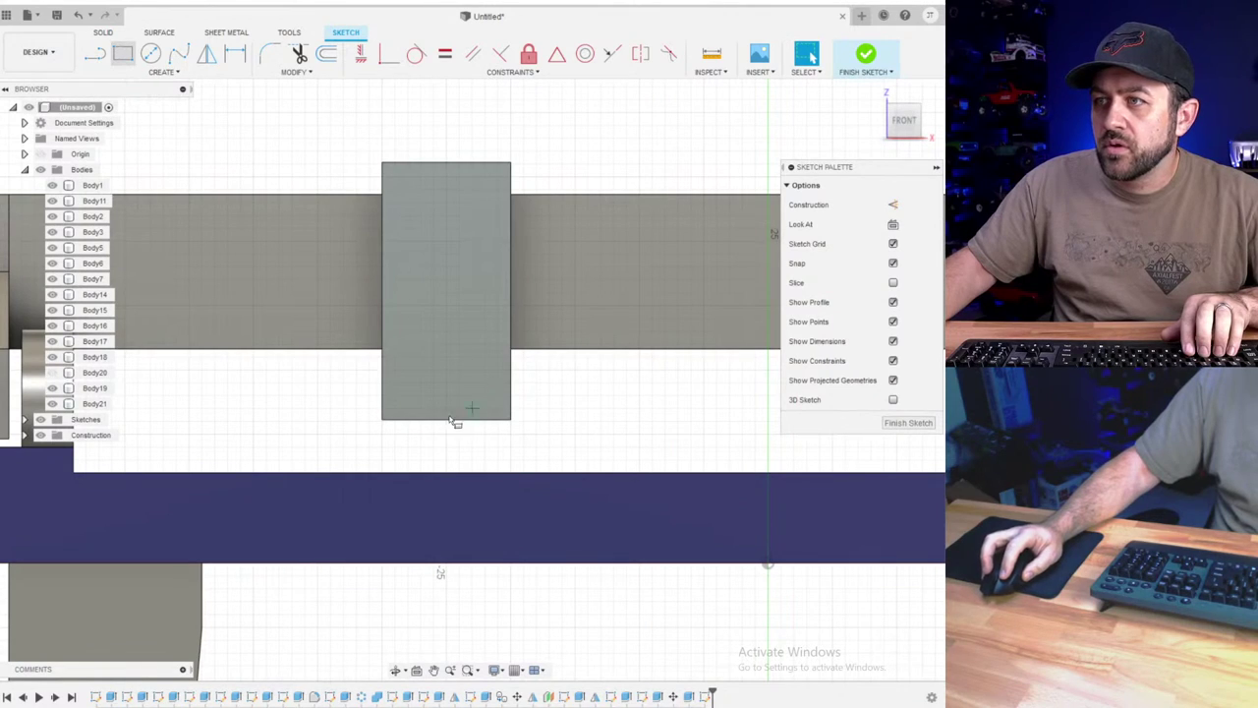
key("r")
left_click(512, 394)
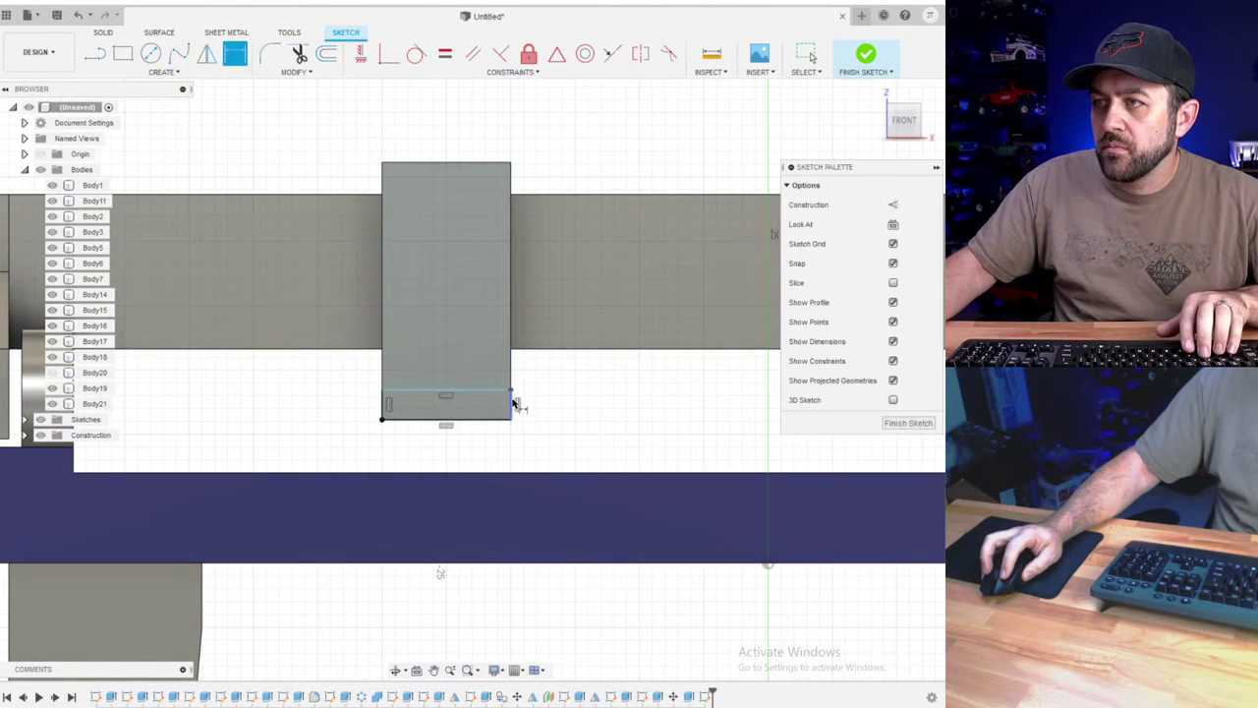
type("2")
key("Return")
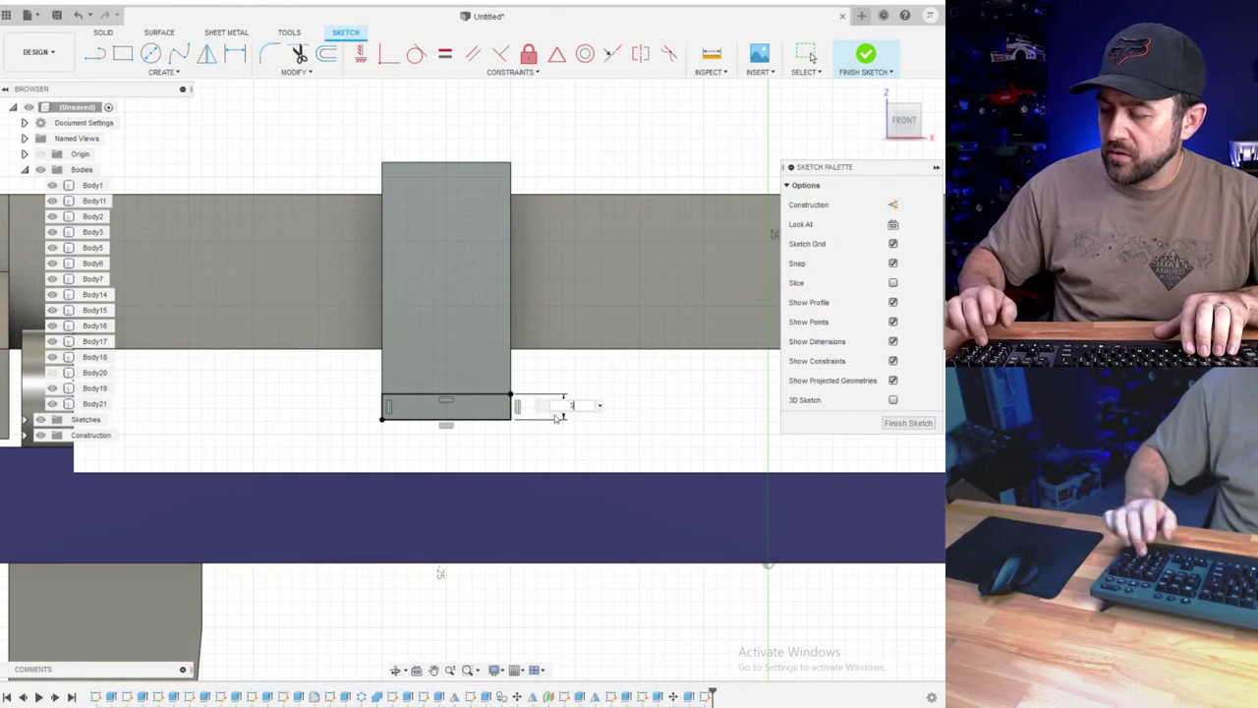
left_click(860, 57)
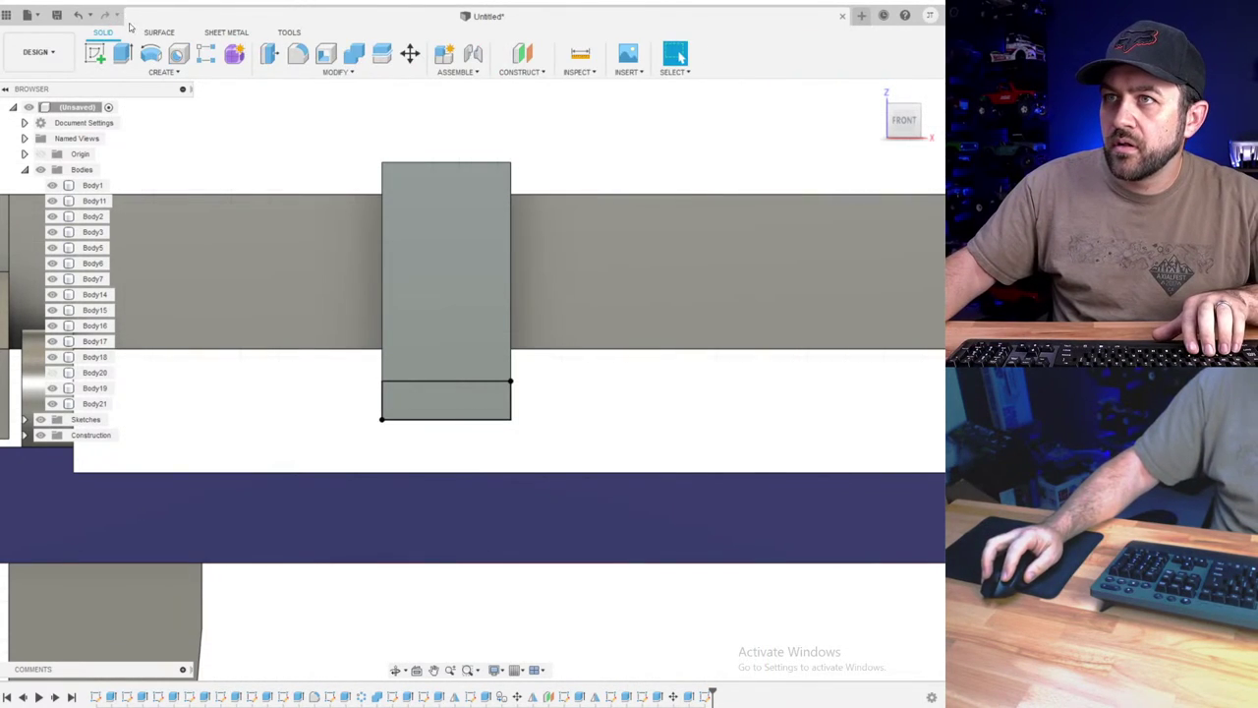
- Extrude the small rectangle 9 mm forward from the leg, joined to the bracket as a foot
left_click(123, 53)
left_click(443, 396)
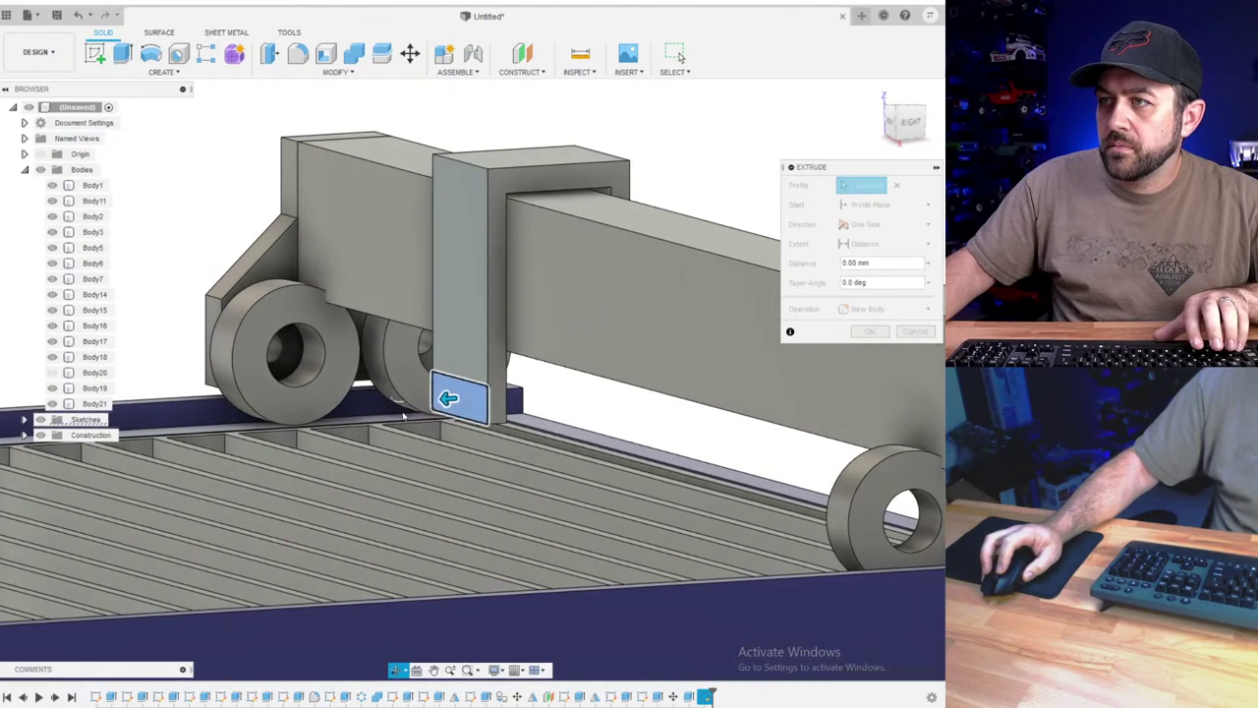
left_click_drag(445, 397, 373, 413)
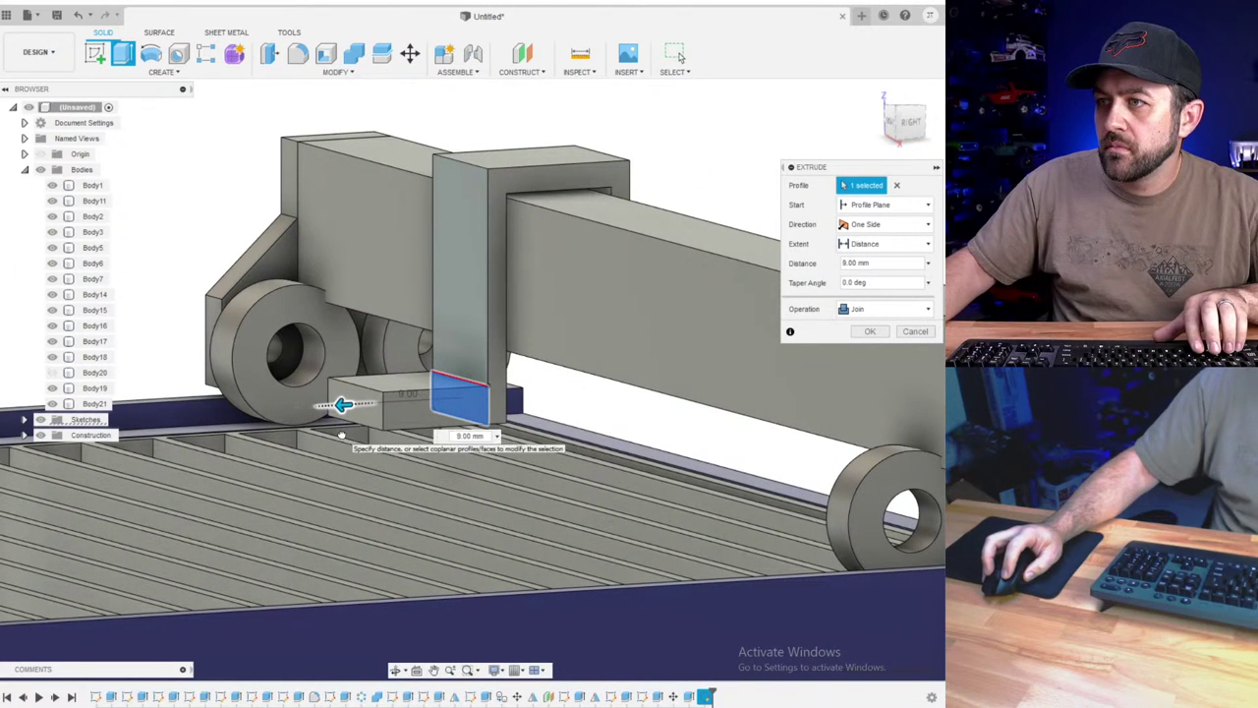
key("Return")
scroll(491, 427, "down", 3)
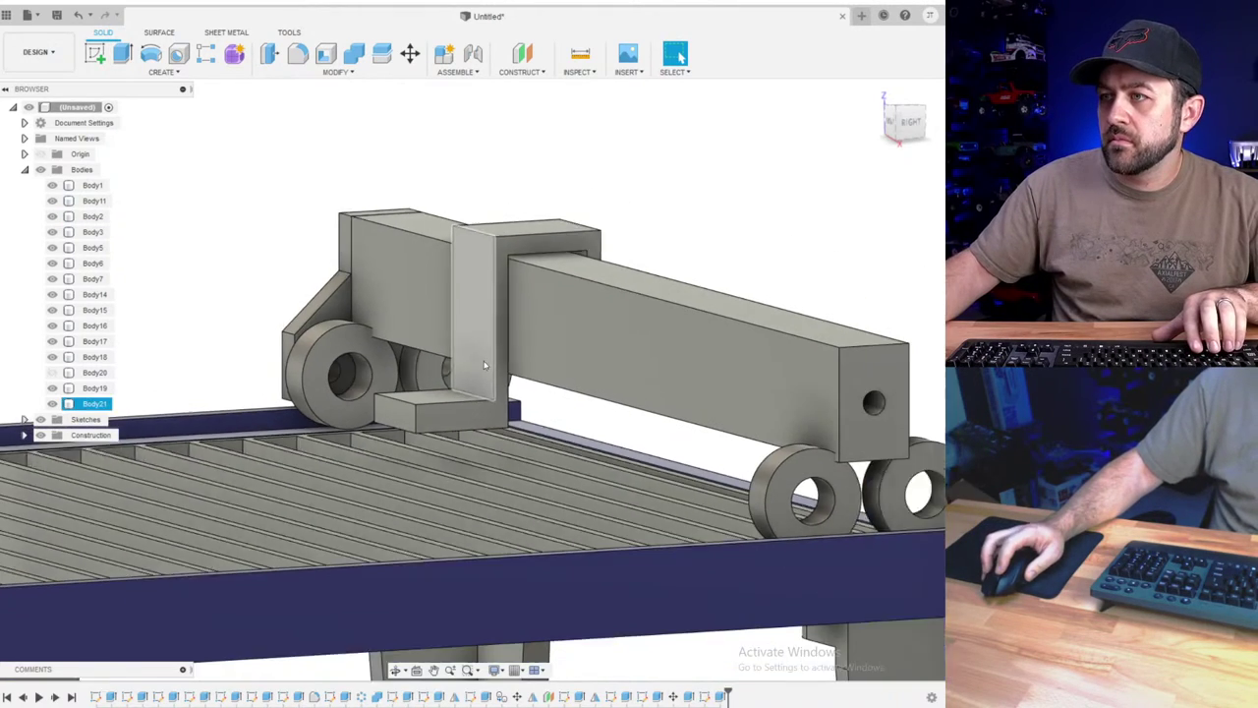
- Fillet the inner and outer edges of the bend between the bracket's leg and foot with a 1.5 mm radius
mouse_move(487, 388)
middle_mouse_down("shift")
mouse_move(398, 364)
mouse_move(499, 396)
middle_mouse_up("shift")
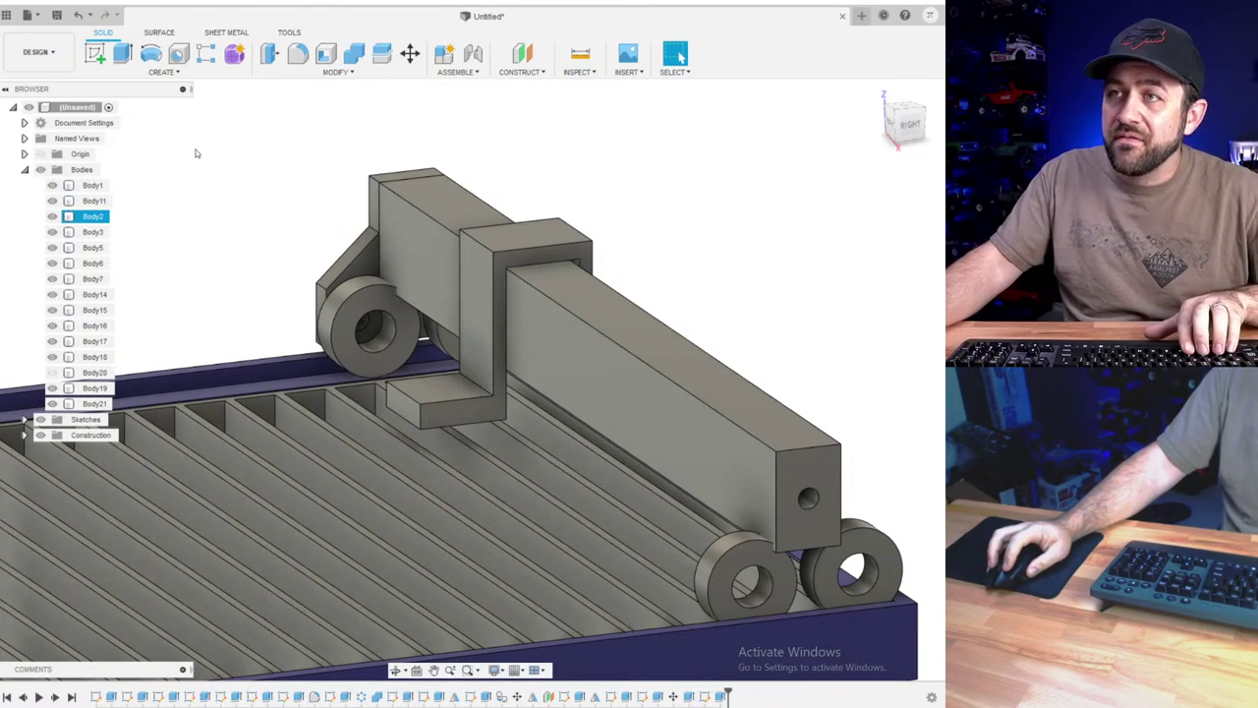
left_click(297, 53)
scroll(454, 356, "up", 5)
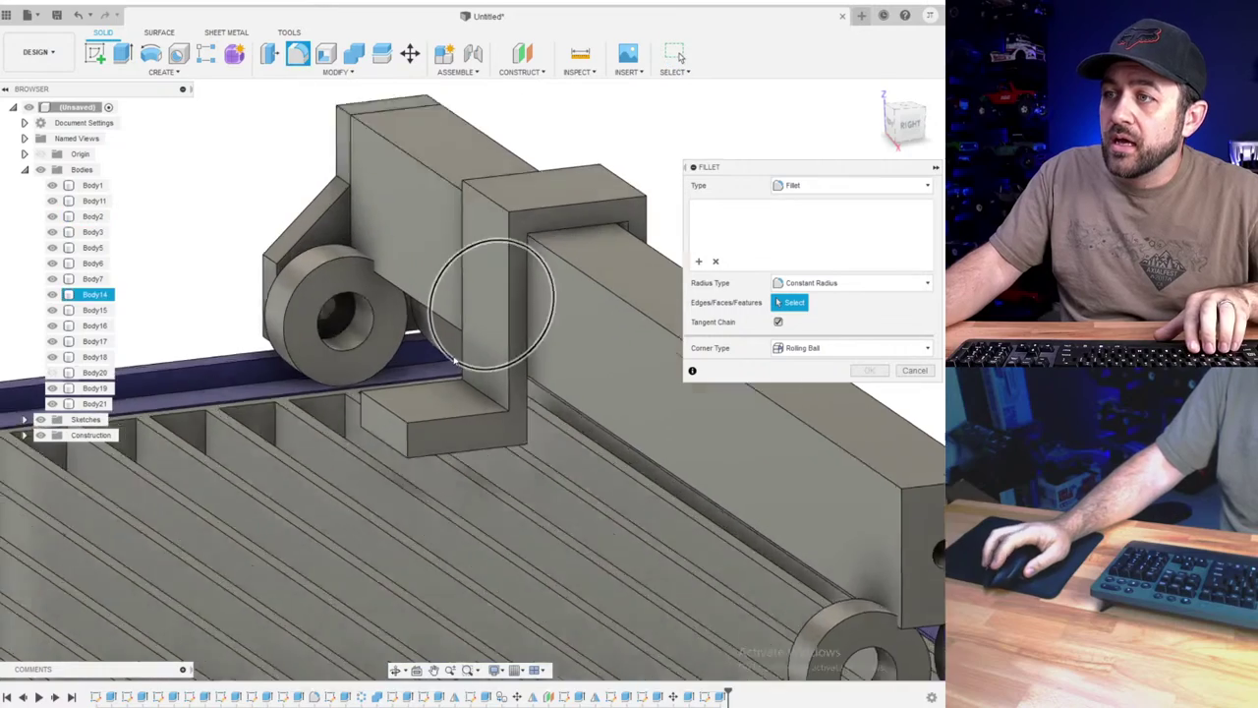
middle_click_drag(511, 430, 482, 404, "shift")
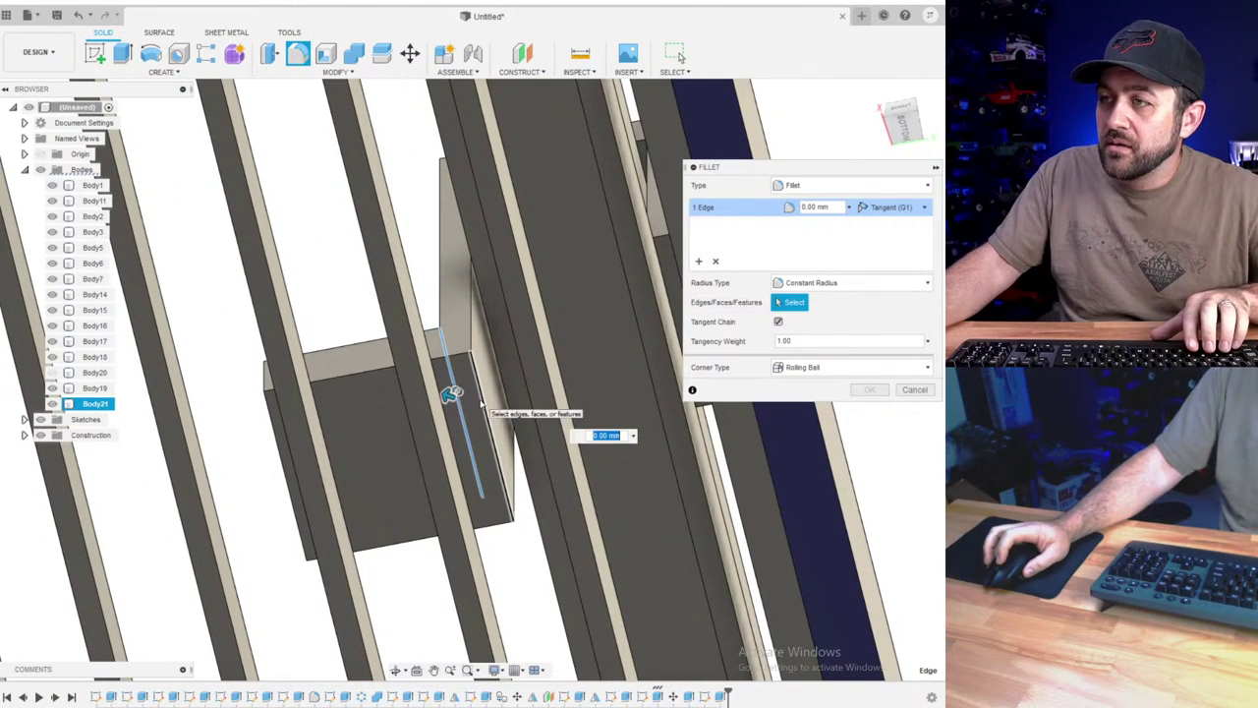
left_click(482, 400)
scroll(462, 394, "up", 3)
left_click_drag(502, 399, 488, 391)
scroll(488, 391, "down", 3)
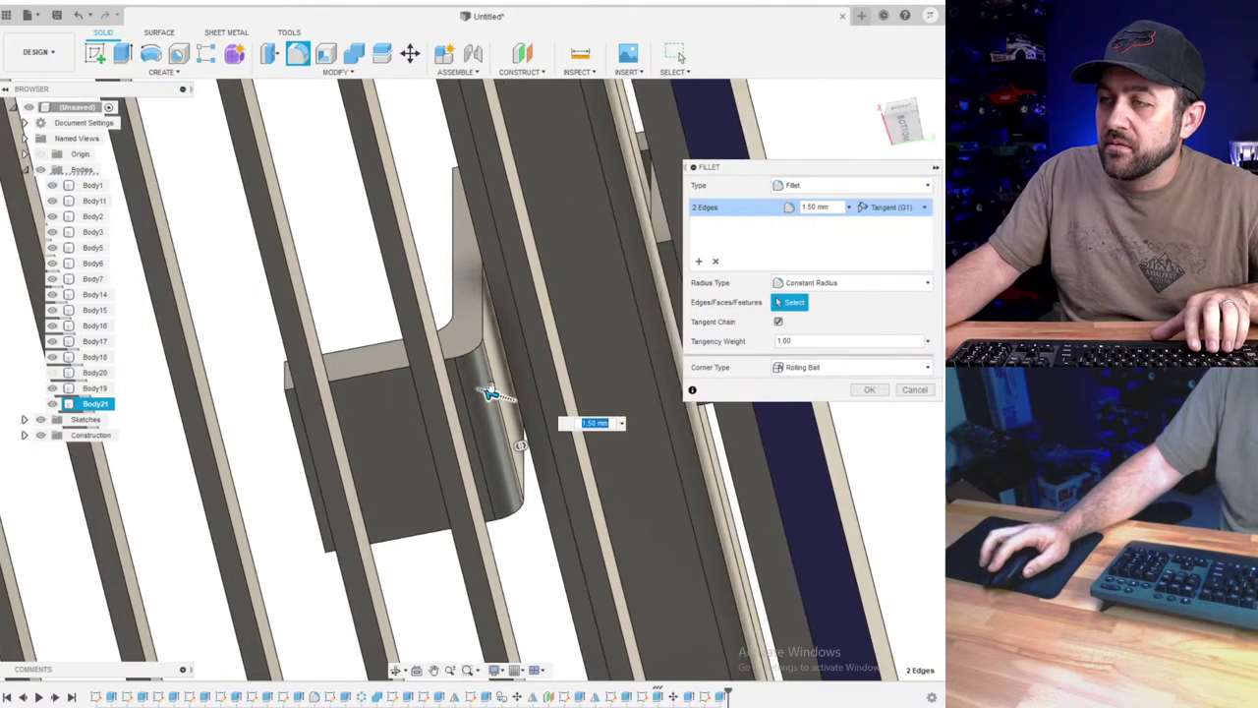
middle_click_drag(488, 391, 458, 449, "shift")
scroll(452, 344, "down", 3)
middle_click_drag(432, 182, 395, 371)
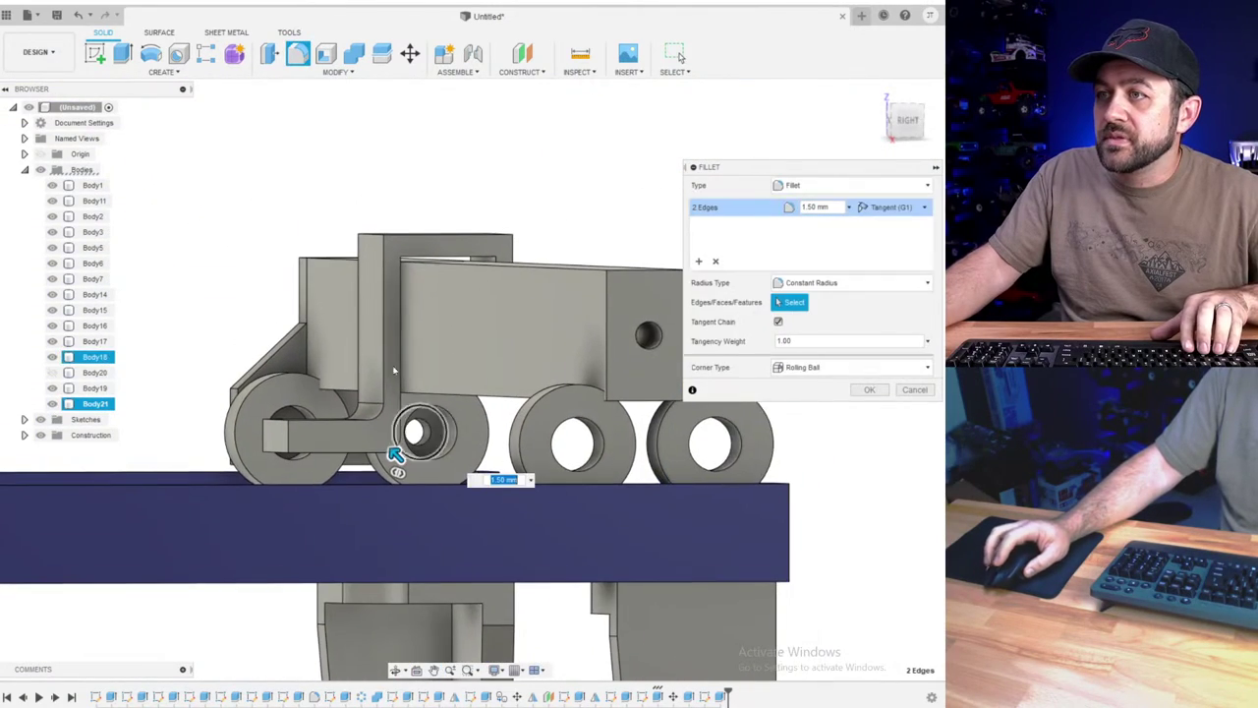
scroll(394, 354, "up", 3)
left_click(869, 389)
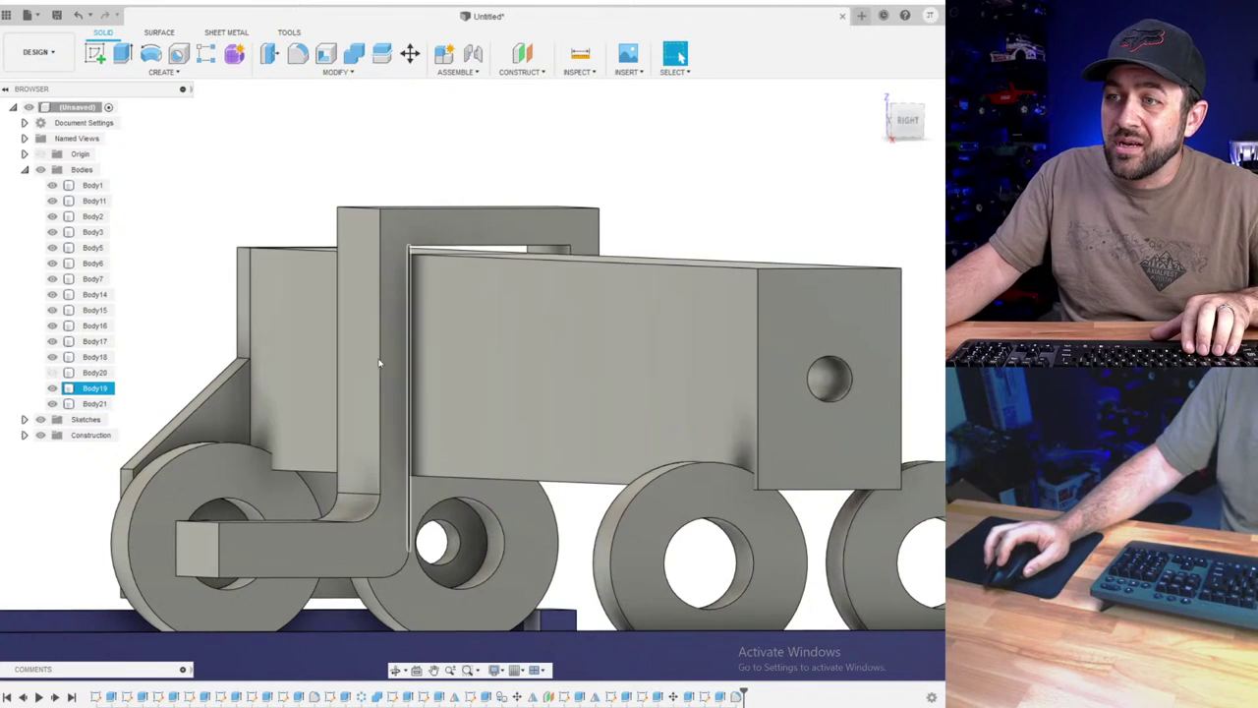
- Chamfer the two long bottom edges of the gantry beam with an equal distance of 2 mm
left_click(334, 72)
left_click(354, 125)
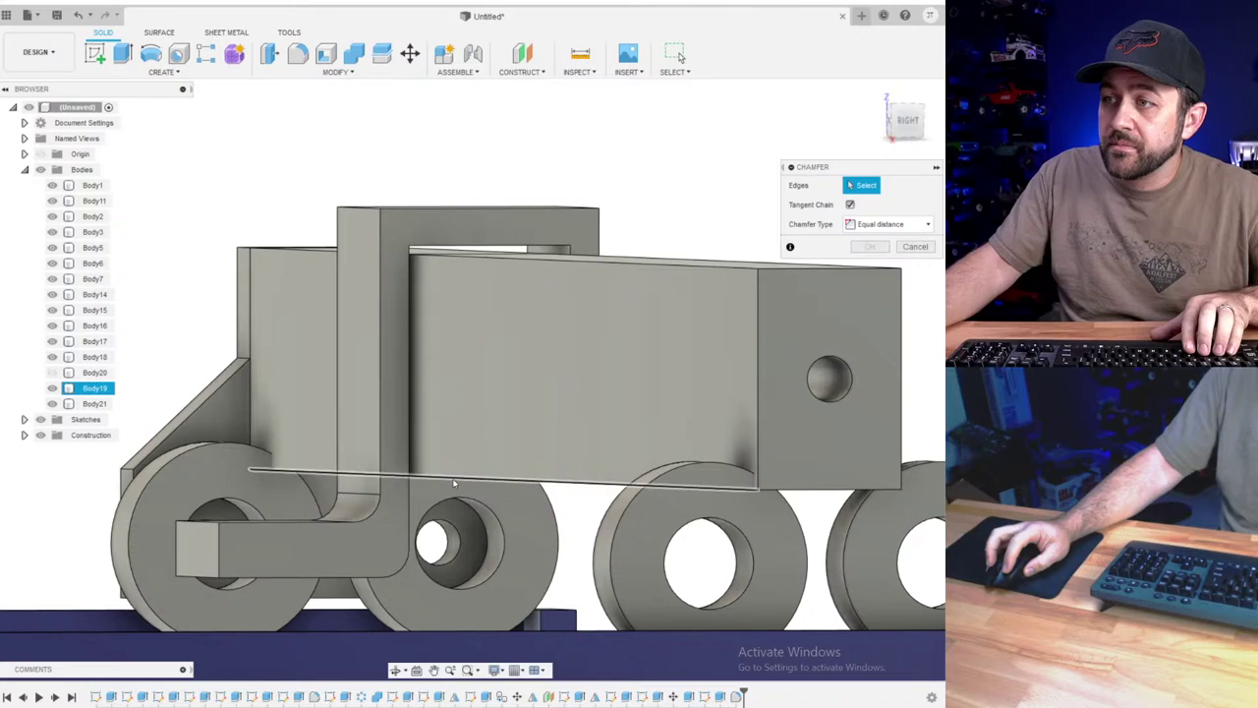
left_click(455, 483)
middle_click_drag(454, 483, 525, 500, "shift")
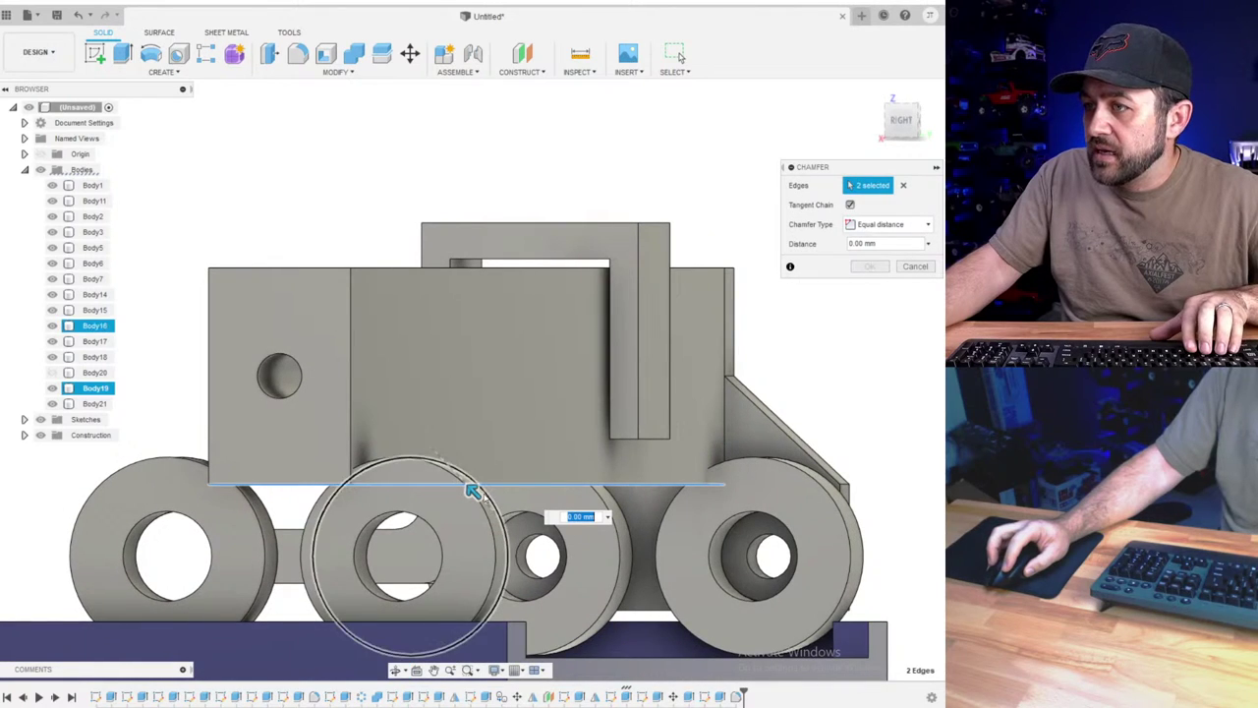
left_click_drag(472, 489, 454, 473)
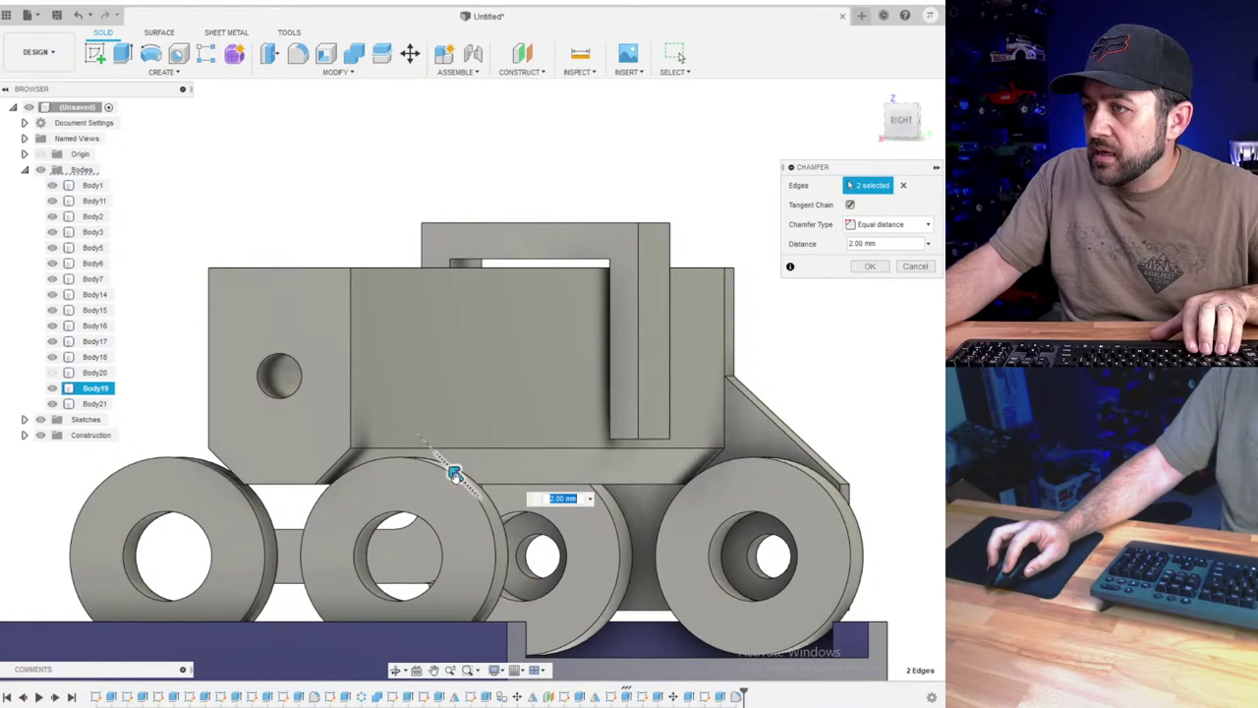
scroll(616, 472, "up", 10)
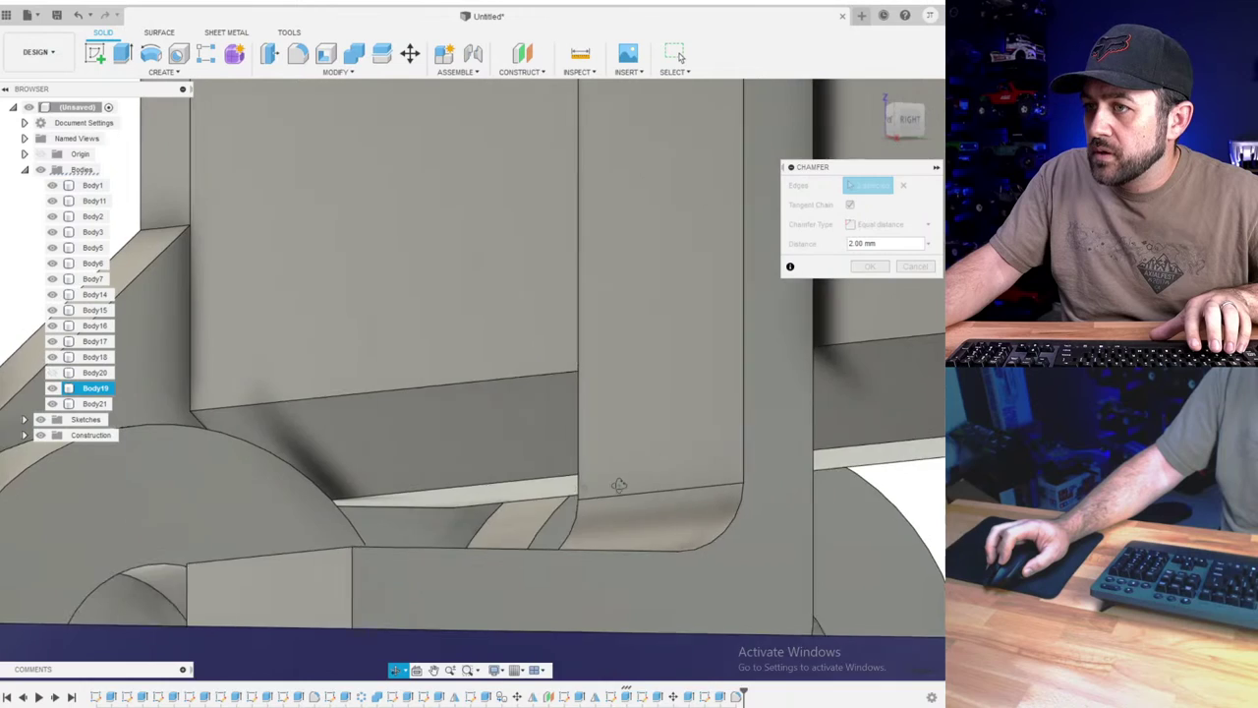
scroll(618, 486, "down", 10)
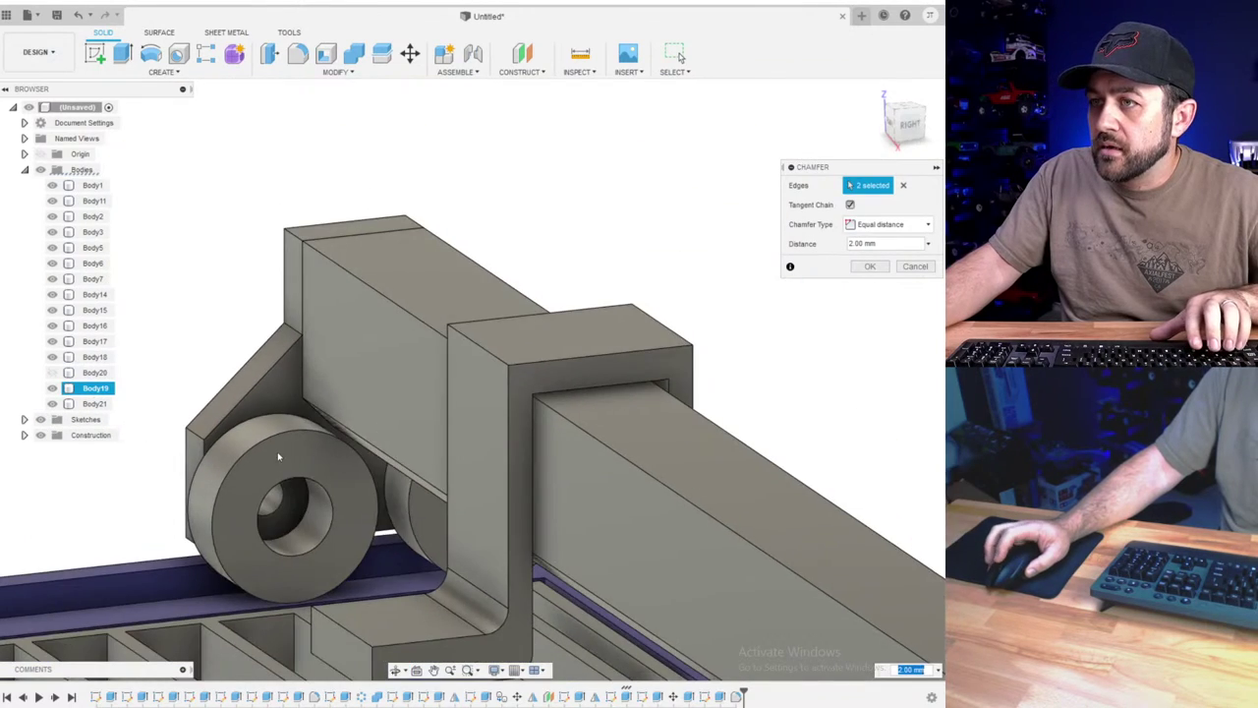
middle_click_drag(277, 455, 284, 415, "shift")
scroll(275, 395, "up", 5)
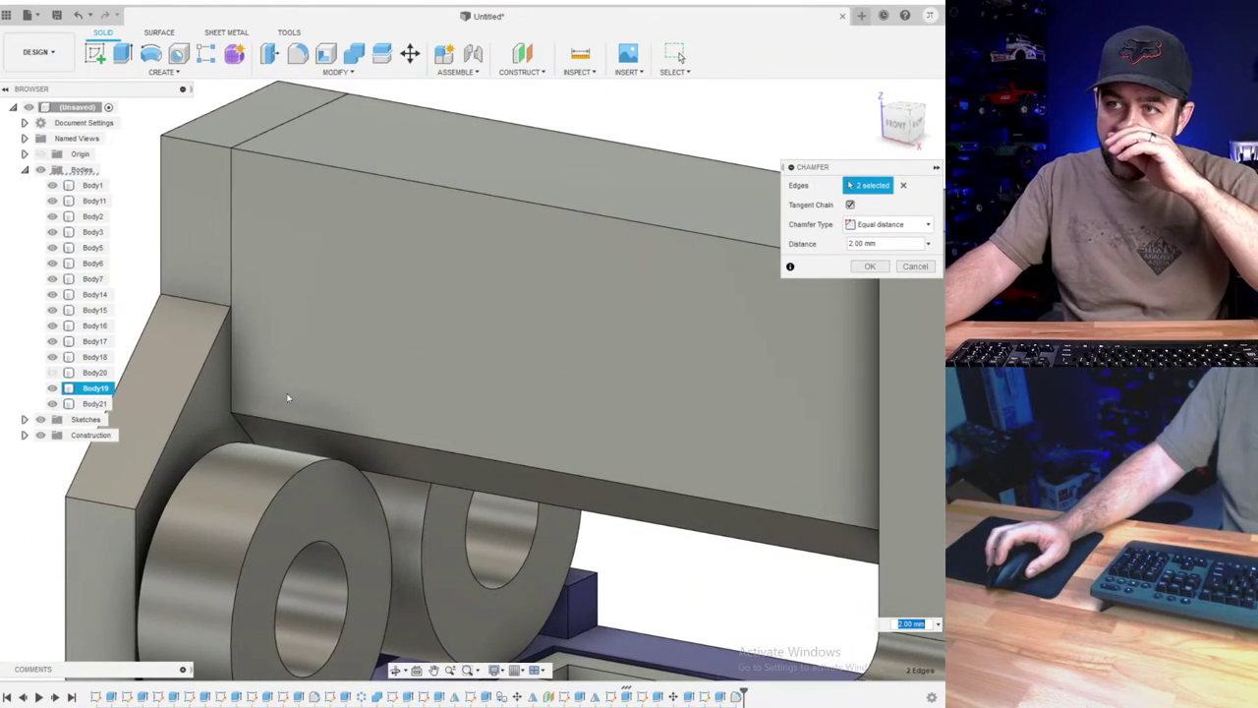
left_click(880, 272)
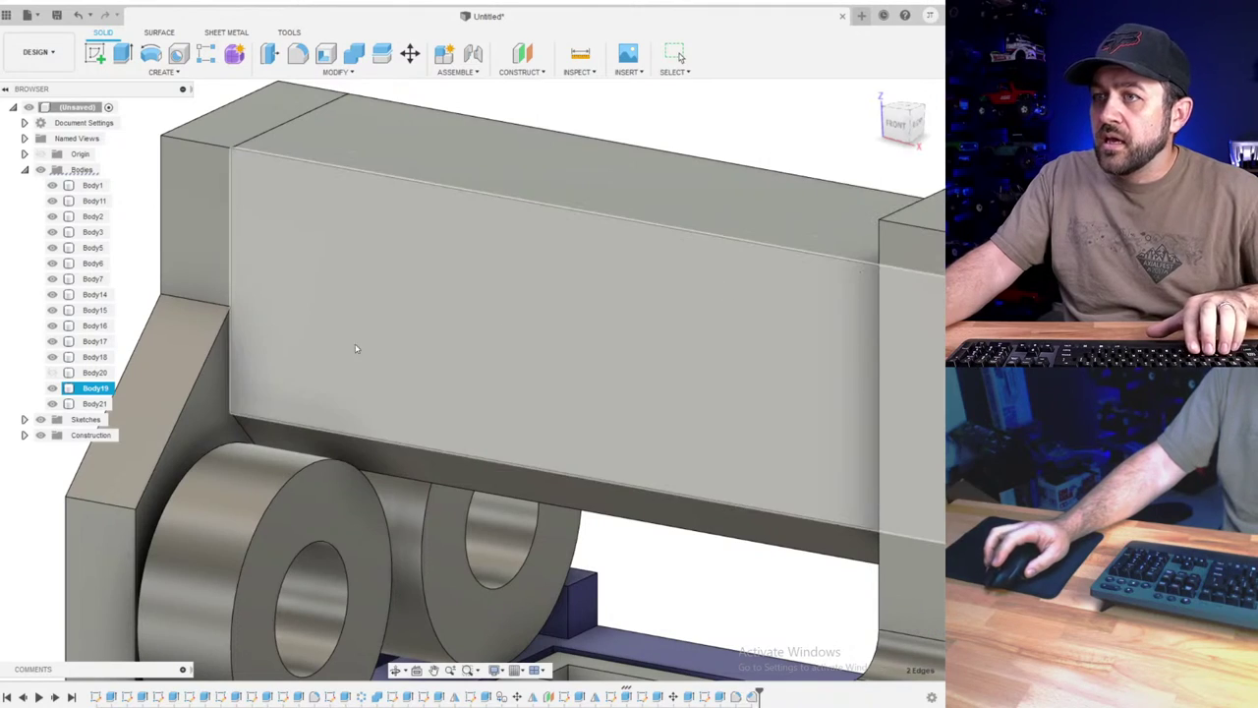
- Start a sketch on the inner face of the wheeled end plate and project that face's outline and holes into it
scroll(346, 361, "down", 5)
middle_click_drag(325, 370, 476, 348, "shift")
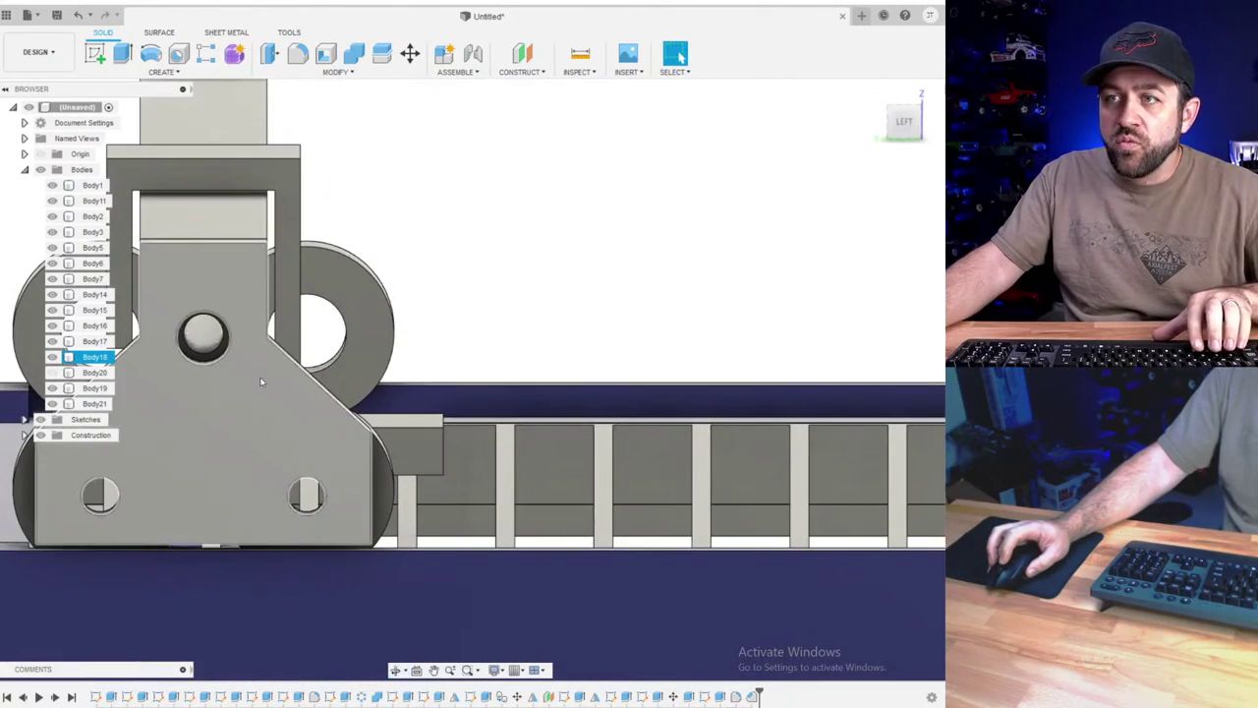
scroll(241, 376, "down", 4)
middle_click_drag(240, 376, 305, 371)
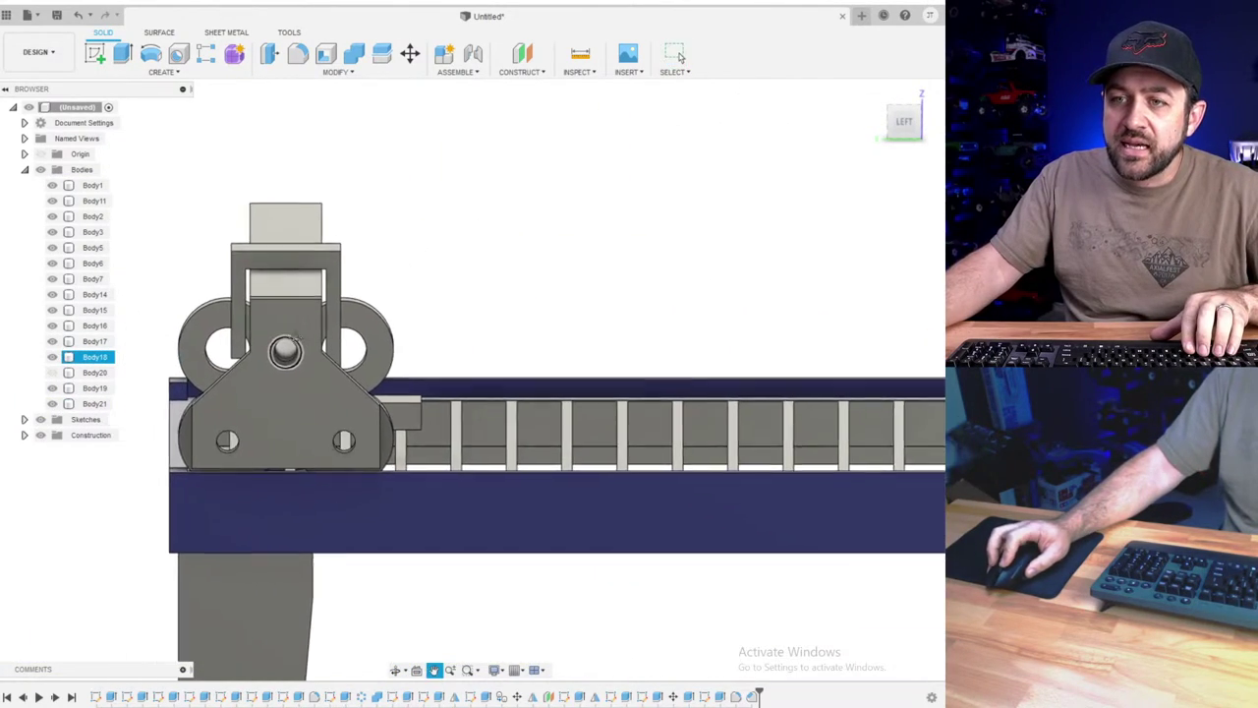
scroll(275, 334, "up", 4)
middle_click_drag(344, 318, 393, 354, "shift")
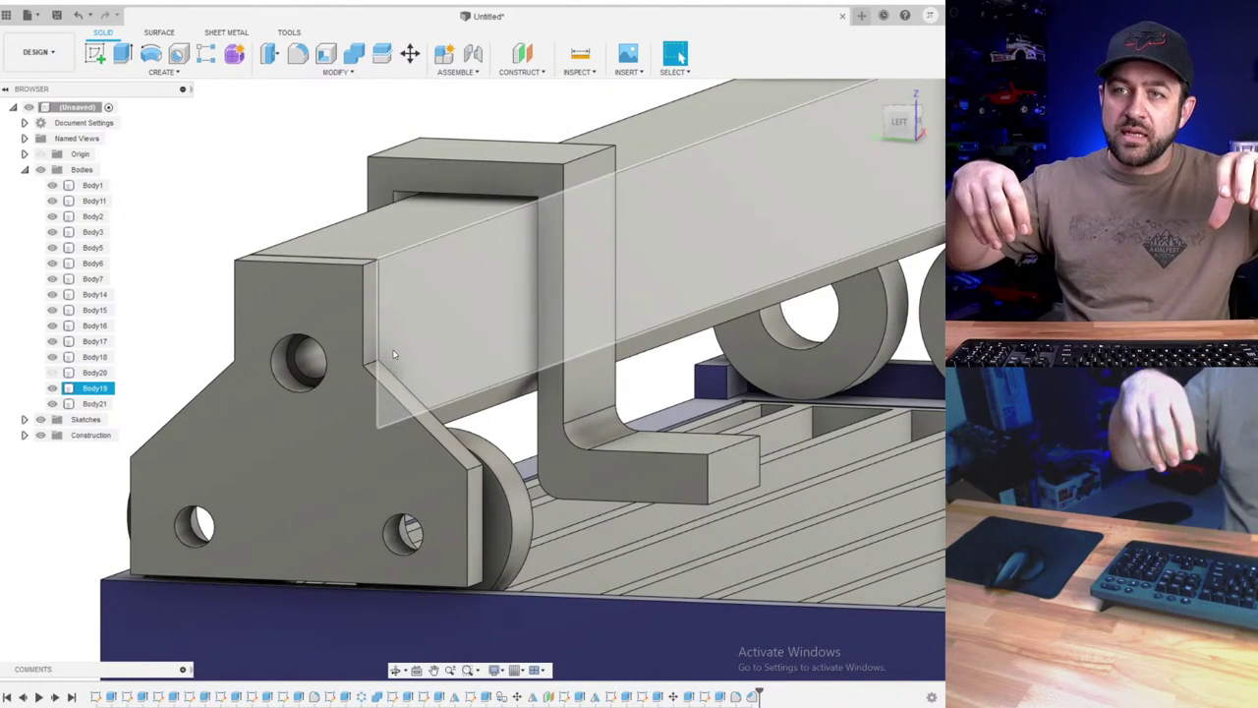
middle_click_drag(388, 354, 275, 366, "shift")
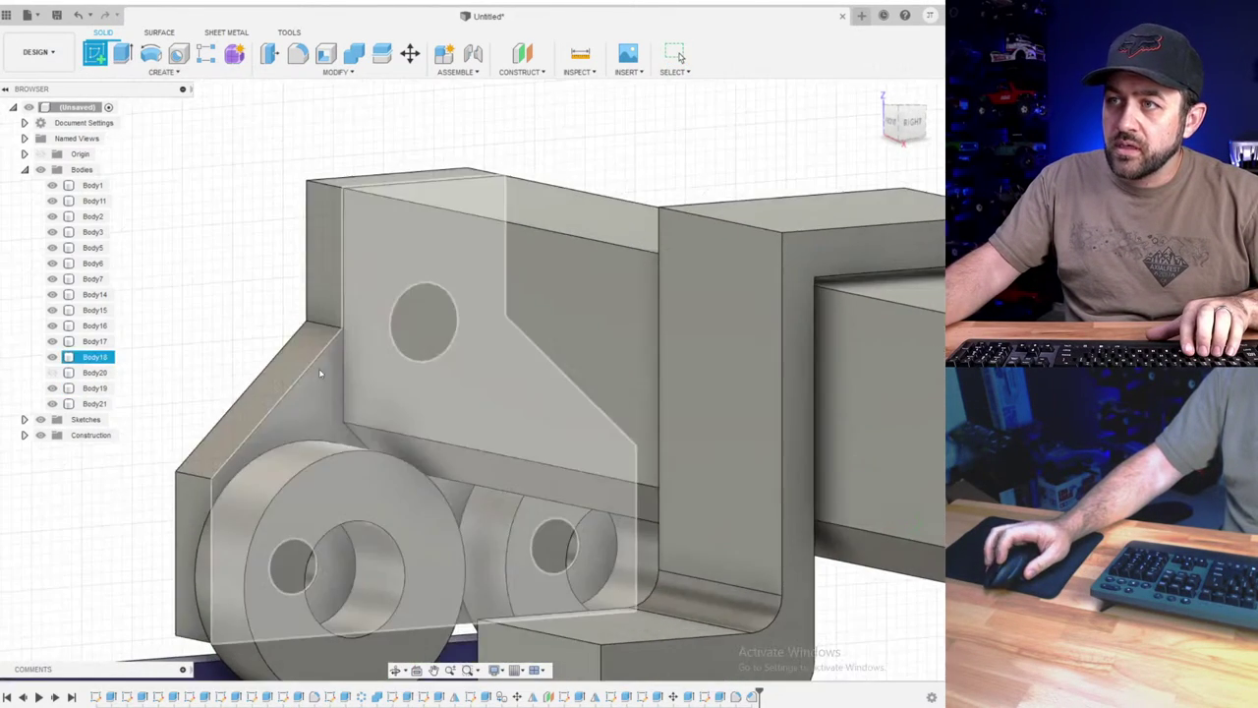
left_click(320, 385)
middle_click_drag(418, 425, 429, 428, "shift")
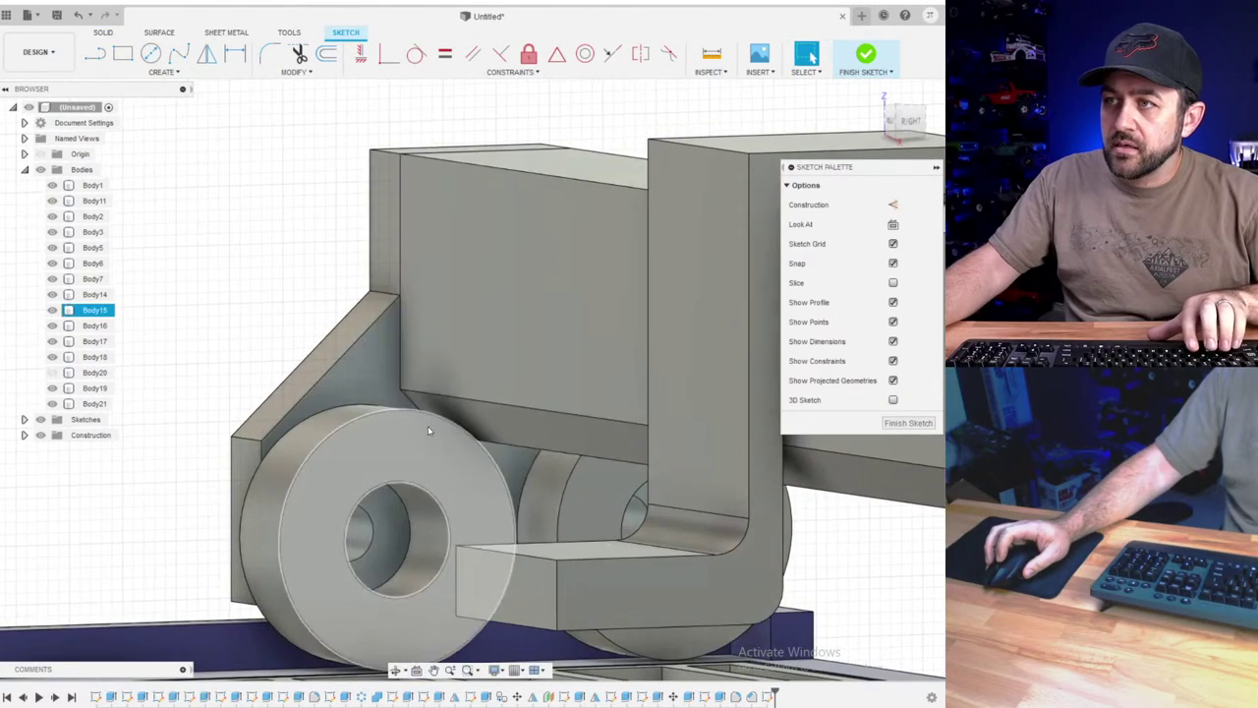
key("p")
left_click(372, 374)
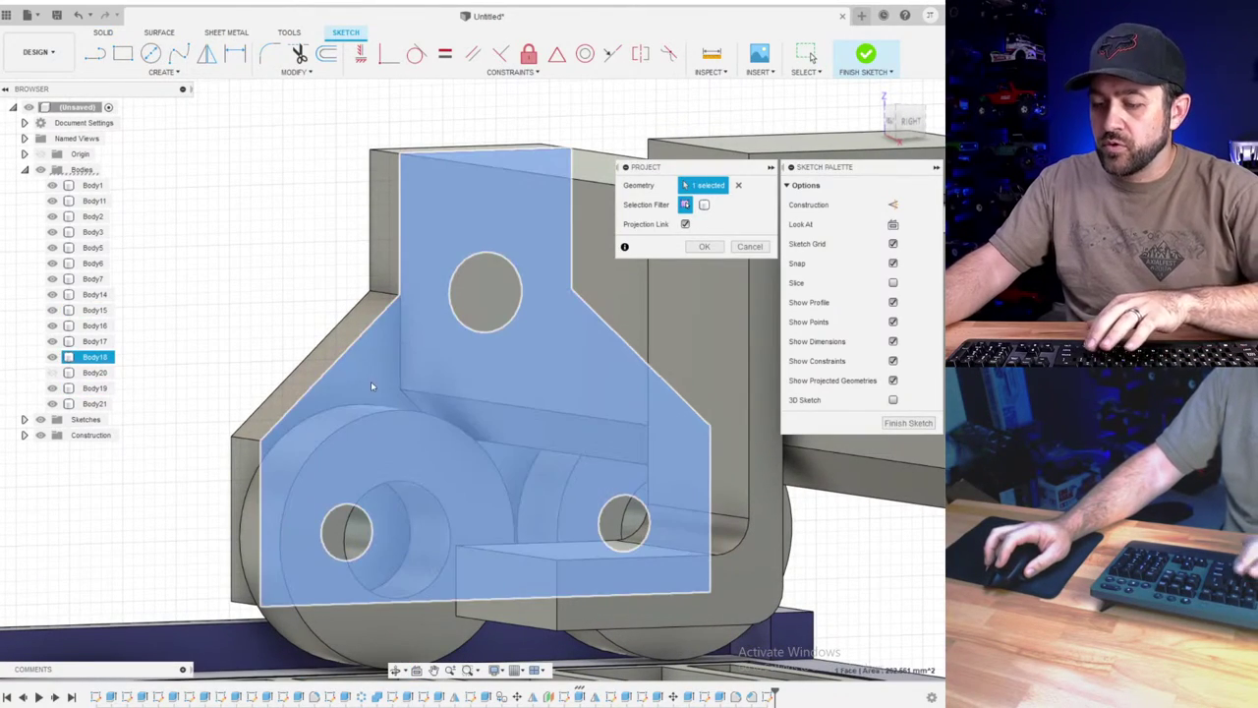
key("Return")
- Project the chamfered end face of the gantry beam into the end plate sketch
scroll(488, 479, "down", 5)
scroll(489, 478, "down", 2)
scroll(750, 449, "up", 2)
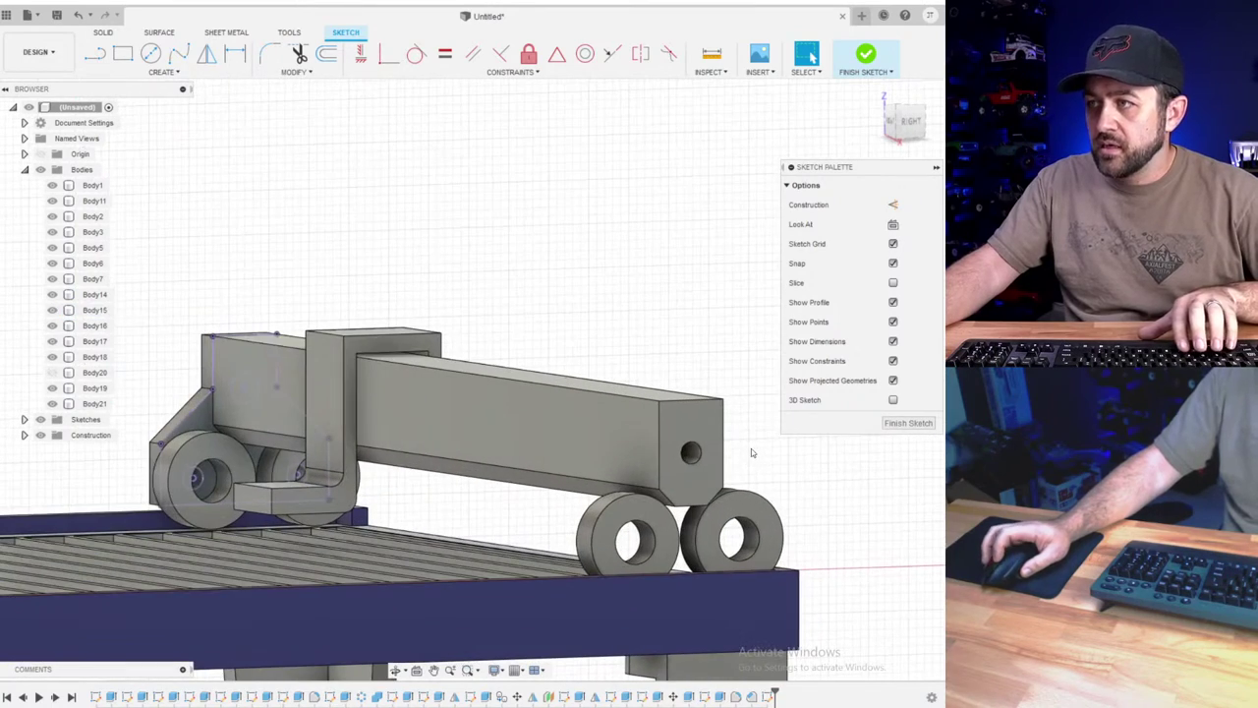
key("p")
left_click(684, 419)
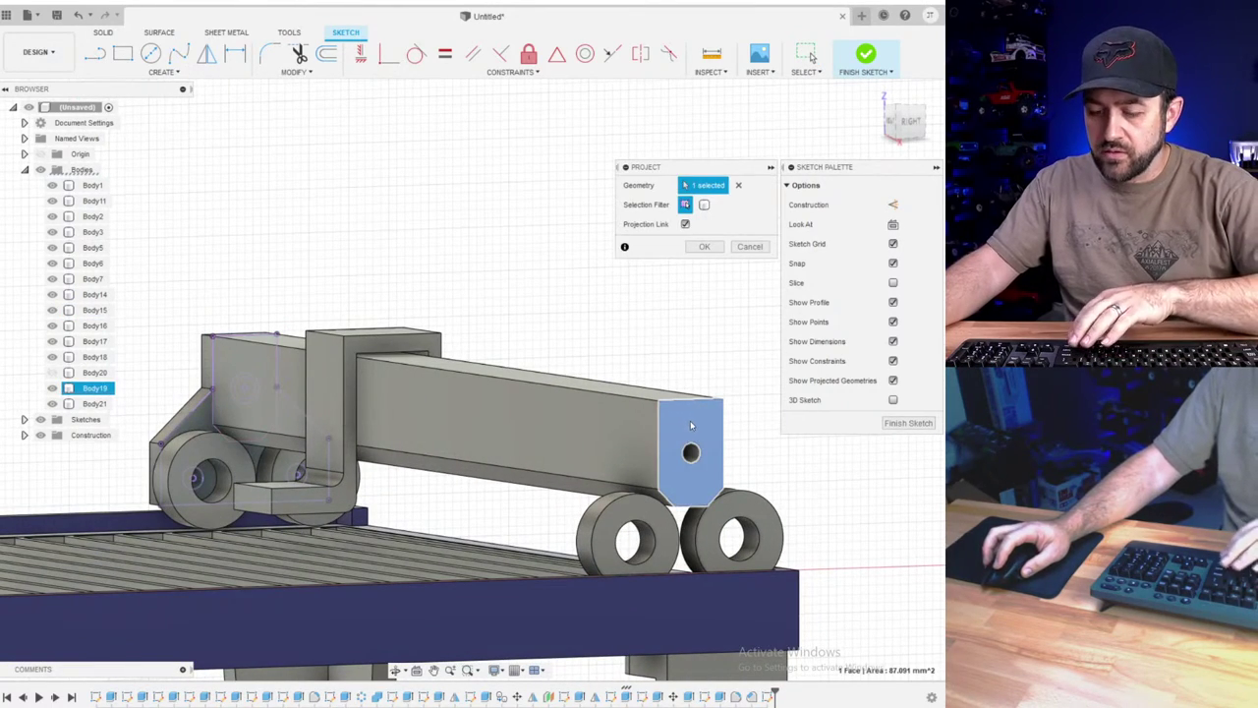
key("Return")
- Offset the projected beam outline 0.5 mm outward
scroll(198, 416, "up", 5)
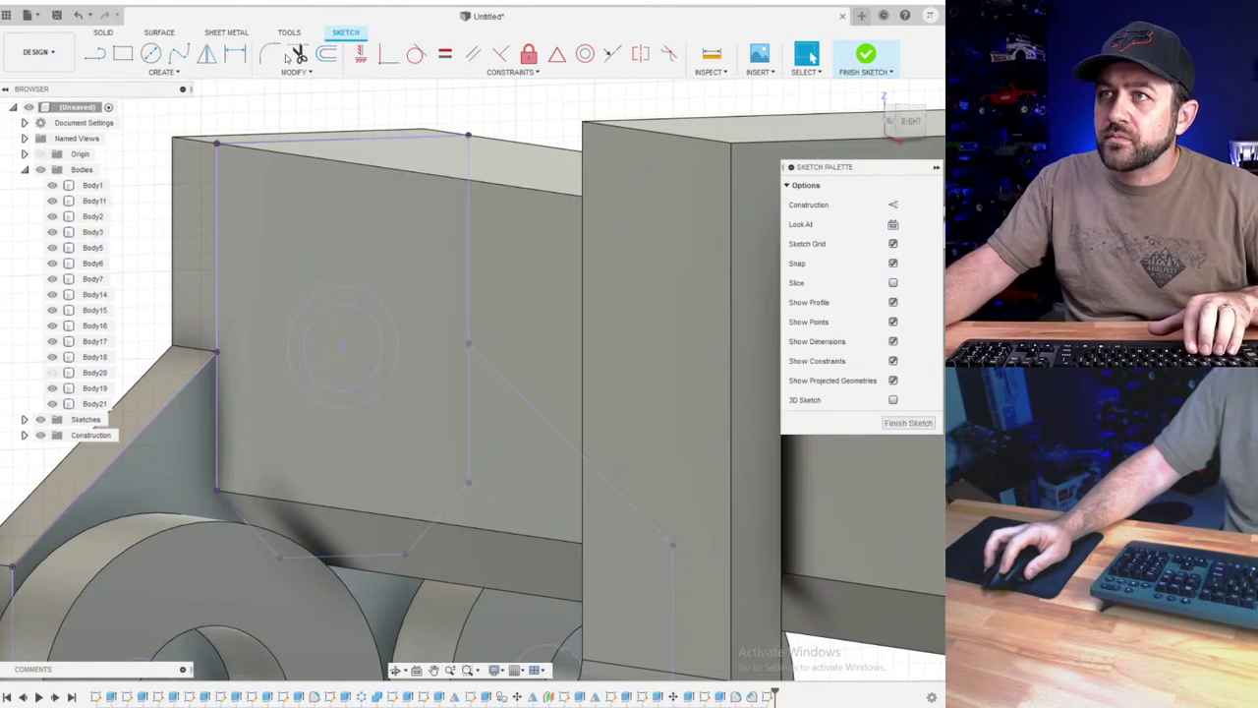
left_click(327, 55)
left_click(218, 380)
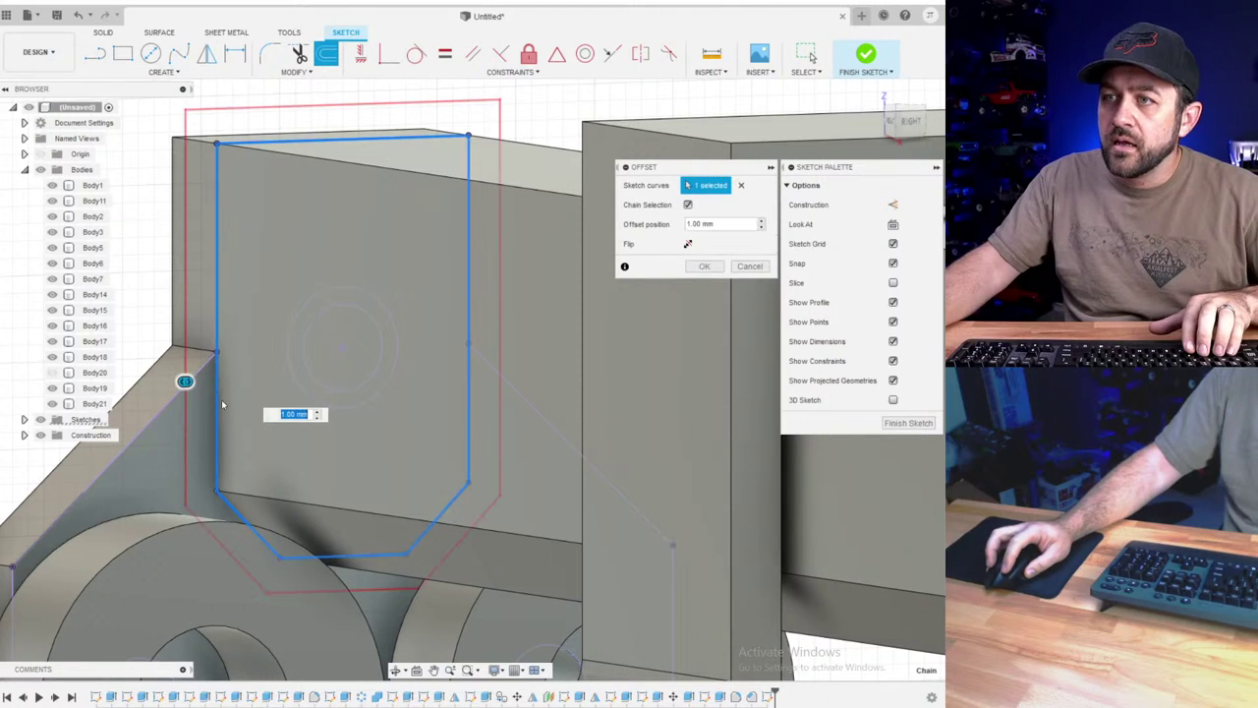
type("-0")
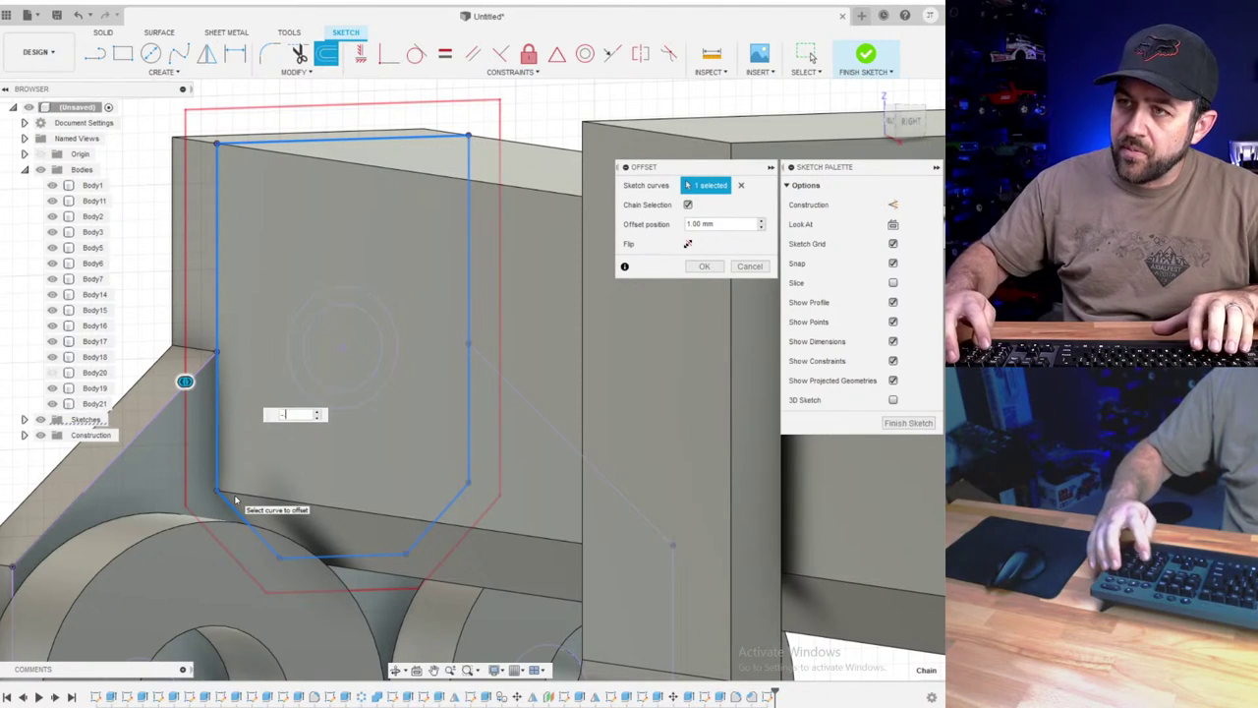
type(".5")
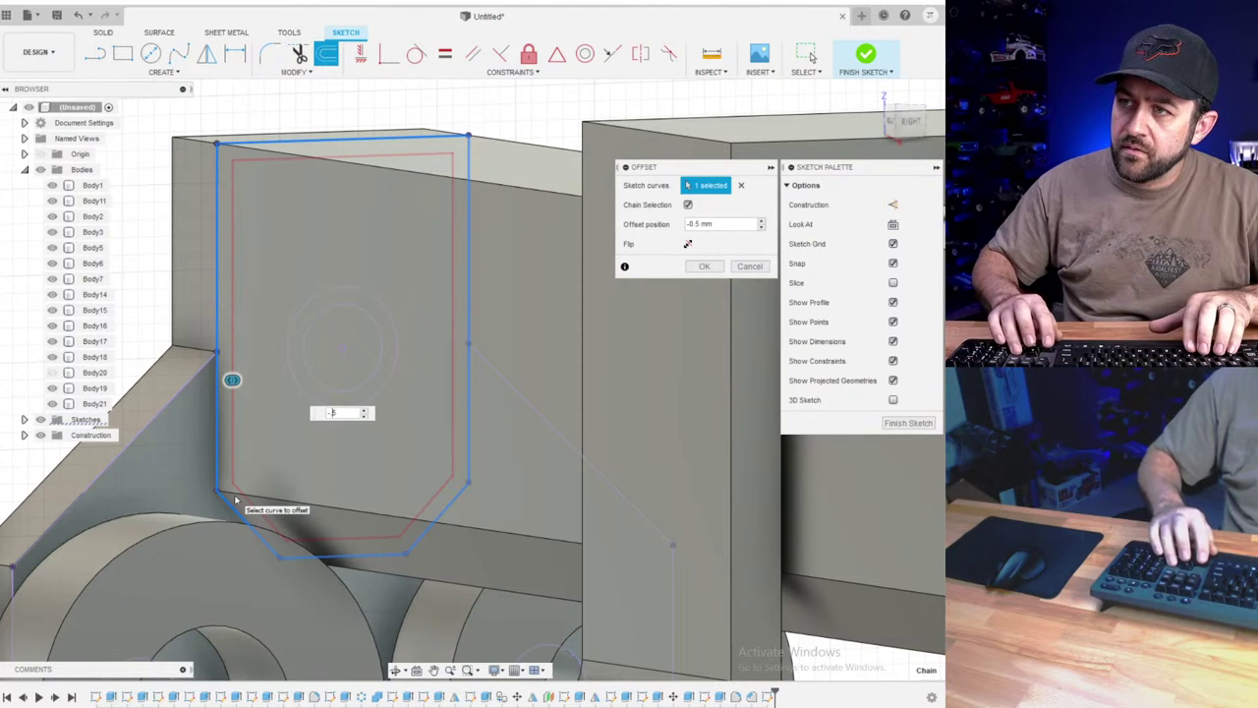
key("Delete")
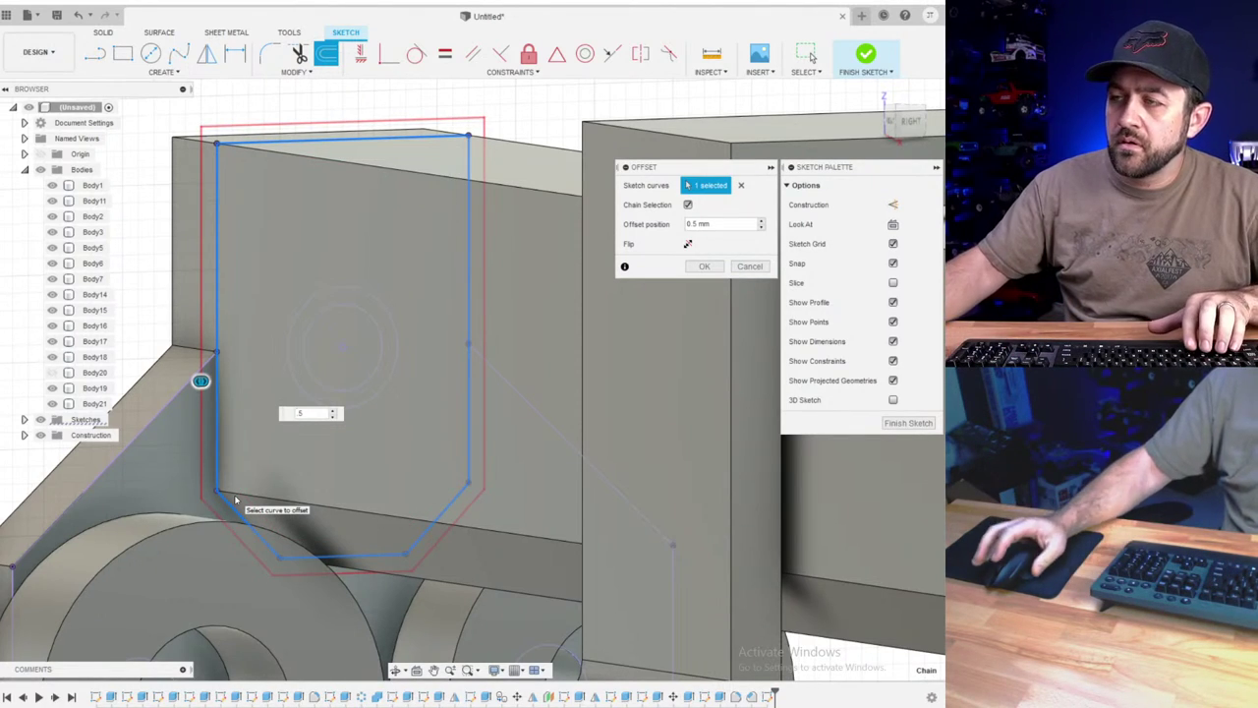
key("Return")
- Draw horizontal lines from the offset outline's lower side corners to the plate's sloped edges on both sides, and finish the sketch
scroll(235, 498, "down", 3)
middle_click_drag(245, 459, 243, 483, "shift")
scroll(284, 450, "up", 3)
key("l")
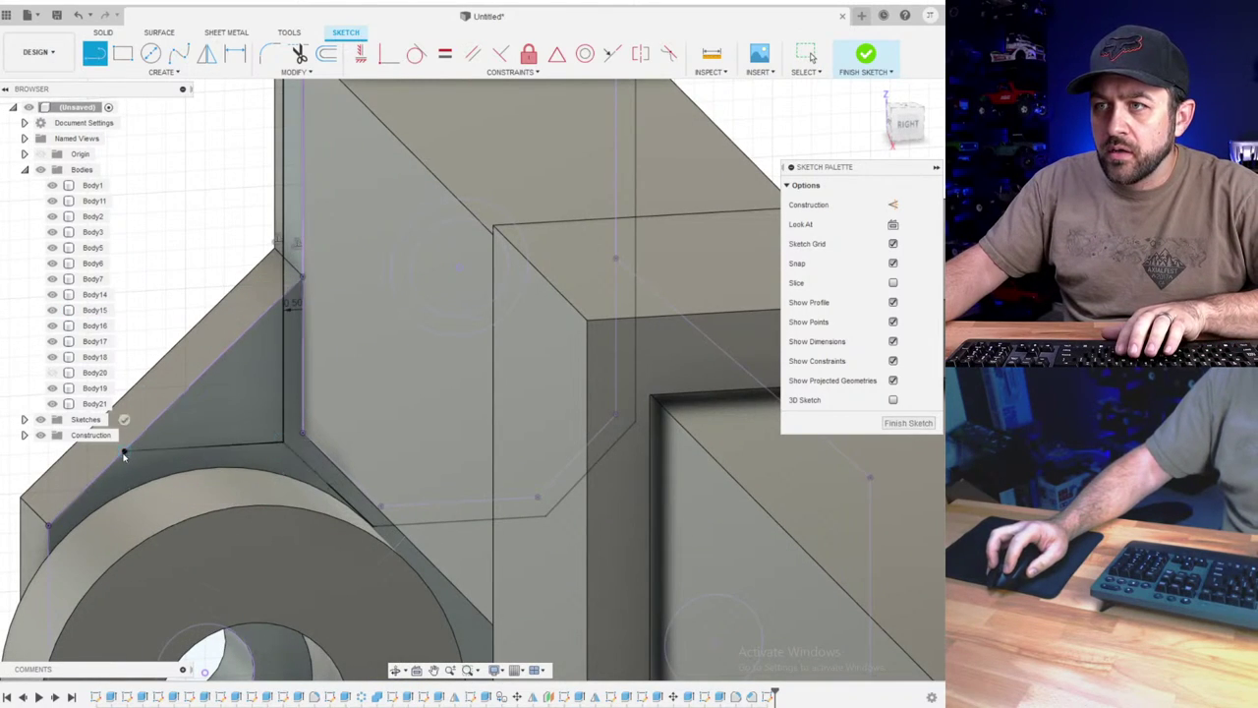
scroll(124, 454, "down", 4)
middle_click_drag(285, 447, 102, 407, "shift")
scroll(422, 521, "up", 3)
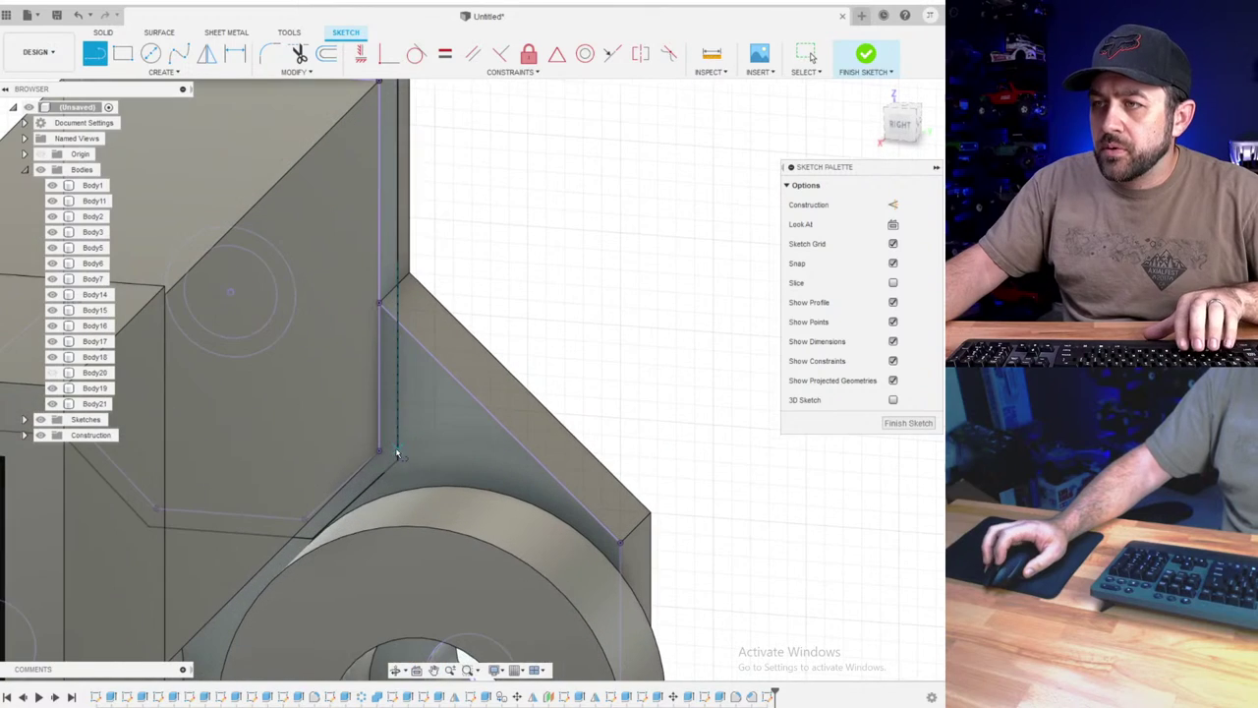
left_click(542, 468)
scroll(542, 468, "down", 2)
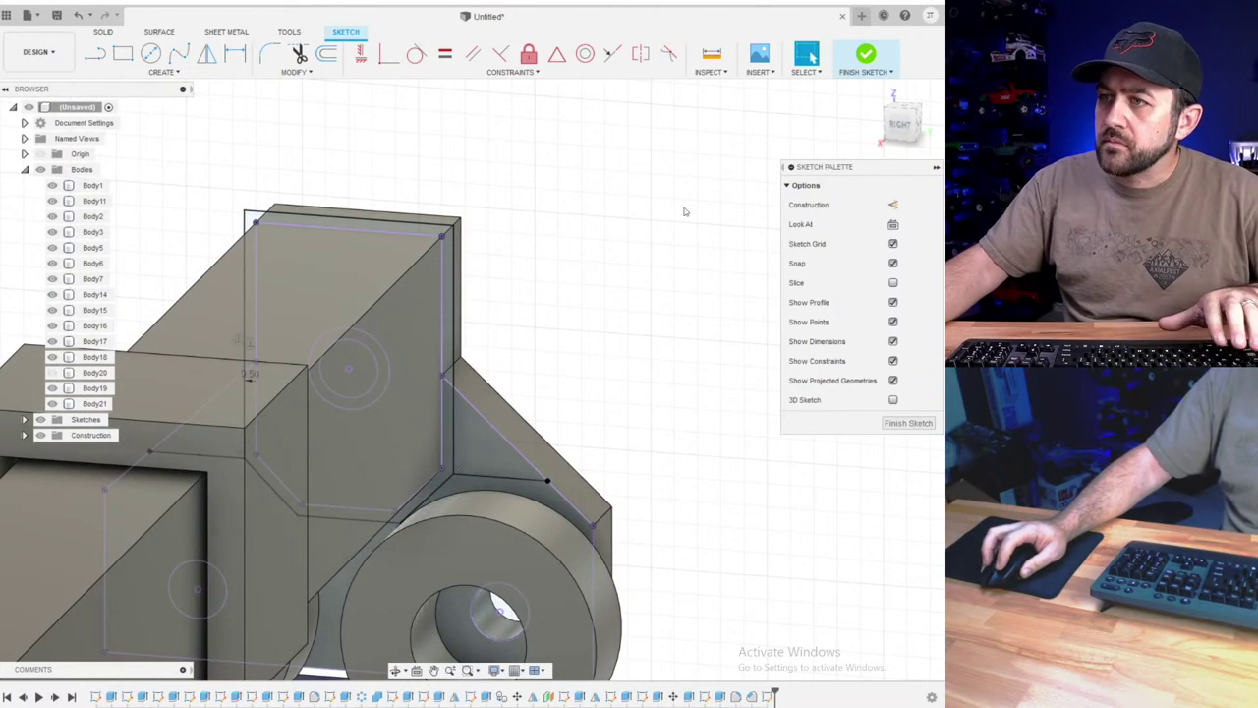
left_click(866, 56)
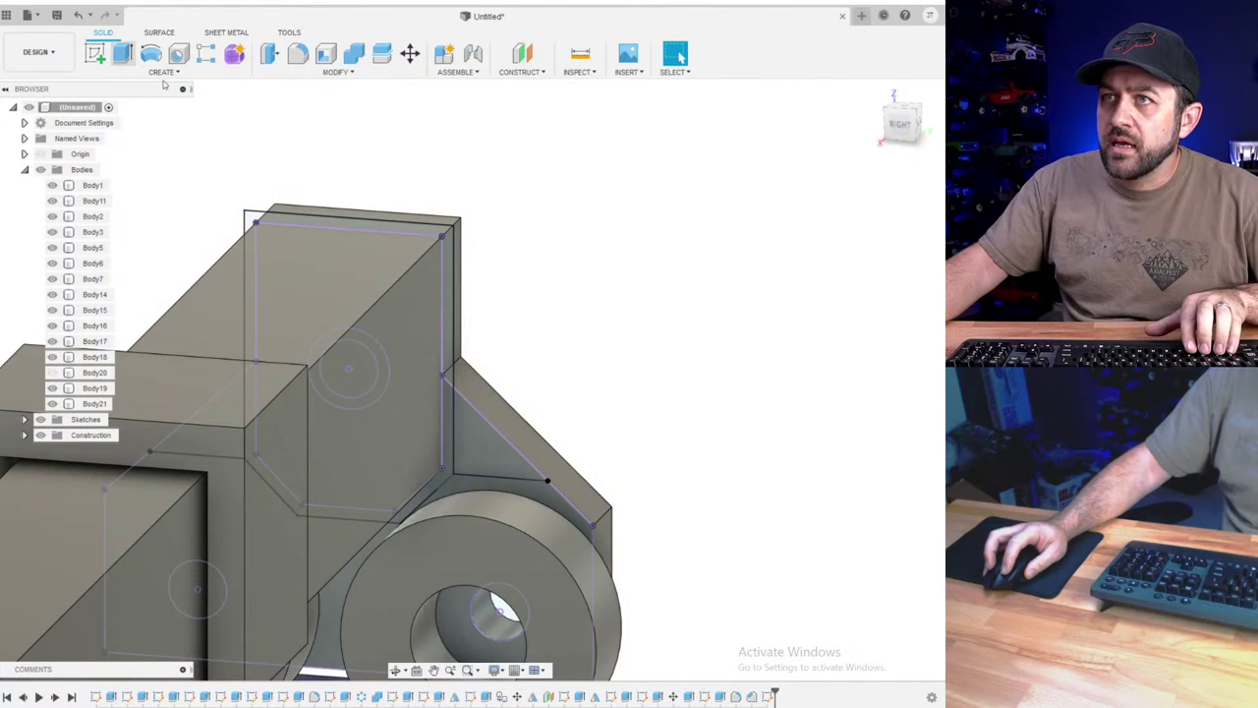
- Extrude the two triangular profiles beside the beam 1.5 mm inward, joined to the end plate
left_click(123, 54)
left_click(478, 450)
middle_click_drag(396, 454, 29, 435, "shift")
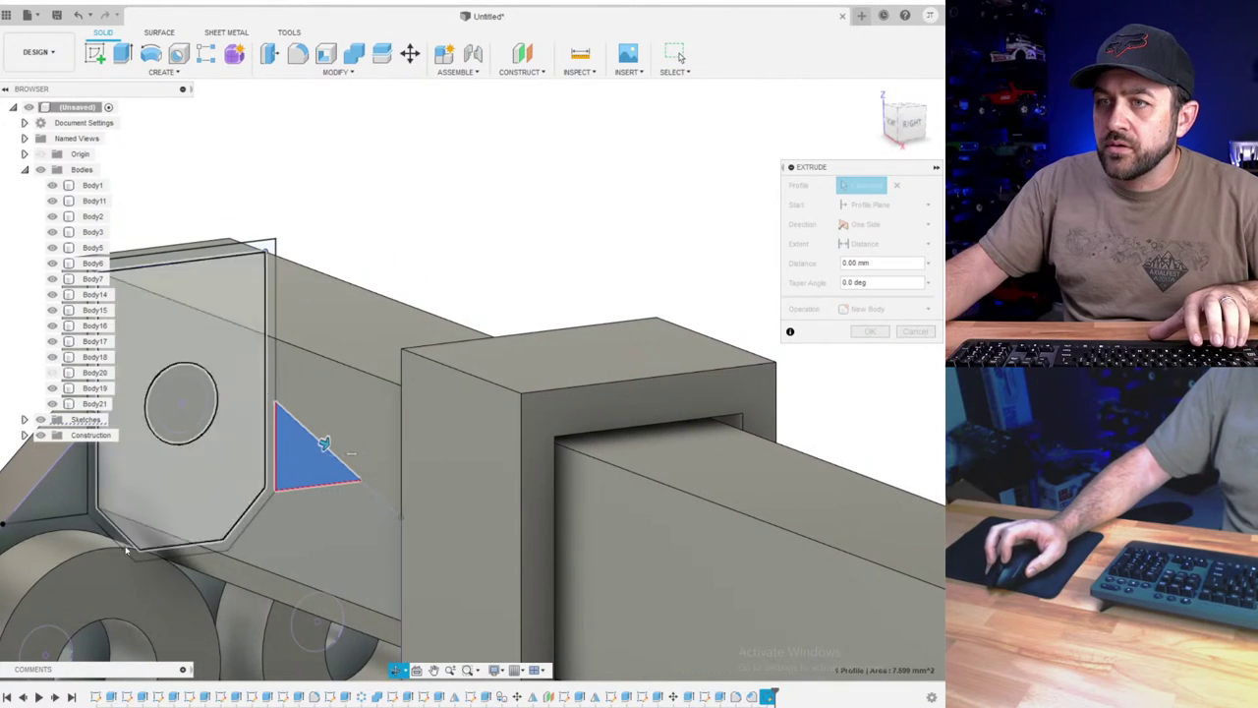
left_click(71, 506)
middle_click_drag(71, 507, 368, 459)
scroll(332, 446, "up", 3)
left_click_drag(338, 421, 361, 425)
scroll(365, 434, "down", 3)
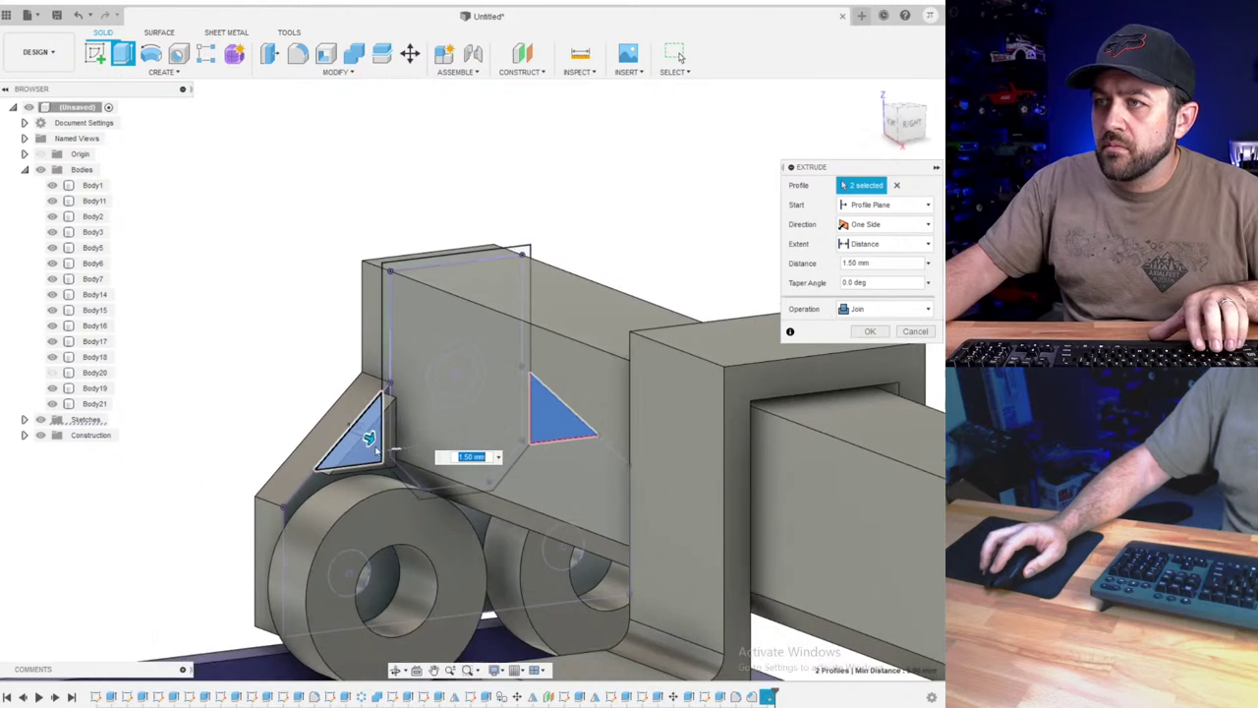
middle_click_drag(369, 441, 371, 479, "shift")
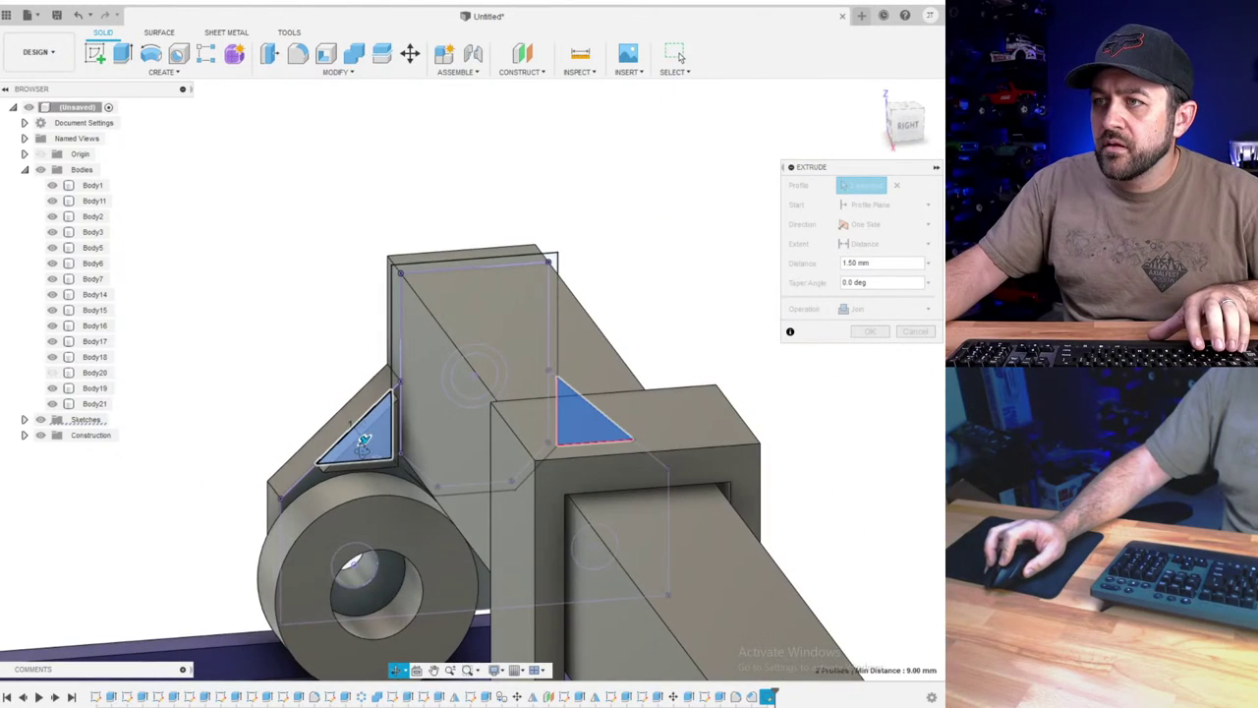
key("Return")
- Edit the end plate sketch to set the offset around the beam outline to 0.25 mm
scroll(422, 403, "up", 5)
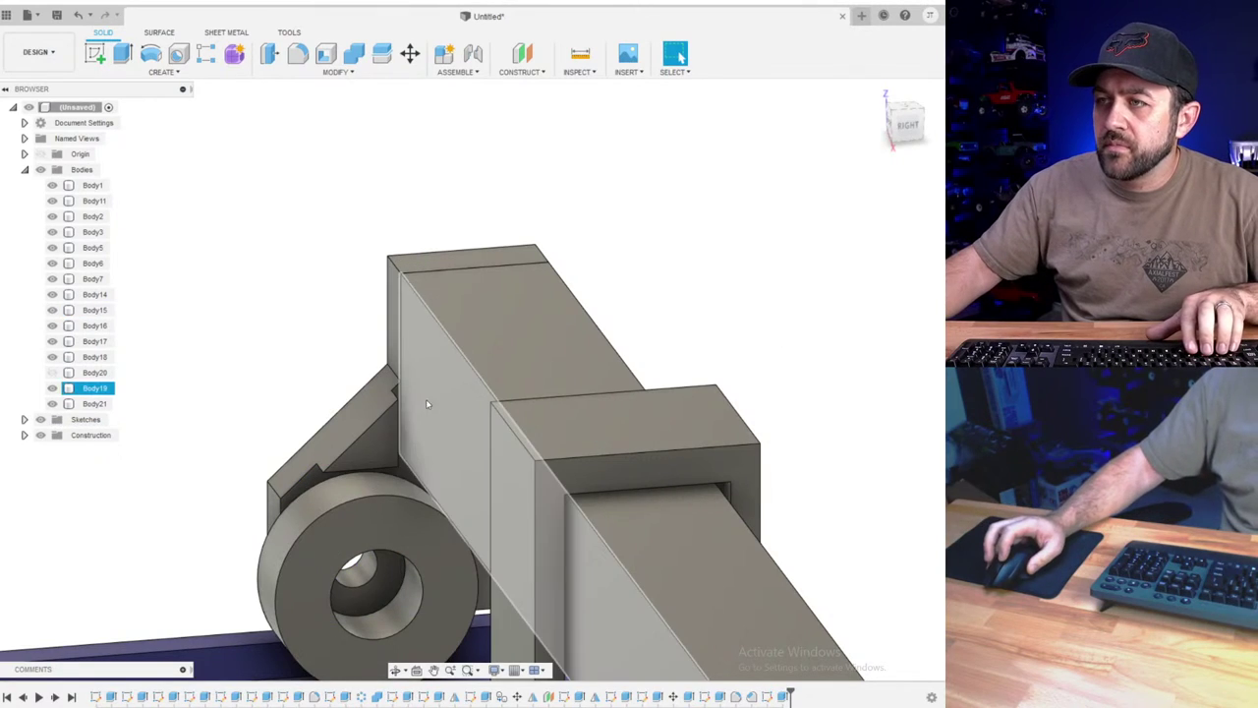
right_click(771, 696)
left_click(800, 565)
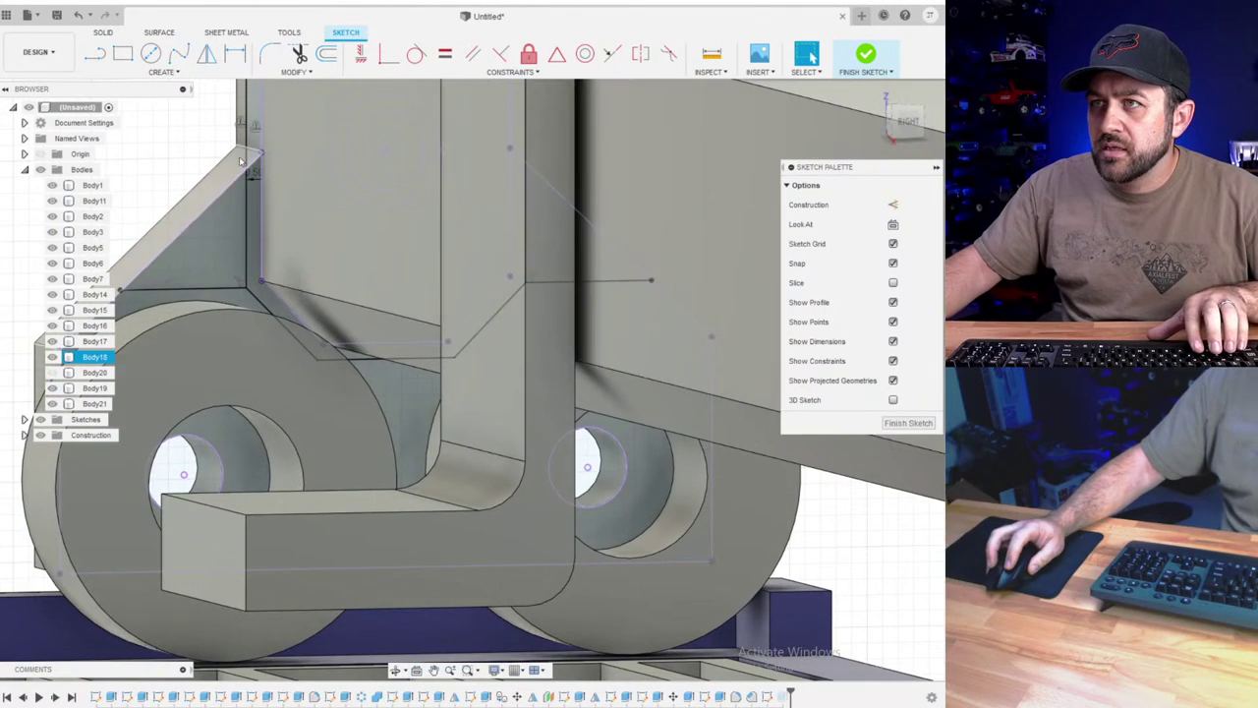
type(".25")
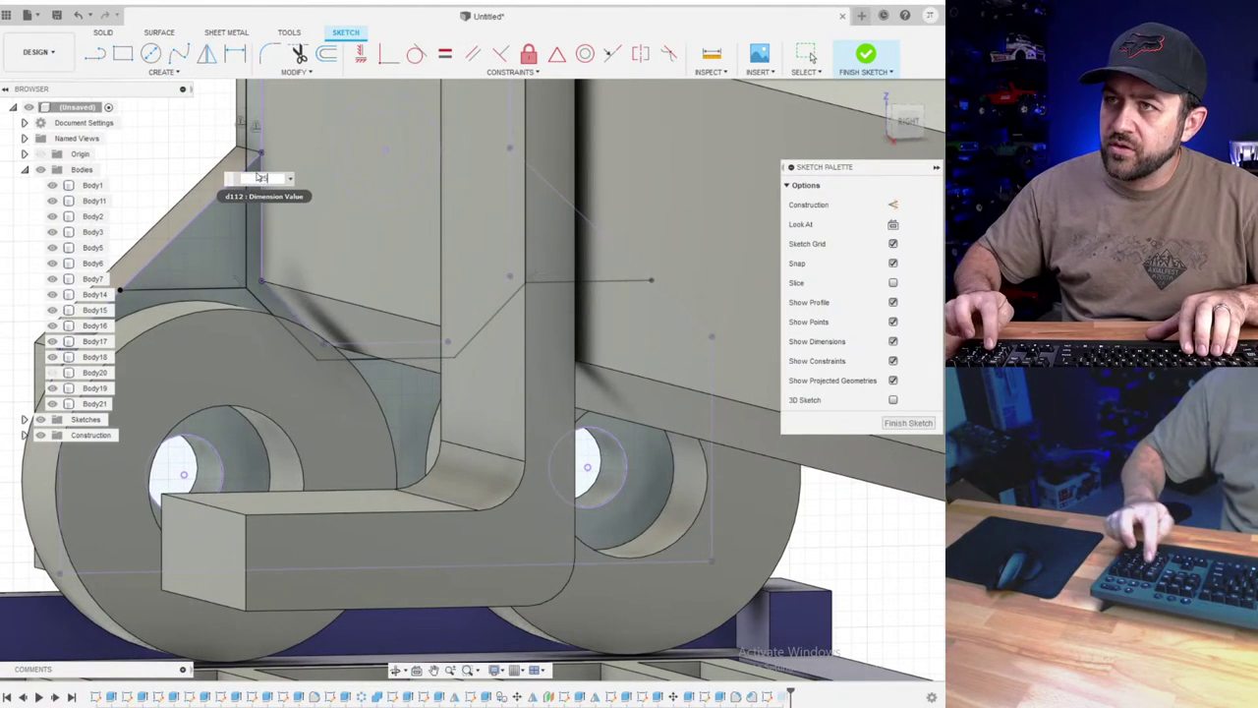
key("Return")
left_click(866, 55)
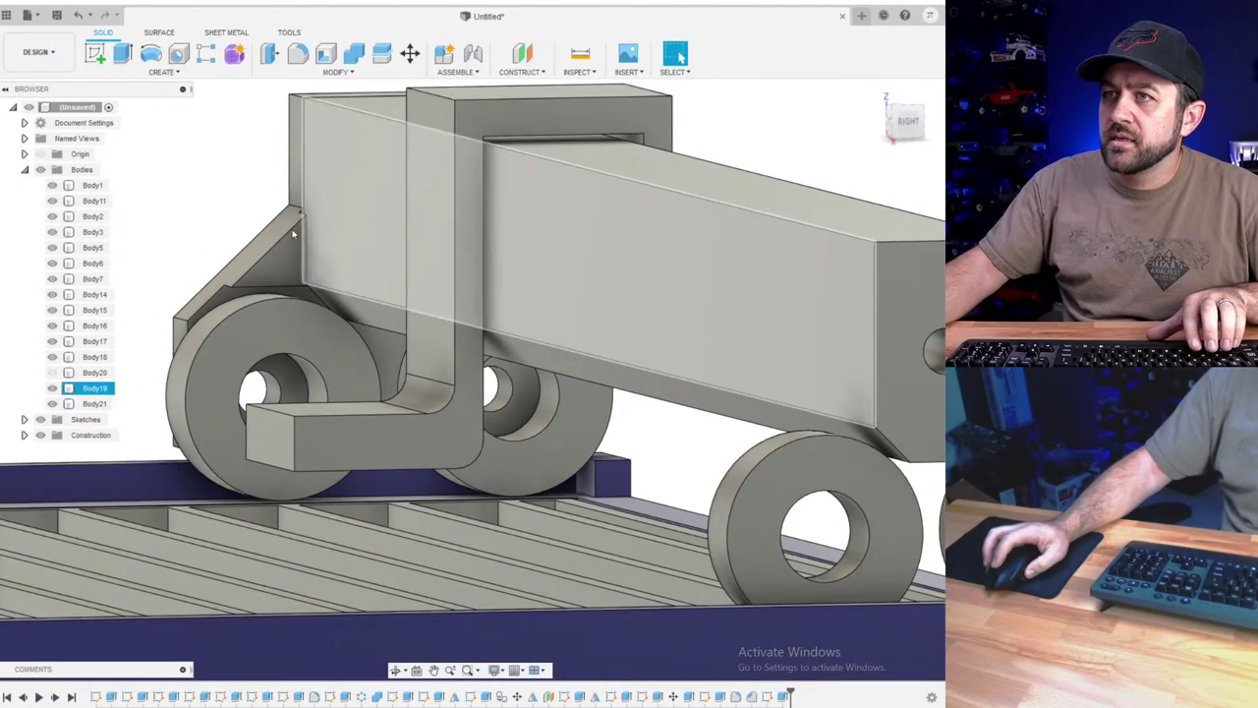
- Fillet the upper and lower inner-face corner edges of both triangular locating blocks with a 0.25 mm radius
scroll(326, 213, "up", 3)
middle_click_drag(327, 214, 339, 144, "shift")
key("Escape")
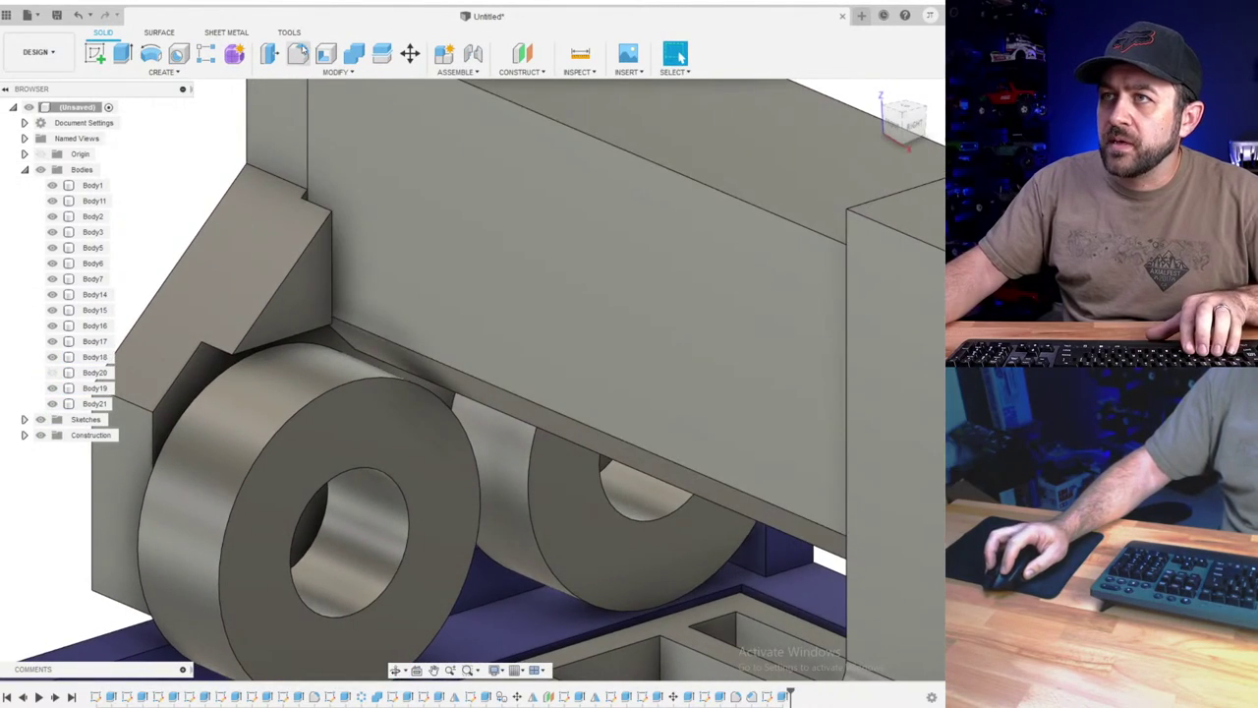
left_click(298, 57)
left_click(319, 202)
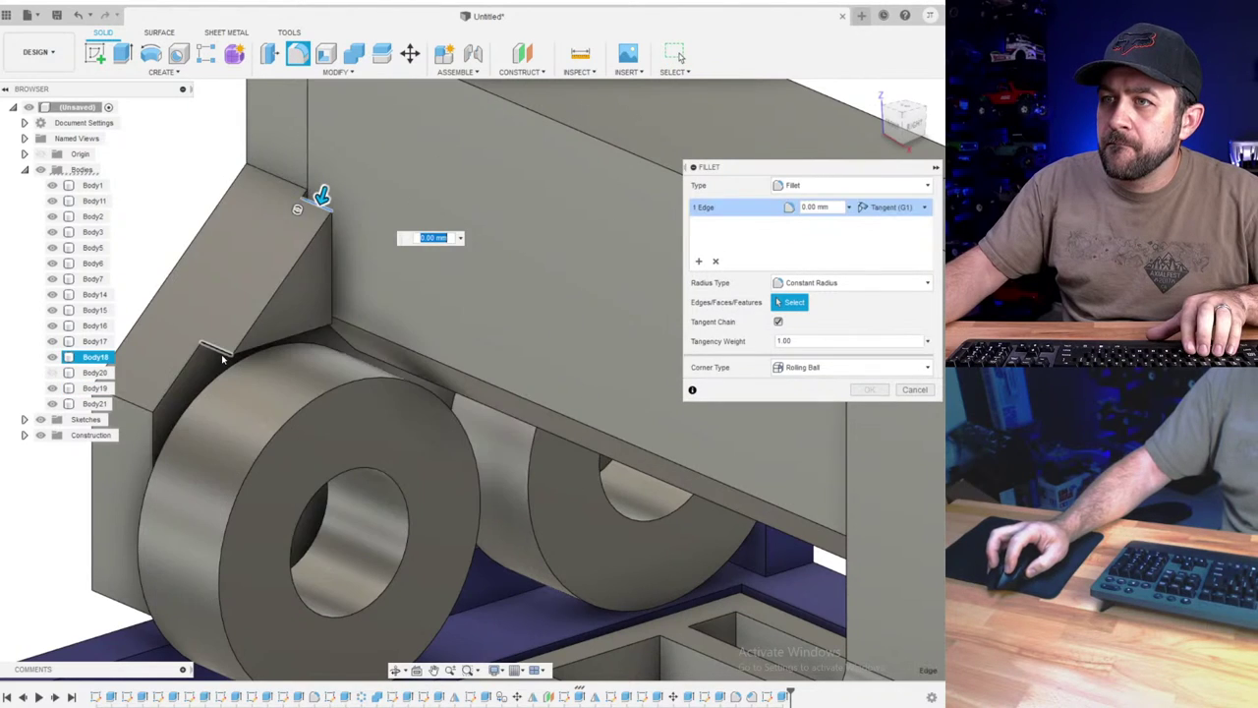
left_click(218, 354)
mouse_move(202, 354)
middle_mouse_down("shift")
mouse_move(197, 329)
mouse_move(202, 342)
middle_mouse_up("shift")
middle_click_drag(249, 278, 329, 340, "shift")
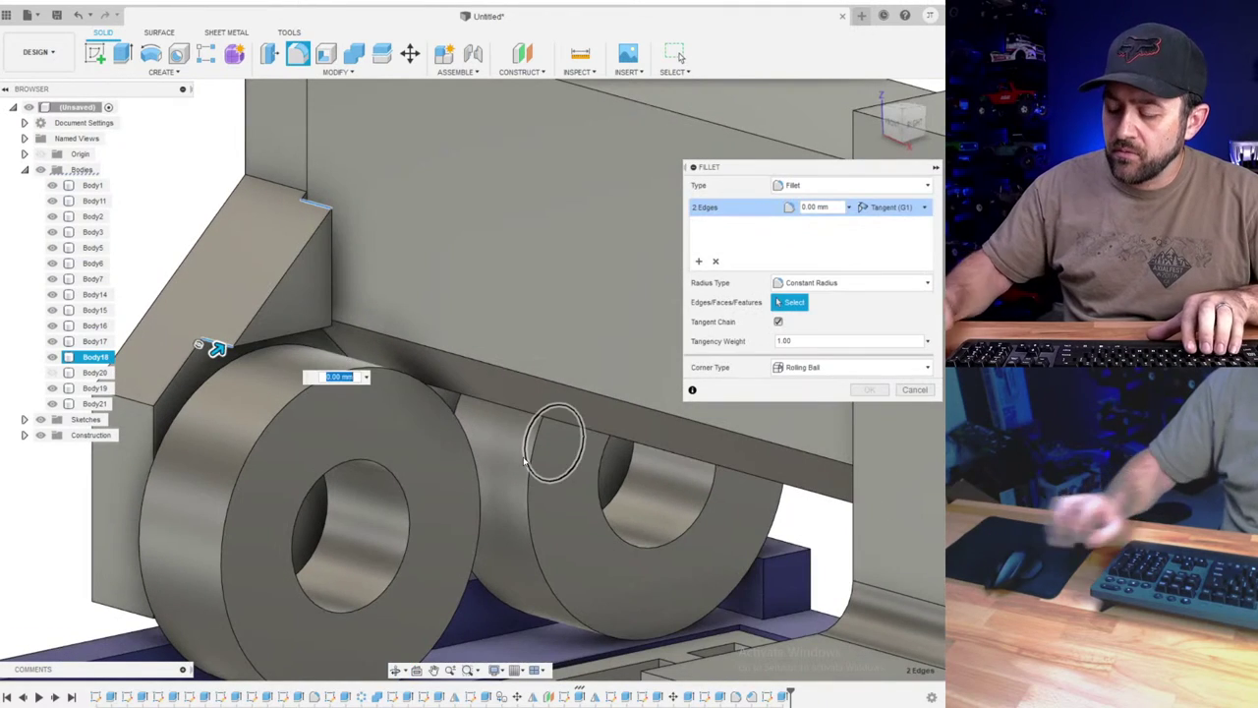
type(".25")
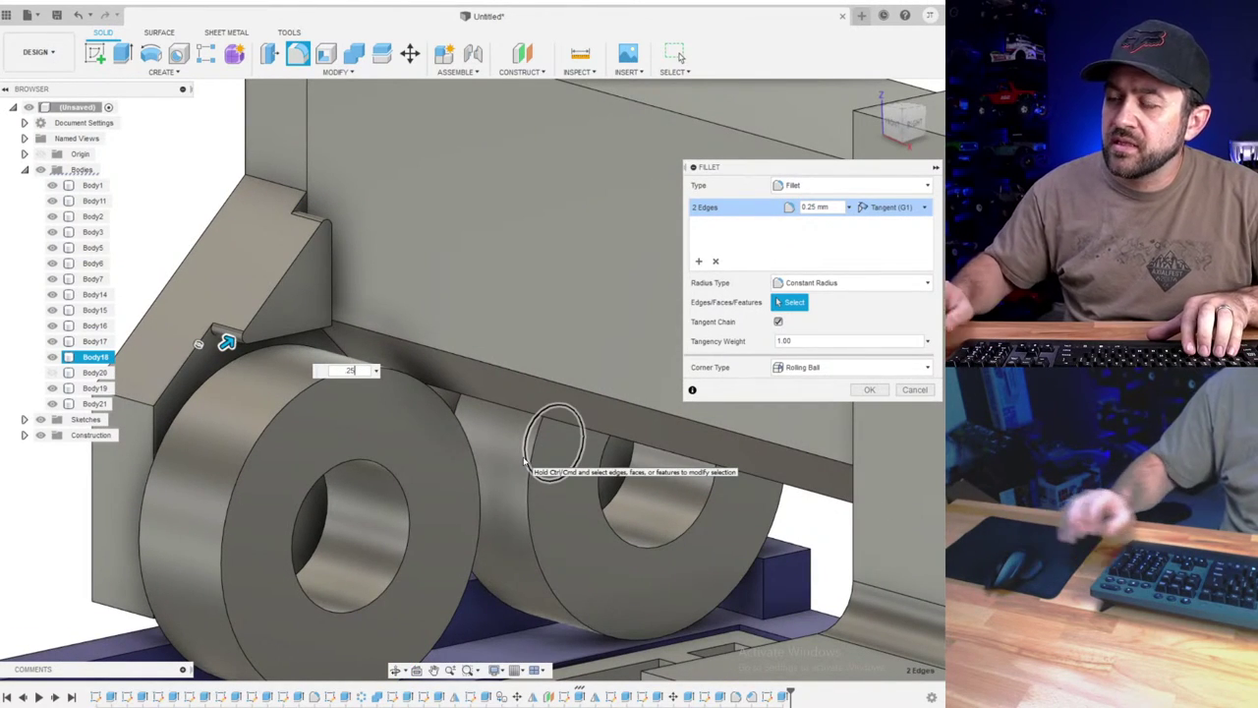
middle_click_drag(591, 443, 680, 340, "shift")
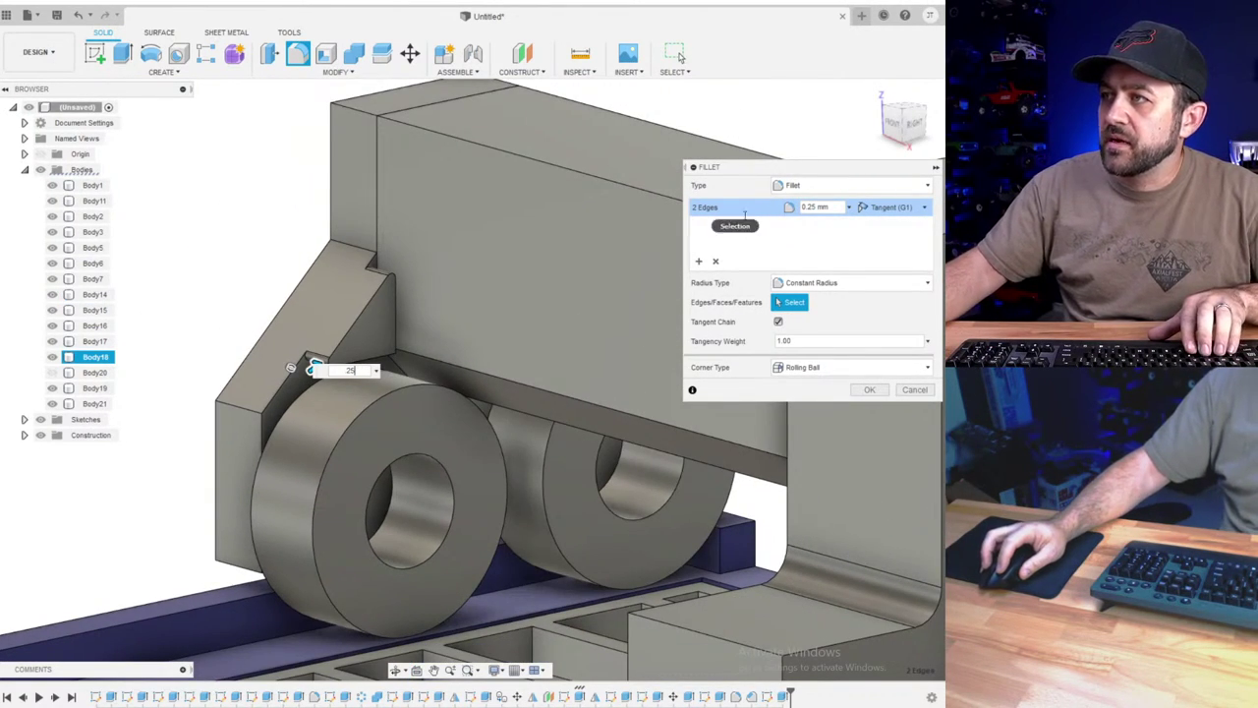
left_click(716, 261)
left_click(303, 365)
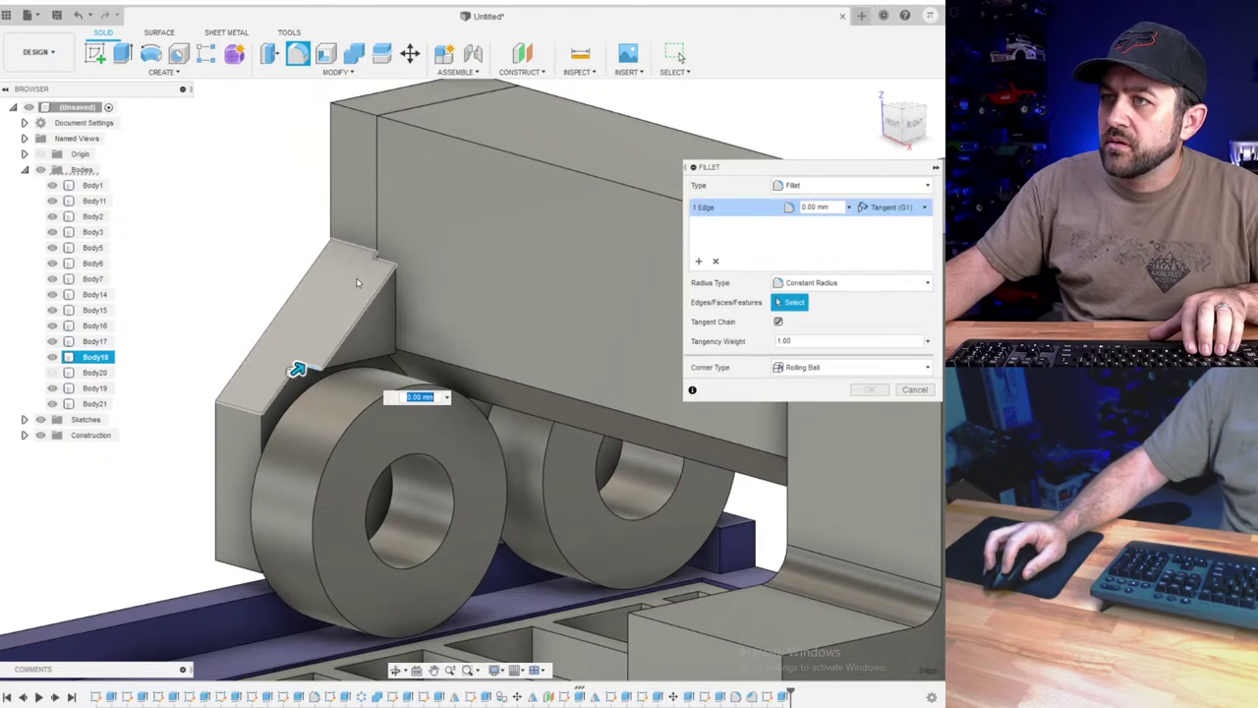
left_click(386, 259)
middle_click_drag(385, 259, 231, 270, "shift")
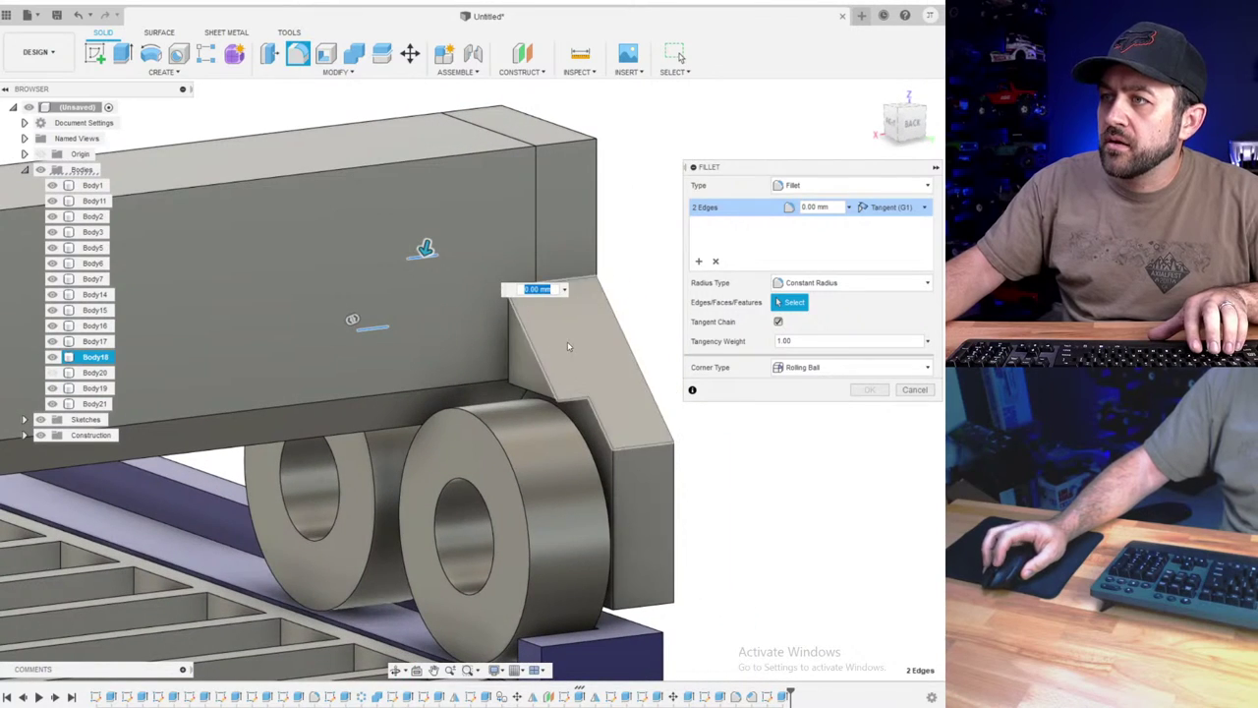
middle_click_drag(567, 346, 472, 406, "shift")
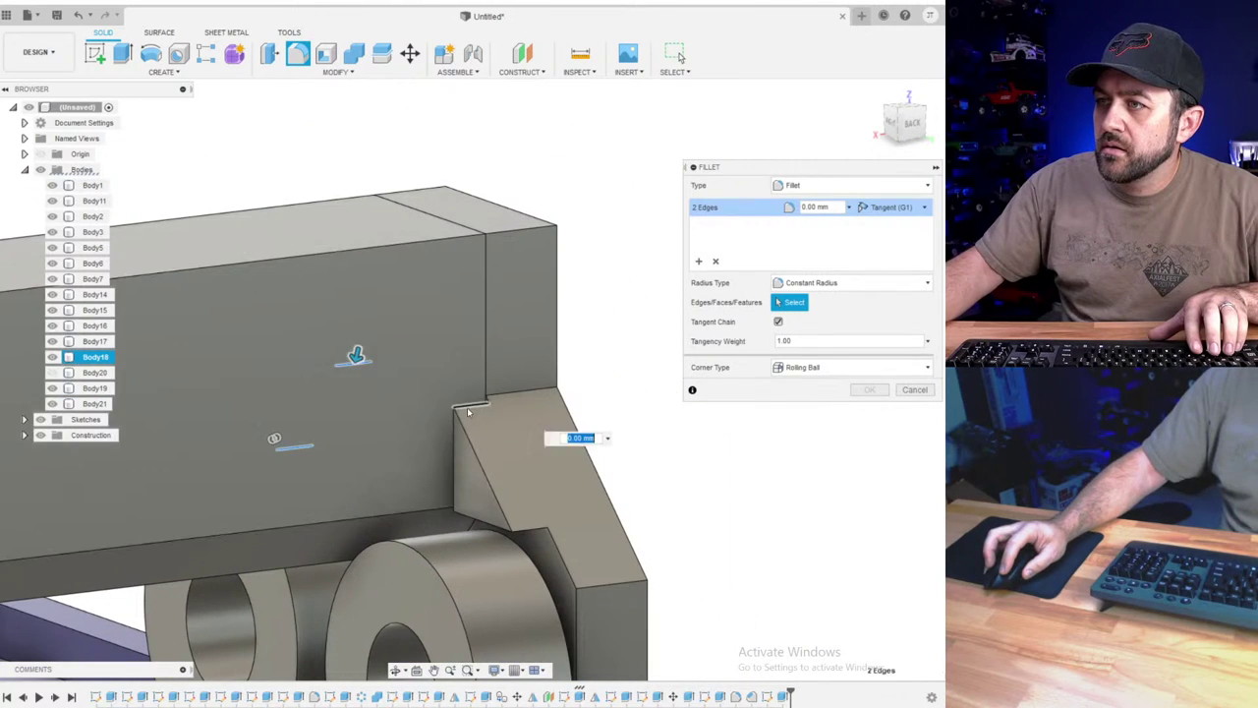
left_click(468, 412)
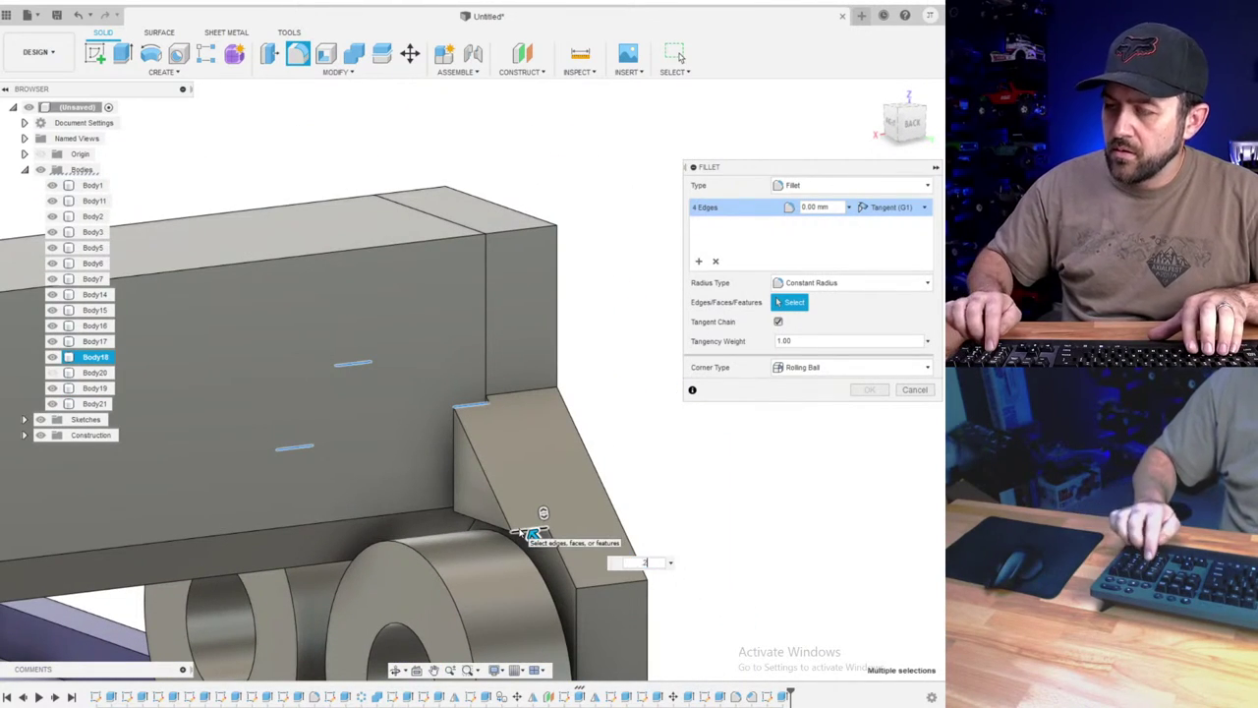
key("Return")
- Examine the filleted locating blocks beside the beam from the end and from the side
scroll(517, 531, "down", 2)
scroll(466, 473, "up", 2)
middle_click_drag(464, 473, 551, 555, "shift")
left_click(551, 556)
left_click(394, 534)
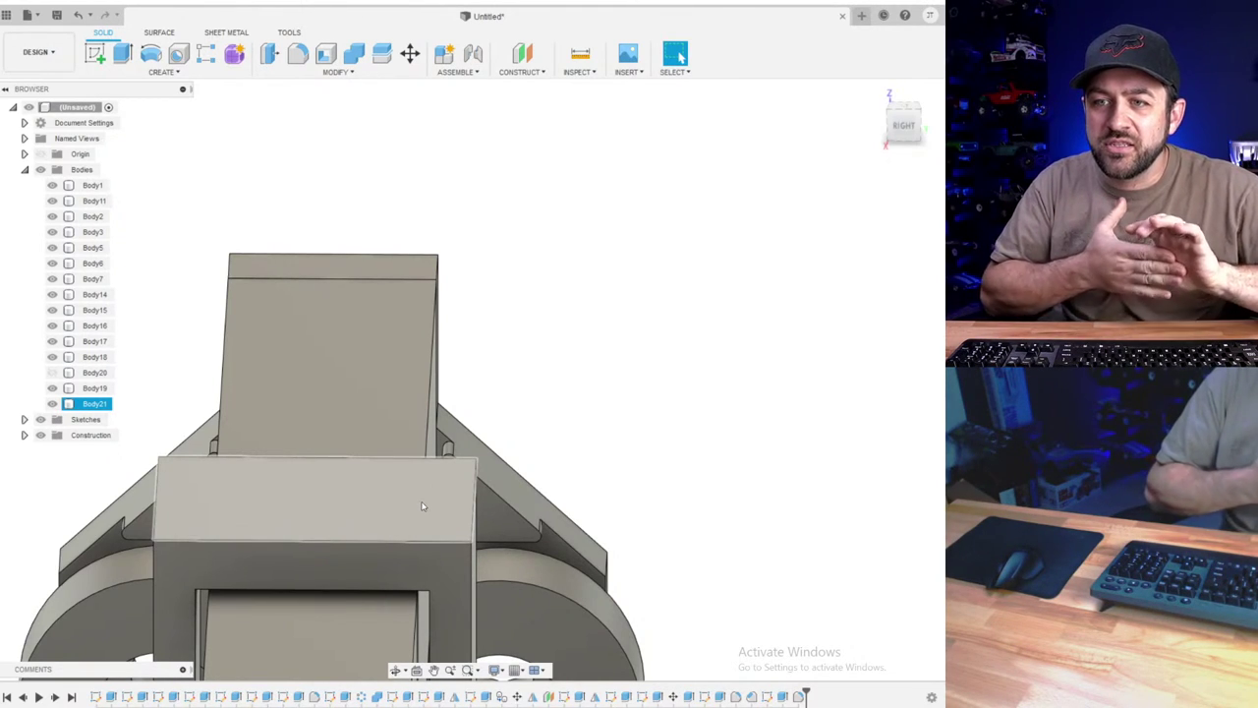
scroll(405, 502, "down", 2)
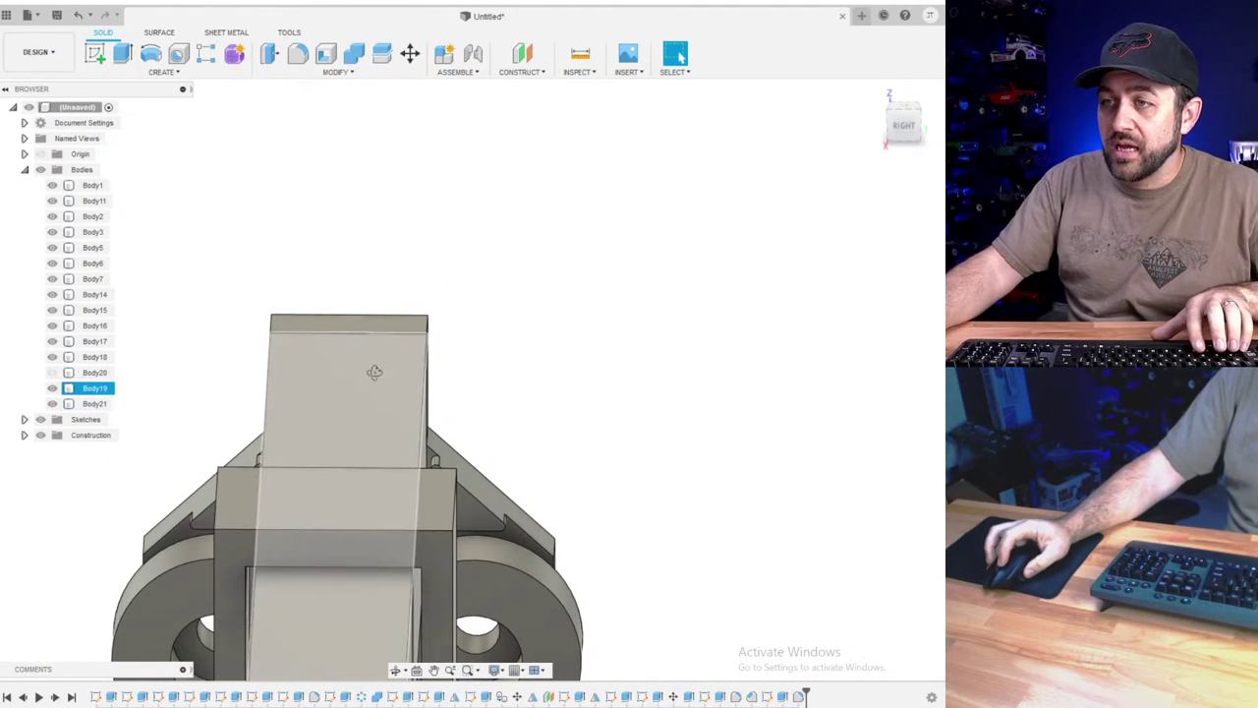
middle_click_drag(374, 374, 281, 374, "shift")
scroll(281, 375, "up", 3)
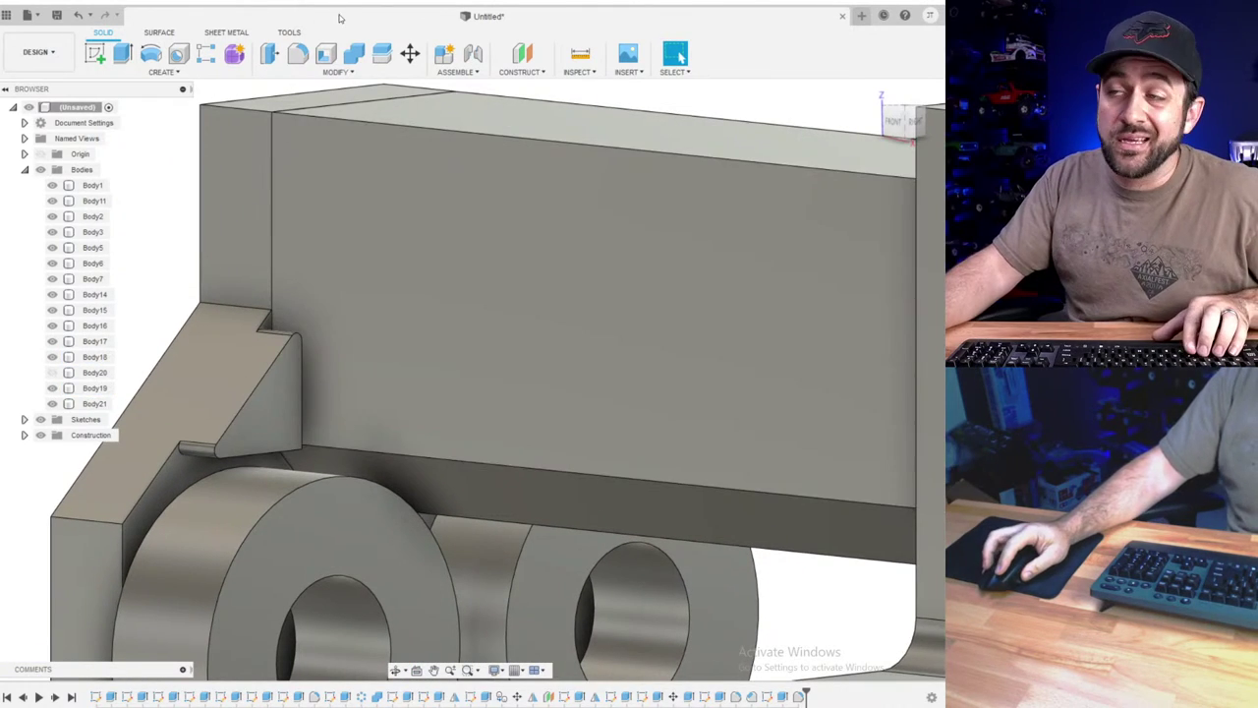
key("Escape")
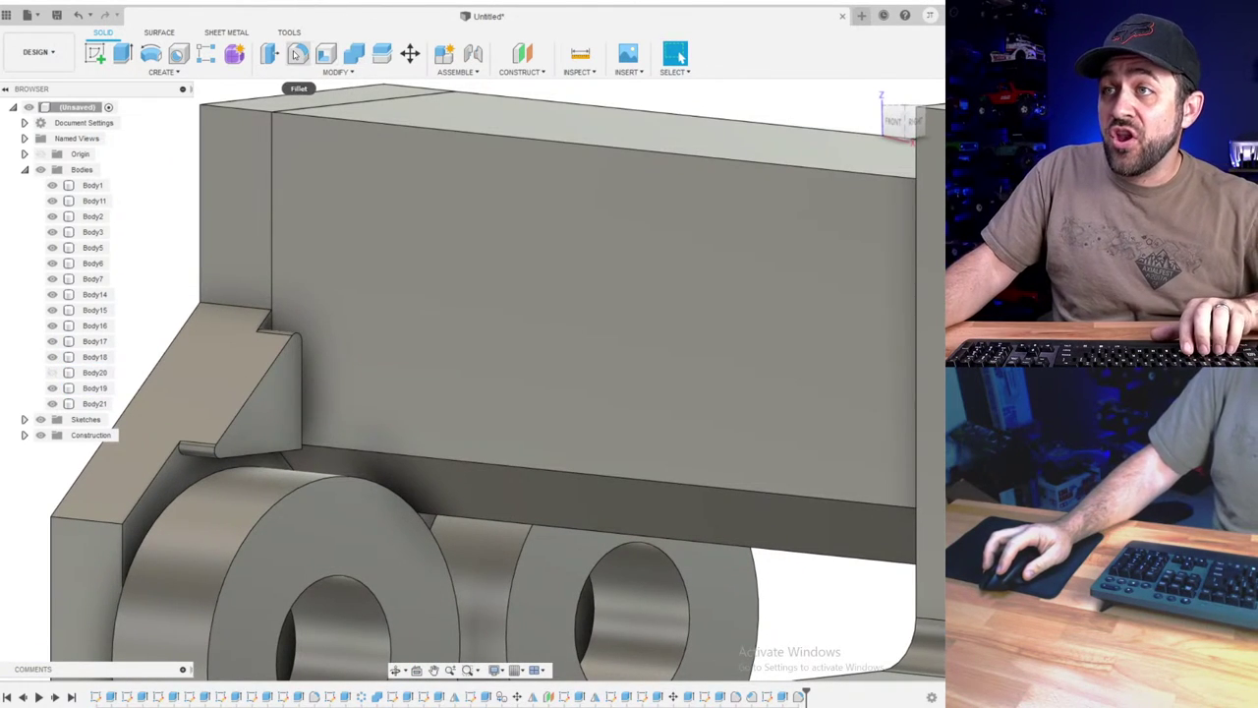
- Try an equal-distance chamfer of 0.25 mm around the inner face outline of a triangular locating block
left_click(337, 72)
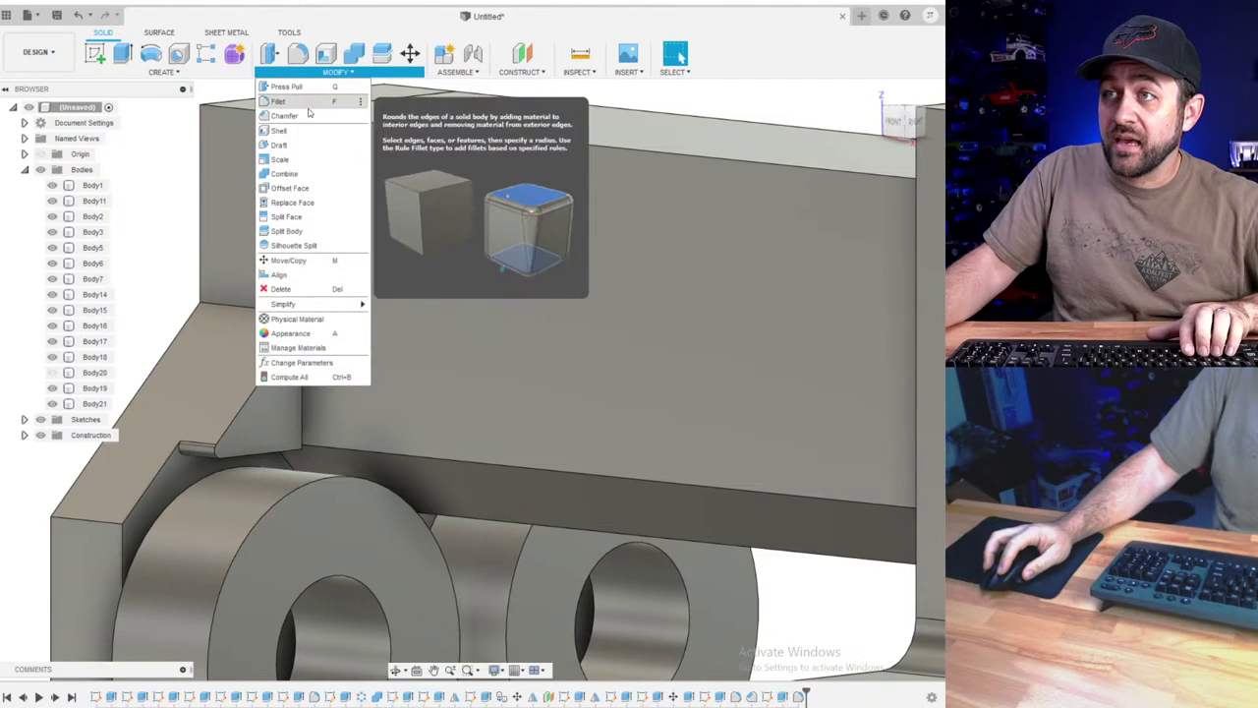
left_click(314, 114)
left_click(260, 390)
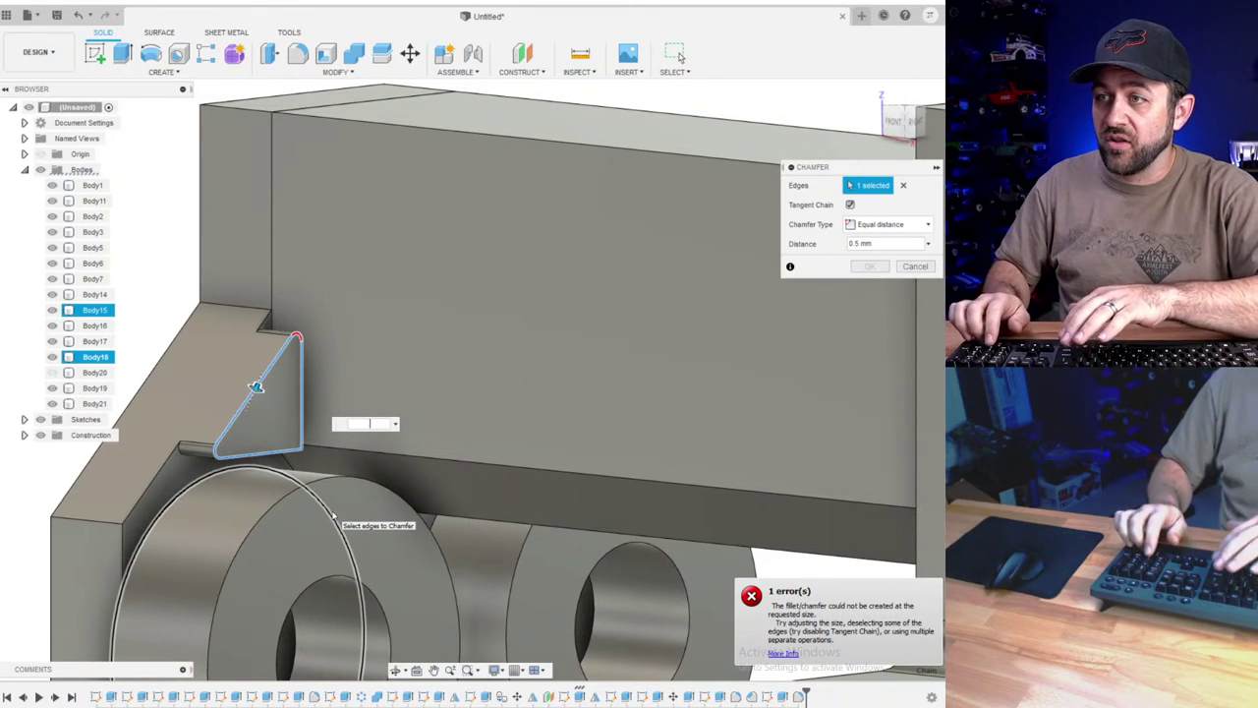
scroll(360, 499, "up", 2)
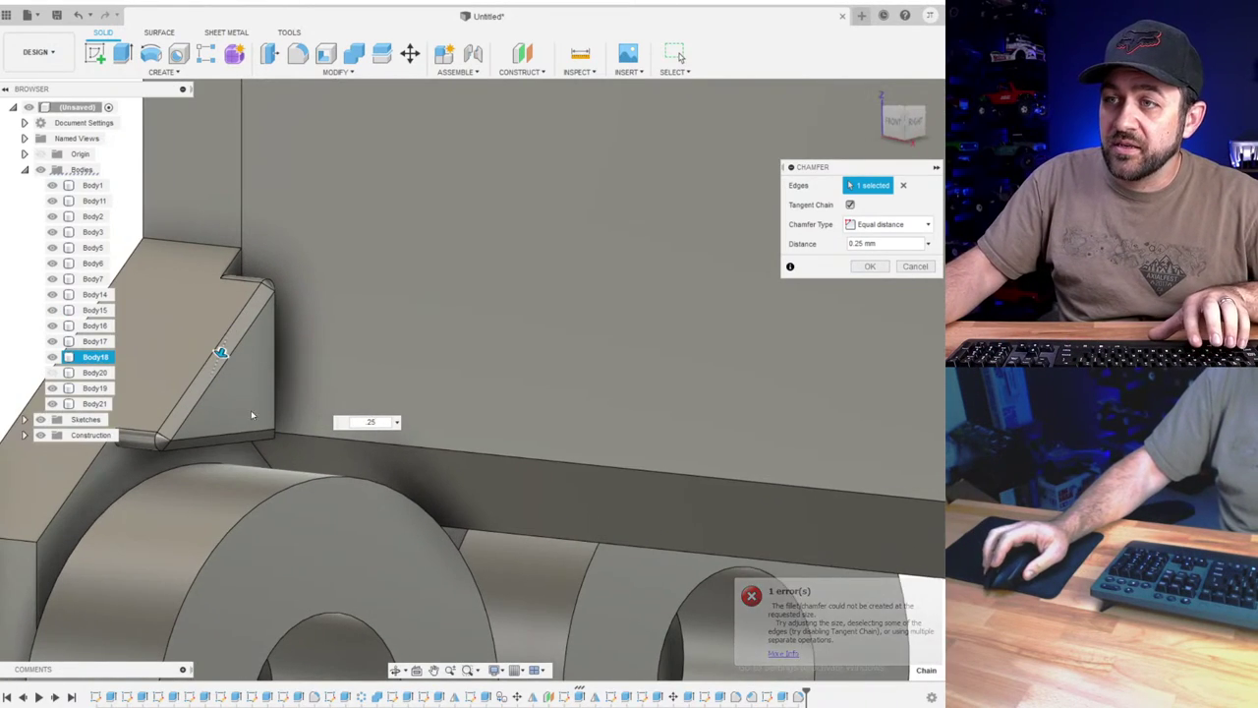
middle_click_drag(251, 416, 240, 401, "shift")
scroll(246, 408, "down", 3)
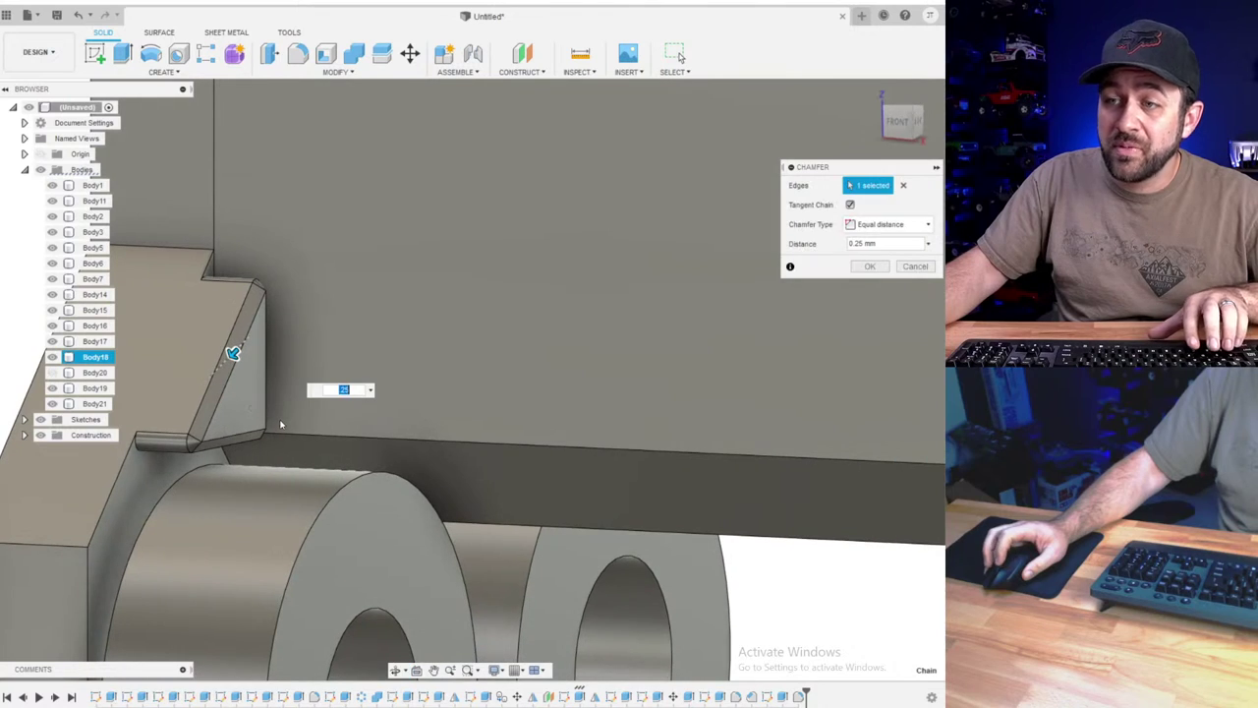
scroll(254, 387, "up", 2)
key("Return")
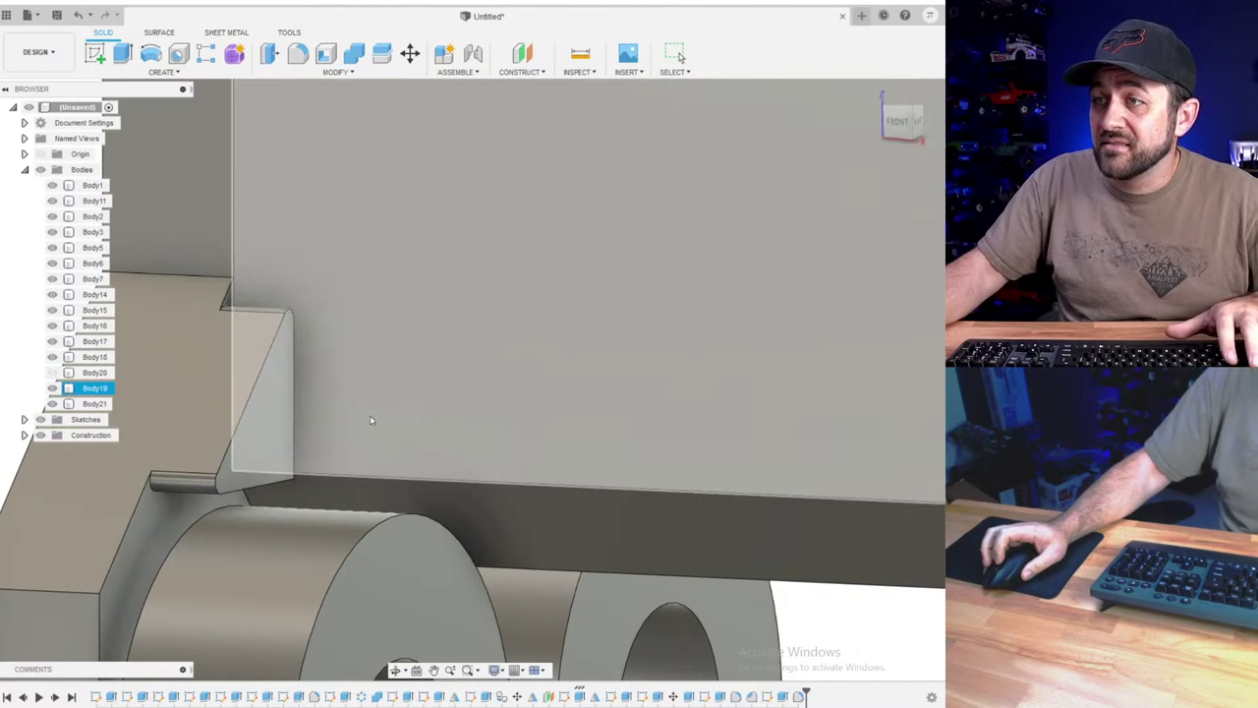
- Mirror the locating block extrusion and its fillet as features across the table's central origin plane to the opposite end plate
scroll(330, 420, "down", 5)
middle_click_drag(330, 422, 317, 419, "shift")
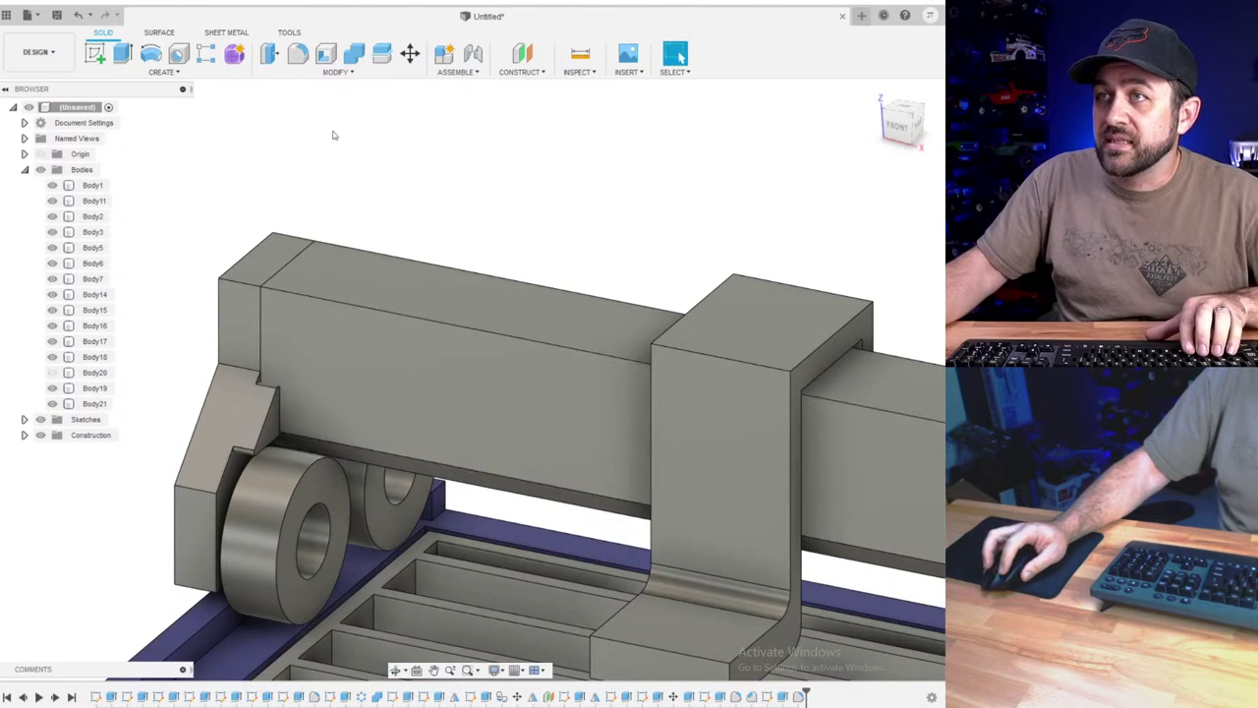
left_click(175, 73)
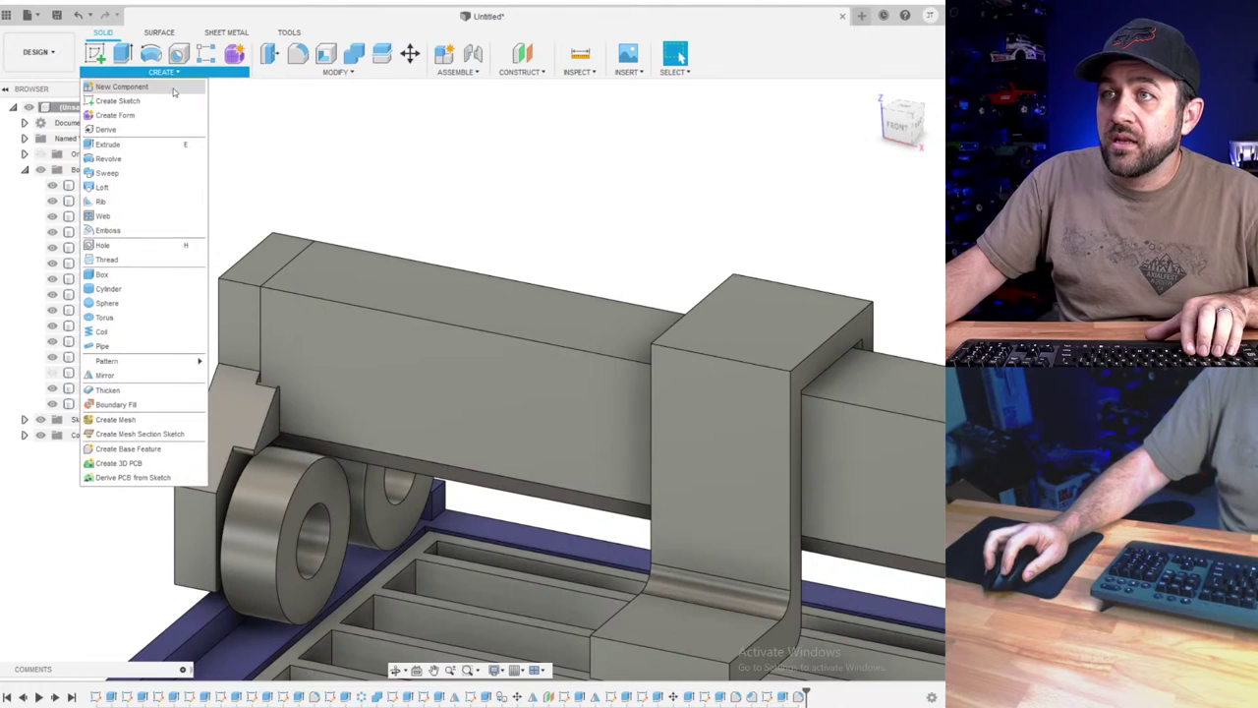
left_click(175, 376)
left_click(885, 185)
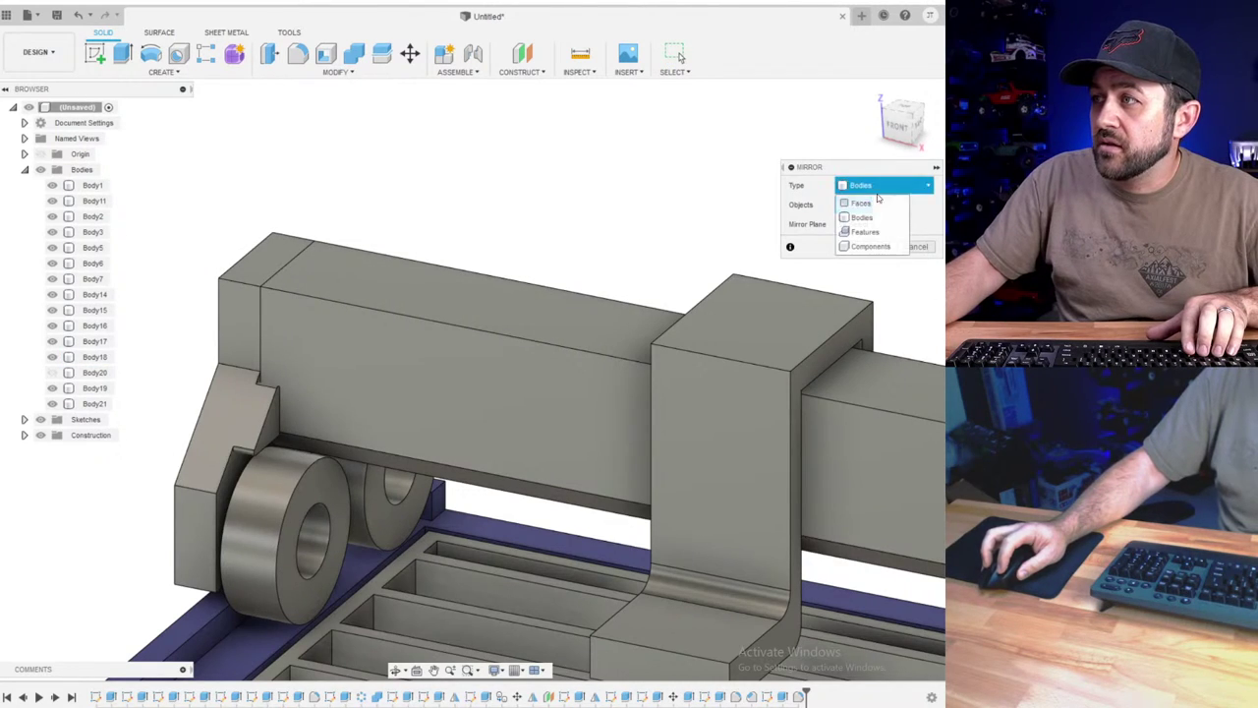
left_click(860, 204)
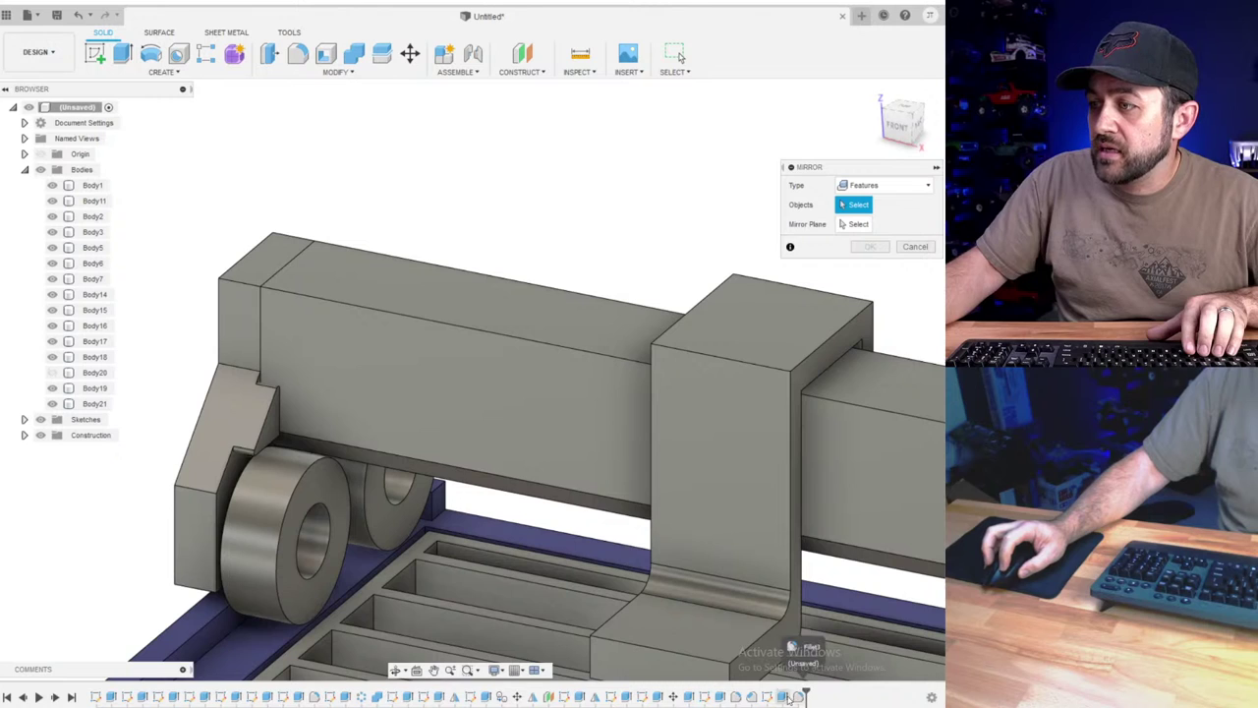
left_click(783, 695)
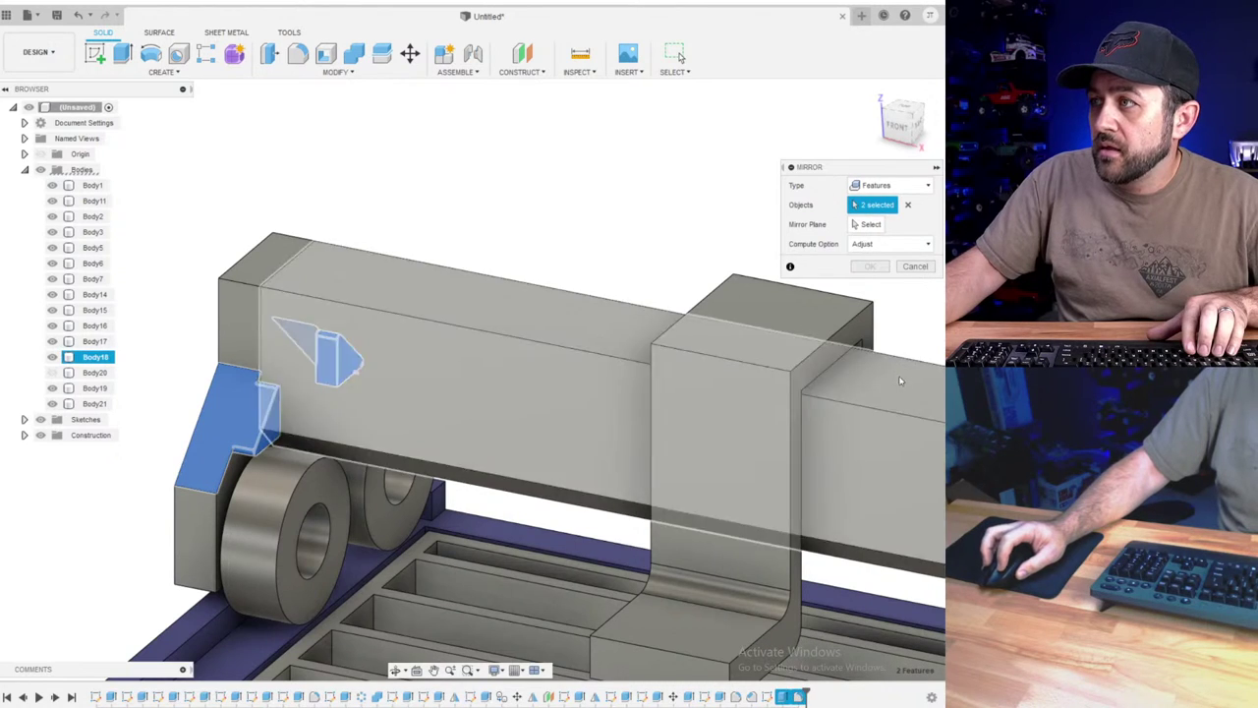
scroll(735, 460, "down", 4)
middle_click_drag(735, 463, 506, 211)
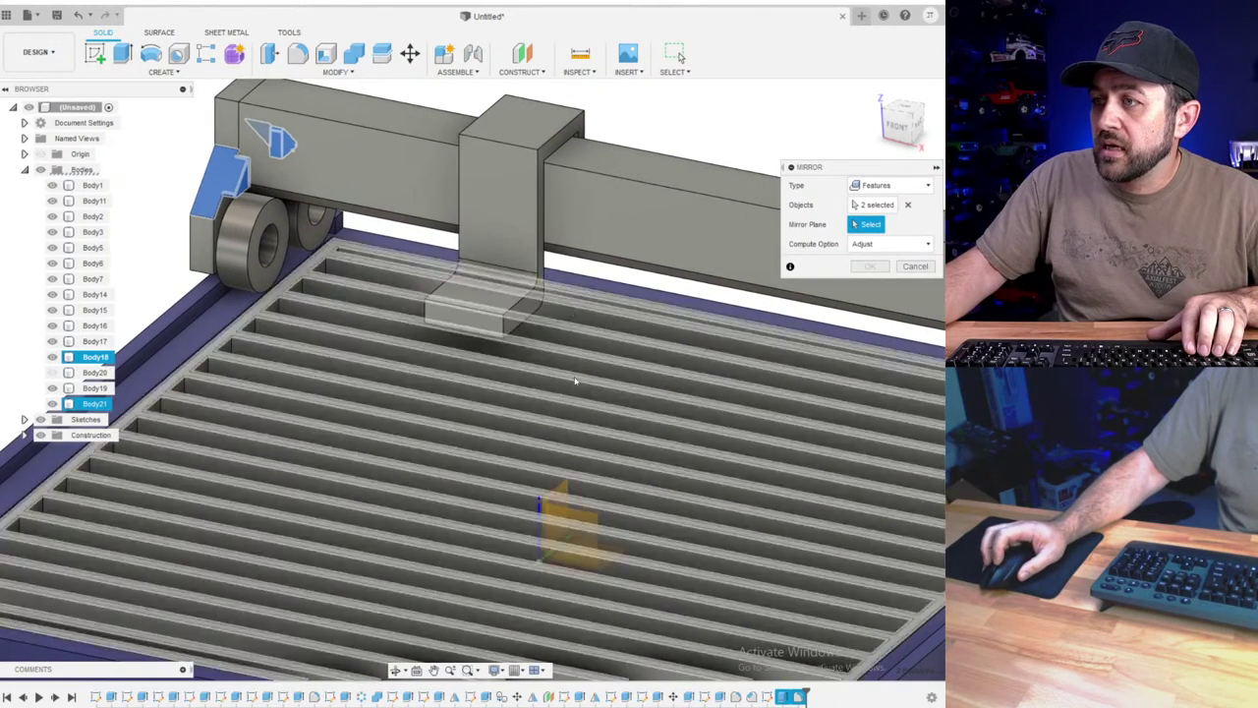
scroll(561, 498, "down", 4)
middle_click_drag(556, 426, 482, 513, "shift")
scroll(685, 307, "up", 3)
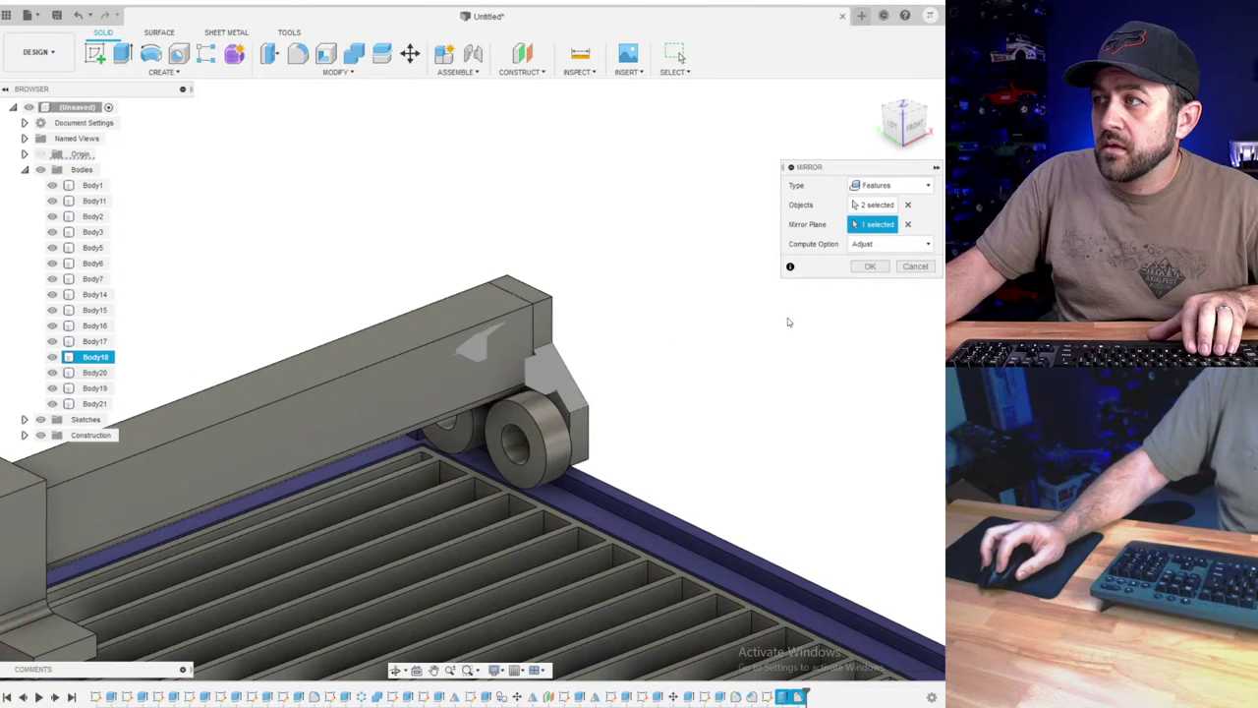
left_click(870, 266)
- Inspect the mirrored locating blocks on the opposite end plate and check whether they are separate bodies
scroll(561, 366, "up", 5)
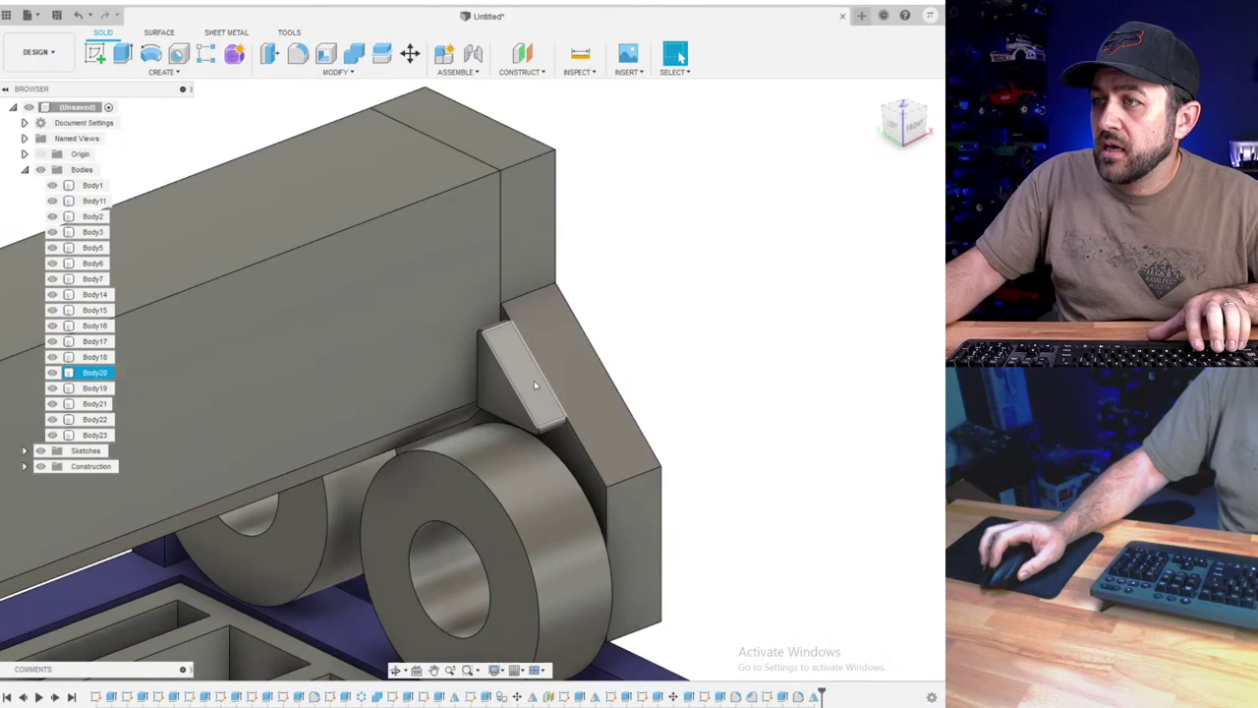
middle_click_drag(552, 368, 516, 384, "shift")
scroll(604, 330, "up", 3)
scroll(481, 444, "down", 3)
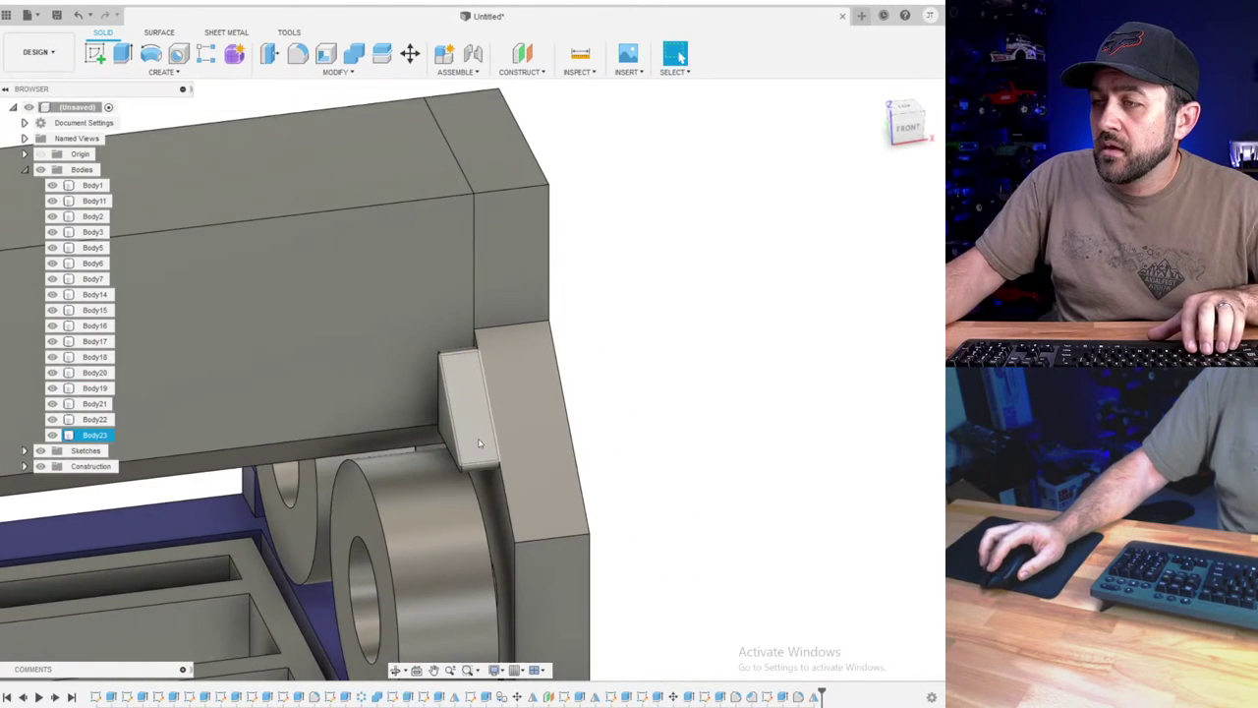
middle_click_drag(497, 447, 526, 417, "shift")
left_click(84, 435)
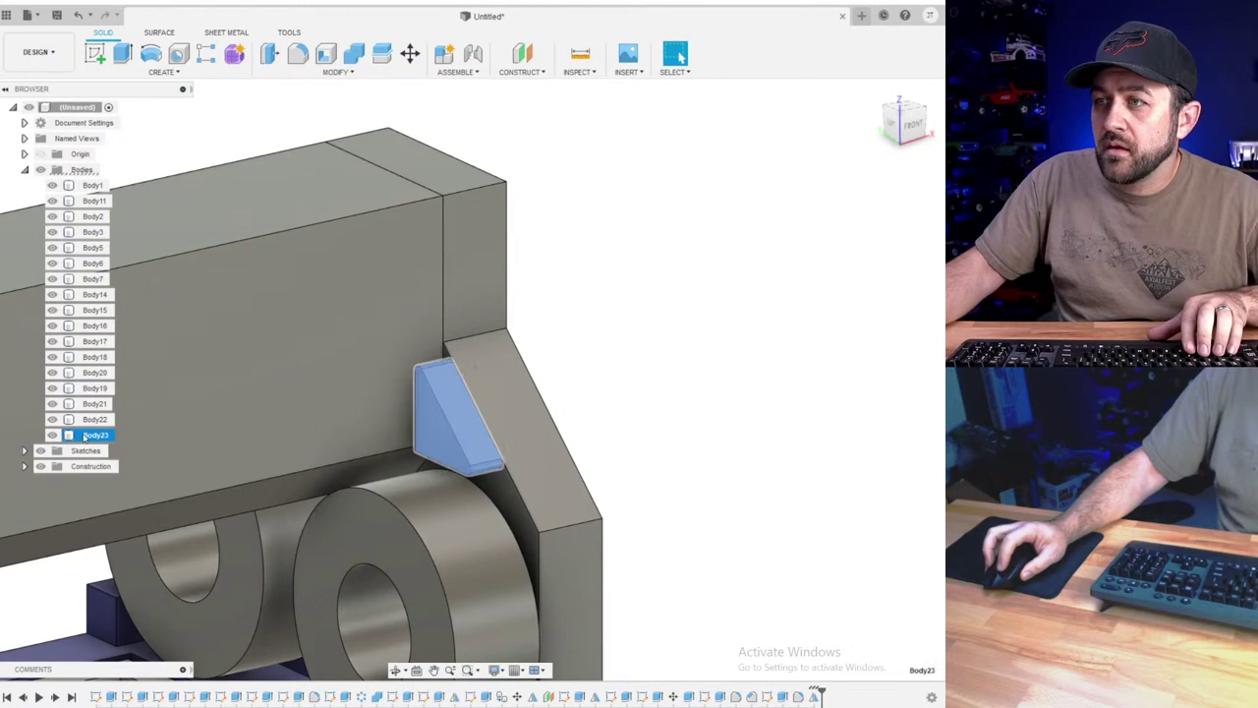
scroll(78, 421, "down", 1)
- Combine the two mirrored triangular locating blocks with the opposite end plate using the Join operation
left_click(95, 421)
scroll(401, 432, "down", 3)
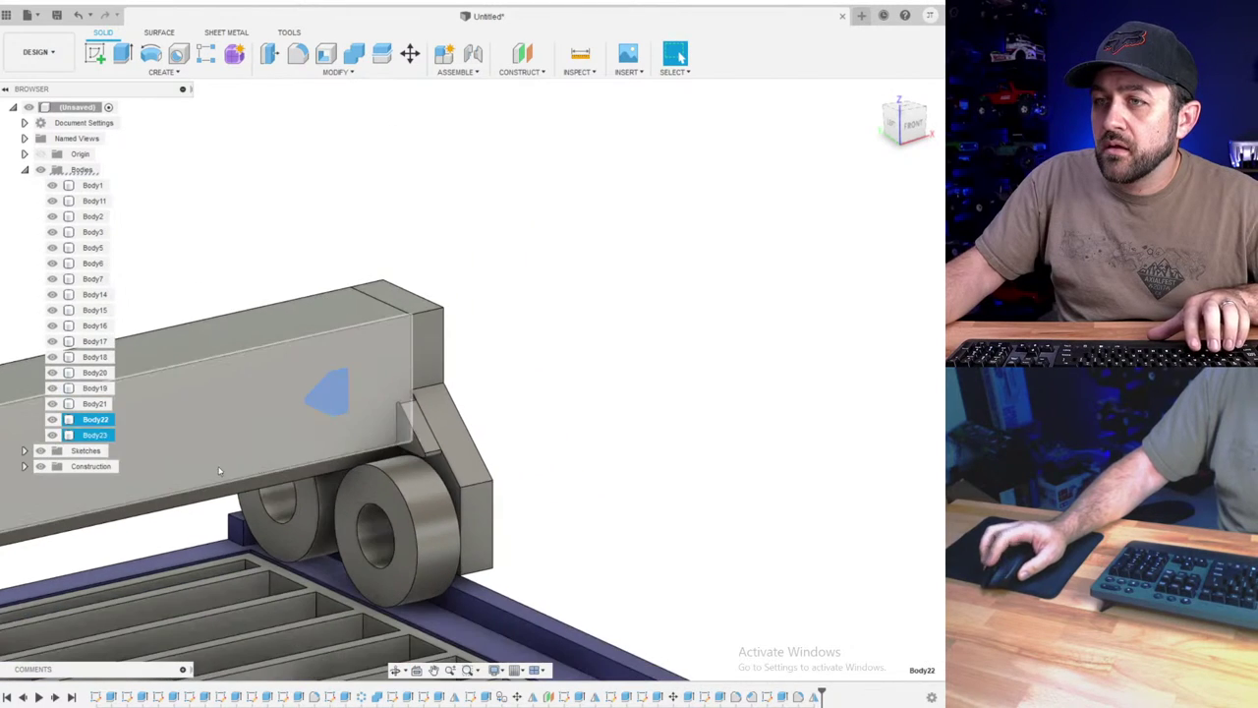
middle_click_drag(300, 434, 870, 357)
scroll(684, 425, "down", 3)
middle_click_drag(440, 472, 524, 500, "shift")
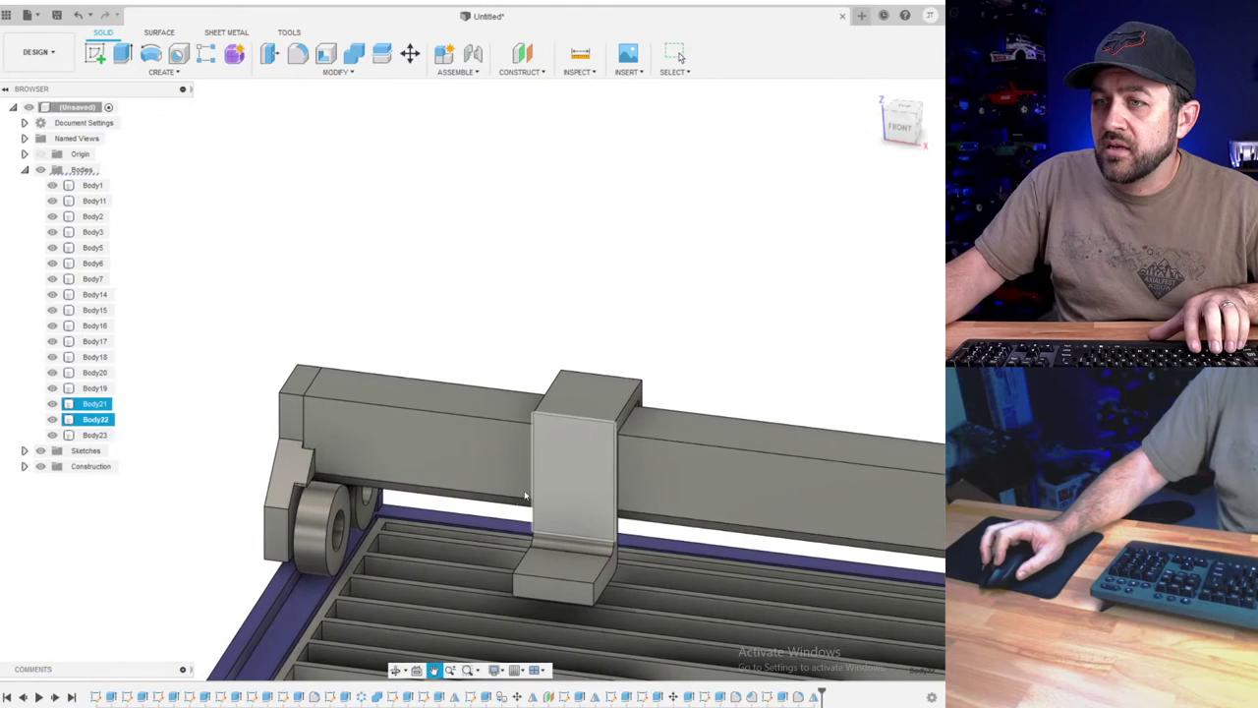
scroll(677, 532, "down", 1)
middle_click_drag(677, 532, 299, 453)
scroll(873, 507, "up", 4)
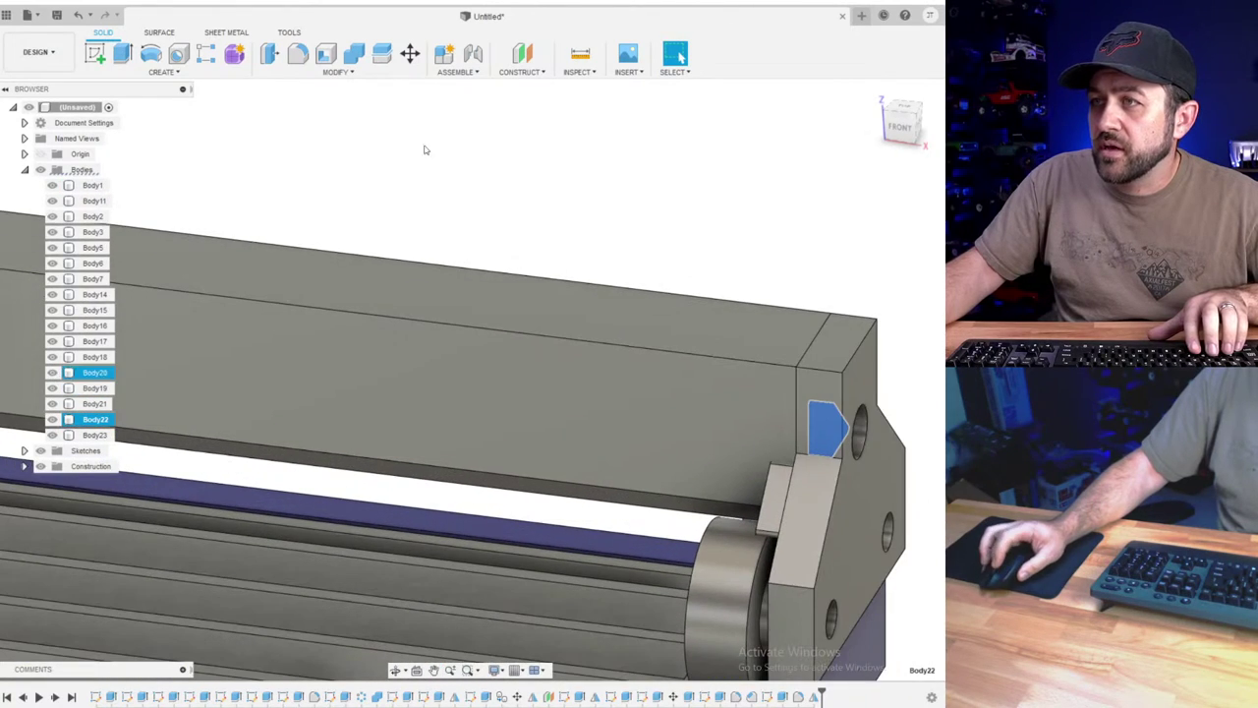
left_click(354, 54)
left_click(808, 502)
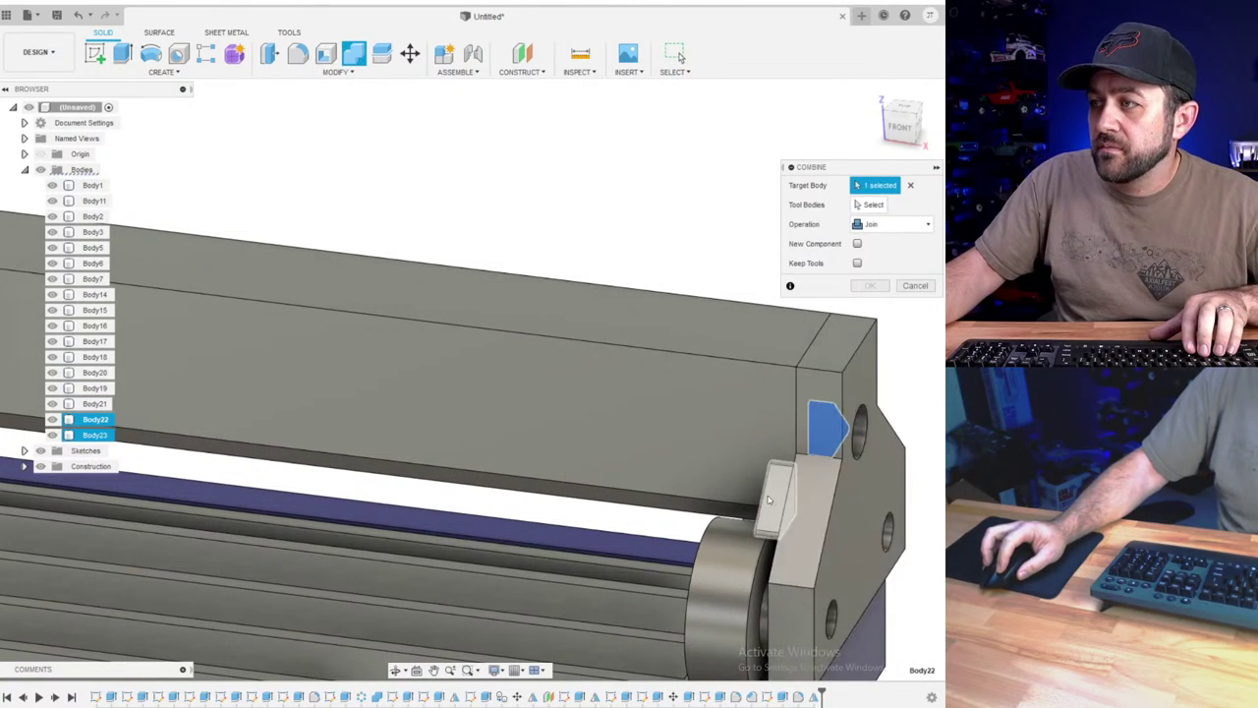
middle_click_drag(809, 503, 629, 516, "shift")
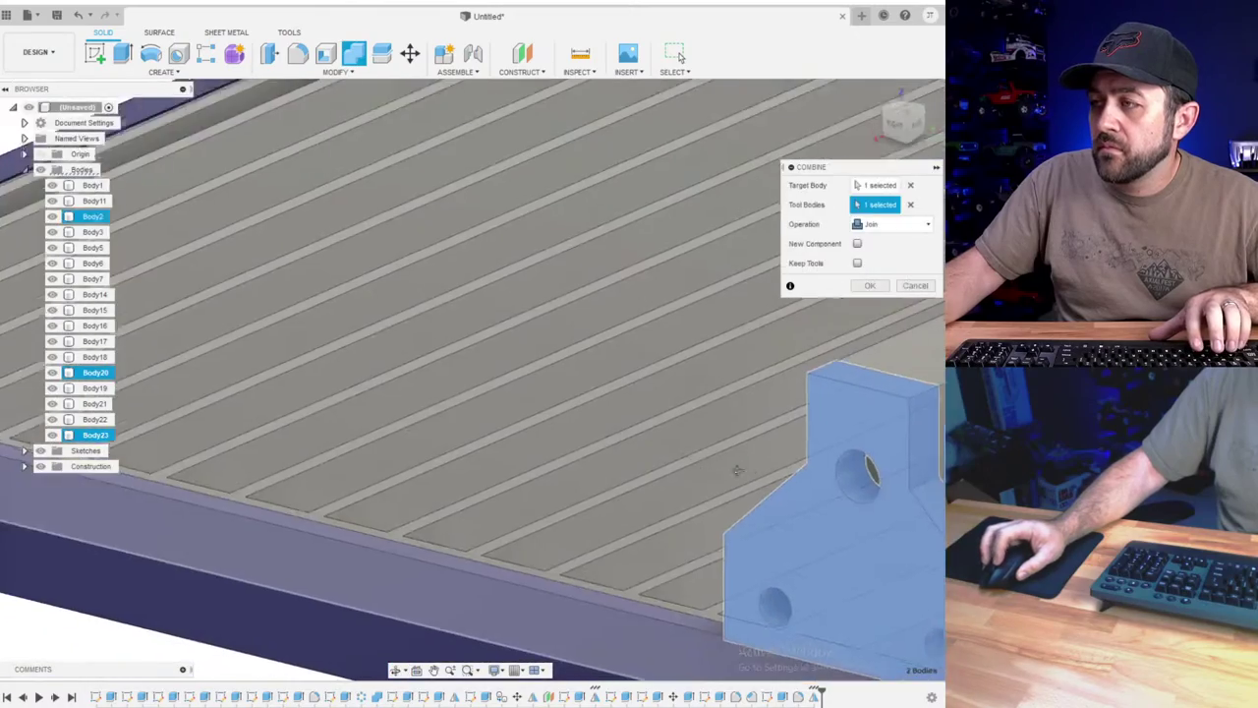
middle_click_drag(828, 476, 284, 340)
scroll(284, 340, "up", 2)
left_click(513, 408)
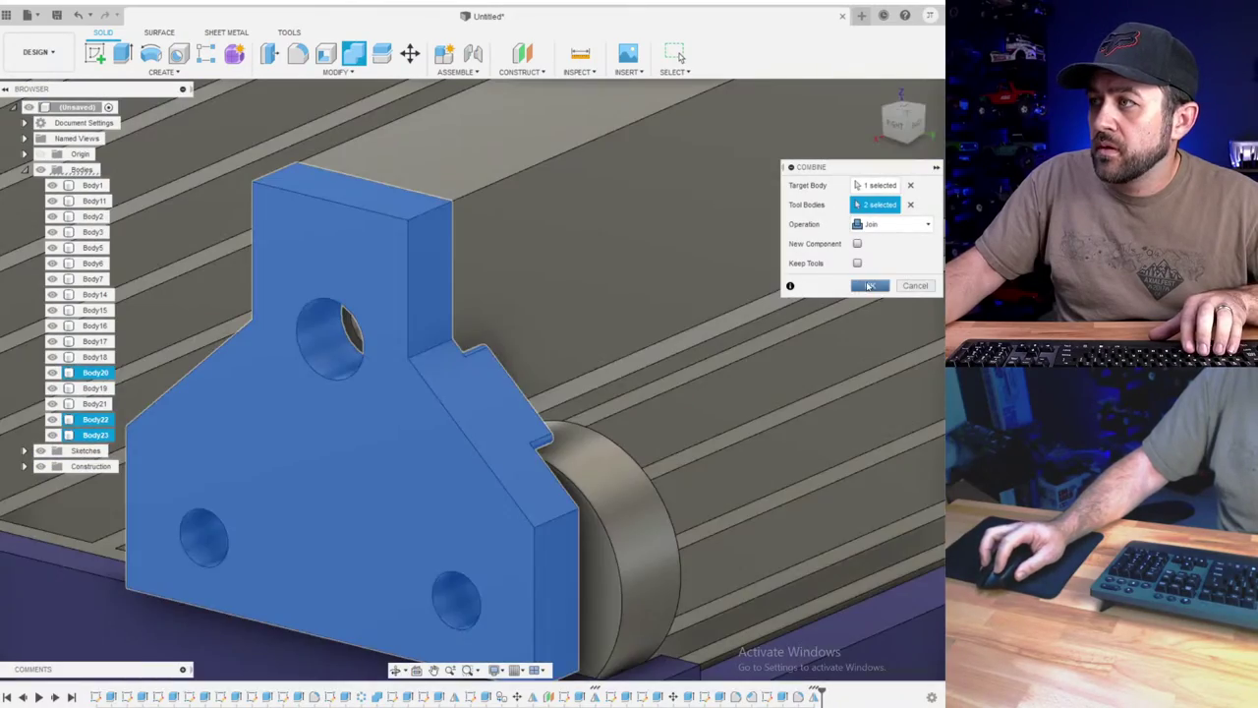
left_click(870, 286)
scroll(522, 398, "down", 4)
middle_click_drag(540, 413, 440, 327, "shift")
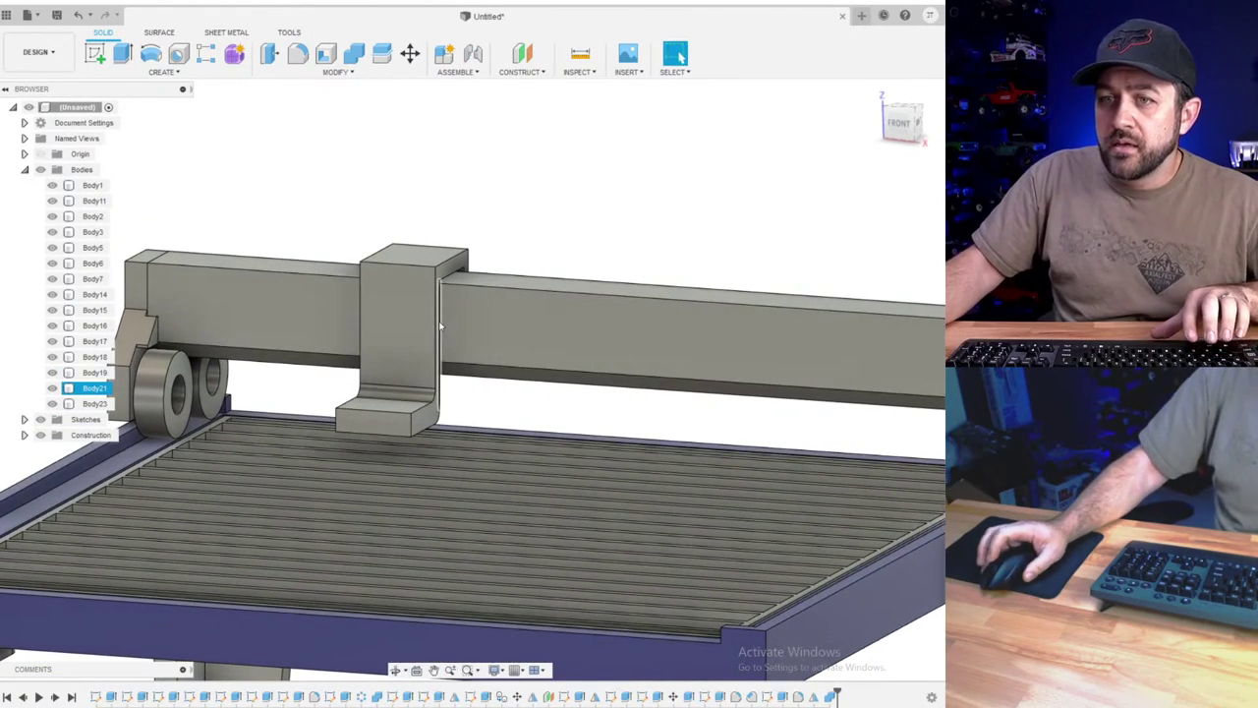
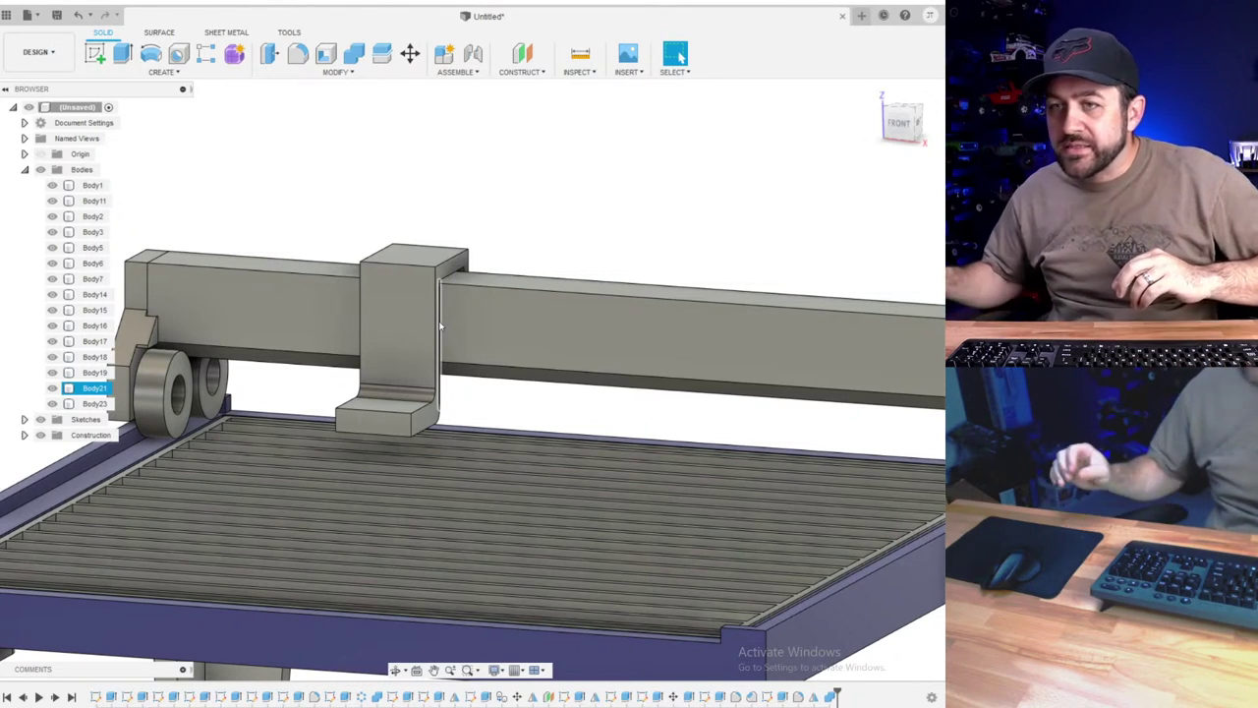
scroll(345, 272, "up", 2)
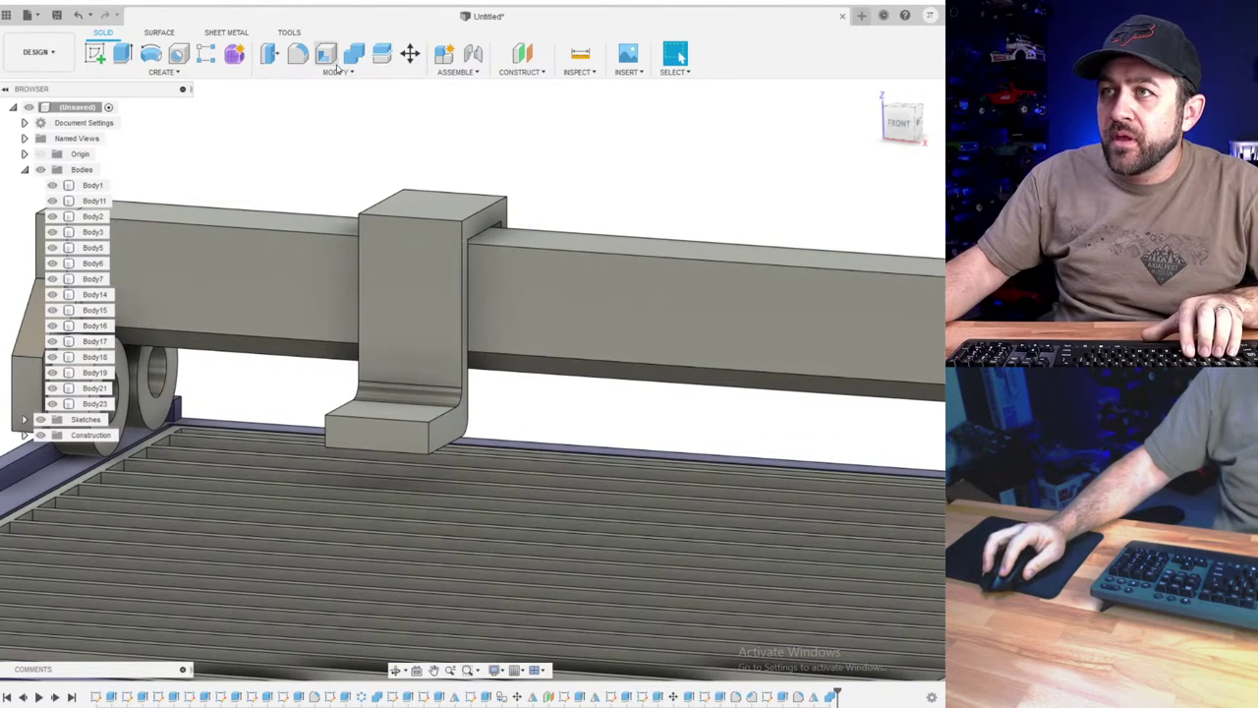
left_click(336, 71)
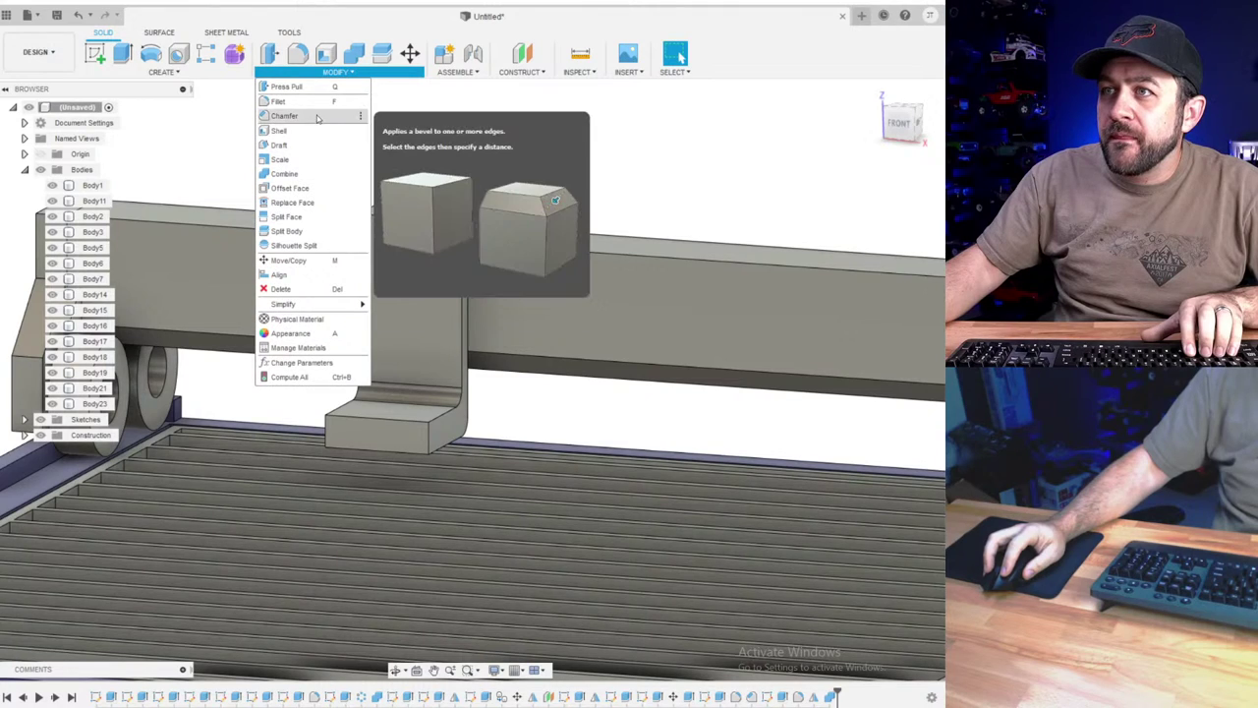
left_click(204, 115)
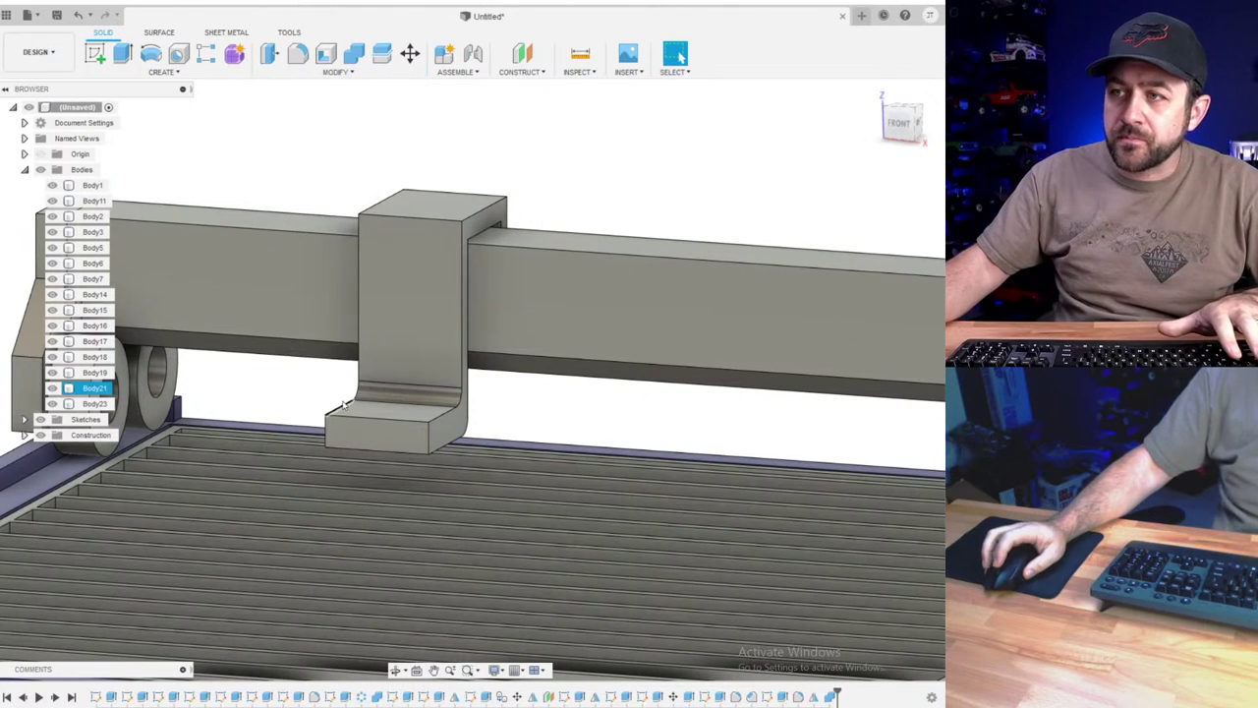
- Start a sketch on the upper face of the sliding bracket's foot and draw a 3.5 mm diameter circle near its middle
scroll(231, 97, "up", 3)
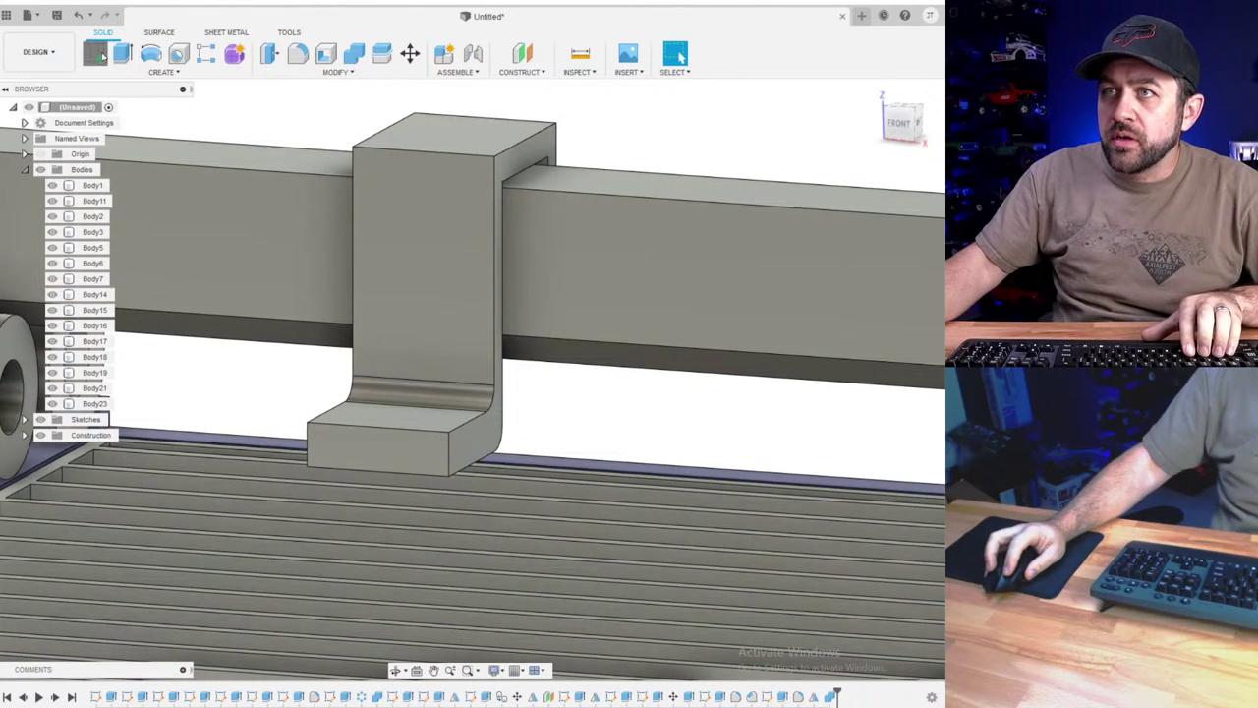
left_click(95, 53)
left_click(388, 420)
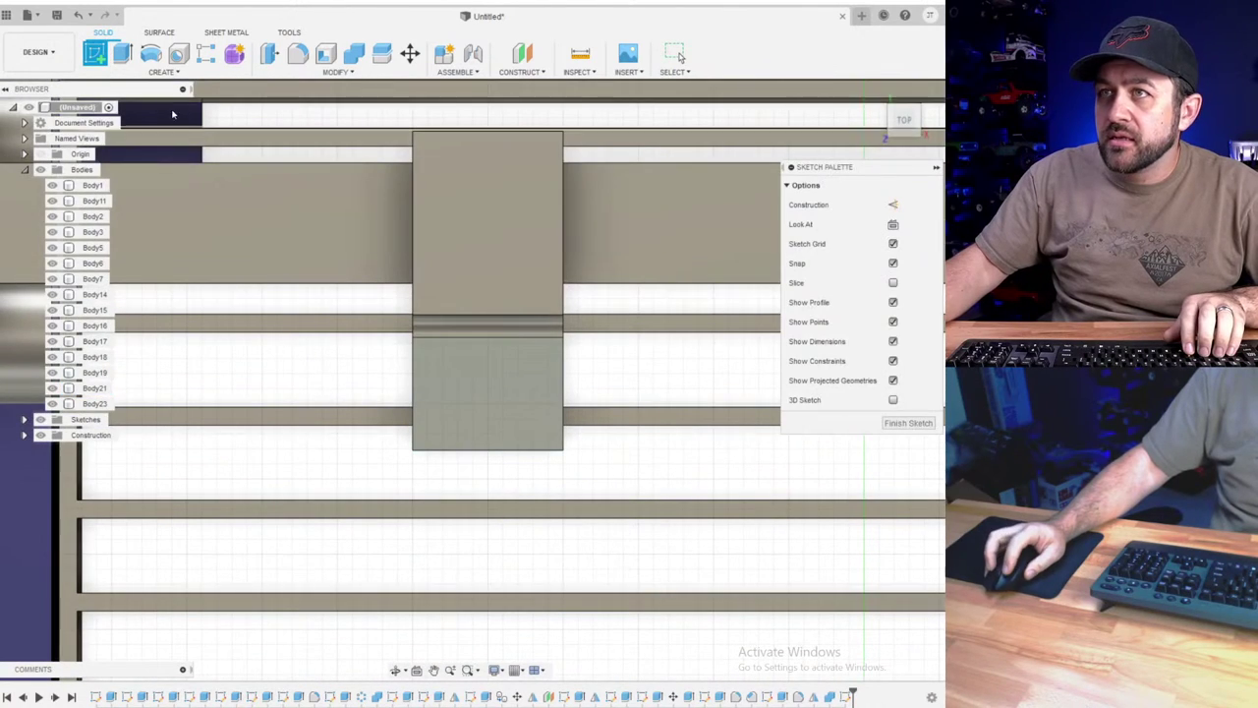
left_click(151, 55)
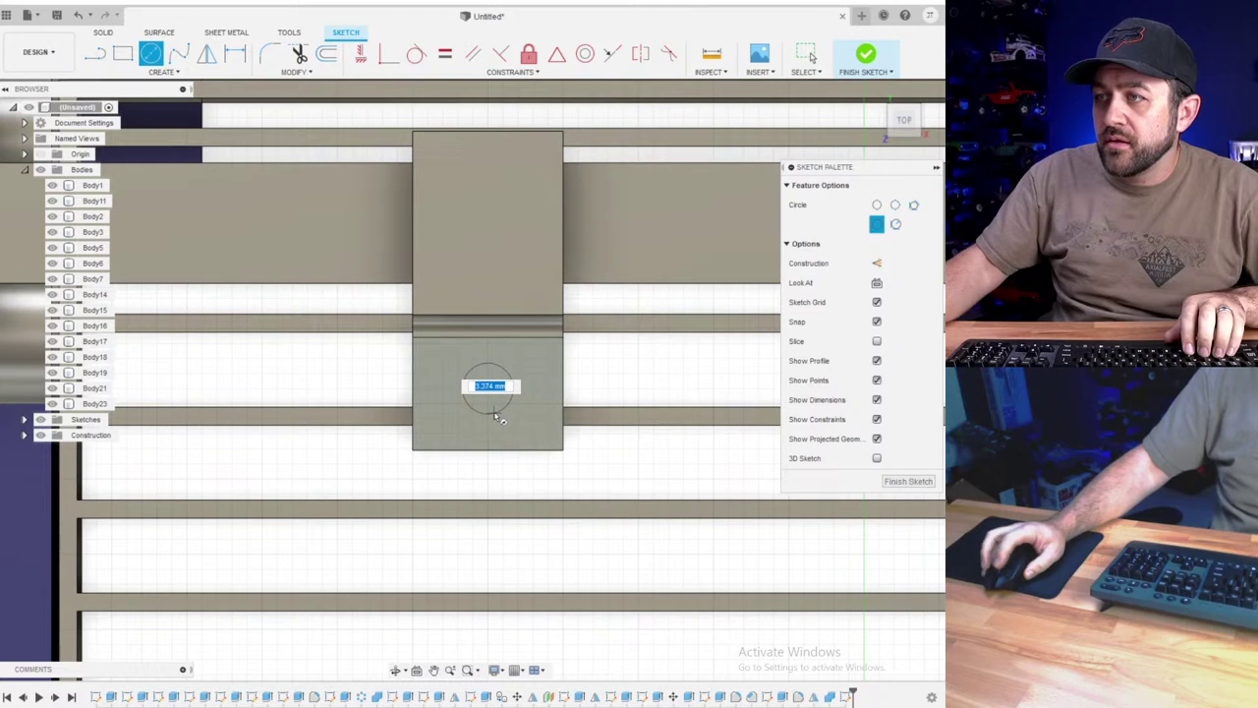
type("3.5")
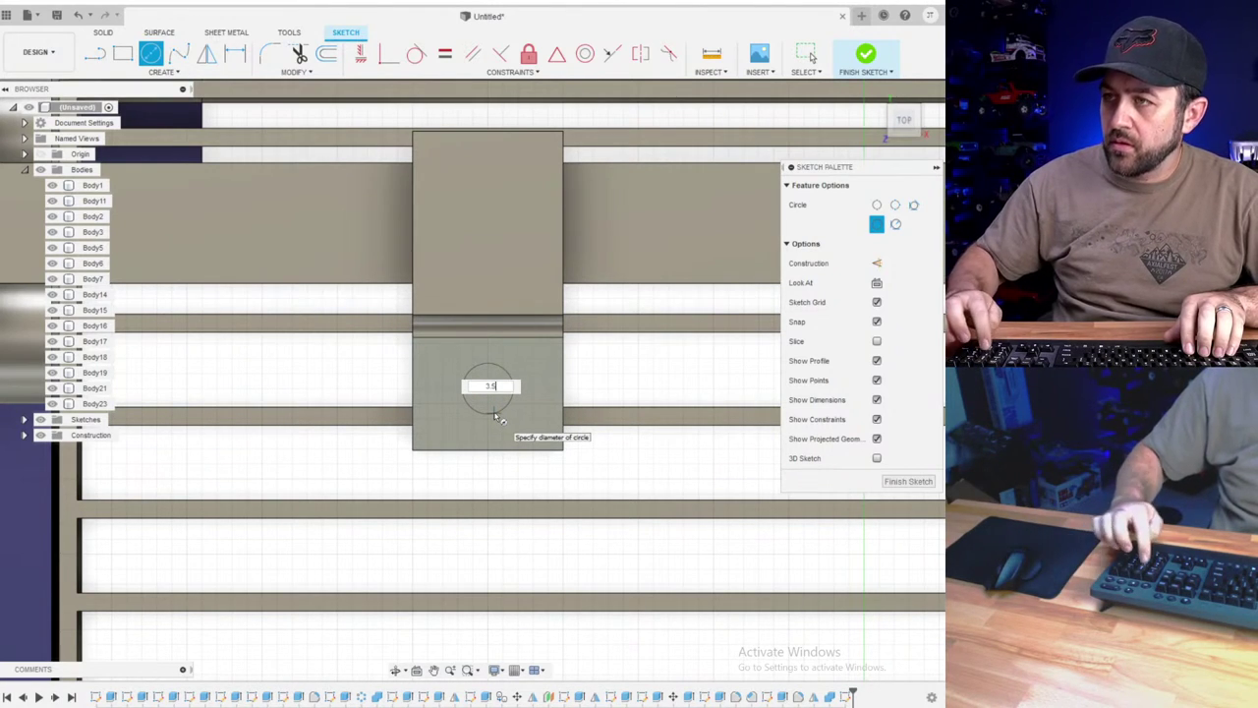
key("Return")
key("Escape")
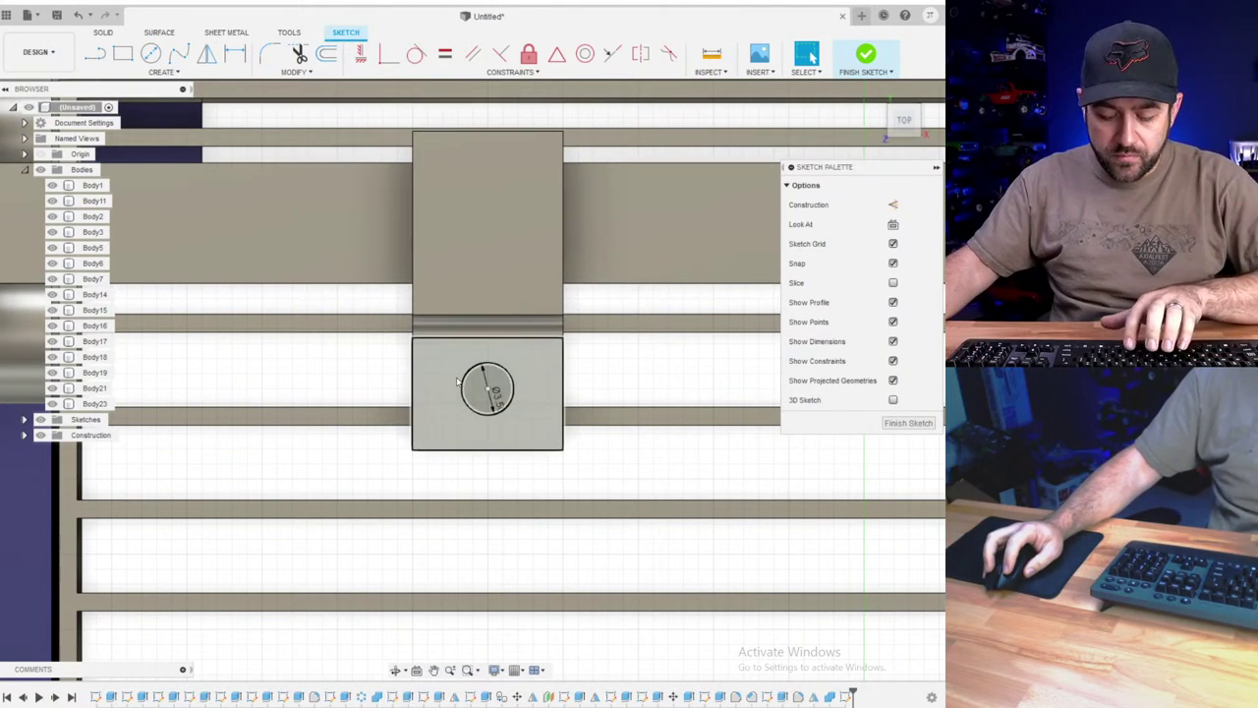
- Add a construction line across the foot between its side edges' midpoints, centre the circle on it, and finish the sketch
key("l")
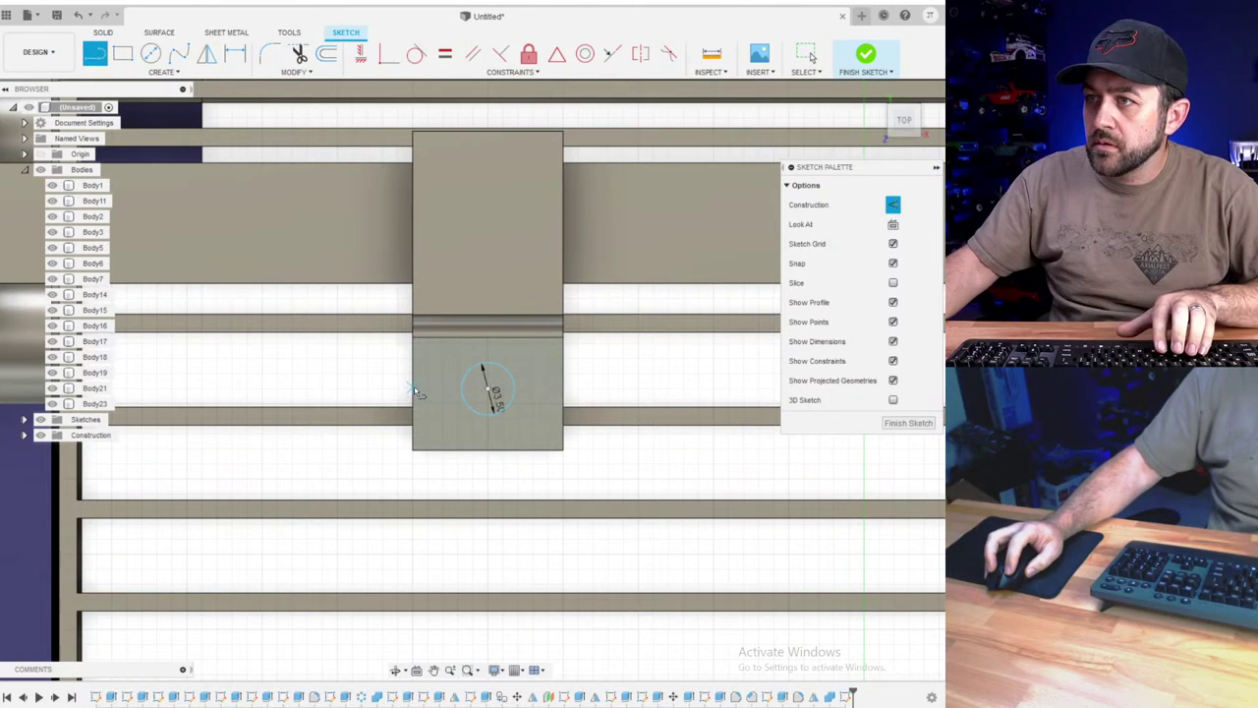
scroll(436, 385, "up", 2)
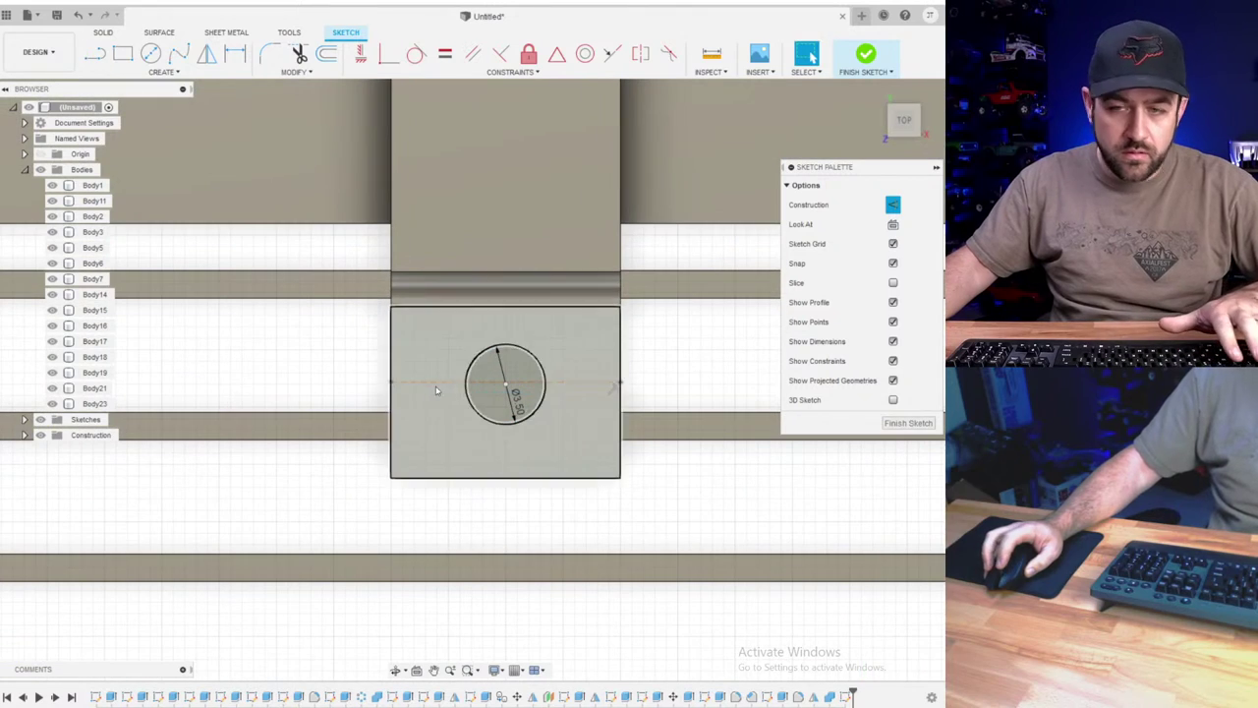
key("Escape")
left_click(393, 391)
key("Escape")
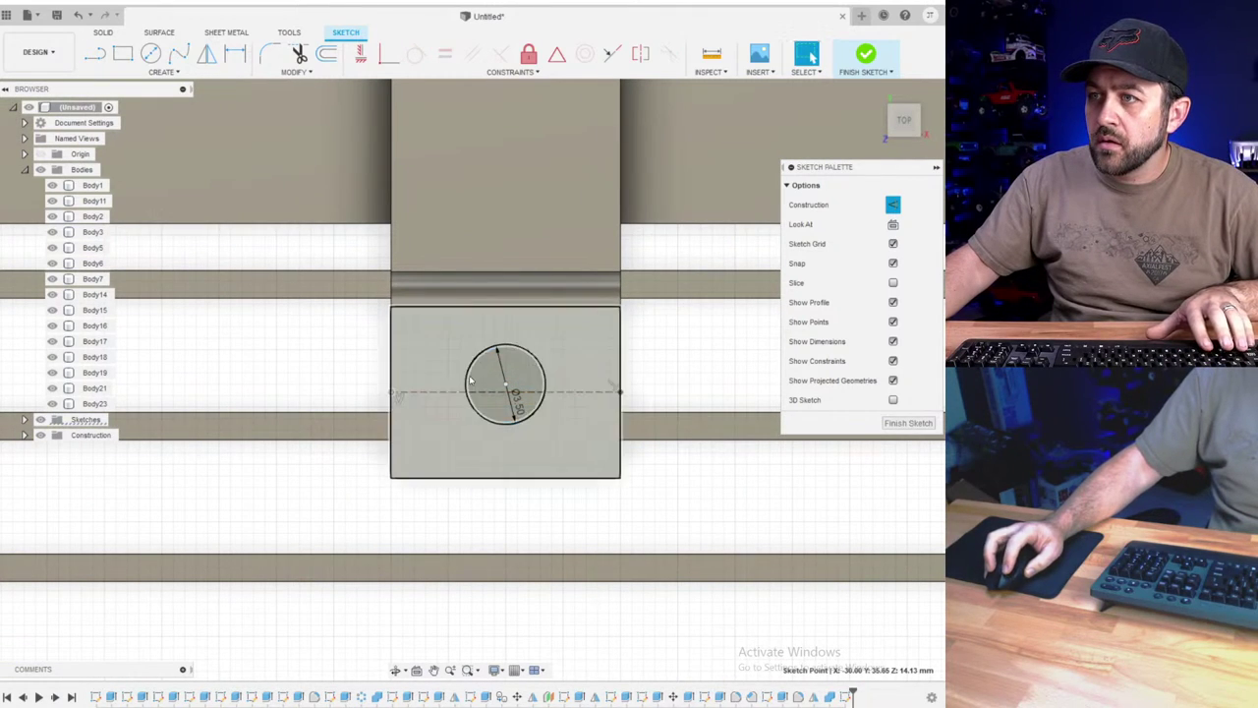
scroll(504, 395, "down", 2)
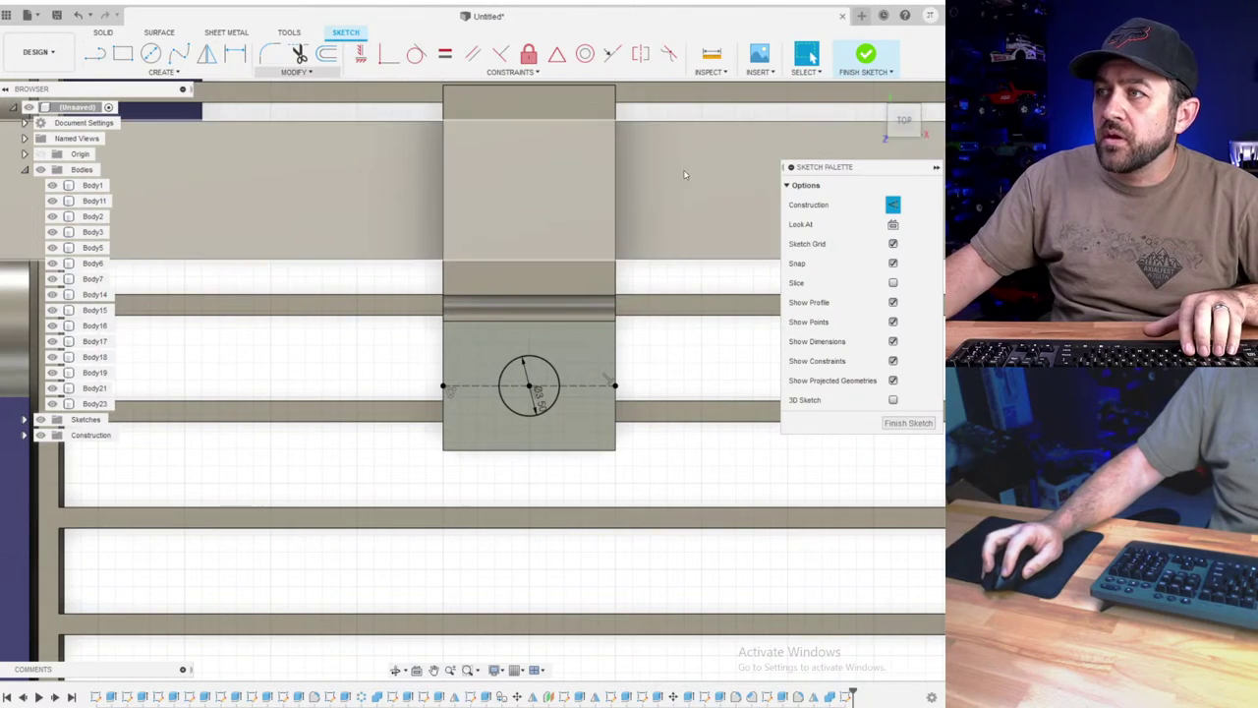
left_click(863, 57)
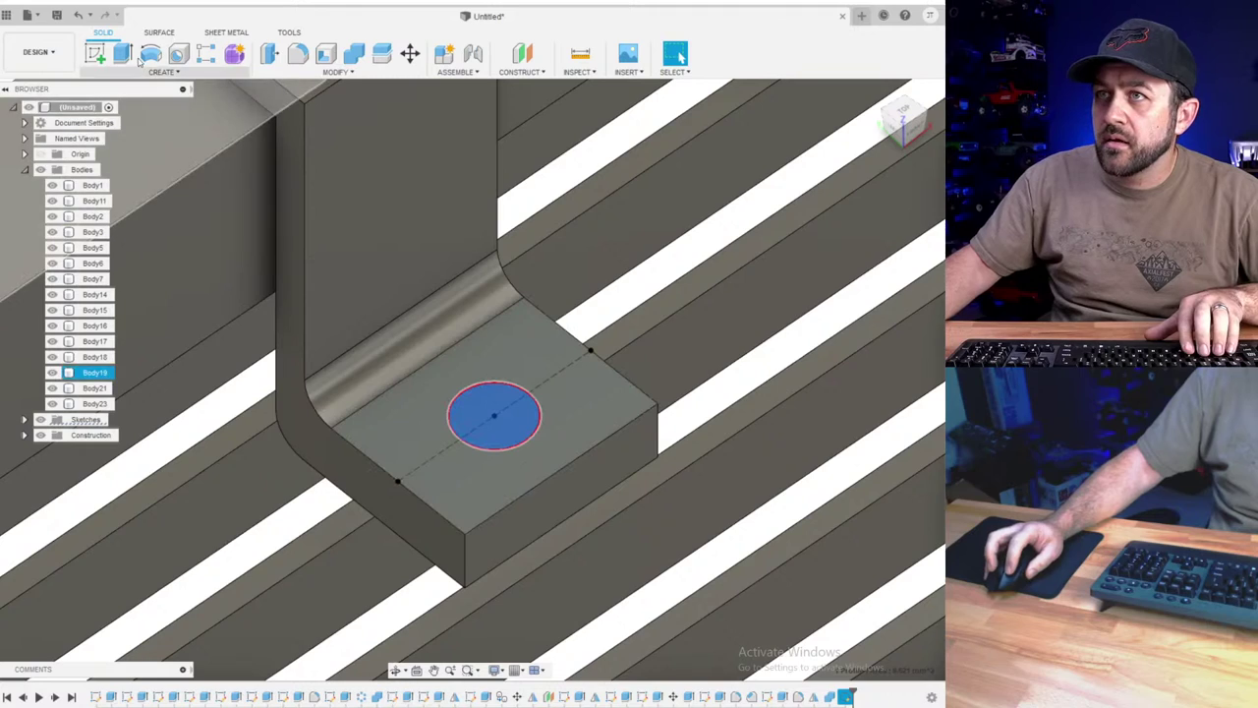
- Extrude the circle 3 mm downward as a cut through the bracket's foot
left_click(124, 55)
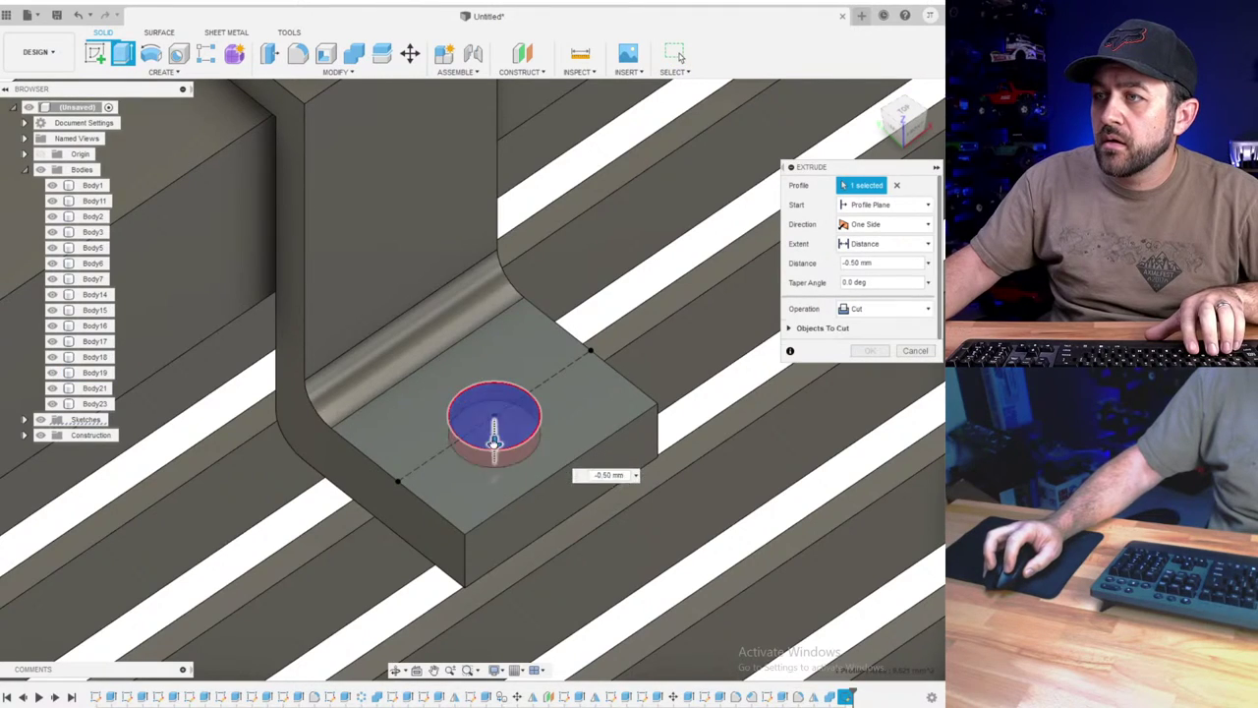
left_click_drag(494, 444, 494, 467)
middle_click_drag(511, 453, 527, 405, "shift")
left_click_drag(572, 434, 580, 443)
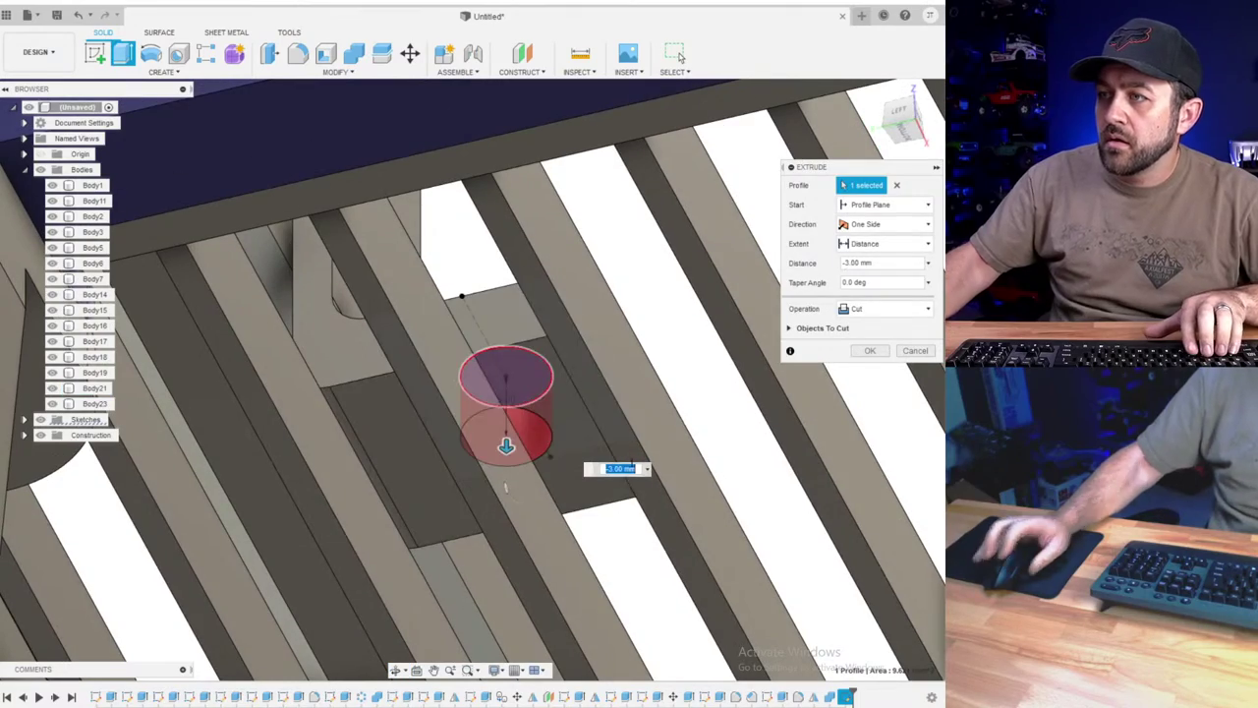
key("Return")
- Chamfer the two vertical front corner edges of the bracket's foot with an equal distance of 1.5 mm
scroll(632, 466, "down", 3)
middle_click_drag(573, 358, 616, 308, "shift")
scroll(616, 307, "up", 5)
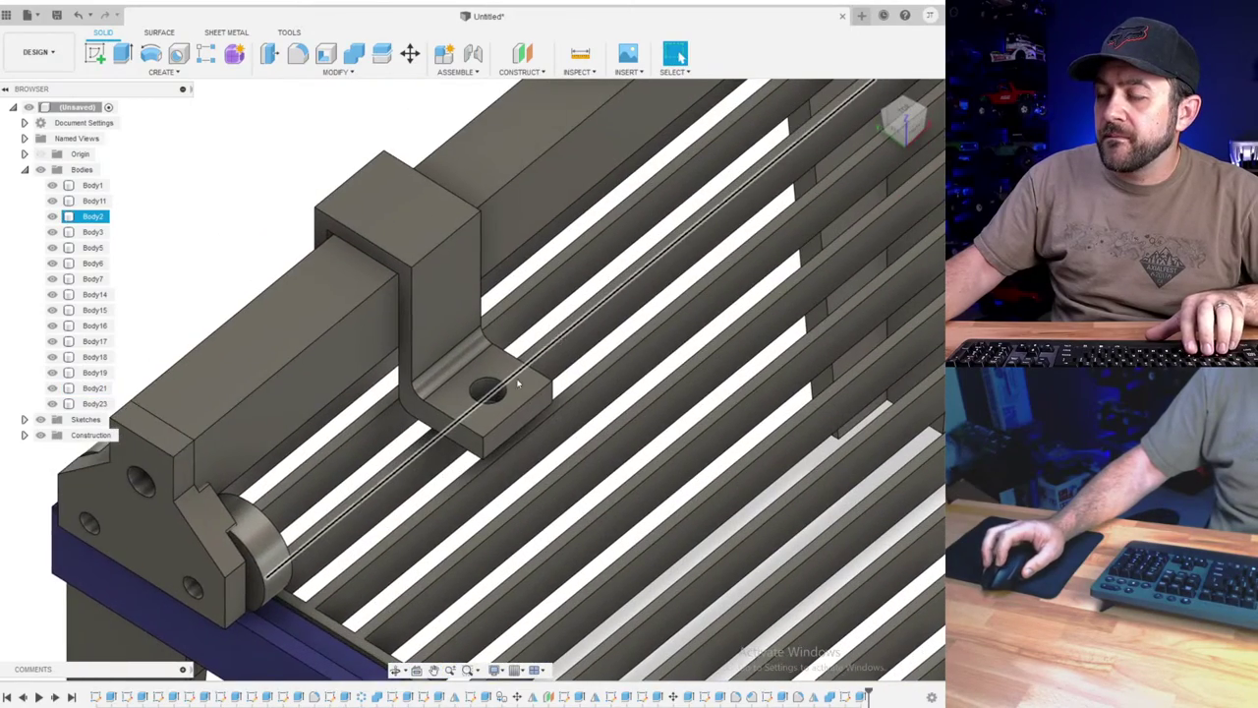
left_click(335, 71)
left_click(302, 124)
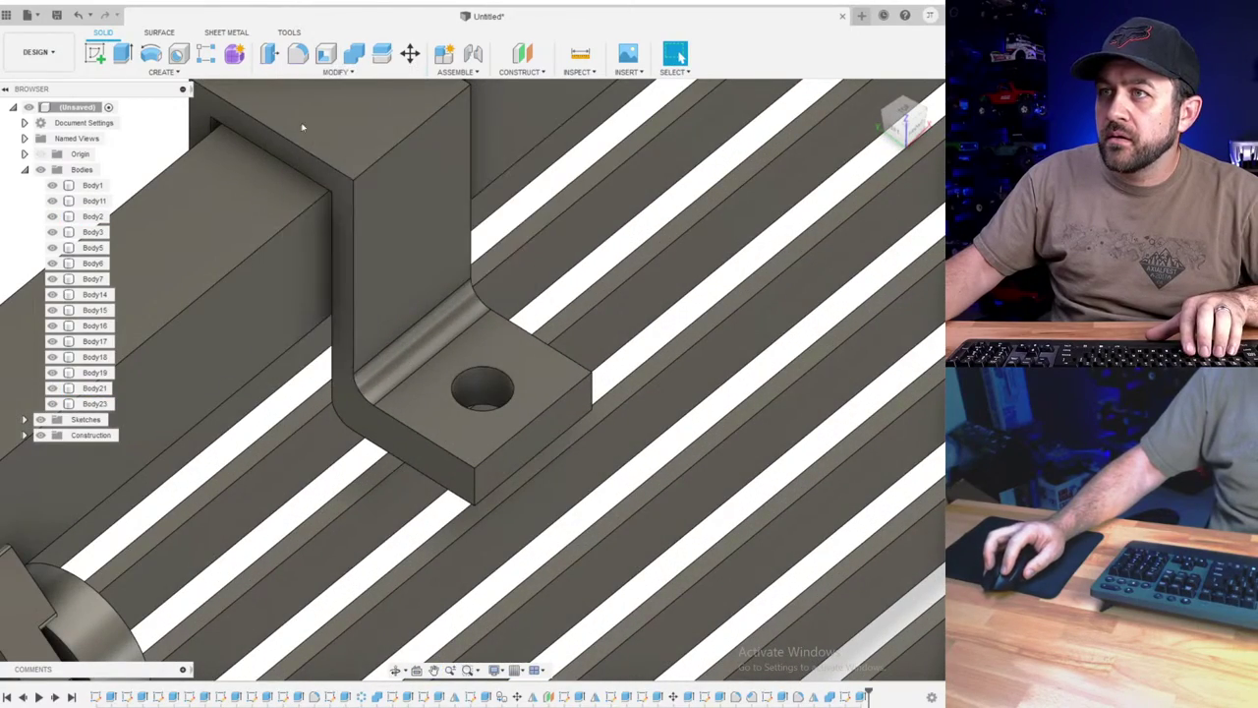
left_click(477, 491)
left_click(592, 393)
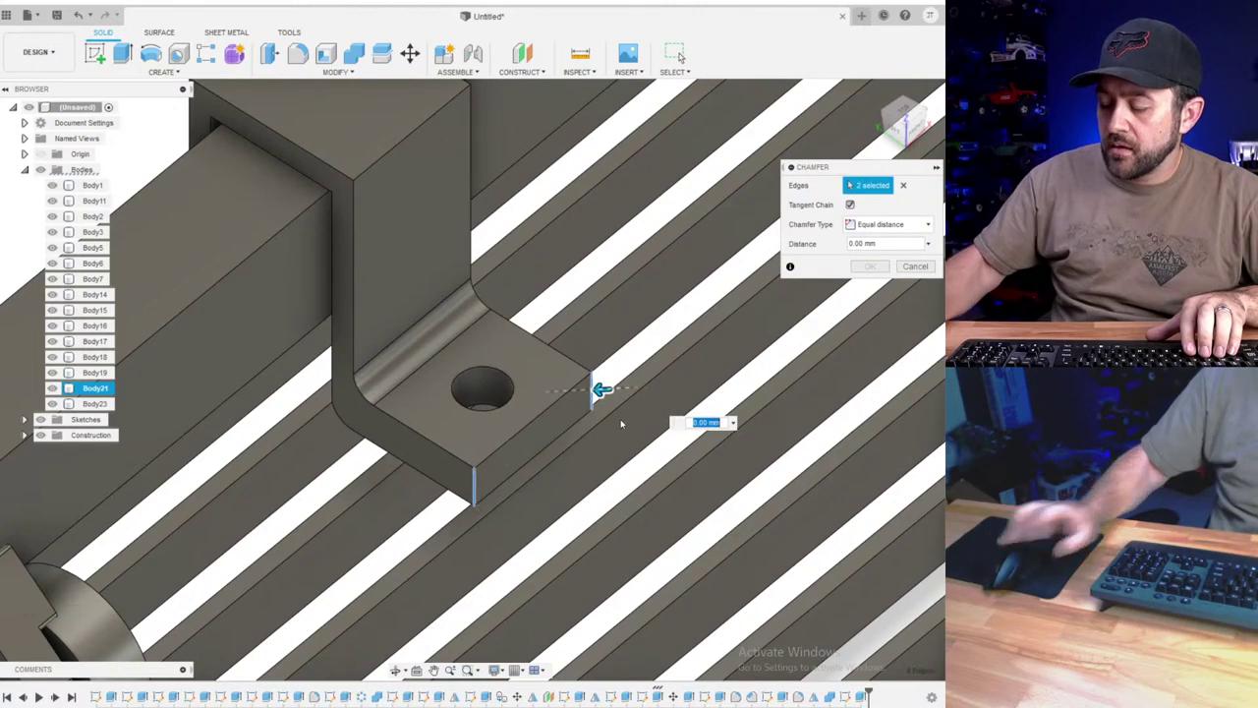
type("1.5")
key("Return")
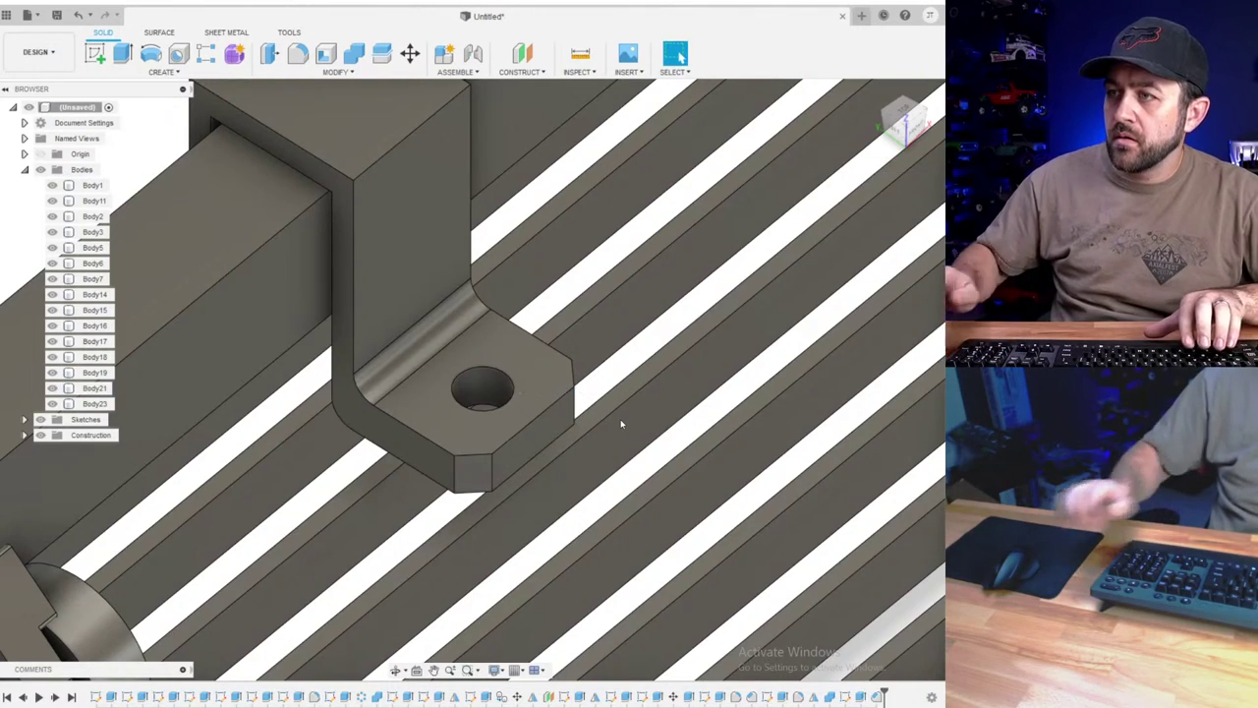
- Hide the near end plate and start a sketch on the gantry beam's exposed end face
scroll(620, 420, "down", 5)
middle_click_drag(612, 416, 443, 285, "shift")
middle_click_drag(442, 285, 548, 295)
scroll(538, 310, "down", 3)
scroll(550, 298, "up", 4)
scroll(555, 287, "down", 4)
scroll(538, 234, "up", 3)
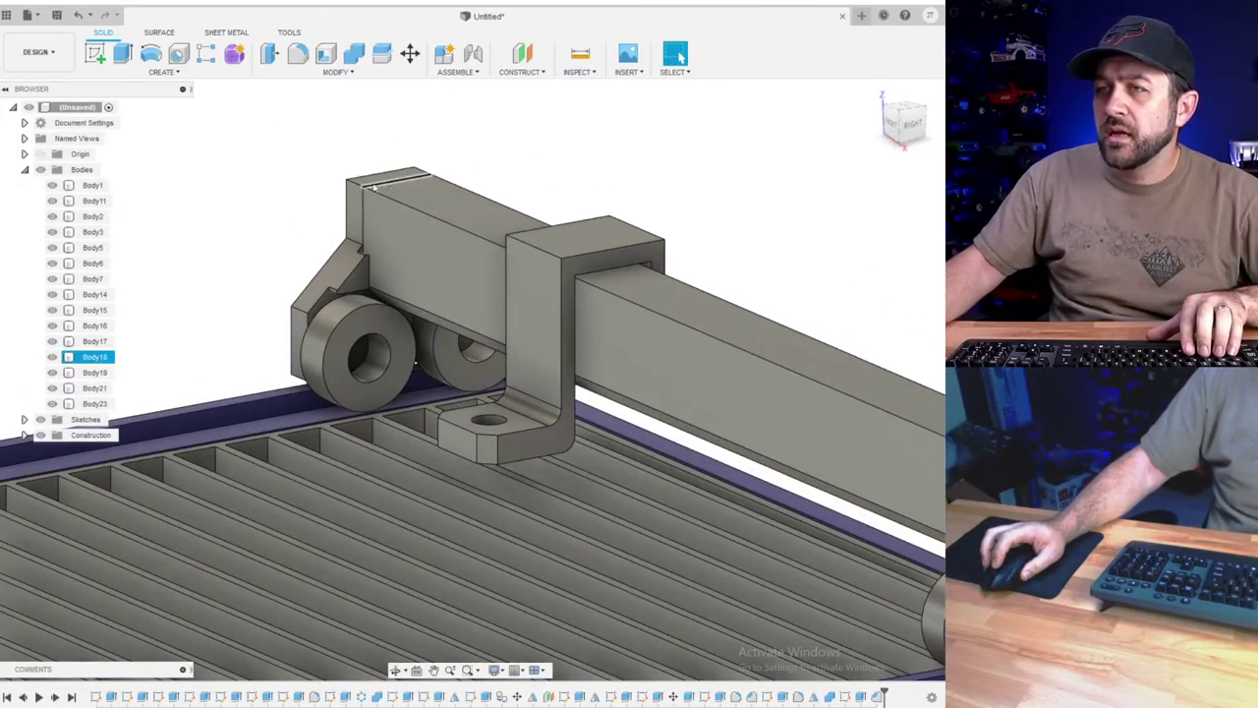
left_click(96, 56)
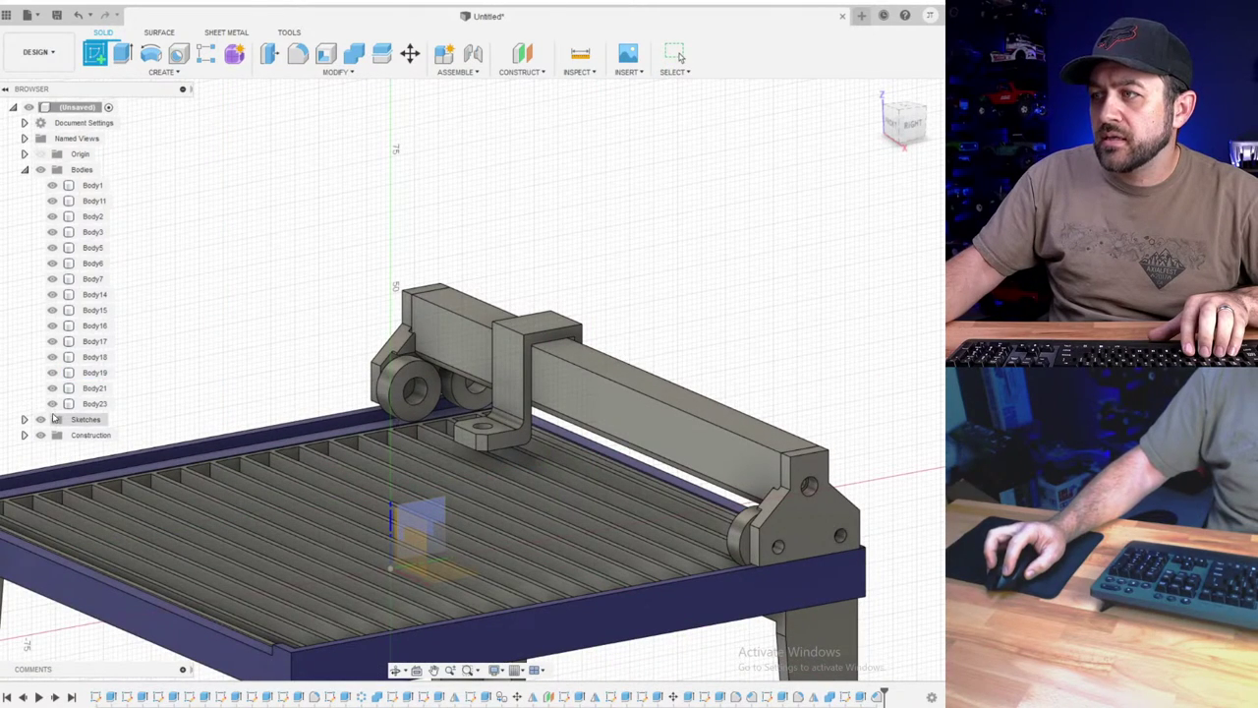
scroll(732, 452, "up", 5)
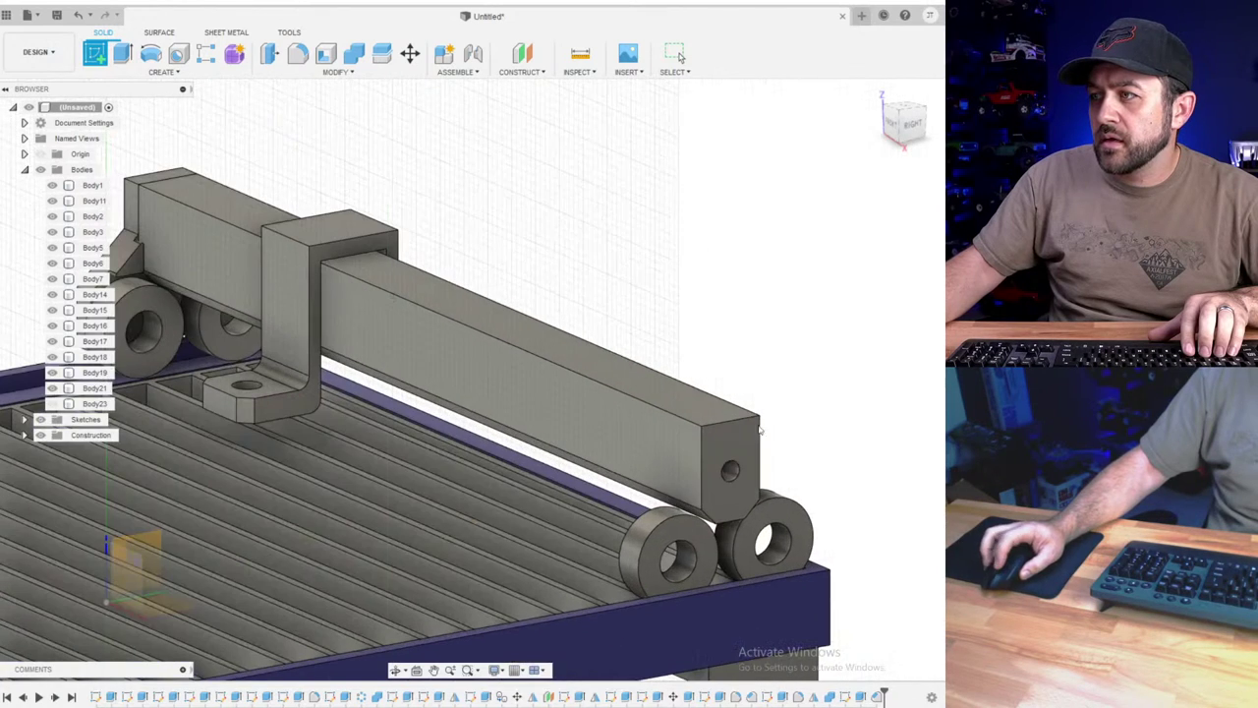
left_click(731, 440)
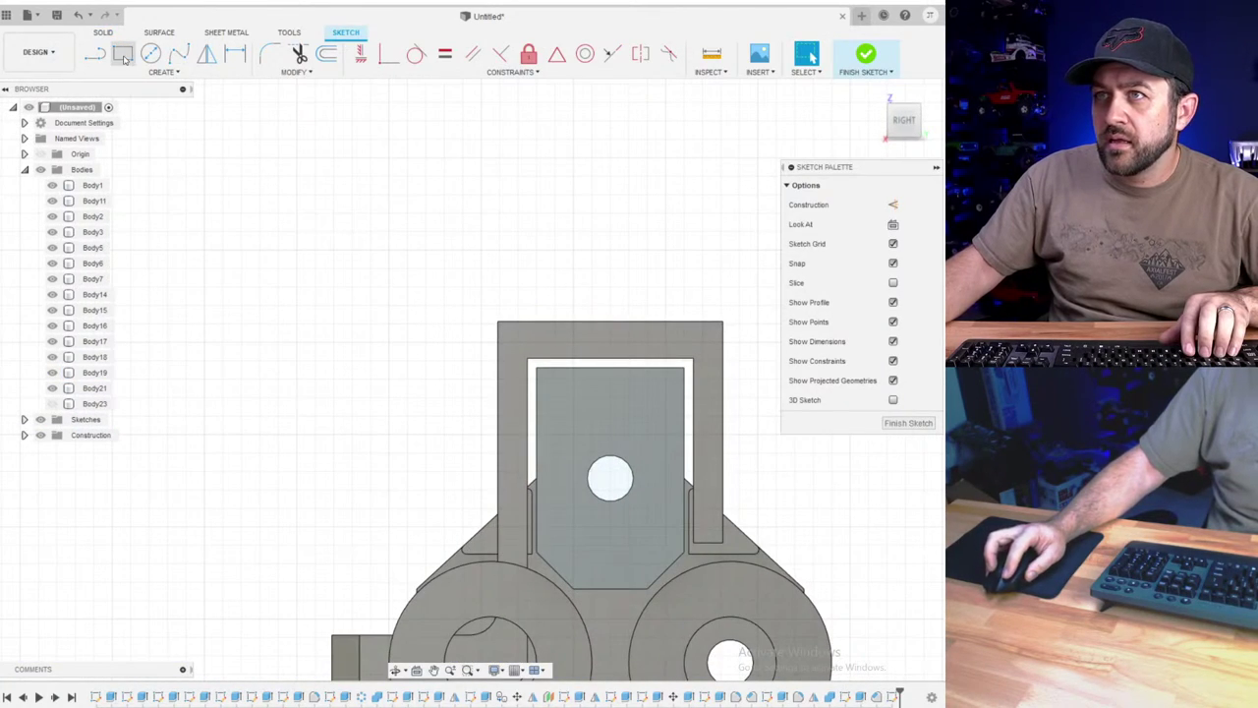
- Sketch a rectangle along the end face's upper edge and dimension its two sides 1.5 mm in from the beam's side edges
left_click(123, 55)
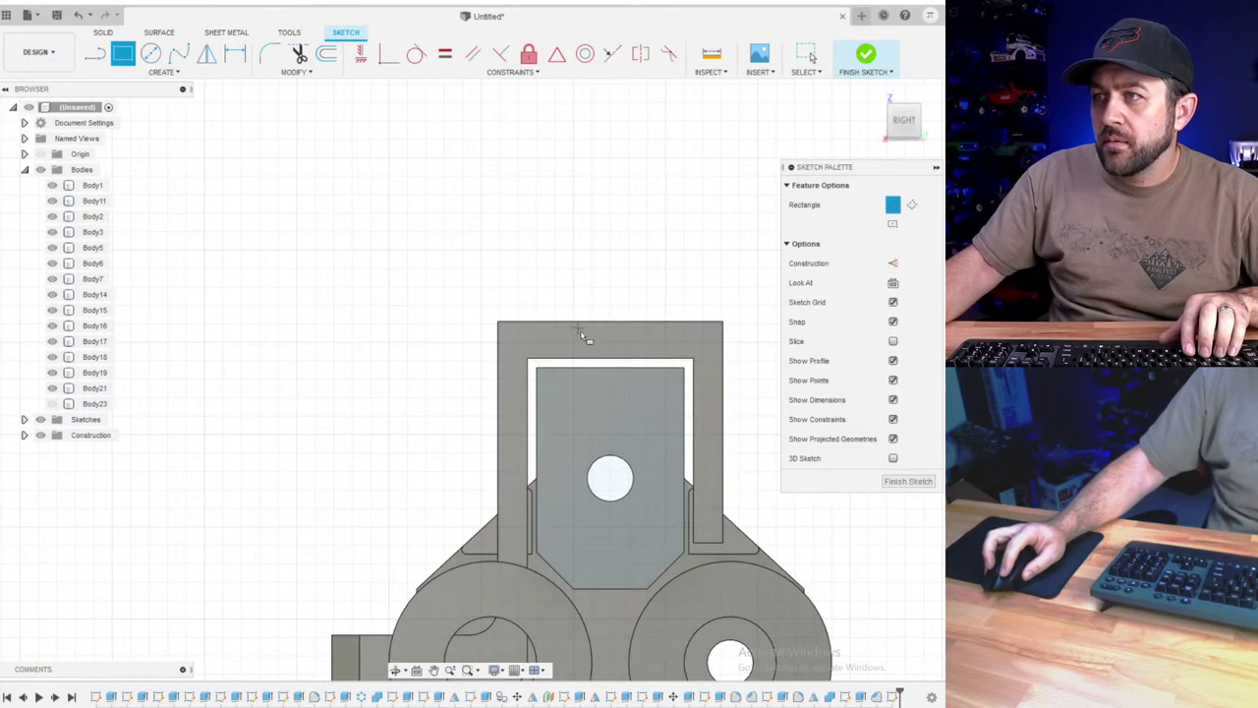
left_click(665, 393)
scroll(659, 395, "up", 3)
key("d")
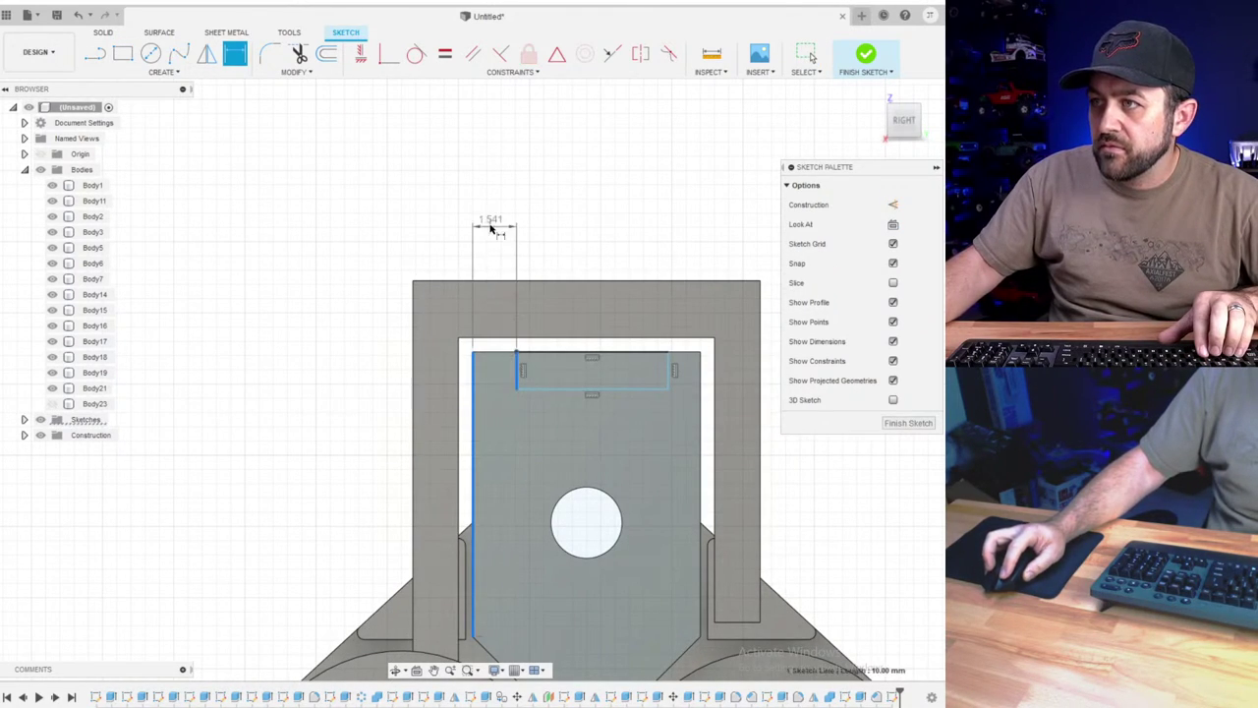
left_click(492, 228)
type("1.5")
key("Return")
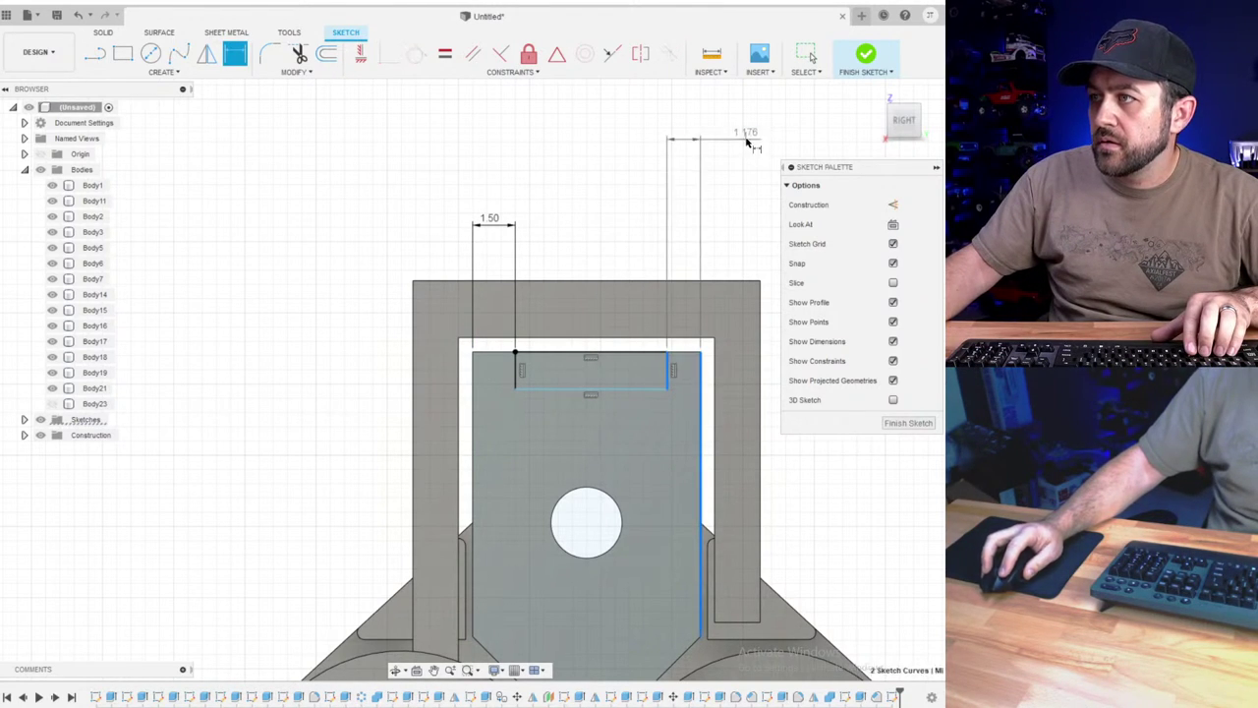
left_click(745, 143)
type("1.5")
key("Return")
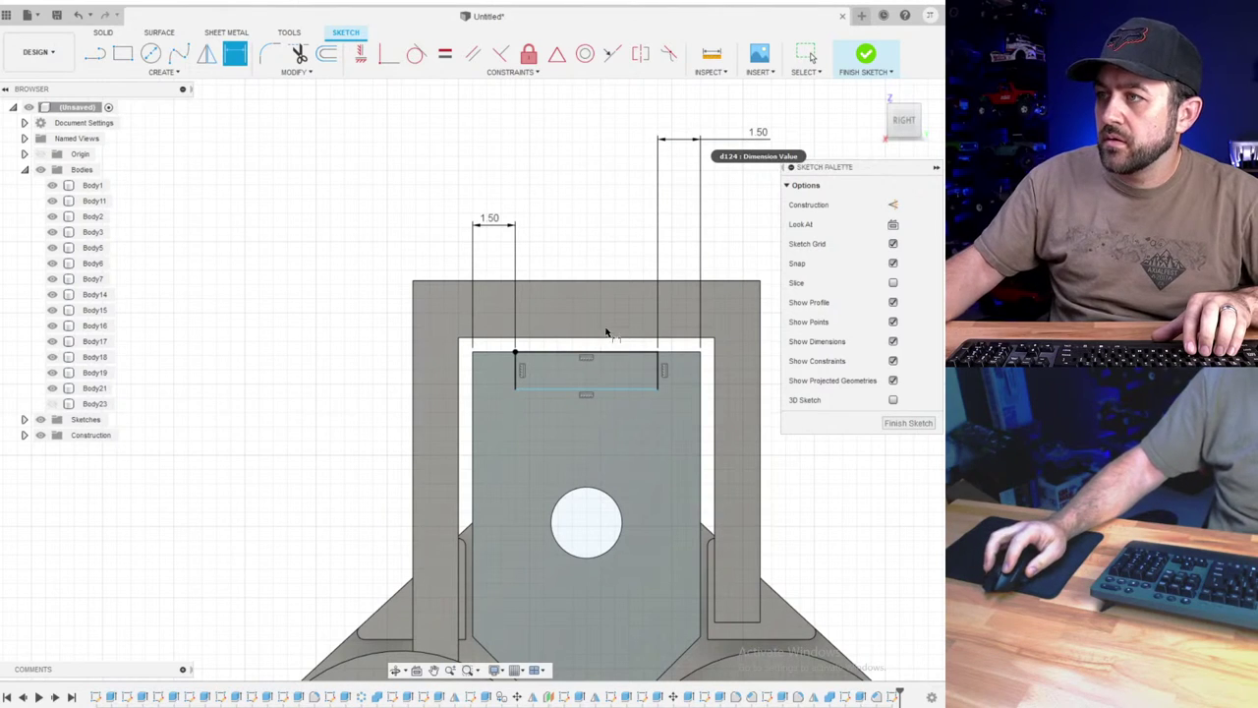
- Set the rectangle's height to 1.5 mm and finish the sketch
left_click(659, 369)
scroll(661, 369, "up", 1)
middle_click_drag(660, 370, 489, 334)
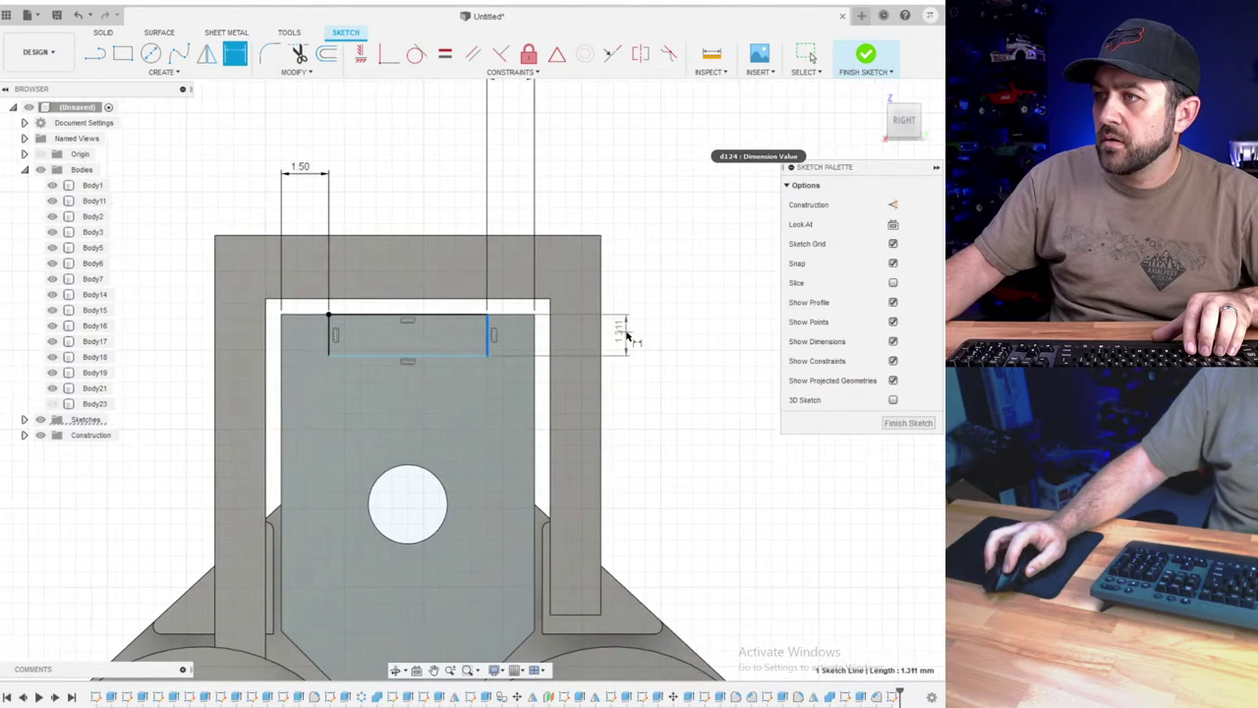
left_click(628, 334)
type("1.310768")
key("Return")
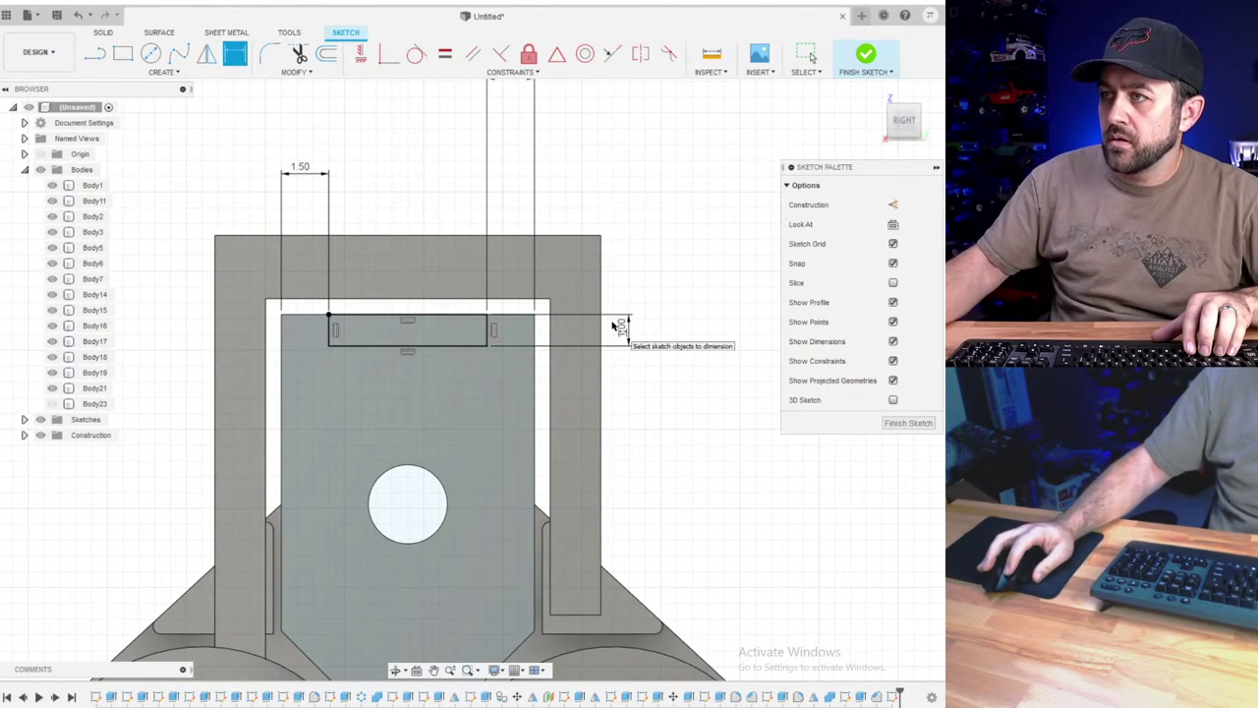
key("Return")
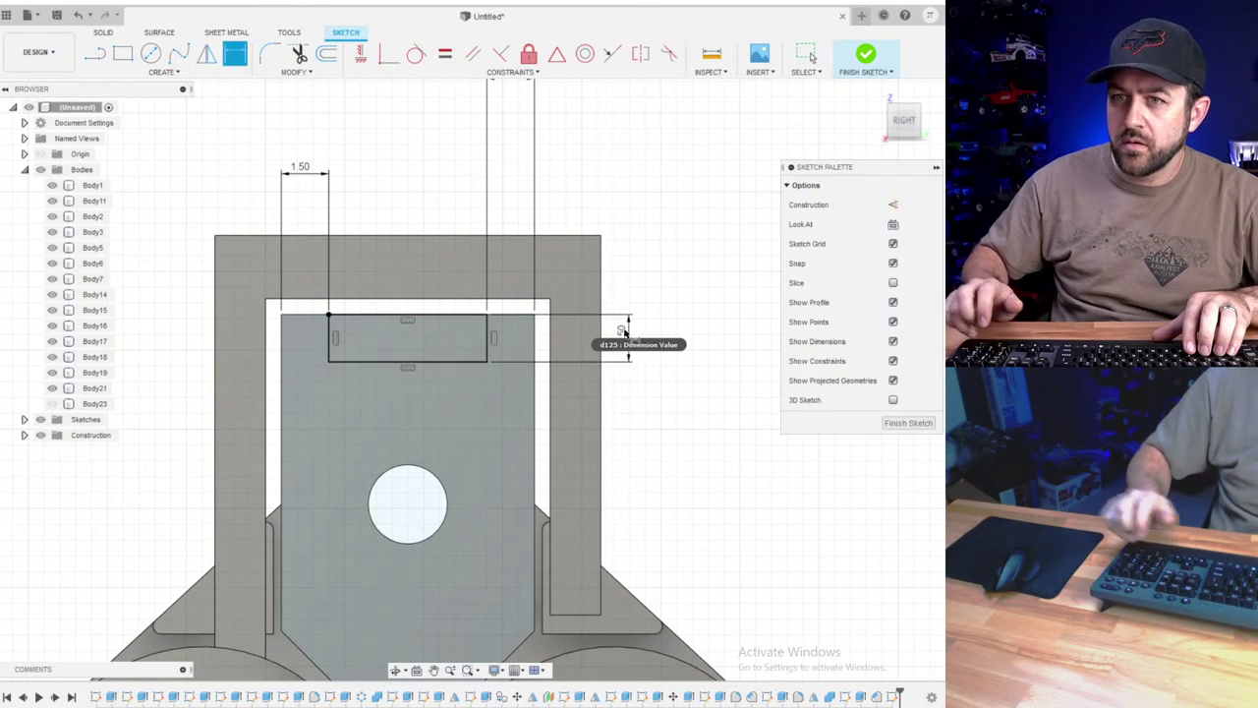
scroll(621, 332, "down", 2)
middle_click_drag(615, 382, 665, 368, "shift")
scroll(437, 430, "down", 2)
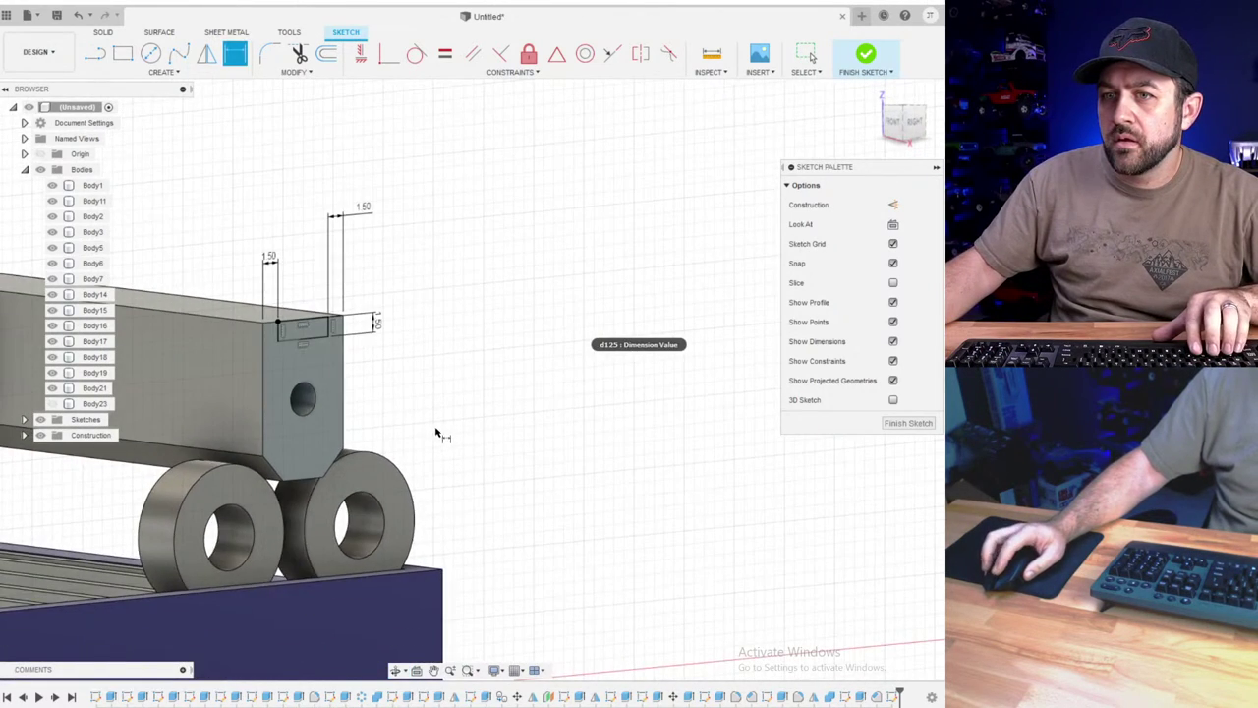
middle_click_drag(366, 398, 548, 433)
scroll(336, 382, "up", 1)
left_click(871, 61)
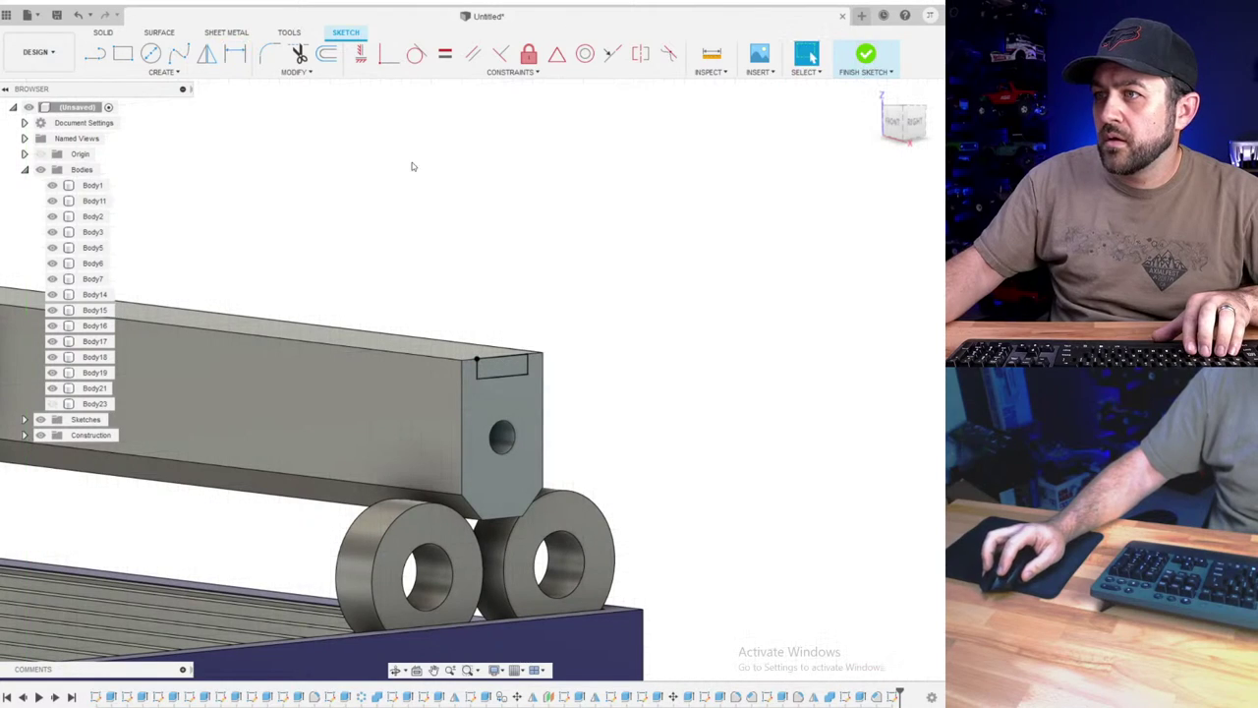
- Cut the rectangle profile through the gantry beam up to the far end plate, forming a groove along its upper face
left_click(123, 54)
scroll(450, 370, "down", 5)
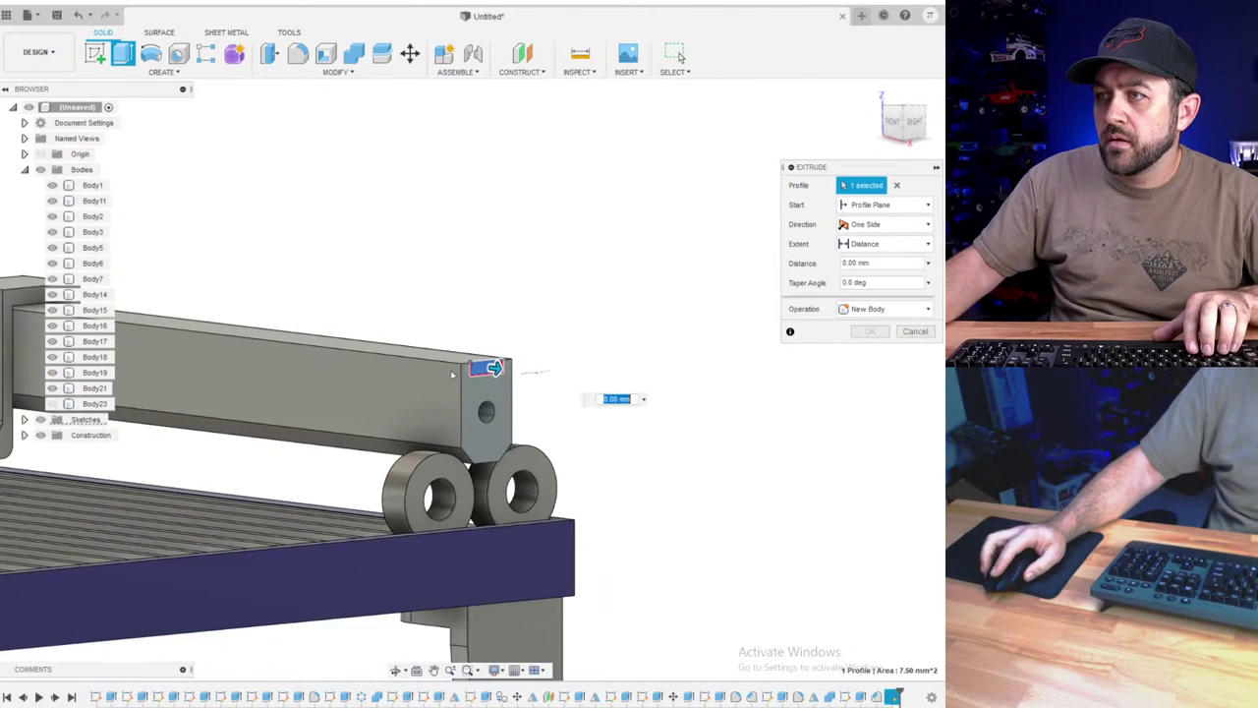
left_click_drag(486, 373, 192, 319)
middle_click_drag(287, 326, 629, 369)
scroll(172, 371, "up", 5)
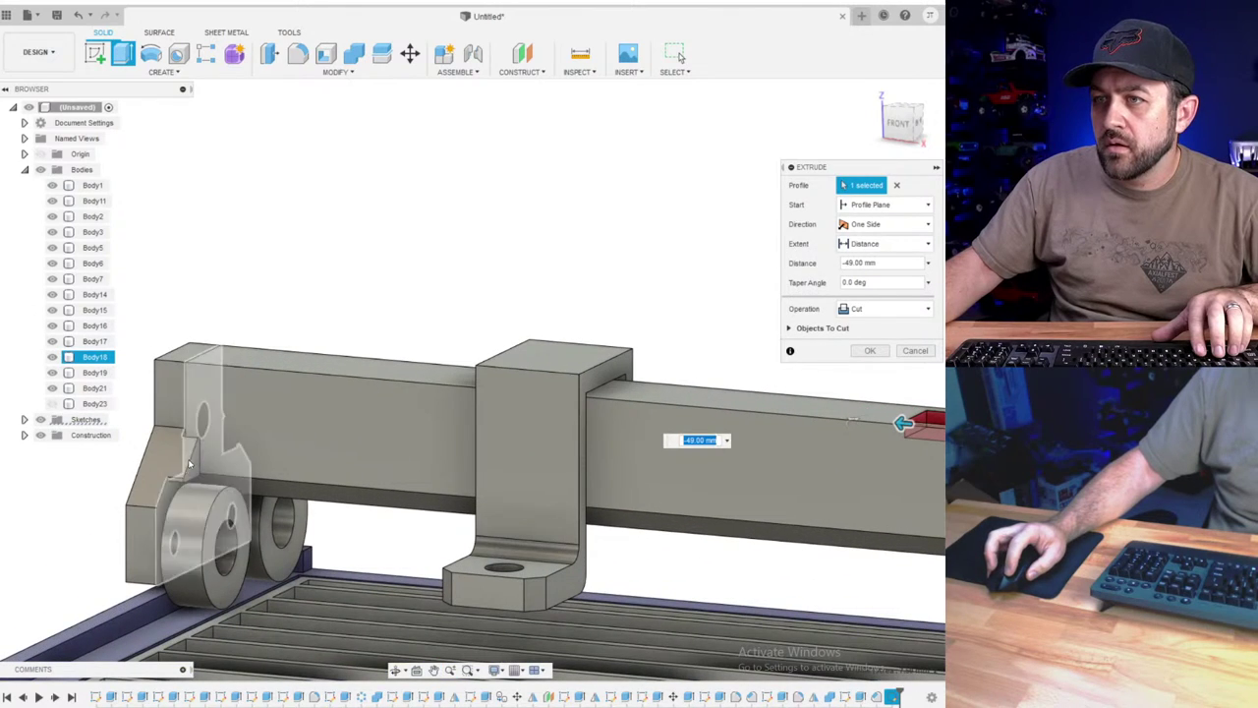
left_click(167, 494)
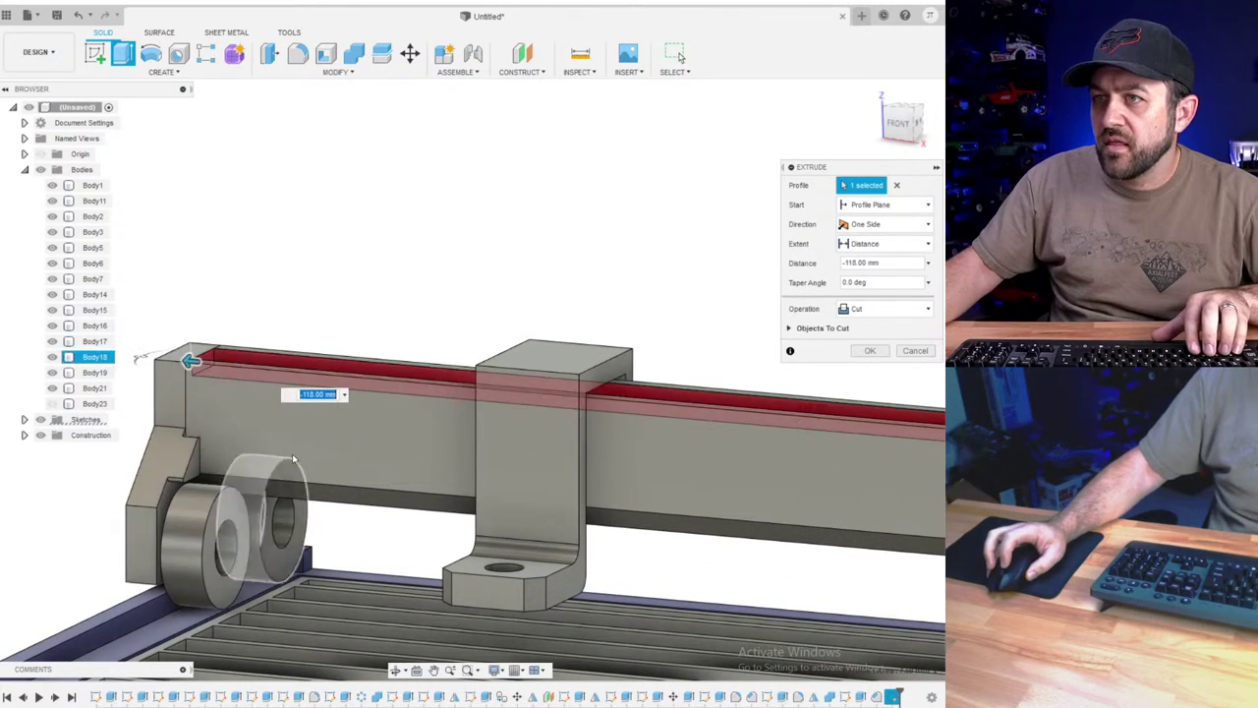
scroll(301, 433, "down", 3)
left_click(870, 351)
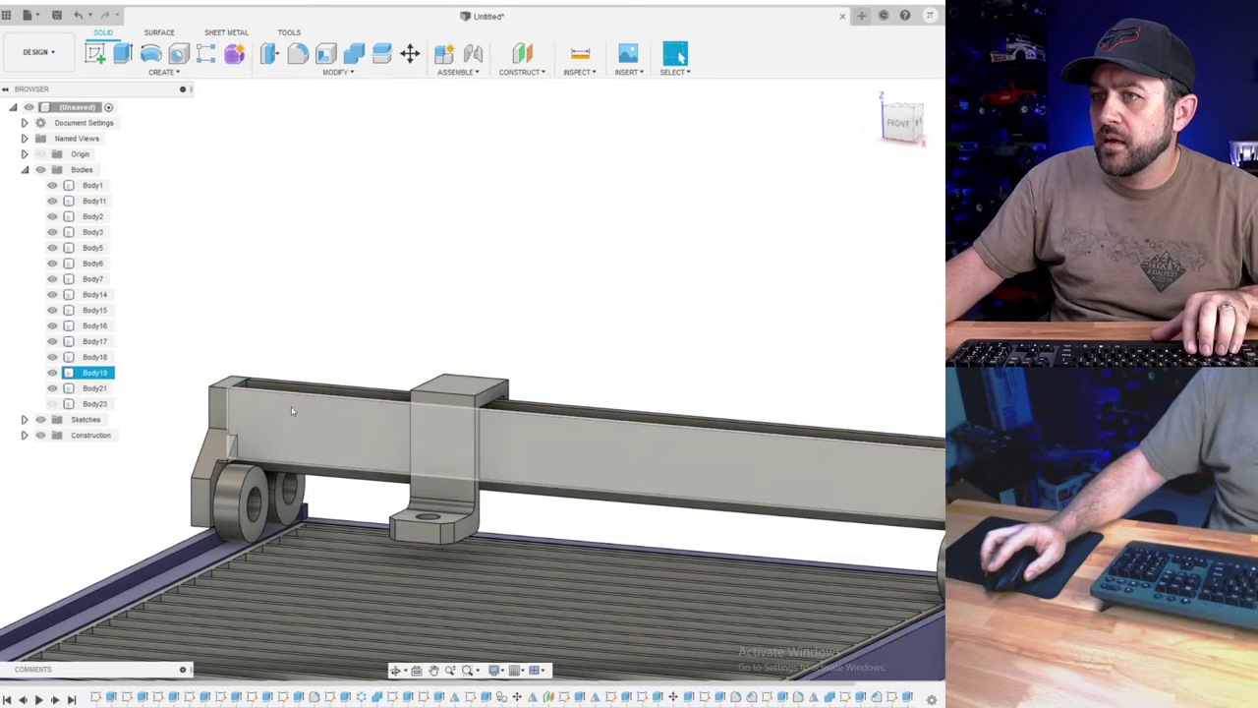
- Chamfer the two bottom edges of the beam's groove with an equal distance of 1.5 mm
scroll(291, 406, "up", 3)
middle_click_drag(478, 383, 445, 430, "shift")
scroll(380, 477, "down", 3)
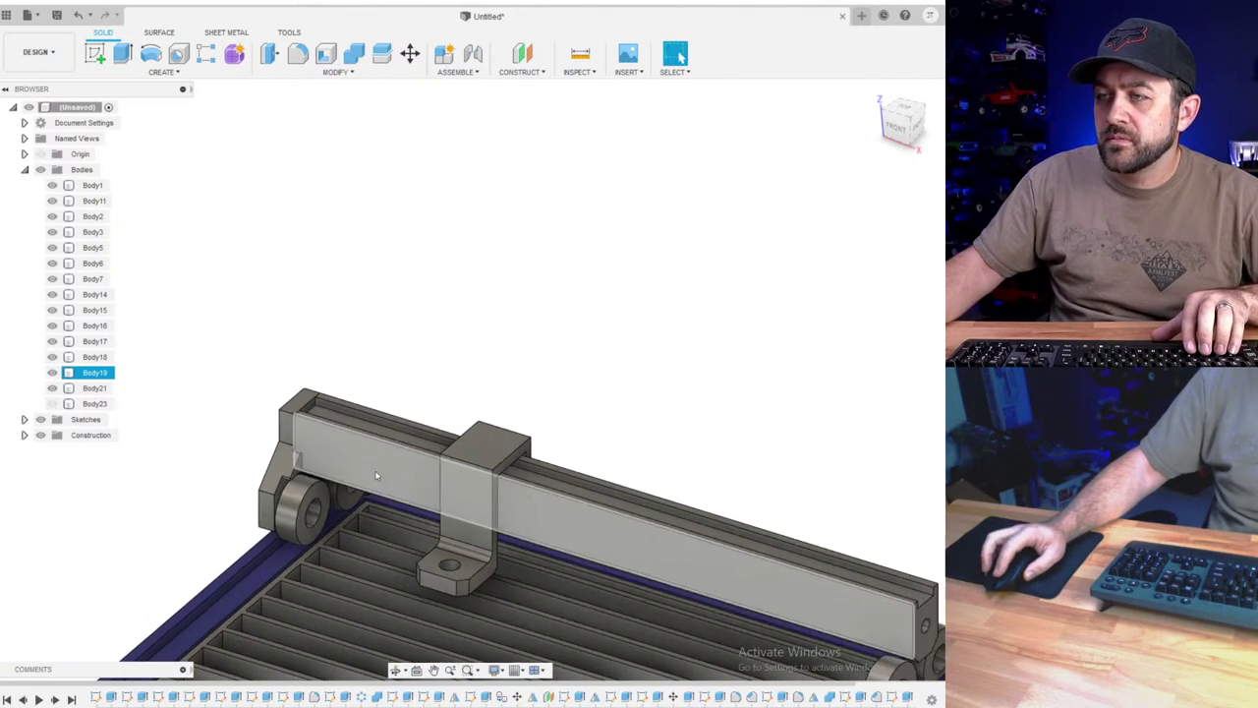
middle_click_drag(868, 587, 645, 460)
scroll(648, 460, "up", 3)
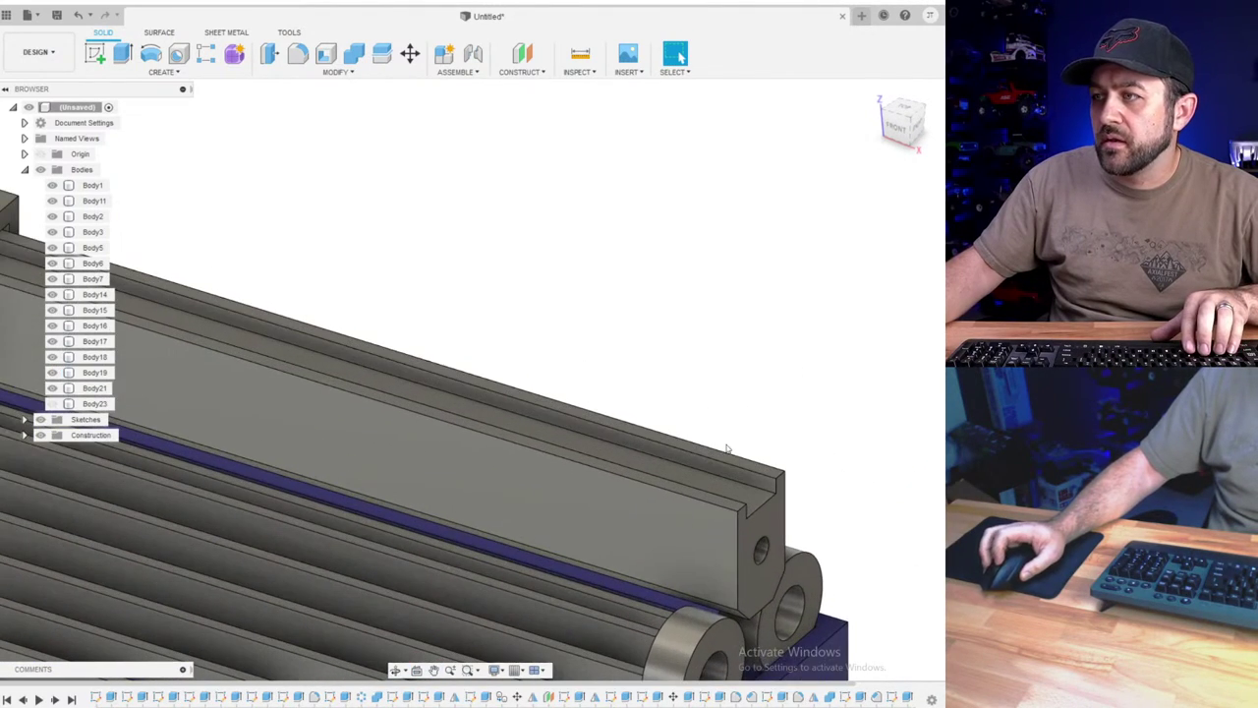
left_click(330, 73)
left_click(295, 123)
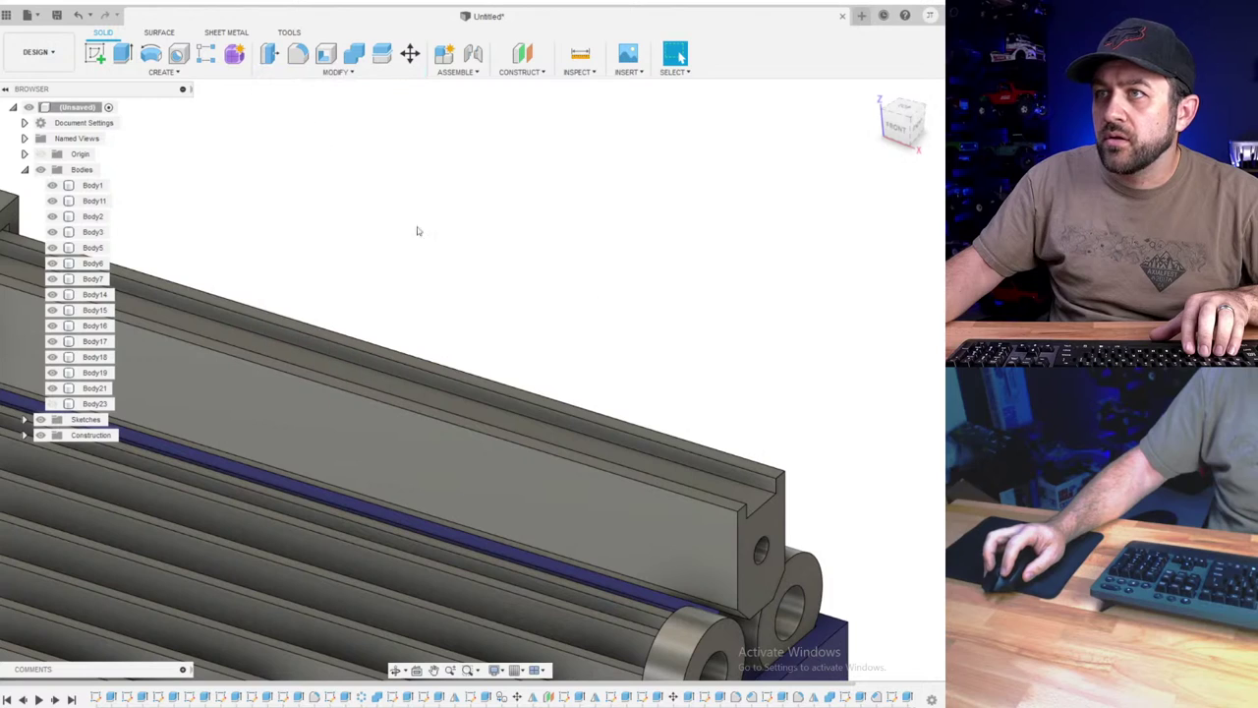
left_click(766, 496)
middle_click_drag(767, 496, 734, 478, "shift")
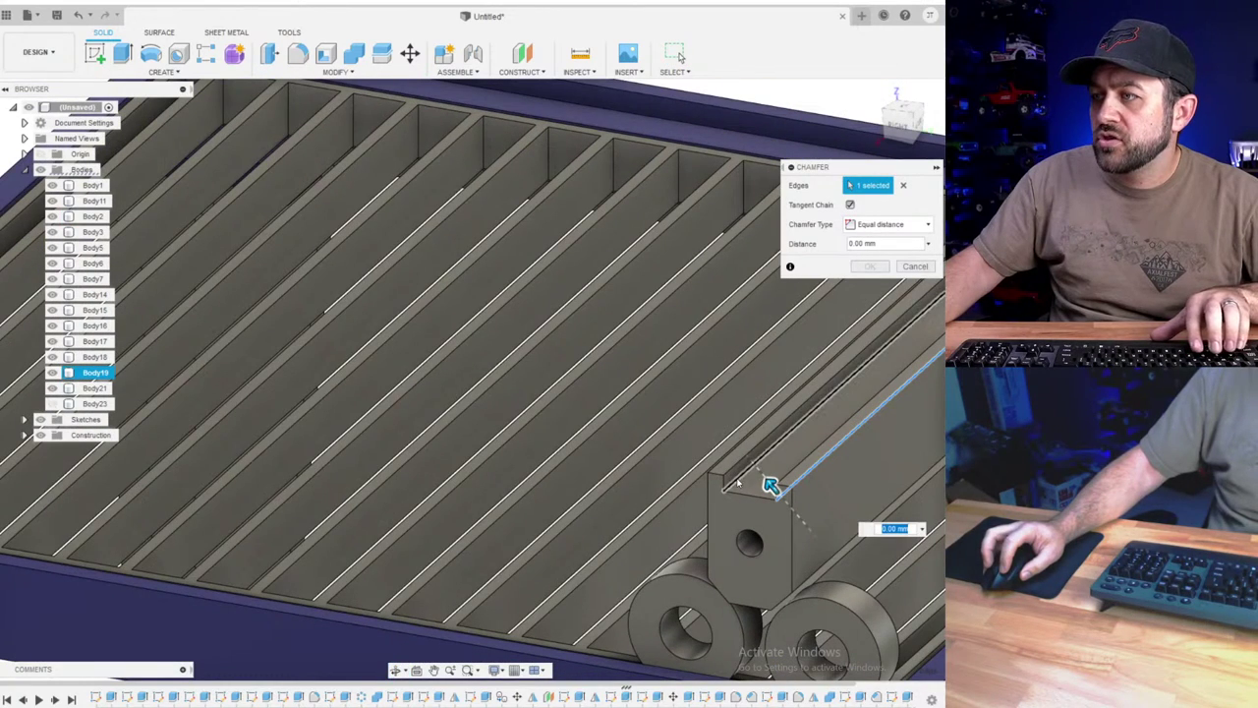
type("1.5")
key("Return")
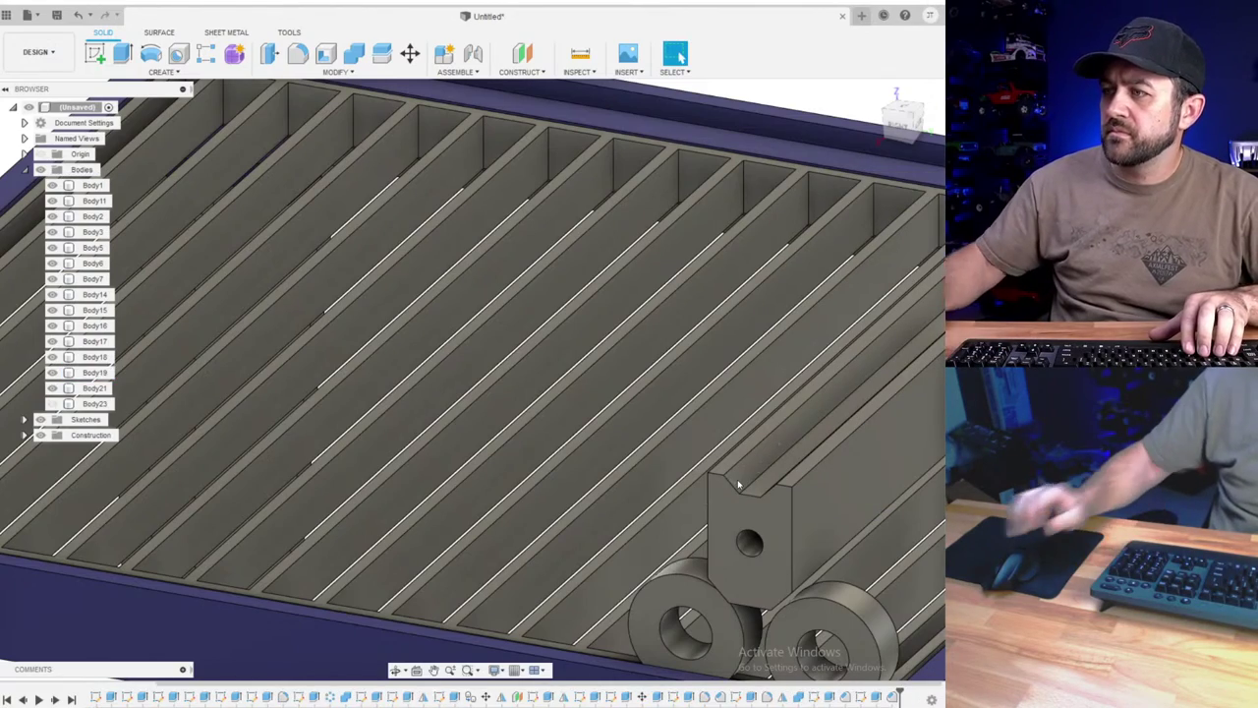
- Inspect the grooved beam, the sliding bracket and the whole gantry on the table from several angles
scroll(305, 346, "down", 4)
scroll(389, 386, "down", 1)
middle_click_drag(389, 385, 475, 374, "shift")
scroll(631, 341, "up", 2)
scroll(634, 344, "up", 3)
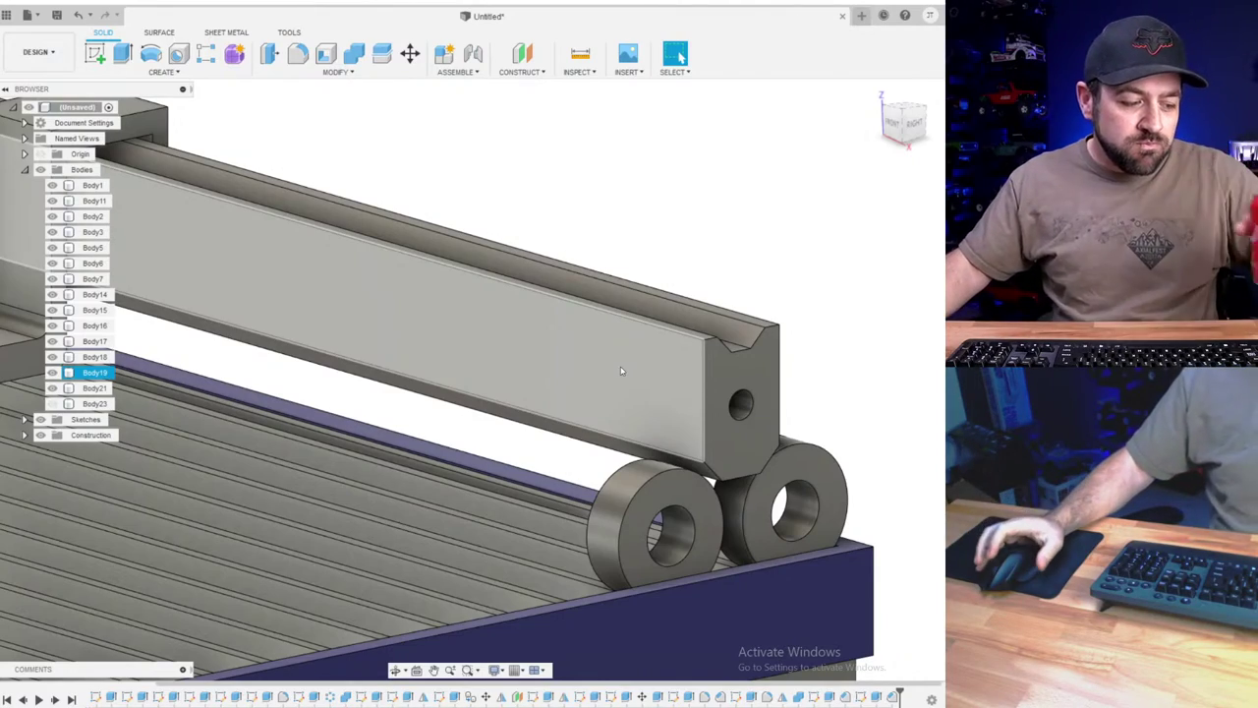
scroll(502, 211, "down", 3)
middle_click_drag(265, 169, 455, 315)
scroll(413, 256, "up", 2)
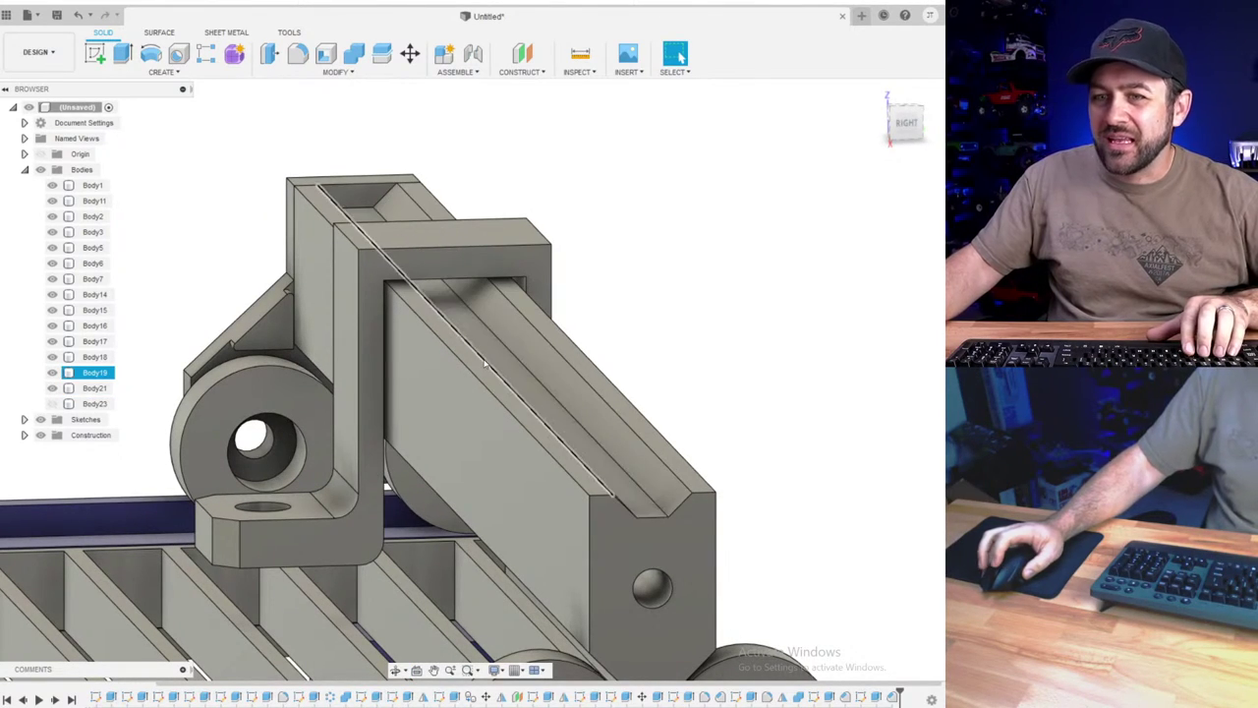
middle_click_drag(421, 315, 521, 393, "shift")
scroll(453, 432, "down", 4)
scroll(430, 435, "up", 2)
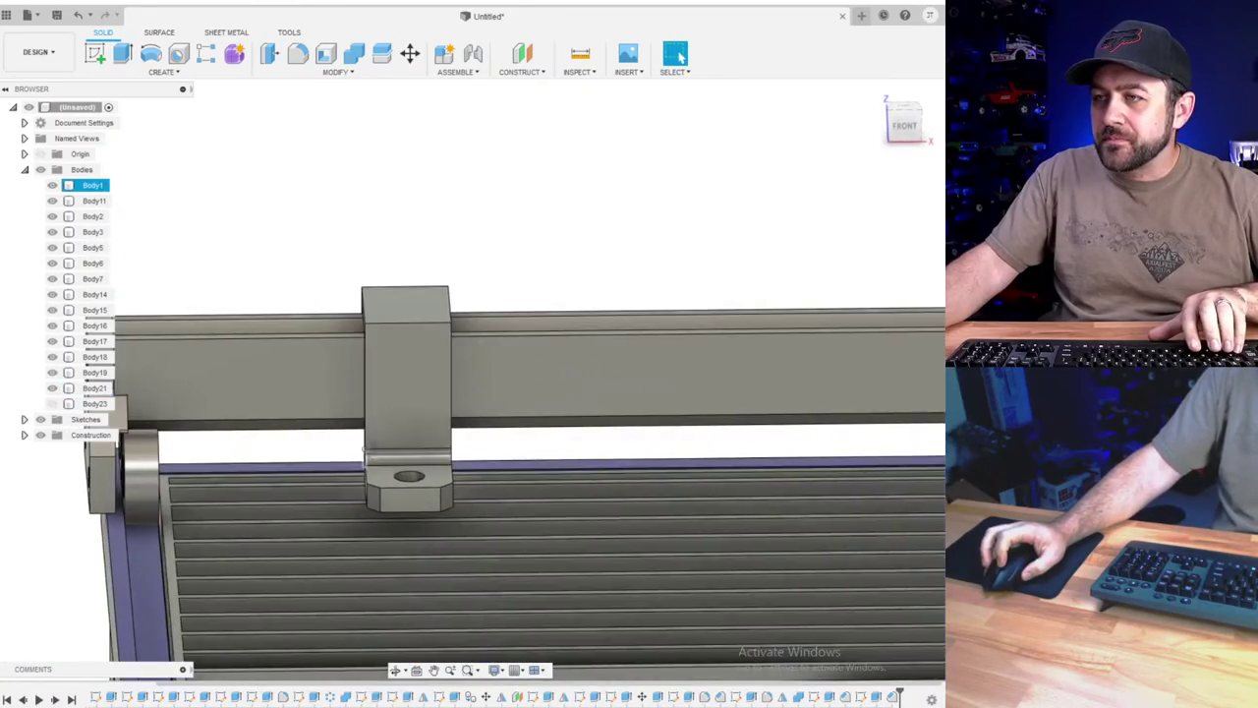
middle_click_drag(376, 455, 381, 420, "shift")
scroll(422, 411, "down", 4)
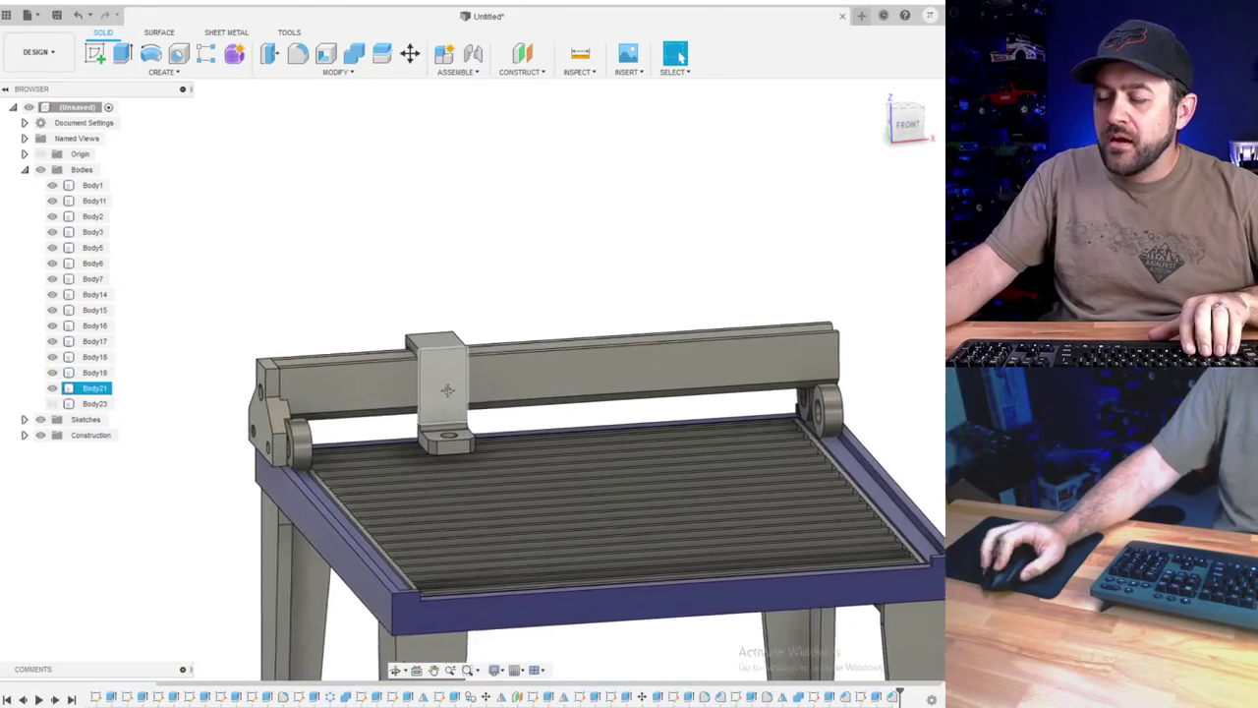
middle_click_drag(446, 393, 497, 376)
scroll(562, 460, "down", 2)
scroll(598, 376, "up", 2)
middle_click_drag(596, 376, 532, 432, "shift")
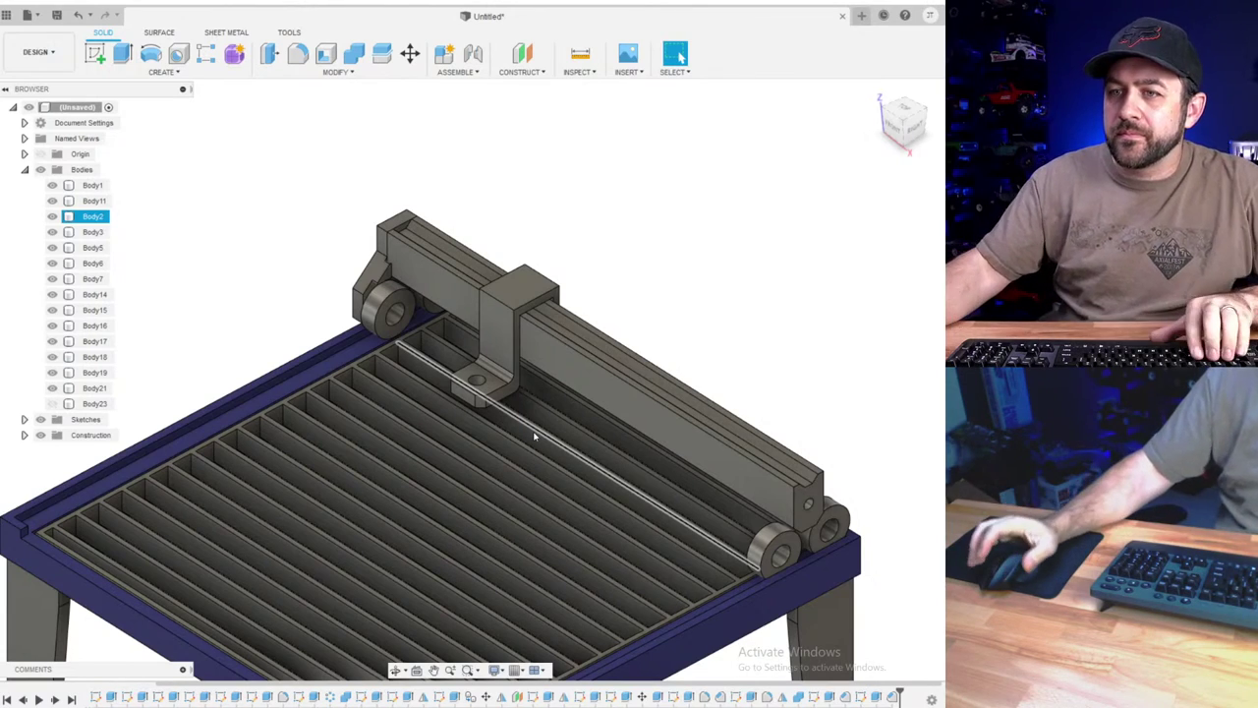
scroll(497, 439, "down", 3)
middle_click_drag(499, 432, 639, 432, "shift")
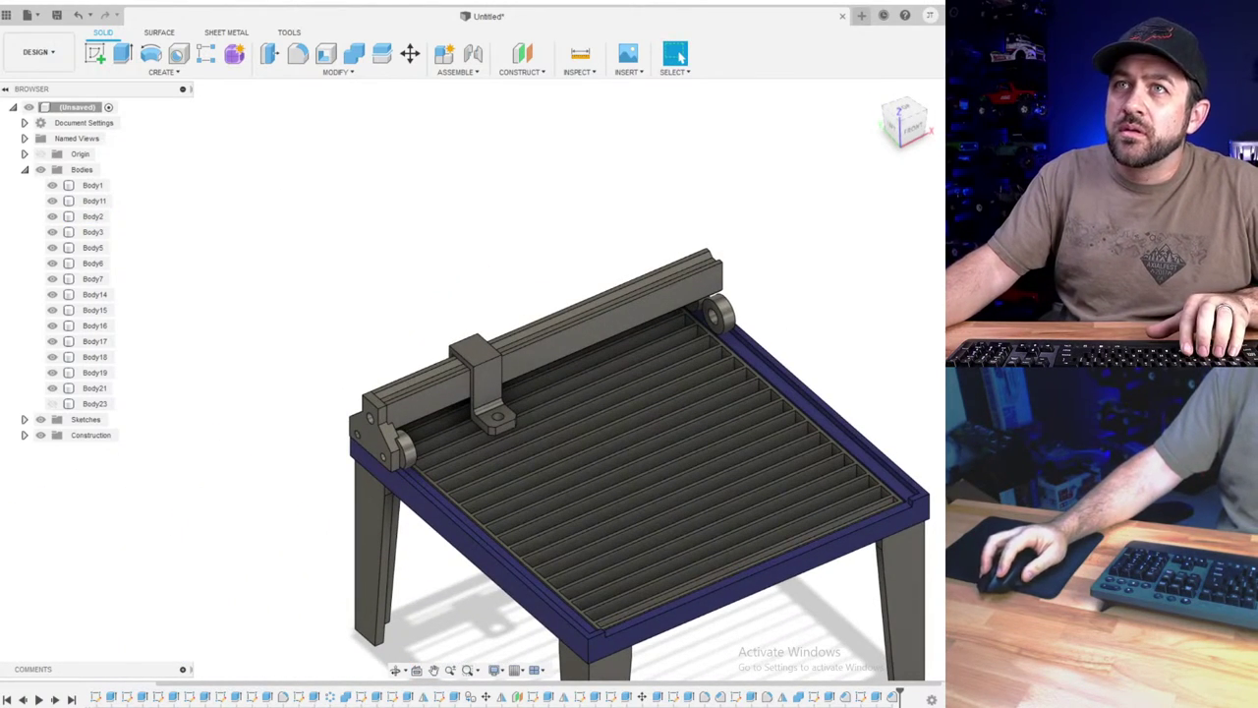
left_click(478, 469)
scroll(478, 469, "up", 3)
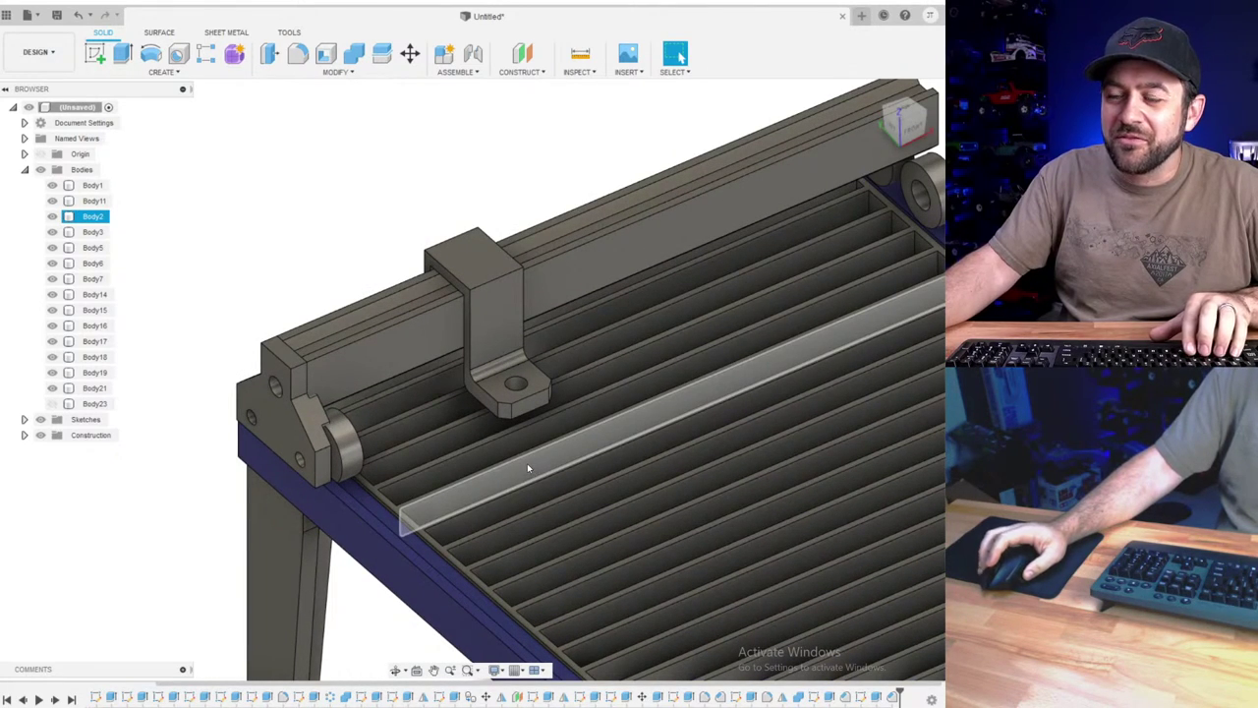
left_click(527, 462)
left_click(420, 475)
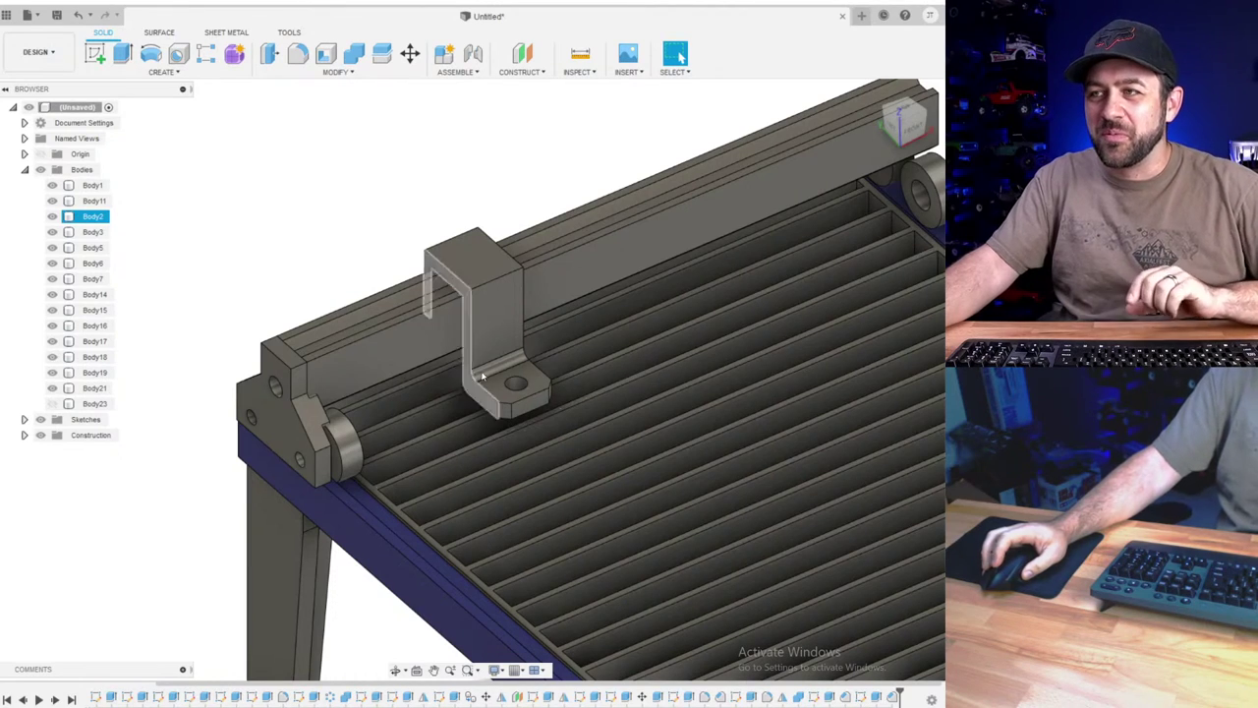
left_click(393, 381)
left_click(338, 269)
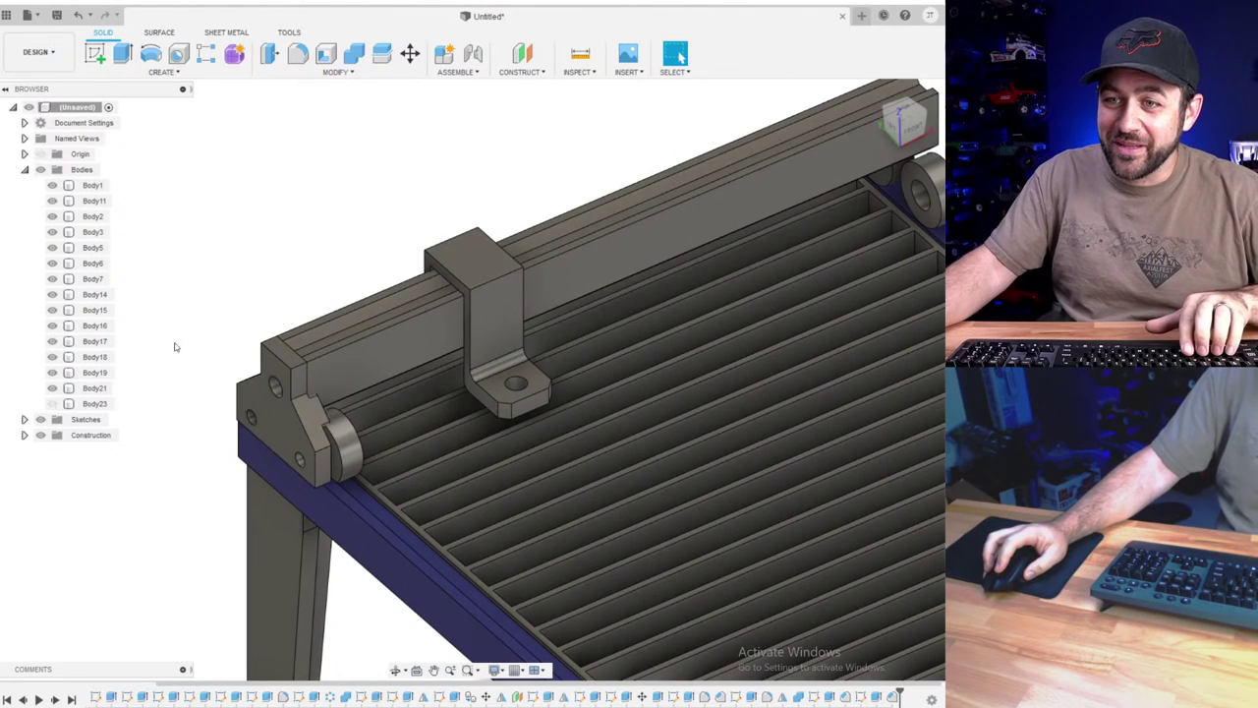
- Start a sketch on the upper face of the sliding bracket's foot
left_click(494, 330)
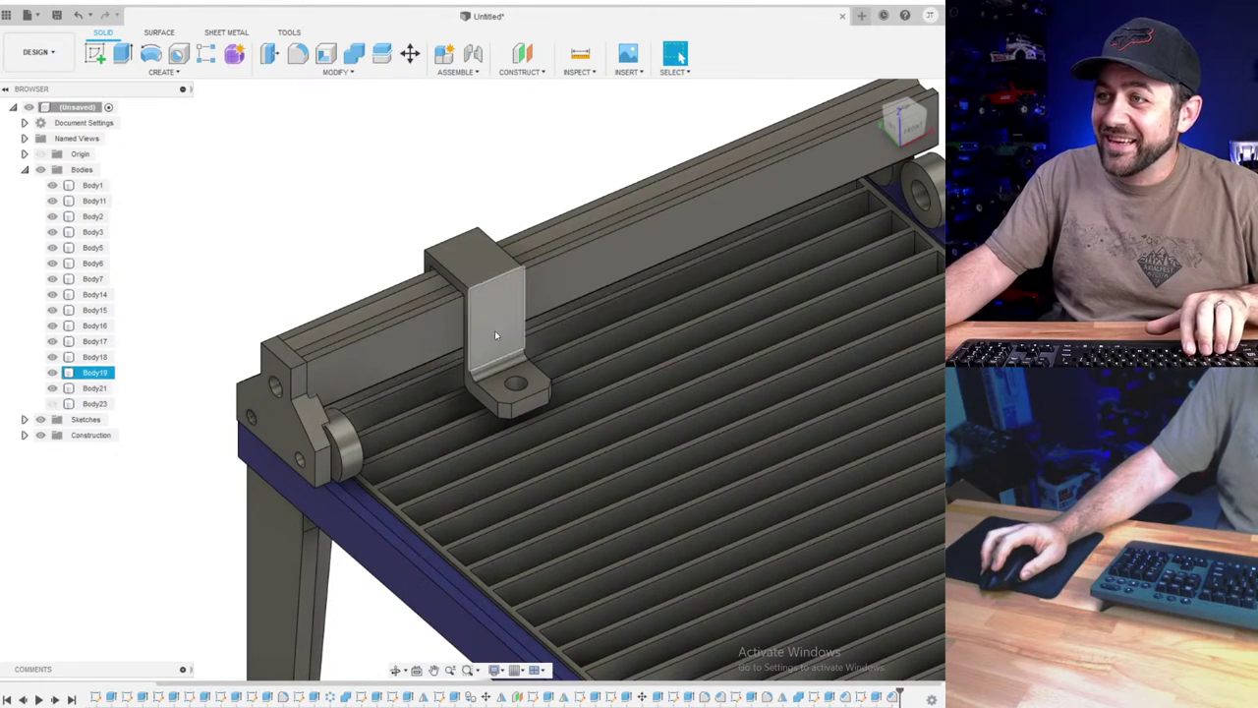
scroll(502, 324, "up", 3)
key("Escape")
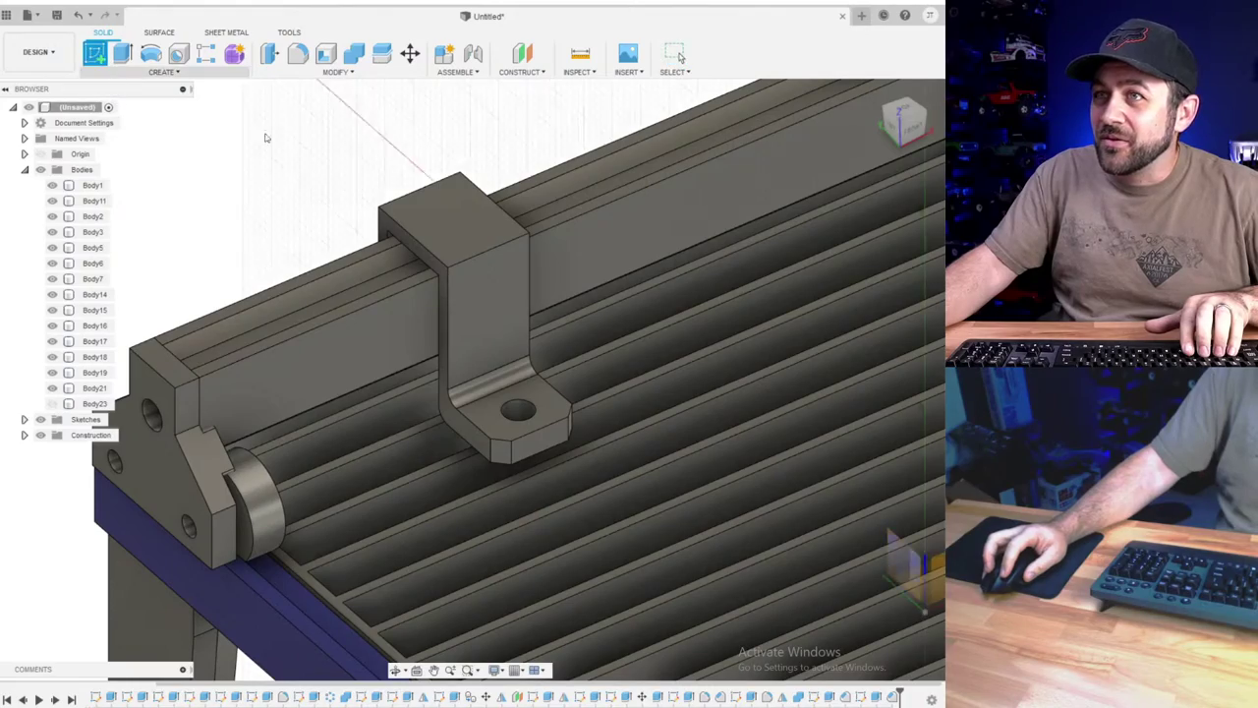
left_click(406, 274)
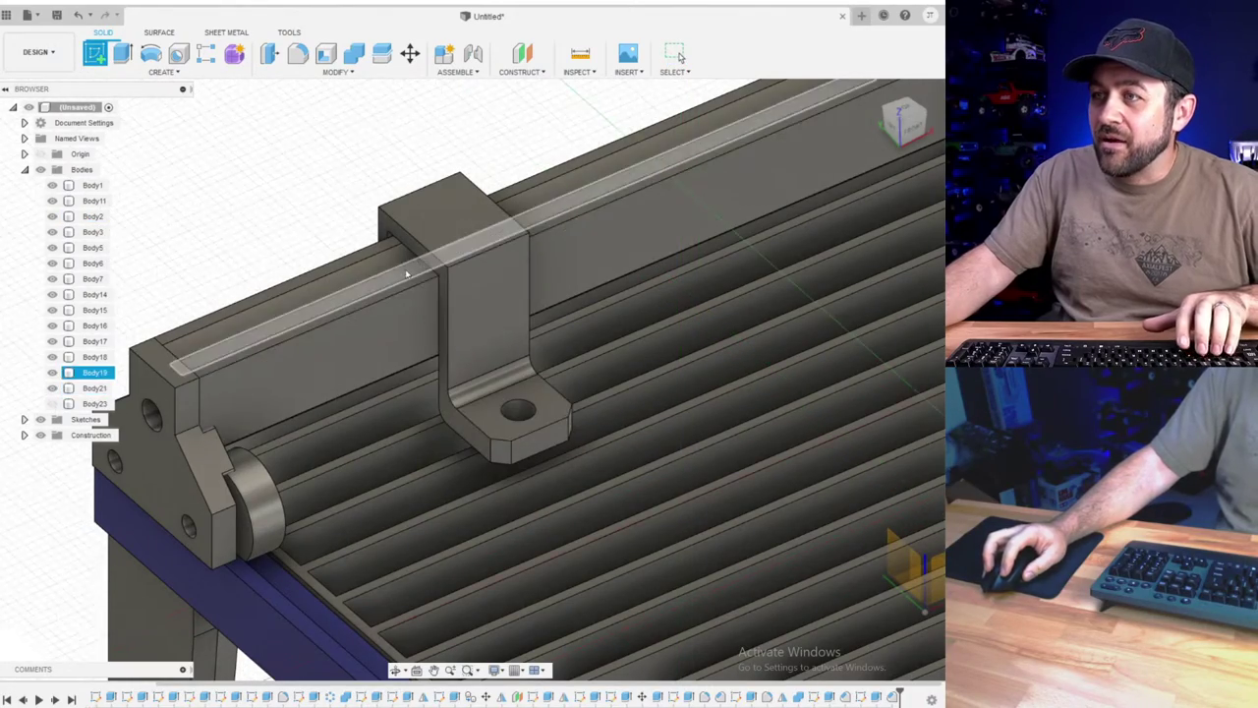
left_click(477, 427)
middle_click_drag(476, 433, 462, 396, "shift")
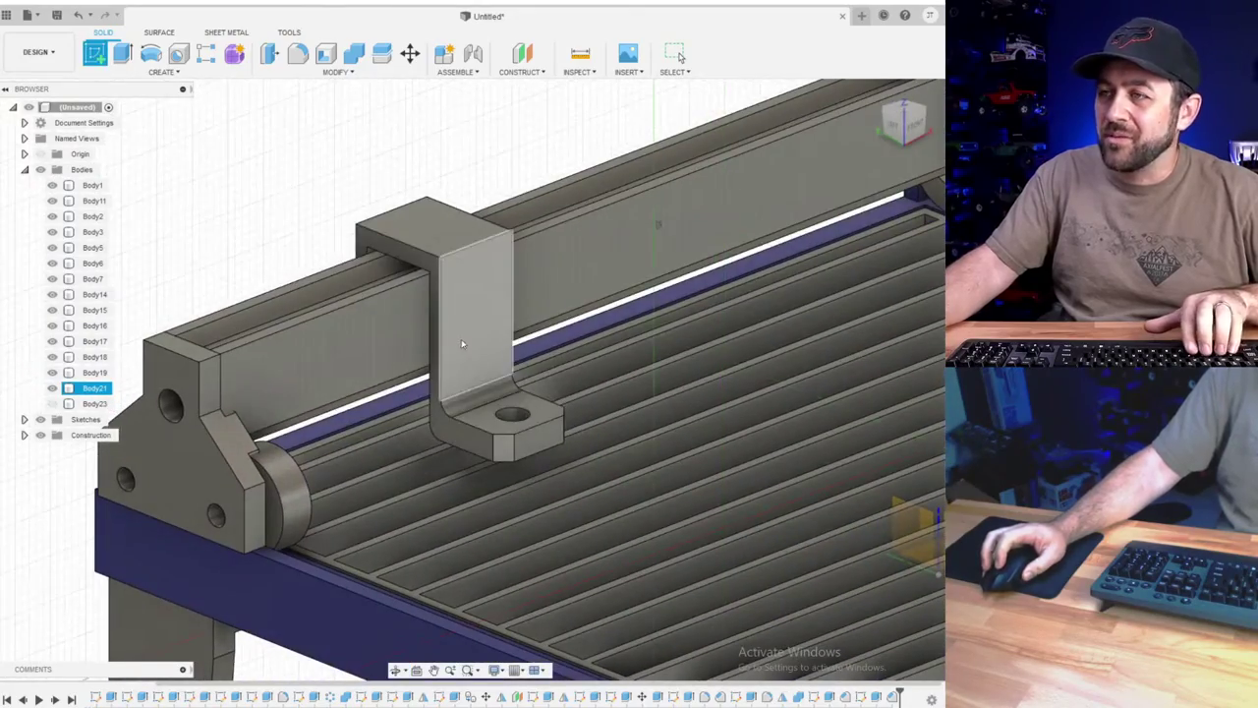
scroll(462, 343, "down", 5)
mouse_move(457, 344)
middle_mouse_down("shift")
mouse_move(404, 343)
mouse_move(417, 372)
mouse_move(479, 362)
middle_mouse_up("shift")
left_click(95, 54)
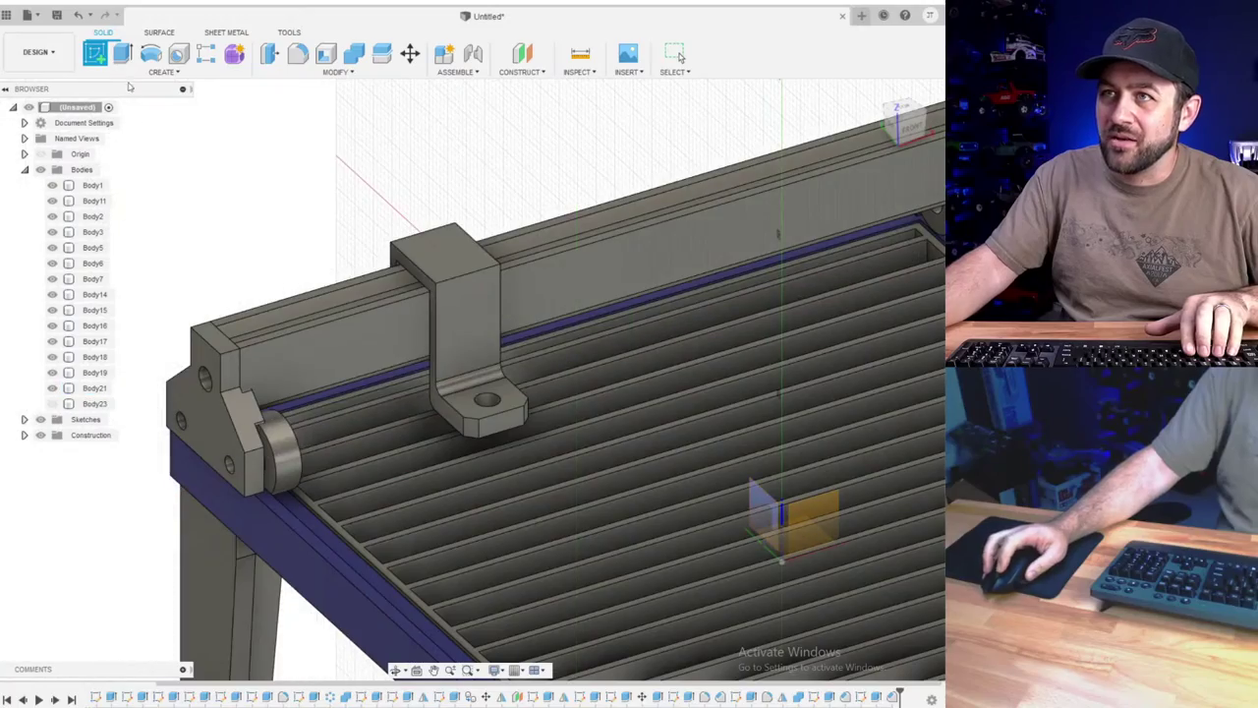
scroll(554, 391, "up", 4)
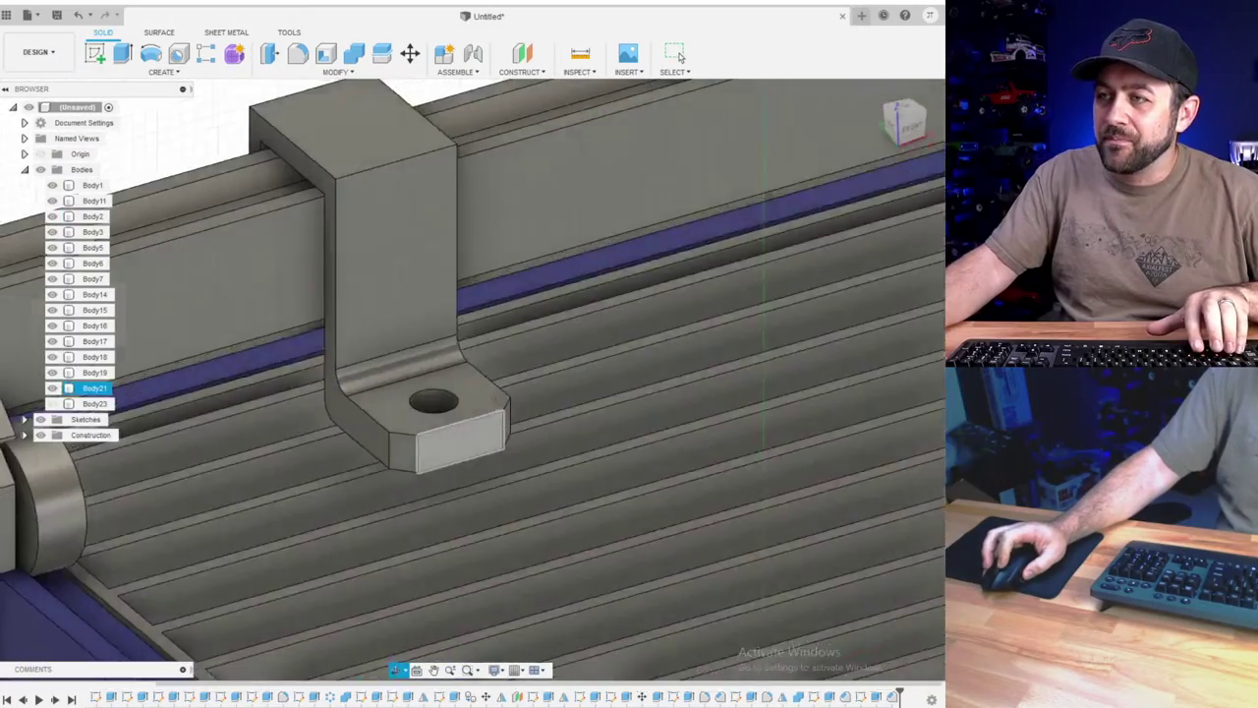
middle_click_drag(449, 443, 478, 388, "shift")
middle_click_drag(806, 244, 403, 382, "shift")
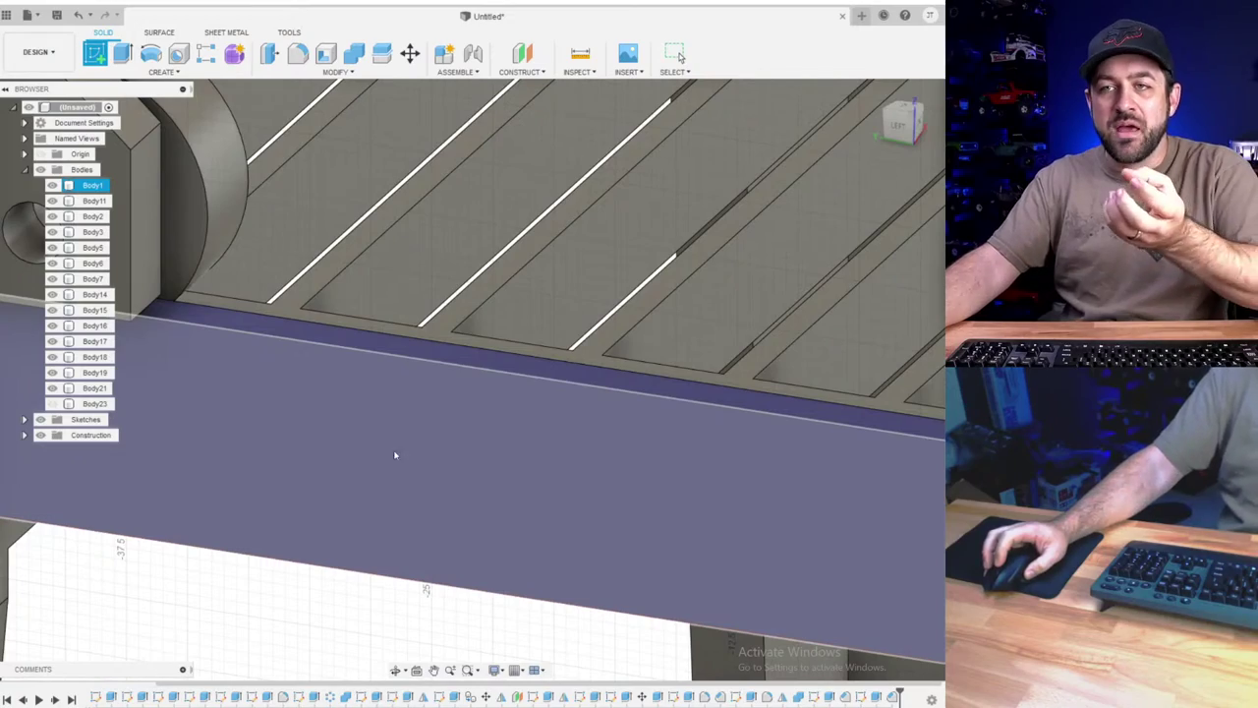
mouse_move(394, 455)
middle_mouse_down("shift")
mouse_move(353, 458)
mouse_move(397, 434)
middle_mouse_up("shift")
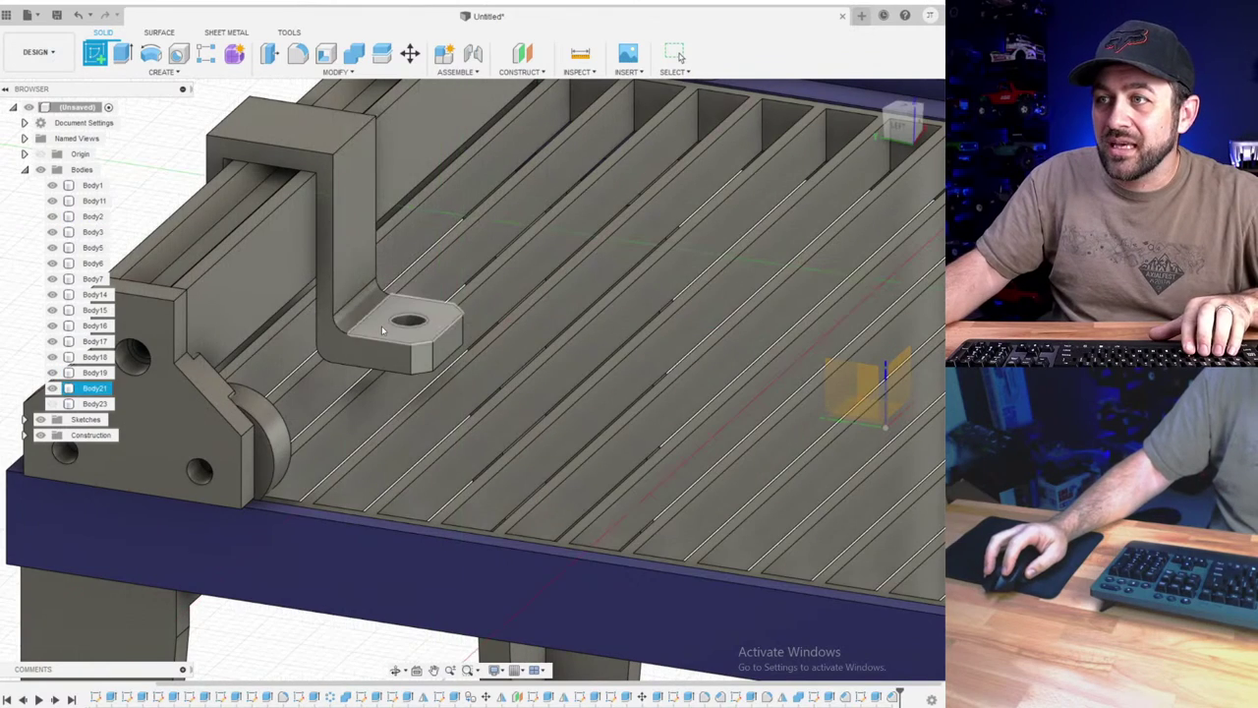
left_click(437, 332)
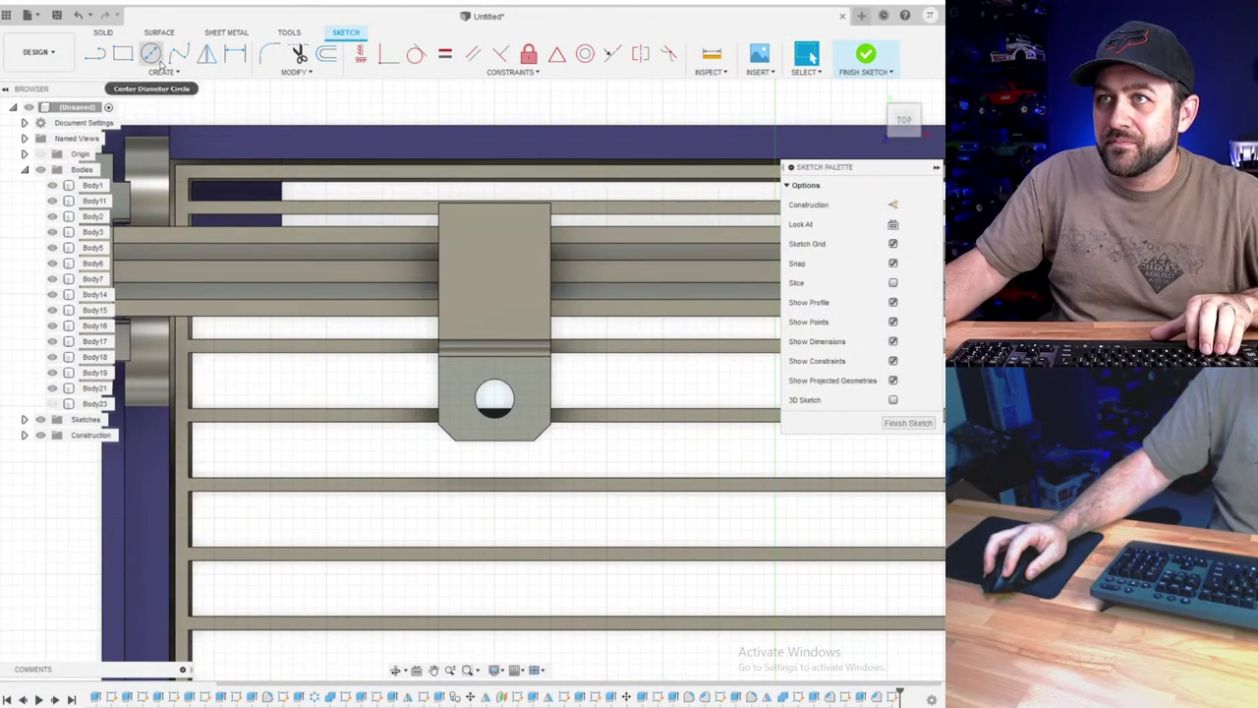
- Sketch a circle centred in the foot's hole and set its diameter to 2.5 mm
left_click(151, 53)
scroll(600, 443, "up", 3)
left_click(391, 369)
scroll(393, 372, "up", 5)
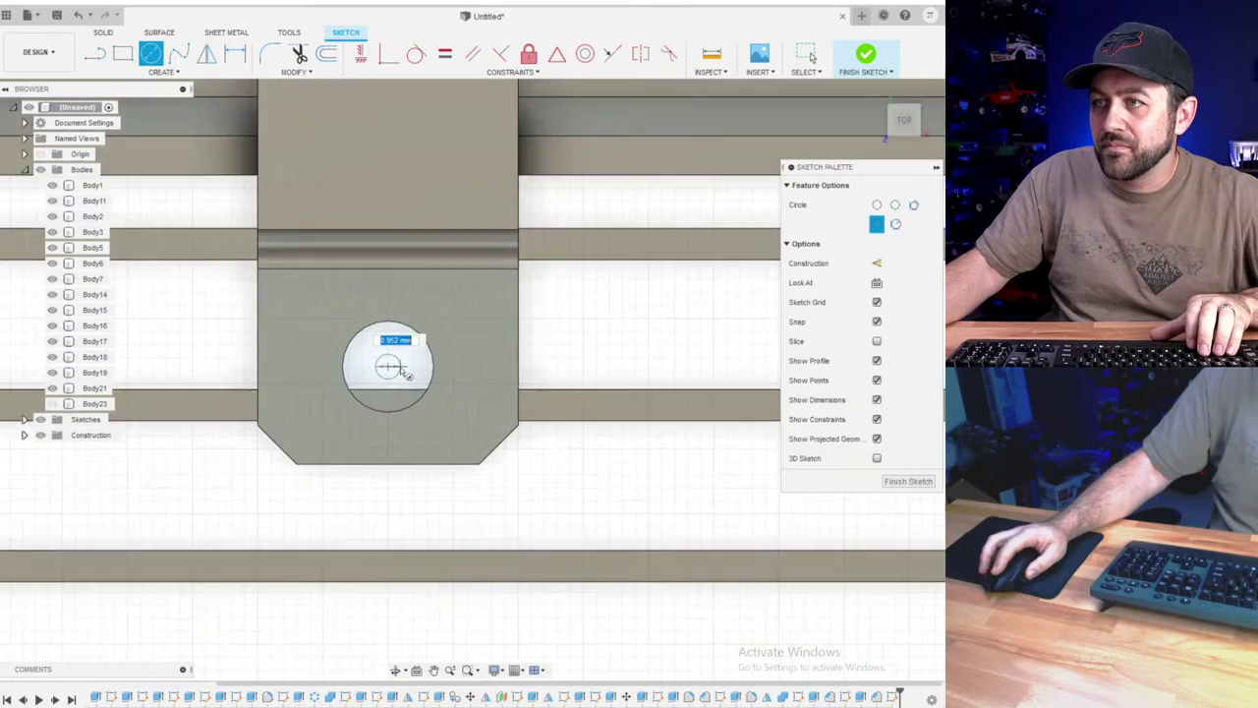
key("d")
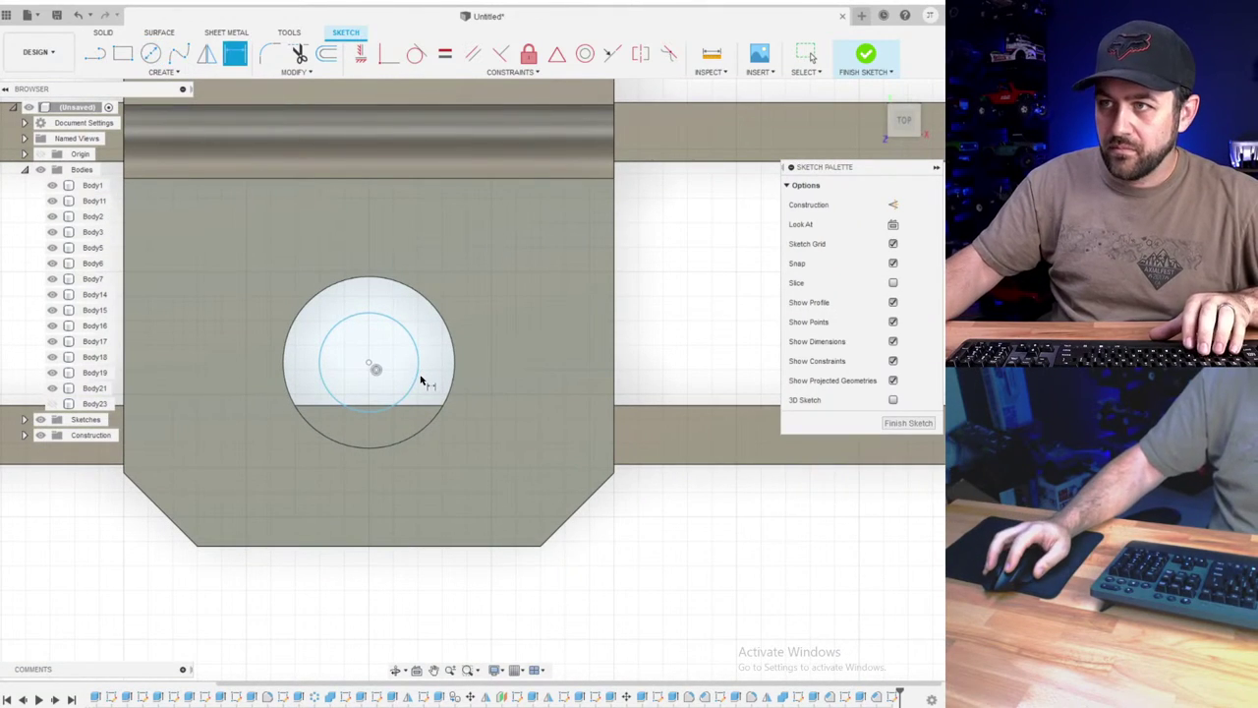
left_click(511, 337)
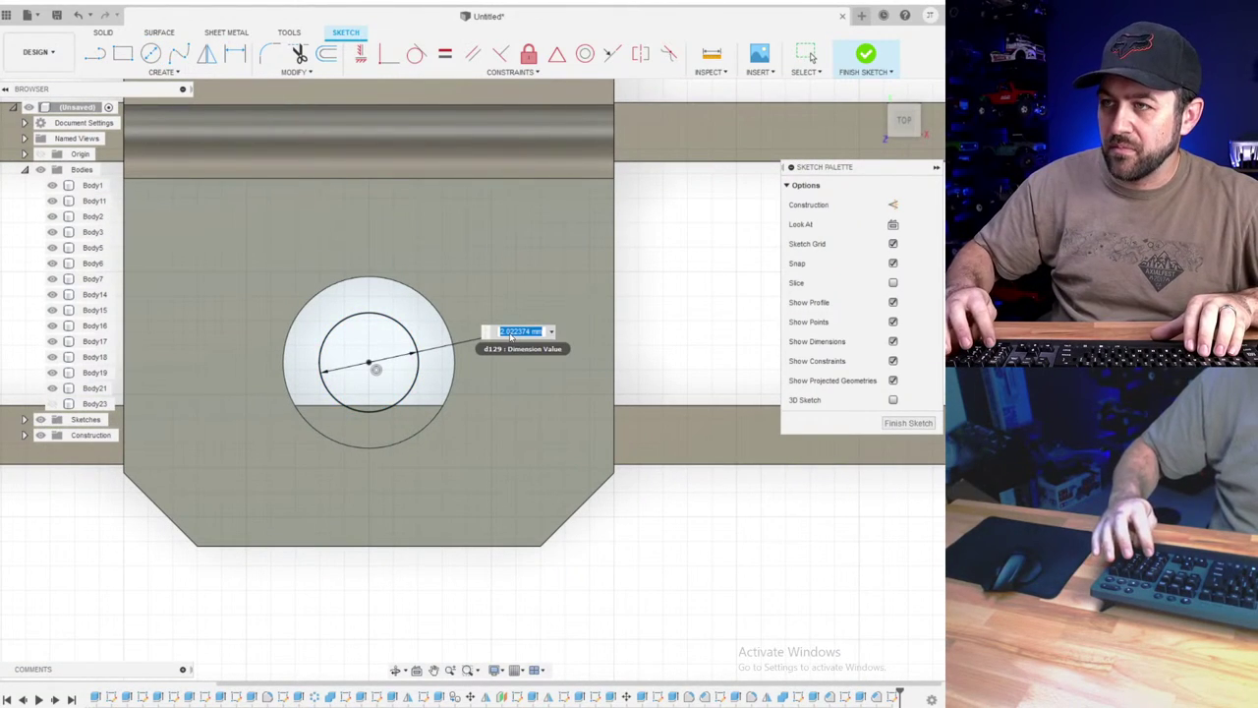
type("2.5")
key("Return")
key("Escape")
- Sketch a larger circle around the same centre on the foot and set its diameter to 10 mm
key("c")
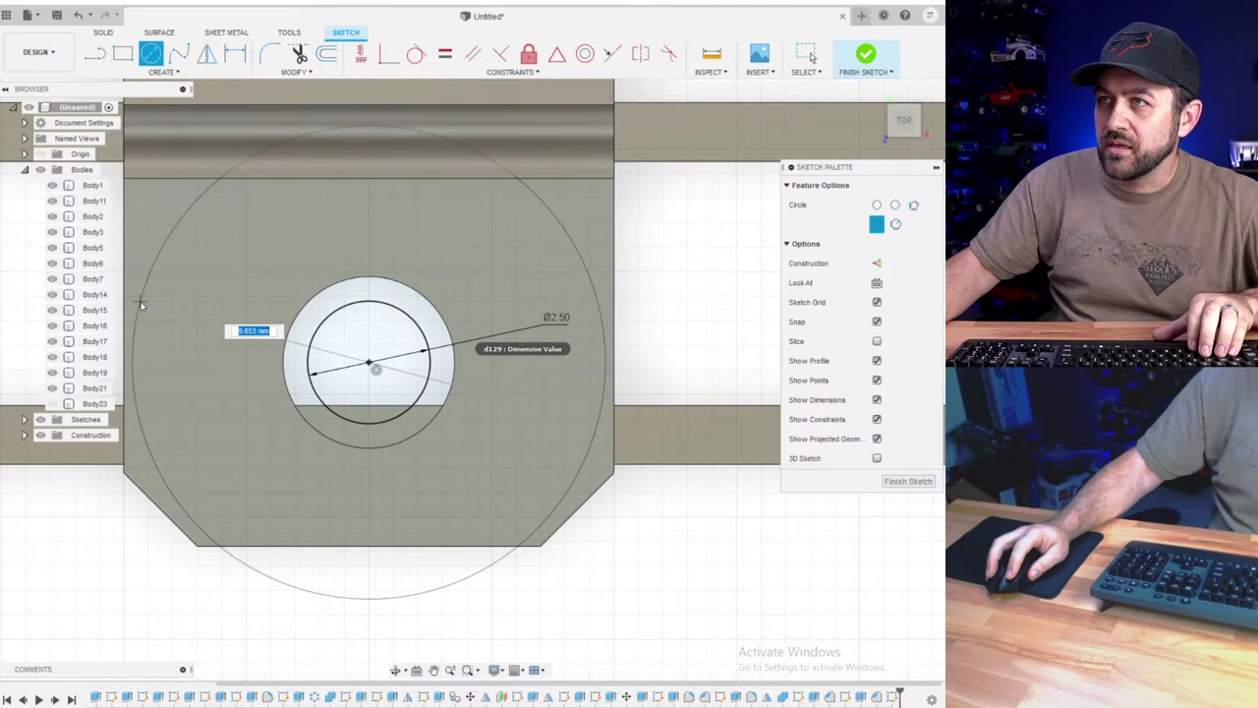
left_click(141, 305)
middle_click_drag(424, 366, 318, 397, "shift")
key("d")
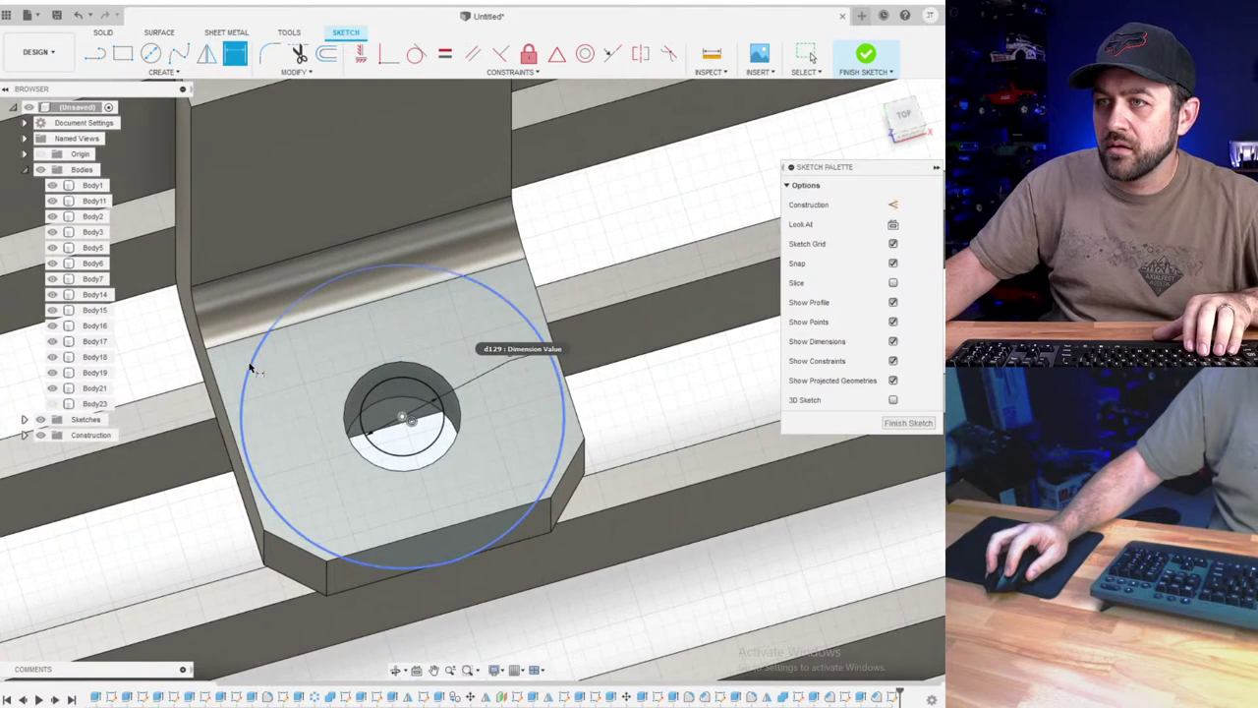
left_click(141, 543)
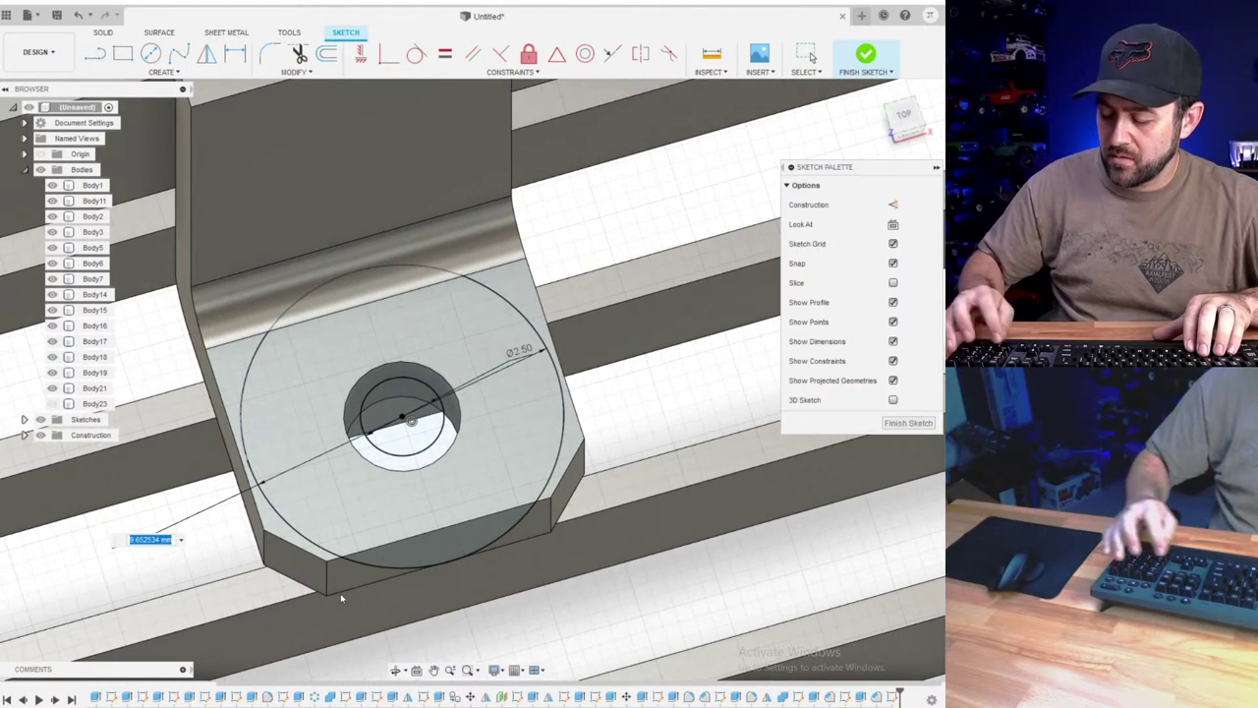
type("10")
key("Return")
mouse_move(413, 462)
middle_mouse_down("shift")
mouse_move(447, 393)
mouse_move(470, 526)
middle_mouse_up("shift")
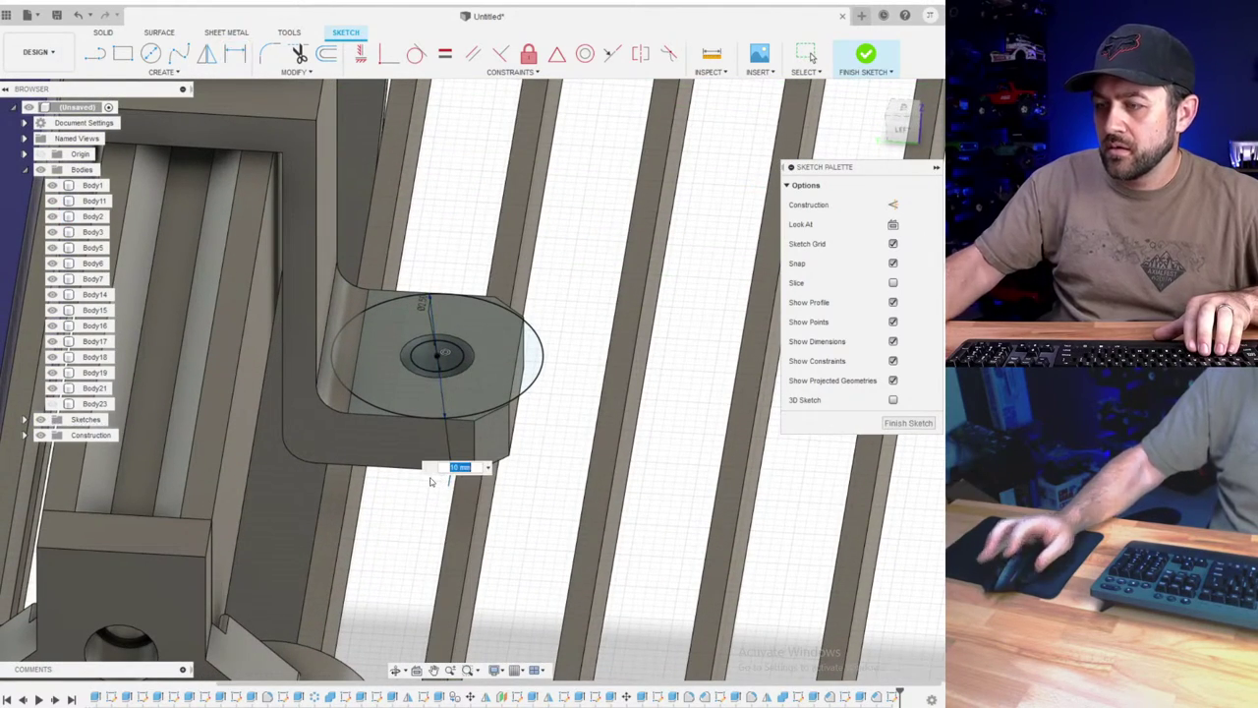
key("Return")
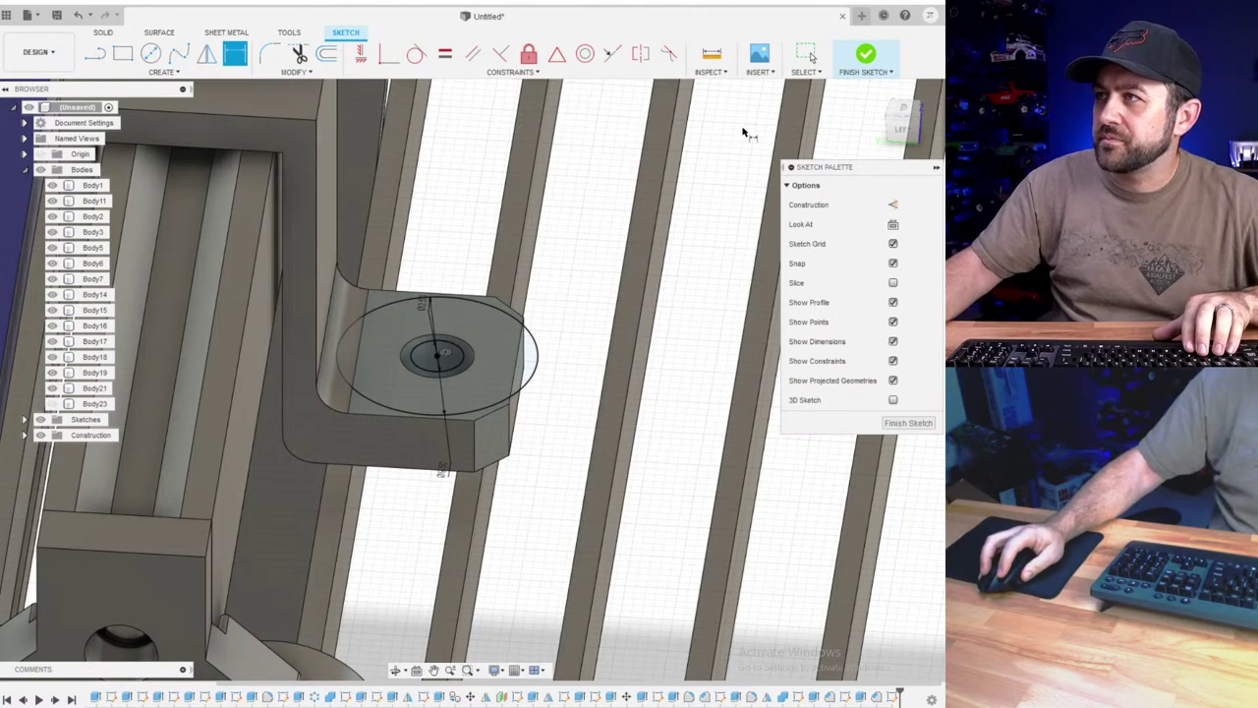
- Extrude the ring between the foot's hole and the 10 mm circle upward as a new body, including the areas overhanging the foot
left_click(869, 56)
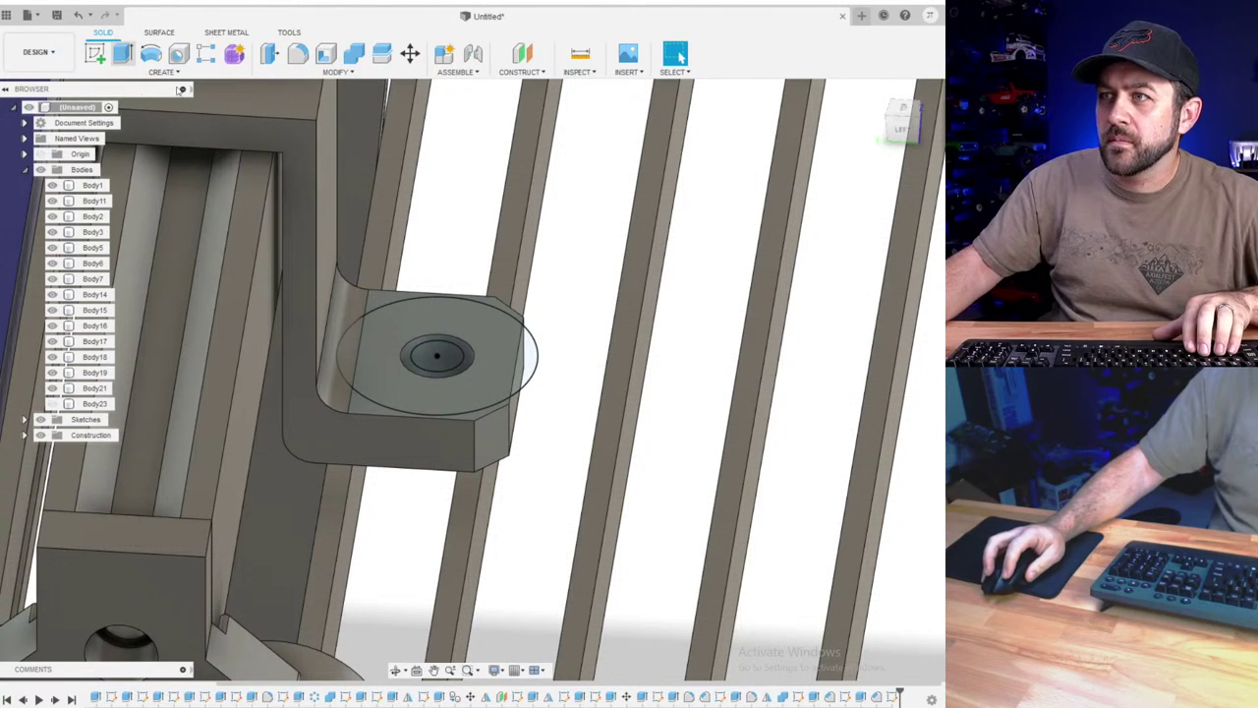
key("e")
left_click(472, 324)
left_click(359, 354)
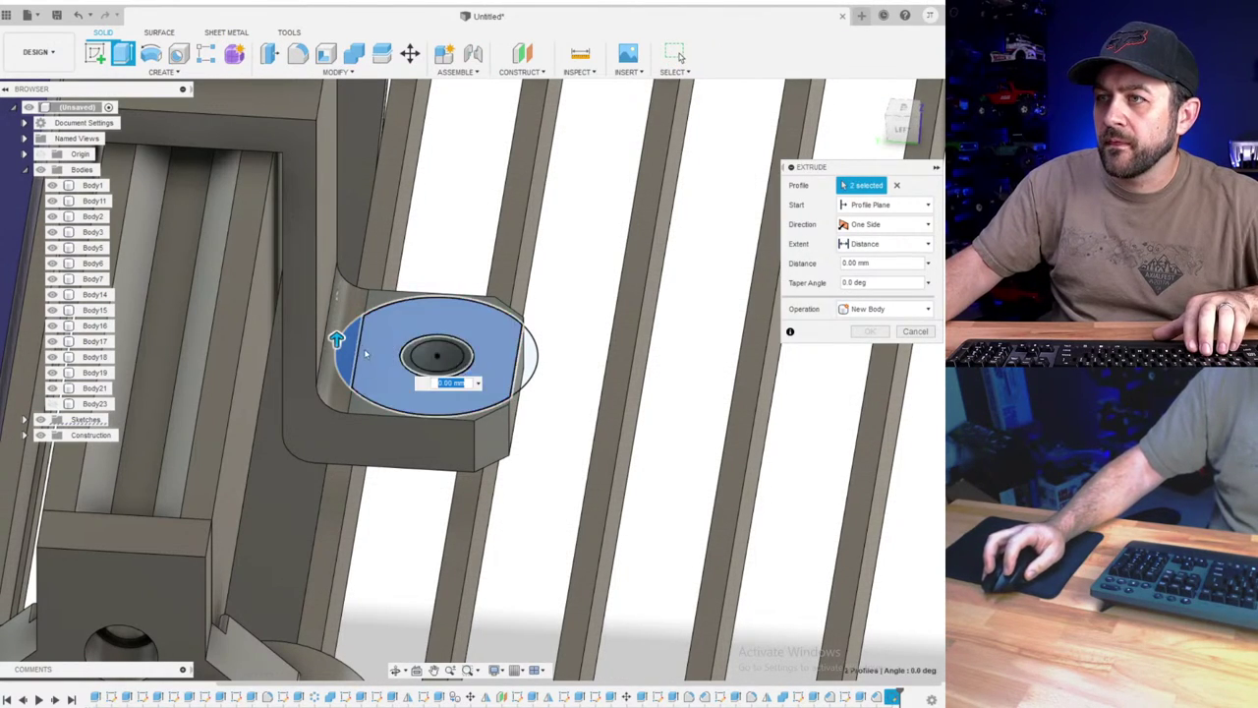
left_click_drag(337, 334, 334, 124)
middle_click_drag(334, 124, 342, 242)
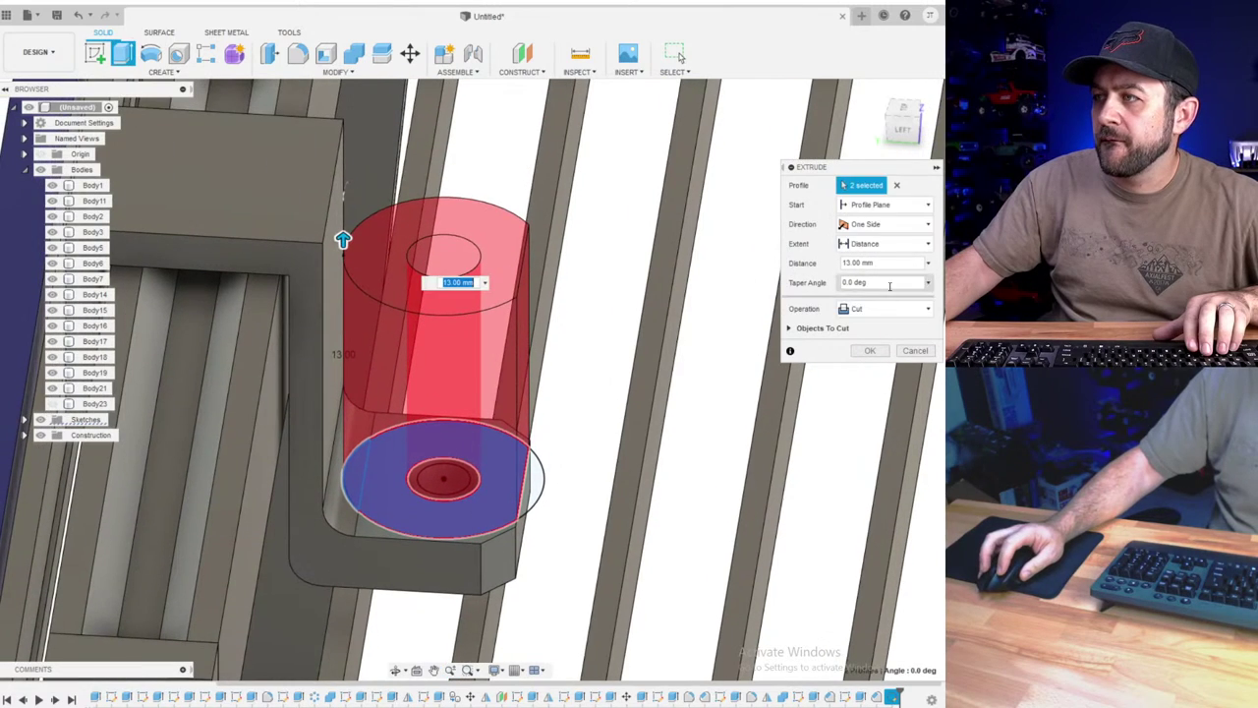
left_click(882, 311)
left_click(869, 369)
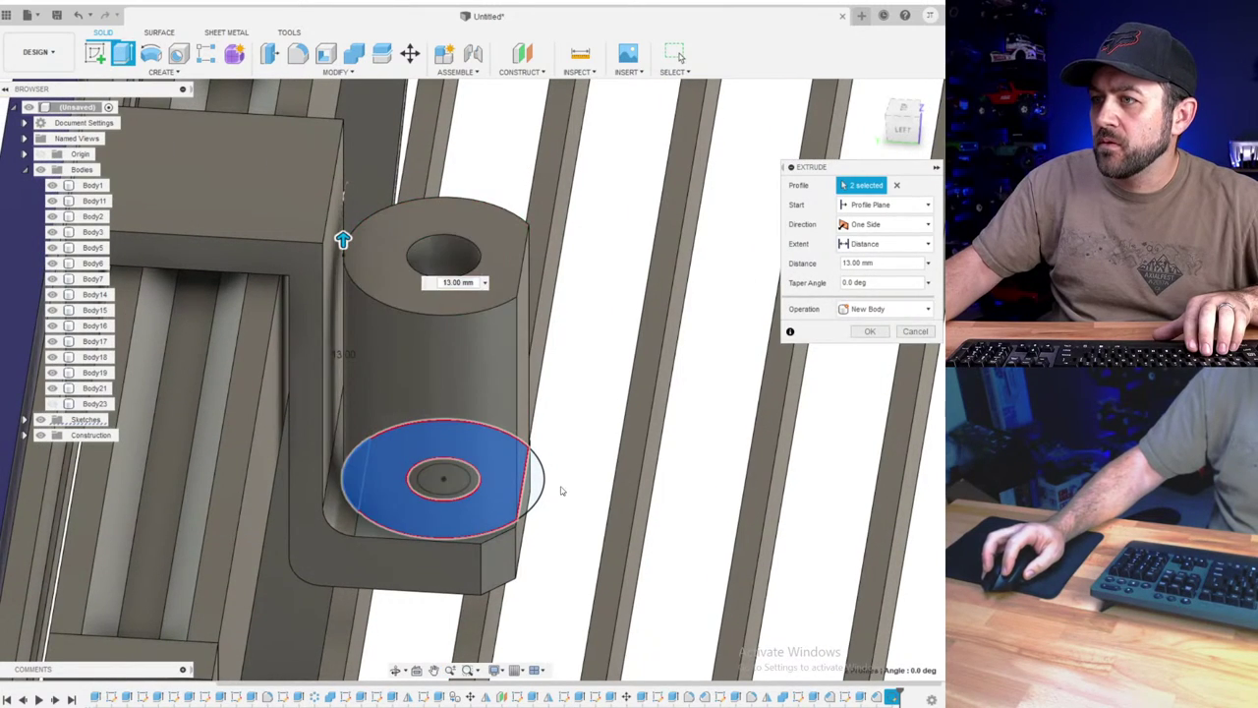
left_click(536, 480)
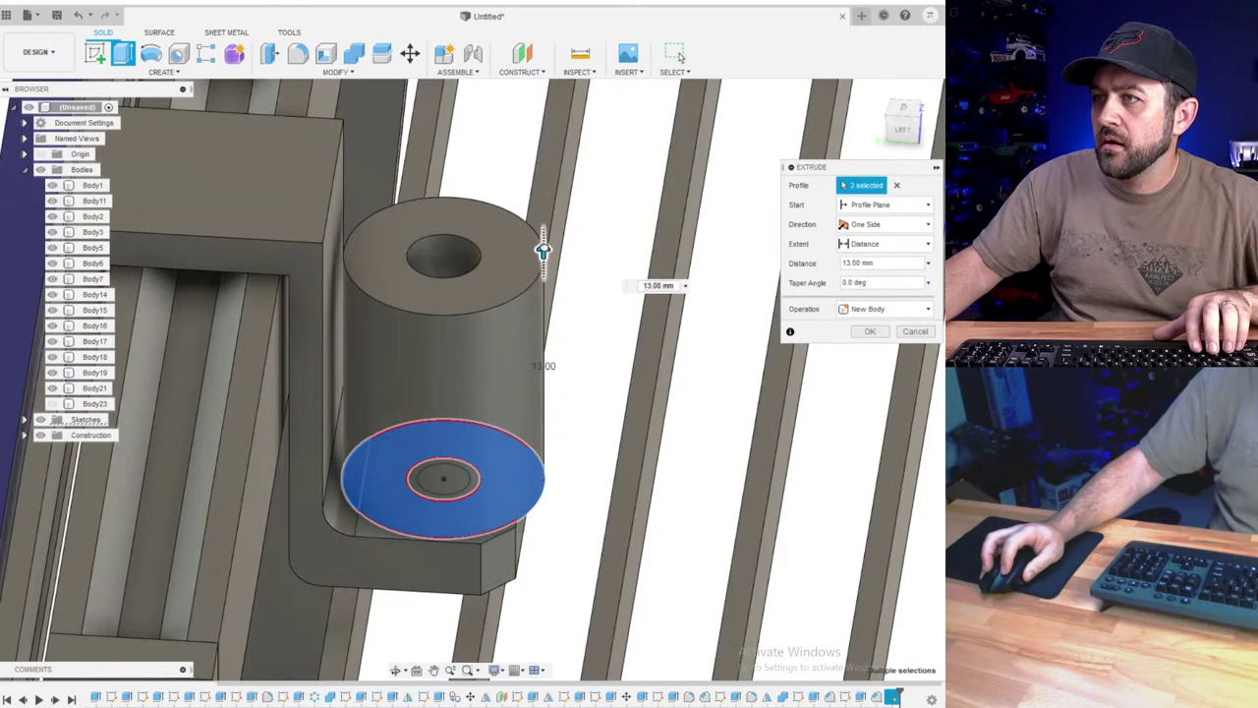
- Set the height of the cylinder extruded from the bracket foot to 12 mm and complete the extrusion
left_click_drag(542, 252, 546, 139)
scroll(518, 257, "down", 4)
middle_click_drag(518, 275, 514, 246, "shift")
scroll(513, 246, "up", 4)
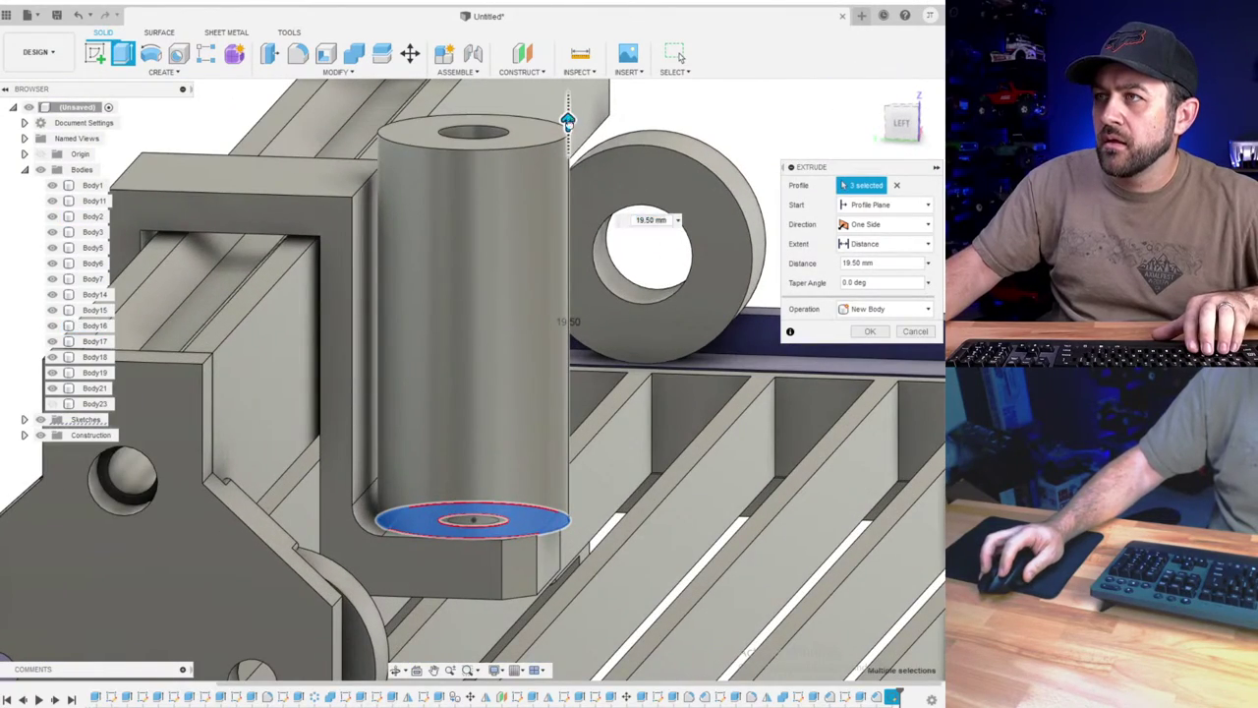
left_click_drag(569, 124, 567, 171)
middle_click_drag(629, 379, 735, 296, "shift")
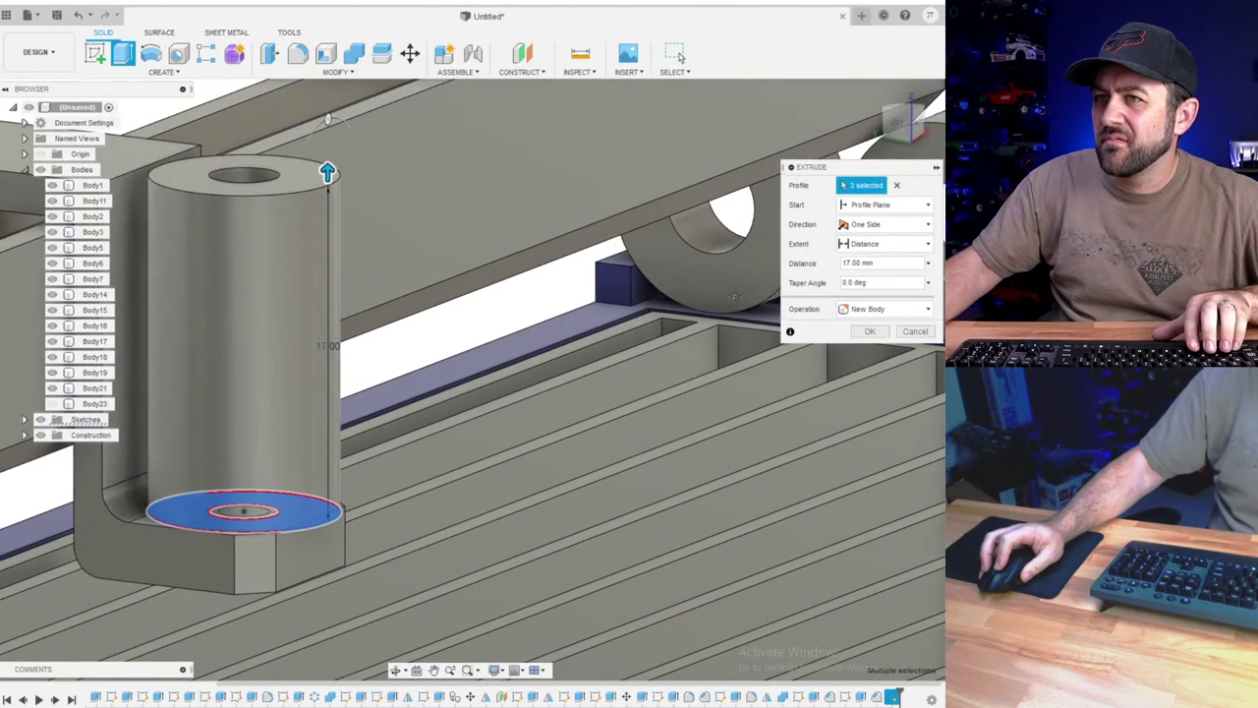
middle_click_drag(327, 173, 319, 188, "shift")
left_click_drag(327, 173, 305, 279)
middle_click_drag(305, 275, 539, 291)
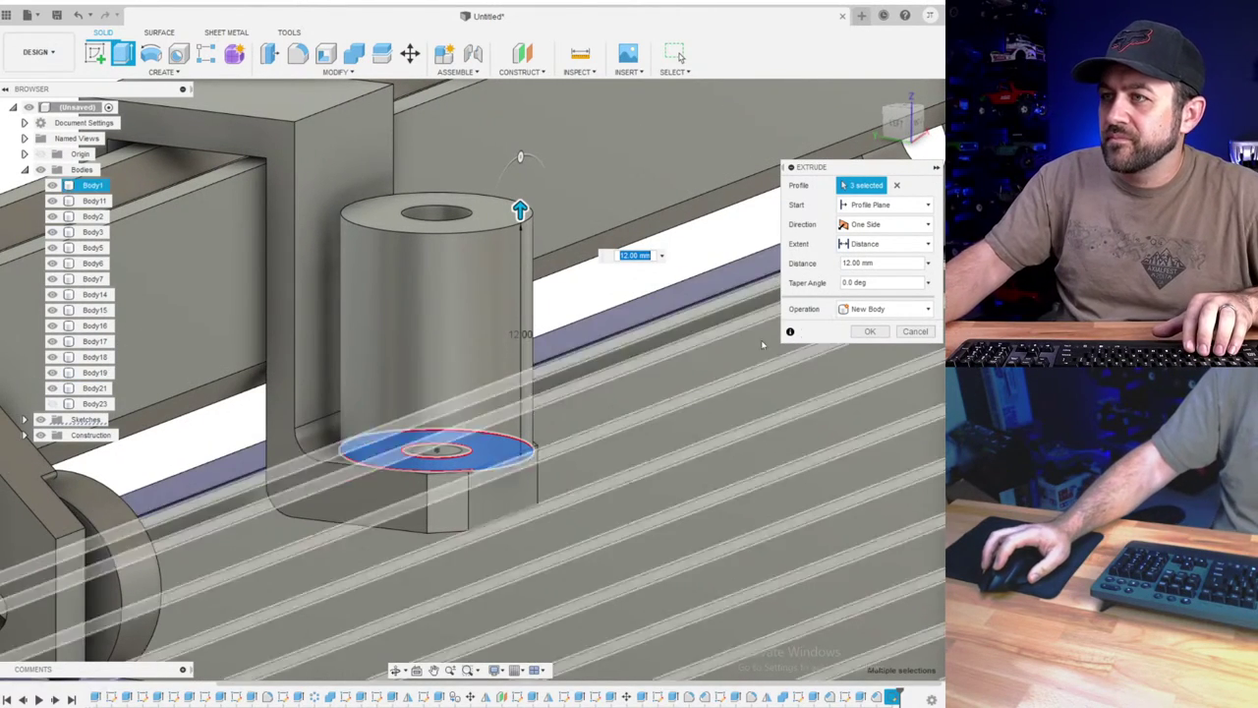
key("Return")
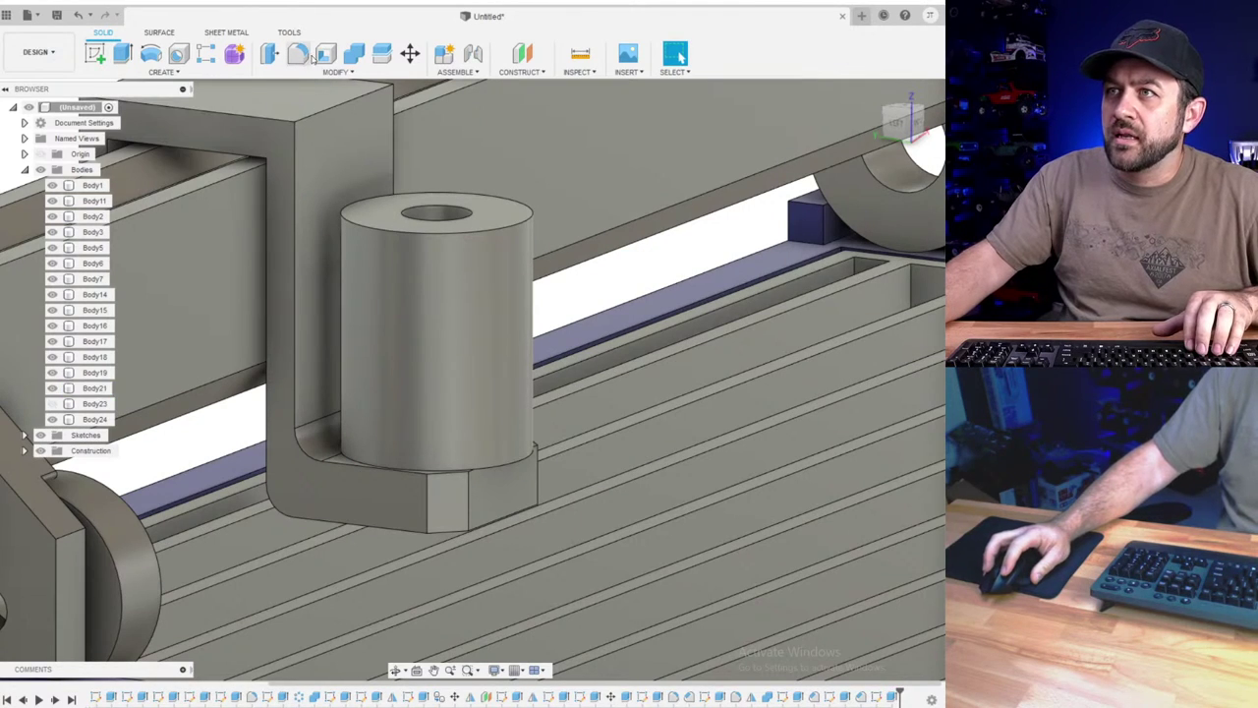
- Chamfer the cylinder's lower outer edge with an equal distance of 1 mm
left_click(324, 73)
left_click(306, 127)
left_click(530, 452)
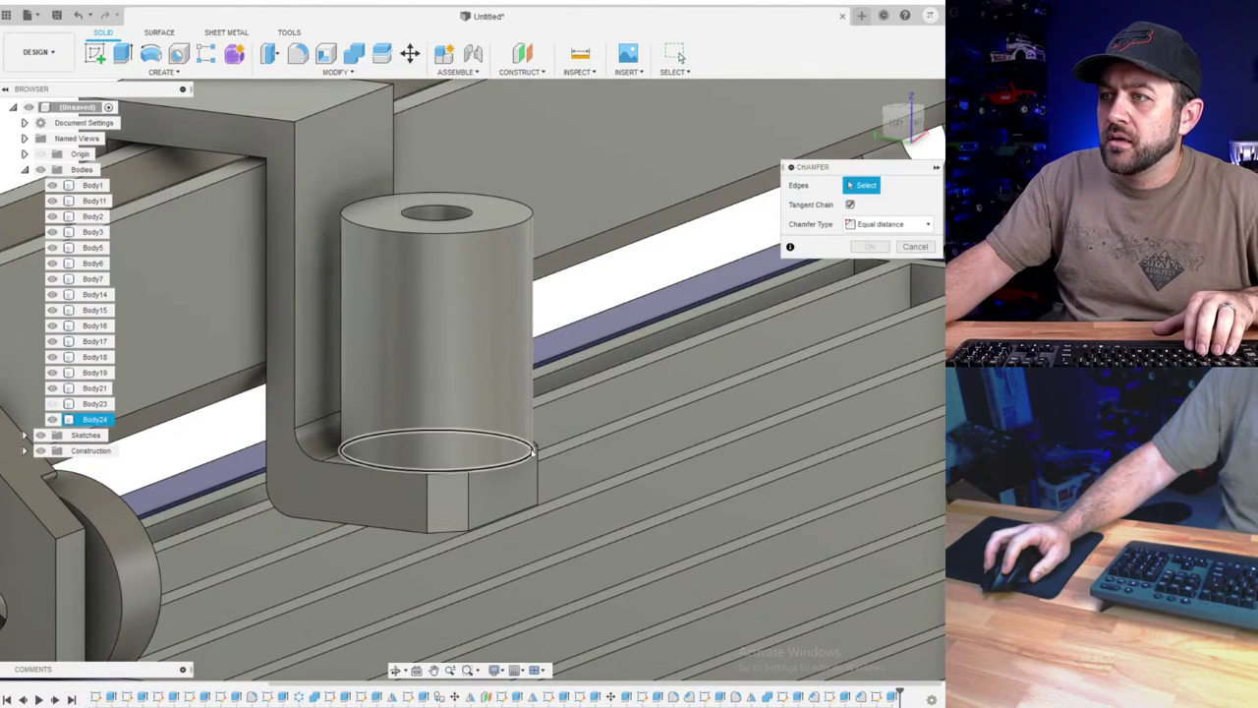
type("2")
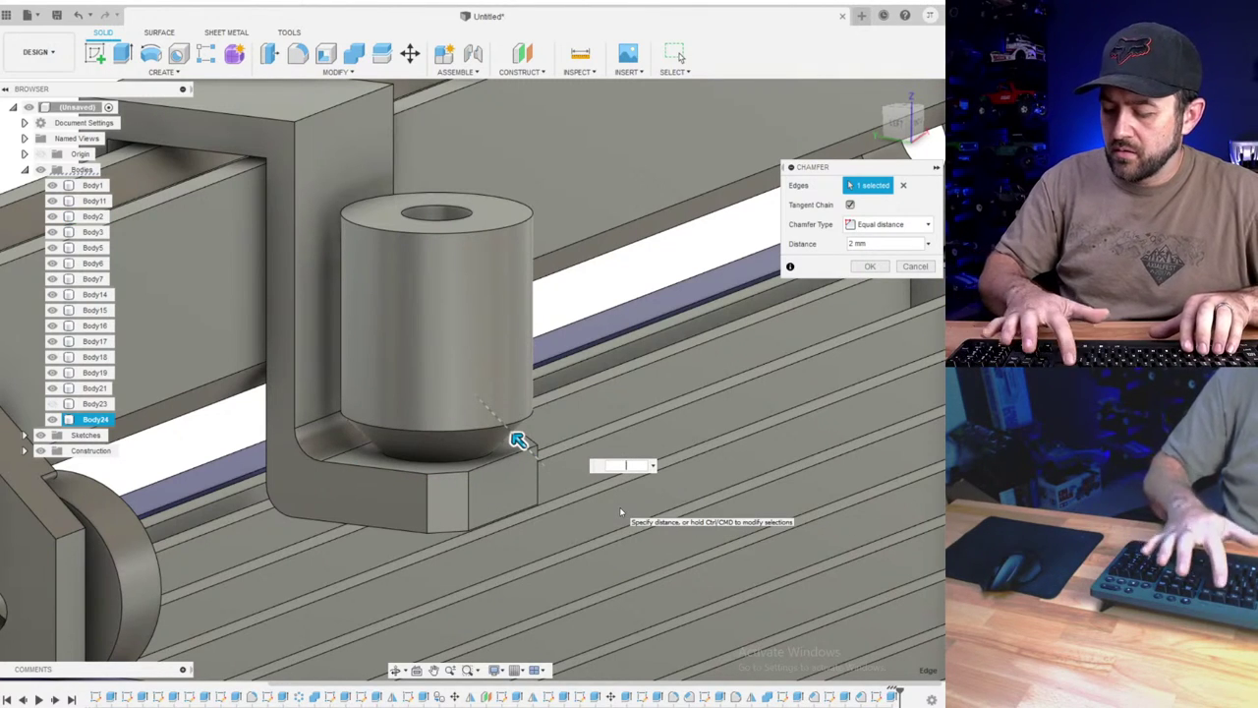
key("BackSpace")
type("1")
scroll(362, 424, "up", 2)
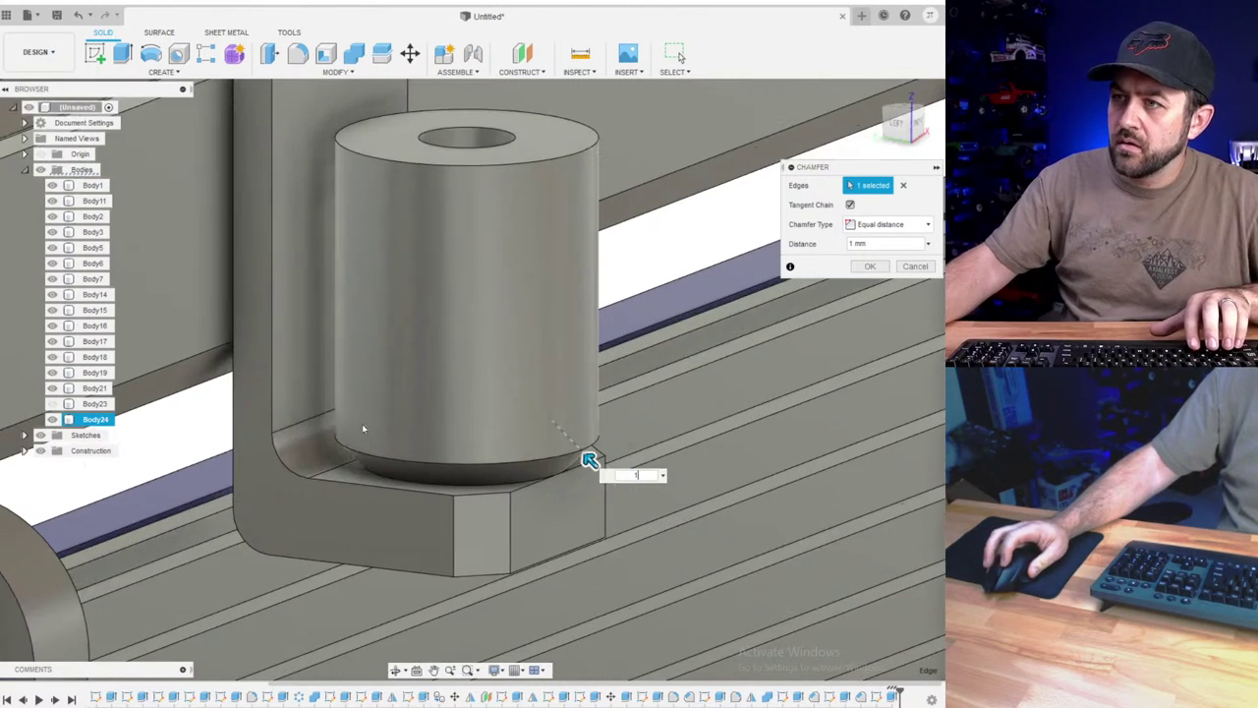
middle_click_drag(380, 433, 296, 426, "shift")
scroll(295, 425, "down", 3)
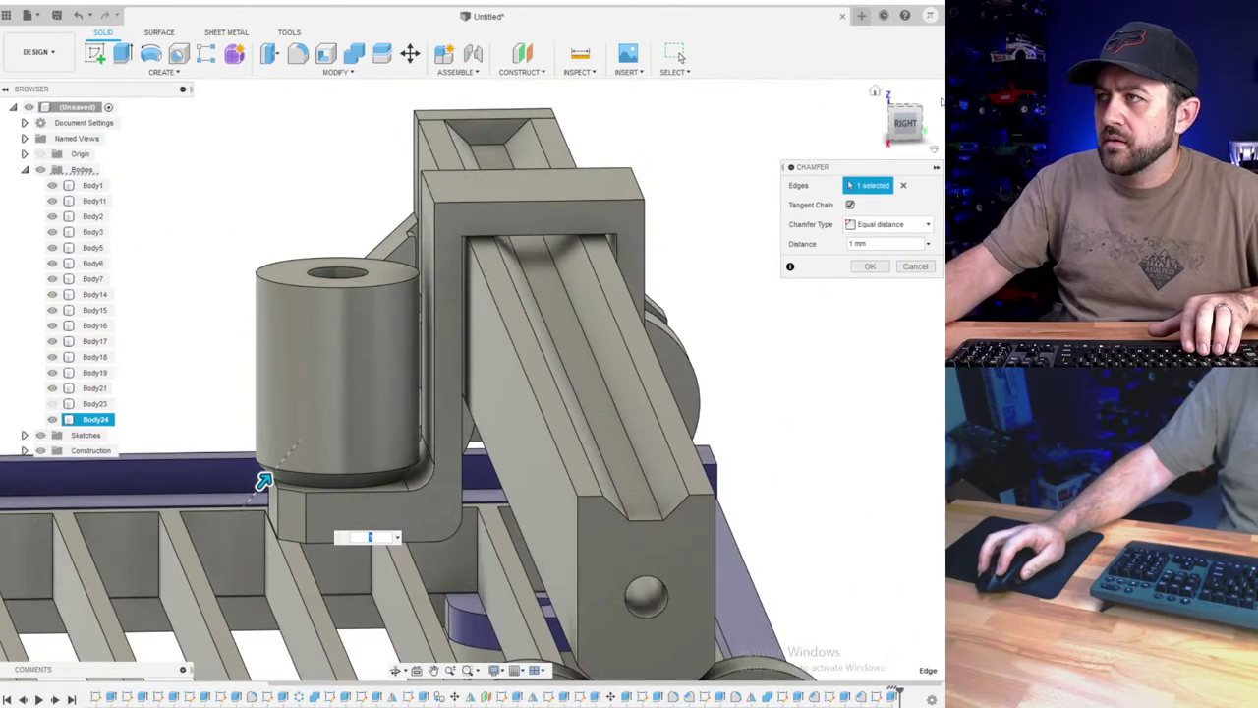
left_click(869, 266)
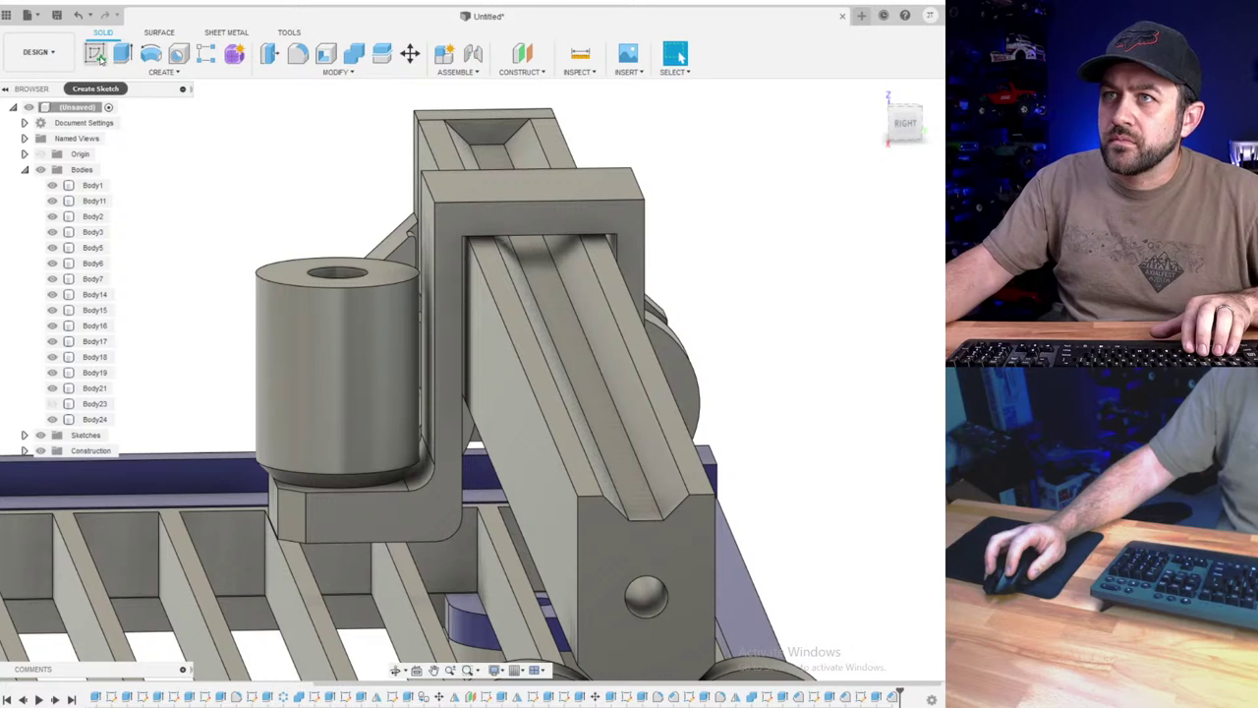
- Sketch a 6 mm diameter circle centred on the cylinder's top face and finish the sketch
left_click(98, 56)
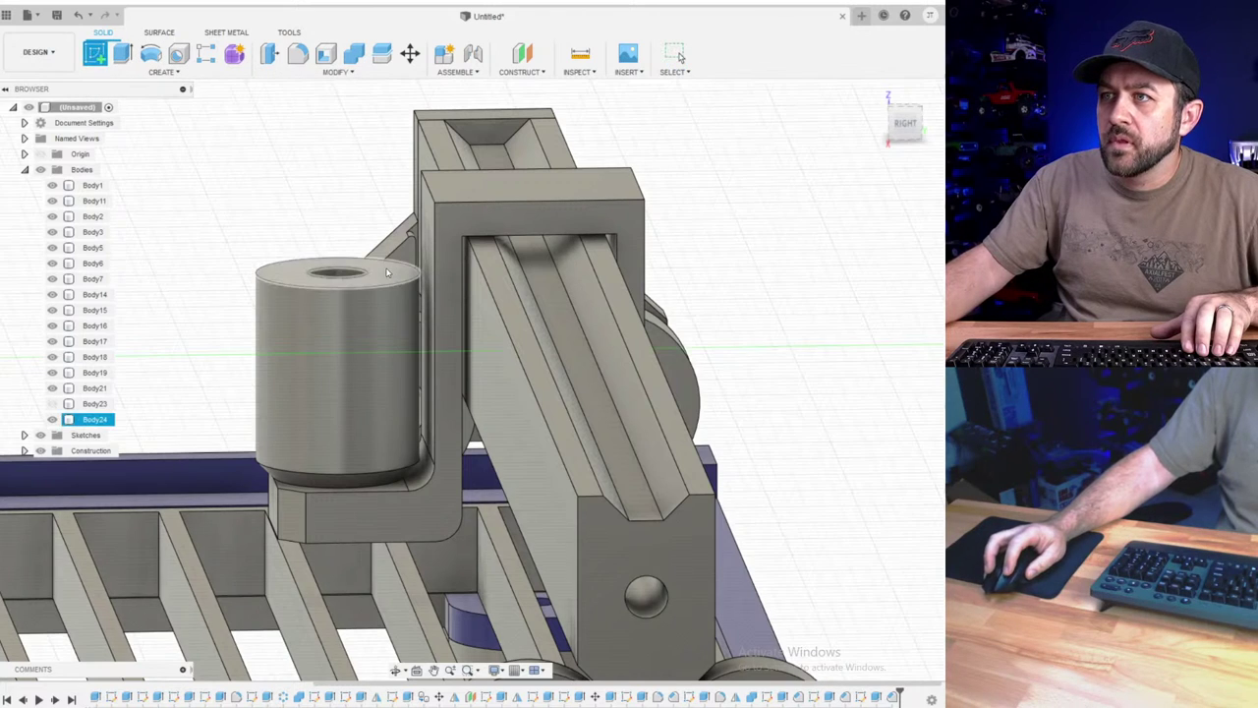
left_click(383, 277)
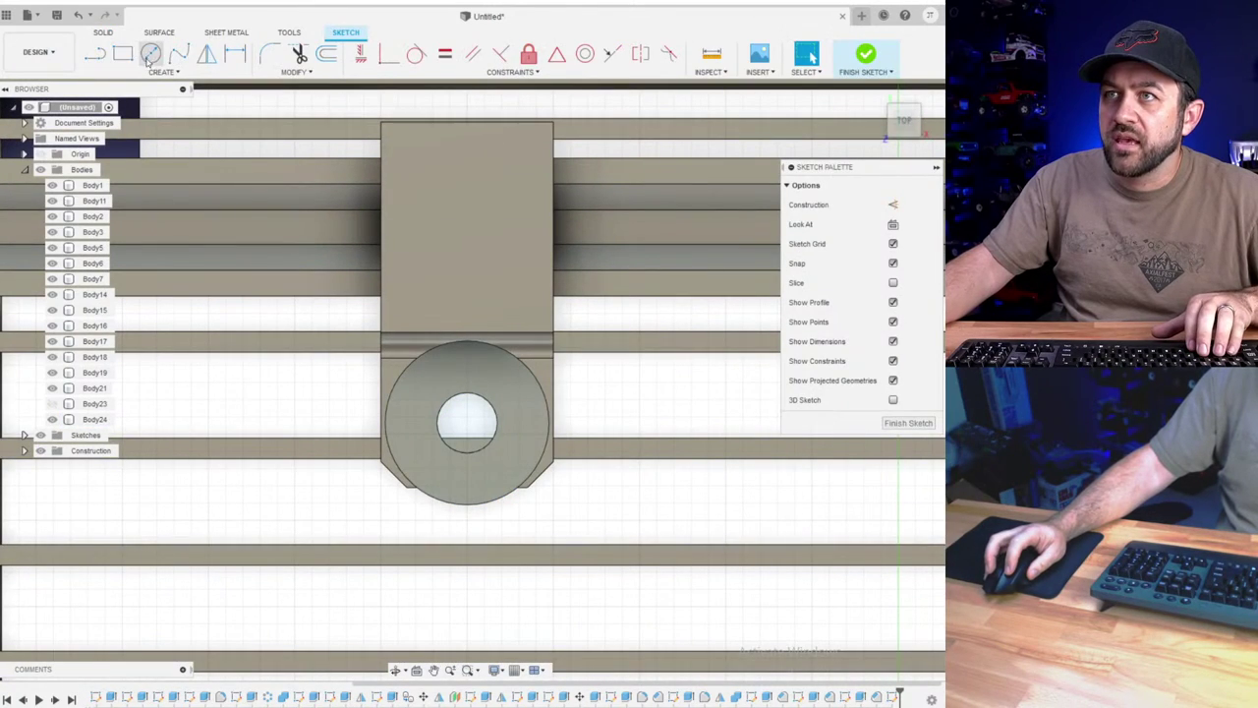
key("c")
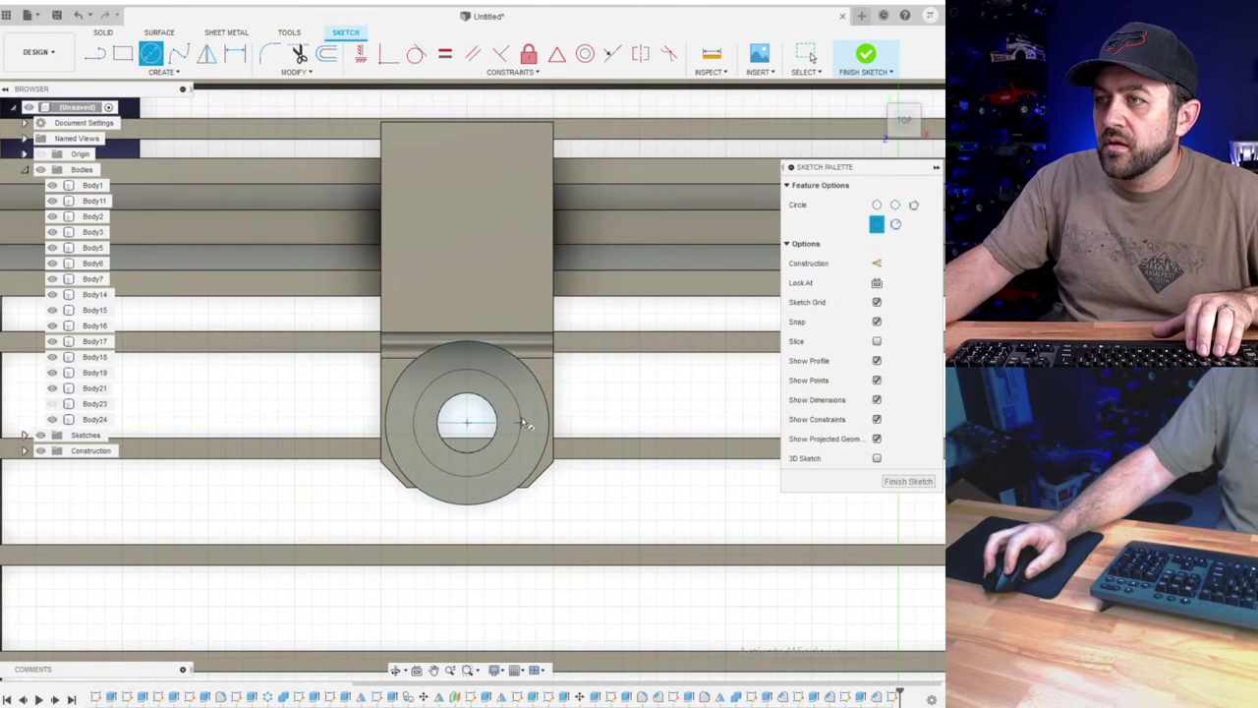
left_click(526, 426)
key("d")
left_click(589, 406)
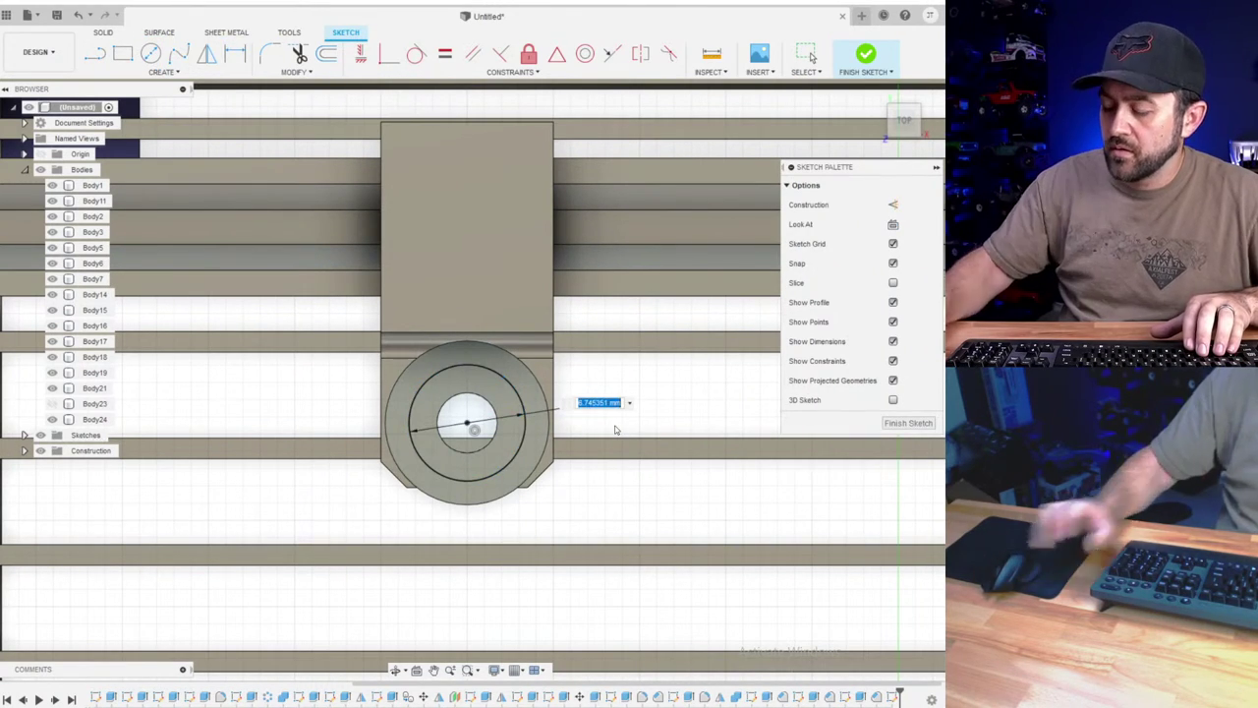
type("6")
key("Return")
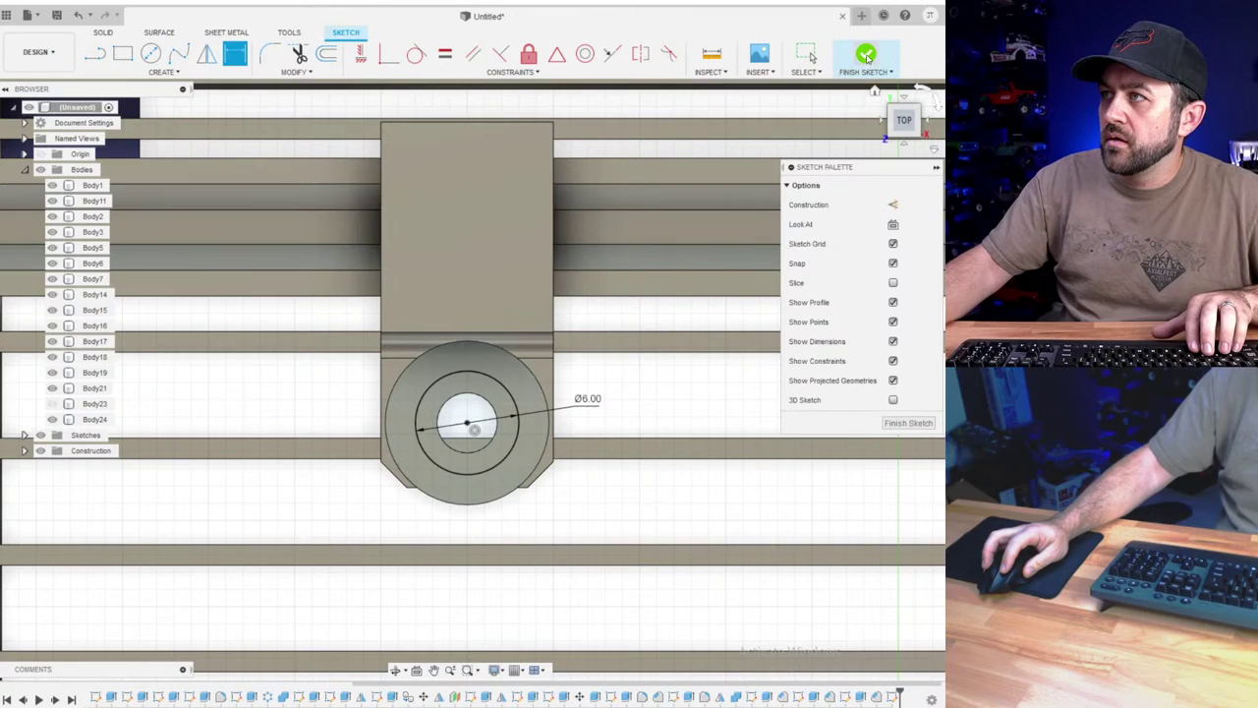
left_click(865, 57)
- Extrude the full 6 mm circle, including the area over the hole, 7 mm upward and join it to the cylinder
left_click(123, 55)
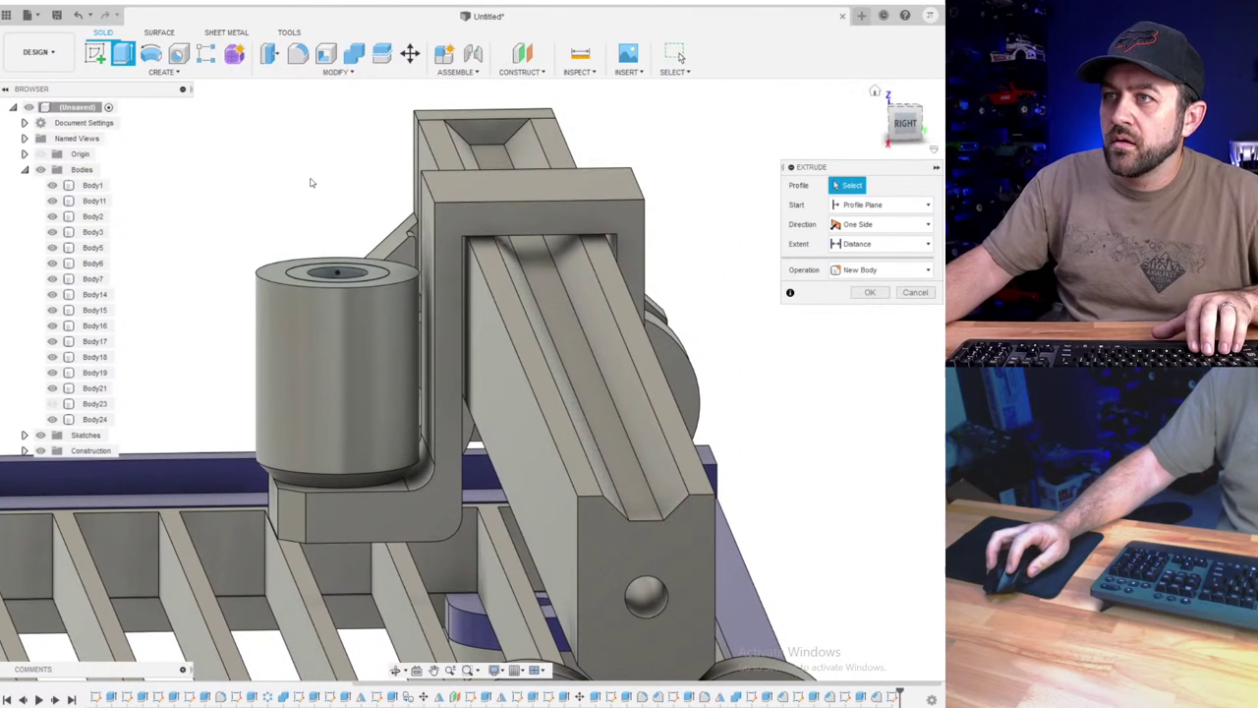
left_click(365, 276)
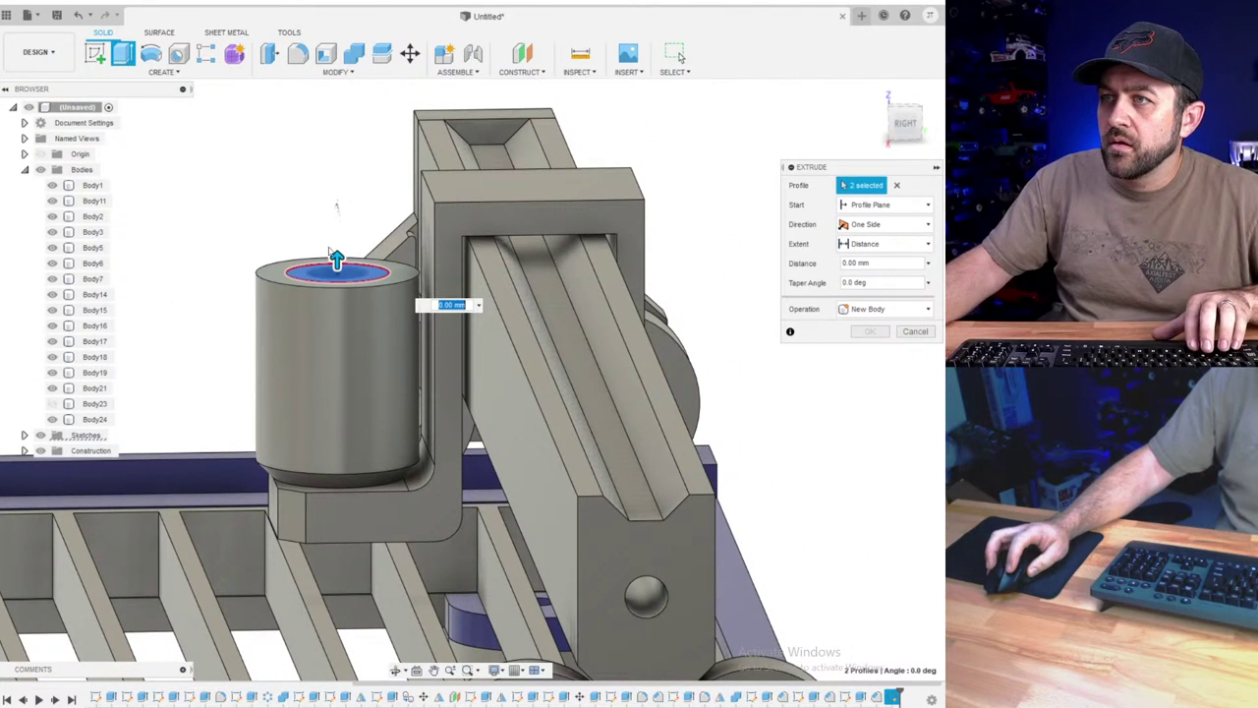
left_click_drag(336, 258, 352, 145)
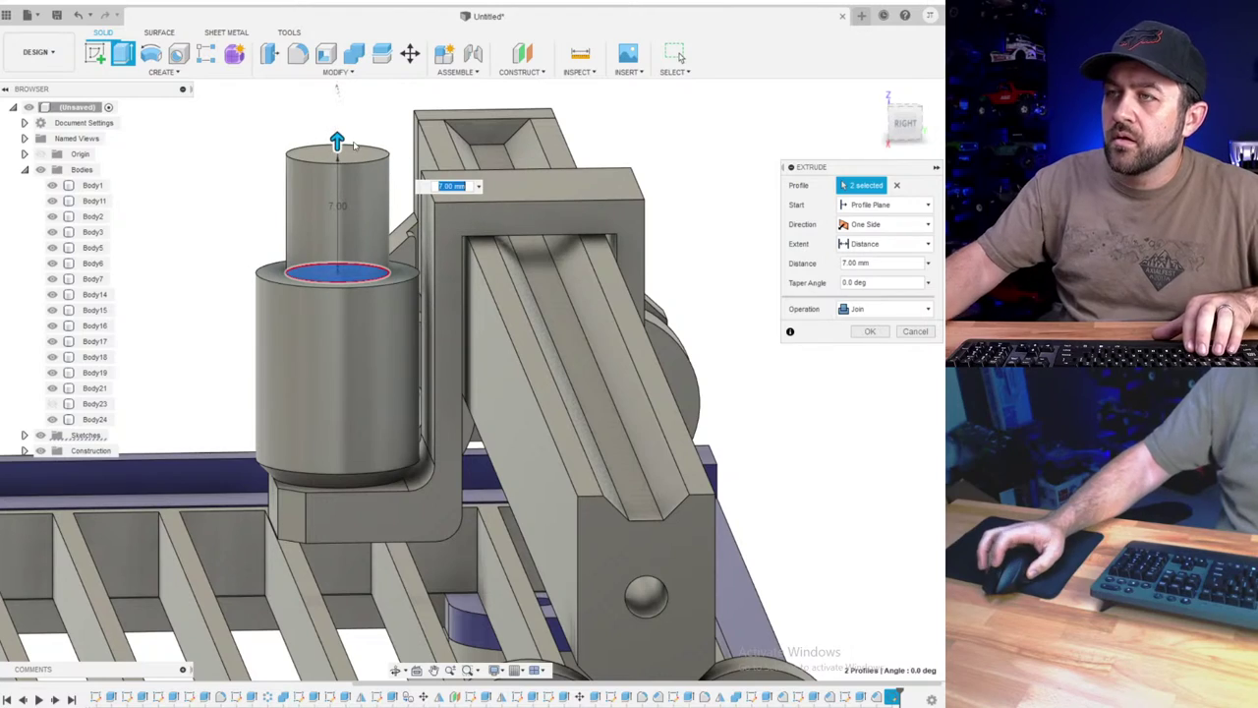
middle_click_drag(355, 146, 422, 211, "shift")
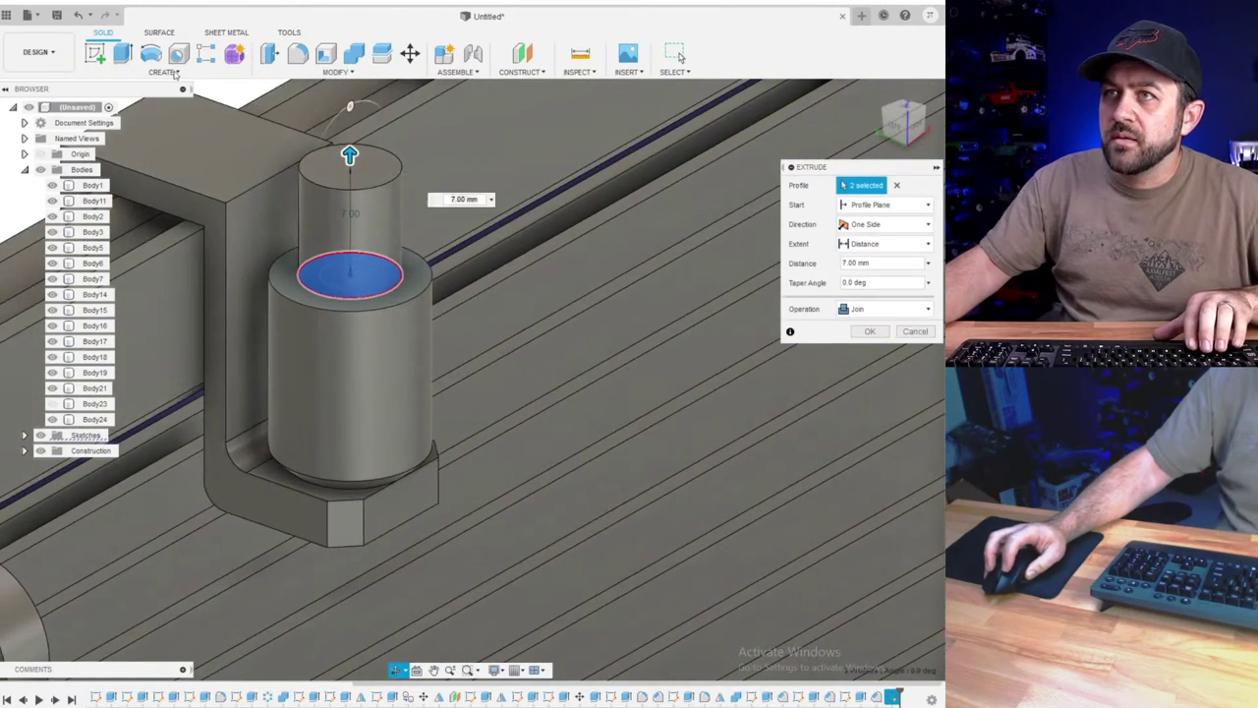
scroll(475, 262, "down", 5)
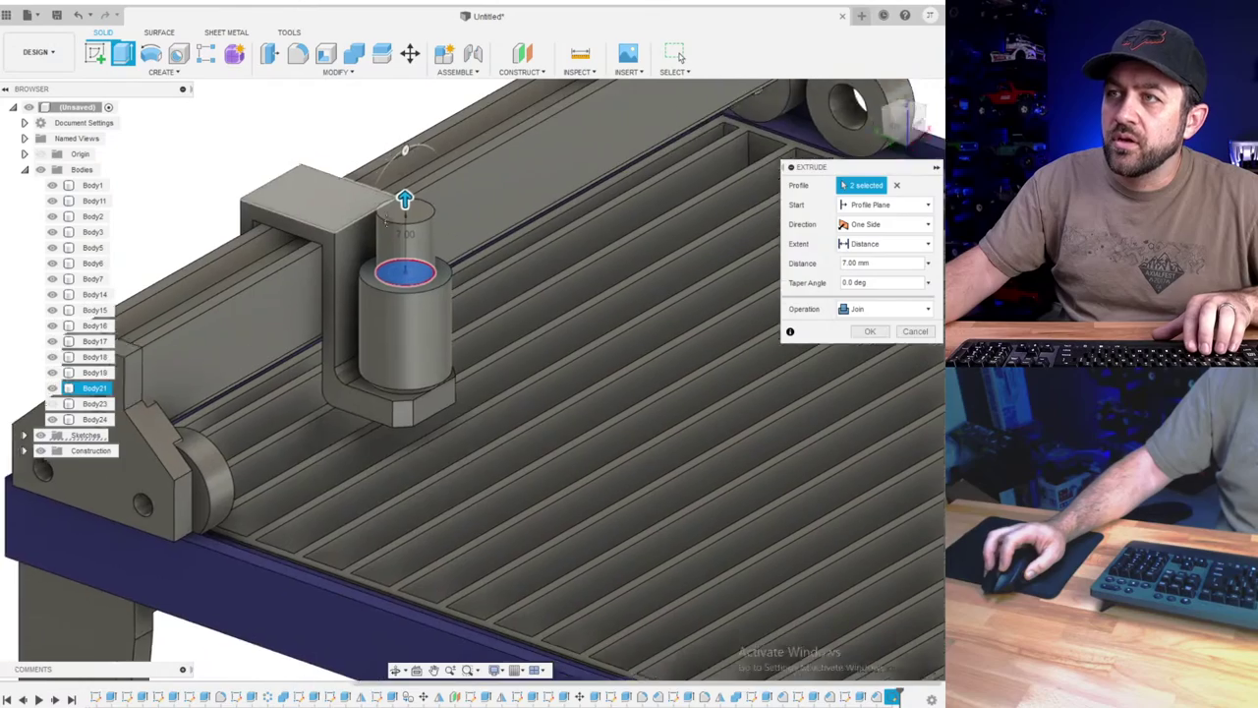
middle_click_drag(476, 262, 505, 336)
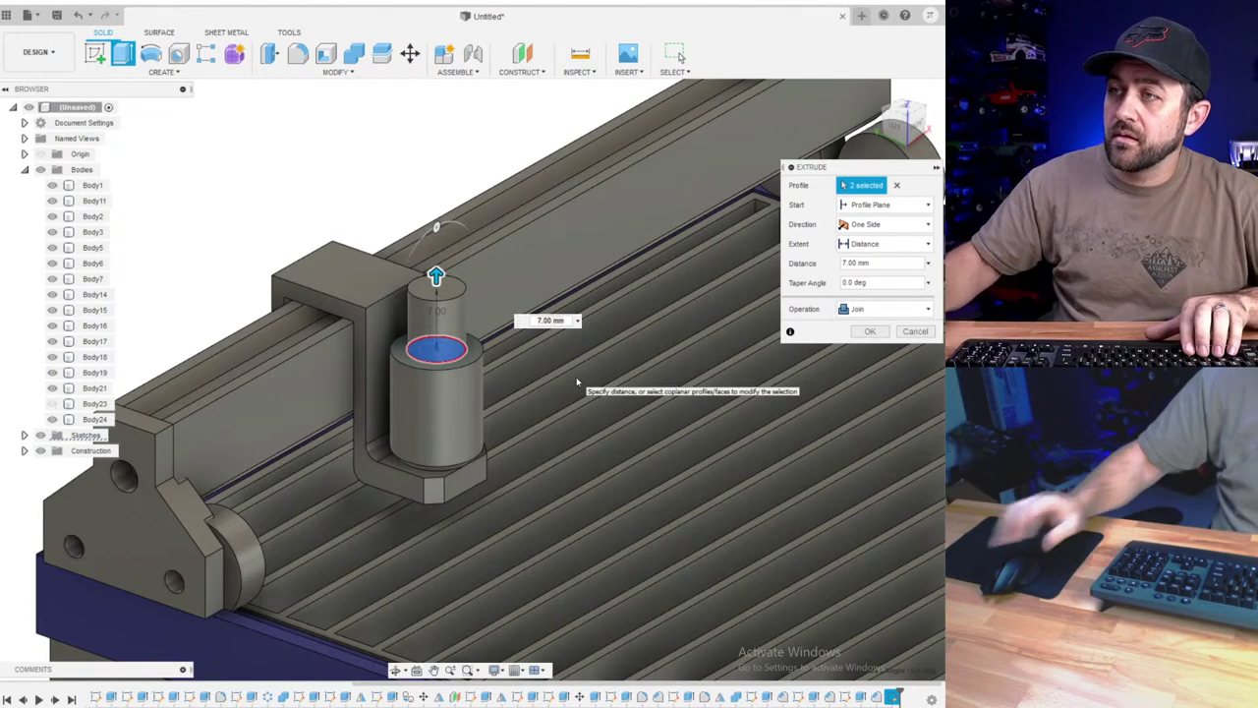
left_click(870, 331)
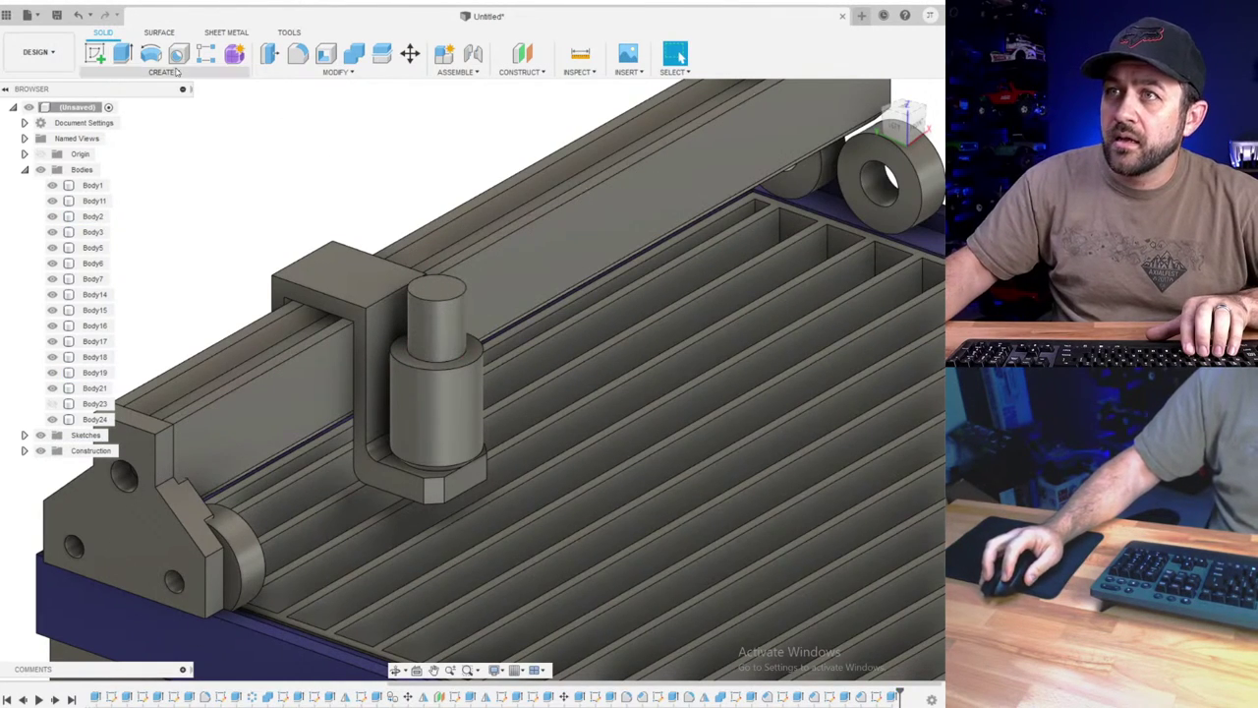
- Sketch a 2 mm diameter circle centred on the top face of the narrower cylinder and finish the sketch
left_click(94, 54)
left_click(442, 294)
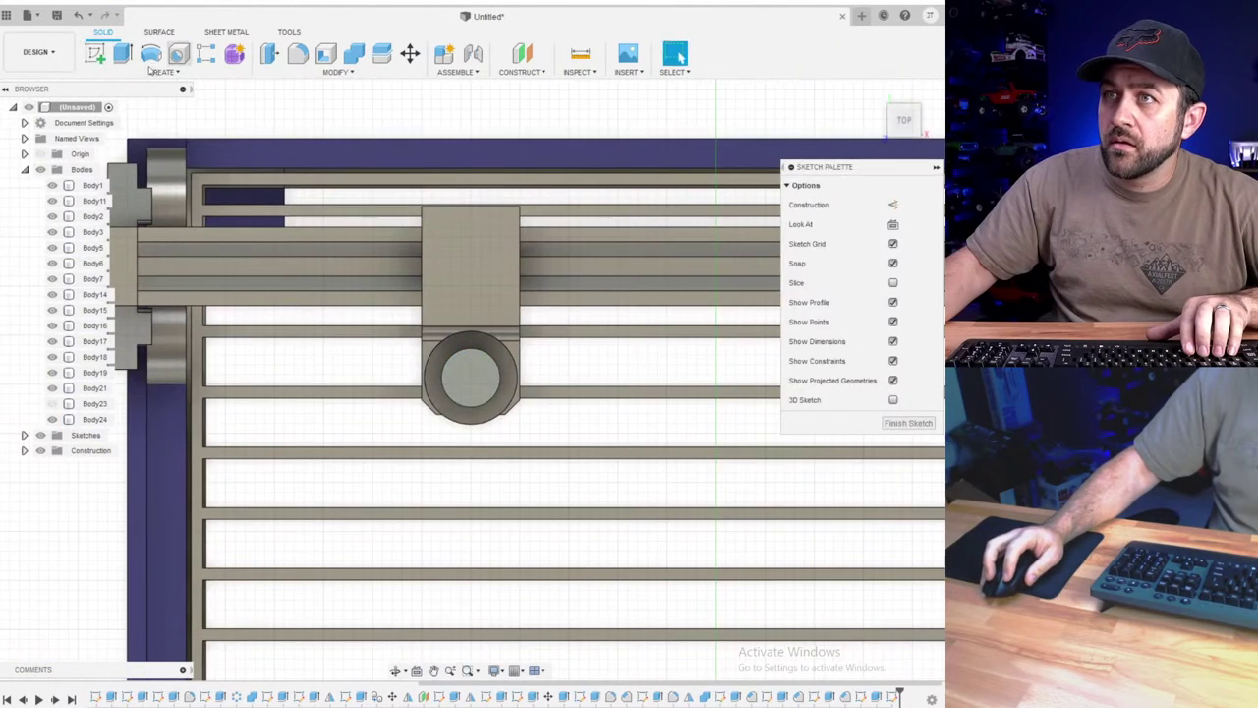
left_click(150, 54)
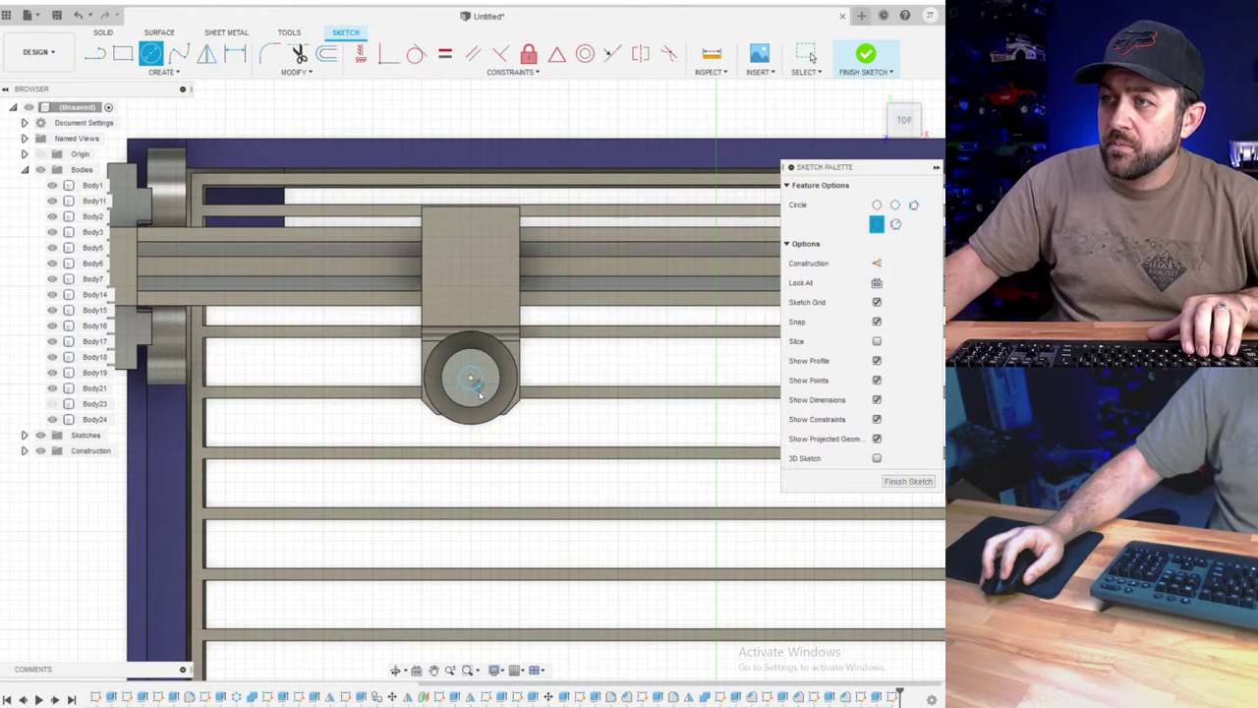
type("d")
type("2")
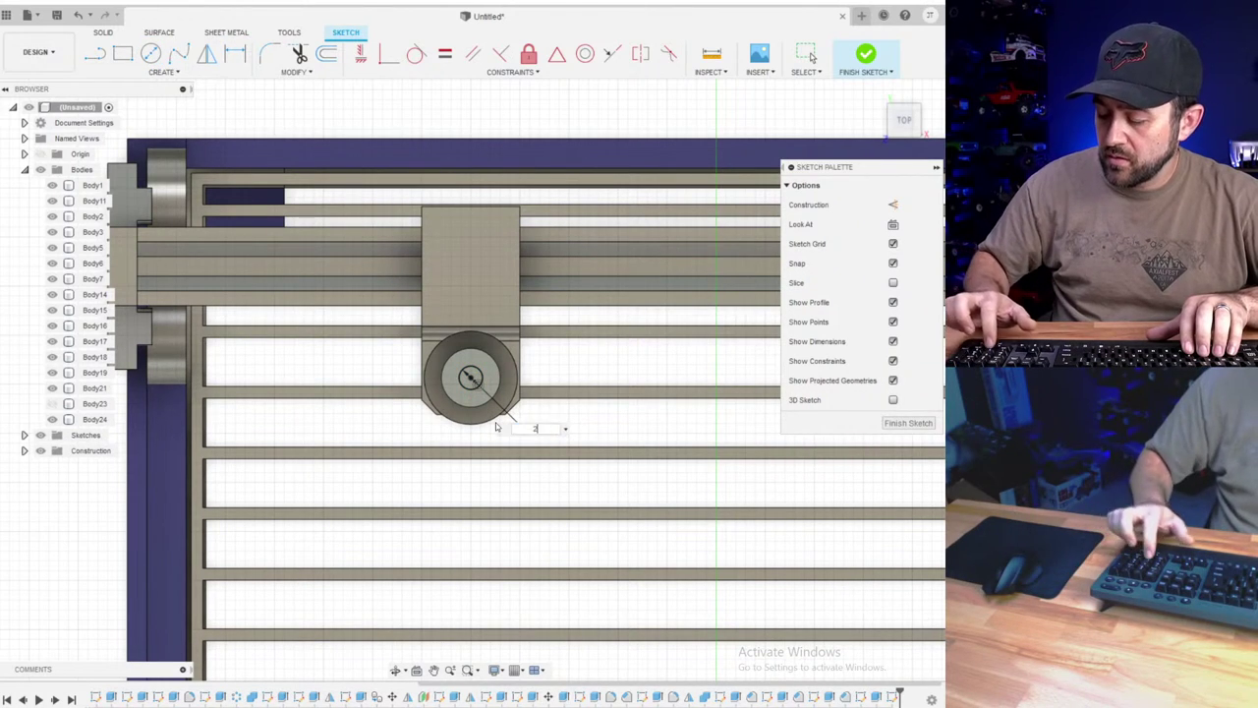
key("Return")
left_click(867, 55)
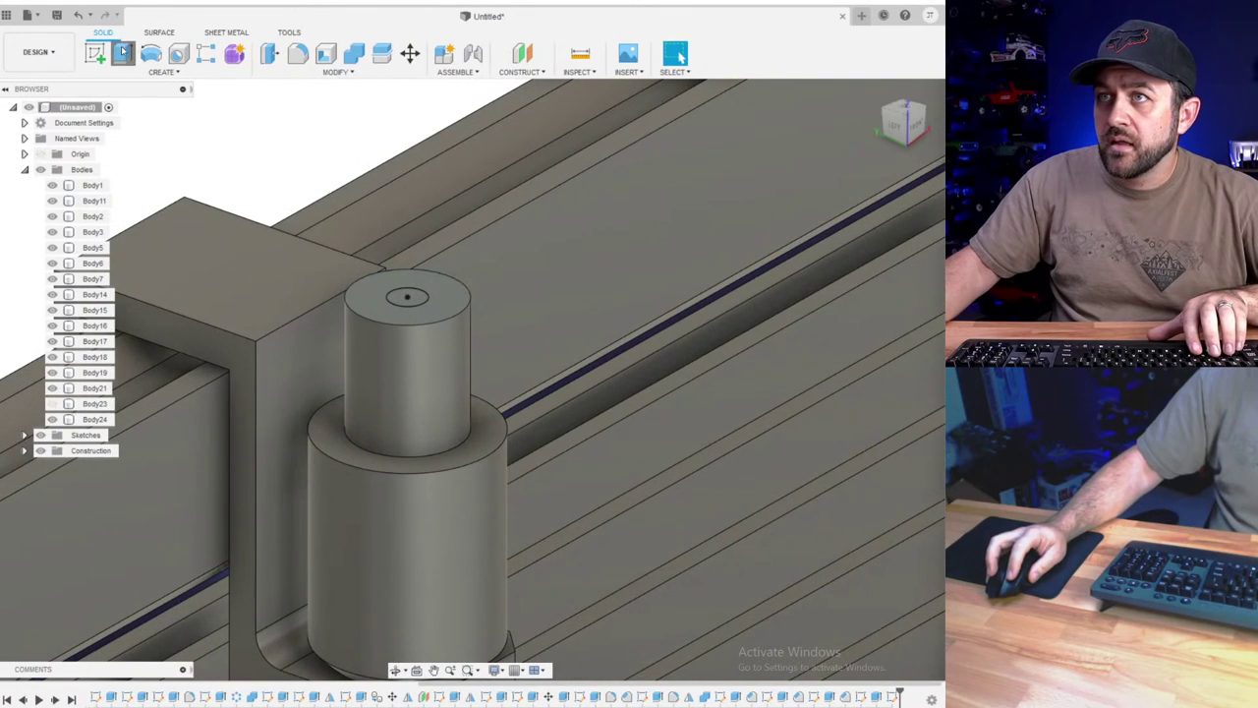
- Cut the 2 mm circle 13 mm down into the stepped cylinder to form a central hole
left_click(123, 53)
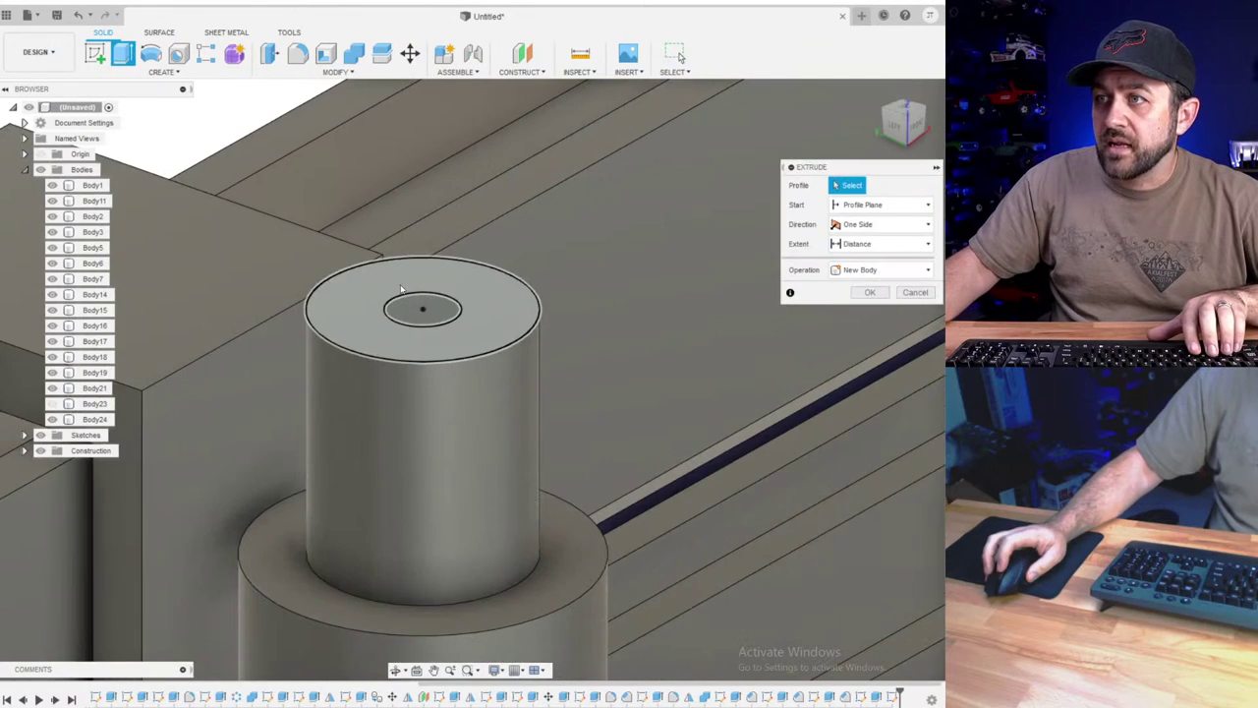
left_click(422, 307)
left_click_drag(423, 285, 434, 572)
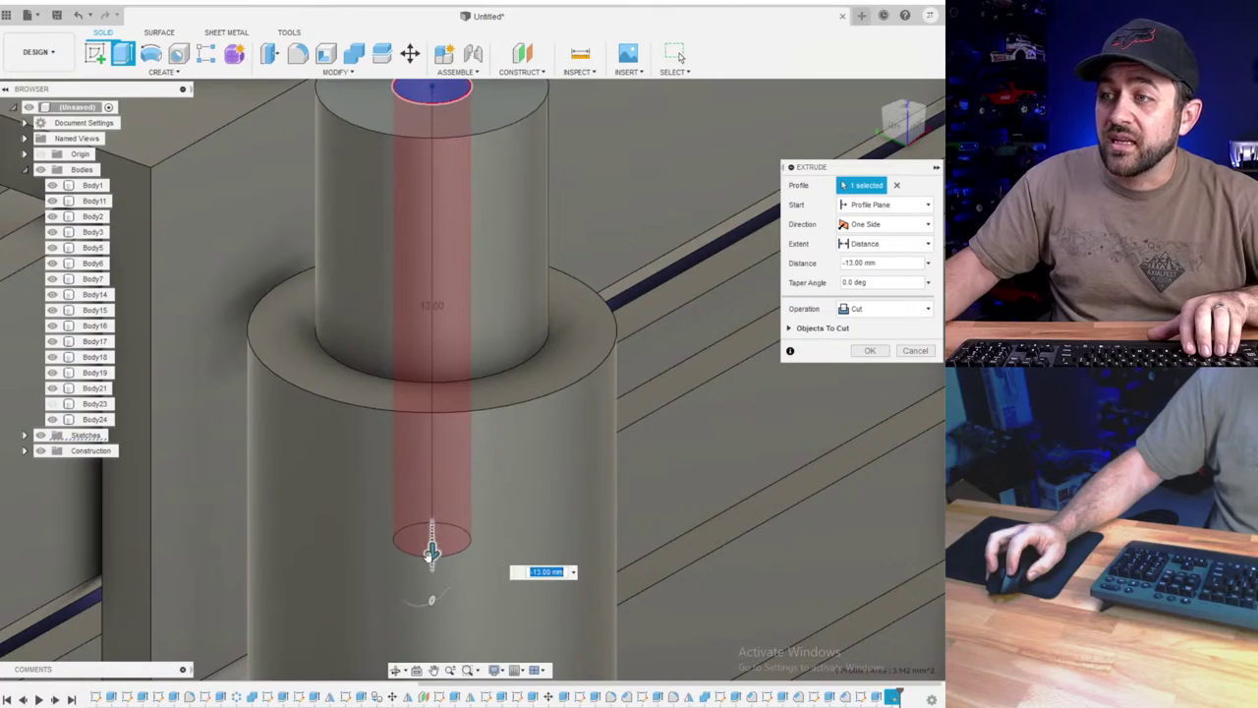
scroll(425, 612, "down", 3)
middle_click_drag(423, 608, 436, 521)
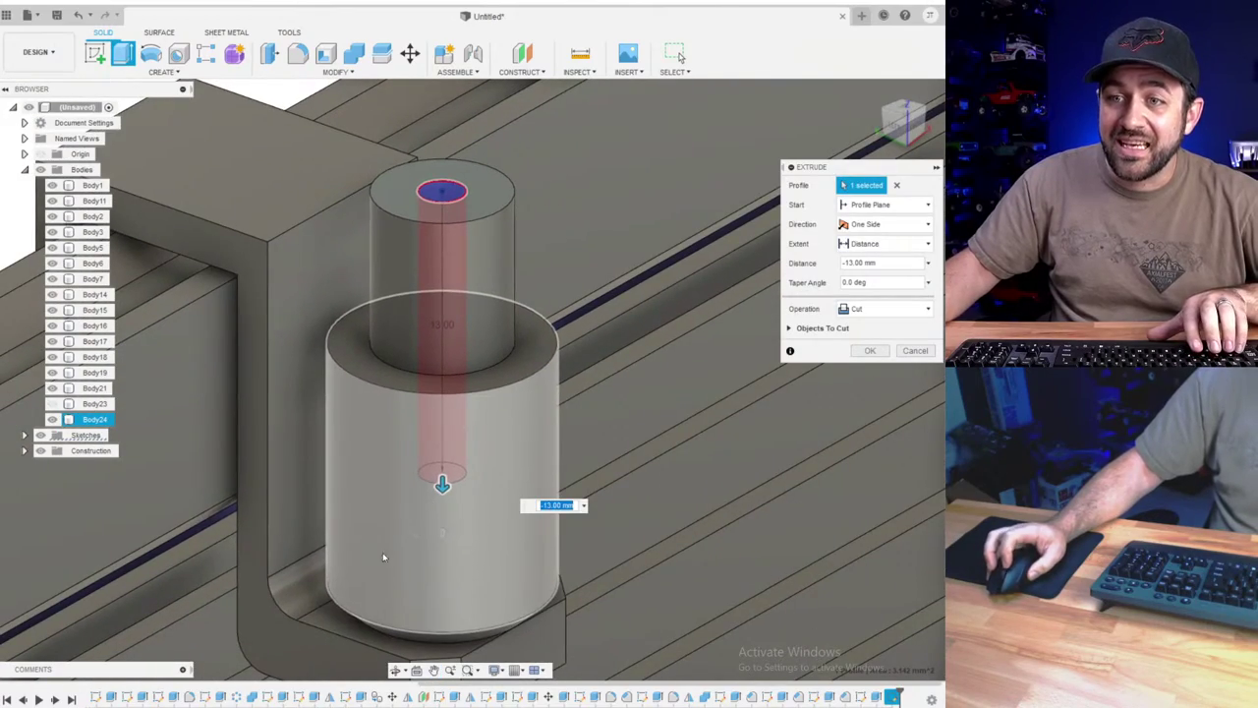
middle_click_drag(384, 558, 402, 516, "shift")
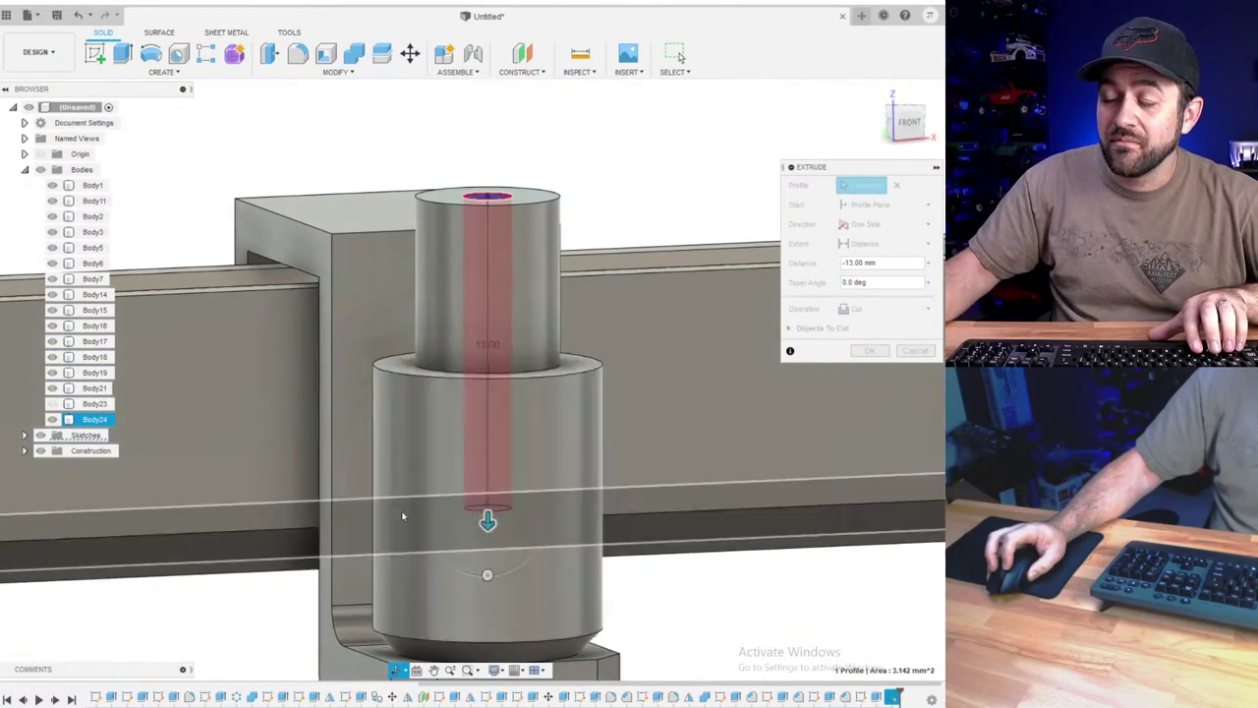
left_click(869, 350)
scroll(471, 413, "down", 3)
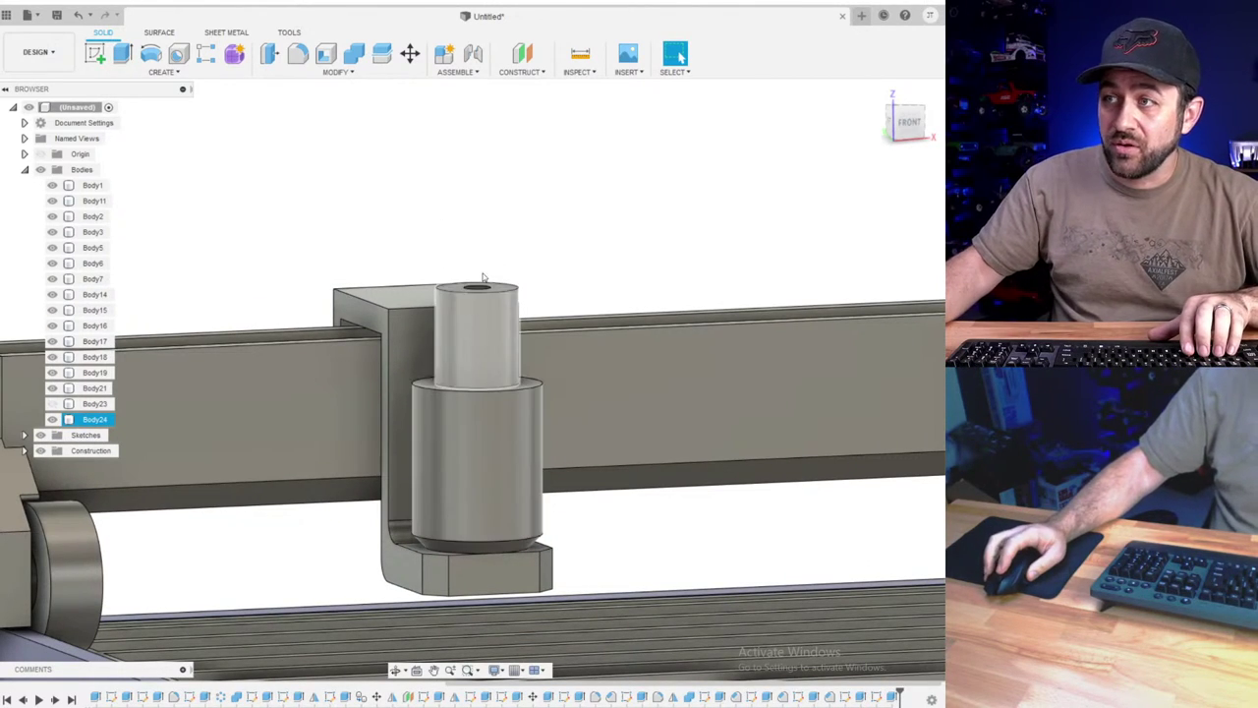
- Fillet the edge where the narrower cylinder meets the wider one with a 1 mm constant radius
scroll(471, 398, "up", 3)
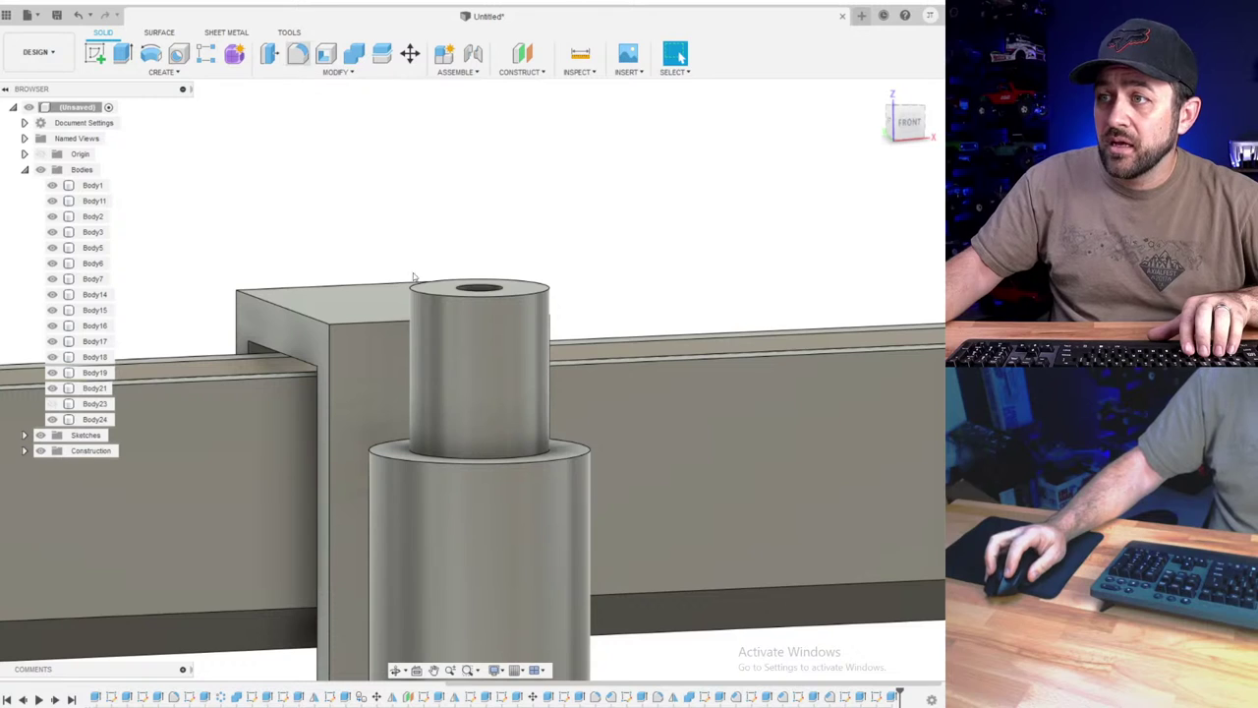
key("f")
left_click(548, 452)
scroll(550, 438, "up", 2)
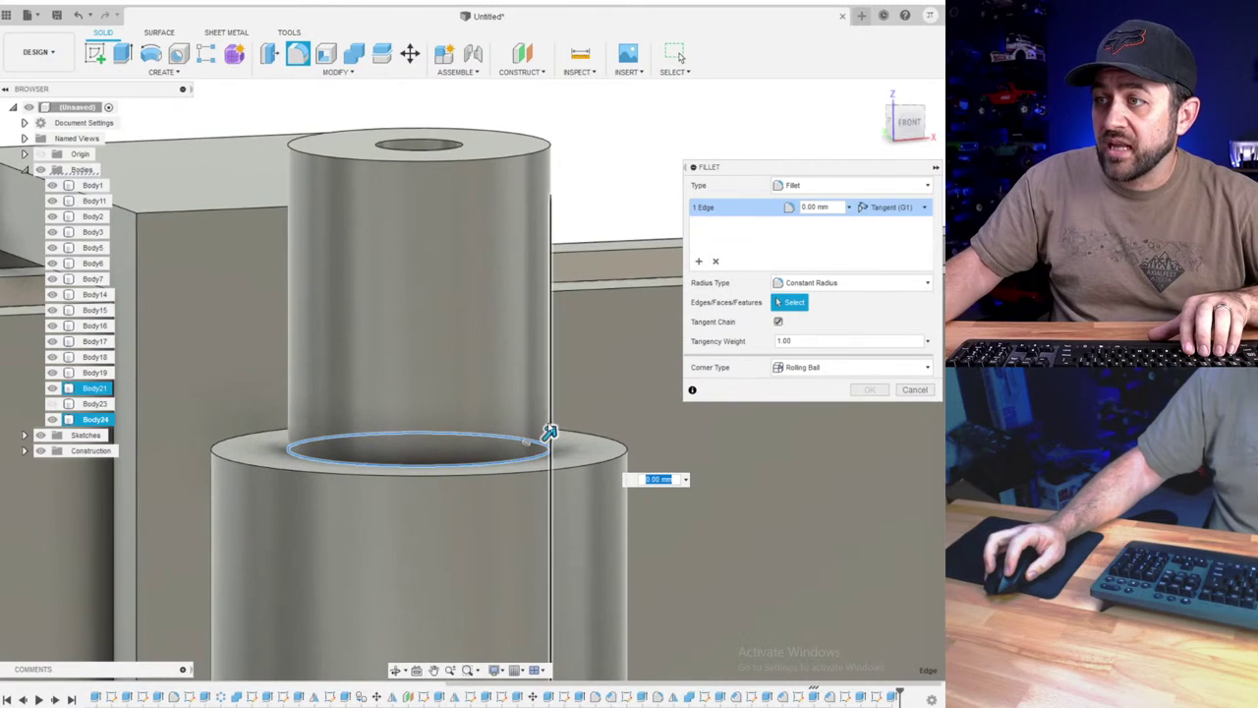
left_click_drag(553, 432, 561, 416)
scroll(487, 384, "down", 2)
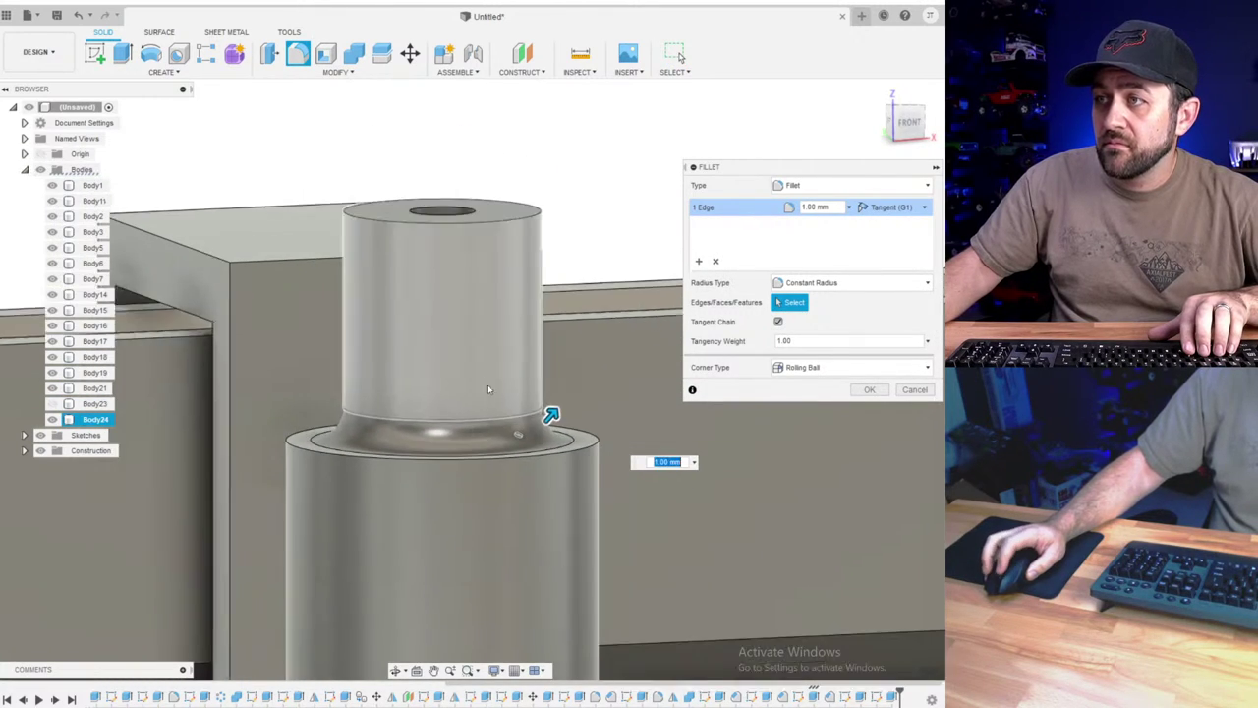
left_click(868, 390)
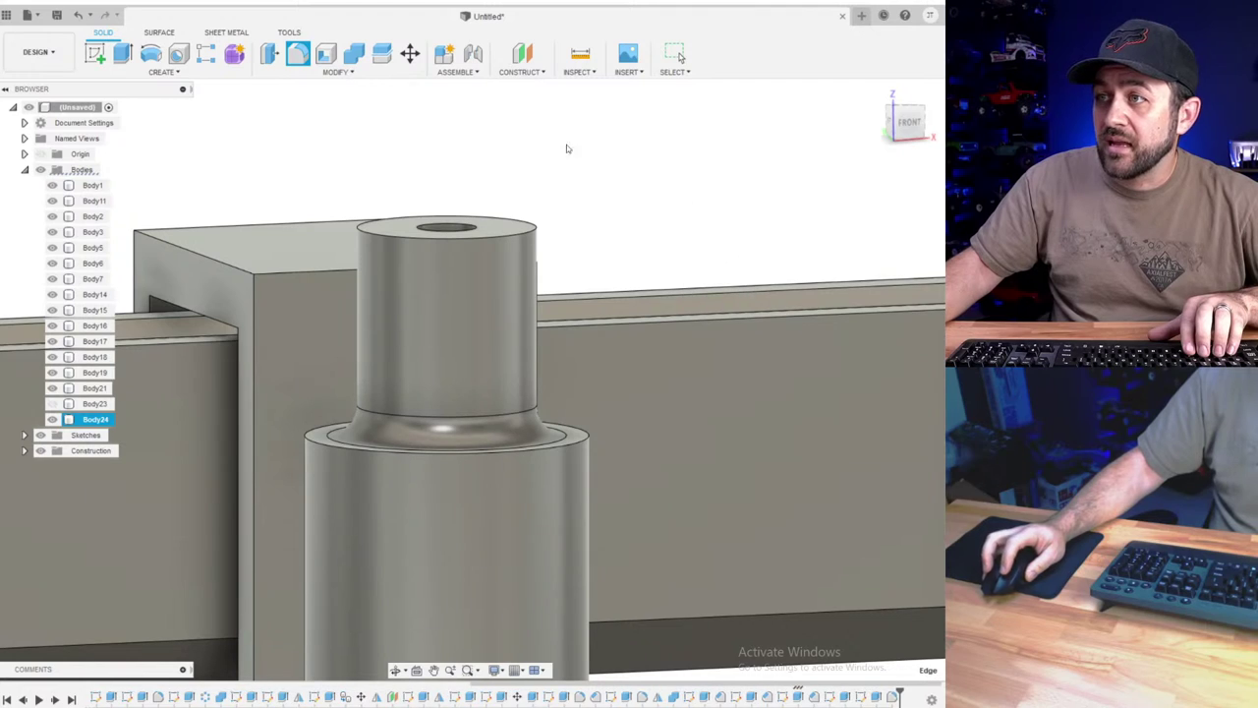
- Chamfer the outer top edge of the narrower cylinder with an equal distance of 0.5 mm
left_click(334, 71)
left_click(293, 114)
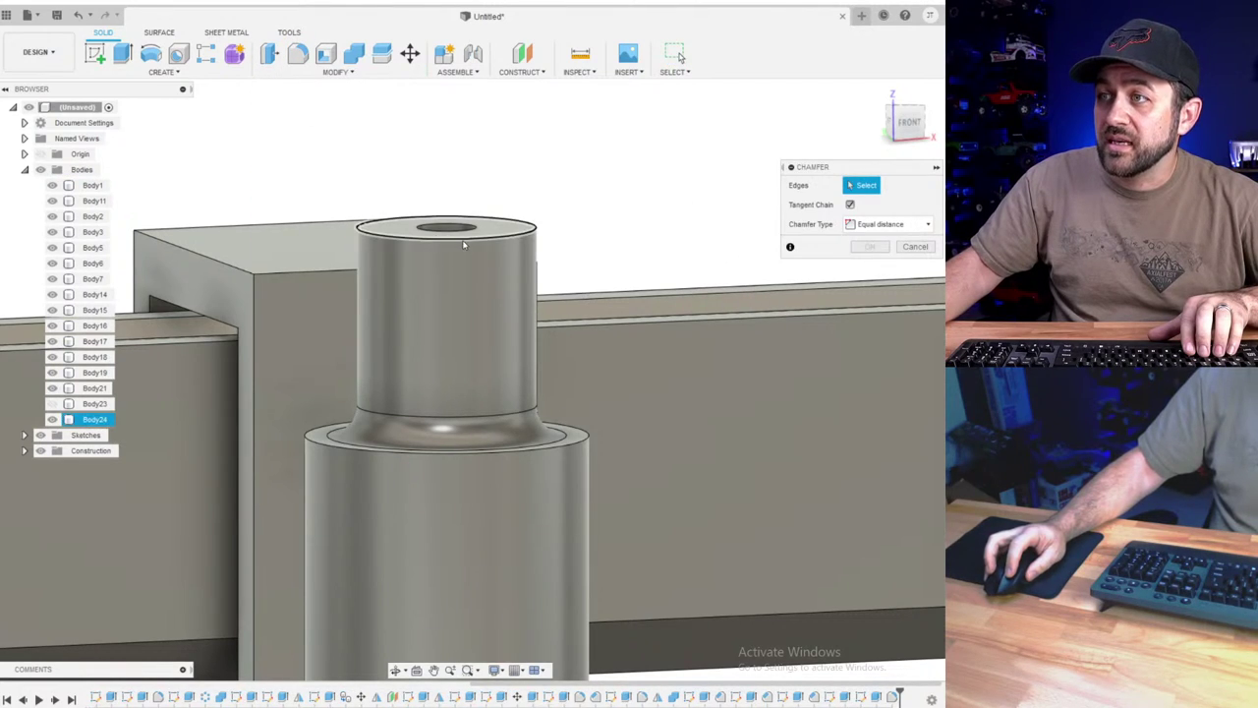
left_click(463, 232)
left_click_drag(463, 231, 462, 238)
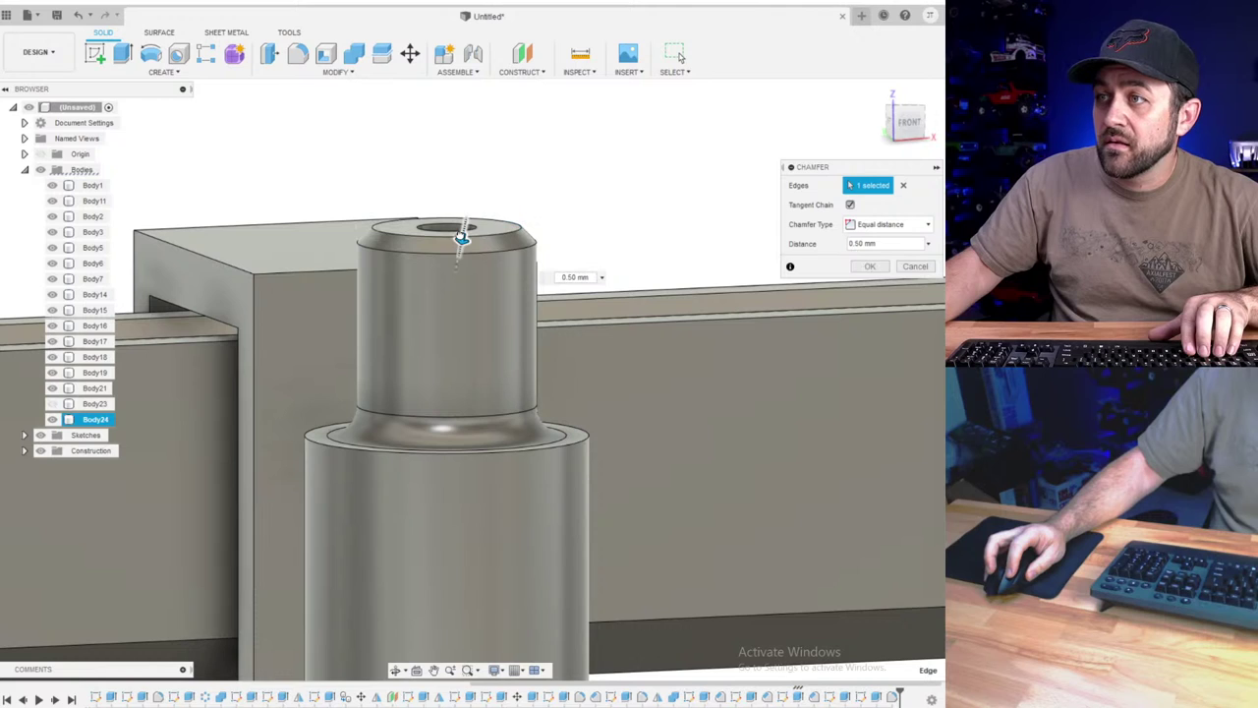
key("Return")
- Chamfer the outer top edge of the wider cylinder with an equal distance of 0.5 mm
scroll(765, 314, "down", 2)
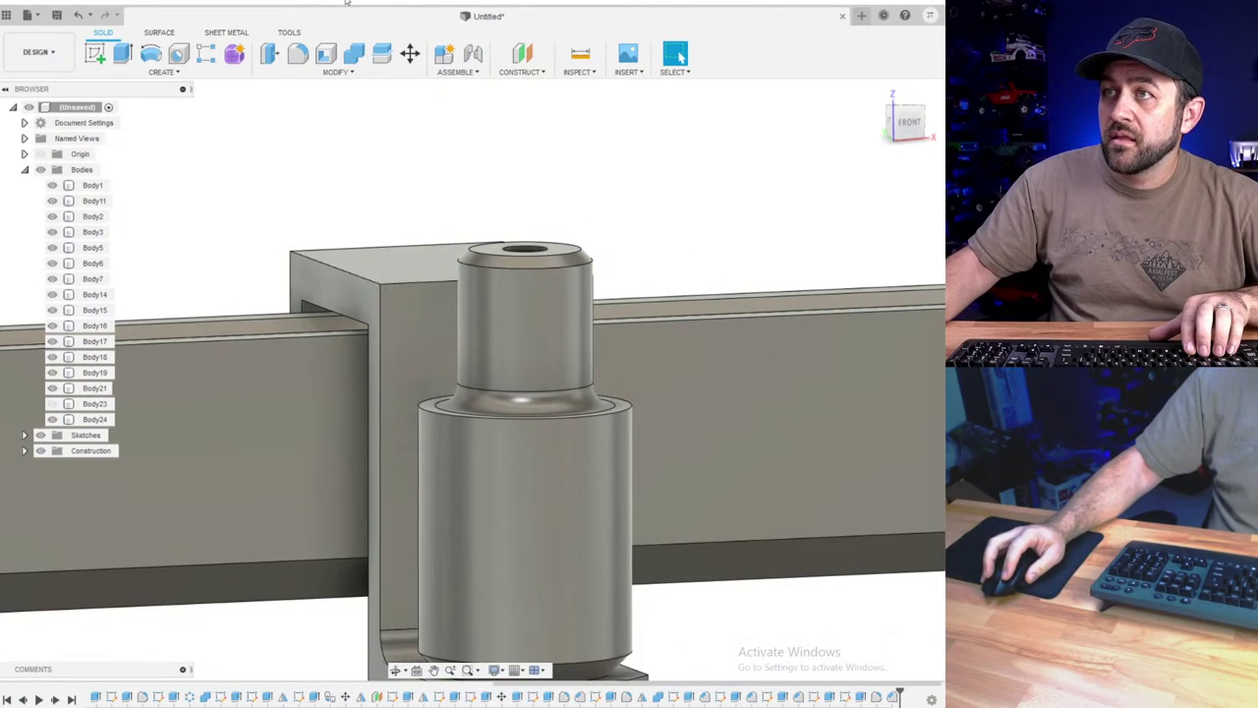
left_click(334, 71)
left_click(326, 116)
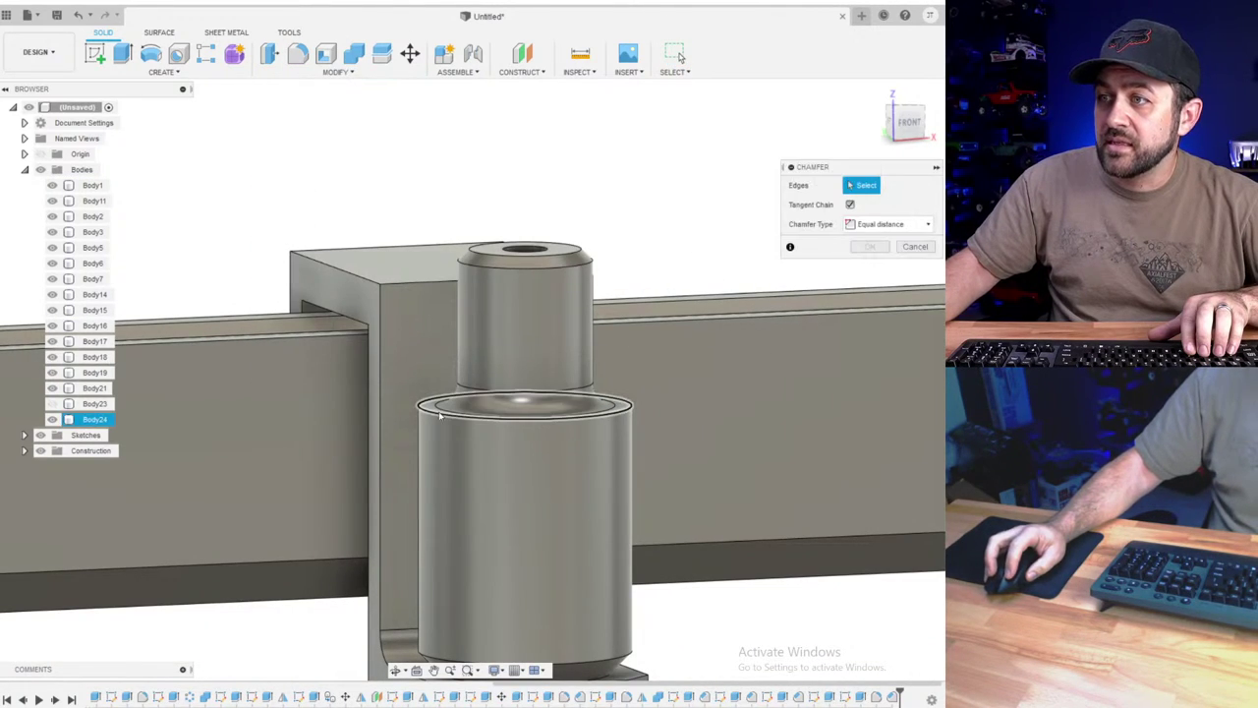
left_click(442, 421)
scroll(442, 424, "up", 3)
left_click_drag(427, 393, 439, 409)
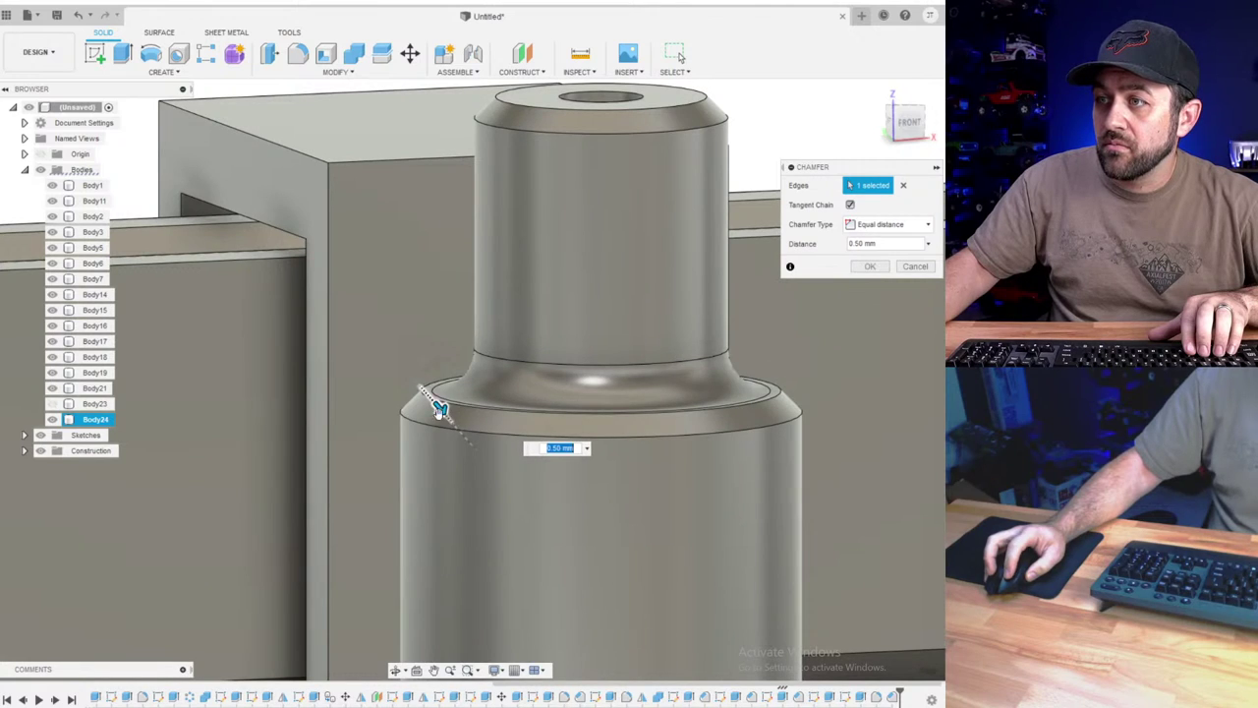
scroll(440, 409, "down", 3)
scroll(551, 384, "up", 3)
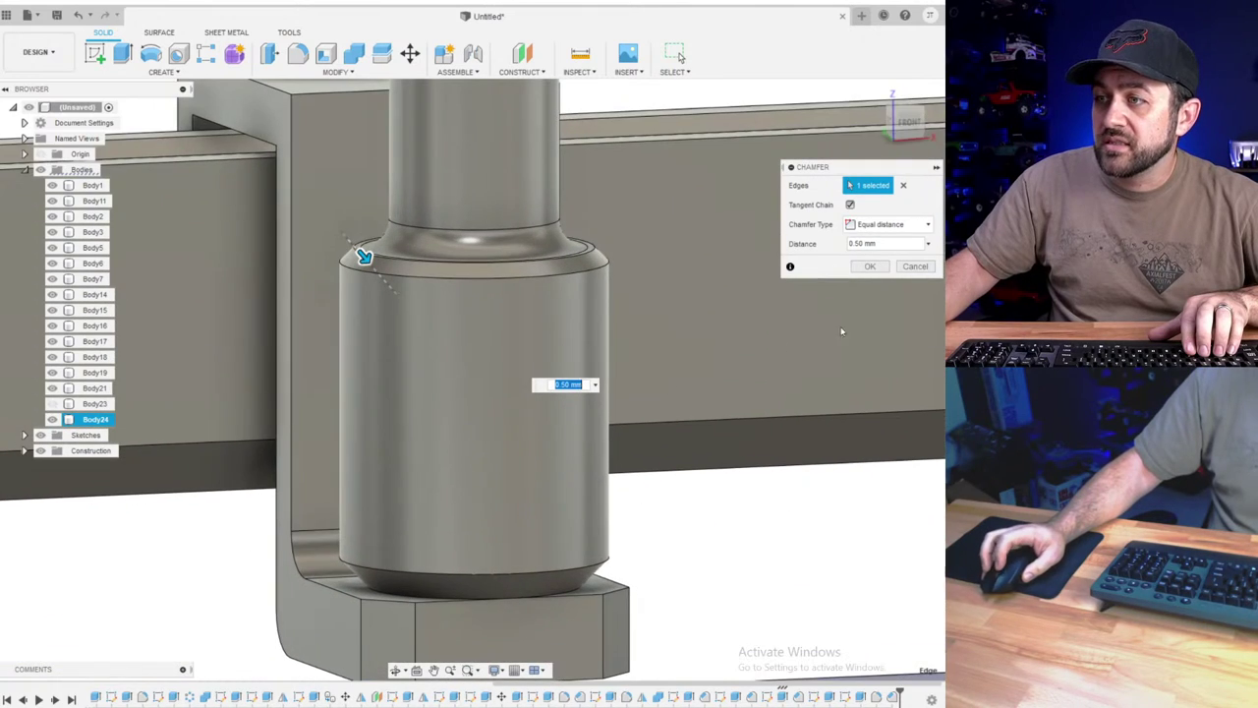
left_click(884, 266)
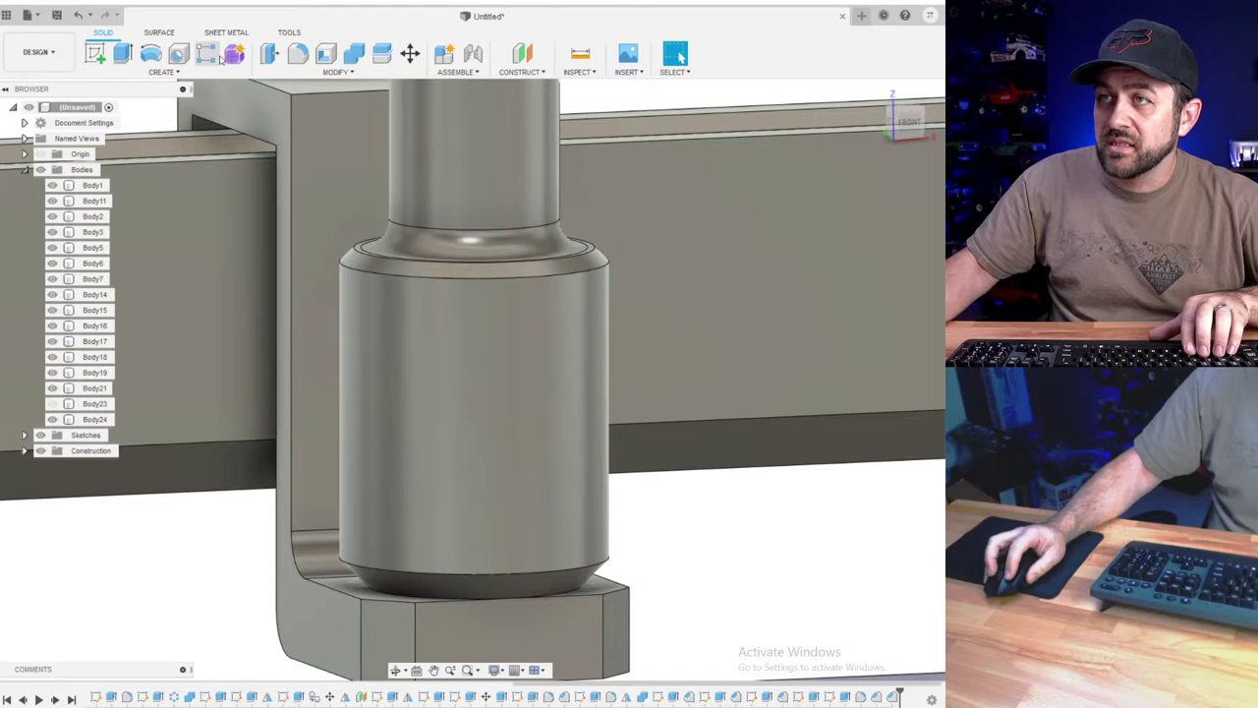
- Duplicate the glossy blue enamel paint appearance used in this design and recolour the copy to orange
scroll(492, 361, "down", 5)
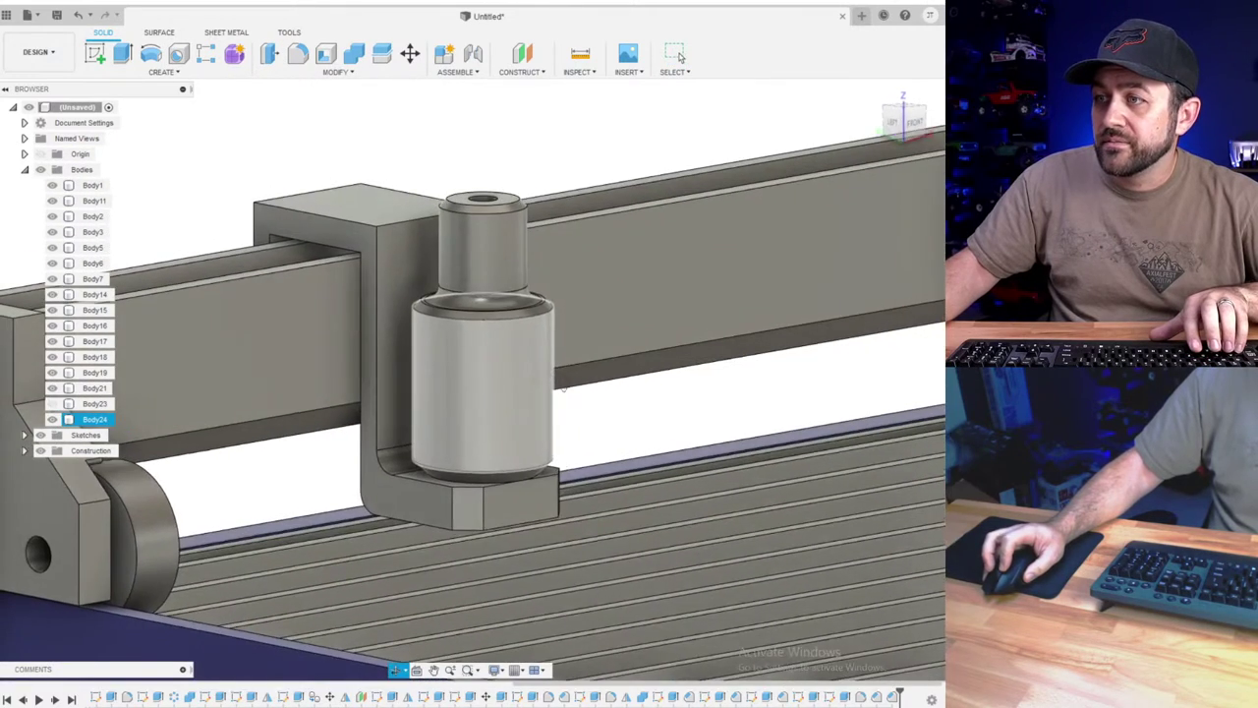
middle_click_drag(563, 389, 523, 435, "shift")
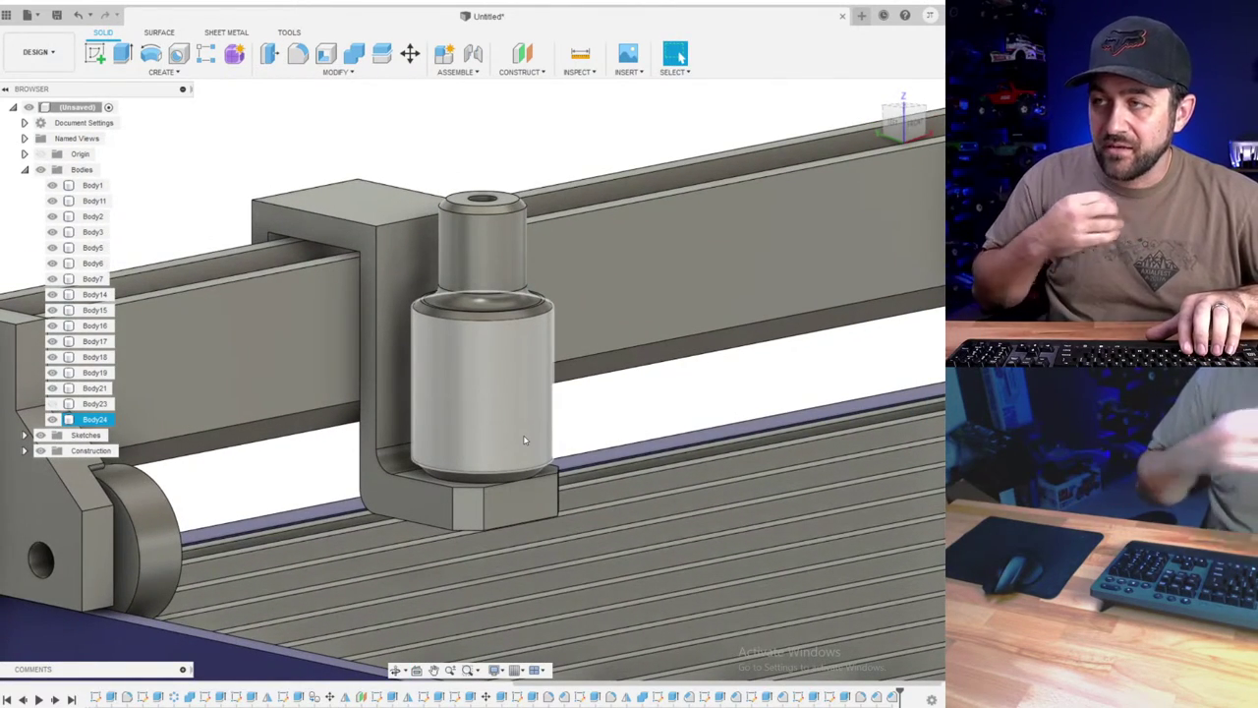
scroll(487, 359, "down", 3)
scroll(488, 366, "up", 4)
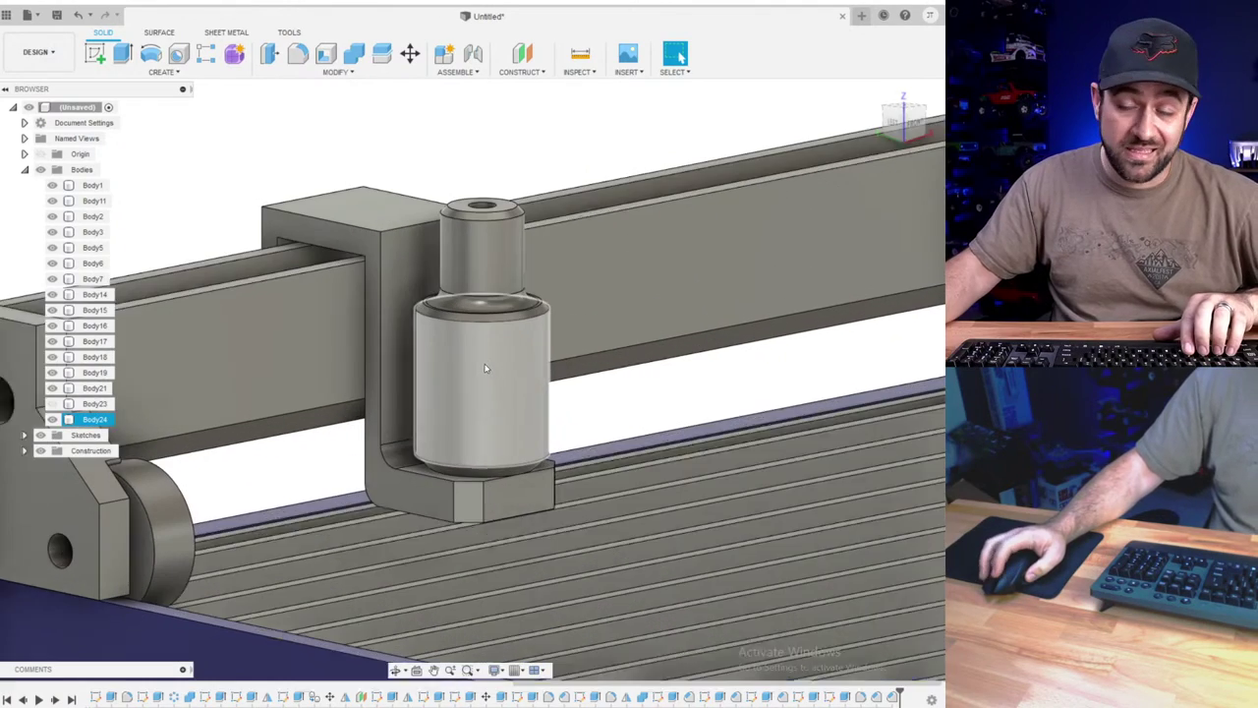
scroll(509, 417, "down", 4)
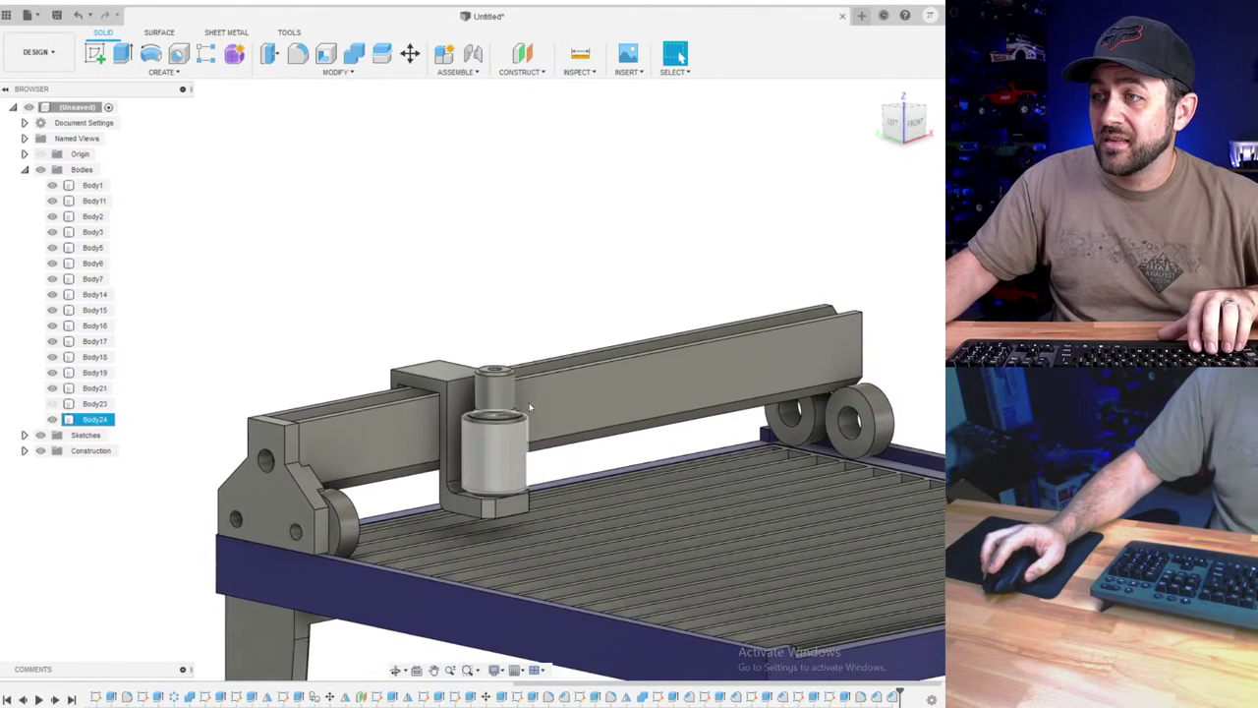
scroll(405, 458, "up", 4)
key("a")
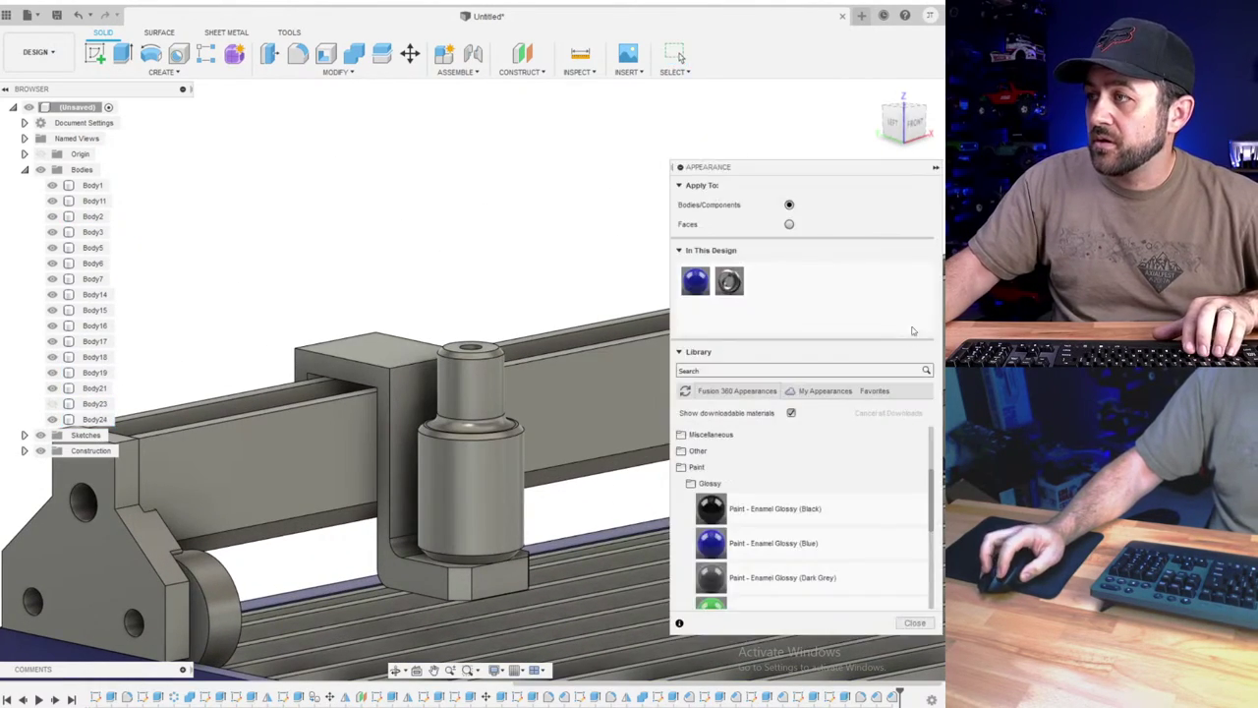
right_click(696, 276)
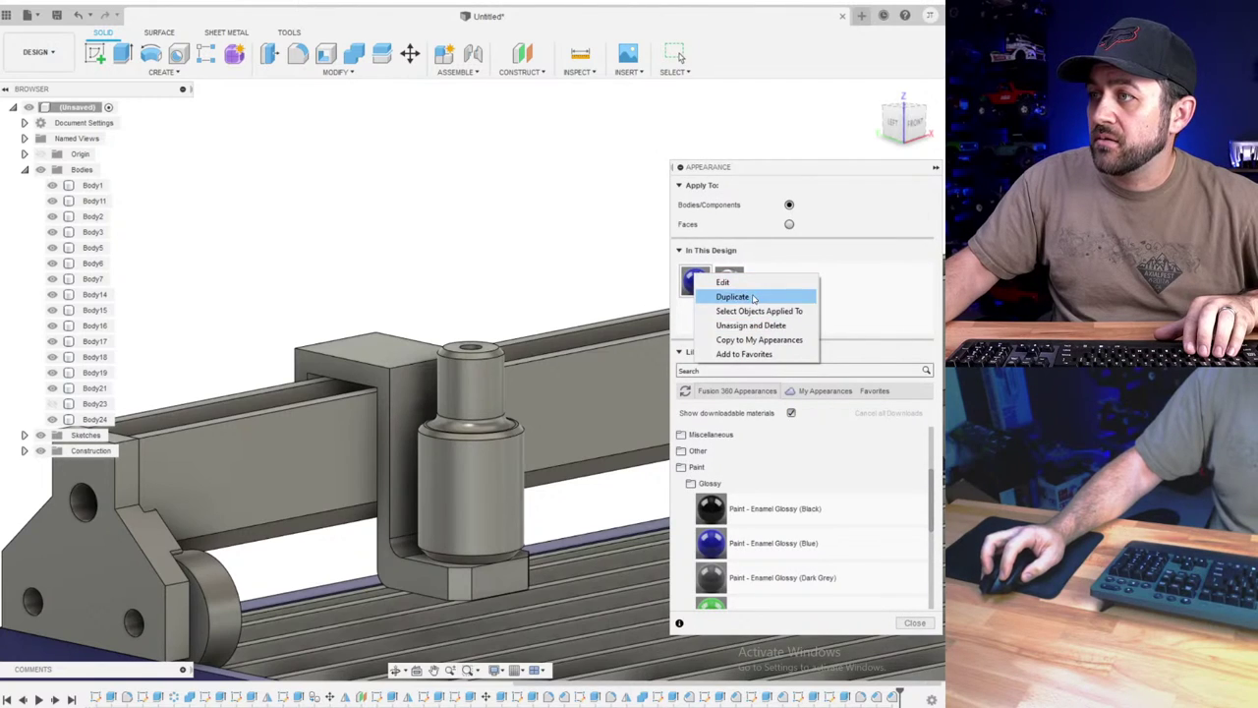
left_click(753, 298)
right_click(765, 284)
left_click(773, 294)
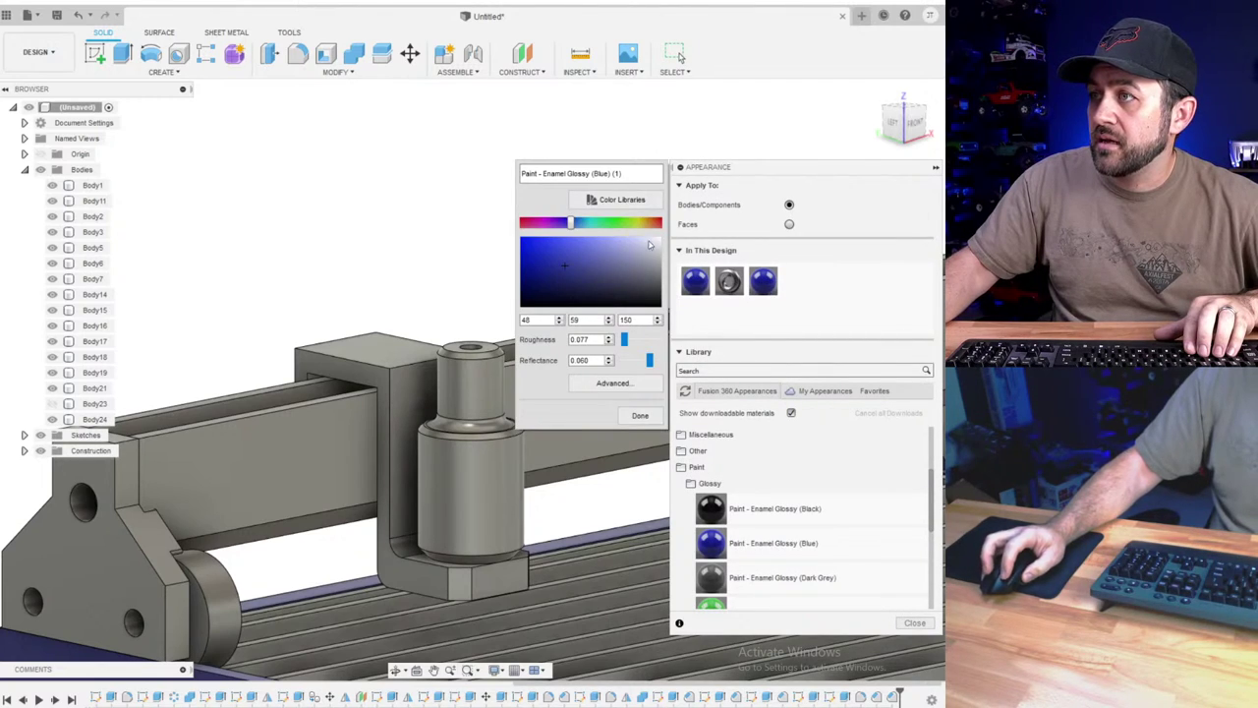
left_click(662, 221)
left_click_drag(570, 223, 650, 224)
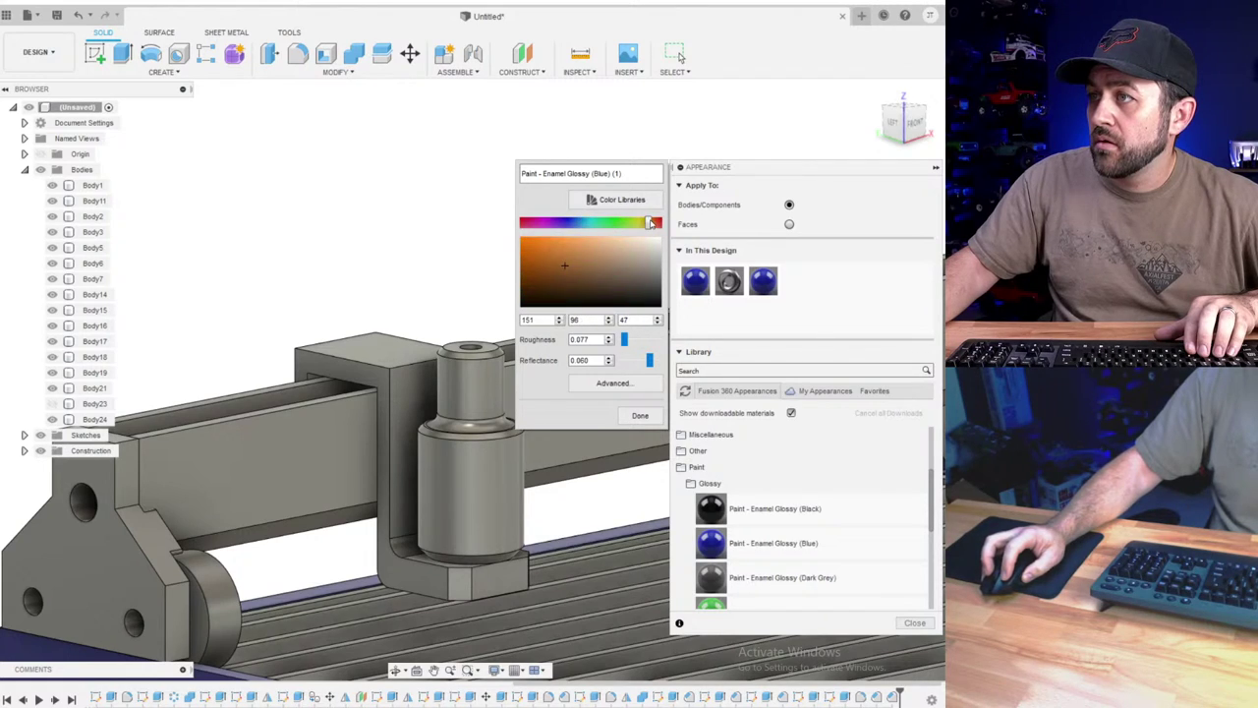
left_click(640, 419)
- Apply the orange copy of the paint appearance to the stepped cylindrical head
left_click_drag(764, 285, 487, 472)
scroll(296, 156, "down", 5)
scroll(297, 154, "down", 1)
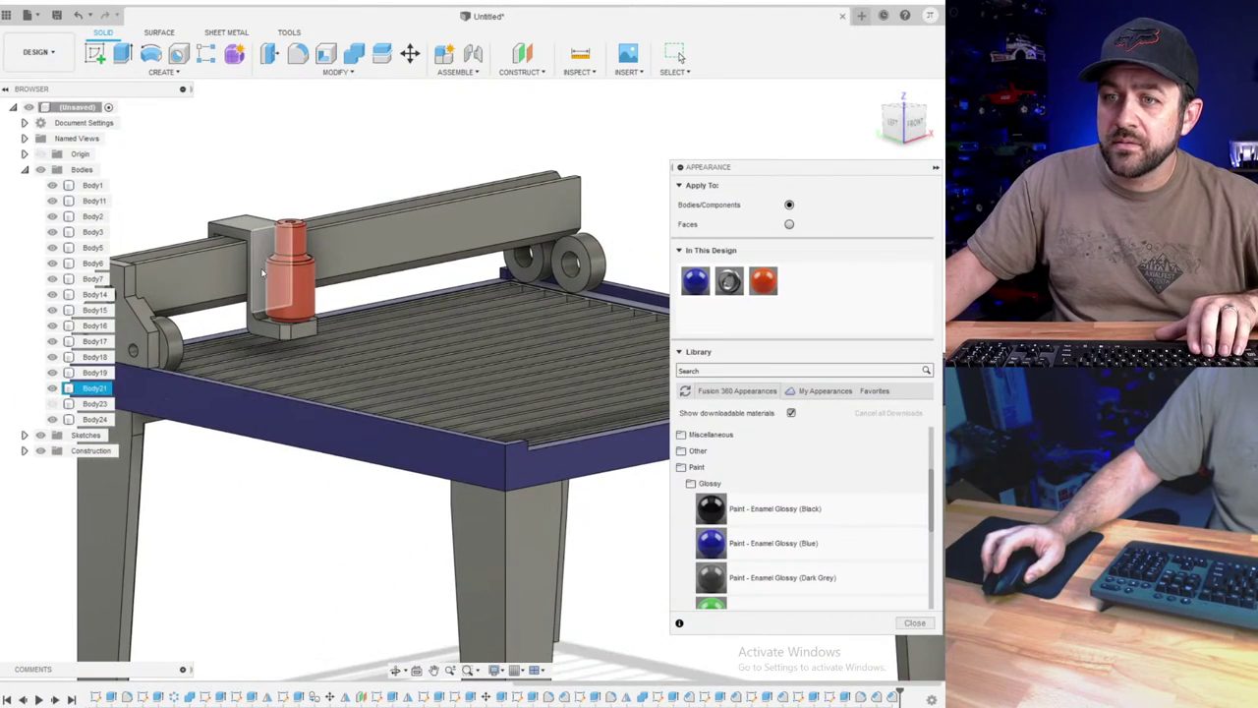
- Examine the painted head, its bracket and the gantry beam above the table from near and far
middle_click_drag(265, 283, 307, 338)
scroll(306, 339, "up", 2)
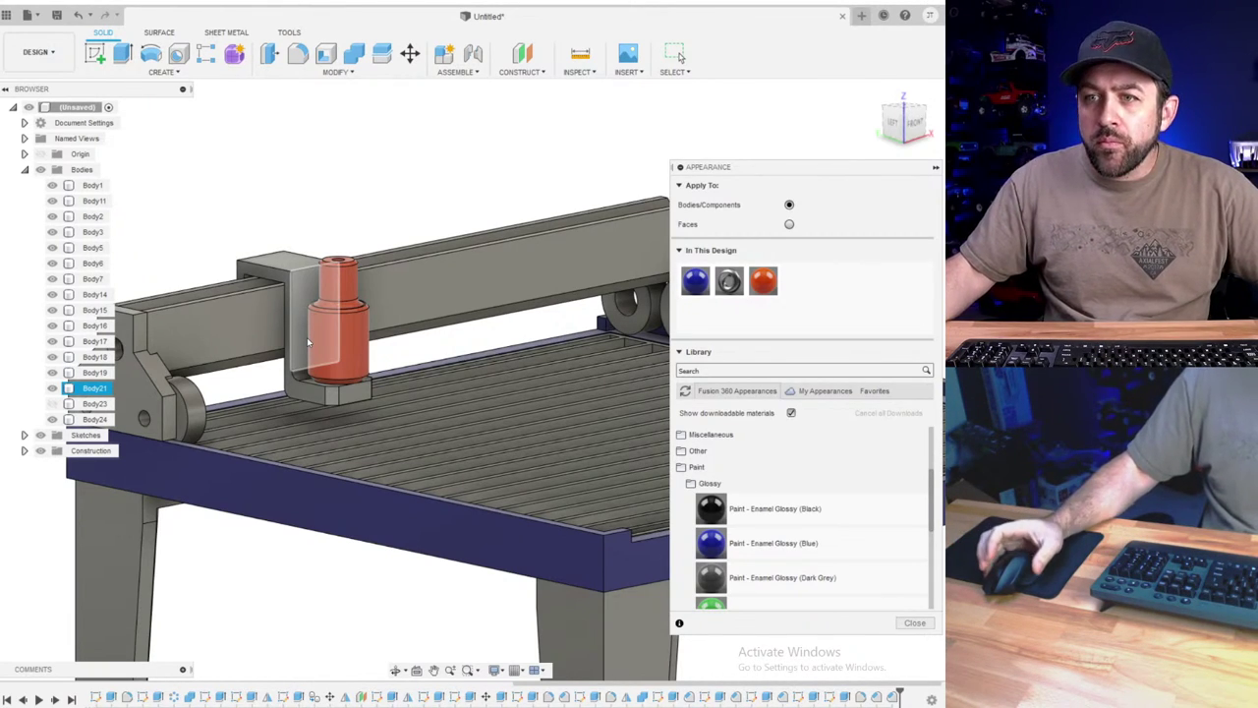
left_click(373, 167)
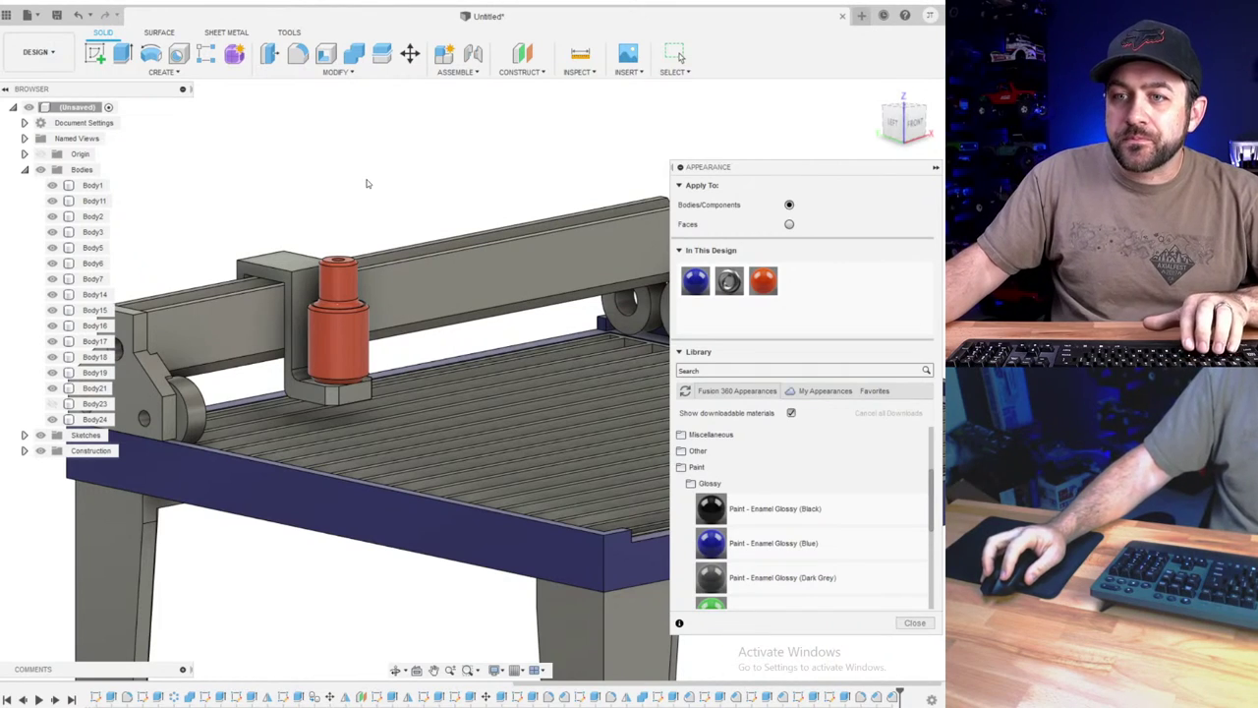
left_click(329, 423)
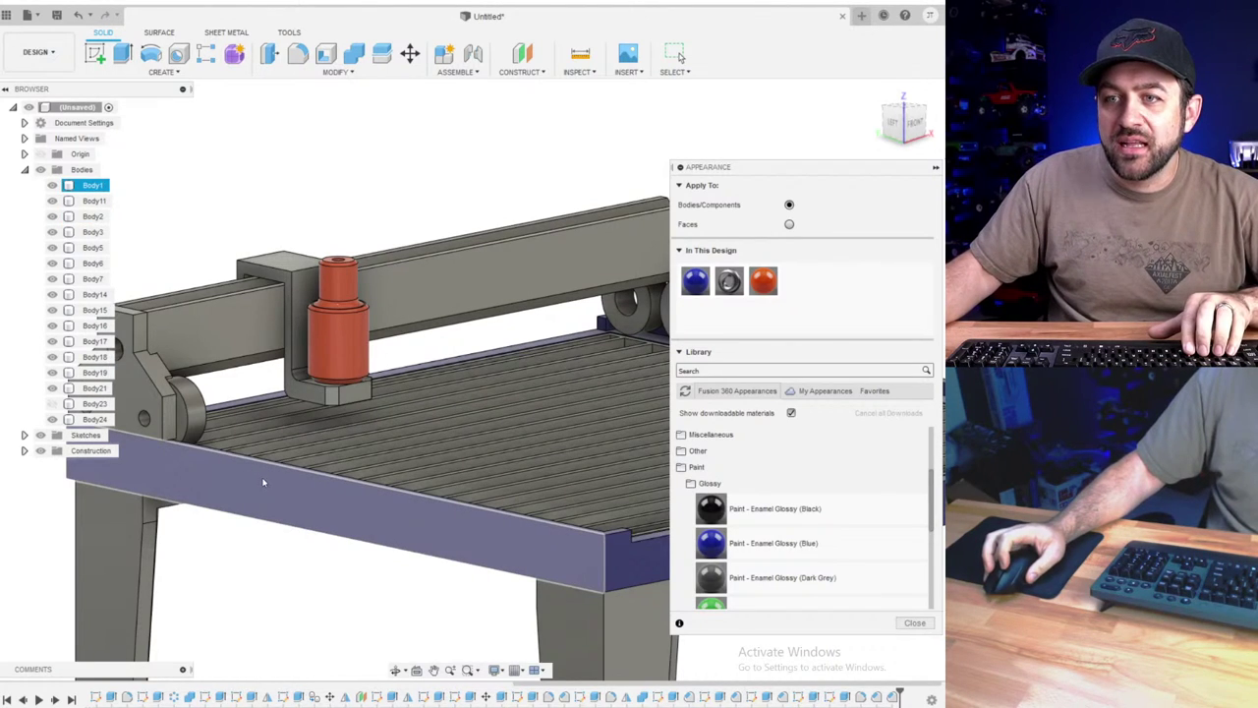
scroll(266, 445, "down", 3)
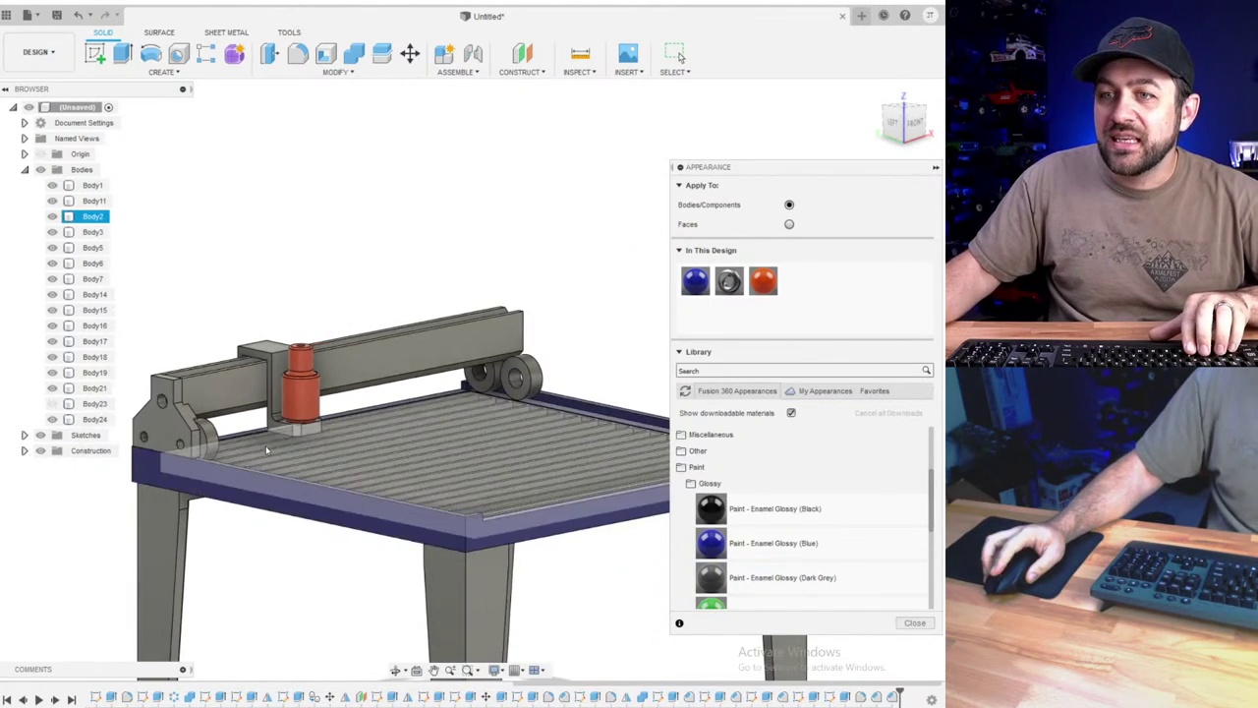
scroll(295, 447, "up", 8)
left_click(312, 447)
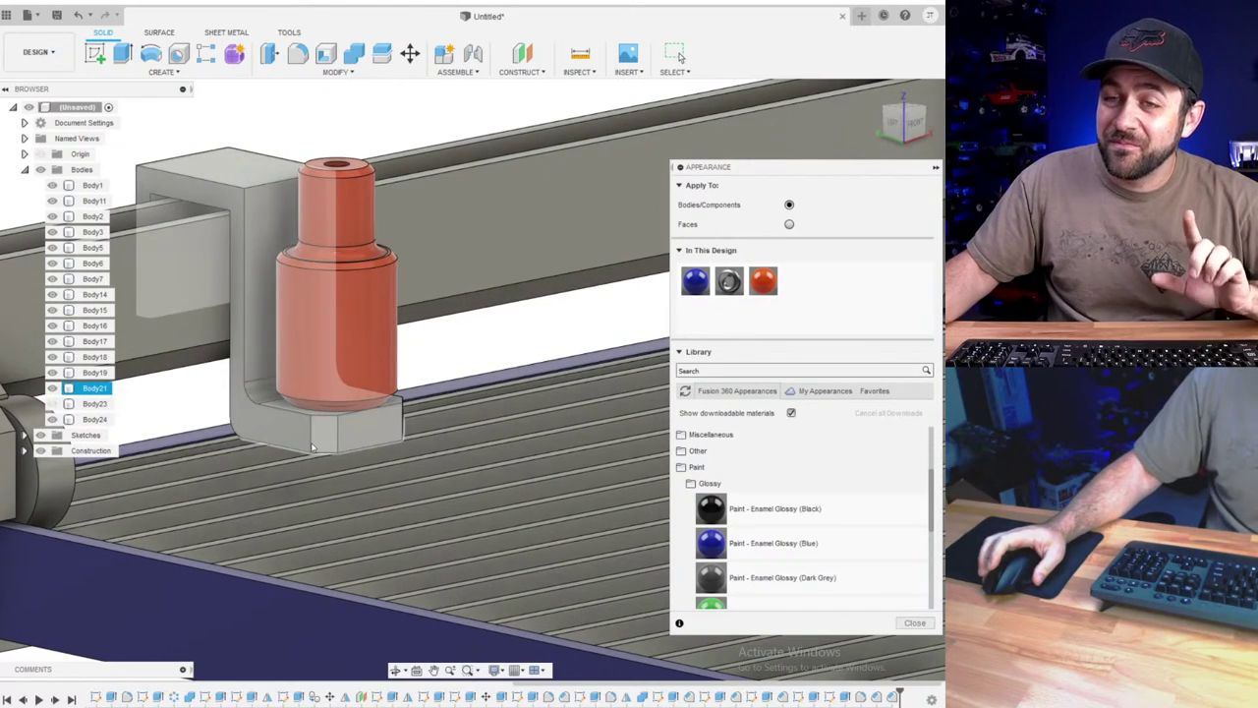
scroll(313, 460, "down", 3)
middle_click_drag(340, 441, 313, 428)
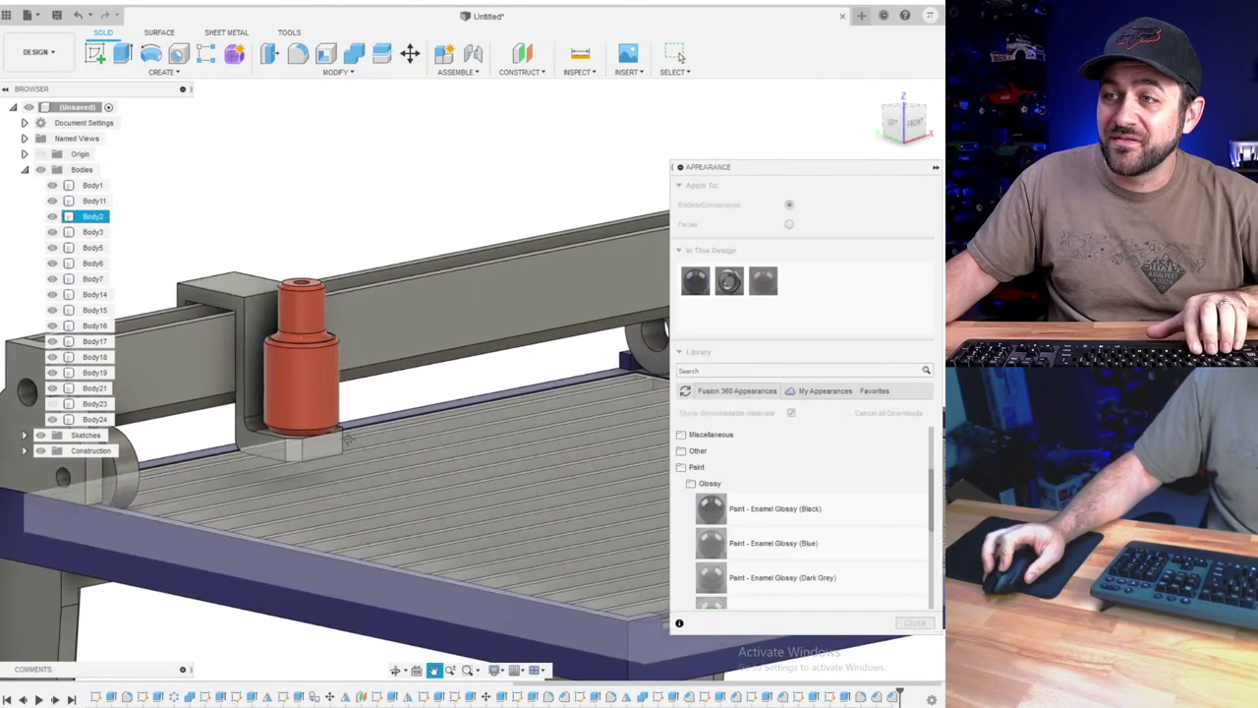
scroll(312, 429, "down", 2)
scroll(317, 428, "up", 3)
- Chamfer both outer top edges of the grooved gantry beam with an equal distance
middle_click_drag(380, 407, 327, 455, "shift")
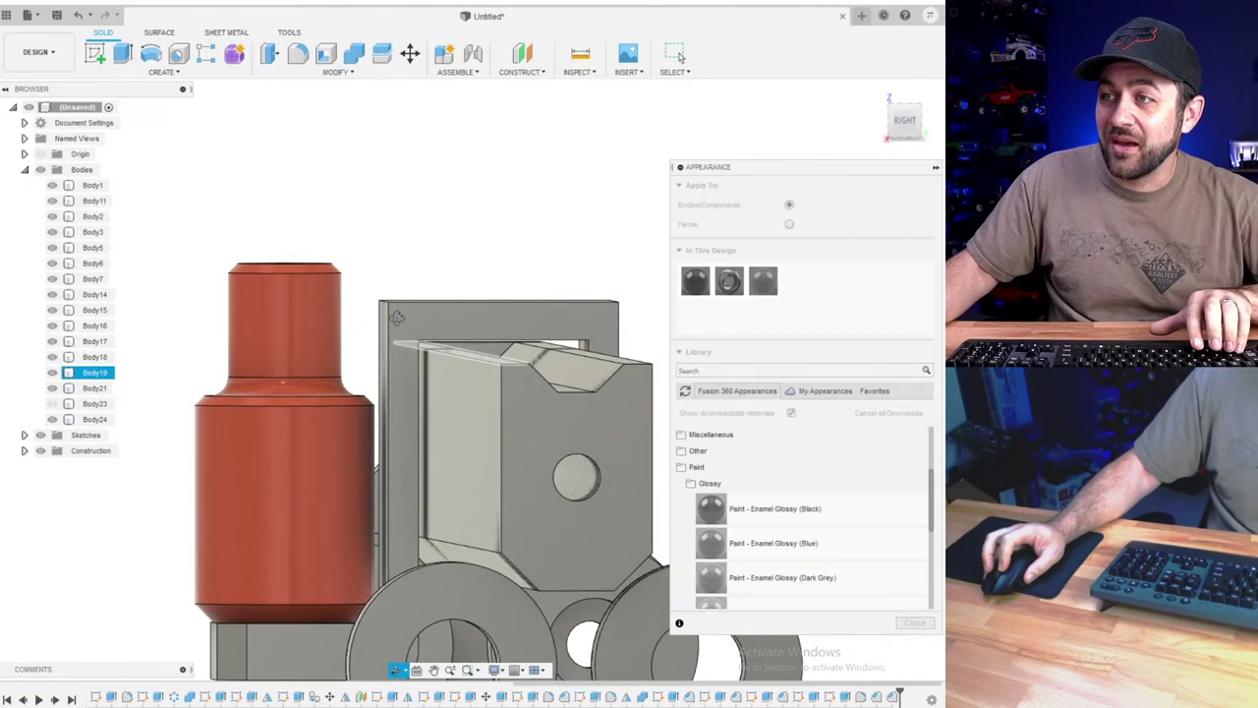
left_click(324, 74)
left_click(295, 121)
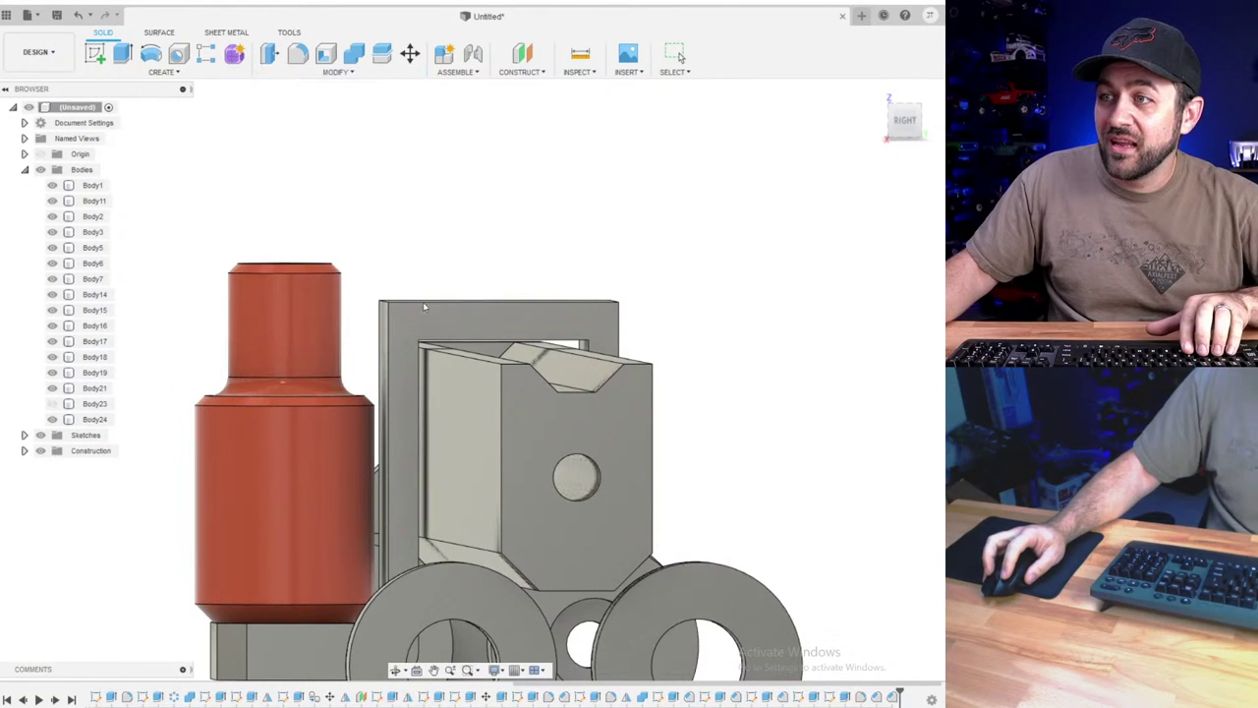
left_click(465, 360)
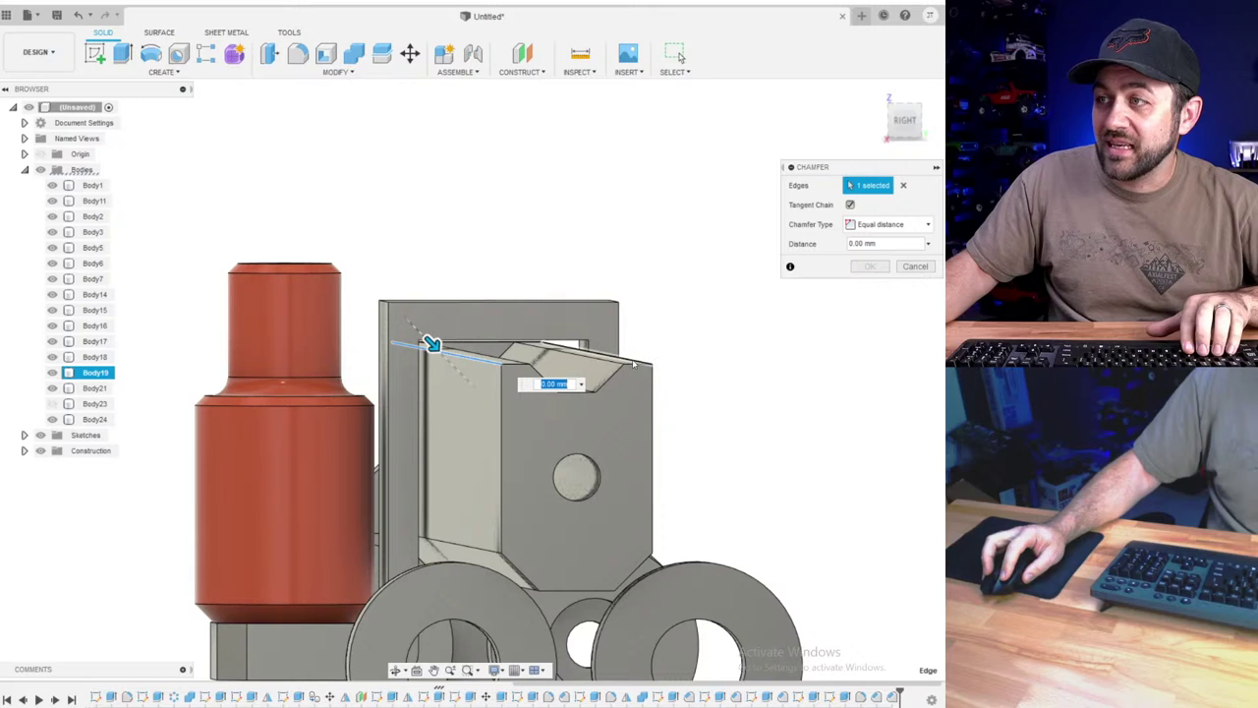
key("Escape")
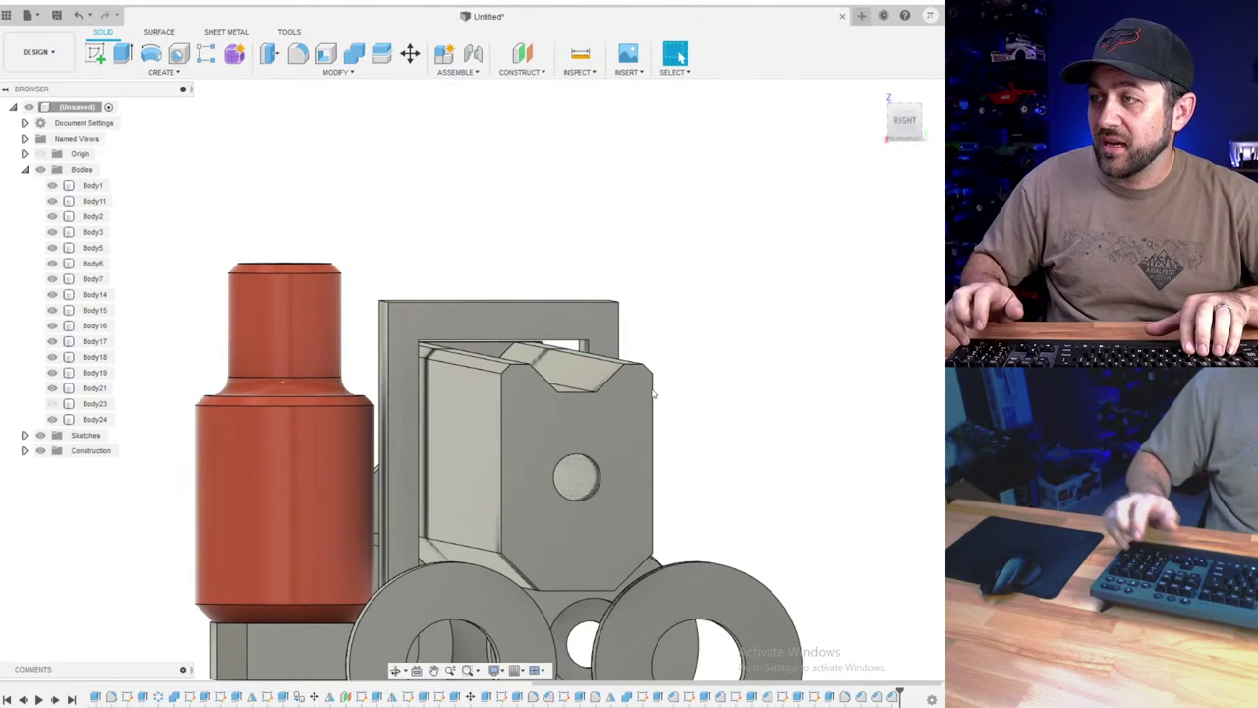
- Chamfer the sliding bracket's inner upper edge on the head side, above the beam, by 1 mm
left_click(332, 74)
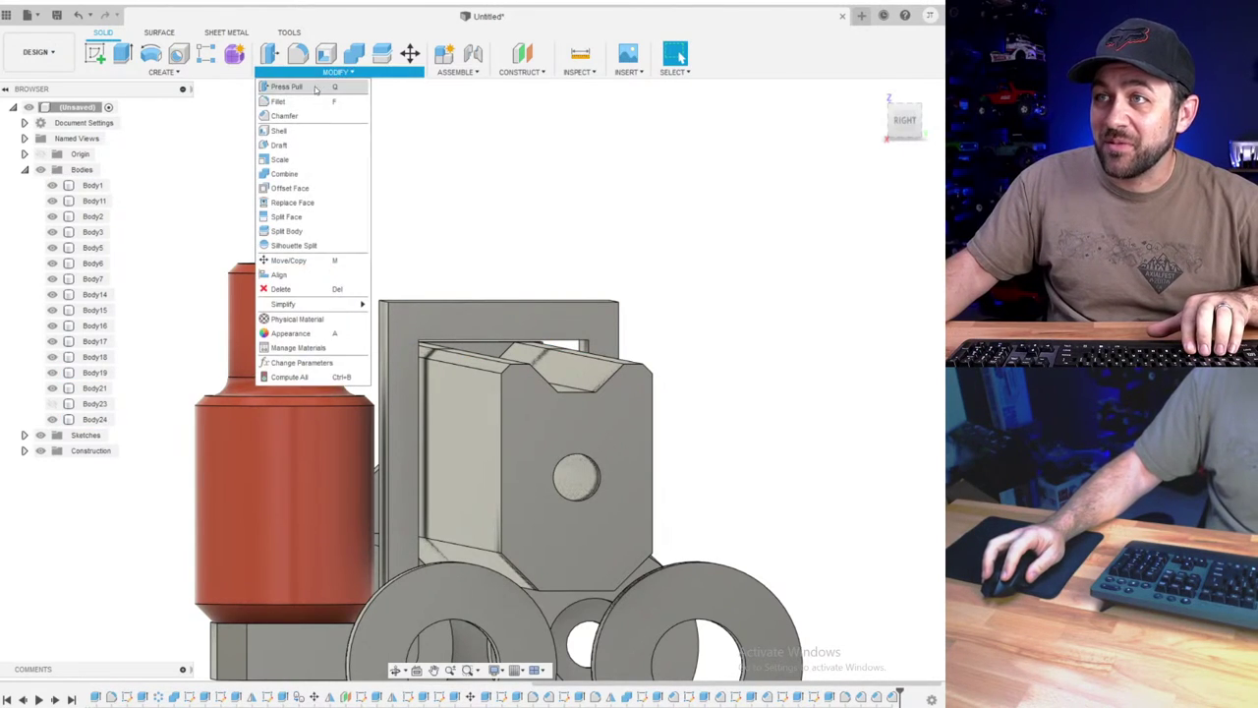
left_click(303, 117)
middle_click_drag(512, 312, 482, 309, "shift")
scroll(452, 340, "up", 6)
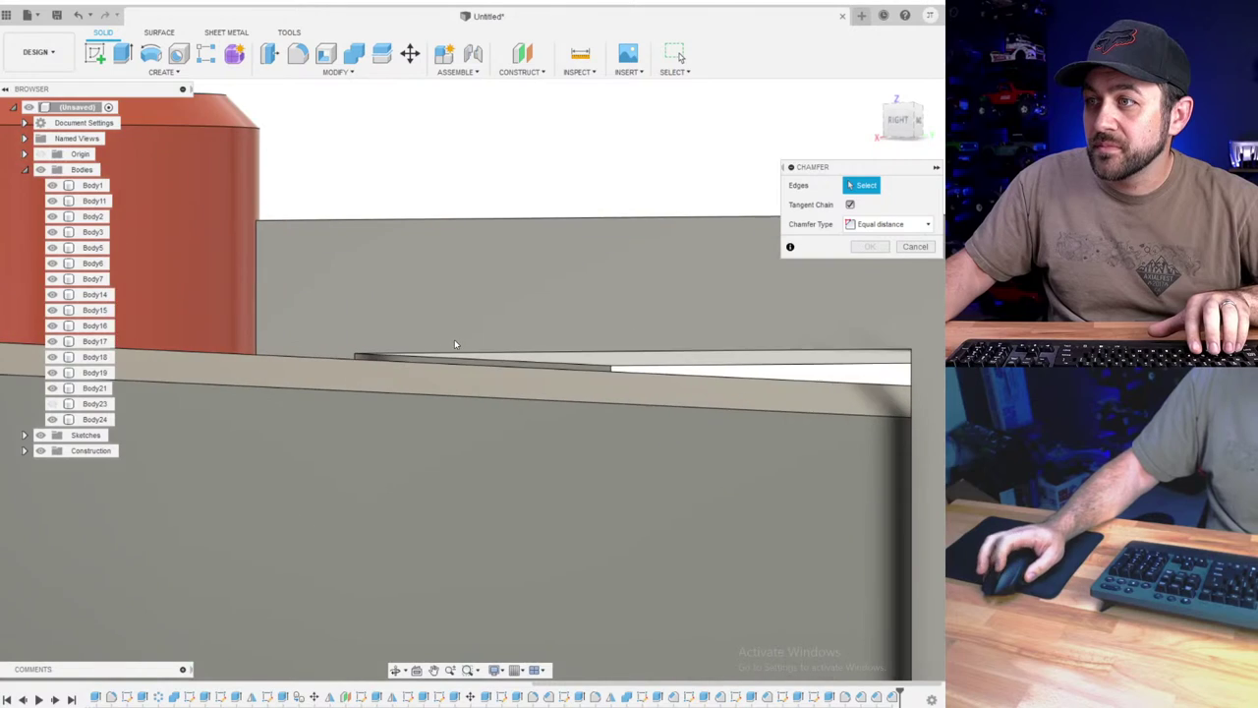
left_click(404, 379)
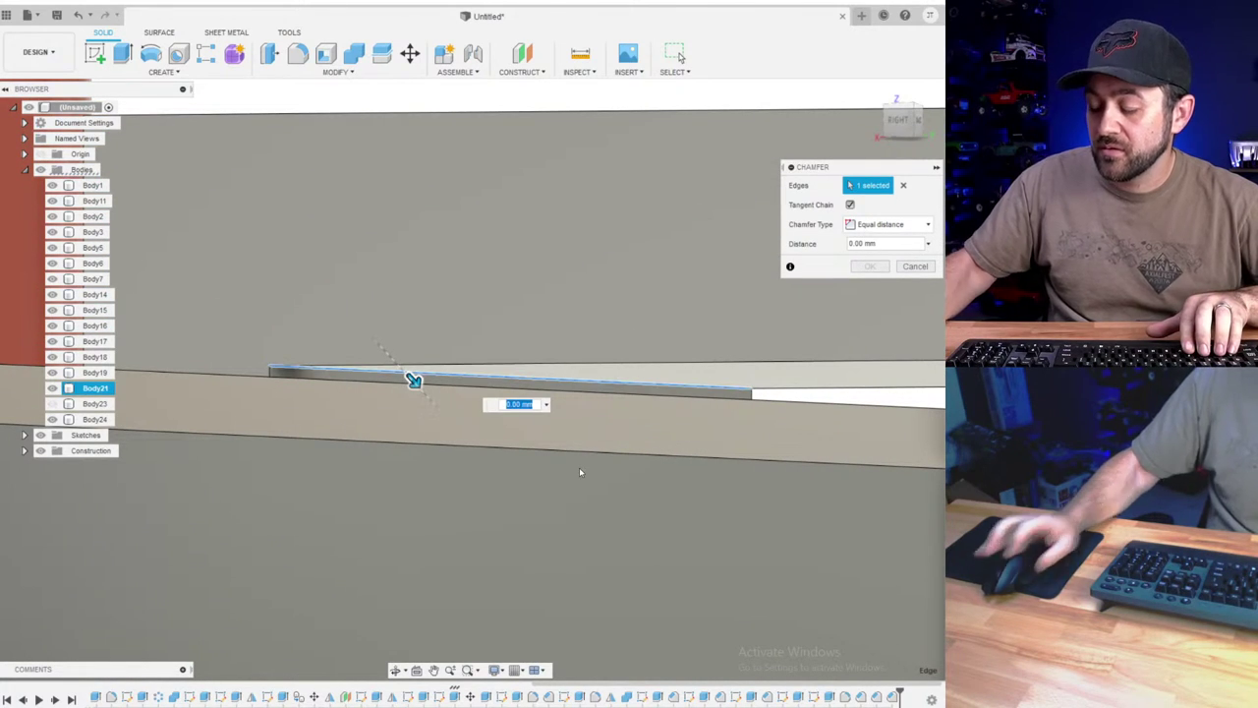
middle_click_drag(463, 353, 398, 390, "shift")
scroll(558, 470, "down", 5)
middle_click_drag(570, 477, 605, 348)
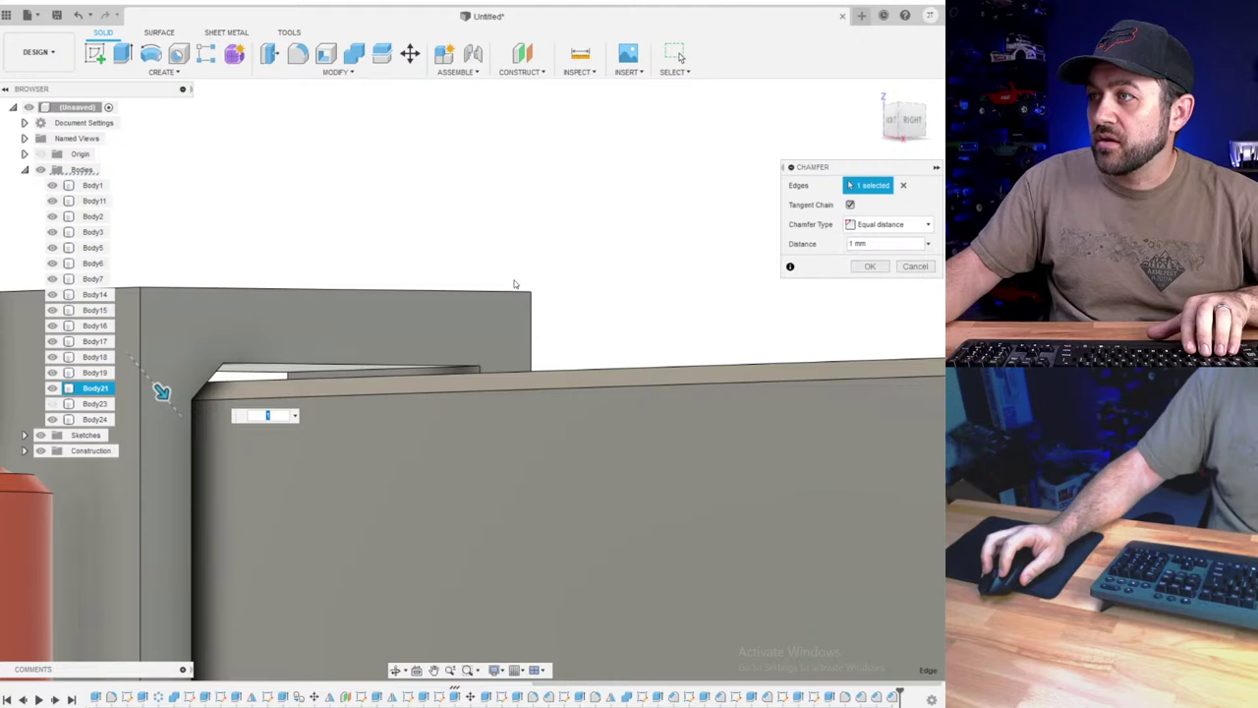
left_click(864, 268)
- Chamfer the sliding bracket's remaining inner upper edge above the gantry beam with an equal distance
left_click(335, 72)
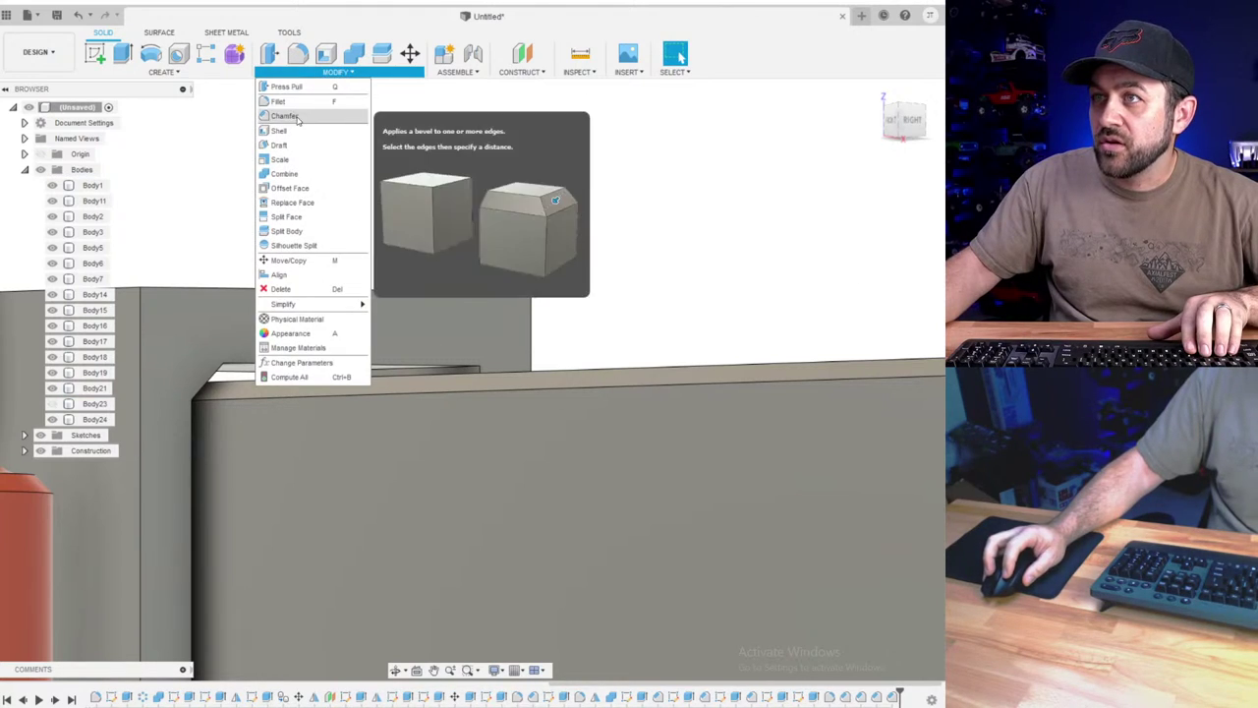
left_click(285, 118)
middle_click_drag(344, 295, 408, 391, "shift")
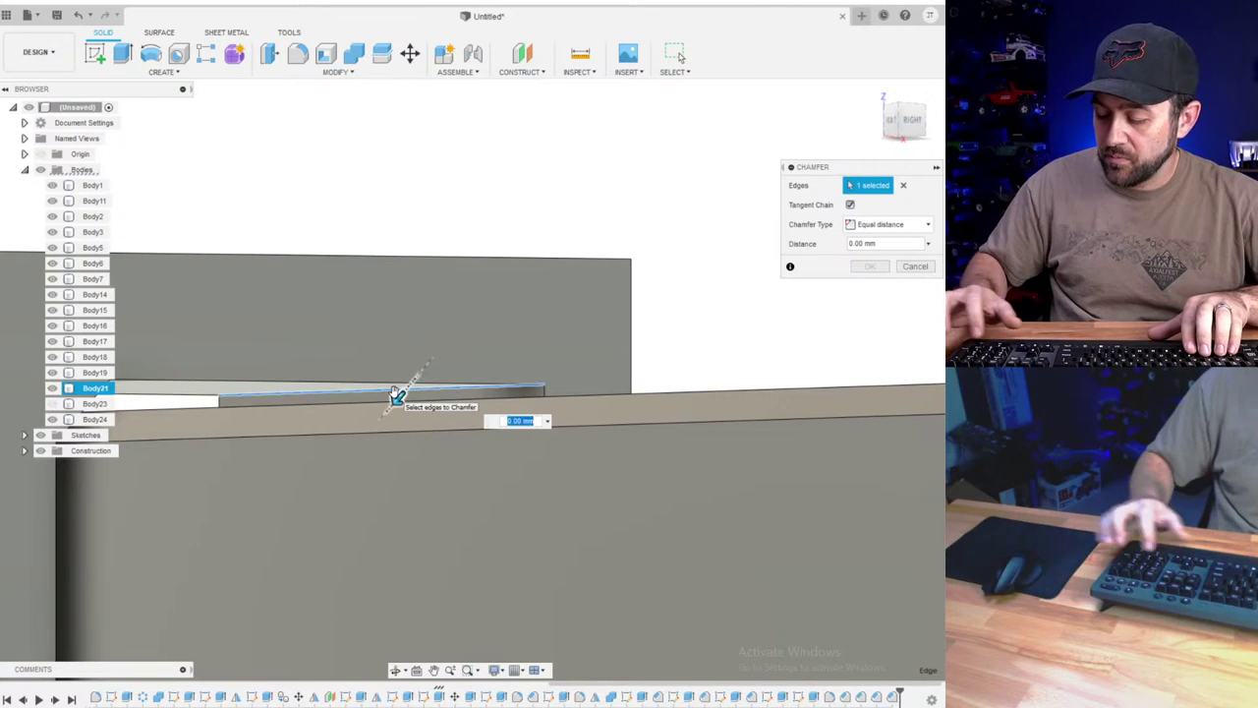
key("Escape")
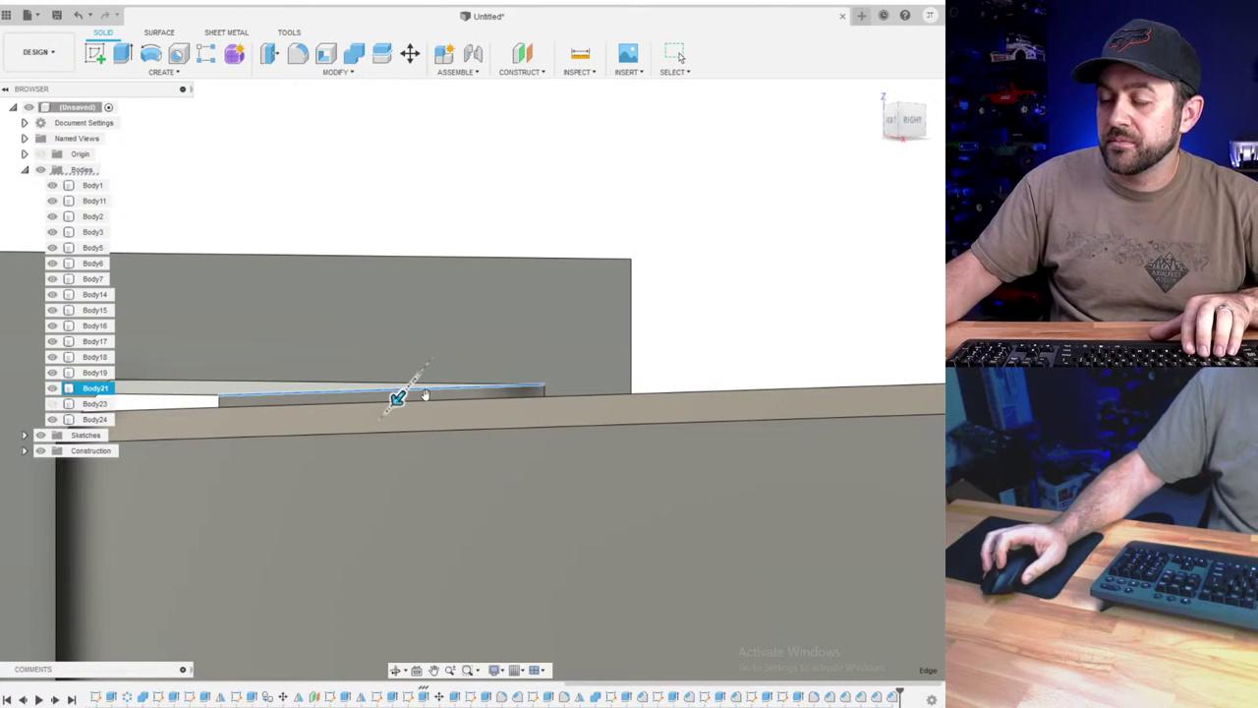
scroll(425, 355, "down", 10)
left_click(422, 365)
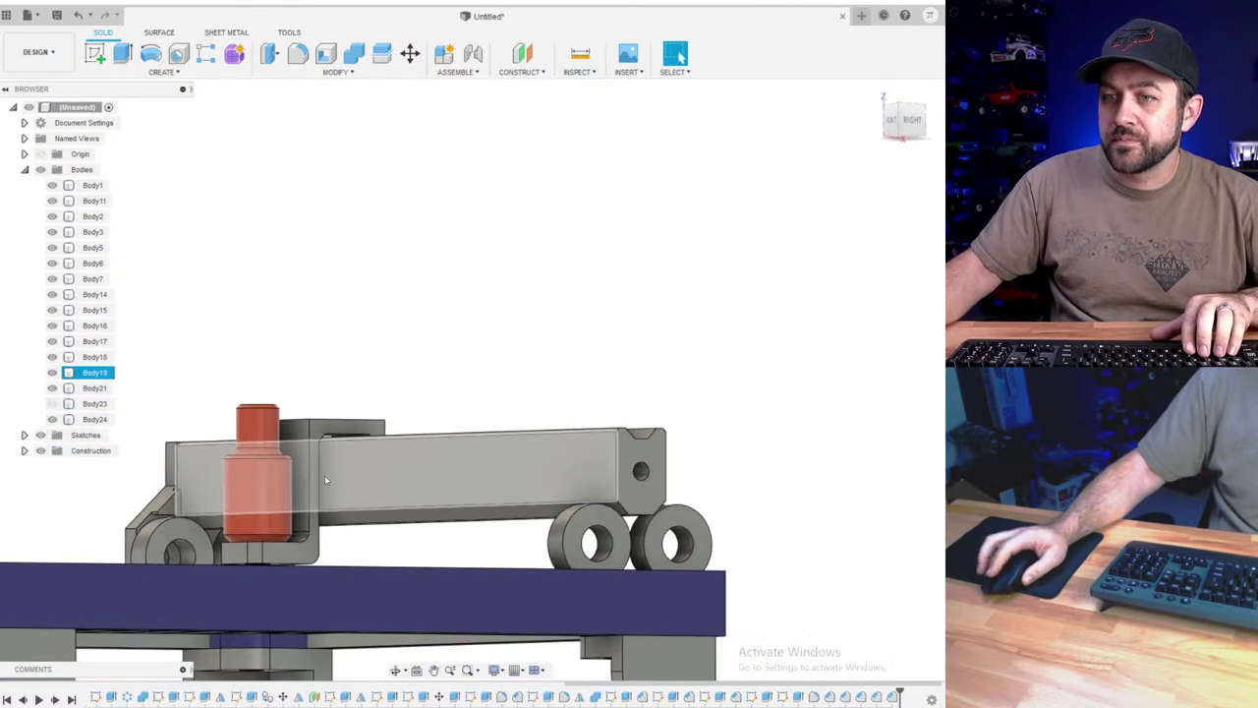
- Save the design under the name Plama Table in the Admin Project location
middle_click_drag(325, 480, 432, 418)
scroll(383, 403, "down", 3)
scroll(364, 442, "up", 2)
scroll(460, 359, "down", 3)
middle_click_drag(332, 142, 339, 219)
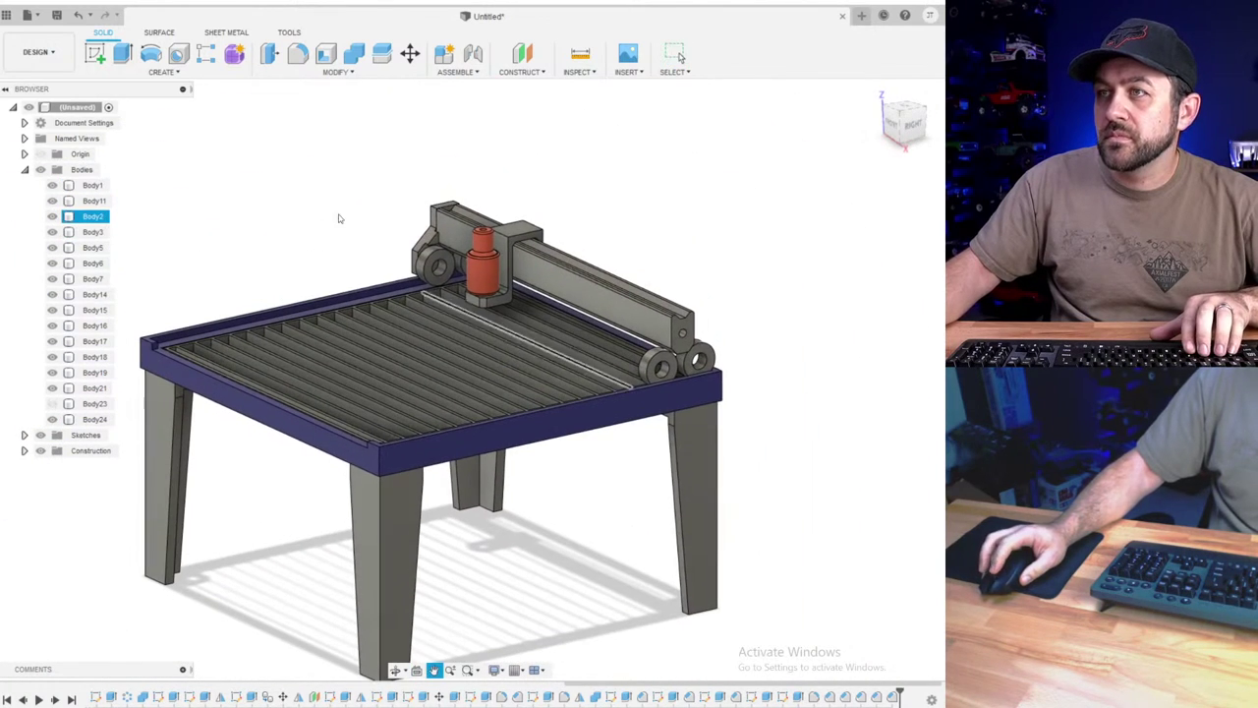
left_click(57, 16)
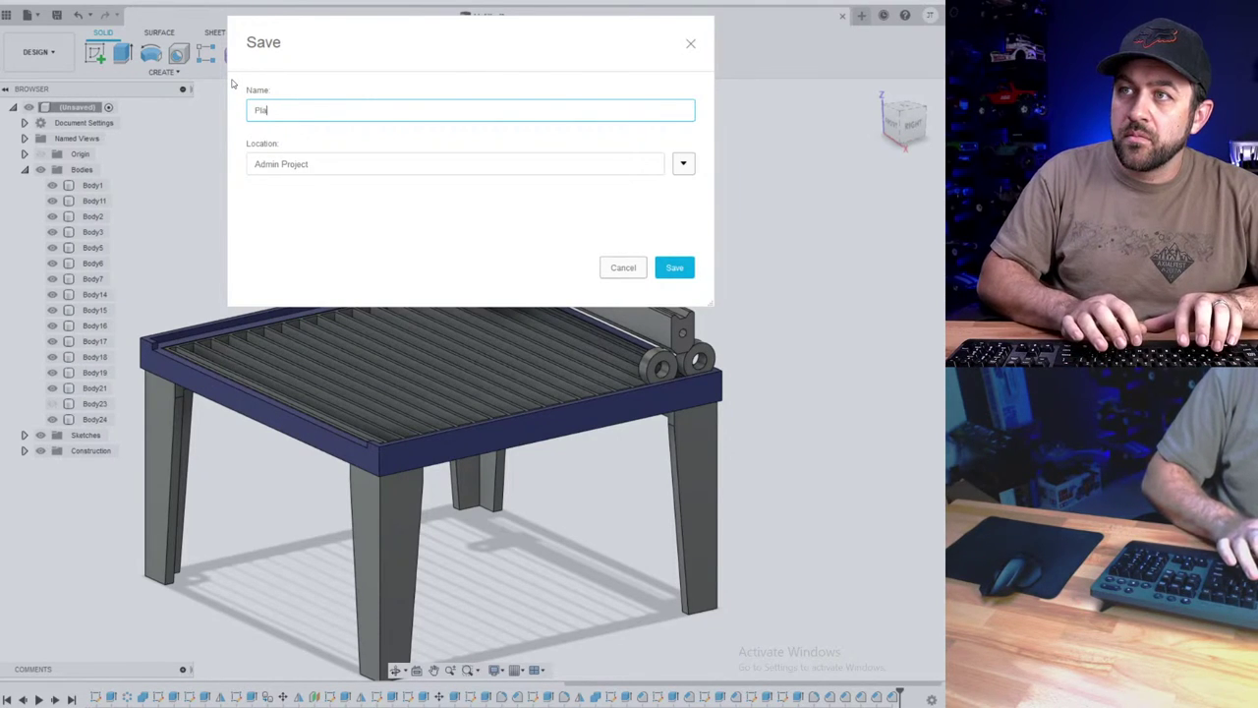
type("Plama Table")
key("Return")
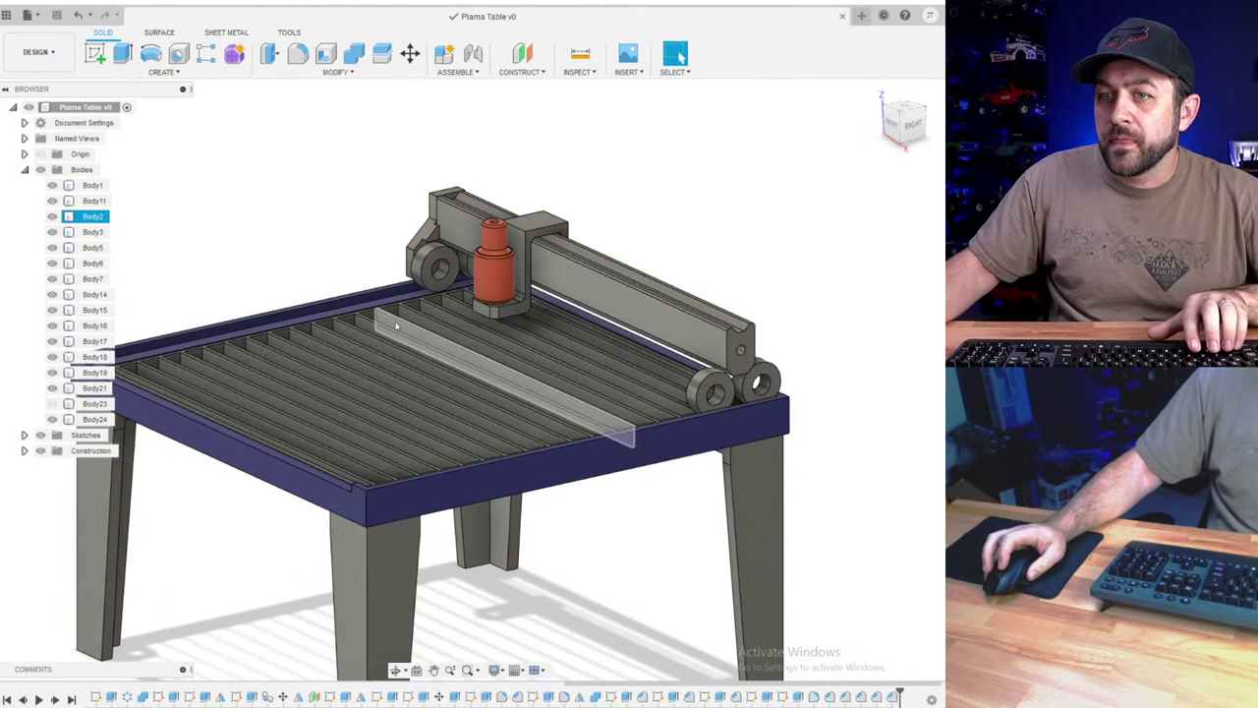
- Start a sketch on the gantry end plate's inner face, behind the wheel near the orange head
middle_click_drag(480, 331, 570, 286, "shift")
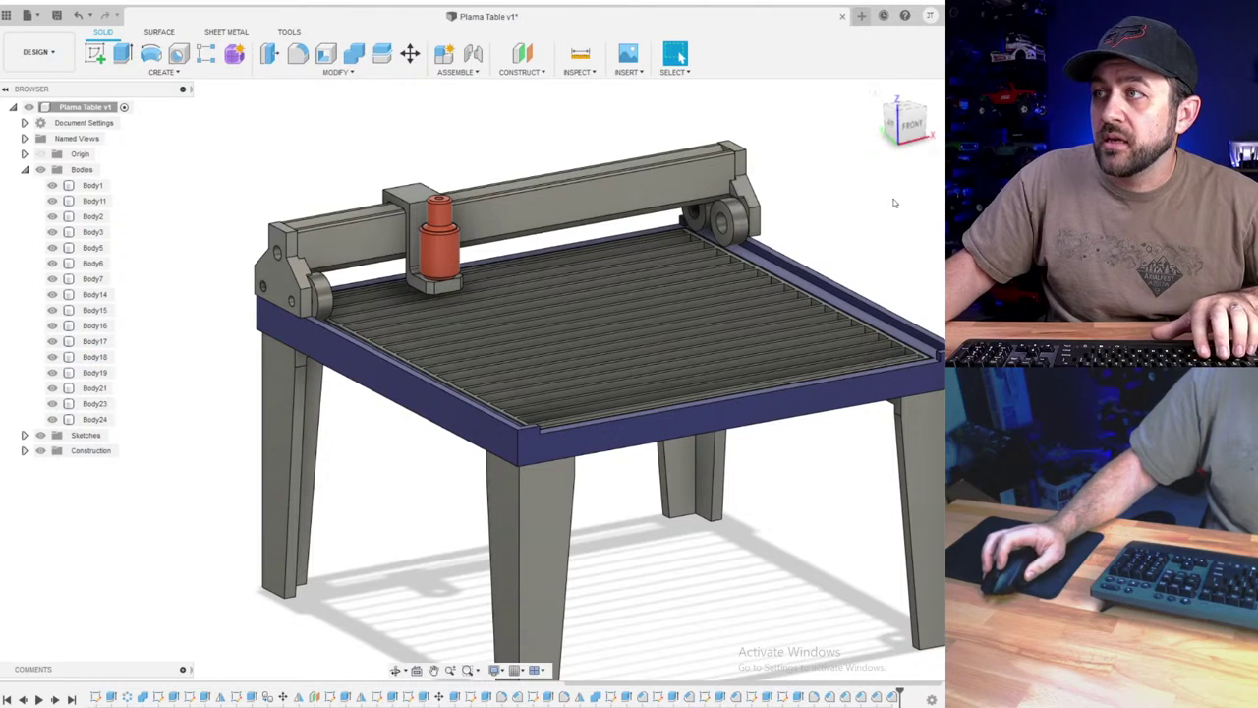
scroll(618, 162, "up", 2)
middle_click_drag(782, 211, 762, 339, "shift")
scroll(678, 373, "up", 3)
middle_click_drag(581, 387, 697, 438)
scroll(697, 438, "down", 3)
middle_click_drag(140, 326, 451, 363)
scroll(423, 359, "up", 5)
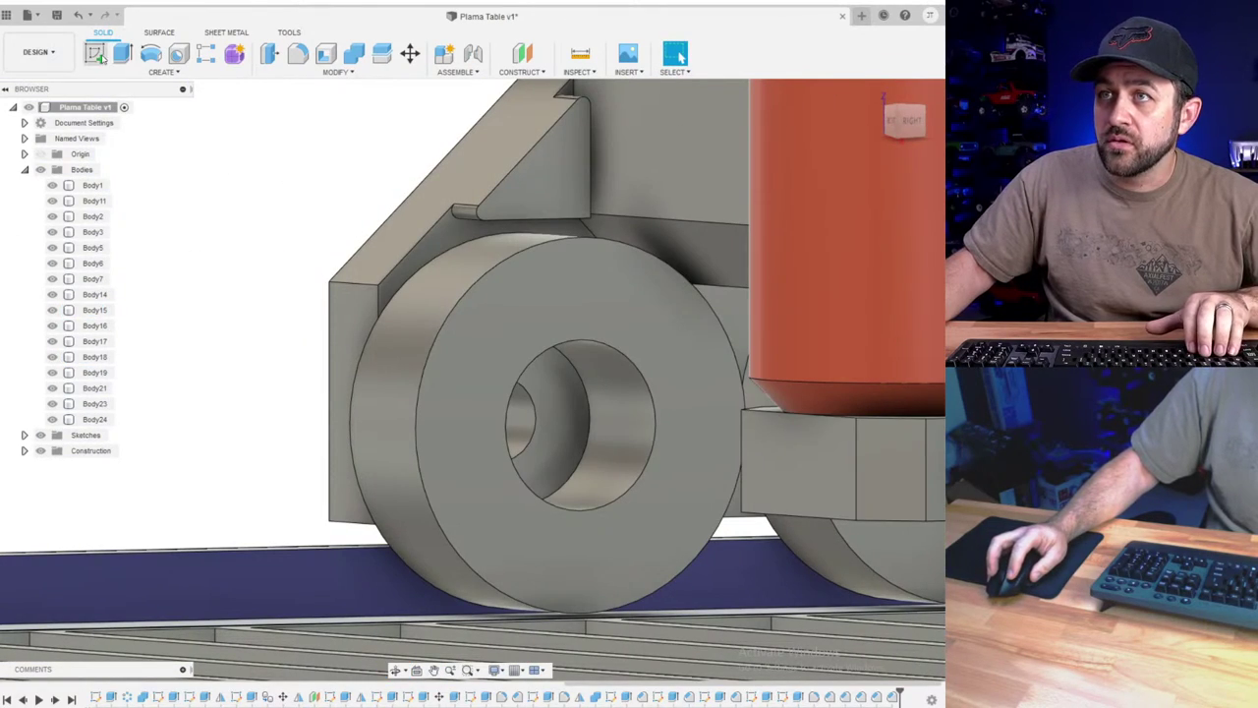
left_click(95, 54)
left_click(563, 414)
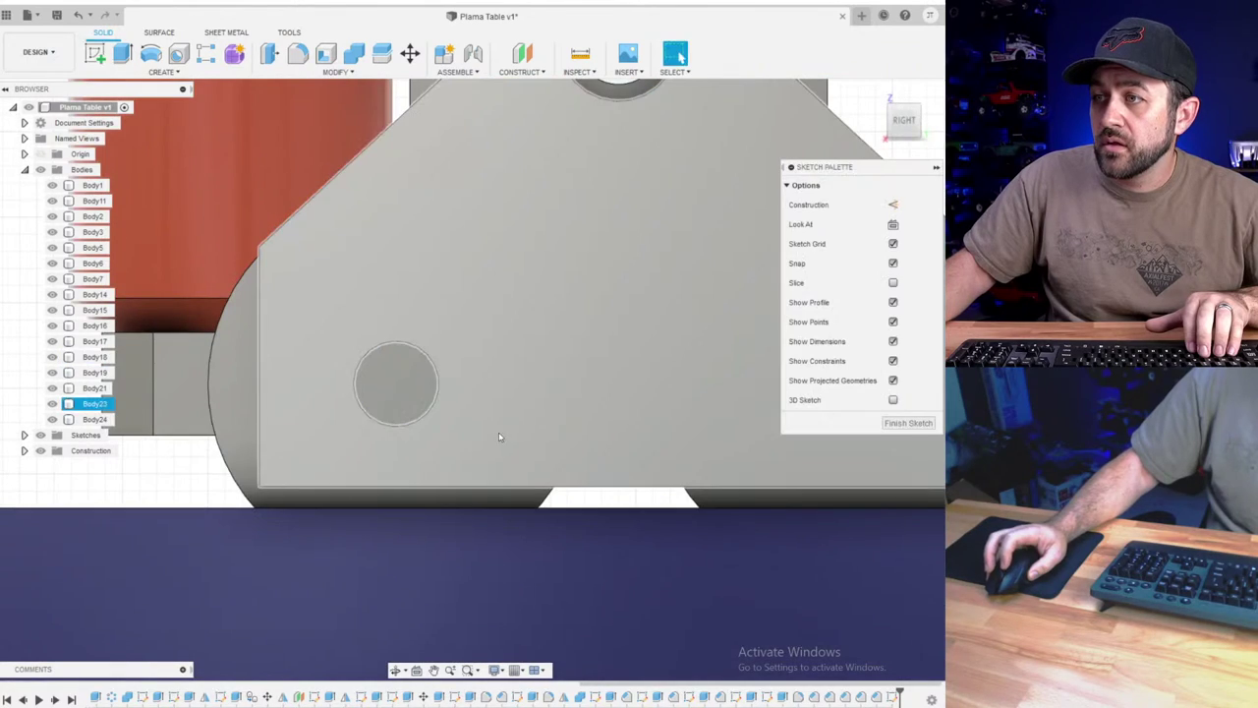
mouse_move(500, 436)
middle_mouse_down("shift")
mouse_move(436, 402)
mouse_move(294, 365)
middle_mouse_up("shift")
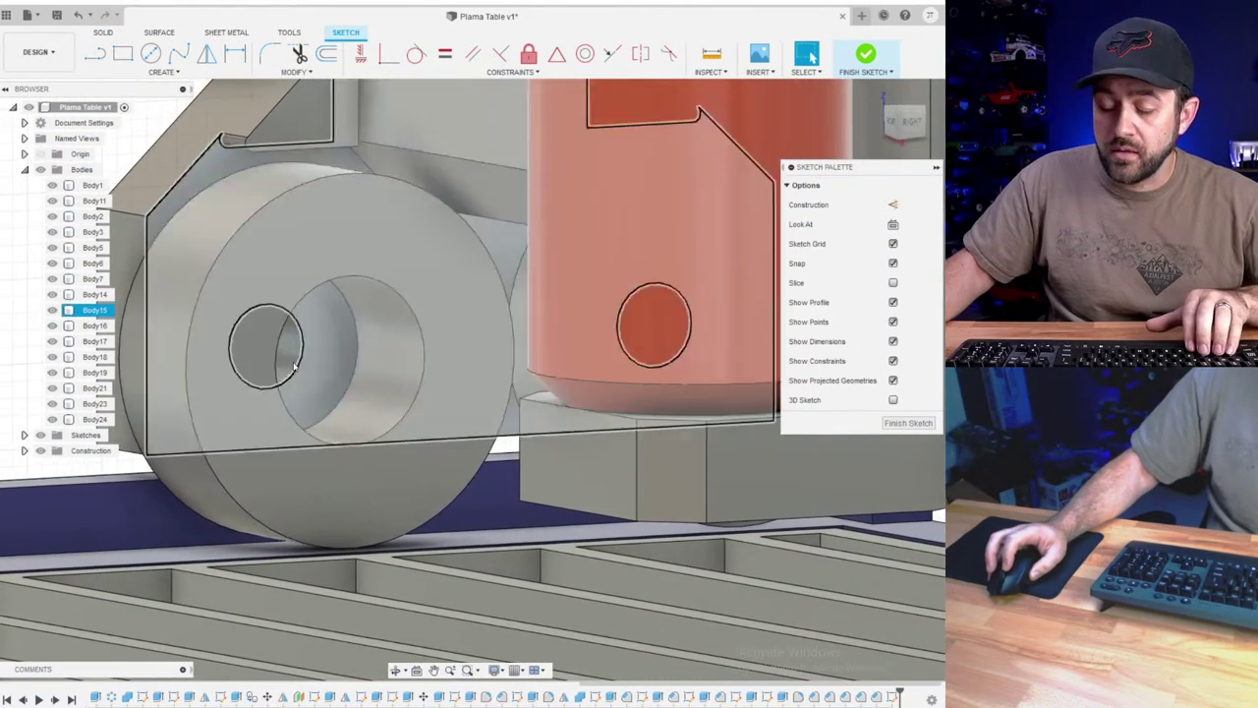
- Sketch a circle centred on the end plate's axle hole behind the wheel and set its diameter to 3.5 mm
scroll(293, 366, "up", 3)
key("c")
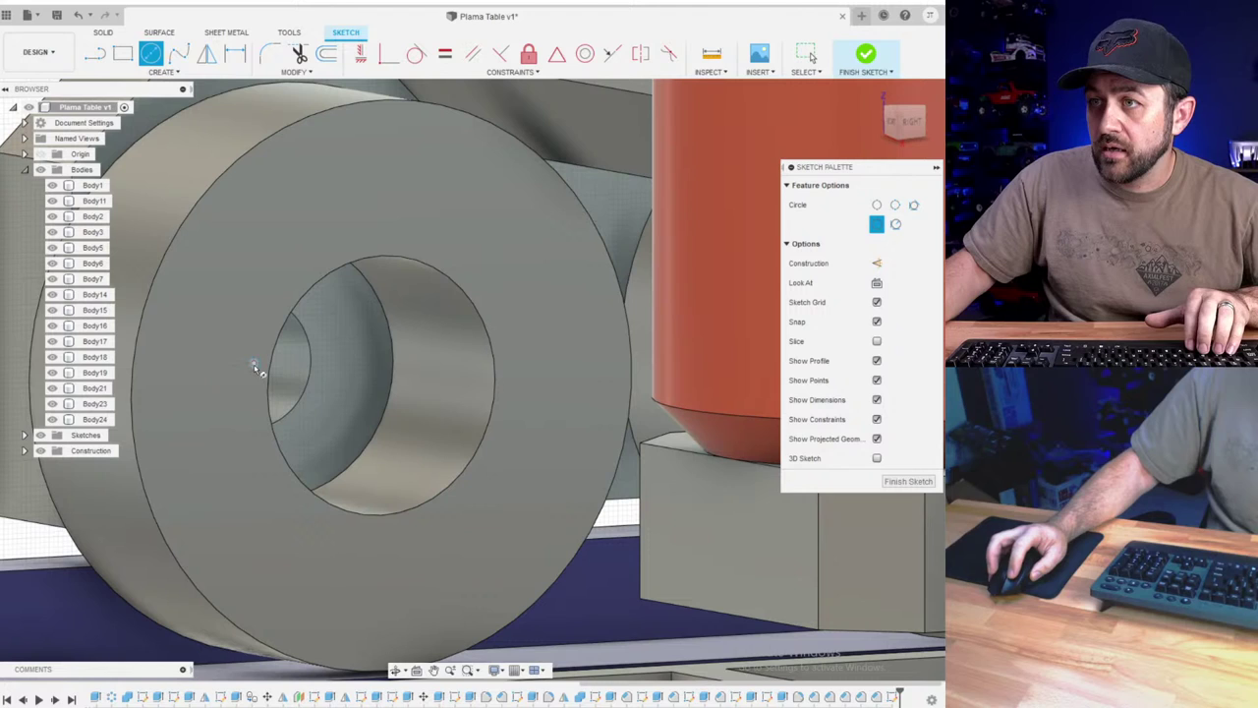
left_click(330, 383)
key("d")
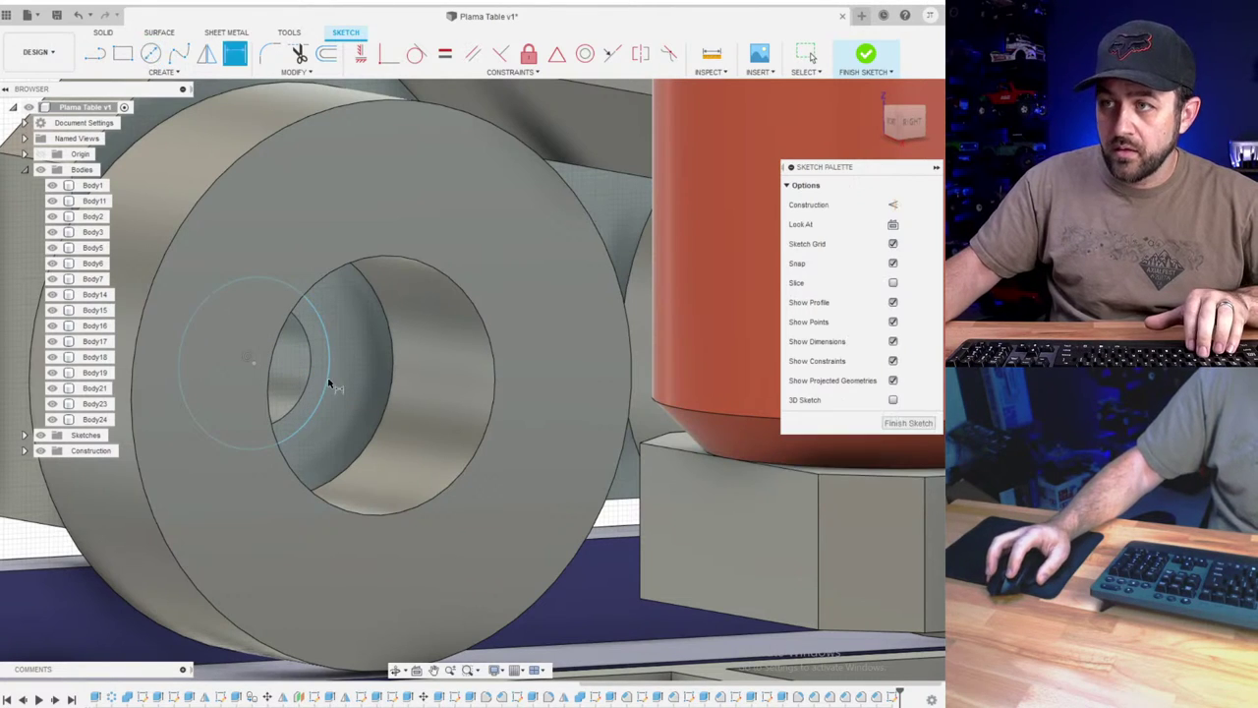
left_click(339, 393)
left_click(340, 394)
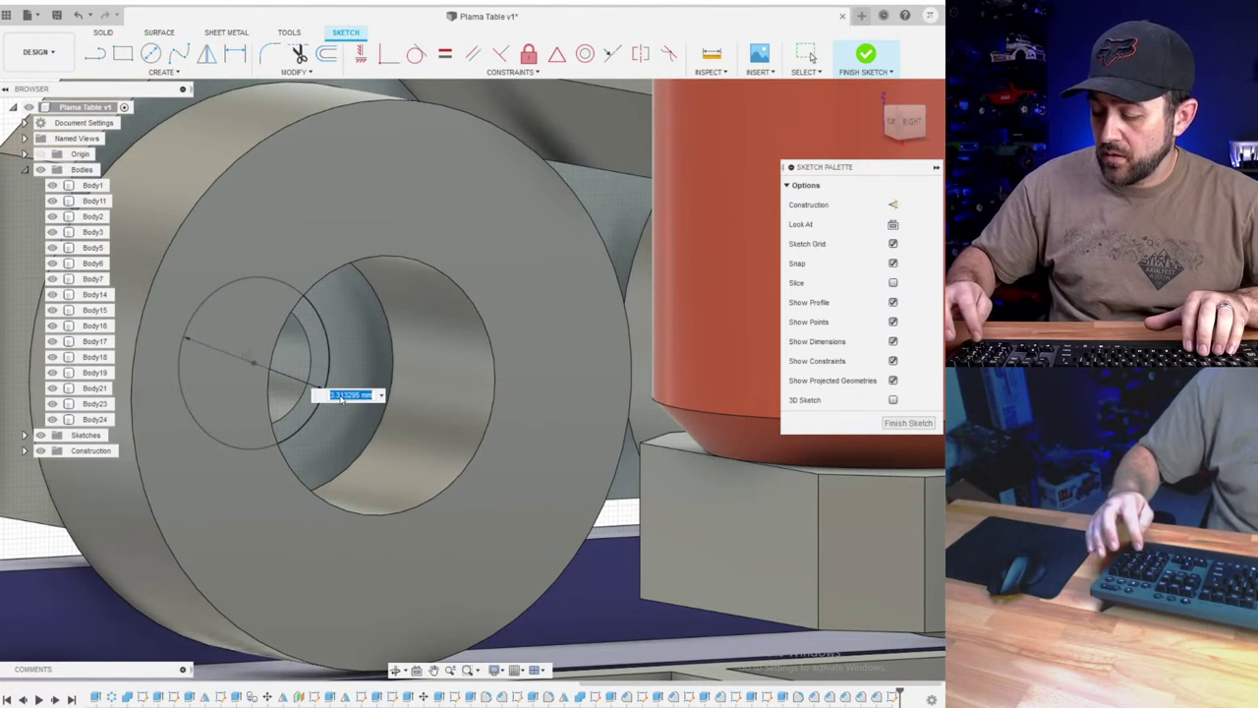
type("3.5")
key("Return")
- Add a larger concentric circle around the axle hole and set its diameter to 4.75 mm
scroll(349, 395, "down", 2)
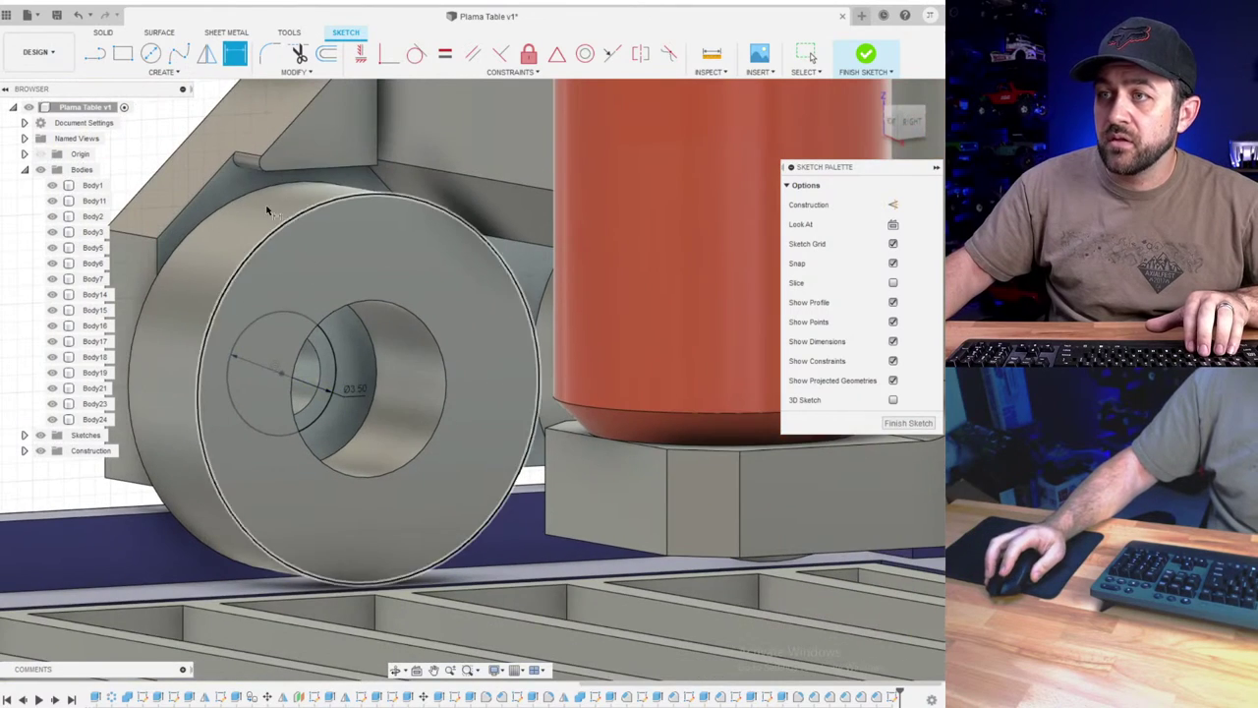
left_click(150, 54)
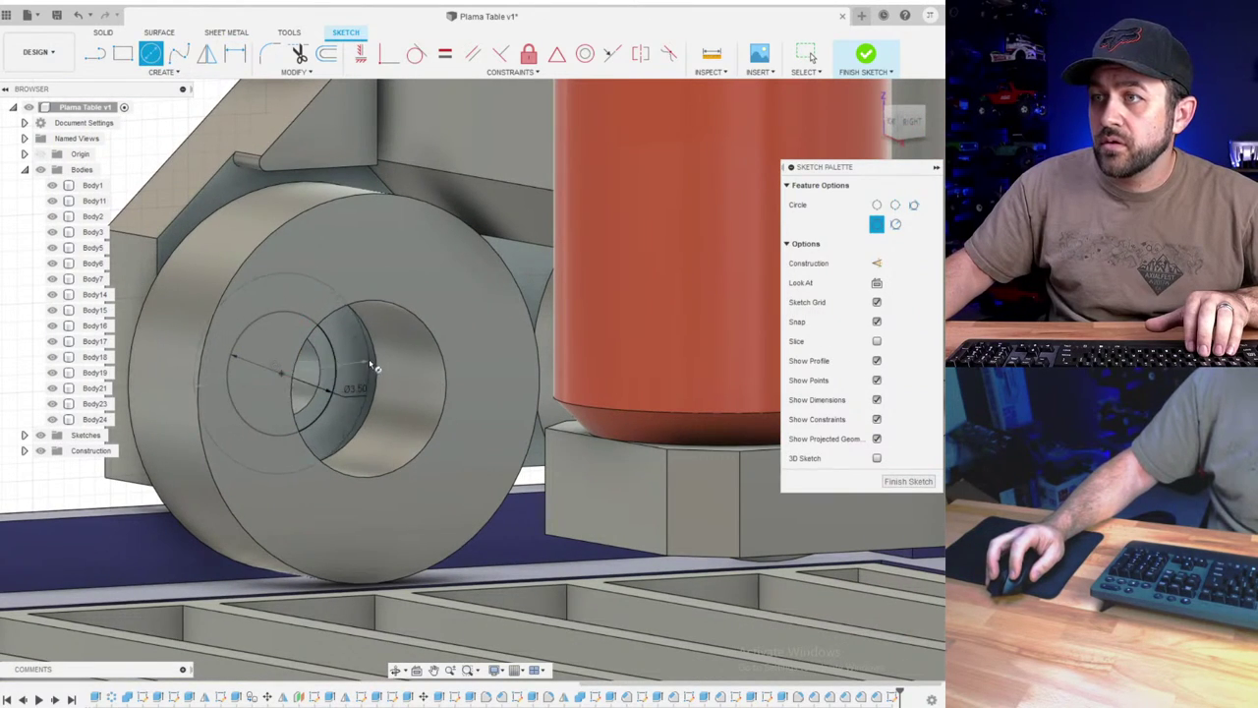
key("d")
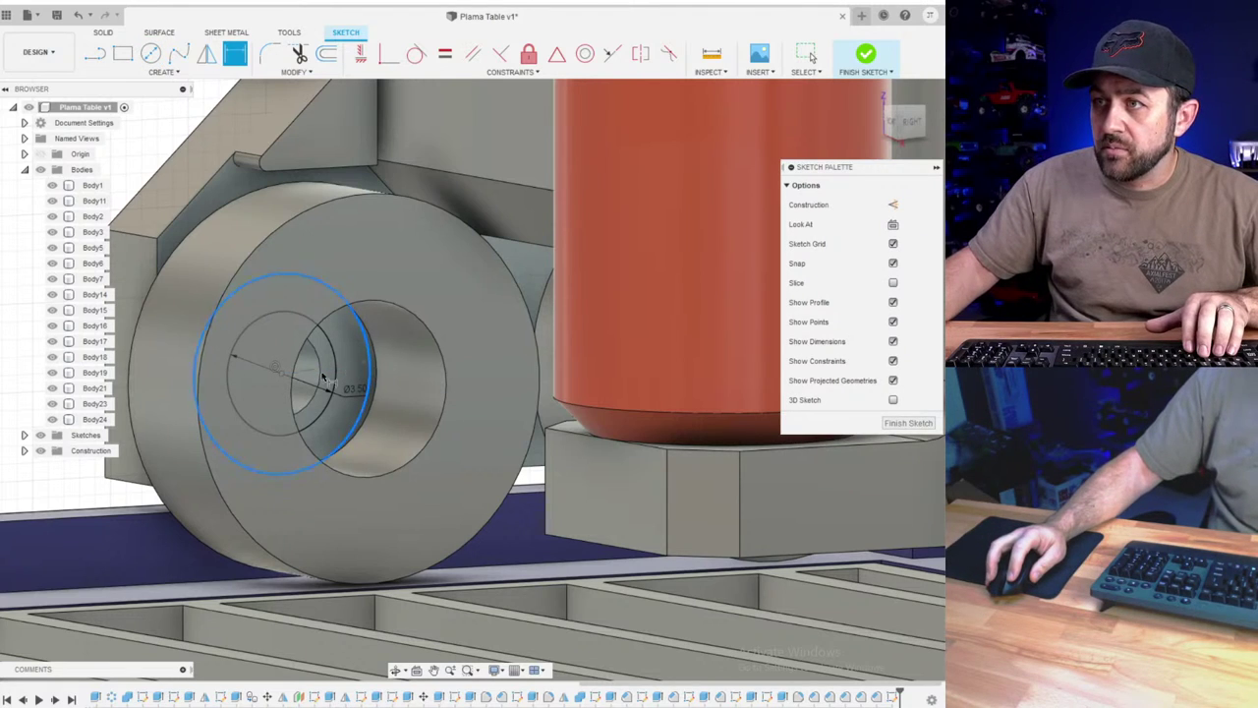
left_click(133, 154)
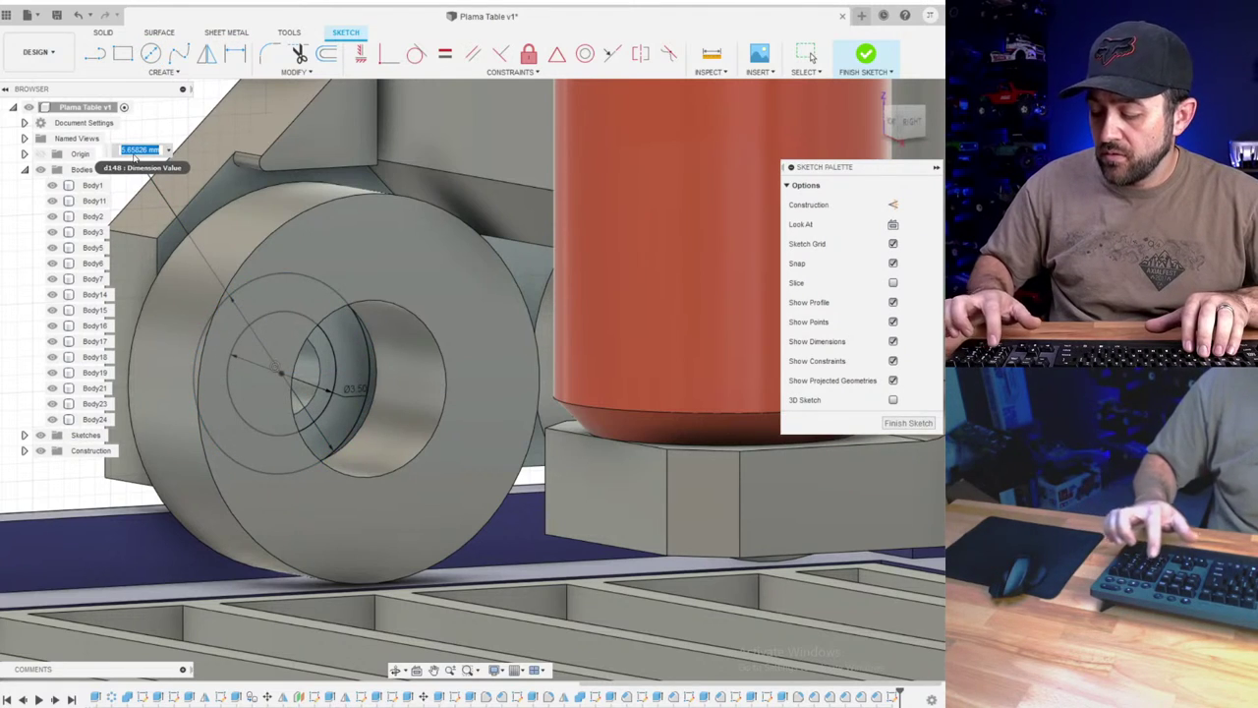
type("4.75")
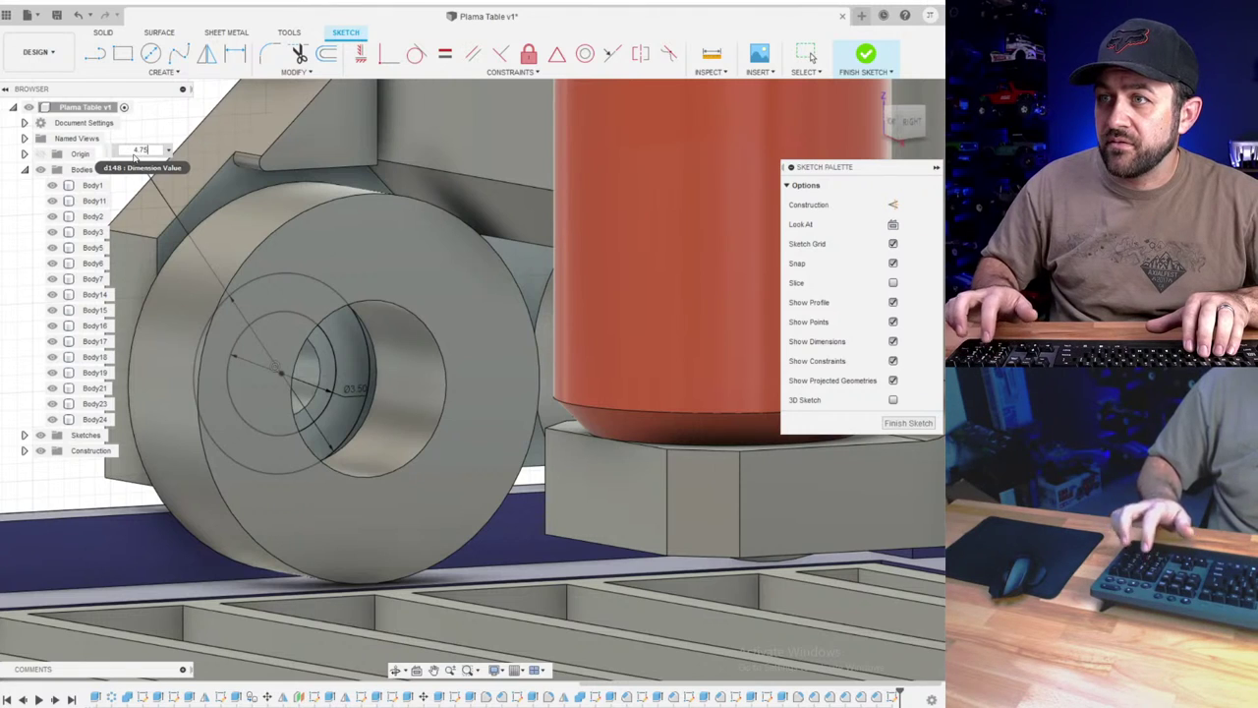
key("Return")
scroll(401, 405, "down", 3)
middle_click_drag(401, 408, 354, 398, "shift")
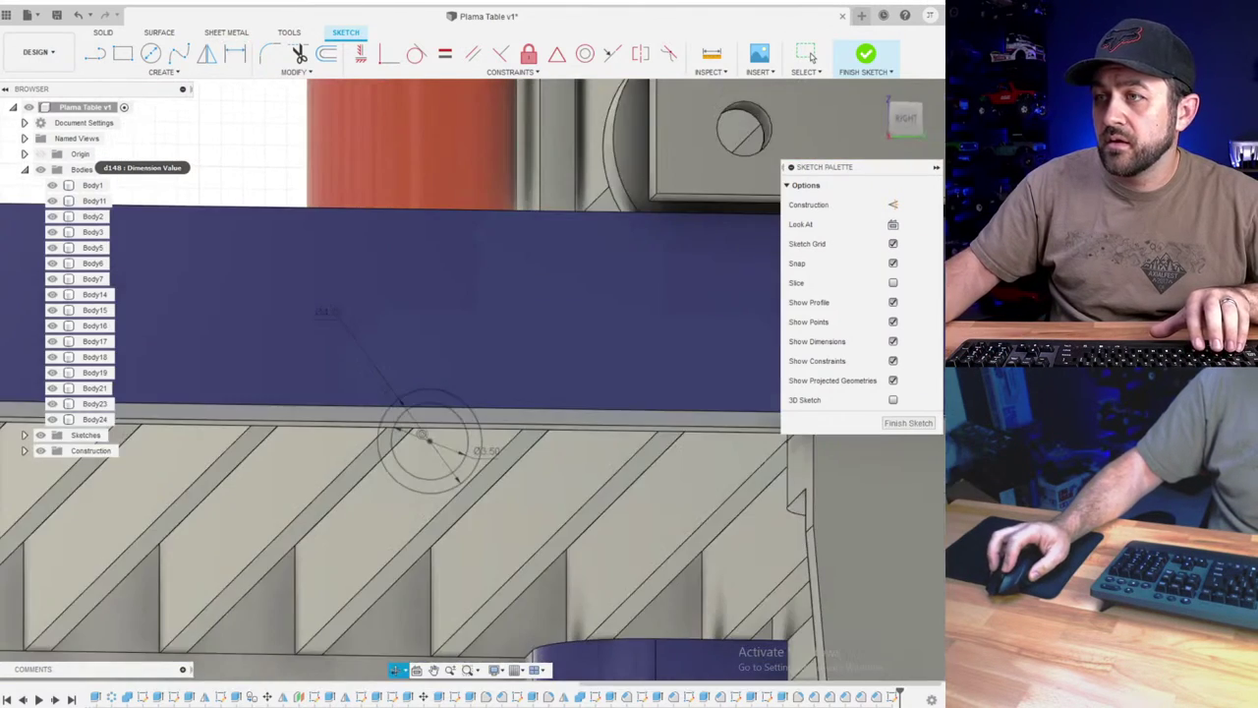
middle_click_drag(422, 433, 442, 313, "shift")
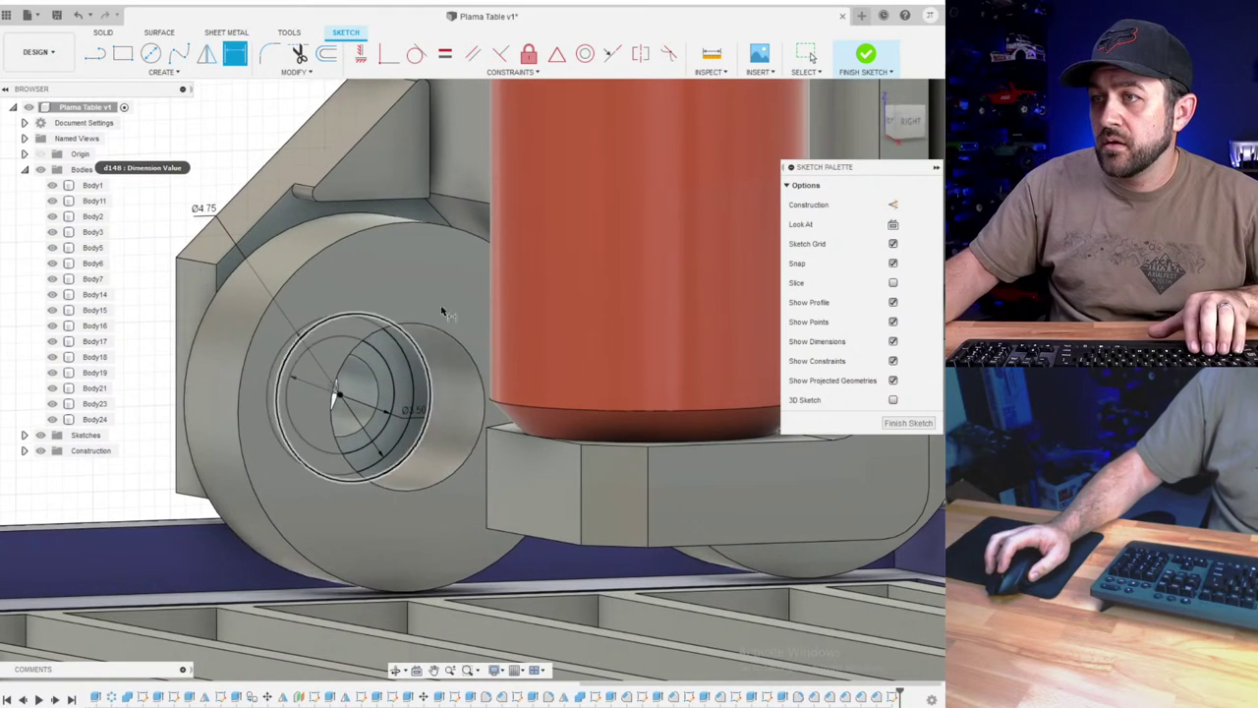
- Finish the sketch and extrude the ring between the two circles 5 mm through the wheel as a new body
left_click(866, 55)
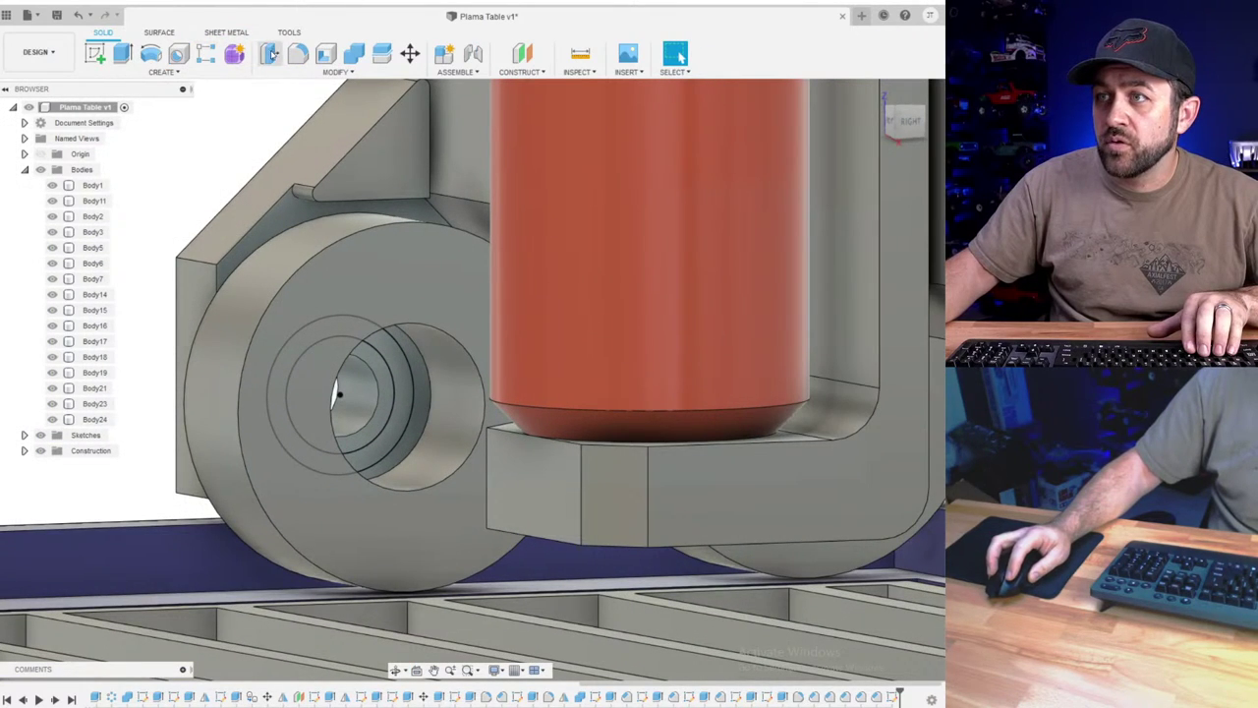
left_click(339, 394)
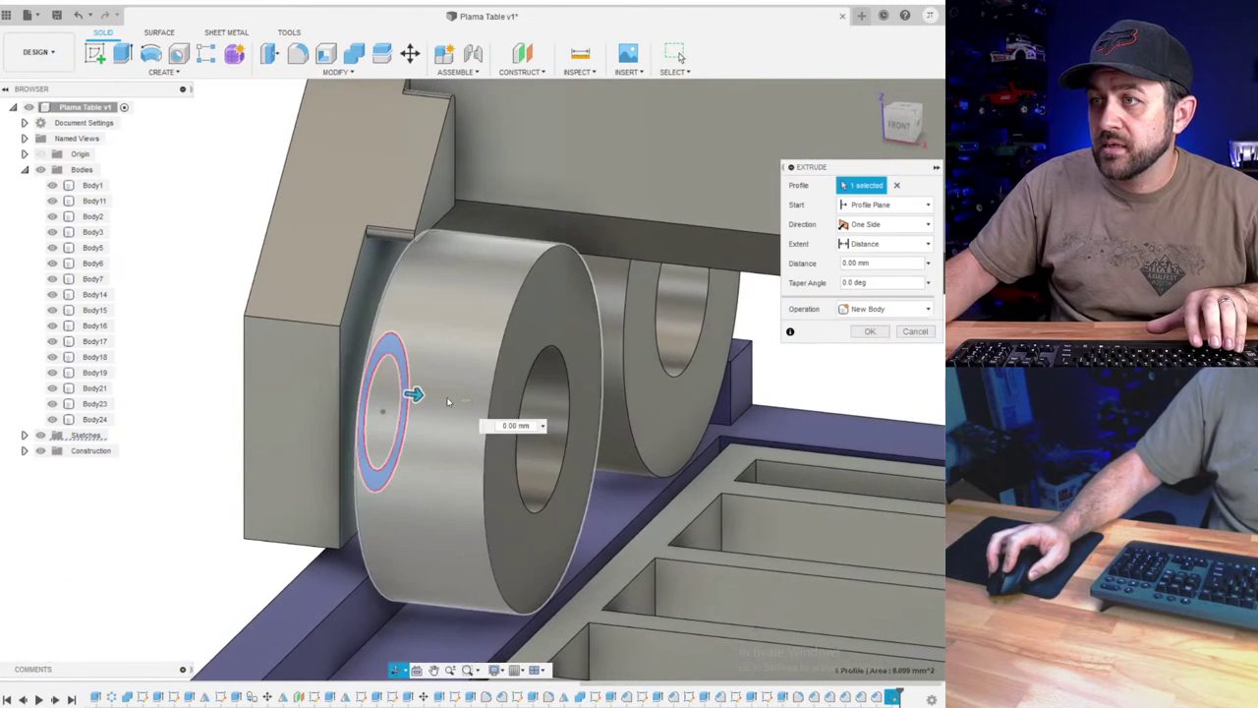
left_click_drag(544, 430, 574, 433)
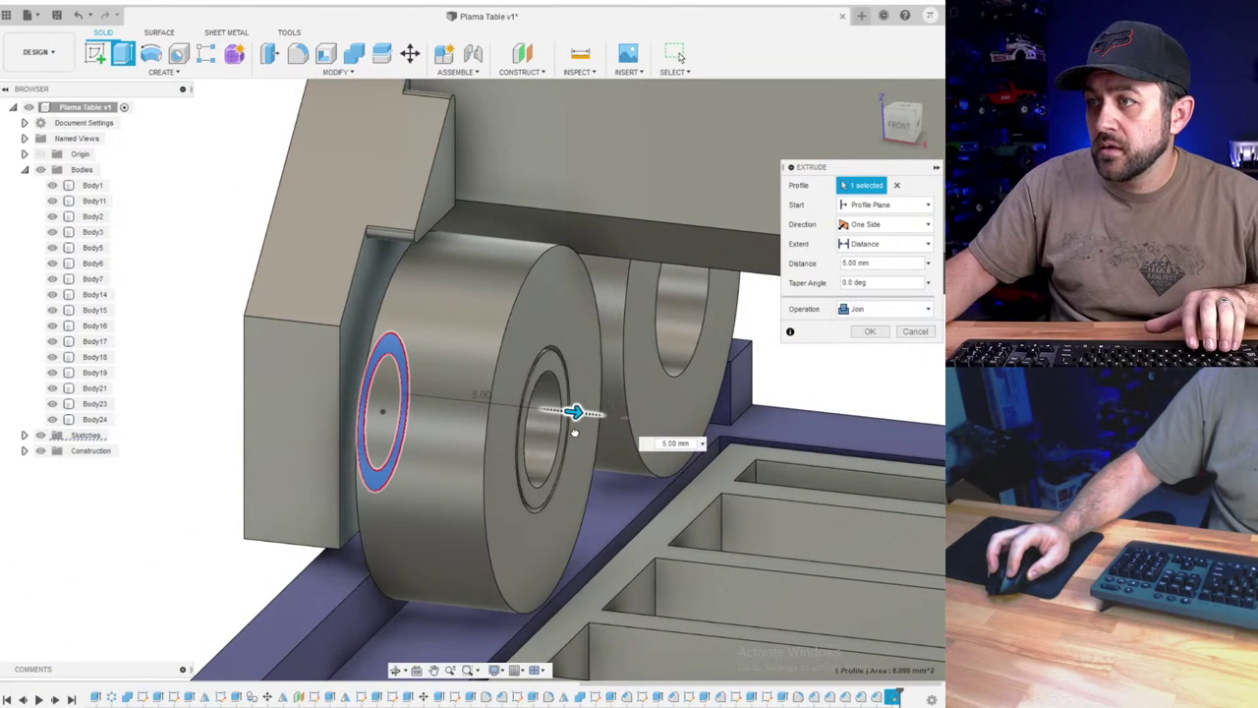
scroll(513, 403, "up", 3)
mouse_move(513, 404)
middle_mouse_down("shift")
mouse_move(530, 408)
mouse_move(490, 401)
middle_mouse_up("shift")
scroll(491, 401, "down", 3)
scroll(546, 383, "up", 3)
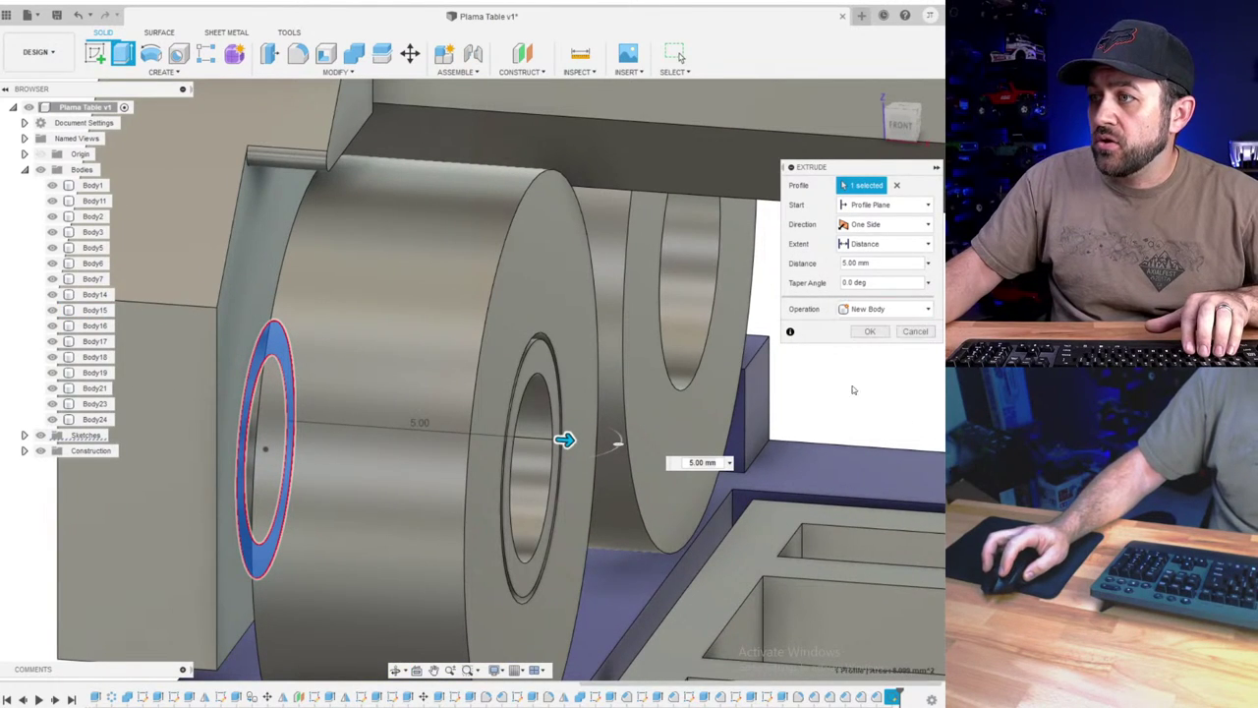
left_click(870, 331)
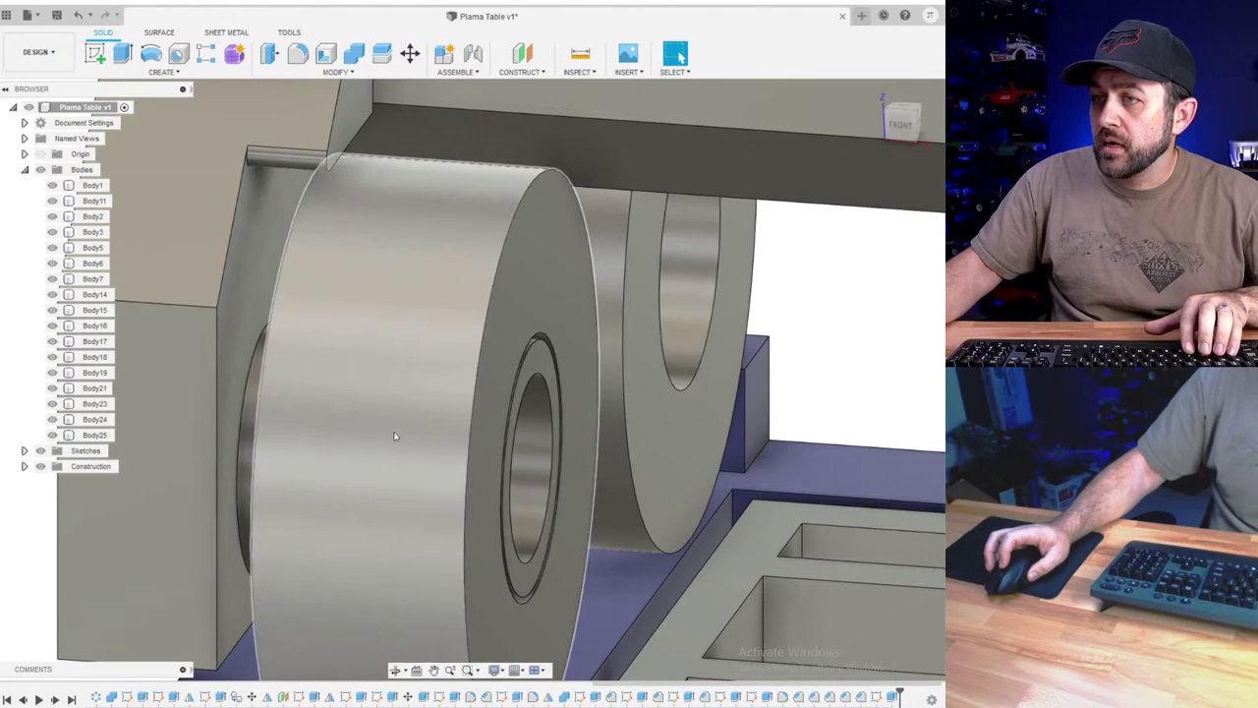
- Apply the orange copy of the enamel paint appearance to the bushing inside the wheel
key("a")
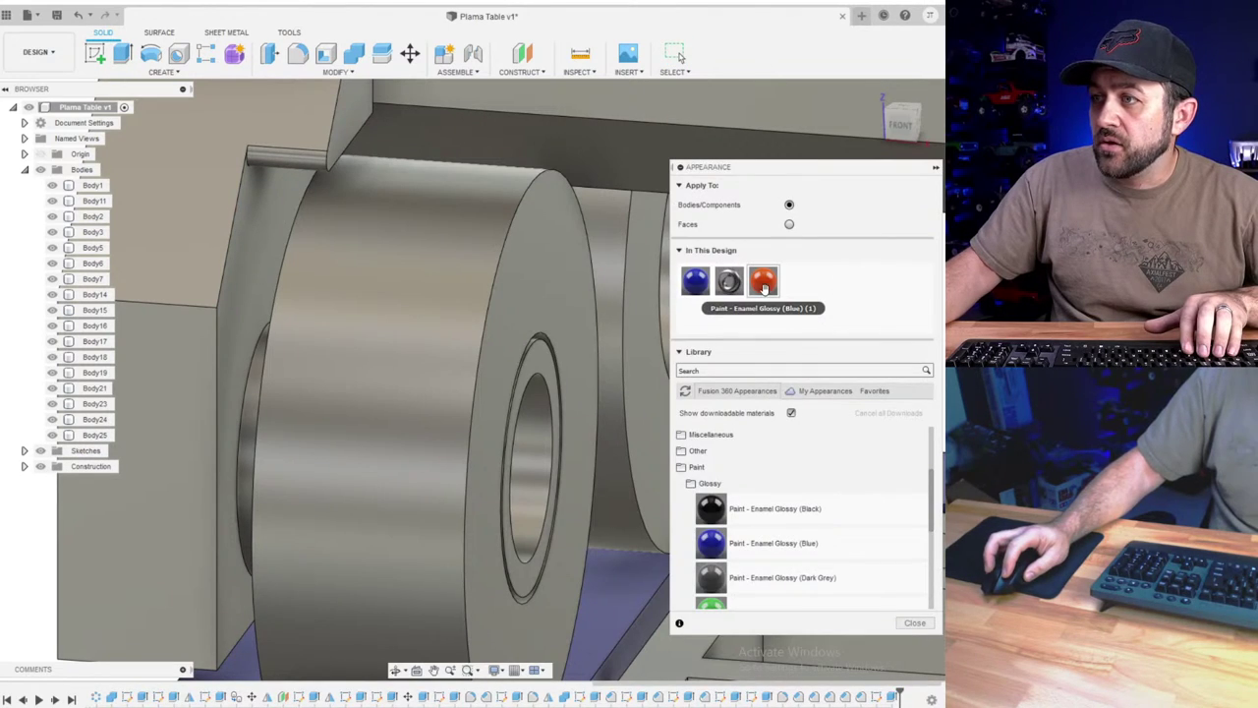
mouse_move(764, 283)
left_mouse_down()
mouse_move(500, 505)
mouse_move(531, 454)
left_mouse_up()
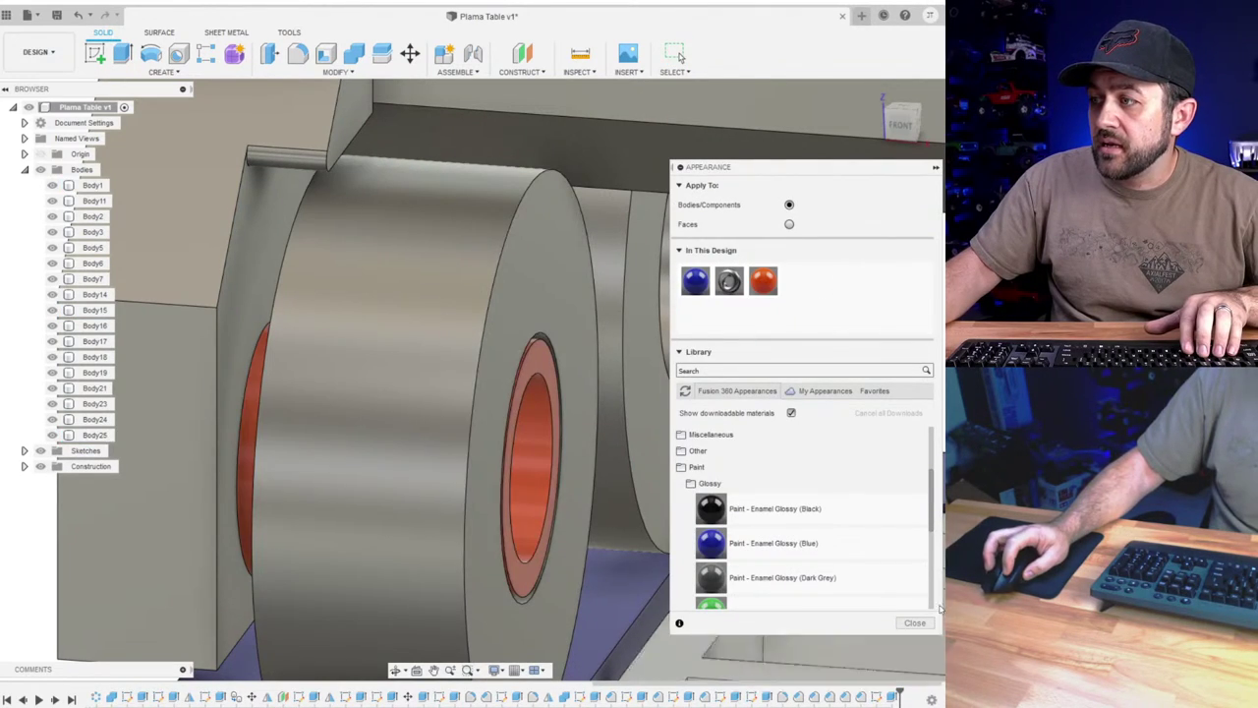
left_click(914, 622)
- Measure the diameter of the end plate's axle hole behind the wheel with the orange bushing
scroll(906, 626, "down", 5)
left_click(593, 454)
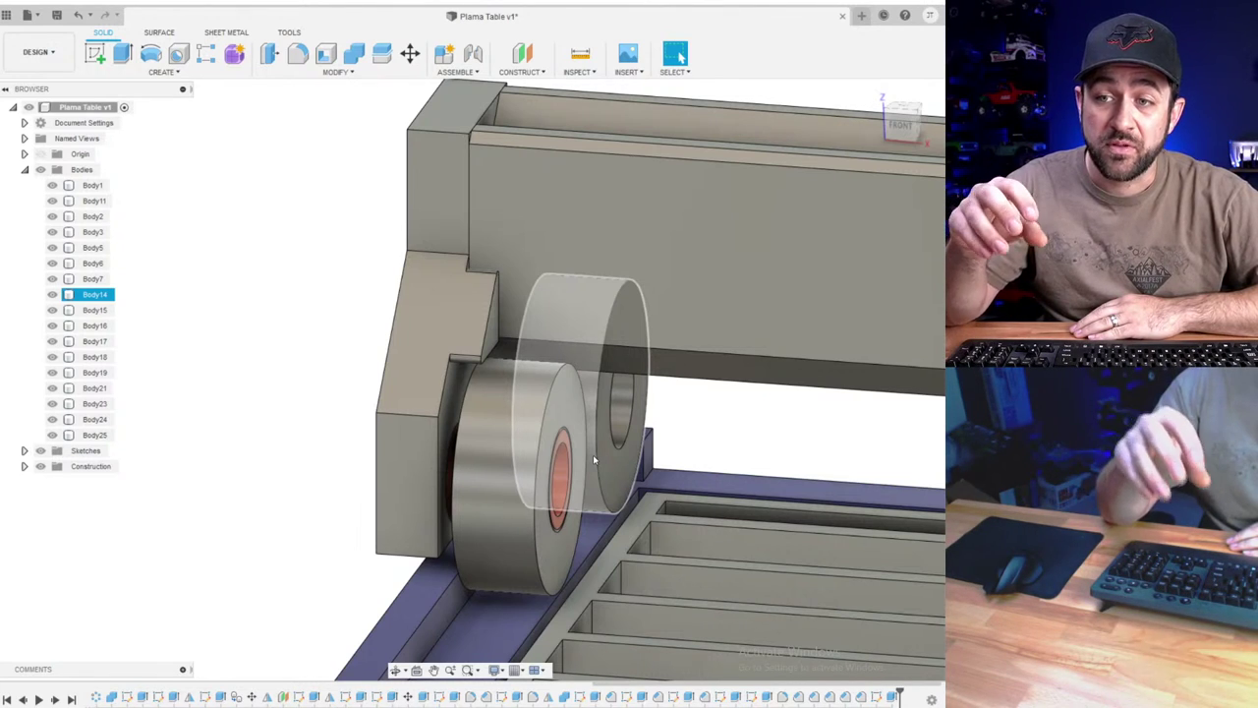
left_click(493, 439)
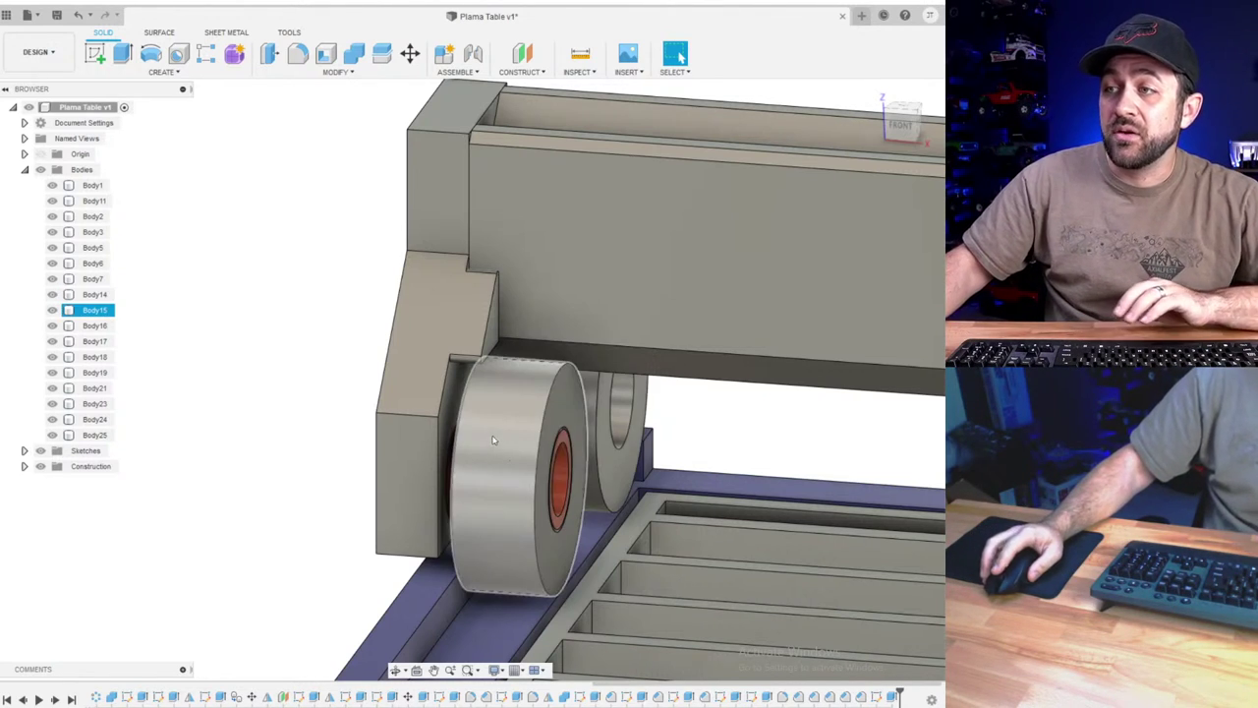
scroll(493, 440, "up", 3)
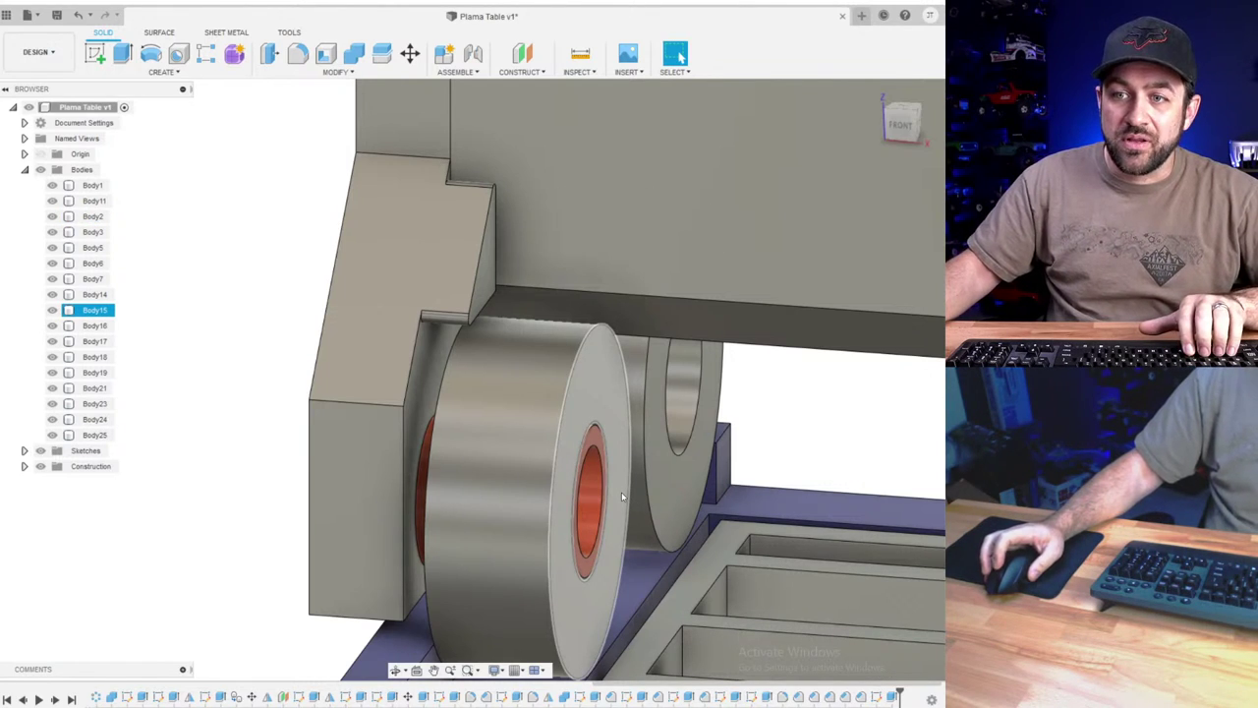
middle_click_drag(621, 491, 583, 469, "shift")
middle_click_drag(344, 526, 431, 467)
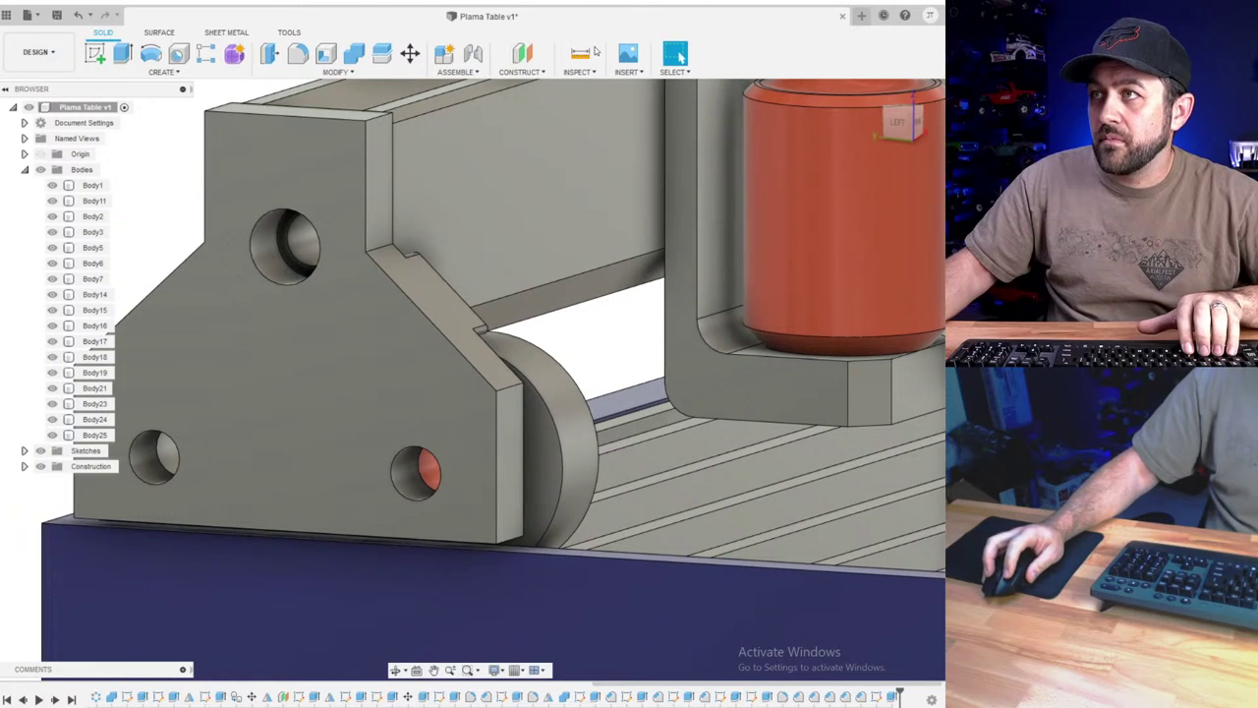
left_click(587, 53)
left_click(418, 498)
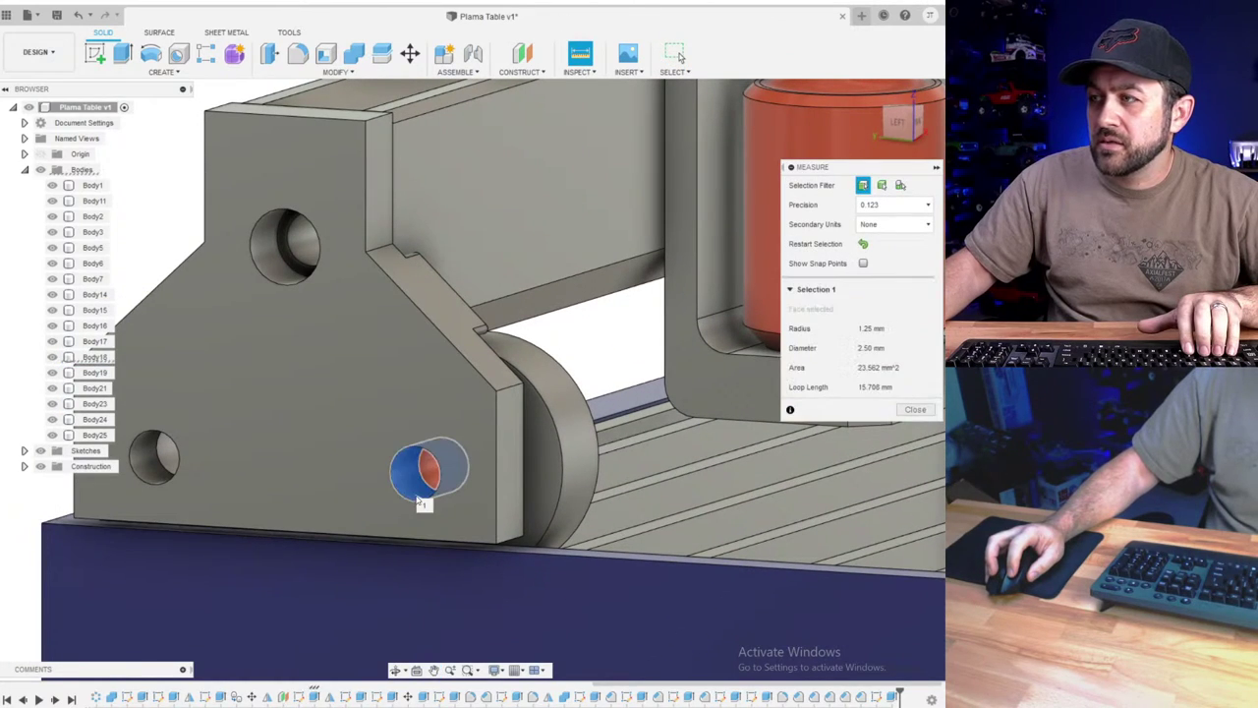
left_click(917, 411)
scroll(519, 481, "down", 3)
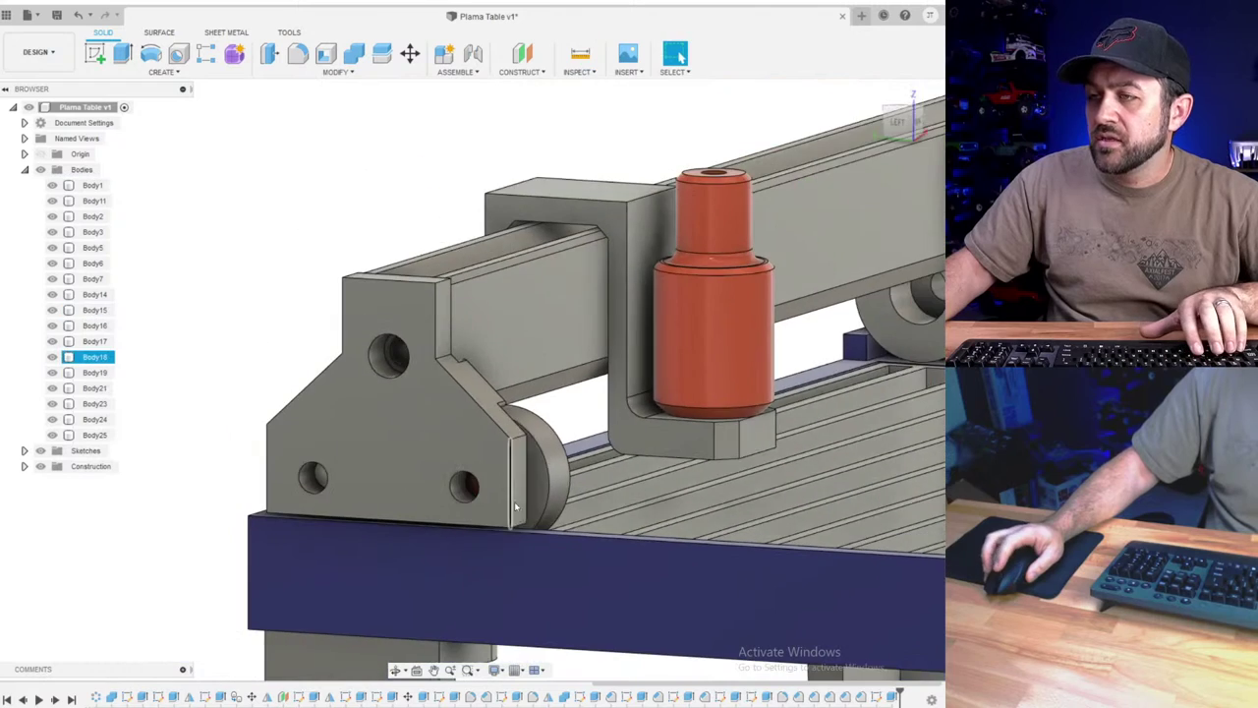
middle_click_drag(519, 482, 395, 500, "shift")
left_click(707, 507)
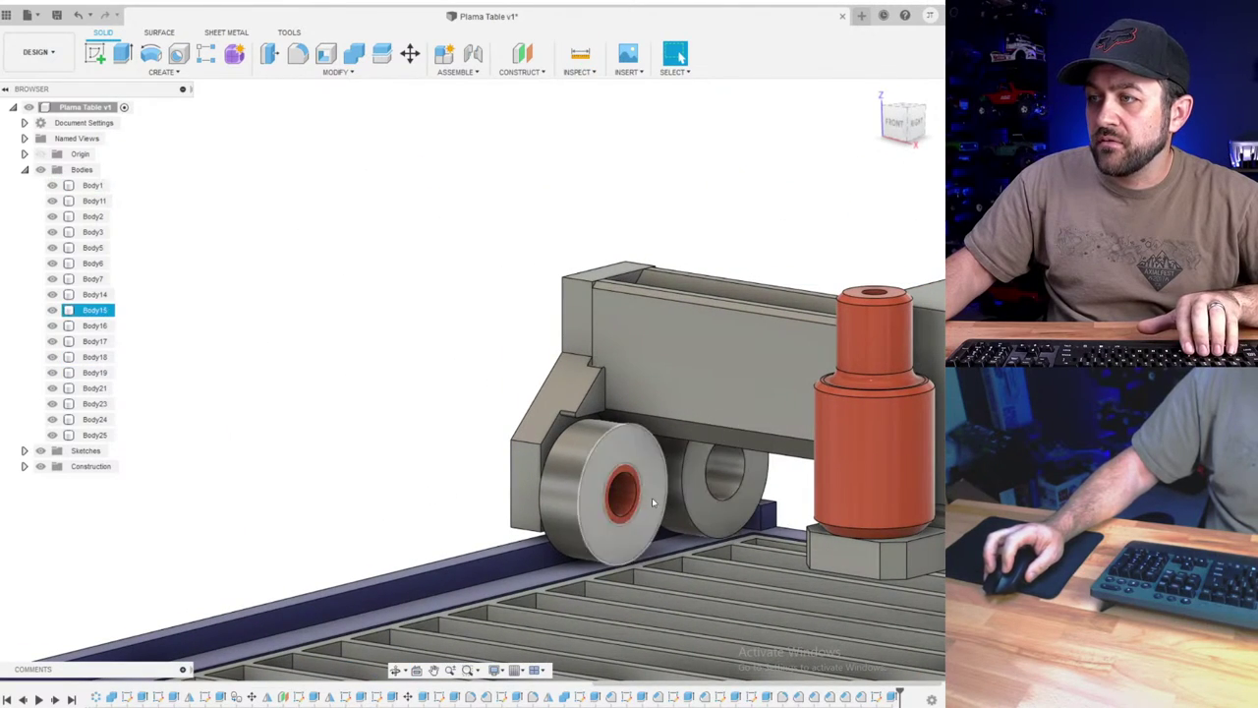
- Open the gantry end plate's profile sketch, with the axle-hole circles, for editing
middle_click_drag(550, 489, 818, 440, "shift")
key("Escape")
scroll(491, 496, "up", 3)
left_click(648, 454)
scroll(751, 435, "down", 1)
scroll(751, 436, "up", 2)
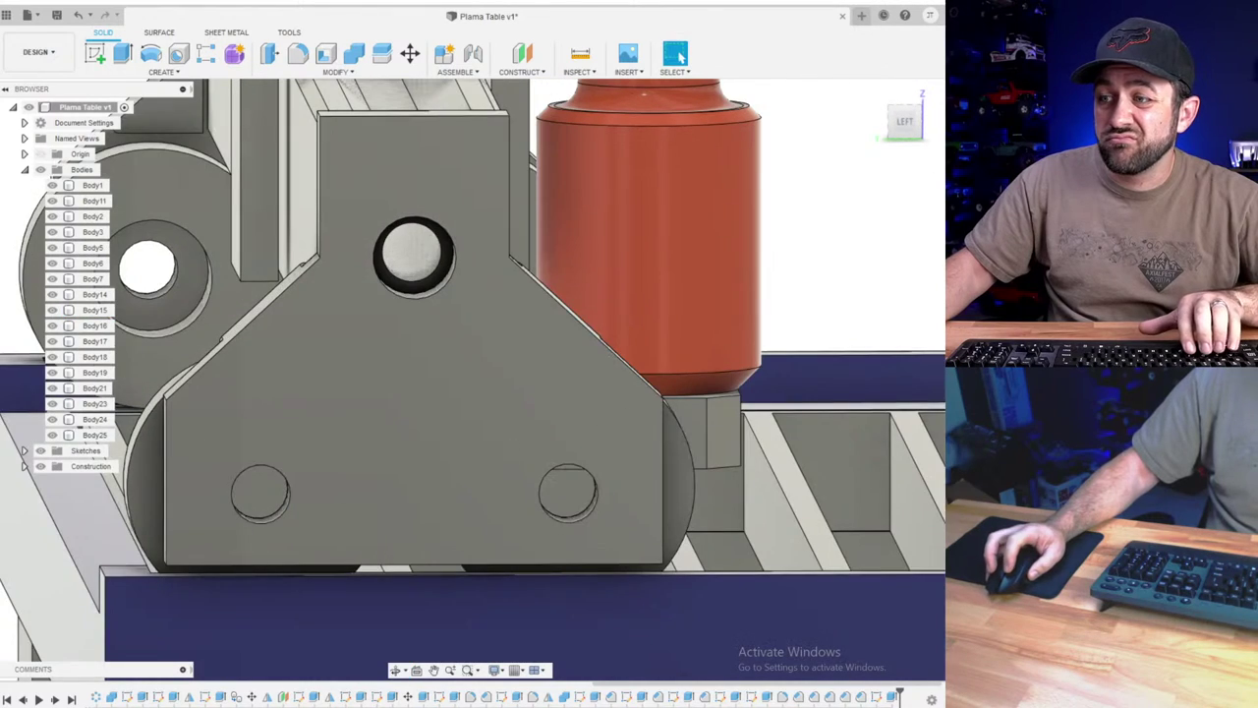
right_click(298, 696)
left_click(334, 566)
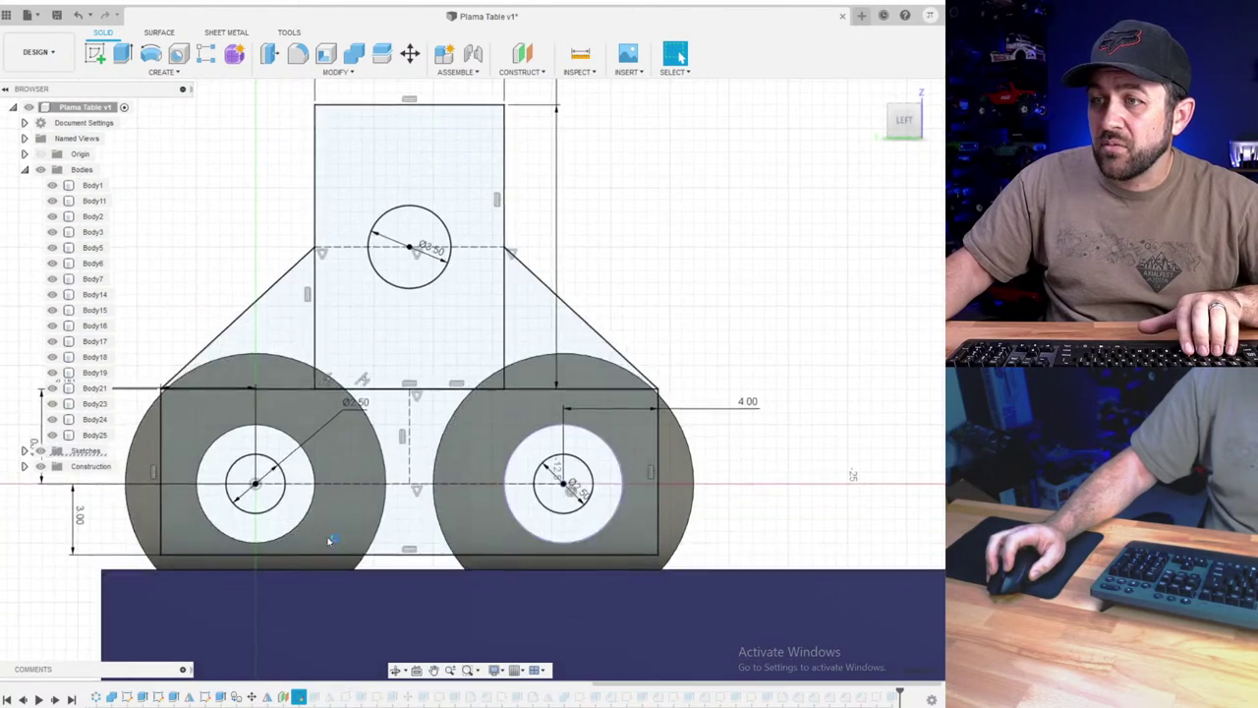
- Set the diameter of the end plate's lower wheel axle holes to 3.5 mm and finish the sketch
double_click(357, 409)
type("3.2")
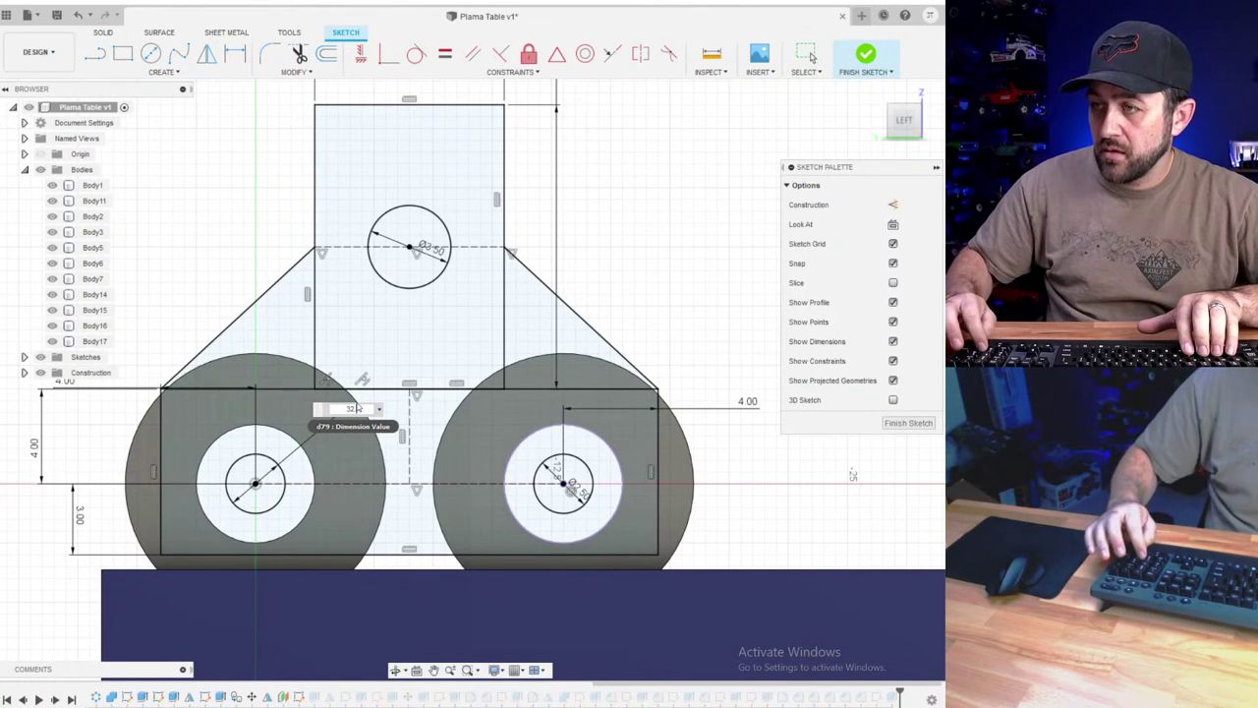
key("Return")
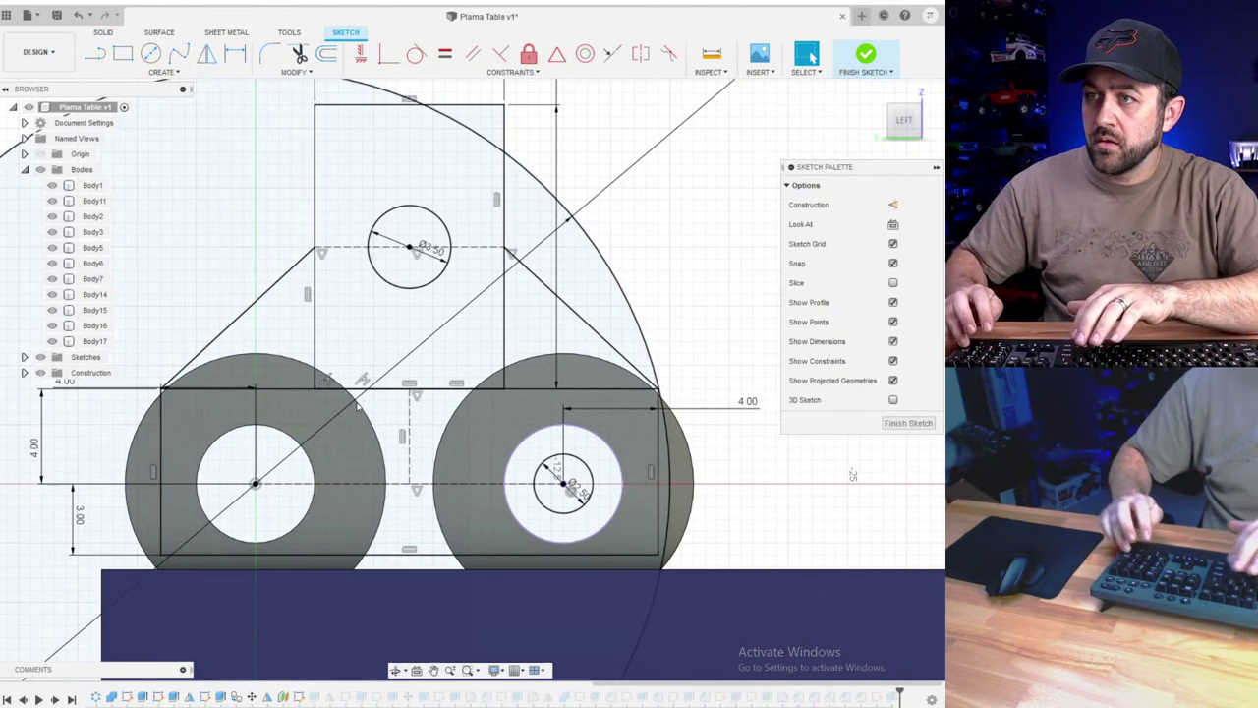
scroll(357, 407, "down", 6)
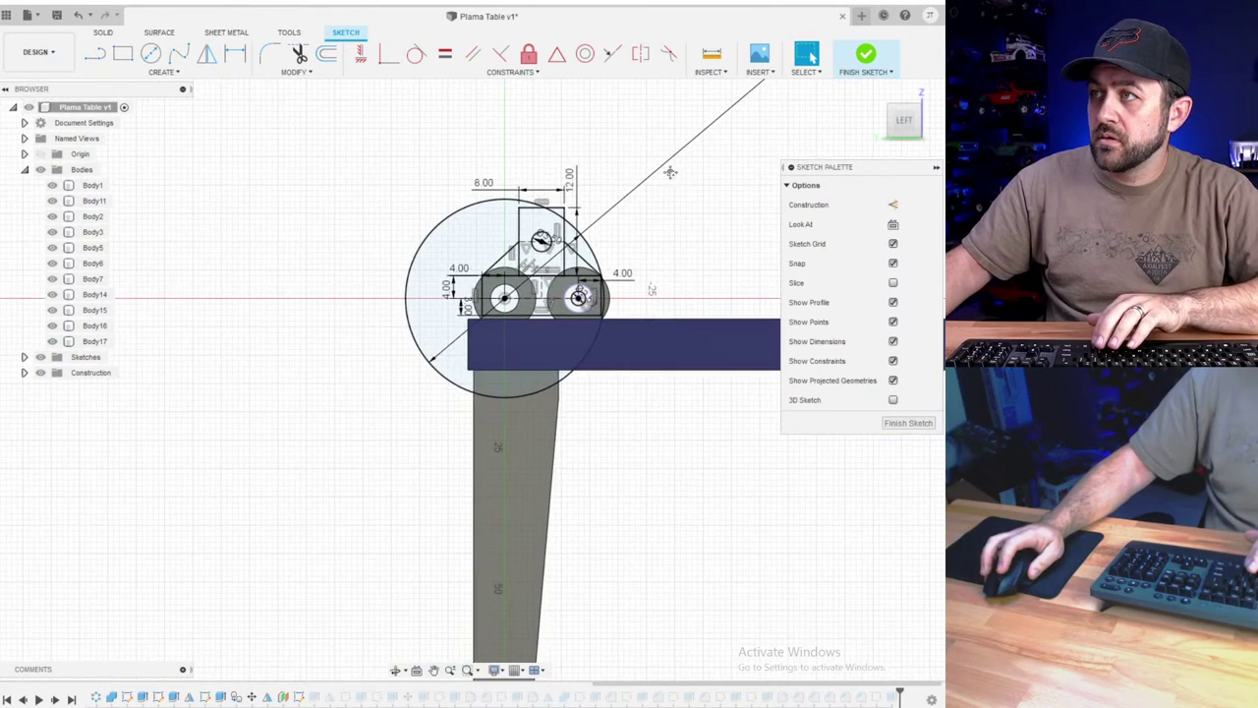
left_click(664, 214)
type("3.")
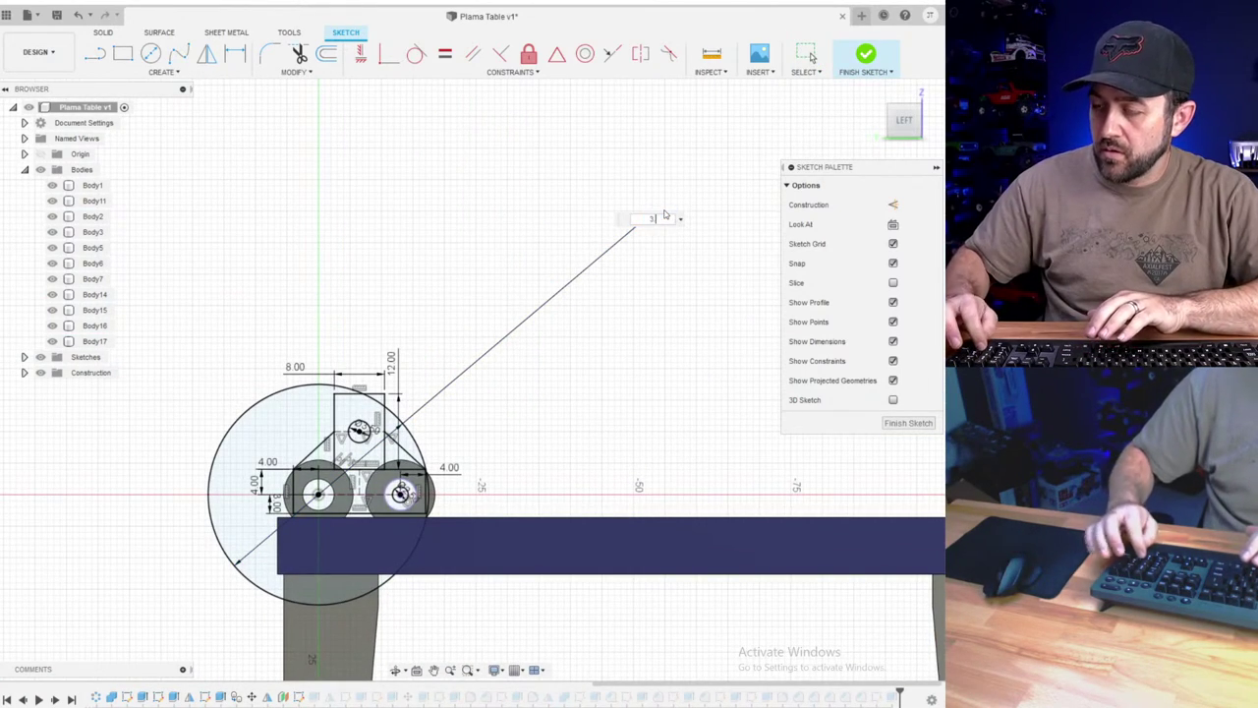
type("5")
key("Return")
scroll(407, 494, "up", 6)
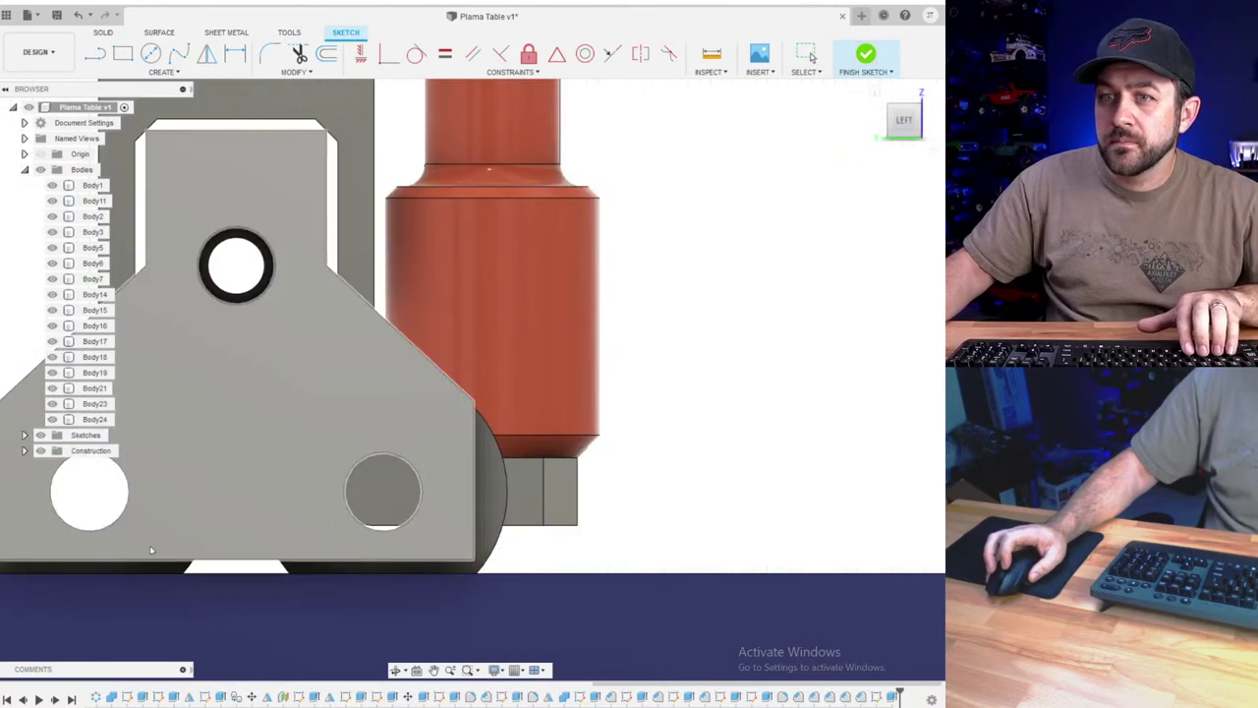
left_click(865, 54)
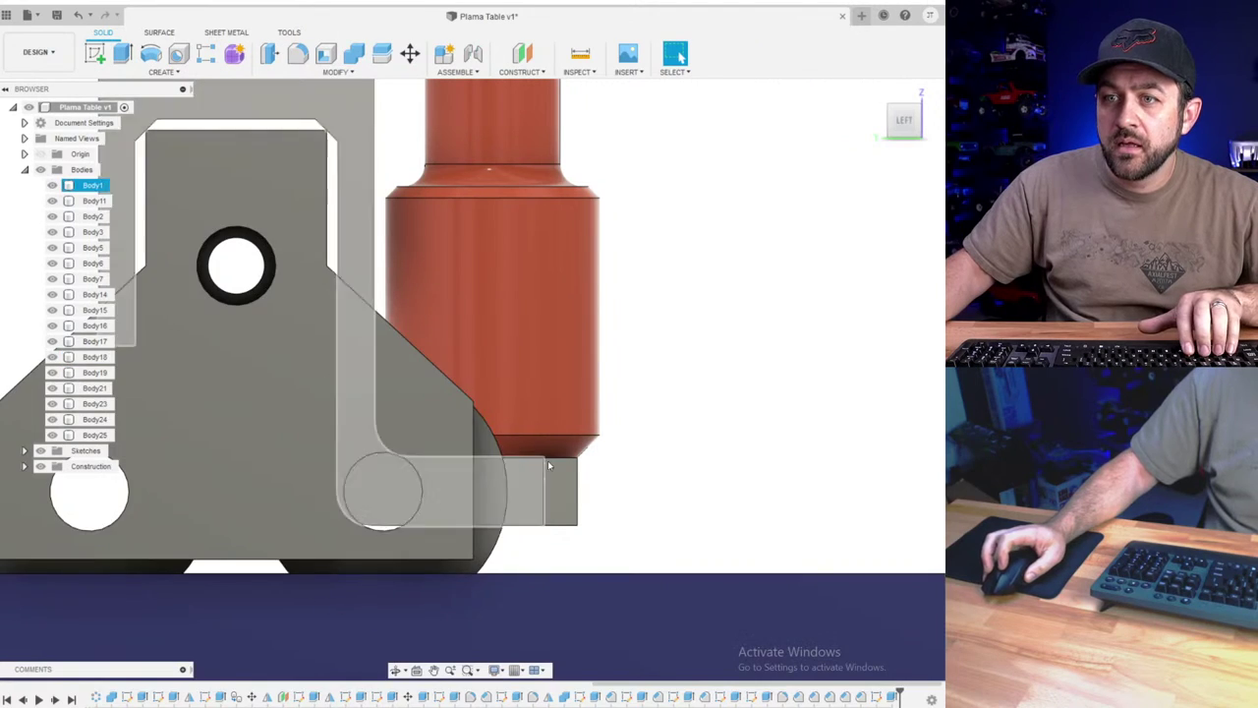
- Examine the end plate's resized axle holes and their fit with the wheels, then the whole gantry, from several angles
scroll(373, 485, "down", 2)
middle_click_drag(491, 452, 426, 485, "shift")
scroll(377, 495, "up", 2)
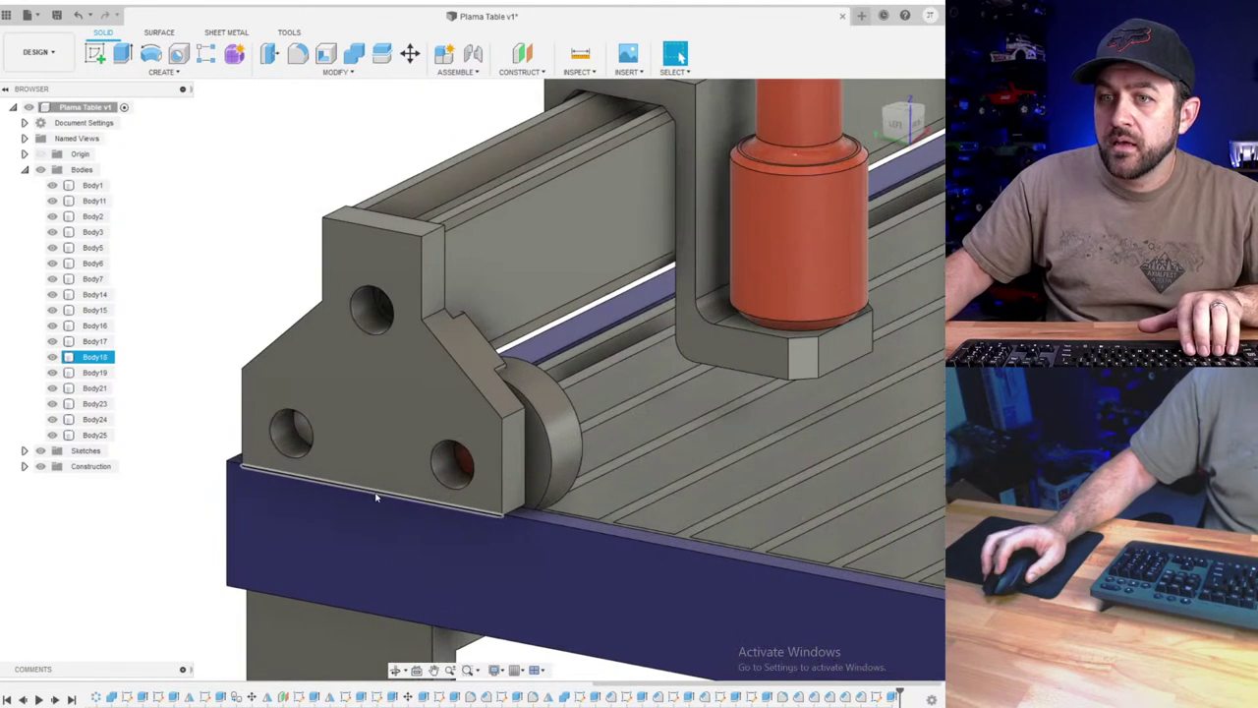
key("Escape")
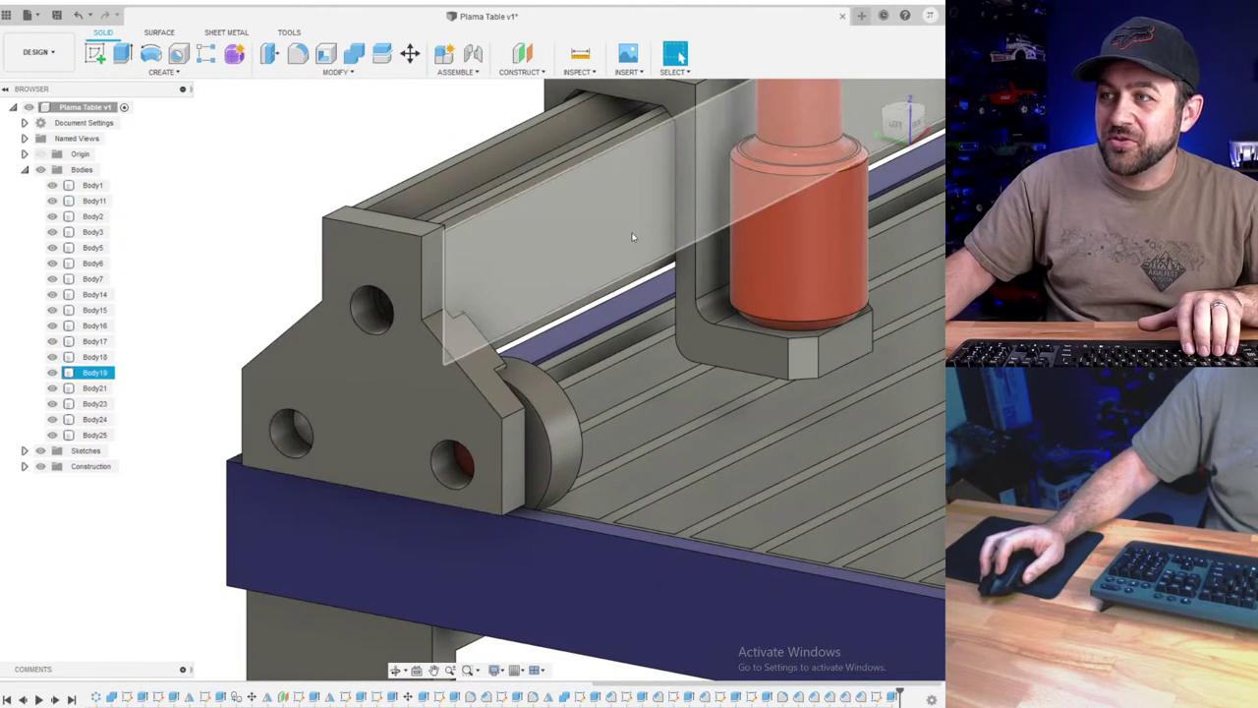
scroll(442, 380, "down", 2)
middle_click_drag(608, 385, 449, 416, "shift")
scroll(448, 416, "down", 1)
scroll(300, 357, "down", 4)
scroll(301, 356, "up", 4)
scroll(308, 407, "down", 4)
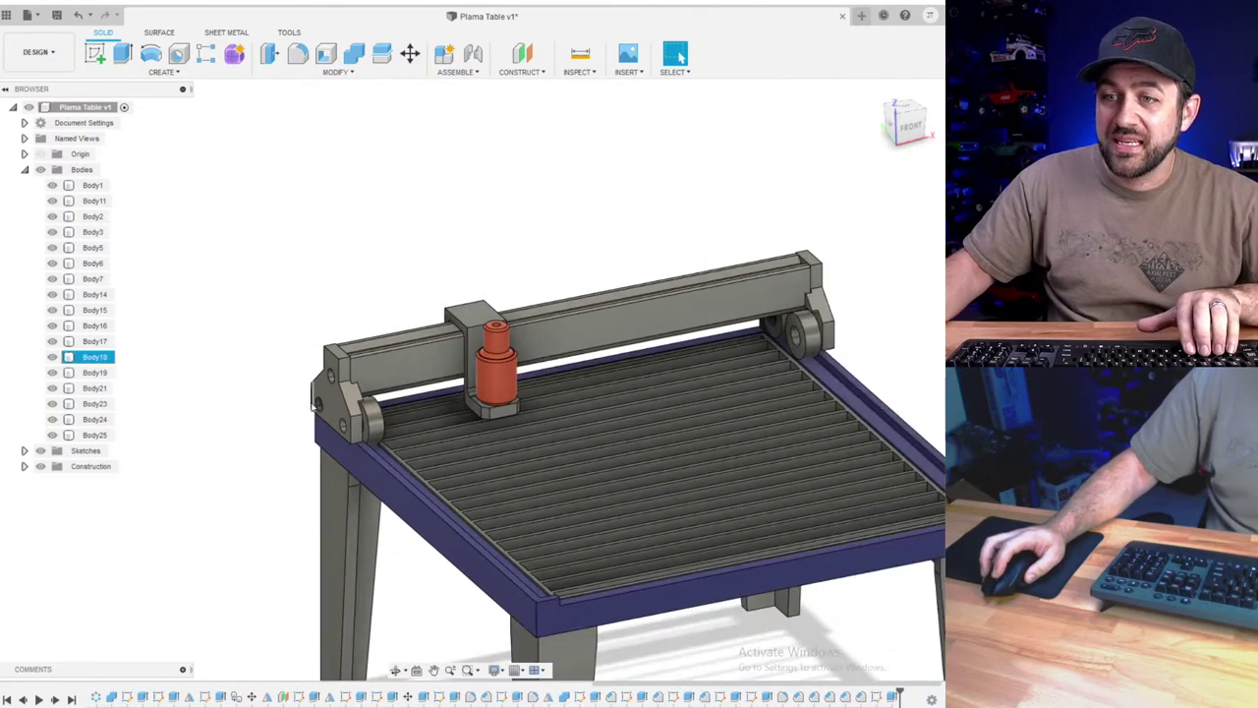
scroll(311, 407, "up", 4)
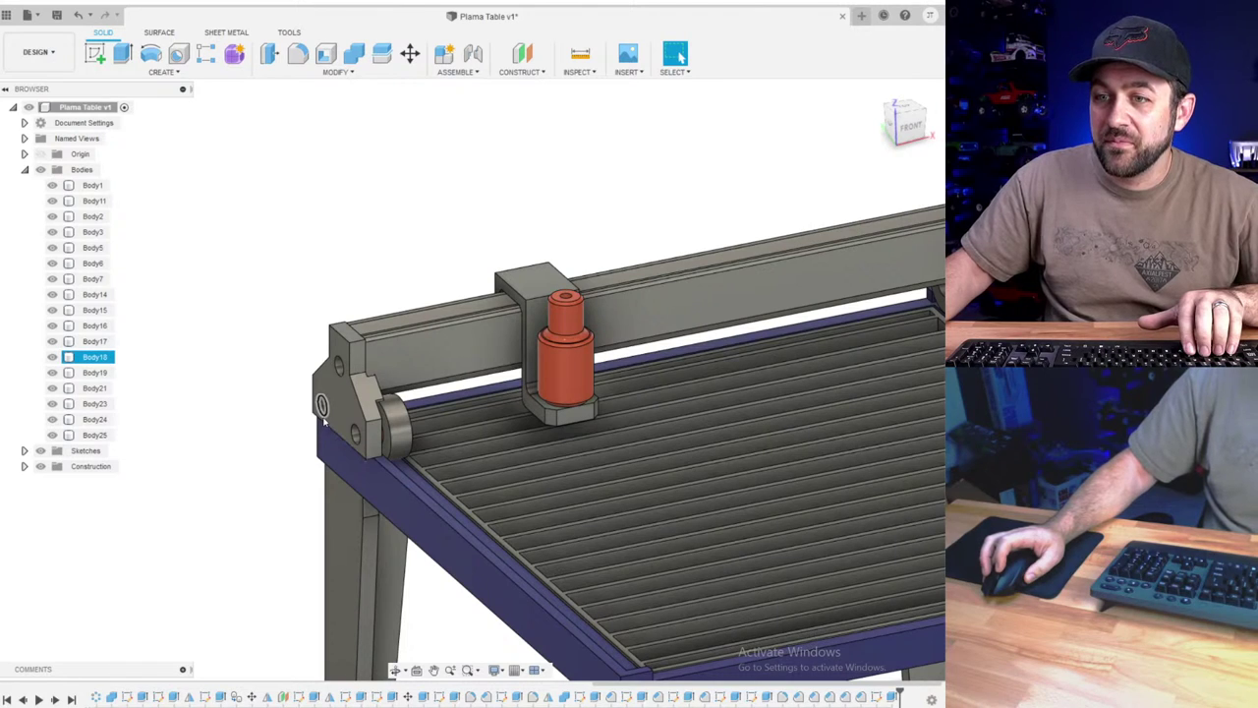
middle_click_drag(312, 413, 344, 460)
scroll(385, 439, "down", 2)
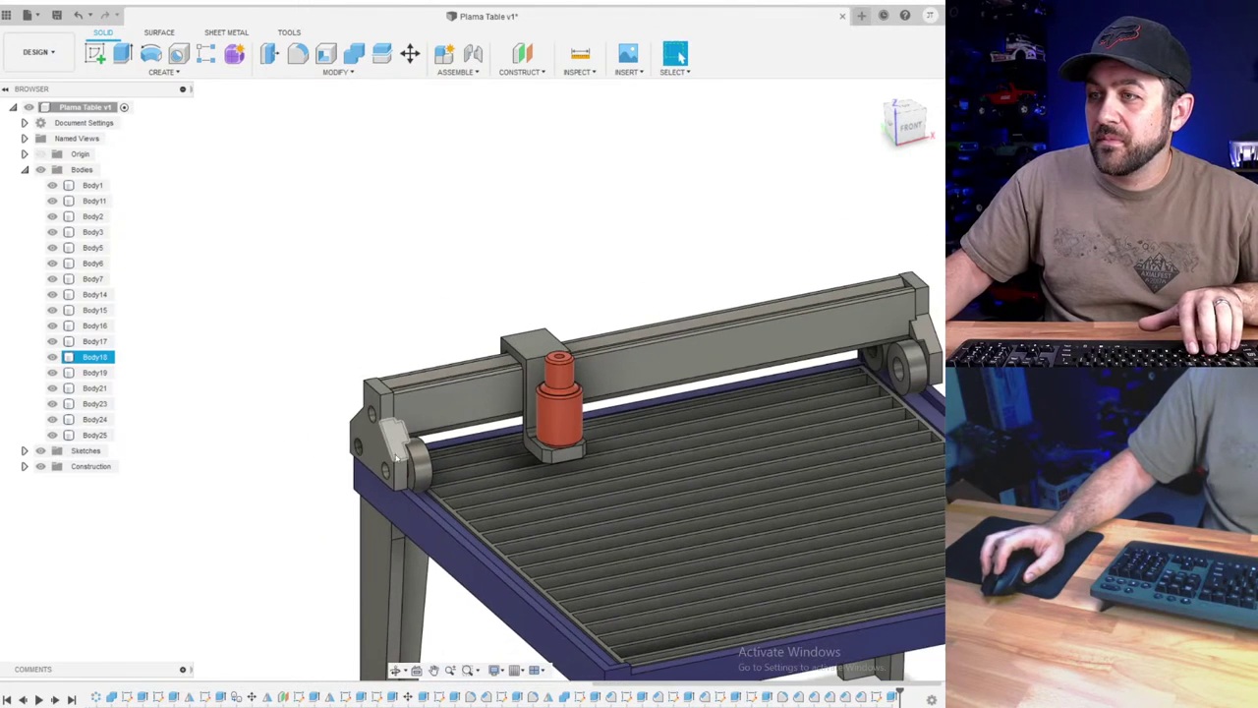
scroll(411, 479, "up", 4)
middle_click_drag(367, 511, 452, 443, "shift")
scroll(385, 496, "up", 4)
scroll(385, 496, "down", 4)
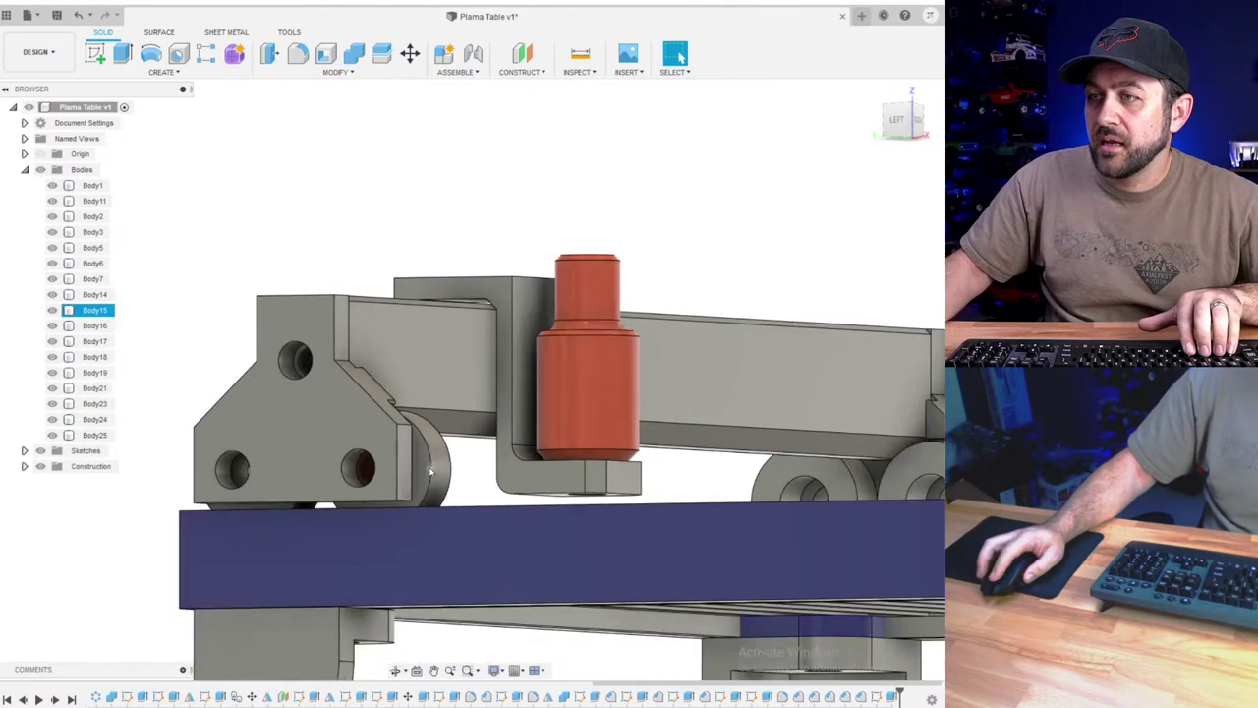
middle_click_drag(385, 496, 355, 132, "shift")
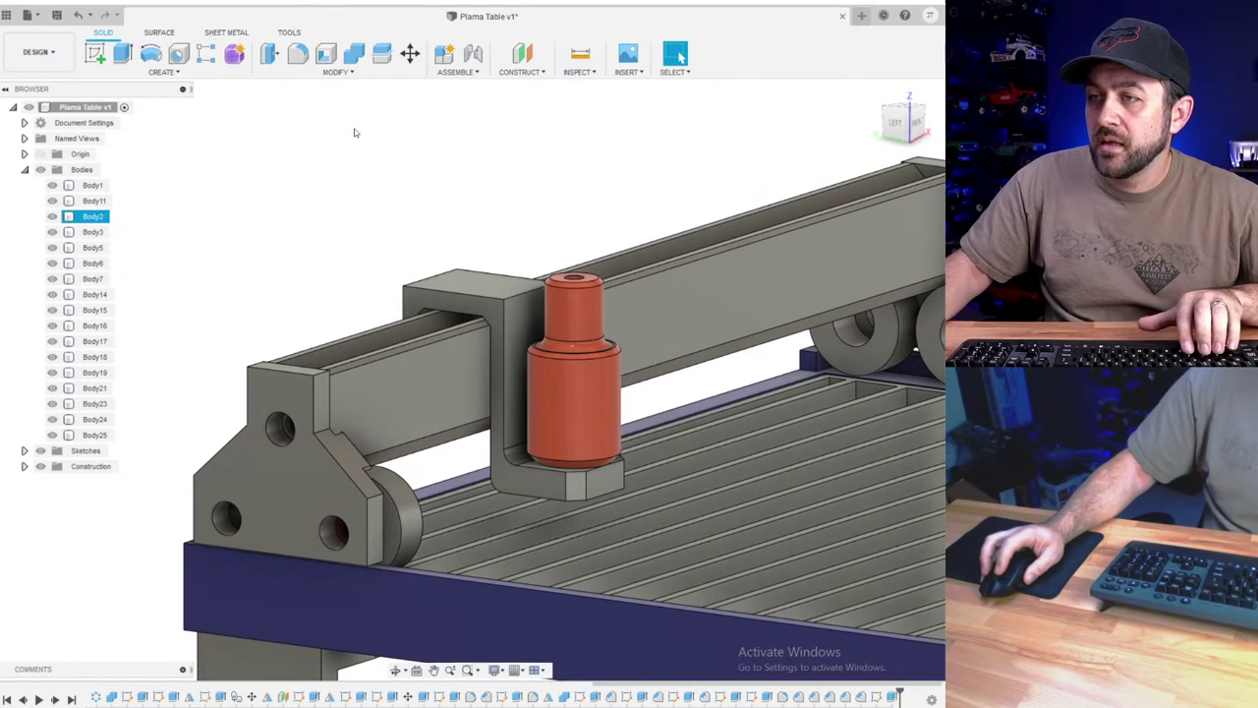
- Start a fillet on the four outer corner edges of the lower wide part of the near gantry end plate
left_click(300, 55)
scroll(386, 562, "up", 2)
left_click(380, 569)
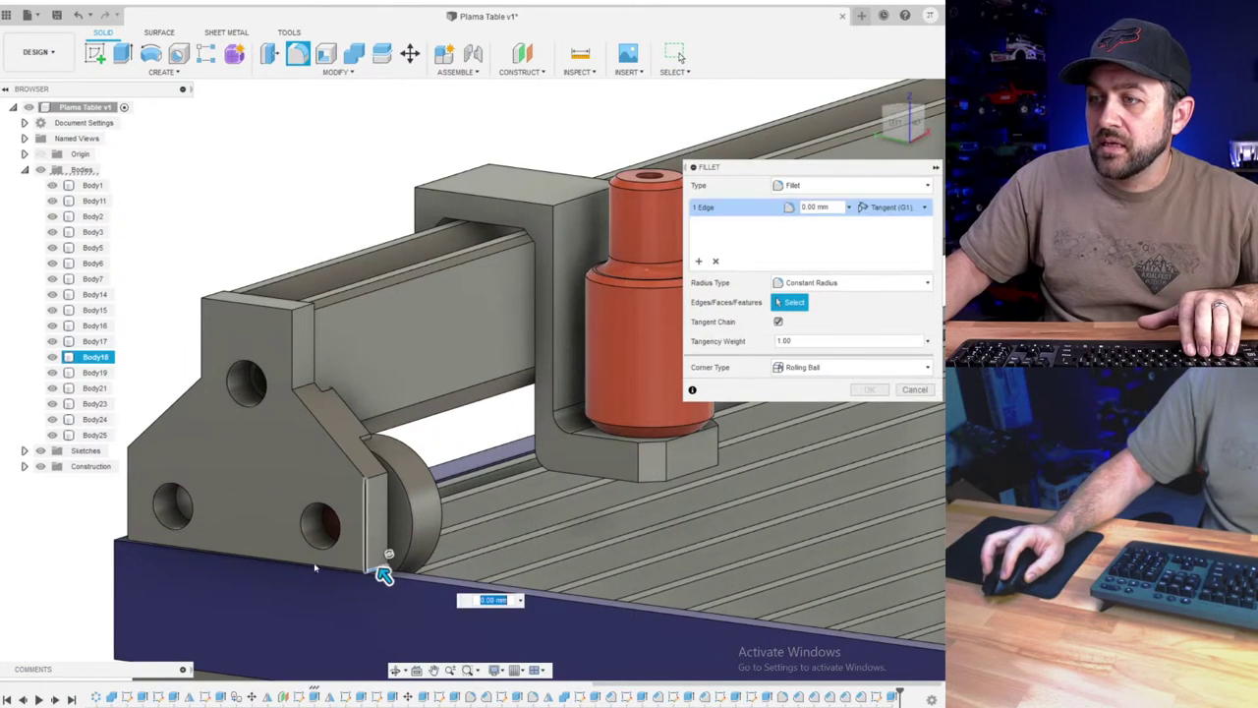
middle_click_drag(384, 574, 135, 558, "shift")
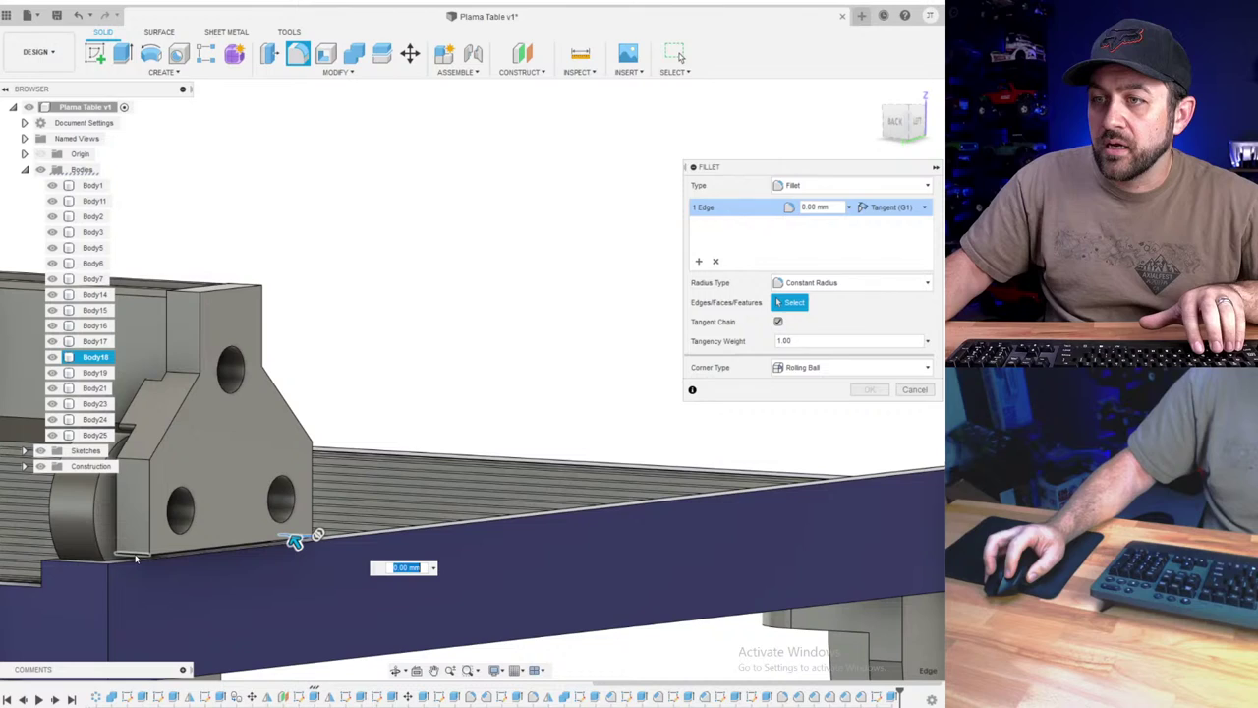
left_click(134, 459)
middle_click_drag(342, 444, 577, 490, "shift")
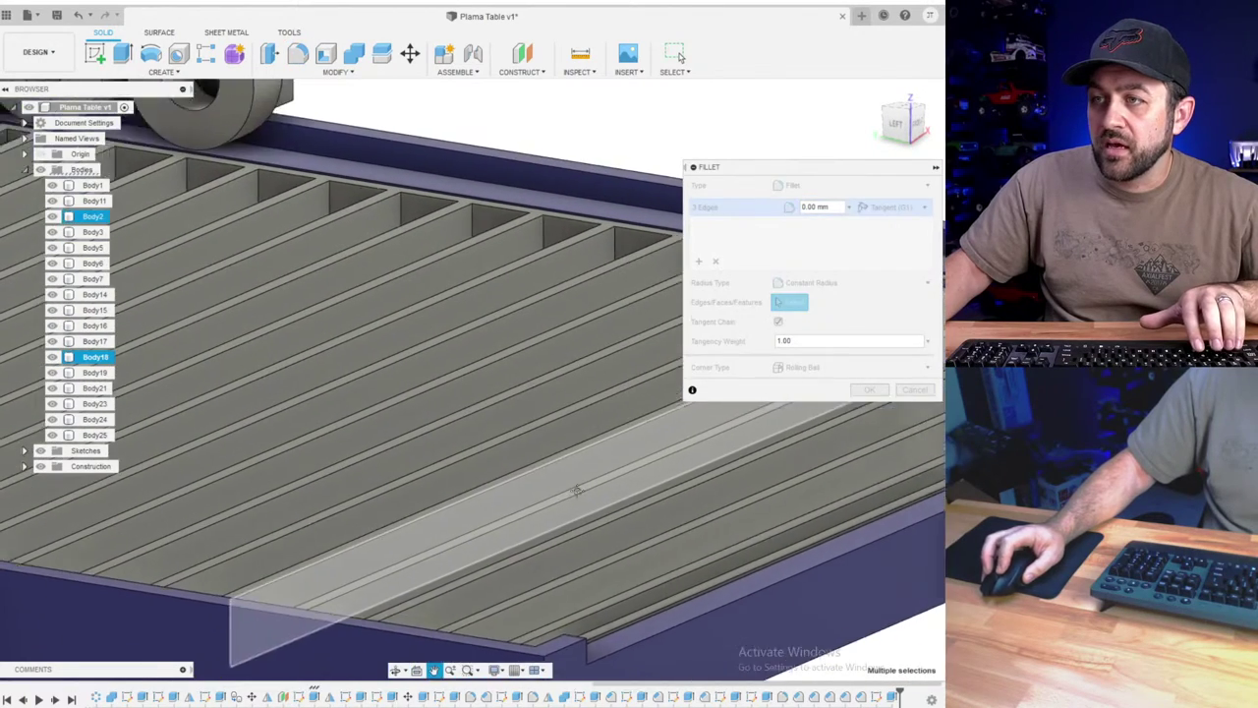
scroll(577, 490, "down", 4)
middle_click_drag(278, 517, 640, 503)
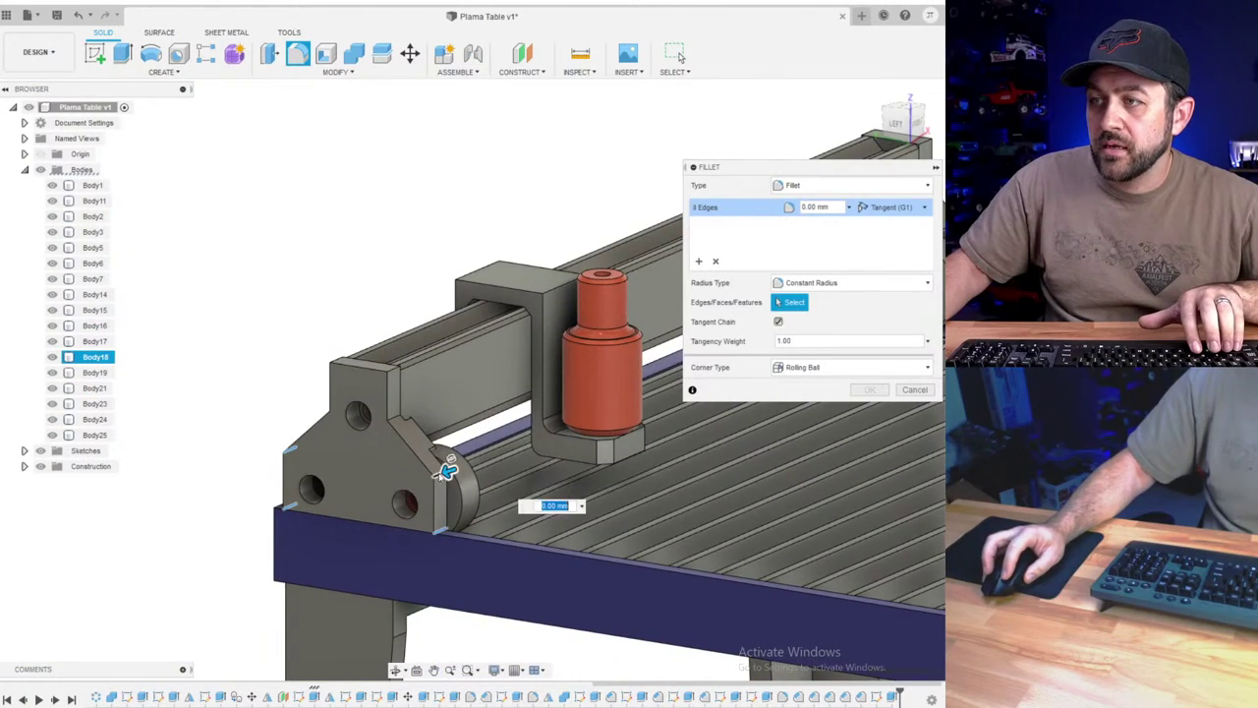
- Add the four matching corner edges of the opposite end plate and apply the fillet with a 2.25 mm radius
scroll(442, 474, "down", 3)
middle_click_drag(727, 413, 460, 479)
scroll(506, 430, "up", 6)
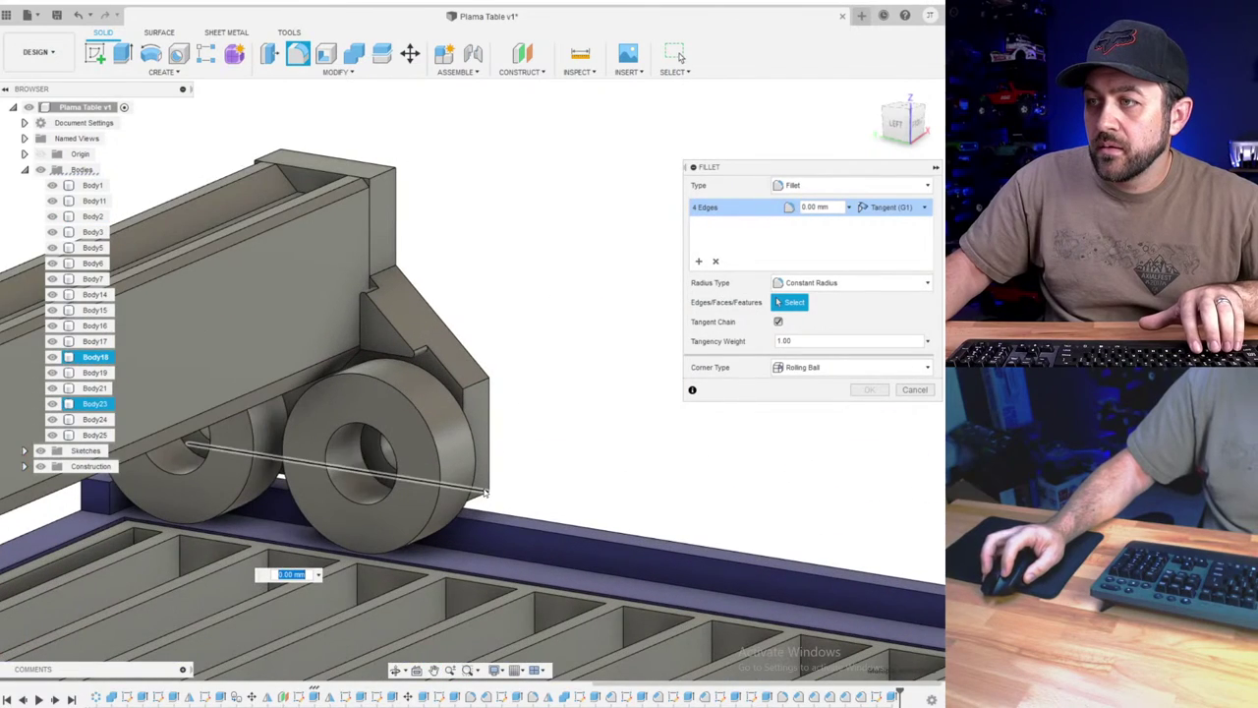
middle_click_drag(356, 401, 511, 428, "shift")
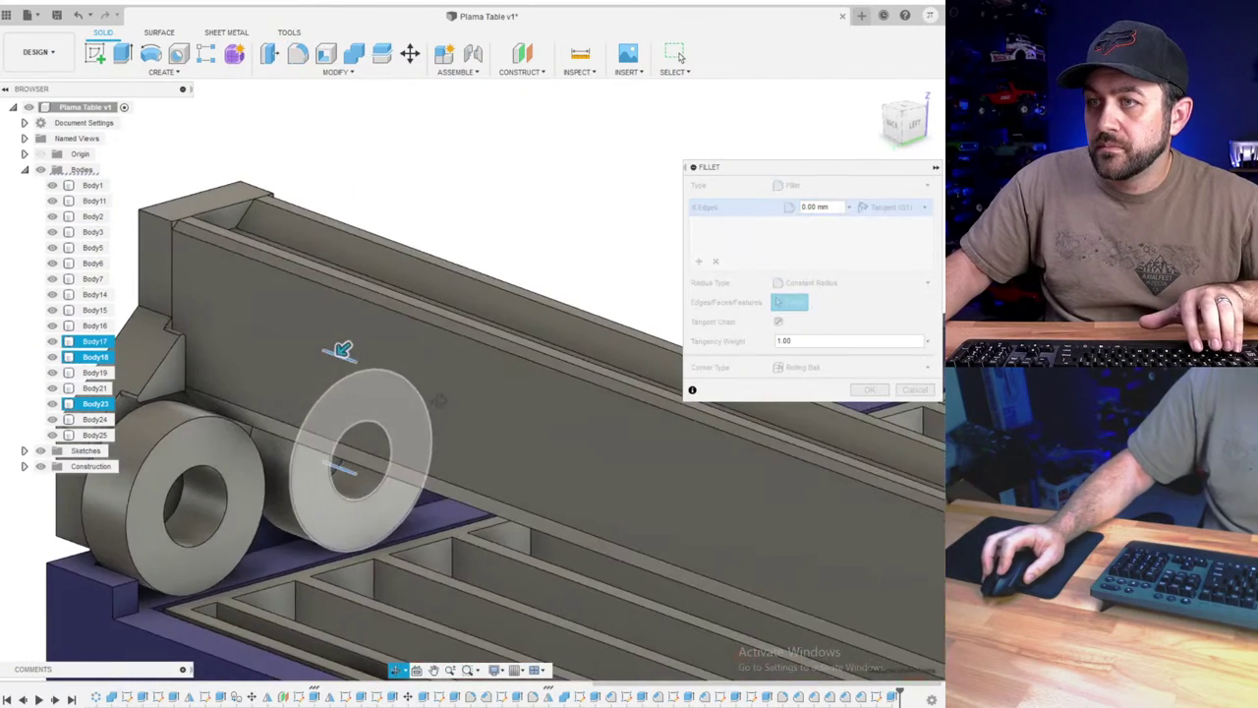
middle_click_drag(93, 481, 418, 417)
scroll(414, 424, "up", 3)
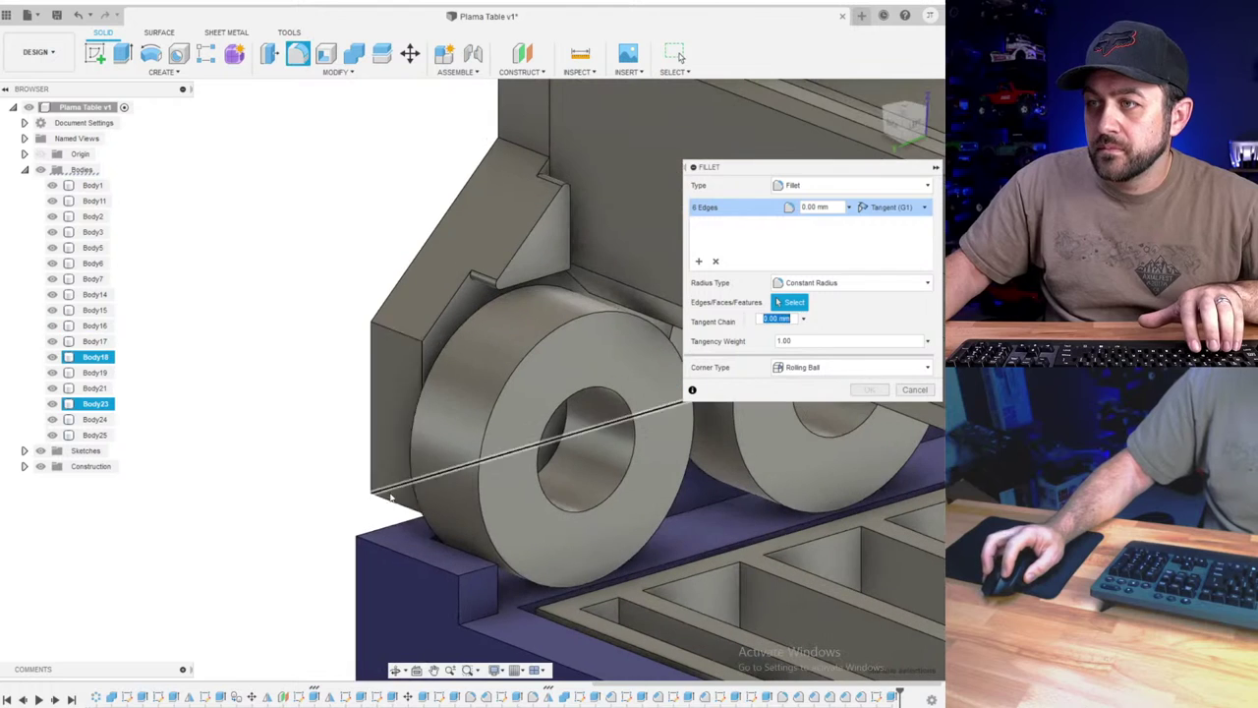
left_click(391, 502)
left_click(402, 335)
middle_click_drag(295, 344, 564, 453, "shift")
scroll(438, 378, "down", 3)
scroll(562, 452, "up", 3)
mouse_move(544, 389)
left_mouse_down()
mouse_move(531, 391)
mouse_move(548, 369)
mouse_move(538, 387)
left_mouse_up()
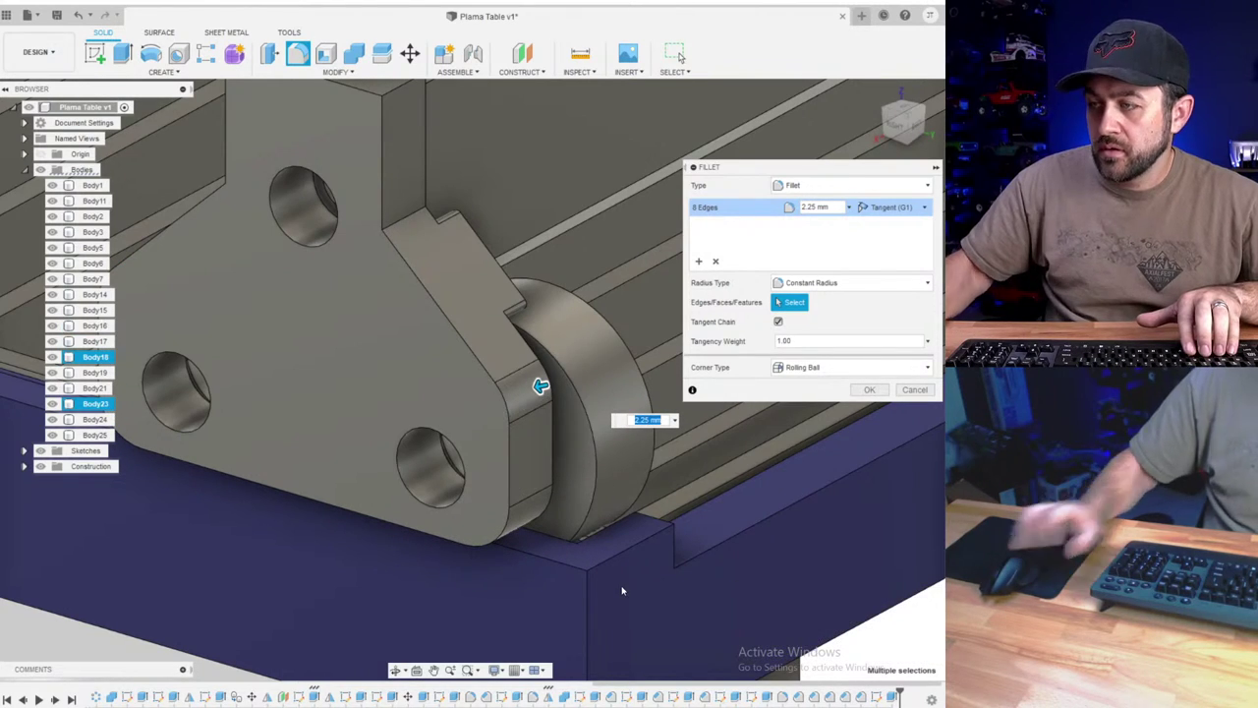
key("Return")
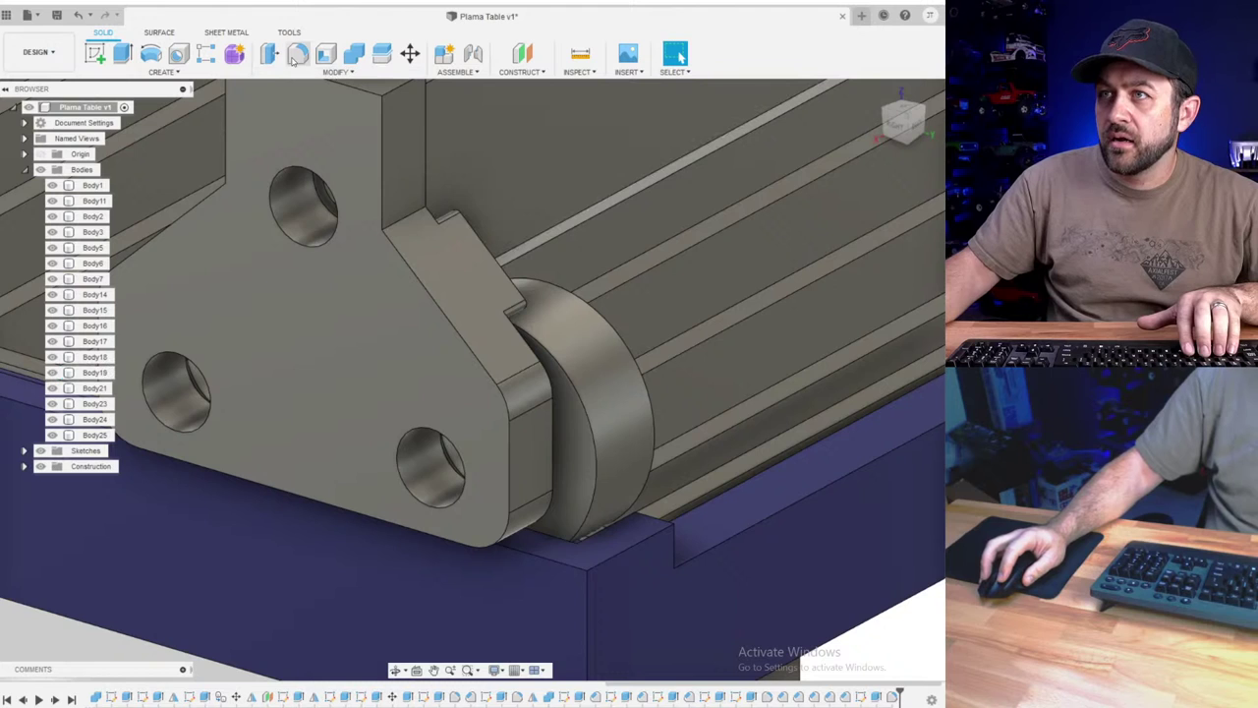
- Fillet the inner corners where the upright neck meets the sloped sides on both end plates with a 6.5 mm radius
left_click(293, 56)
middle_click_drag(410, 205, 551, 110, "shift")
scroll(506, 247, "down", 3)
left_click(505, 246)
scroll(383, 294, "down", 4)
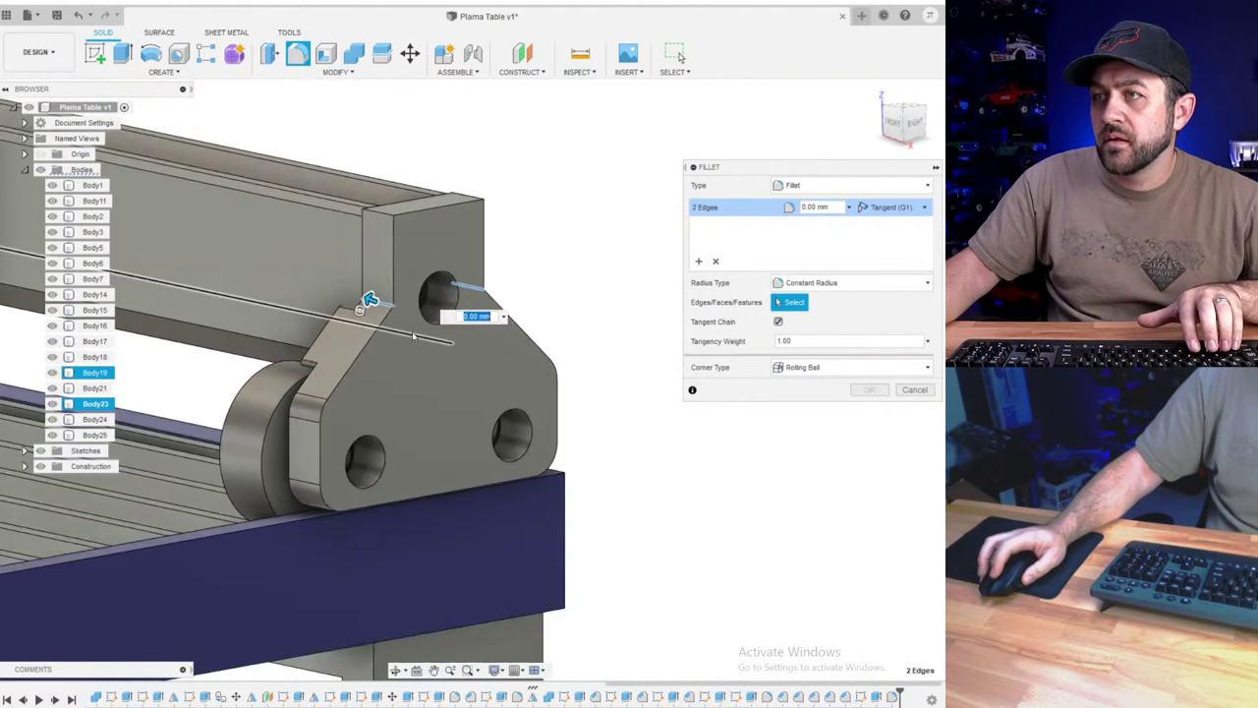
scroll(379, 348, "down", 2)
middle_click_drag(379, 347, 708, 421)
scroll(194, 285, "up", 5)
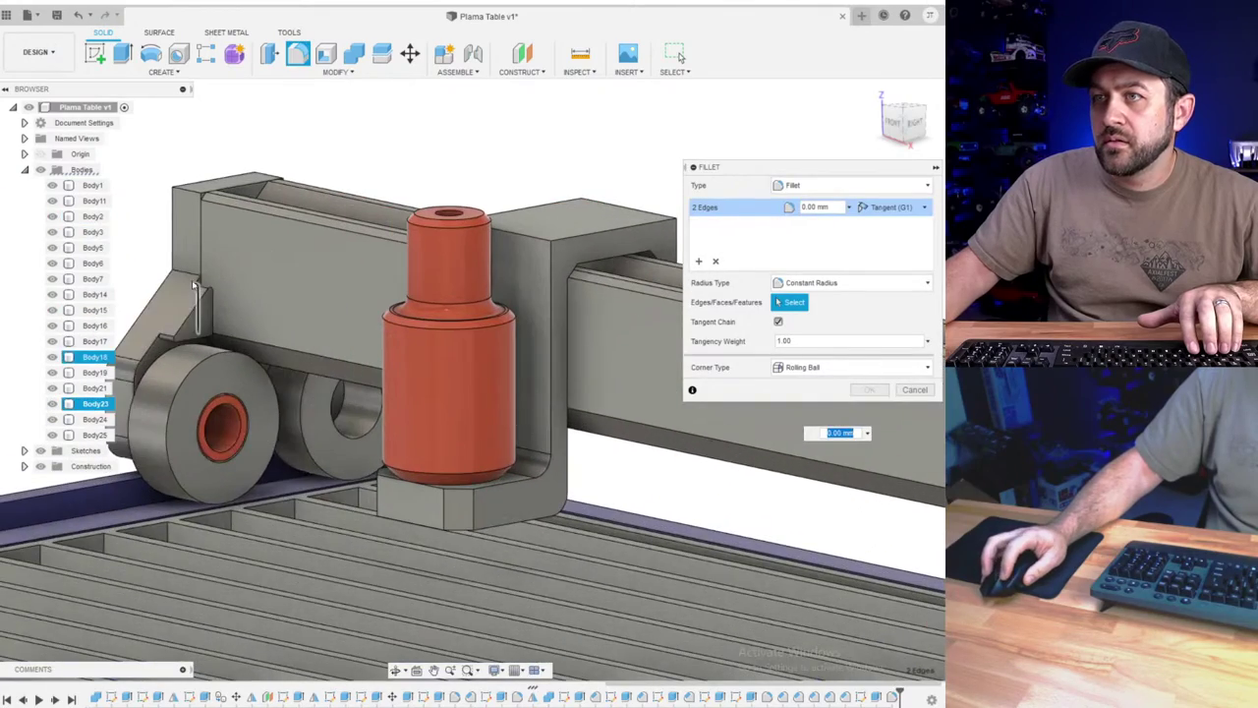
middle_click_drag(193, 279, 542, 441, "shift")
middle_click_drag(335, 357, 428, 393)
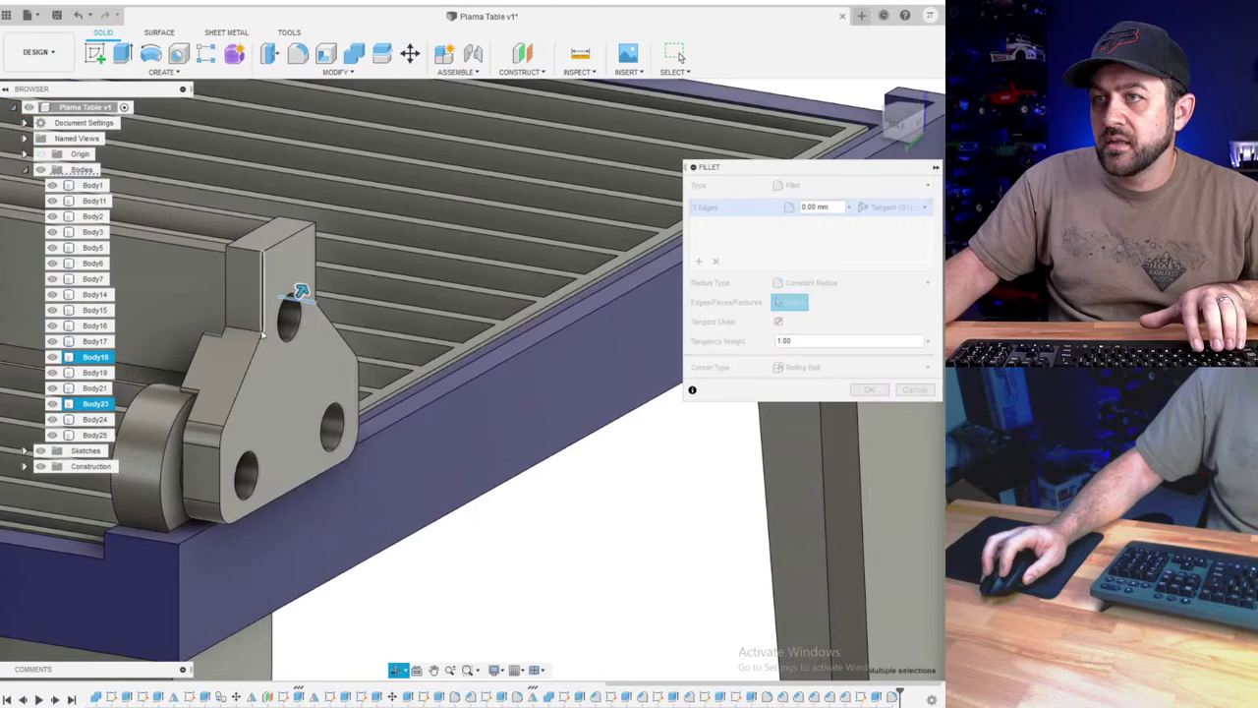
left_click(246, 328)
left_click_drag(240, 328, 238, 327)
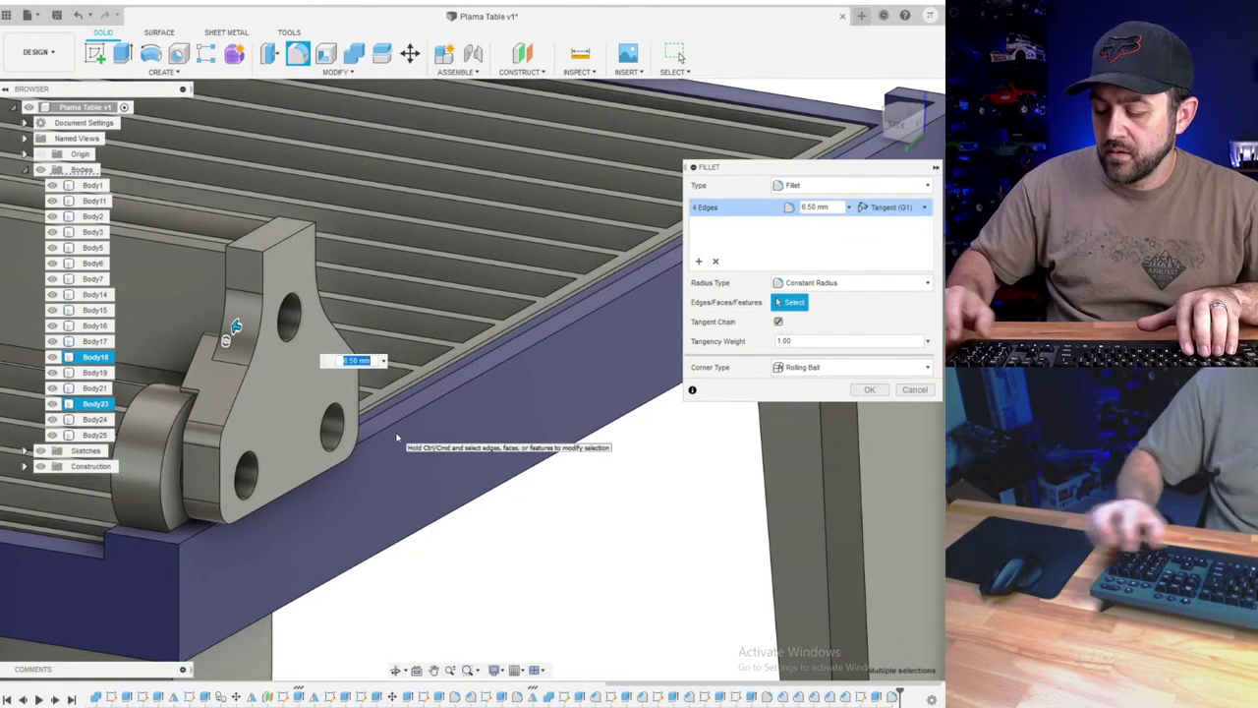
key("Return")
- Start an equal-distance chamfer on the two short top edges of one gantry end plate
scroll(393, 430, "down", 3)
middle_click_drag(390, 423, 305, 388, "shift")
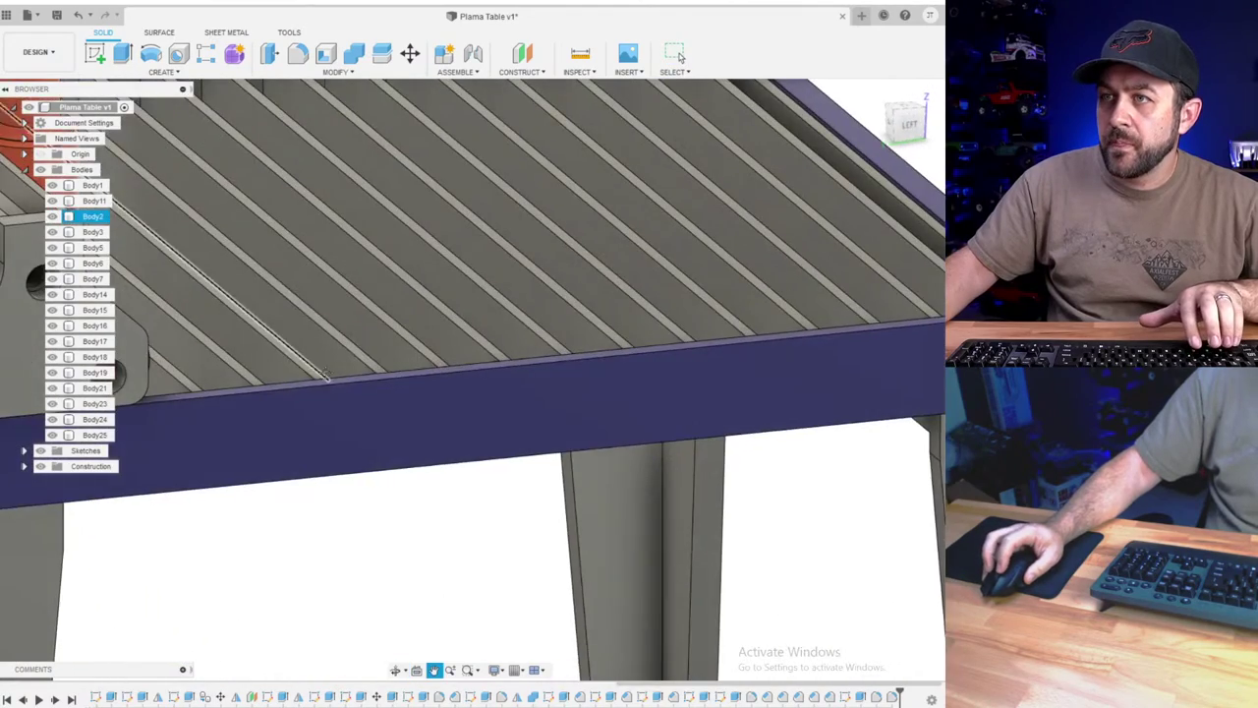
middle_click_drag(186, 285, 573, 426)
scroll(410, 376, "up", 5)
middle_click_drag(414, 379, 416, 109, "shift")
left_click(335, 73)
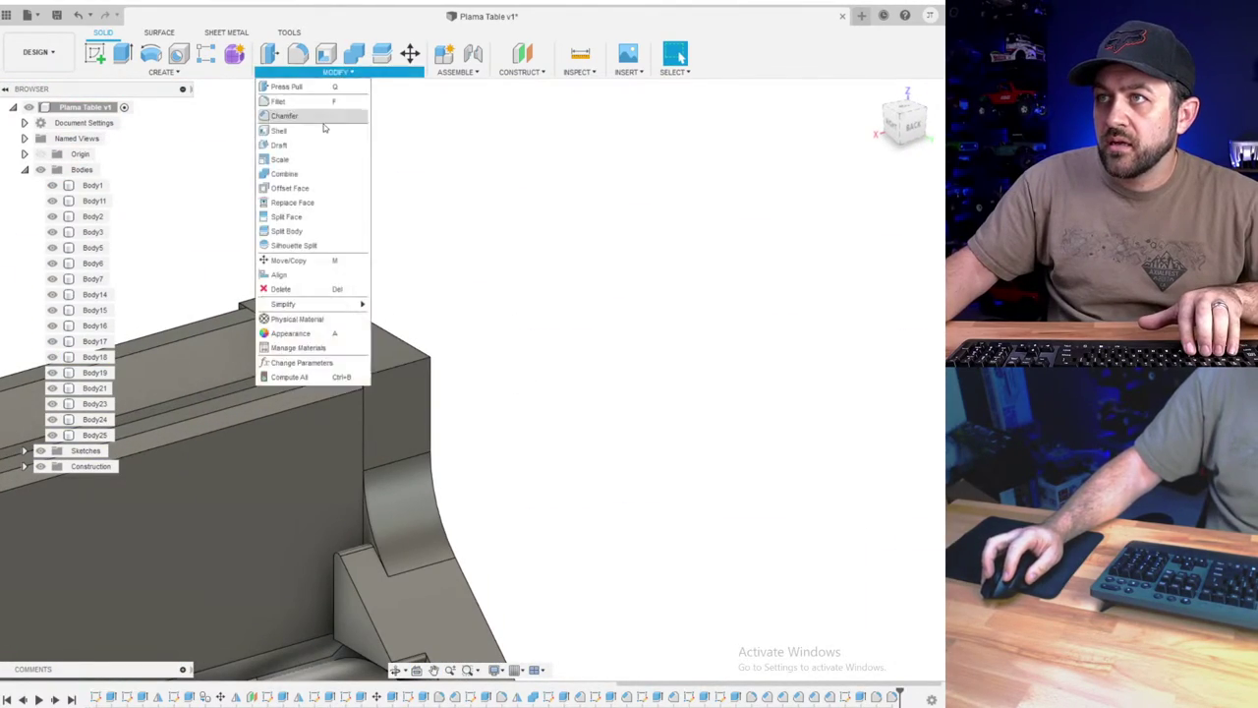
left_click(305, 114)
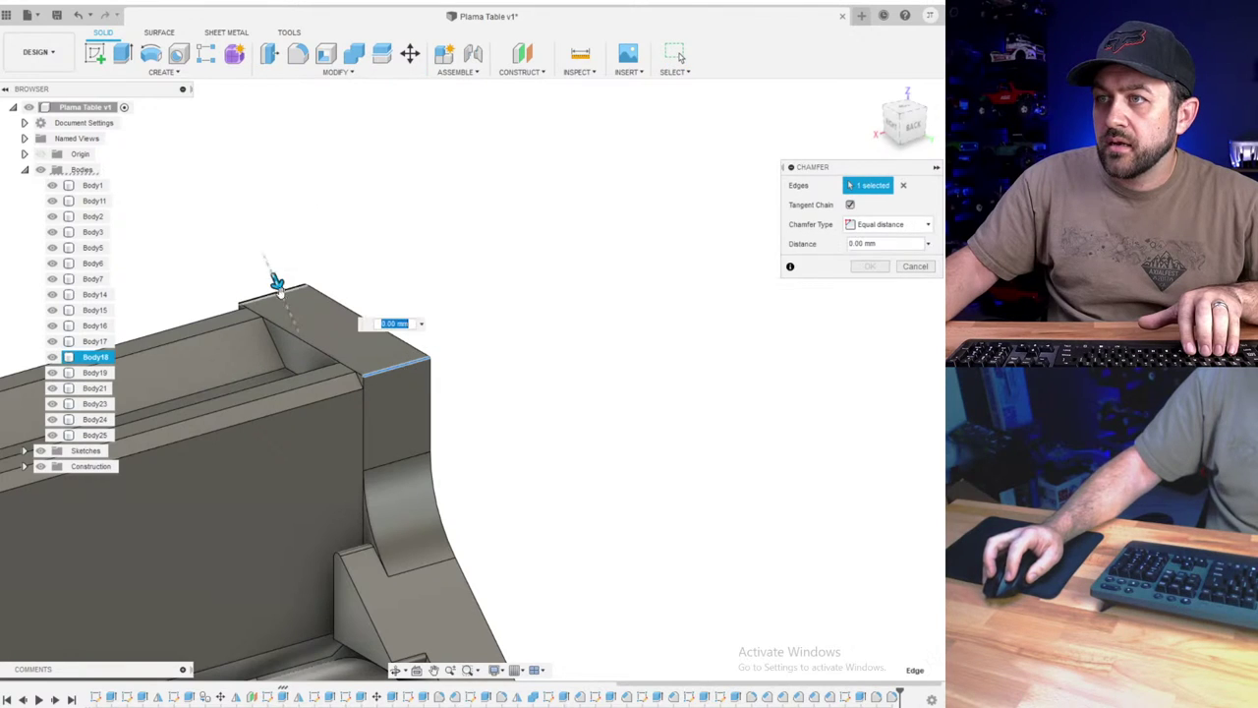
scroll(492, 472, "down", 8)
- Add the other end plate's two short top edges and apply the chamfer at 0.5 mm
left_click(607, 459)
scroll(606, 459, "up", 6)
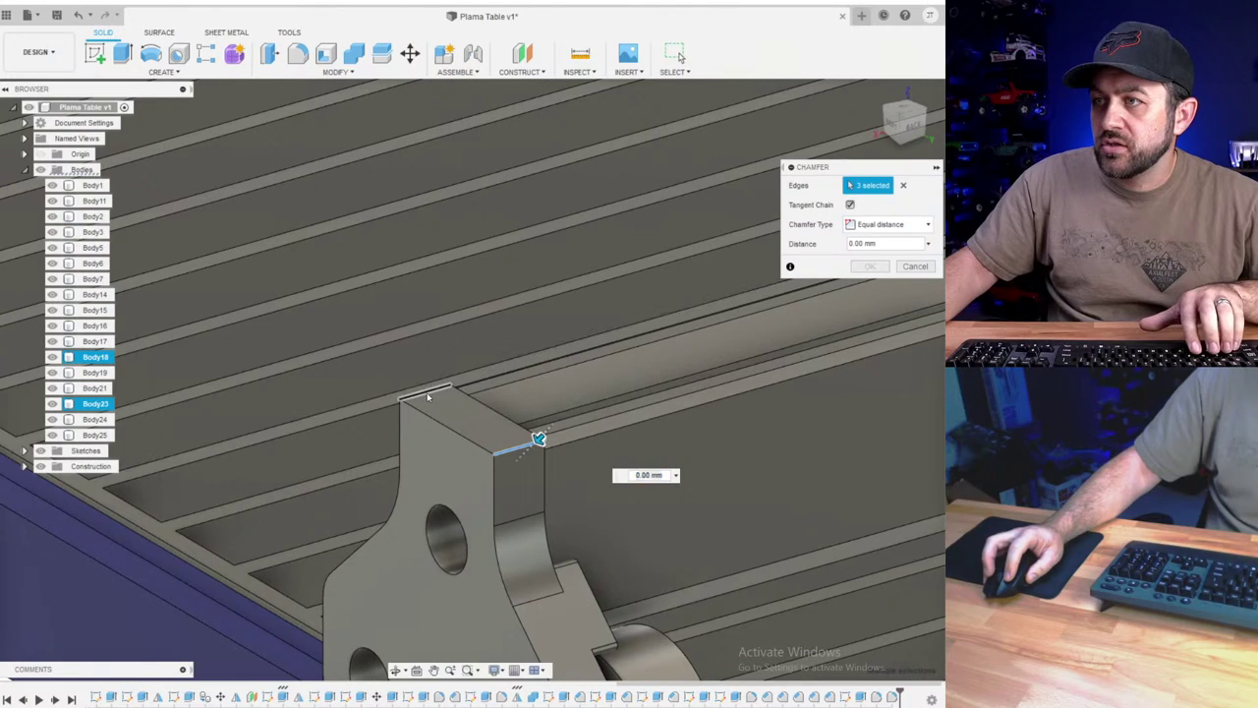
middle_click_drag(531, 408, 710, 399, "shift")
scroll(438, 403, "up", 6)
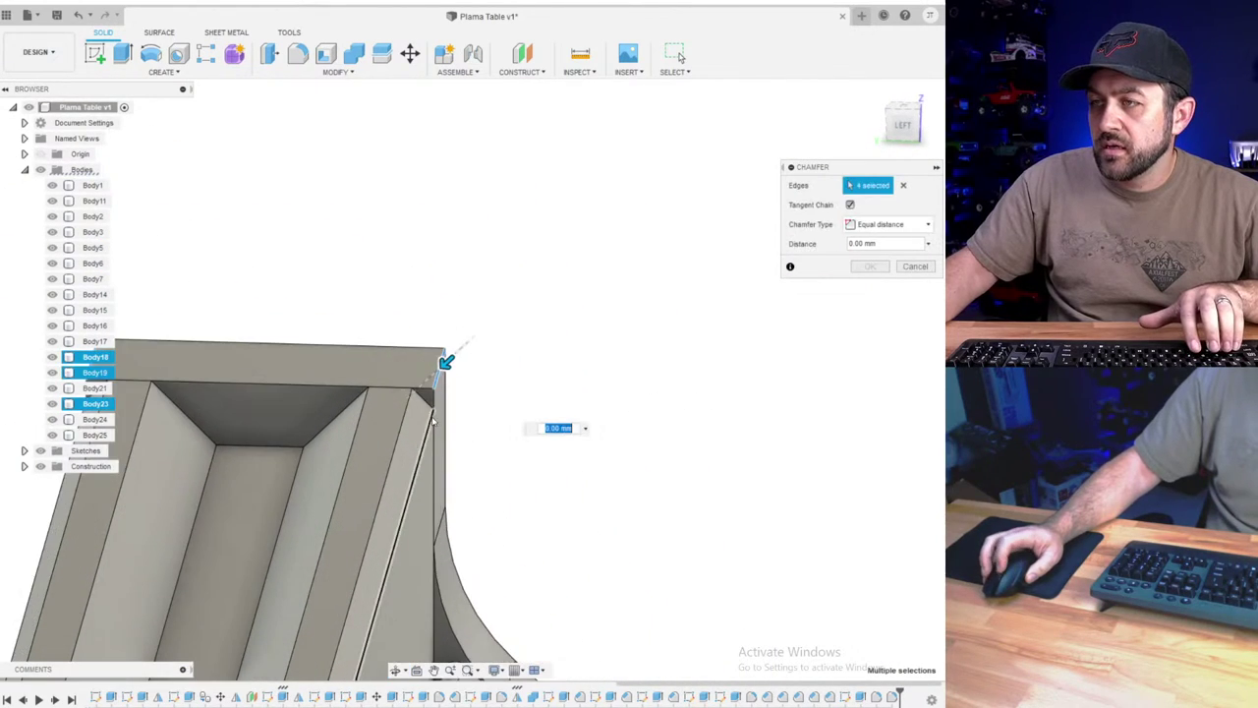
type("5")
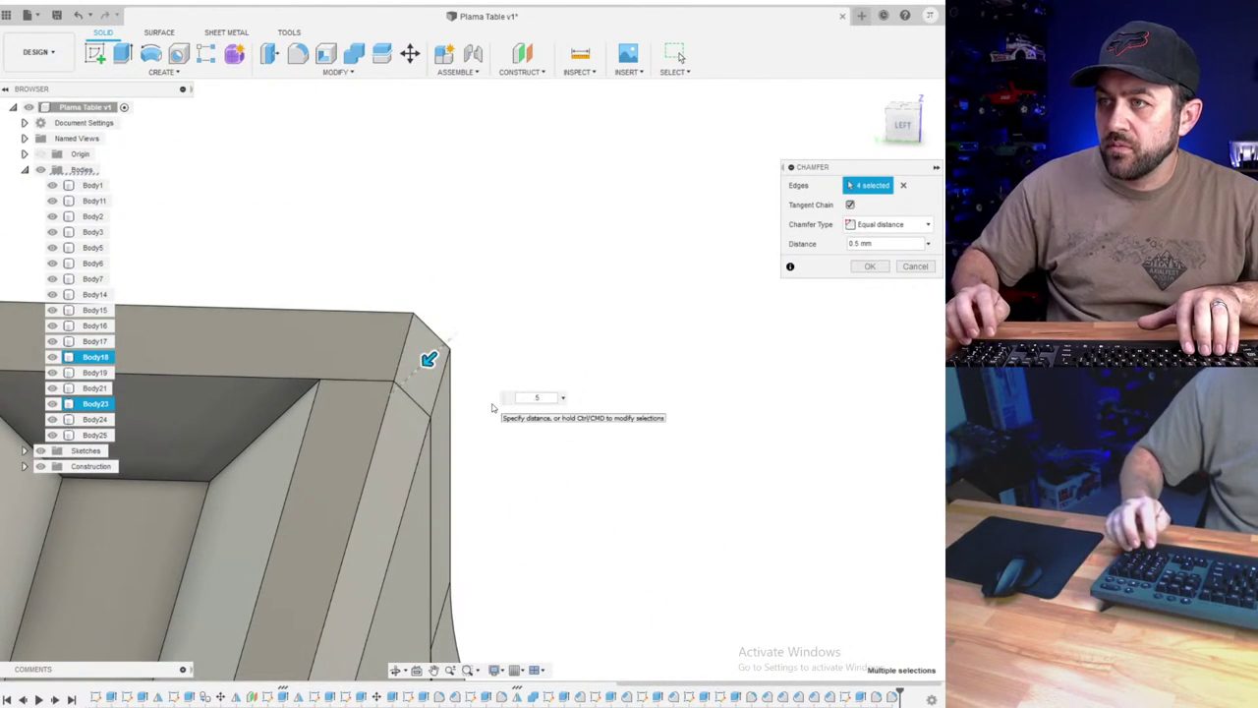
key("Return")
scroll(494, 408, "down", 4)
scroll(494, 408, "down", 2)
scroll(494, 468, "down", 2)
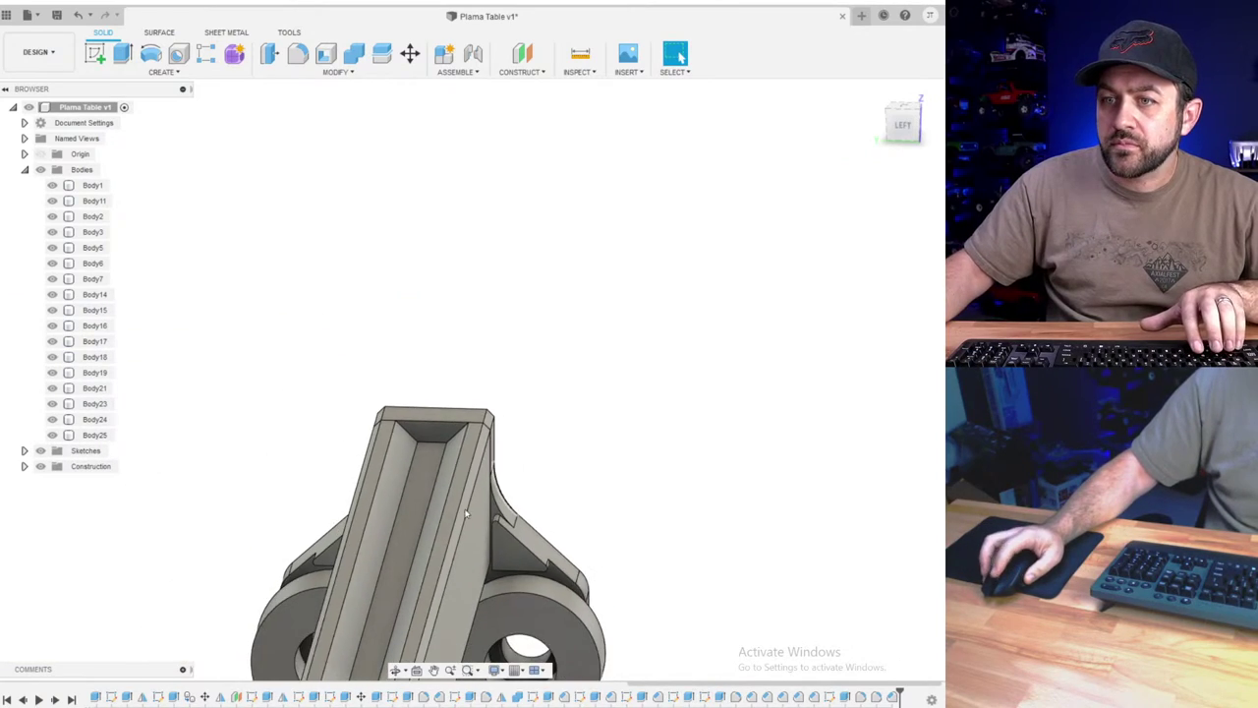
- Examine the chamfered gantry end plates, the carriage and the overall proportions of the plasma table
middle_click_drag(393, 508, 574, 466)
scroll(503, 390, "up", 1)
scroll(573, 466, "down", 3)
scroll(420, 339, "up", 3)
middle_click_drag(419, 342, 479, 395, "shift")
left_click(499, 422)
scroll(721, 393, "down", 2)
middle_click_drag(722, 393, 615, 381)
left_click(574, 378)
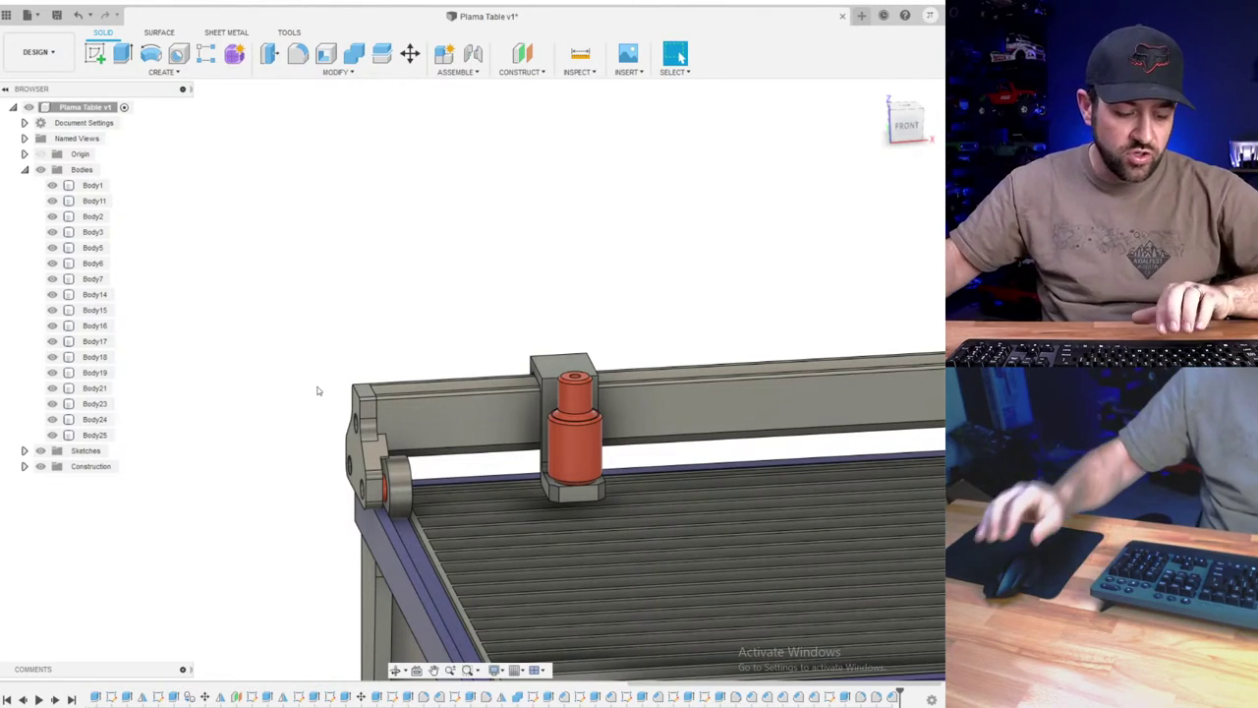
scroll(365, 384, "down", 4)
scroll(376, 428, "up", 4)
middle_click_drag(378, 426, 455, 439, "shift")
scroll(457, 440, "down", 2)
scroll(457, 440, "up", 3)
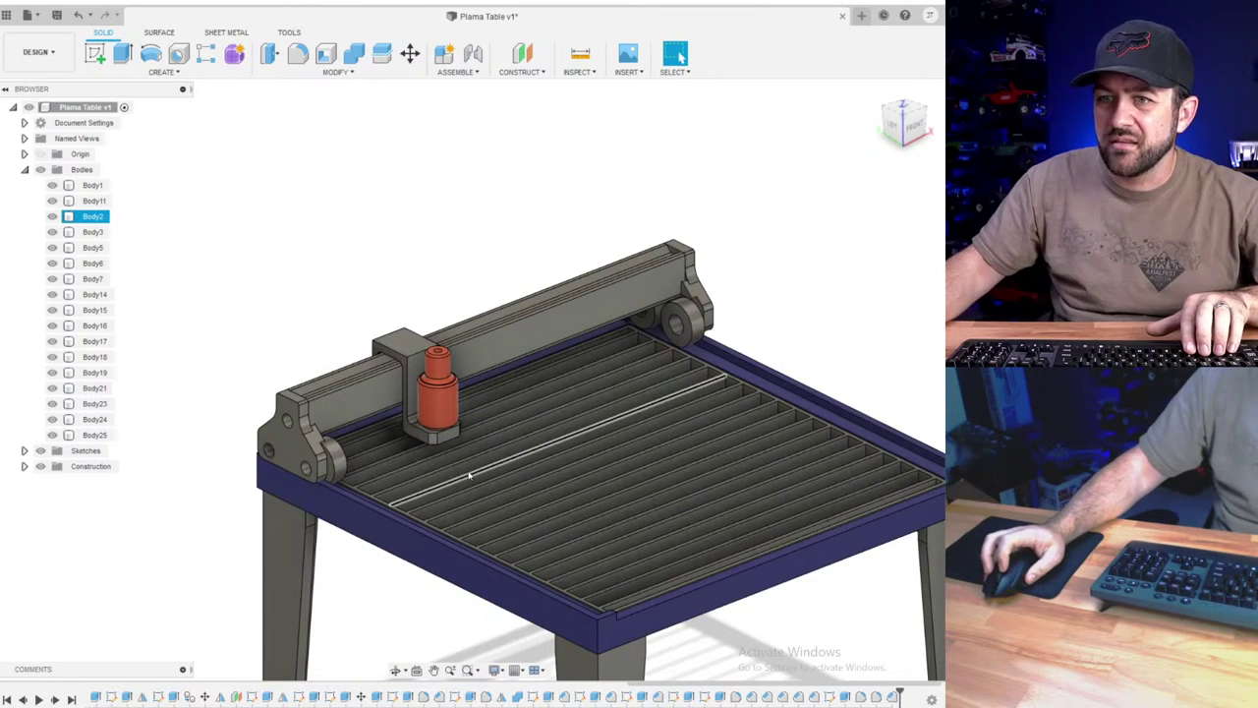
scroll(448, 491, "down", 2)
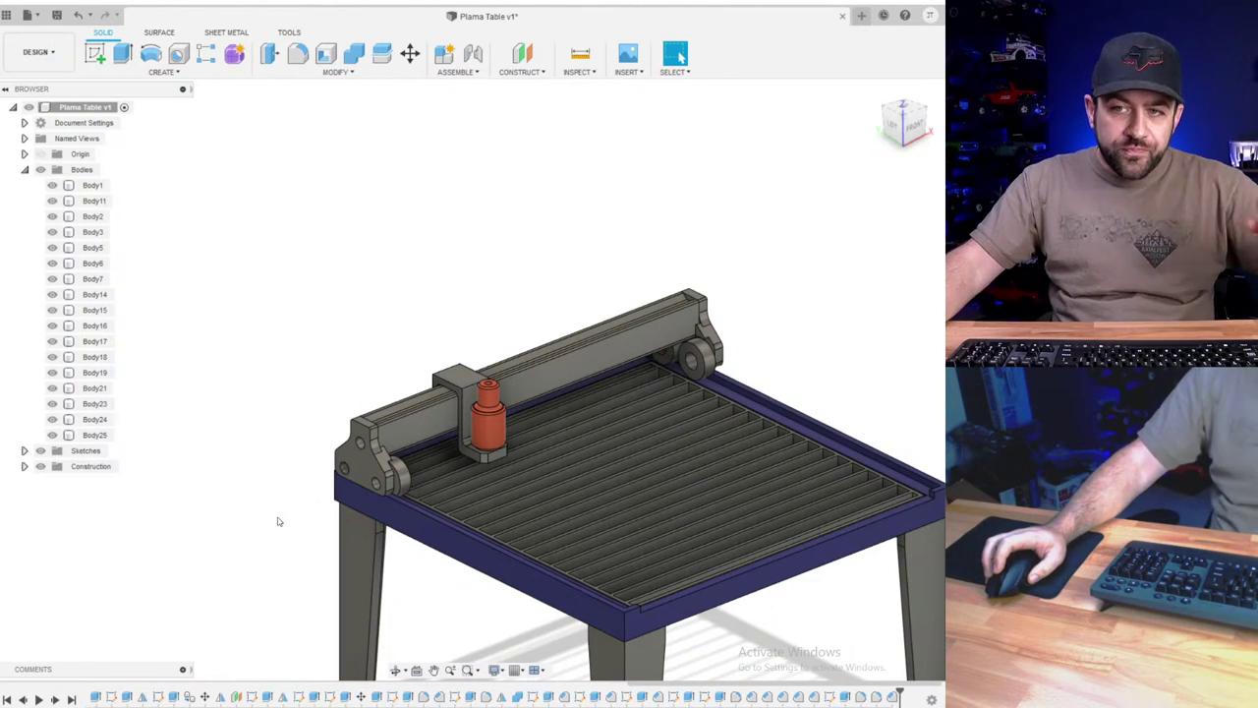
scroll(444, 330, "down", 2)
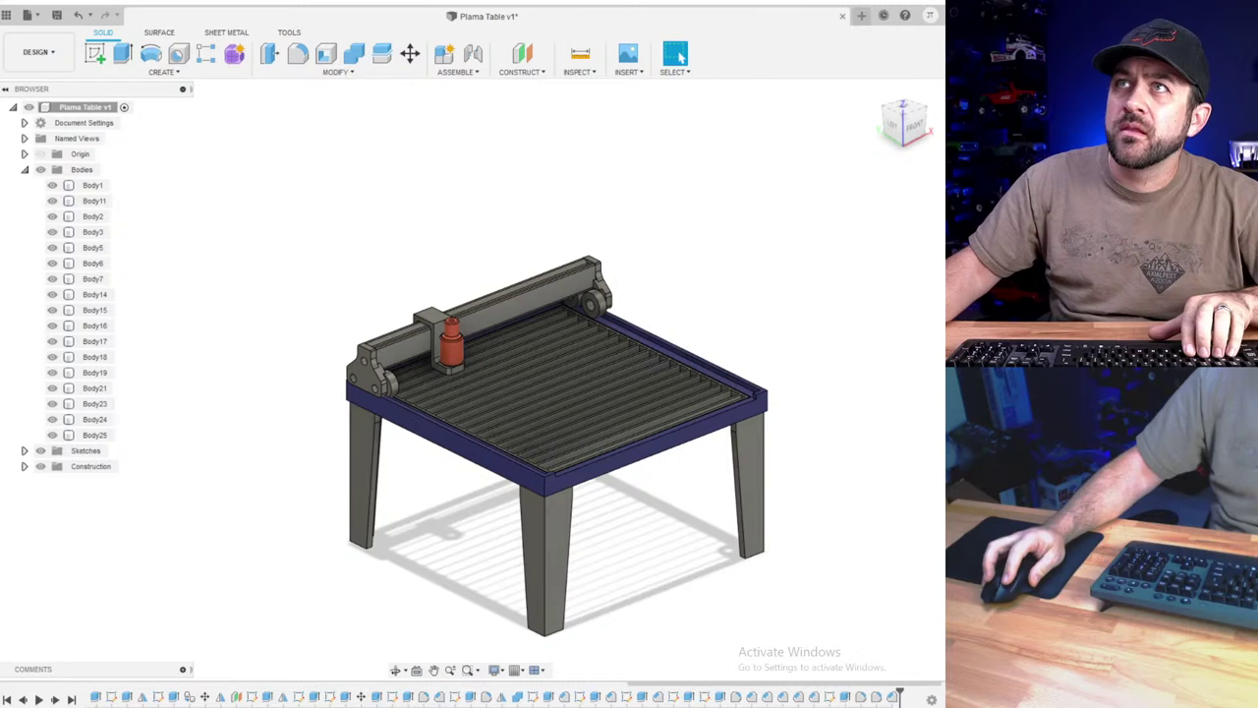
left_click_drag(423, 0, 393, 0)
mouse_move(264, 472)
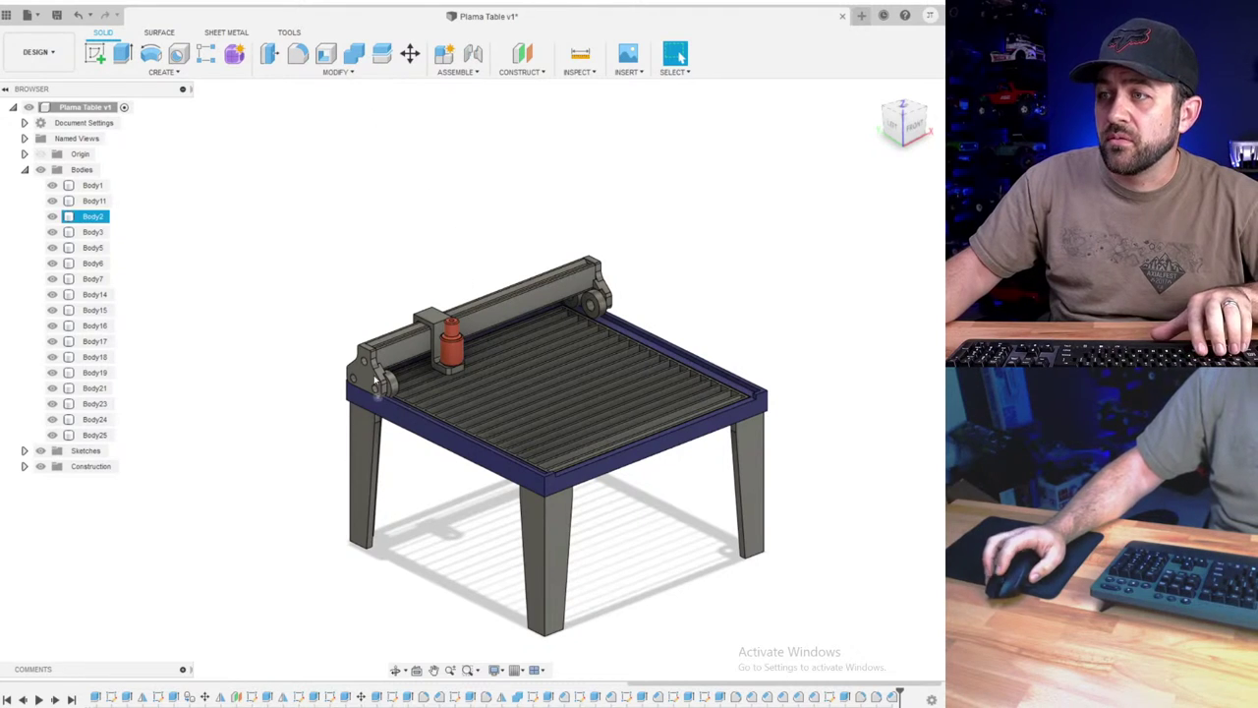
- On the table frame's outer side face, sketch two circles about 7 mm apart beyond the rail's end, the outer one about 4.5 mm in diameter
scroll(377, 356, "up", 3)
mouse_move(371, 417)
middle_mouse_down("shift")
mouse_move(346, 373)
mouse_move(378, 405)
middle_mouse_up("shift")
scroll(378, 406, "up", 5)
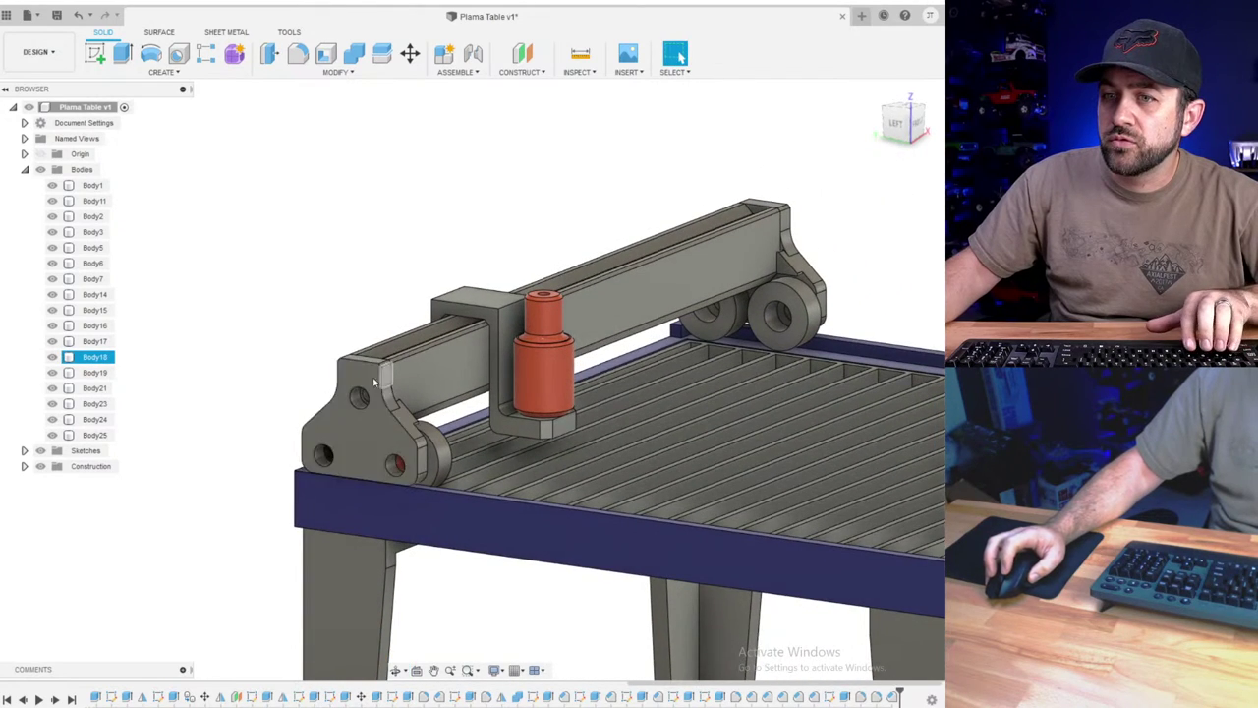
key("Escape")
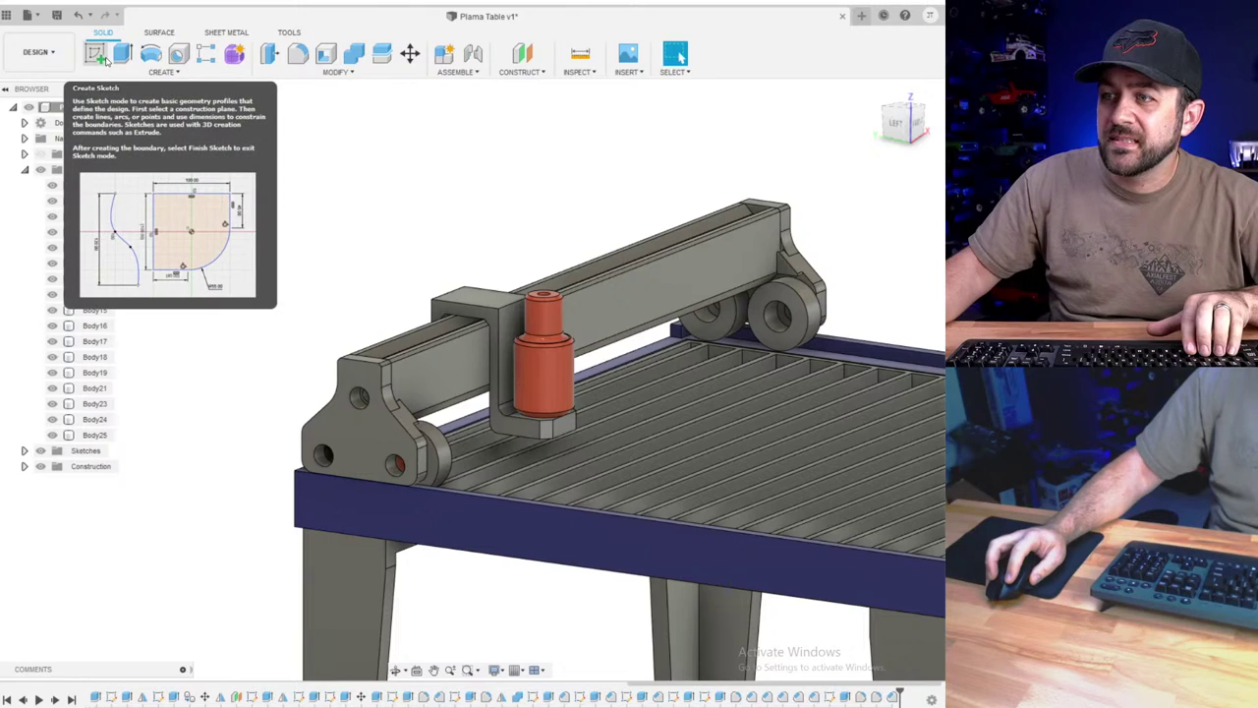
scroll(418, 474, "up", 3)
middle_click_drag(337, 511, 543, 486, "shift")
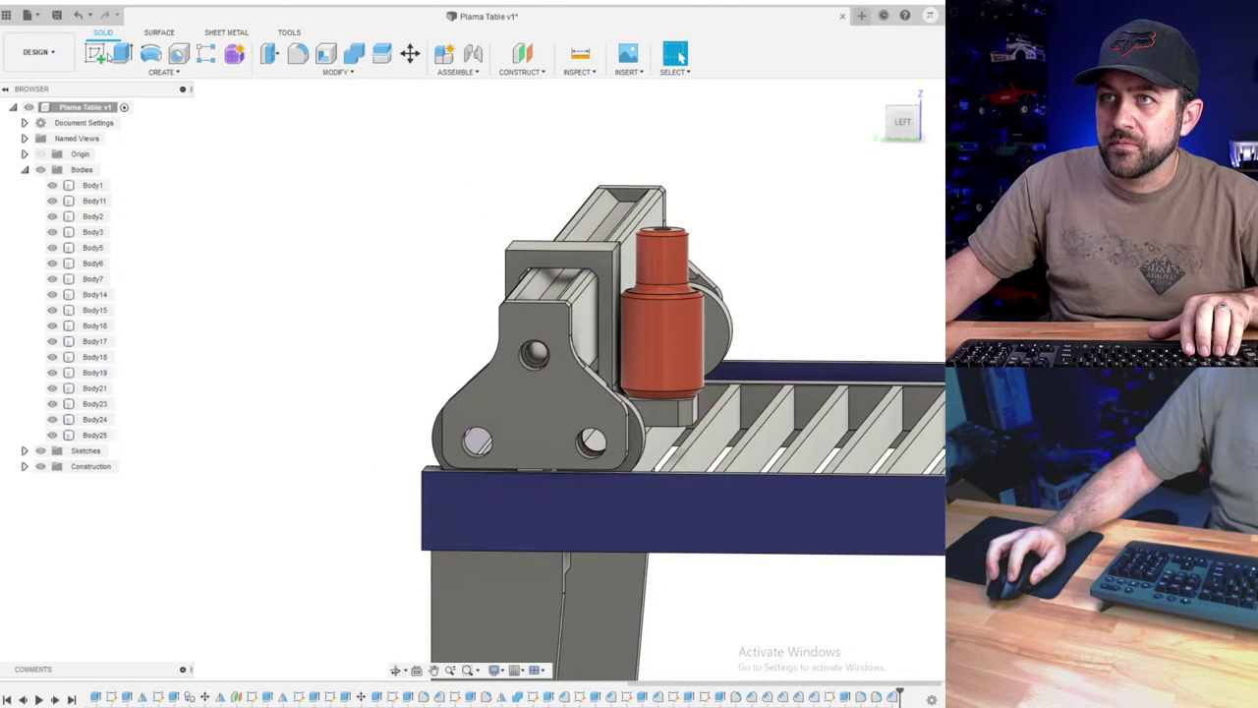
left_click(96, 53)
left_click(435, 514)
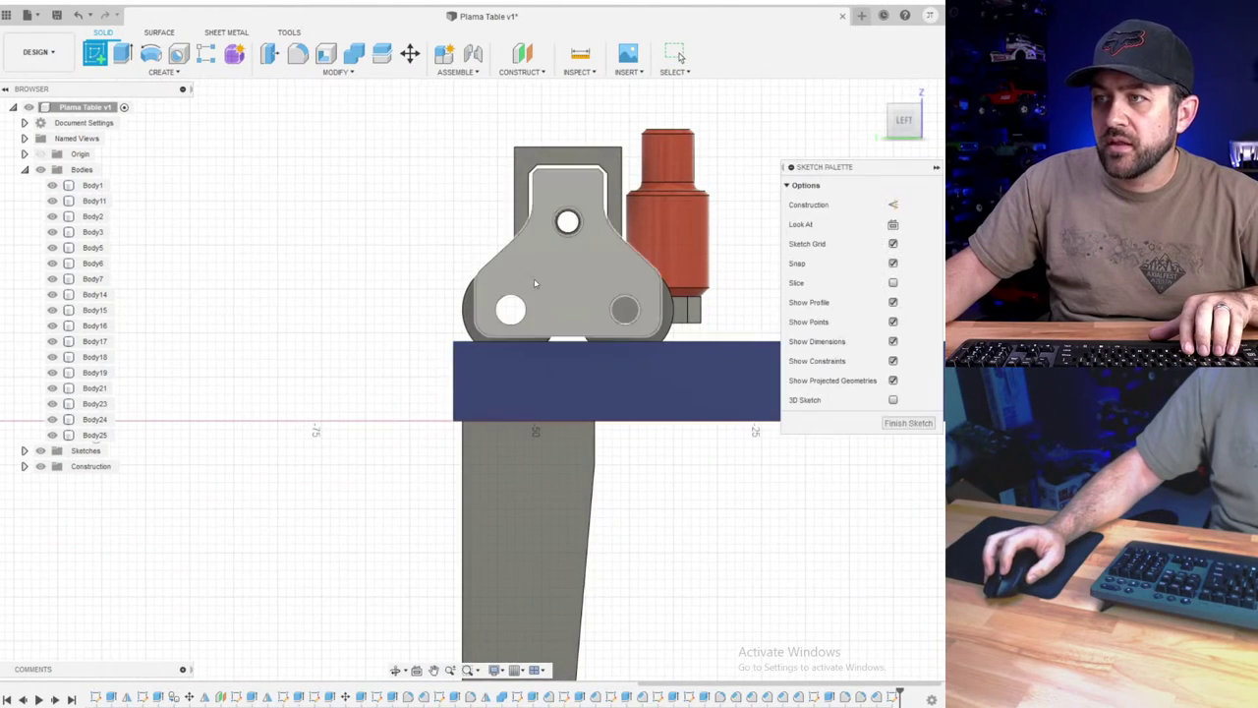
left_click(147, 55)
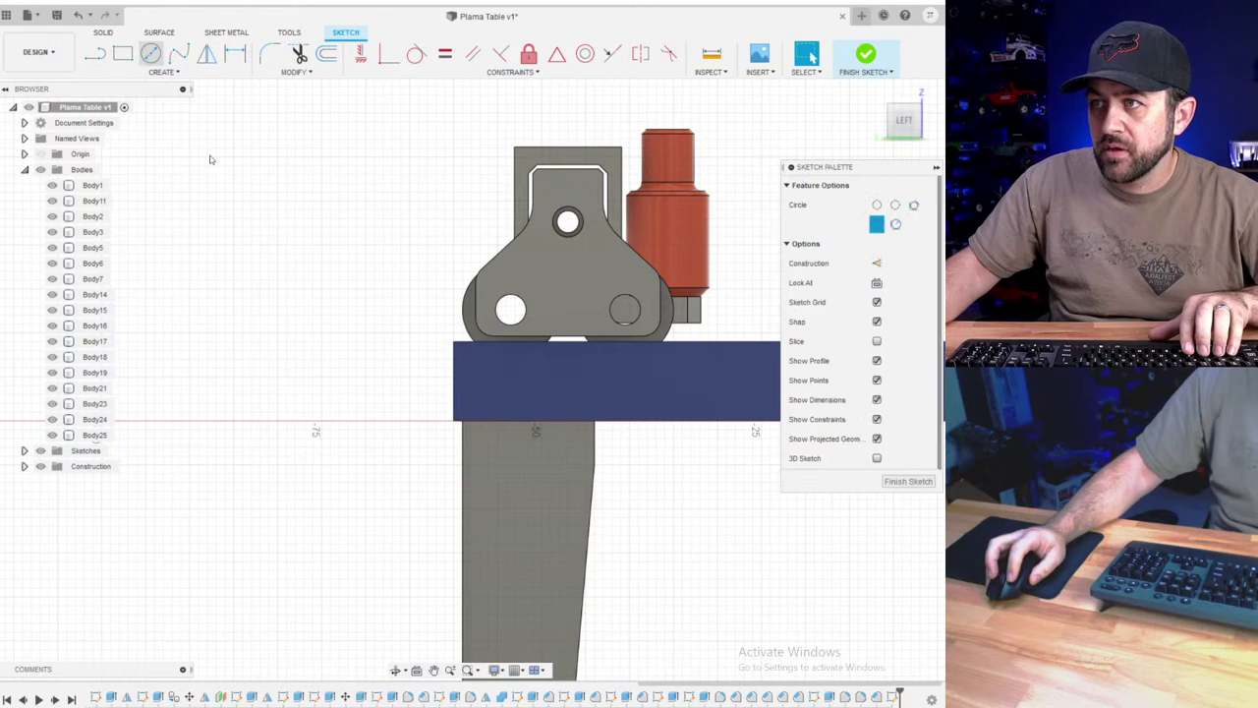
scroll(418, 384, "up", 2)
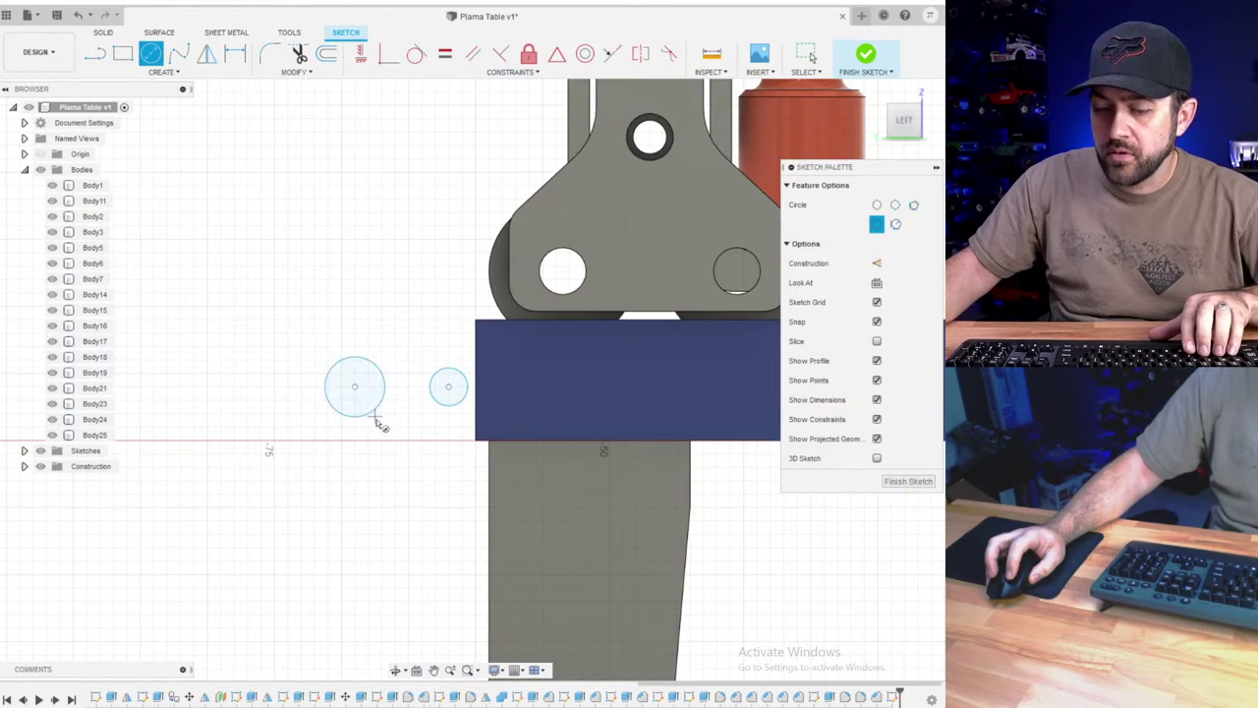
left_click(378, 374)
- Set the outer circle's diameter to 2.5 mm and make the other circle equal to it
key("d")
left_click(373, 378)
left_click(391, 295)
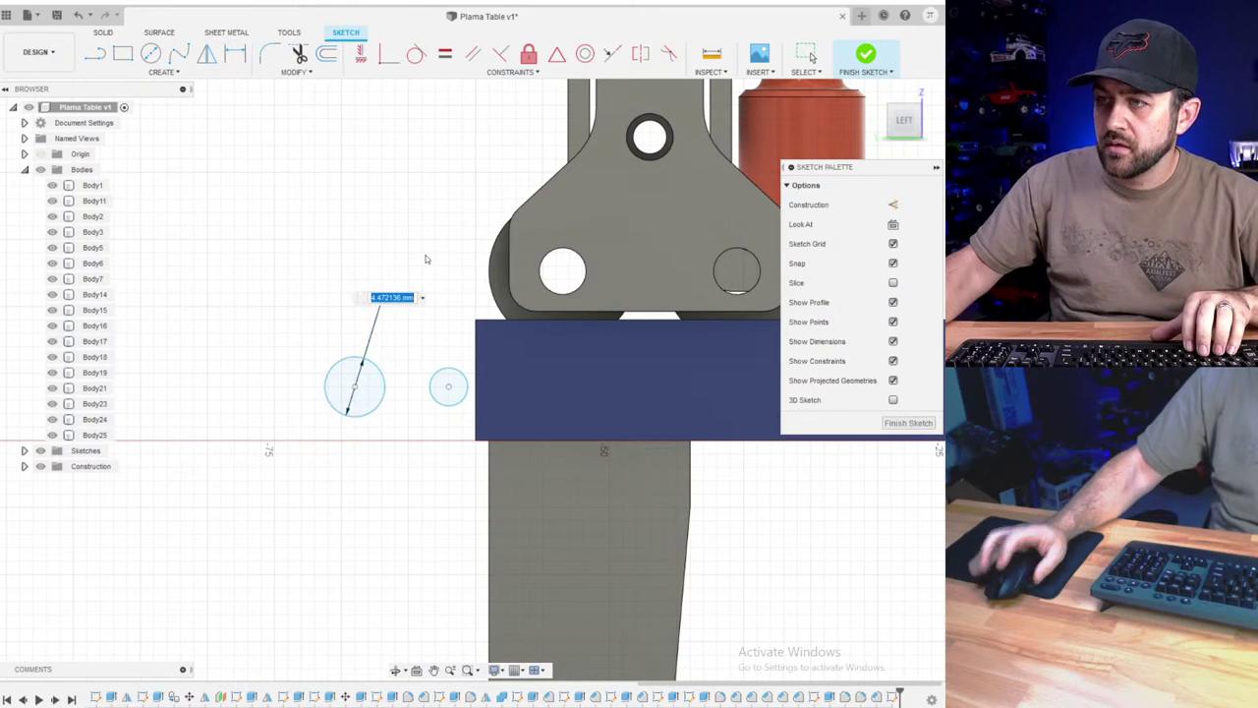
type("2.5")
key("Return")
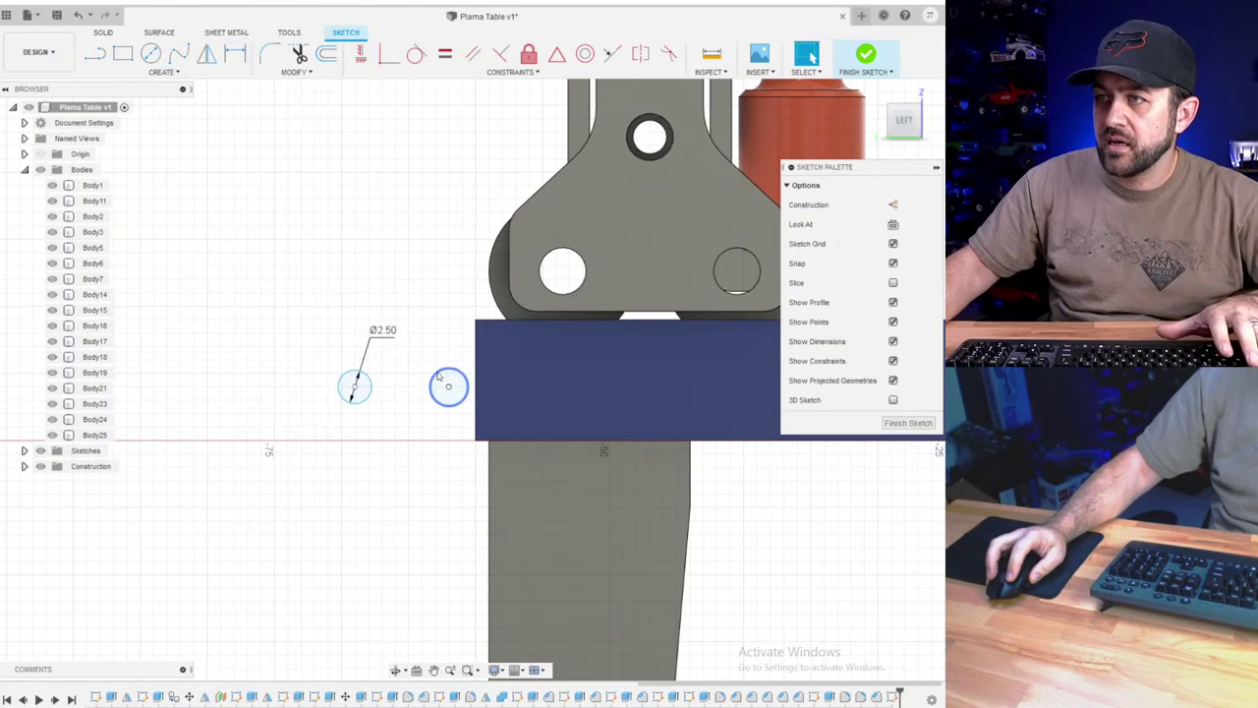
left_click(370, 390)
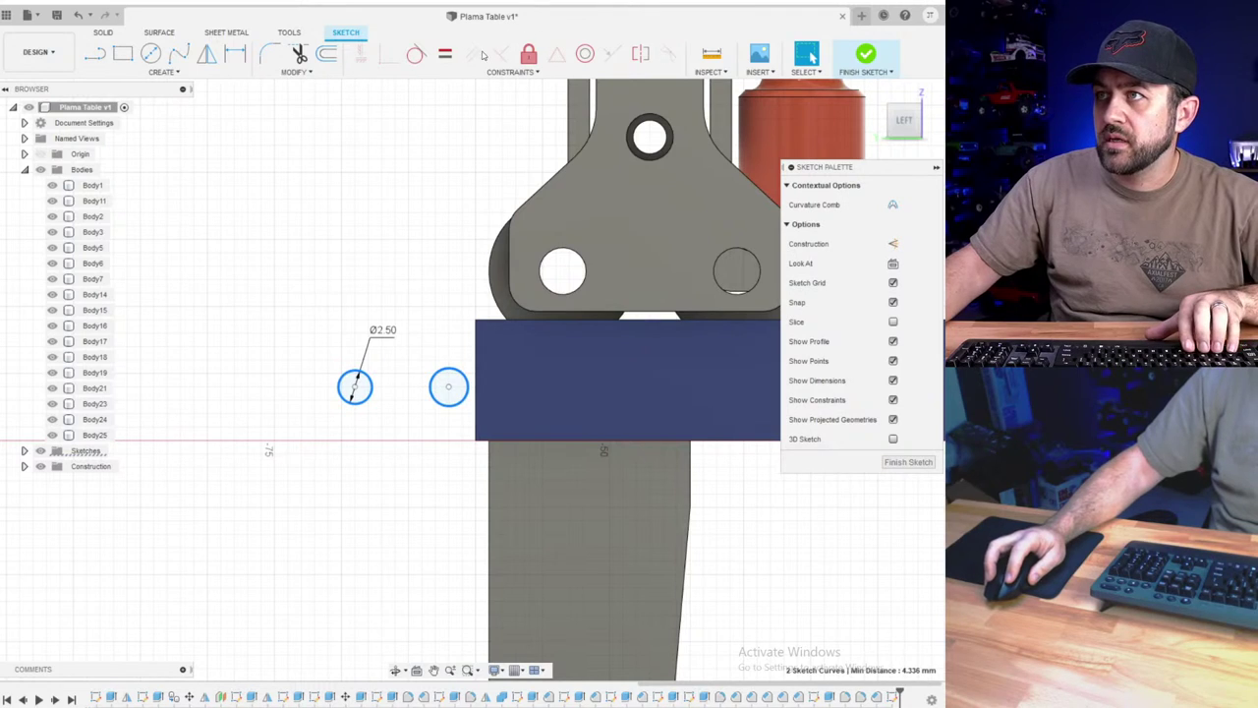
left_click(445, 54)
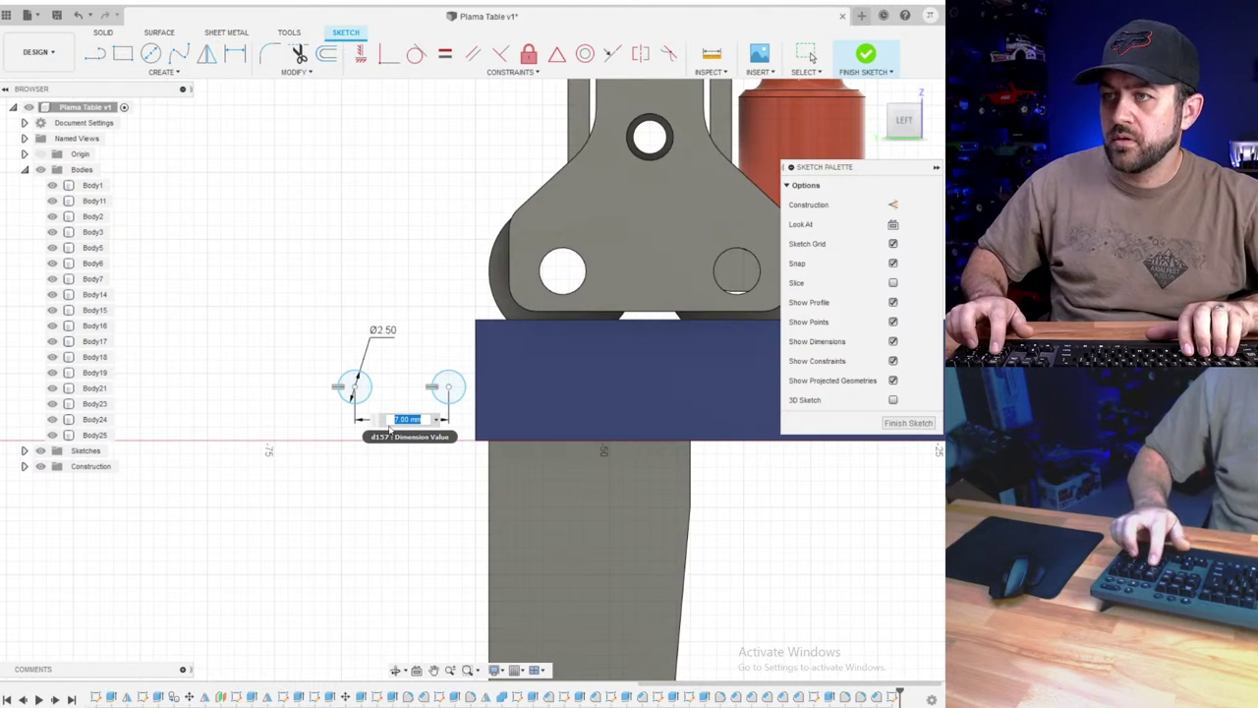
- Dimension the circle centres 8 mm apart and the inner circle's centre 2 mm from the frame's end edge
type("8")
key("Return")
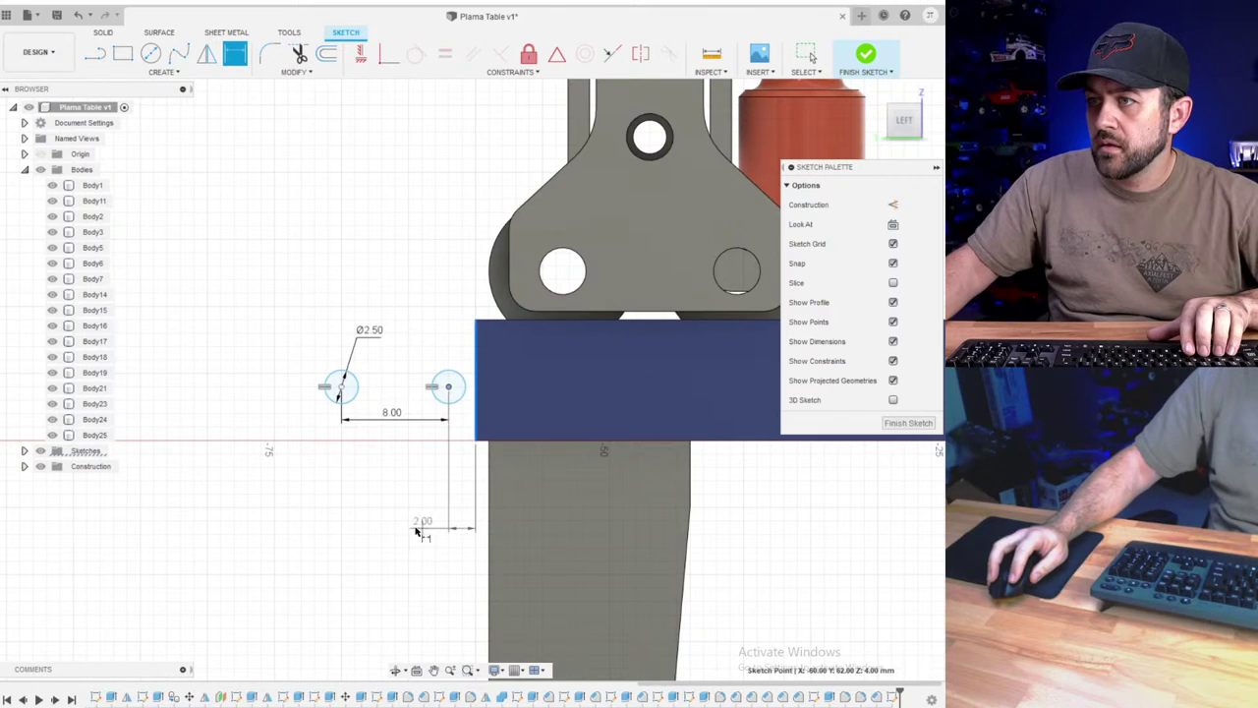
left_click(417, 532)
key("Return")
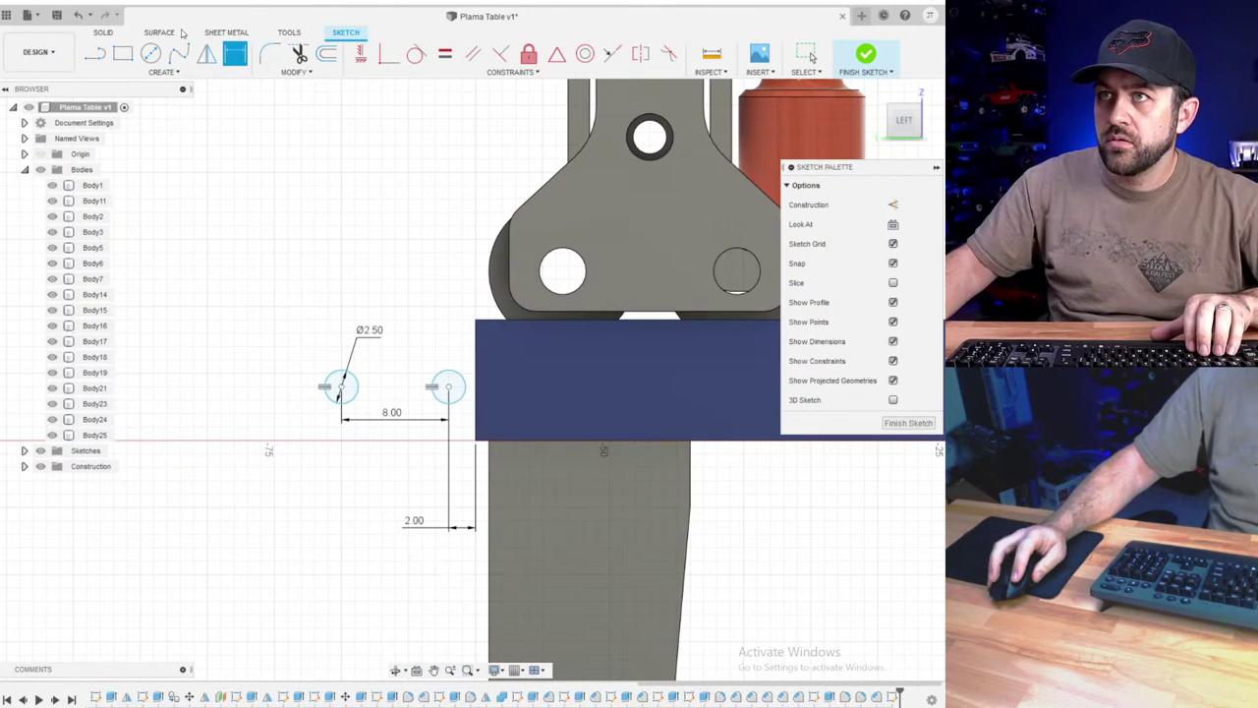
- Sketch a rectangle around both circles, starting at the frame's end edge and matching the frame's height
key("r")
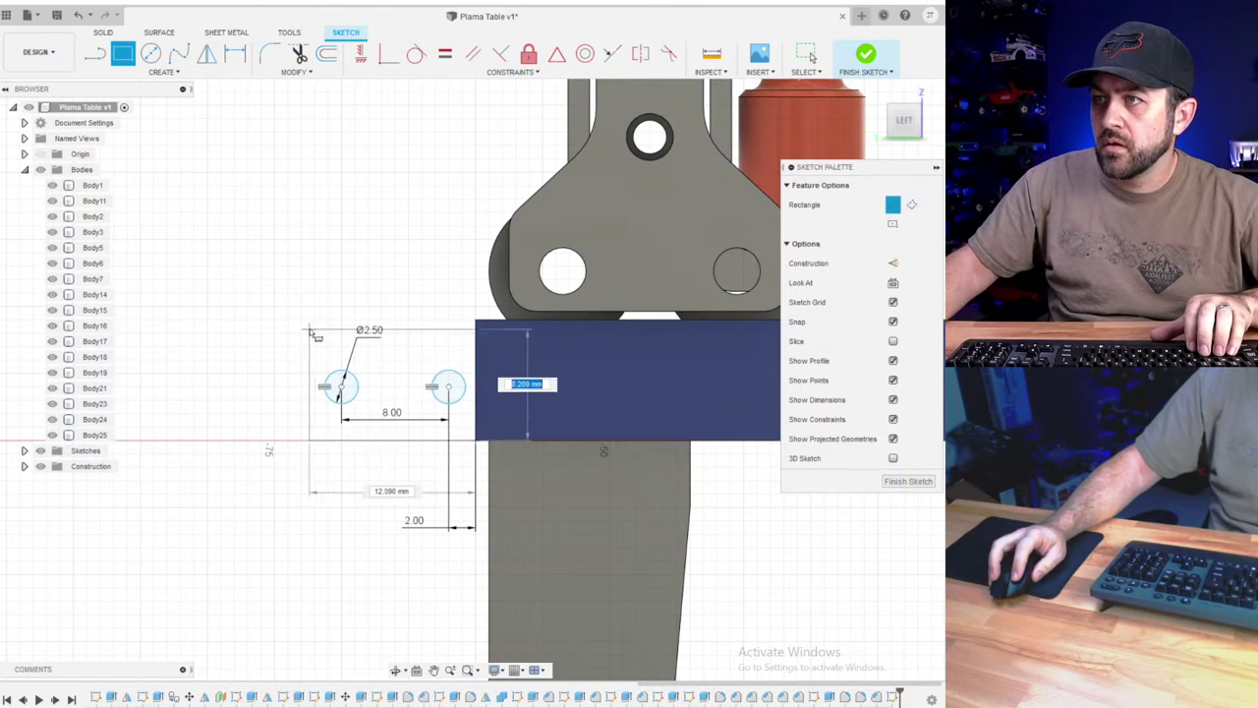
left_click(308, 332)
key("Escape")
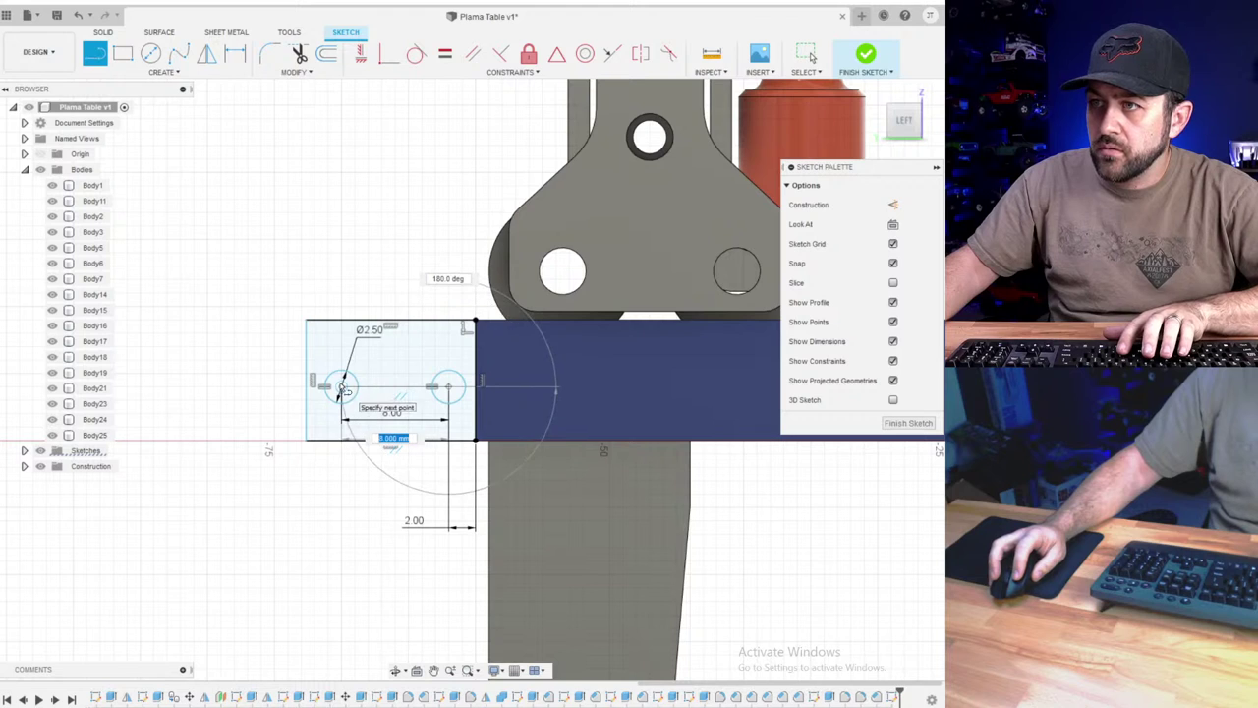
- Centre the circles in the rectangle with horizontal construction lines joining their centres to the midpoint of its outer edge
left_click(310, 385)
scroll(310, 385, "up", 5)
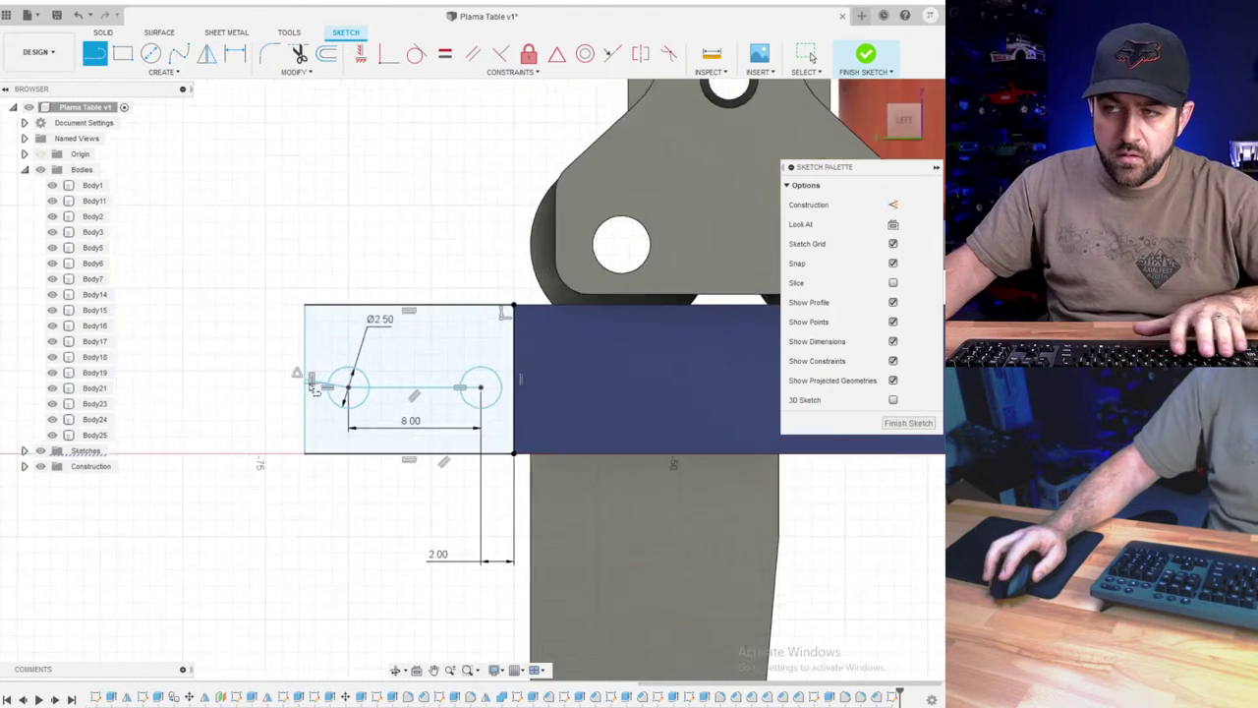
key("Escape")
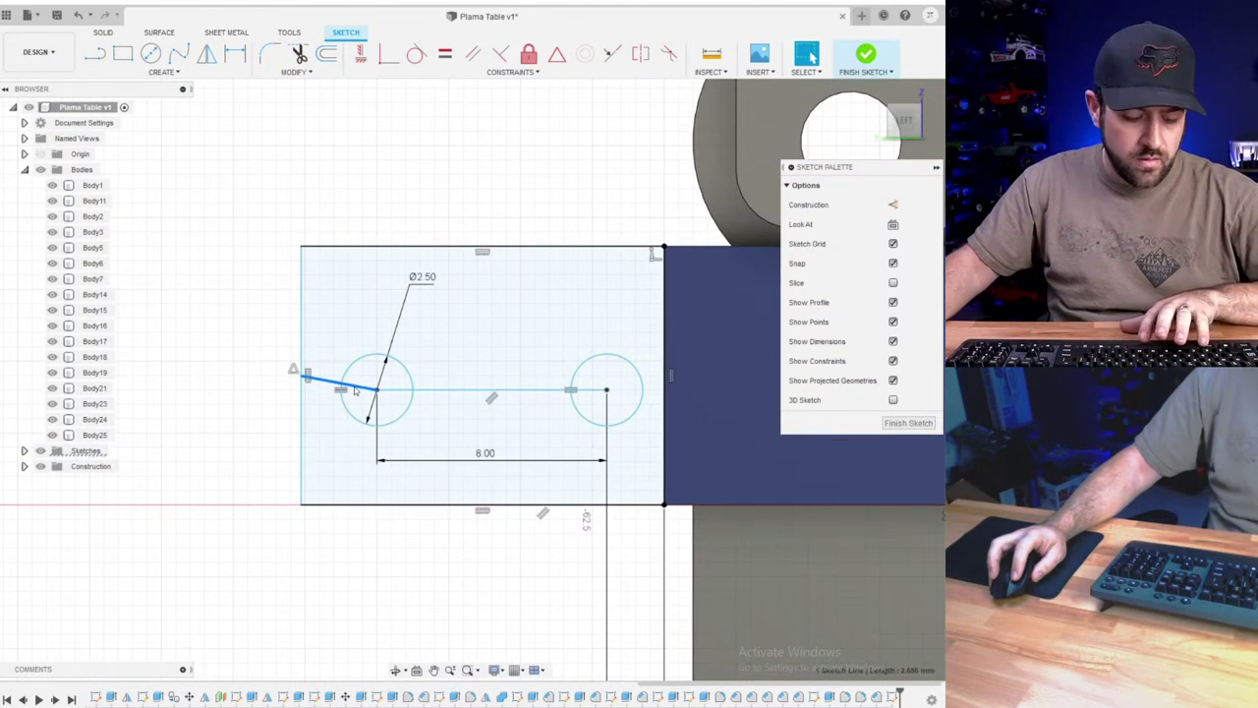
key("x")
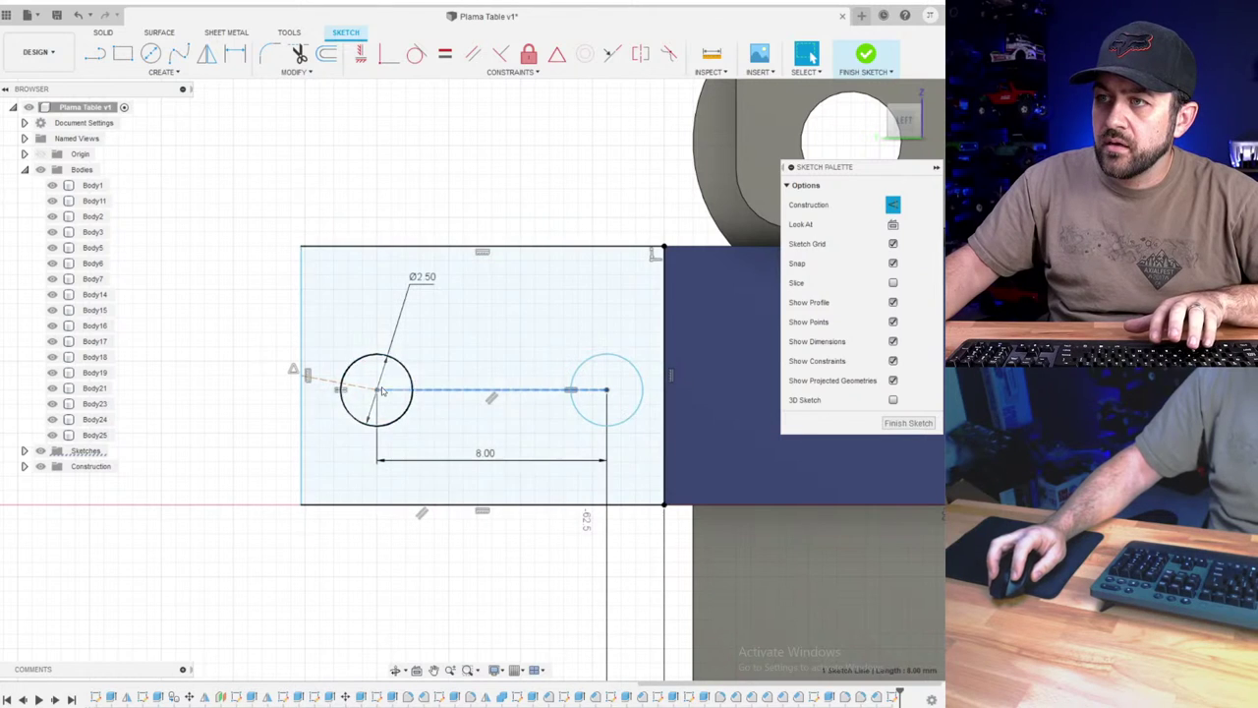
left_click(321, 382)
left_click(361, 54)
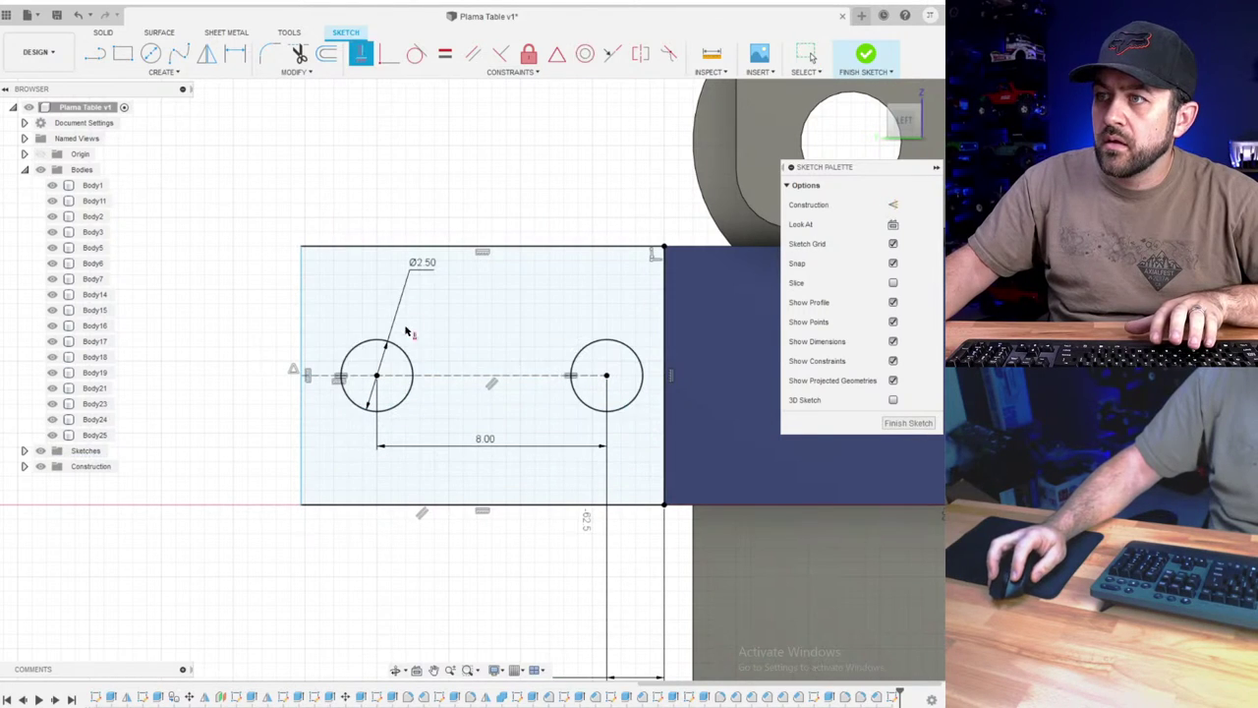
- Set the distance from the outer circle's centre to the rectangle's outer edge to 3 mm
scroll(394, 433, "down", 3)
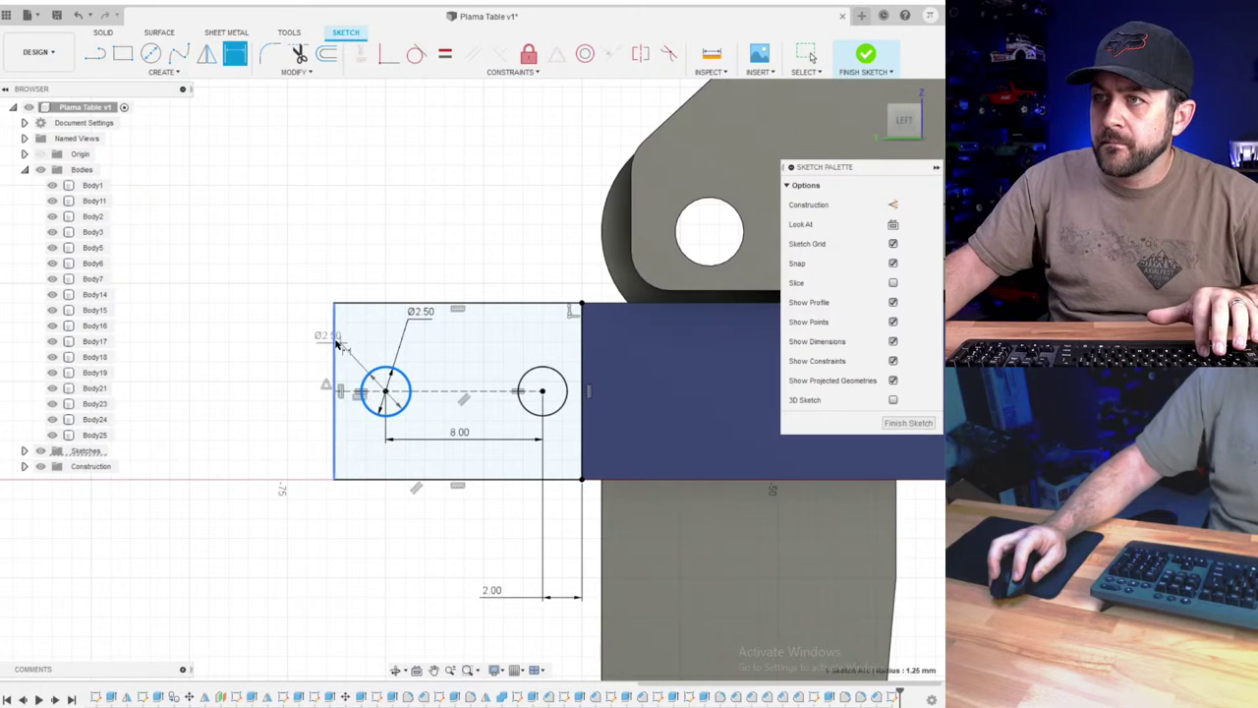
left_click(346, 249)
type("3")
key("Return")
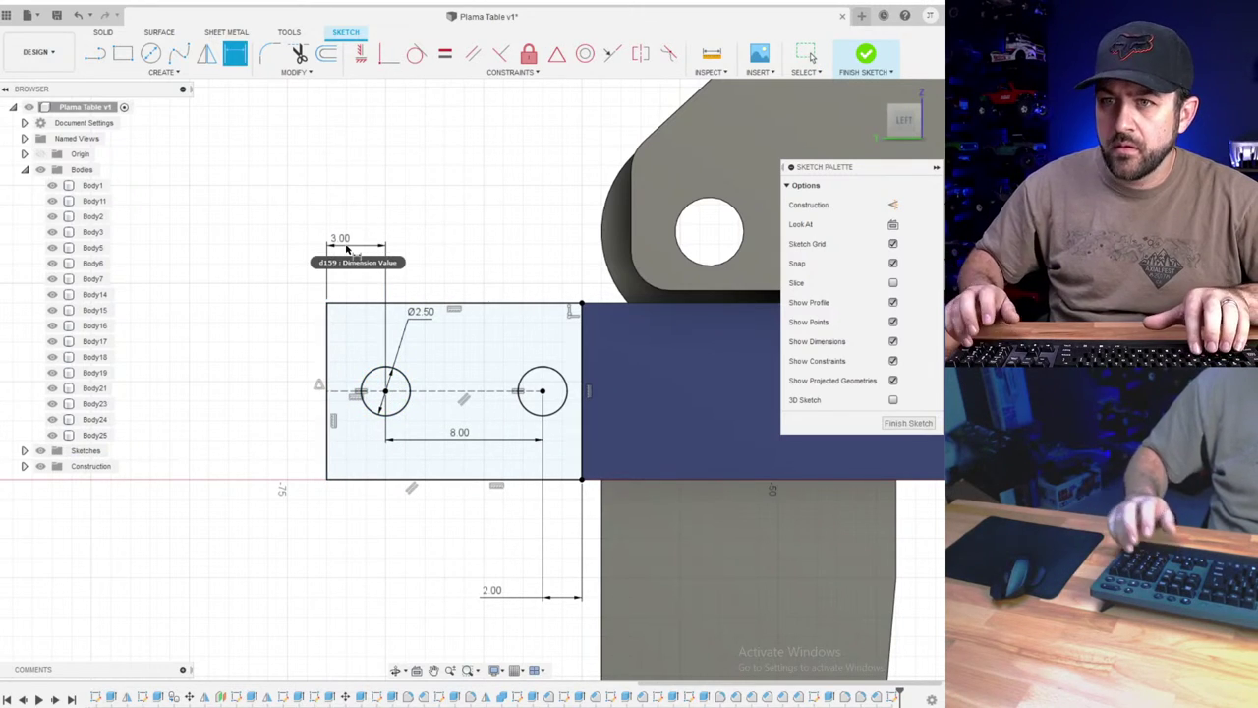
- Extrude the rectangular profile around the two holes by -6 mm and join it to the frame
scroll(359, 246, "down", 2)
middle_click_drag(362, 295, 539, 295, "shift")
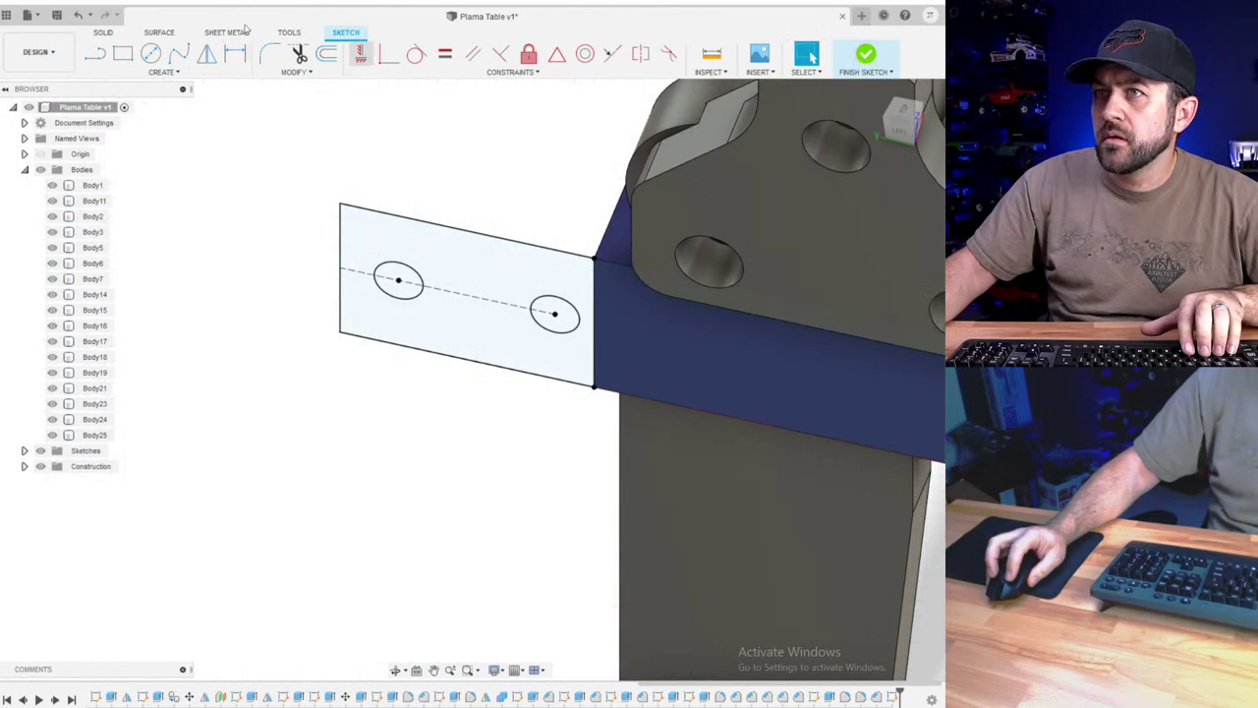
key("e")
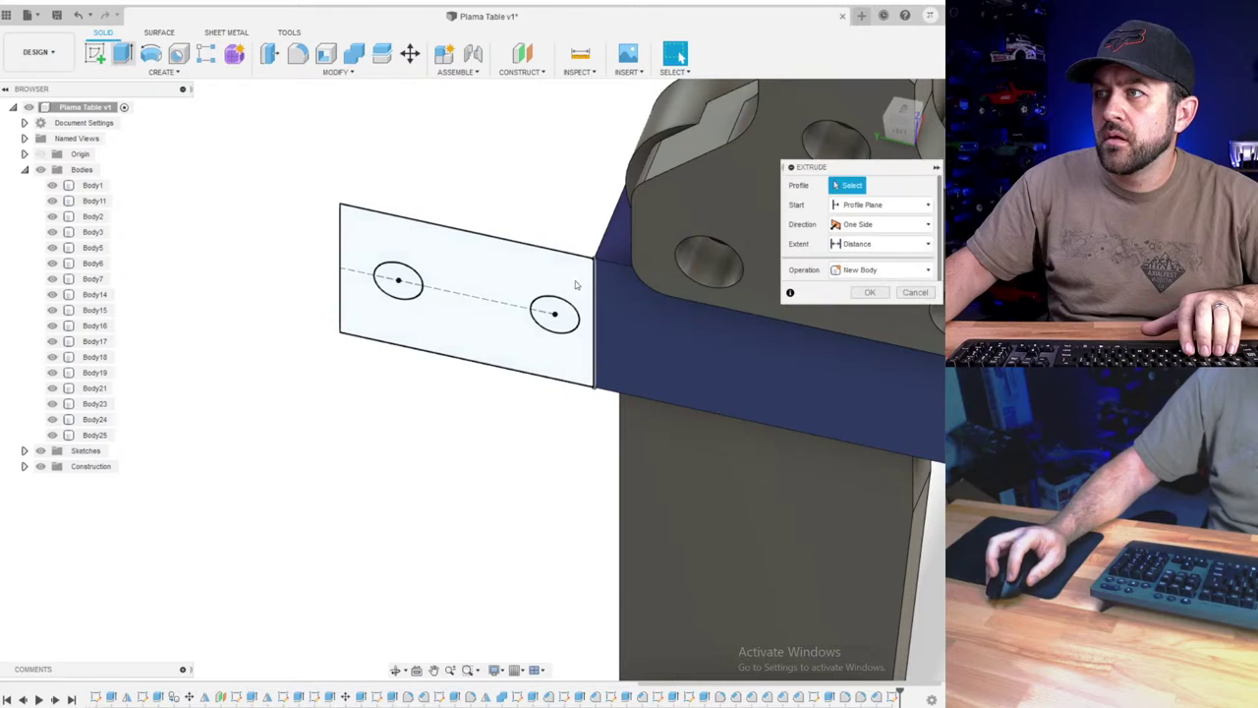
left_click(478, 306)
left_click_drag(479, 307, 501, 210)
middle_click_drag(502, 211, 366, 230, "shift")
middle_click_drag(590, 258, 404, 186, "shift")
middle_click_drag(606, 262, 405, 267, "shift")
middle_click_drag(688, 291, 480, 322)
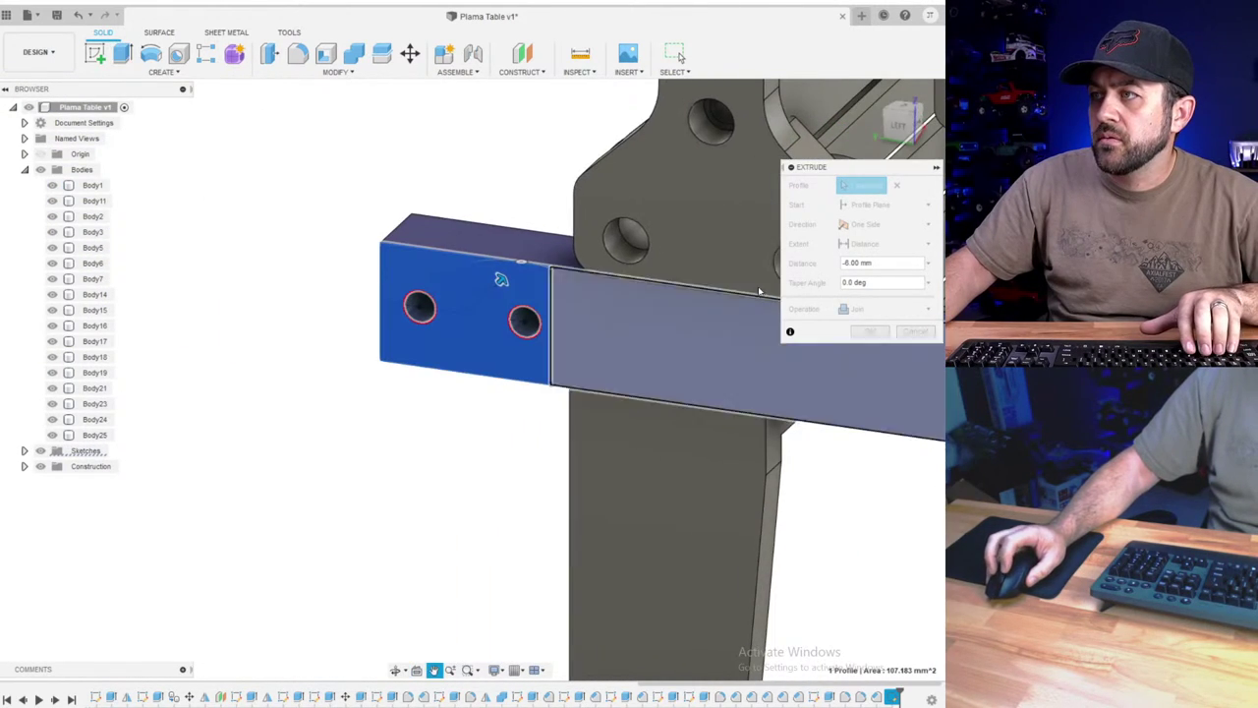
left_click(870, 332)
- On the new extension's side face, sketch a 3.5 mm circle concentric with the outer hole and start another centred on the inner hole
scroll(599, 371, "down", 3)
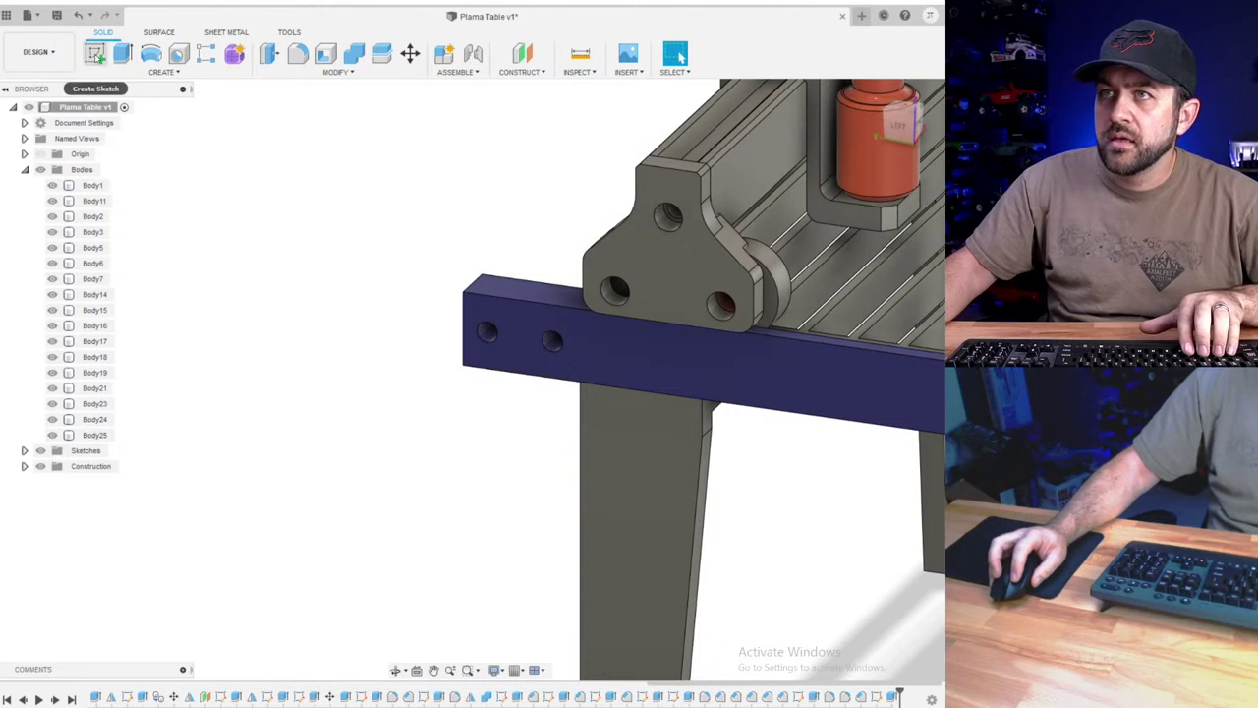
scroll(506, 342, "up", 3)
left_click(511, 344)
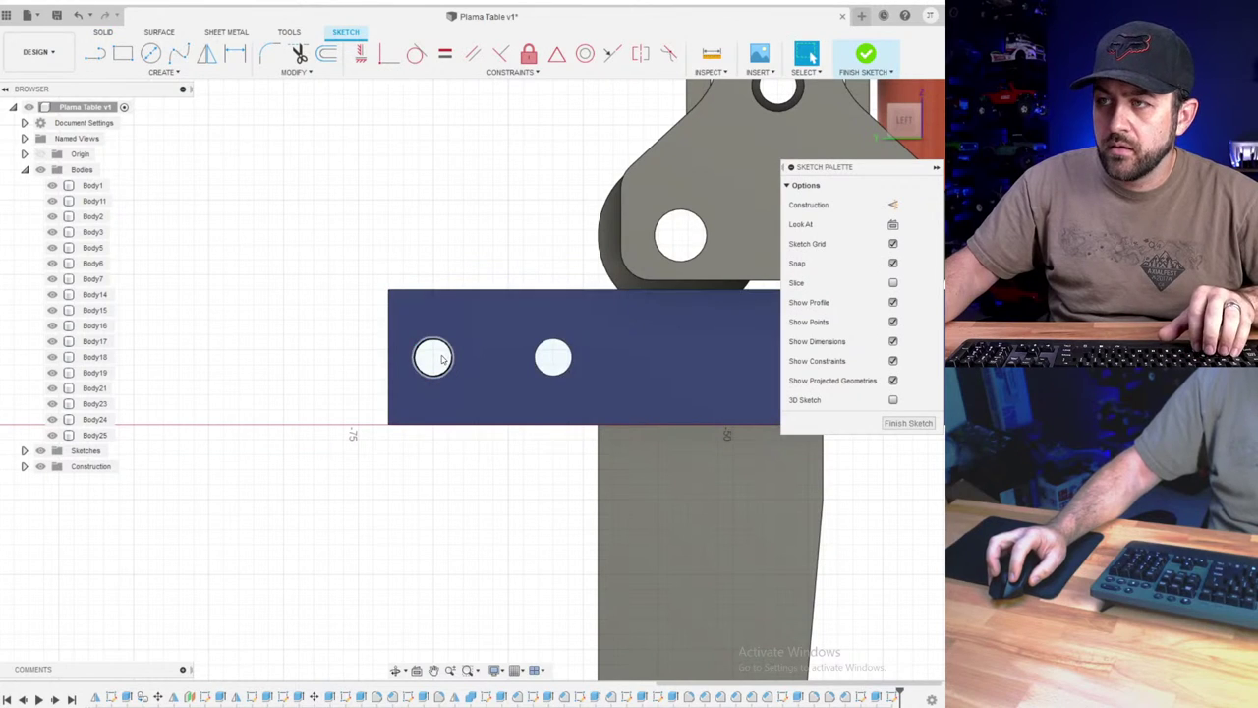
type("c")
type("3.5")
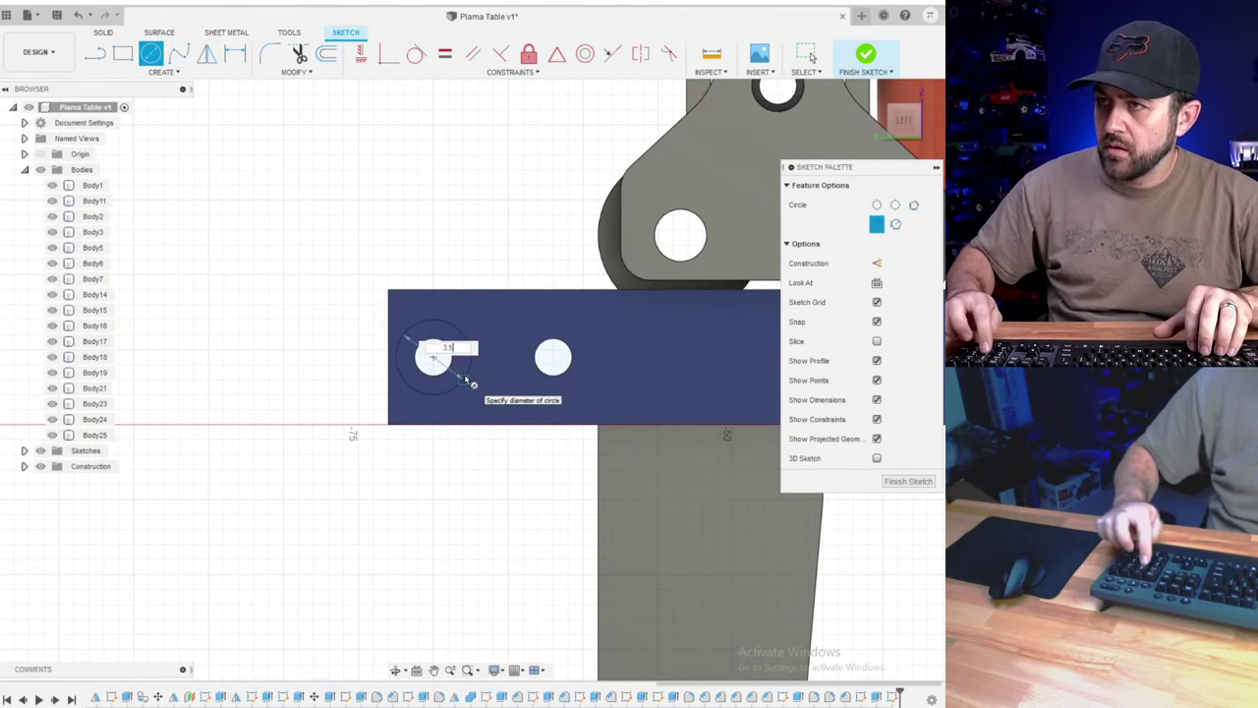
key("Return")
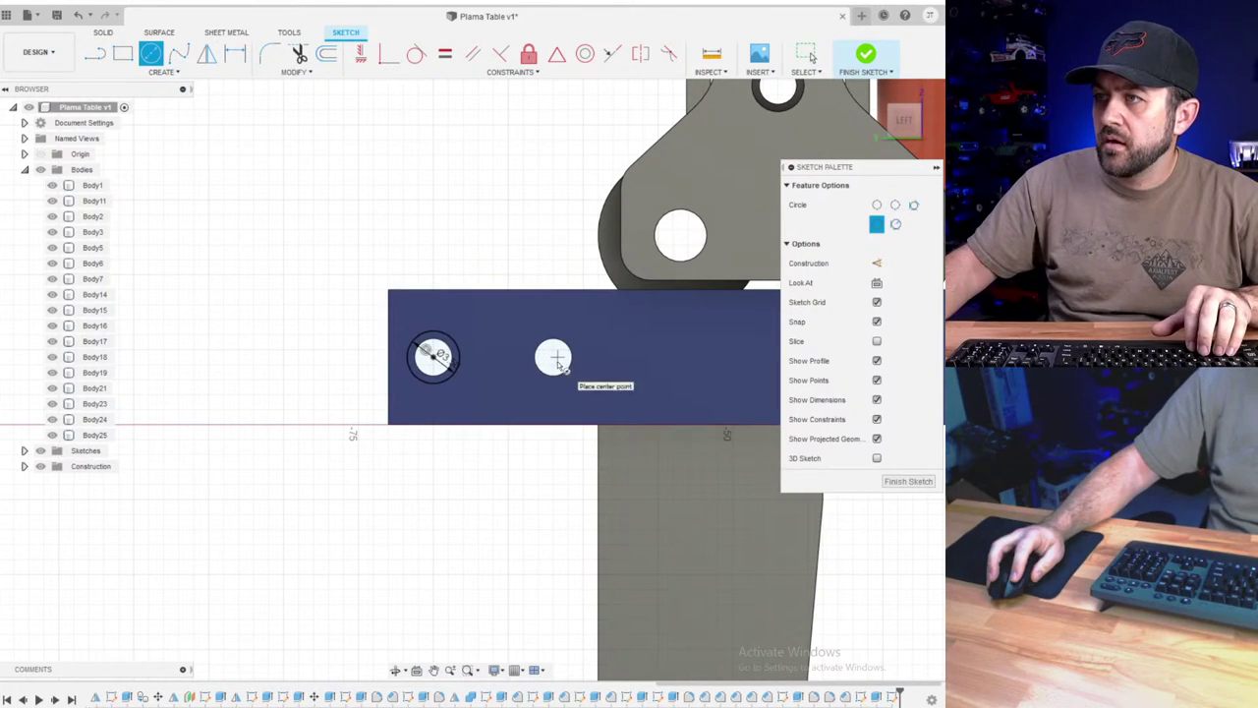
left_click(553, 357)
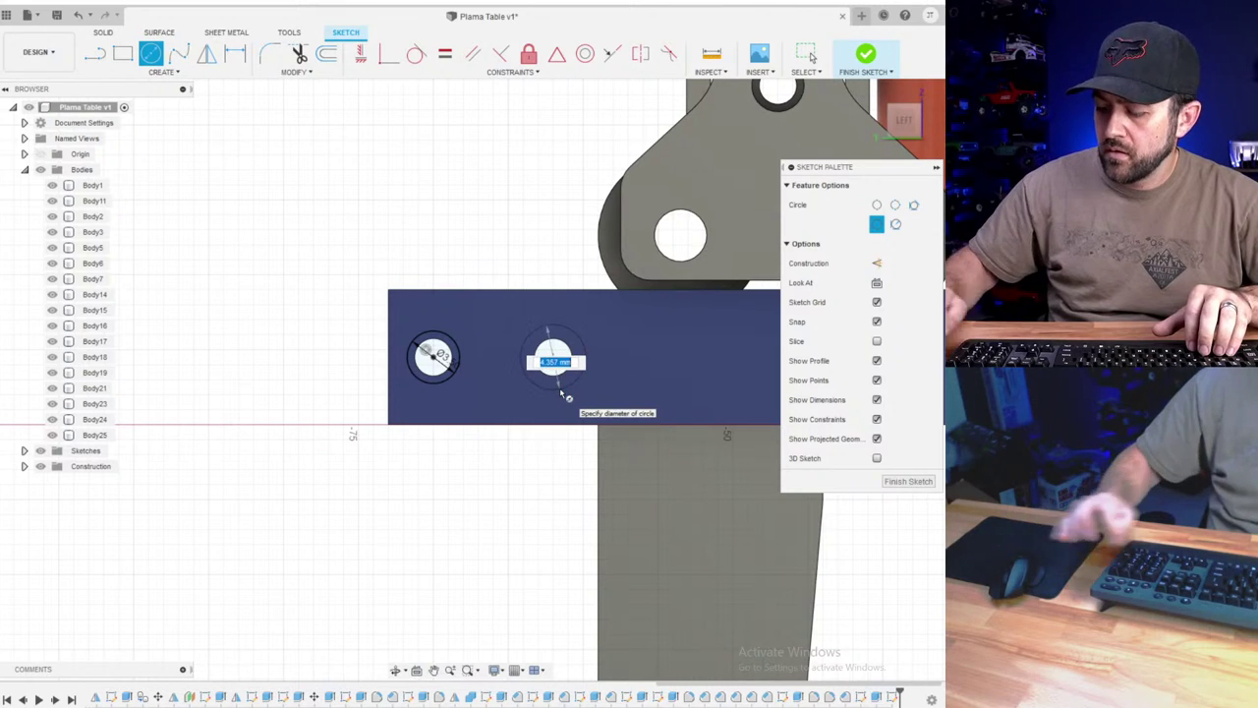
- Finish the circle around the second hole of the blue bar with a diameter of 3.5 mm
type("3")
key("Return")
key("Escape")
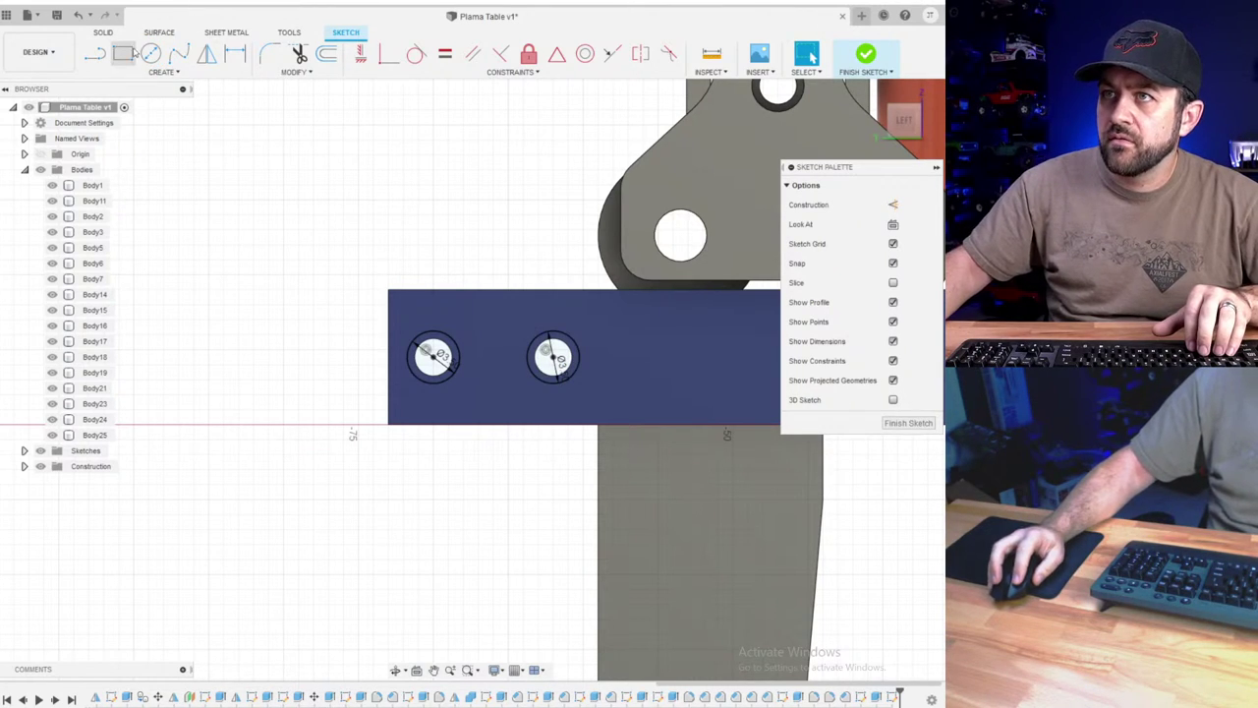
- Draw a rectangle from the bar's lower end corner around both holes, its far vertical edge dimensioned 3.5 mm from the second hole's centre
left_click(131, 53)
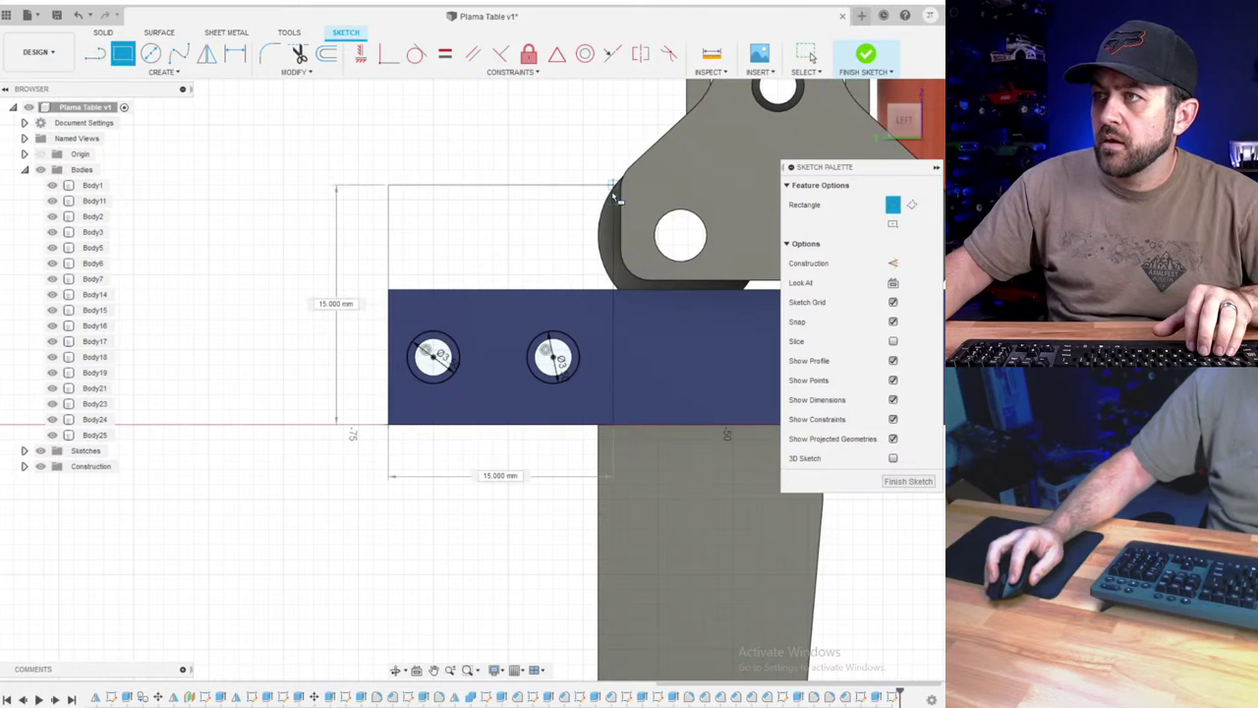
left_click(609, 123)
key("d")
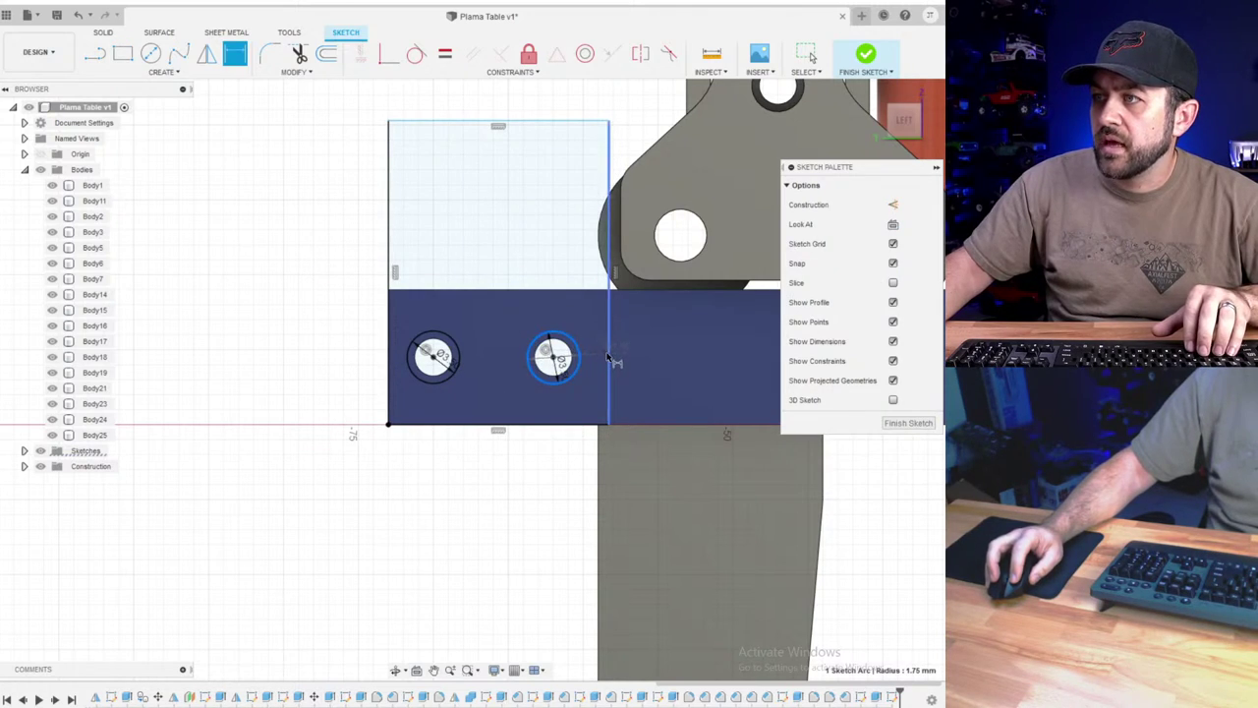
left_click(546, 492)
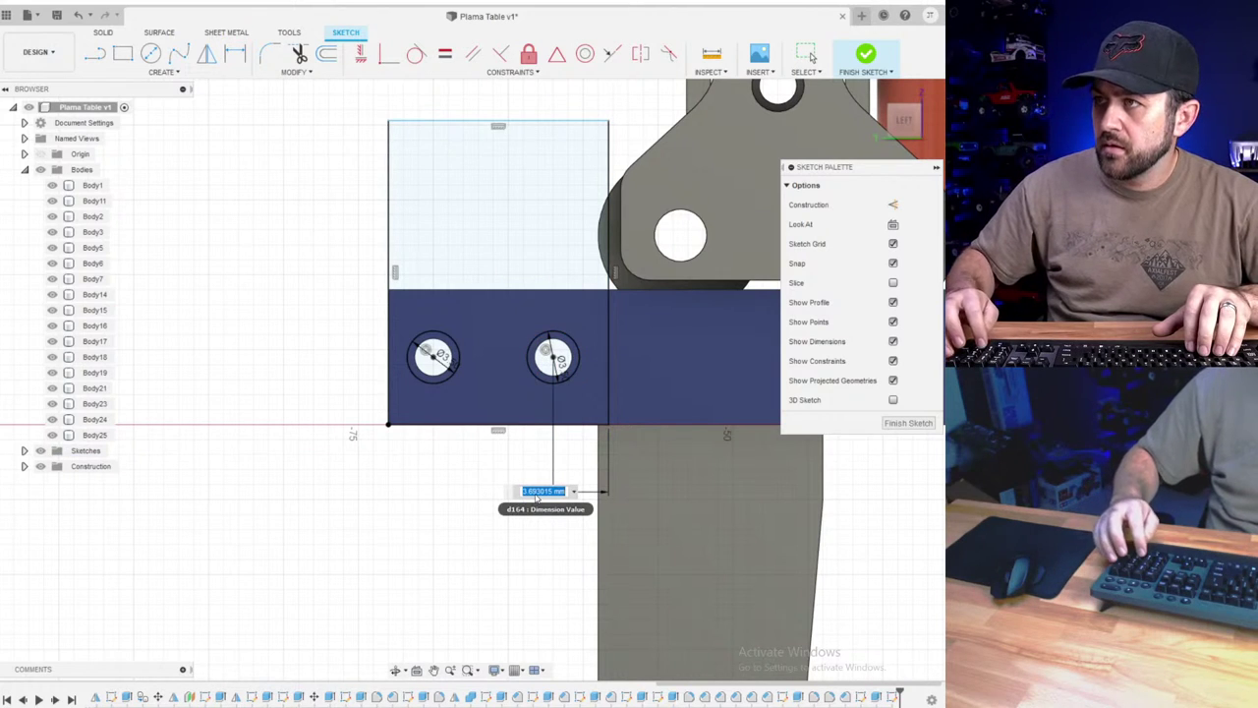
type("3.5")
key("Return")
scroll(546, 421, "down", 1)
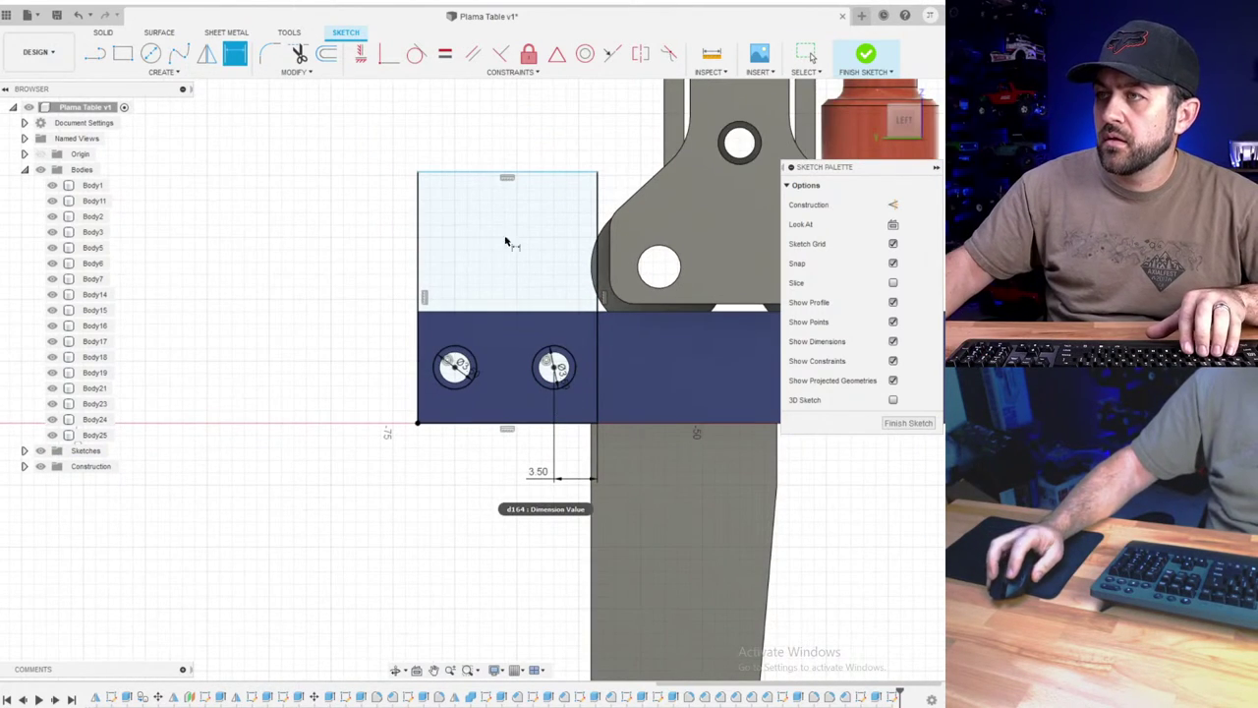
- Set the rectangle's height to 15 mm and finish the sketch
left_click(356, 297)
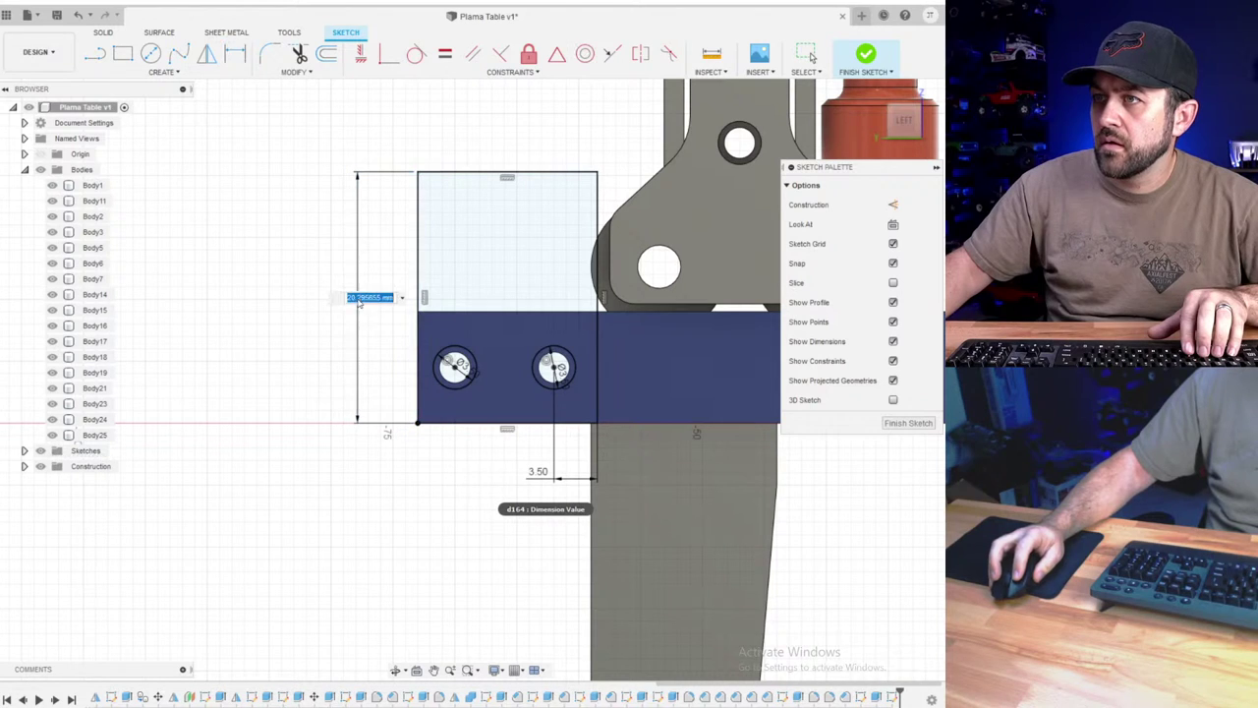
type("15")
key("Return")
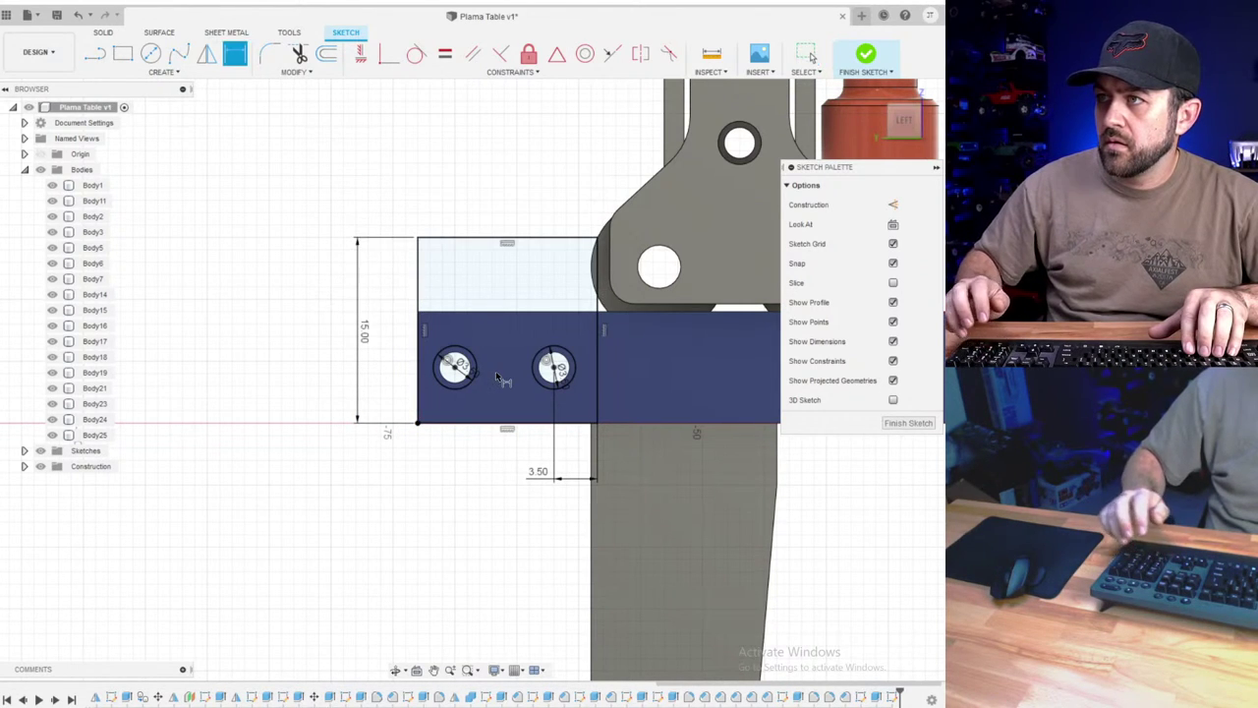
middle_click_drag(496, 370, 513, 299, "shift")
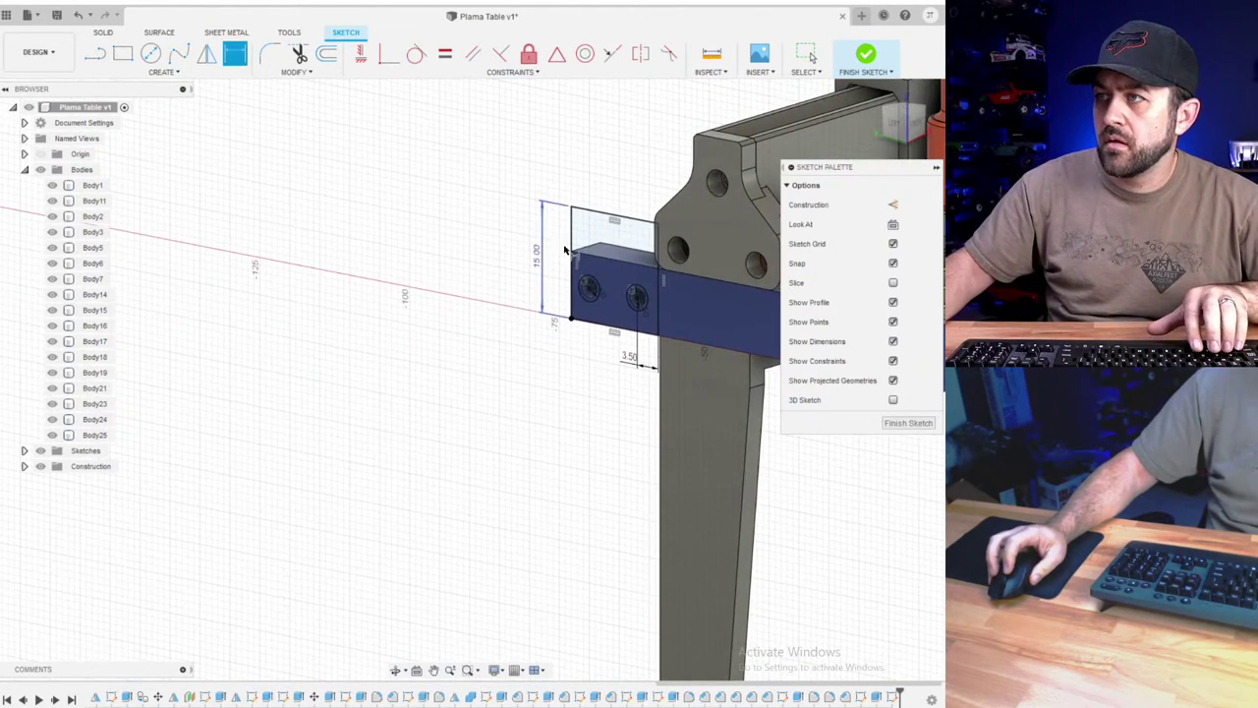
left_click(865, 56)
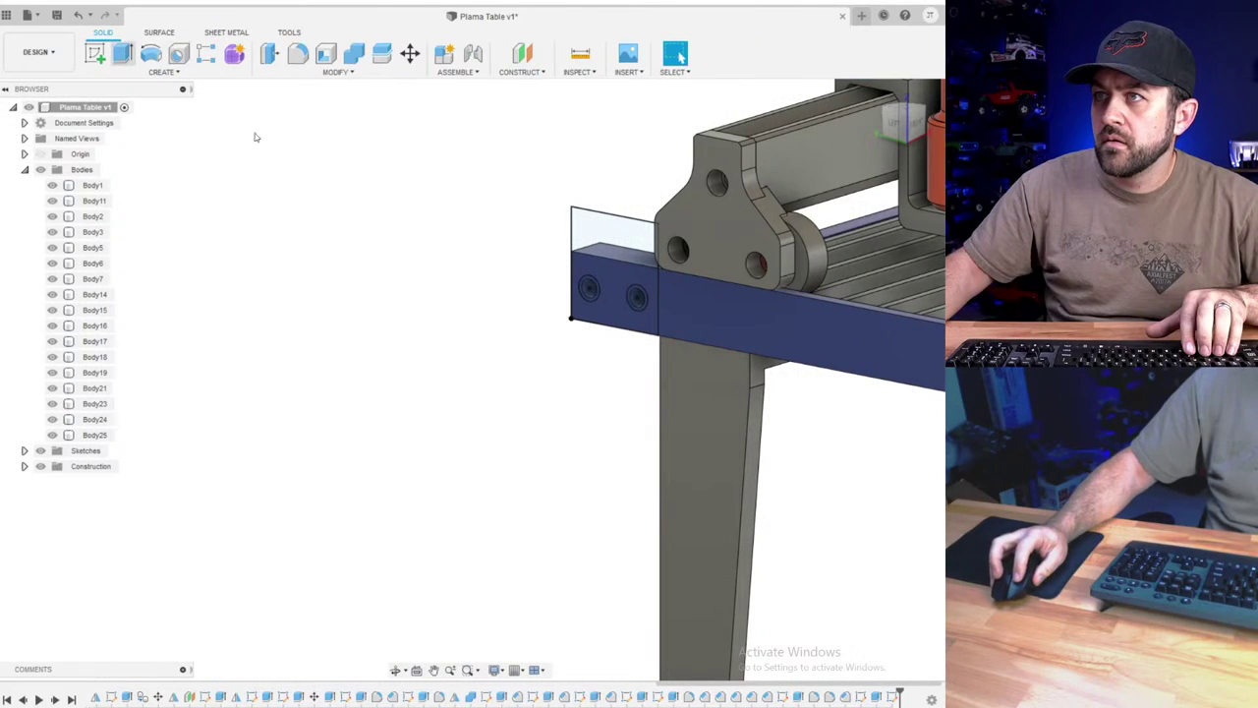
- Extrude the rectangle's two profiles, excluding the hole circles, 5 mm outward from the bar as a new body
key("e")
left_click(607, 295)
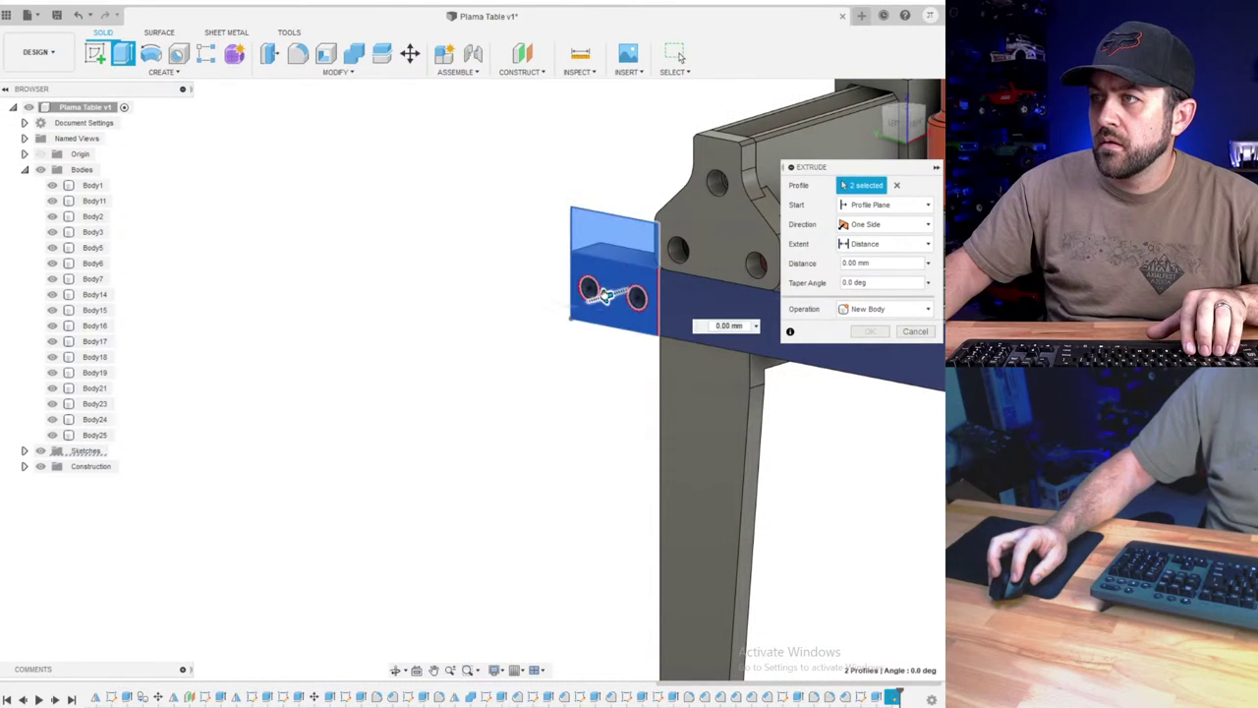
left_click_drag(608, 295, 582, 304)
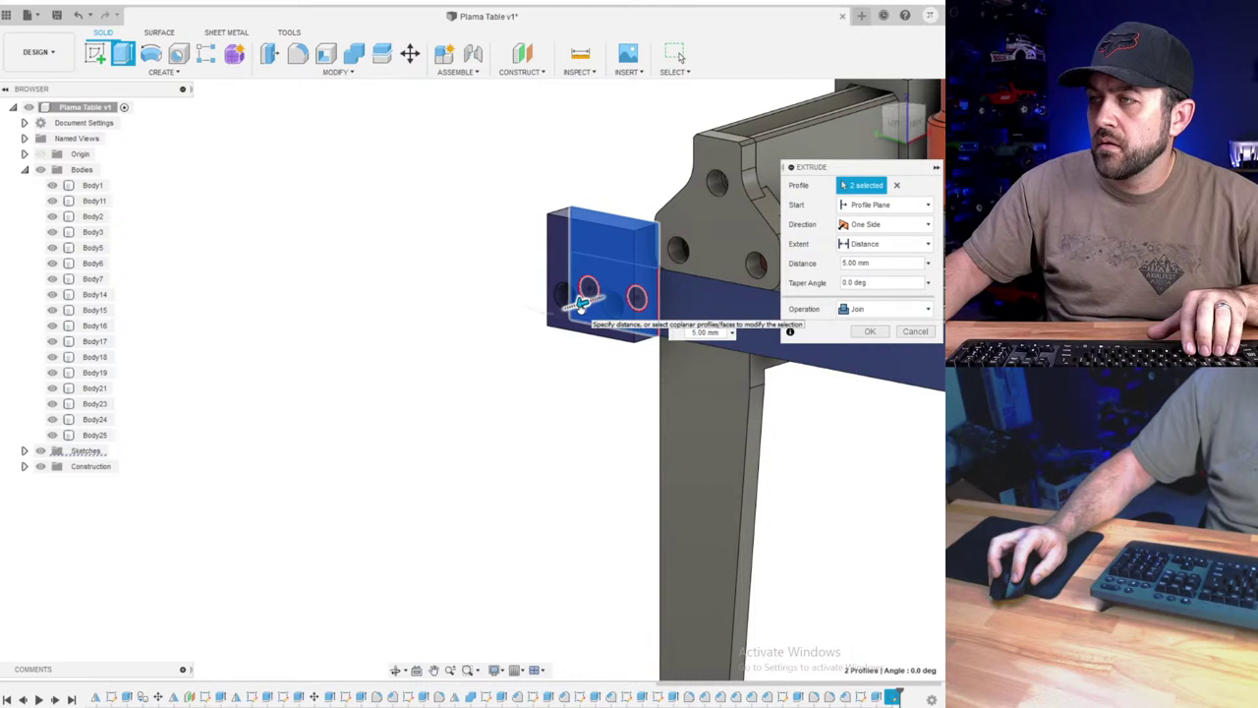
middle_click_drag(582, 305, 543, 333, "shift")
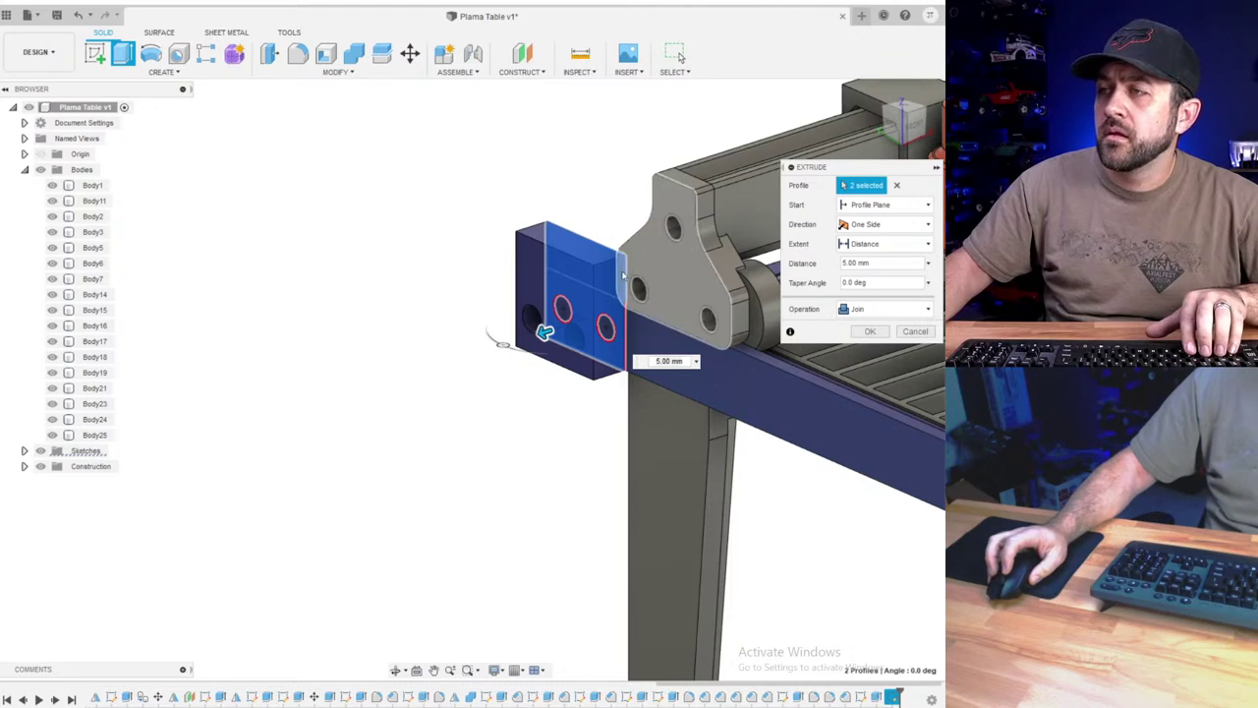
scroll(602, 260, "up", 3)
left_click(893, 309)
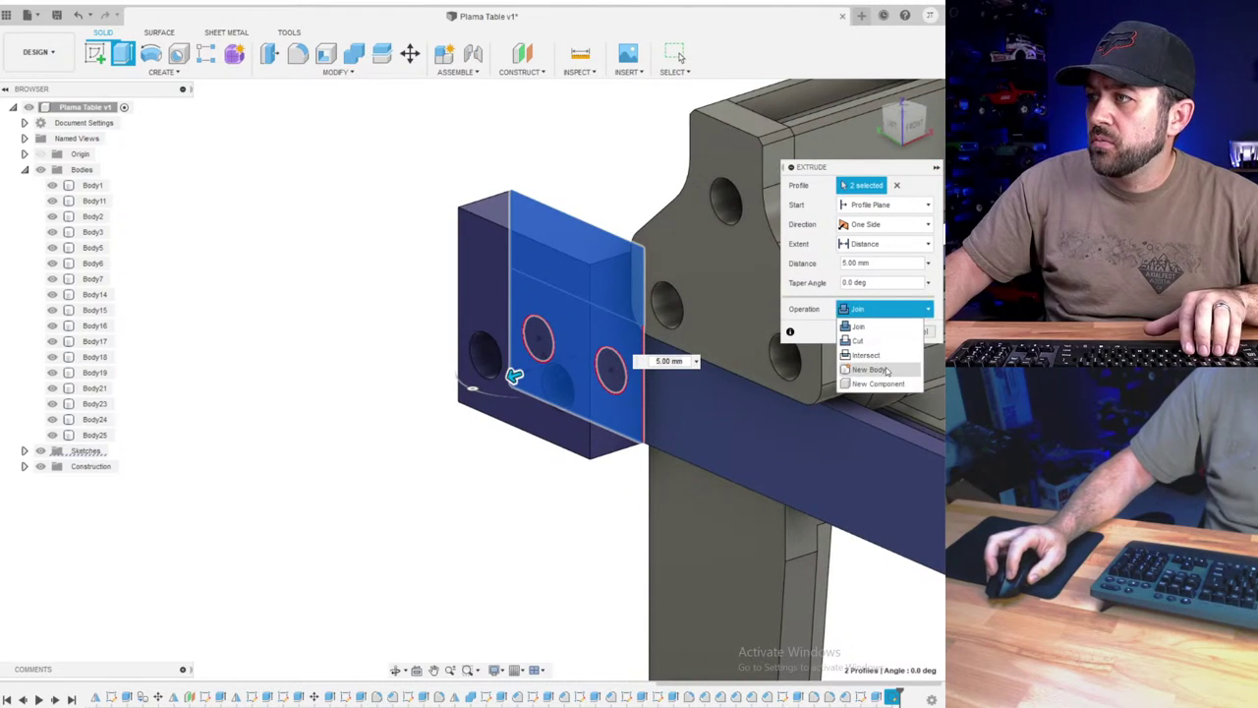
left_click(887, 370)
left_click(870, 331)
scroll(631, 340, "down", 3)
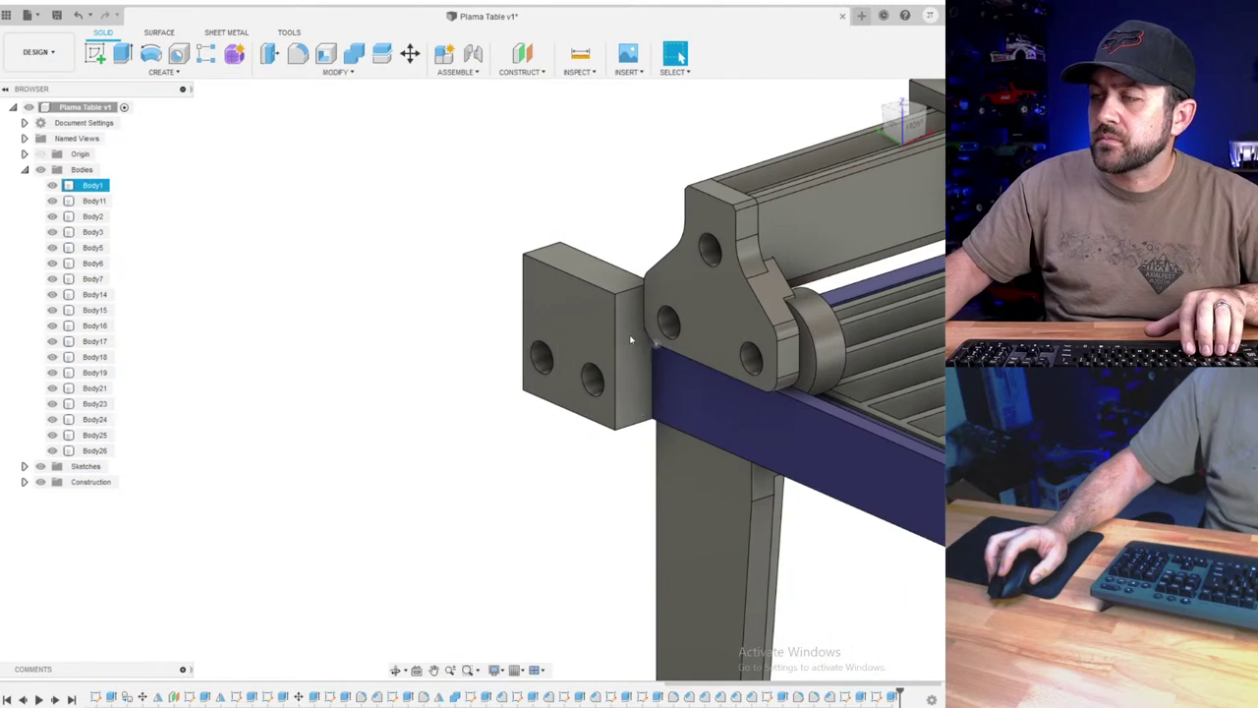
left_click(94, 53)
left_click(540, 295)
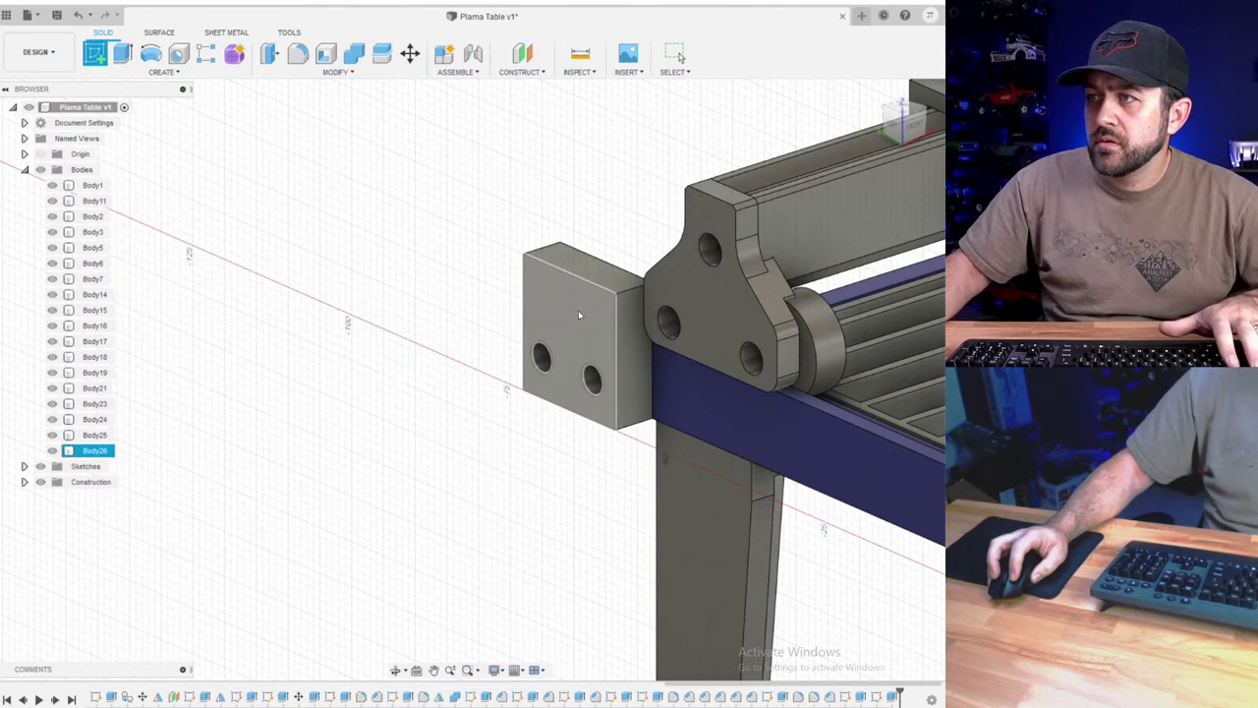
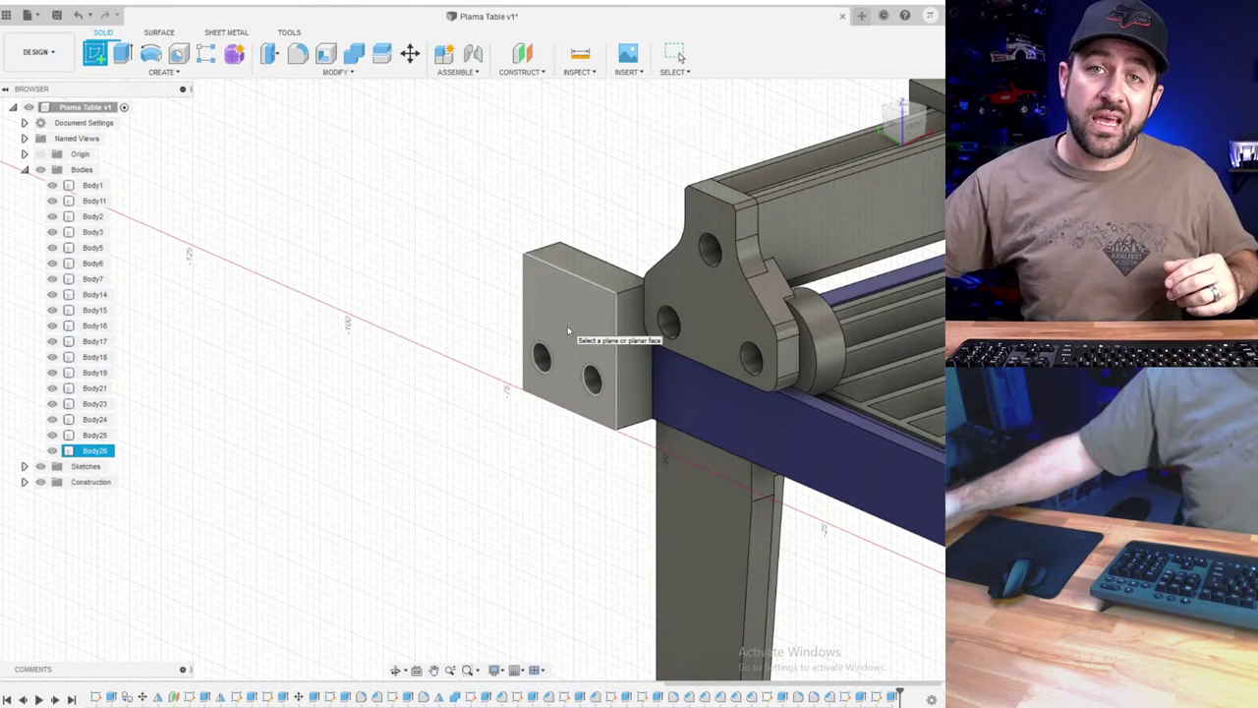
key("Escape")
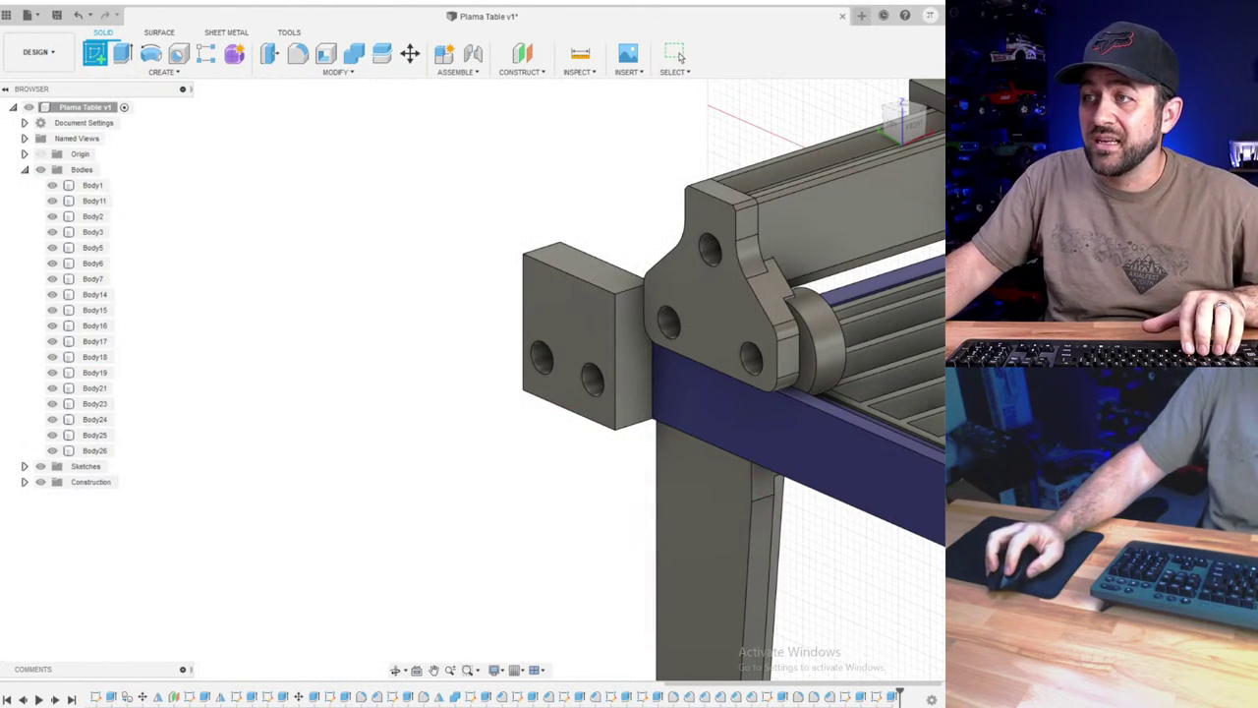
- Sketch a tilted three-point rectangle about 6.3 mm wide on the new block's outer face, rising above its upper edge
left_click(95, 52)
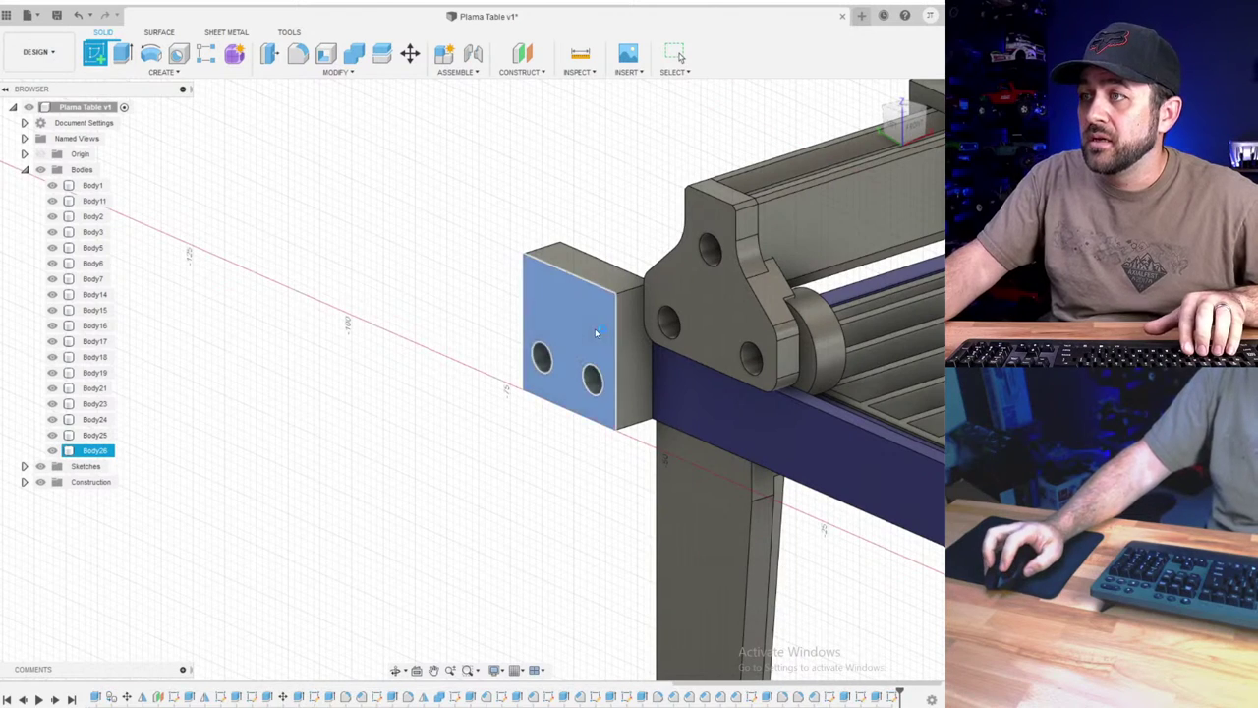
left_click(589, 301)
key("r")
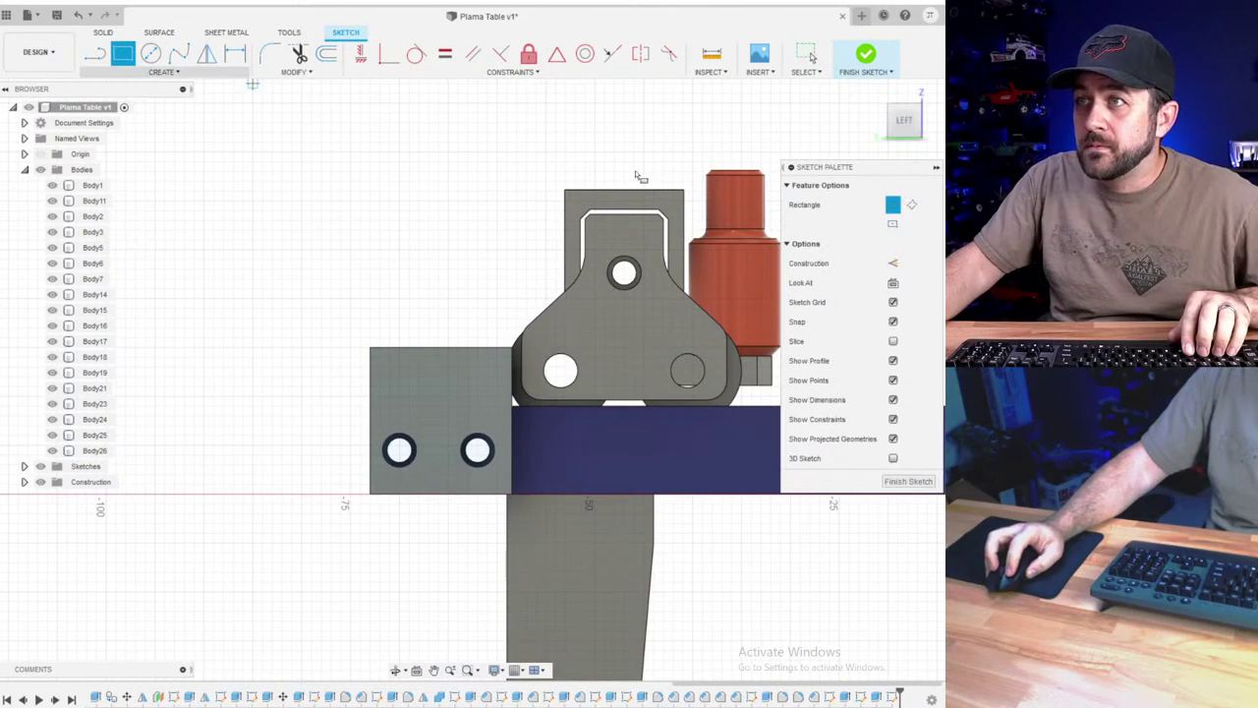
left_click(892, 226)
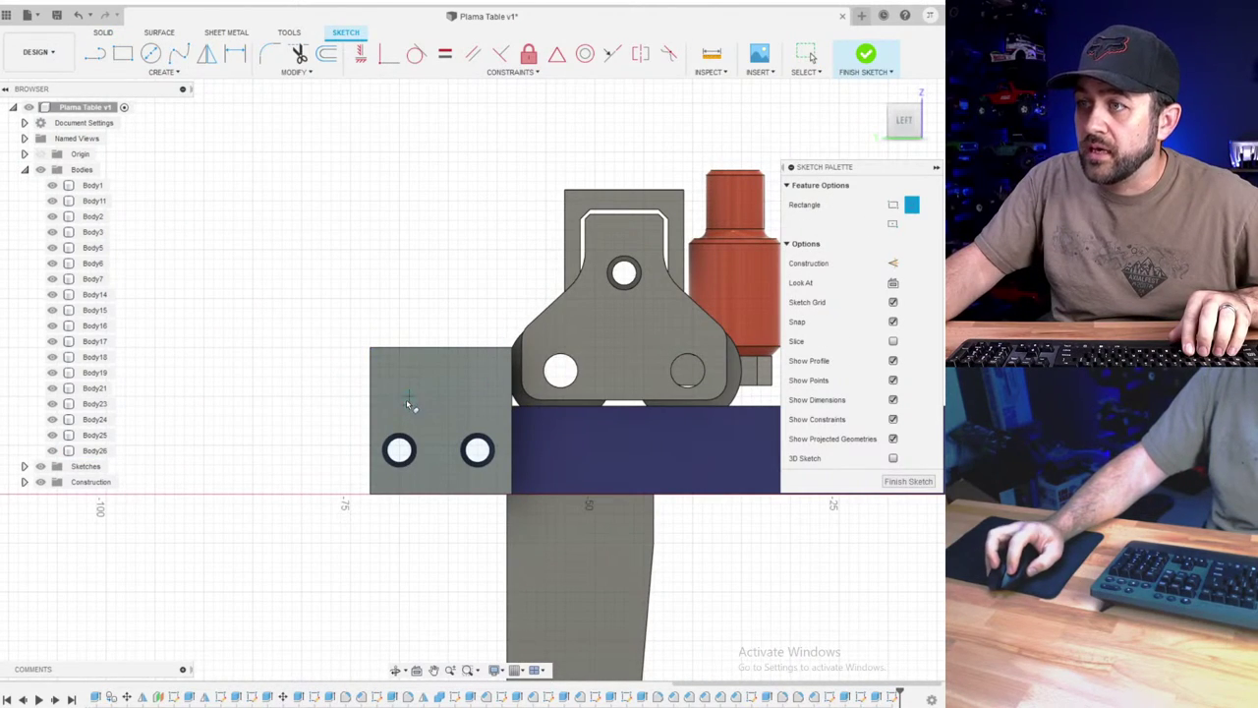
left_click(466, 377)
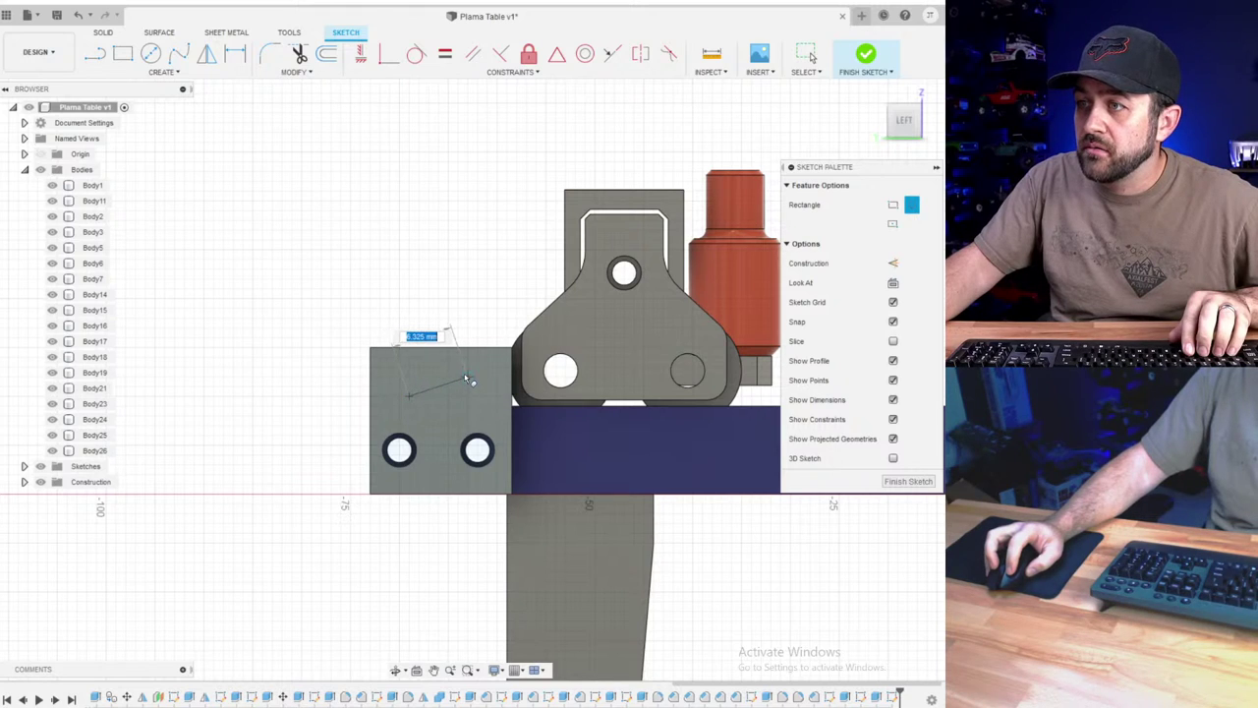
left_click(400, 165)
- Set the angle between the tilted rectangle's long edge and the block's outer vertical edge to 15 degrees
key("d")
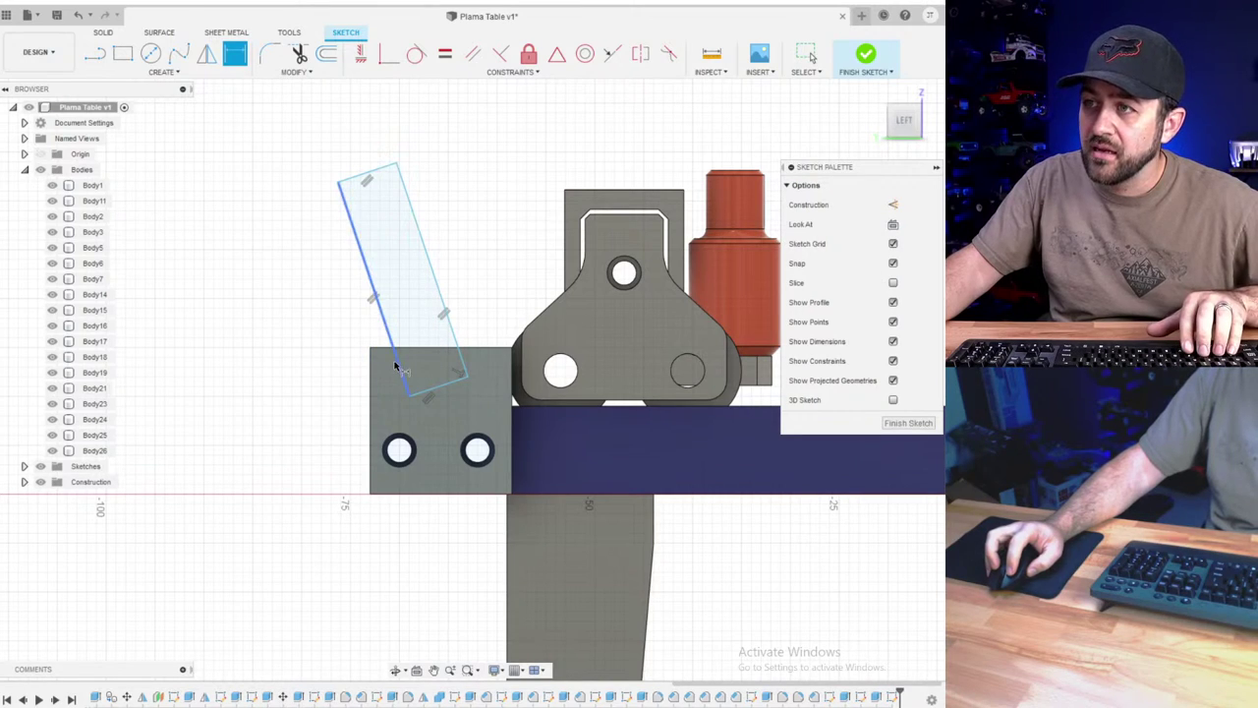
left_click(397, 370)
left_click(373, 386)
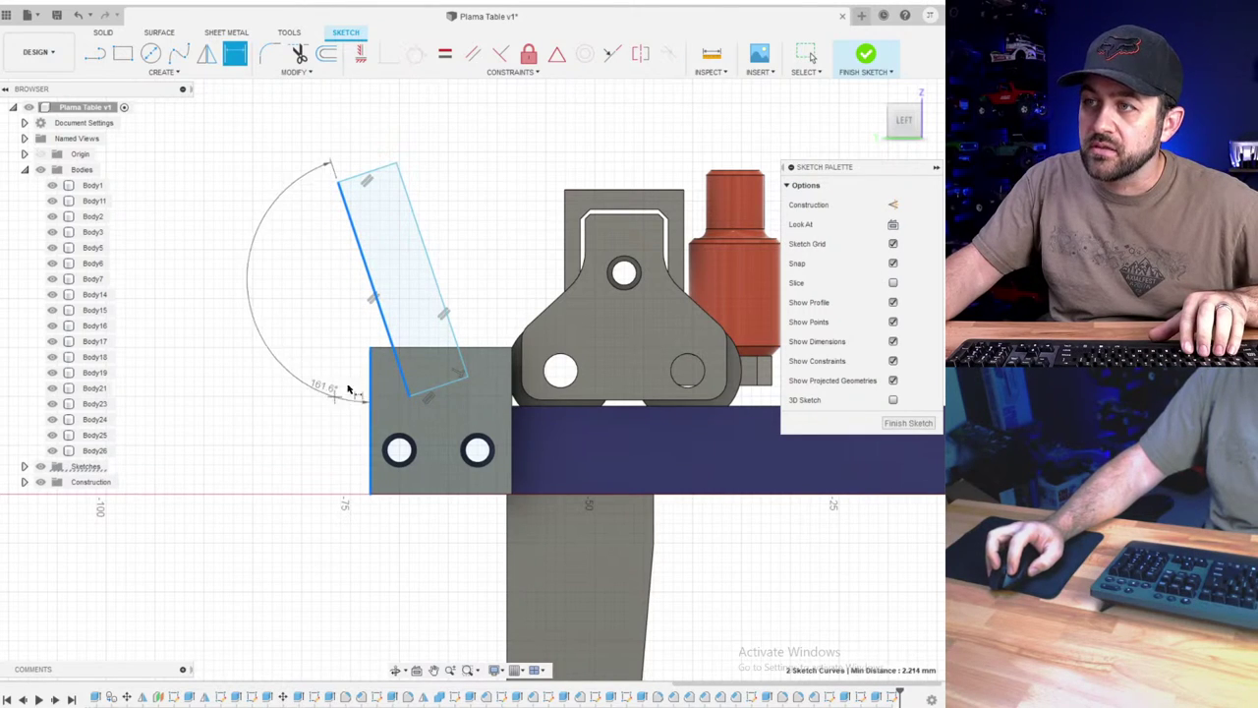
left_click(393, 398)
type("15")
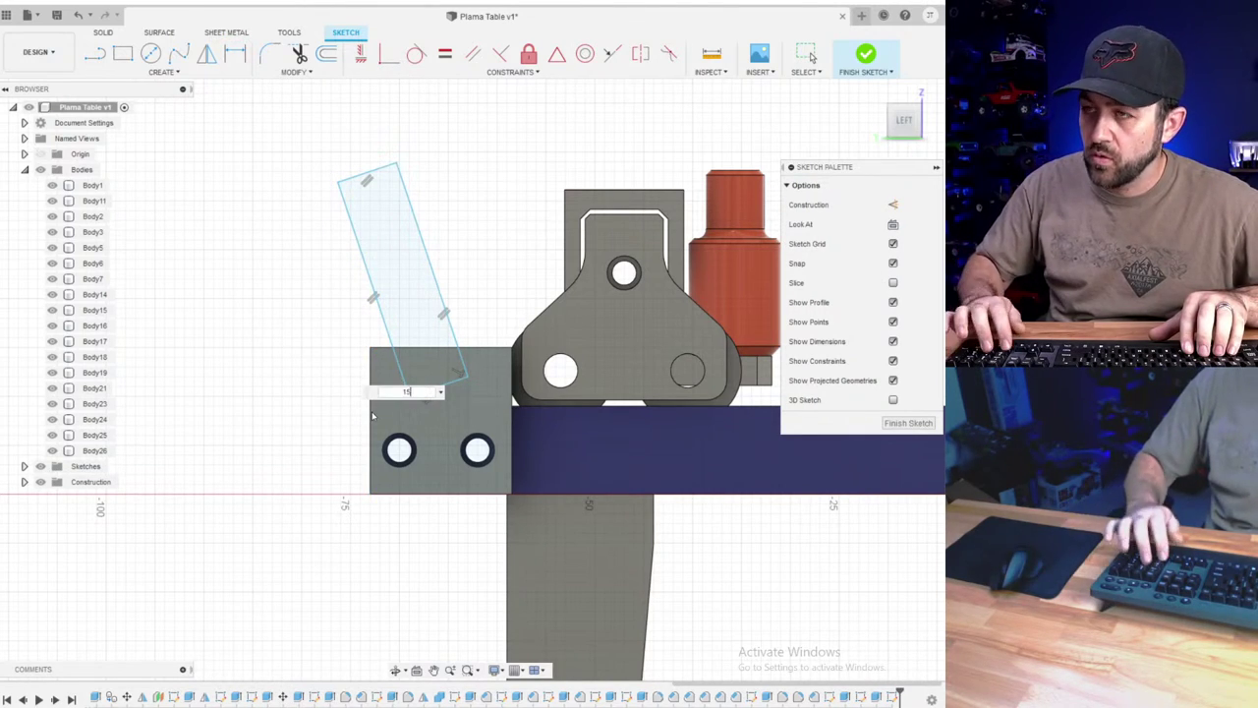
key("Return")
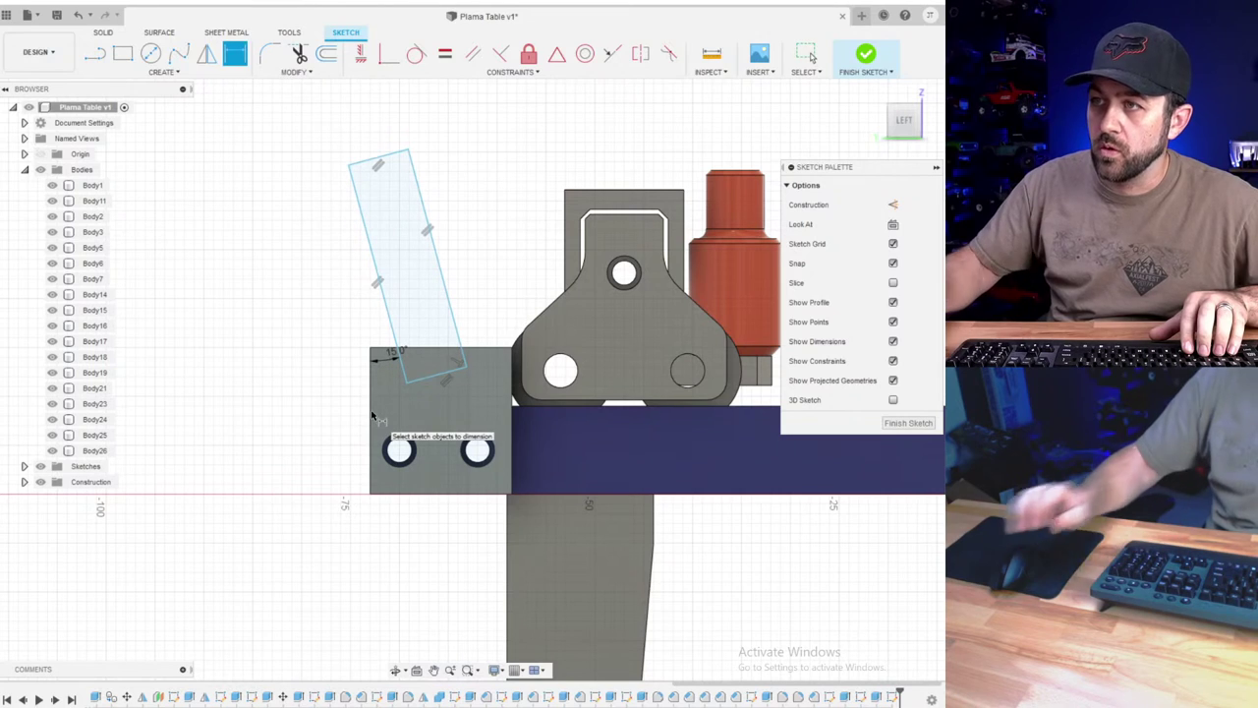
- Dimension the tilted rectangle 25 mm long and 6 mm wide, move it lower into the block, and finish the sketch
left_click(437, 255)
left_click(468, 233)
type("25")
key("Return")
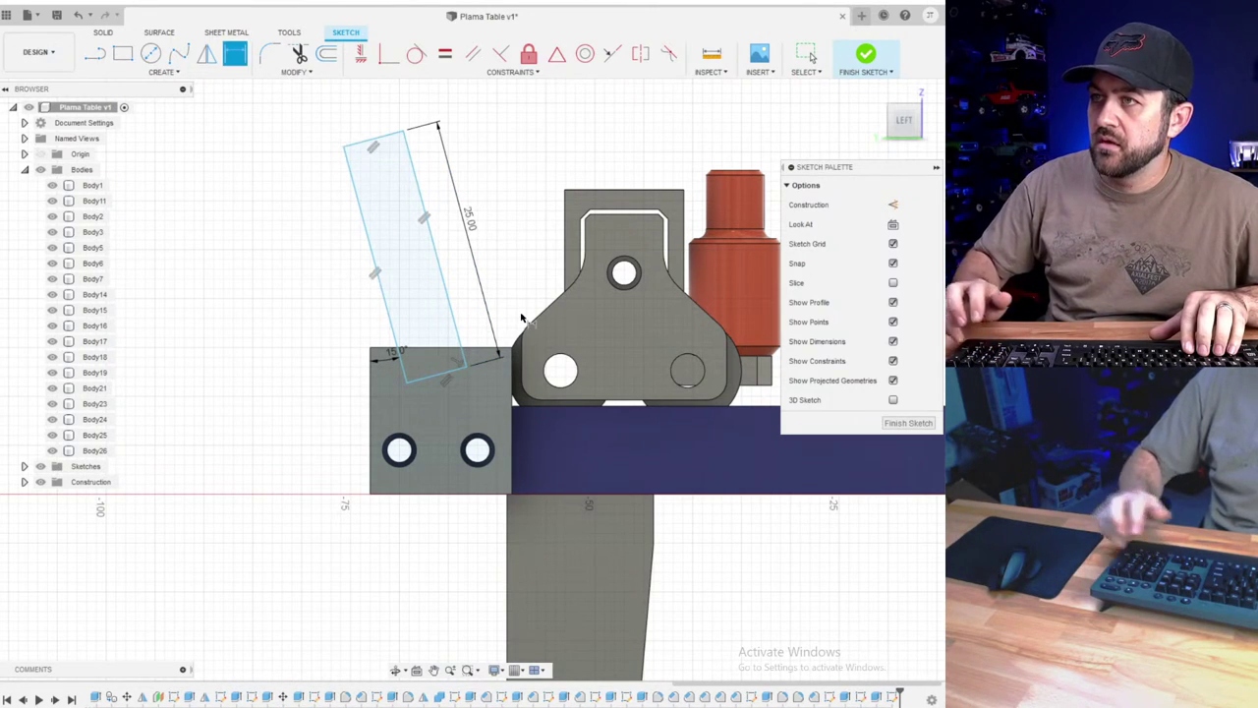
left_click(426, 381)
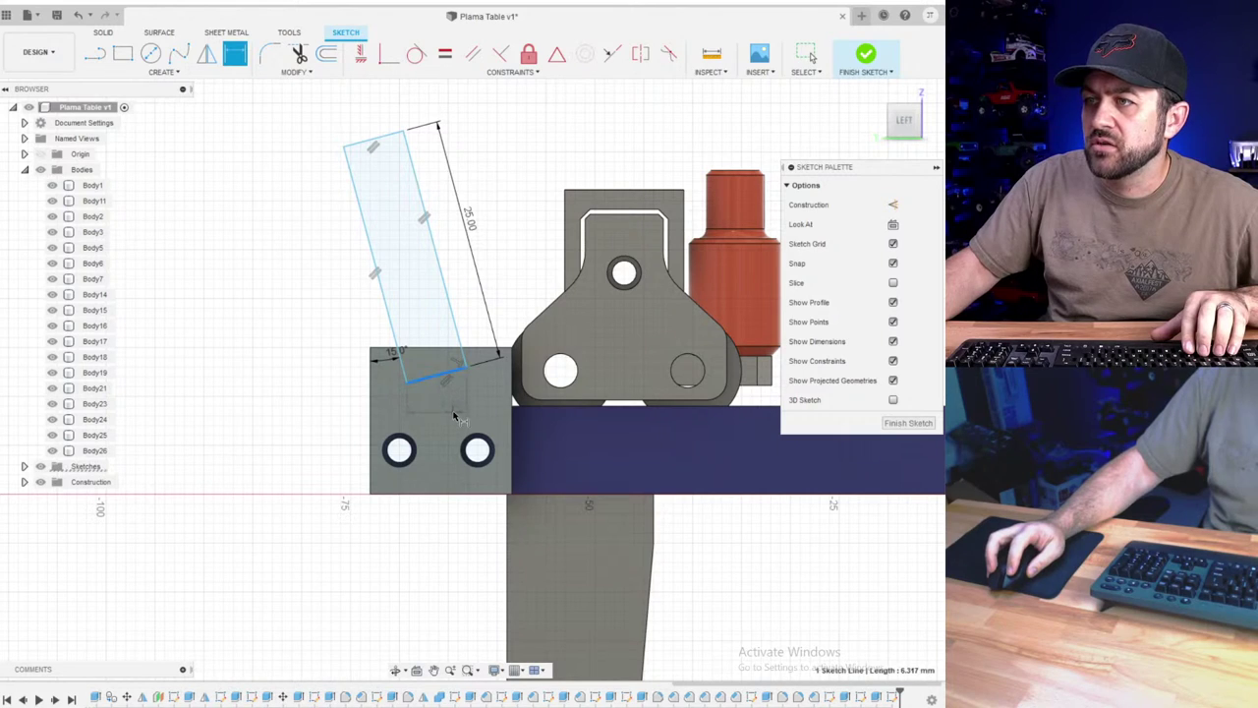
left_click(478, 406)
type("6")
key("Return")
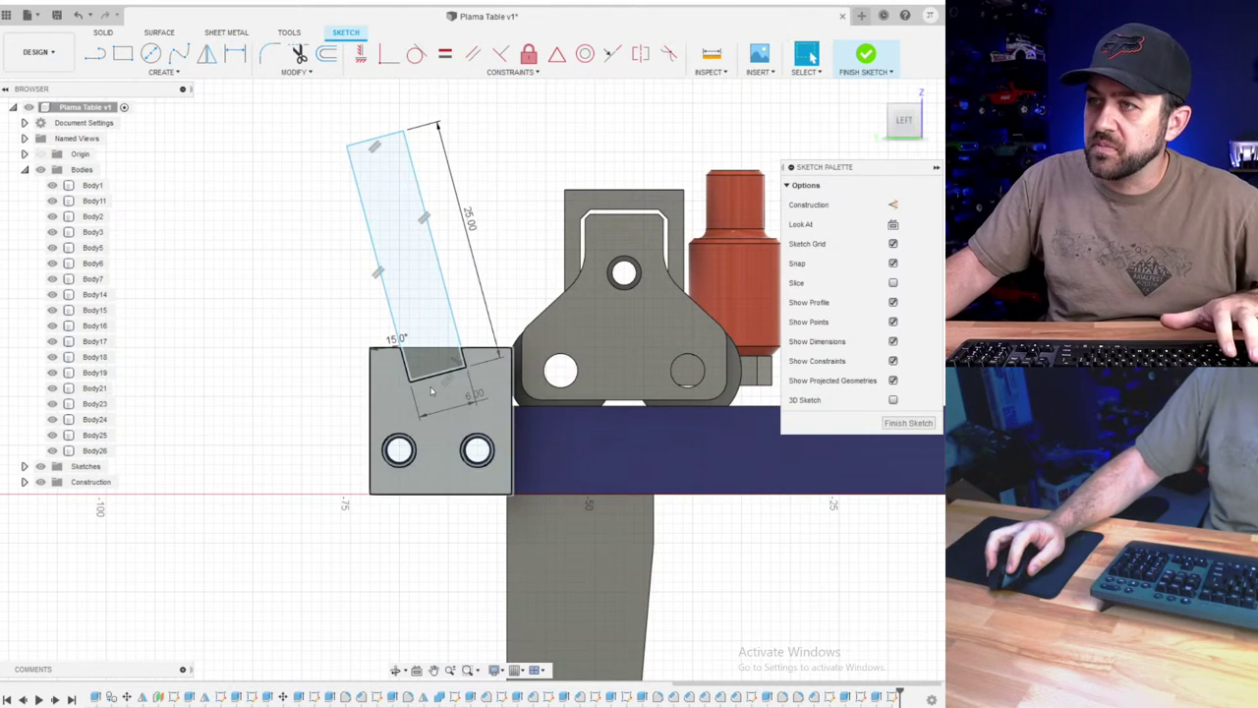
left_click_drag(426, 383, 424, 401)
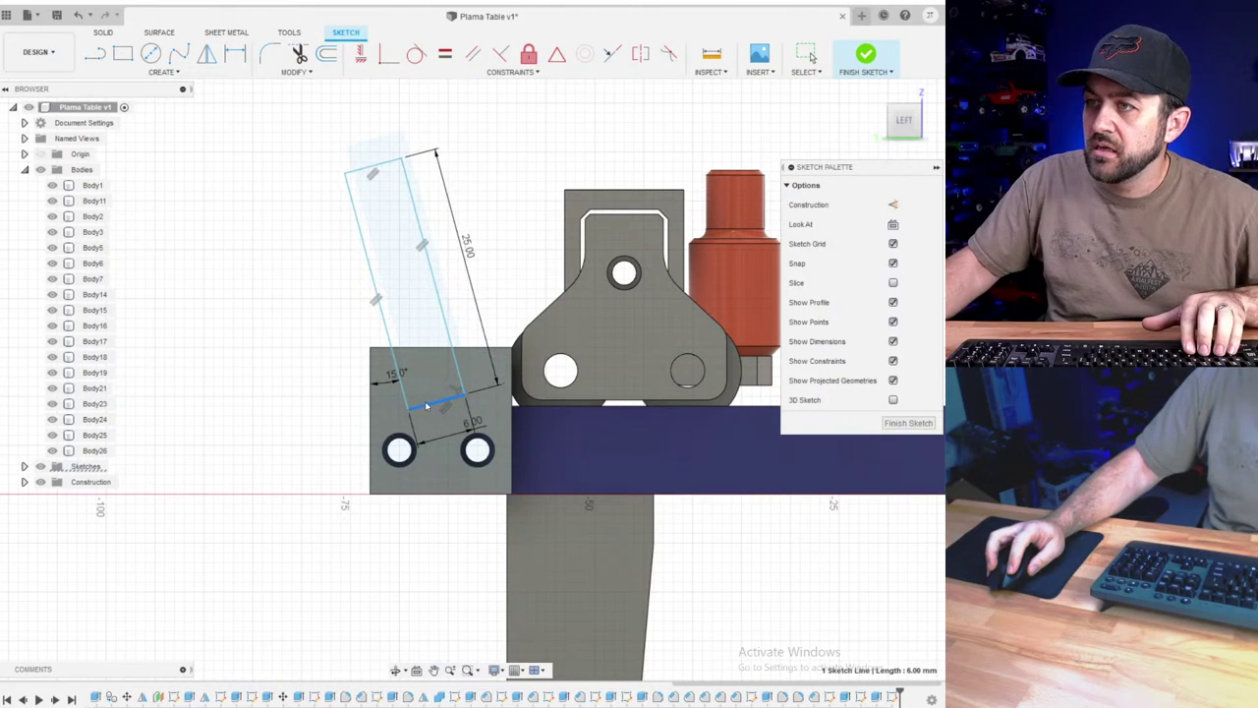
left_click(865, 56)
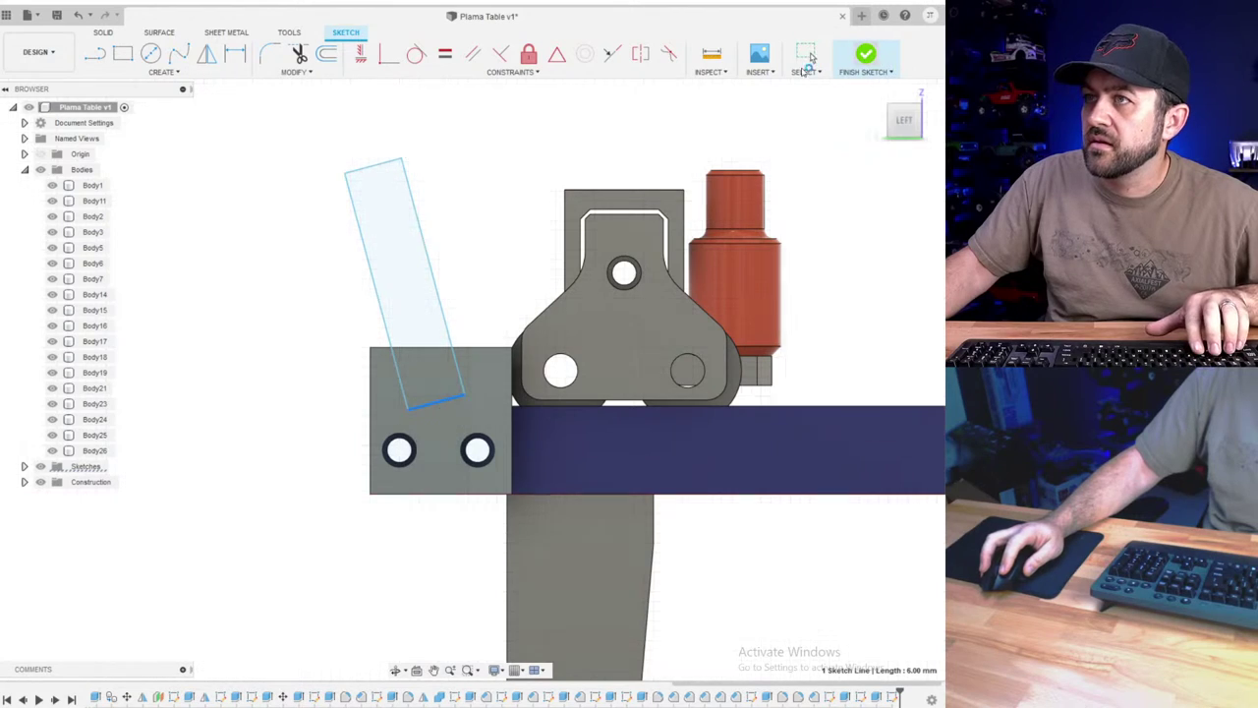
- Extrude both parts of the tilted rectangle 22 mm outward, joined to the block
left_click(123, 55)
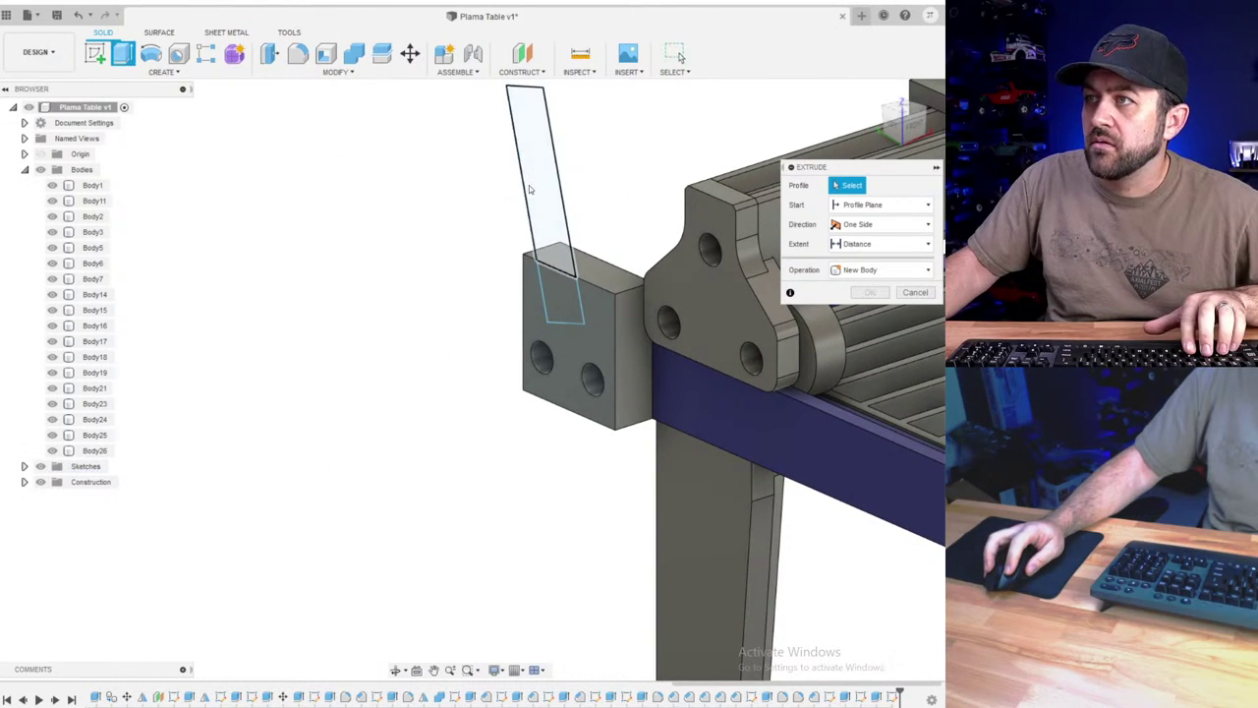
left_click(525, 185)
left_click(566, 299)
left_click_drag(553, 302, 379, 352)
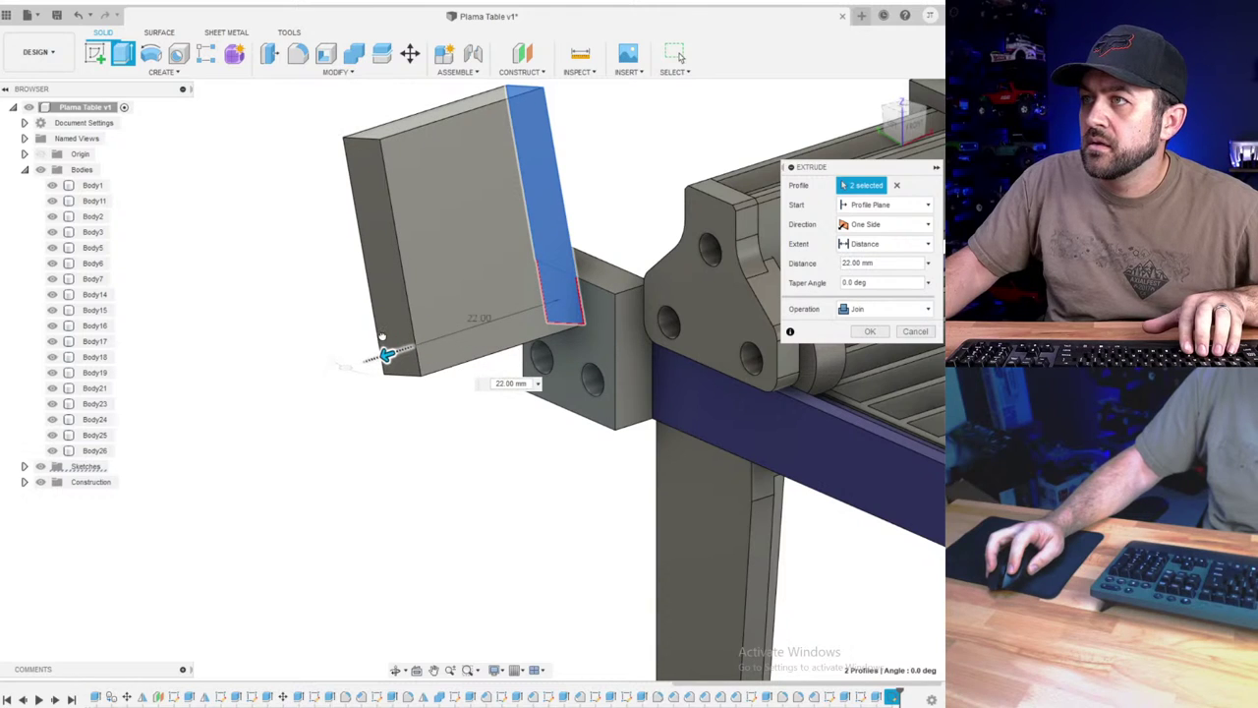
key("Return")
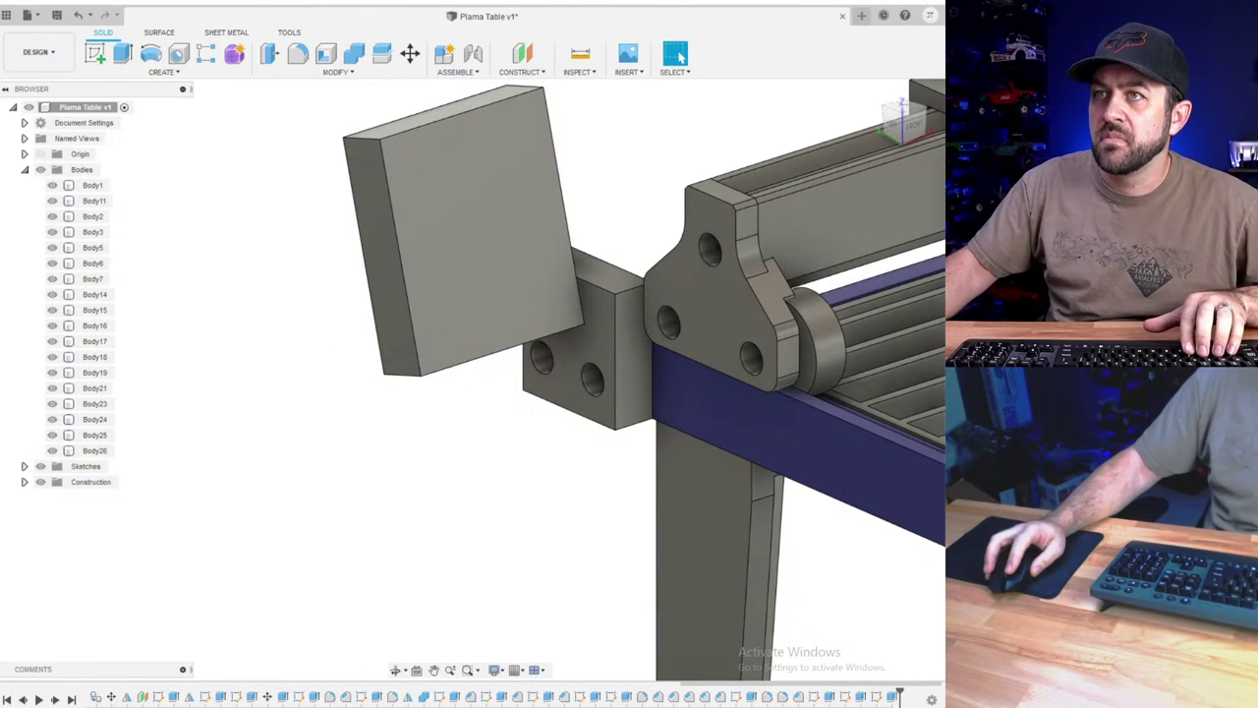
- Start a sketch on the tilted plate's front face and draw a rectangle about 12 mm tall in its upper half
left_click(98, 56)
left_click(472, 295)
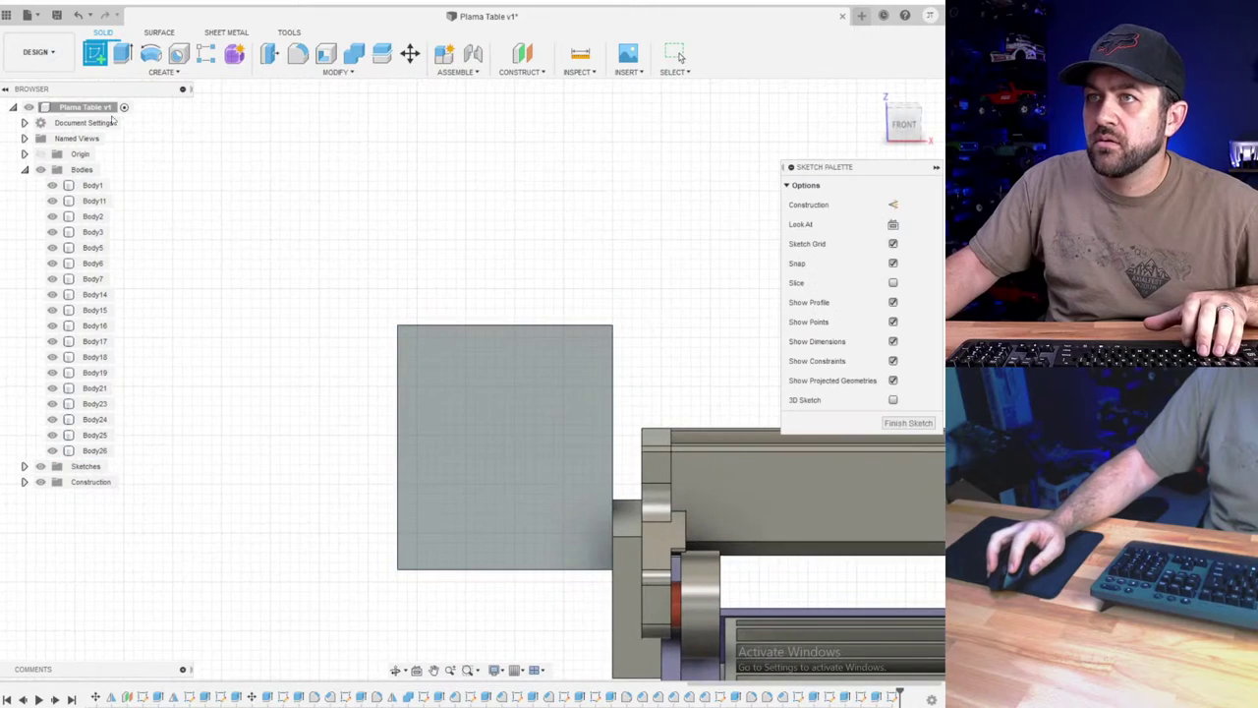
key("r")
left_click(407, 336)
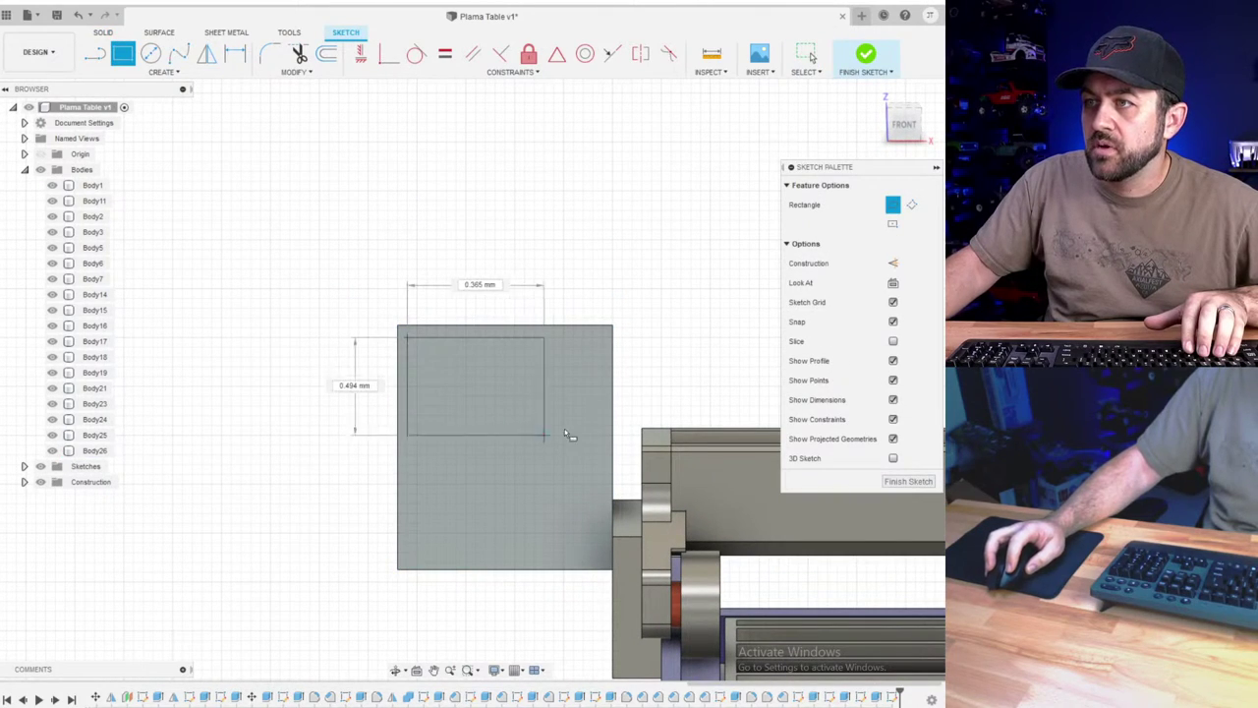
left_click(605, 459)
- Set the rectangle's gap to the plate's upper edge to 1.6 mm and its height to 12 mm
key("d")
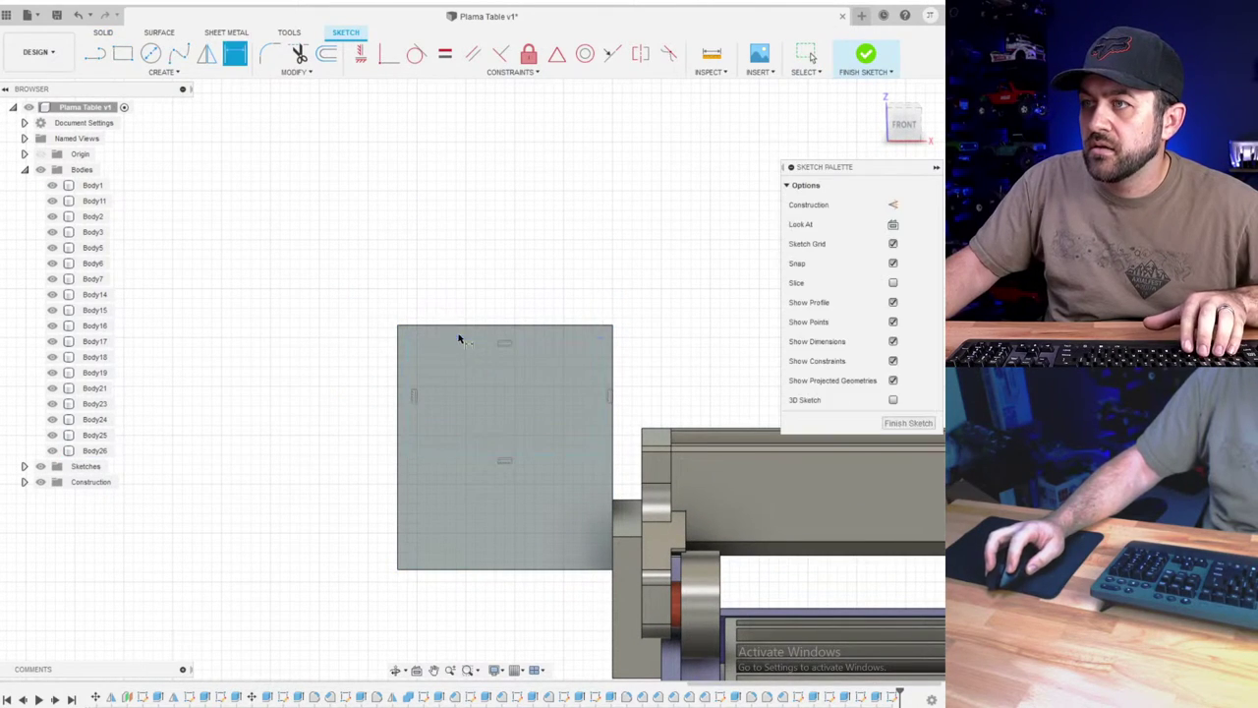
left_click(468, 332)
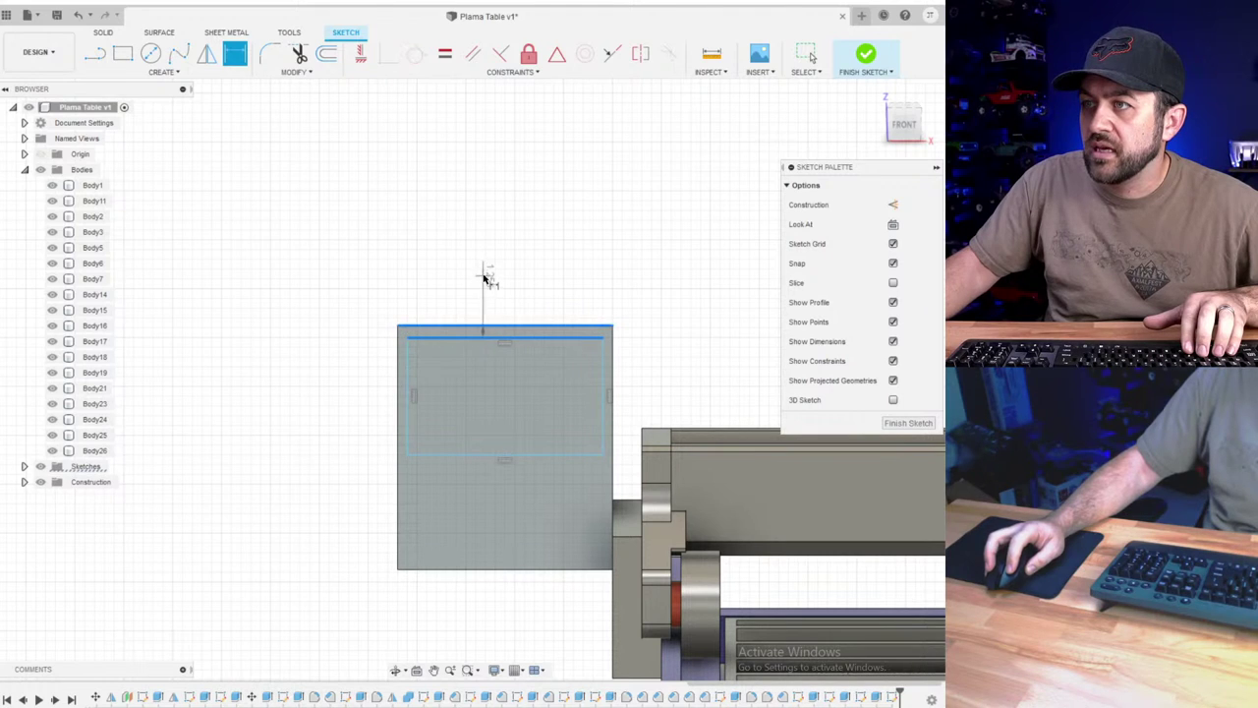
left_click(495, 299)
type("1.5")
key("Return")
key("r")
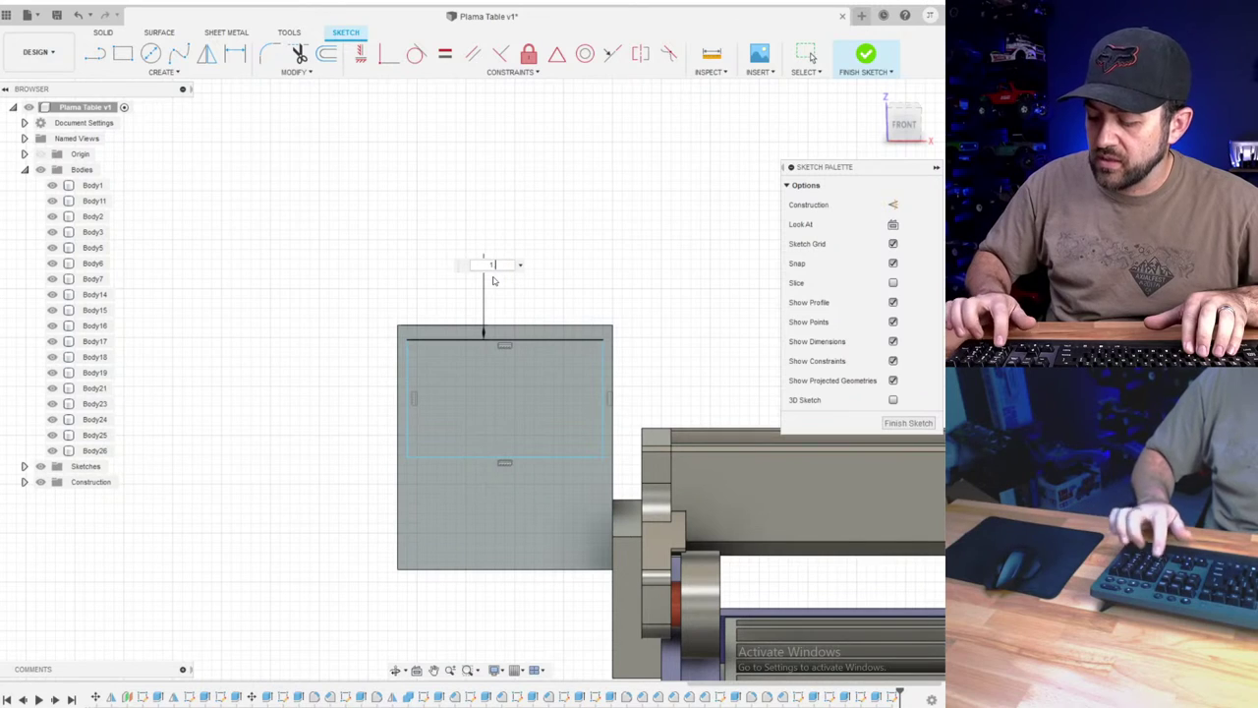
key("Return")
key("d")
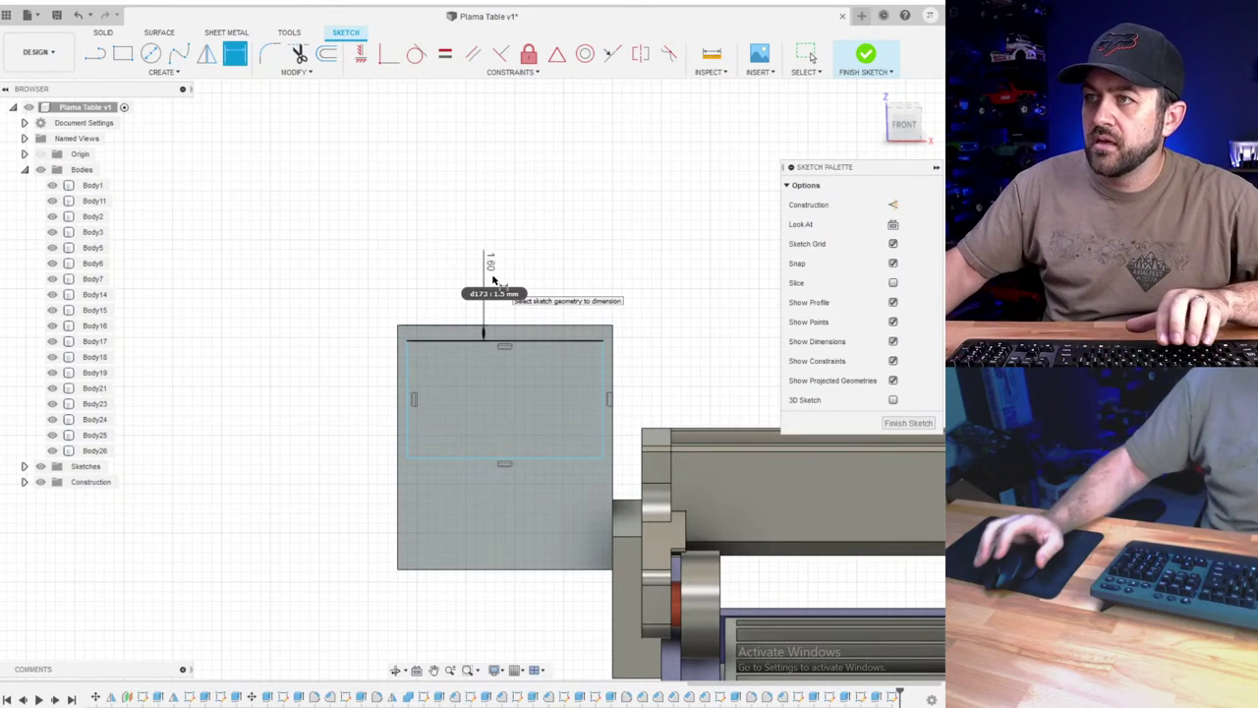
scroll(554, 357, "up", 2)
left_click(621, 352)
left_click(644, 357)
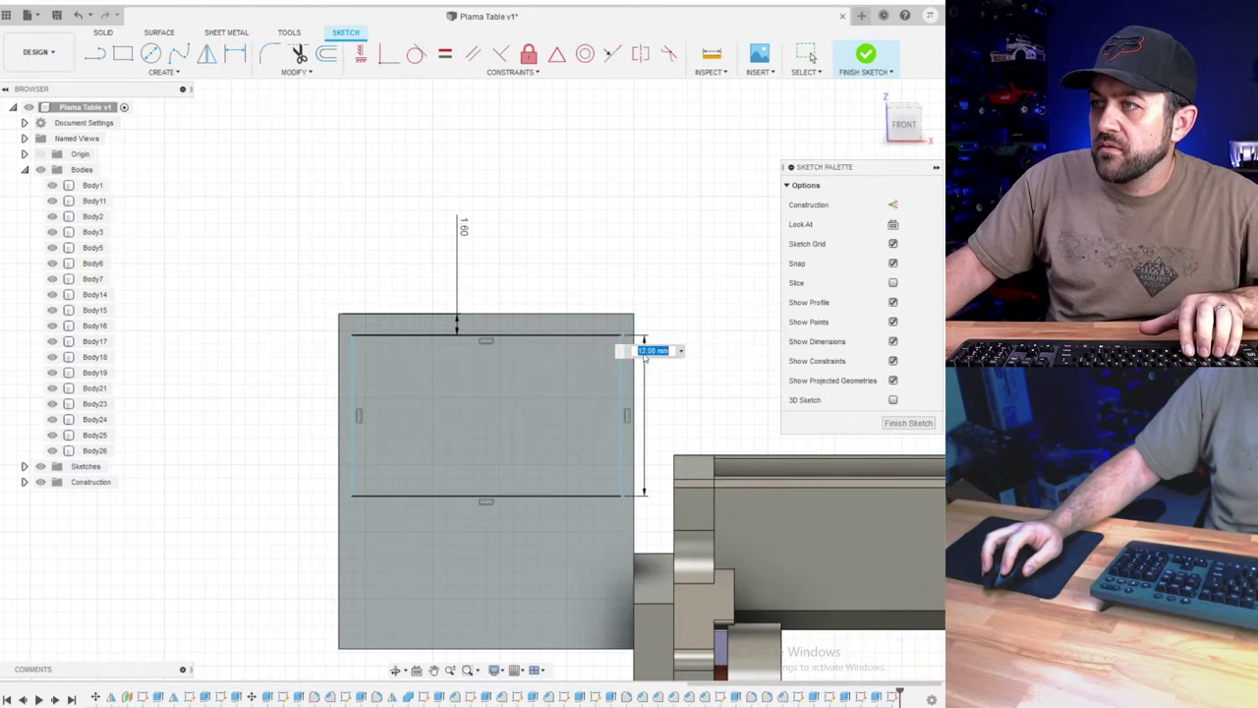
key("Return")
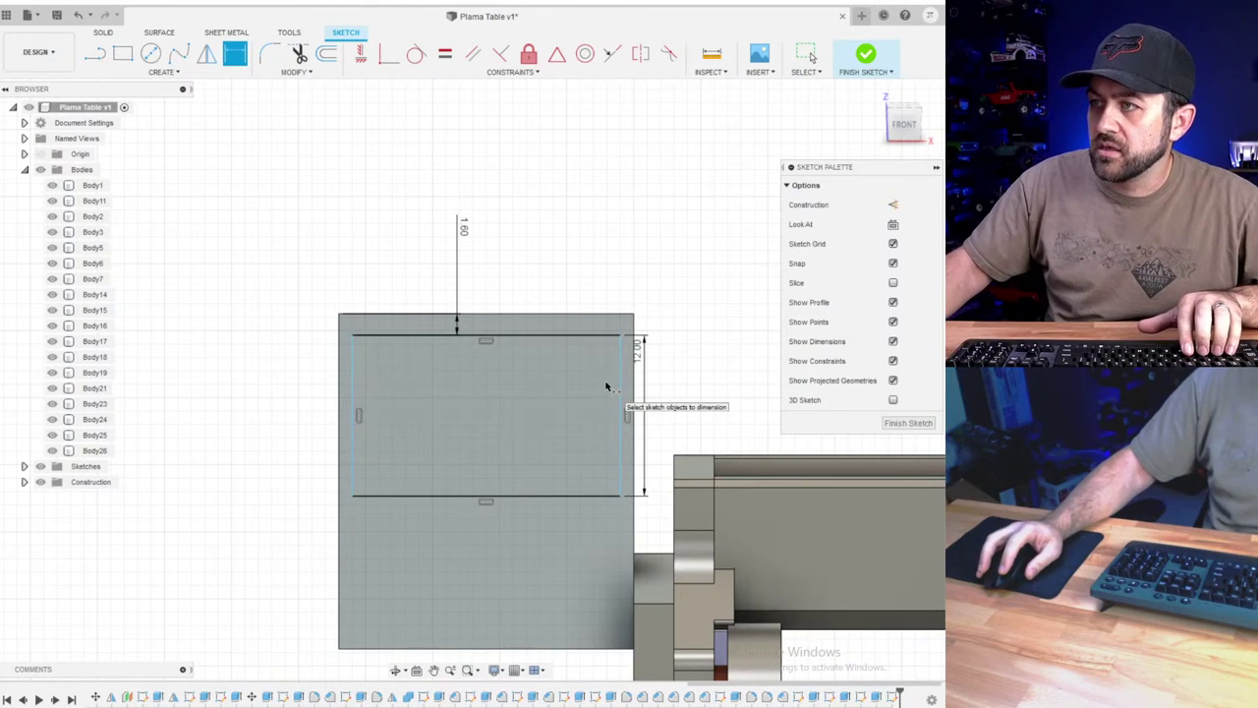
- Set the rectangle's gaps to both side edges of the plate to 1.6 mm and finish the sketch
left_click(623, 386)
left_click(726, 383)
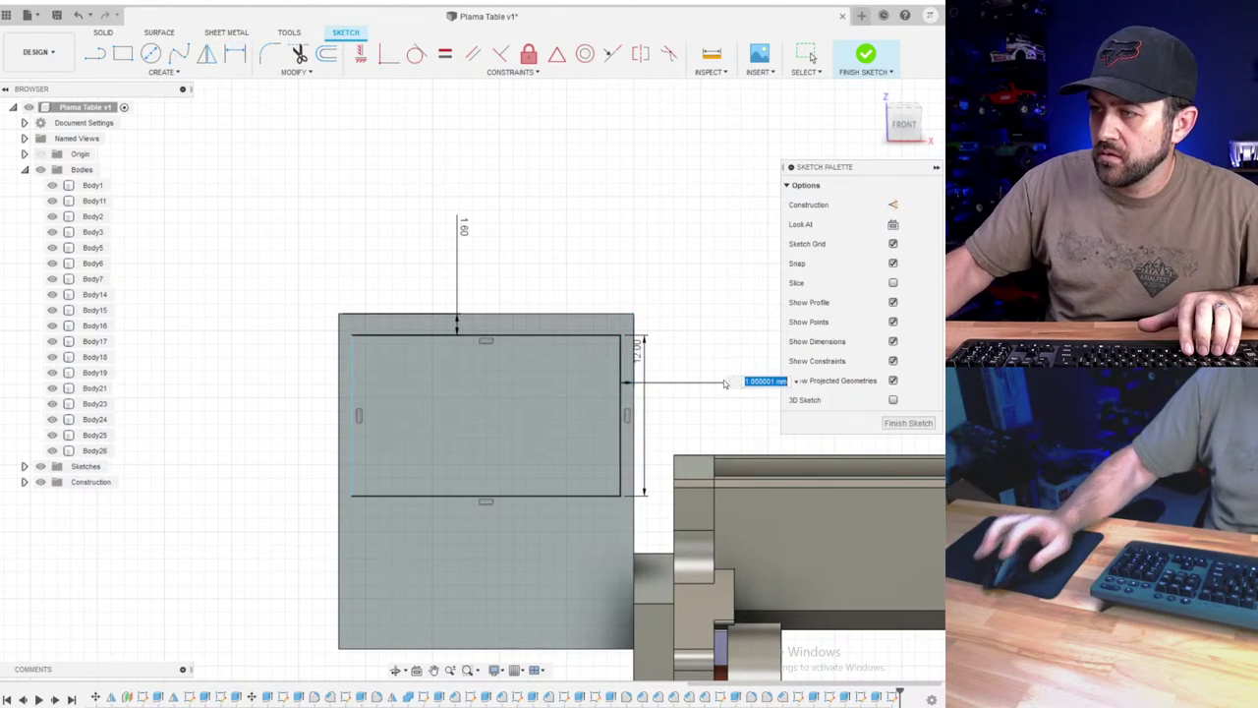
type("1.6")
key("Return")
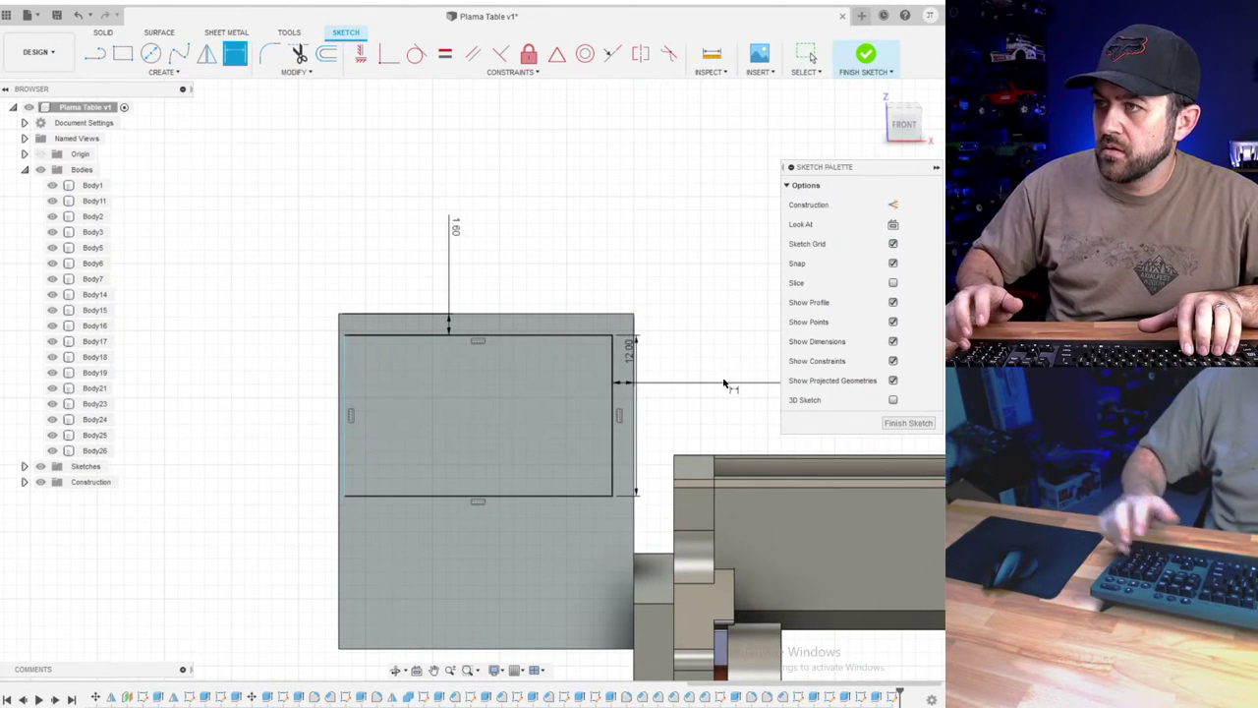
left_click(339, 361)
left_click(344, 365)
left_click(291, 384)
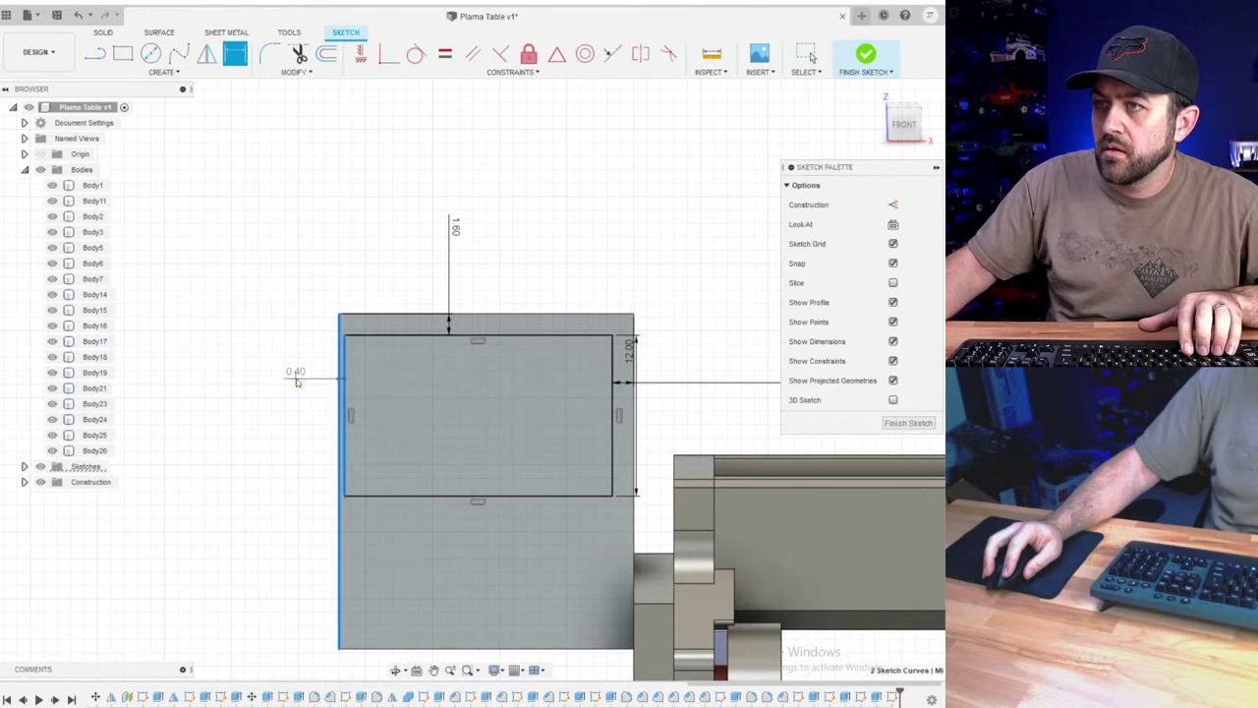
type("1.6")
key("Return")
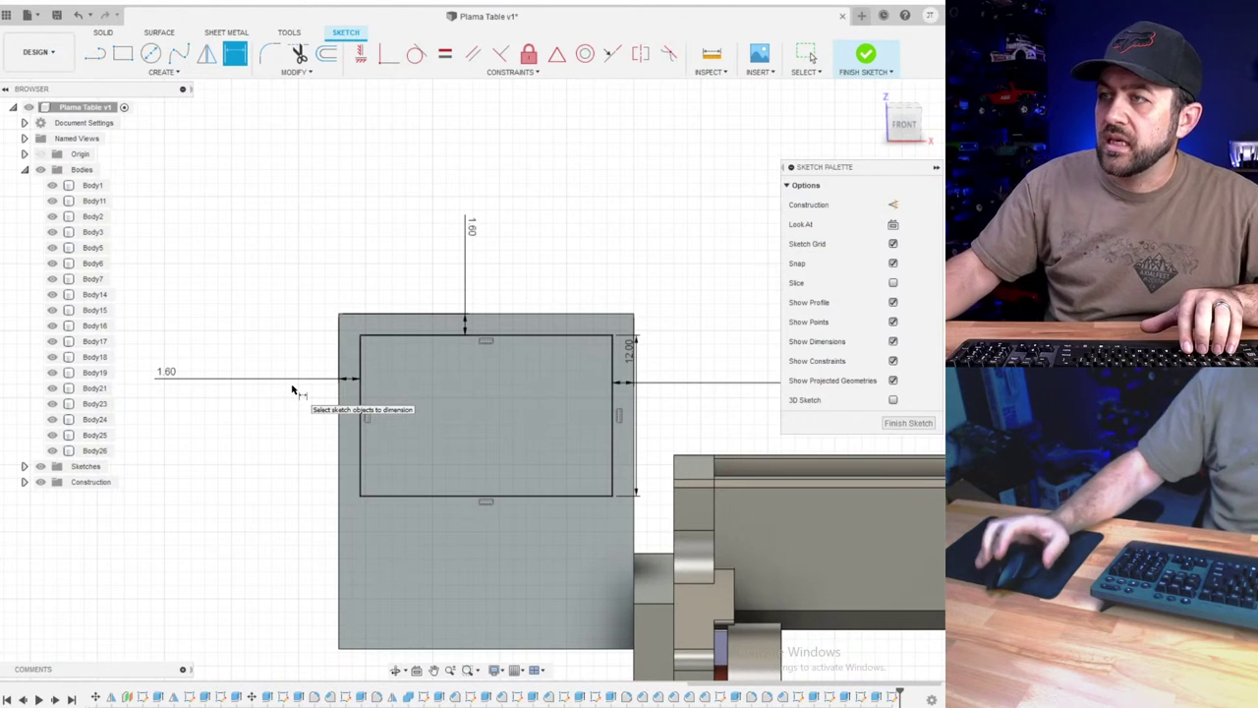
left_click(863, 56)
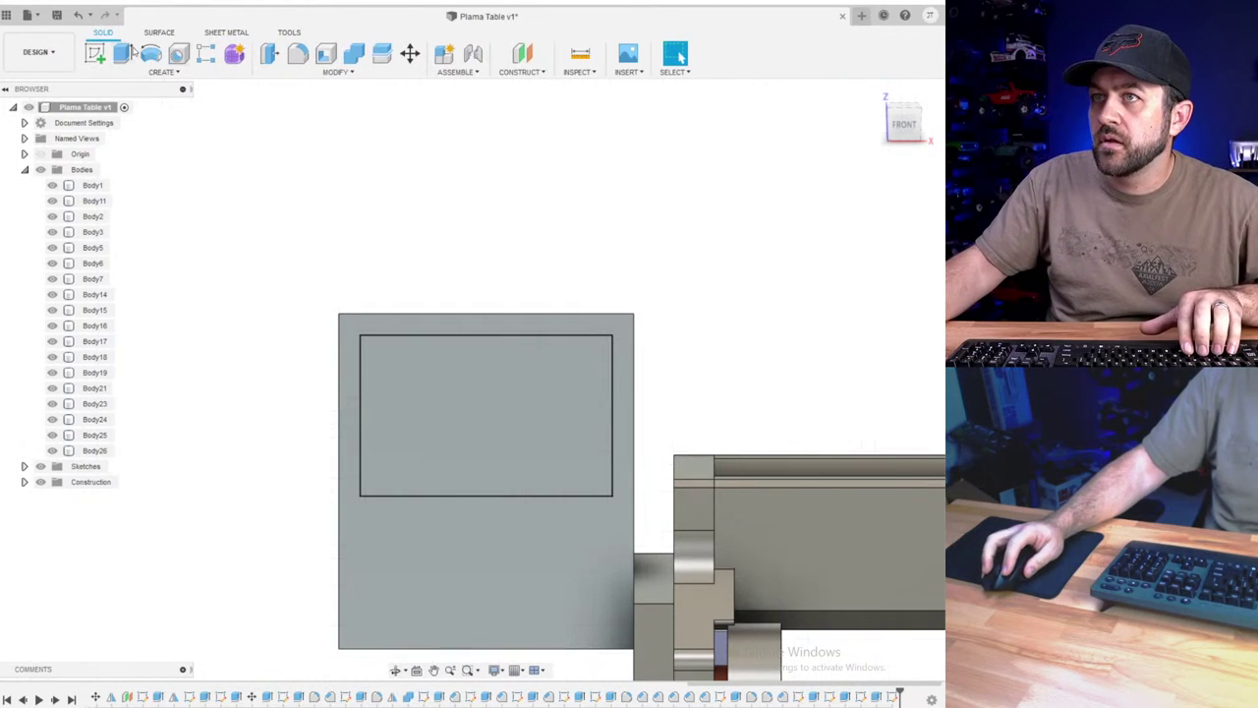
- Extrude the rectangle -0.8 mm to cut a shallow recess into the plate's front face
left_click(123, 55)
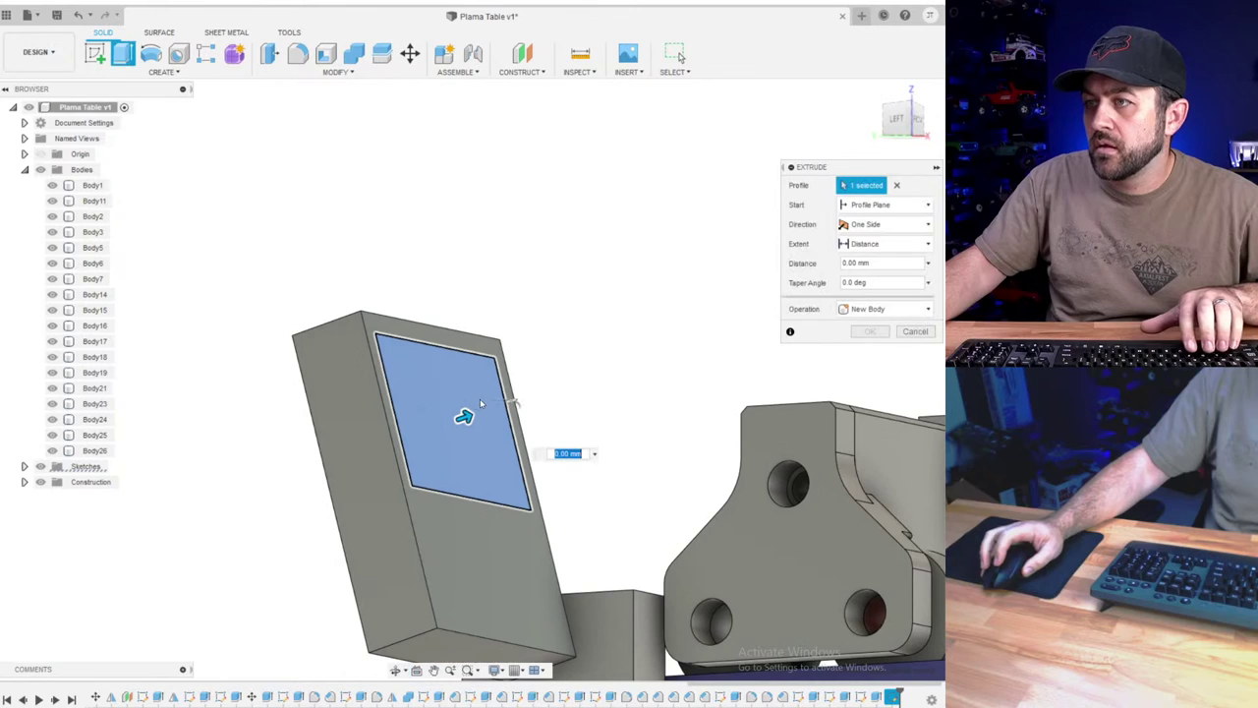
type("-.8")
key("Return")
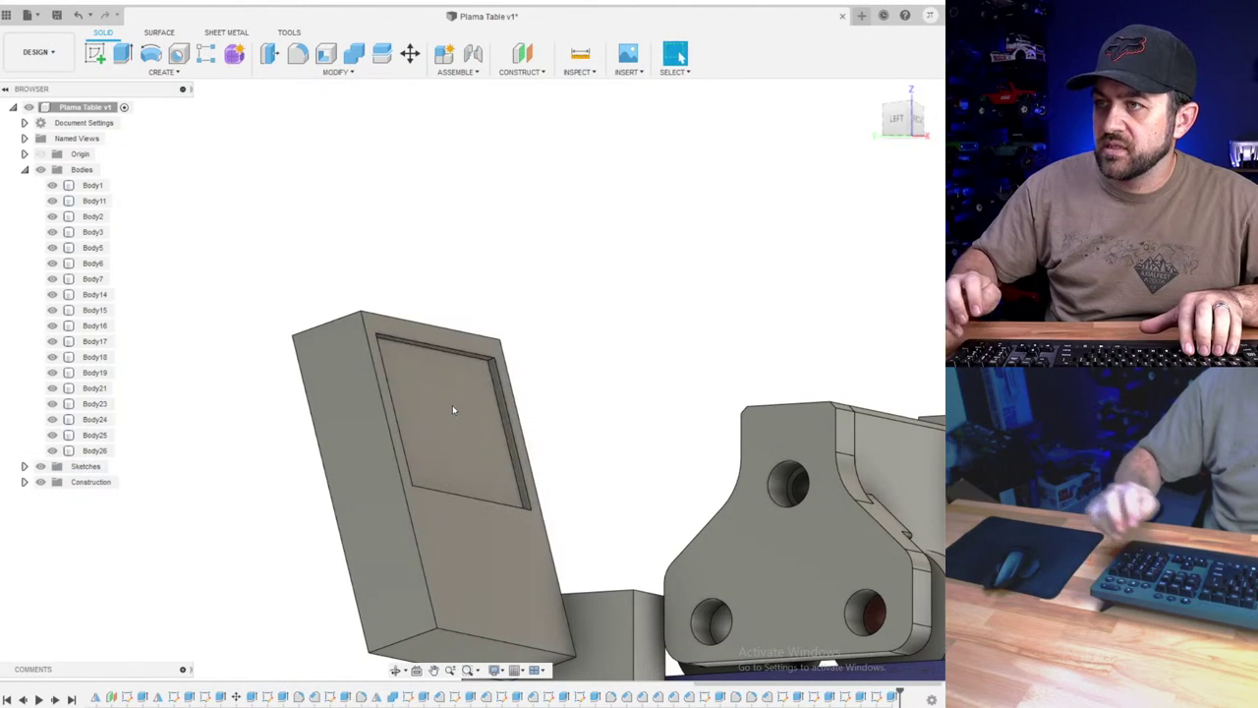
- Start a new sketch on the plate's front face and draw a rectangle about 13.6 by 8.8 mm below the recess
scroll(457, 402, "up", 3)
middle_click_drag(542, 328, 631, 363, "shift")
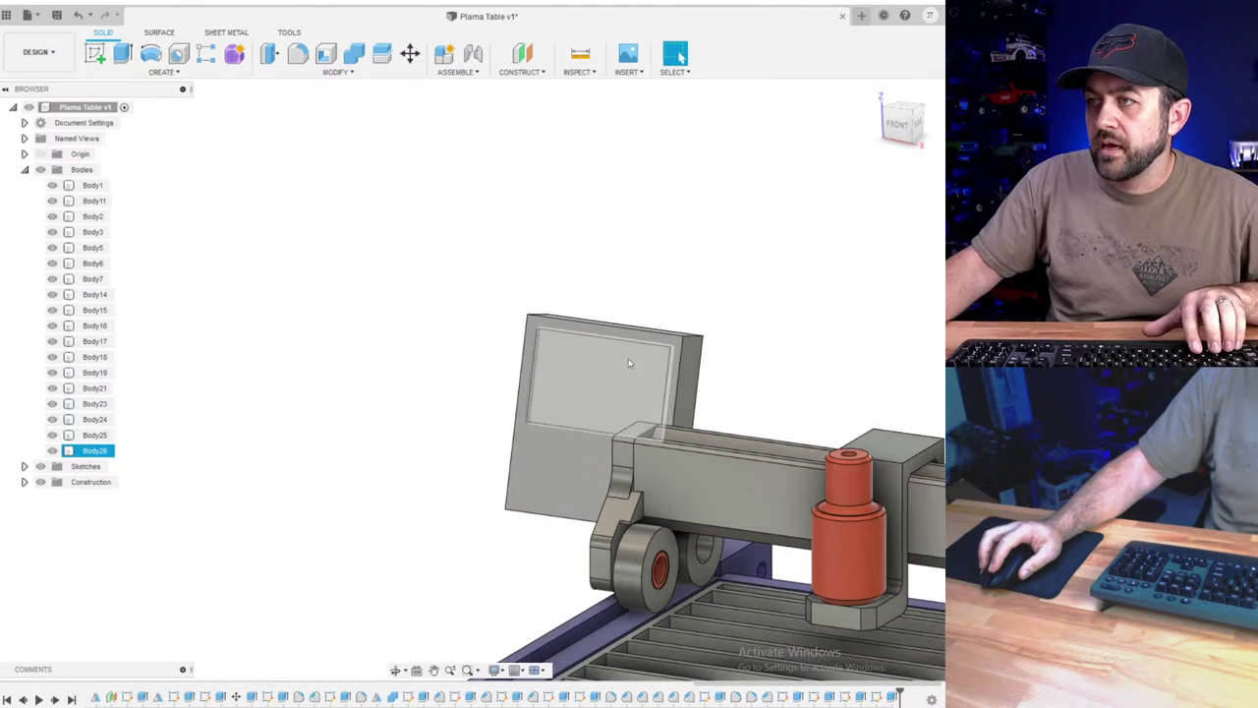
left_click(500, 345)
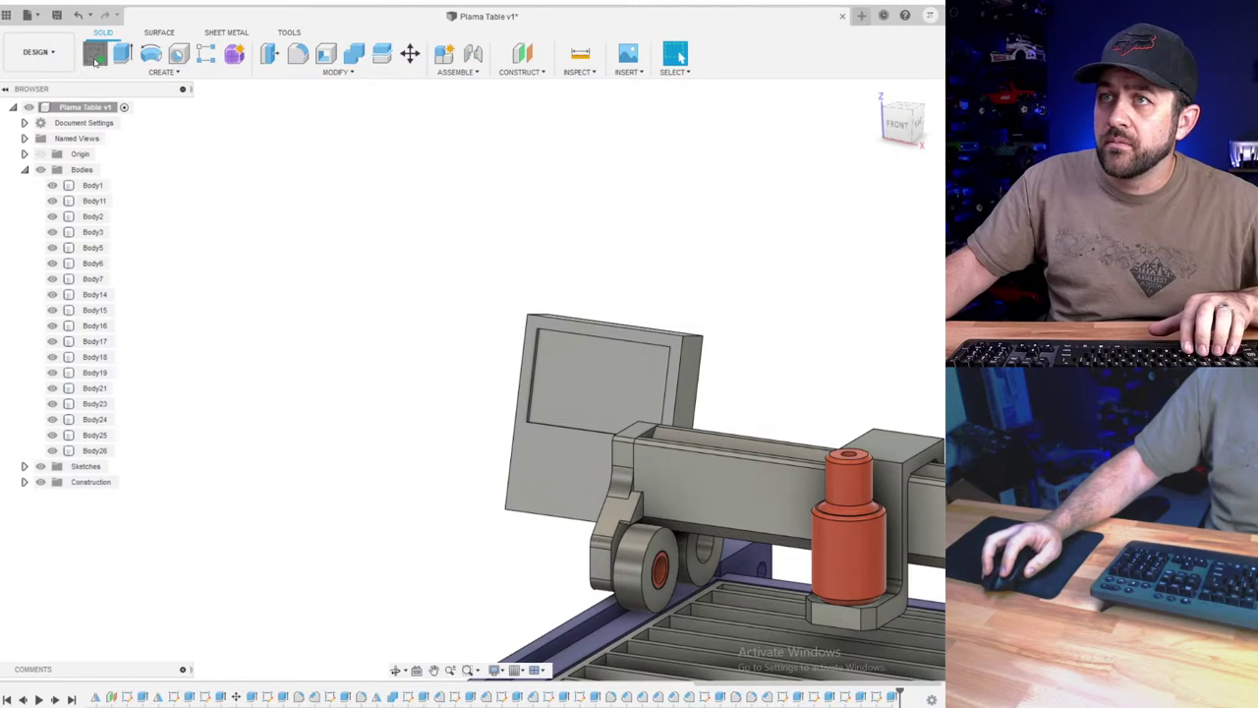
left_click(580, 481)
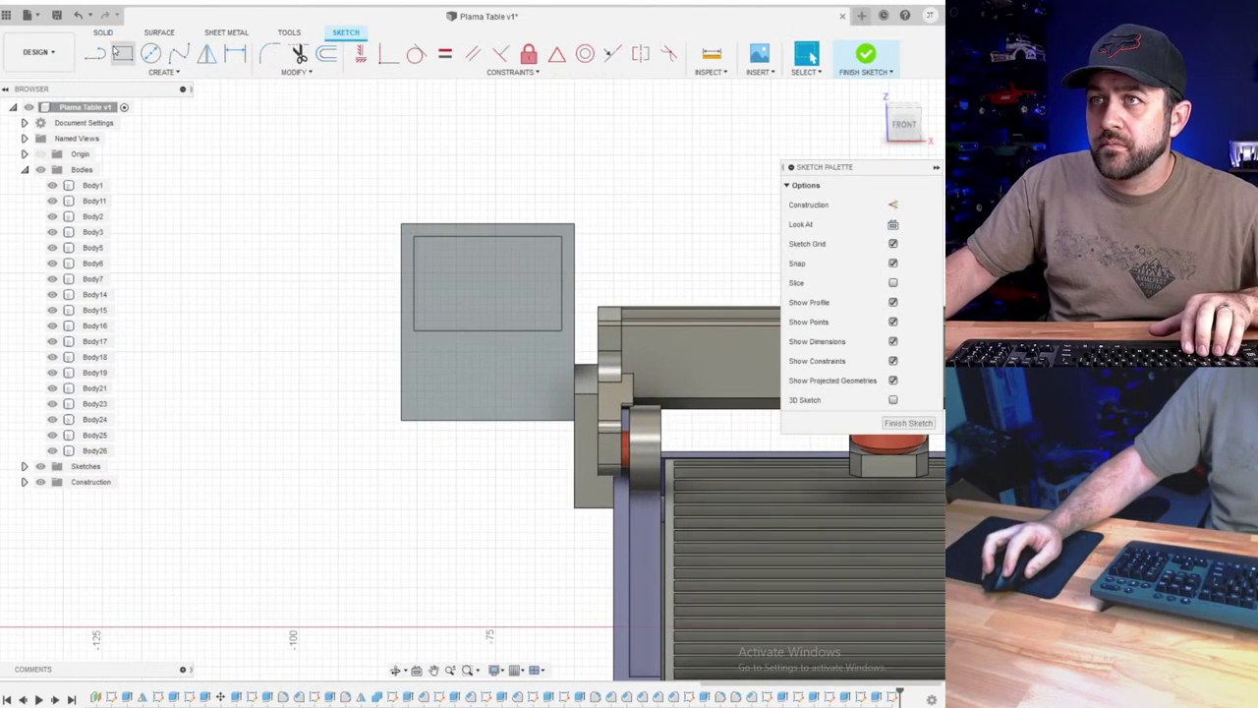
key("r")
scroll(521, 403, "up", 5)
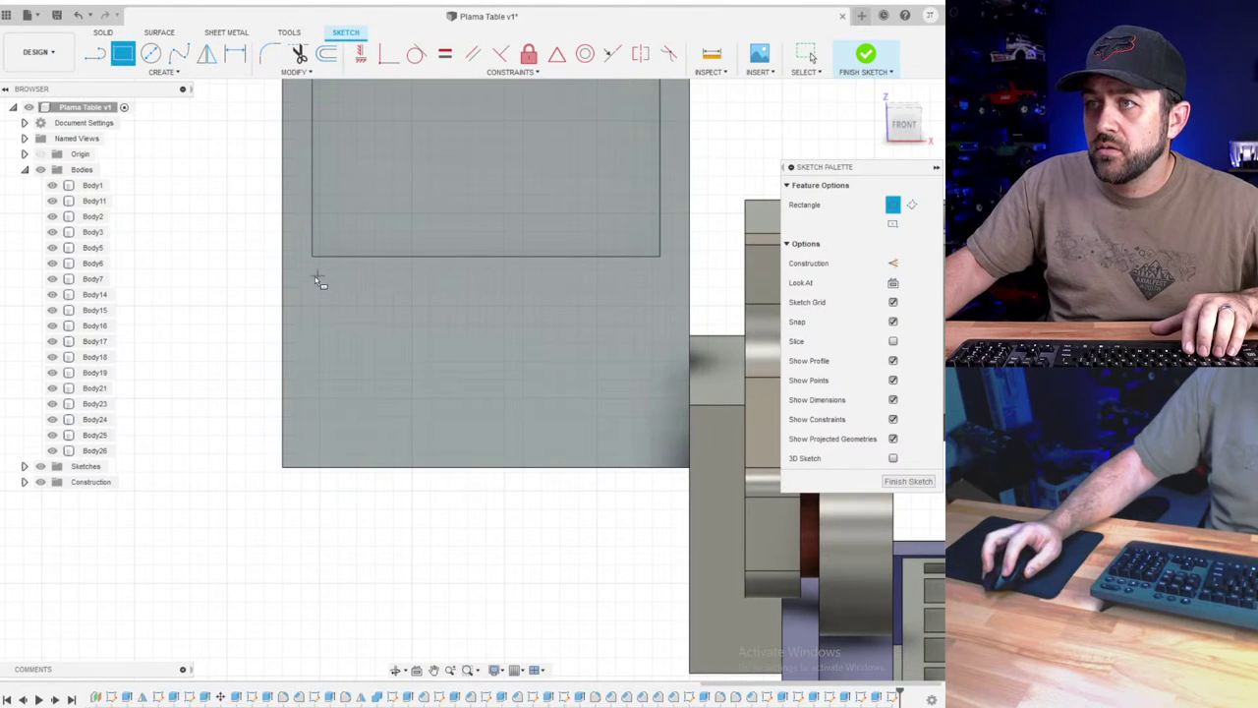
left_click(313, 280)
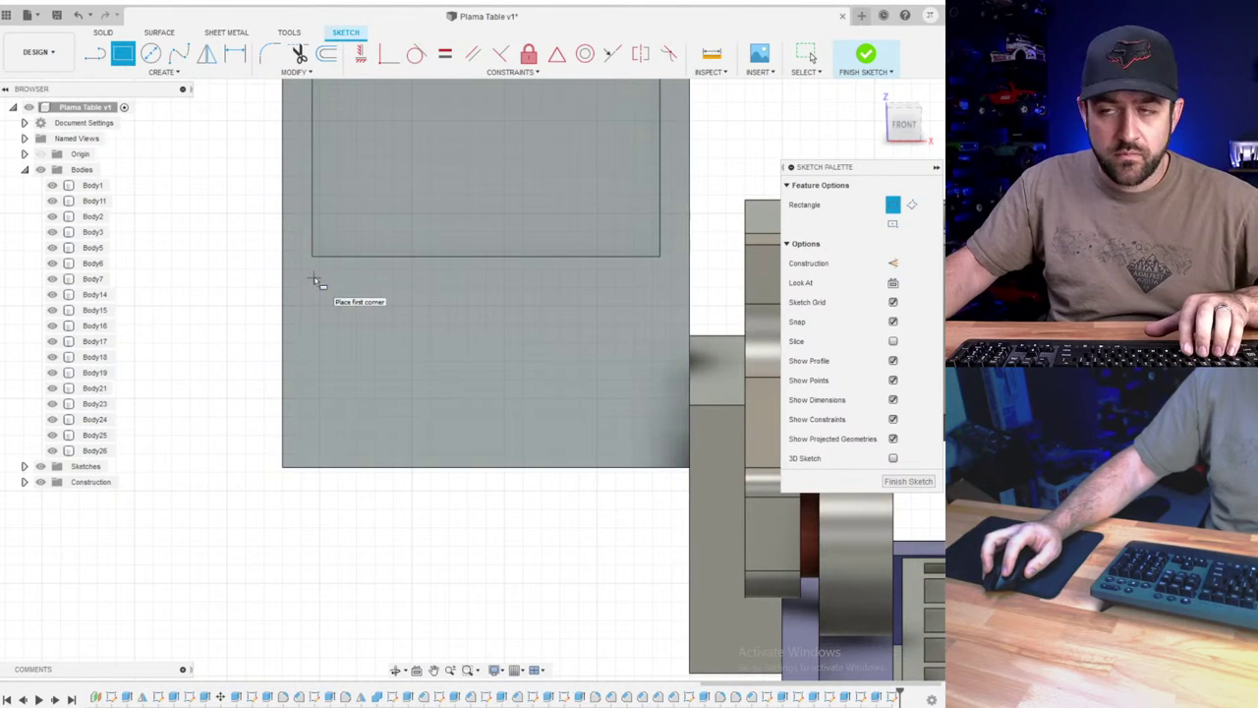
left_click(566, 441)
key("l")
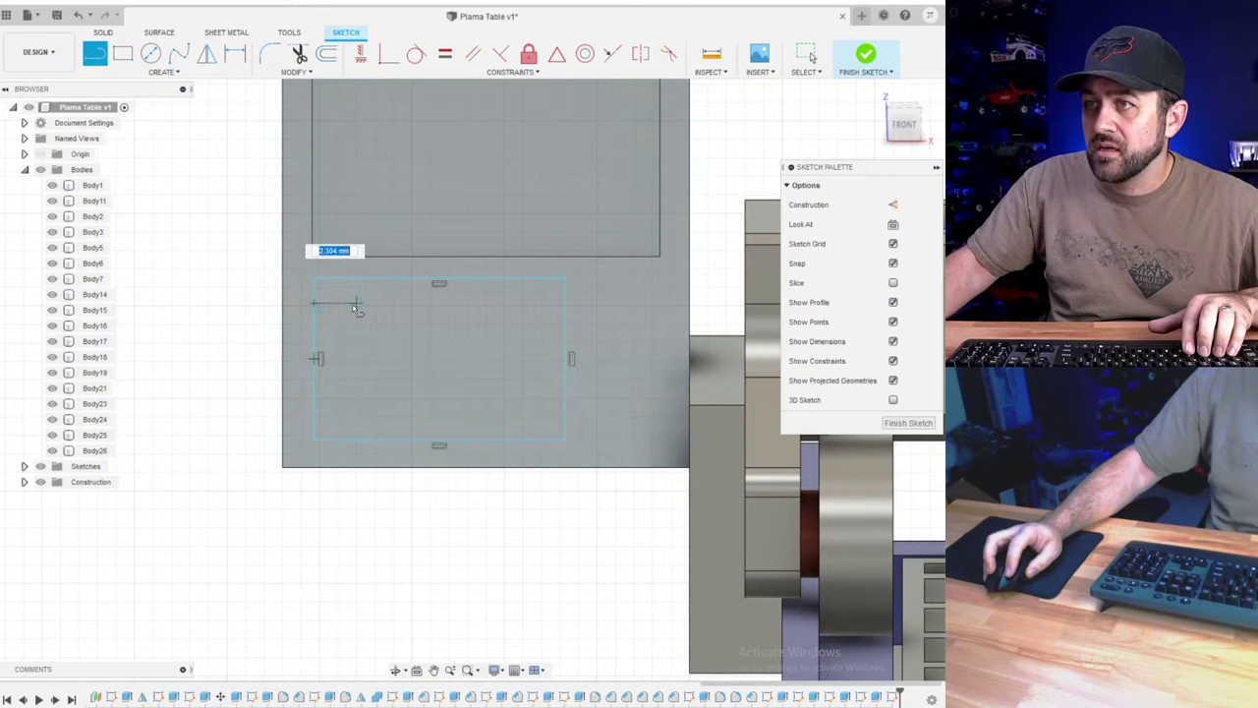
left_click(123, 53)
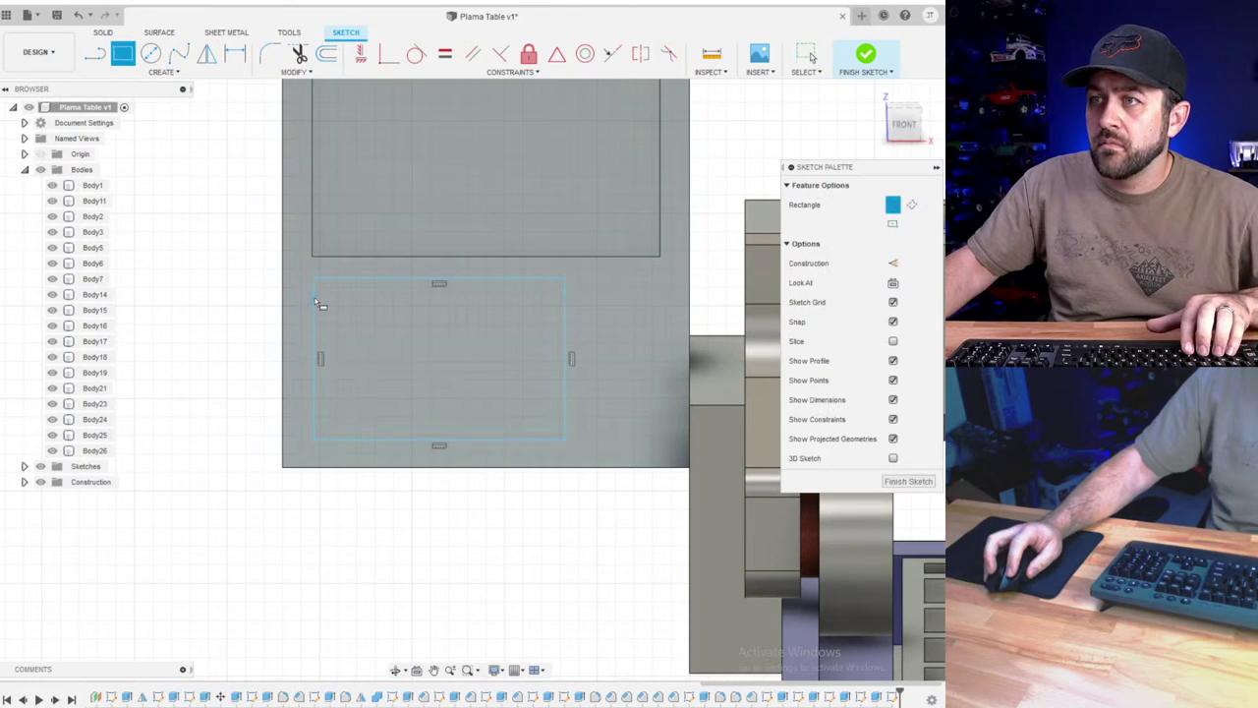
left_click(568, 307)
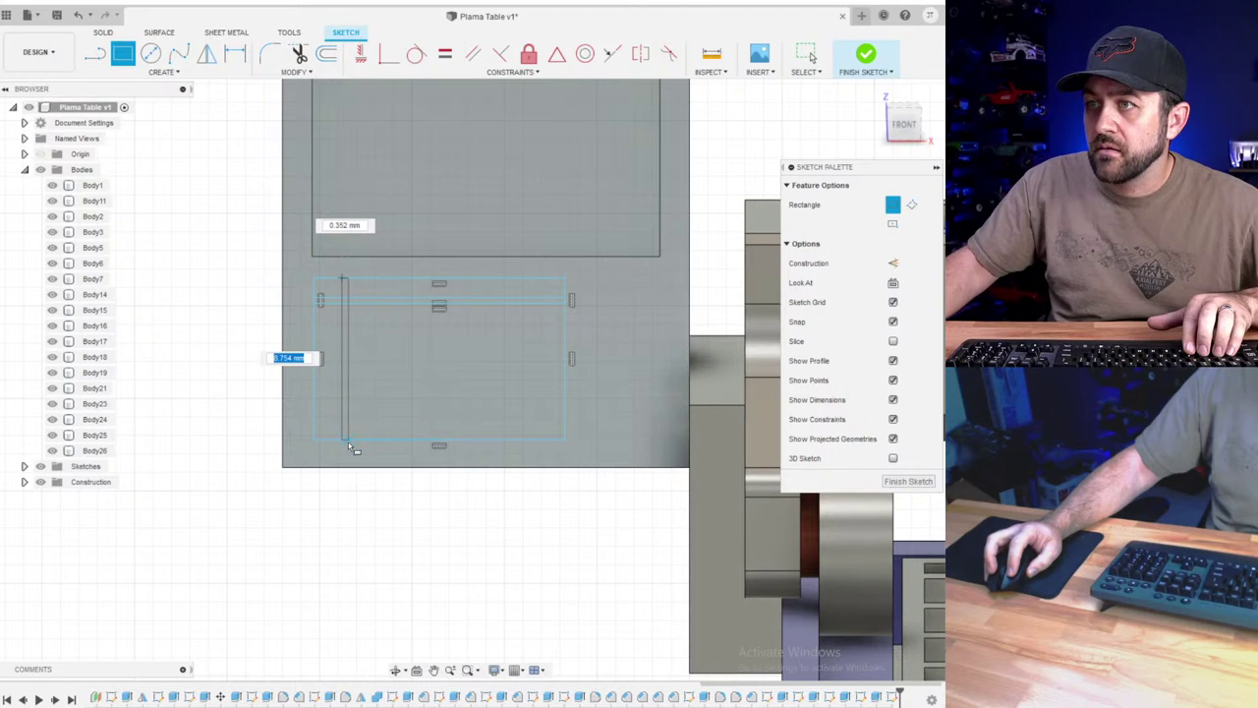
key("Escape")
scroll(346, 305, "up", 3)
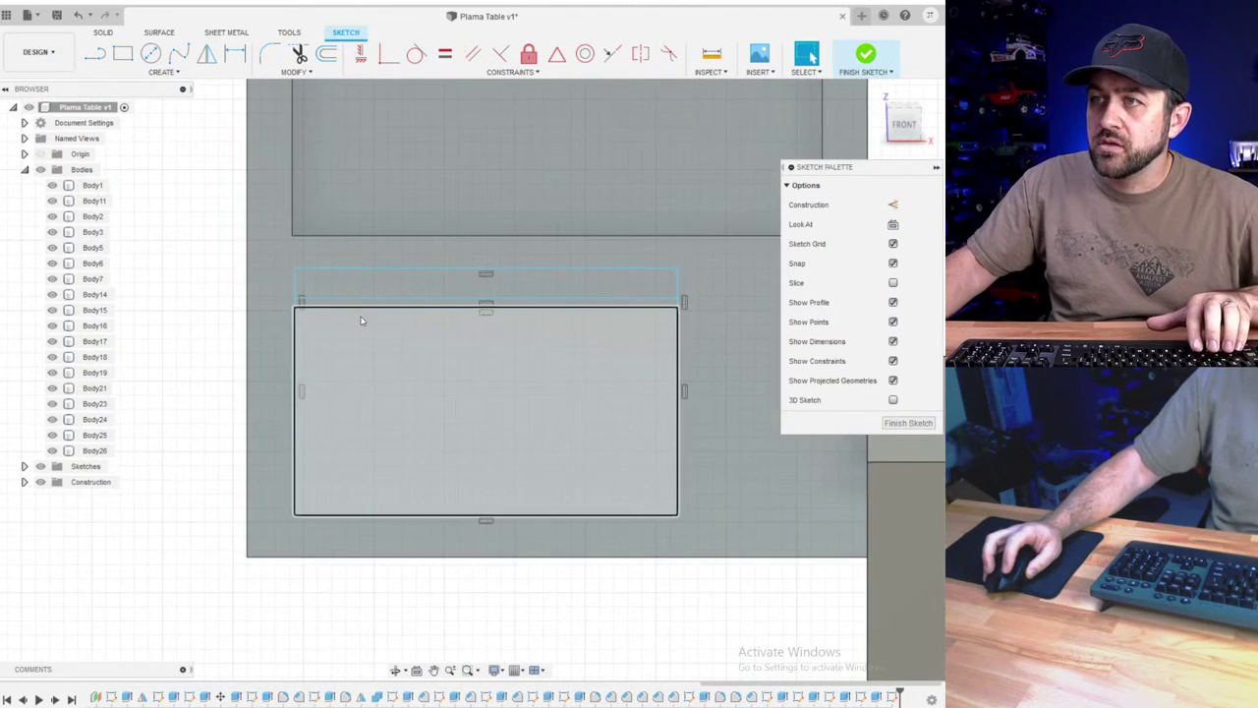
- Sketch a small rectangle about 2.9 by 2.6 mm just inside the upper left corner of the lower rectangle
left_click(122, 53)
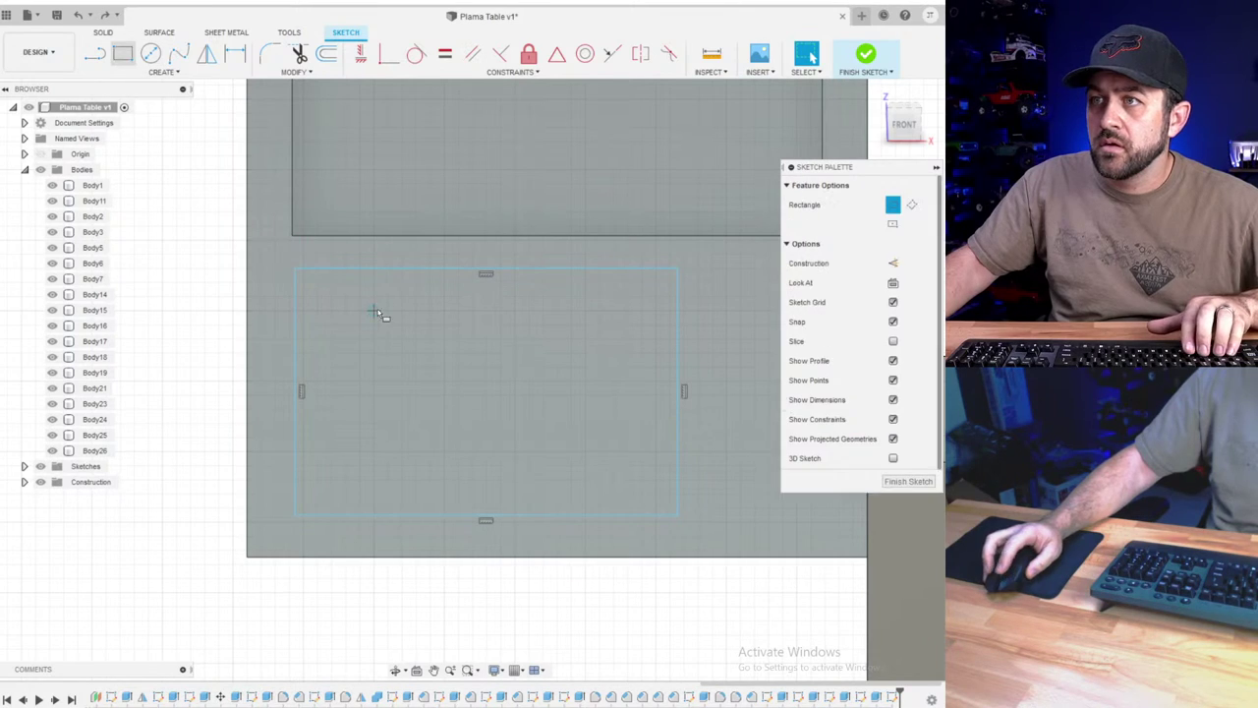
scroll(344, 305, "up", 3)
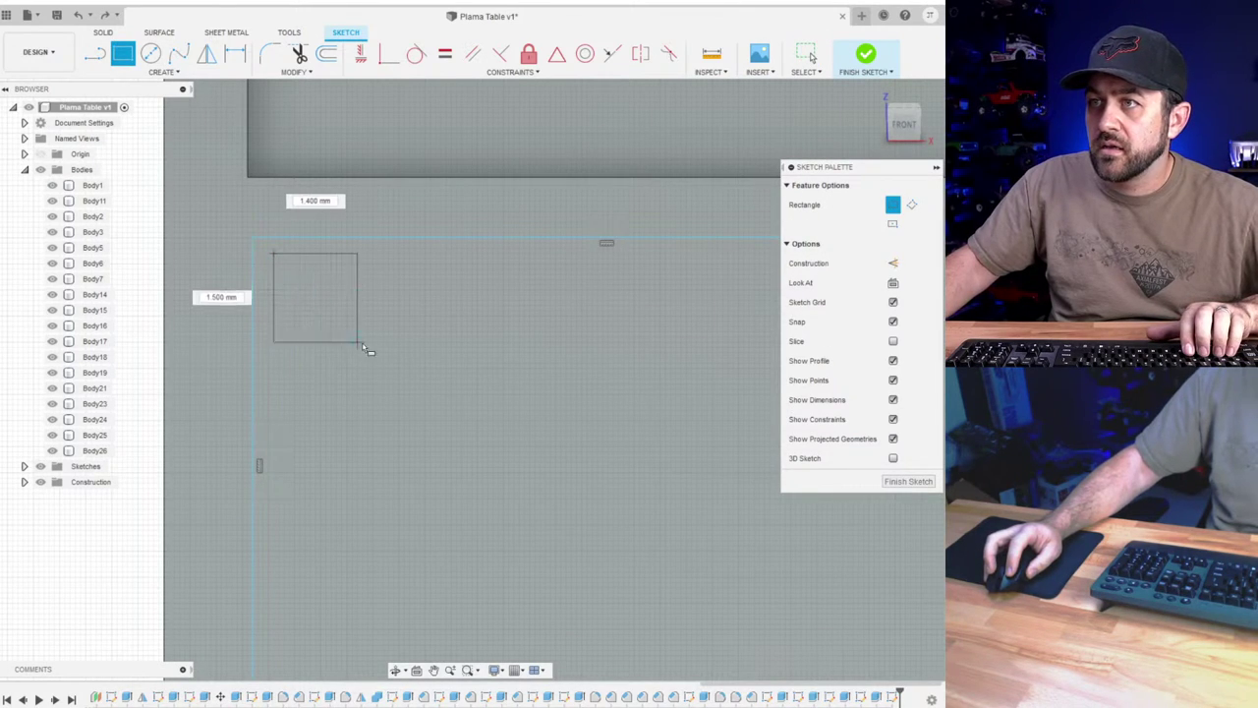
left_click(426, 389)
- Dimension the small rectangle as a 3 mm by 3 mm square
key("d")
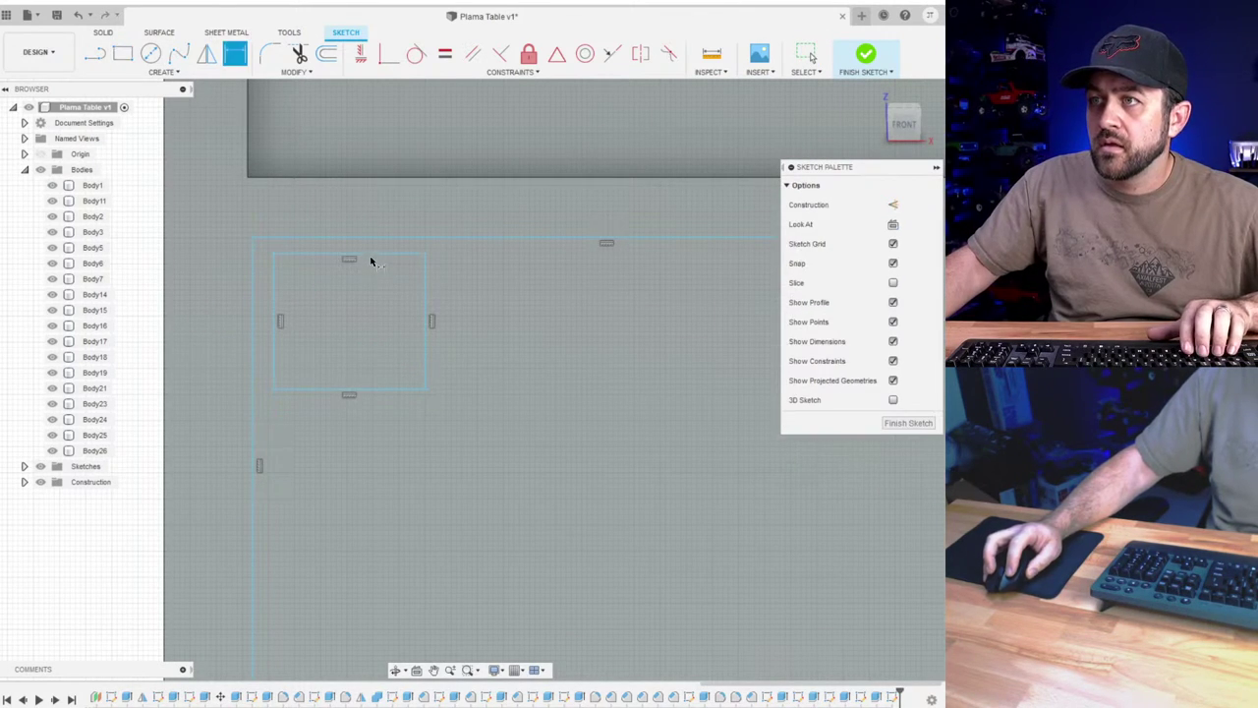
left_click(390, 248)
left_click(413, 202)
type("3")
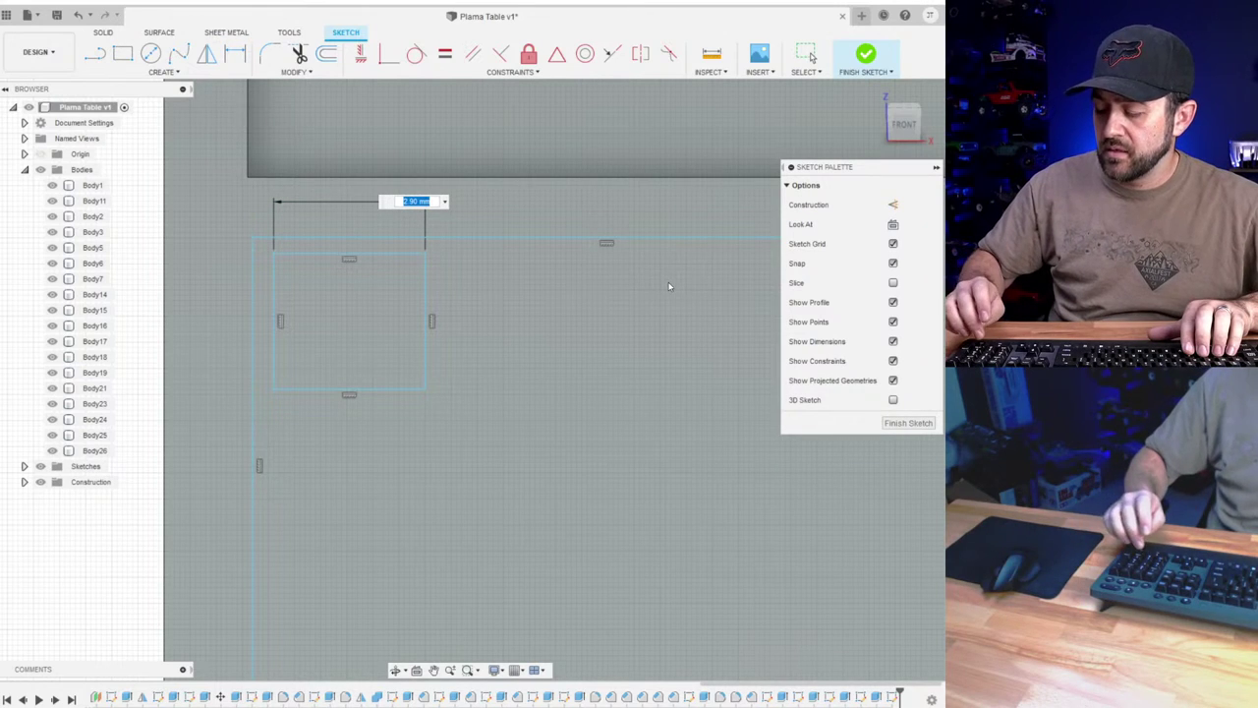
key("Return")
left_click(275, 298)
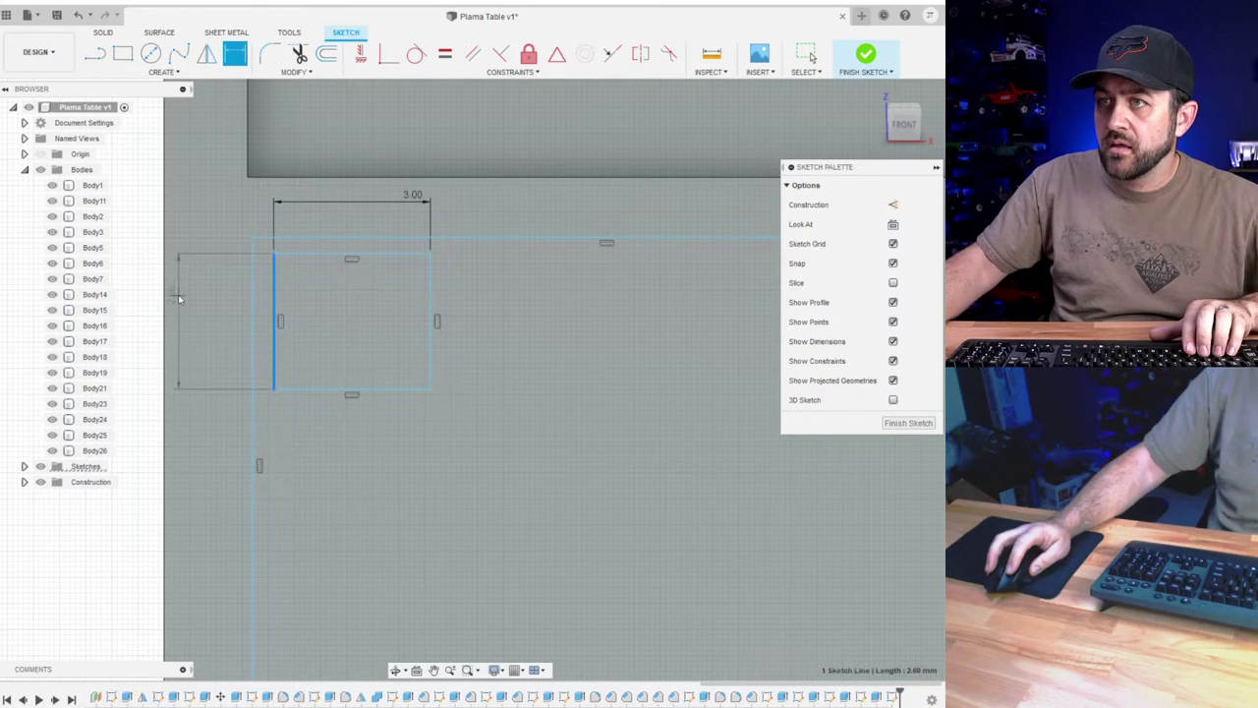
left_click(150, 305)
type("3")
key("Return")
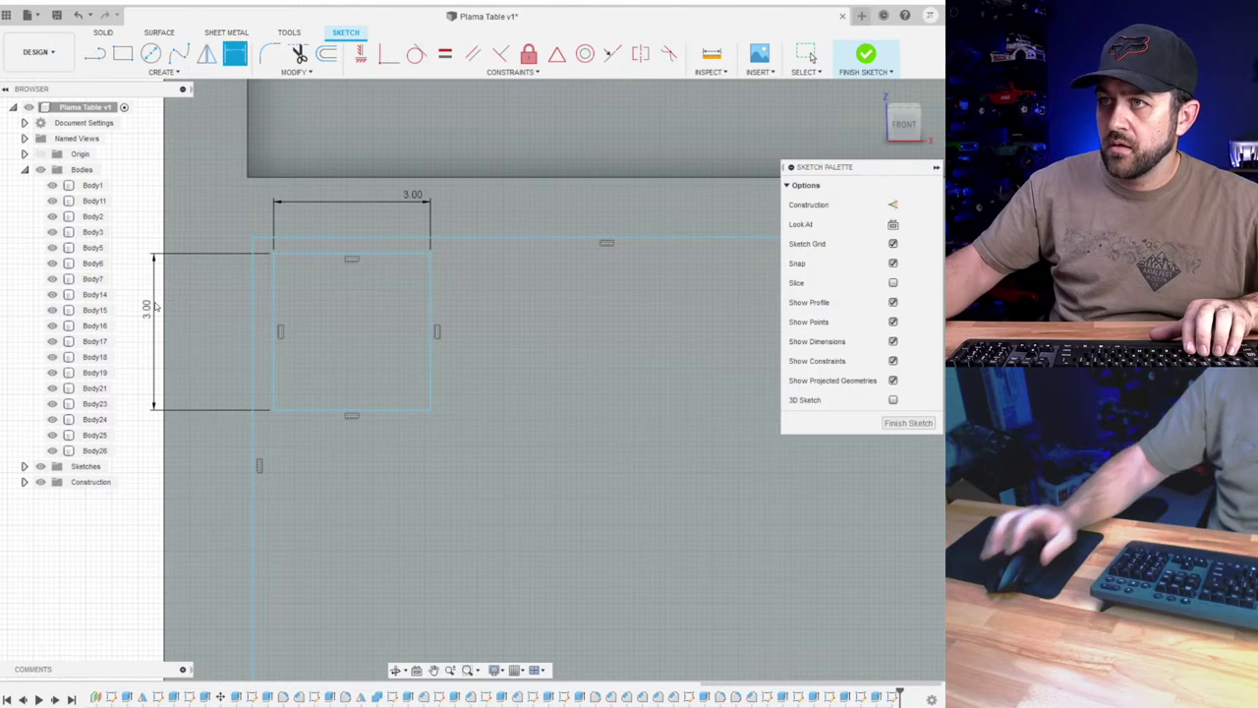
- Dimension equal gaps from the small square to the larger rectangle's upper and left edges
left_click(344, 238)
left_click(344, 253)
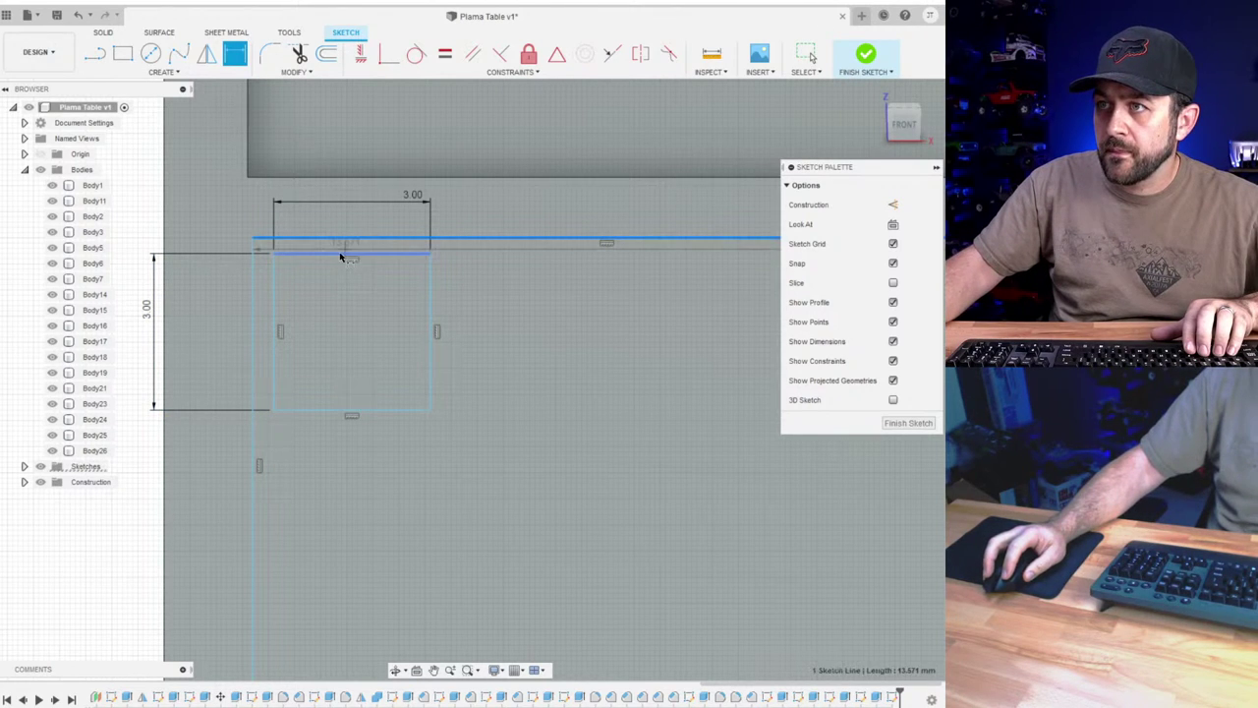
left_click(150, 183)
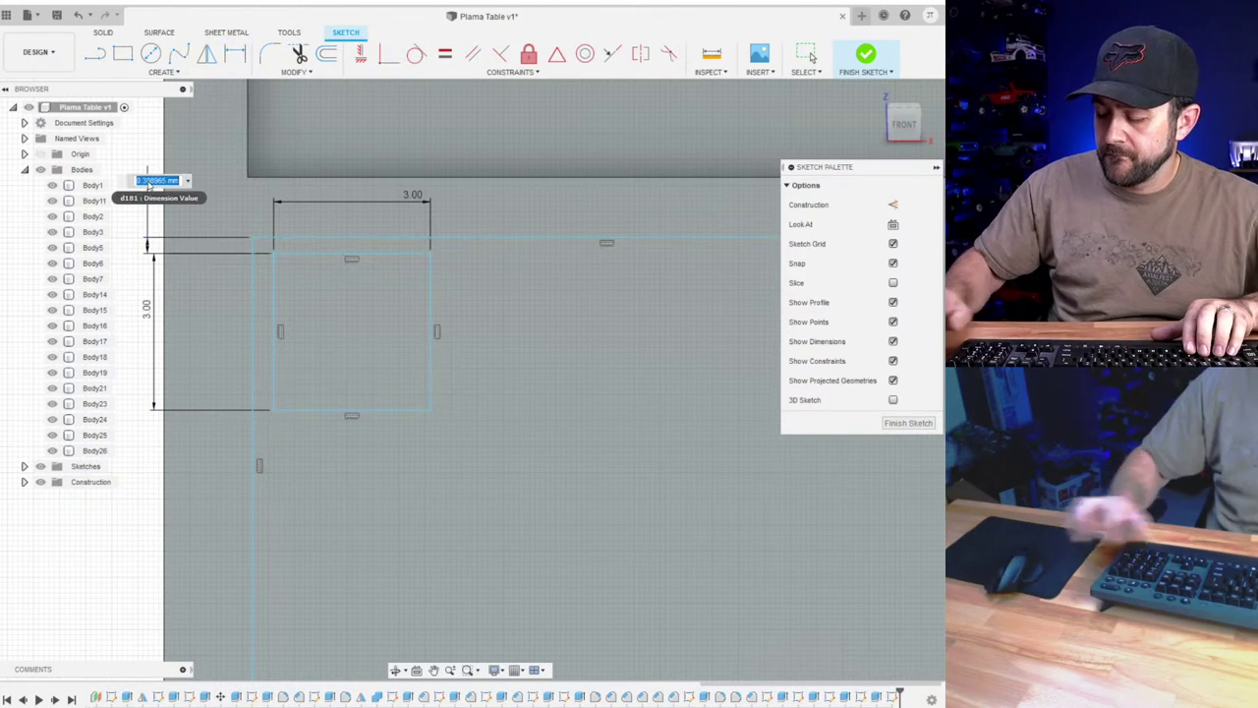
left_click(270, 306)
left_click(255, 306)
left_click(140, 316)
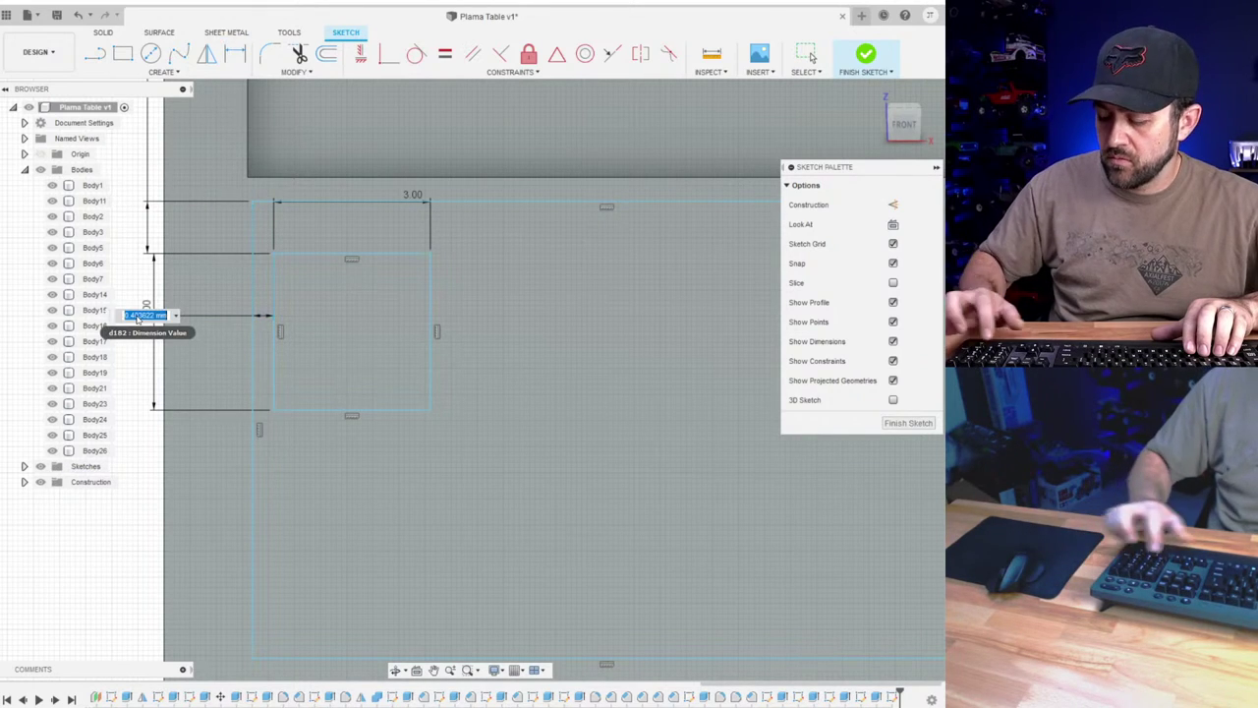
type("3")
key("Return")
- Project the floor face of the upper recess into the sketch
scroll(147, 319, "down", 1)
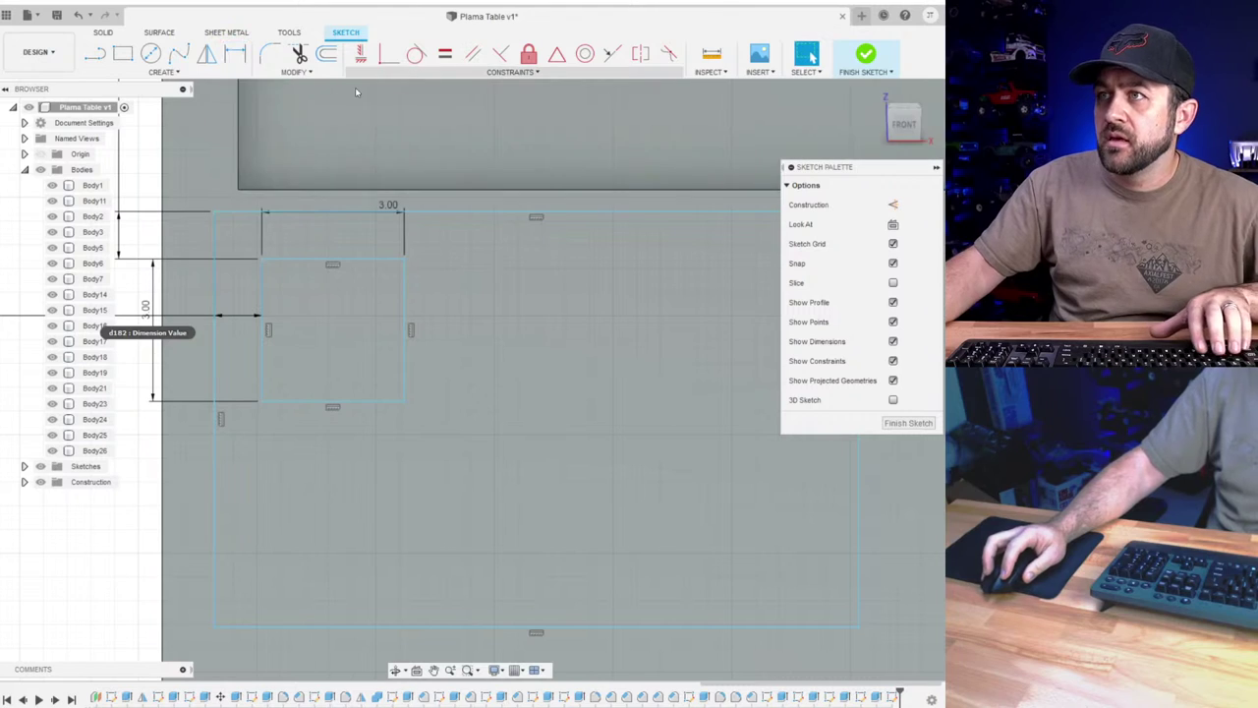
key("p")
left_click(287, 167)
key("Return")
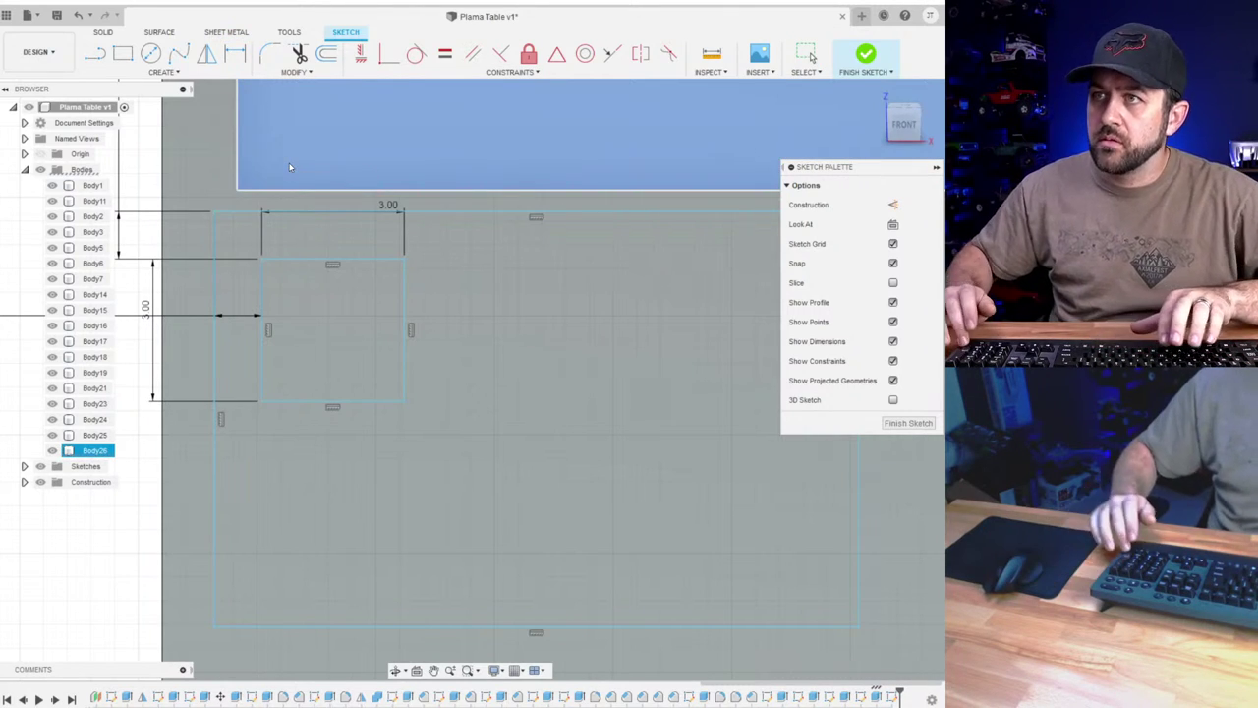
- Make the lower rectangle's left edge collinear with the projected recess's left edge and dimension a 1 mm gap below the recess
left_click(239, 148)
left_click(215, 230)
key("d")
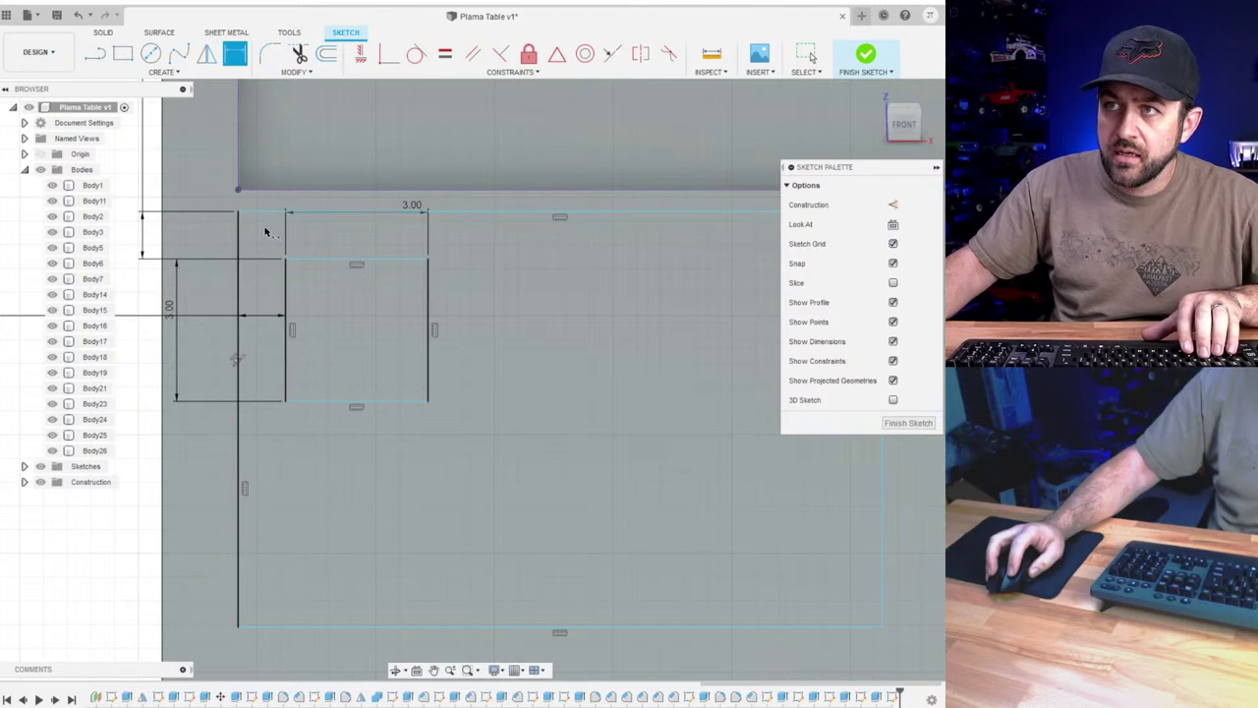
left_click(263, 212)
left_click(257, 191)
left_click(292, 150)
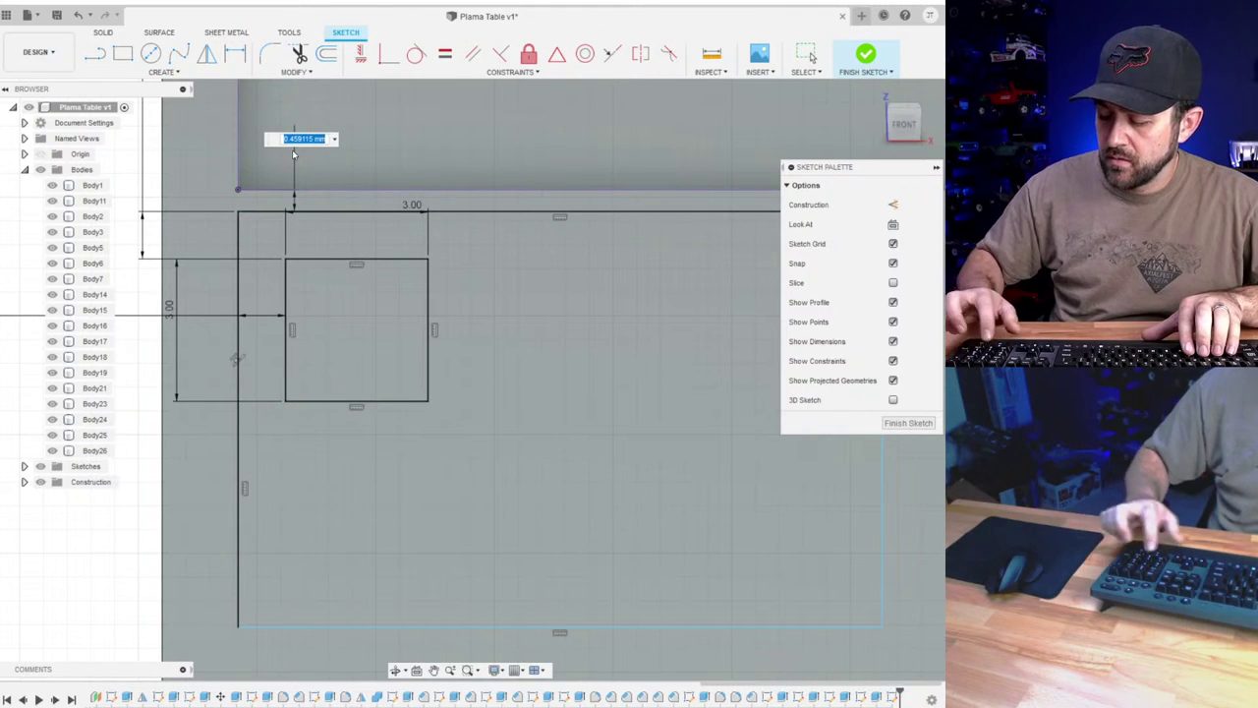
type("1")
key("Return")
- Dimension a 2 mm gap between the lower rectangle's bottom edge and the plate's bottom edge
scroll(334, 280, "down", 3)
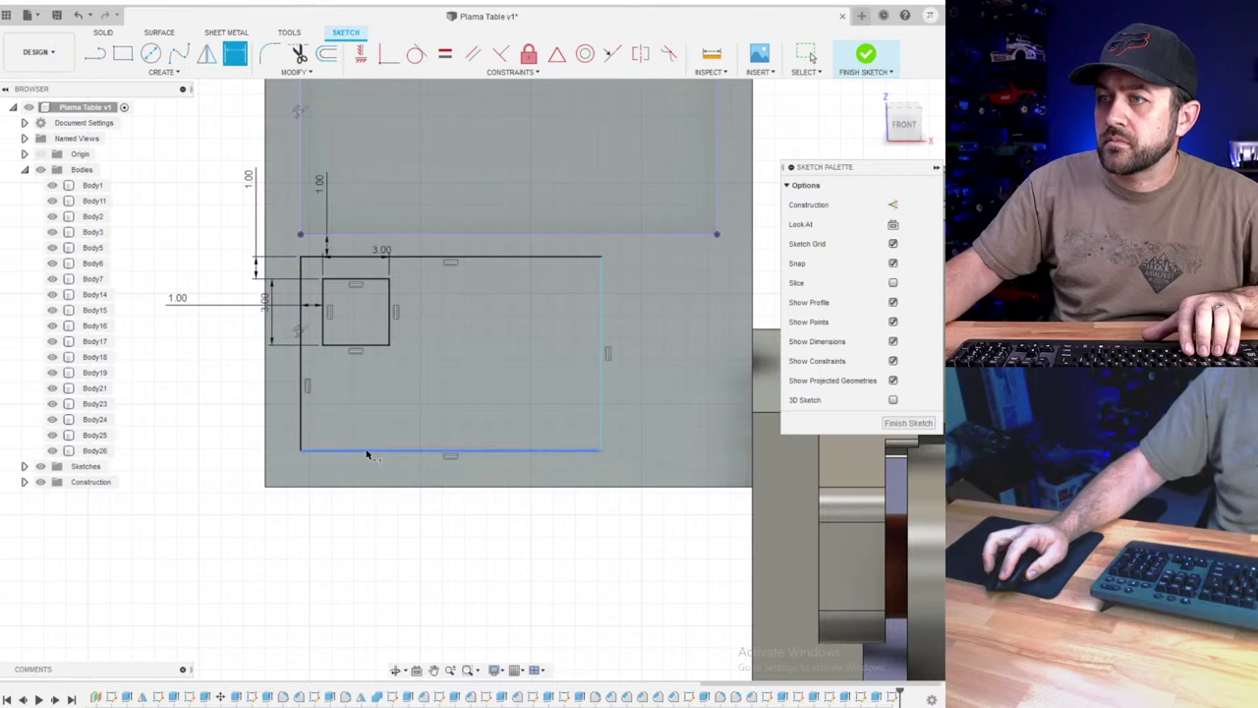
left_click(367, 452)
left_click(374, 486)
left_click(362, 550)
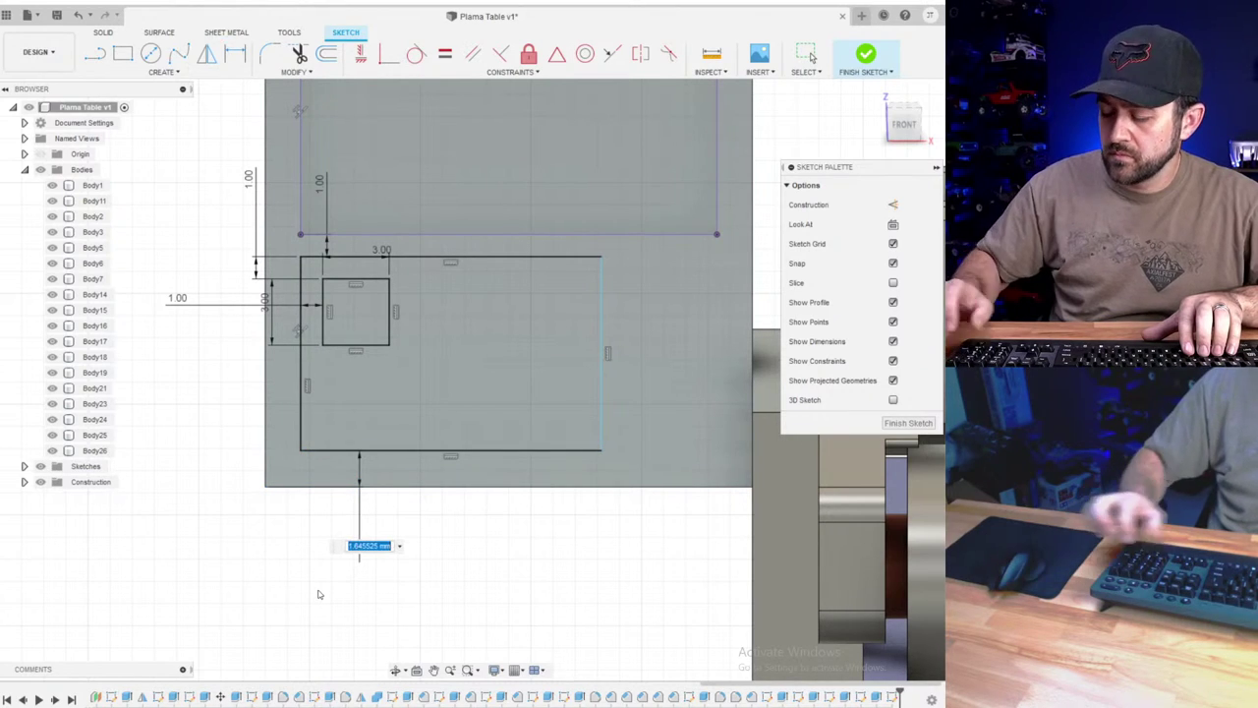
type("2")
key("Return")
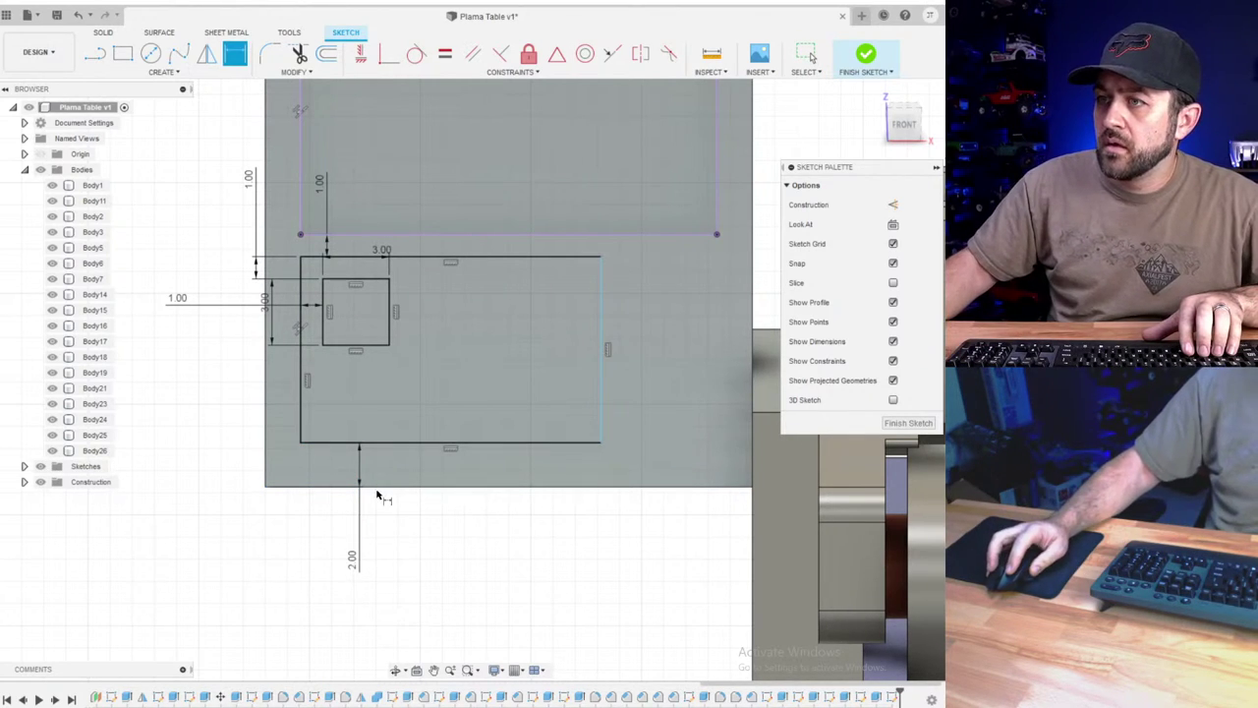
- Try a 0.5 mm gap between the recess and the lower rectangle, and restore it to 1 mm
left_click(324, 193)
type("0.5")
key("Return")
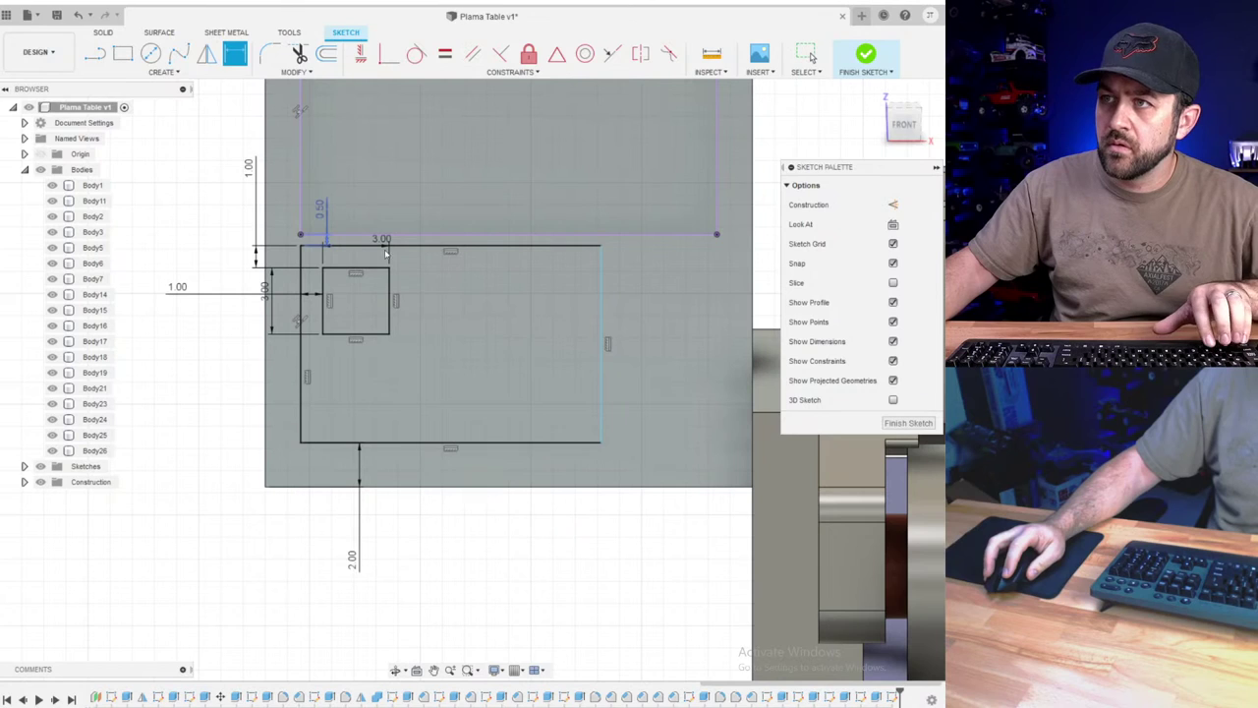
key("Escape")
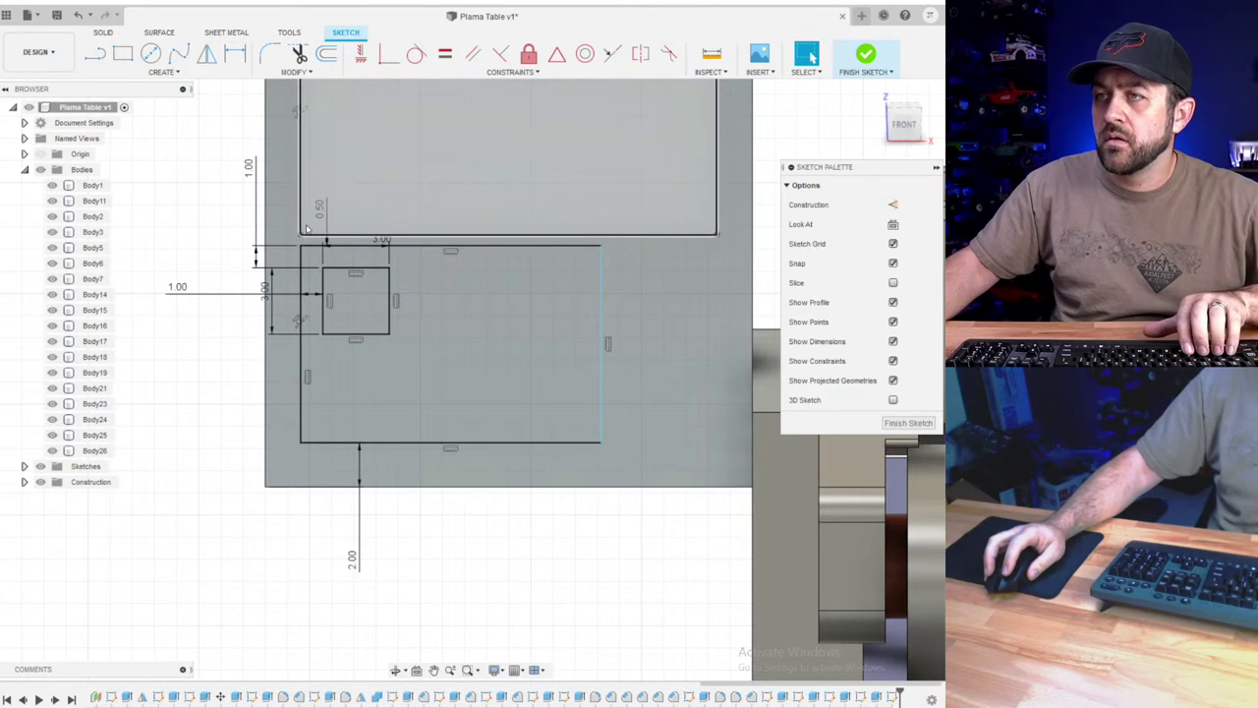
type("1")
key("Return")
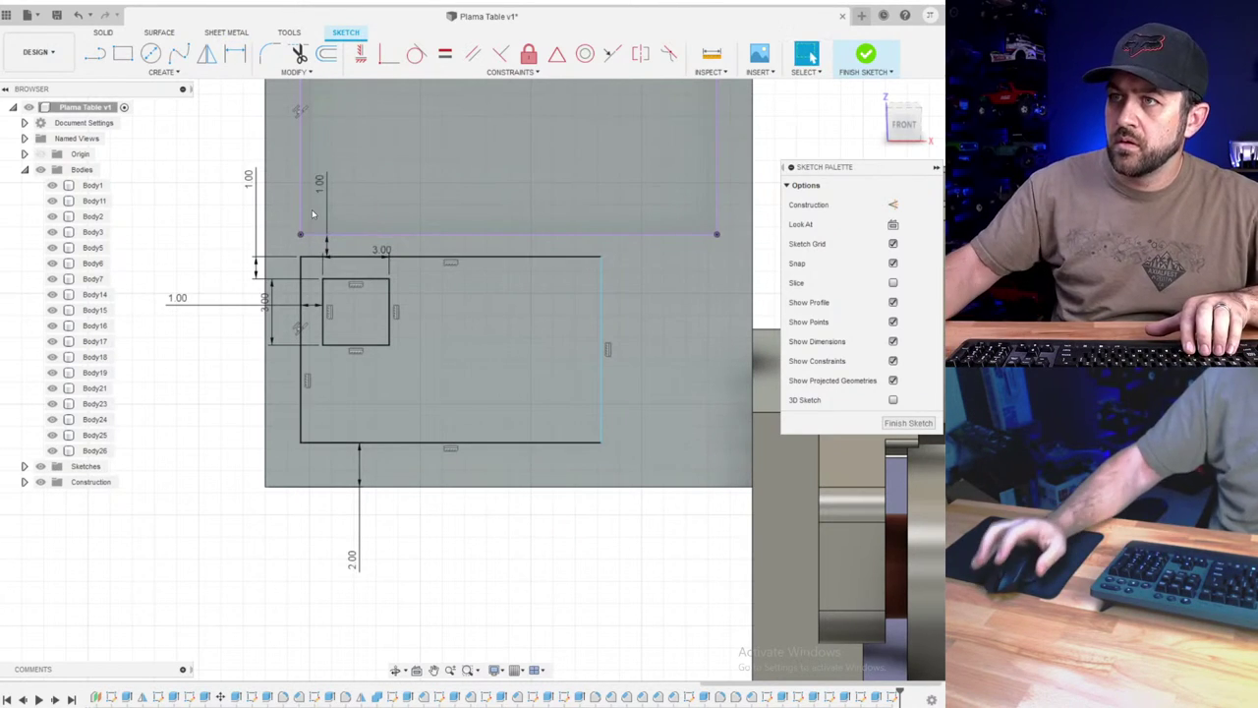
- Set the small square's gaps to the larger rectangle's upper and left edges to 0.5 mm each
type("0.5")
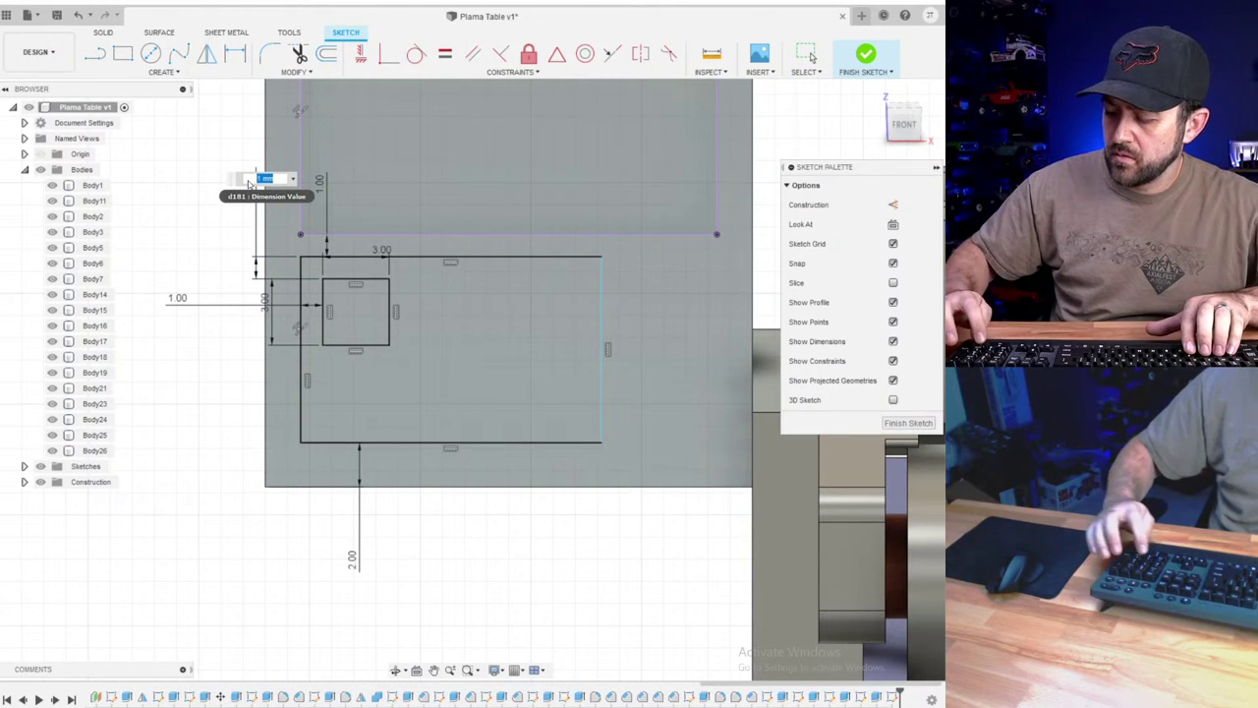
key("Return")
scroll(317, 292, "up", 1)
scroll(316, 292, "up", 1)
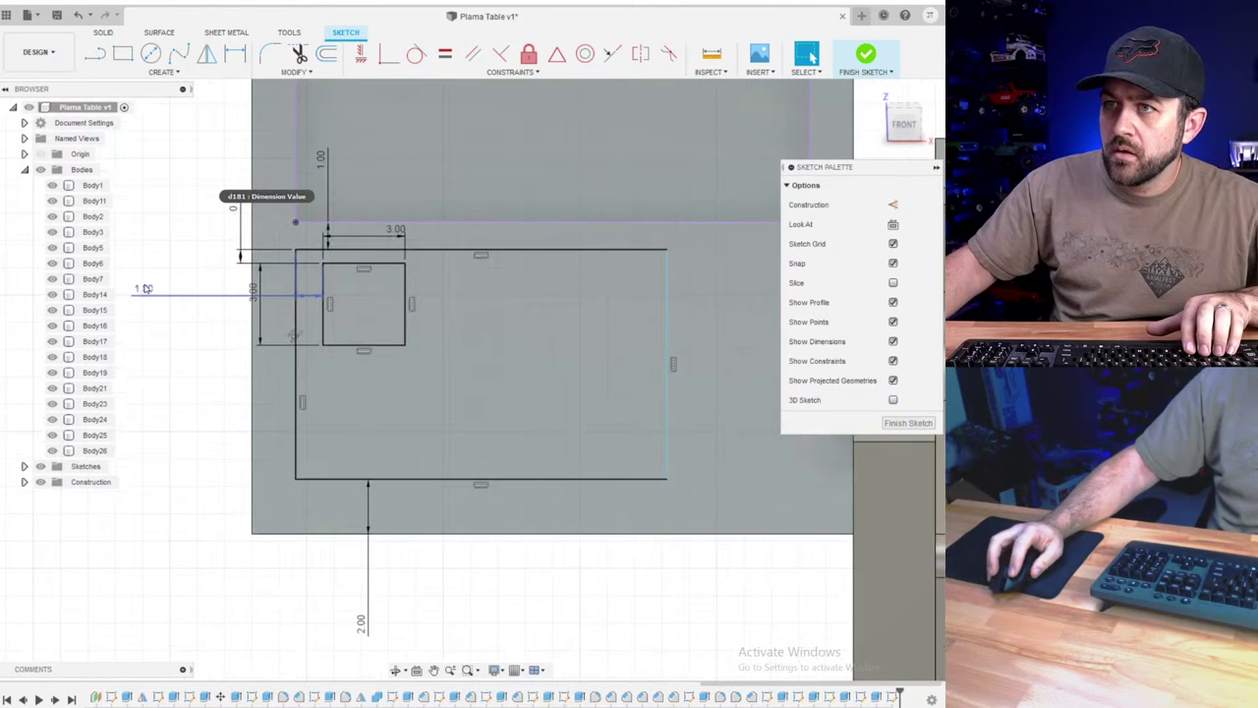
double_click(149, 296)
type("0.5")
key("Return")
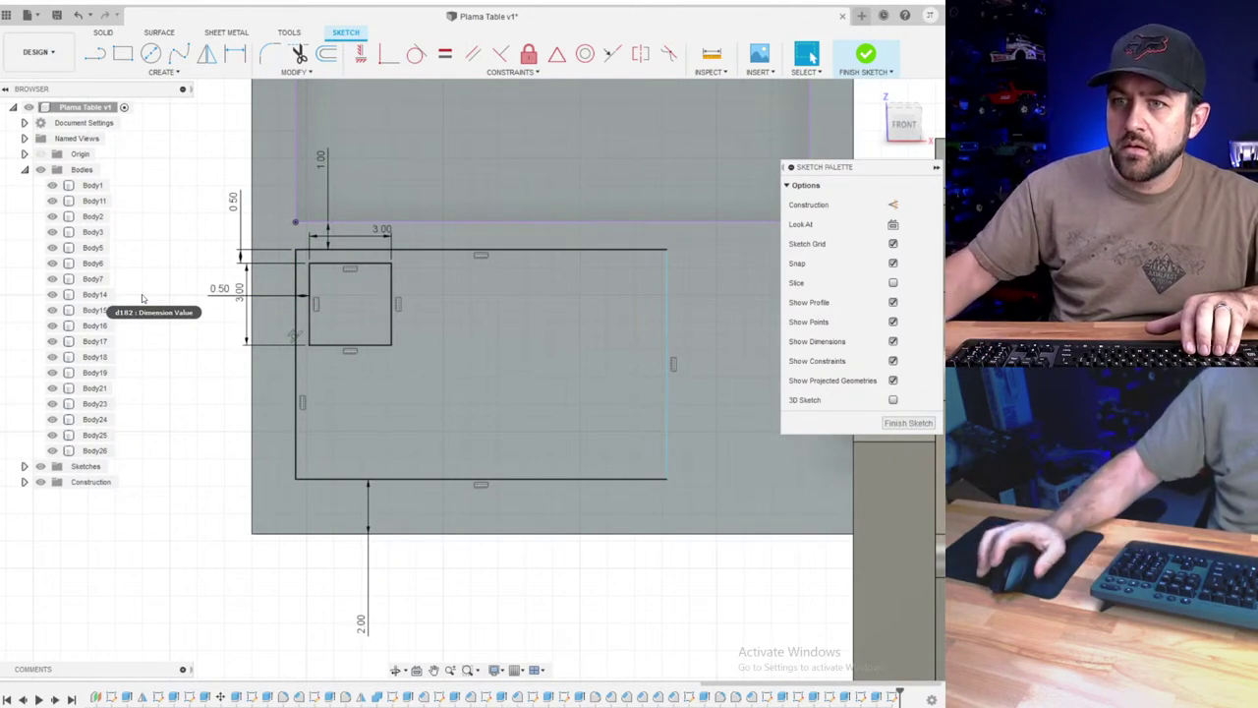
- Try a rectangular pattern of three of the small square's sides, 4 across a 10 mm extent and 2 over a -4 mm extent
scroll(302, 261, "down", 2)
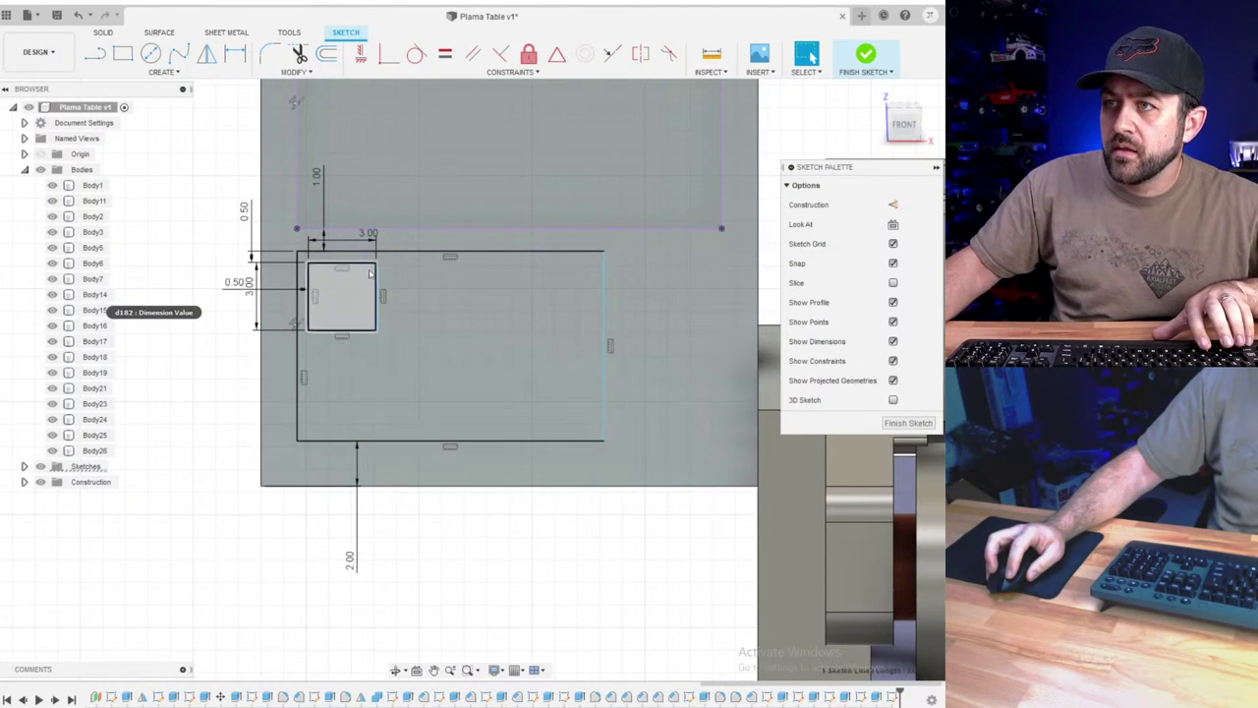
left_click(366, 265)
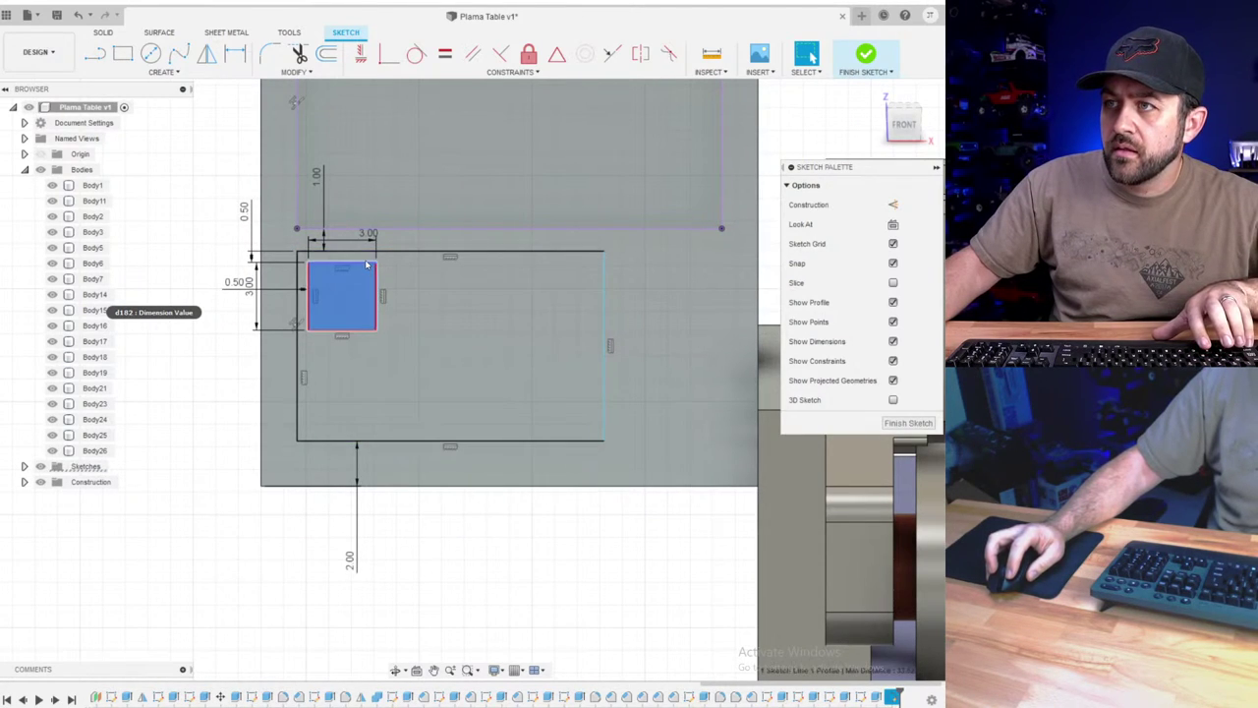
left_click(309, 287, "ctrl")
left_click(334, 311)
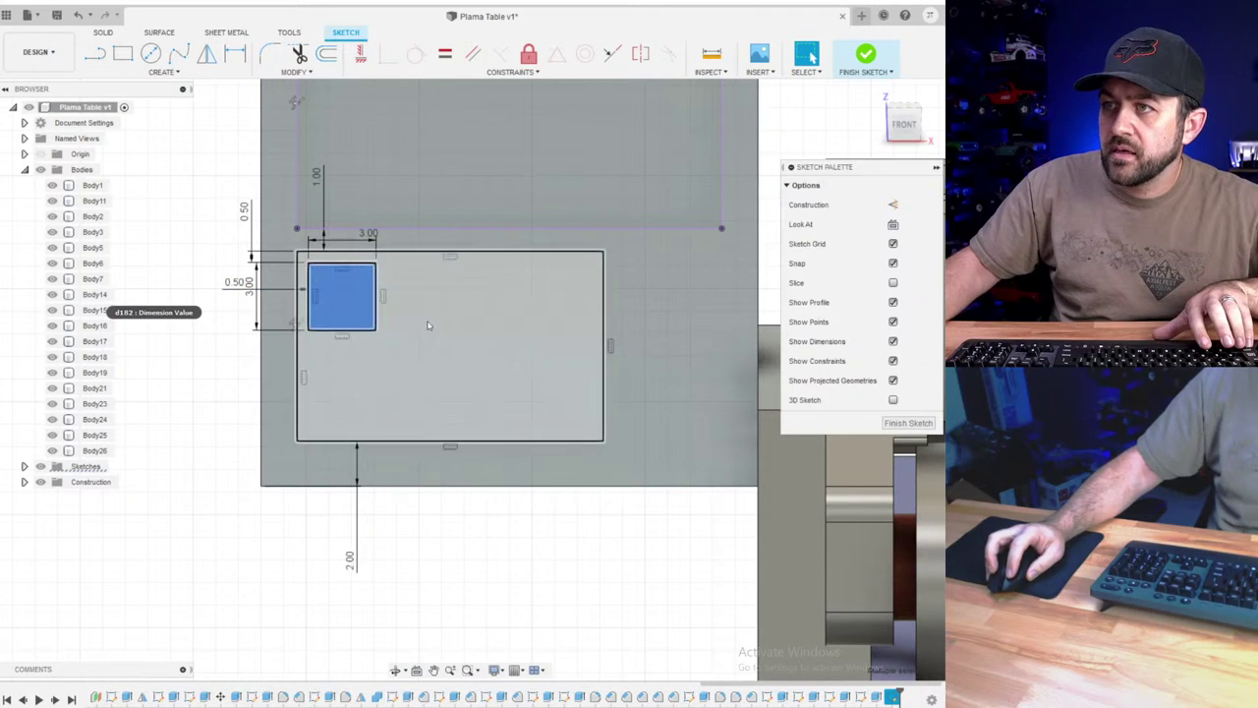
left_click(164, 72)
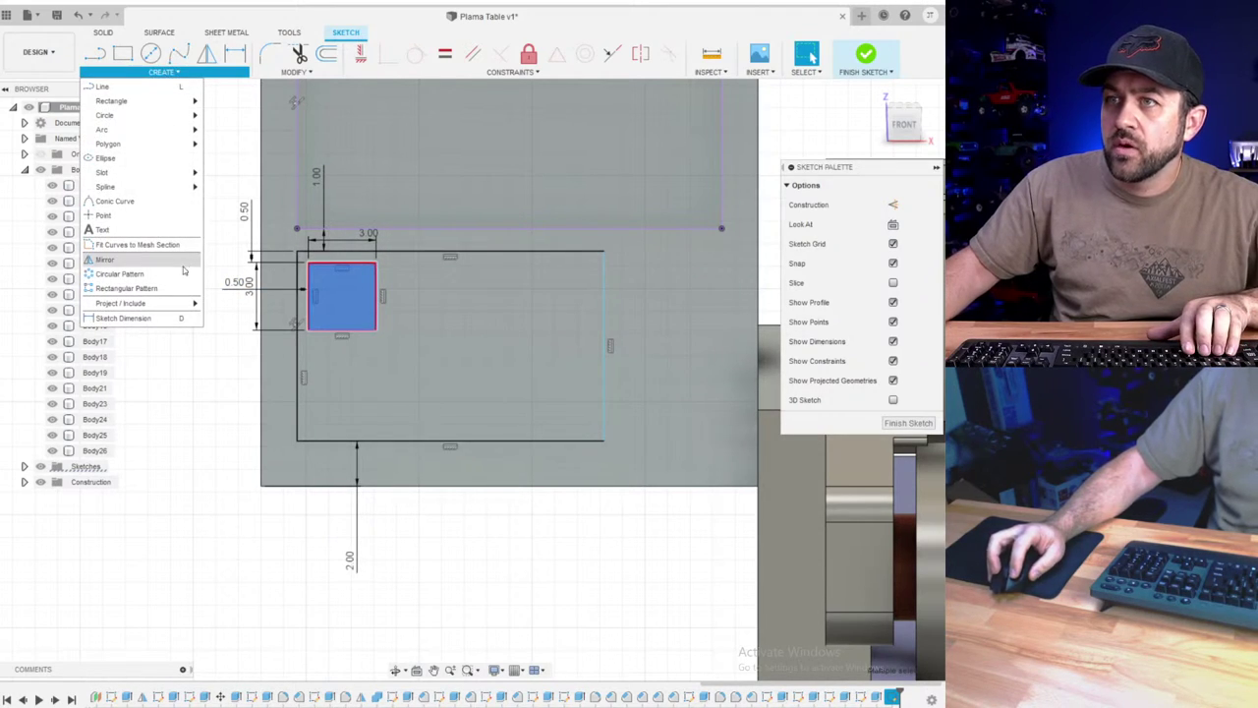
left_click(126, 288)
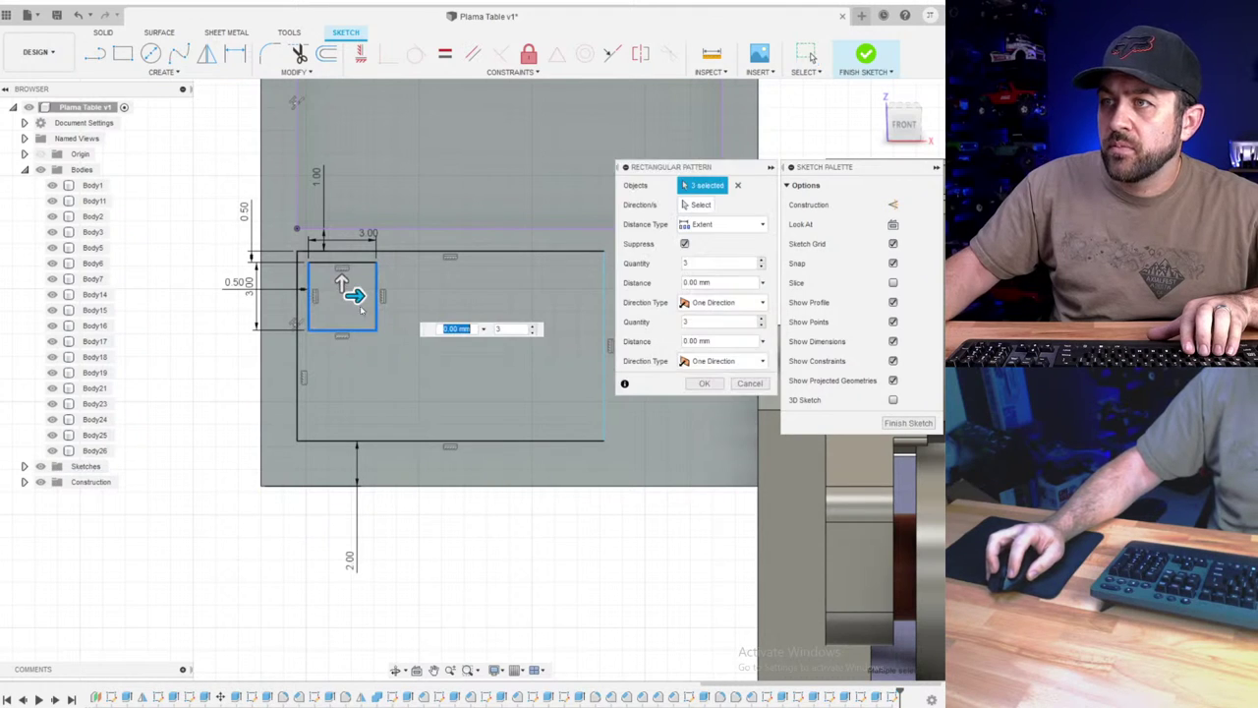
scroll(359, 315, "down", 4)
middle_click_drag(359, 314, 246, 295)
scroll(239, 290, "up", 3)
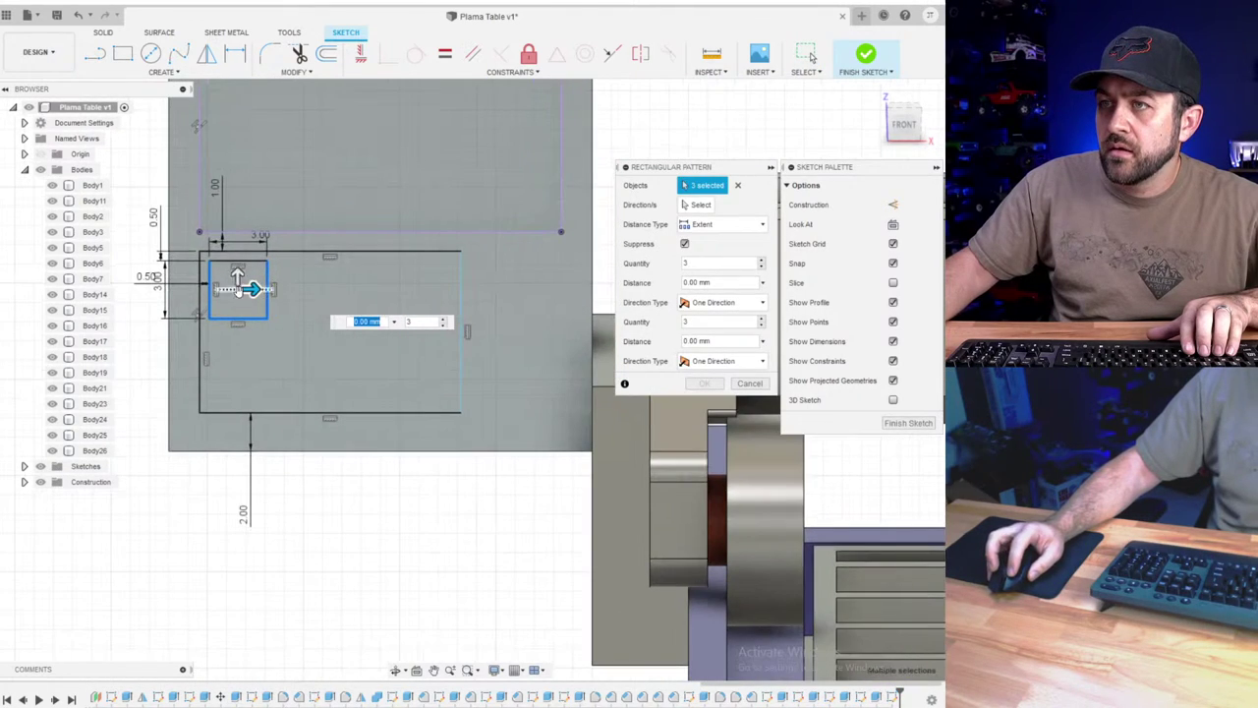
left_click_drag(252, 288, 450, 292)
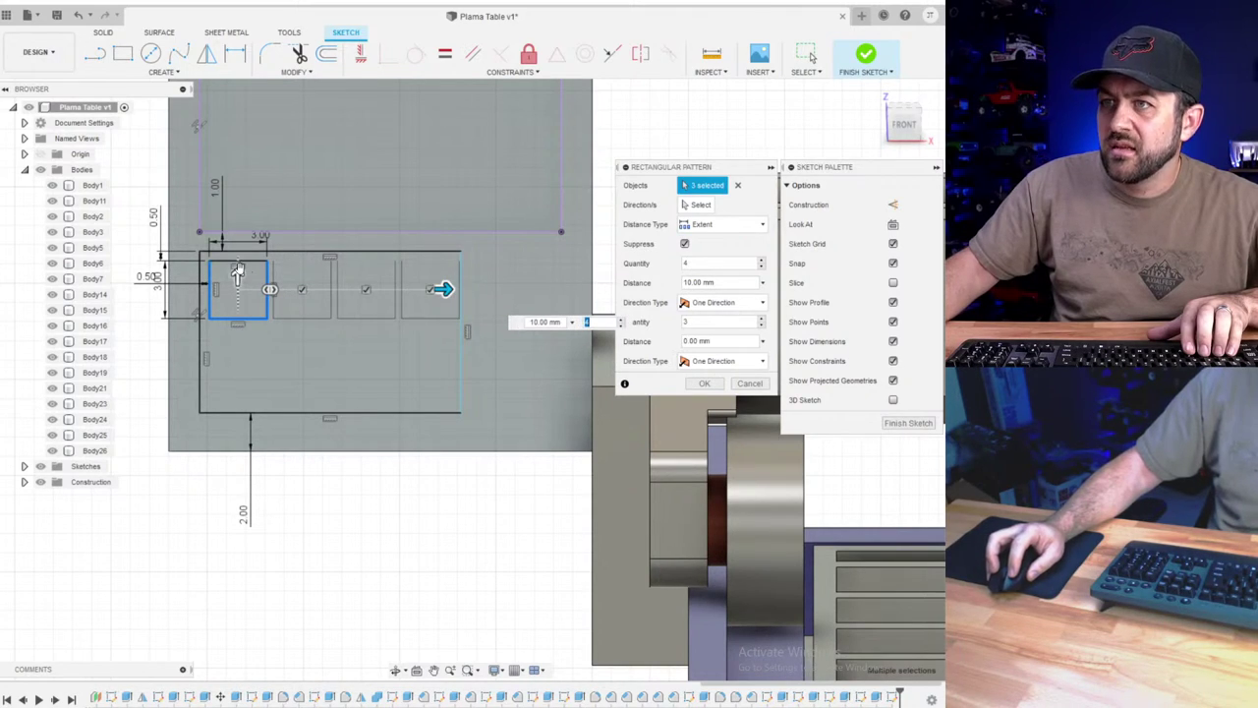
left_click_drag(237, 273, 240, 348)
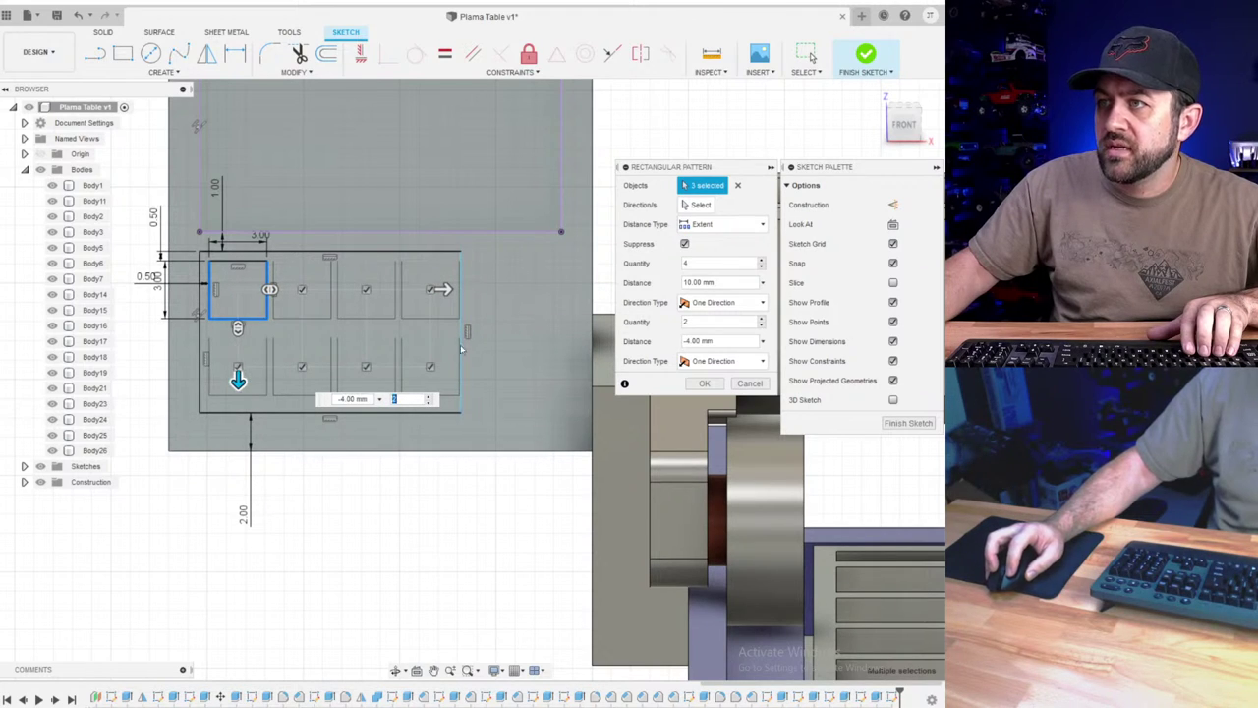
left_click(703, 383)
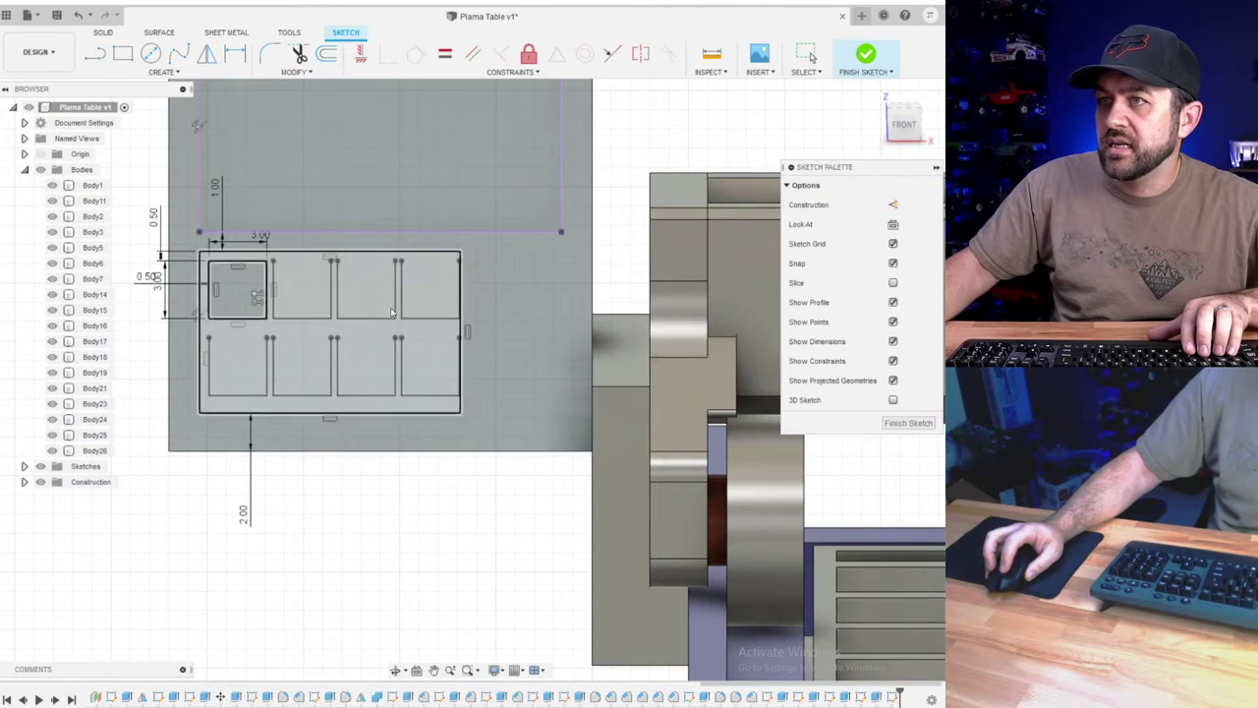
- Undo the rectangular pattern of the incomplete squares
scroll(448, 266, "up", 3)
scroll(409, 285, "down", 2)
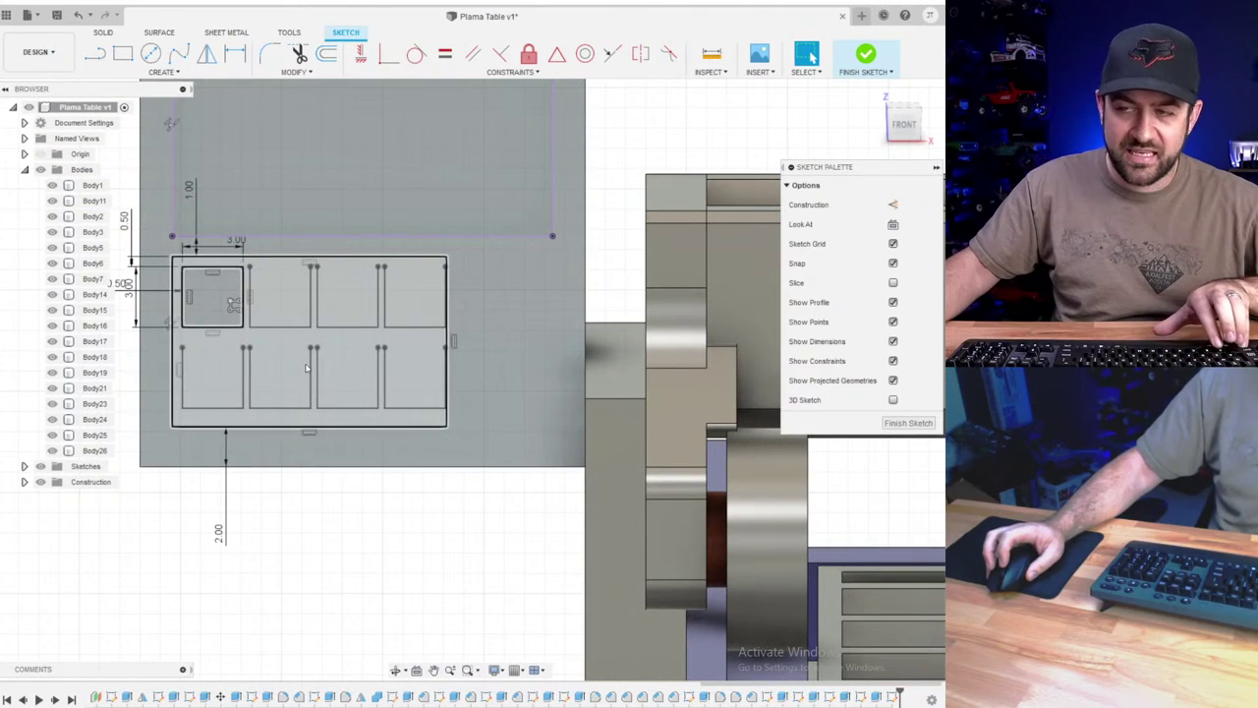
key("ctrl+z")
- Create a rectangular pattern of all four sides of the small square, 4 across a 10 mm extent and 2 over a -4 mm extent
left_click(164, 72)
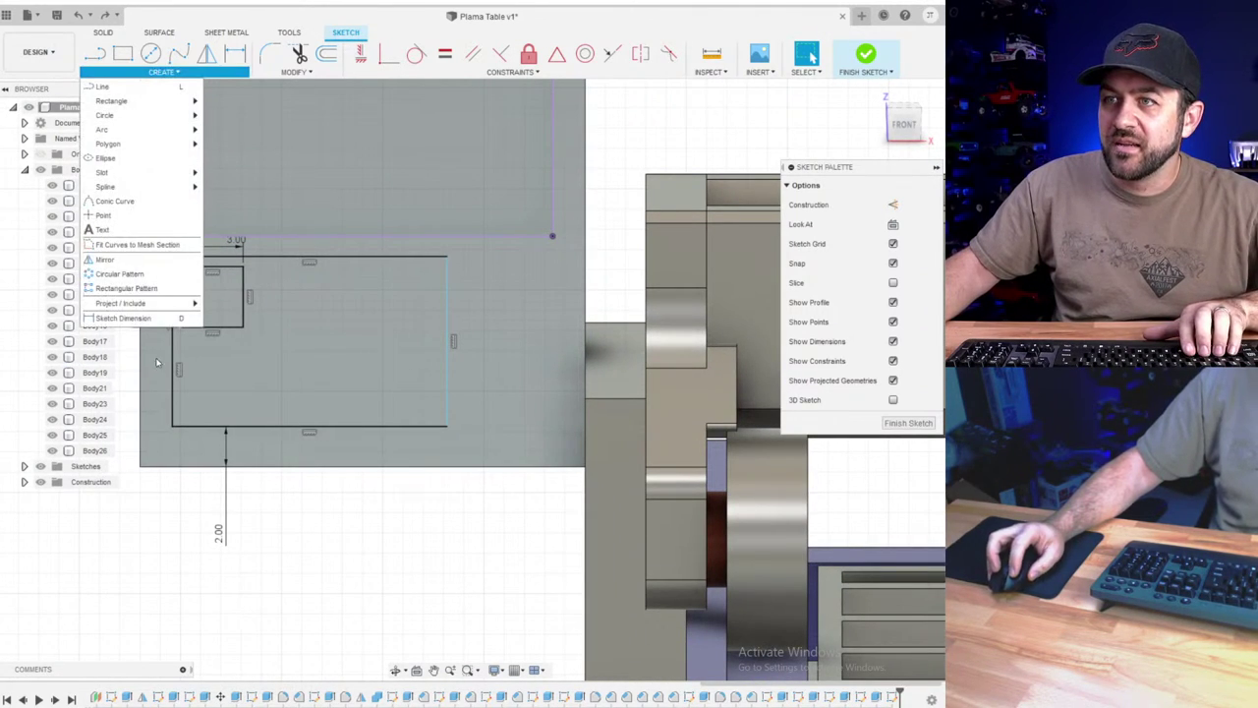
left_click(160, 288)
left_click(214, 267)
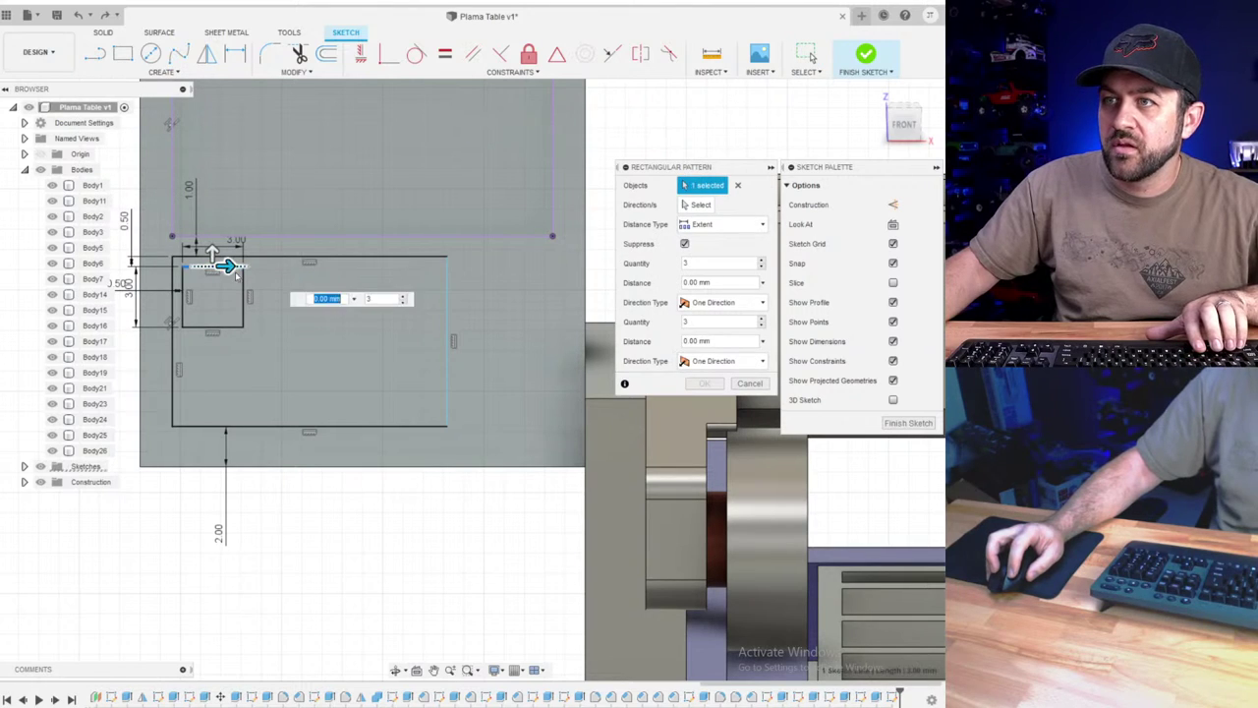
left_click(243, 286)
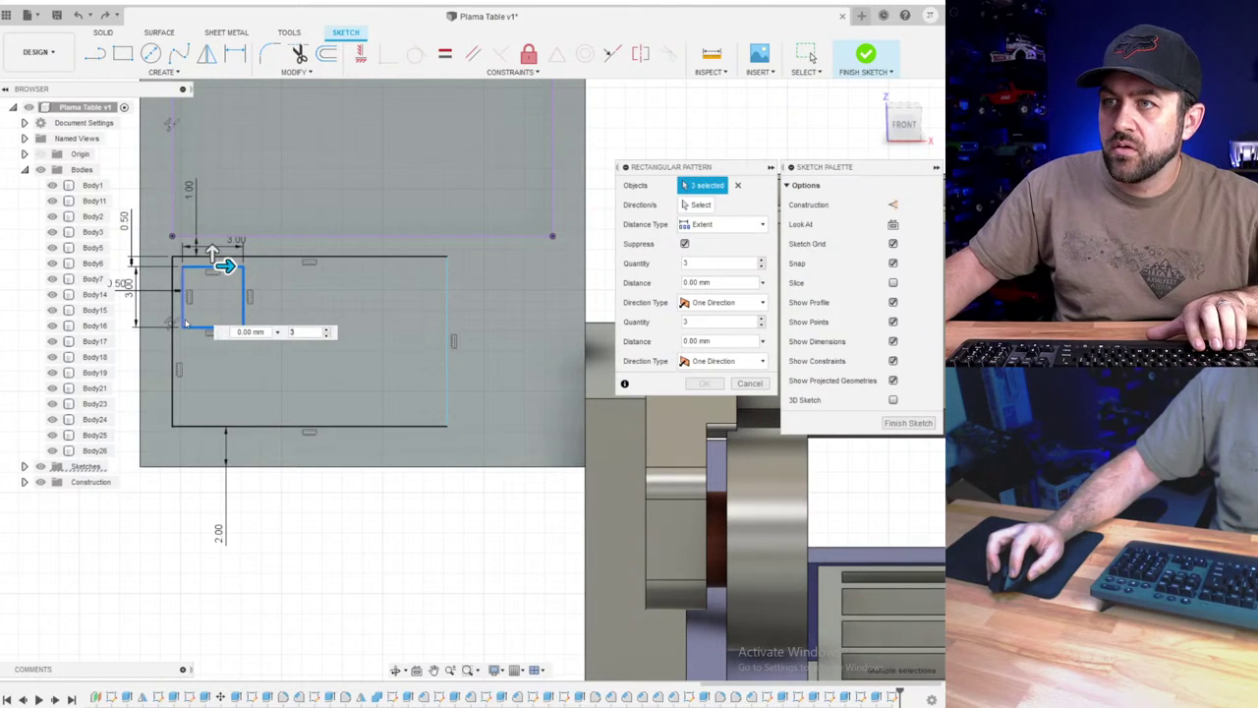
left_click(184, 317)
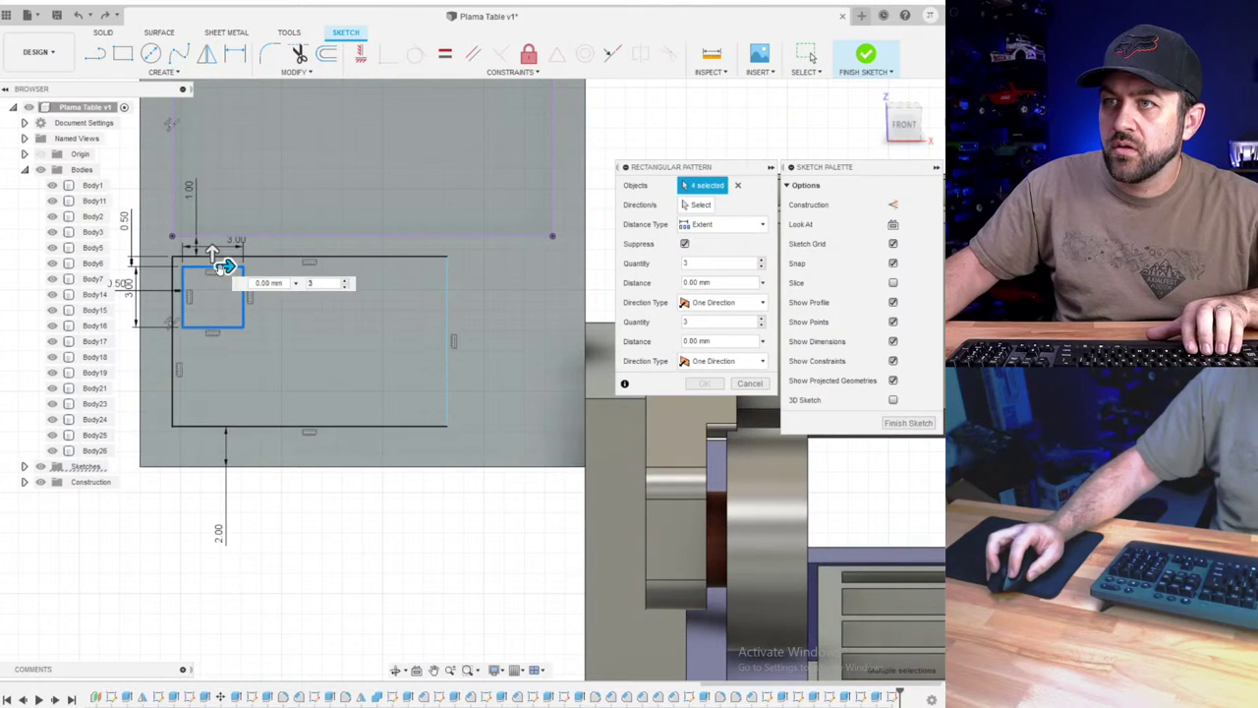
left_click(344, 282)
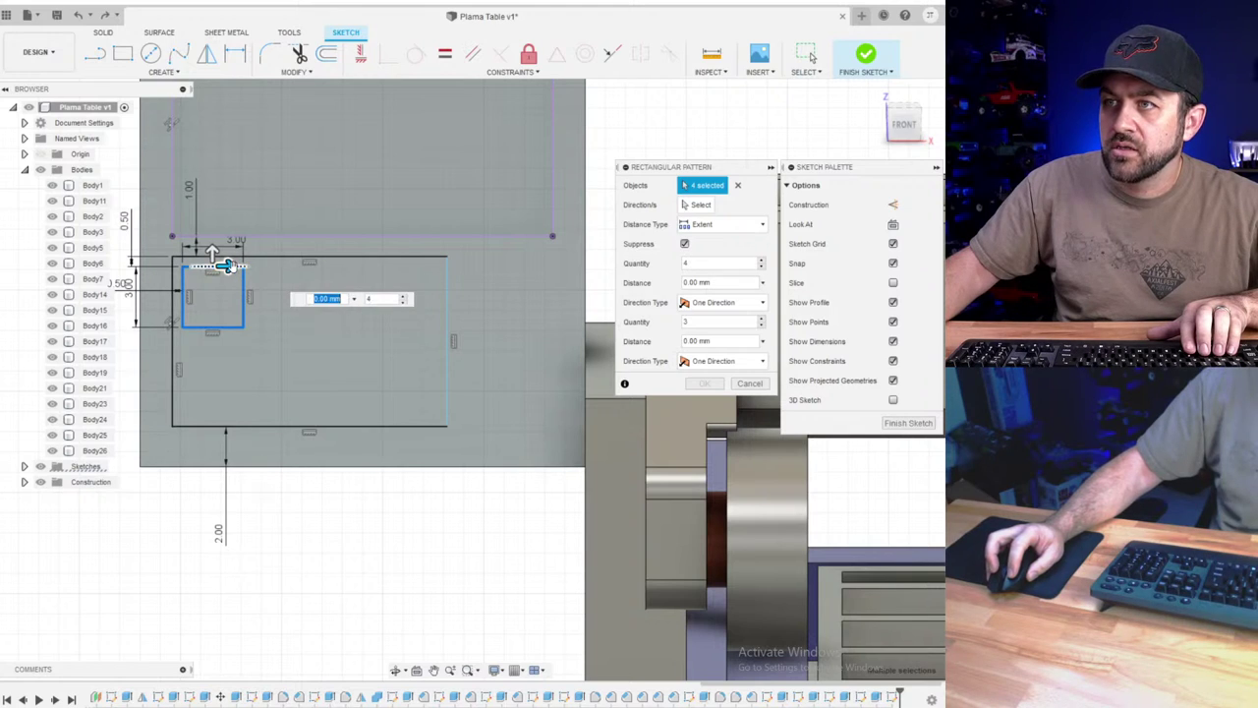
left_click_drag(225, 266, 429, 265)
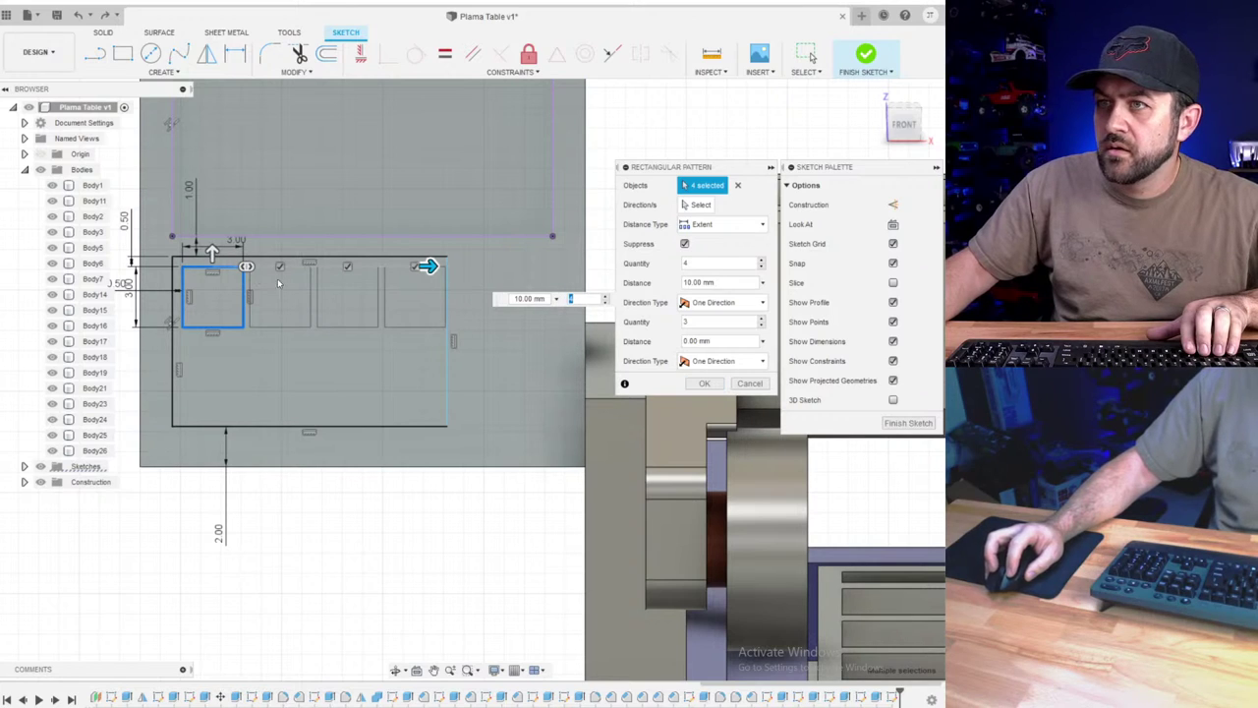
left_click_drag(211, 251, 212, 361)
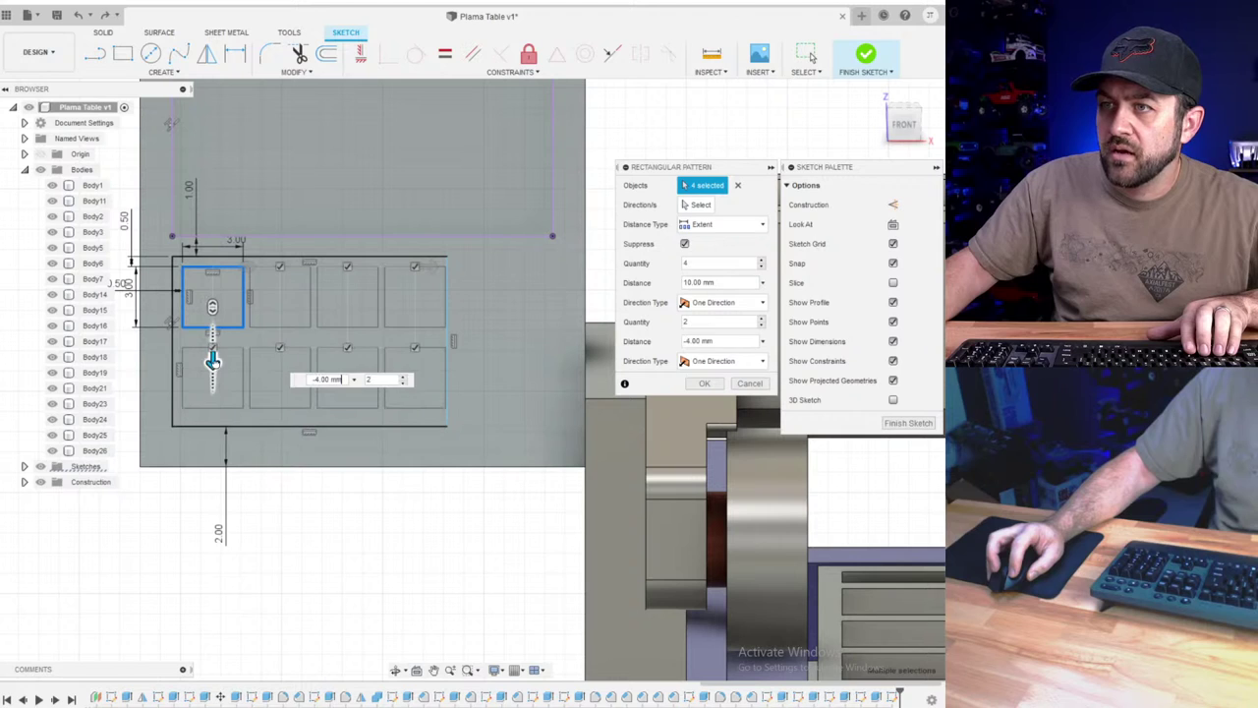
left_click(702, 384)
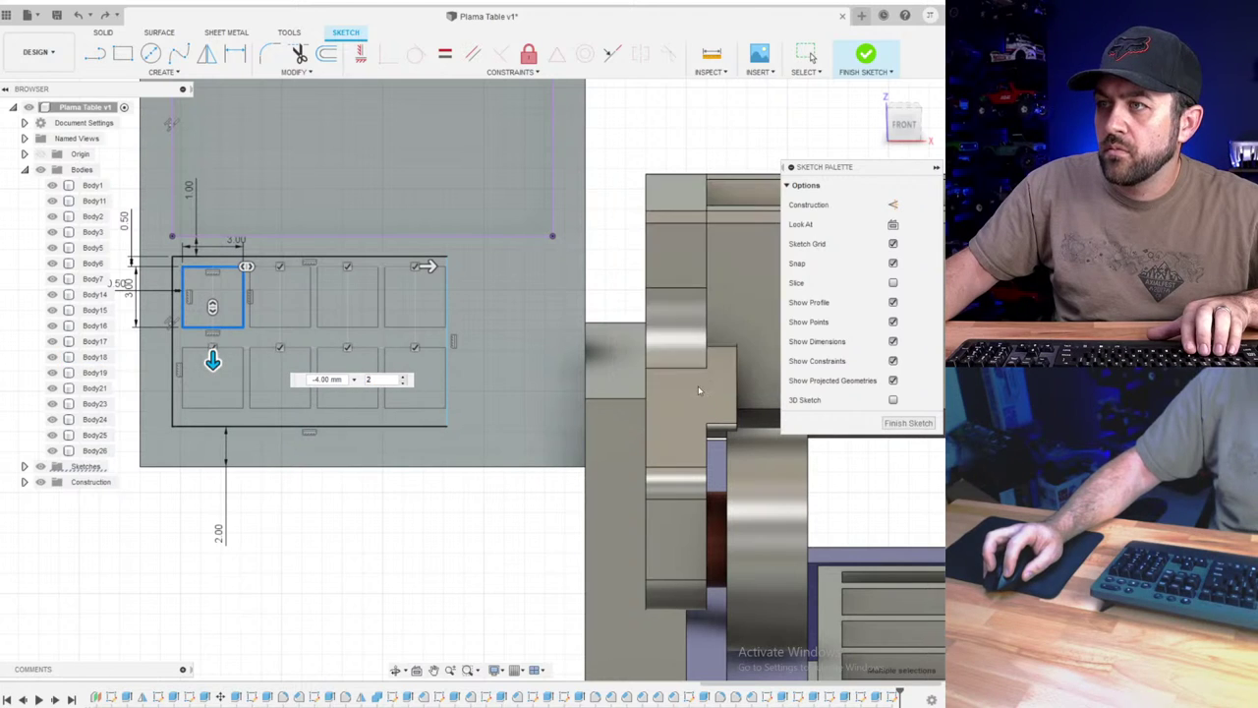
- Move the larger rectangle's right edge slightly outward and try to dimension its gap to the last square of the upper row
scroll(457, 265, "up", 3)
left_click_drag(458, 264, 467, 263)
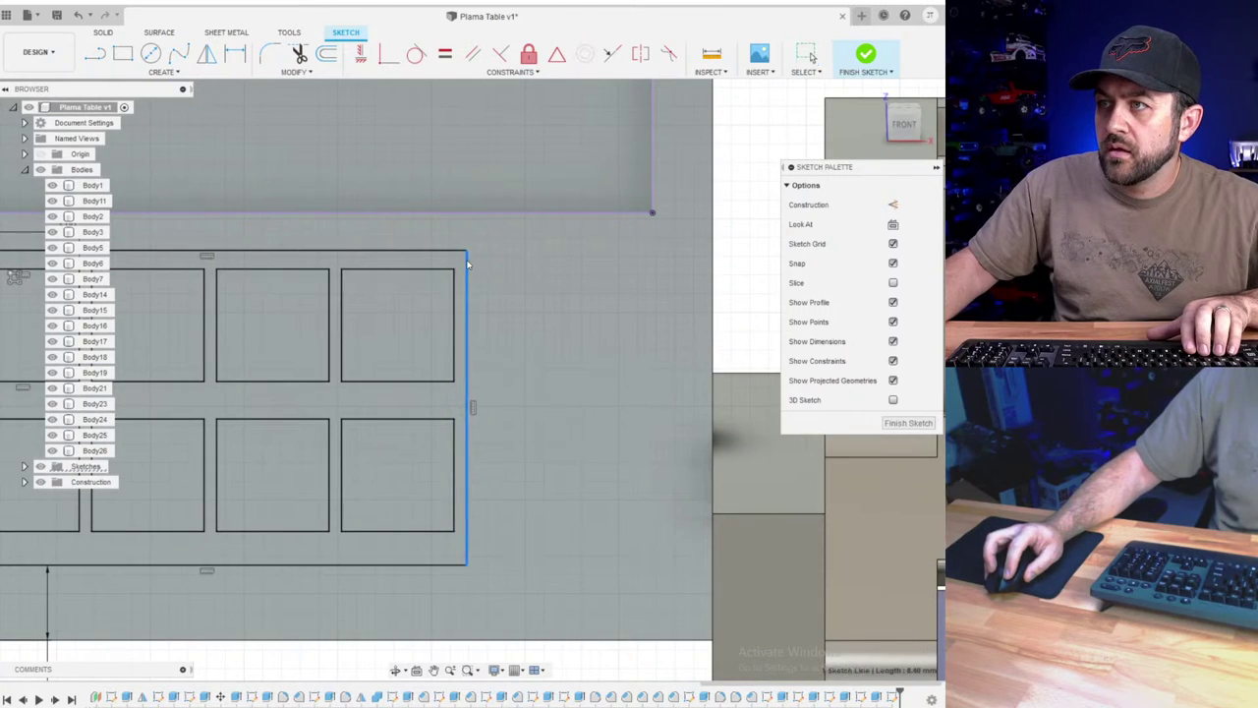
left_click(496, 292)
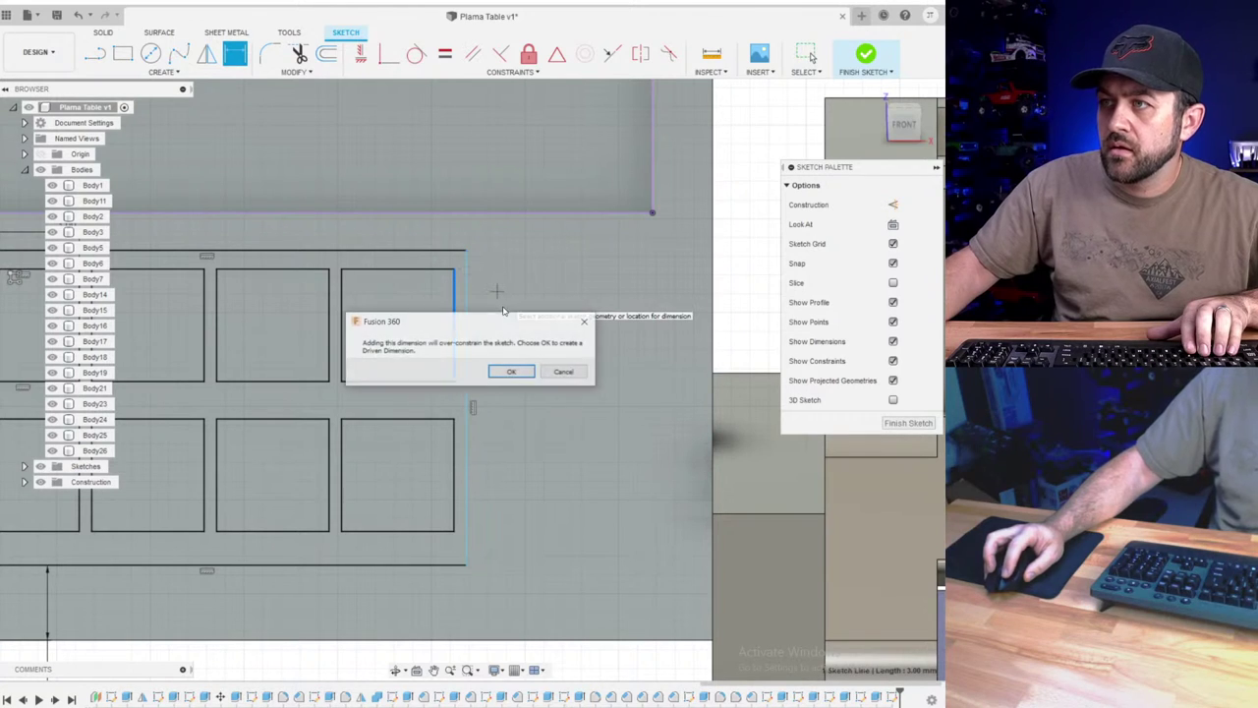
left_click(564, 373)
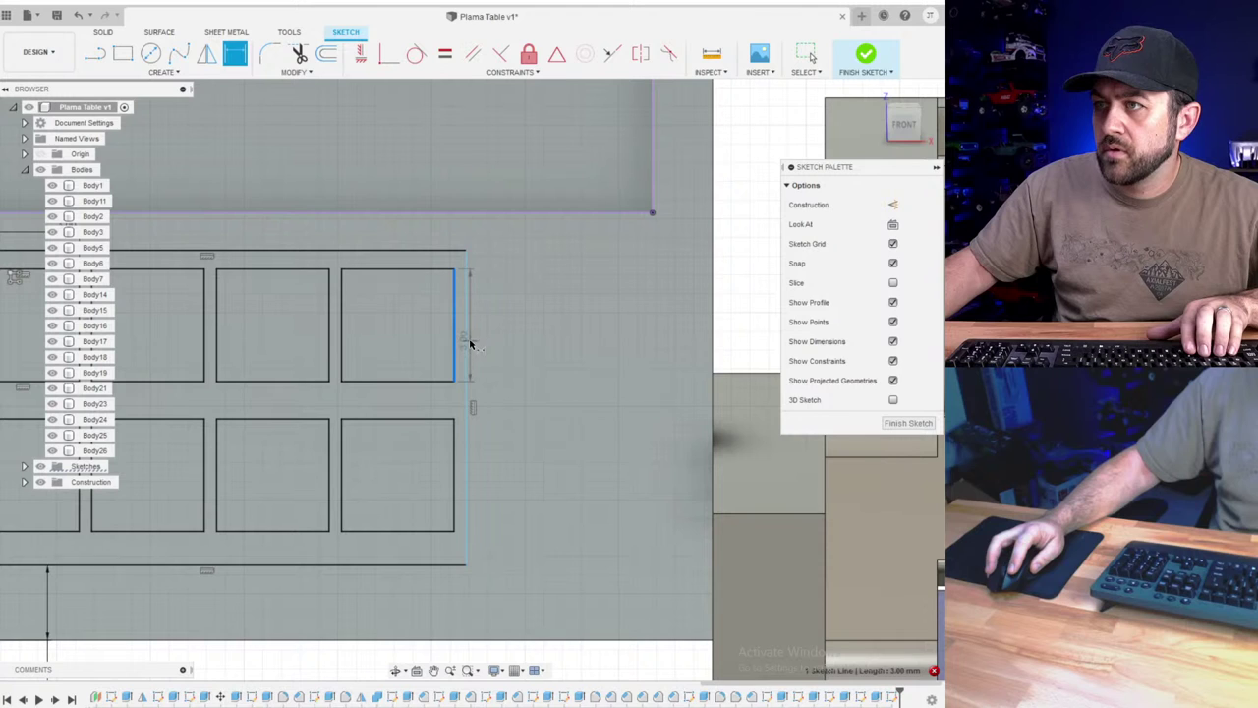
left_click(526, 355)
key("Escape")
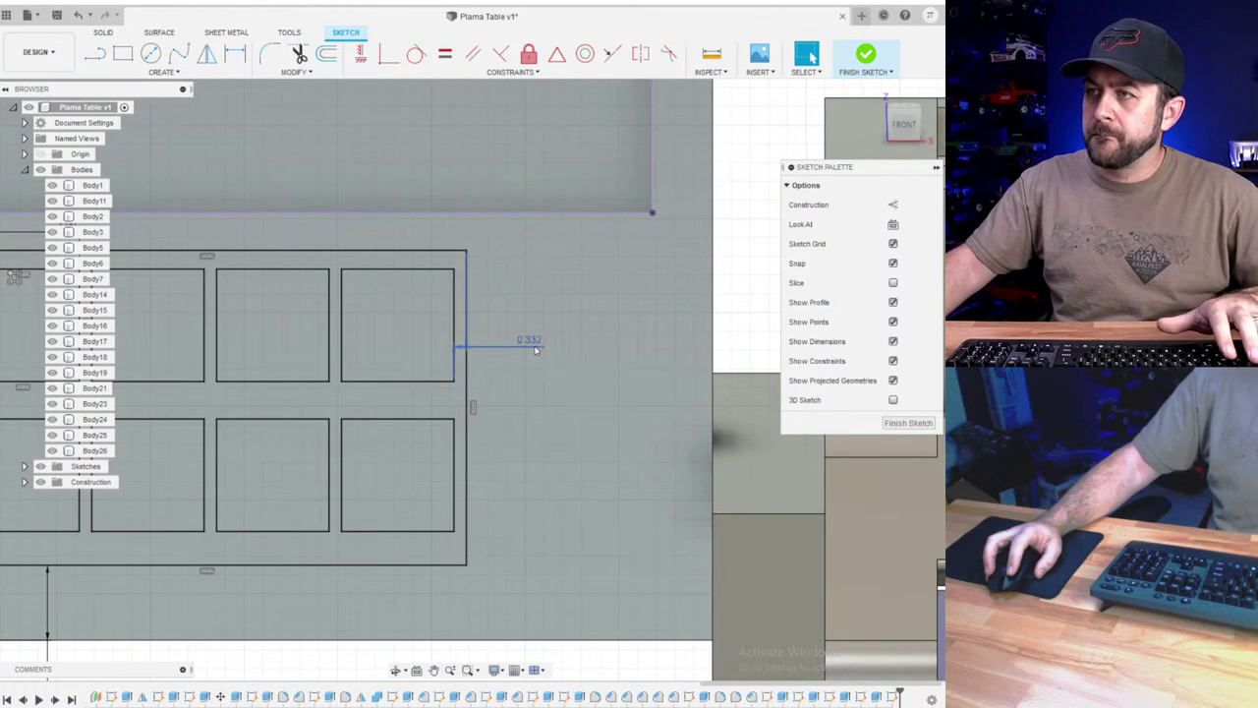
- Delete the gap dimension and move the larger rectangle's right edge a little further outward from the squares
left_click(527, 343)
key("Delete")
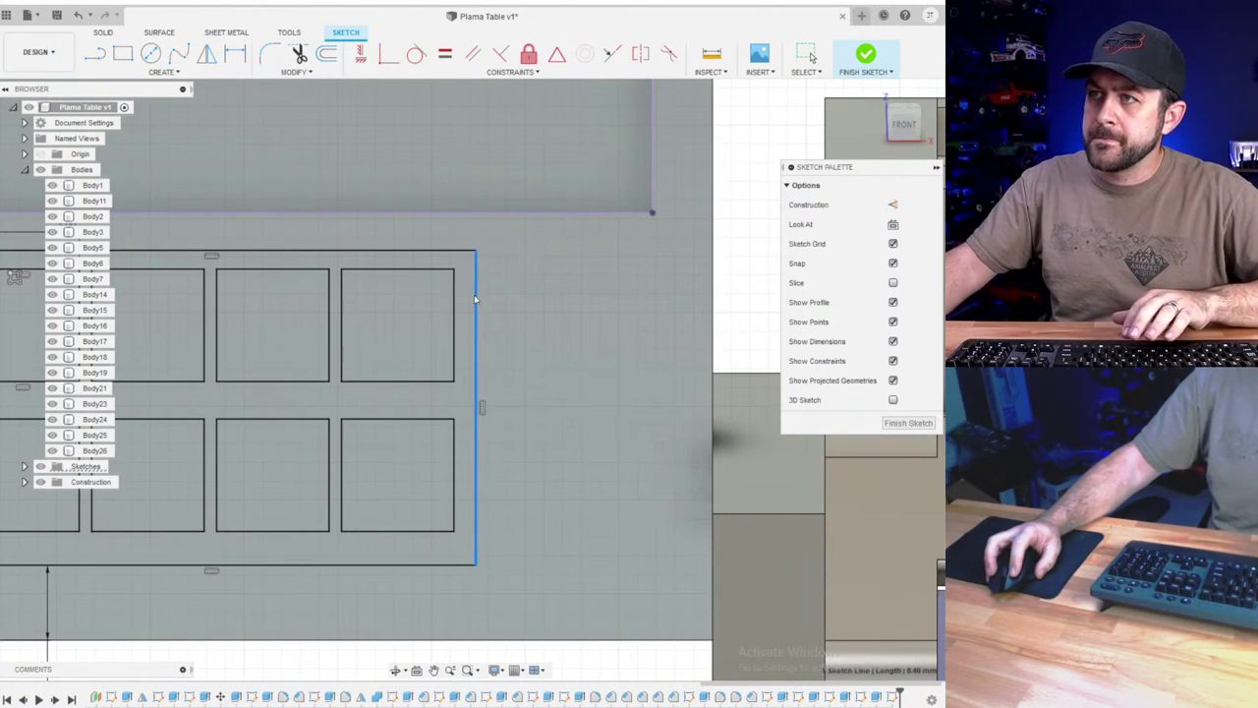
scroll(474, 307, "down", 5)
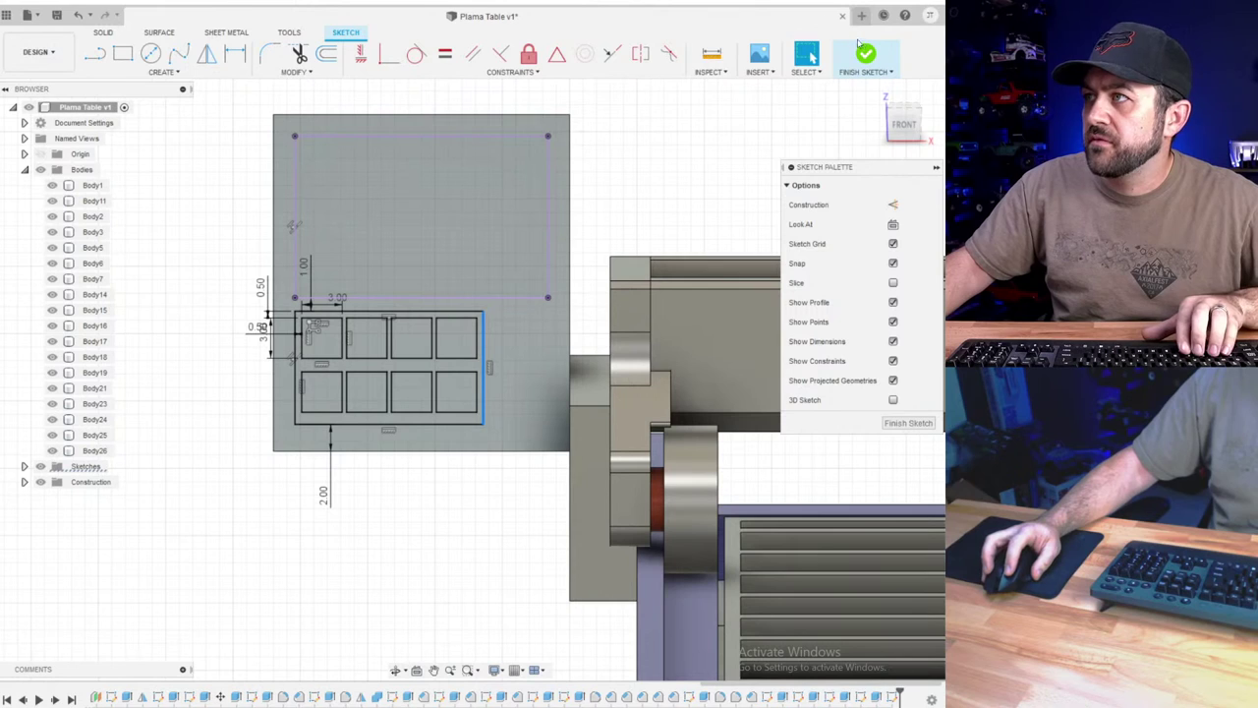
- Finish the sketch and cut the area around the eight small squares into the plate, leaving the squares as raised buttons
left_click(865, 55)
left_click(122, 54)
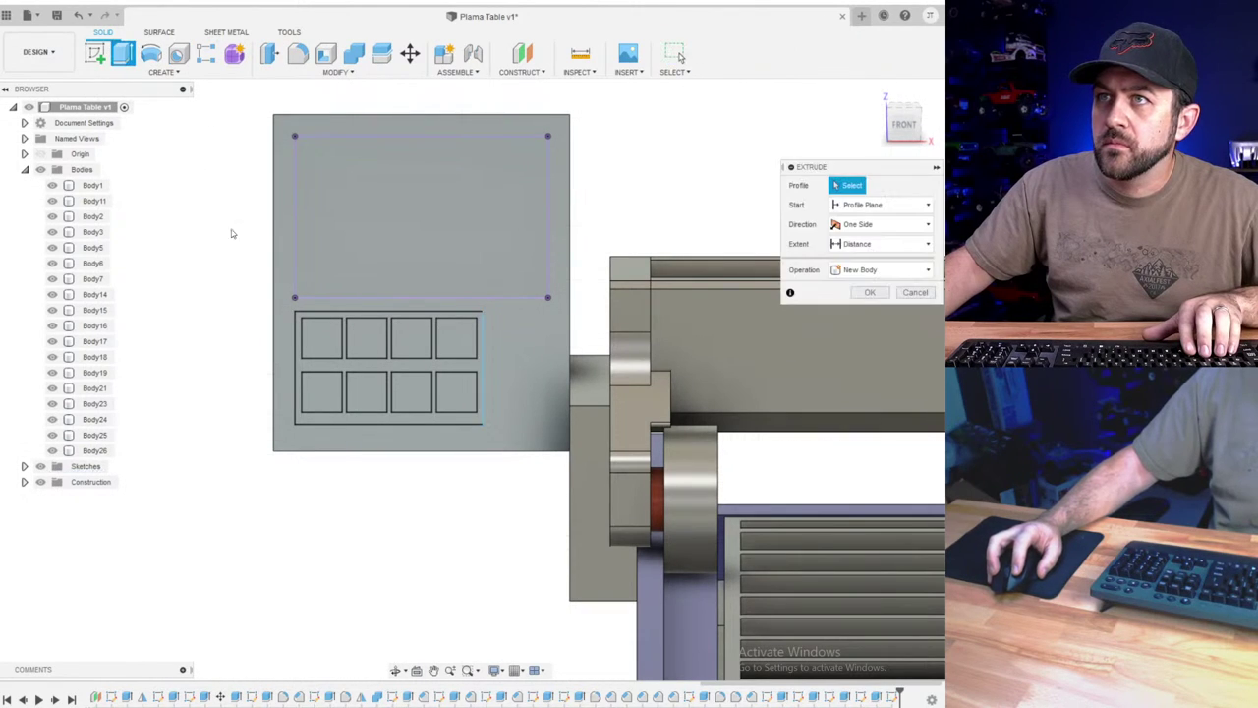
left_click(349, 367)
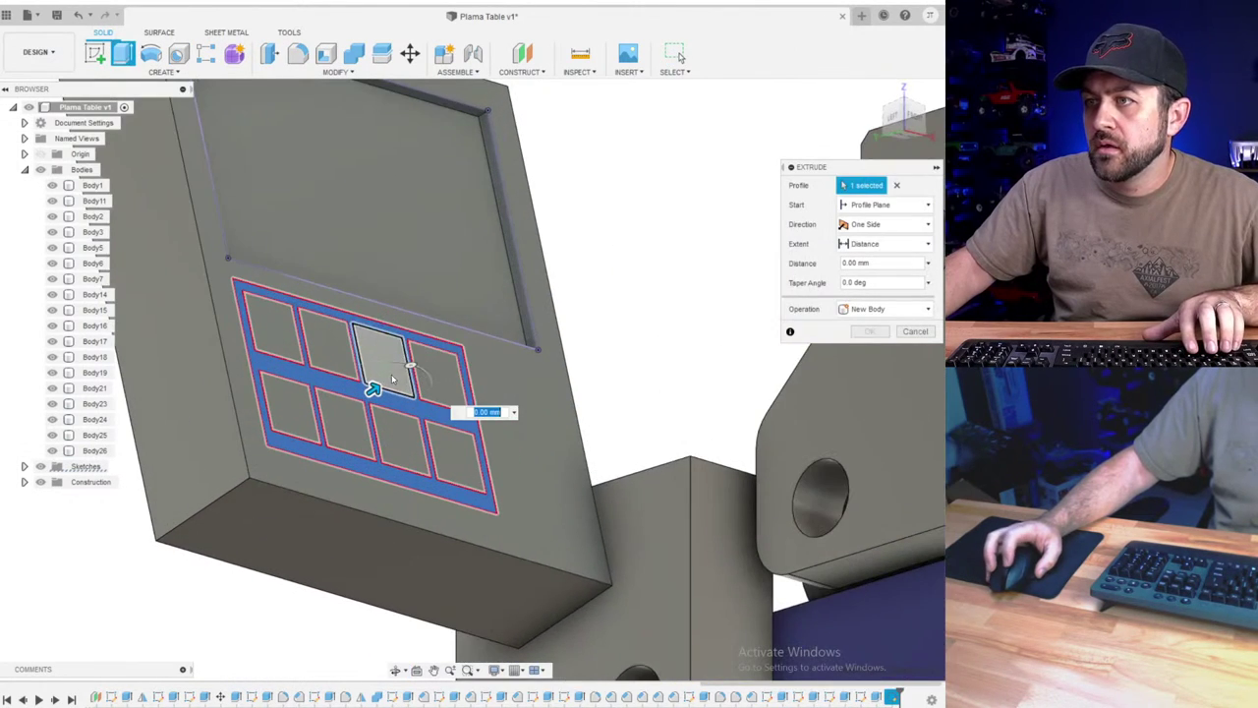
left_click_drag(375, 388, 366, 393)
key("Return")
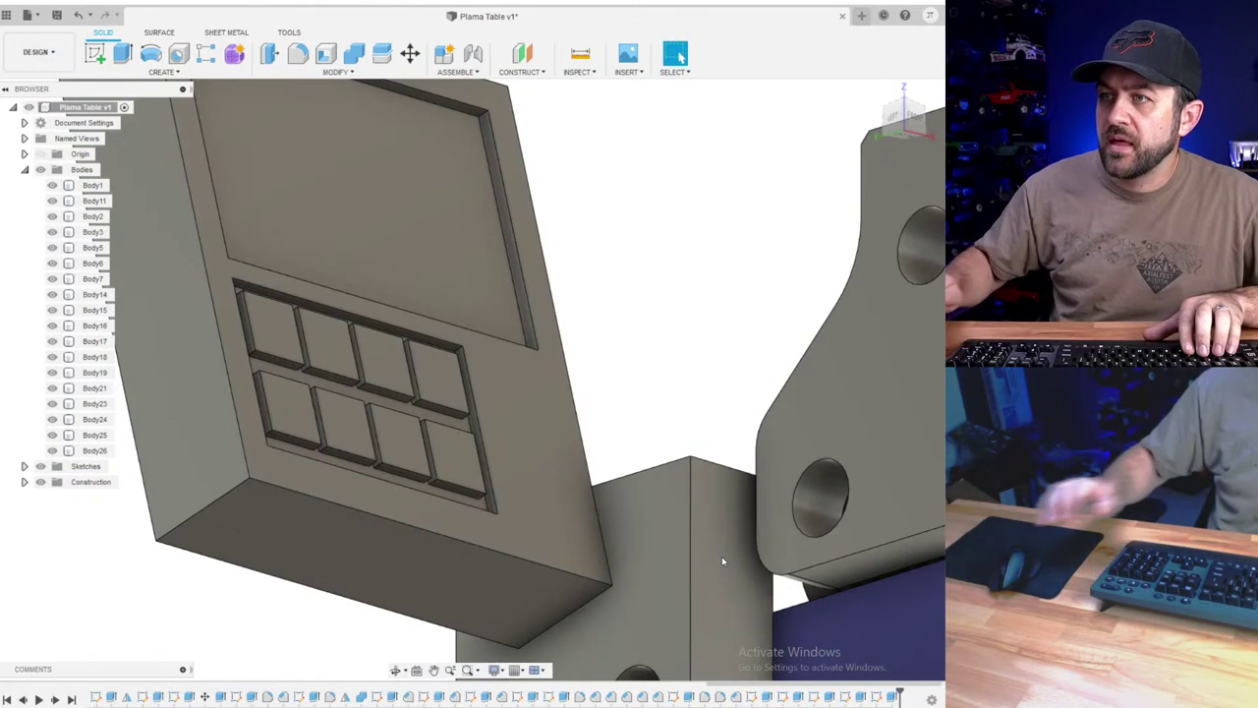
- Sketch a circle about 5 mm in diameter on the plate's front face, between the button grid and the plate's outer edge
scroll(413, 405, "down", 3)
scroll(264, 439, "up", 2)
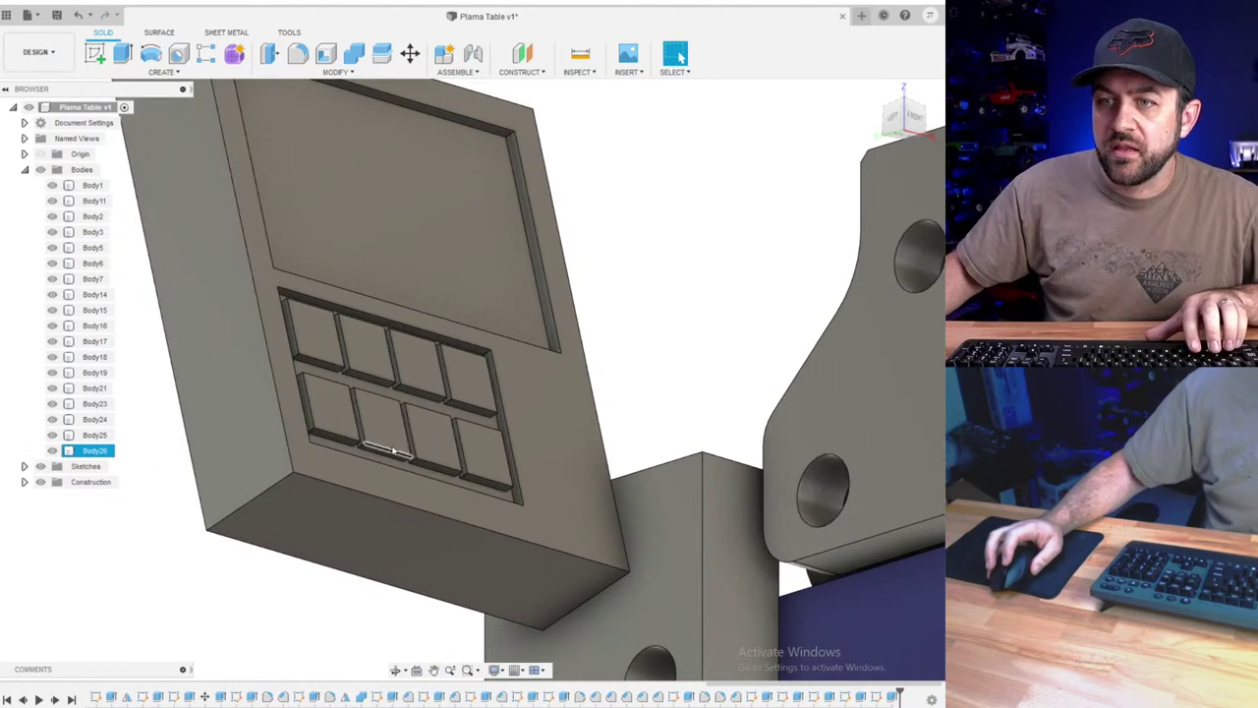
middle_click_drag(469, 367, 415, 416, "shift")
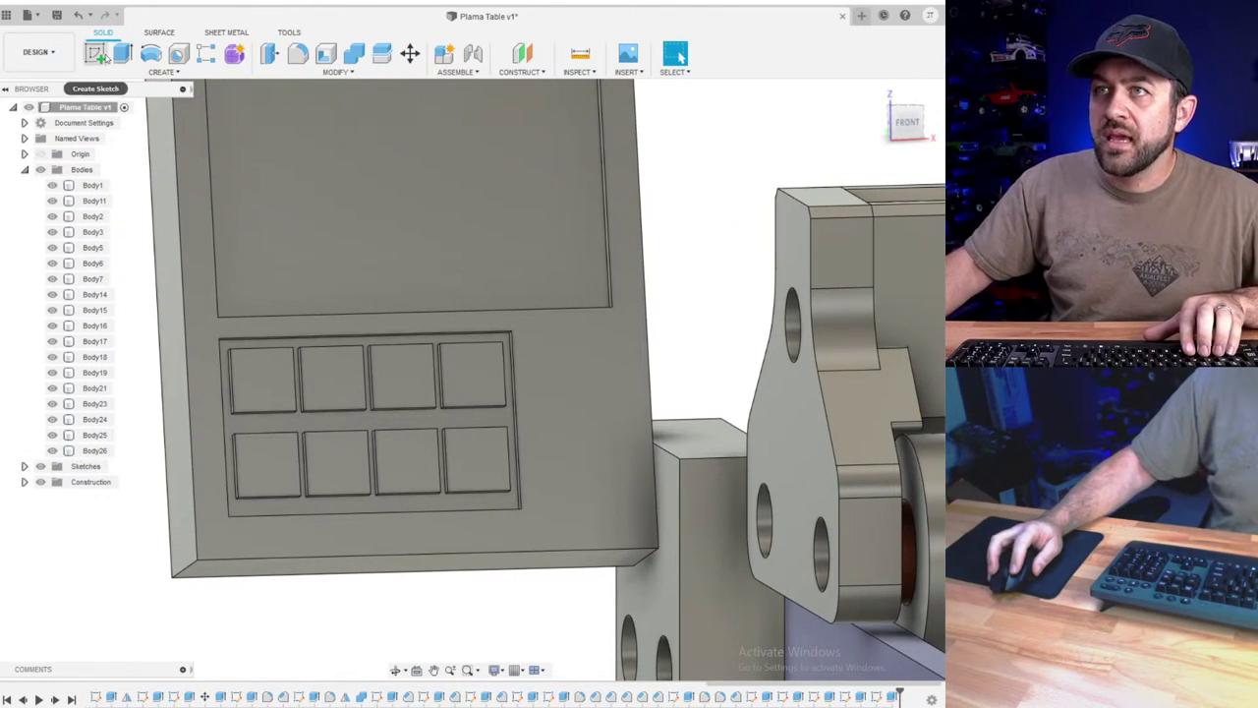
left_click(95, 53)
left_click(564, 438)
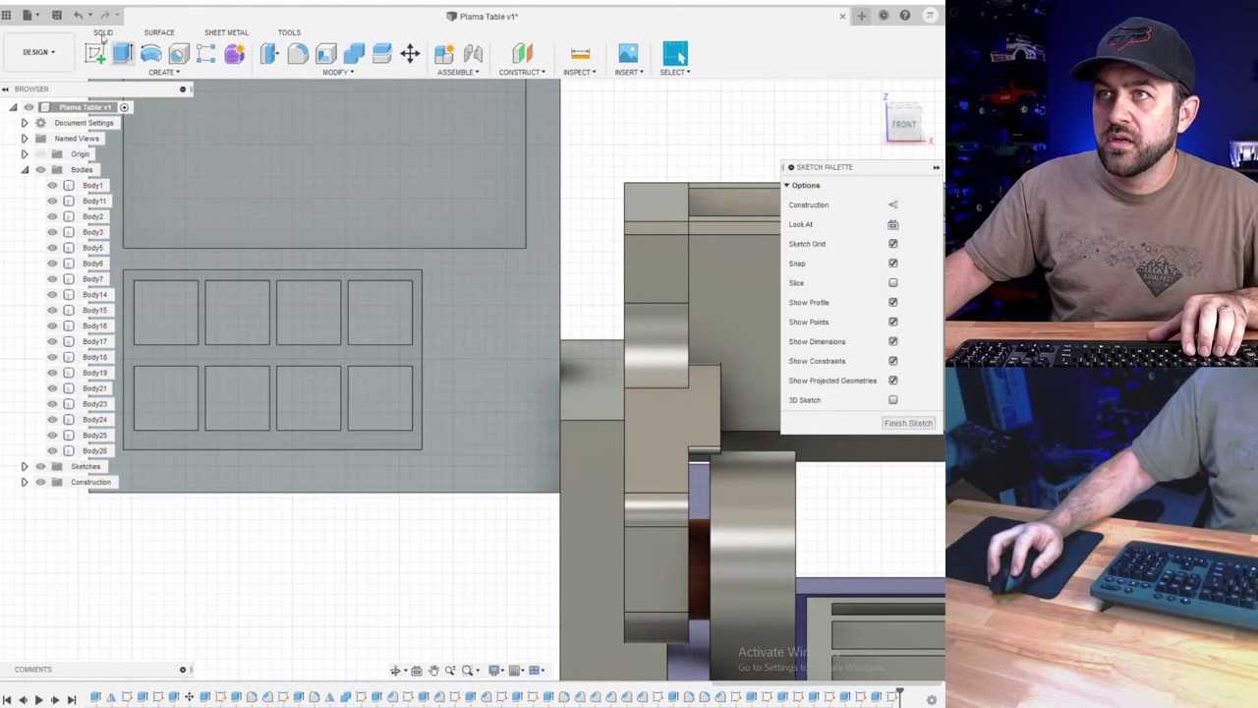
key("c")
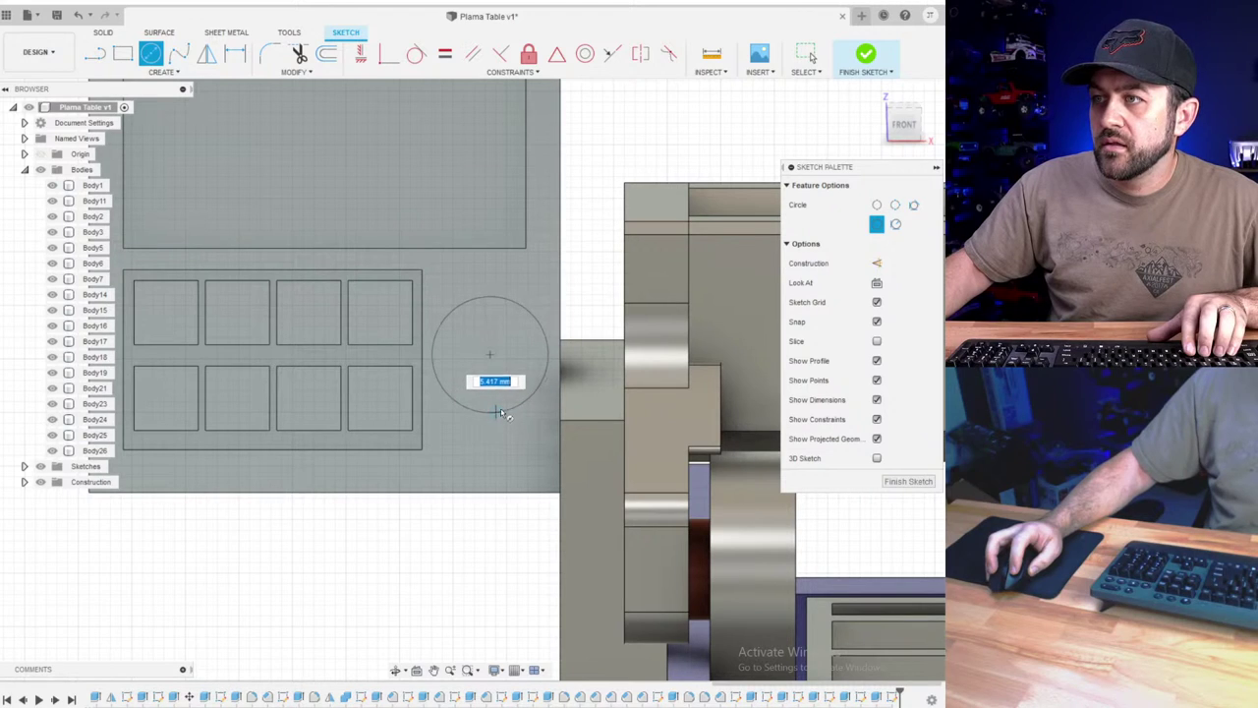
left_click(860, 53)
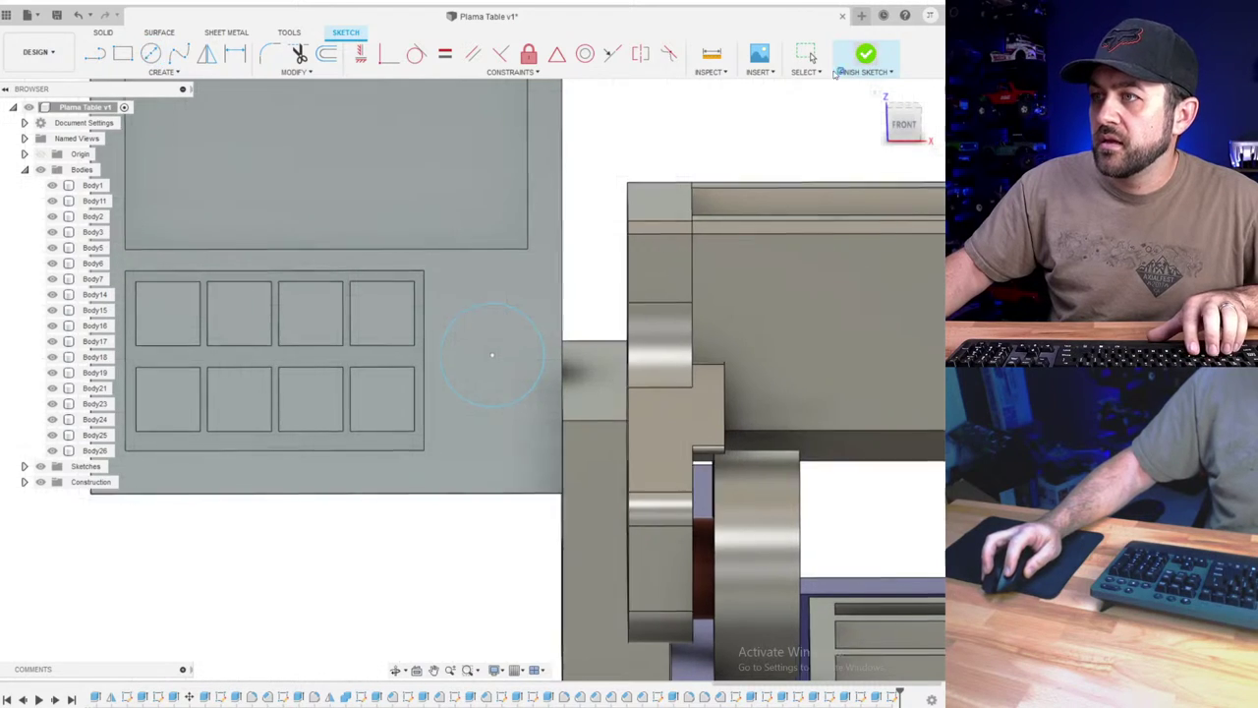
- Extrude the circle 2 mm outward from the plate as a knob, using the Join operation
key("e")
left_click(596, 396)
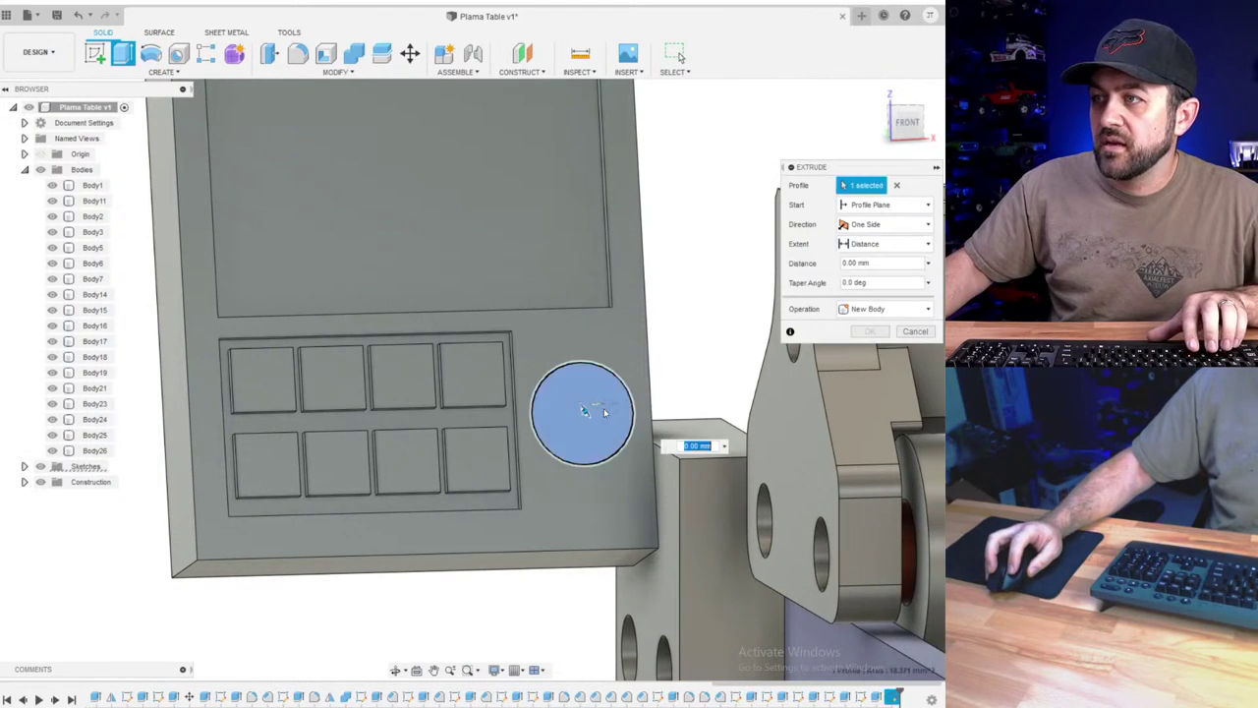
middle_click_drag(598, 425, 616, 398, "shift")
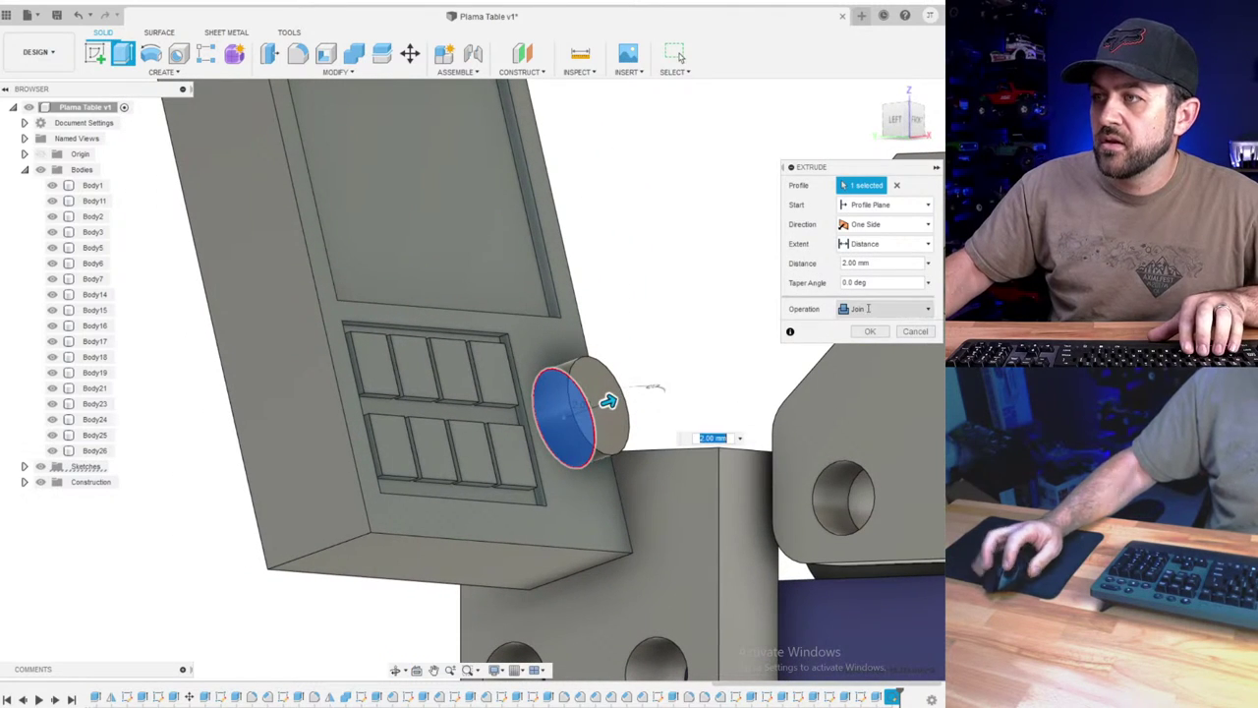
left_click(870, 331)
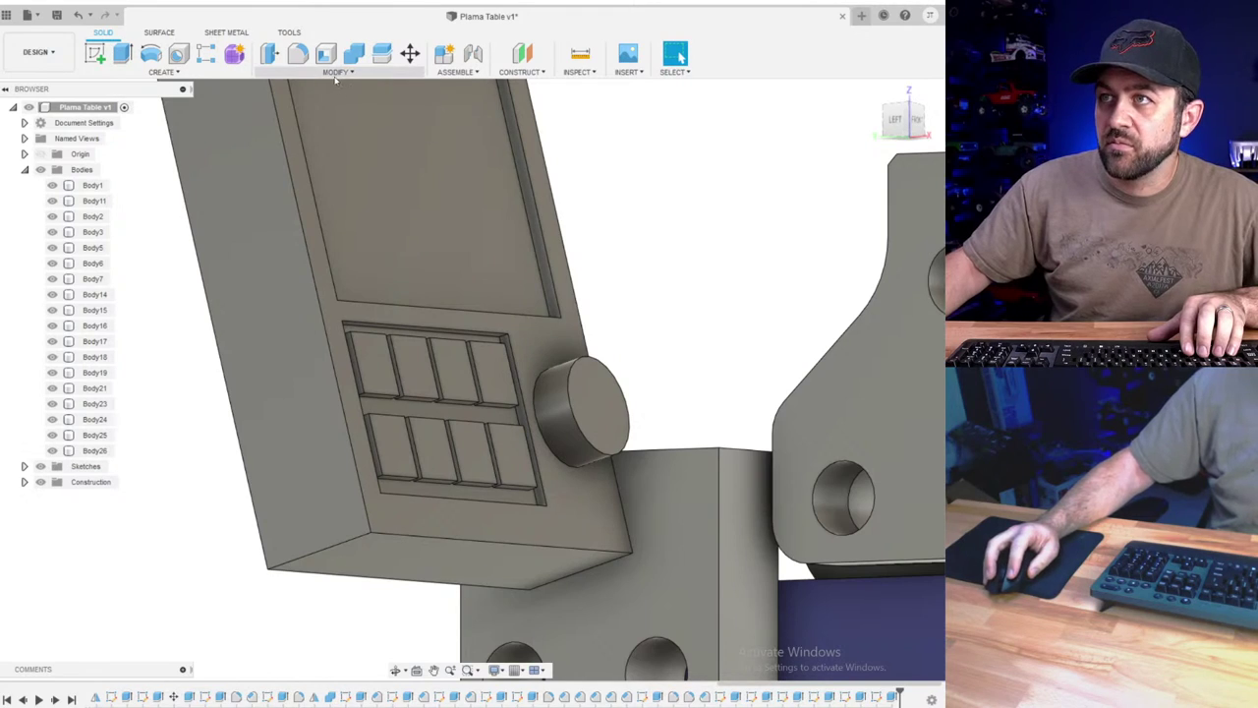
- Chamfer the knob's outer circular edge with an equal distance of 0.50 mm
left_click(335, 74)
left_click(297, 117)
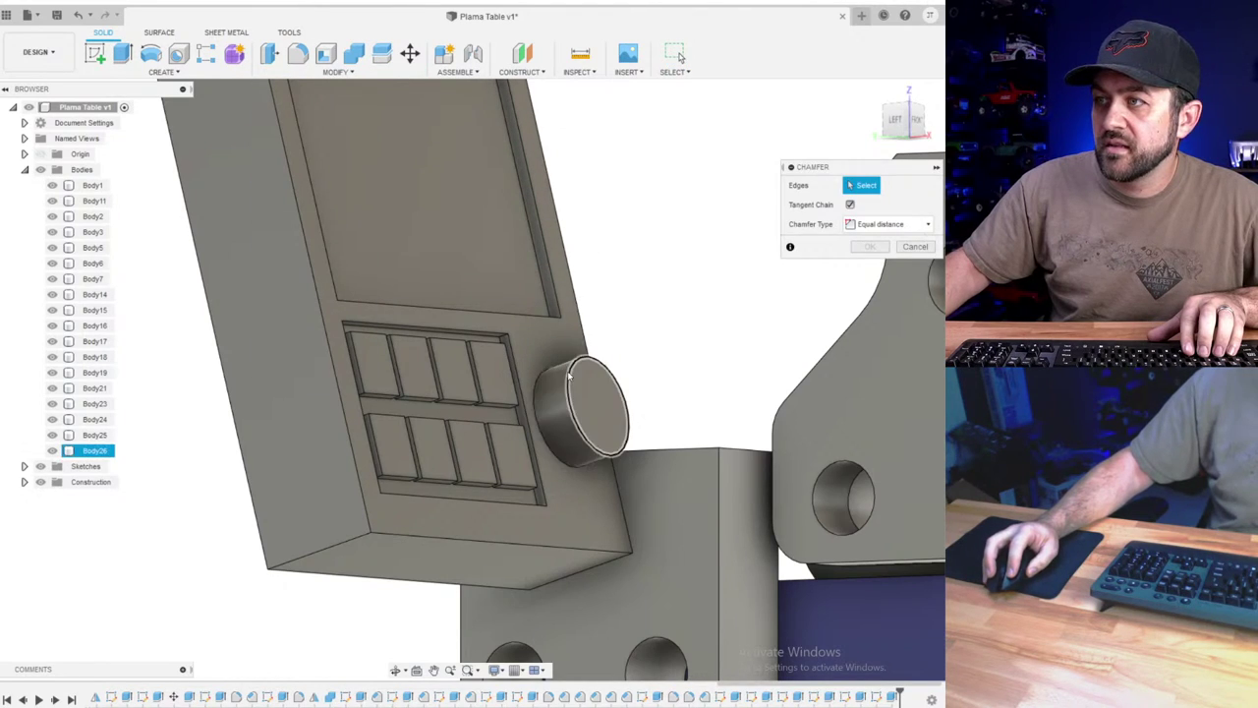
left_click(570, 376)
left_click_drag(571, 364, 568, 369)
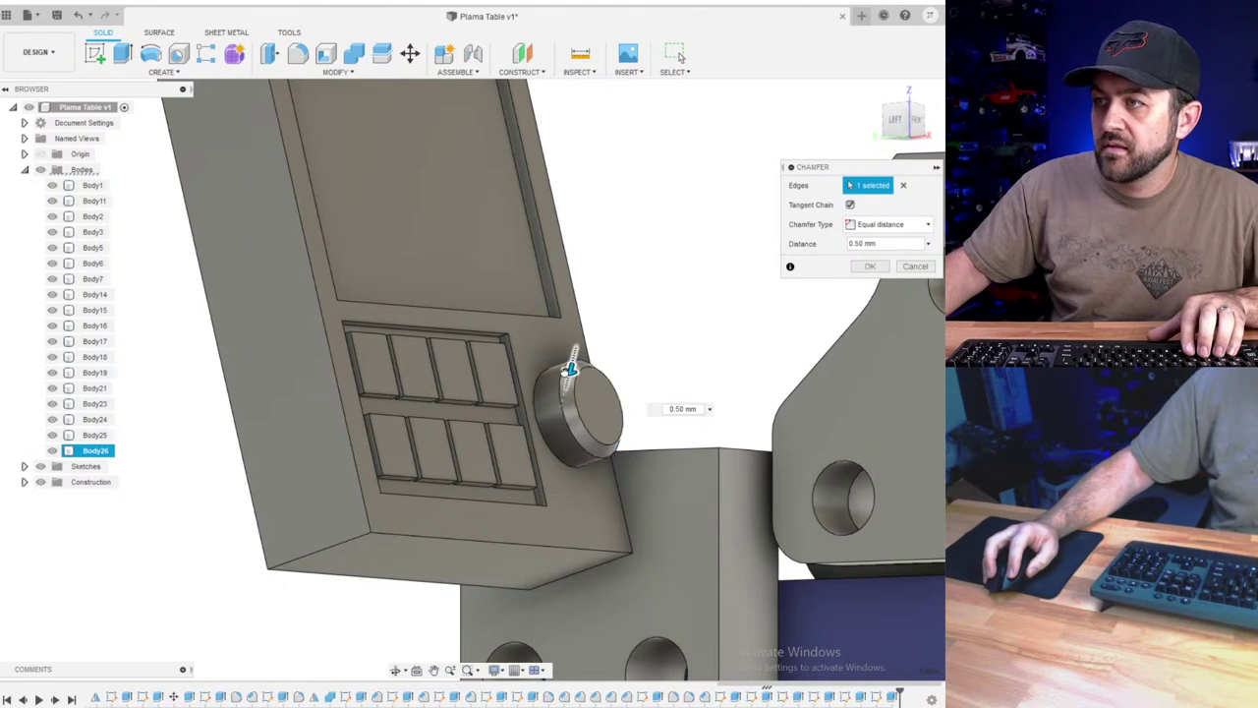
key("Return")
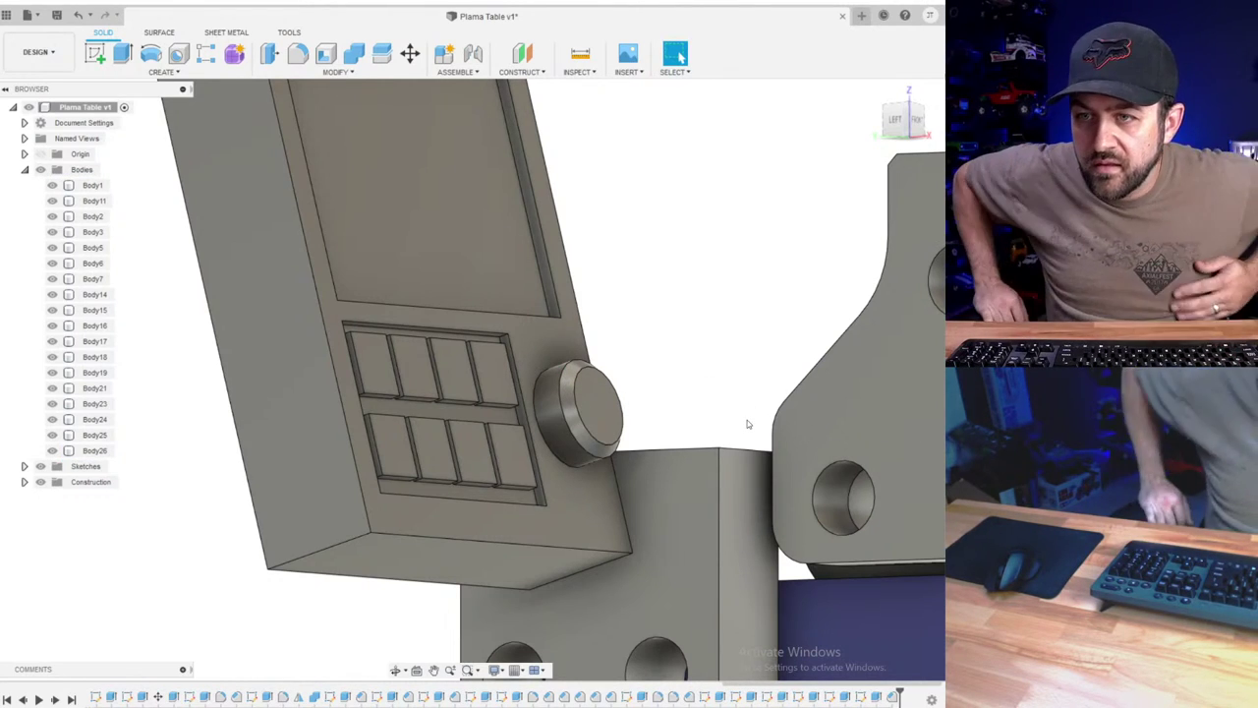
scroll(718, 421, "down", 5)
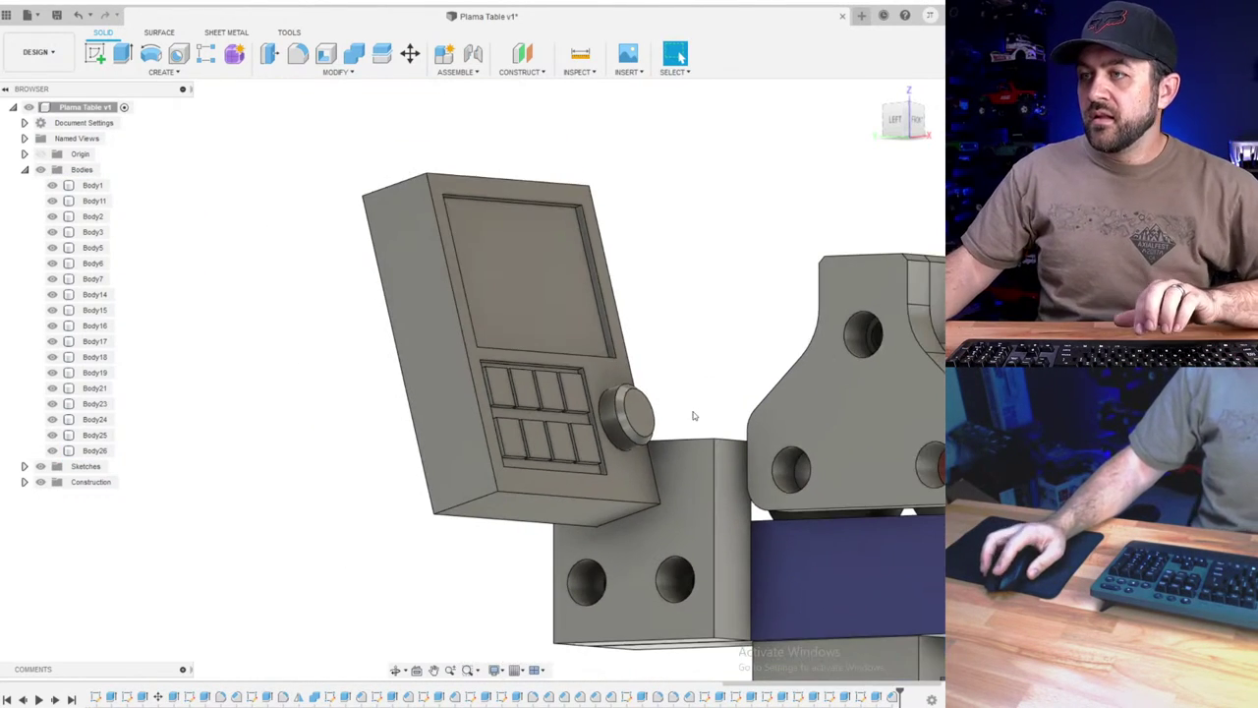
middle_click_drag(516, 568, 619, 560, "shift")
scroll(356, 471, "up", 3)
left_click(229, 135)
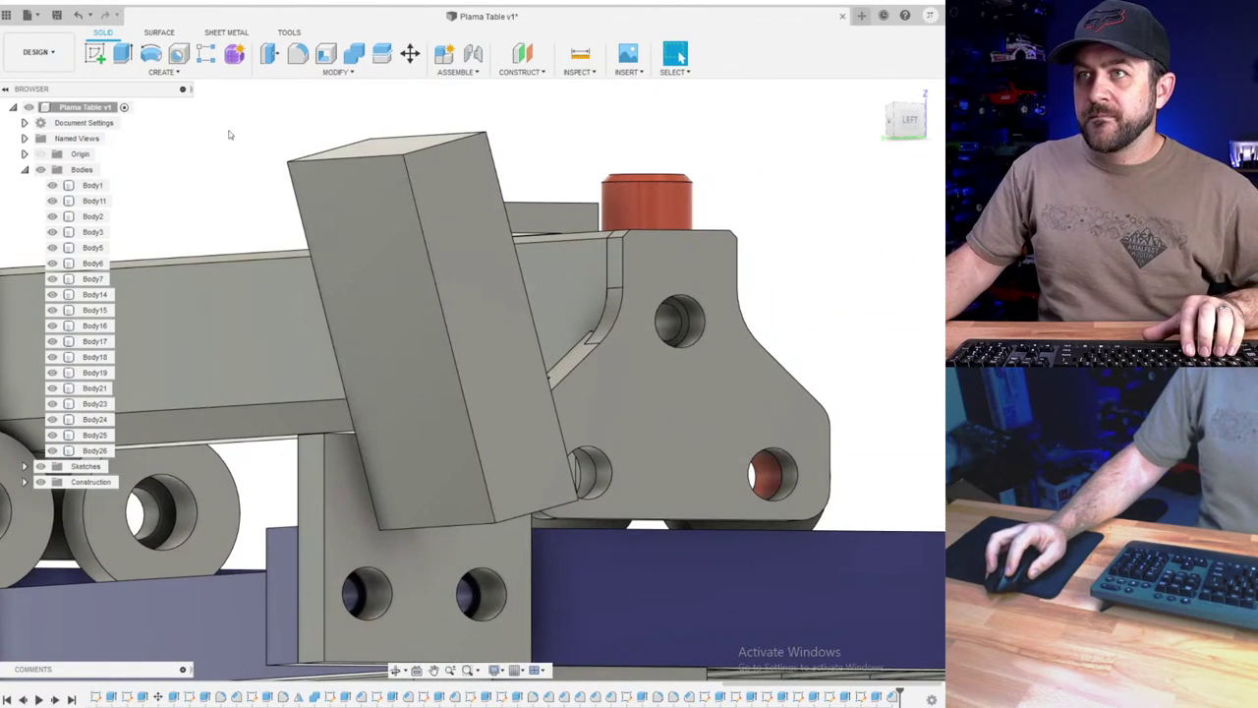
left_click(298, 54)
scroll(320, 422, "up", 3)
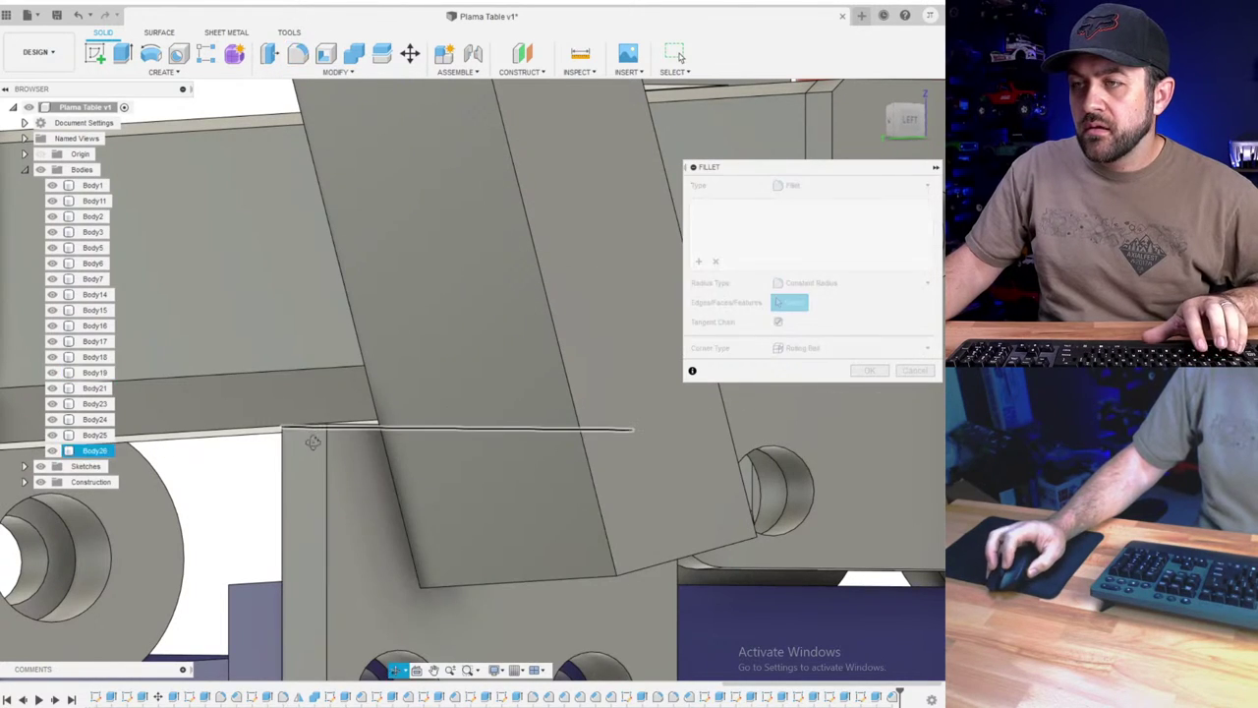
middle_click_drag(307, 428, 309, 422, "shift")
left_click(306, 420)
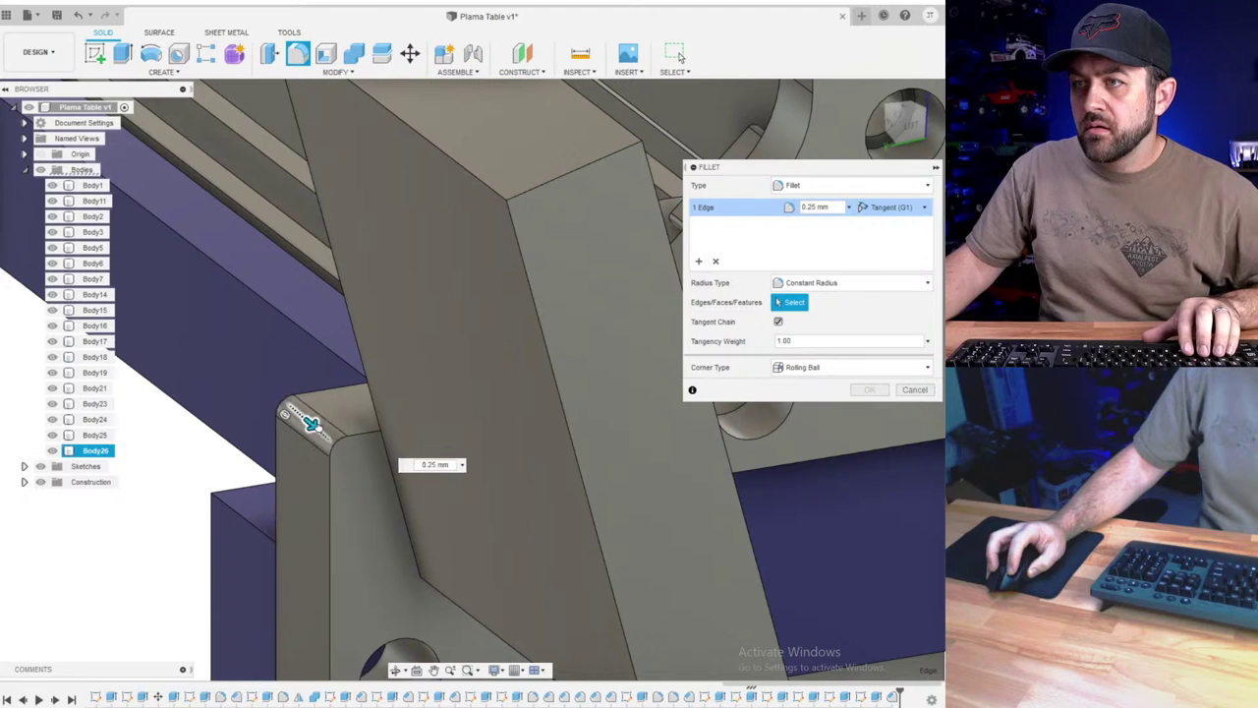
left_click_drag(310, 423, 325, 438)
middle_click_drag(328, 439, 357, 422, "shift")
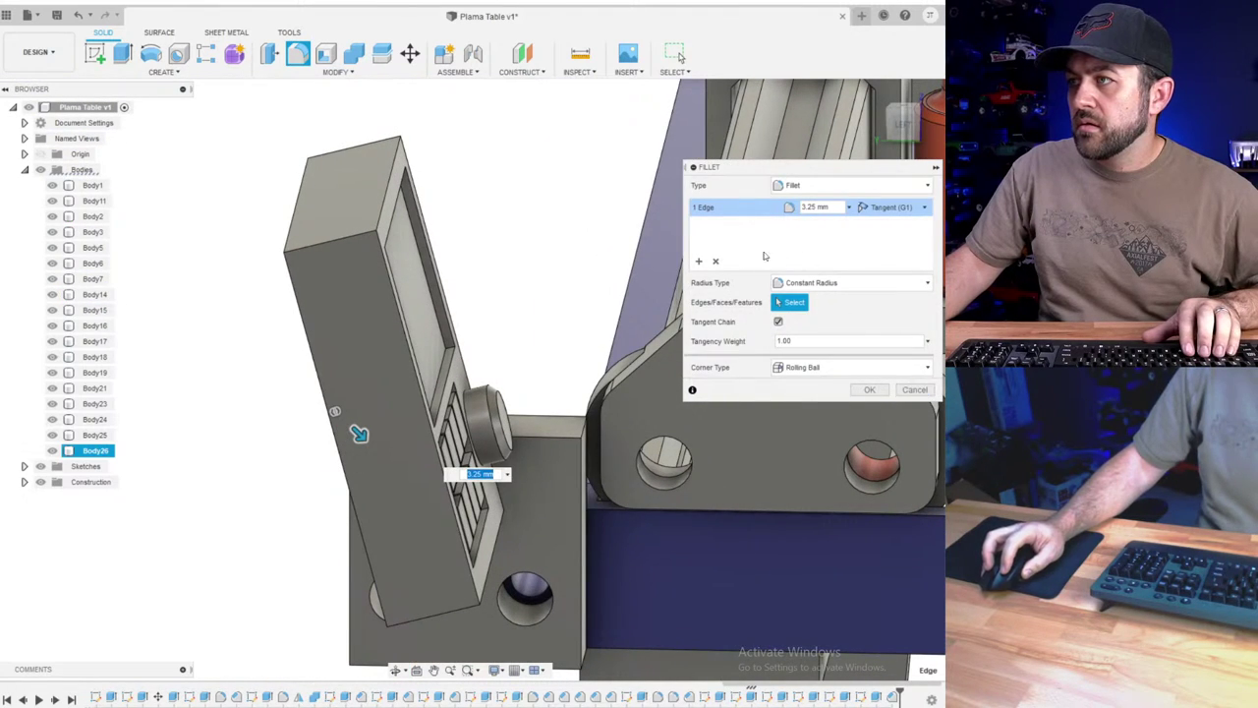
left_click(716, 261)
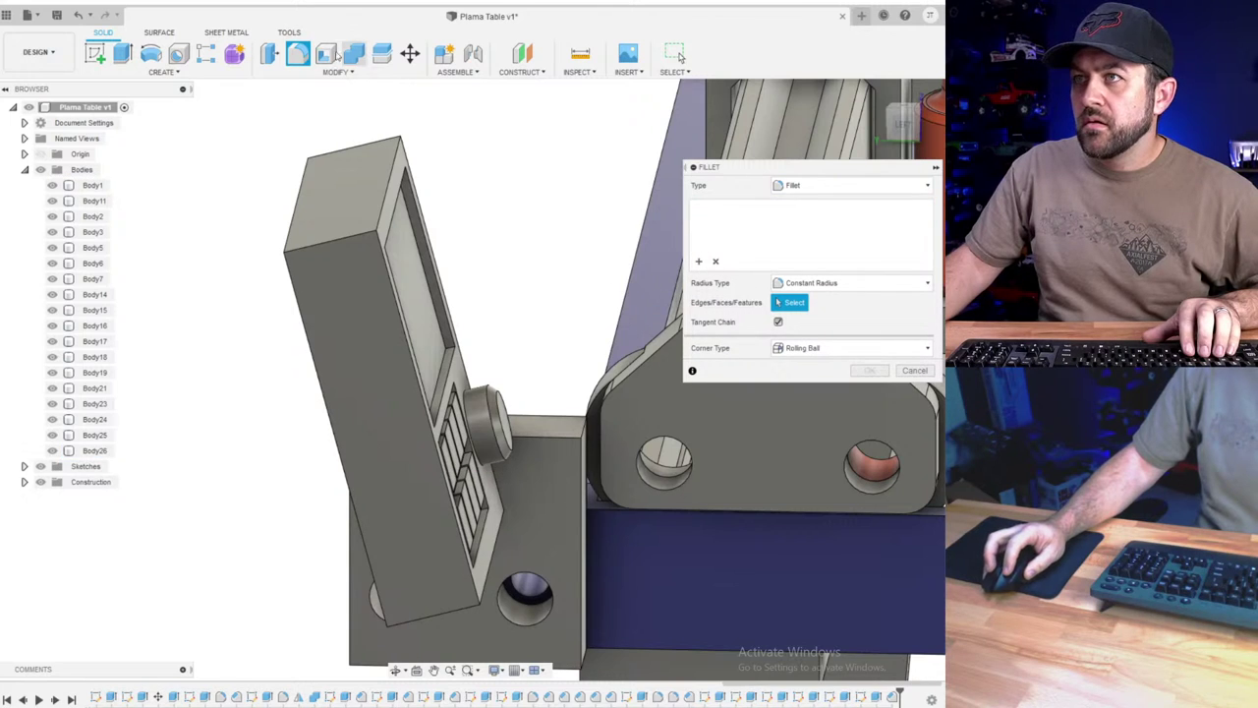
- Fillet the two upper corner edges of the bracket's mounting block with the same constant radius
left_click(352, 433)
middle_click_drag(352, 434, 319, 565, "shift")
type("3")
key("Return")
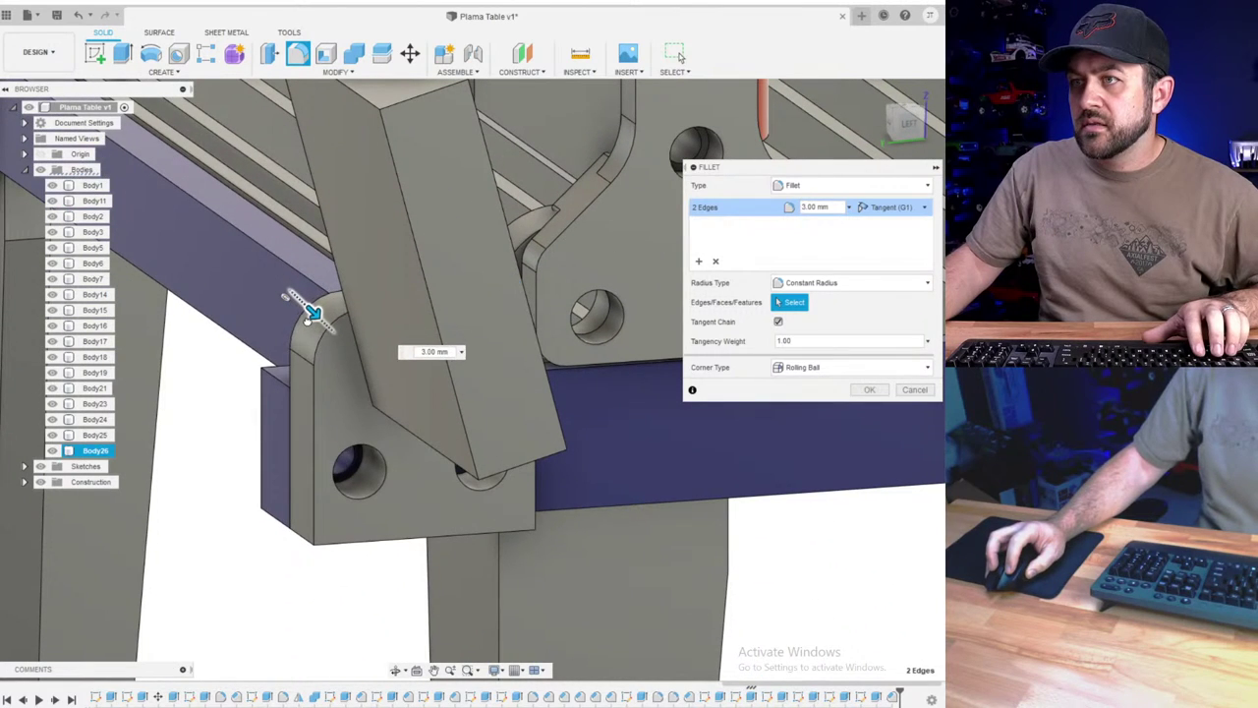
left_click_drag(308, 321, 313, 327)
middle_click_drag(460, 466, 307, 351)
left_click(869, 390)
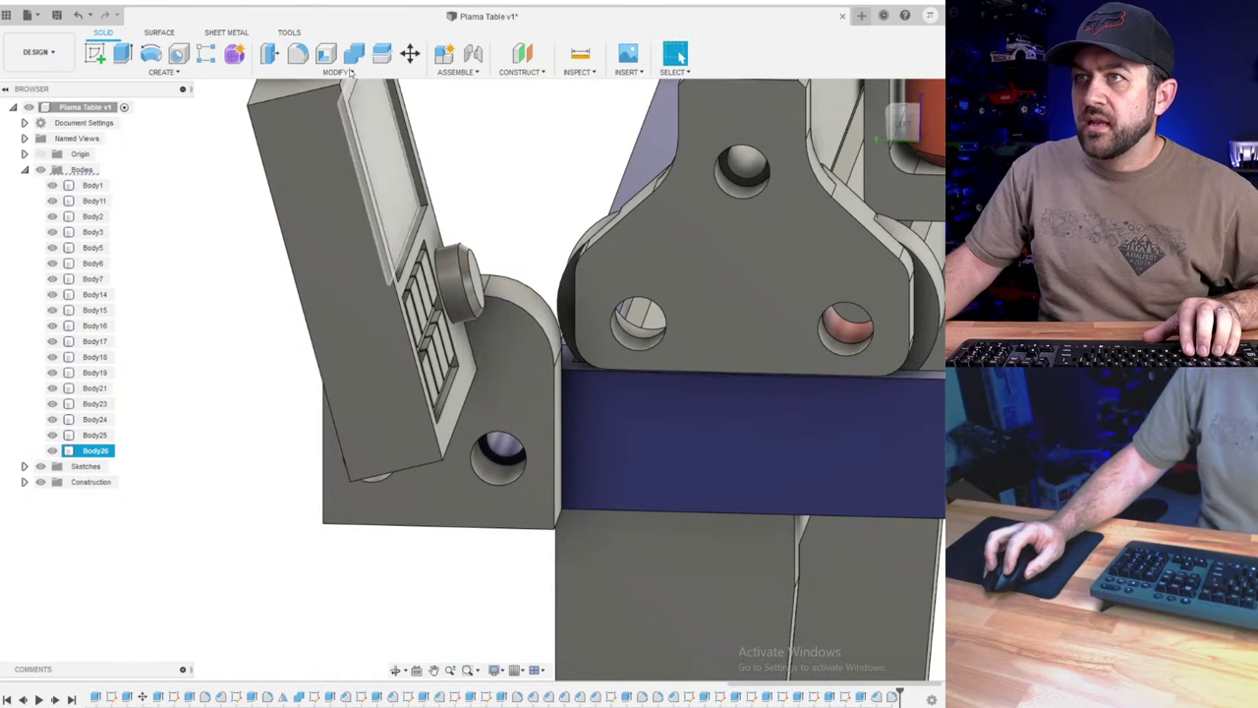
- Fillet the two lower corner edges of the bracket's mounting block to round them like the upper ones
key("f")
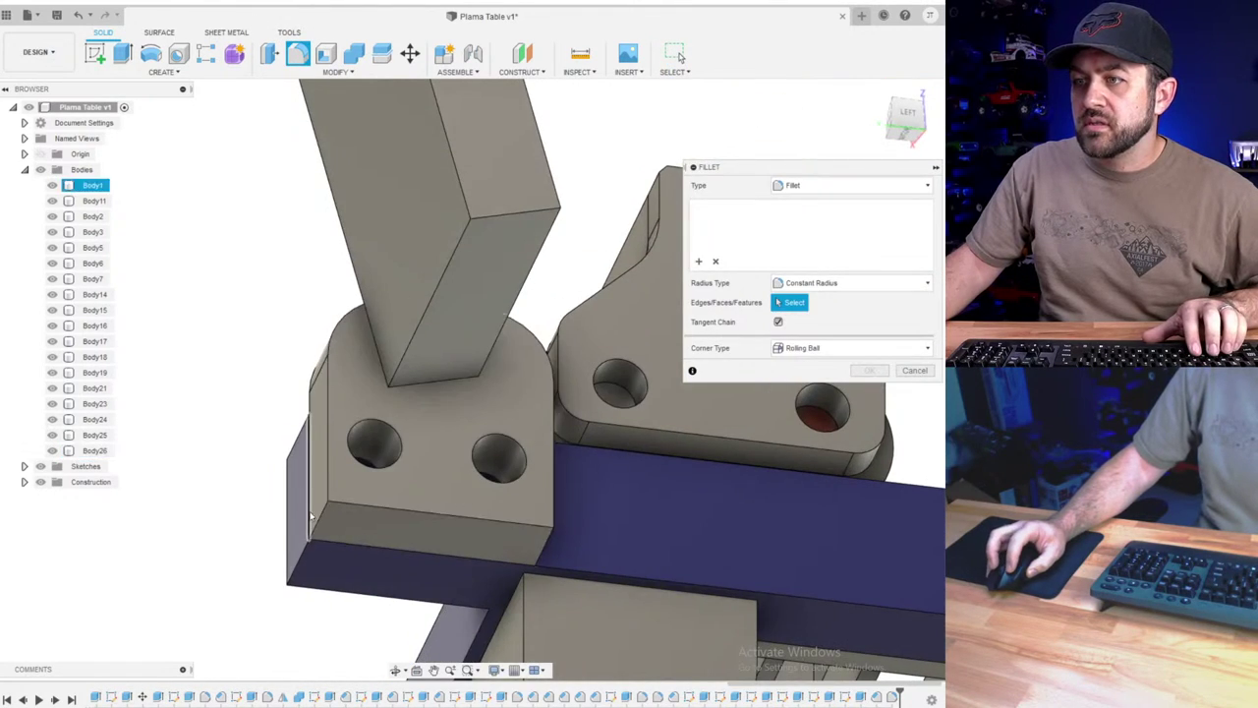
left_click(514, 537)
left_click(549, 547)
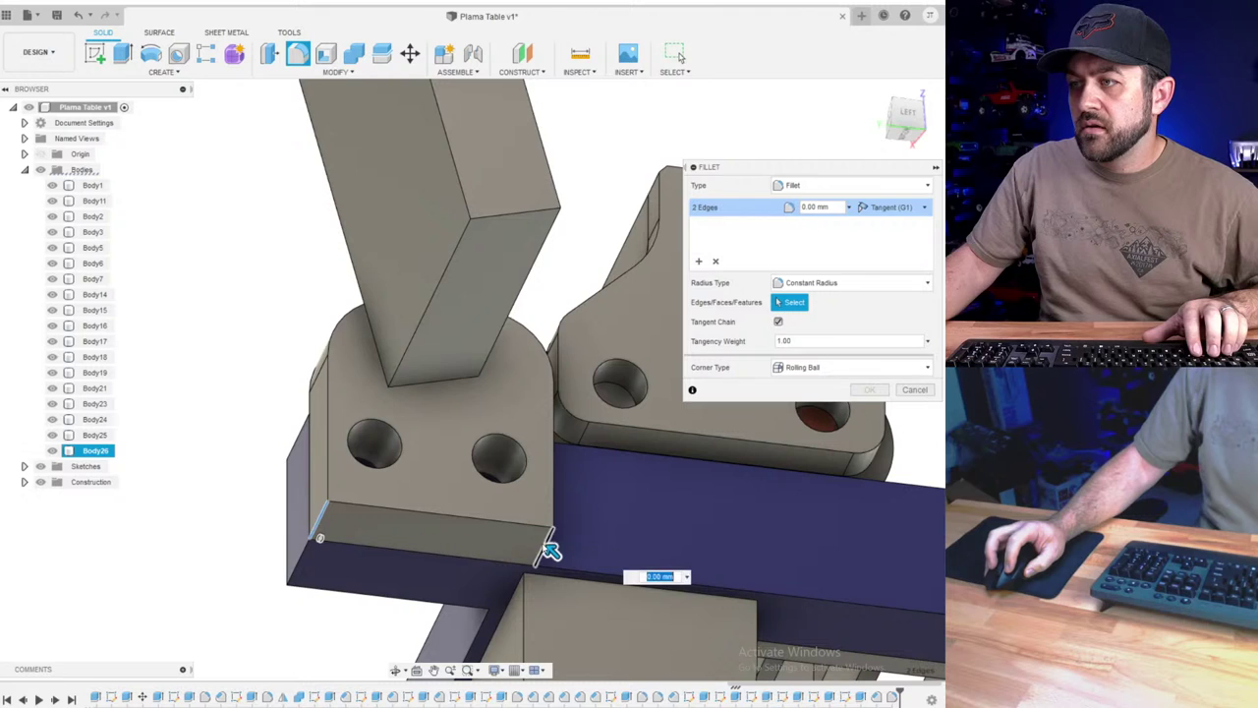
left_click_drag(547, 546, 534, 536)
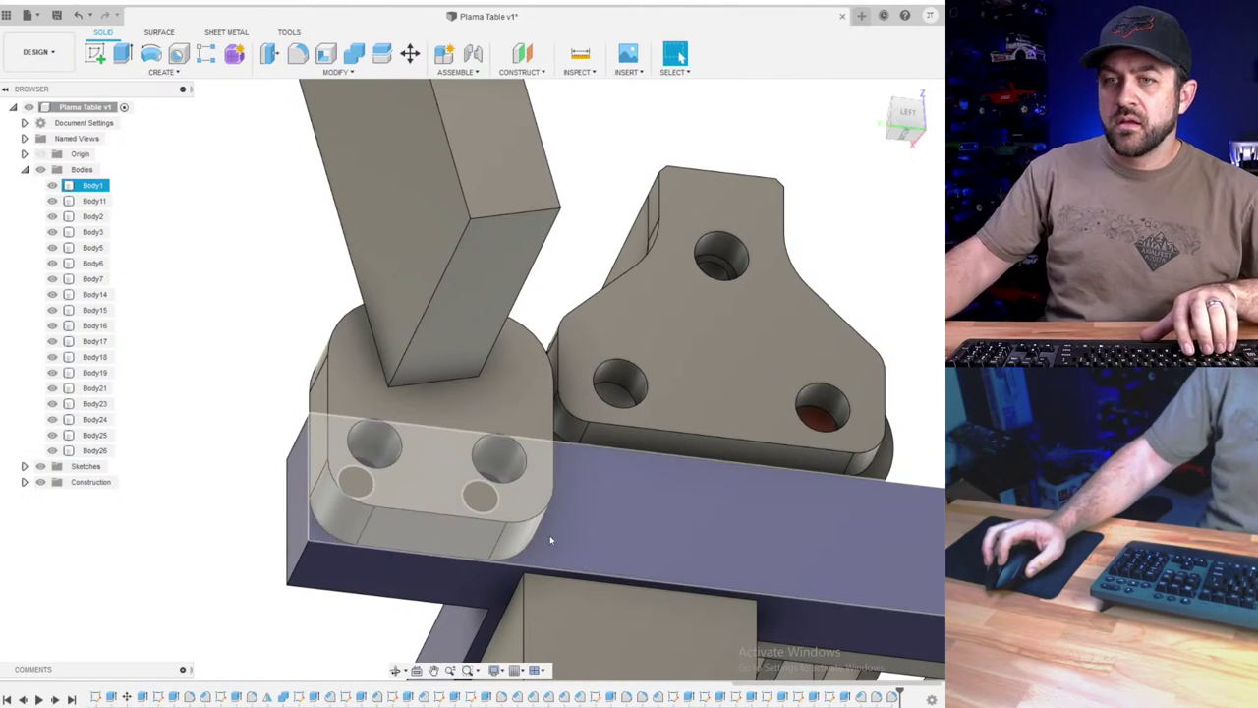
- Examine the whole plasma table, including the gantry, torch and slats, and the control panel with its mounting bracket up close
middle_click_drag(553, 539, 492, 393, "shift")
scroll(499, 395, "down", 4)
middle_click_drag(723, 433, 423, 295)
scroll(432, 282, "down", 2)
middle_click_drag(423, 295, 435, 349)
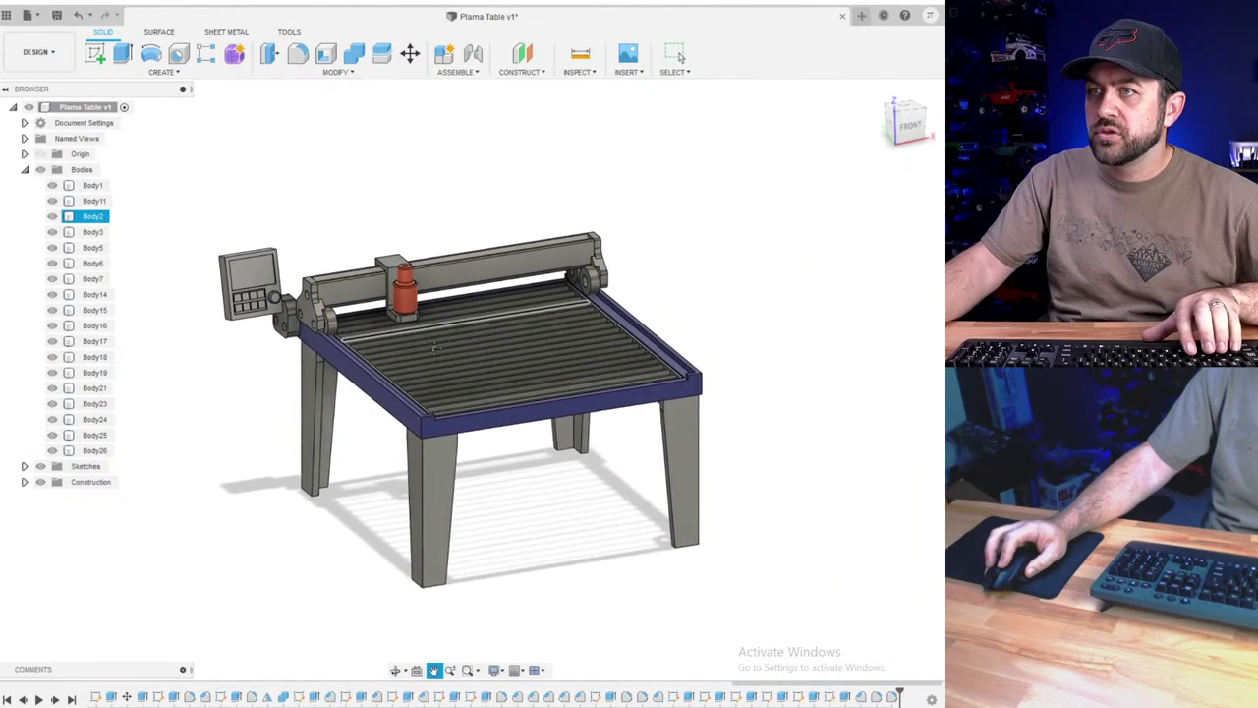
scroll(436, 349, "up", 3)
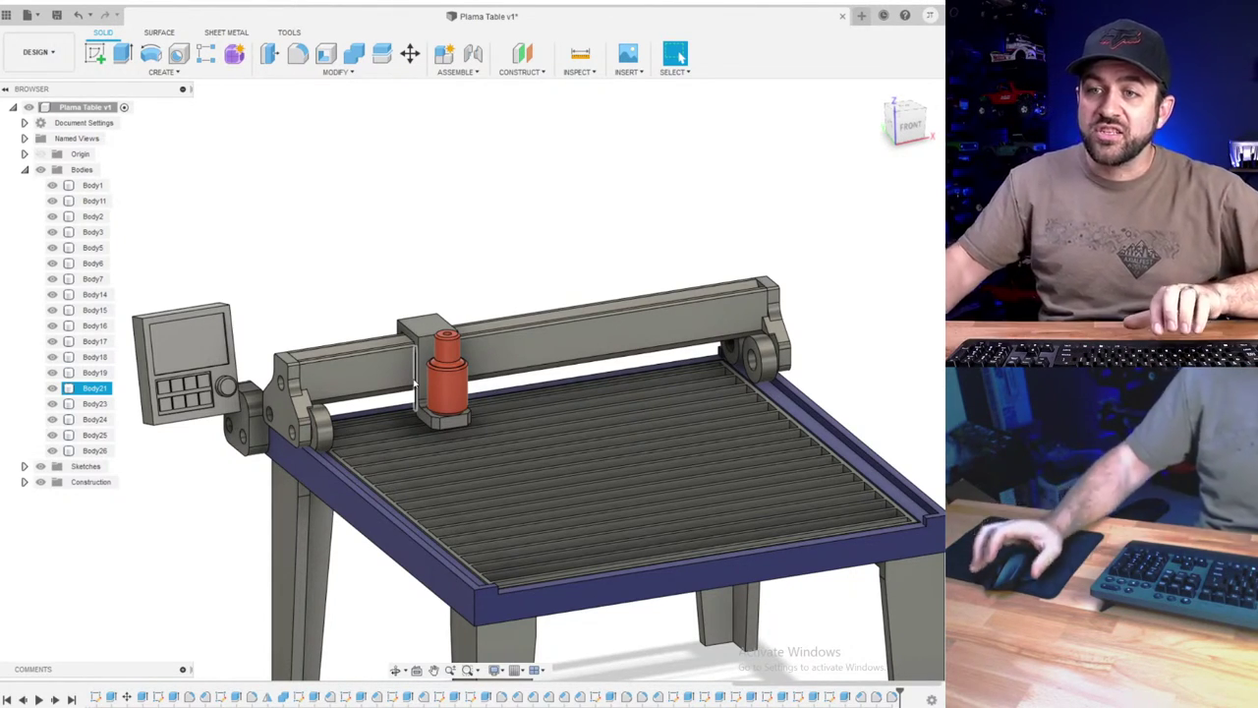
scroll(172, 366, "up", 2)
scroll(295, 423, "down", 3)
scroll(459, 379, "up", 4)
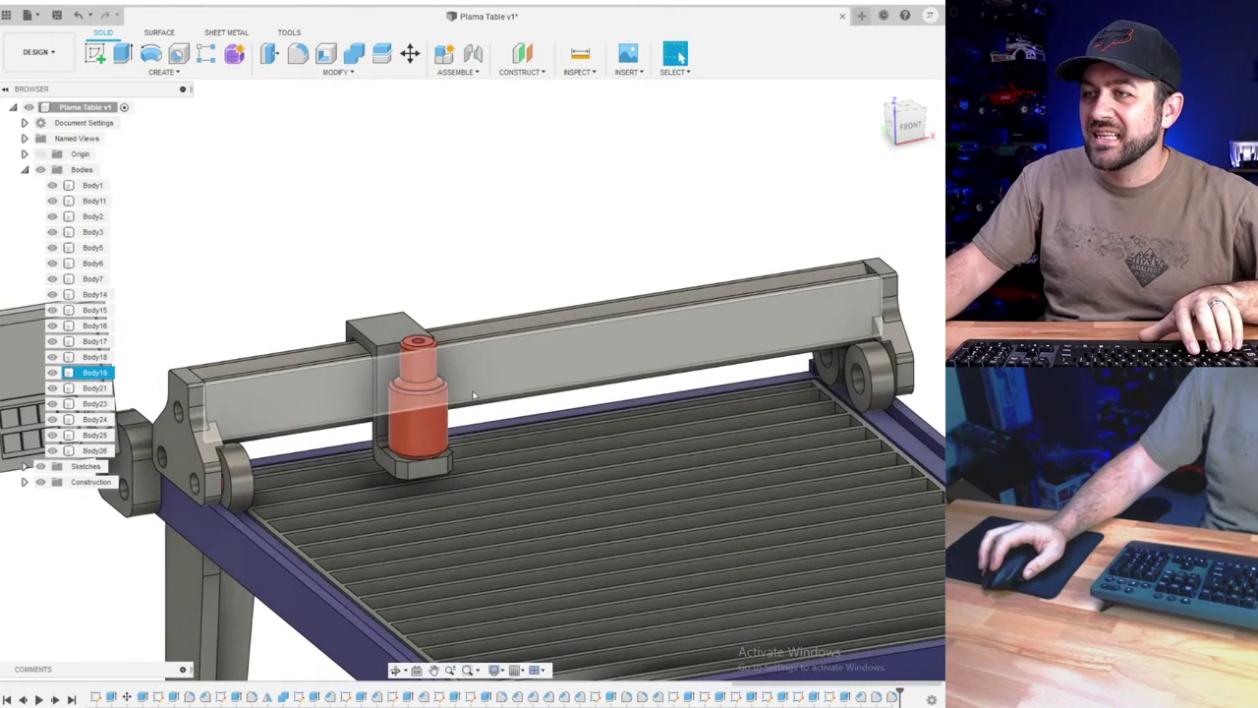
scroll(469, 433, "down", 3)
scroll(482, 534, "up", 3)
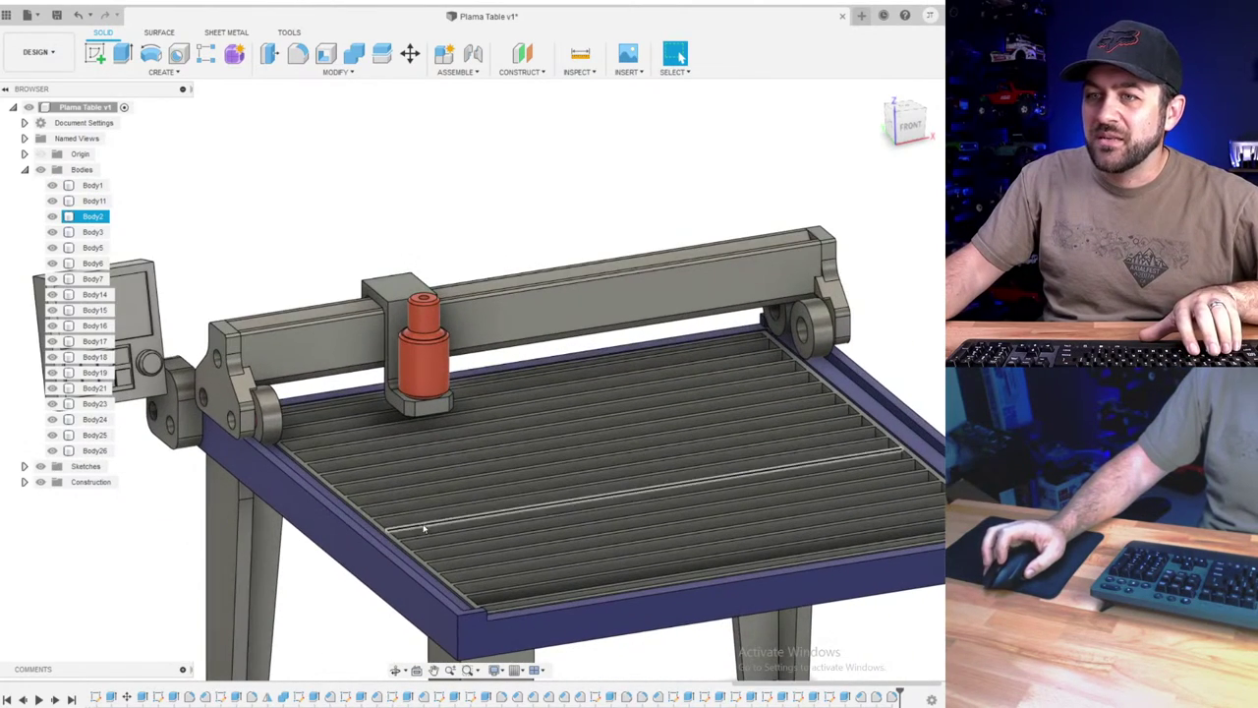
scroll(398, 513, "down", 3)
scroll(232, 226, "up", 4)
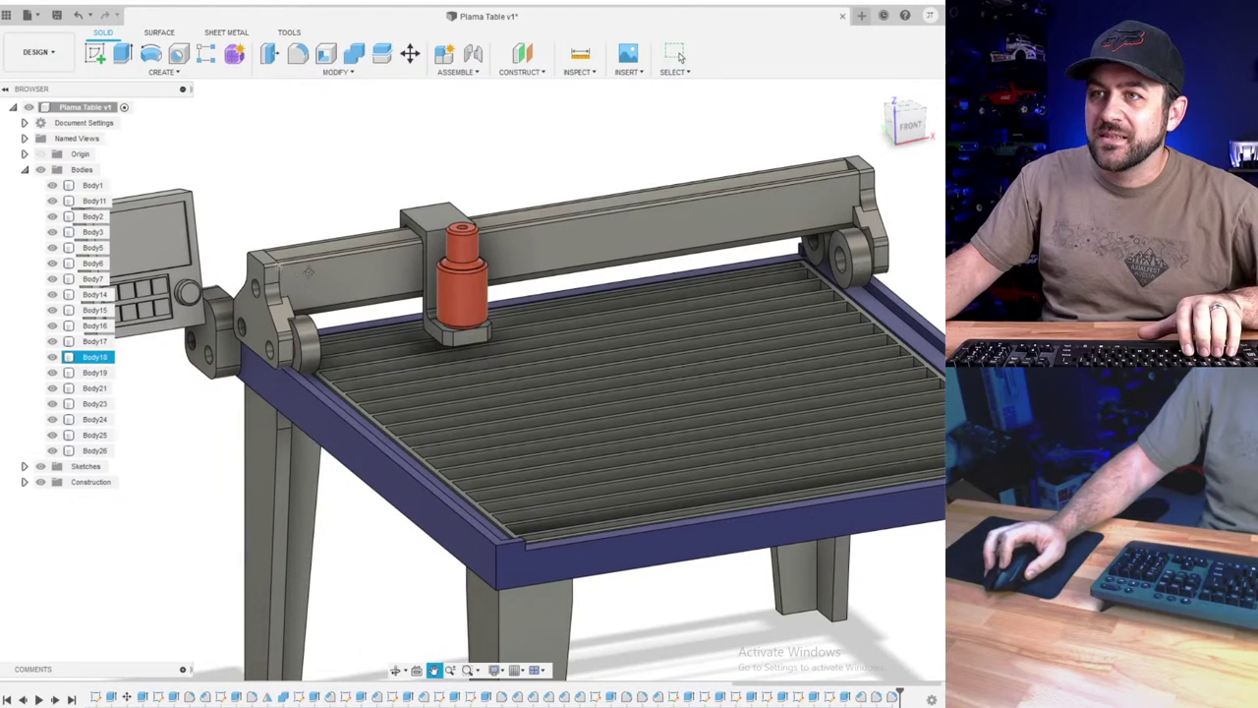
scroll(232, 226, "up", 2)
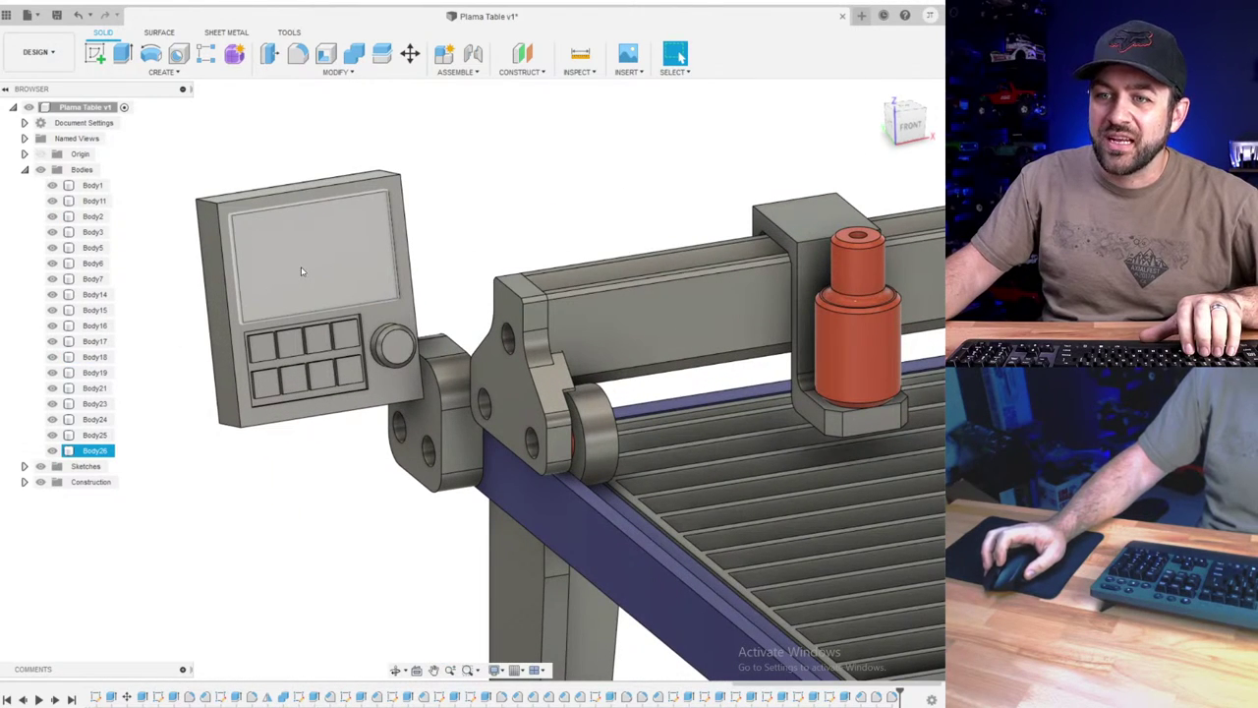
scroll(302, 271, "down", 2)
middle_click_drag(505, 436, 421, 303)
scroll(508, 380, "down", 2)
middle_click_drag(671, 521, 537, 450)
scroll(573, 467, "down", 2)
scroll(597, 409, "up", 3)
middle_click_drag(441, 408, 538, 458)
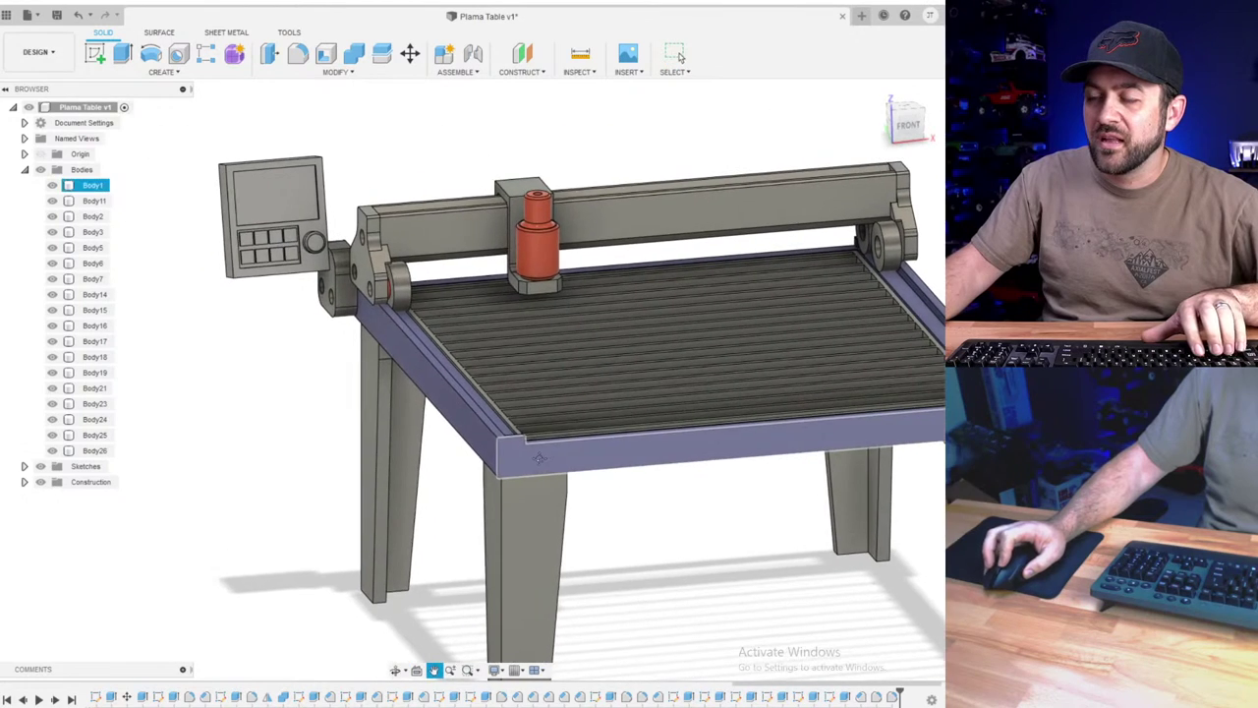
scroll(285, 281, "up", 3)
middle_click_drag(301, 279, 257, 281, "shift")
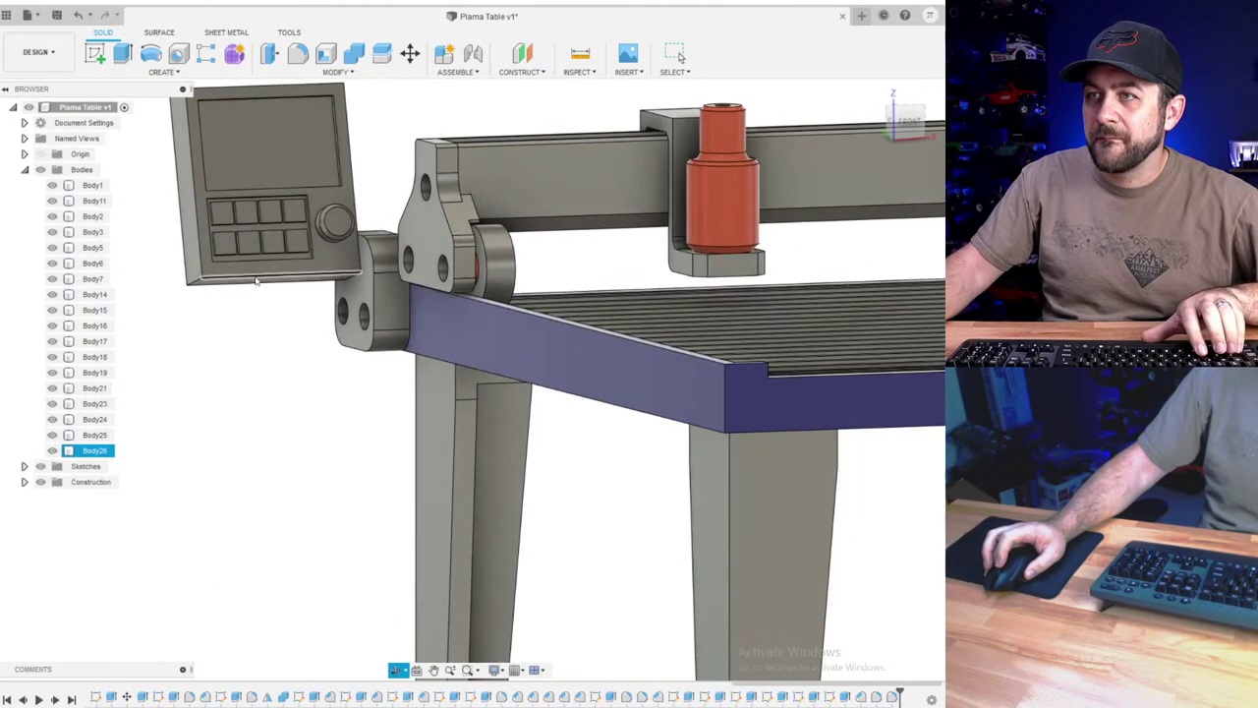
scroll(255, 281, "up", 3)
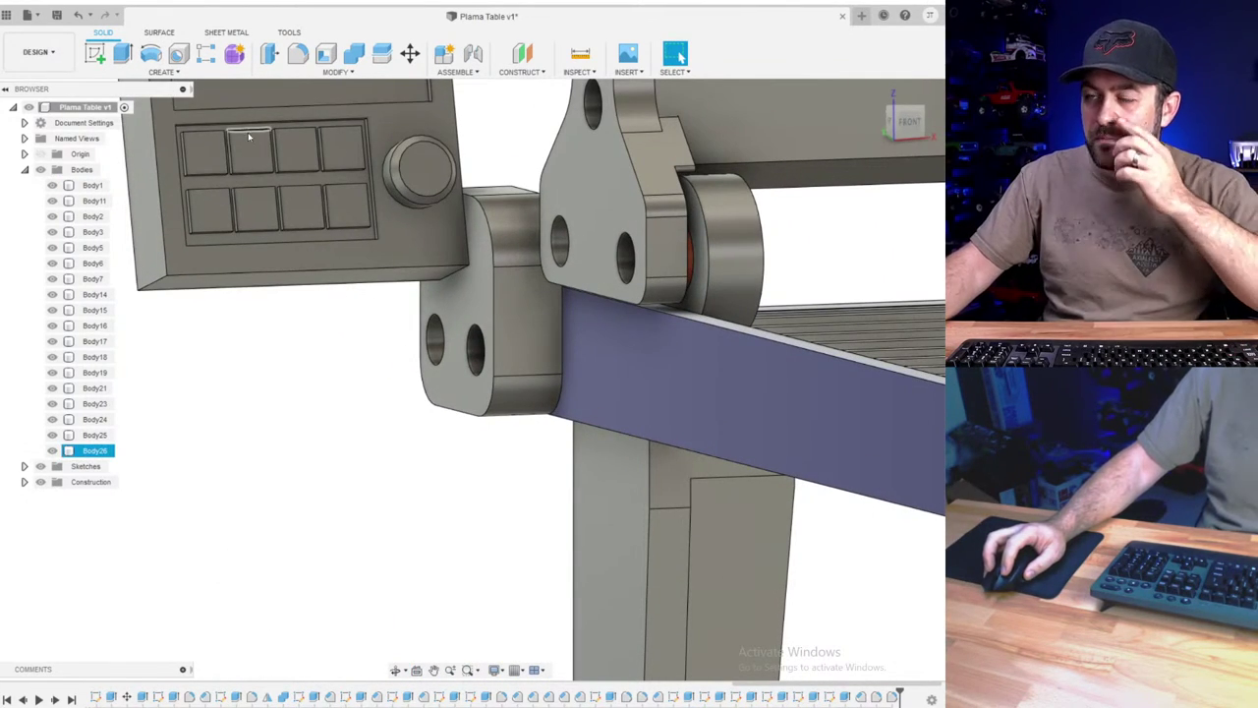
scroll(361, 342, "down", 5)
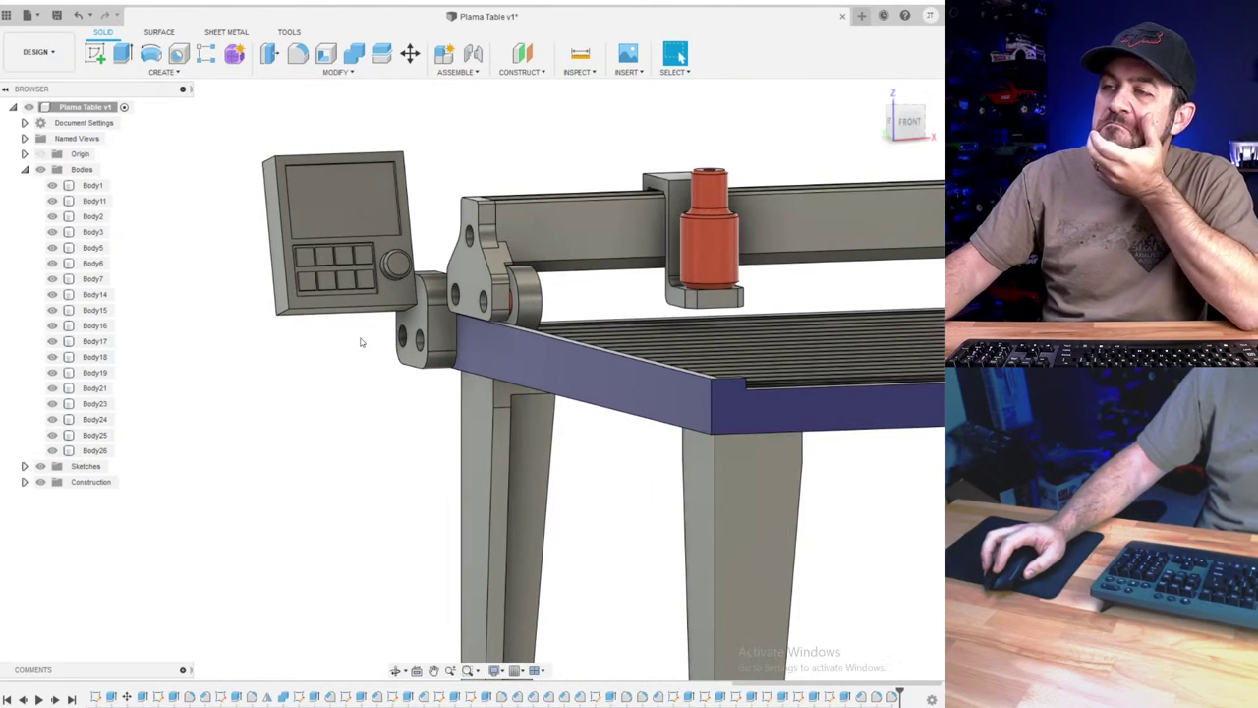
- Start a new sketch on the front face of the gantry beam
scroll(354, 364, "down", 4)
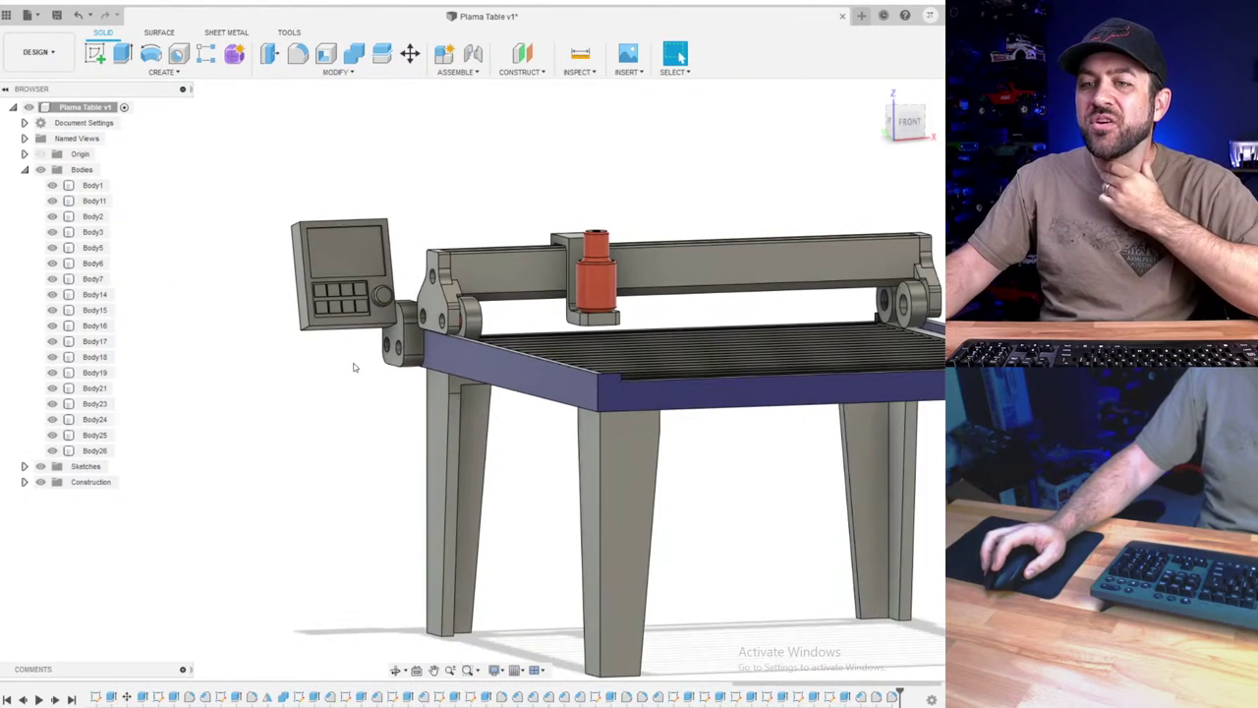
scroll(579, 312, "up", 5)
middle_click_drag(664, 267, 518, 263)
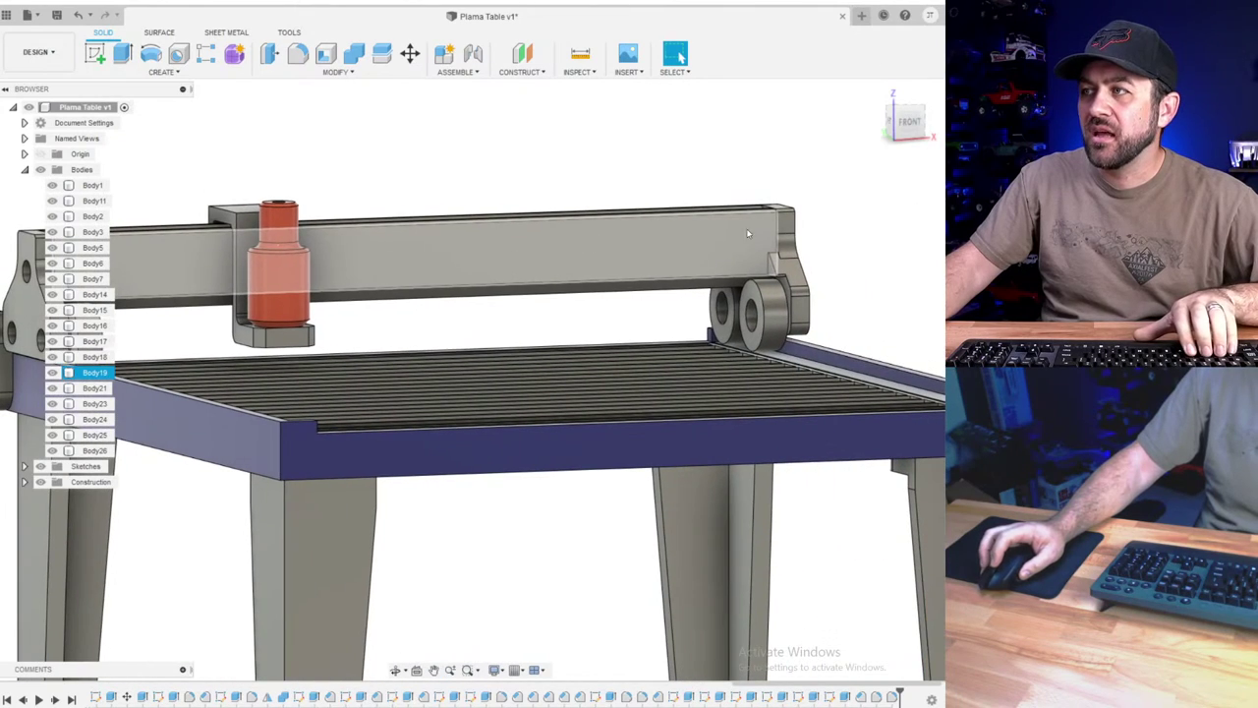
left_click(95, 55)
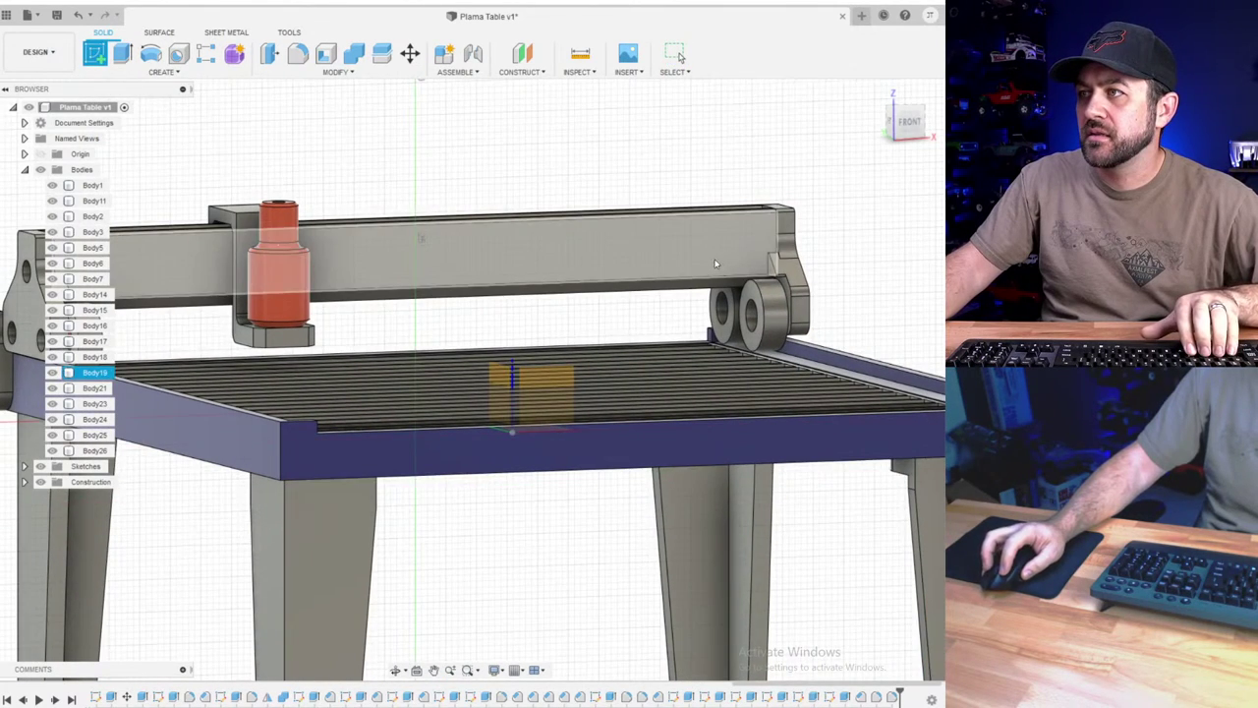
left_click(717, 264)
- Add the sketch text "HD" in the Impact font, 7 mm high, near the beam end opposite the control panel
left_click(164, 71)
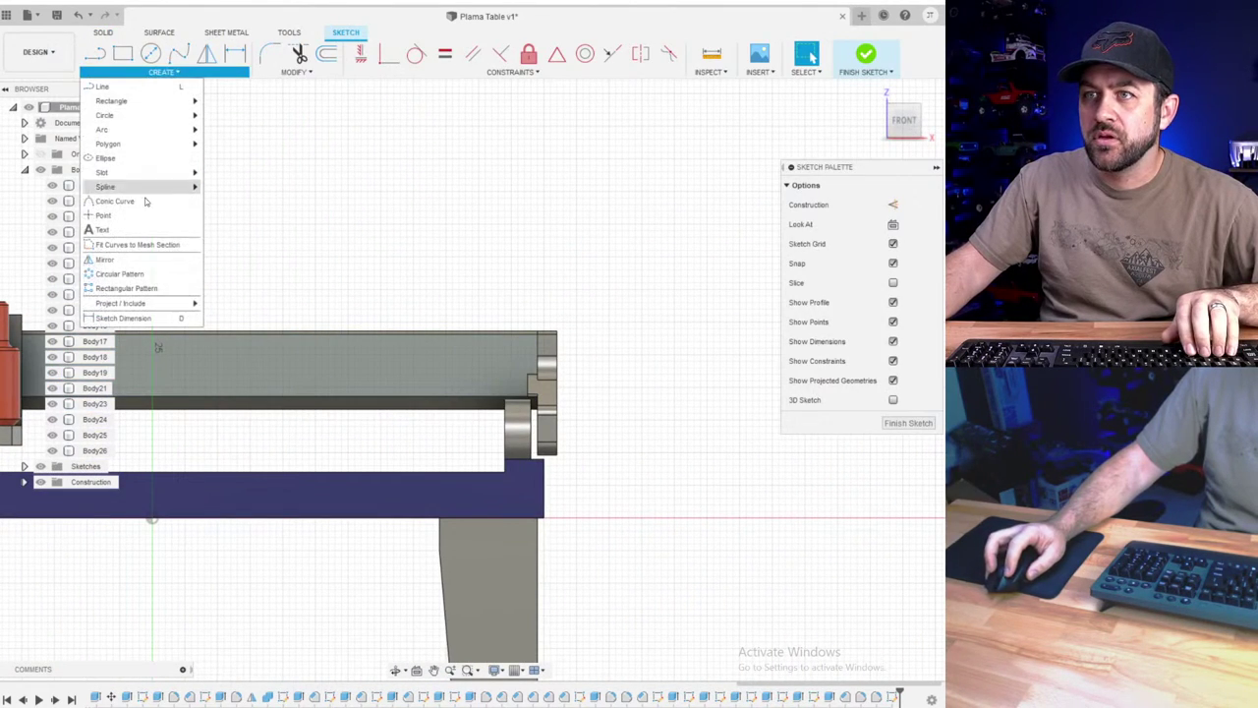
left_click(110, 236)
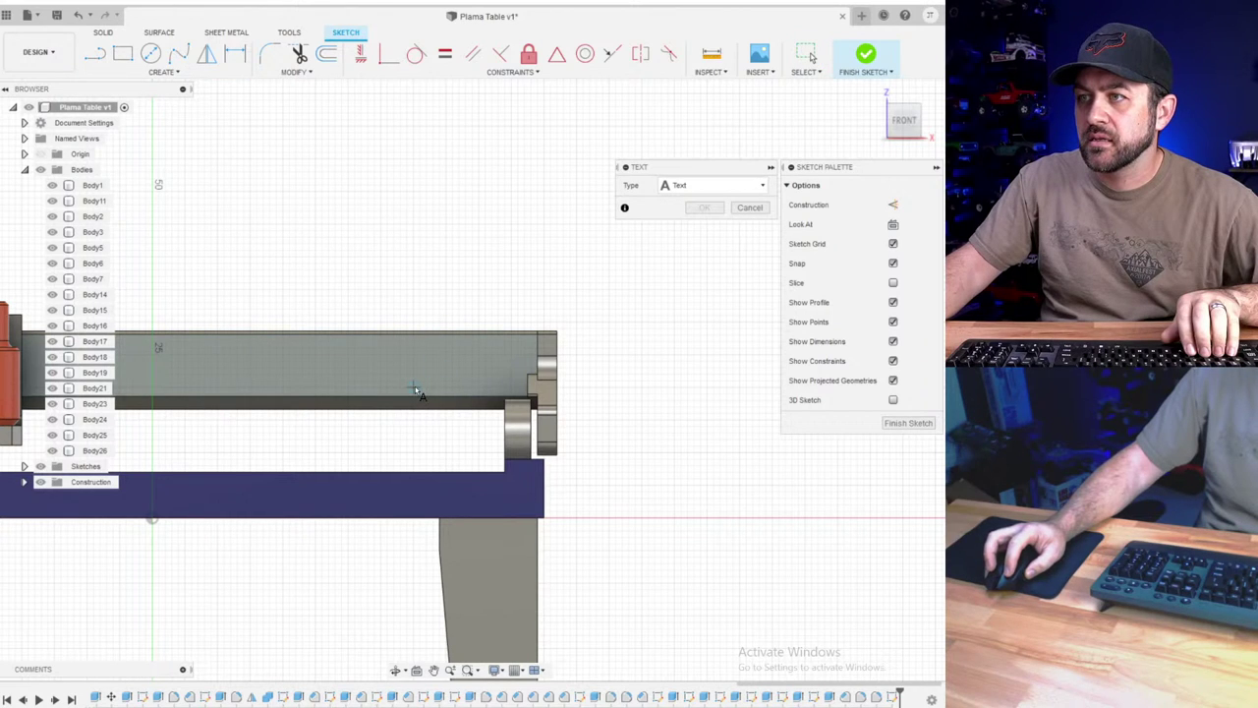
left_click(511, 350)
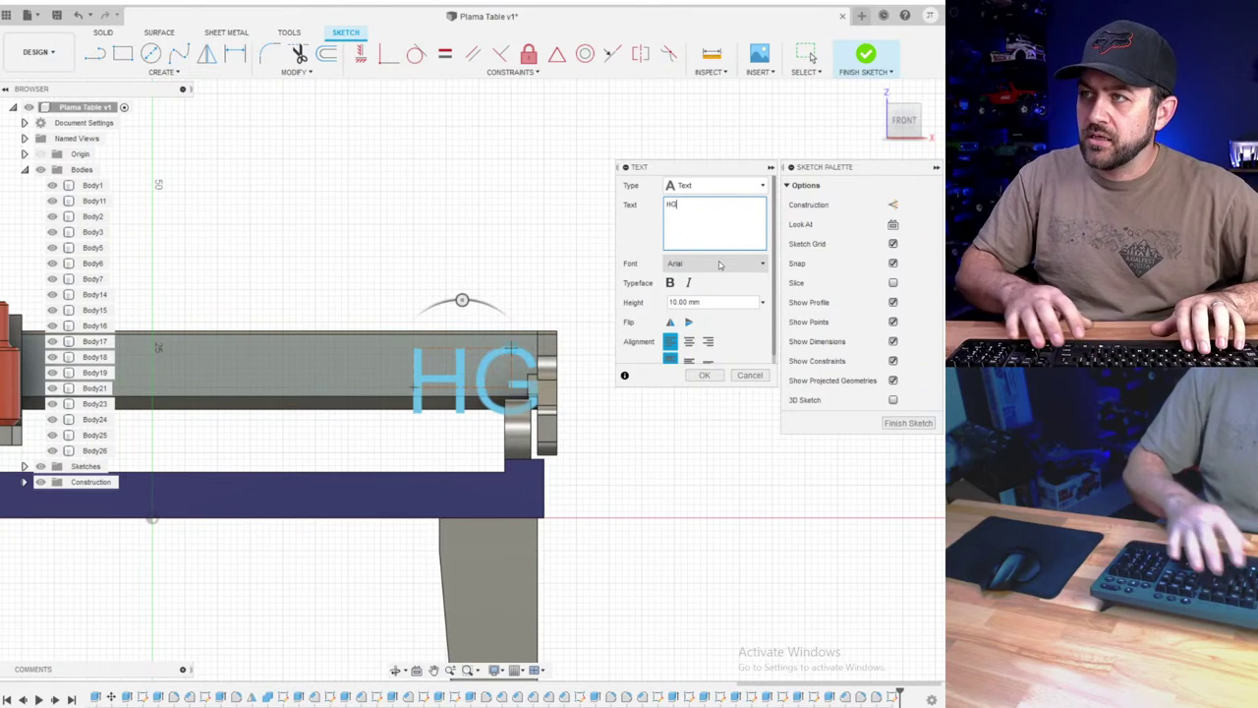
left_click(719, 265)
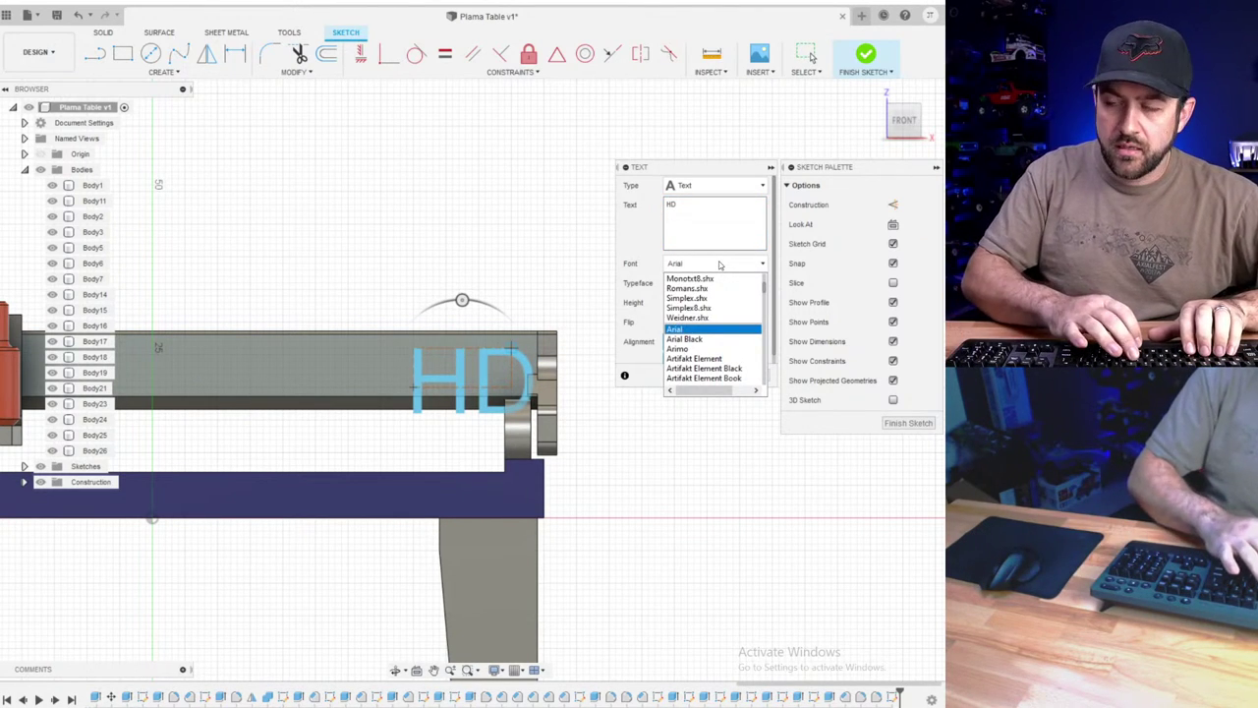
key("Return")
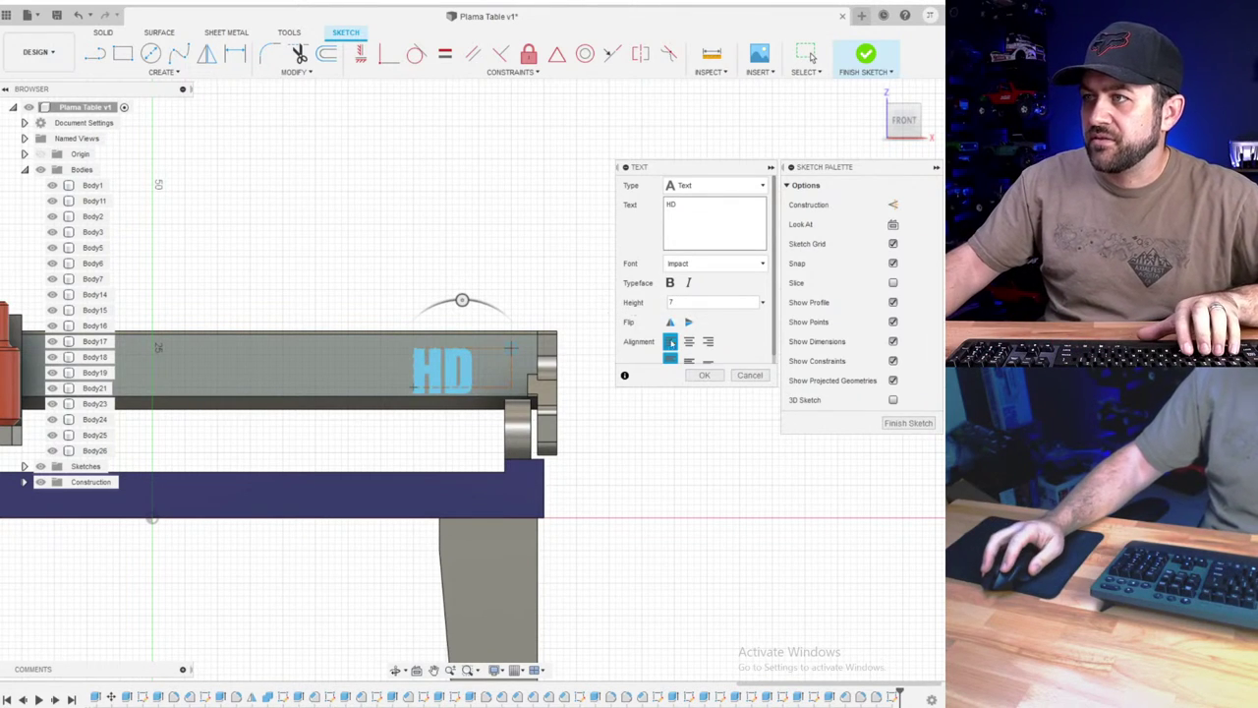
left_click(705, 376)
- Reposition the HD text closer to the beam's end and slightly higher, and finish the sketch
scroll(456, 363, "up", 2)
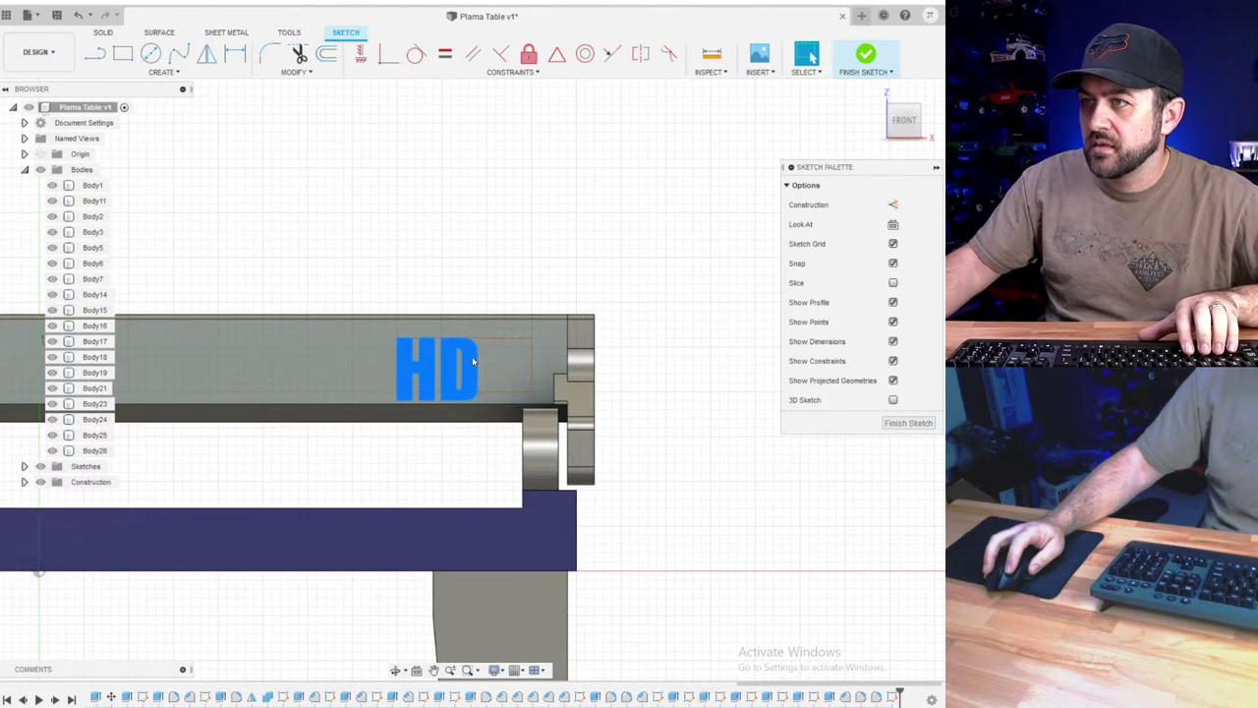
left_click_drag(509, 345, 515, 351)
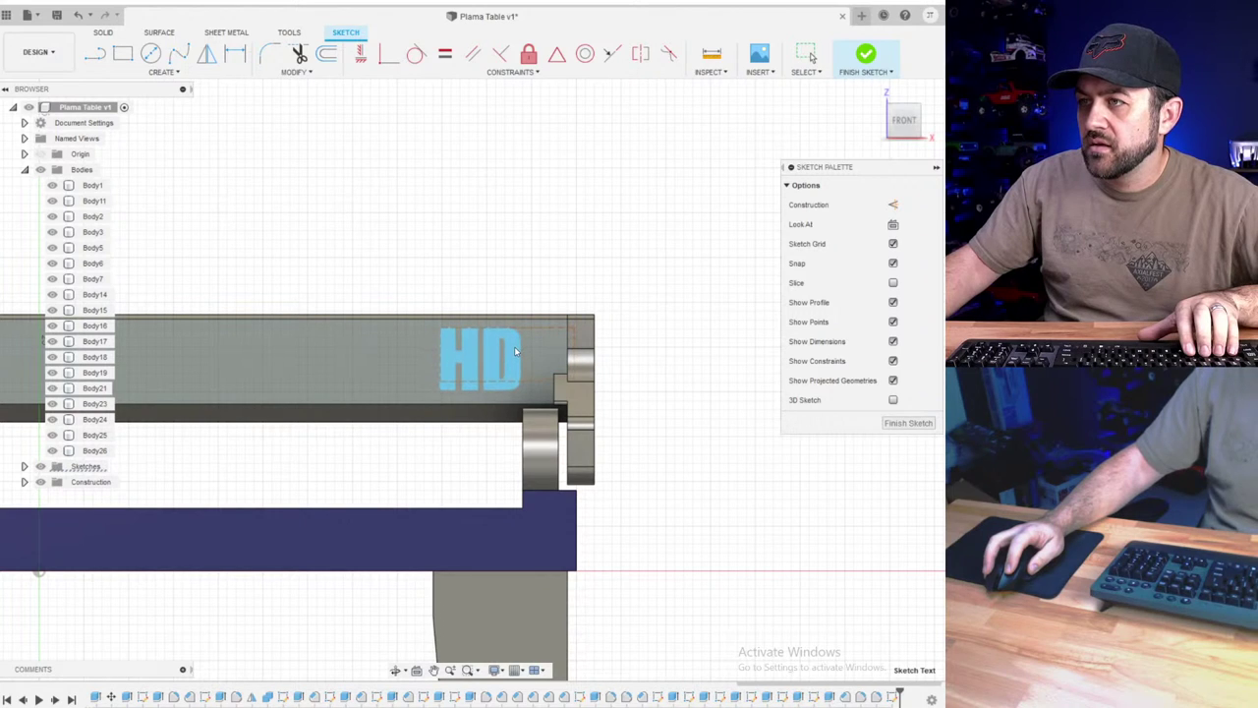
left_click(866, 54)
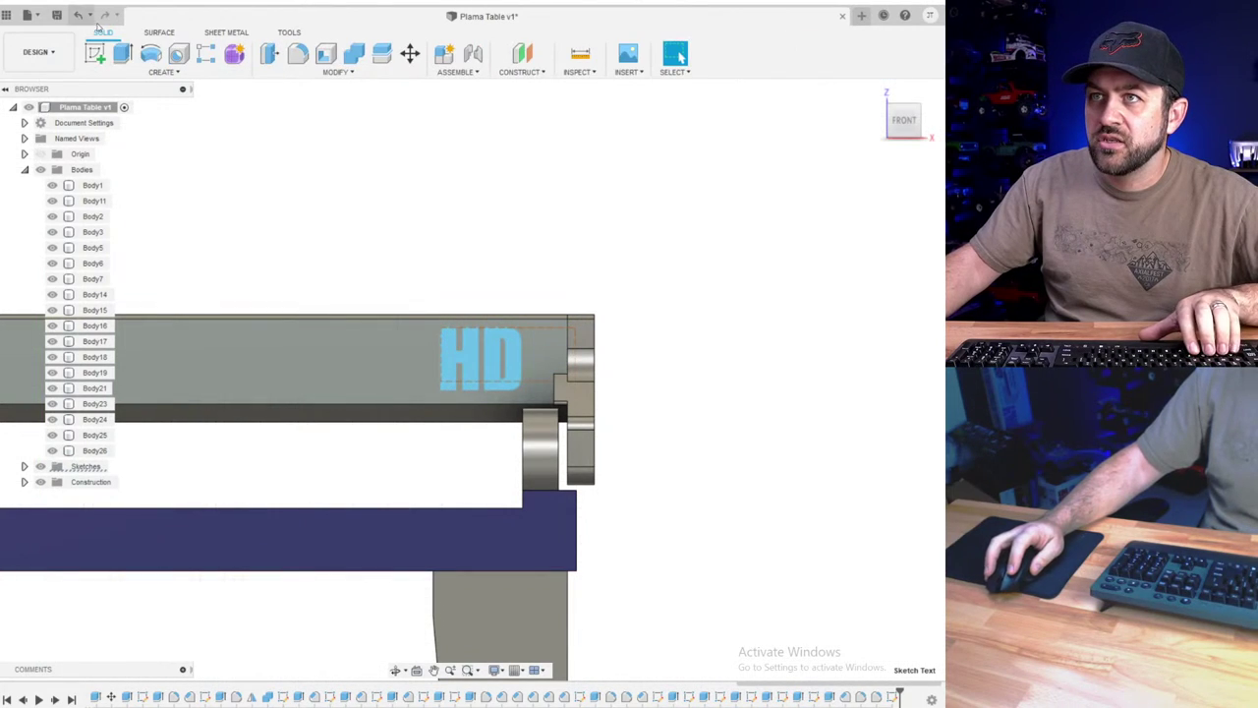
- Extrude the HD text as a 0.41 mm deep cut into the front face of the gantry beam
left_click(122, 54)
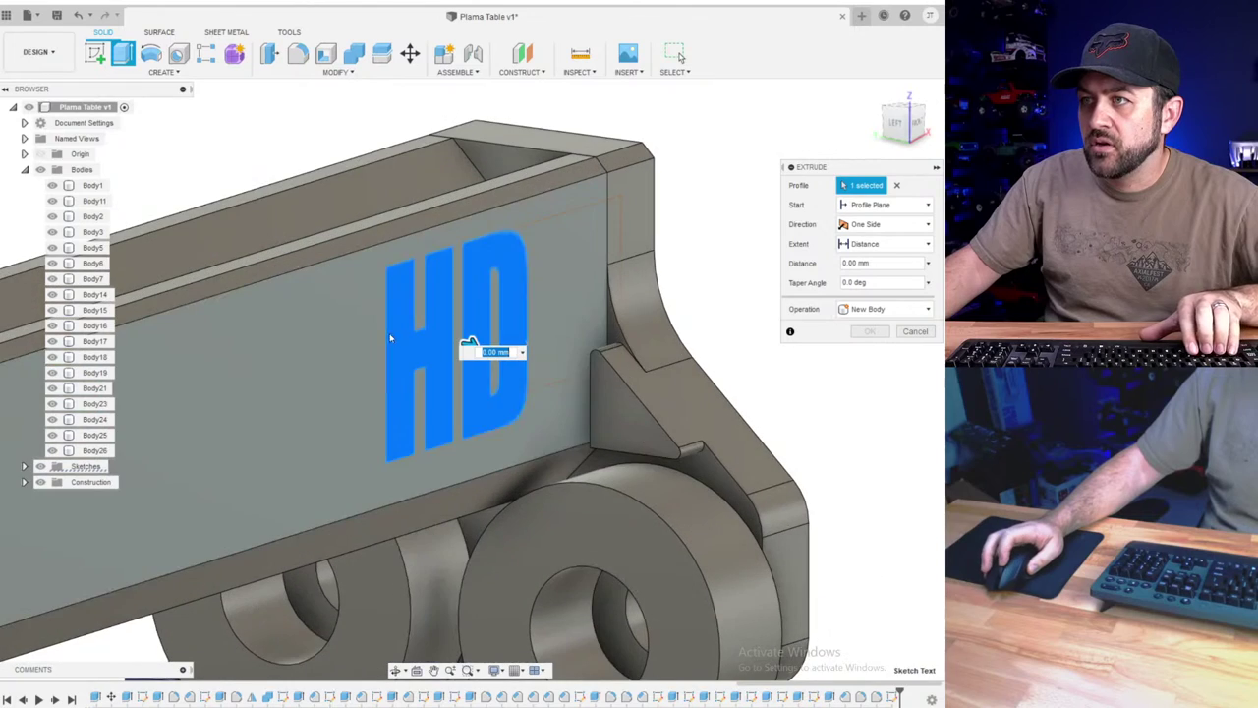
left_click_drag(470, 337, 458, 341)
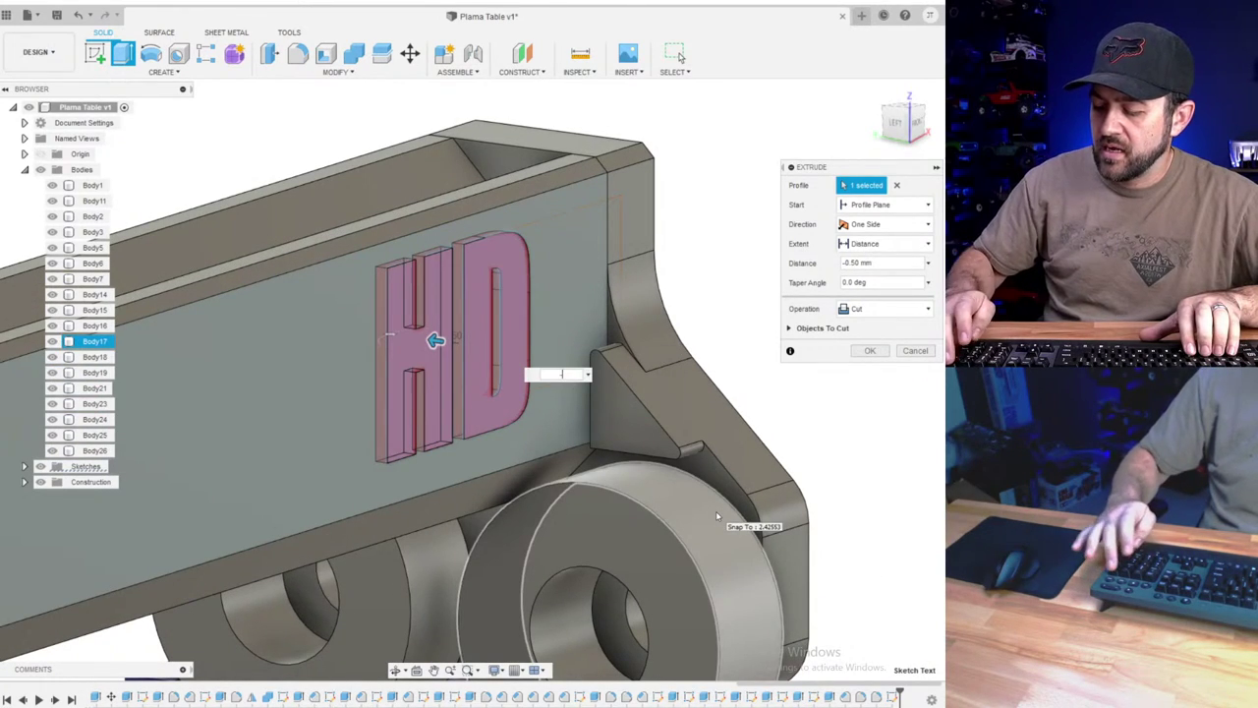
key("Return")
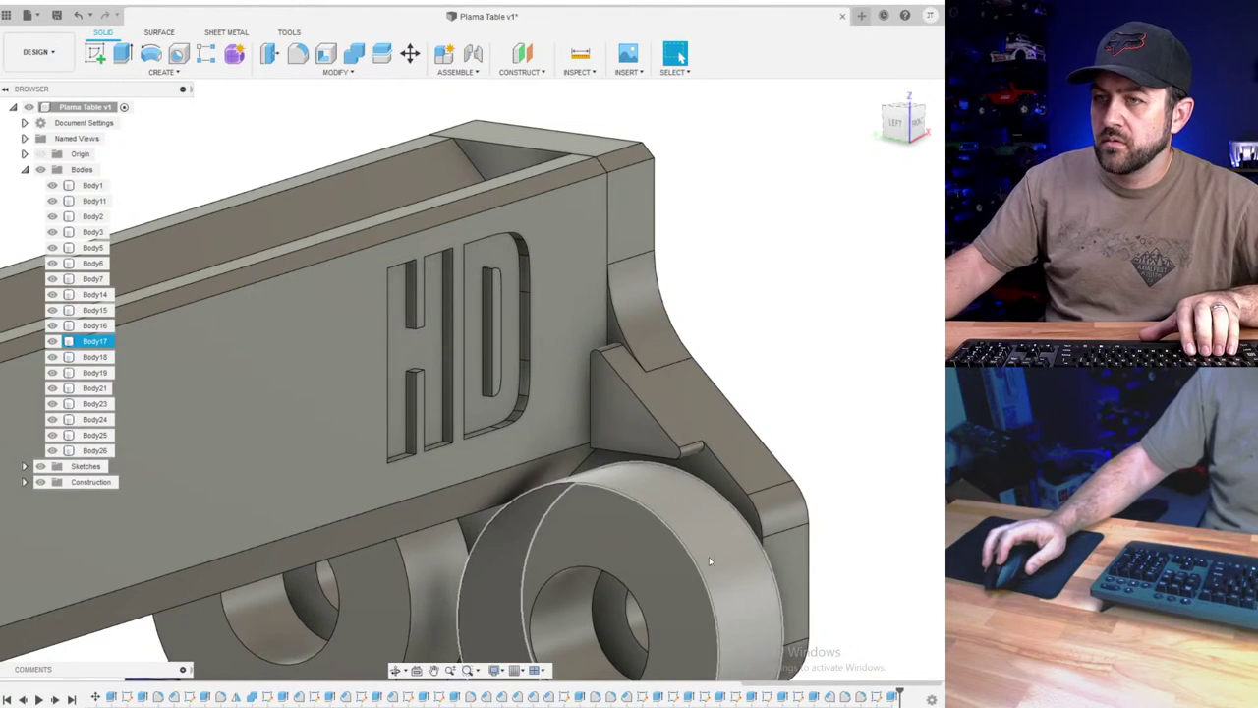
- Reopen the HD text cut for editing and adjust its depth
right_click(892, 698)
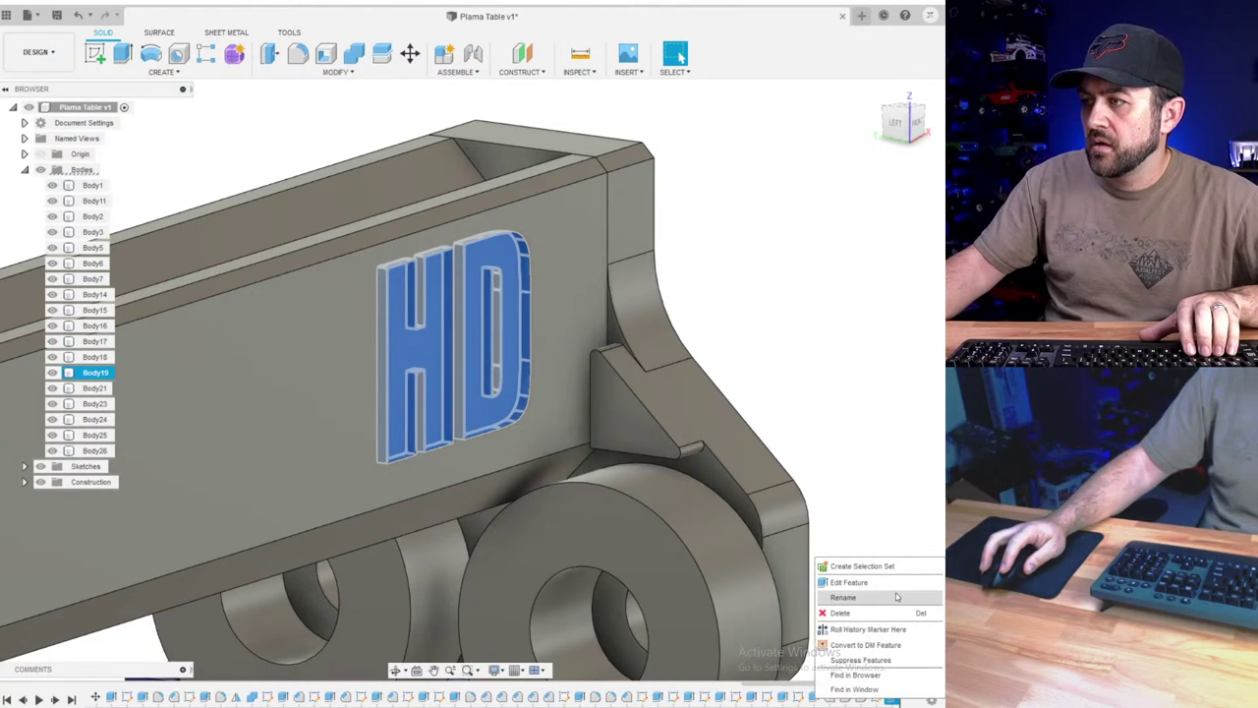
left_click(849, 582)
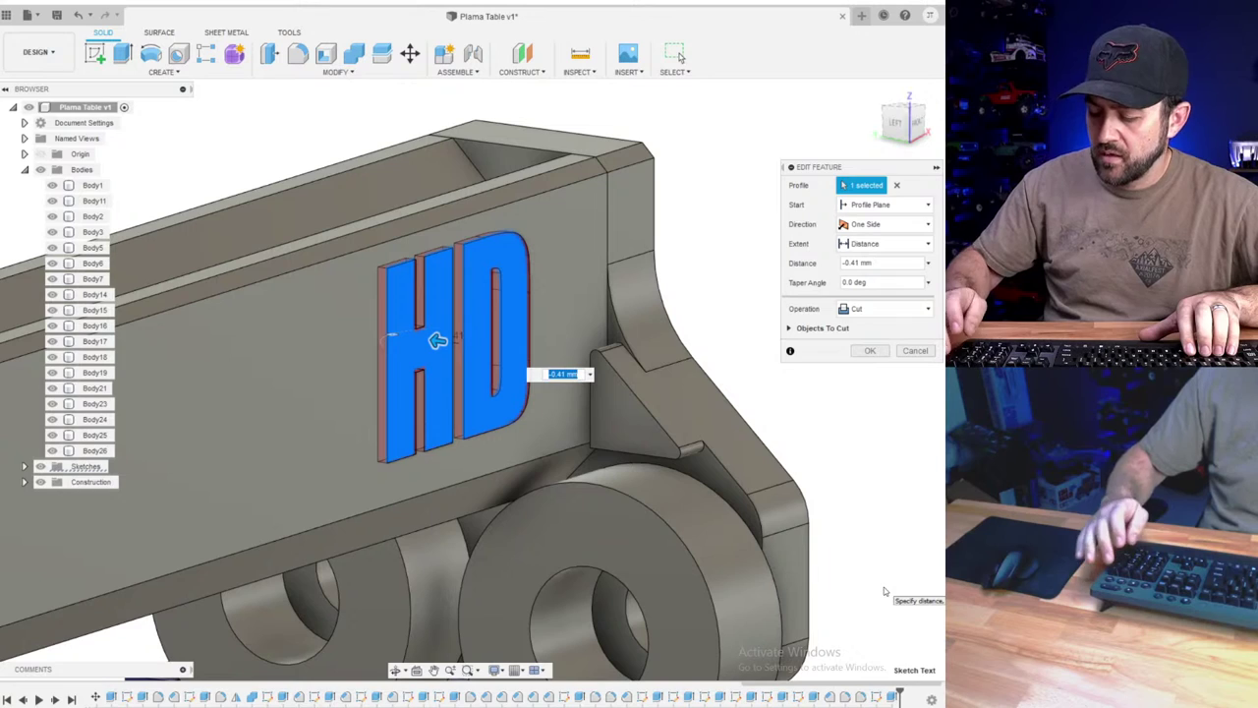
key("Return")
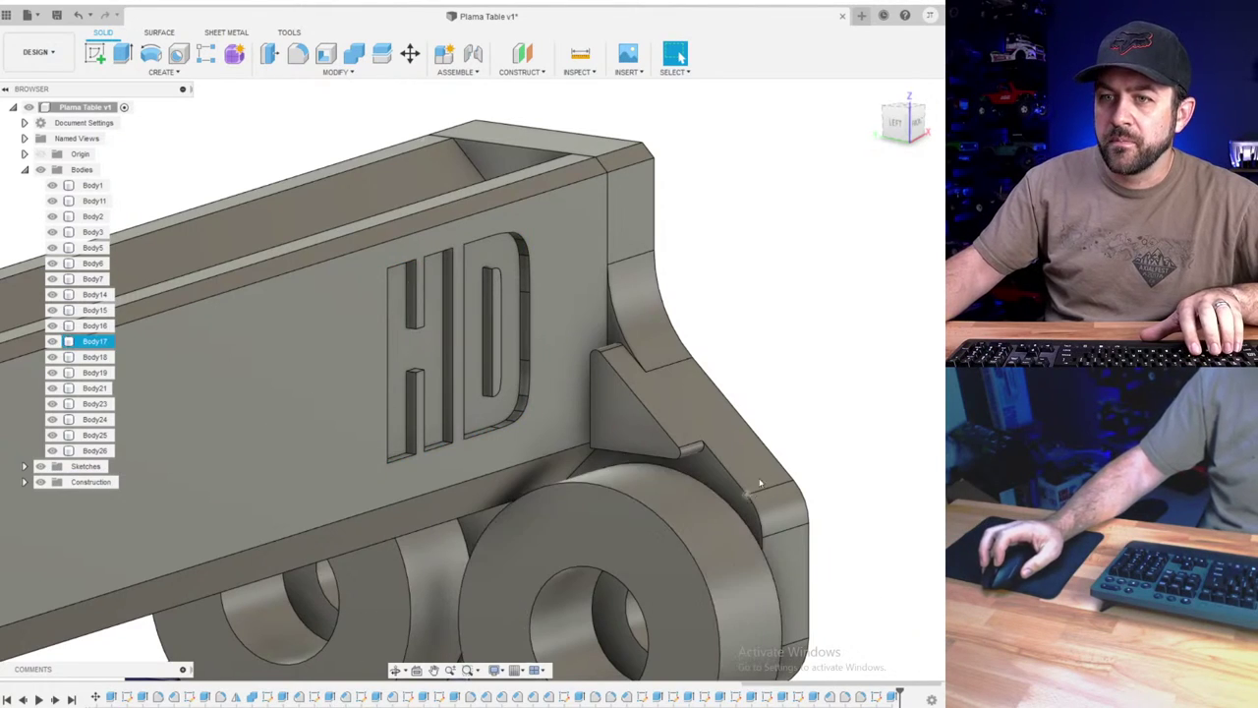
- Open the appearance settings and examine the control panel, gantry and torch up close and across the whole table
scroll(684, 383, "down", 2)
scroll(683, 382, "down", 5)
middle_click_drag(653, 482, 521, 413)
scroll(740, 397, "down", 2)
middle_click_drag(749, 344, 582, 415)
scroll(824, 327, "down", 2)
scroll(824, 329, "up", 3)
scroll(497, 341, "up", 5)
key("a")
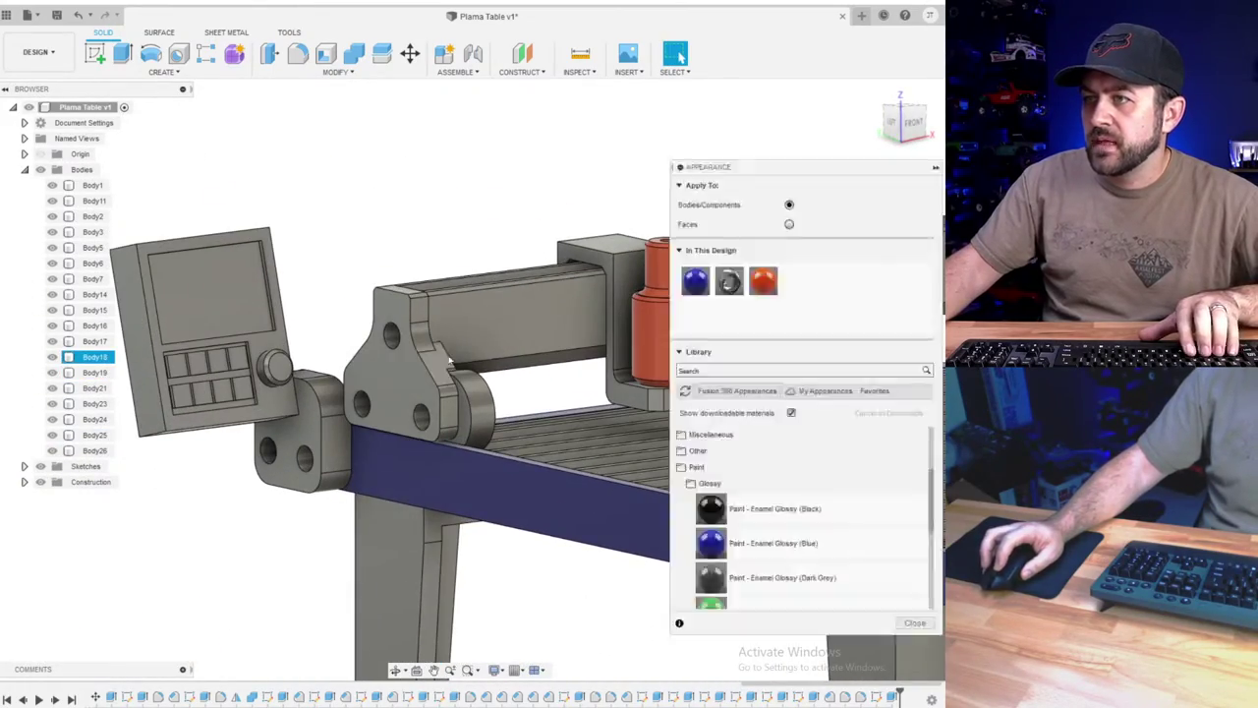
scroll(443, 371, "down", 1)
scroll(639, 464, "up", 4)
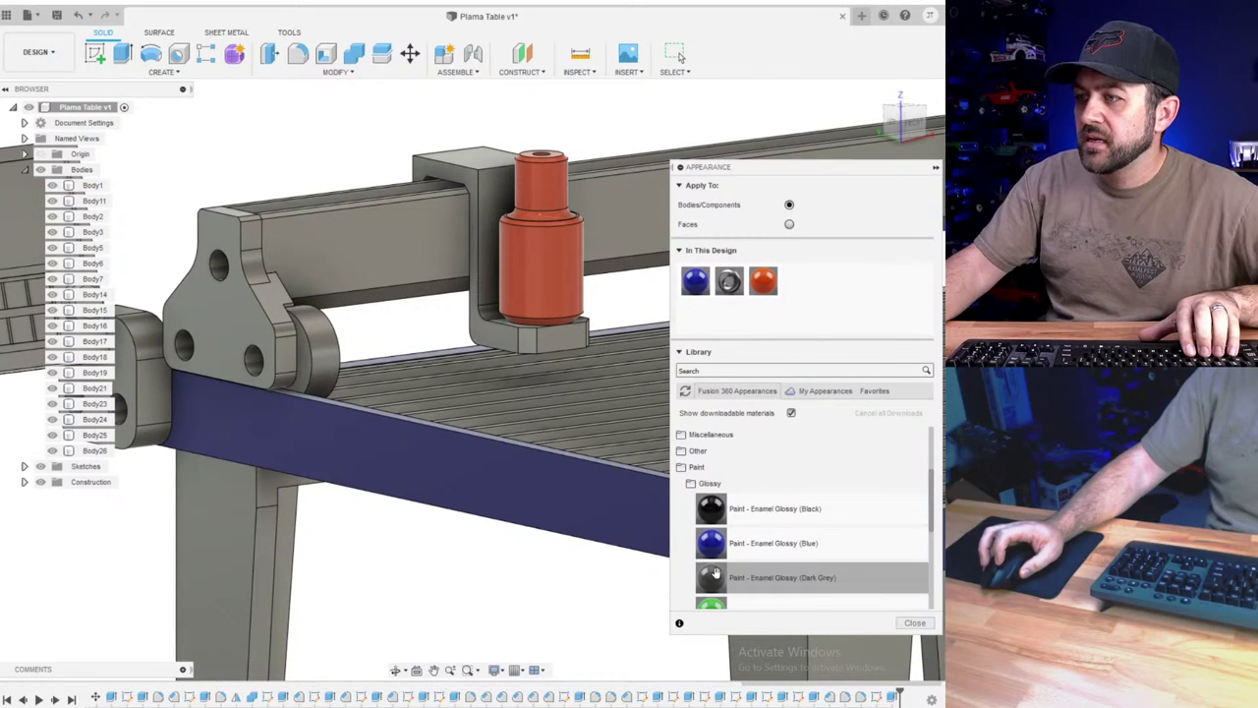
scroll(653, 550, "down", 3)
scroll(501, 393, "down", 5)
middle_click_drag(526, 361, 361, 322)
scroll(400, 310, "up", 3)
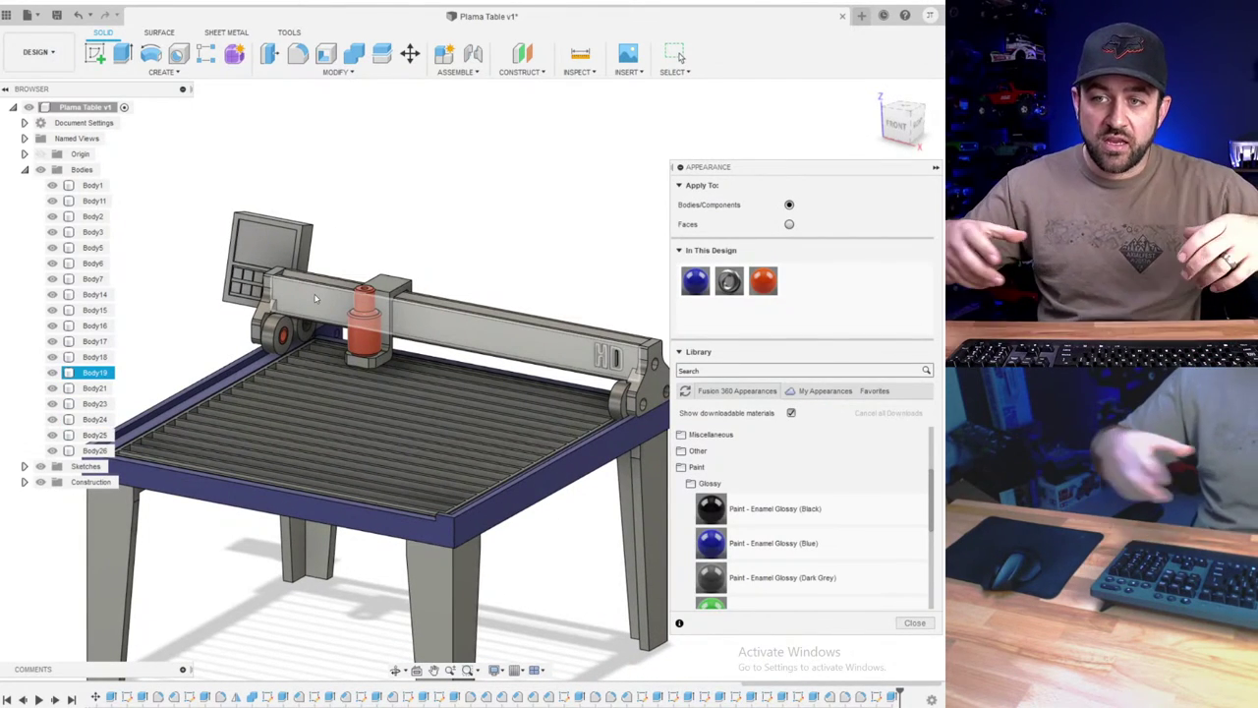
- Examine the table's underside, including the leg mounting plates, their holes and the corner beside the control panel bracket
middle_click_drag(315, 297, 426, 210, "shift")
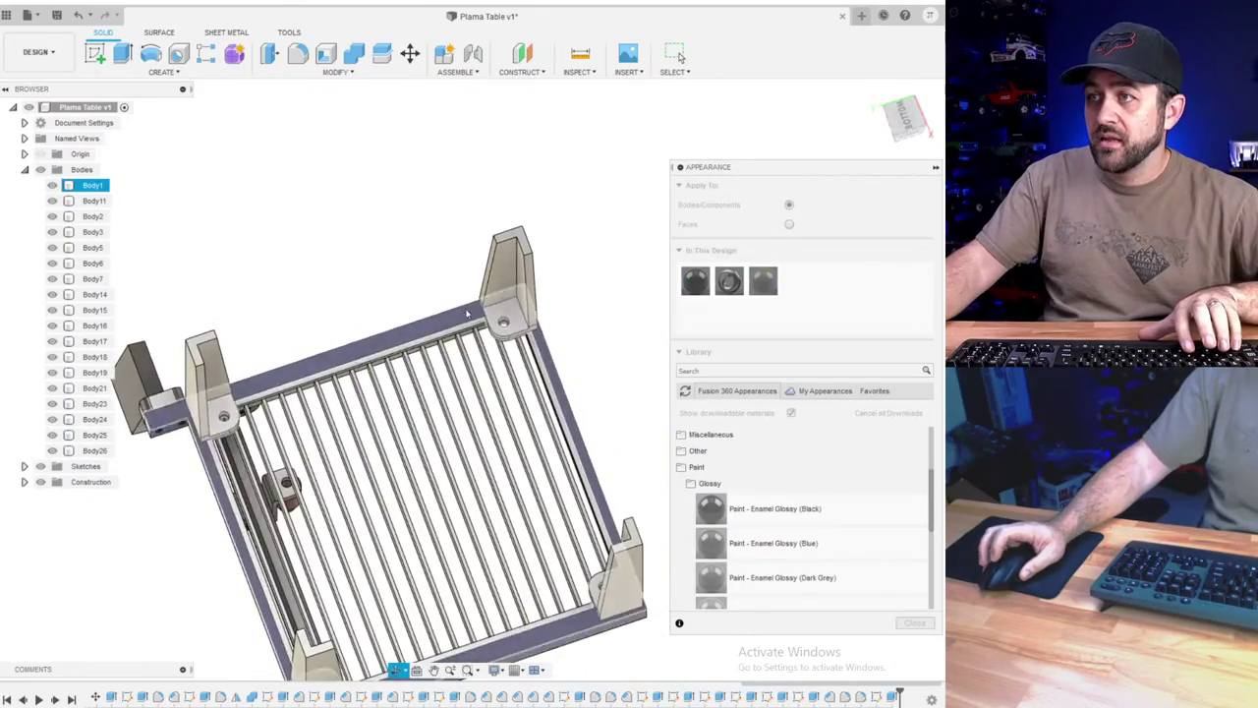
scroll(505, 326, "up", 4)
middle_click_drag(505, 326, 441, 407, "shift")
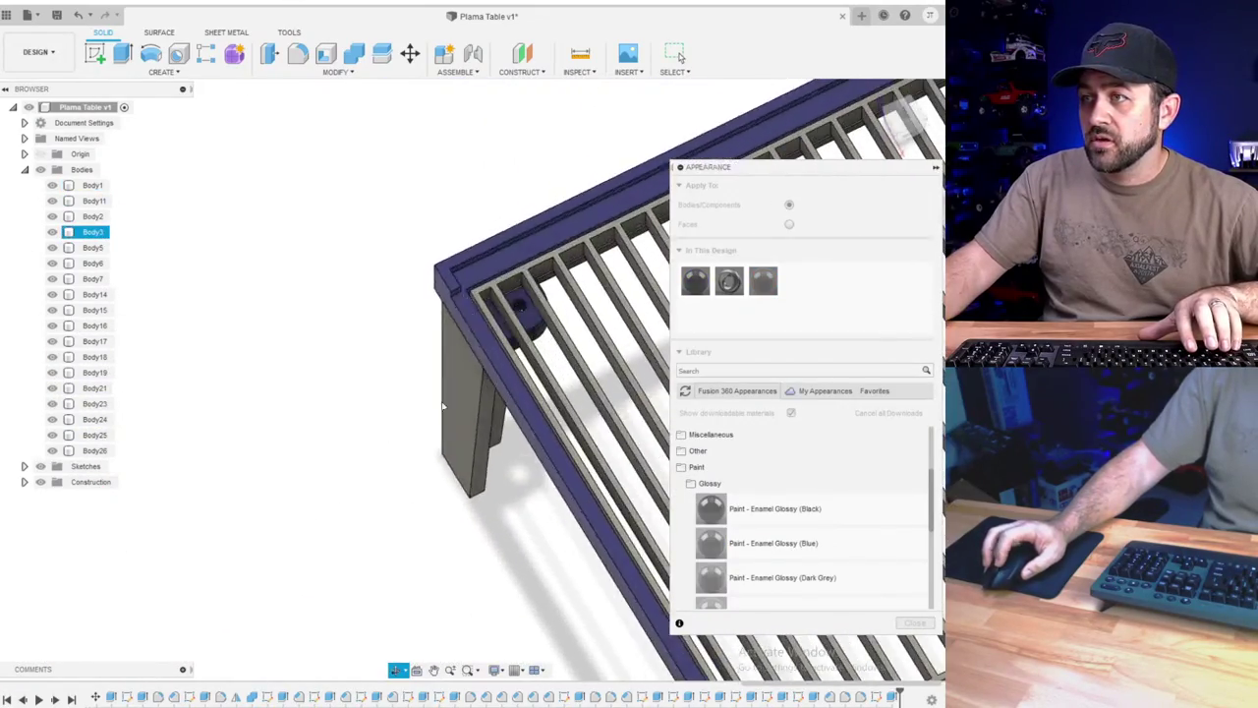
scroll(532, 312, "up", 3)
middle_click_drag(534, 301, 193, 282, "shift")
scroll(590, 306, "down", 5)
scroll(427, 292, "up", 3)
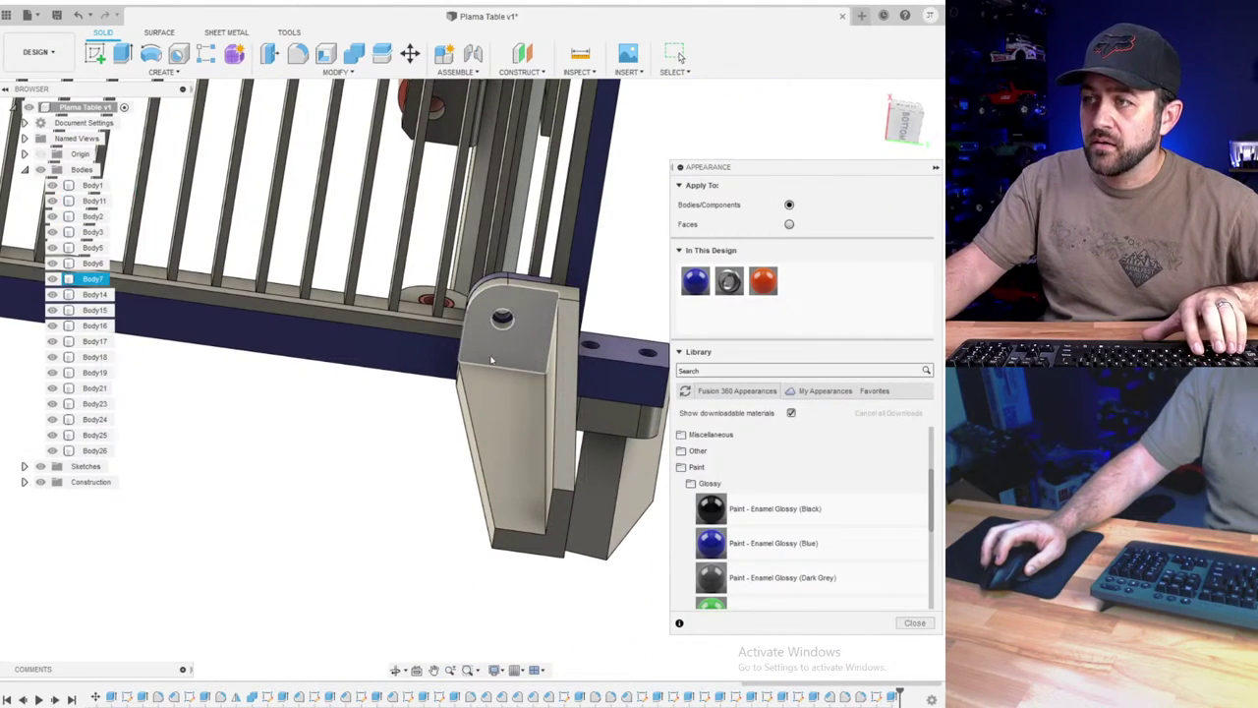
middle_click_drag(396, 351, 483, 271, "shift")
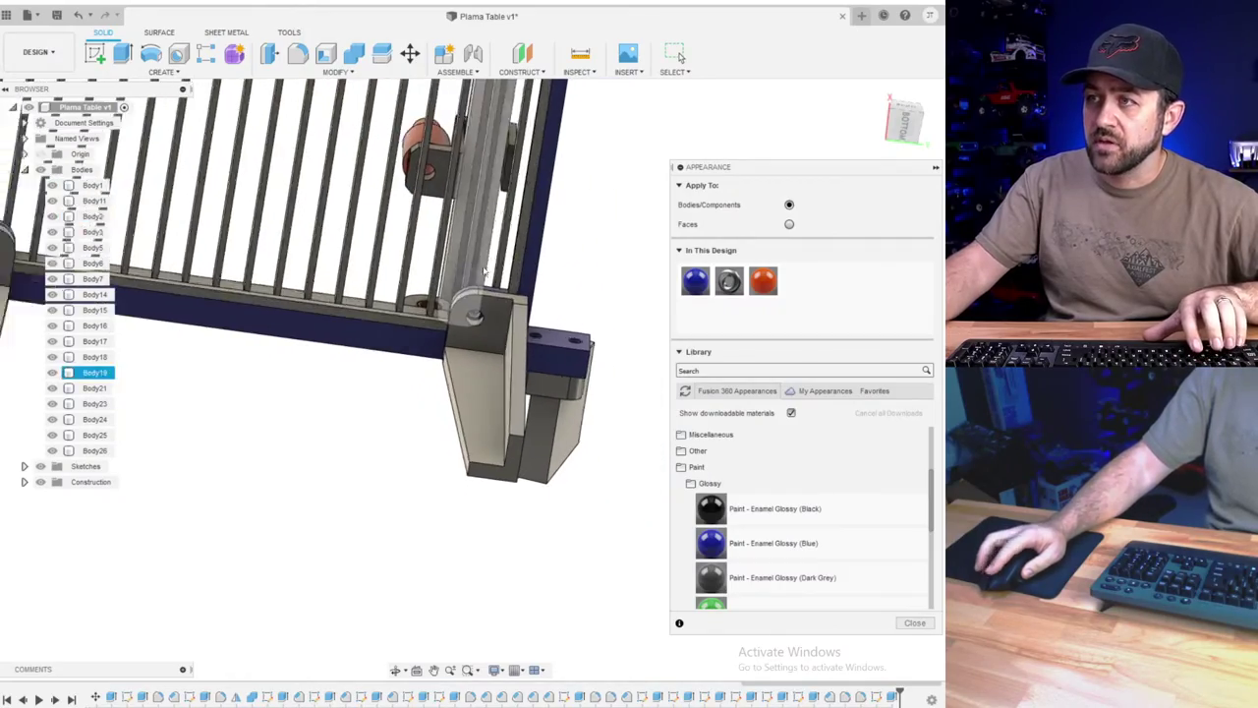
scroll(482, 295, "up", 4)
middle_click_drag(478, 323, 442, 477, "shift")
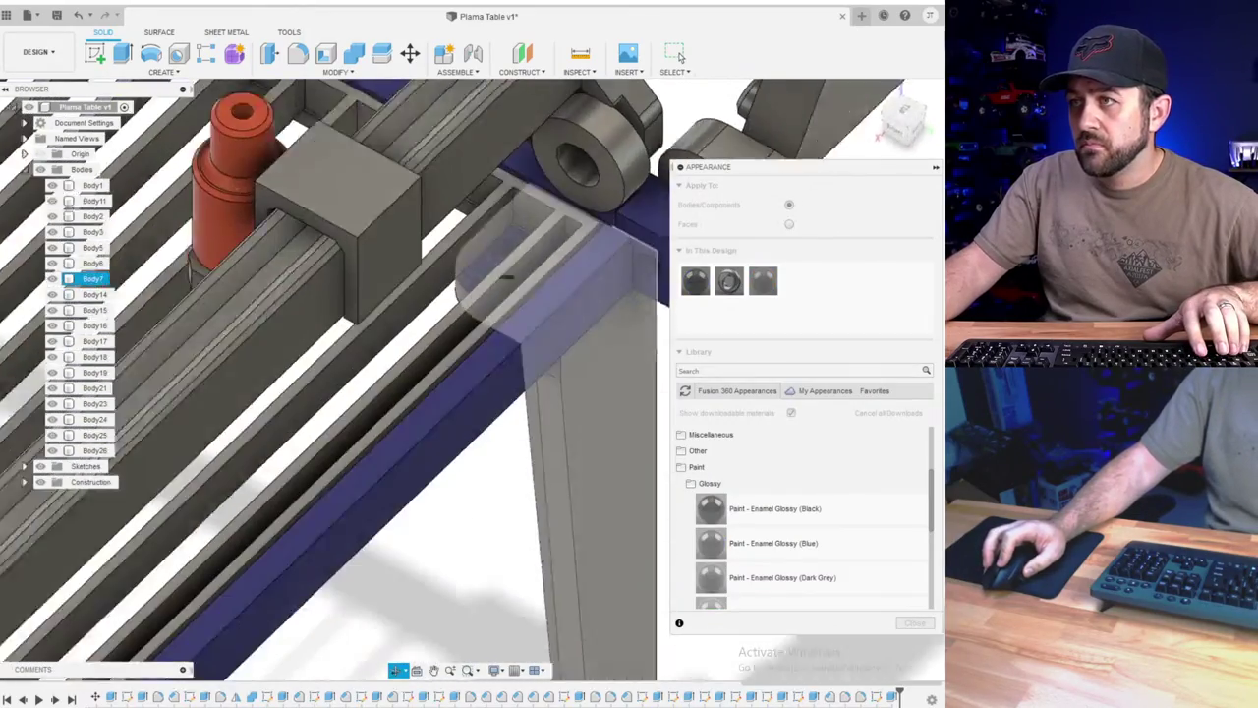
middle_click_drag(507, 279, 573, 325, "shift")
scroll(436, 340, "down", 5)
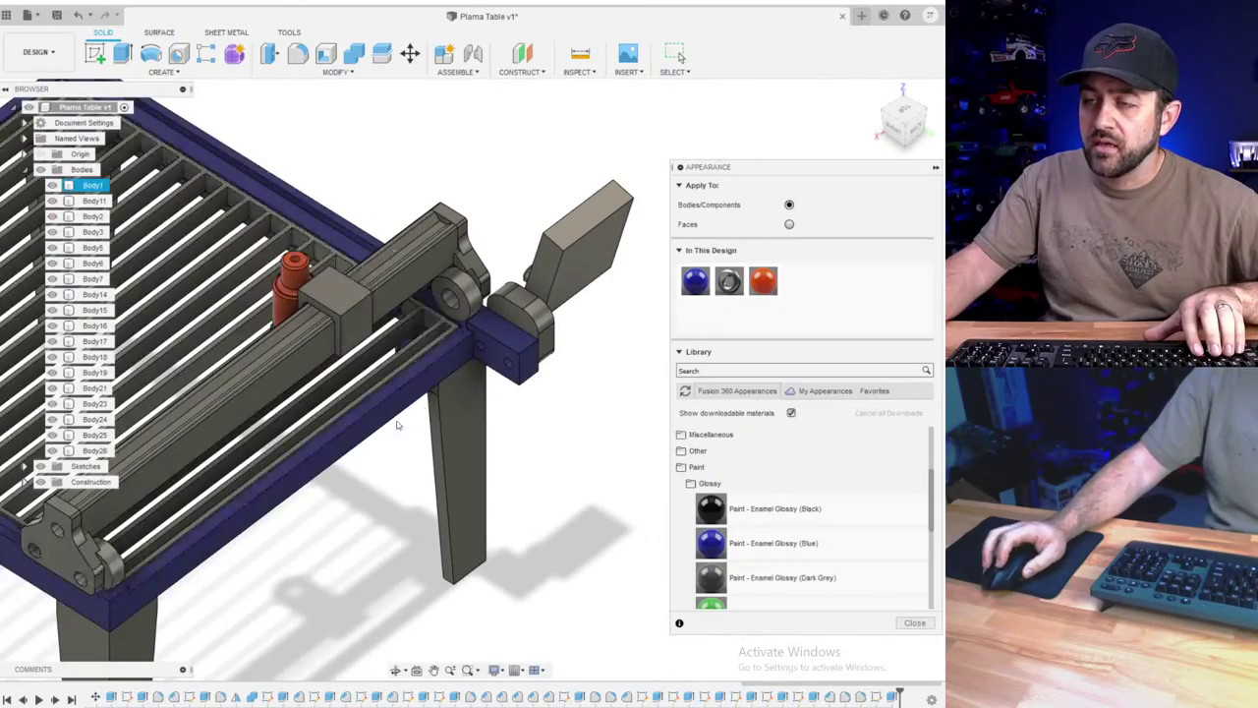
- Examine the whole plasma table and the engraved HD lettering on the gantry beam
scroll(398, 424, "down", 4)
middle_click_drag(226, 378, 417, 379)
scroll(295, 369, "up", 3)
middle_click_drag(260, 369, 526, 201, "shift")
scroll(357, 385, "down", 2)
scroll(379, 359, "down", 2)
scroll(383, 371, "up", 2)
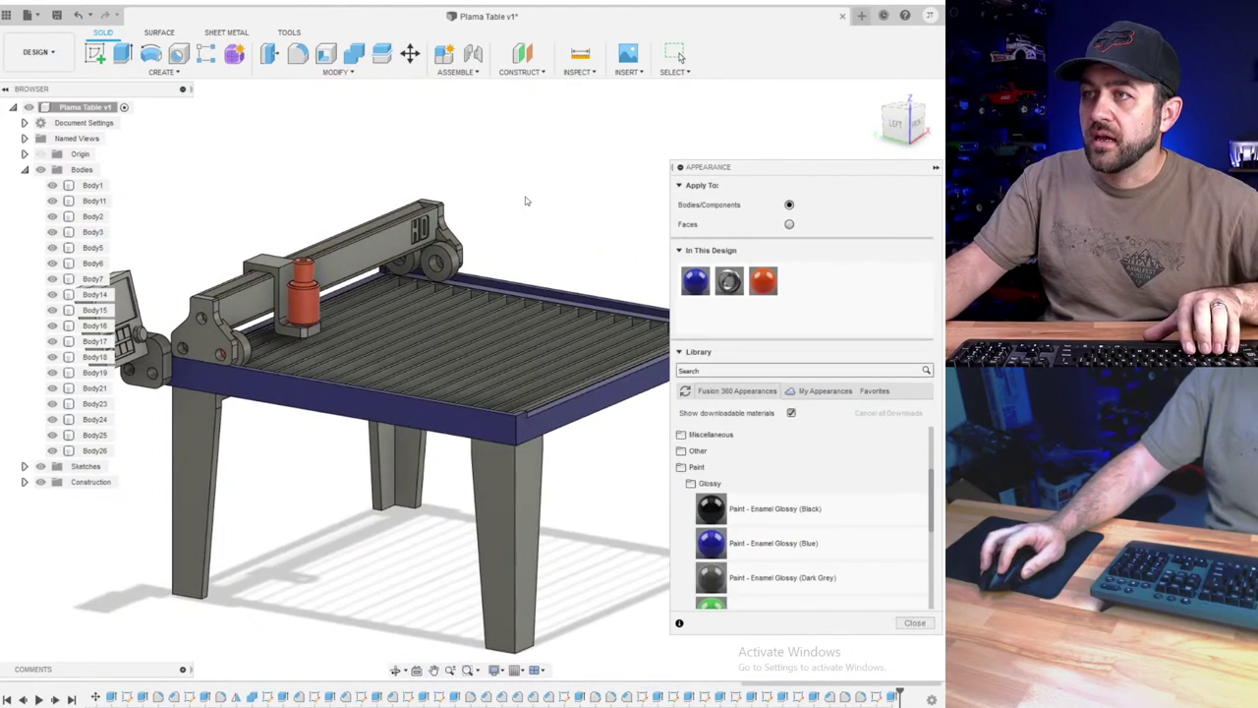
scroll(479, 266, "up", 5)
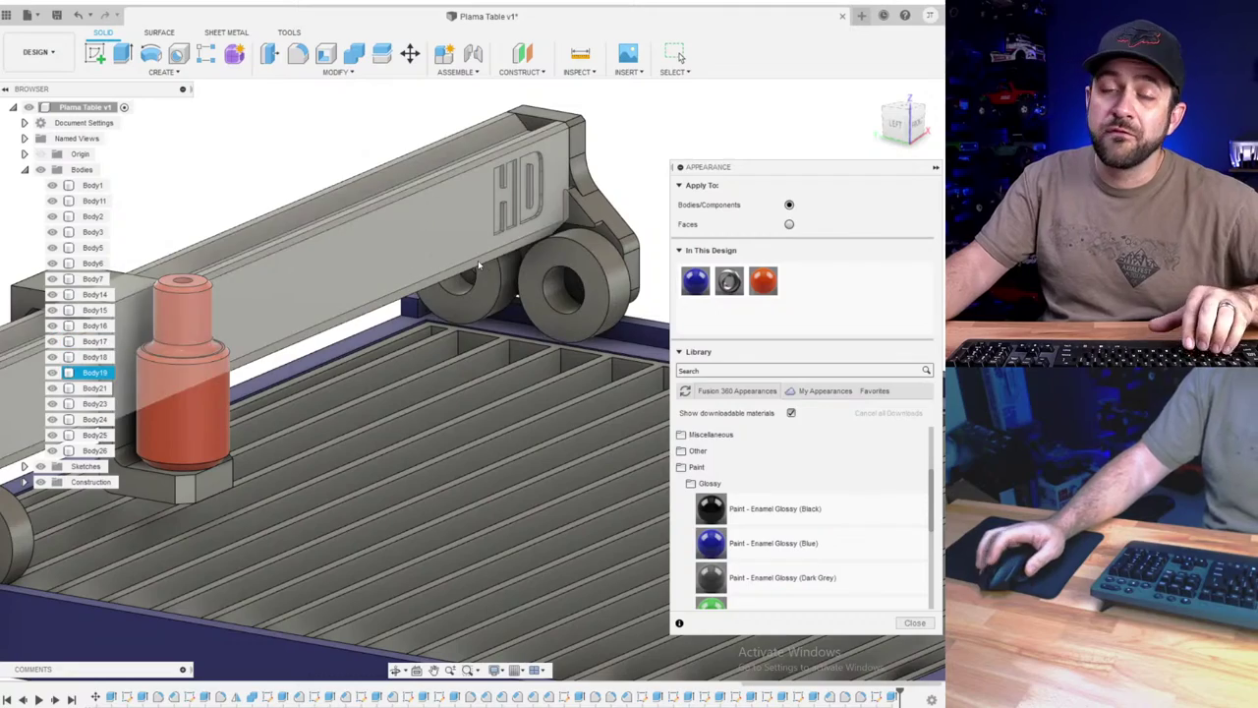
scroll(478, 265, "down", 4)
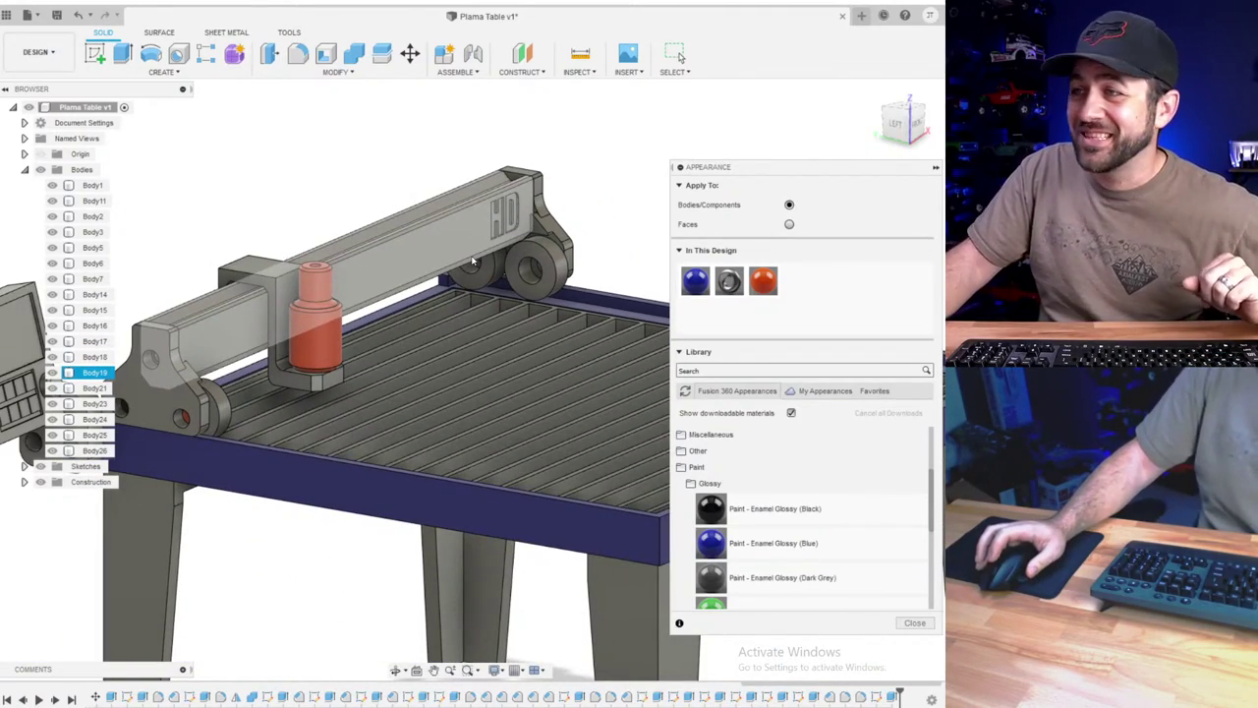
scroll(322, 398, "down", 3)
scroll(234, 383, "up", 3)
- Start a copying move of the red bushing in the gantry roller and offset its move pivot 13 mm along Y
middle_click_drag(236, 372, 132, 382, "shift")
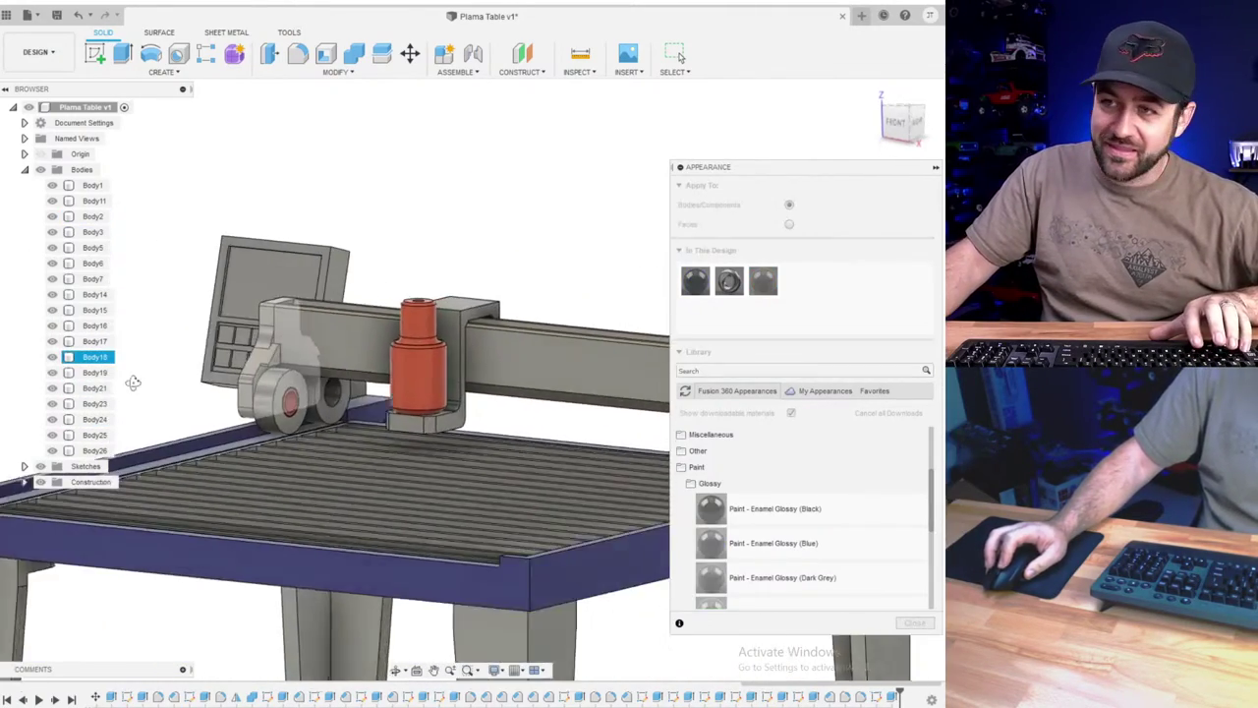
scroll(280, 398, "up", 6)
left_click(345, 408)
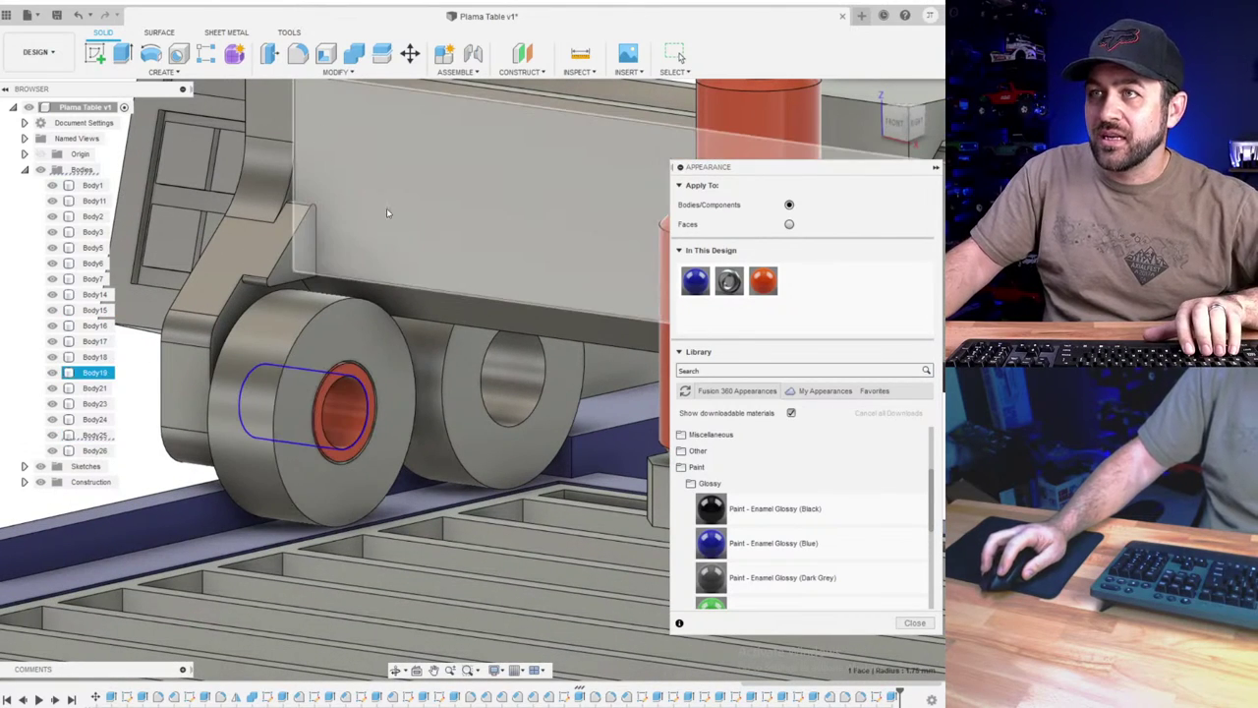
left_click(354, 421)
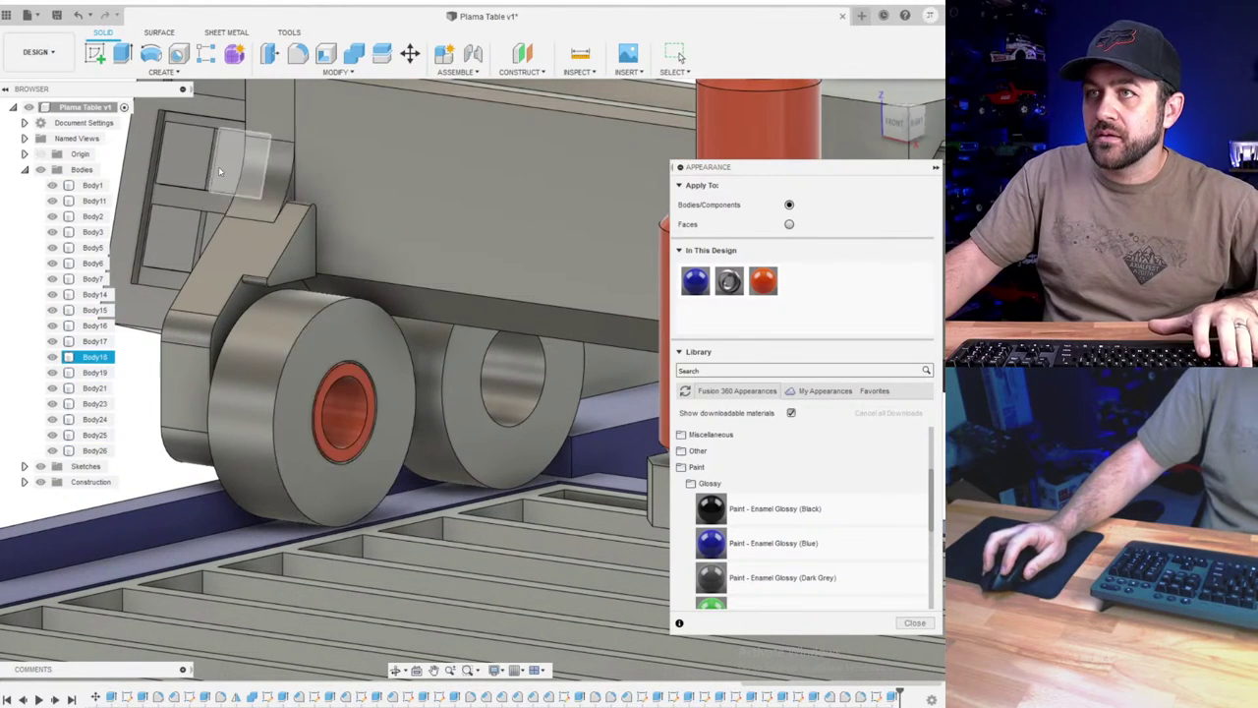
middle_click_drag(220, 172, 153, 396, "shift")
key("m")
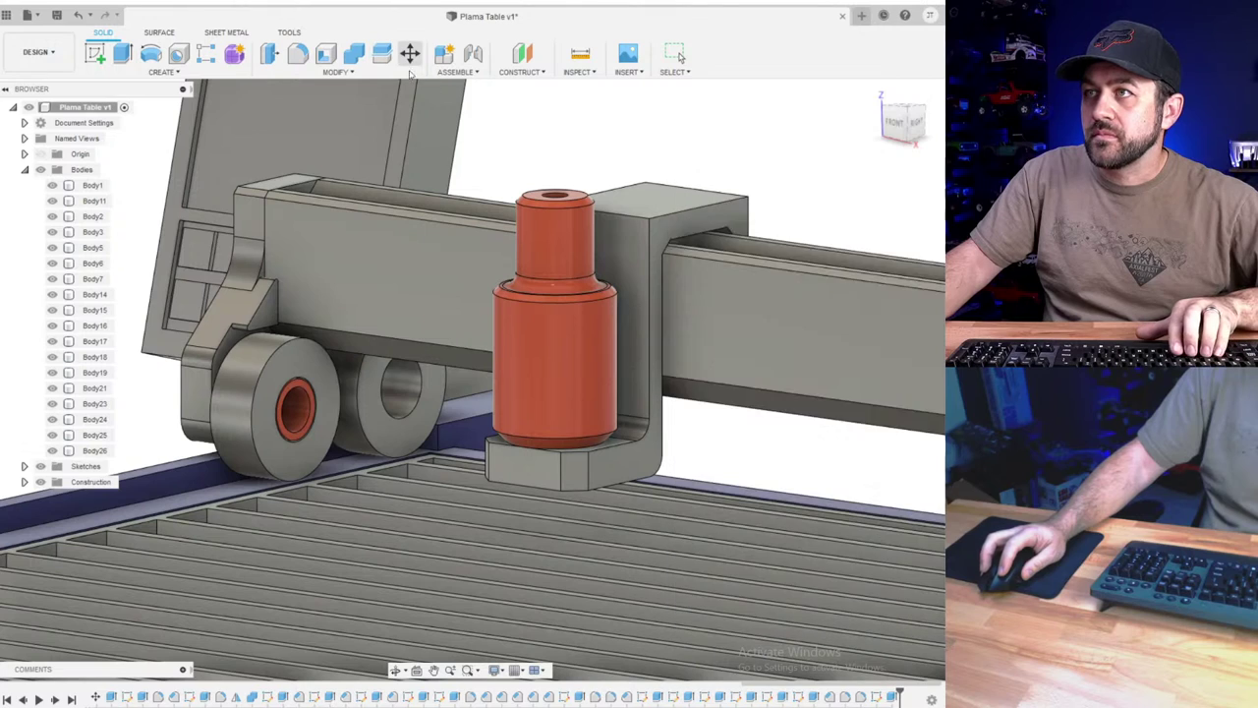
left_click(301, 414)
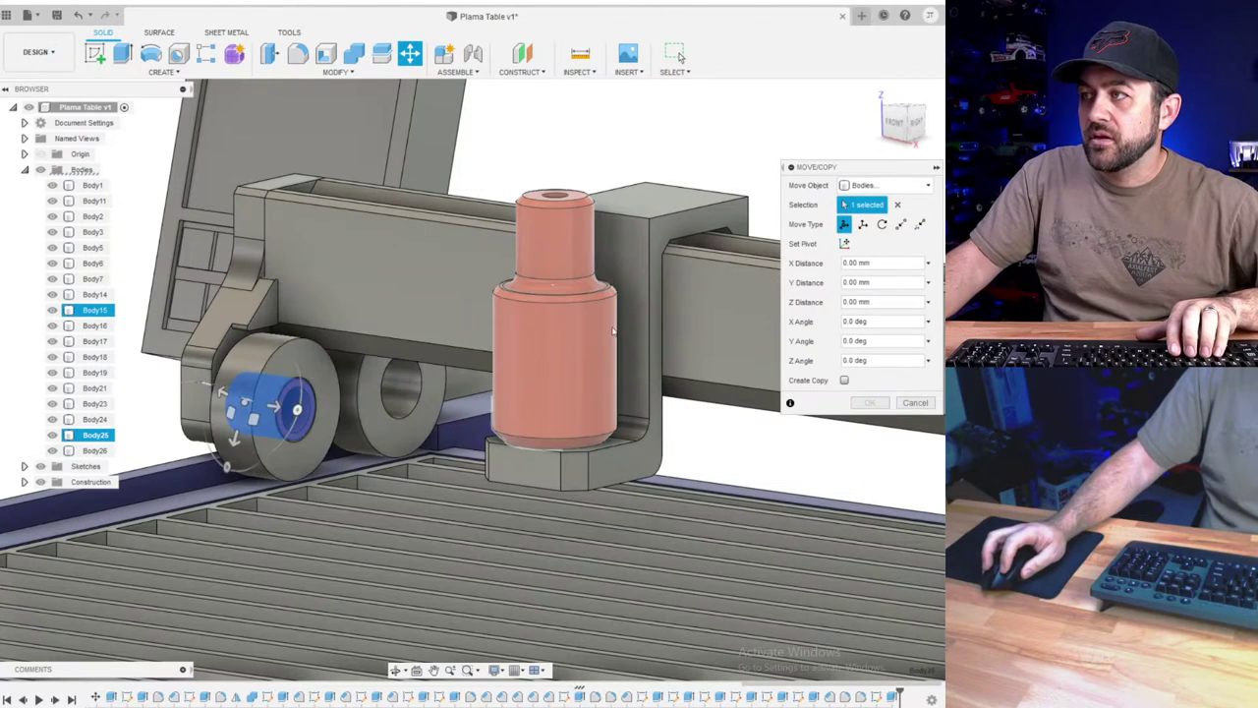
scroll(442, 368, "down", 4)
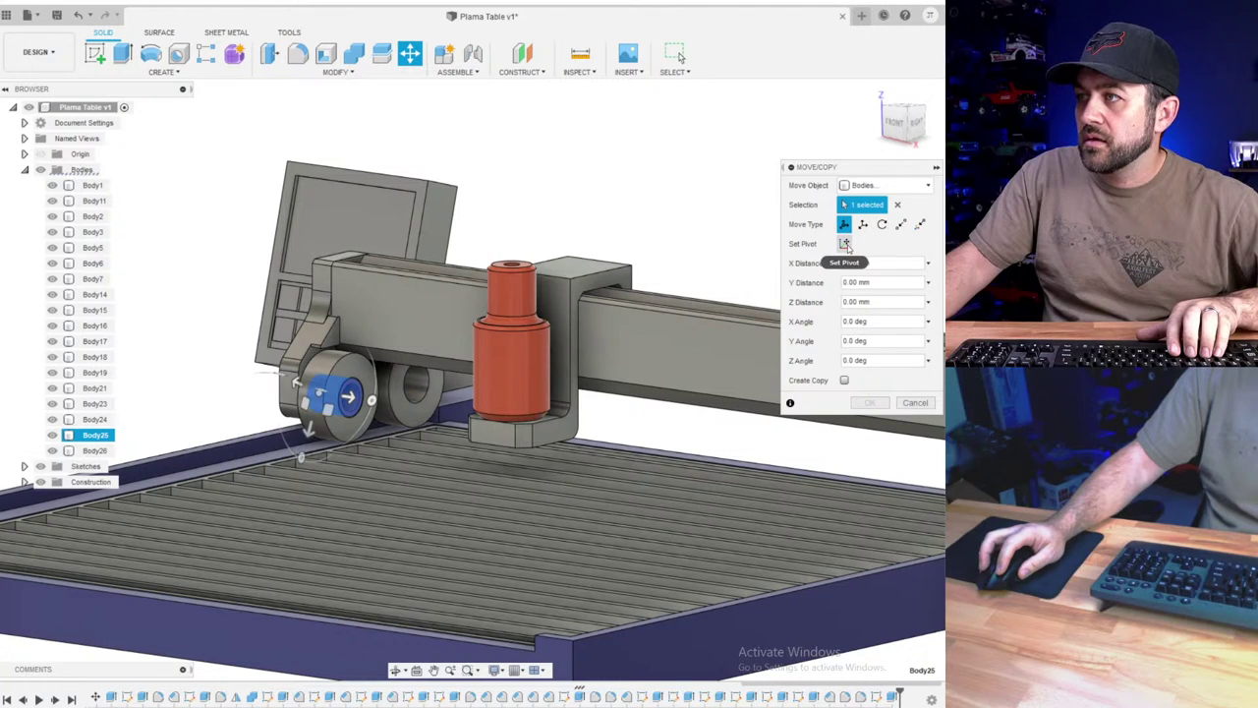
left_click(844, 245)
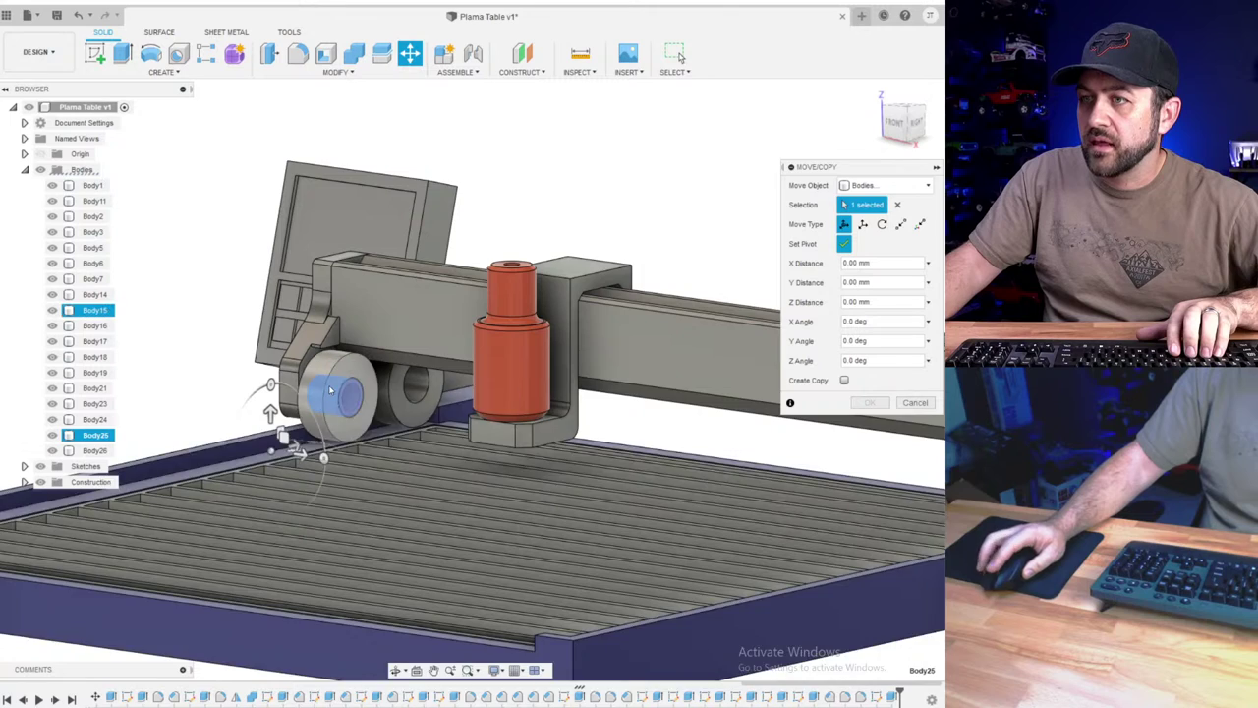
scroll(331, 391, "up", 3)
left_click(843, 380)
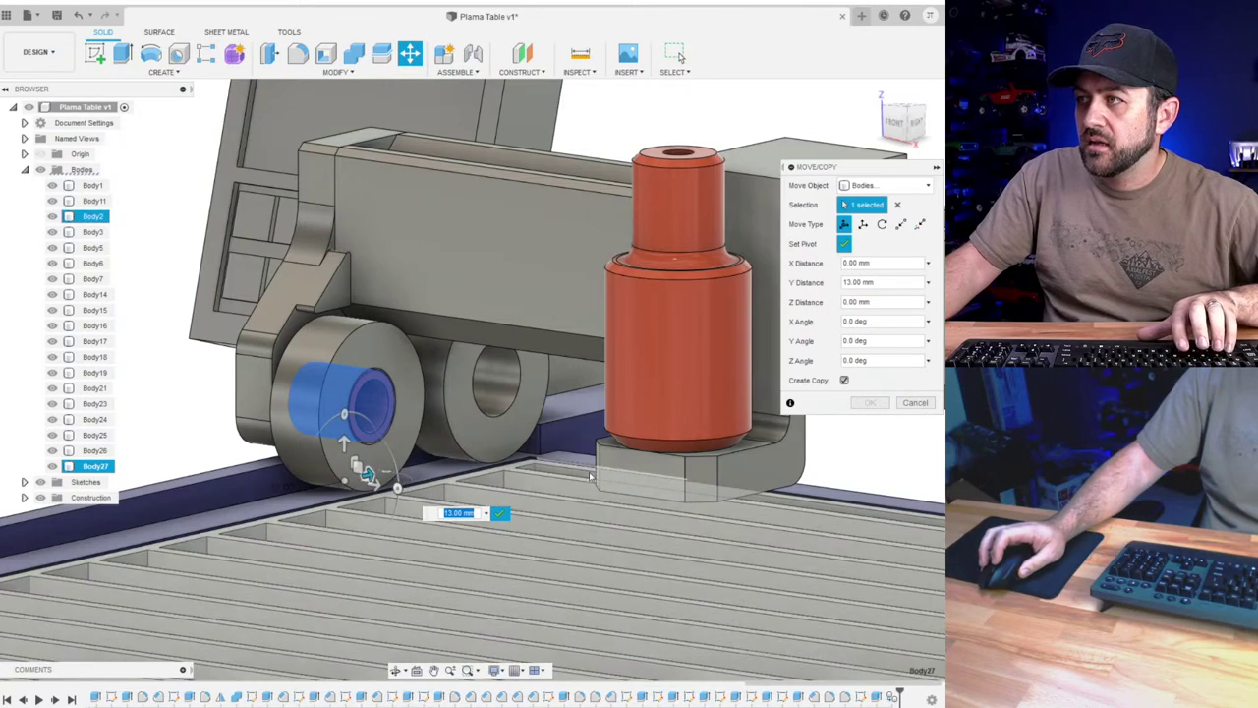
- Fix the pivot and place the bushing copy 13 mm along Y, inside the neighbouring roller
scroll(322, 440, "down", 3)
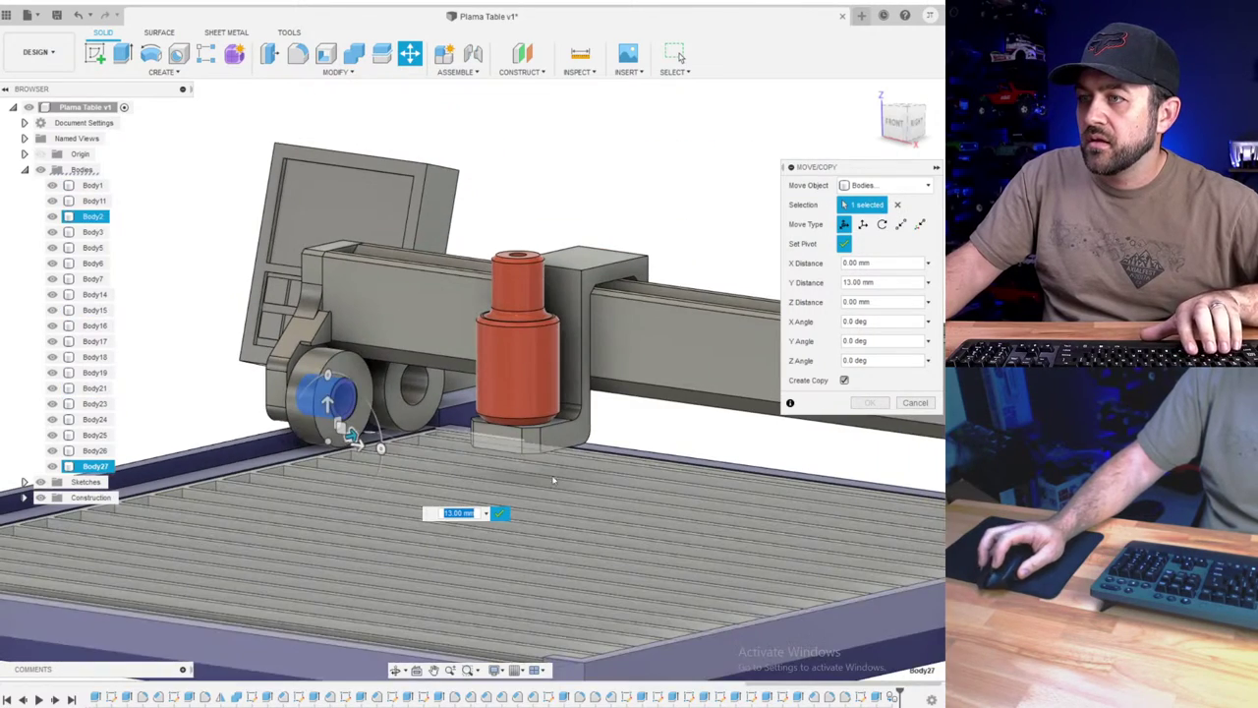
middle_click_drag(536, 437, 418, 415, "shift")
middle_click_drag(713, 420, 410, 427)
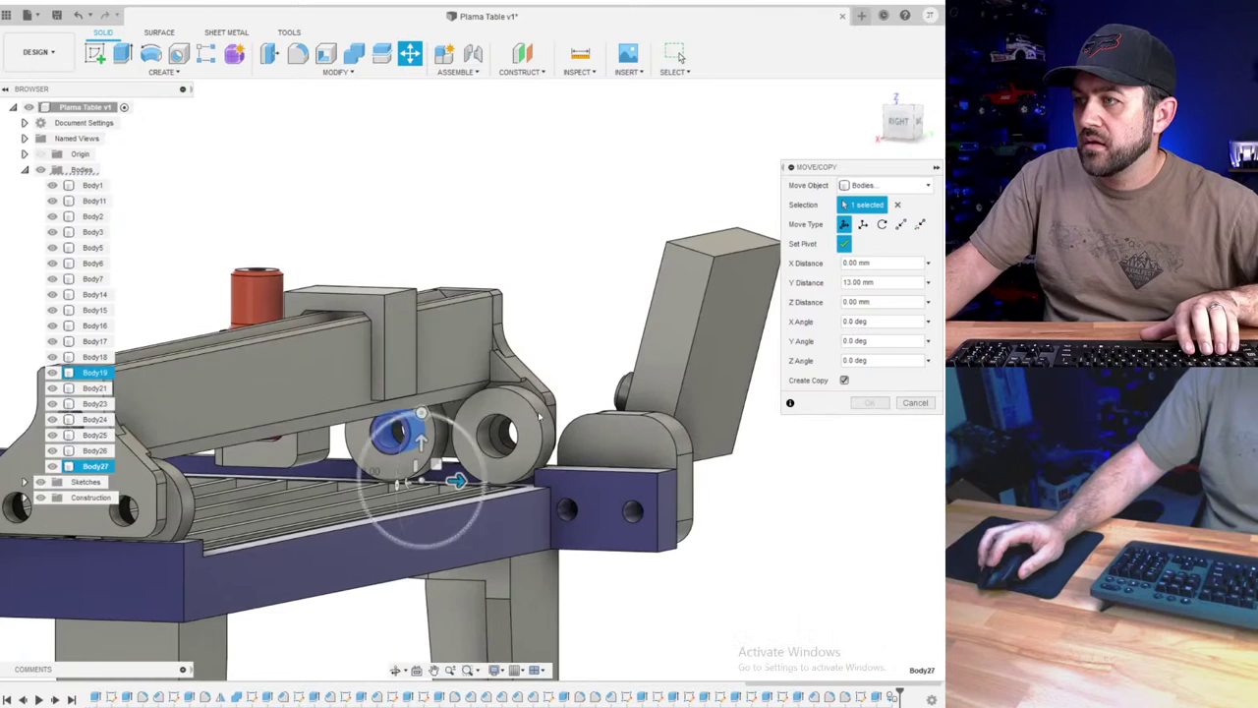
scroll(555, 433, "up", 4)
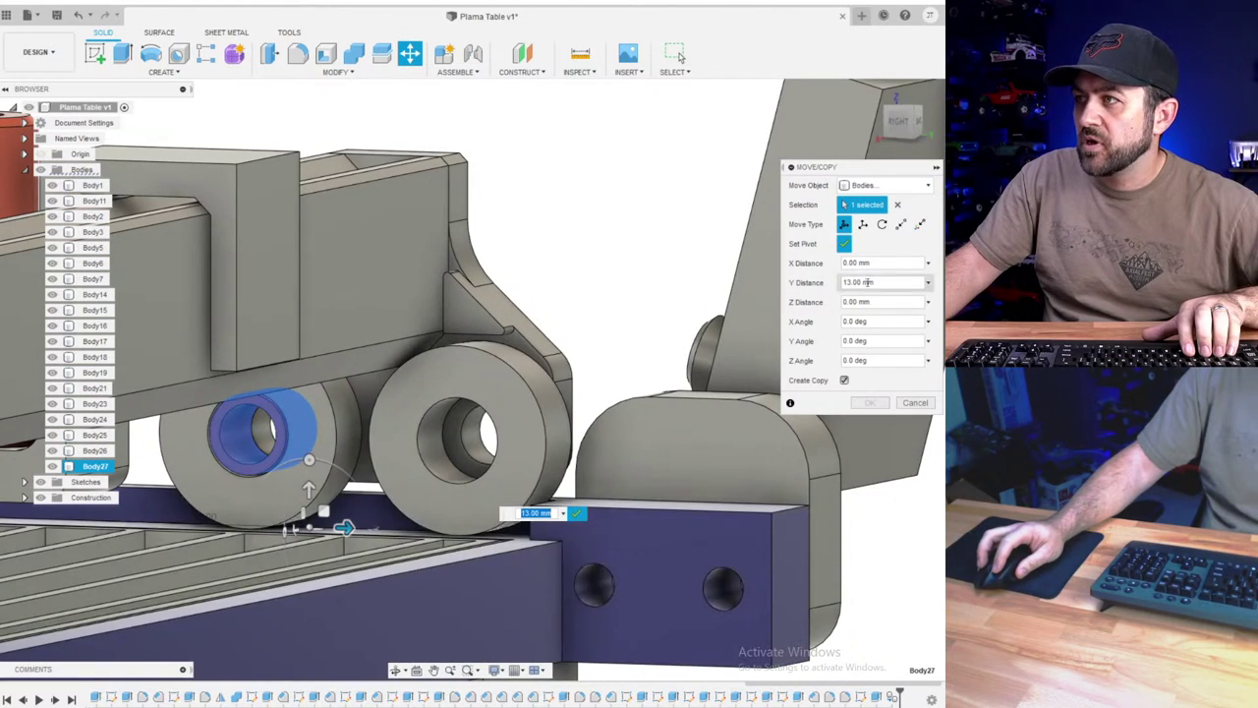
left_click(847, 245)
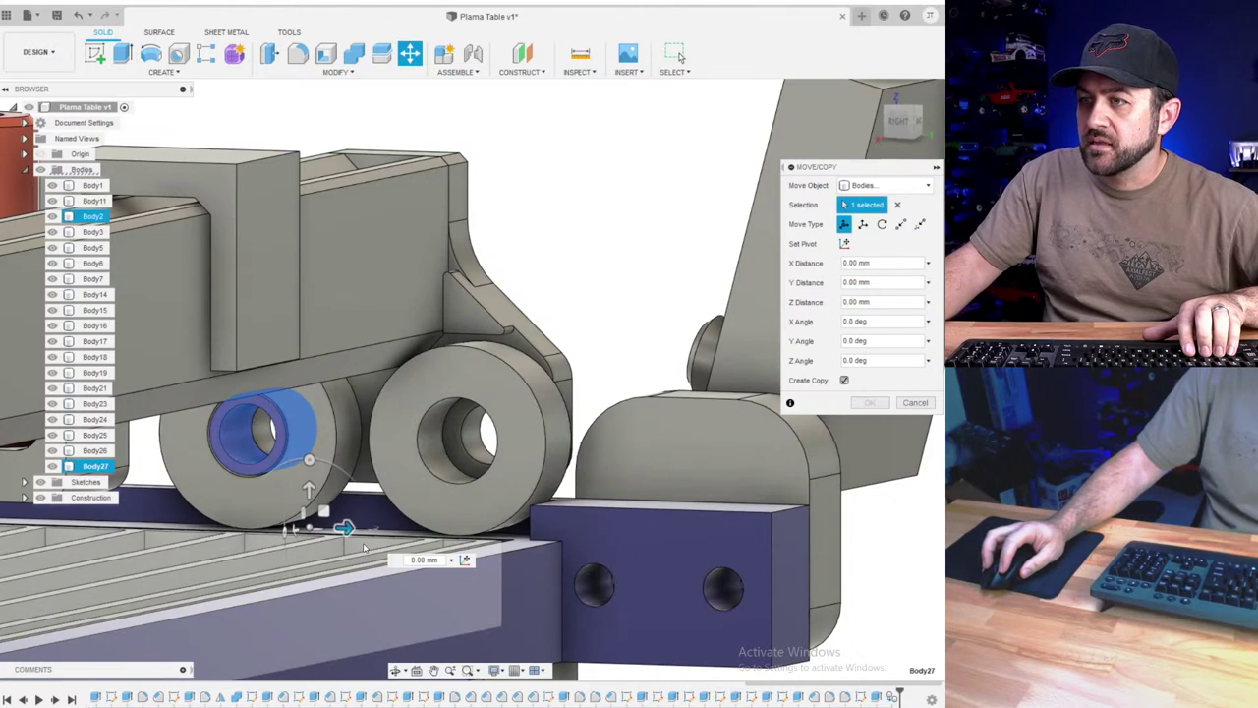
left_click_drag(343, 528, 556, 536)
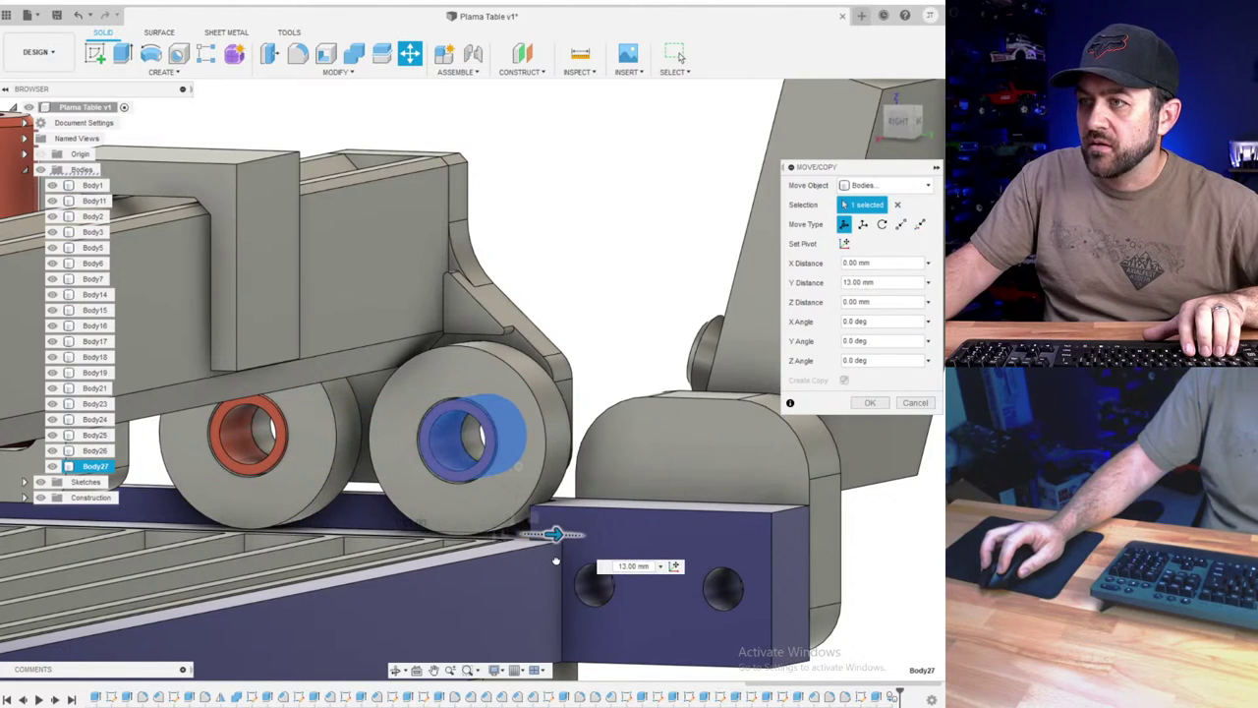
left_click(865, 403)
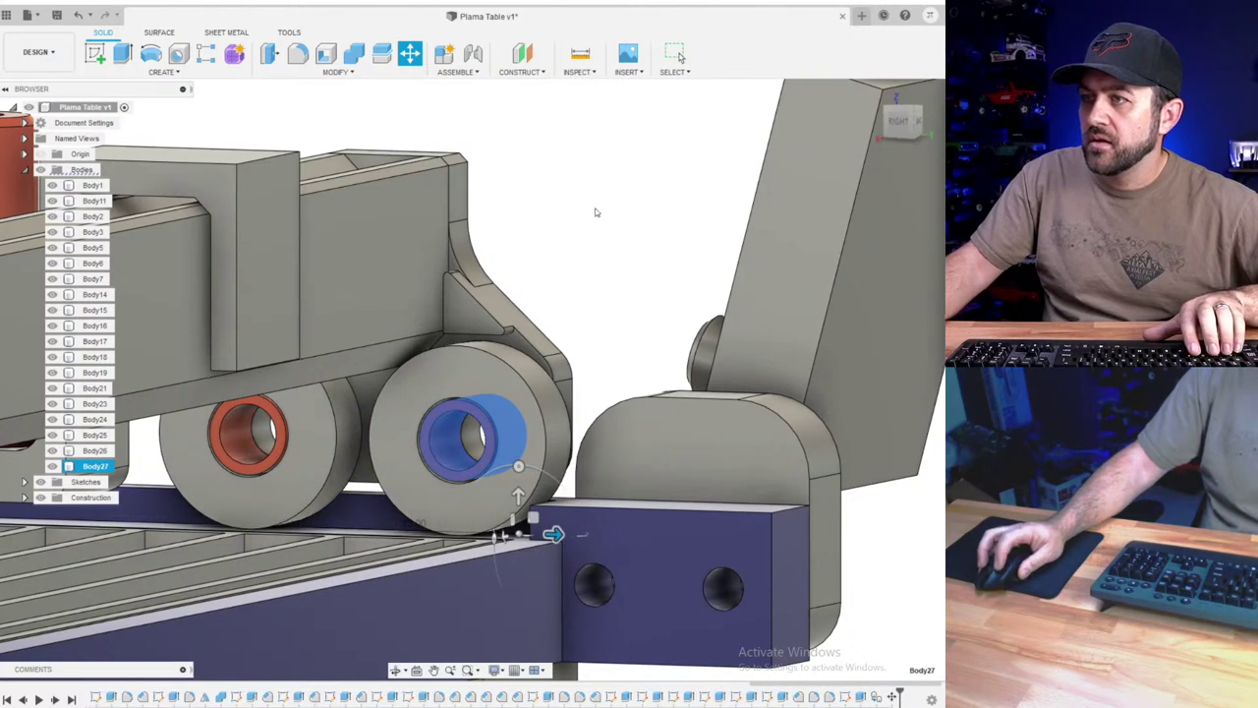
- Examine the two red bushings in their rollers up close and from both sides of the gantry
scroll(376, 441, "up", 6)
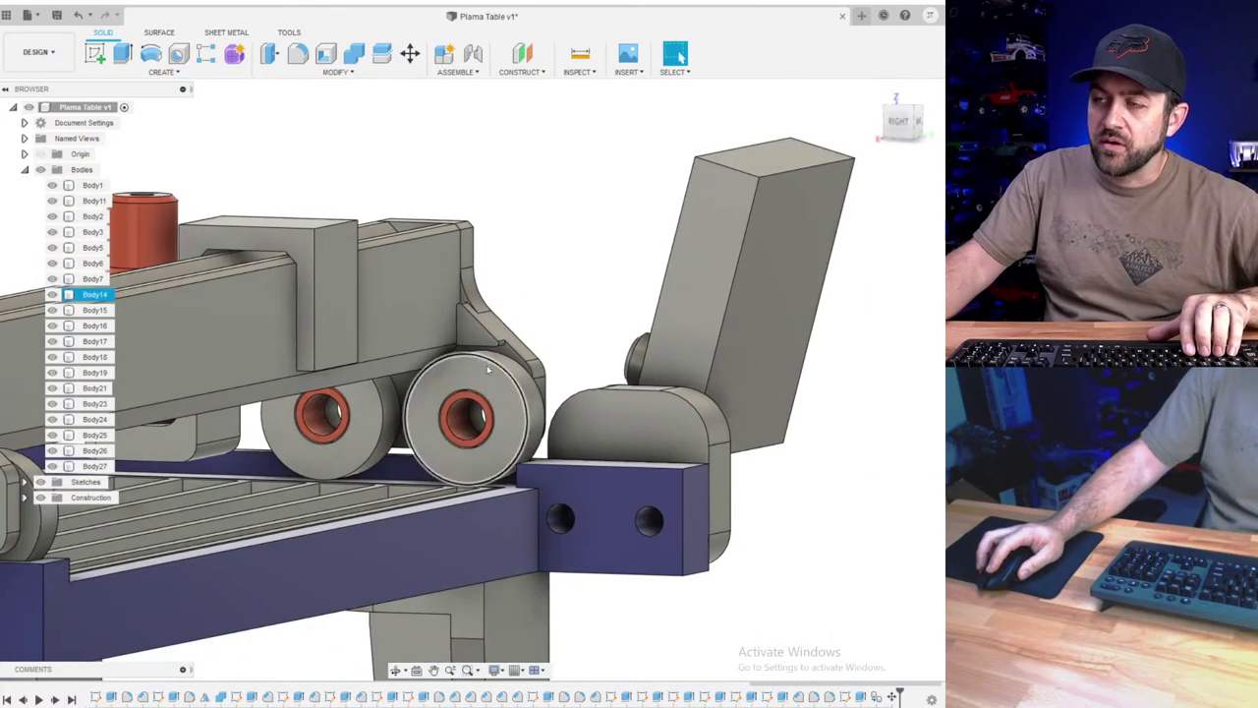
scroll(446, 476, "down", 8)
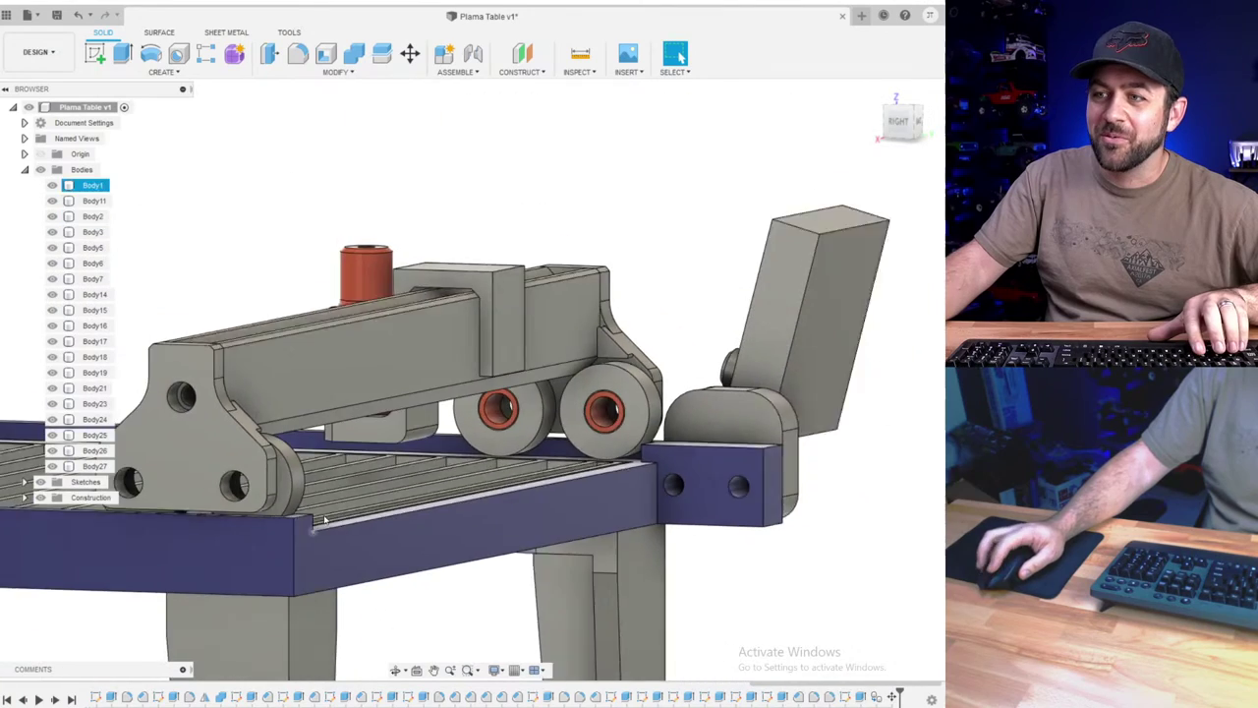
middle_click_drag(324, 520, 887, 452, "shift")
scroll(557, 544, "down", 3)
middle_click_drag(185, 492, 332, 475)
scroll(308, 439, "up", 6)
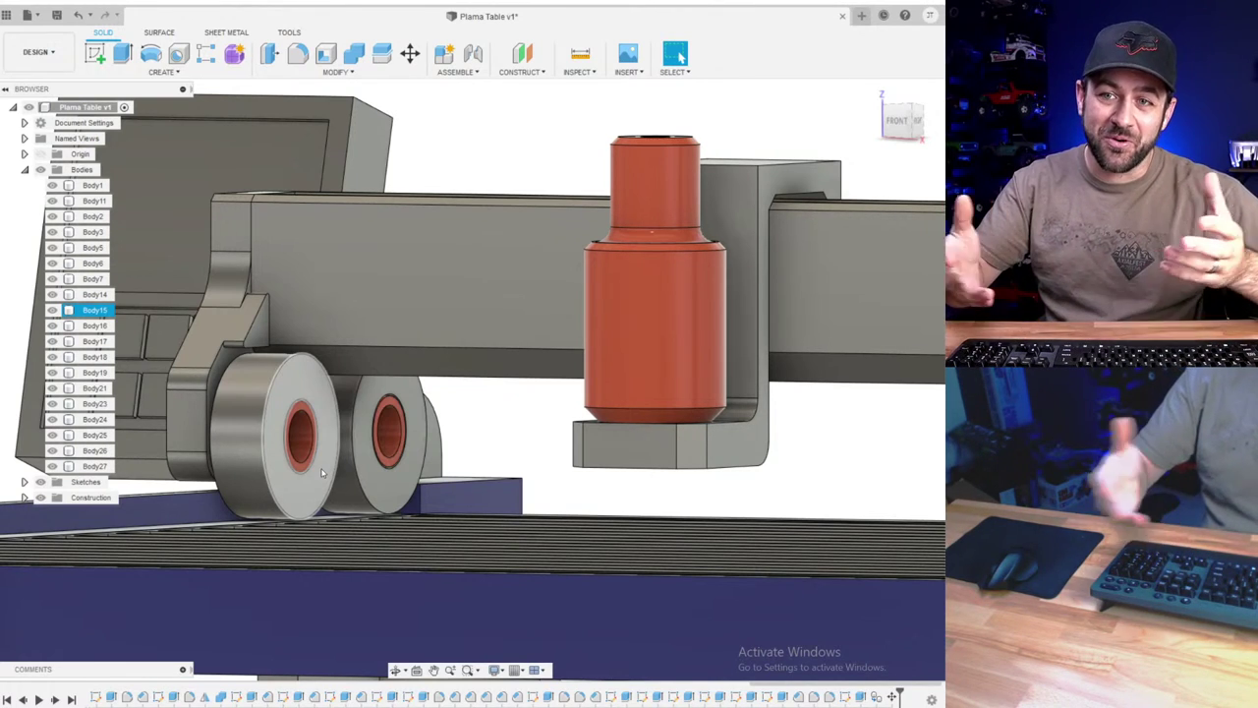
left_click(300, 438)
scroll(300, 437, "up", 5)
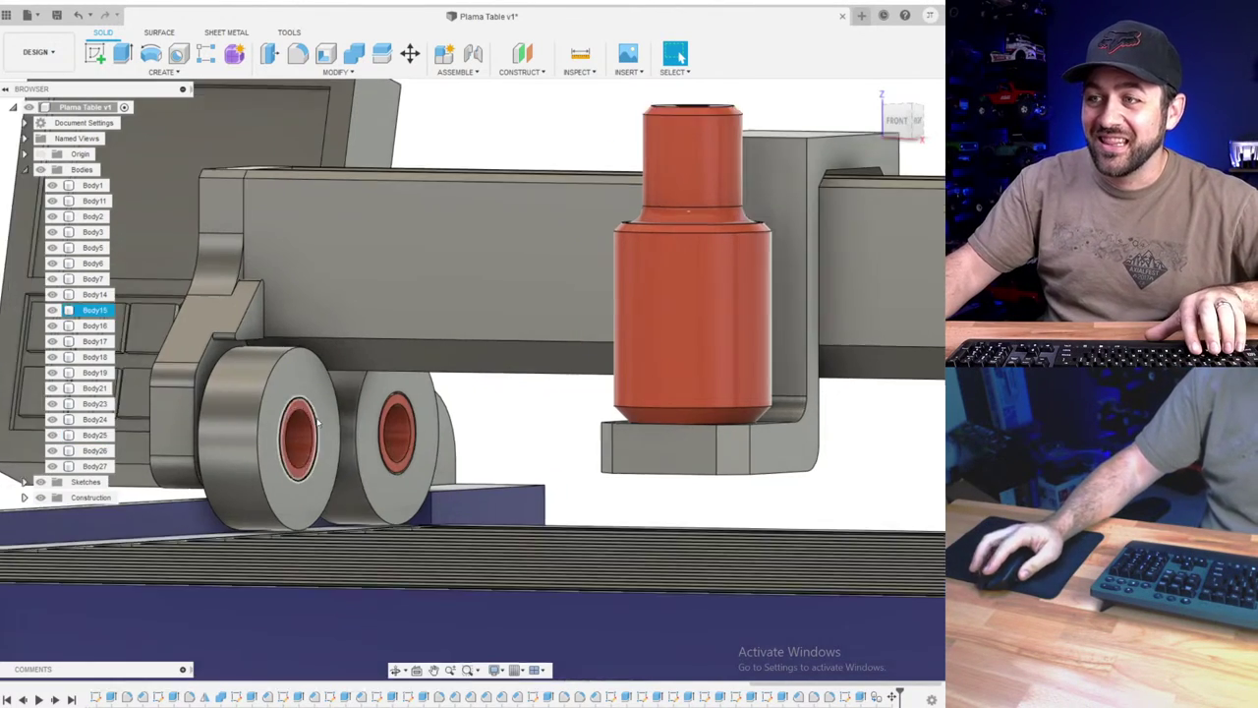
left_click(630, 482)
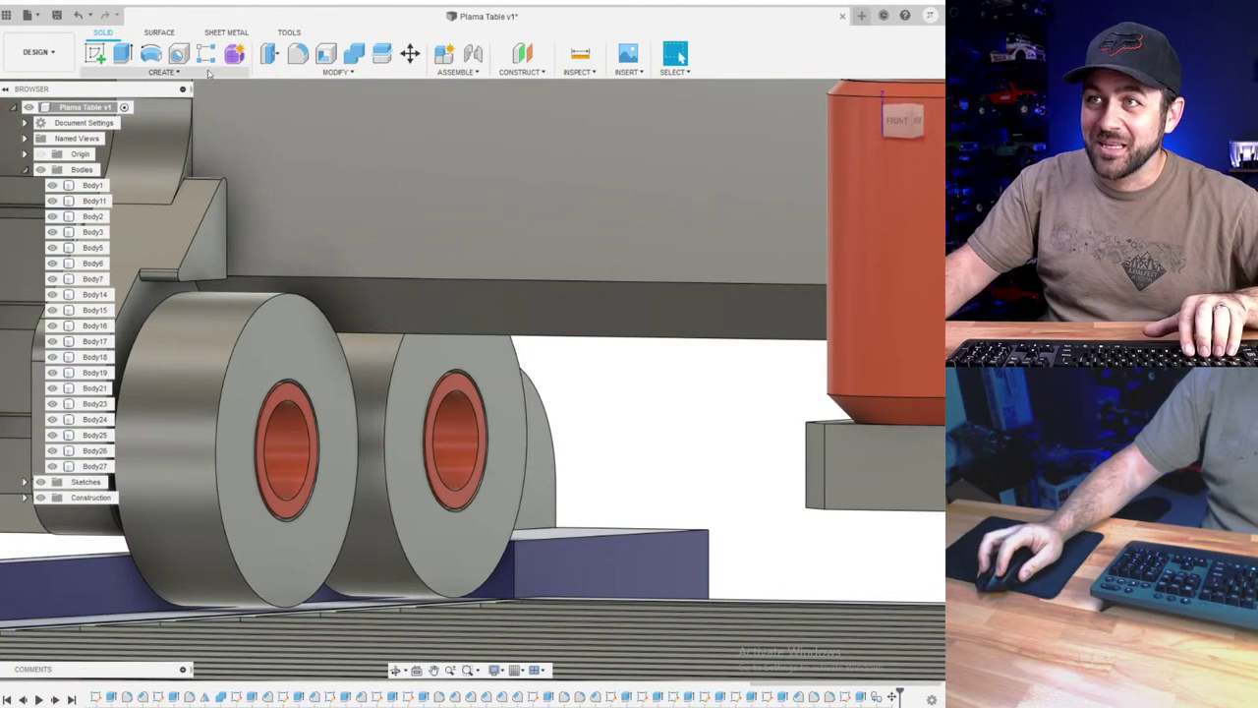
left_click(209, 88)
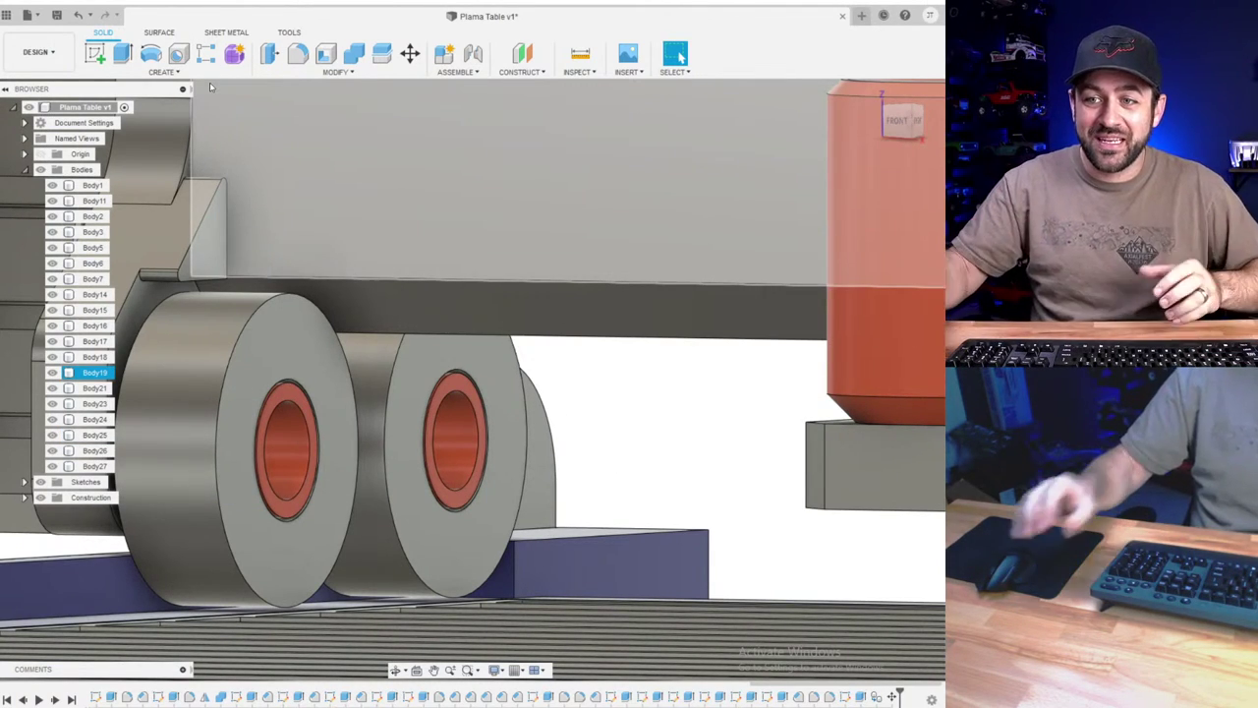
left_click(466, 470)
scroll(467, 470, "down", 5)
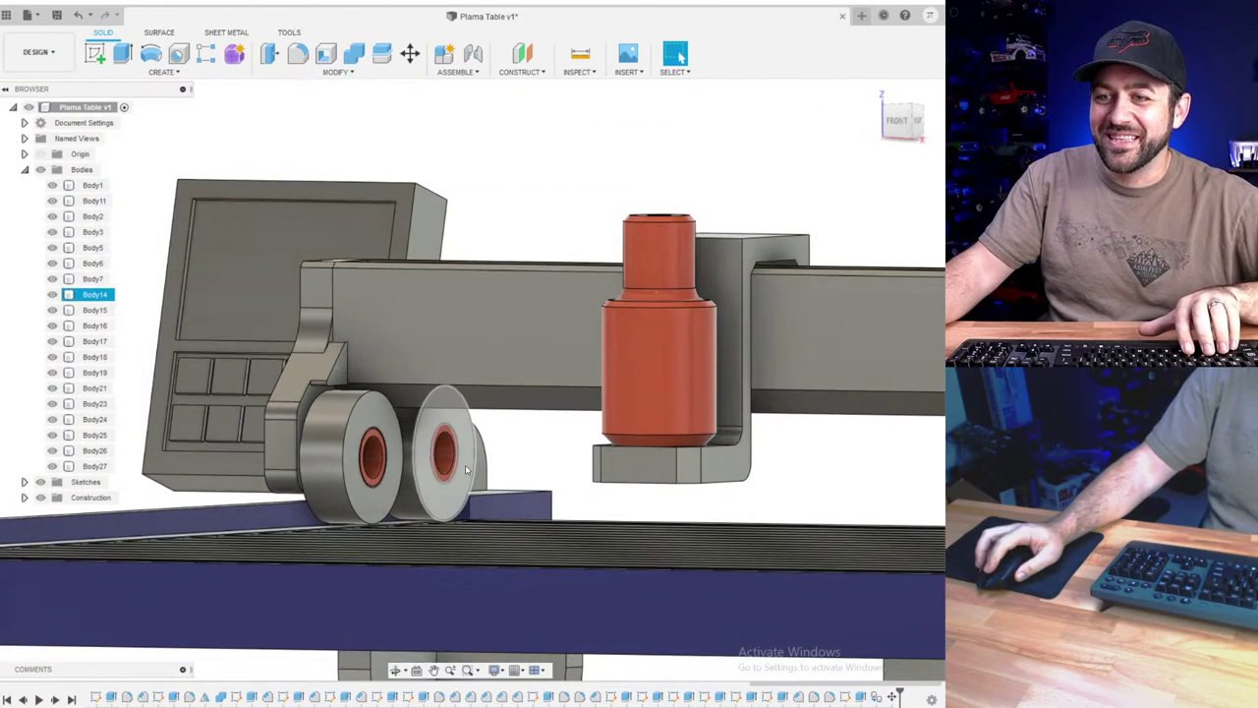
middle_click_drag(502, 452, 506, 501, "shift")
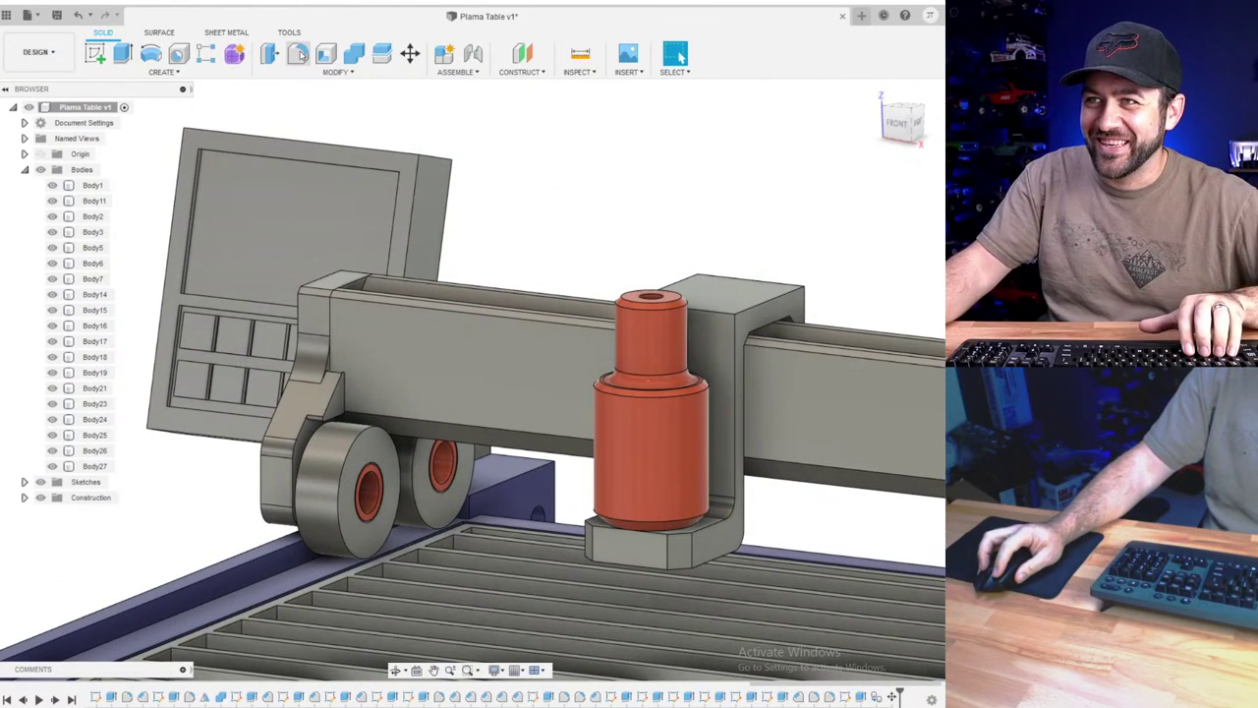
- Mirror both bushing bodies across the table's centre plane to the opposite pair of rollers as new bodies
left_click(167, 72)
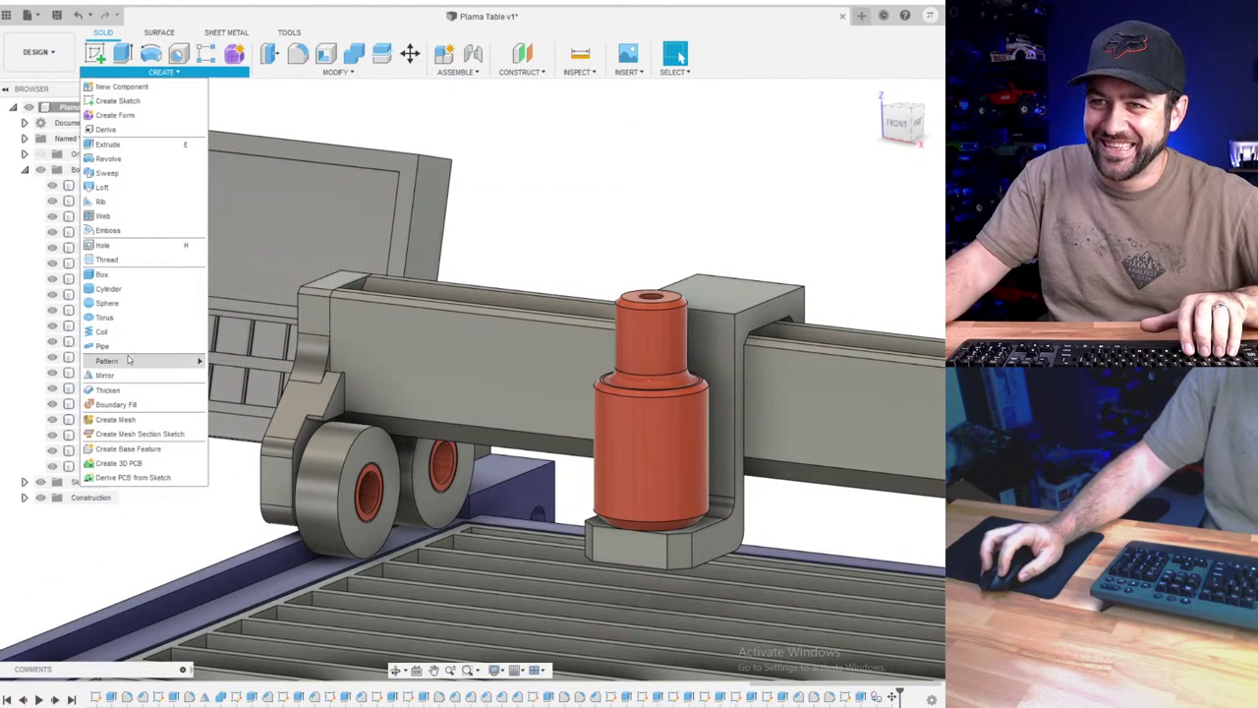
left_click(105, 375)
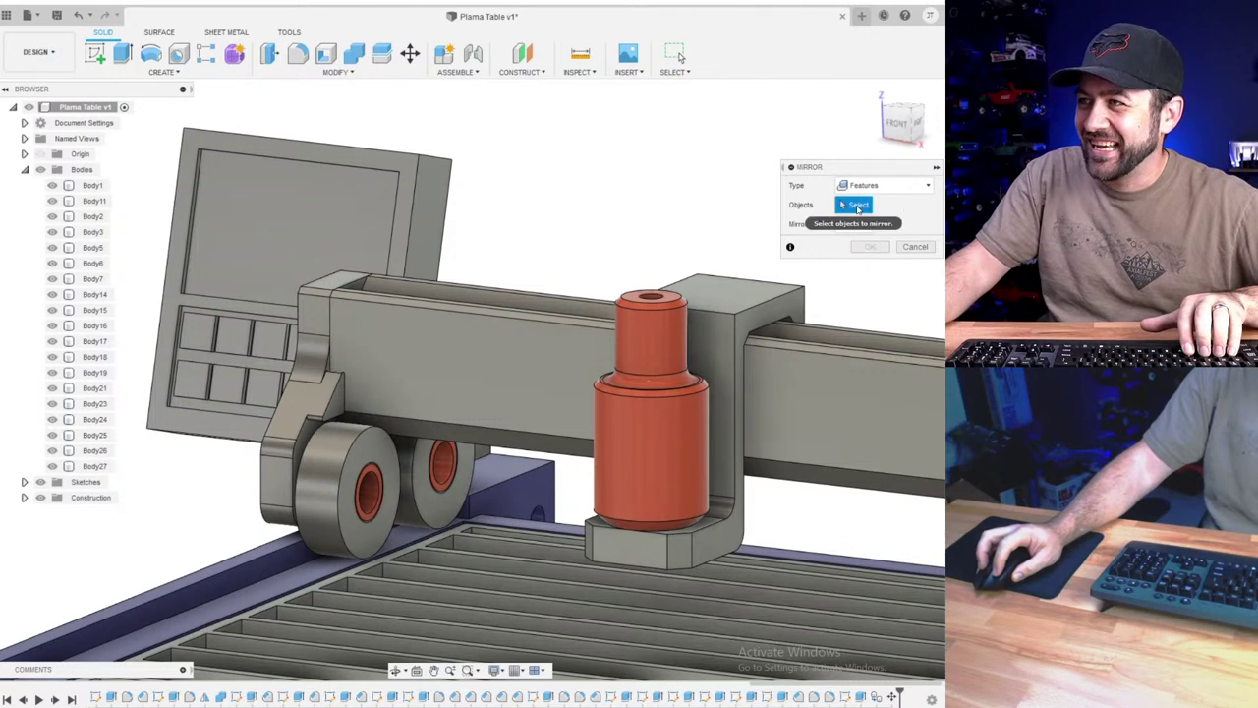
left_click(872, 218)
left_click(95, 434)
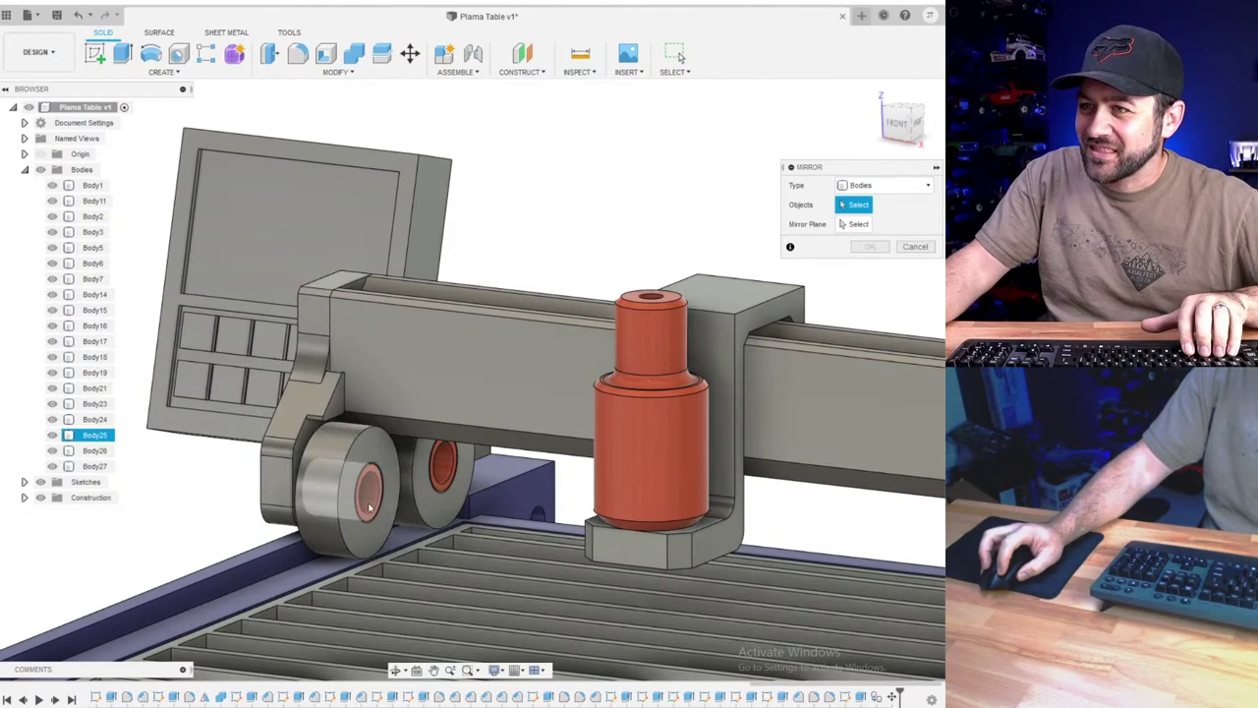
left_click(94, 466)
left_click(854, 225)
scroll(693, 421, "down", 3)
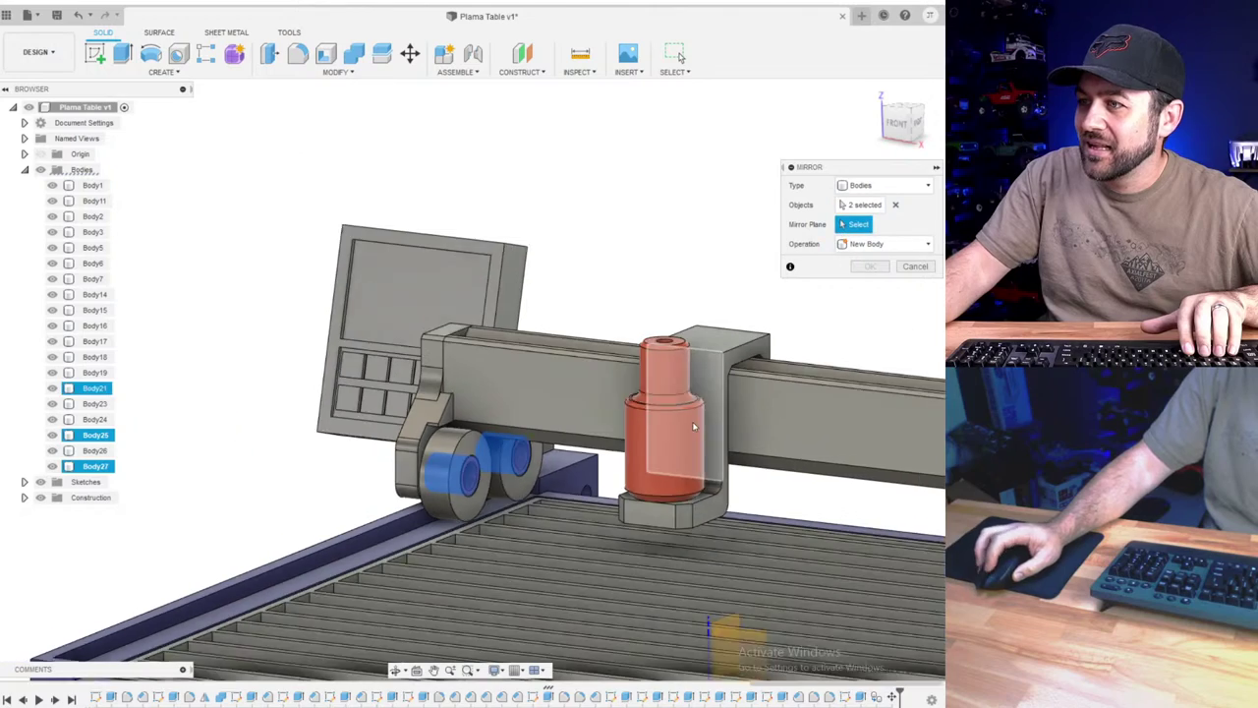
middle_click_drag(696, 568, 811, 401)
left_click(869, 266)
- Examine the bushings in the rollers at both ends of the gantry and view the whole table
scroll(621, 331, "down", 3)
middle_click_drag(811, 401, 654, 378)
scroll(678, 275, "up", 3)
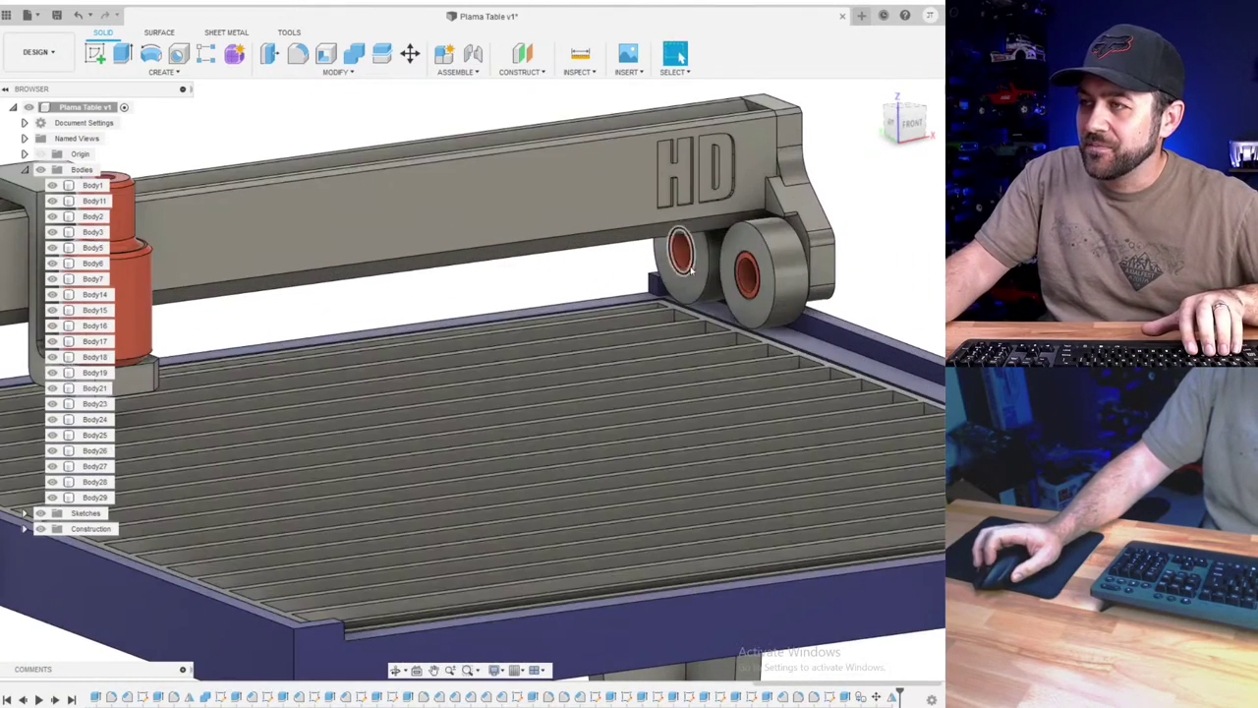
scroll(684, 257, "down", 3)
scroll(680, 266, "up", 4)
middle_click_drag(685, 268, 459, 313, "shift")
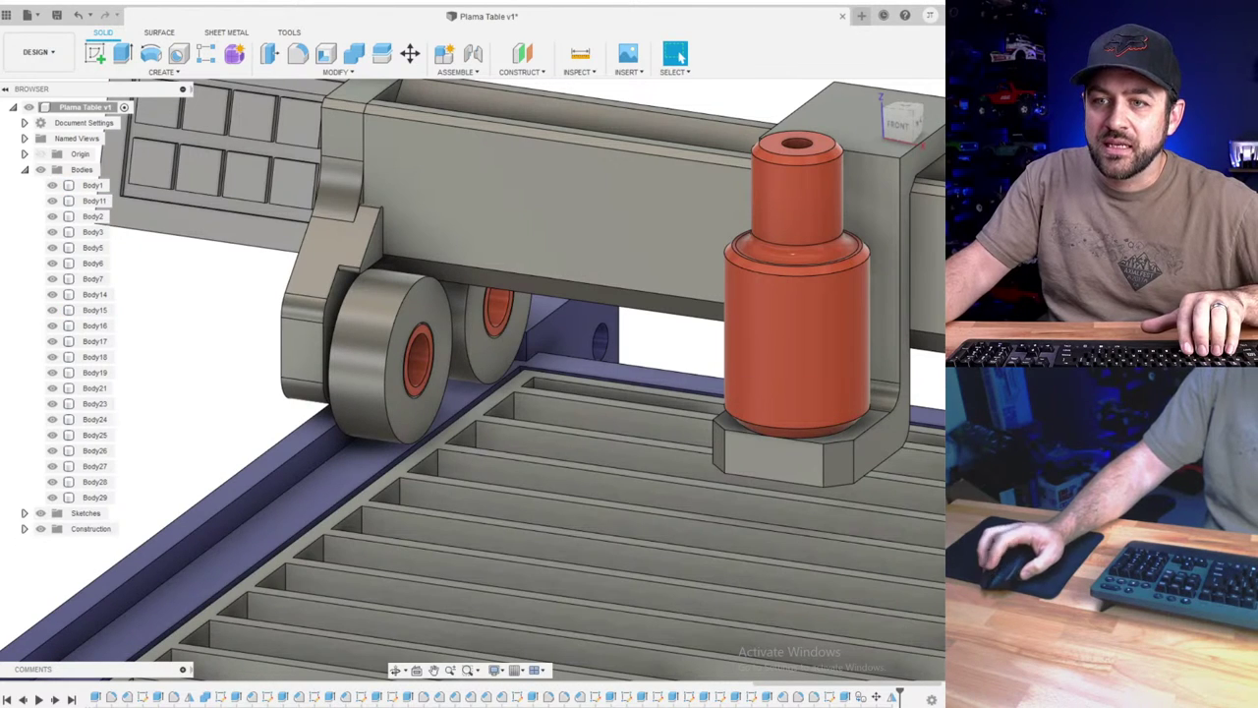
scroll(344, 407, "up", 4)
scroll(452, 422, "down", 8)
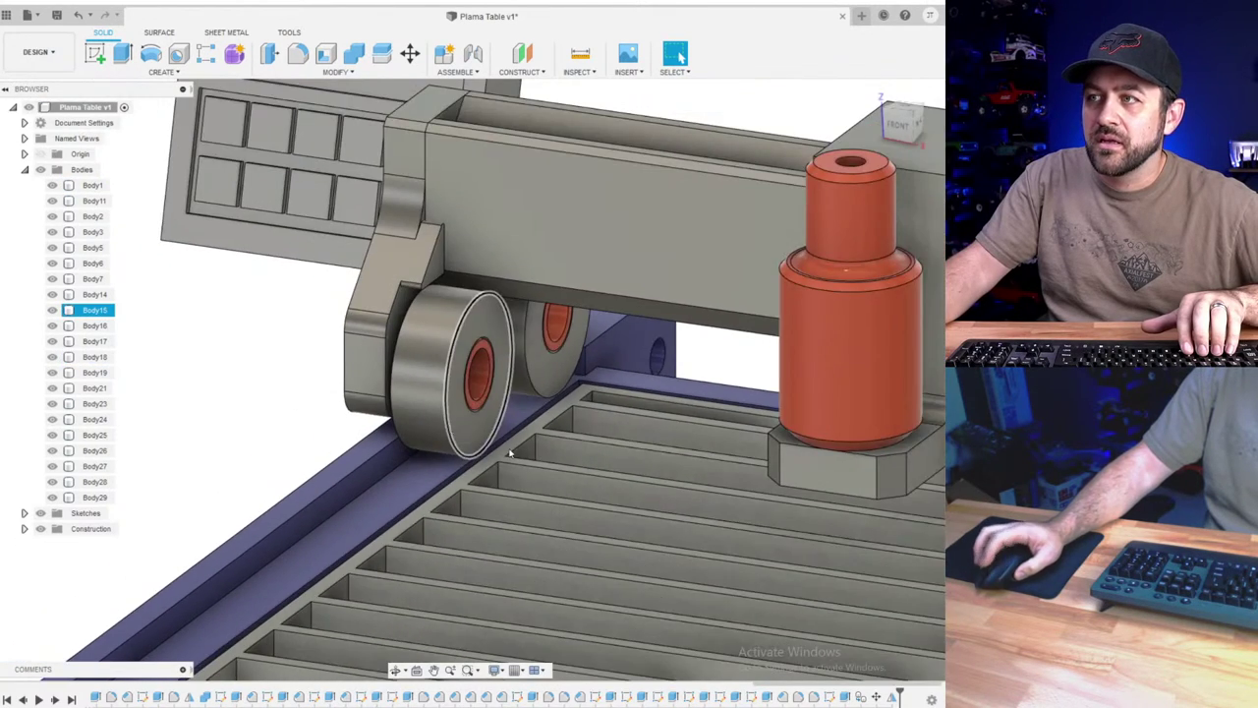
scroll(521, 359, "down", 5)
middle_click_drag(499, 331, 653, 285, "shift")
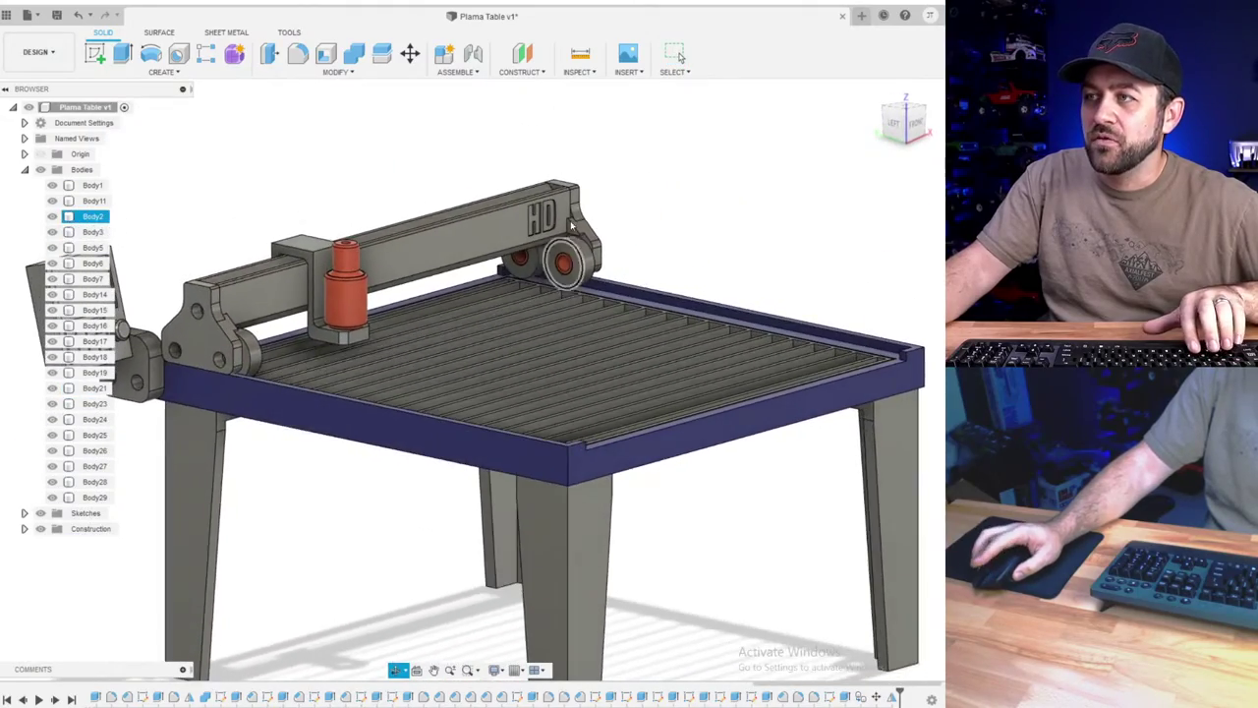
scroll(550, 257, "up", 5)
mouse_move(537, 388)
middle_mouse_down("shift")
mouse_move(536, 310)
mouse_move(531, 367)
middle_mouse_up("shift")
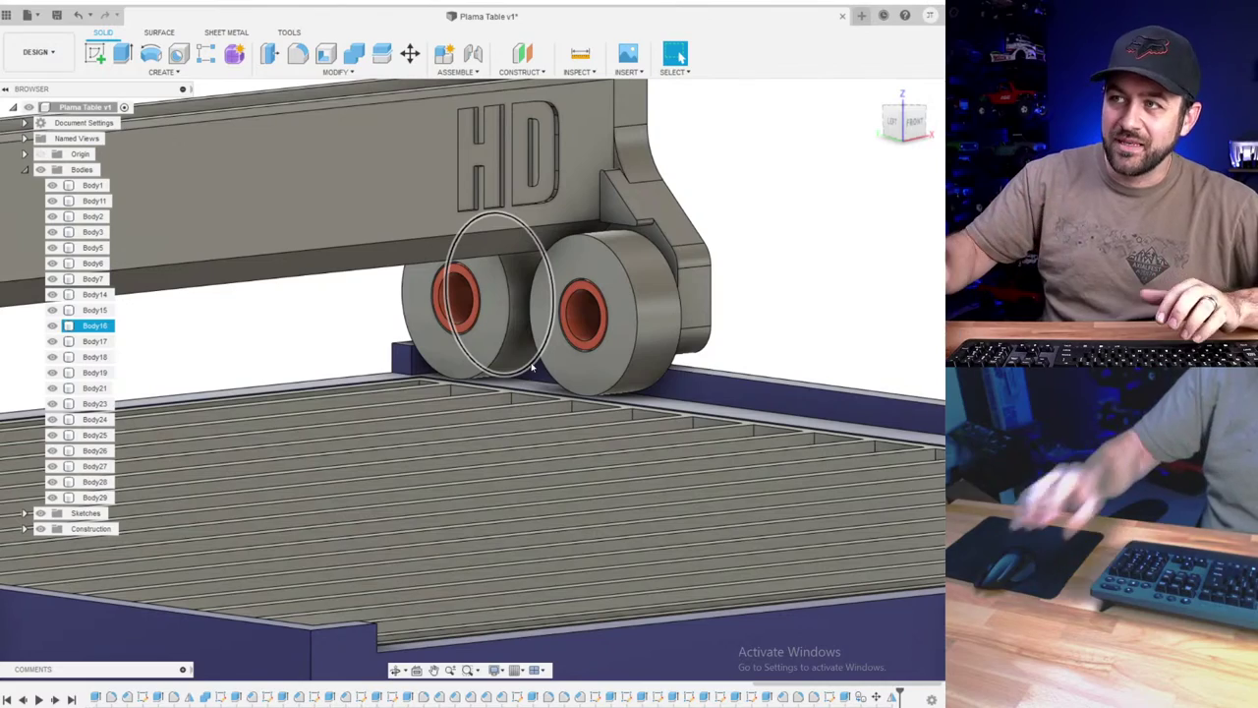
scroll(528, 364, "down", 2)
scroll(526, 362, "down", 3)
middle_click_drag(527, 362, 441, 351, "shift")
scroll(441, 350, "down", 2)
- Duplicate the Steel - Satin appearance and recolour the copy light grey with RGB 217, 213, 213
key("a")
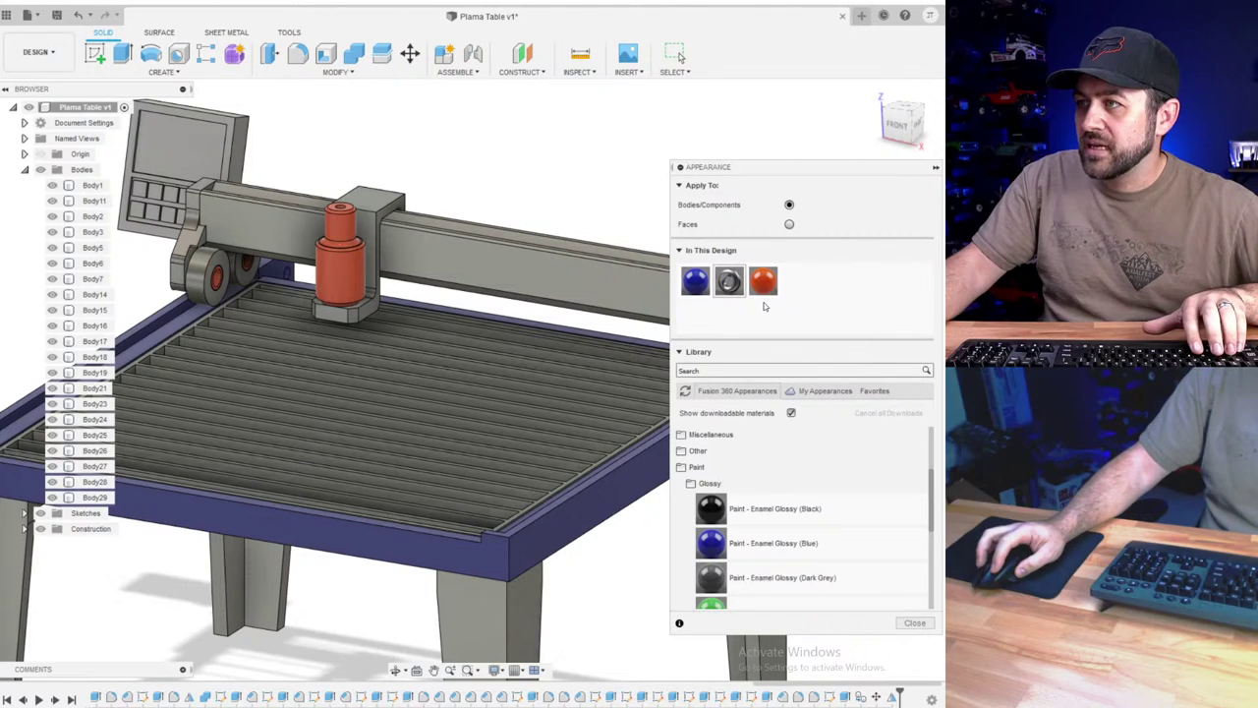
left_click(828, 289)
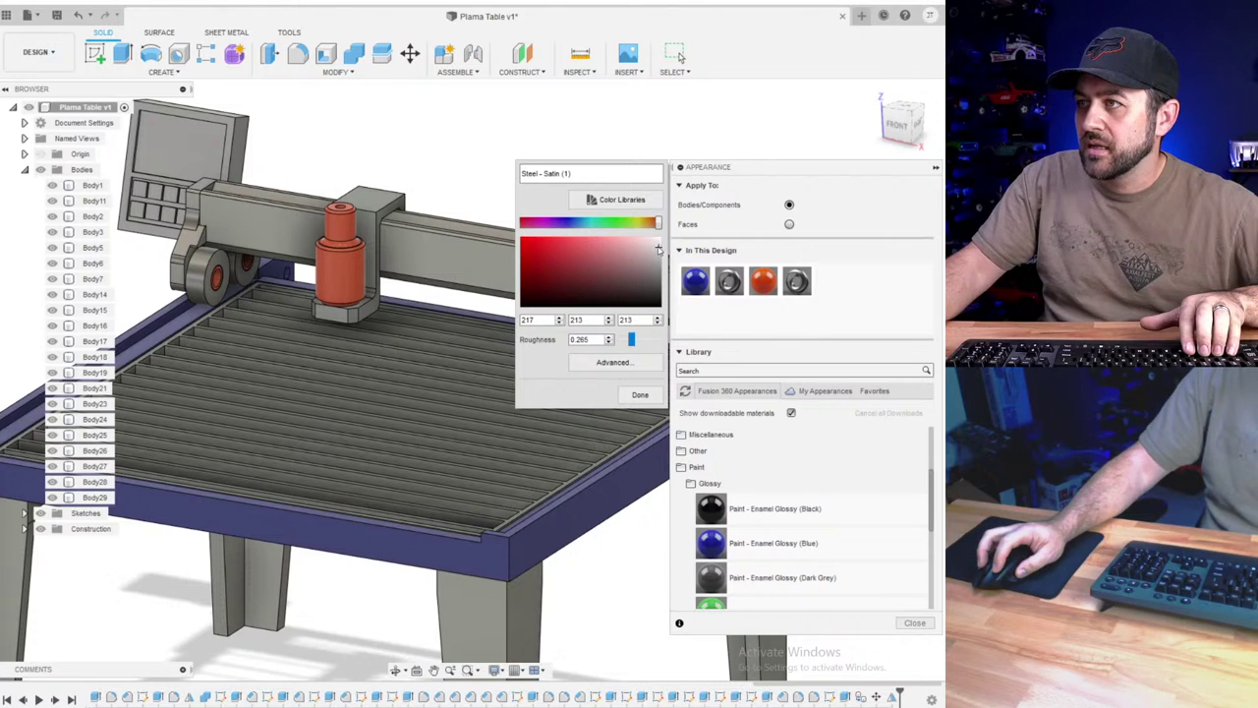
left_click(647, 400)
- Apply the light grey Steel - Satin copy to the gantry end plate beside the HD lettering
scroll(435, 379, "down", 2)
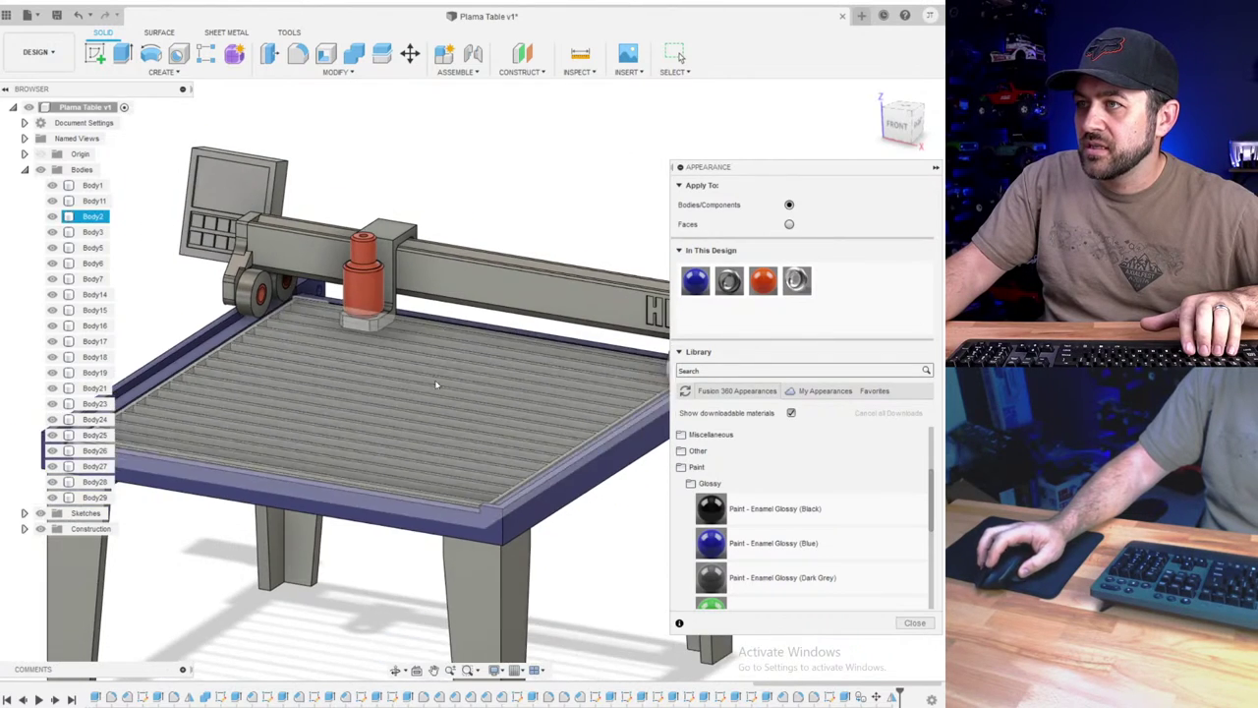
middle_click_drag(435, 380, 320, 373)
scroll(555, 320, "up", 4)
left_click_drag(802, 278, 618, 351)
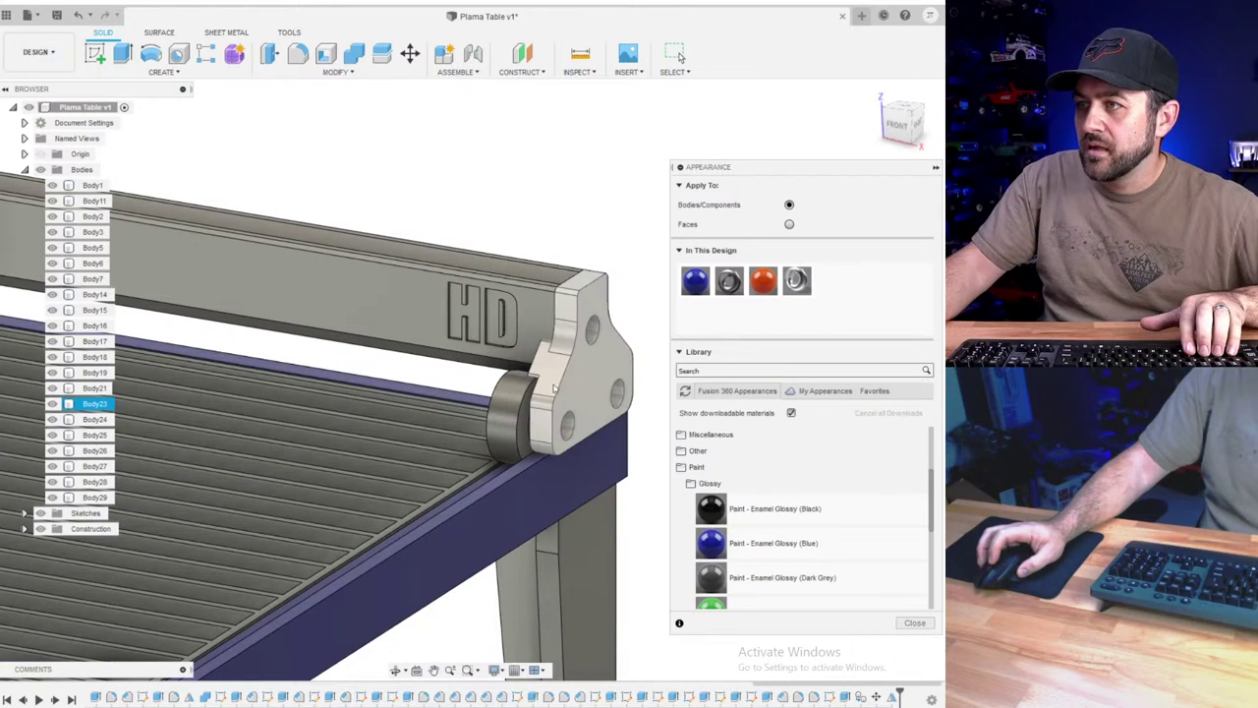
- Apply the light grey Steel - Satin copy to the gantry end plate nearest the control panel
scroll(517, 385, "down", 3)
middle_click_drag(163, 292, 431, 305)
scroll(218, 299, "up", 3)
scroll(431, 305, "up", 2)
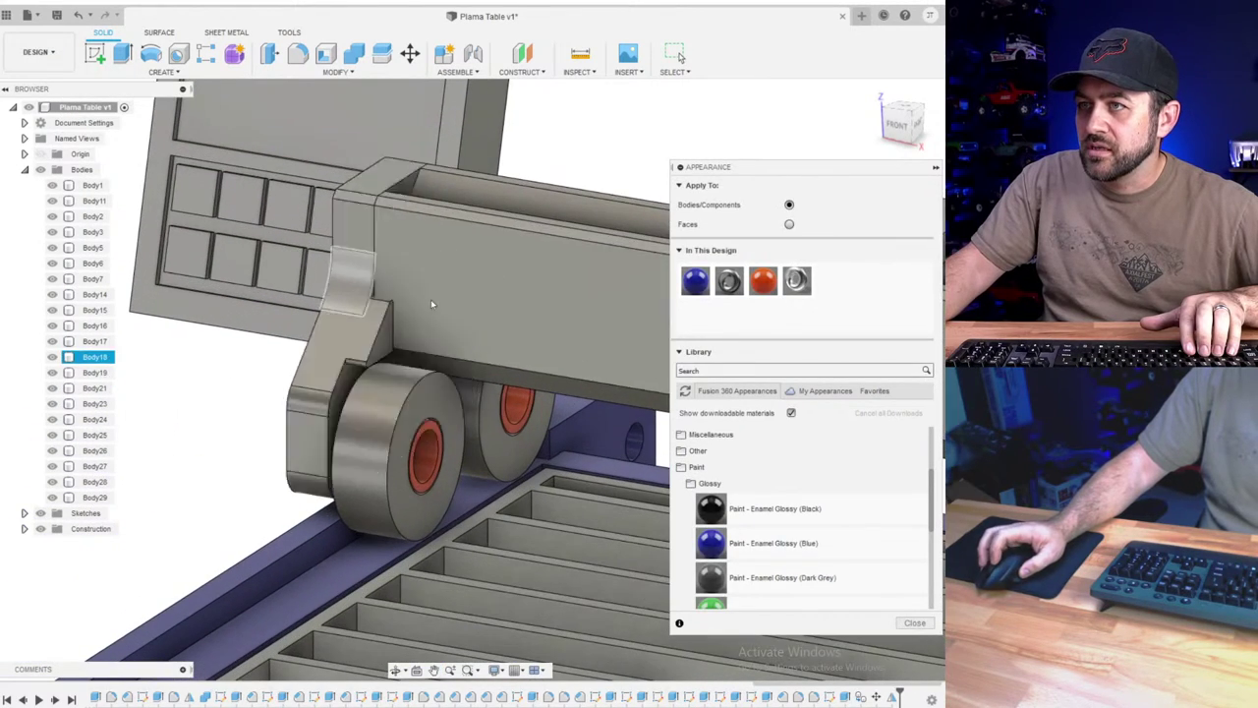
left_click_drag(797, 279, 345, 359)
scroll(383, 343, "down", 3)
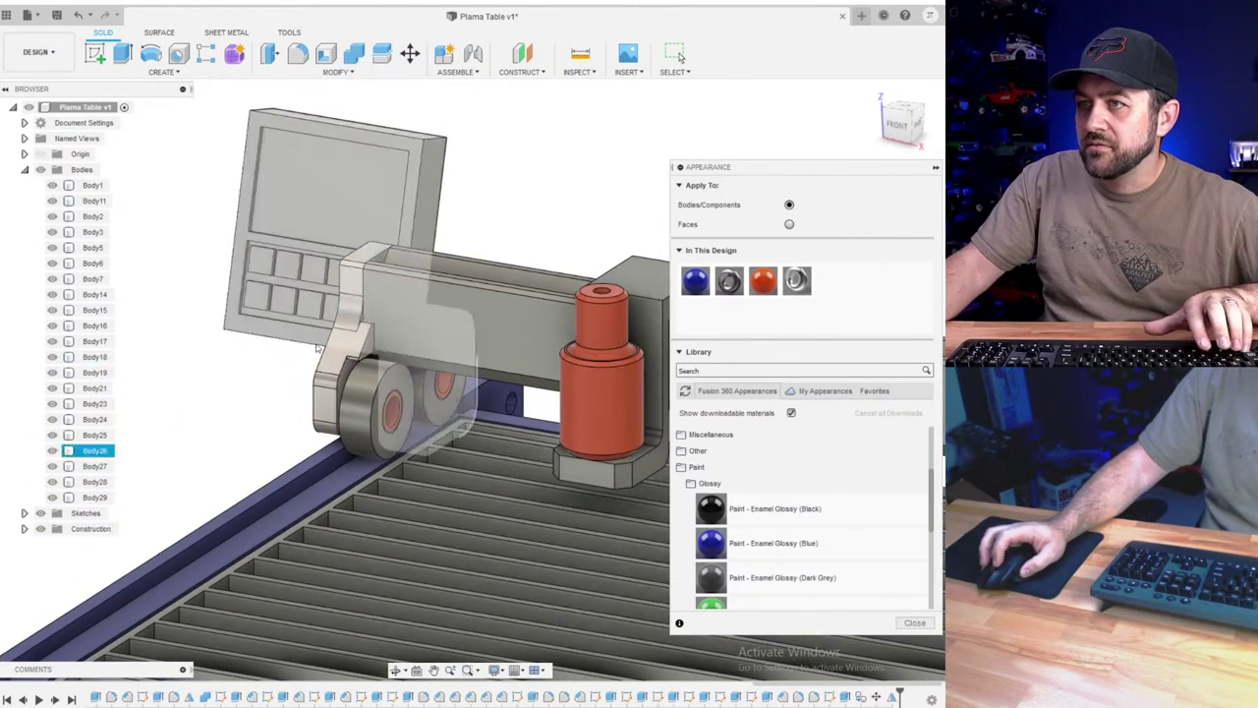
- Apply the light grey Steel - Satin copy to the torch carriage bracket on the gantry
middle_click_drag(329, 339, 455, 374, "shift")
scroll(455, 373, "down", 2)
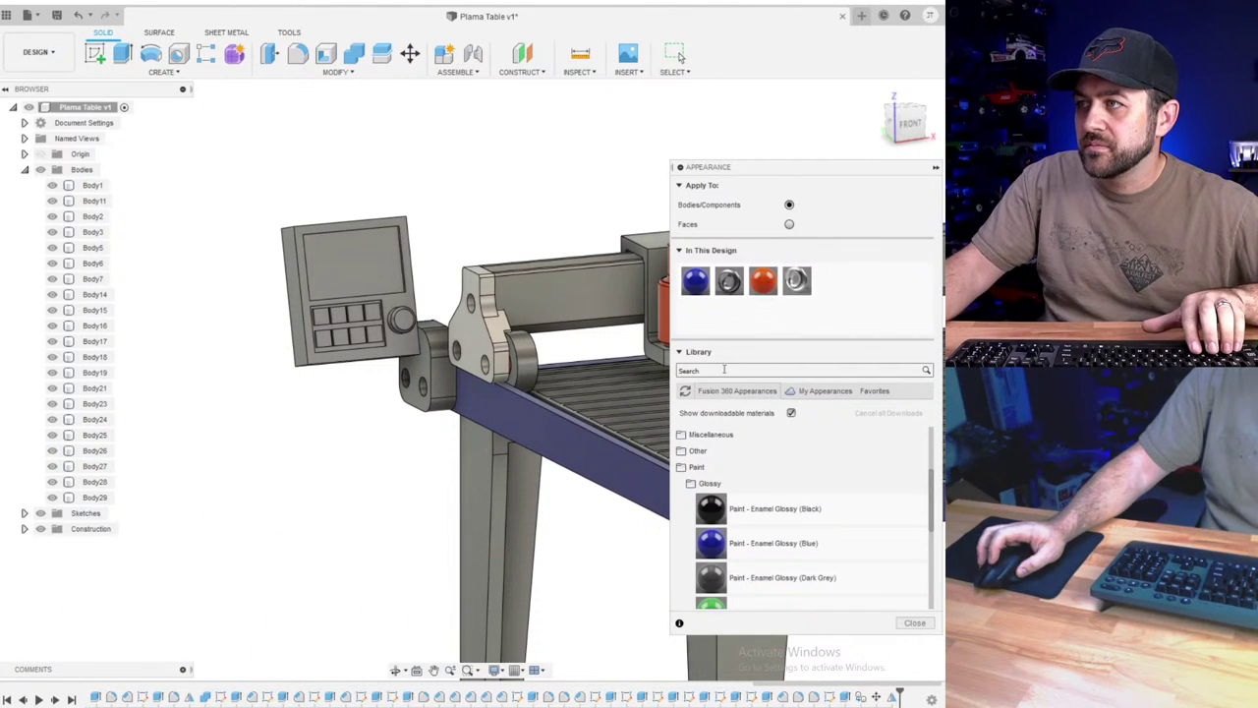
scroll(297, 459, "down", 3)
scroll(552, 305, "up", 3)
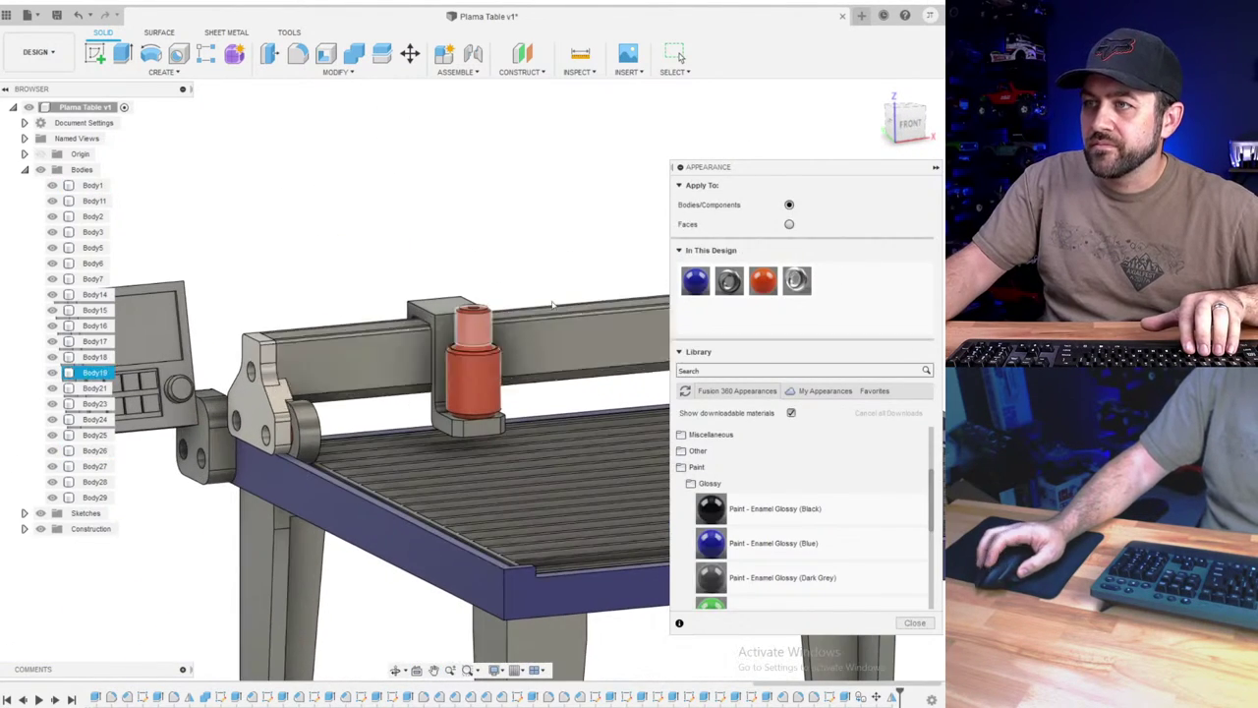
left_click_drag(796, 280, 455, 315)
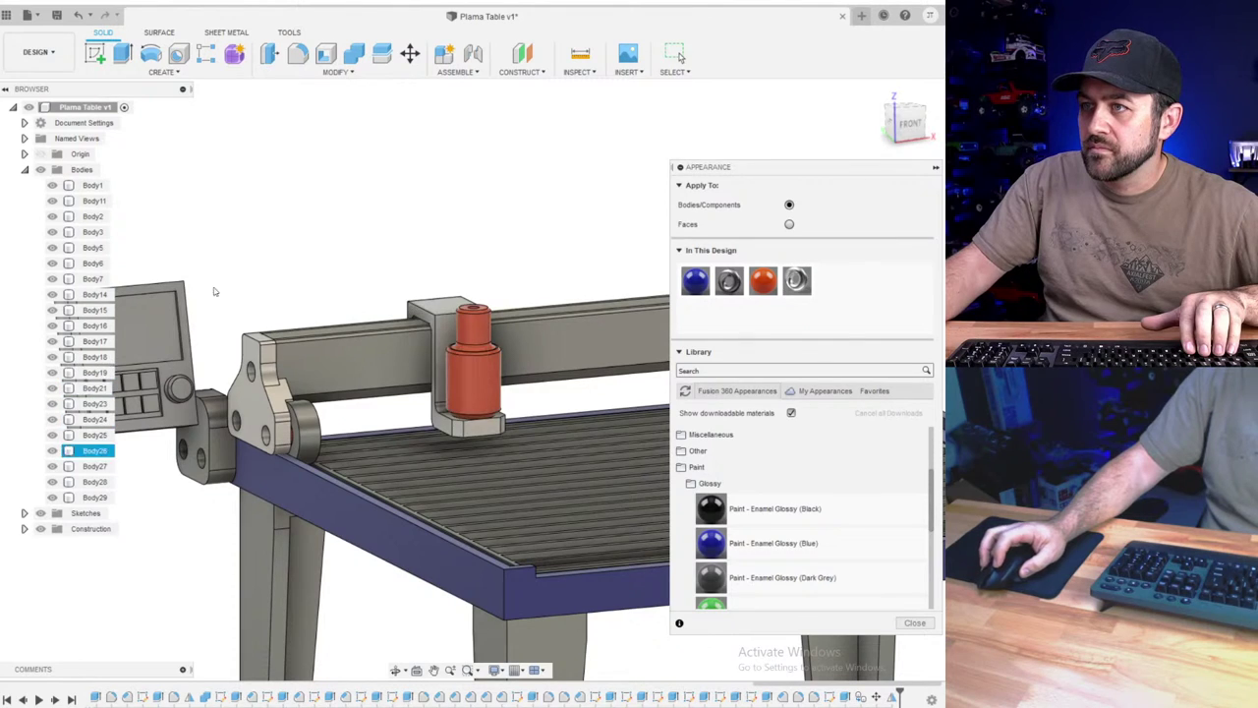
scroll(345, 295, "up", 3)
middle_click_drag(453, 375, 534, 355, "shift")
scroll(533, 354, "up", 4)
left_click_drag(797, 288, 396, 332)
scroll(406, 293, "down", 3)
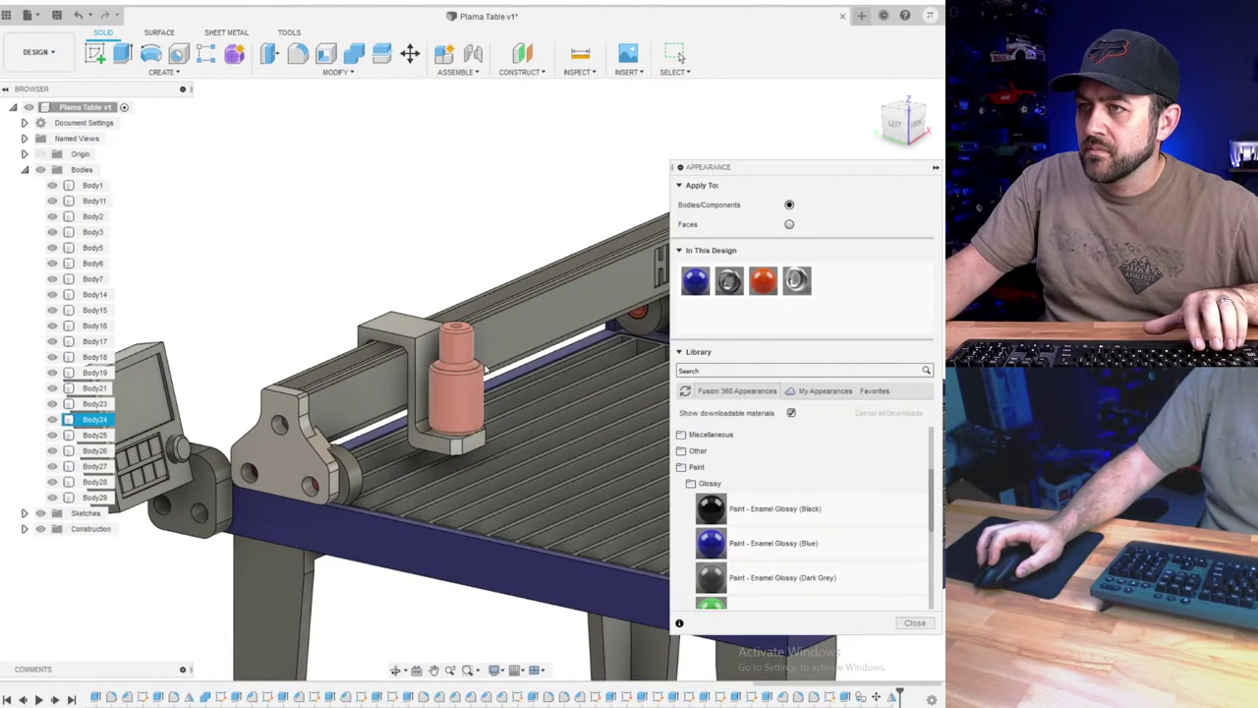
- Close the appearance settings and save the design as a new version with the description User Saved
scroll(486, 369, "down", 4)
middle_click_drag(485, 371, 403, 379, "shift")
middle_click_drag(403, 379, 304, 470)
scroll(224, 370, "down", 2)
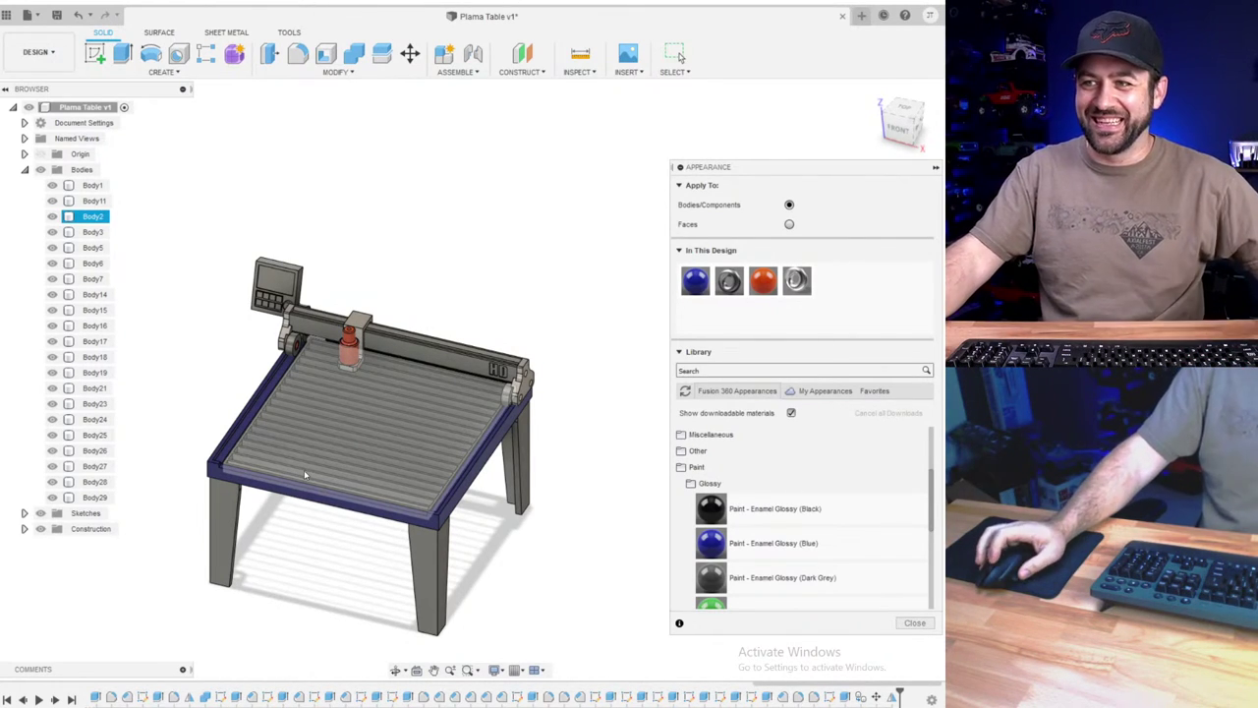
scroll(404, 409, "up", 2)
scroll(404, 409, "down", 3)
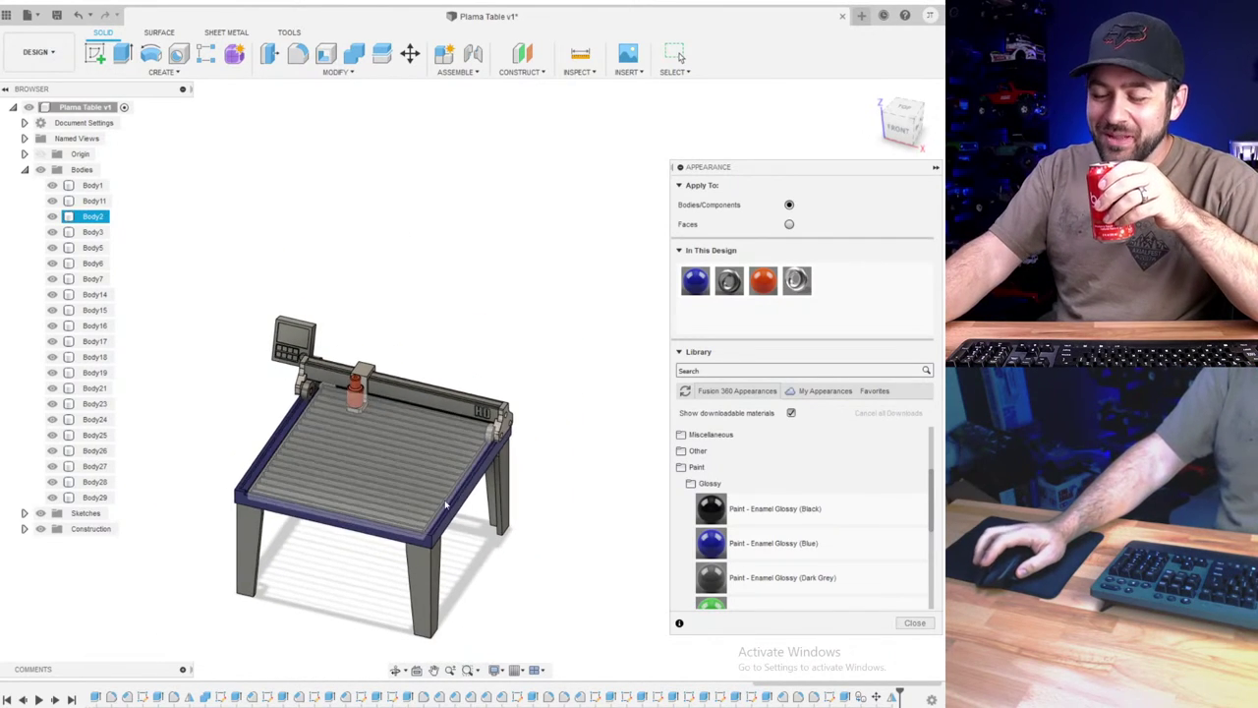
left_click(532, 504)
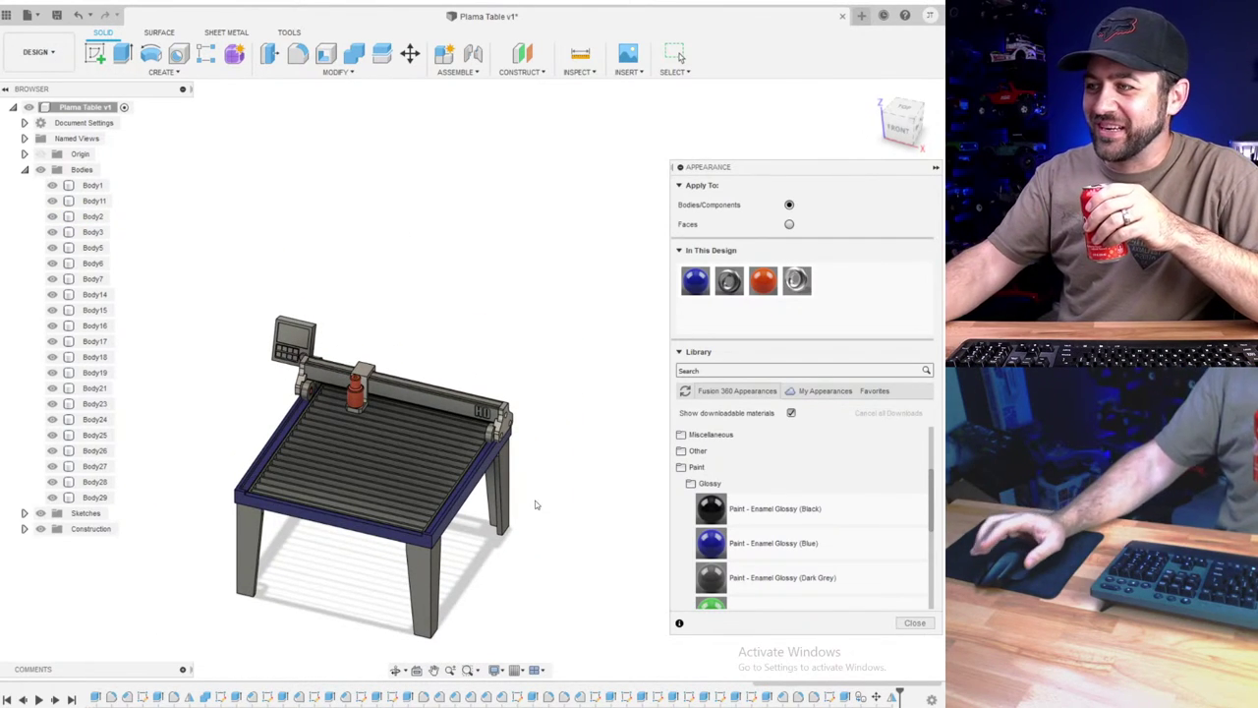
left_click(914, 622)
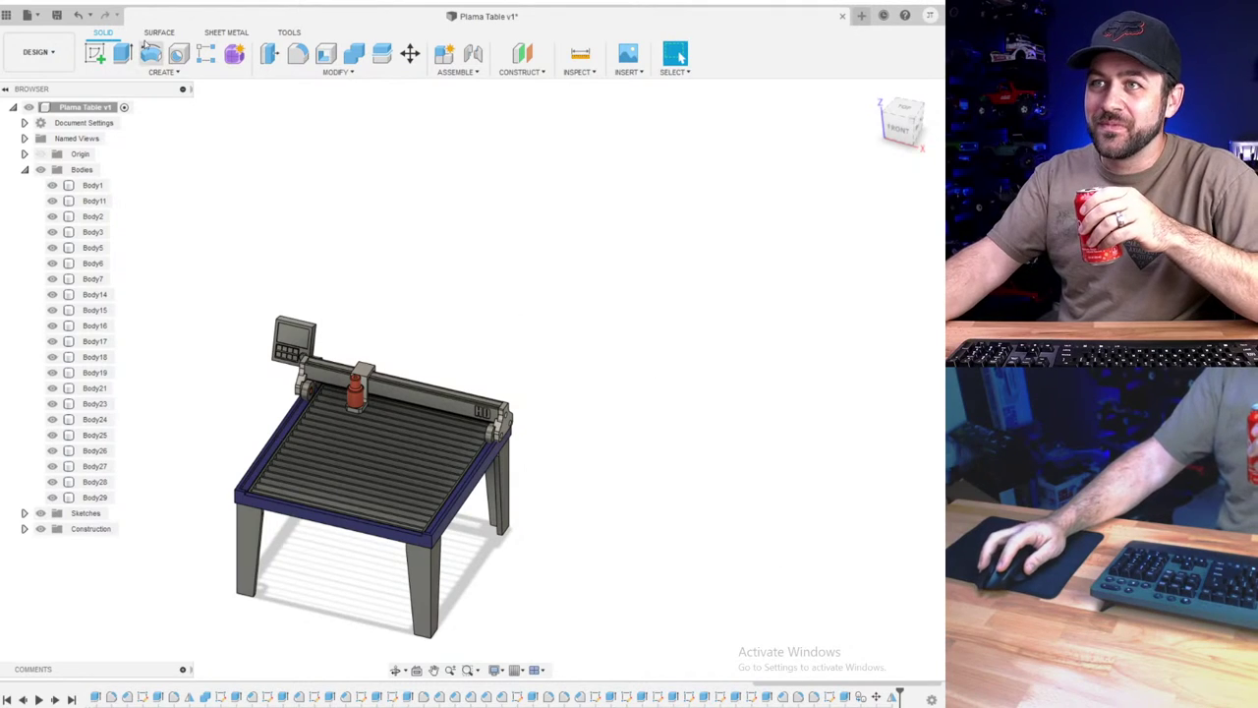
left_click(56, 15)
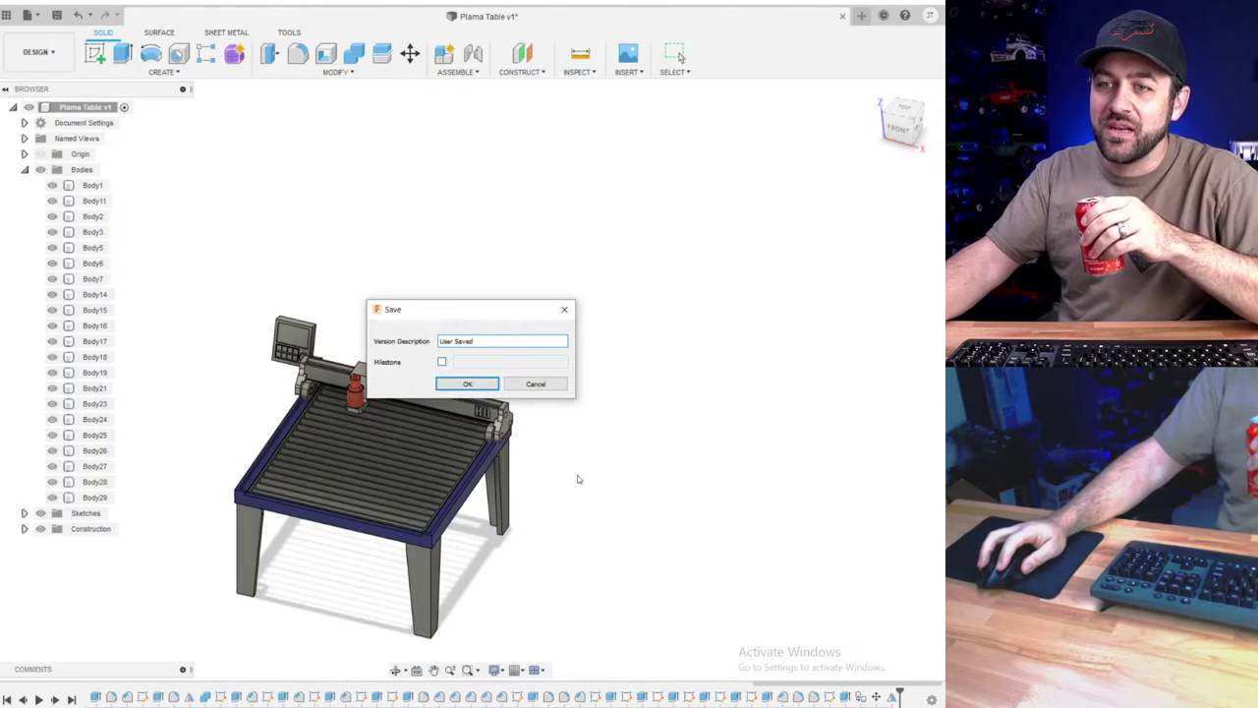
left_click(458, 386)
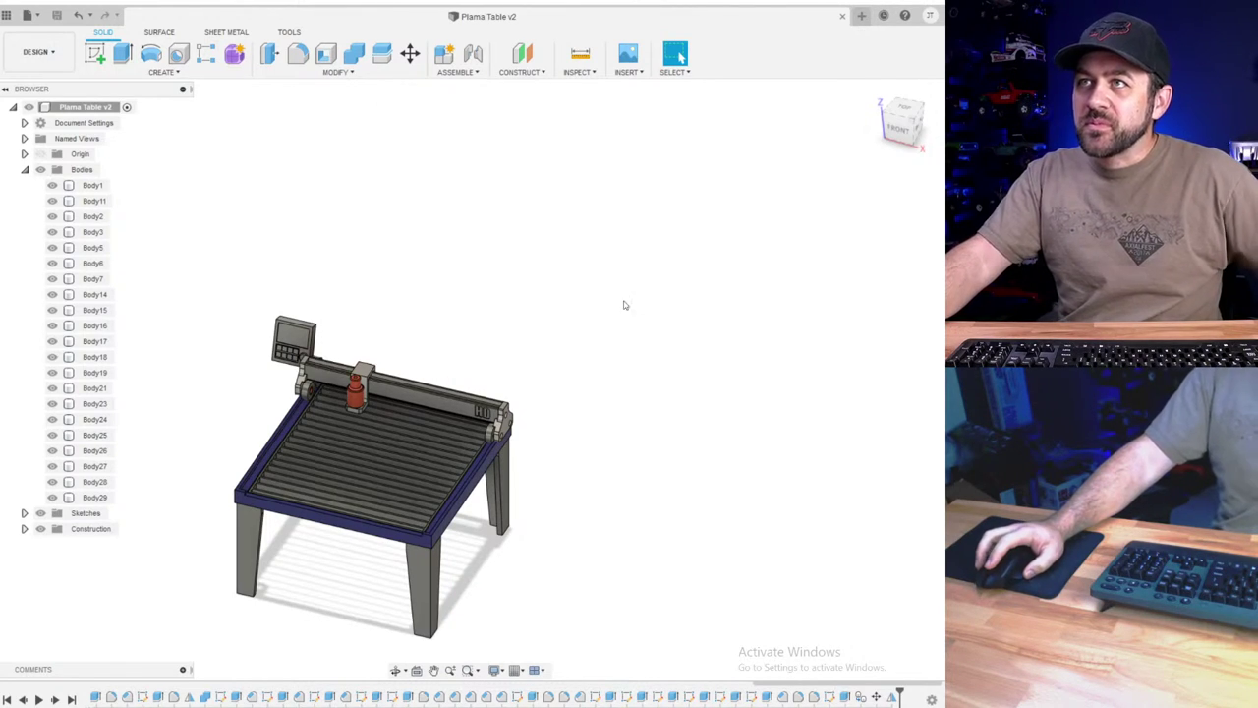
- Examine the table's underside at the leg corners and check which body forms the inner ledge under the slats
scroll(517, 487, "down", 3)
scroll(431, 488, "up", 5)
middle_click_drag(389, 500, 236, 421, "shift")
scroll(363, 480, "up", 3)
scroll(306, 374, "up", 3)
middle_click_drag(550, 411, 277, 395, "shift")
scroll(678, 582, "down", 4)
scroll(317, 373, "up", 3)
scroll(321, 373, "up", 1)
scroll(308, 428, "up", 2)
scroll(304, 395, "down", 1)
scroll(322, 552, "up", 3)
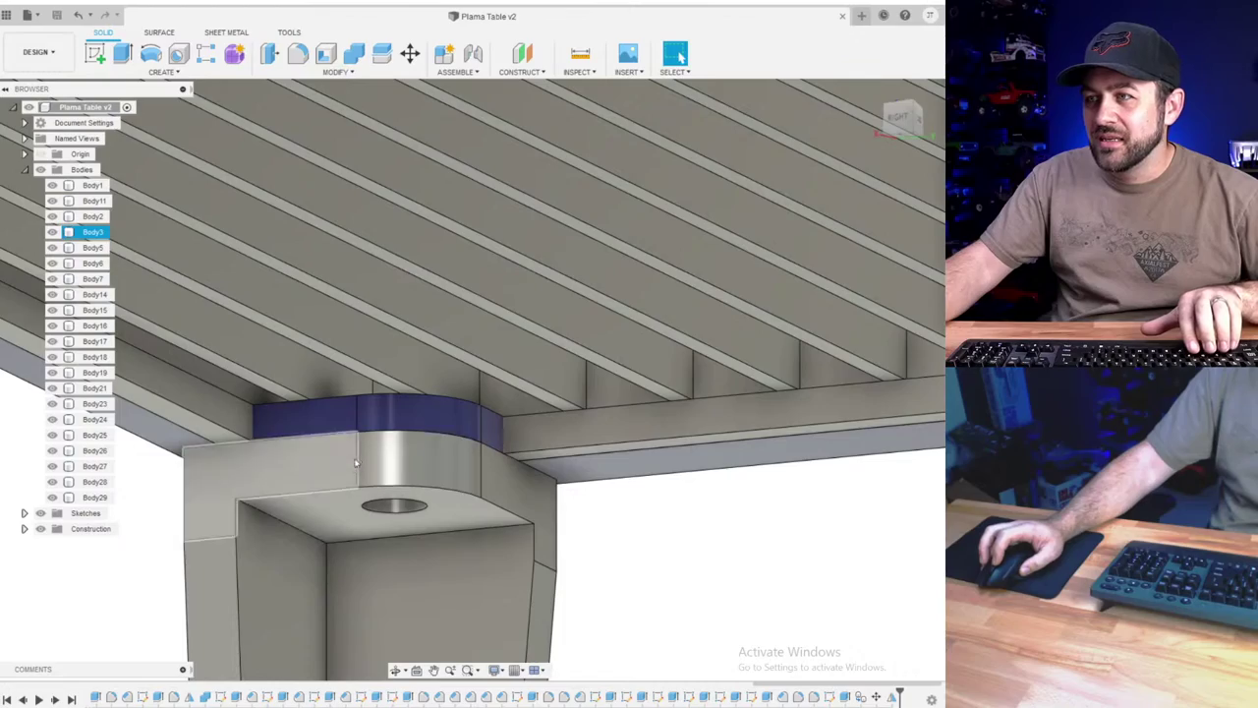
middle_click_drag(348, 458, 424, 430)
scroll(731, 534, "down", 3)
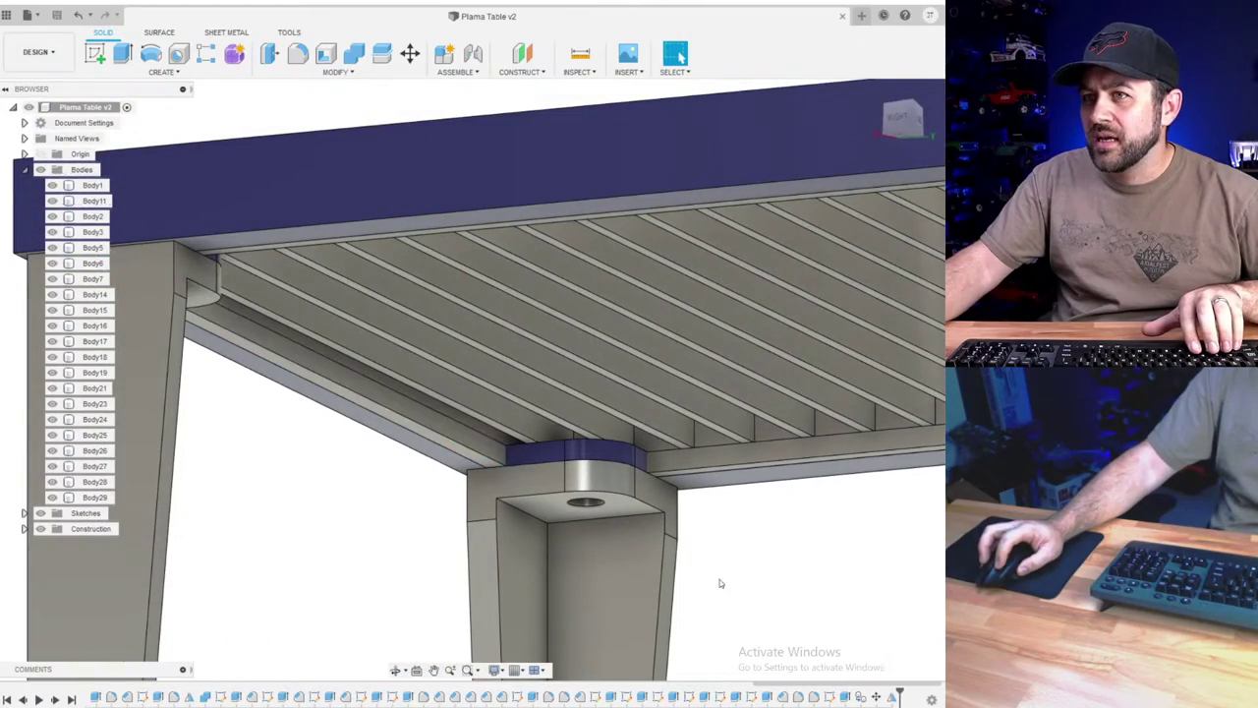
middle_click_drag(540, 429, 783, 556, "shift")
left_click(723, 470)
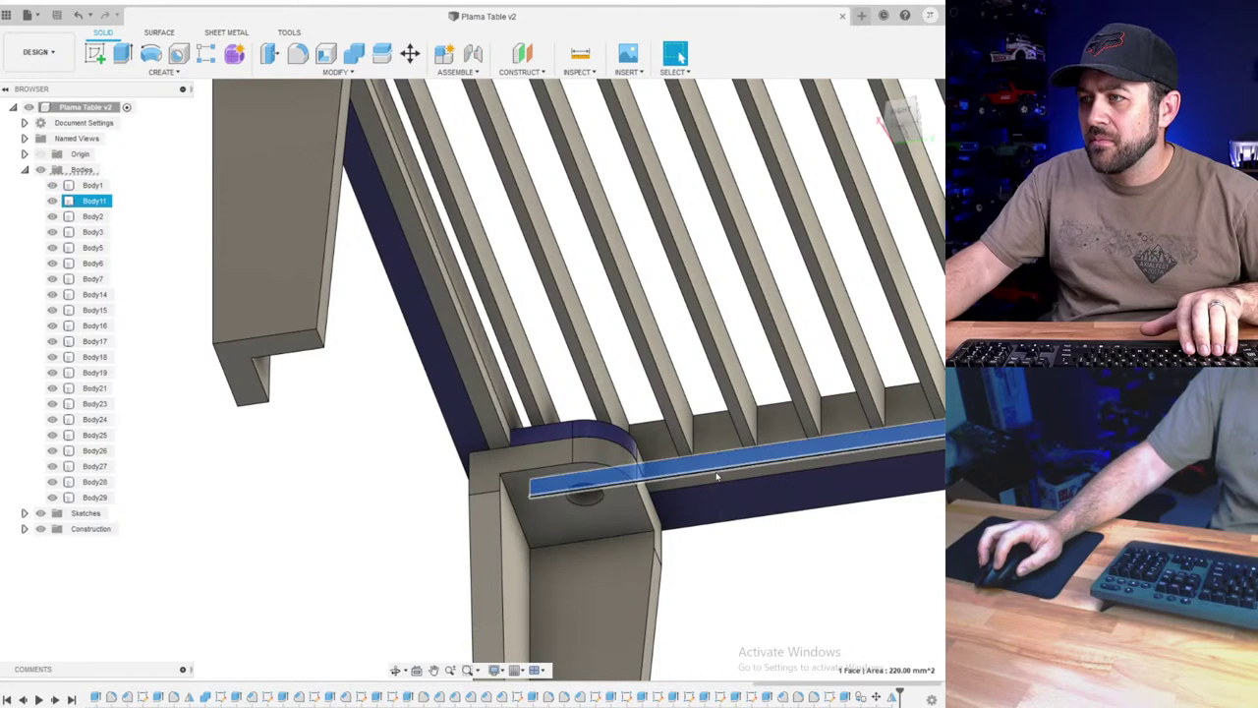
left_click(91, 203)
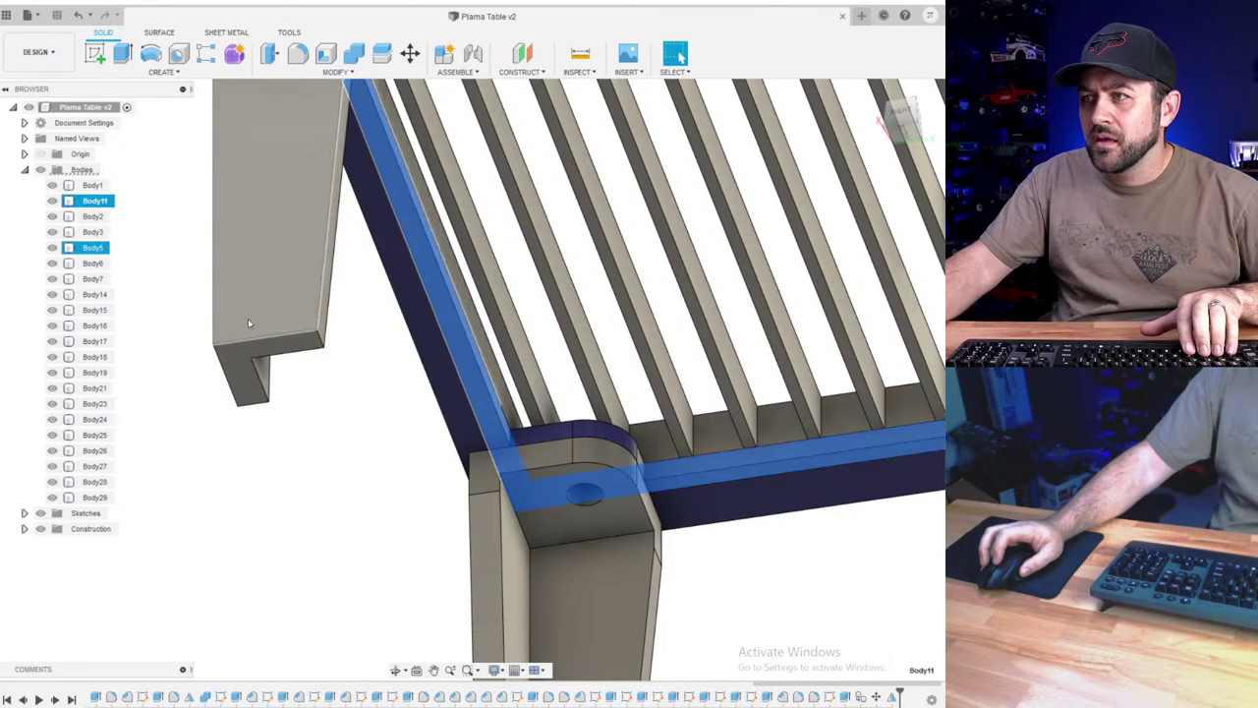
scroll(248, 322, "down", 3)
left_click(410, 54)
left_click(357, 56)
scroll(597, 398, "up", 4)
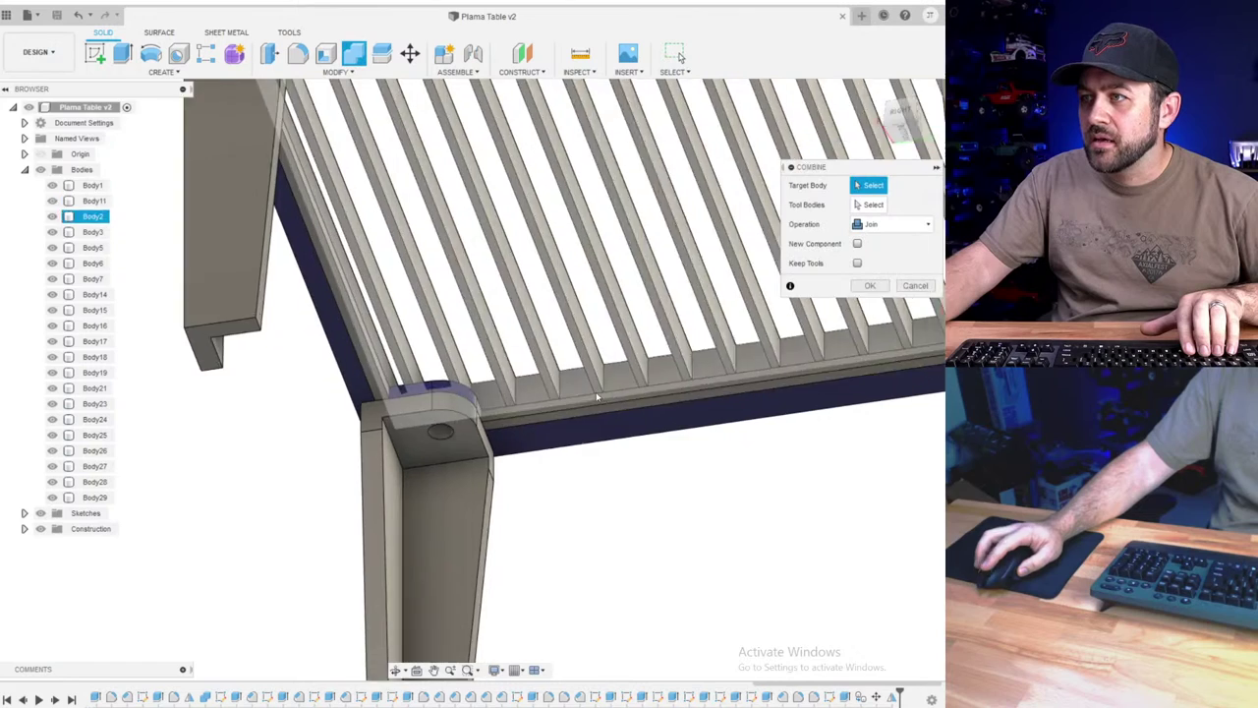
left_click(597, 406)
left_click(612, 463)
scroll(612, 463, "down", 2)
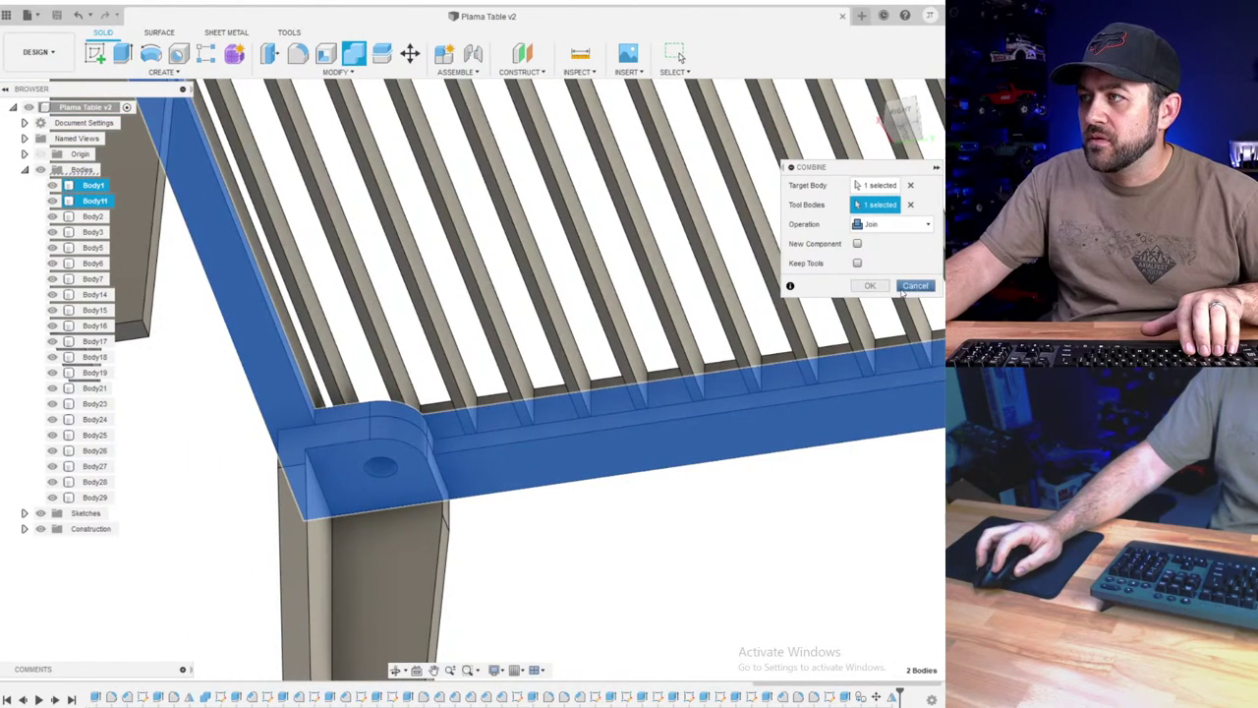
key("Return")
- Combine the inner ledge body into the blue outer table frame with a Join operation
left_click(354, 60)
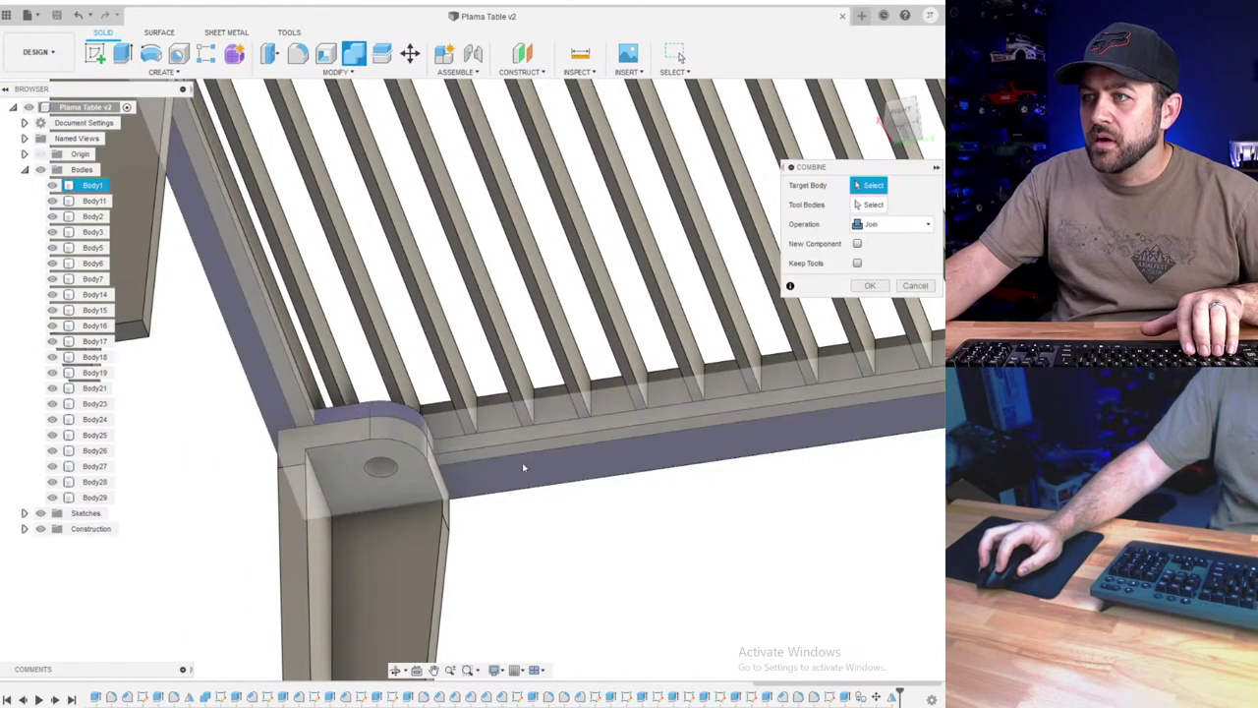
left_click(537, 471)
left_click(571, 442)
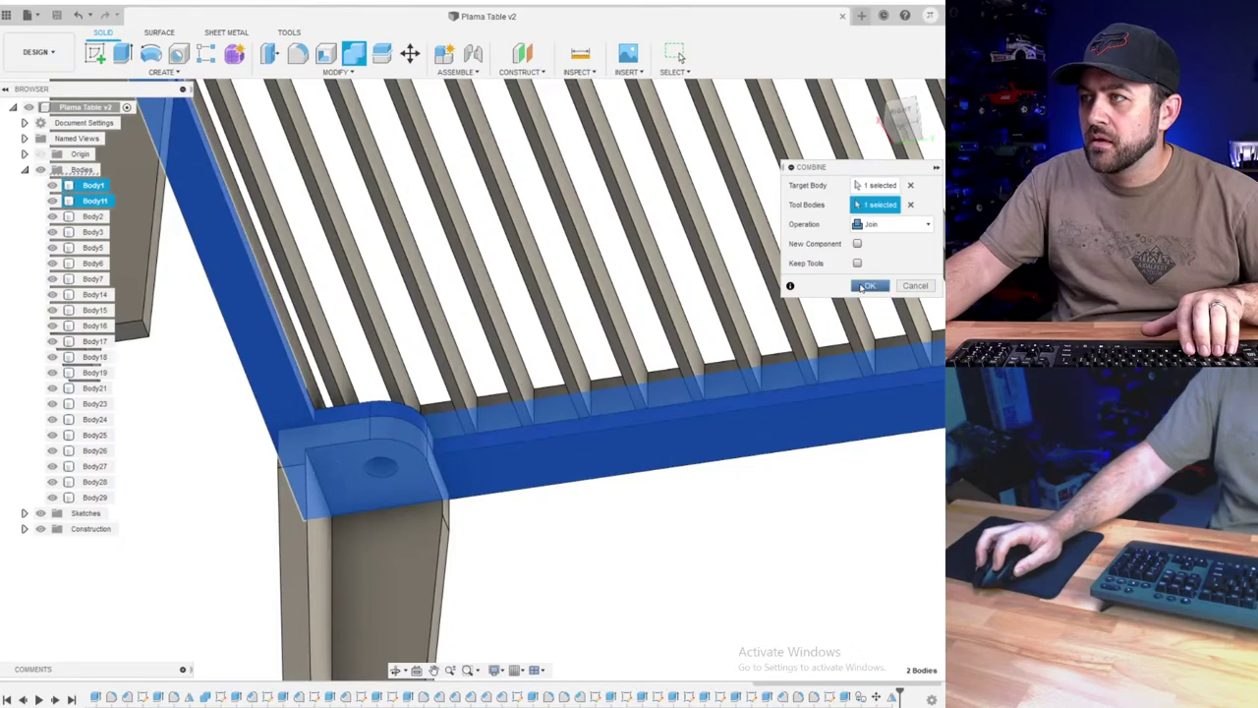
left_click(866, 286)
scroll(618, 409, "down", 2)
middle_click_drag(477, 375, 329, 423, "shift")
key("Escape")
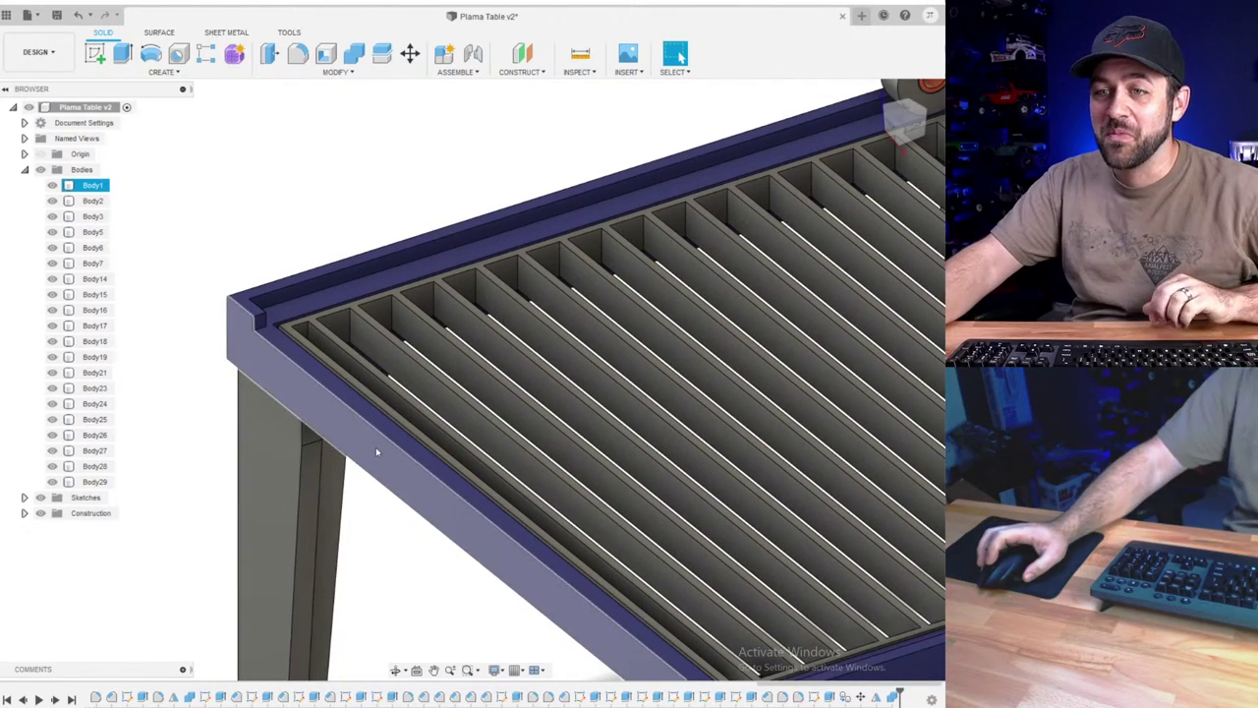
- Start a Fillet with the two vertical edges where the first leg's corner pad meets the frame's inner ledge
left_click(412, 444)
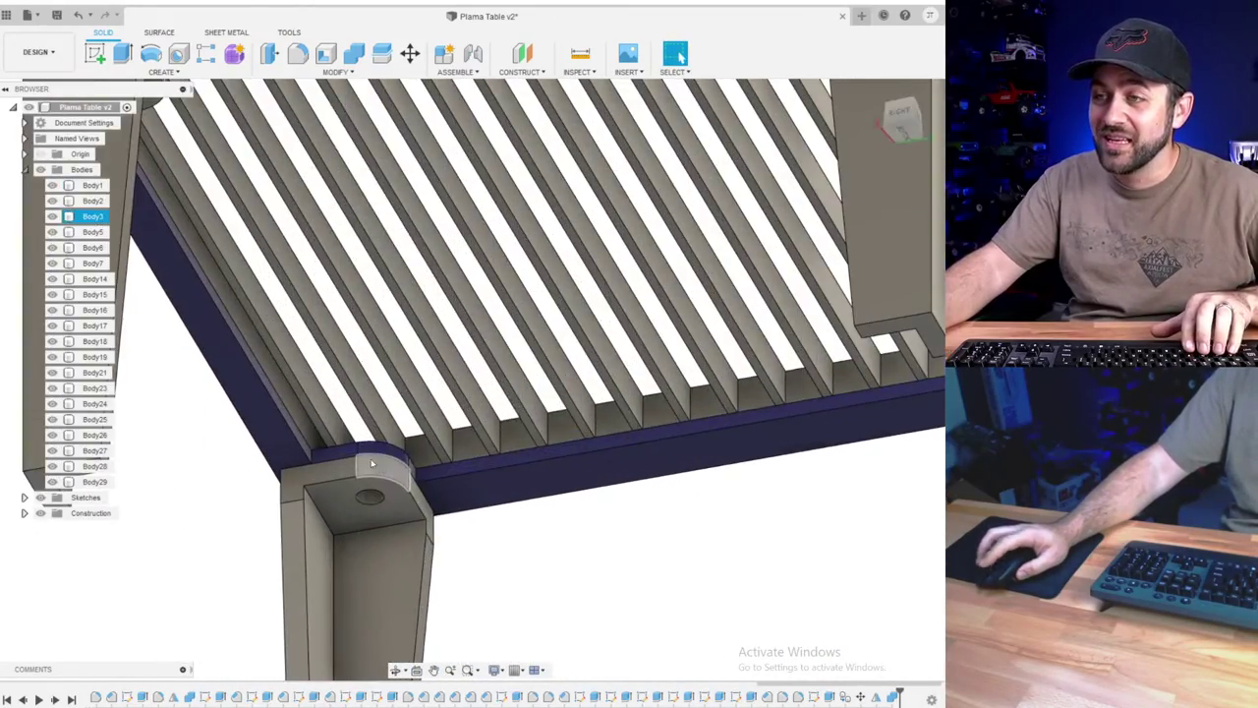
scroll(371, 463, "up", 4)
key("f")
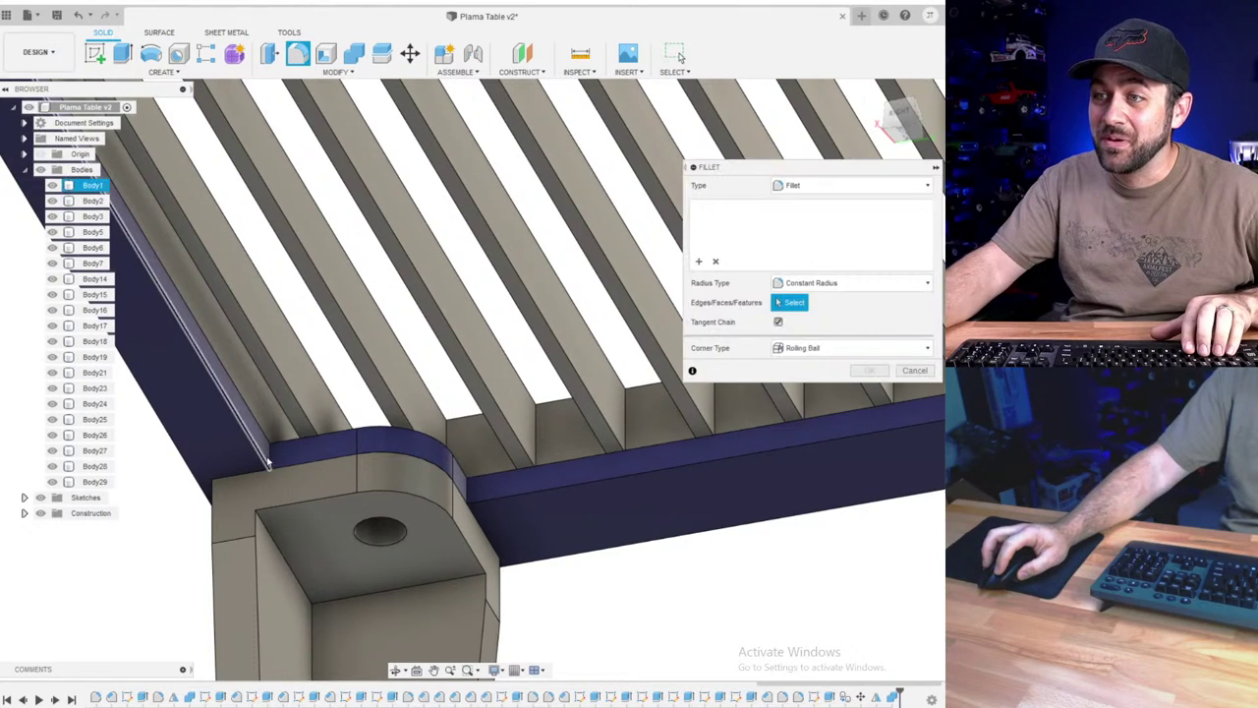
left_click(306, 478)
left_click(470, 491)
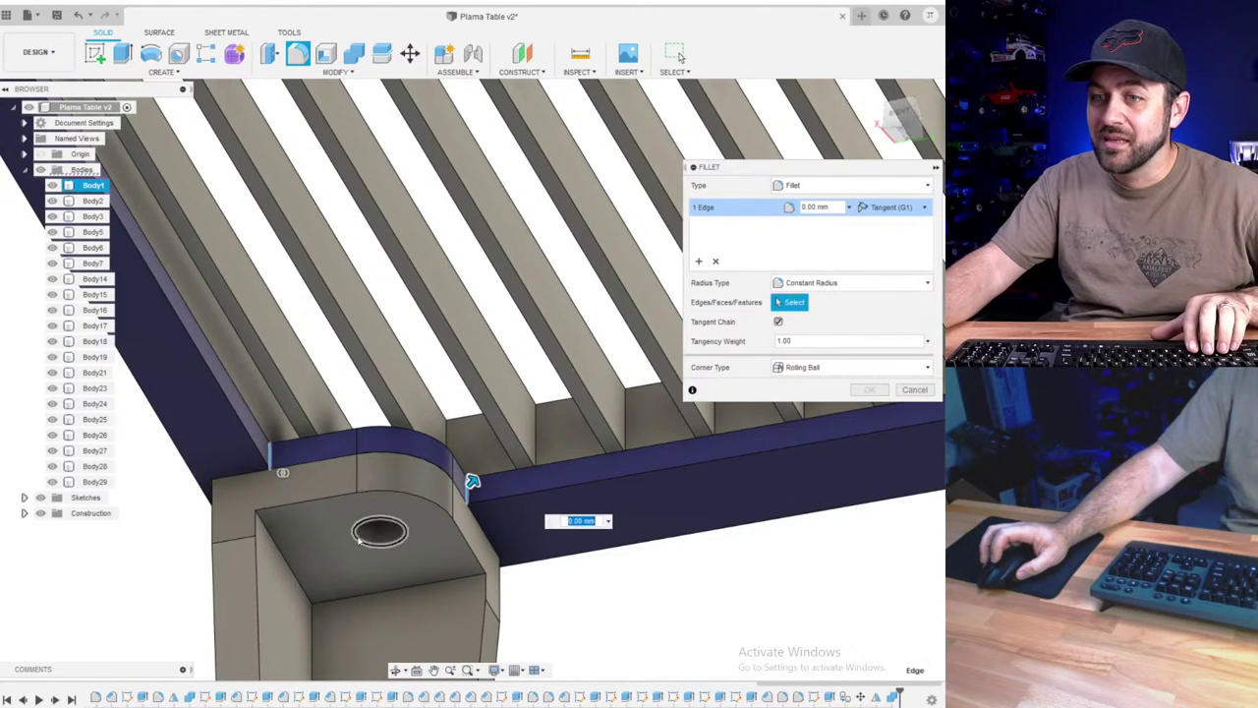
scroll(341, 540, "down", 3)
scroll(341, 540, "down", 4)
middle_click_drag(341, 539, 442, 462, "shift")
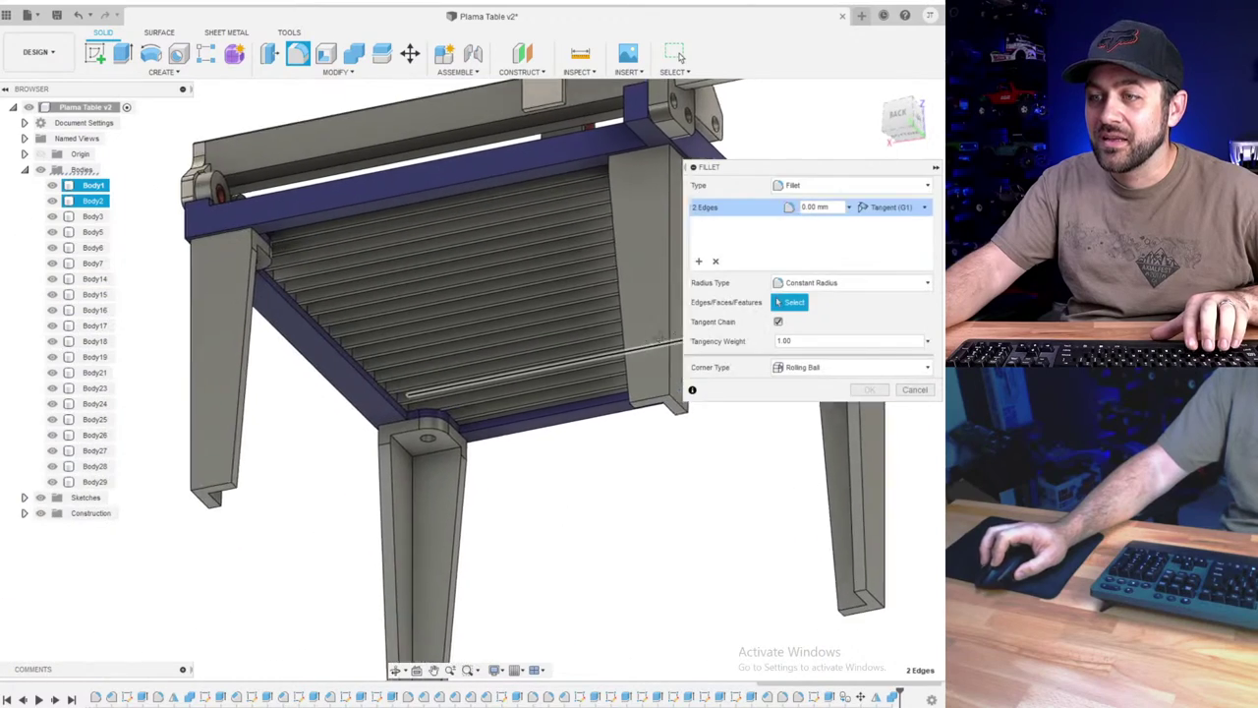
- Add the matching vertical edges of the corner pads above two more legs to the fillet selection
scroll(423, 430, "up", 5)
scroll(436, 411, "up", 2)
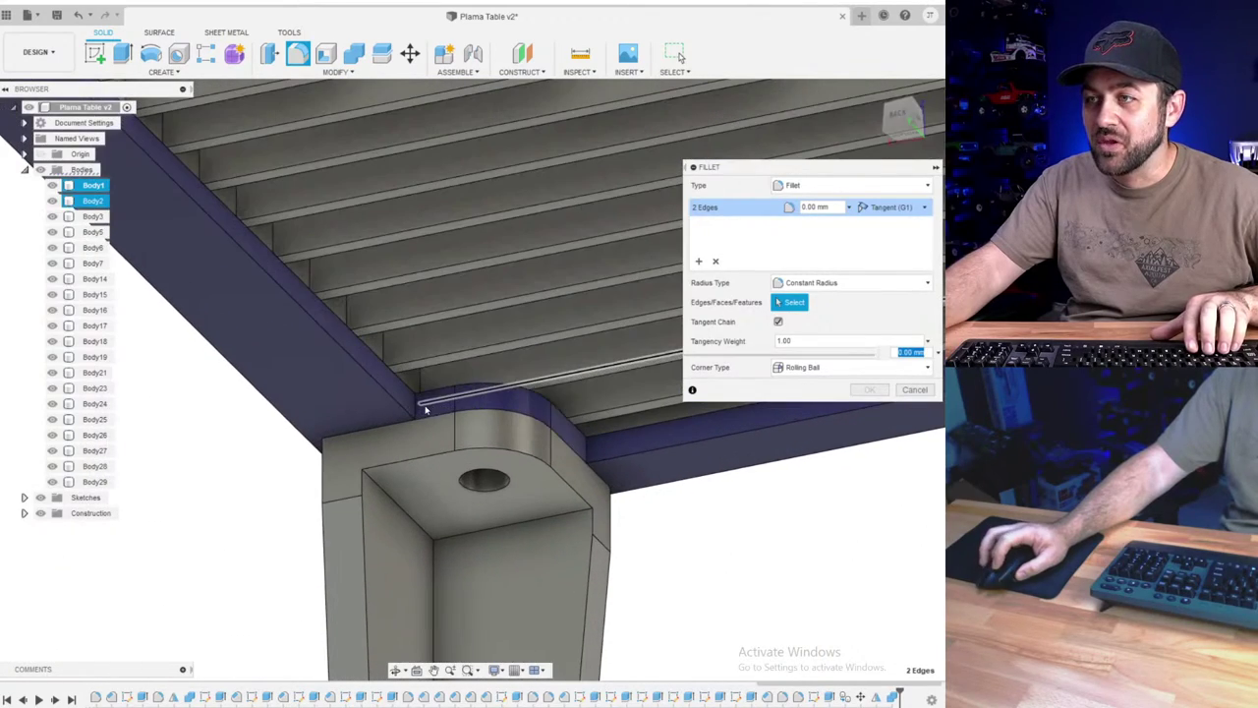
left_click(588, 448)
scroll(587, 448, "down", 4)
middle_click_drag(584, 449, 487, 462, "shift")
scroll(476, 437, "up", 3)
scroll(488, 469, "up", 3)
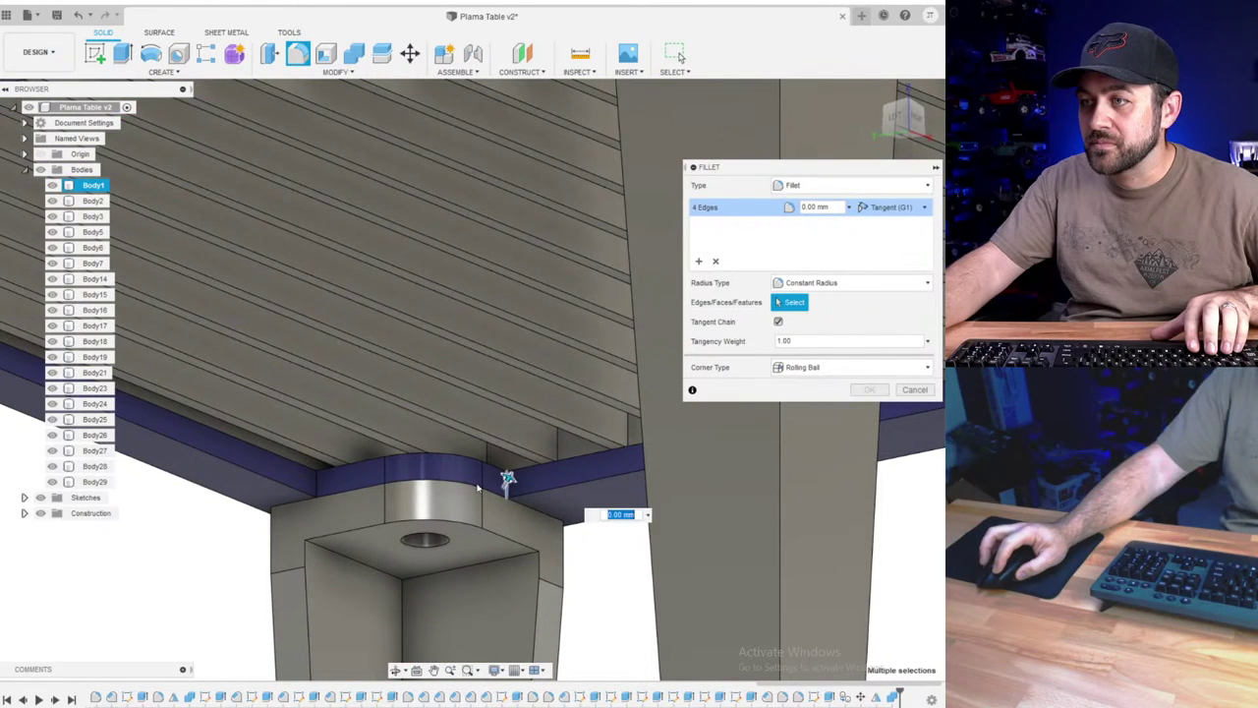
left_click(315, 499)
scroll(316, 501, "down", 4)
left_click(457, 516)
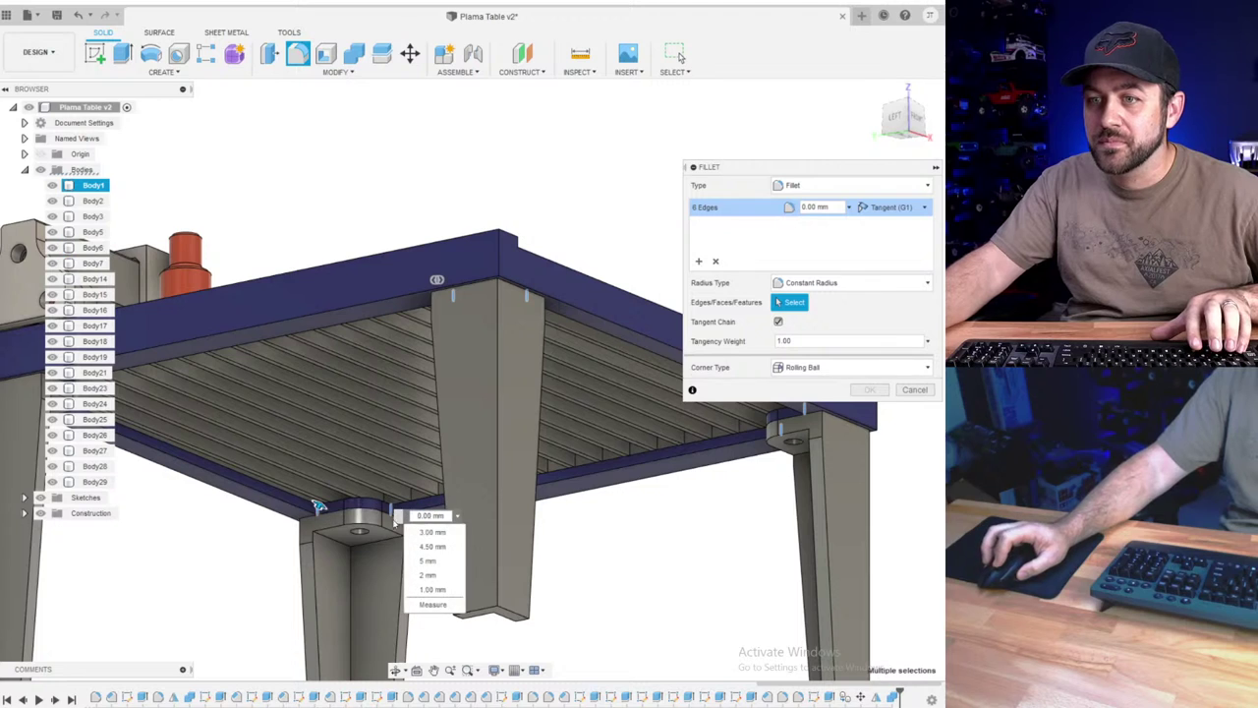
left_click(391, 550)
- Add the two edges at the last leg's corner pad and fillet all eight edges with a 2 mm radius
middle_click_drag(373, 568, 501, 452, "shift")
middle_click_drag(501, 452, 544, 387)
scroll(545, 387, "up", 6)
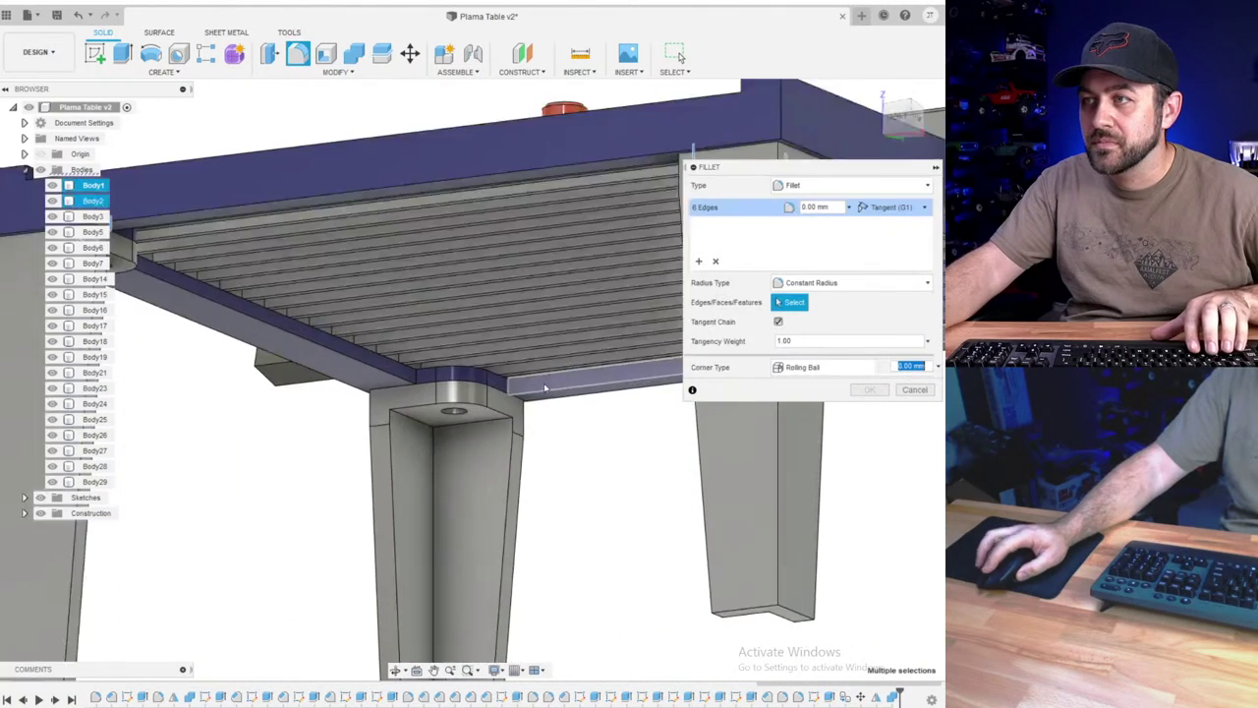
left_click(538, 366)
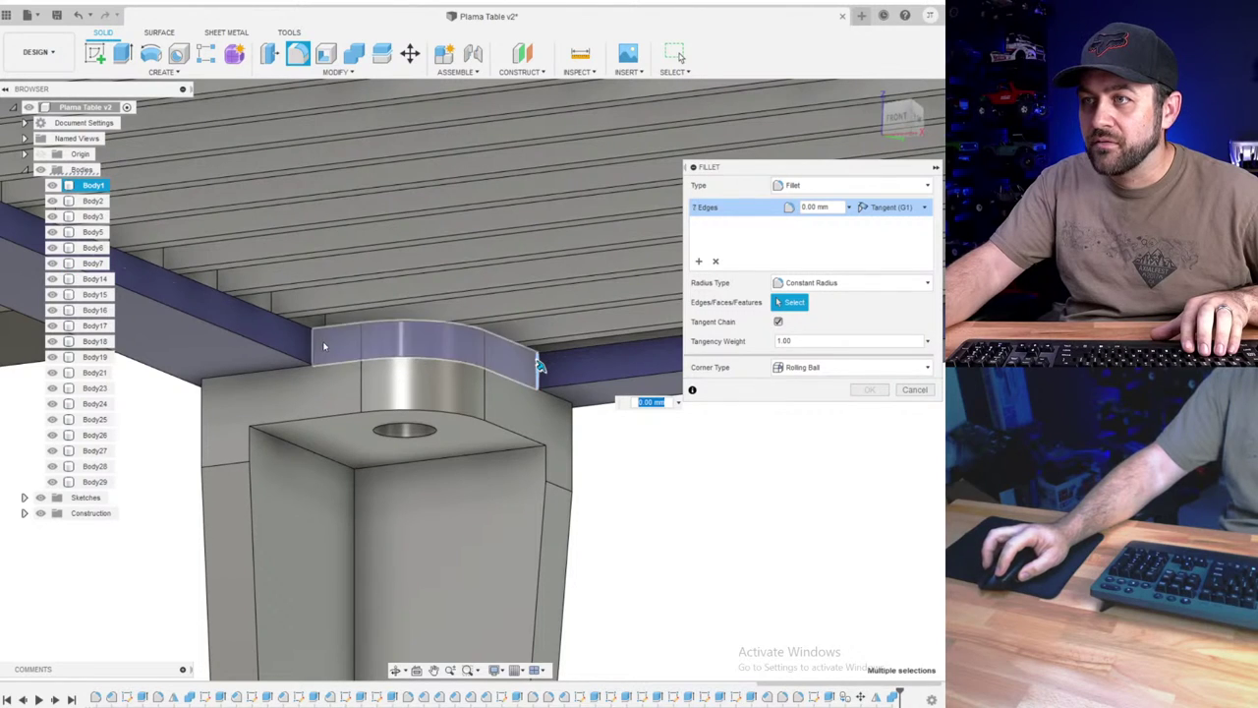
left_click(315, 349)
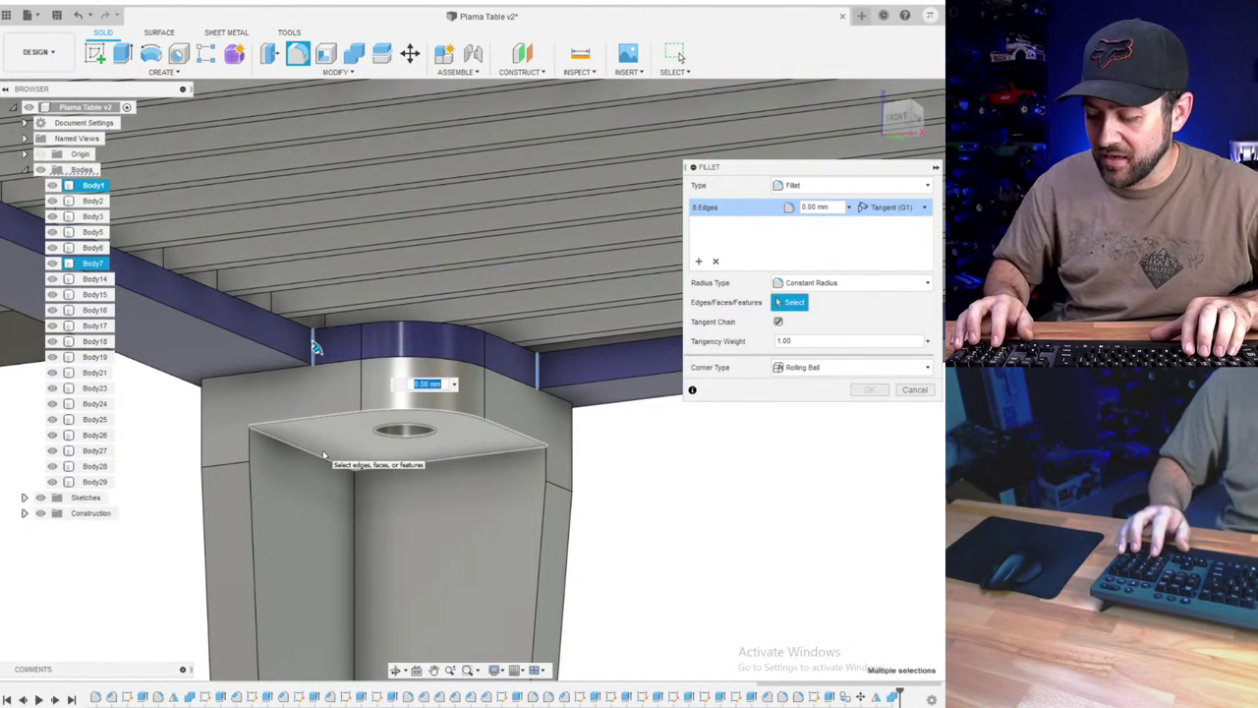
type("2")
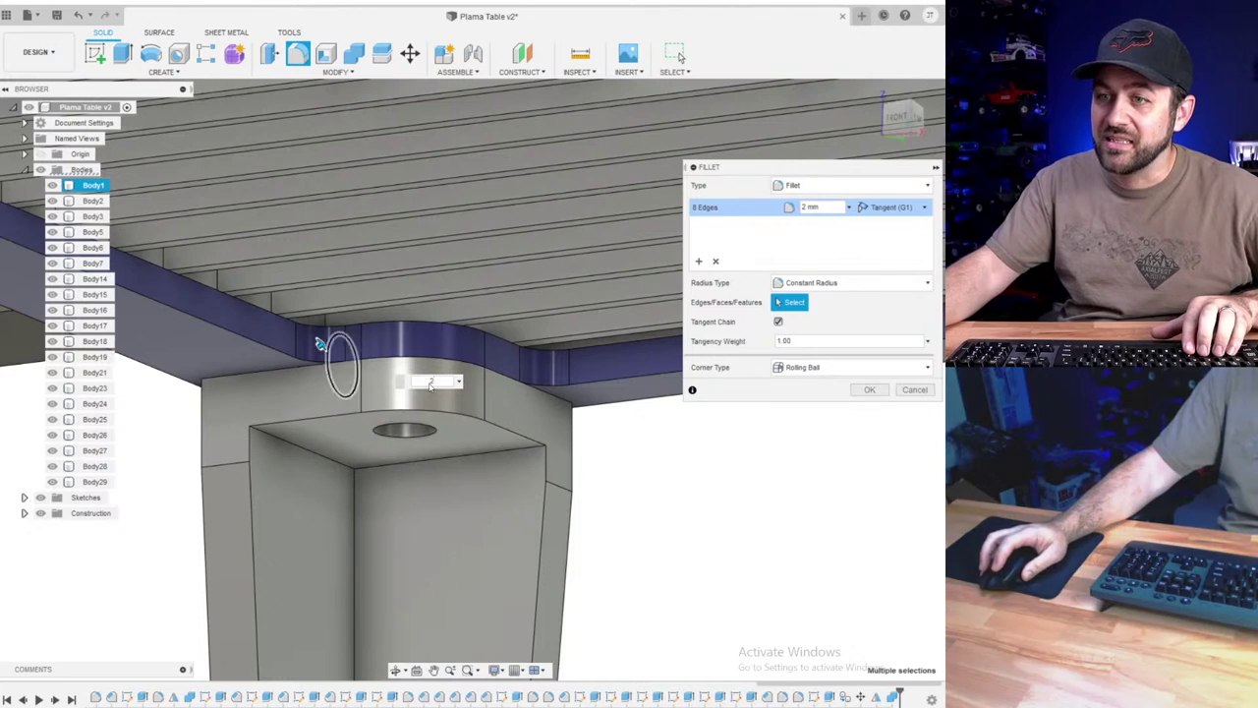
left_click(869, 389)
- Examine the filleted corner pads from below and the frame and slats from above
middle_click_drag(318, 340, 393, 427, "shift")
scroll(258, 384, "up", 6)
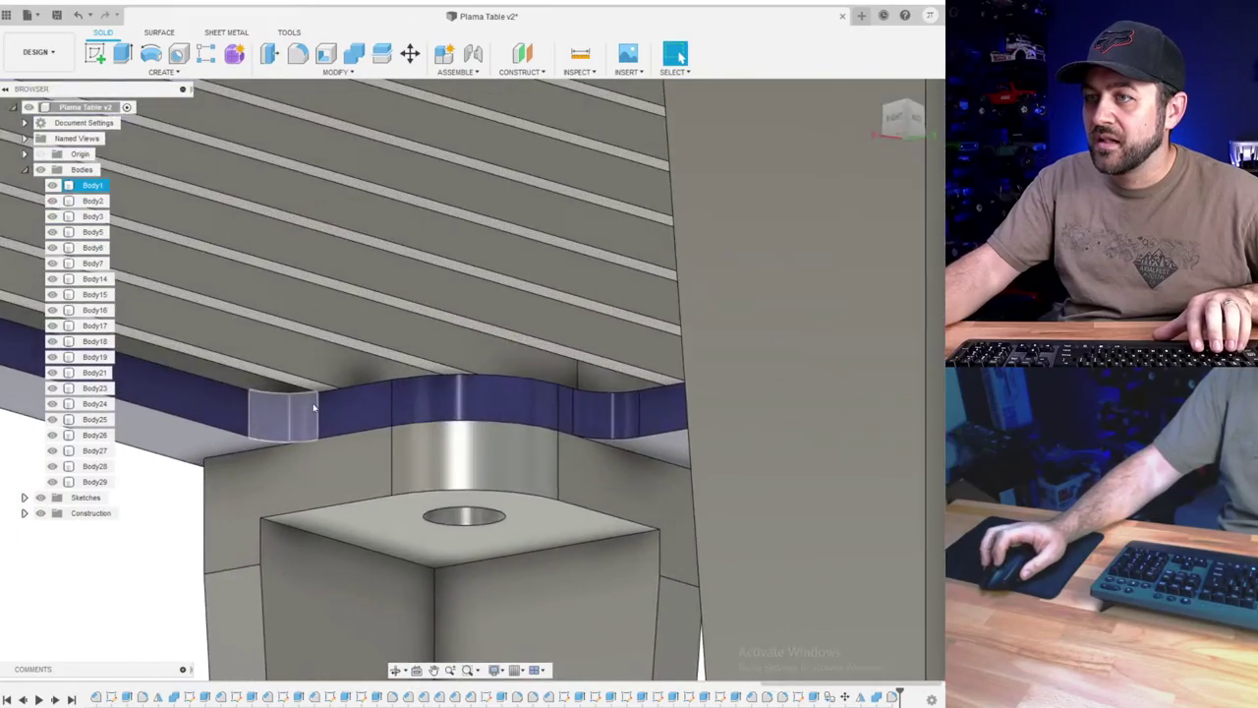
scroll(314, 406, "down", 5)
middle_click_drag(315, 407, 469, 450, "shift")
left_click(466, 448)
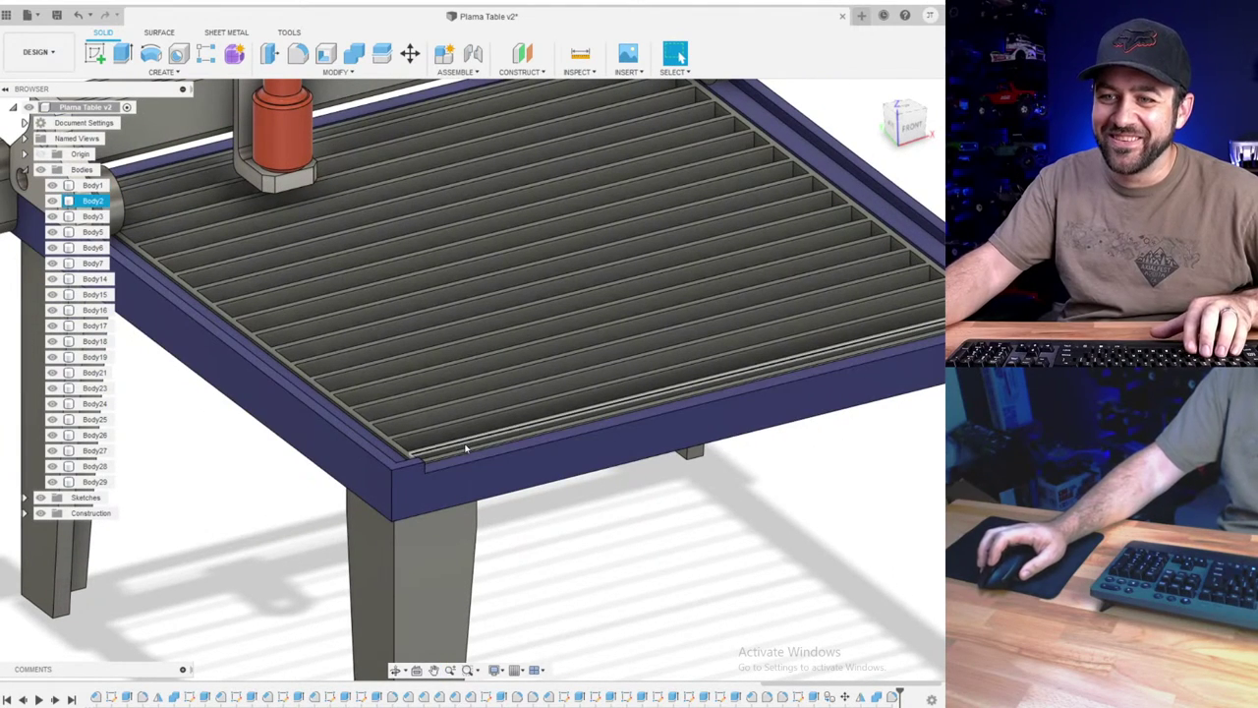
left_click(545, 401)
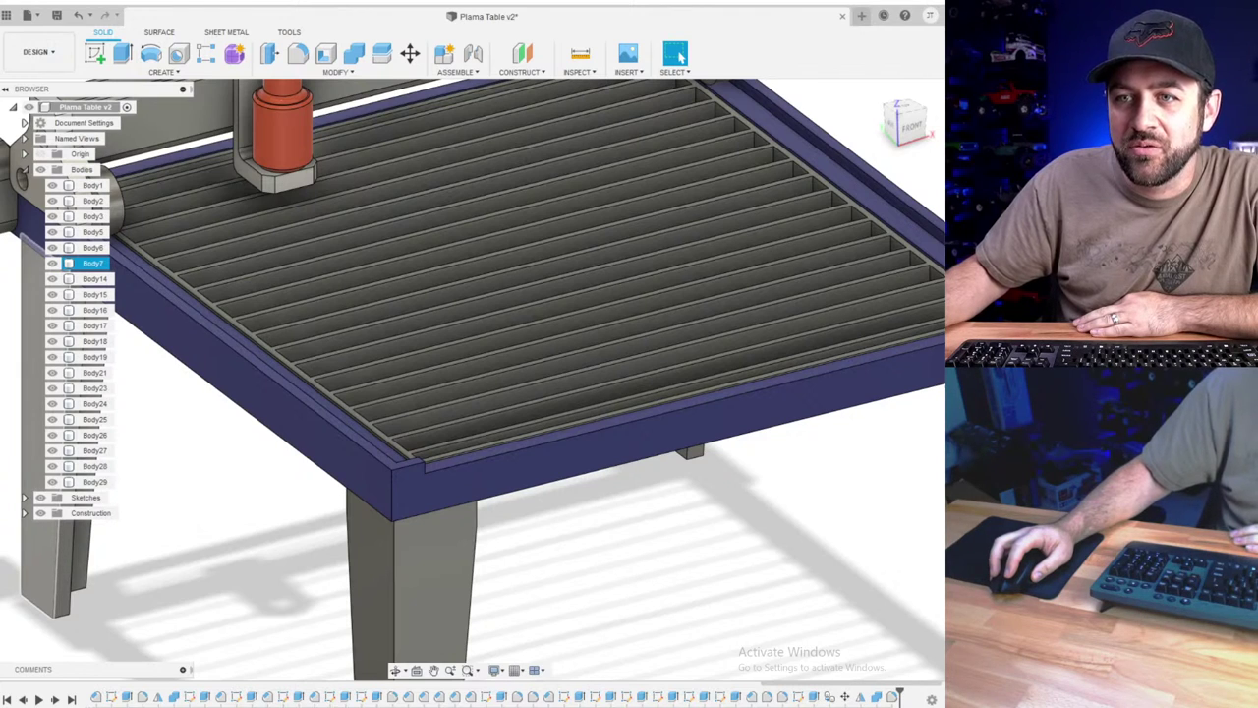
- Examine the finished plasma table from the front, from below the frame and slats, and from the opposite corner
scroll(251, 575, "down", 5)
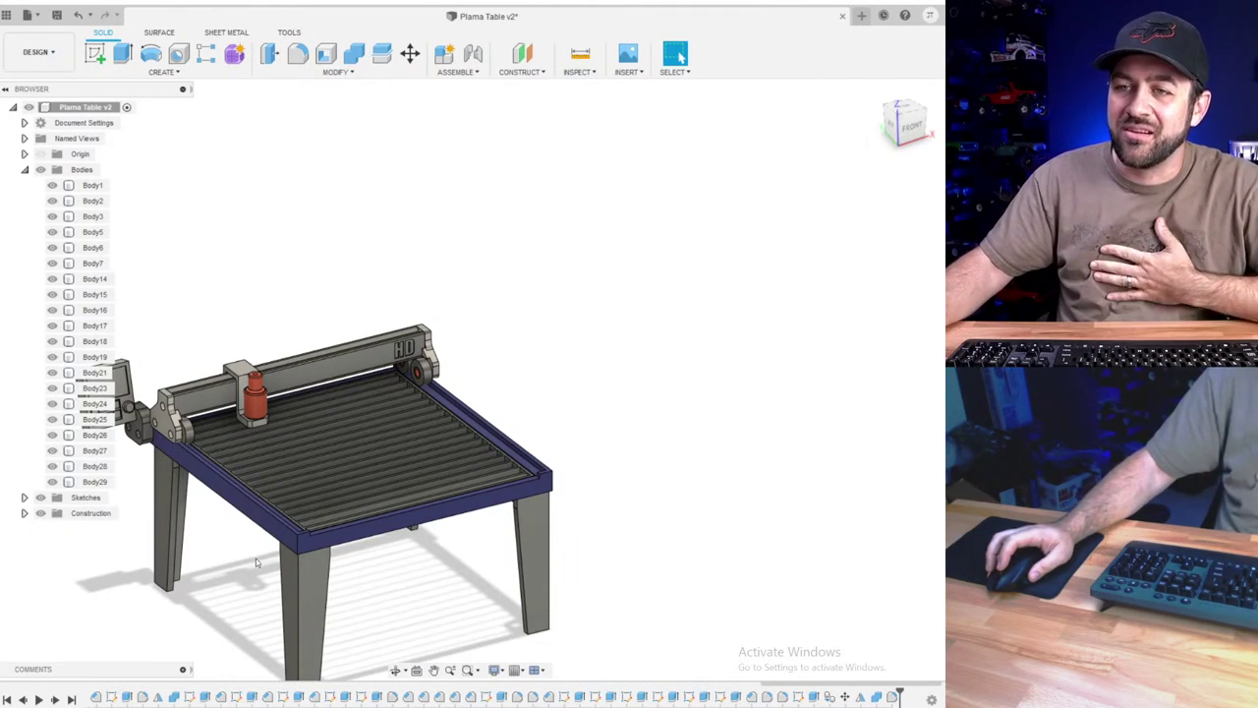
left_click(286, 556)
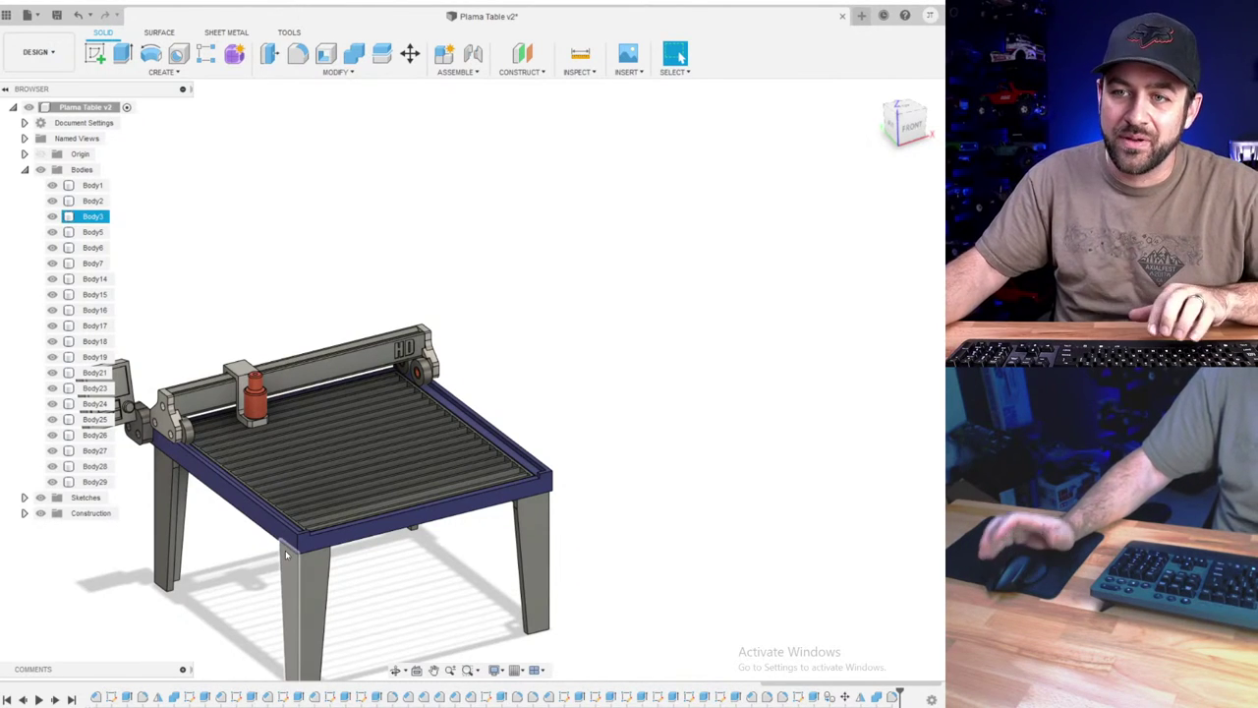
scroll(301, 481, "down", 2)
scroll(301, 499, "up", 8)
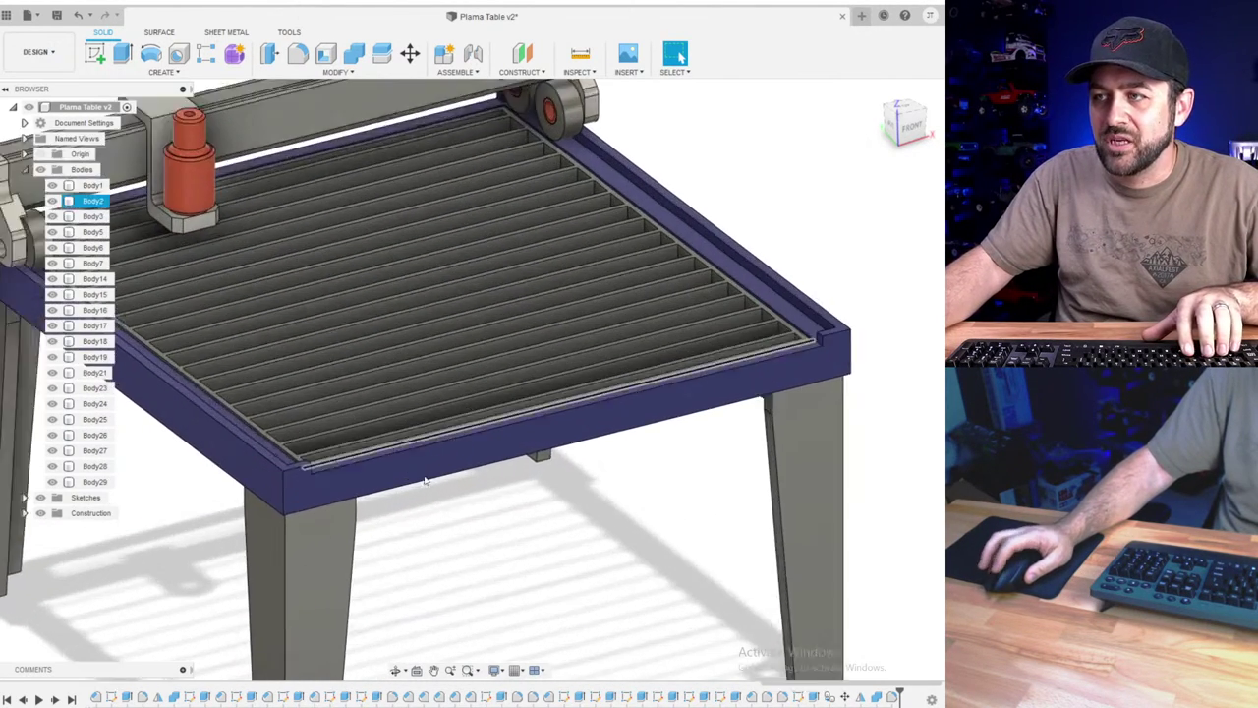
middle_click_drag(425, 480, 469, 465, "shift")
left_click(466, 469)
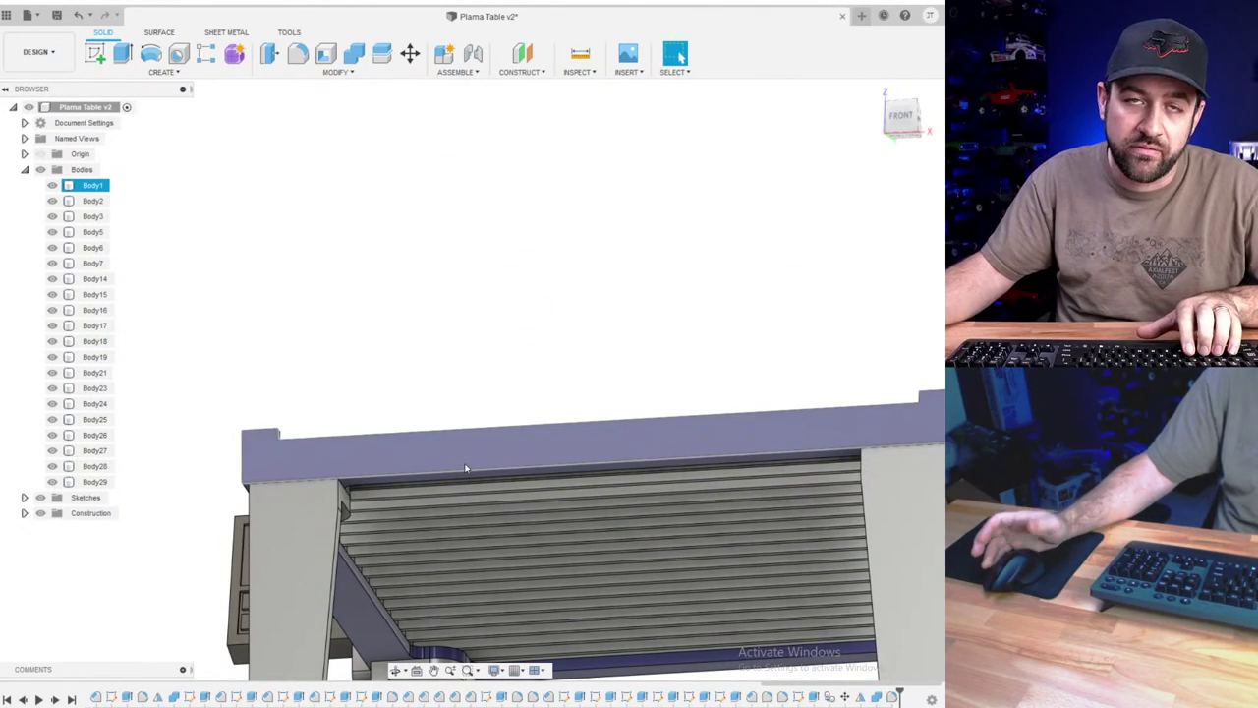
scroll(374, 579, "down", 4)
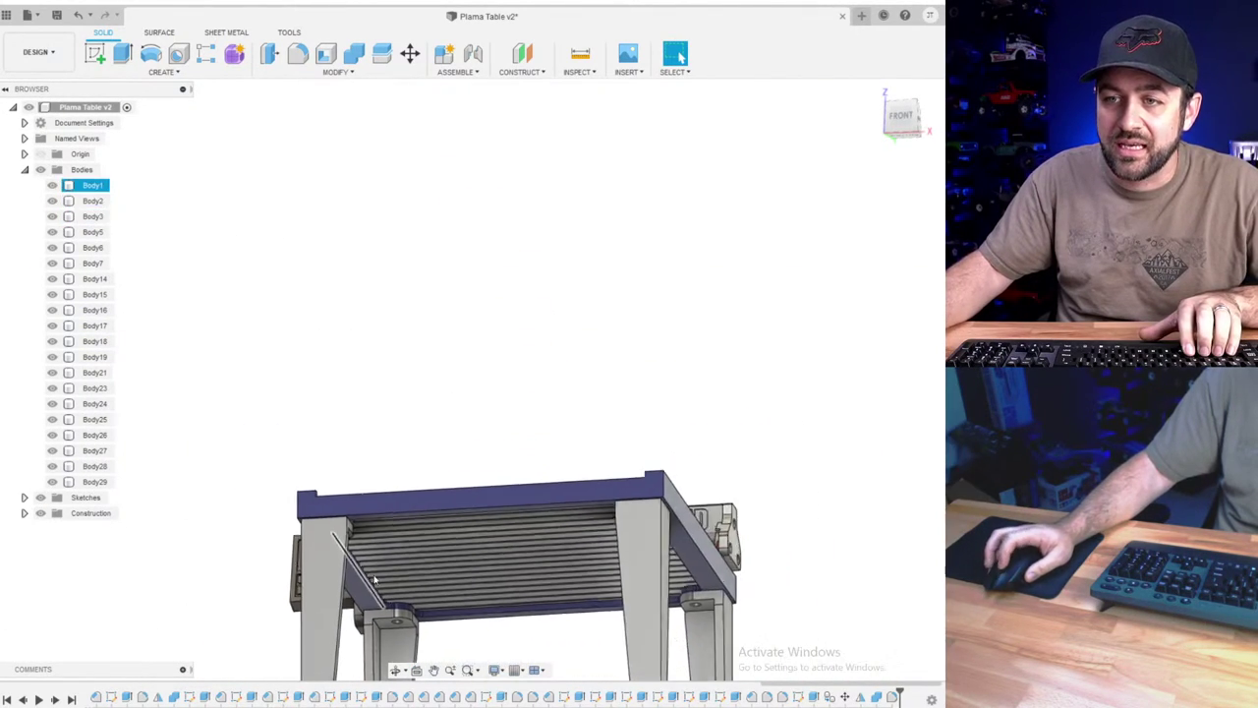
scroll(374, 580, "down", 2)
middle_click_drag(376, 580, 494, 374)
scroll(461, 432, "up", 3)
scroll(478, 528, "down", 3)
scroll(494, 371, "up", 3)
scroll(755, 435, "up", 3)
scroll(754, 438, "down", 4)
middle_click_drag(747, 456, 708, 472, "shift")
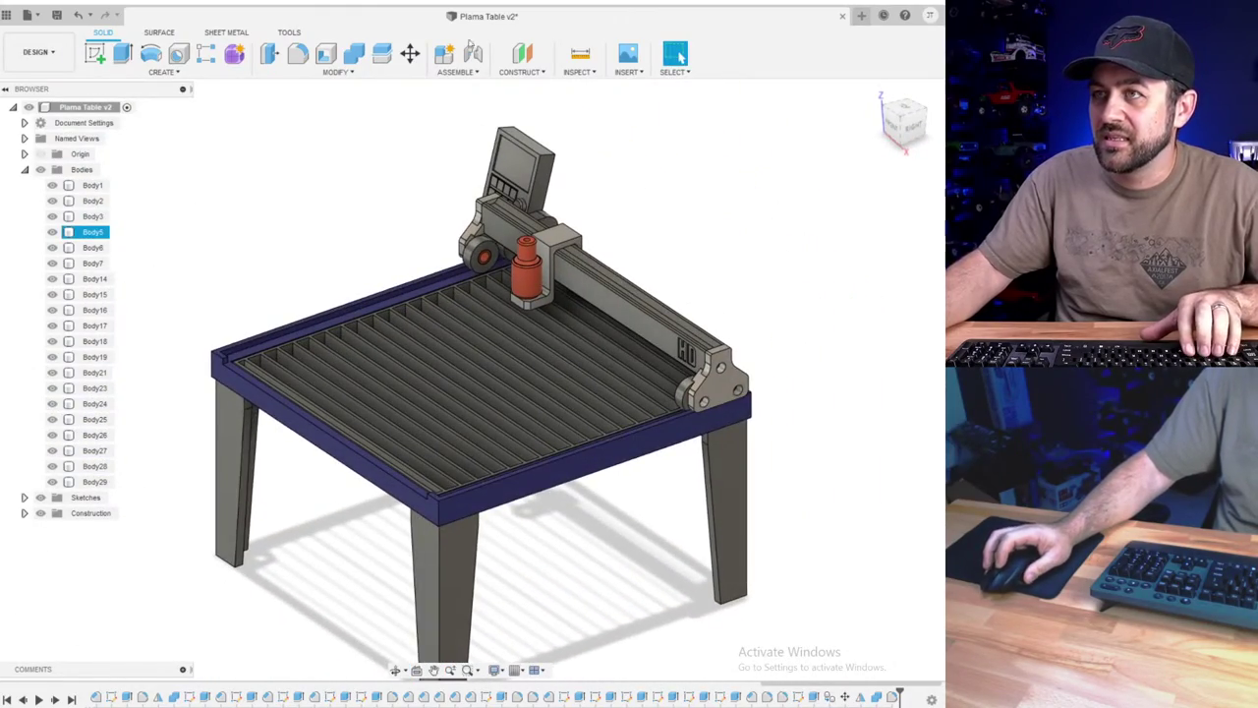
- Save the plasma table with the version description "User Saved" and open a new empty design
left_click(56, 15)
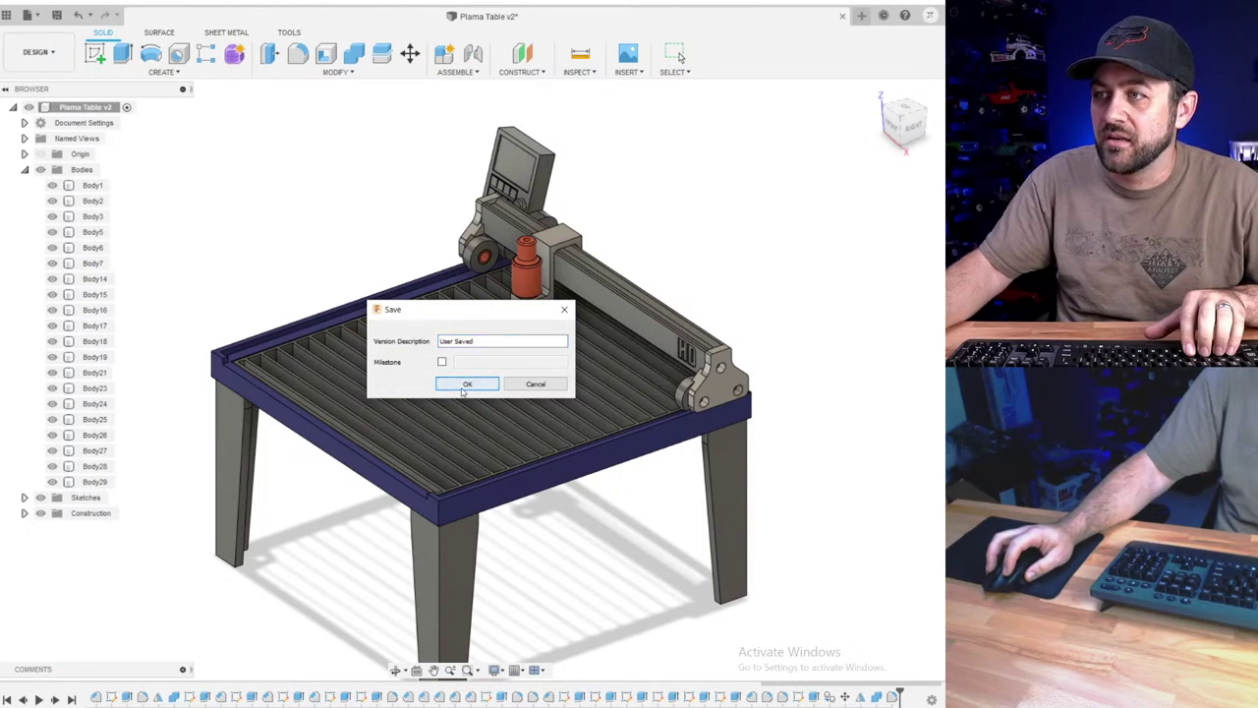
left_click(466, 384)
left_click(862, 16)
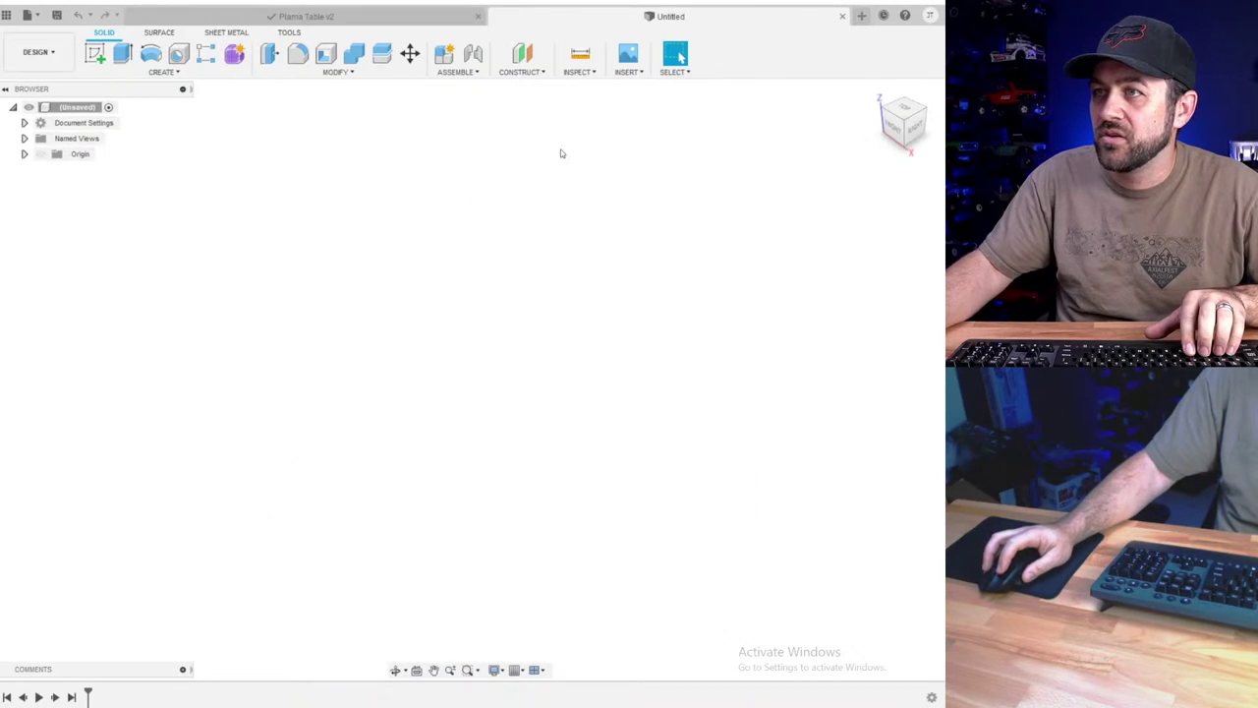
- Sketch a center rectangle around the origin on the horizontal plane and dimension its width to 15 mm
left_click(98, 55)
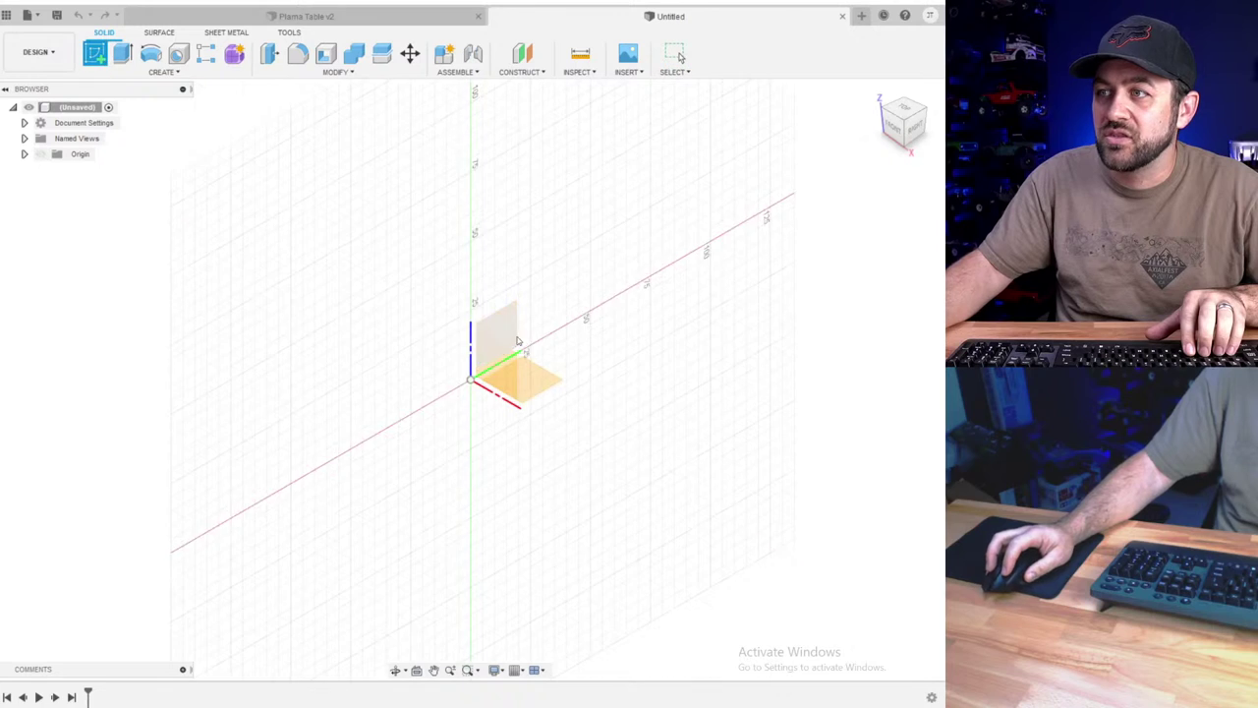
left_click(519, 385)
key("r")
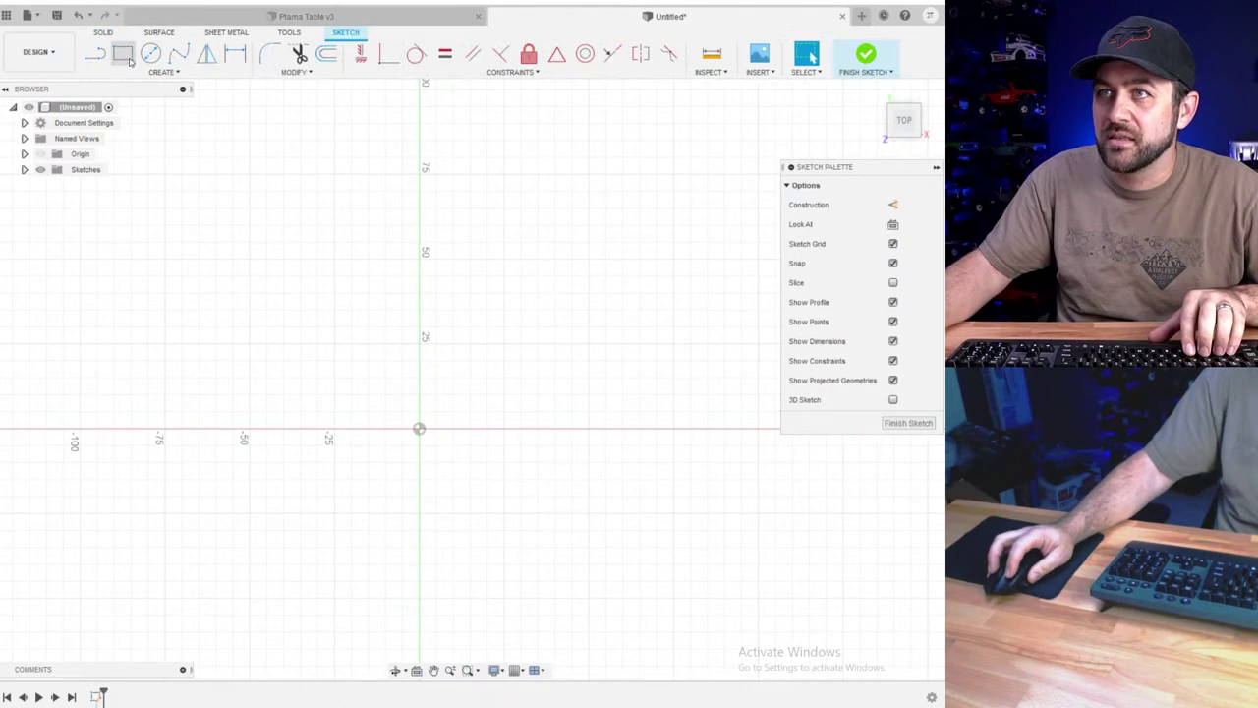
left_click(355, 521)
key("d")
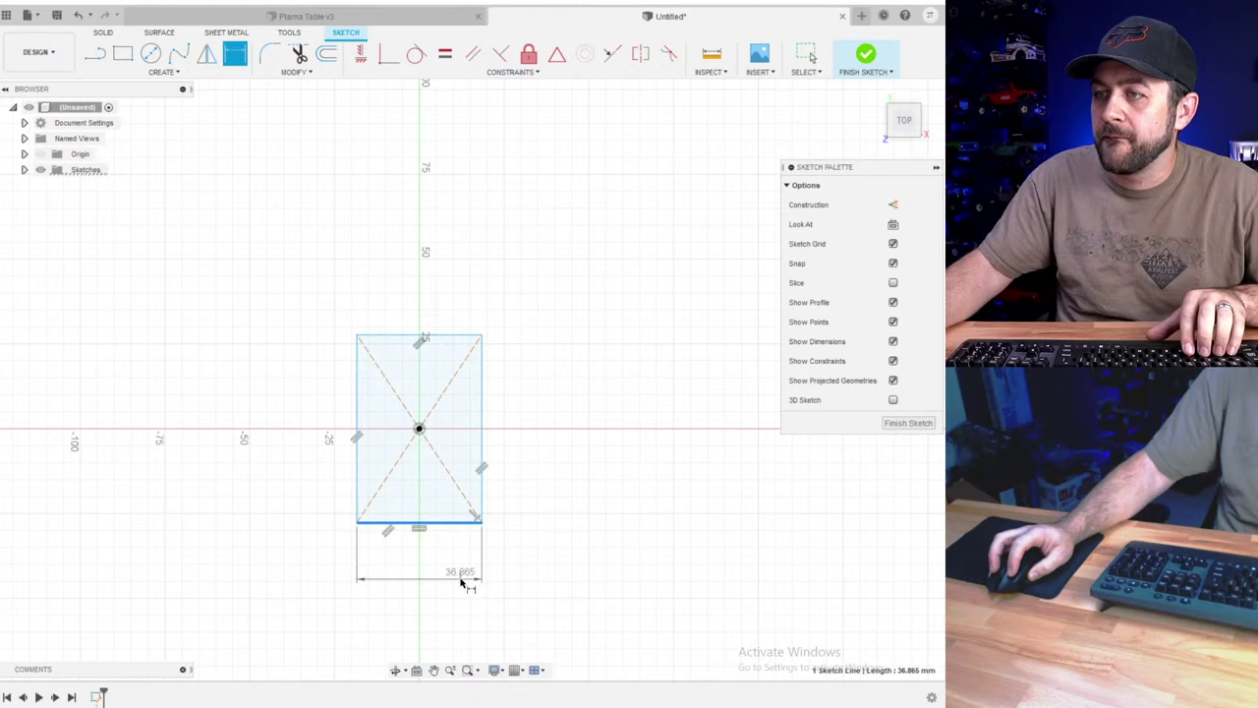
left_click(460, 582)
type("15")
key("Return")
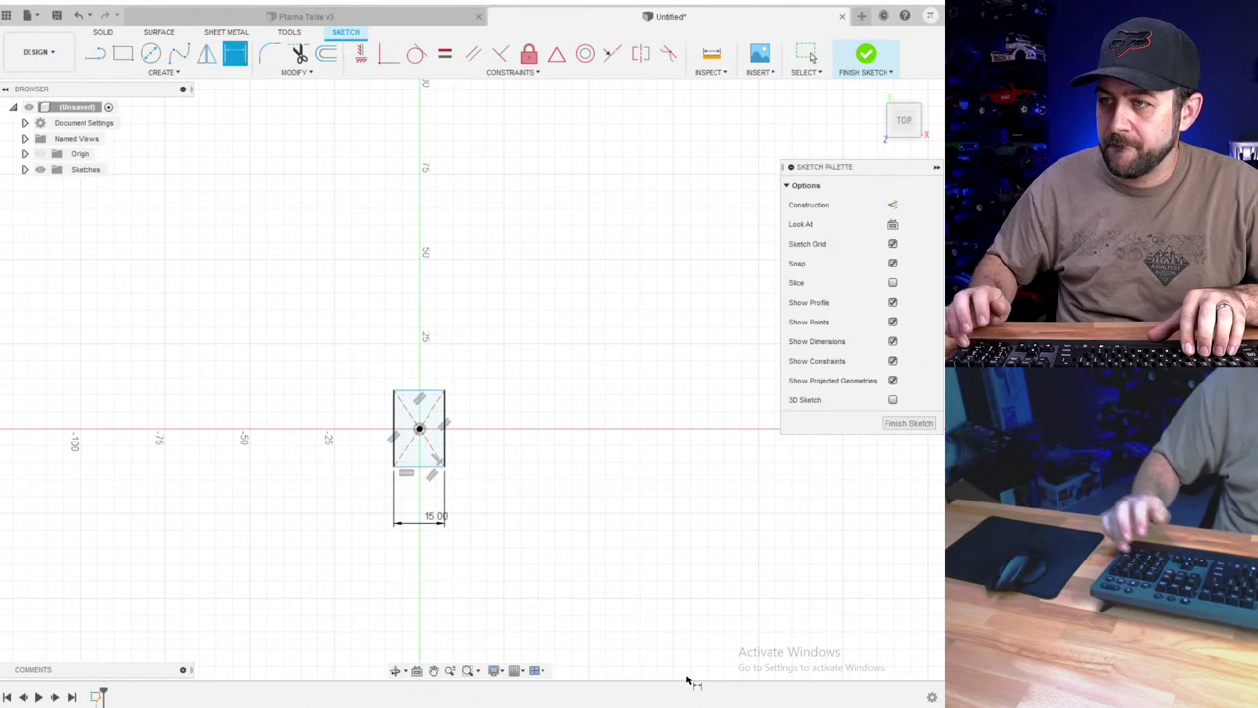
left_click(446, 418)
scroll(478, 432, "up", 5)
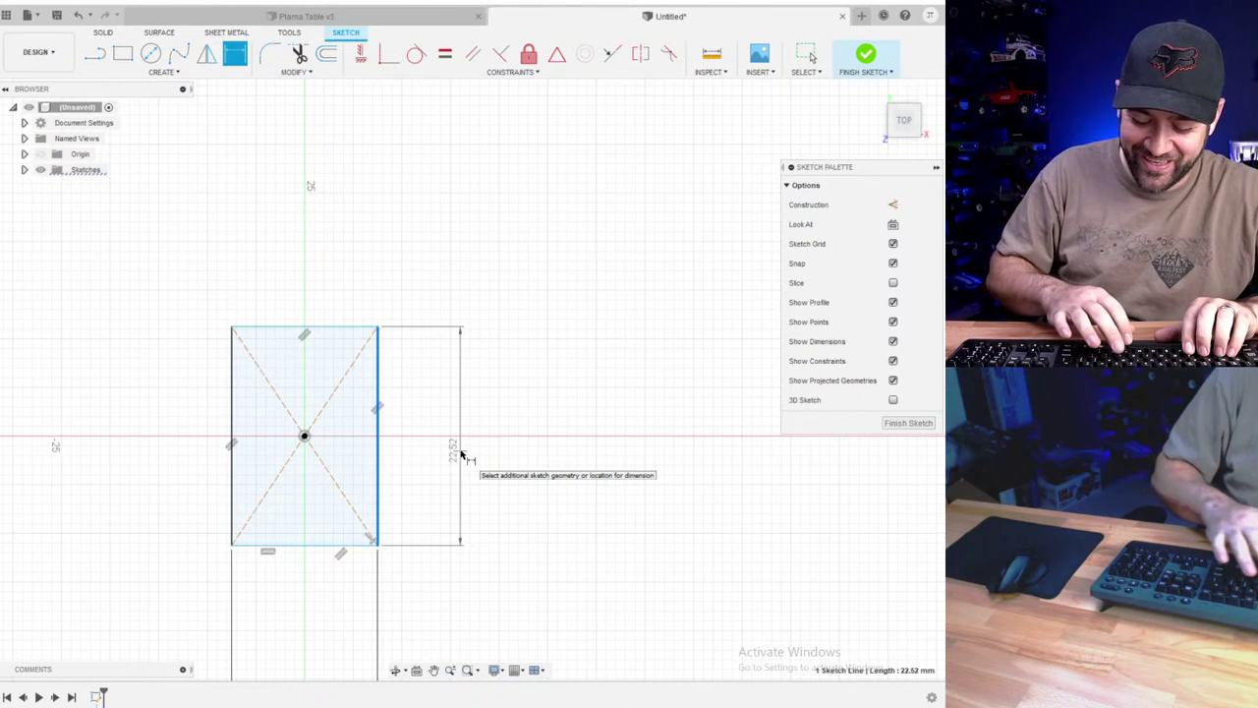
key("i")
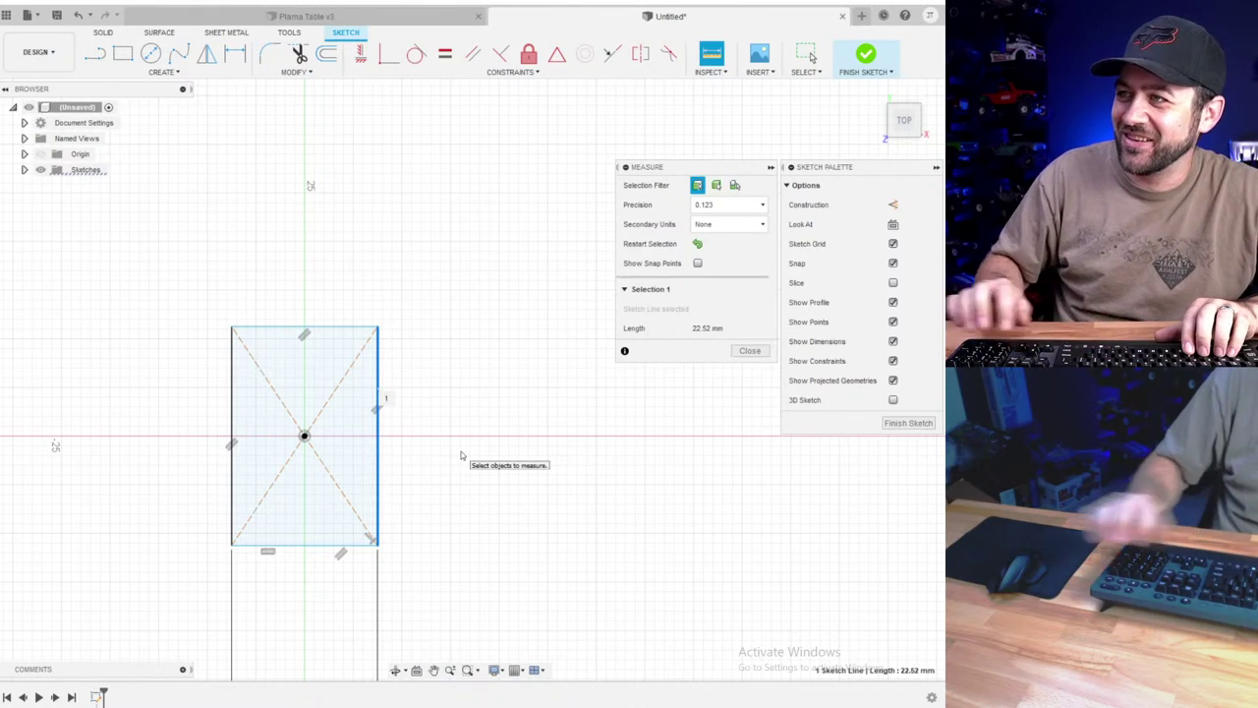
scroll(399, 368, "down", 5)
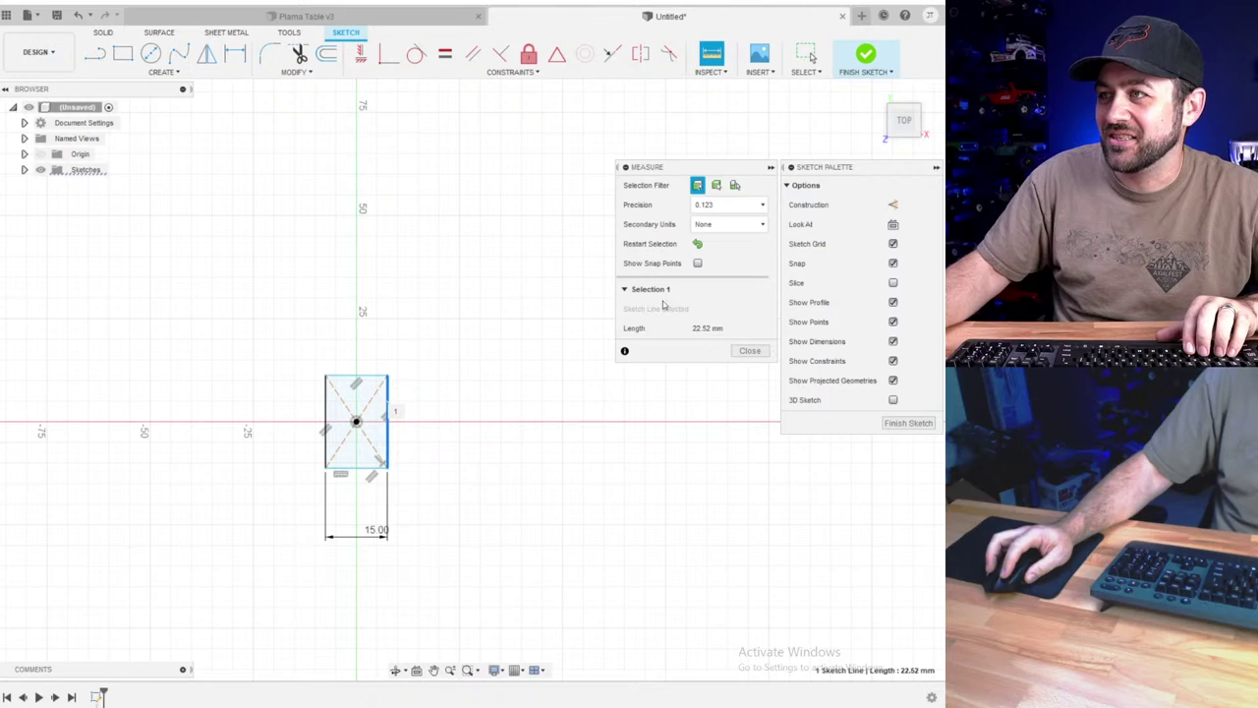
left_click(751, 350)
- Dimension the rectangle's height to 1.8 in and change its width to 1.2 in
key("r")
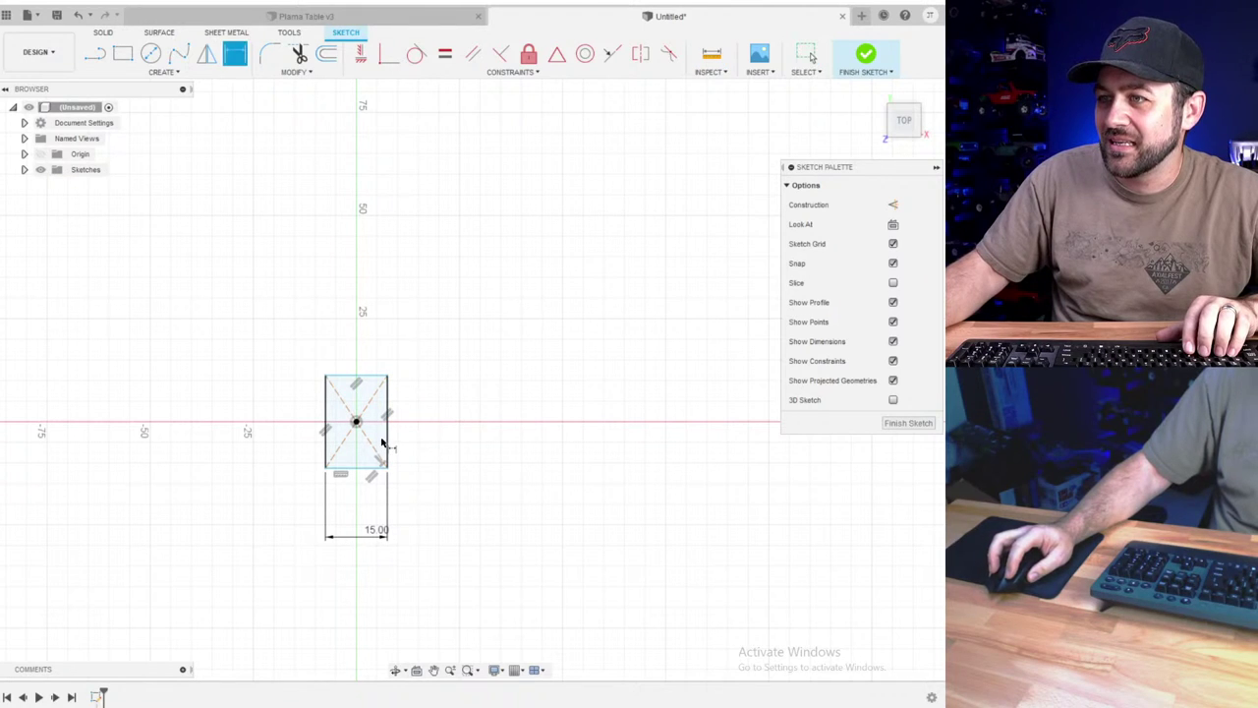
key("Tab")
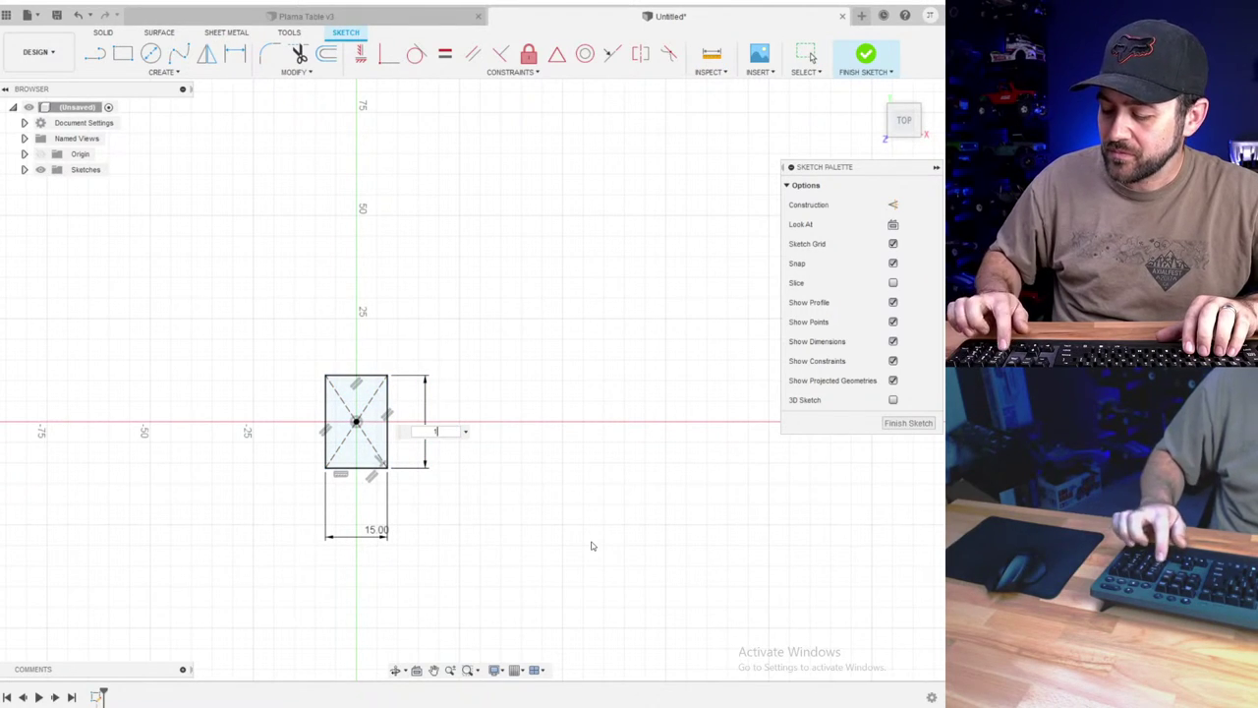
type("1.8in")
key("Return")
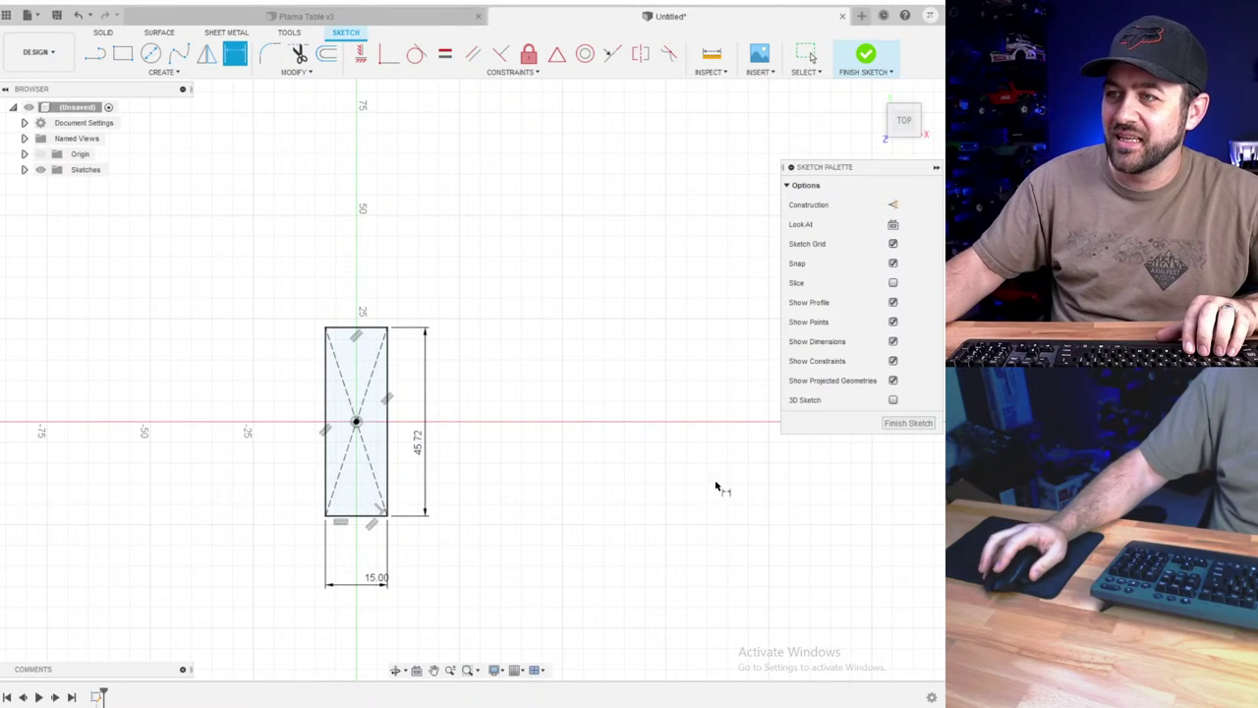
double_click(376, 580)
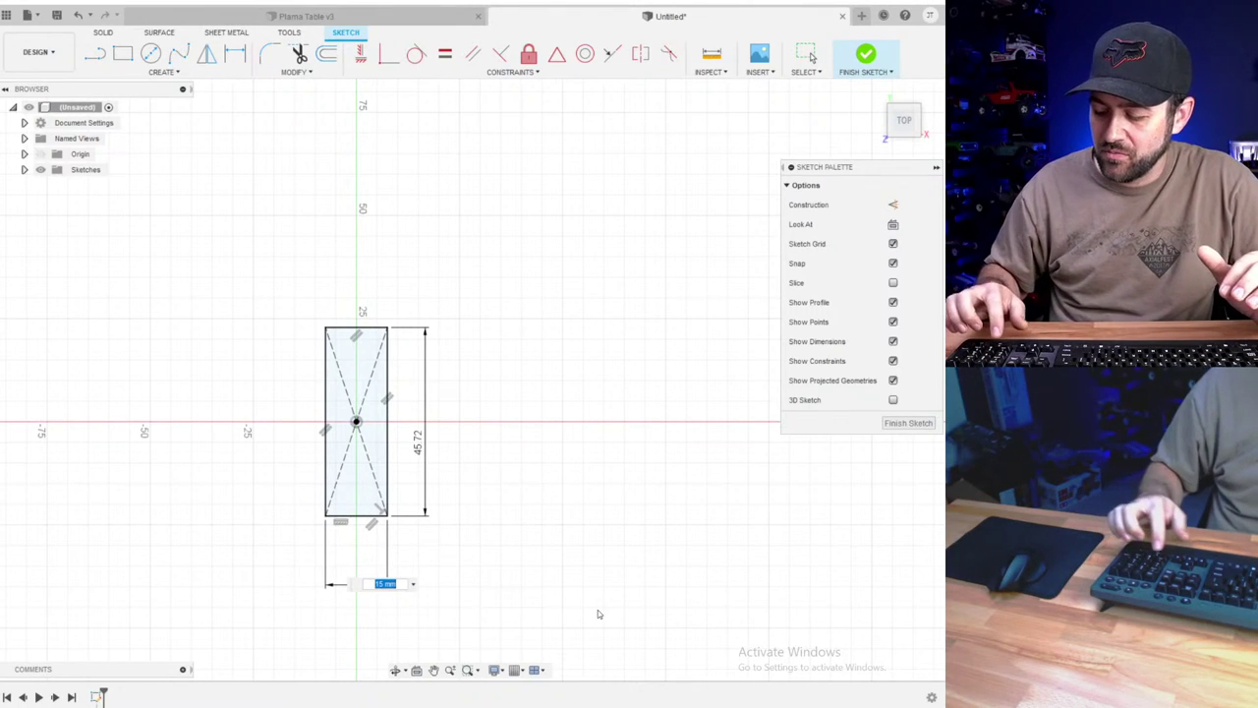
type("1.2 in")
key("Return")
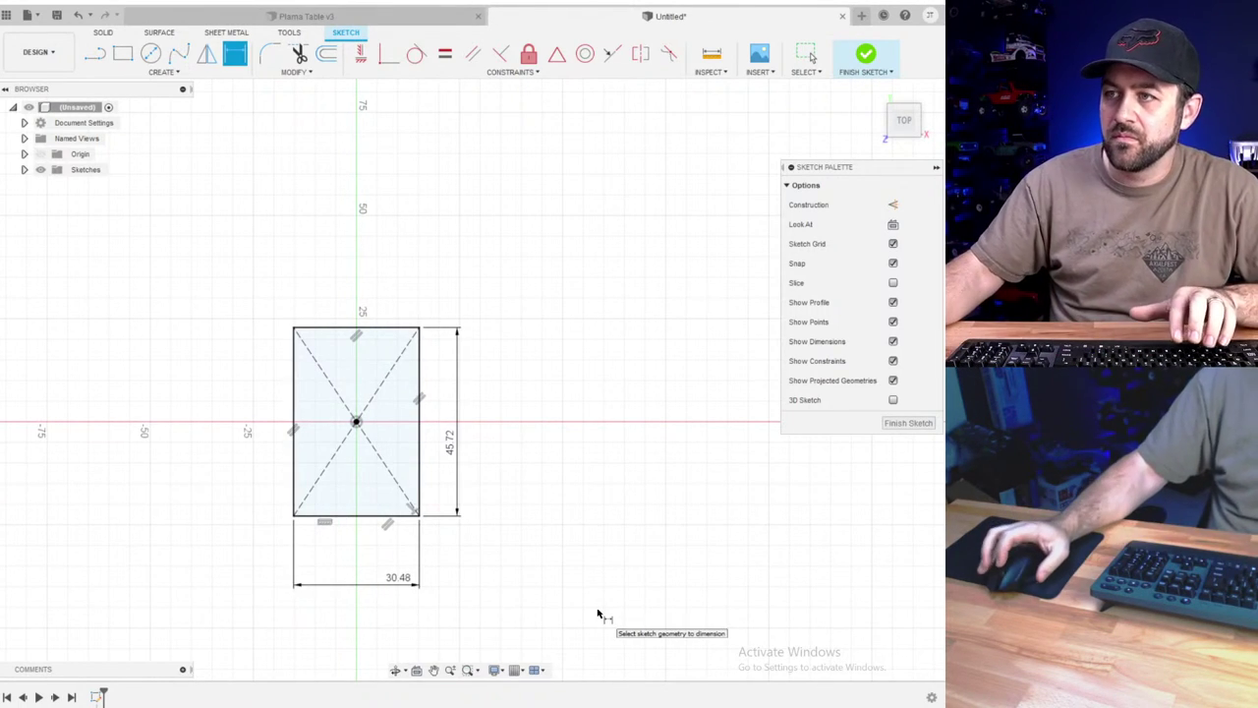
- Finish the sketch and extrude the rectangle upward 11 mm as a new body
scroll(597, 614, "down", 2)
middle_click_drag(472, 503, 583, 311, "shift")
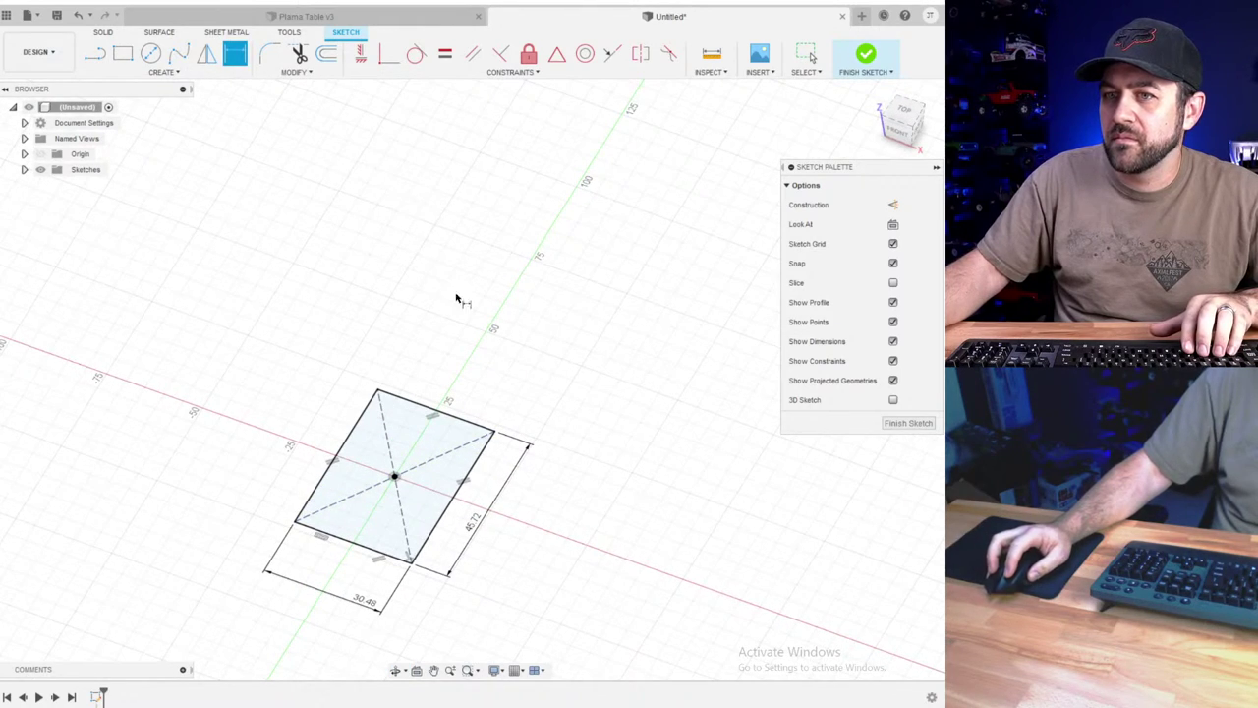
left_click(868, 57)
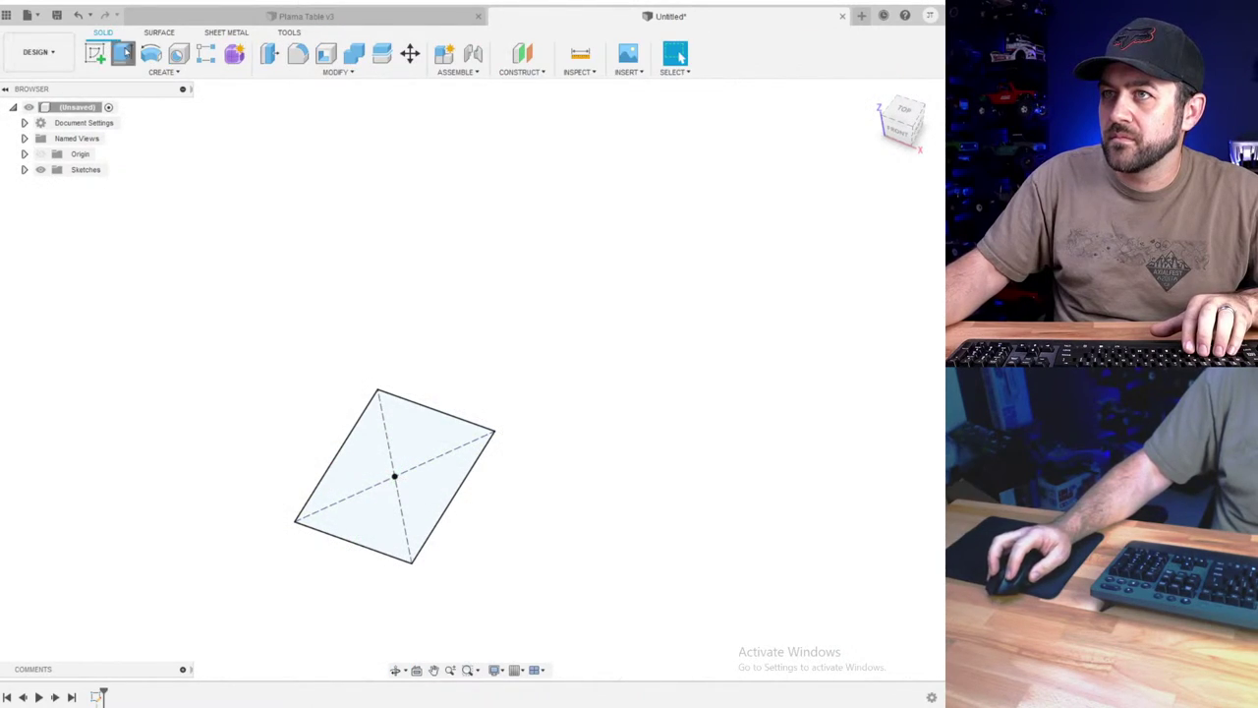
key("e")
left_click_drag(393, 466, 401, 421)
middle_click_drag(411, 491, 398, 429, "shift")
scroll(395, 419, "up", 3)
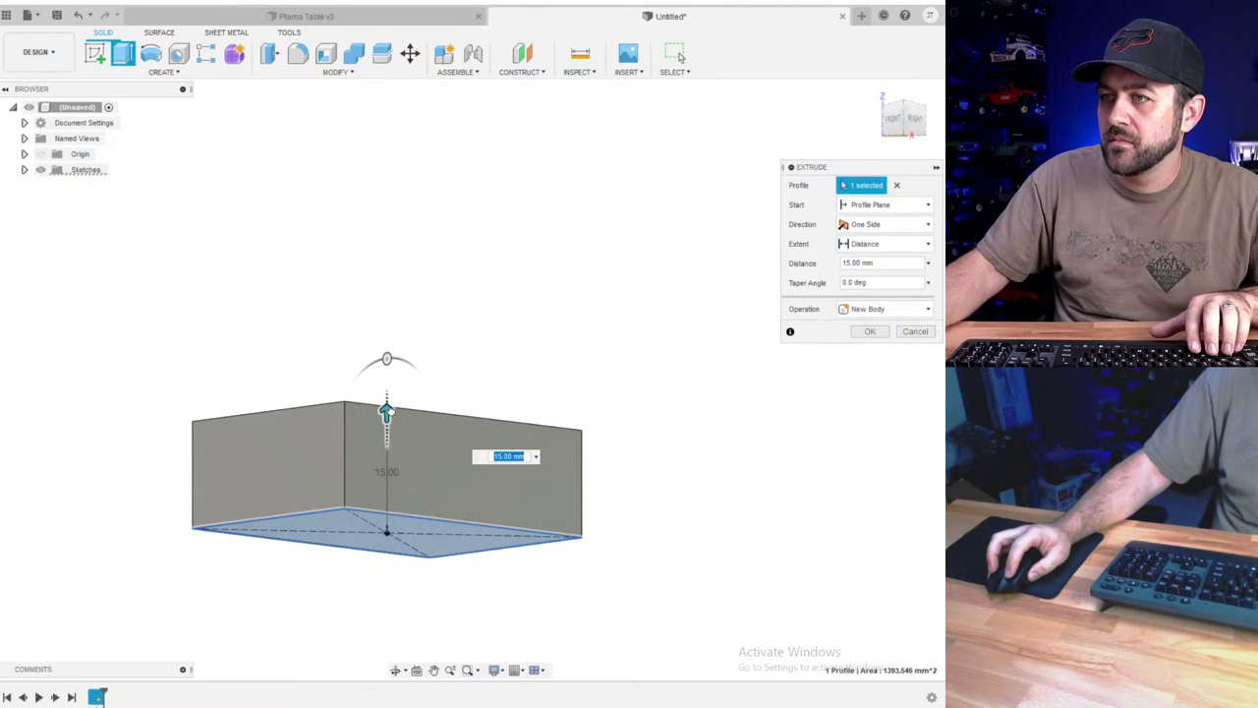
left_click_drag(386, 411, 400, 436)
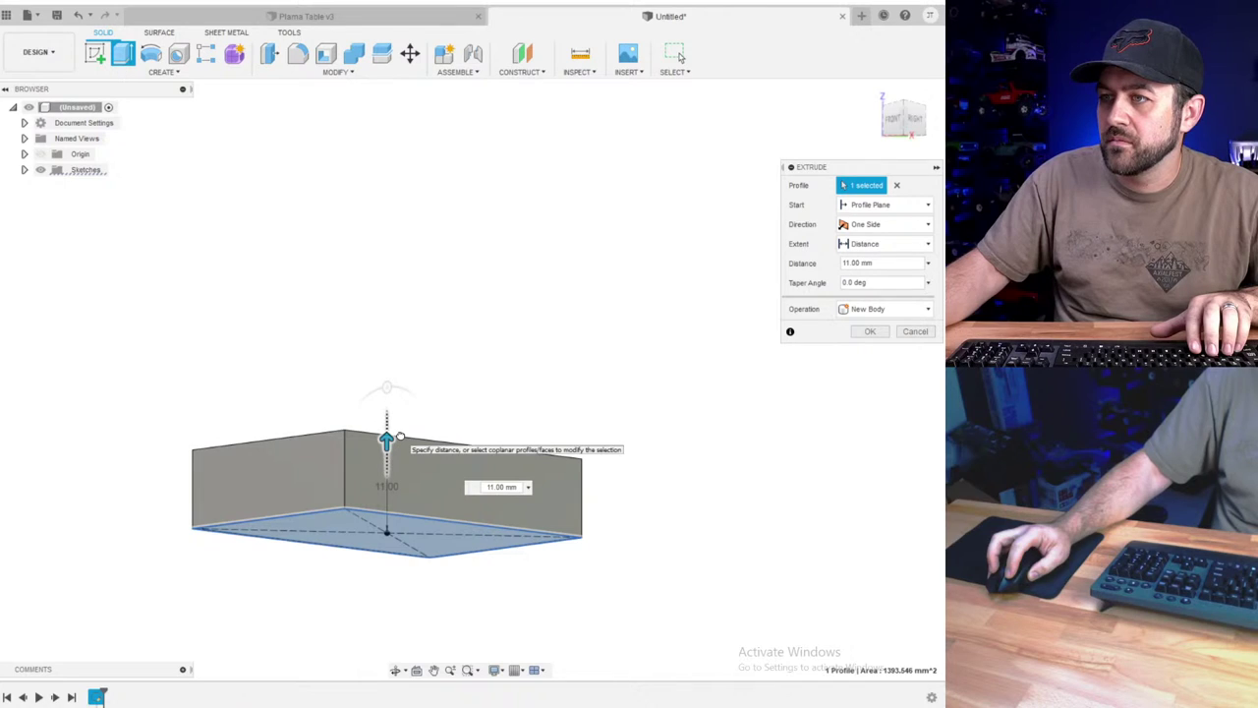
middle_click_drag(400, 436, 499, 485, "shift")
key("Return")
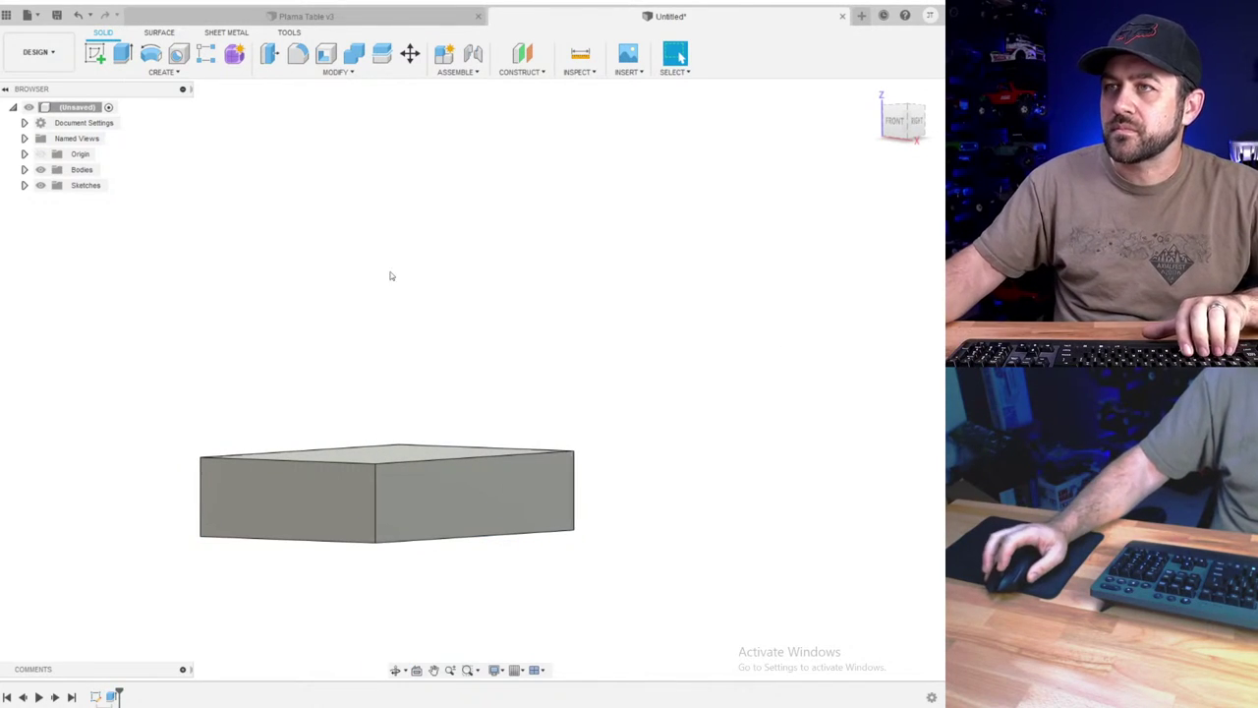
- Start a sketch on the block's upper face and draw a 12 mm diameter circle on the long centerline near one short edge
left_click(95, 54)
middle_click_drag(563, 354, 518, 433, "shift")
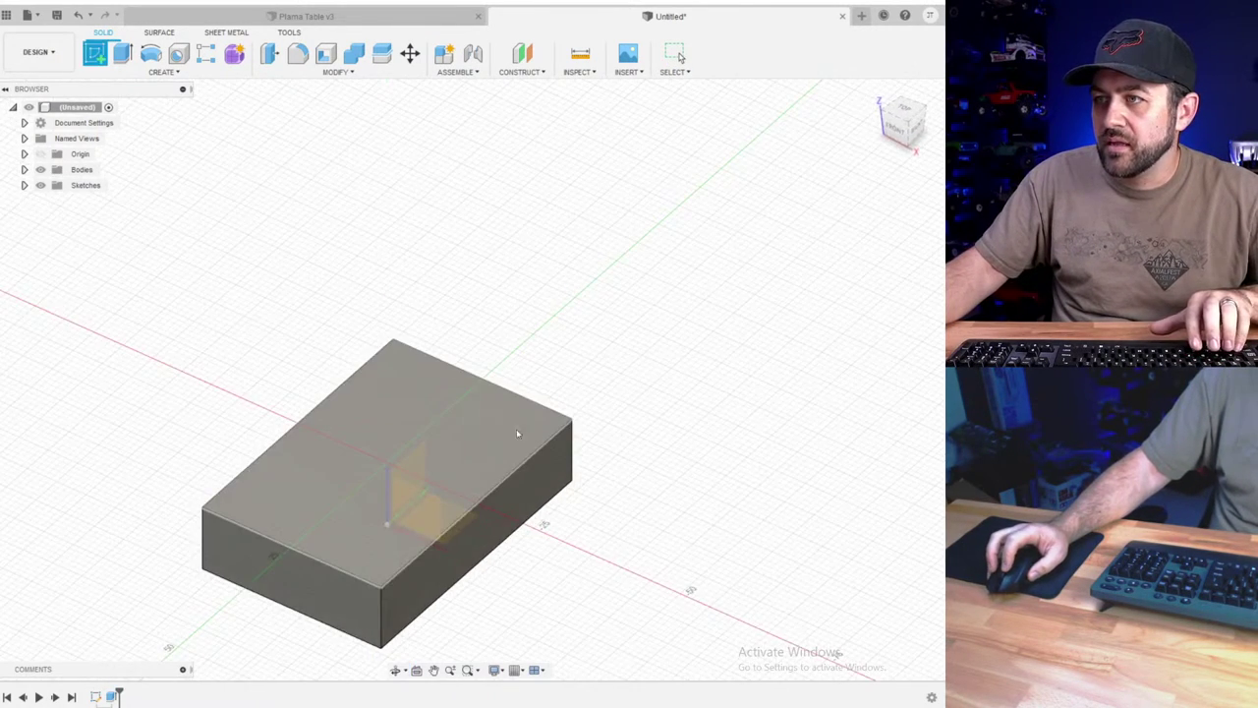
left_click(458, 443)
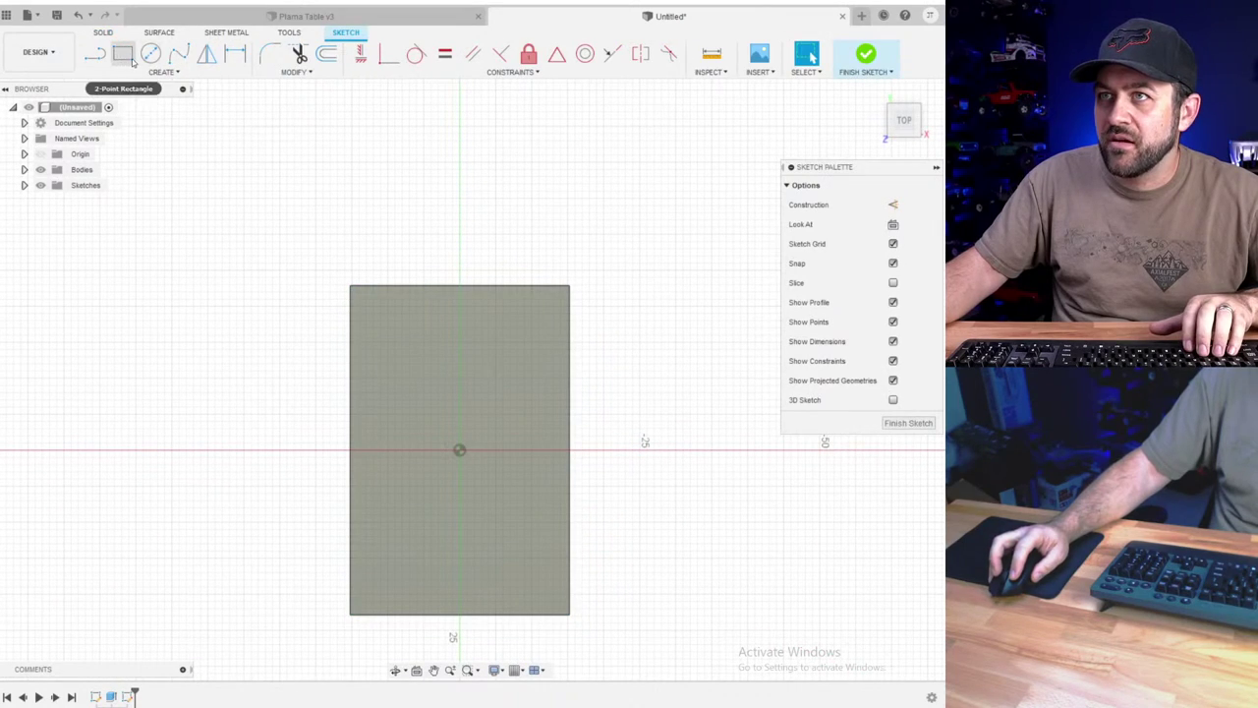
left_click(151, 53)
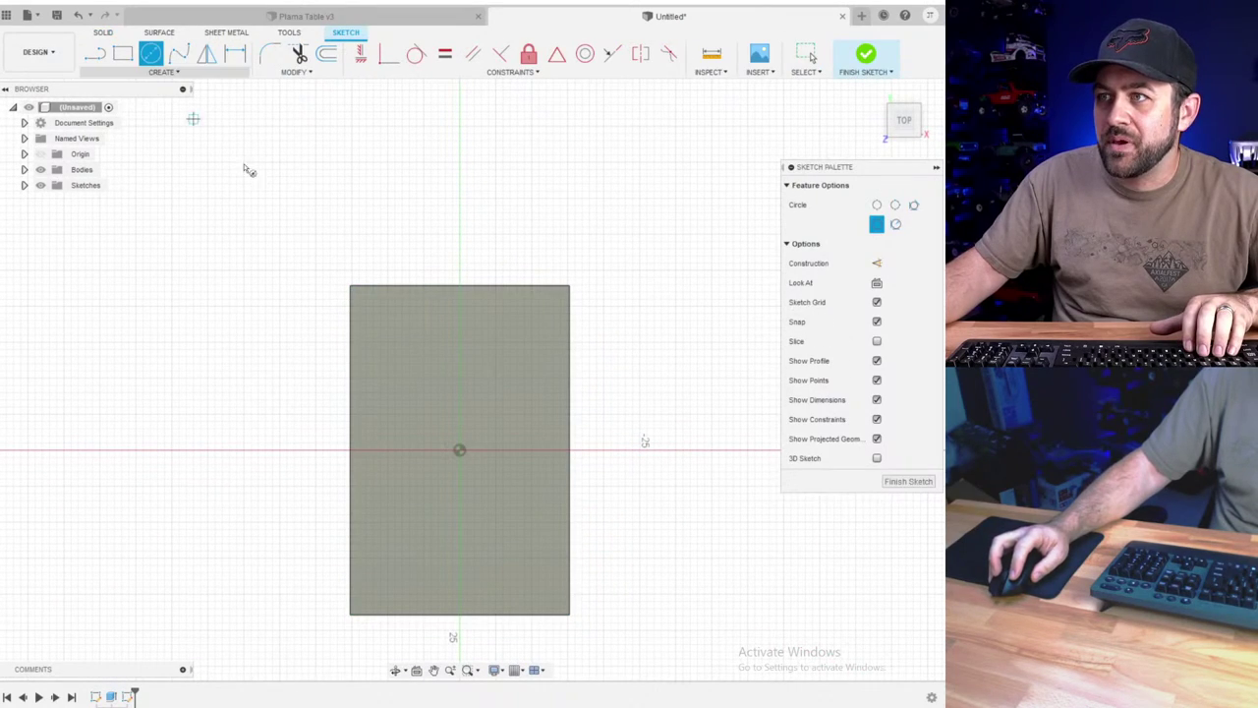
left_click(488, 370)
key("d")
left_click(495, 363)
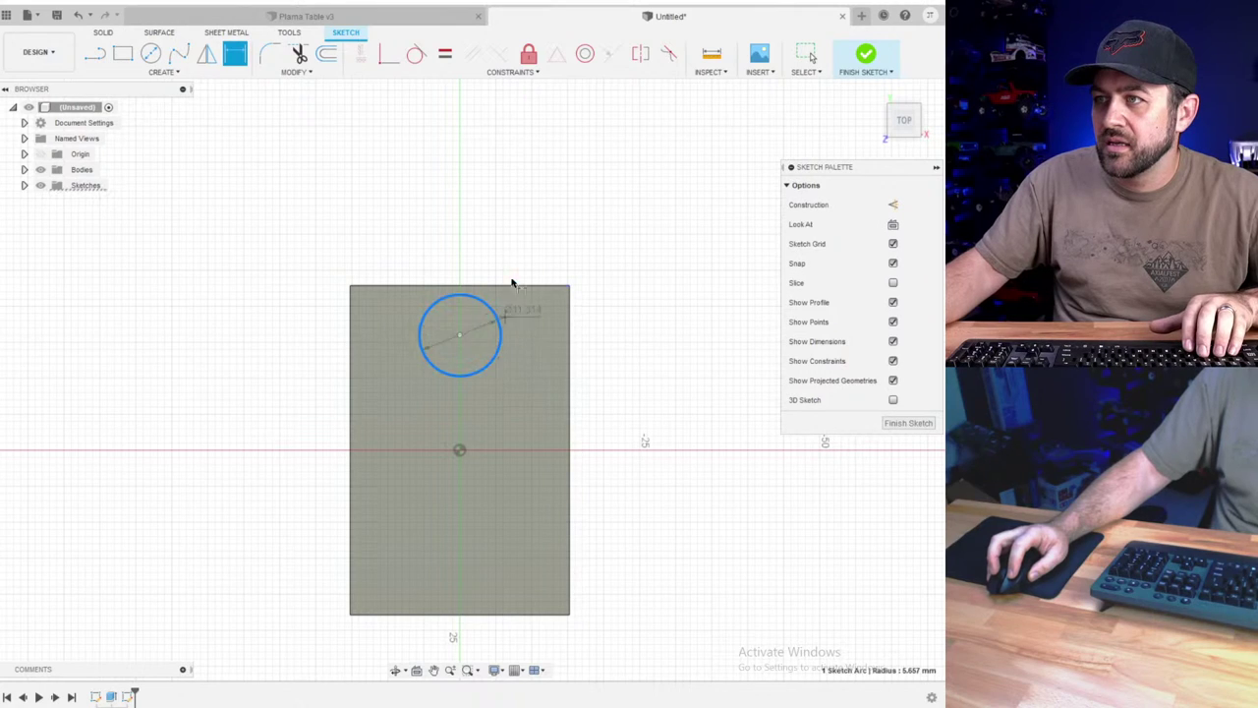
left_click(551, 237)
type("12")
key("Return")
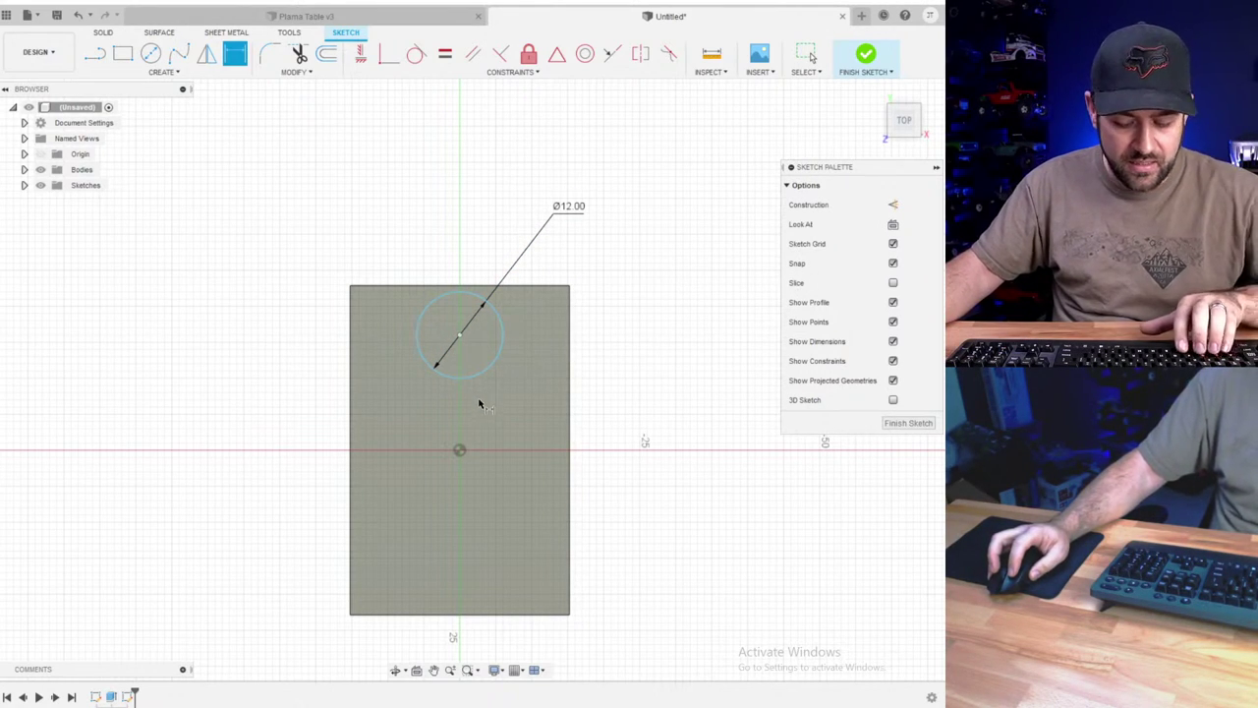
- Connect the circle's center to the origin with a construction line, dimension it to 15 mm, and finish the sketch
key("l")
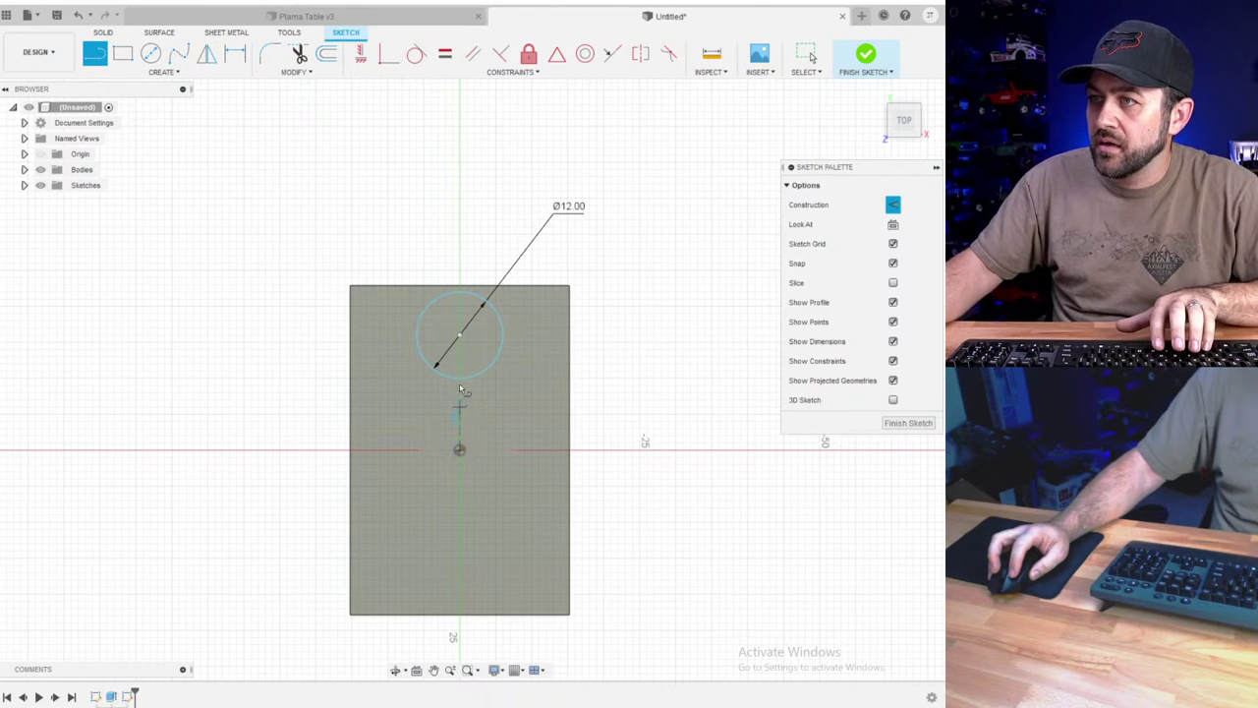
left_click(459, 335)
left_click(458, 449)
key("Escape")
key("d")
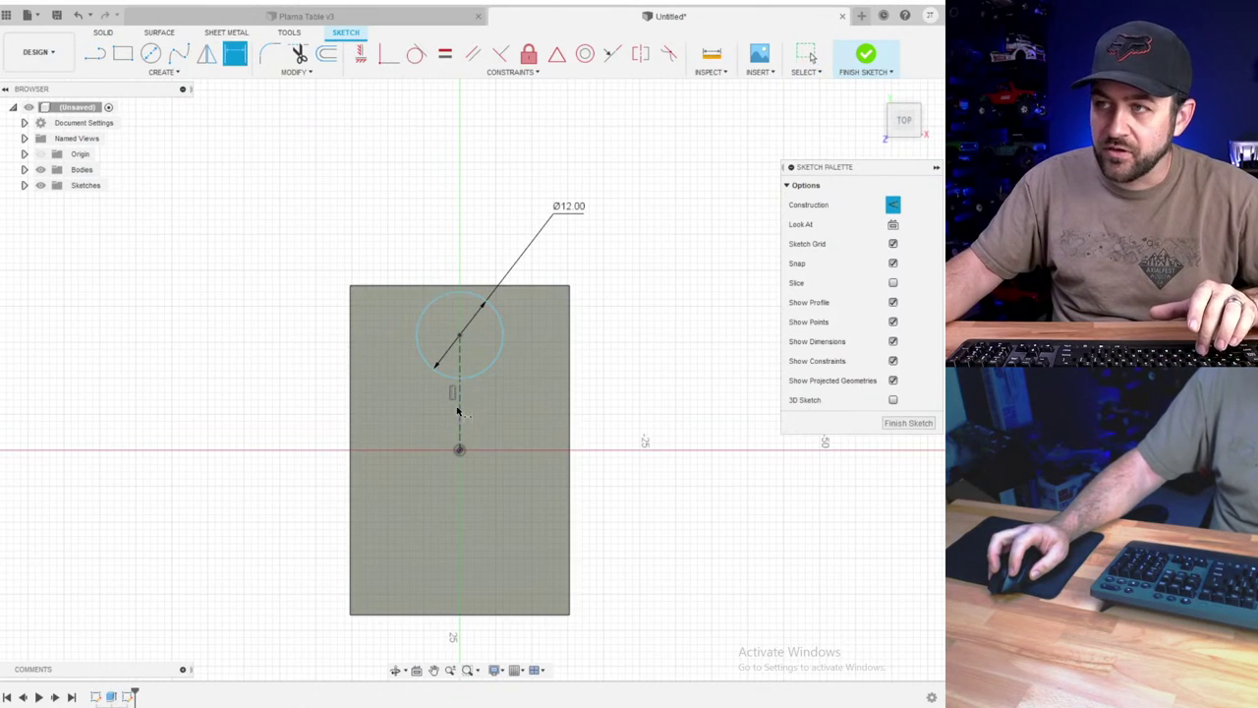
left_click(627, 395)
type("15")
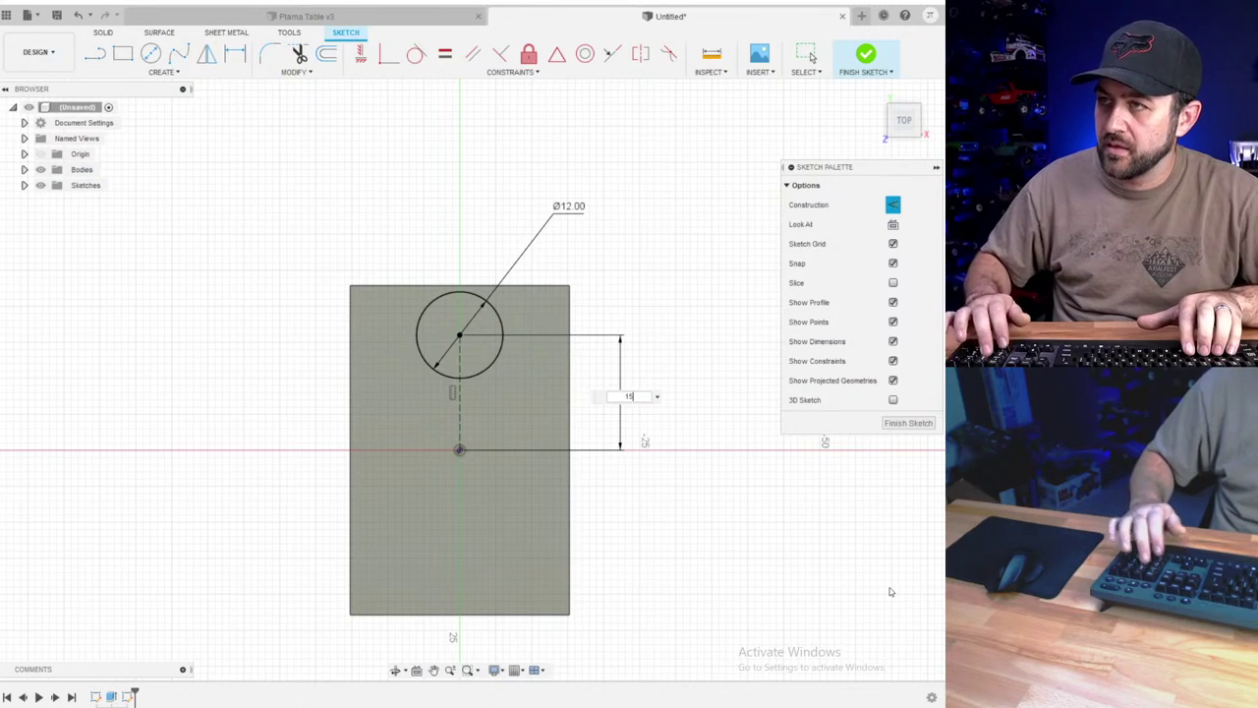
key("Return")
scroll(888, 570, "down", 3)
middle_click_drag(885, 552, 690, 469, "shift")
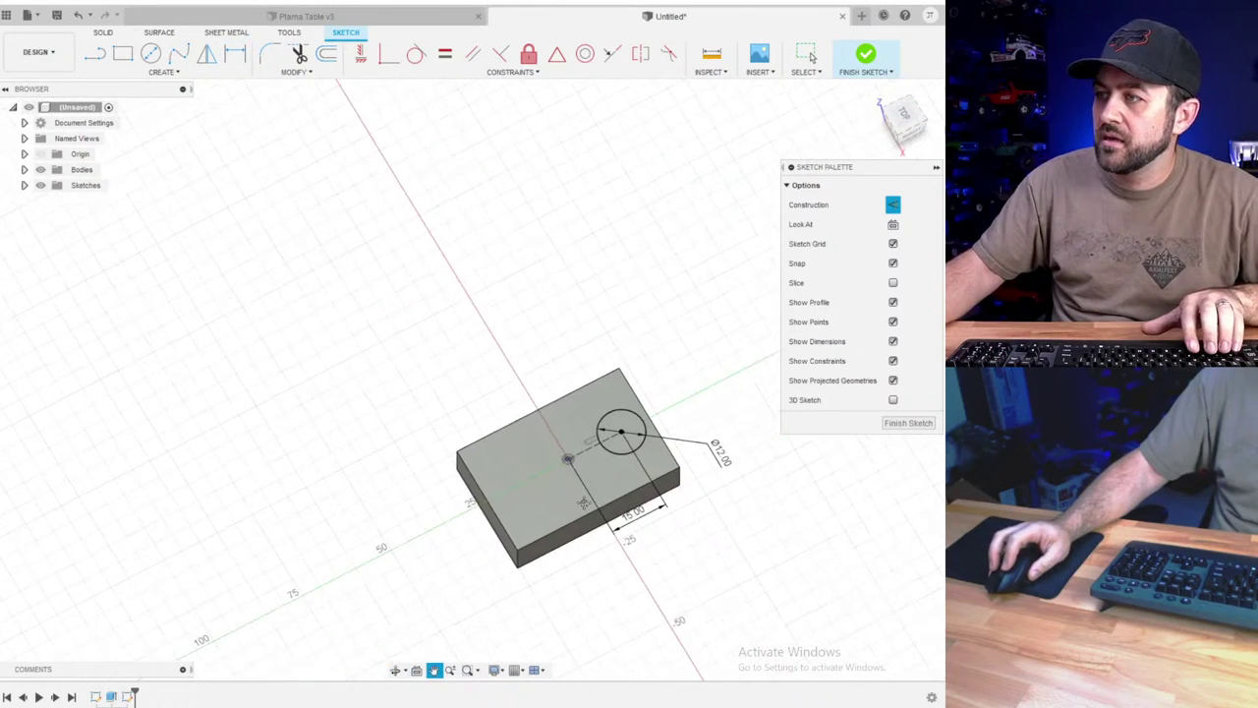
scroll(621, 458, "up", 3)
left_click(865, 55)
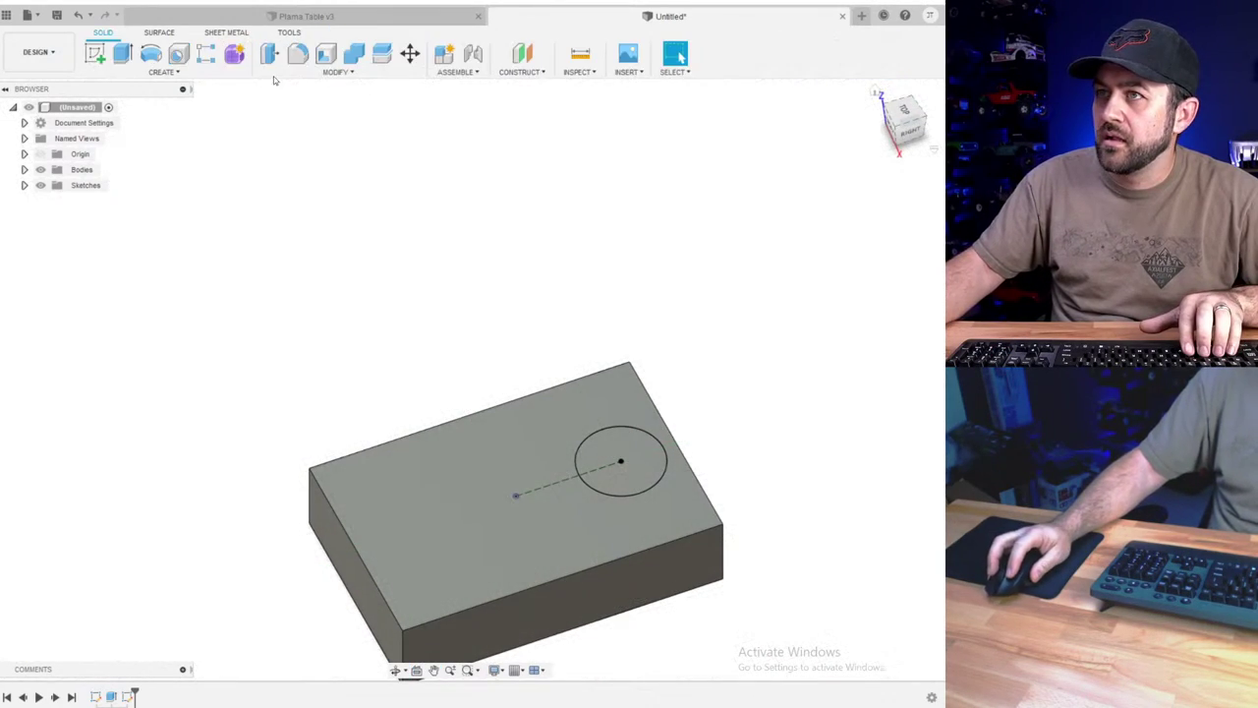
- Extrude the circle upward 65 mm to form a post joined to the block
left_click(124, 54)
left_click(619, 458)
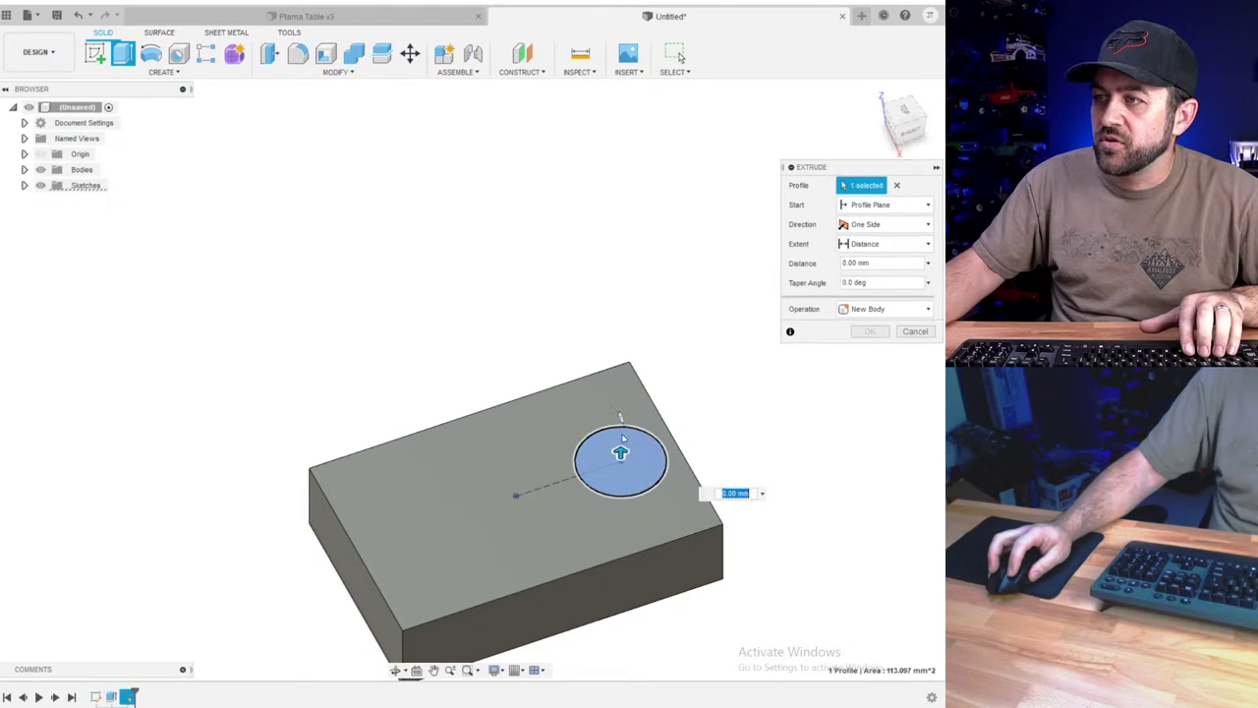
left_click_drag(619, 452, 612, 134)
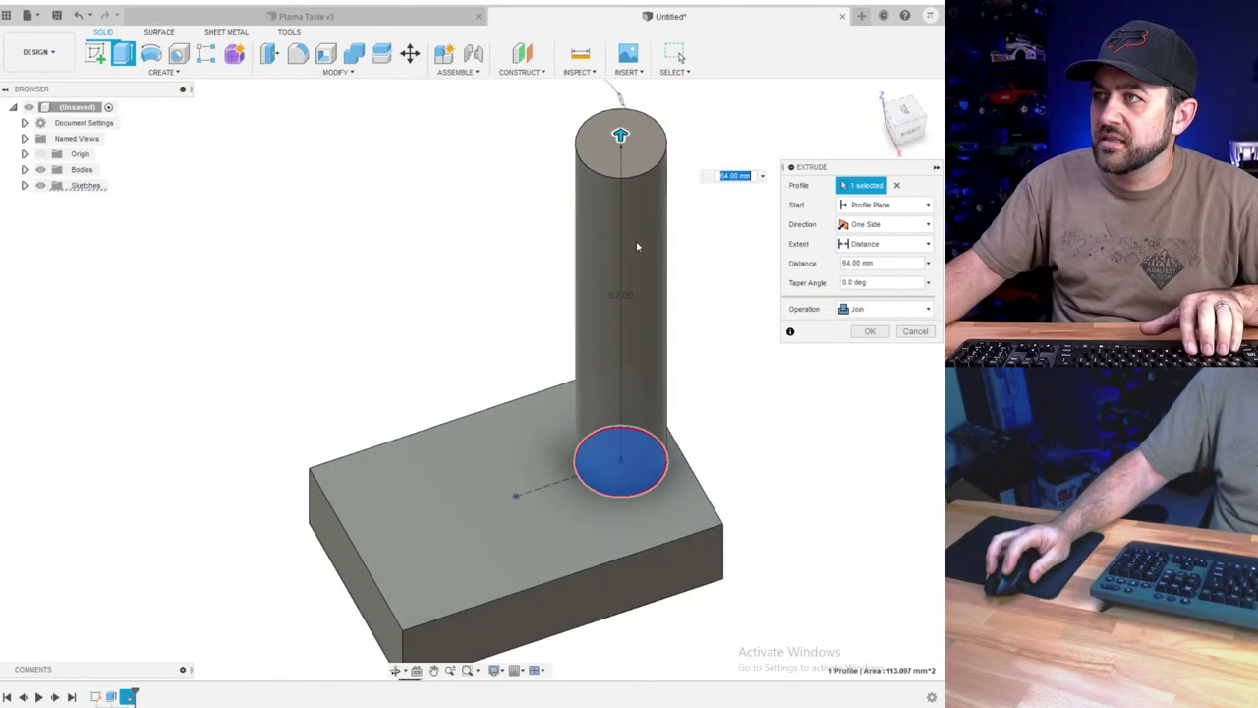
scroll(636, 247, "down", 3)
middle_click_drag(557, 346, 590, 260, "shift")
middle_click_drag(626, 321, 614, 355)
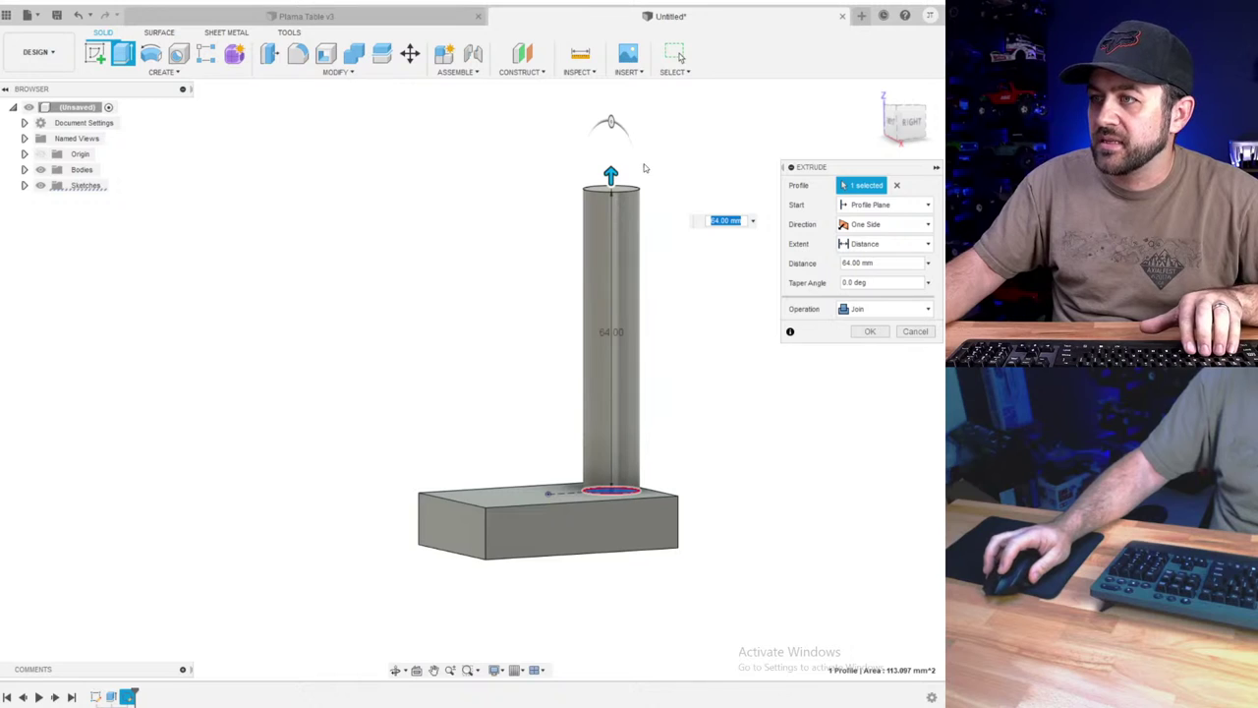
scroll(645, 166, "up", 2)
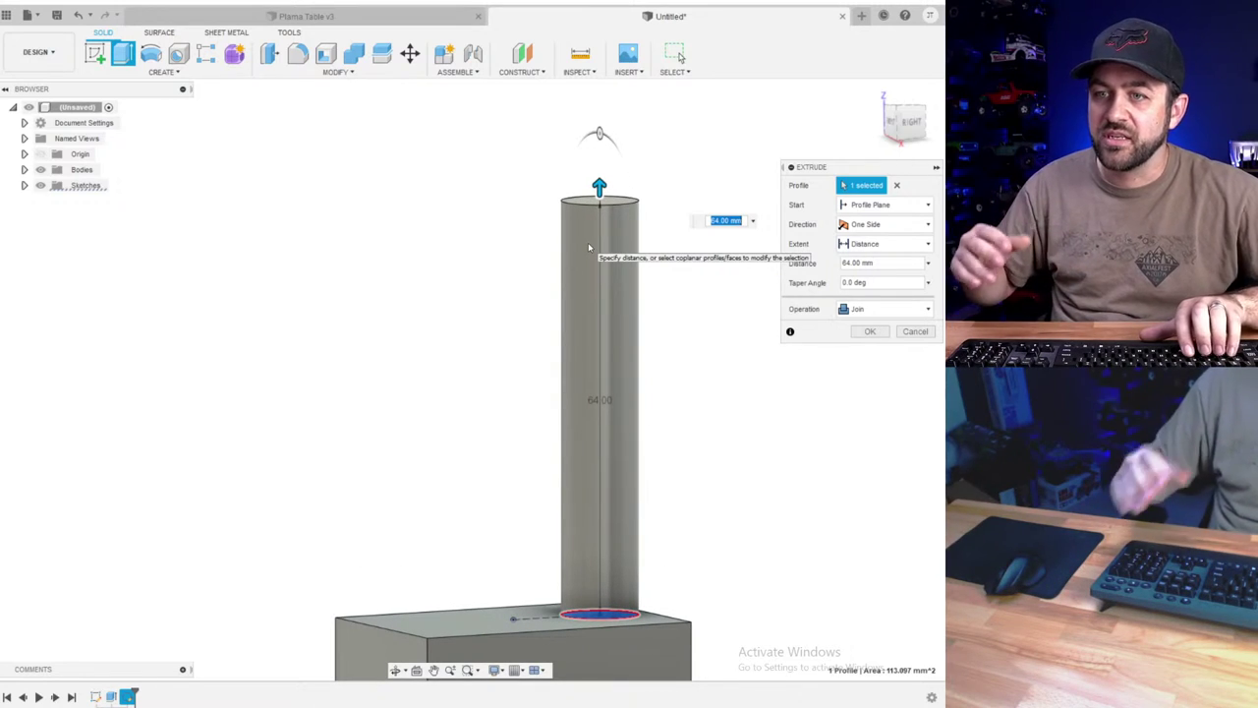
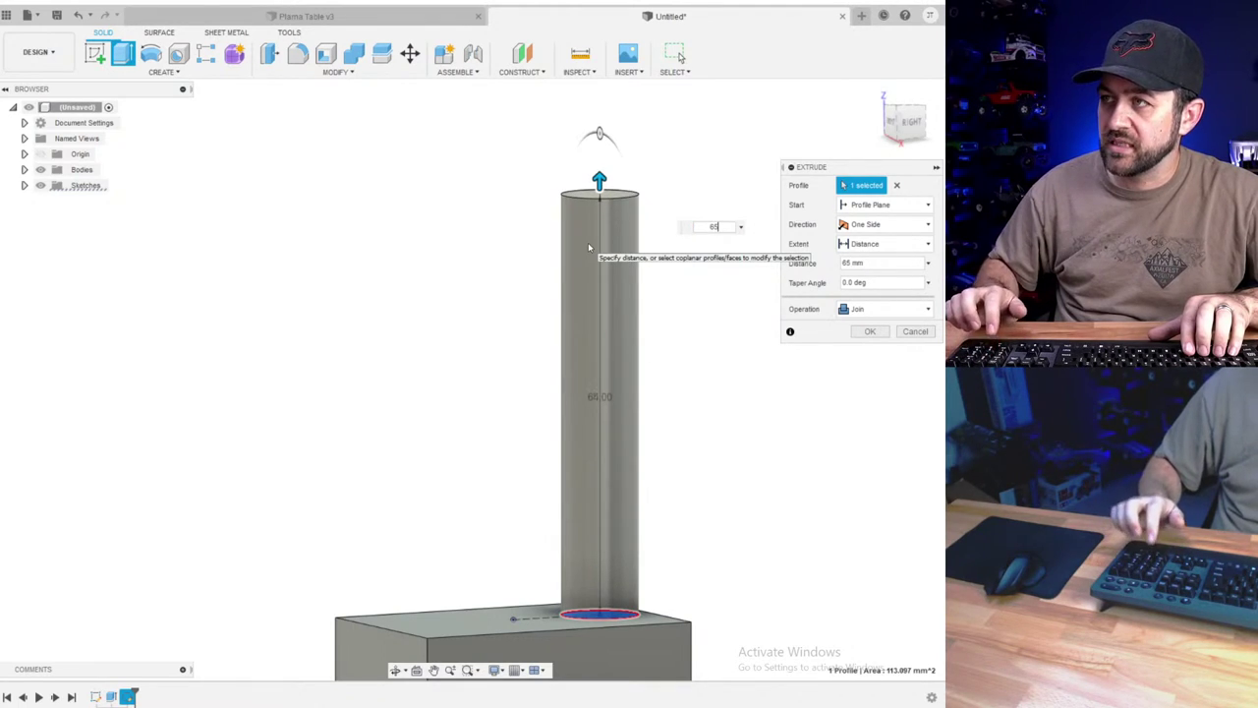
key("Return")
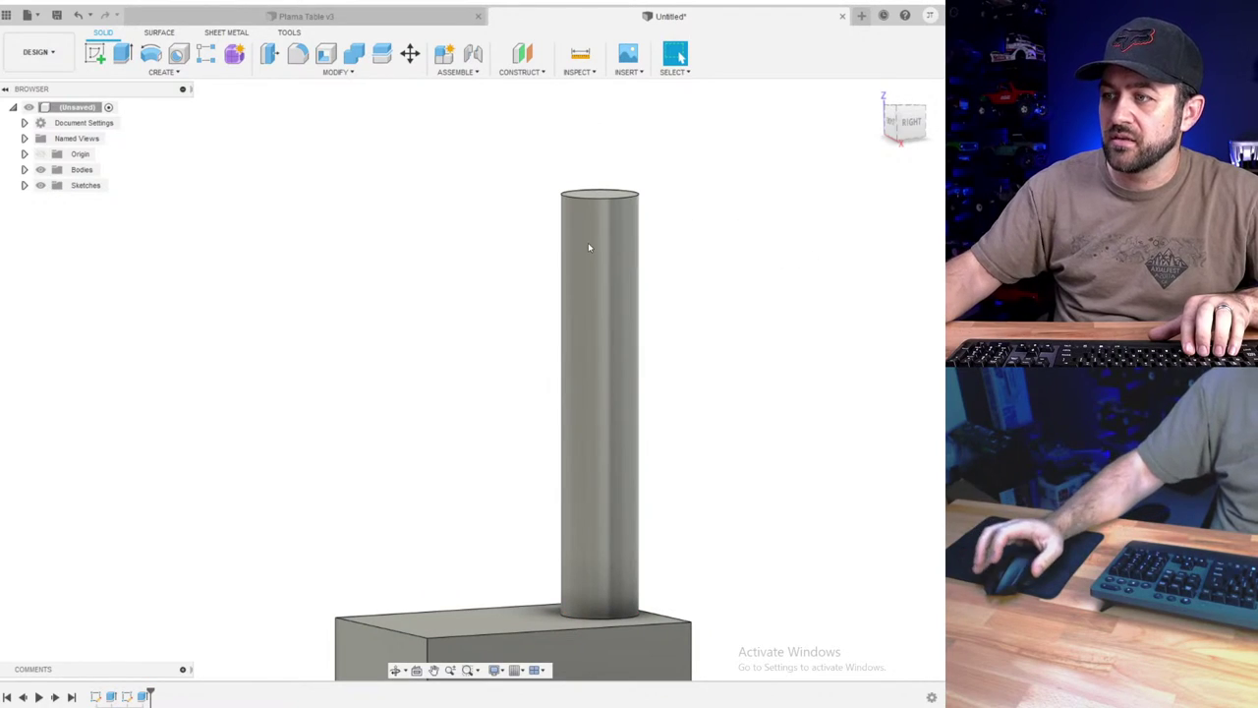
right_click(143, 696)
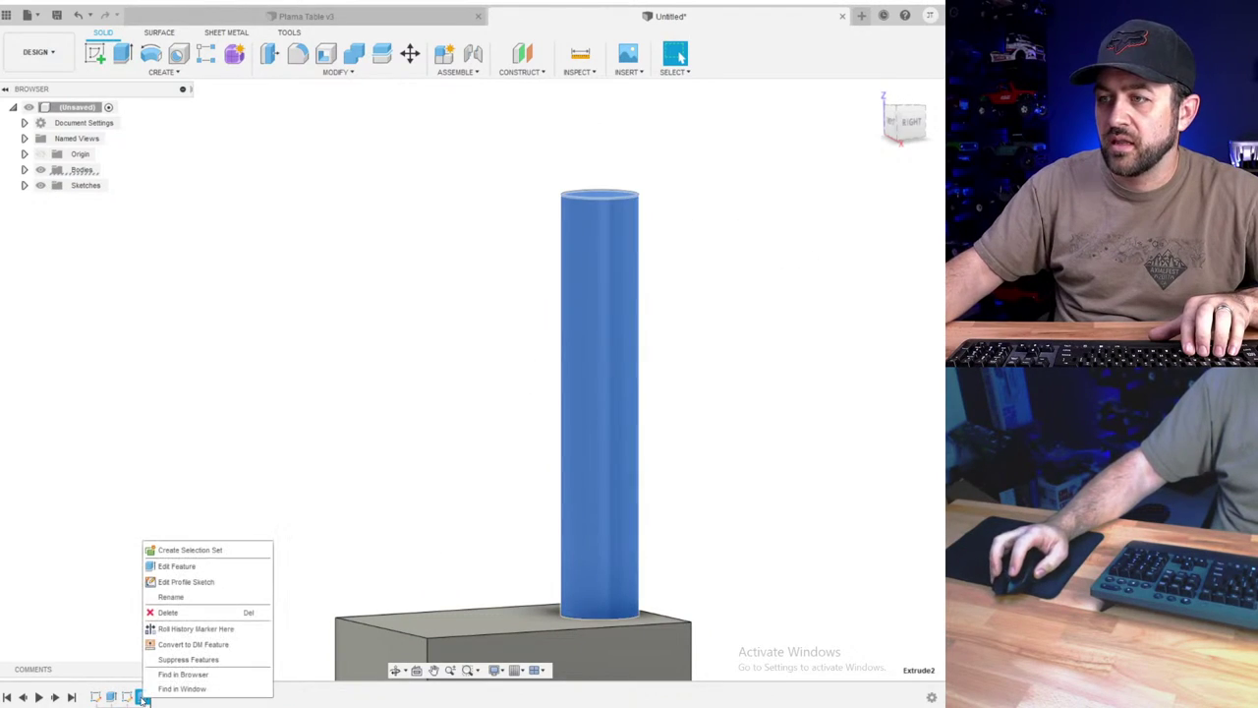
key("Escape")
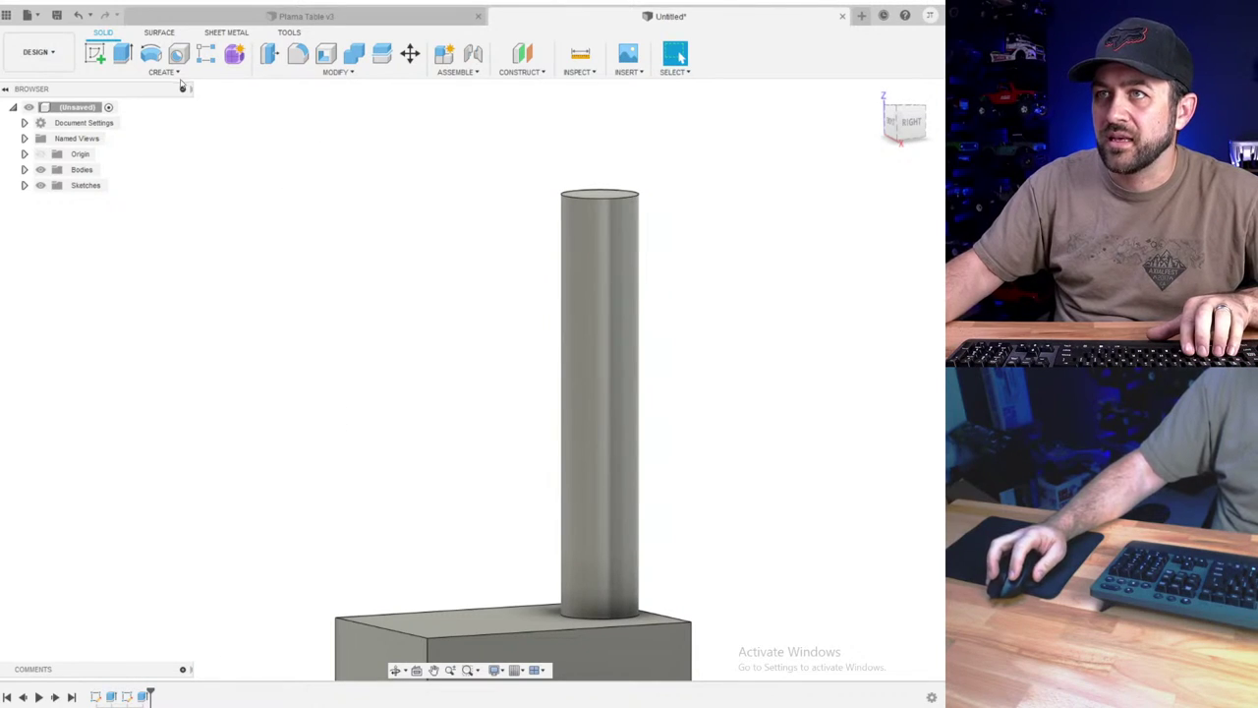
scroll(625, 347, "down", 3)
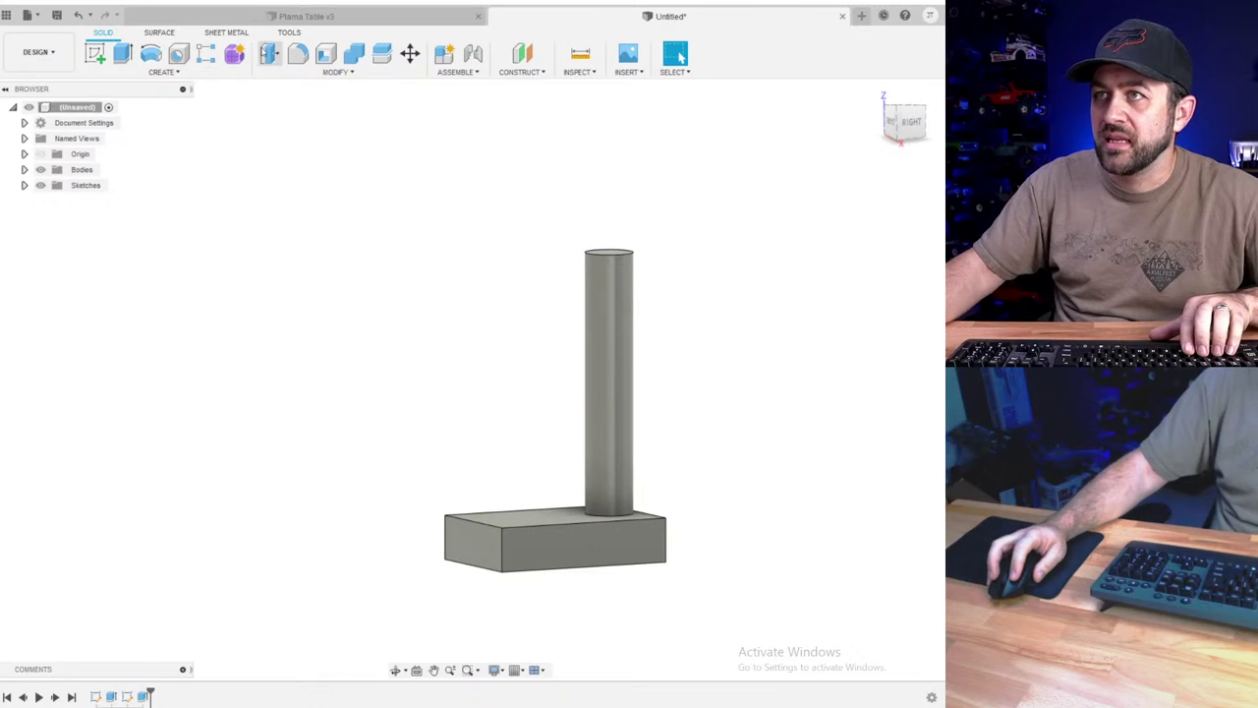
middle_click_drag(668, 514, 527, 522, "shift")
scroll(528, 522, "up", 3)
left_click(335, 71)
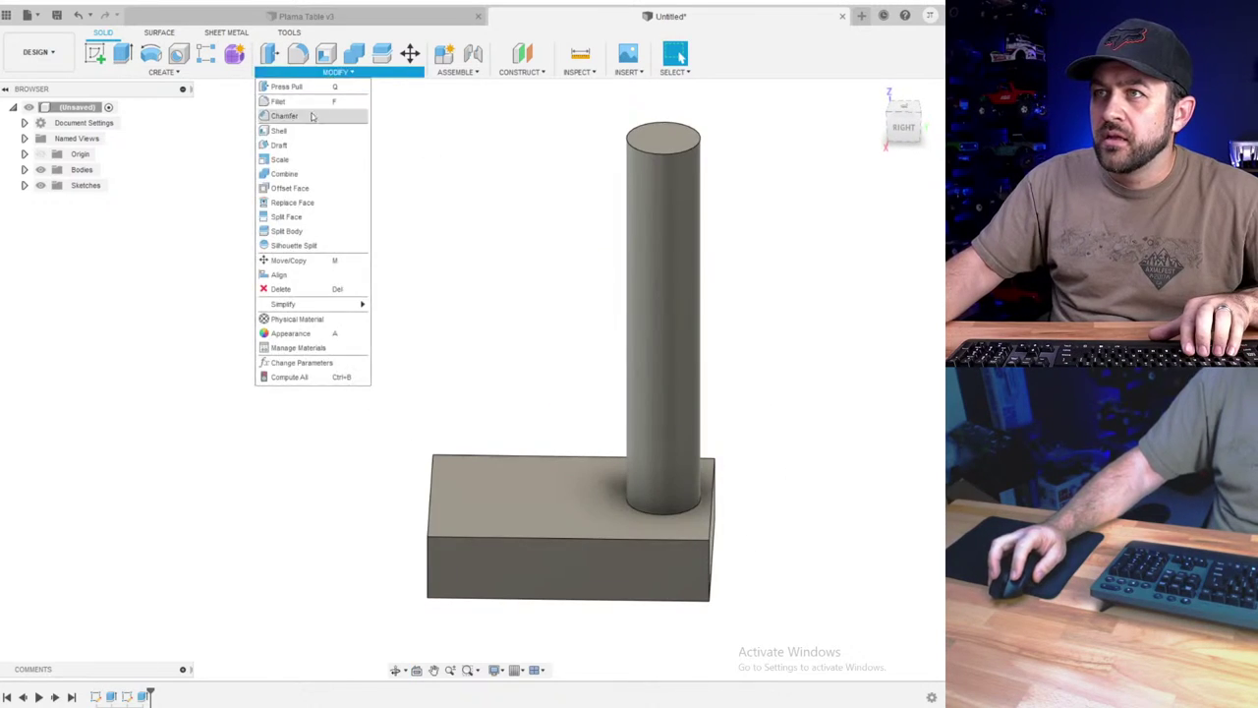
left_click(293, 115)
left_click(497, 541)
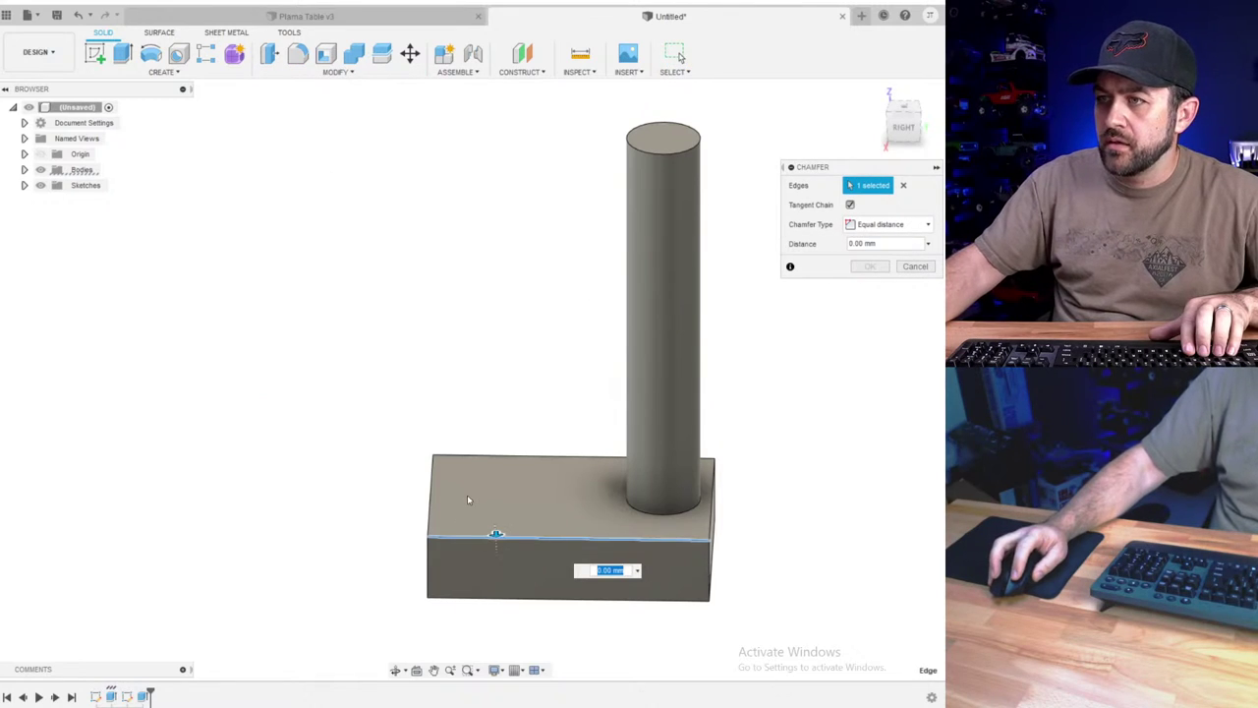
left_click(433, 484)
key("Escape")
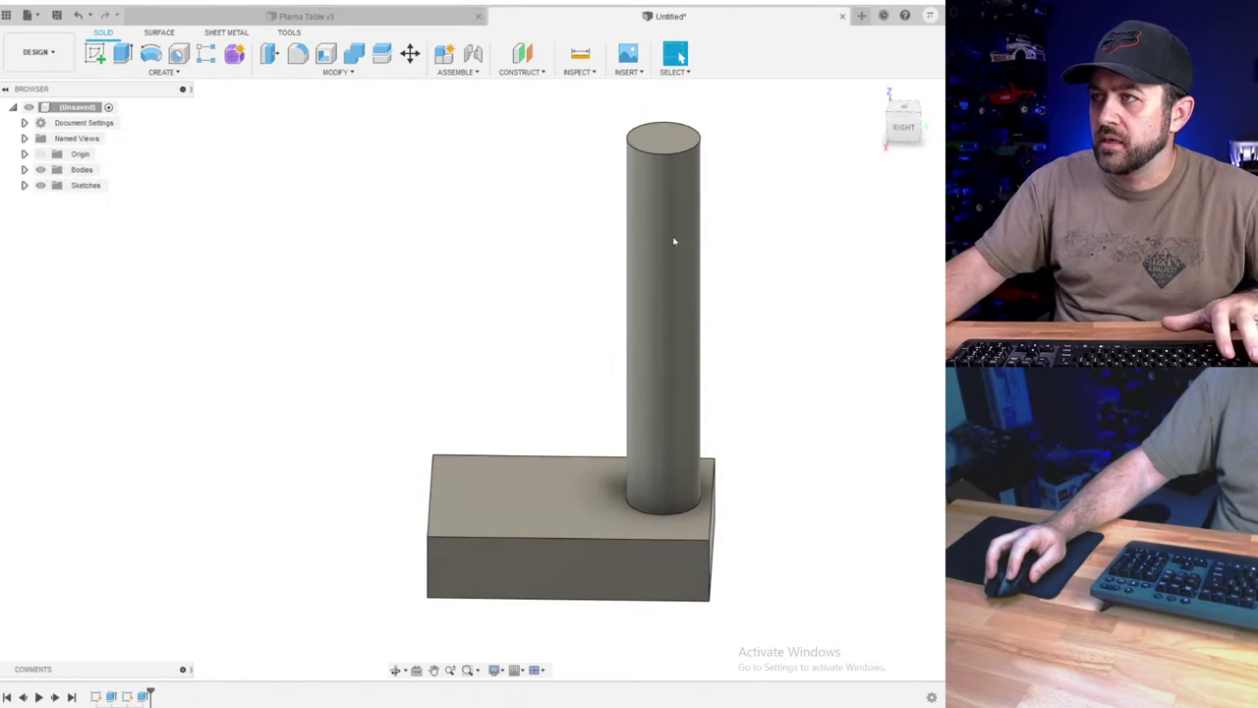
- Fillet the block's four vertical corner edges with the same small constant radius
left_click(297, 54)
left_click(429, 572)
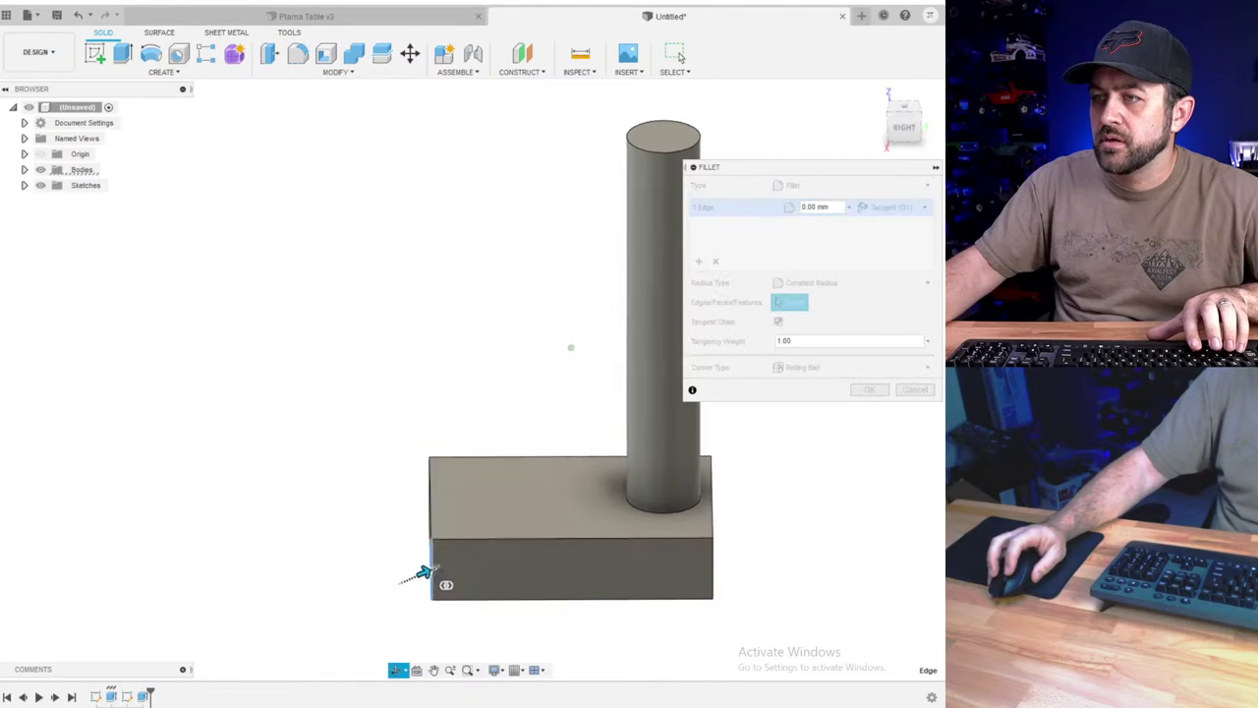
middle_click_drag(428, 572, 539, 501, "shift")
left_click(413, 498)
left_click(404, 514)
middle_click_drag(404, 514, 476, 521, "shift")
left_click(404, 526)
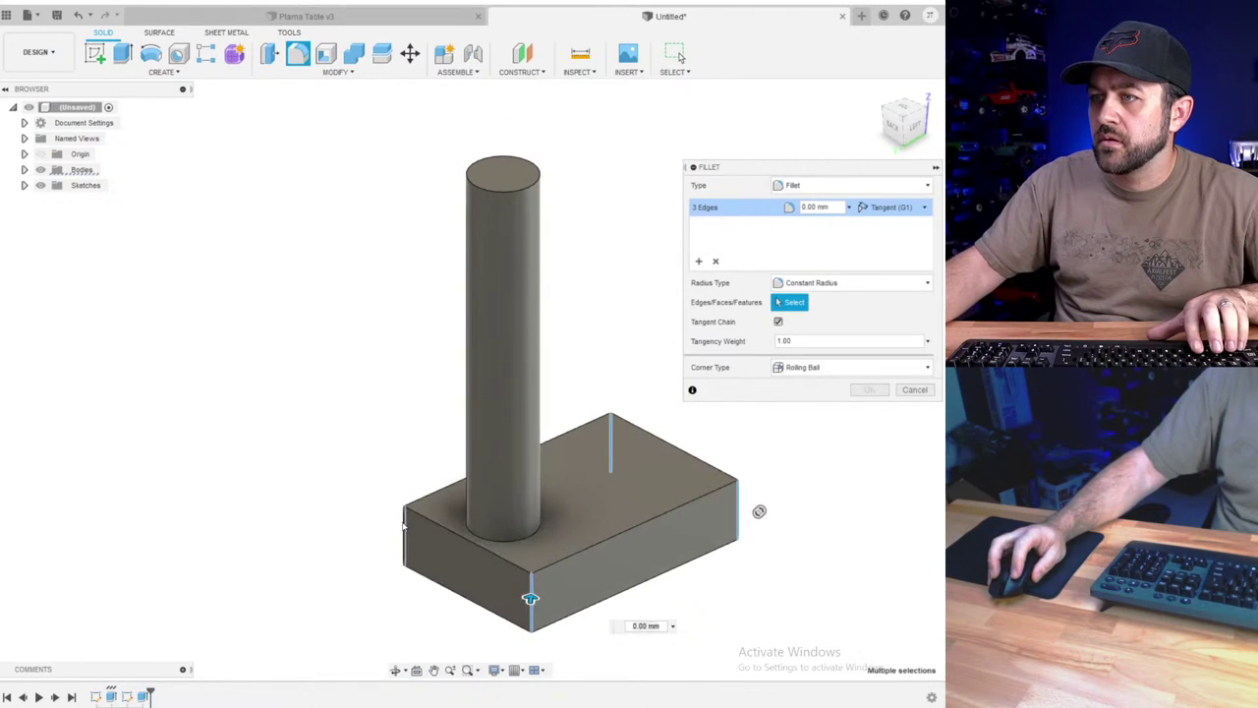
type("5")
key("Return")
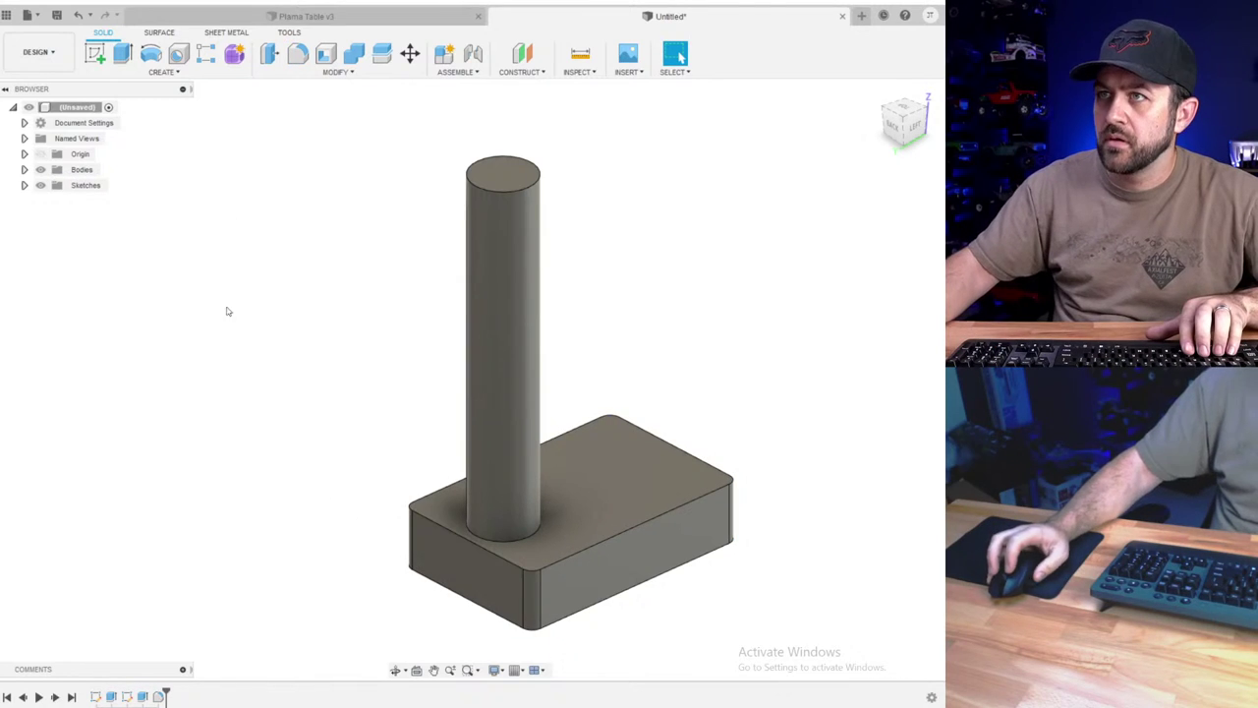
- Chamfer the edge loop around the block's upper face with an equal distance of 1 mm
left_click(339, 74)
left_click(295, 115)
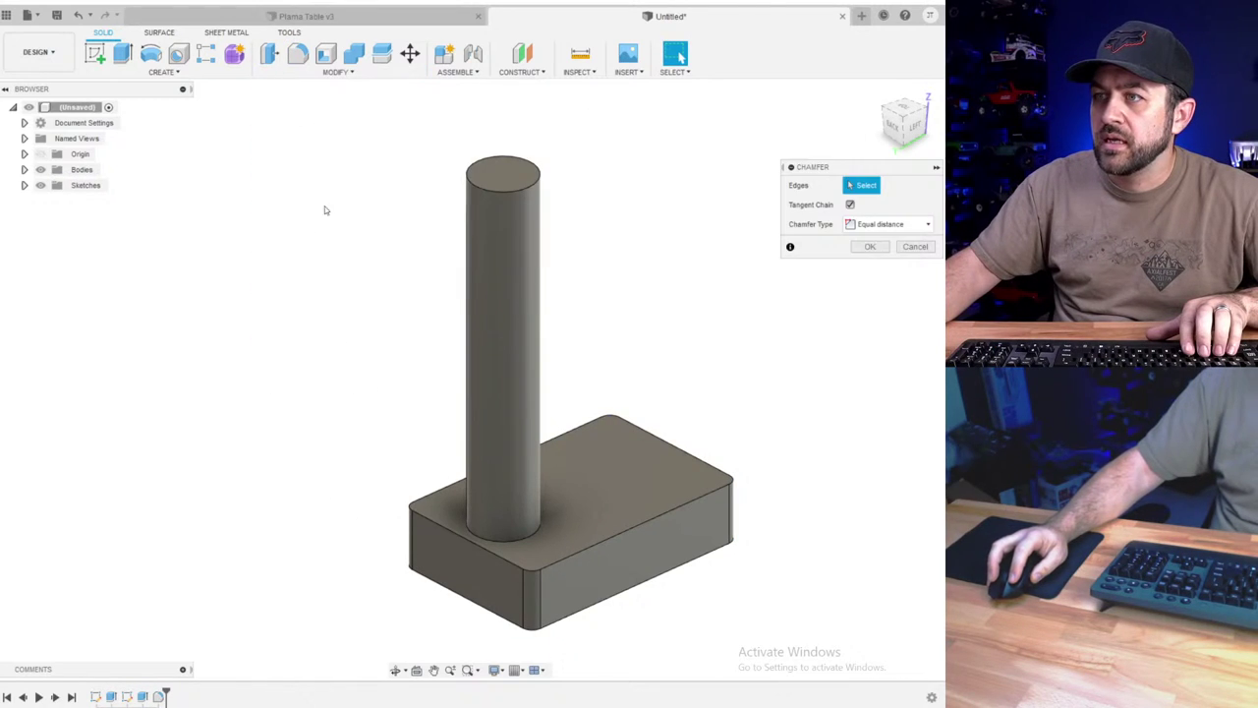
left_click(424, 502)
type("1")
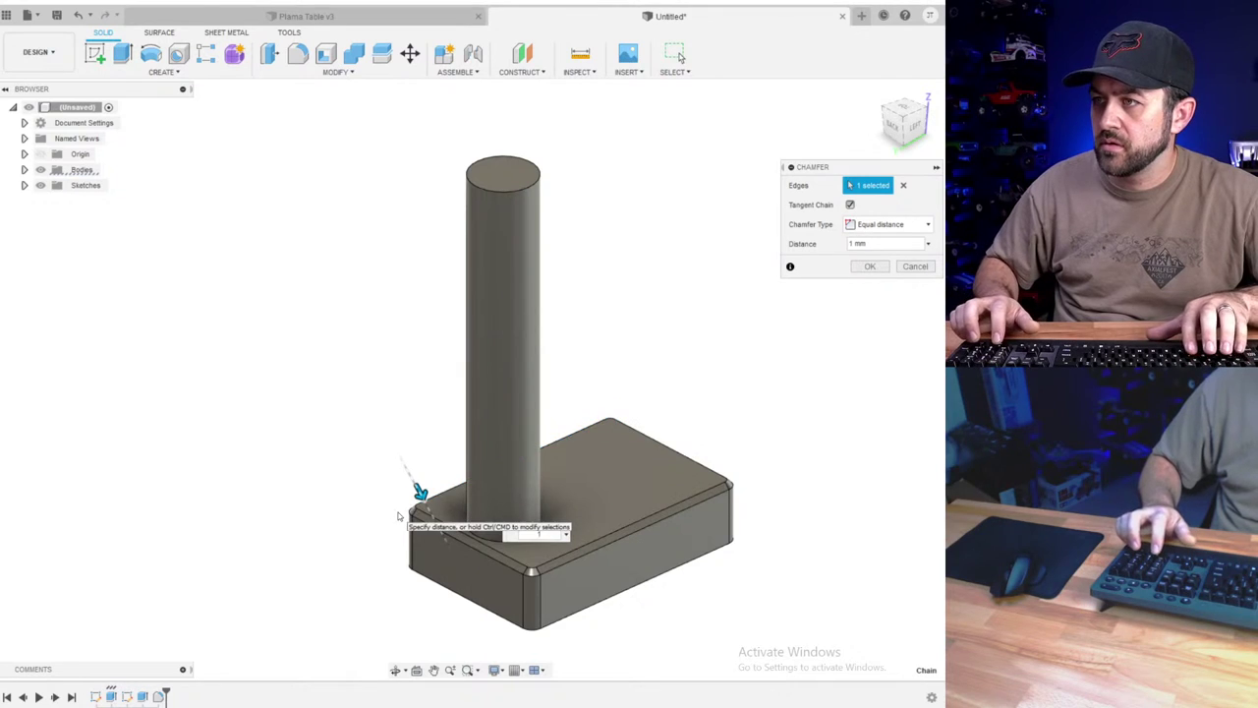
key("Return")
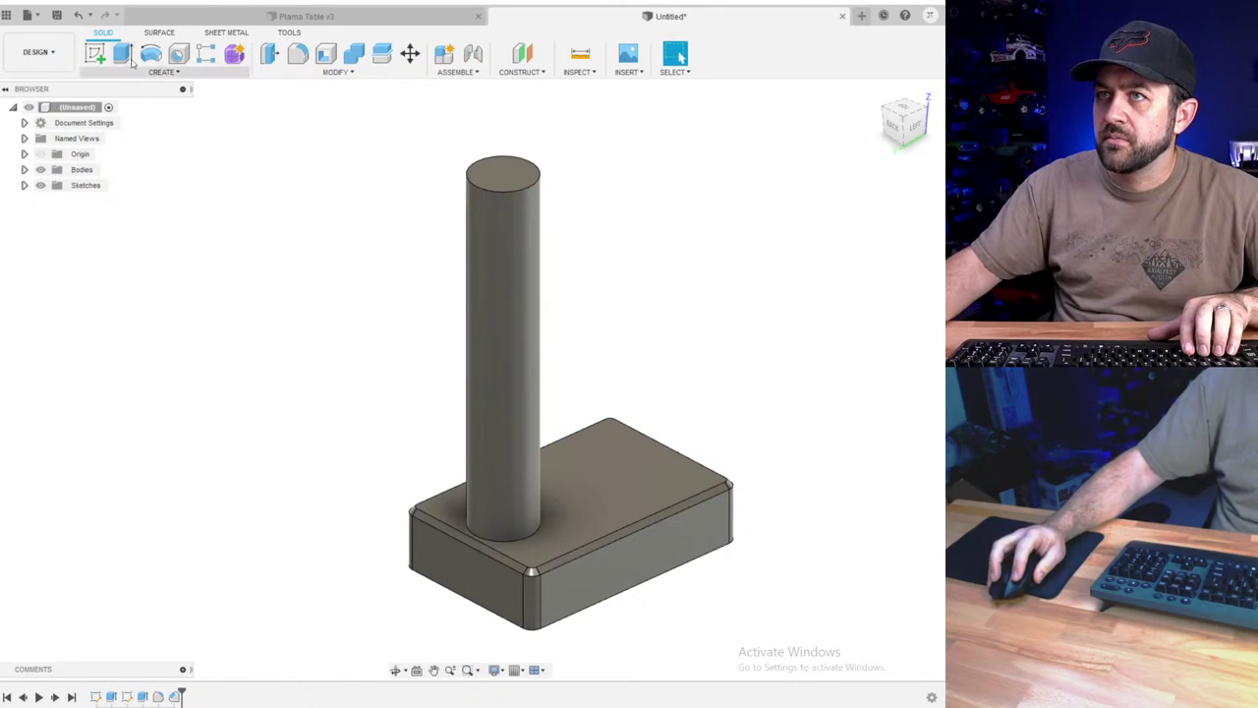
- Sketch a rectangle about 5 mm tall along the lower edge of the block's long side face and center it on the origin with a midpoint constraint
left_click(94, 54)
left_click(625, 560)
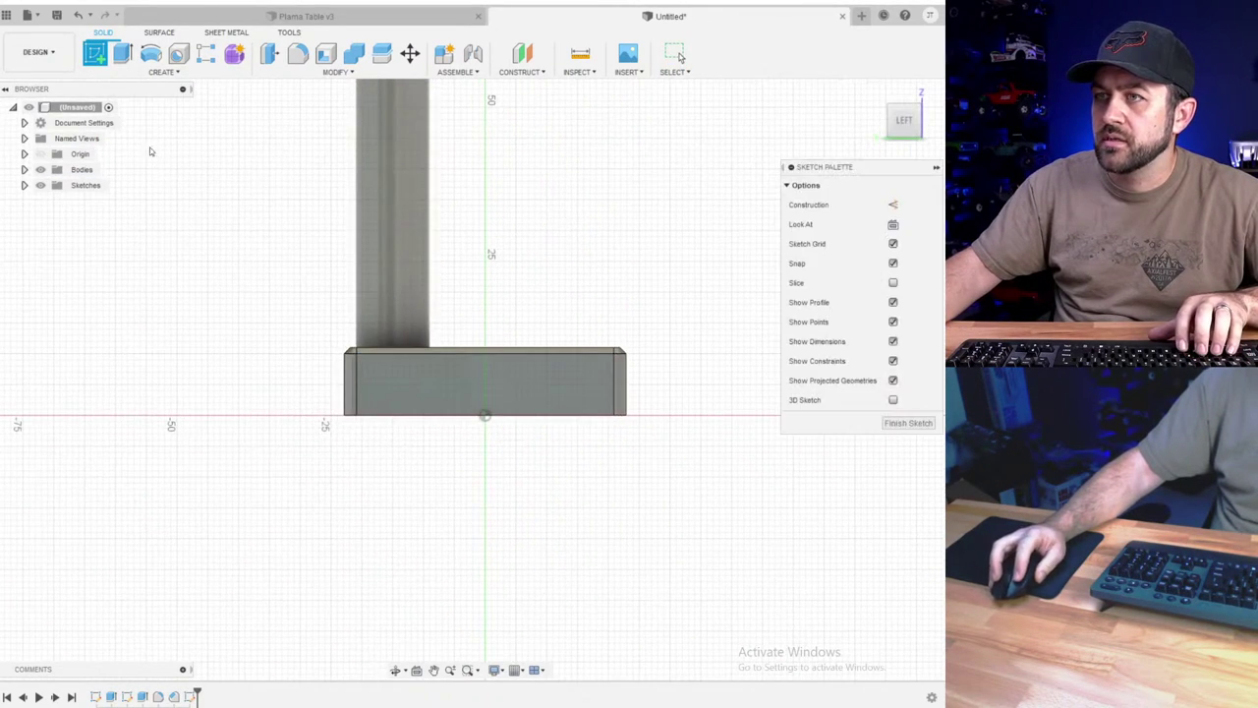
key("r")
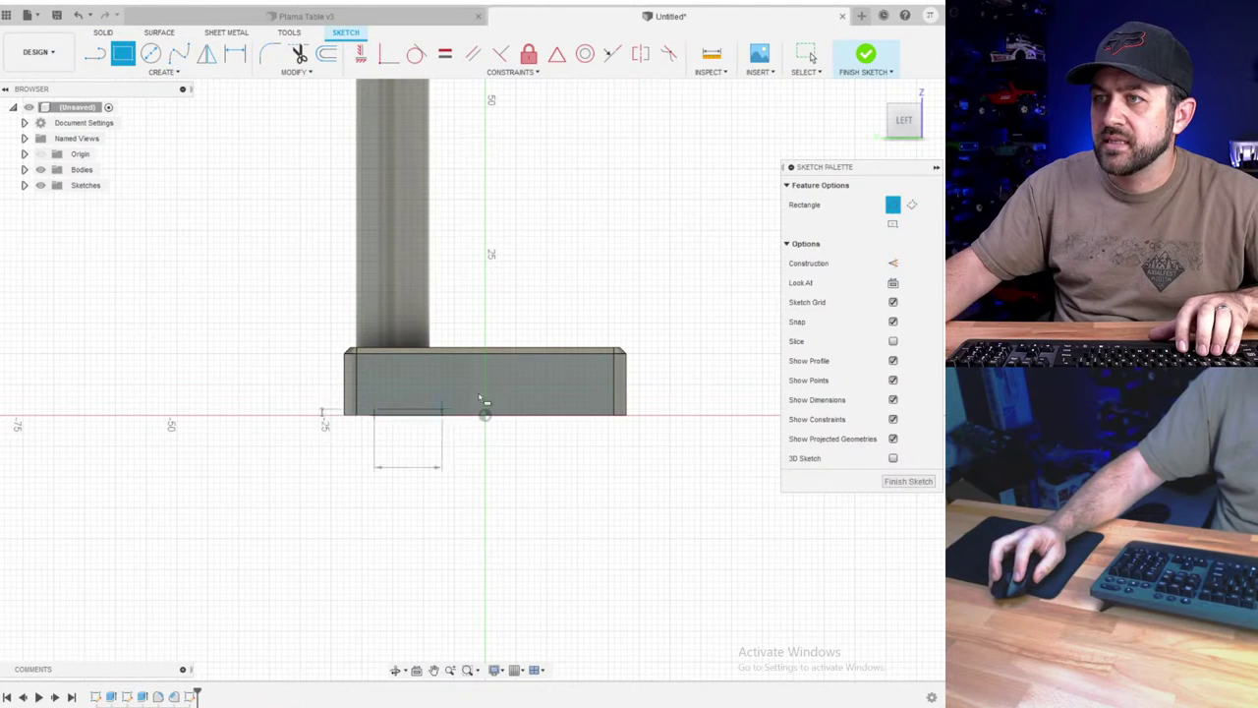
left_click(595, 384)
key("Escape")
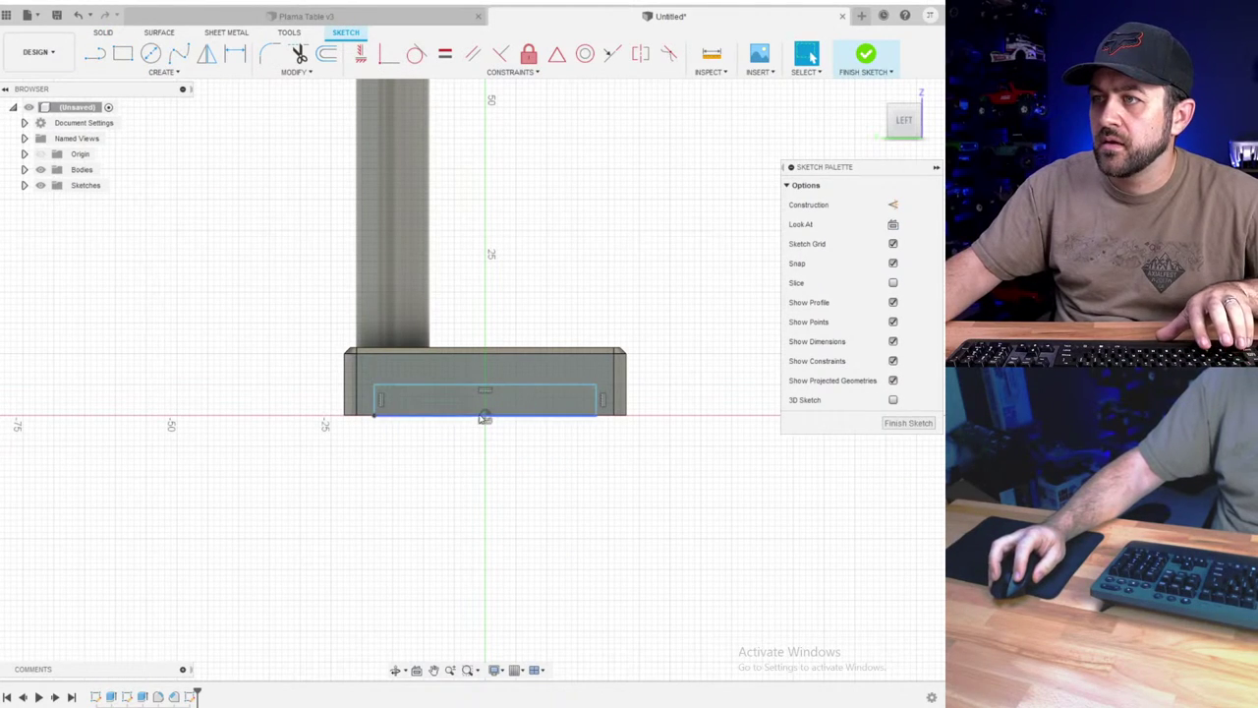
left_click(485, 416)
left_click(505, 416, "shift")
left_click(557, 56)
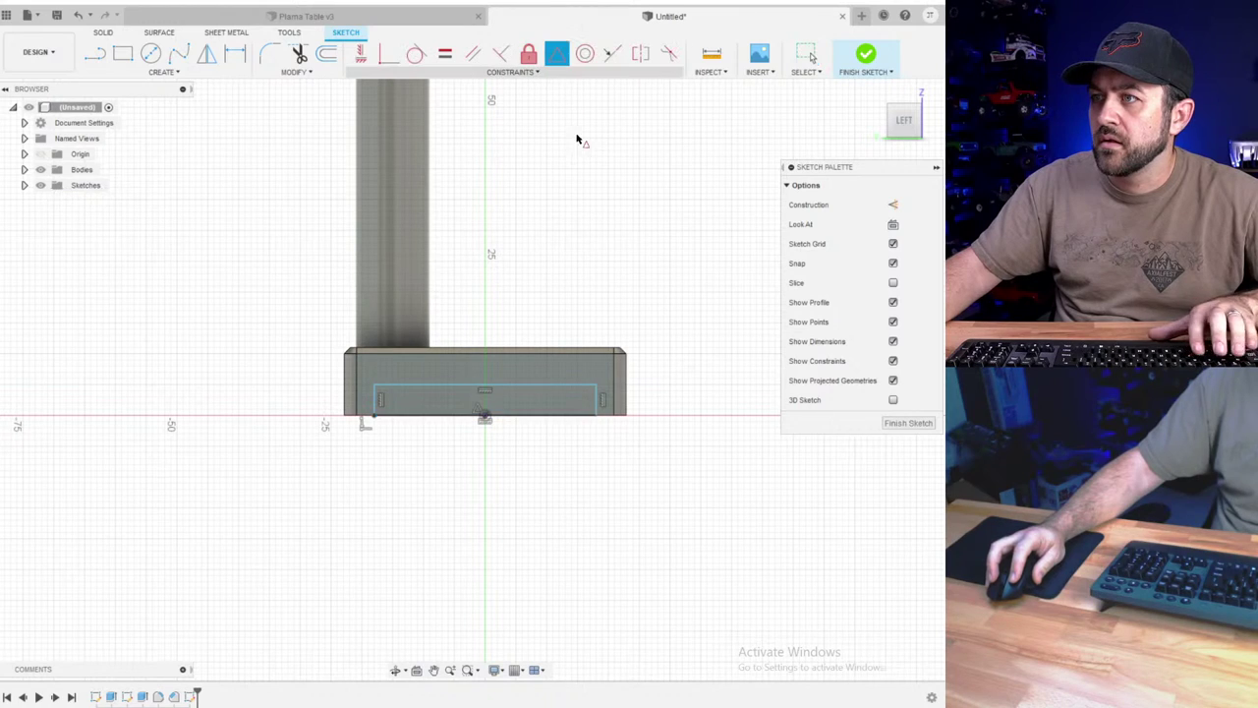
- Dimension the rectangle's height to 2 mm and its width to 35 mm
key("d")
left_click(675, 401)
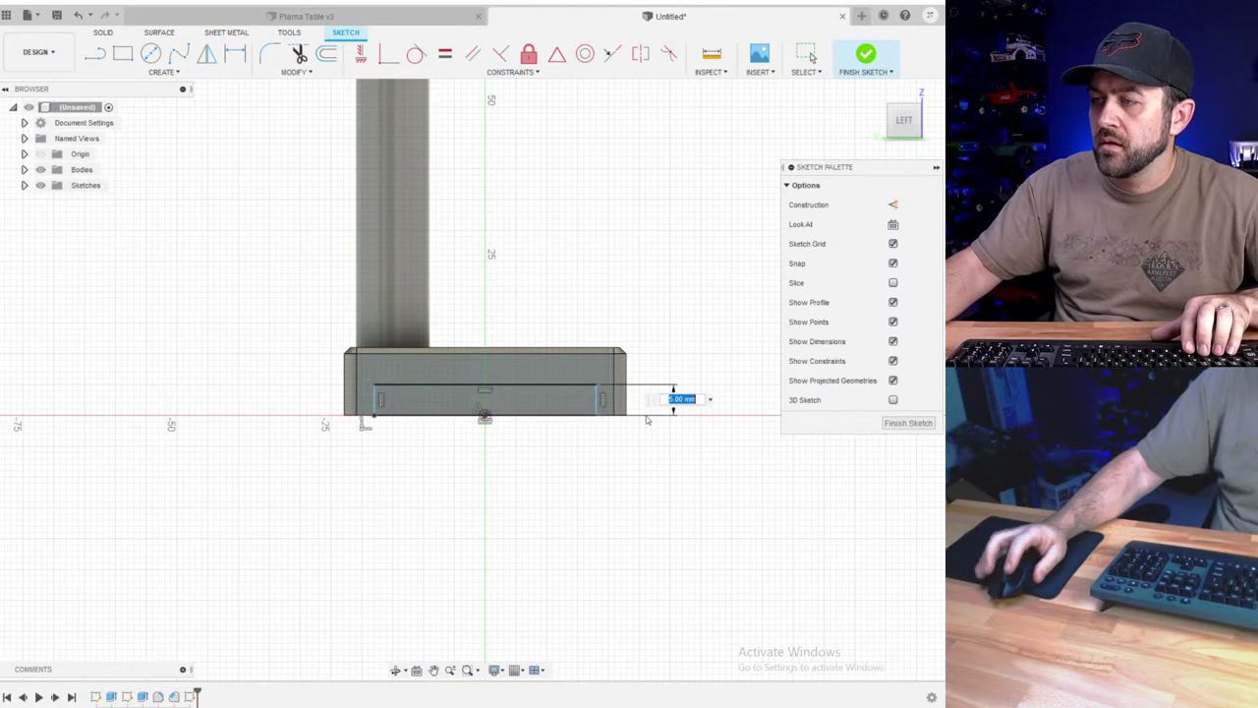
type("2")
key("Return")
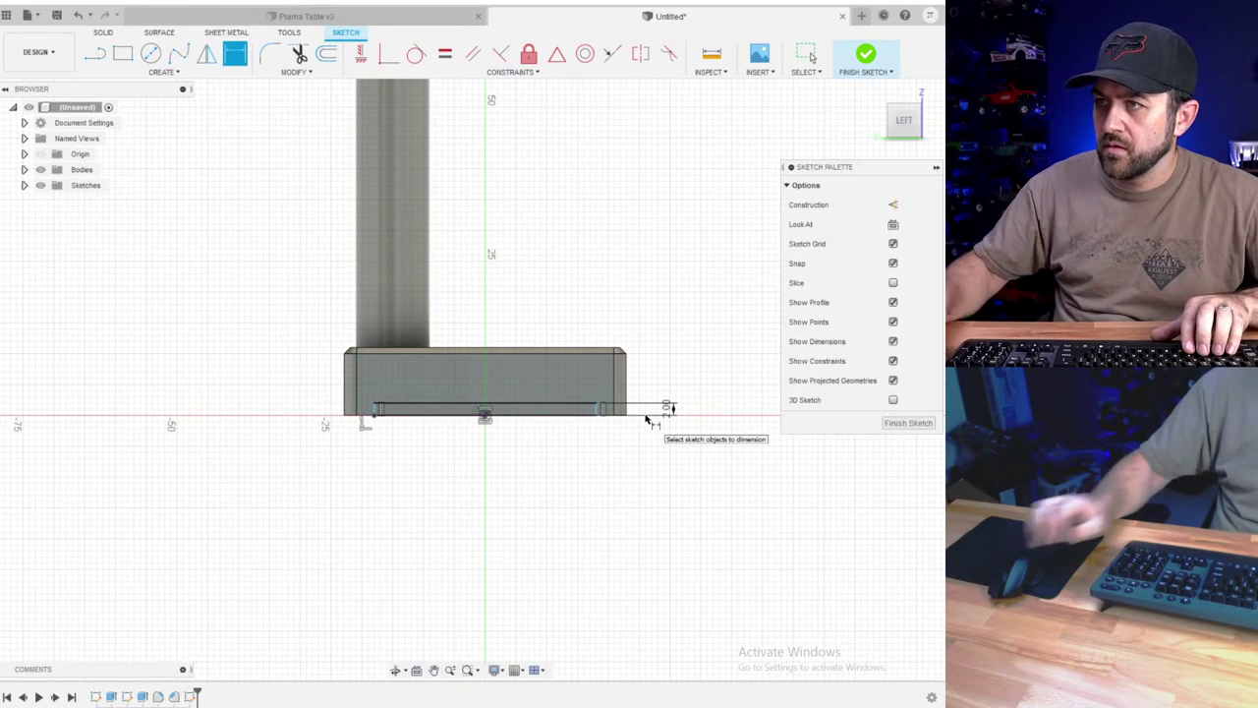
left_click(584, 419)
left_click(515, 478)
type("30")
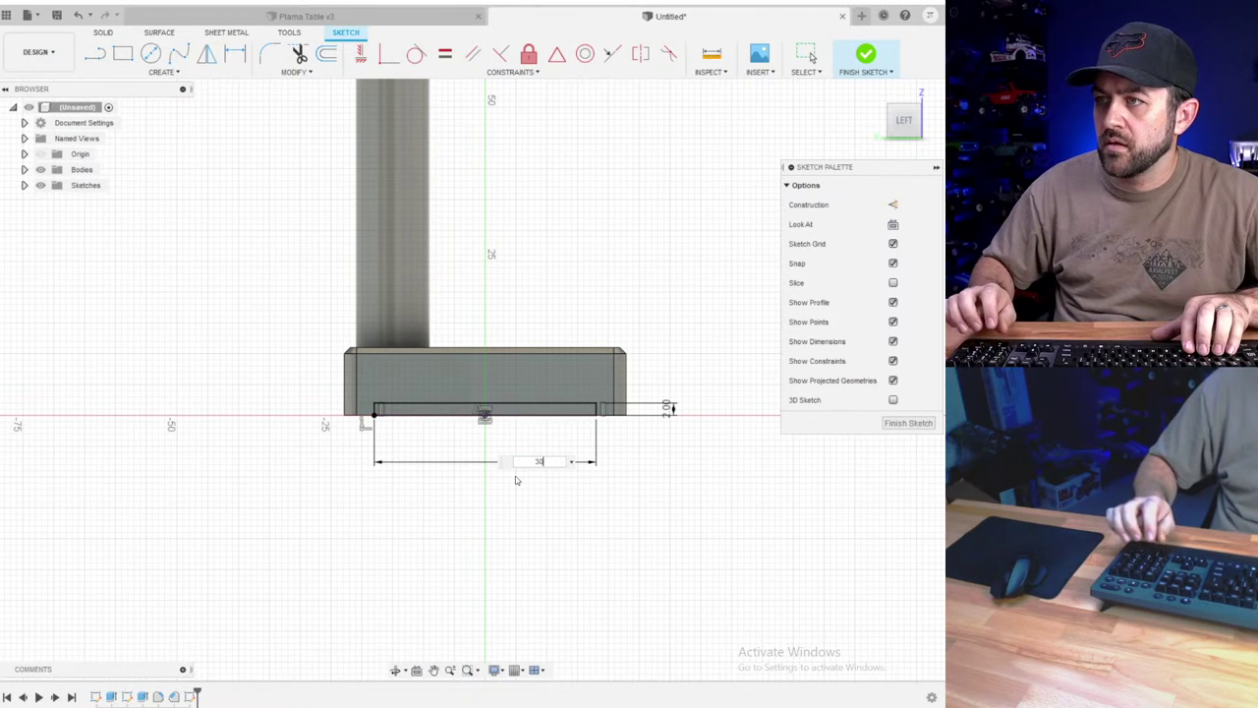
key("BackSpace")
type("5")
key("Return")
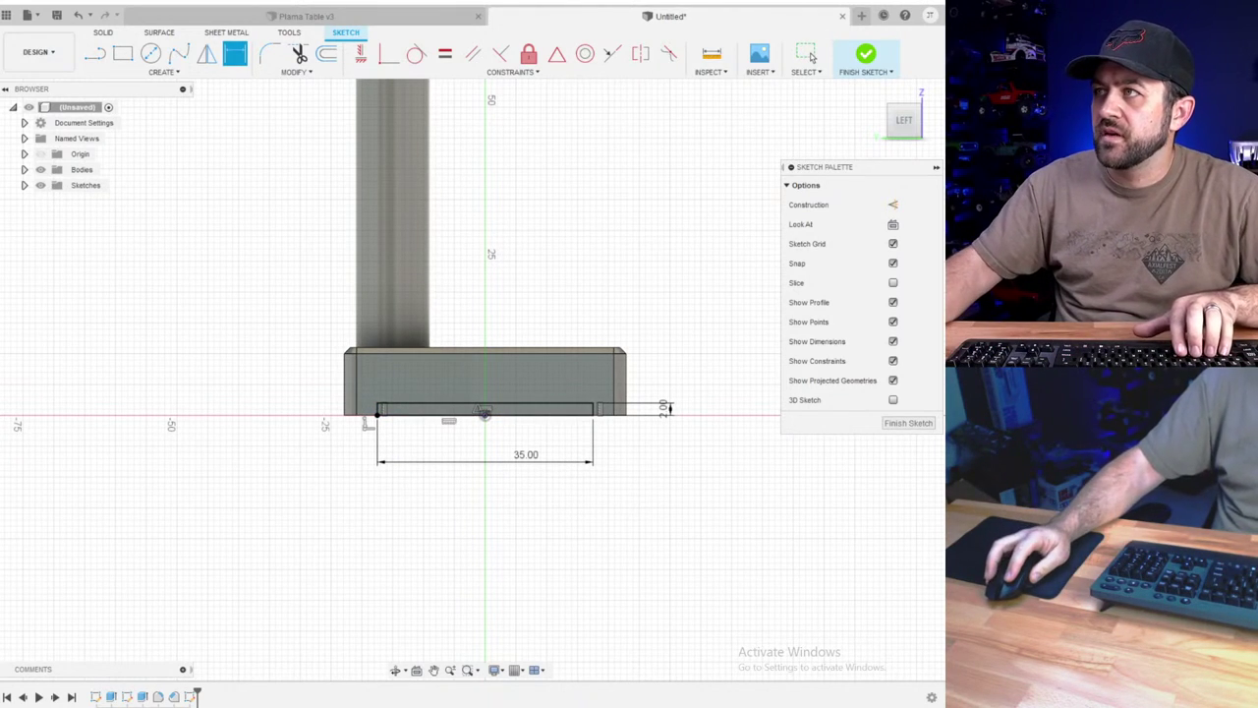
- Finish the sketch and extrude the rectangle as a cut through the block's full width to form a channel underneath
left_click(867, 54)
key("e")
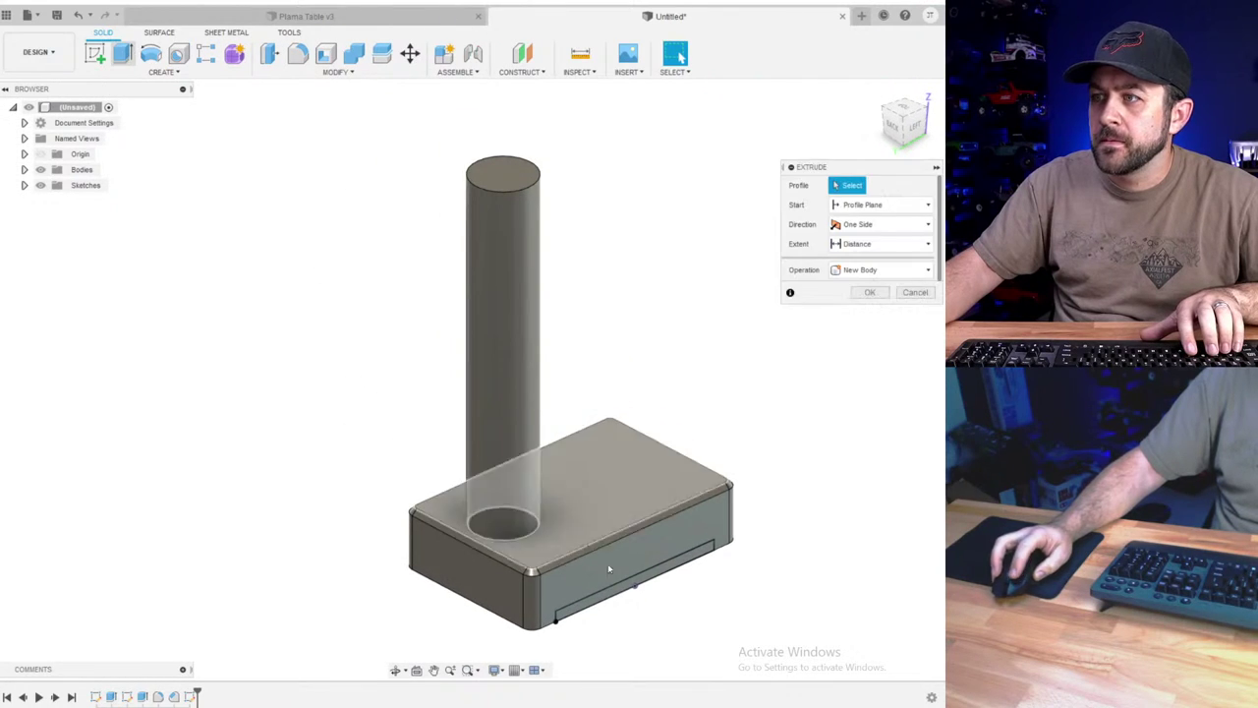
scroll(607, 568, "up", 3)
left_click(600, 566)
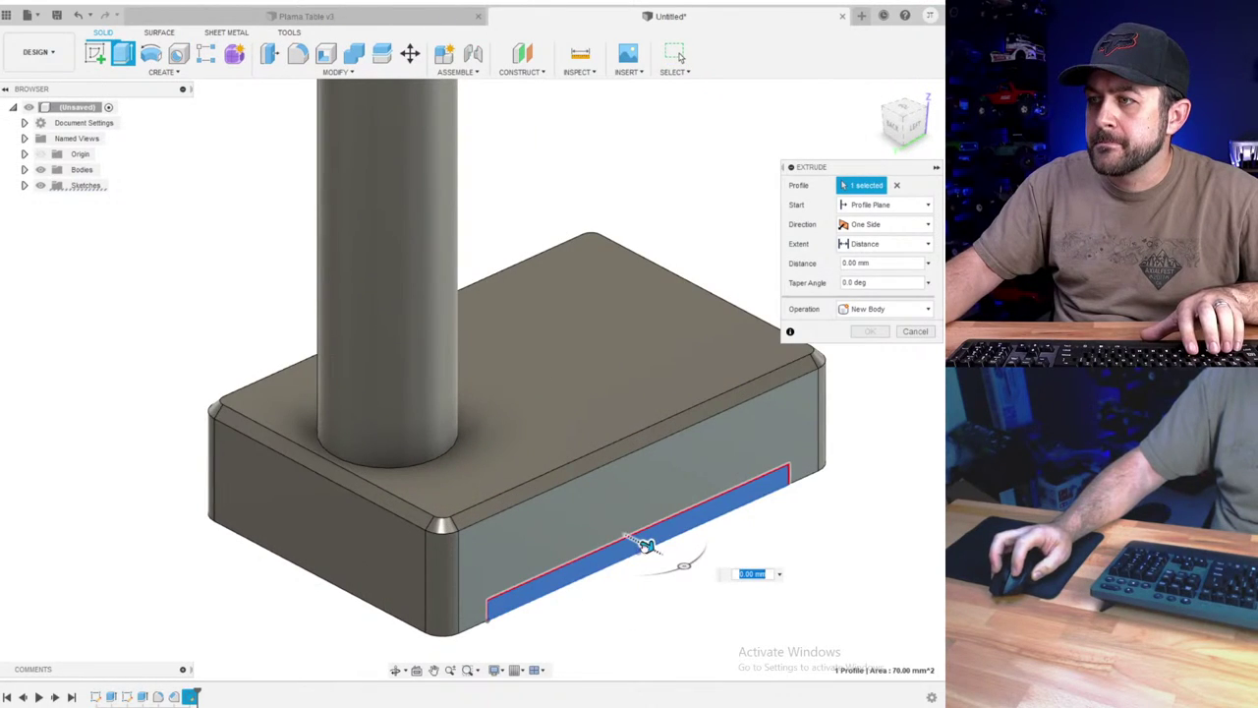
left_click_drag(645, 547, 270, 464)
middle_click_drag(269, 463, 401, 464, "shift")
left_click_drag(199, 500, 147, 509)
key("Return")
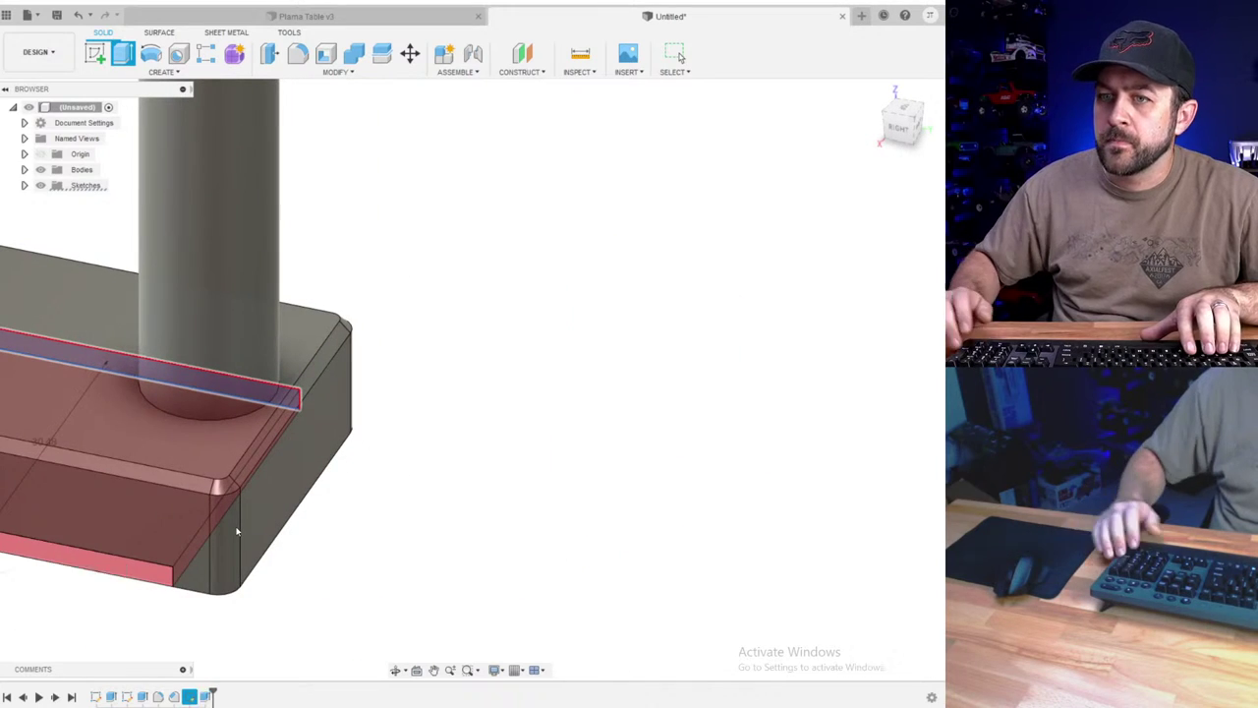
- Start a sketch on the block's short end face and draw a rectangle about 22 mm wide and 3 mm tall along its lower edge
scroll(237, 531, "down", 3)
middle_click_drag(236, 529, 423, 499)
mouse_move(241, 489)
middle_mouse_down("shift")
mouse_move(347, 480)
mouse_move(422, 433)
middle_mouse_up("shift")
left_click(95, 53)
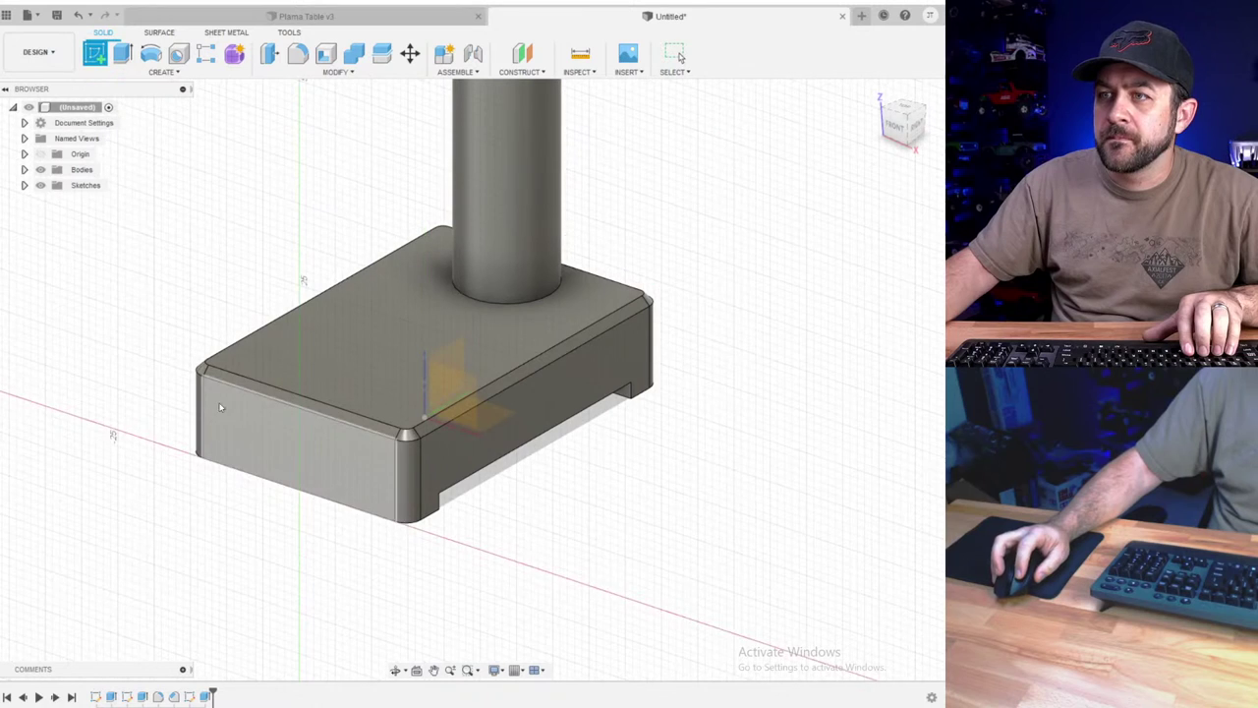
left_click(220, 406)
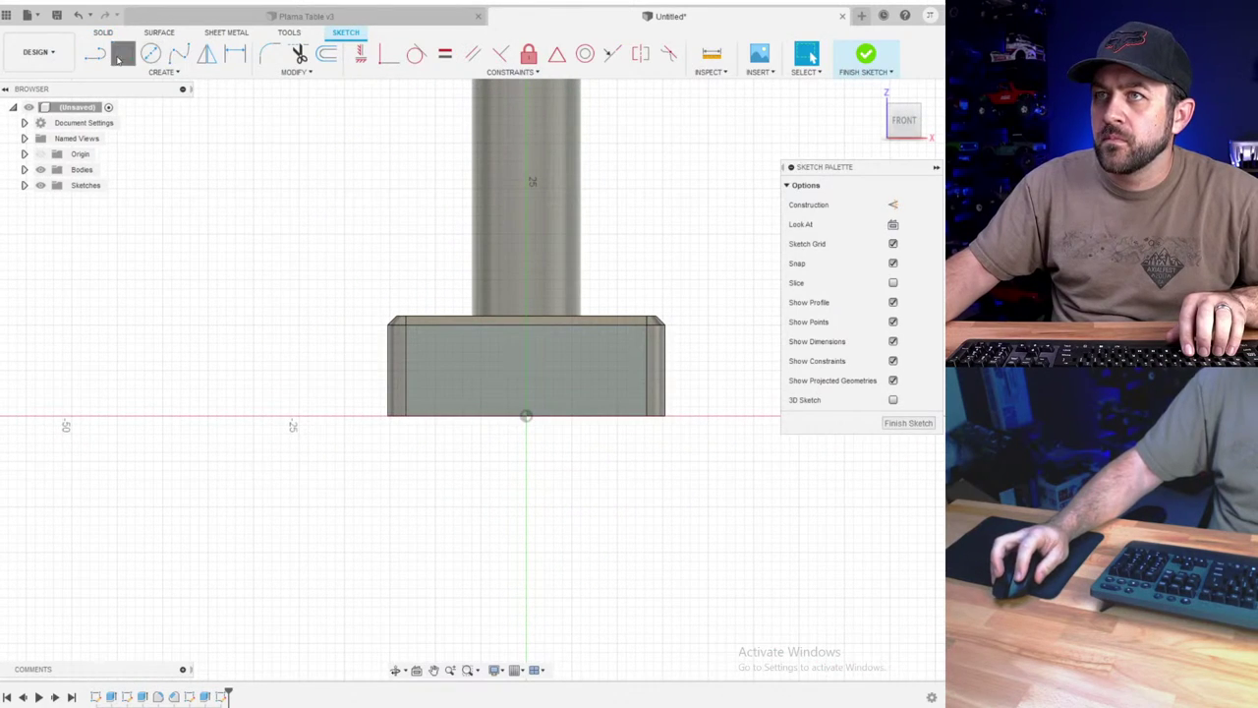
left_click(120, 55)
left_click(428, 422)
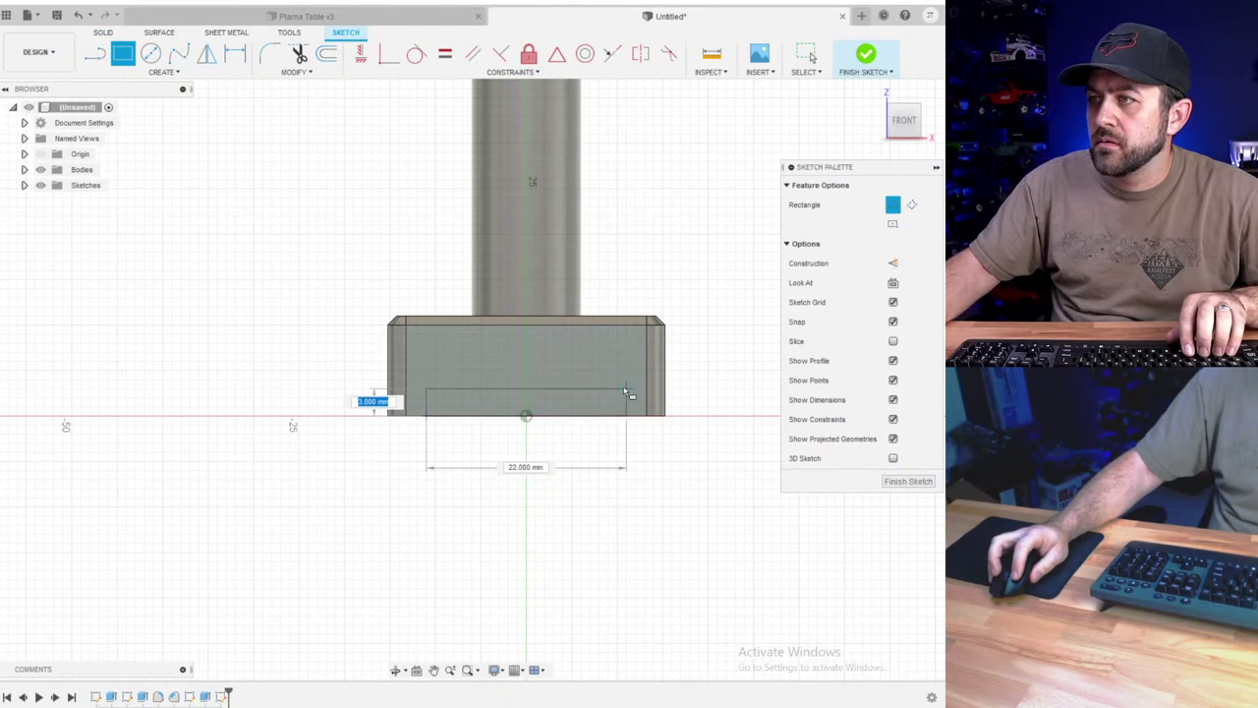
left_click(627, 391)
key("Escape")
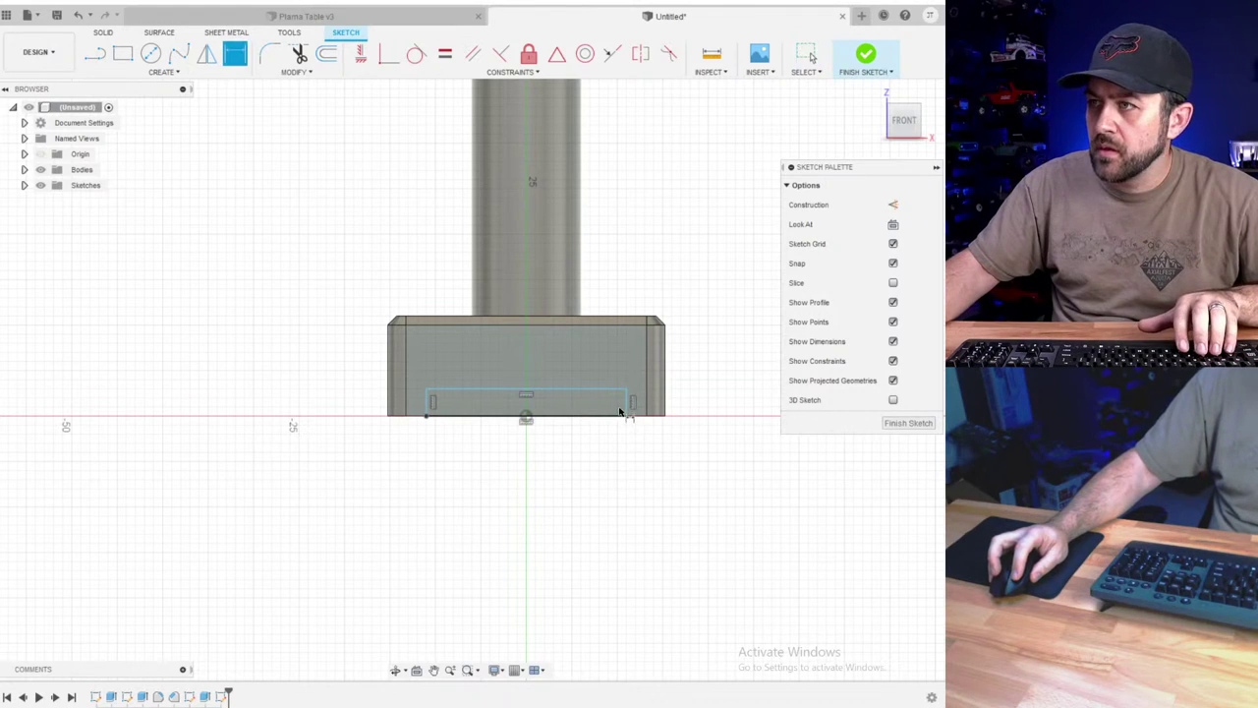
- Dimension the height of the end-face rectangle to 2 mm
left_click(722, 415)
type("2")
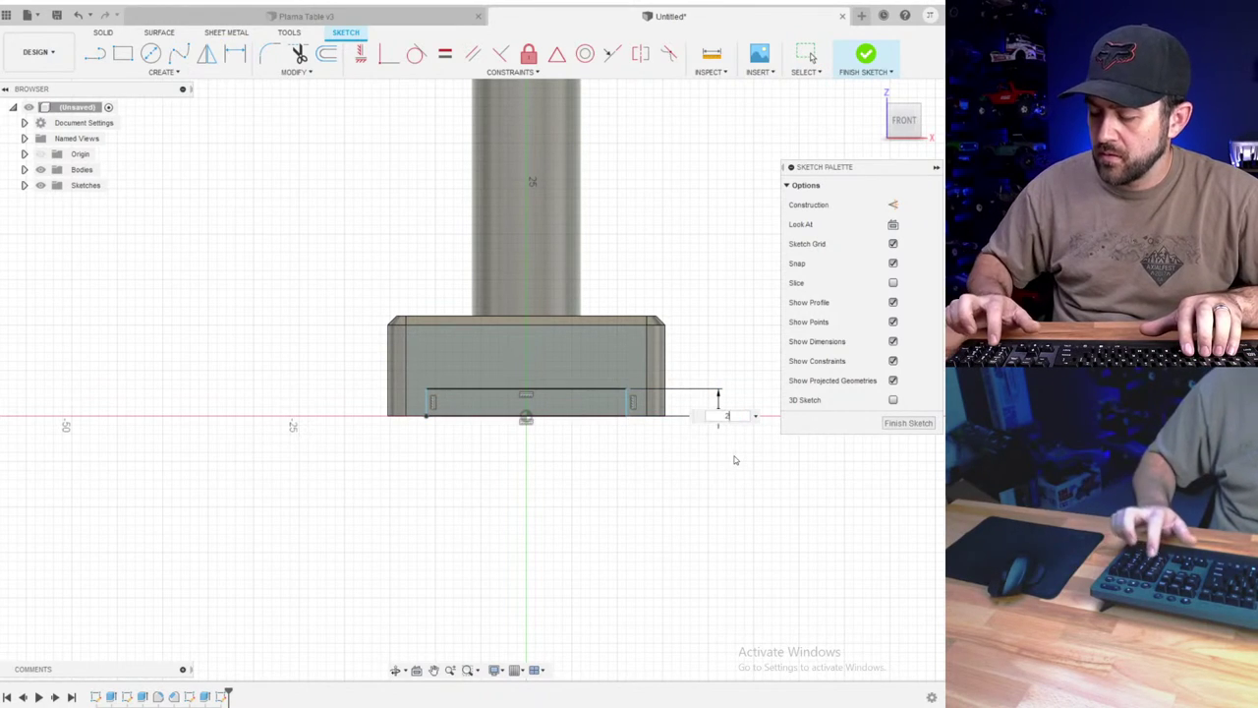
key("Return")
key("Escape")
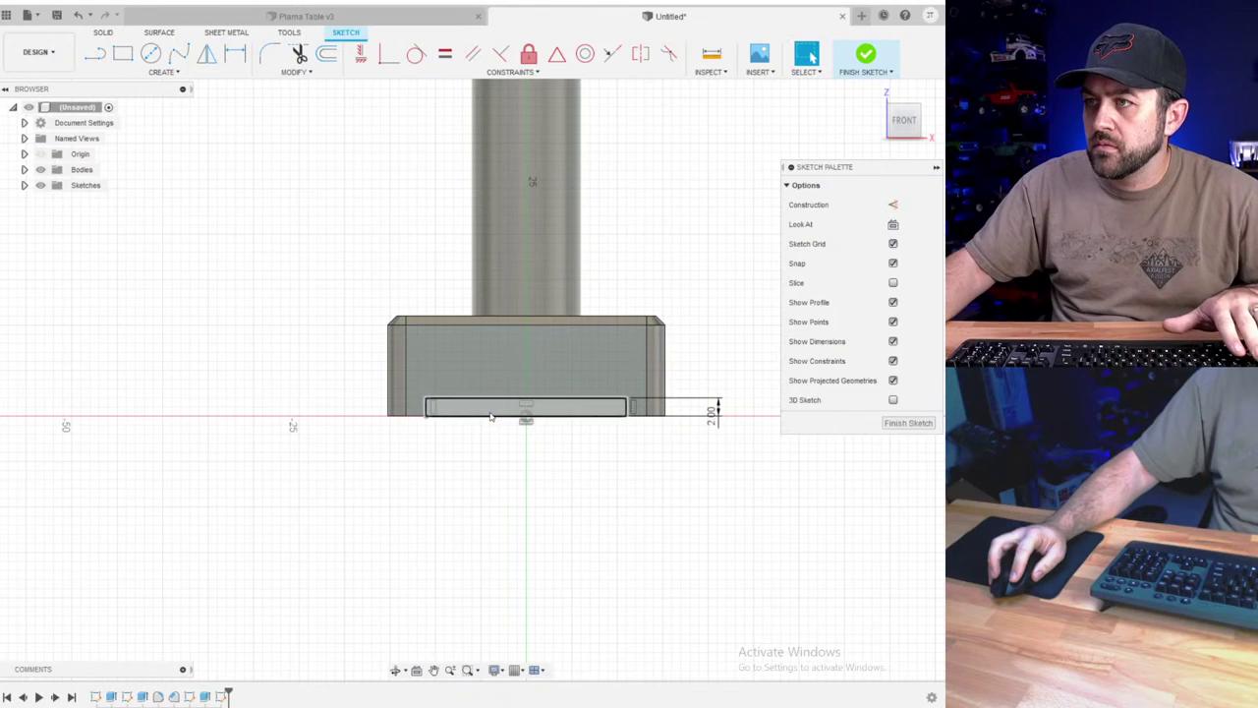
- Dimension the width of the end-face rectangle to 22 mm
left_click(514, 416)
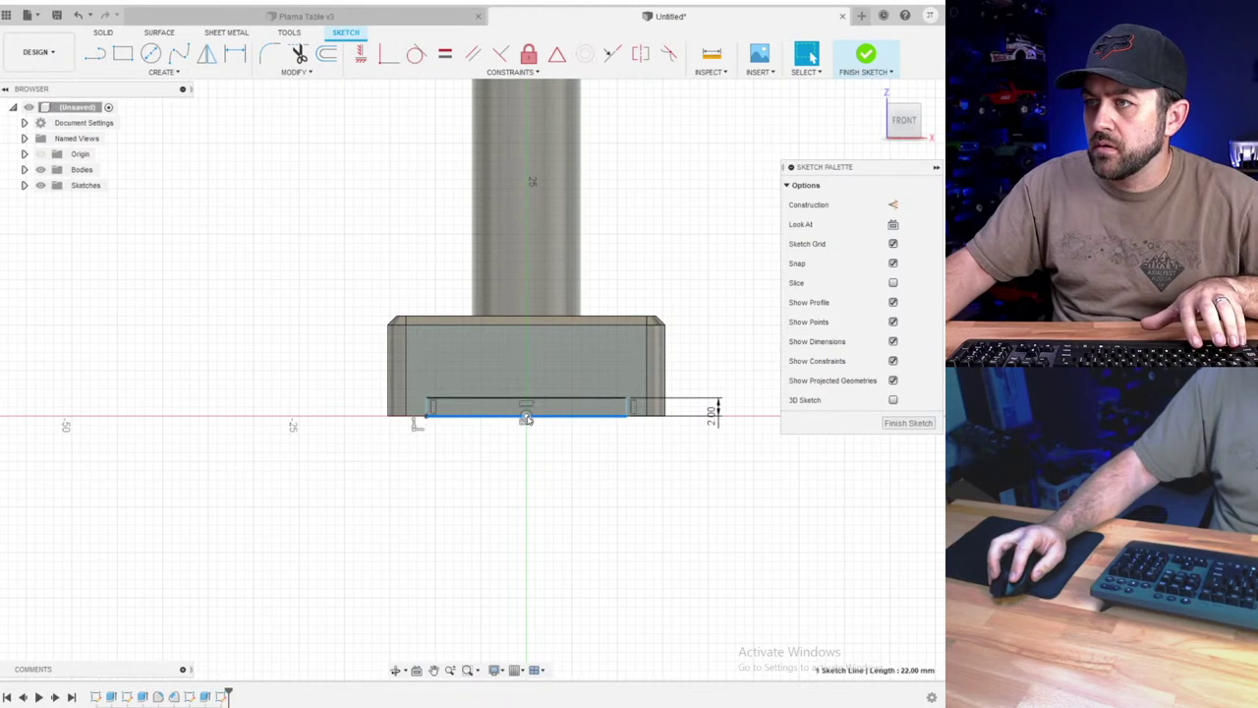
left_click(558, 53)
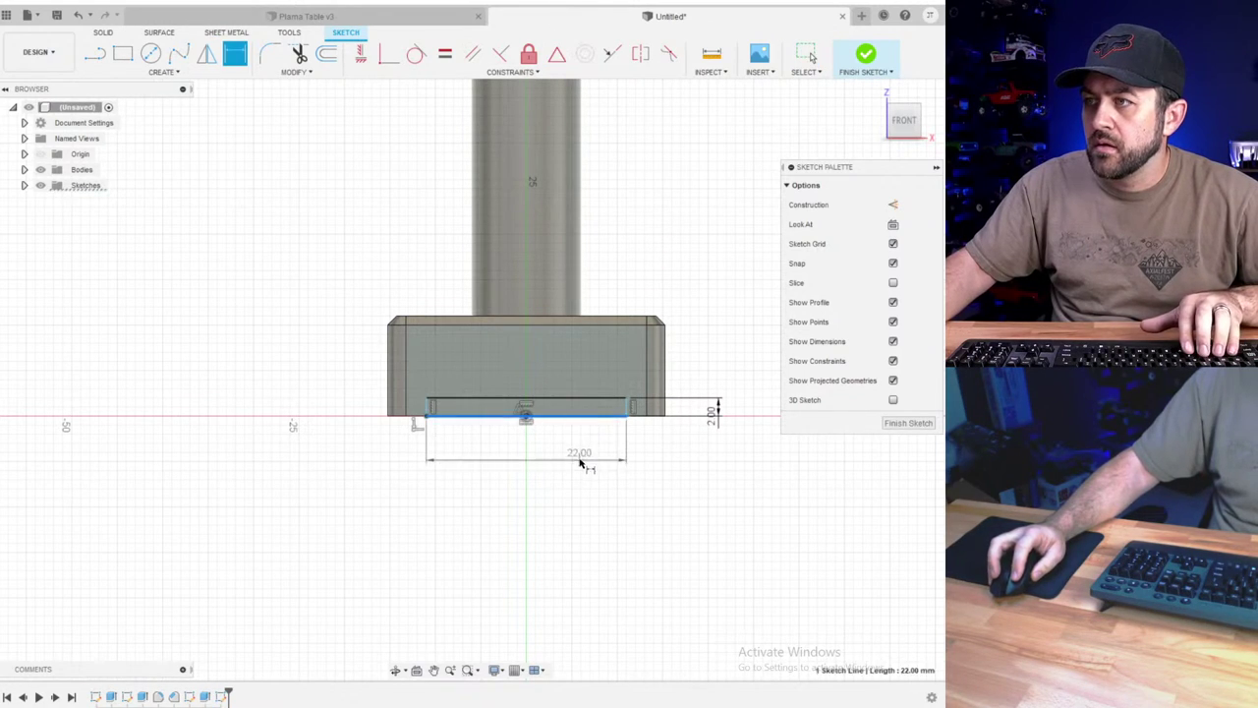
left_click(580, 464)
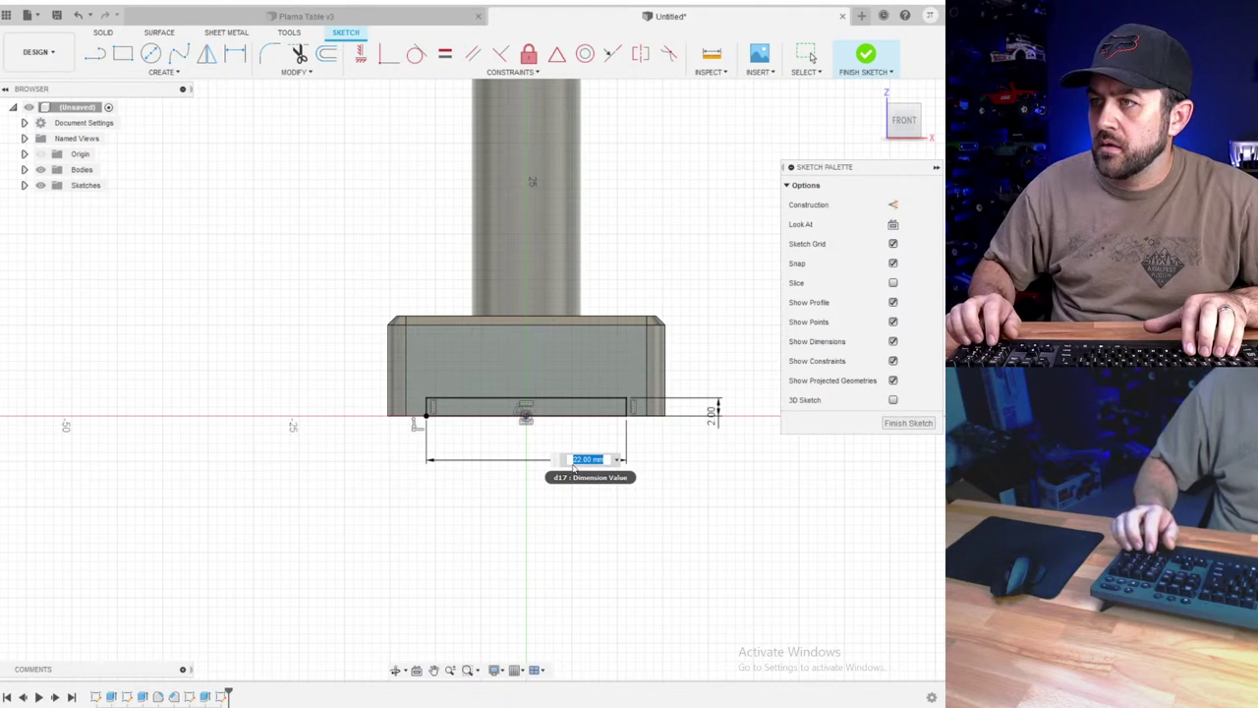
key("Return")
- Finish the sketch and extrude the end-face rectangle as a cut through the block's full length, leaving four corner feet
left_click(864, 58)
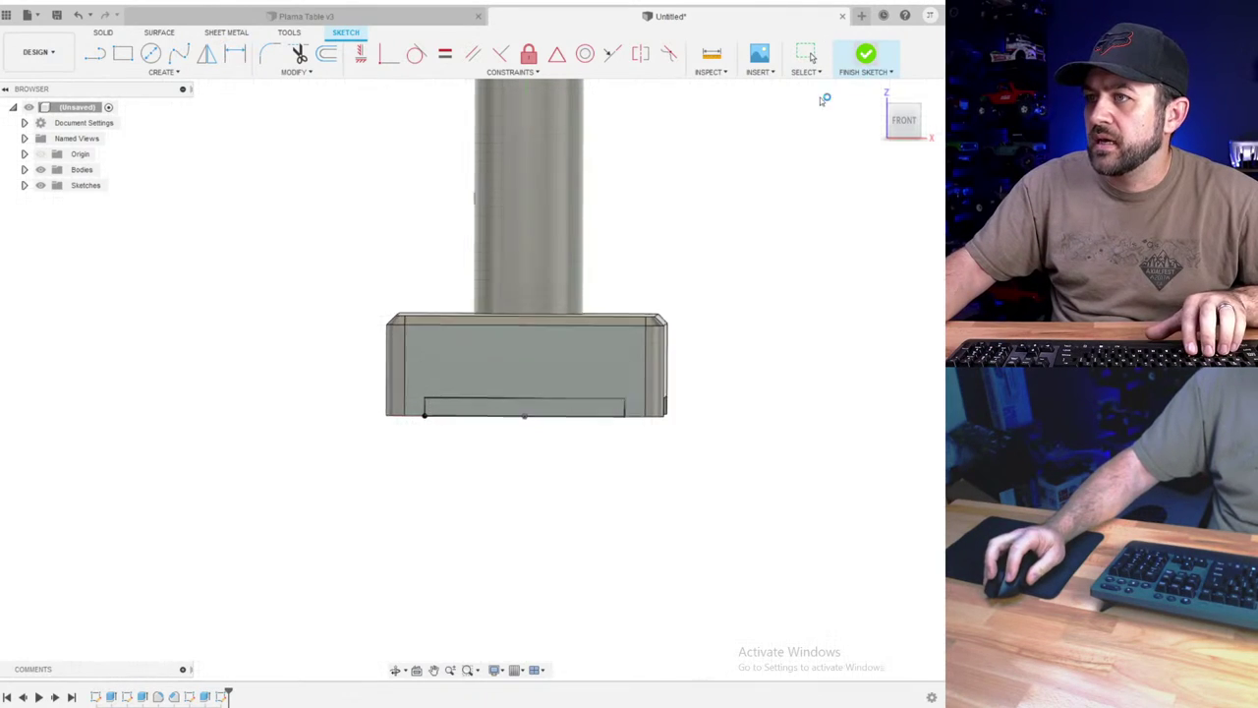
key("e")
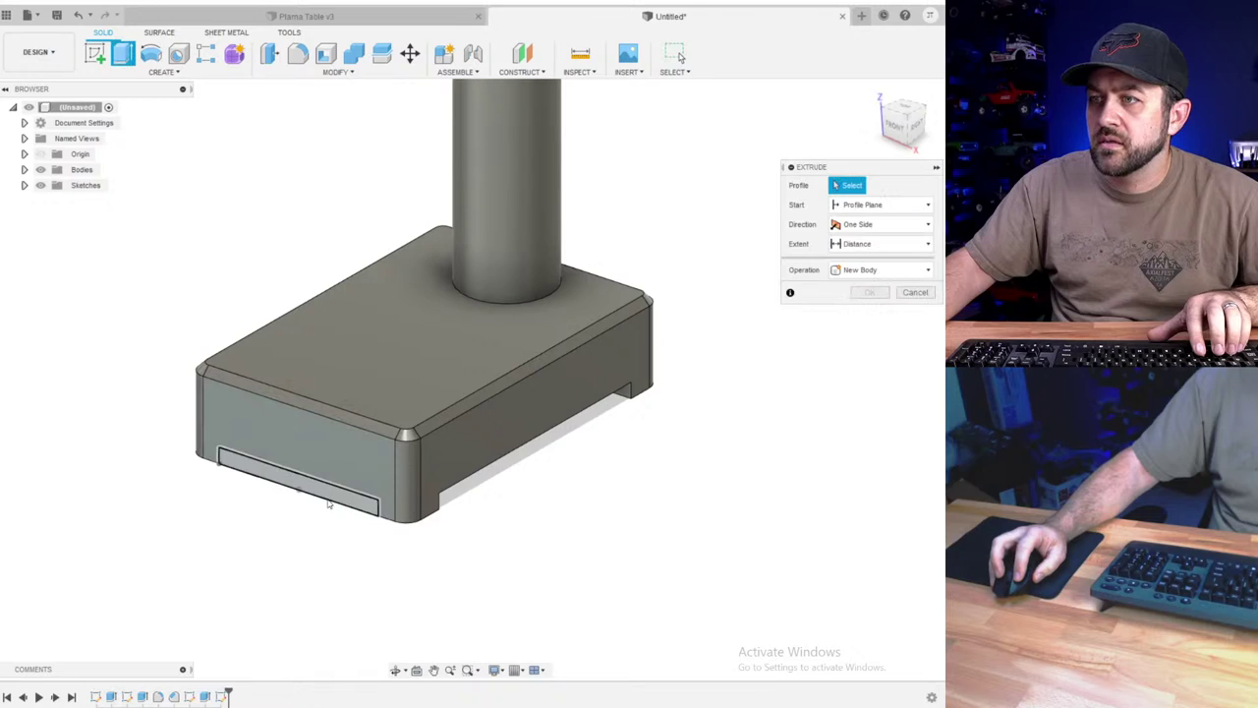
left_click(330, 501)
middle_click_drag(330, 501, 236, 457, "shift")
left_click_drag(423, 395, 498, 425)
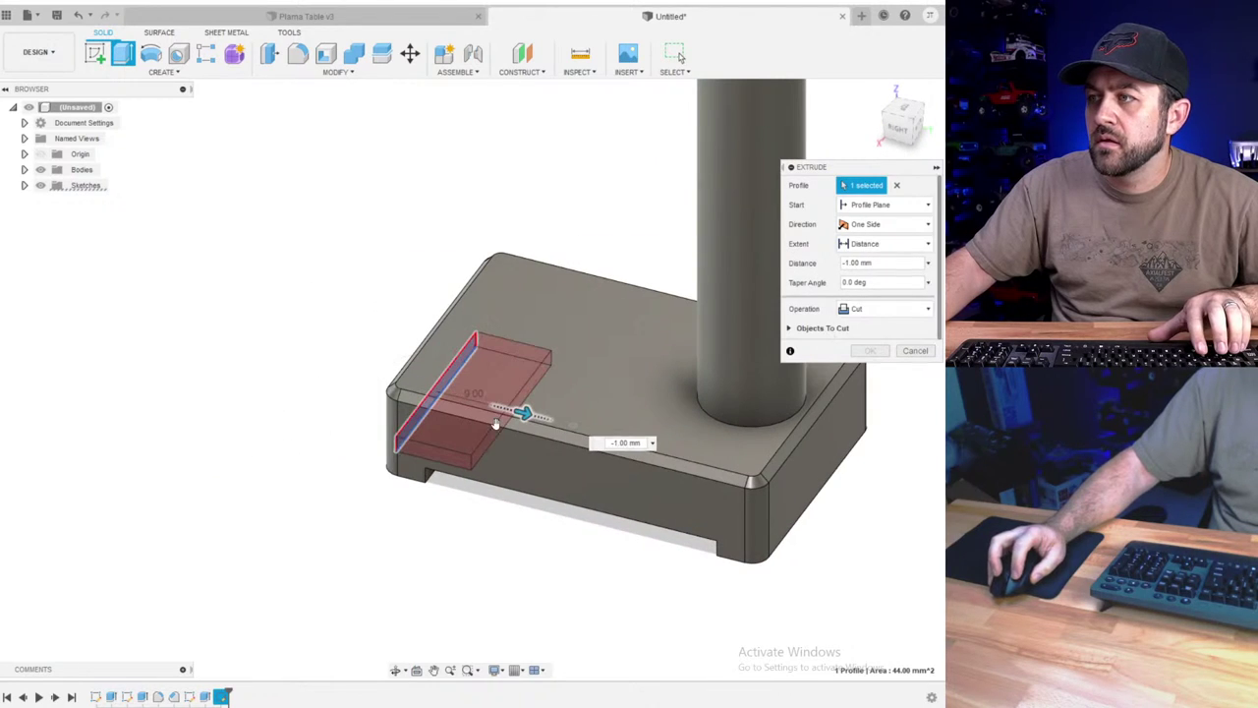
left_click_drag(842, 483, 834, 484)
key("Return")
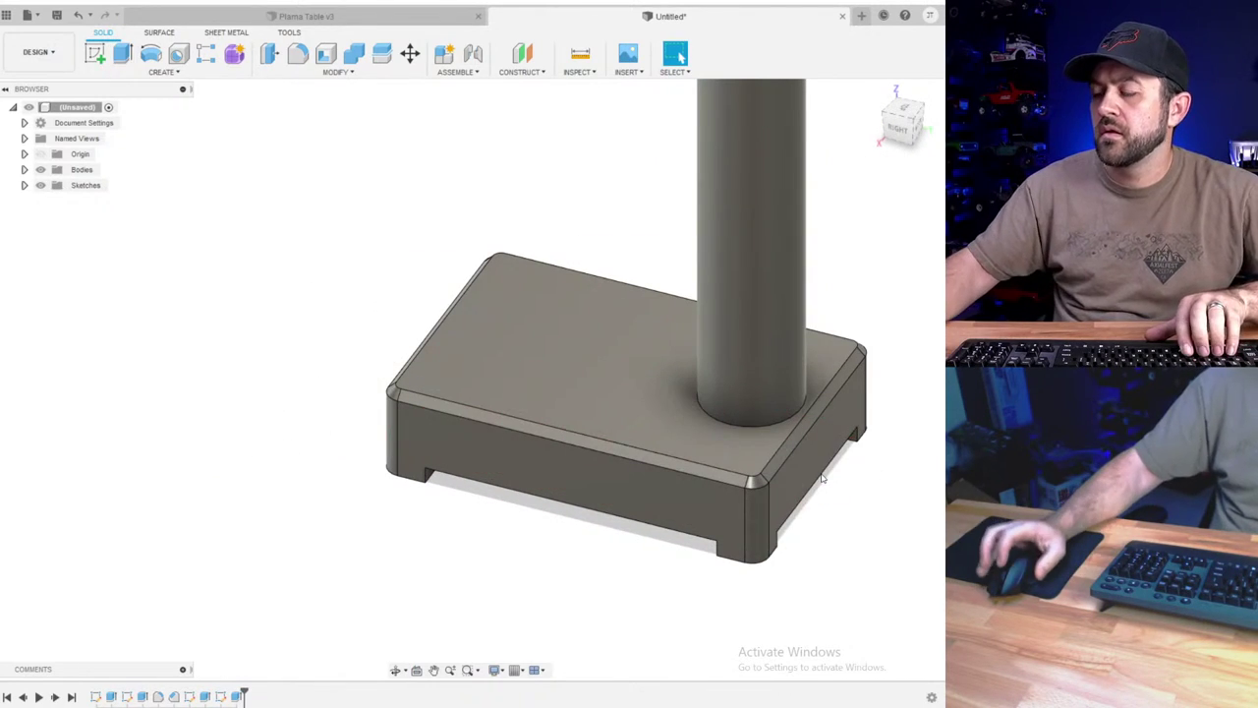
- Fillet the inner vertical edge of each of the four corner feet under the block
scroll(818, 467, "down", 3)
middle_click_drag(662, 515, 570, 429, "shift")
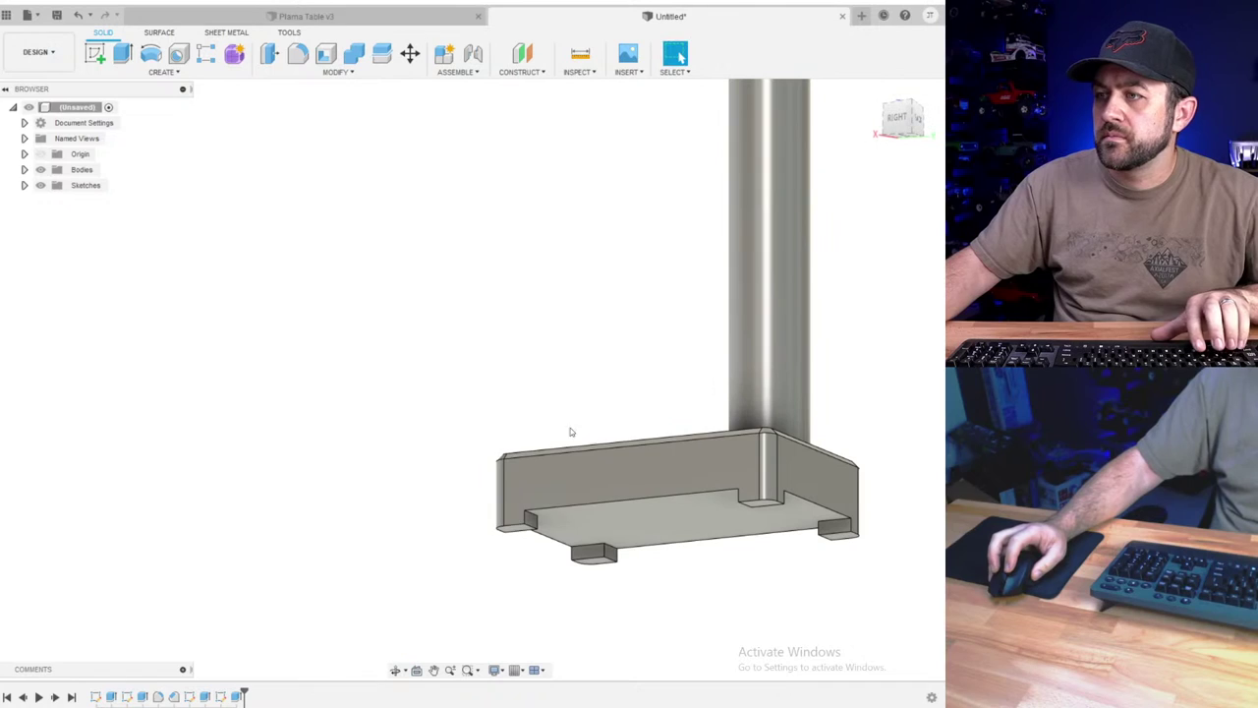
left_click(302, 56)
scroll(518, 515, "up", 3)
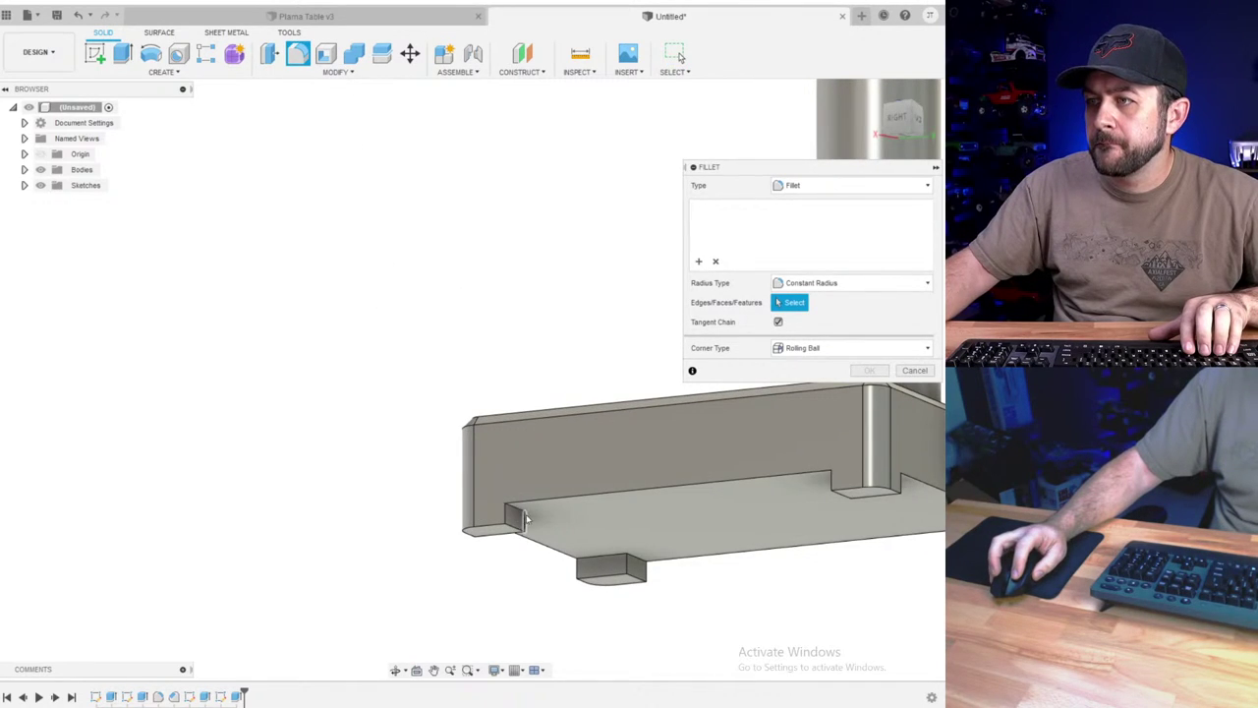
left_click(524, 518)
left_click(623, 570)
middle_click_drag(634, 590, 873, 536, "shift")
left_click(733, 588)
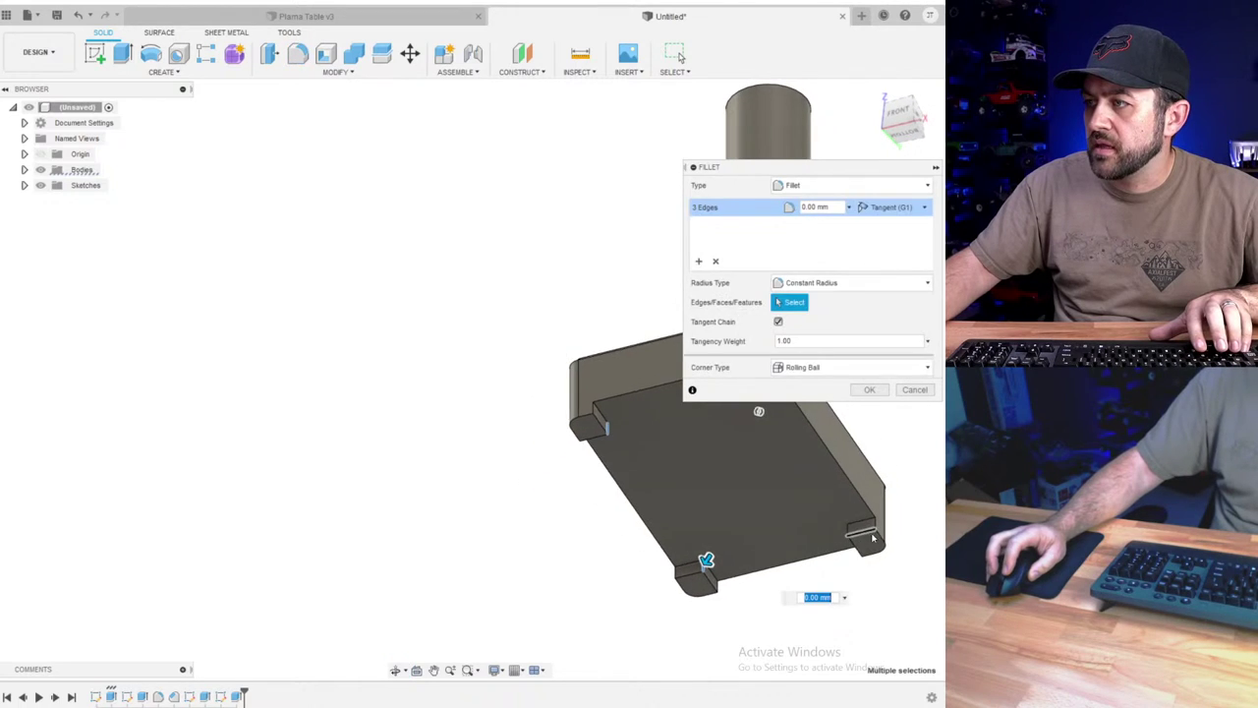
left_click(849, 531)
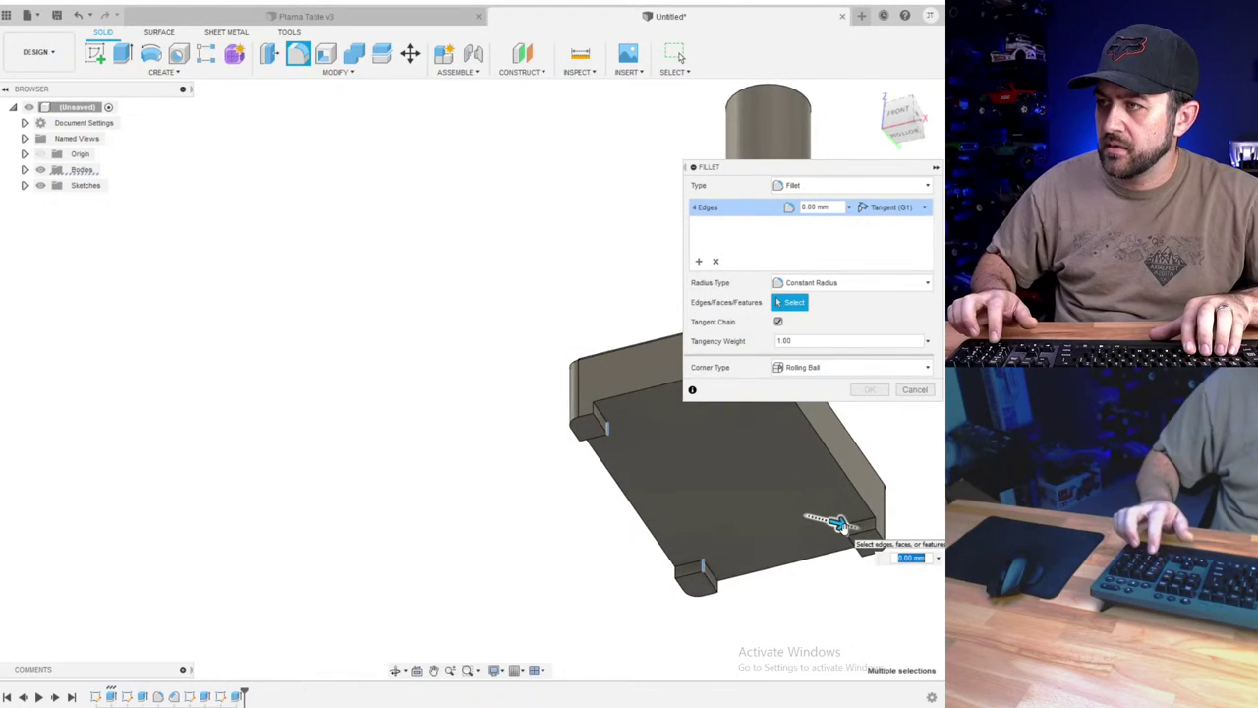
type("5")
key("Return")
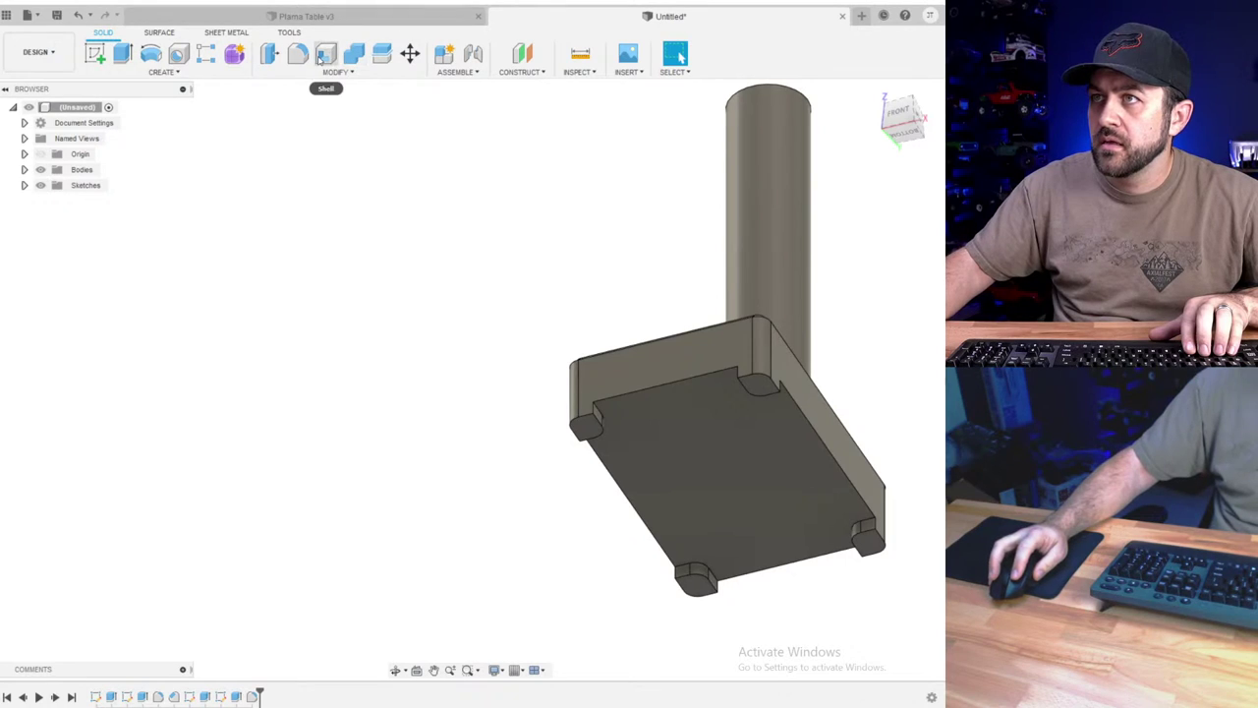
- Fillet the edges where all four corner feet meet the block's underside with a 2 mm radius
left_click(298, 55)
left_click(600, 414)
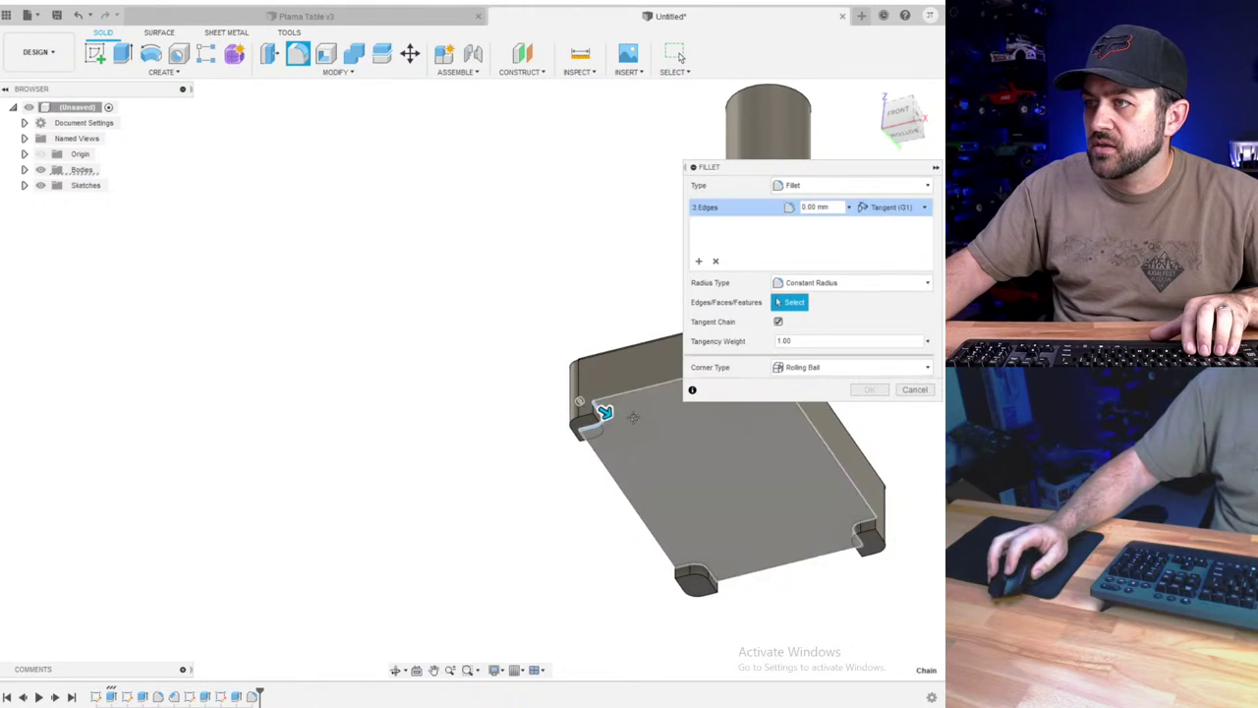
middle_click_drag(710, 409, 537, 392)
scroll(537, 392, "up", 2)
scroll(537, 394, "up", 2)
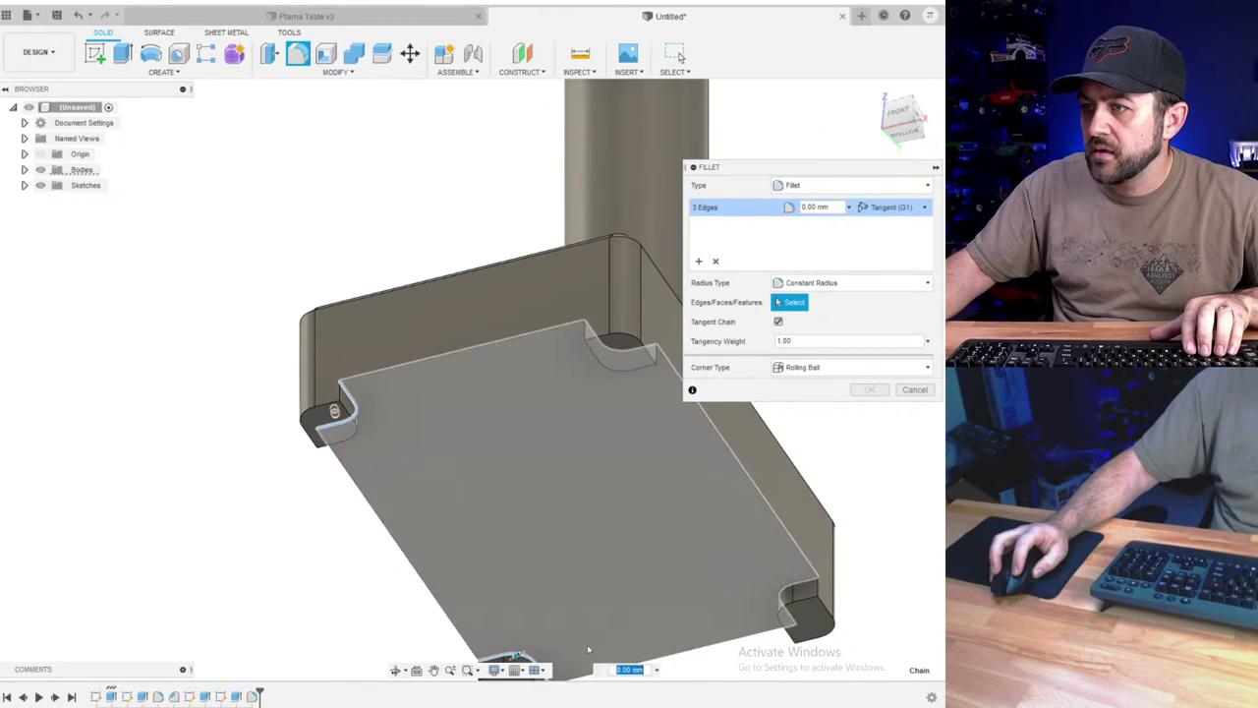
middle_click_drag(514, 666, 582, 418, "shift")
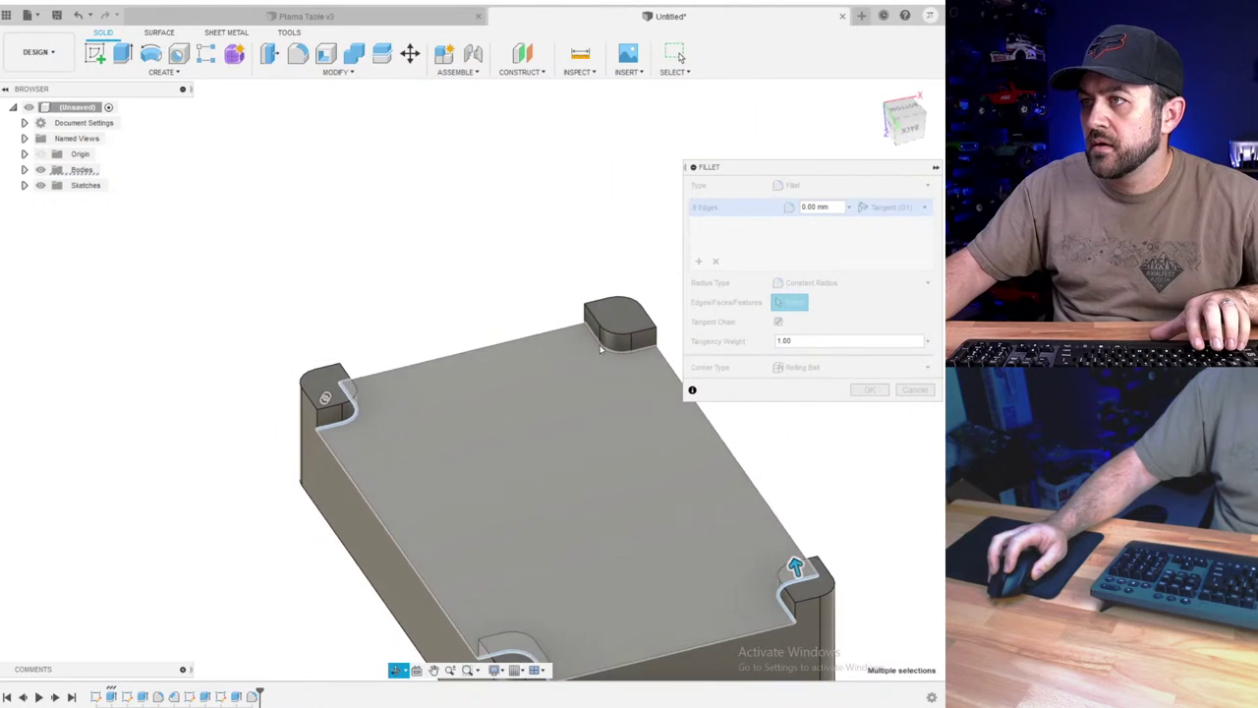
left_click(604, 352)
type("2")
key("Return")
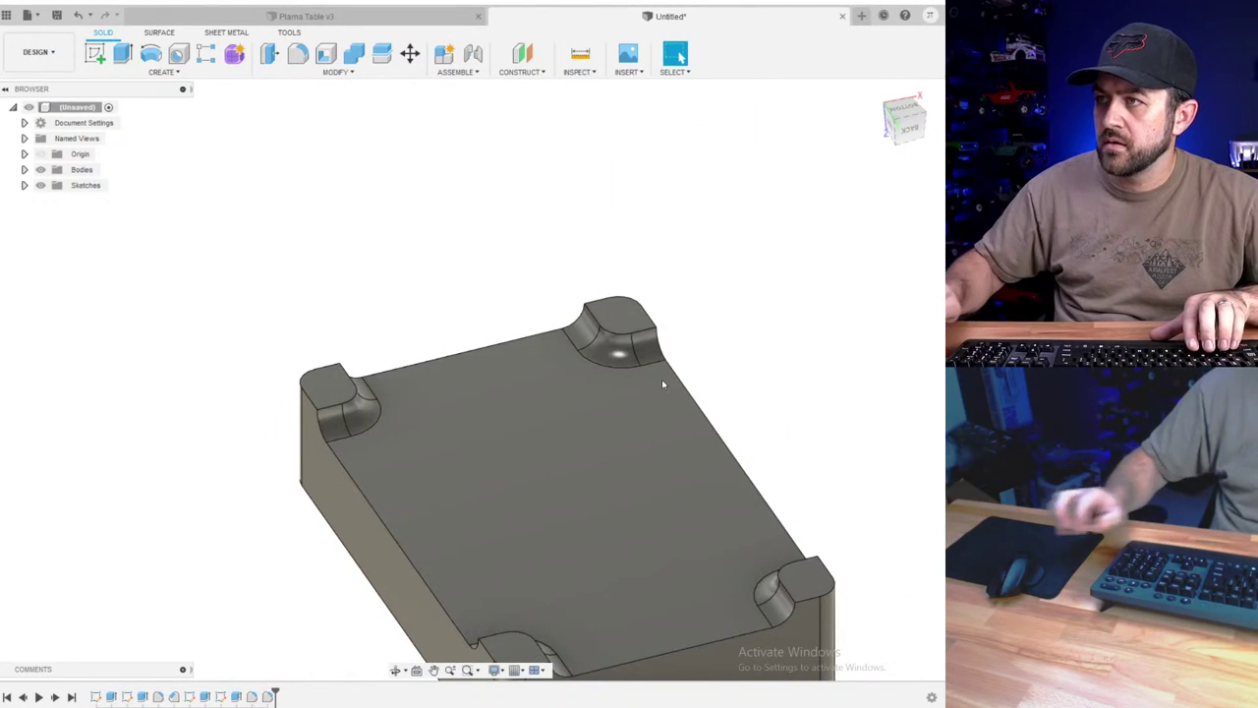
- Start a sketch on the block's top face and draw a lengthwise center-to-center slot about 17 mm between centers and 6 mm wide
scroll(661, 381, "down", 3)
middle_click_drag(564, 298, 567, 346, "shift")
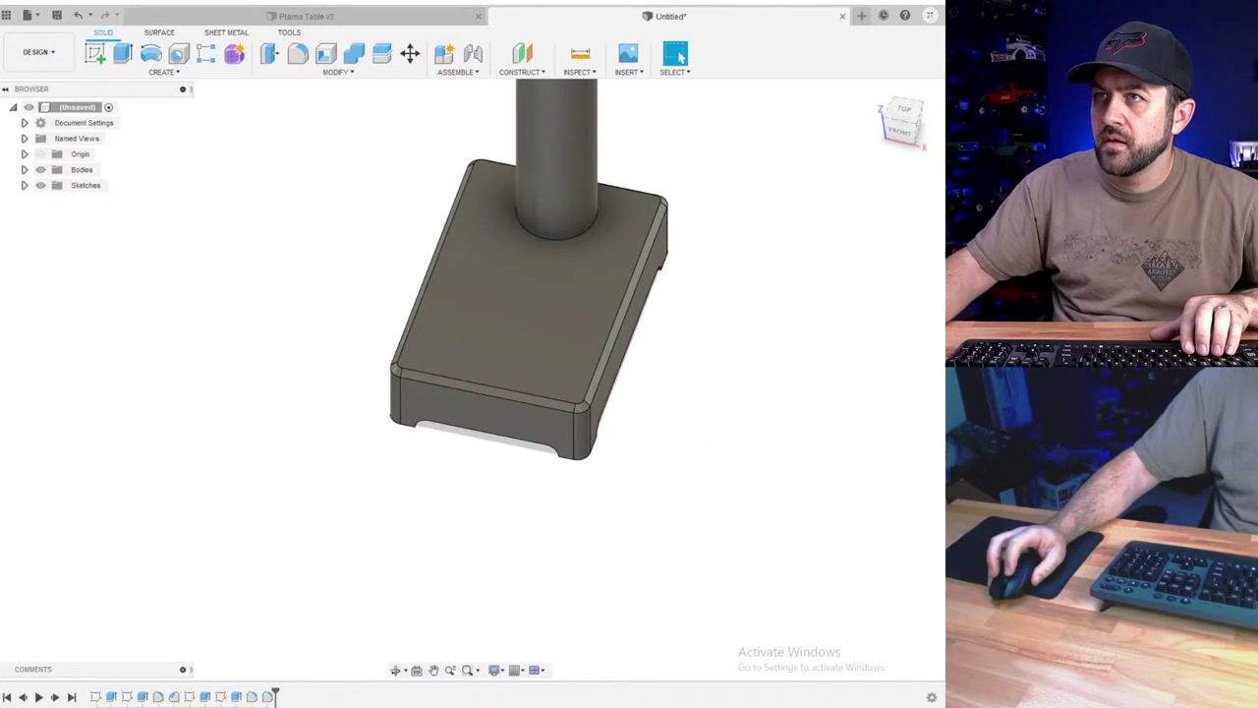
left_click(95, 55)
left_click(482, 327)
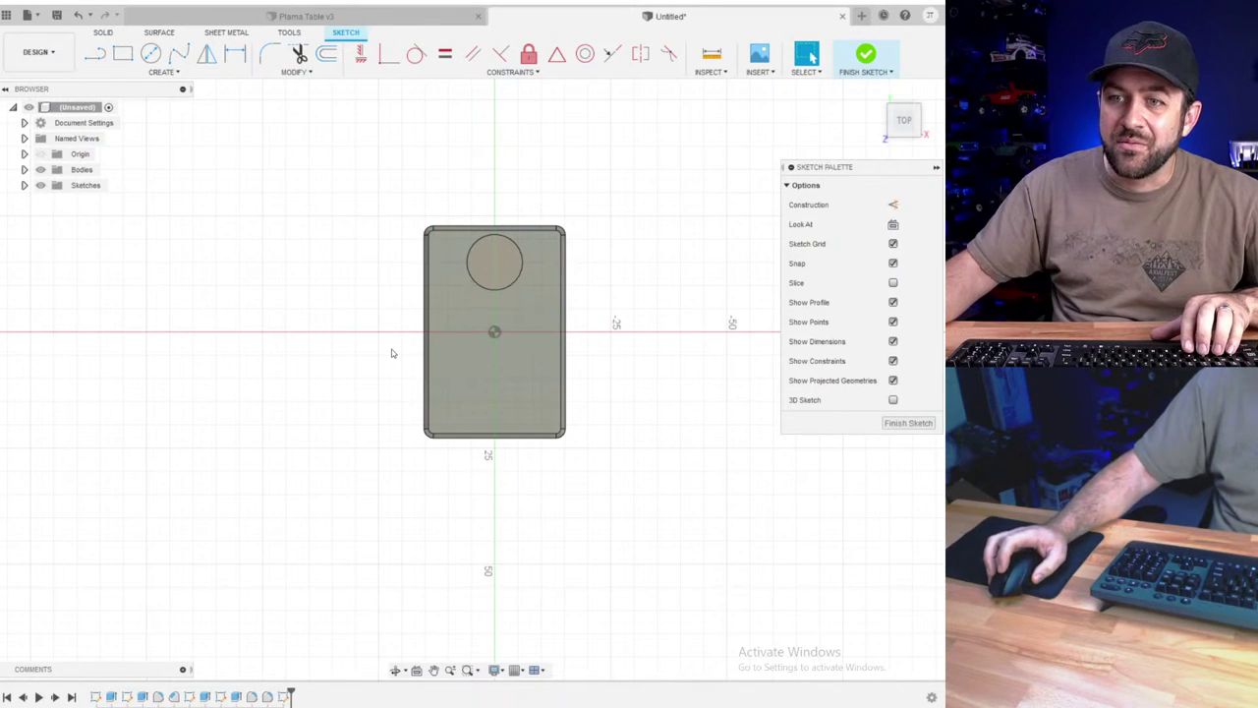
left_click(152, 72)
left_click(271, 74)
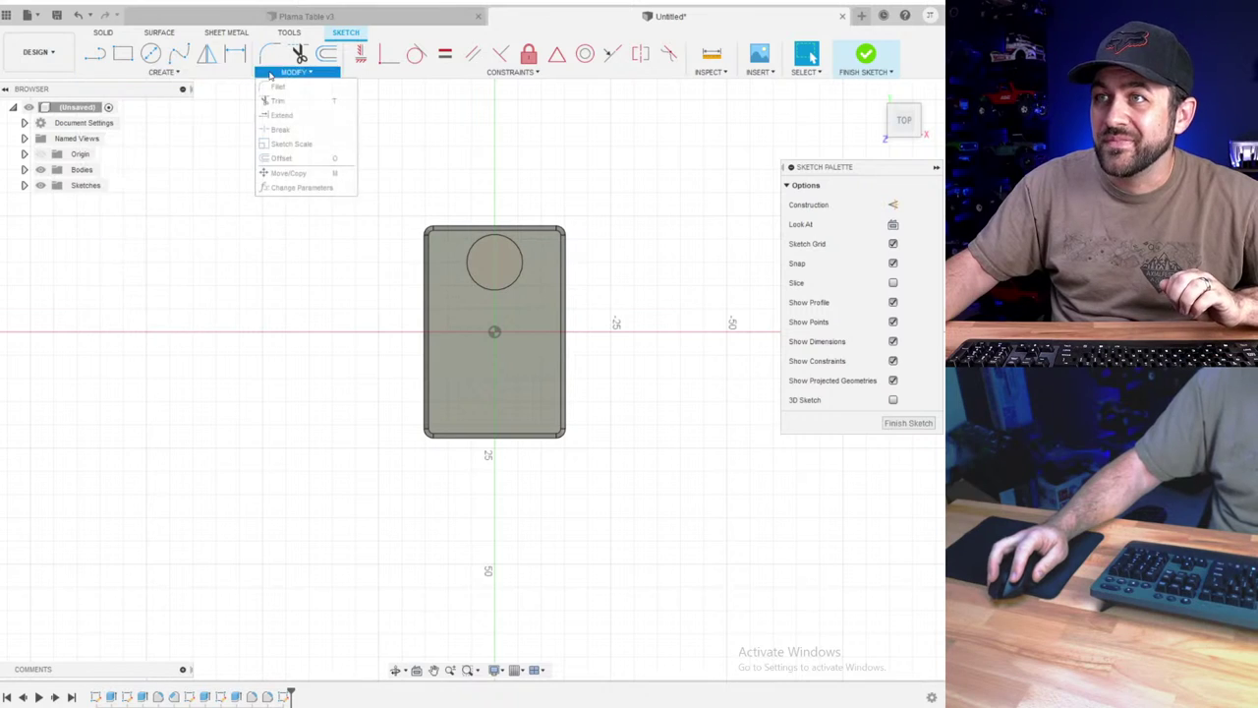
left_click(162, 72)
mouse_move(125, 174)
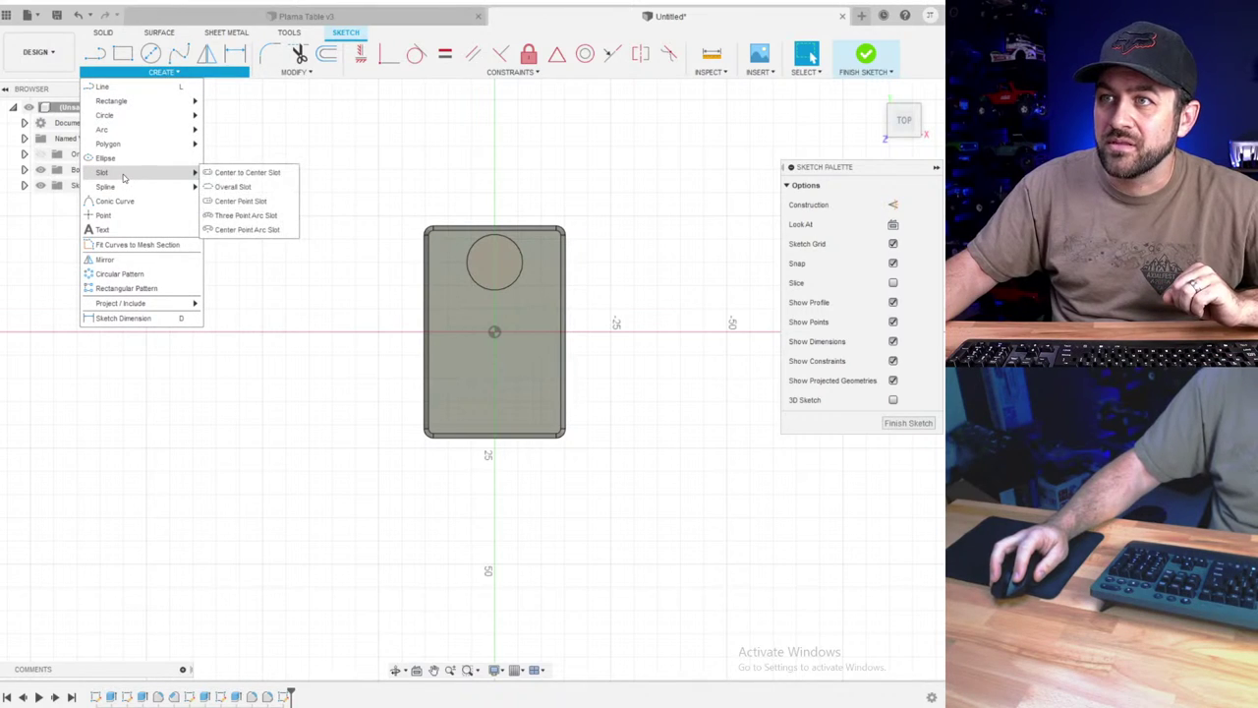
left_click(231, 172)
left_click(465, 320)
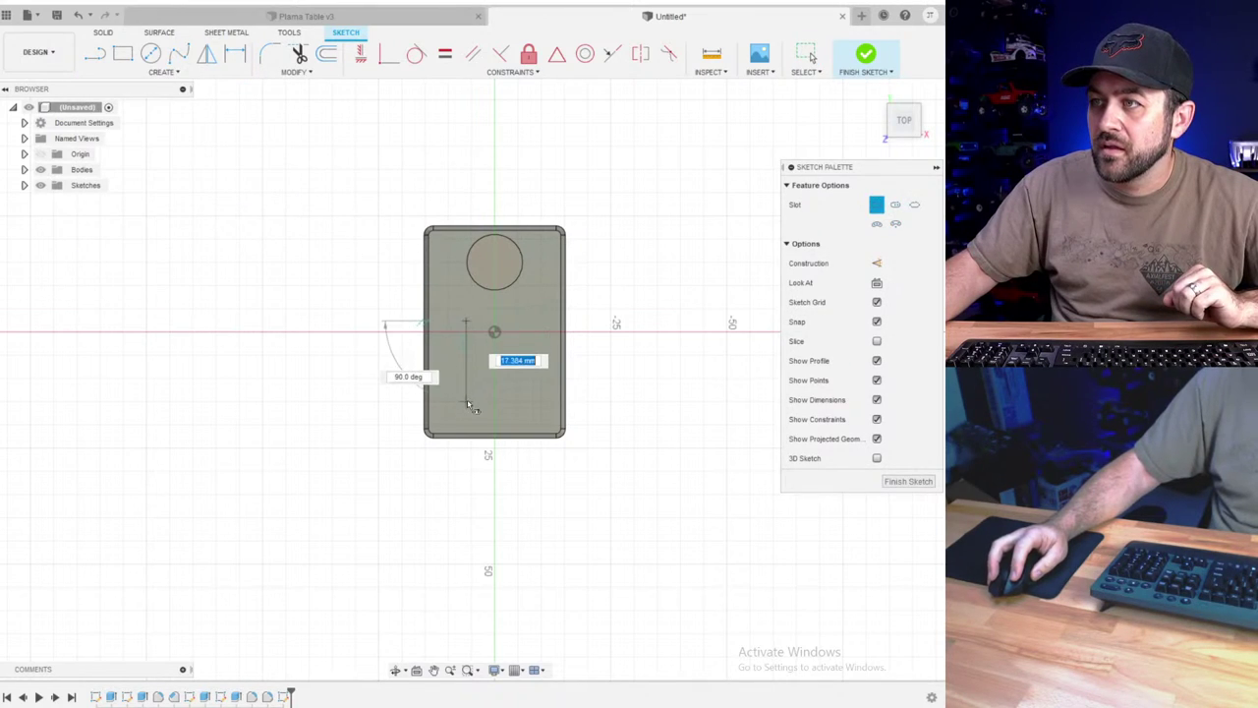
left_click(466, 401)
left_click(487, 415)
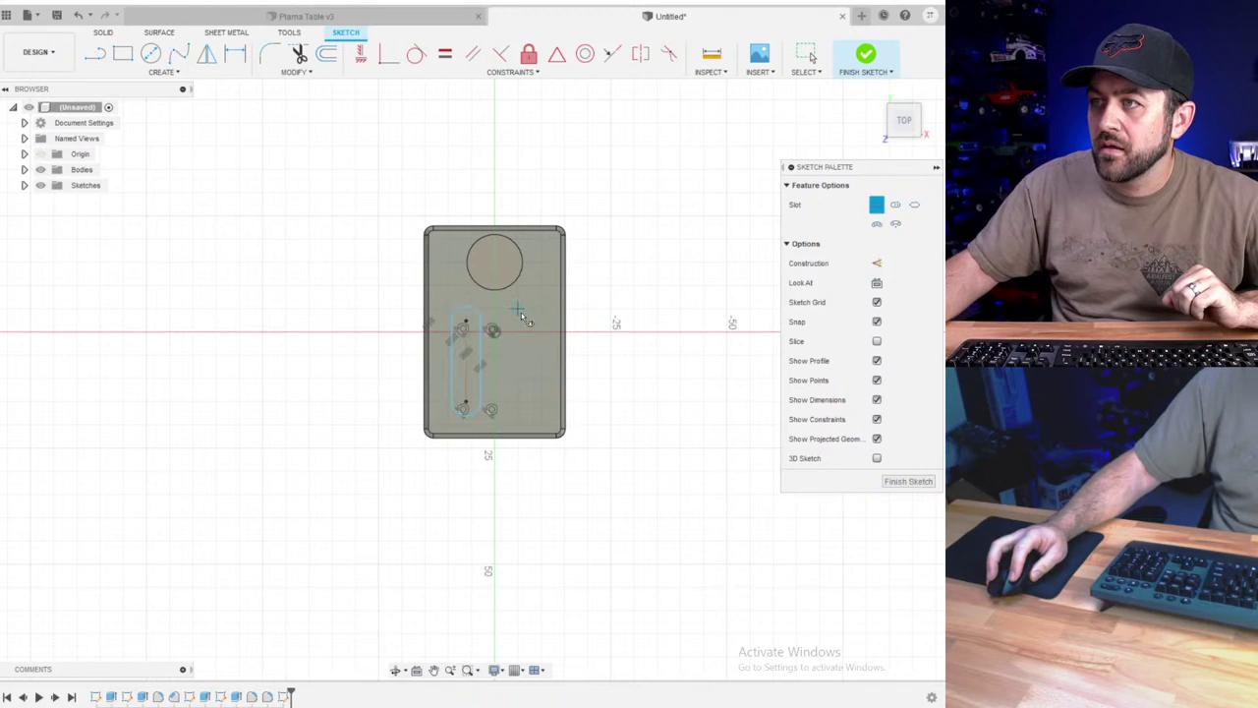
- Dimension the slot's end radius to 2 mm and its center-to-center length to 15 mm
scroll(464, 321, "up", 3)
key("d")
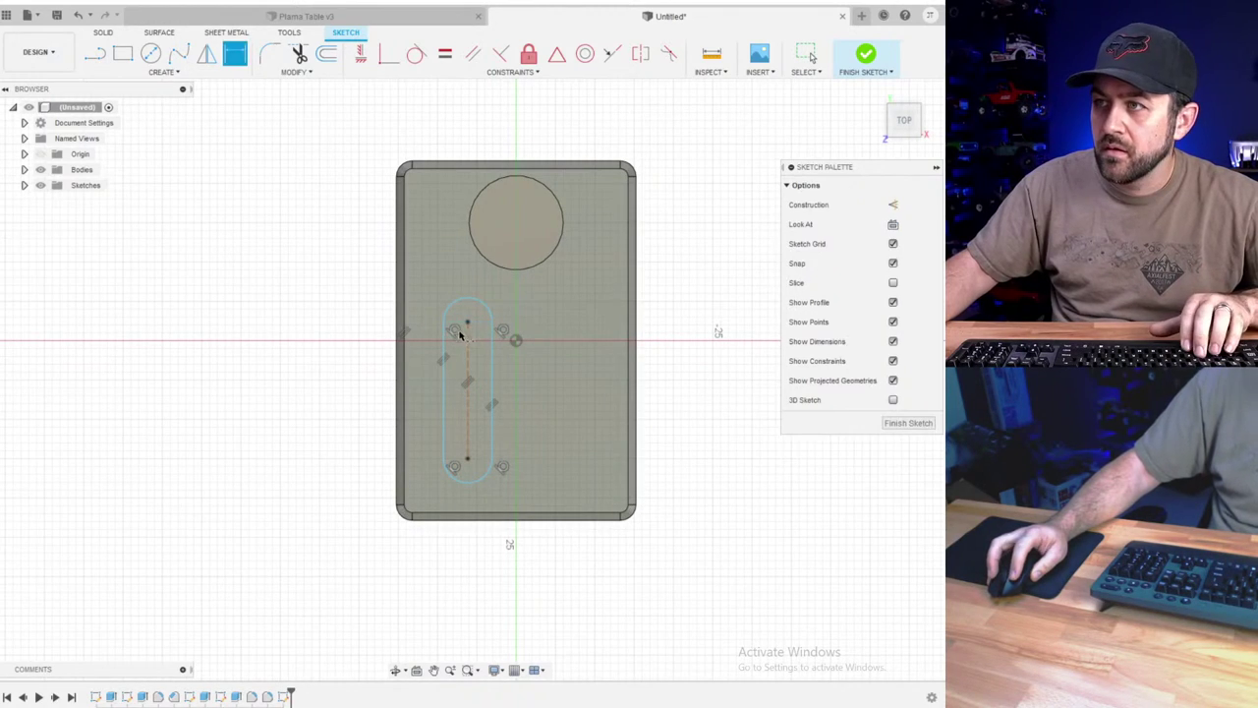
left_click(450, 312)
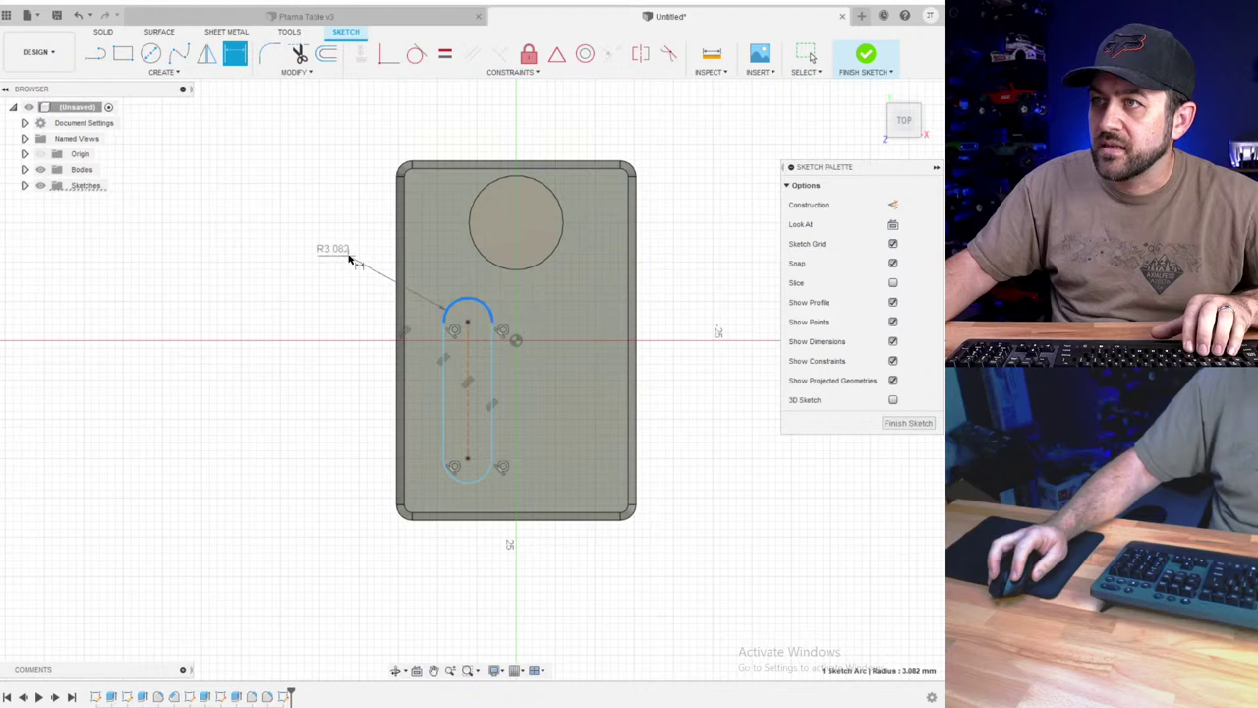
left_click(346, 256)
key("Return")
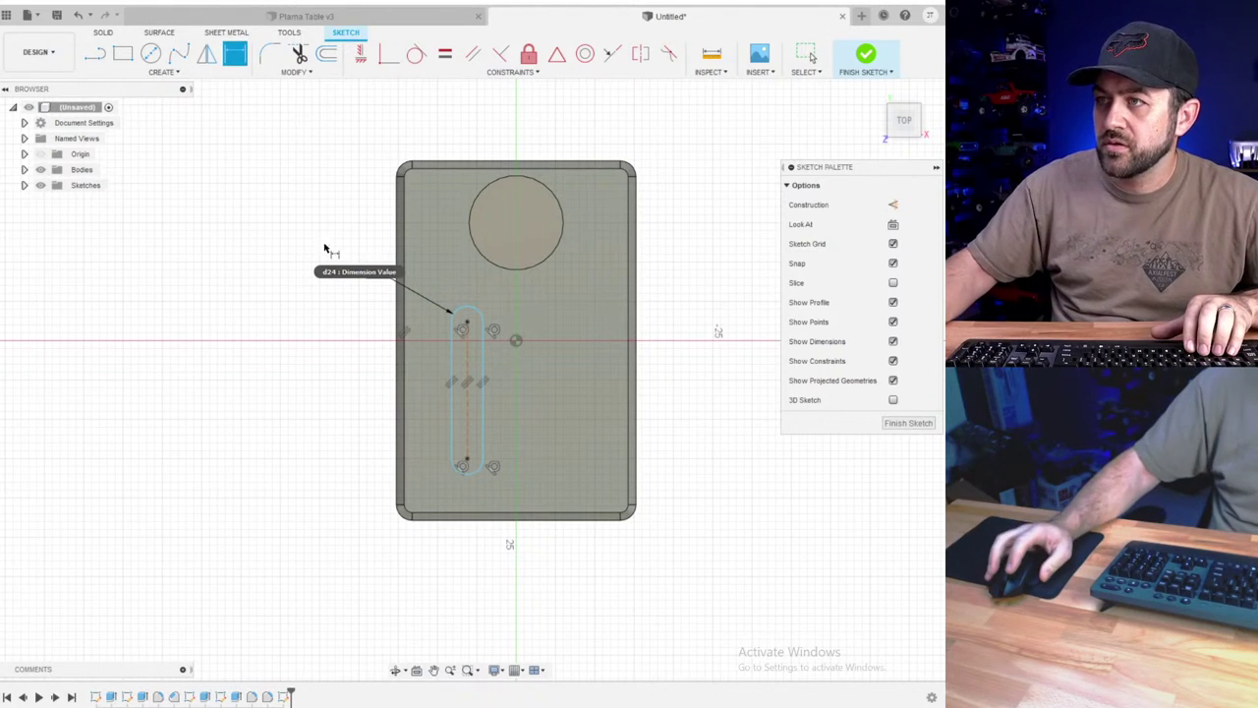
left_click(472, 368)
left_click(305, 391)
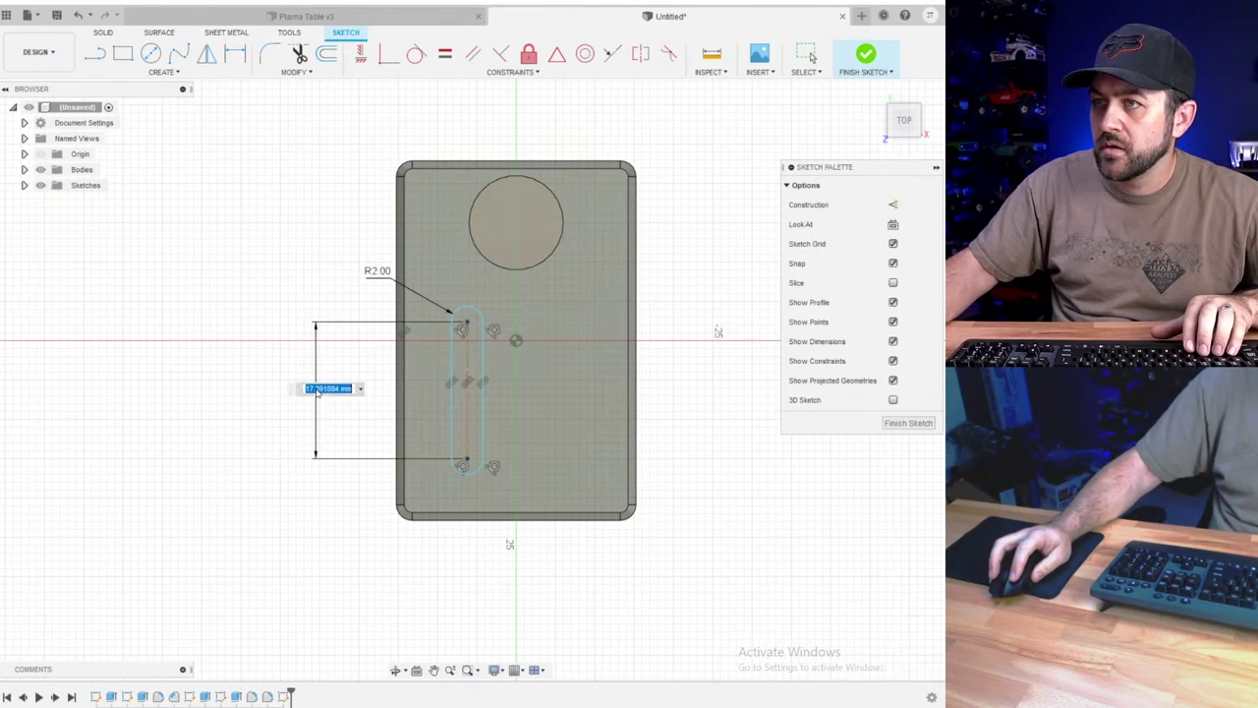
type("15")
key("Return")
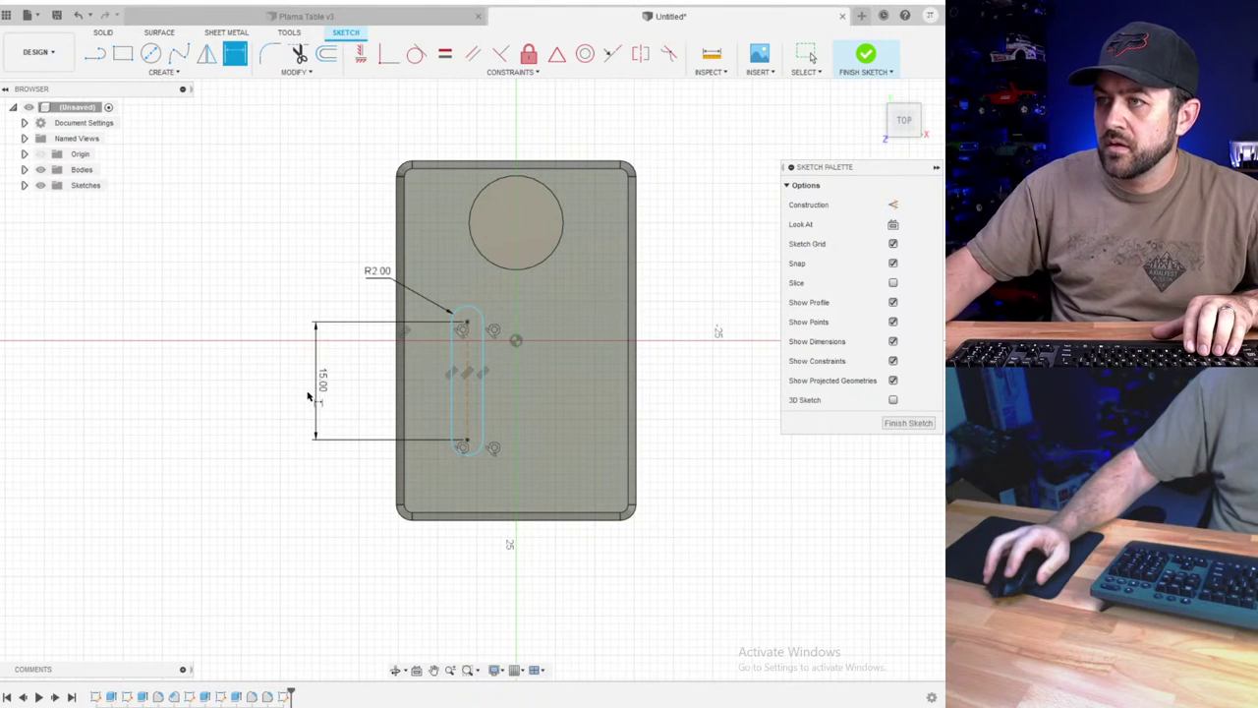
- Position the slot's lower center 8 mm from the near short edge and its centerline 7 mm from the origin, and finish the sketch
left_click(480, 520)
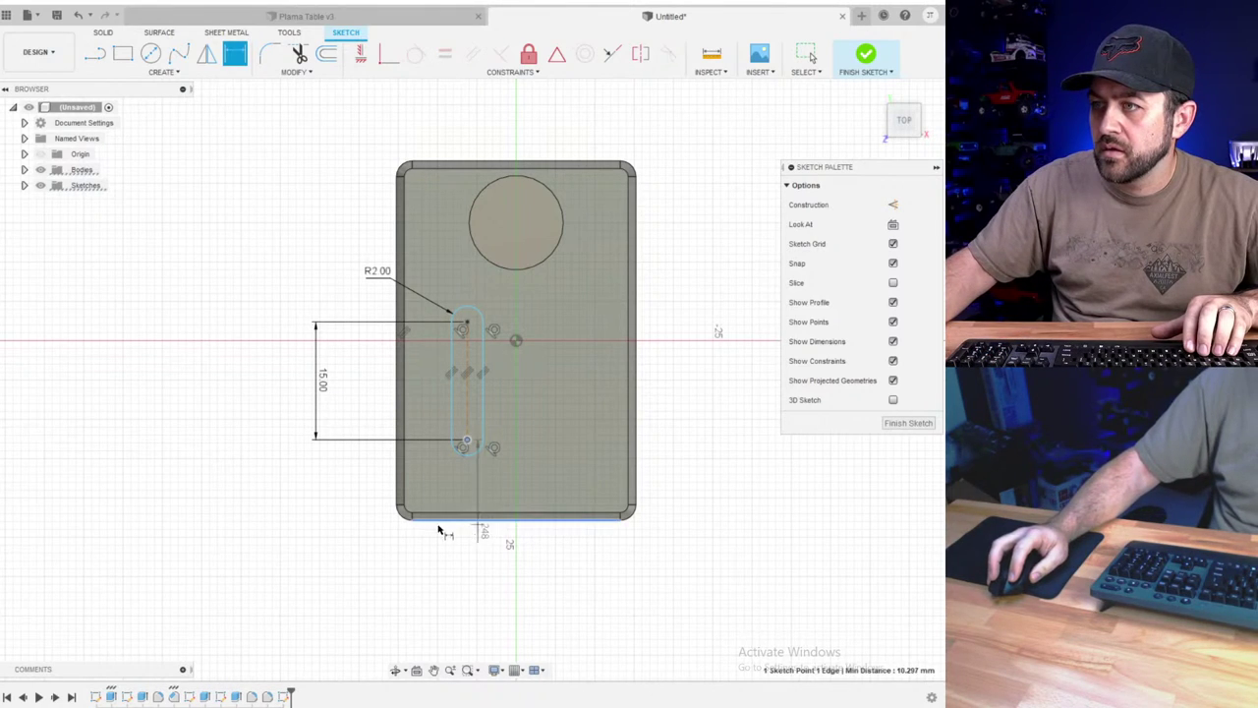
left_click(244, 496)
type("8")
key("Return")
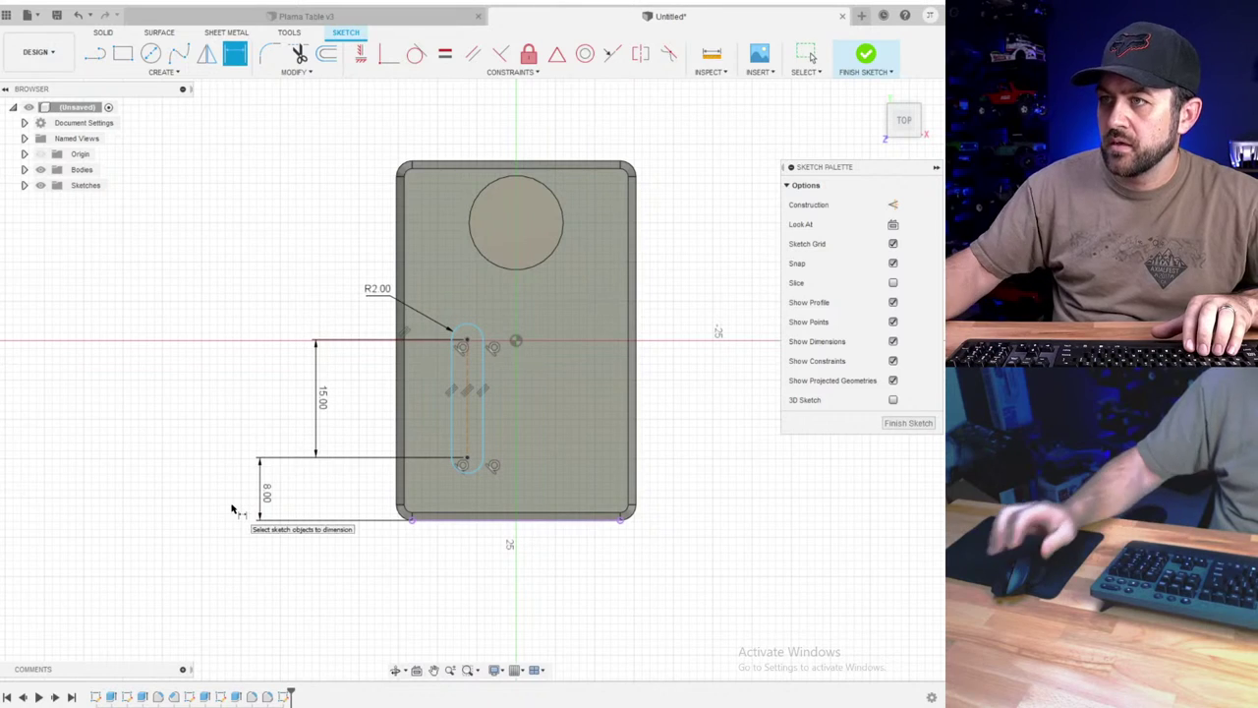
left_click(411, 423)
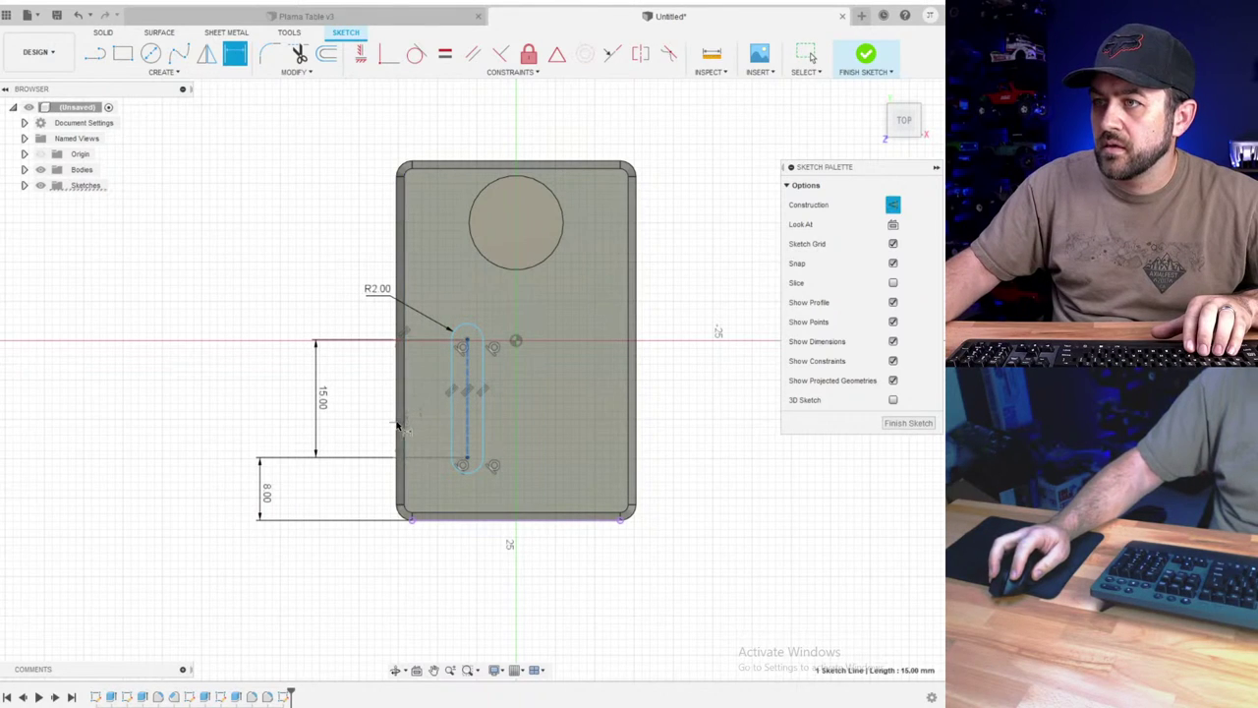
left_click(517, 341)
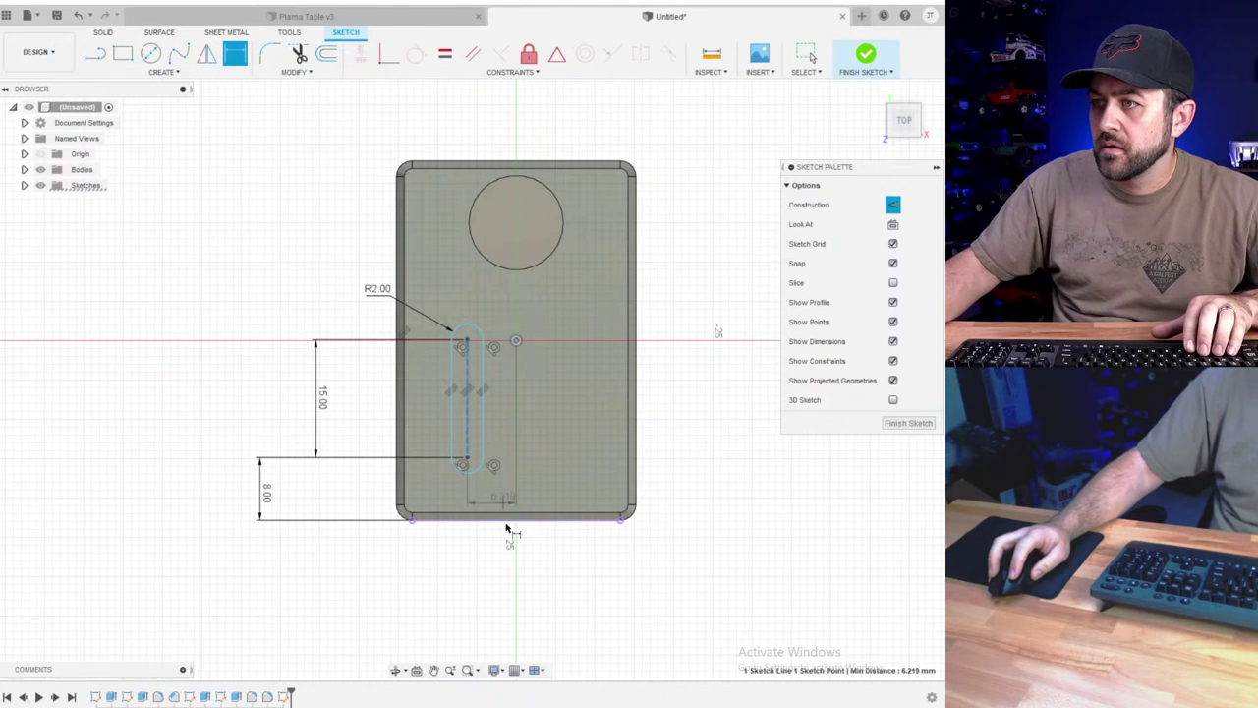
left_click(511, 575)
type("7")
key("Return")
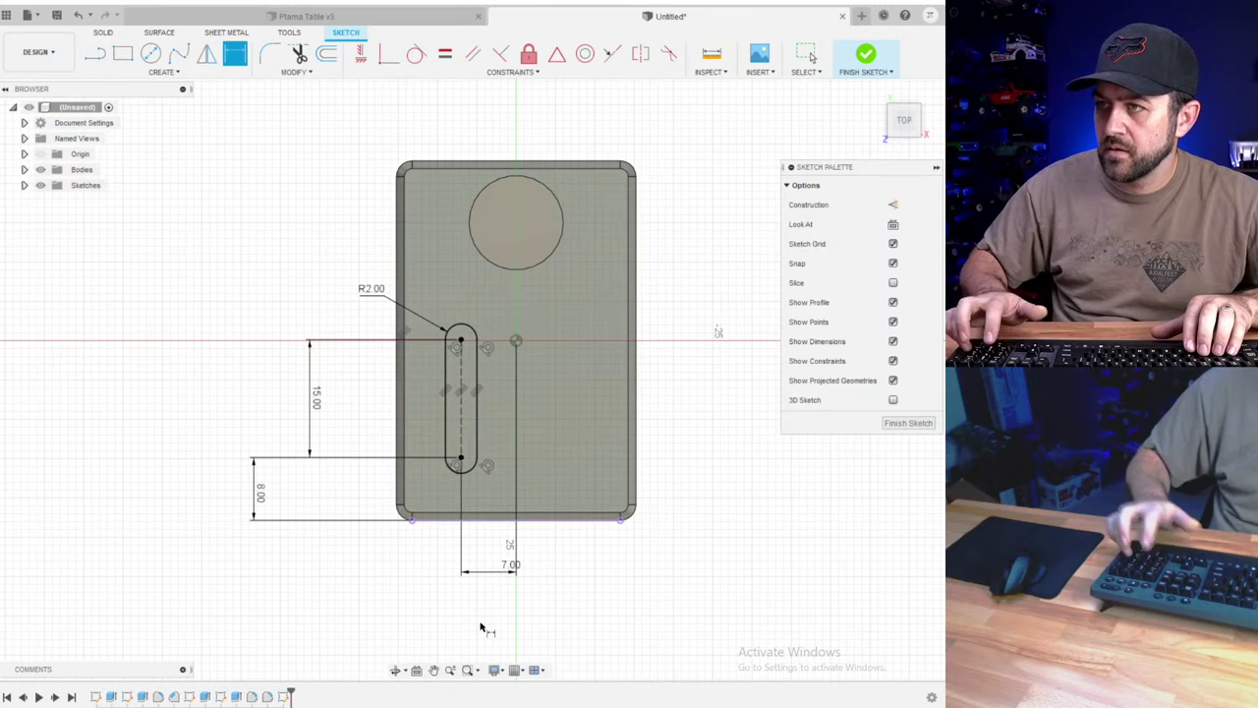
left_click(869, 54)
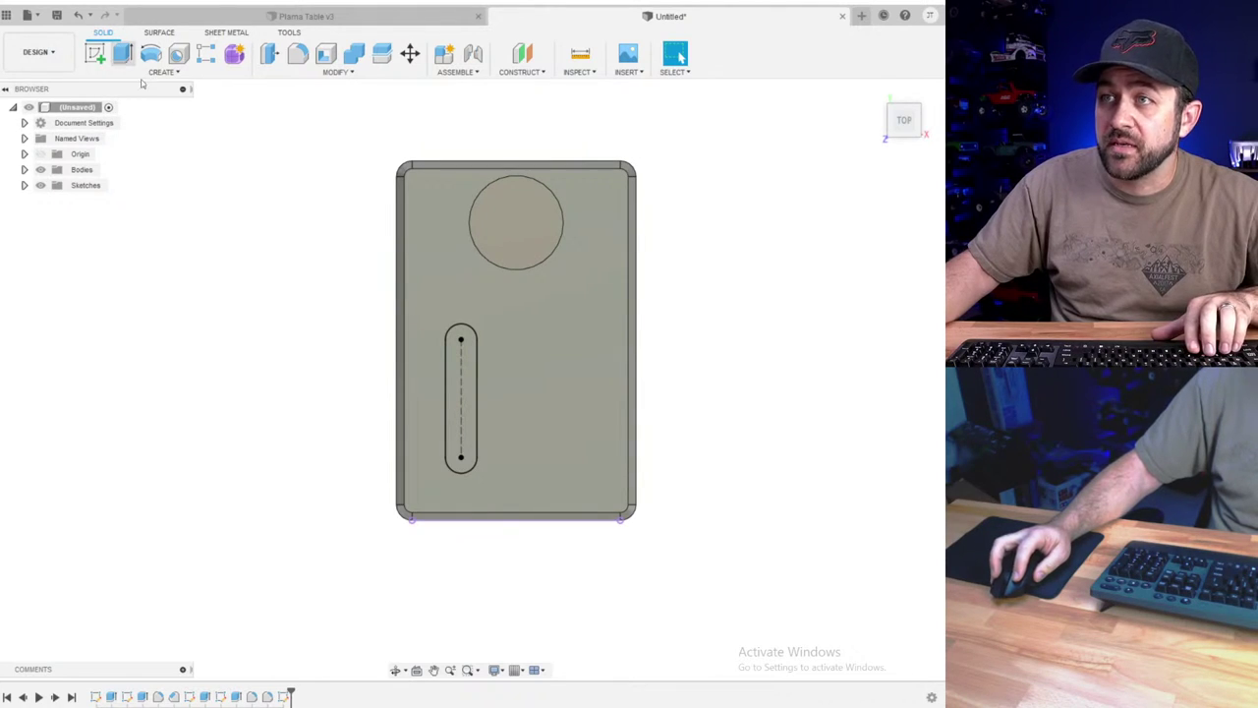
key("e")
left_click(420, 354)
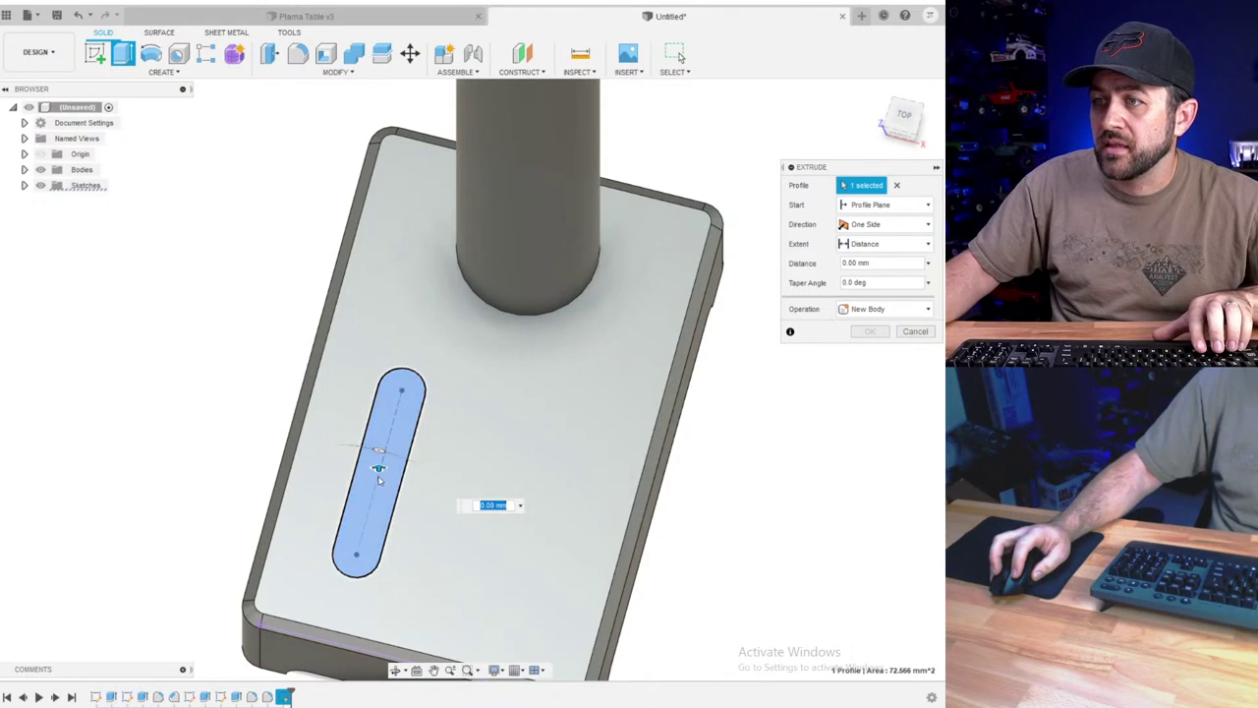
left_click_drag(378, 467, 381, 513)
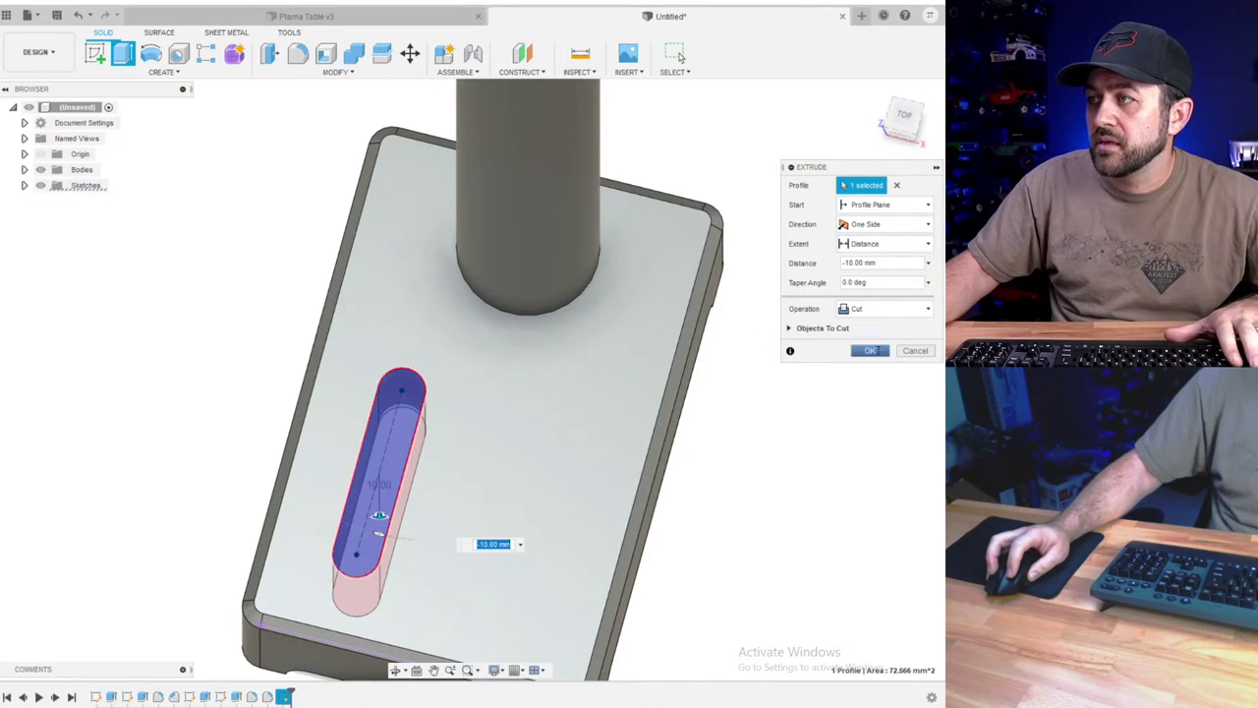
left_click(915, 350)
left_click(175, 72)
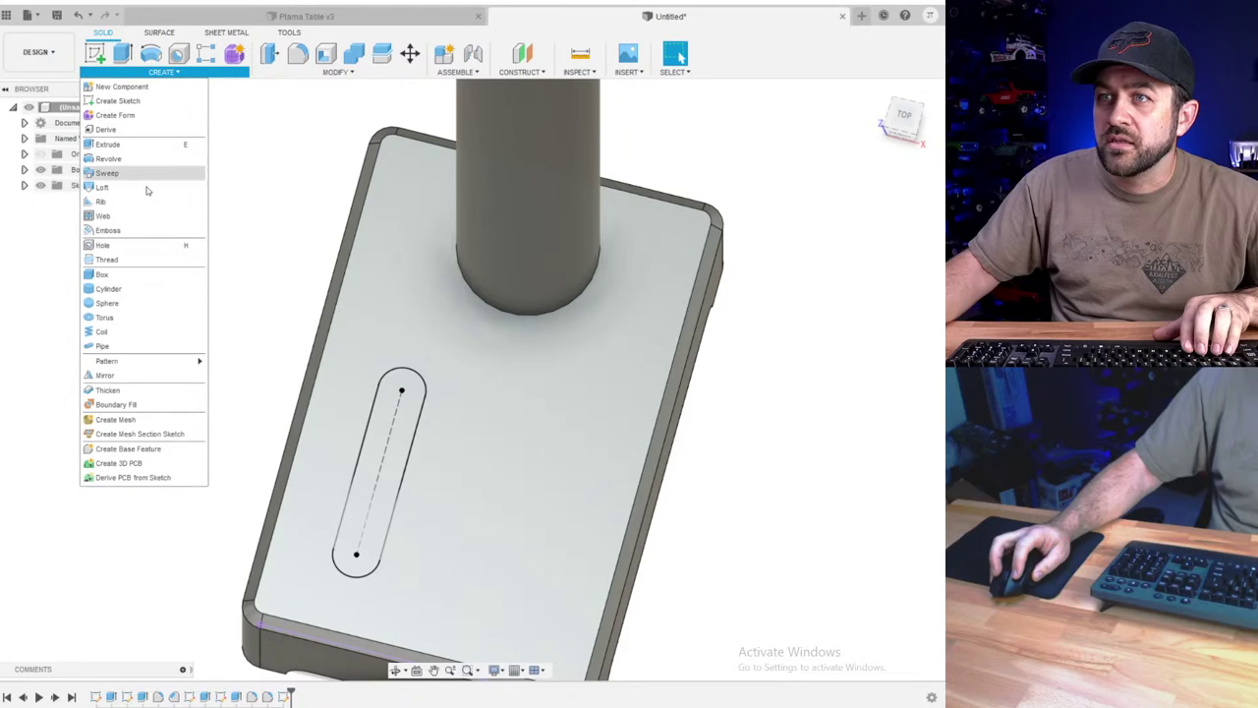
left_click(103, 364)
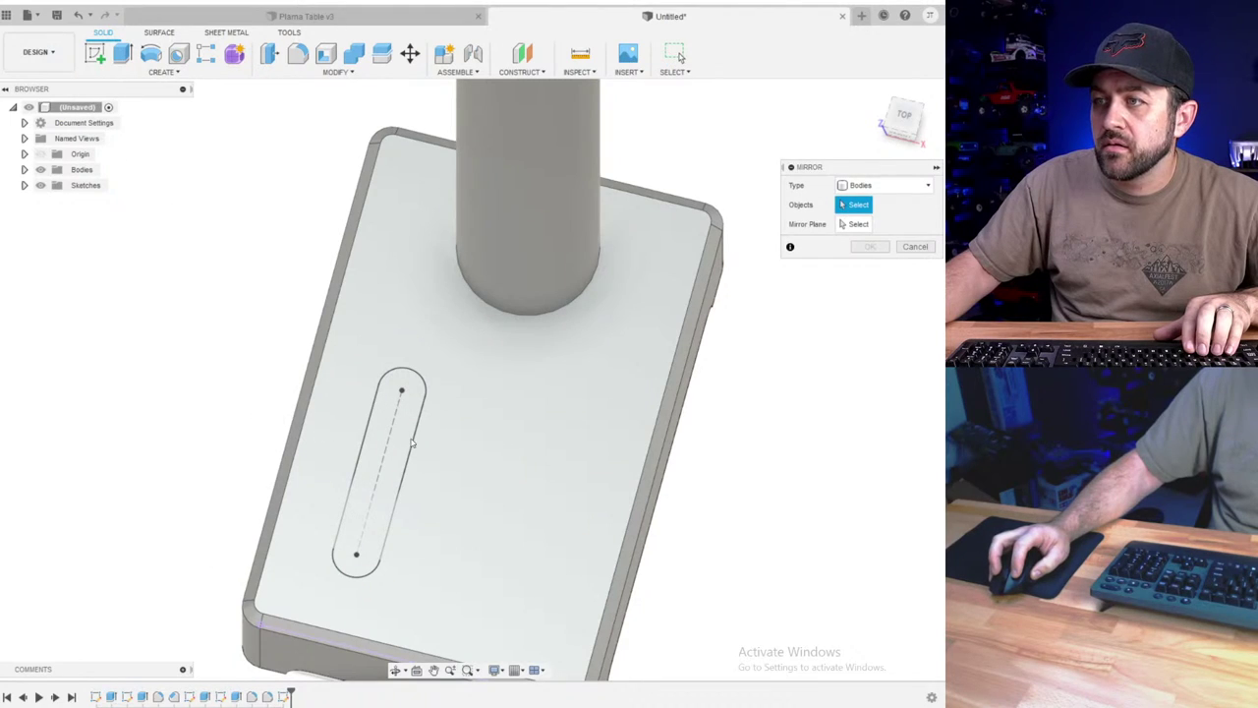
left_click(913, 244)
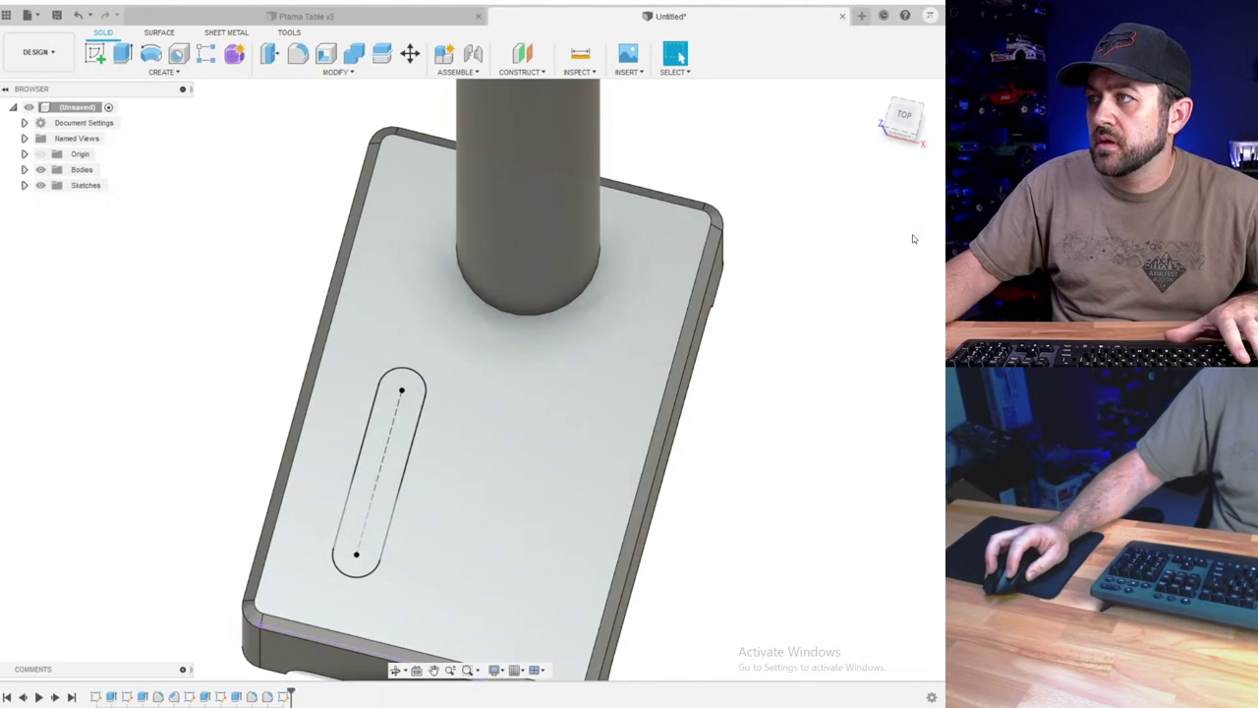
- Reopen the slot sketch on the base's top face for editing
right_click(289, 695)
left_click(325, 567)
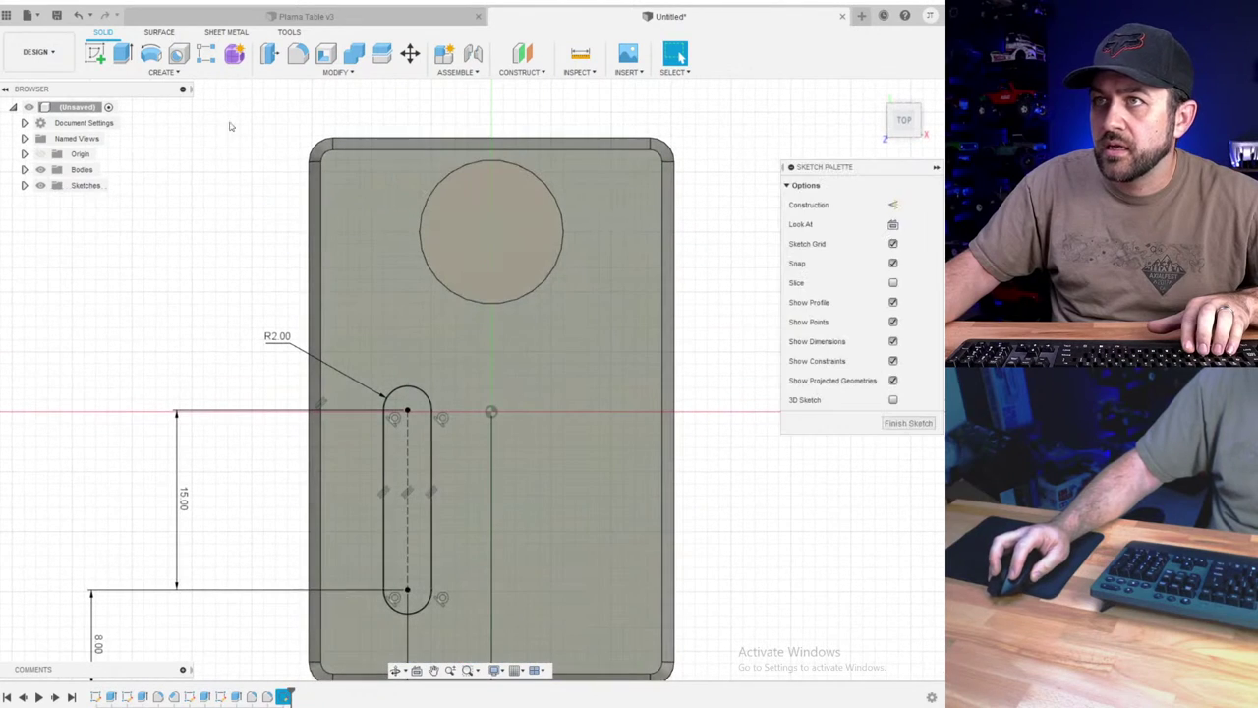
left_click(158, 72)
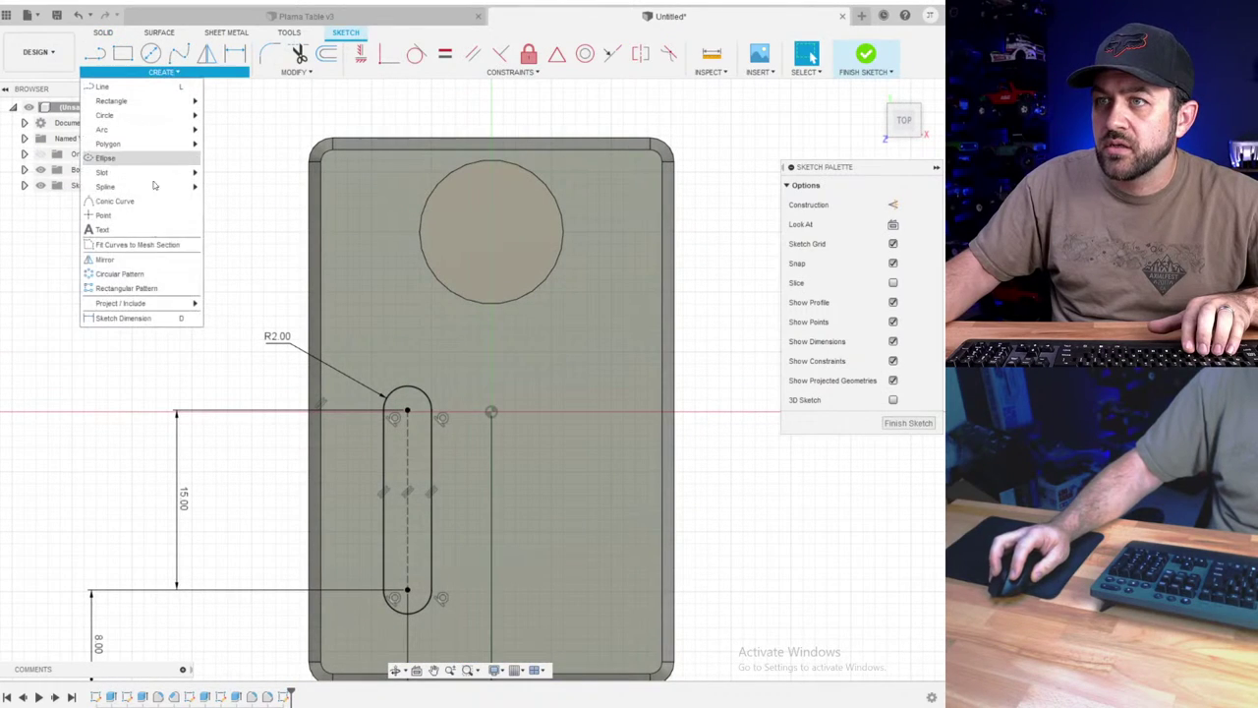
left_click(148, 257)
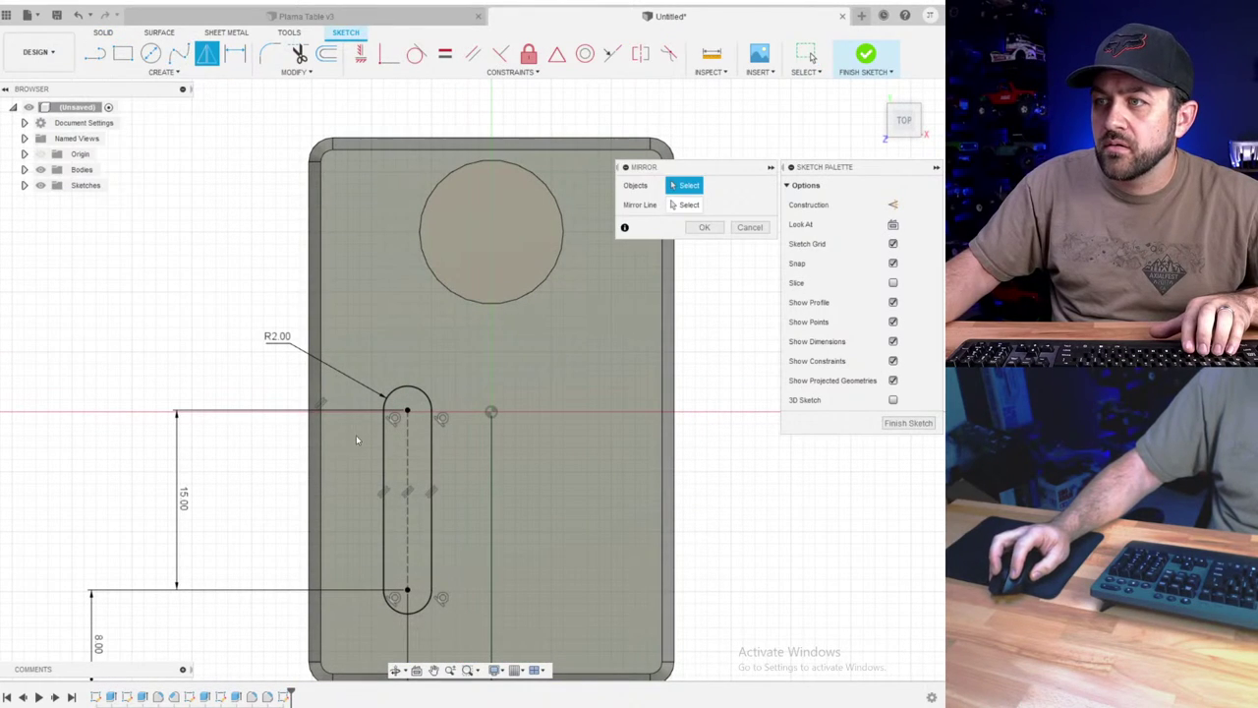
left_click(425, 398)
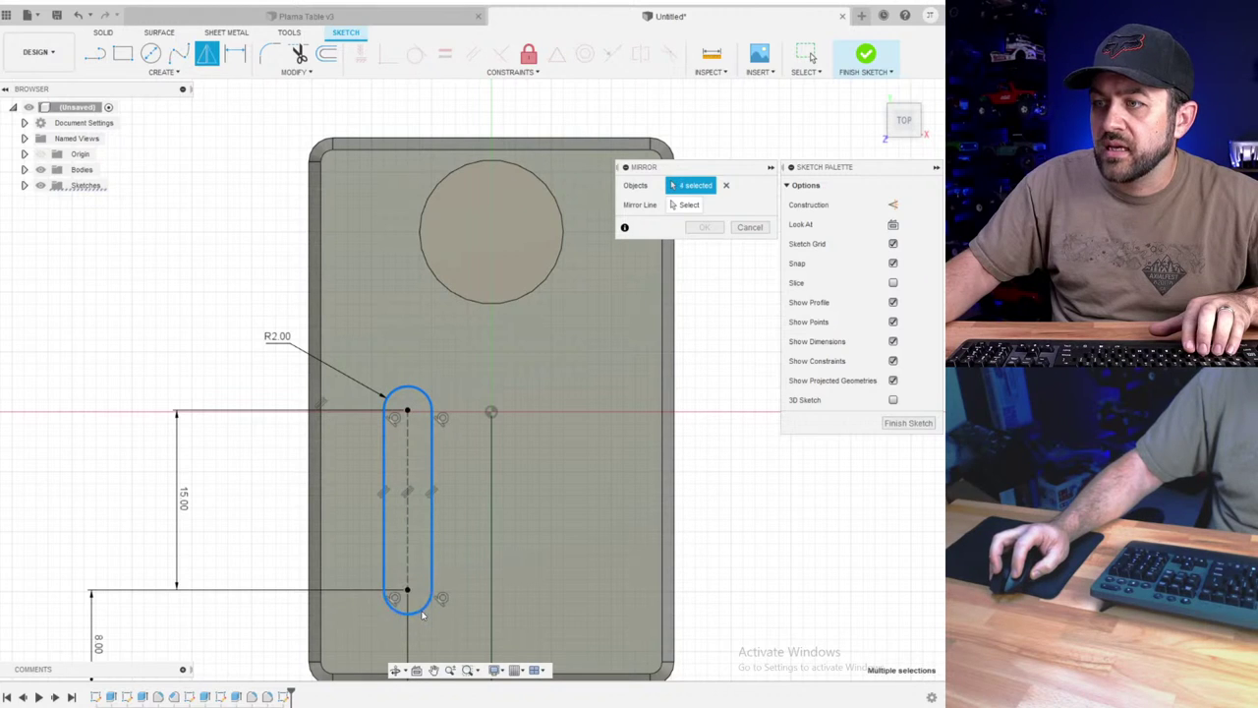
scroll(412, 538, "down", 3)
middle_click_drag(494, 433, 625, 295, "shift")
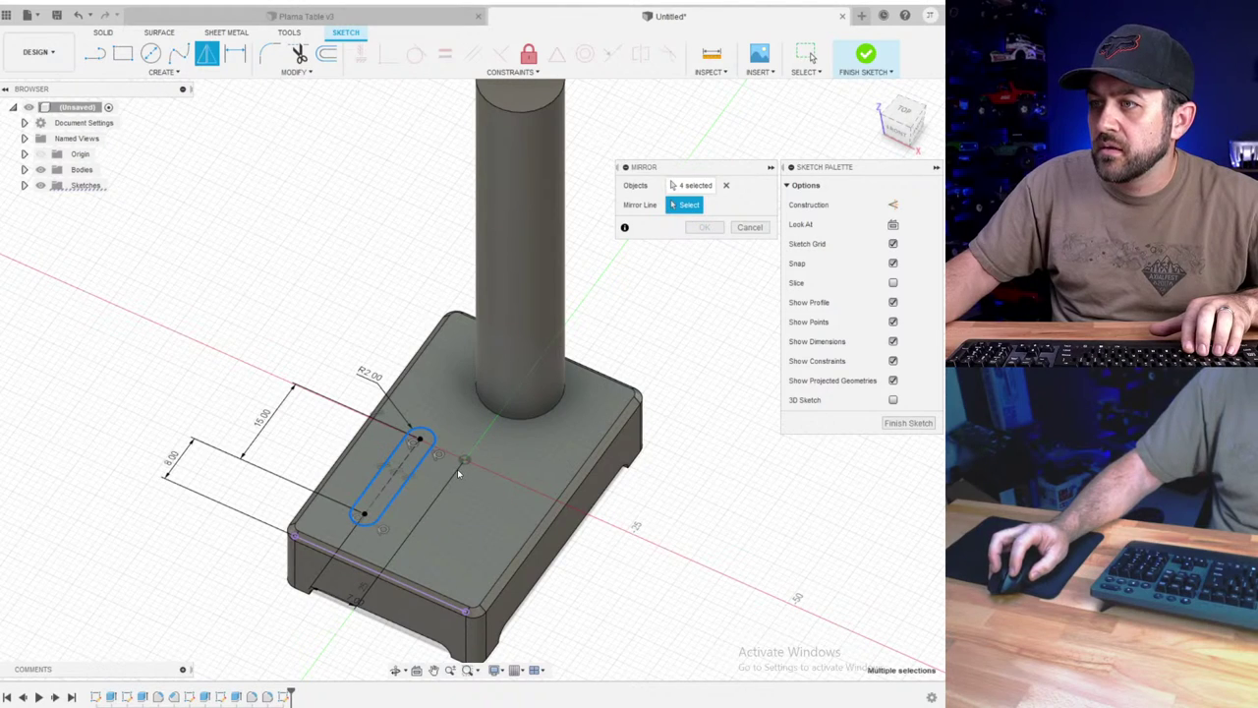
left_click(739, 228)
- Draw a construction centerline from the sketch origin to the front edge of the base
key("l")
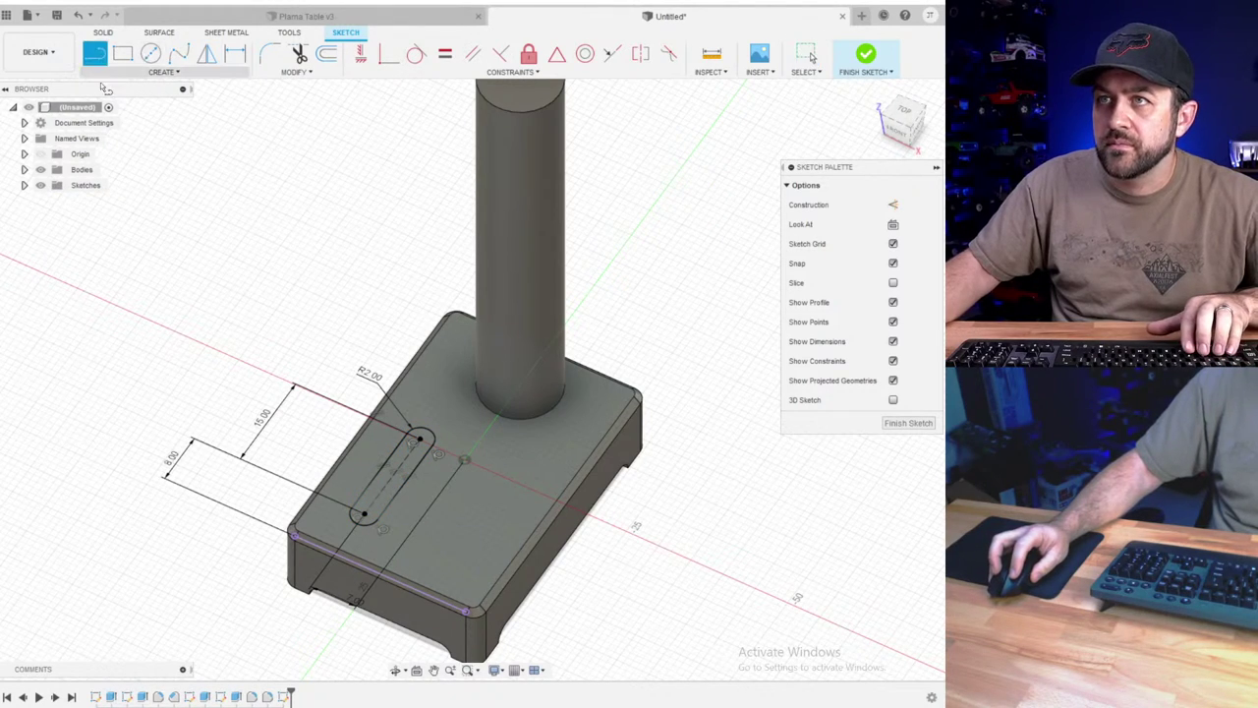
key("x")
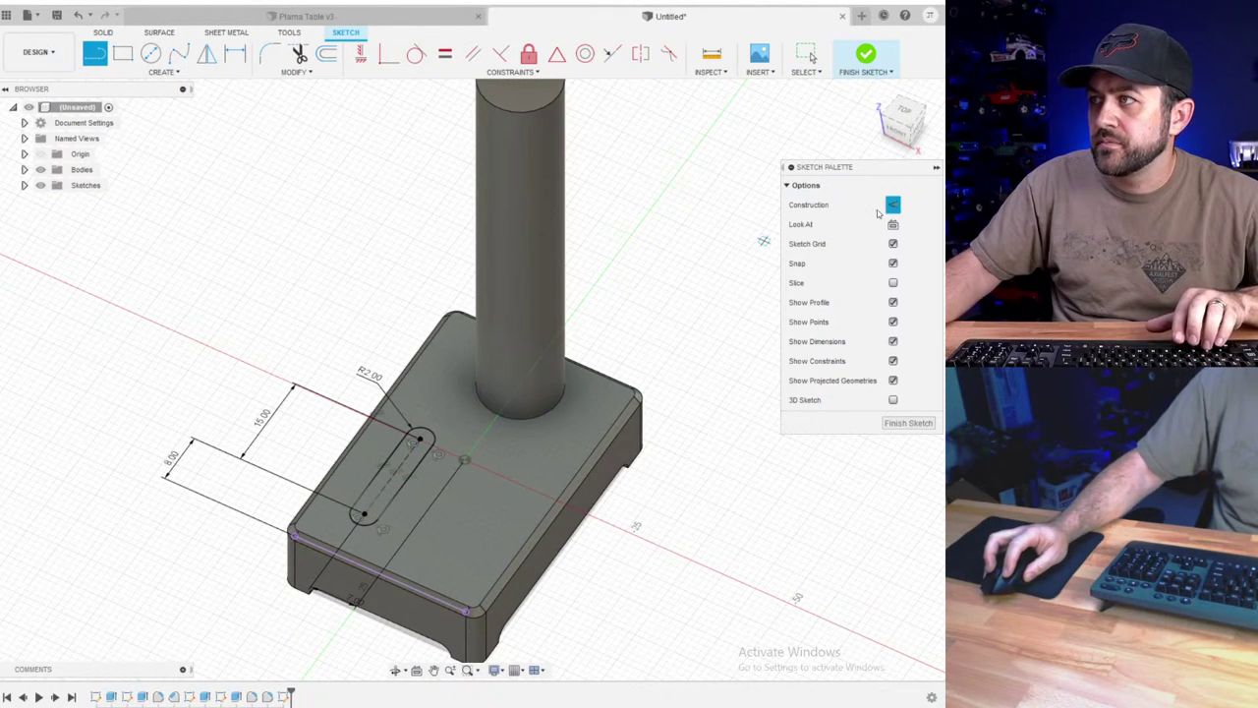
left_click(465, 458)
left_click(379, 572)
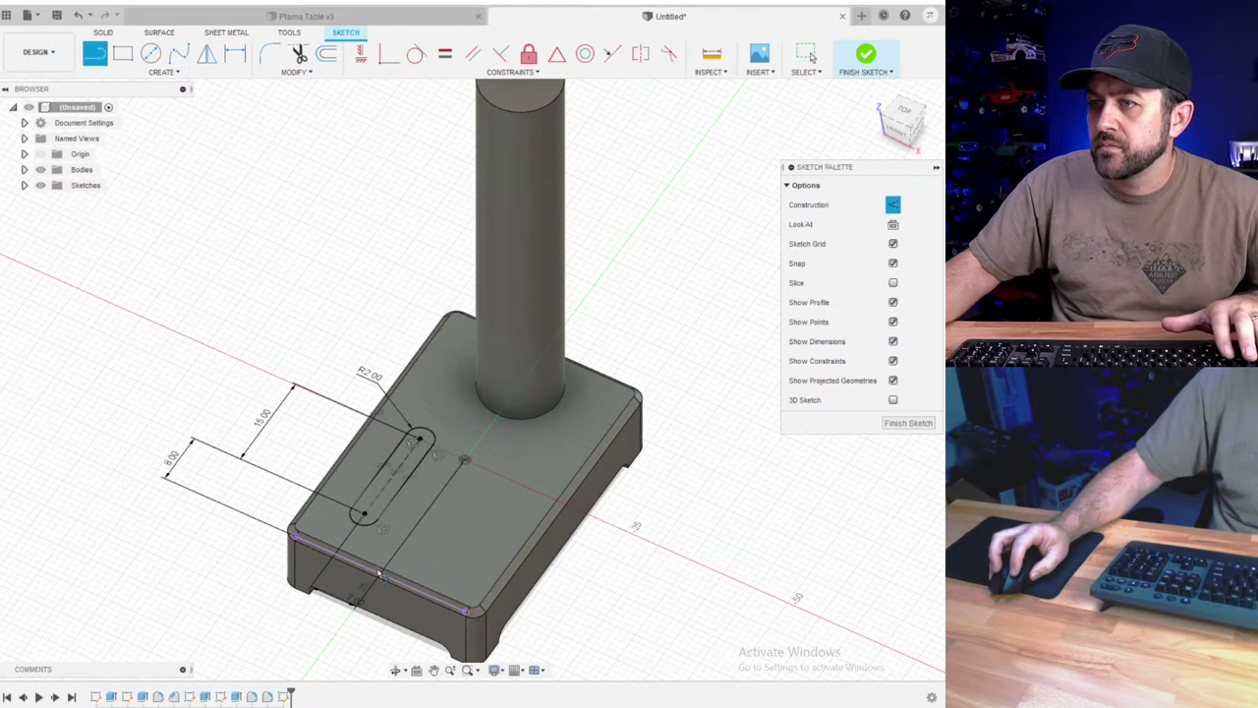
scroll(383, 568, "down", 2)
scroll(424, 534, "up", 3)
key("Escape")
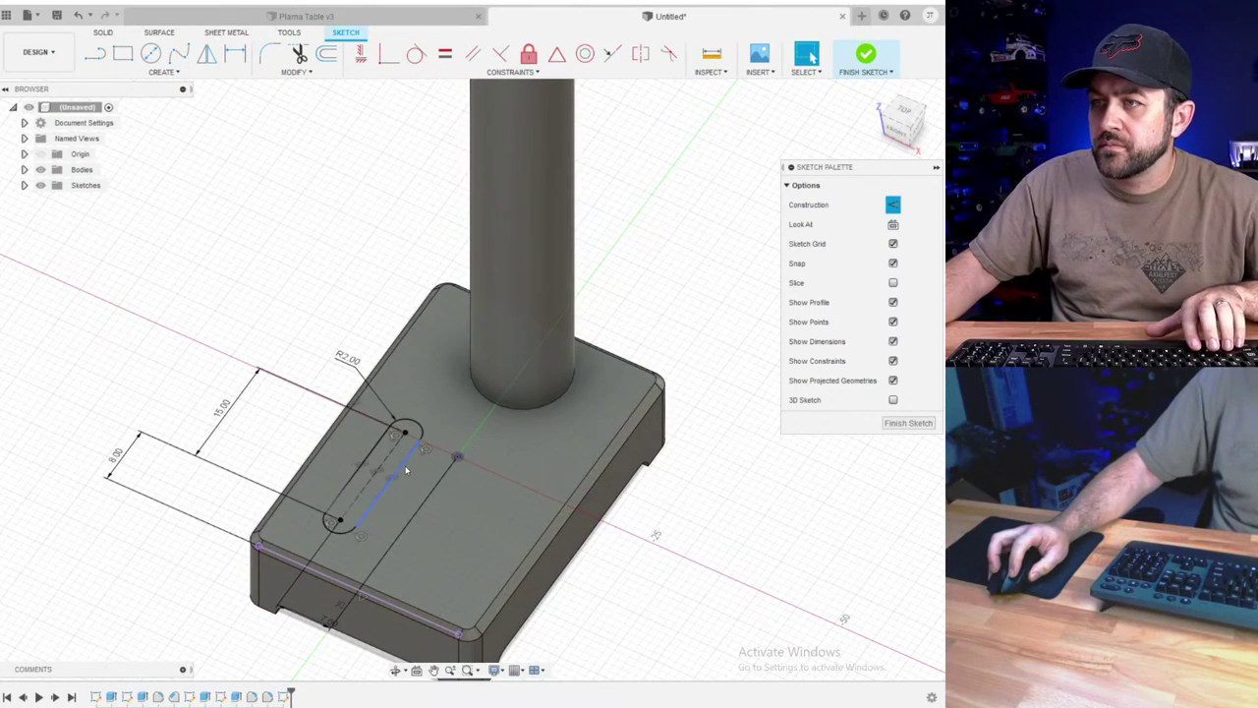
- Mirror the slot across the construction centerline and finish the sketch
left_click(206, 53)
left_click(393, 480)
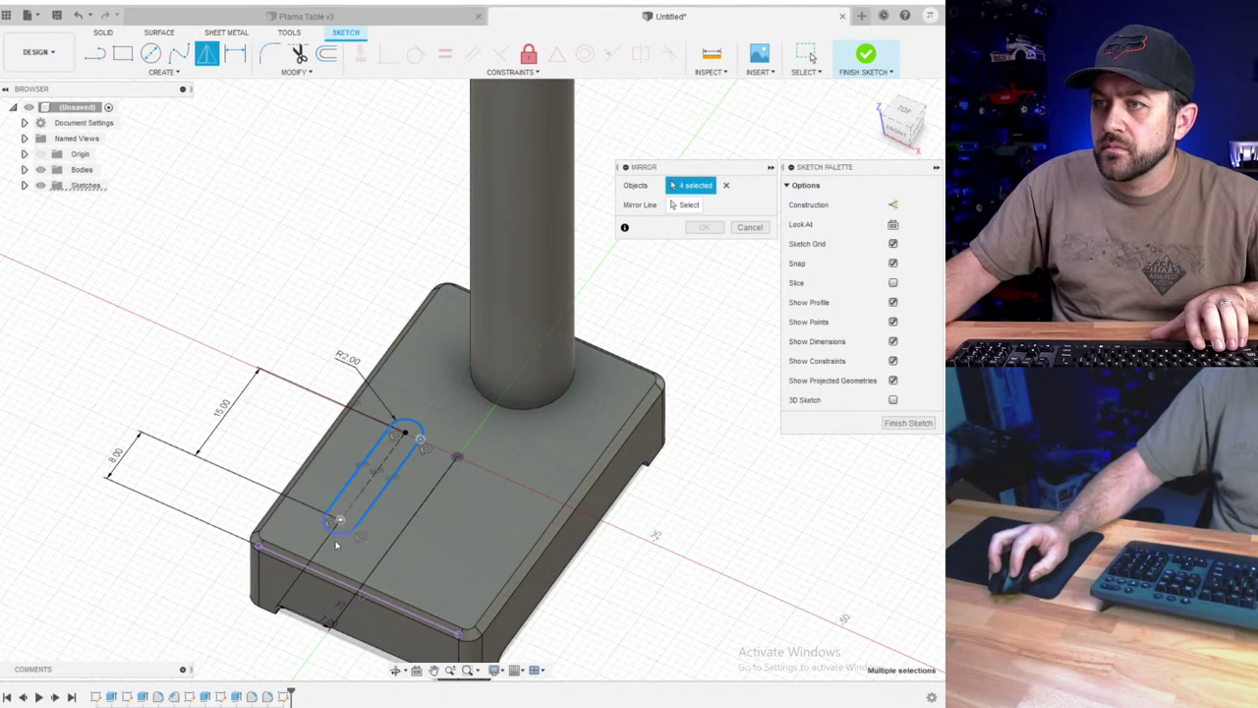
left_click(676, 206)
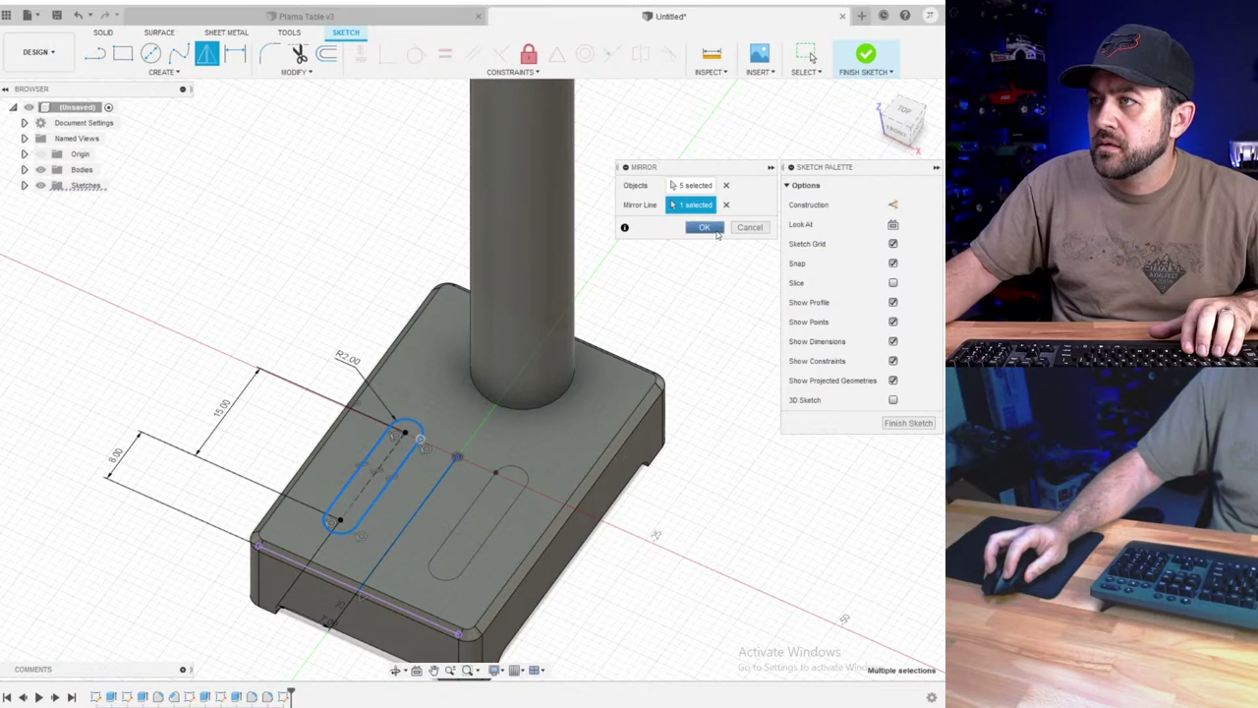
left_click(705, 227)
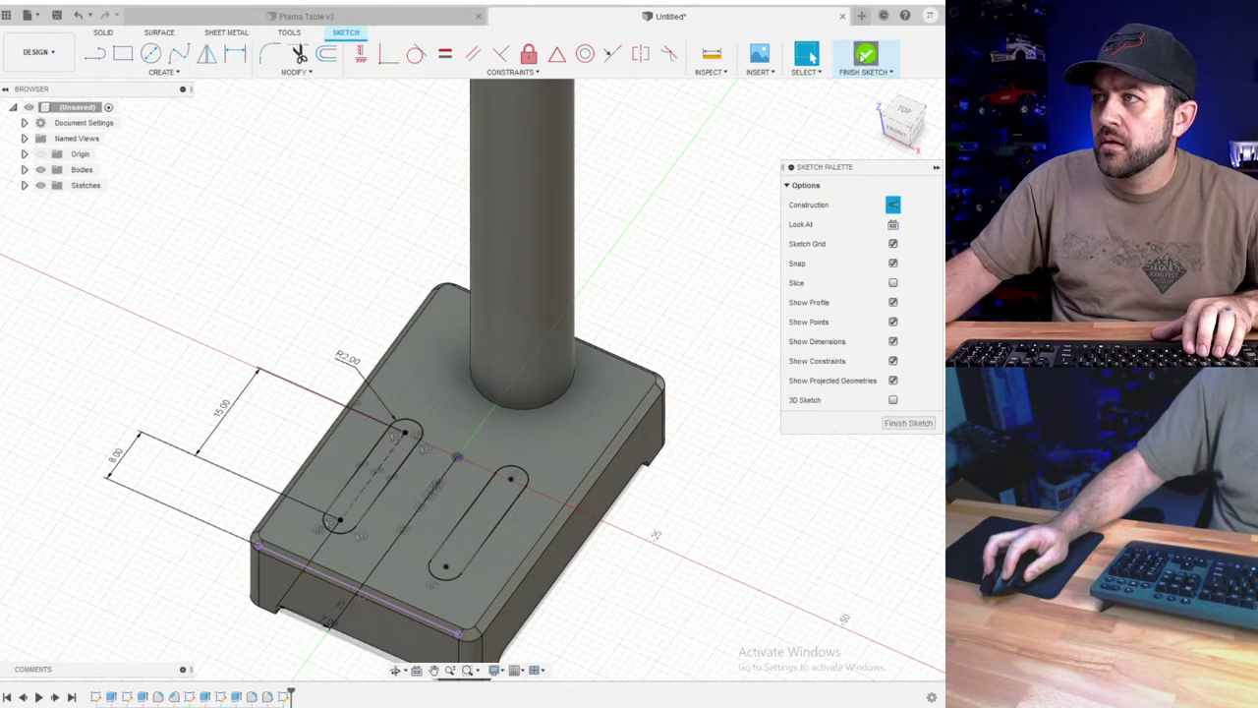
left_click(865, 56)
- Extrude both slot profiles downward as a cut through the base
left_click(122, 53)
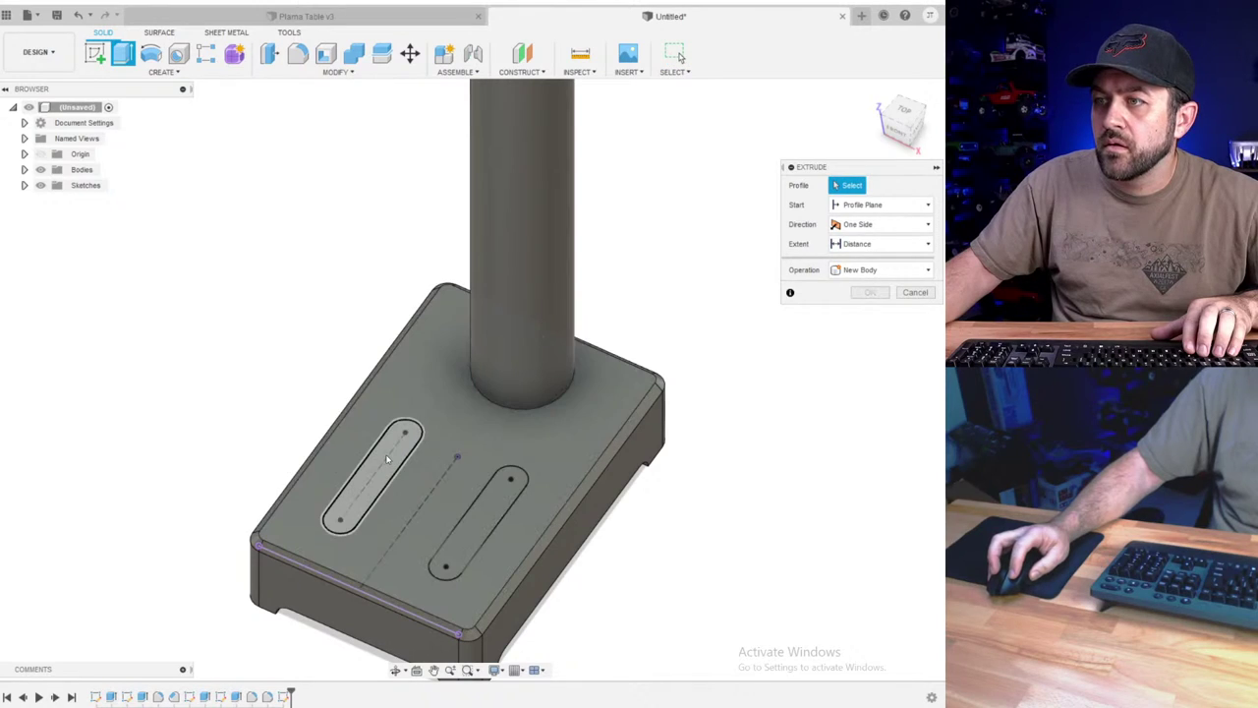
left_click(388, 459)
left_click(479, 521)
middle_click_drag(479, 521, 478, 492, "shift")
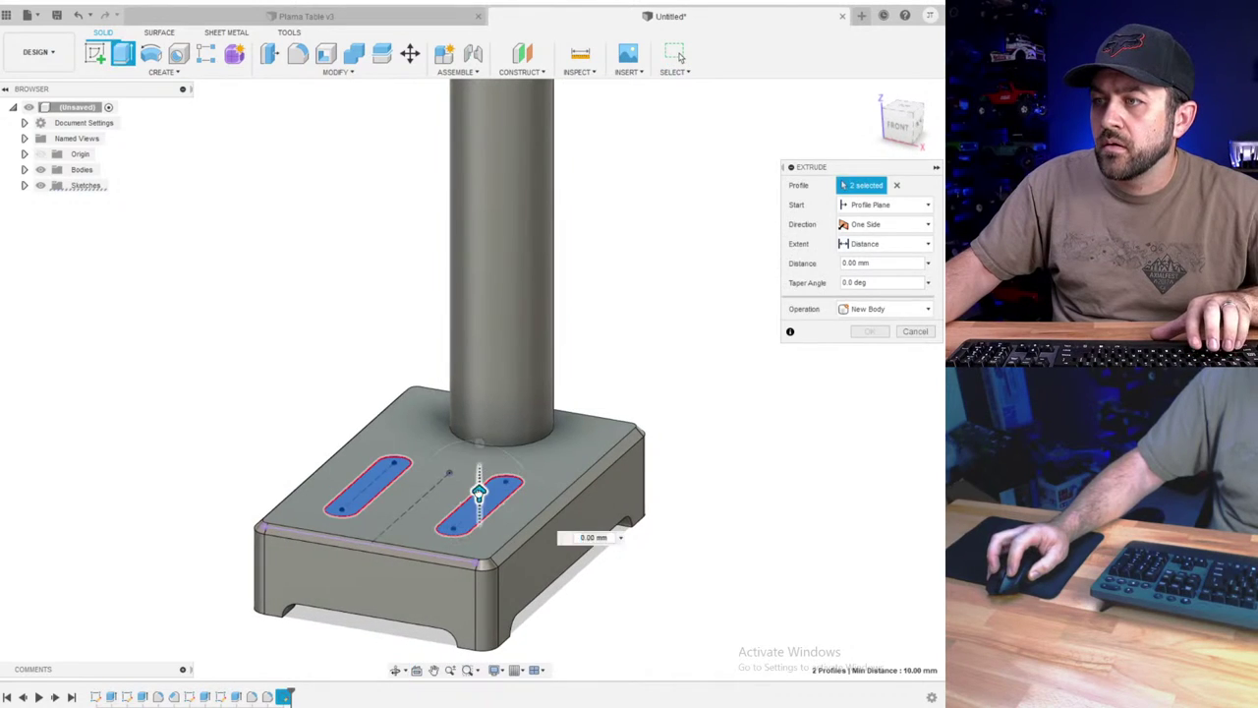
left_click_drag(479, 491, 480, 585)
middle_click_drag(480, 586, 381, 404, "shift")
key("Return")
- Create an offset construction plane 30 mm above the base's top face
scroll(491, 462, "up", 3)
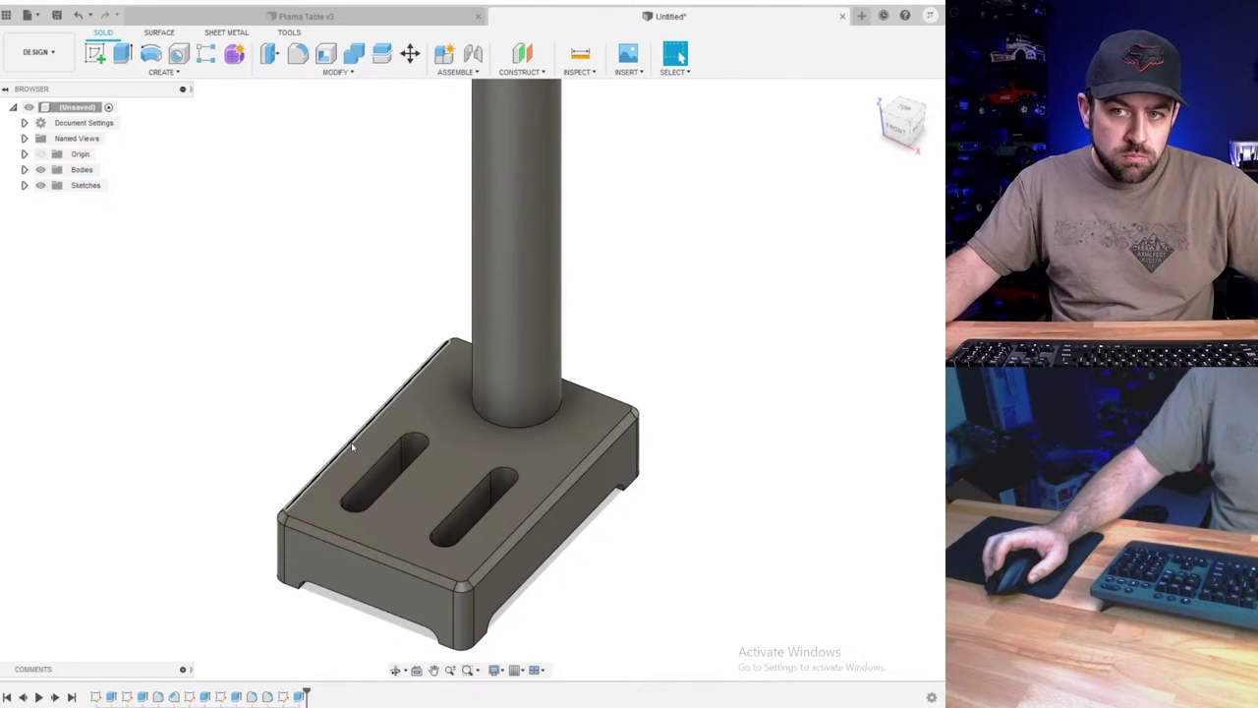
scroll(350, 445, "down", 5)
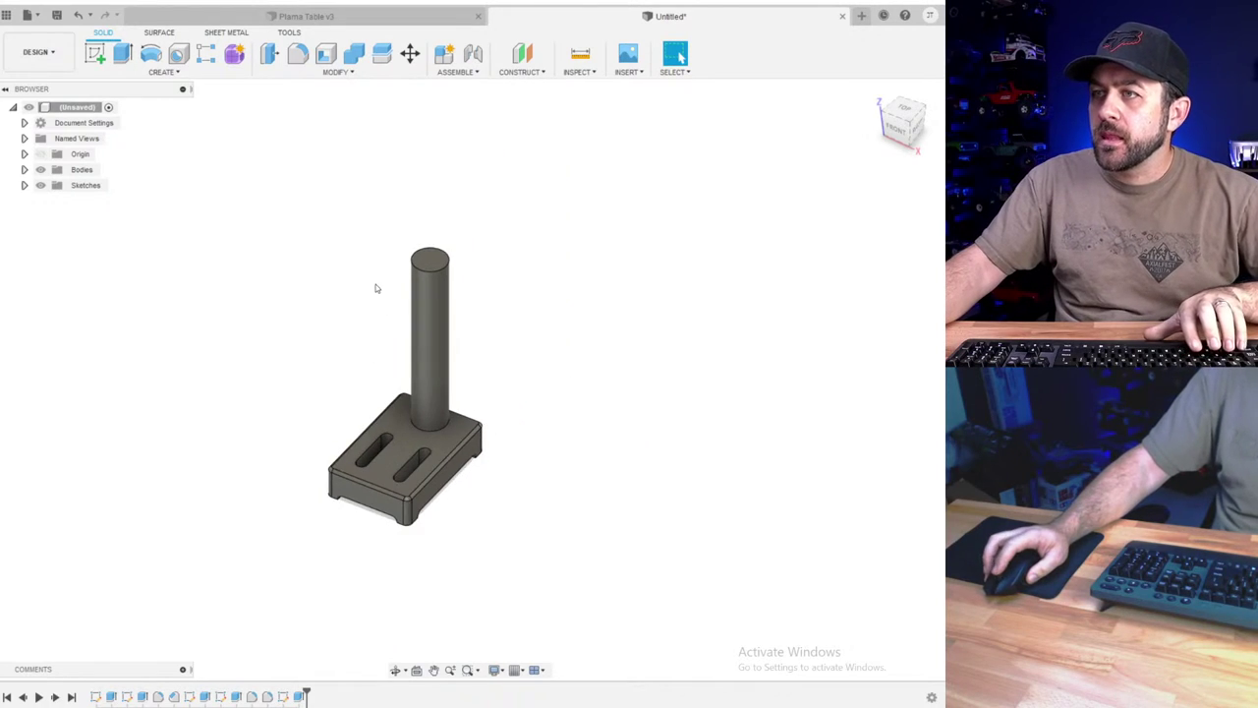
scroll(375, 285, "up", 3)
middle_click_drag(433, 325, 416, 328, "shift")
scroll(418, 334, "down", 3)
scroll(436, 352, "up", 3)
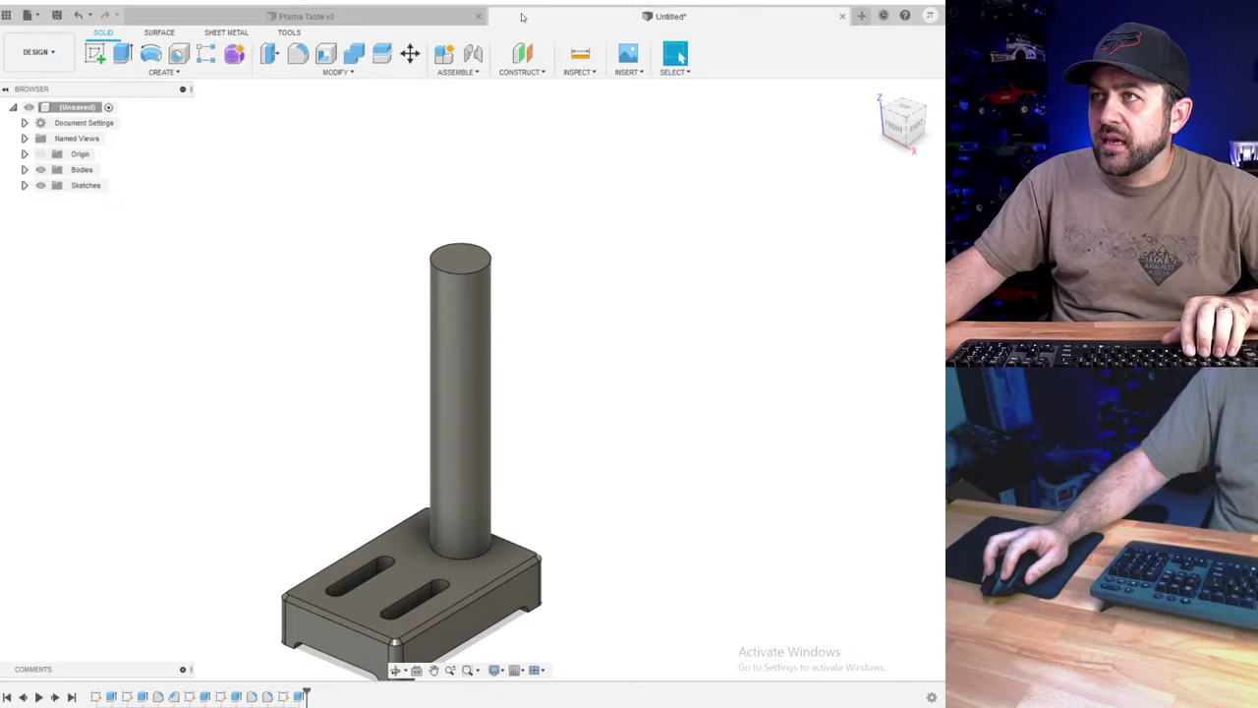
left_click(523, 54)
left_click(423, 582)
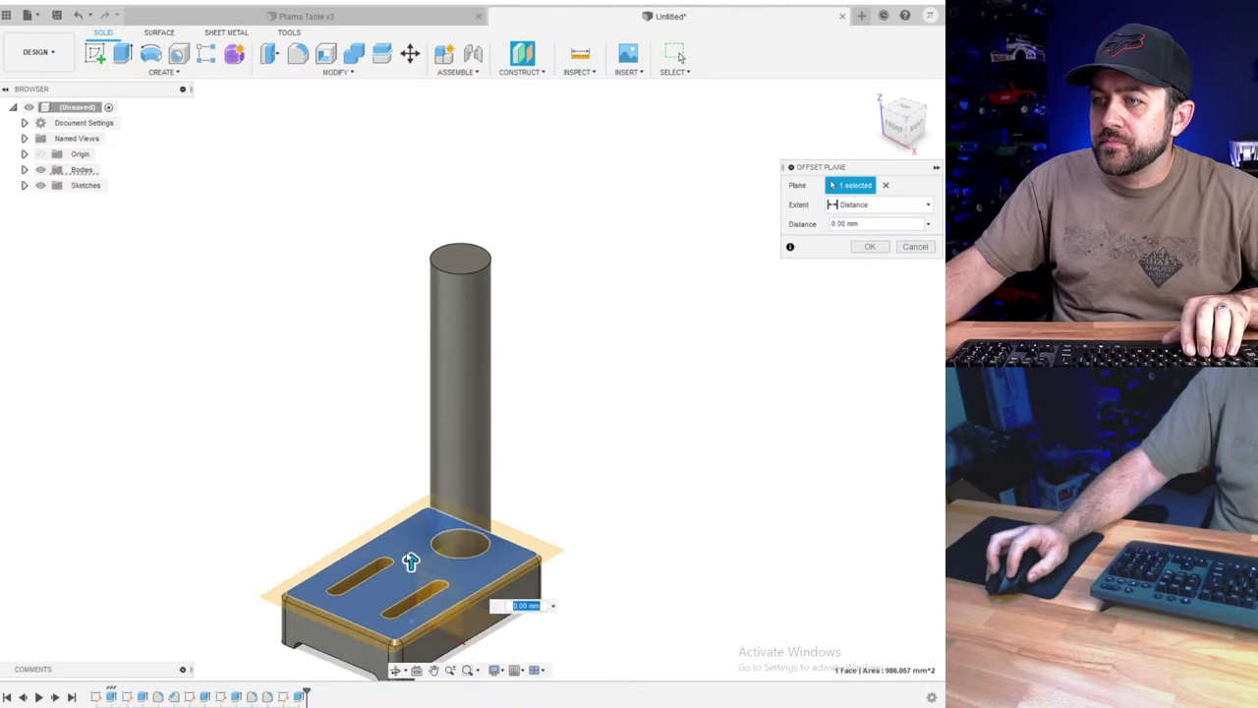
left_click_drag(401, 476, 403, 424)
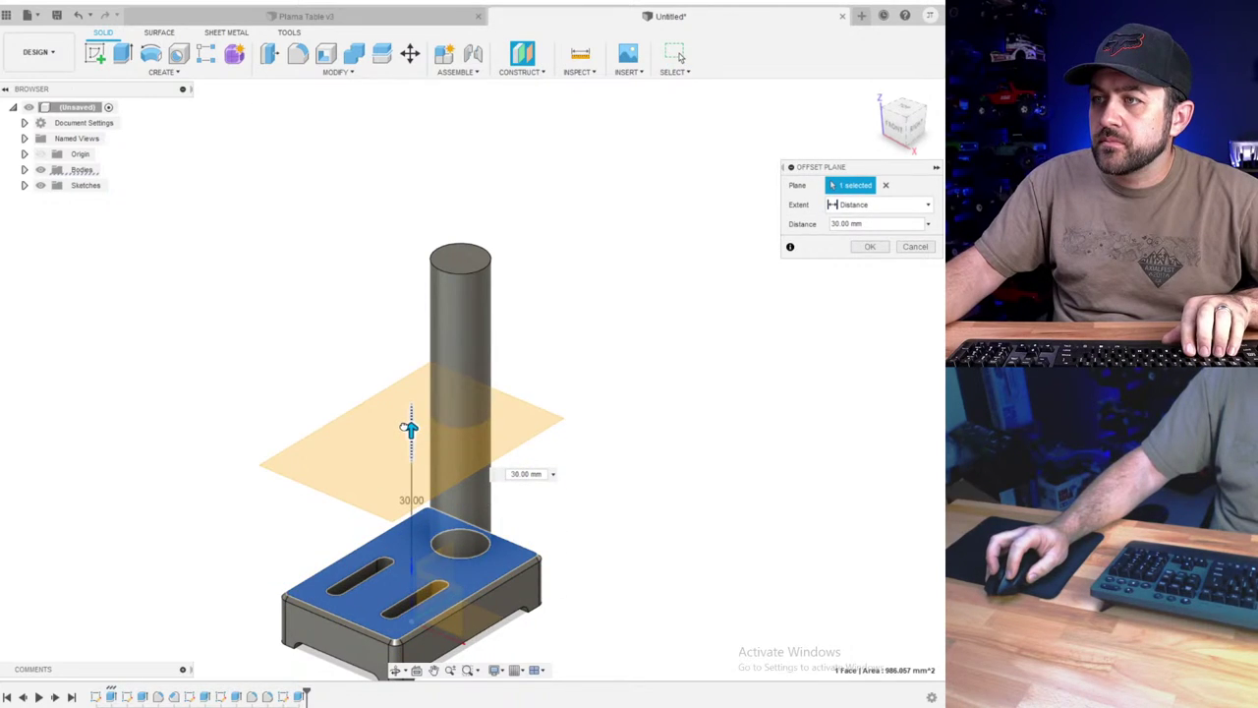
key("Return")
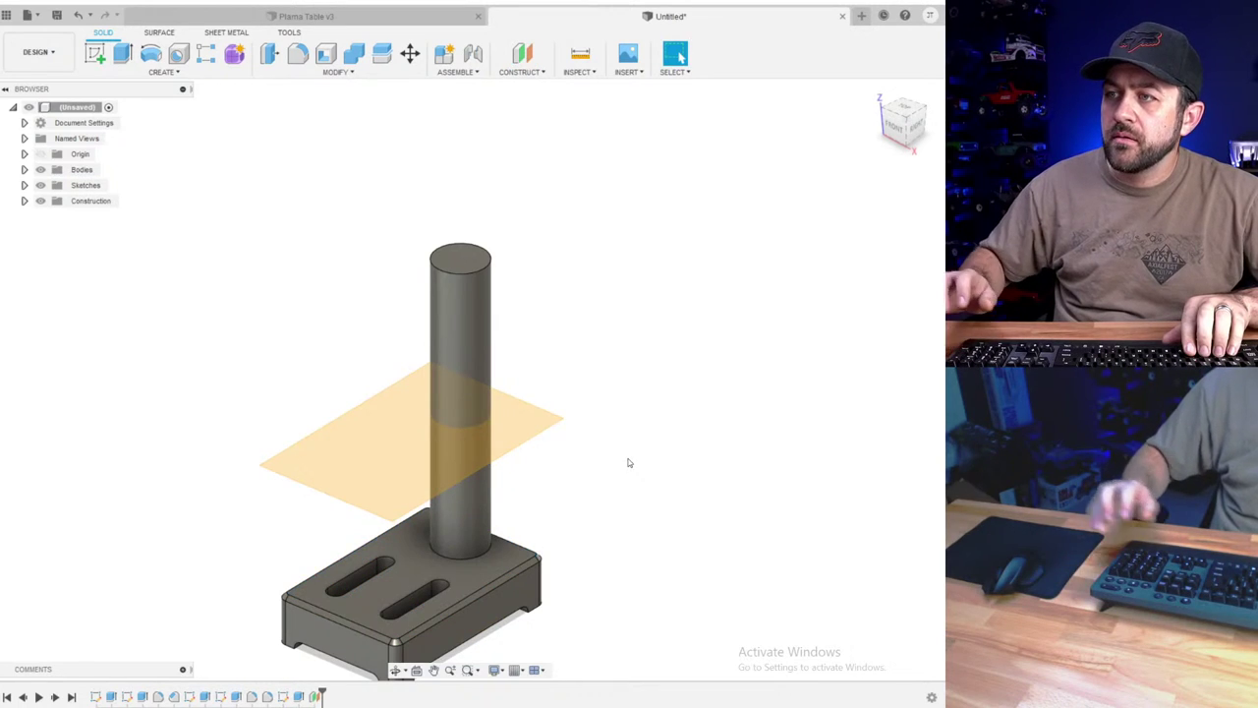
- Start a sketch on the offset plane above the base
left_click(94, 55)
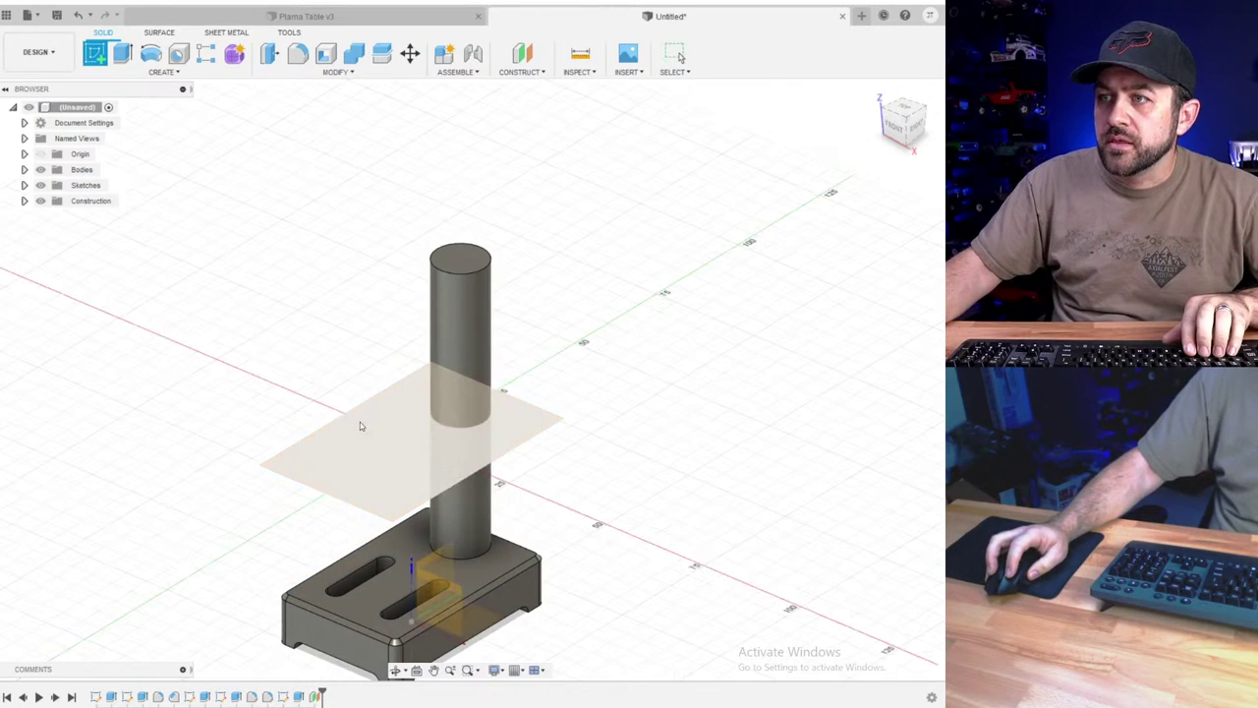
left_click(360, 426)
key("c")
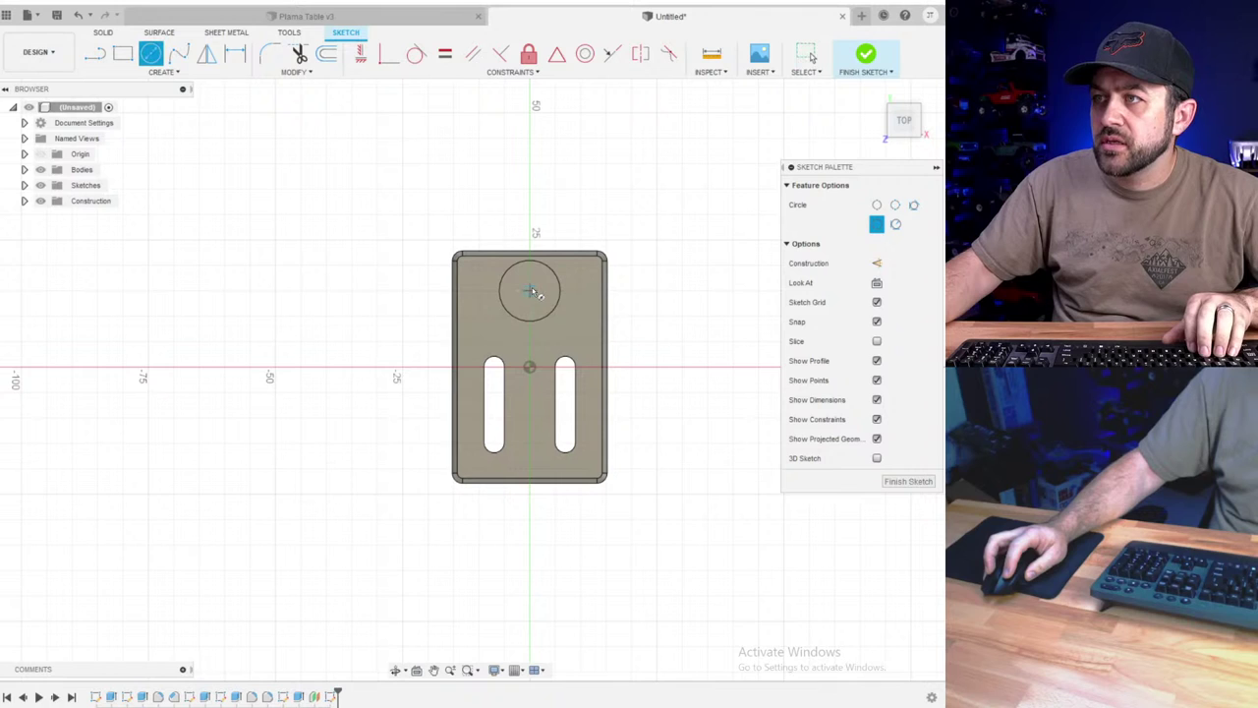
left_click(532, 291)
key("Escape")
- Project the post's circular edge into the sketch
key("p")
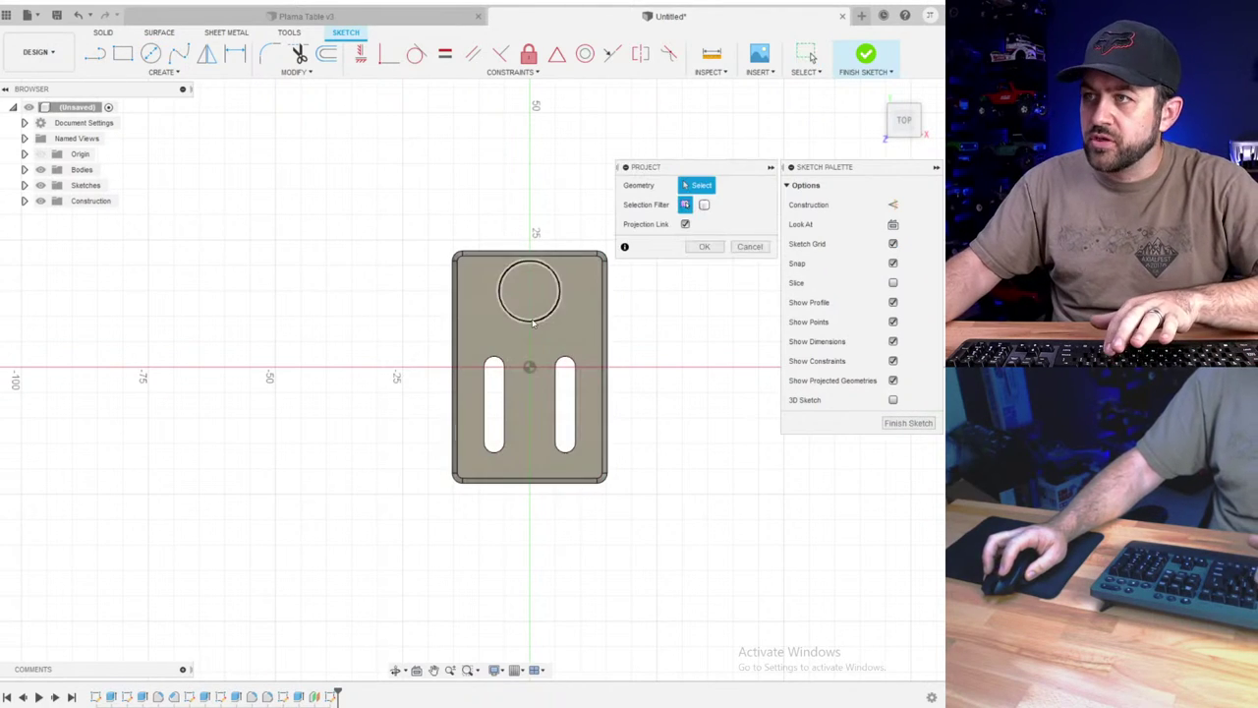
left_click(532, 321)
key("Return")
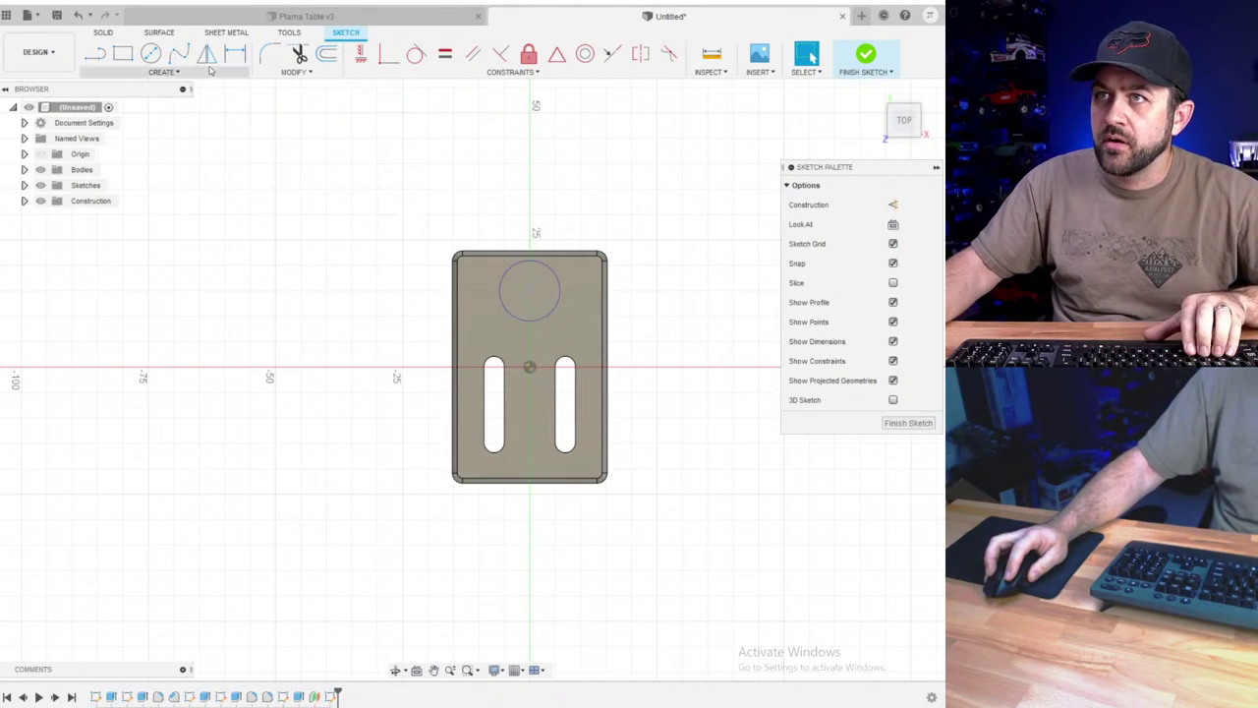
- Offset the projected post circle outward by 0.5 mm
left_click(326, 53)
scroll(553, 280, "up", 2)
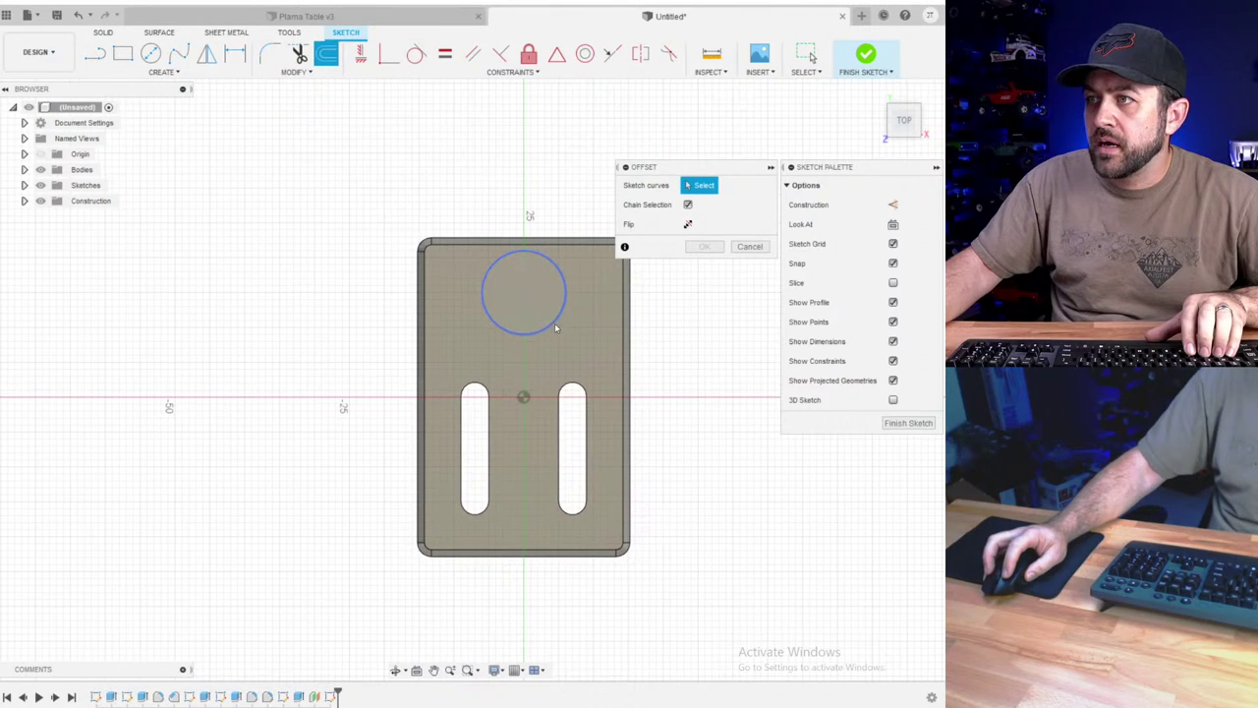
left_click(555, 327)
type(".5")
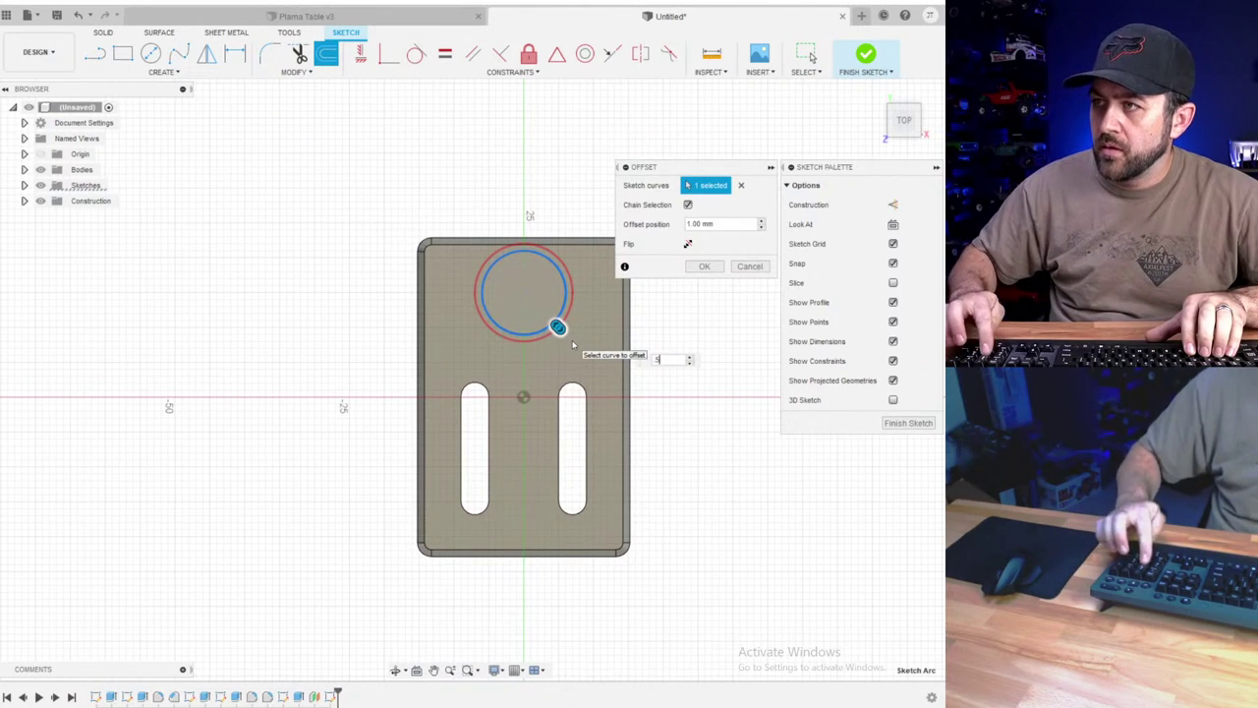
key("Return")
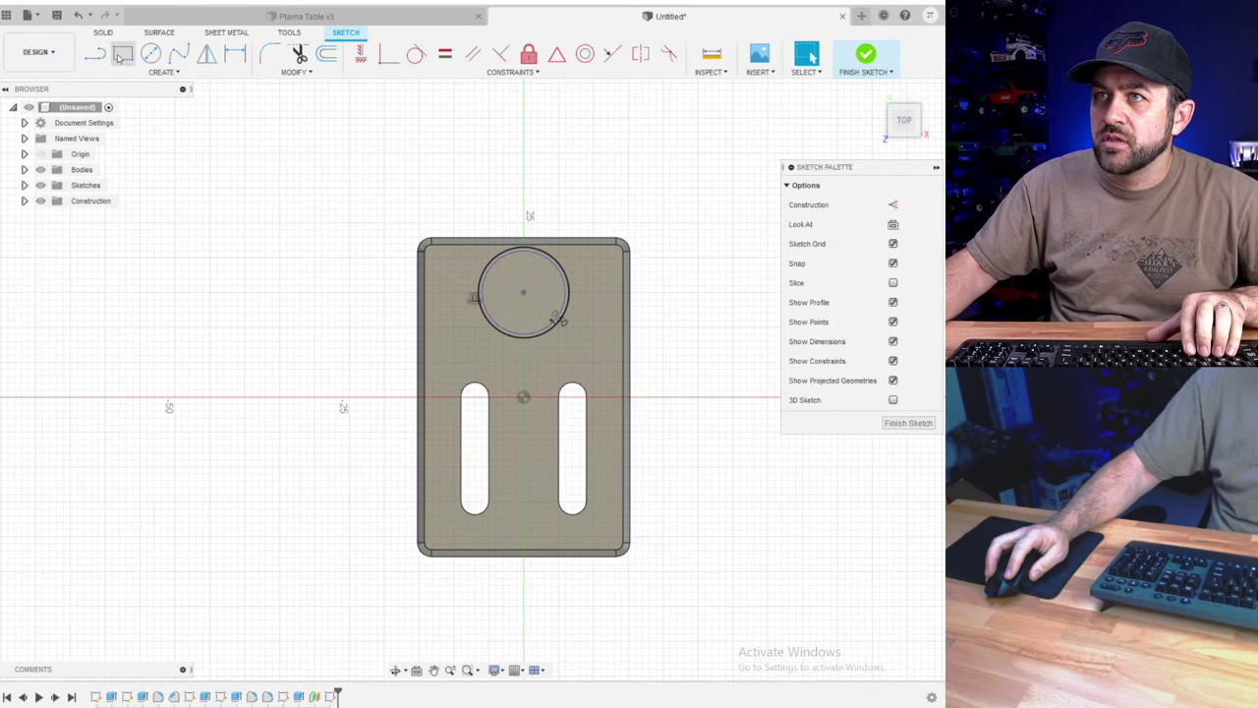
- Draw an outer circle concentric with the post and dimension its gap to the offset circle as 2 mm
left_click(150, 53)
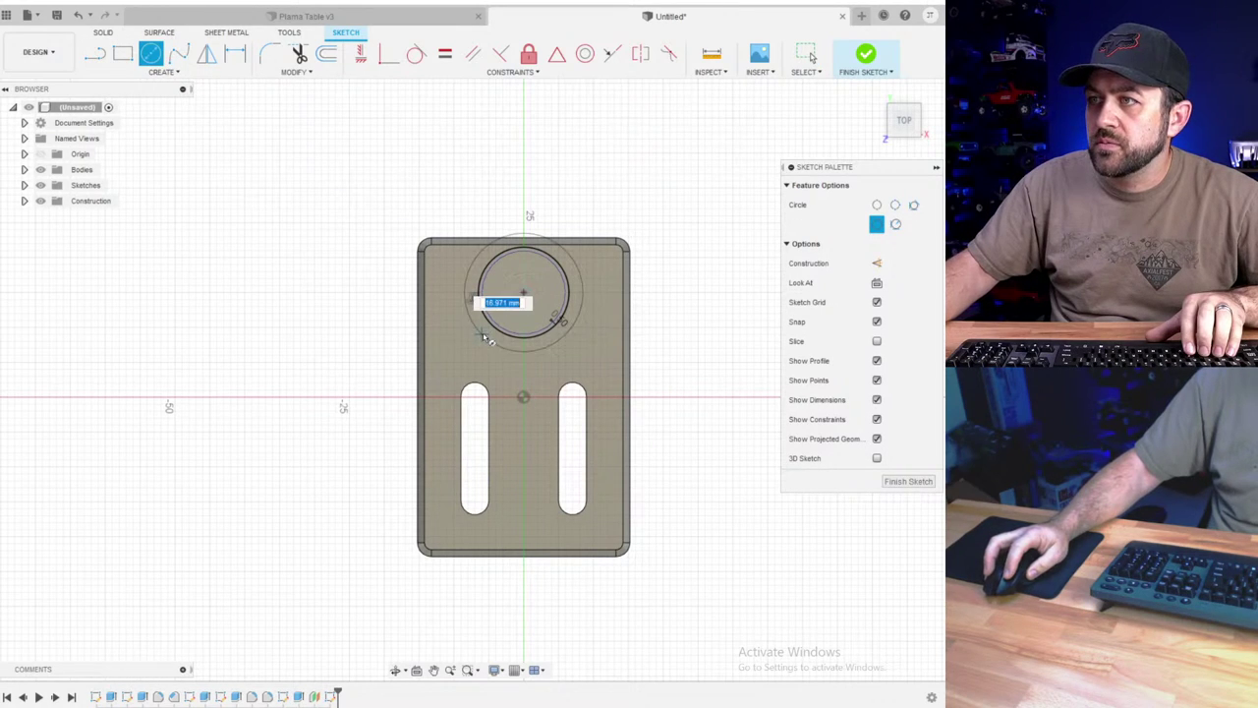
scroll(484, 338, "up", 3)
key("d")
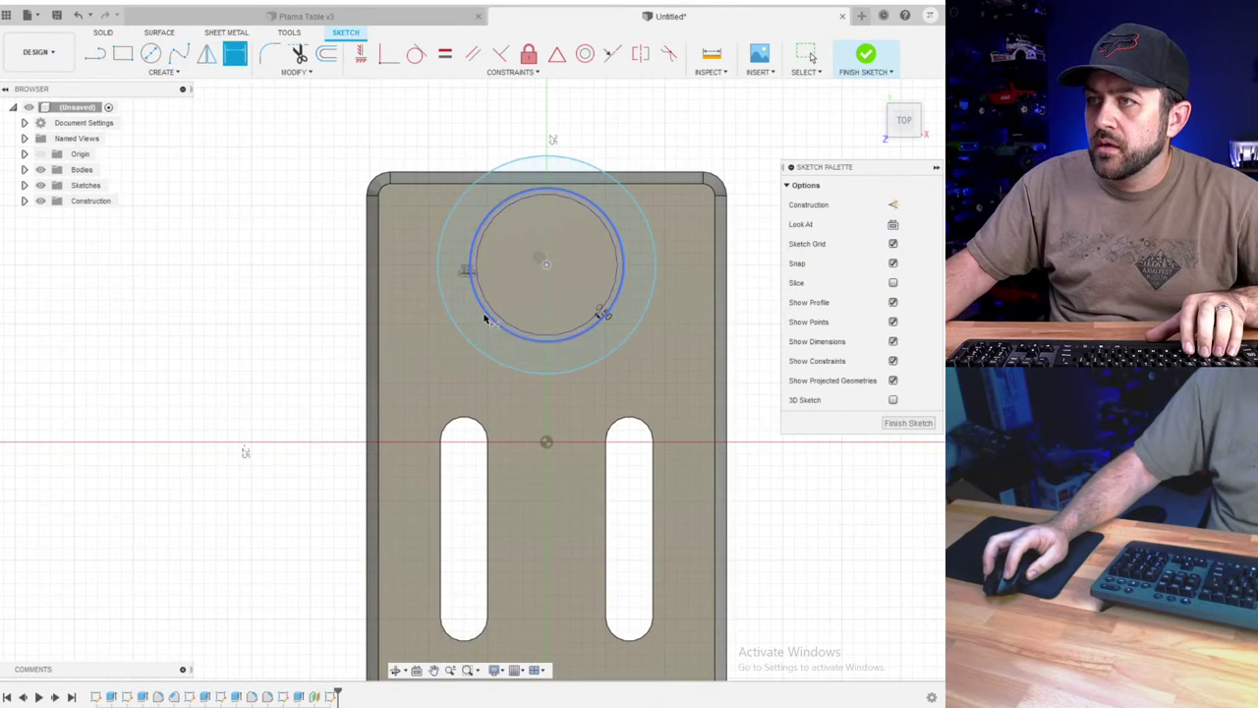
left_click(484, 319)
left_click(440, 272)
left_click(462, 143)
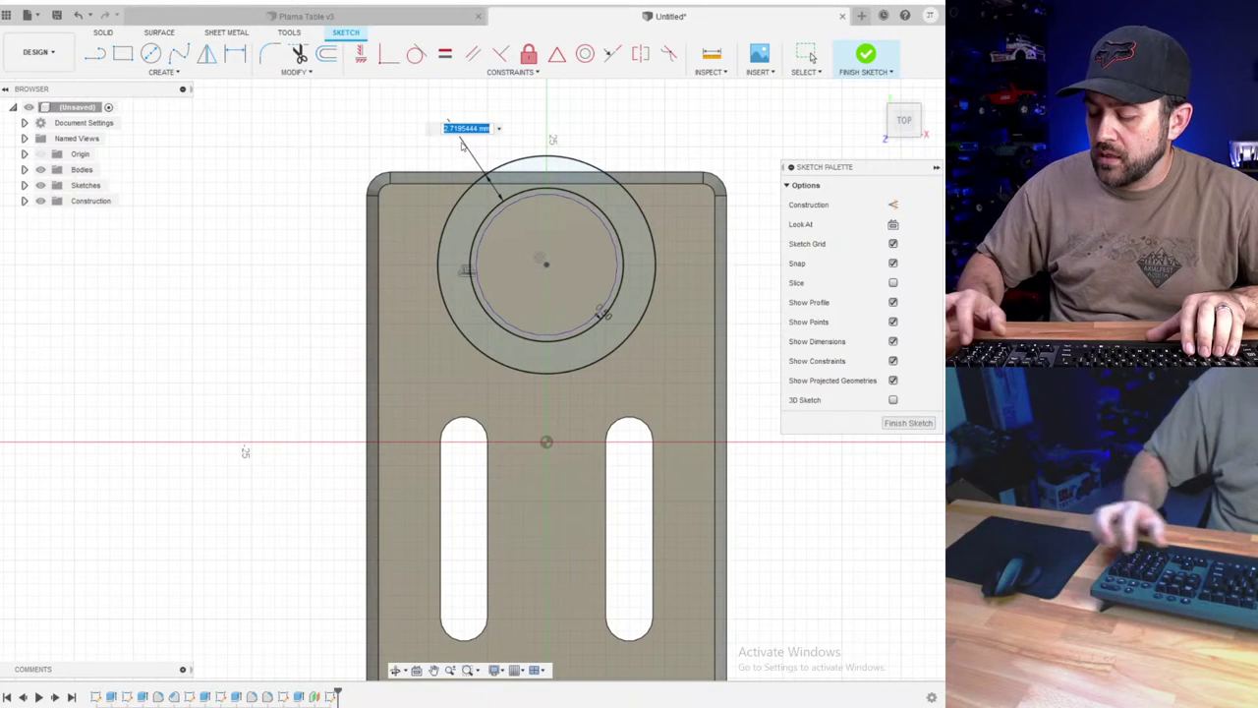
type("2")
key("Return")
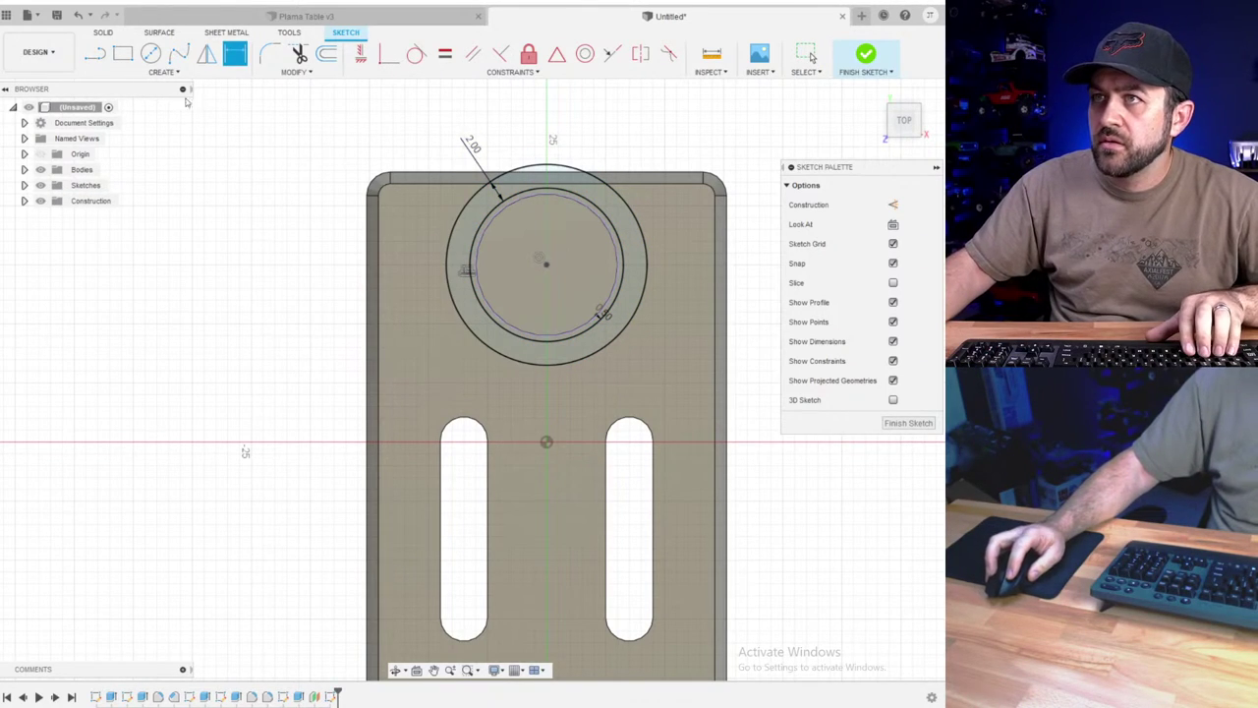
- Sketch a rectangle about 38 mm wide over the slotted part of the base, below the circles
left_click(122, 53)
scroll(345, 360, "down", 3)
scroll(357, 352, "up", 1)
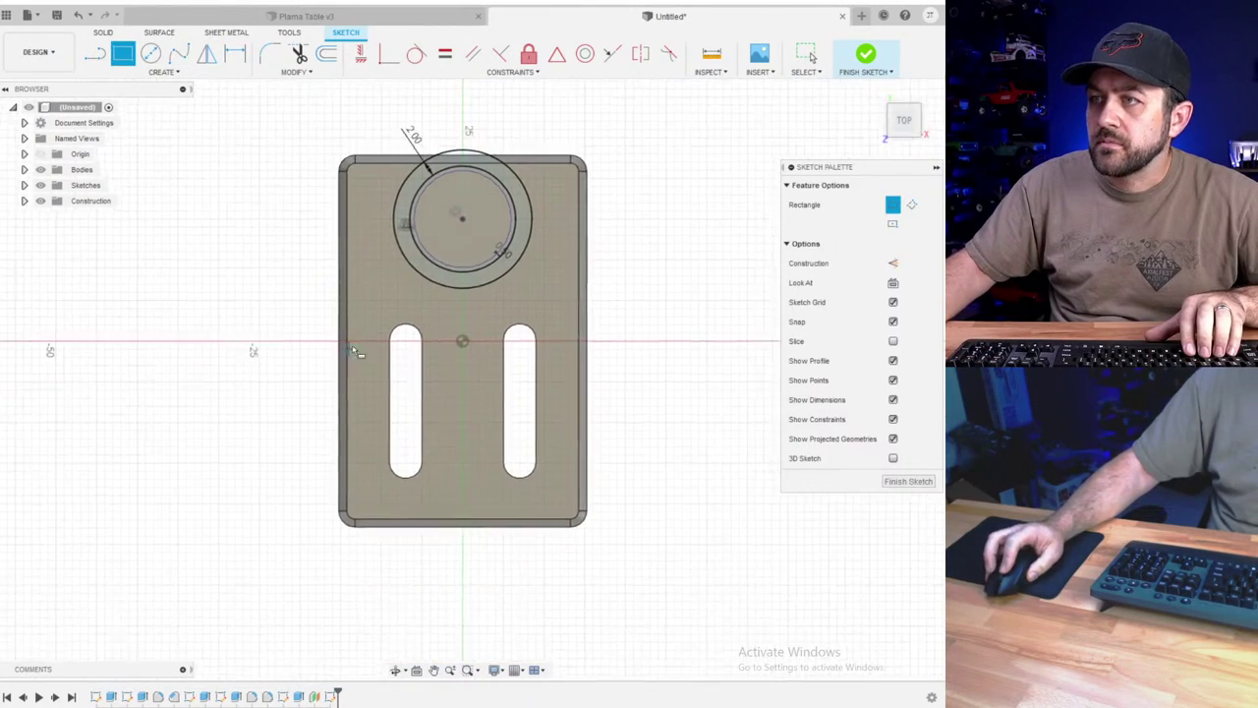
left_click(335, 528)
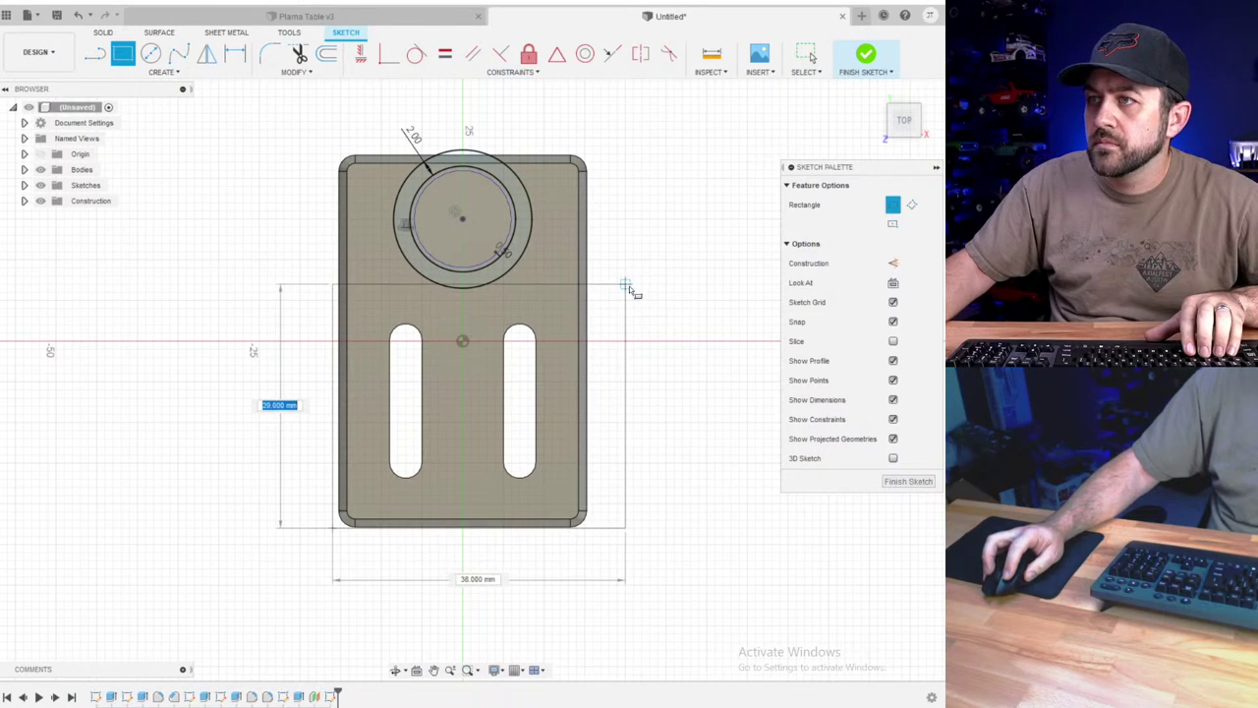
left_click(626, 300)
- Connect the circle centre to the midpoint of the rectangle's nearest edge with a construction line and constrain it vertical
key("l")
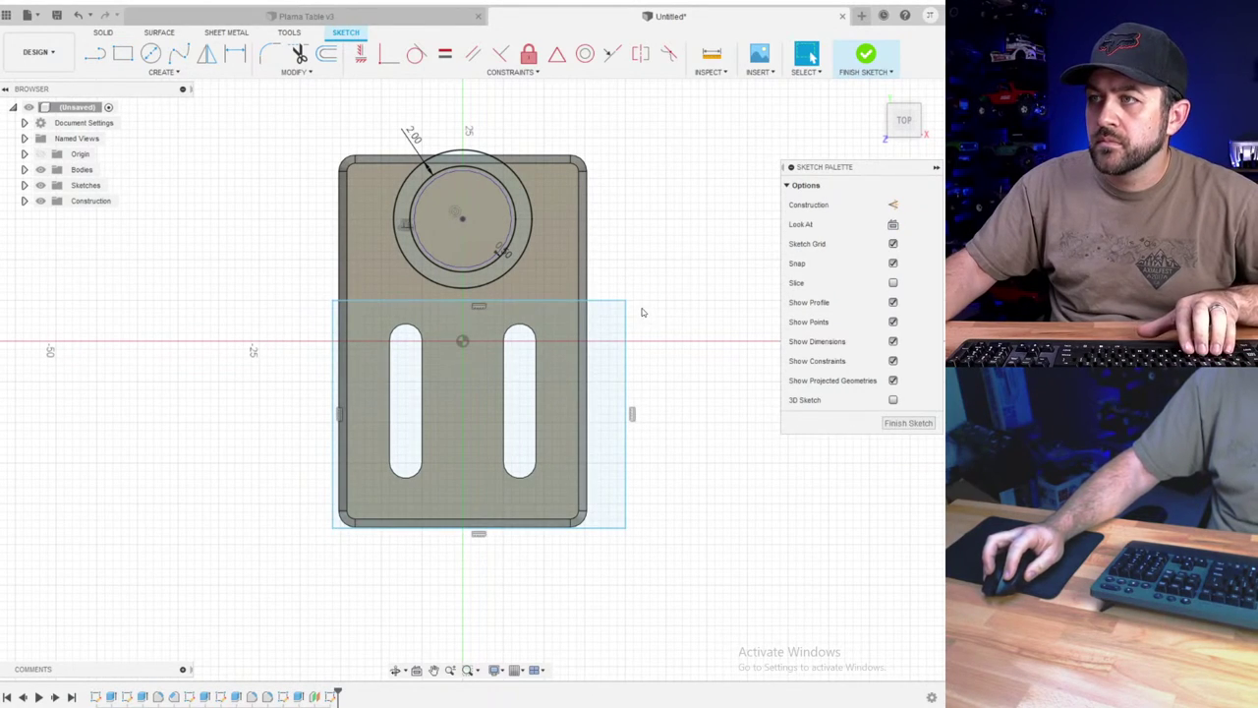
key("x")
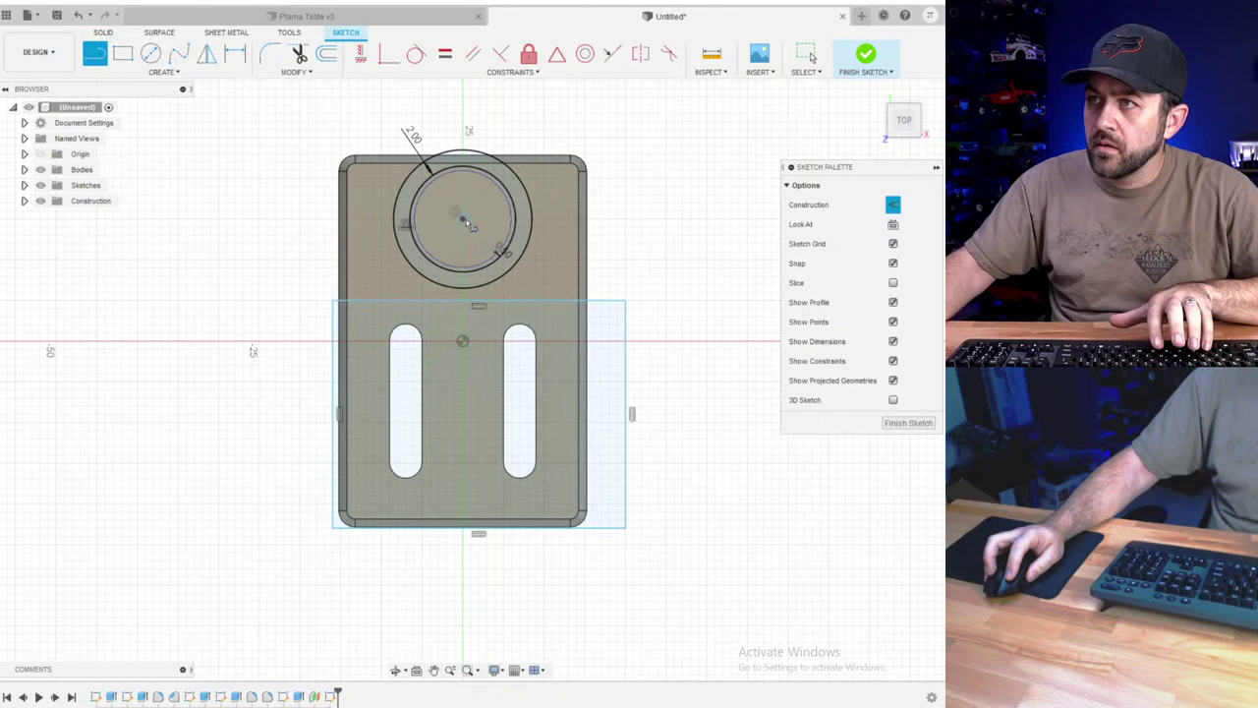
left_click(462, 218)
left_click(480, 305)
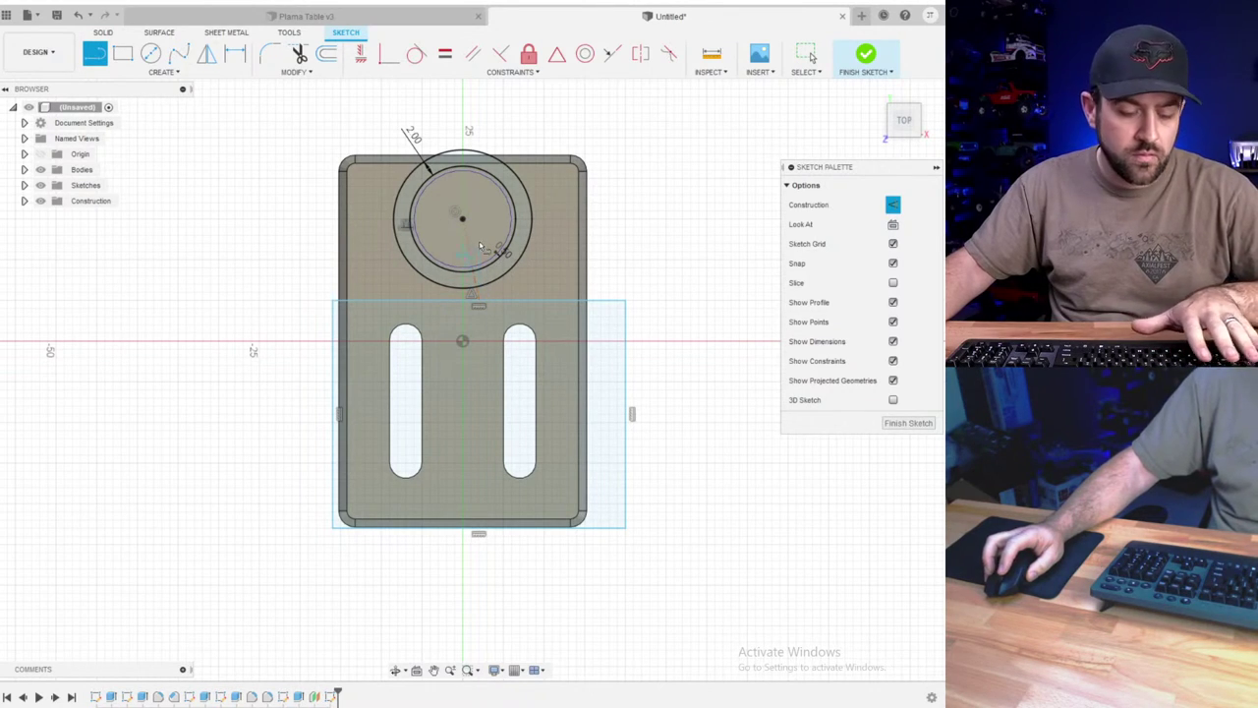
key("Escape")
left_click(360, 54)
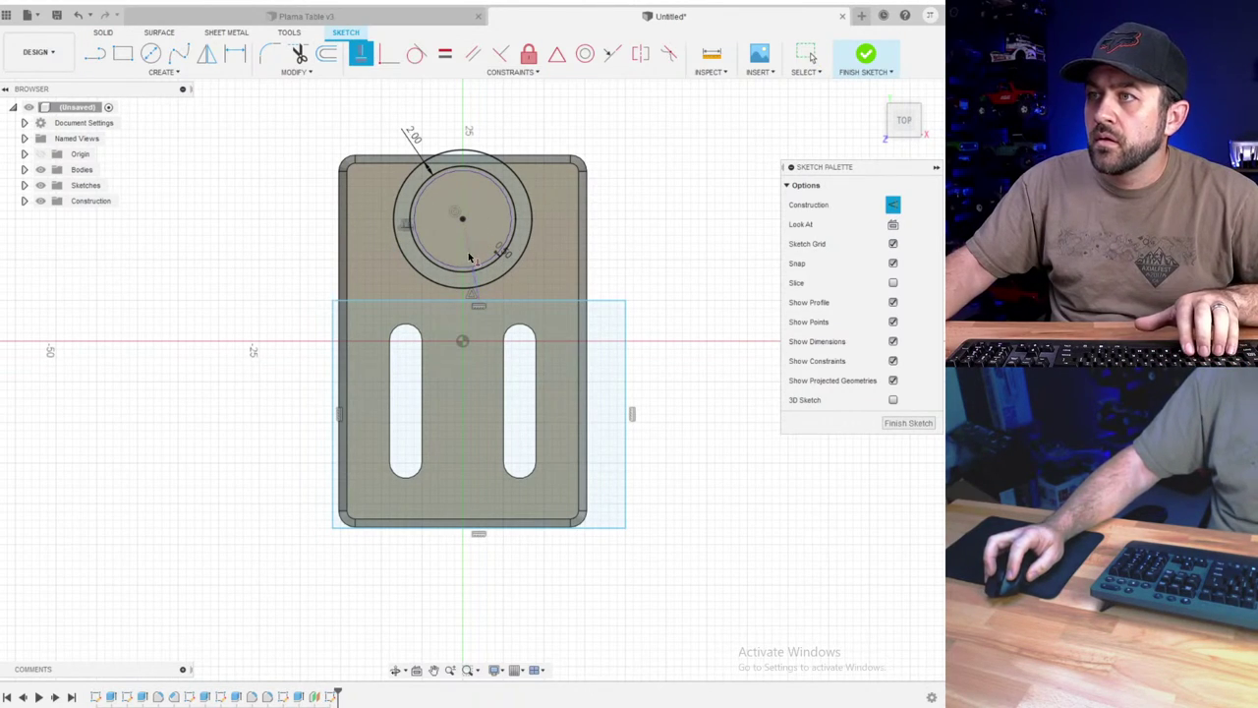
left_click(470, 258)
key("Escape")
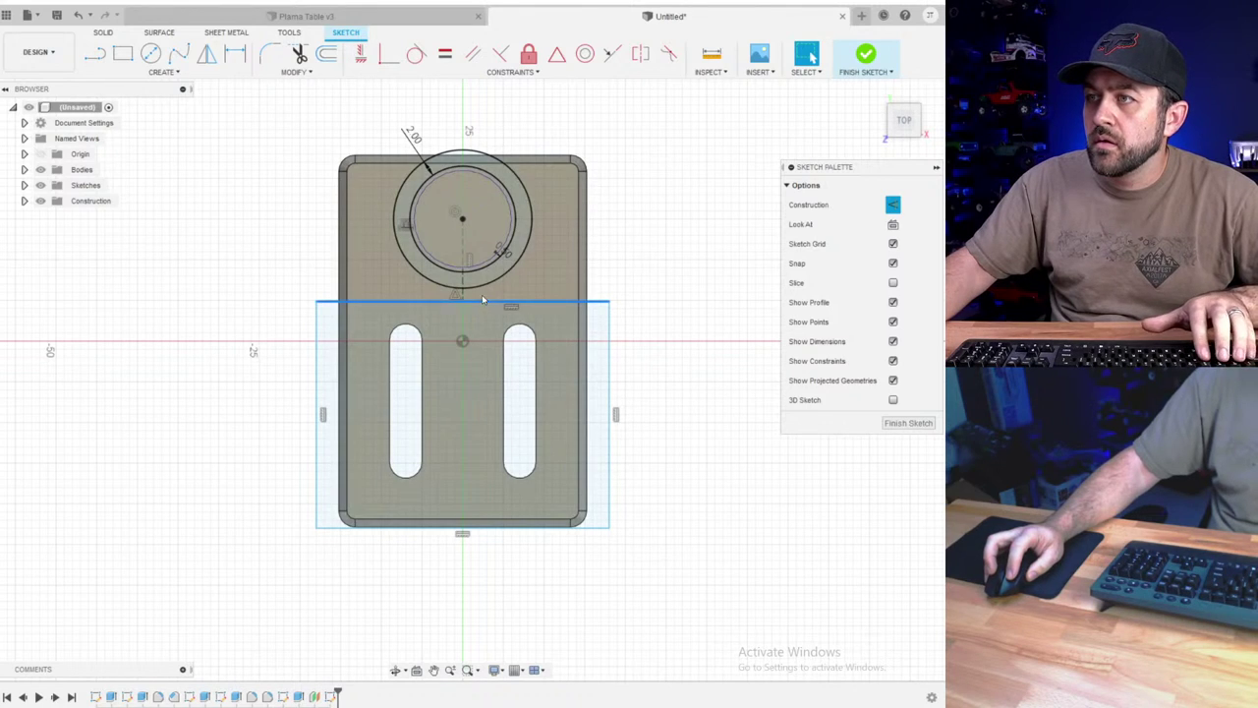
- Make the rectangle's edge nearest the post tangent to the ring's inner circle
left_click_drag(481, 294, 480, 280)
scroll(470, 265, "up", 4)
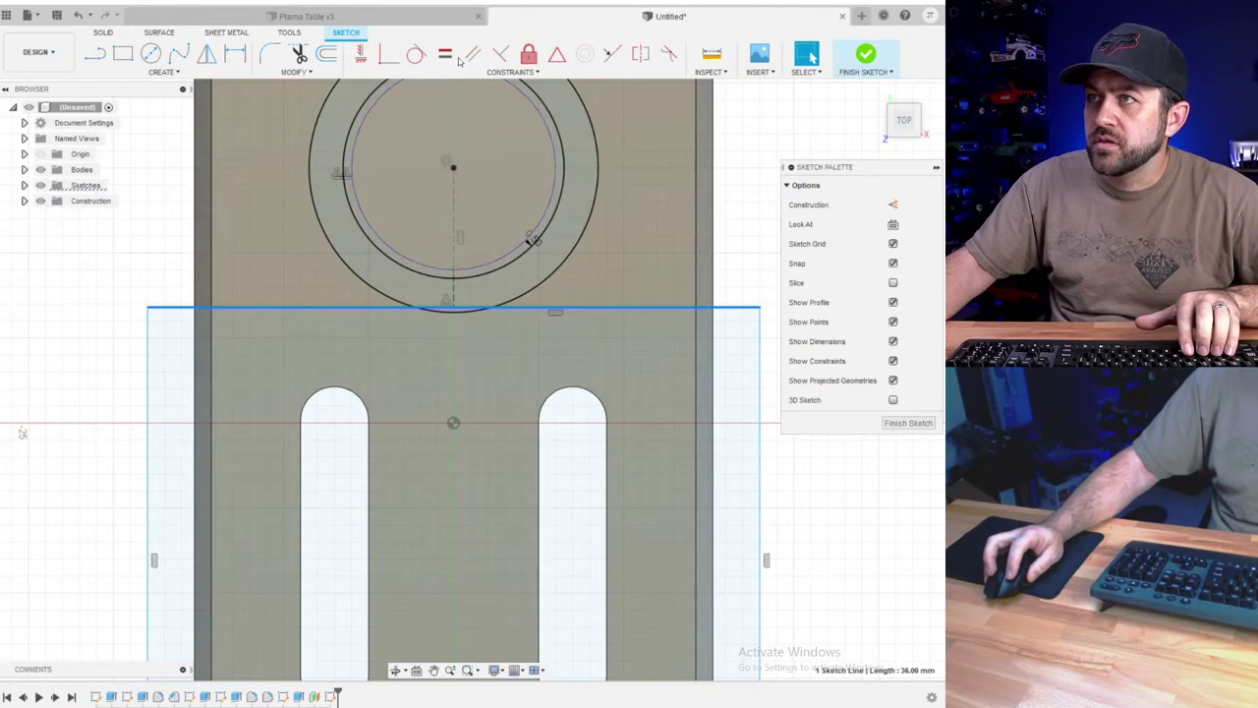
left_click(477, 278)
left_click(477, 274)
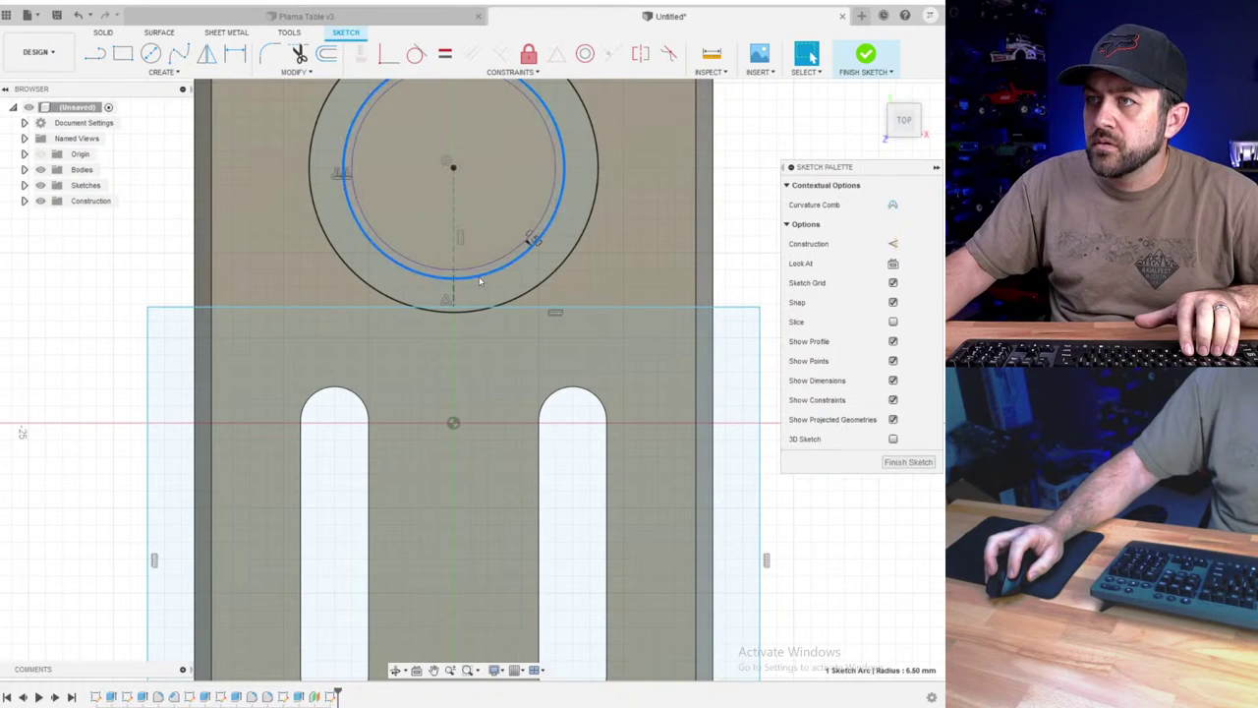
left_click(509, 310)
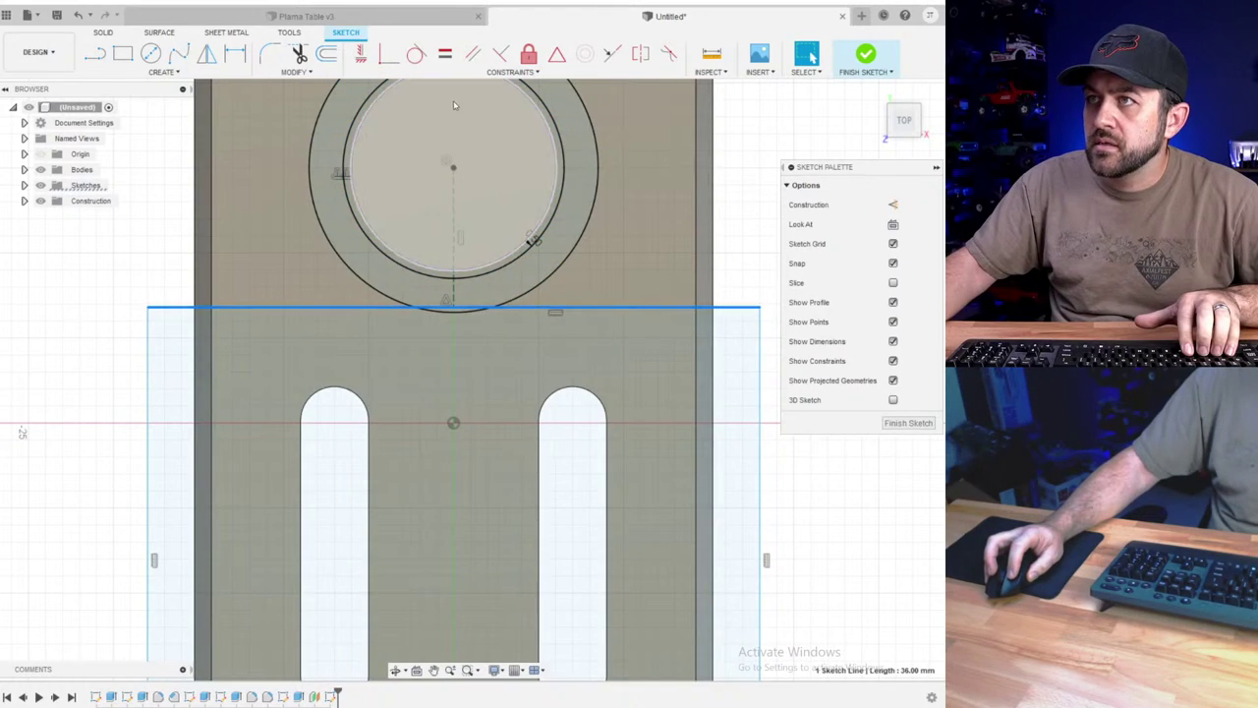
left_click(483, 276)
key("x")
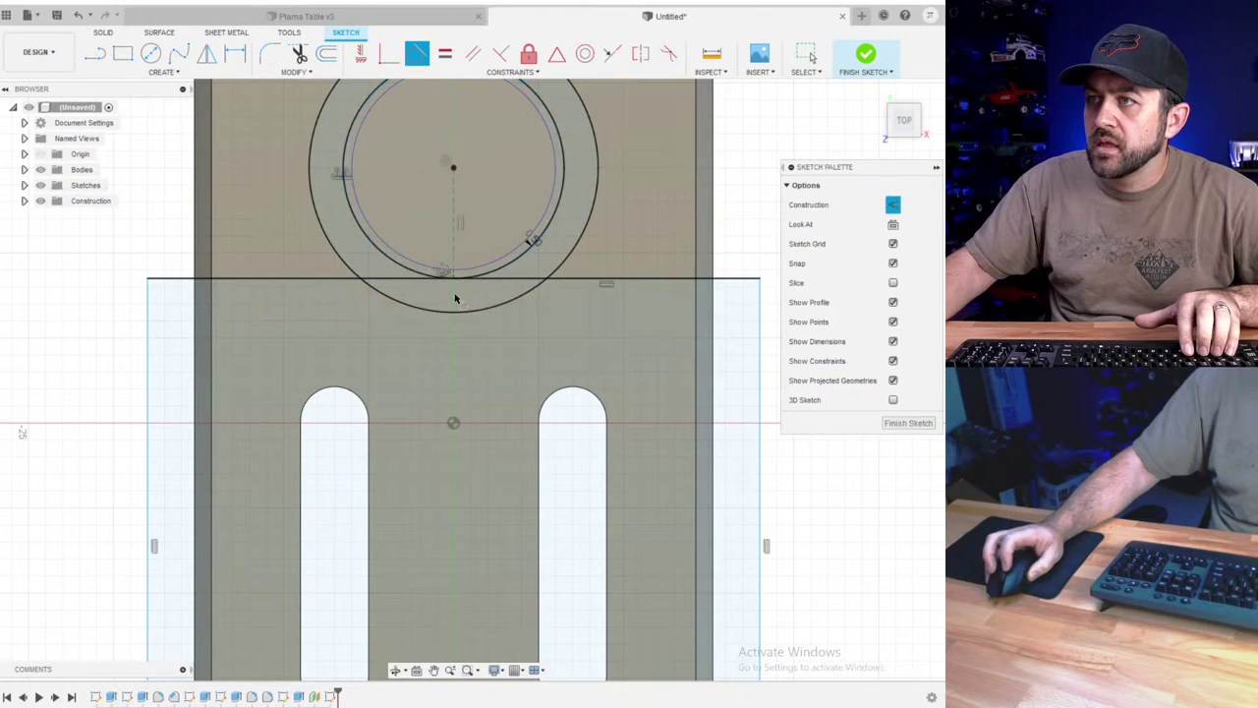
scroll(387, 395, "down", 3)
key("Escape")
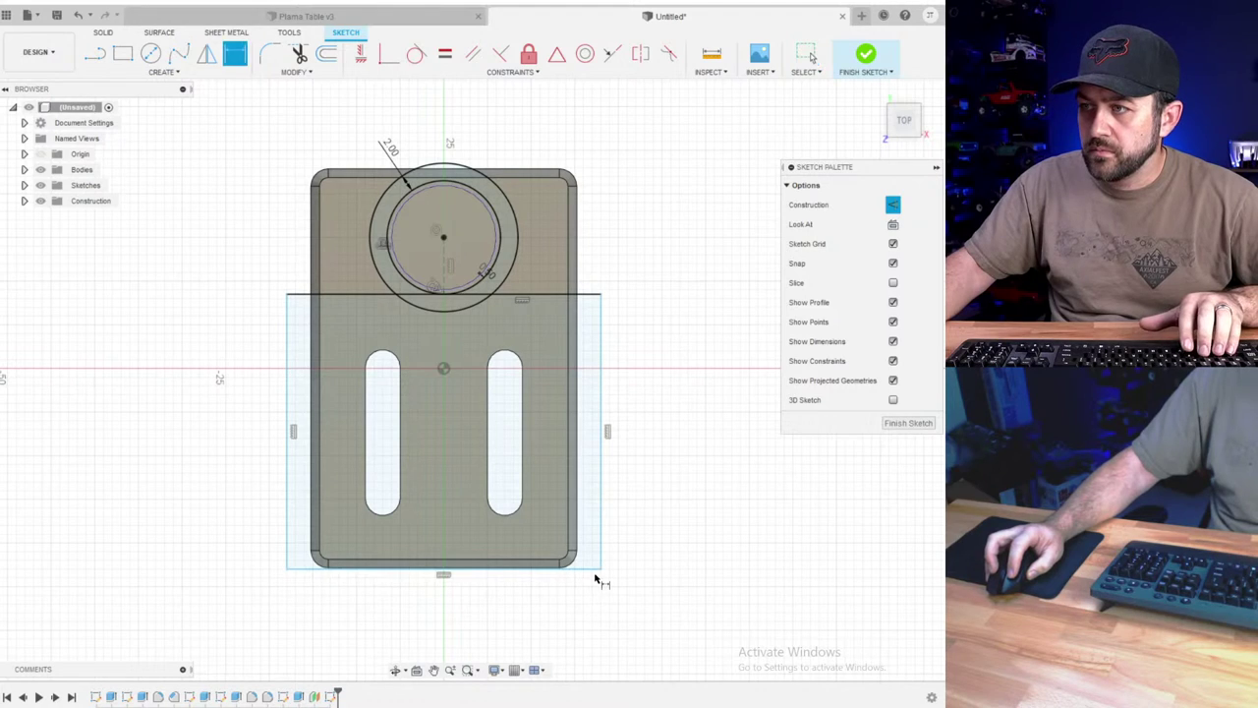
- Dimension the rectangle to 30 mm wide and 30 mm high
left_click(593, 569)
left_click(508, 600)
type("30")
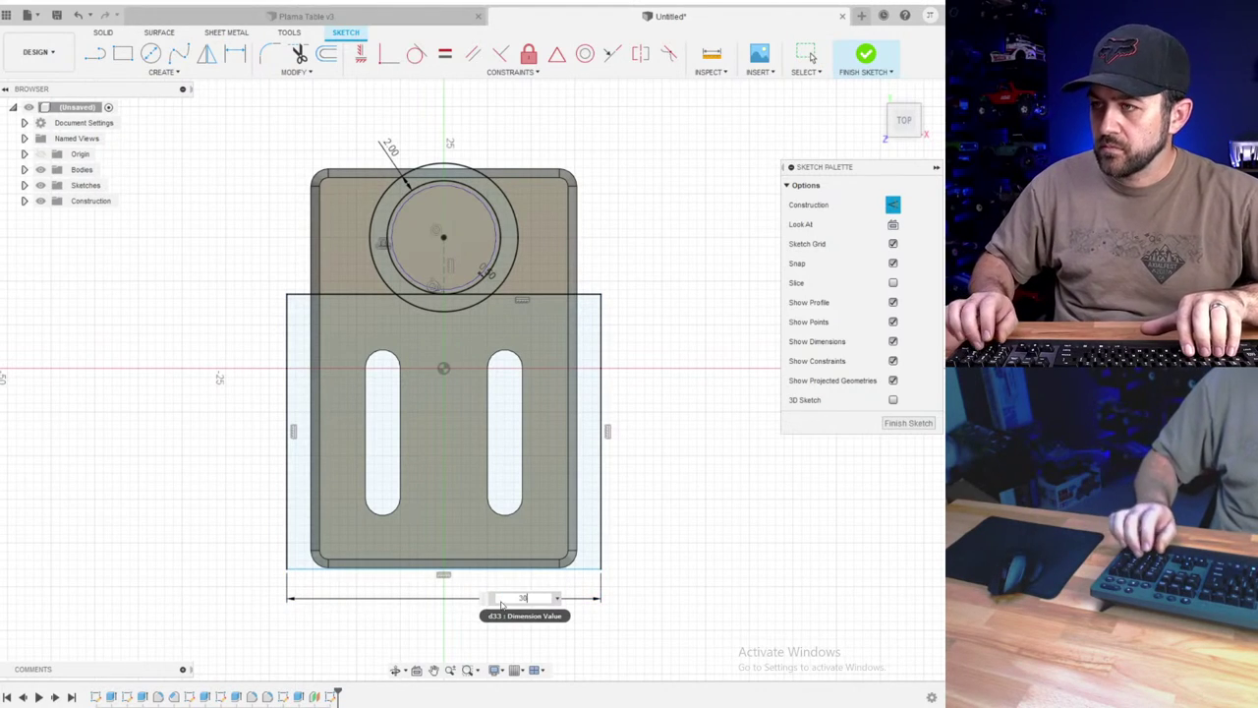
key("Return")
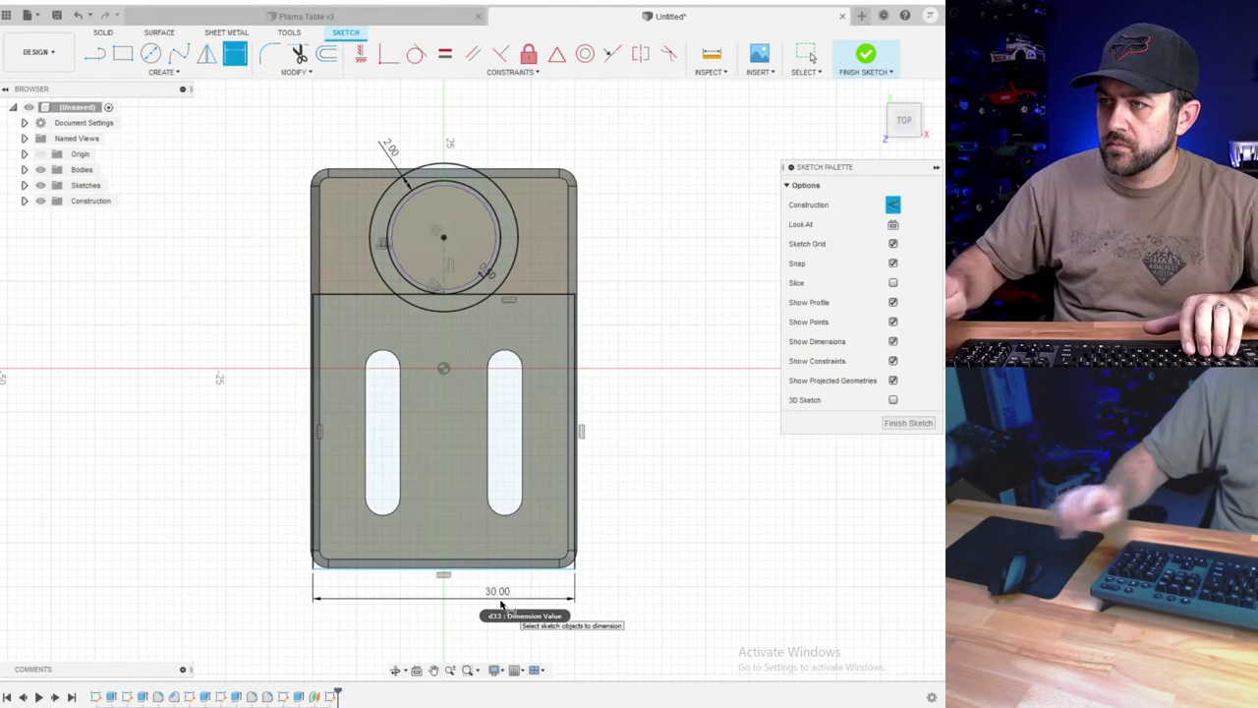
left_click(575, 328)
left_click(639, 389)
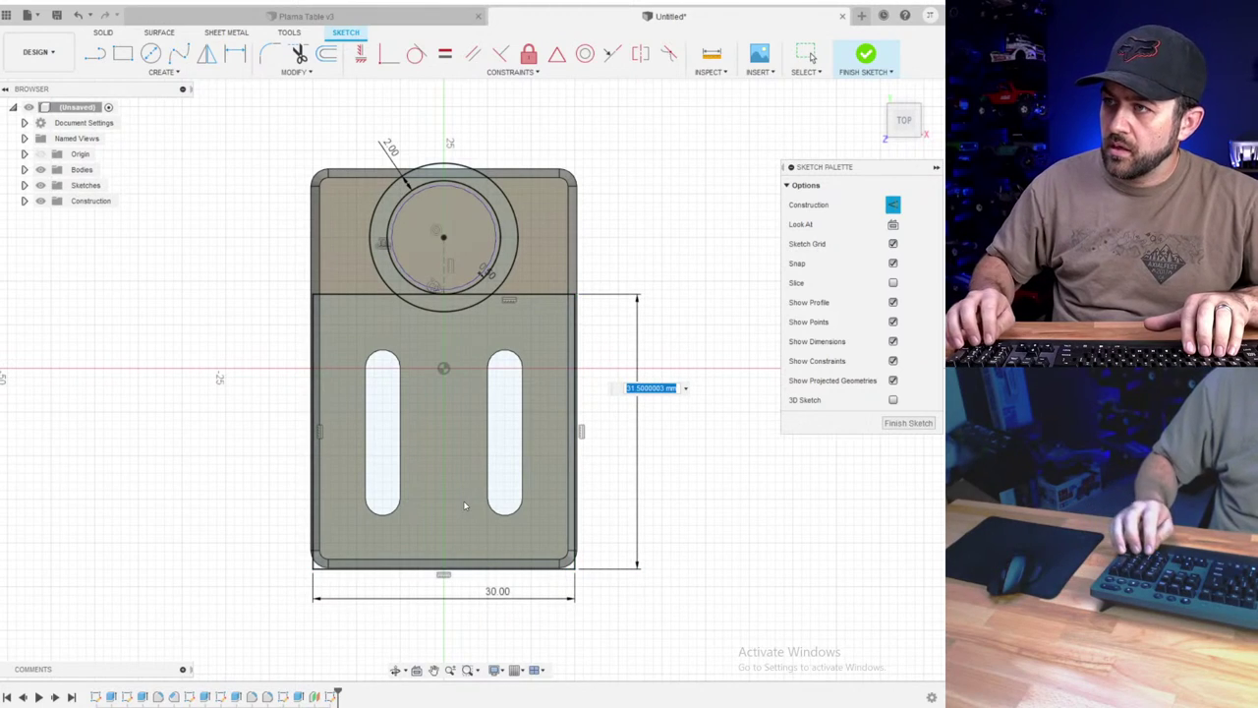
type("30")
key("Return")
scroll(463, 503, "down", 2)
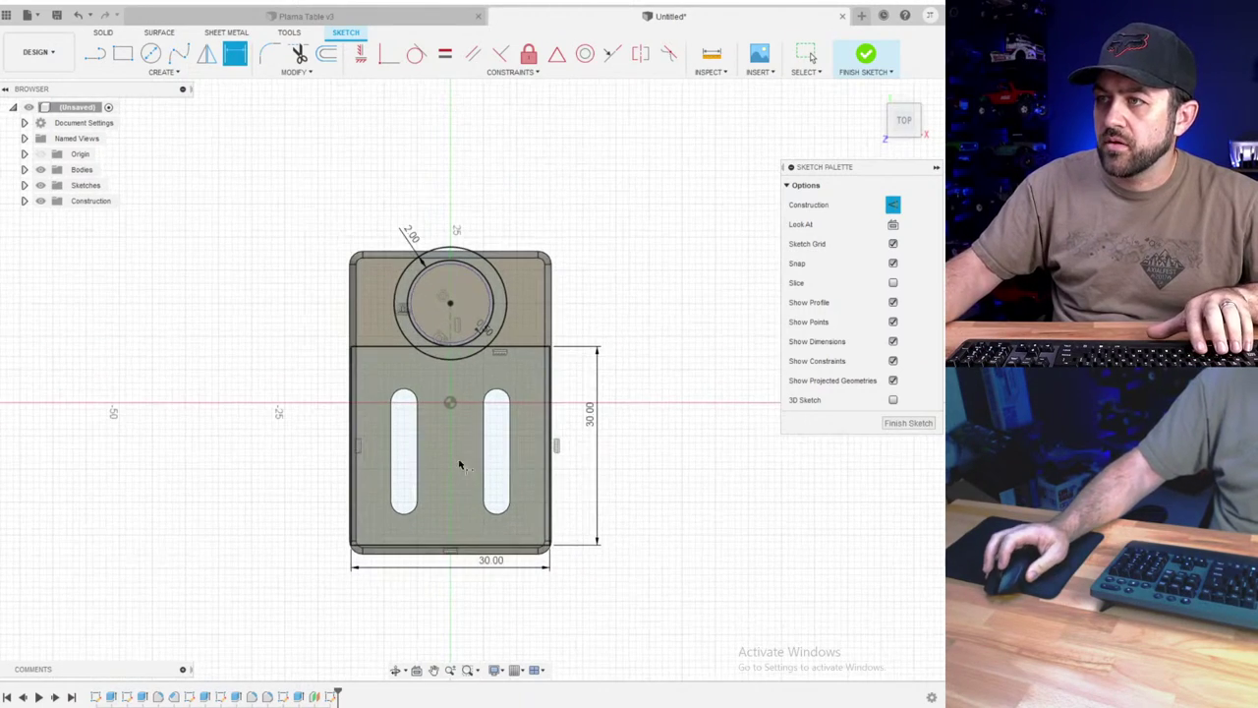
- Draw a line from the rectangle's edge to the ring's outer circle on the near side and make it tangent to that circle
middle_click_drag(459, 464, 413, 366, "shift")
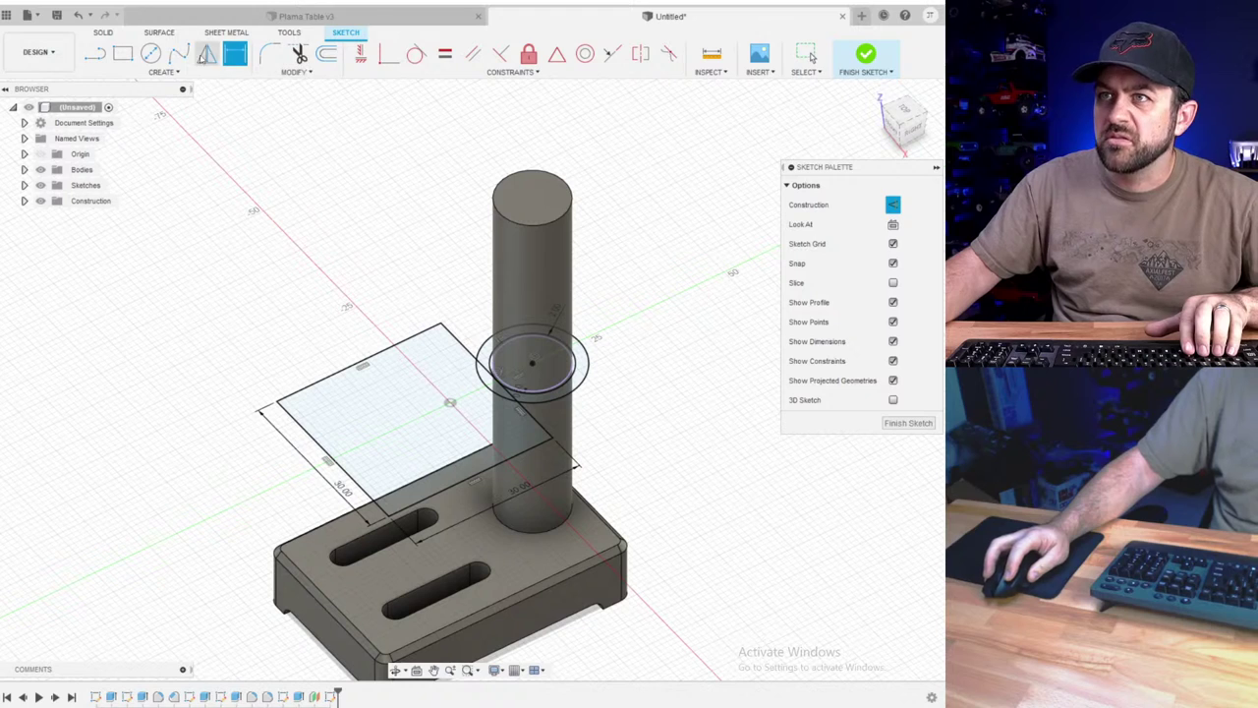
scroll(576, 277, "up", 3)
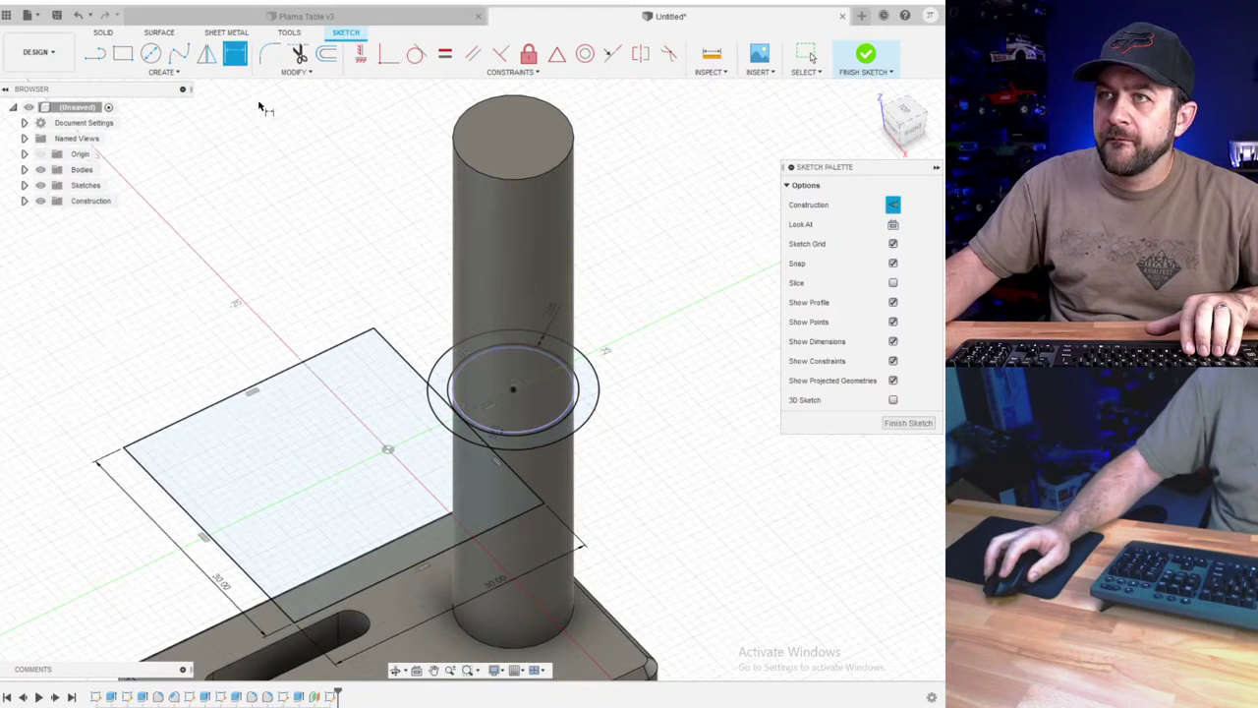
left_click(95, 54)
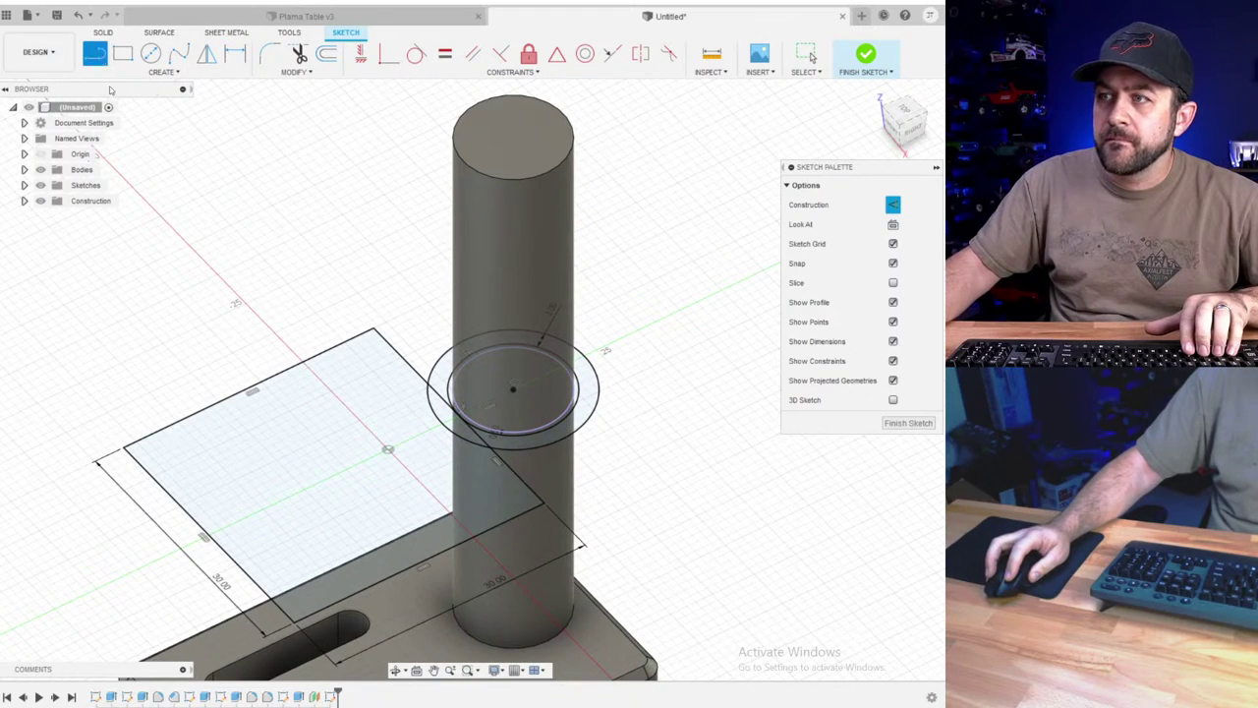
left_click(551, 448)
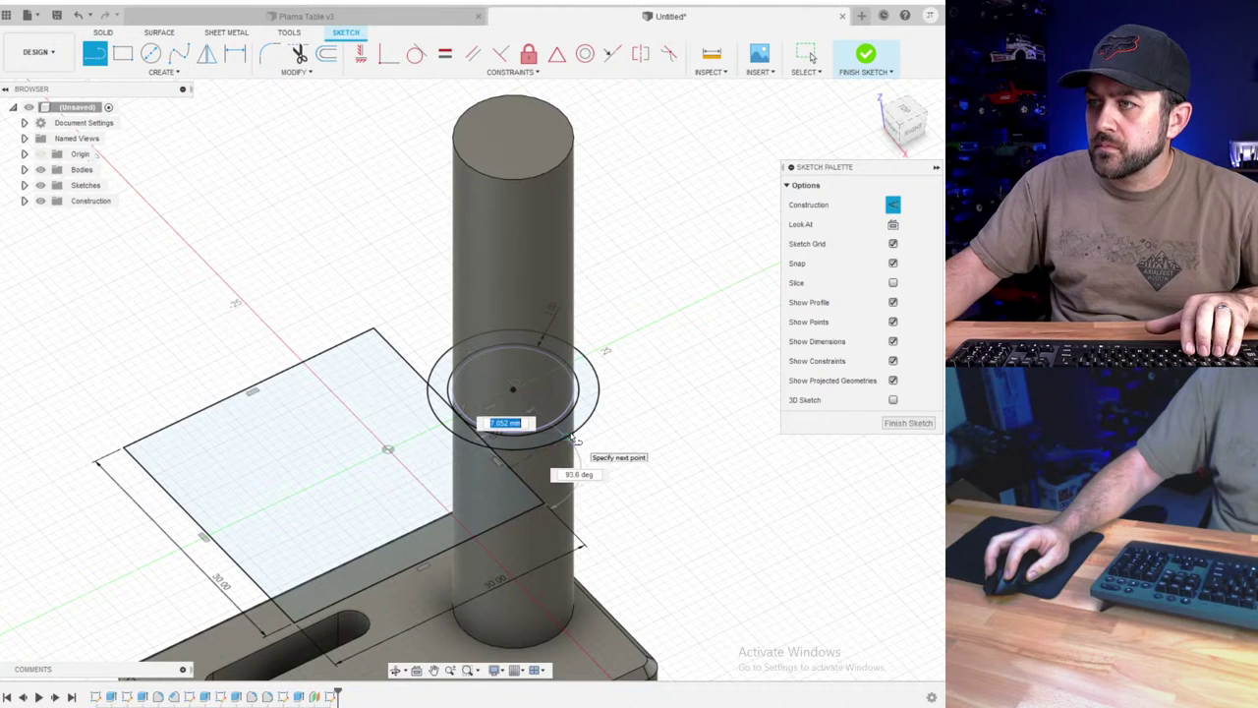
key("Escape")
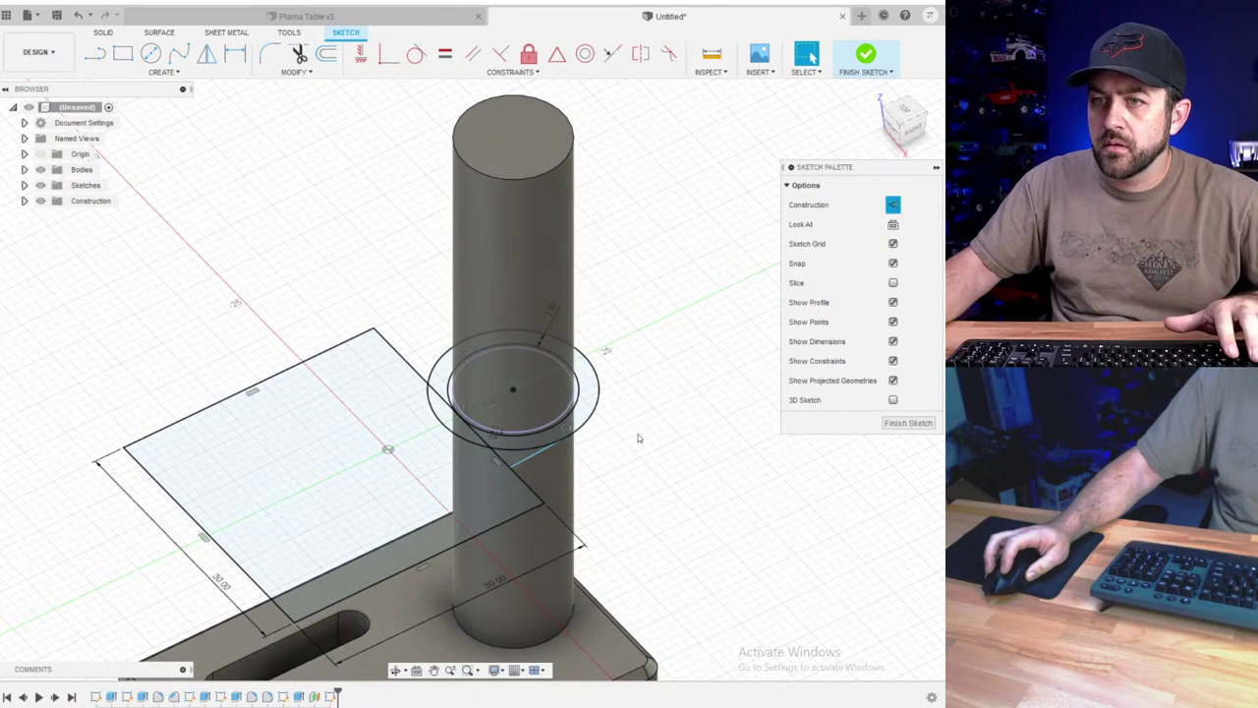
scroll(622, 438, "down", 2)
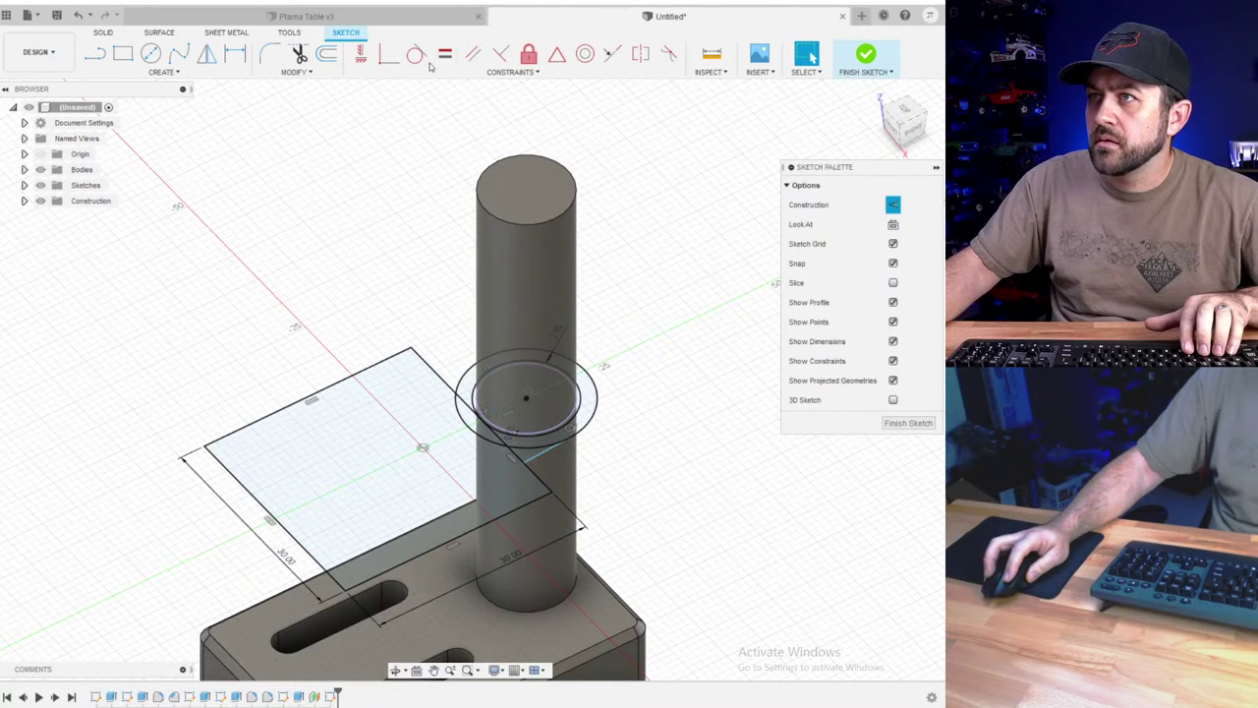
scroll(546, 402, "up", 3)
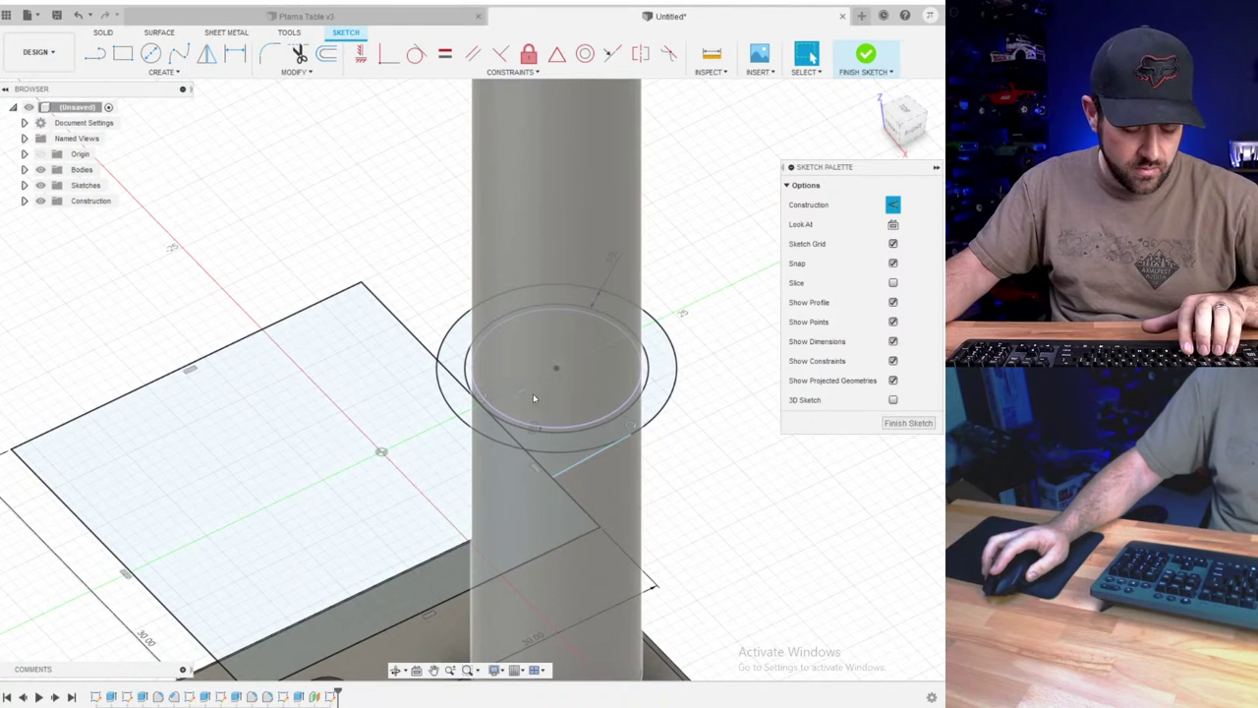
- Draw a second line from the outer circle to the rectangle's edge on the far side and make it tangent to the circle
key("l")
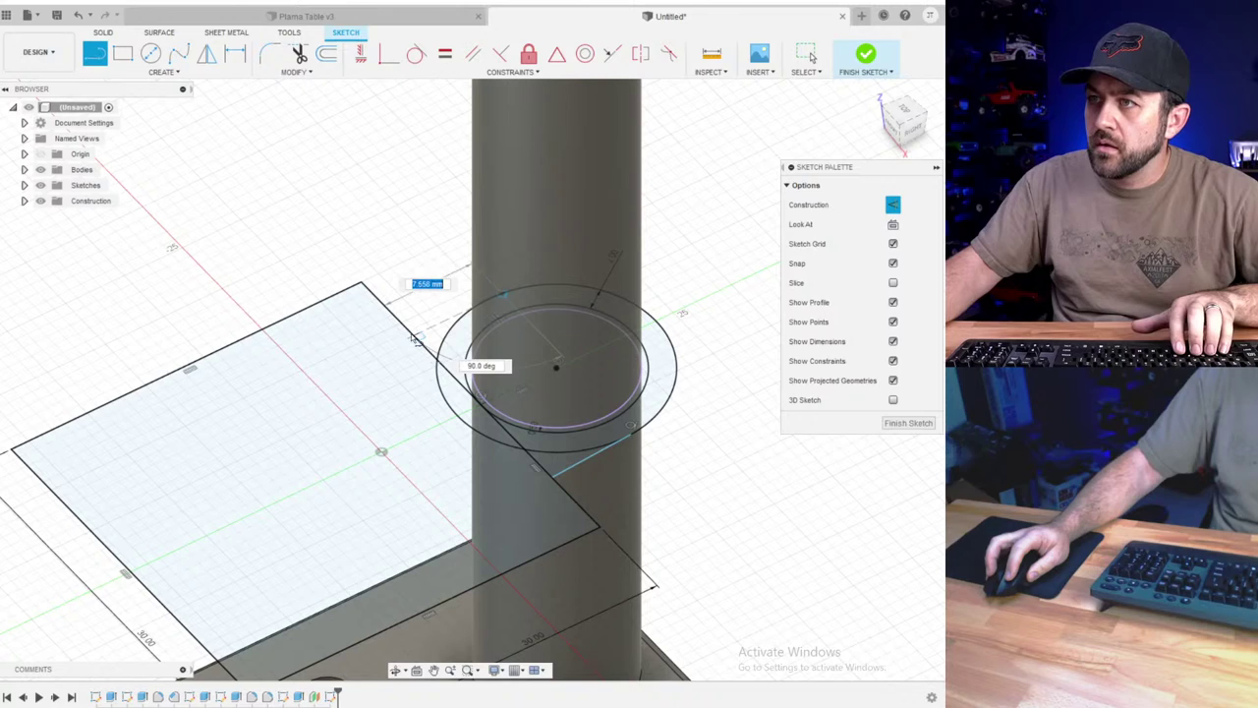
key("Escape")
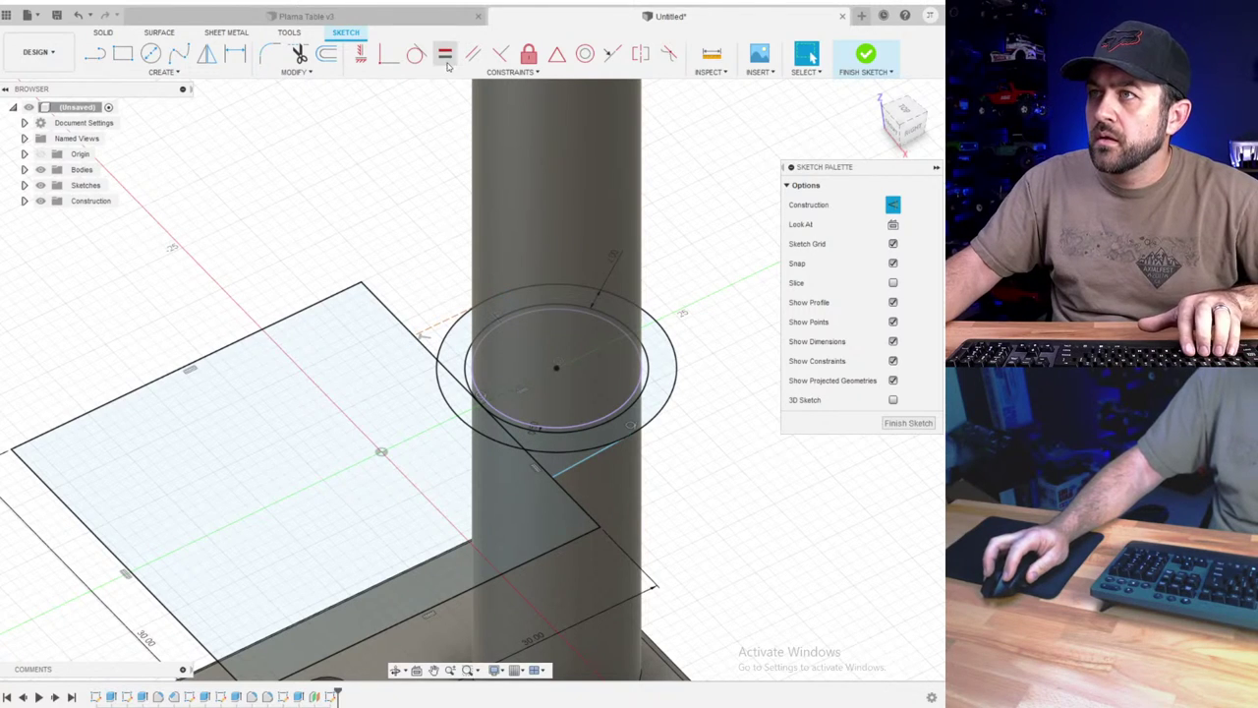
left_click(416, 56)
left_click(437, 325)
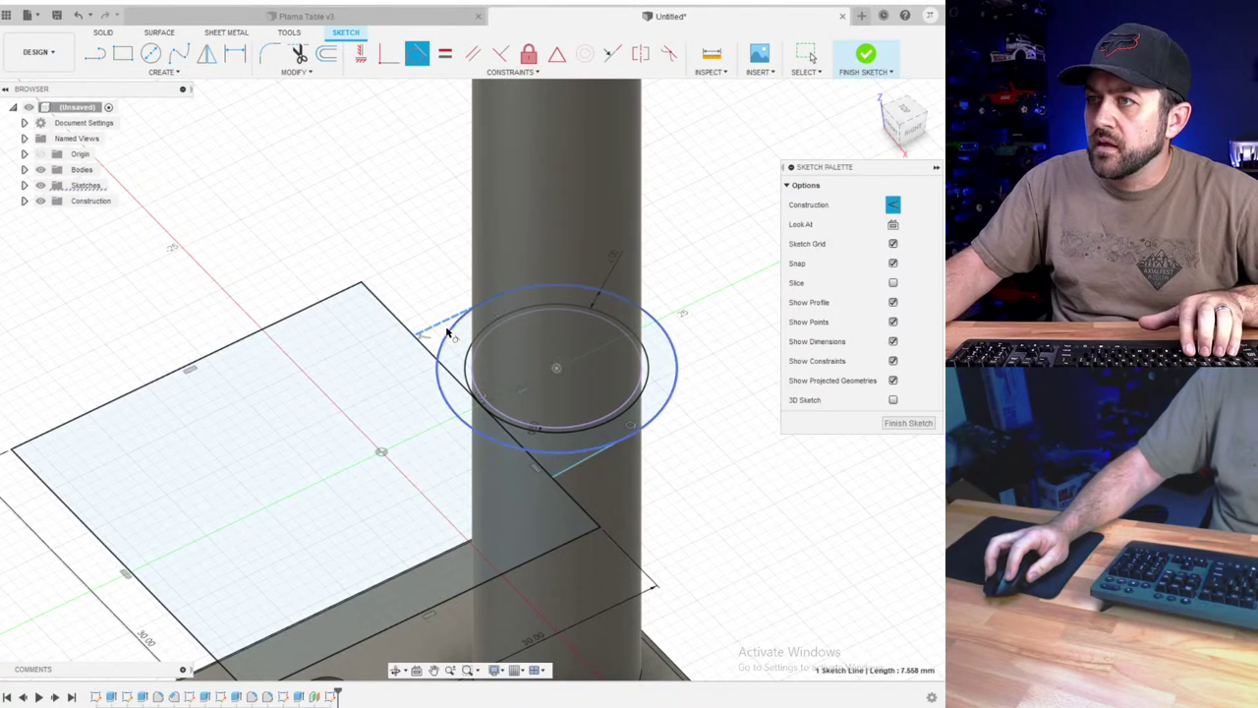
left_click(473, 334)
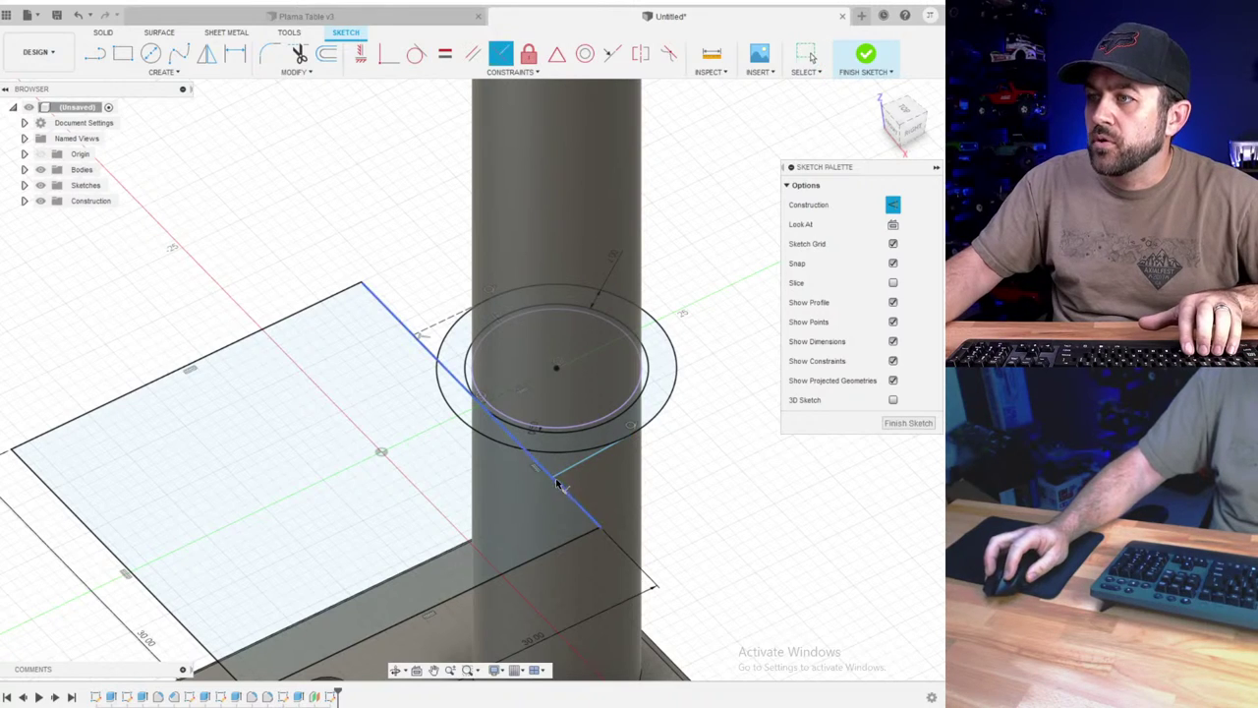
- Make the near tangent line perpendicular to the rectangle's edge and convert the far tangent line from construction to normal geometry
key("Escape")
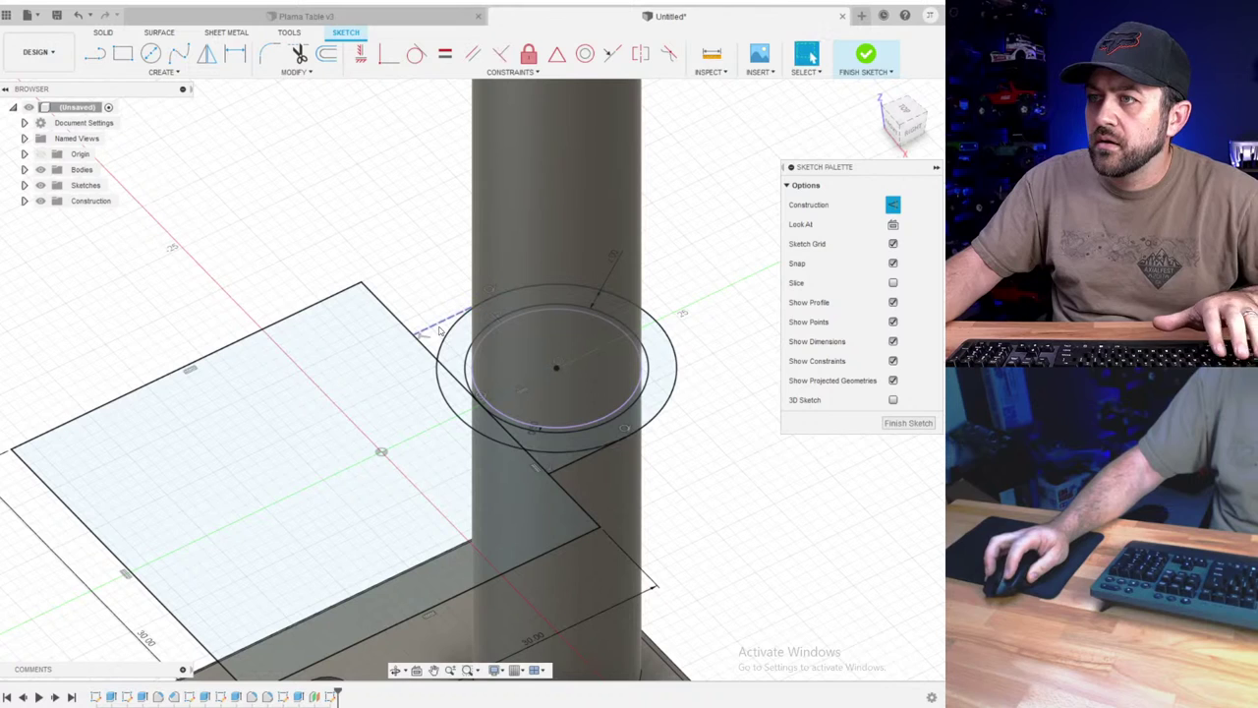
key("x")
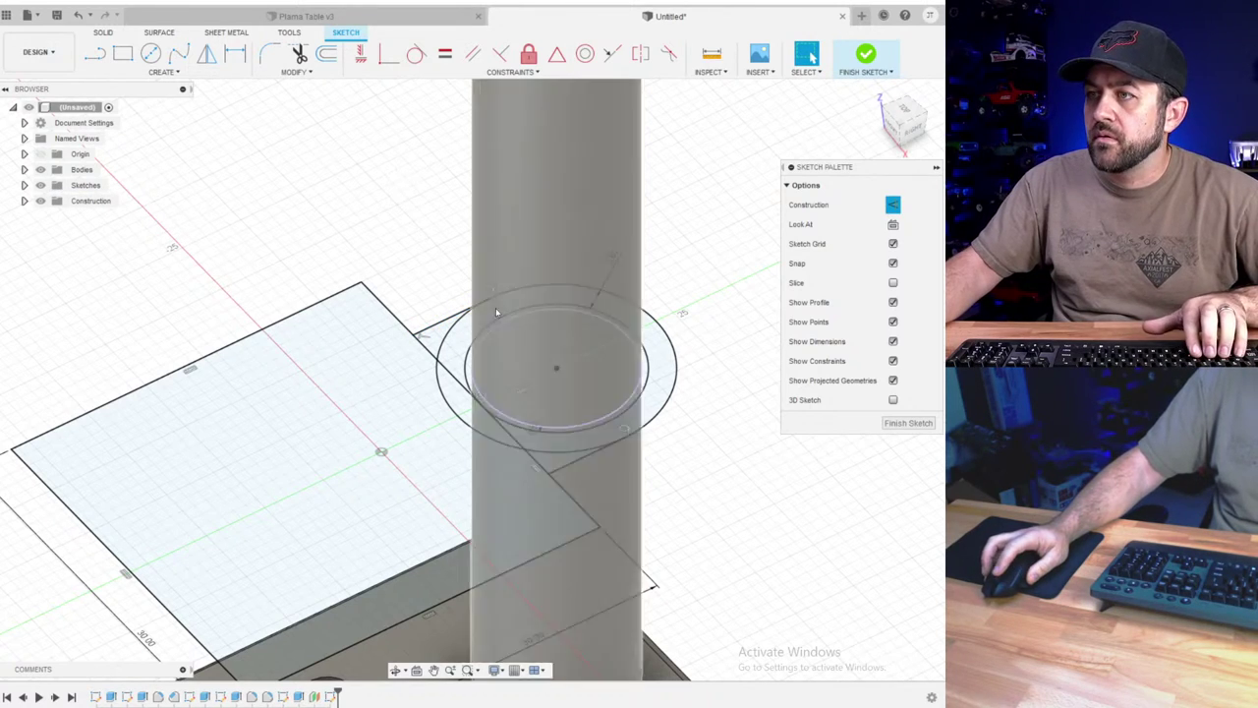
scroll(499, 311, "down", 3)
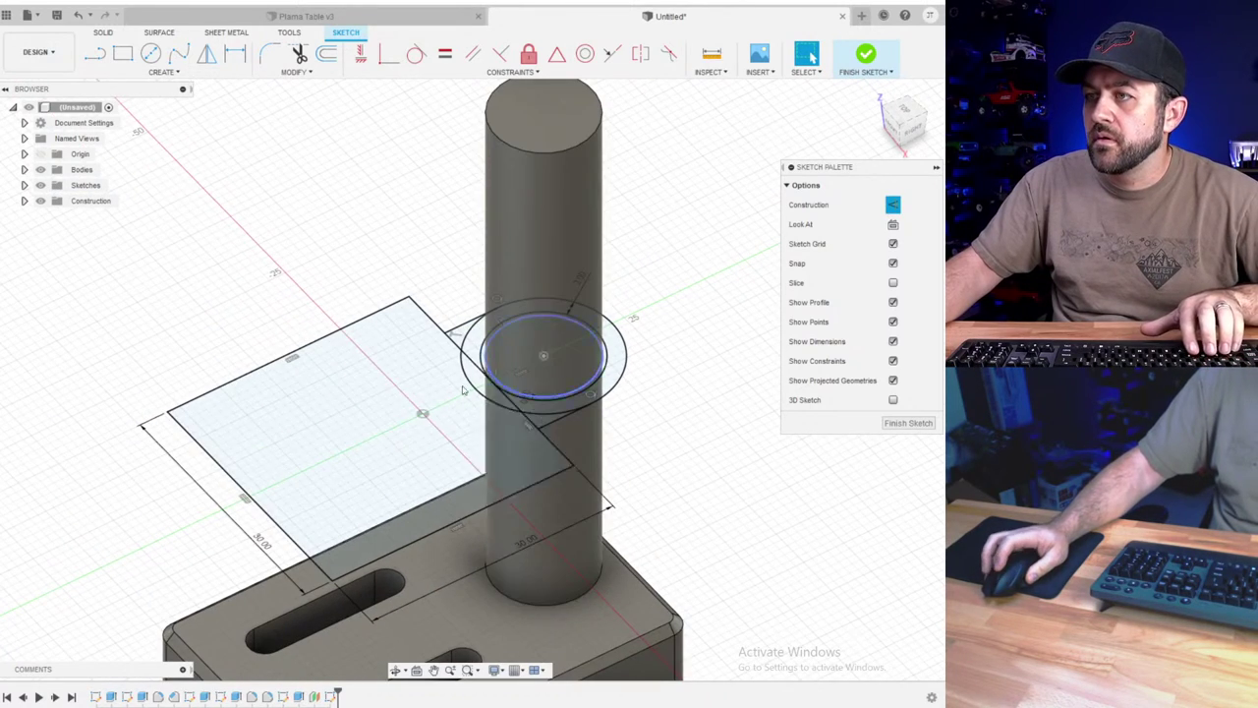
- Finish the sketch and extrude the square, ring and connecting profiles 5 mm downward as a new body
left_click(865, 56)
key("e")
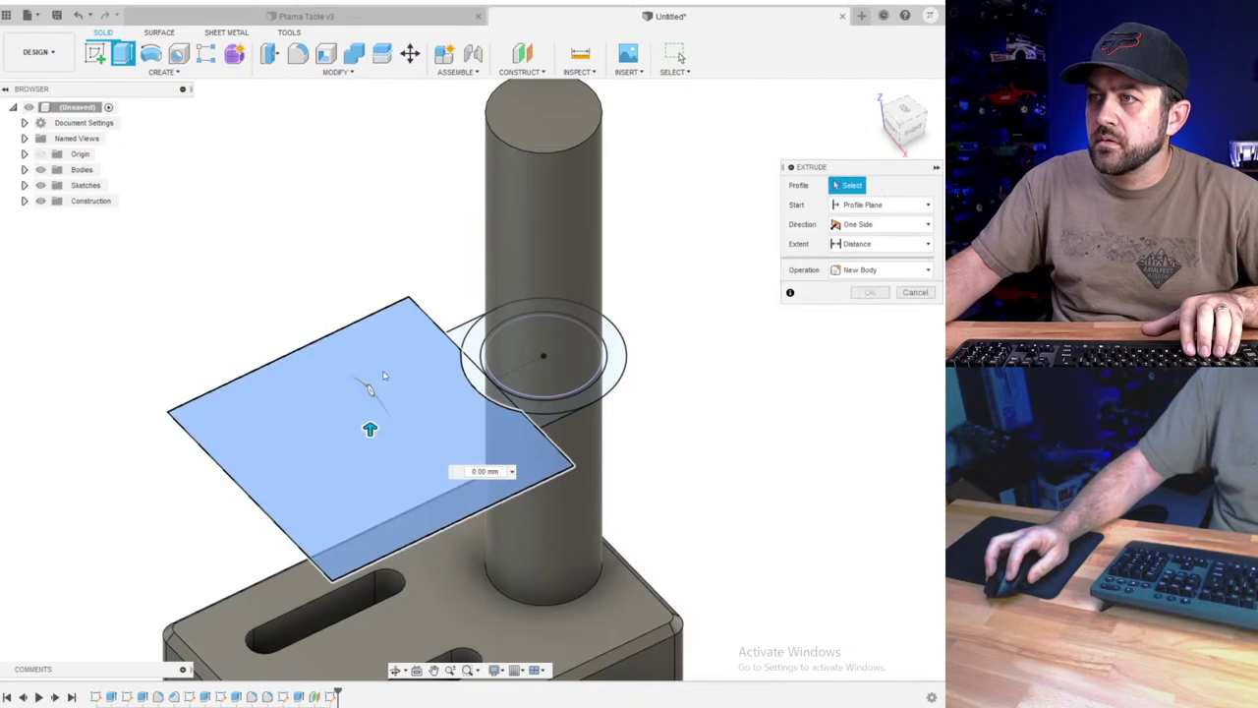
left_click(384, 376)
left_click(480, 383)
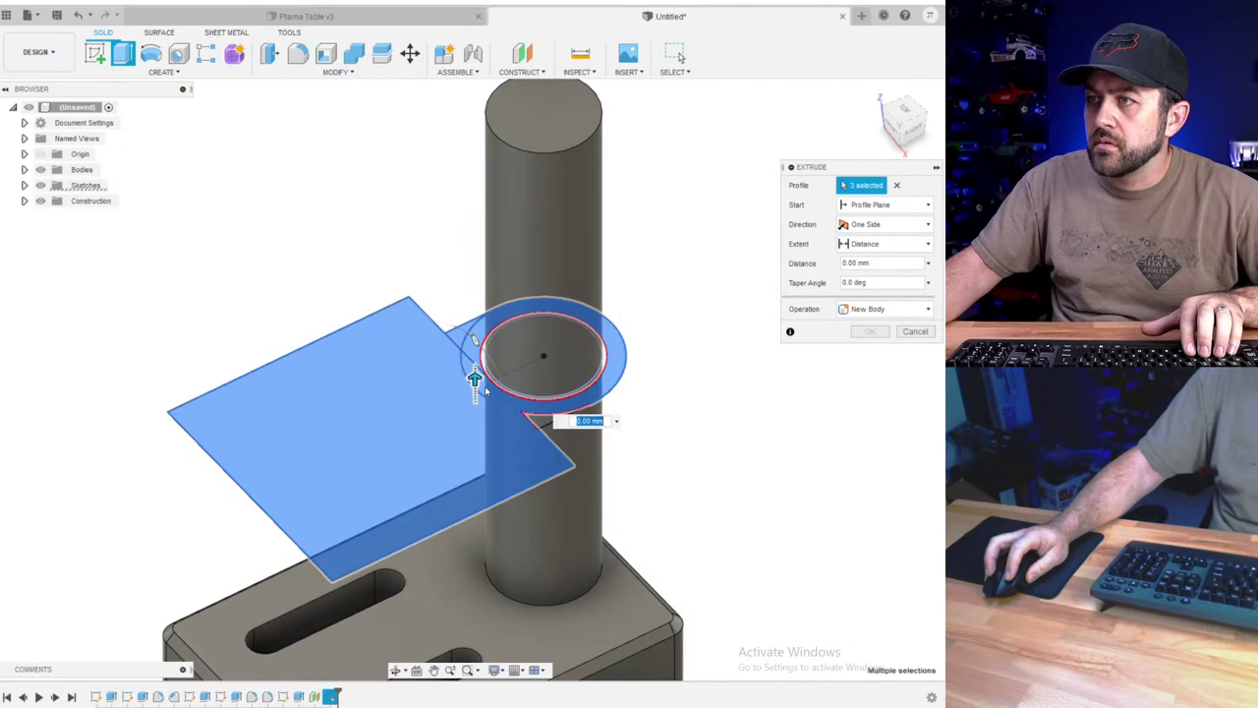
left_click(542, 423)
middle_click_drag(537, 420, 523, 373, "shift")
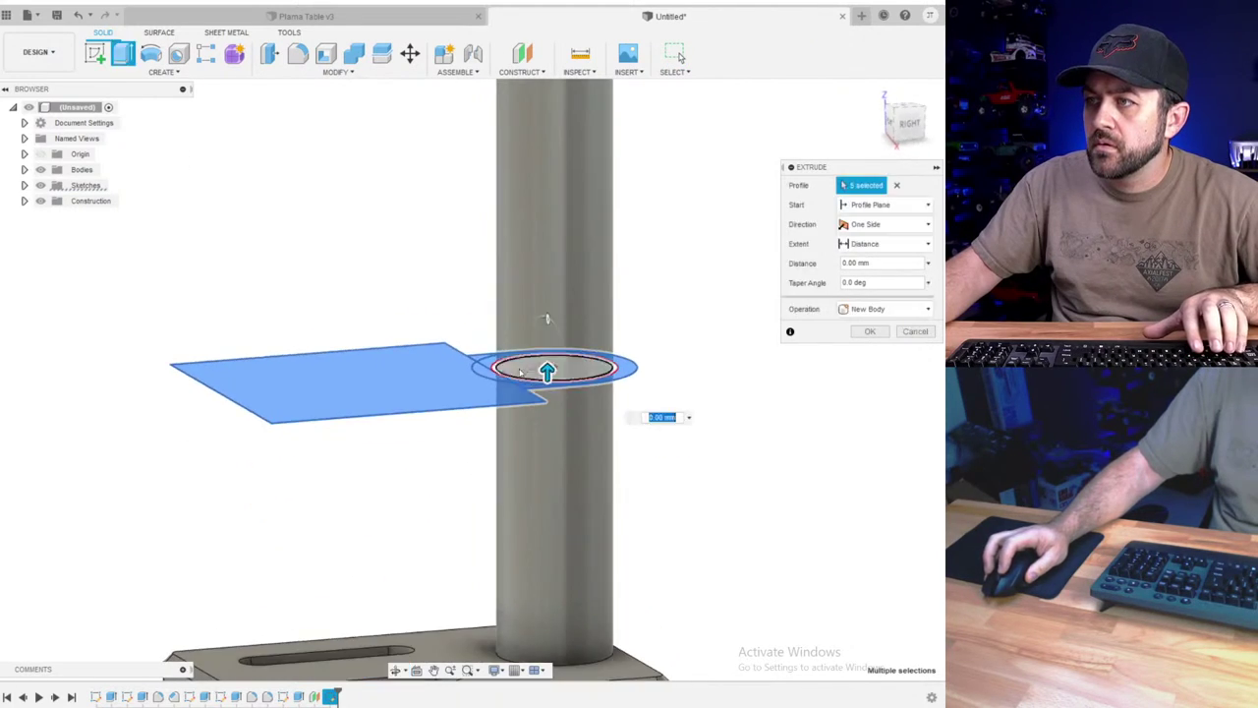
left_click_drag(550, 373, 552, 417)
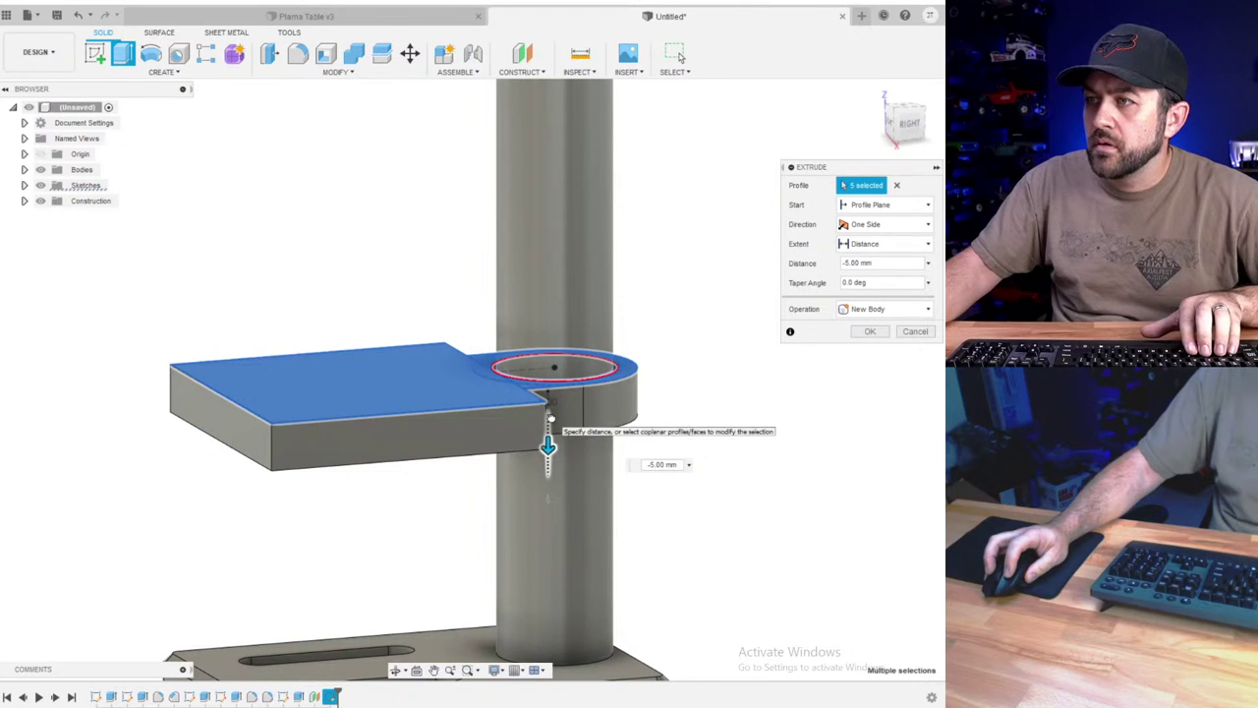
scroll(354, 439, "down", 3)
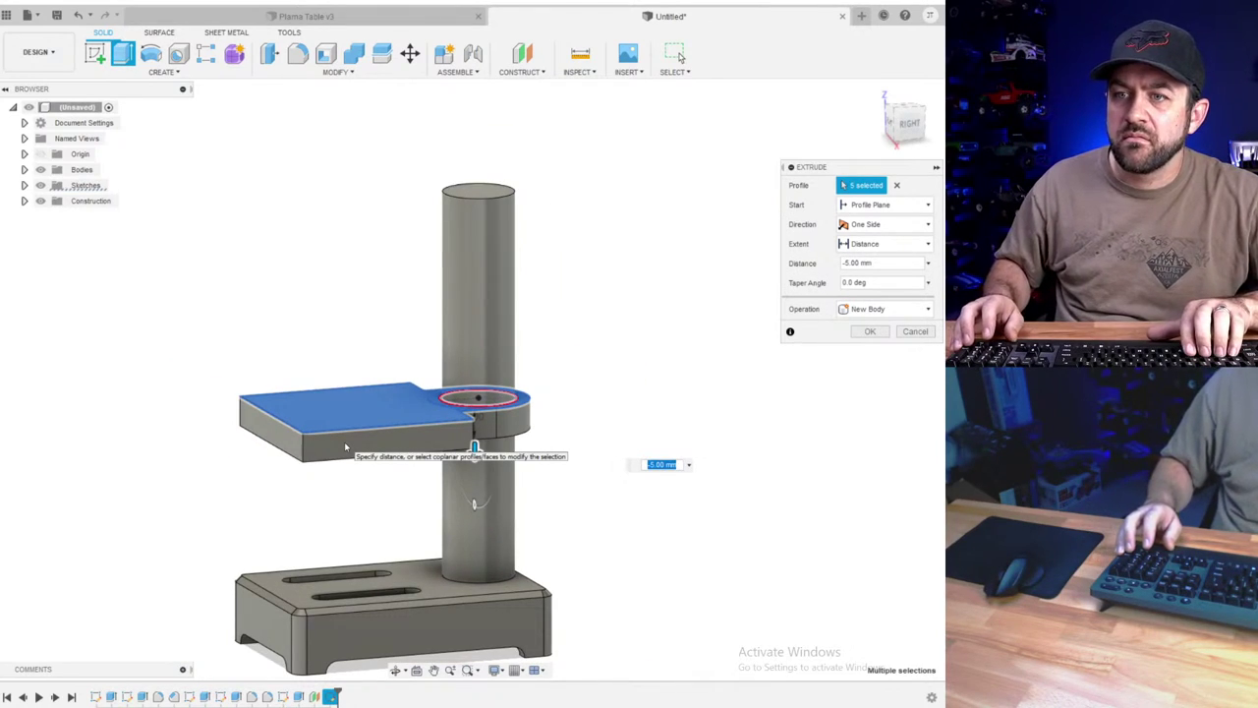
key("Return")
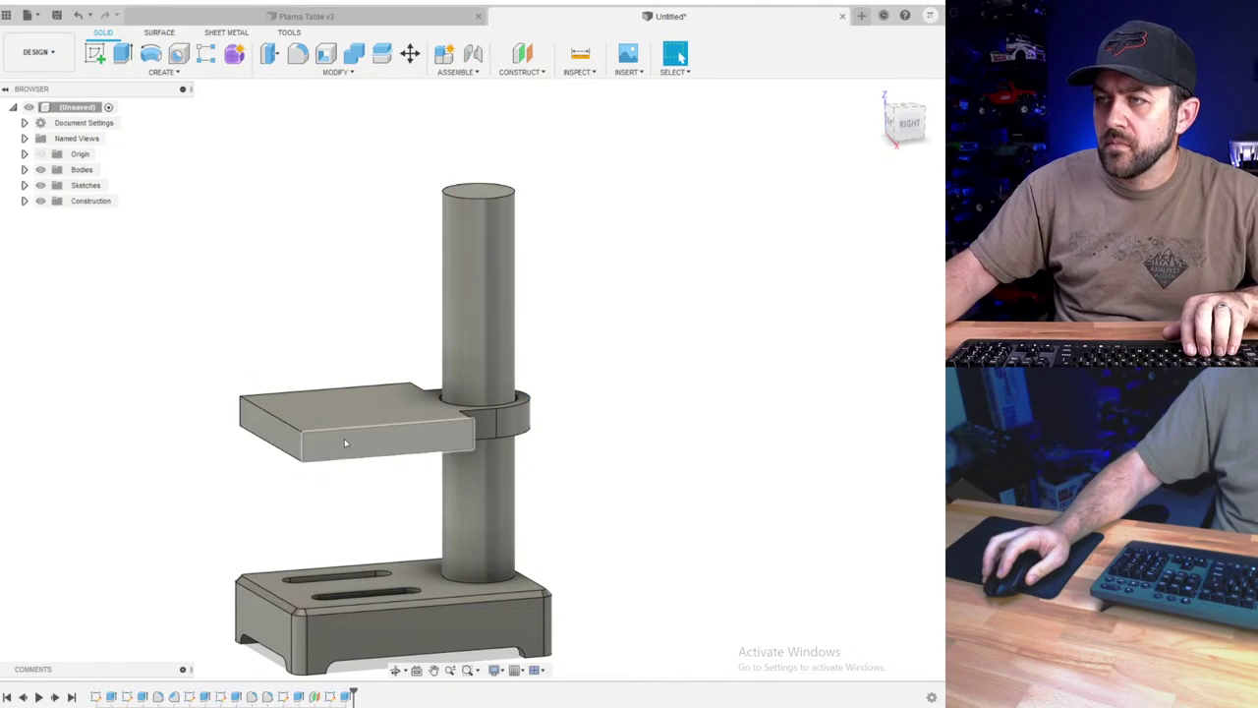
- Examine how the platform's collar fits around the post, briefly hiding and showing the platform body
middle_click_drag(344, 439, 349, 405, "shift")
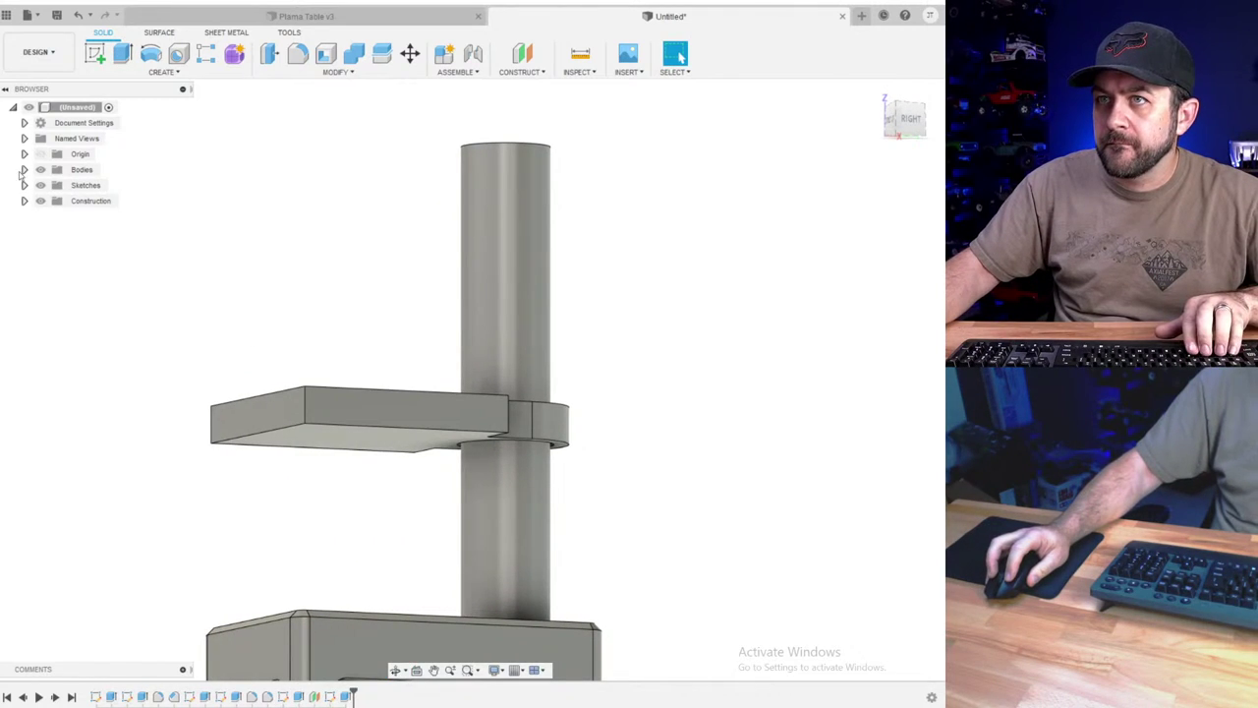
left_click(24, 170)
left_click(52, 202)
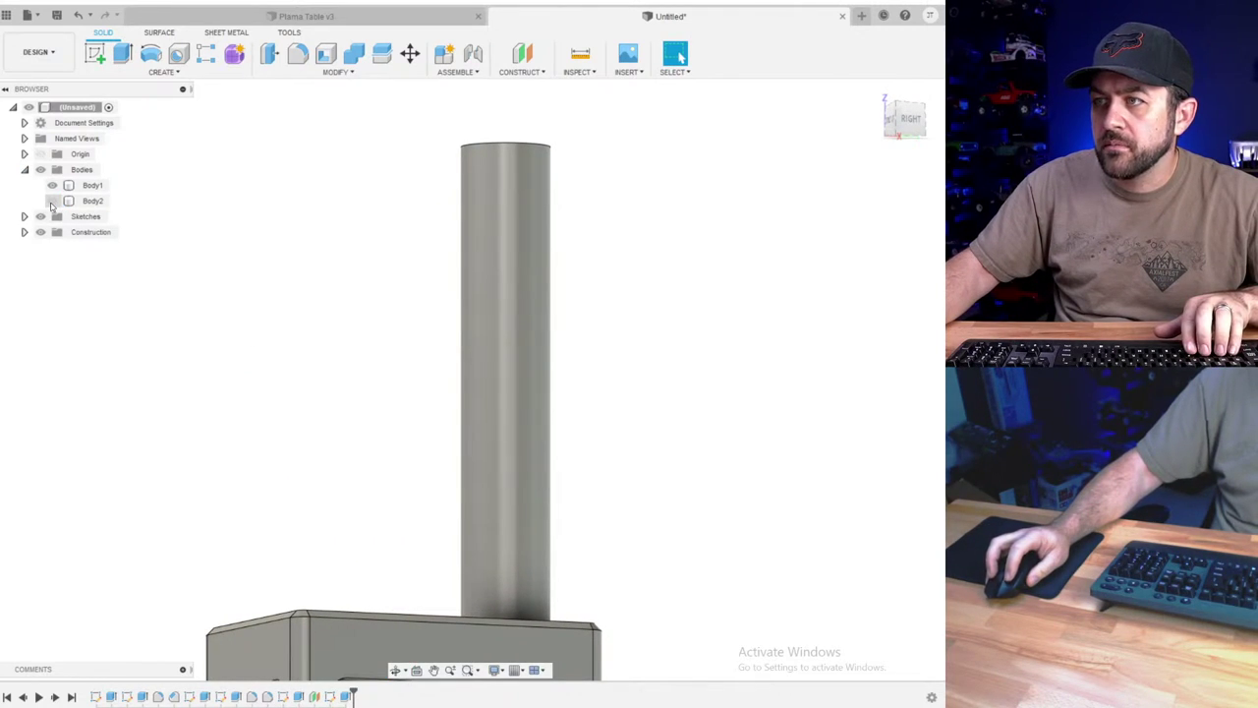
left_click(53, 202)
scroll(57, 201, "down", 3)
scroll(492, 413, "up", 3)
middle_click_drag(538, 424, 433, 466, "shift")
scroll(433, 466, "up", 3)
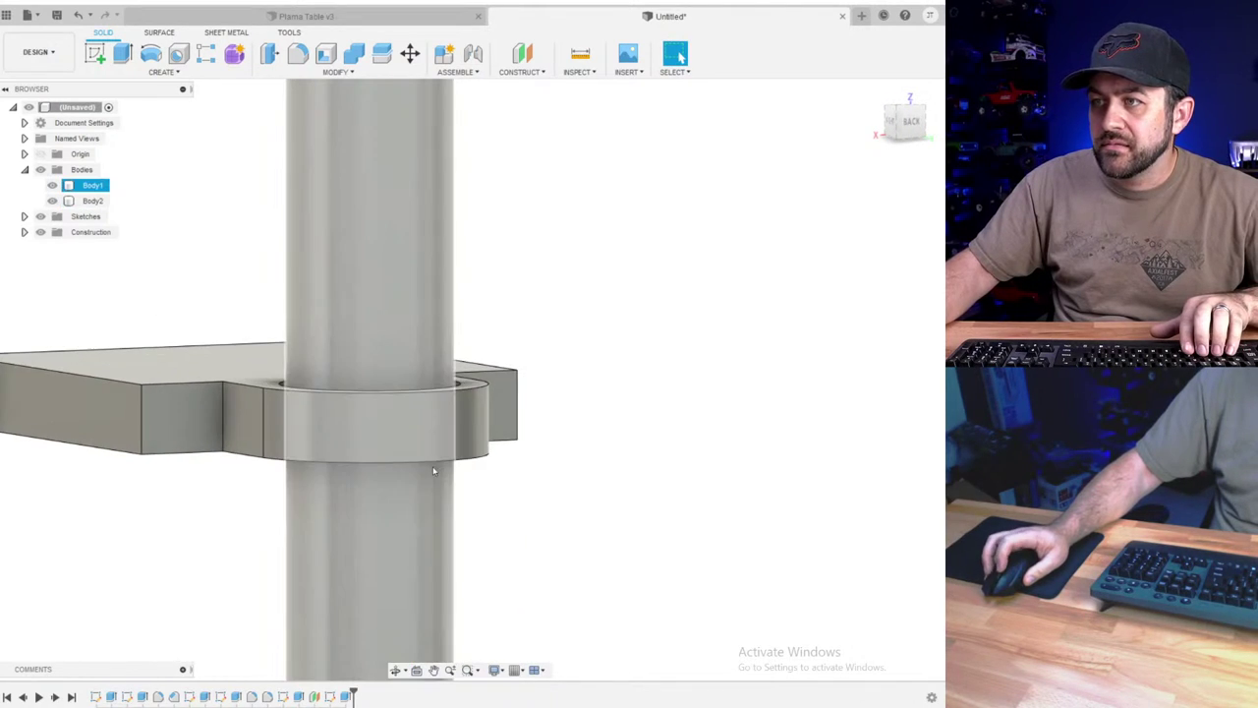
scroll(430, 490, "up", 2)
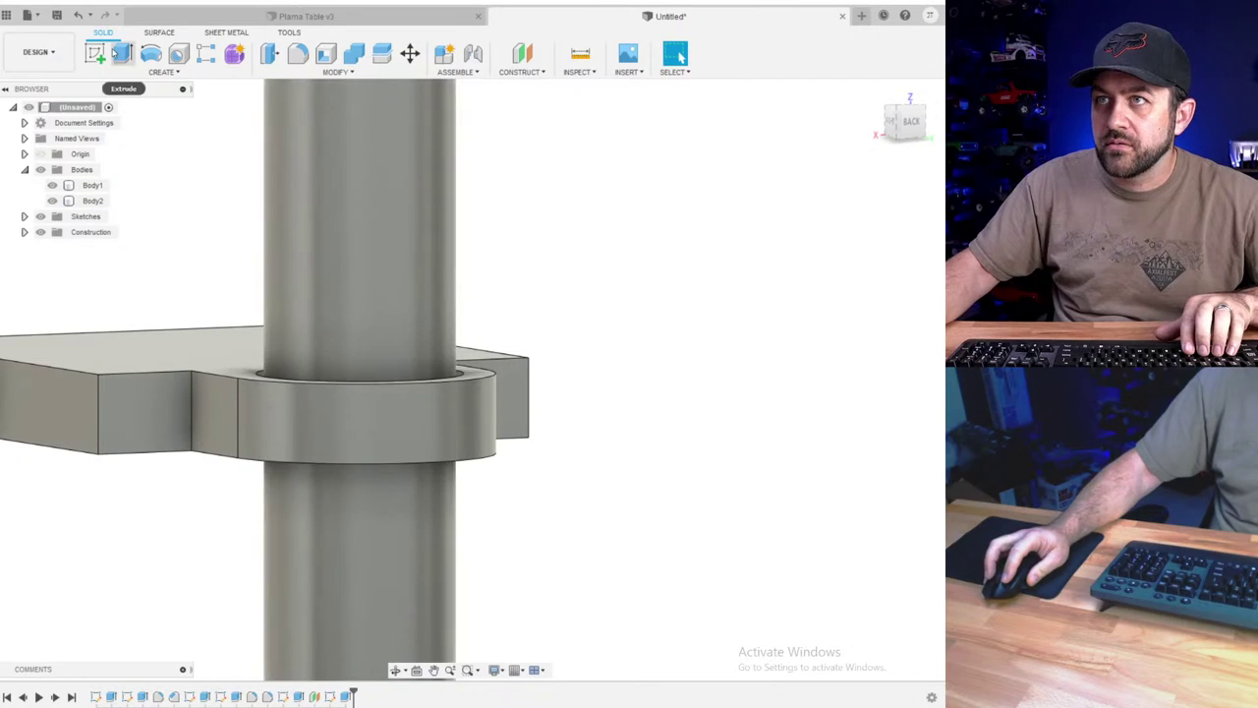
scroll(396, 367, "down", 5)
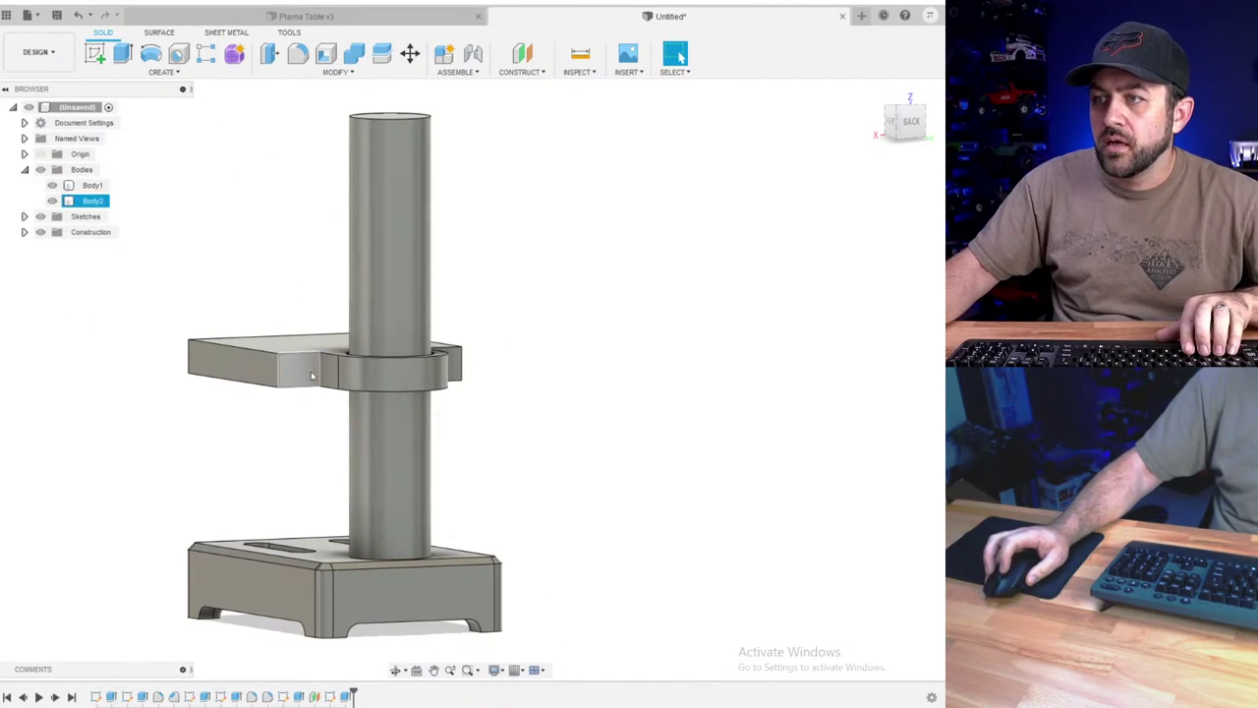
- Start a sketch on the base's back face and draw a vertical construction line from the origin up along the post
left_click(94, 52)
left_click(437, 580)
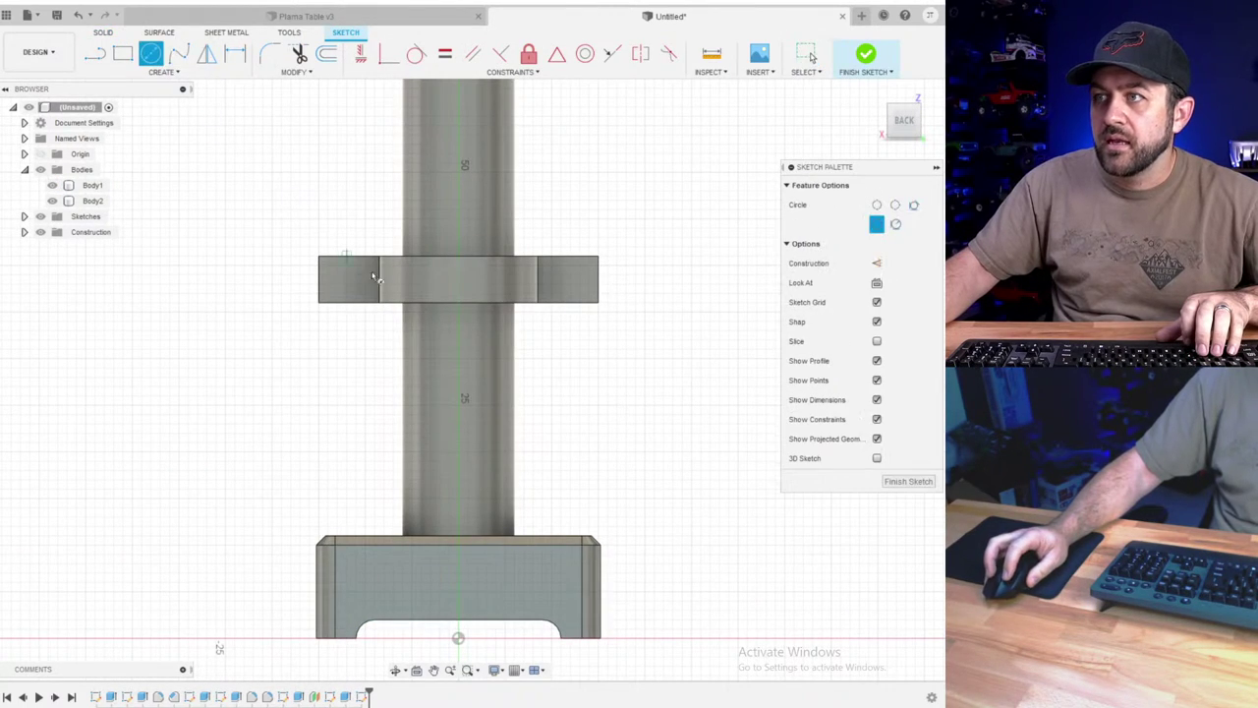
key("l")
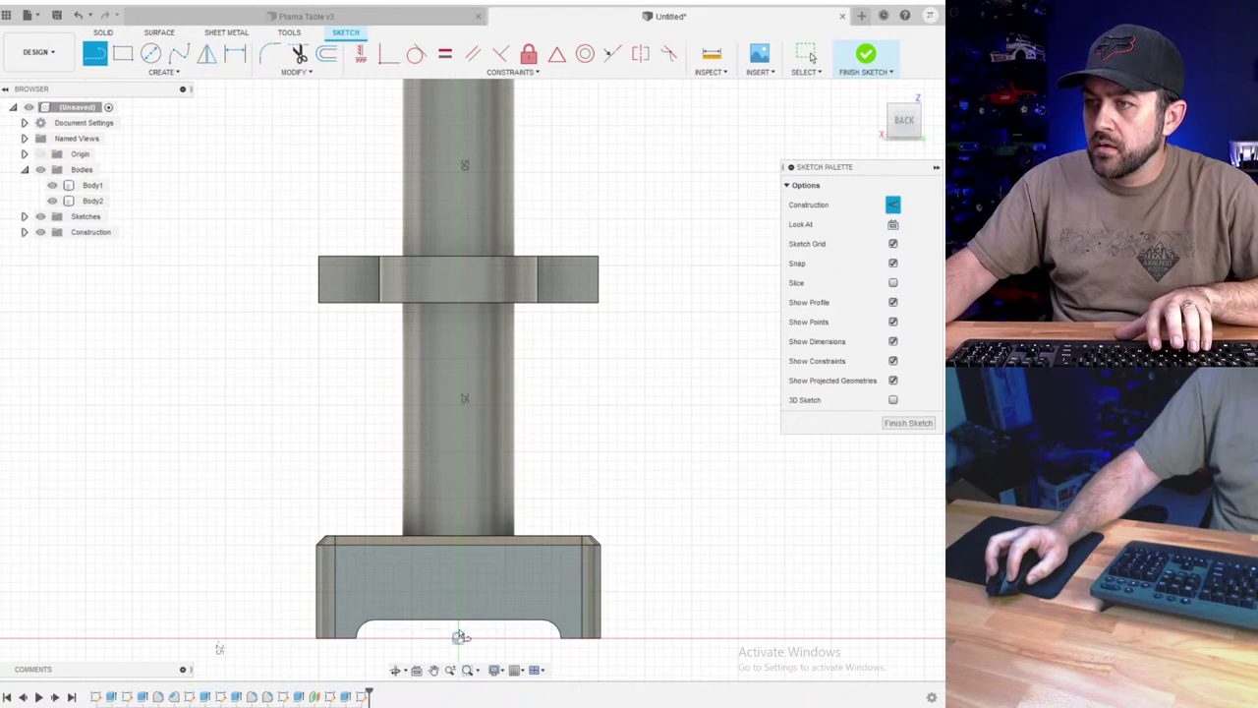
left_click(458, 156)
key("Escape")
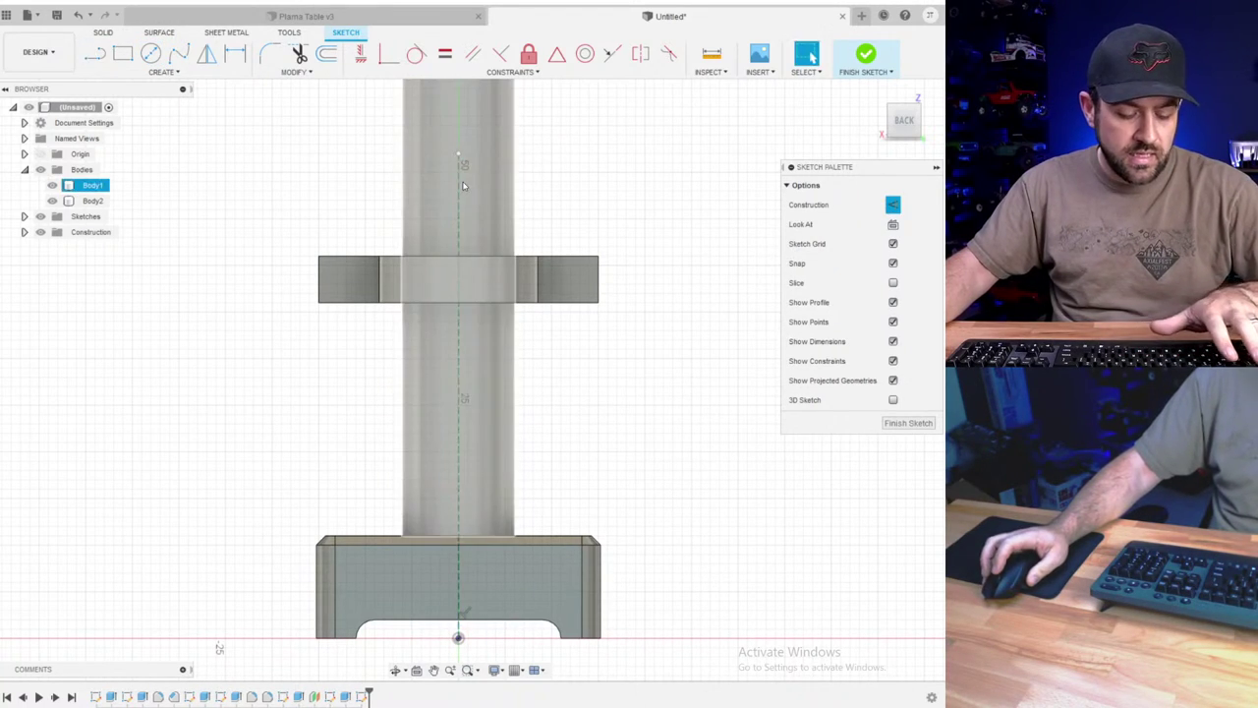
- Draw a construction circle on the centreline just below the collar and set its diameter to 2.5 mm
key("c")
left_click(458, 325)
scroll(464, 330, "up", 3)
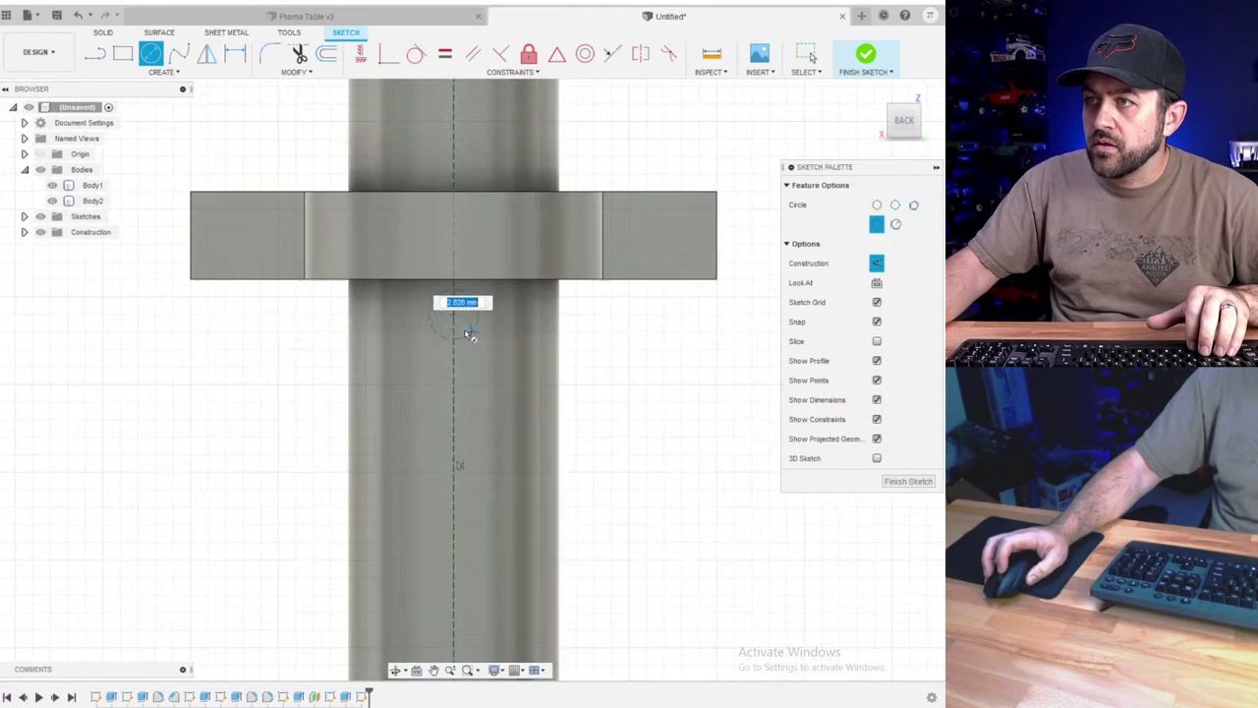
key("d")
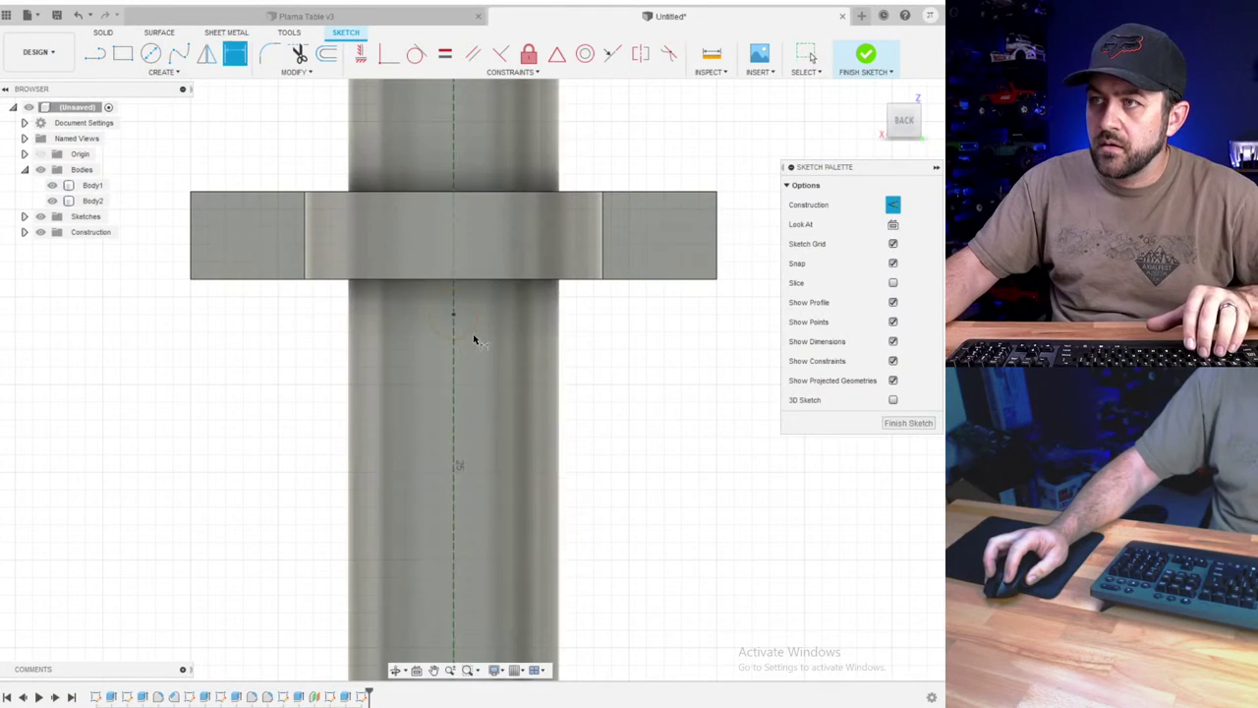
left_click(500, 346)
left_click(579, 415)
type("2.5")
key("Return")
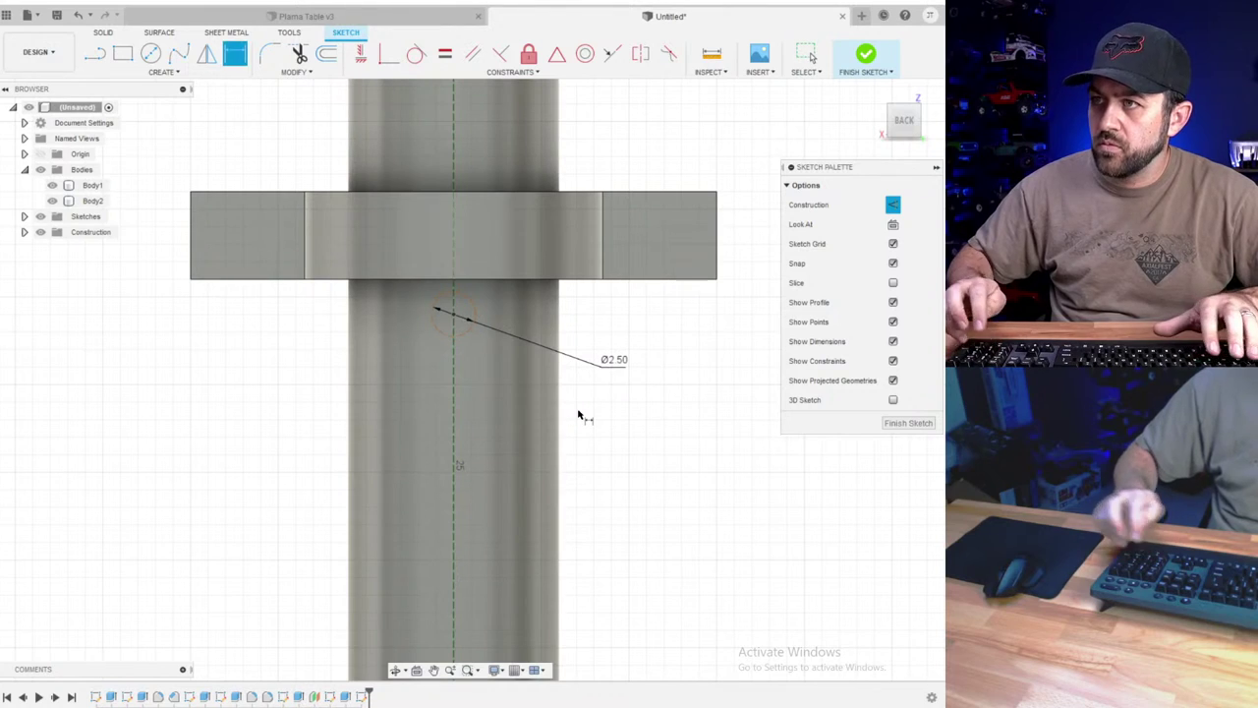
- Convert the circle to normal geometry, dimension its centre 34 mm above the origin, and finish the sketch
left_click(457, 337)
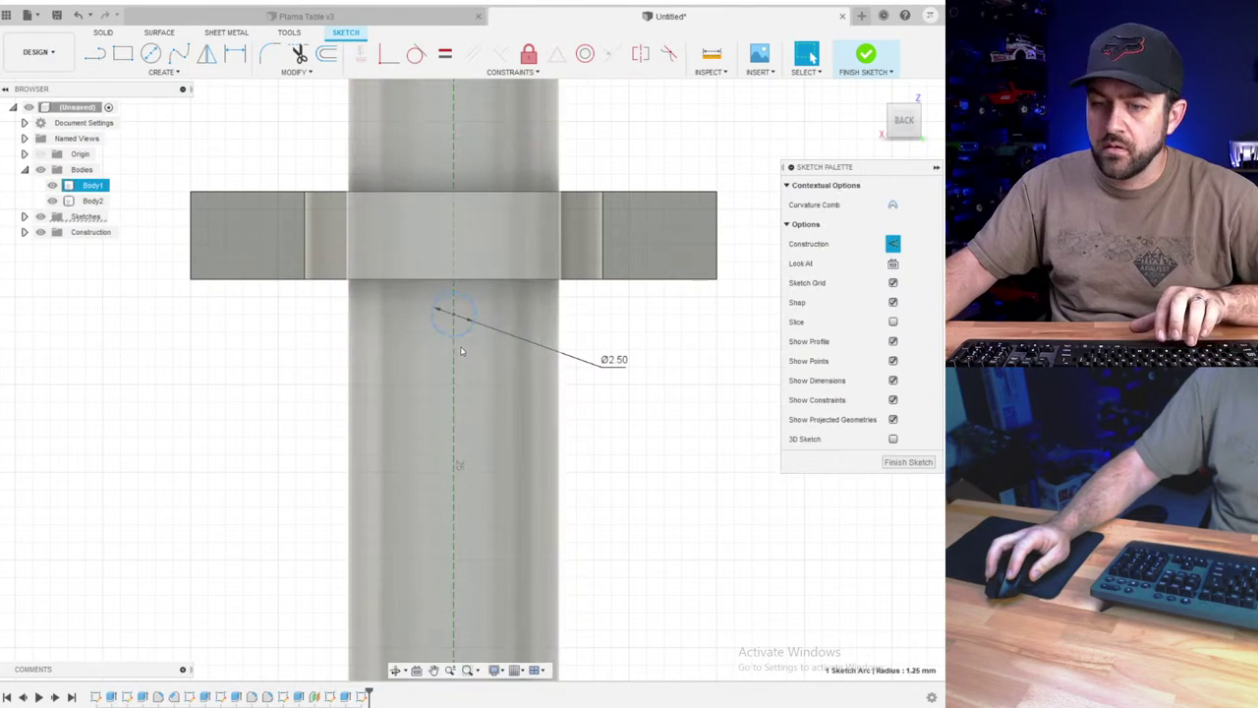
key("d")
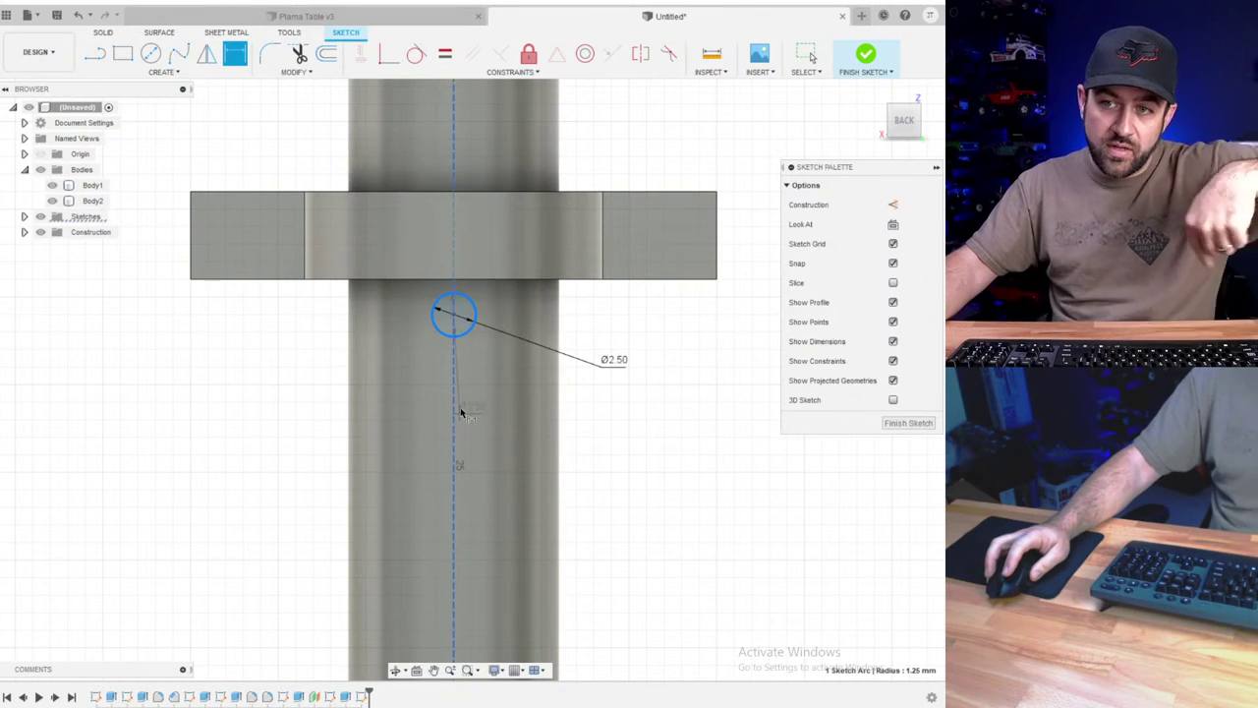
scroll(467, 473, "down", 3)
middle_click_drag(475, 473, 468, 384)
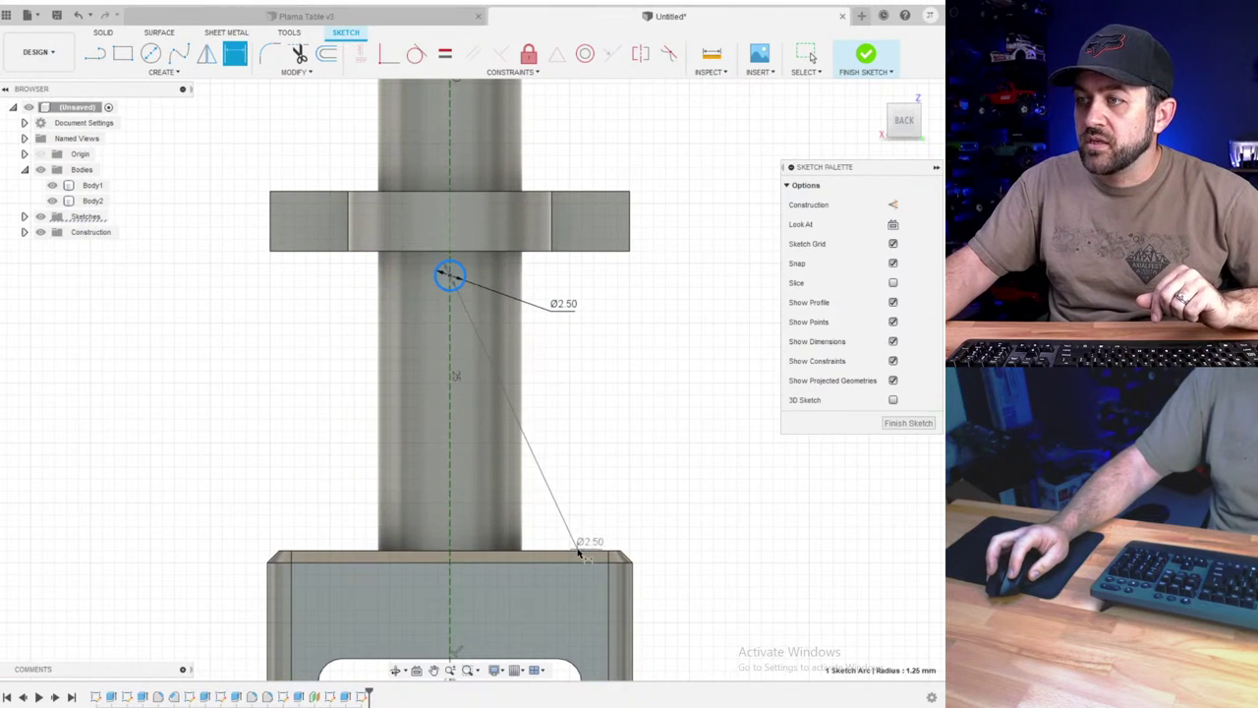
scroll(499, 584, "down", 2)
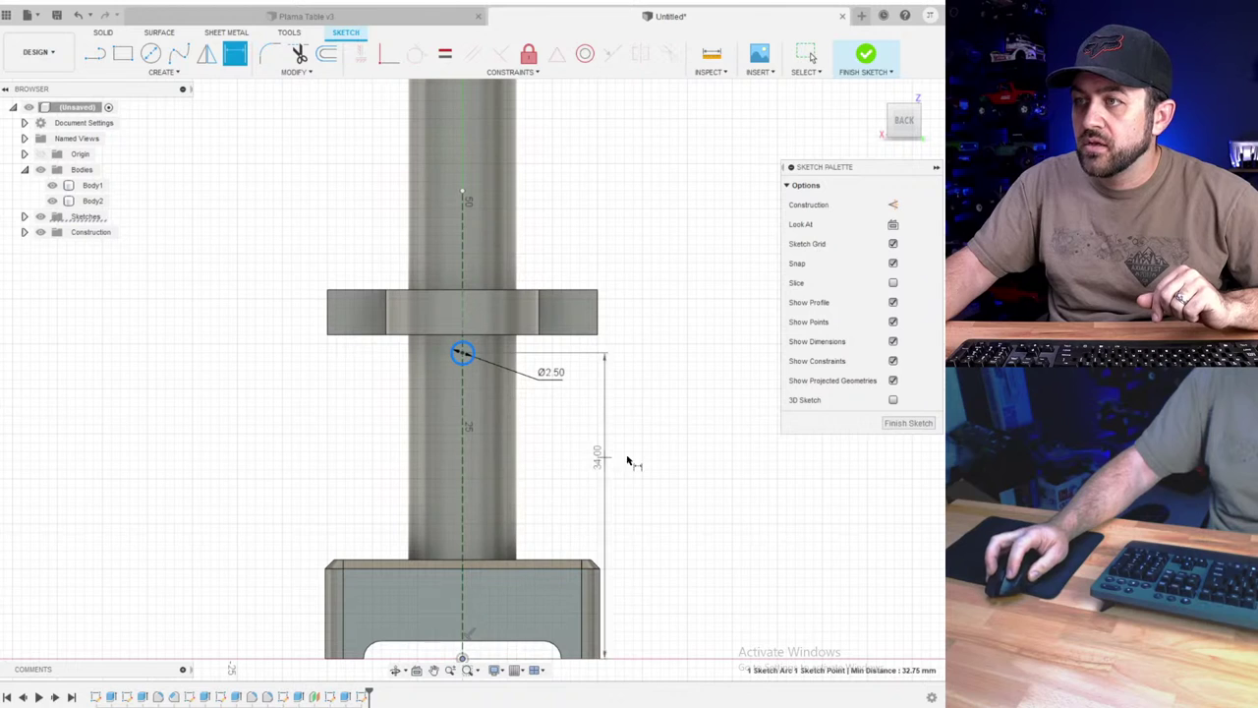
left_click(668, 484)
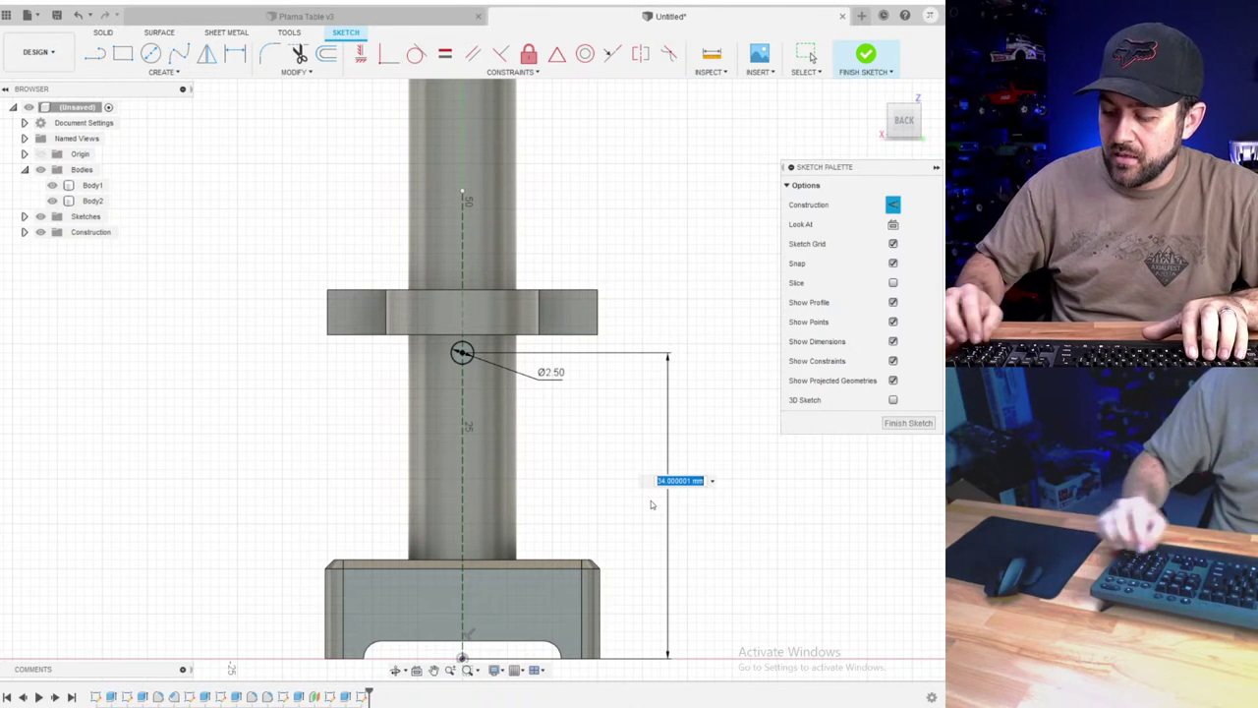
type("34")
key("Return")
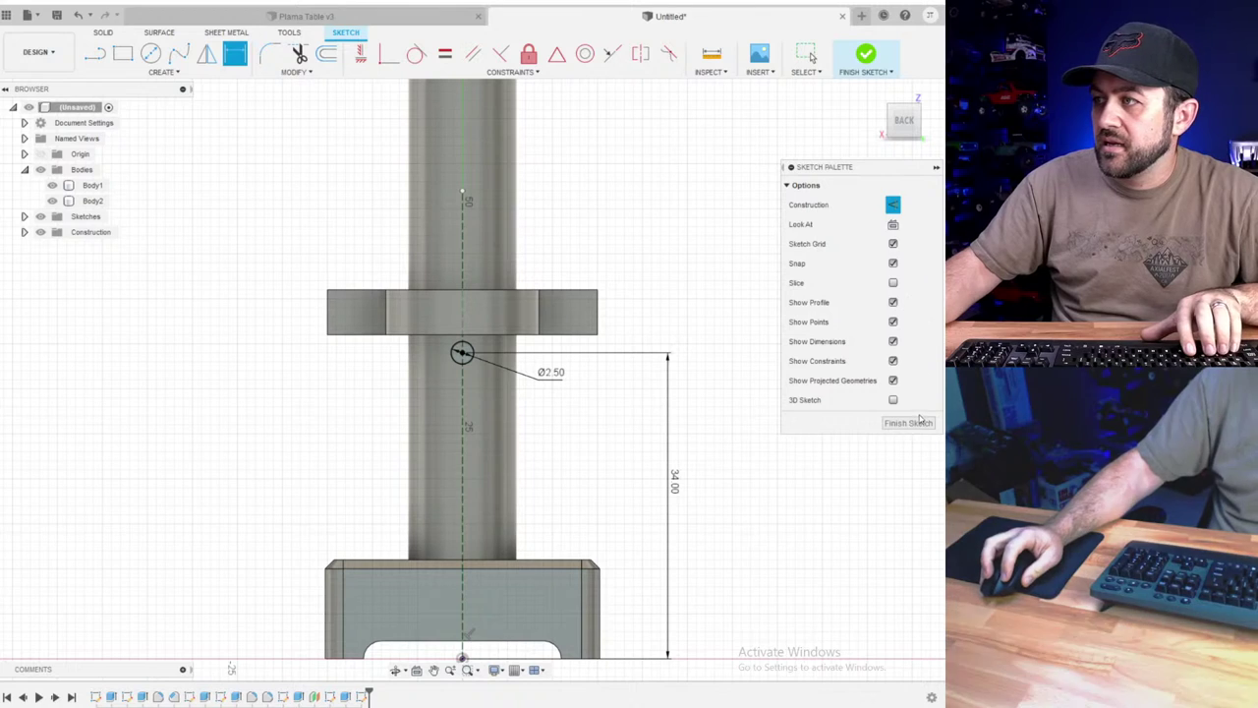
left_click(916, 423)
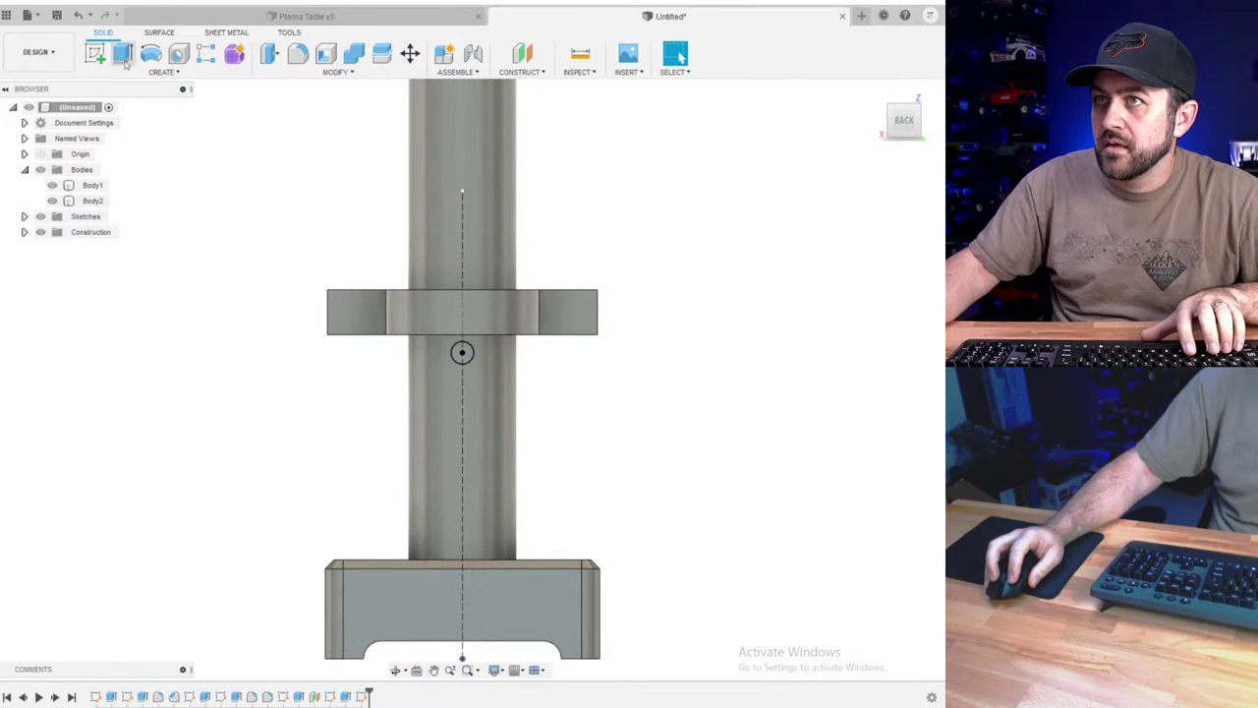
- Extrude the 2.5 mm circle 10 mm toward the post as a cut to make a hole in its back
left_click(122, 54)
left_click(491, 386)
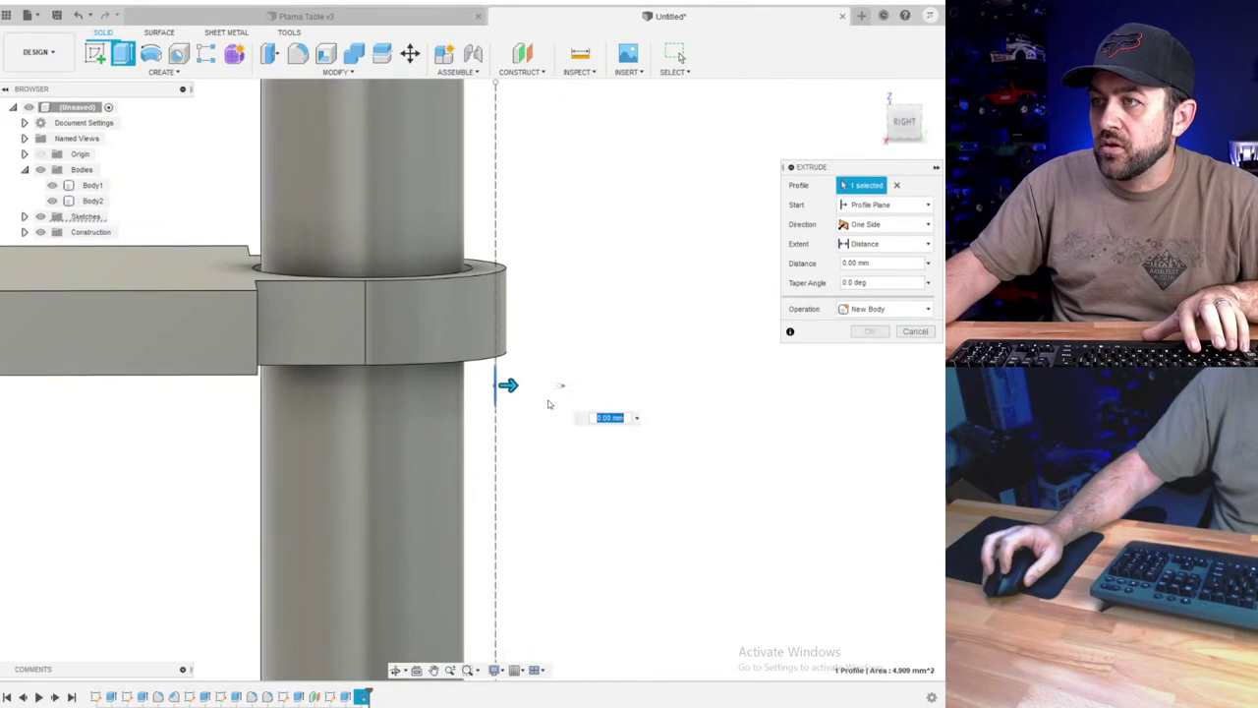
left_click_drag(509, 385, 291, 397)
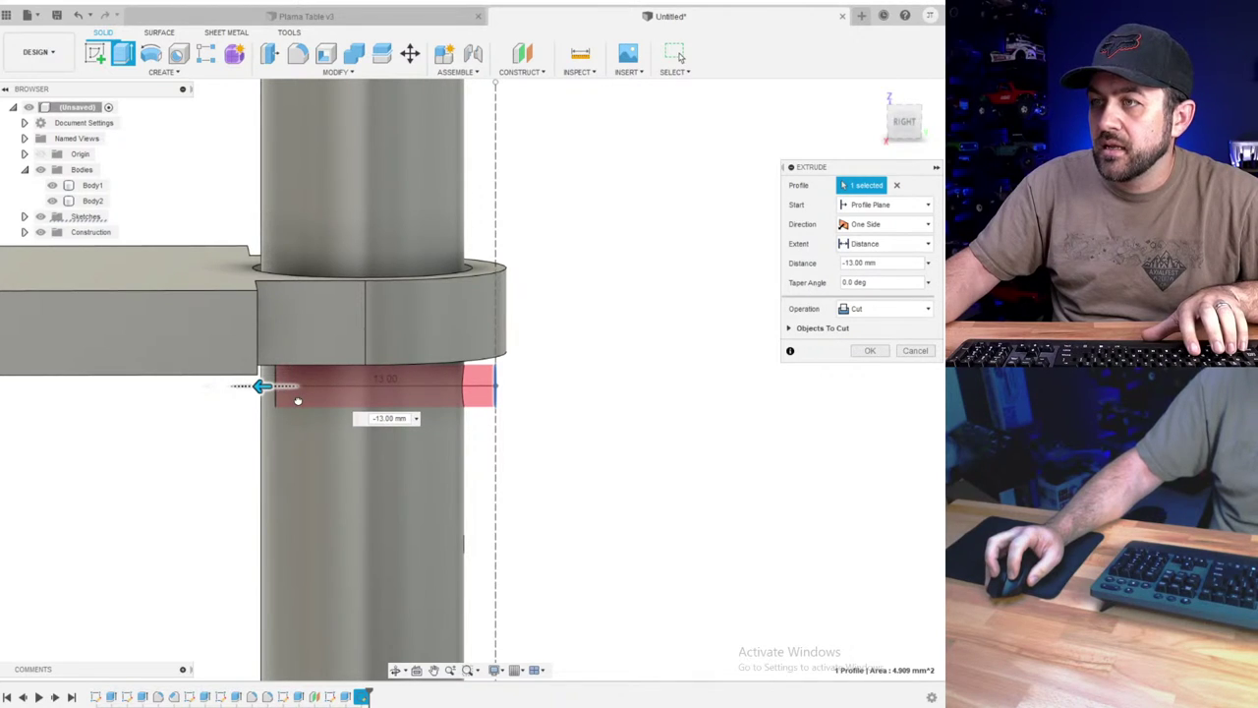
left_click_drag(298, 400, 326, 406)
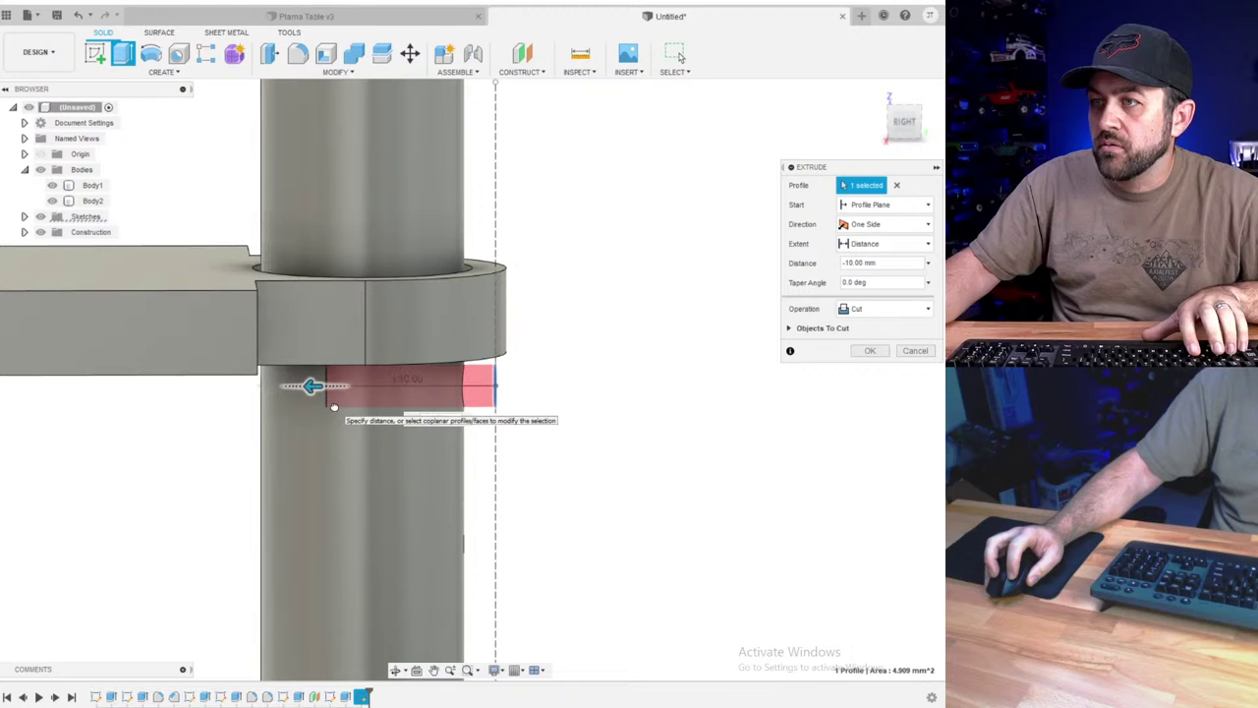
key("Return")
- Examine the hole below the collar and the overall model from several angles
scroll(514, 551, "down", 3)
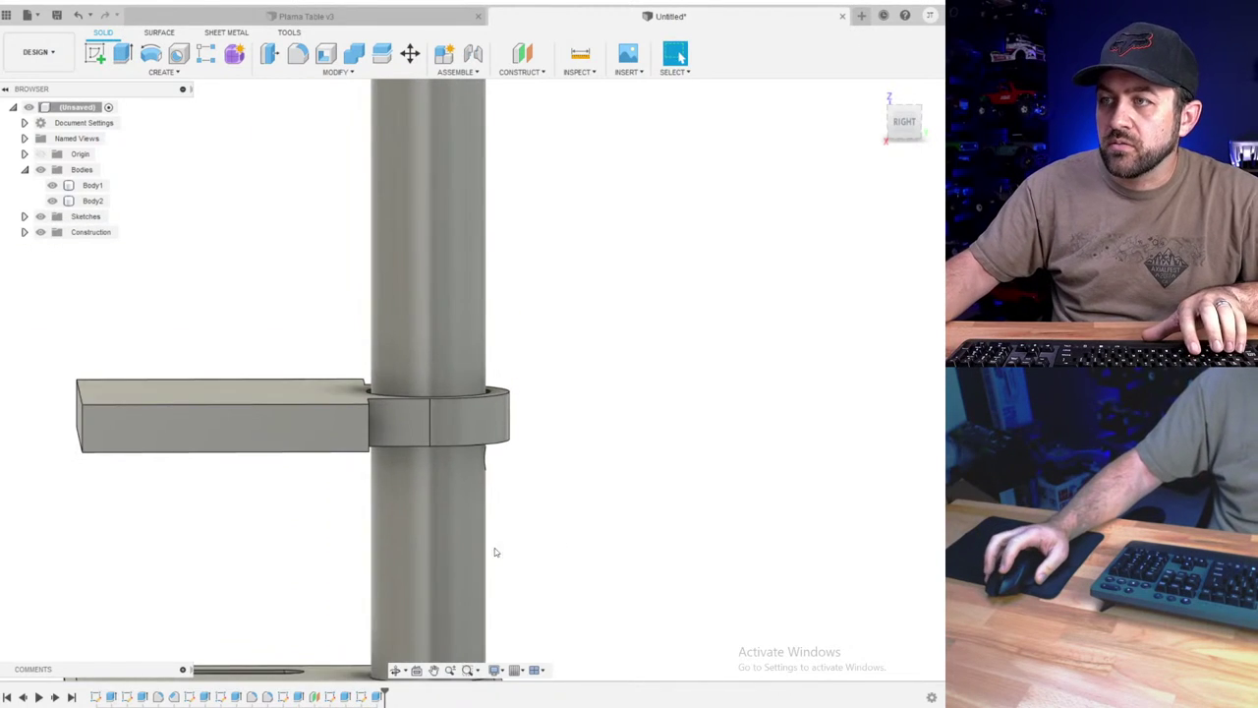
middle_click_drag(482, 551, 409, 415, "shift")
scroll(344, 438, "up", 3)
scroll(327, 458, "down", 2)
scroll(423, 412, "down", 3)
scroll(443, 398, "up", 2)
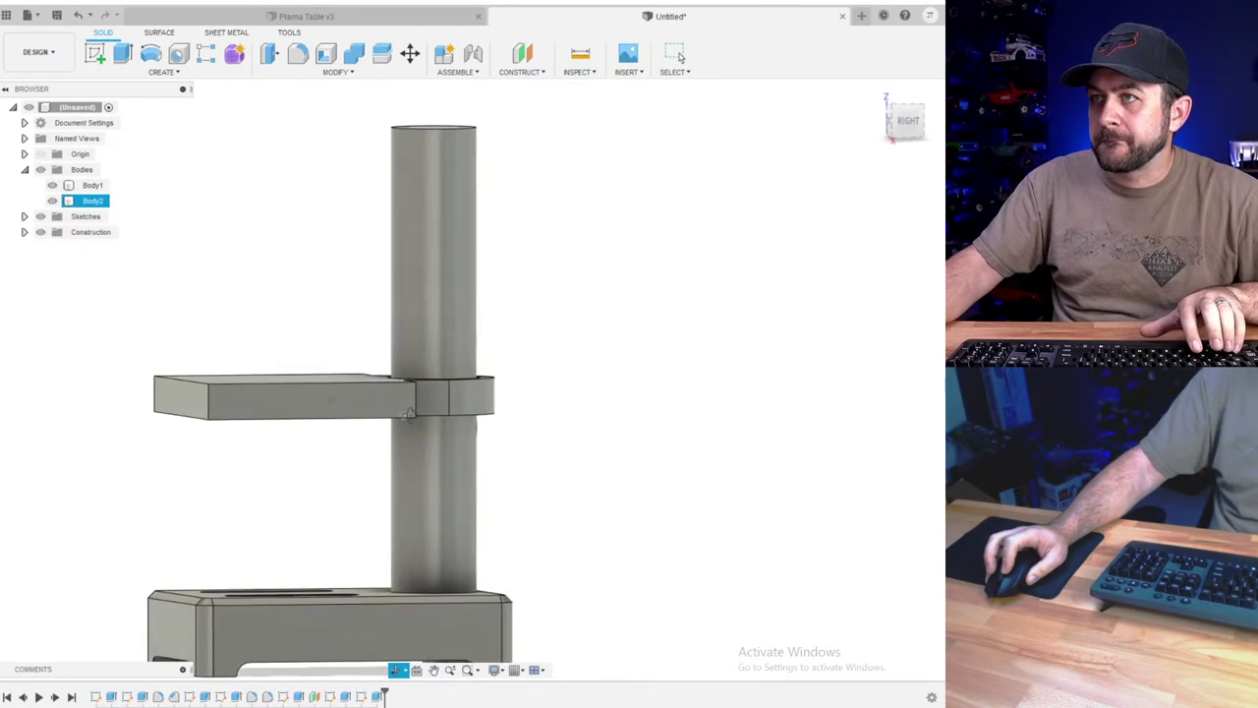
scroll(407, 412, "down", 3)
left_click(433, 169)
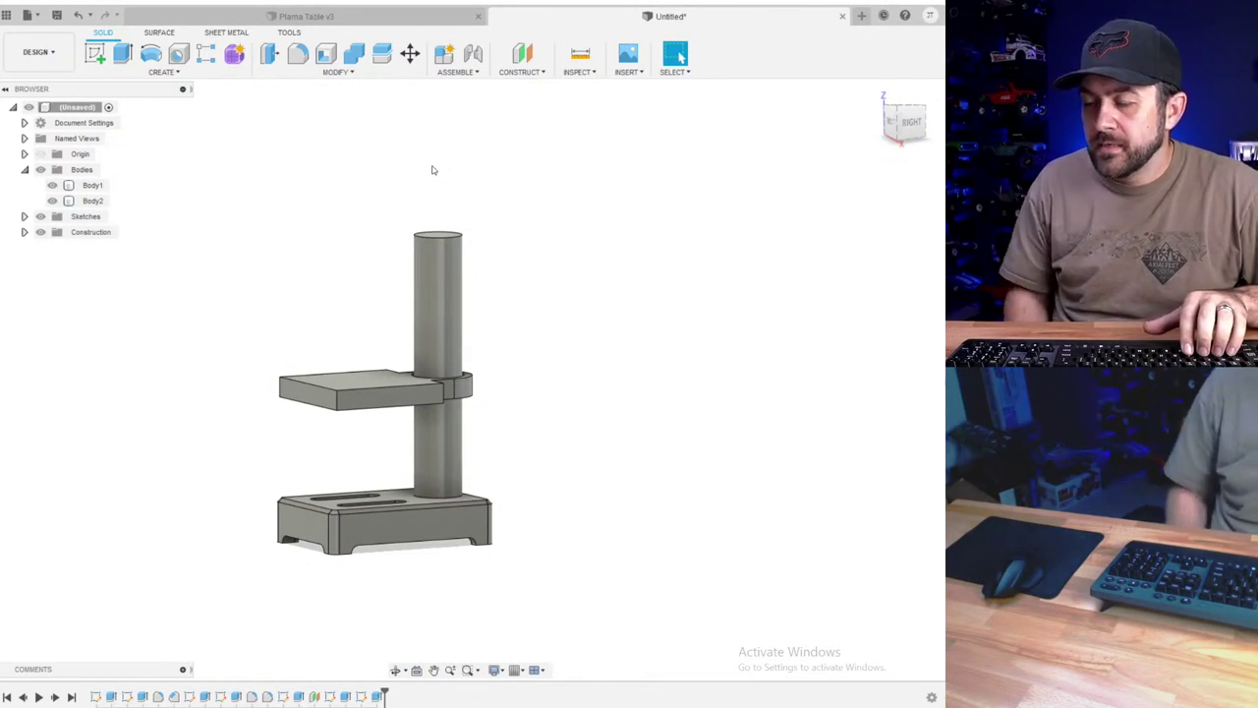
- Start a sketch on the platform's top face and draw a circle on the centreline between the origin and the front edge
left_click(94, 53)
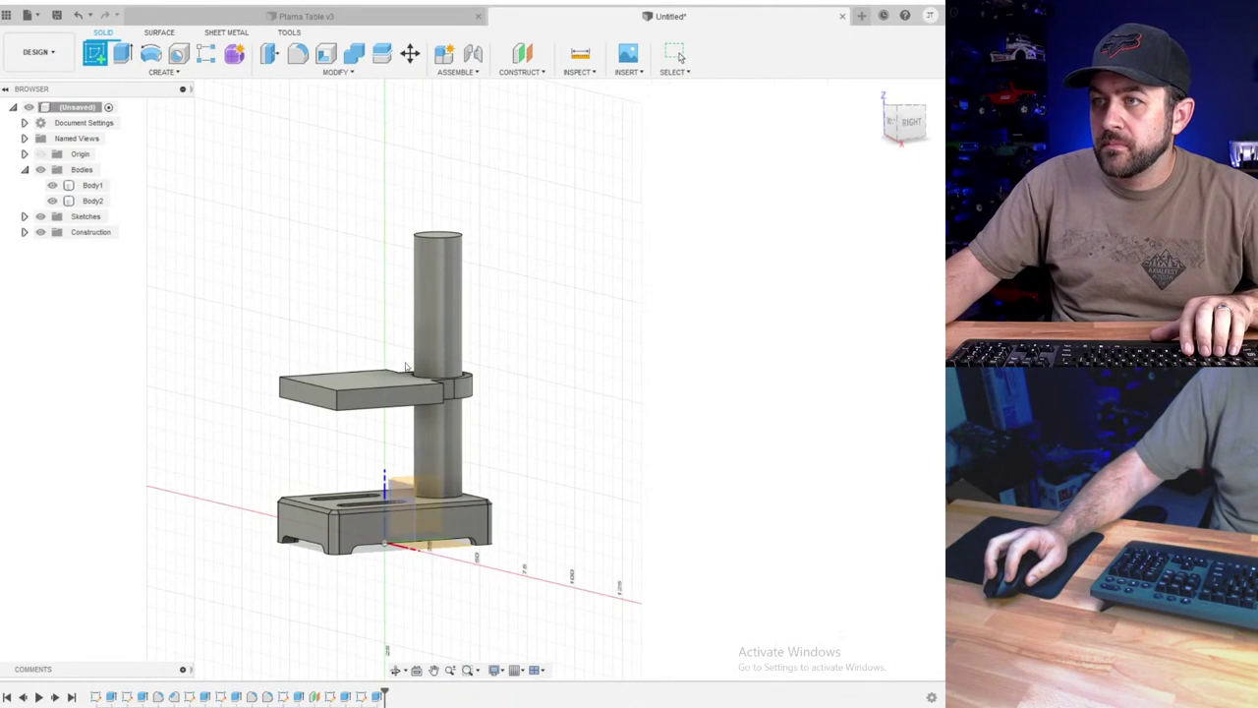
left_click(367, 378)
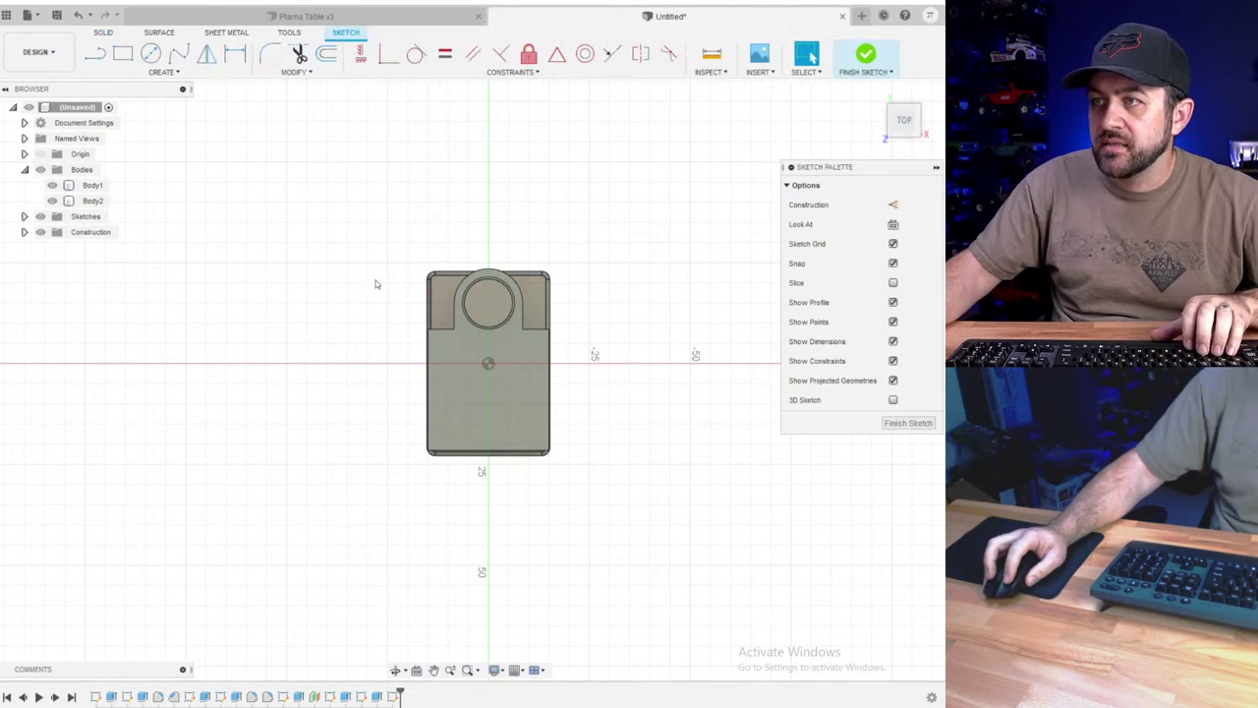
left_click(152, 55)
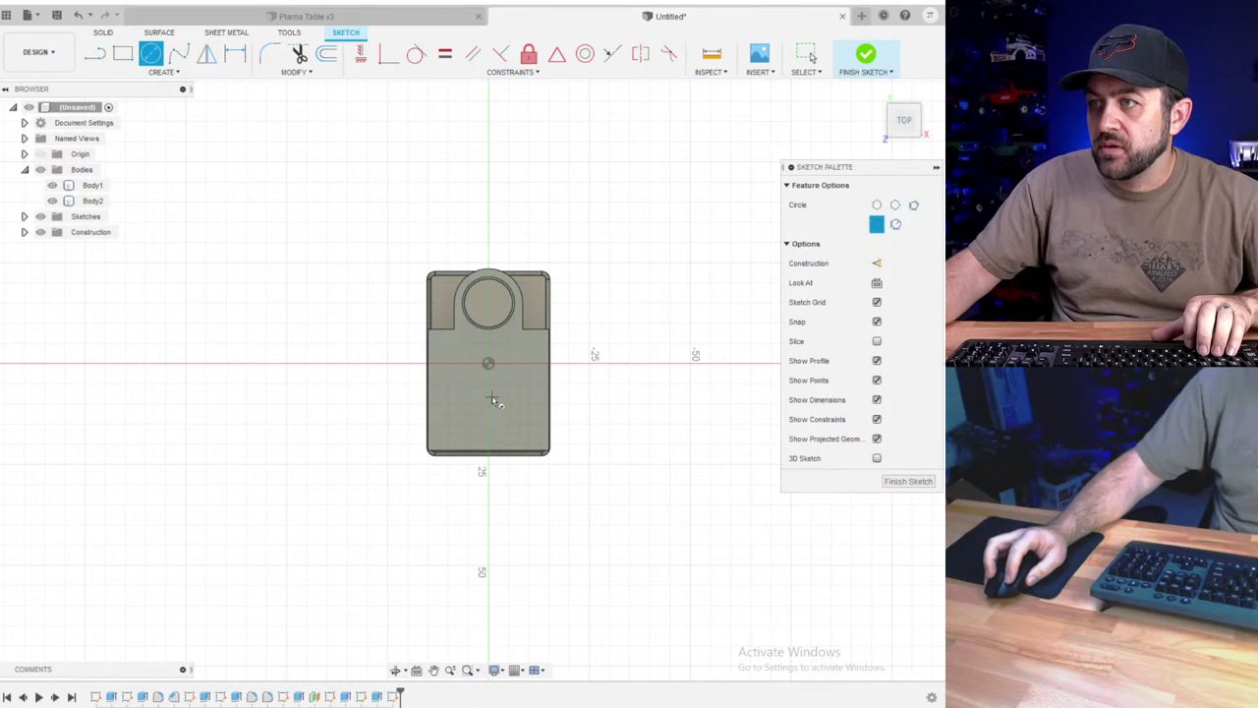
left_click(491, 403)
scroll(496, 406, "up", 4)
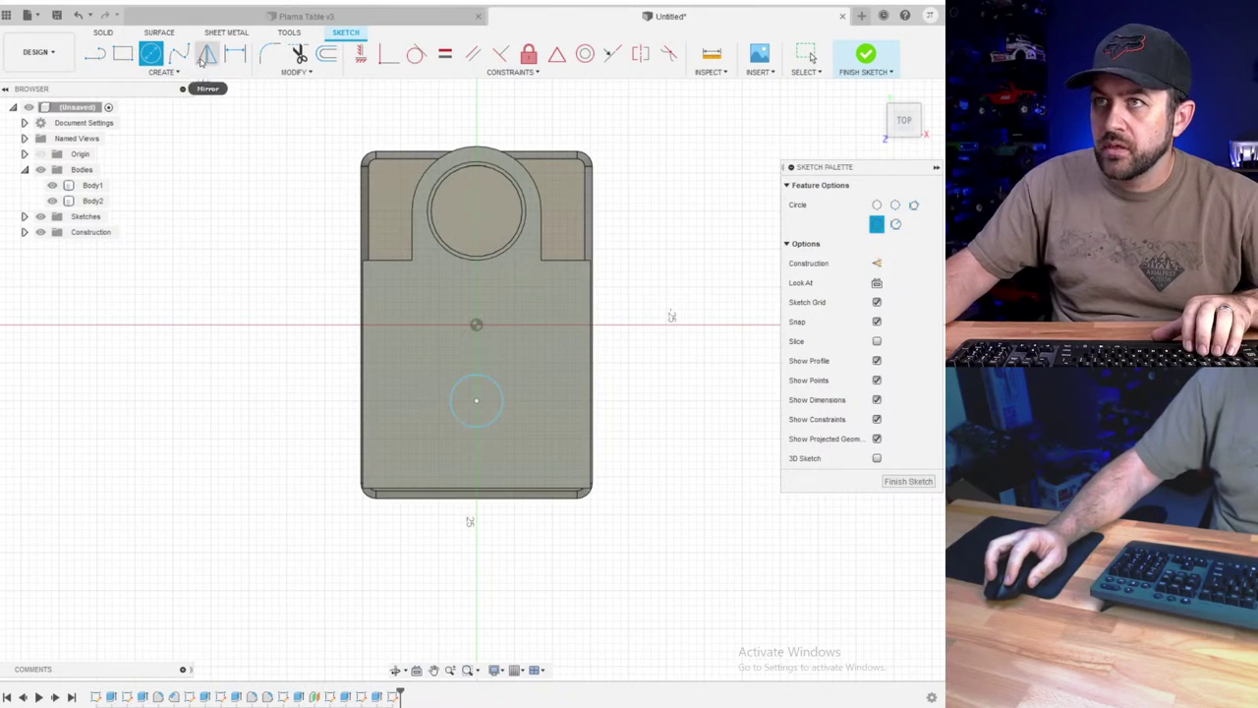
- Dimension the circle's centre 10 mm from the origin and set its diameter to 6 mm
key("d")
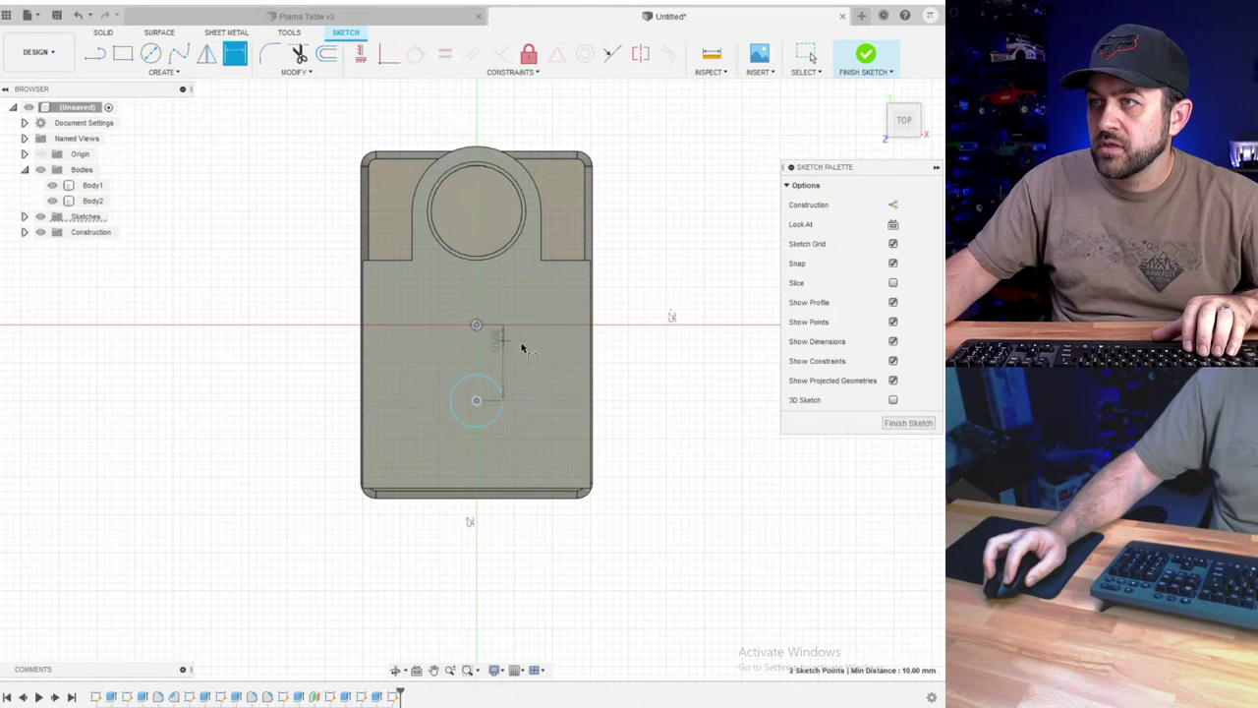
left_click(650, 369)
key("Return")
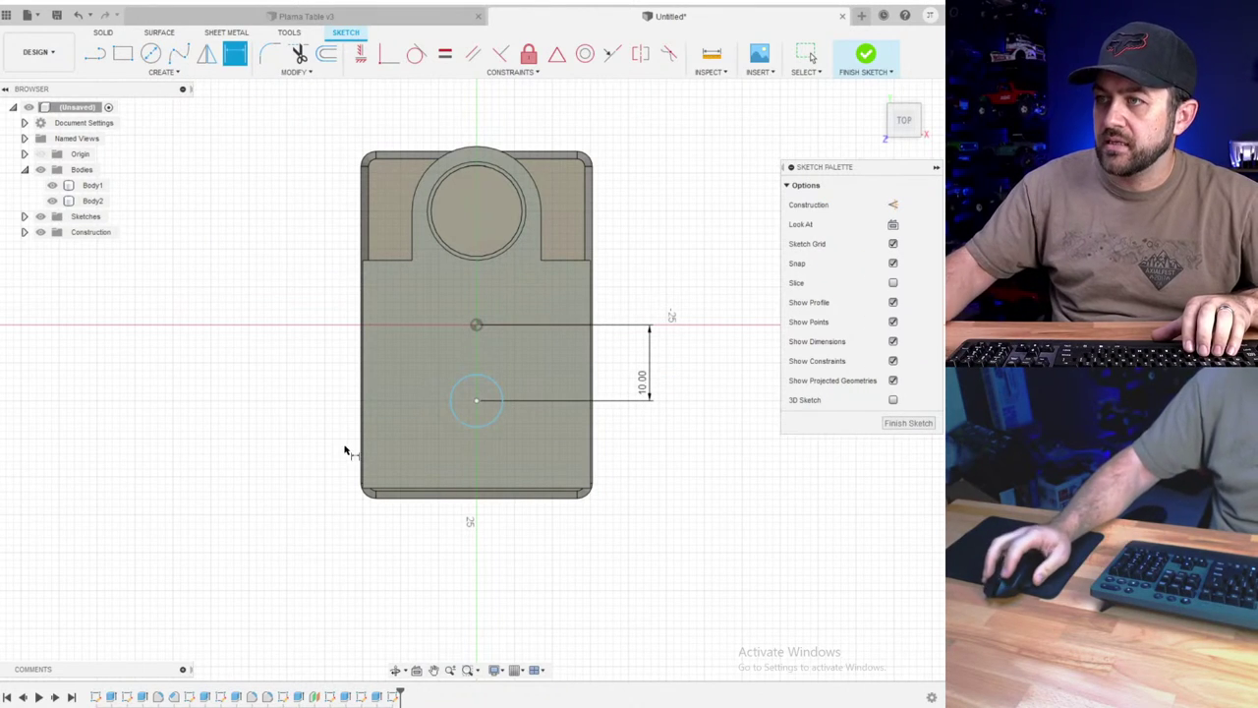
left_click(690, 455)
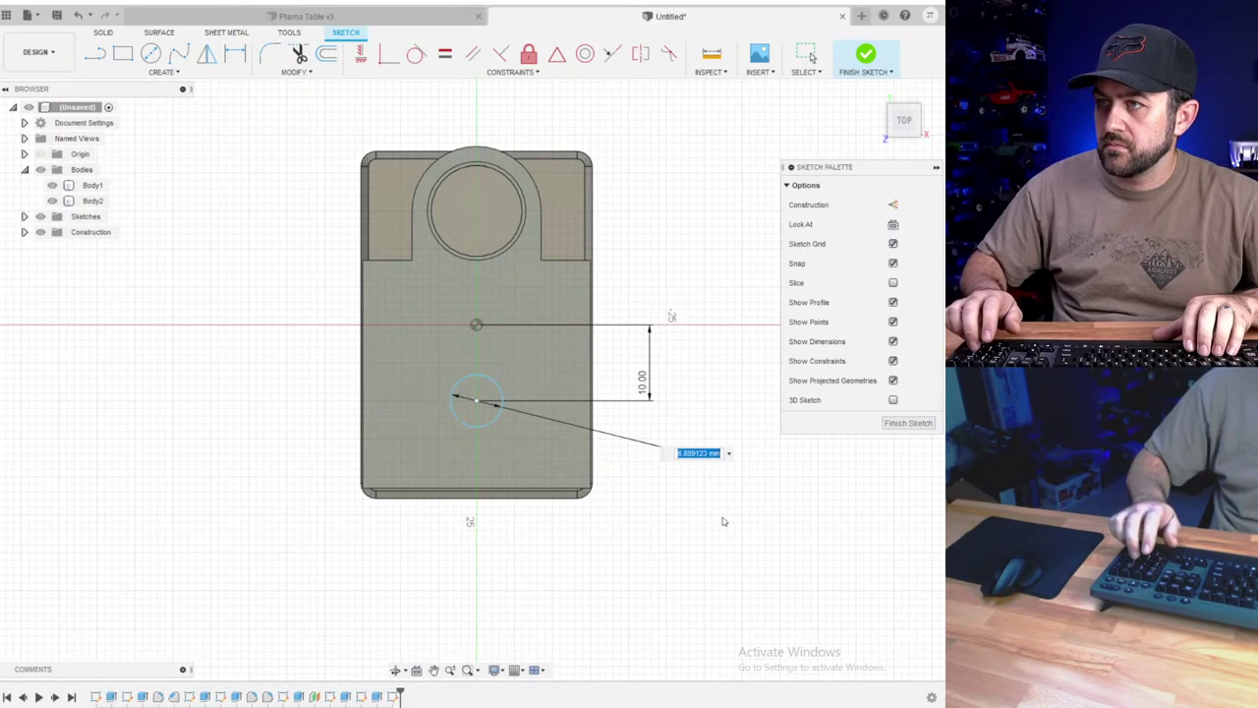
type("6")
key("Return")
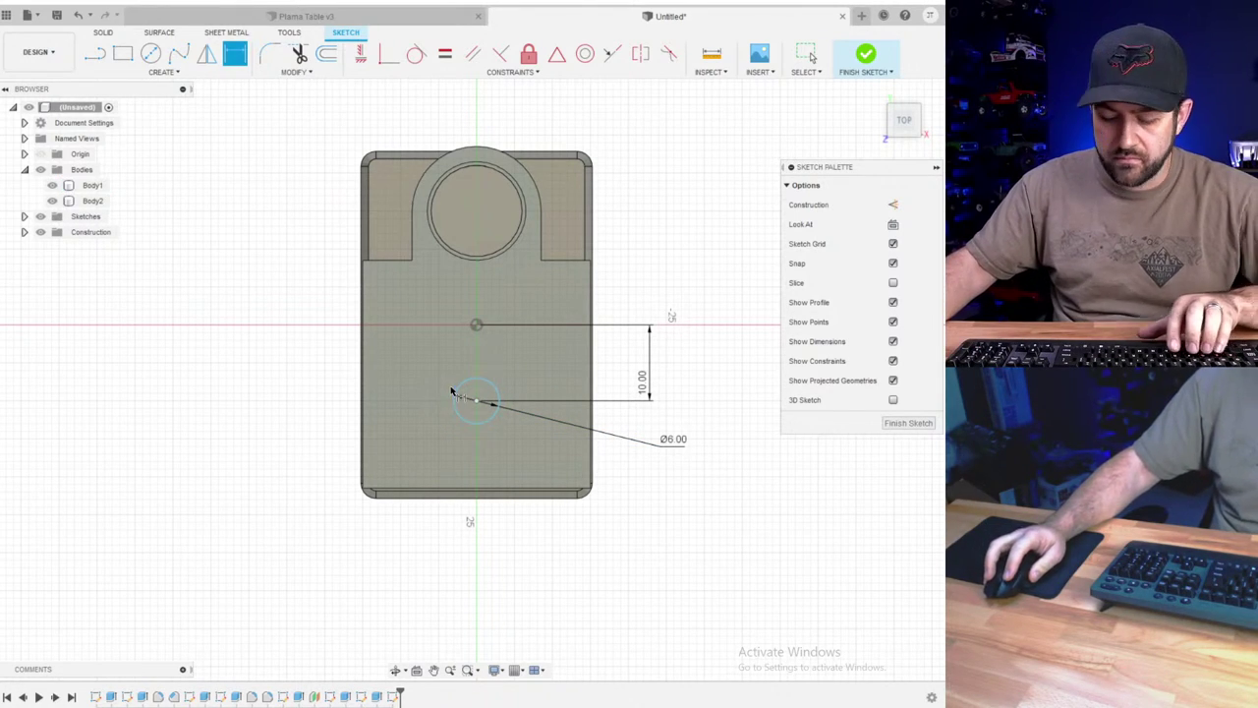
- Draw a vertical construction line from the circle's centre to the origin and finish the sketch
key("l")
key("x")
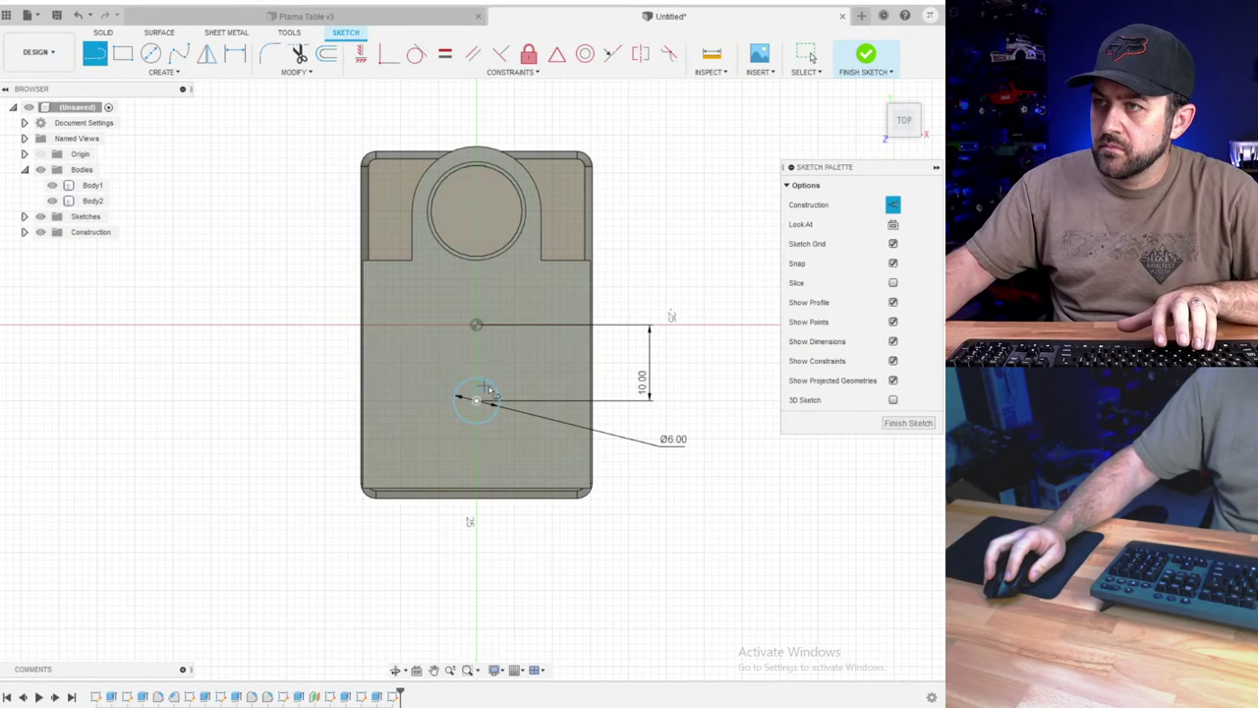
left_click(476, 325)
key("Escape")
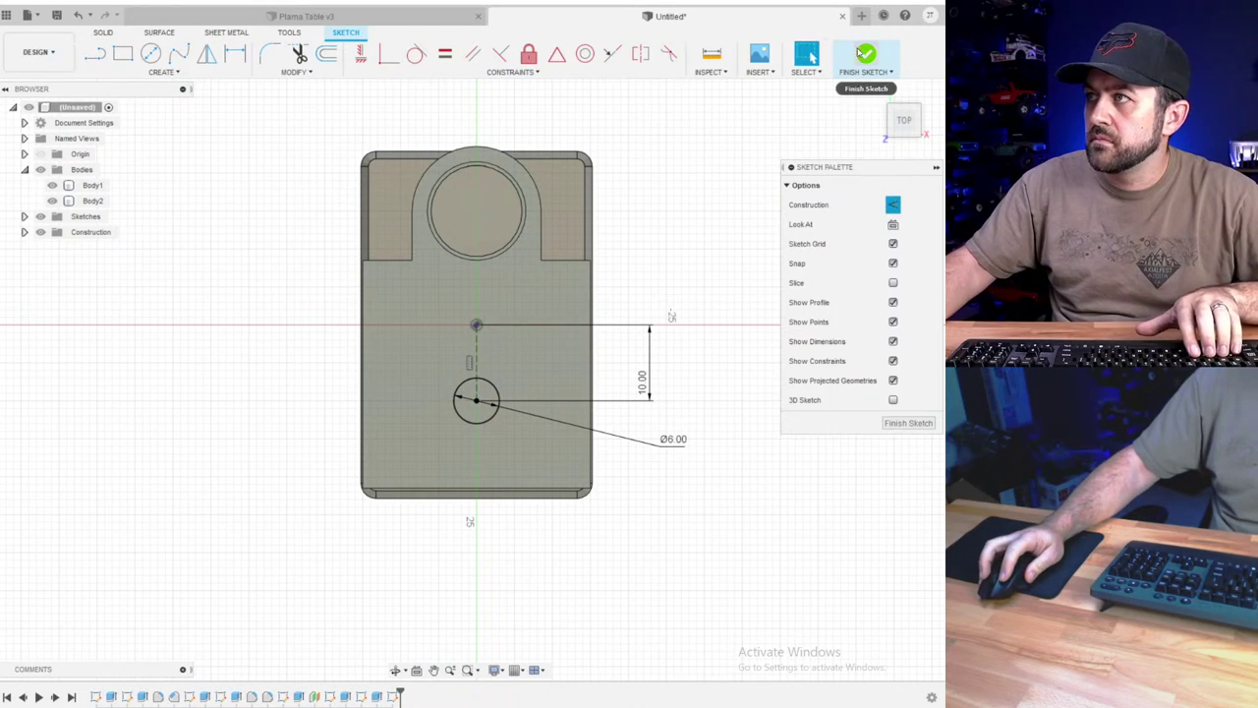
left_click(865, 54)
- Extrude the 6 mm circle 7 mm downward as a cut to make a hole through the platform
left_click(122, 54)
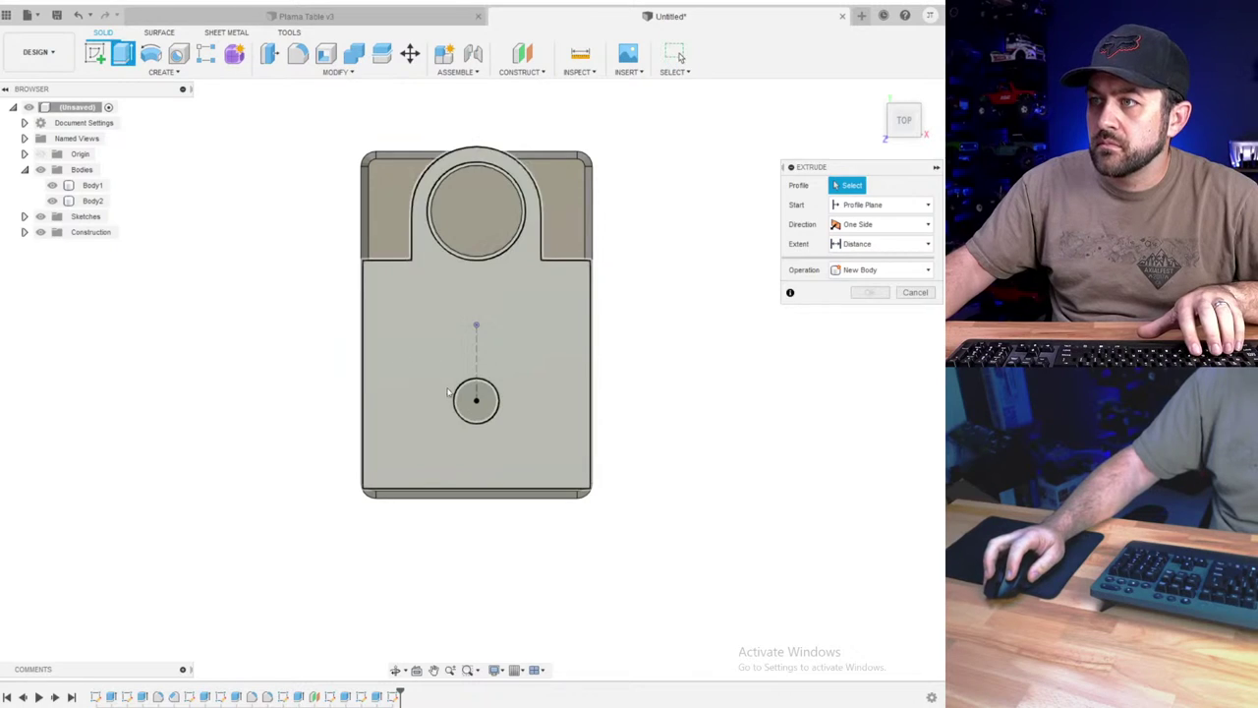
left_click(473, 413)
left_click_drag(426, 310, 427, 358)
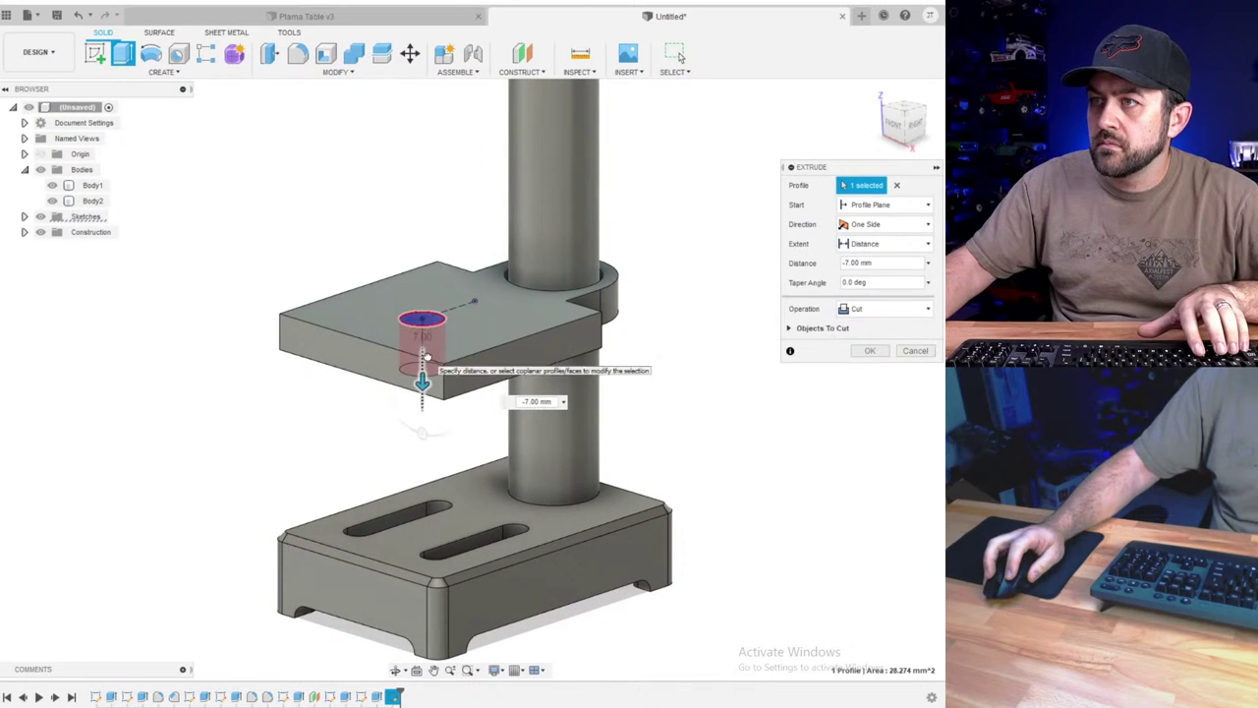
middle_click_drag(377, 358, 374, 409, "shift")
key("Return")
scroll(370, 301, "down", 3)
- Fillet the platform's four vertical corner edges with a 3 mm radius
left_click(298, 54)
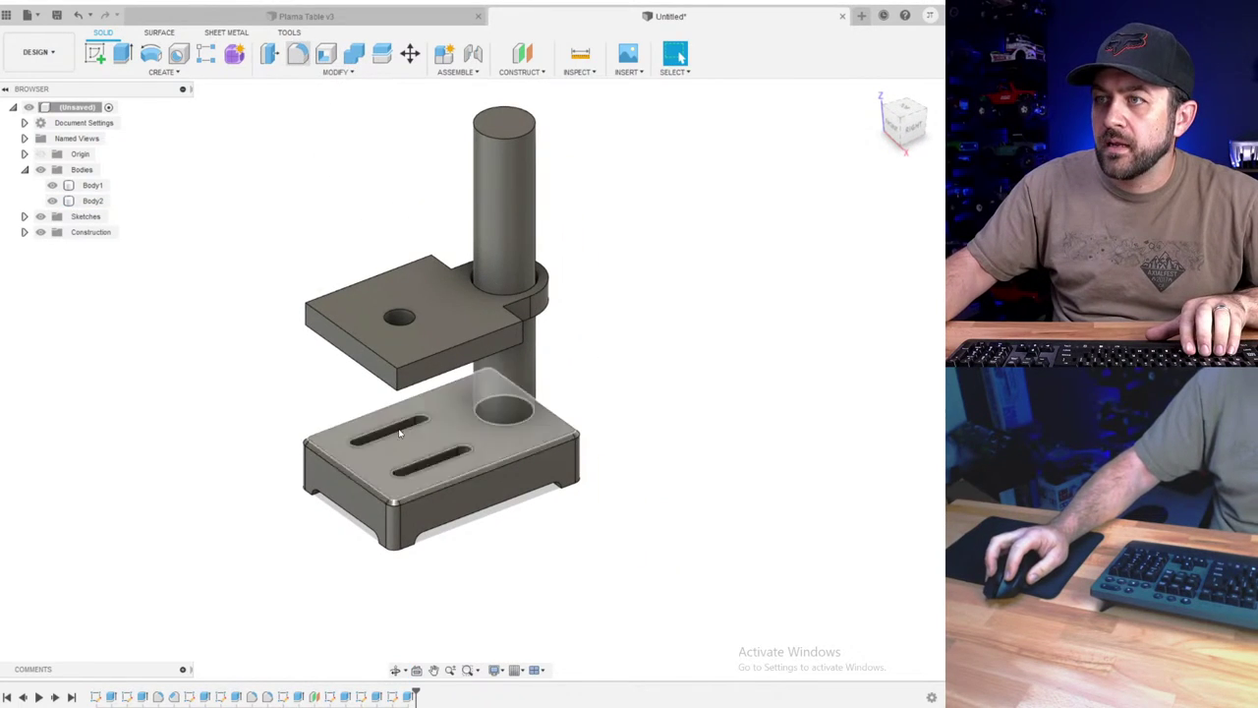
left_click(396, 376)
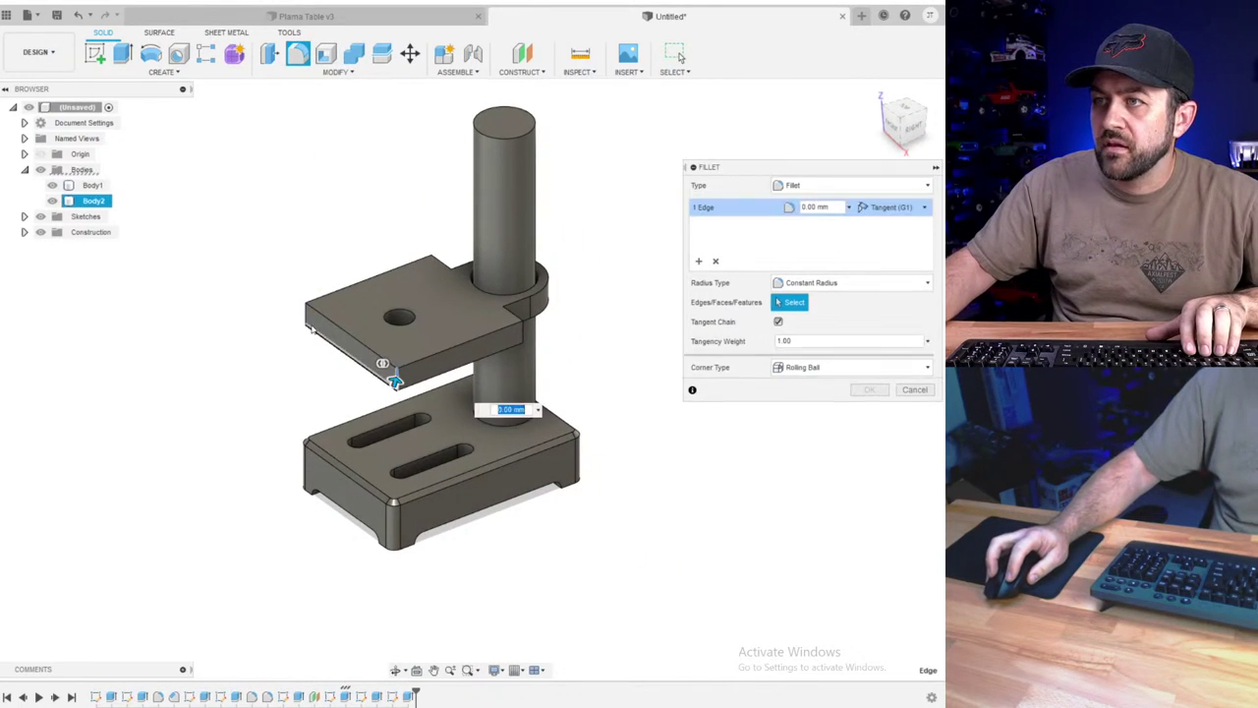
left_click(522, 332)
middle_click_drag(456, 331, 580, 330, "shift")
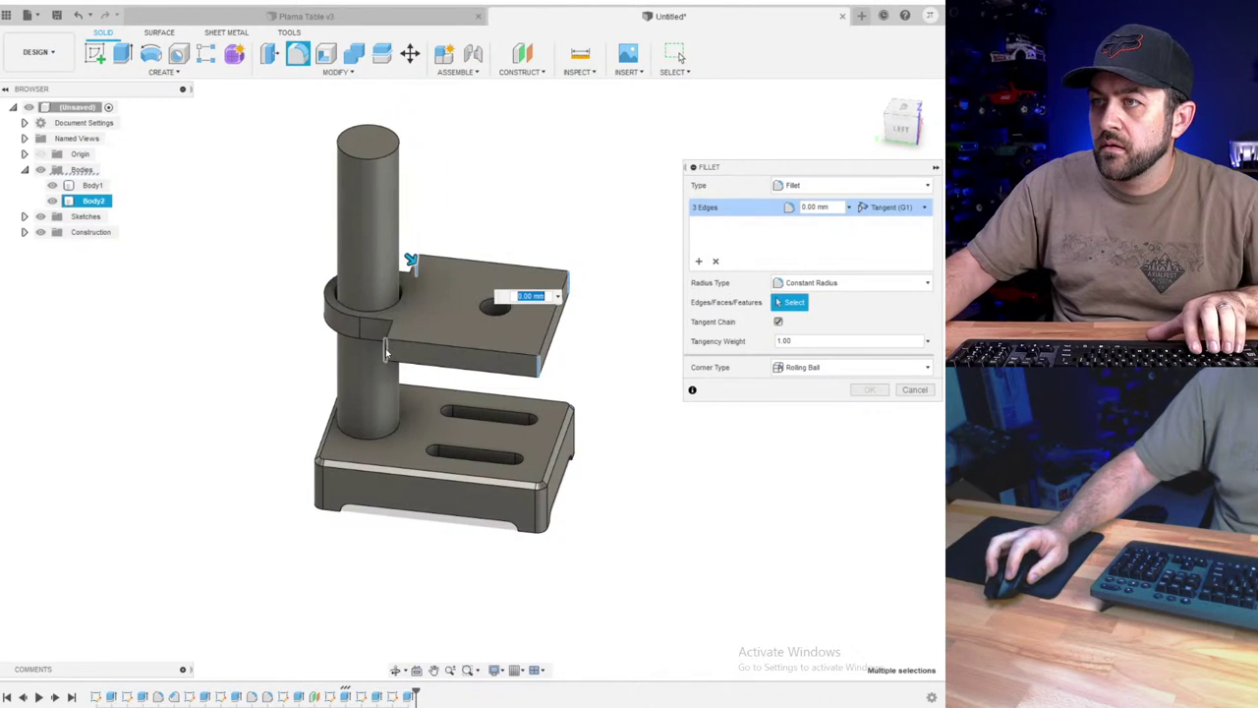
left_click(362, 365)
type("3")
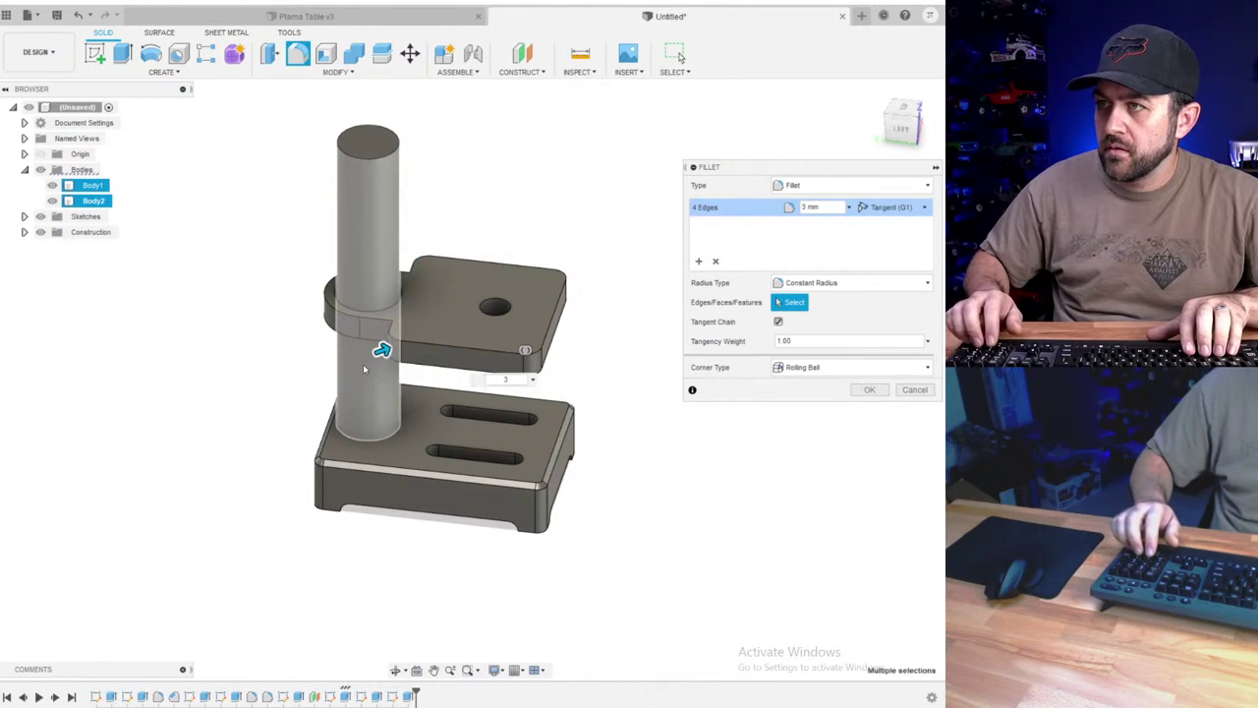
key("Return")
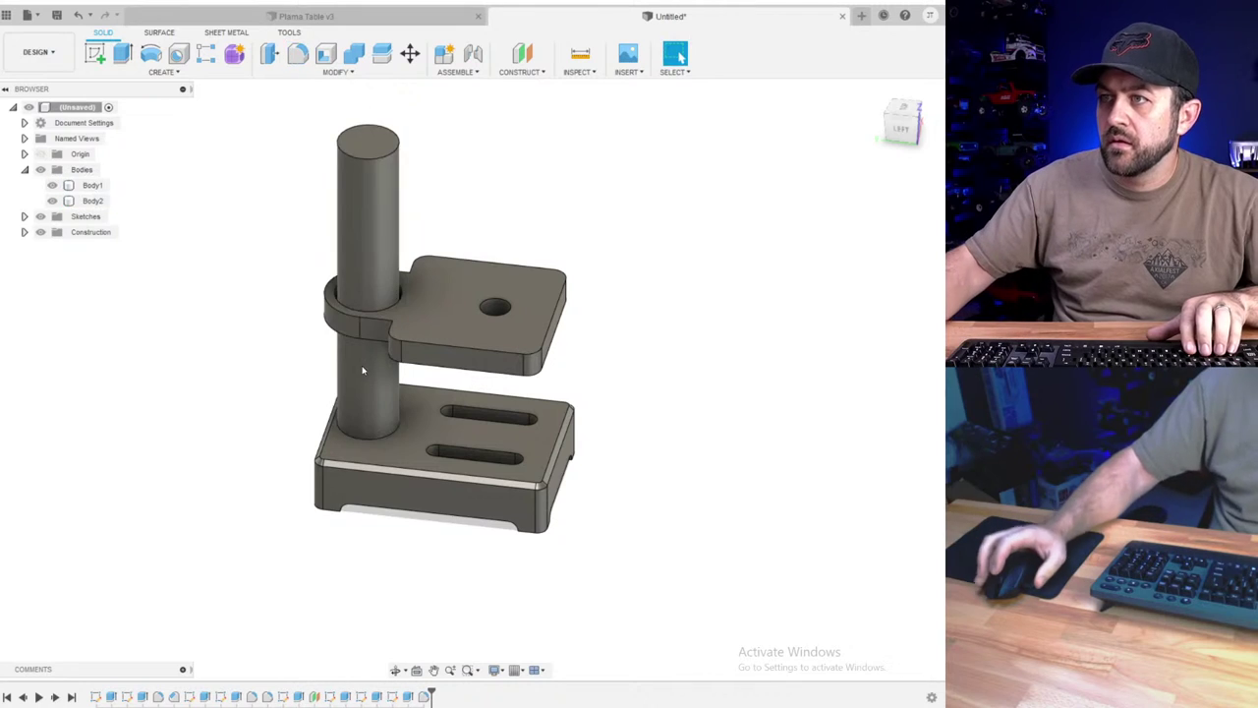
- Fillet the two inner vertical edges where the platform meets the collar
left_click(307, 59)
middle_click_drag(378, 381, 454, 358, "shift")
scroll(454, 358, "up", 3)
left_click(433, 312)
middle_click_drag(432, 313, 536, 318, "shift")
left_click(450, 309)
middle_click_drag(451, 308, 436, 327, "shift")
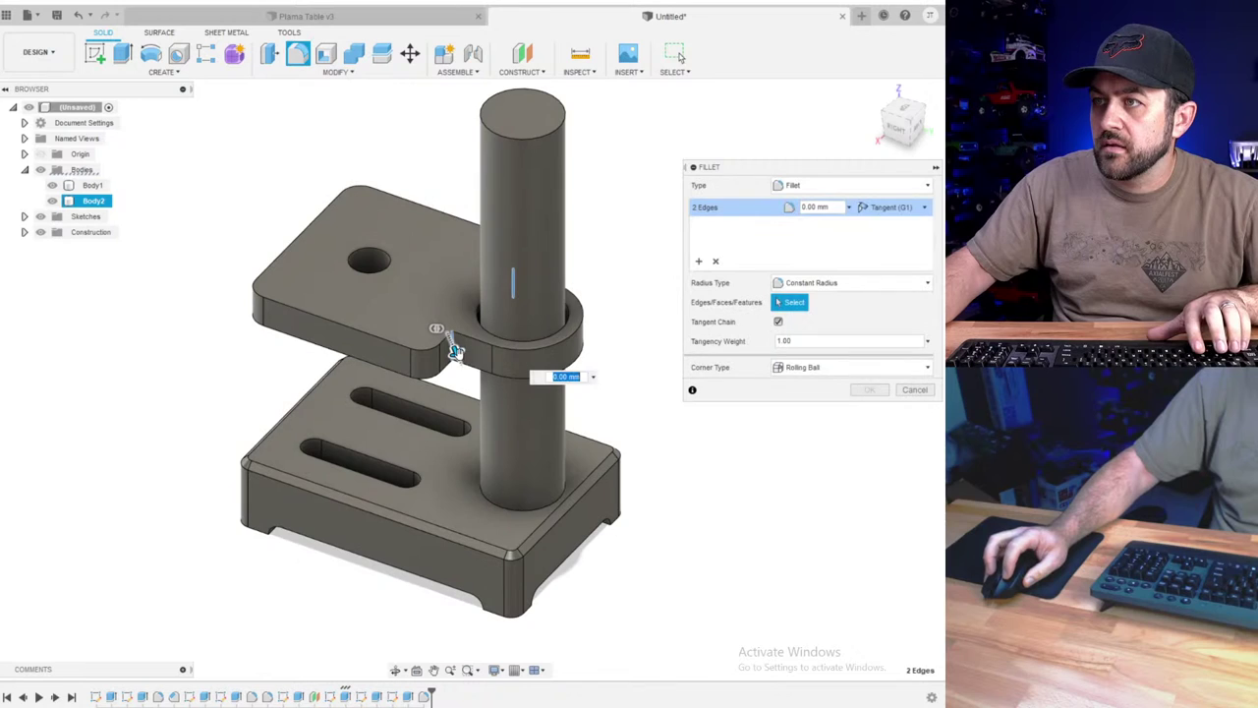
key("Return")
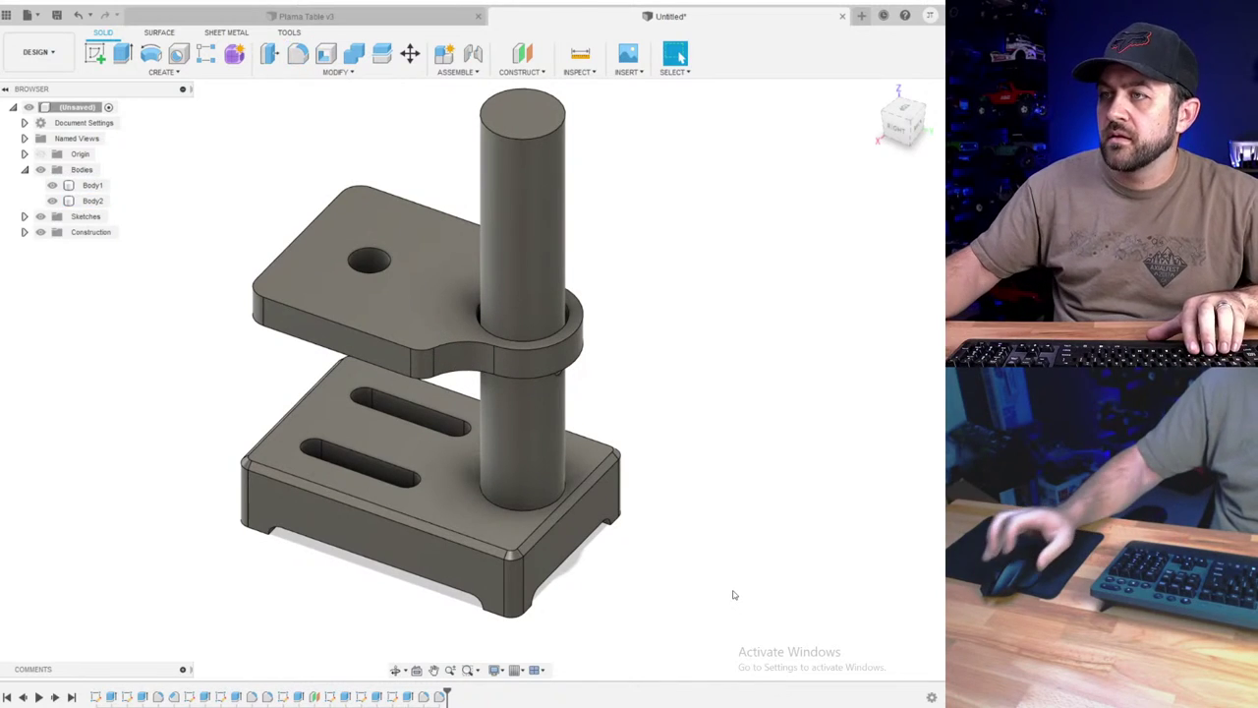
scroll(734, 591, "down", 3)
left_click_drag(550, 506, 598, 496, "shift")
middle_click_drag(599, 496, 596, 510, "shift")
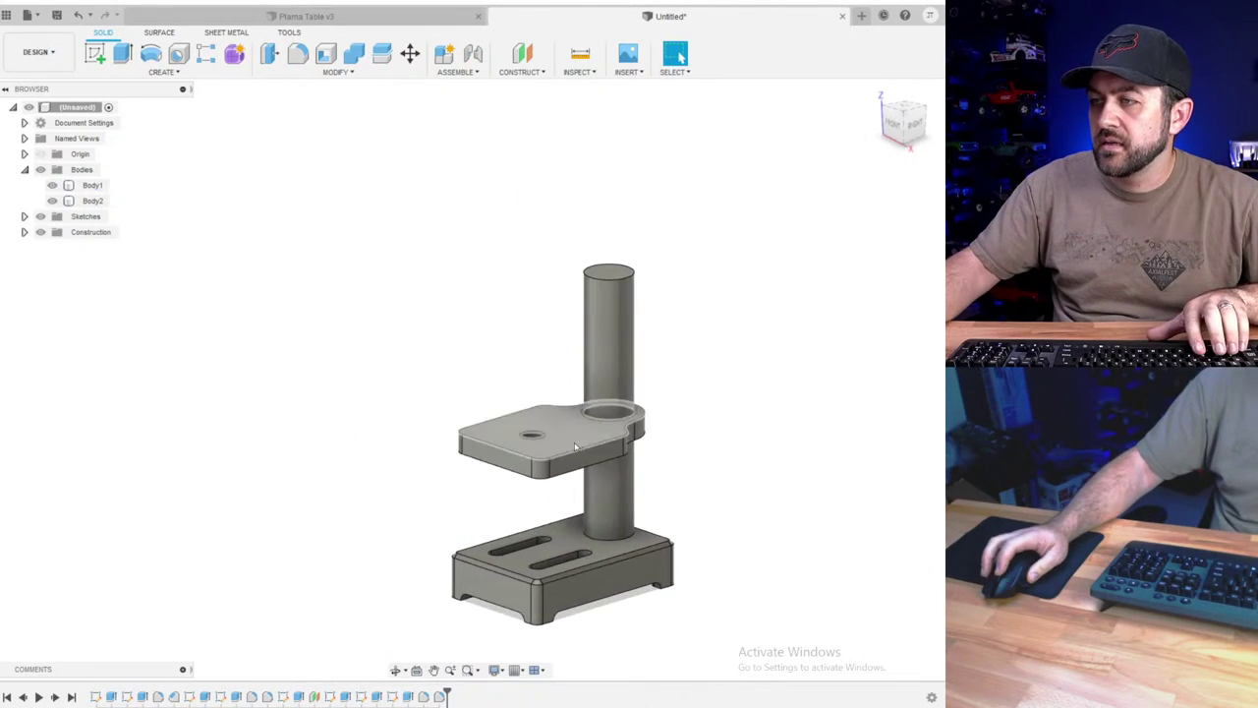
- Start a sketch on the post's top face and draw a rectangle about 20 mm wide spanning the post and the platform hole
left_click(94, 54)
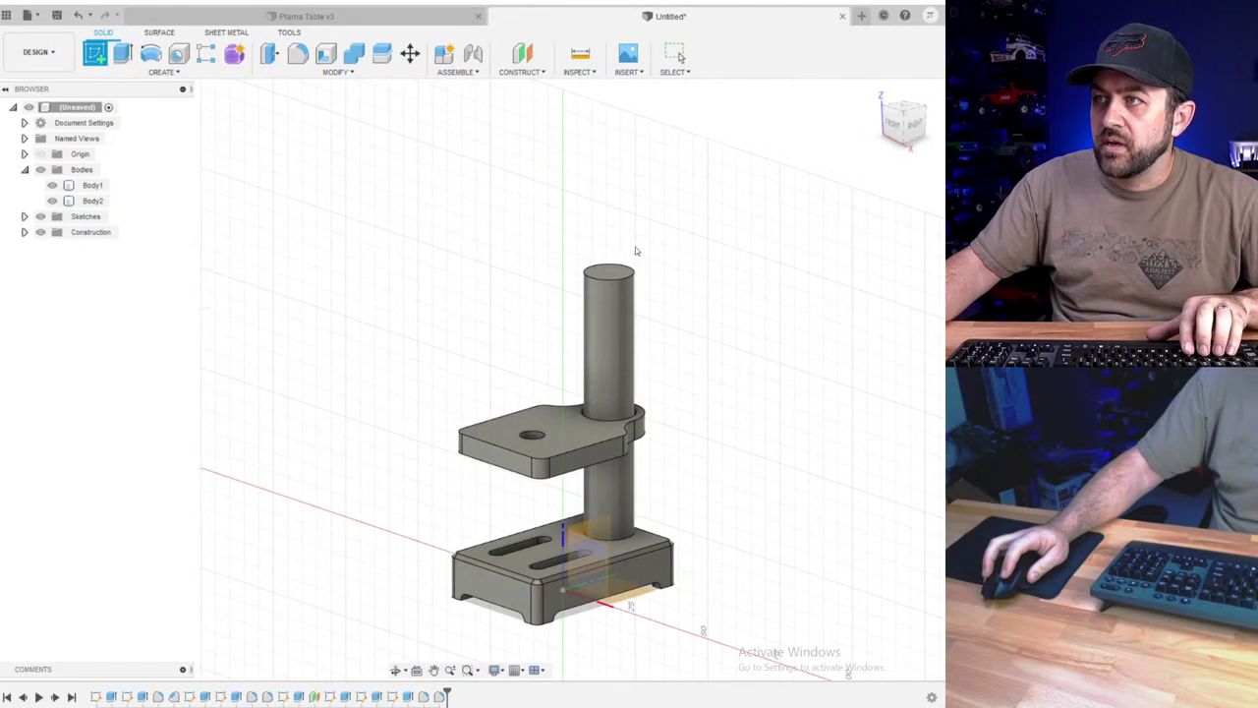
left_click(610, 271)
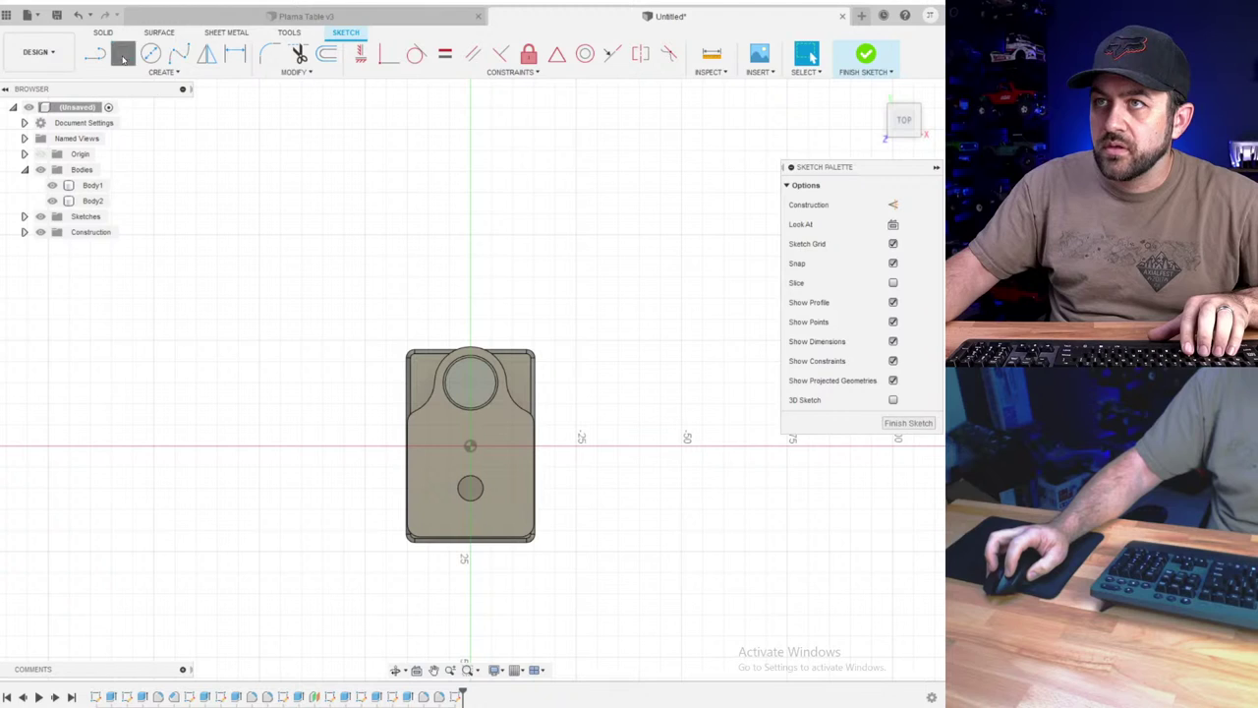
left_click(123, 55)
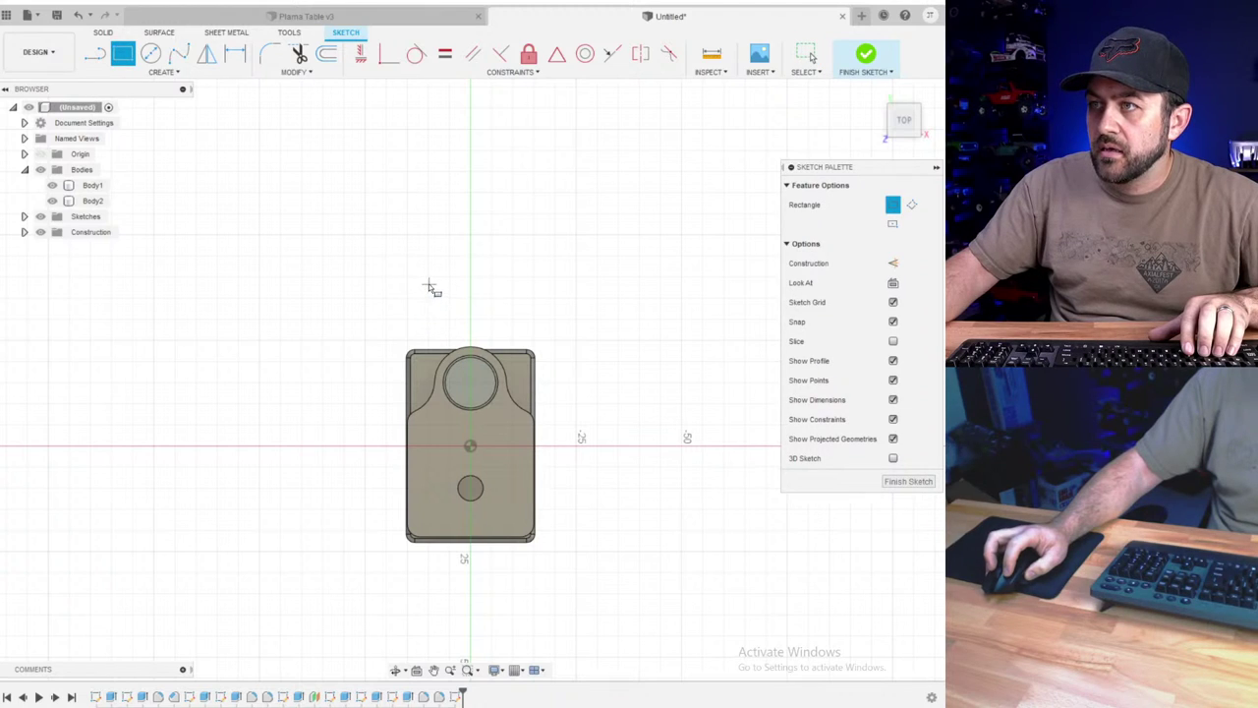
scroll(511, 523, "up", 3)
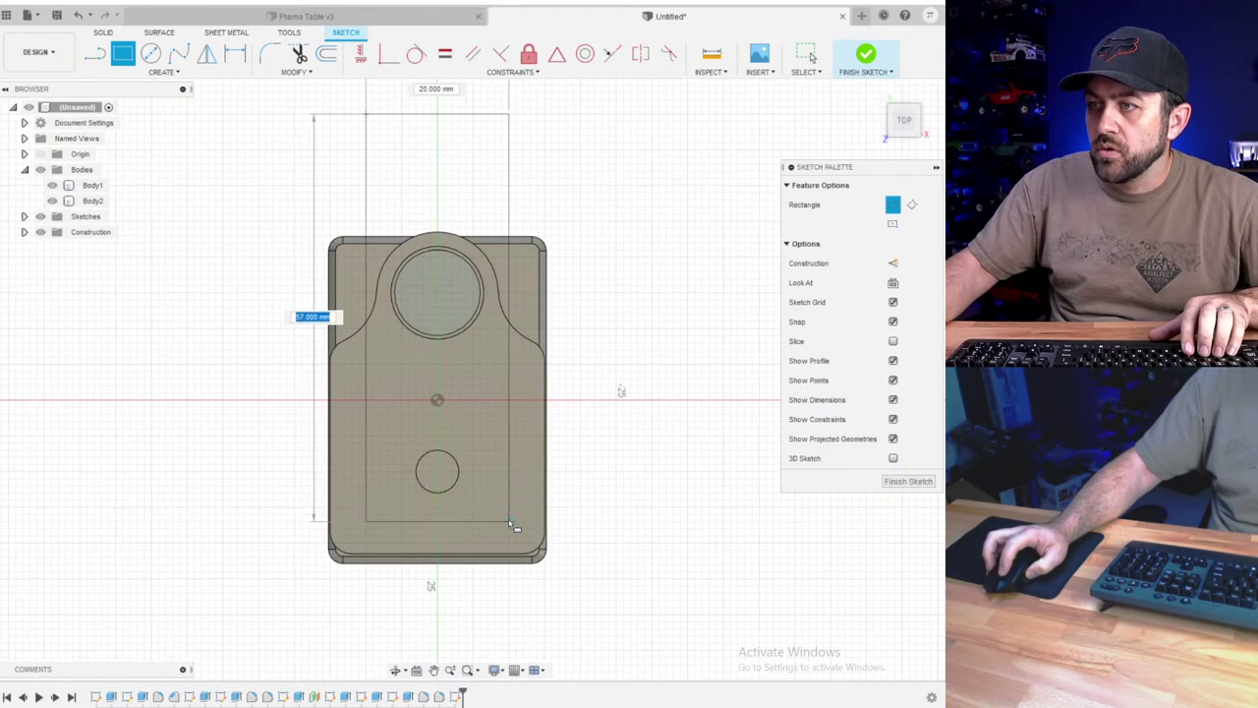
left_click(510, 539)
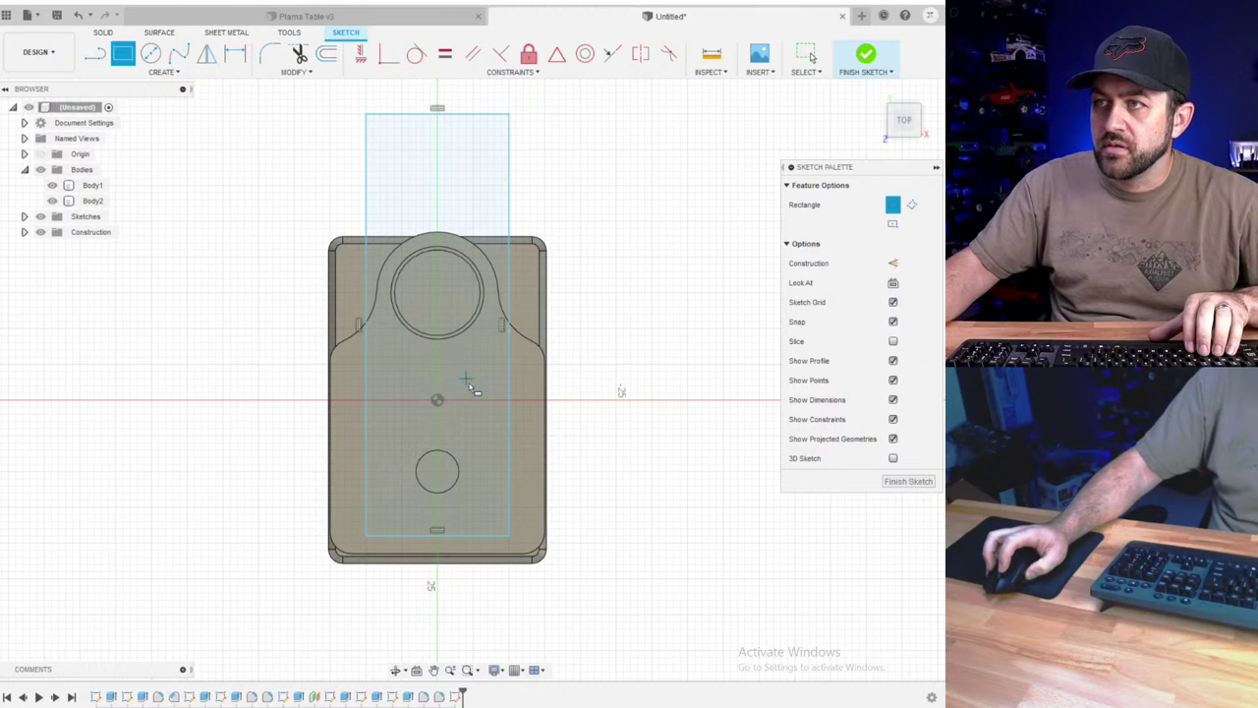
key("c")
key("Escape")
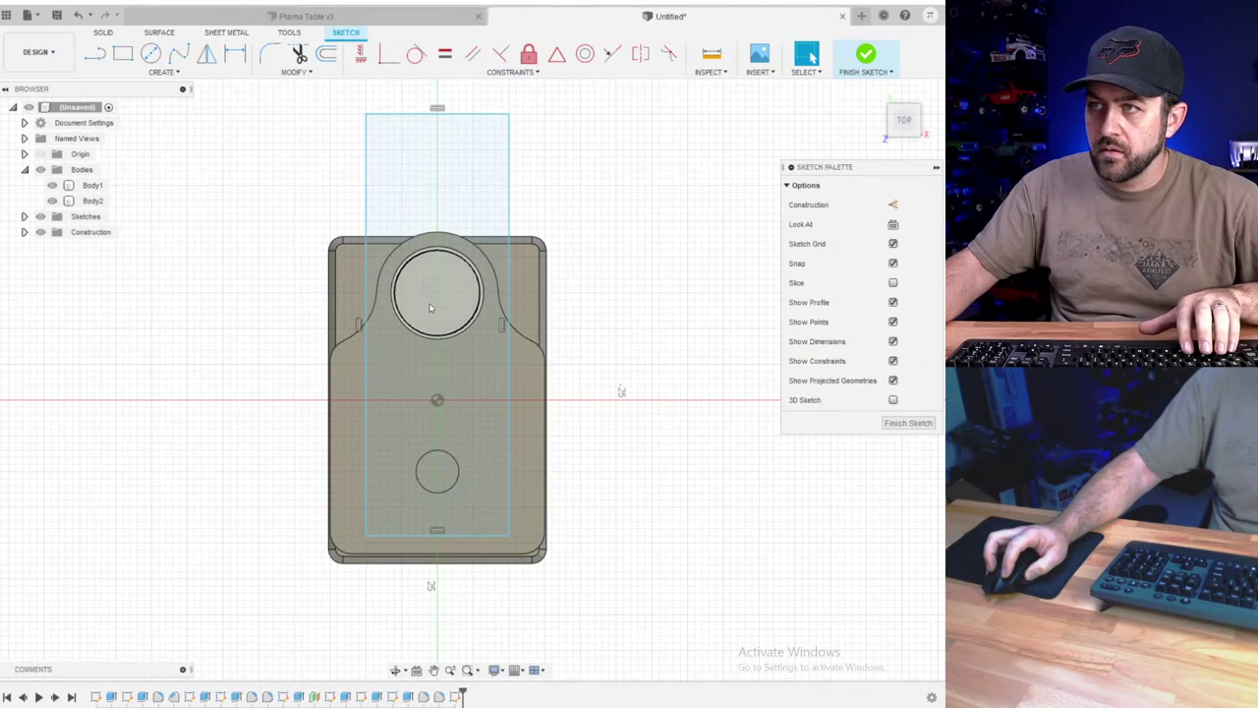
- Project the post's circular top face into the sketch
key("p")
left_click(447, 315)
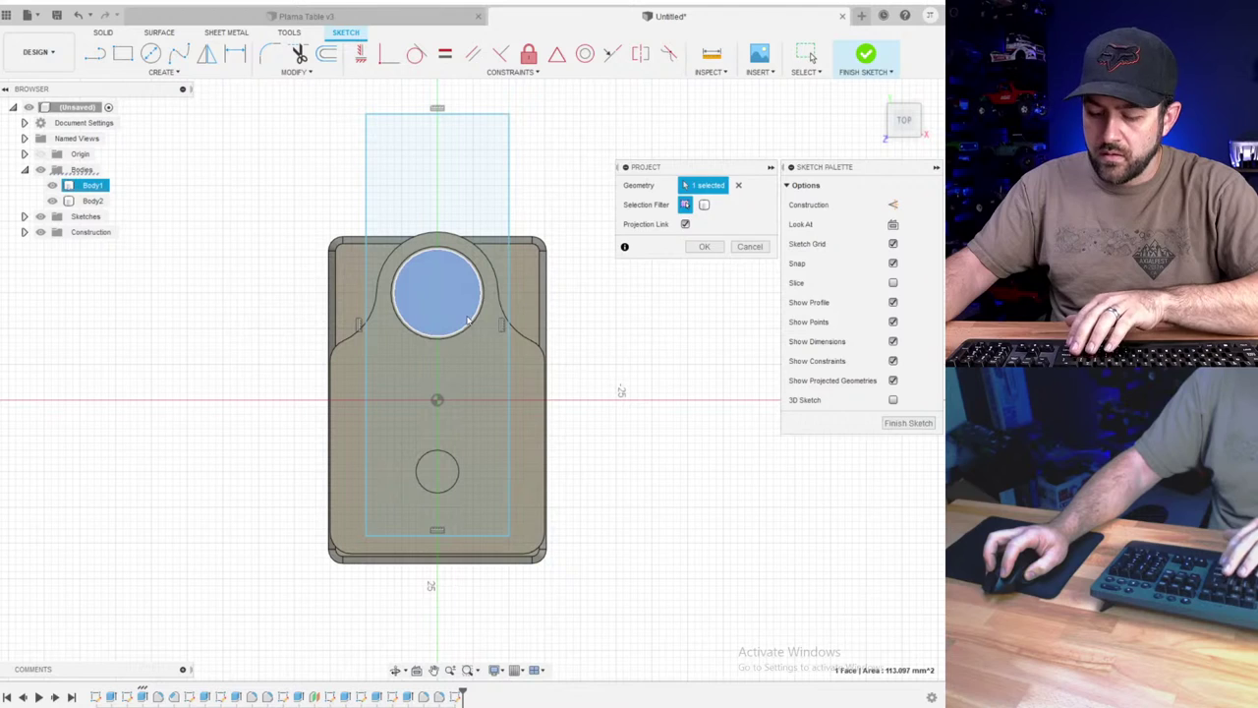
key("Return")
- Offset the projected post circle outward to form a slightly larger concentric circle
left_click(328, 53)
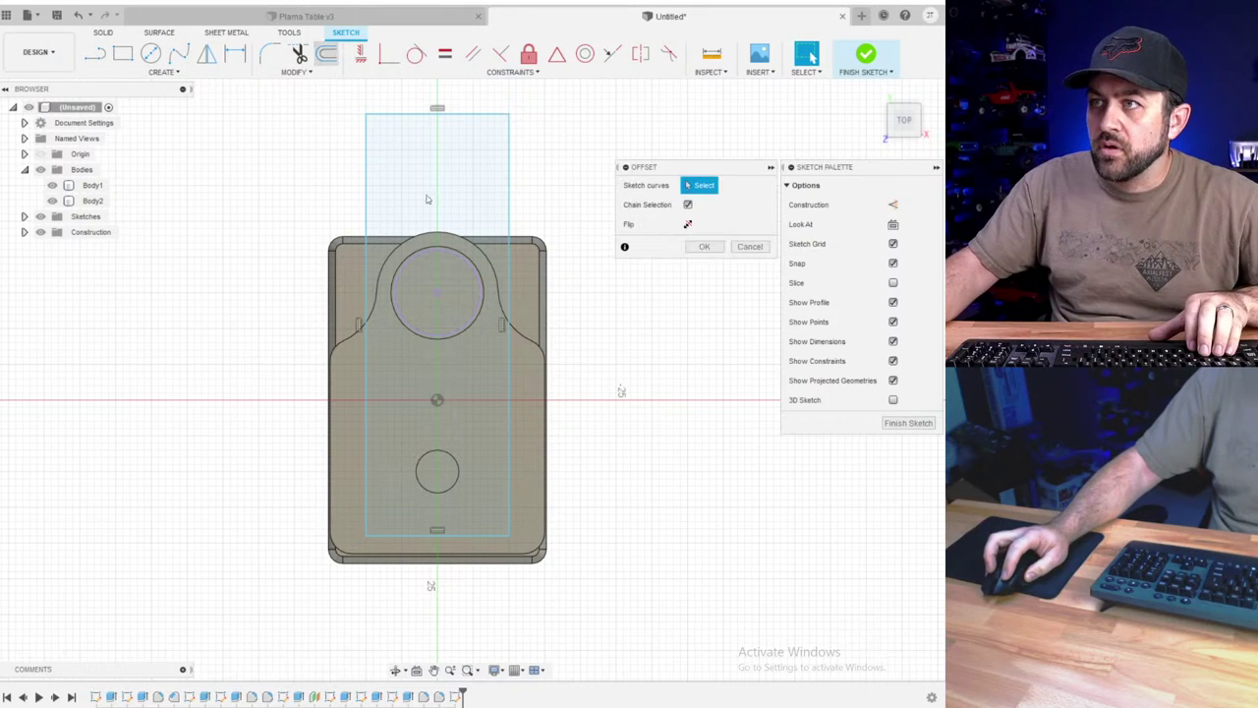
scroll(468, 314, "up", 2)
left_click(464, 339)
scroll(472, 349, "up", 2)
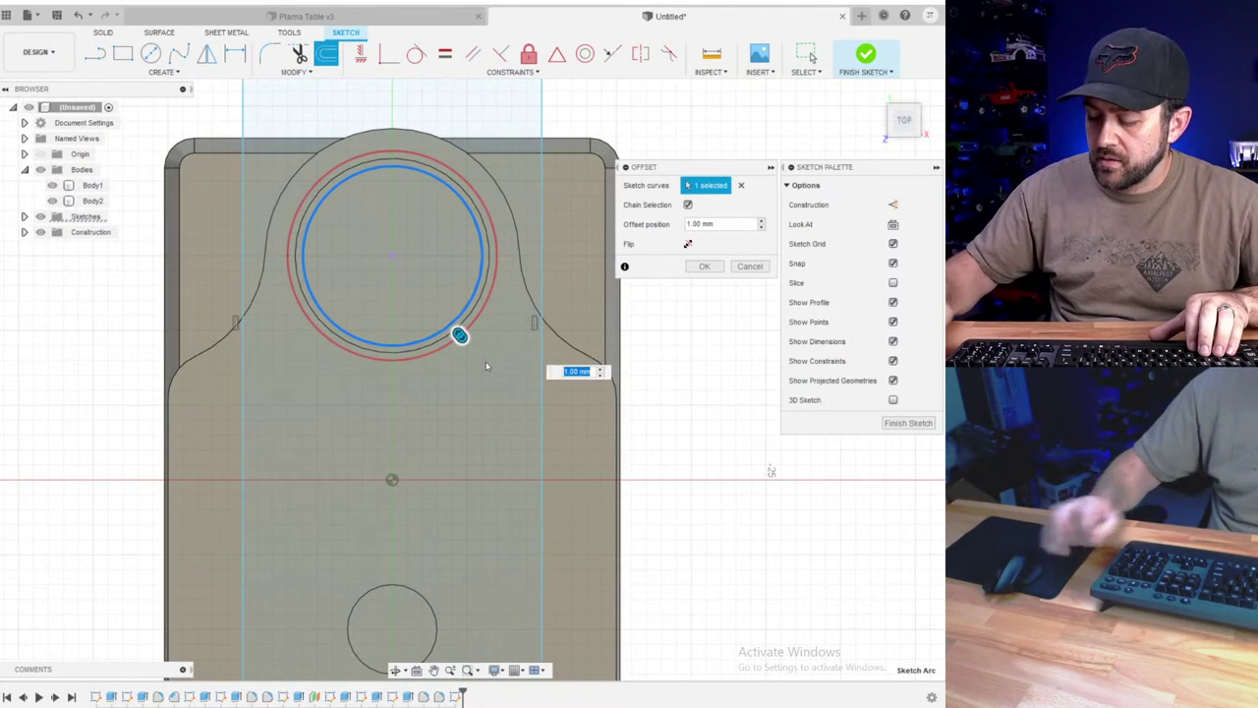
key("Return")
scroll(486, 366, "down", 3)
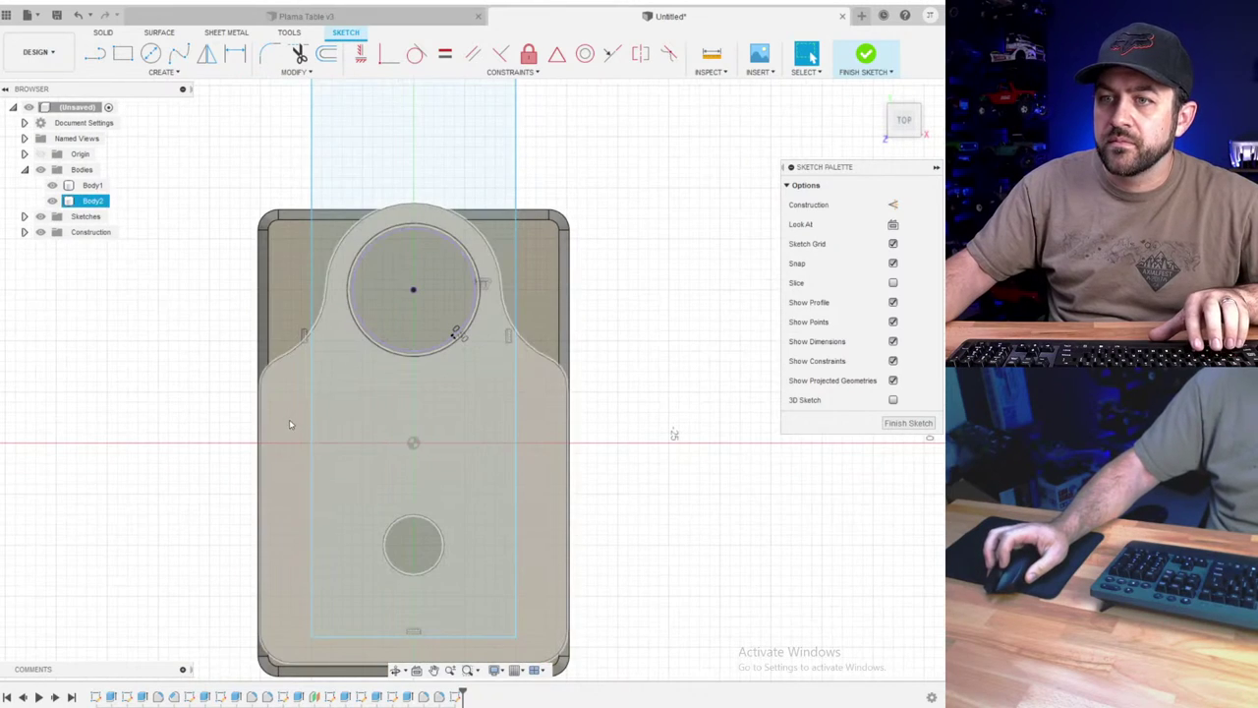
- Examine the sketch on top of the post and the hole below the collar from several angles
middle_click_drag(289, 418, 283, 493, "shift")
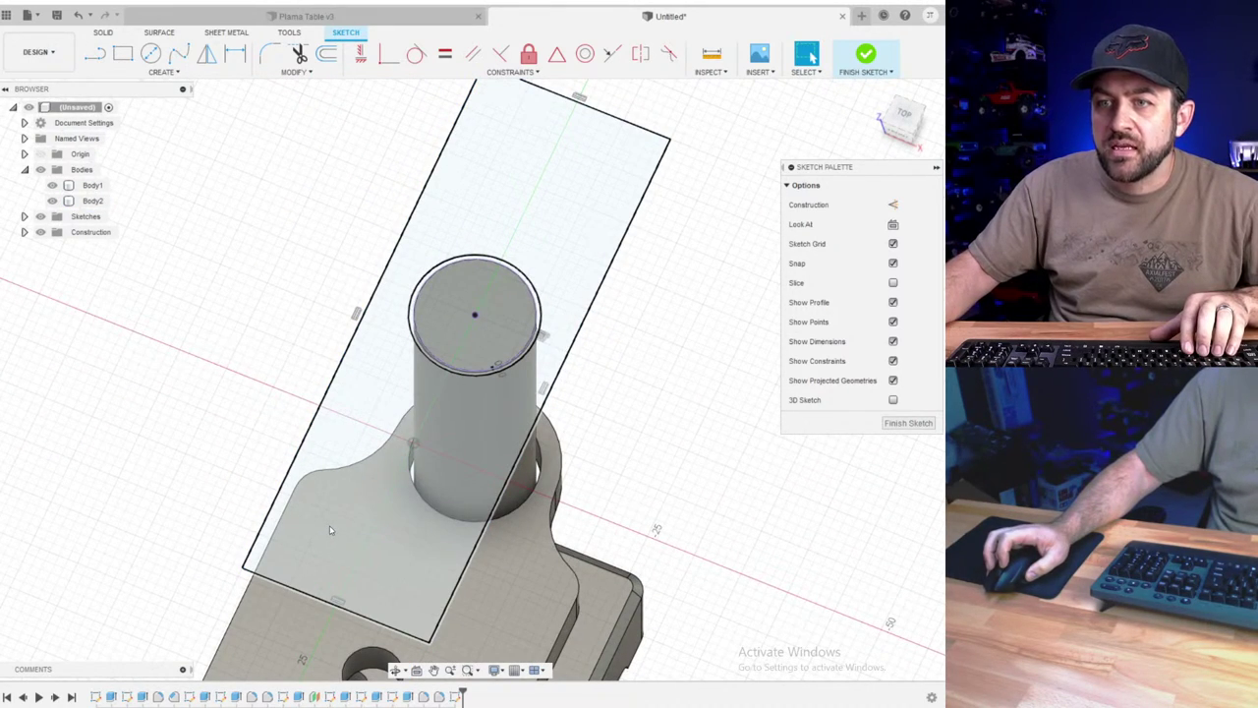
scroll(330, 527, "down", 2)
middle_click_drag(330, 527, 374, 479, "shift")
middle_click_drag(510, 621, 333, 344)
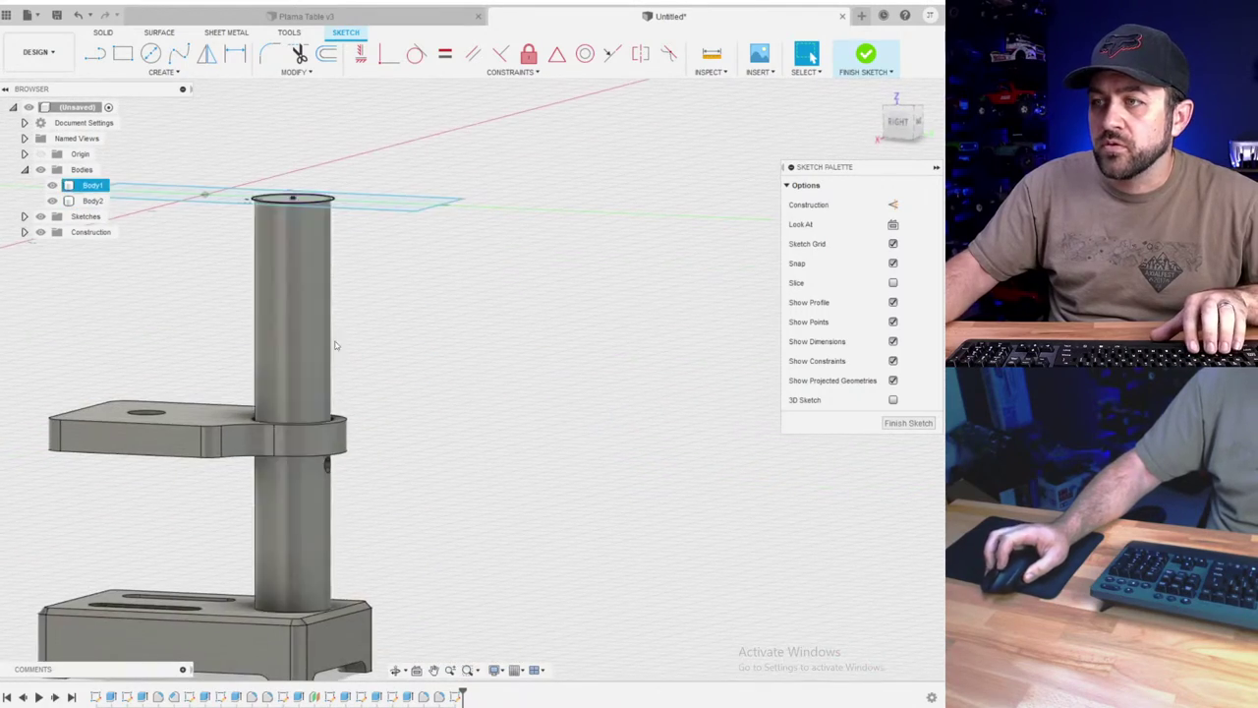
scroll(355, 548, "up", 3)
scroll(276, 379, "up", 2)
left_click(316, 399)
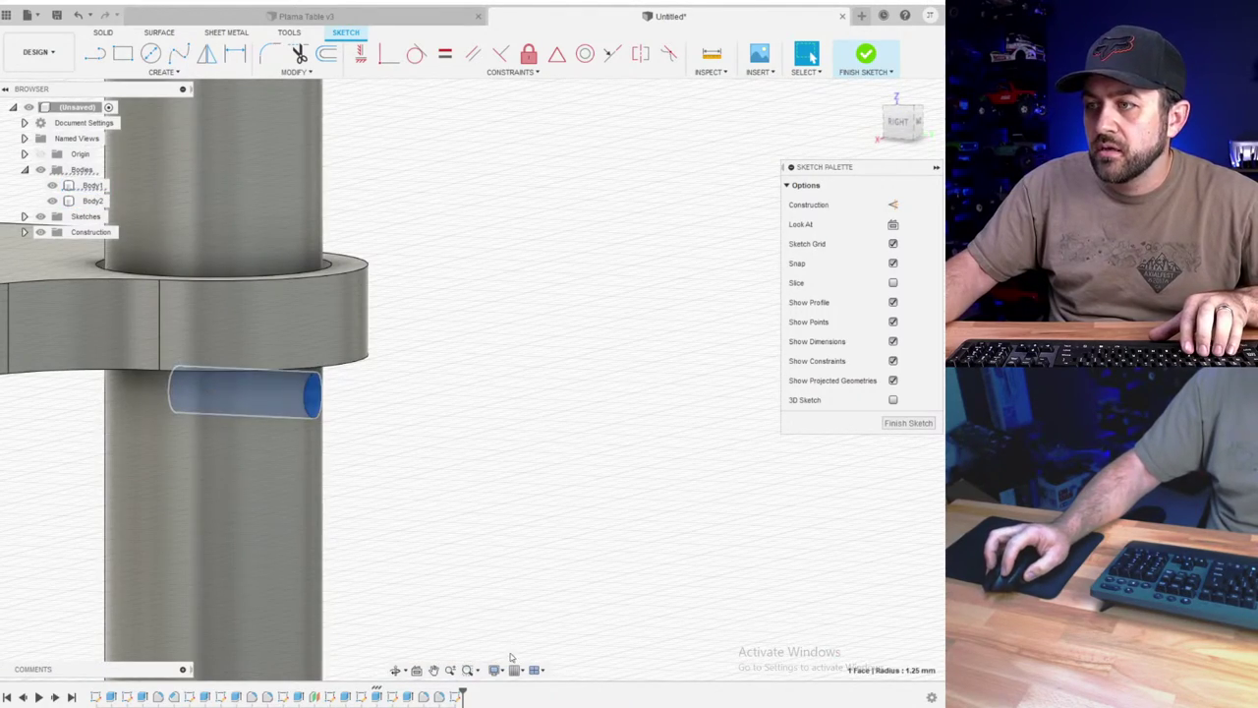
scroll(328, 426, "down", 5)
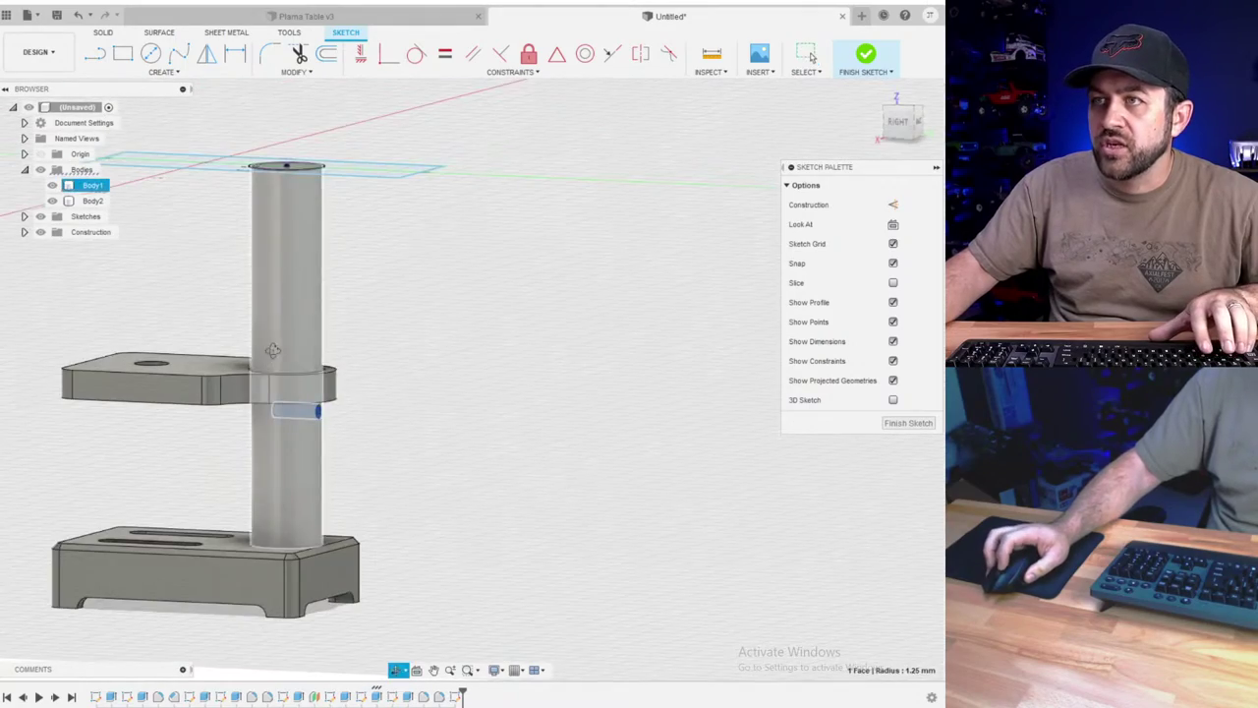
middle_click_drag(273, 350, 363, 370, "shift")
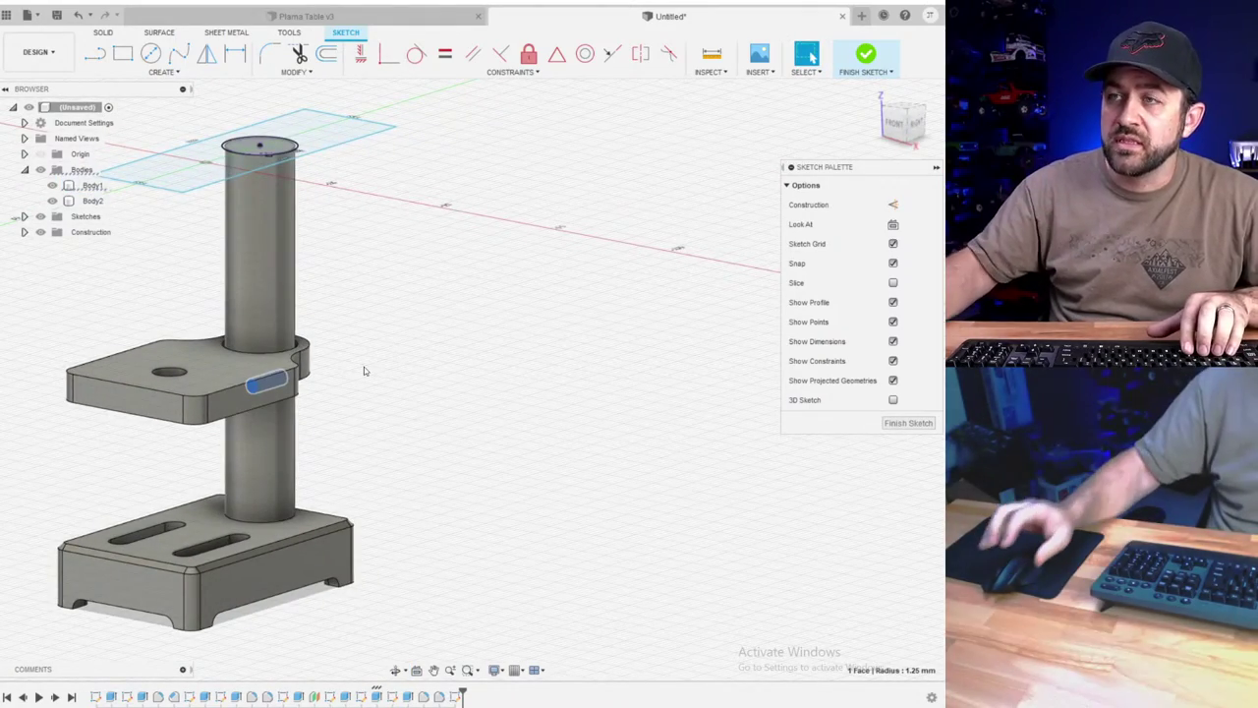
- Dimension the long side of the rectangle around the post to 60 mm
scroll(315, 260, "down", 3)
middle_click_drag(255, 224, 295, 172, "shift")
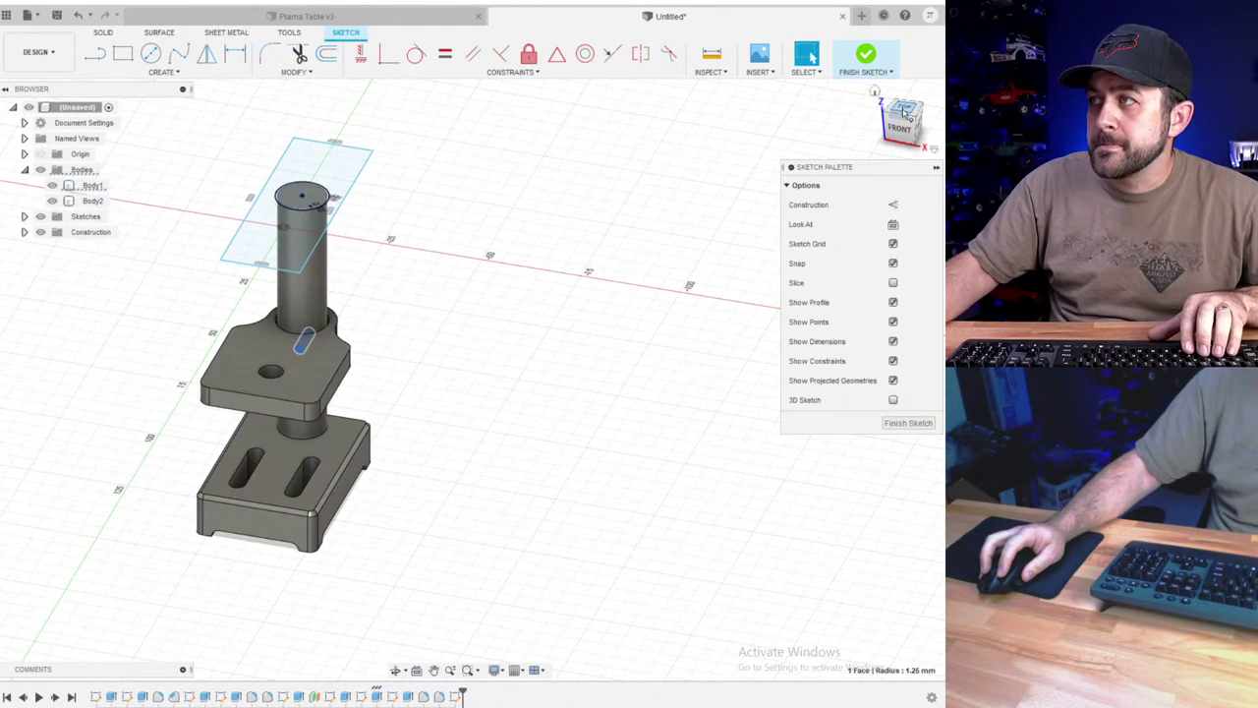
scroll(271, 340, "up", 2)
key("d")
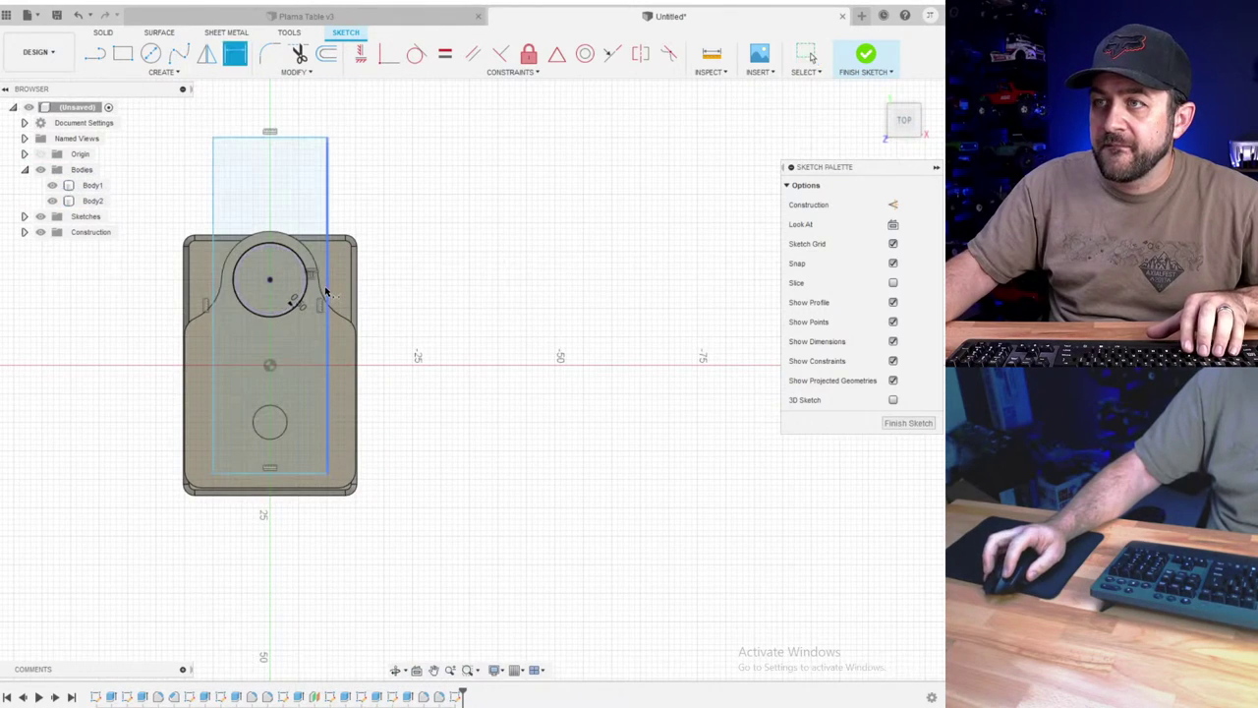
left_click(328, 293)
left_click(434, 292)
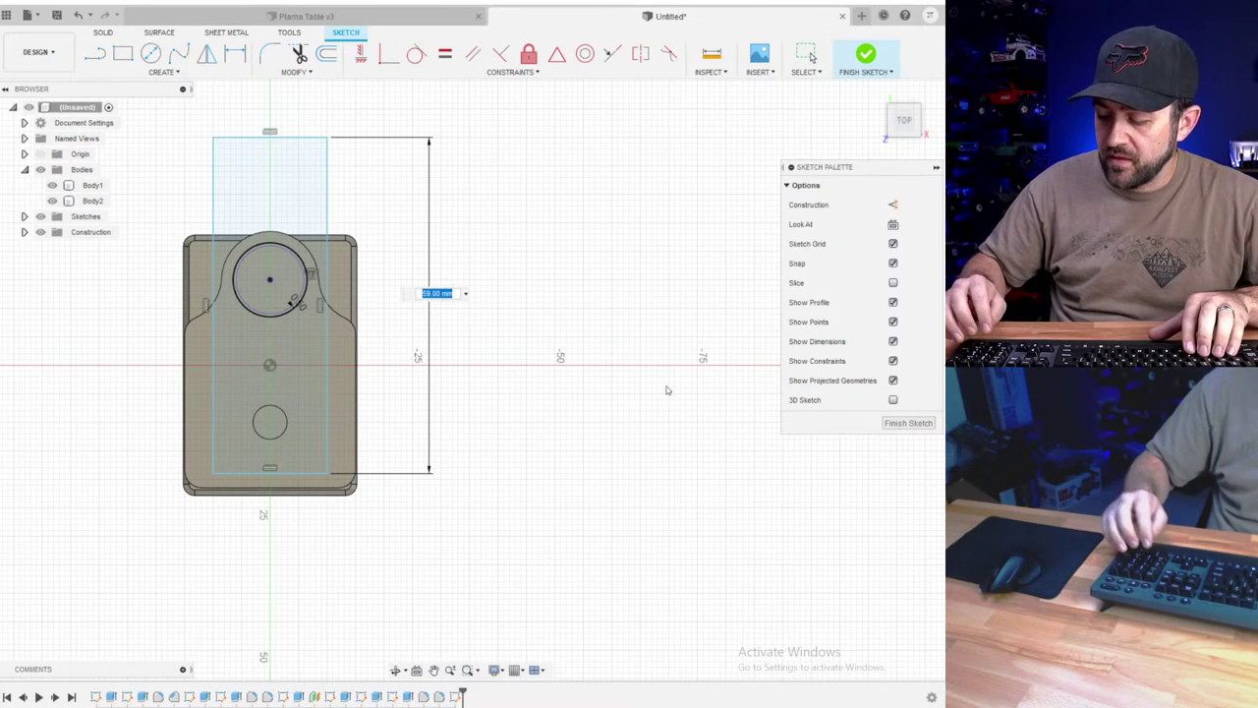
type("60")
key("Return")
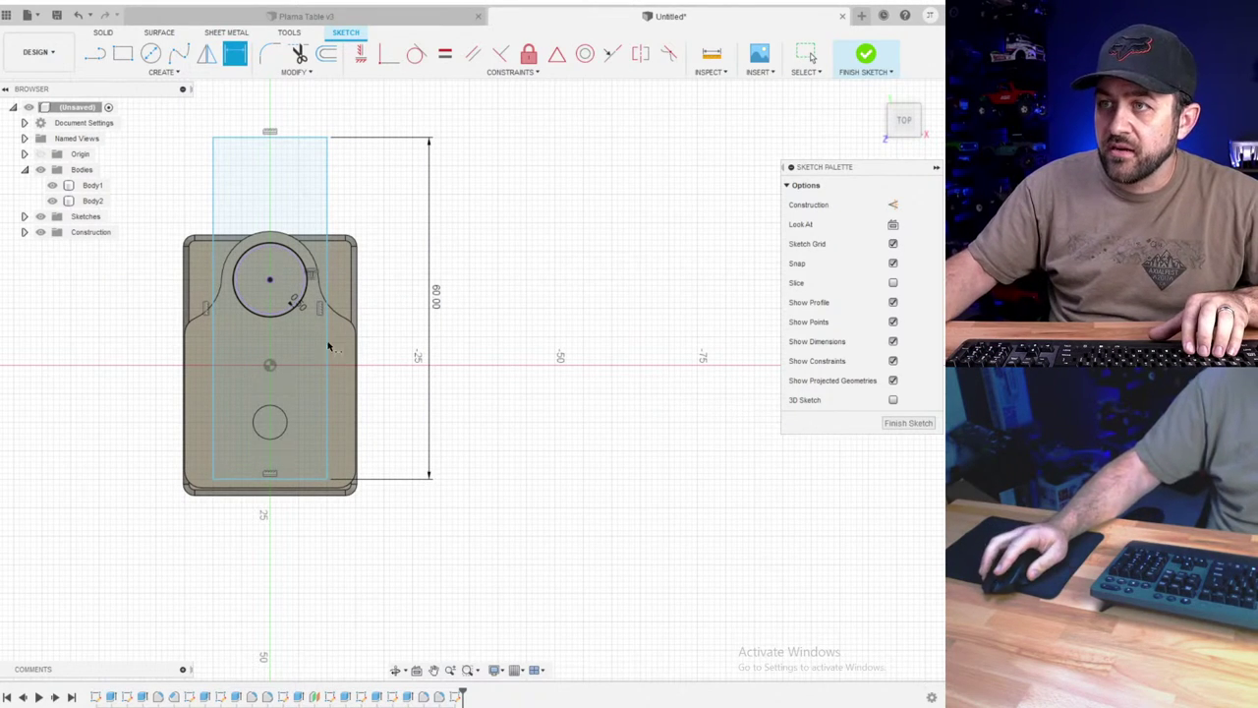
- Dimension the distance from the post's centre to the rectangle's short edge beyond the platform hole as 35 mm
left_click(304, 479)
left_click(482, 388)
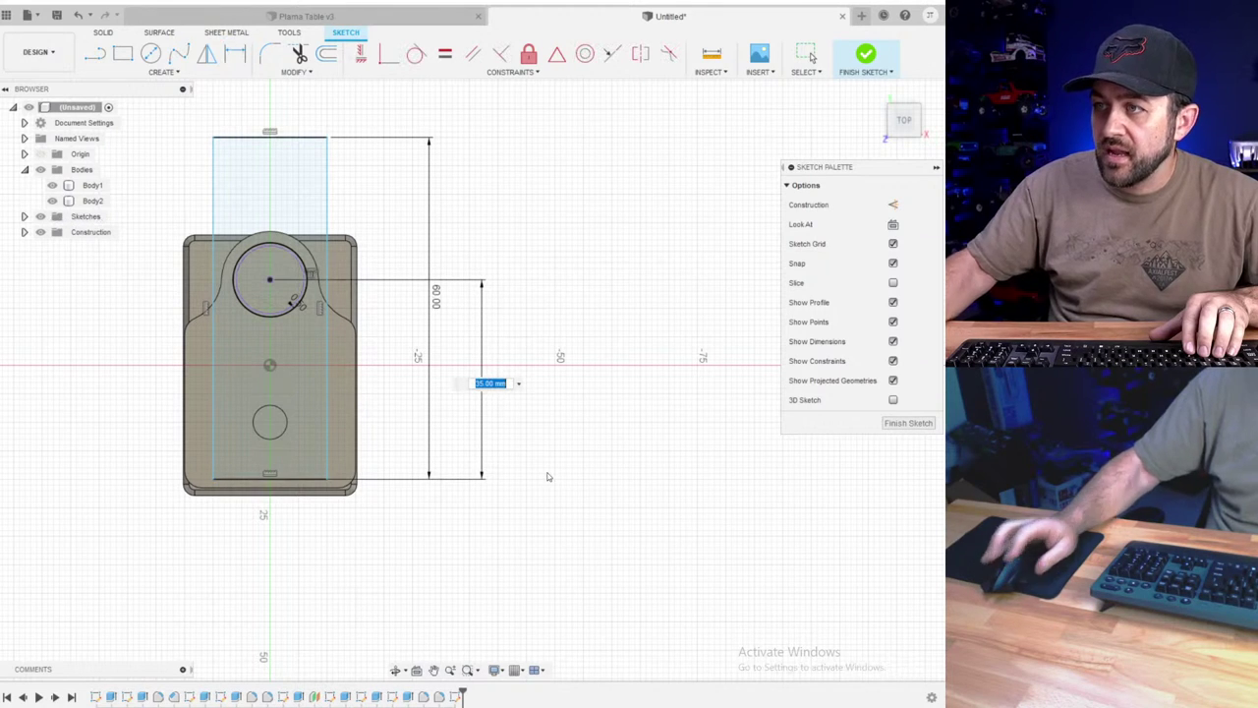
key("Return")
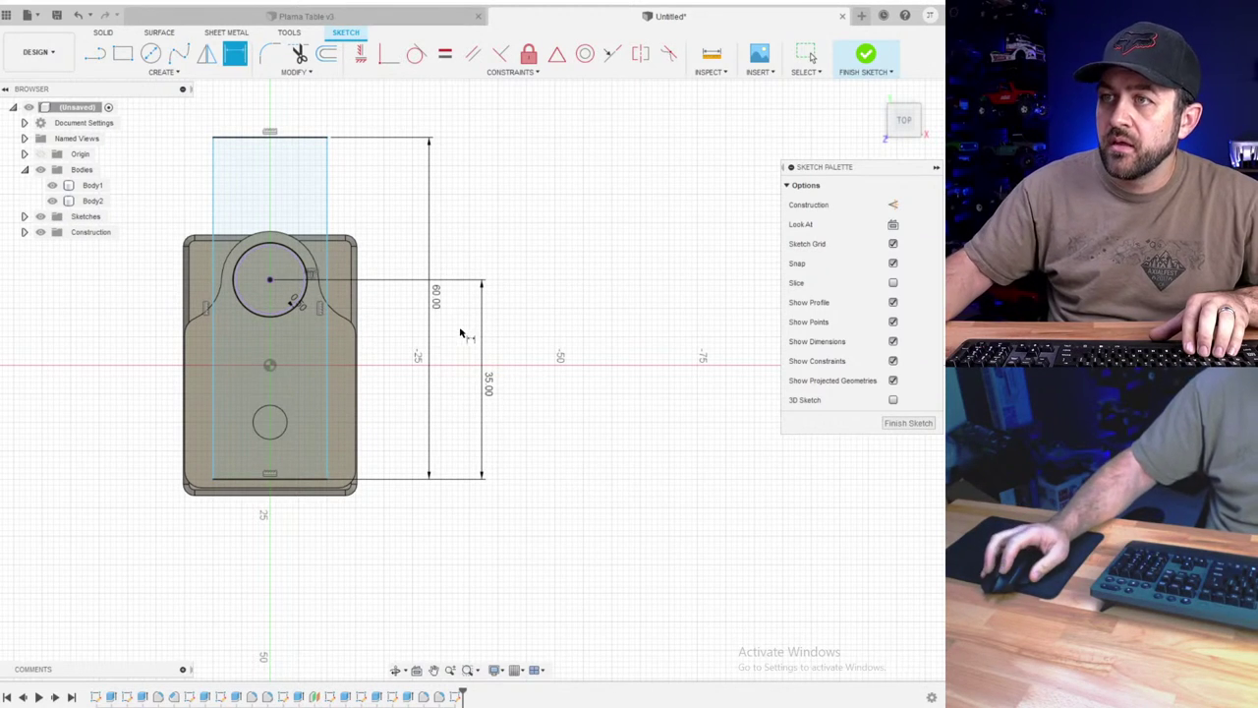
- Draw a construction line from the post's centre to the midpoint of the rectangle's rear short edge and constrain it vertical
key("l")
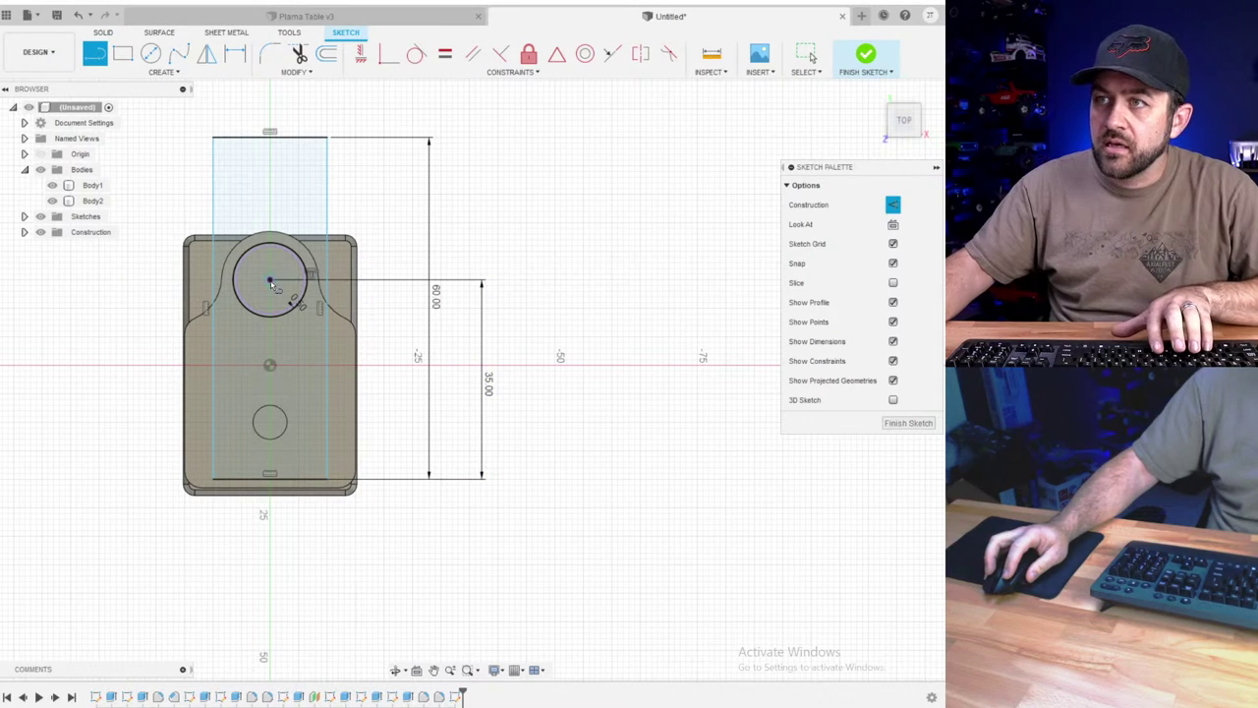
mouse_move(258, 147)
left_mouse_down()
mouse_move(268, 132)
mouse_move(275, 142)
left_mouse_up()
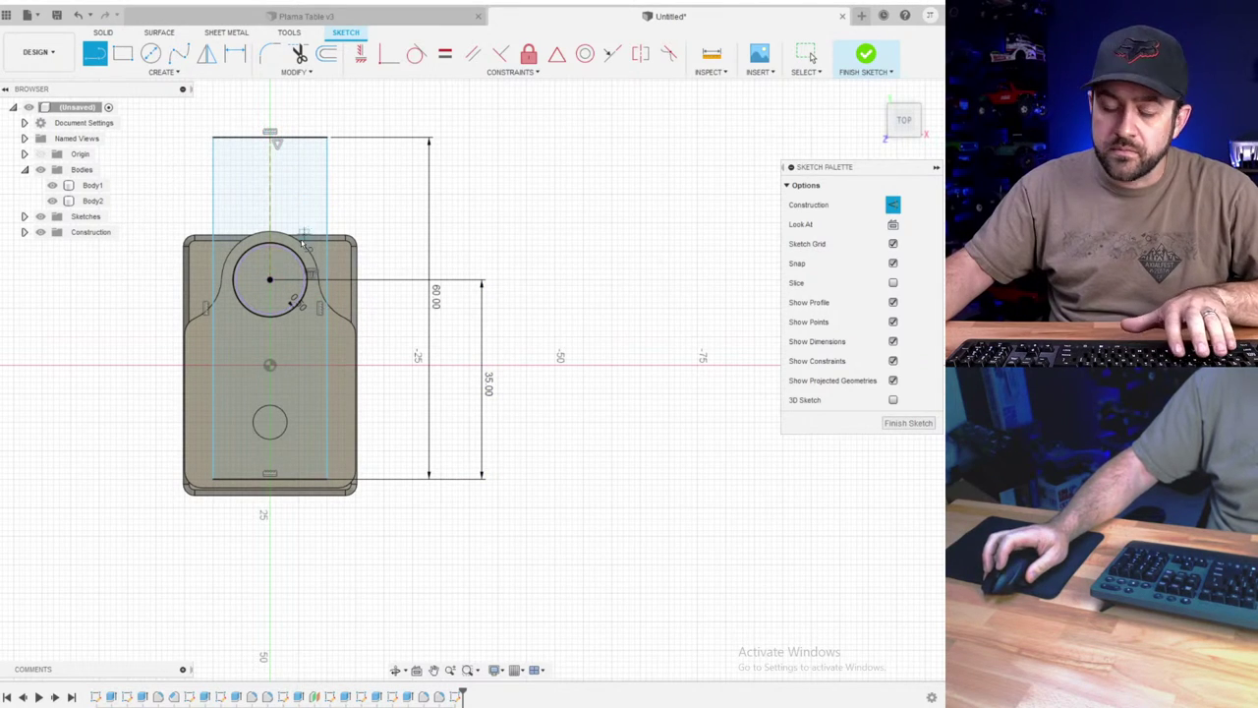
key("Escape")
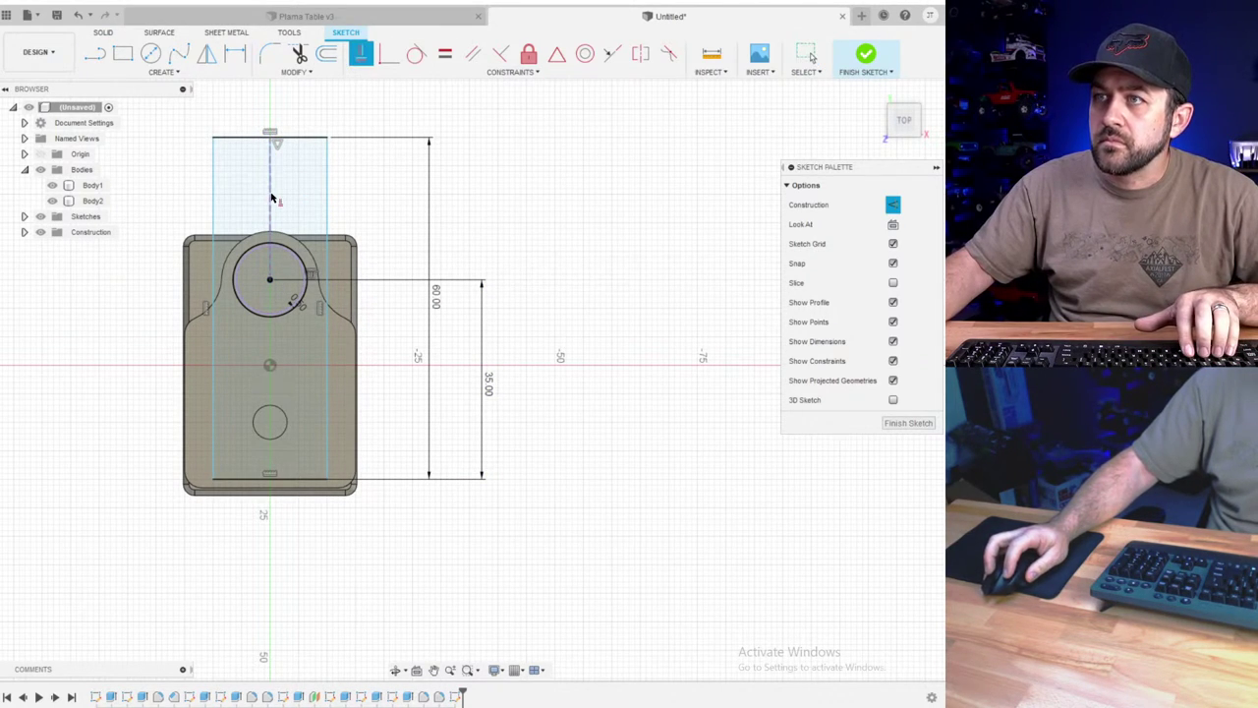
- Dimension the rectangle's rear short edge to 20 mm
key("d")
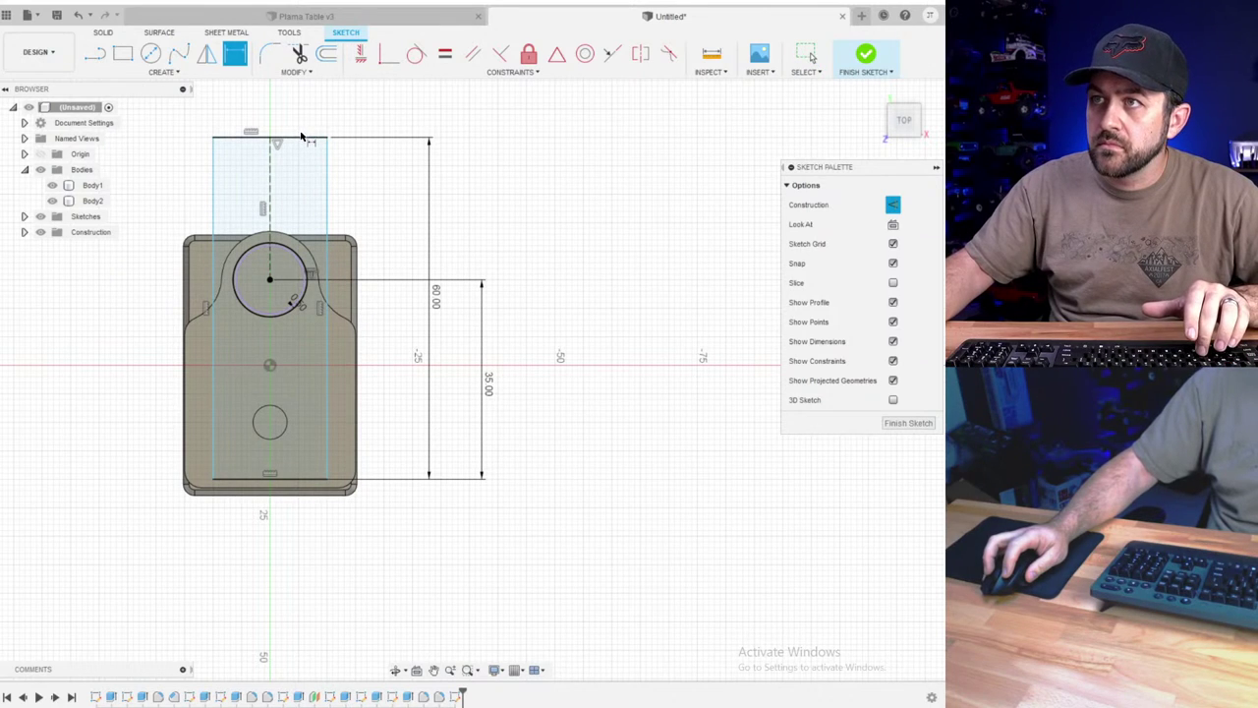
left_click(393, 106)
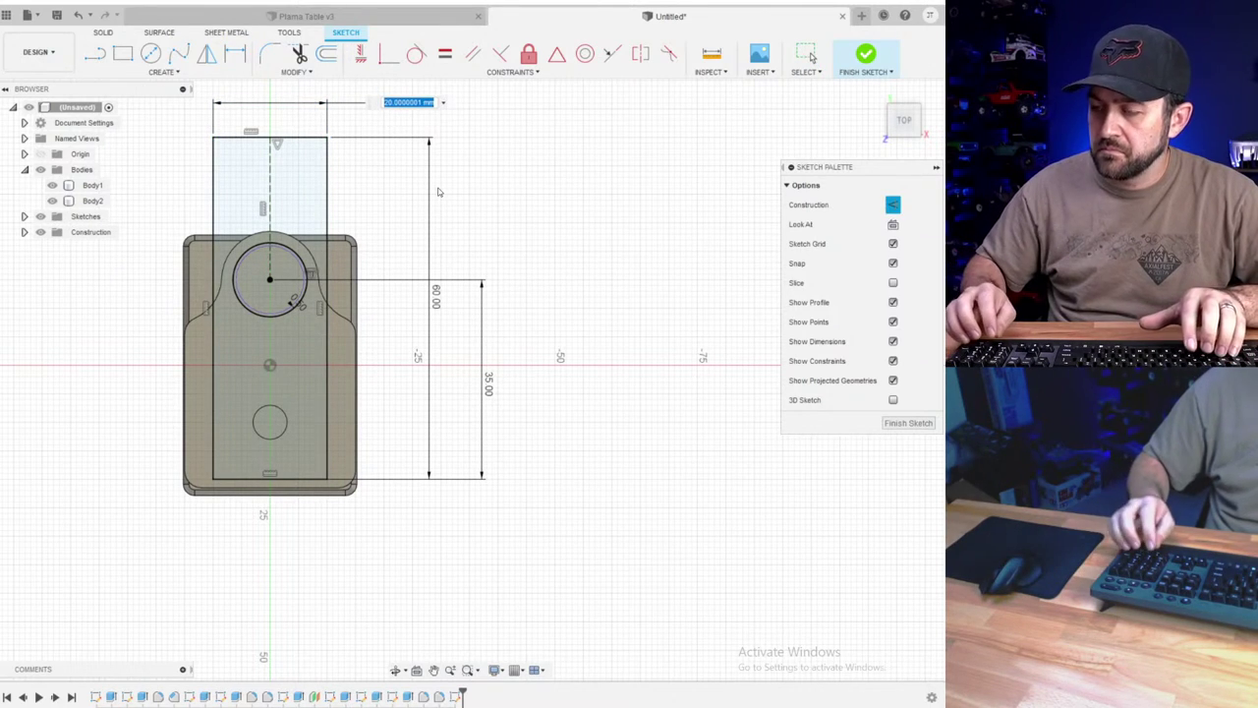
key("Return")
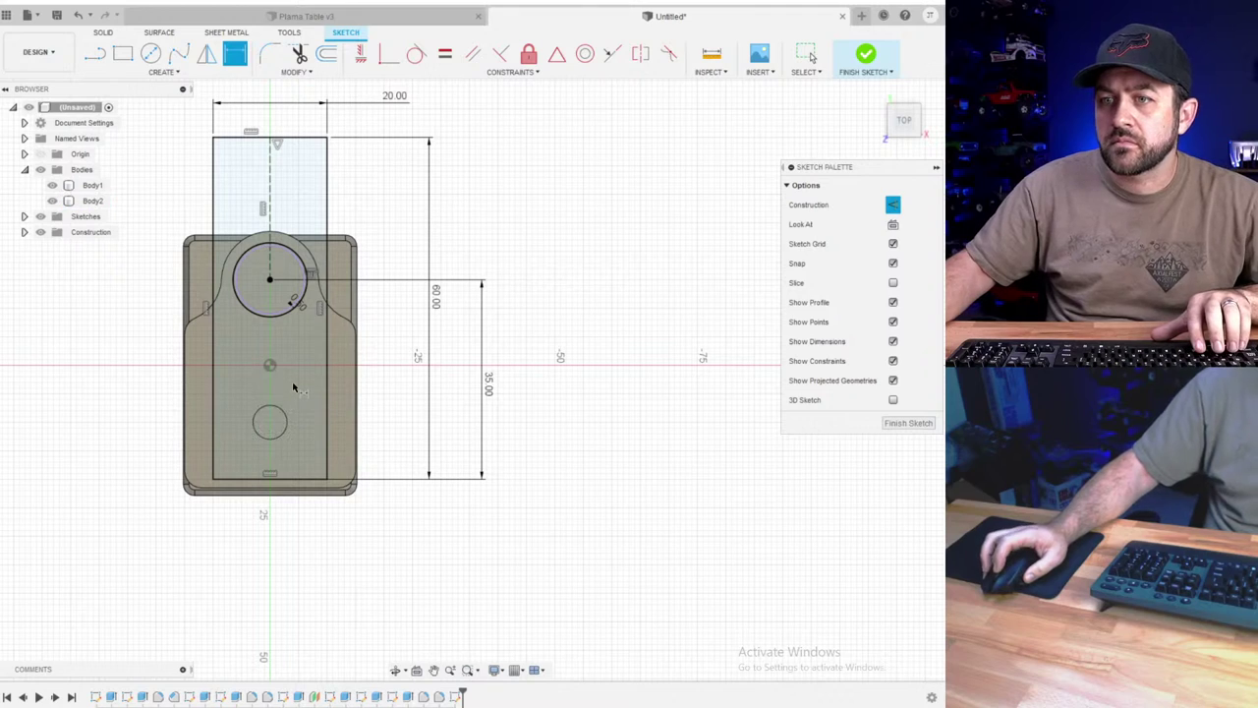
- Finish the sketch and extrude the rectangular profile around the post 10 mm downward
scroll(292, 365, "up", 2)
middle_click_drag(270, 279, 258, 241, "shift")
middle_click_drag(305, 291, 294, 300, "shift")
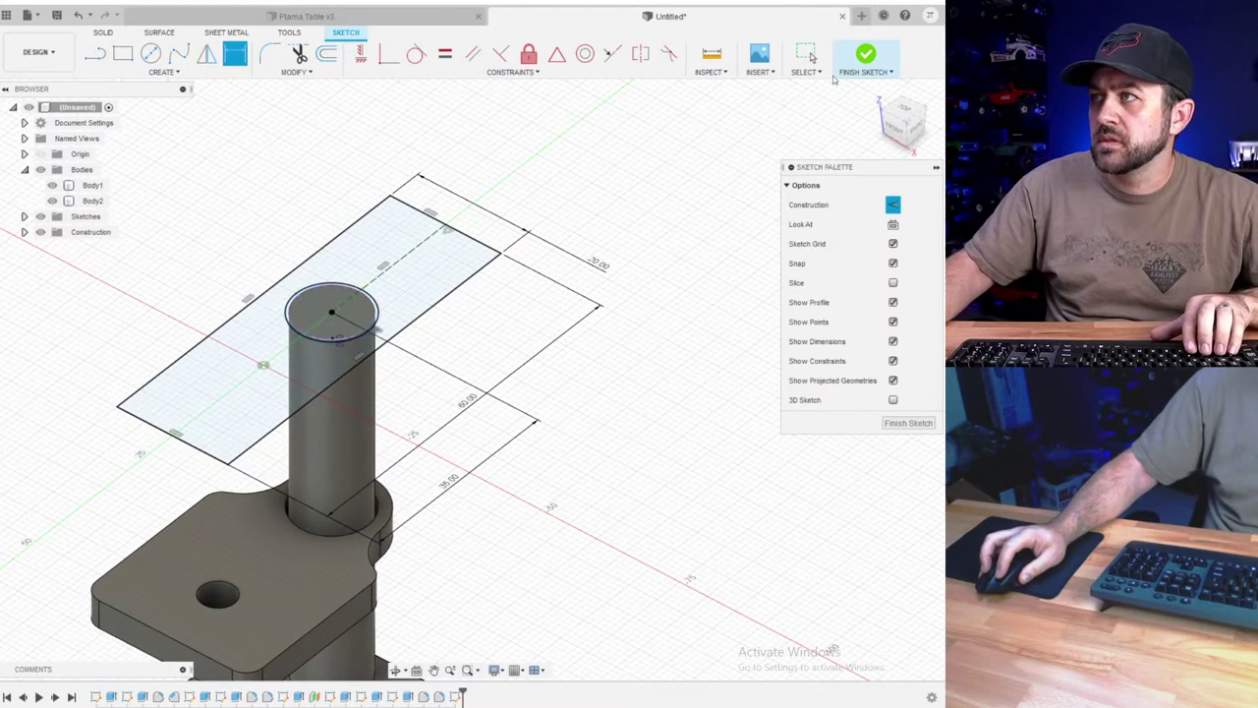
left_click(864, 55)
key("e")
left_click(278, 306)
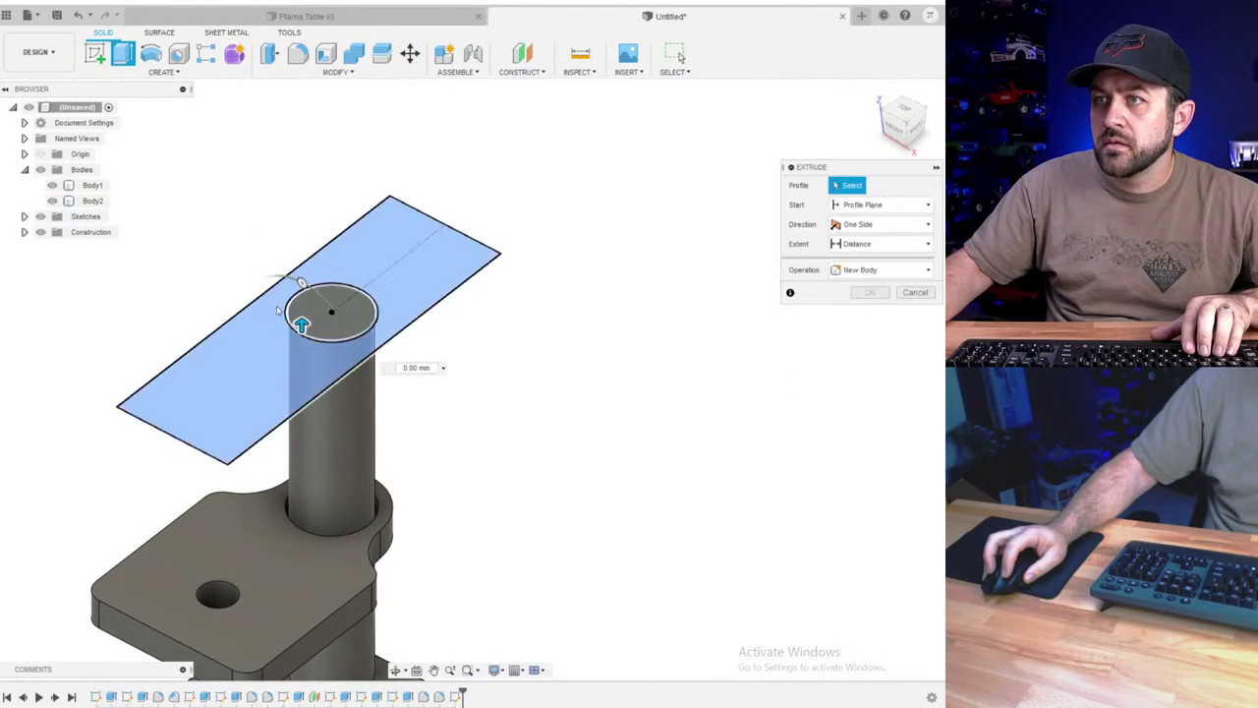
left_click_drag(303, 321, 302, 397)
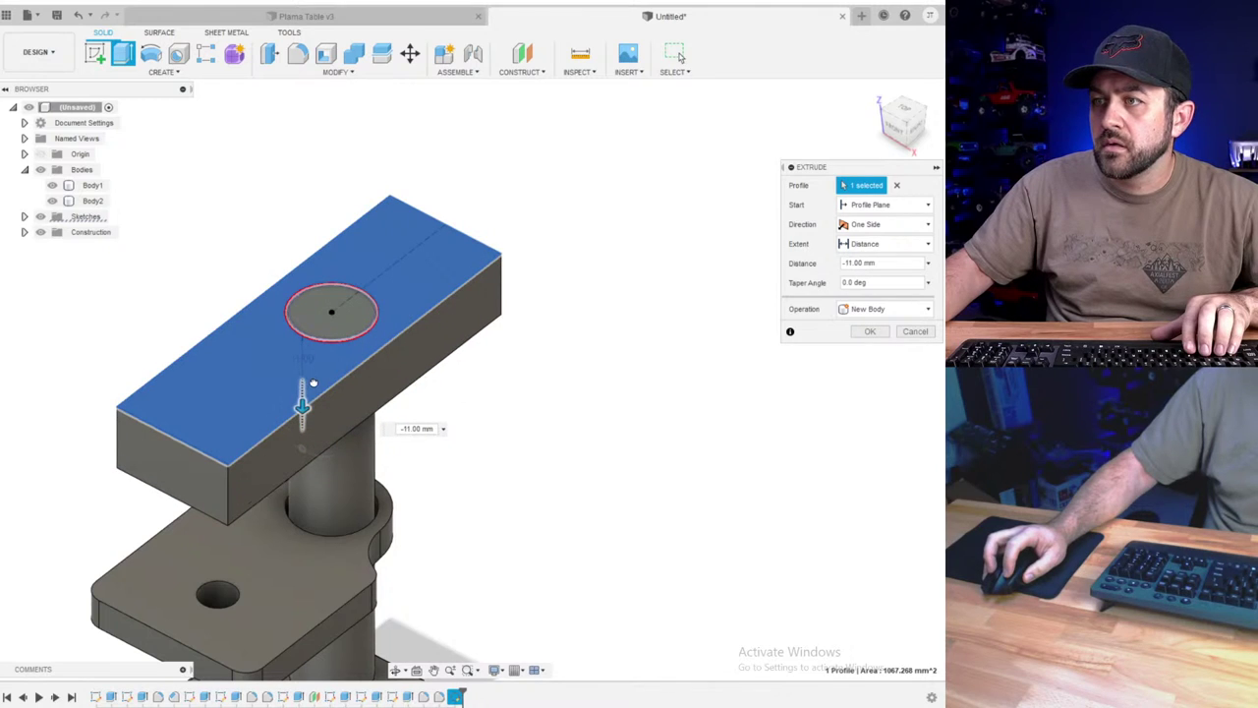
middle_click_drag(302, 397, 257, 432, "shift")
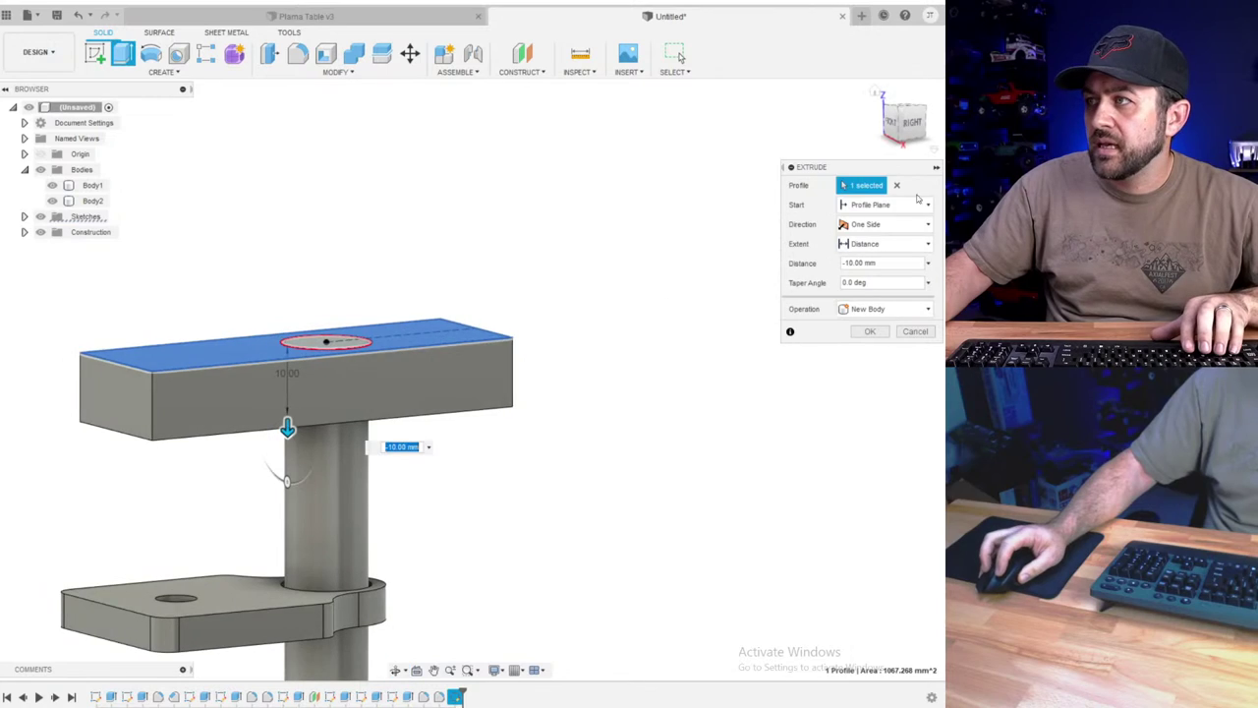
- Make the extrusion two-sided, extend it 13 mm above the post's top face, and create it as a new body
left_click(866, 226)
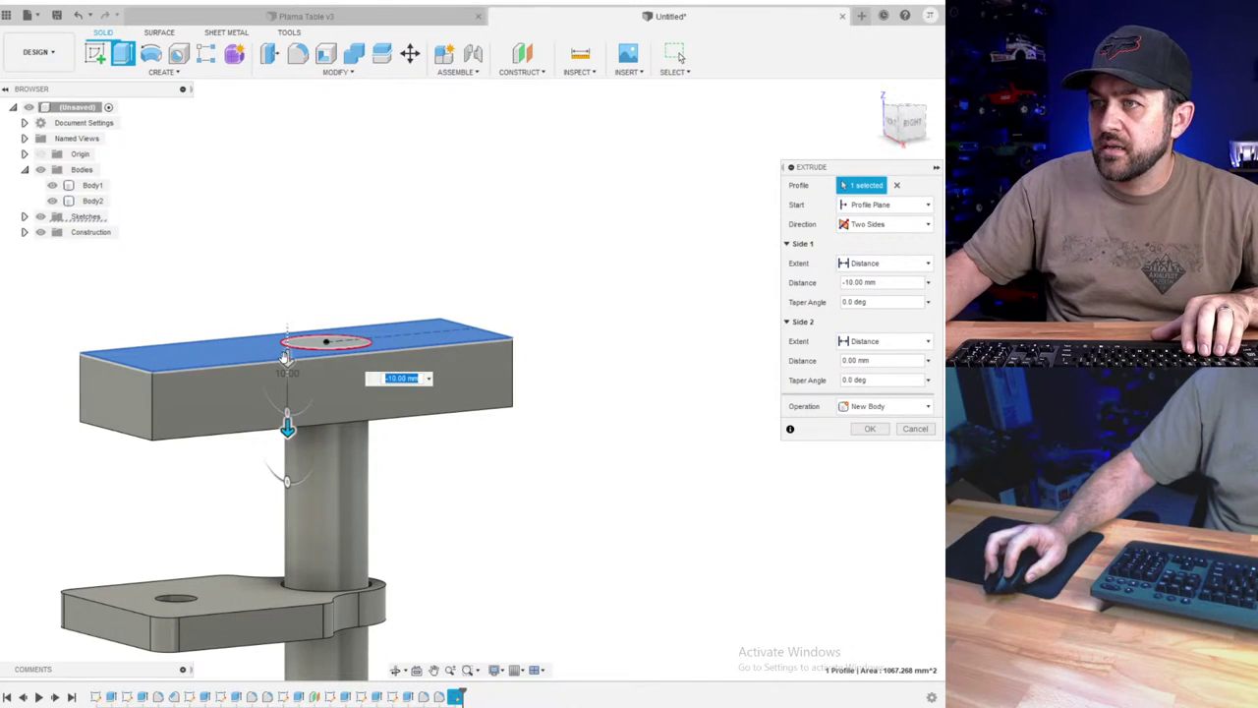
left_click_drag(285, 357, 286, 287)
scroll(295, 391, "down", 2)
middle_click_drag(241, 388, 313, 292, "shift")
left_click_drag(312, 292, 337, 283)
scroll(285, 295, "up", 3)
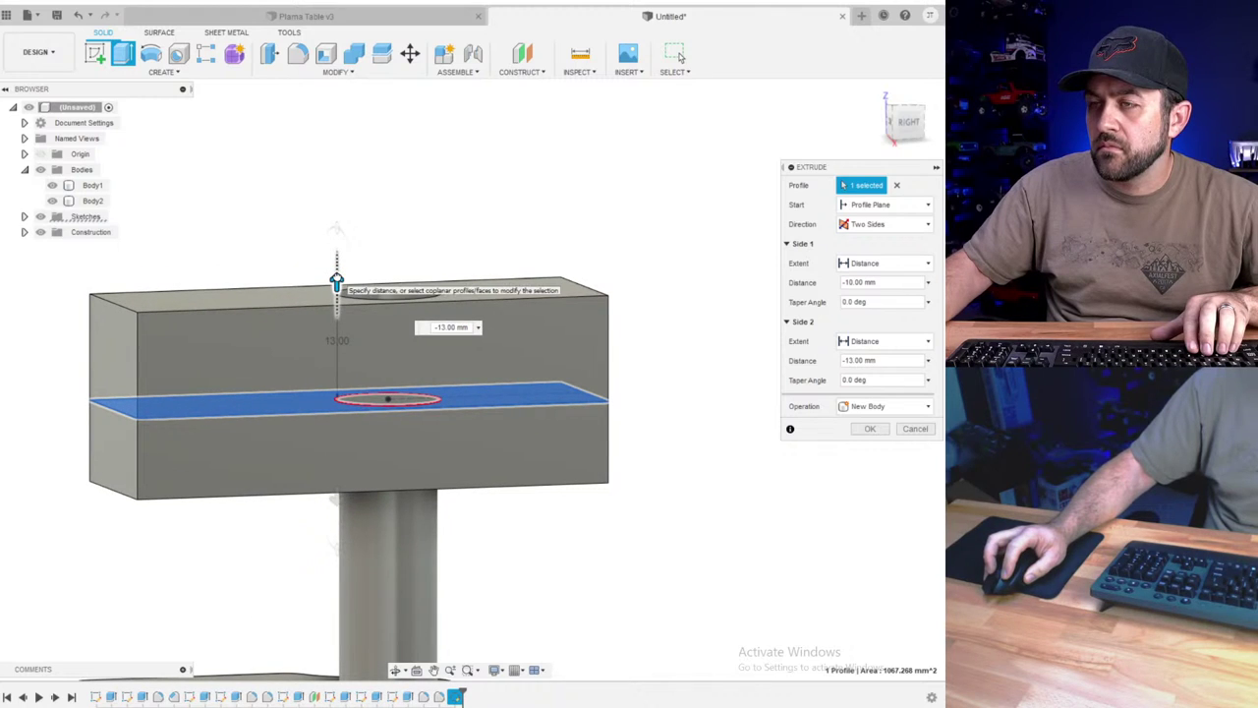
scroll(362, 394, "down", 3)
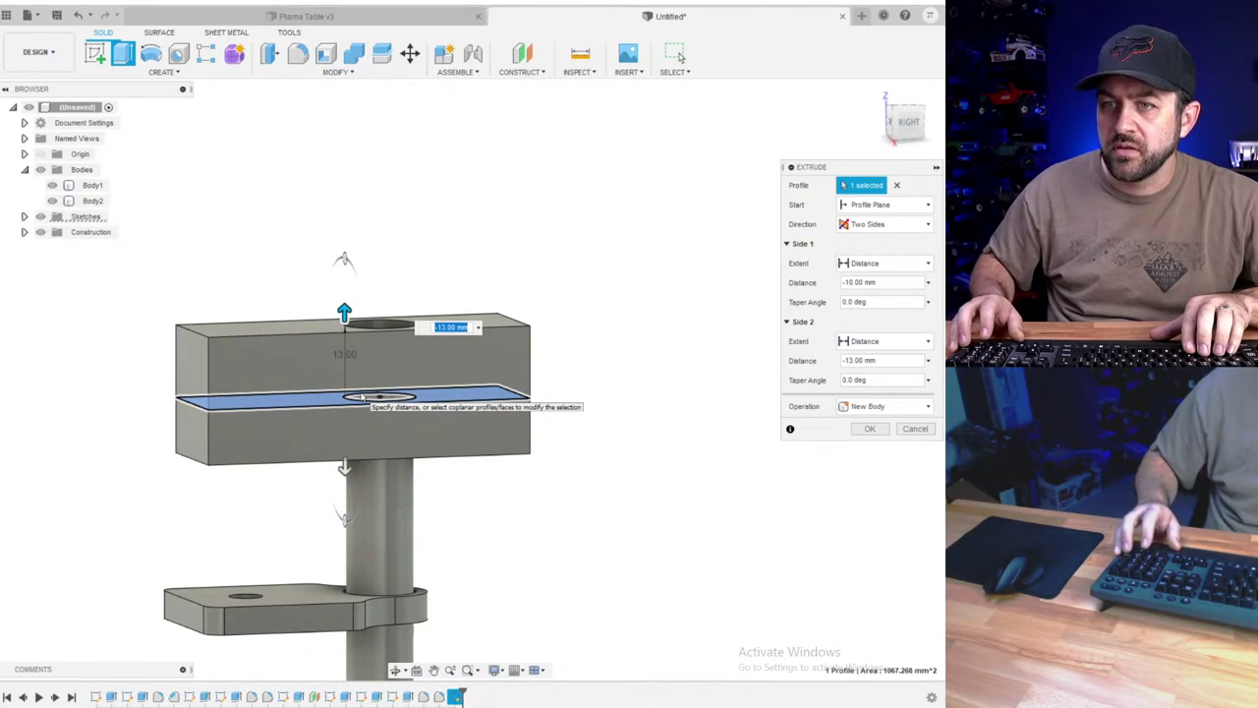
key("Return")
- Fillet the four vertical corner edges of the upper arm
scroll(359, 393, "down", 2)
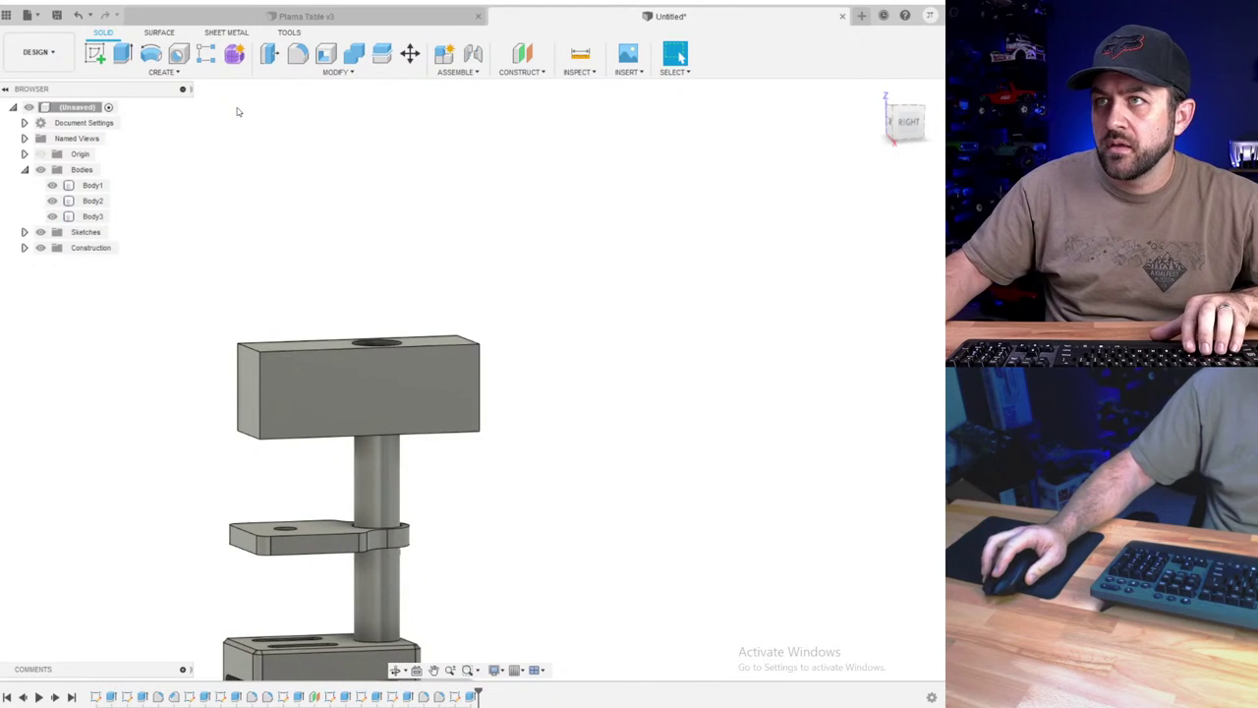
left_click(298, 56)
left_click(260, 388)
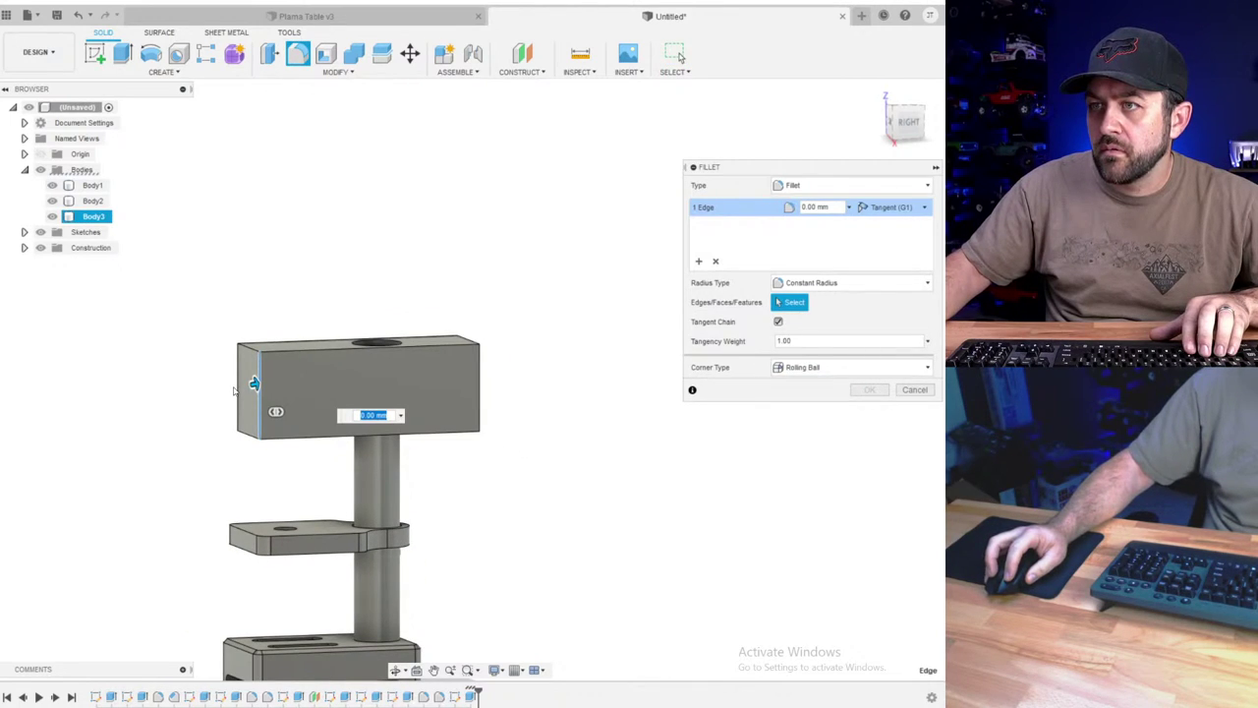
left_click(479, 376)
middle_click_drag(480, 376, 384, 392, "shift")
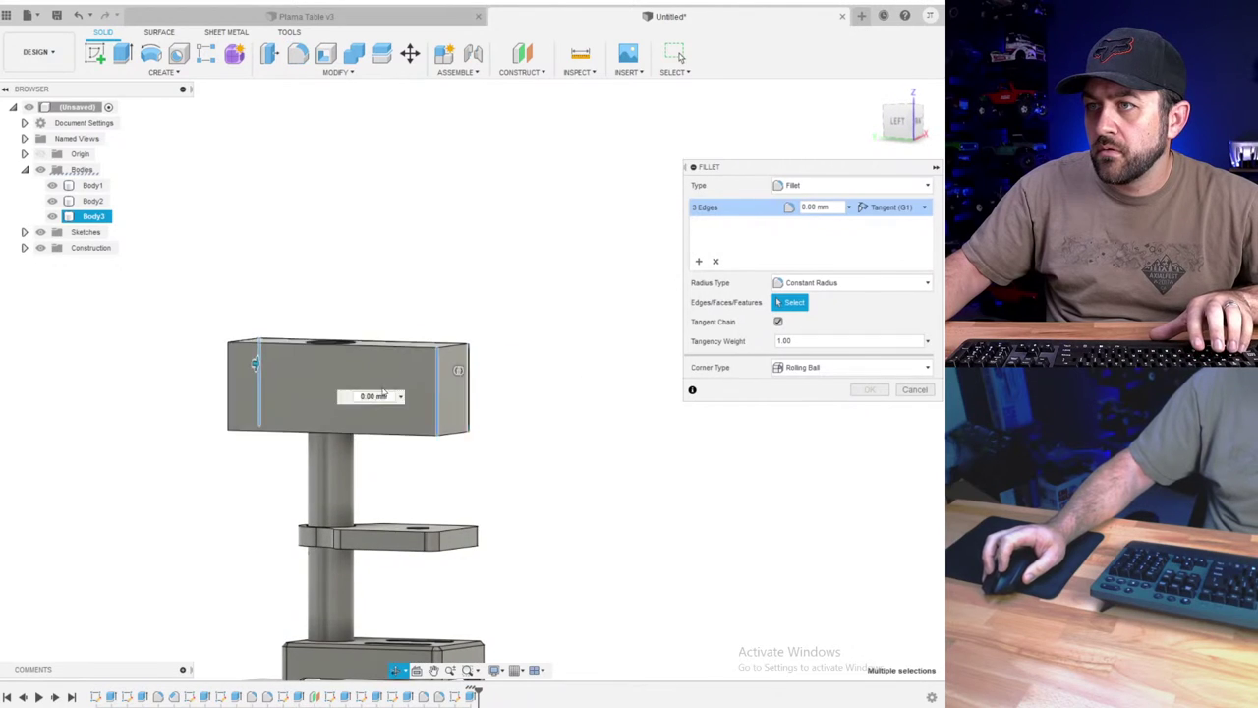
left_click(228, 378)
scroll(226, 378, "up", 3)
left_click_drag(224, 374, 239, 374)
scroll(317, 393, "down", 3)
middle_click_drag(465, 399, 459, 416, "shift")
key("Return")
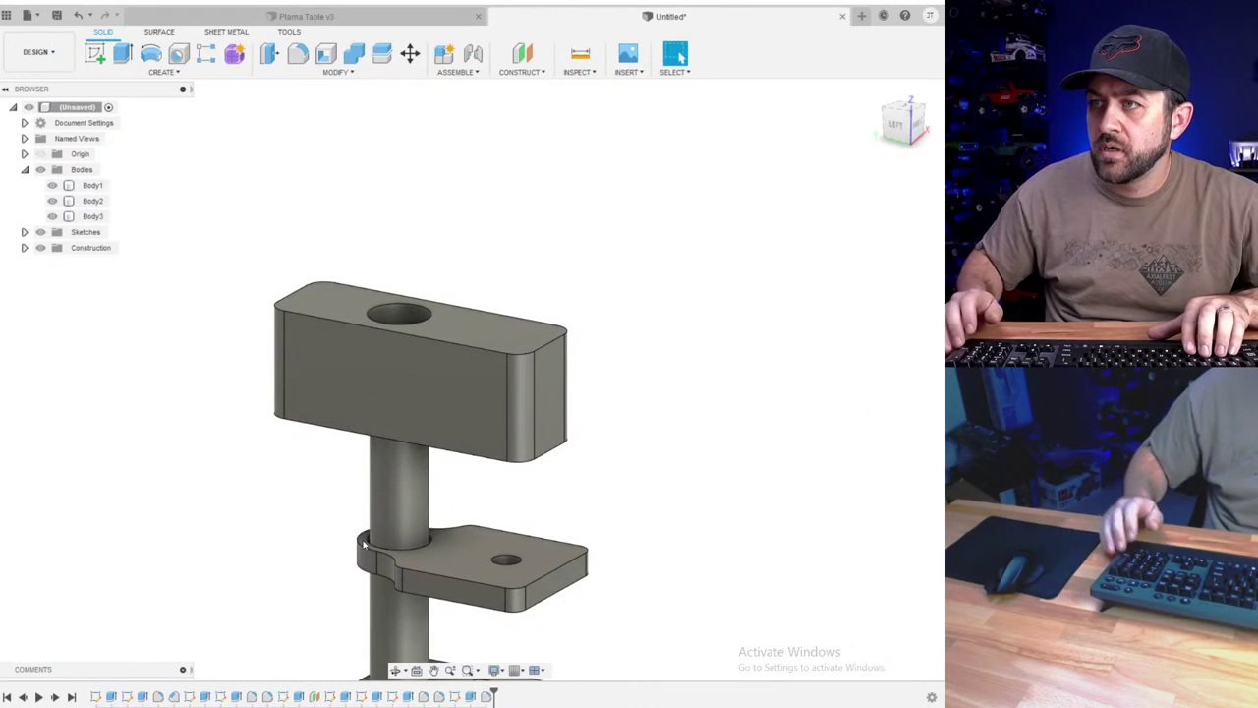
- Examine the rounded upper arm and its bore above the post
scroll(275, 462, "down", 2)
left_click(292, 435)
scroll(292, 436, "up", 4)
middle_click_drag(396, 425, 383, 440, "shift")
scroll(371, 461, "down", 3)
left_click(333, 400)
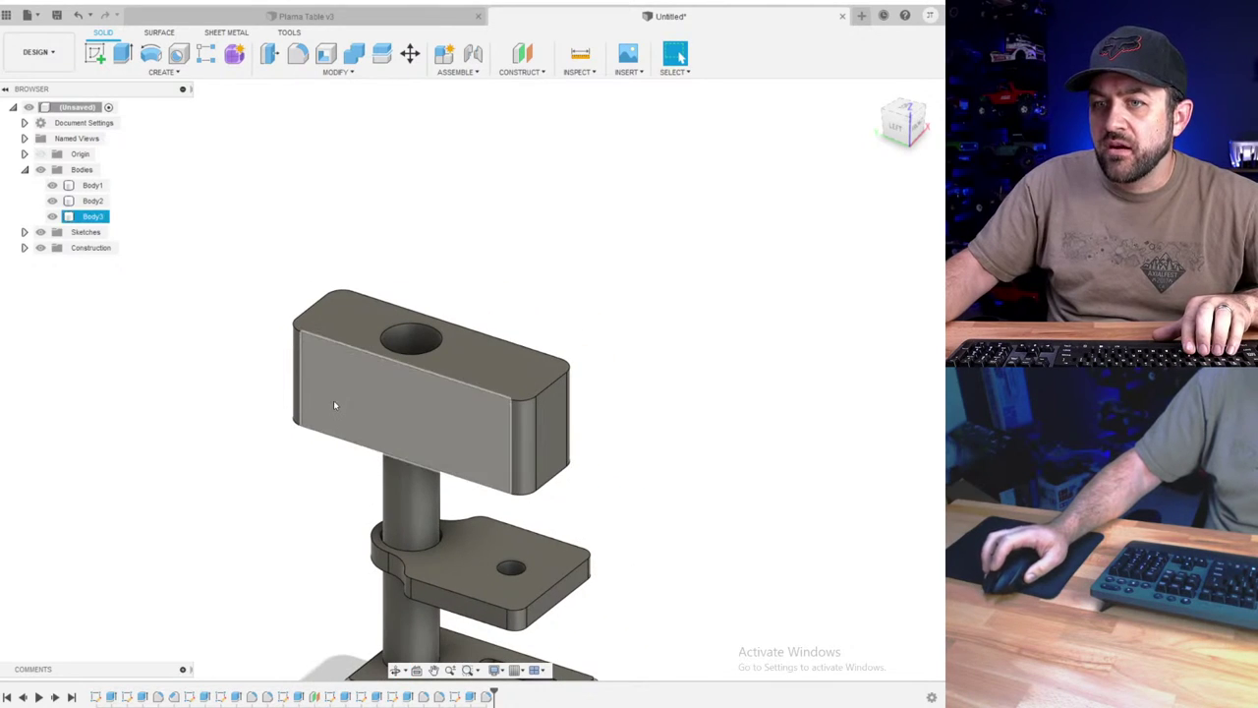
scroll(335, 392, "up", 3)
scroll(335, 392, "down", 3)
key("Escape")
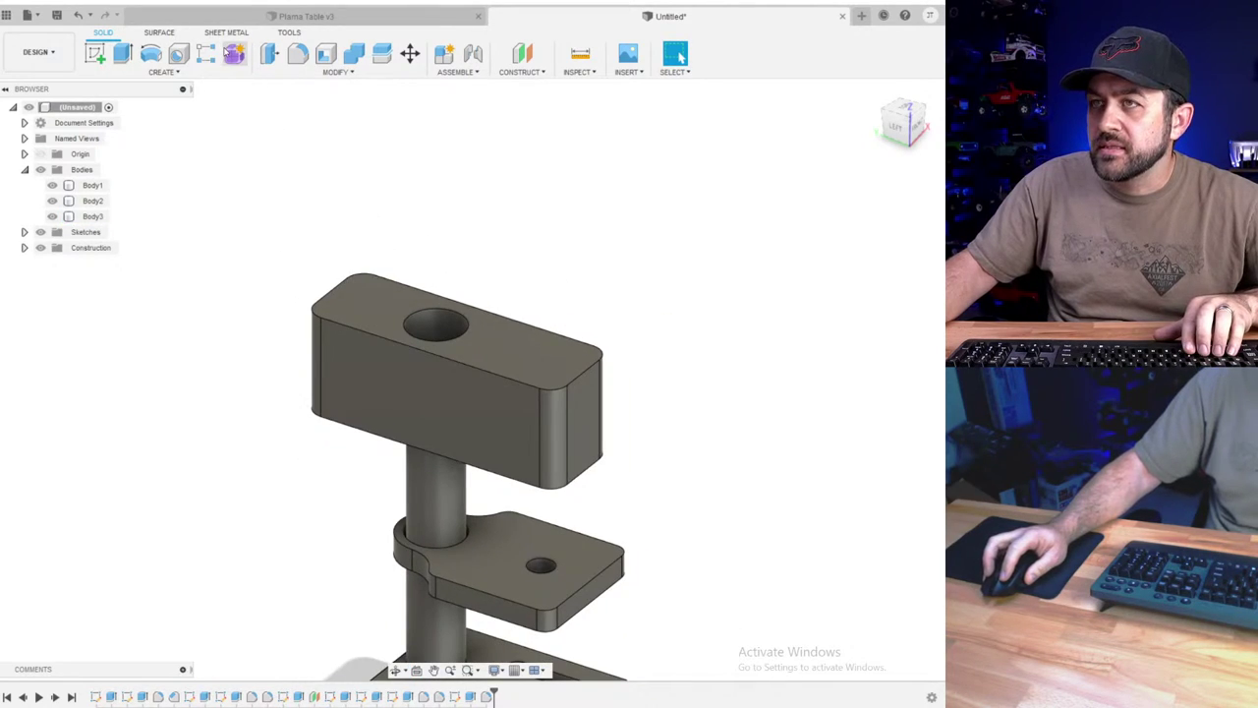
- Sketch on the upper arm's top face, project the bore's circular edge into it, and finish the sketch
left_click(94, 53)
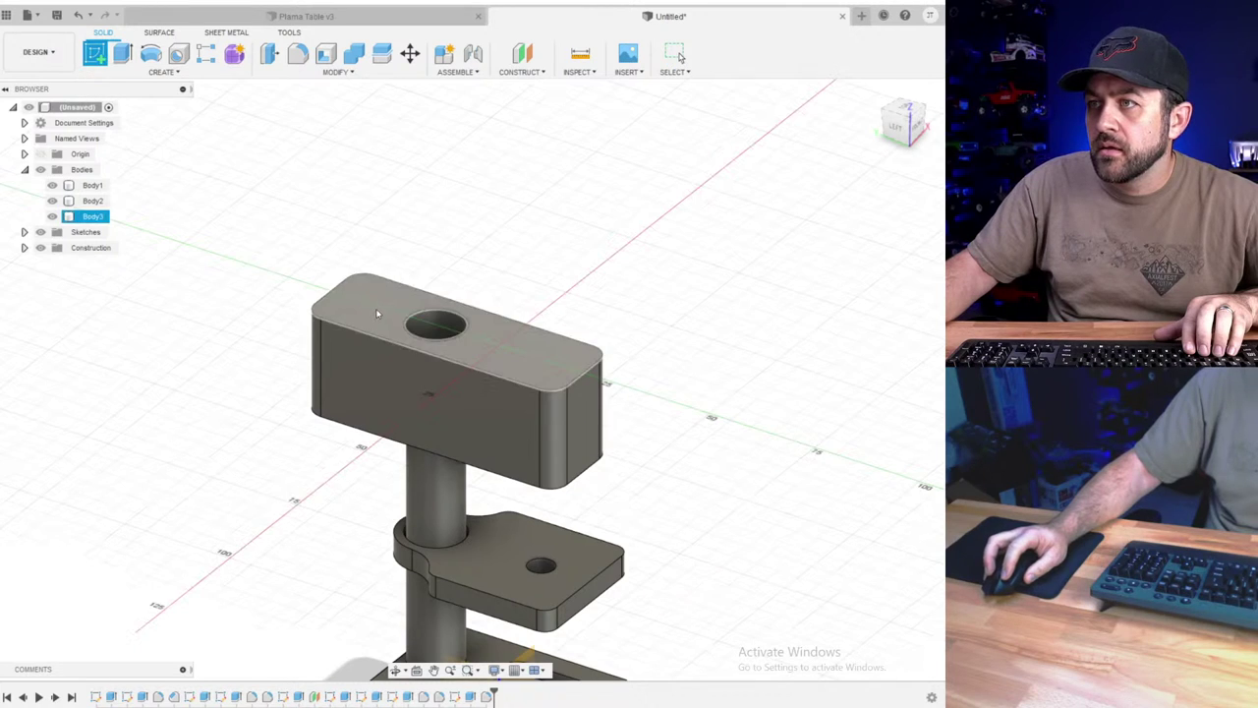
left_click(472, 330)
key("p")
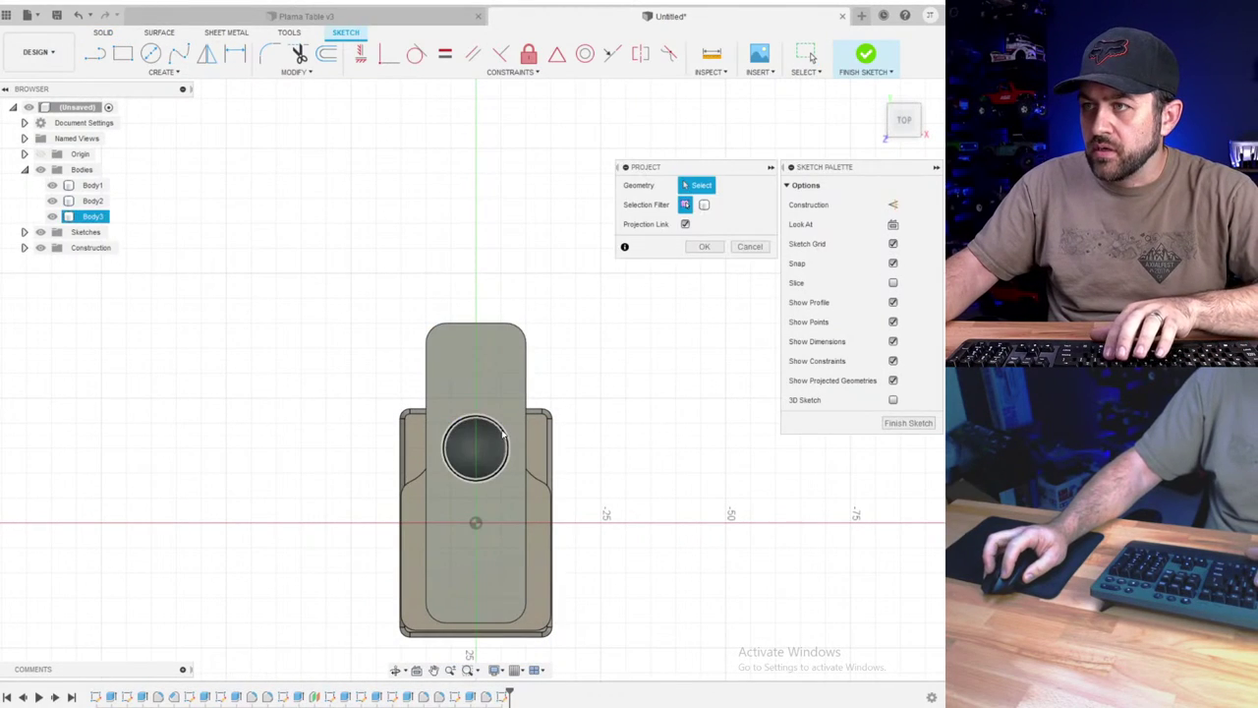
left_click(503, 432)
middle_click_drag(503, 432, 589, 482, "shift")
key("Return")
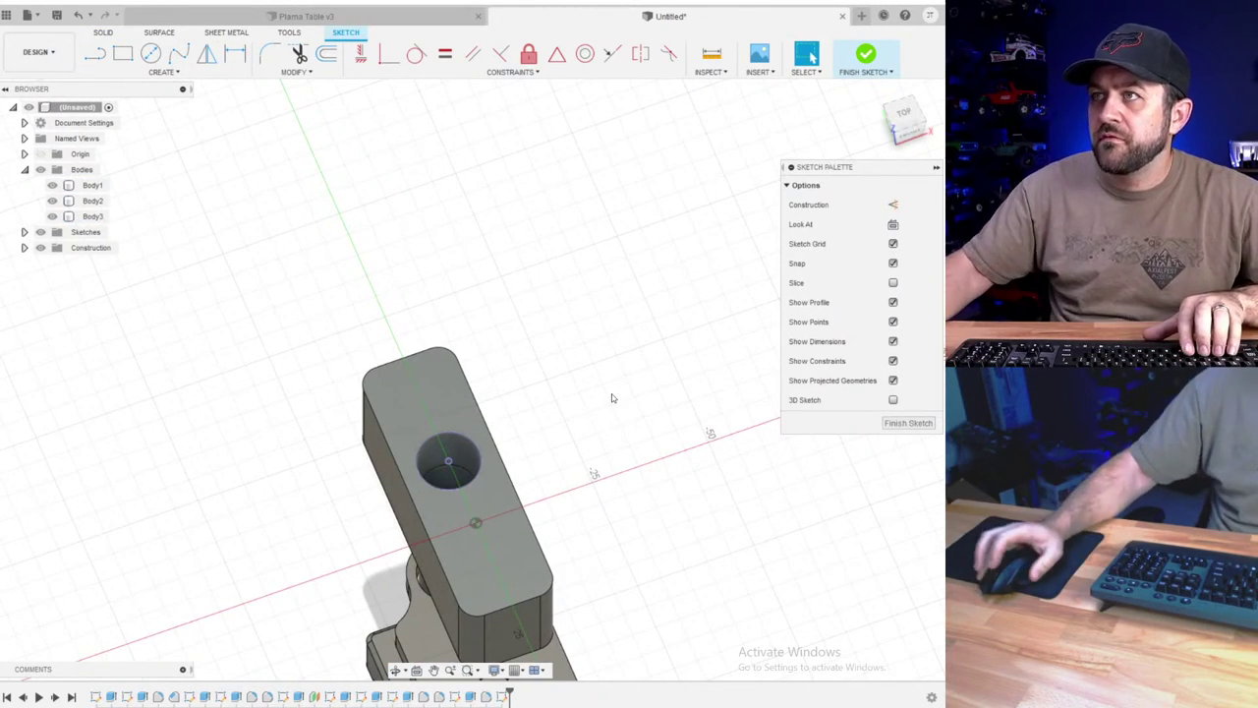
left_click(865, 57)
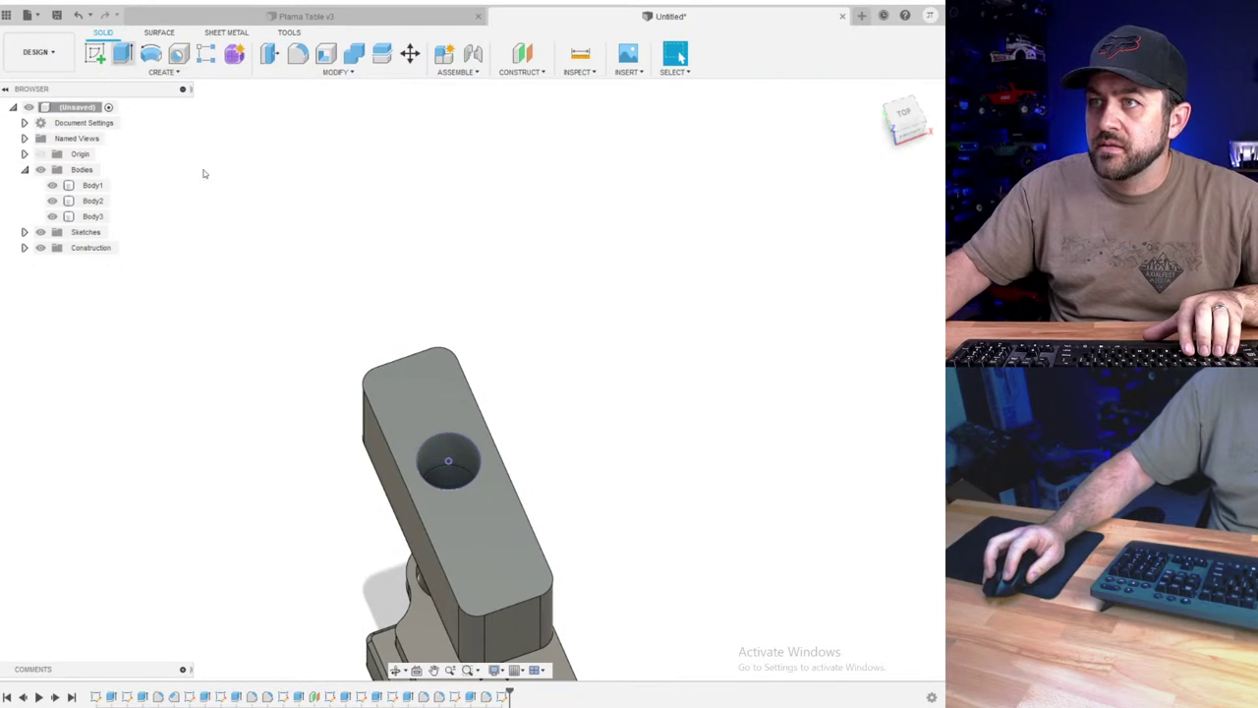
- Extrude the projected bore circle 10 mm down into the upper arm as a new body
left_click(455, 455)
middle_click_drag(455, 455, 458, 414, "shift")
left_click_drag(452, 447, 459, 484)
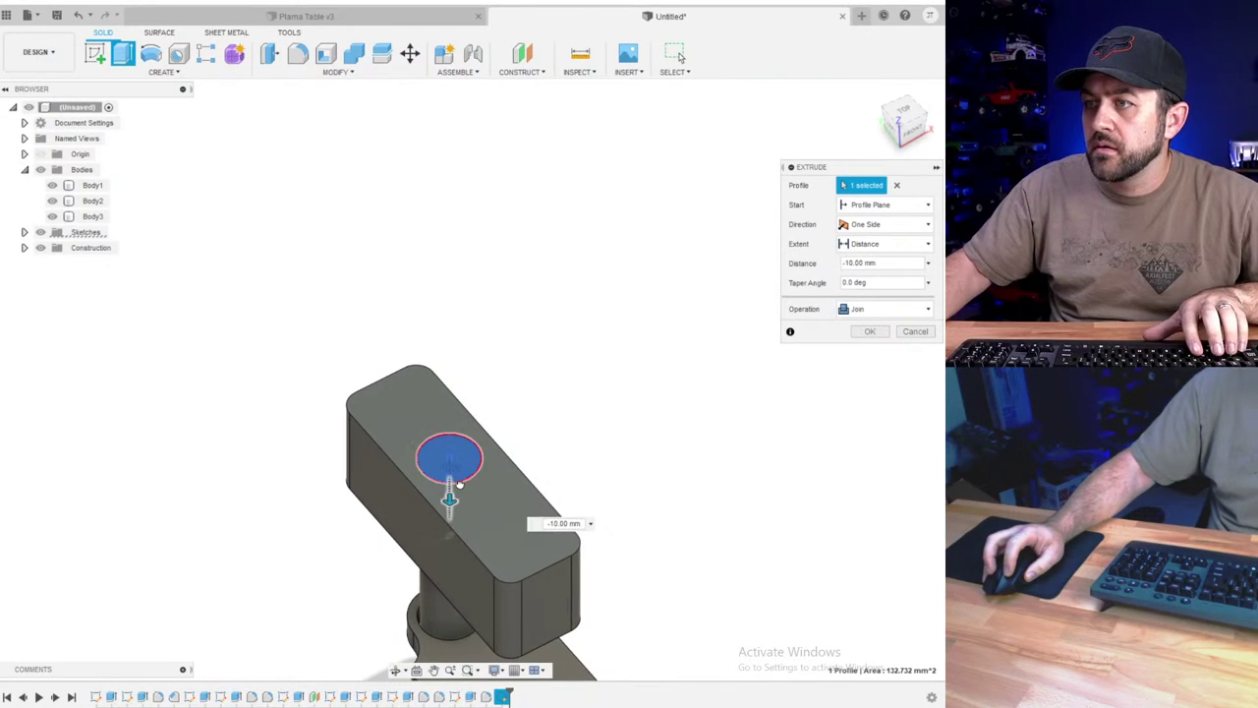
middle_click_drag(459, 485, 572, 375, "shift")
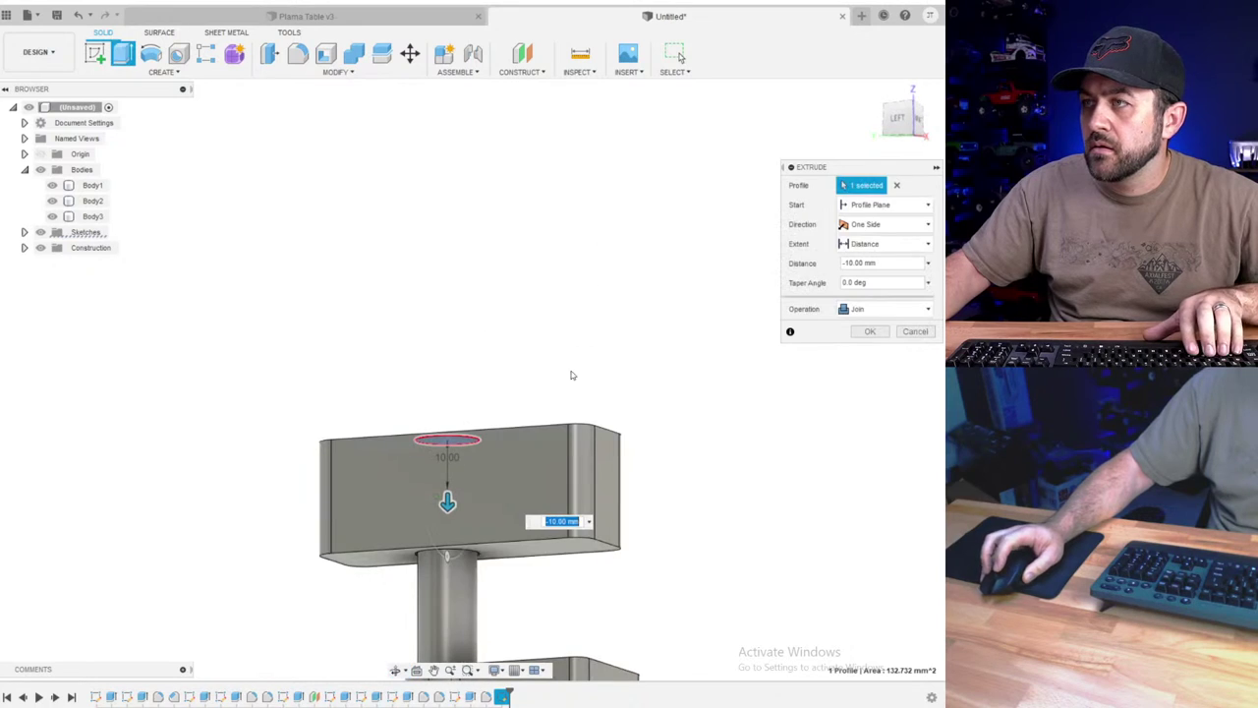
scroll(437, 586, "up", 3)
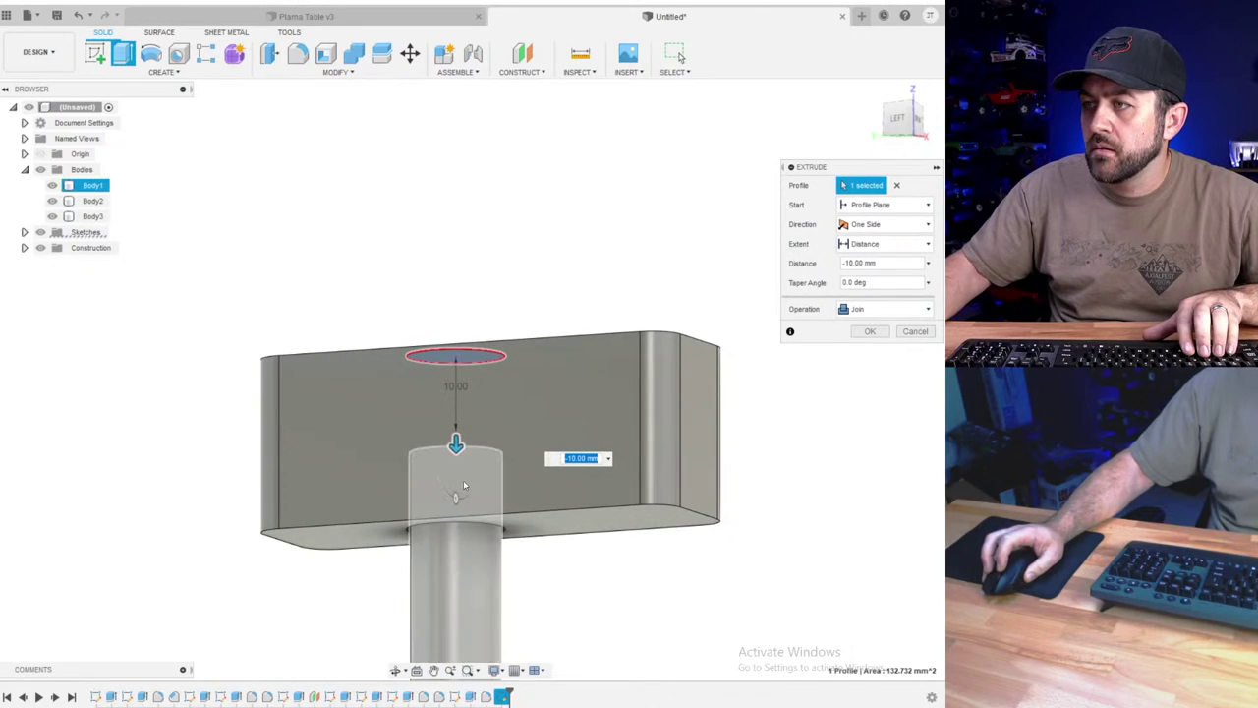
middle_click_drag(470, 448, 443, 453, "shift")
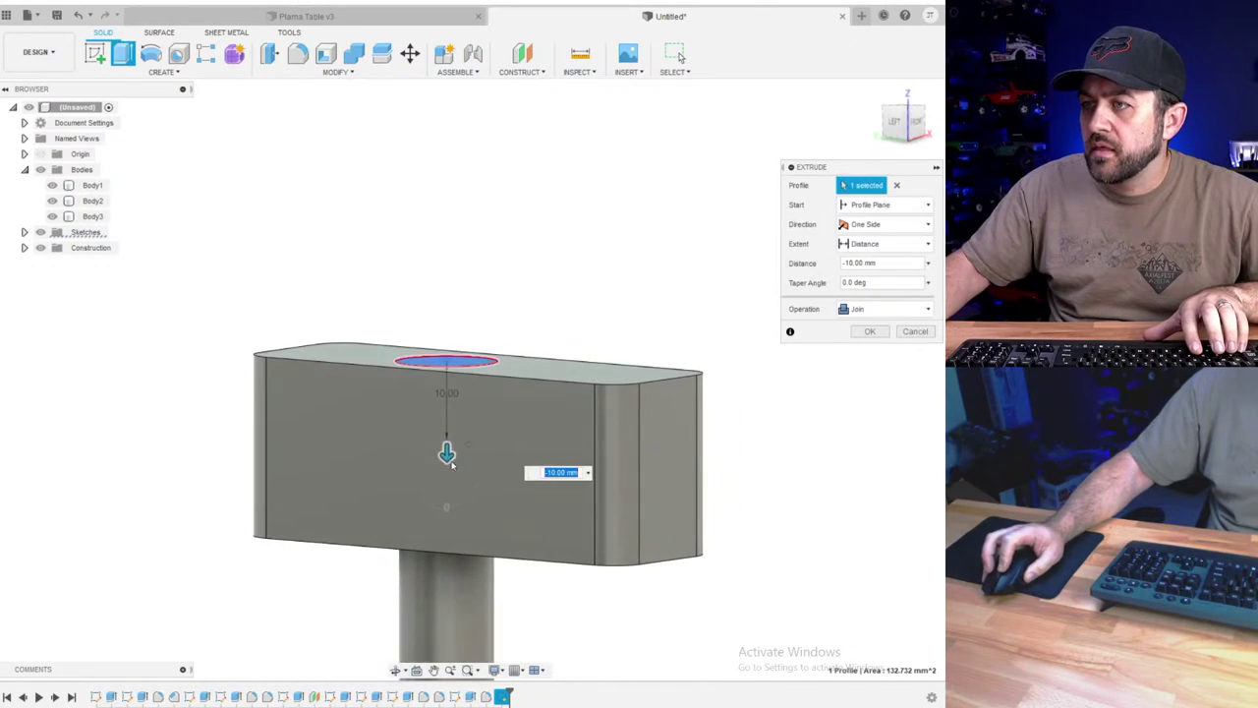
scroll(445, 462, "up", 2)
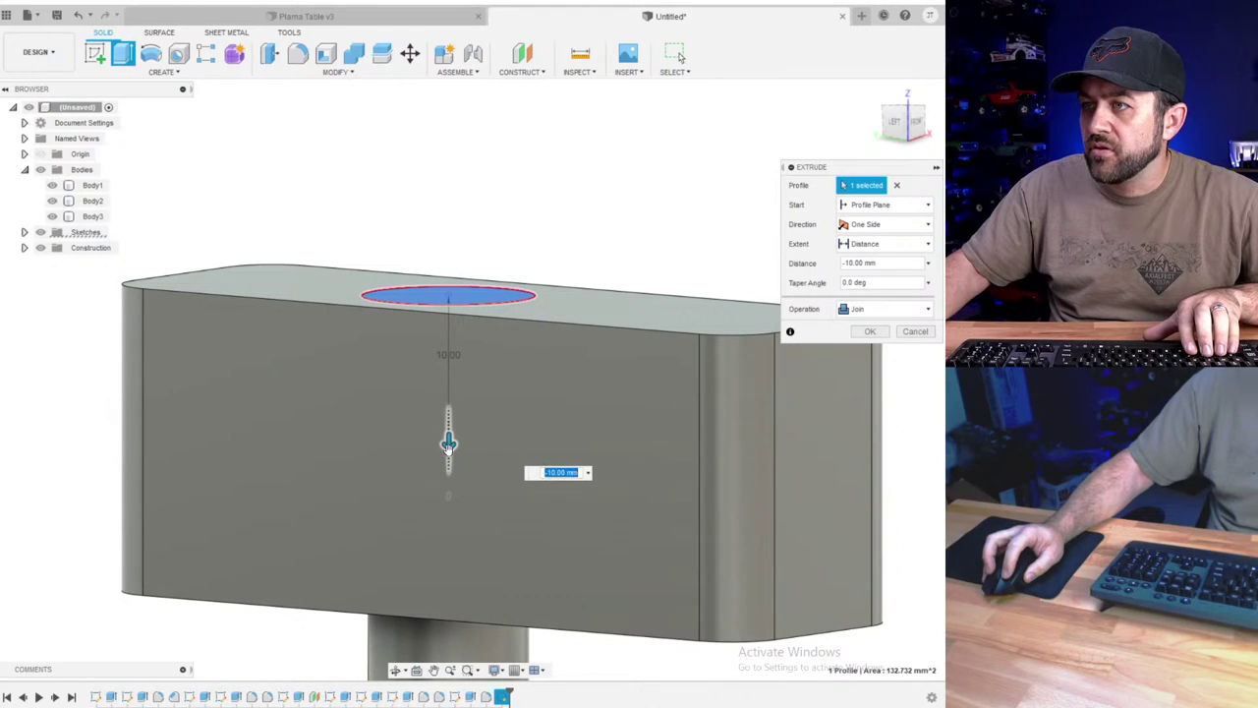
left_click(884, 309)
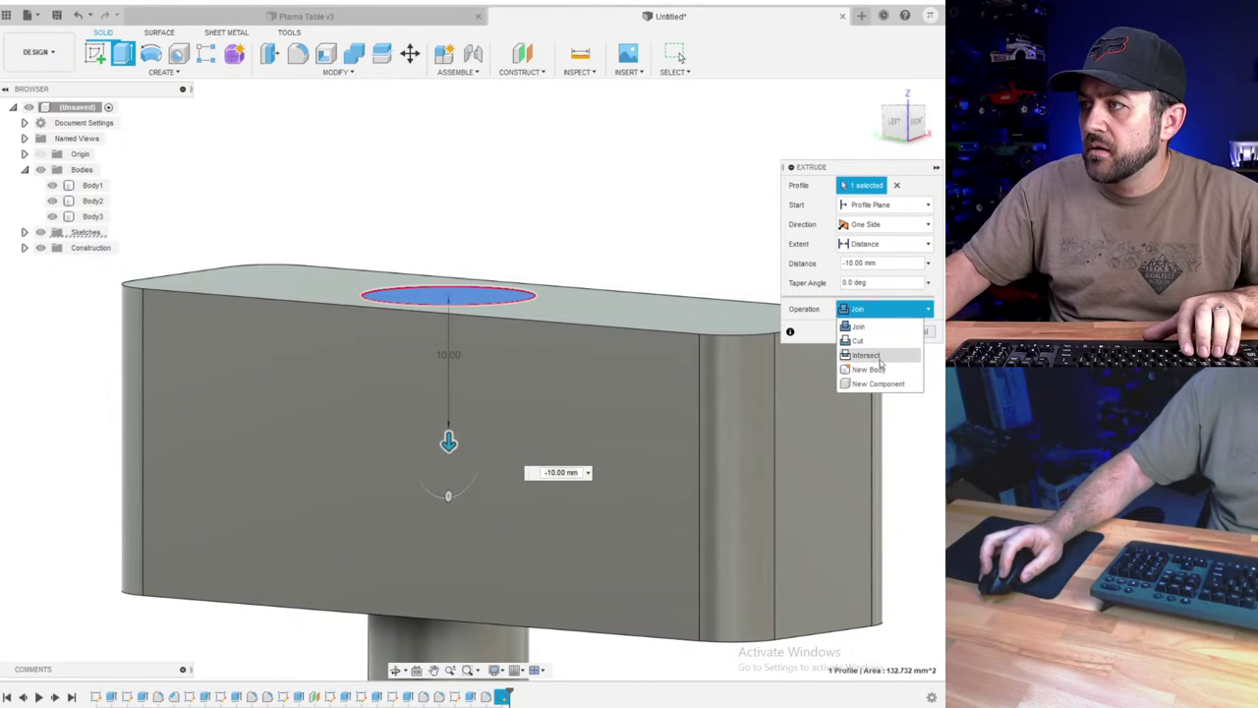
left_click(868, 370)
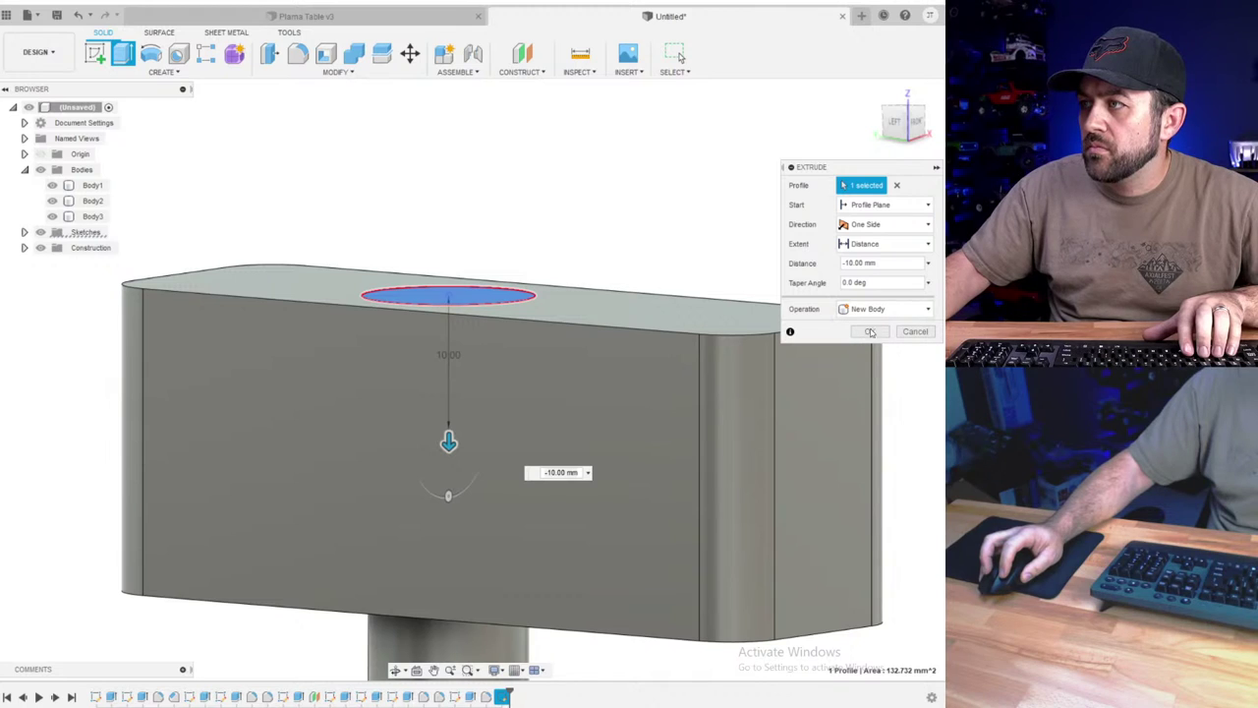
left_click(870, 332)
- Combine the bore plug with the upper arm body using Join
left_click(357, 56)
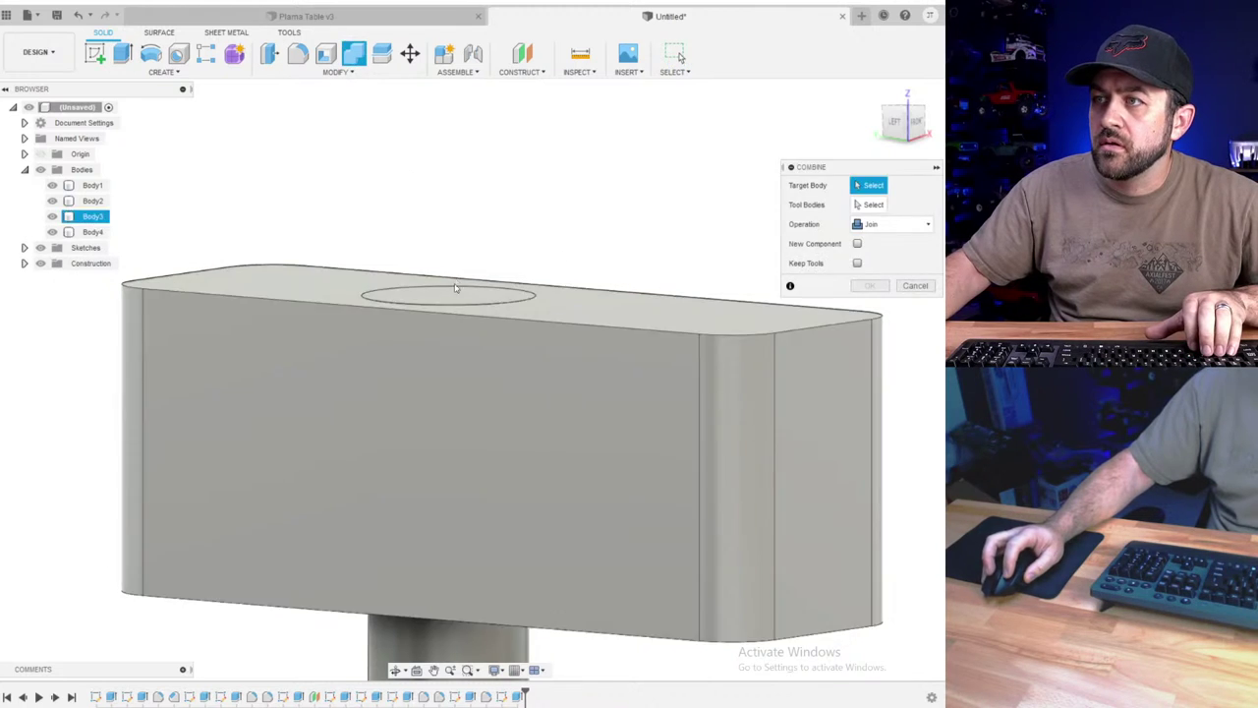
left_click(457, 292)
left_click(242, 413)
key("Return")
key("Return")
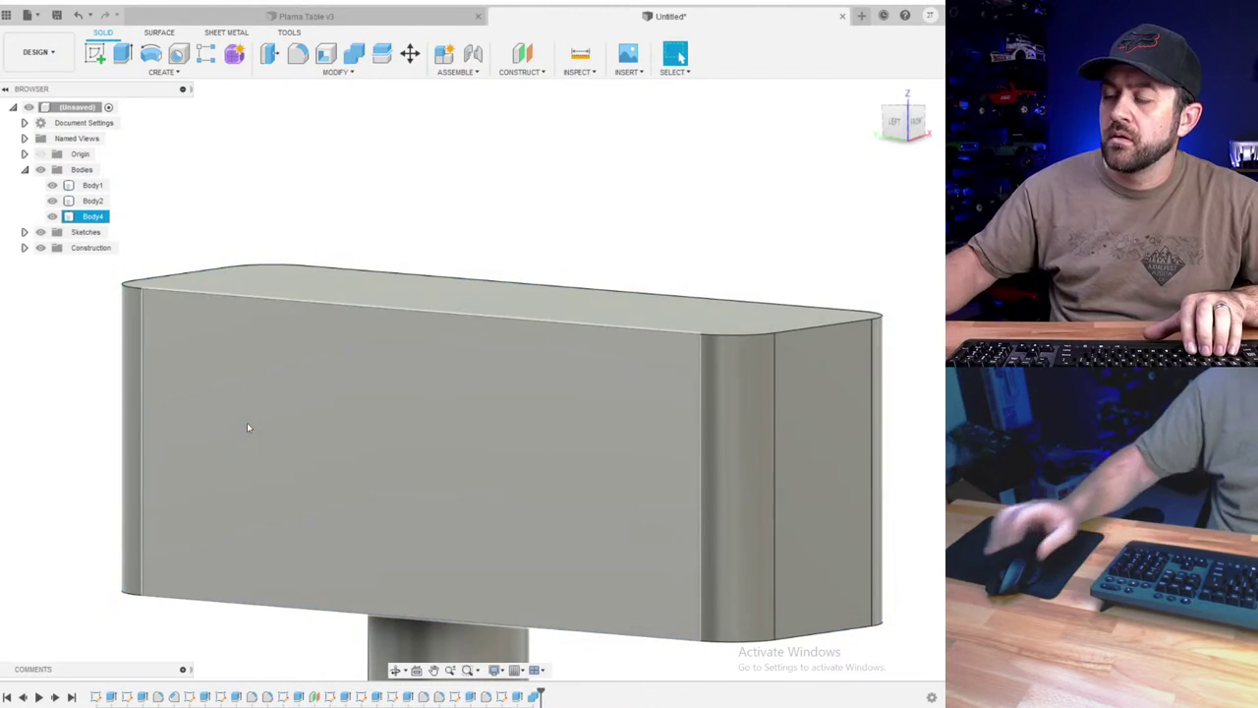
- Chamfer the tangent edge loop around the upper arm's top face with an equal distance of 2 mm
scroll(247, 423, "down", 5)
left_click(335, 71)
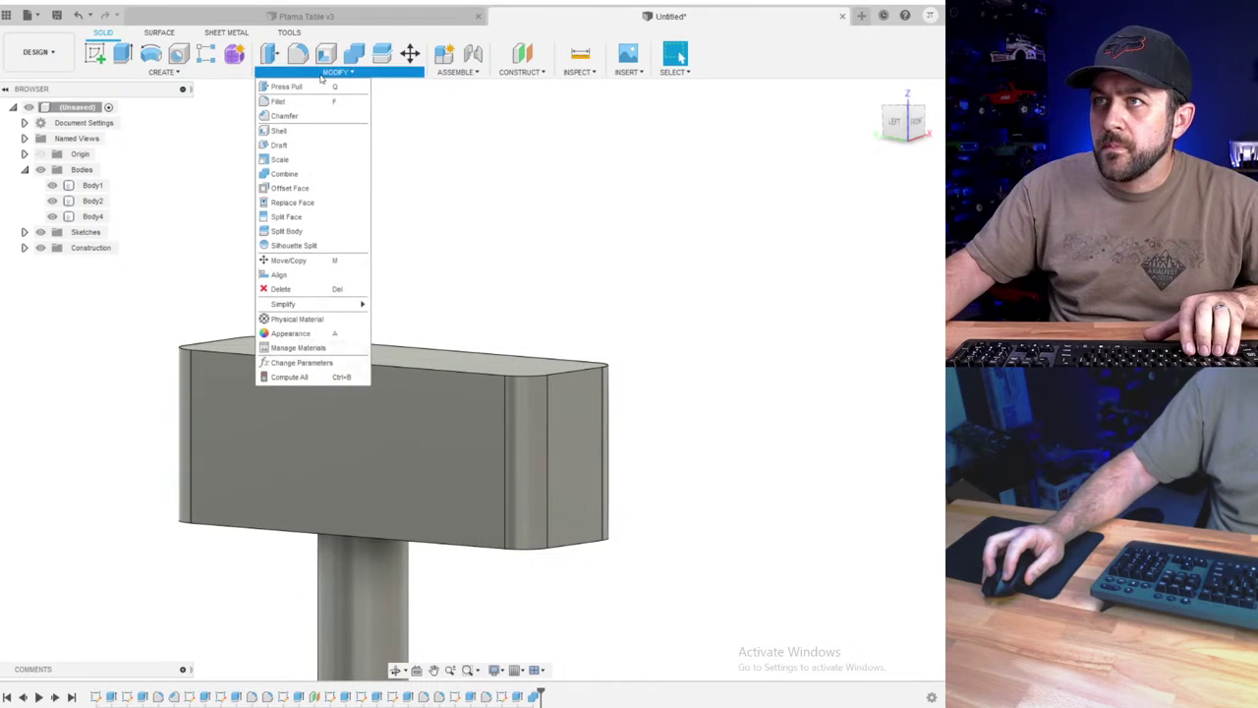
left_click(295, 119)
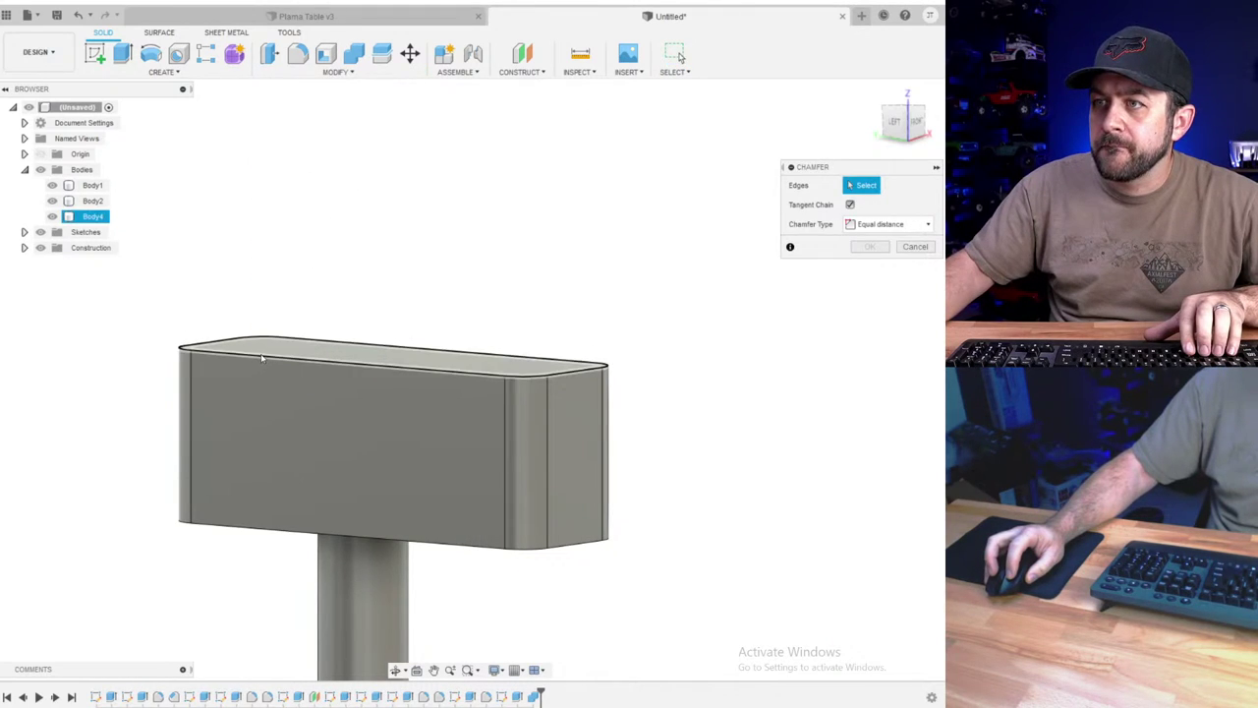
left_click(271, 348)
left_click_drag(253, 346, 261, 355)
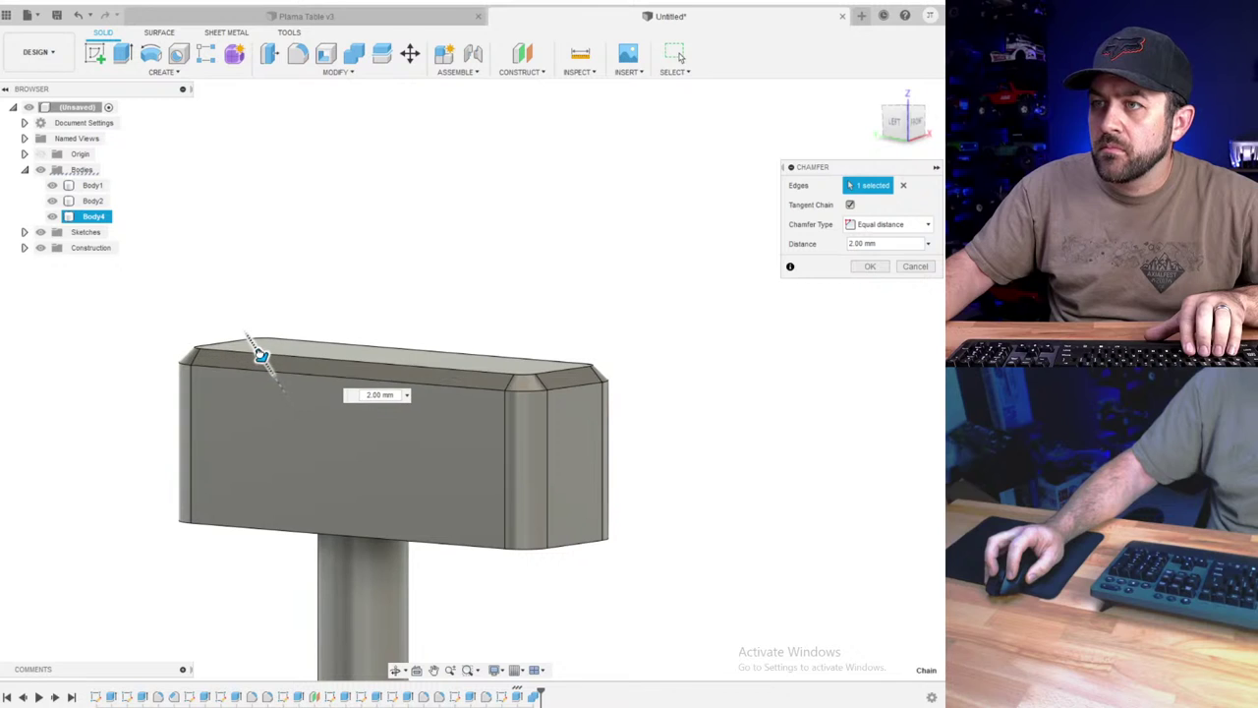
key("Return")
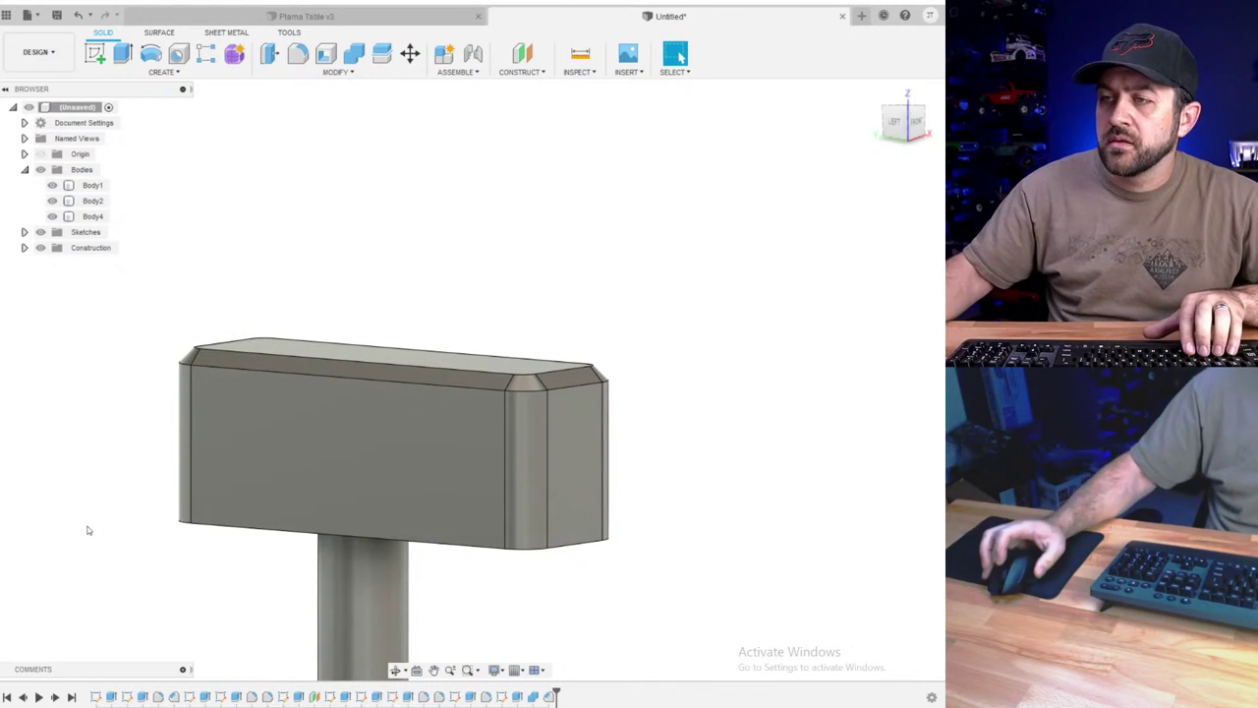
- Start a sketch on the upper arm's underside and project that face's outline and bore edge into it
scroll(213, 316, "down", 2)
middle_click_drag(271, 487, 234, 495, "shift")
scroll(234, 495, "up", 3)
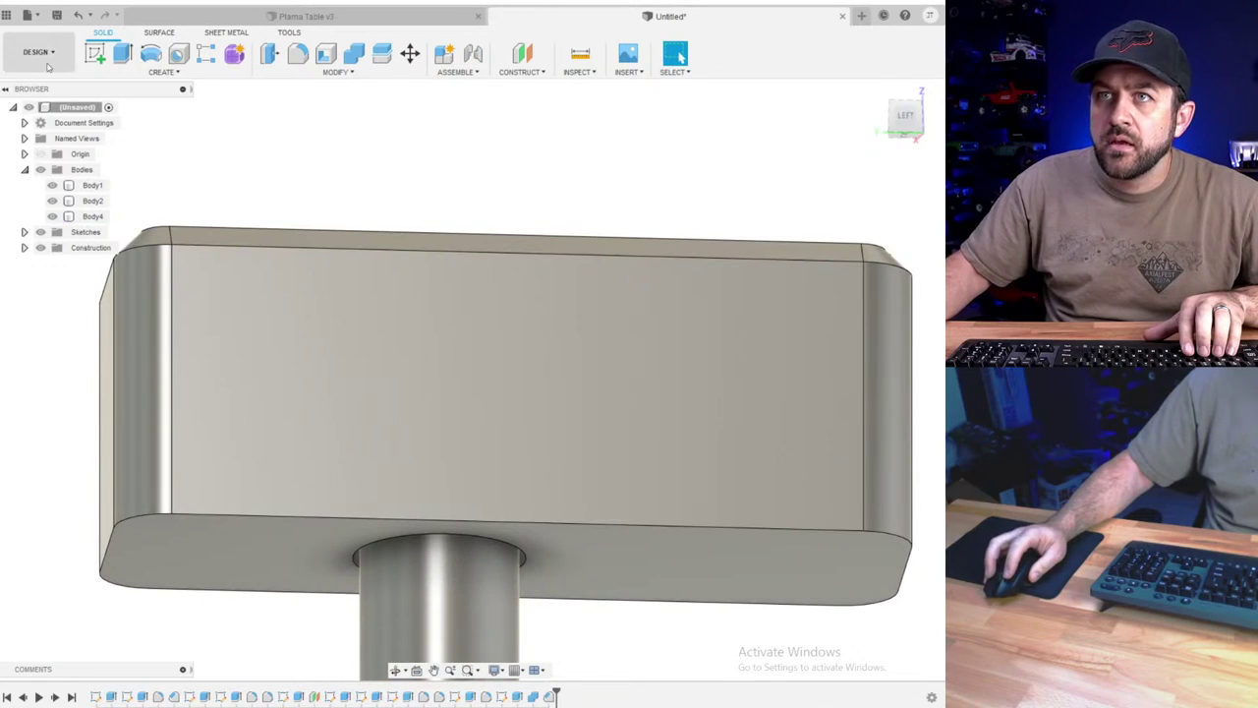
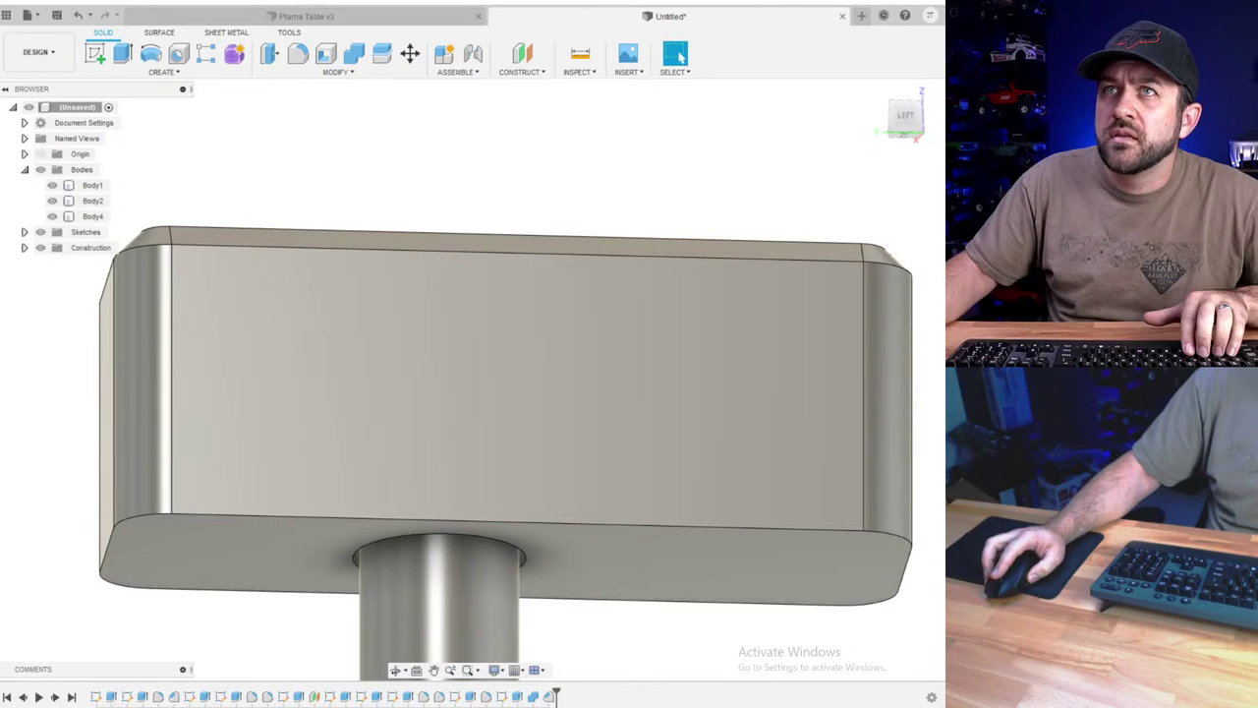
middle_click_drag(200, 185, 712, 355, "shift")
middle_click_drag(579, 379, 628, 363, "shift")
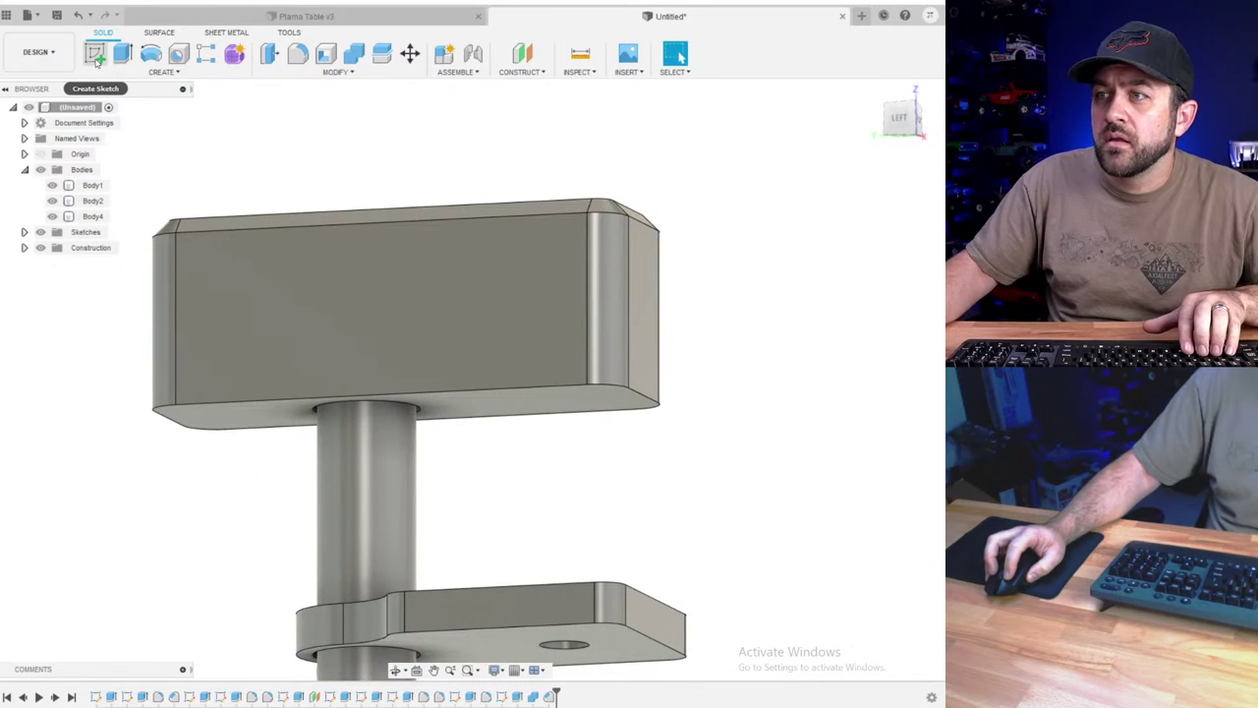
left_click(95, 56)
left_click(535, 398)
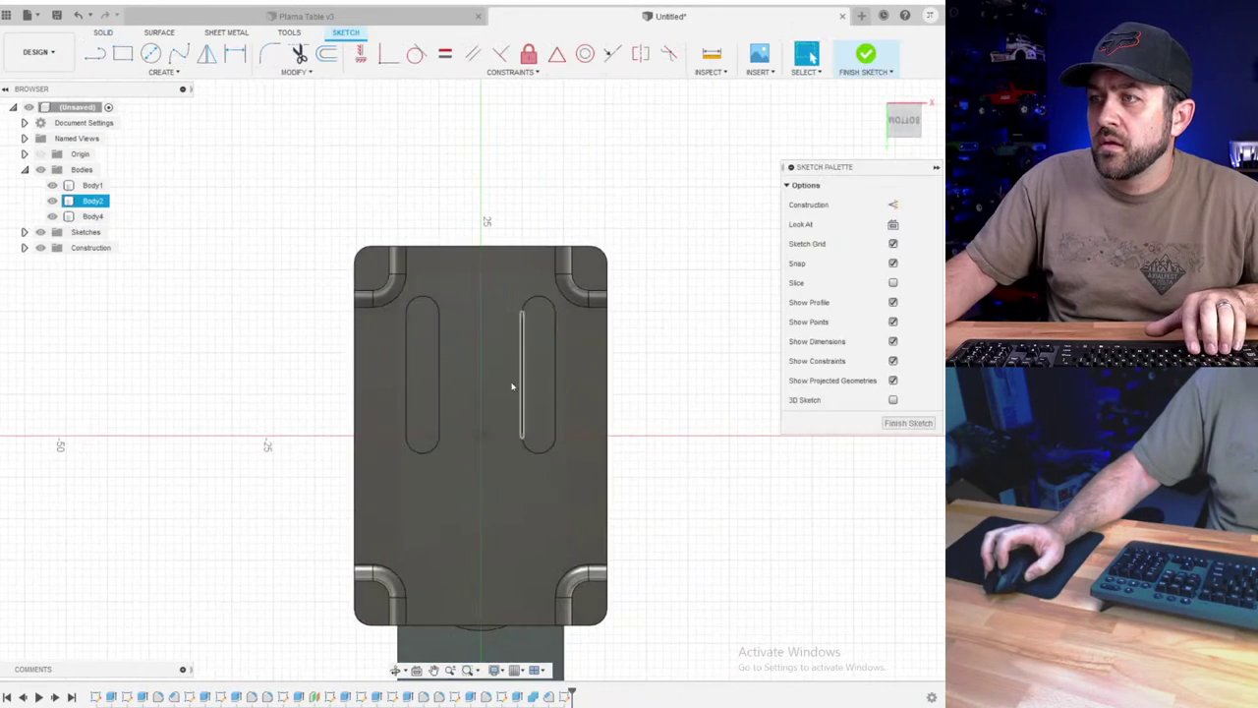
middle_click_drag(511, 386, 487, 419, "shift")
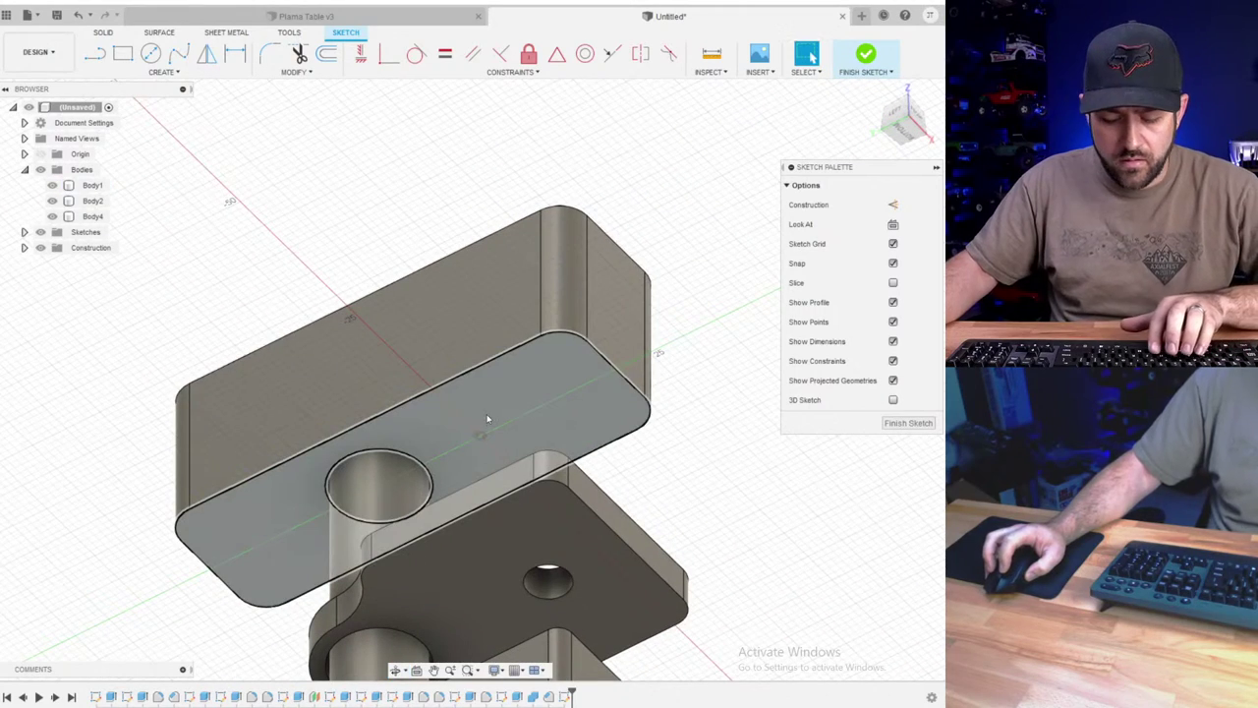
key("p")
left_click(494, 391)
key("Return")
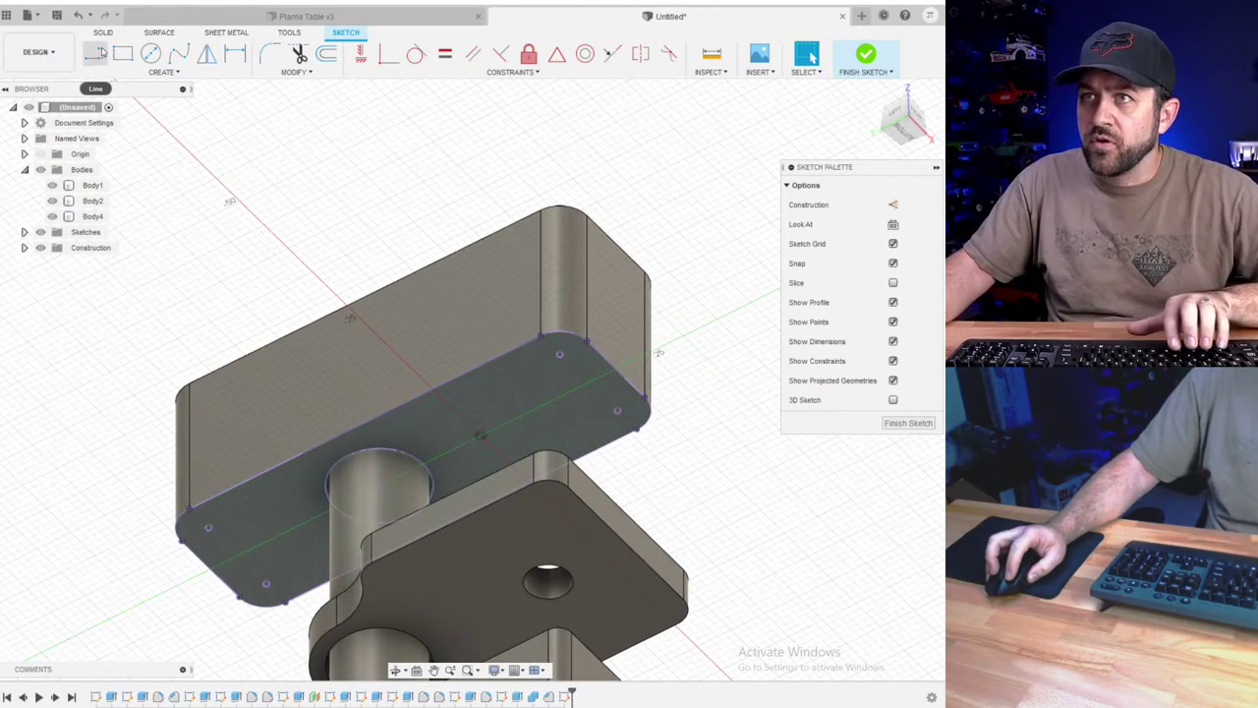
- Draw a line across the arm's underside beside the post and dimension it 24 mm from the arm's far end
left_click(151, 53)
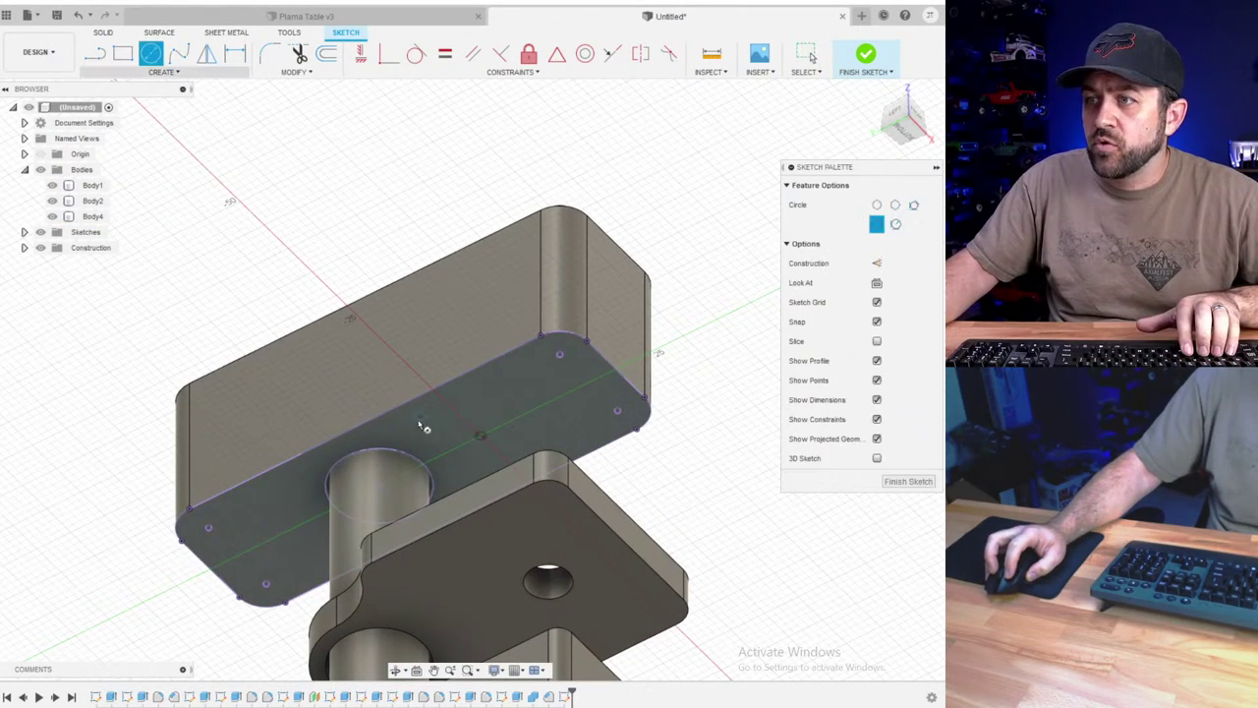
left_click(102, 56)
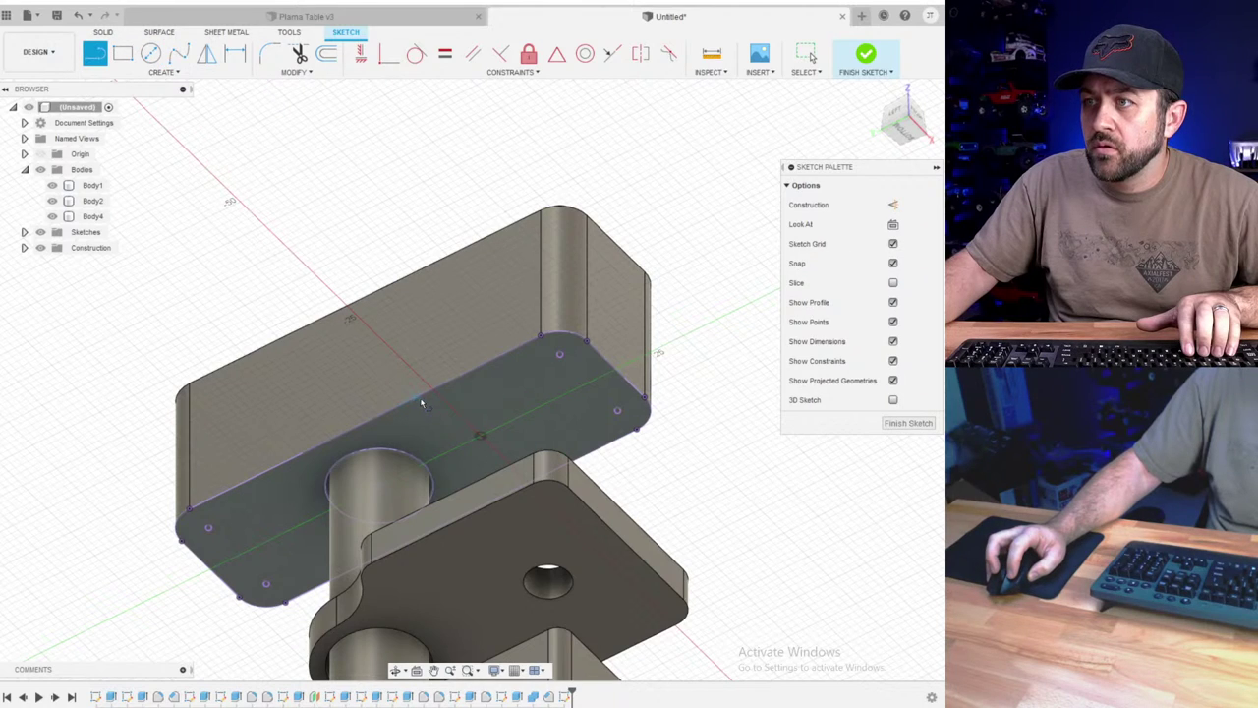
middle_click_drag(444, 420, 469, 471, "shift")
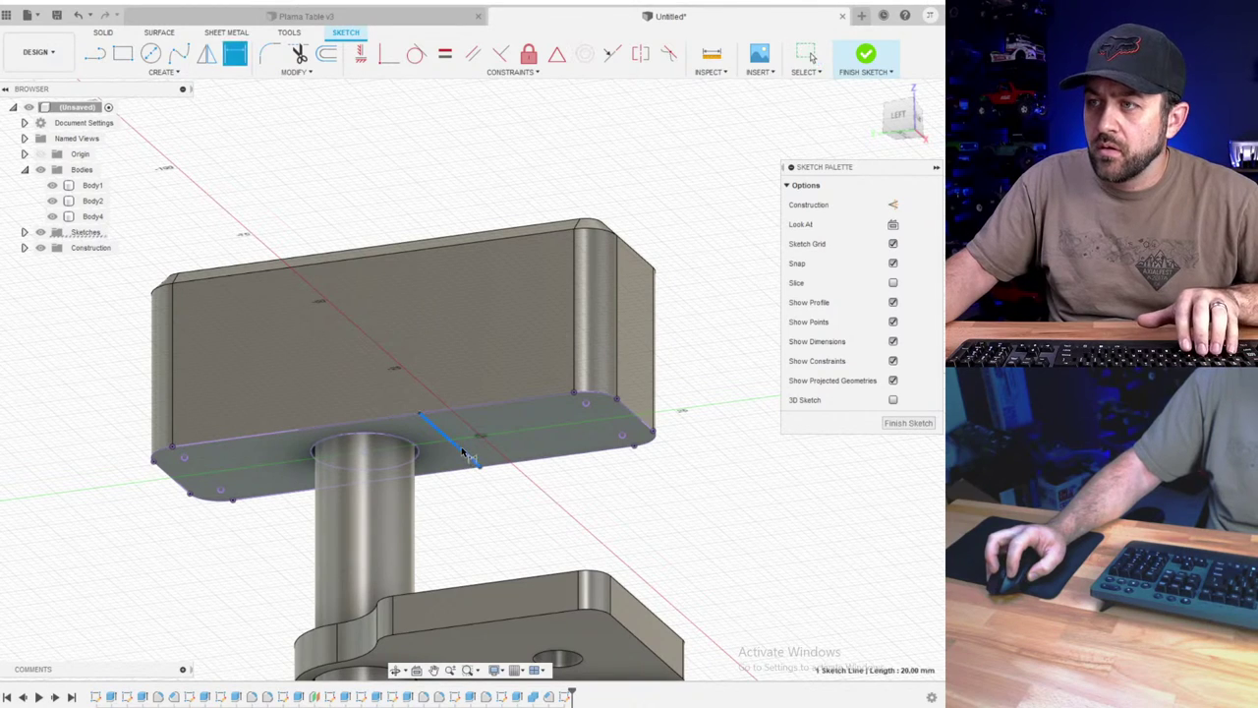
left_click(697, 394)
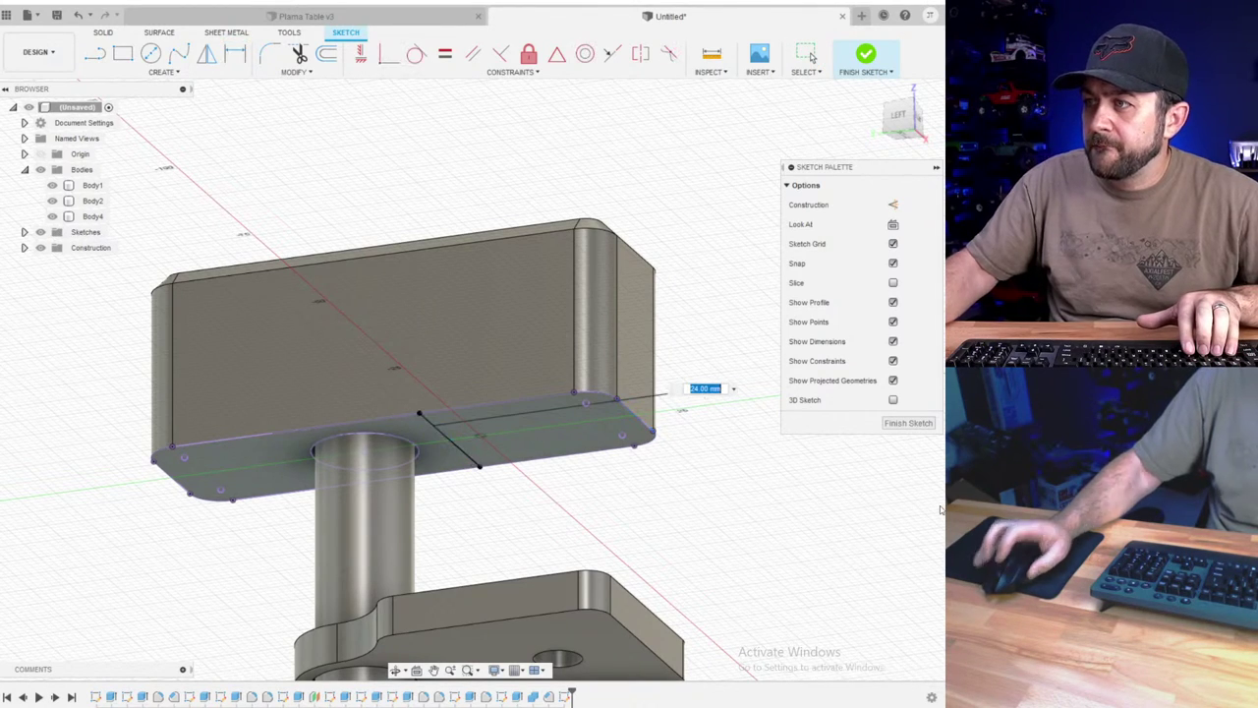
key("Return")
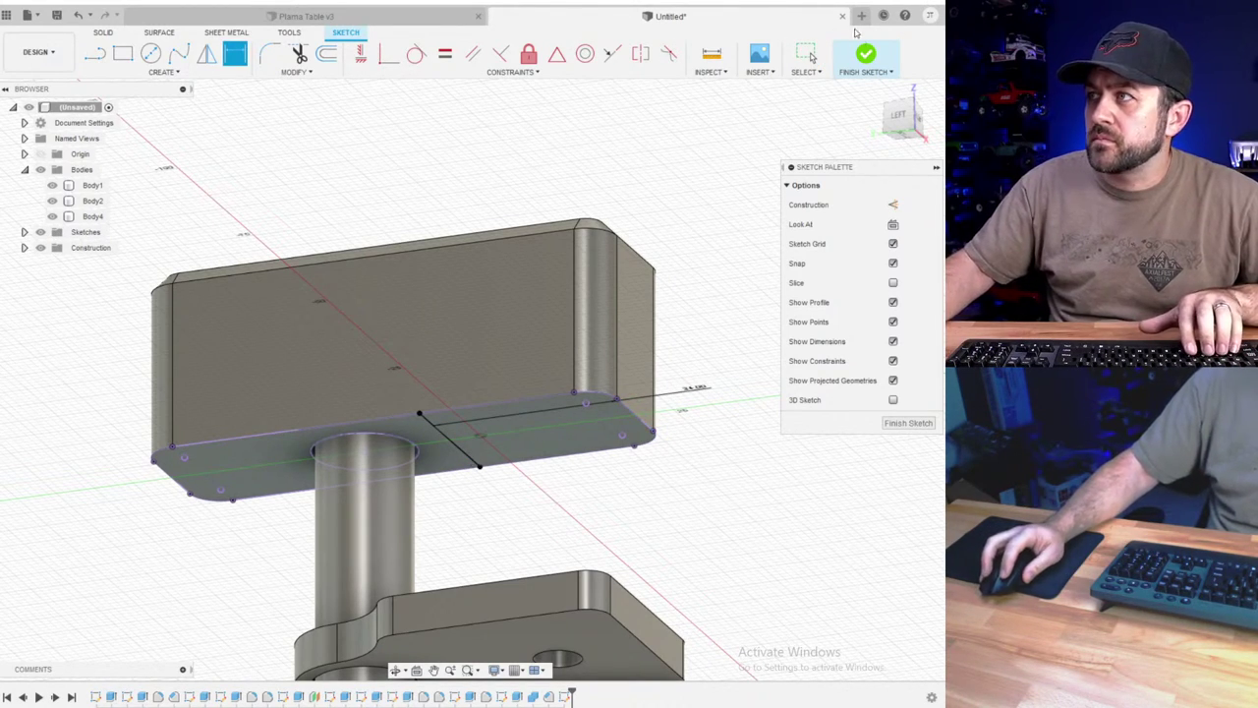
- Finish the sketch and cut the end region beyond the line 5 mm up into the arm's underside
left_click(863, 52)
left_click(121, 61)
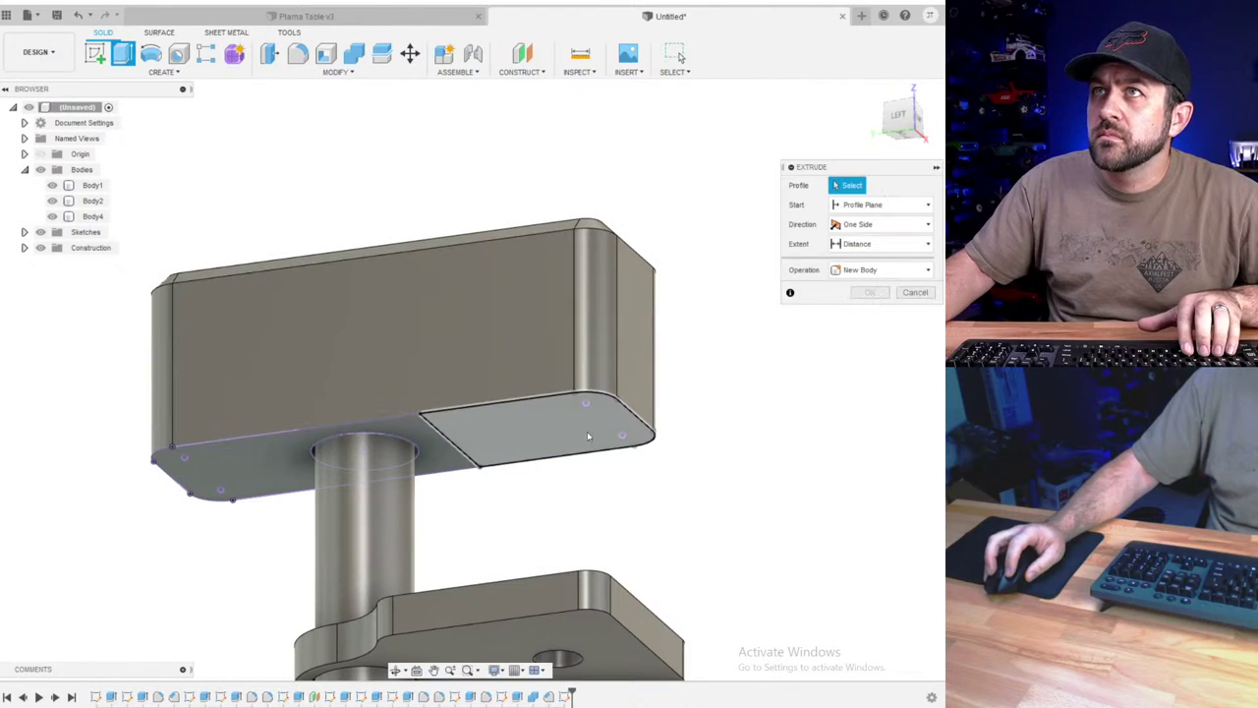
left_click(557, 422)
left_click_drag(543, 440, 530, 407)
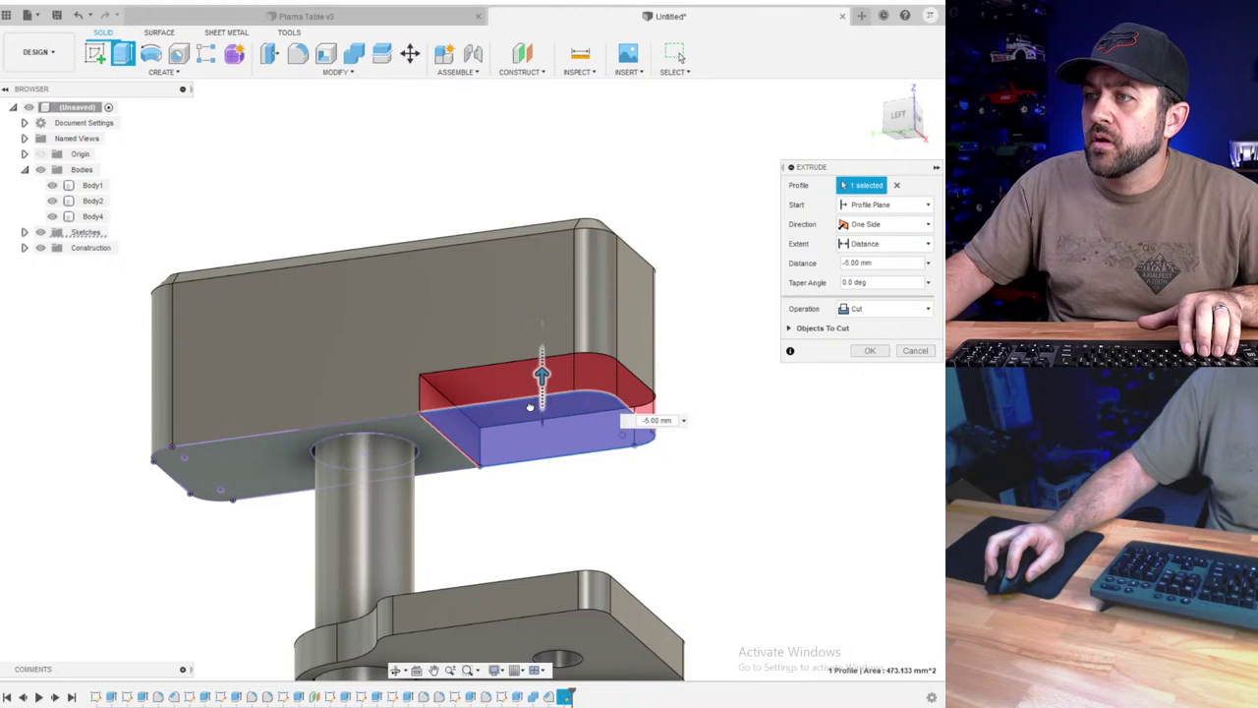
key("Return")
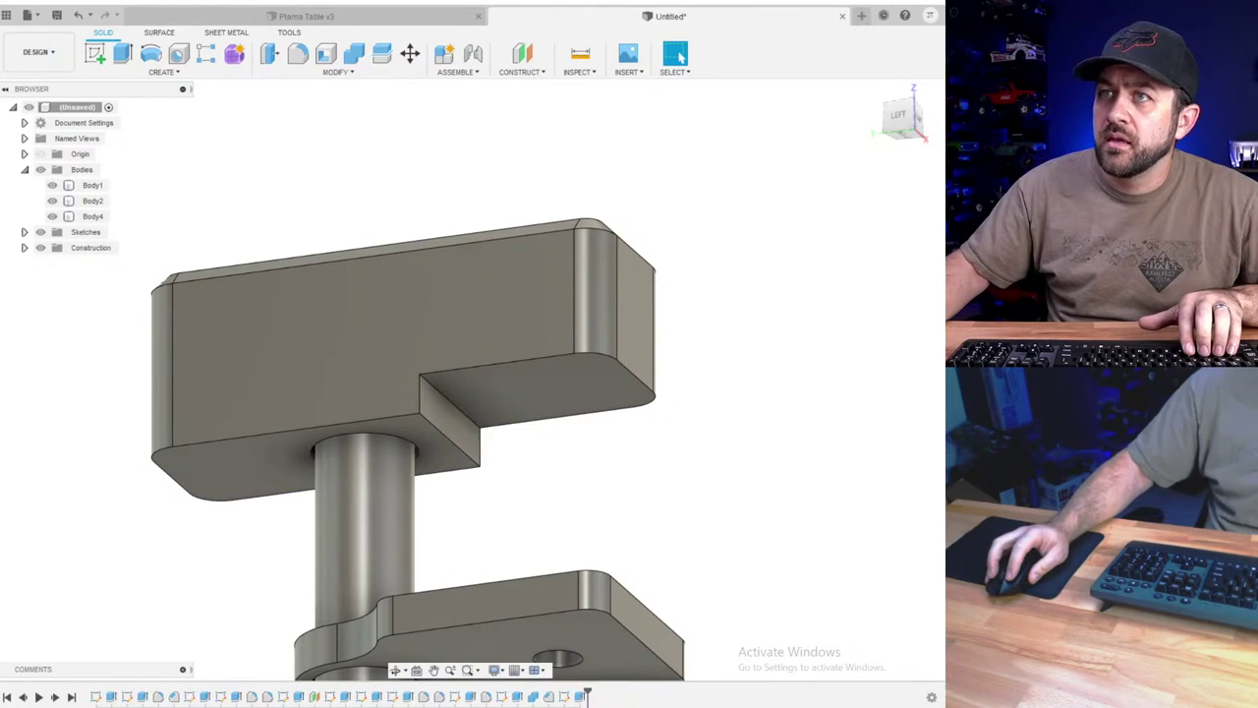
- Start a sketch on the recessed underside face and draw a circle about 18 mm in diameter on it
left_click(94, 54)
left_click(537, 413)
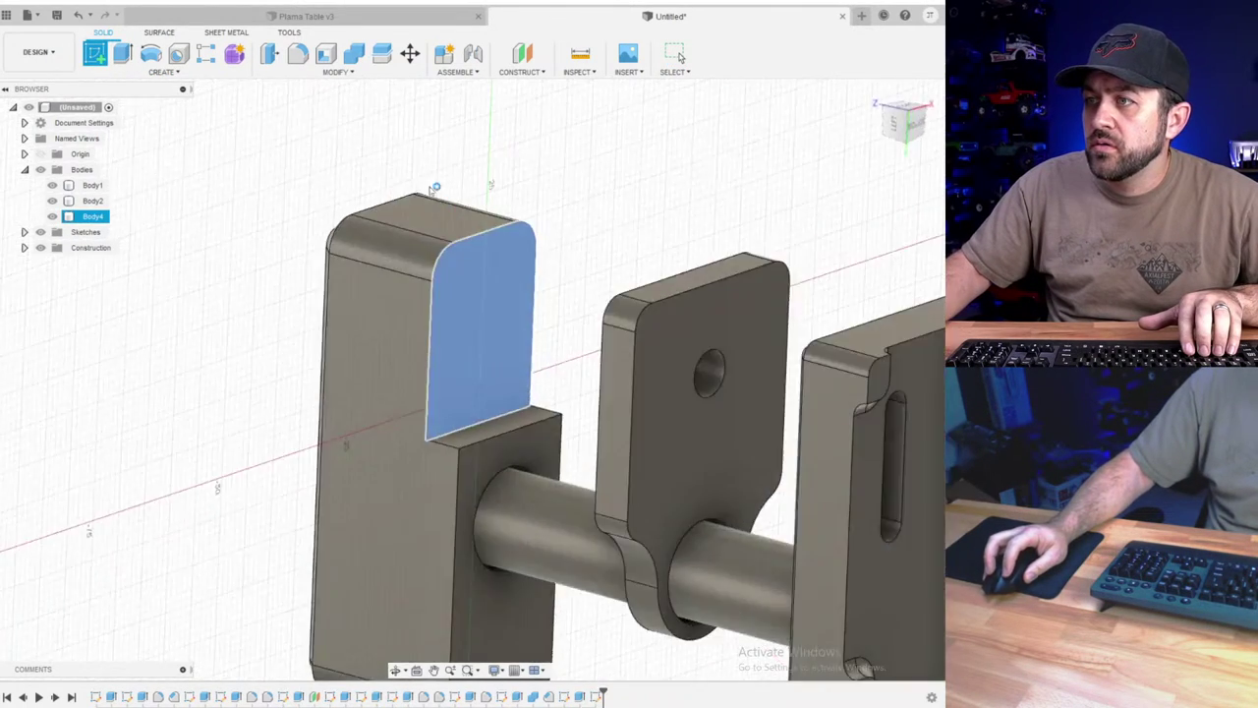
left_click(152, 54)
mouse_move(269, 183)
middle_mouse_down("shift")
mouse_move(339, 205)
mouse_move(496, 396)
middle_mouse_up("shift")
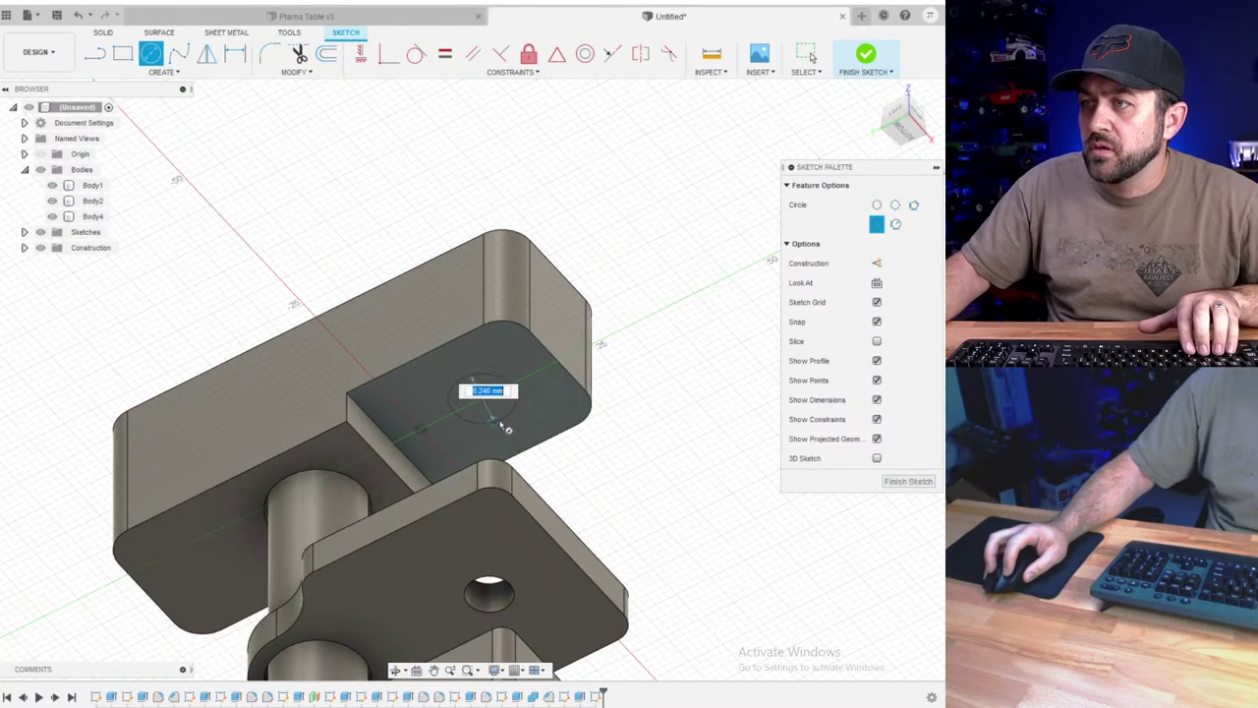
left_click(522, 449)
scroll(576, 348, "down", 2)
scroll(524, 406, "up", 3)
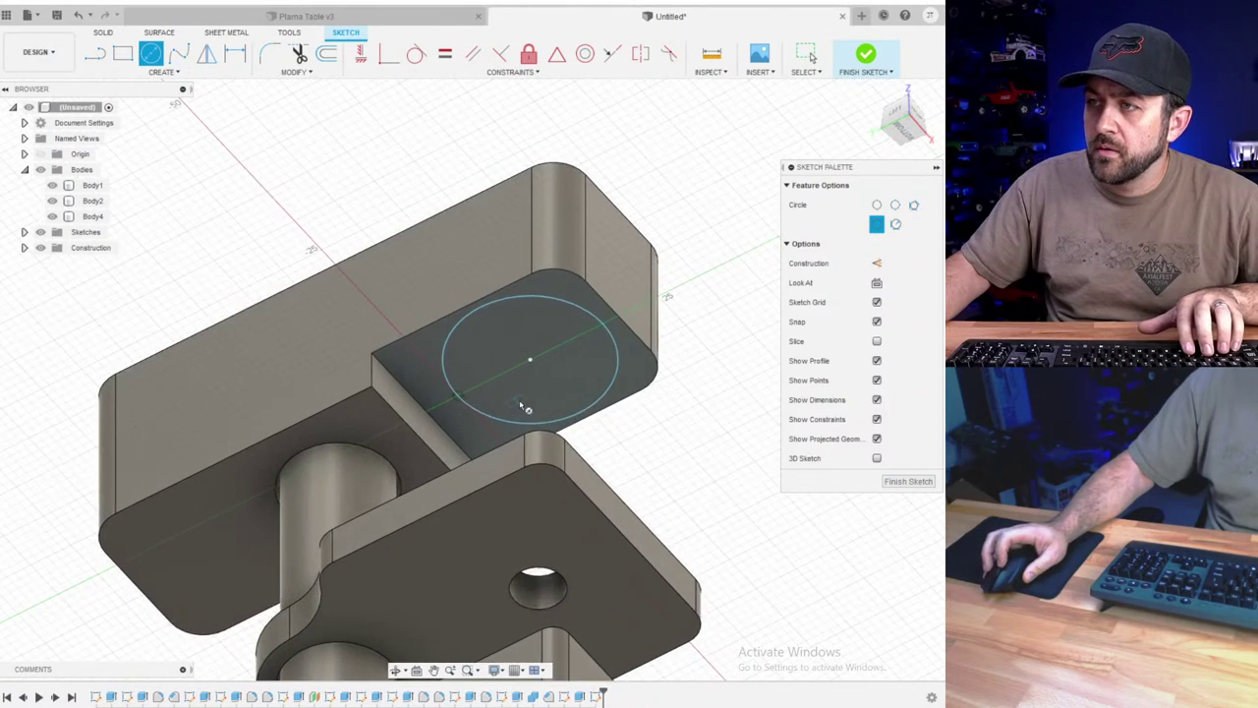
- Dimension the circle on the recessed face to an 18 mm diameter
middle_click_drag(525, 405, 562, 409, "shift")
scroll(511, 404, "up", 3)
key("d")
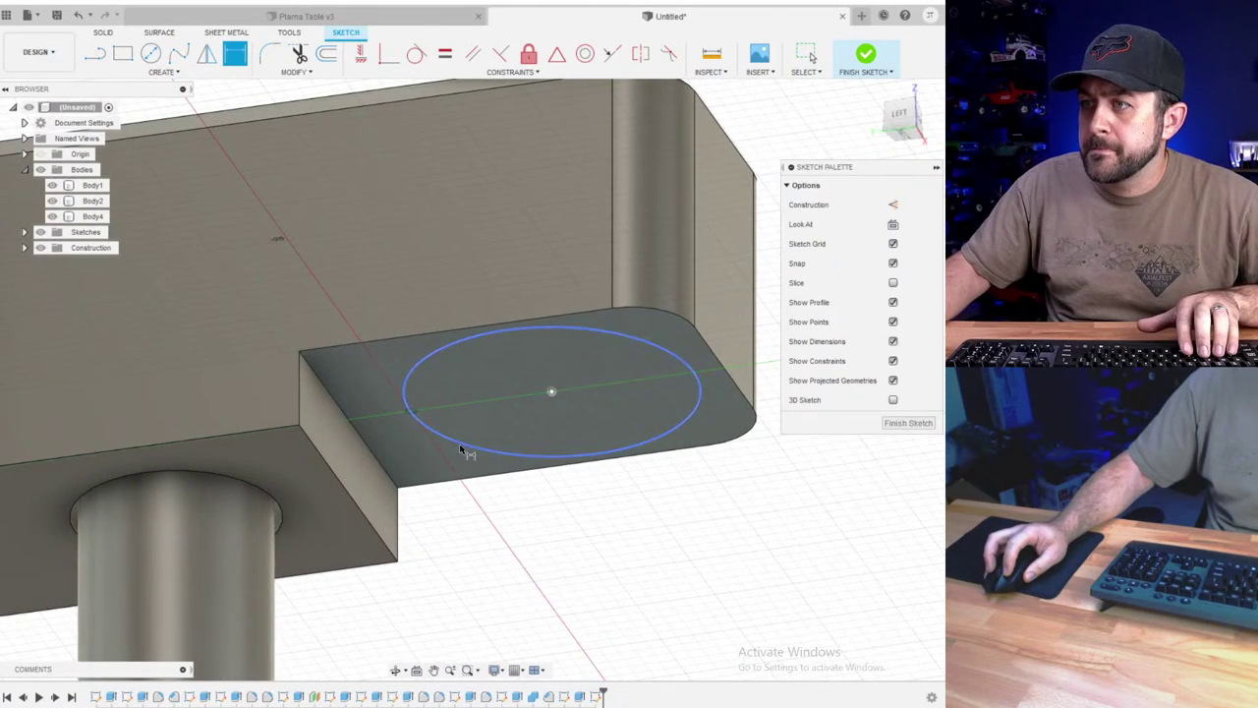
left_click(609, 541)
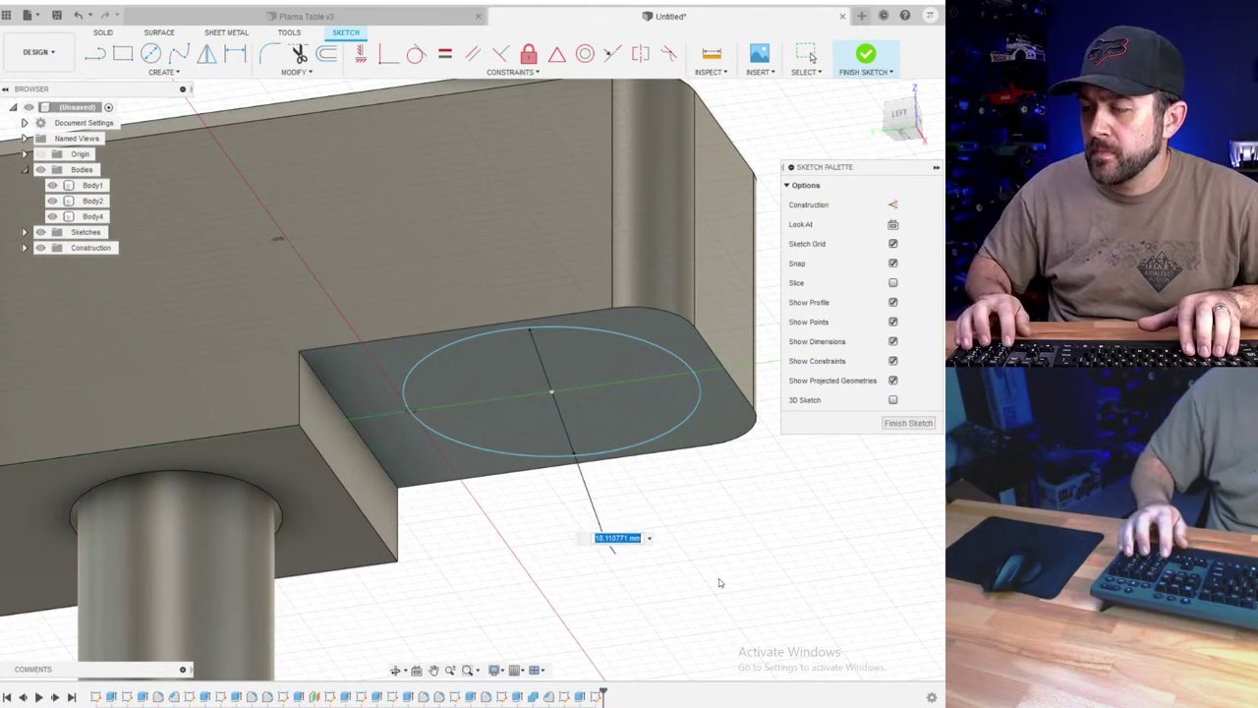
type("18")
key("Return")
- Draw a construction line from the circle's edge on the post side to its centre
key("l")
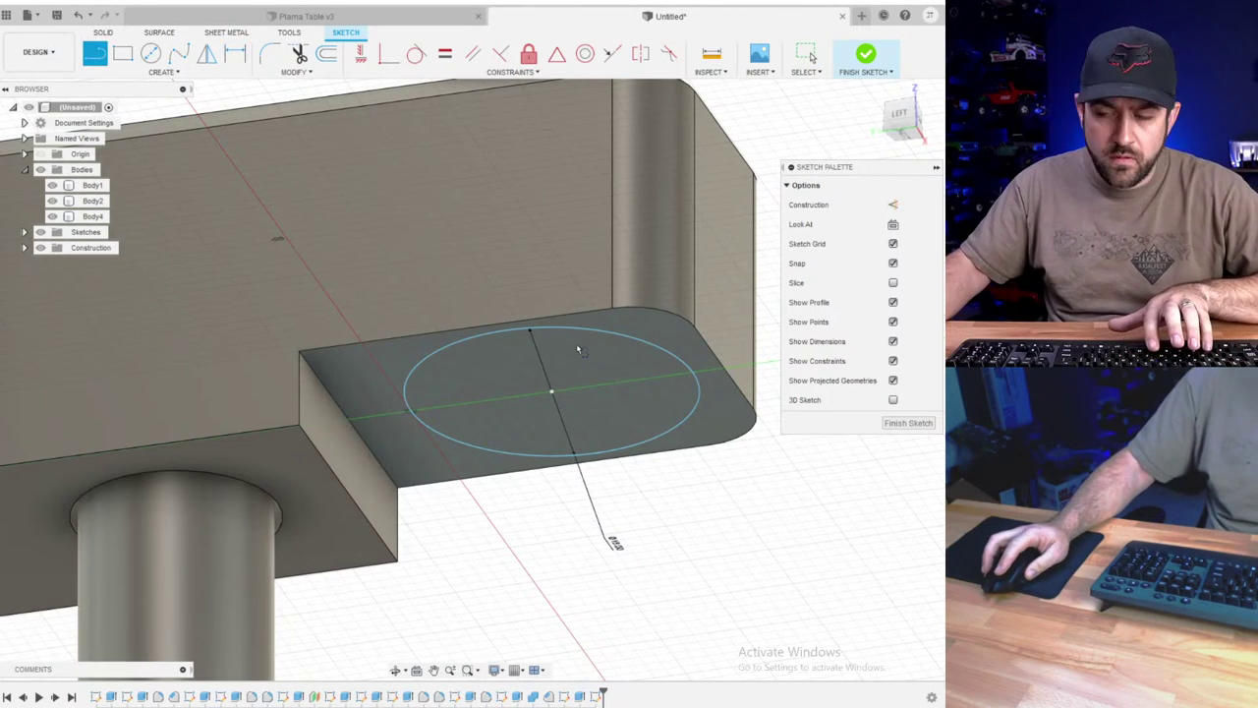
scroll(533, 349, "up", 2)
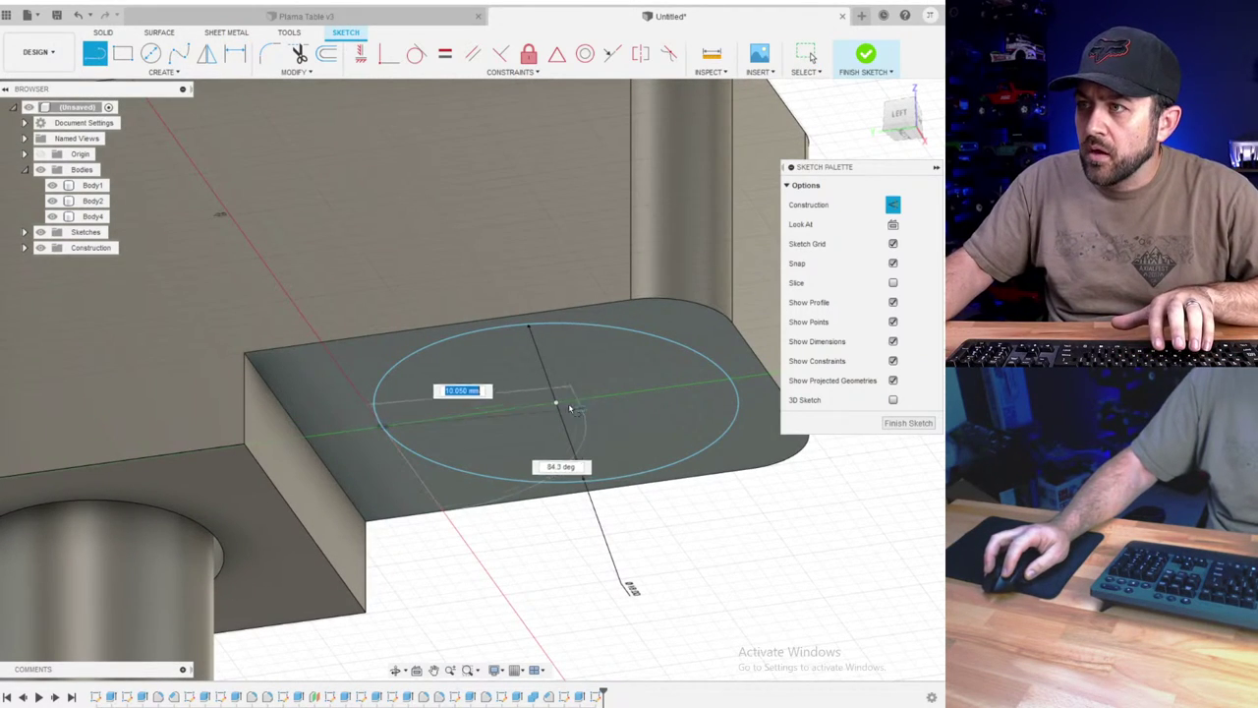
scroll(570, 408, "down", 2)
key("Escape")
scroll(559, 442, "down", 2)
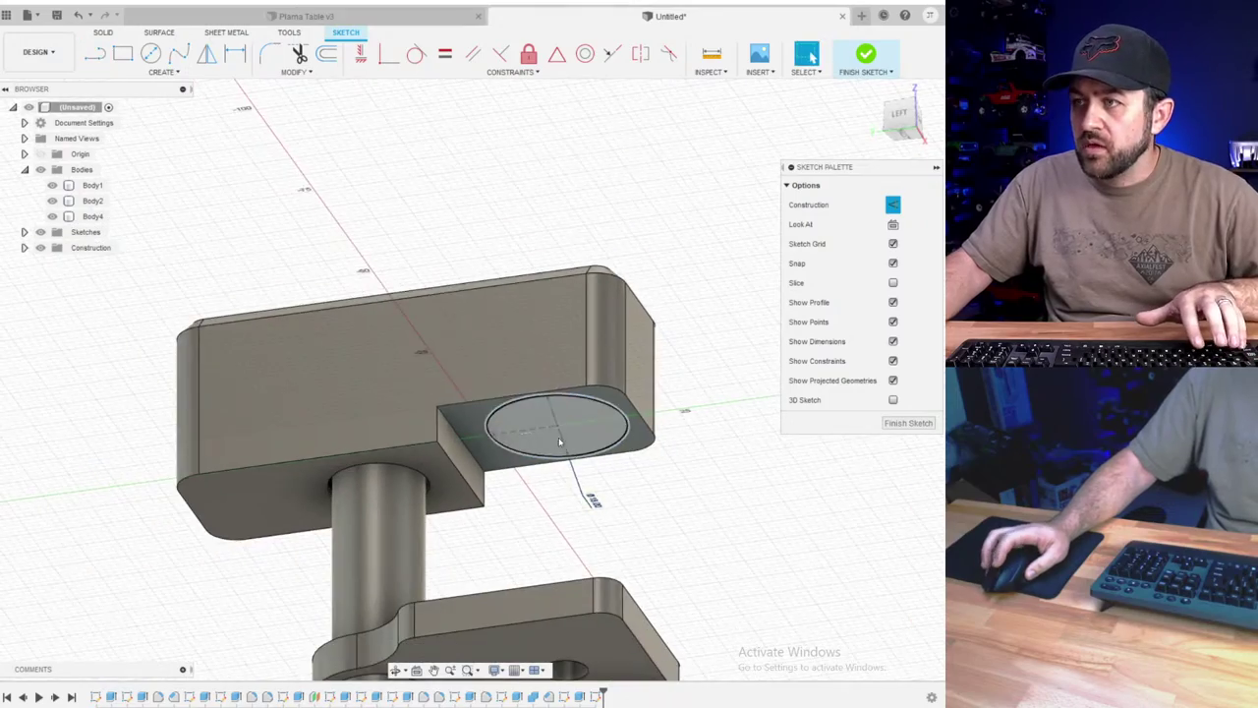
- Hide the body that contains the slotted base and post, leaving the arm and platform
mouse_move(559, 442)
middle_mouse_down("shift")
mouse_move(570, 494)
mouse_move(289, 423)
mouse_move(157, 295)
middle_mouse_up("shift")
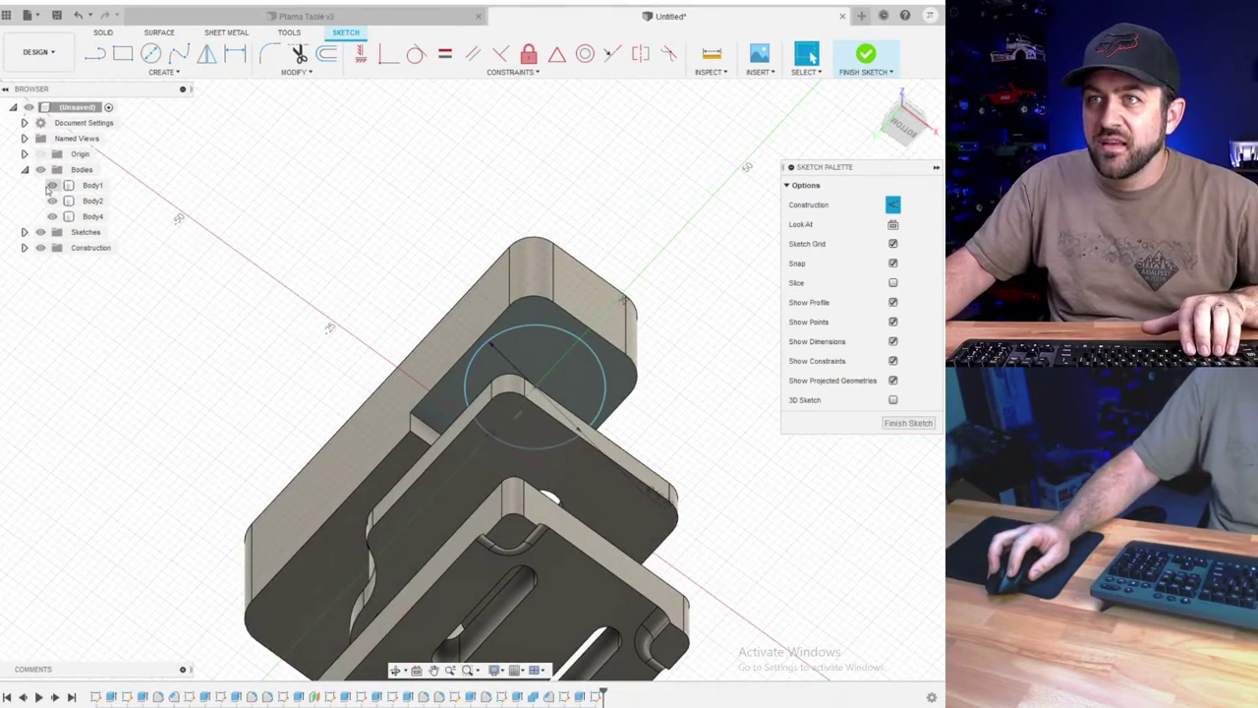
left_click(52, 185)
left_click(902, 134)
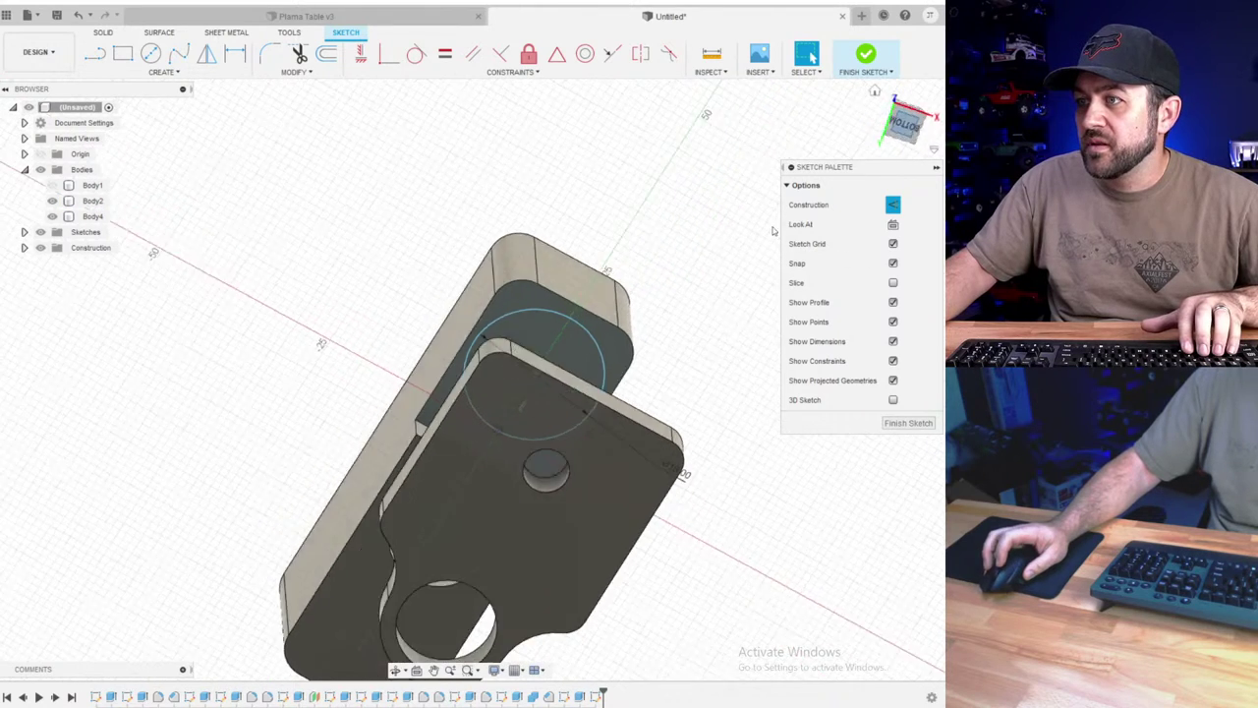
scroll(541, 372, "down", 3)
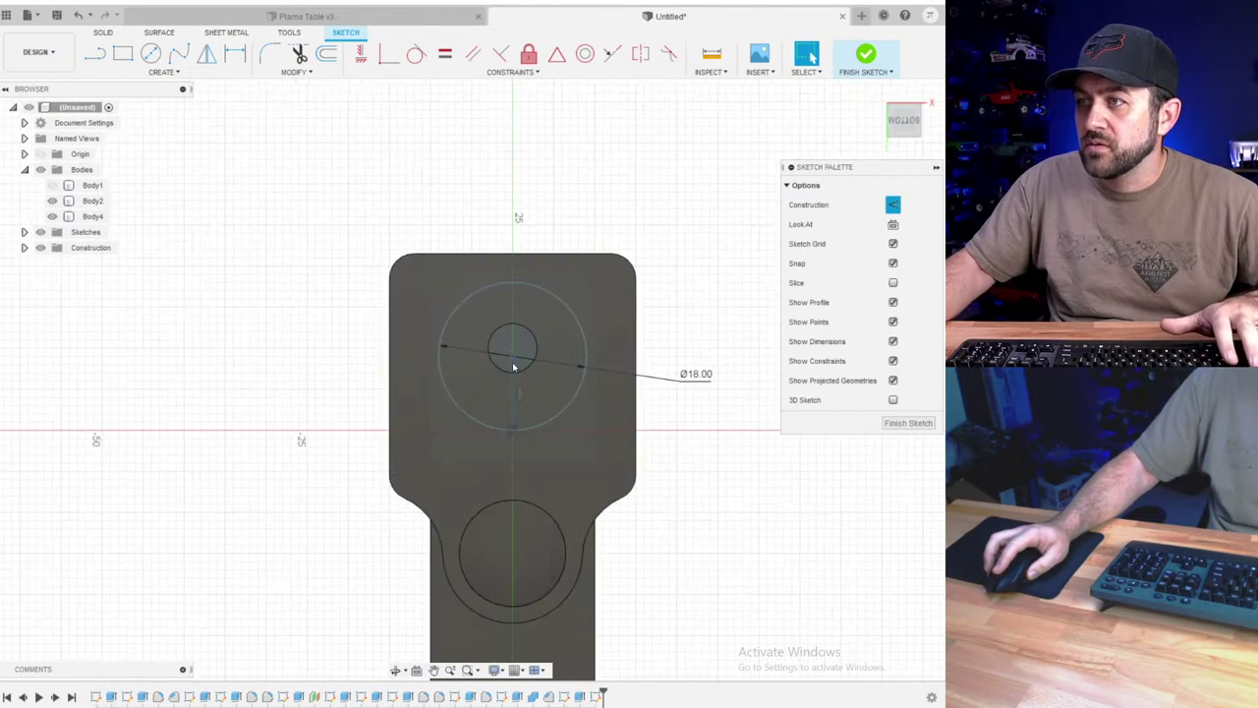
- Dimension the distance from the 18 mm circle's centre to the sketch origin, accepting the offered value
scroll(515, 362, "up", 3)
left_click_drag(513, 352, 512, 338)
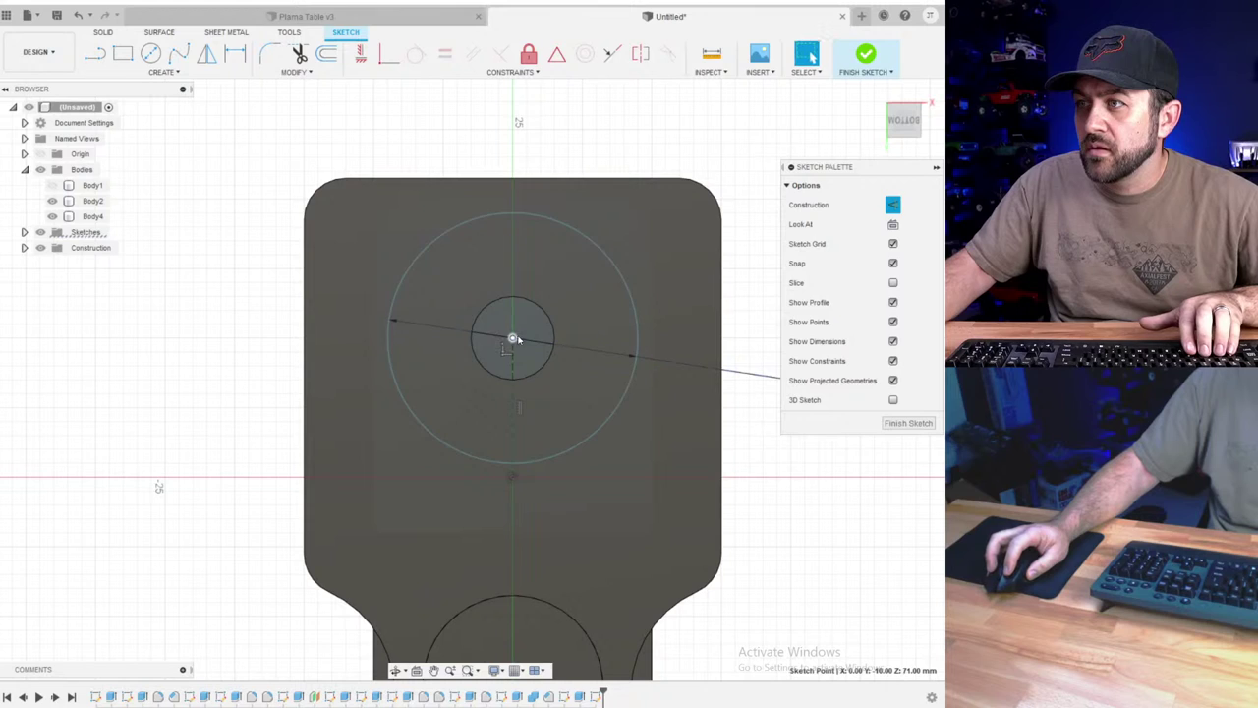
left_click(515, 337)
scroll(518, 338, "down", 3)
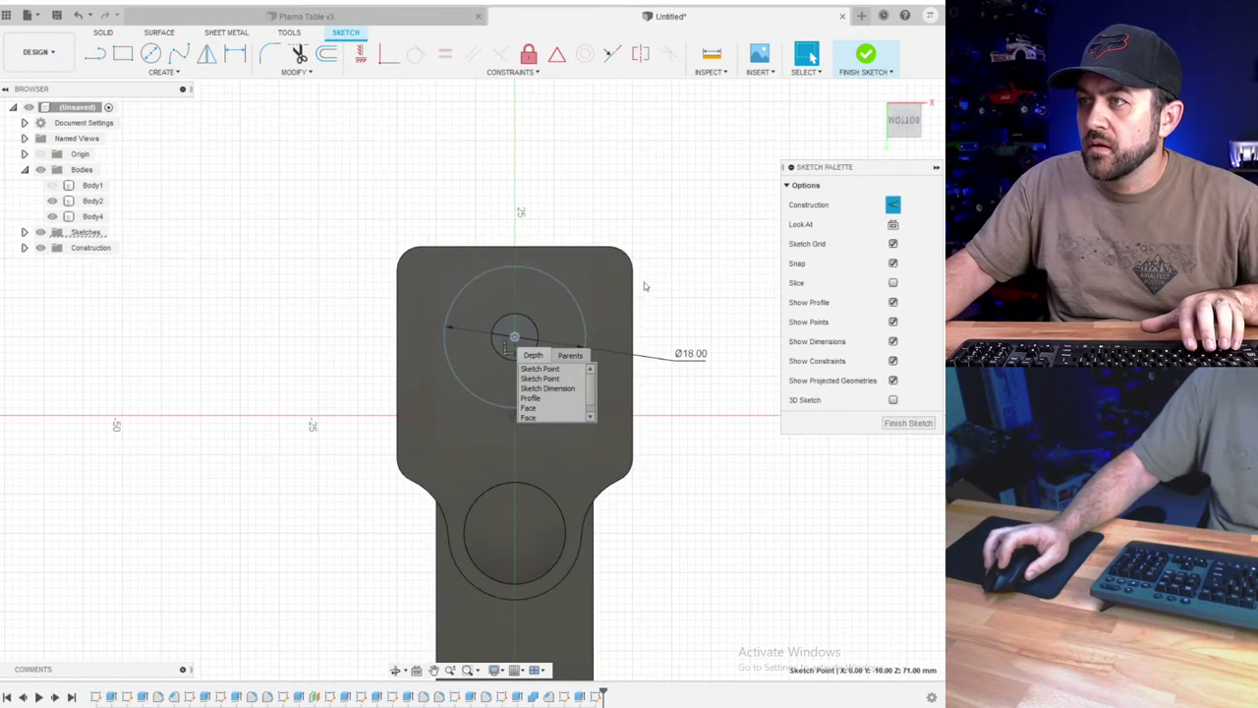
key("d")
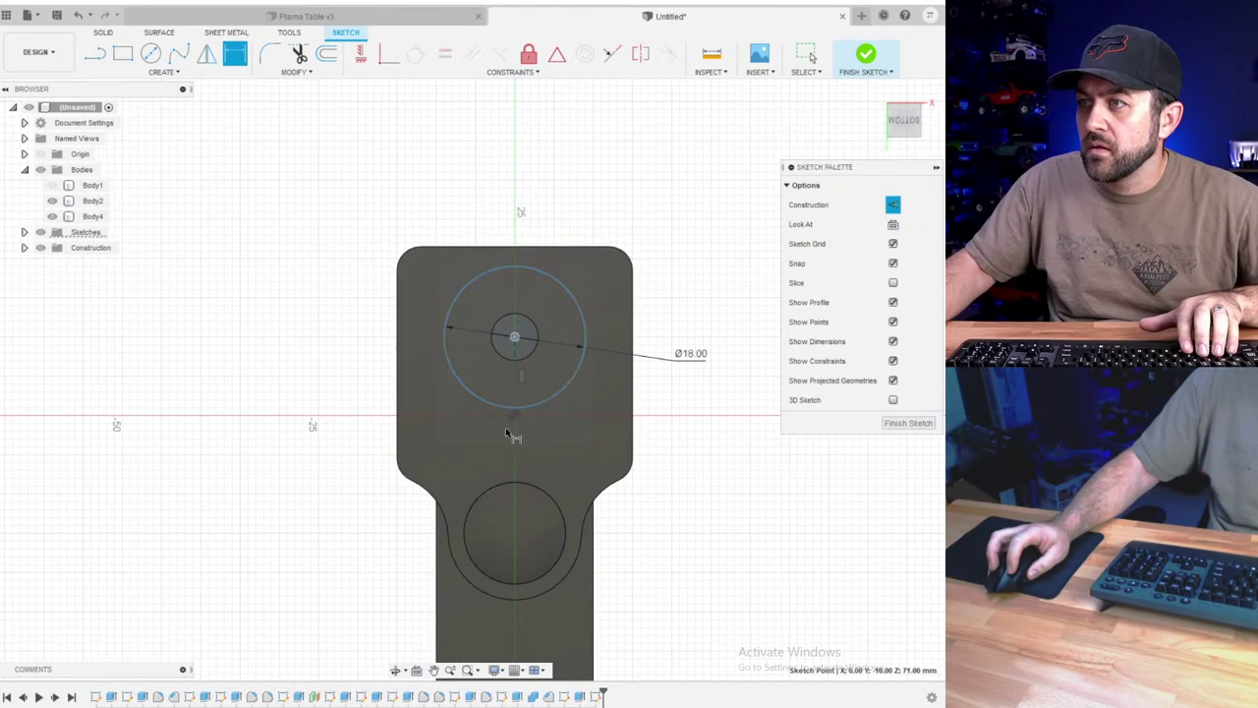
left_click(725, 372)
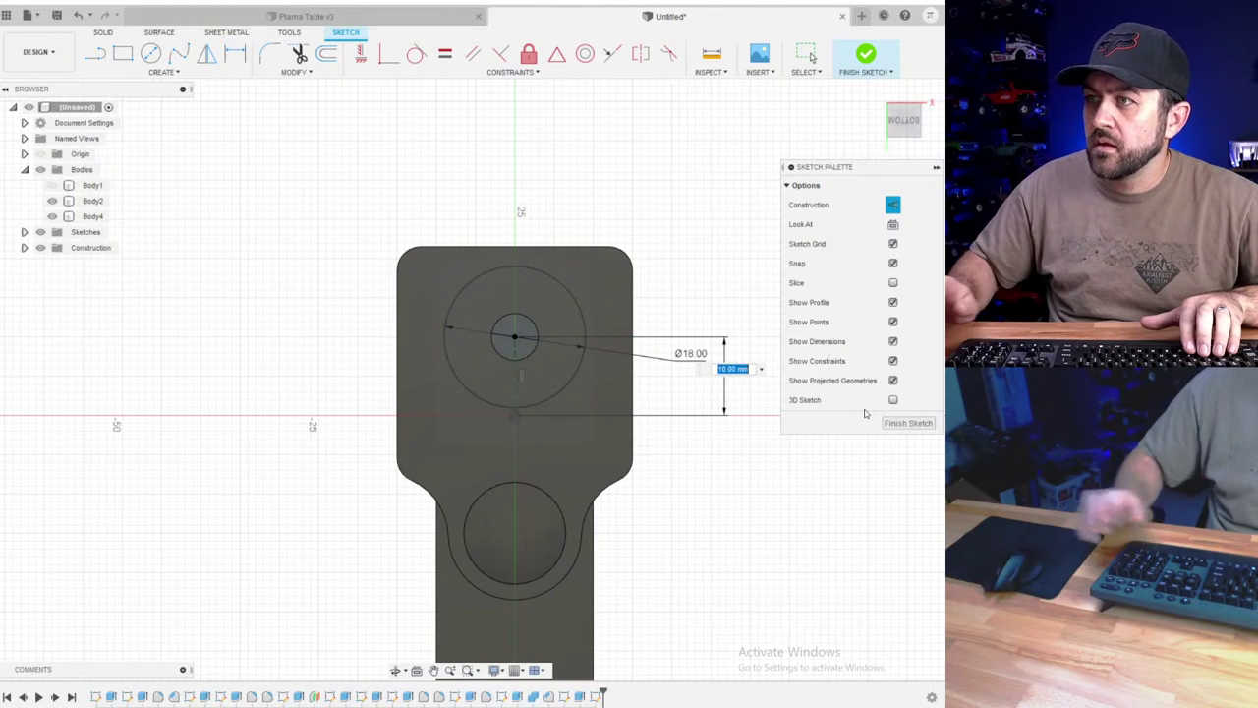
key("Return")
- Finish the sketch and extrude the 18 mm circle 14 mm downward from the recessed face as a join
middle_click_drag(481, 236, 503, 452, "shift")
left_click(866, 56)
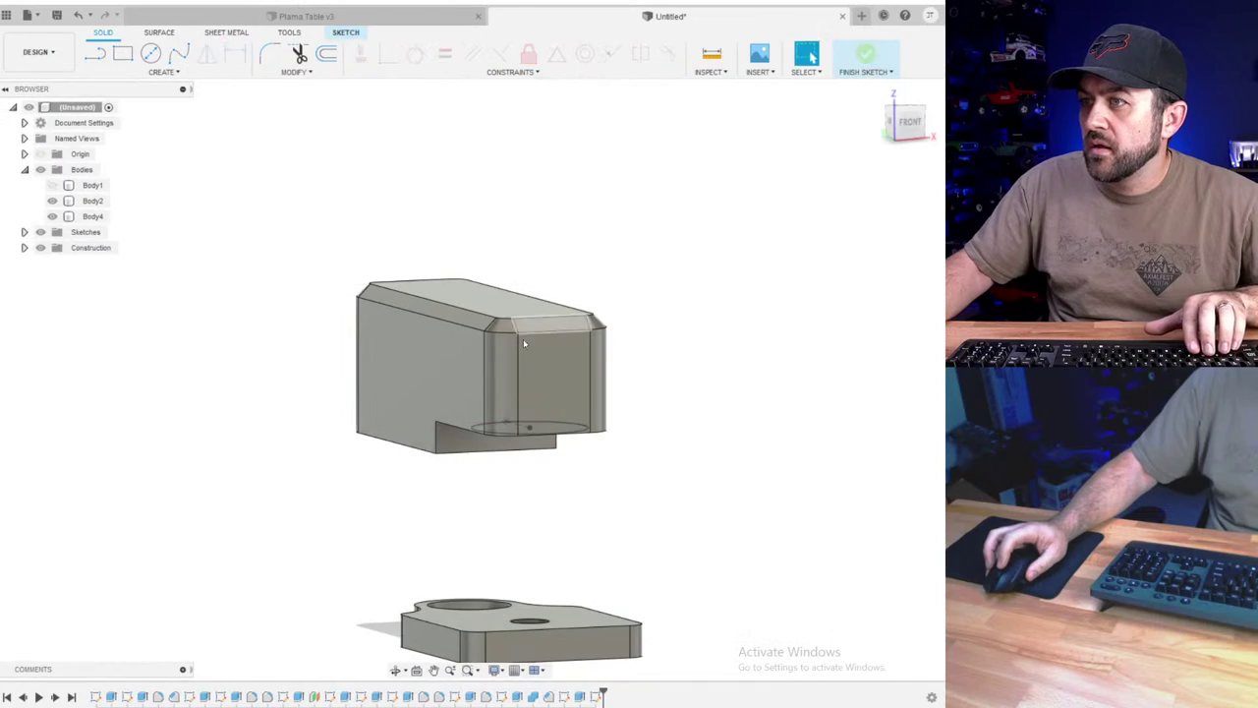
left_click(123, 53)
middle_click_drag(462, 403, 569, 384, "shift")
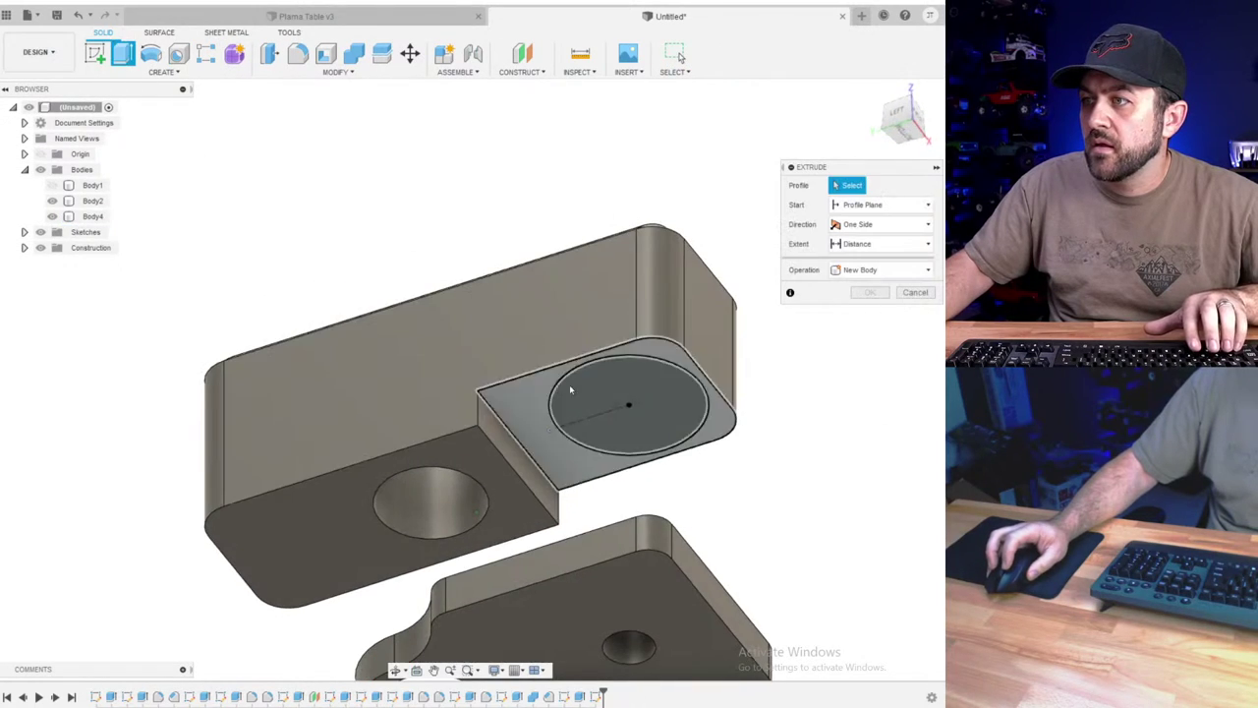
left_click(629, 413)
left_click_drag(629, 415, 629, 513)
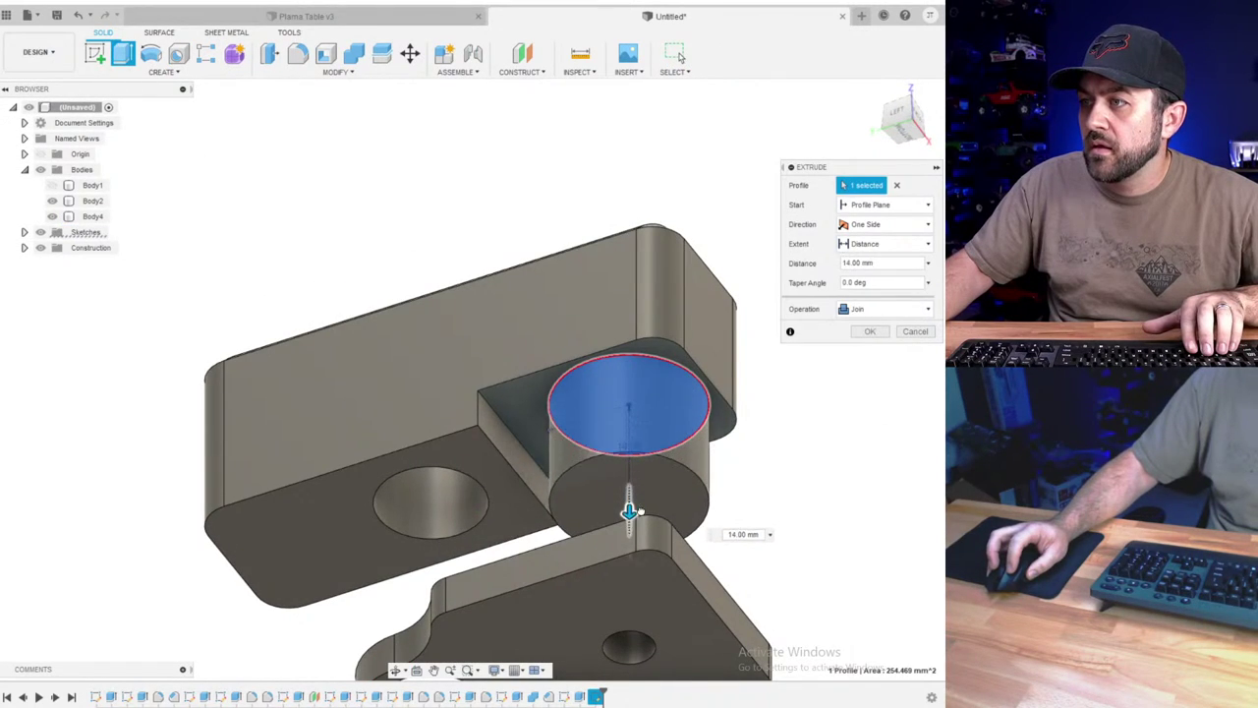
- Lengthen the circle's downward extrusion to 15 mm
scroll(632, 424, "down", 3)
mouse_move(640, 369)
middle_mouse_down("shift")
mouse_move(646, 403)
mouse_move(617, 369)
middle_mouse_up("shift")
scroll(616, 368, "up", 2)
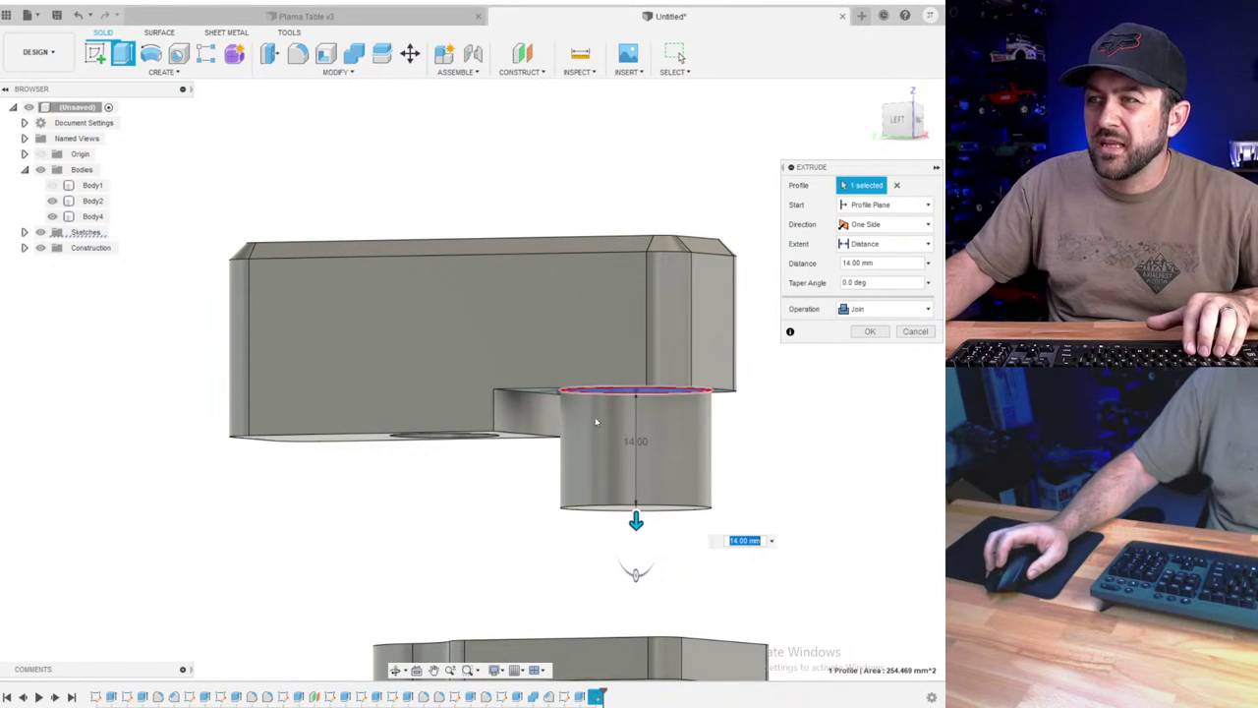
scroll(629, 472, "up", 2)
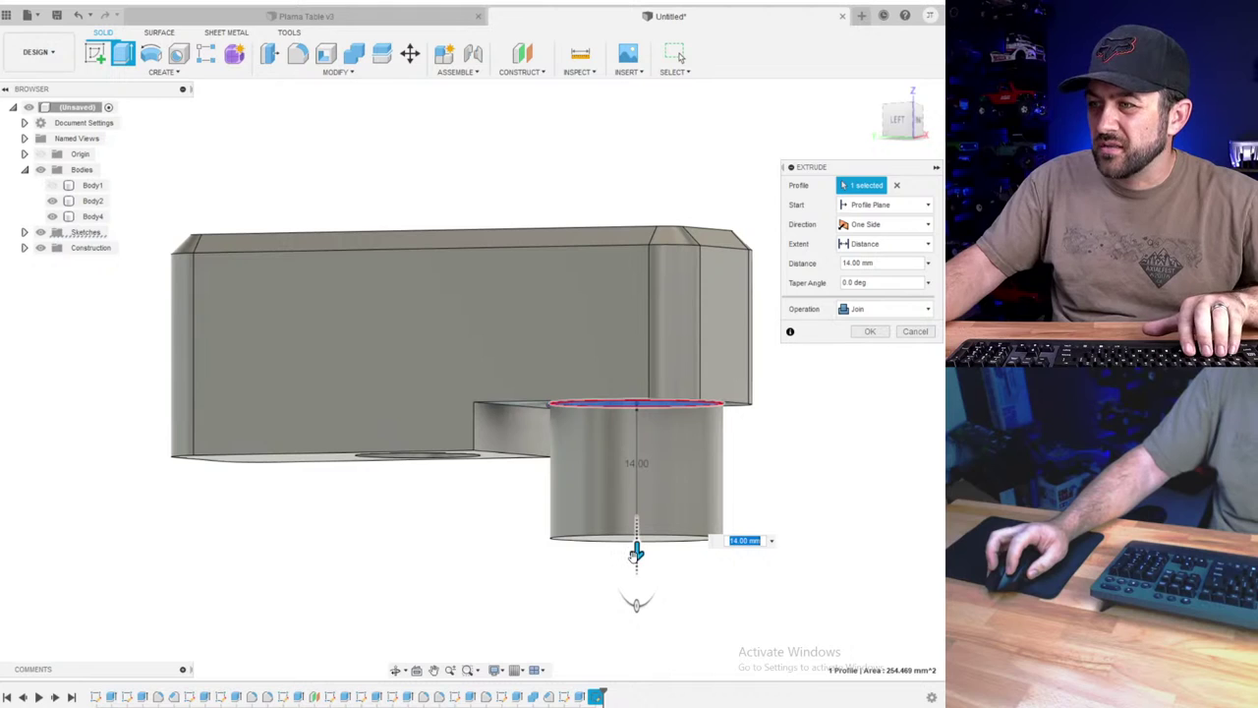
left_click_drag(637, 552, 637, 561)
scroll(637, 560, "down", 3)
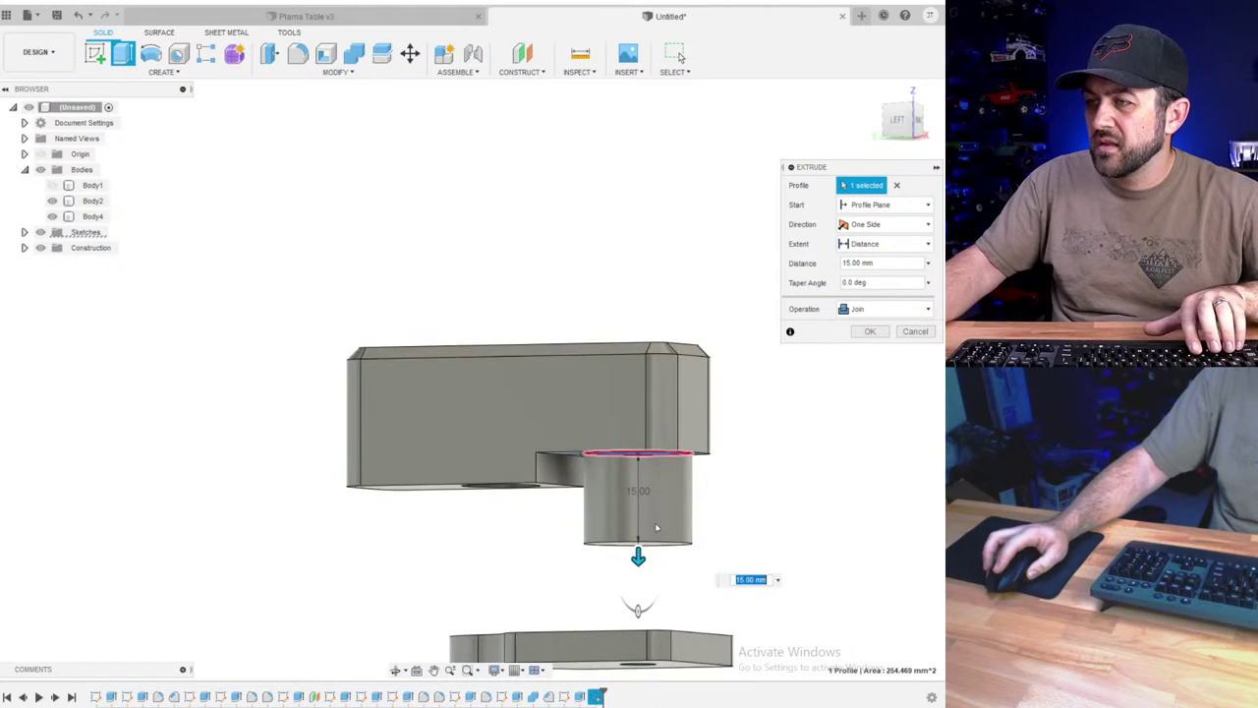
middle_click_drag(637, 560, 639, 381, "shift")
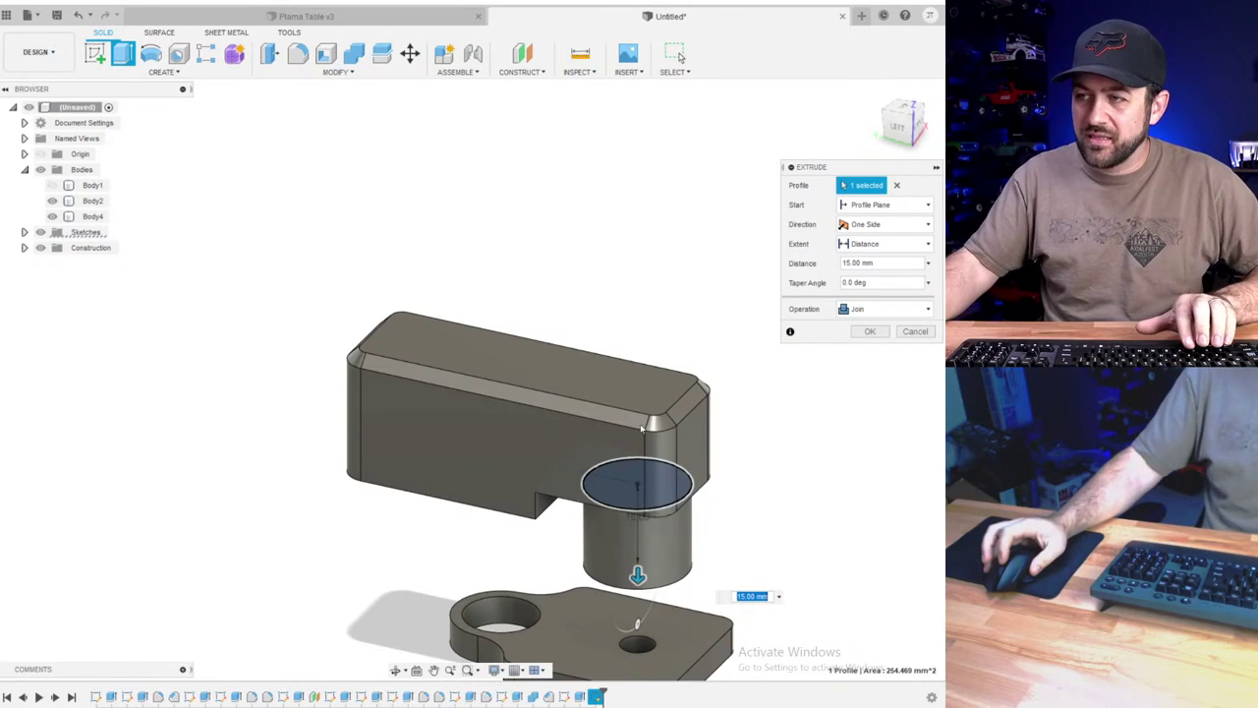
- Set the circle's downward extrusion to 10 mm and complete the joined boss
scroll(640, 429, "down", 3)
middle_click_drag(641, 428, 613, 412, "shift")
scroll(633, 480, "up", 3)
left_click_drag(629, 536, 630, 512)
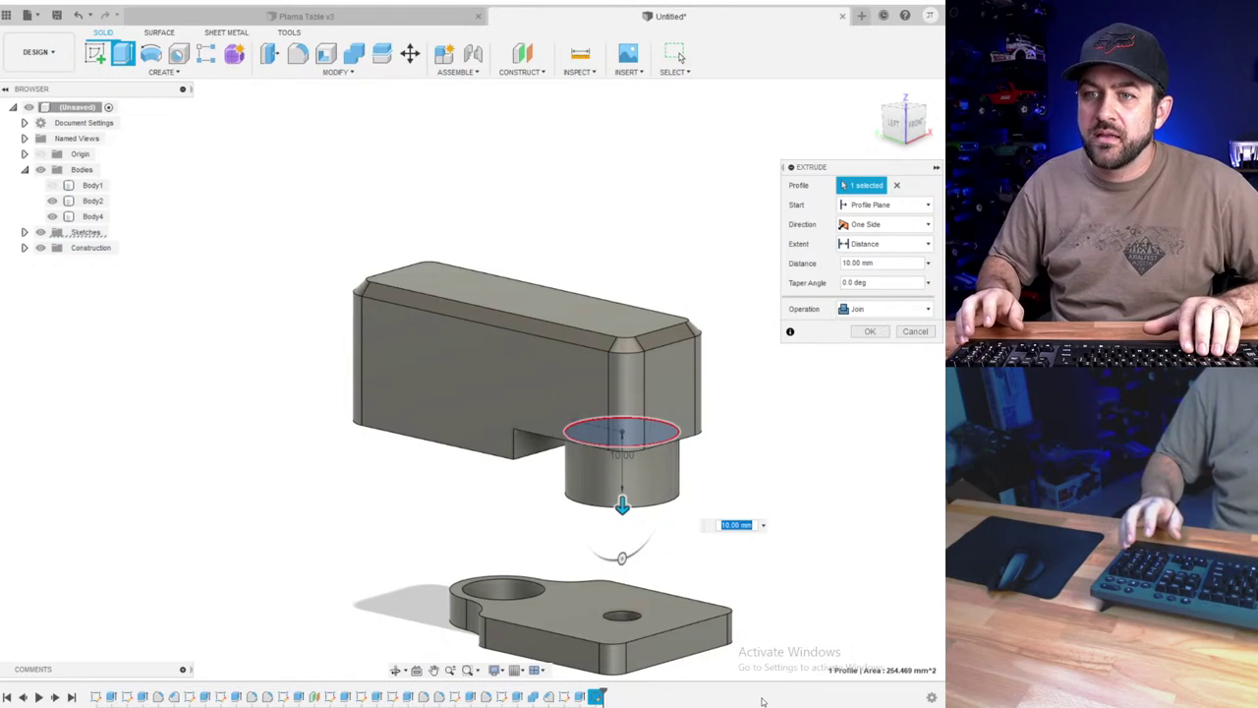
key("Return")
- Chamfer the lower circular edge of the boss by 4 mm with equal distance
middle_click_drag(584, 521, 618, 449, "shift")
left_click(331, 73)
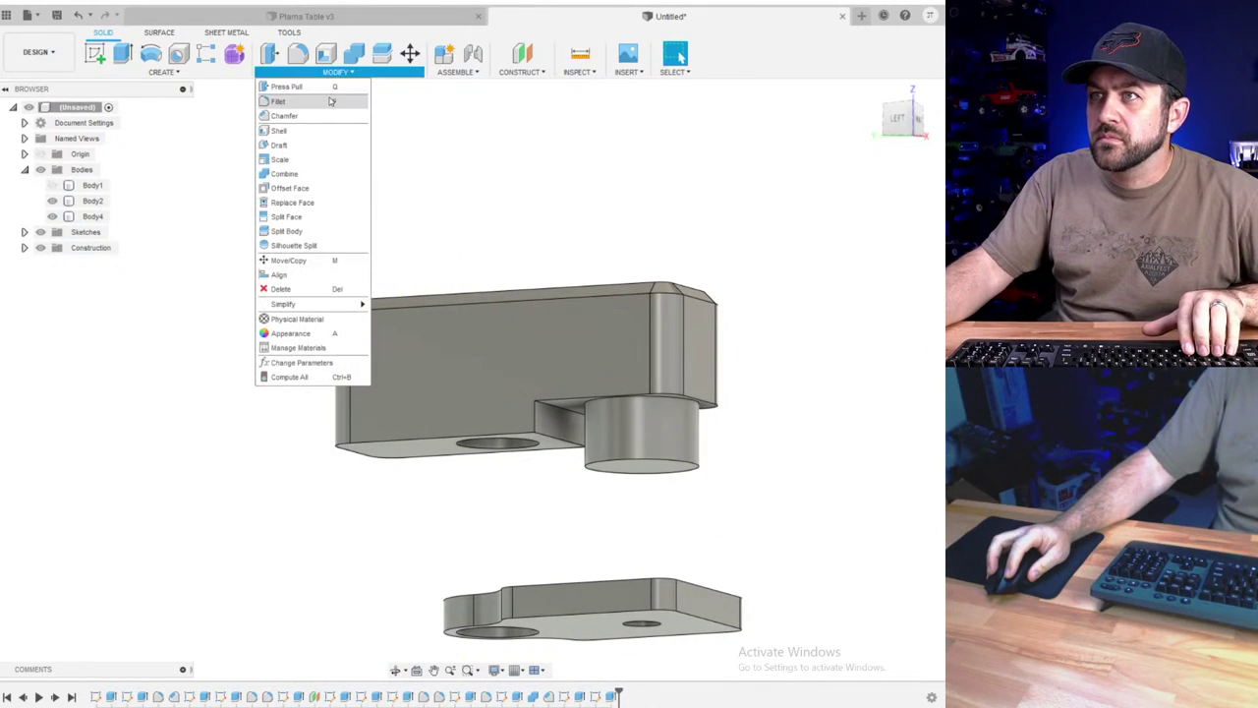
left_click(329, 114)
left_click(600, 464)
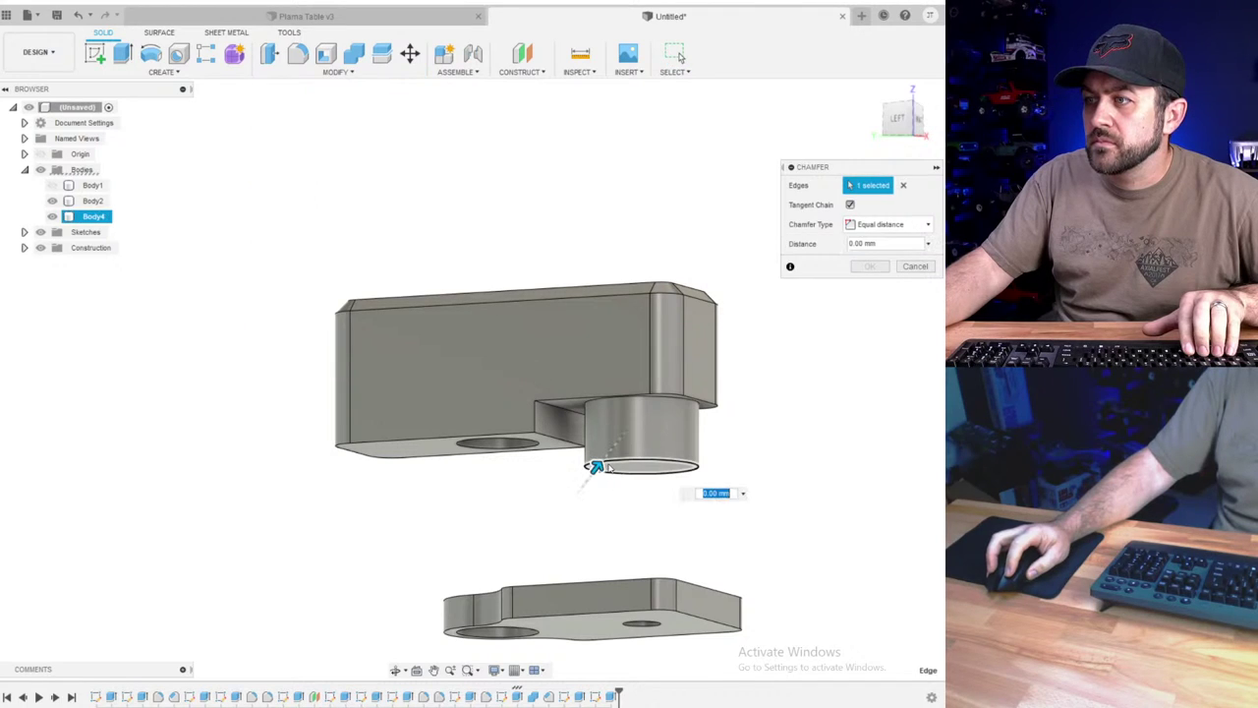
left_click_drag(595, 463, 607, 454)
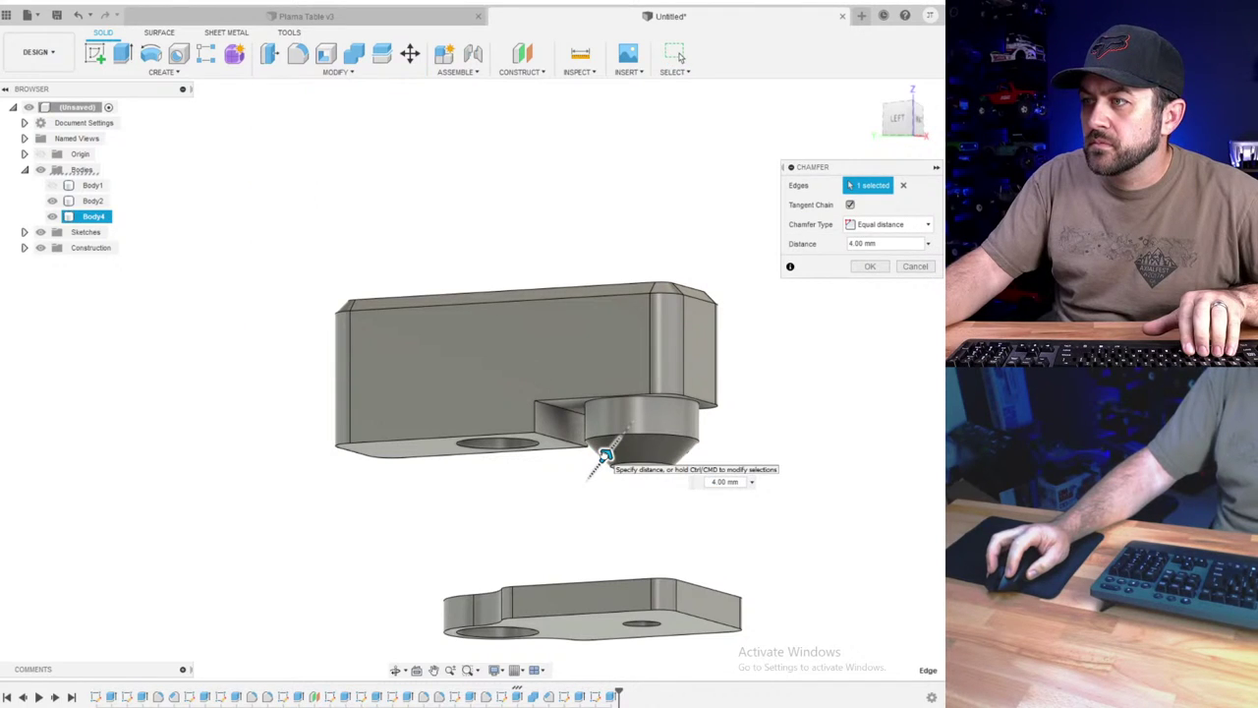
scroll(728, 471, "up", 2)
key("Return")
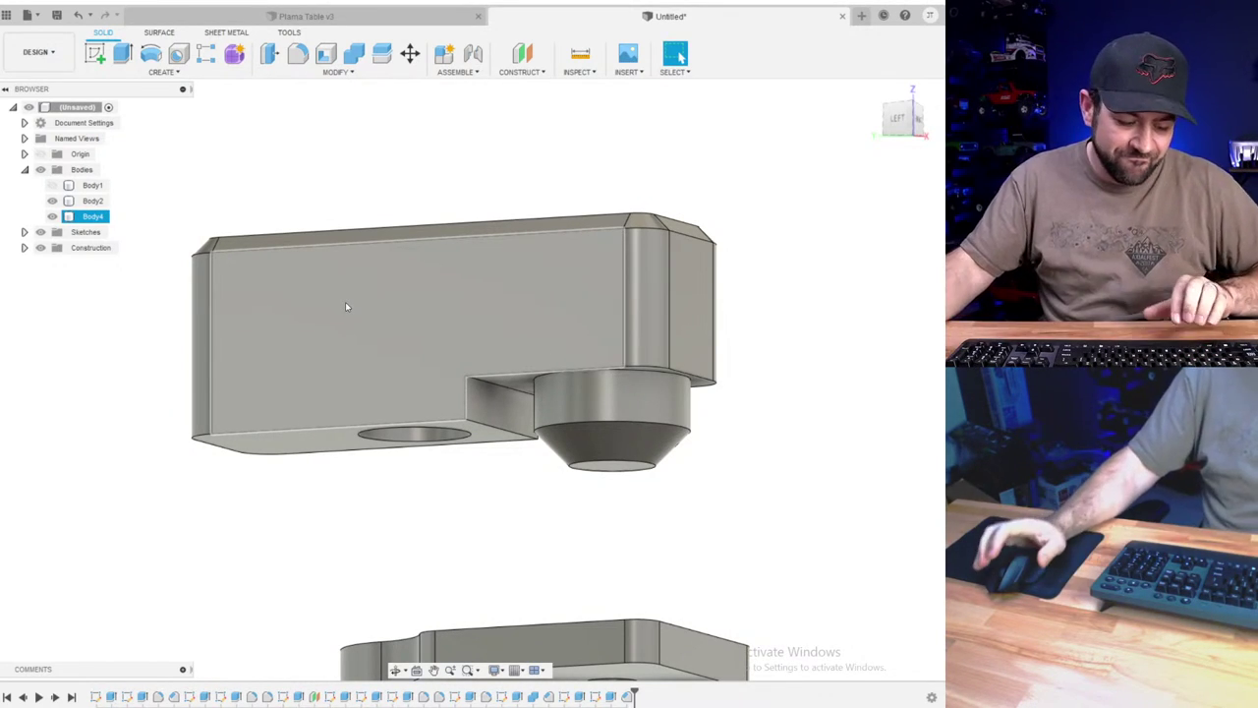
key("Escape")
scroll(616, 420, "up", 3)
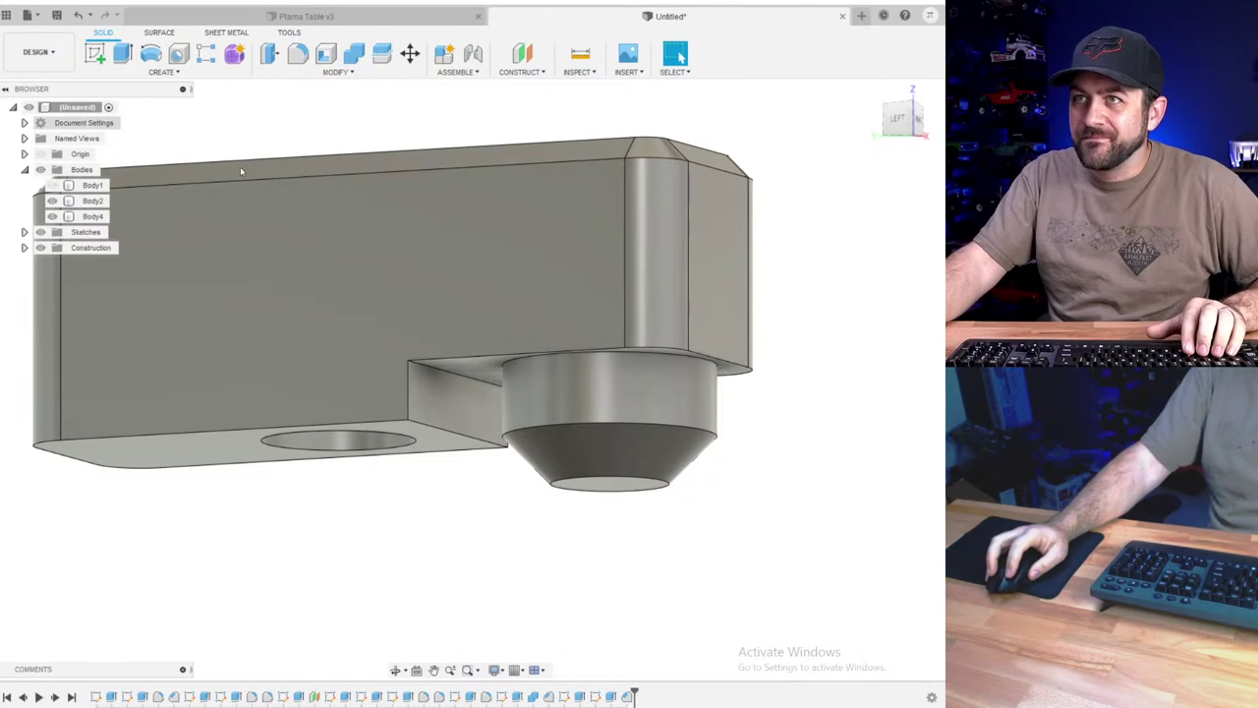
left_click(580, 393)
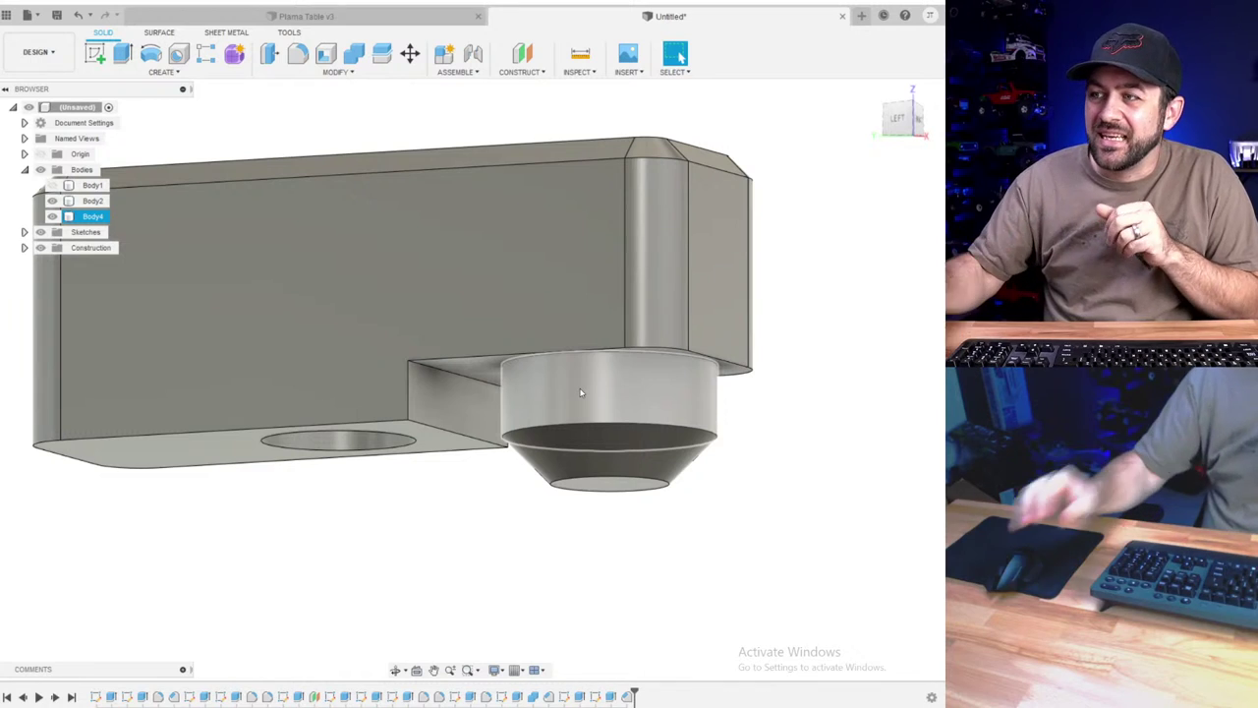
key("Escape")
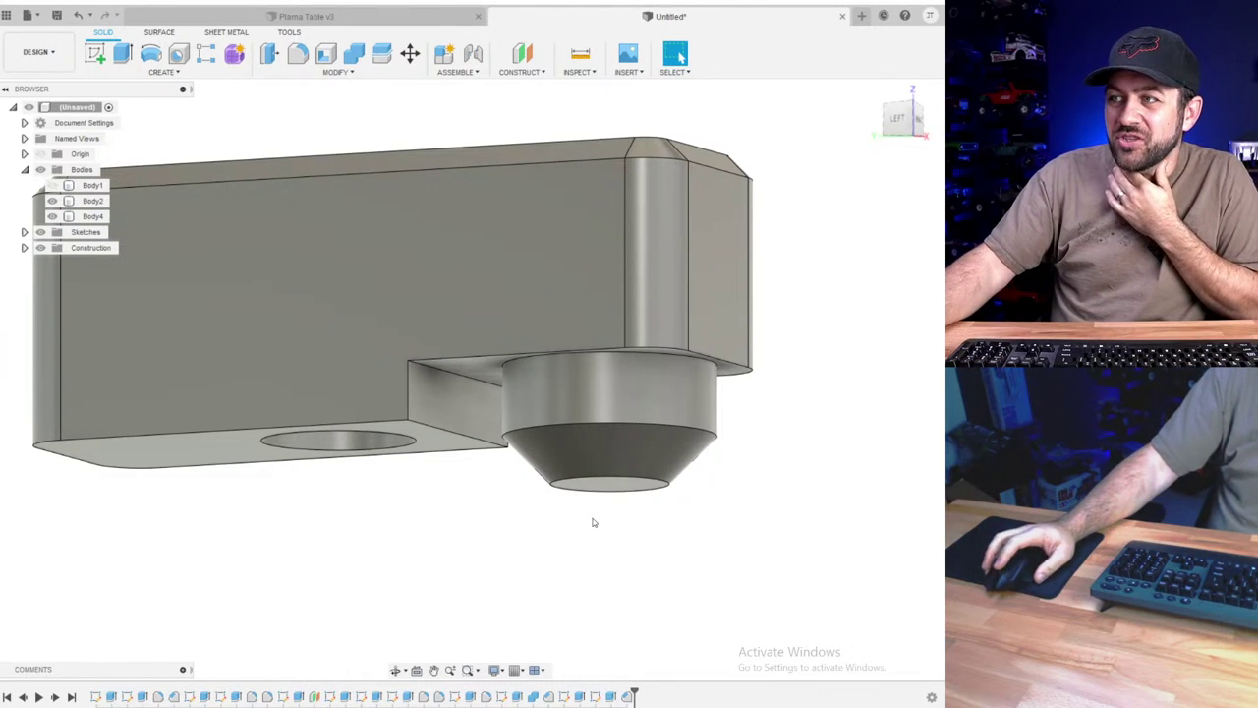
scroll(590, 393, "down", 5)
left_click(587, 391)
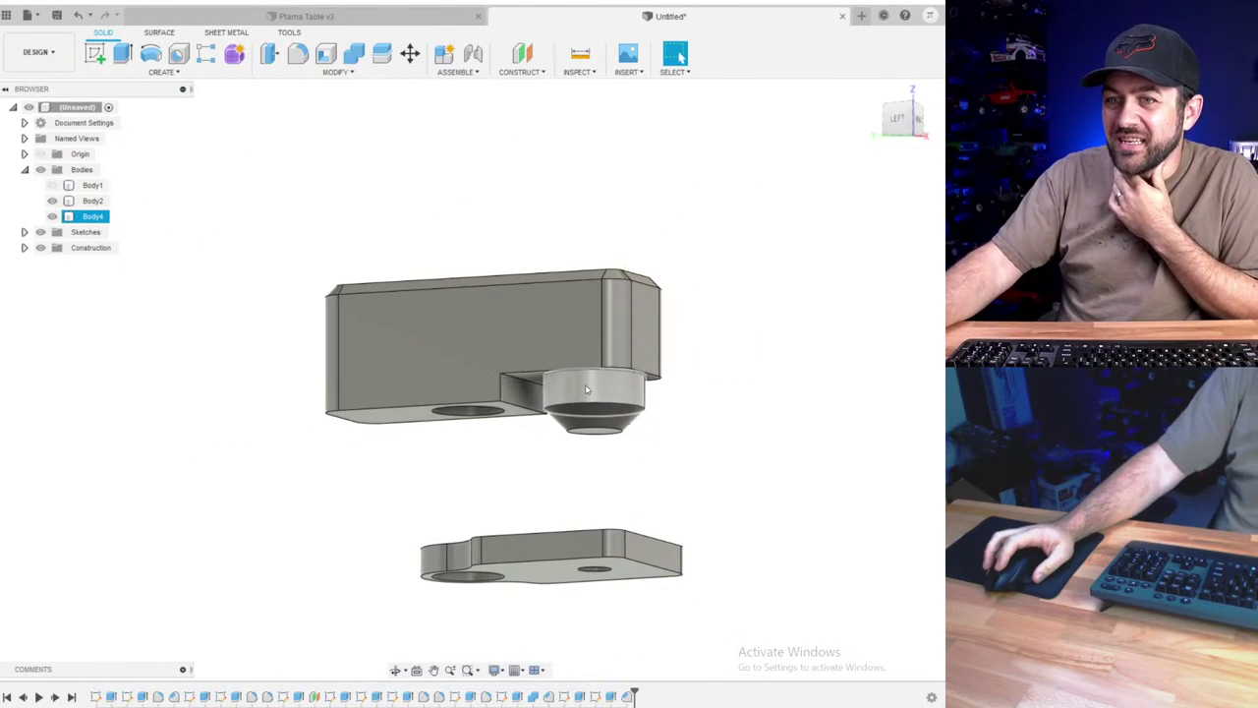
key("Escape")
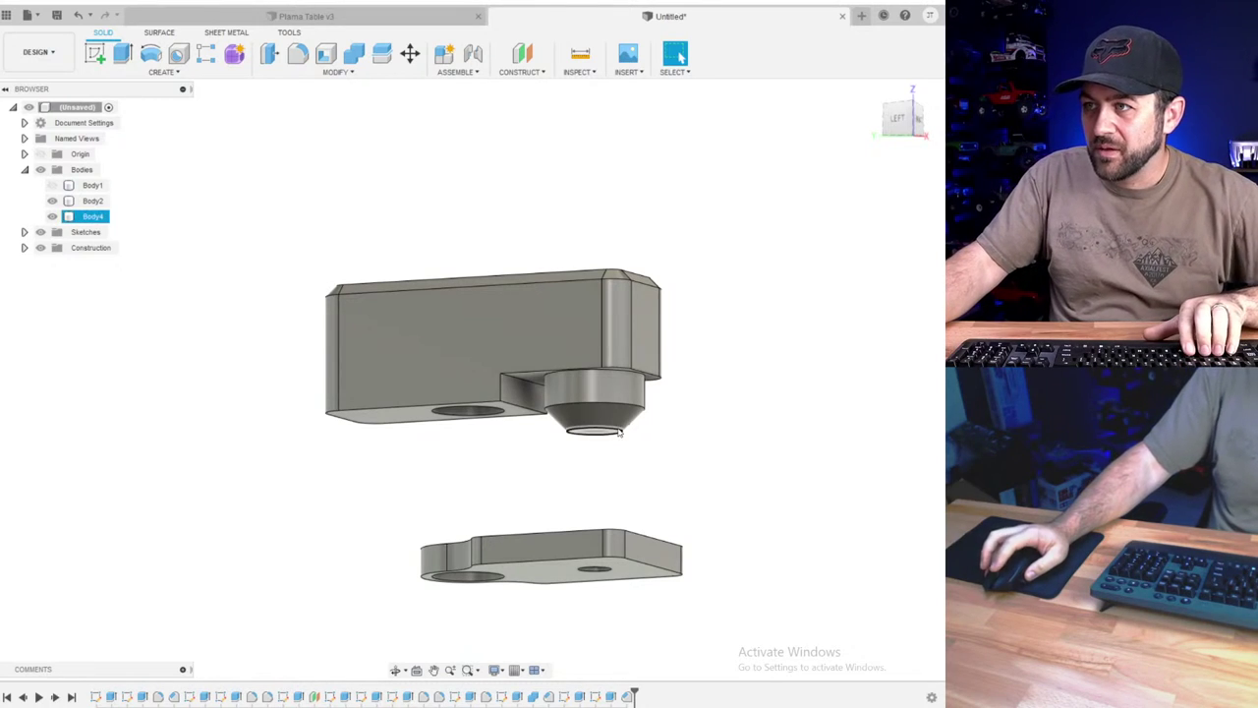
scroll(620, 433, "up", 3)
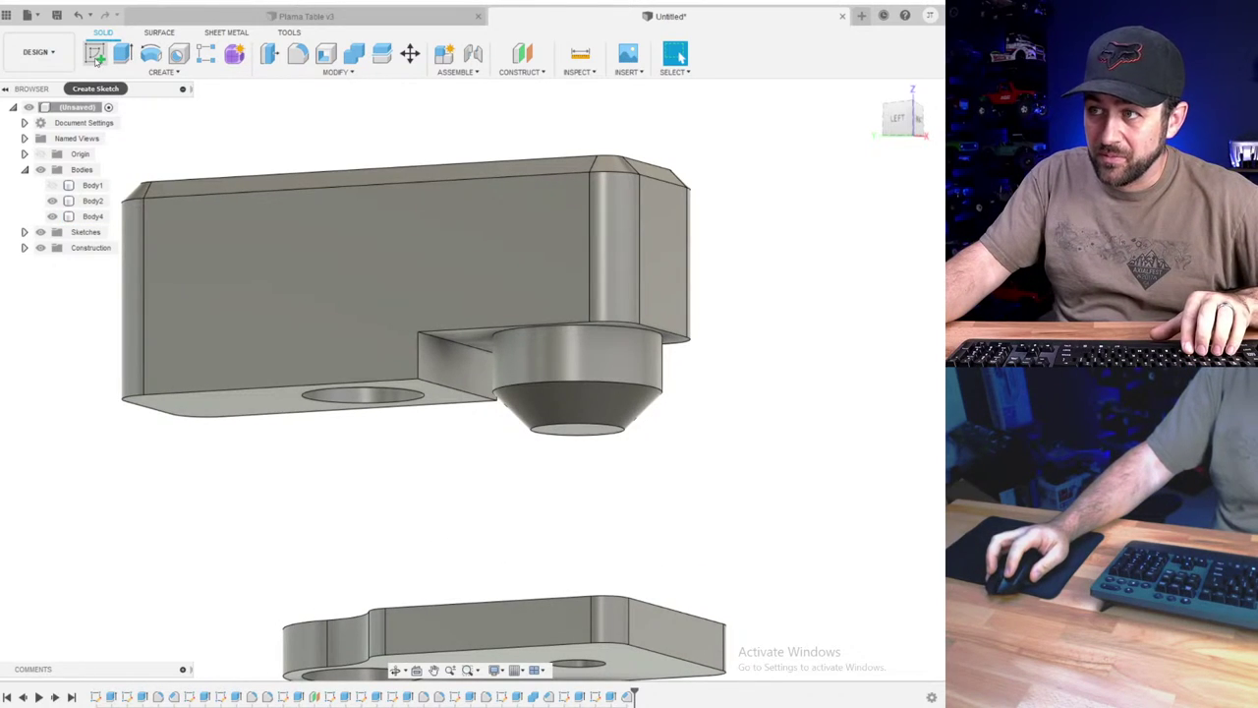
- Hide and reshow the arm body to check which geometry belongs to it
left_click(497, 281)
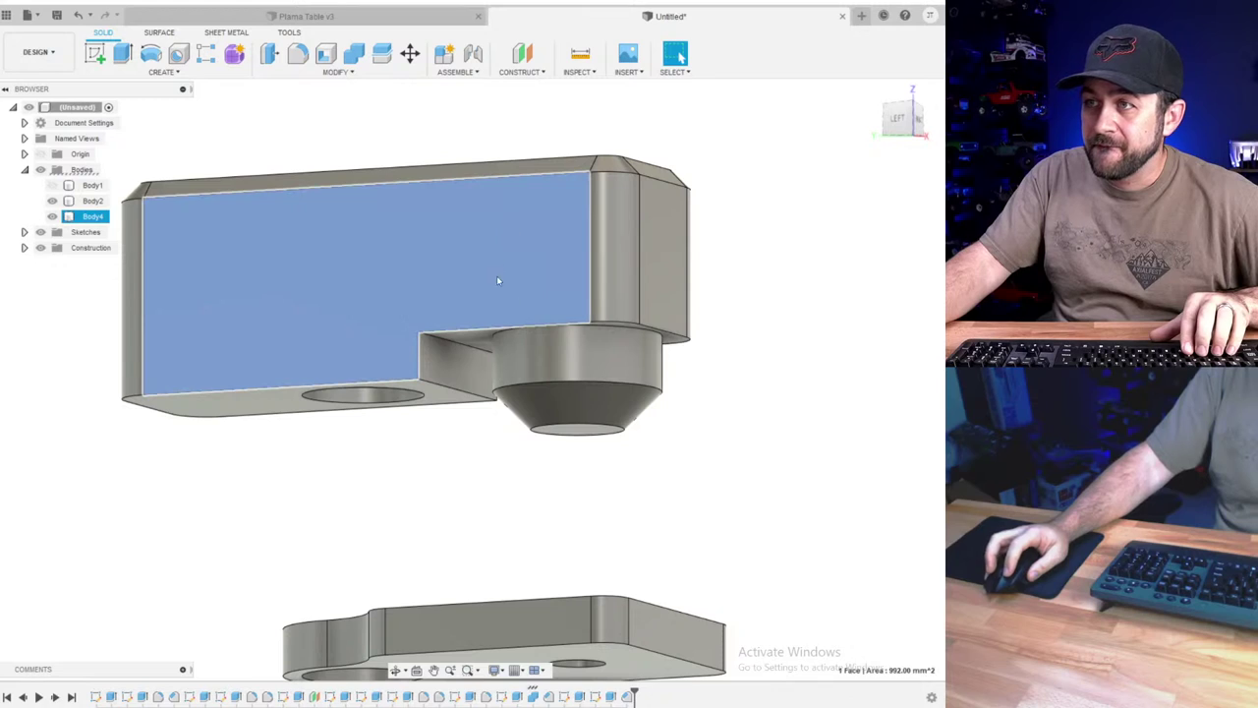
left_click(52, 216)
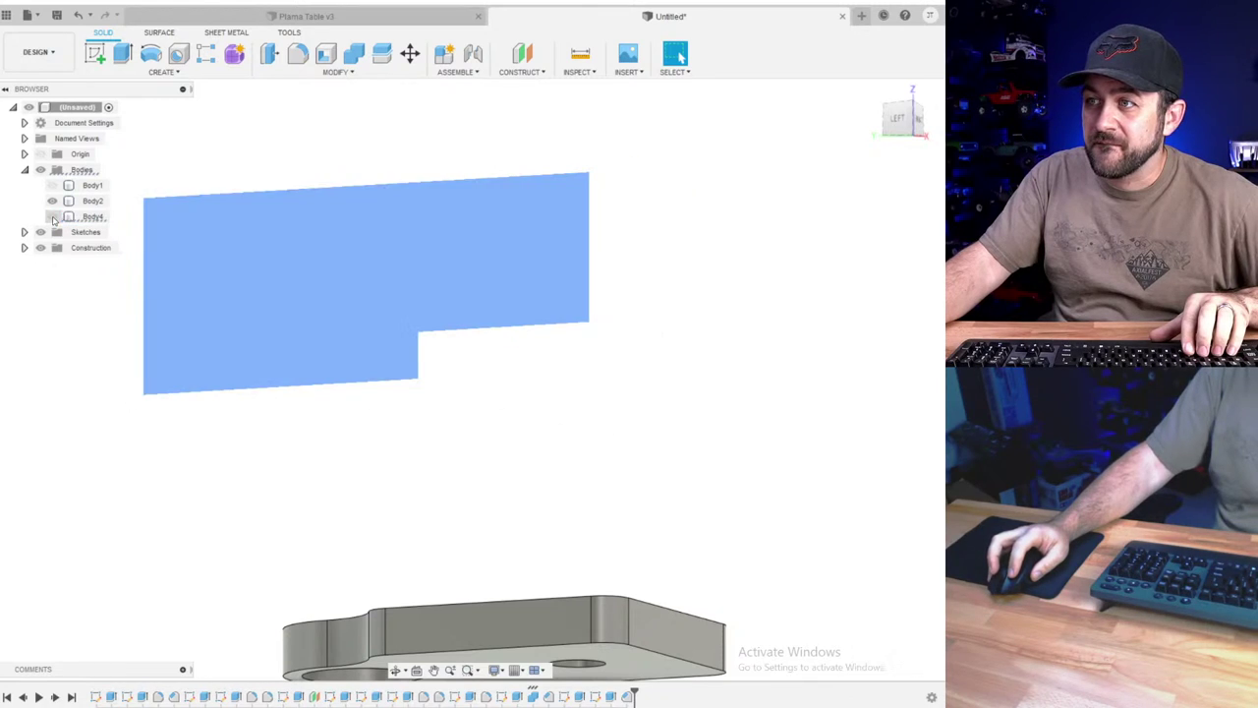
left_click(52, 216)
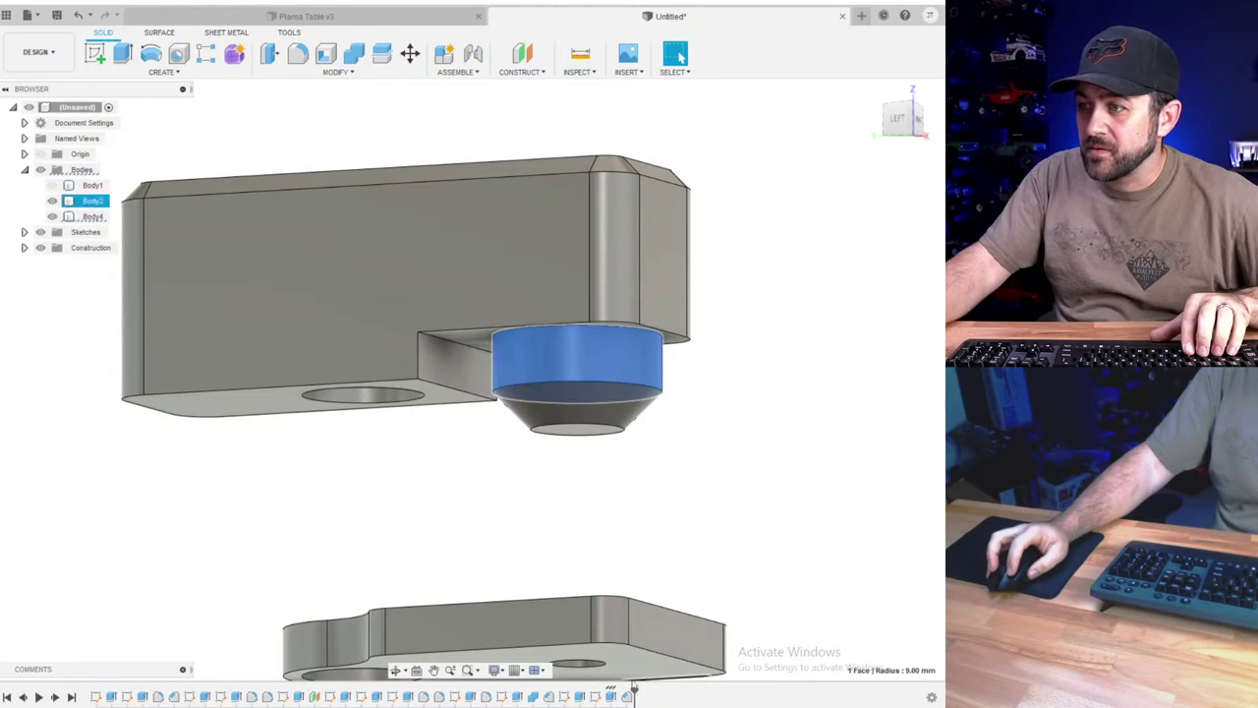
- Edit the boss extrusion so that its operation creates a new body instead of joining the arm
right_click(610, 696)
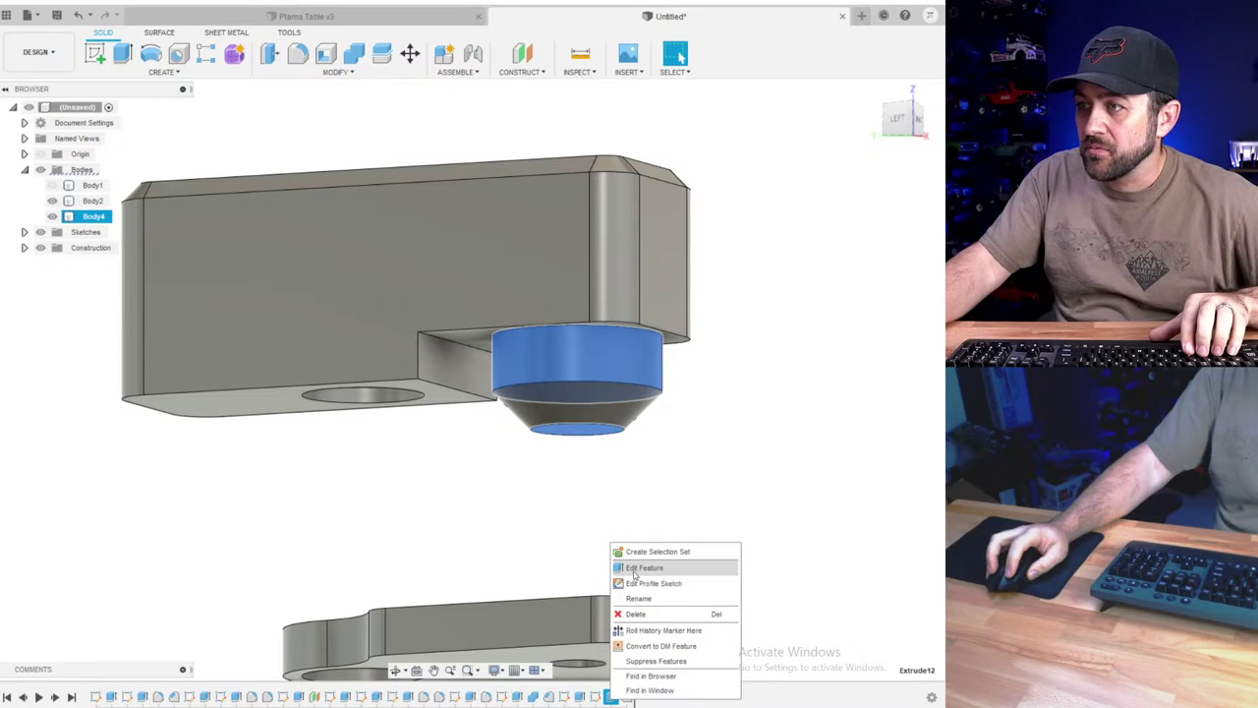
left_click(634, 568)
scroll(589, 432, "down", 3)
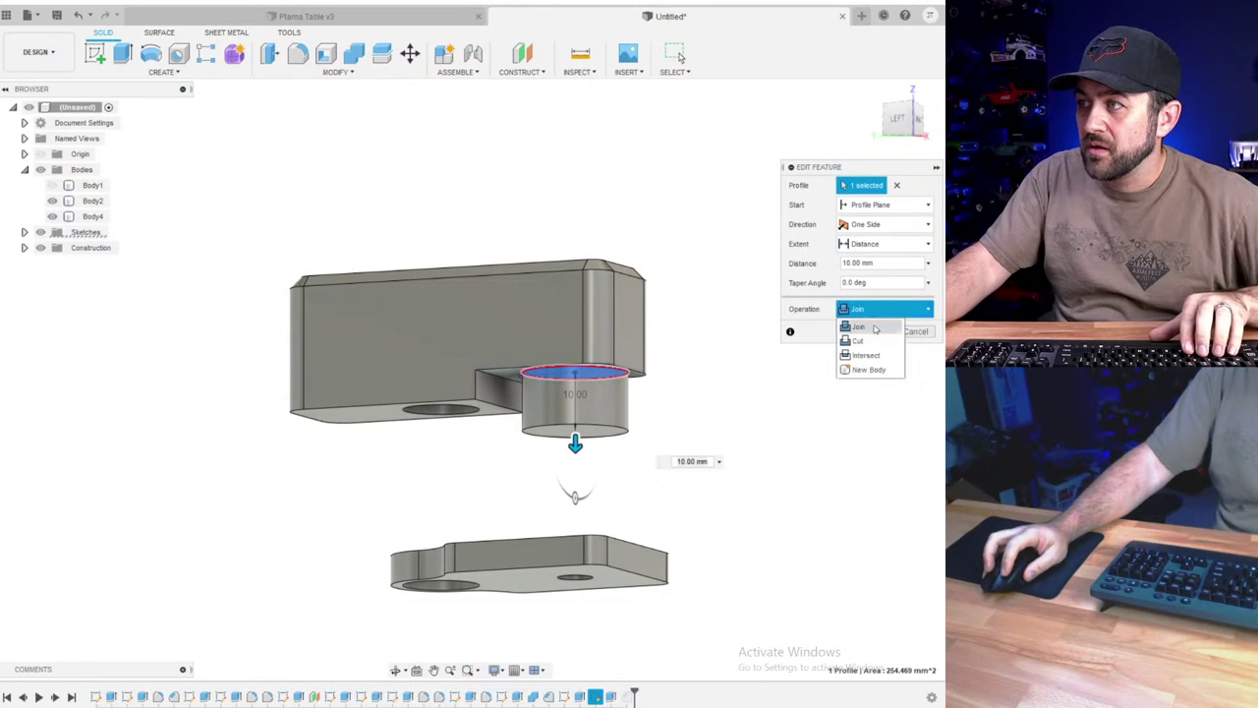
left_click(868, 369)
left_click(882, 331)
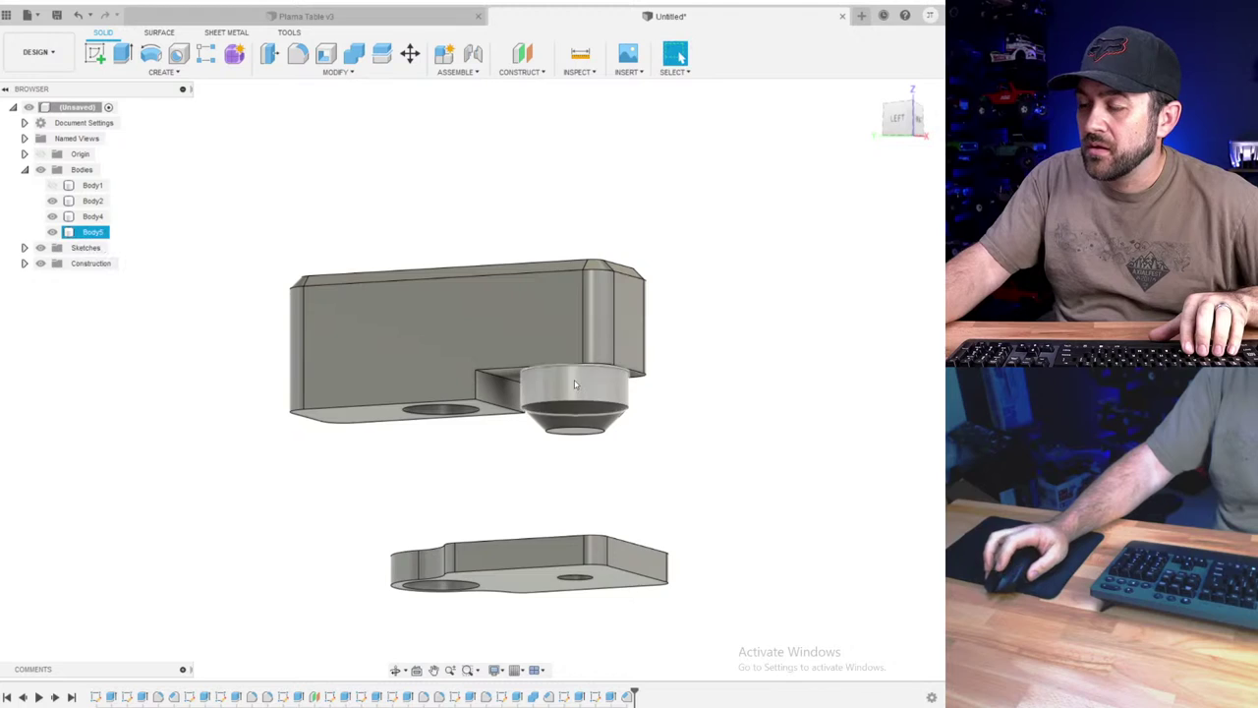
- Apply the Paint - Enamel Glossy (Blue) appearance to the arm body
scroll(575, 383, "up", 3)
key("a")
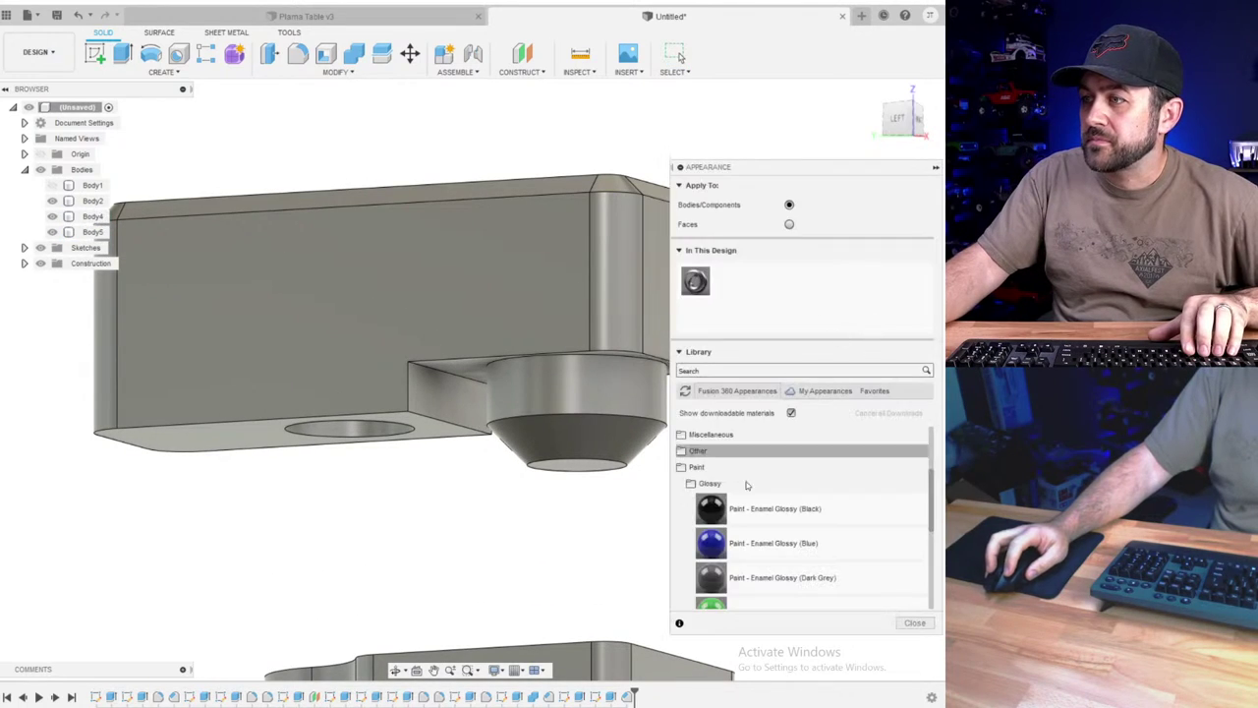
mouse_move(744, 542)
left_mouse_down()
mouse_move(514, 318)
mouse_move(501, 344)
left_mouse_up()
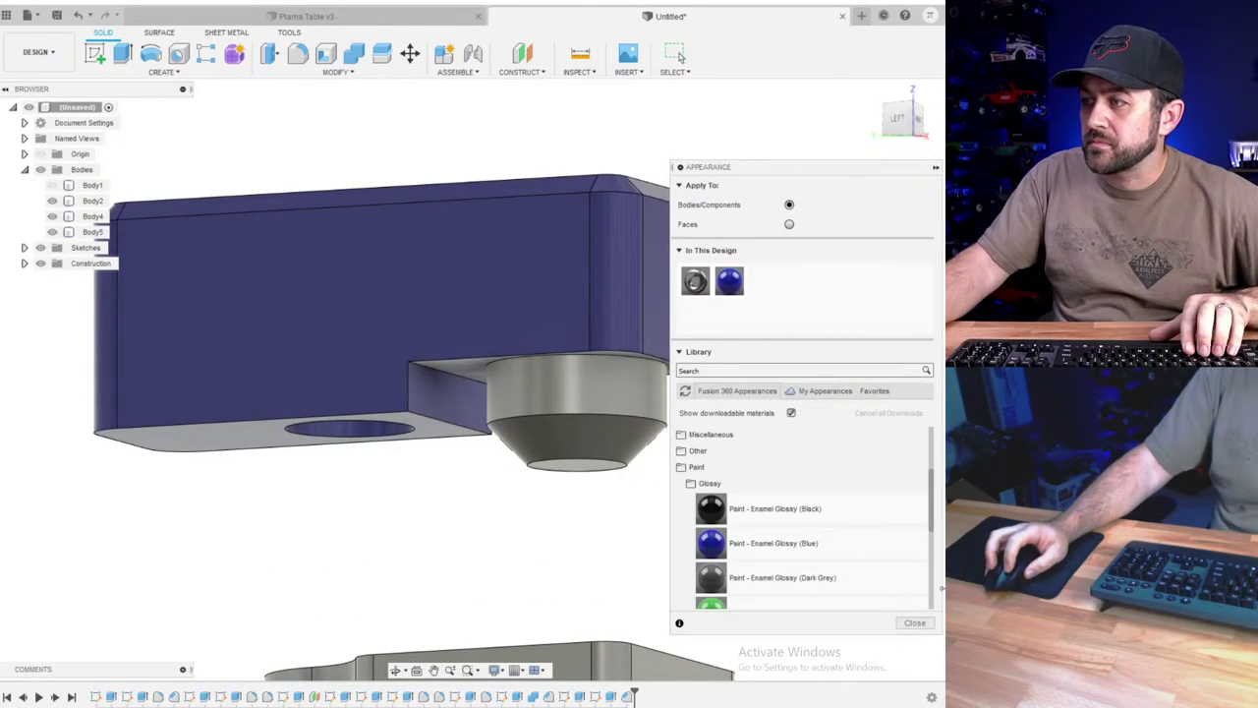
left_click(925, 626)
- Hide the blue arm body so that the chamfered boss stands alone above the platform
scroll(619, 501, "down", 3)
scroll(609, 411, "up", 2)
middle_click_drag(607, 408, 485, 316)
scroll(424, 276, "up", 2)
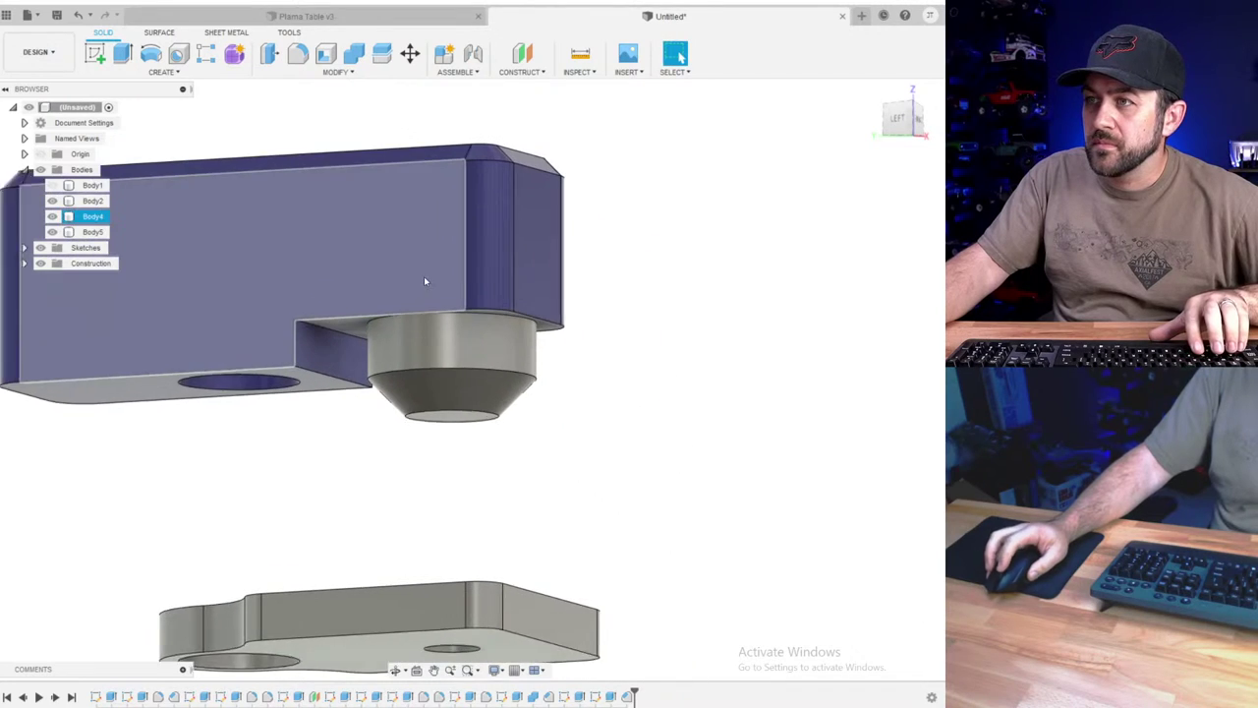
left_click(17, 237)
left_click(52, 216)
scroll(659, 273, "down", 2)
left_click(652, 275)
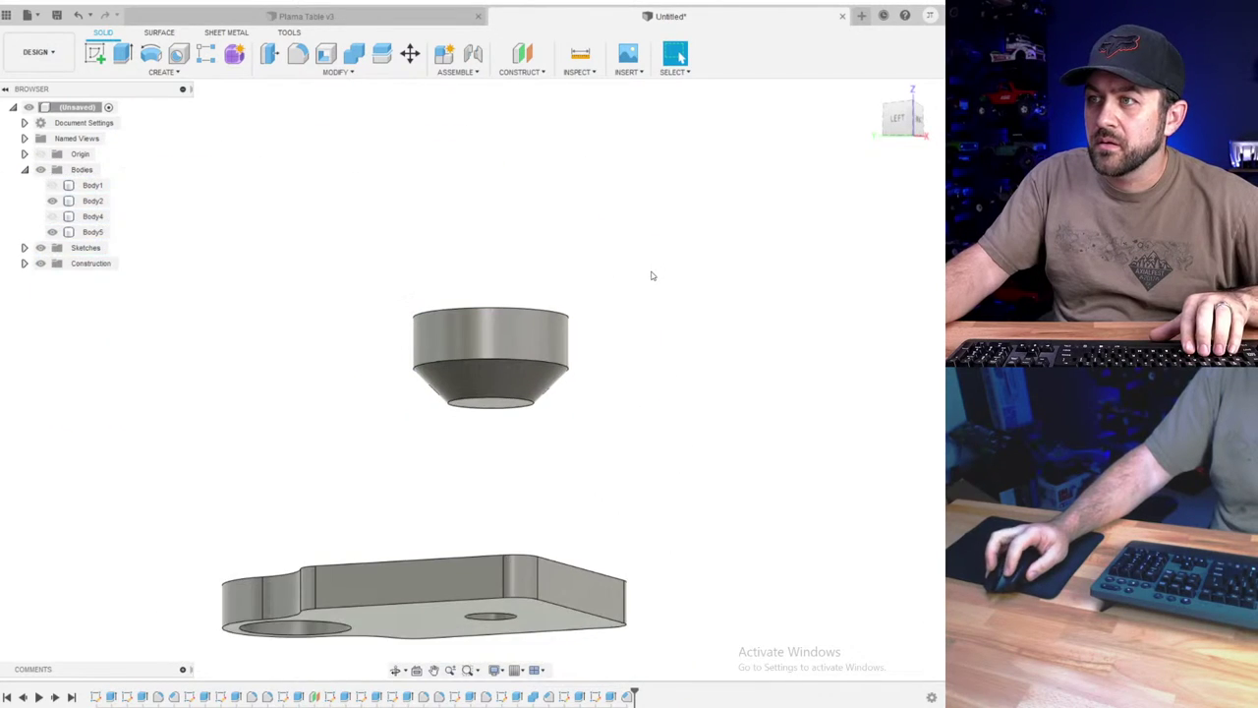
- Sketch an 11.5 mm diameter circle centred on the boss's flat upper face and finish the sketch
middle_click_drag(575, 269, 516, 383, "shift")
left_click(96, 55)
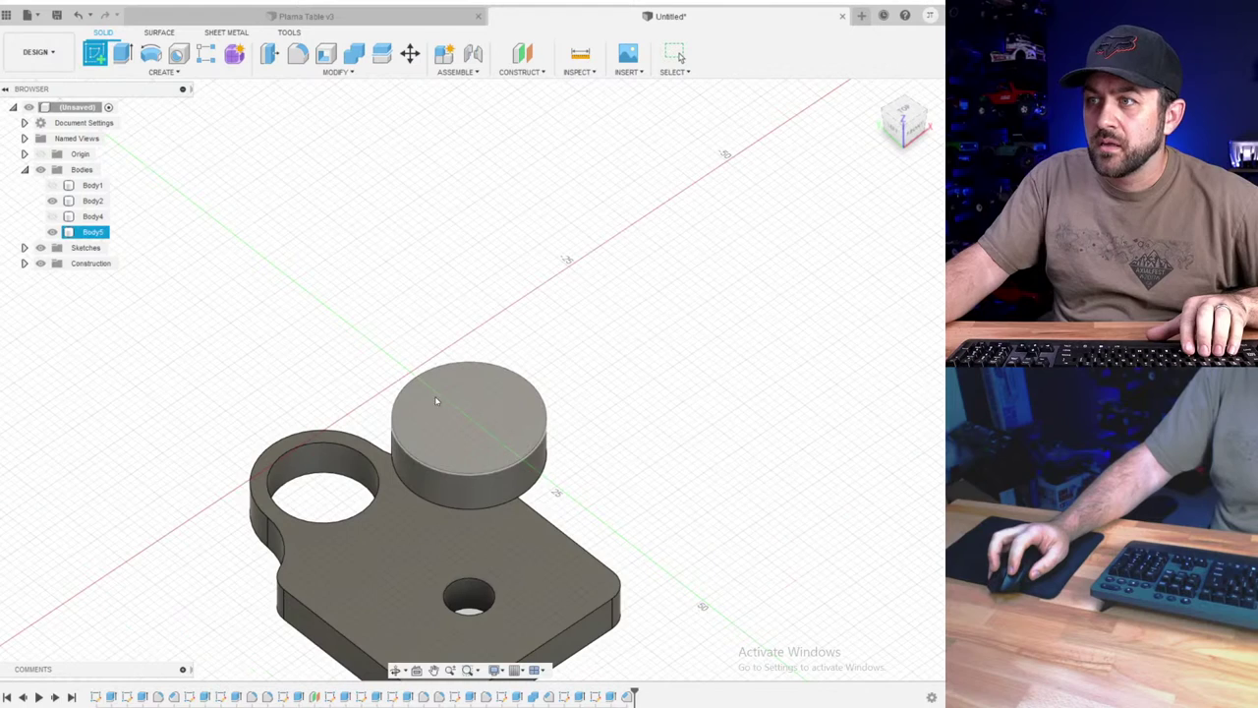
left_click(469, 418)
left_click(151, 54)
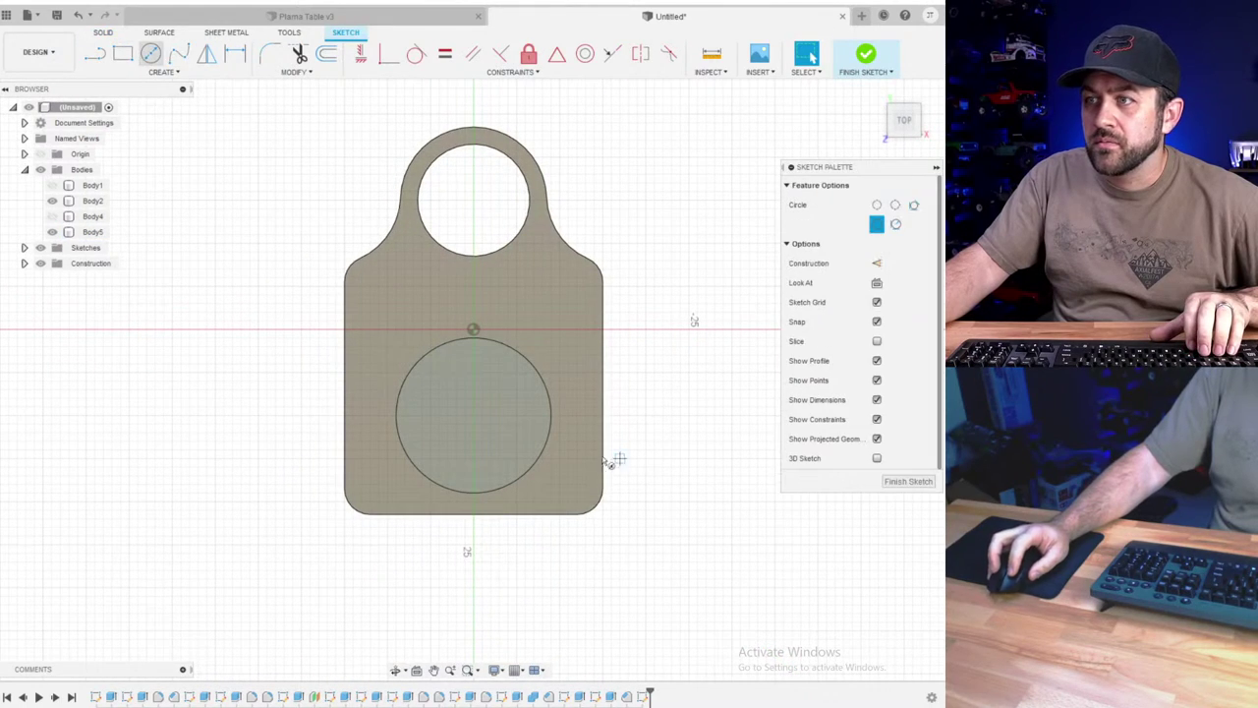
left_click(470, 417)
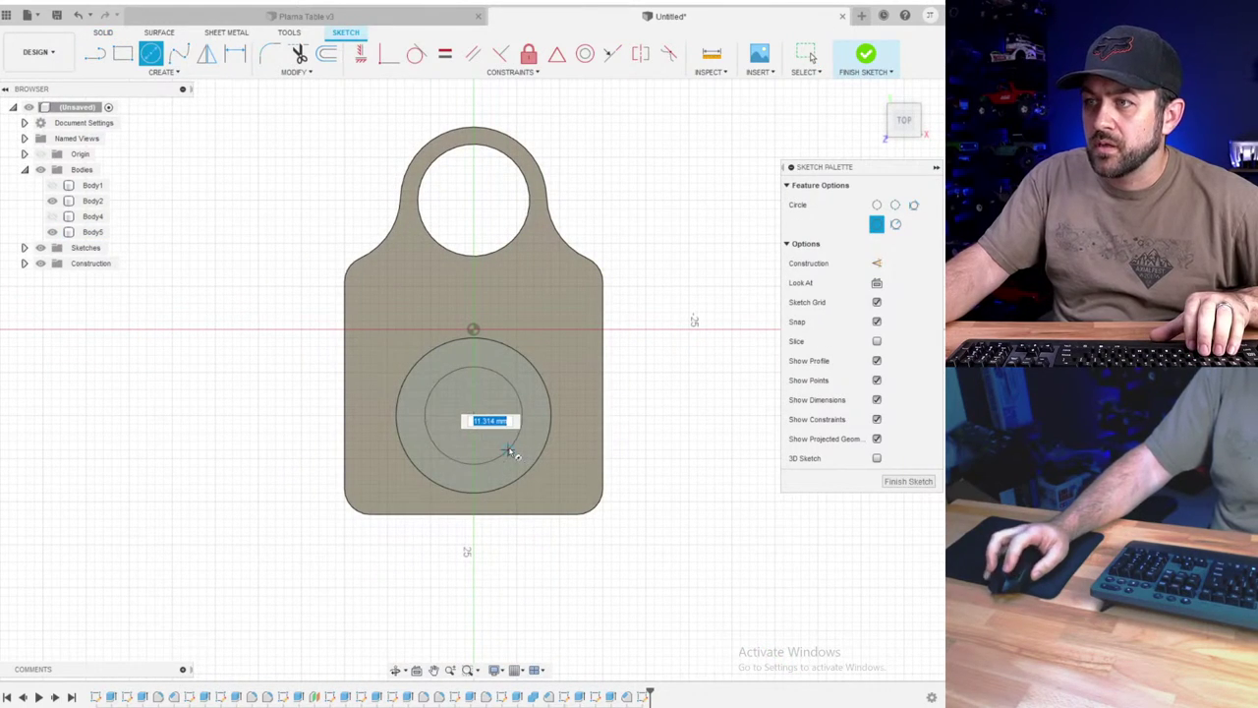
type("11.5")
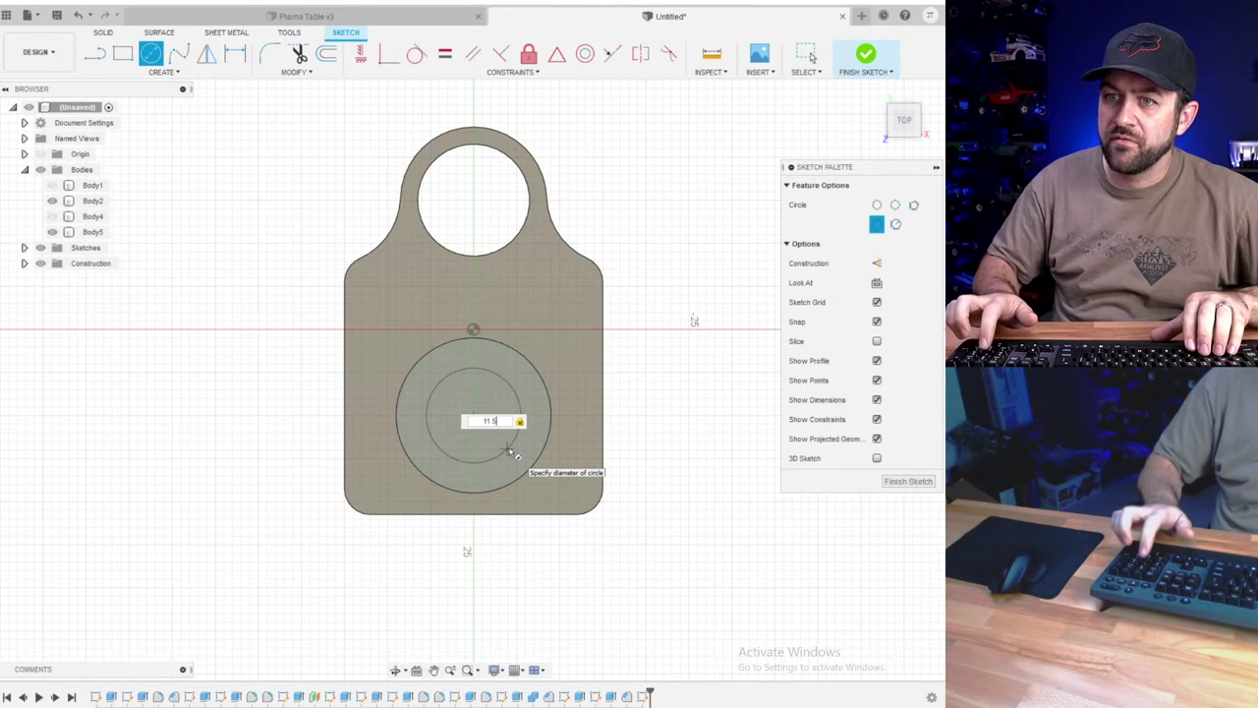
key("Return")
key("Escape")
middle_click_drag(478, 423, 348, 403, "shift")
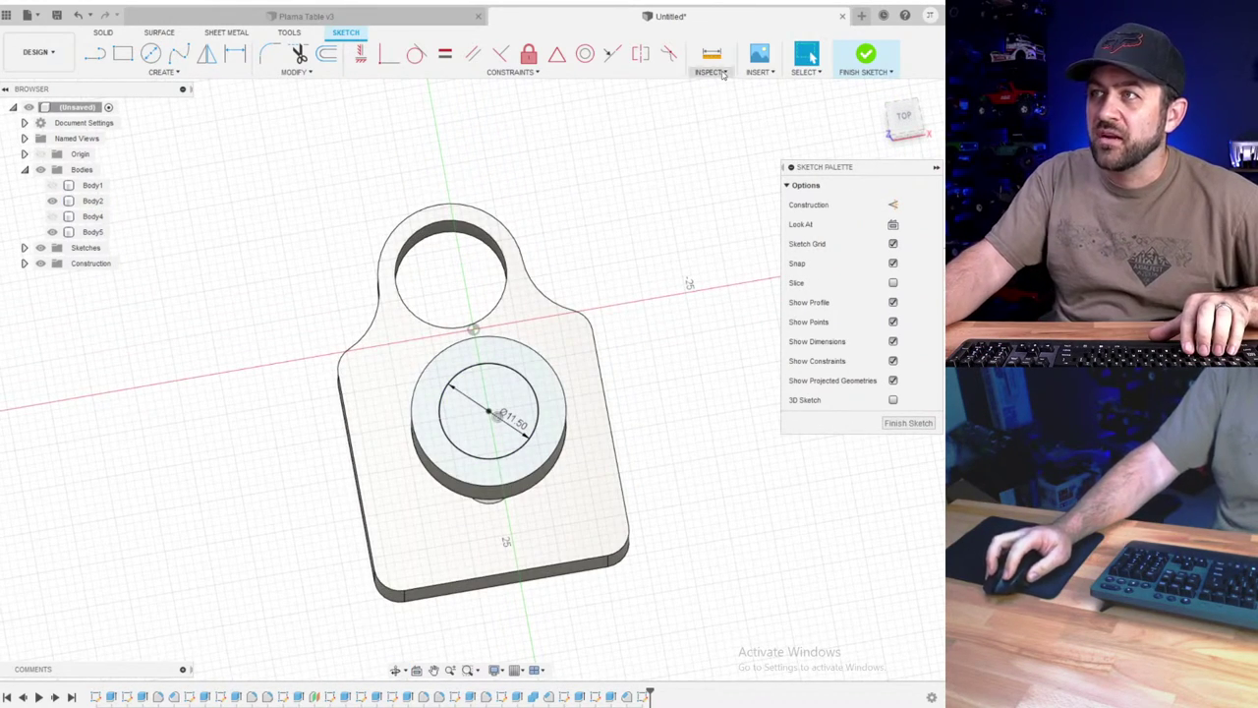
left_click(866, 57)
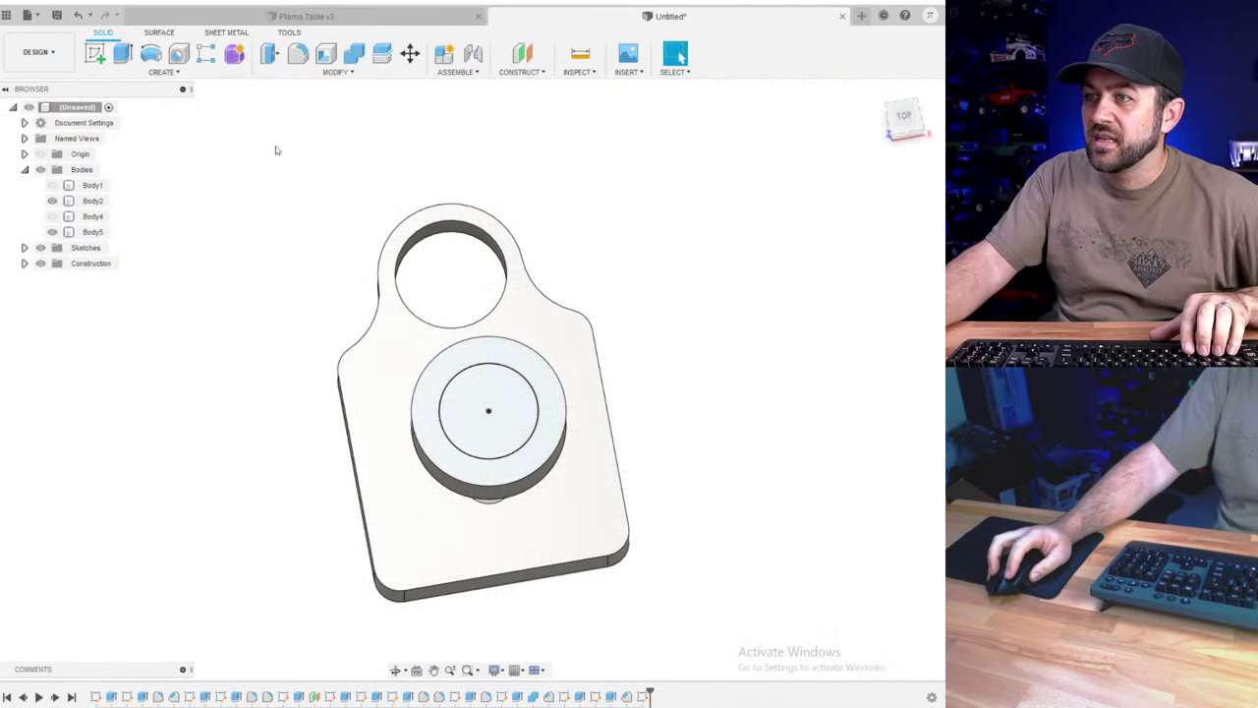
left_click(123, 55)
left_click(488, 413)
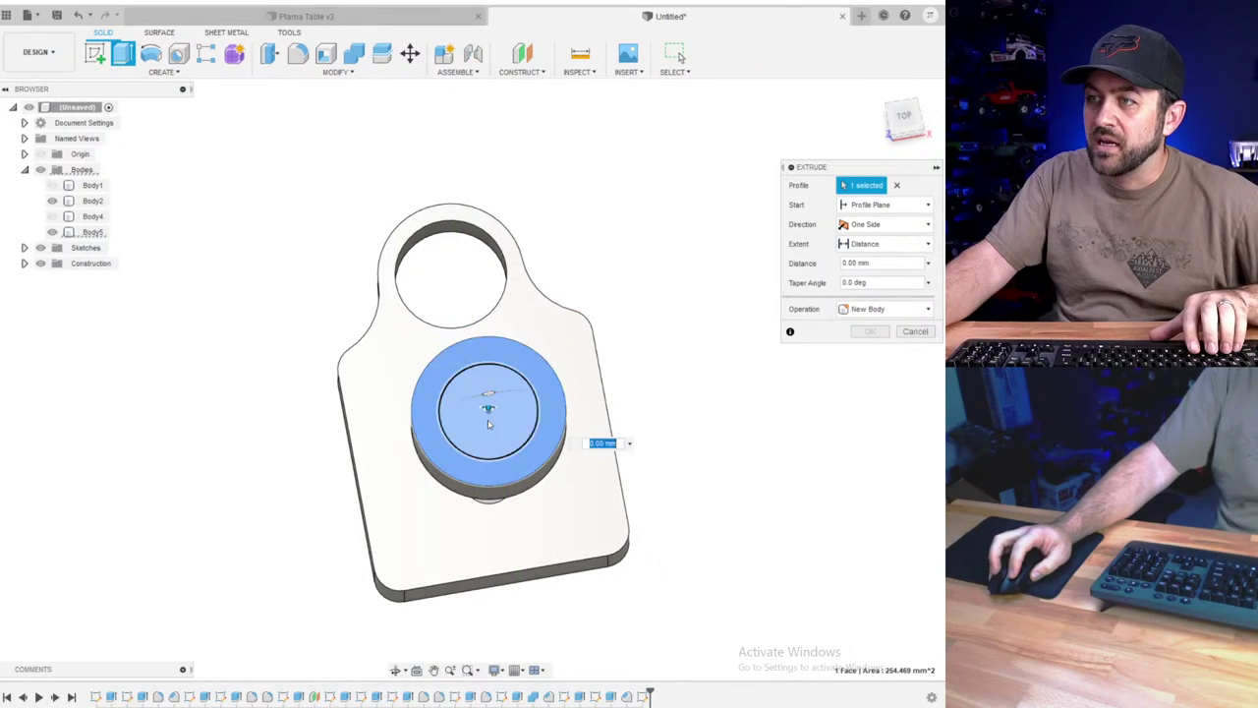
left_click_drag(488, 409, 489, 428)
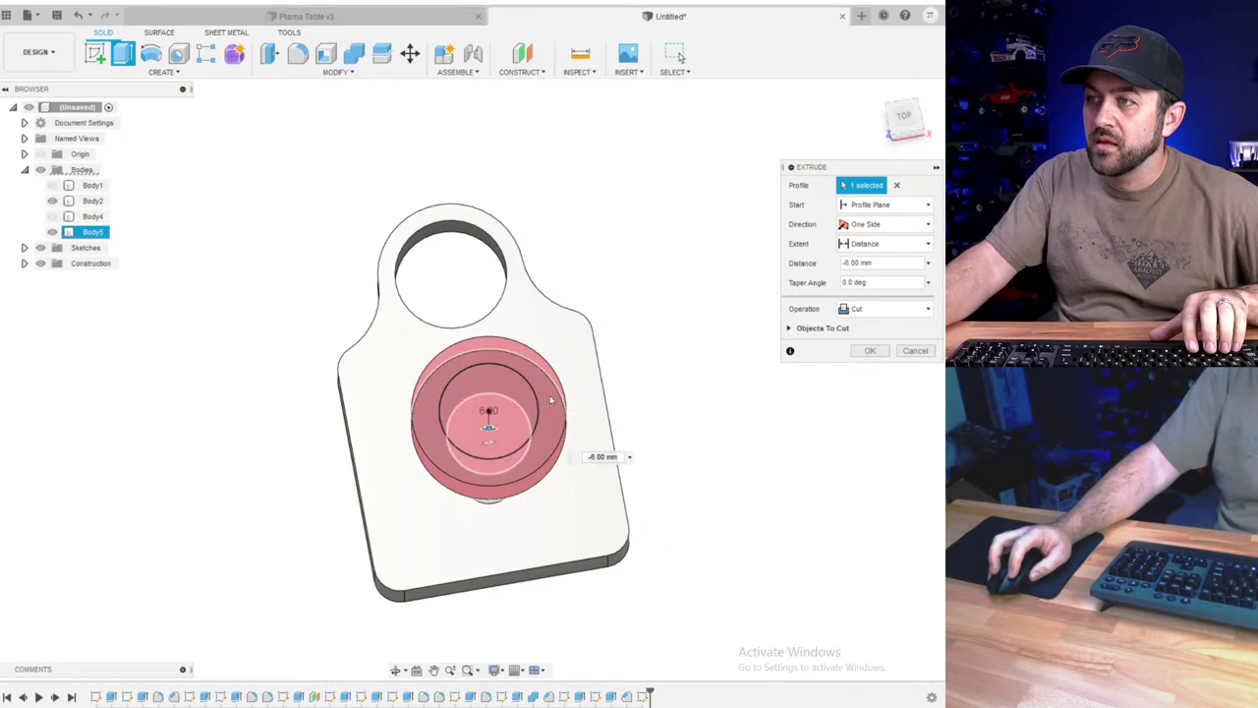
left_click_drag(551, 400, 542, 423)
middle_click_drag(542, 423, 545, 326, "shift")
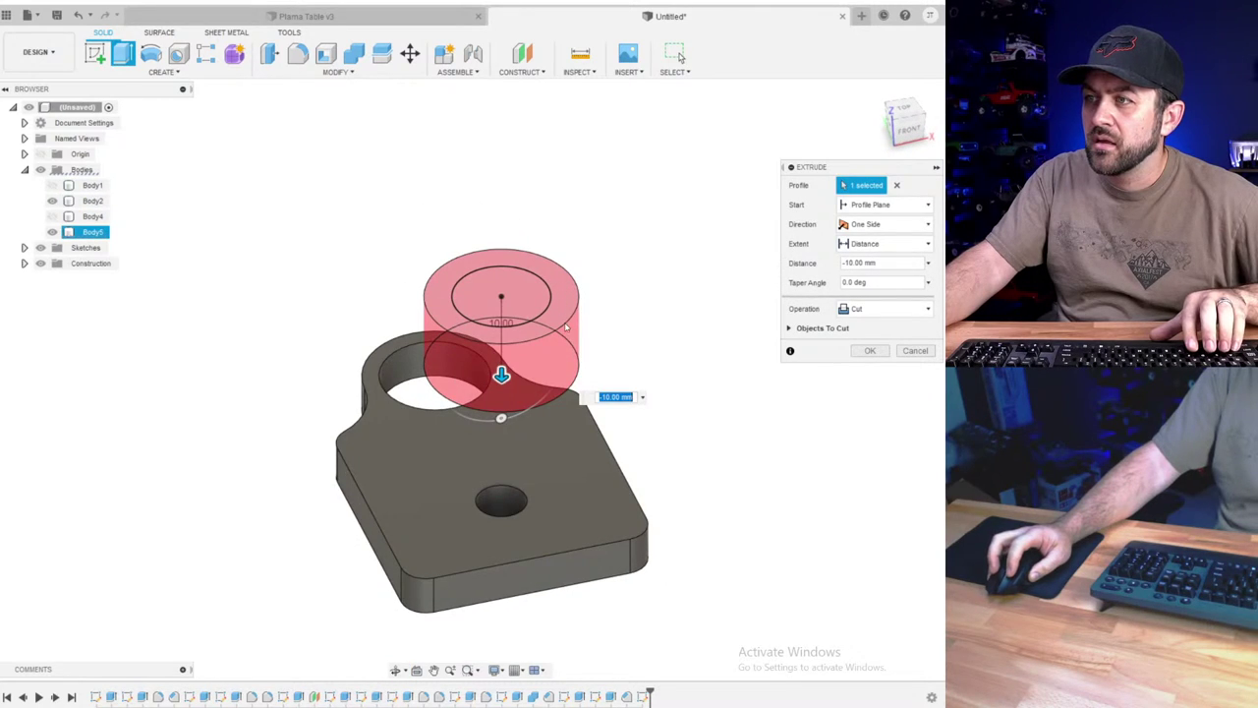
left_click(895, 186)
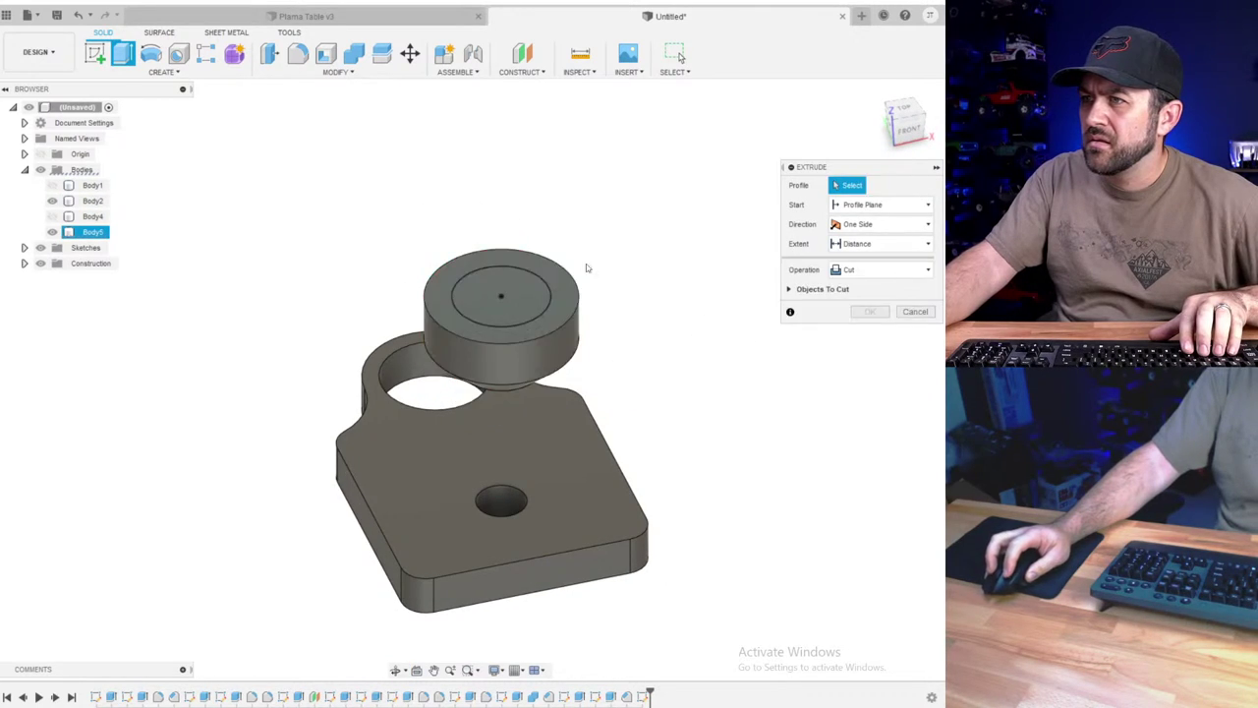
- Extrude the 11.5 mm circle by -6 mm as a cut into the boss
left_click(495, 296)
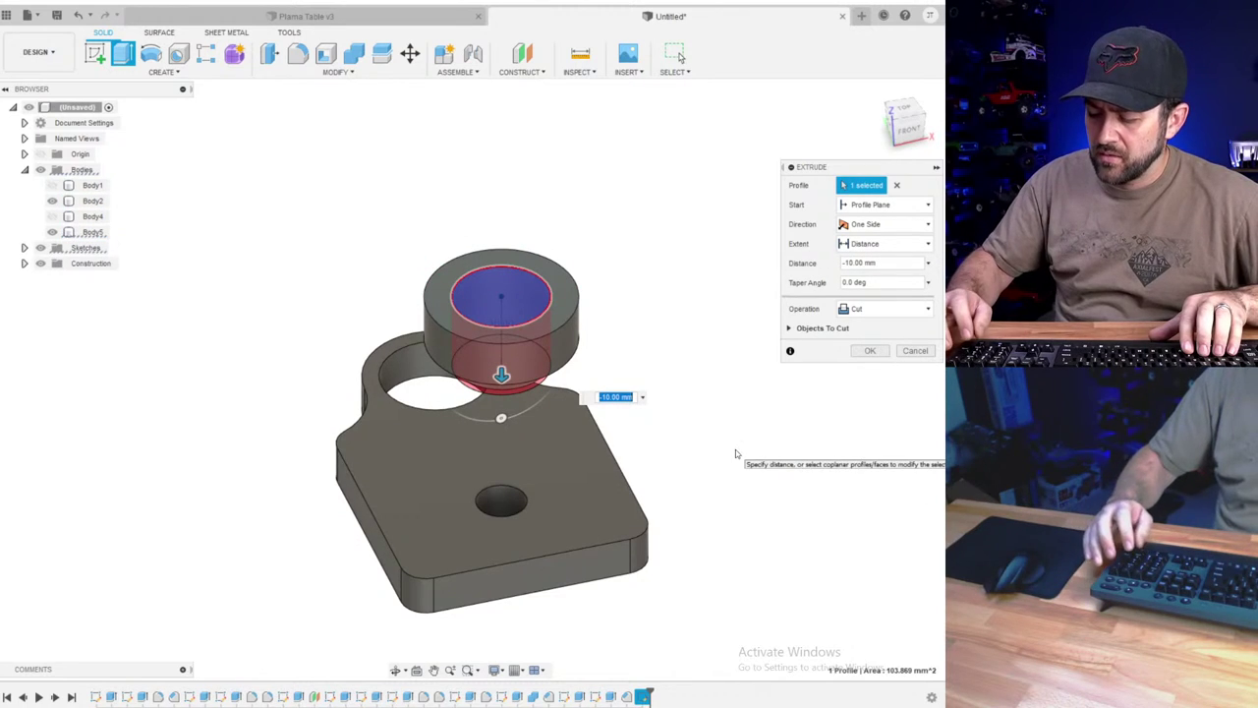
type("-6")
key("Return")
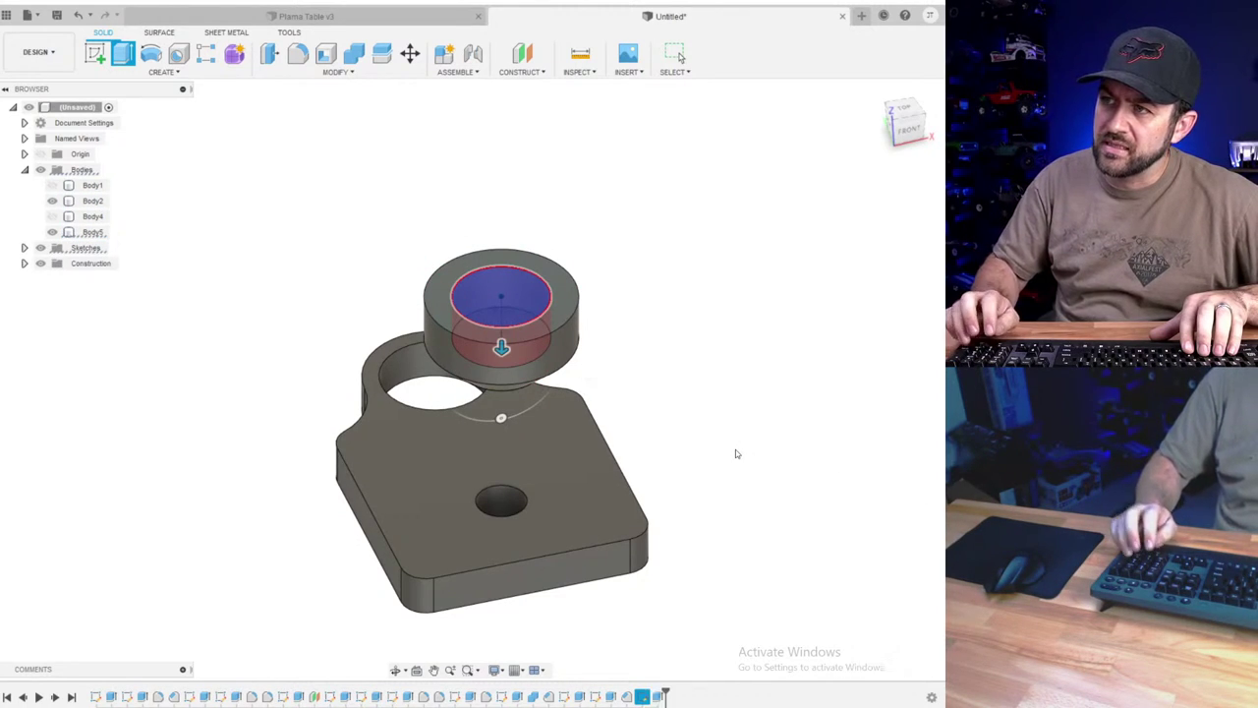
- Sketch an 8 mm diameter circle centred on the floor of the boss's pocket and finish the sketch
scroll(573, 315, "up", 3)
middle_click_drag(514, 282, 366, 359, "shift")
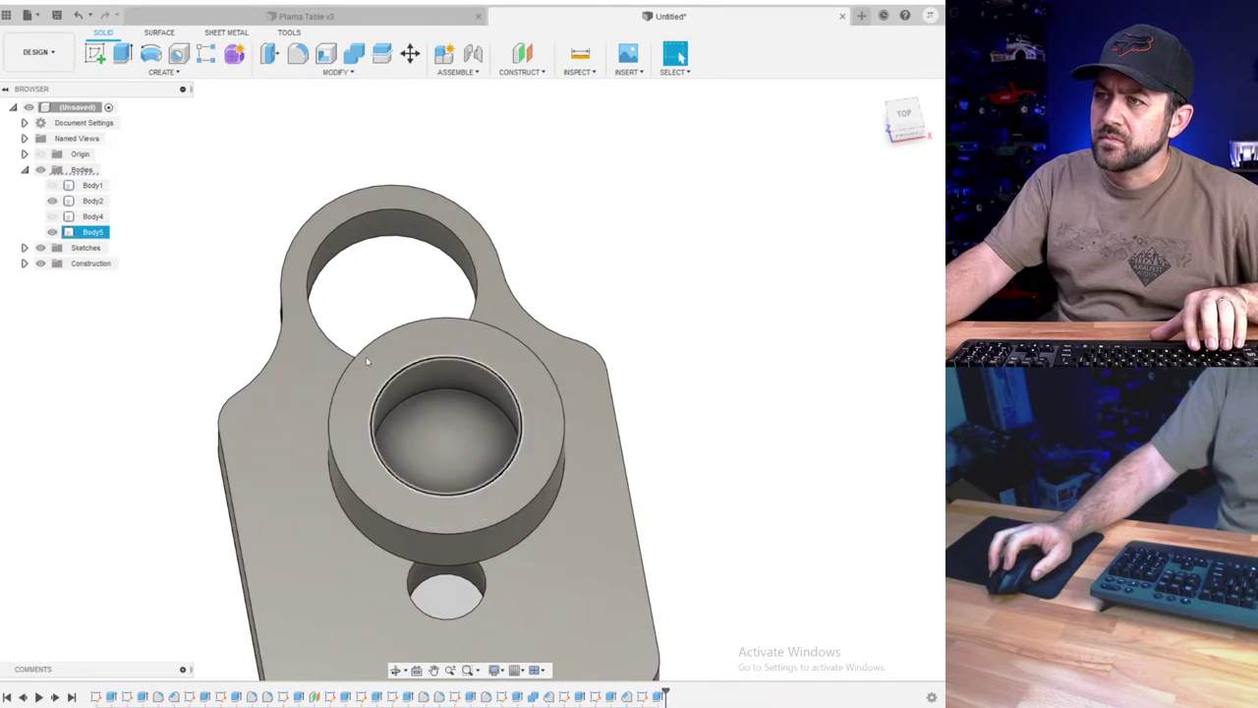
left_click(95, 55)
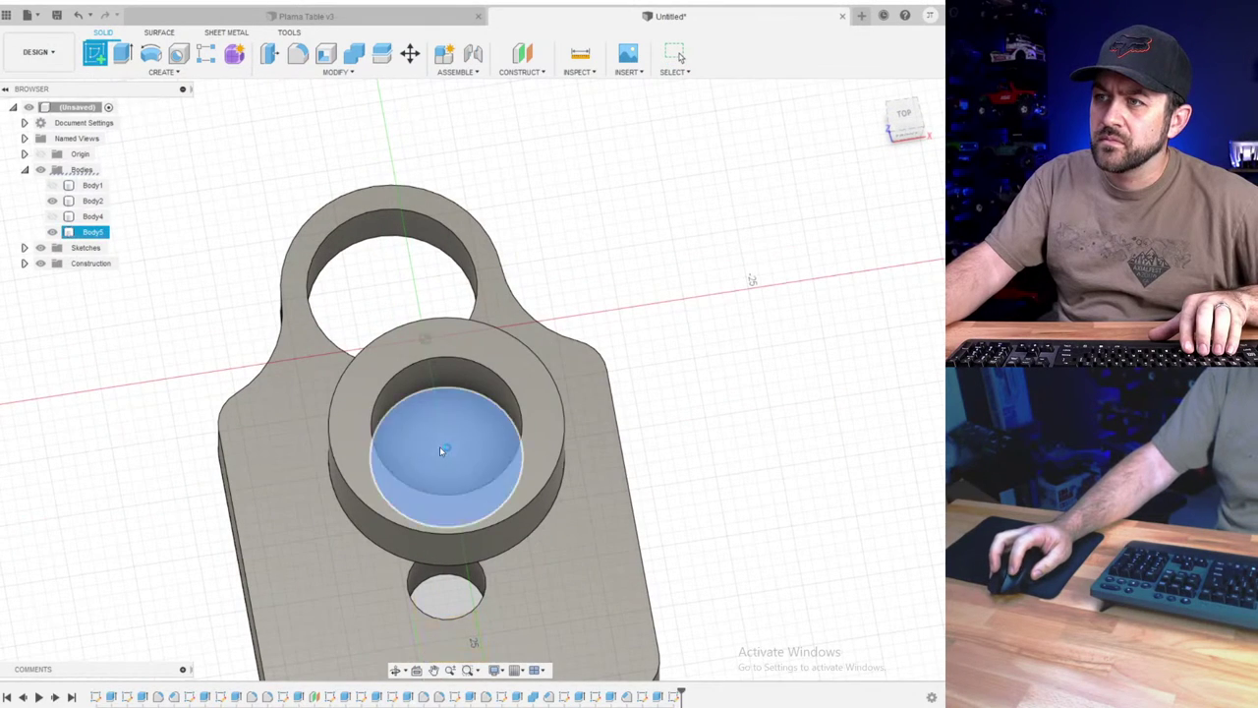
left_click(439, 446)
left_click(474, 426)
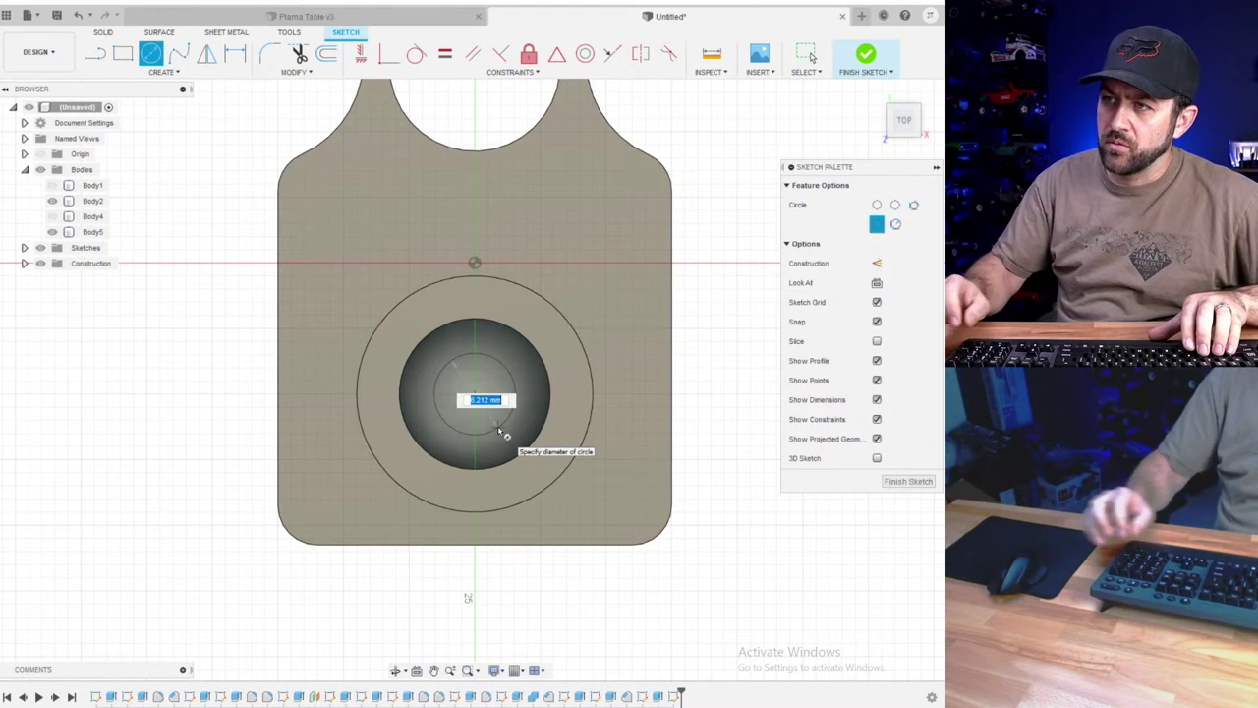
type("8")
key("Return")
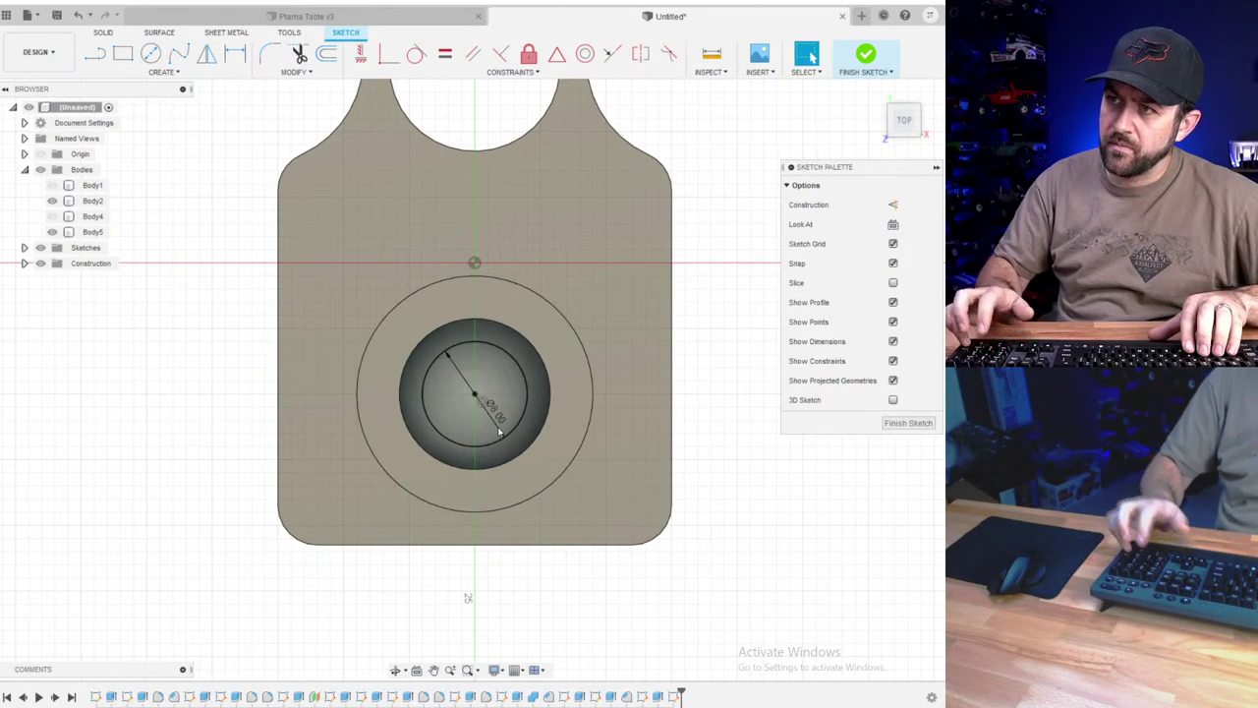
key("Escape")
left_click(866, 54)
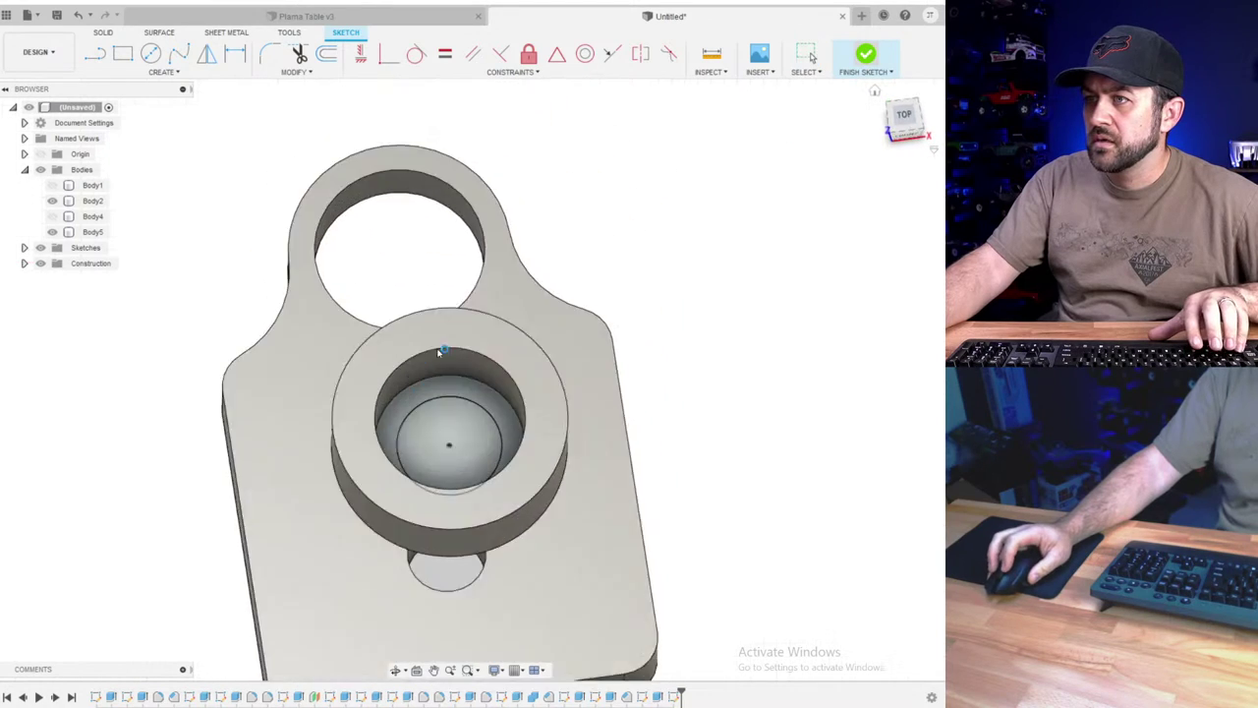
- Extrude the 8 mm circle by -6 mm as a cut through the chamfered lower end of the boss
mouse_move(455, 443)
middle_mouse_down("shift")
mouse_move(476, 360)
mouse_move(462, 338)
middle_mouse_up("shift")
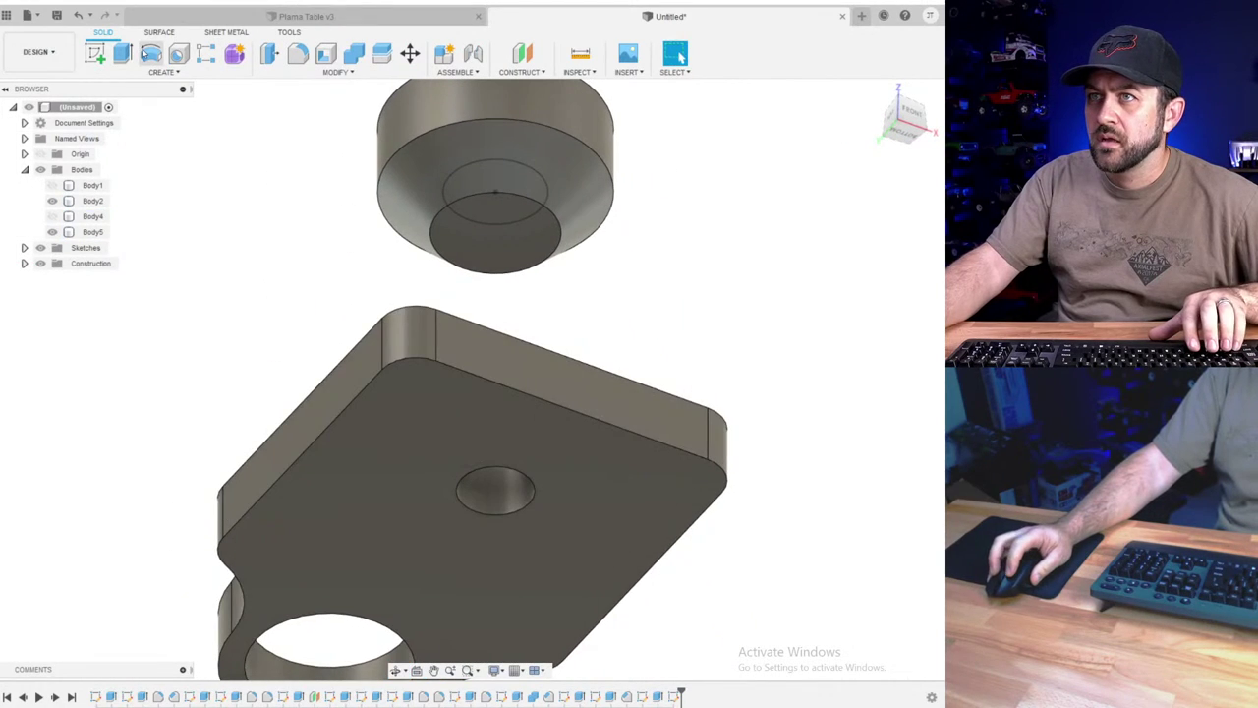
key("e")
middle_click_drag(483, 132, 476, 242, "shift")
left_click(504, 384)
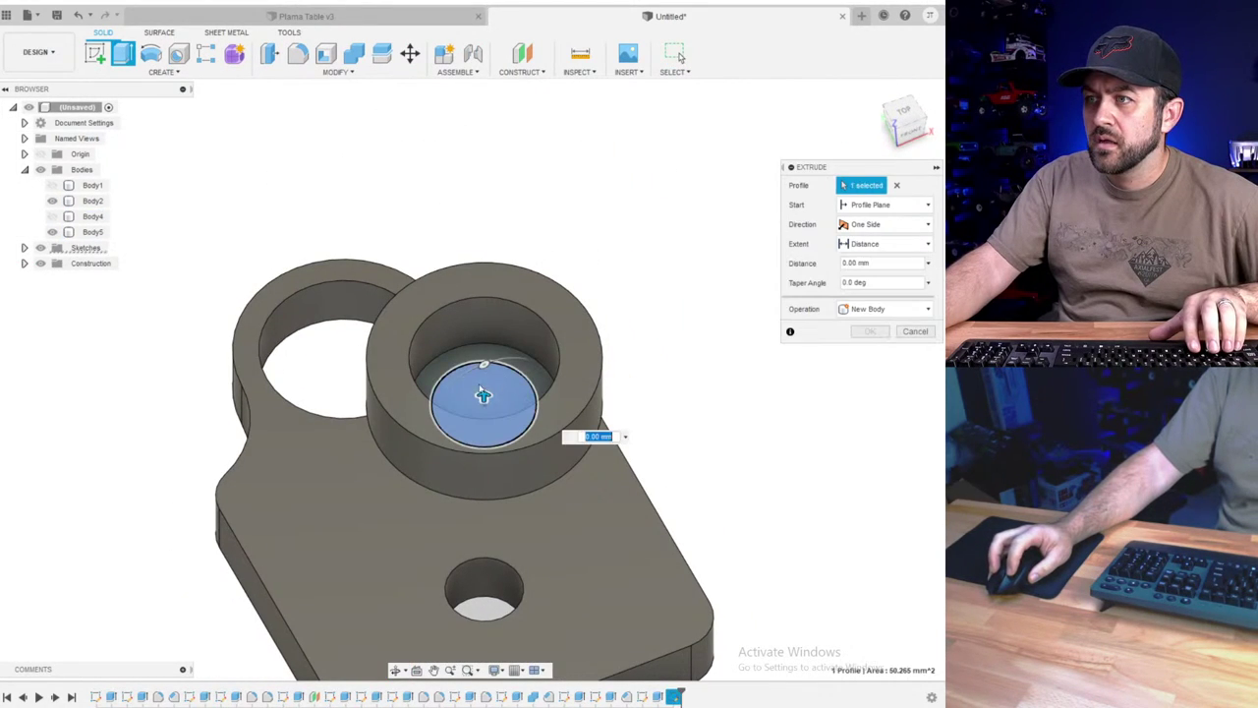
left_click_drag(483, 395, 485, 449)
middle_click_drag(486, 449, 497, 334, "shift")
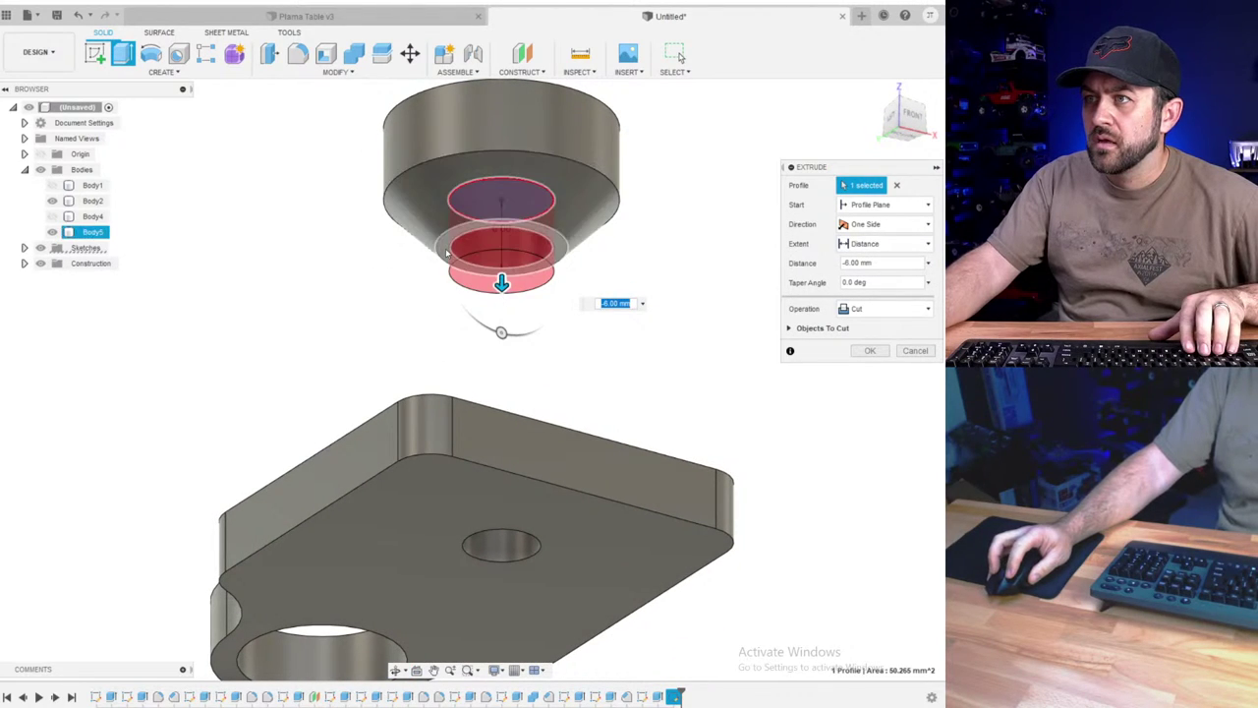
key("Return")
mouse_move(516, 229)
middle_mouse_down("shift")
mouse_move(472, 371)
mouse_move(435, 379)
mouse_move(539, 234)
middle_mouse_up("shift")
scroll(538, 233, "up", 3)
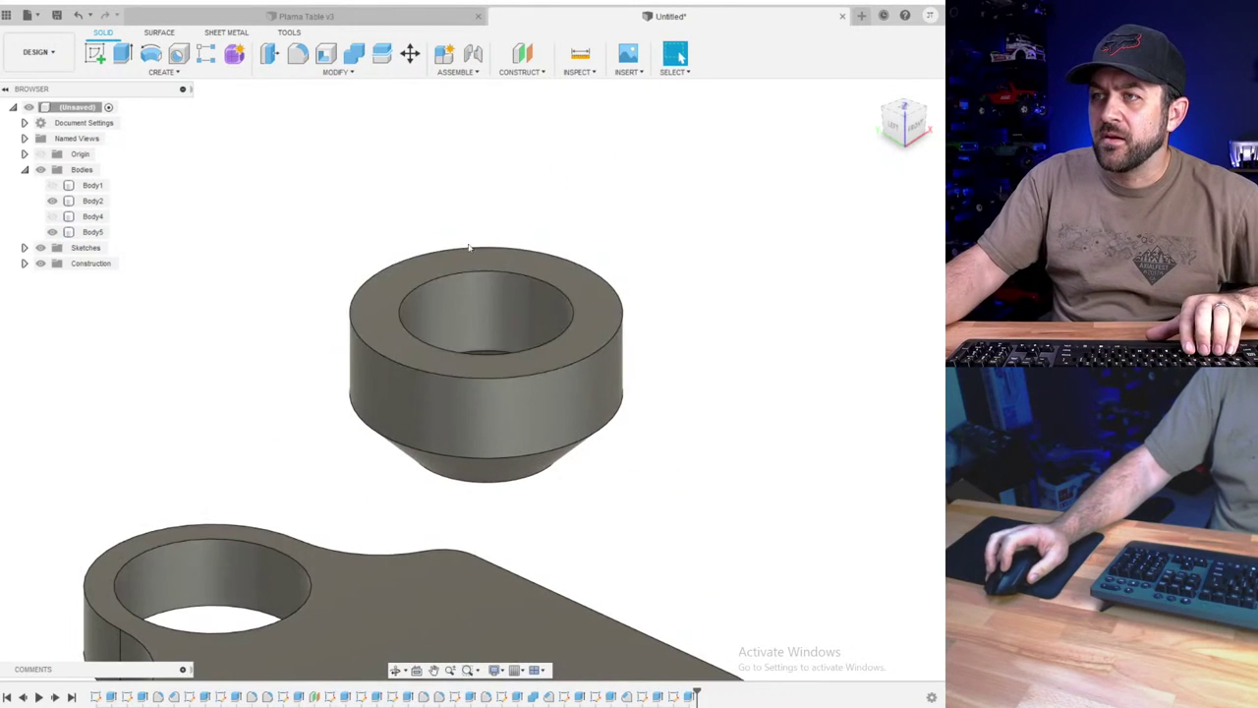
left_click(121, 54)
left_click(379, 295)
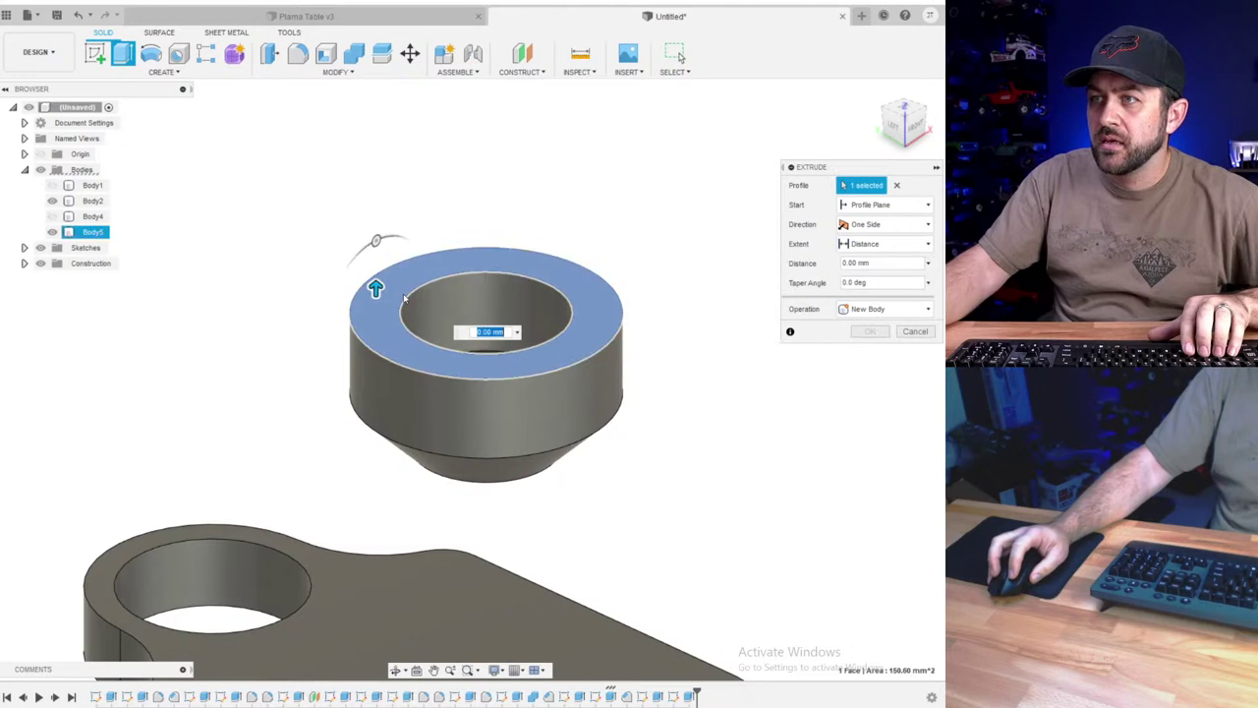
key("Escape")
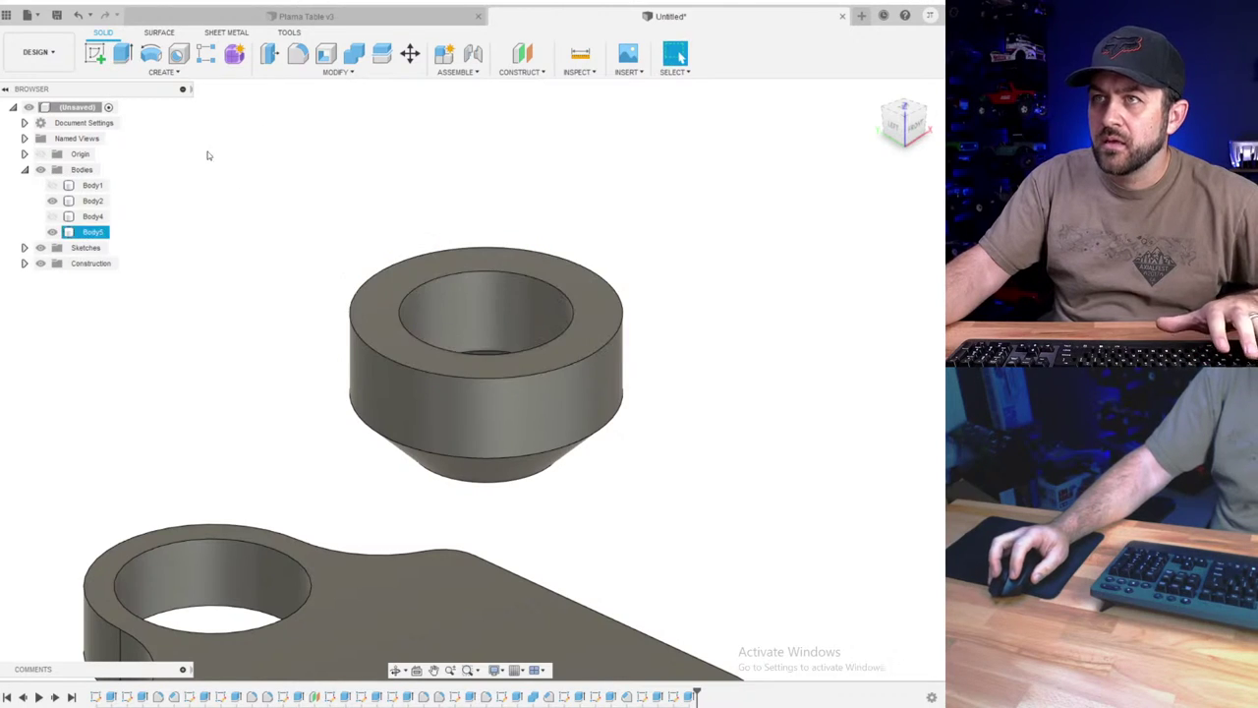
- Start a sketch on the boss's upper ring face and project the pocket's circular edge into it
left_click(395, 293)
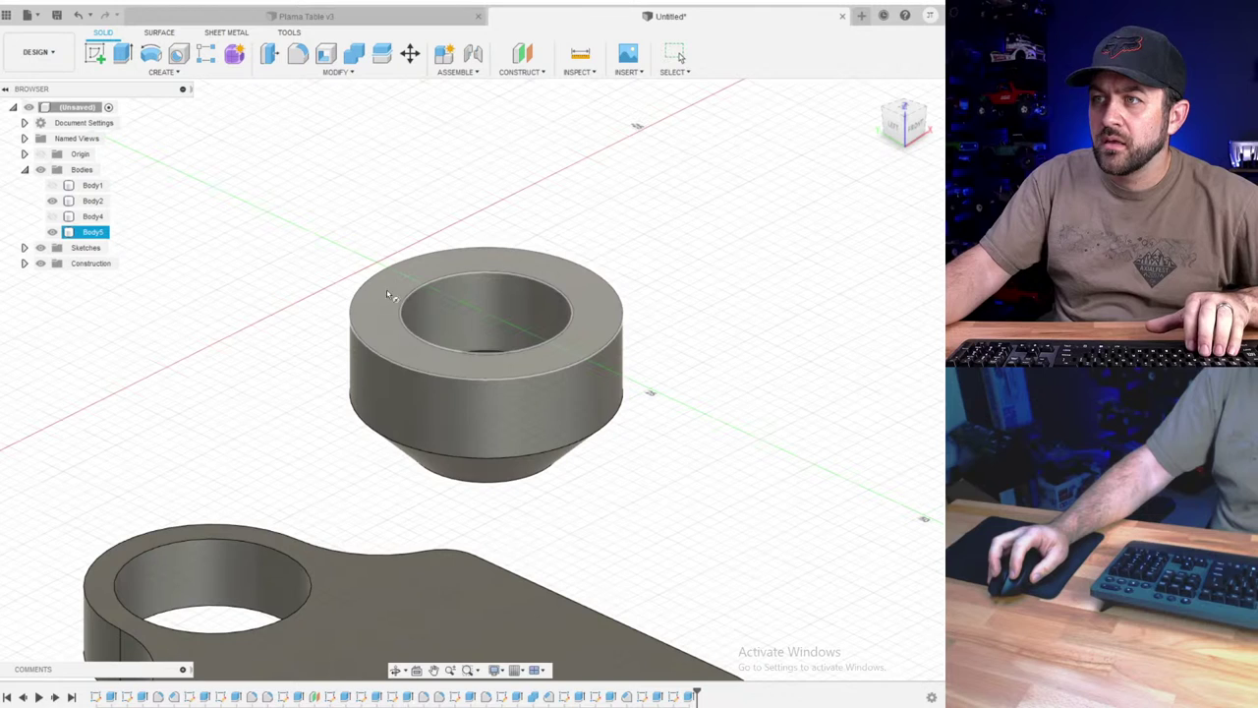
left_click(105, 45)
left_click(386, 299)
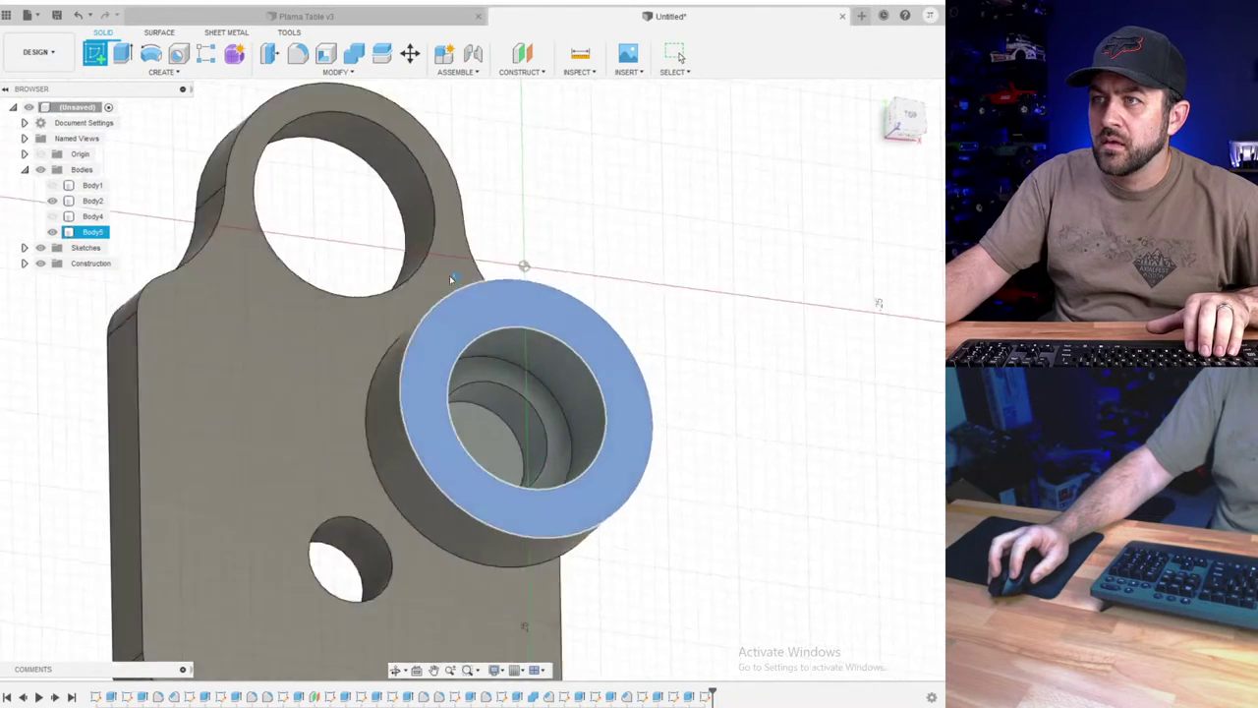
key("p")
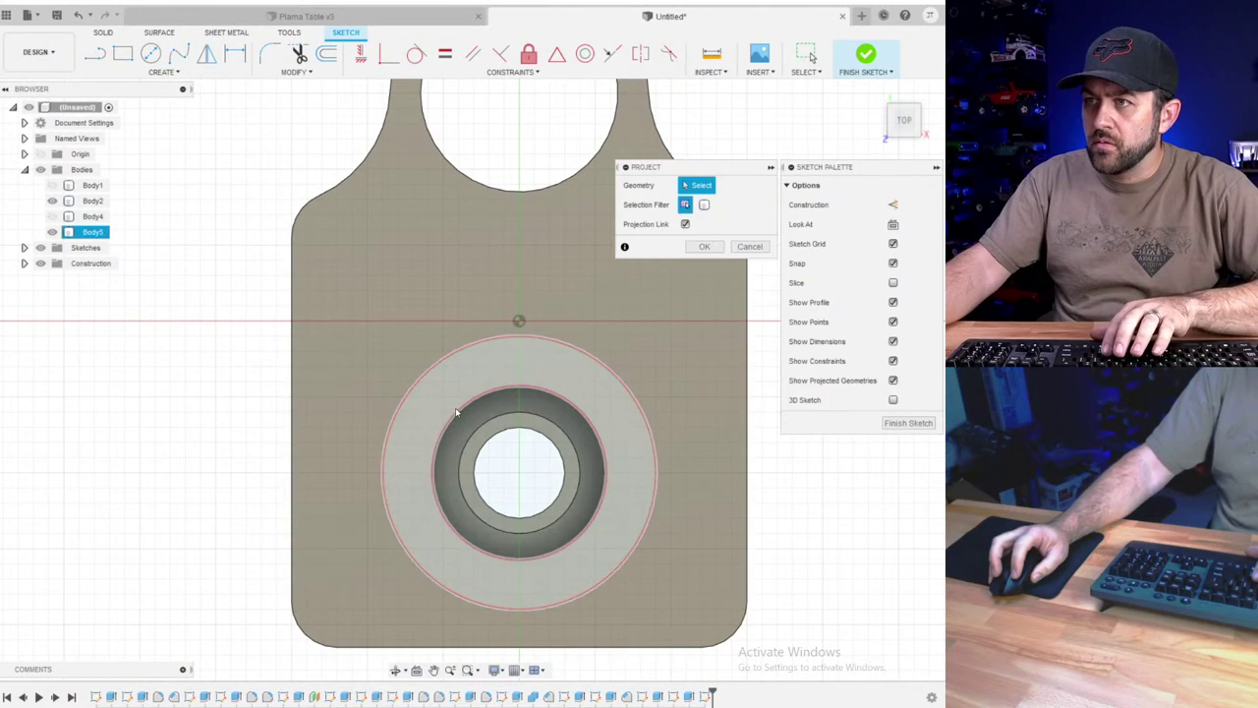
key("Return")
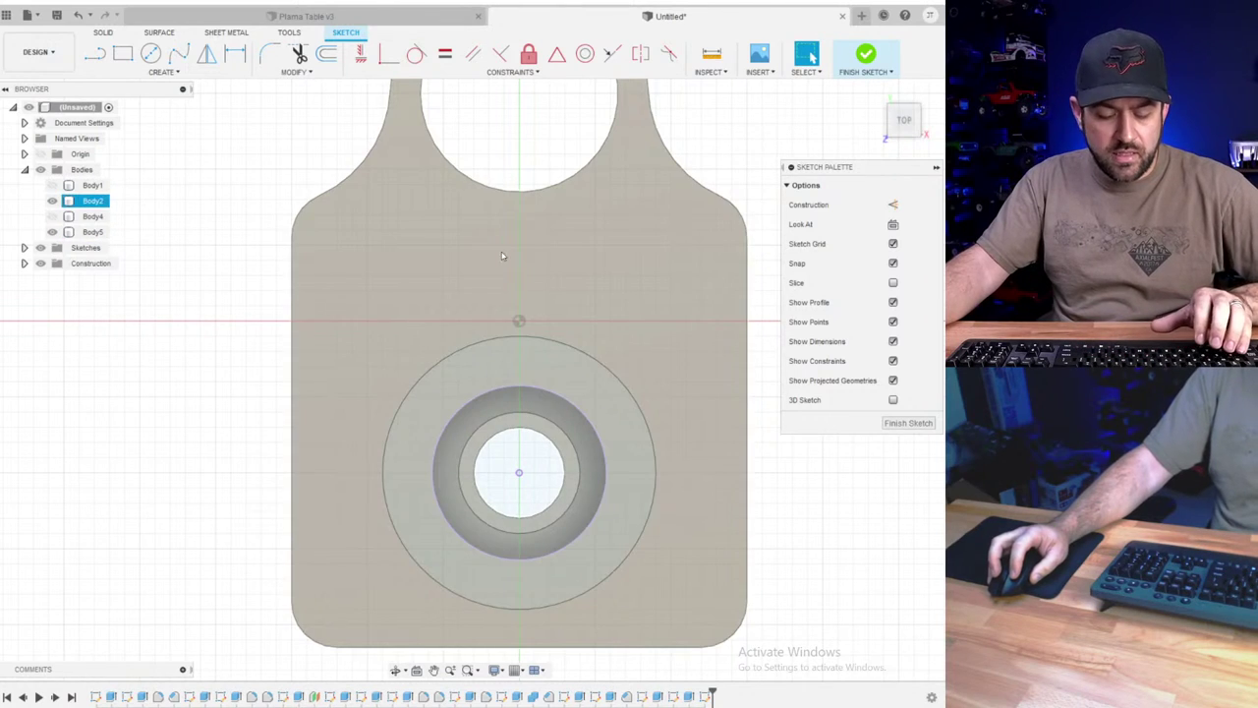
- Offset the projected circle outward by 2 mm and finish the sketch
left_click(330, 57)
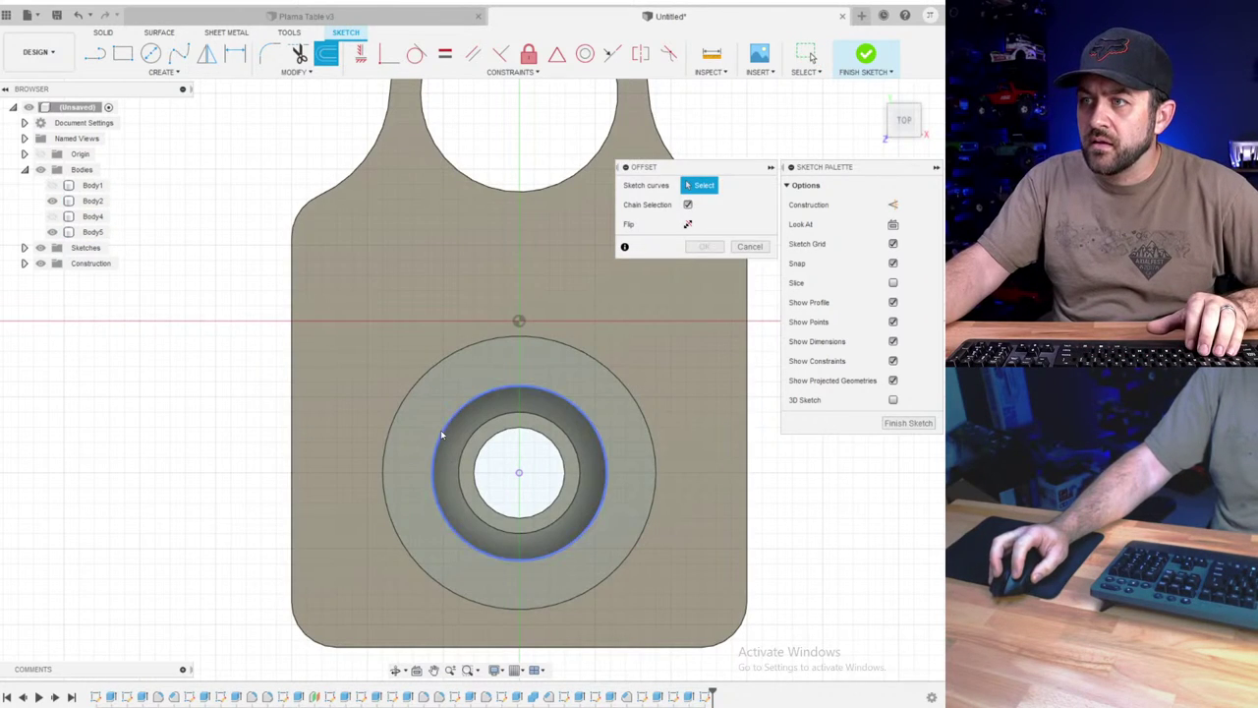
left_click(441, 436)
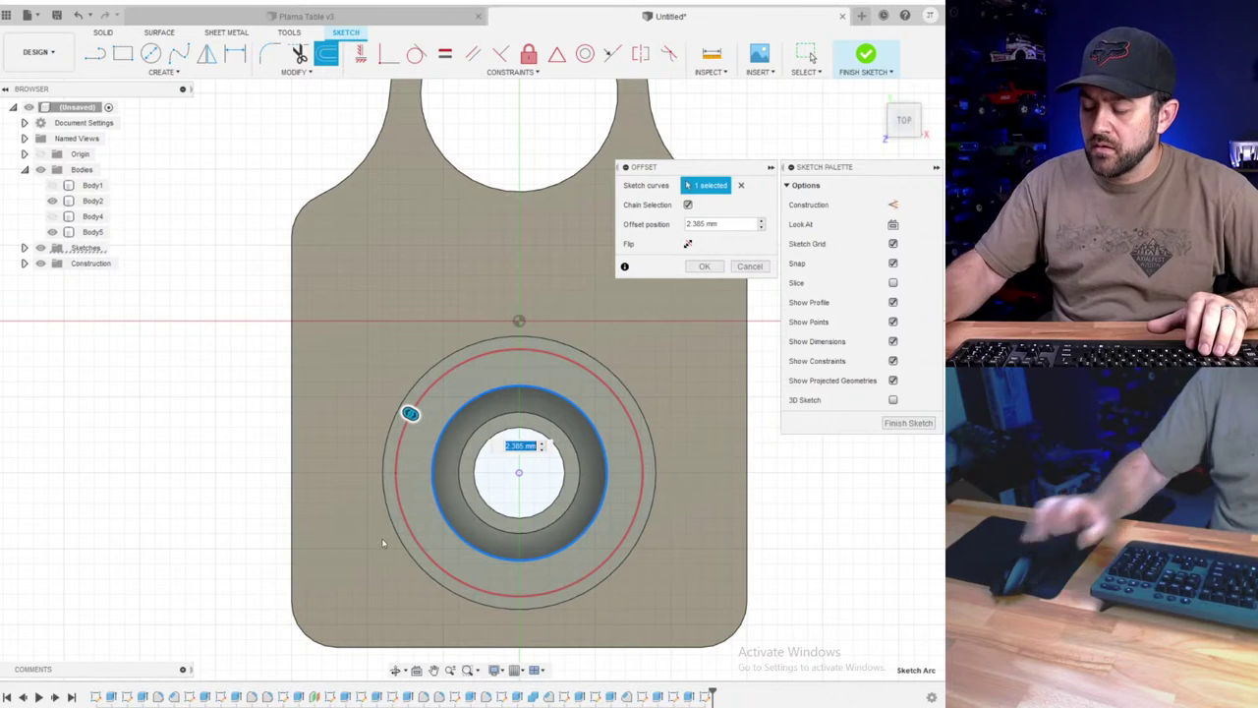
type("2")
key("Return")
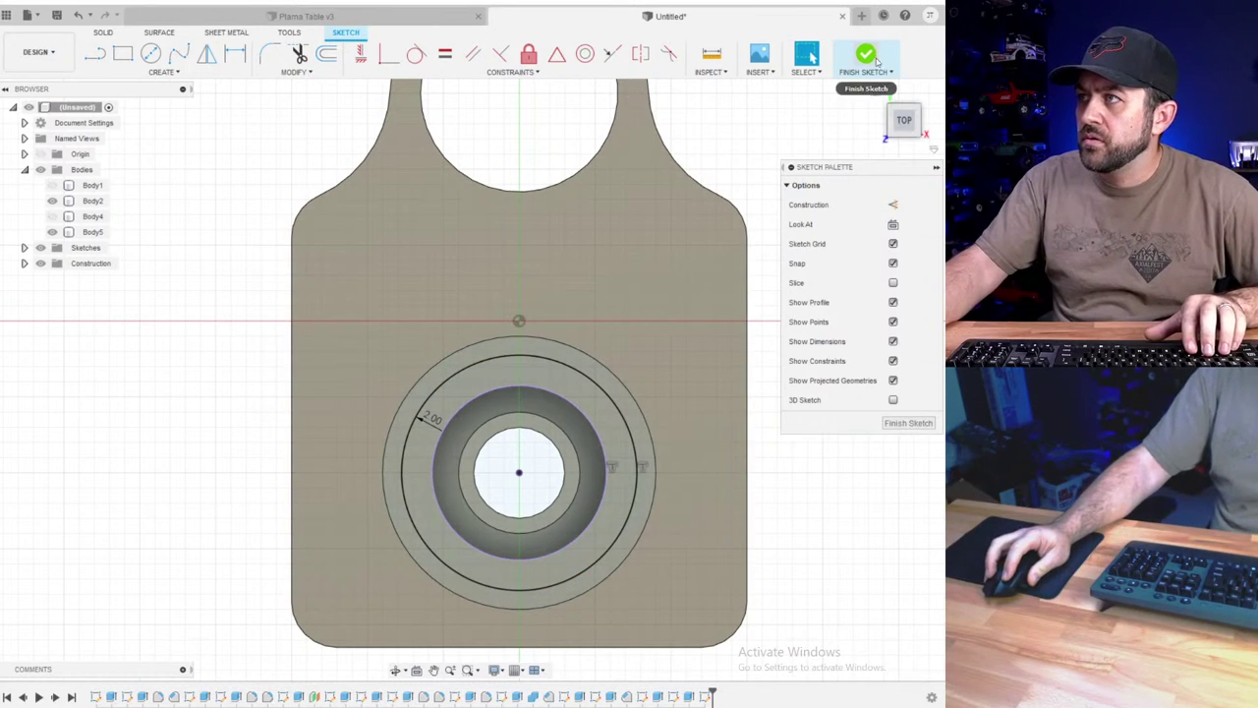
left_click(877, 61)
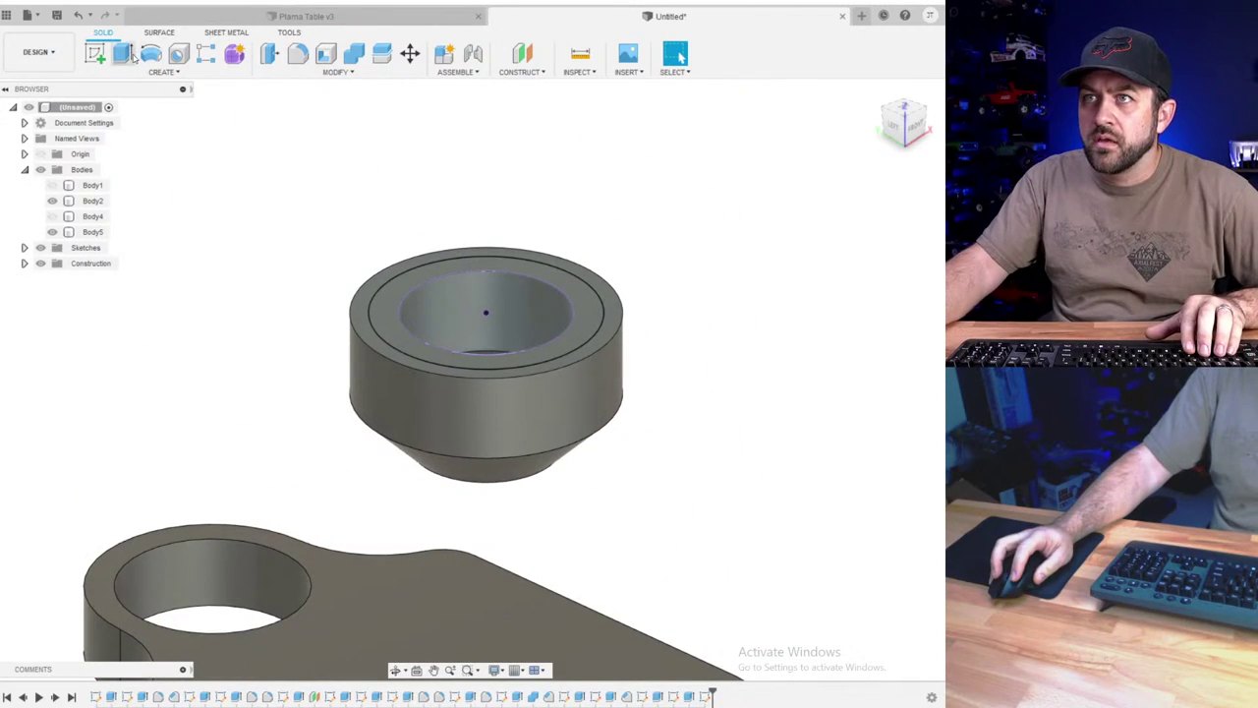
- Extrude the 2 mm wide ring profile 3 mm upward, joined to the boss
left_click(125, 54)
left_click(413, 339)
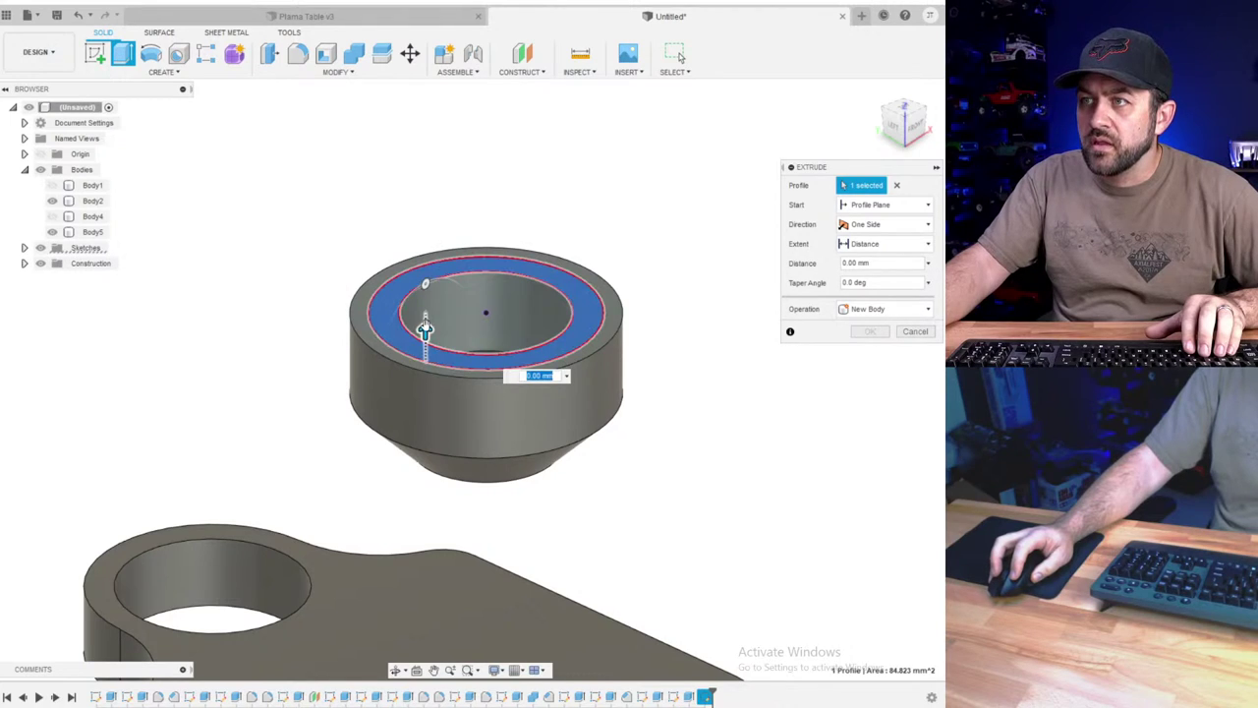
left_click_drag(425, 328, 424, 287)
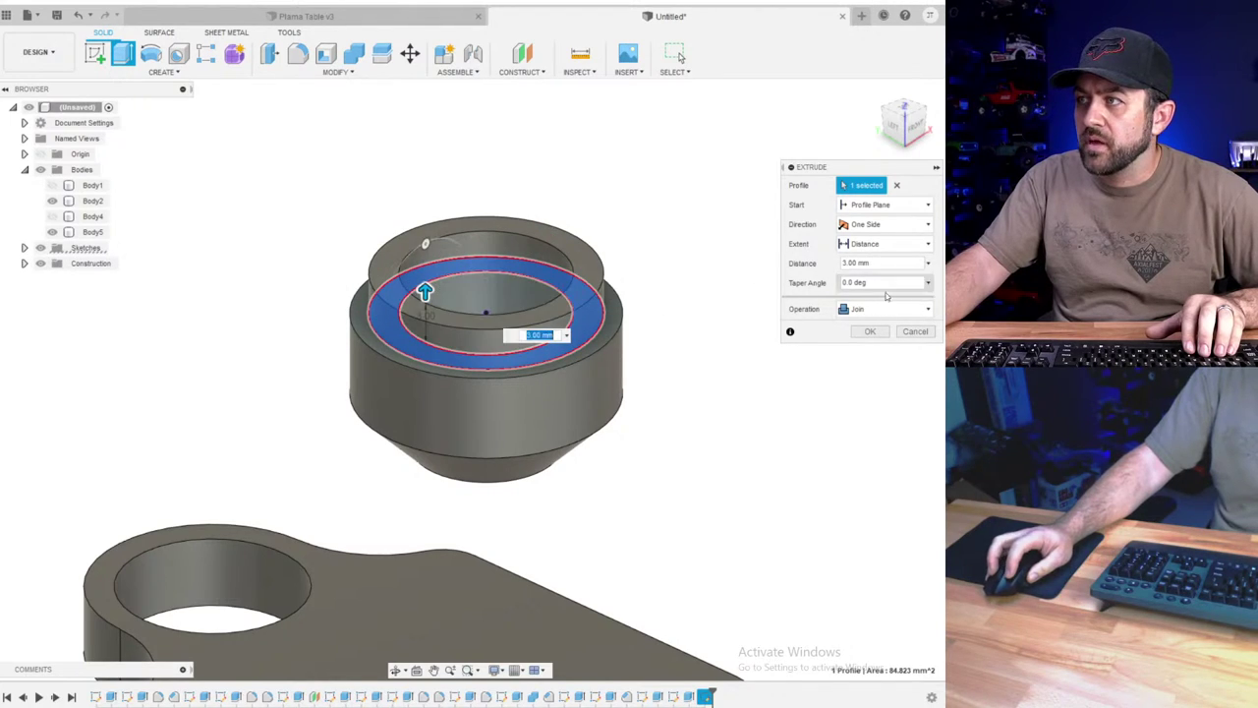
left_click(855, 333)
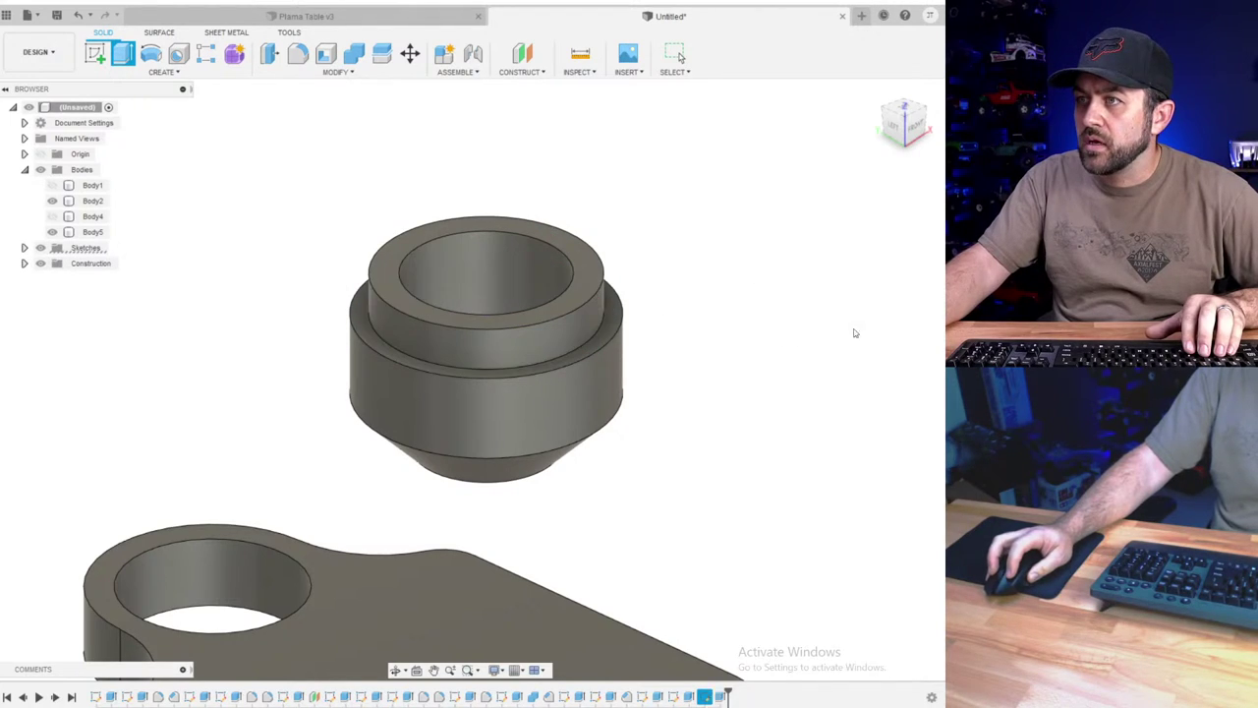
- Chamfer the outer upper edge of the boss's raised collar with an equal-distance chamfer
left_click(338, 72)
left_click(300, 119)
left_click(370, 257)
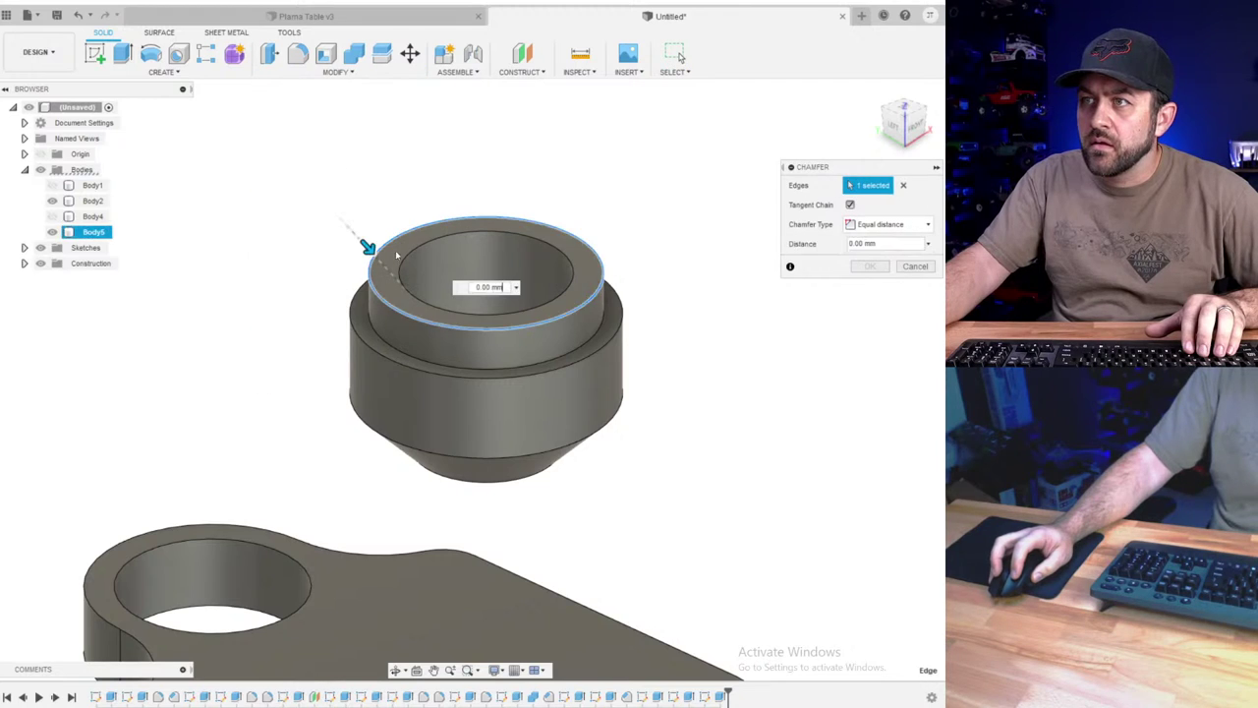
left_click_drag(365, 243, 376, 255)
key("Return")
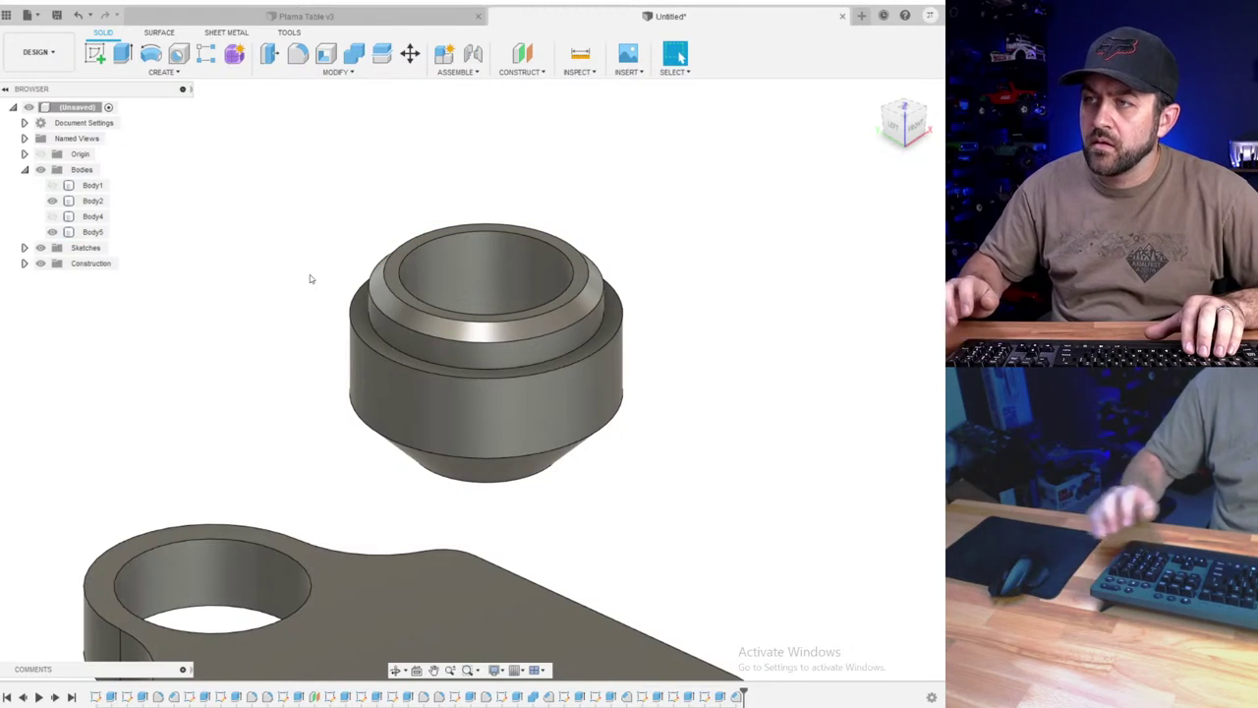
- Examine the boss's stepped bore from above and its chamfered lower end from below
scroll(317, 282, "down", 2)
scroll(472, 357, "up", 3)
middle_click_drag(471, 356, 470, 390, "shift")
scroll(411, 203, "up", 3)
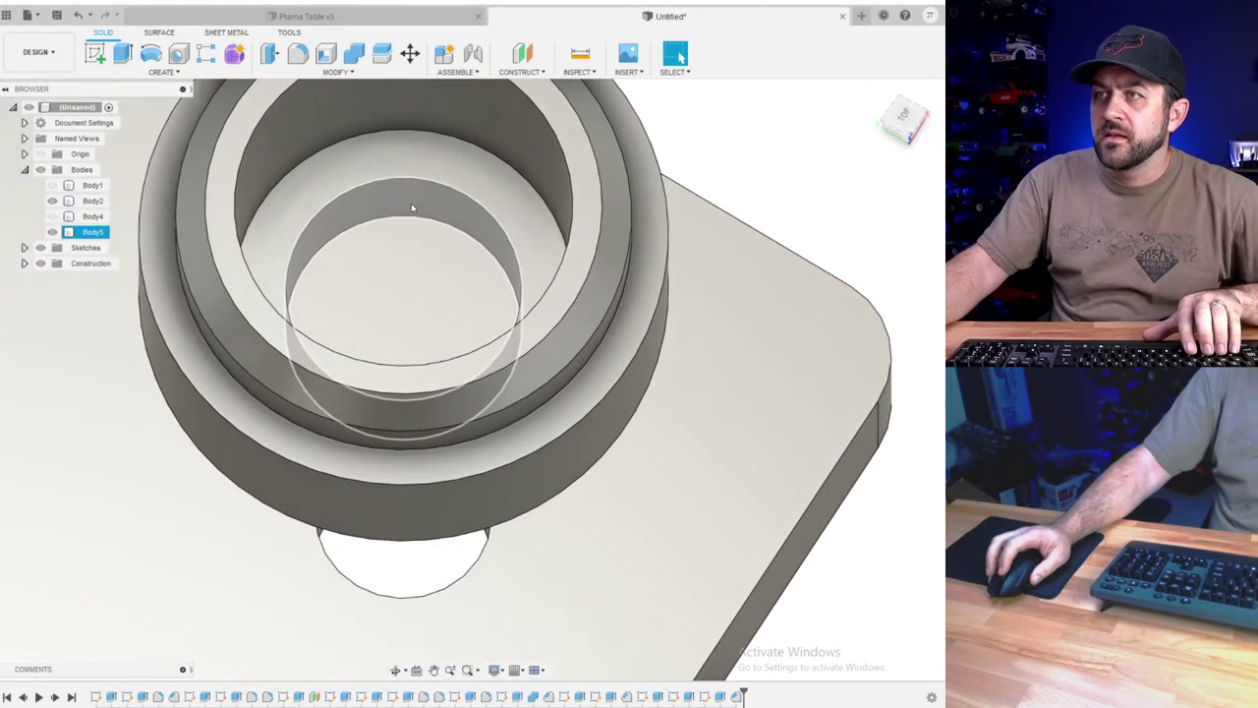
scroll(417, 209, "down", 3)
middle_click_drag(422, 213, 409, 177, "shift")
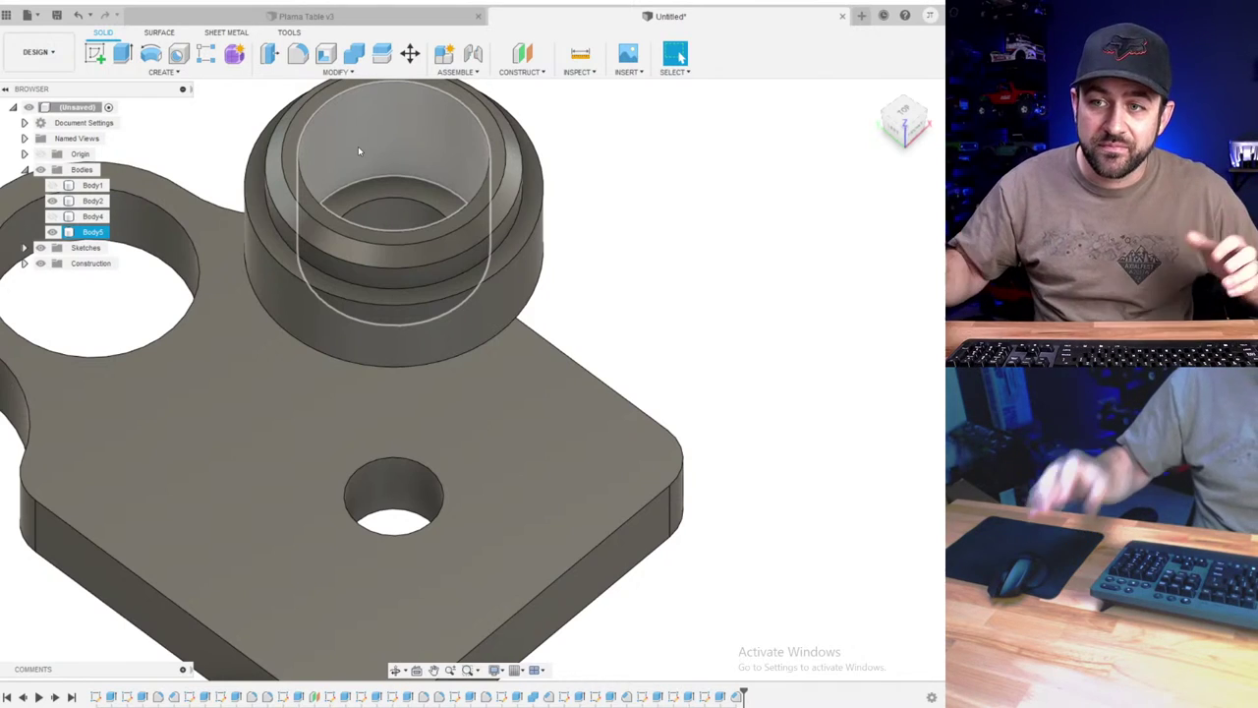
left_click(277, 448)
scroll(277, 449, "down", 3)
middle_click_drag(334, 365, 364, 325, "shift")
scroll(359, 321, "down", 2)
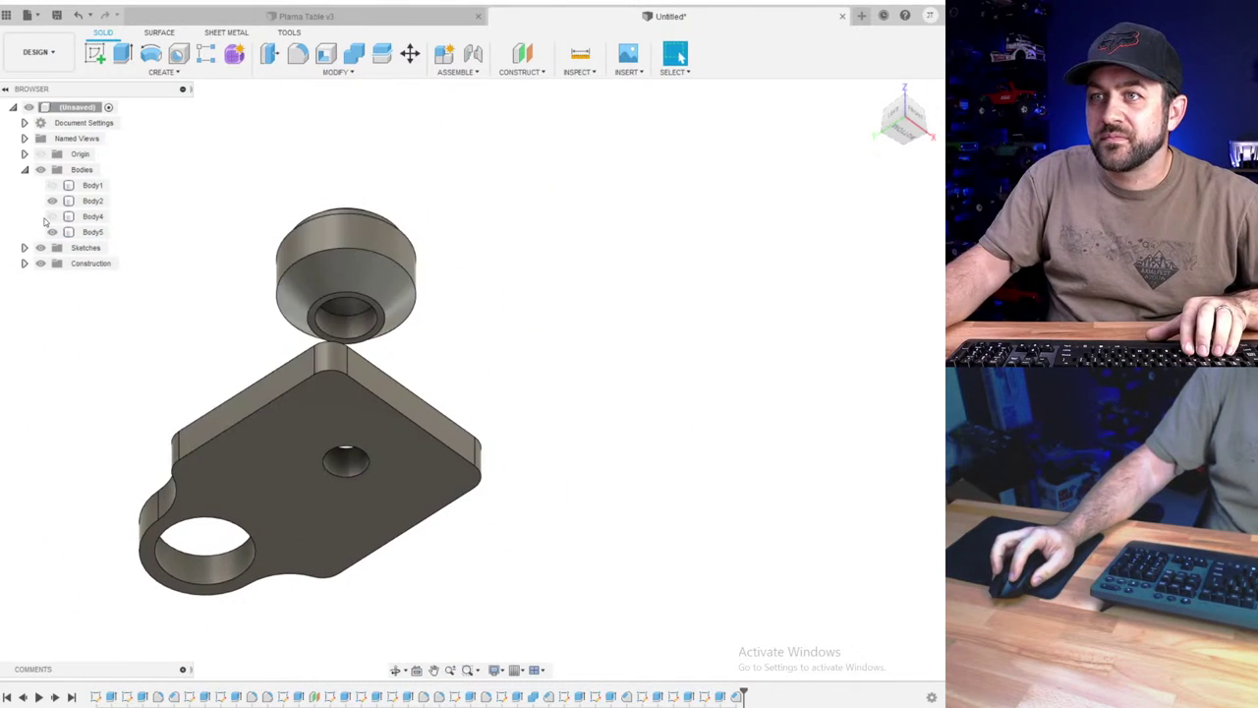
- Show the arm and the base-with-post bodies and examine where the boss meets the arm's underside
left_click(52, 218)
left_click(53, 186)
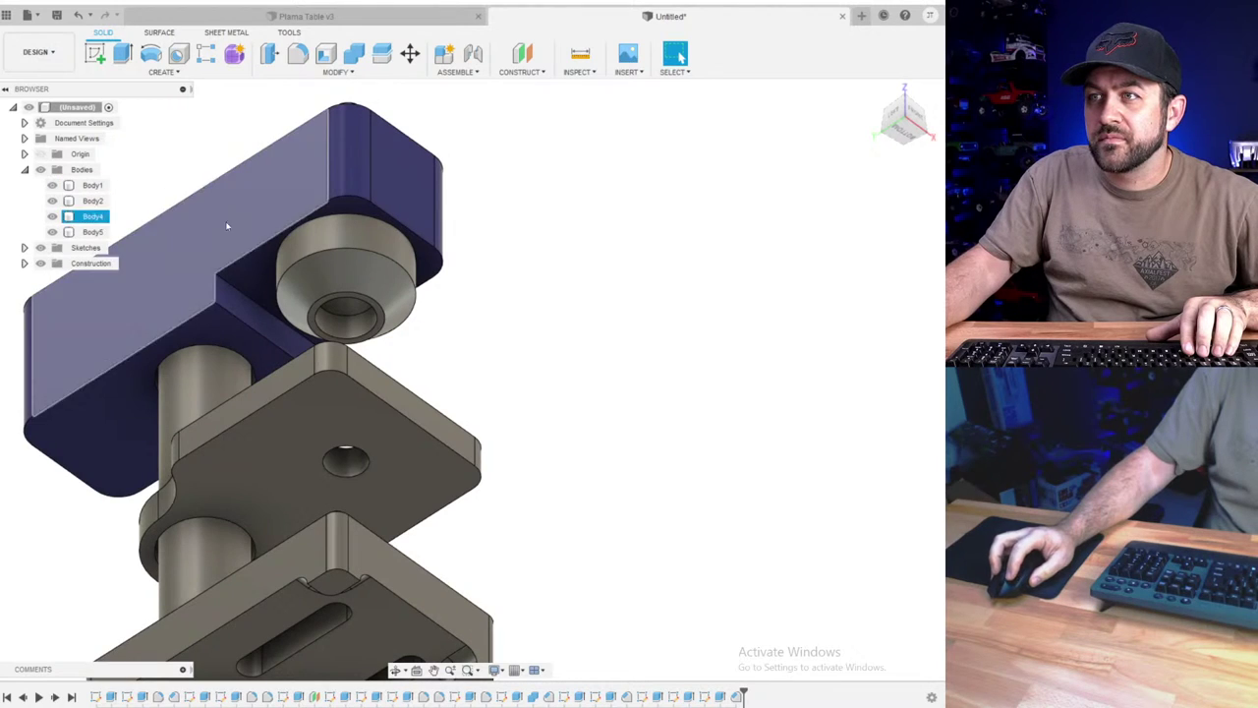
scroll(340, 202, "up", 2)
middle_click_drag(351, 202, 351, 223, "shift")
scroll(351, 222, "up", 2)
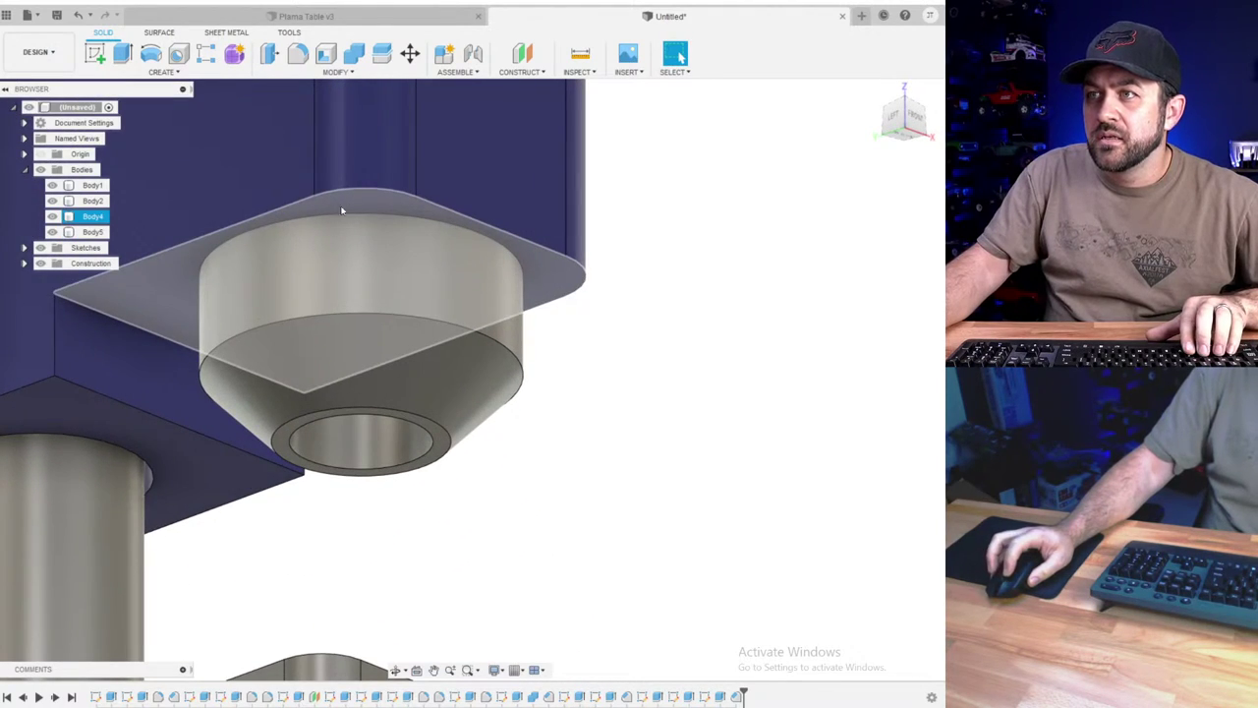
scroll(399, 263, "down", 2)
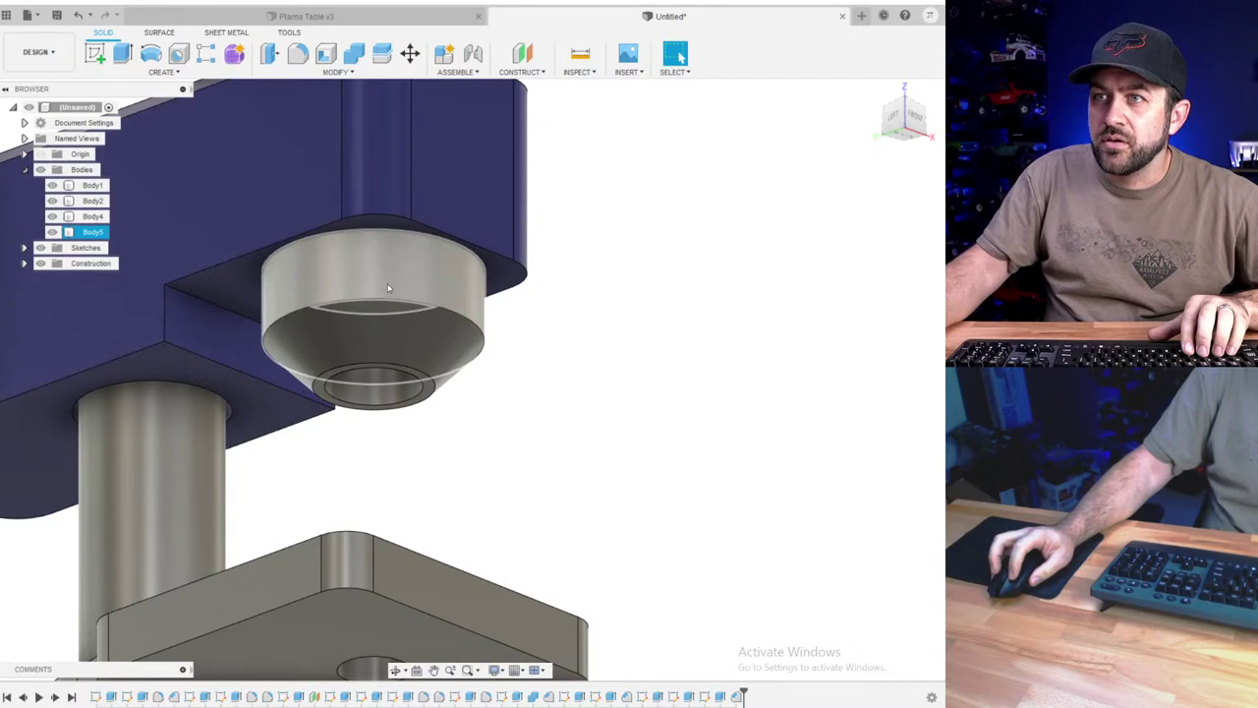
- Hide the boss temporarily to check the arm's underside, and show it again
left_click(389, 288)
left_click(53, 232)
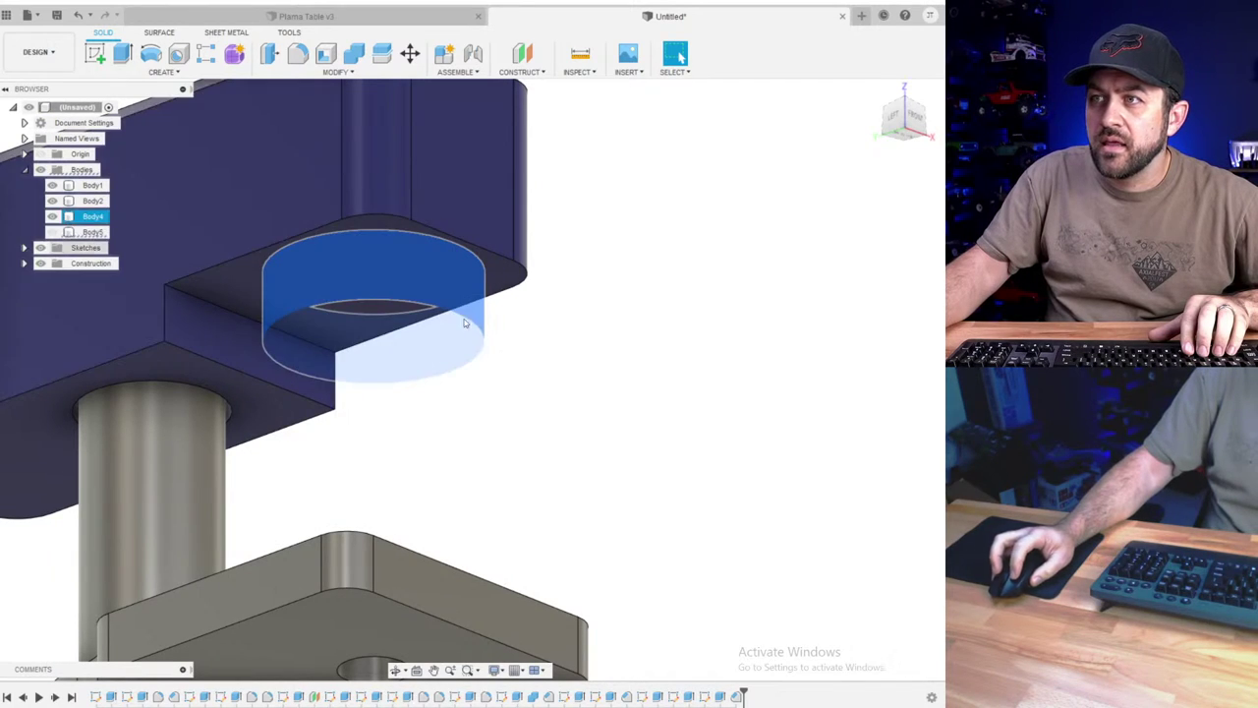
scroll(576, 304, "down", 3)
mouse_move(576, 304)
middle_mouse_down("shift")
mouse_move(561, 314)
mouse_move(587, 325)
middle_mouse_up("shift")
left_click(587, 325)
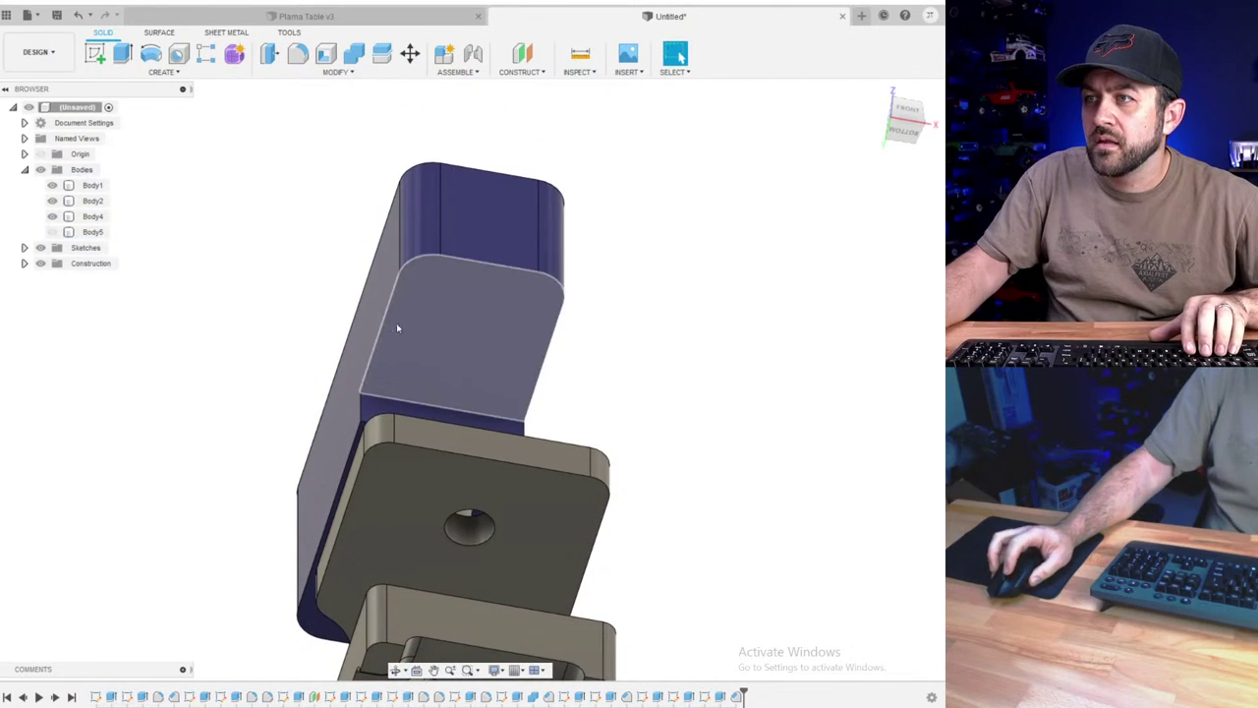
left_click(54, 231)
left_click(56, 233)
- Start a sketch on the arm's stepped underside above the boss and hide the arm body
scroll(654, 311, "down", 3)
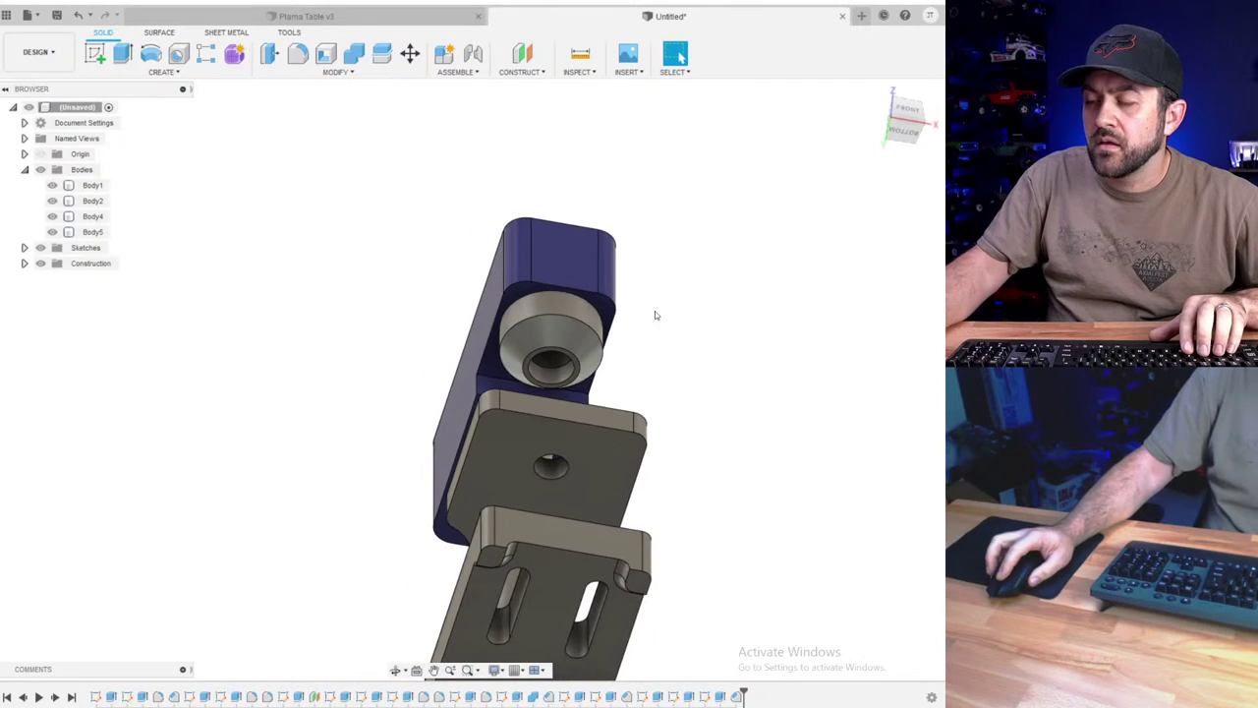
middle_click_drag(654, 310, 598, 293, "shift")
scroll(542, 292, "up", 6)
scroll(488, 293, "up", 2)
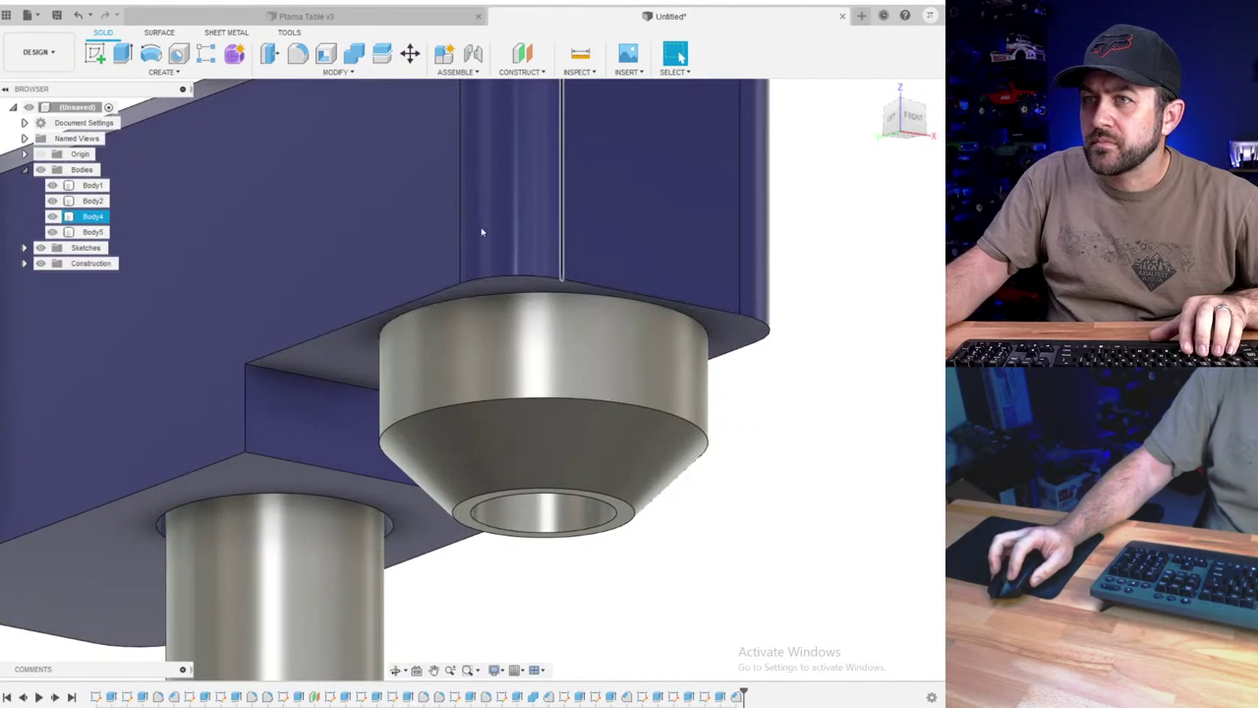
scroll(371, 300, "down", 4)
left_click(94, 52)
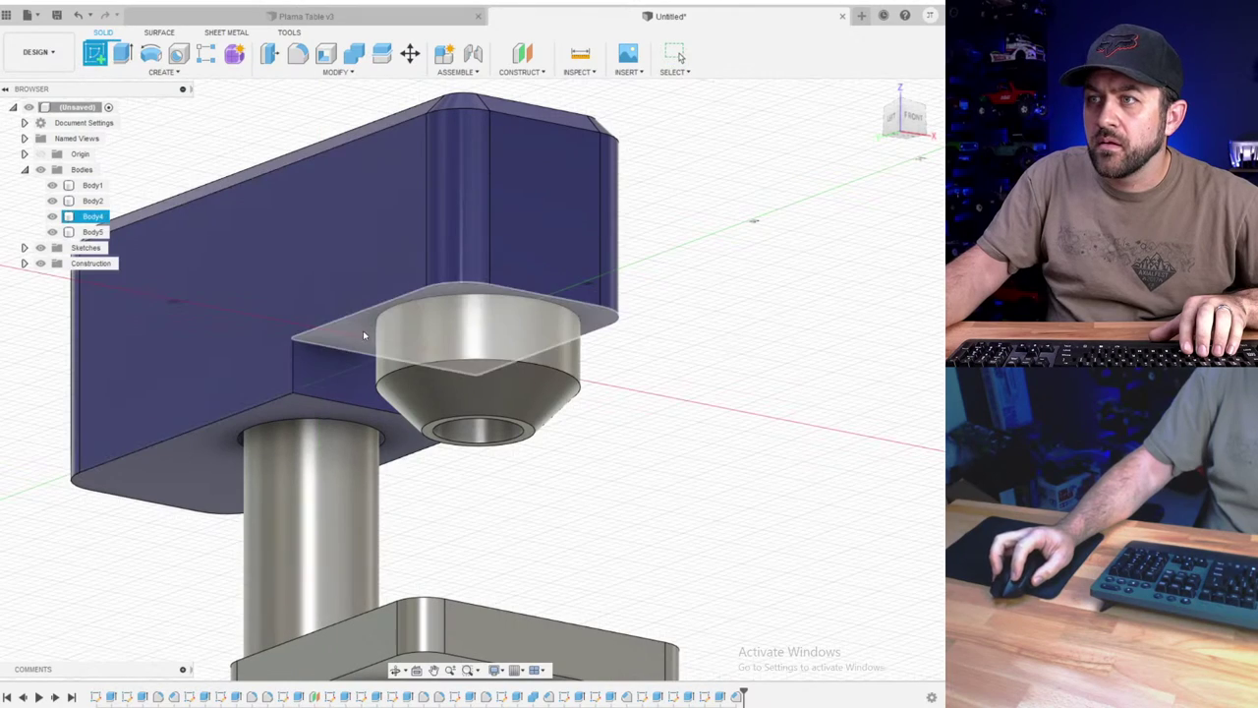
left_click(363, 330)
middle_click_drag(374, 270, 317, 272, "shift")
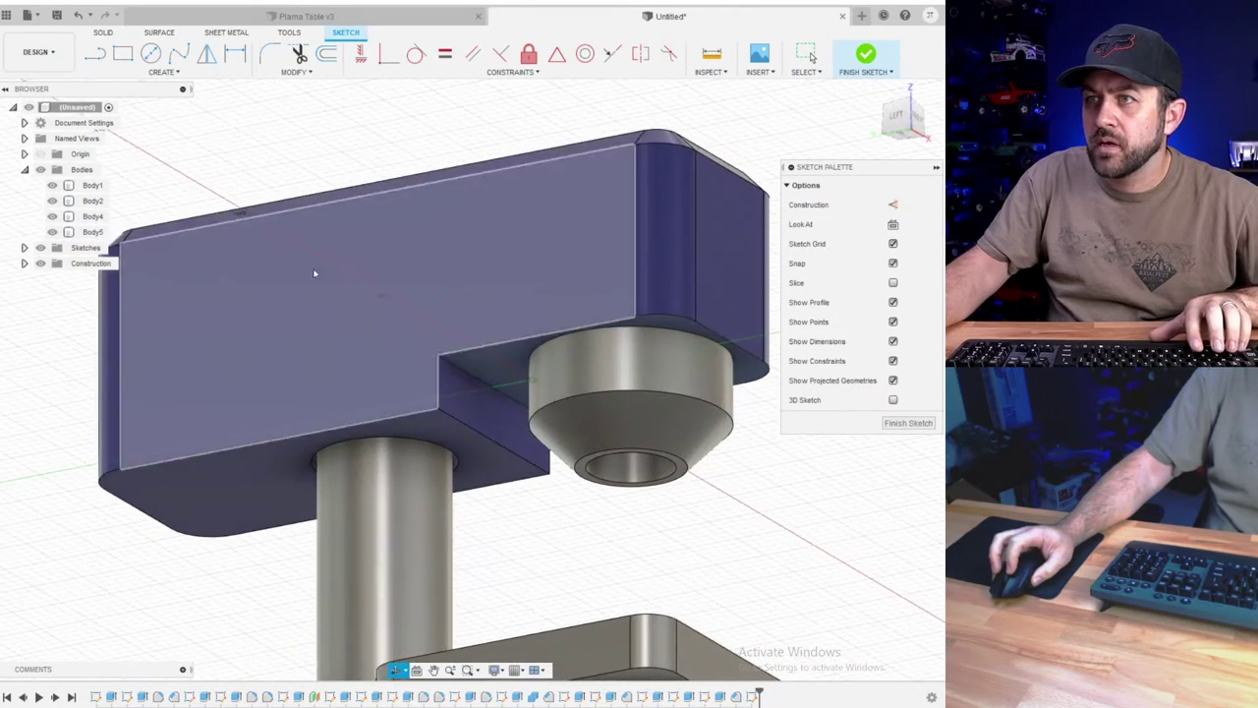
left_click(53, 201)
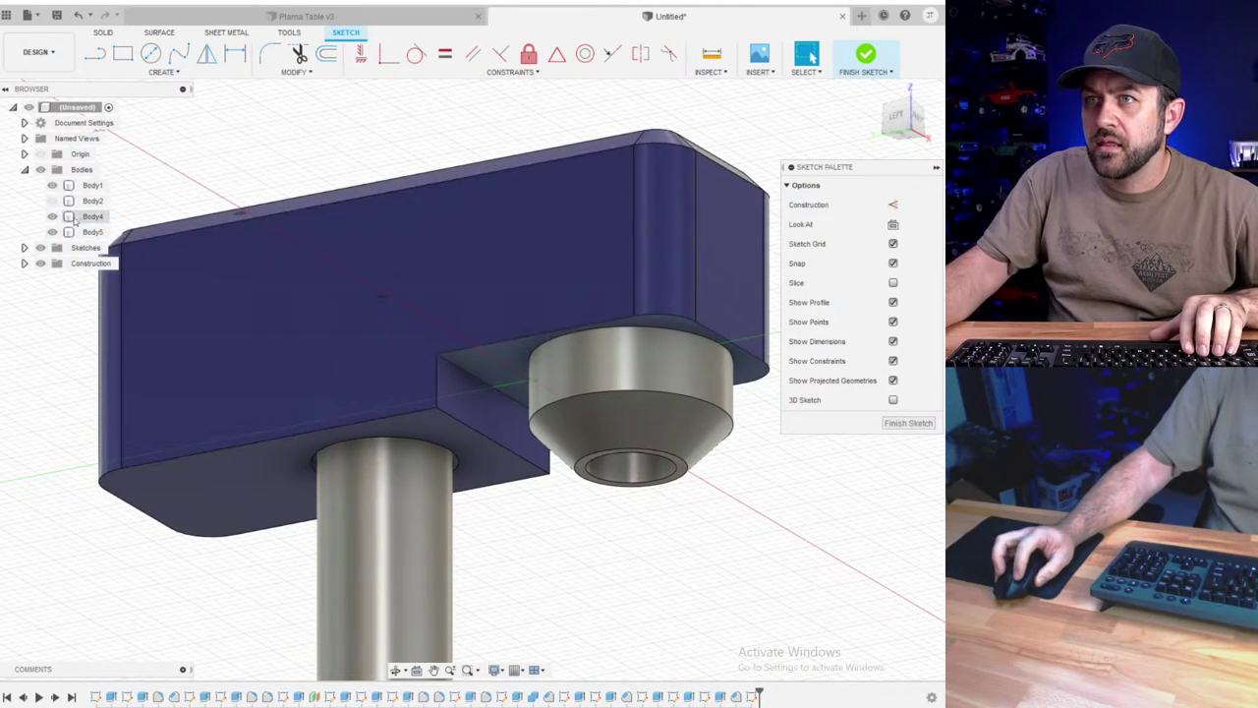
left_click(53, 203)
left_click(53, 216)
- Project the outer circular outline of the boss's raised collar into the sketch
middle_click_drag(536, 211, 515, 313, "shift")
scroll(616, 442, "up", 3)
key("p")
scroll(525, 416, "up", 2)
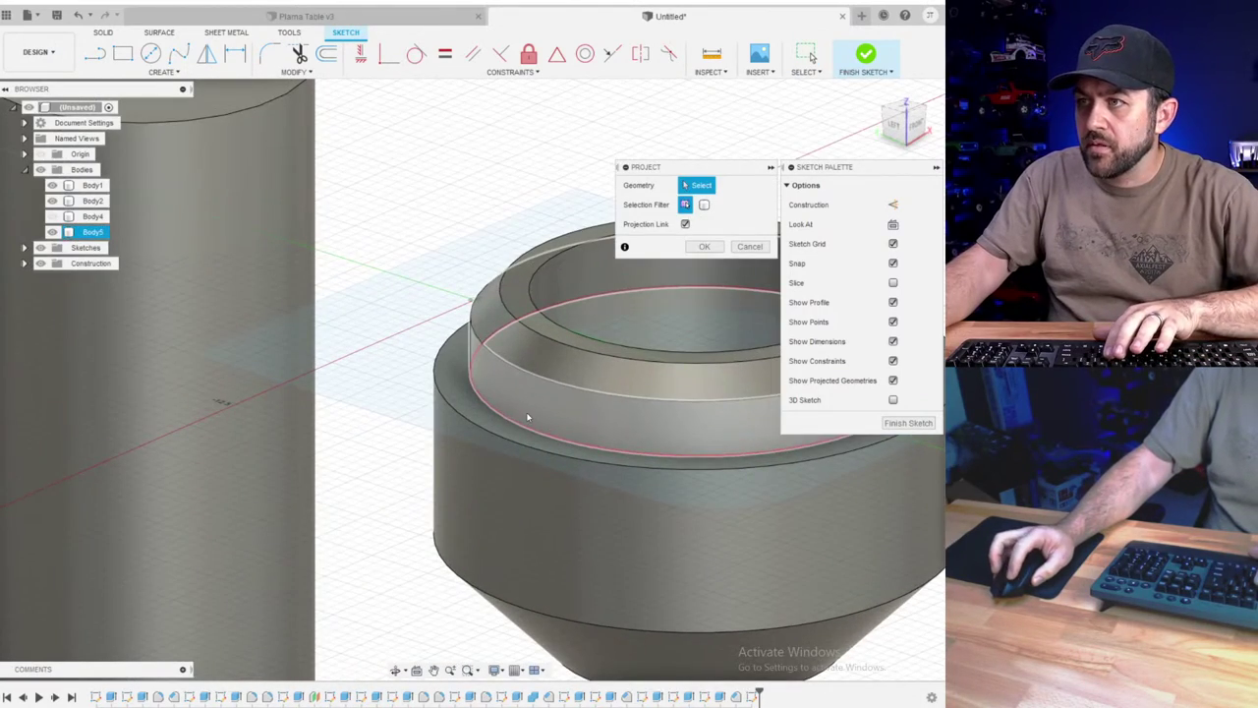
left_click(565, 387)
key("Return")
- Offset the projected collar circle outward by 0.5 mm and finish the sketch
scroll(565, 387, "down", 3)
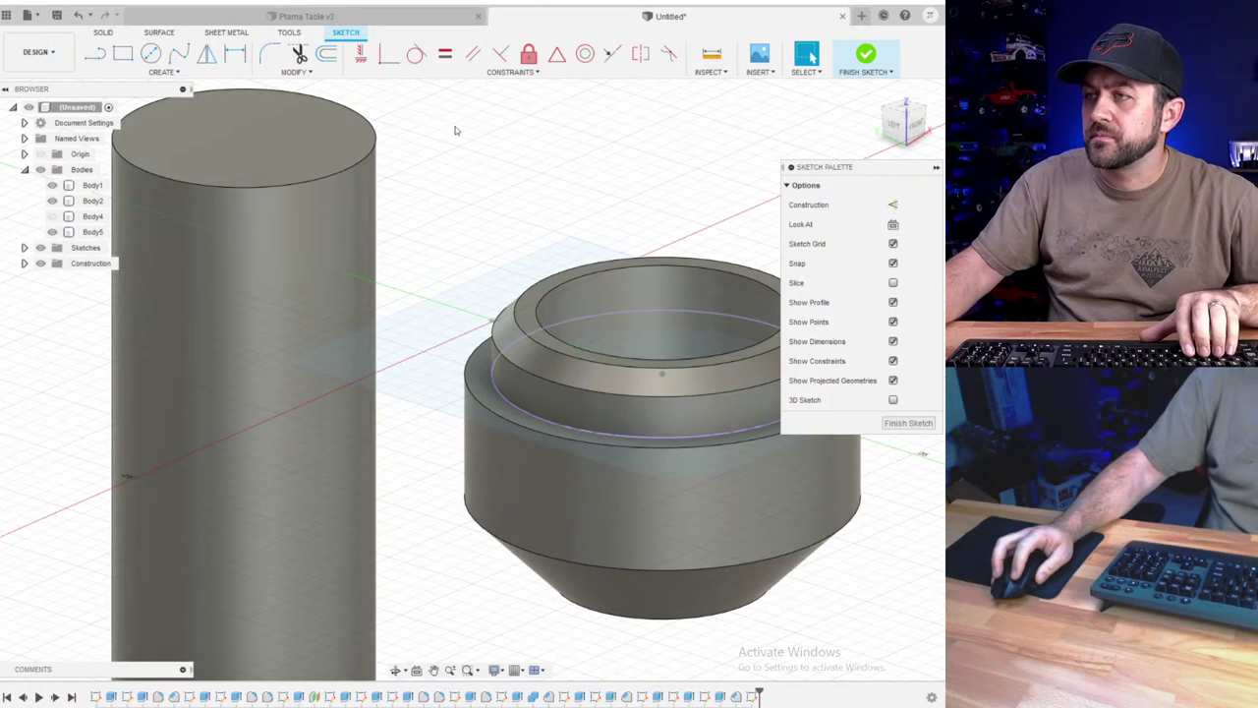
key("o")
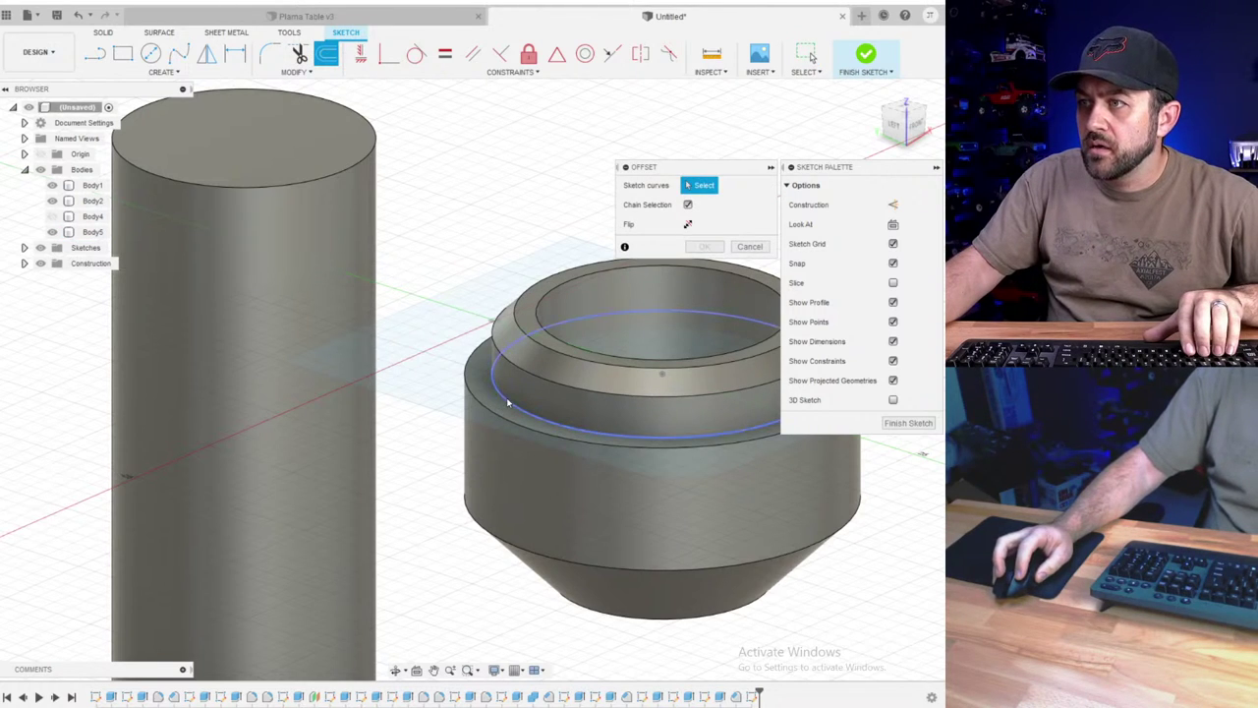
left_click(508, 403)
type(".5")
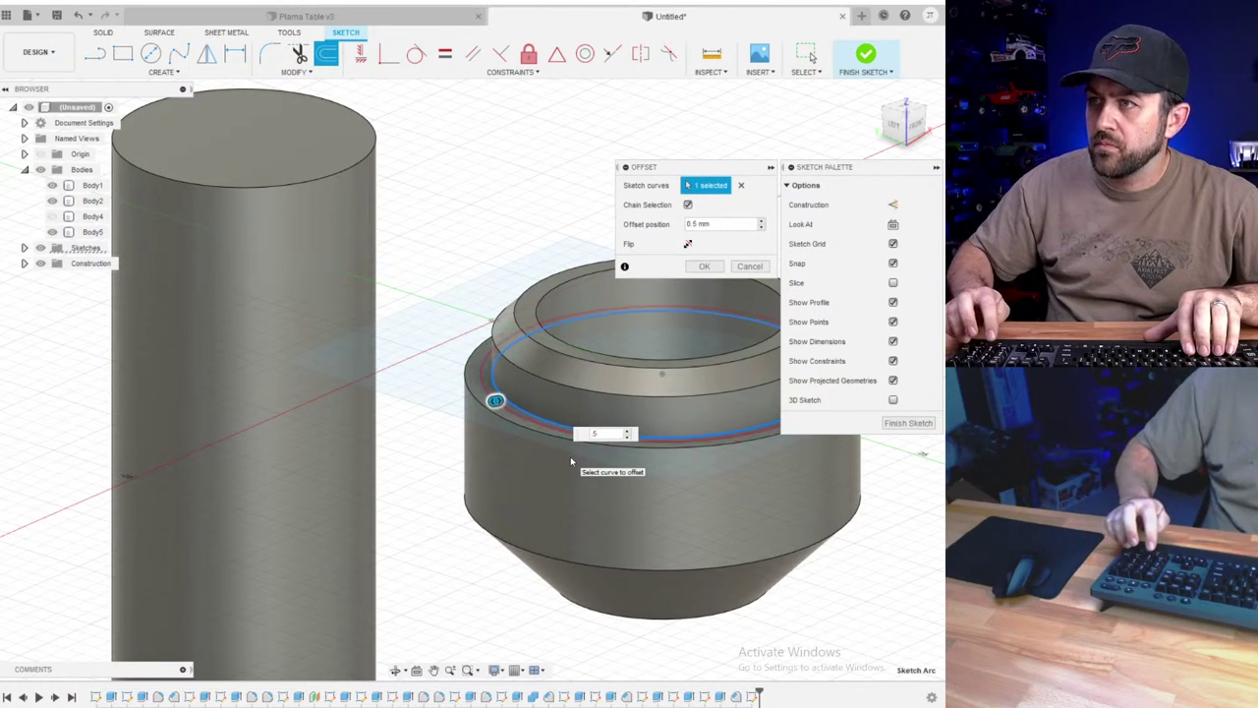
key("Return")
left_click(865, 57)
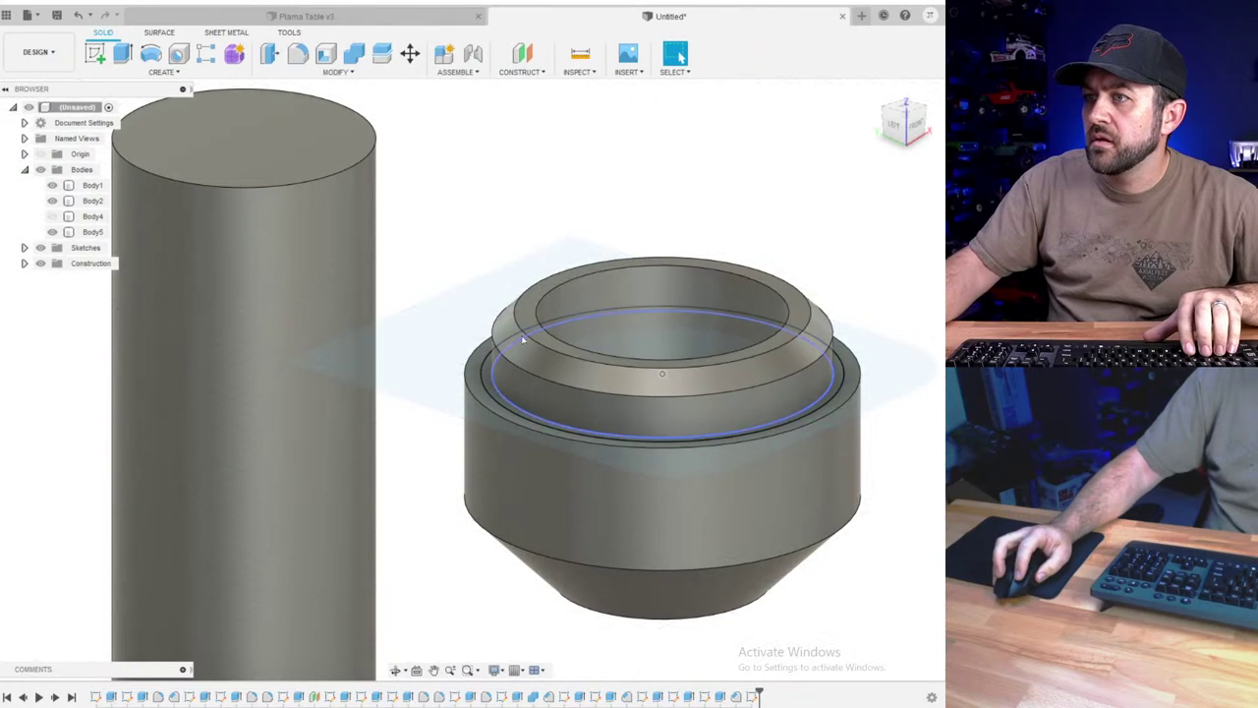
- Extrude the ring and inner circle profiles by -4 mm as a cut into the arm, with the arm shown and the boss hidden
left_click(123, 54)
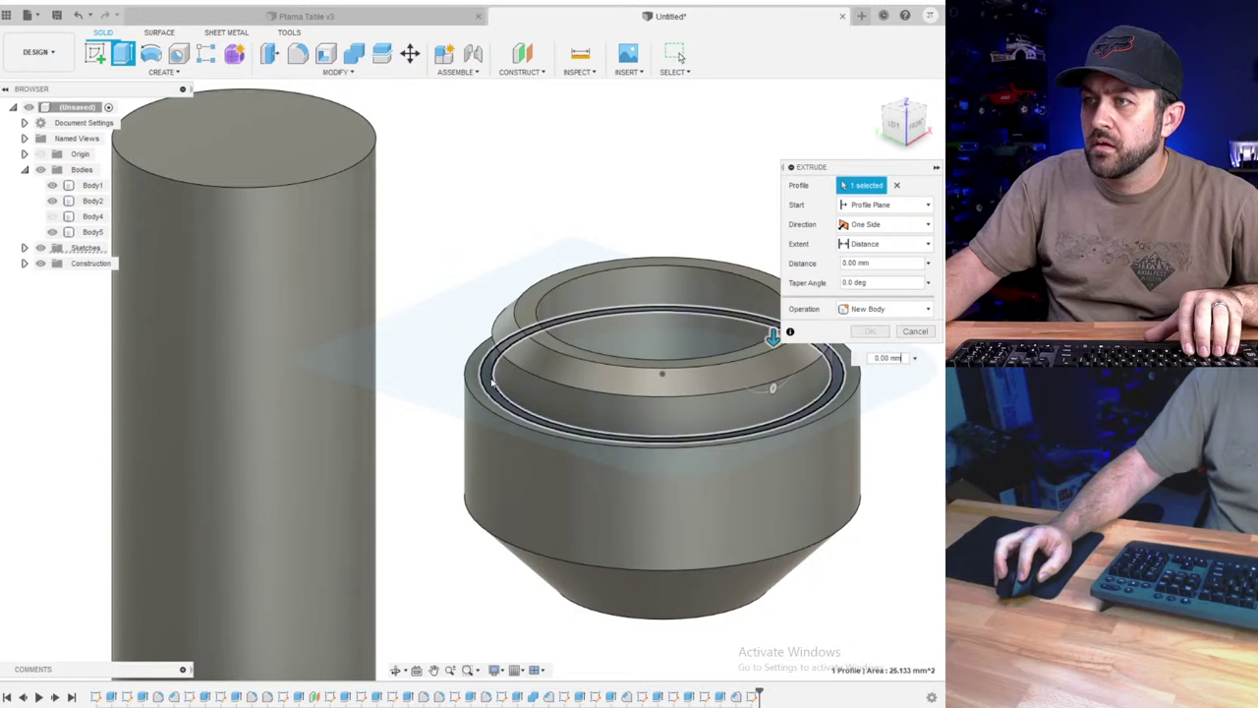
left_click(657, 383)
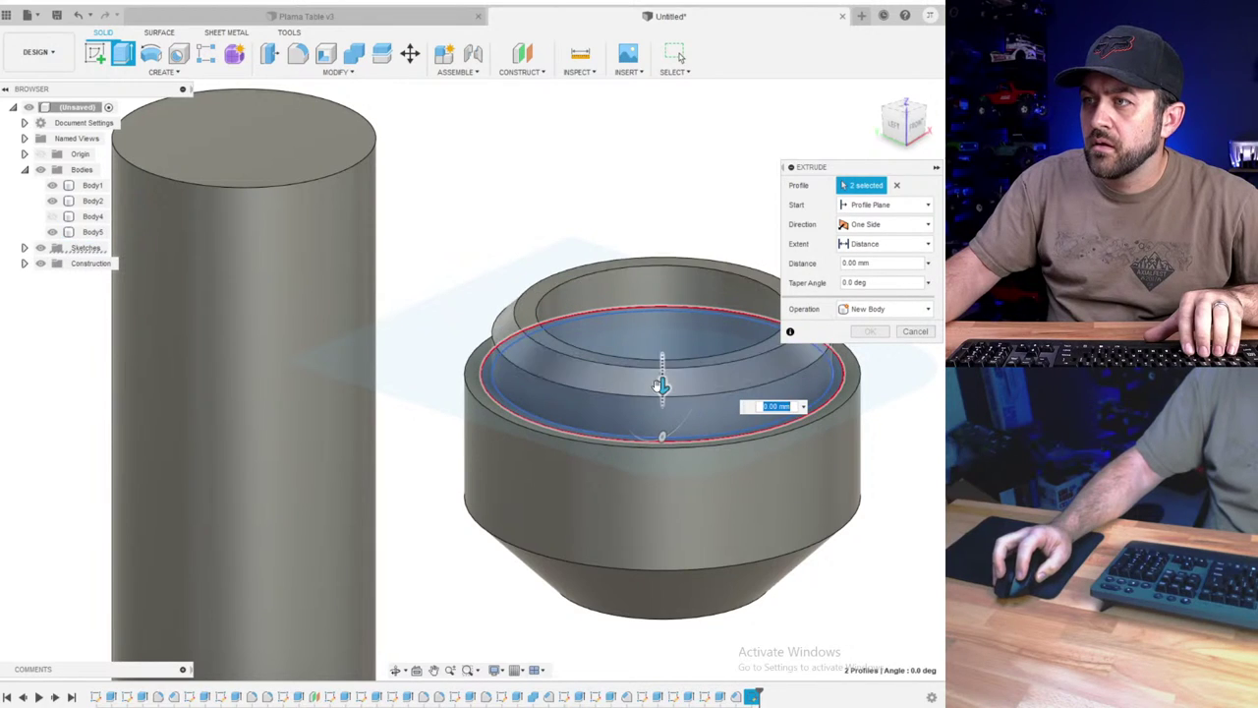
left_click_drag(659, 385, 649, 312)
middle_click_drag(599, 328, 458, 374)
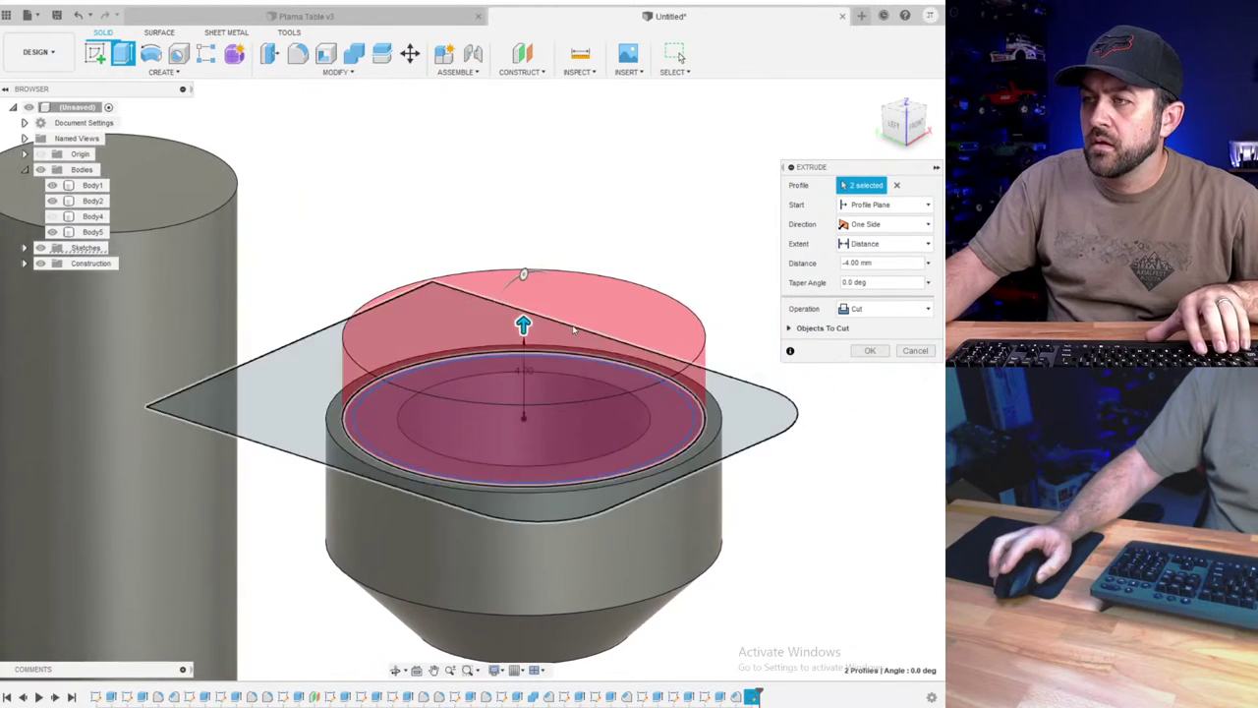
scroll(568, 329, "up", 2)
left_click(53, 217)
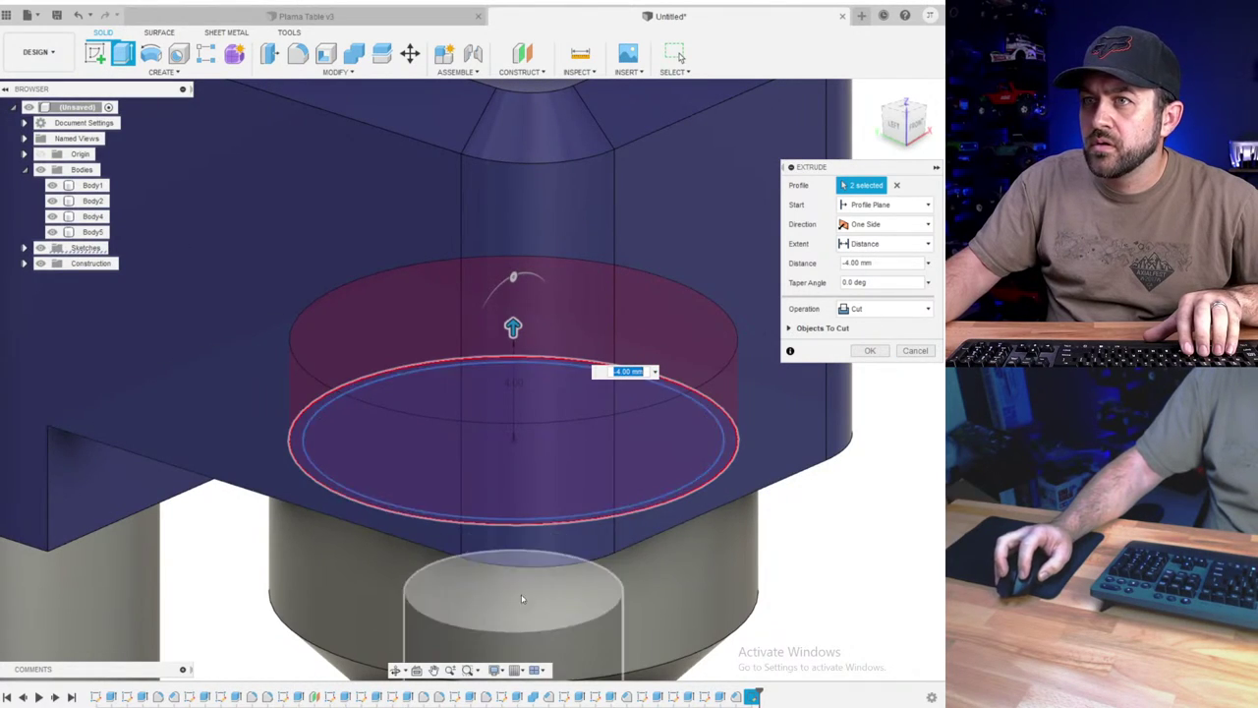
left_click(52, 233)
scroll(492, 394, "down", 2)
scroll(490, 394, "down", 2)
middle_click_drag(491, 394, 429, 228, "shift")
left_click(870, 351)
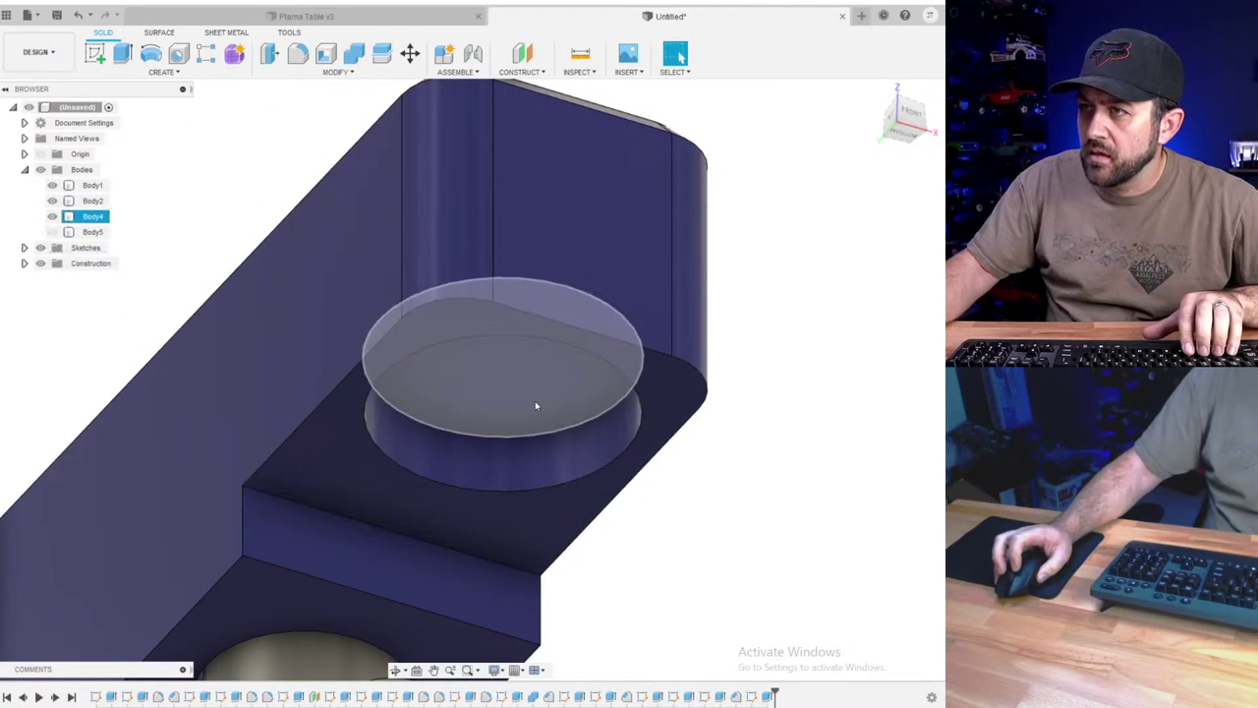
- Examine the circular pocket in the arm's underside and the arm's fit on the post
scroll(673, 485, "down", 4)
scroll(572, 447, "up", 2)
middle_click_drag(572, 447, 593, 465, "shift")
scroll(573, 470, "up", 2)
scroll(573, 472, "down", 3)
scroll(592, 466, "down", 3)
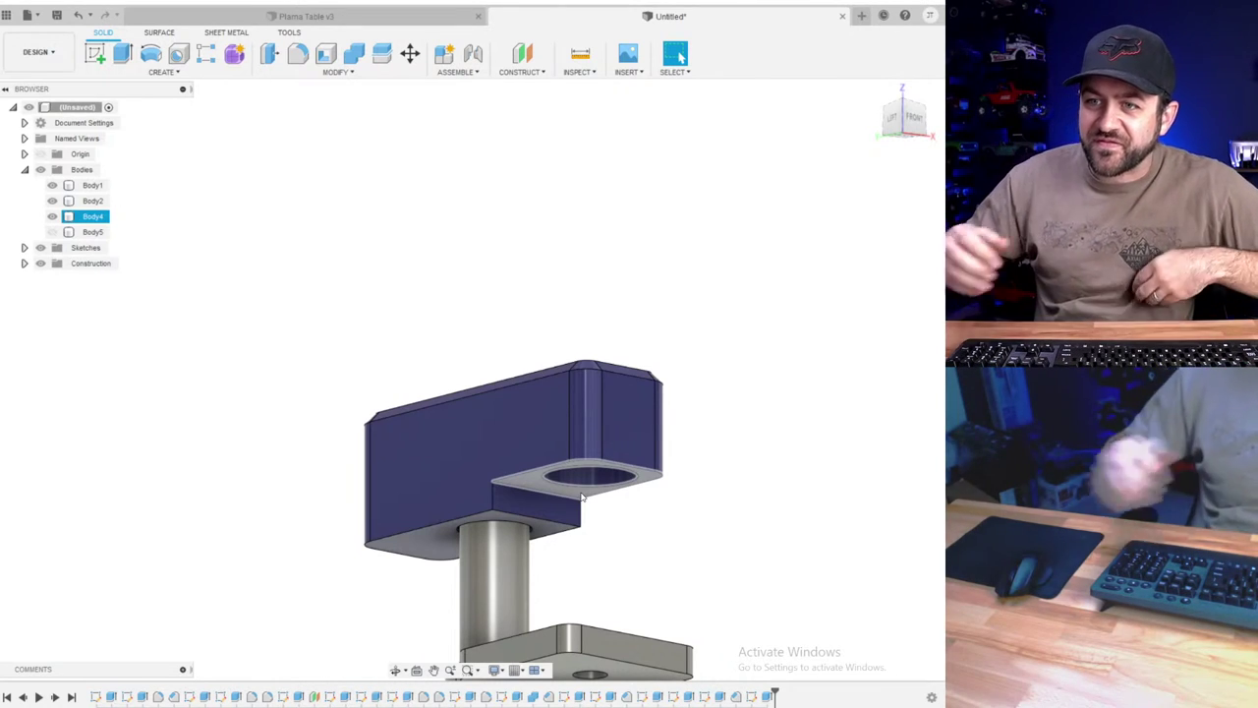
scroll(637, 448, "down", 3)
scroll(639, 448, "up", 4)
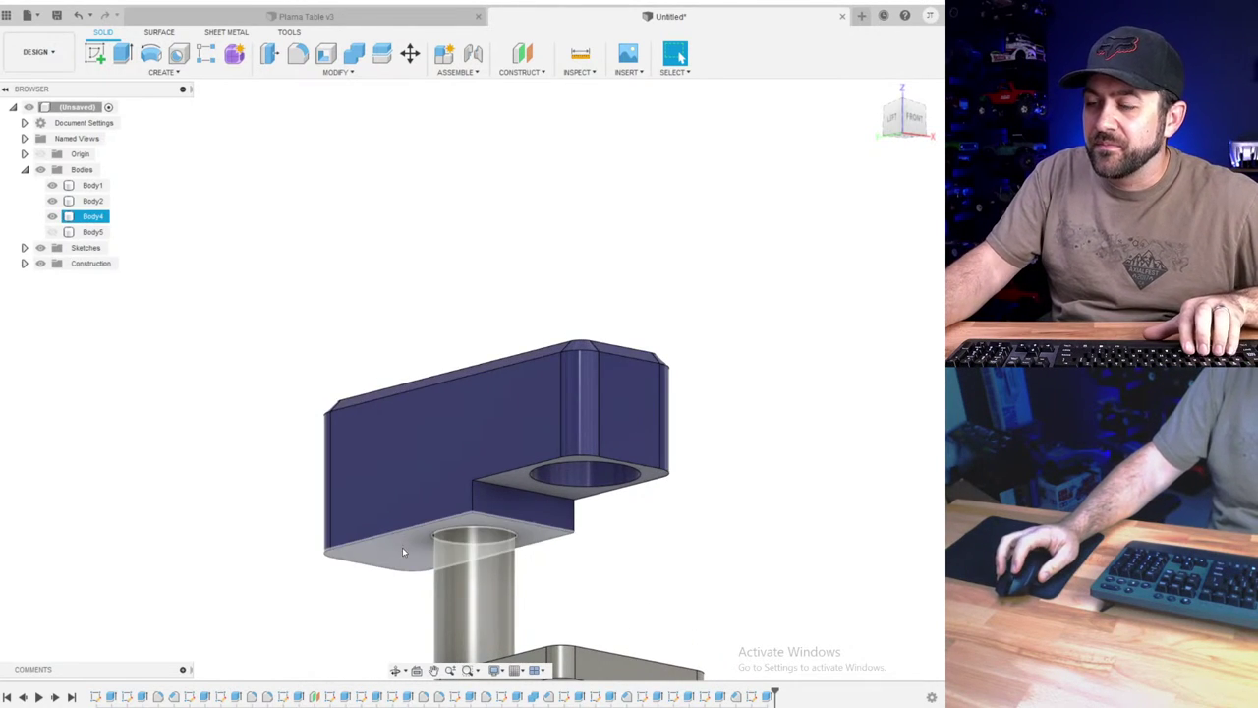
scroll(401, 535, "up", 1)
middle_click_drag(400, 533, 335, 462, "shift")
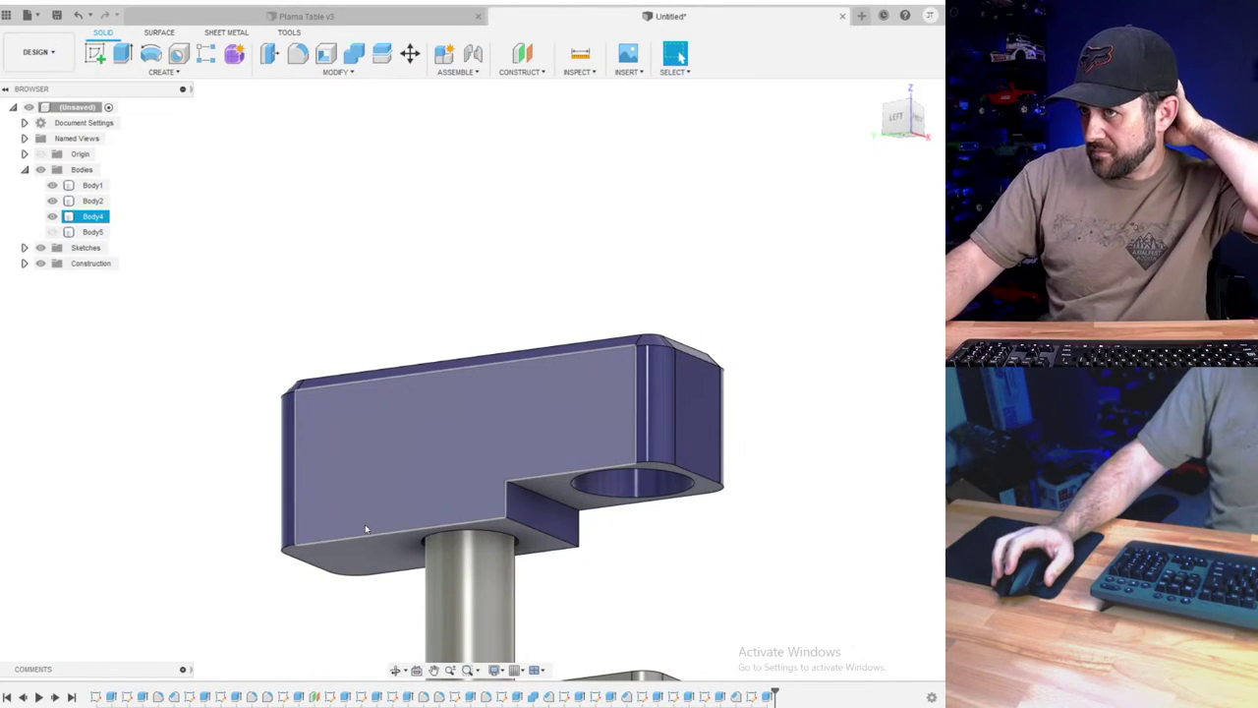
- Show the boss again and check how it seats under the arm
left_click(55, 231)
scroll(551, 490, "down", 2)
scroll(563, 493, "up", 2)
middle_click_drag(650, 509, 634, 537, "shift")
left_click(276, 133)
left_click(96, 57)
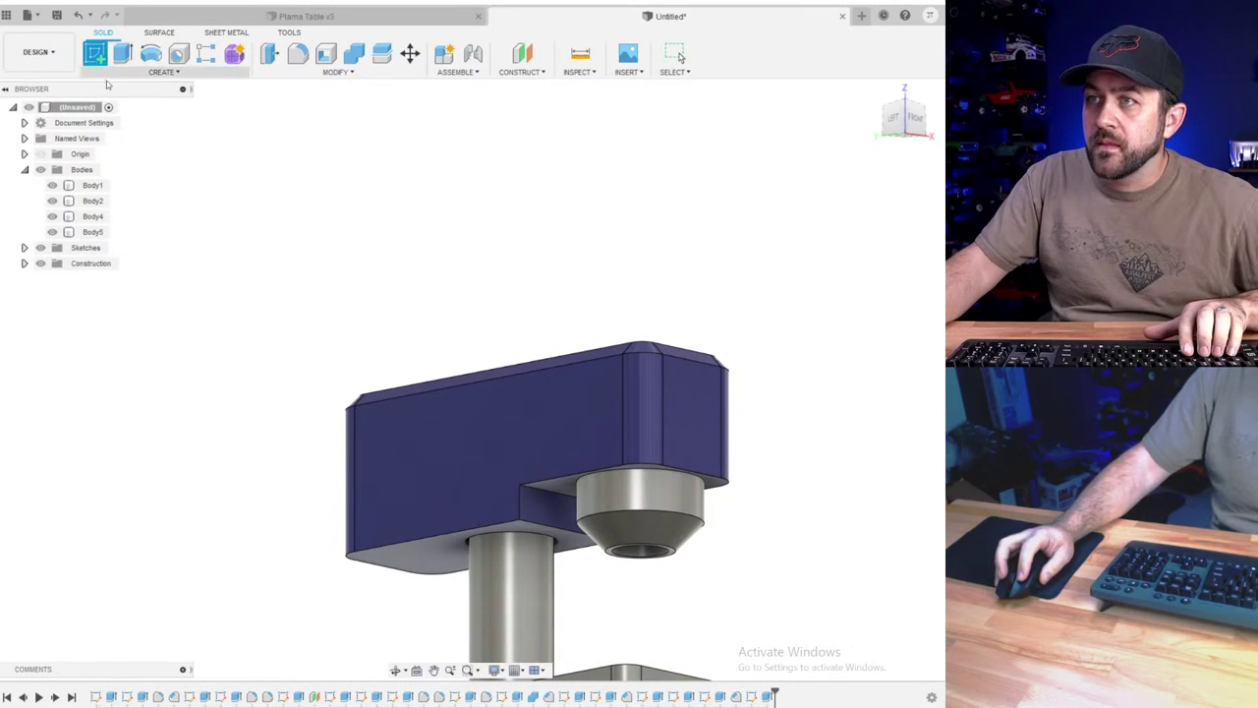
scroll(637, 572, "up", 6)
left_click(637, 551)
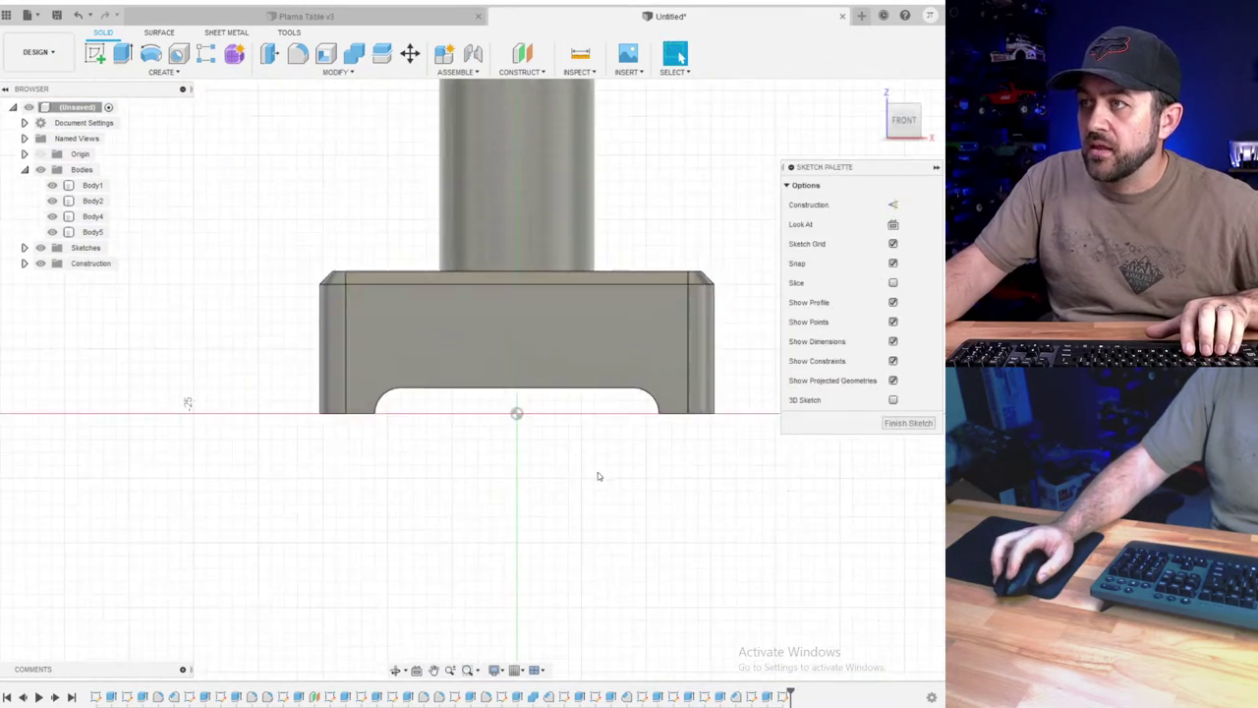
scroll(597, 475, "down", 5)
scroll(610, 202, "up", 4)
middle_click_drag(568, 275, 562, 232, "shift")
- Hide the platform and arm bodies to expose the boss, and close the empty sketch
left_click(51, 203)
scroll(517, 457, "down", 3)
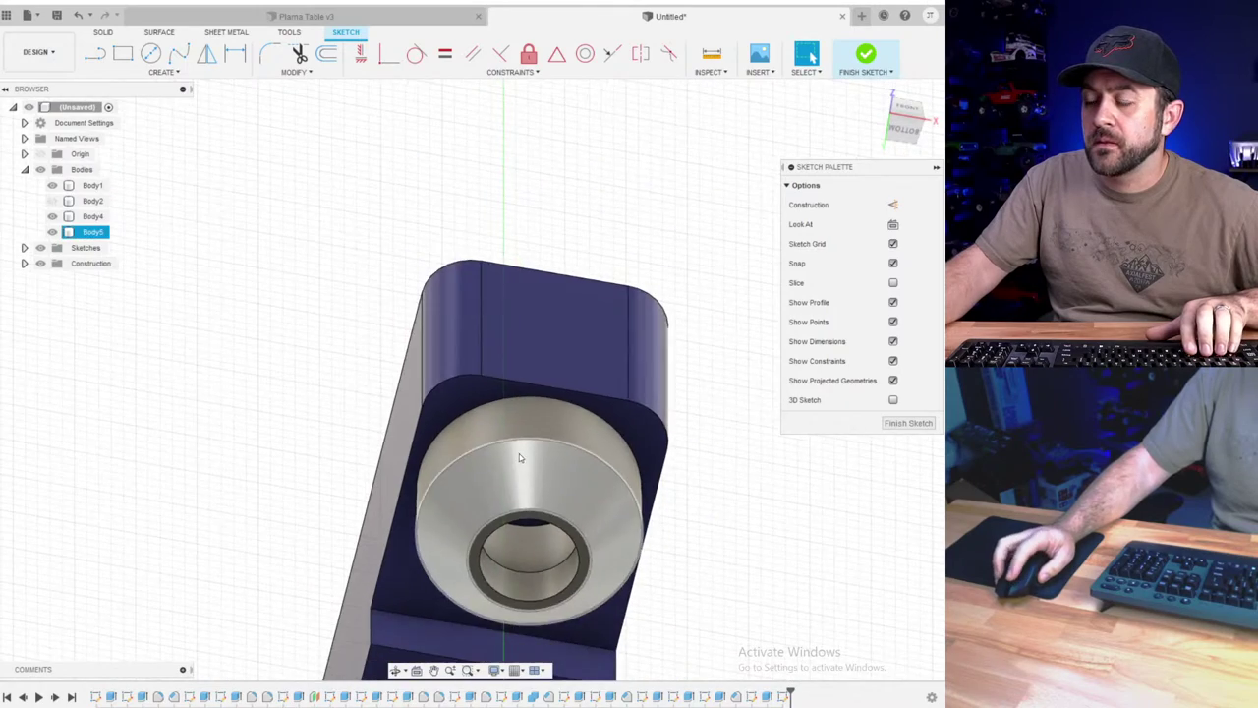
middle_click_drag(520, 455, 531, 497, "shift")
middle_click_drag(541, 629, 441, 457)
scroll(390, 127, "up", 3)
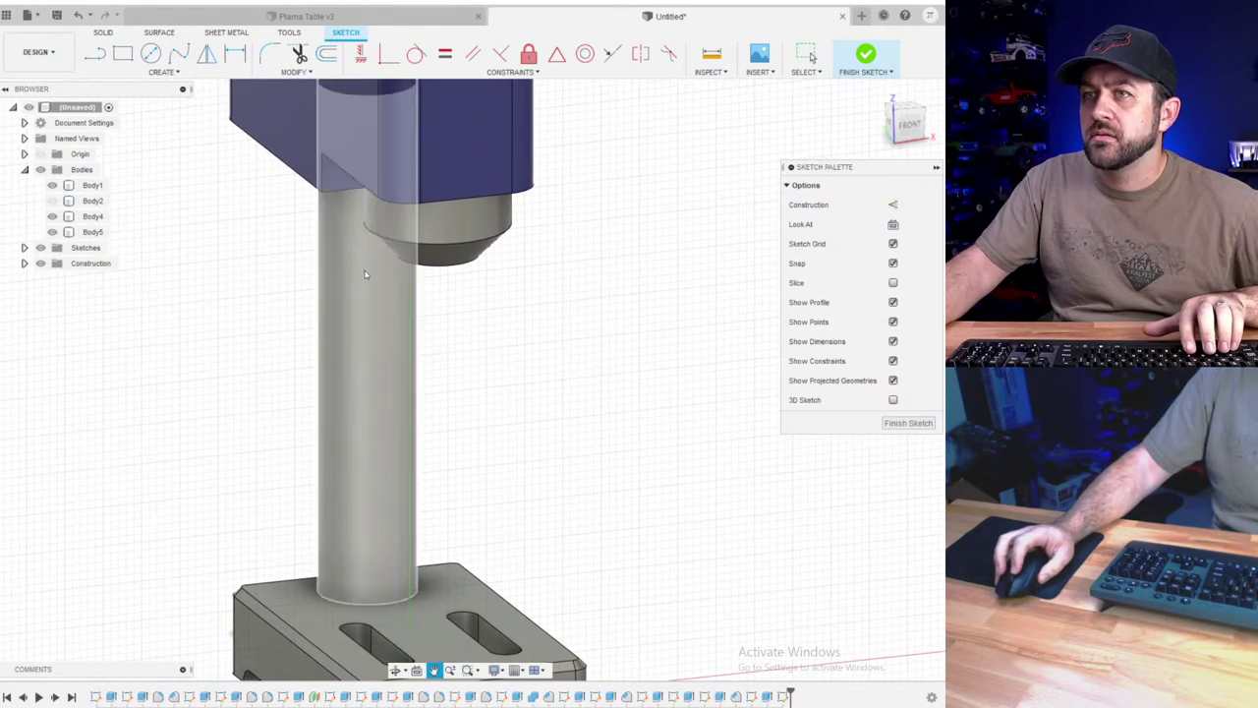
left_click(52, 217)
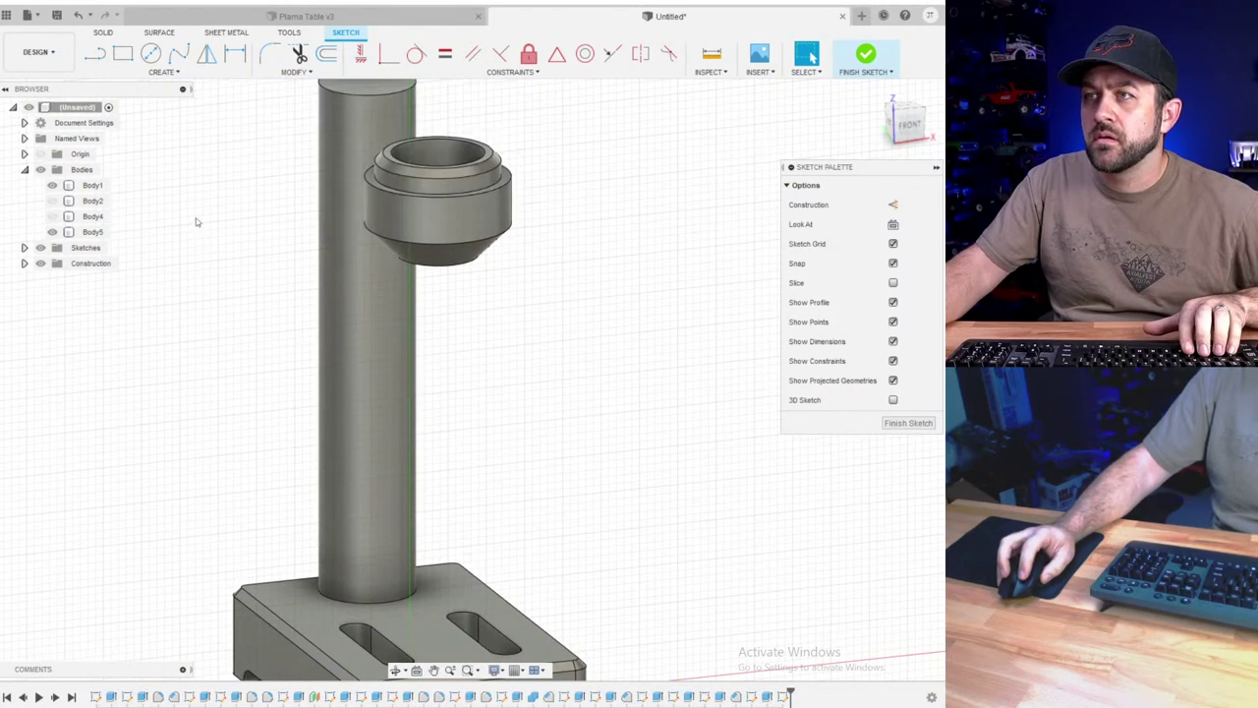
middle_click_drag(197, 219, 464, 300, "shift")
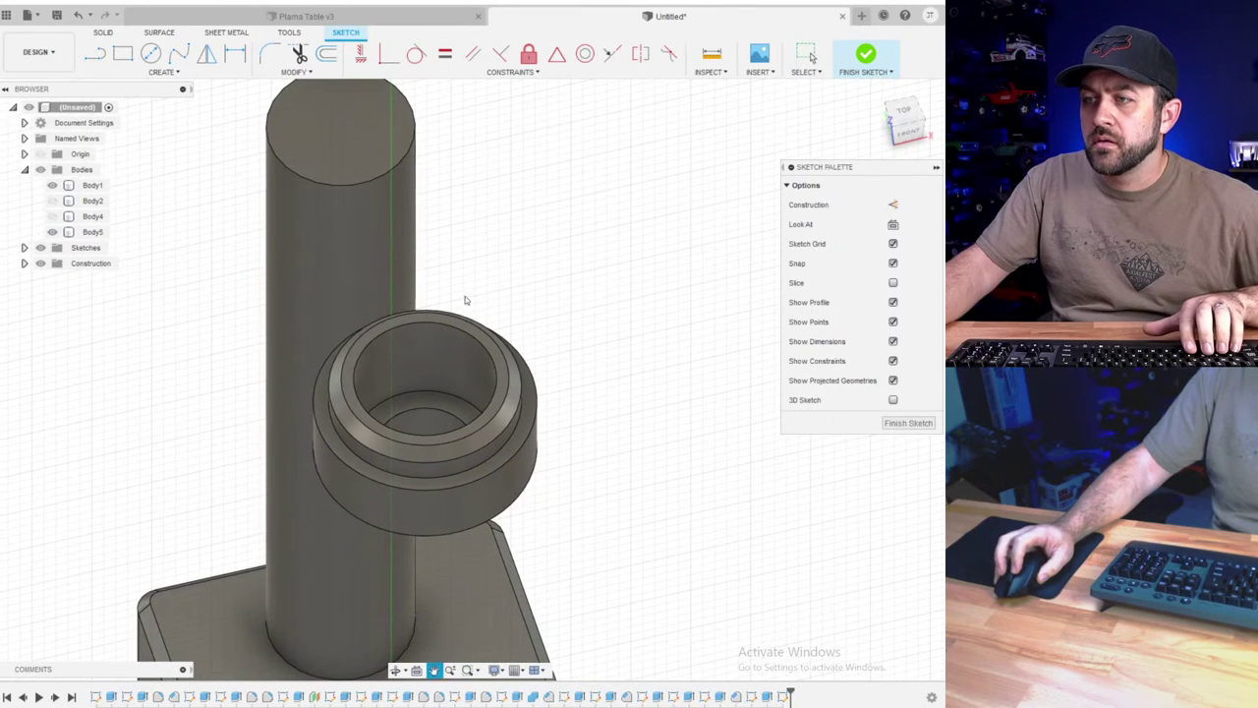
left_click(867, 57)
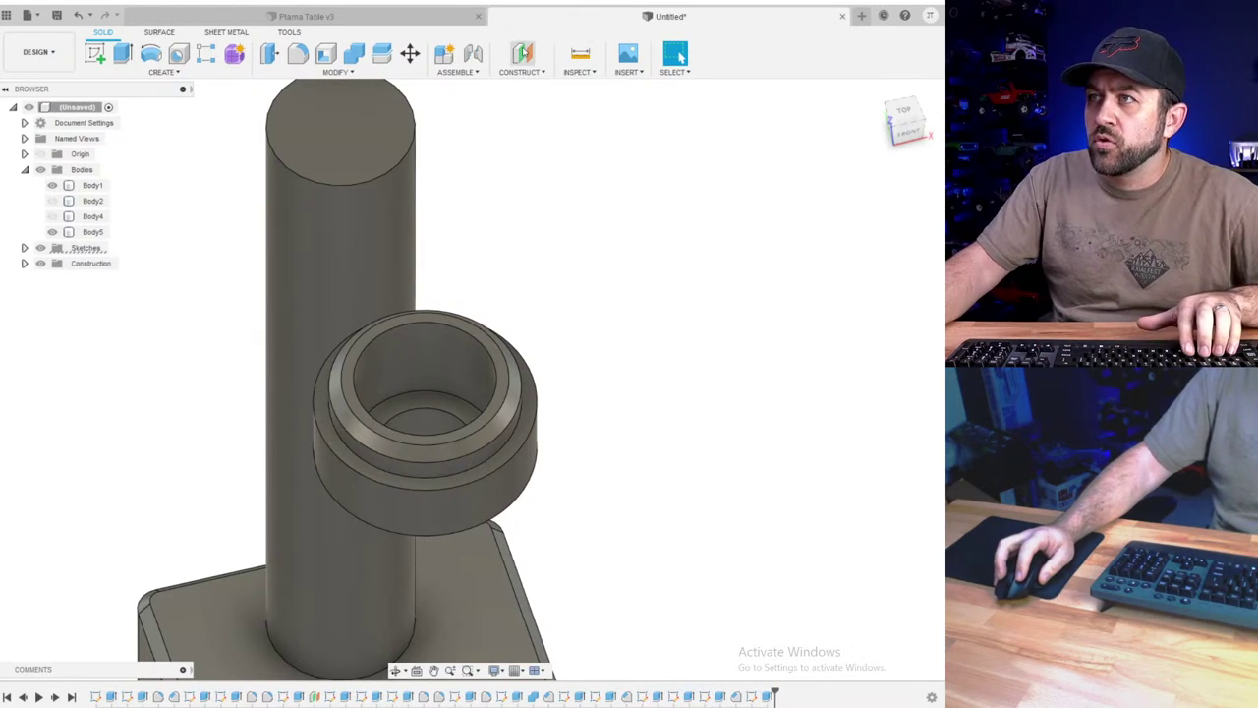
- Create an offset plane 4 mm above the ring-shaped ledge inside the boss's stepped bore
left_click(522, 54)
scroll(410, 405, "up", 3)
left_click(410, 405)
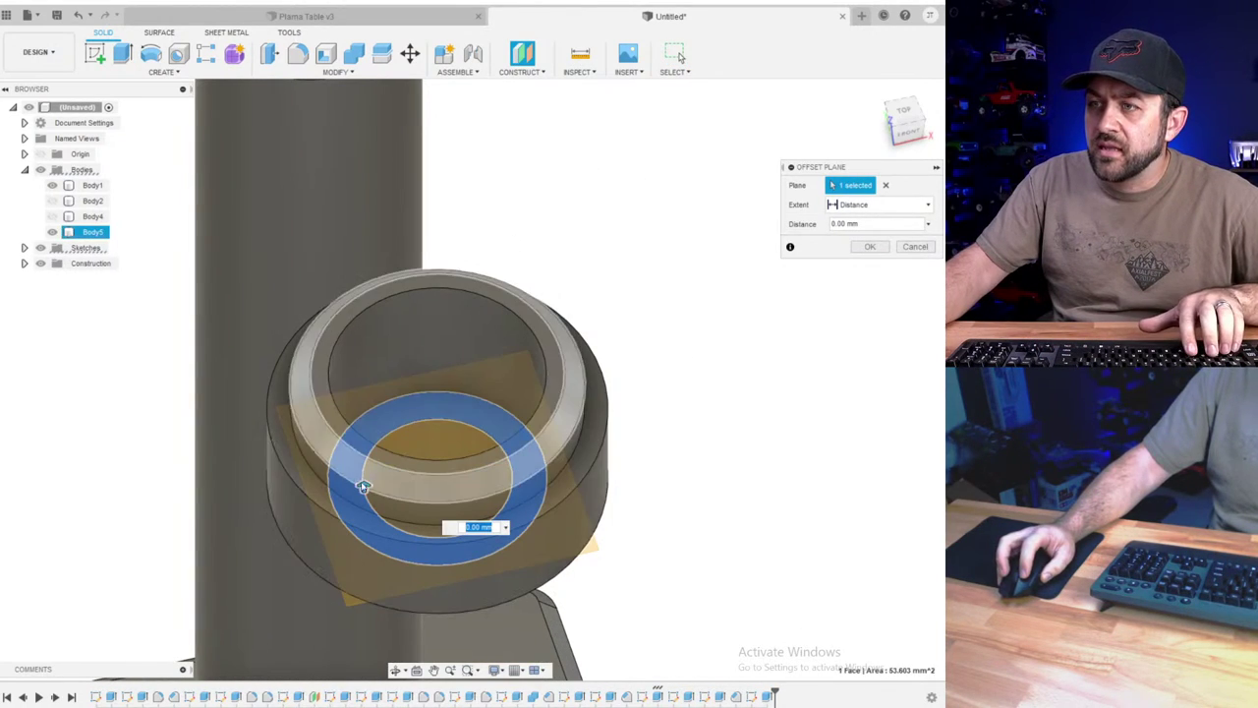
left_click_drag(363, 487, 363, 425)
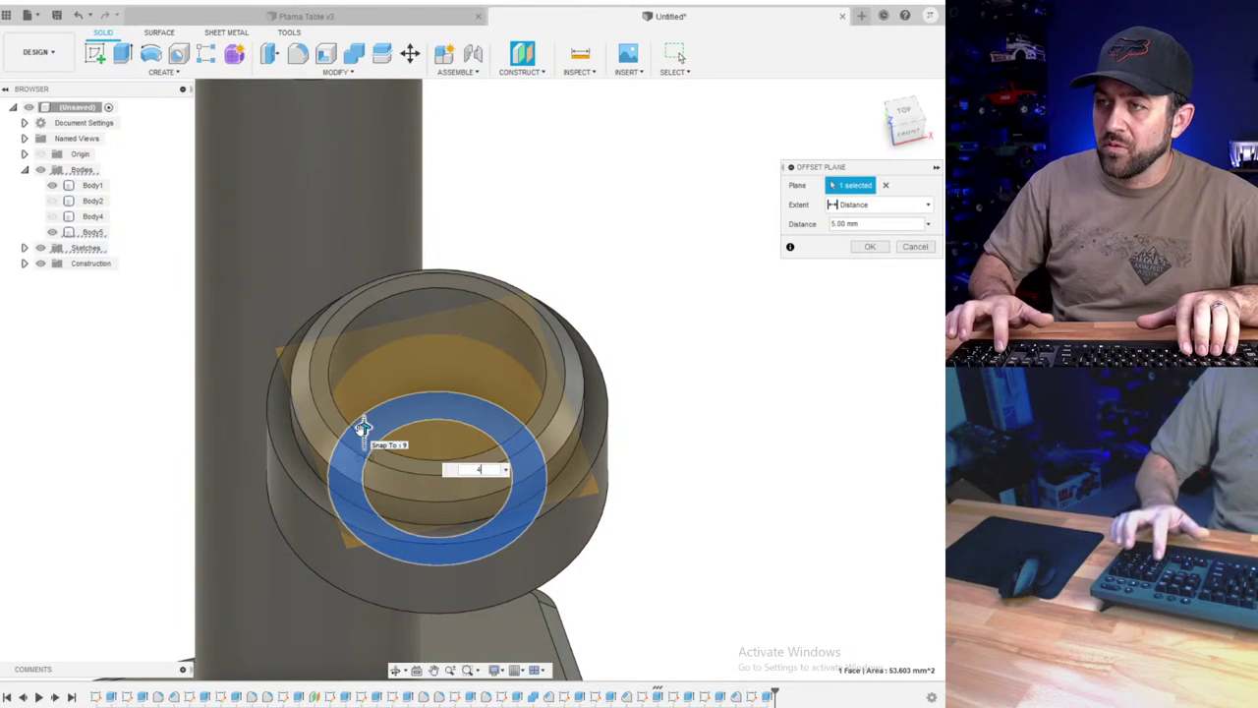
key("Return")
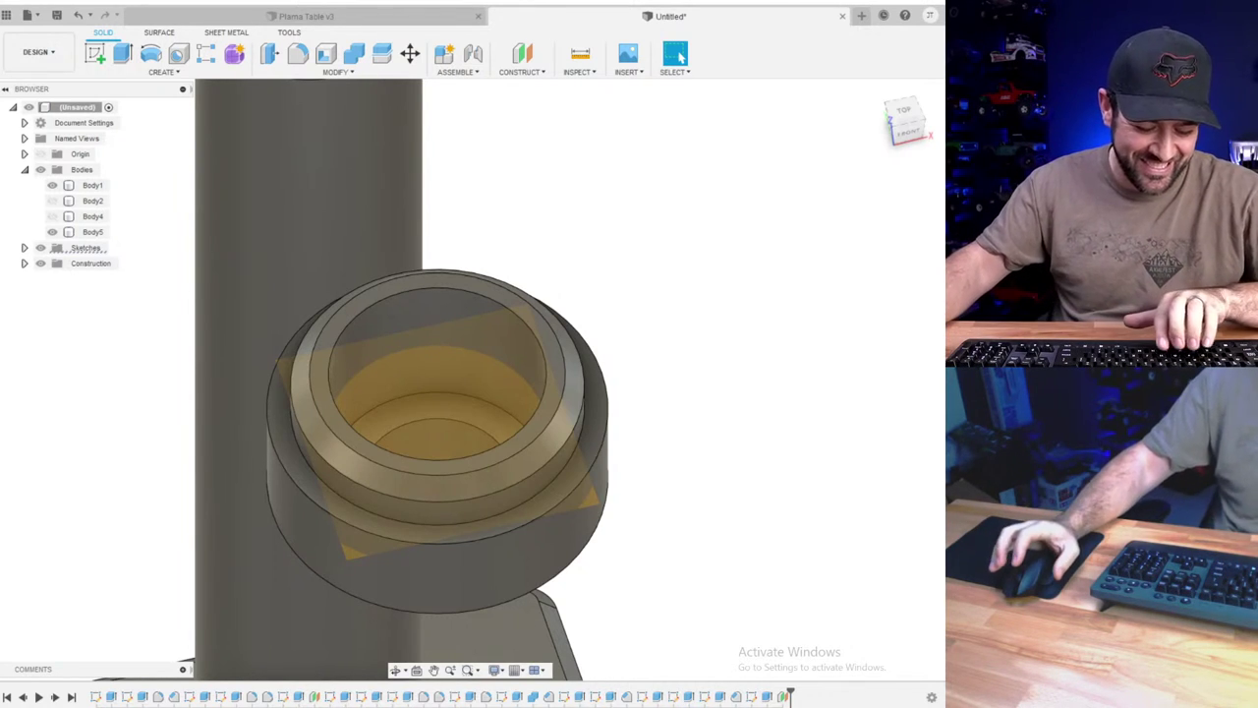
left_click(236, 550)
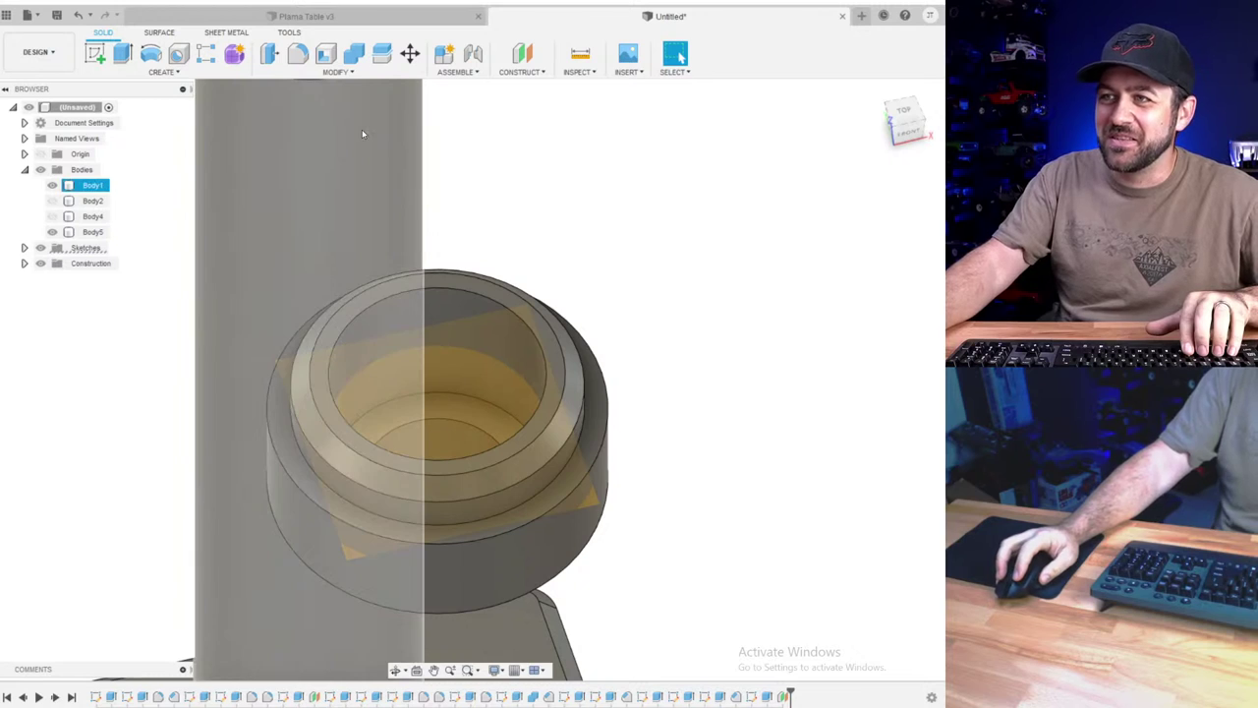
key("Escape")
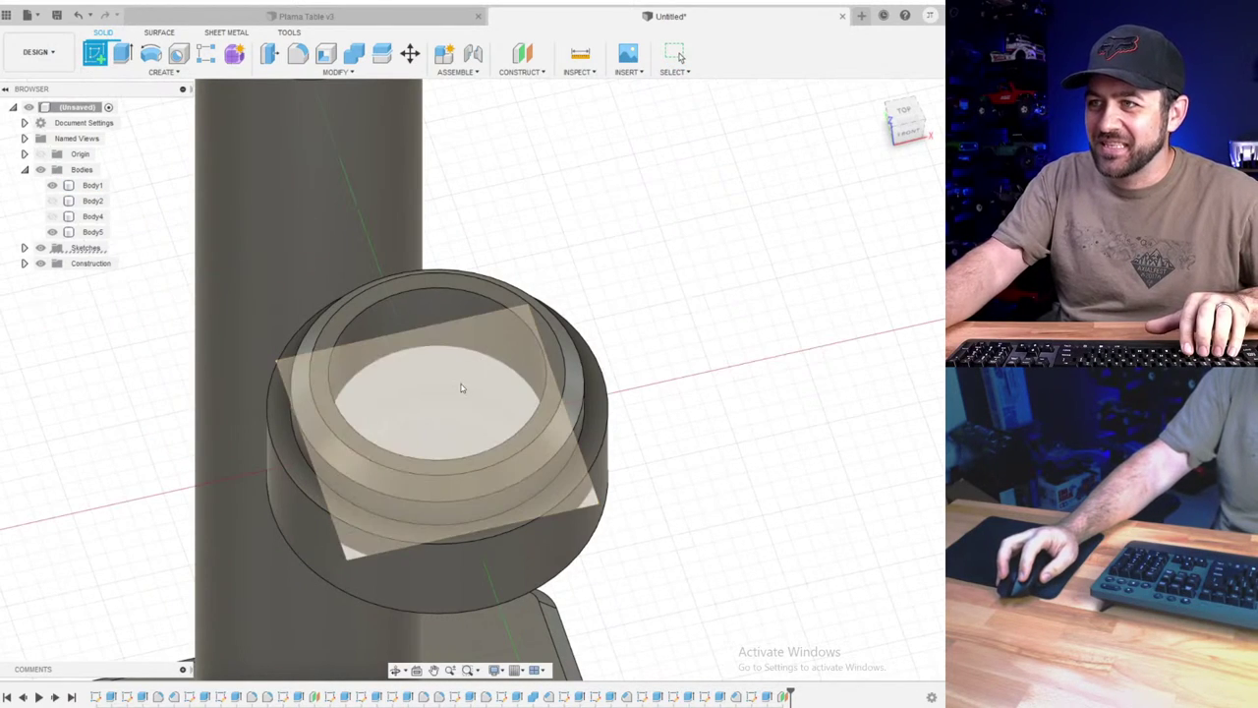
- Sketch a circle centred on the boss axis on the new offset plane and dimension its diameter to 4.5 mm
left_click(468, 384)
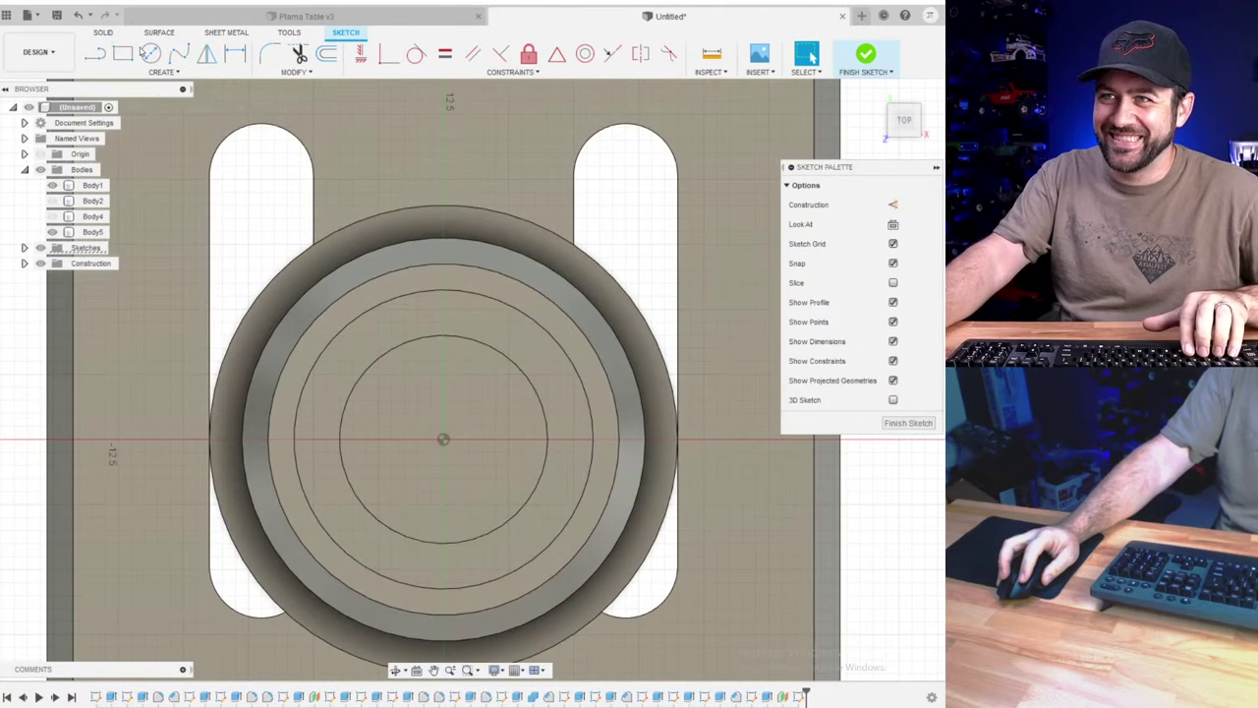
left_click(150, 53)
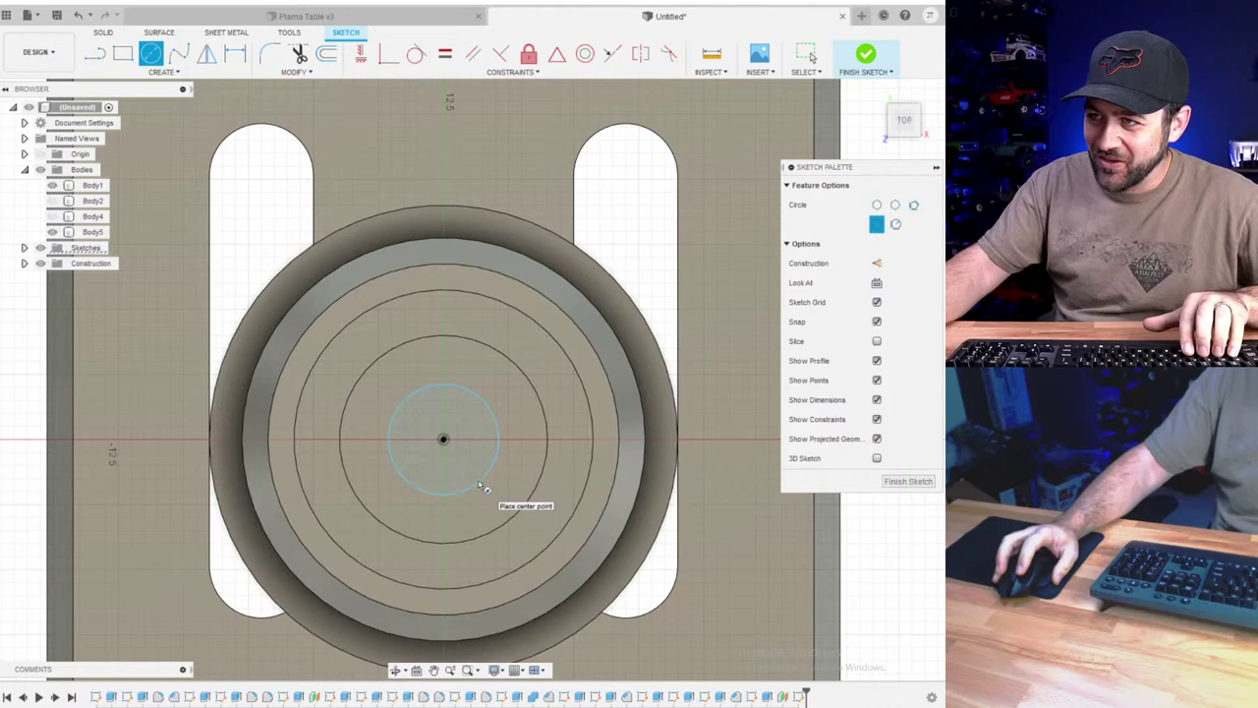
key("d")
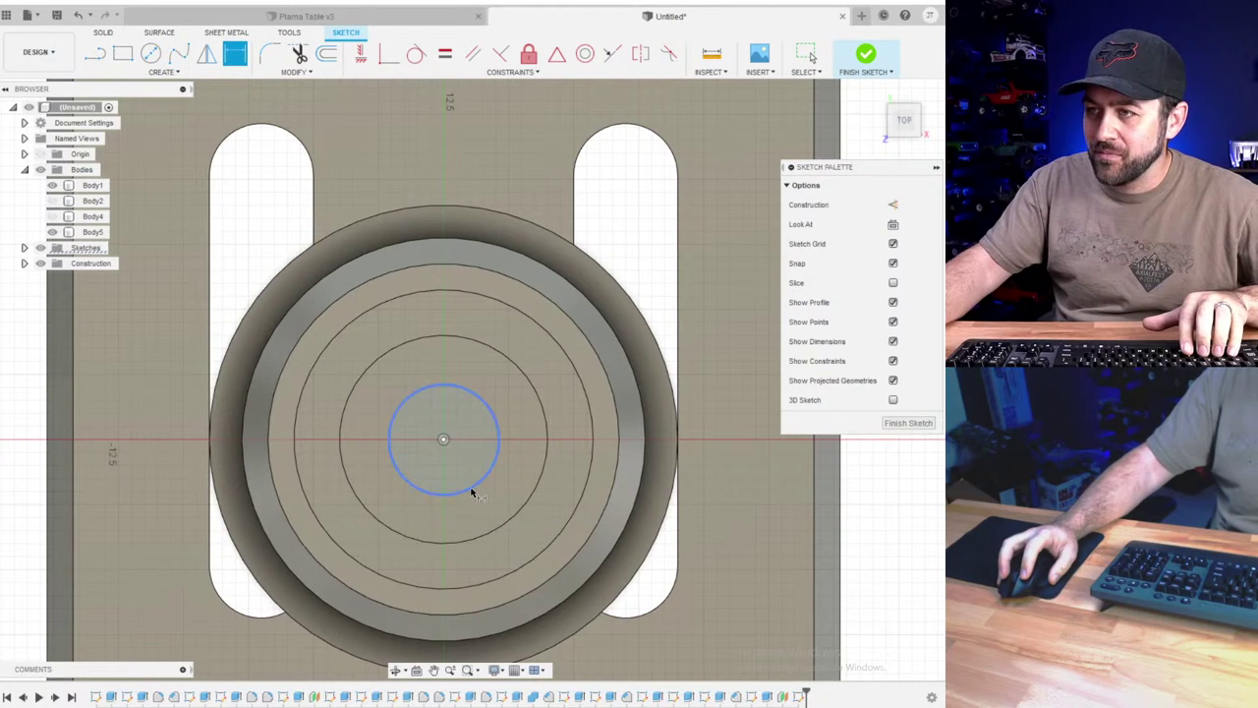
left_click(473, 493)
left_click(508, 509)
type("4.5")
key("Return")
key("Escape")
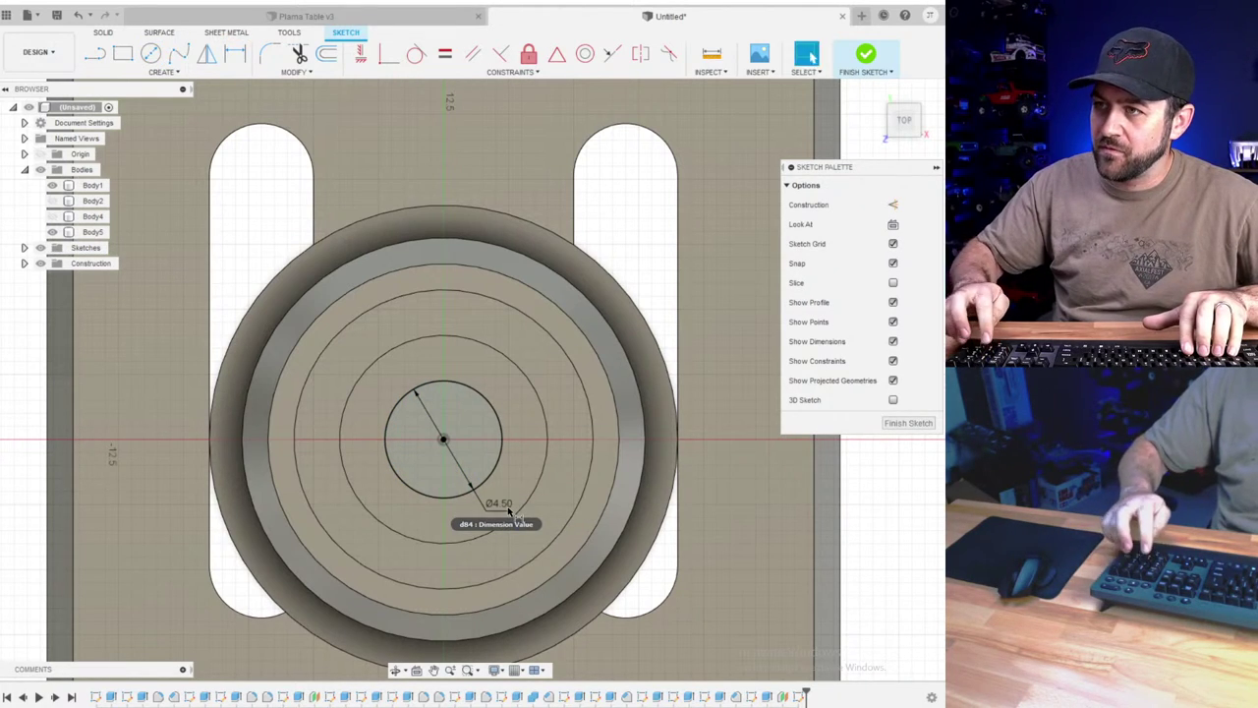
- Add a concentric 3.5 mm diameter circle inside the 4.5 mm circle and finish the sketch
key("c")
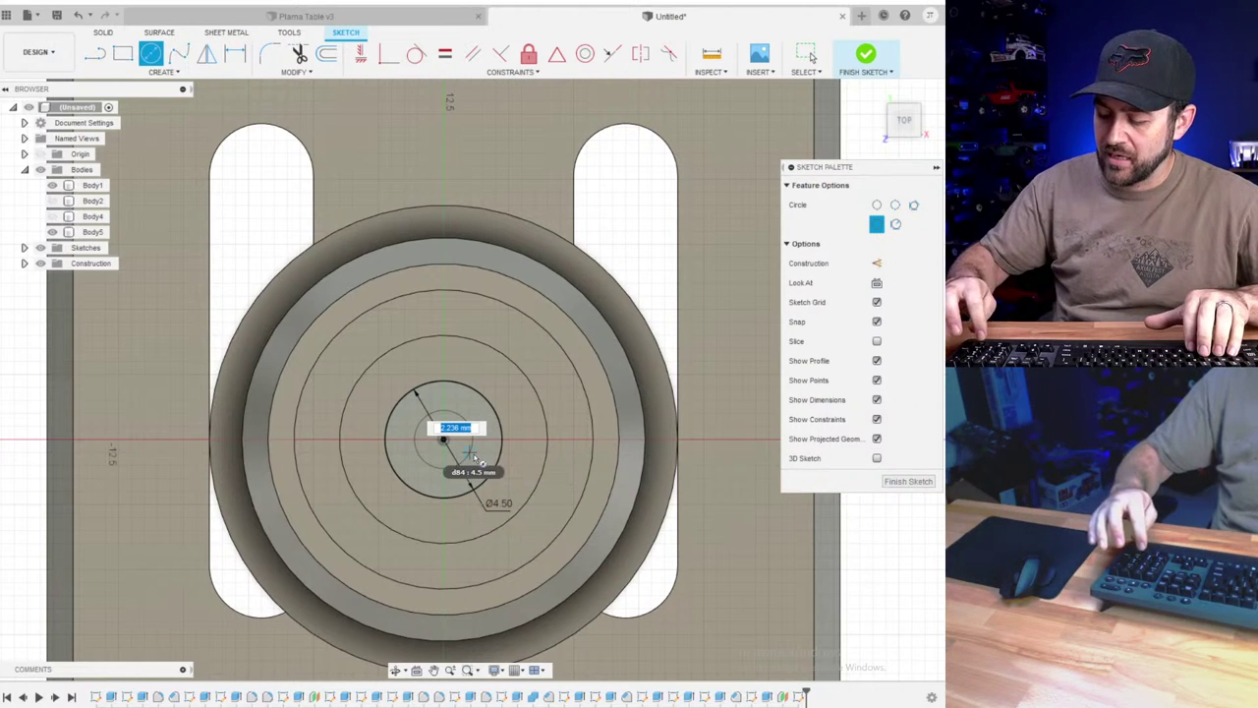
type("3.5")
key("Return")
key("Escape")
scroll(534, 411, "down", 3)
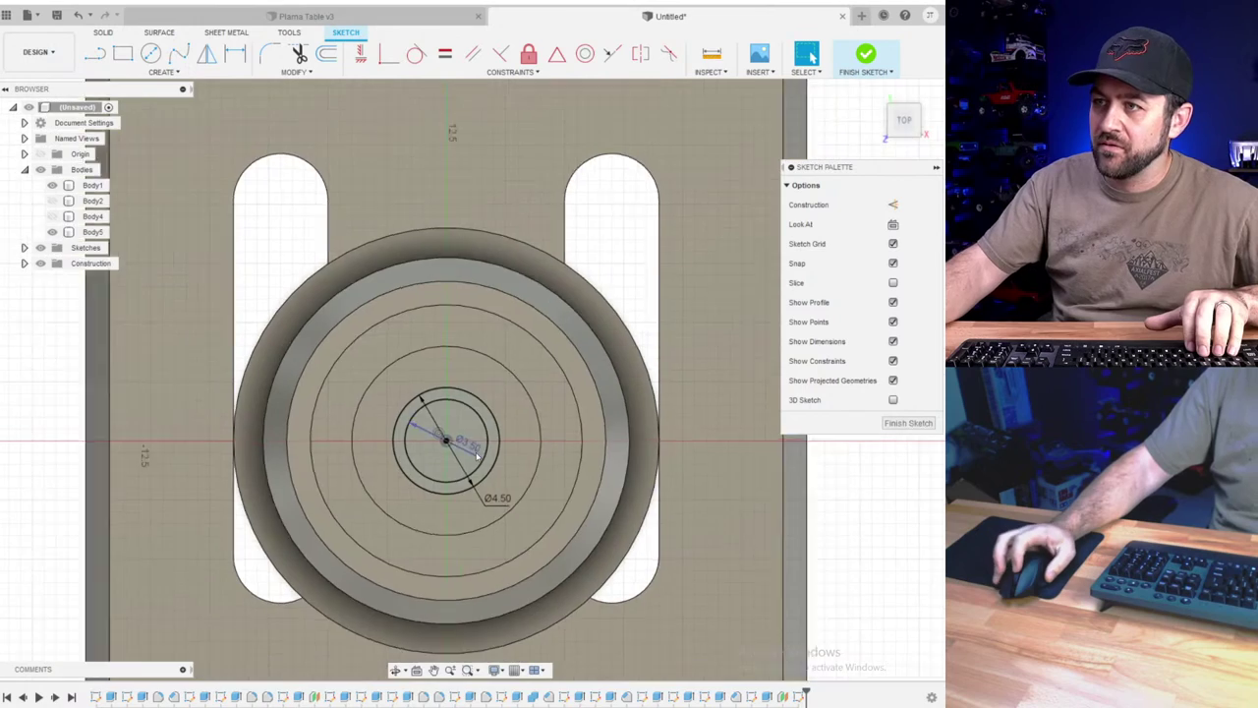
left_click(863, 59)
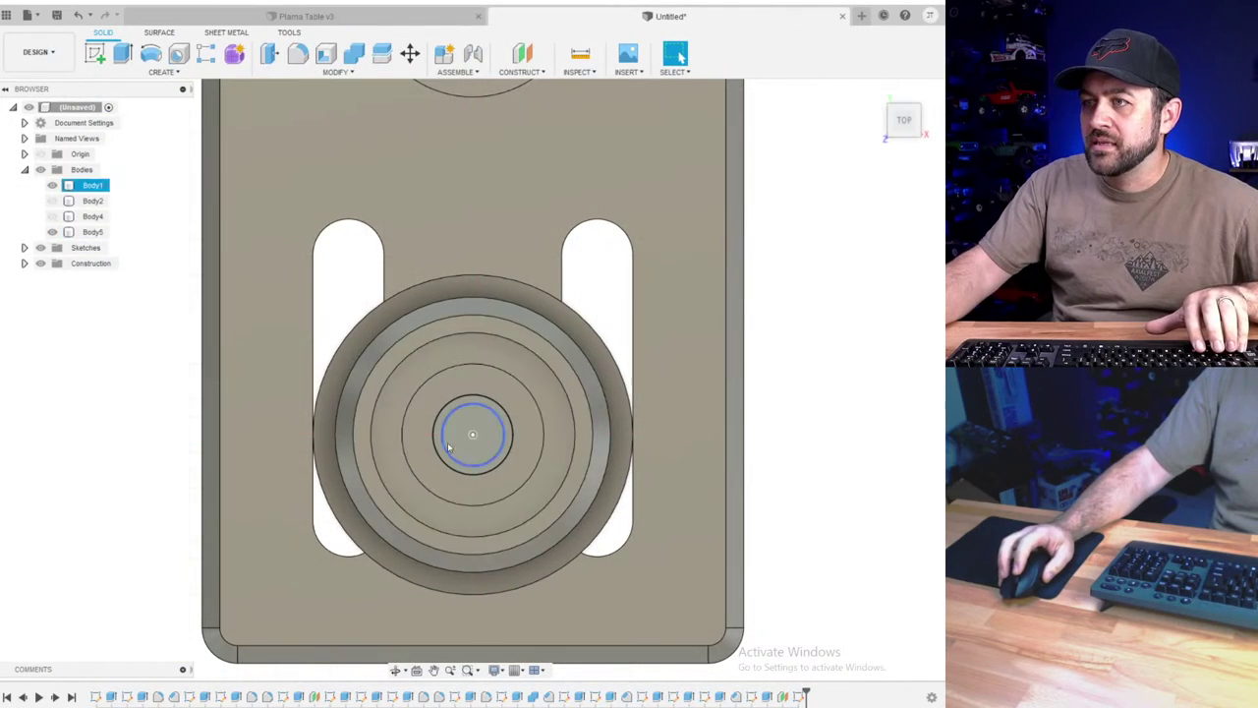
- Extrude the thin ring between the two circles by -5 mm as a new body inside the boss's bore
scroll(448, 442, "up", 3)
middle_click_drag(447, 442, 505, 404, "shift")
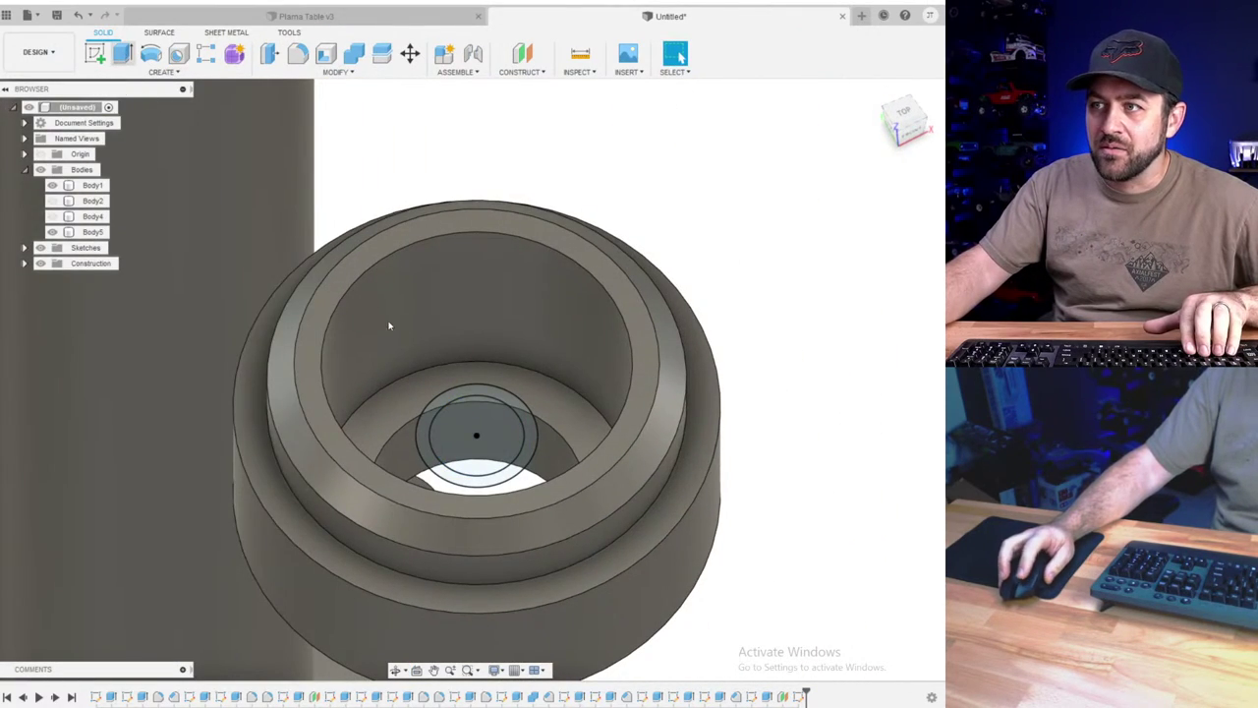
key("e")
scroll(435, 350, "up", 2)
left_click(472, 420)
left_click_drag(556, 442, 565, 551)
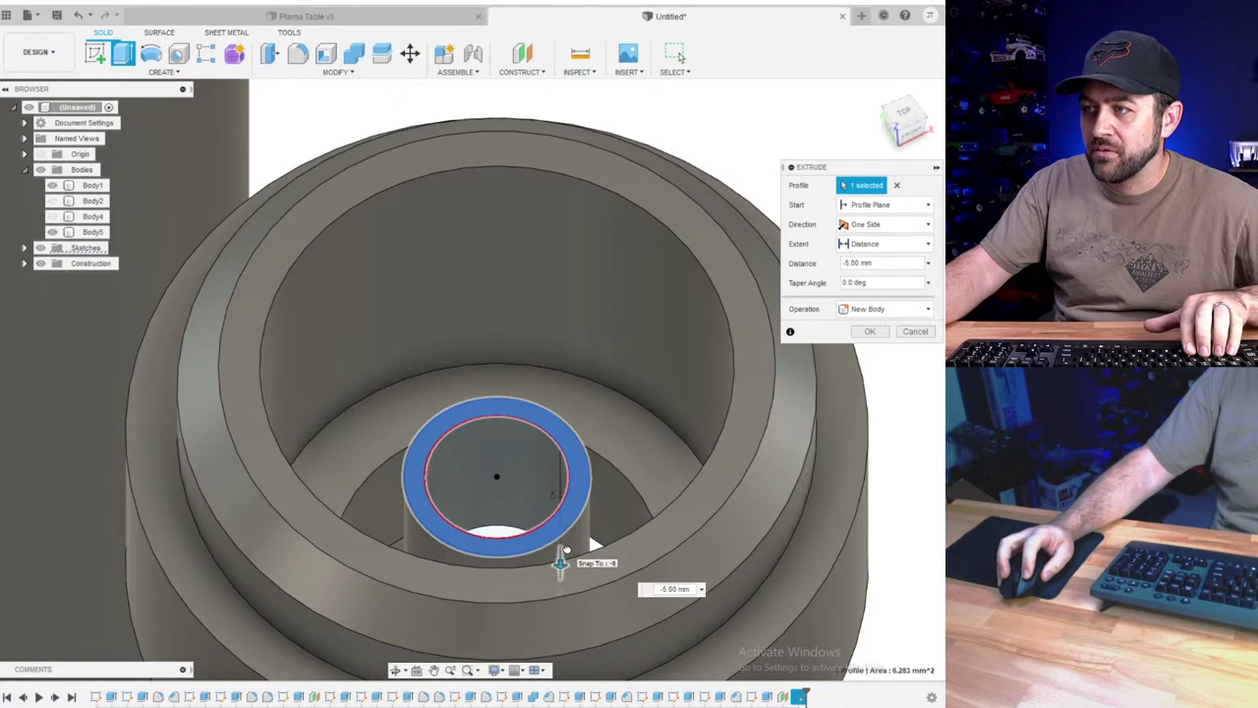
scroll(567, 550, "down", 3)
middle_click_drag(506, 491, 526, 511, "shift")
scroll(532, 531, "up", 2)
key("Return")
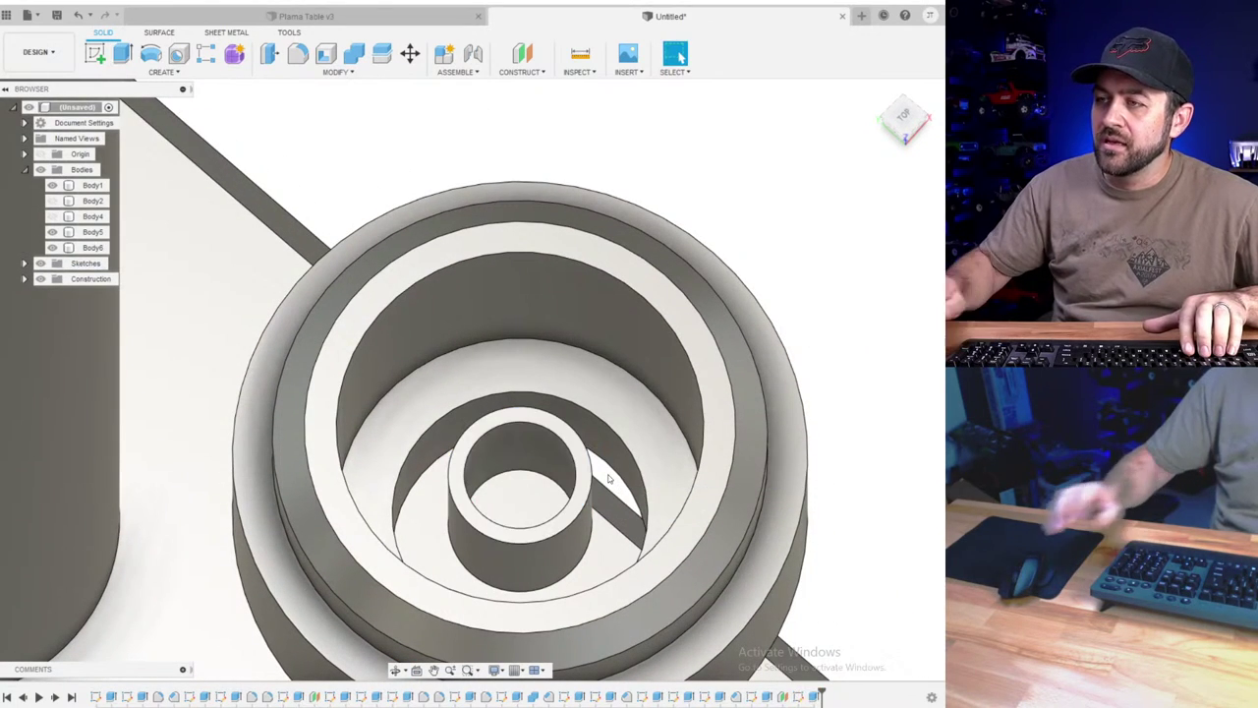
- Duplicate the design's Paint - Enamel Glossy (Blue) appearance
key("a")
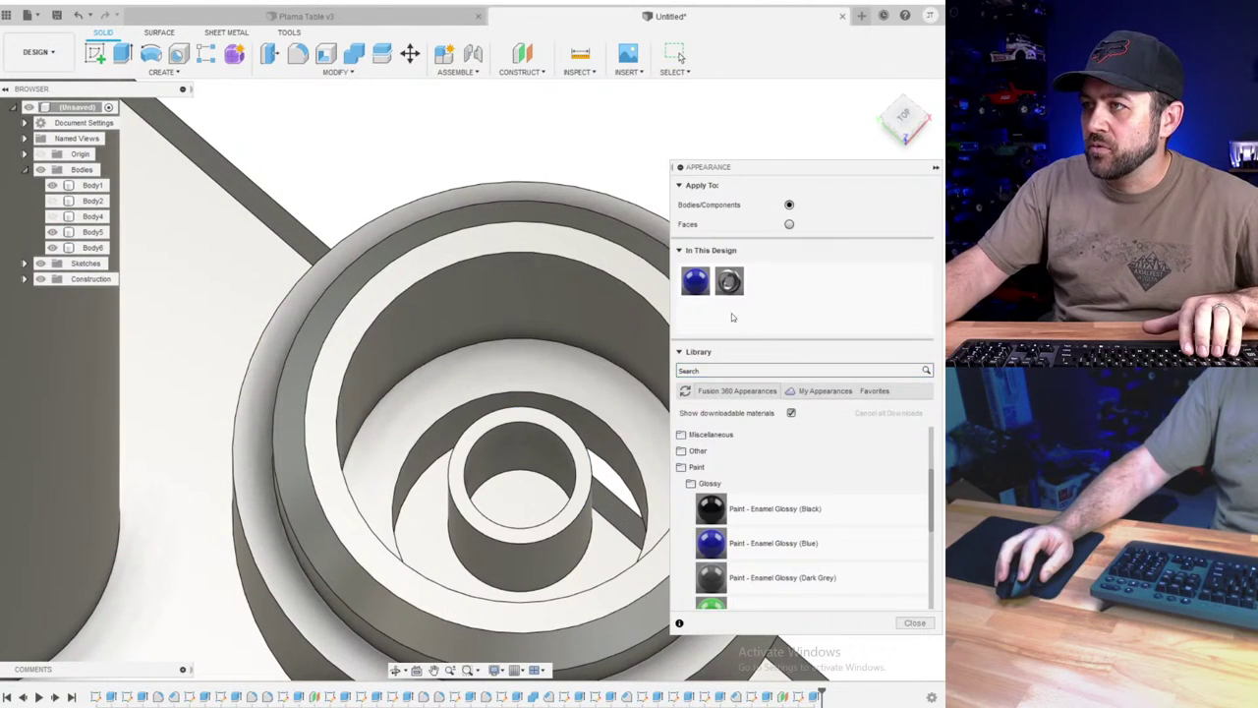
right_click(694, 281)
left_click(738, 304)
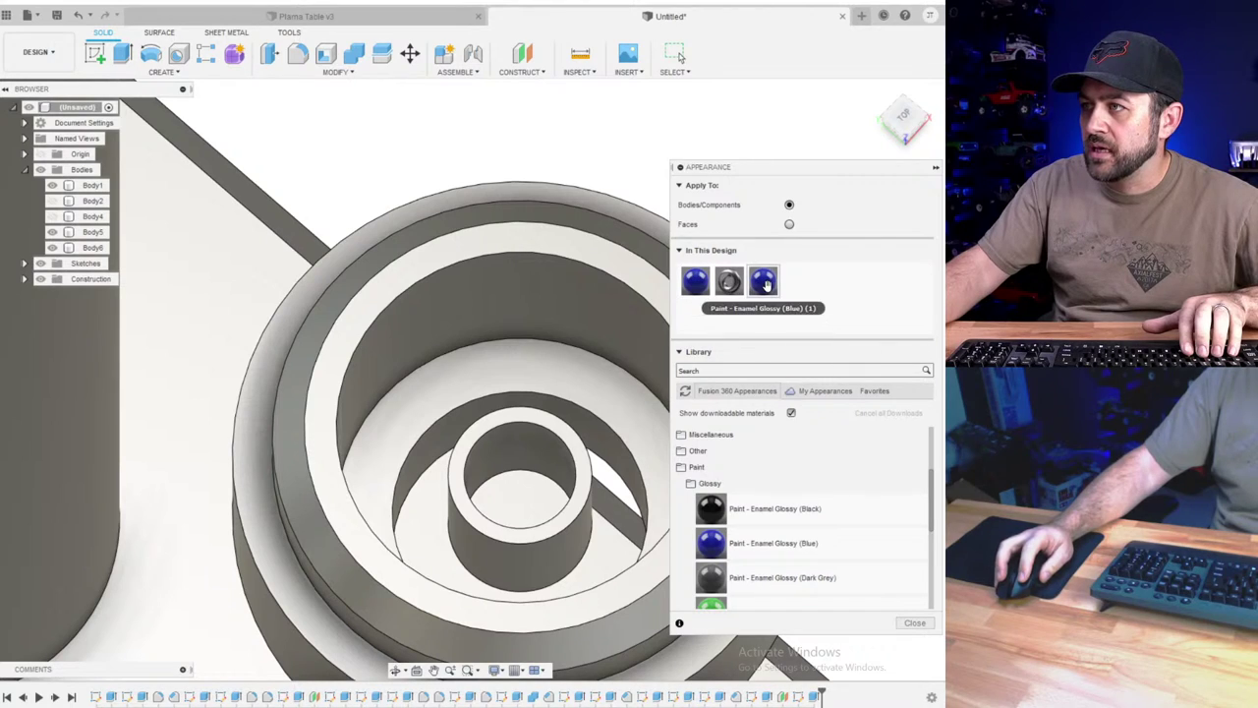
- Recolour the duplicated paint appearance to golden yellow (RGB 151, 120, 47) and apply it to the small tube body
right_click(766, 284)
left_click(808, 291)
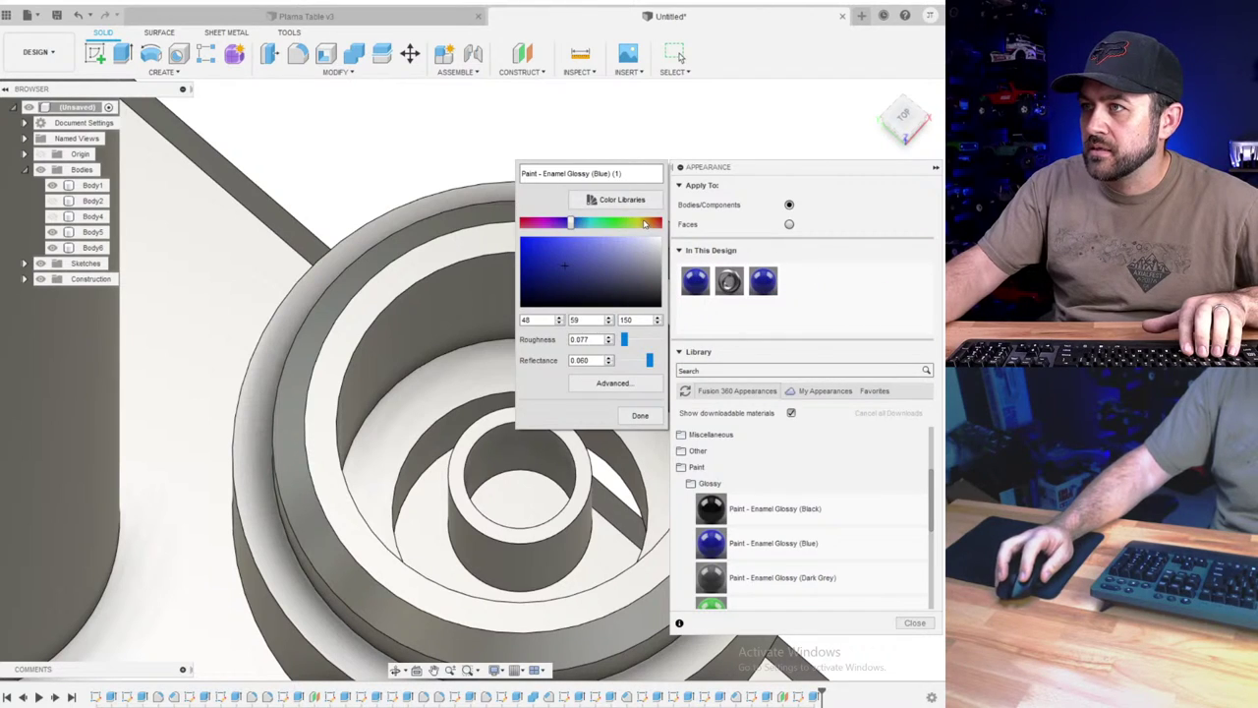
left_click(577, 224)
left_click_drag(578, 225, 645, 234)
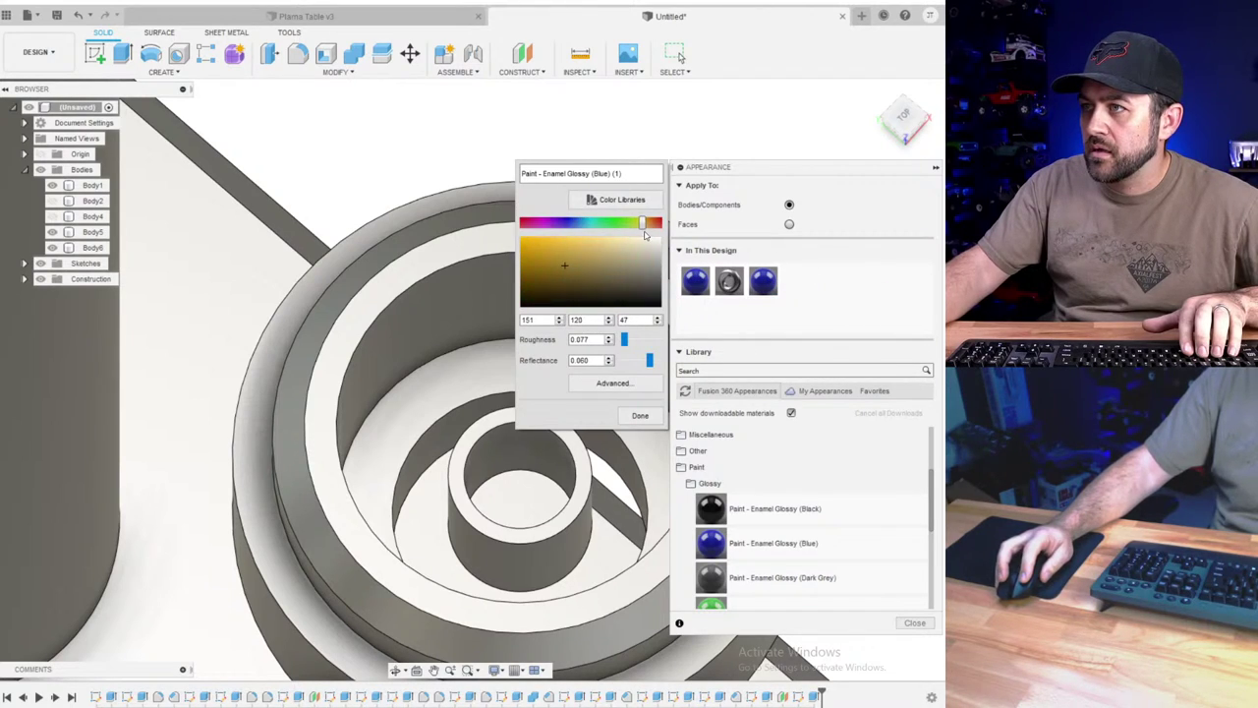
left_click(636, 416)
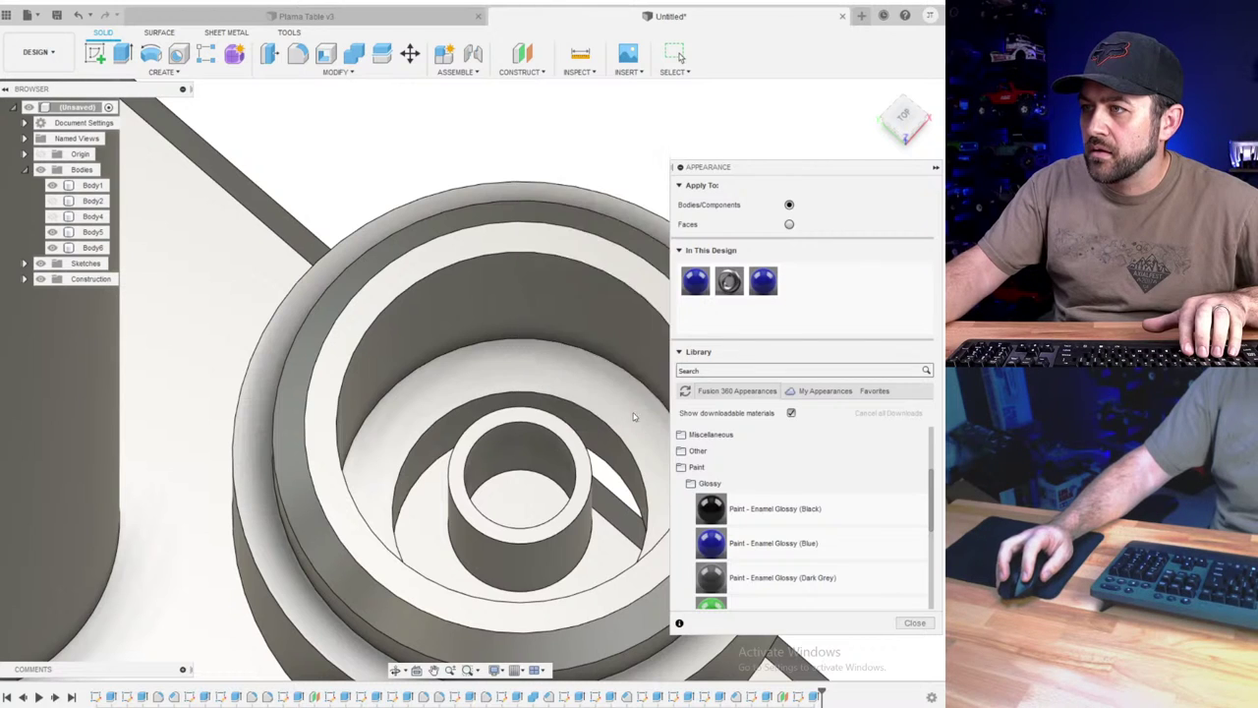
left_click_drag(759, 286, 536, 442)
scroll(527, 497, "down", 5)
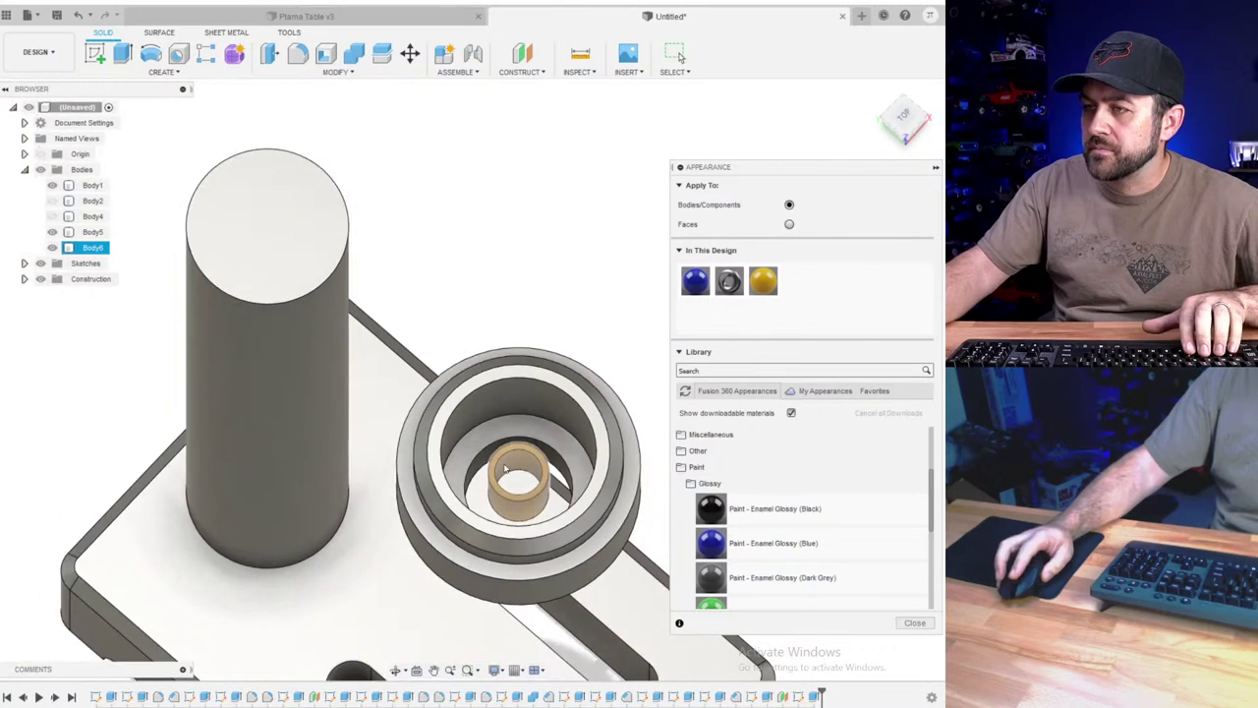
- Set the visual style to Shaded with Hidden Edges and examine how the tube sits inside the boss from the front and below
middle_click_drag(527, 497, 528, 340, "shift")
scroll(505, 452, "down", 3)
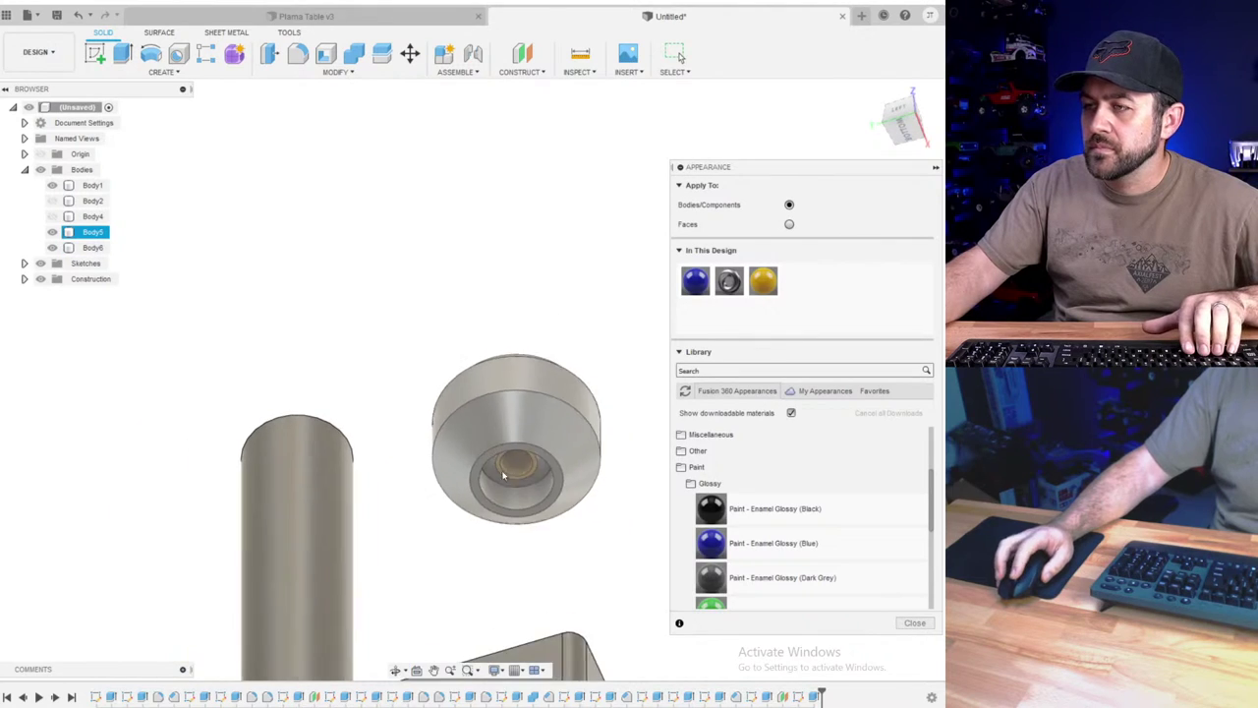
scroll(505, 462, "up", 3)
middle_click_drag(538, 504, 380, 705, "shift")
scroll(415, 435, "down", 4)
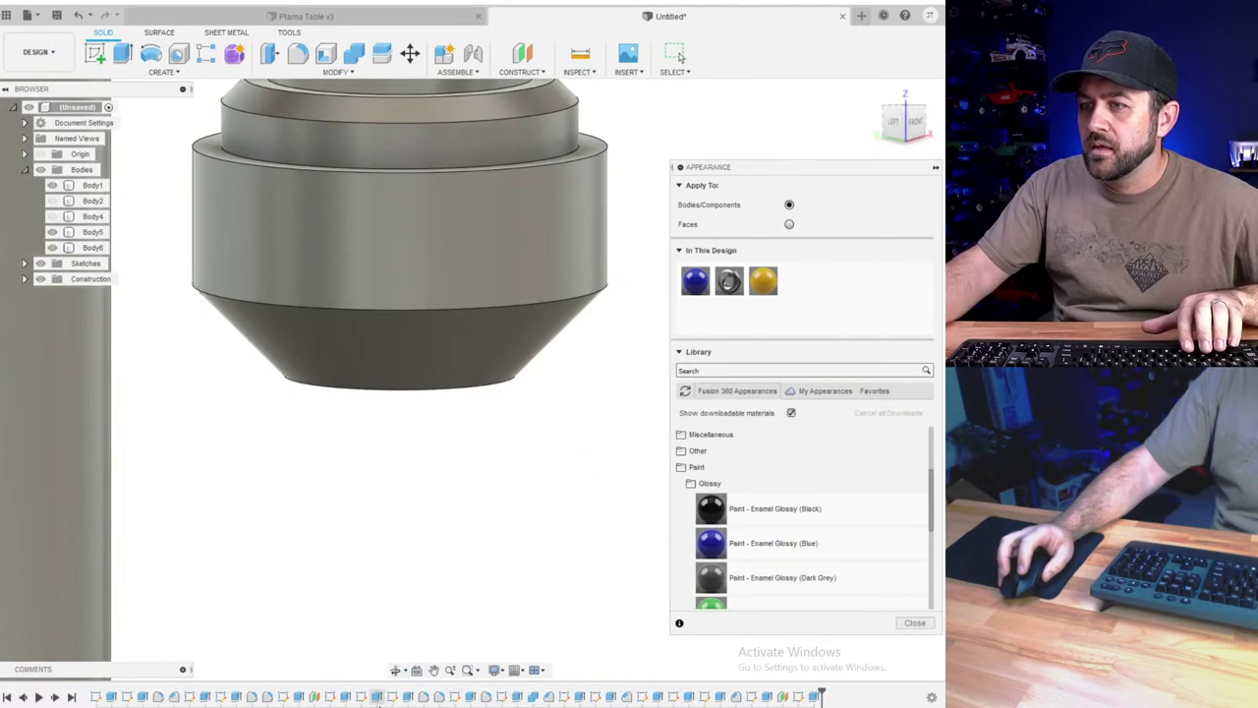
left_click(507, 672)
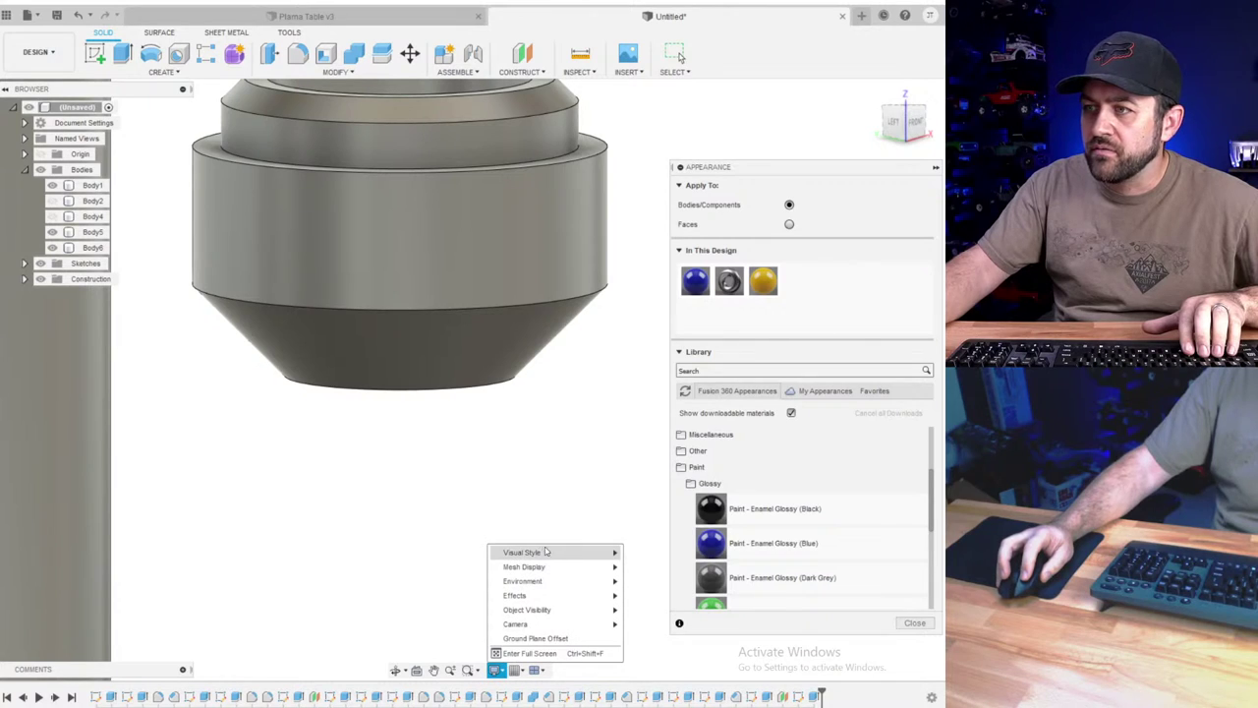
mouse_move(541, 553)
left_click(649, 567)
scroll(528, 409, "down", 2)
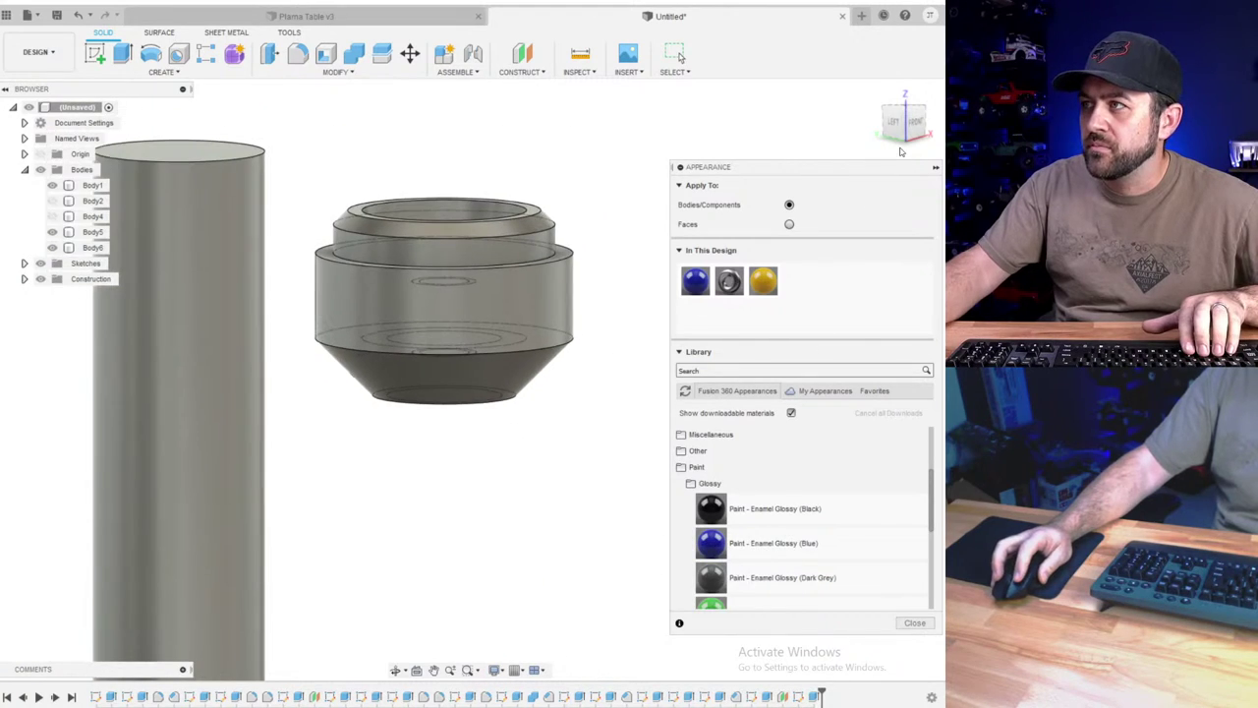
left_click(917, 122)
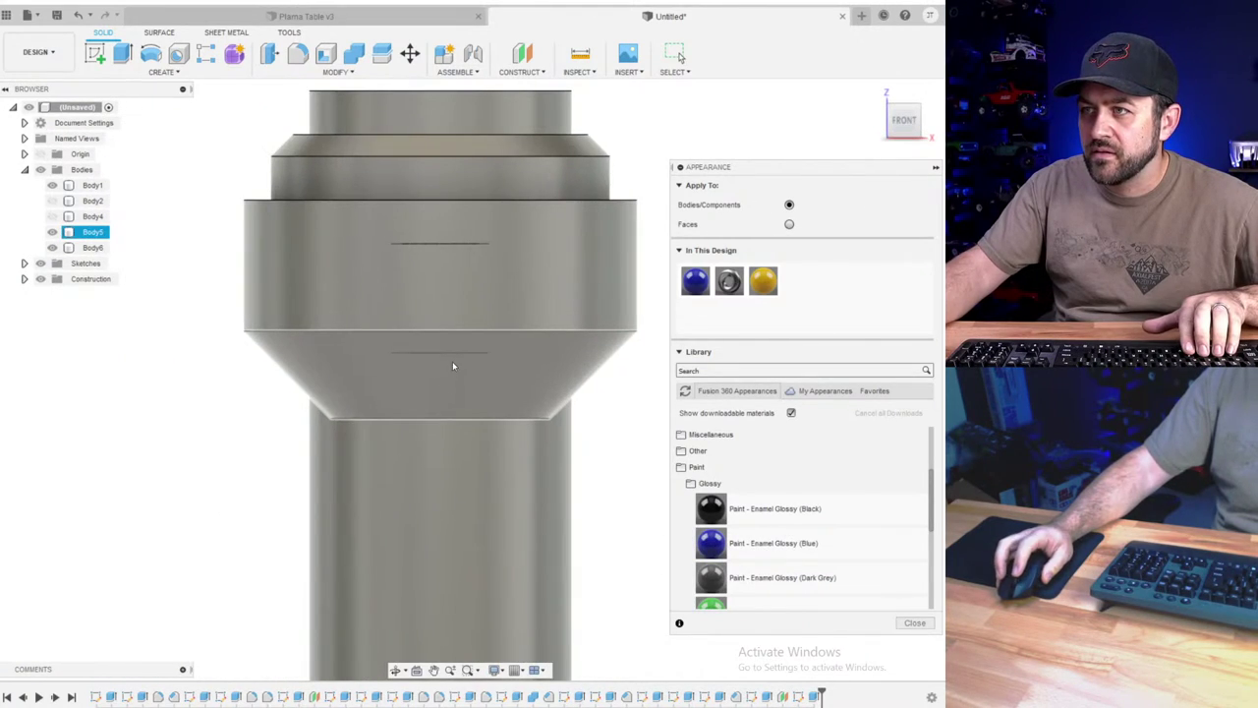
middle_click_drag(450, 357, 443, 473, "shift")
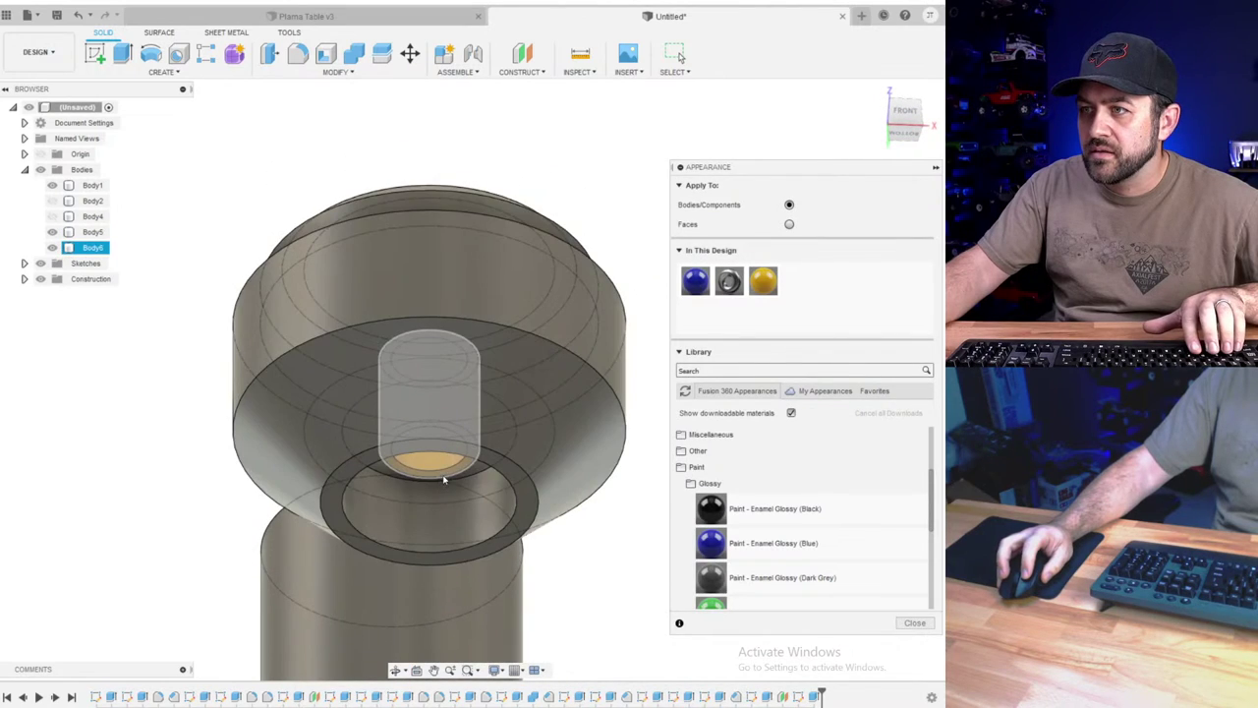
- Close the appearance settings and check the offset plane and the tube's extrusion in the feature history
left_click(783, 698)
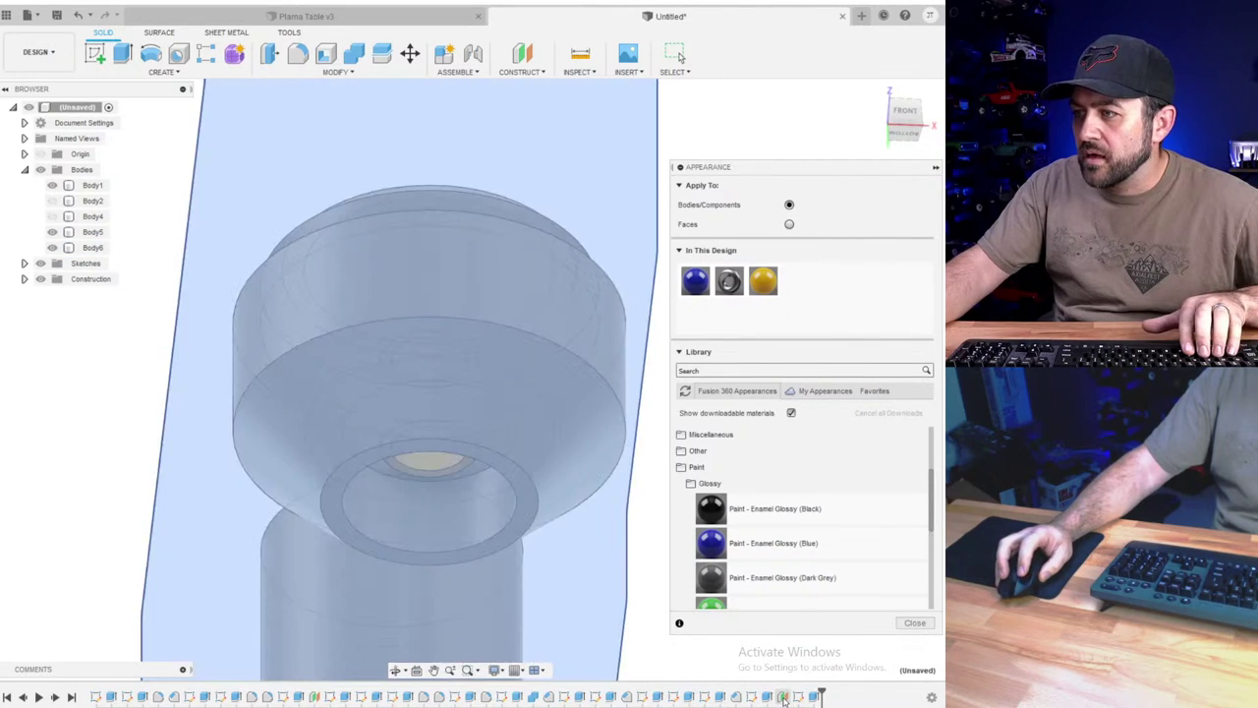
left_click(898, 623)
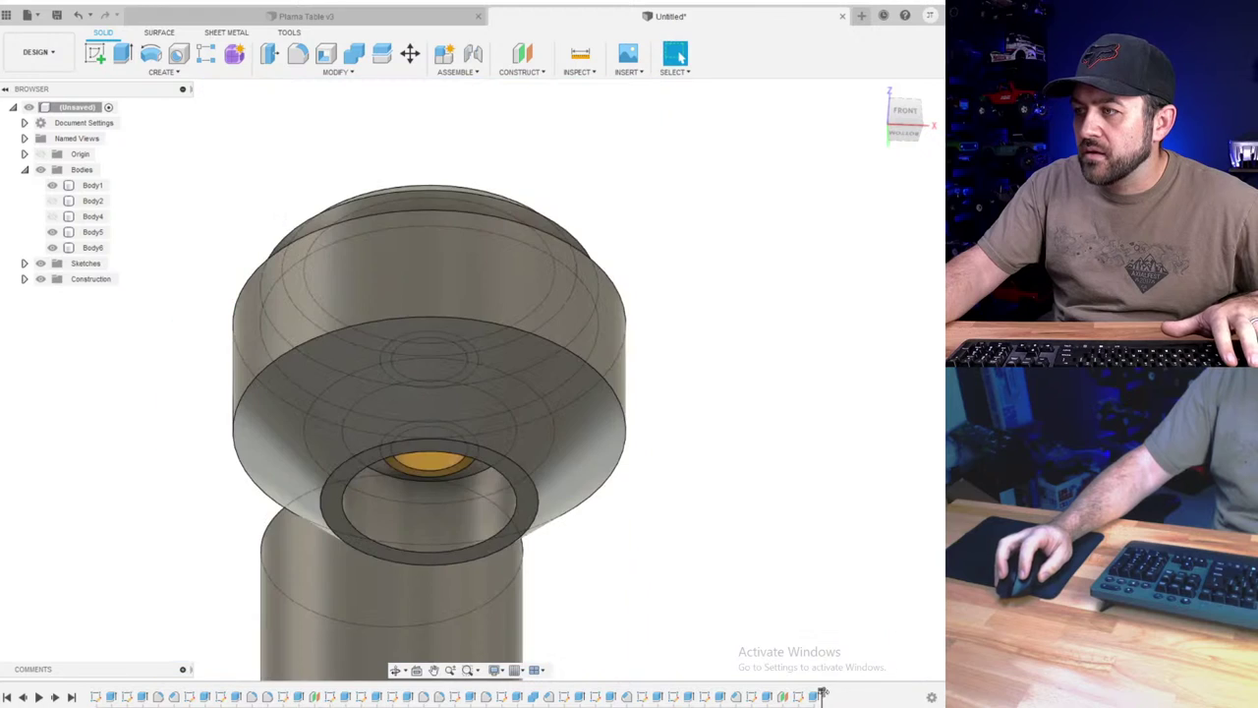
right_click(783, 697)
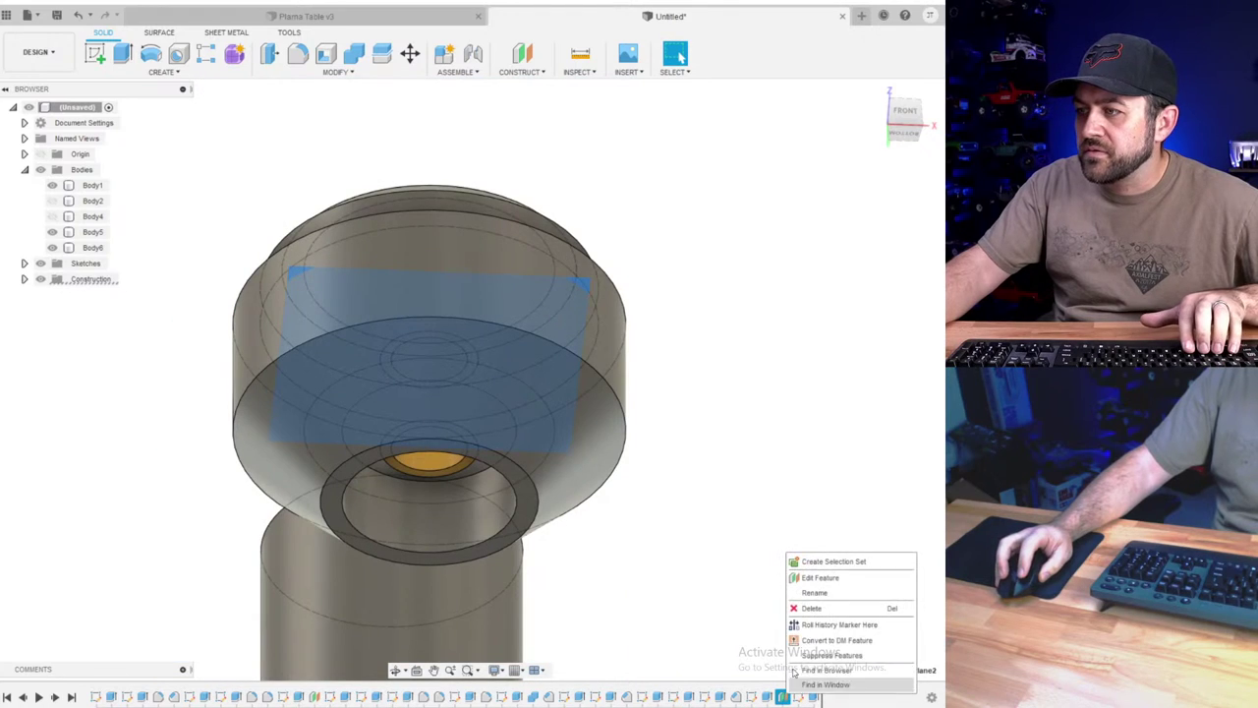
left_click(816, 582)
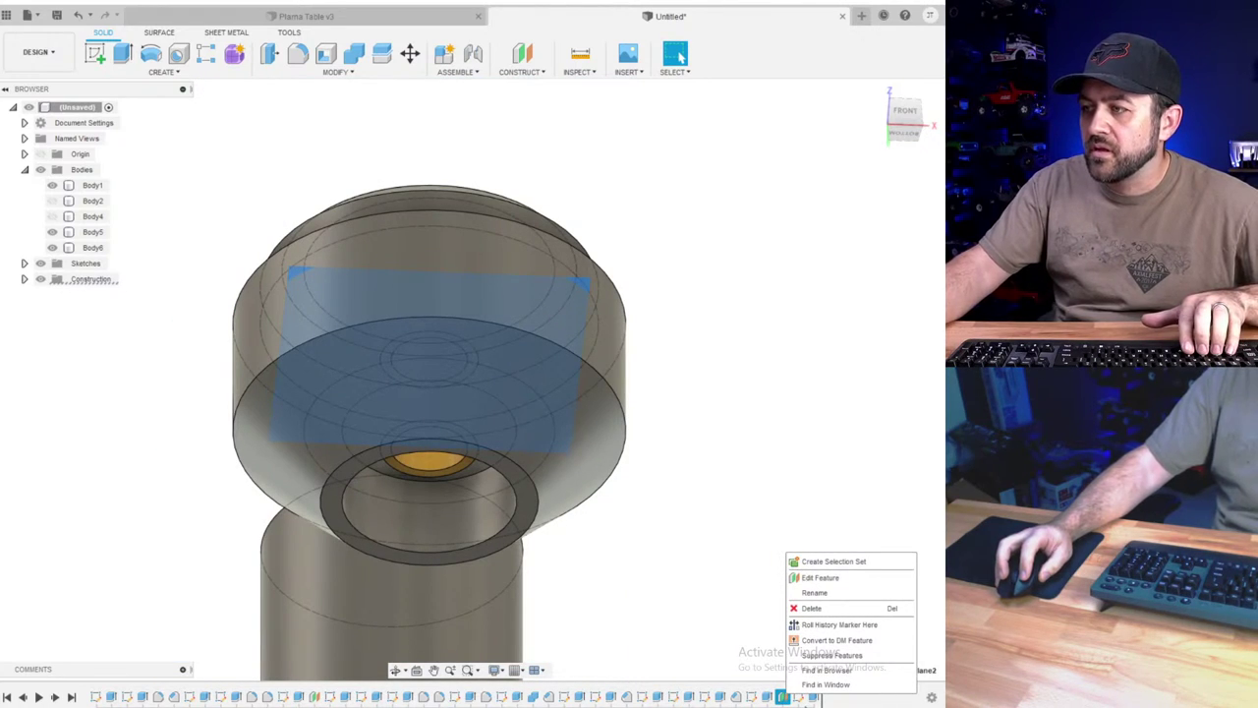
left_click(815, 698)
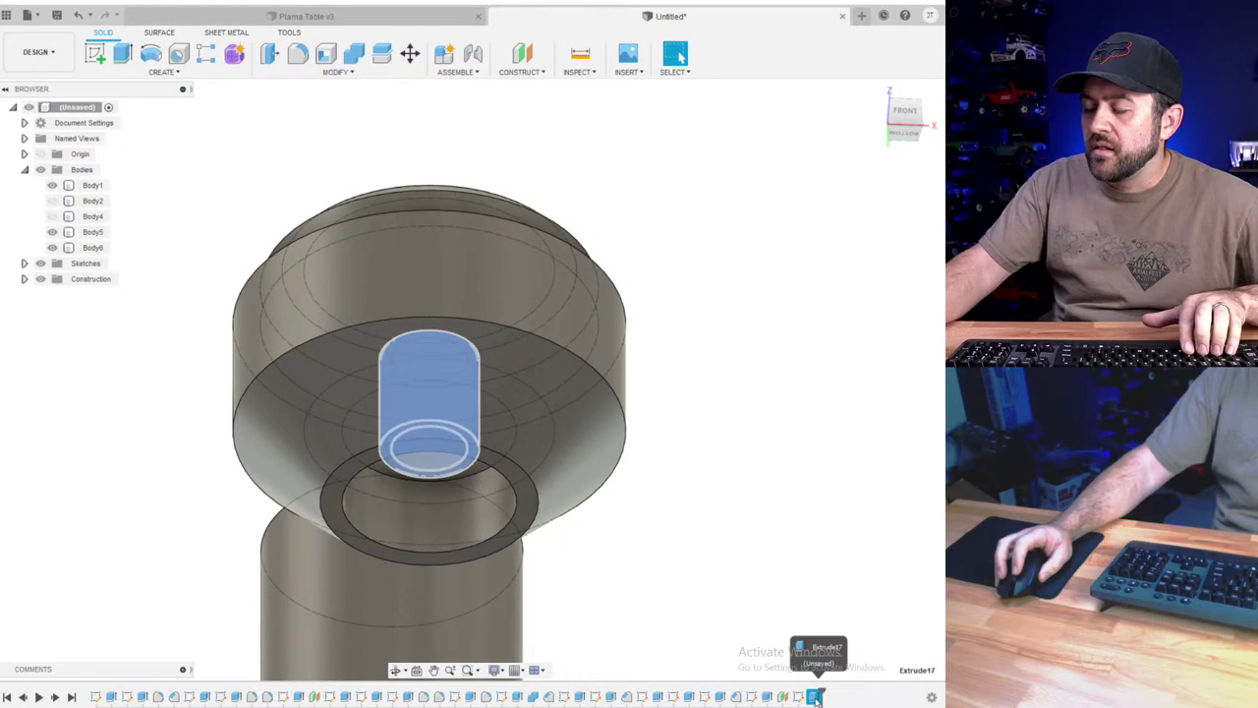
scroll(516, 487, "up", 2)
left_click(516, 487)
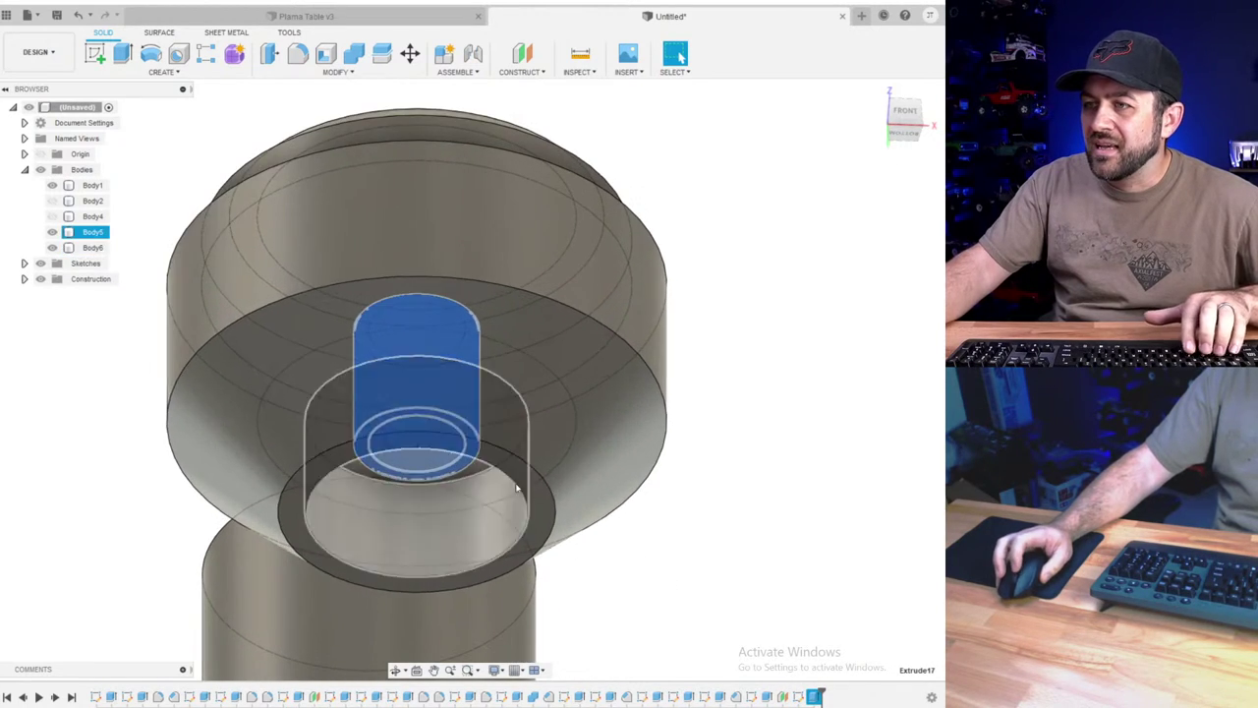
left_click(747, 158)
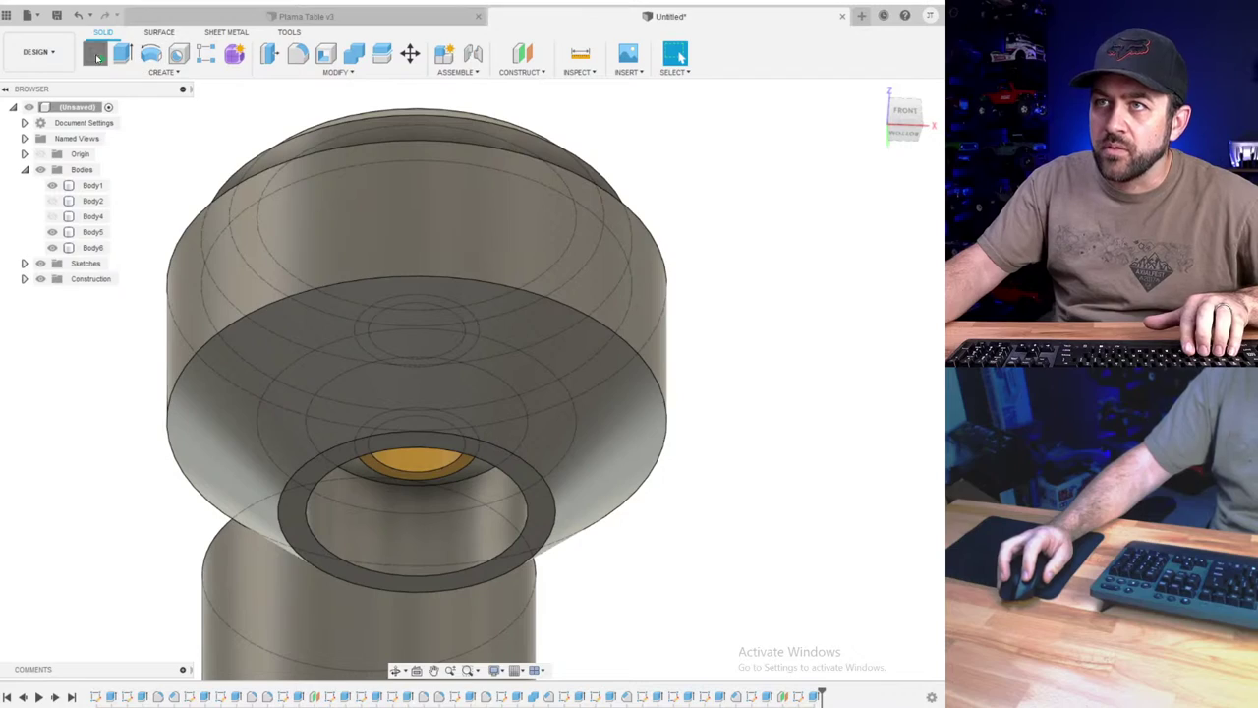
- Start a sketch on the yellow tube's lower end face and draw a centred circle about 2.24 mm in diameter inside its bore
left_click(96, 55)
scroll(423, 478, "up", 3)
left_click(420, 469)
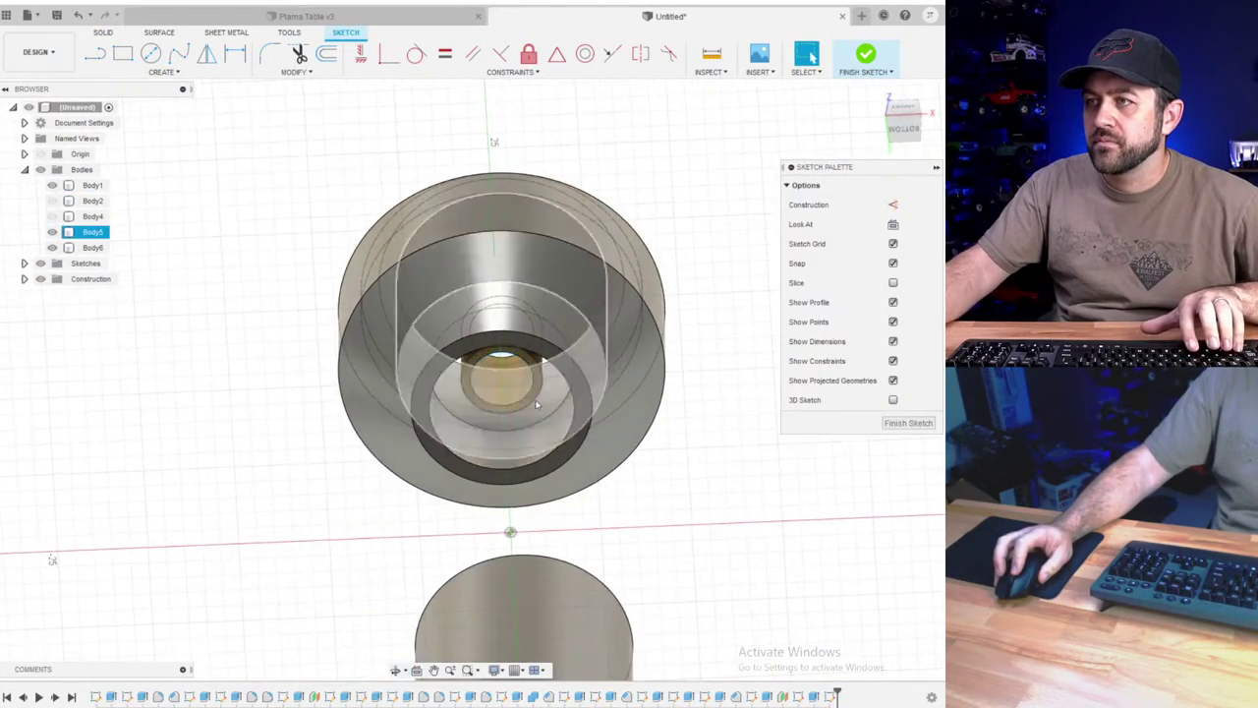
key("c")
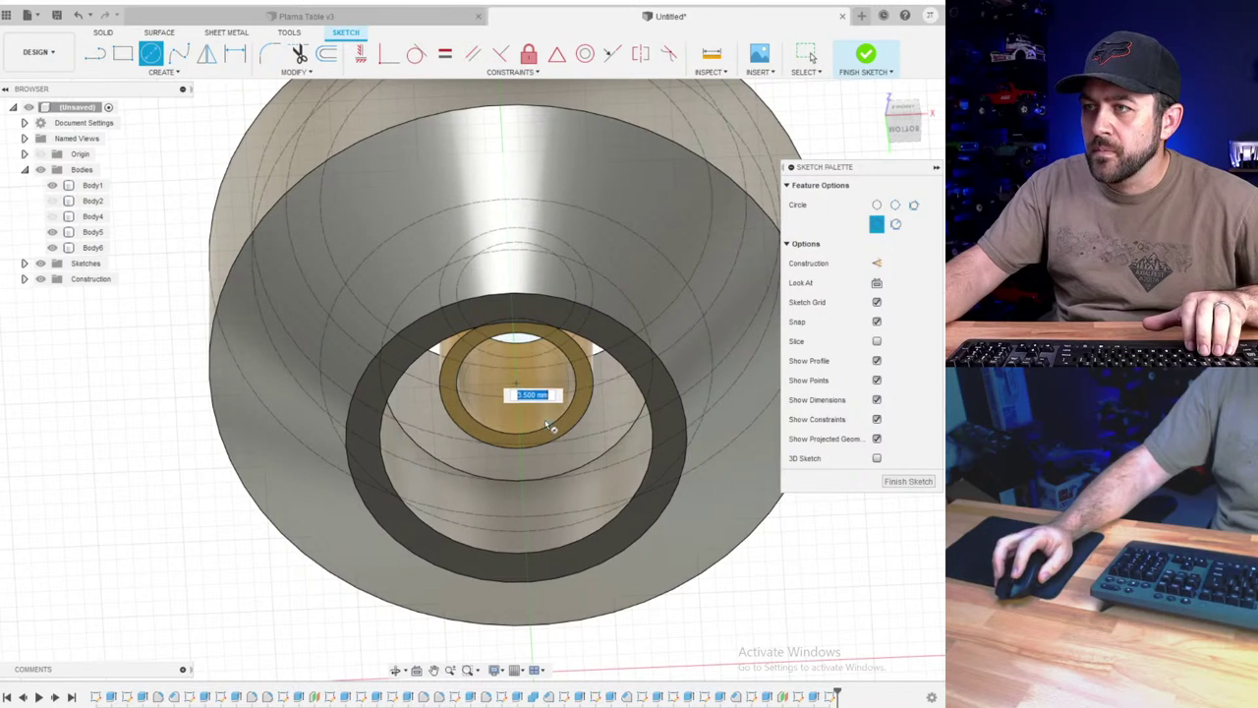
scroll(536, 407, "up", 3)
left_click(543, 414)
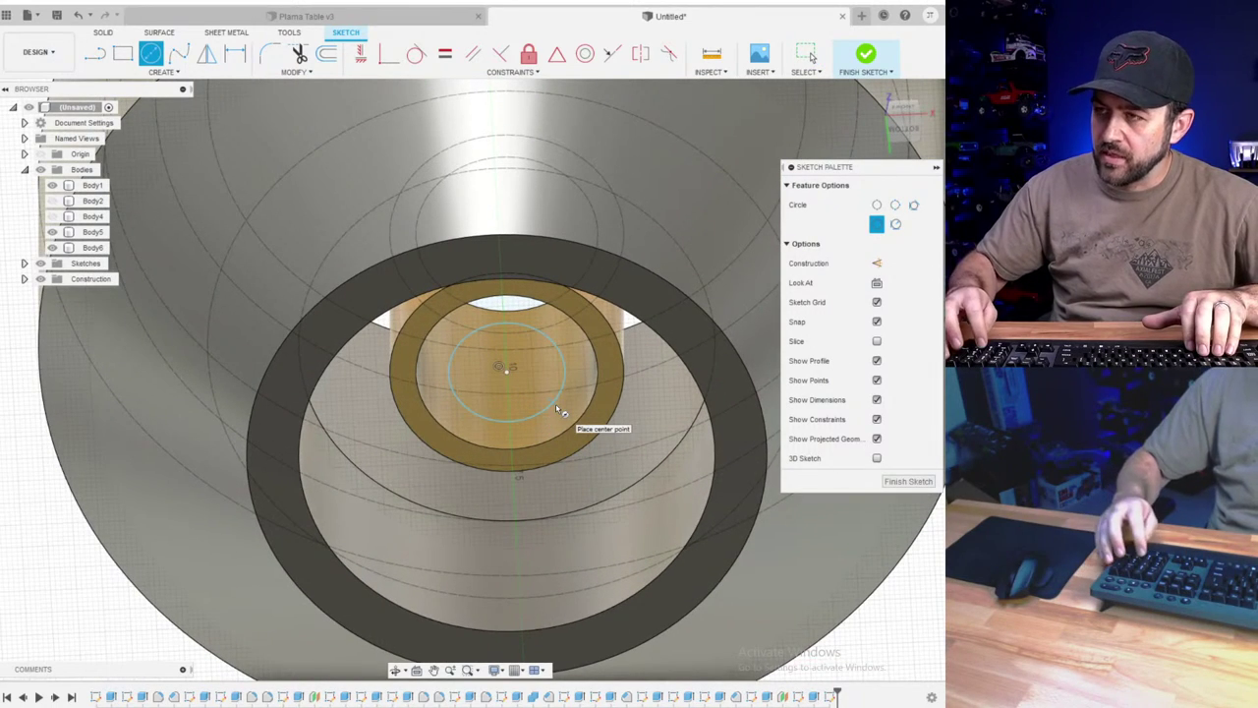
- Dimension the diameter of the new circle inside the tube as 2.6 mm
key("d")
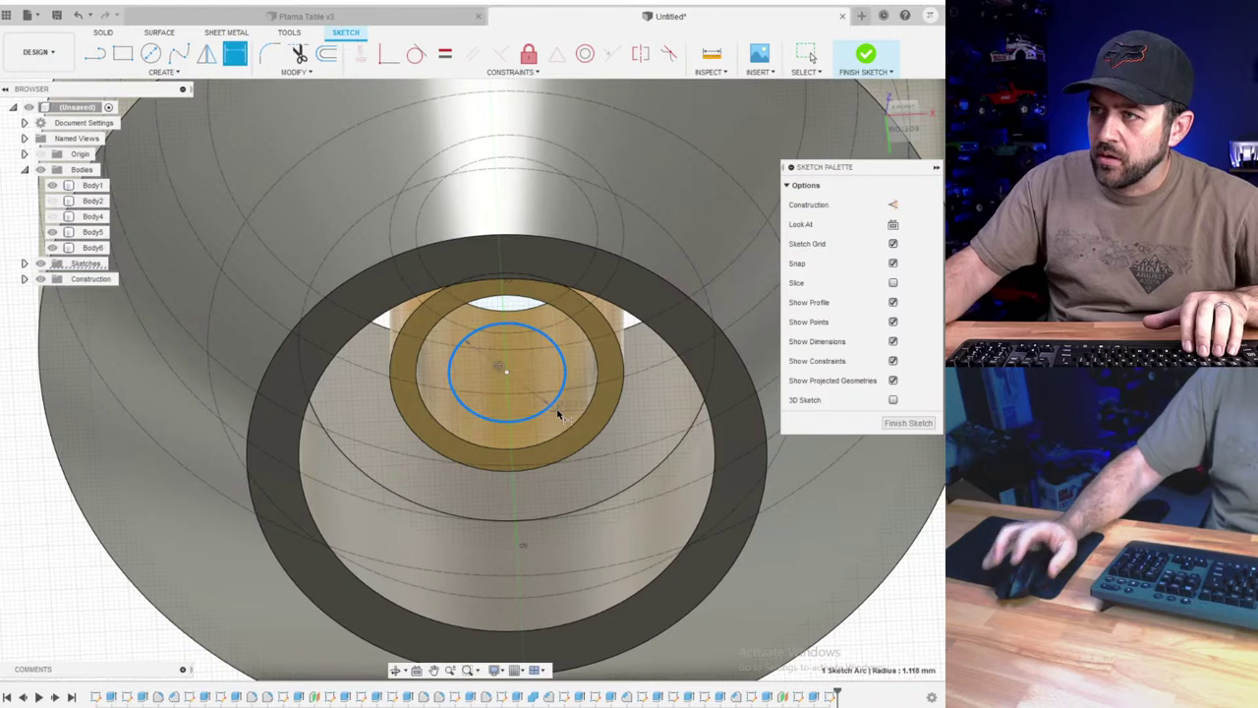
left_click(559, 415)
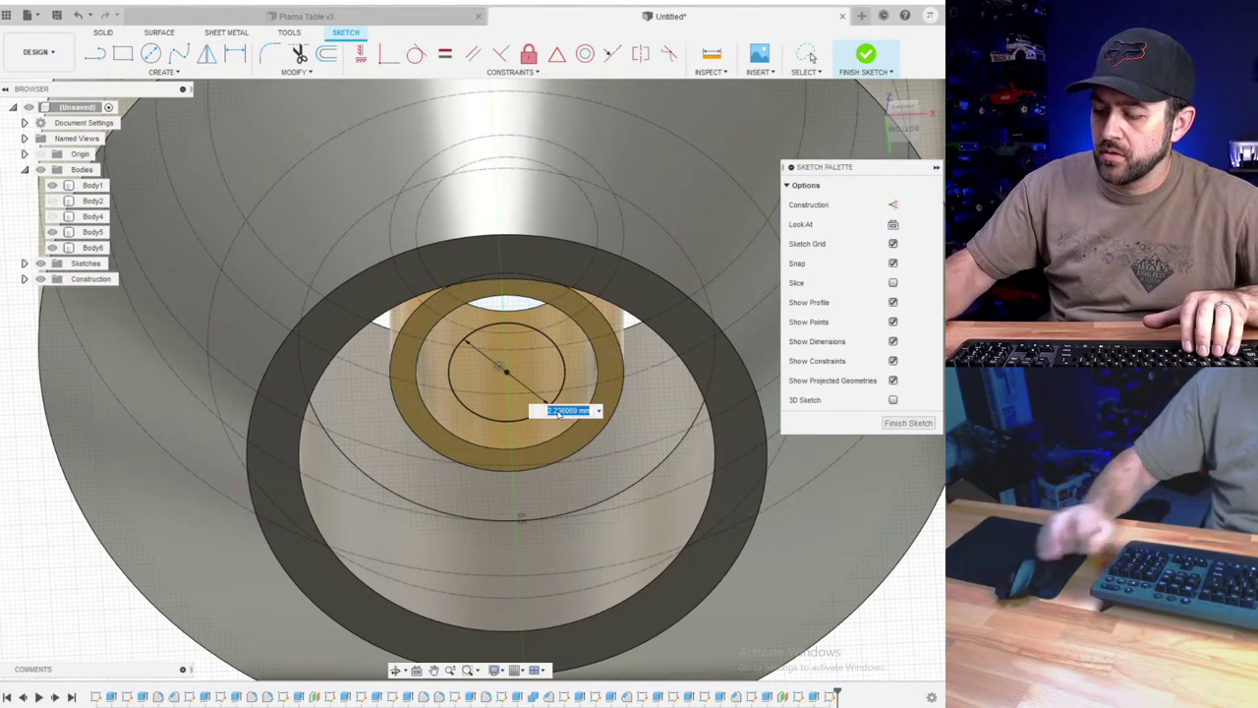
key("Return")
key("c")
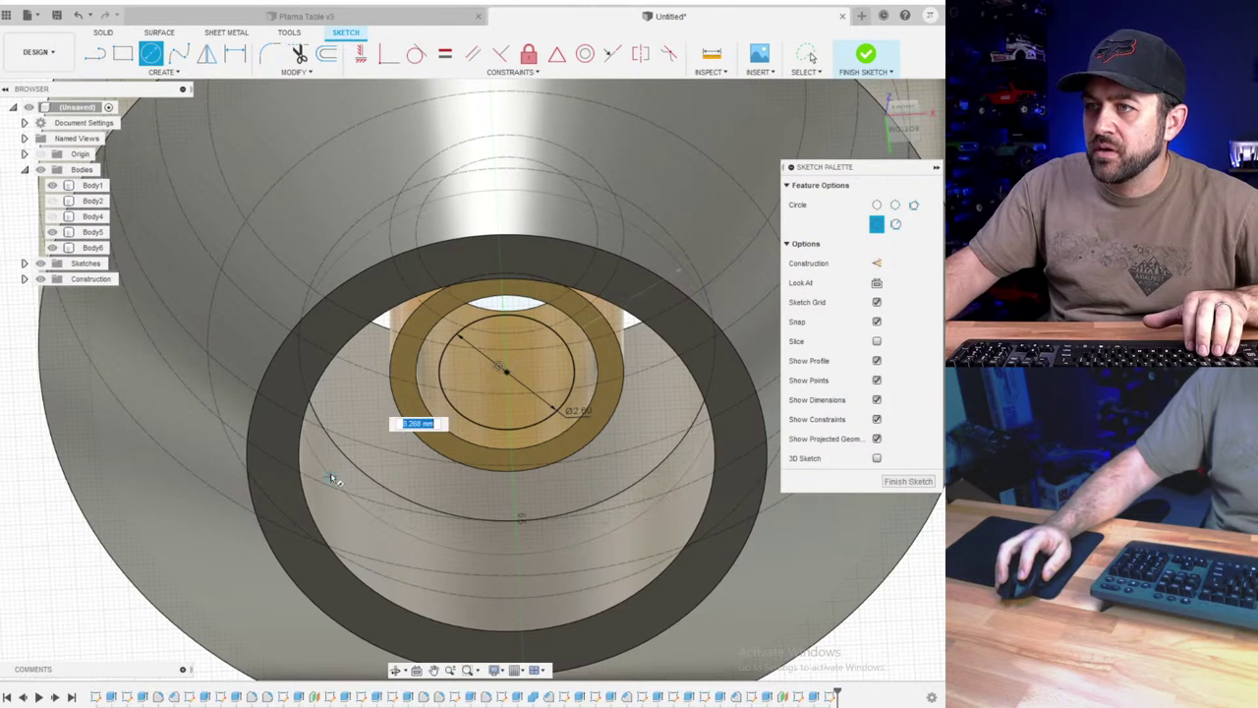
scroll(334, 473, "up", 3)
scroll(354, 458, "down", 2)
key("Escape")
left_click(454, 534)
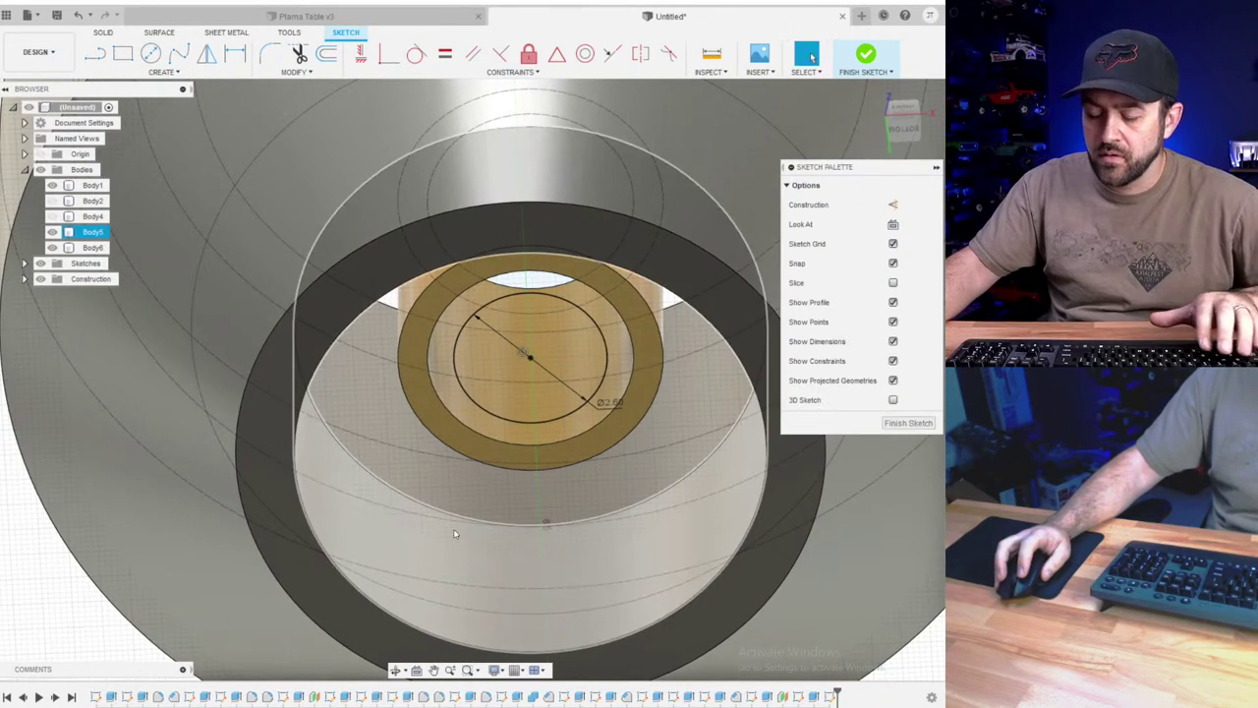
- Project the inner circular edge at the bottom of the conical chuck body into the sketch
key("p")
left_click(422, 629)
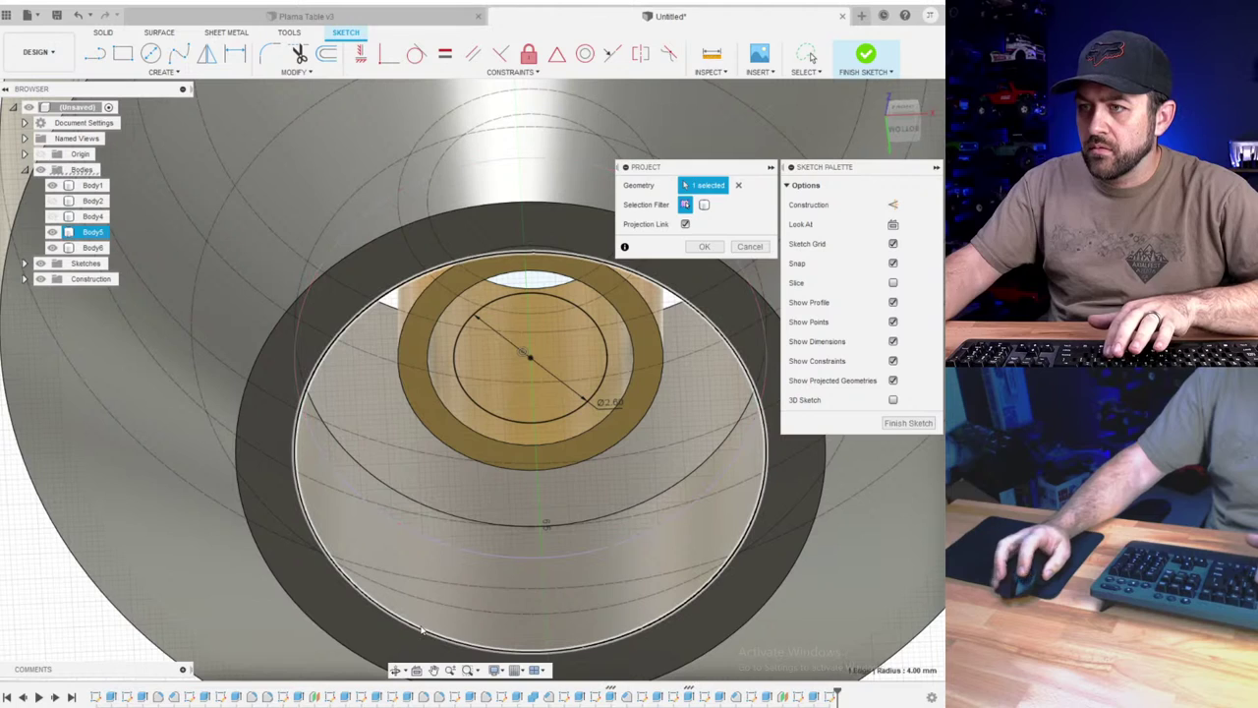
key("Return")
key("Escape")
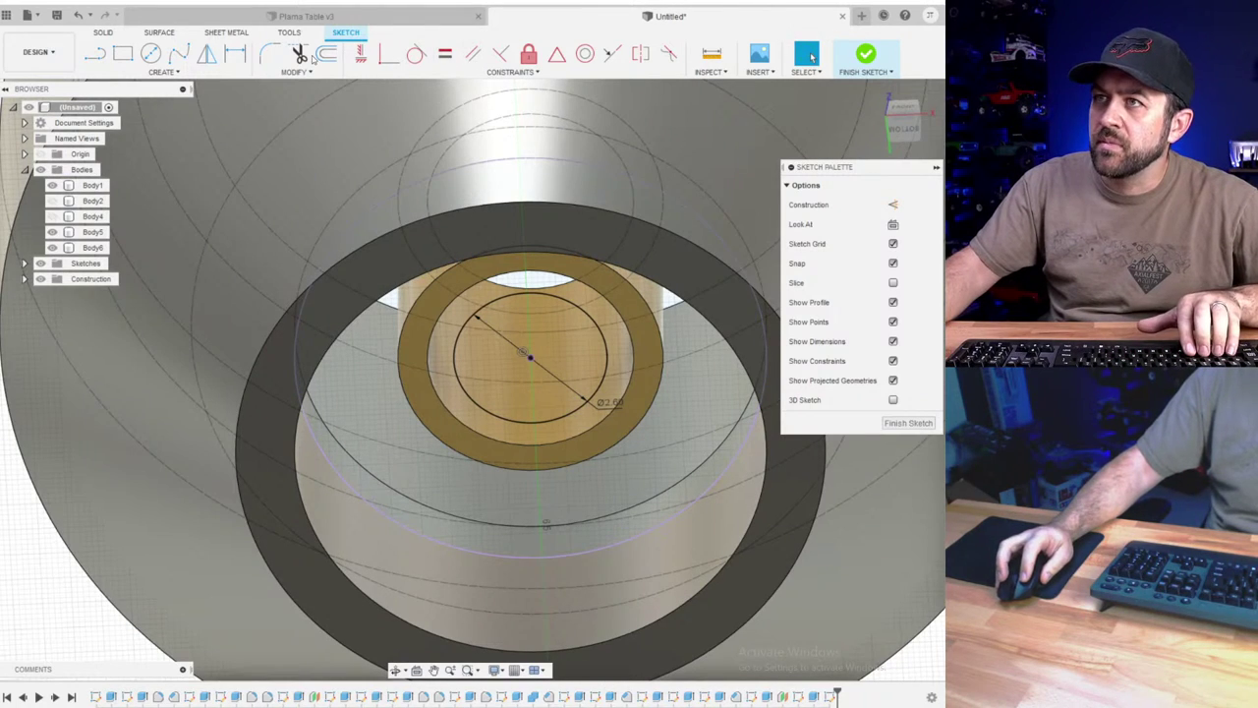
- Offset the projected circle by -0.5 mm and finish the sketch
key("o")
left_click(367, 486)
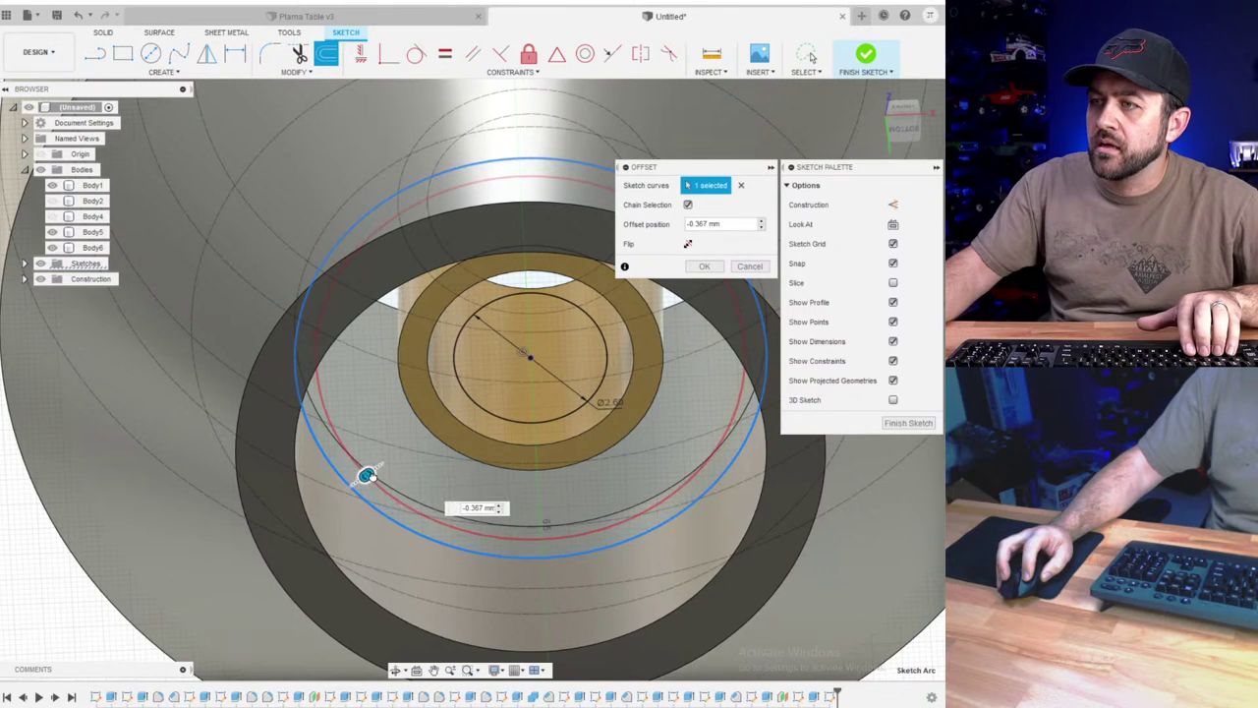
left_click_drag(371, 477, 371, 476)
type("-.5")
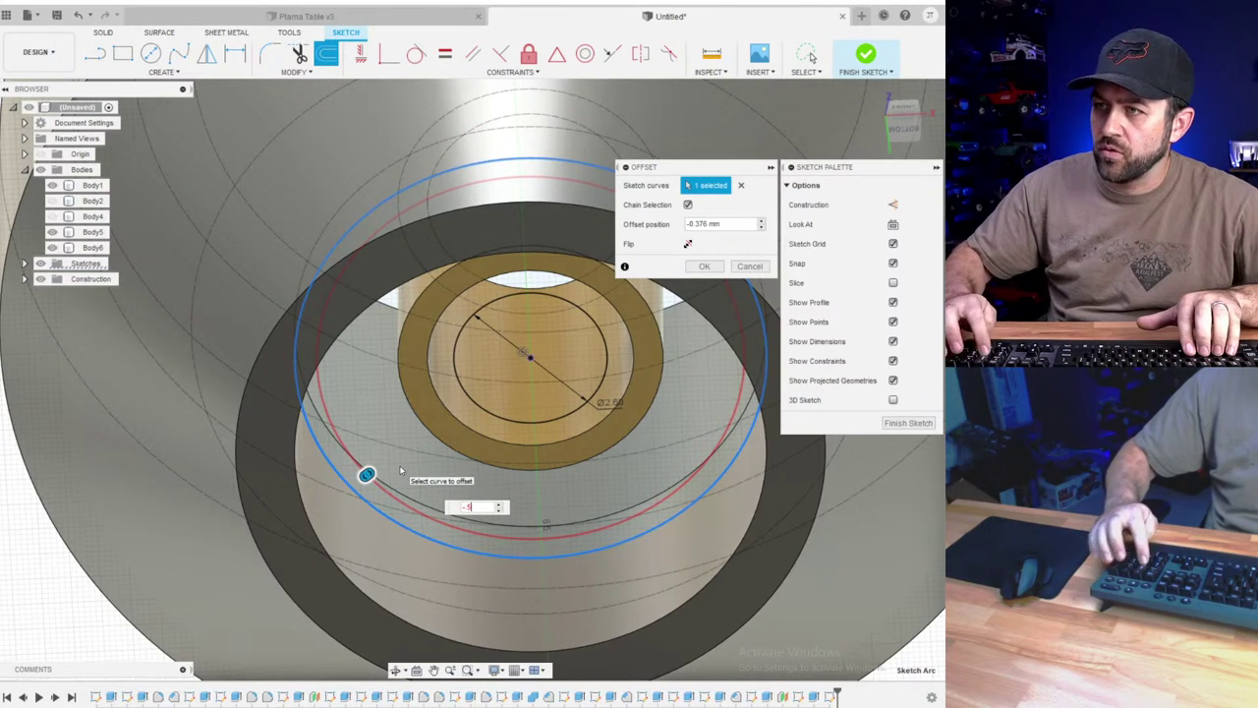
key("Return")
scroll(400, 467, "down", 3)
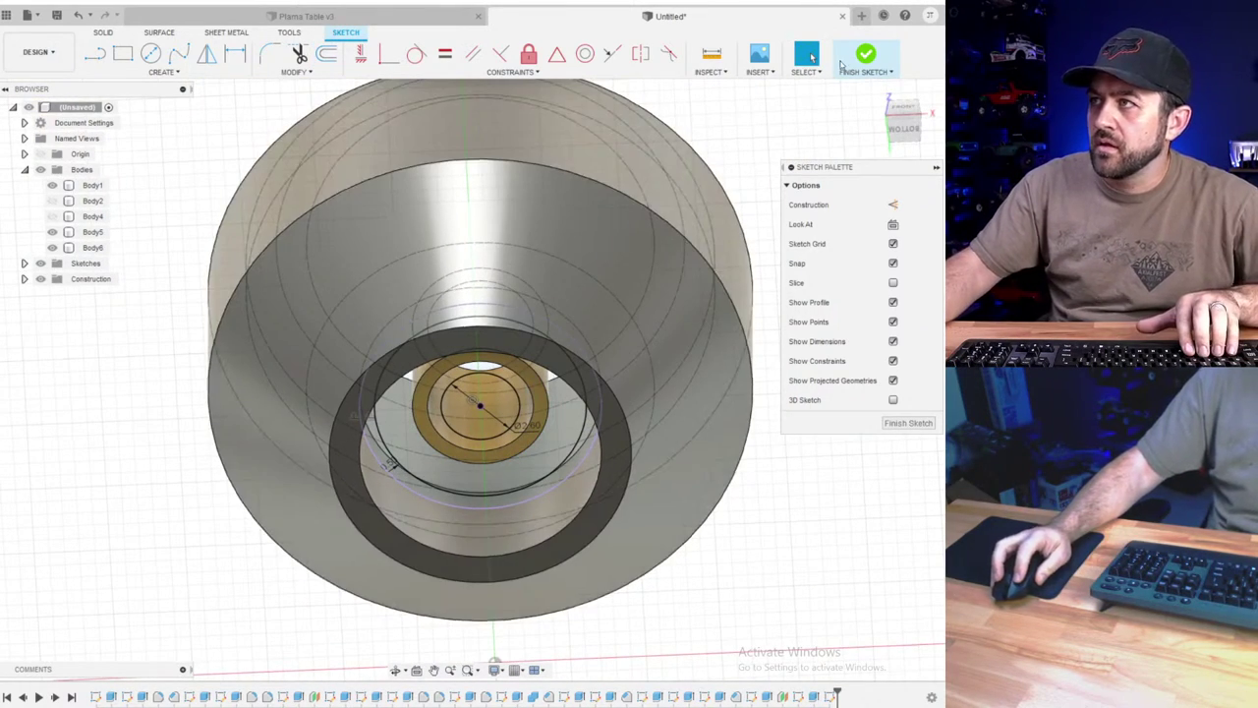
left_click(865, 57)
- Extrude the three concentric ring profiles inside the chuck 7 mm downward
left_click(124, 56)
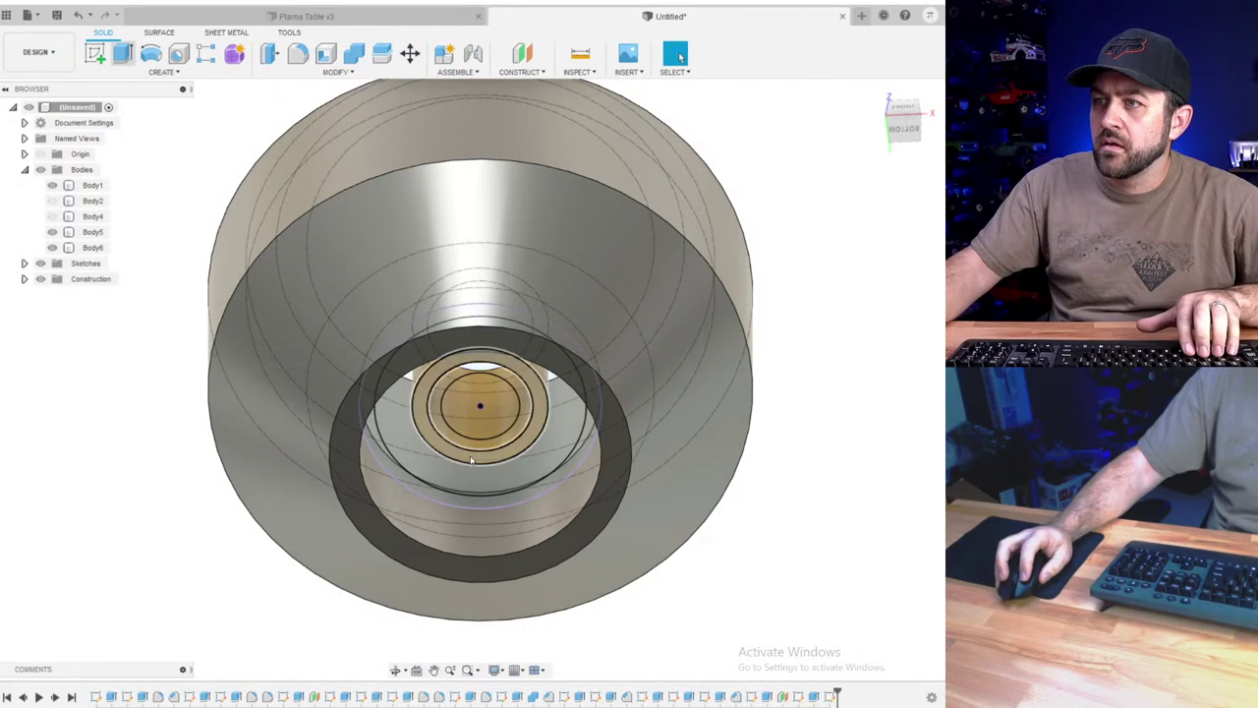
left_click(401, 433)
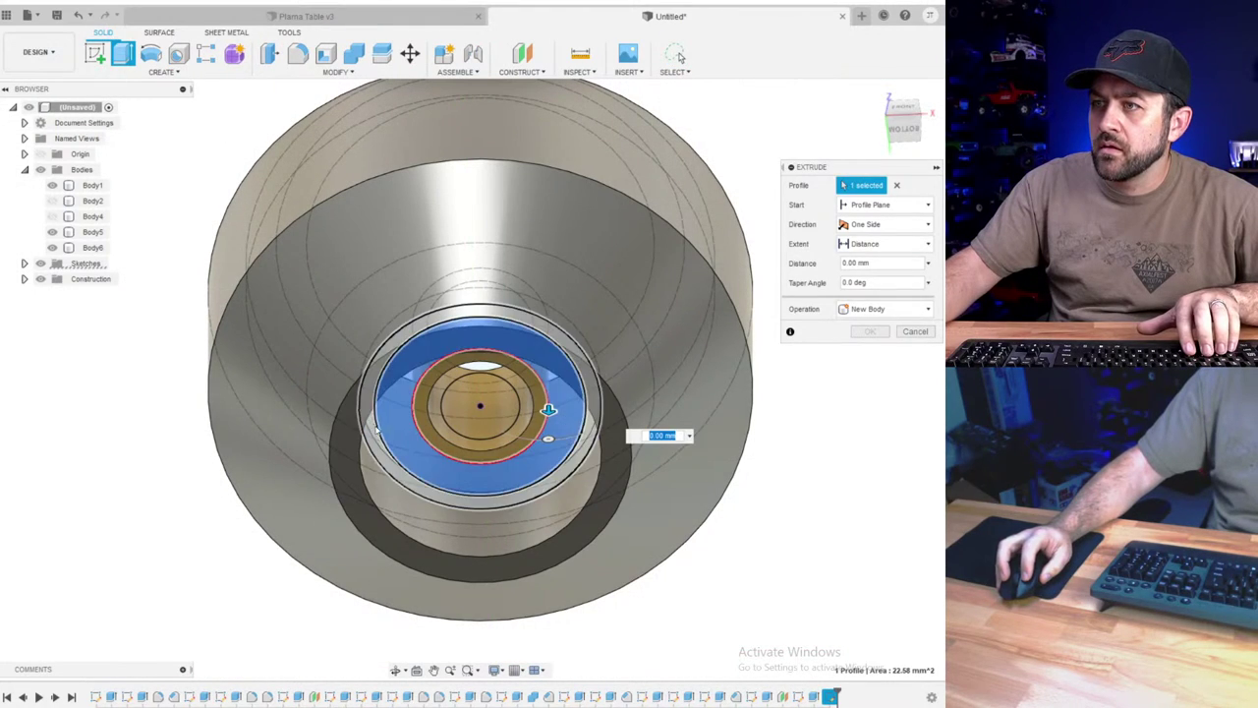
left_click_drag(549, 410, 519, 523)
left_click(519, 442)
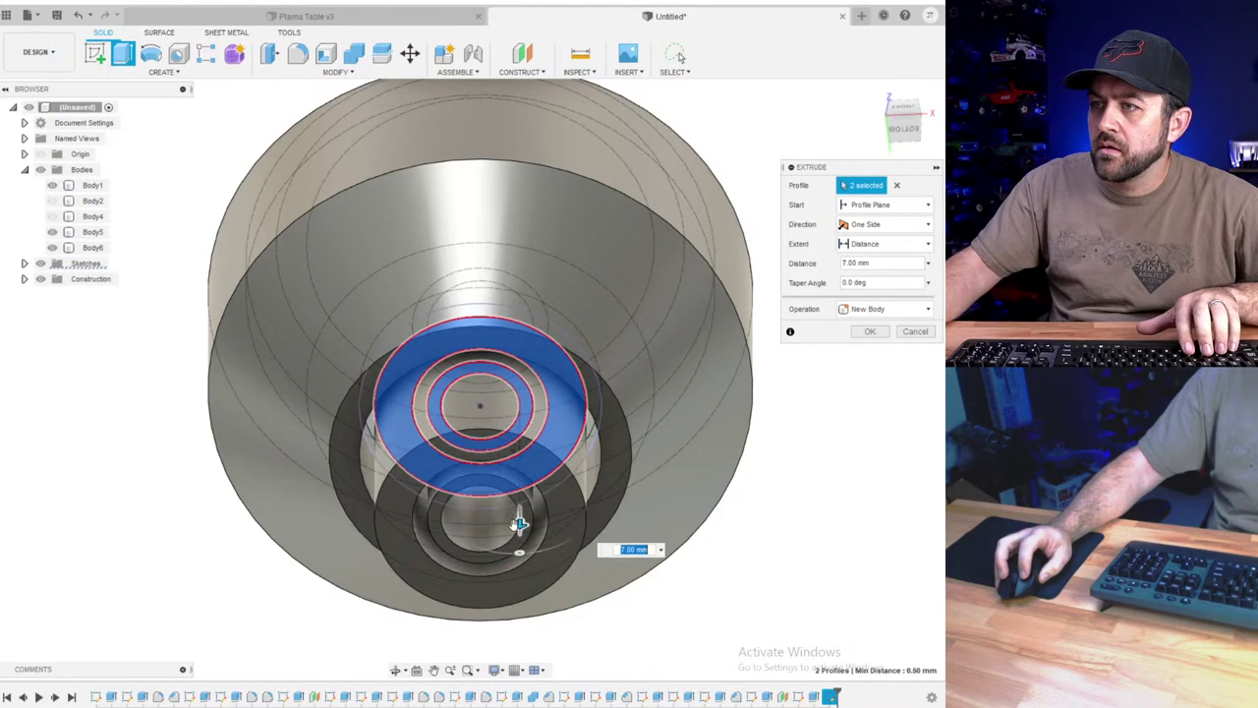
left_click(442, 395)
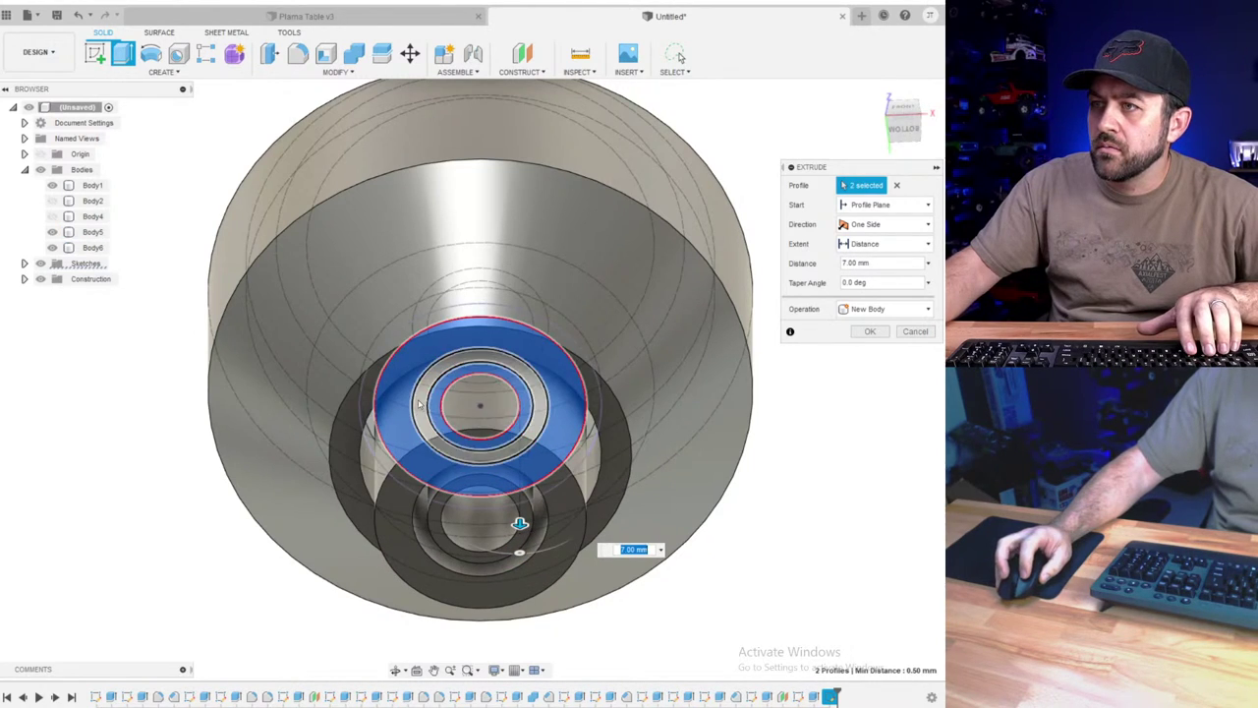
middle_click_drag(442, 395, 471, 452, "shift")
scroll(505, 514, "down", 5)
middle_click_drag(505, 512, 449, 315)
scroll(446, 317, "up", 3)
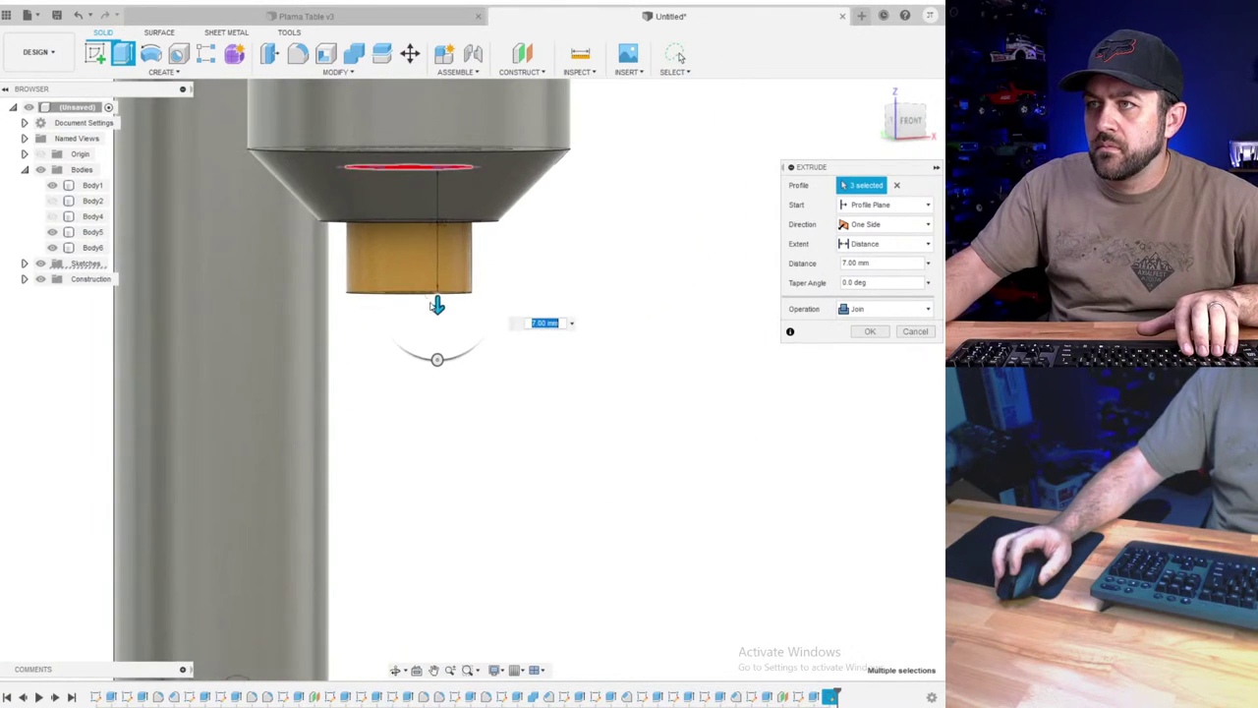
- Show Body4 and Body2, lengthen the ring extrusion to 10 mm, and create it as a new body
scroll(446, 331, "down", 6)
left_click(52, 216)
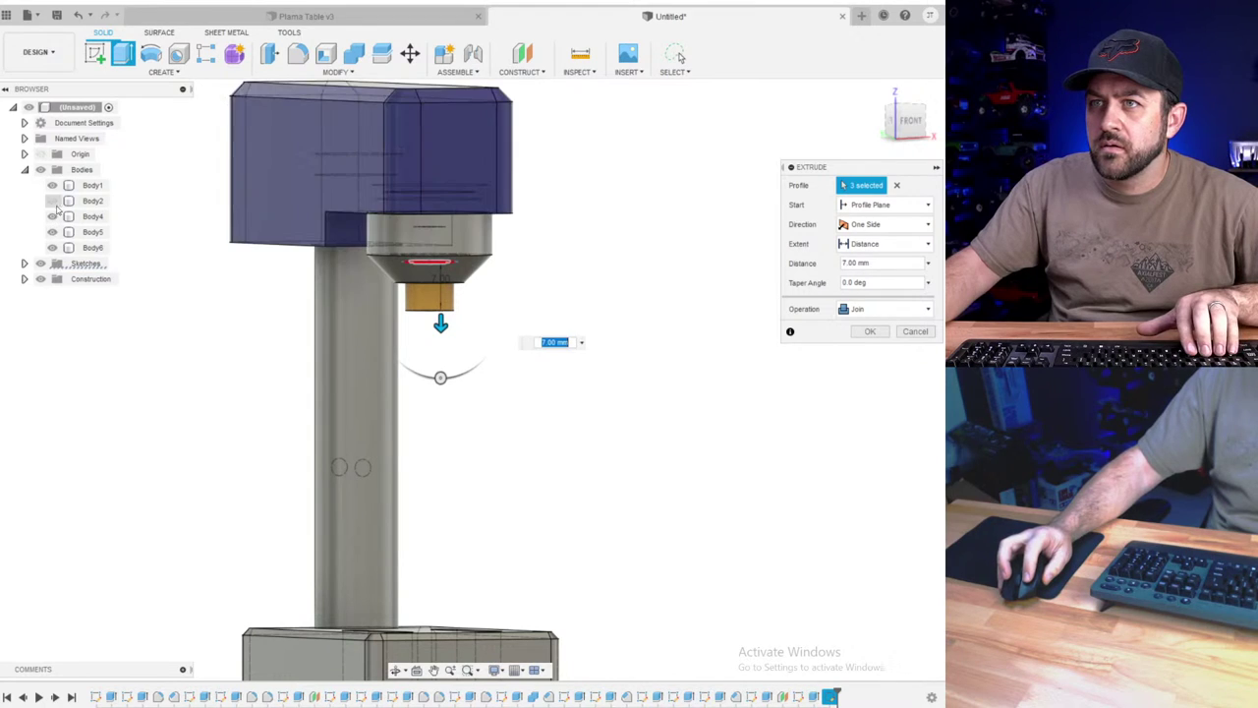
left_click(53, 201)
left_click_drag(441, 333, 442, 353)
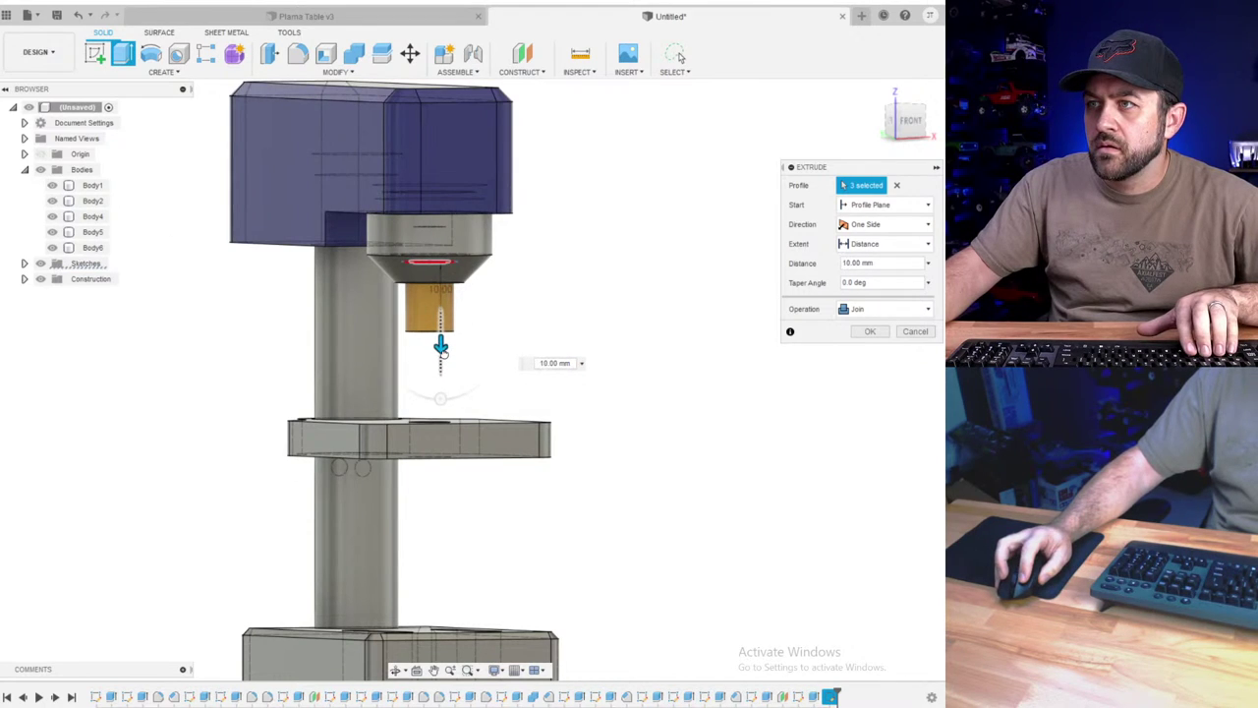
scroll(432, 324, "up", 5)
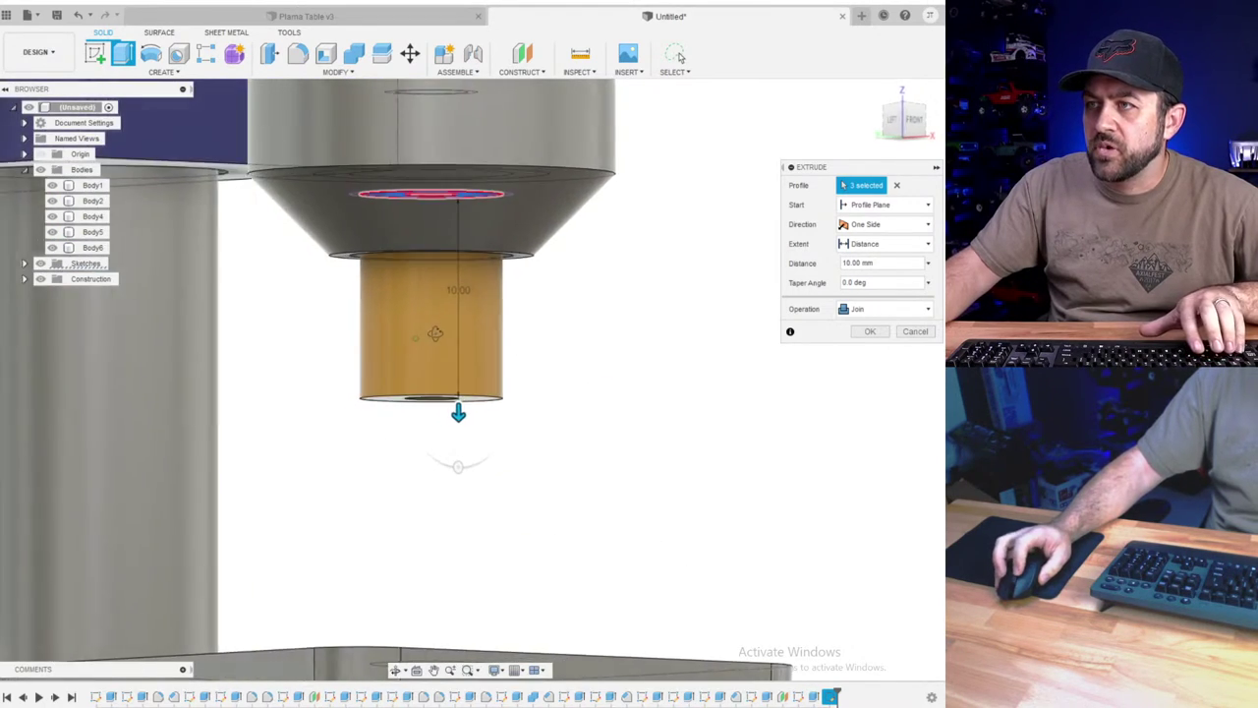
left_click(889, 313)
left_click(871, 362)
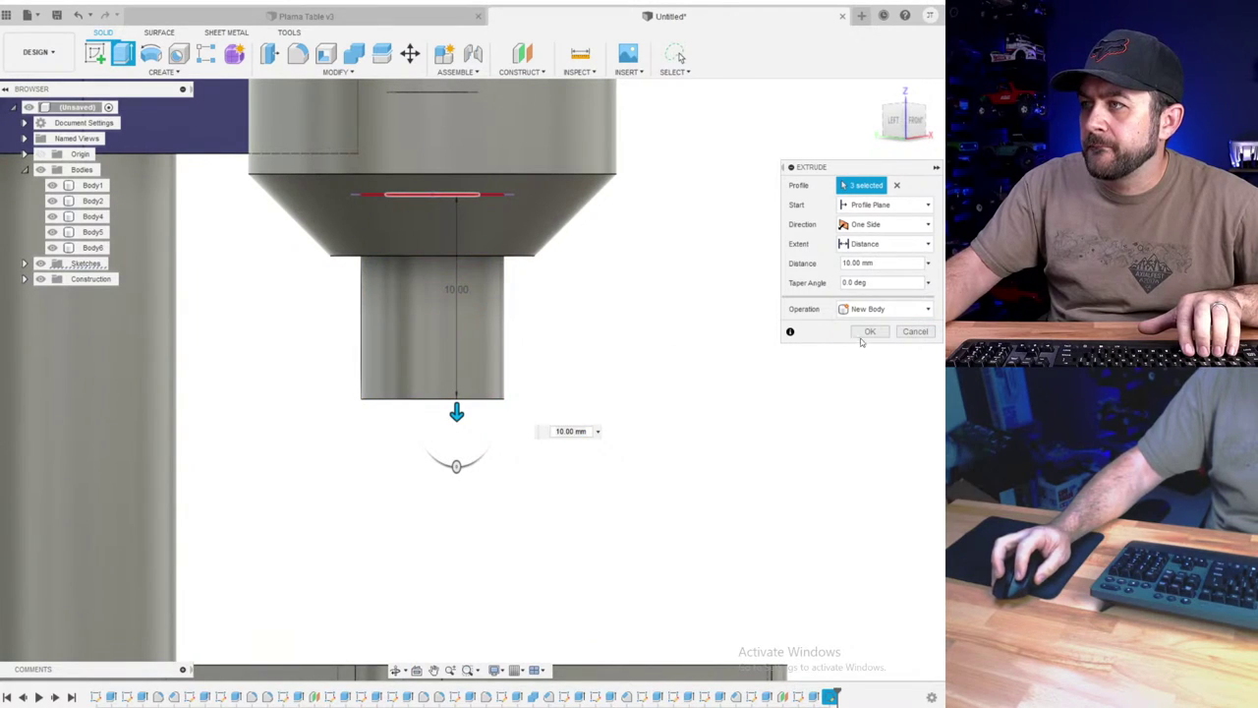
left_click(868, 333)
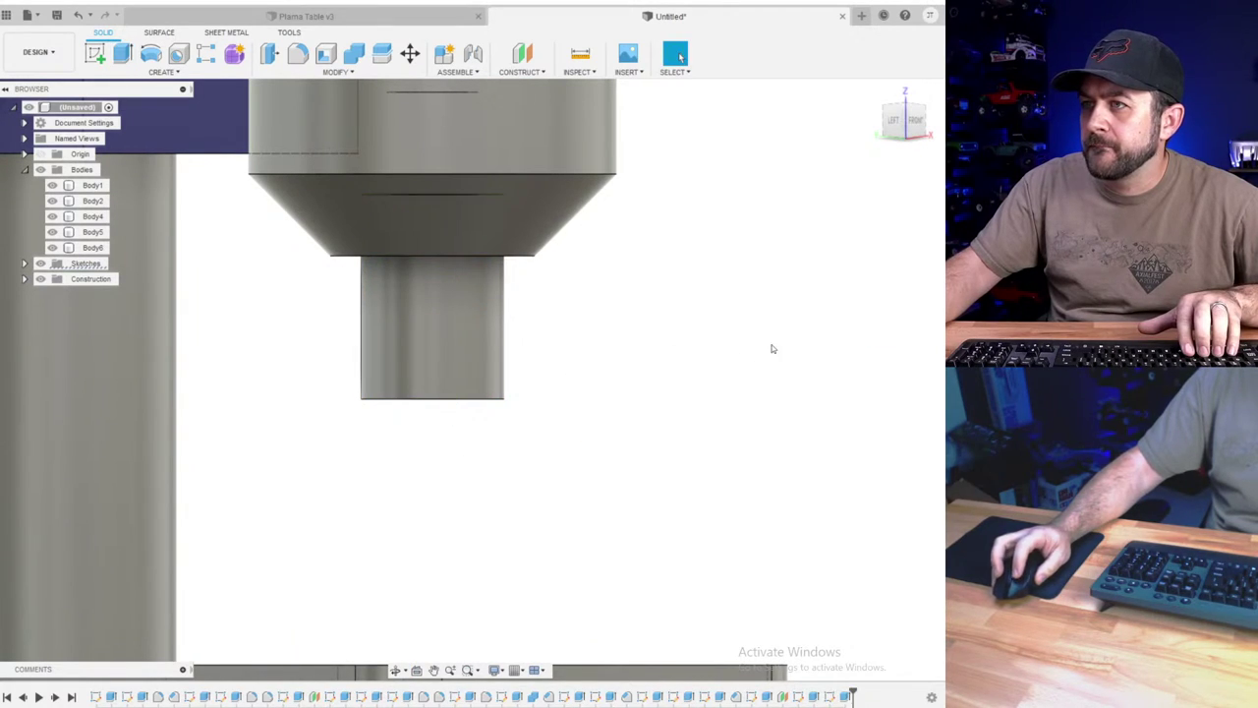
- Chamfer the outer bottom edge of the new chuck cylinder by 1.5 mm at equal distance
left_click(334, 72)
left_click(300, 119)
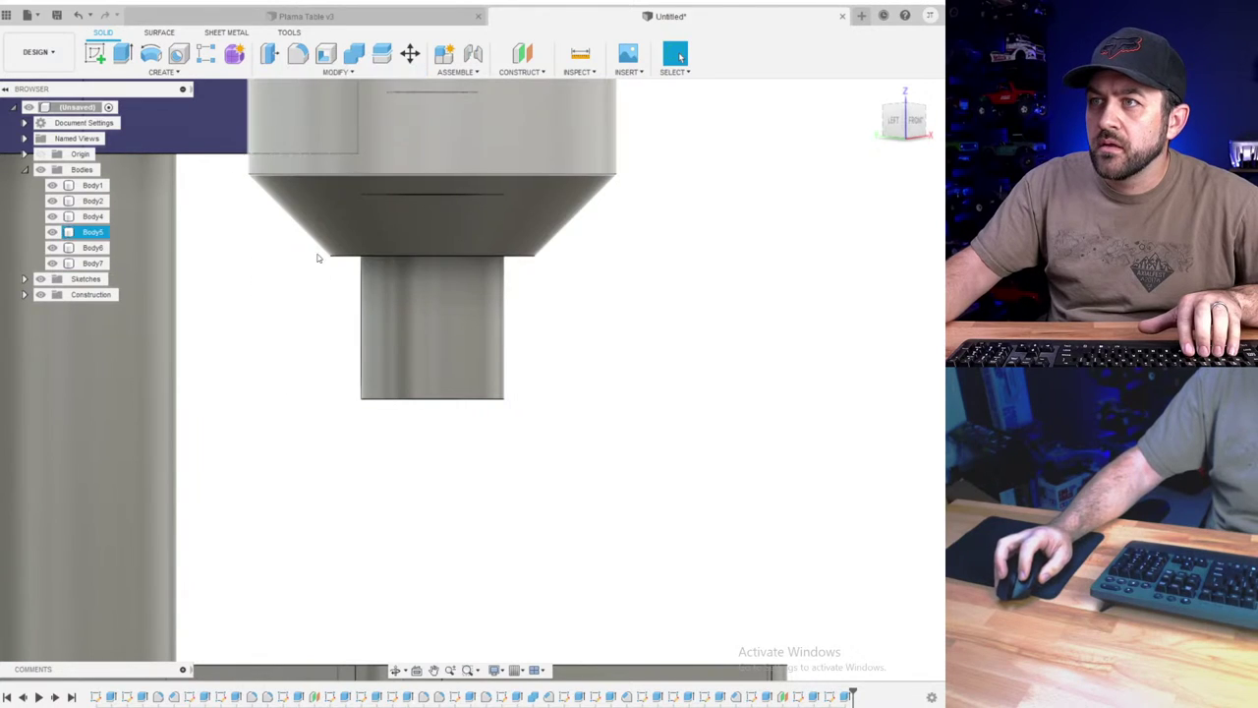
left_click(385, 399)
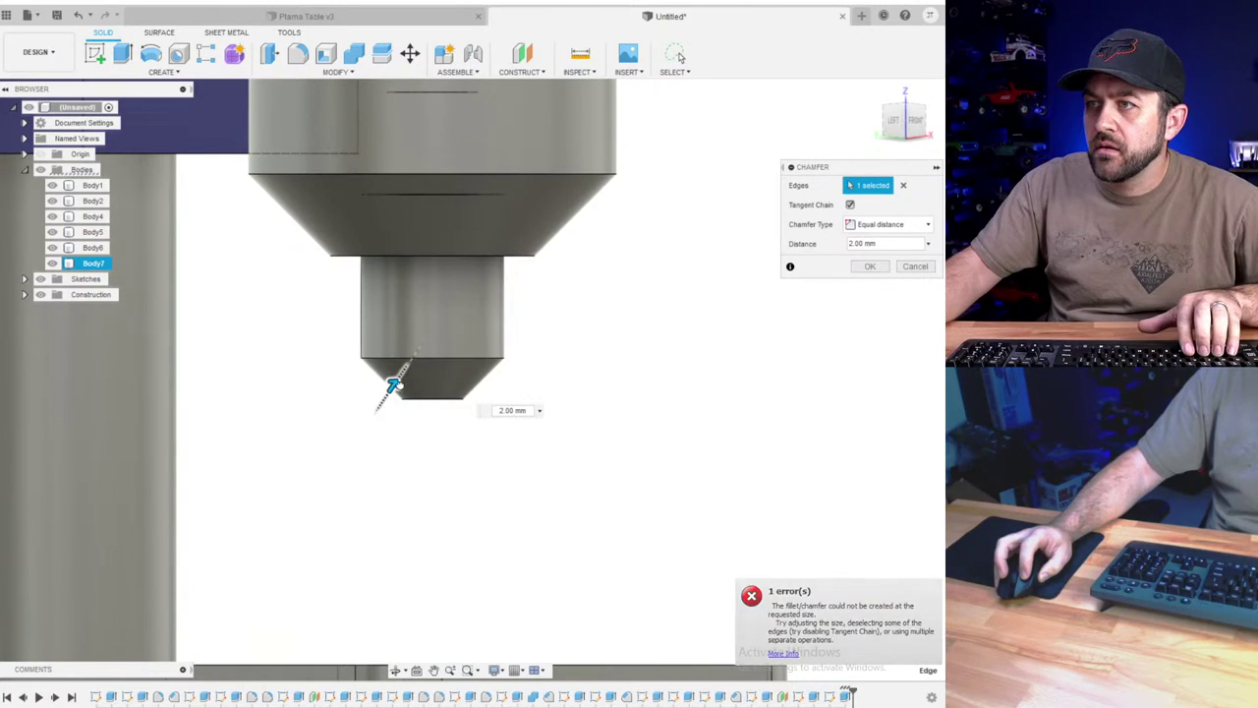
left_click_drag(394, 383, 390, 388)
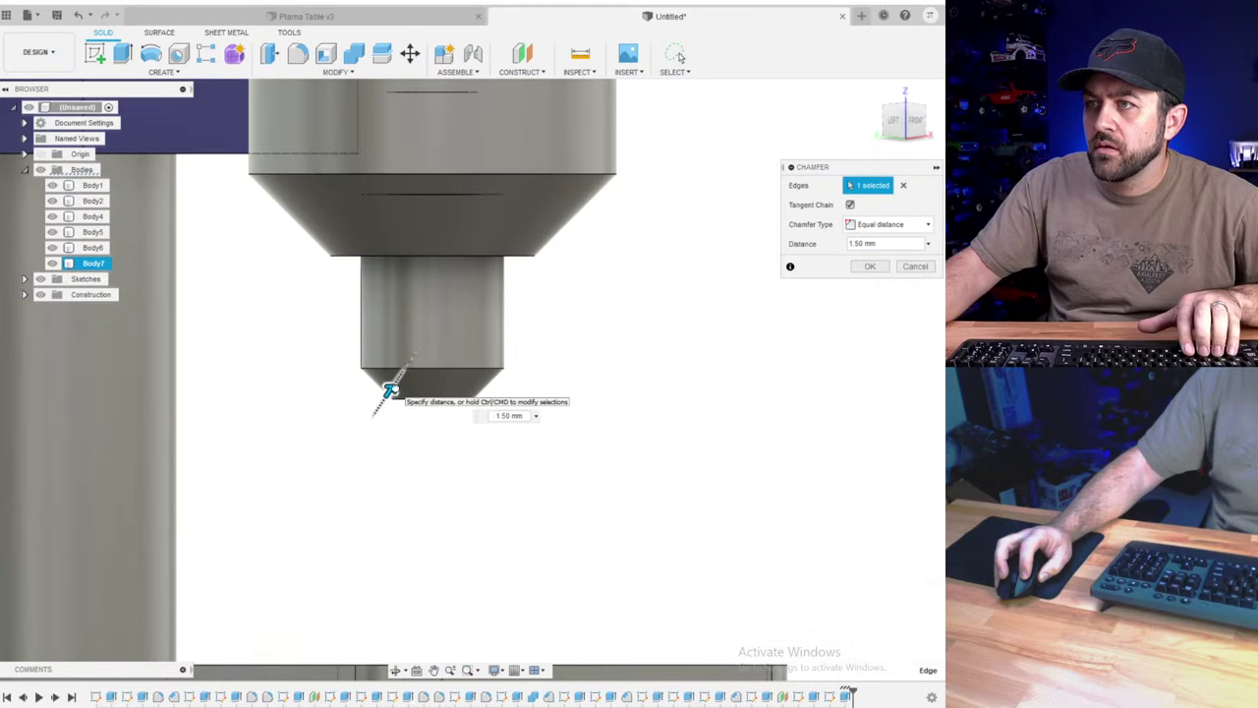
left_click(874, 269)
- Examine the chamfered chuck cylinder and its fit within the drill press from several angles
scroll(408, 378, "down", 3)
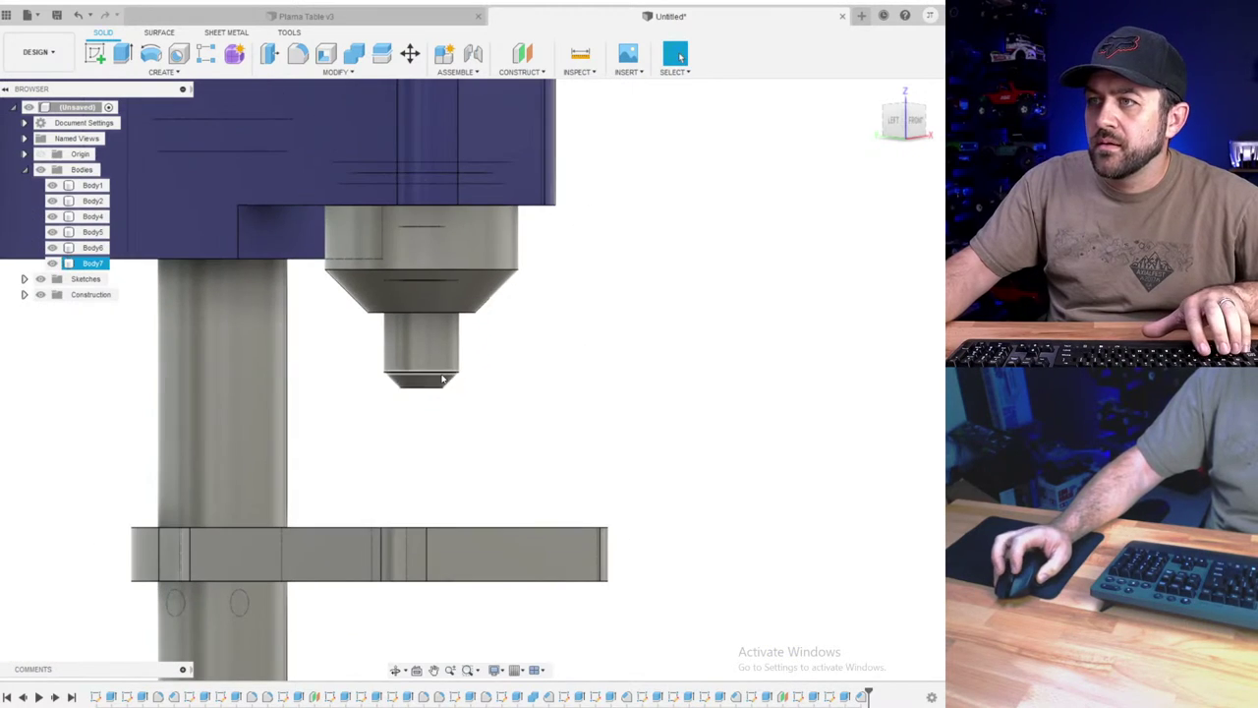
middle_click_drag(445, 379, 326, 391, "shift")
left_click(500, 360)
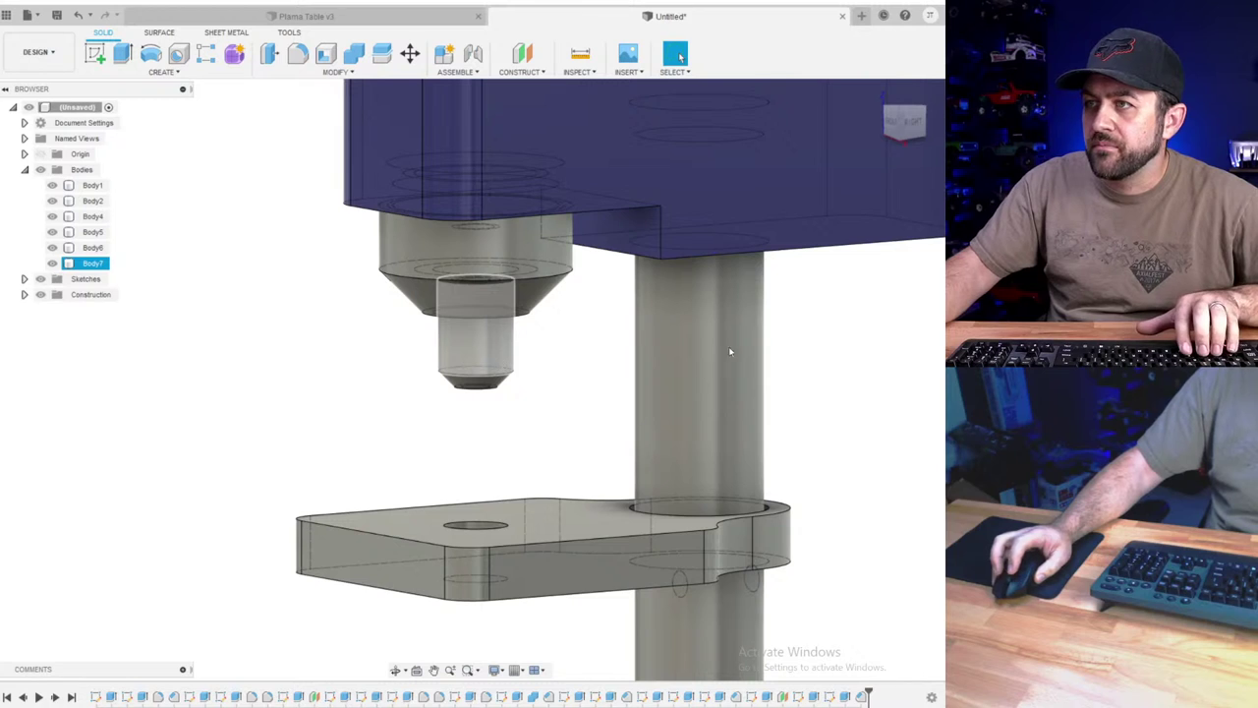
key("a")
left_click(926, 629)
scroll(364, 394, "down", 4)
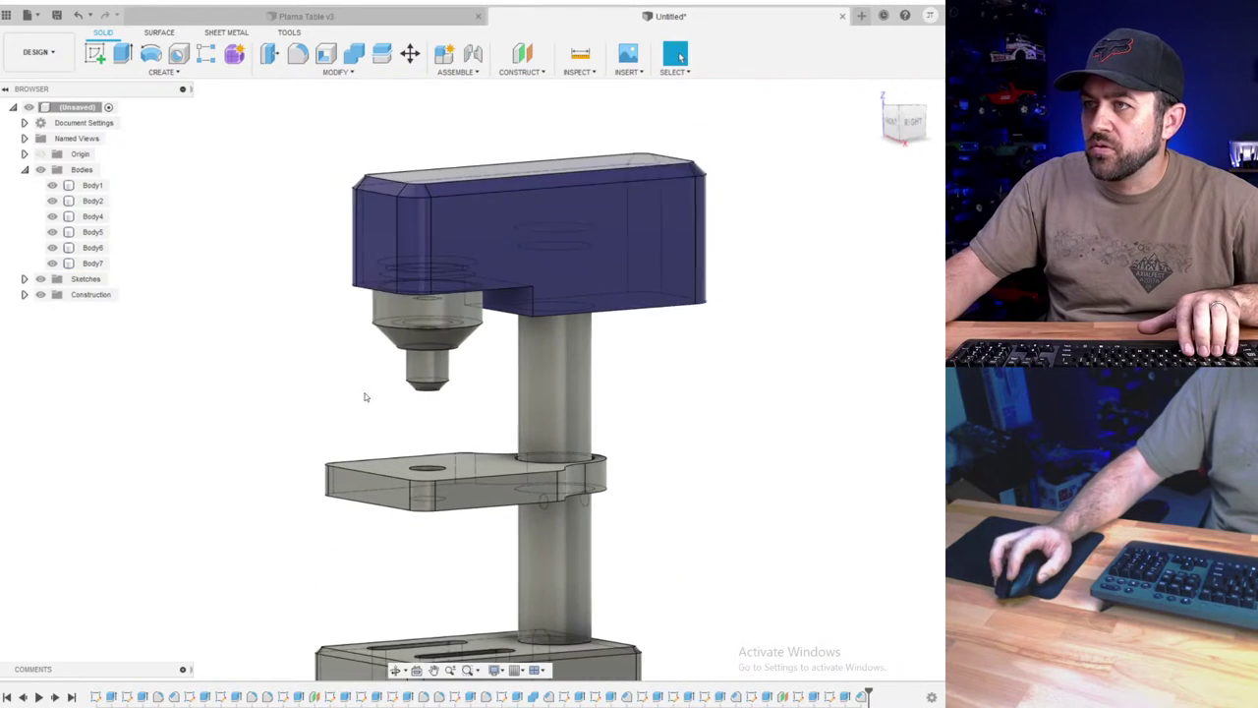
middle_click_drag(424, 342, 424, 305, "shift")
scroll(435, 297, "up", 5)
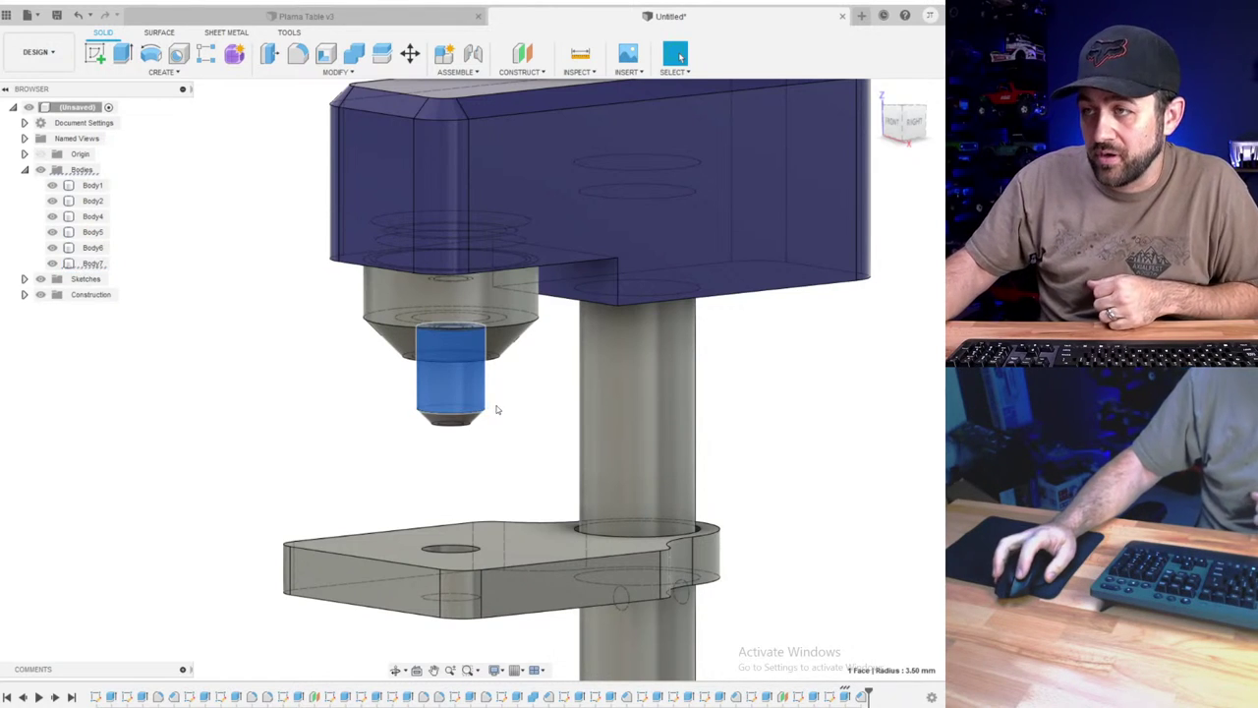
left_click(498, 413)
scroll(476, 472, "down", 5)
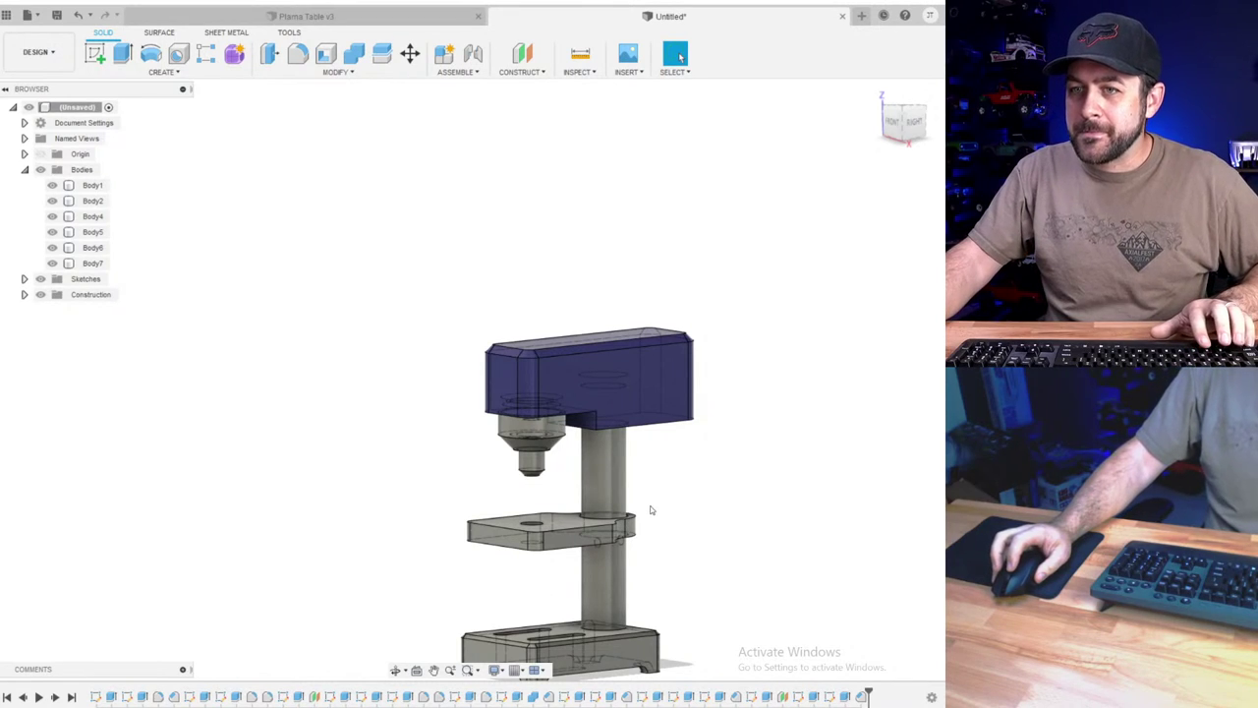
- Open the sketch of the small round hole in the column below the table for editing
middle_click_drag(650, 510, 480, 490)
scroll(551, 507, "down", 3)
scroll(549, 408, "up", 4)
scroll(567, 499, "up", 4)
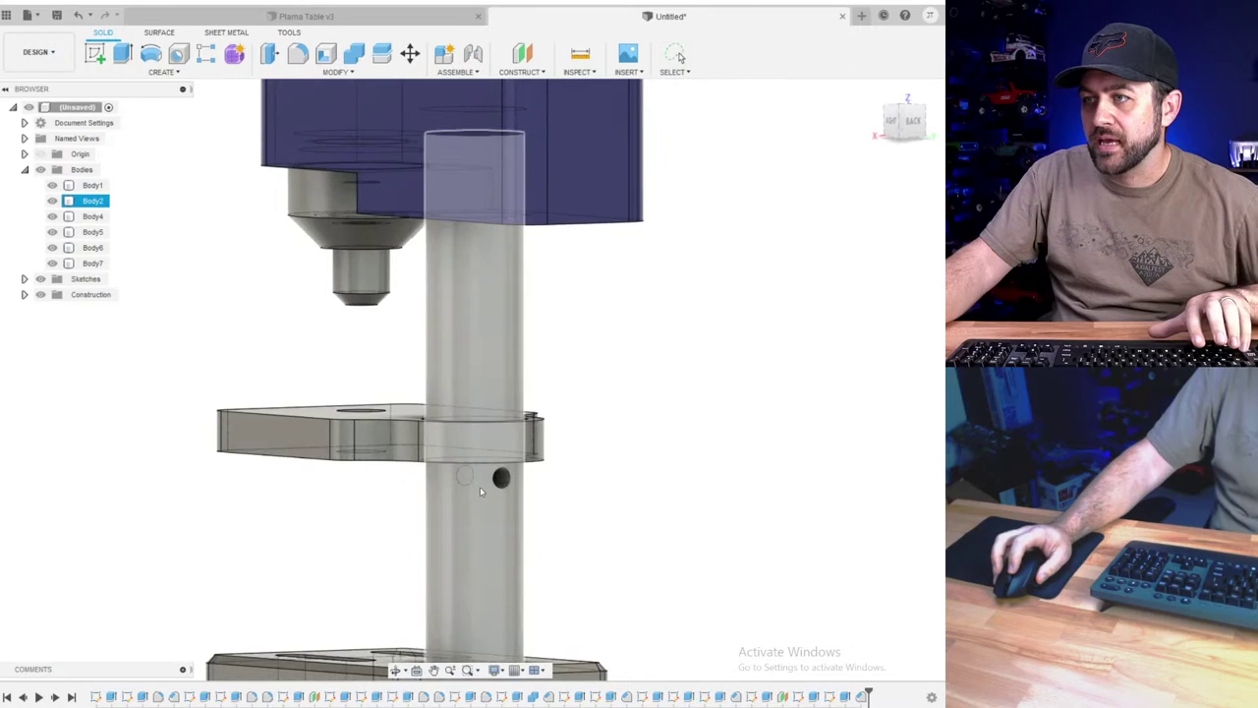
scroll(480, 486, "up", 3)
left_click(482, 469)
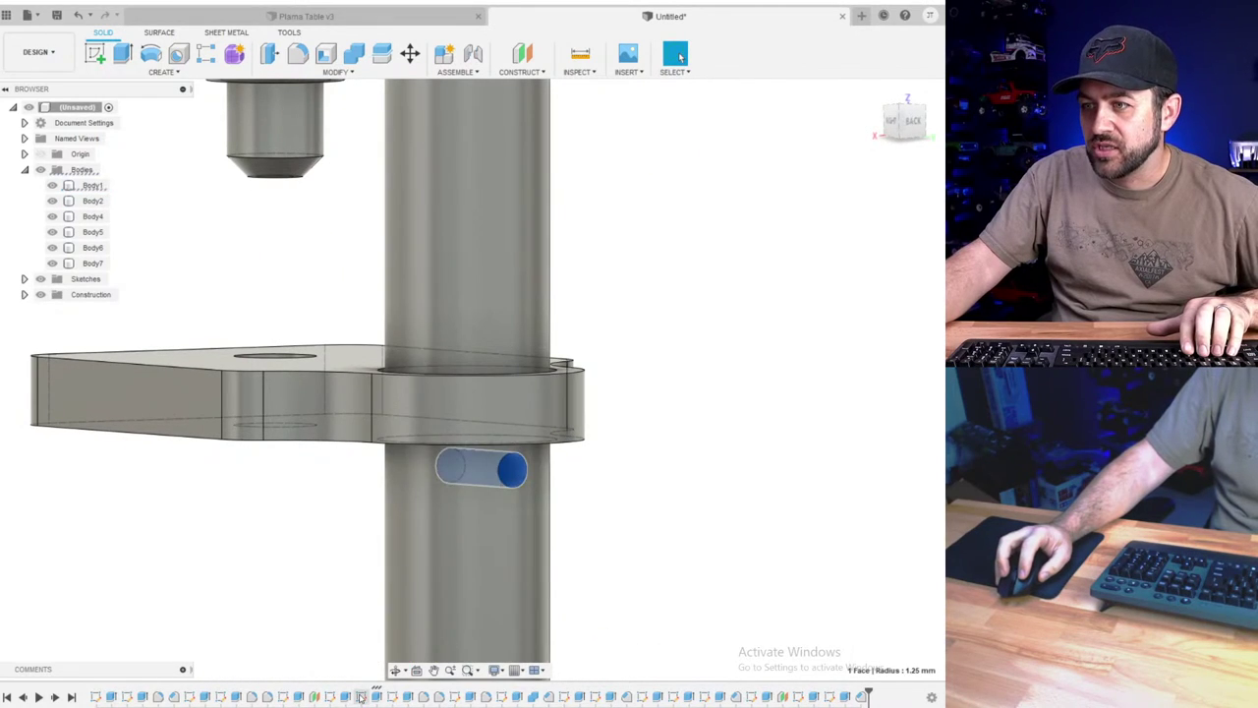
right_click(360, 695)
left_click(477, 572)
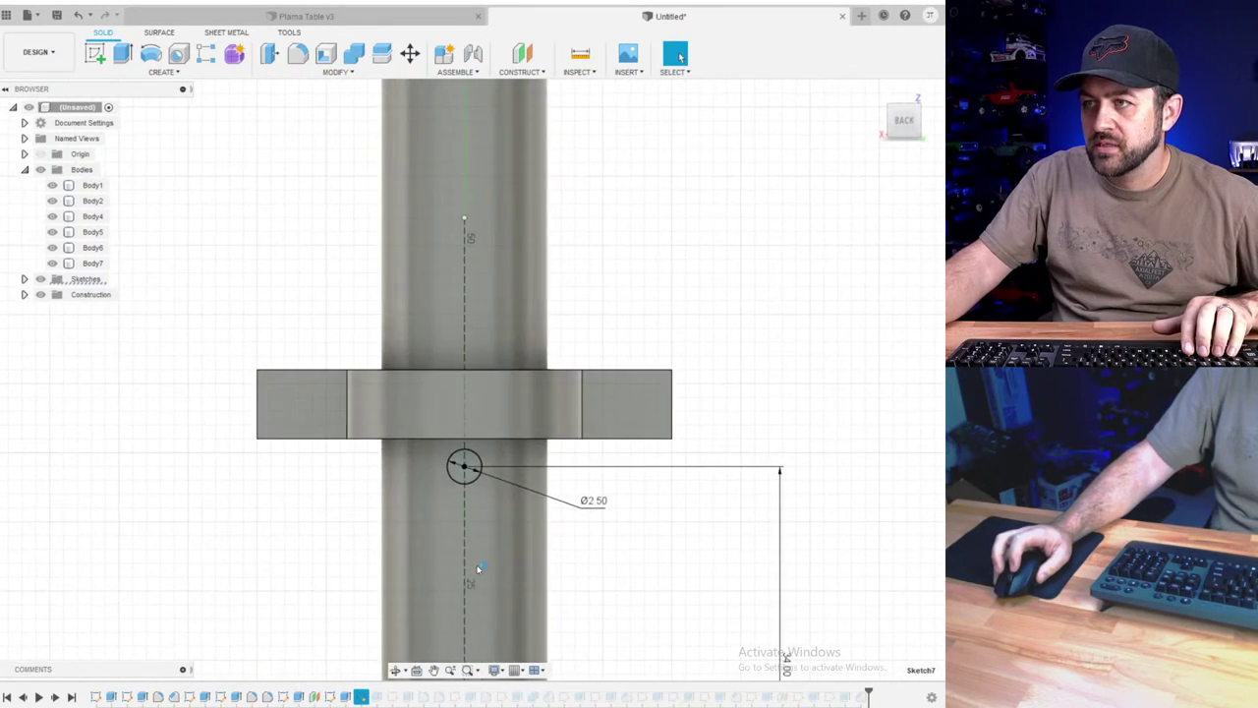
- Try to draw a 2.5 mm diameter circle on the column's centreline below the existing hole circle
key("c")
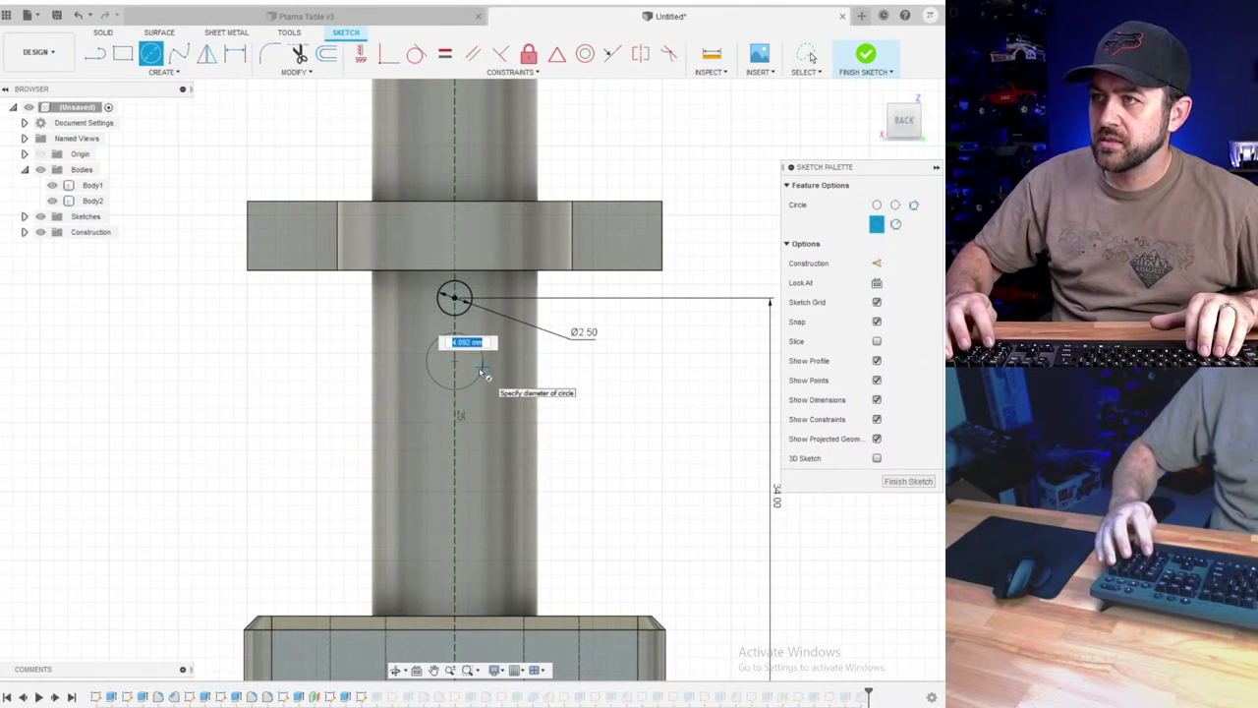
type("2.5")
key("Return")
key("Escape")
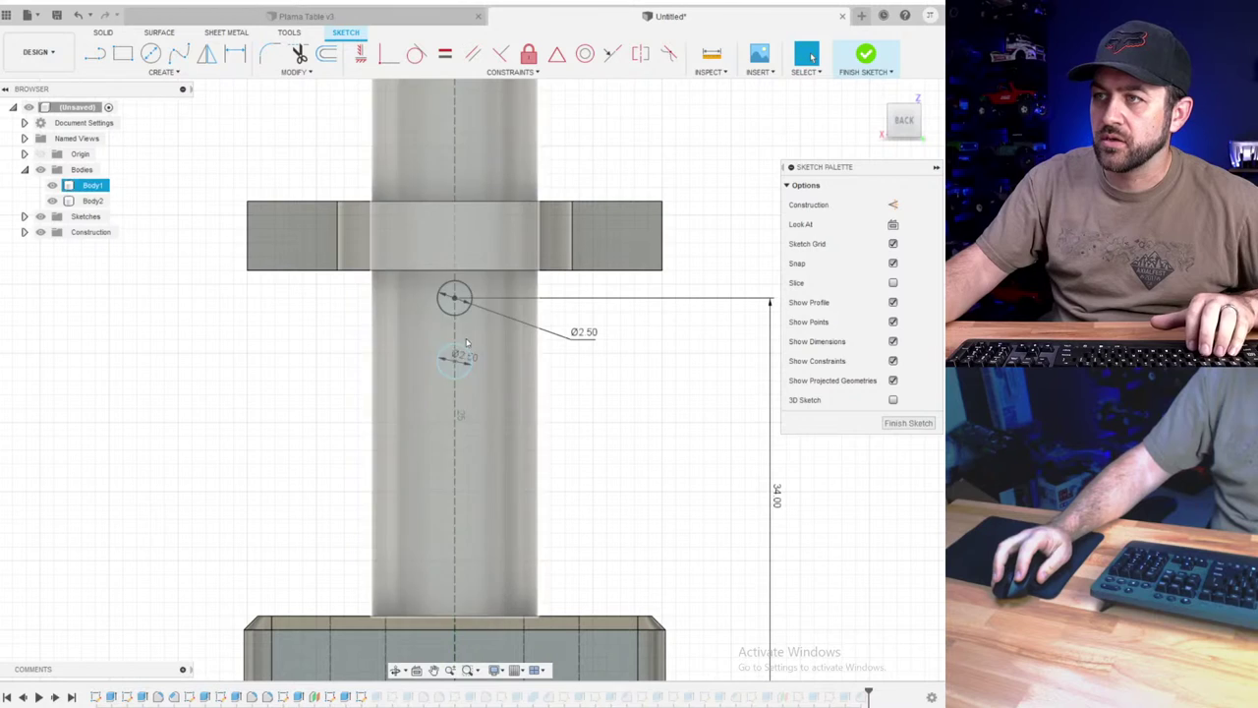
- Create a rectangular pattern of the 2.5 mm circle with 4 copies spread over -15 mm down the column
left_click(160, 72)
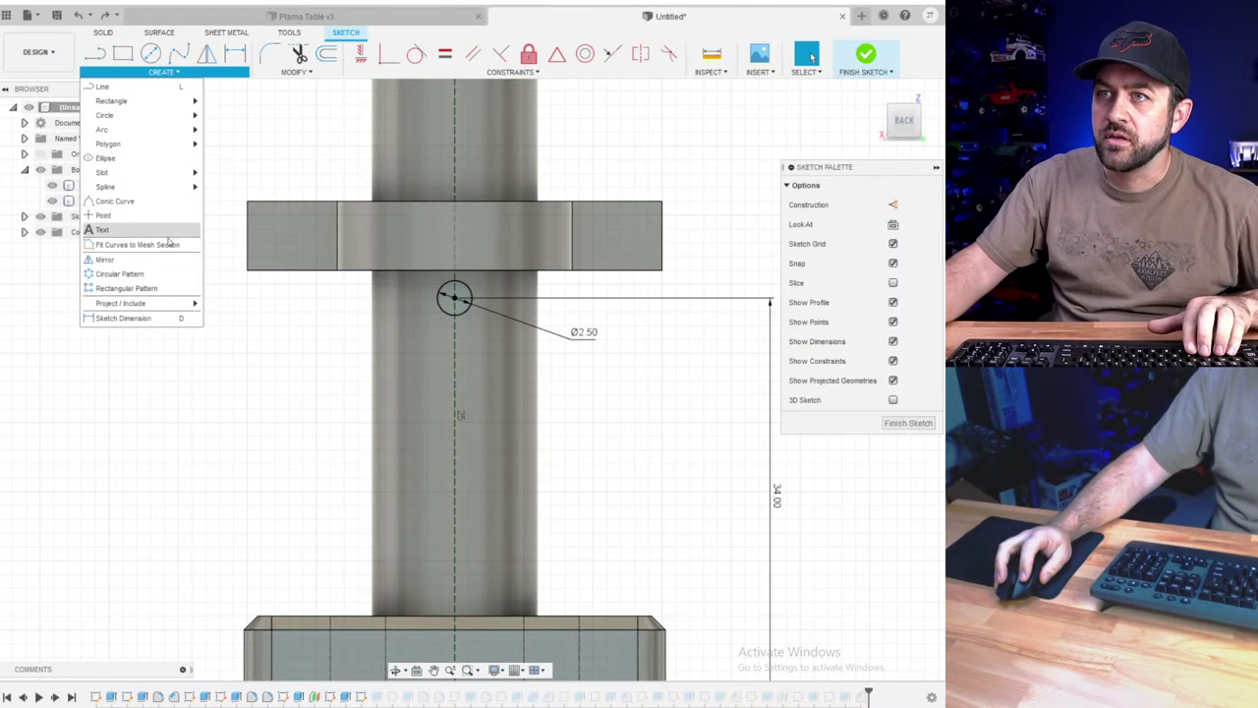
left_click(148, 287)
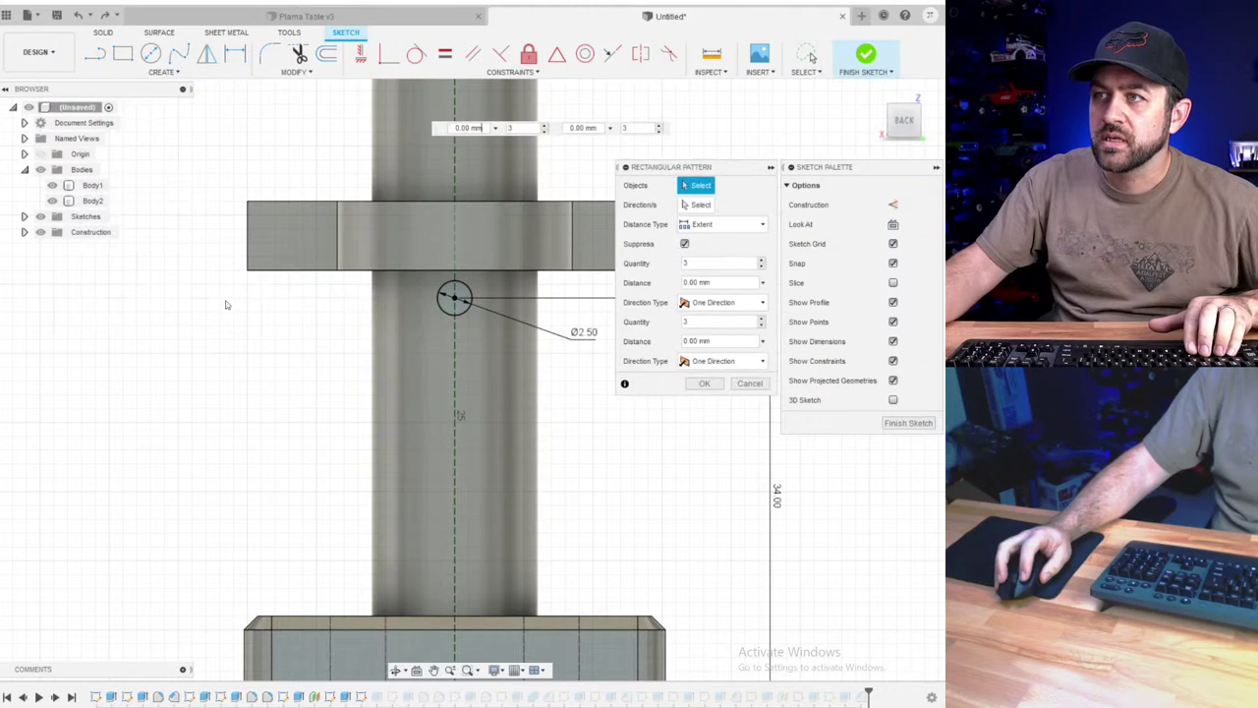
left_click(458, 317)
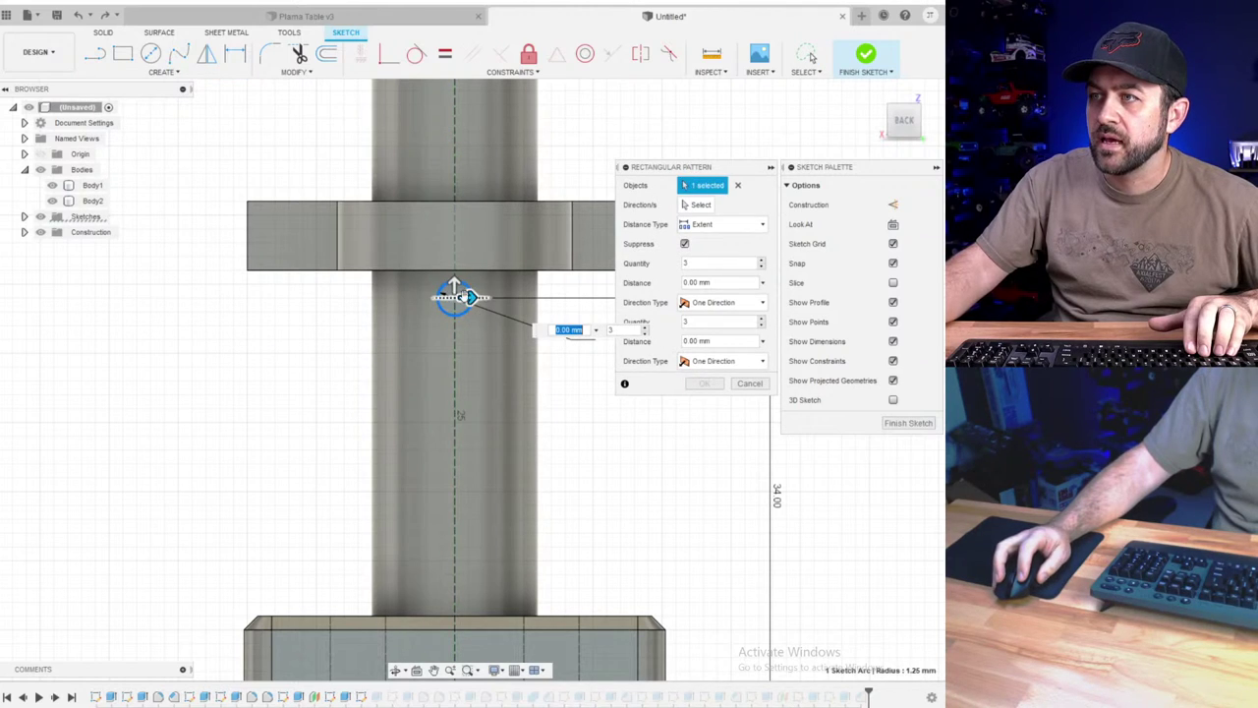
left_click_drag(454, 287, 470, 460)
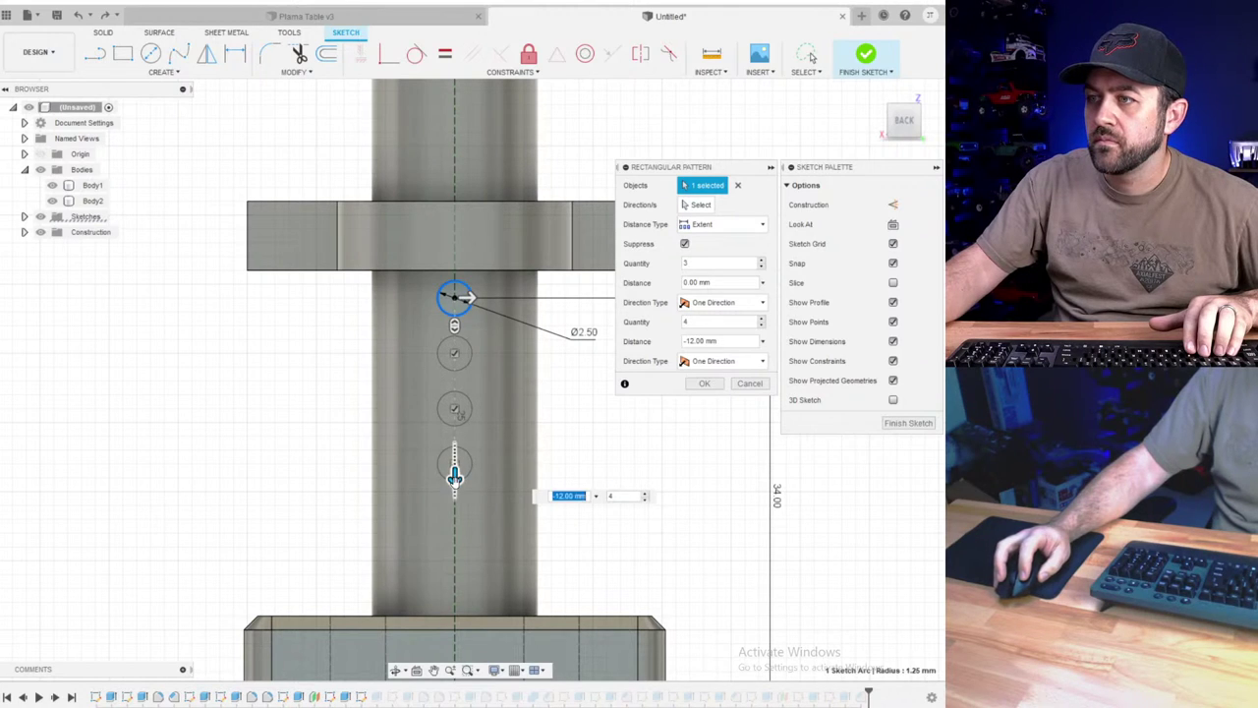
left_click_drag(454, 477, 454, 519)
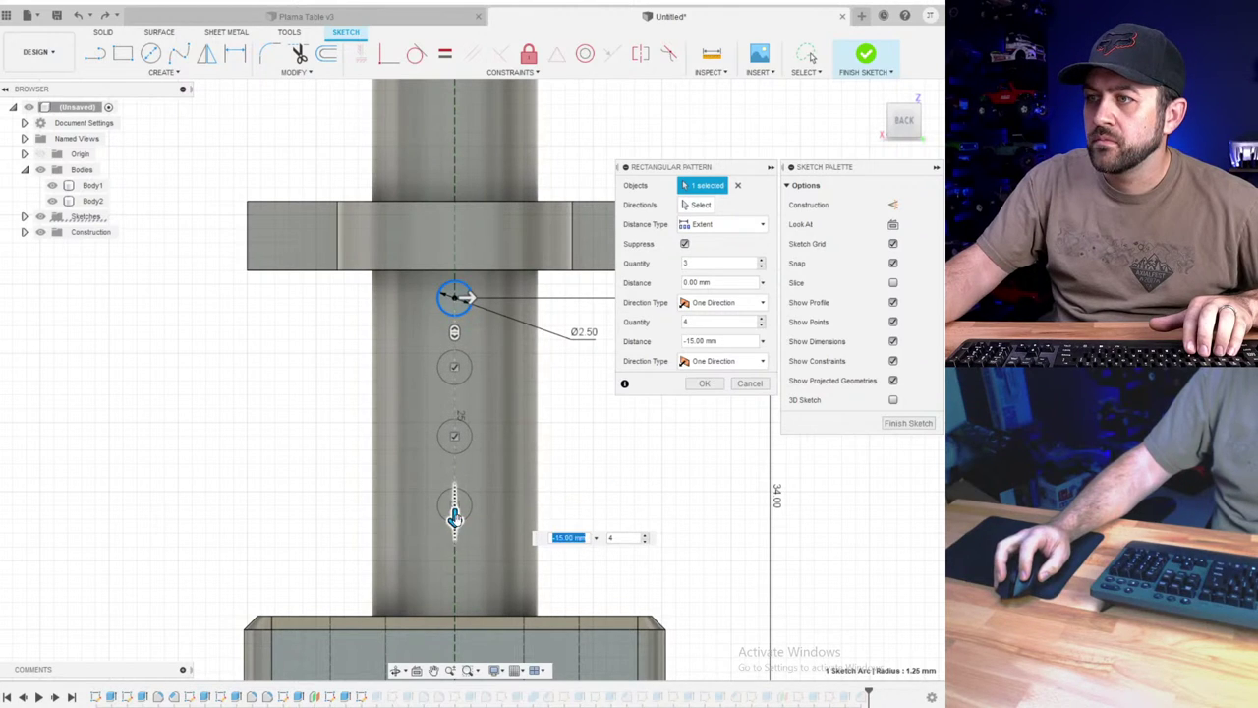
scroll(452, 511, "down", 4)
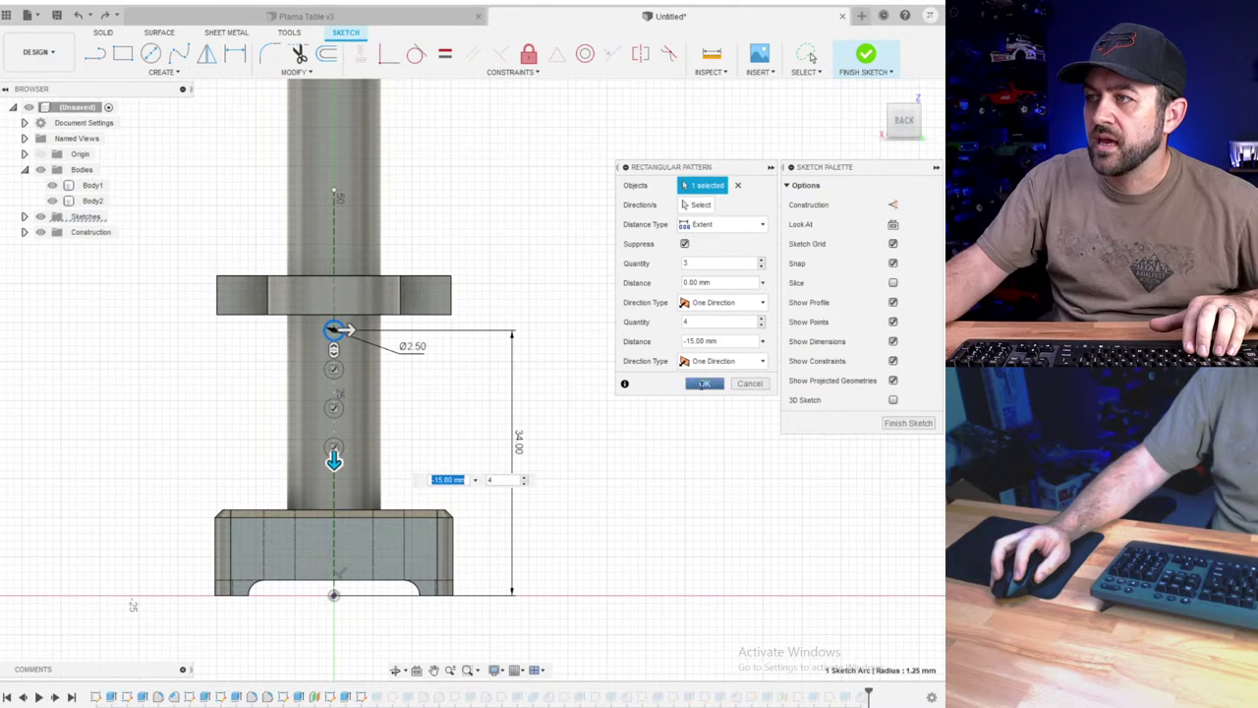
left_click(704, 383)
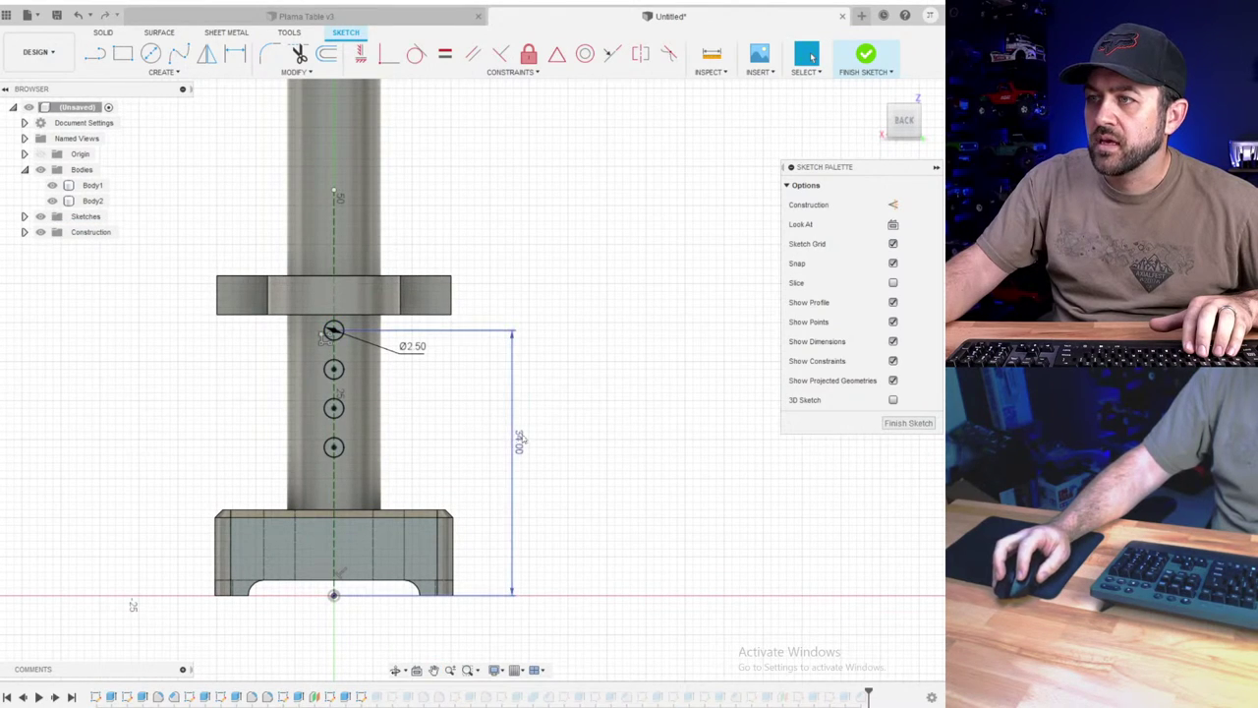
- Set the height of the topmost 2.5 mm hole circle above the base's bottom edge to 40 mm and finish the sketch
double_click(521, 439)
type("40")
key("Return")
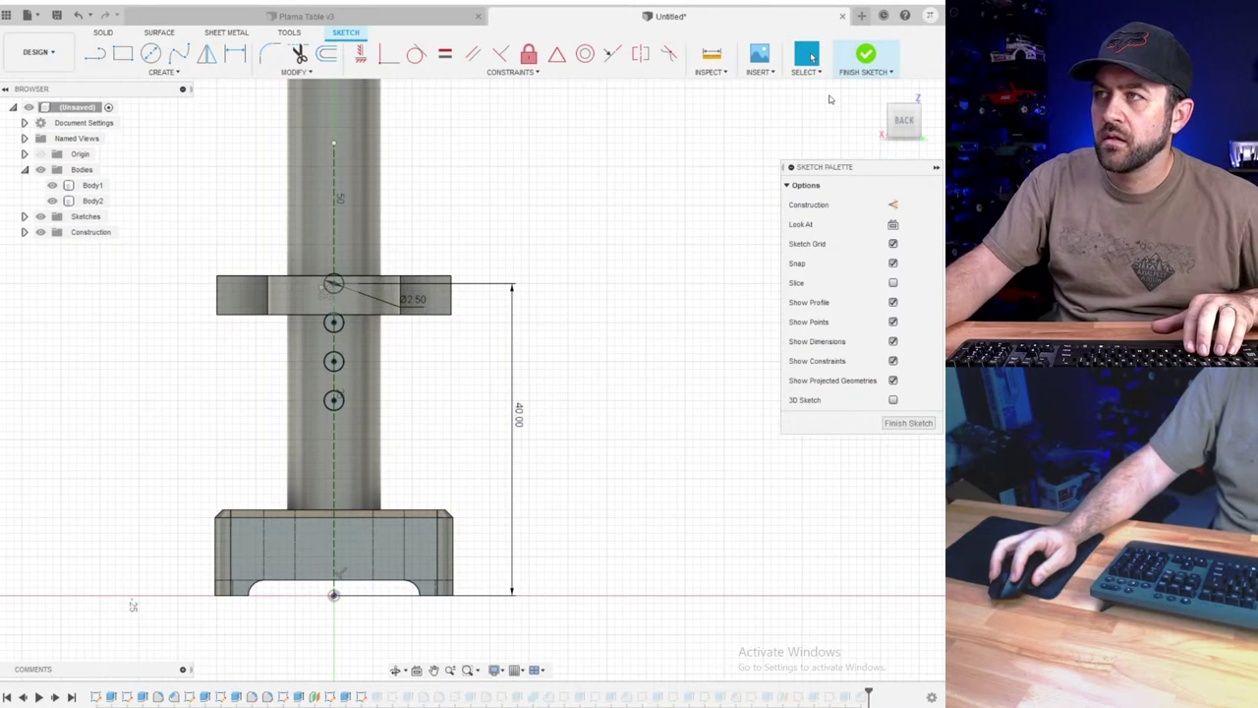
left_click(866, 55)
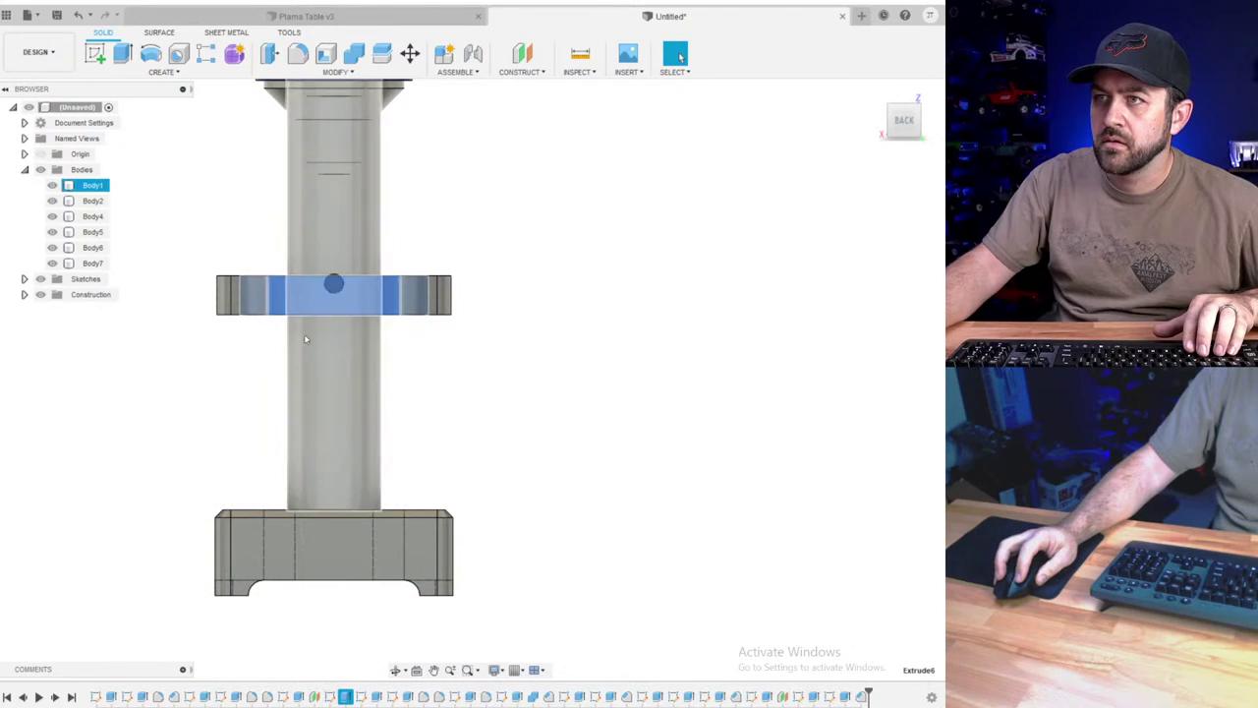
- Edit the small hole's cut so all four column circles are cut to a depth of -10 mm
scroll(340, 271, "up", 8)
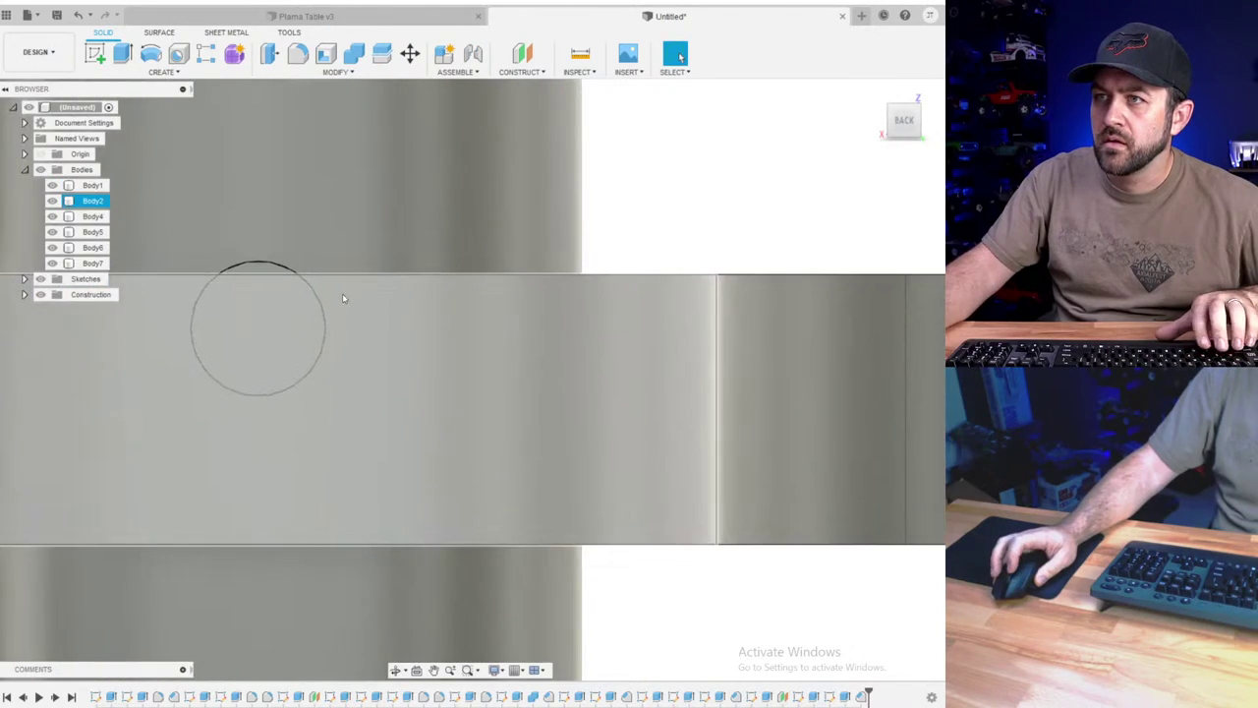
middle_click_drag(342, 293, 369, 295, "shift")
left_click(216, 314)
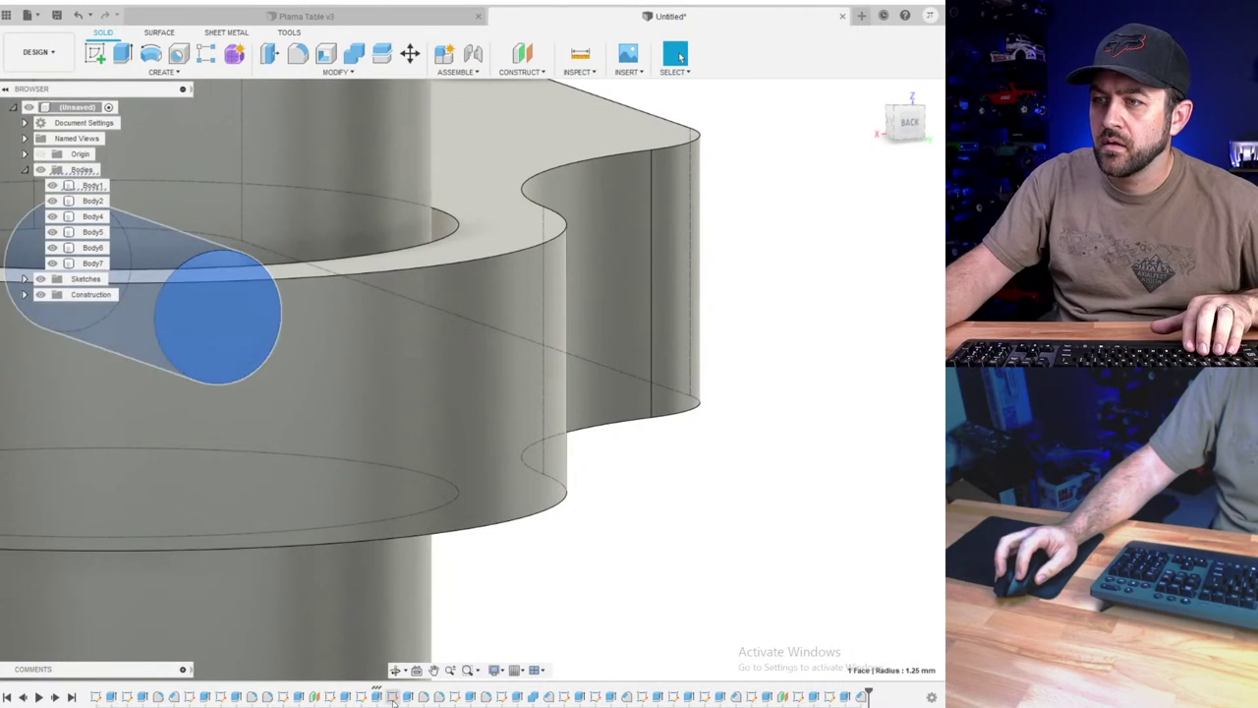
right_click(376, 695)
left_click(403, 567)
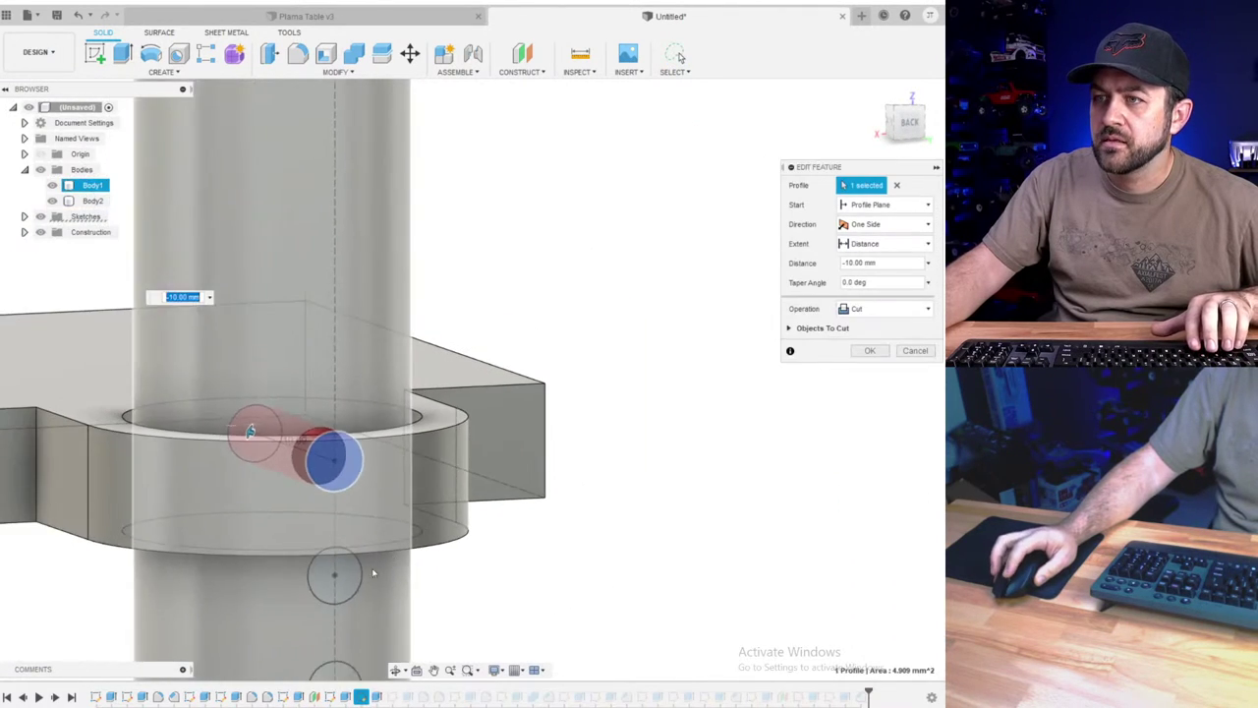
left_click(334, 575)
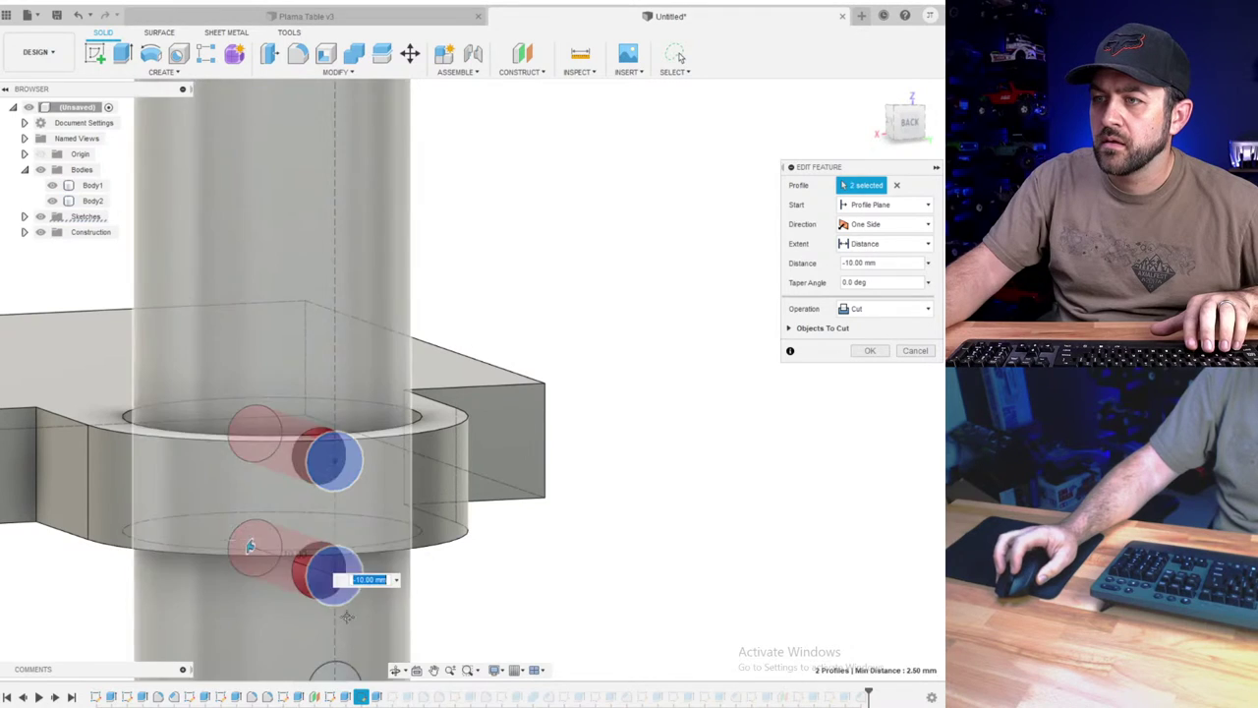
middle_click_drag(334, 575, 416, 272)
left_click(419, 389)
left_click(416, 500)
scroll(423, 497, "down", 2)
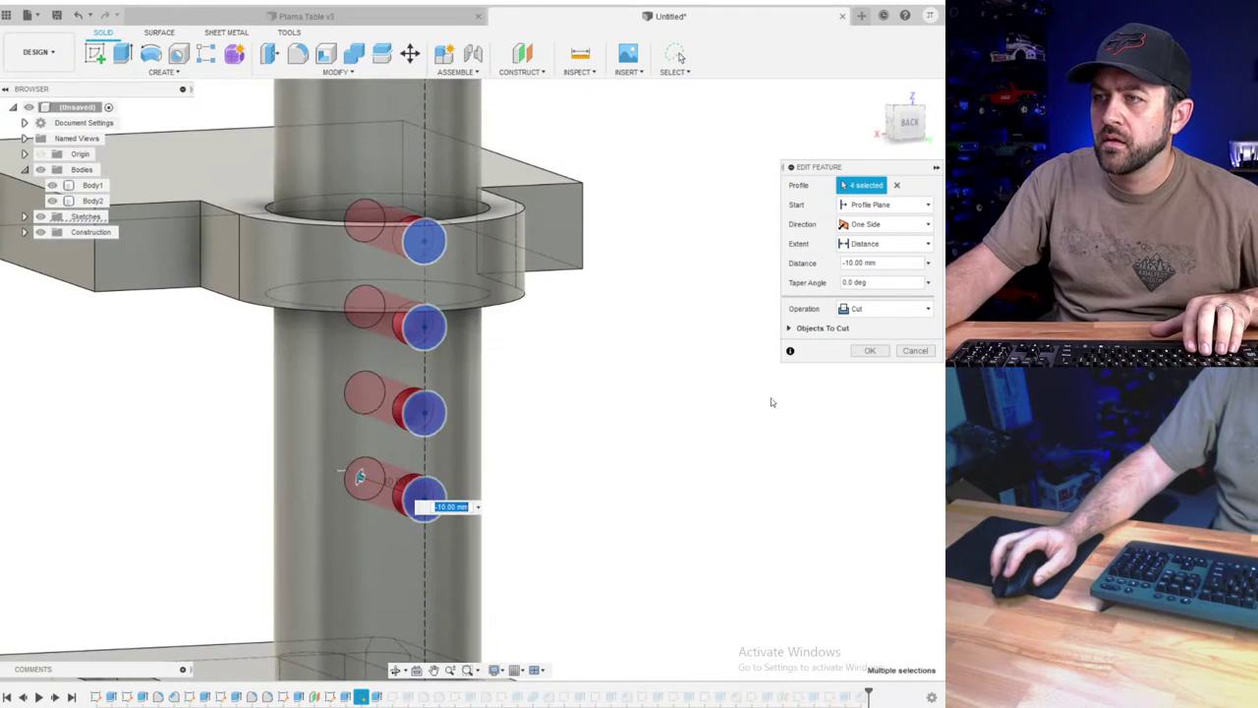
key("Return")
- Examine the row of column holes, the table and the overhanging head from several angles
scroll(520, 435, "down", 5)
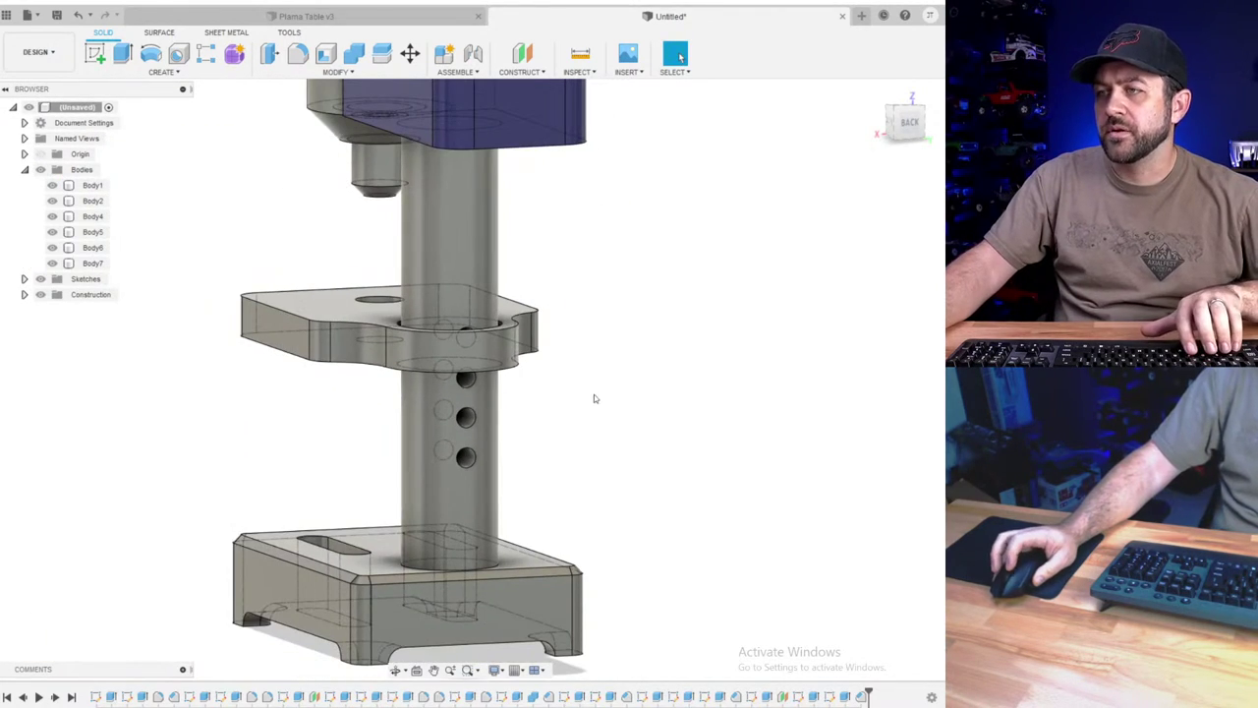
middle_click_drag(534, 388, 564, 387, "shift")
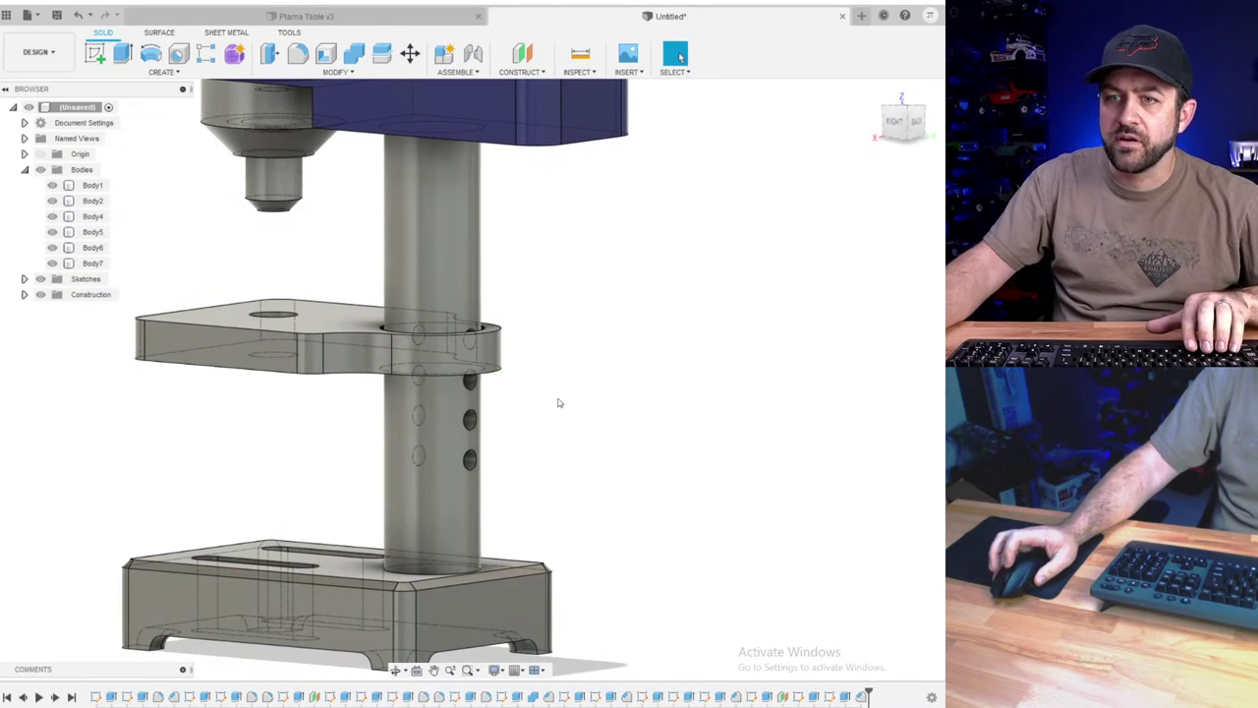
scroll(580, 369, "down", 5)
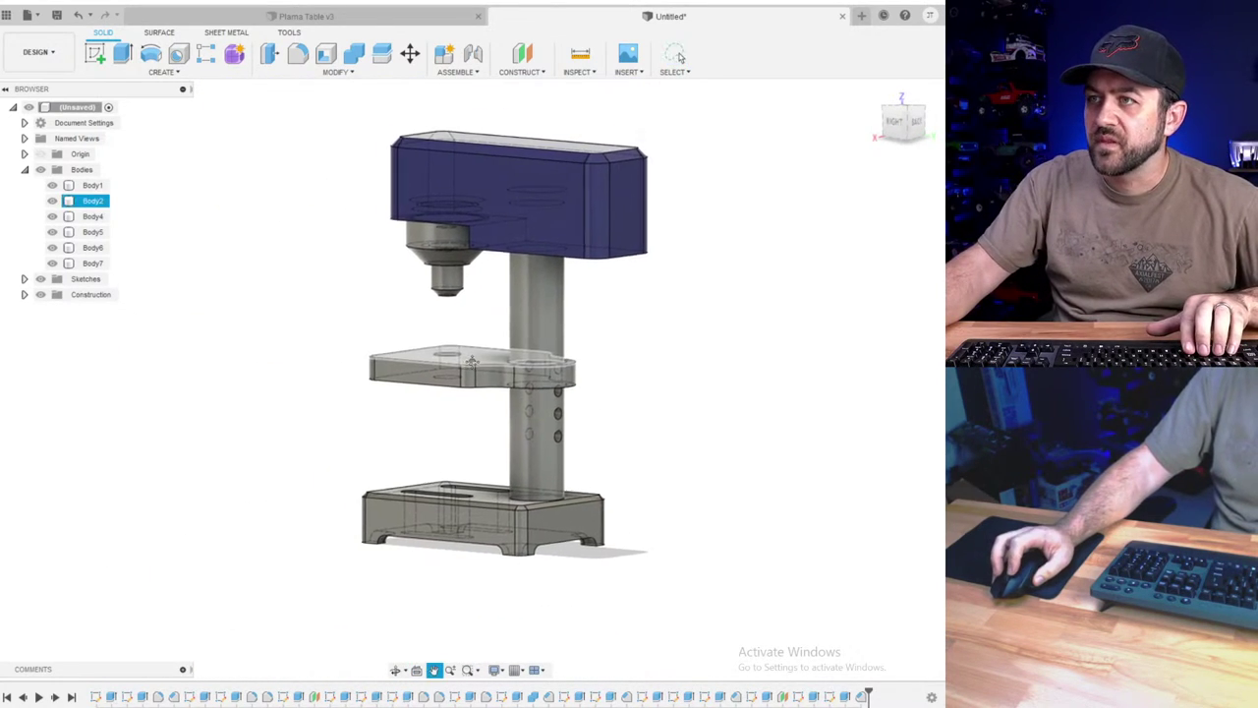
scroll(476, 299, "up", 2)
scroll(475, 300, "up", 3)
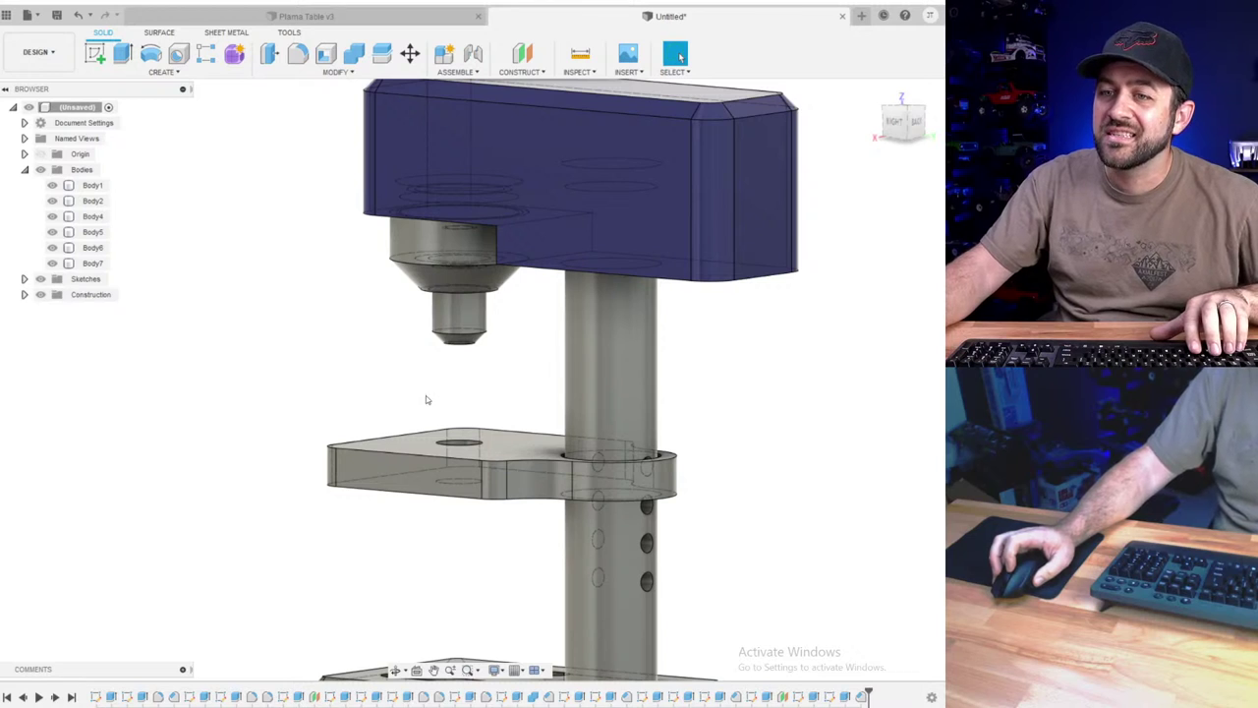
scroll(418, 369, "down", 3)
middle_click_drag(558, 302, 641, 271, "shift")
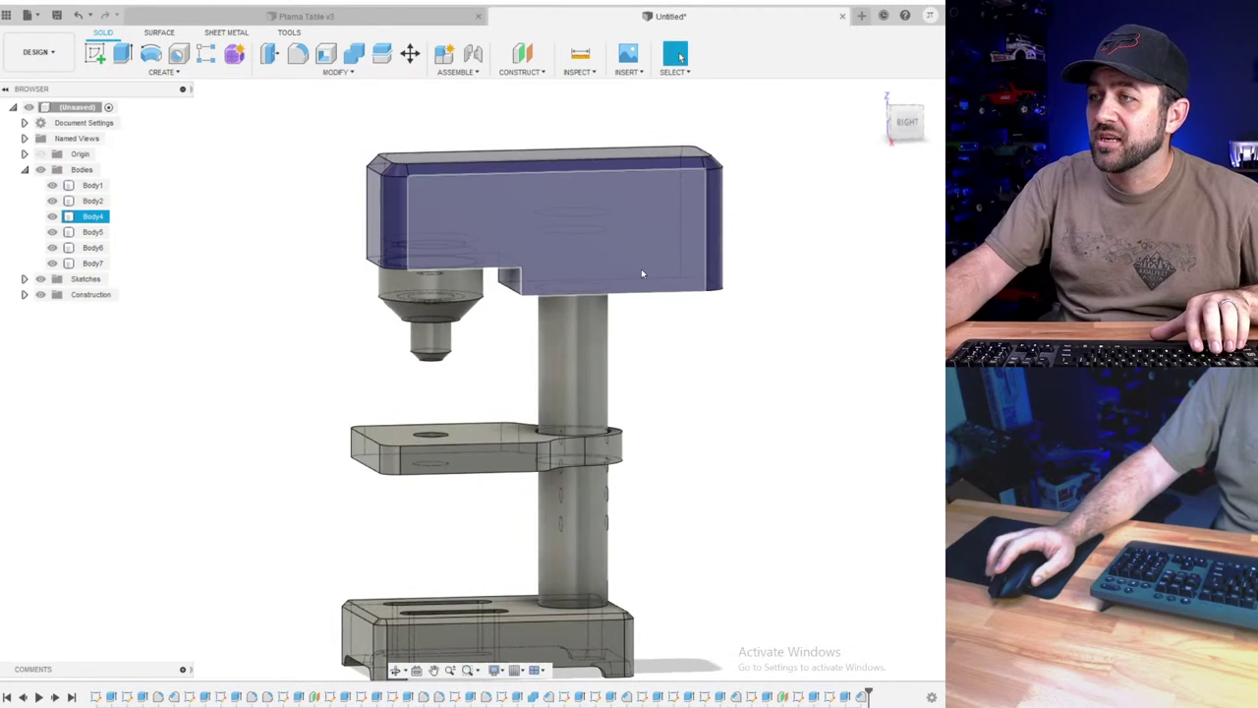
scroll(642, 272, "up", 3)
mouse_move(693, 394)
middle_mouse_down("shift")
mouse_move(668, 363)
mouse_move(679, 360)
mouse_move(687, 386)
middle_mouse_up("shift")
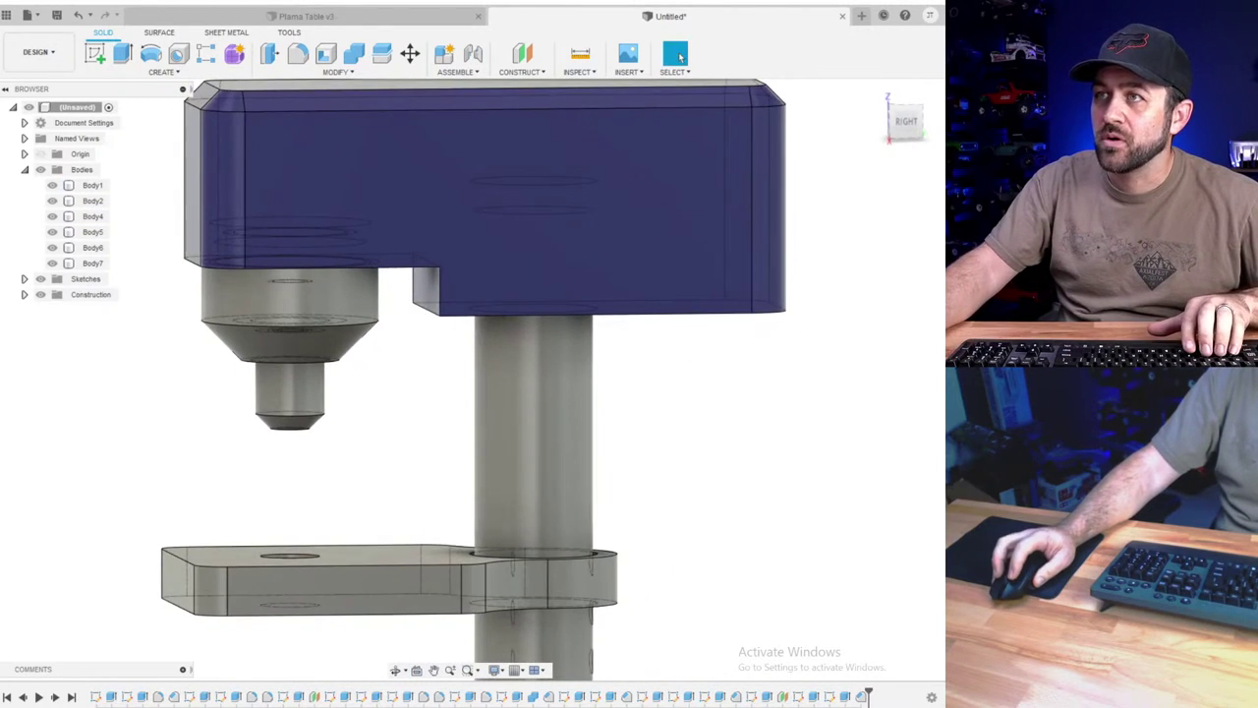
- Start a sketch on the underside of the head and draw a rectangle over the portion behind the column
left_click(99, 56)
middle_click_drag(747, 420, 741, 367, "shift")
left_click(741, 366)
mouse_move(335, 273)
middle_mouse_down("shift")
mouse_move(455, 315)
mouse_move(452, 340)
middle_mouse_up("shift")
key("r")
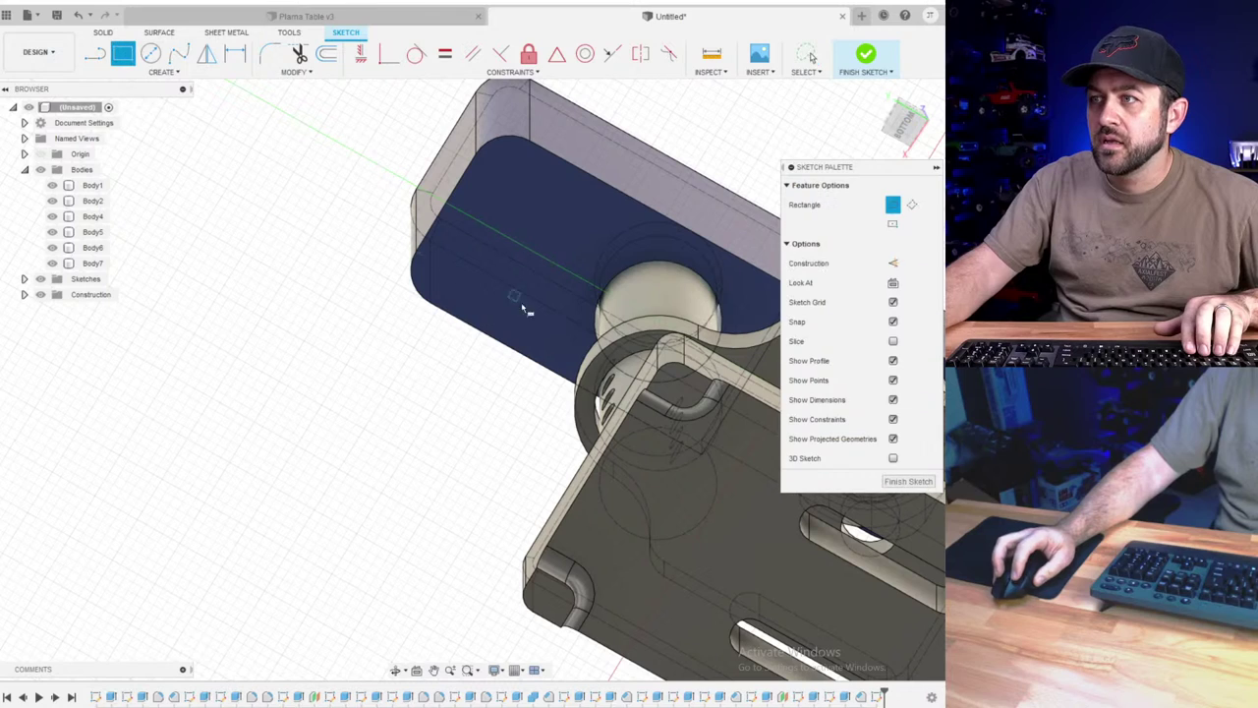
left_click(558, 378)
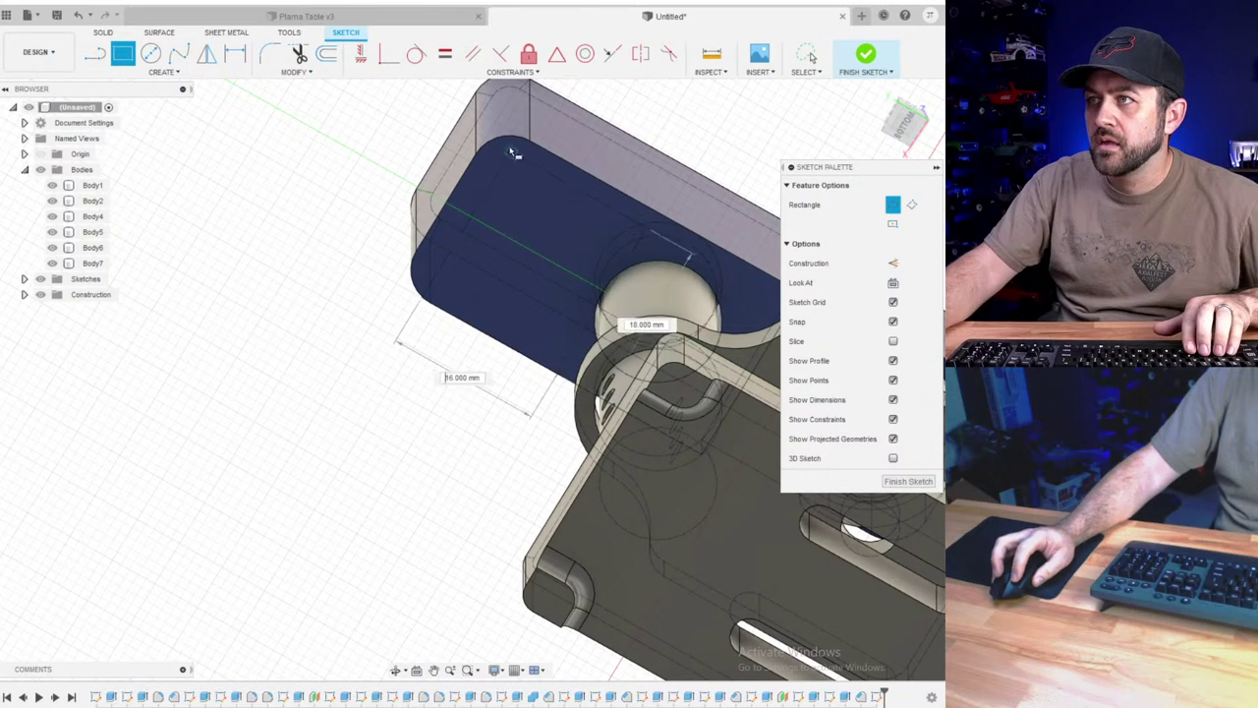
left_click(479, 91)
key("Escape")
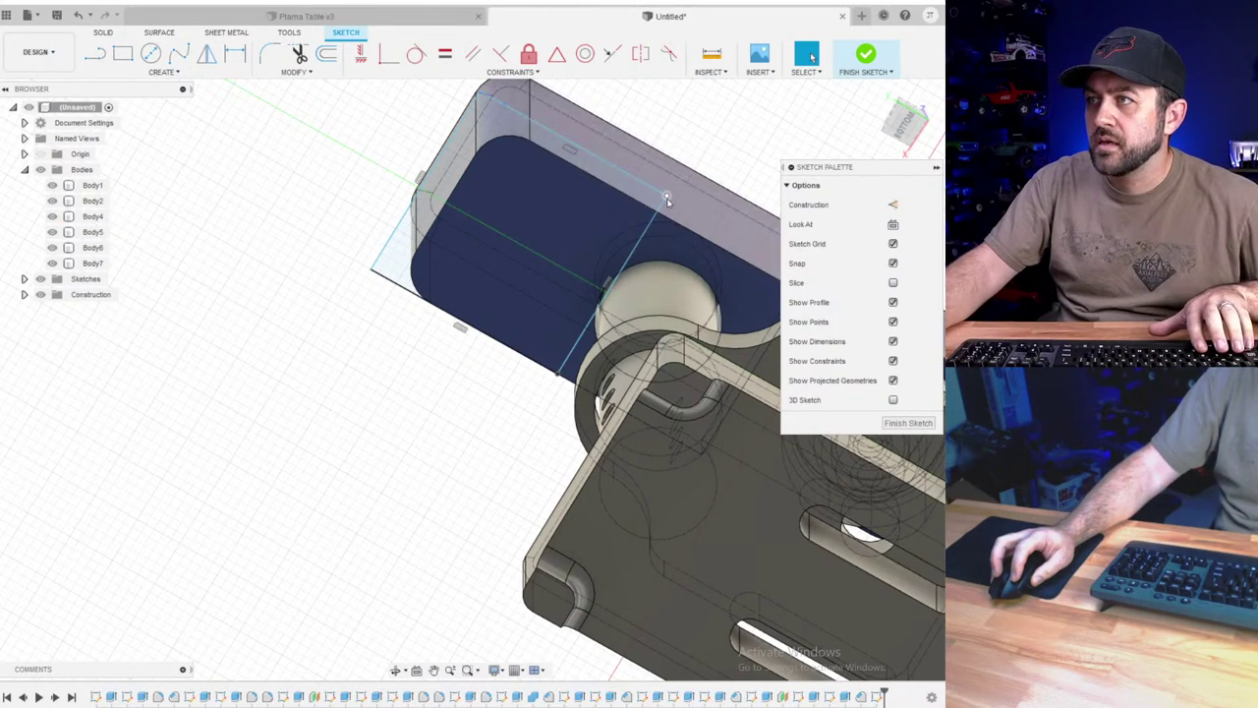
left_click_drag(644, 183, 659, 213)
middle_click_drag(634, 254, 618, 303, "shift")
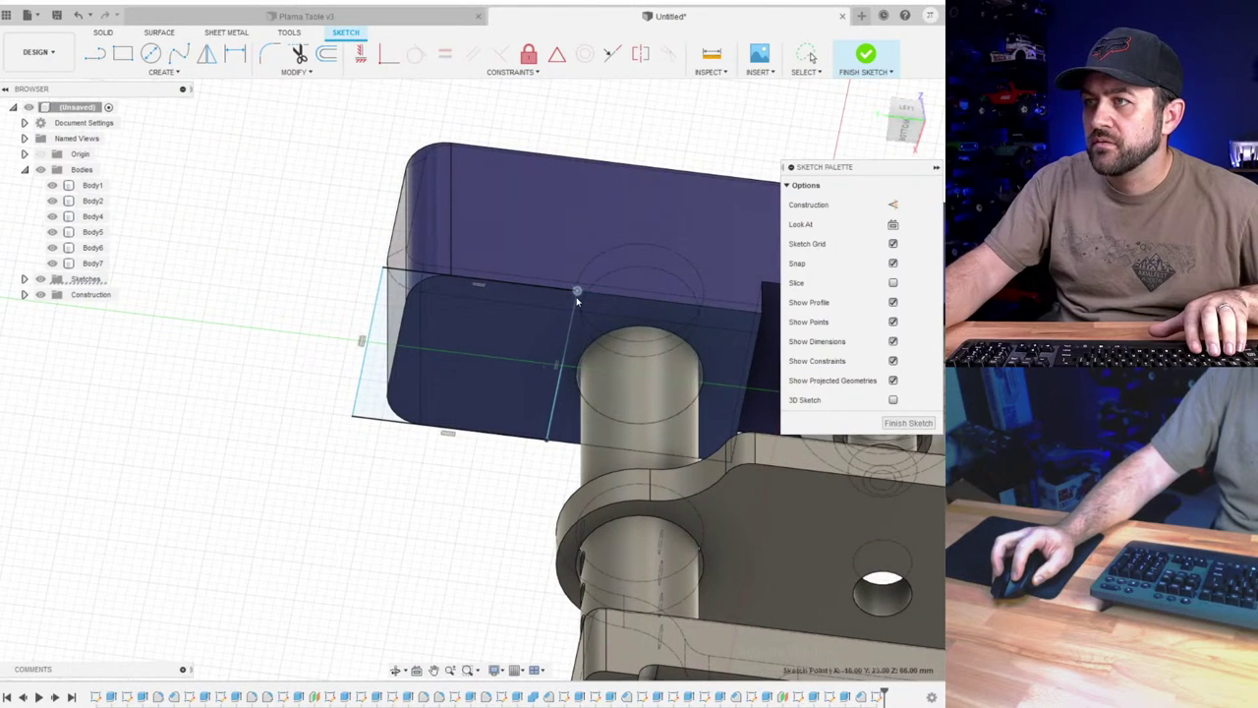
- Dimension the rectangle's front edge 8 mm from the column's centre, make its rear edge coincident with the head's back, and finish the sketch
scroll(469, 347, "down", 3)
key("d")
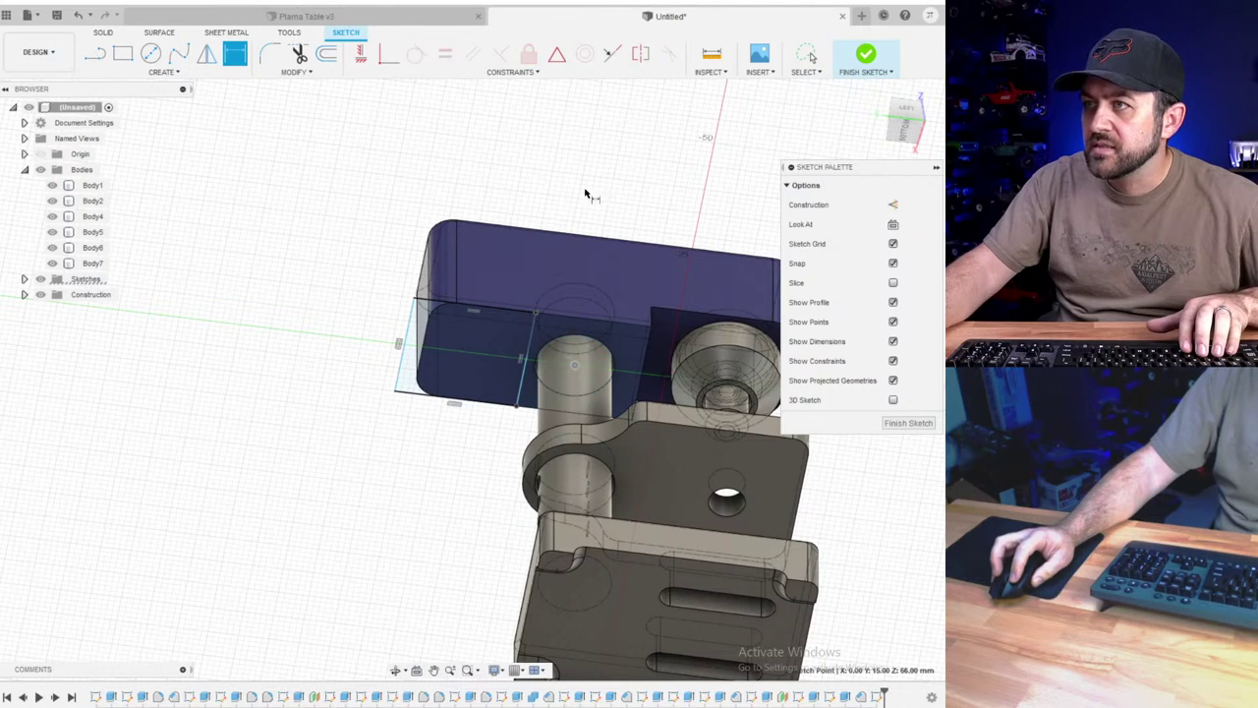
left_click(536, 344)
left_click(595, 206)
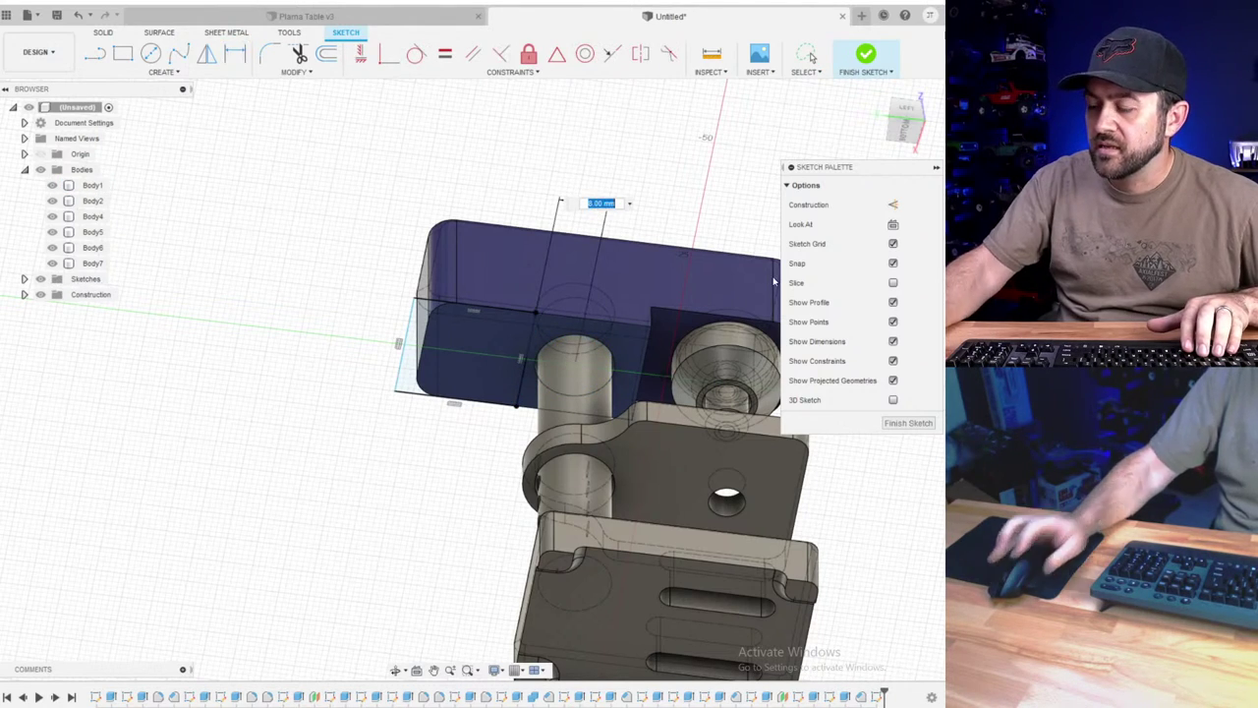
key("Return")
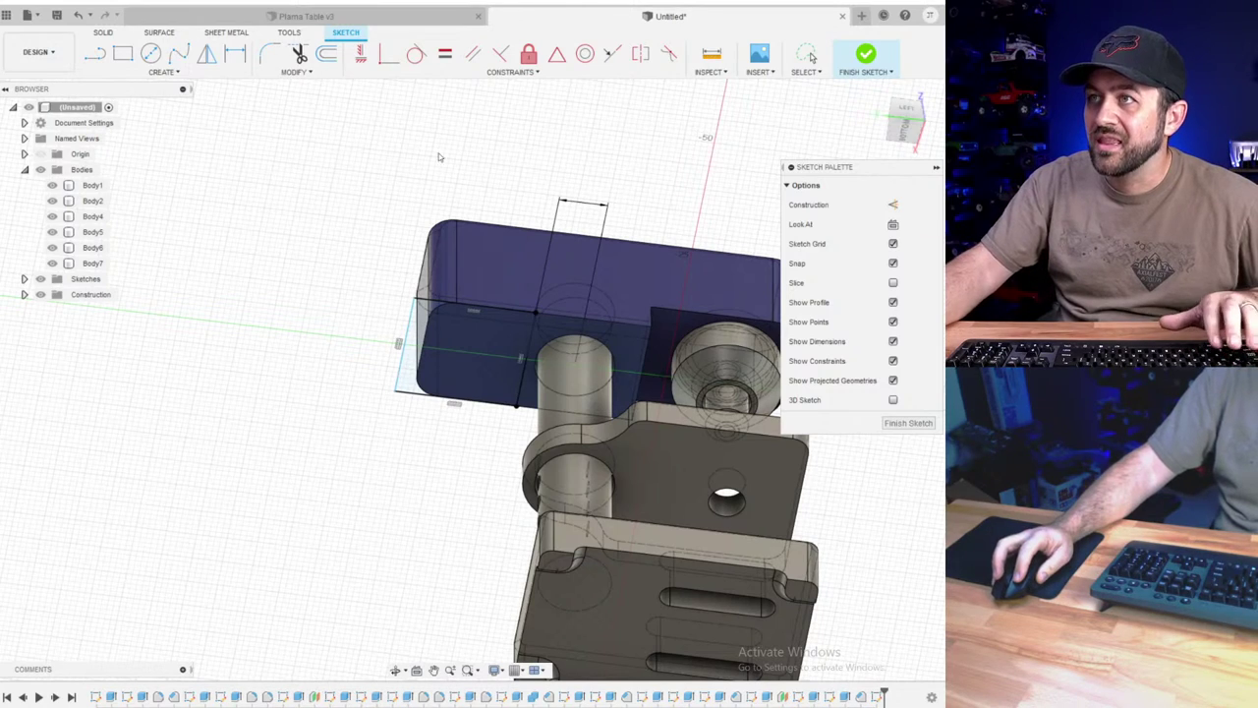
left_click(611, 55)
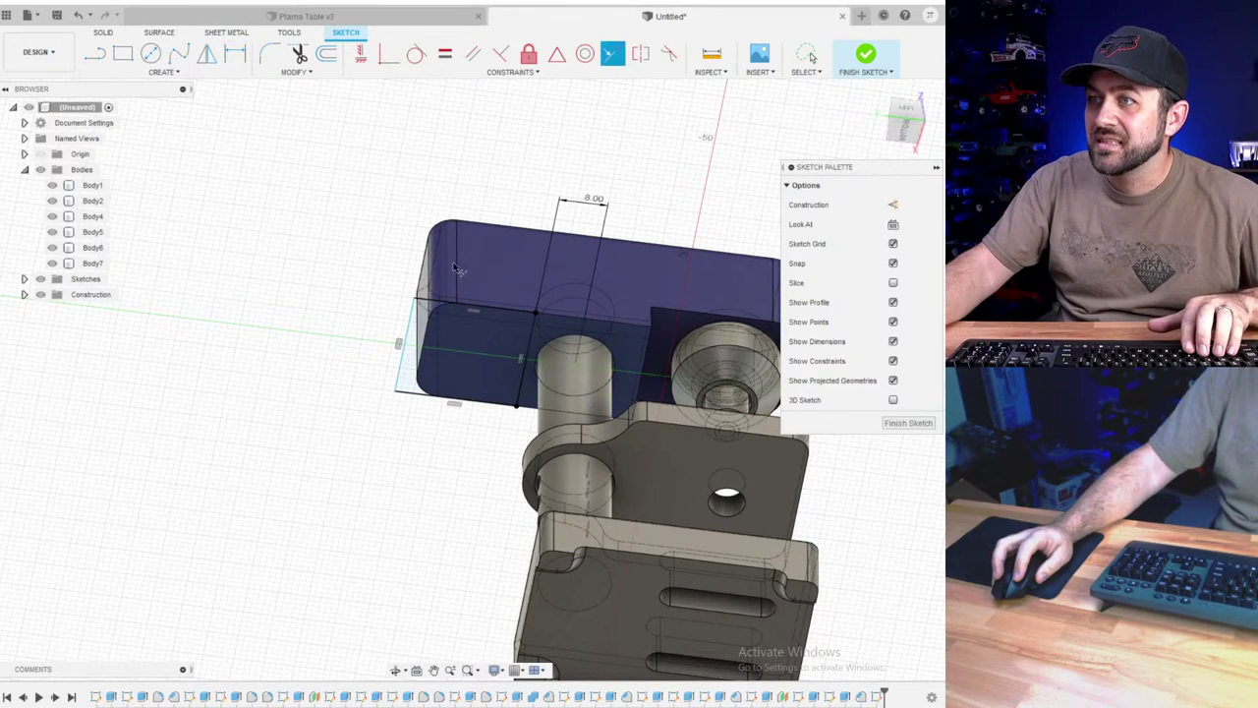
left_click(403, 336)
left_click(871, 53)
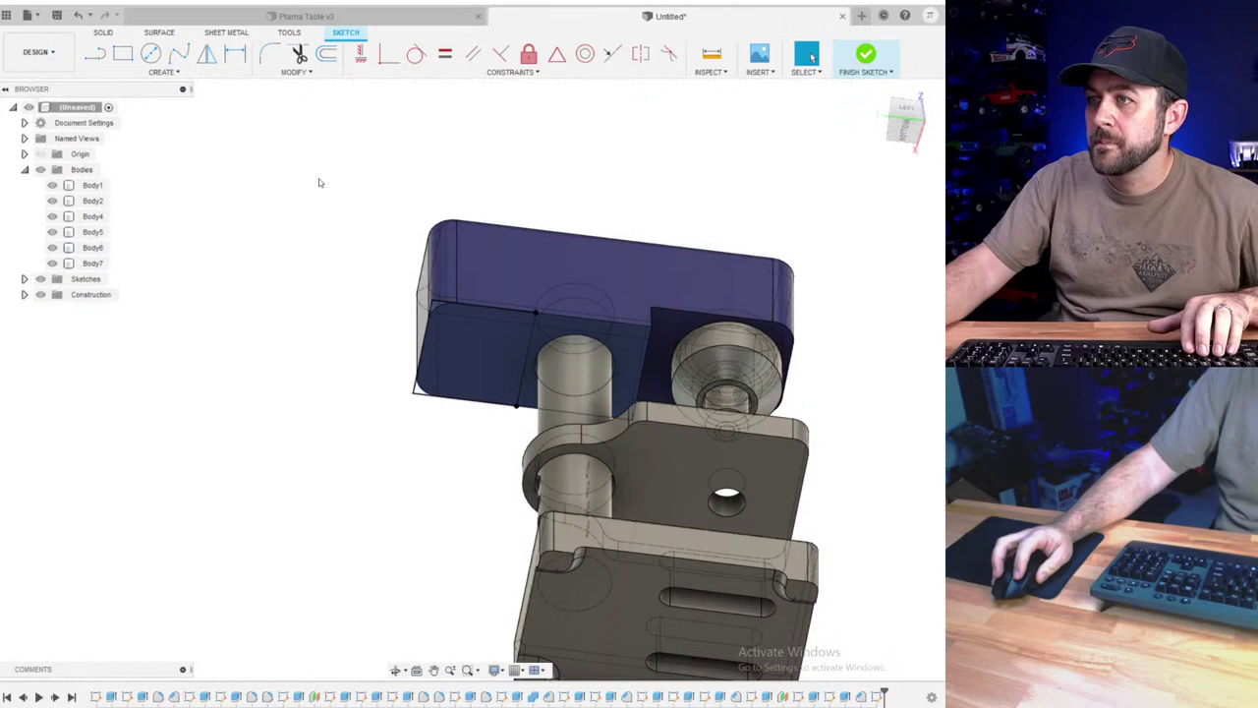
- Extrude the rectangle's profile -6 mm as a cut into the head's underside behind the column
left_click(122, 55)
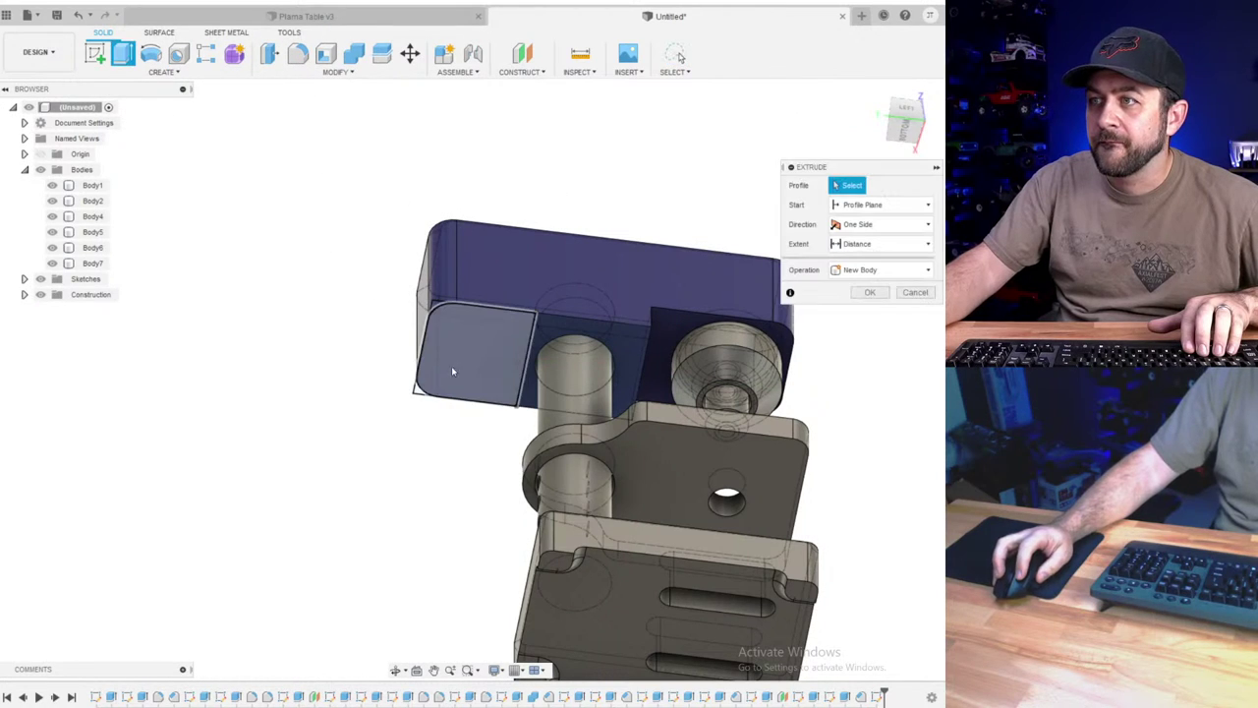
left_click(453, 365)
left_click_drag(477, 360, 483, 343)
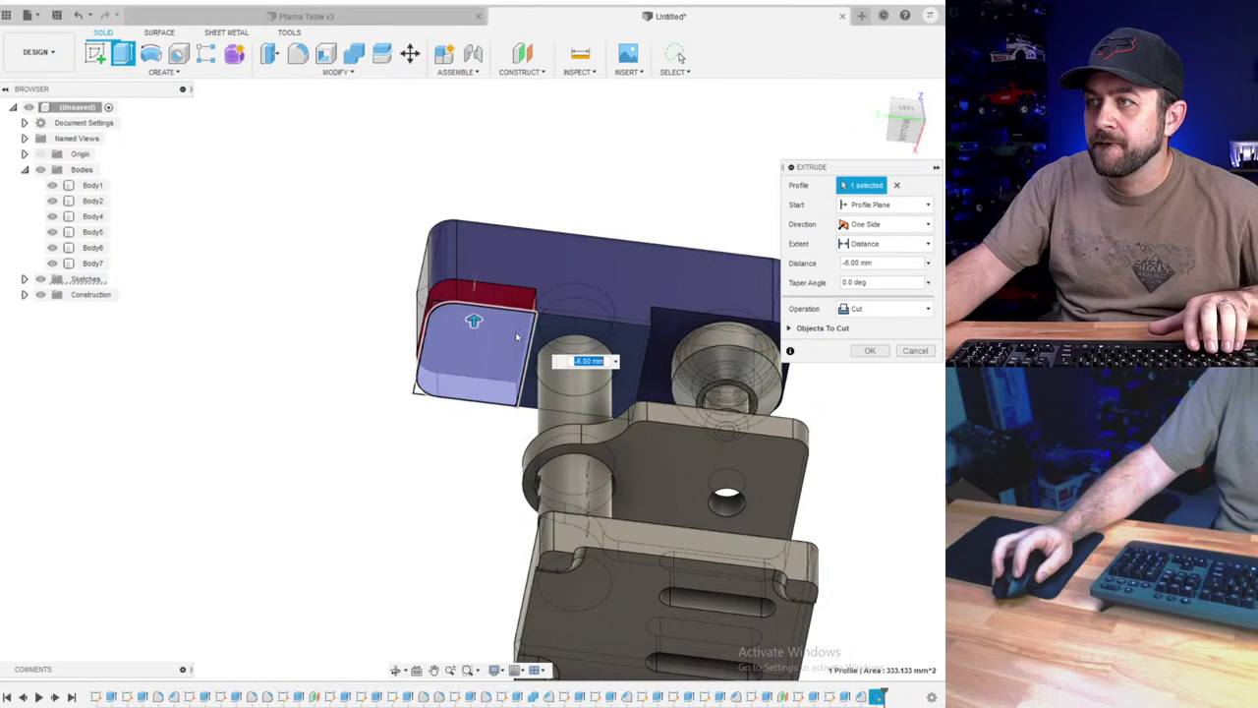
middle_click_drag(520, 313, 509, 353, "shift")
key("Return")
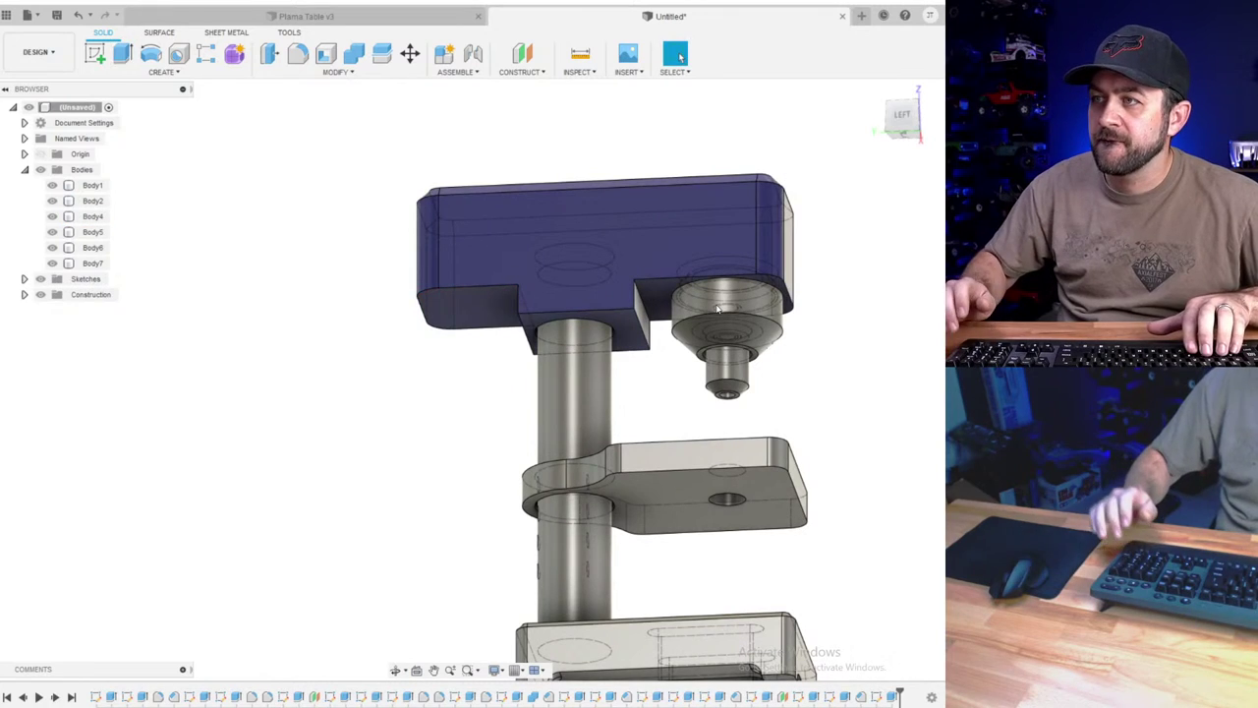
left_click(477, 268)
scroll(477, 268, "up", 2)
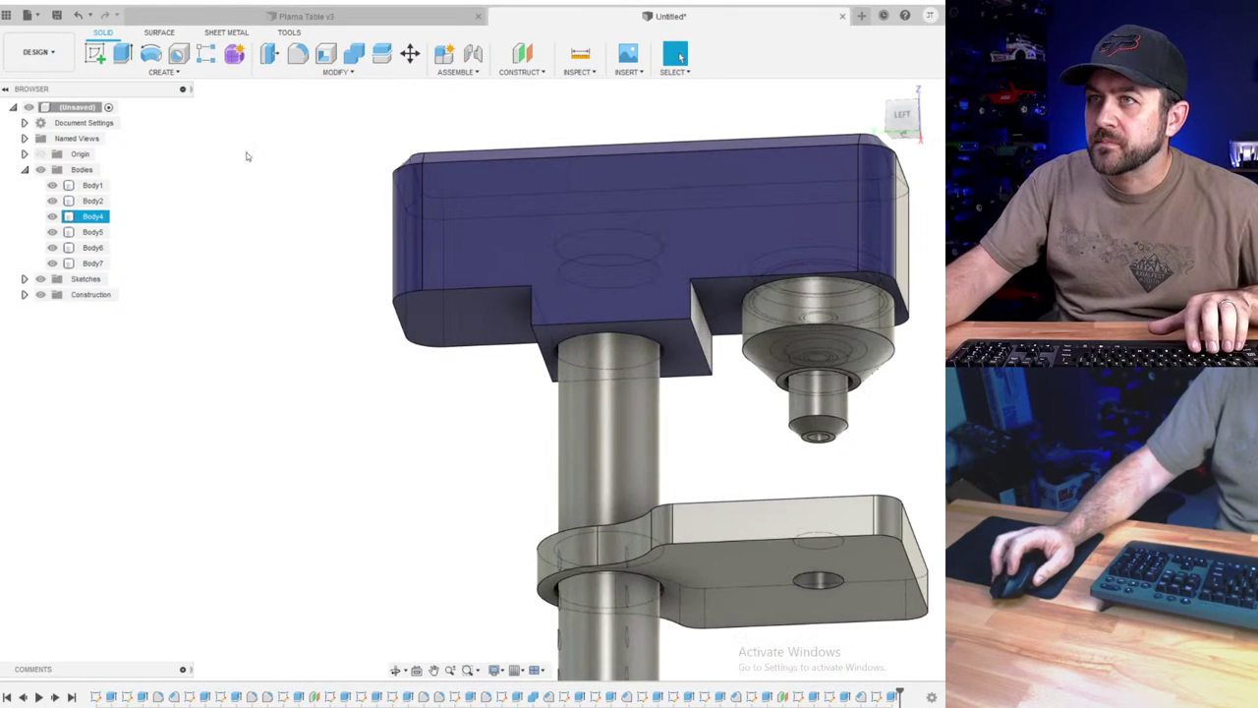
key("Escape")
- Start a sketch on the recessed underside behind the column and draw a circle nearly filling it
left_click(95, 53)
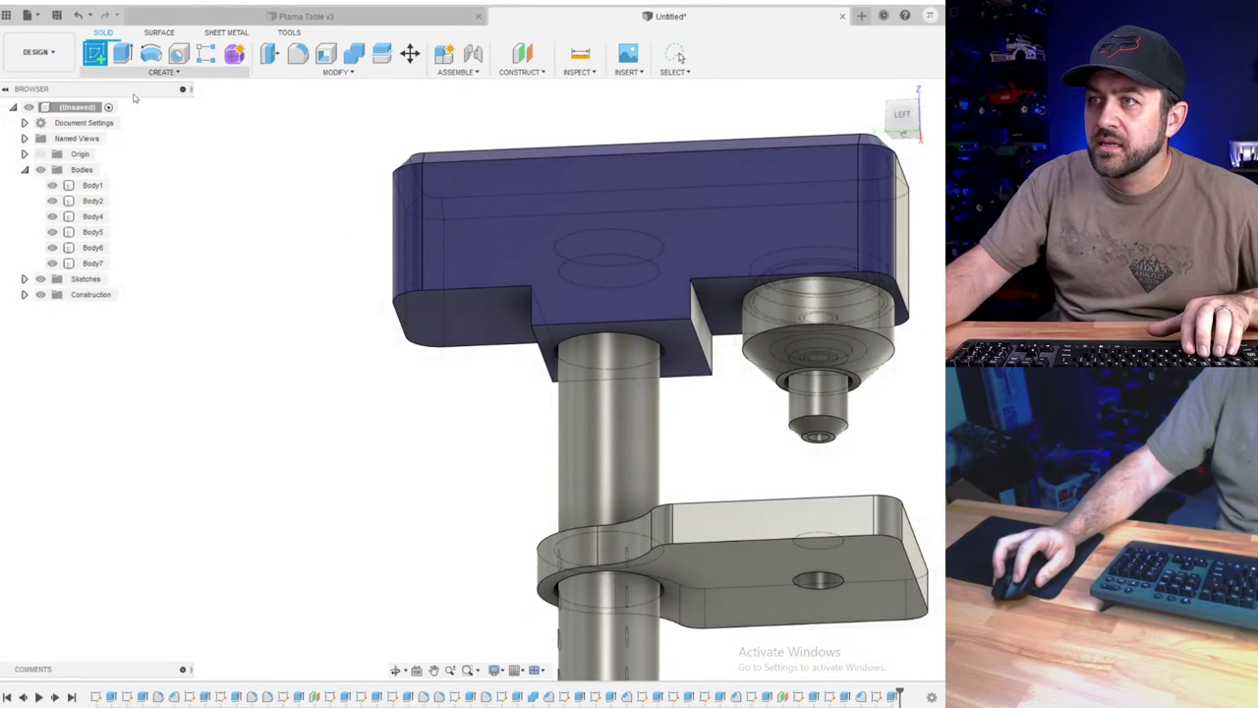
left_click(473, 328)
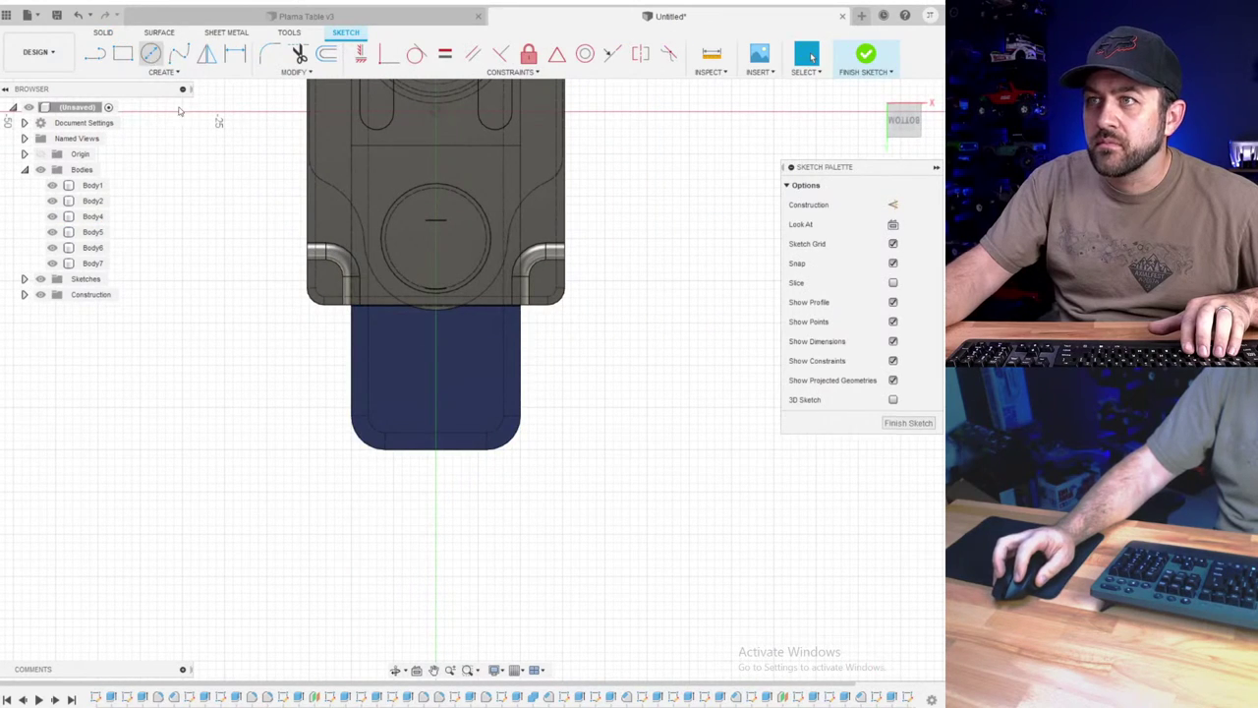
left_click(151, 54)
middle_click_drag(483, 421, 507, 385, "shift")
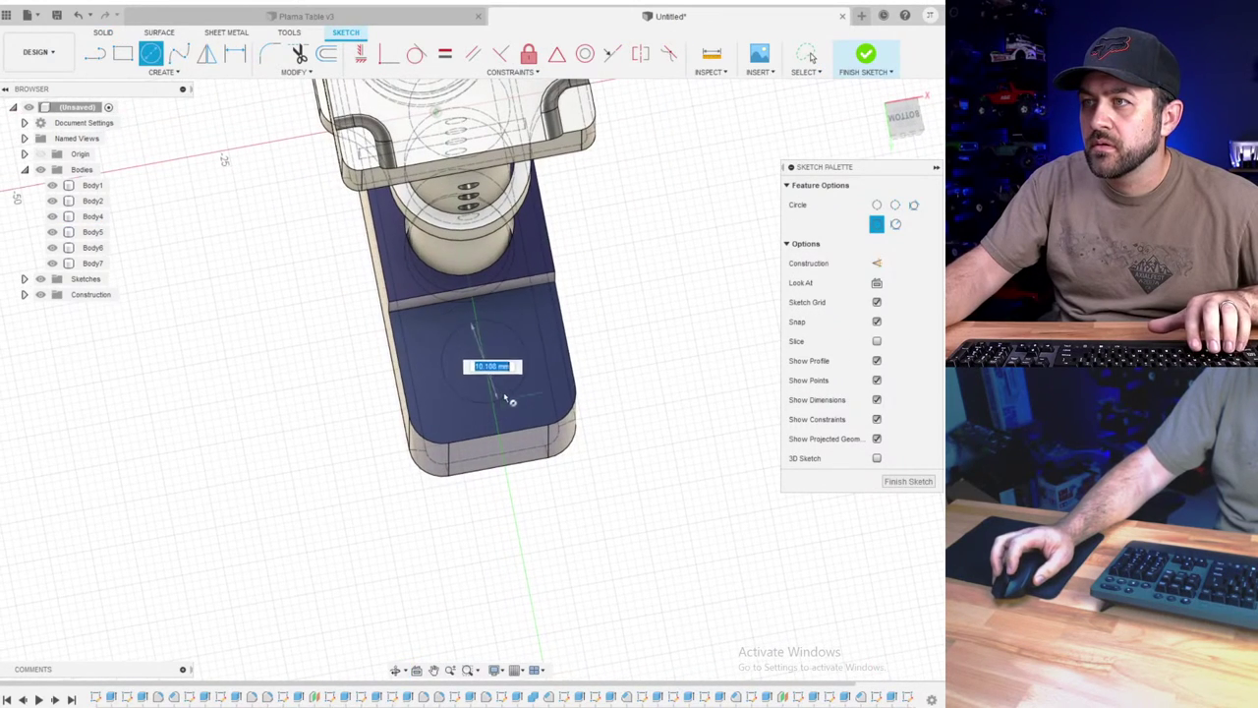
left_click(558, 370)
scroll(560, 316, "up", 2)
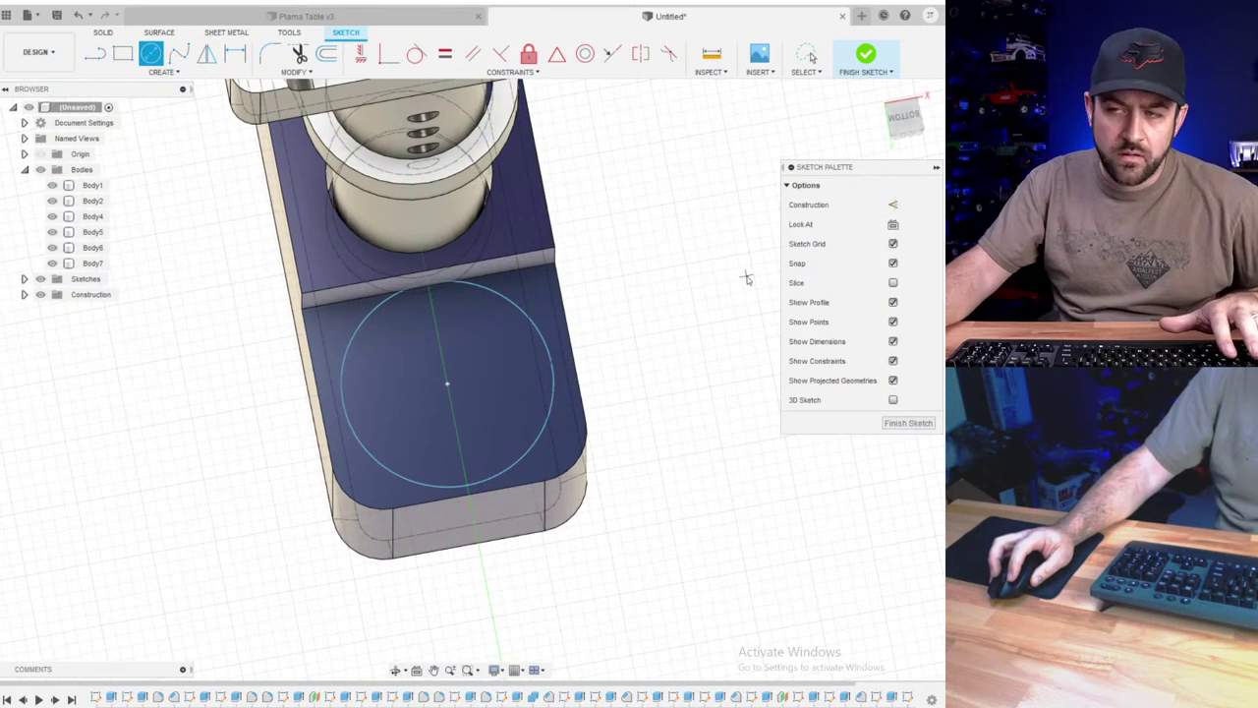
- Constrain the circle tangent to the recess's step edge and the head's rear edge, and move its centre toward the centreline
left_click(424, 57)
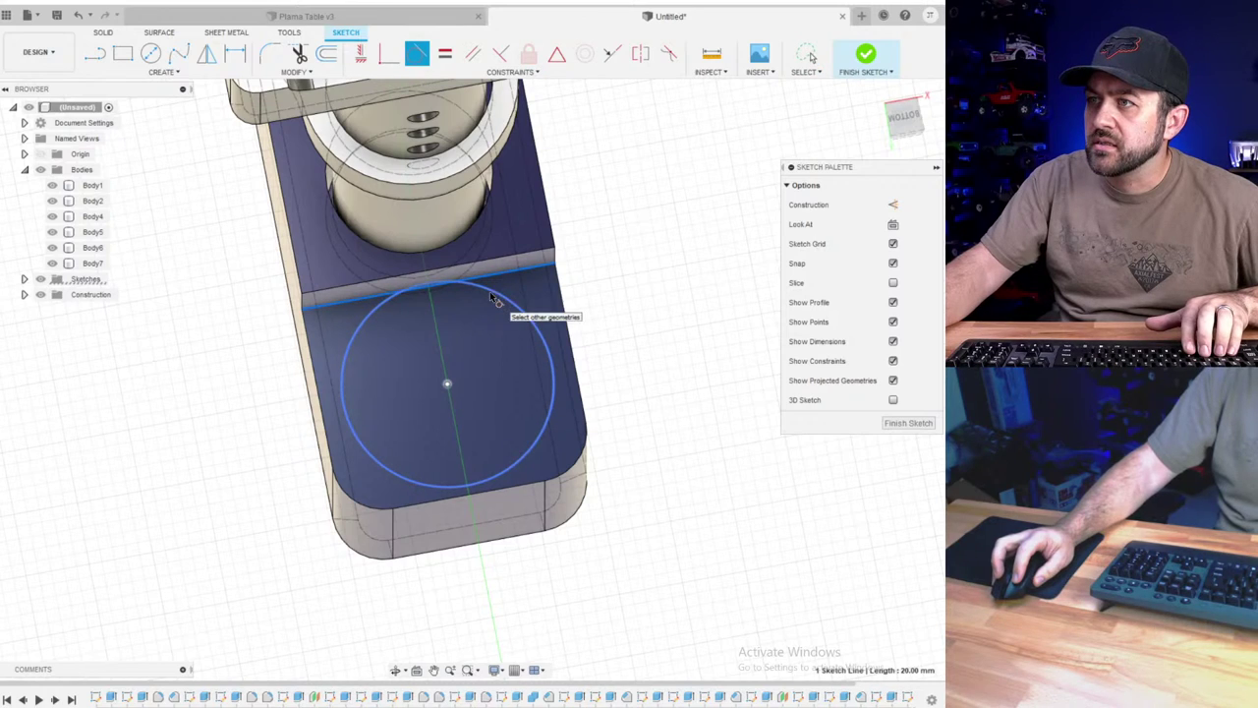
left_click(492, 297)
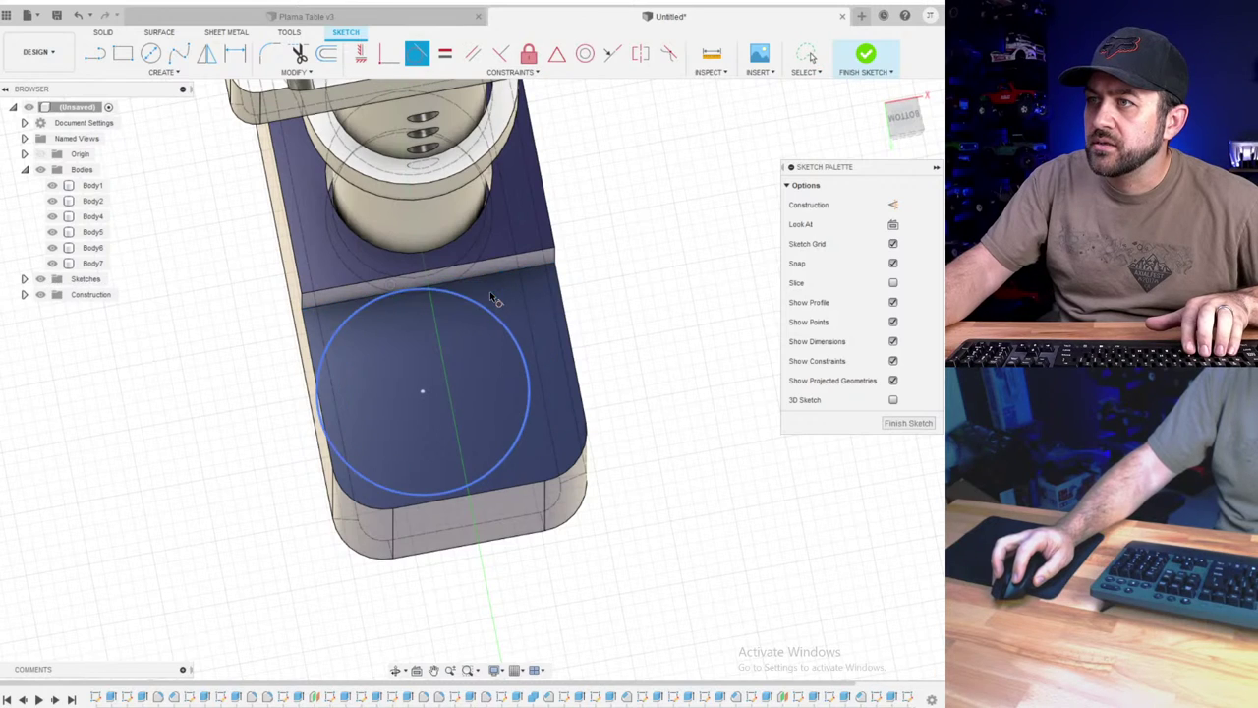
left_click(481, 494)
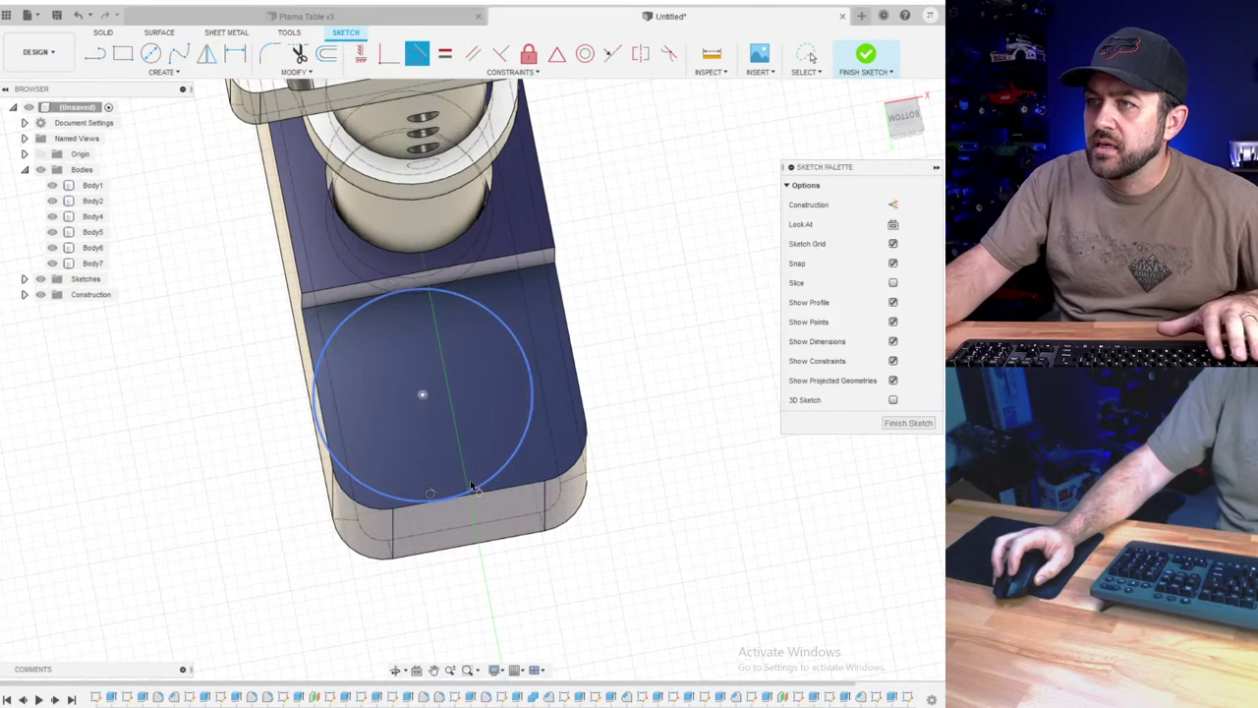
key("Escape")
mouse_move(422, 394)
left_mouse_down()
mouse_move(454, 389)
mouse_move(440, 396)
left_mouse_up()
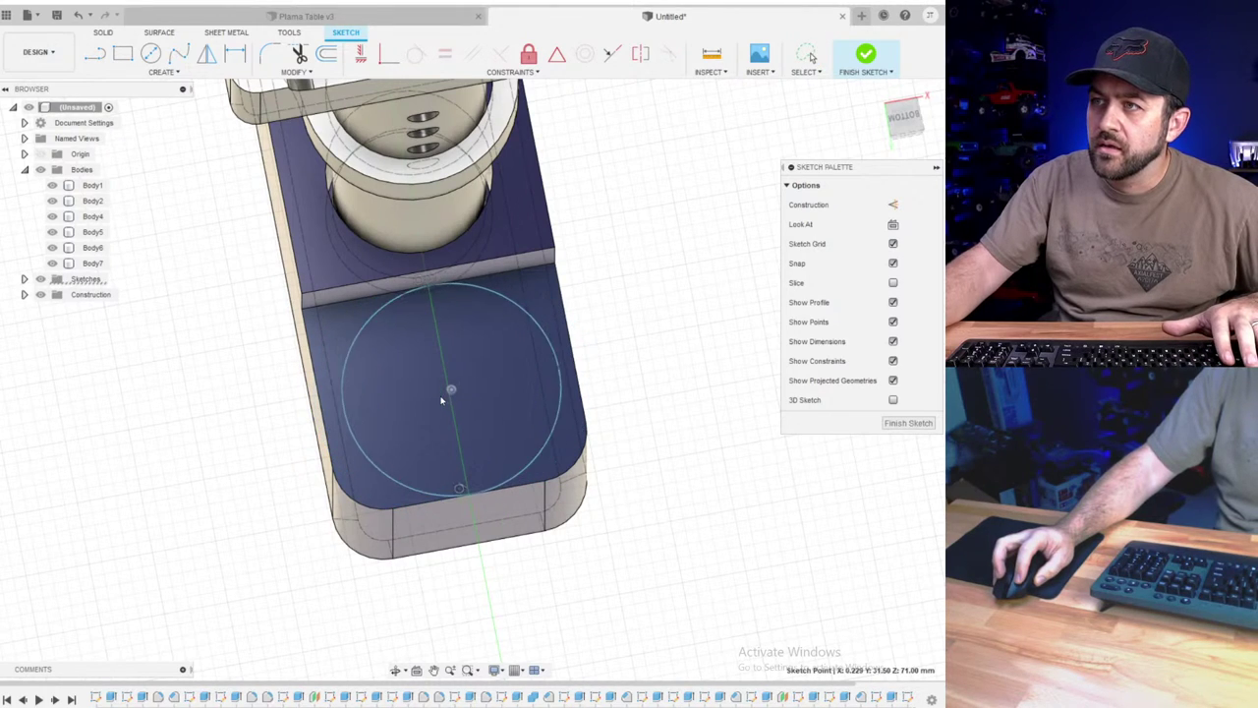
key("l")
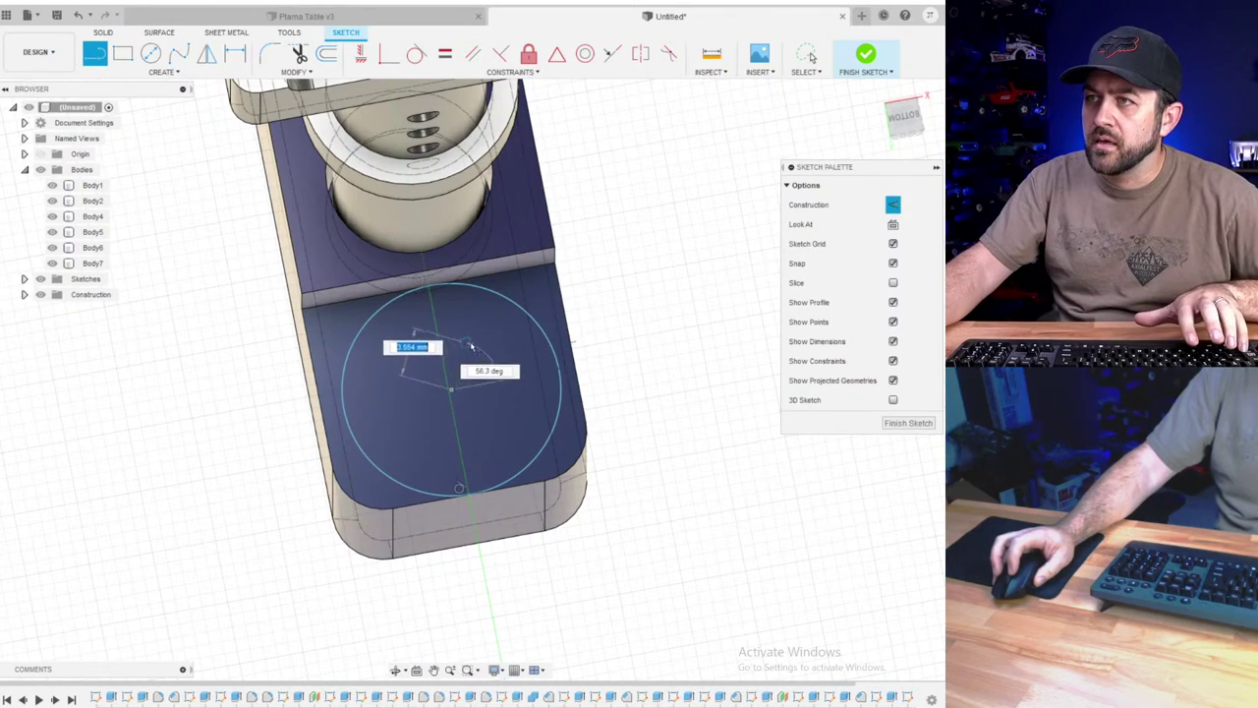
mouse_move(472, 348)
middle_mouse_down("shift")
mouse_move(496, 241)
mouse_move(506, 344)
middle_mouse_up("shift")
scroll(496, 241, "down", 3)
scroll(438, 261, "up", 3)
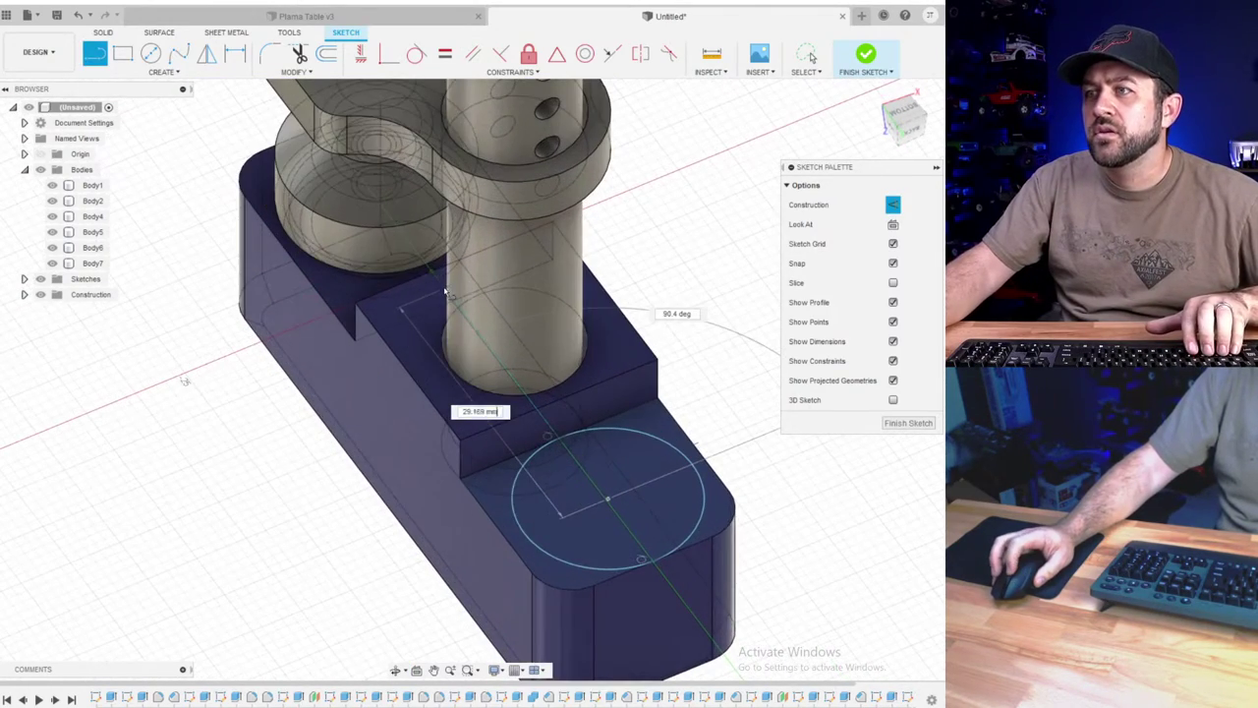
key("Escape")
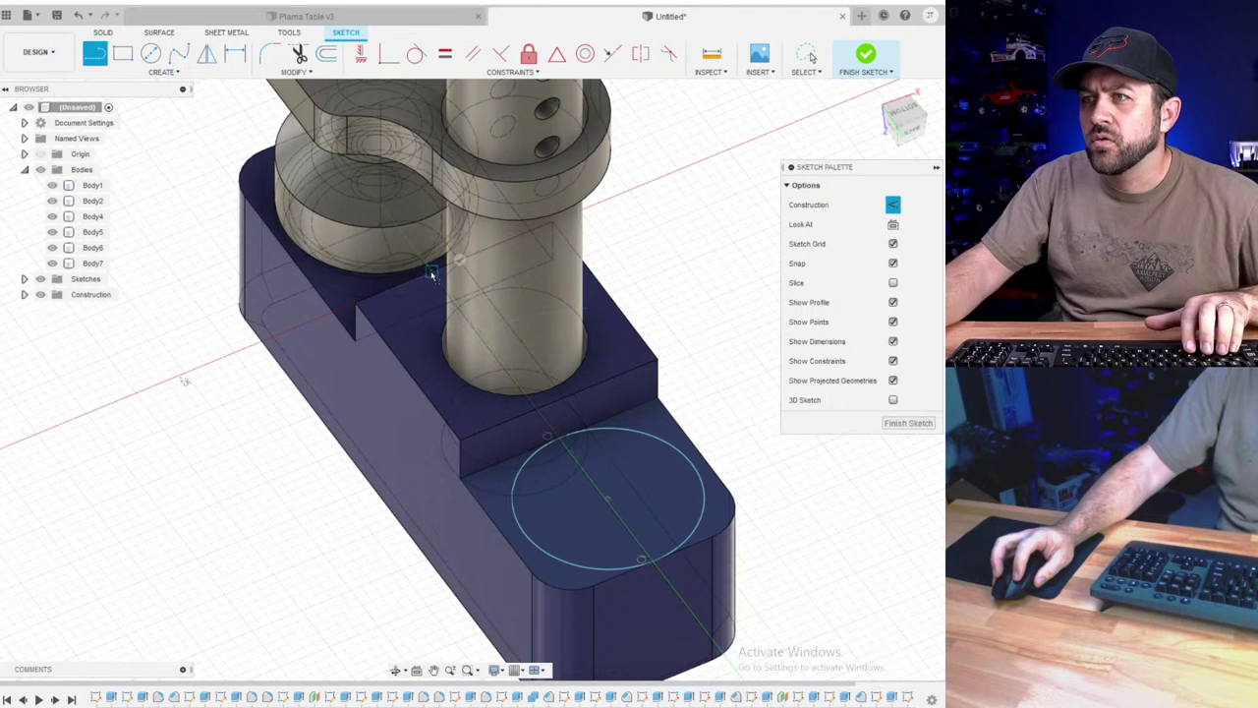
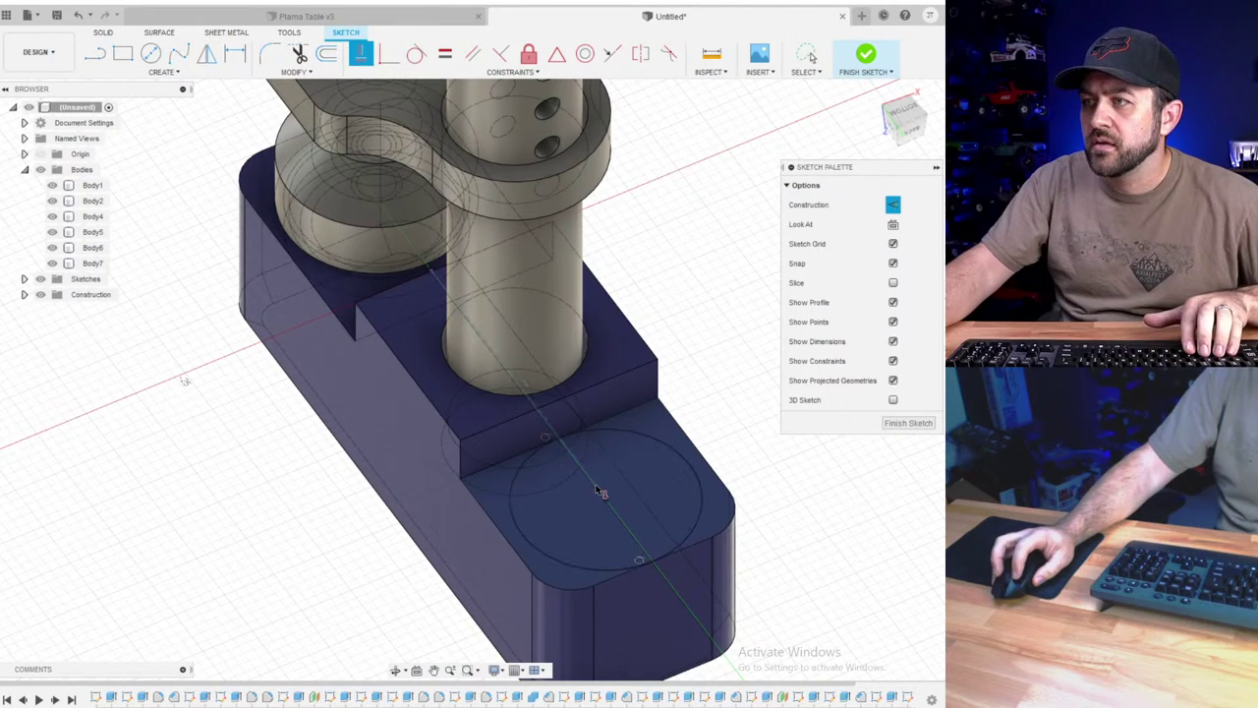
- Finish the circle sketch and extrude its profile 18 mm downward from the rear recess as a new body
scroll(601, 492, "down", 3)
left_click(866, 56)
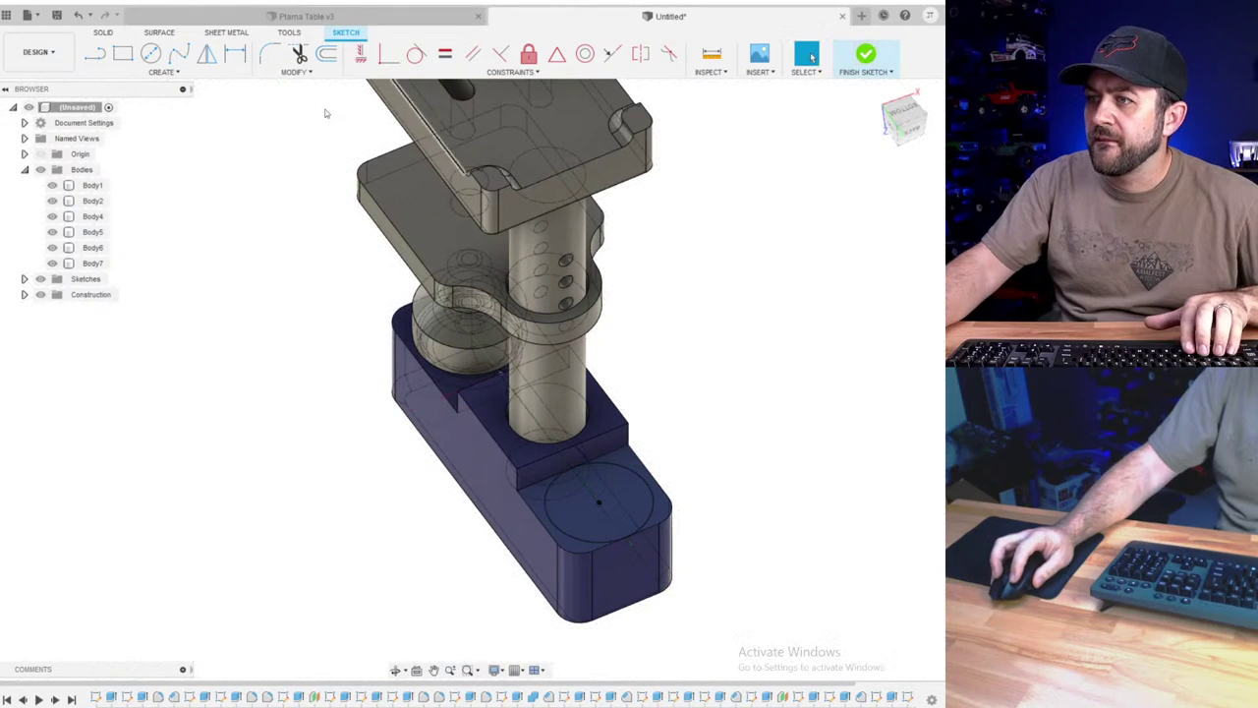
key("e")
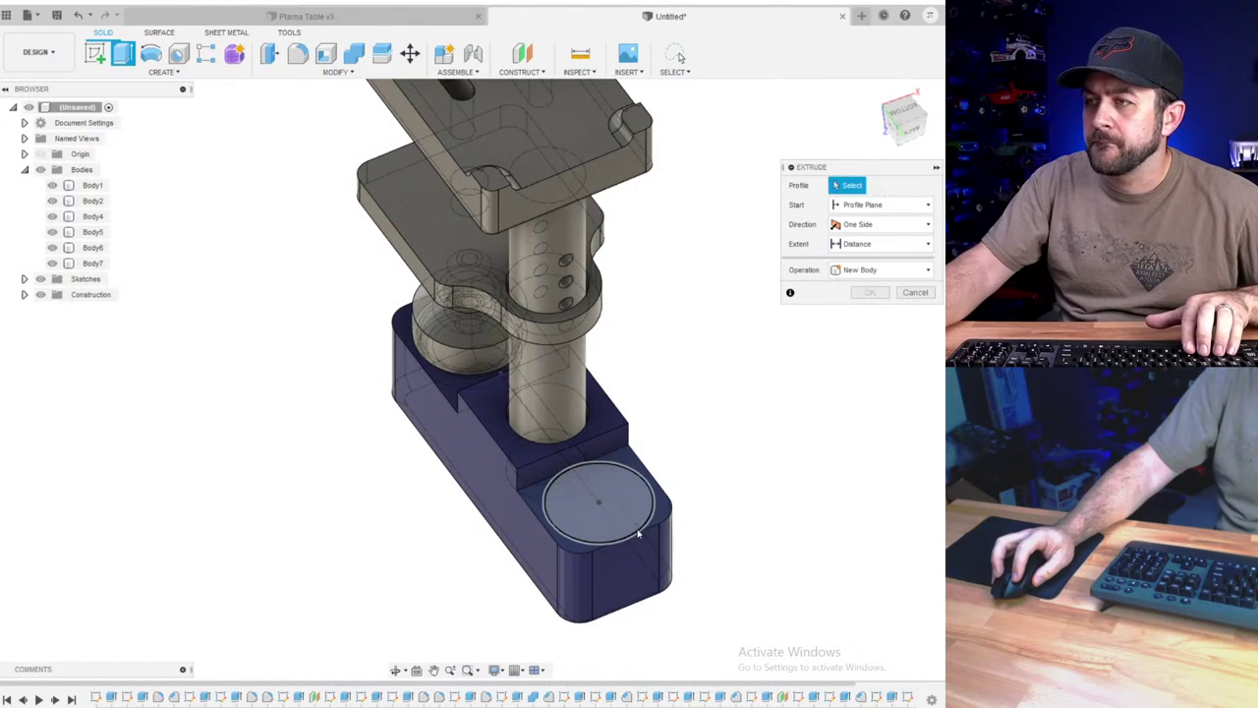
left_click(596, 501)
left_click_drag(596, 503, 608, 402)
middle_click_drag(607, 402, 539, 528, "shift")
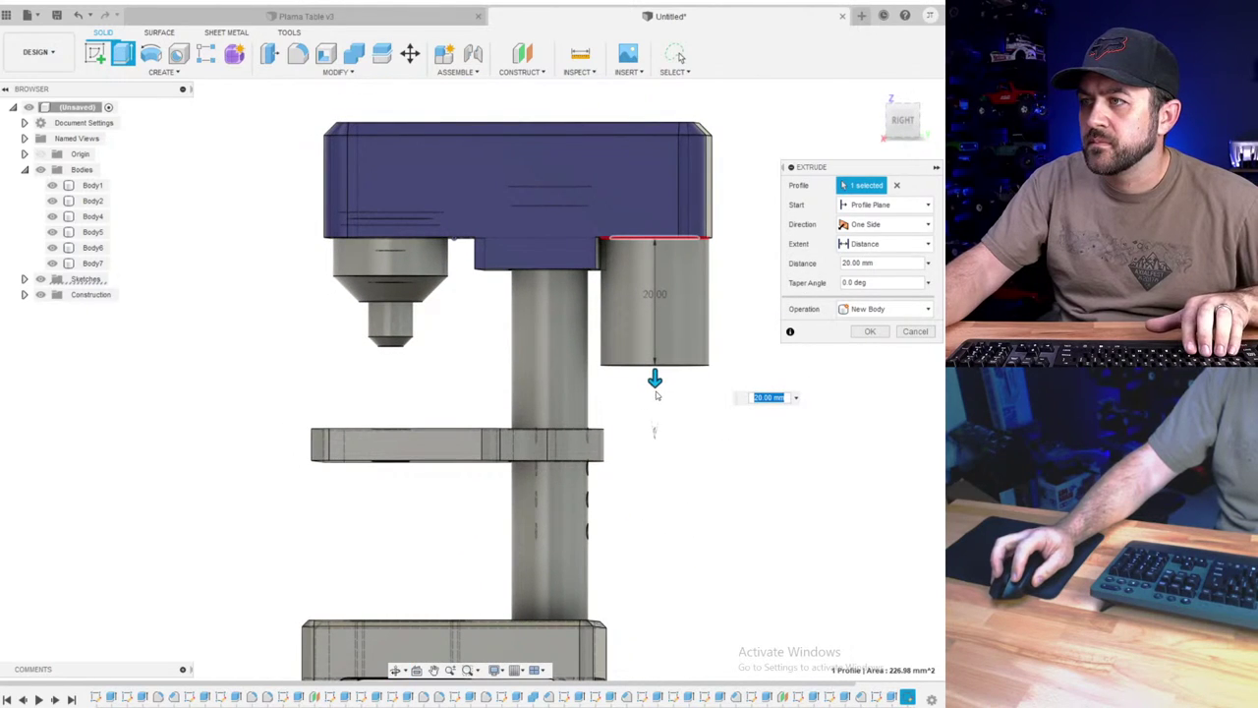
left_click_drag(654, 379, 655, 365)
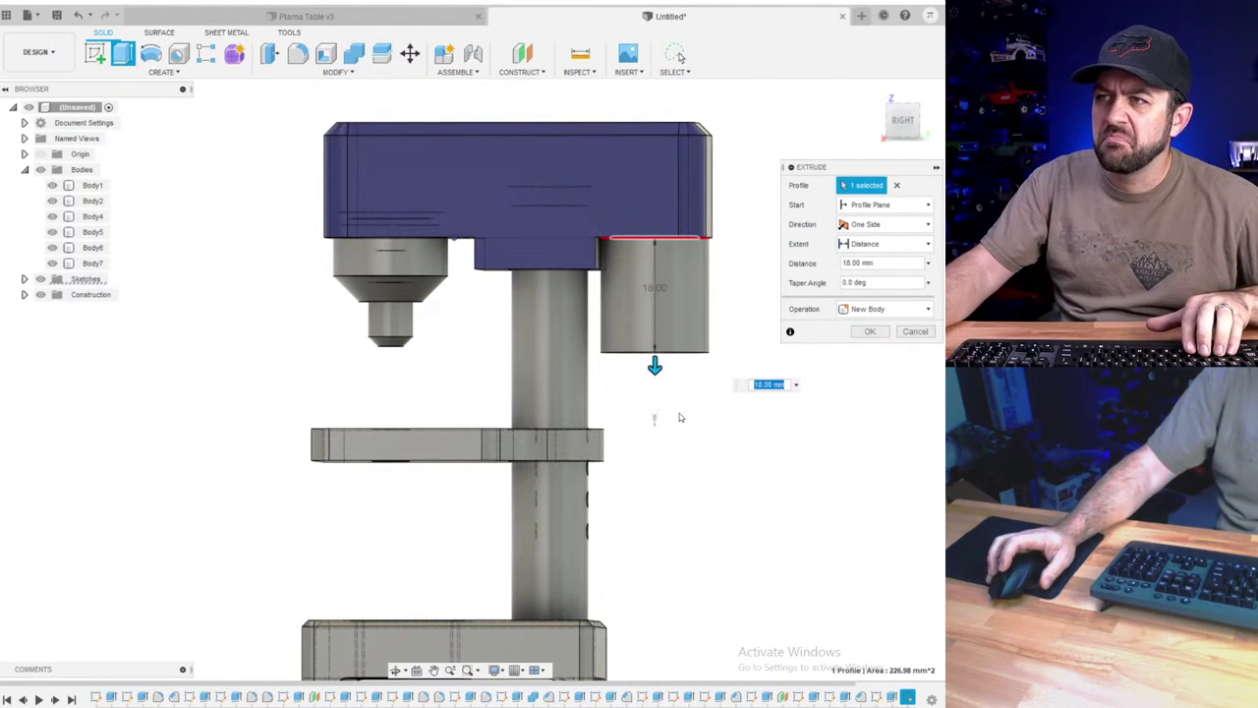
key("Return")
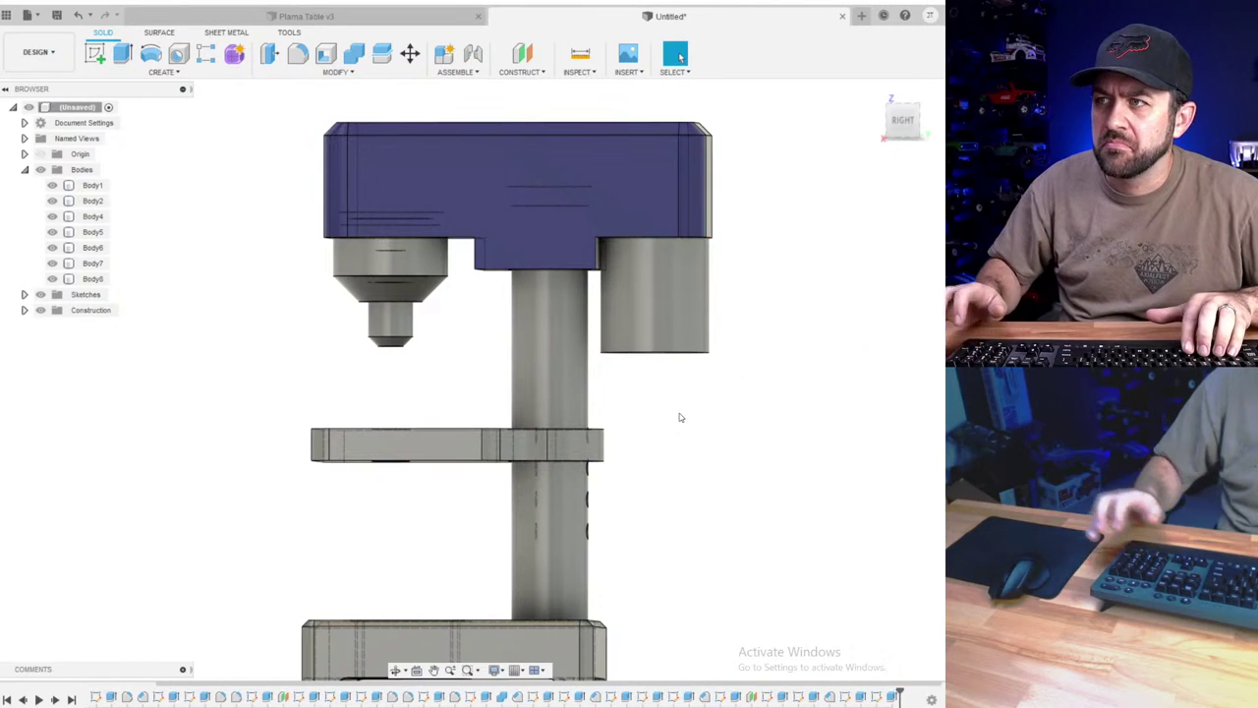
- Chamfer the bottom edge of the cylinder under the head's rear with an equal-distance chamfer
left_click(659, 281)
scroll(661, 271, "up", 3)
middle_click_drag(659, 280, 661, 261, "shift")
left_click(93, 51)
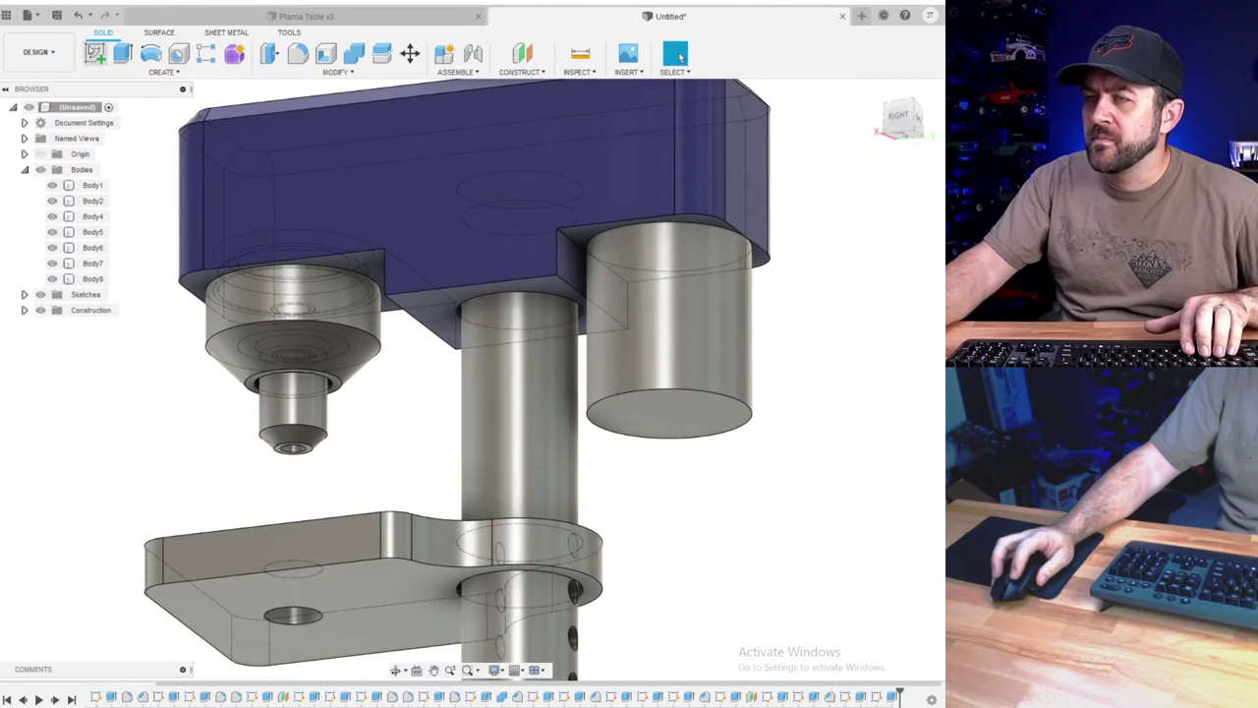
left_click(341, 75)
left_click(295, 111)
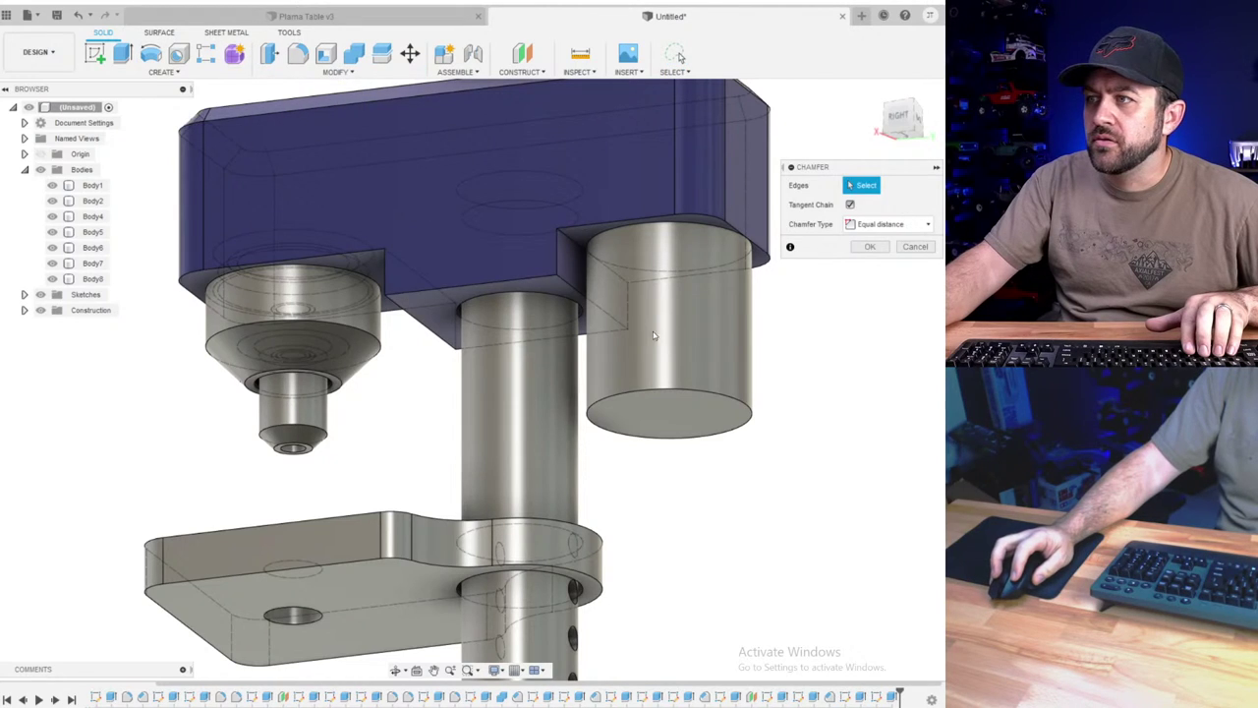
left_click(729, 400)
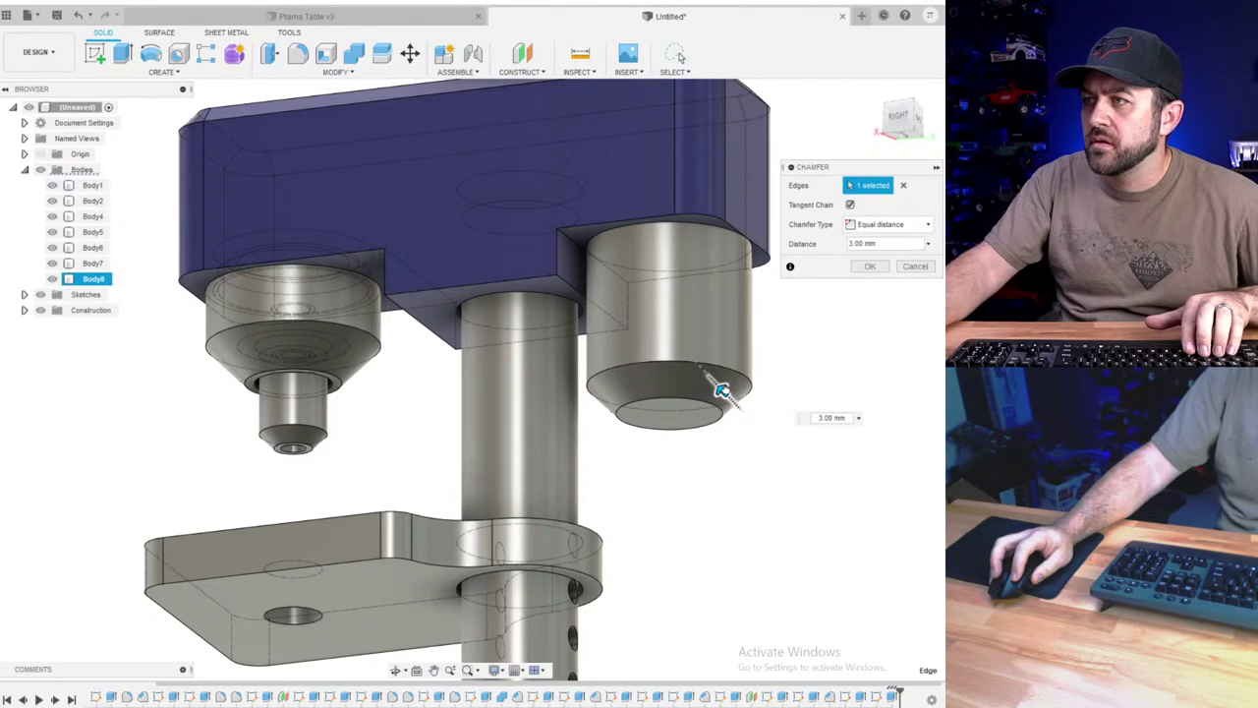
key("Return")
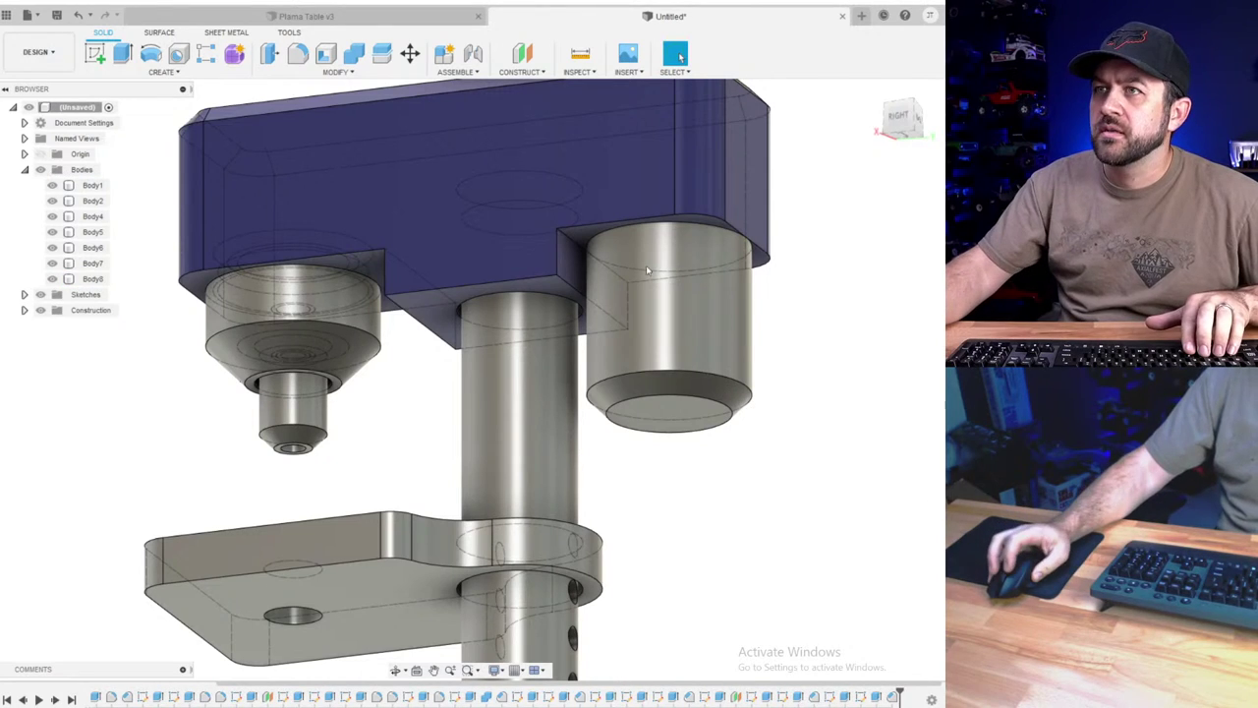
- Create an offset plane 35 mm from the XZ plane, toward the rear of the drill press
scroll(575, 297, "down", 2)
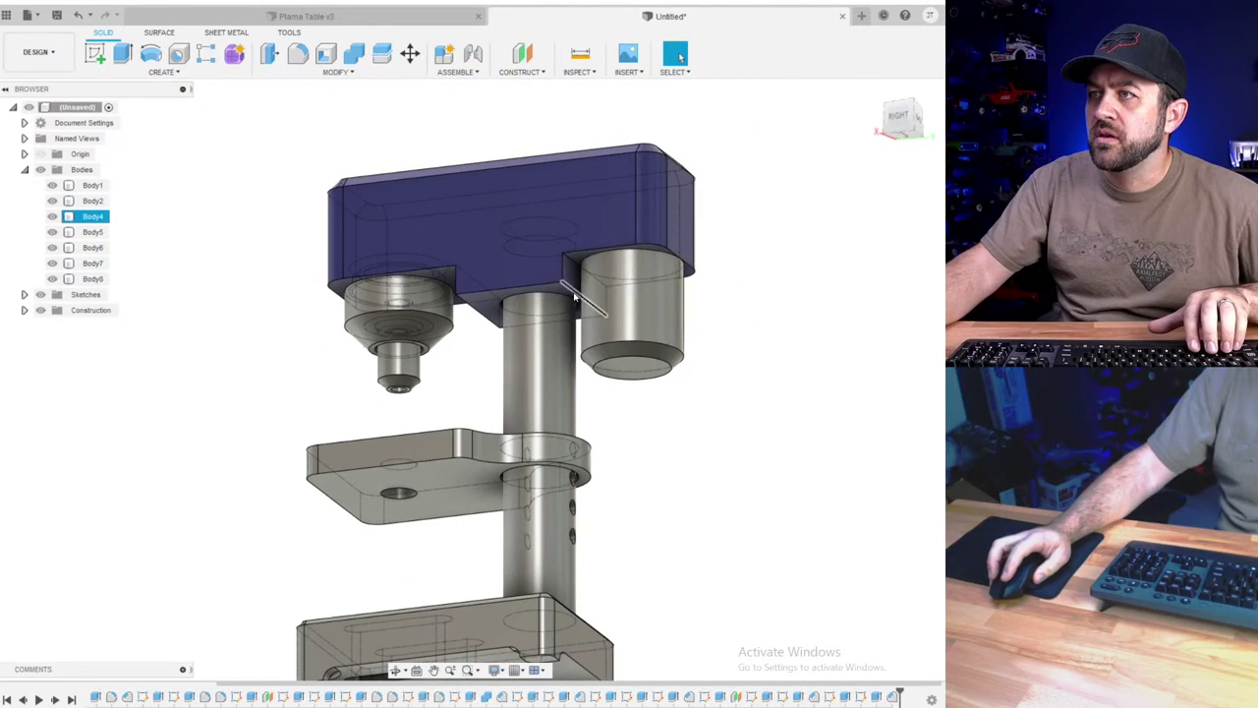
left_click(523, 55)
middle_click_drag(570, 297, 553, 362, "shift")
scroll(464, 587, "down", 5)
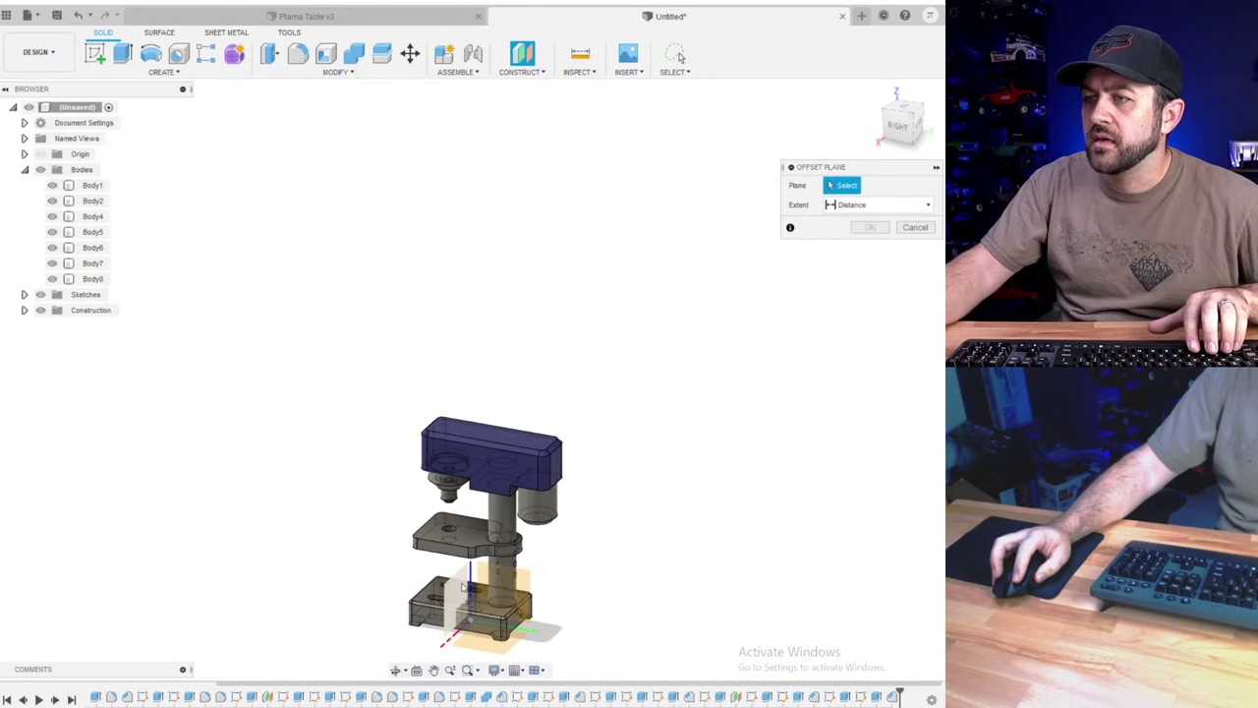
left_click(463, 586)
scroll(462, 579, "up", 5)
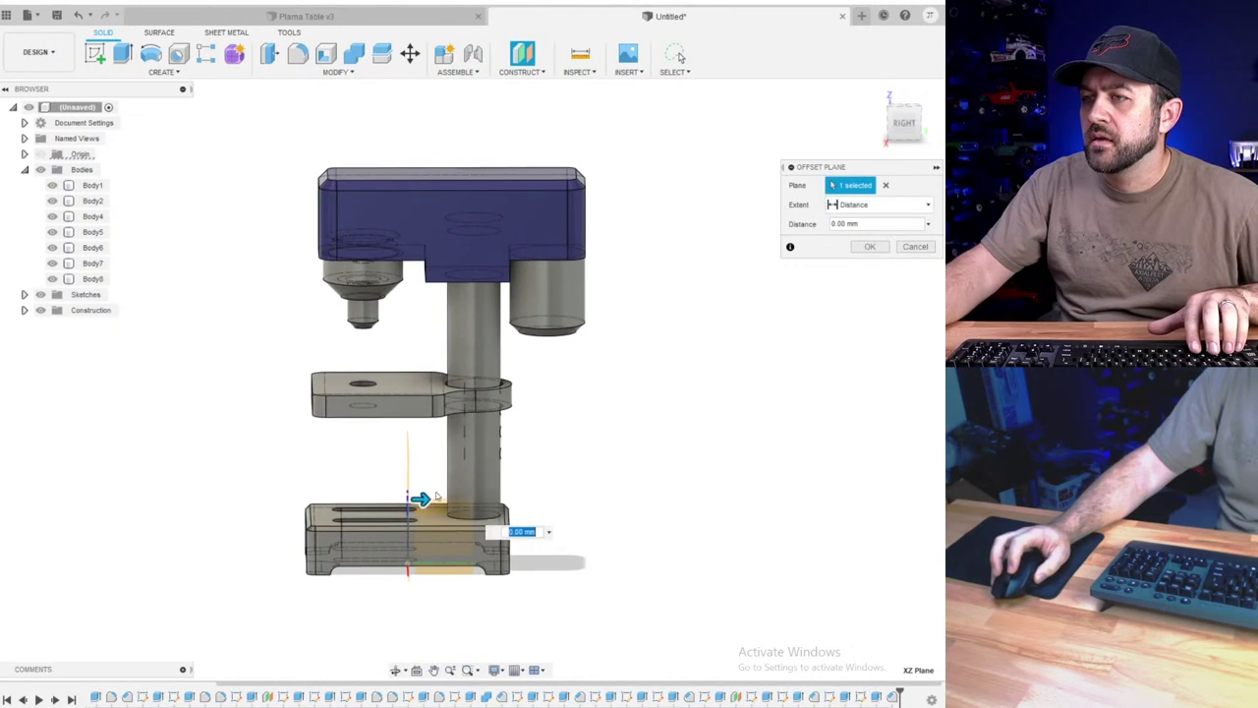
left_click_drag(458, 498, 578, 500)
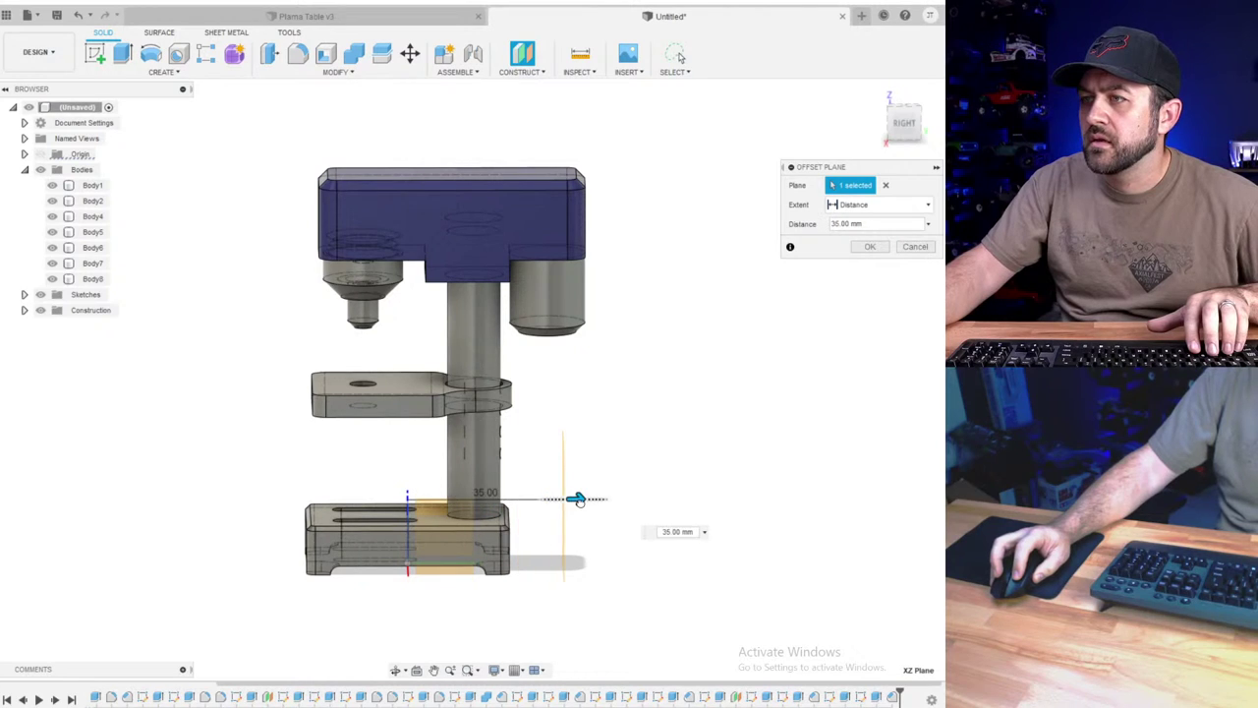
left_click(871, 247)
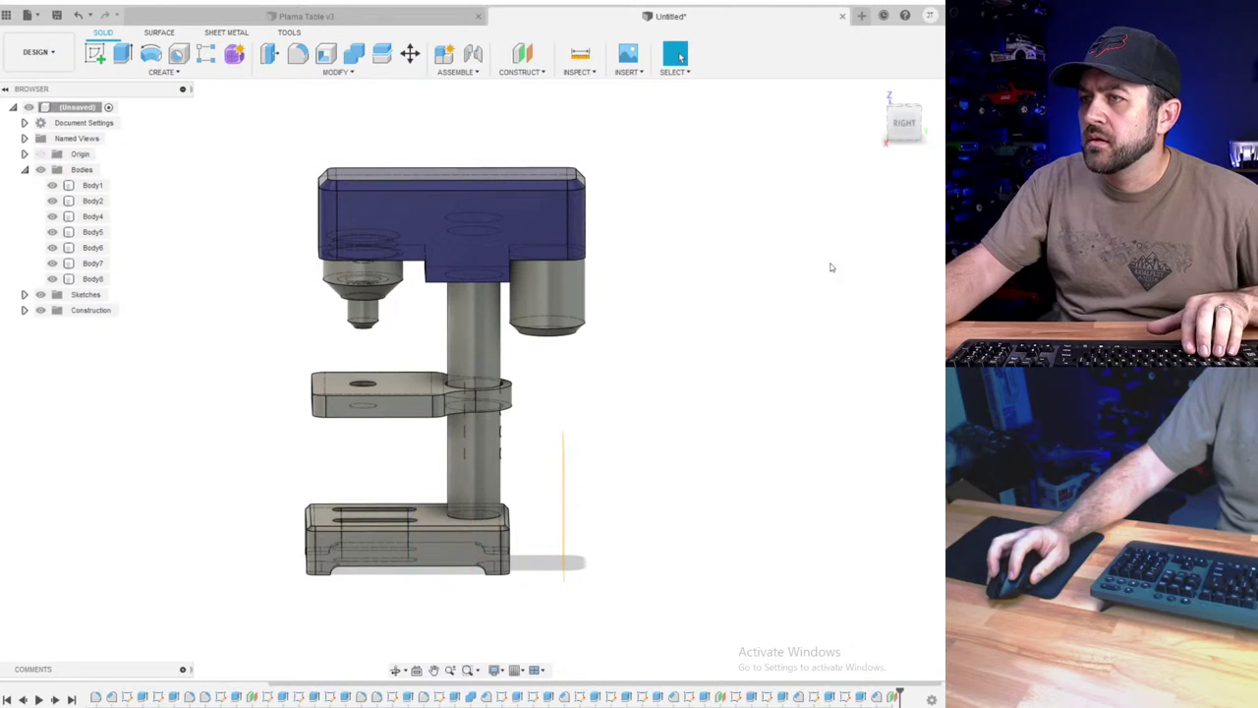
- Start a sketch on the offset plane and draw an upright rectangle over the middle of the rear cylinder
left_click(100, 57)
middle_click_drag(629, 506, 522, 485, "shift")
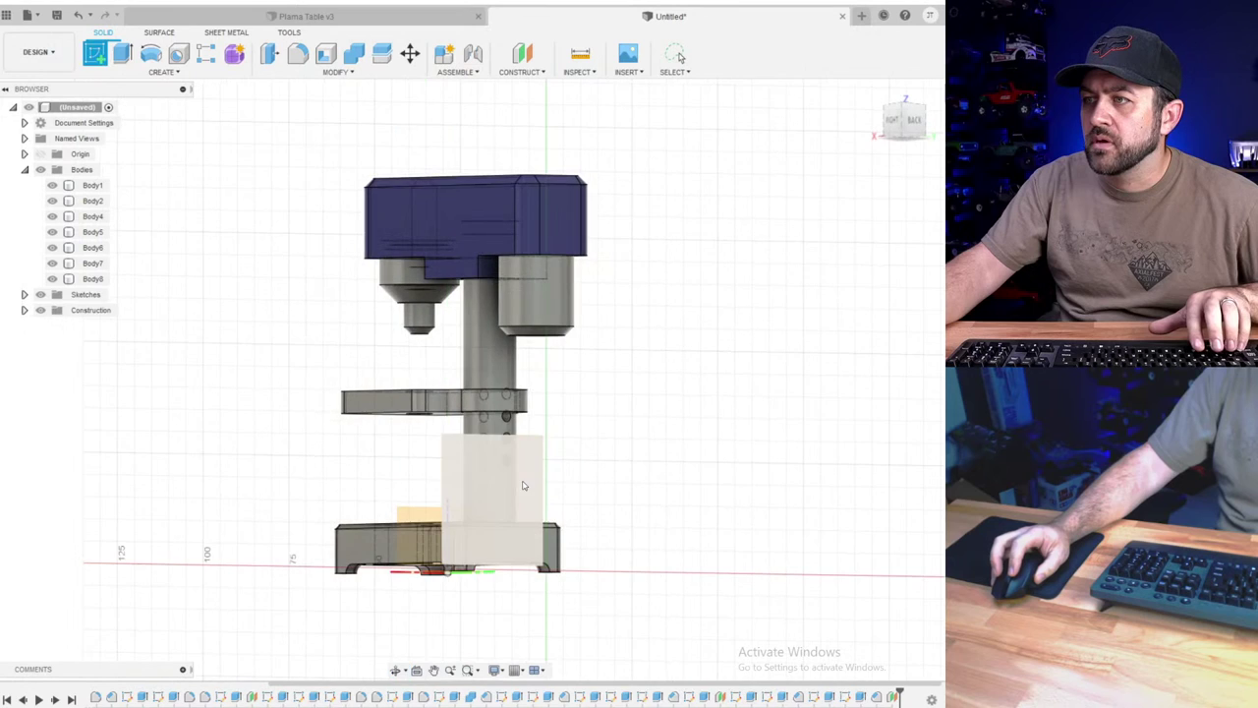
left_click(492, 484)
key("r")
scroll(538, 167, "up", 4)
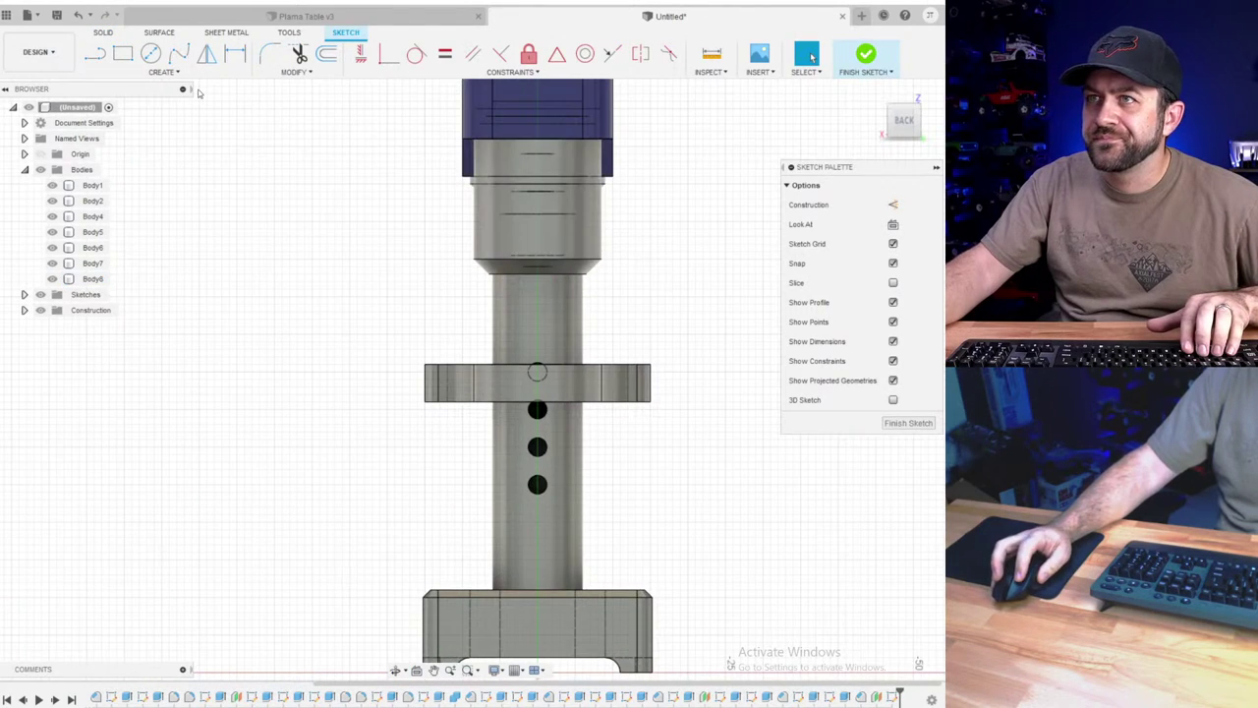
scroll(538, 167, "up", 2)
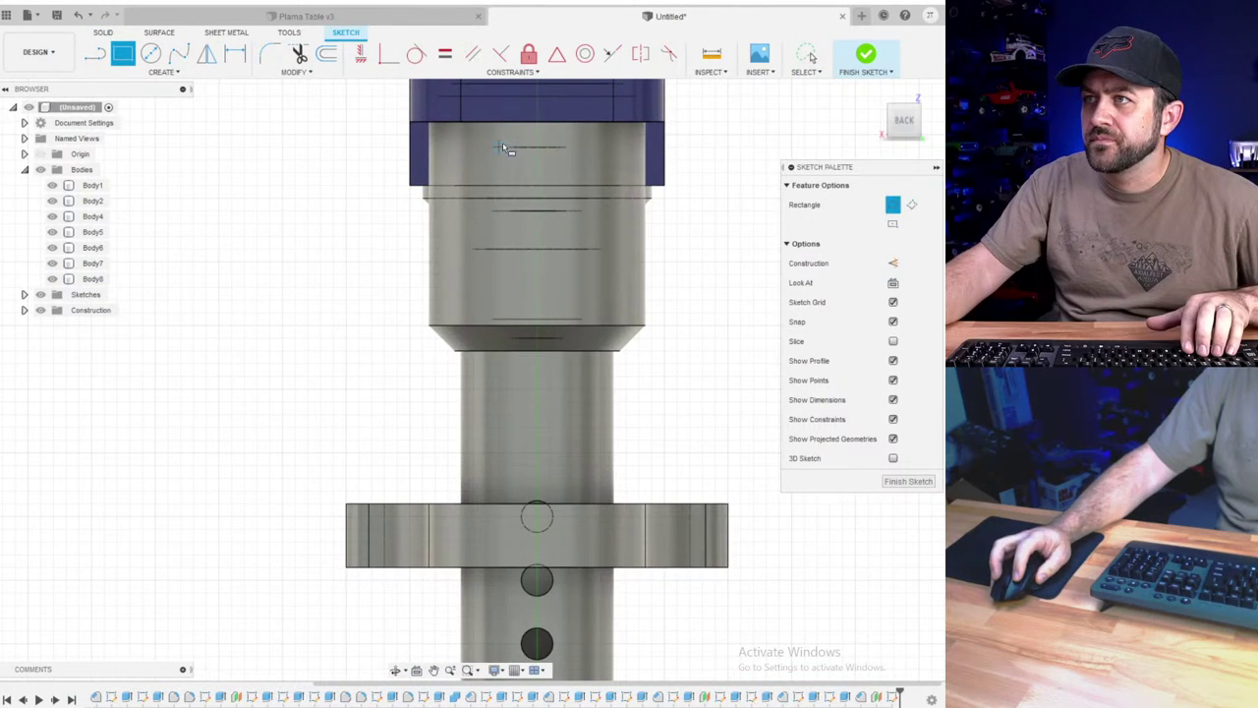
scroll(590, 291, "down", 2)
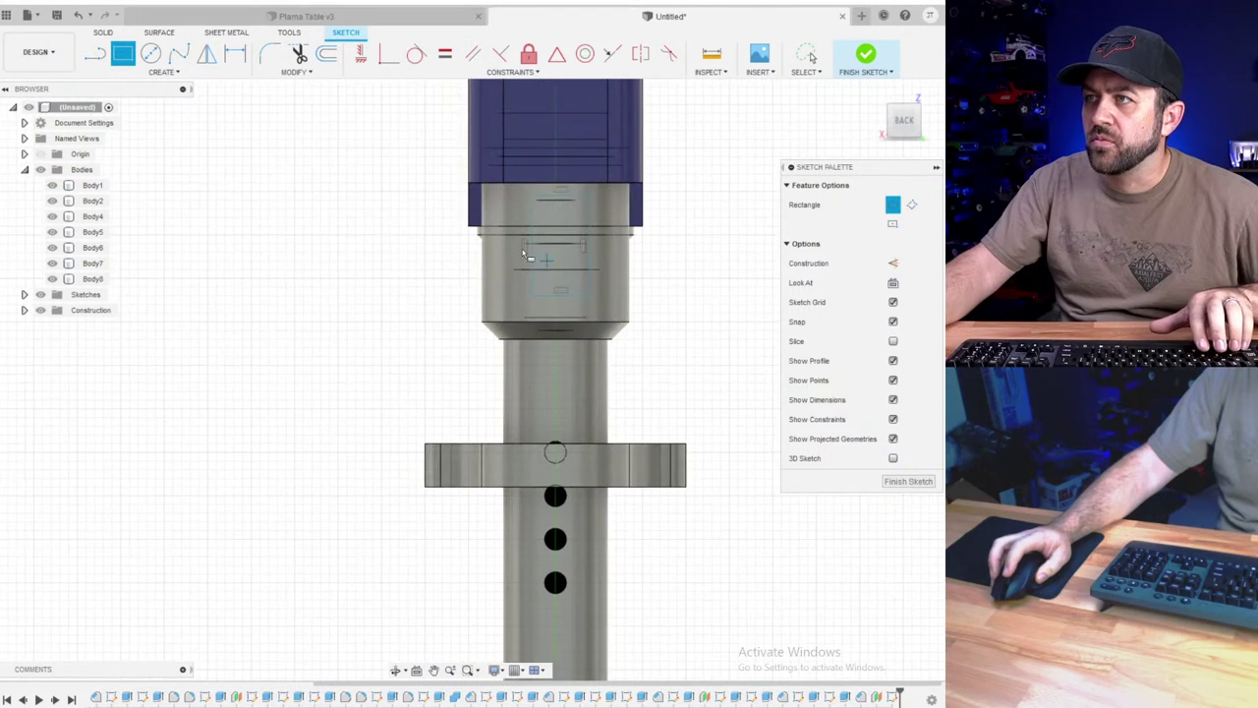
middle_click_drag(525, 253, 571, 253, "shift")
key("x")
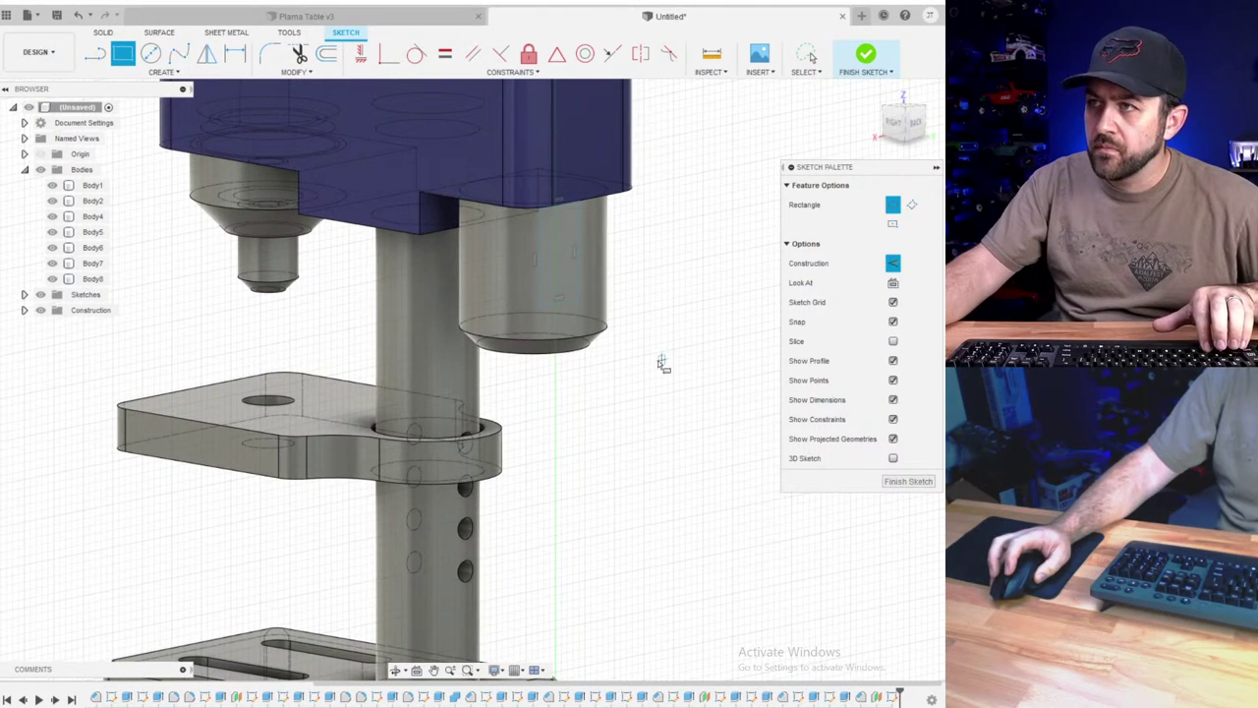
key("Escape")
middle_click_drag(556, 323, 567, 295, "shift")
left_click(661, 135)
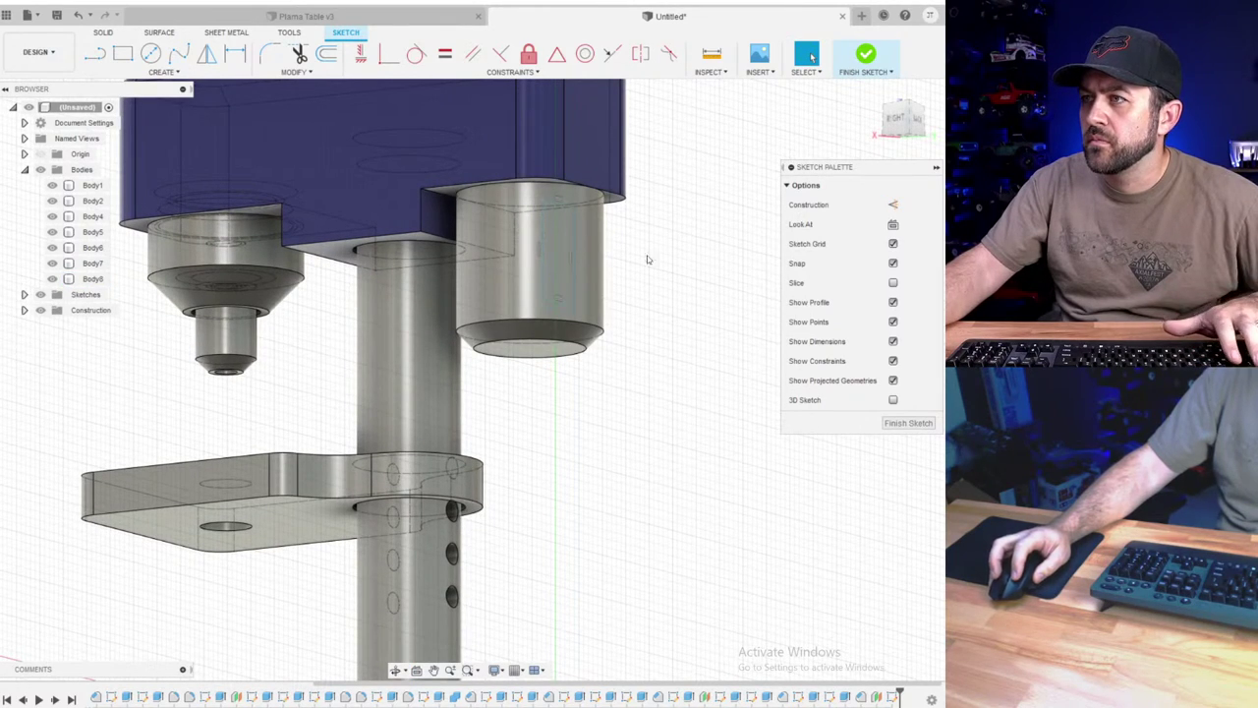
- Select the rectangle's outline within the rear cylinder using window selection, and finish the sketch
scroll(646, 259, "up", 2)
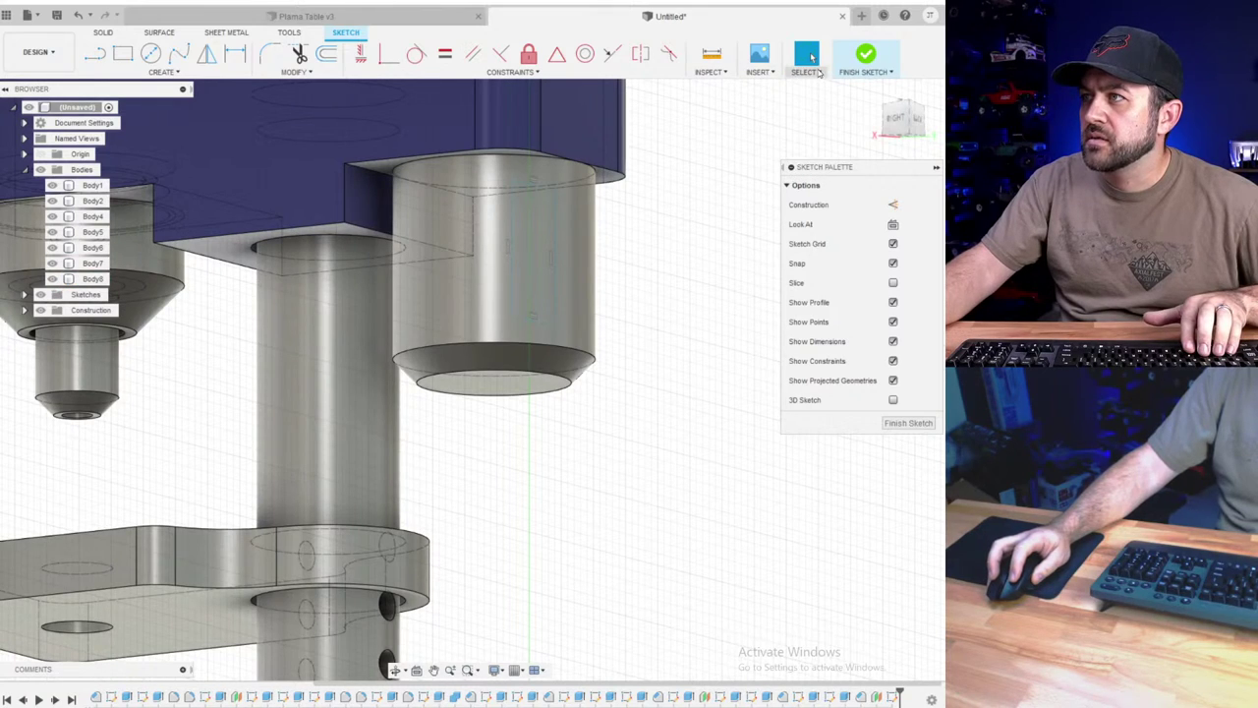
left_click(818, 72)
left_click(820, 101)
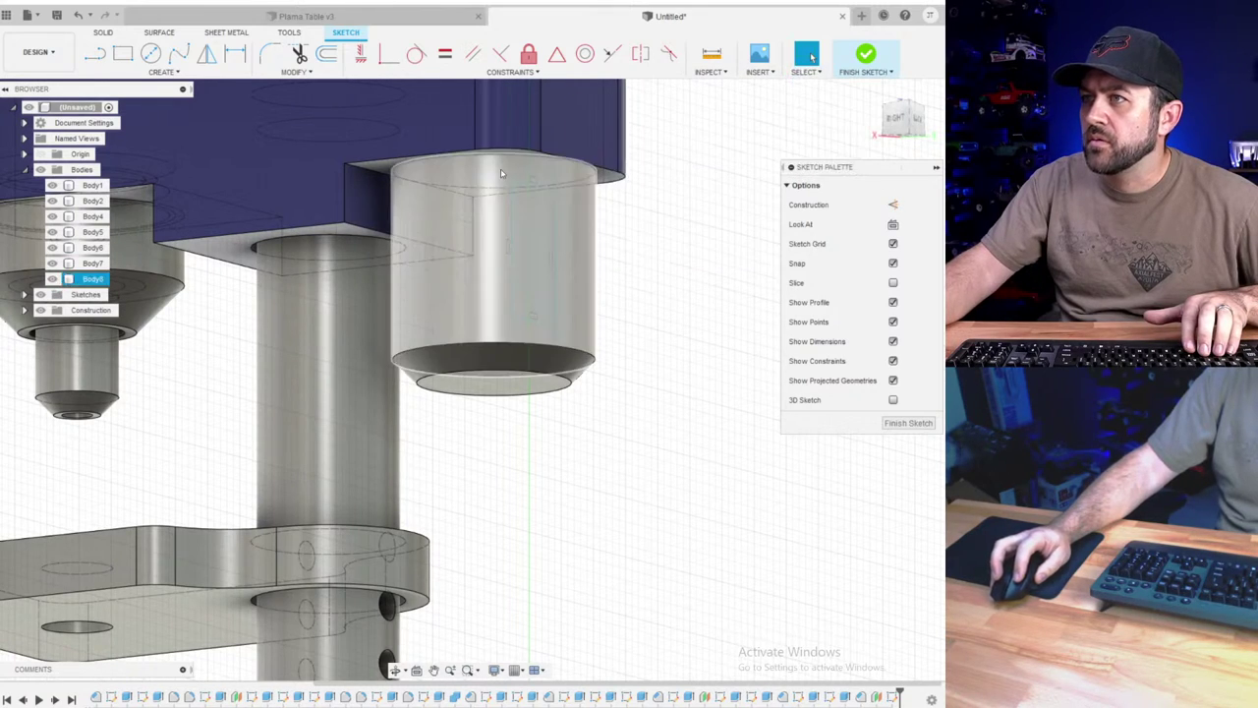
left_click_drag(497, 169, 543, 259)
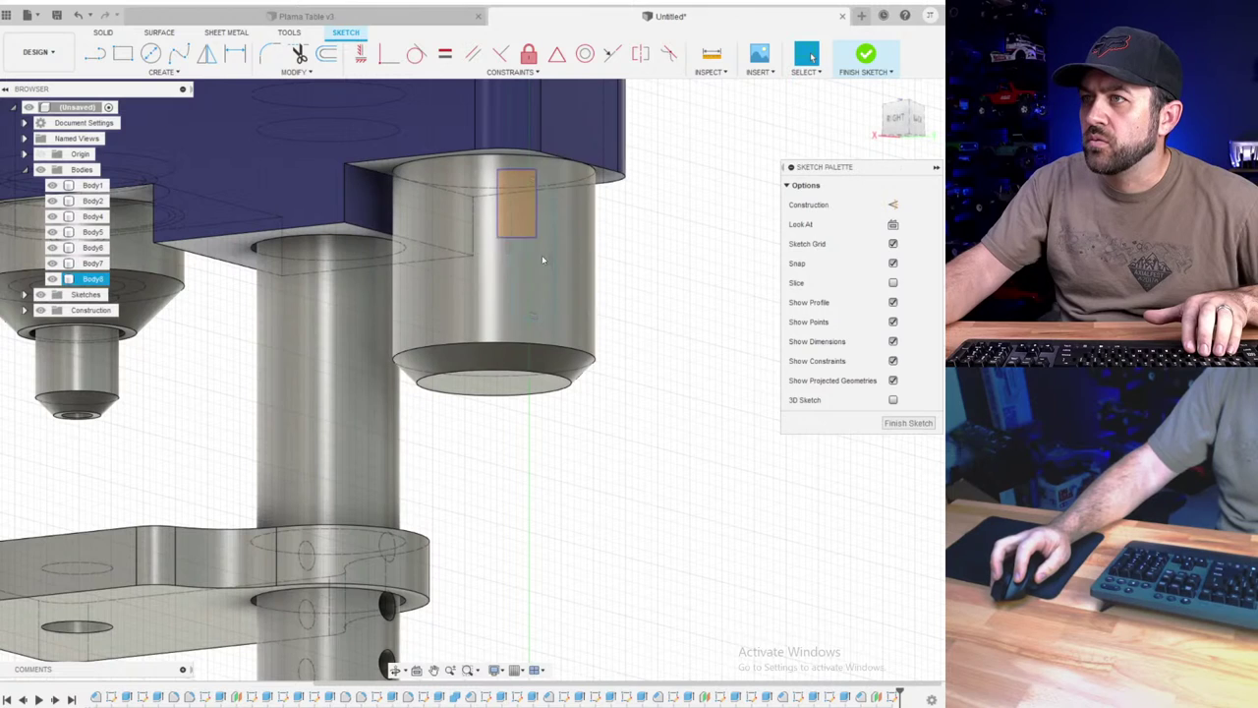
left_click(893, 205)
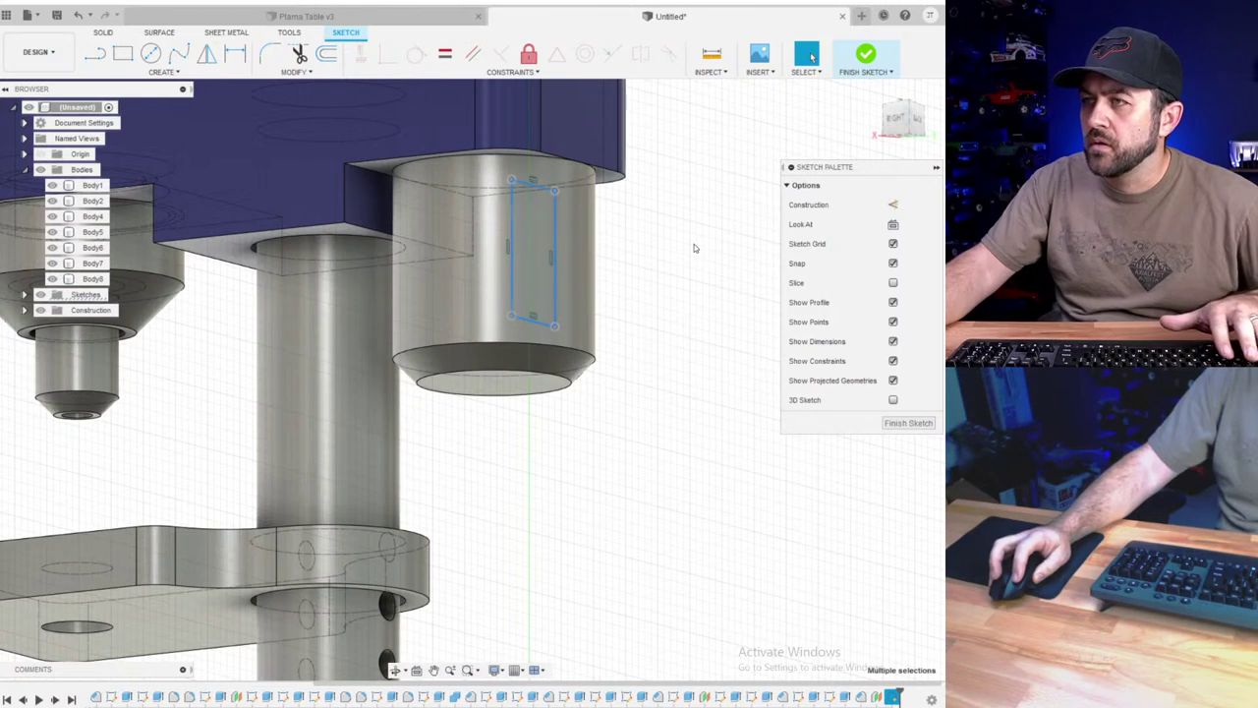
left_click(865, 55)
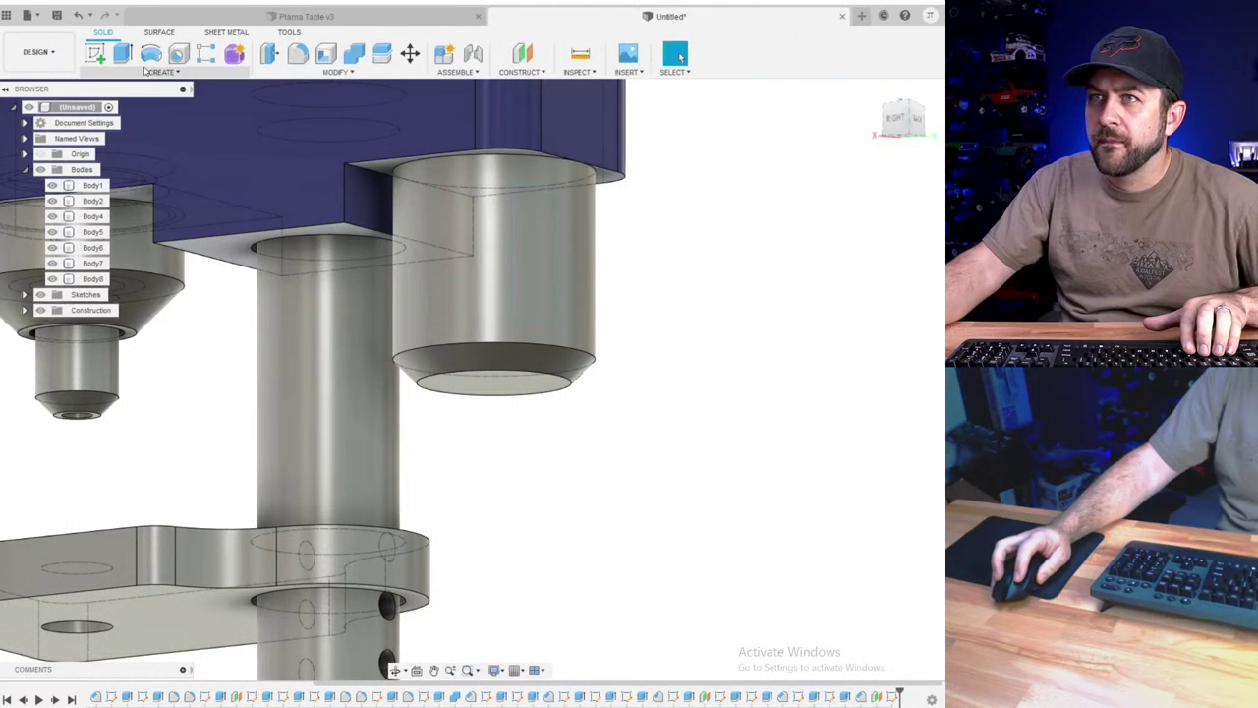
- Extrude the rectangle 8 mm outward through the back of the rear cylinder with the Join operation
left_click(123, 54)
left_click_drag(543, 249, 625, 247)
middle_click_drag(593, 261, 607, 274, "shift")
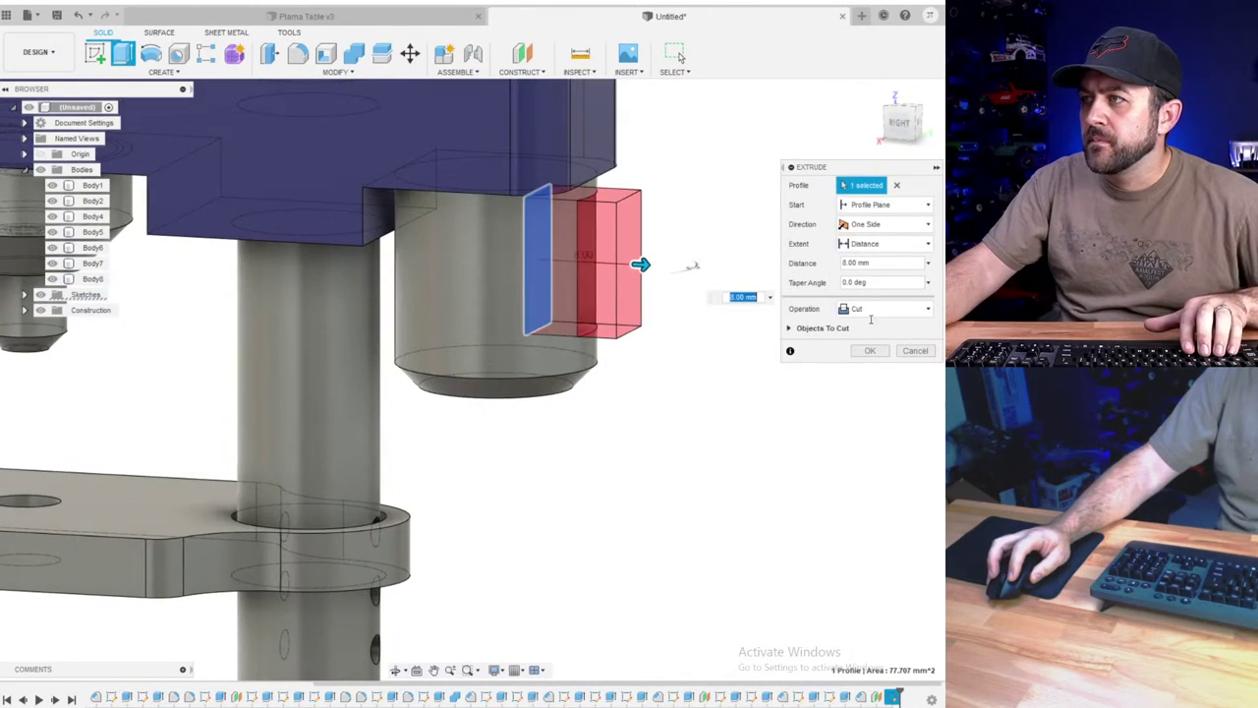
left_click(873, 310)
left_click(870, 325)
scroll(722, 223, "up", 3)
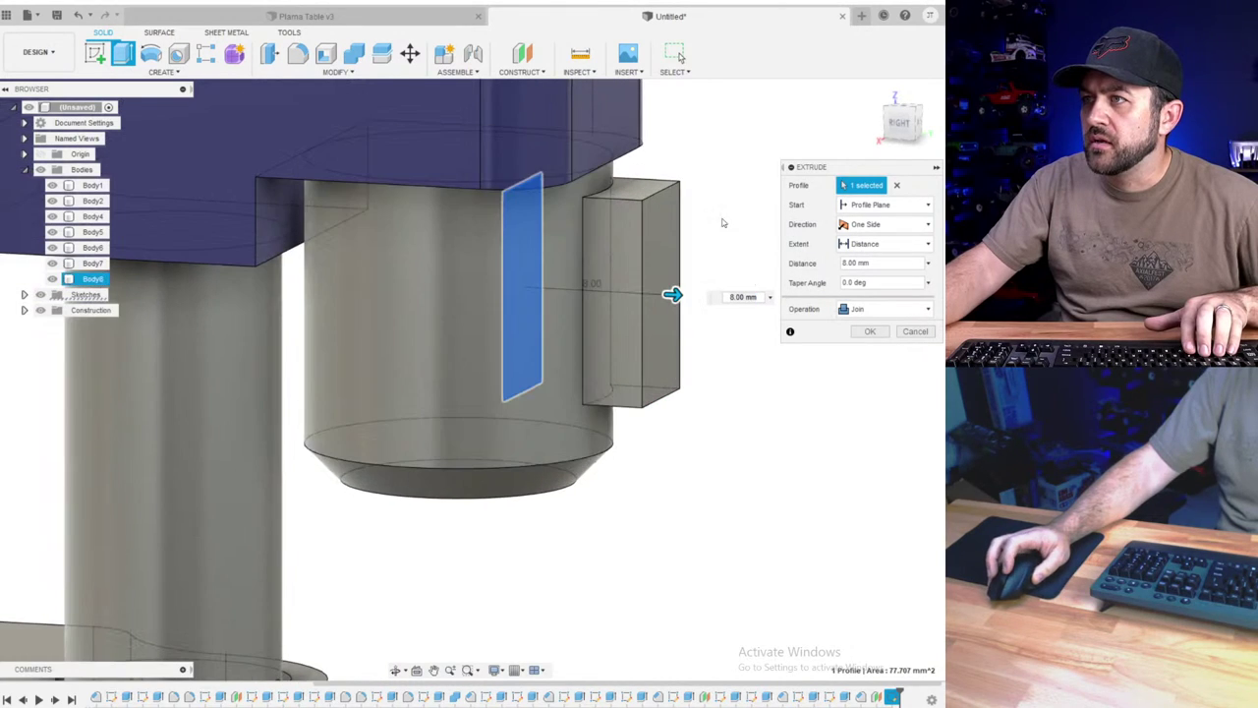
left_click(871, 332)
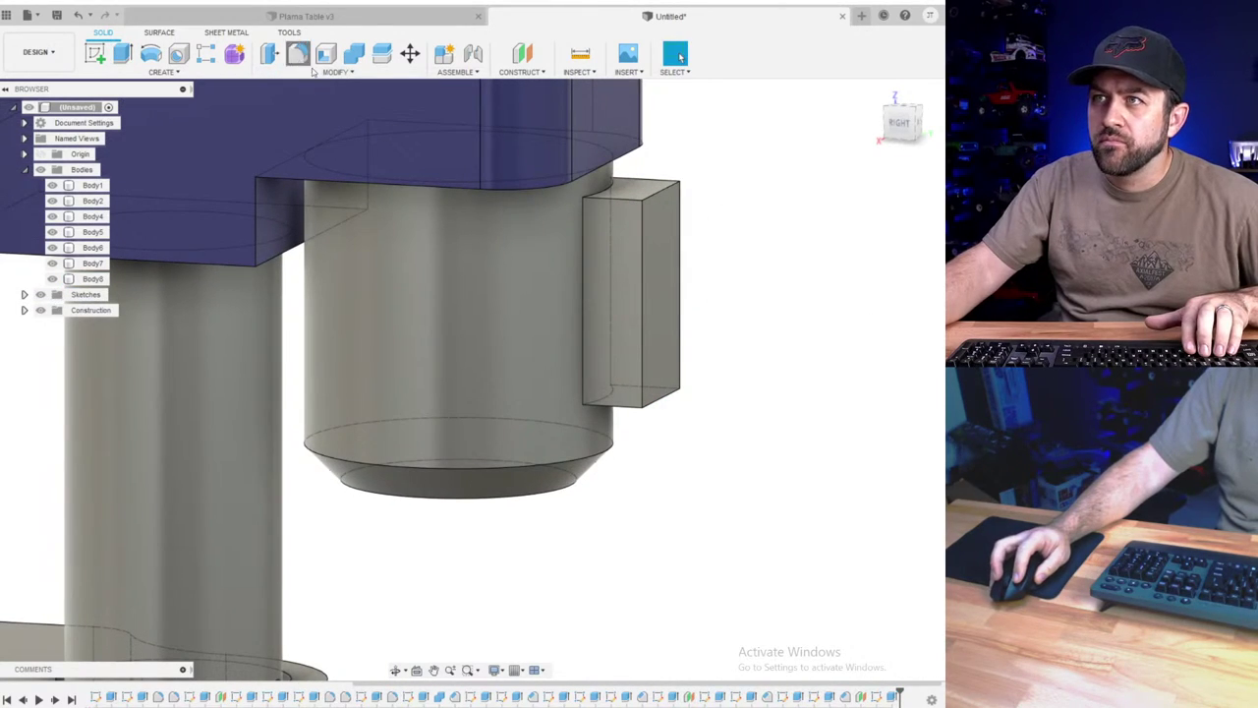
- Fillet the four corner edges of the rectangular box on the back of the rear cylinder with a 1 mm radius
key("f")
left_click(649, 187)
left_click(662, 185)
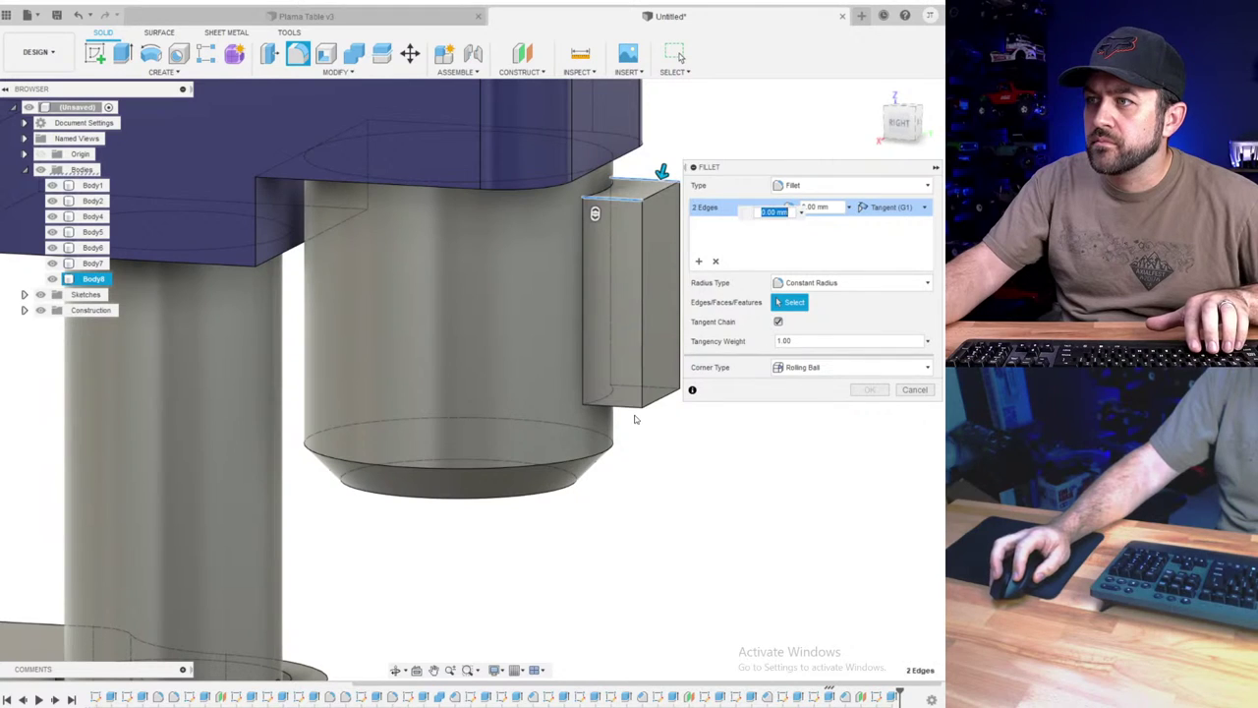
left_click(631, 411)
middle_click_drag(631, 411, 386, 413, "shift")
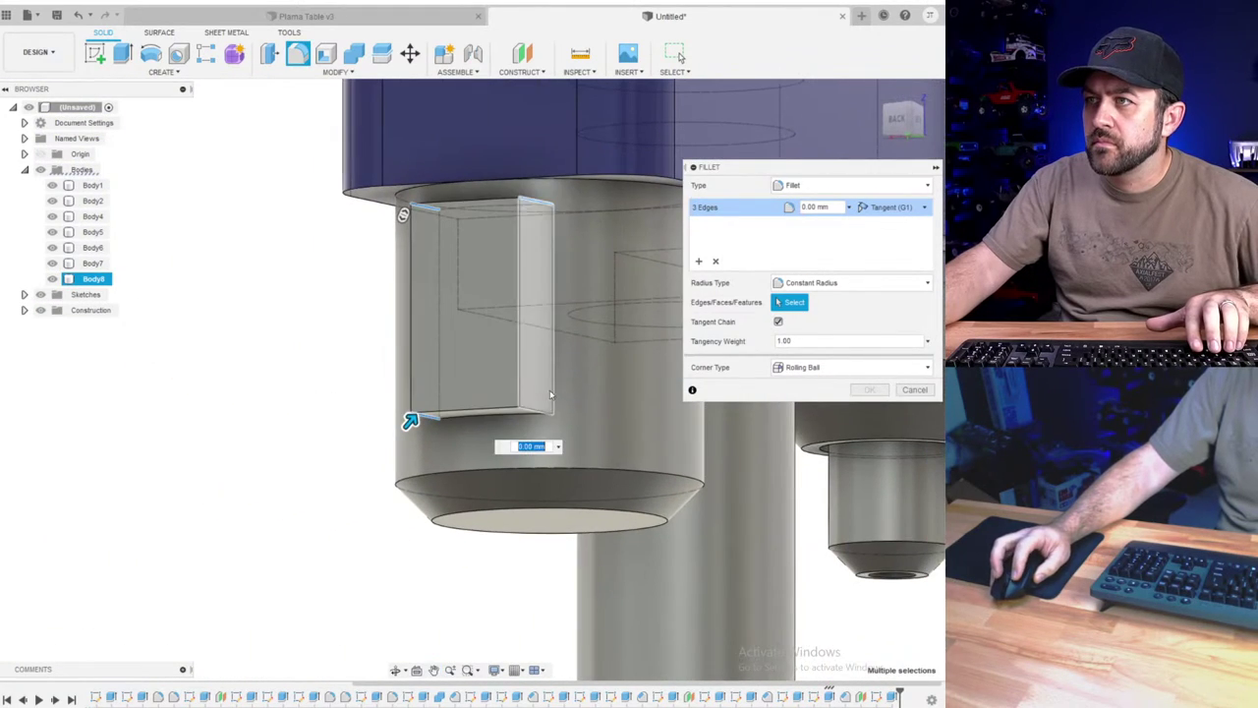
left_click_drag(533, 413, 527, 406)
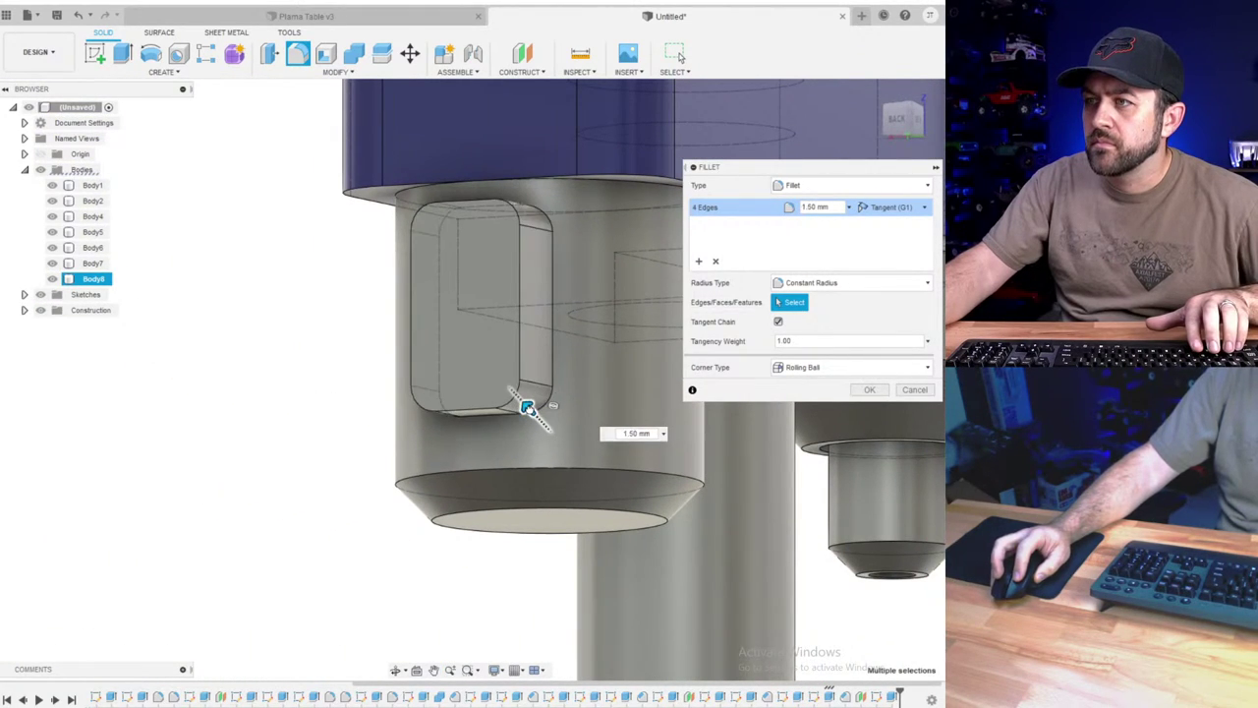
middle_click_drag(531, 410, 461, 422, "shift")
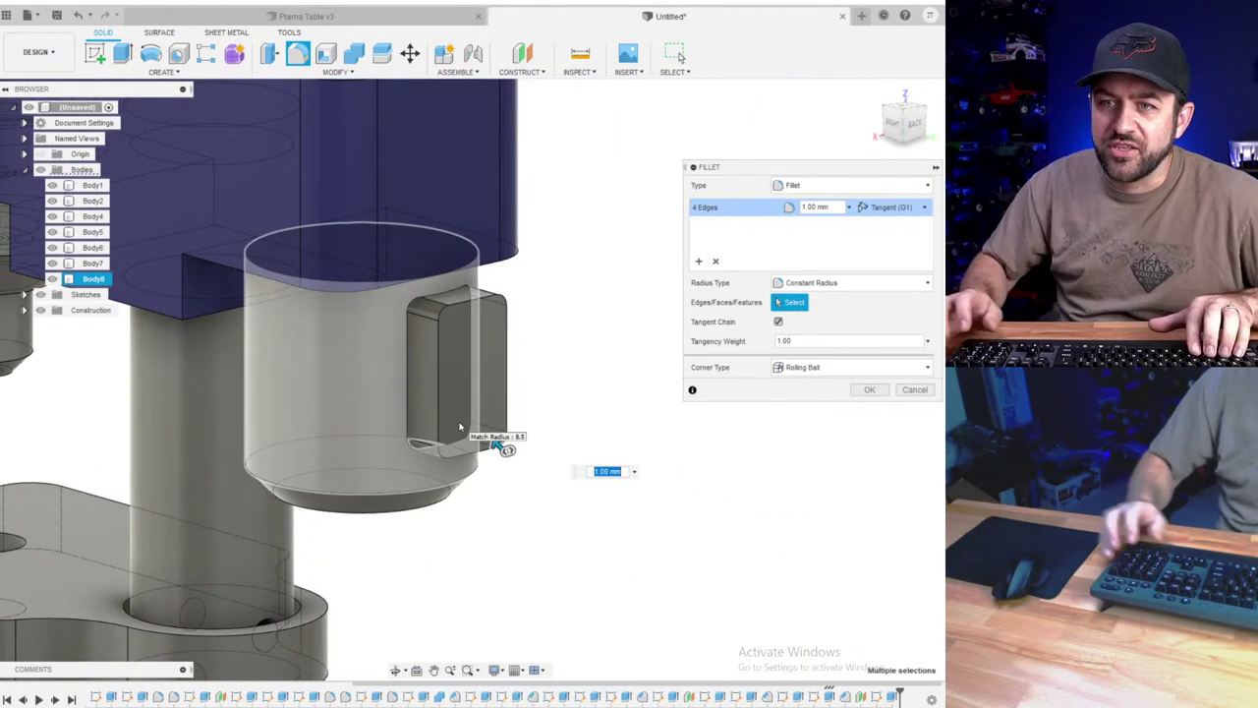
key("Return")
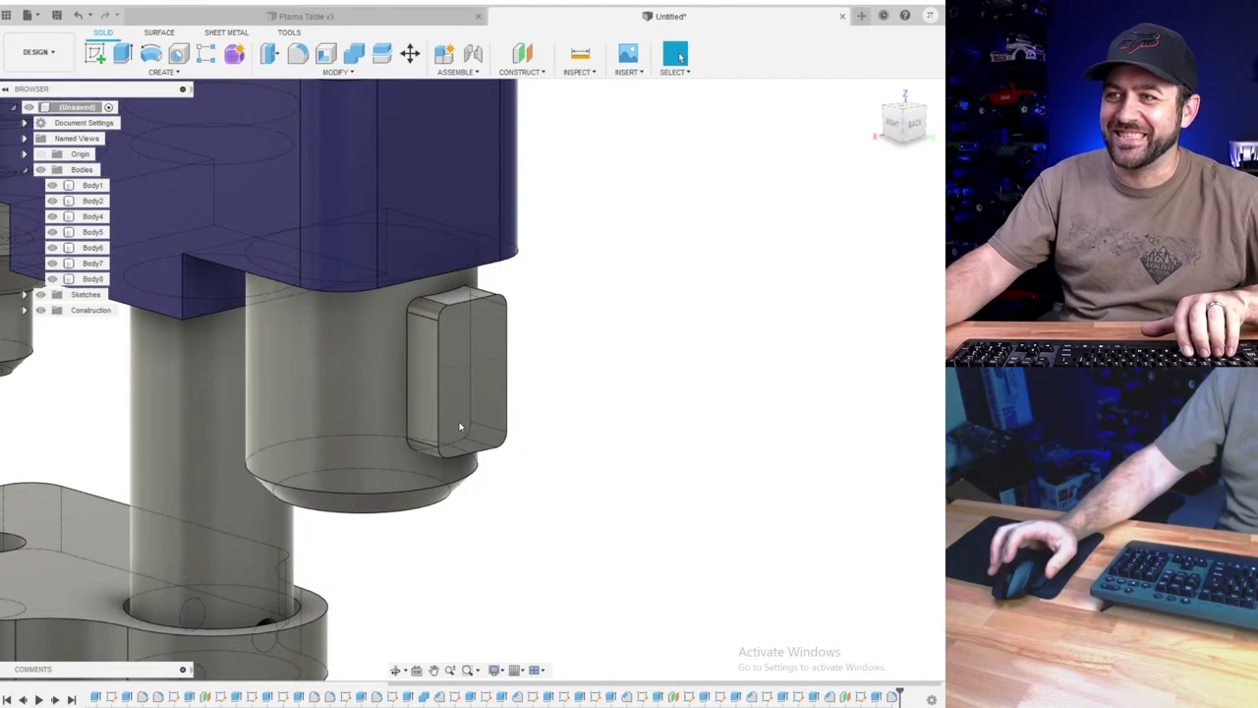
- Fillet the edge loop around the box's outer face with a 1 mm radius
left_click(297, 52)
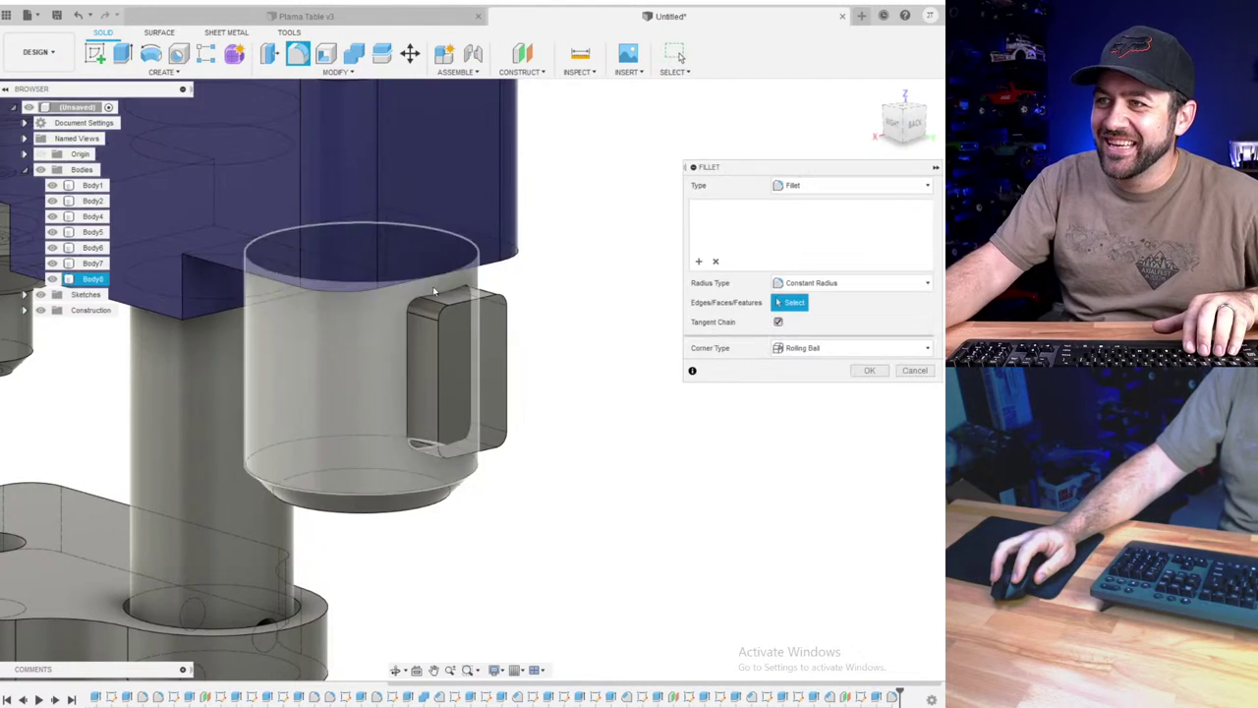
left_click(445, 313)
scroll(444, 307, "up", 3)
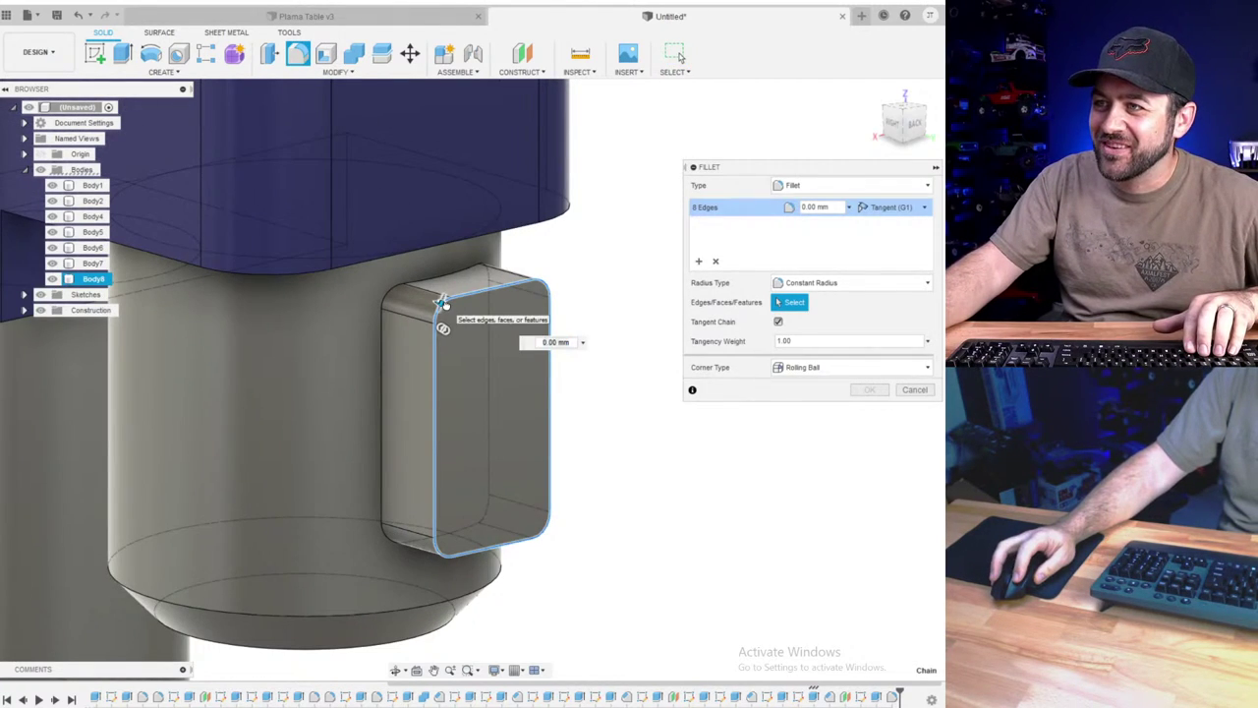
left_click_drag(444, 304, 442, 305)
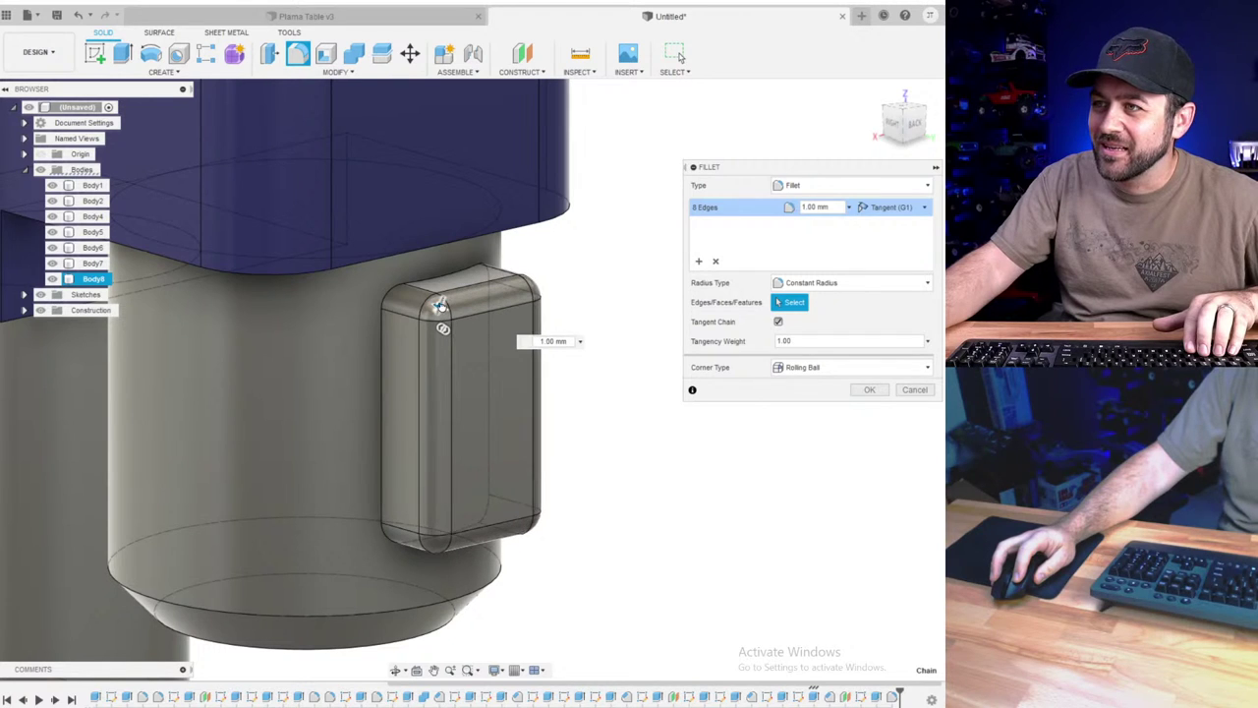
key("Return")
- Sketch a 6.5 mm diameter circle centred on the underside of the rear cylinder and finish the sketch
scroll(412, 309, "down", 5)
middle_click_drag(367, 370, 395, 380, "shift")
middle_click_drag(392, 324, 370, 211, "shift")
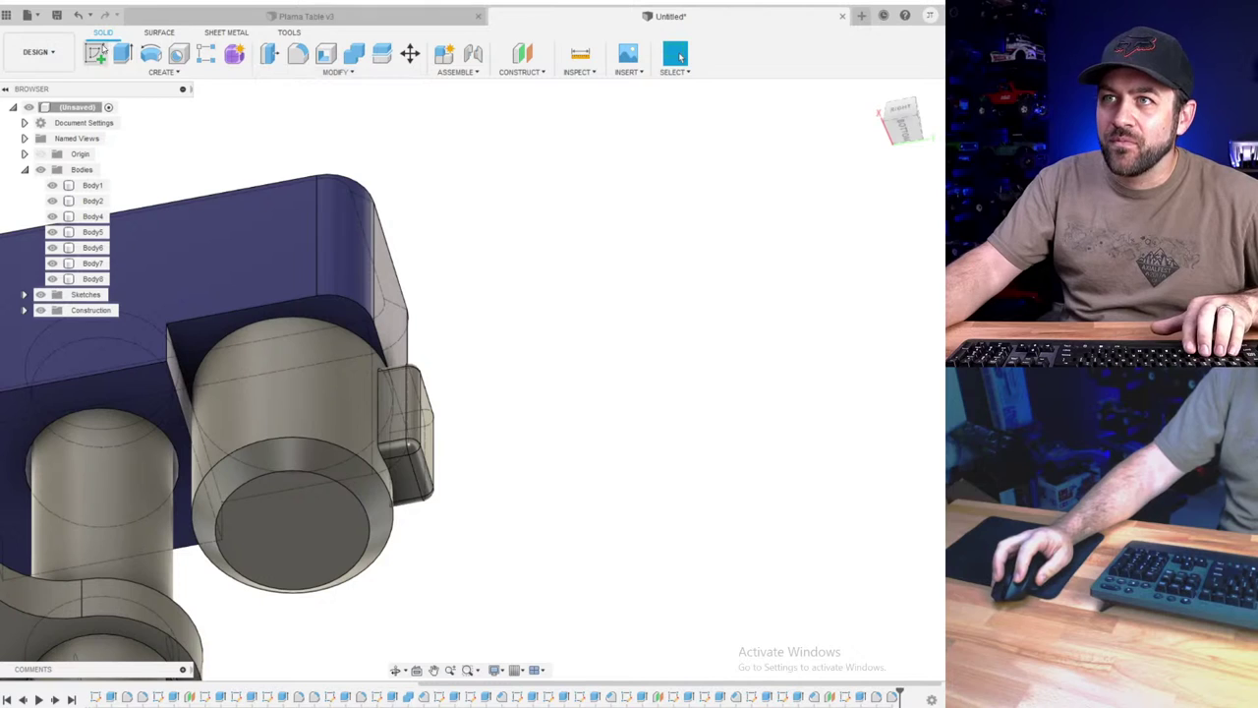
left_click(96, 52)
left_click(294, 447)
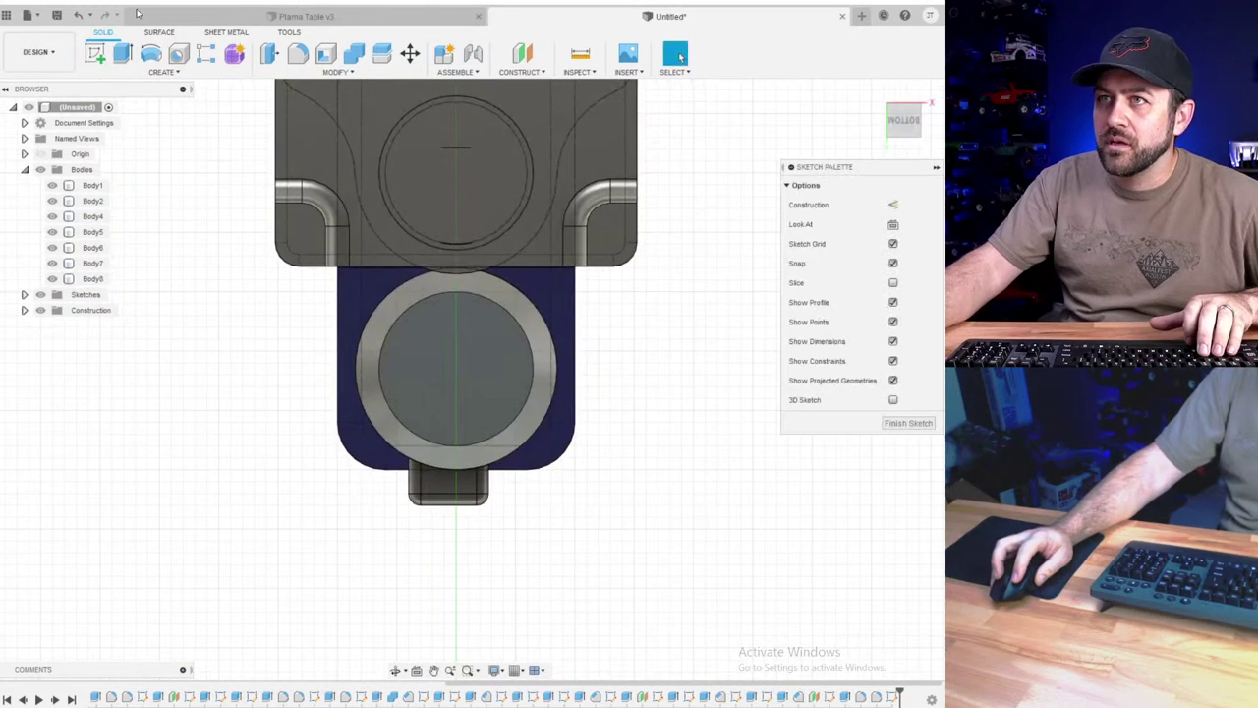
left_click(149, 55)
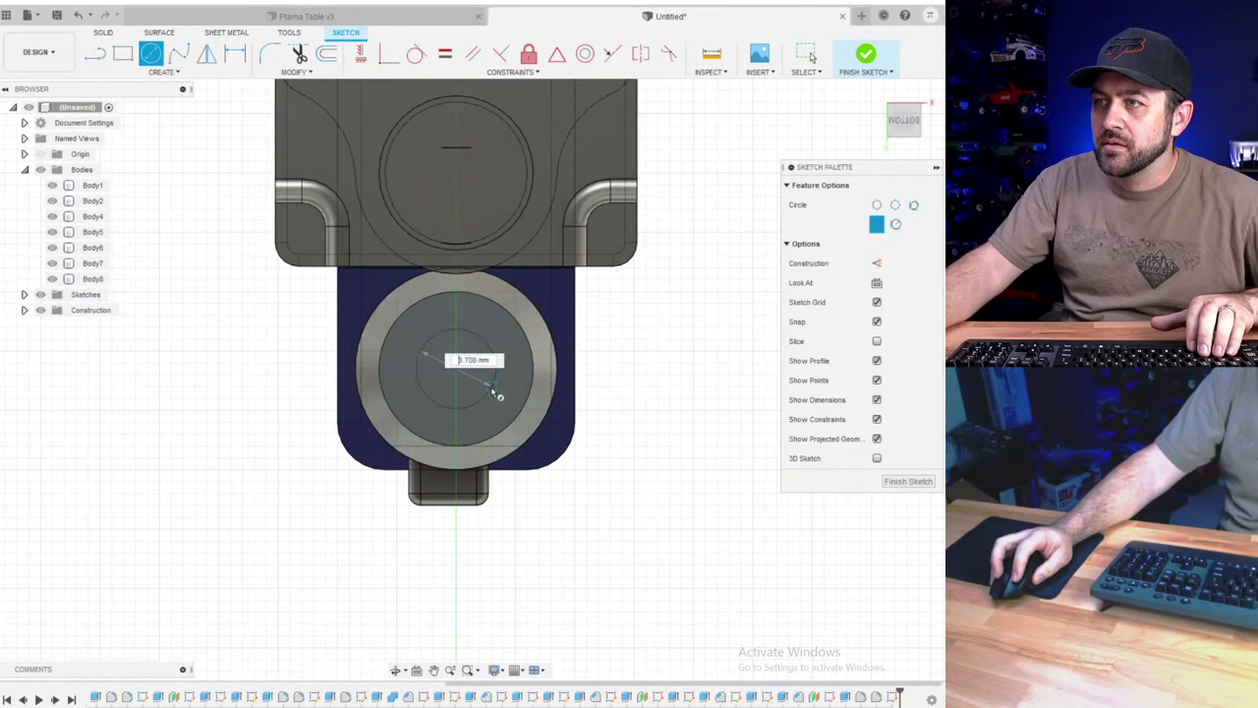
type("6.5")
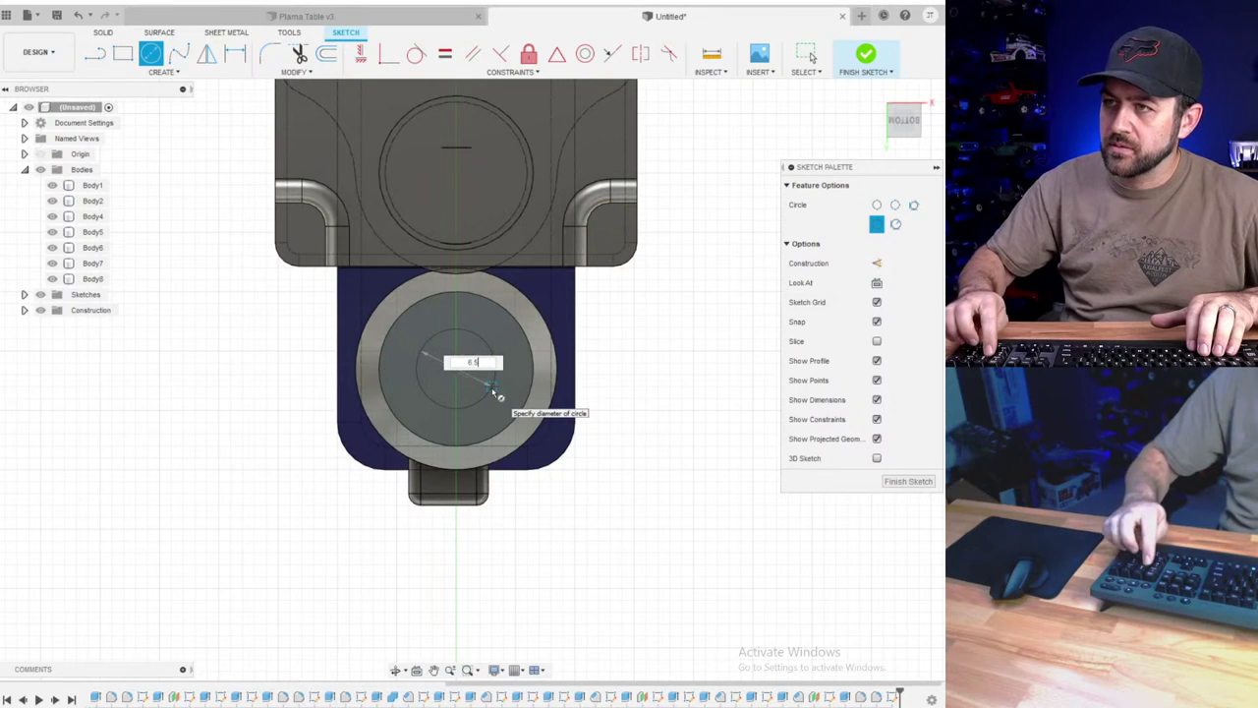
key("Return")
key("Escape")
left_click(876, 59)
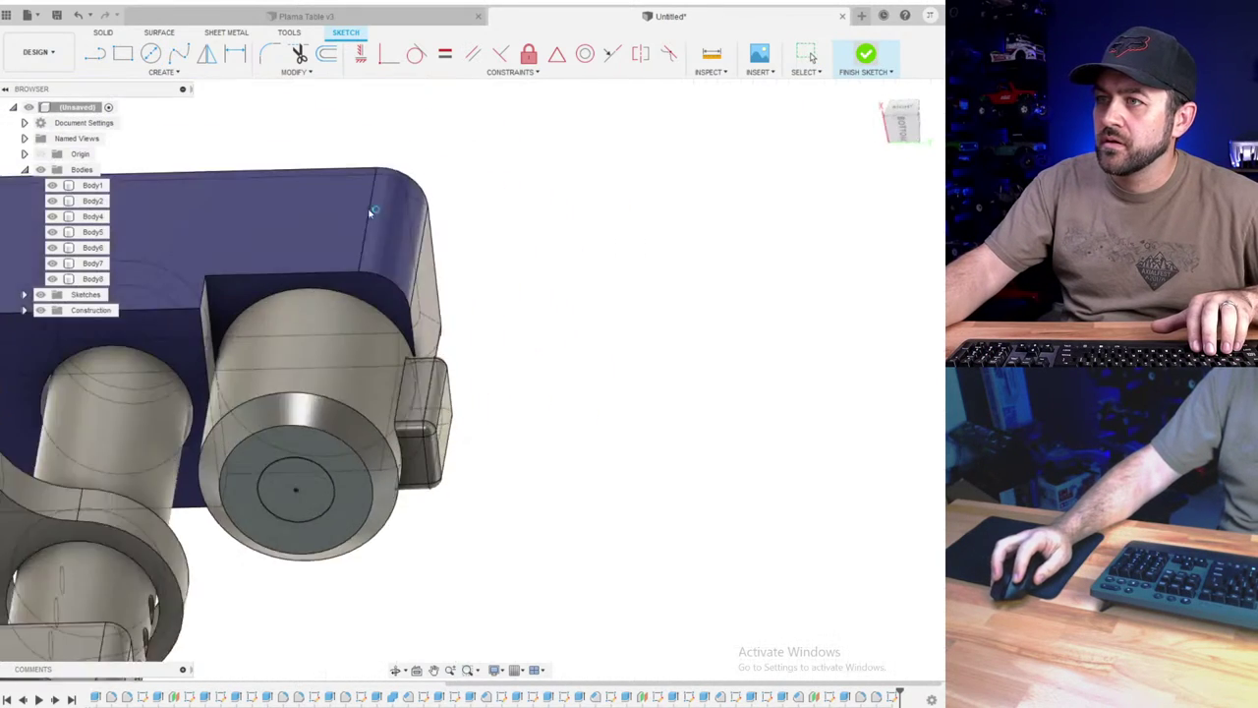
- Extrude the 6.5 mm circle 13 mm up into the rear cylinder as a cut
left_click(127, 57)
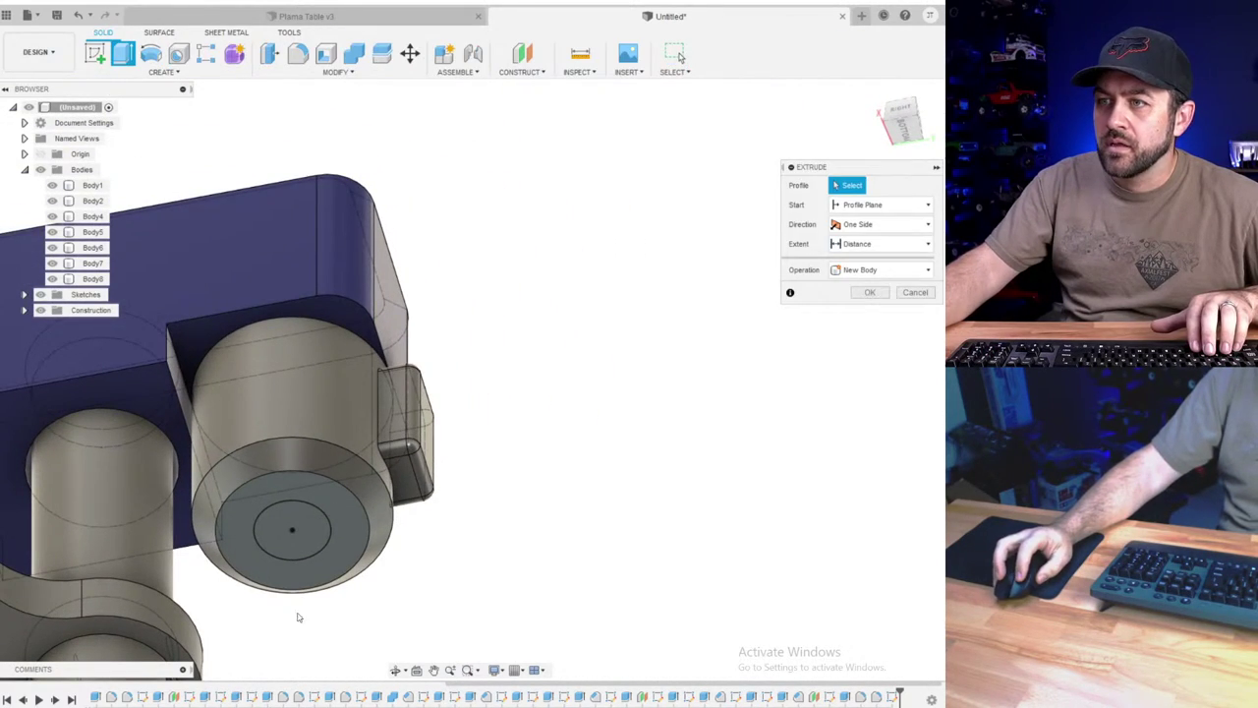
left_click(292, 530)
left_click_drag(292, 531, 294, 447)
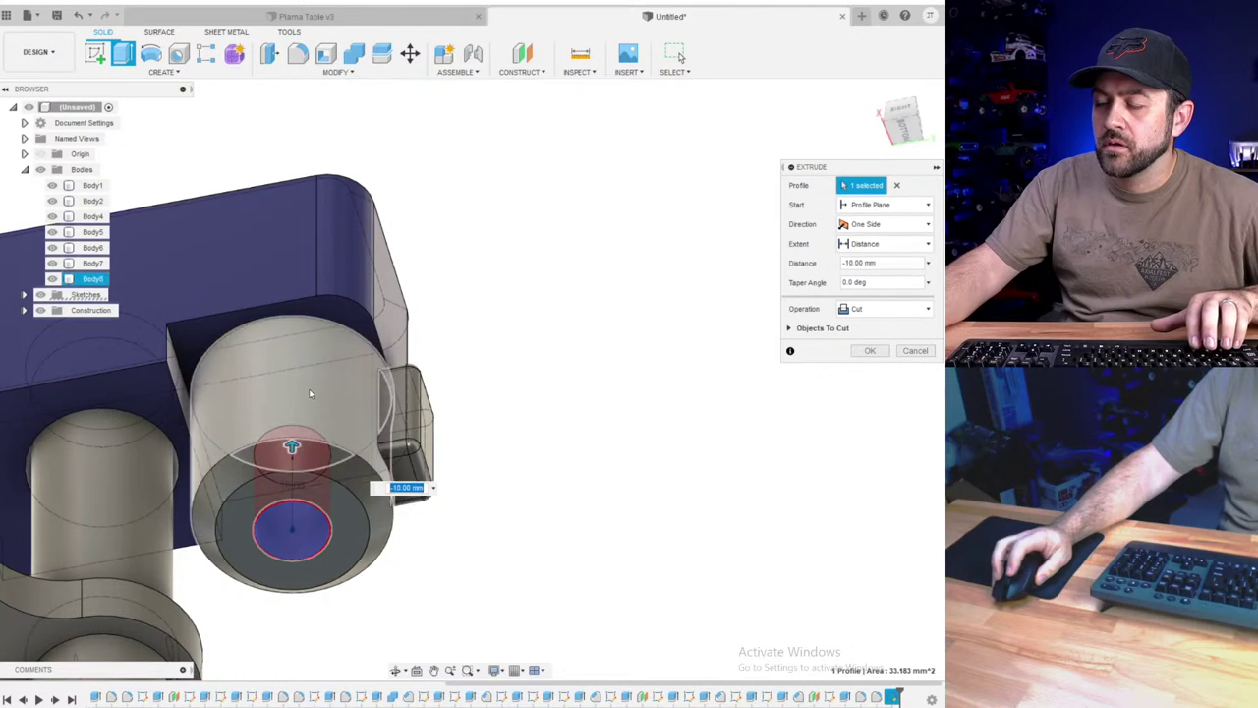
middle_click_drag(294, 447, 312, 441, "shift")
left_click_drag(282, 366, 278, 332)
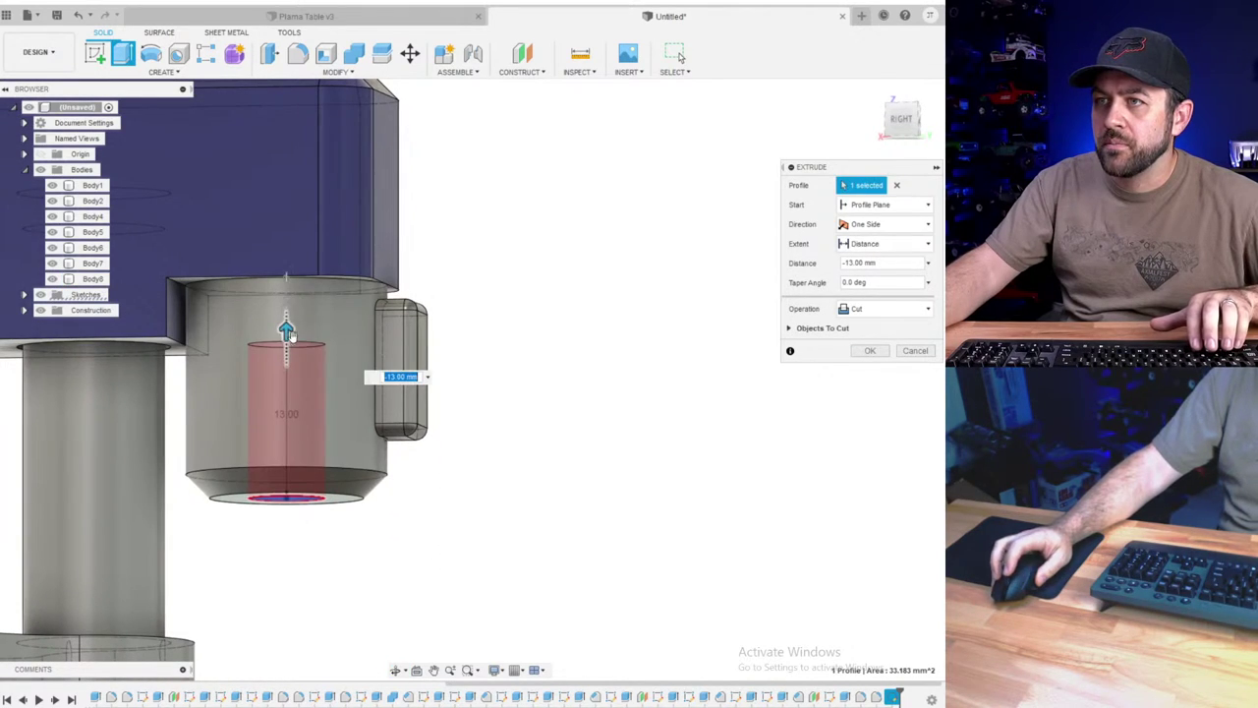
key("Return")
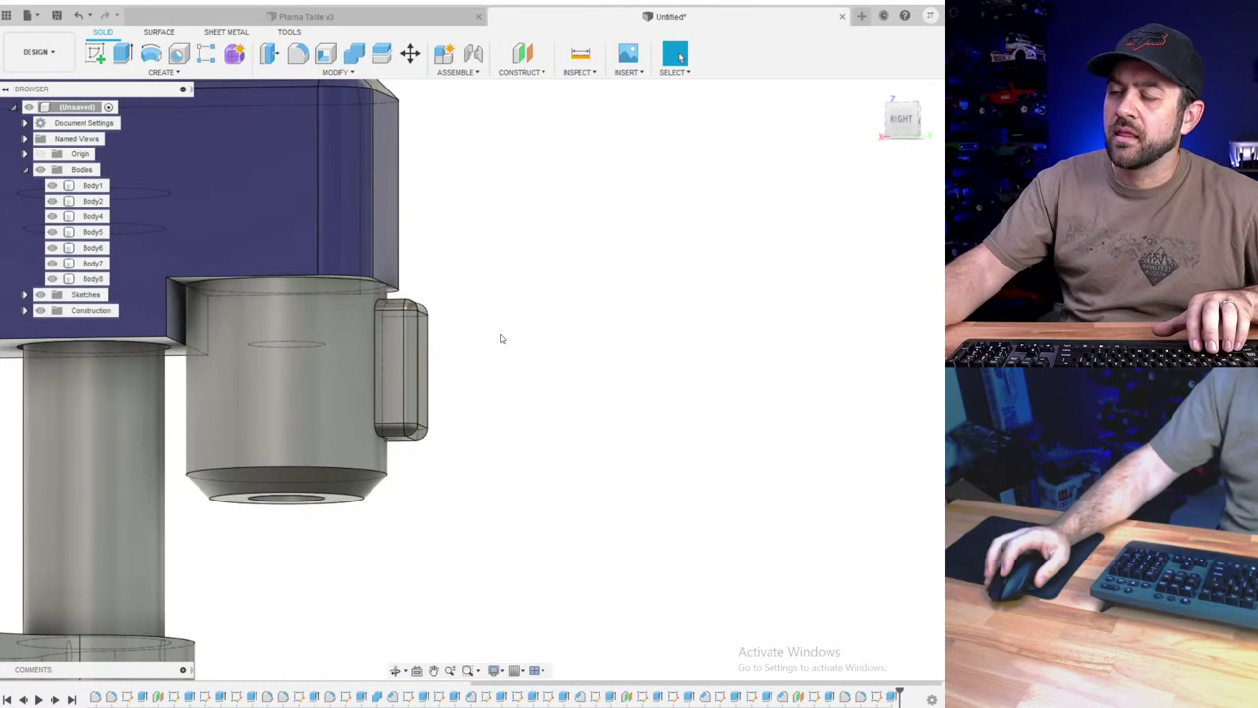
- Sketch a 3.5 mm diameter circle centred on the inner end face of the 6.5 mm hole and finish the sketch
middle_click_drag(339, 313, 333, 256, "shift")
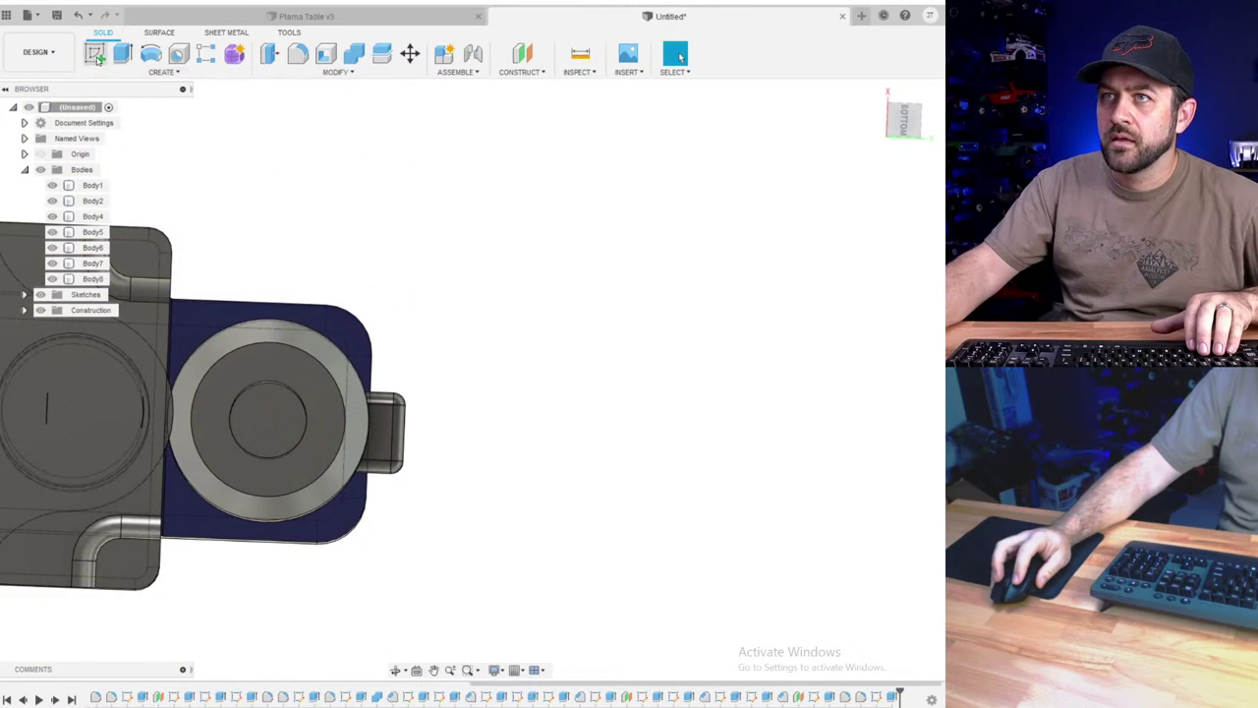
left_click(97, 57)
left_click(274, 416)
key("c")
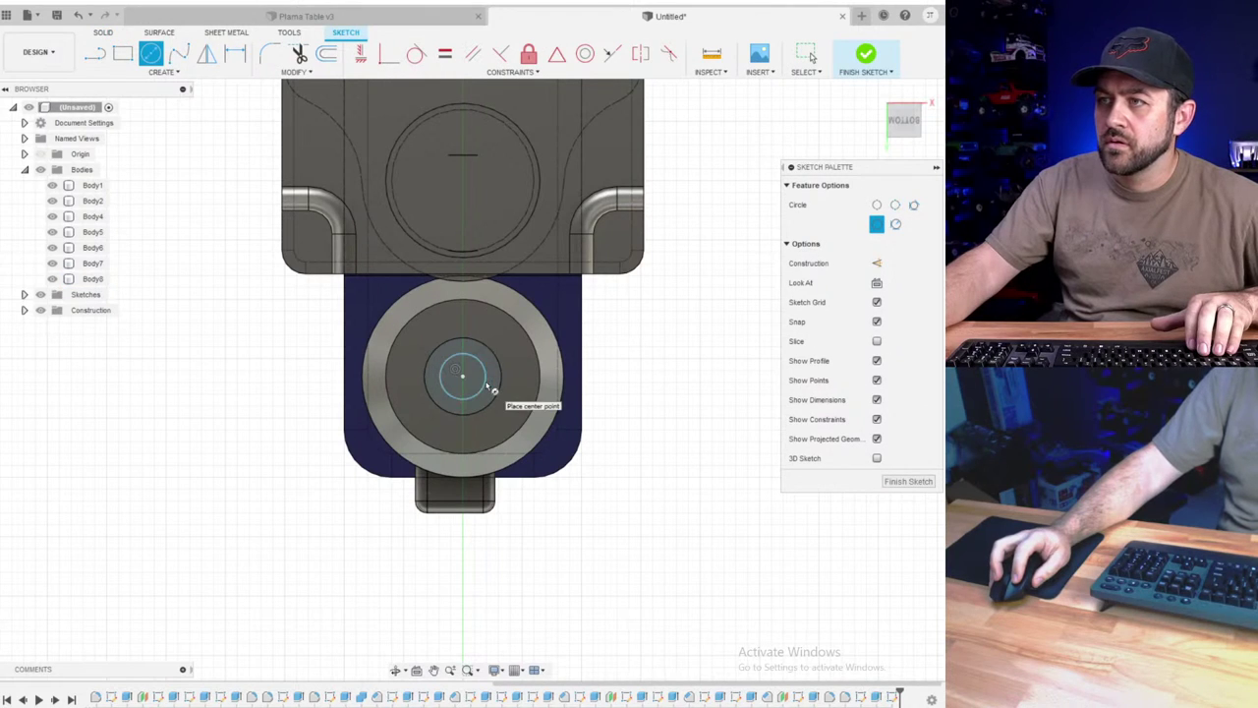
left_click(462, 375)
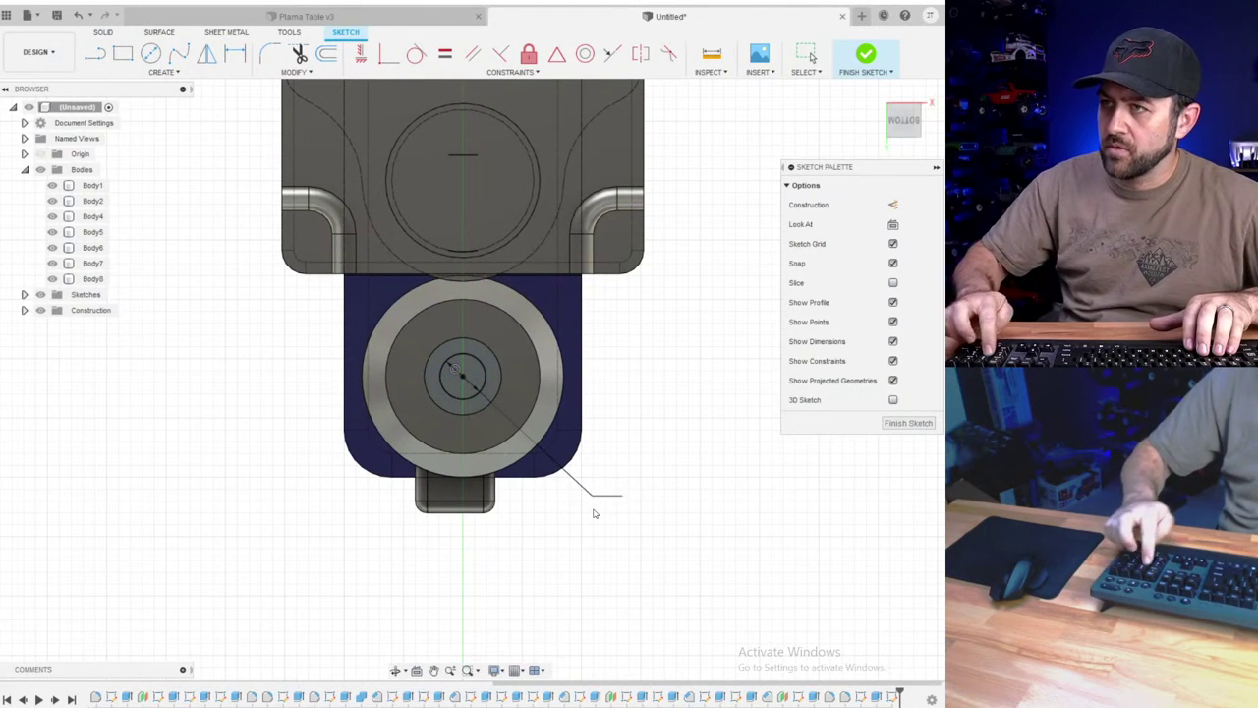
type("3.5")
key("Return")
key("d")
left_click(867, 56)
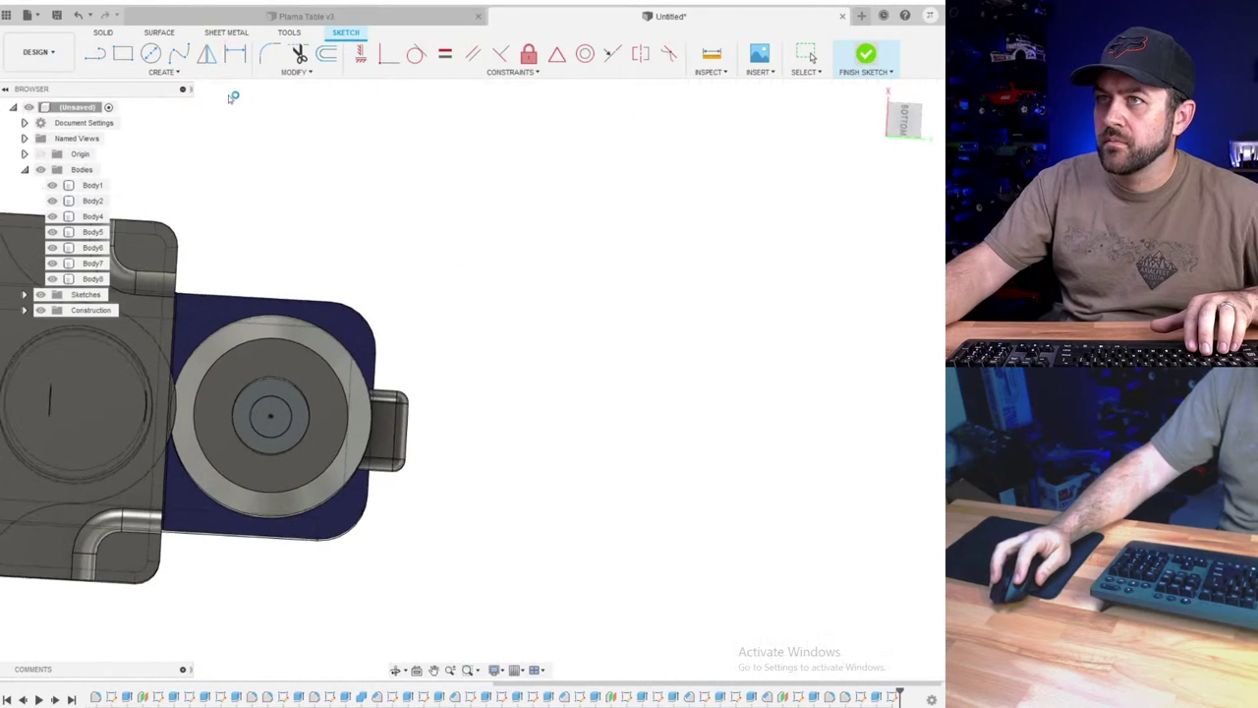
- Extrude the 3.5 mm circle 9 mm upward as a cut through the remaining top of the rear cylinder
left_click(119, 54)
left_click(268, 419)
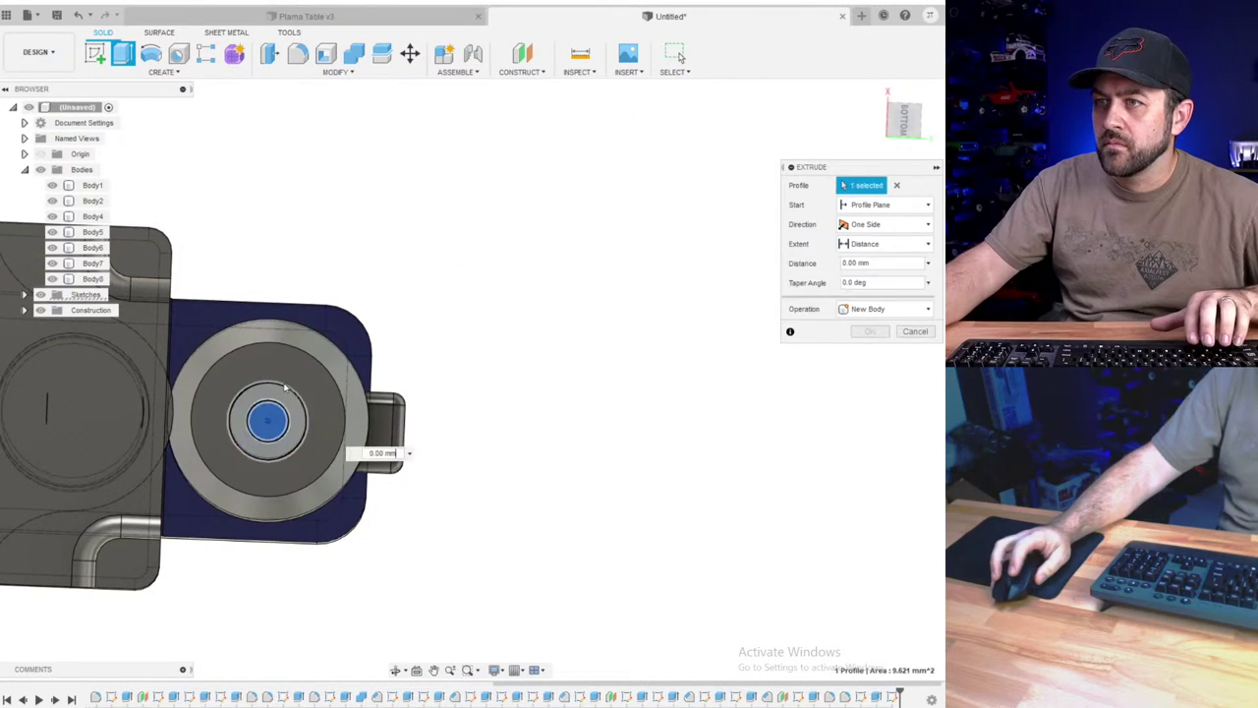
left_click_drag(277, 363, 274, 323)
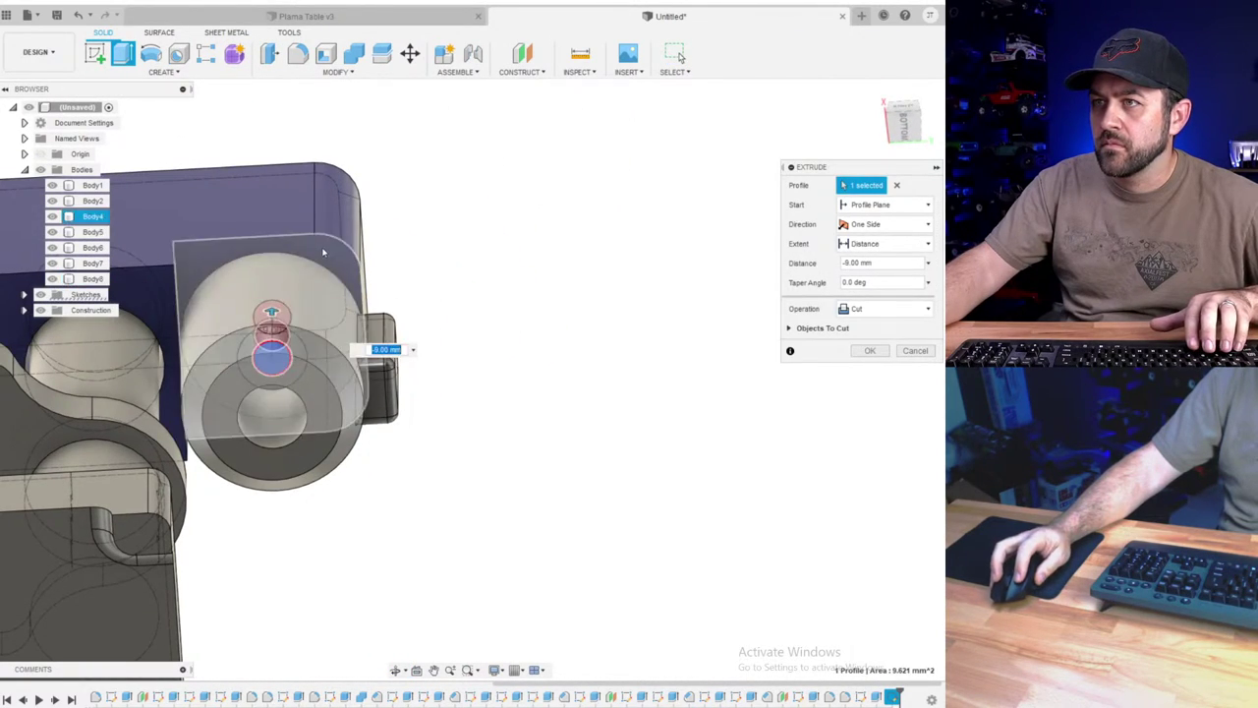
key("Return")
- Sketch a smaller concentric circle on the head's underside, visible through the 3.5 mm hole, and finish the sketch
middle_click_drag(274, 432, 292, 340, "shift")
scroll(263, 424, "up", 4)
key("c")
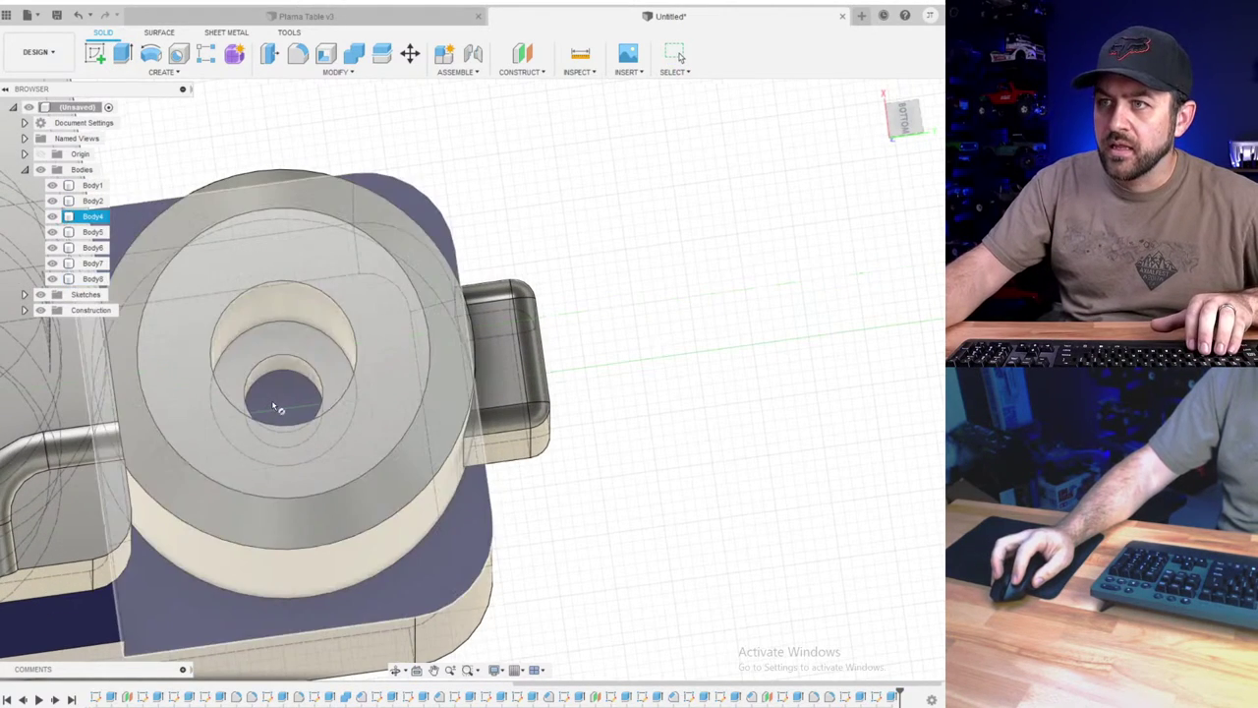
left_click(278, 410)
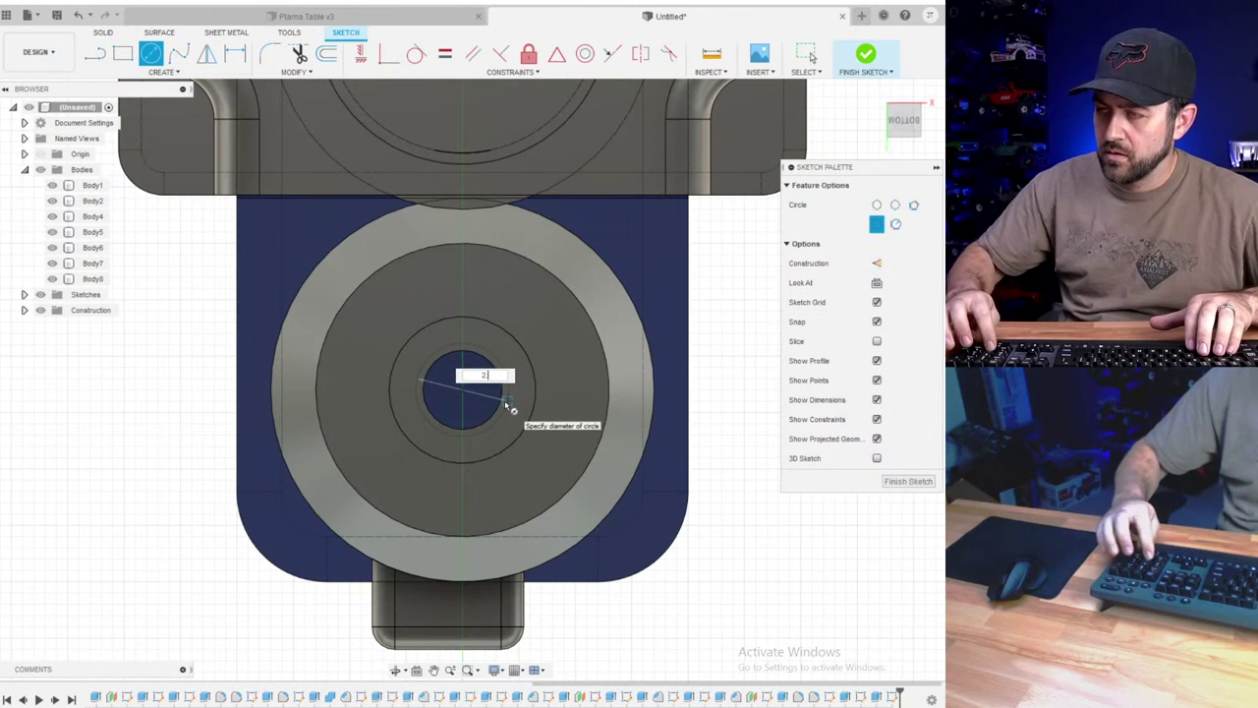
key("Return")
key("Escape")
left_click(869, 53)
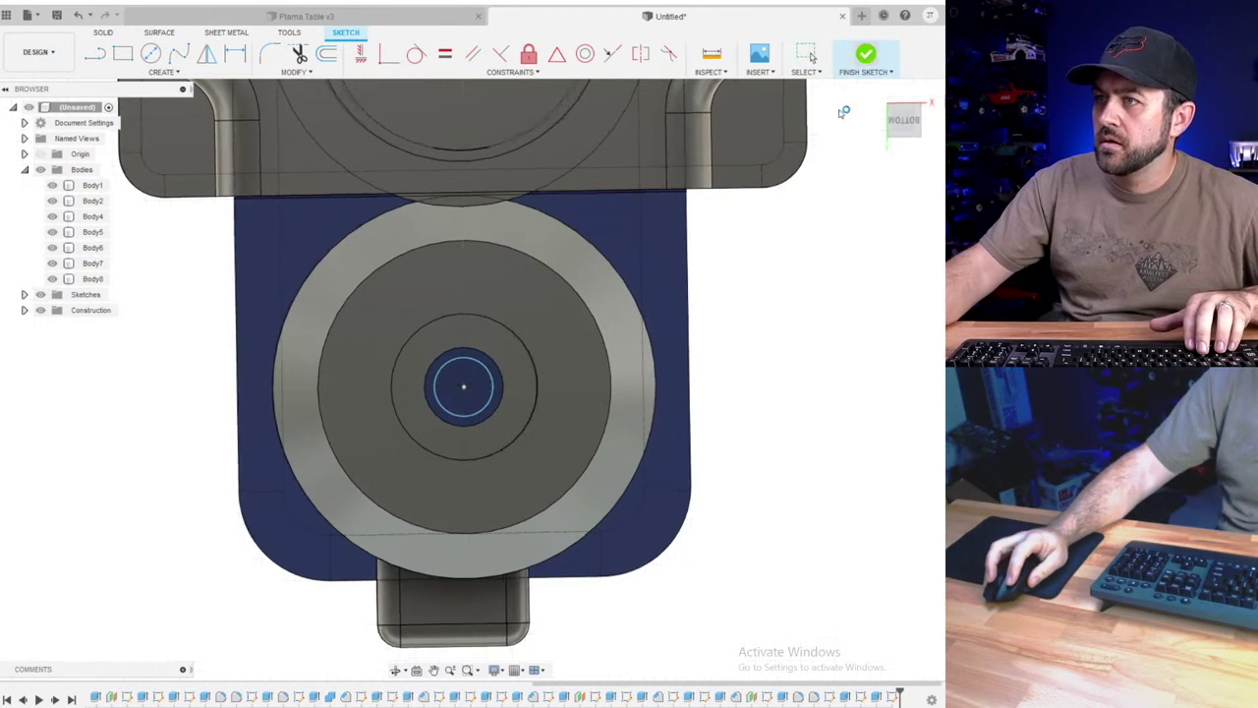
- Extrude the small circle 10 mm up into the head as a cut to form a screw hole
key("e")
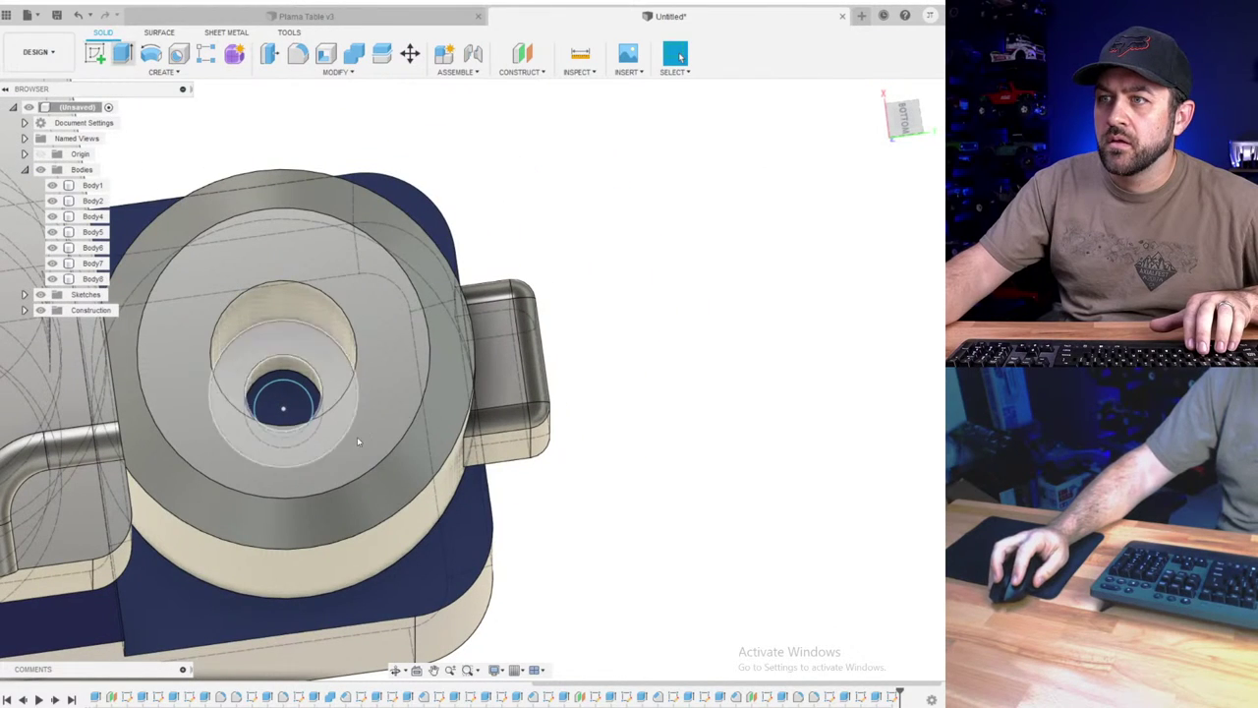
left_click(293, 403)
middle_click_drag(293, 403, 351, 472, "shift")
scroll(351, 472, "down", 3)
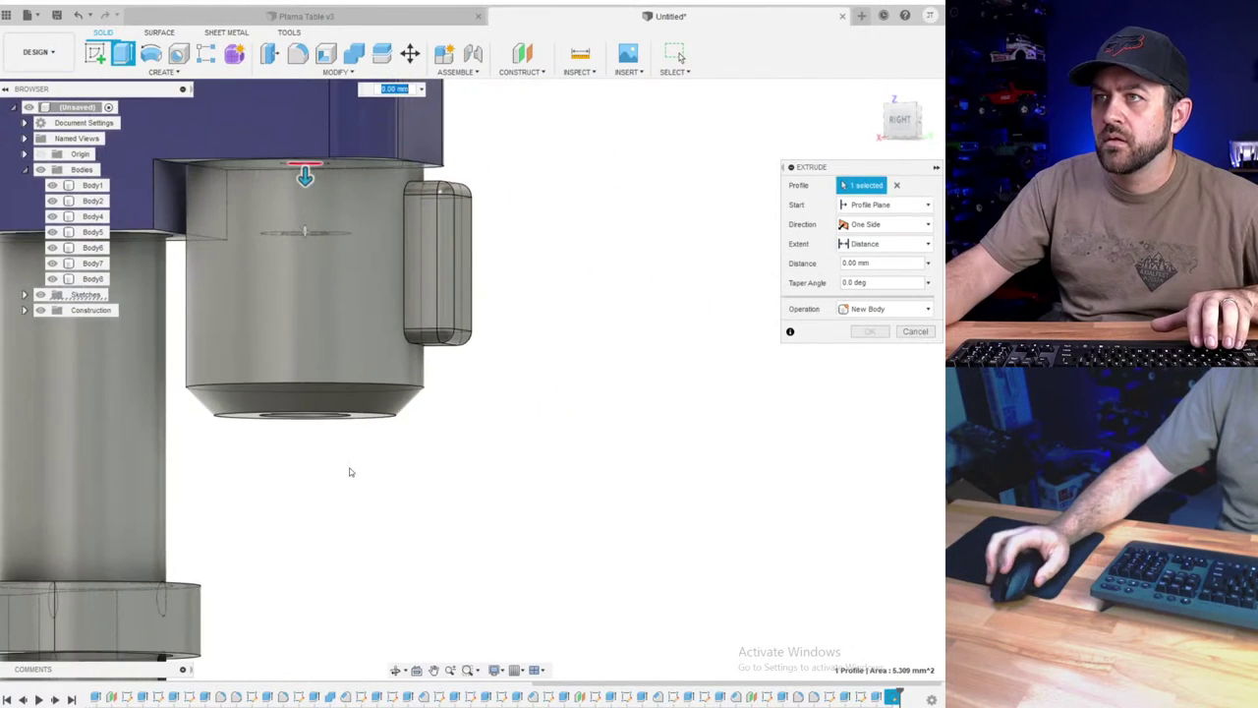
middle_click_drag(325, 339, 339, 530)
left_click_drag(322, 366, 314, 228)
scroll(596, 508, "down", 3)
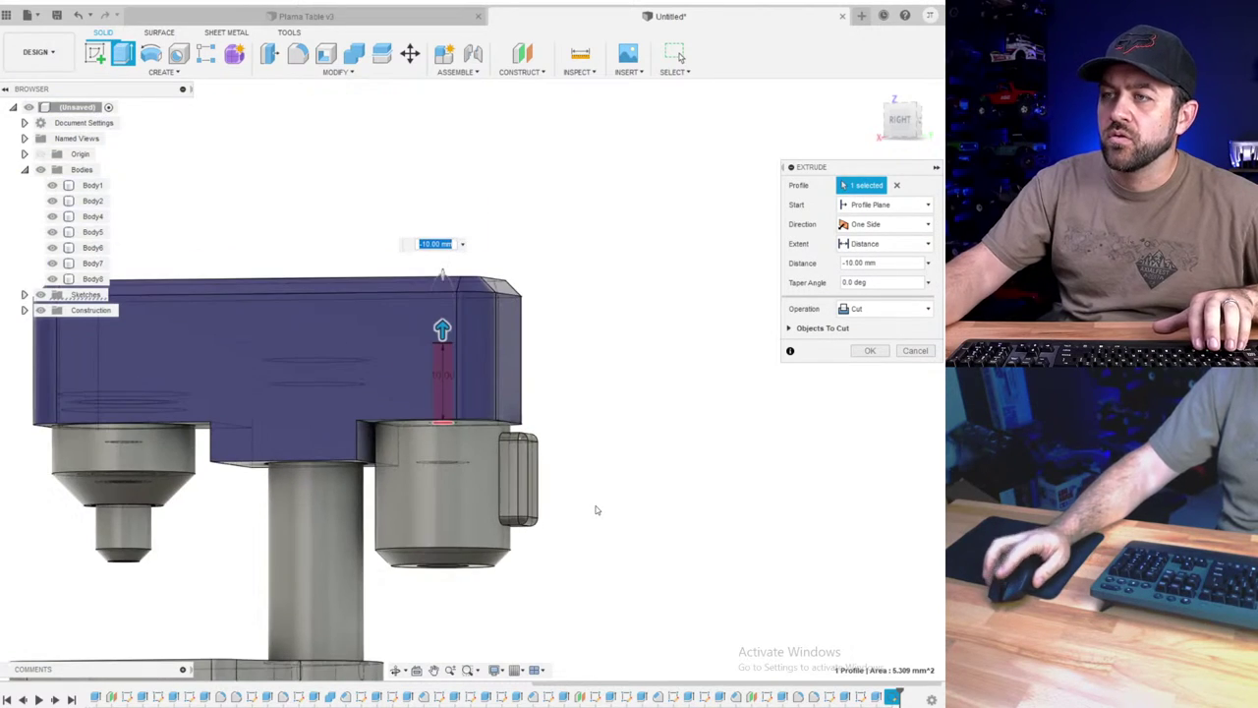
key("Return")
- Examine the whole drill press from the side and at an angle to check the overall model
scroll(577, 489, "down", 1)
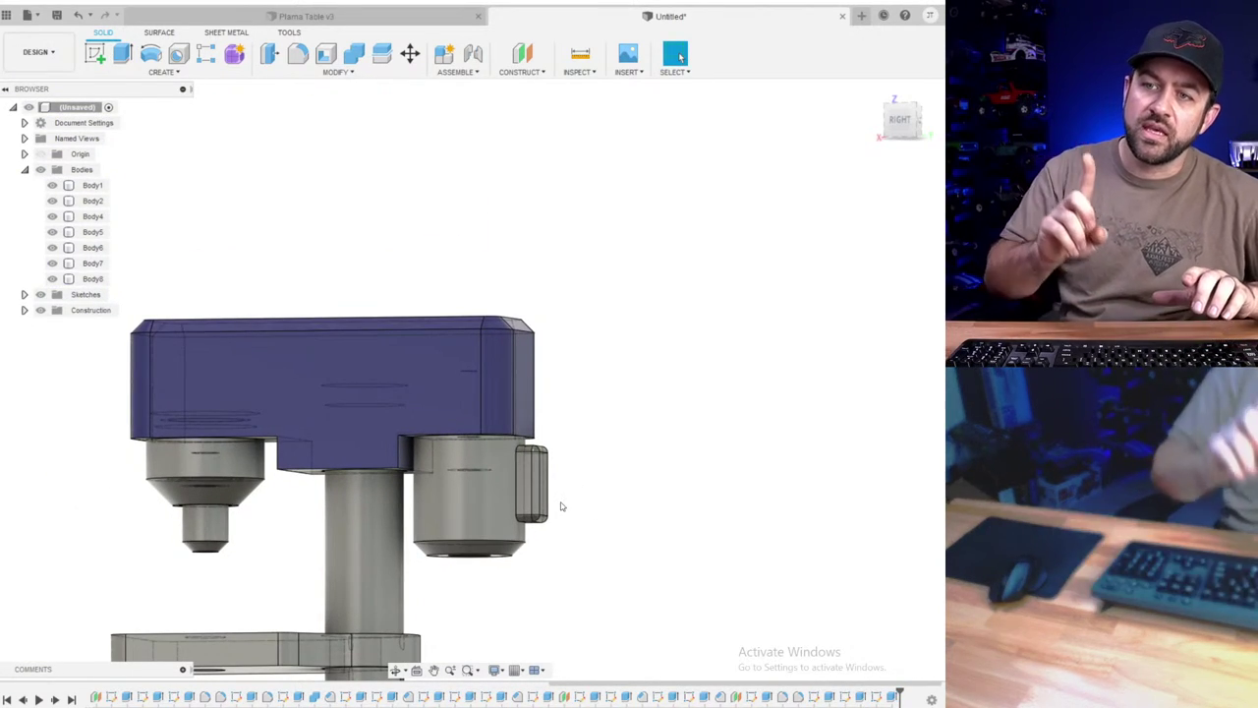
scroll(561, 506, "down", 2)
scroll(433, 456, "up", 3)
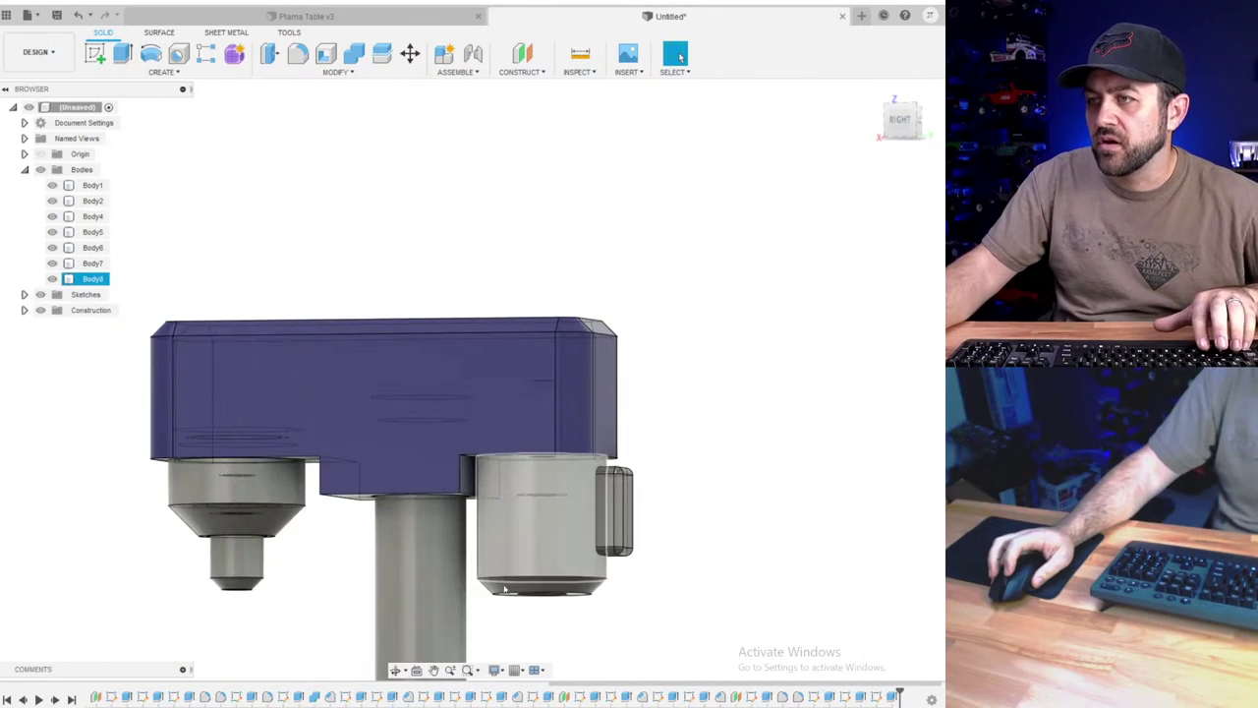
scroll(479, 513, "down", 3)
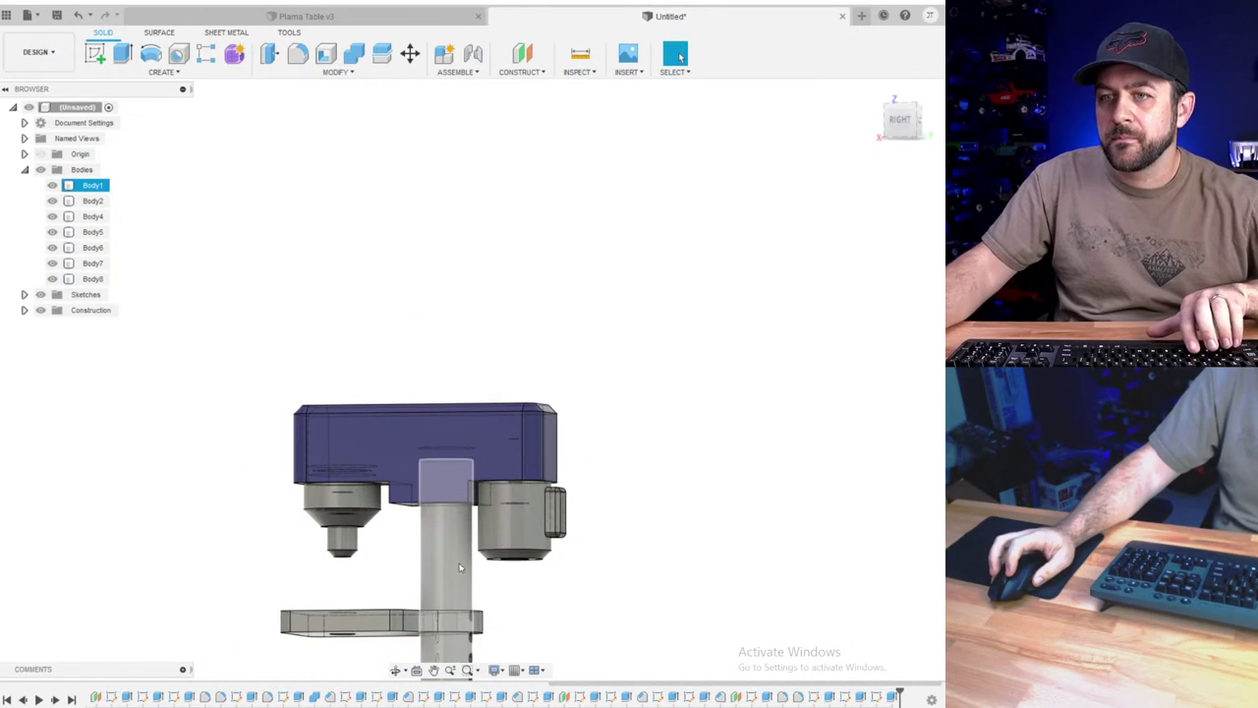
middle_click_drag(441, 558, 488, 466)
left_click(498, 445)
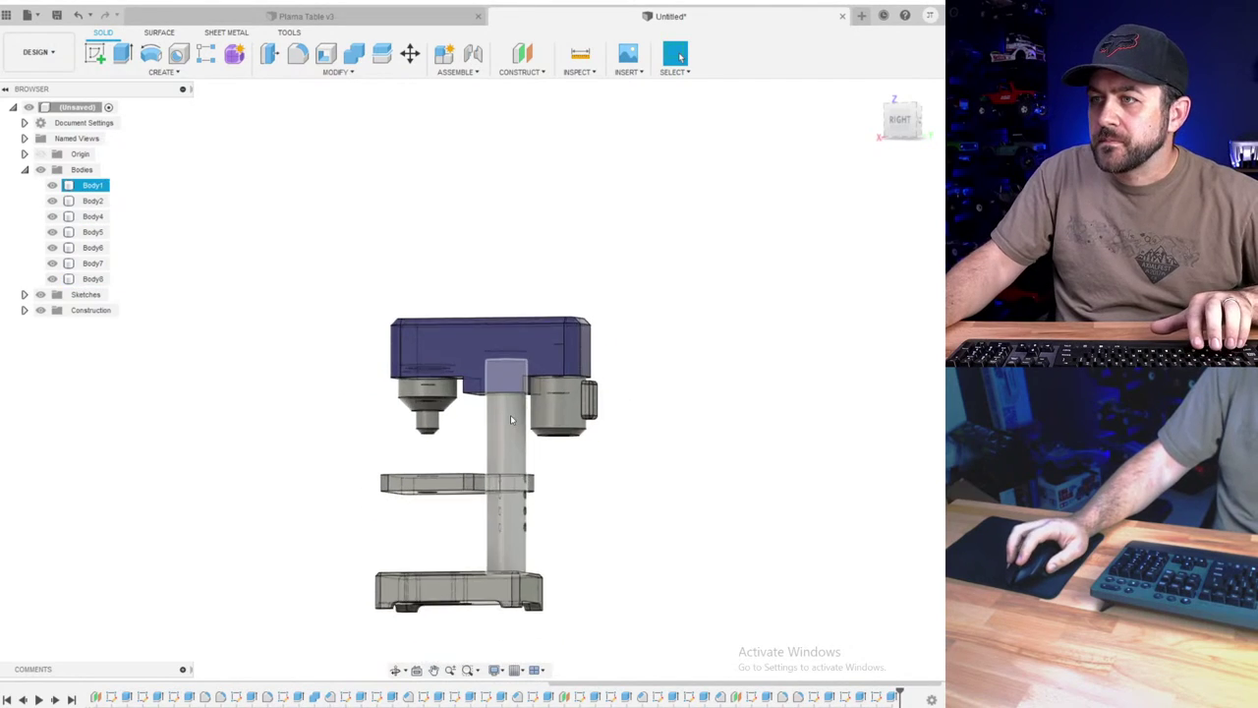
mouse_move(510, 415)
middle_mouse_down("shift")
mouse_move(556, 412)
mouse_move(518, 415)
mouse_move(513, 432)
middle_mouse_up("shift")
scroll(380, 521, "down", 2)
middle_click_drag(440, 492, 480, 444)
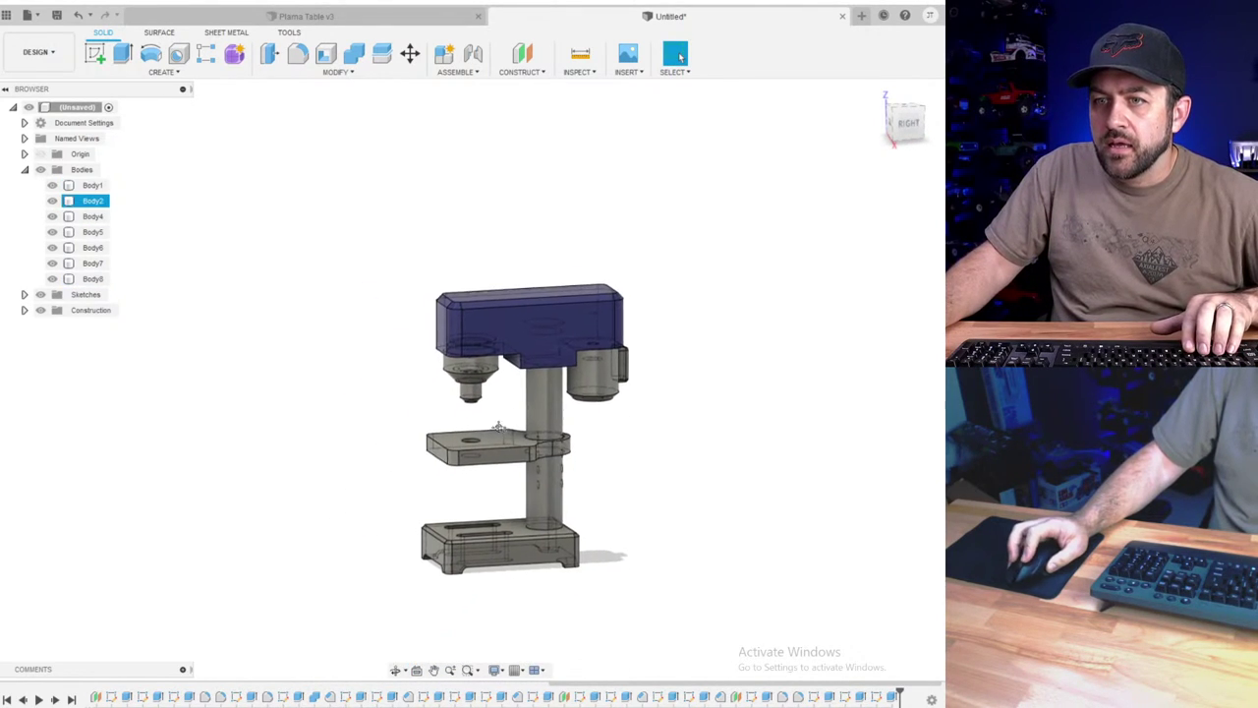
scroll(458, 467, "down", 2)
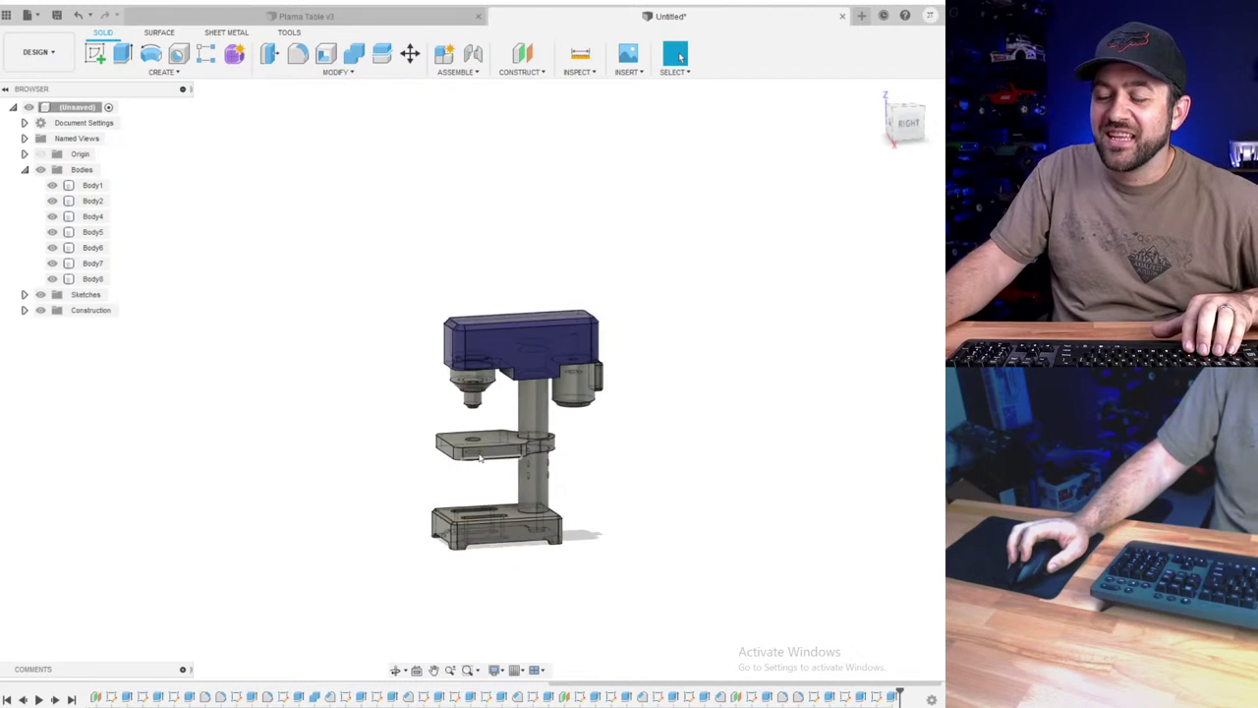
- Examine the drill press from the front and side, including the chuck and motor below the head
scroll(514, 436, "up", 3)
middle_click_drag(467, 455, 552, 459, "shift")
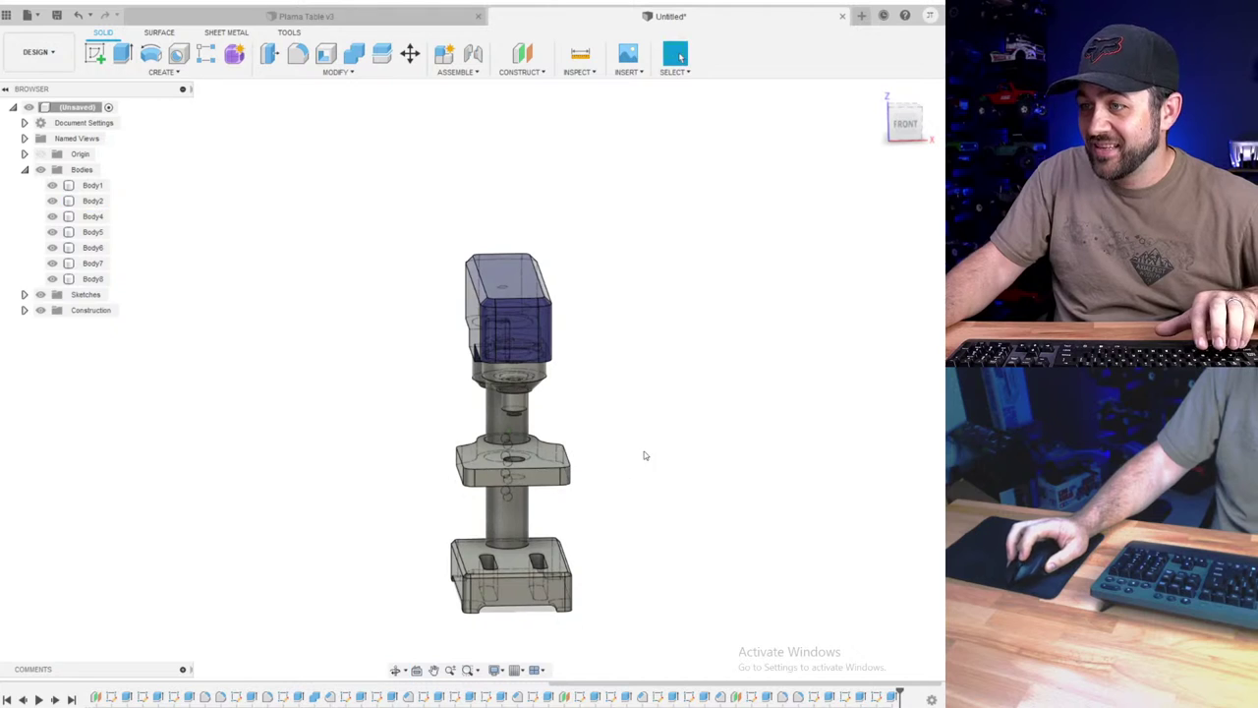
middle_click_drag(643, 455, 576, 443, "shift")
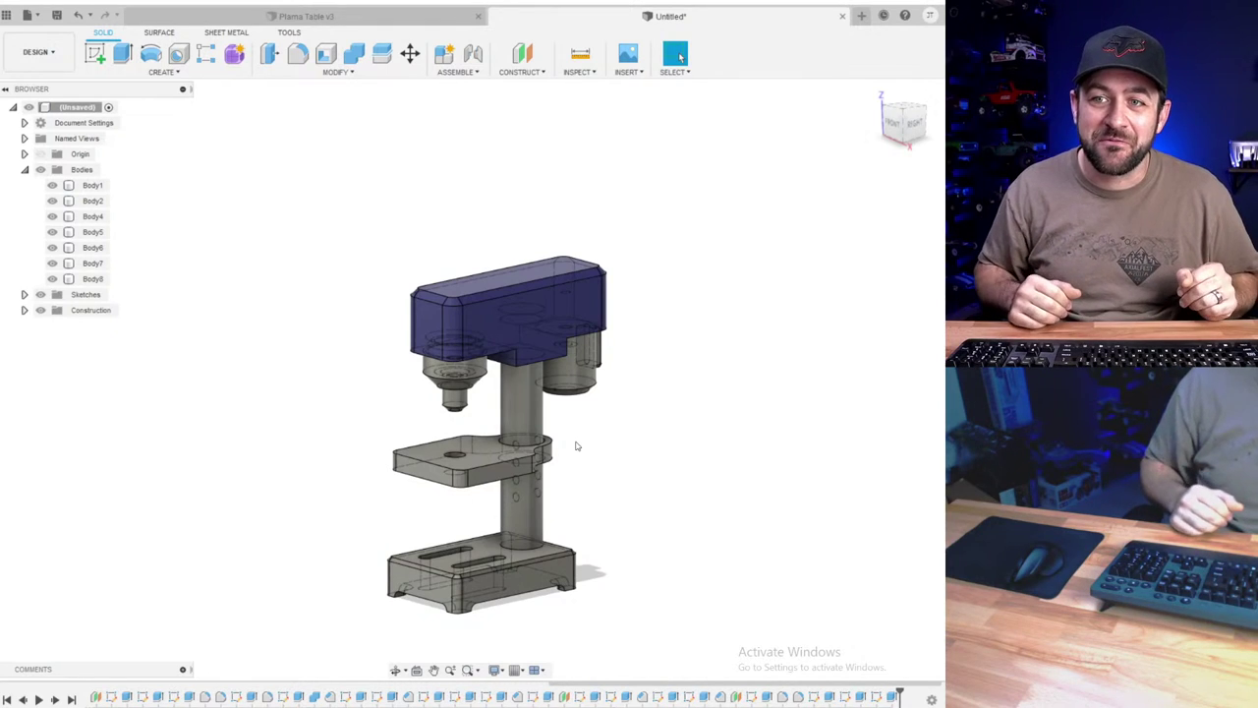
left_click(548, 452)
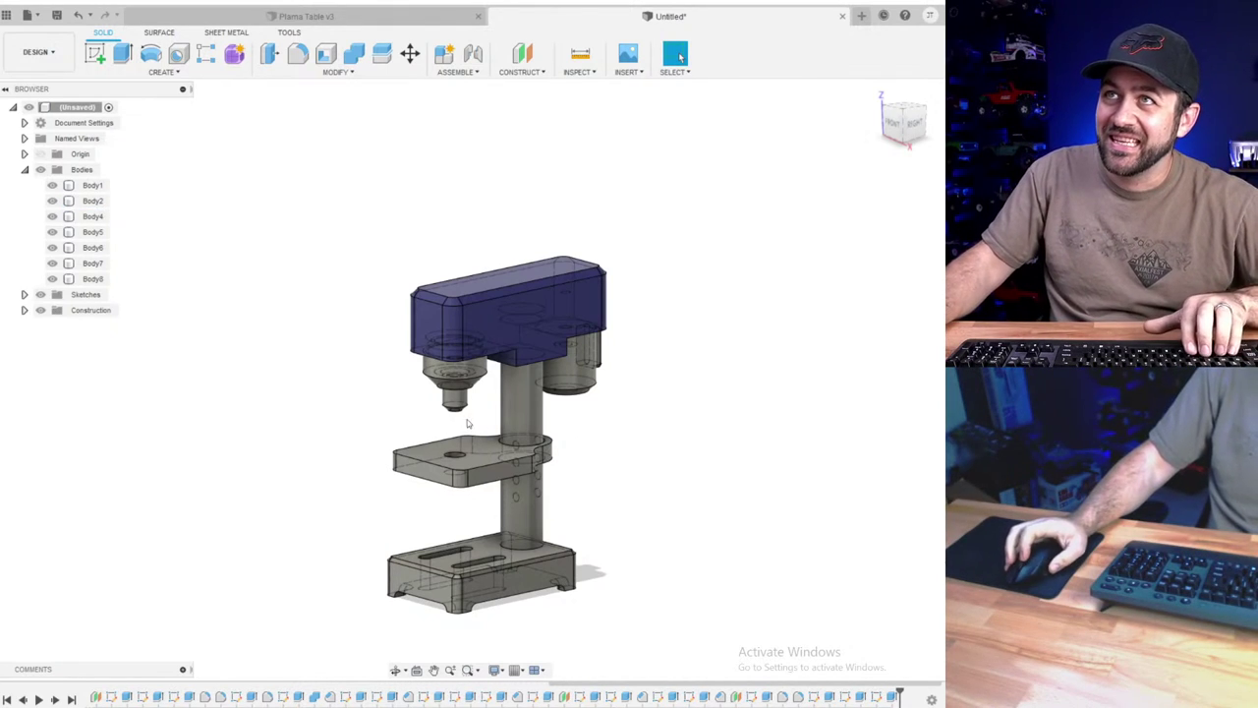
scroll(499, 362, "up", 4)
middle_click_drag(498, 339, 413, 258, "shift")
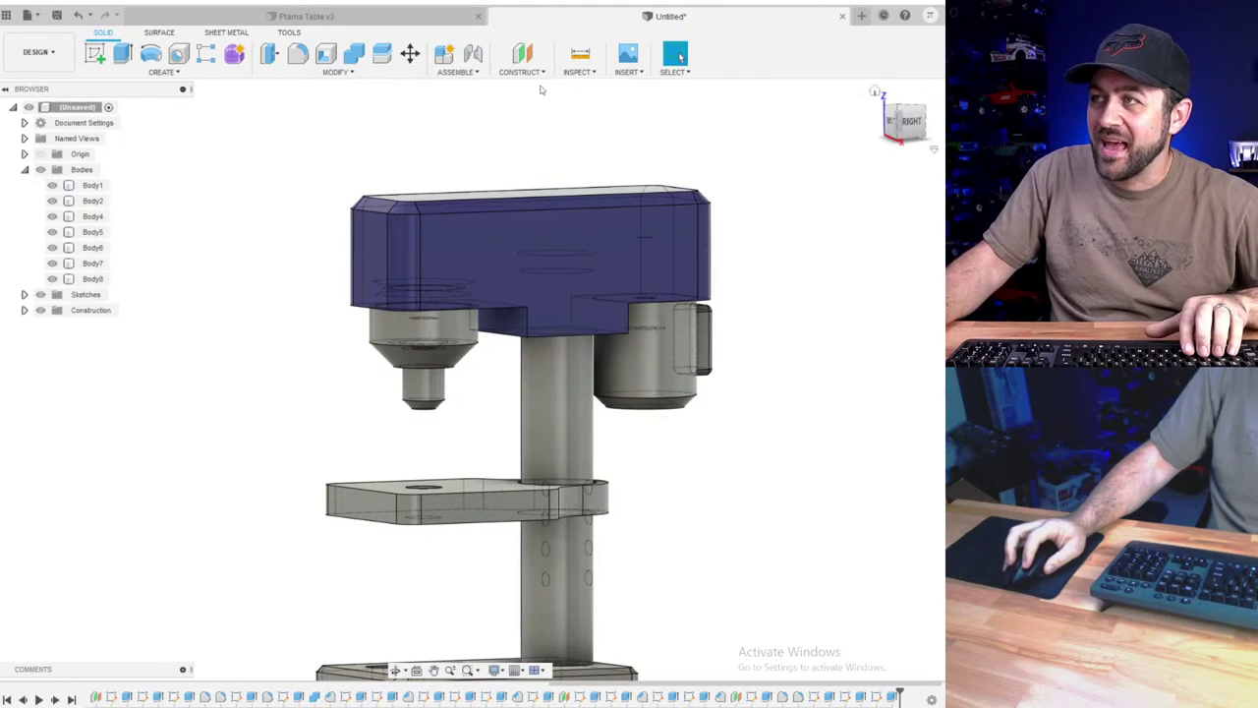
left_click(94, 54)
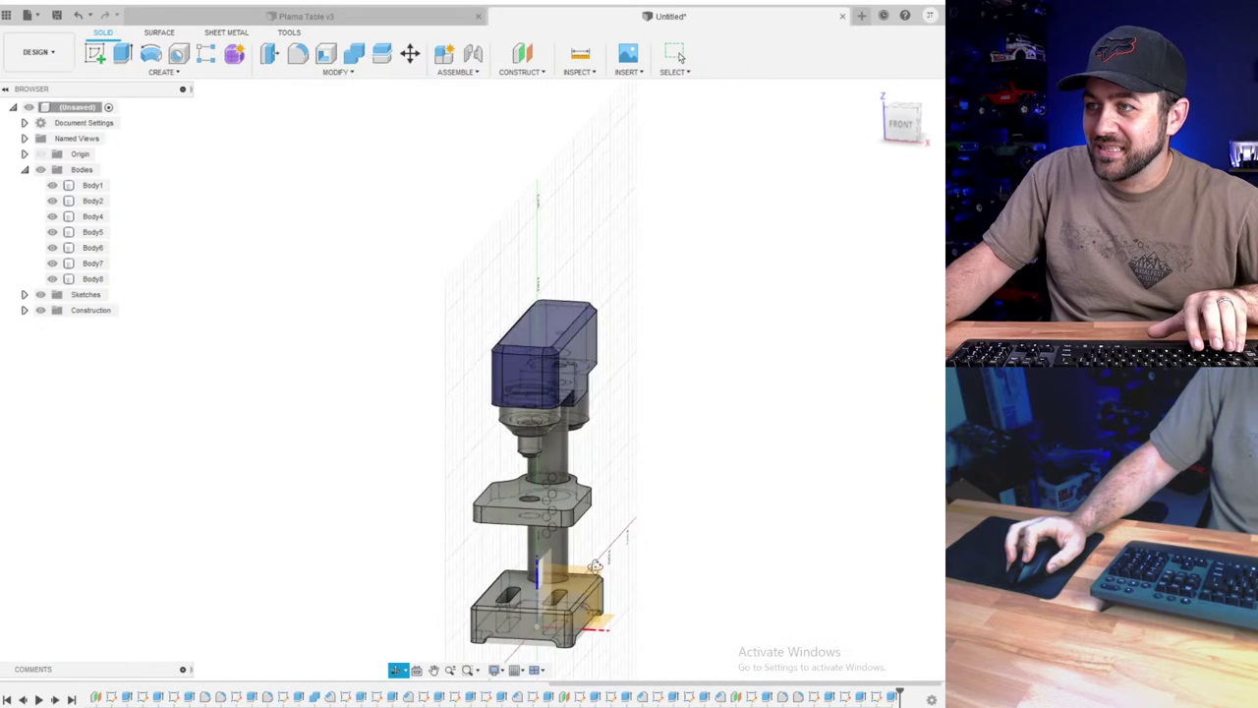
left_click(595, 567)
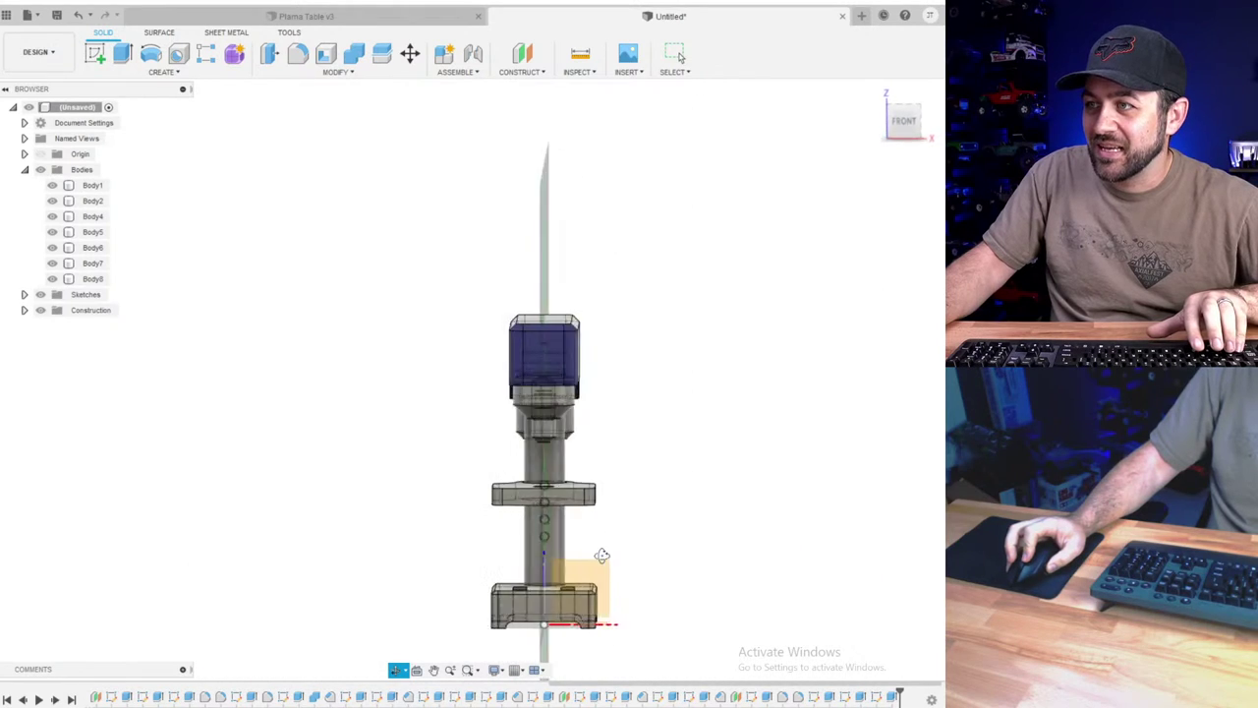
middle_click_drag(532, 557, 479, 584, "shift")
key("Escape")
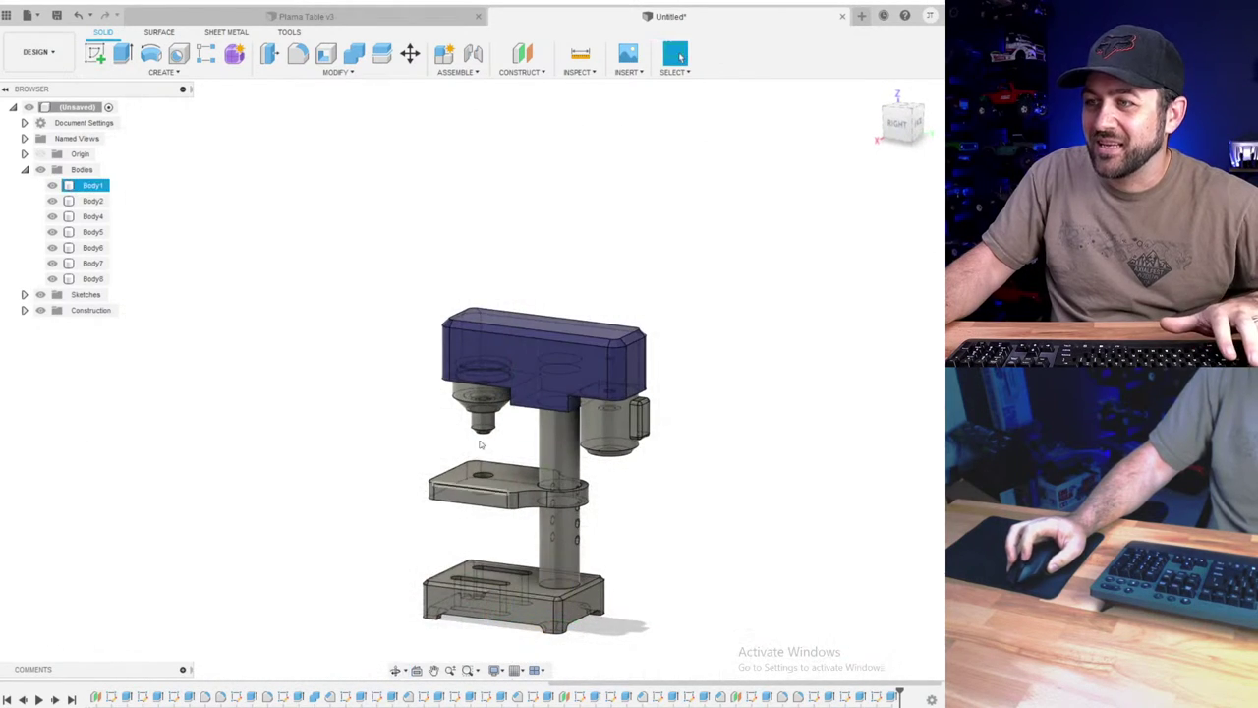
- Create a construction plane offset 8 mm from the YZ plane
left_click(522, 54)
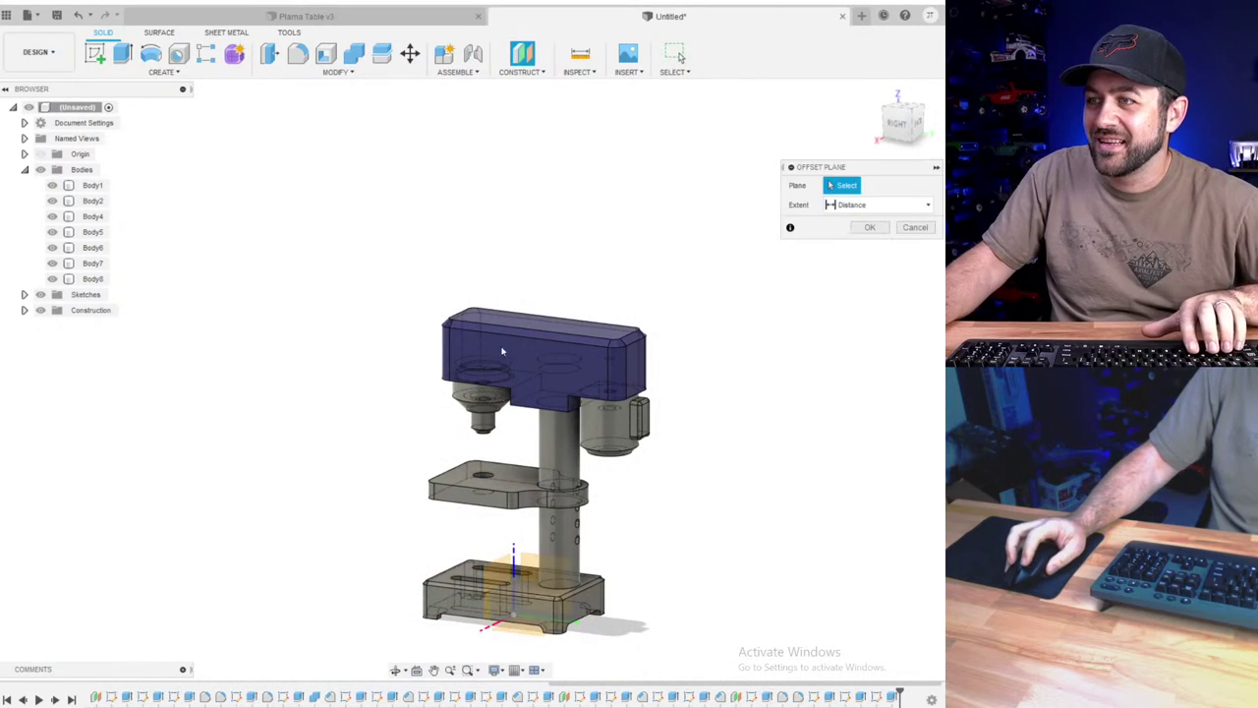
left_click(557, 558)
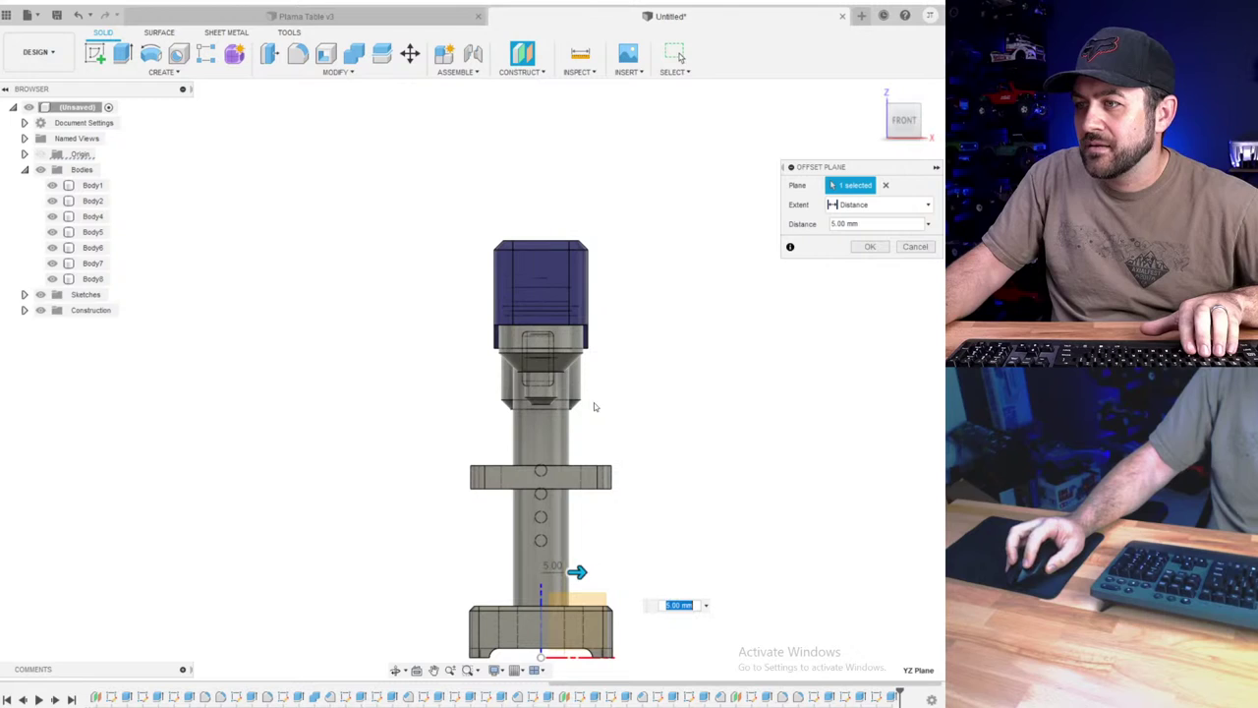
scroll(575, 551, "up", 3)
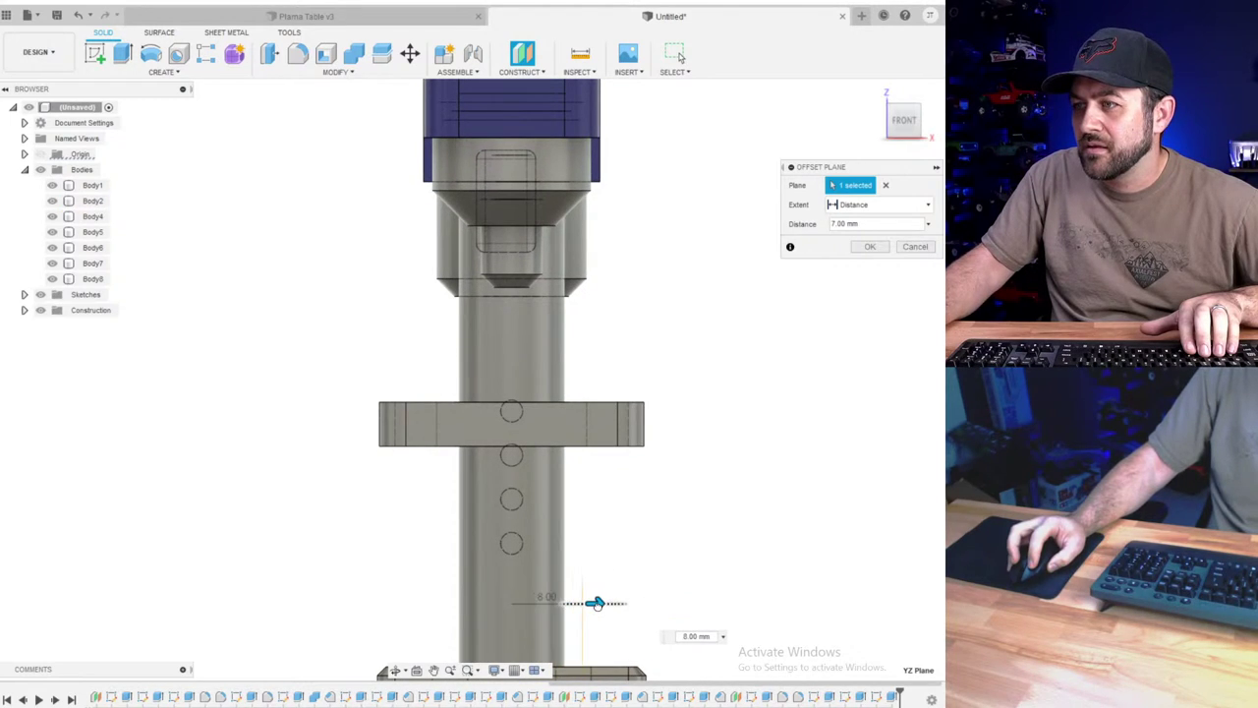
key("Return")
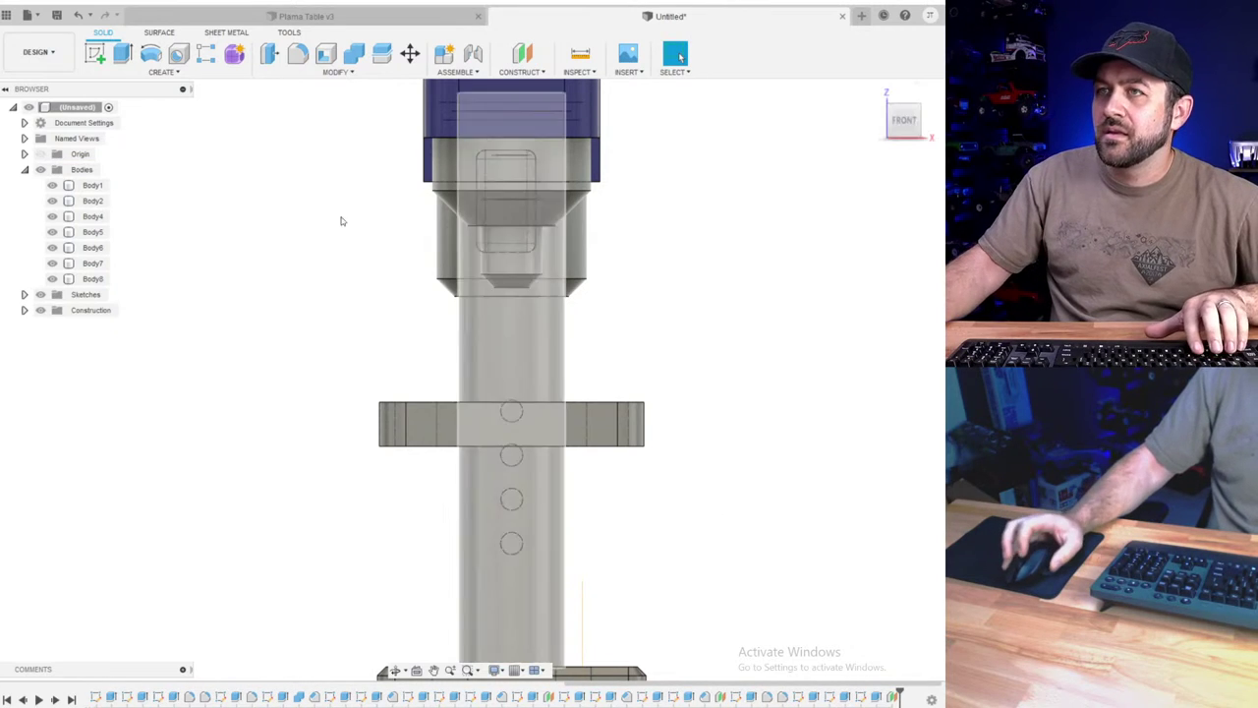
- Start a sketch on the new offset plane and view the model squarely from the right side
scroll(266, 247, "down", 5)
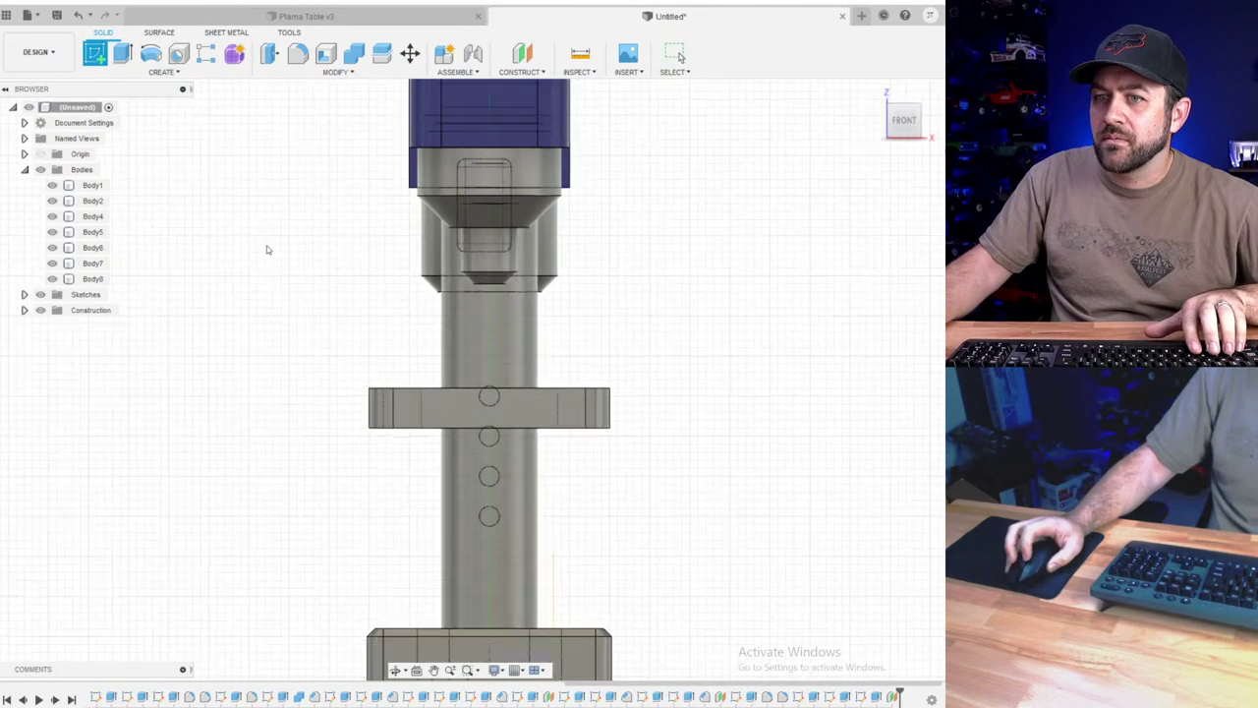
middle_click_drag(266, 246, 437, 526, "shift")
left_click(500, 504)
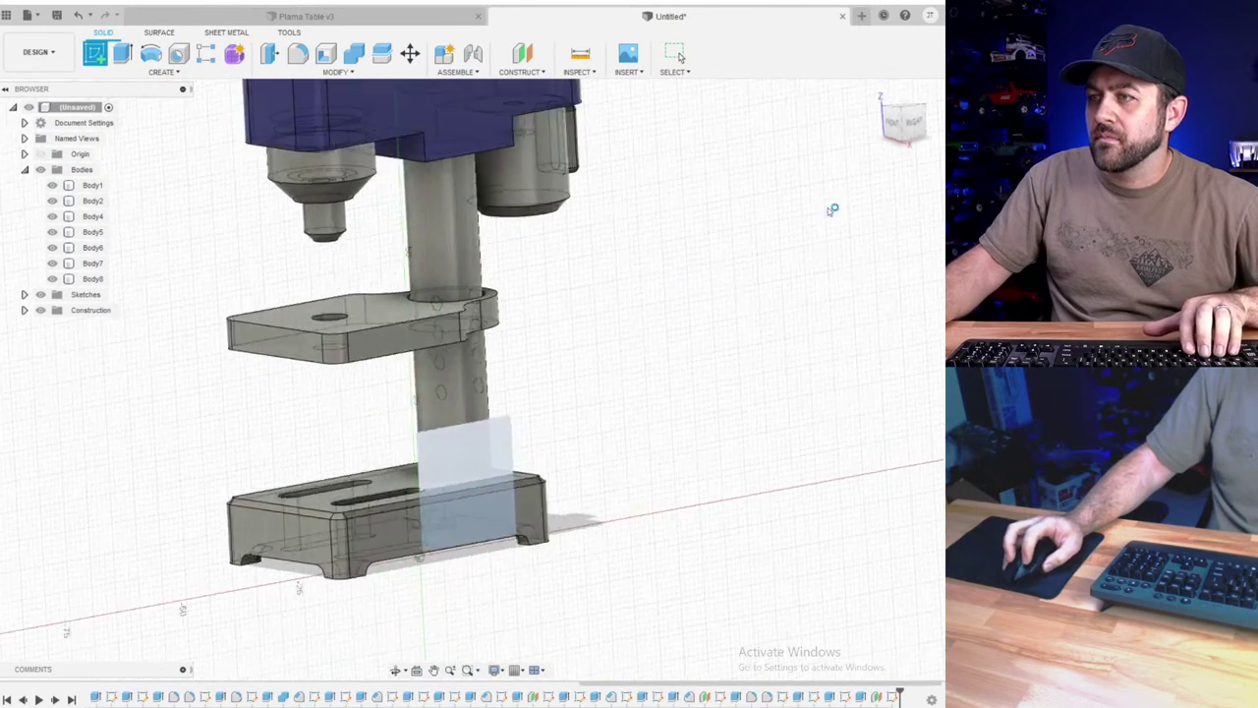
left_click(907, 128)
left_click(906, 128)
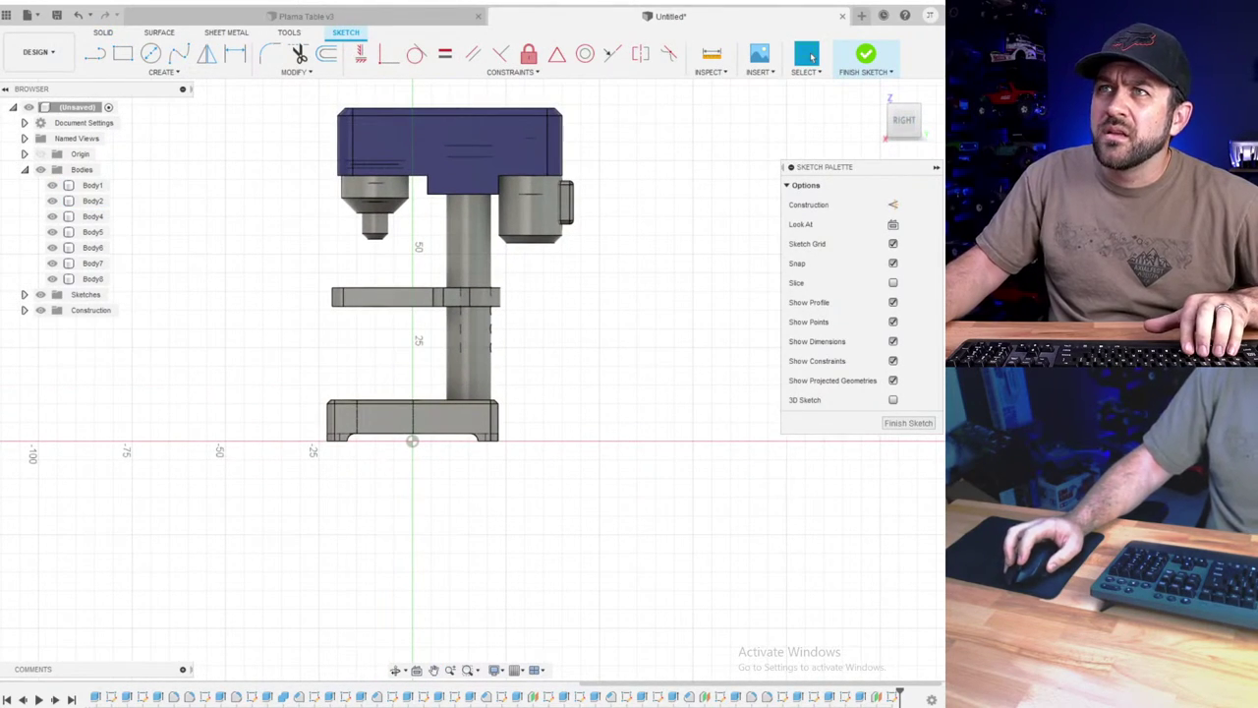
scroll(437, 173, "up", 5)
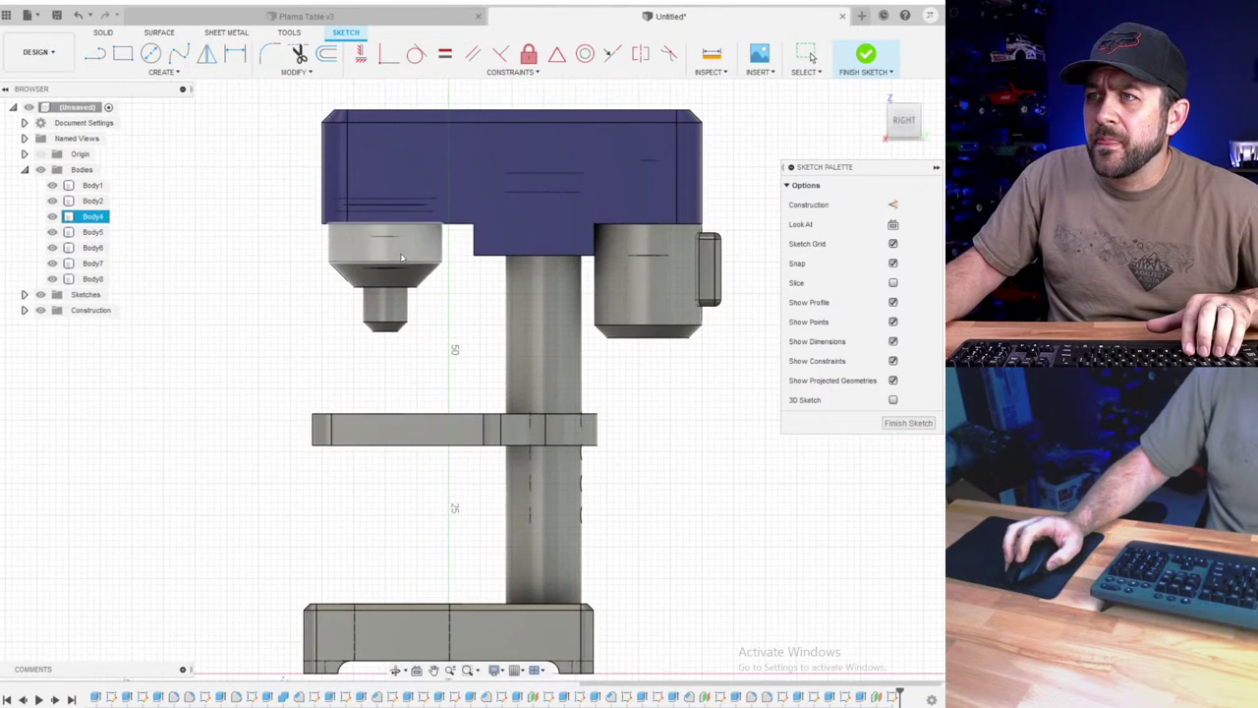
- Sketch a circle about 5.45 mm in diameter over the middle of the chuck's upper cylinder
key("c")
scroll(384, 258, "up", 3)
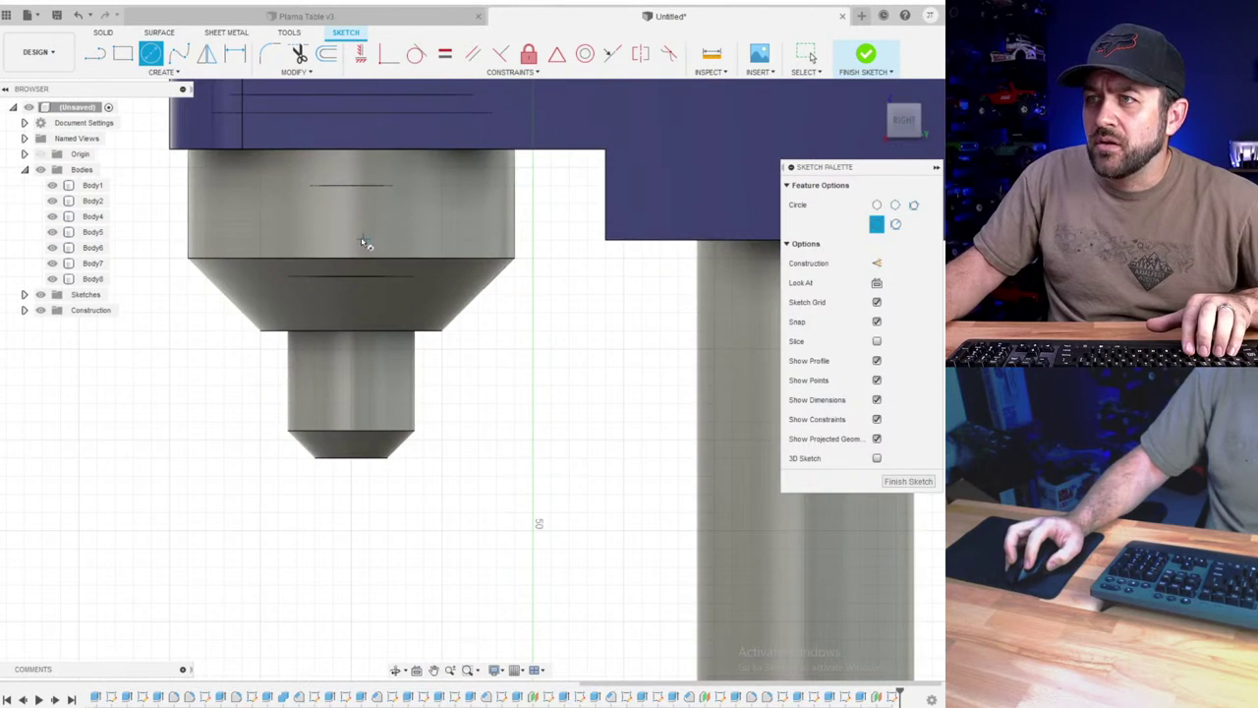
scroll(362, 240, "down", 5)
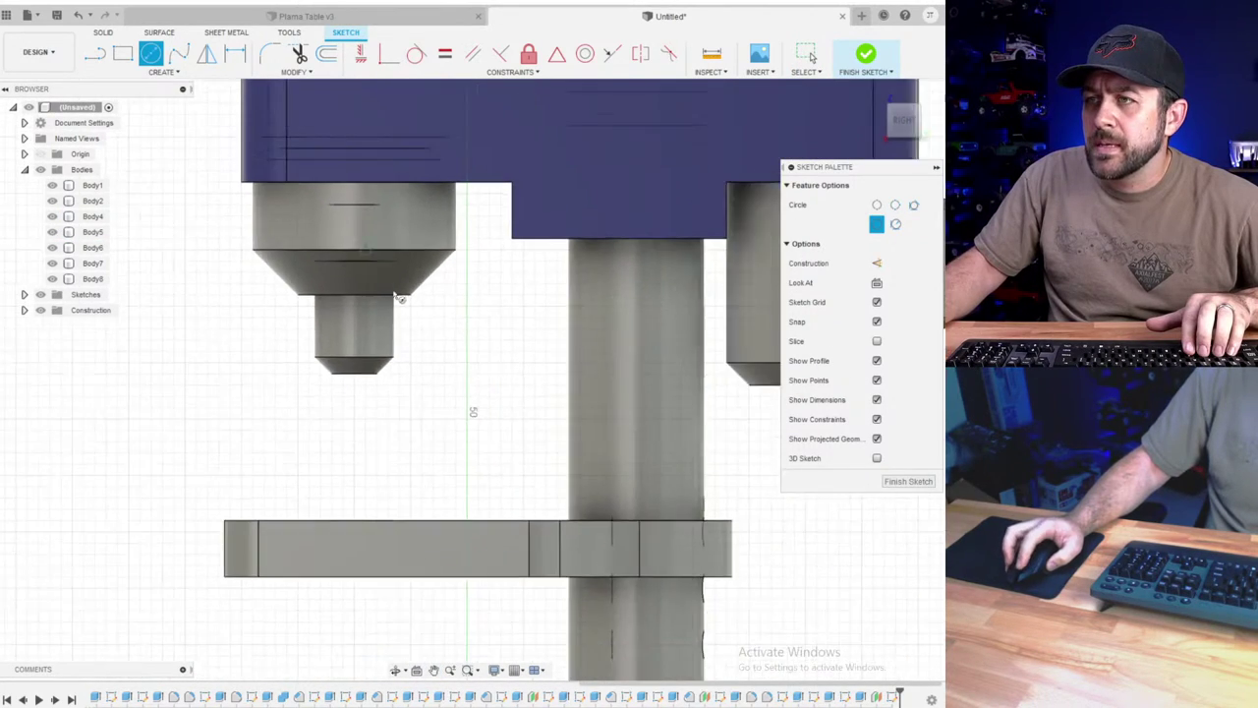
scroll(395, 275, "up", 1)
middle_click_drag(392, 219, 375, 241)
scroll(404, 245, "up", 5)
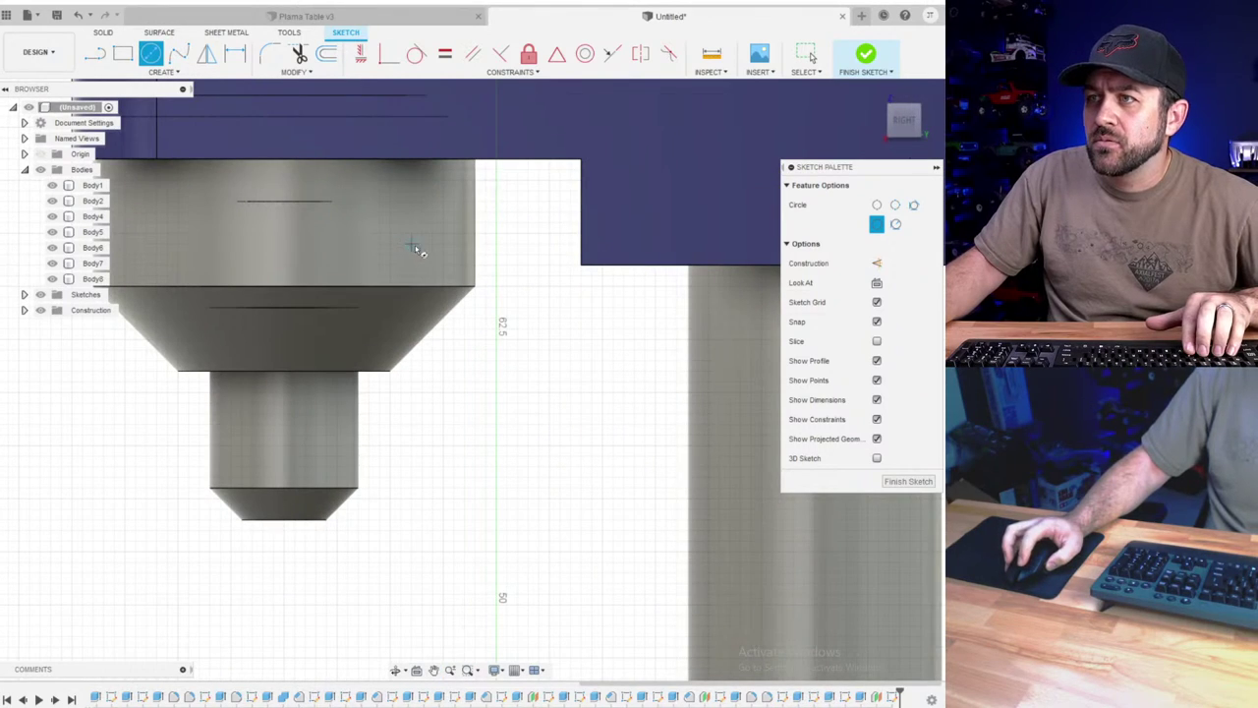
scroll(416, 250, "down", 2)
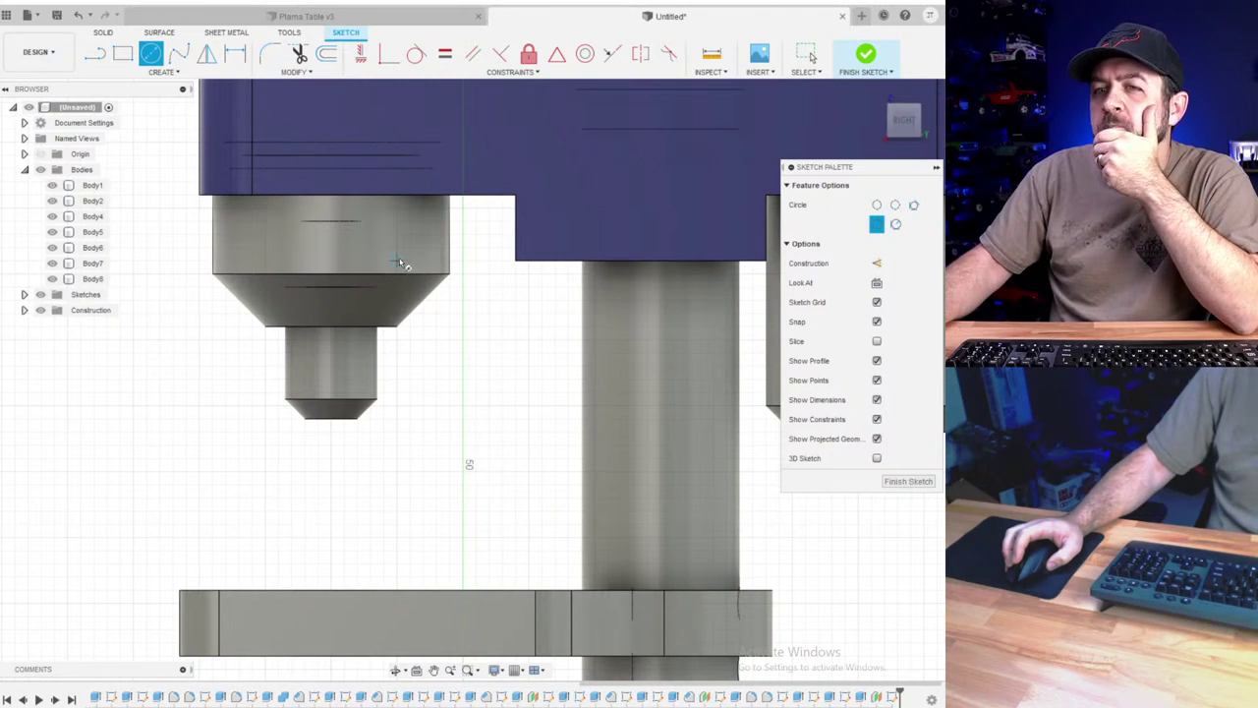
scroll(386, 263, "down", 3)
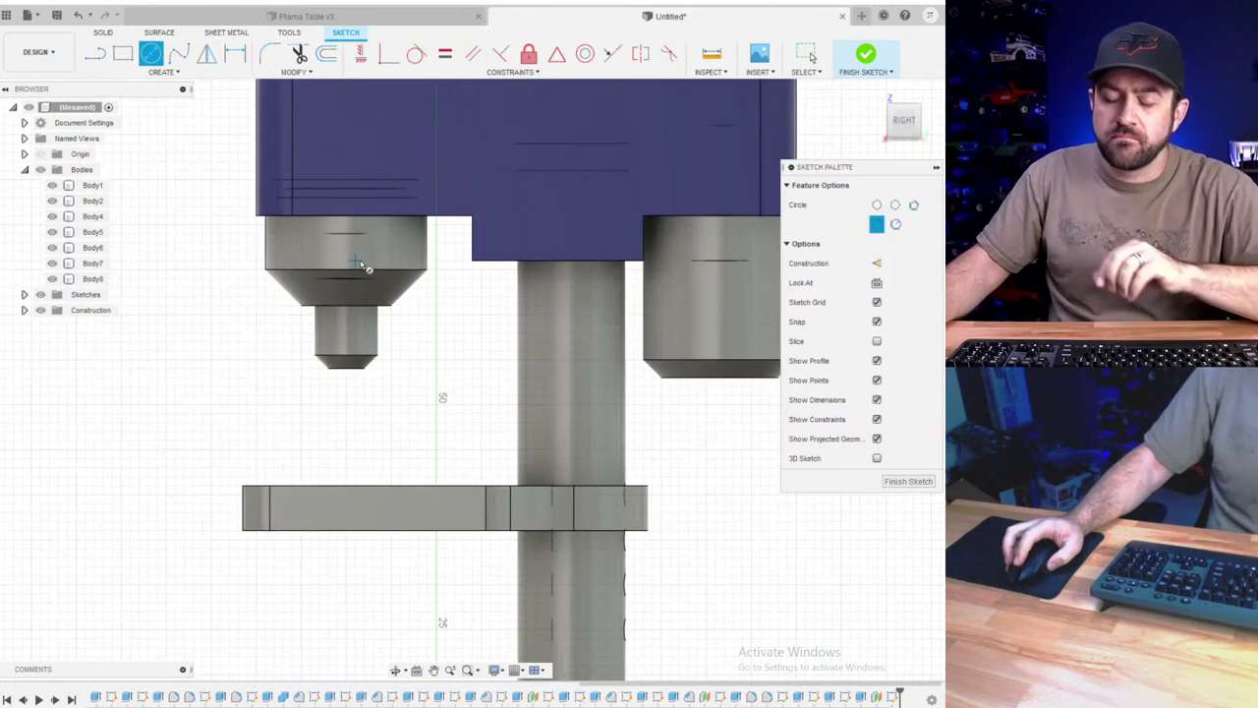
middle_click_drag(385, 263, 406, 225, "shift")
scroll(403, 225, "up", 5)
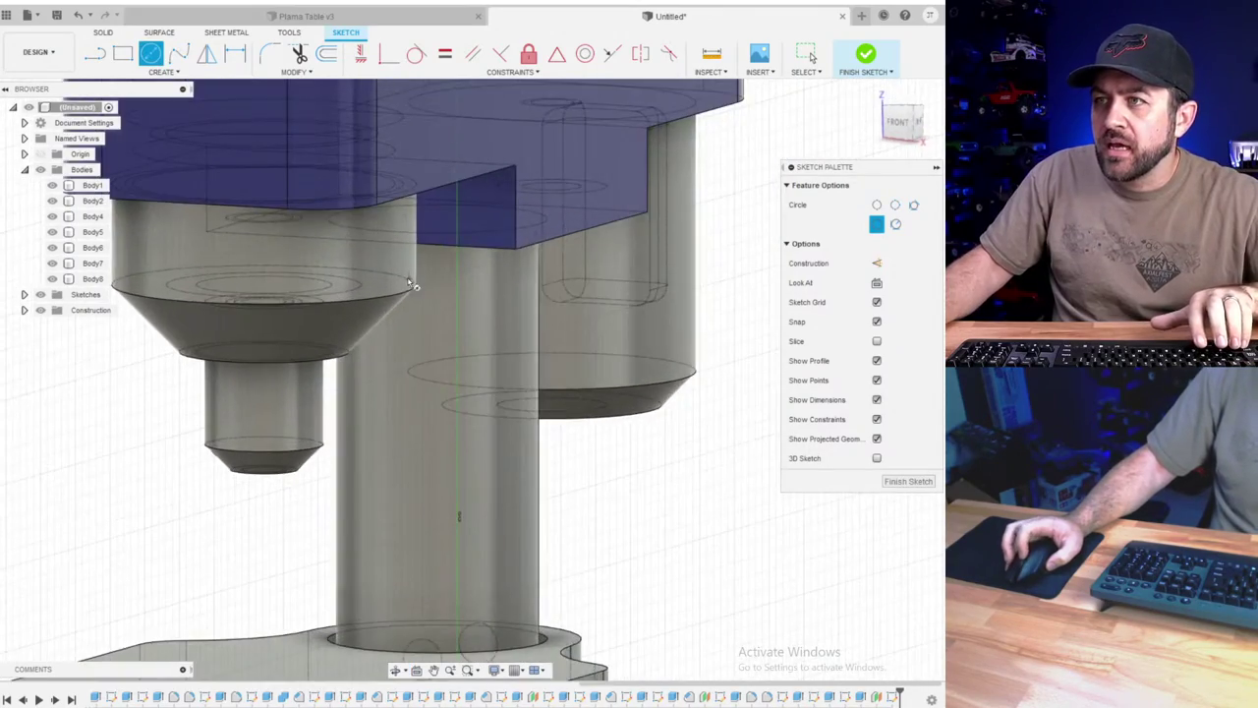
scroll(439, 386, "up", 8)
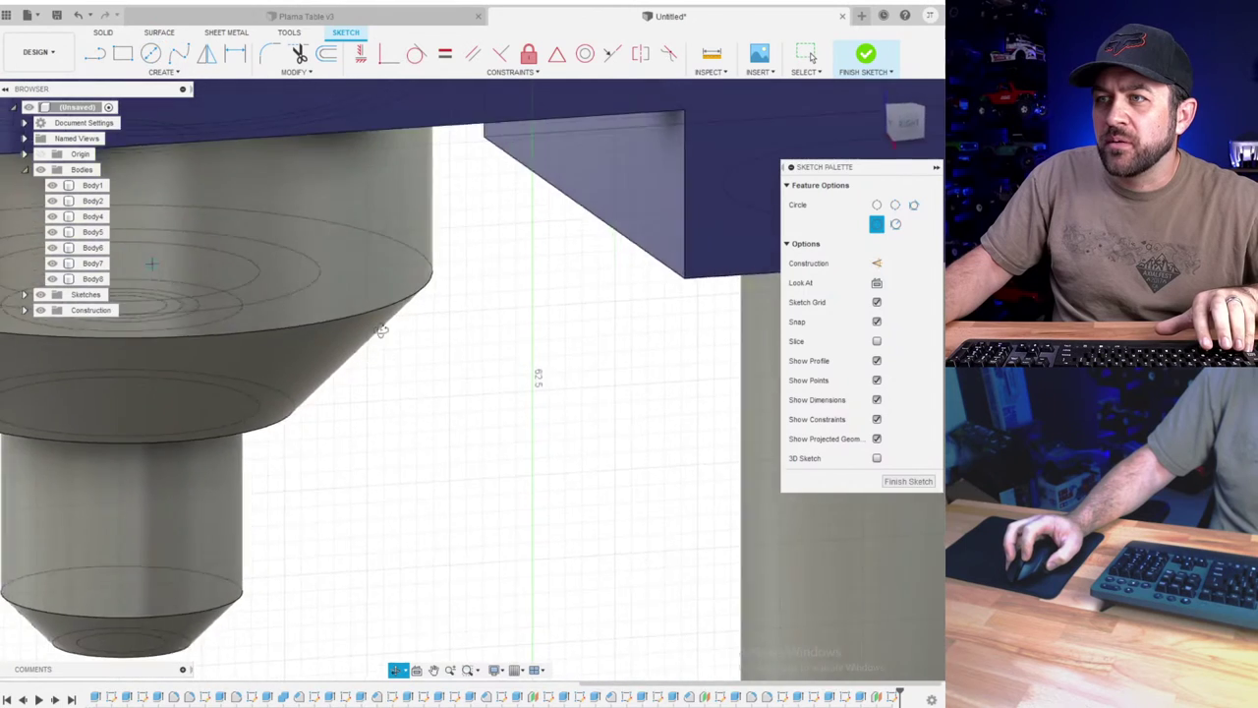
middle_click_drag(383, 330, 409, 312, "shift")
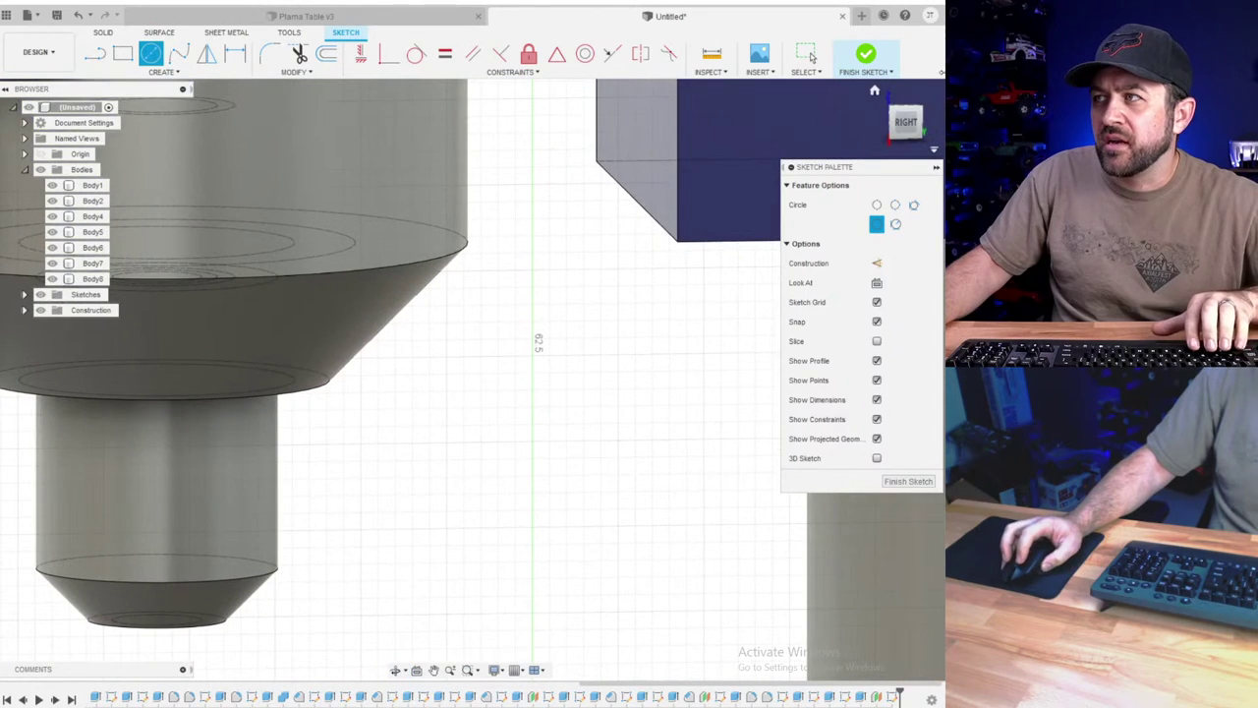
left_click(908, 121)
scroll(400, 276, "down", 3)
middle_click_drag(322, 235, 404, 289)
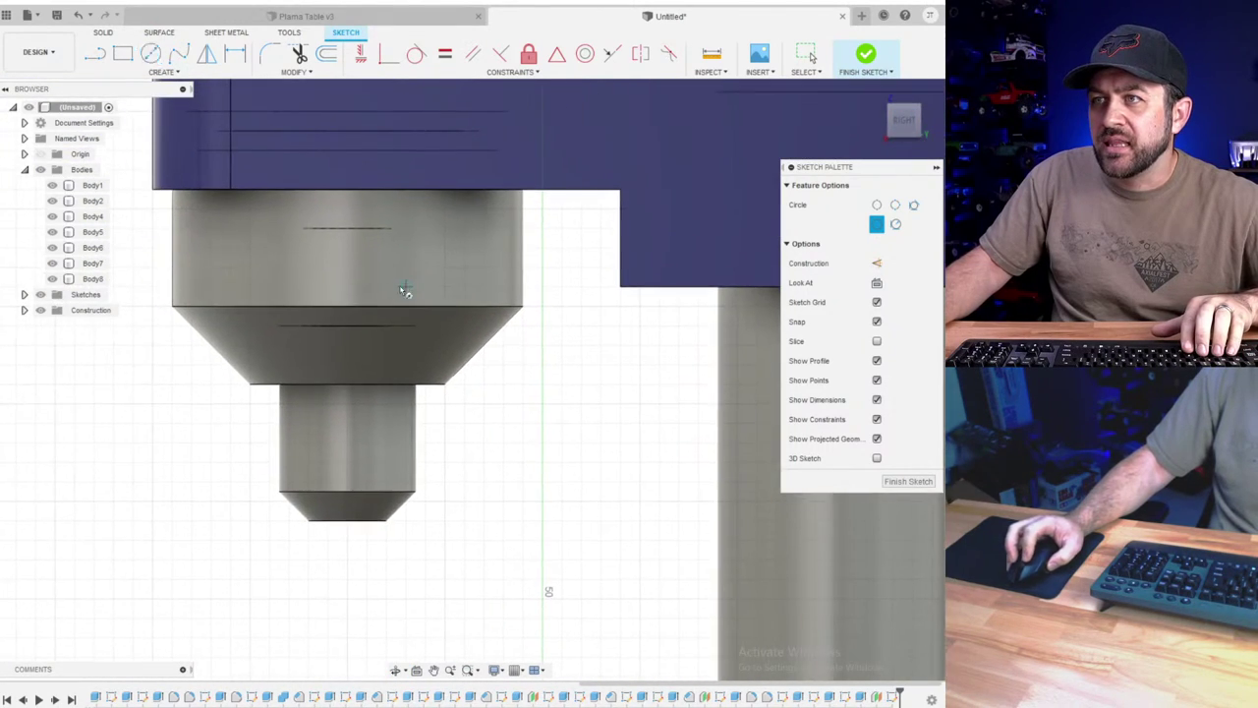
scroll(349, 272, "up", 3)
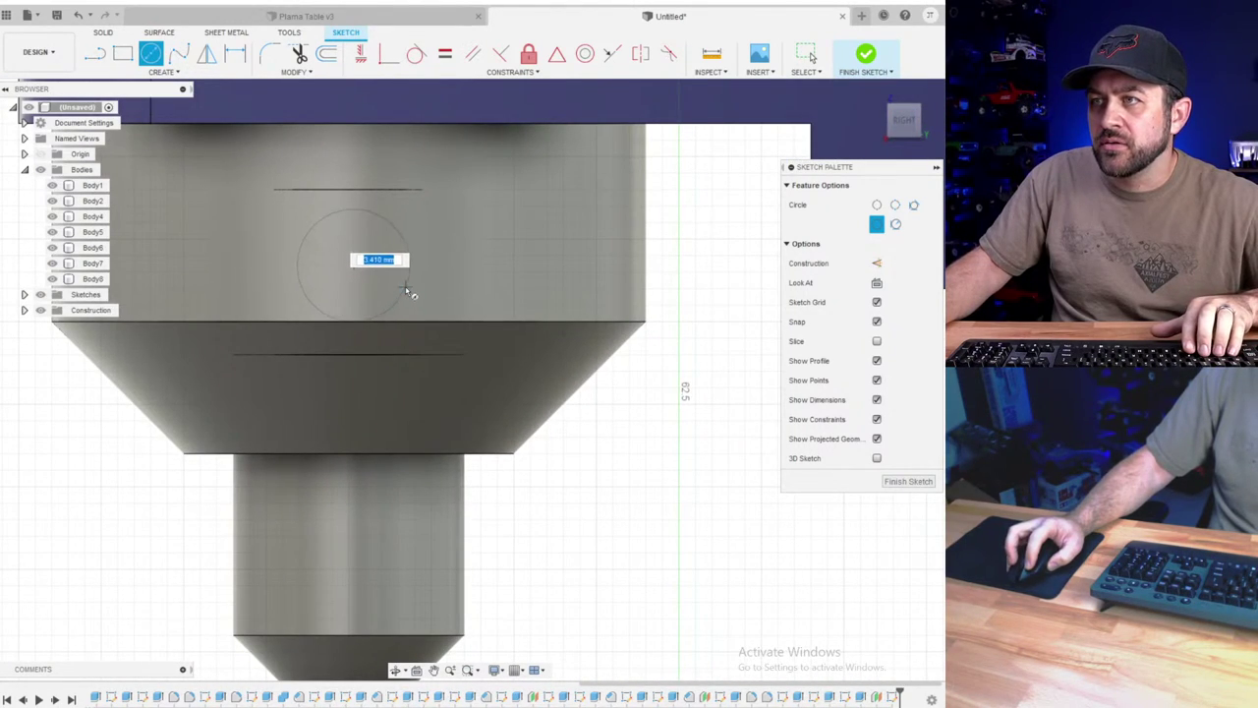
left_click(440, 294)
- Set the circle's diameter to 3.5 mm and move it back onto the chuck's upper cylinder
key("d")
left_click(440, 294)
scroll(292, 348, "down", 3)
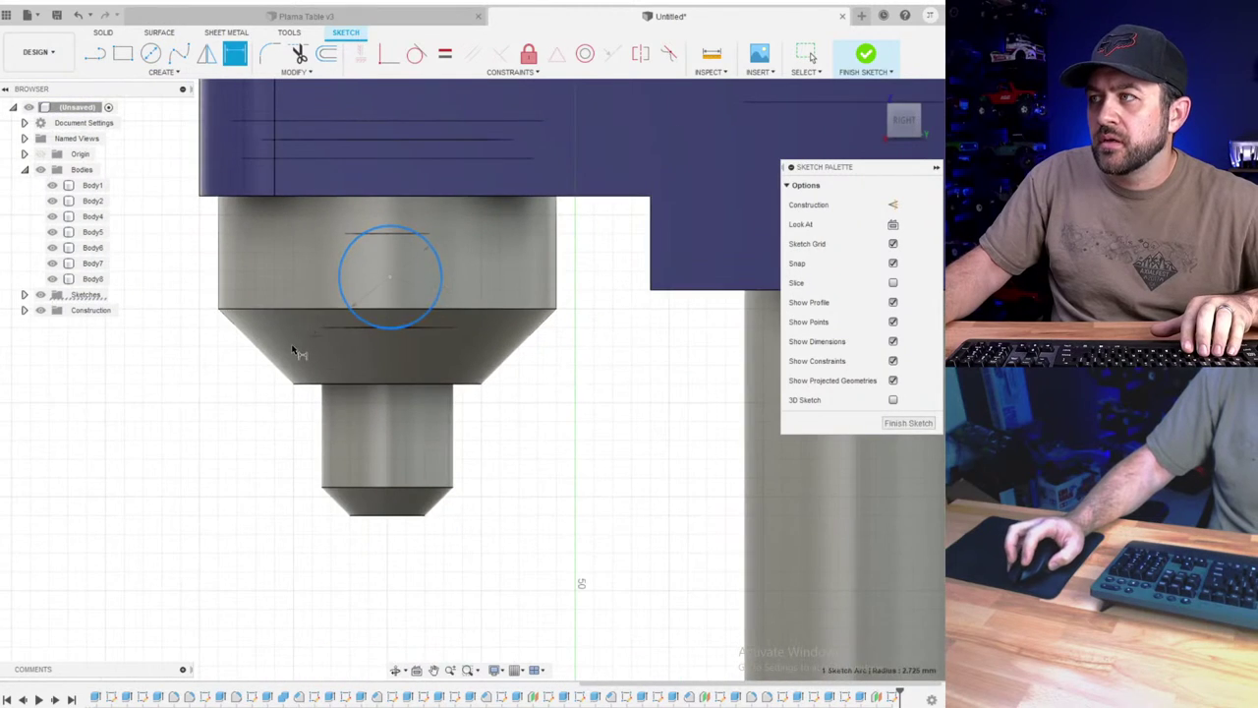
left_click(225, 354)
type("3.5")
key("Return")
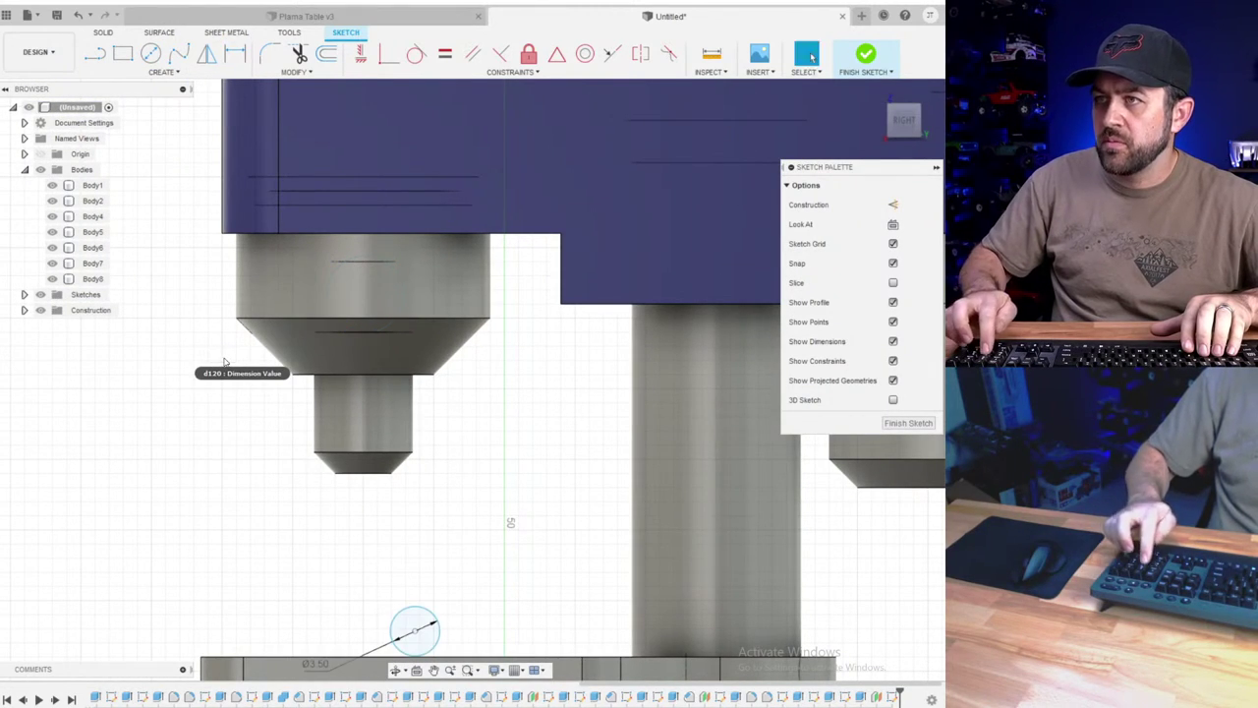
scroll(405, 324, "down", 2)
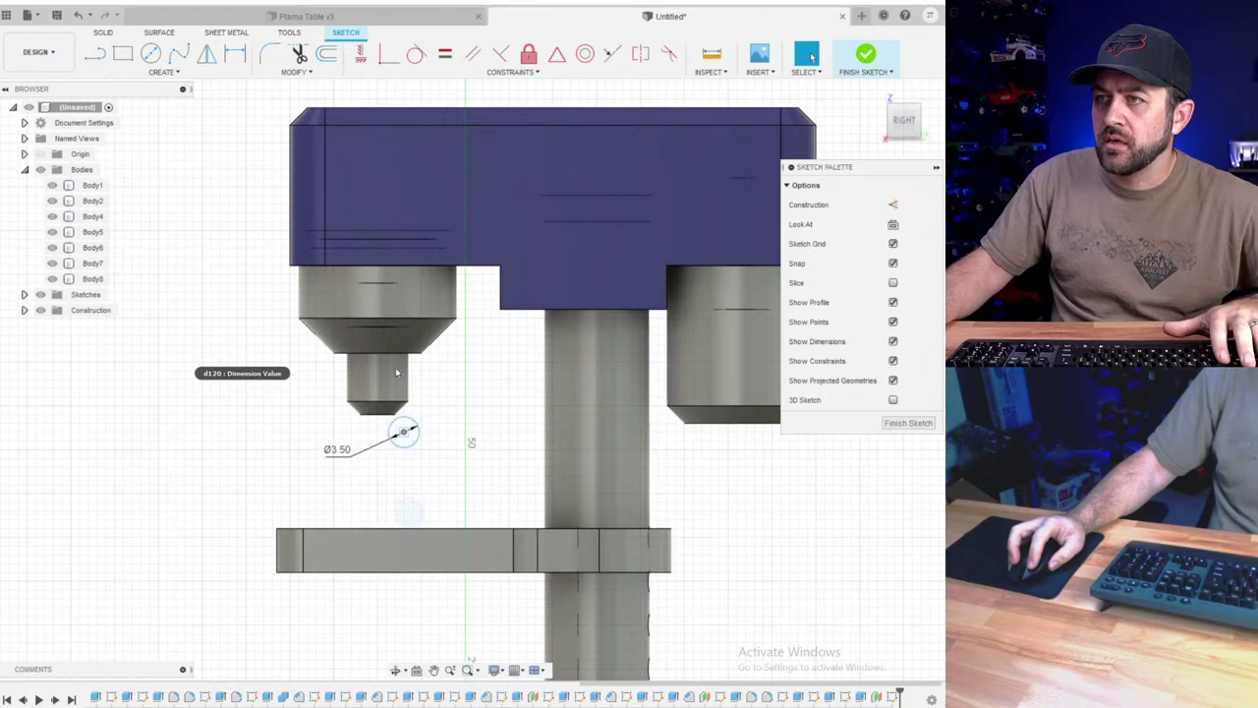
left_click_drag(403, 432, 380, 295)
scroll(379, 304, "up", 3)
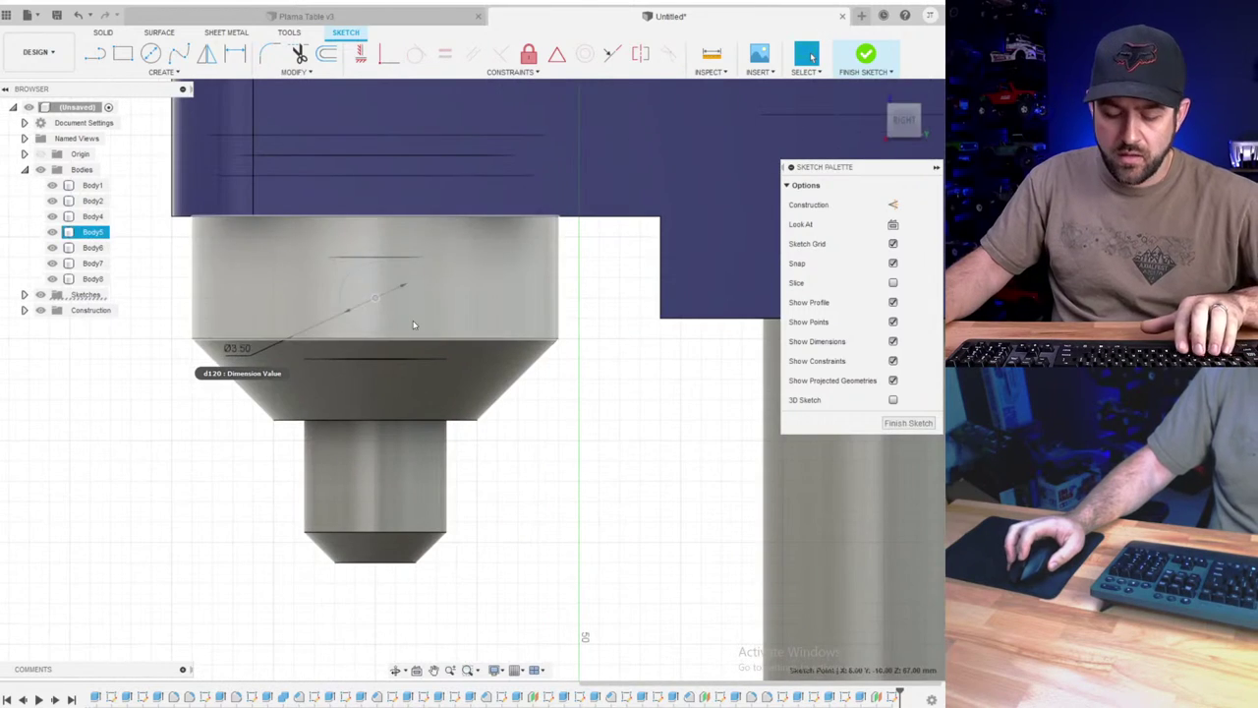
- Project the chuck cylinder's edges into the sketch and connect the upper edge's midpoint to the circle's center with a vertical line
key("p")
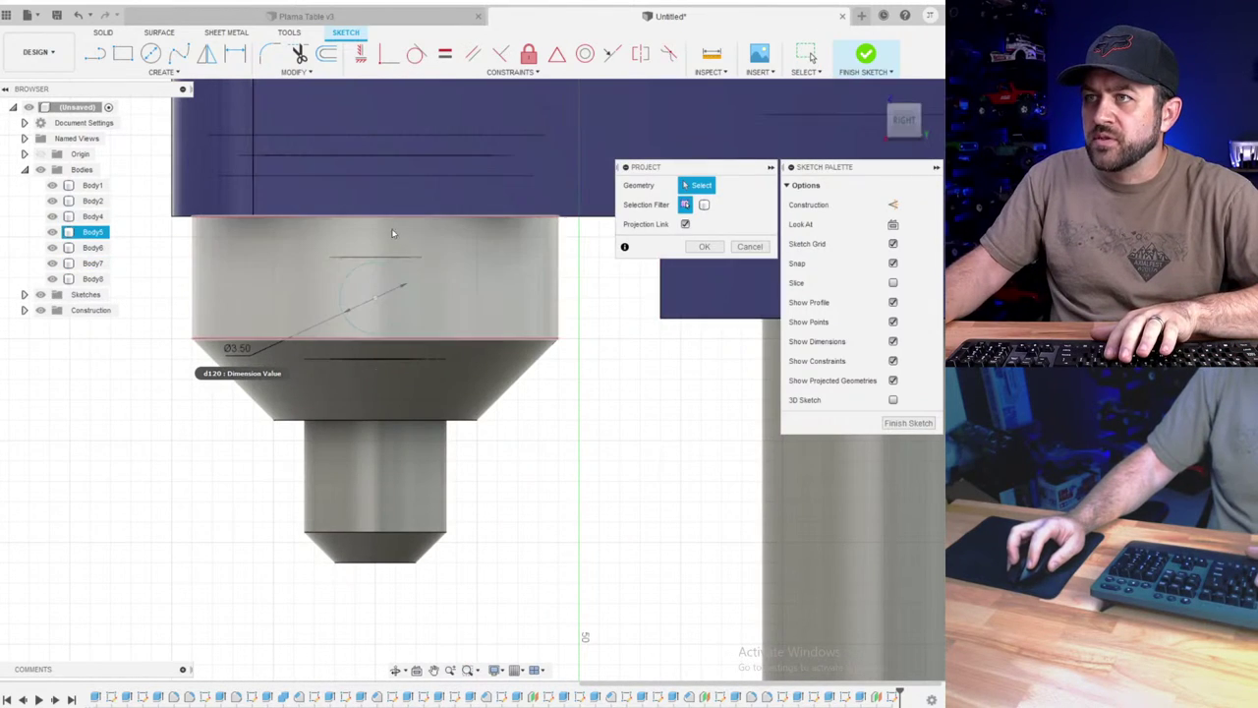
left_click(488, 327)
key("Return")
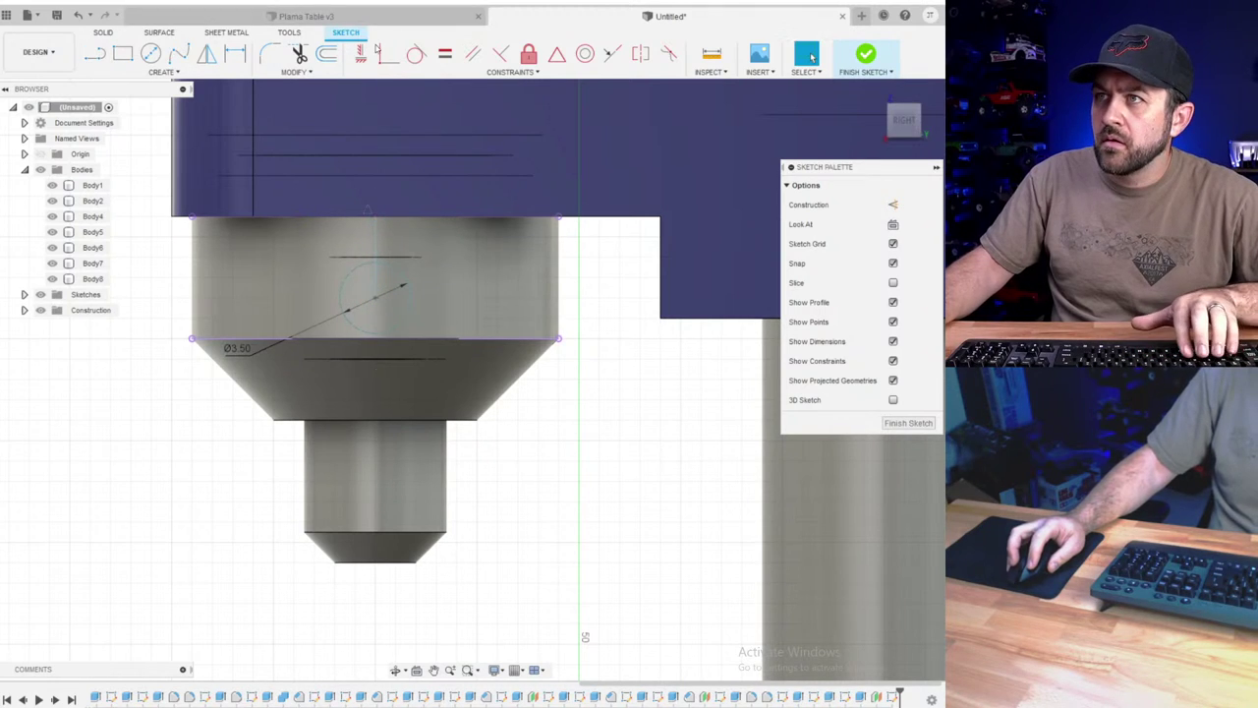
left_click(374, 51)
- Dimension the vertical line from the cylinder's upper edge to the circle's center as 3.5 mm
key("d")
scroll(389, 283, "up", 1)
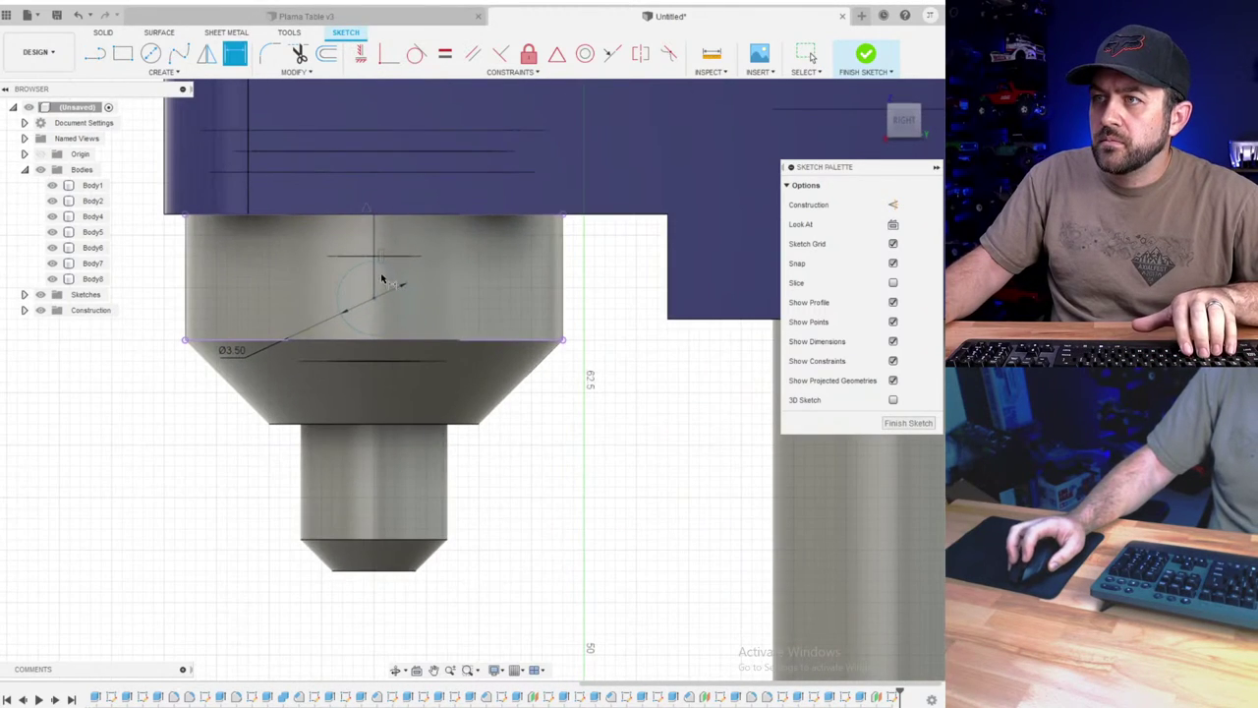
left_click(373, 262)
scroll(357, 273, "down", 3)
left_click(192, 251)
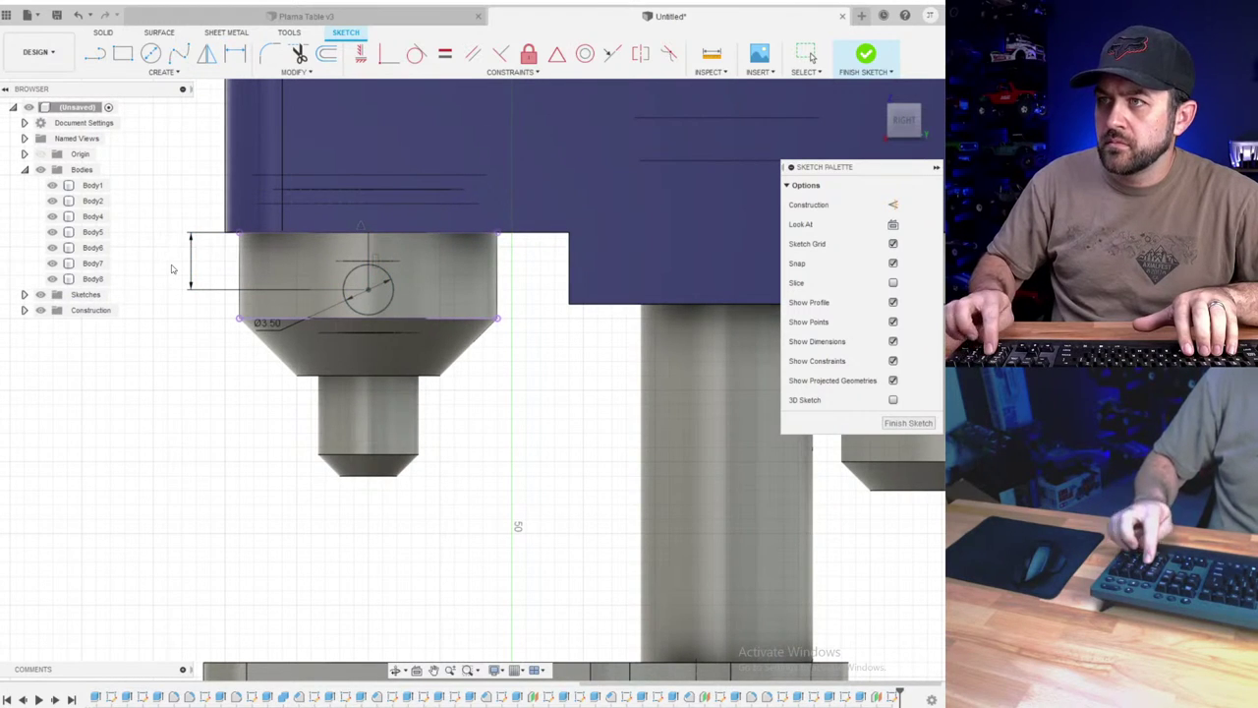
type("3.5")
key("Return")
key("Escape")
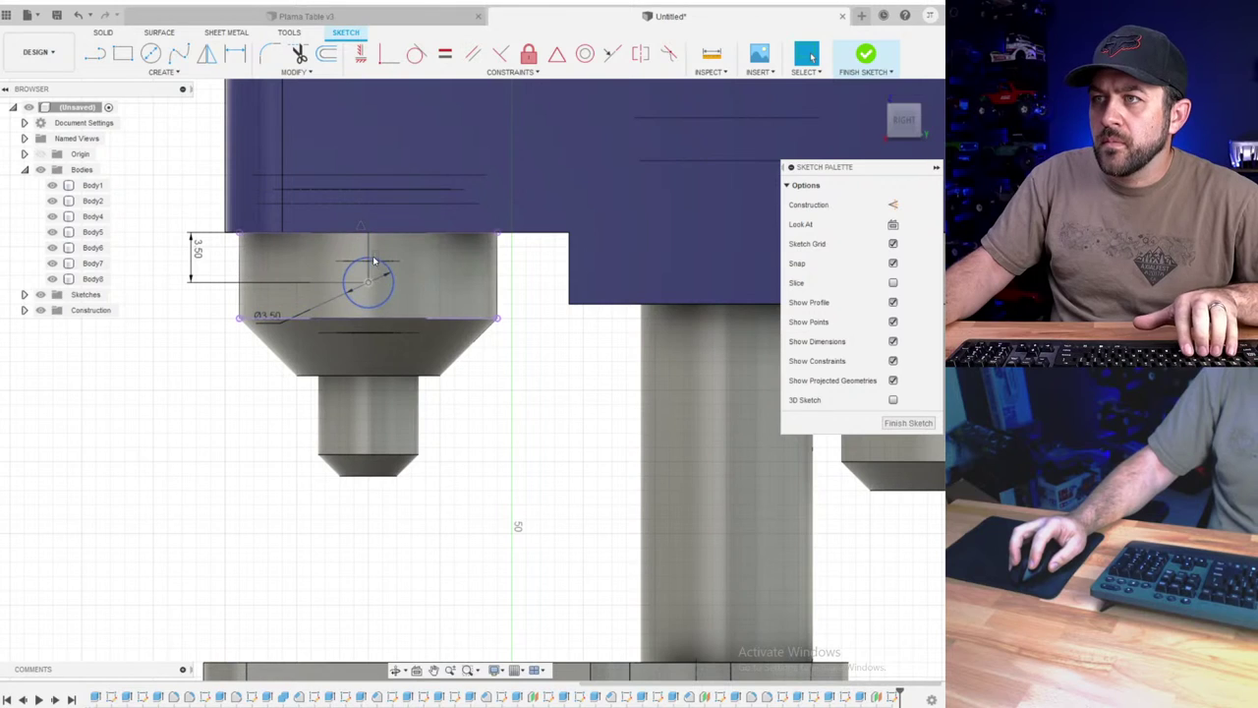
- Convert the 3.5 mm vertical line above the circle's center to construction geometry
key("x")
scroll(393, 326, "down", 3)
middle_click_drag(380, 293, 412, 299, "shift")
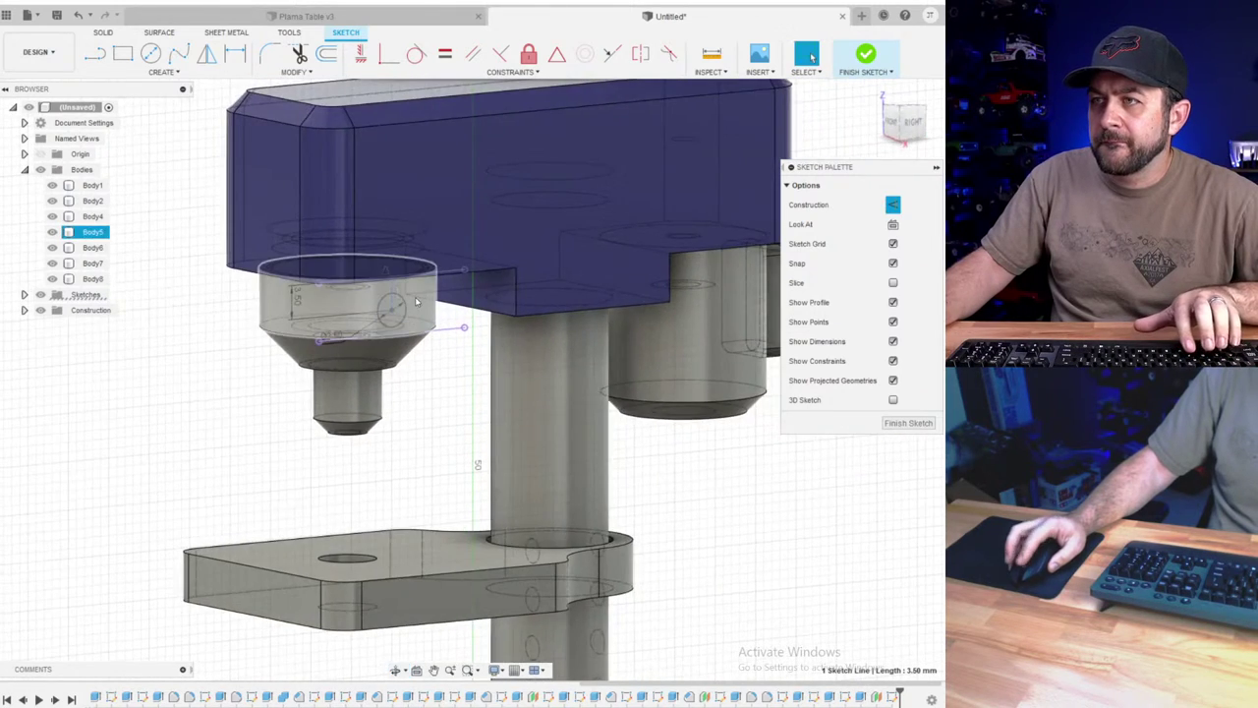
- Draw a circle concentric with the 3.5 mm circle, dimension its diameter as 6 mm, and finish the sketch
scroll(403, 270, "up", 3)
left_click(151, 54)
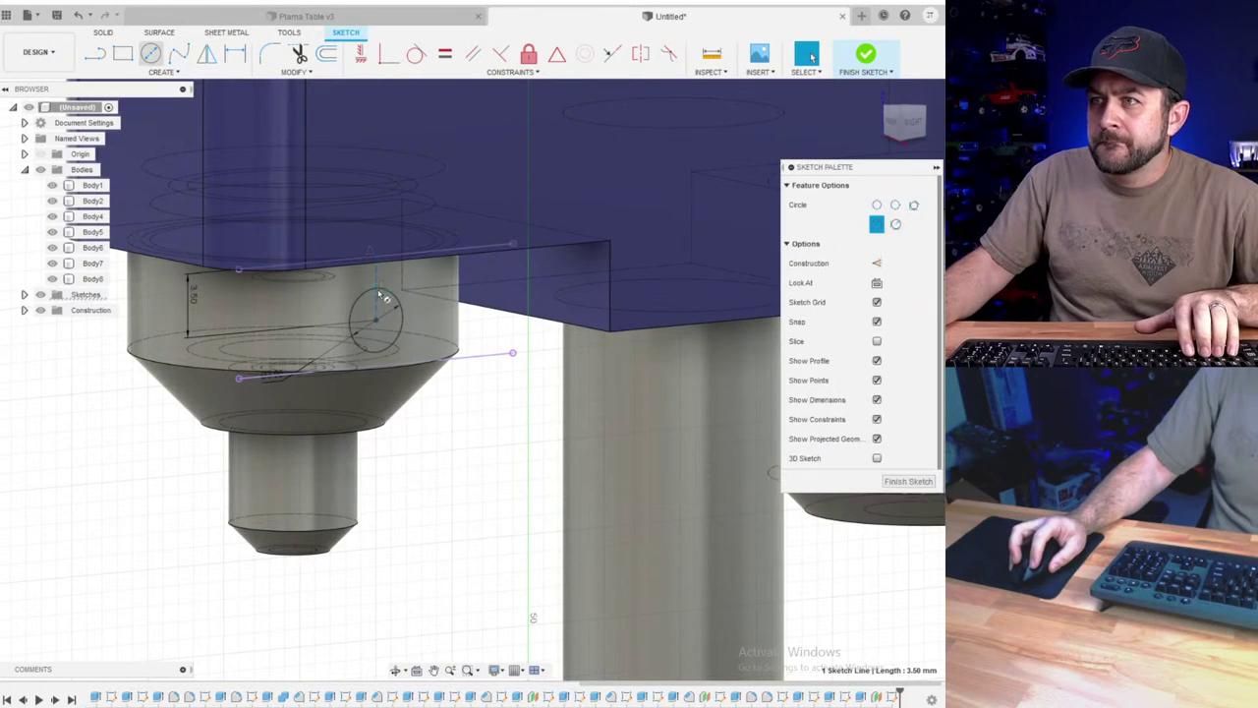
scroll(378, 318, "up", 3)
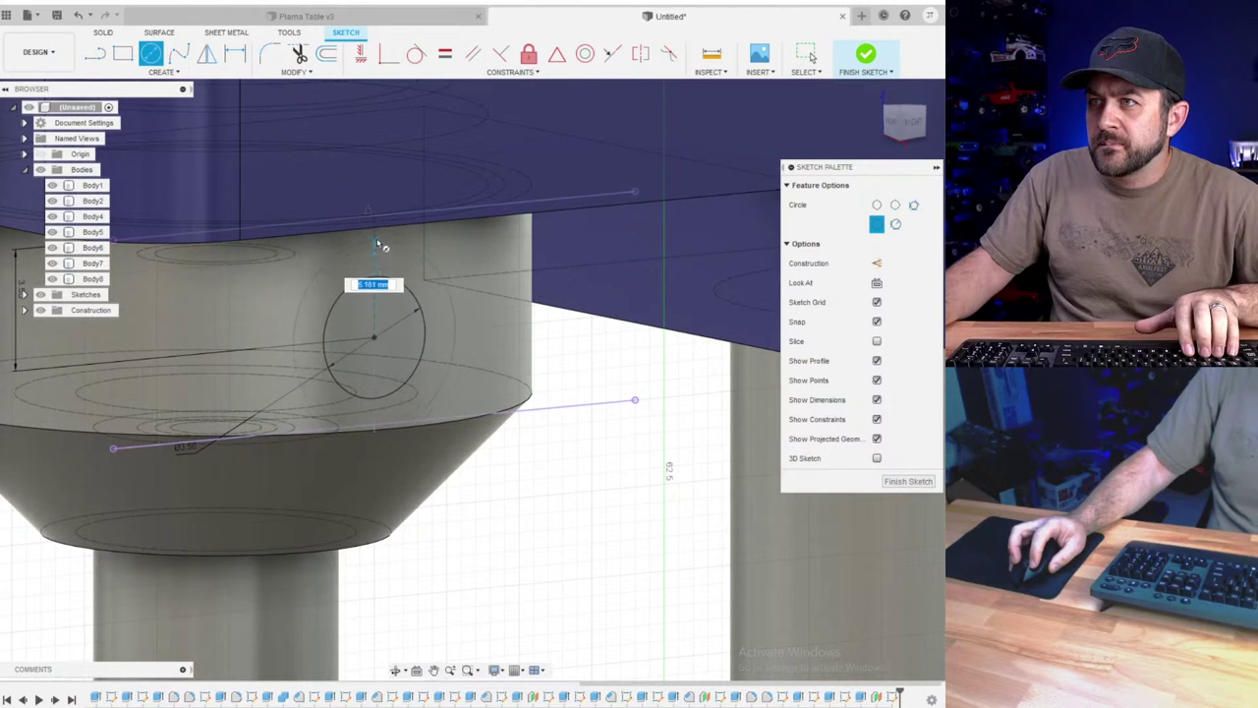
key("p")
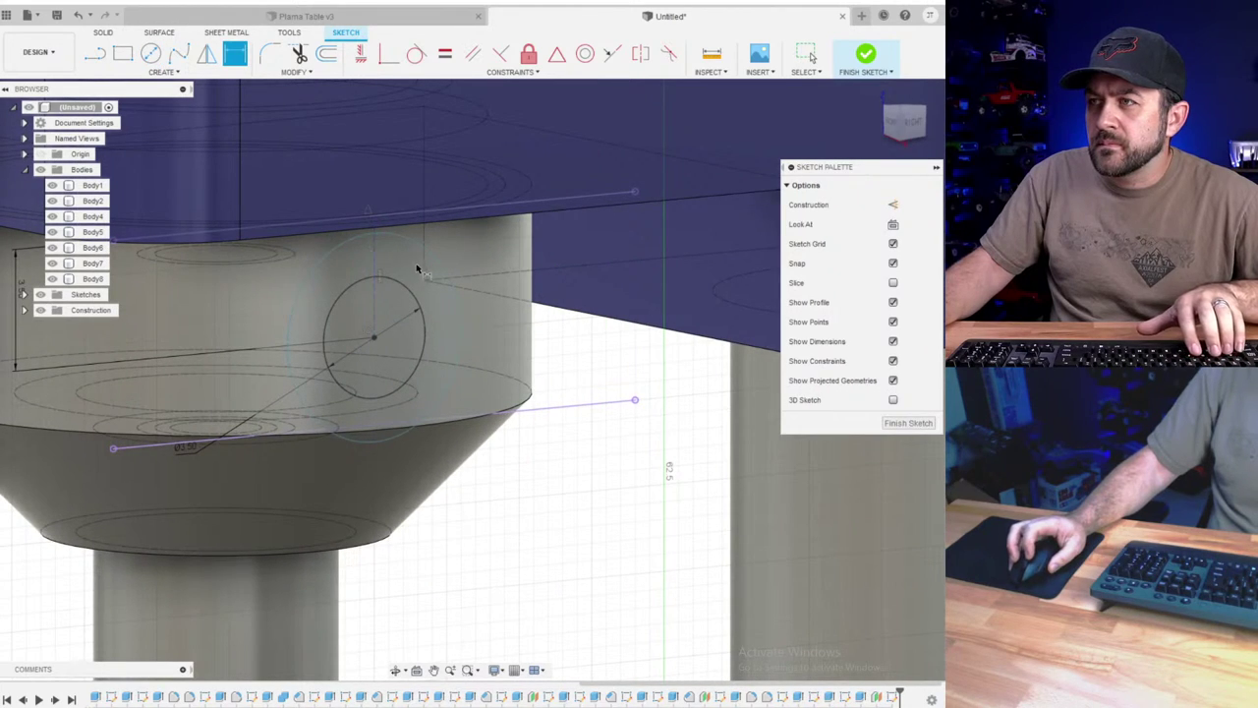
scroll(360, 247, "down", 2)
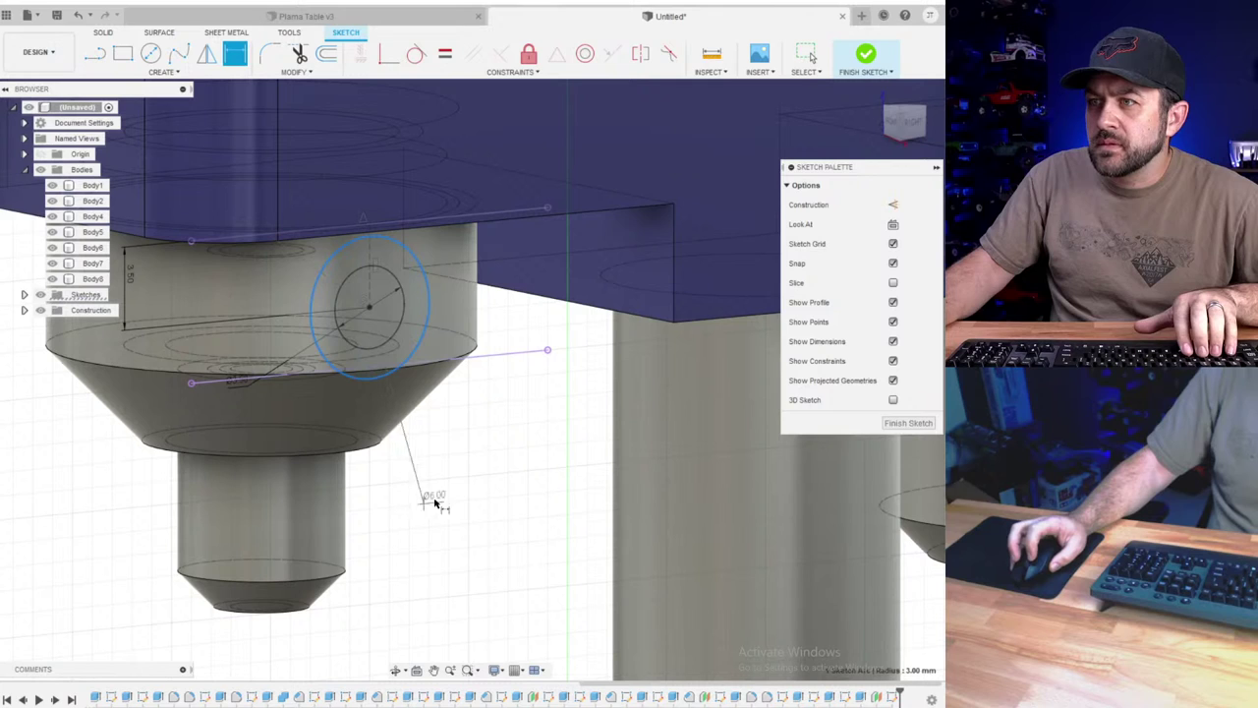
left_click(477, 459)
key("Return")
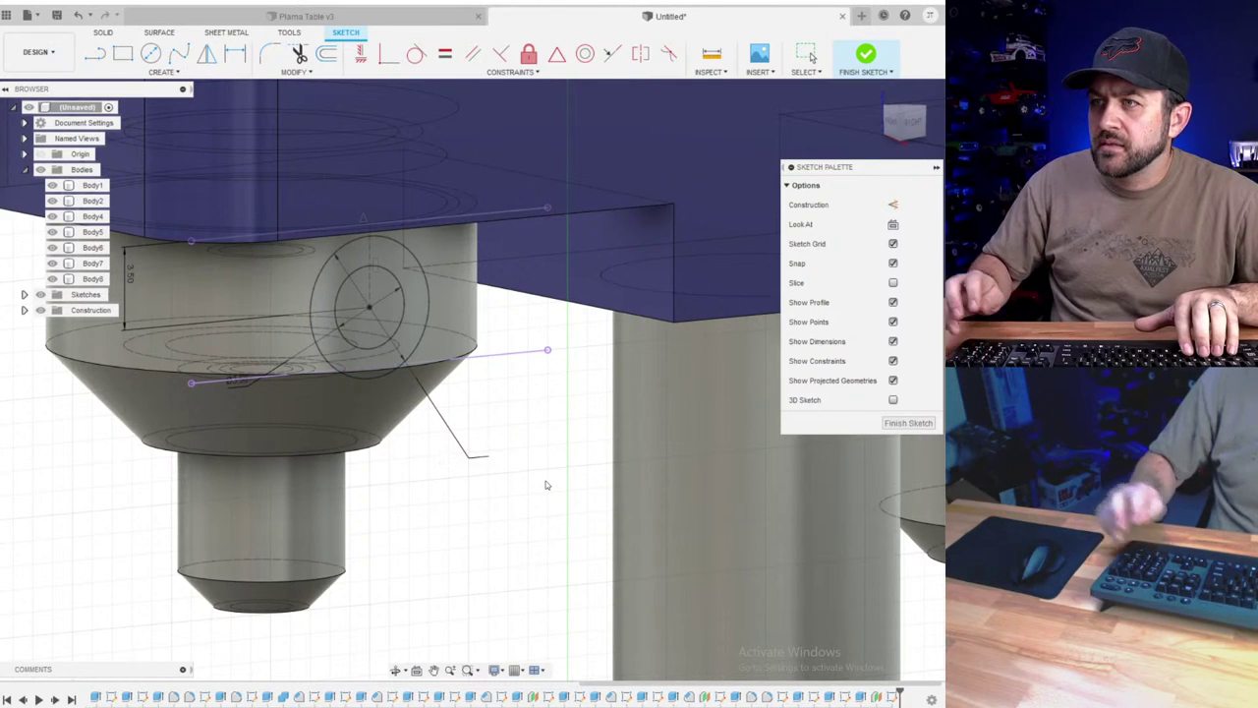
left_click(869, 56)
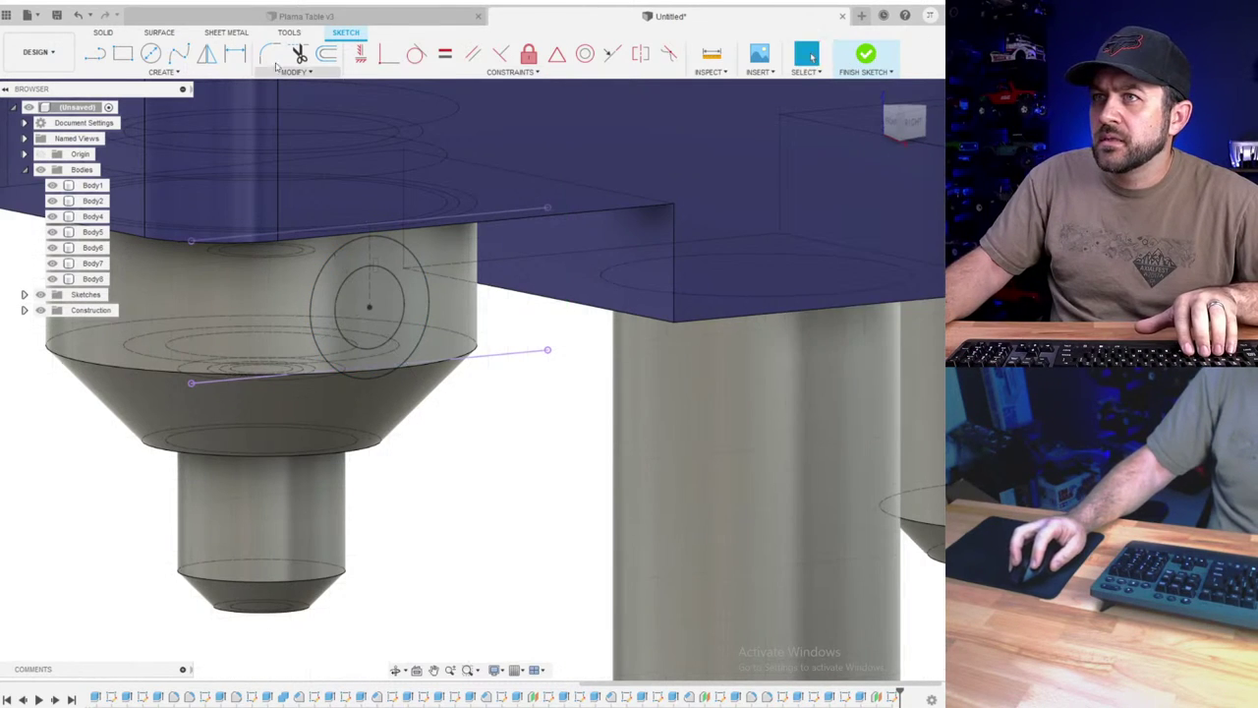
- Extrude both circular profiles 1 mm as a cut into the side of the chuck's upper cylinder
left_click(124, 55)
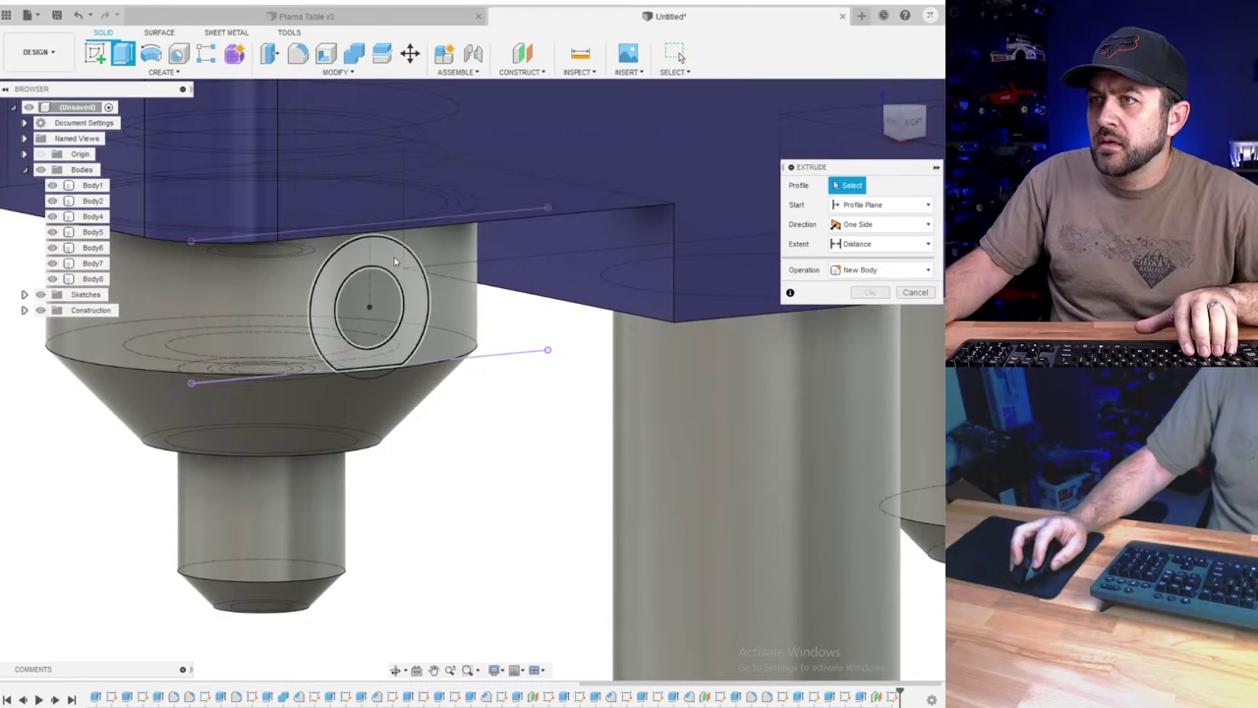
left_click(378, 266)
left_click_drag(377, 266, 444, 281)
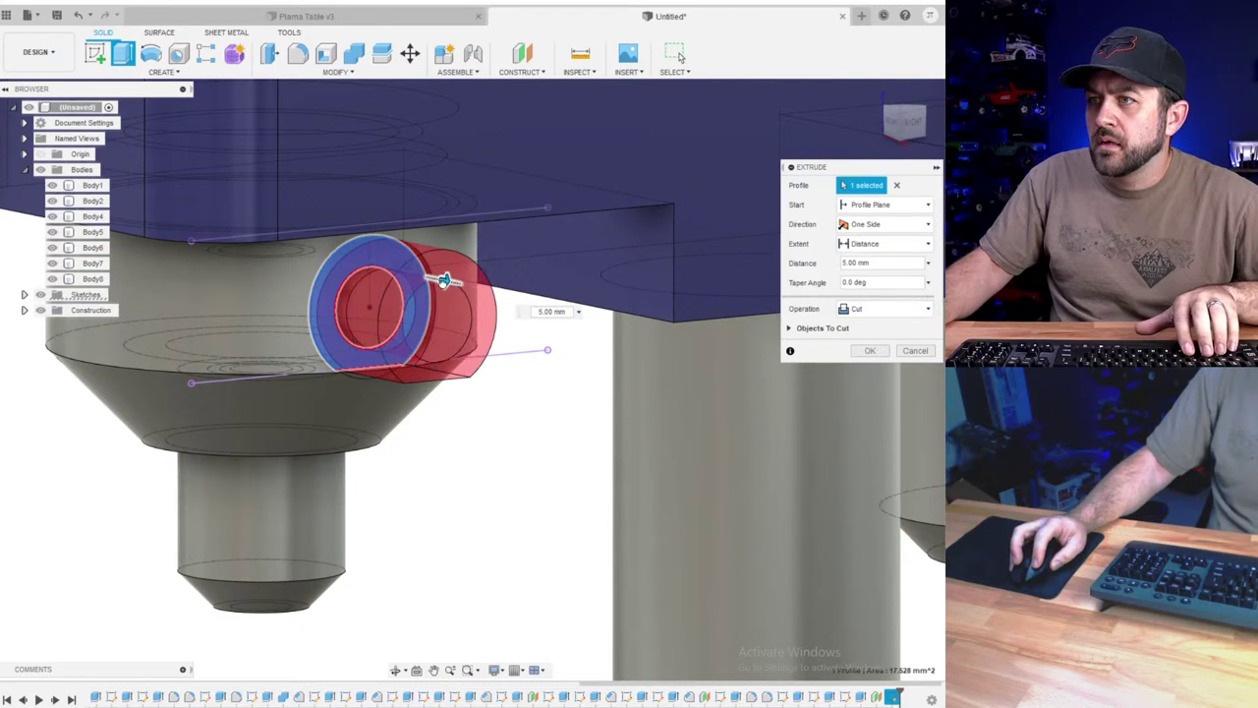
scroll(346, 396, "up", 3)
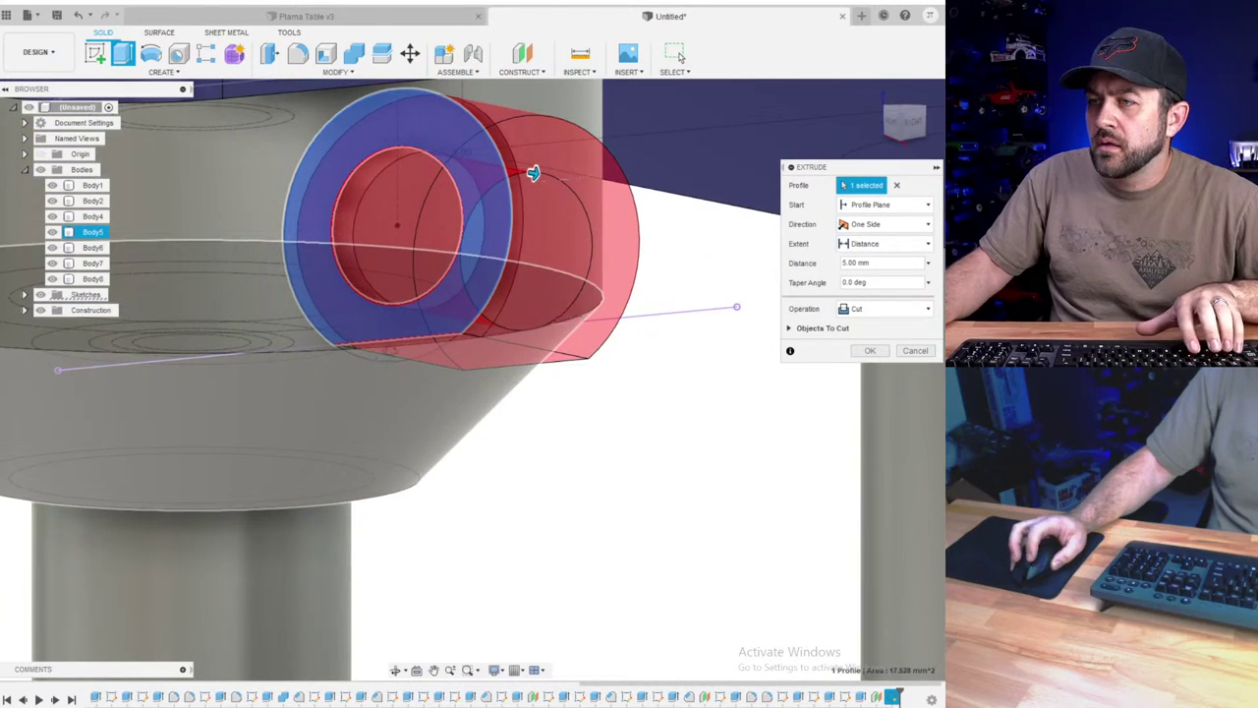
middle_click_drag(389, 350, 380, 360, "shift")
type("1")
scroll(391, 371, "down", 3)
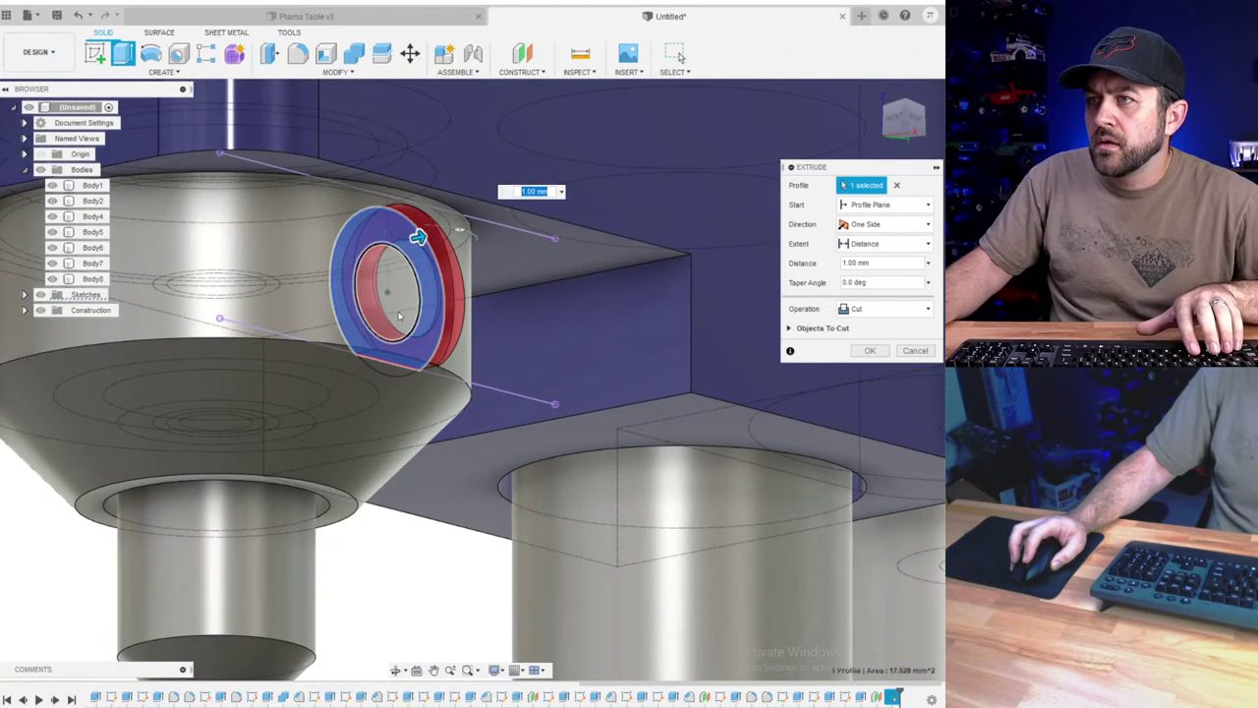
middle_click_drag(399, 314, 449, 325, "shift")
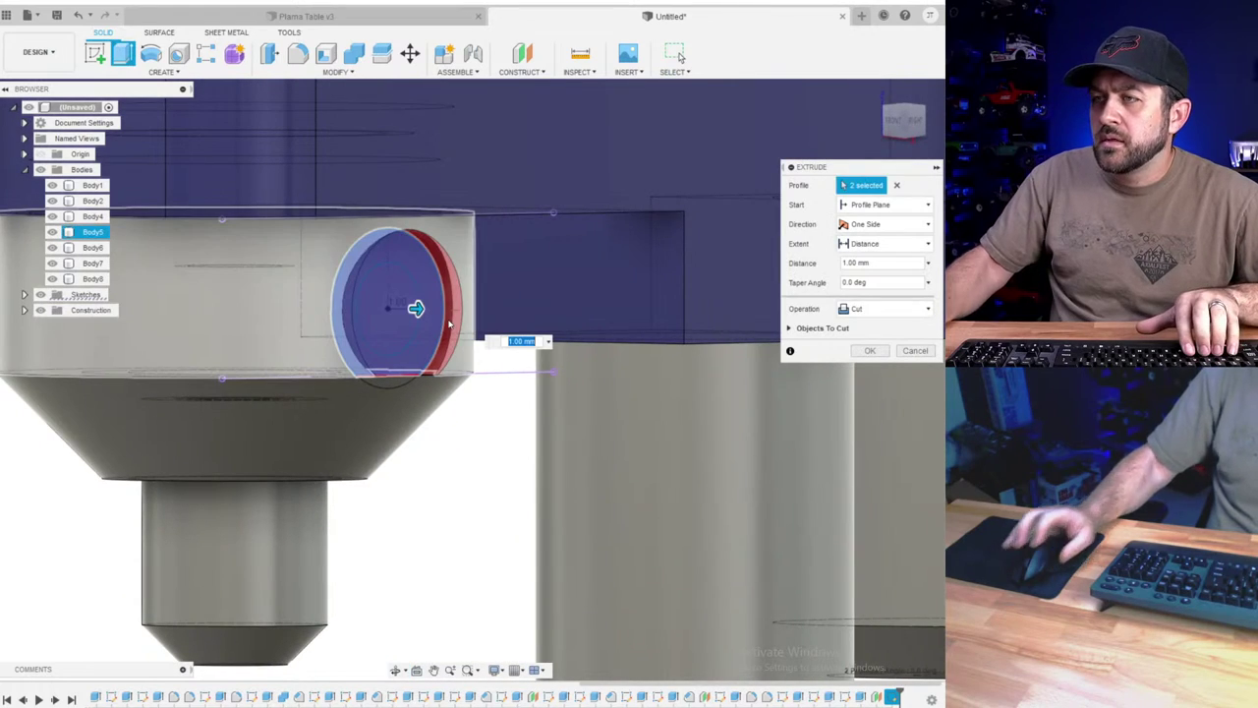
key("Return")
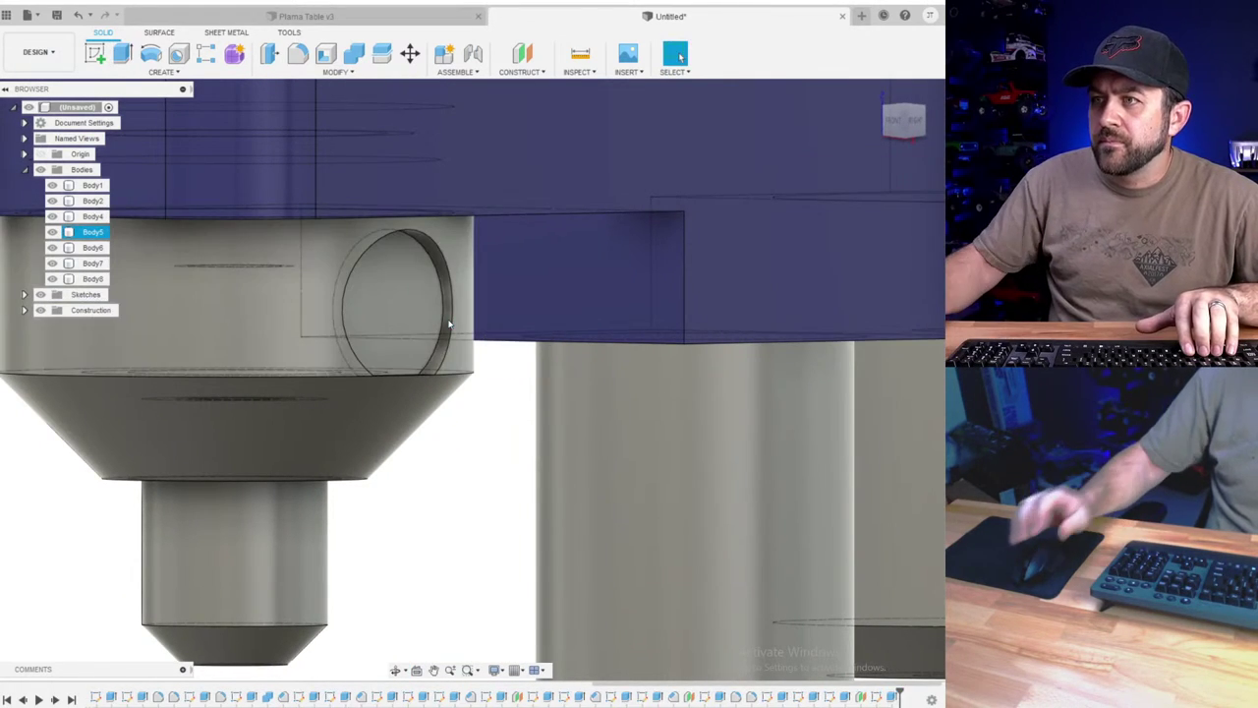
- Edit the recess's profile sketch, set the outer circle's diameter to 6.5 mm, and finish the sketch
scroll(454, 349, "down", 1)
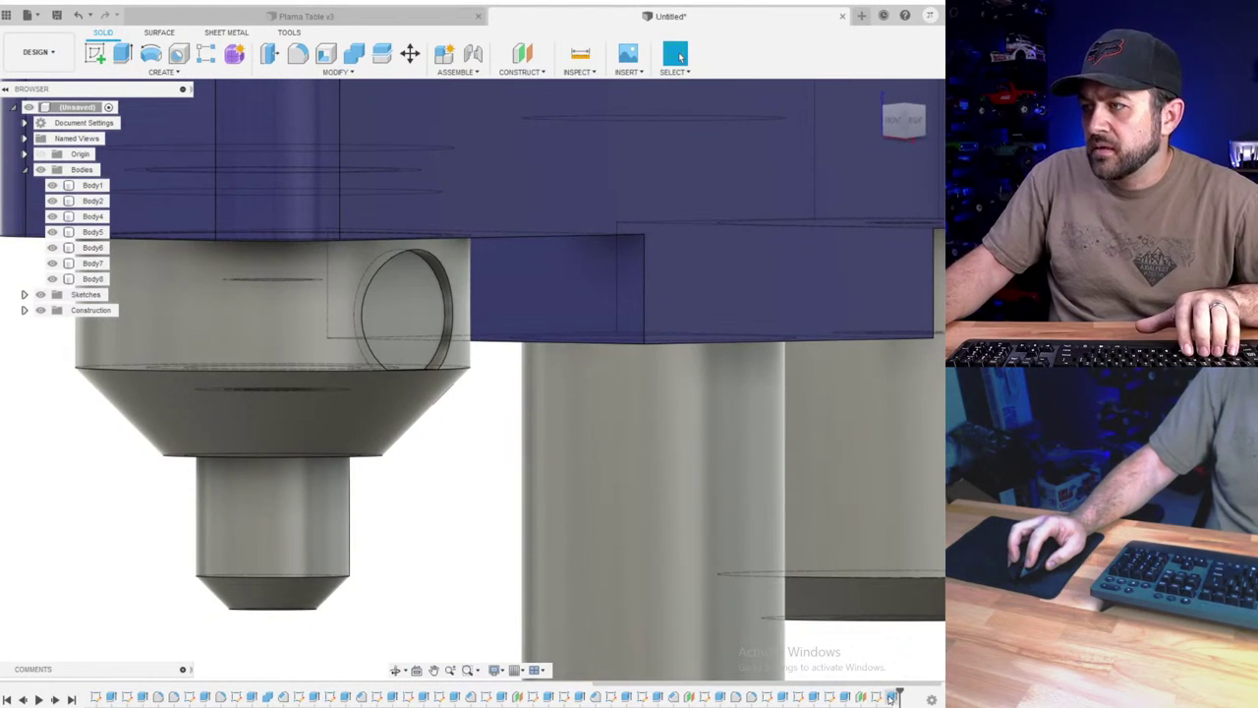
right_click(889, 695)
left_click(857, 567)
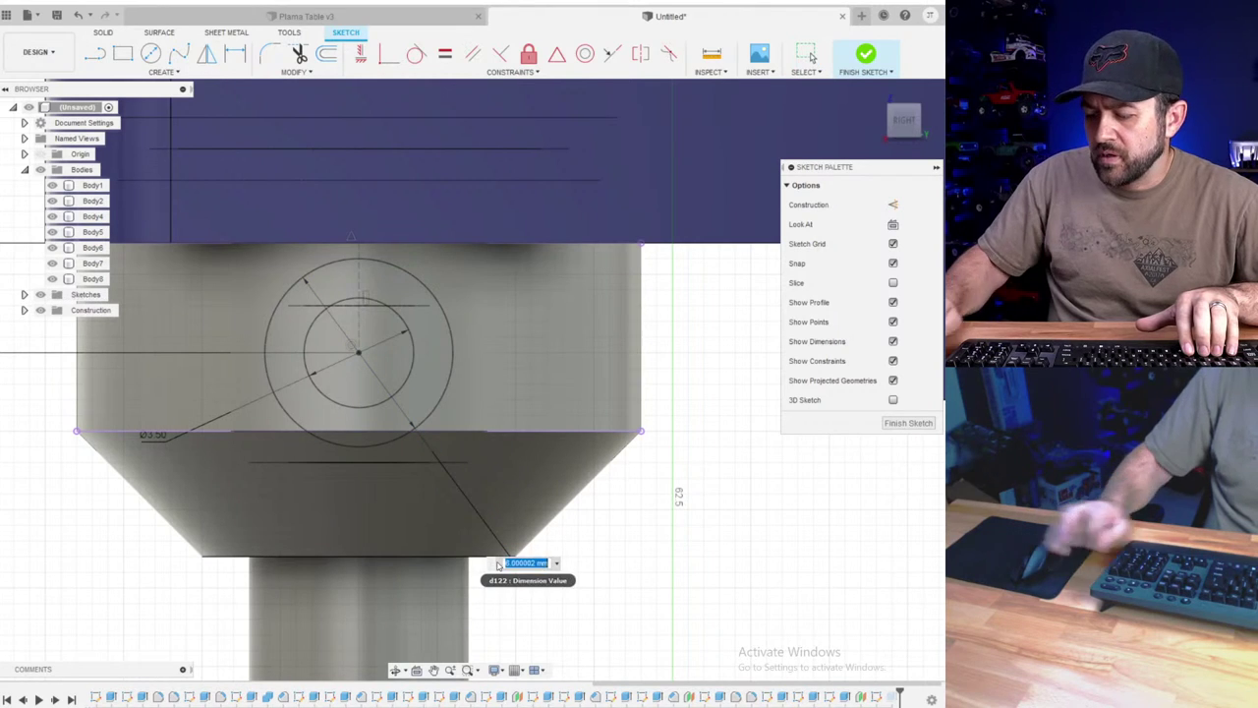
type("6.5")
key("Return")
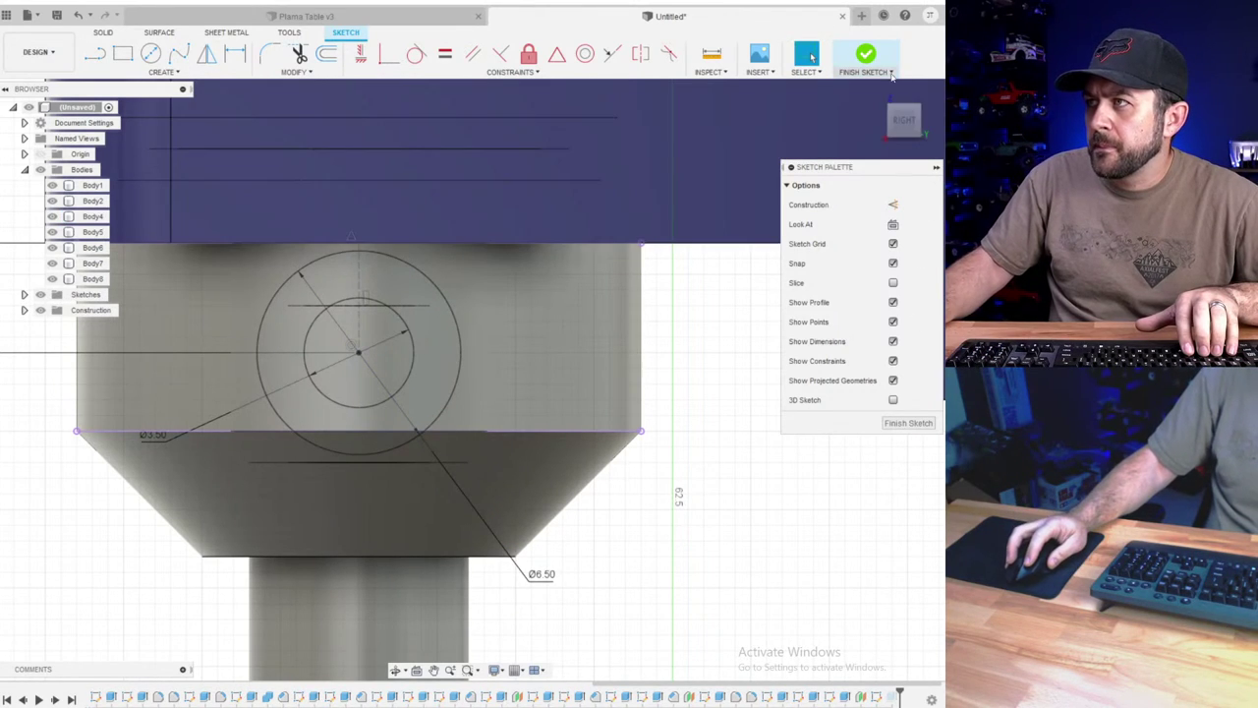
left_click(864, 56)
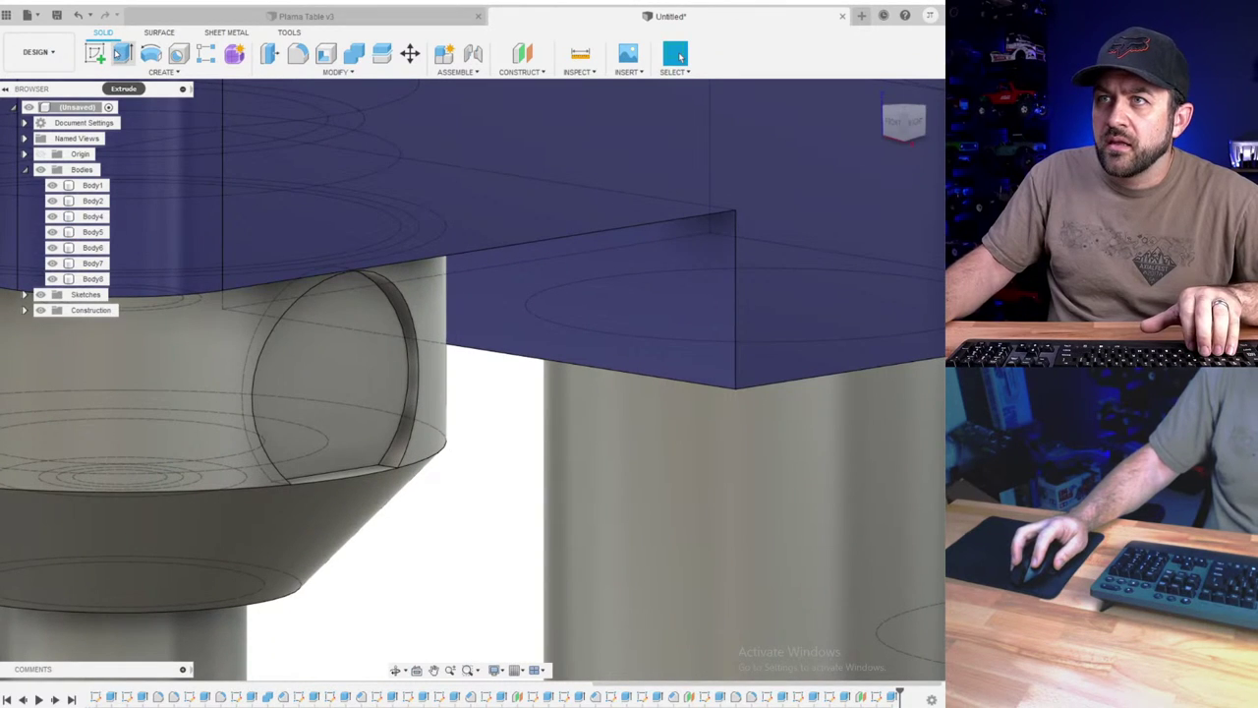
- Start a sketch on the recess's flat face and draw a concentric circle with a 2.5 mm diameter
left_click(122, 54)
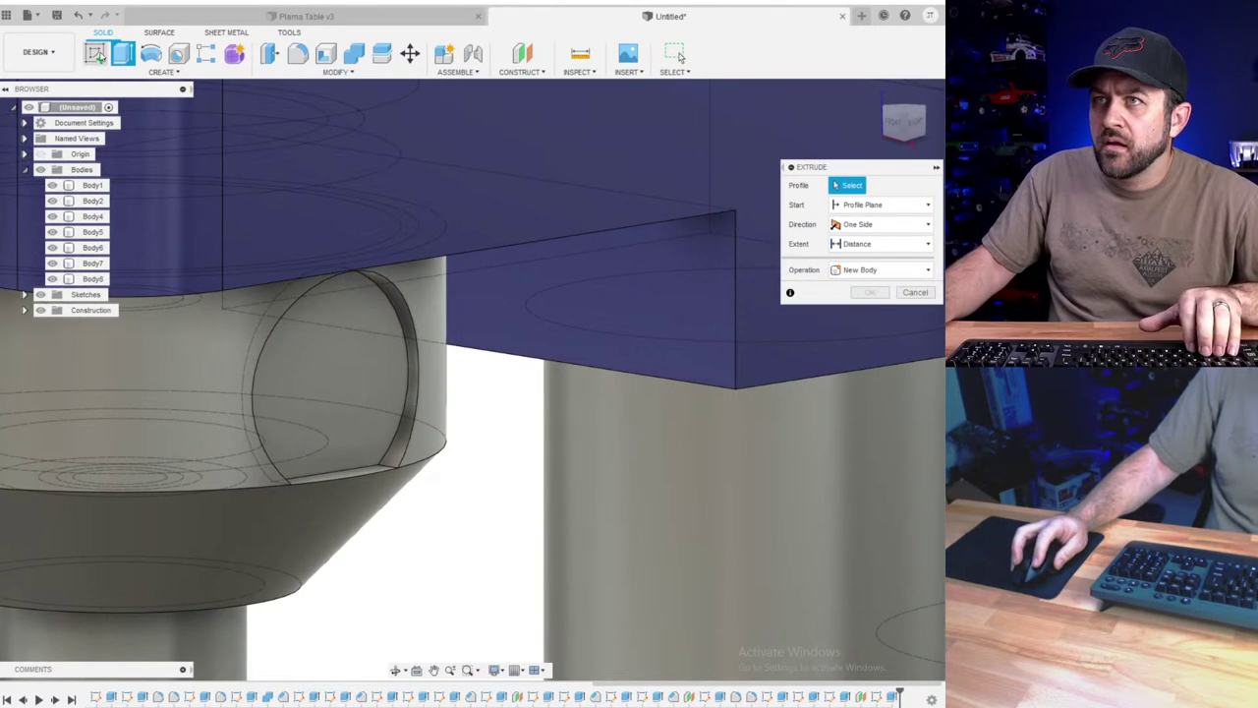
key("c")
left_click(351, 381)
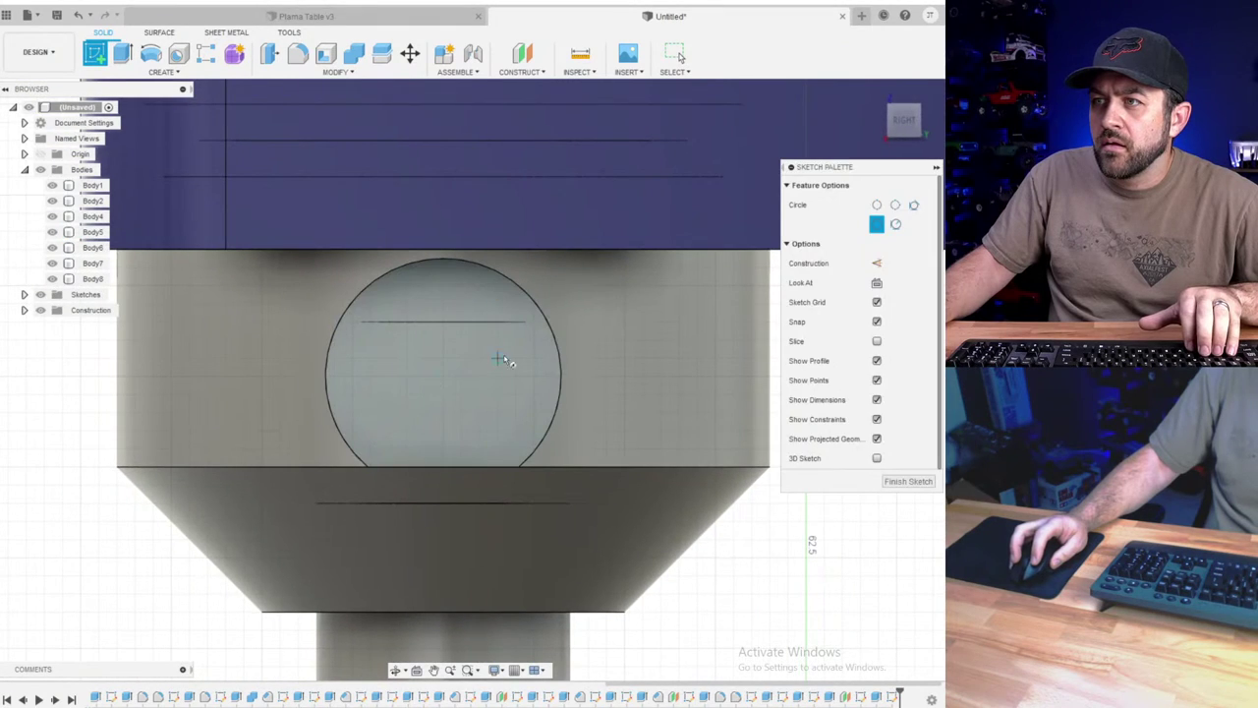
key("Escape")
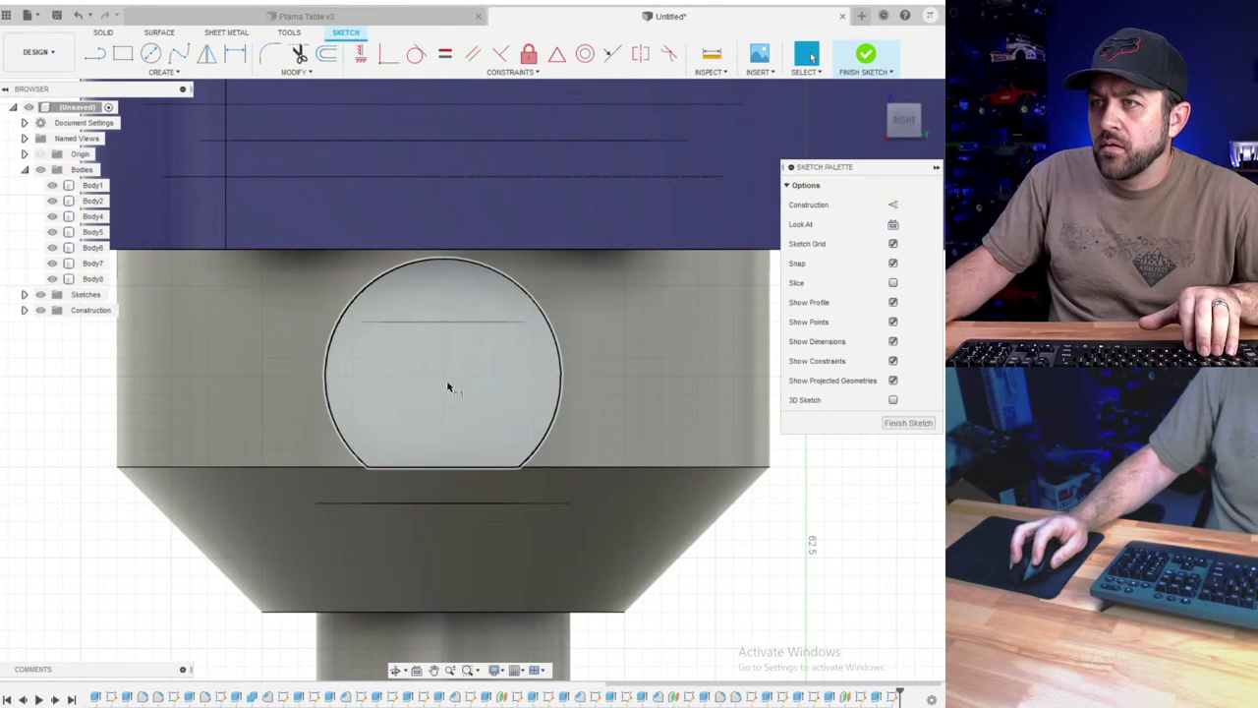
key("c")
left_click(444, 376)
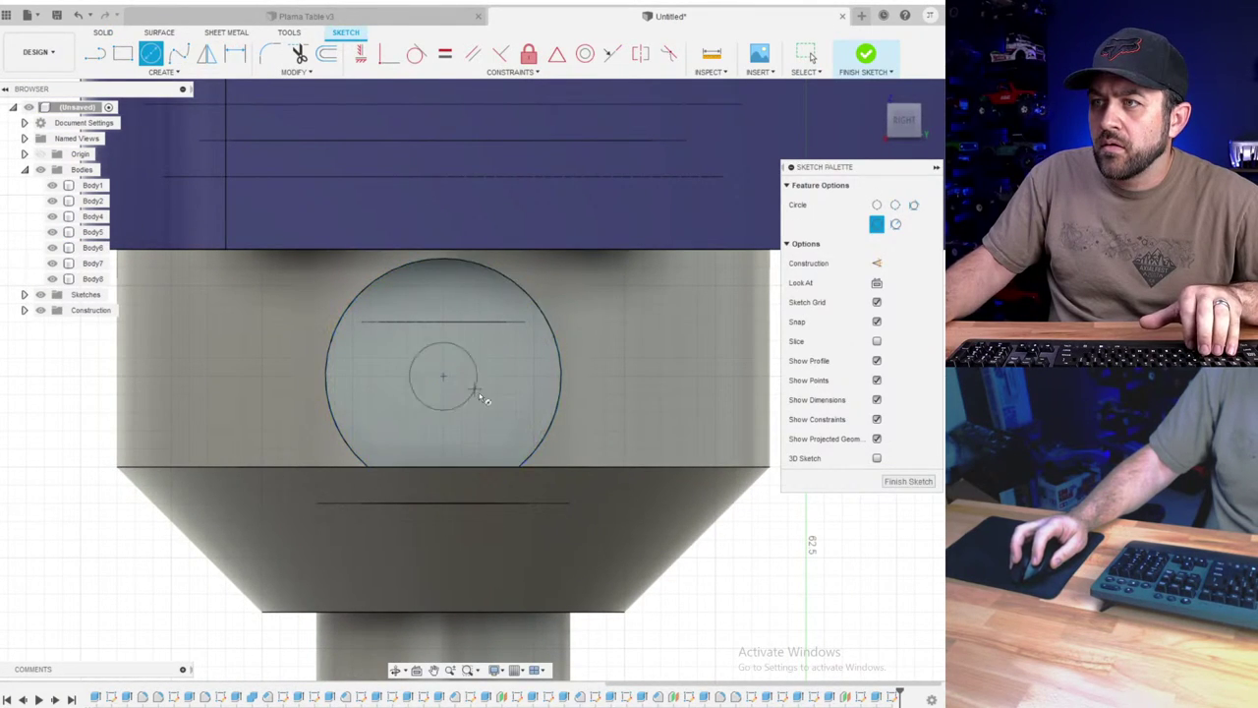
type("2.5")
key("Return")
key("Escape")
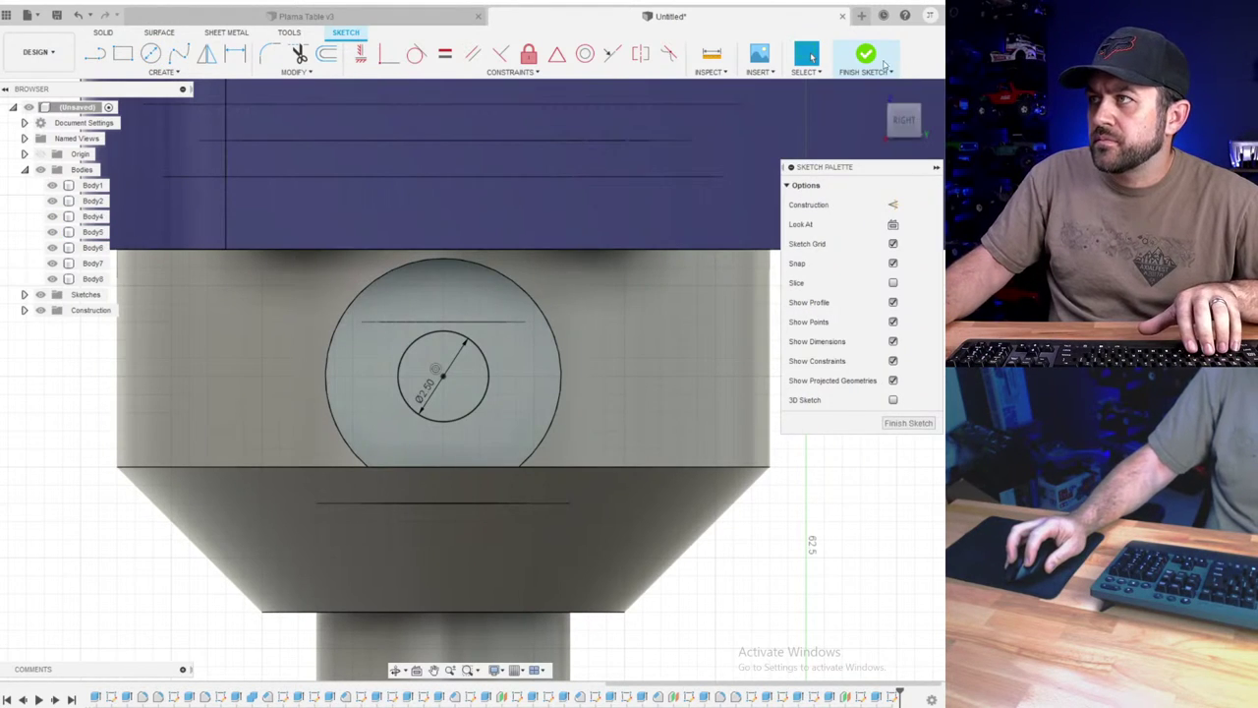
- Extrude the 2.5 mm circle inward as a cut to make a hole in the recess face
middle_click_drag(497, 106, 619, 143, "shift")
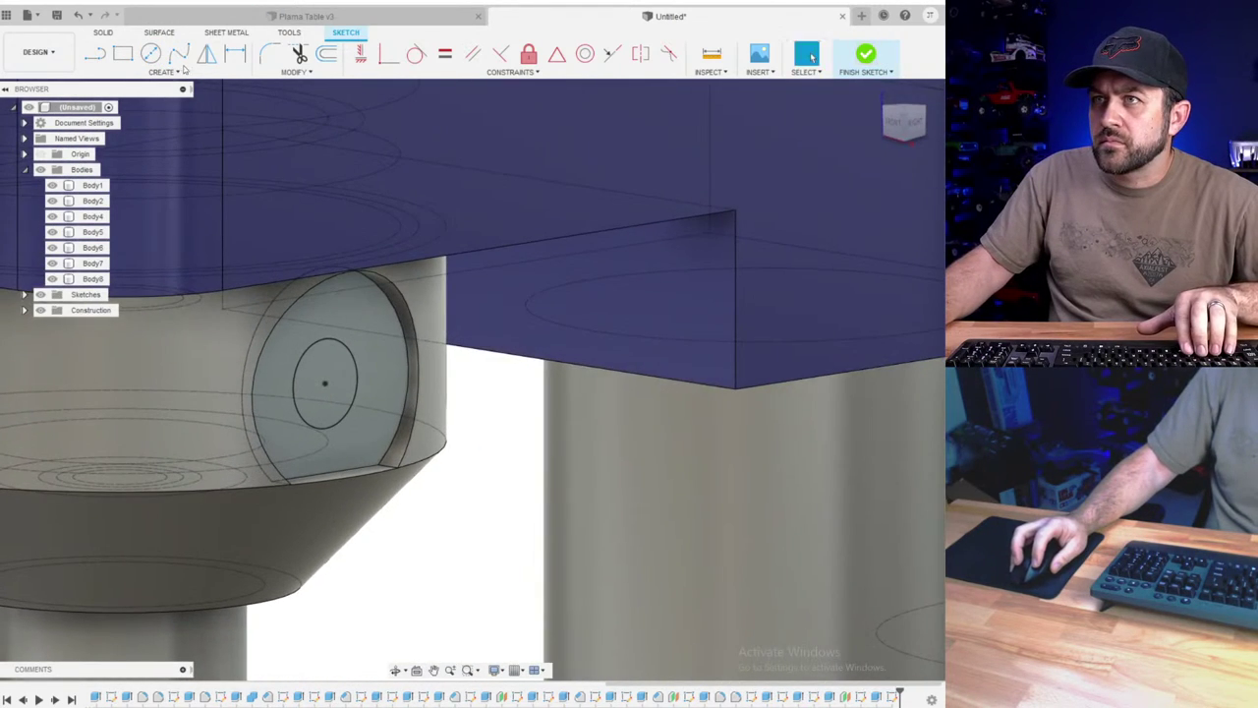
key("e")
left_click(324, 382)
left_click_drag(323, 381, 233, 373)
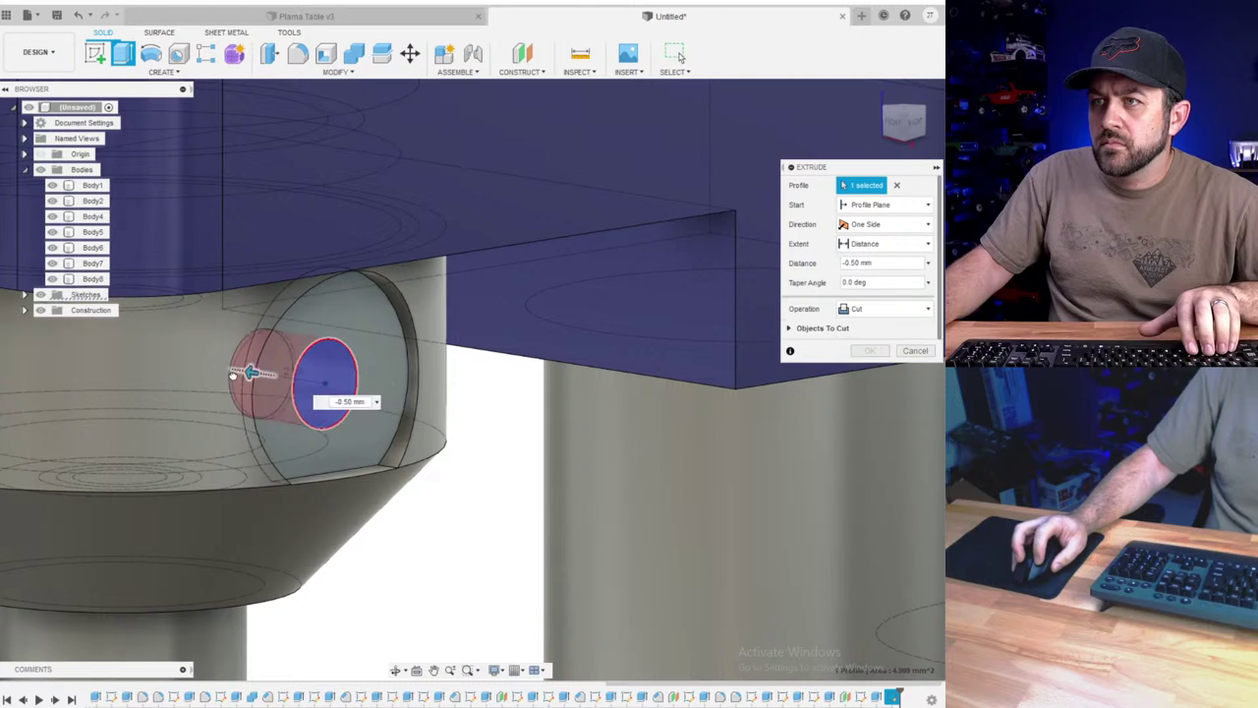
scroll(295, 412, "down", 3)
key("Return")
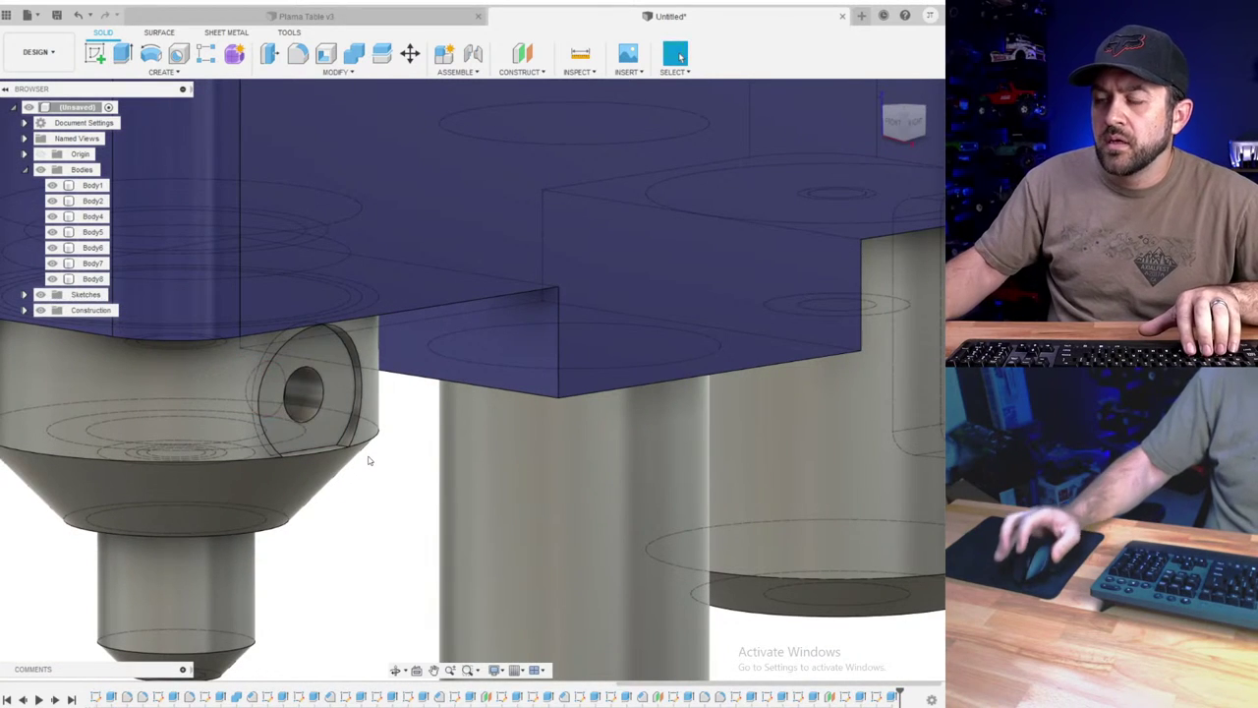
- Edit the recess extrusion to include the missing lower segment of the outer circle in the cut
scroll(369, 459, "up", 10)
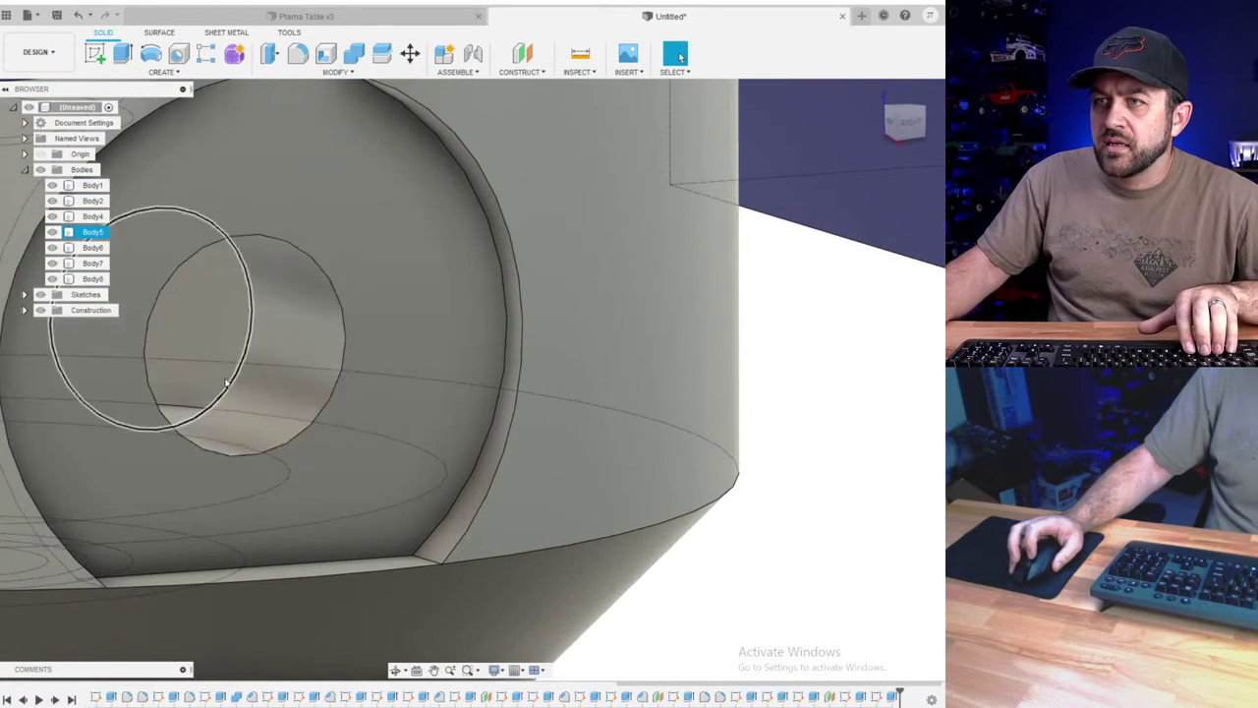
scroll(226, 383, "down", 5)
middle_click_drag(253, 400, 317, 514, "shift")
scroll(287, 435, "down", 3)
scroll(301, 460, "up", 3)
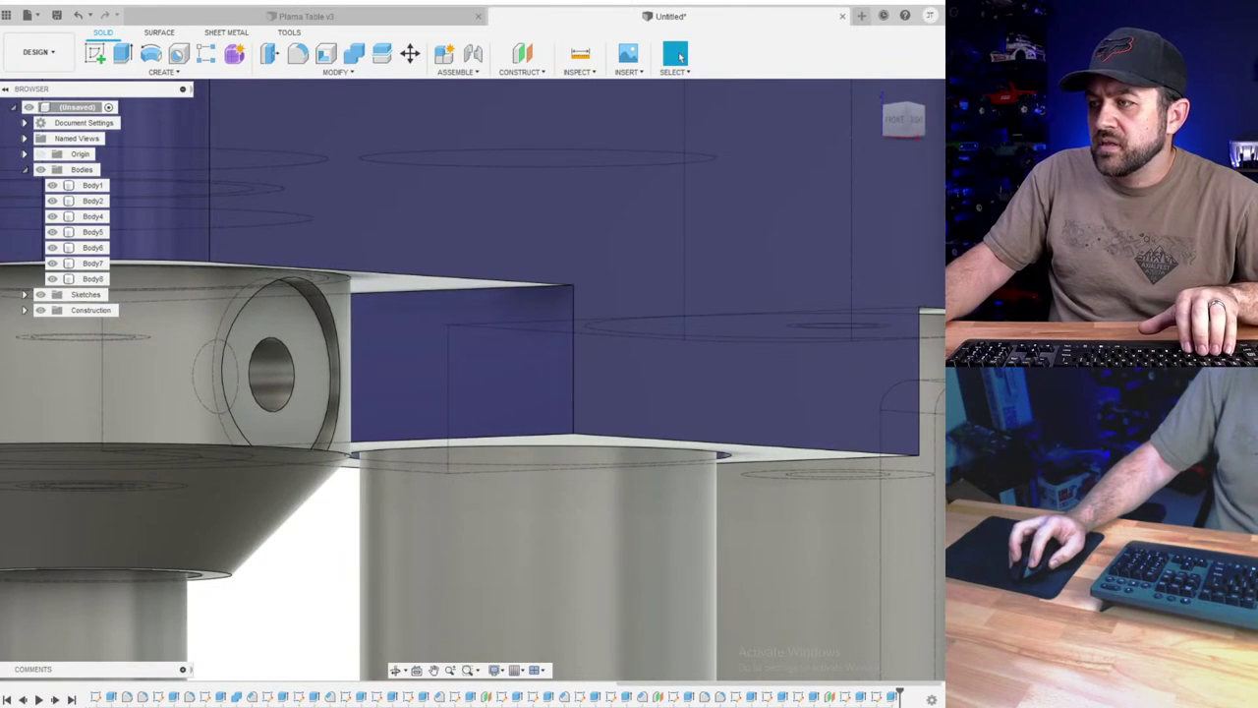
right_click(861, 697)
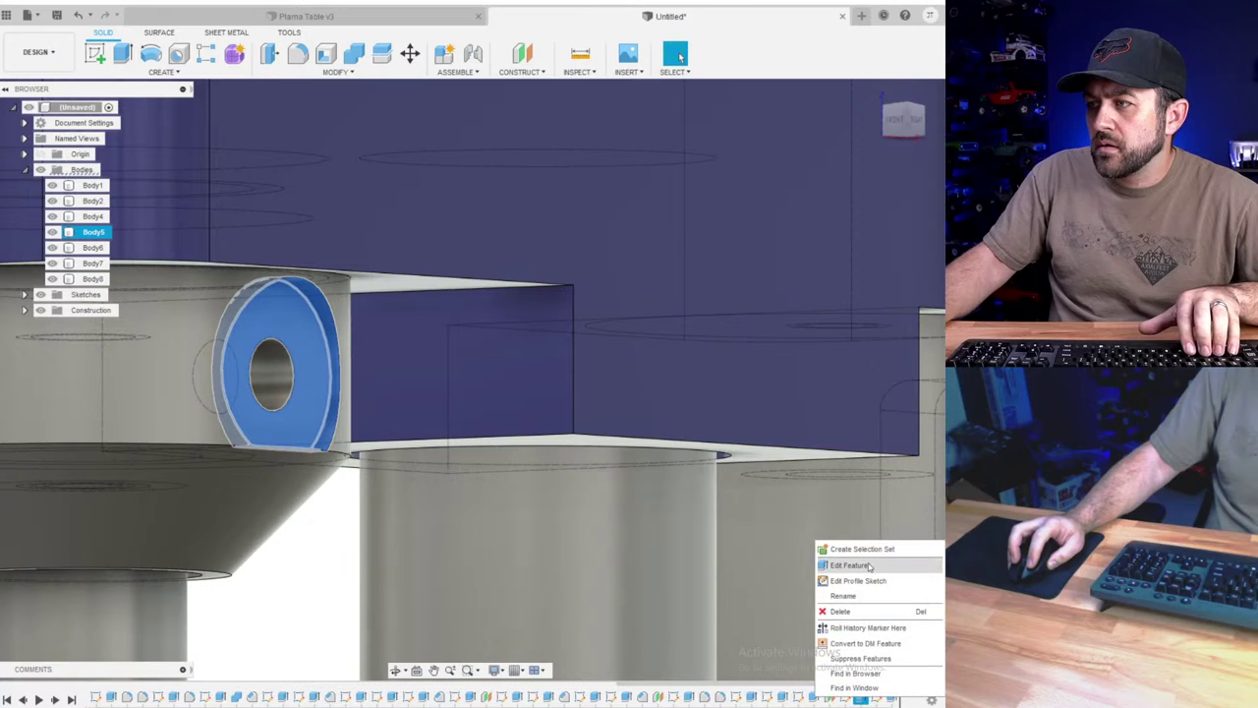
left_click(845, 562)
key("Return")
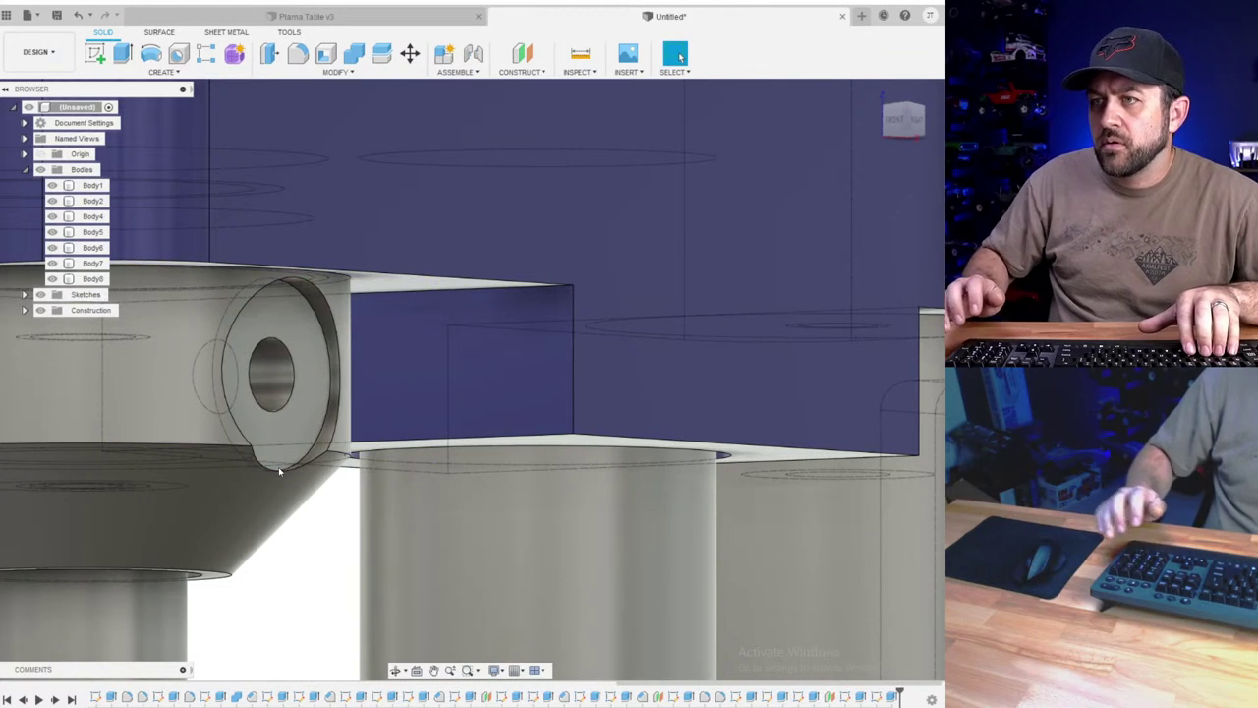
- Start a new sketch on the recess face and draw a circle concentric with the hole, dimensioned to 3.5 mm diameter
middle_click_drag(303, 471, 505, 393, "shift")
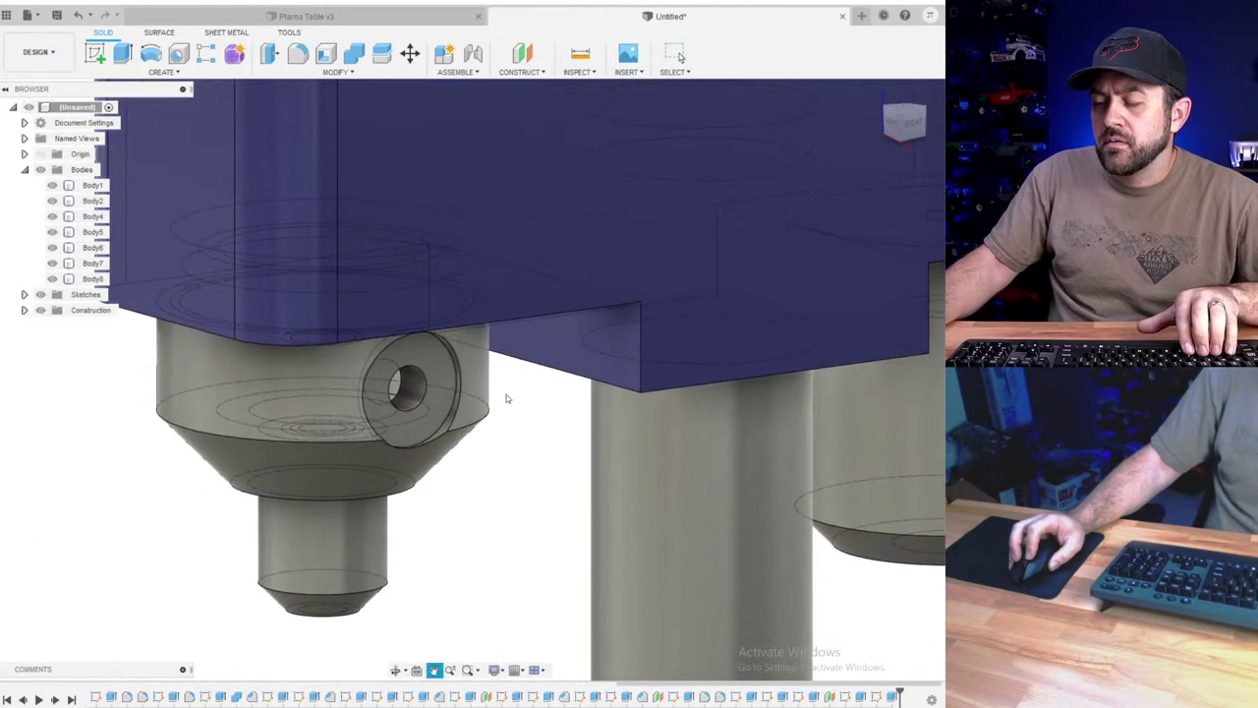
left_click(95, 53)
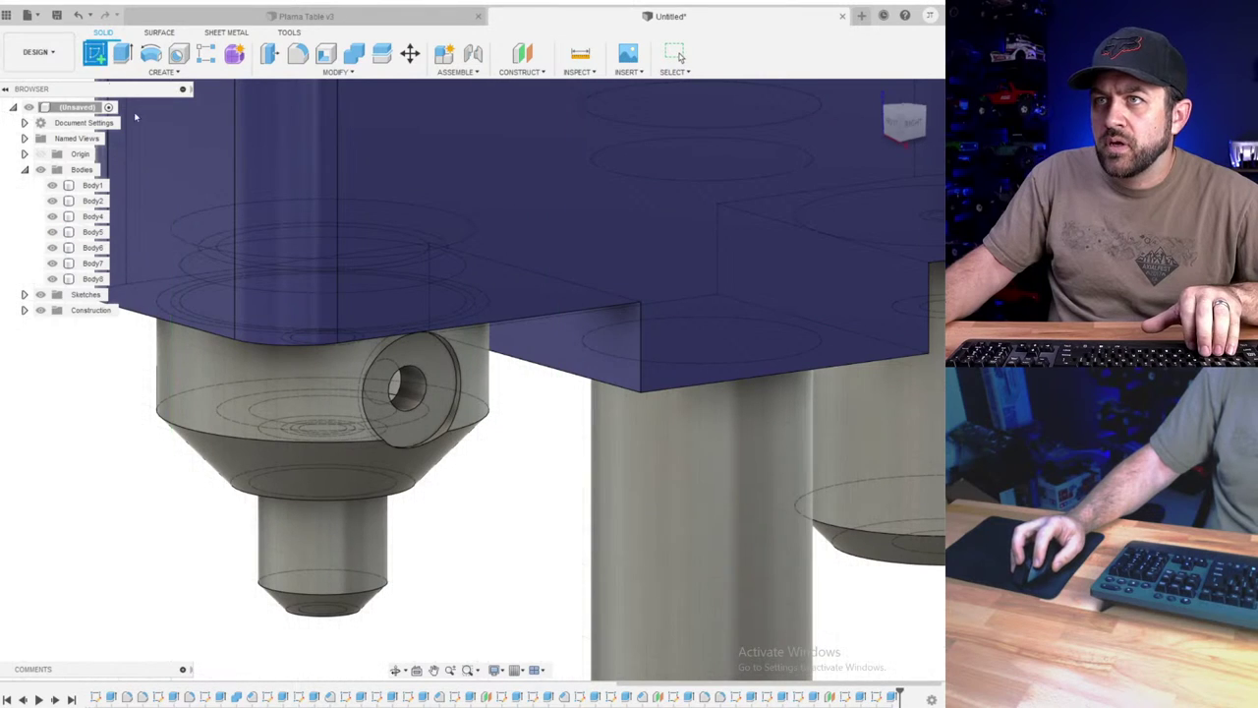
left_click(432, 395)
key("c")
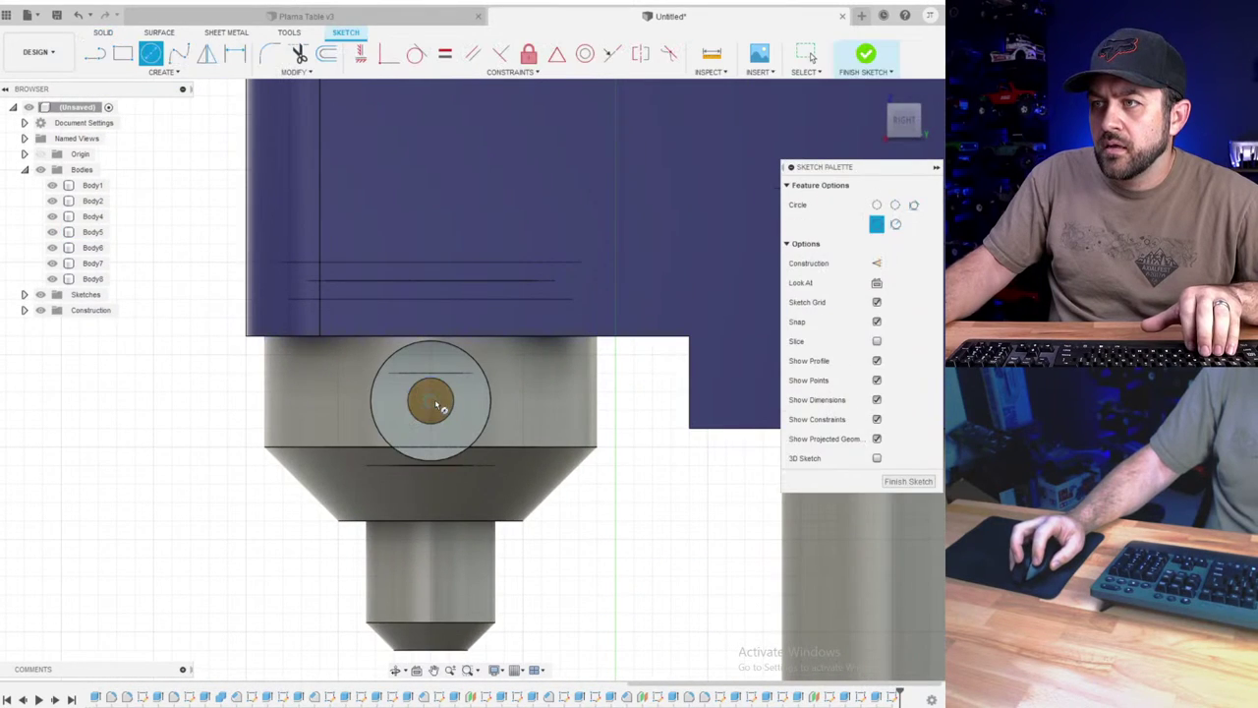
scroll(462, 408, "up", 2)
key("p")
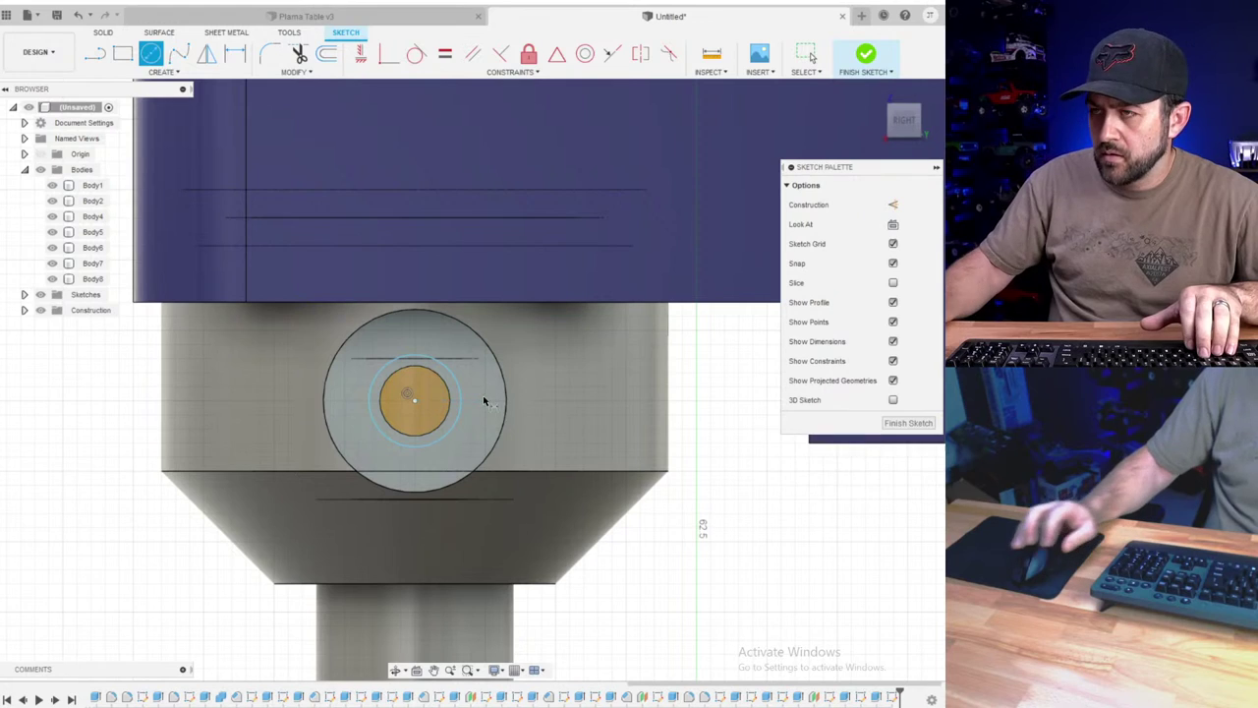
left_click(757, 549)
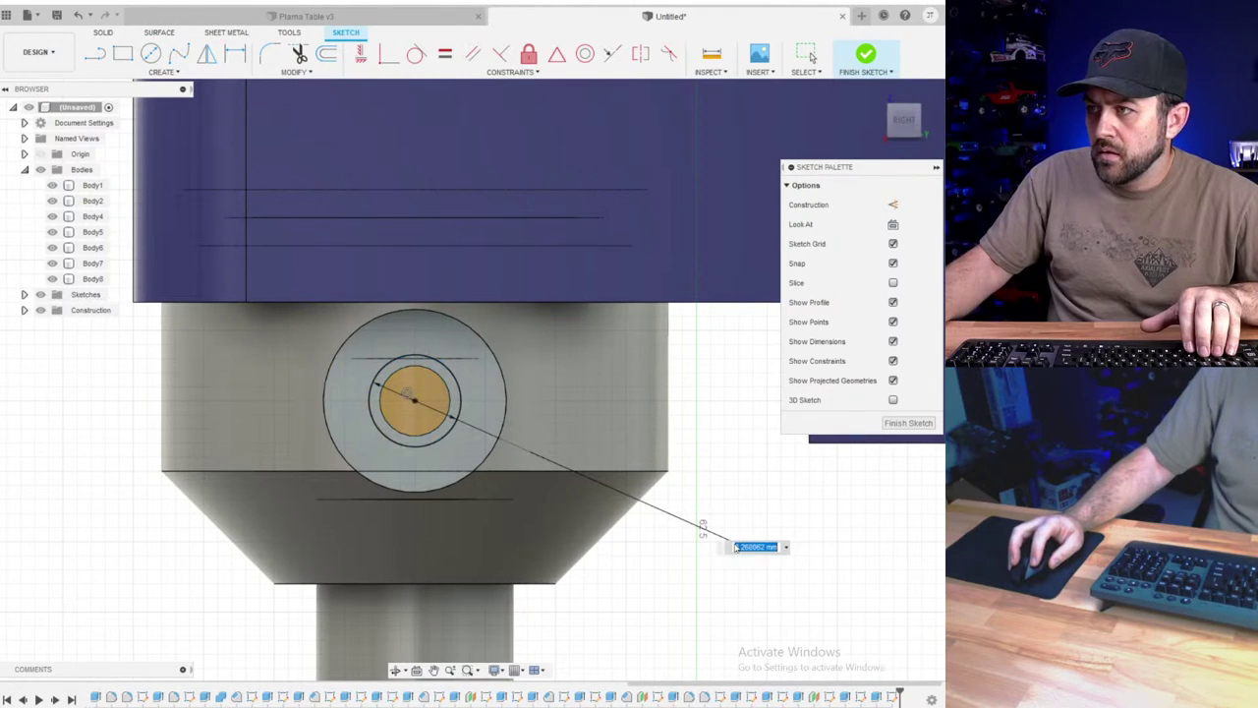
type("3.5")
key("Return")
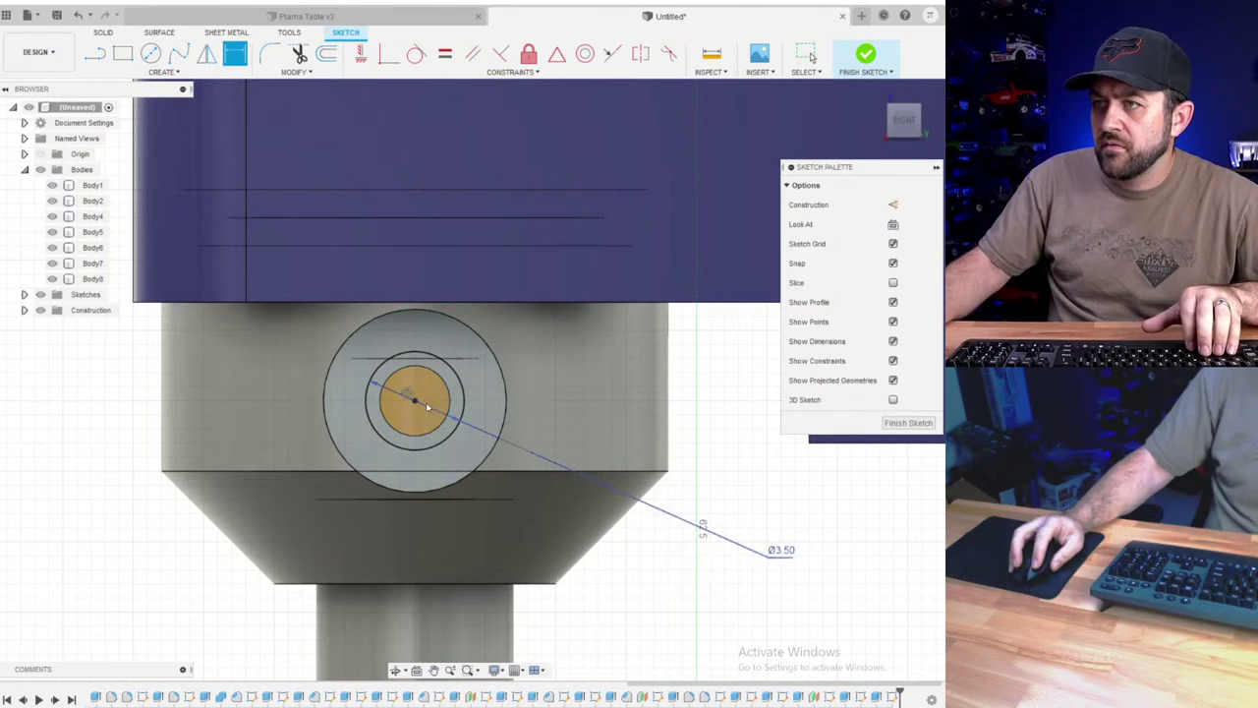
- Draw an outer circle concentric with the hole, dimension it to 6.25 mm diameter, and finish the sketch
key("c")
key("d")
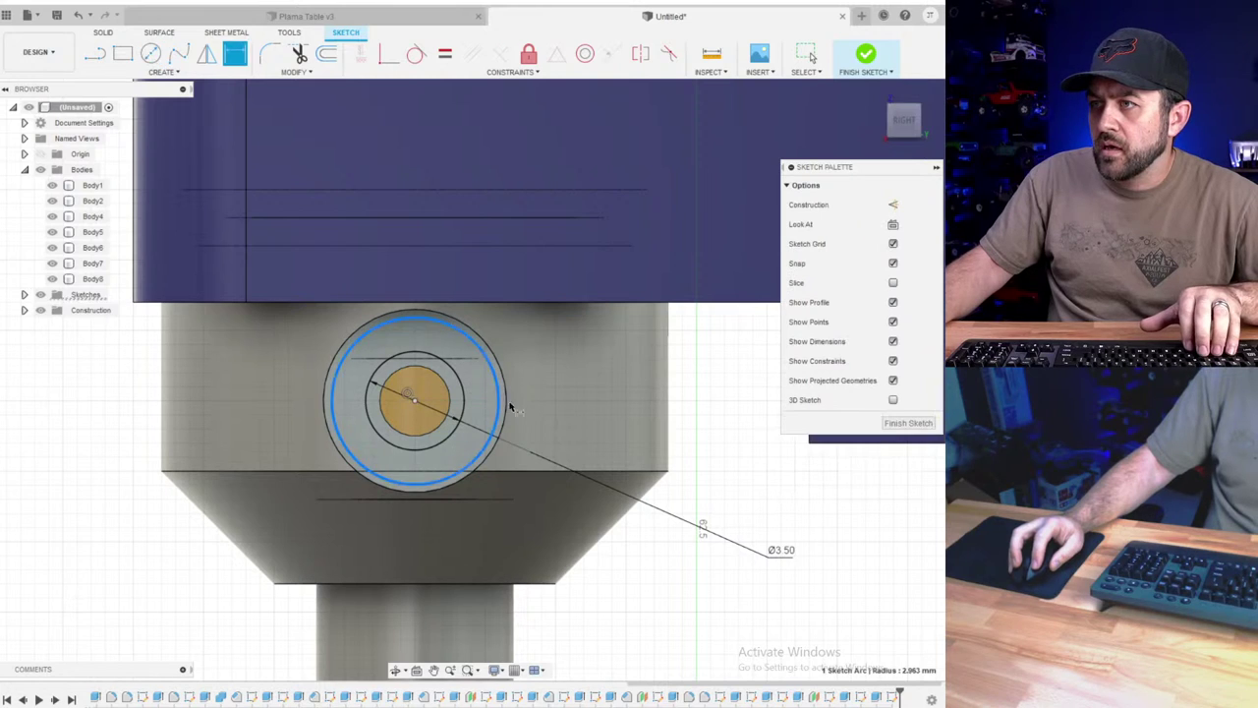
left_click(503, 401)
type("6.25")
key("Return")
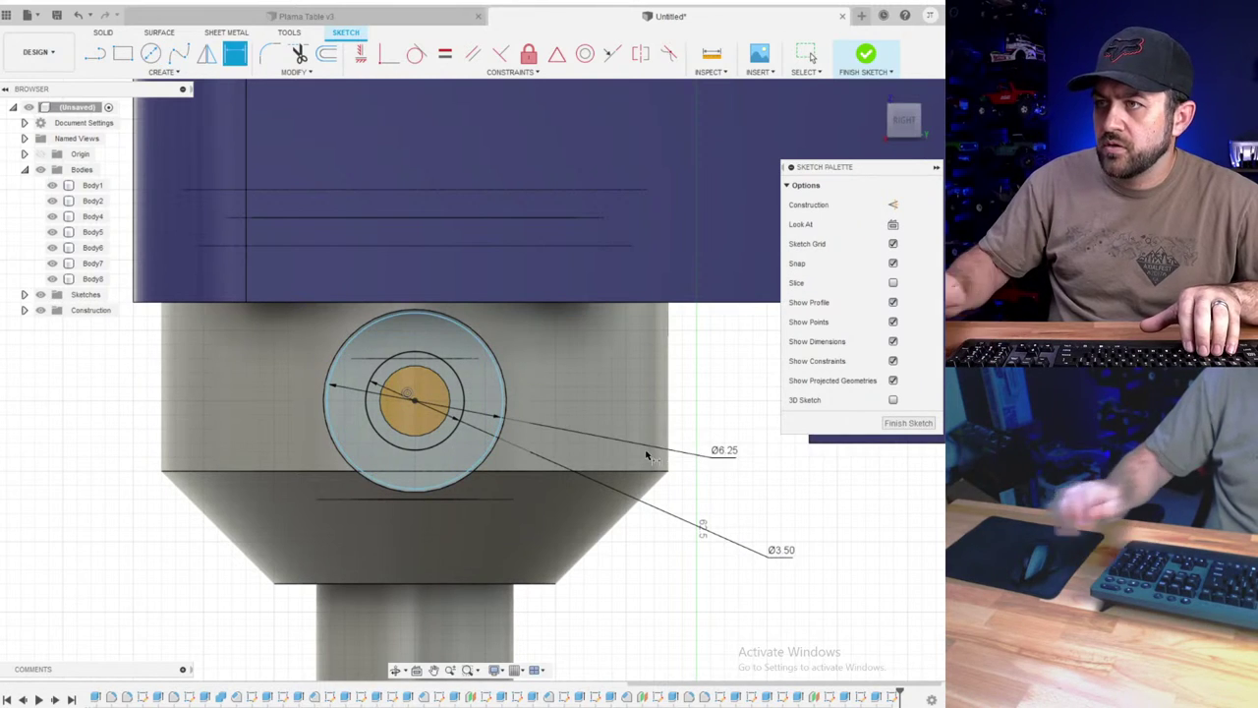
left_click(866, 55)
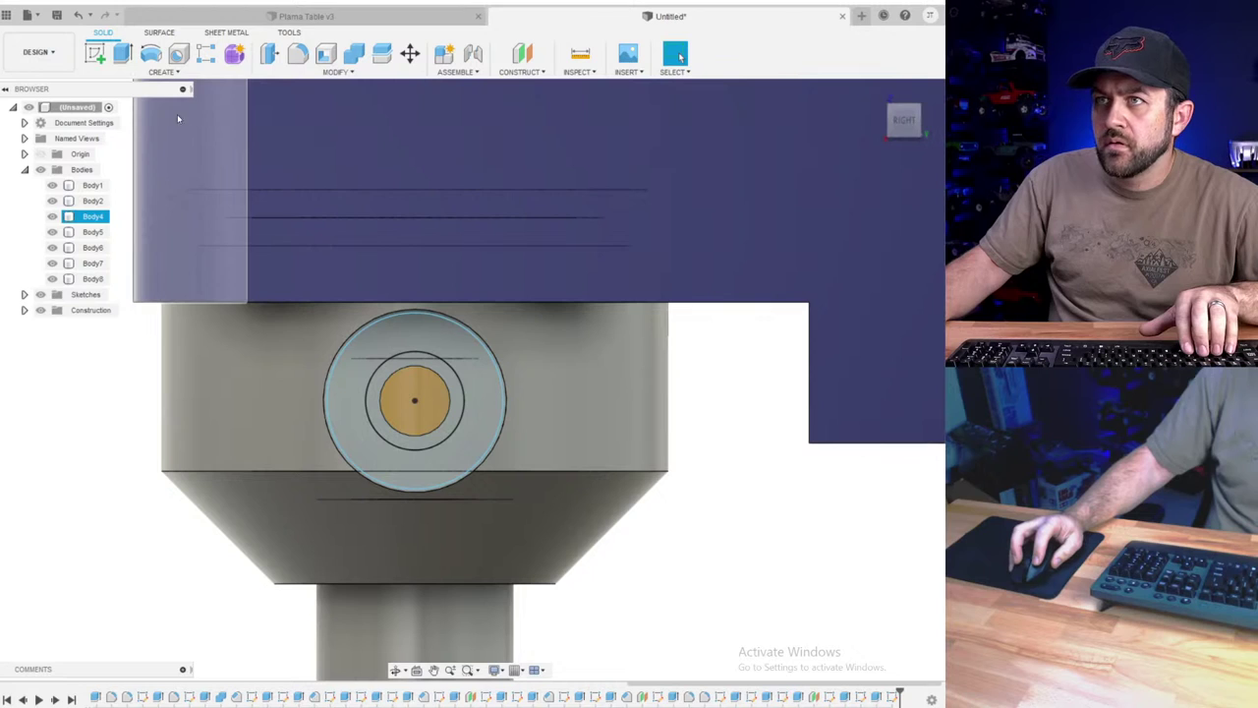
- Extrude the ring between the 3.5 mm and 6.25 mm circles 3 mm outward as a new body
key("e")
left_click(438, 339)
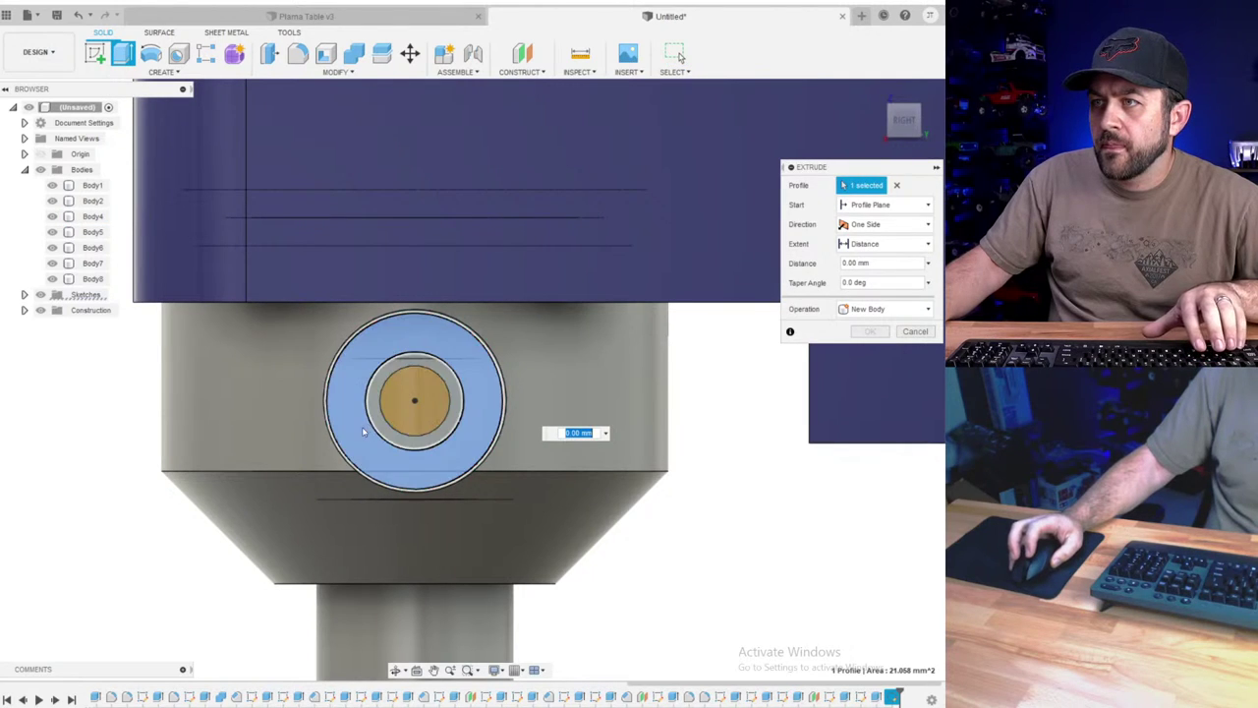
middle_click_drag(439, 339, 450, 375, "shift")
left_click_drag(400, 373, 484, 385)
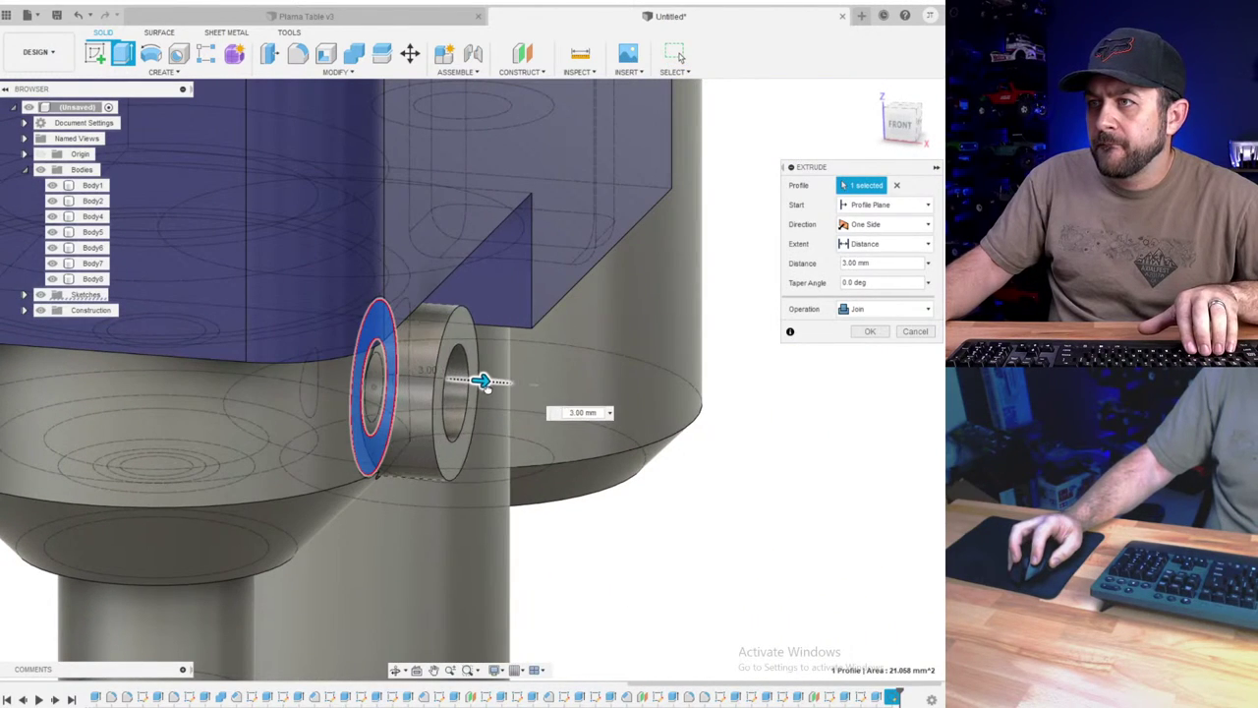
middle_click_drag(484, 384, 500, 393, "shift")
scroll(688, 305, "up", 1)
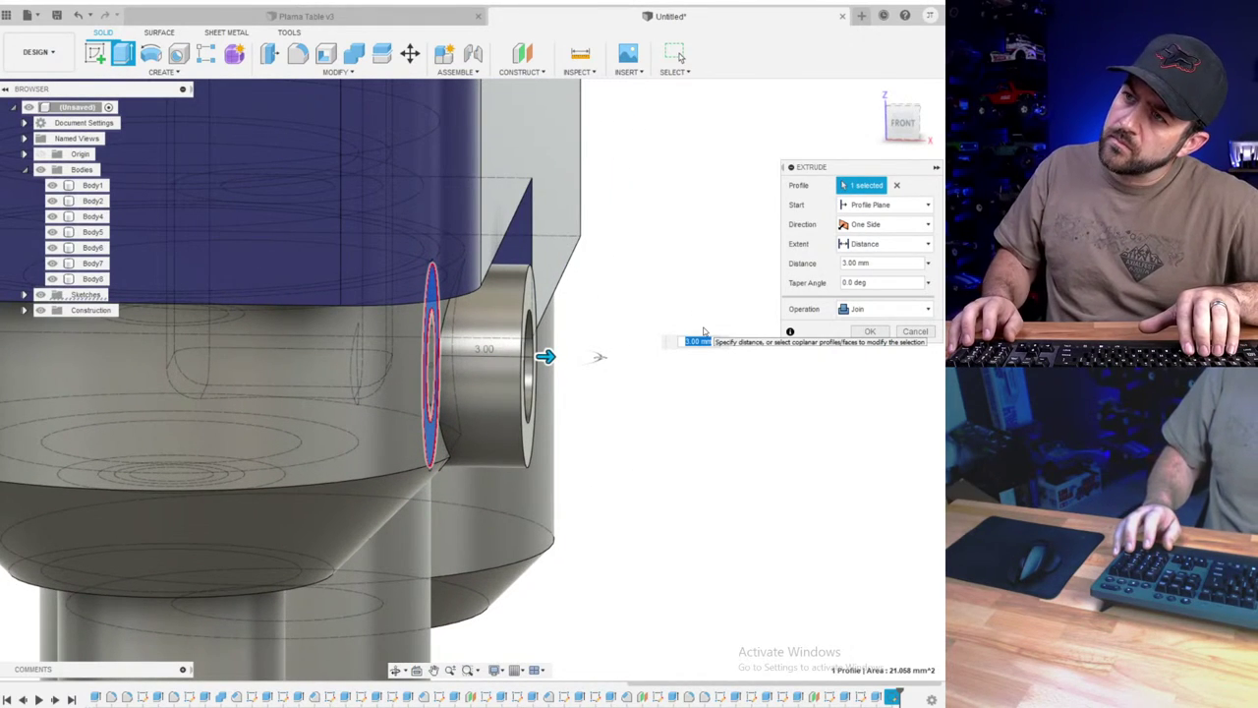
left_click(911, 128)
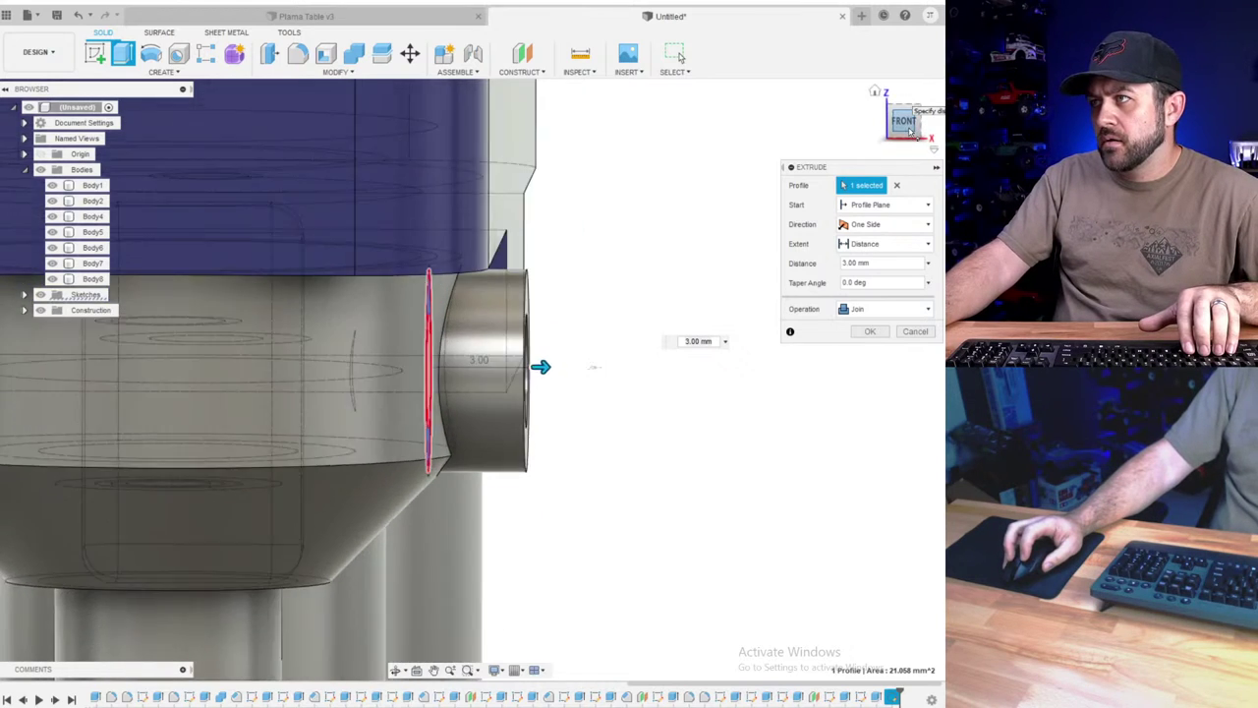
left_click(873, 309)
left_click(870, 331)
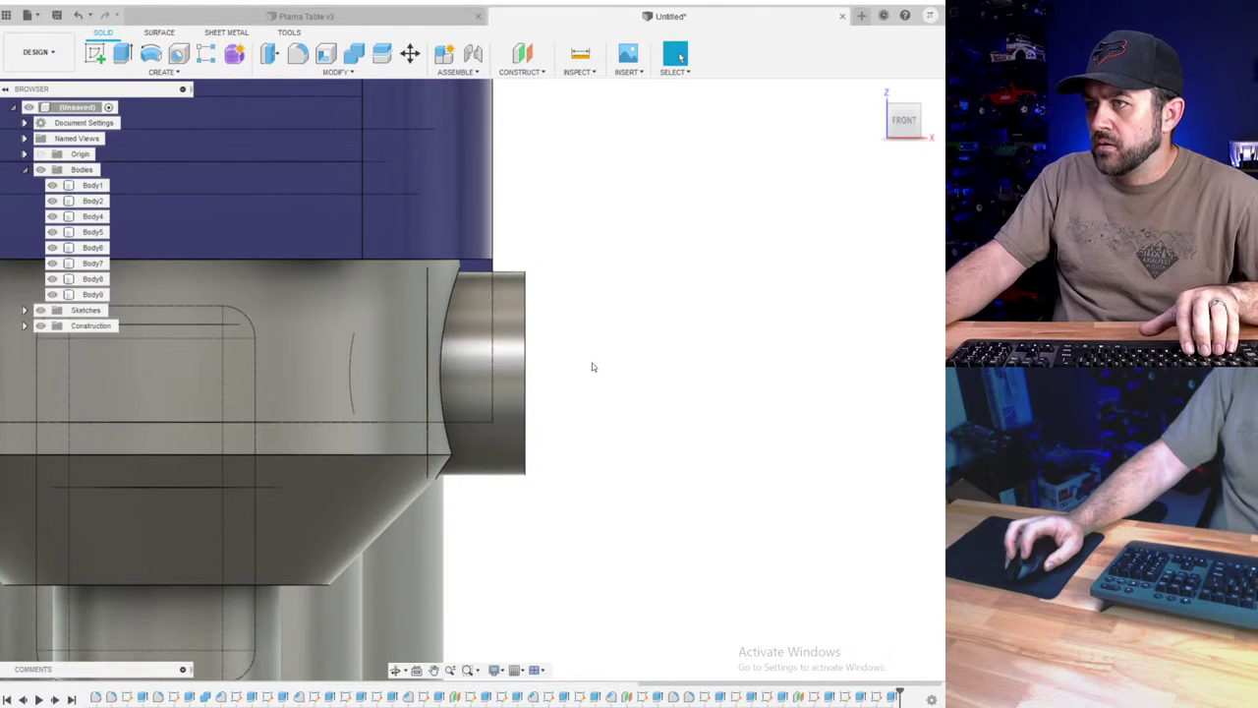
- Start a sketch on the ring's outer face and draw an upright rectangle about 2.2 mm wide and 12.5 mm tall, rising from the ring
middle_click_drag(592, 363, 578, 363, "shift")
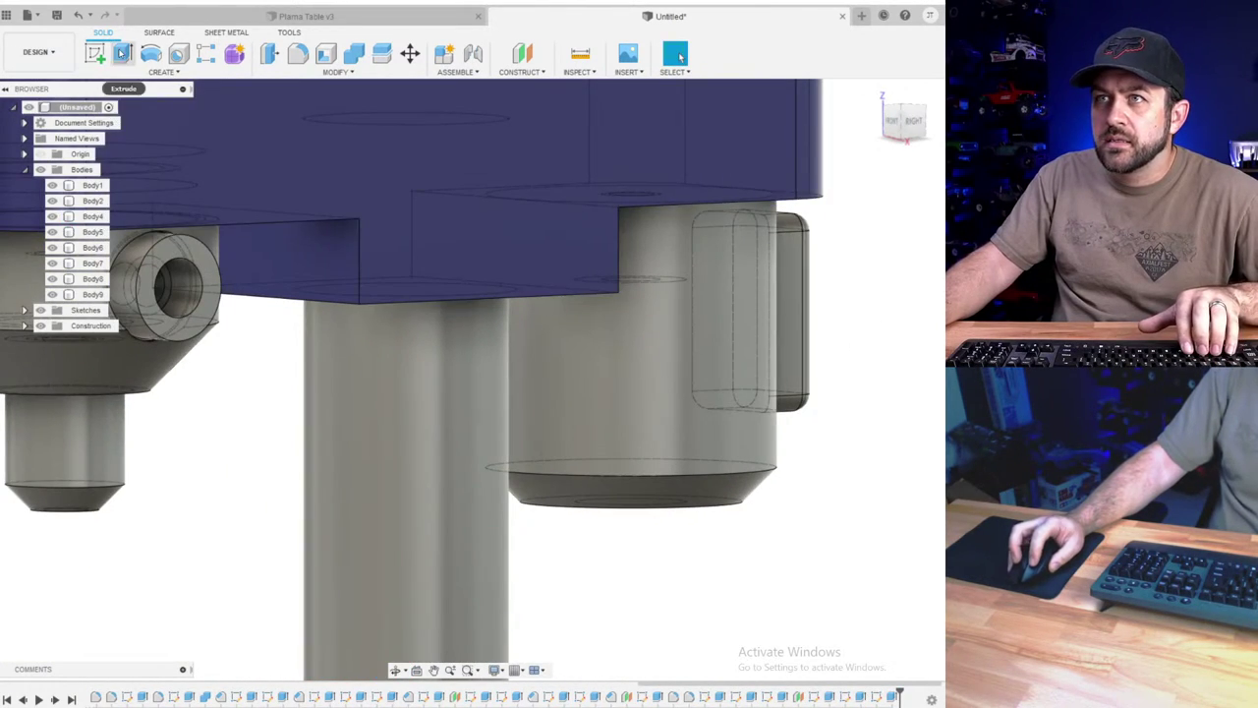
left_click(210, 255)
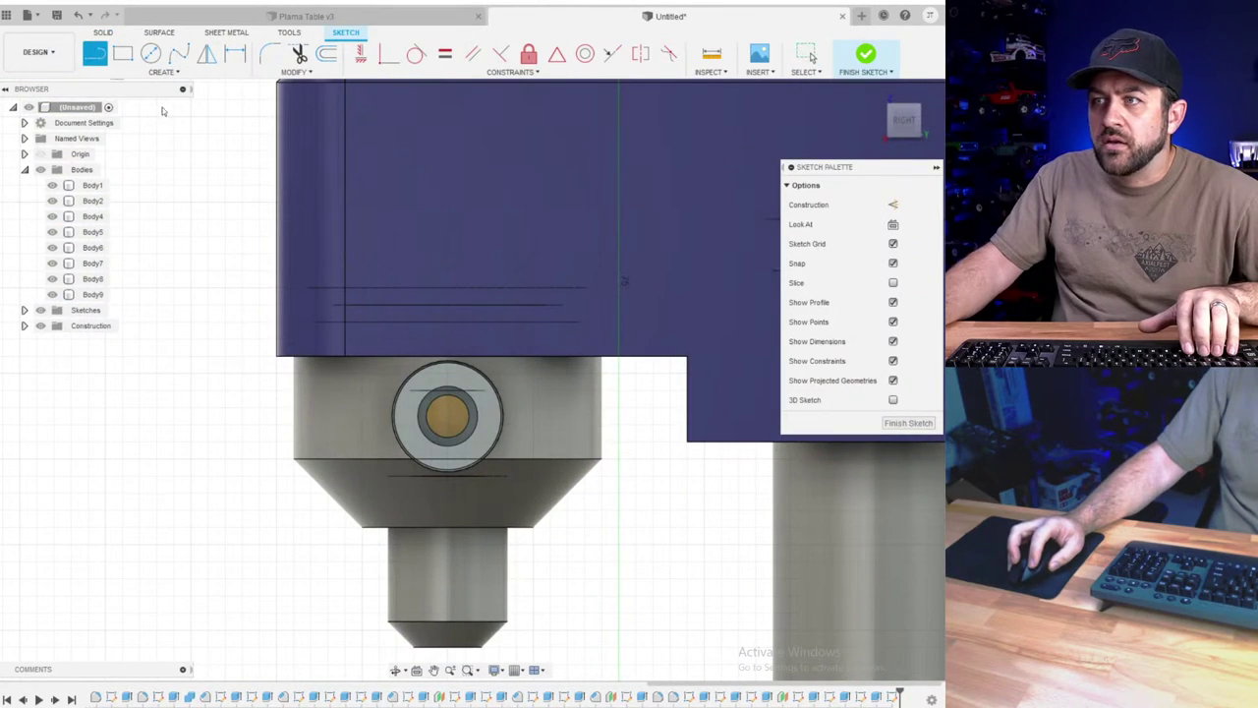
left_click(121, 53)
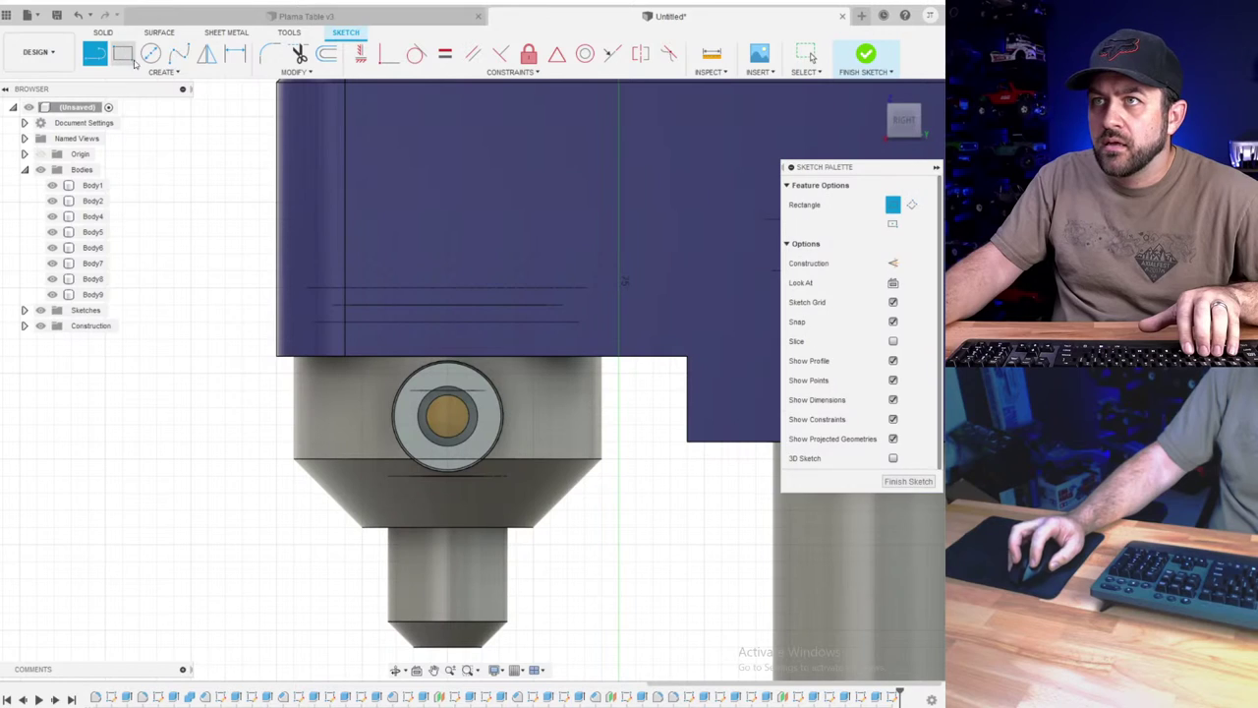
left_click(430, 370)
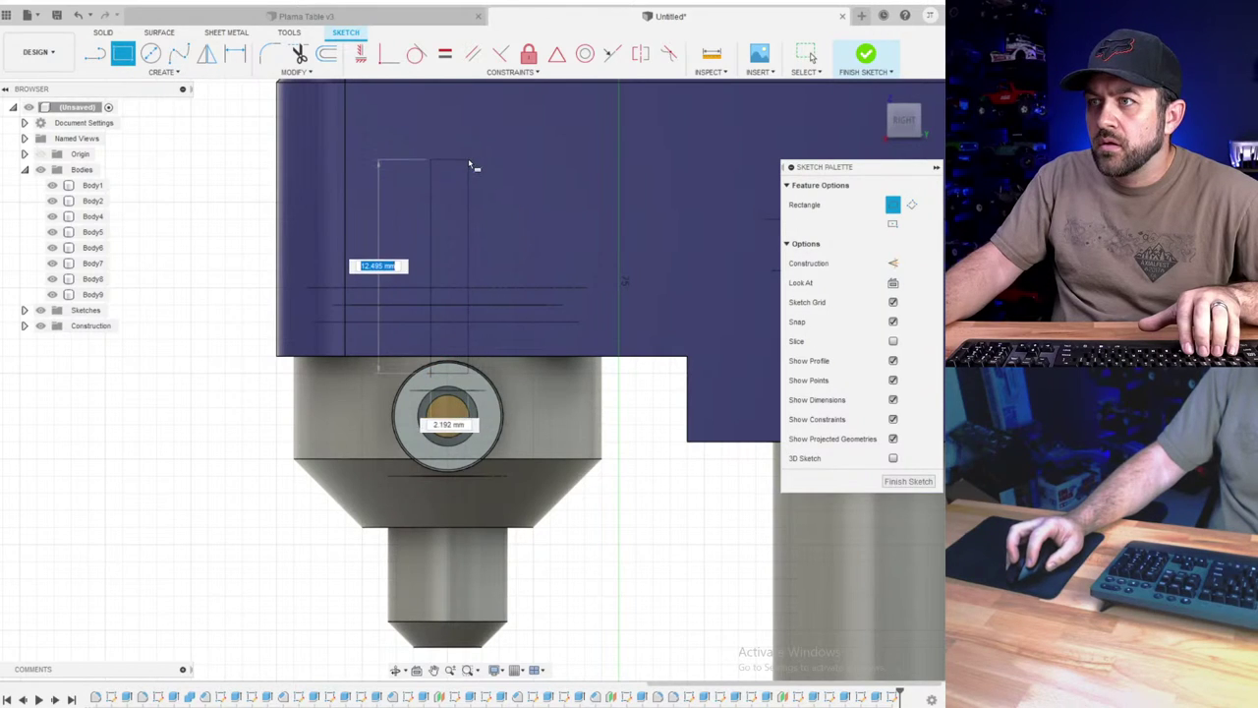
left_click(470, 161)
- Try drawing a circle centred on the ring's hole that reaches the rectangle's lower edge
key("c")
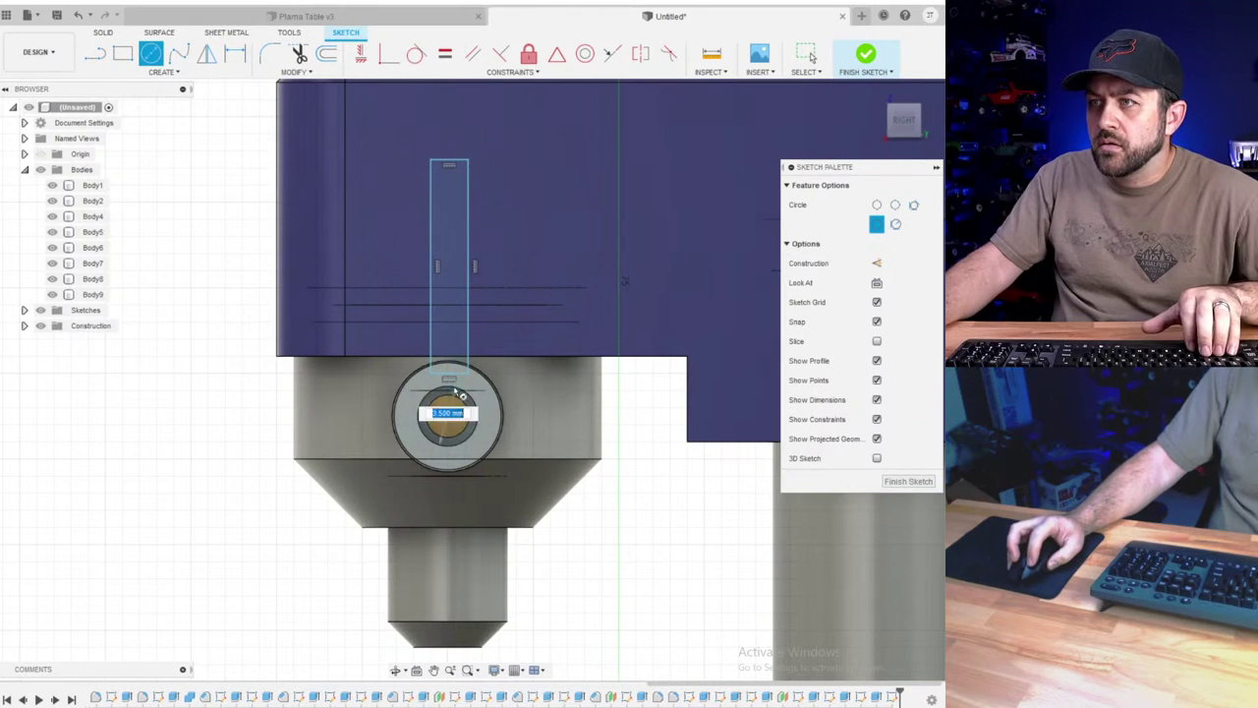
scroll(457, 393, "up", 3)
left_click(445, 374)
key("Escape")
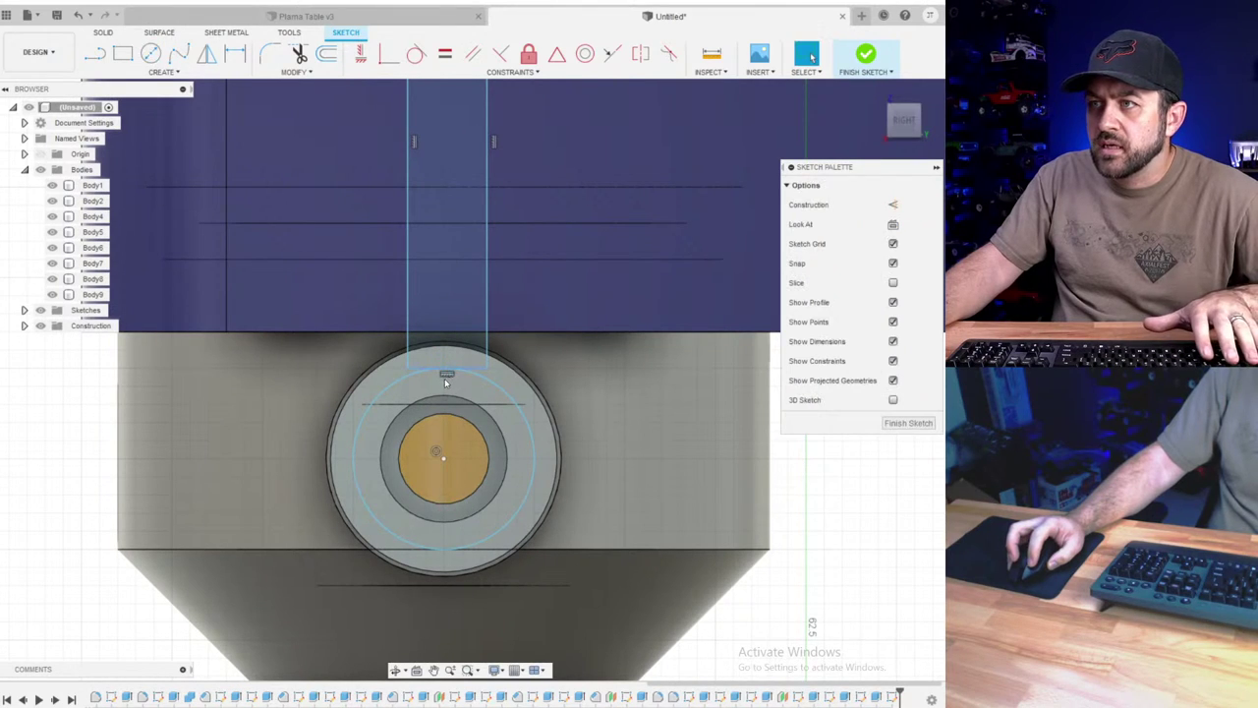
scroll(464, 460, "up", 3)
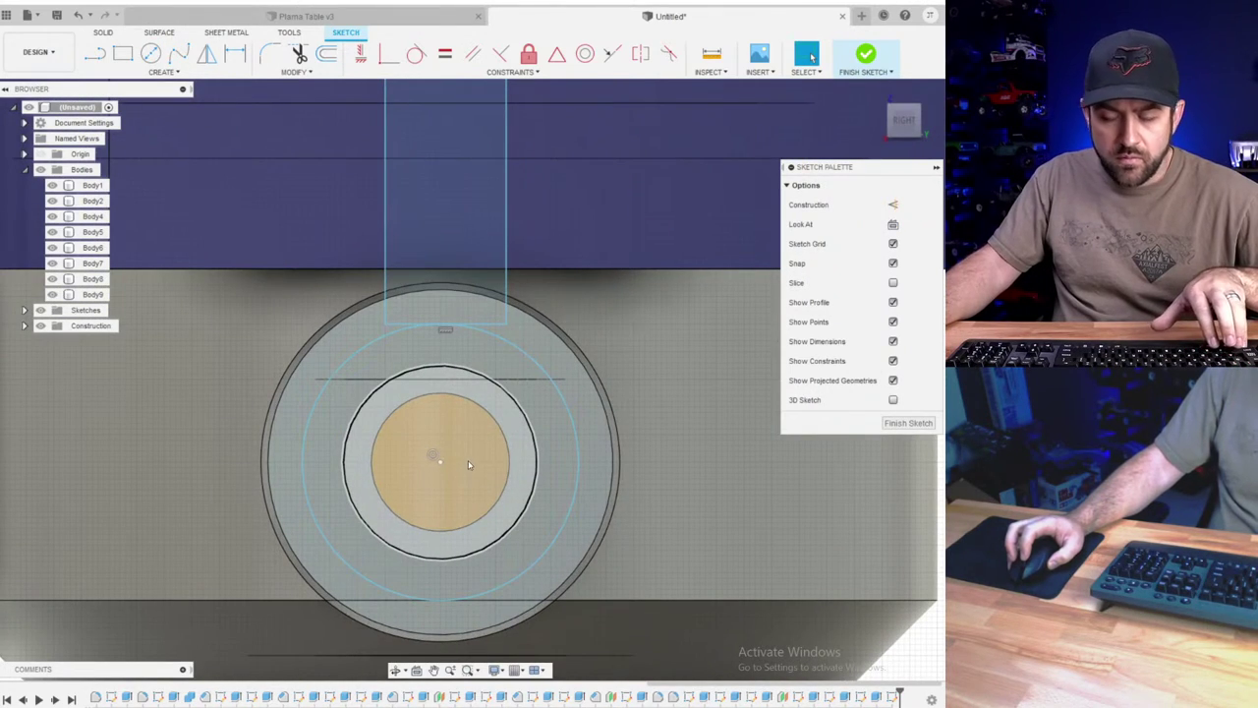
- Join the midpoint of the rectangle's lower edge to the hole centre with a construction line and constrain it vertical
key("l")
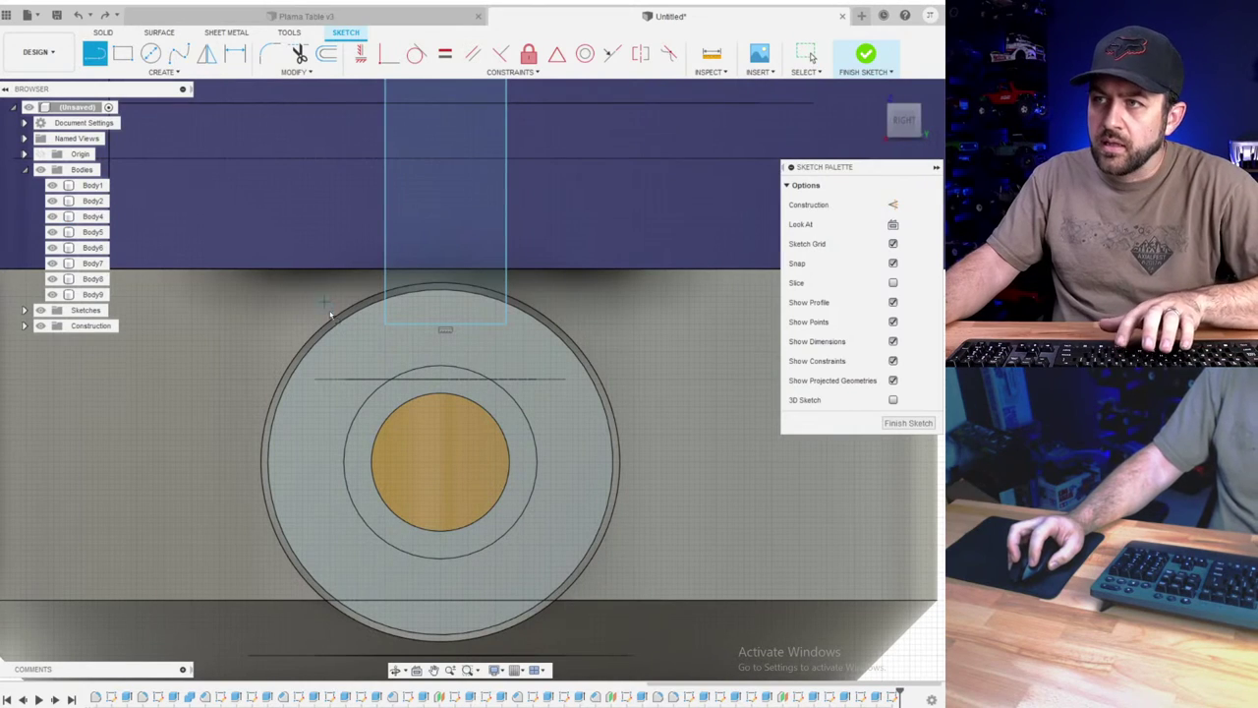
left_click(445, 331)
key("Escape")
left_click(443, 393)
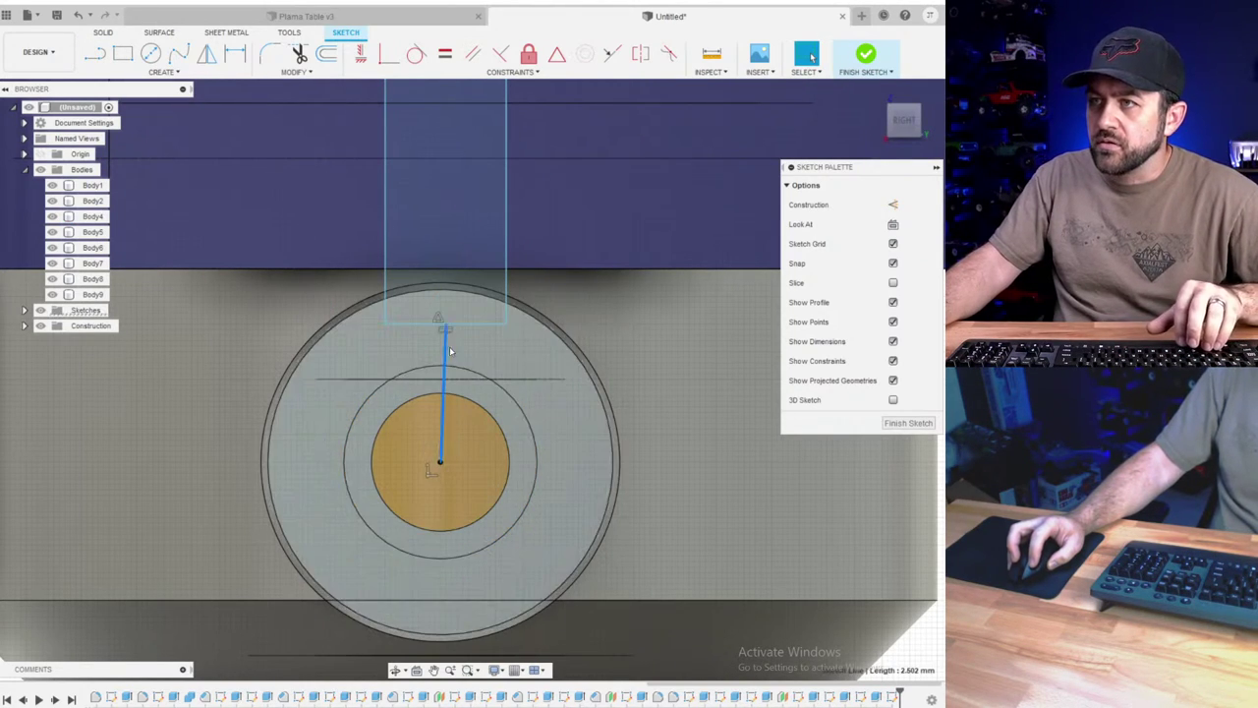
key("x")
left_click(361, 55)
scroll(401, 323, "down", 2)
key("Escape")
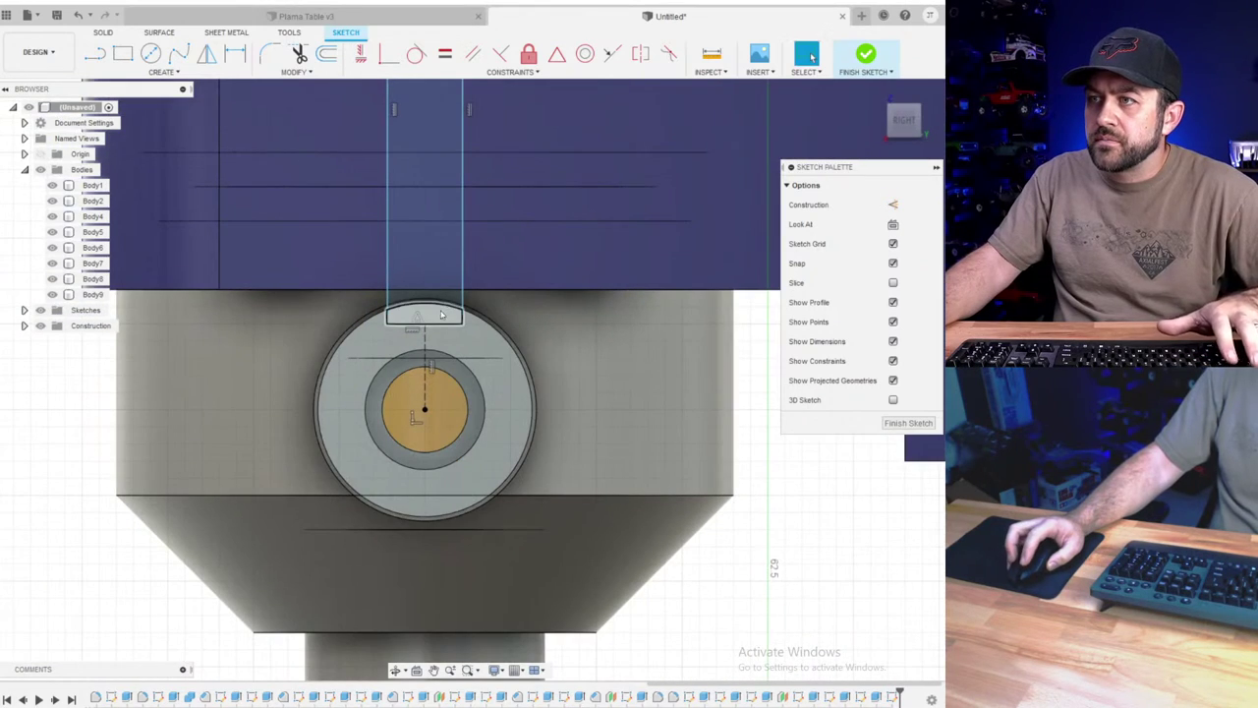
- Dimension the rectangle's width, trying 2.5 mm and settling on 3 mm
left_click(585, 345)
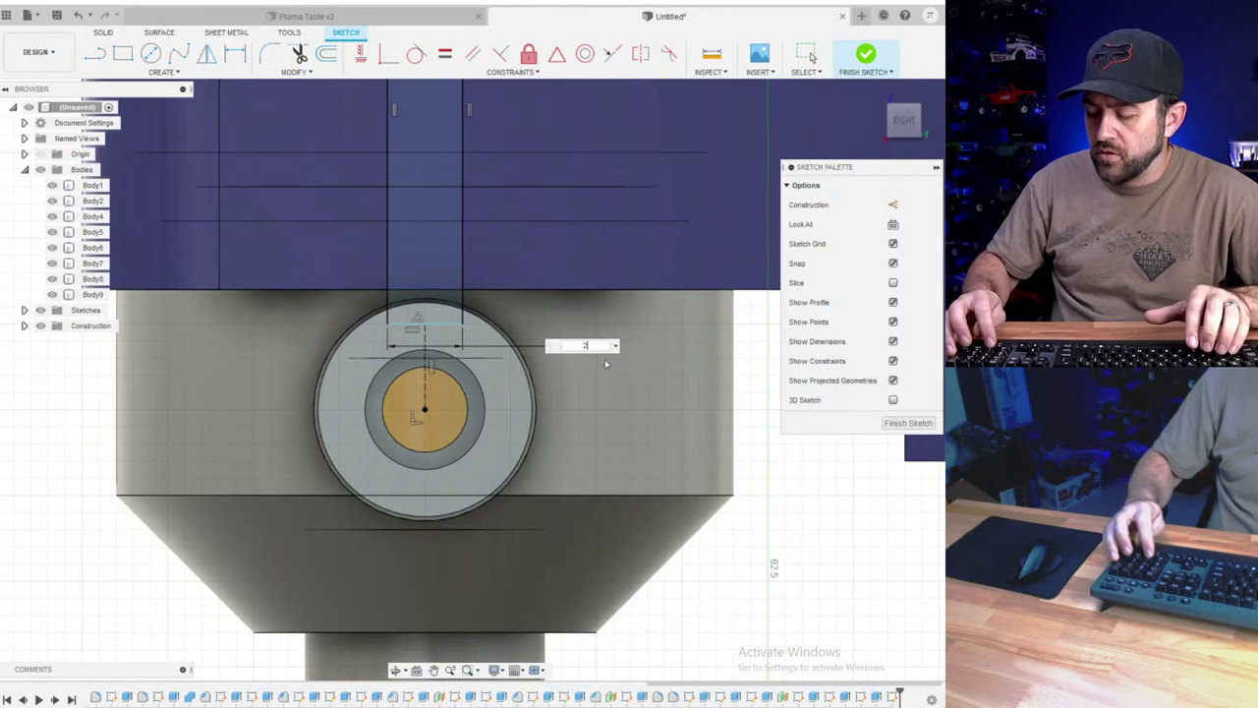
type("2")
key("Return")
scroll(599, 349, "down", 3)
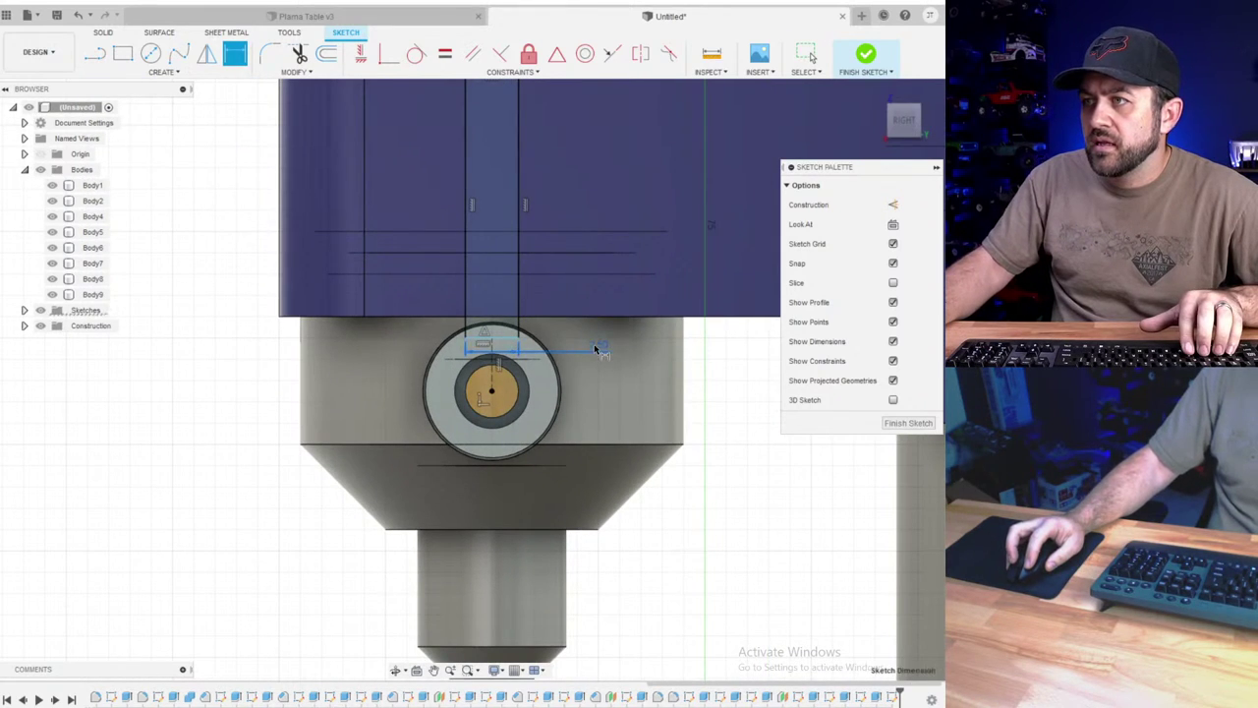
left_click_drag(599, 350, 600, 343)
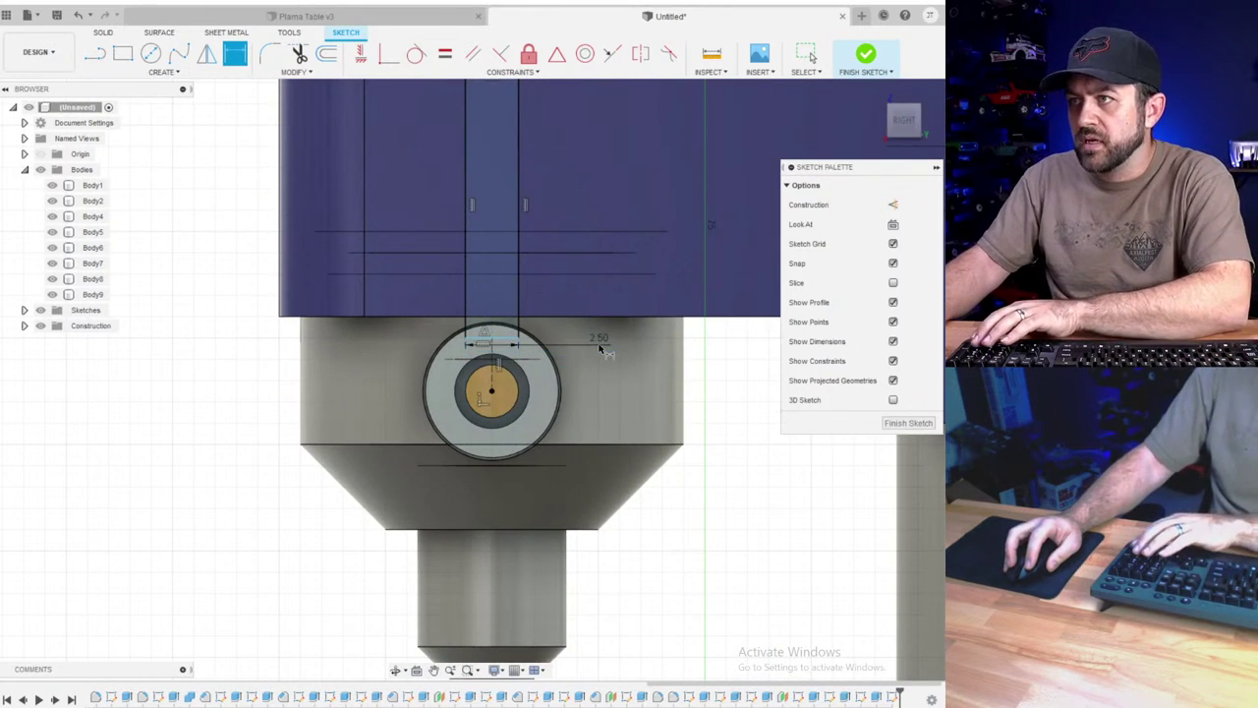
type("3")
key("Return")
scroll(627, 385, "down", 2)
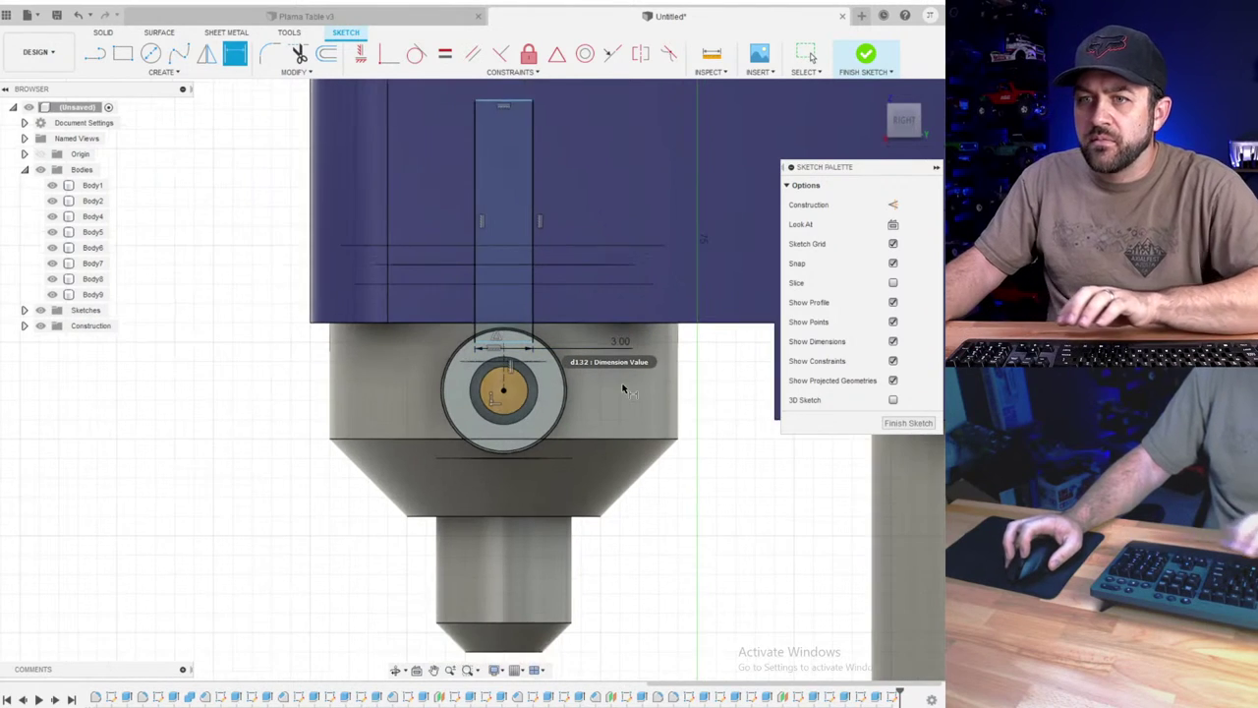
- Dimension the rectangle's height to 10 mm
scroll(604, 384, "down", 3)
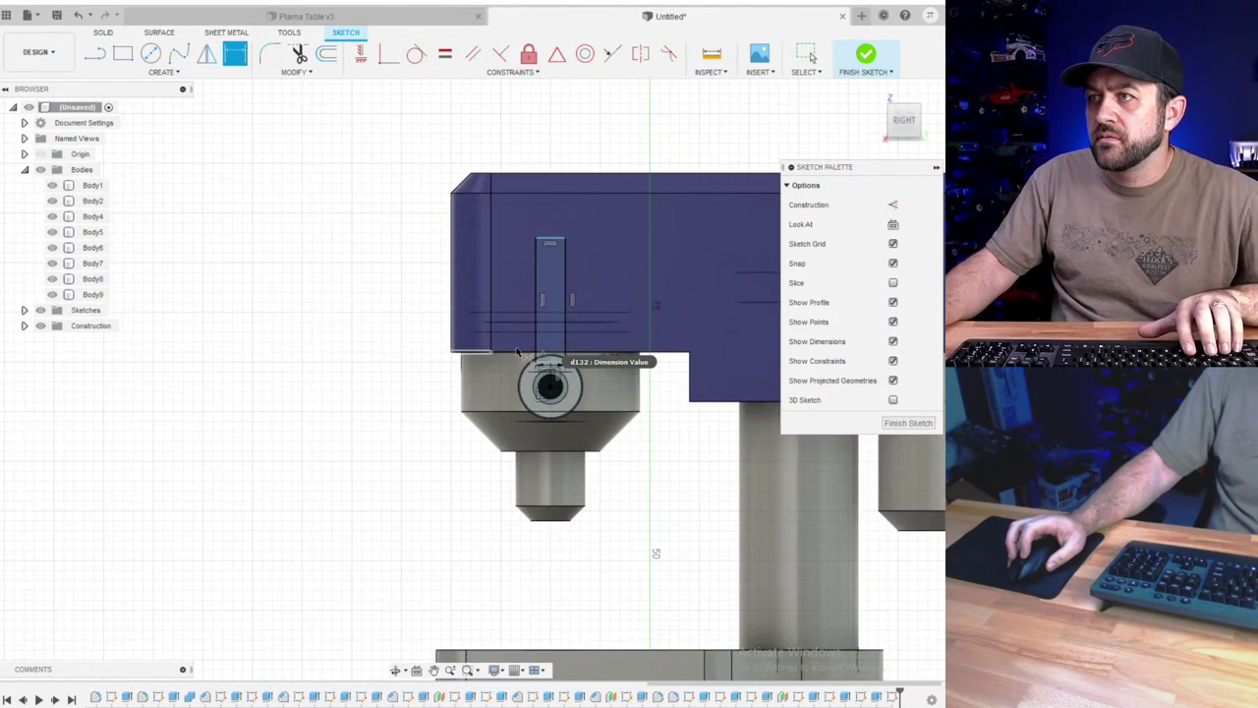
scroll(560, 310, "up", 2)
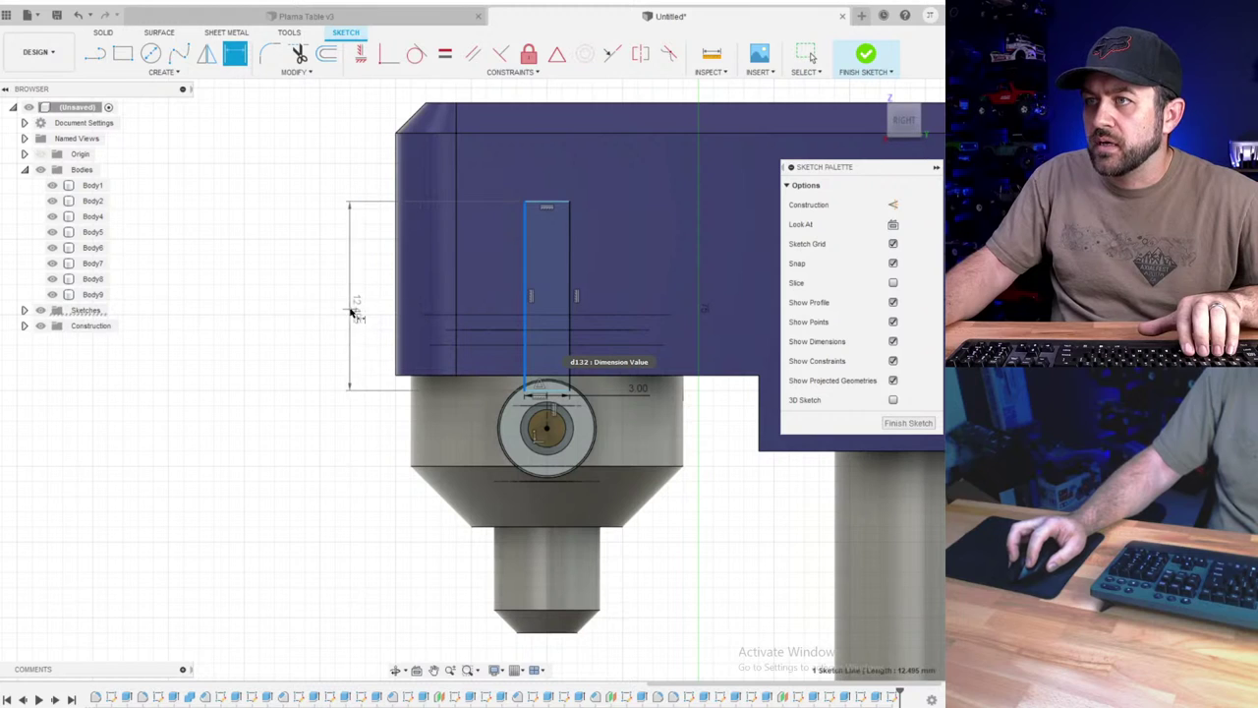
left_click(353, 313)
type("10")
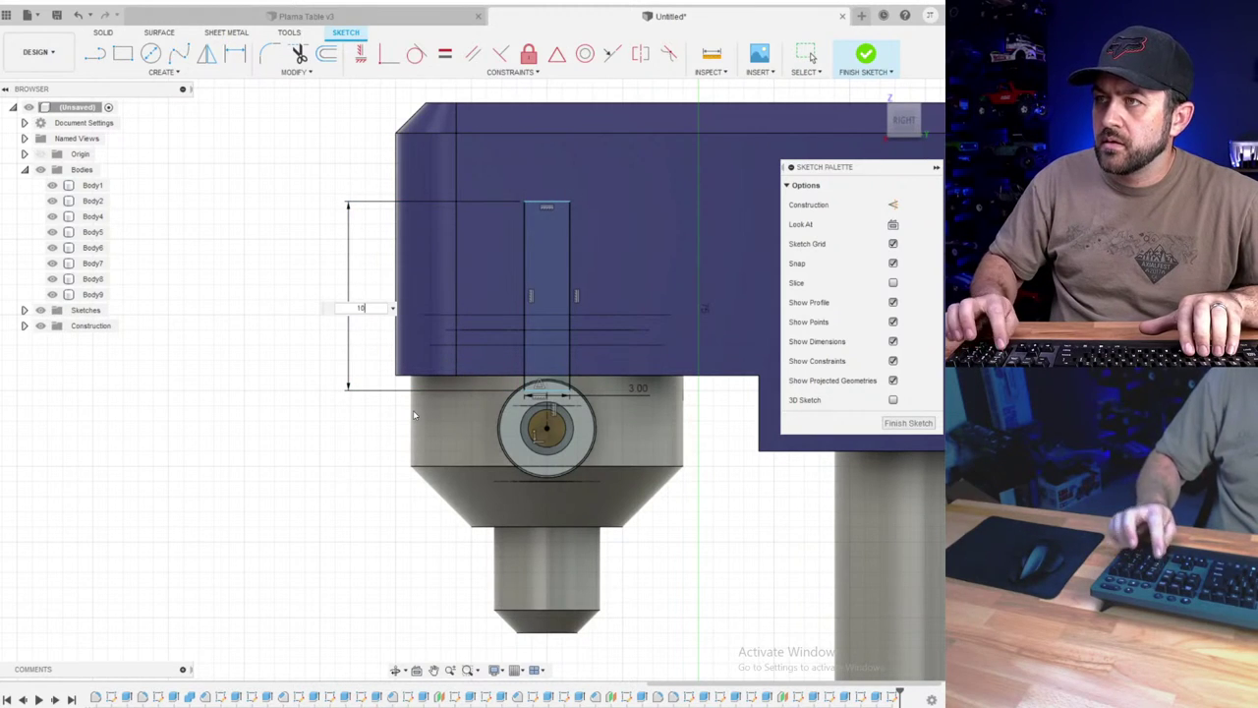
key("Return")
- Dimension the distance from the hole centre to the rectangle's lower edge to 2 mm
scroll(576, 389, "up", 2)
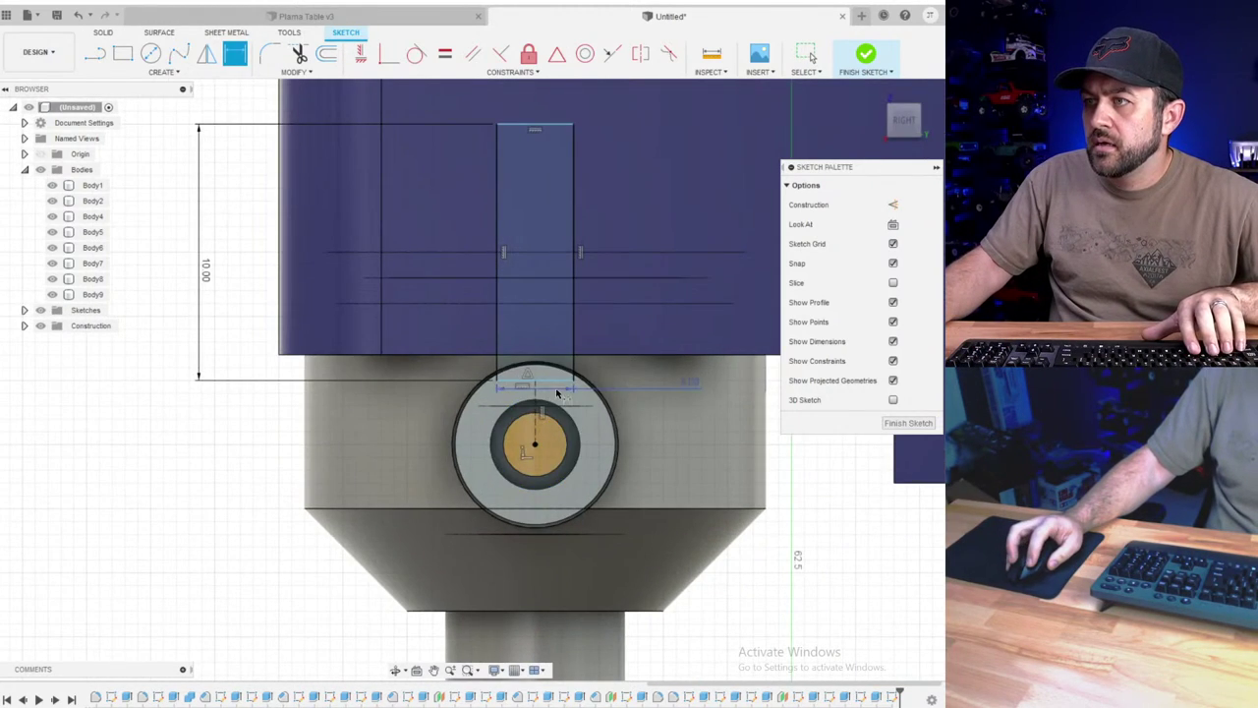
left_click(241, 430)
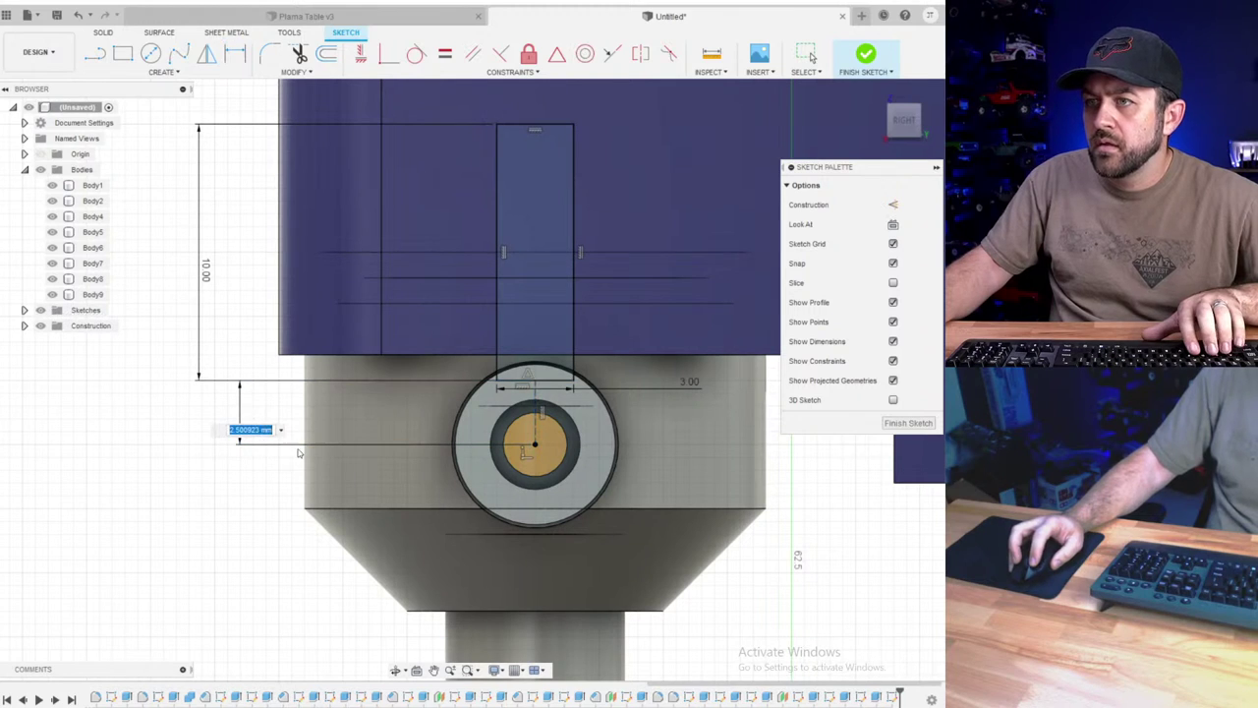
type("2")
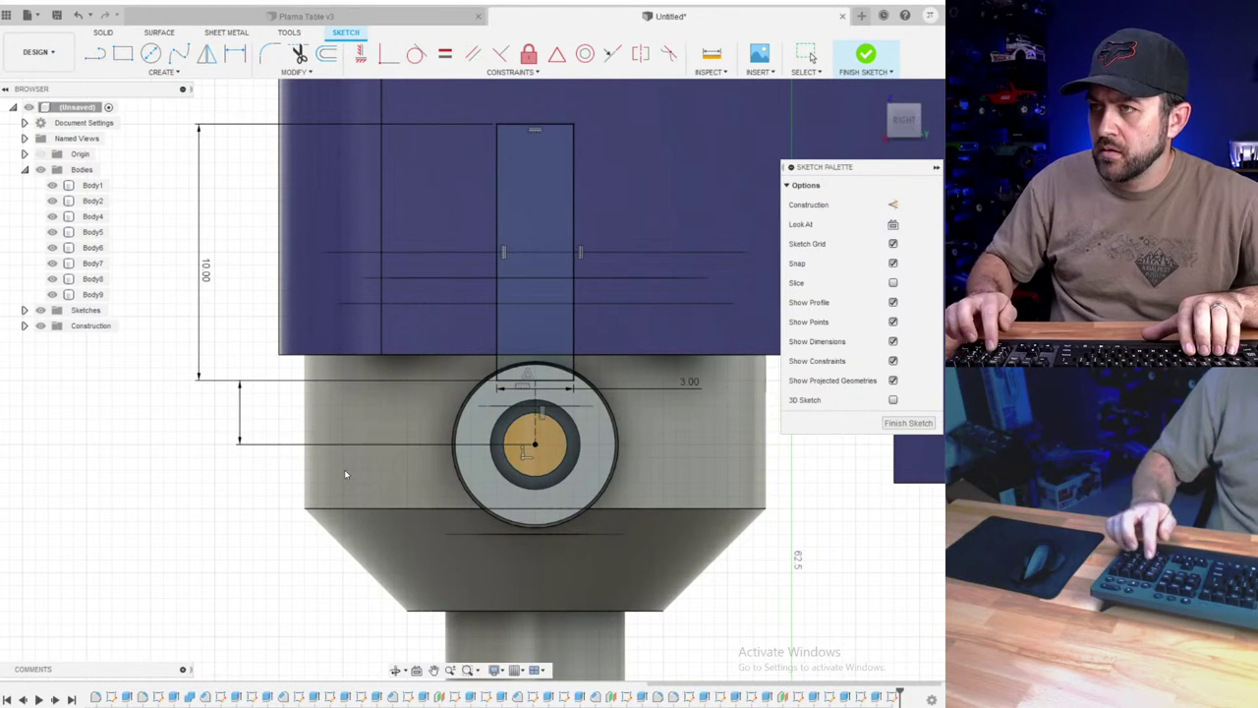
key("Return")
scroll(463, 200, "down", 2)
scroll(466, 198, "down", 1)
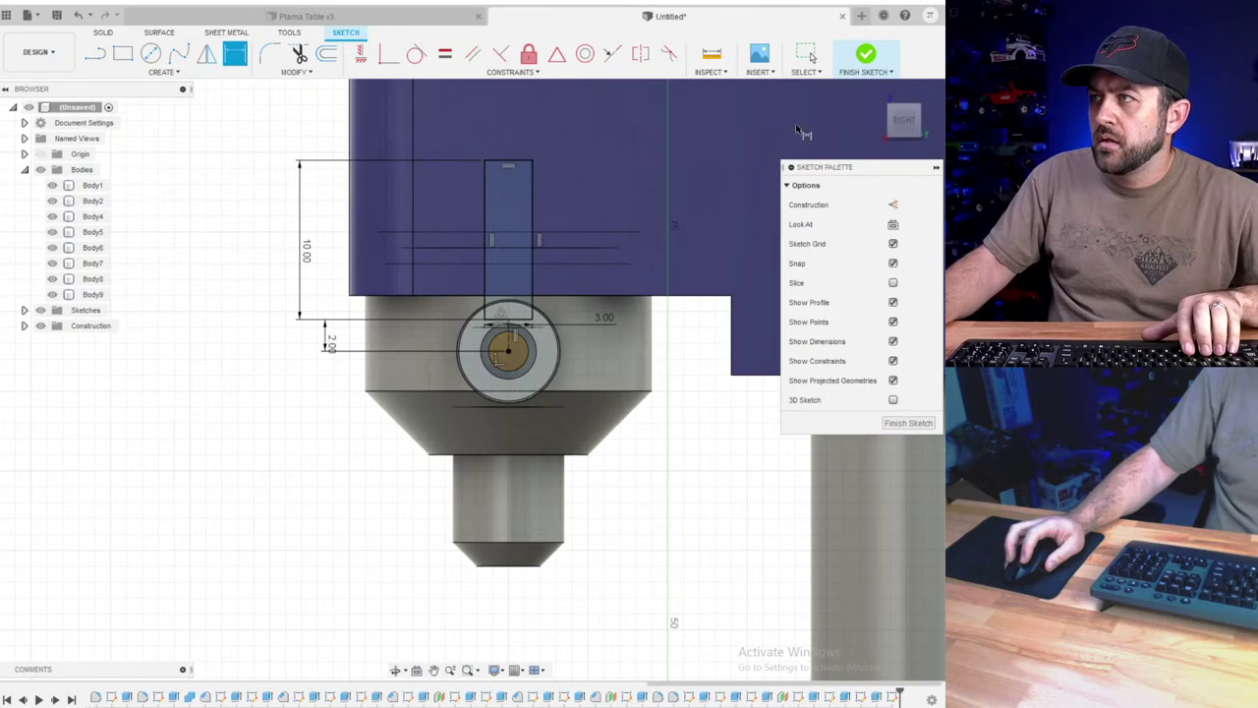
- Draw a circle centred on the midpoint of the rectangle's upper edge, dimension it to 4 mm diameter, and finish the sketch
left_click(152, 54)
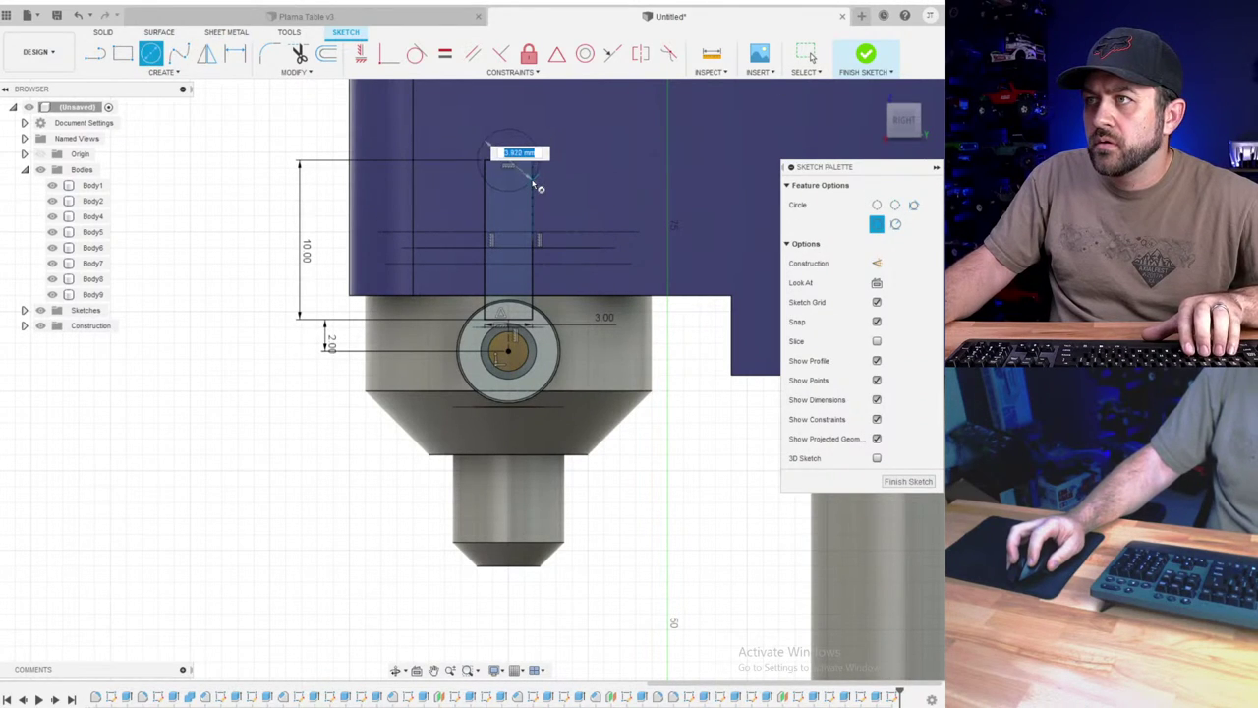
key("d")
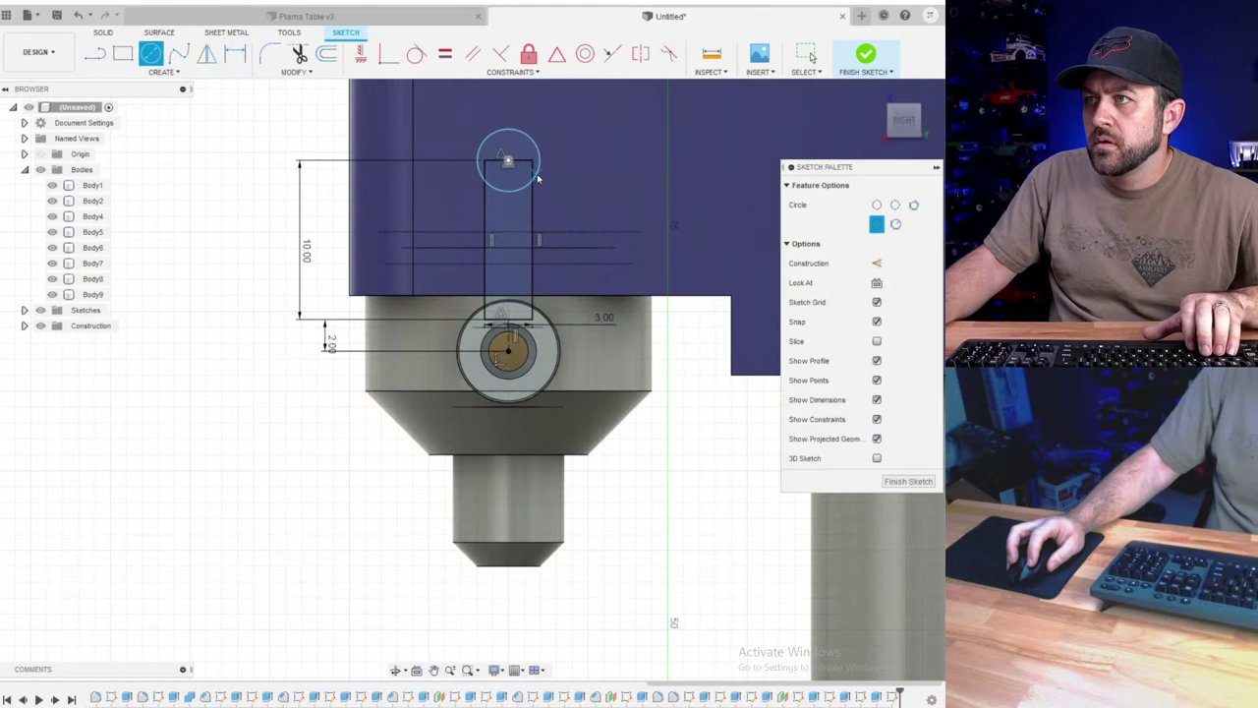
key("d")
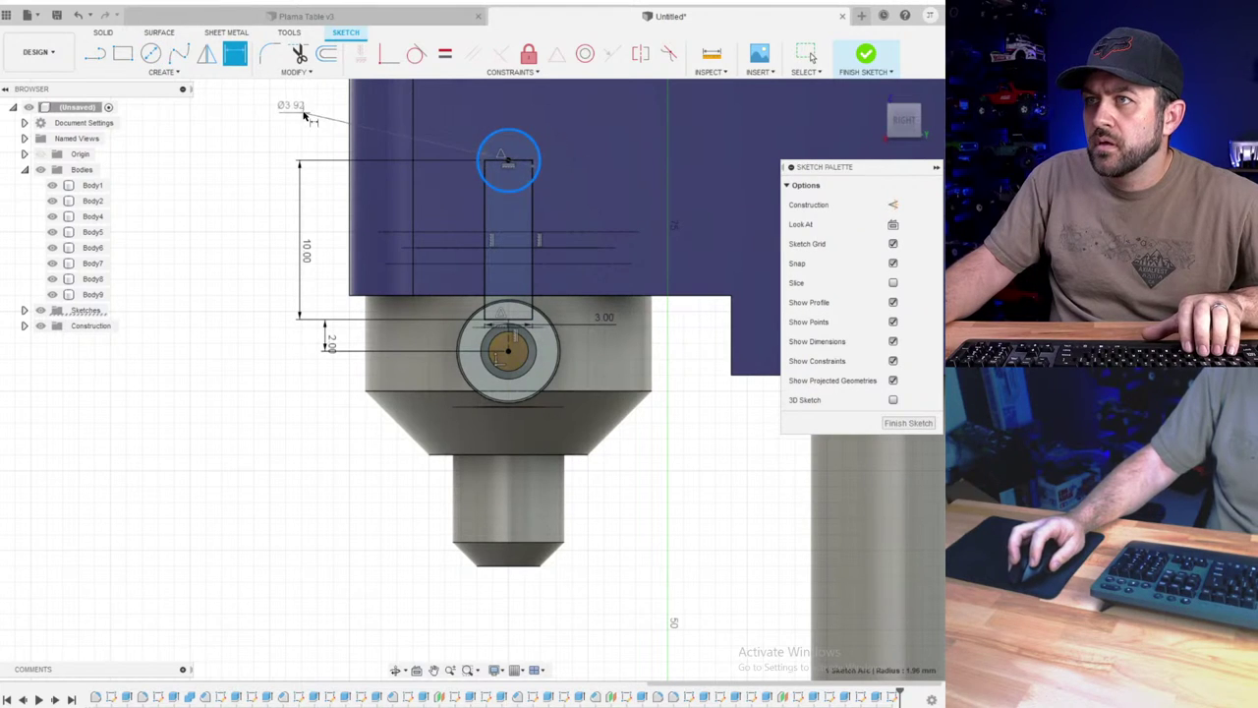
left_click(304, 116)
type("4")
key("Return")
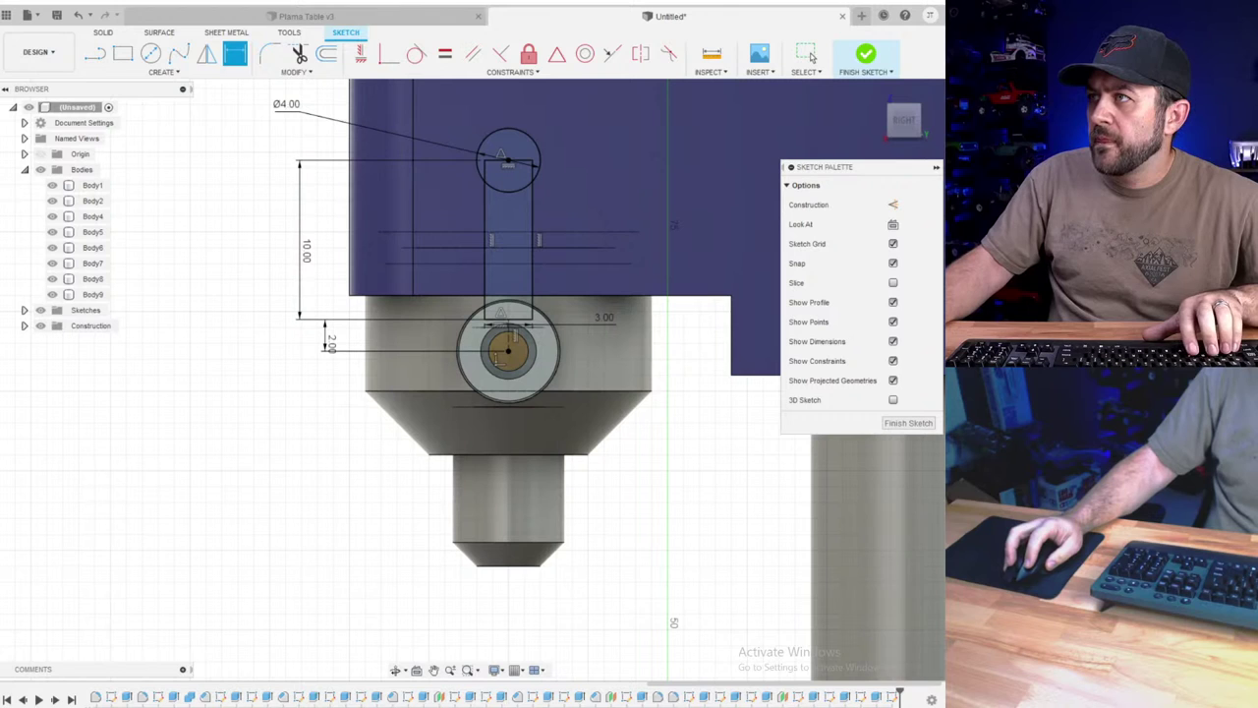
left_click(865, 54)
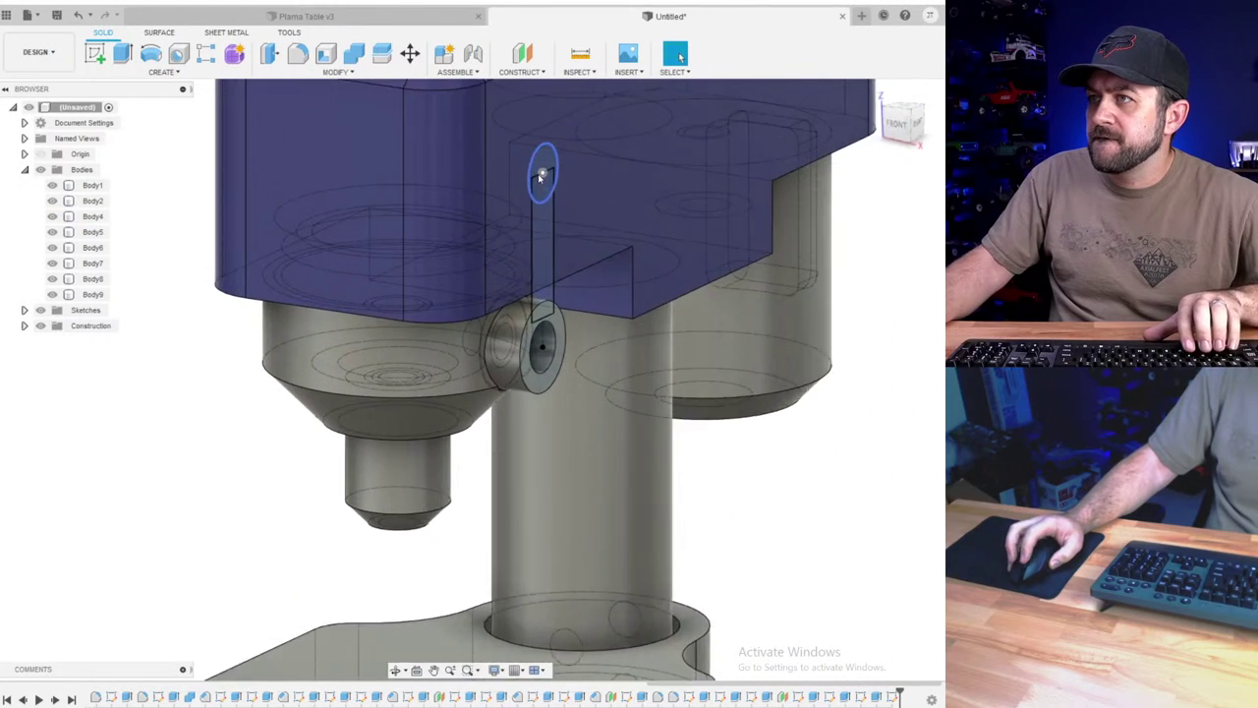
- Extrude the handle arm, its round end and the hub's ring face outward 2 mm, joined to the hub
scroll(540, 176, "up", 1)
left_click(121, 54)
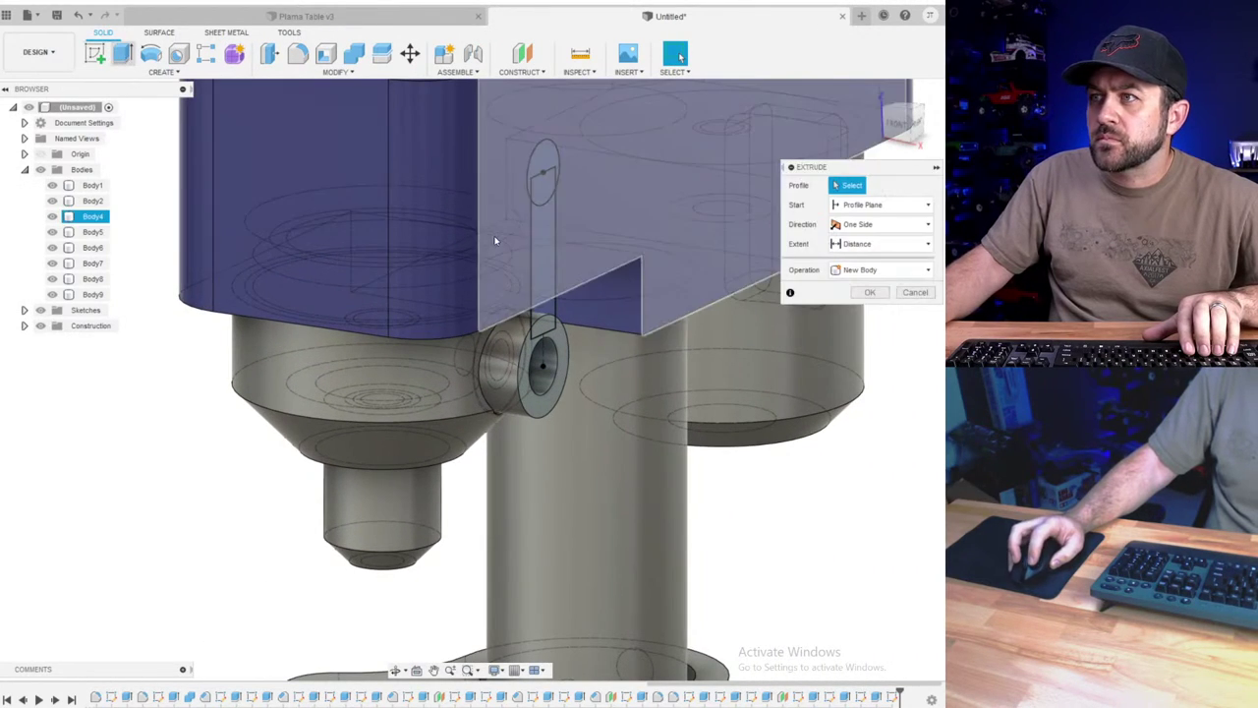
scroll(499, 240, "up", 3)
left_click(548, 225)
left_click(565, 172)
left_click(564, 134)
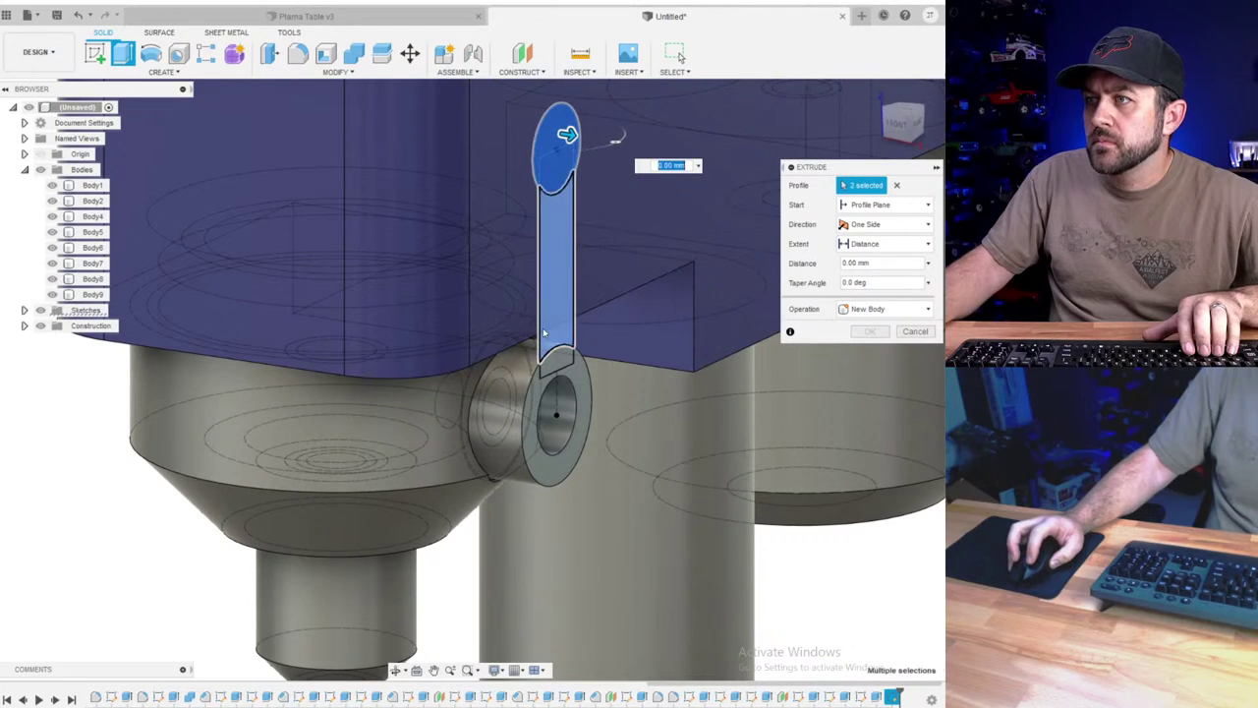
left_click(562, 354)
left_click(564, 456)
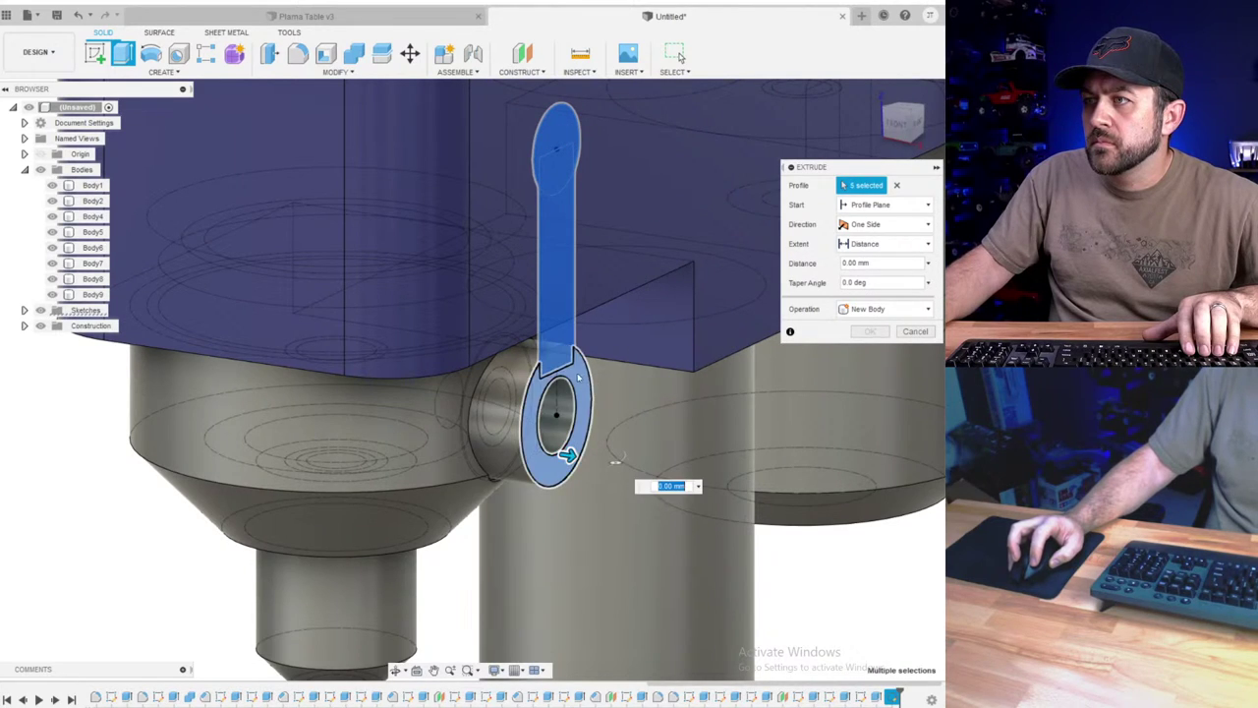
left_click_drag(568, 455, 607, 461)
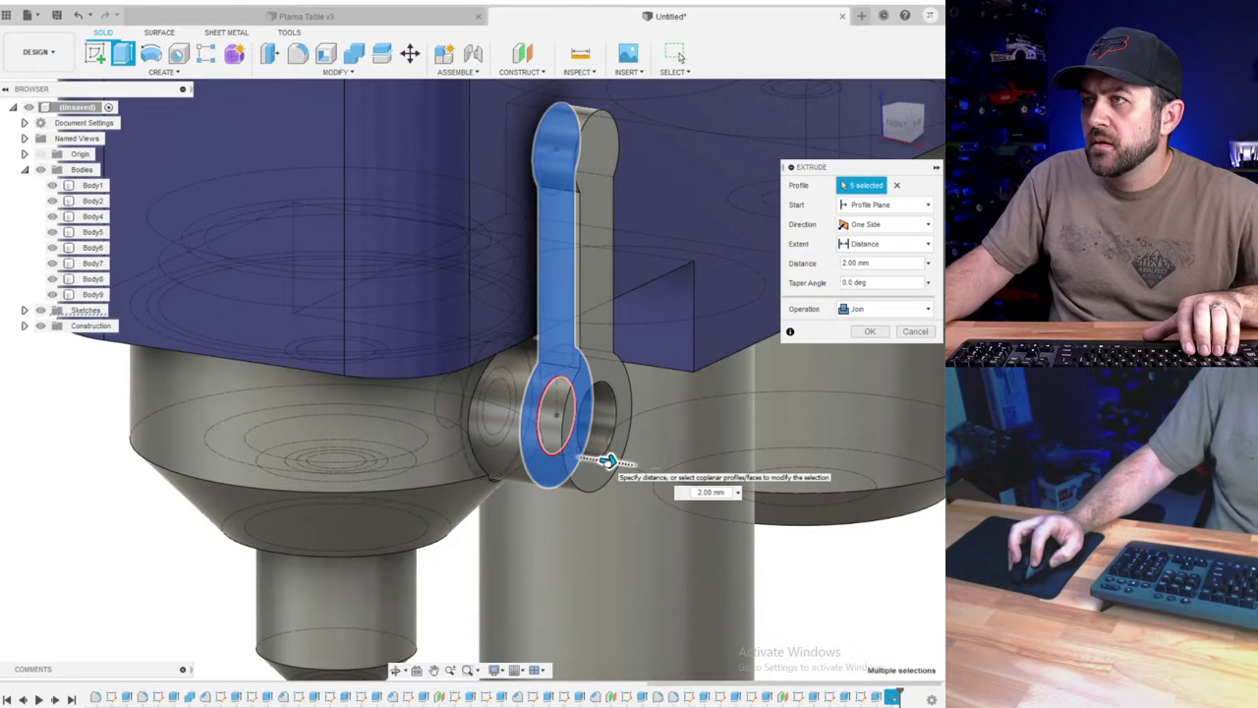
- Exclude the hub's ring face from the extrusion and join the arm and round end at a distance of 2.5 mm
left_click(563, 416)
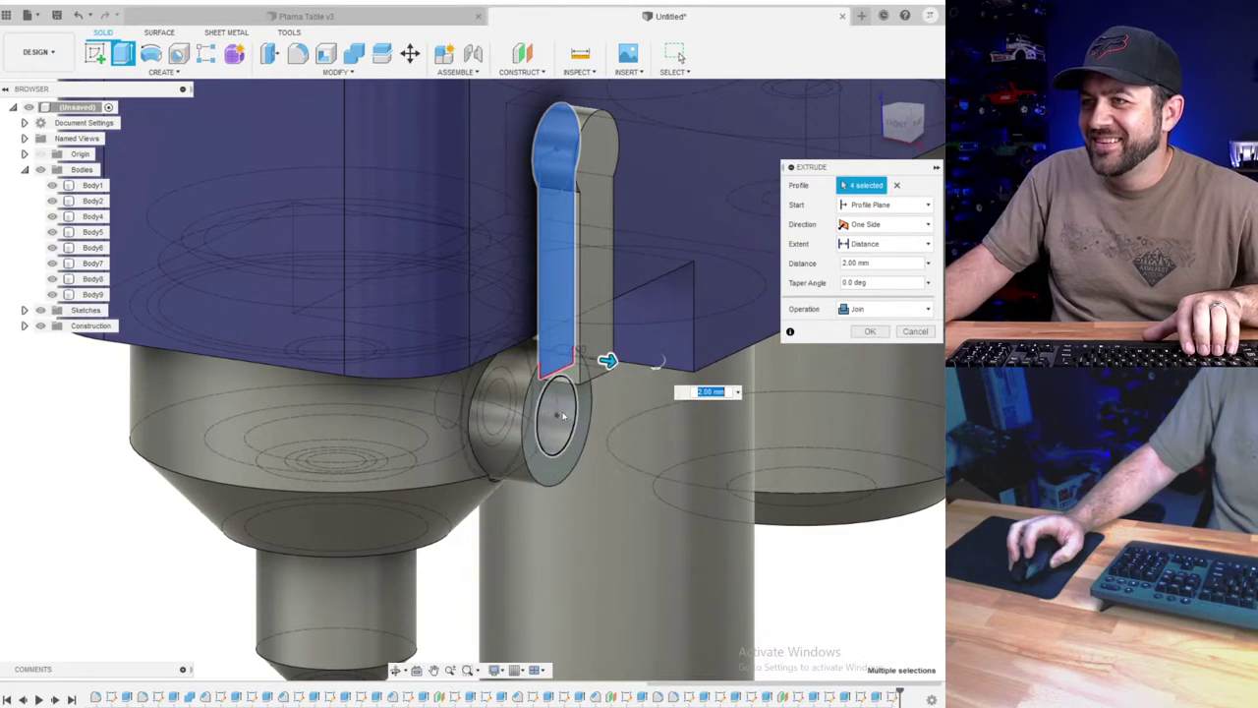
left_click_drag(609, 359, 619, 366)
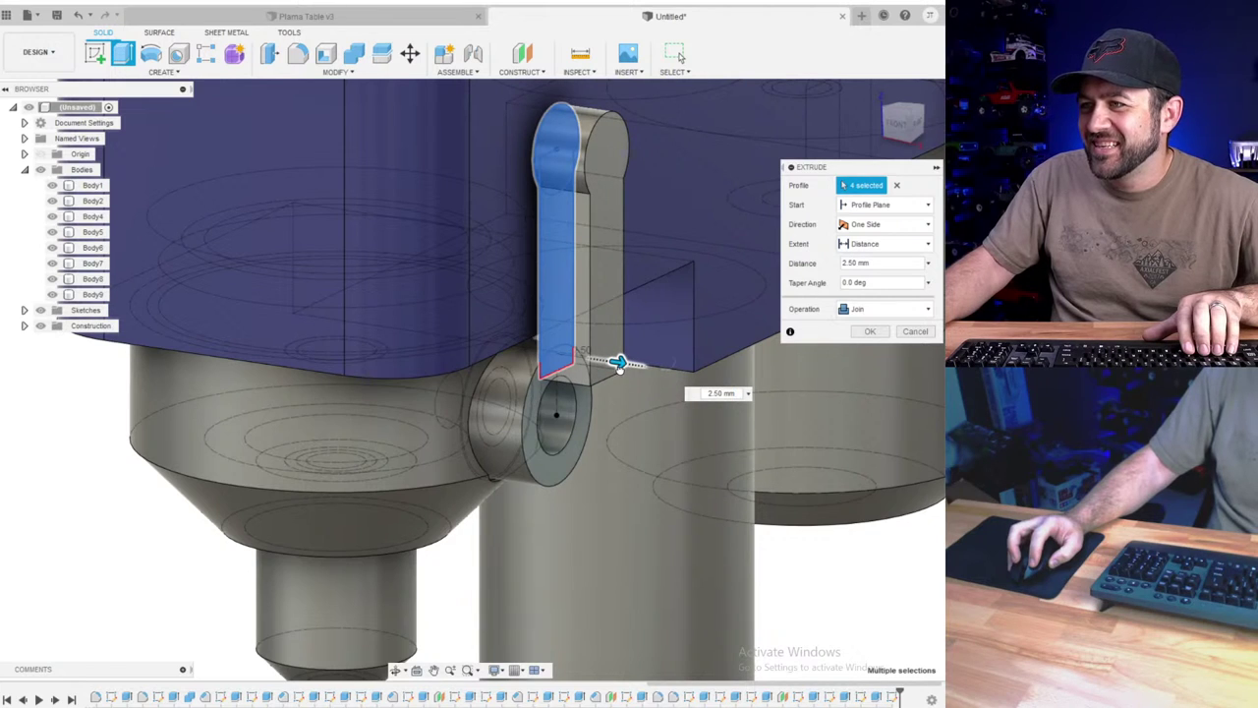
scroll(602, 339, "down", 4)
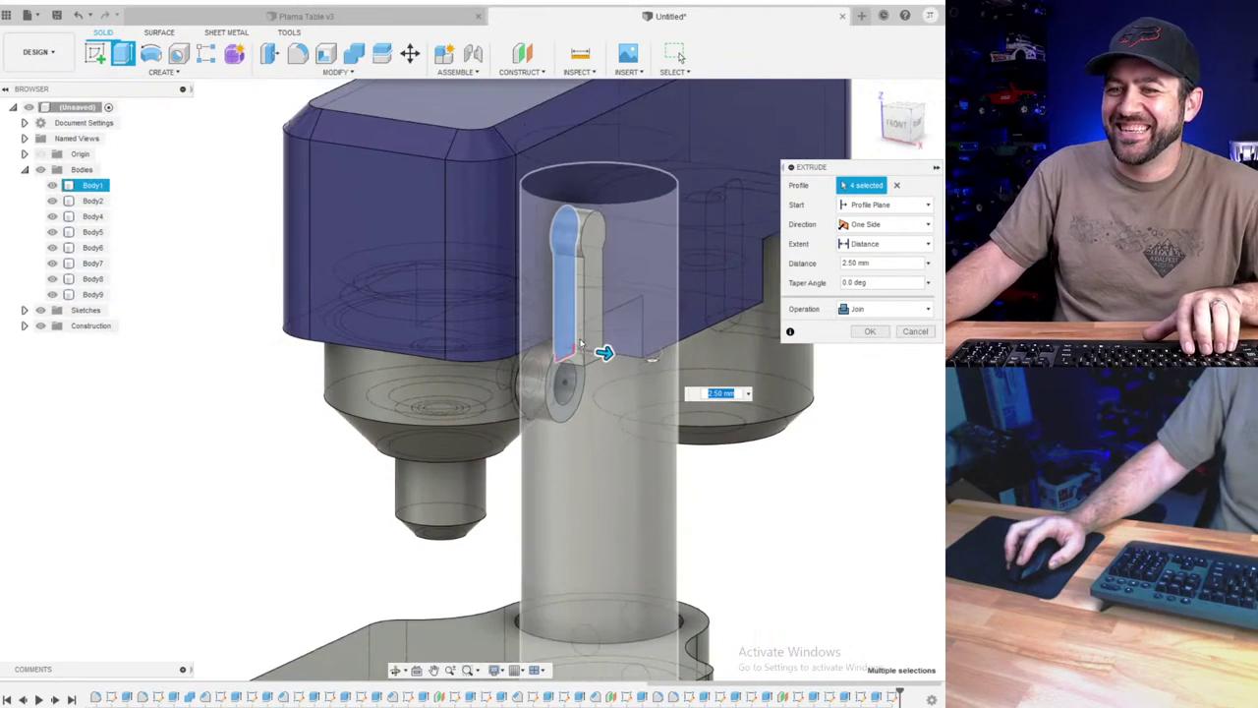
scroll(610, 266, "up", 3)
mouse_move(609, 267)
middle_mouse_down("shift")
mouse_move(583, 279)
mouse_move(629, 272)
mouse_move(581, 284)
mouse_move(615, 254)
middle_mouse_up("shift")
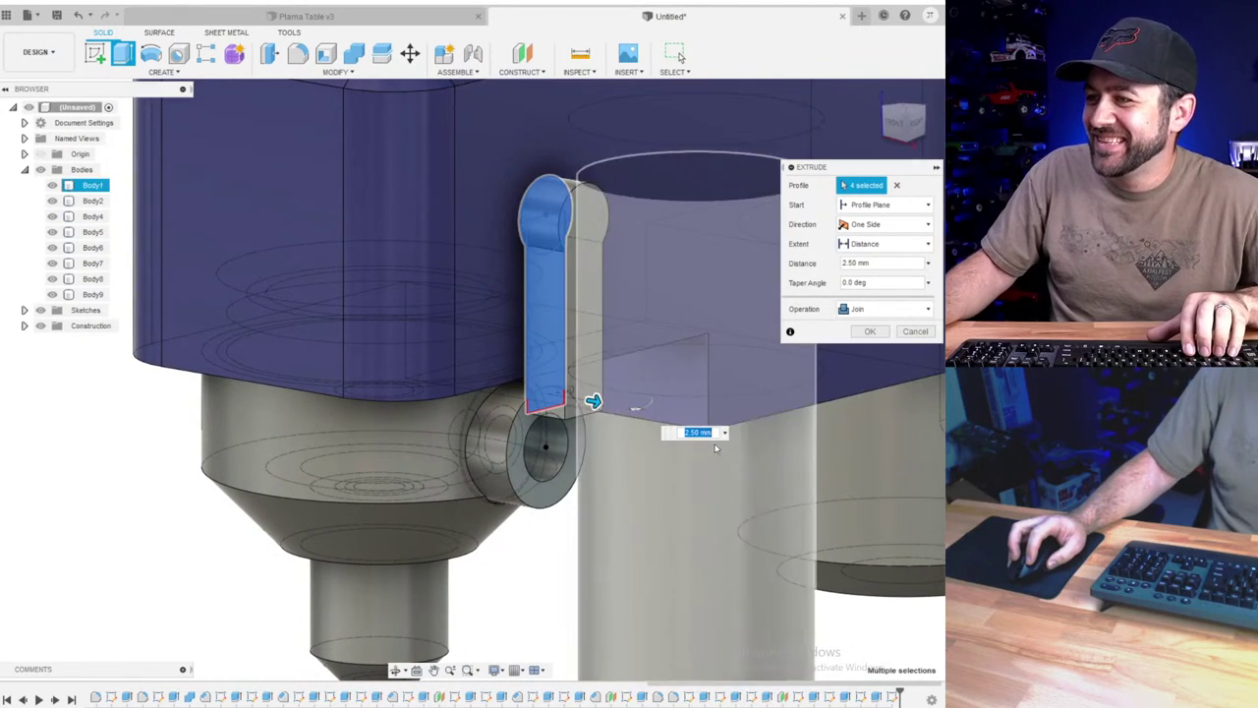
key("Return")
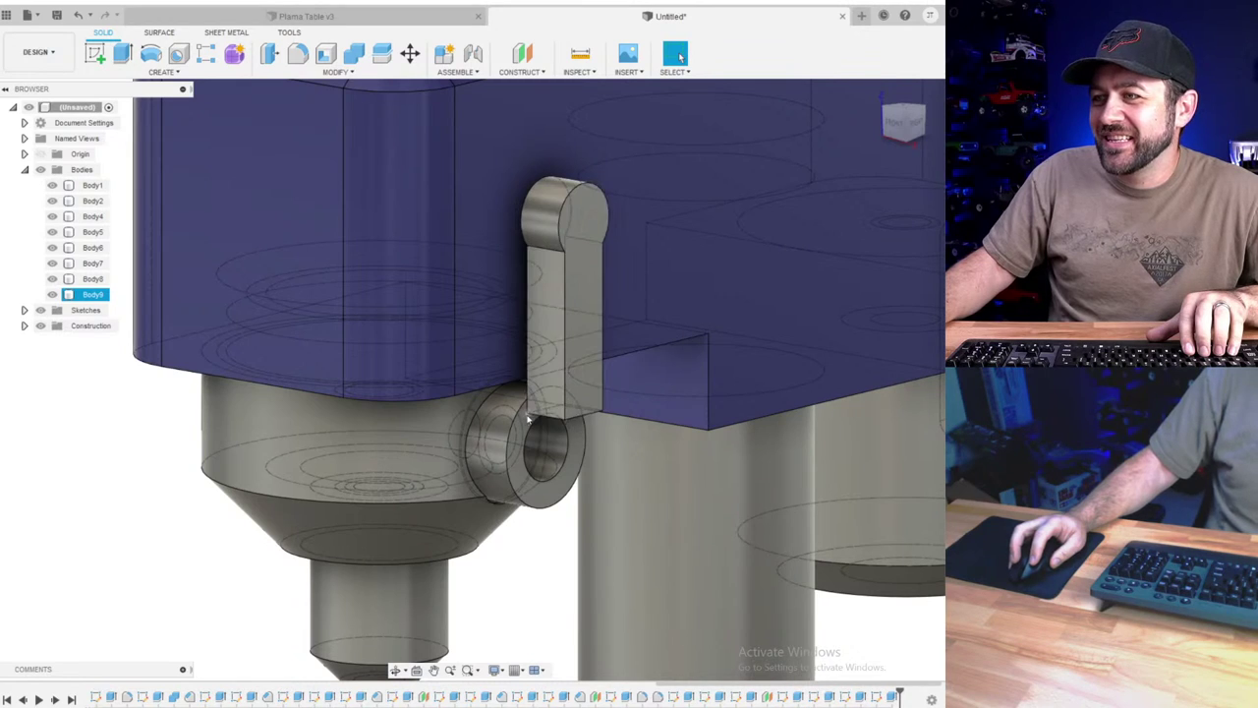
- Circular-pattern the handle arm's extrude feature around the hub's hole axis, with full angular spacing and a quantity of 3
left_click(154, 184)
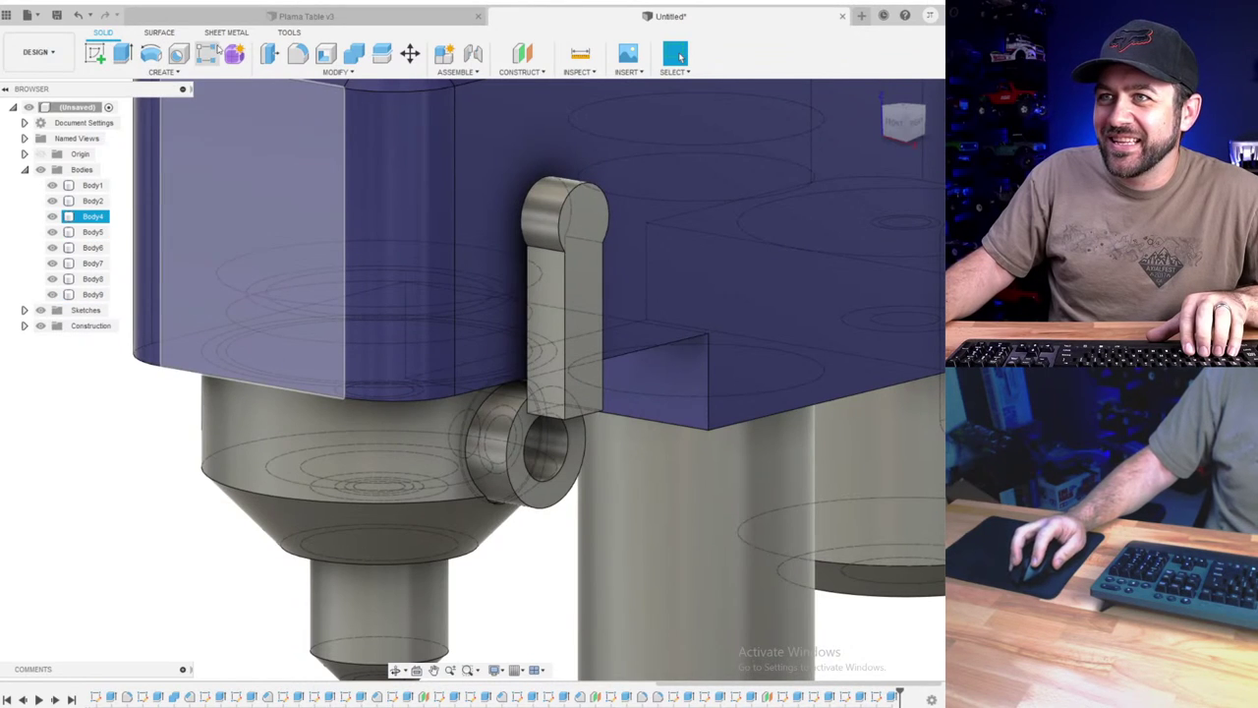
left_click(169, 74)
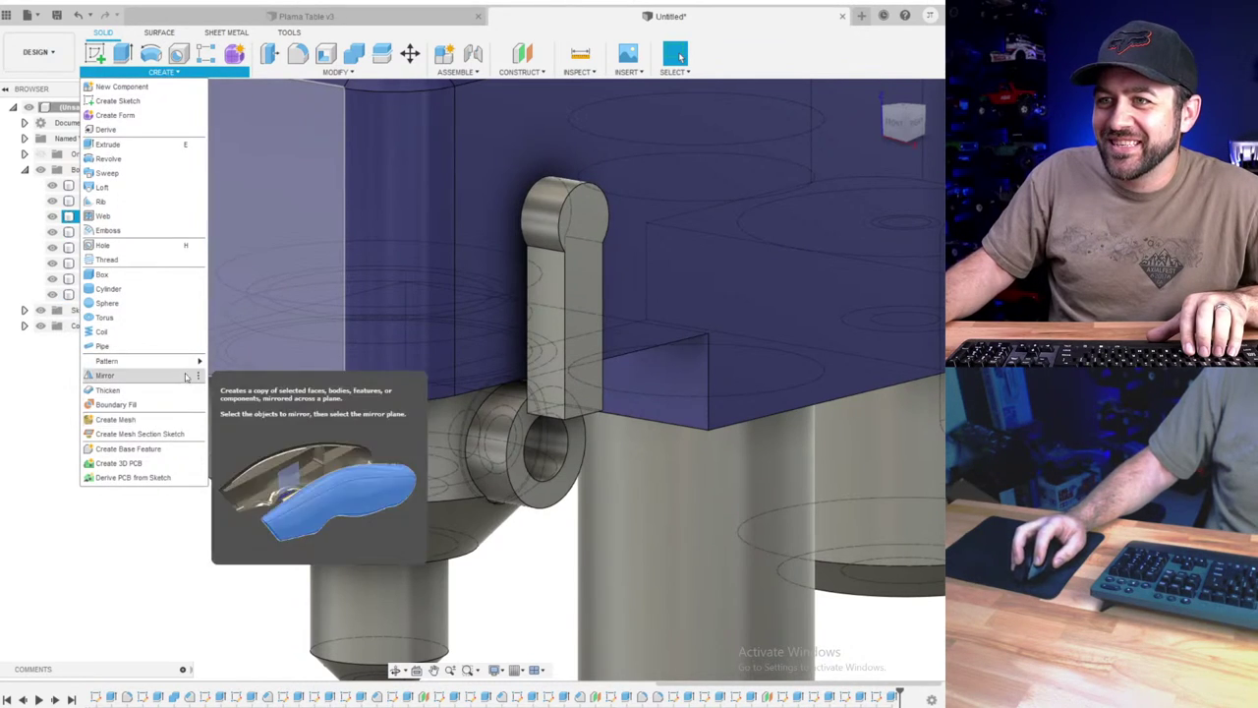
mouse_move(196, 360)
left_click(246, 375)
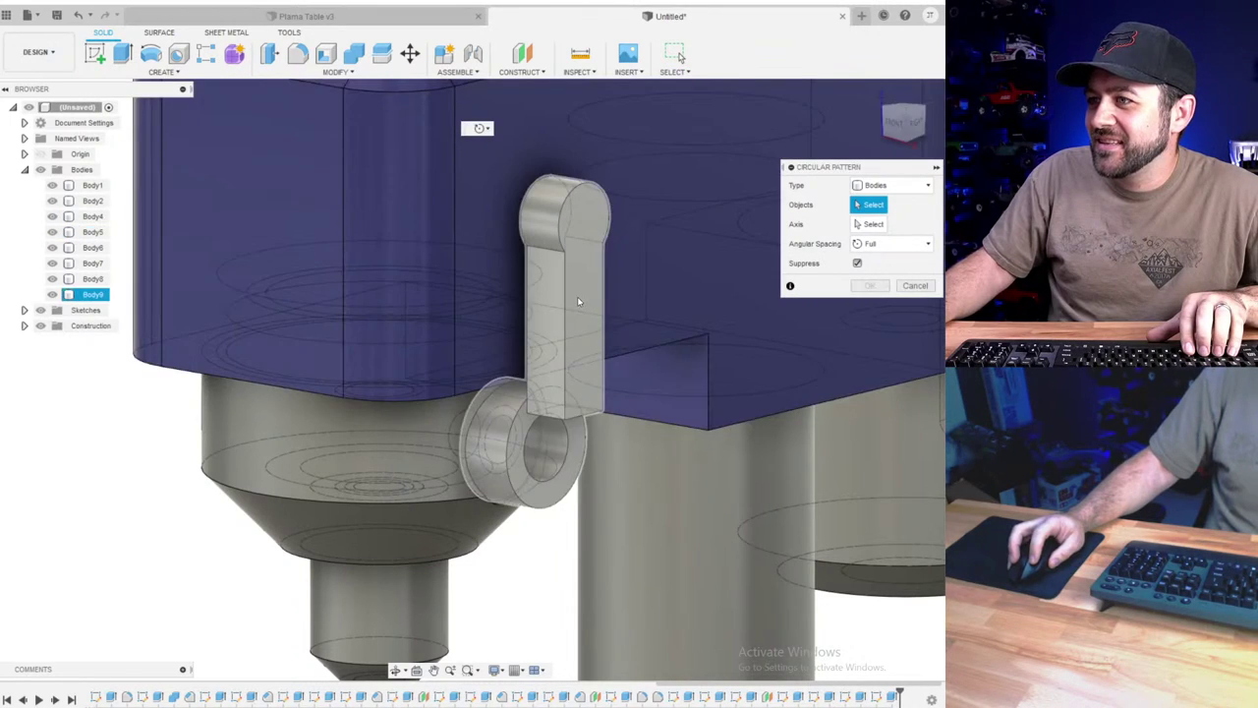
left_click(901, 187)
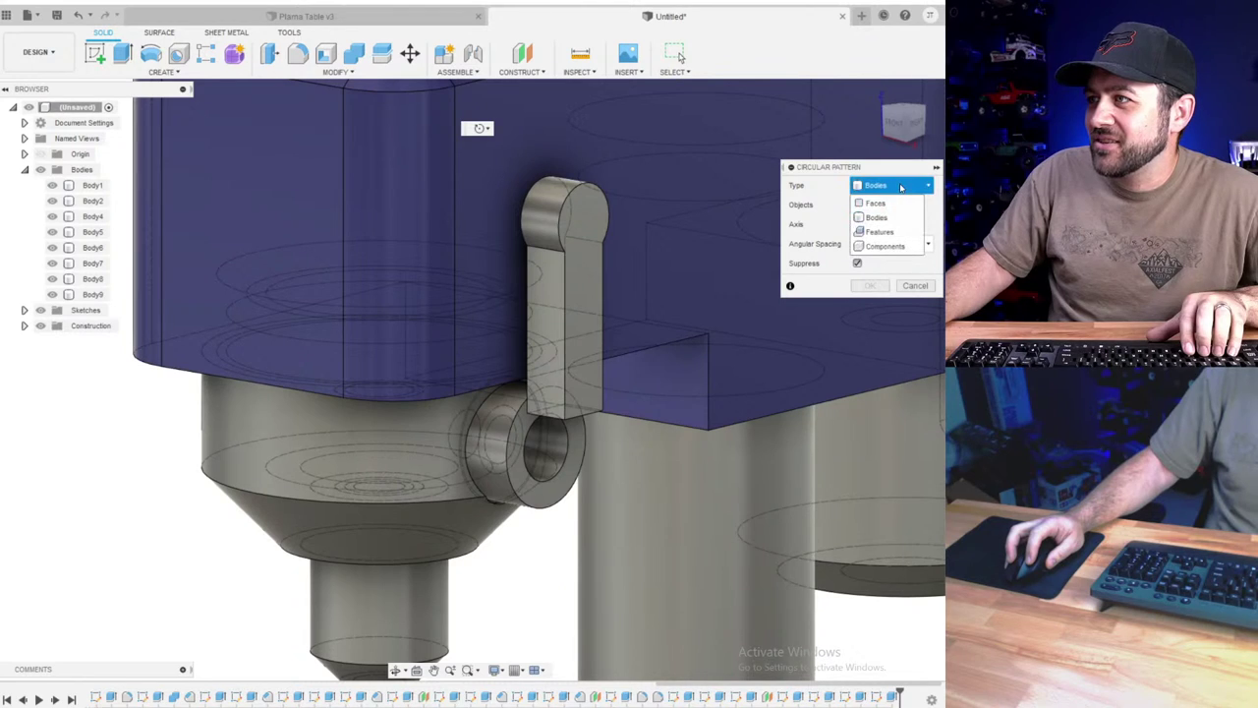
left_click(885, 233)
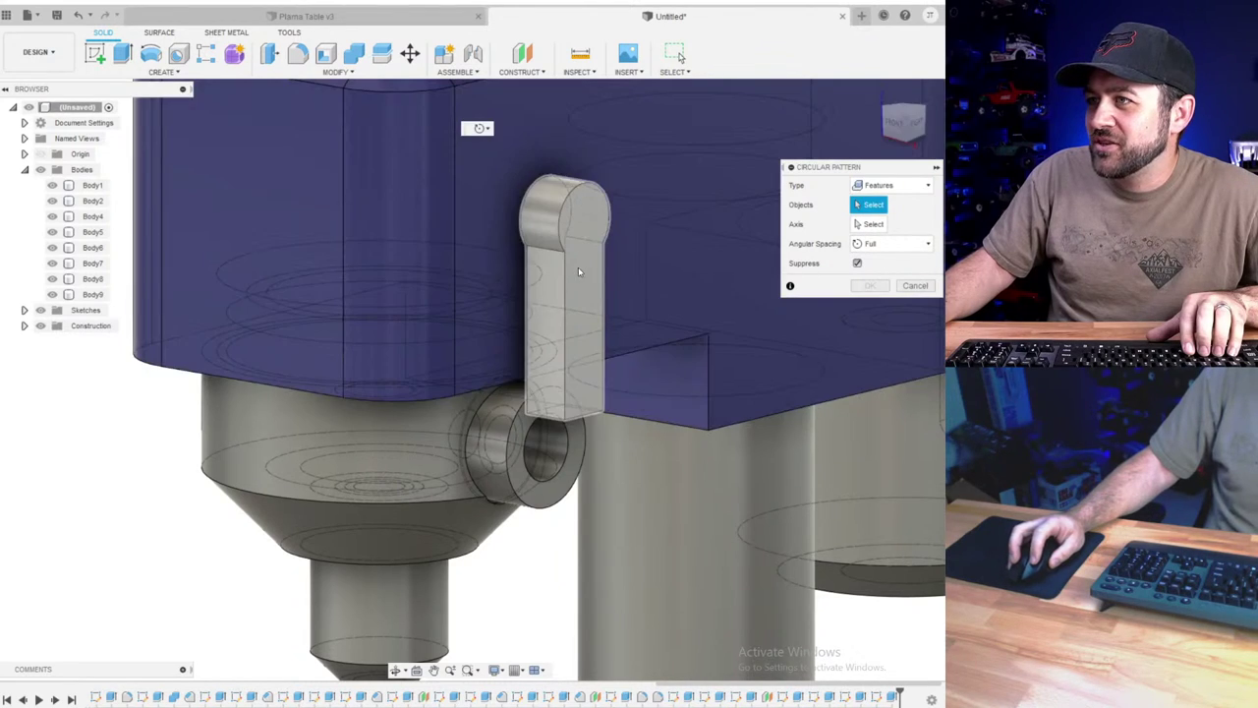
left_click(578, 266)
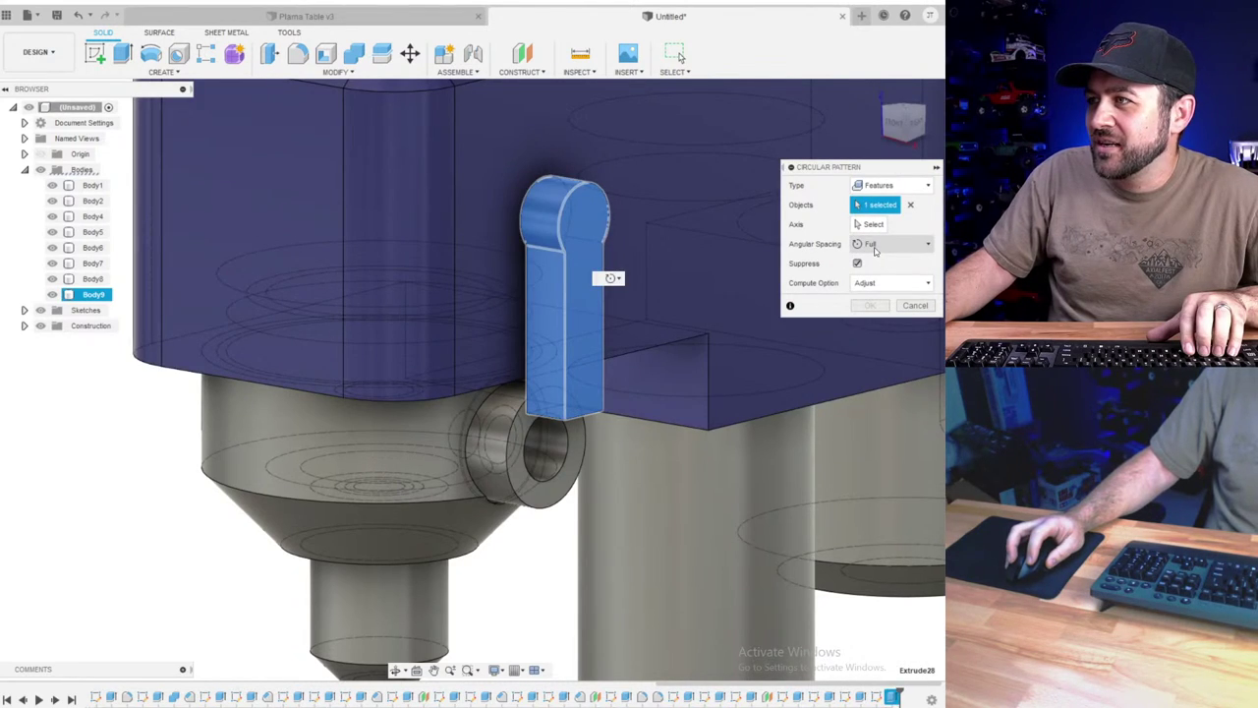
left_click(566, 445)
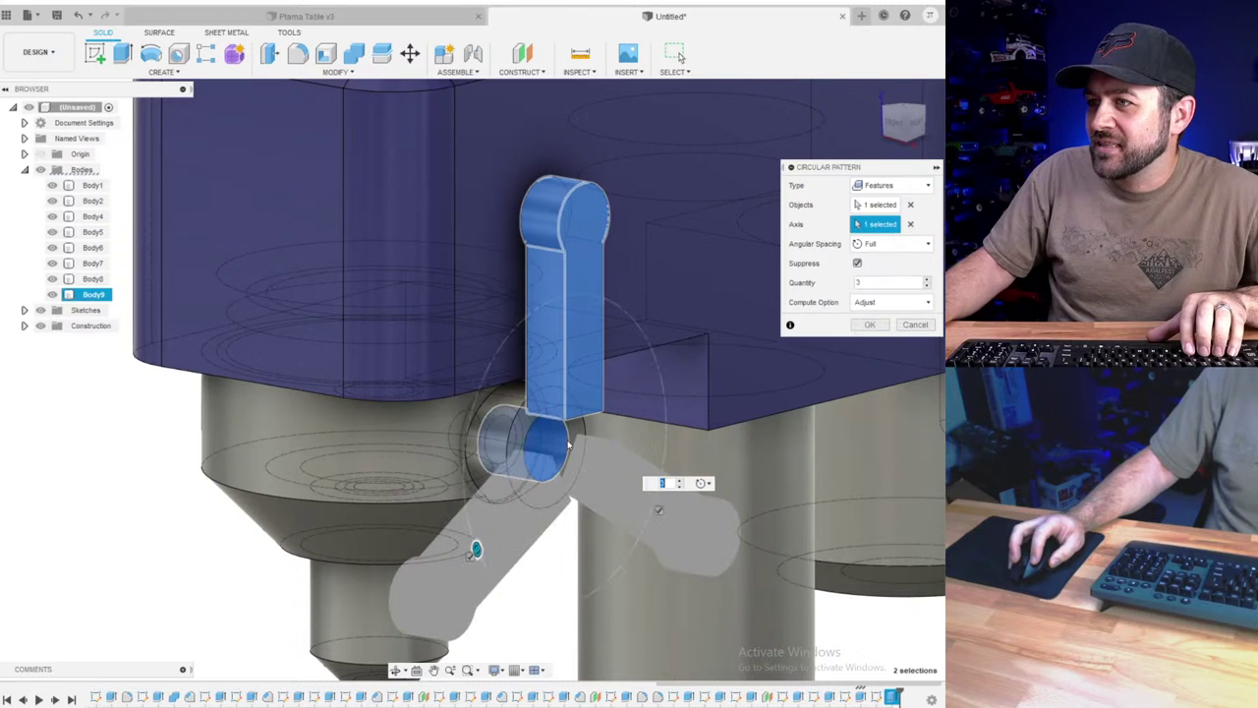
scroll(668, 453, "down", 3)
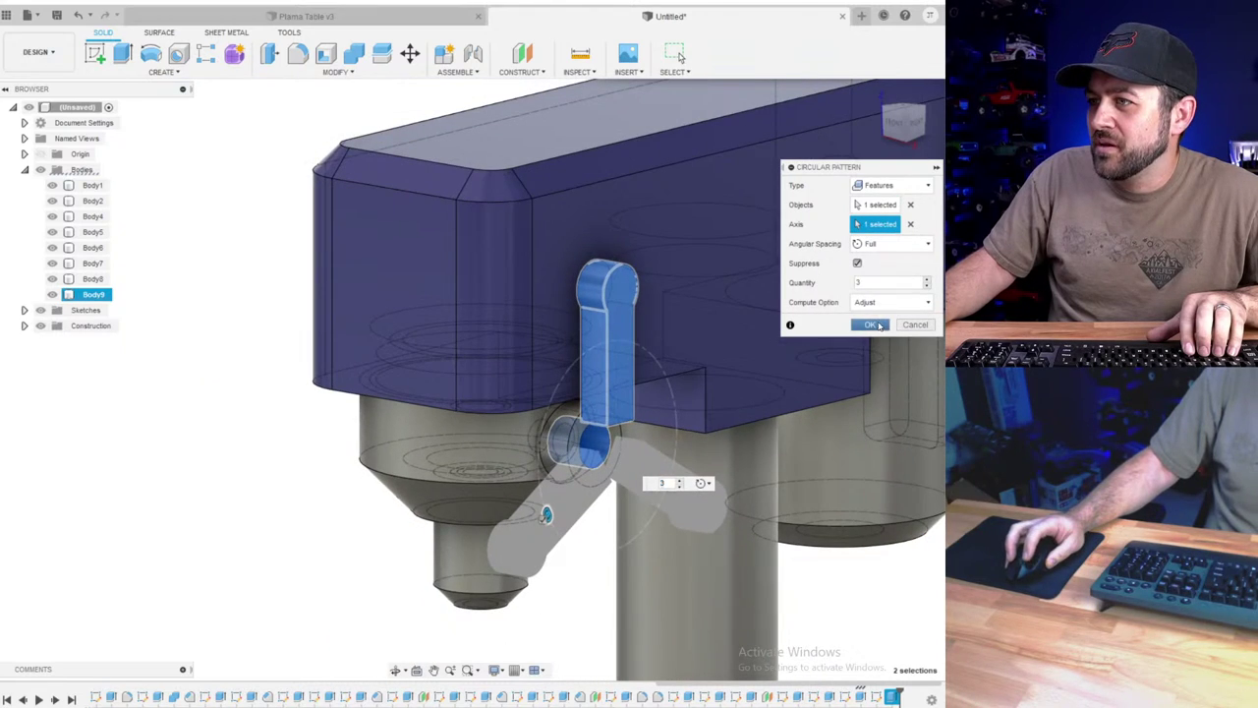
left_click(875, 325)
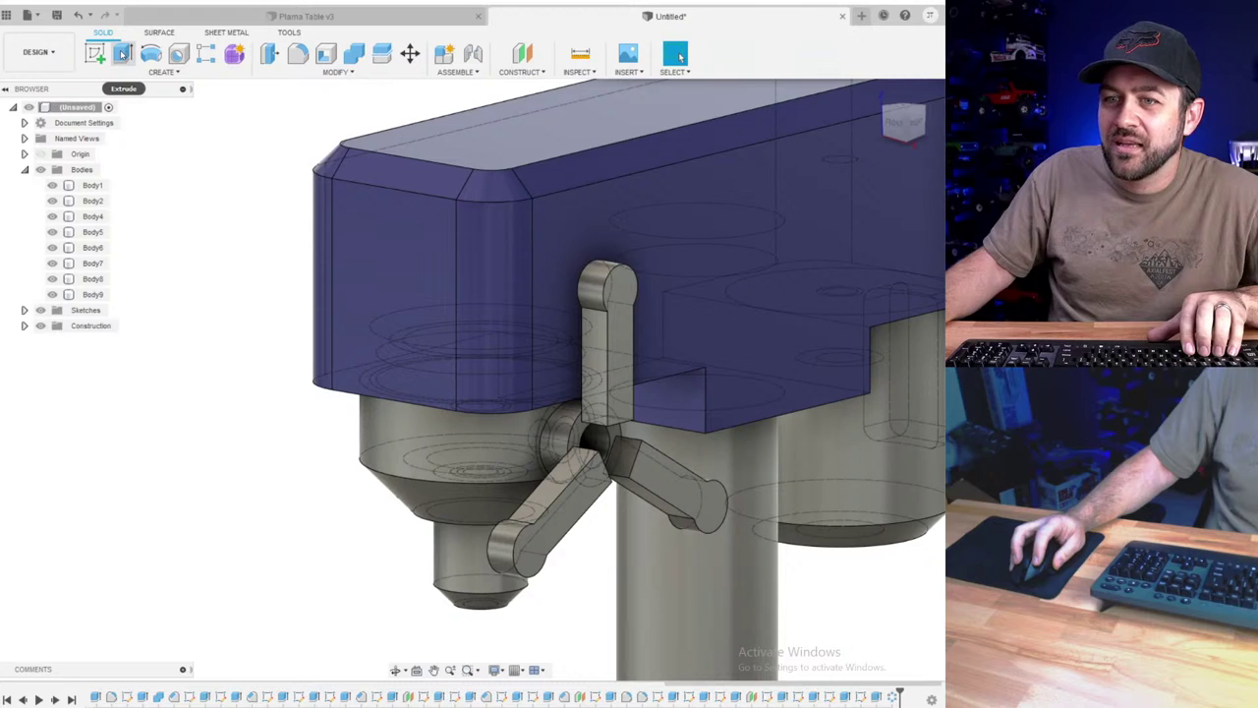
- Extrude the hub's ring face between the three arms outward 2.5 mm and join it to the handle
key("e")
scroll(603, 441, "up", 3)
left_click(546, 420)
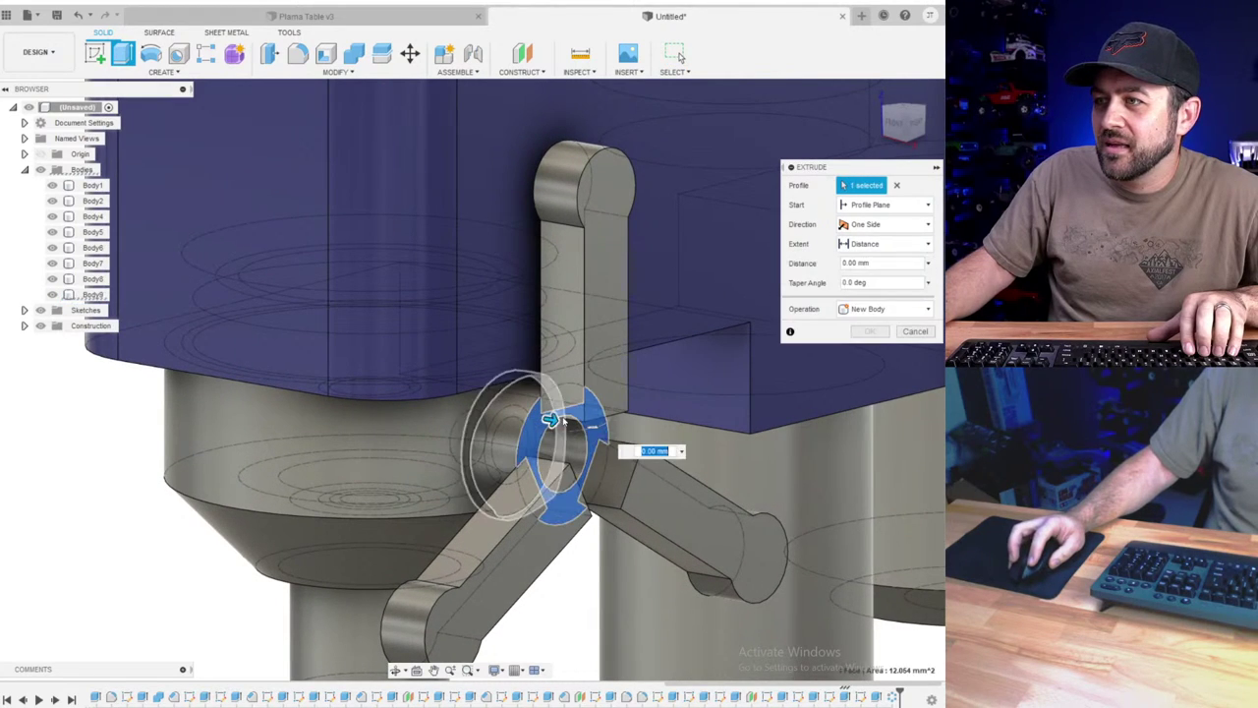
left_click_drag(556, 420, 598, 375)
scroll(592, 425, "down", 3)
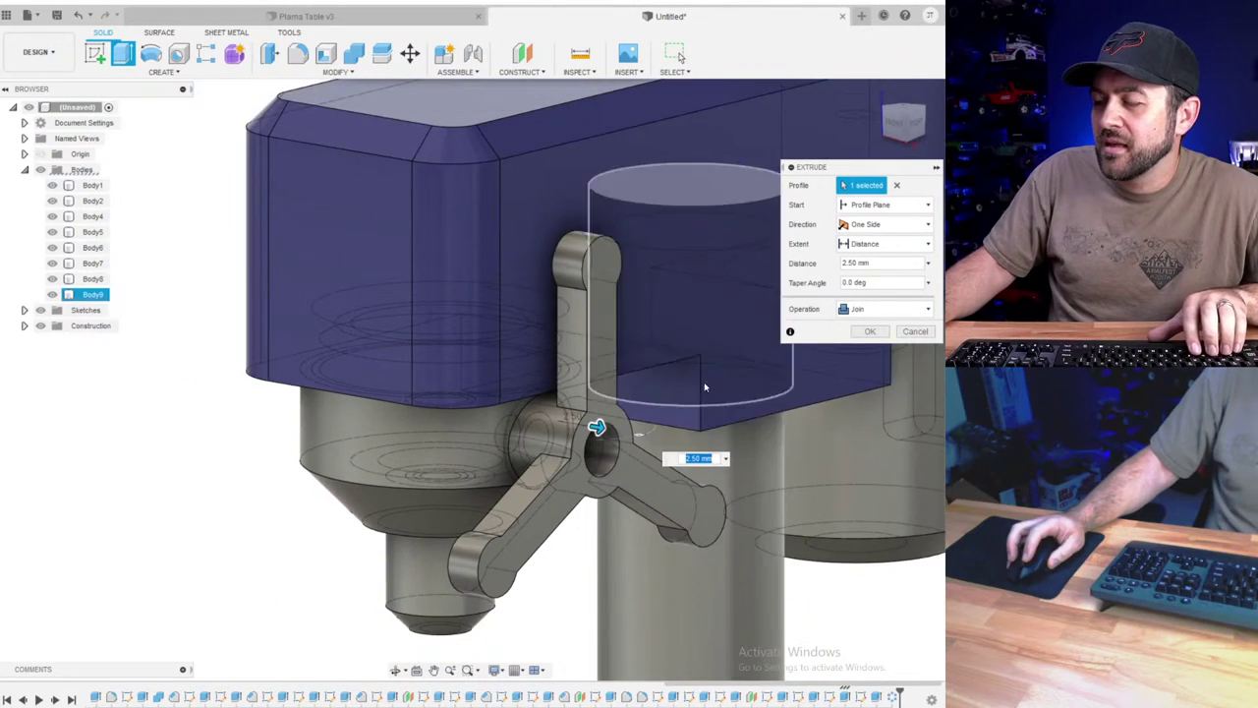
left_click(870, 331)
- Chamfer the front and back edges of the three round handle ends with an equal distance of 0.5 mm
middle_click_drag(551, 391, 467, 381, "shift")
left_click(334, 72)
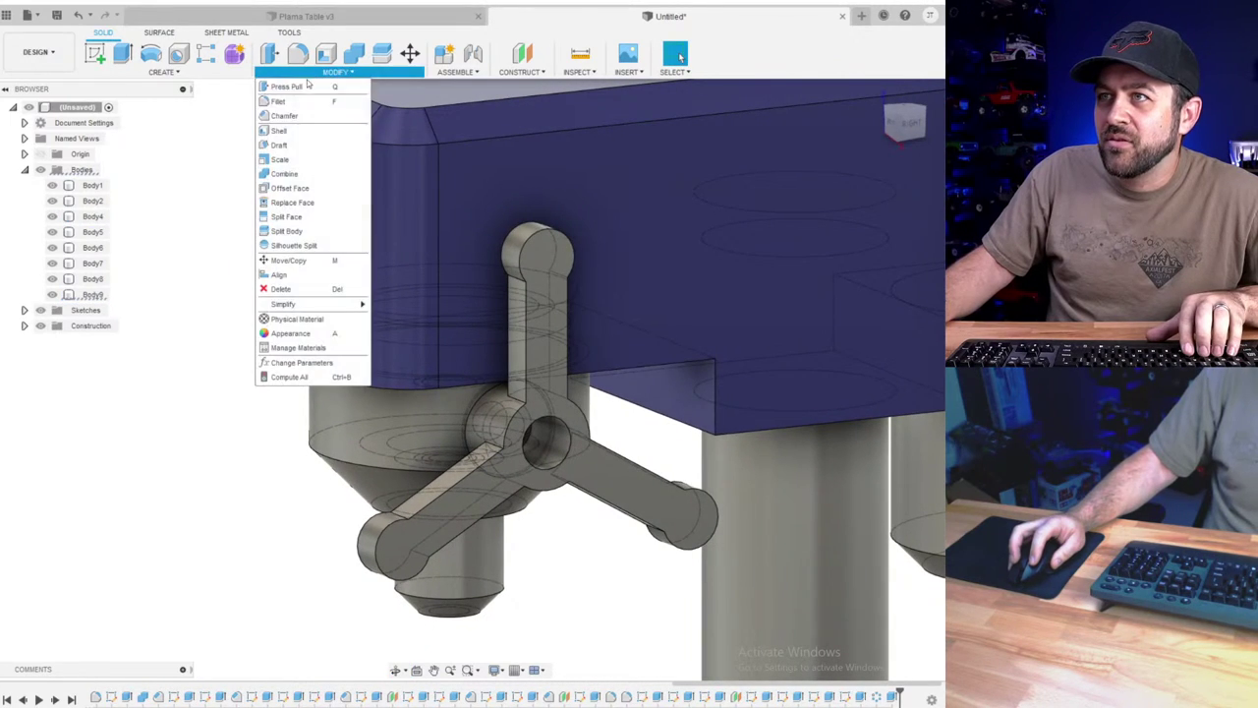
left_click(295, 115)
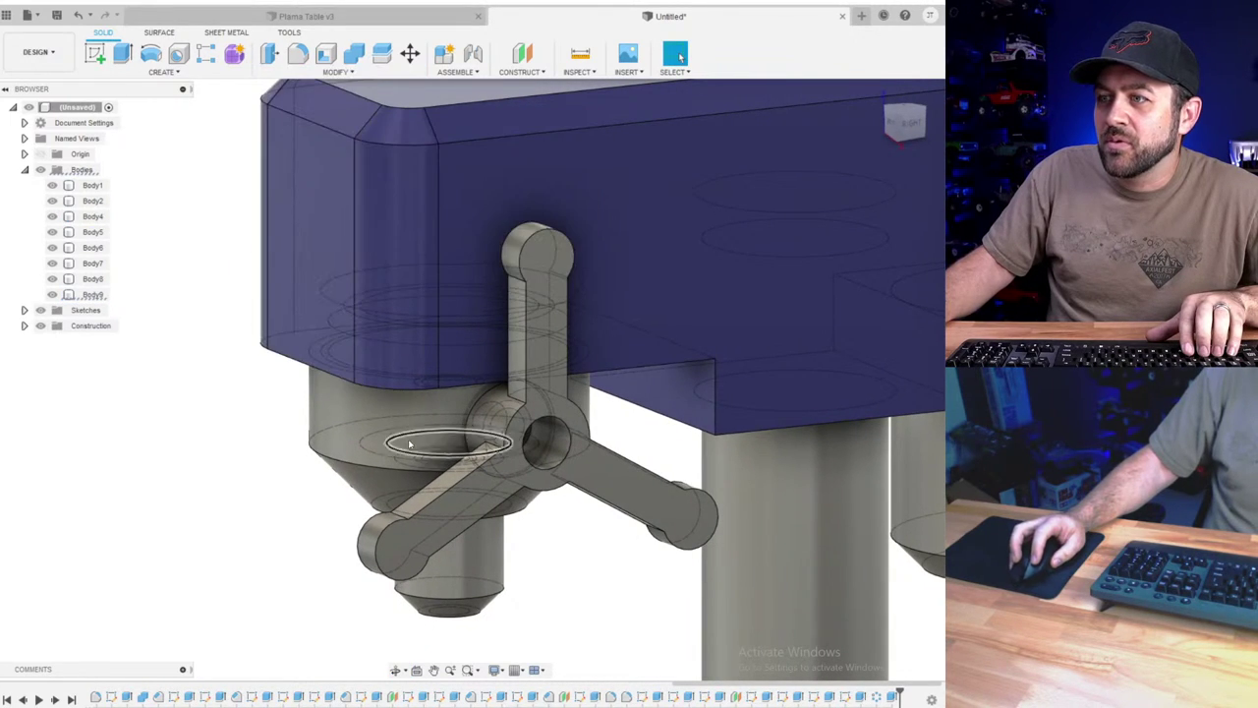
left_click(400, 527)
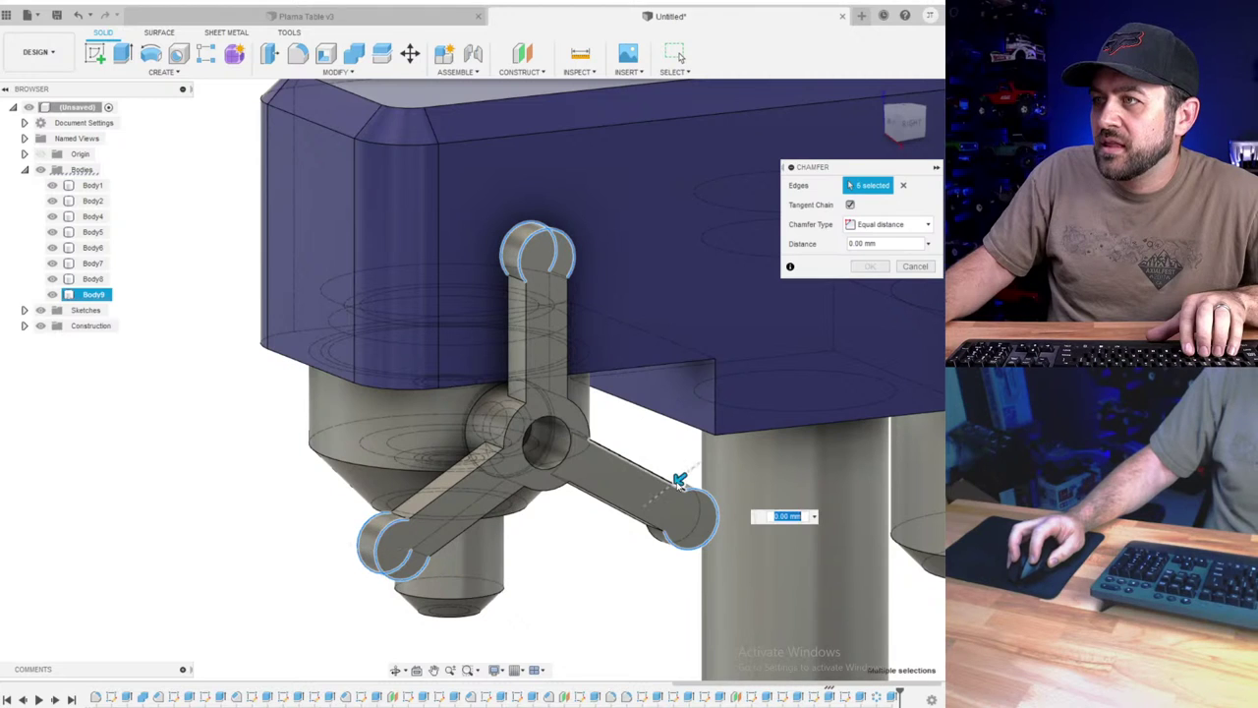
middle_click_drag(652, 485, 675, 486, "shift")
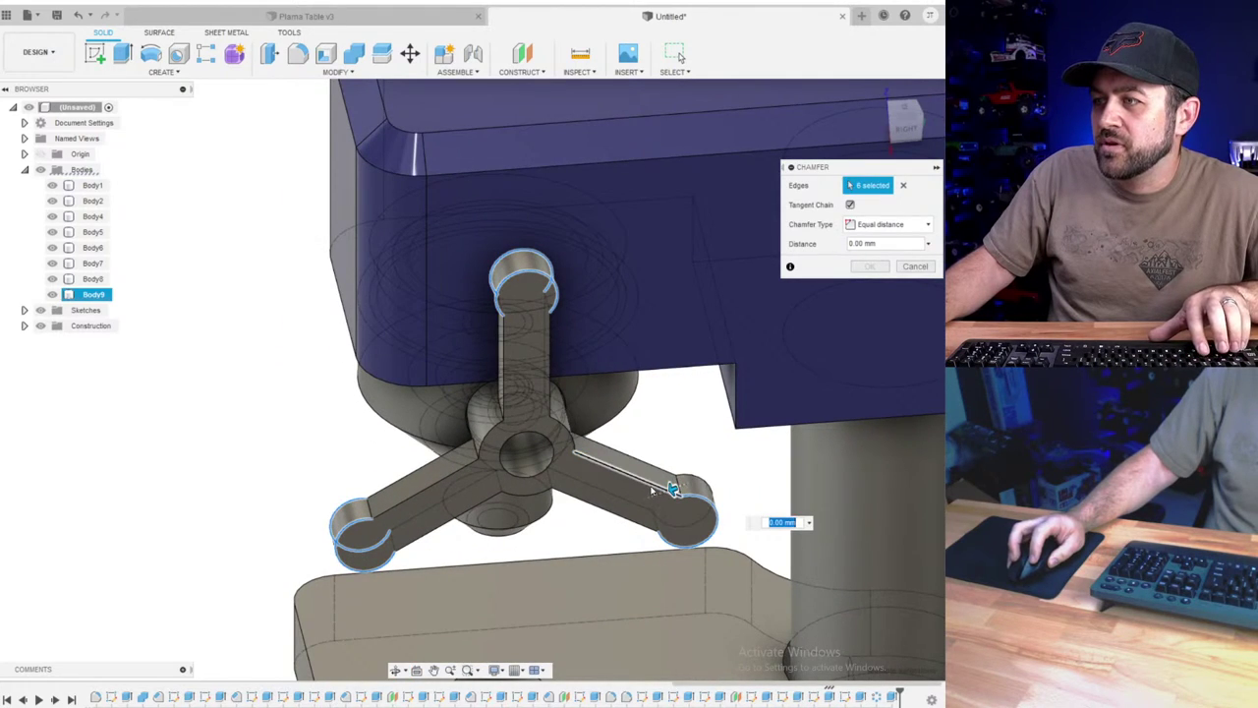
left_click(693, 482)
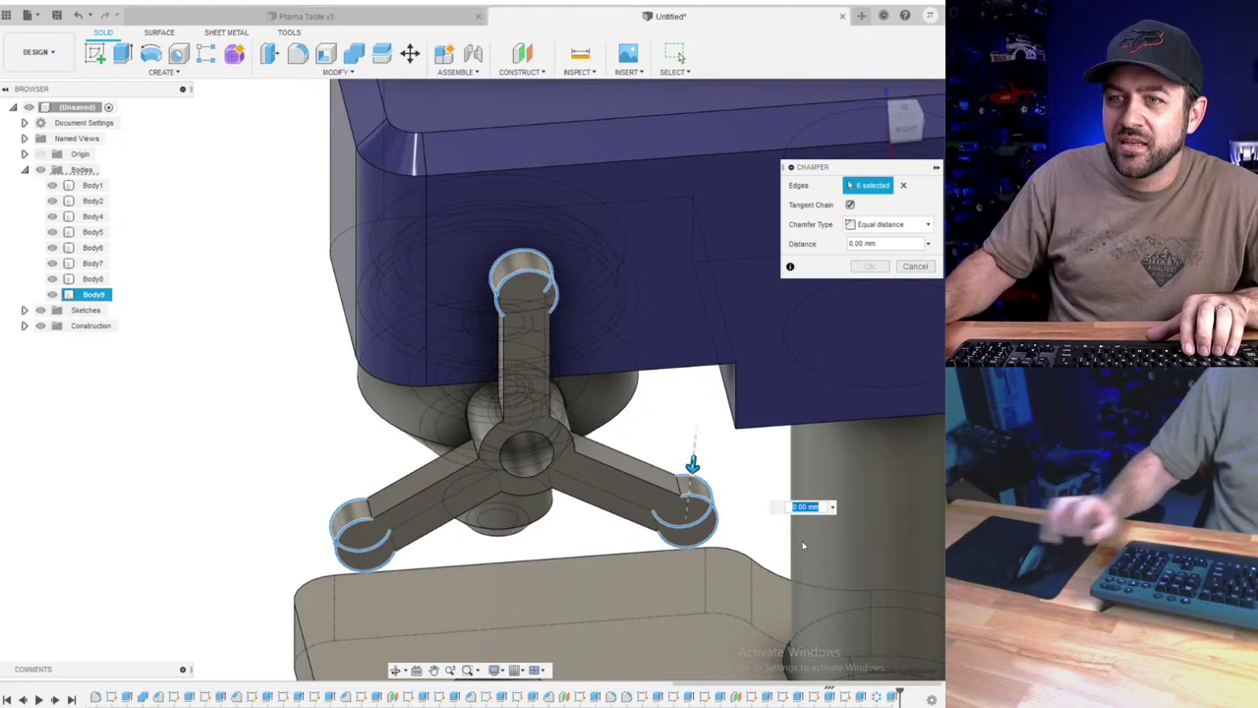
type("5")
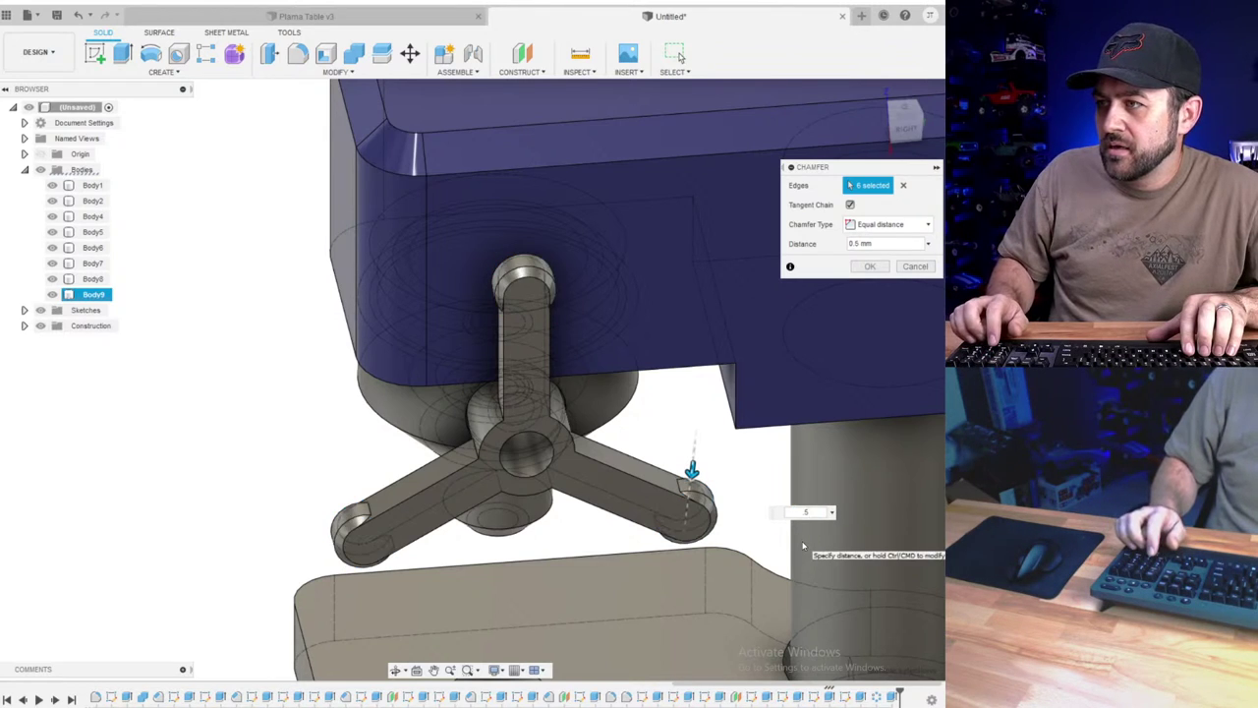
key("Return")
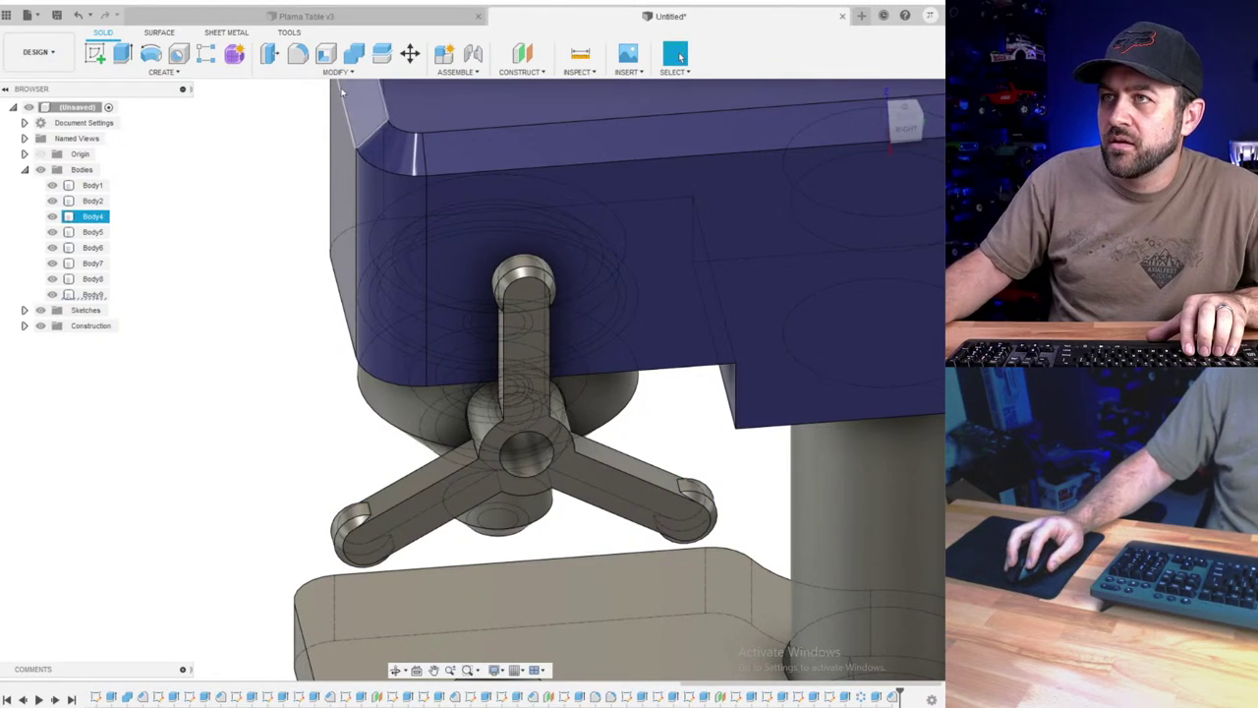
- Fillet the twelve long edges of the three handle arms with a constant 0.5 mm radius
left_click(298, 54)
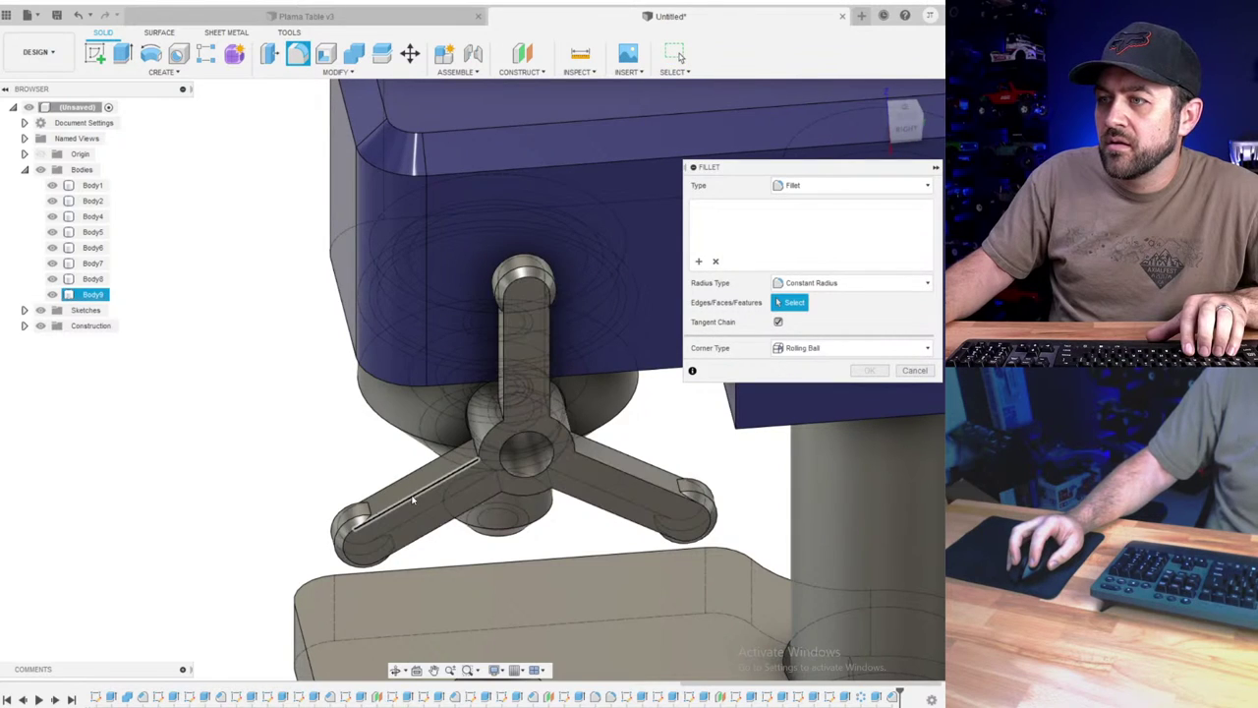
left_click(408, 491)
left_click(393, 474)
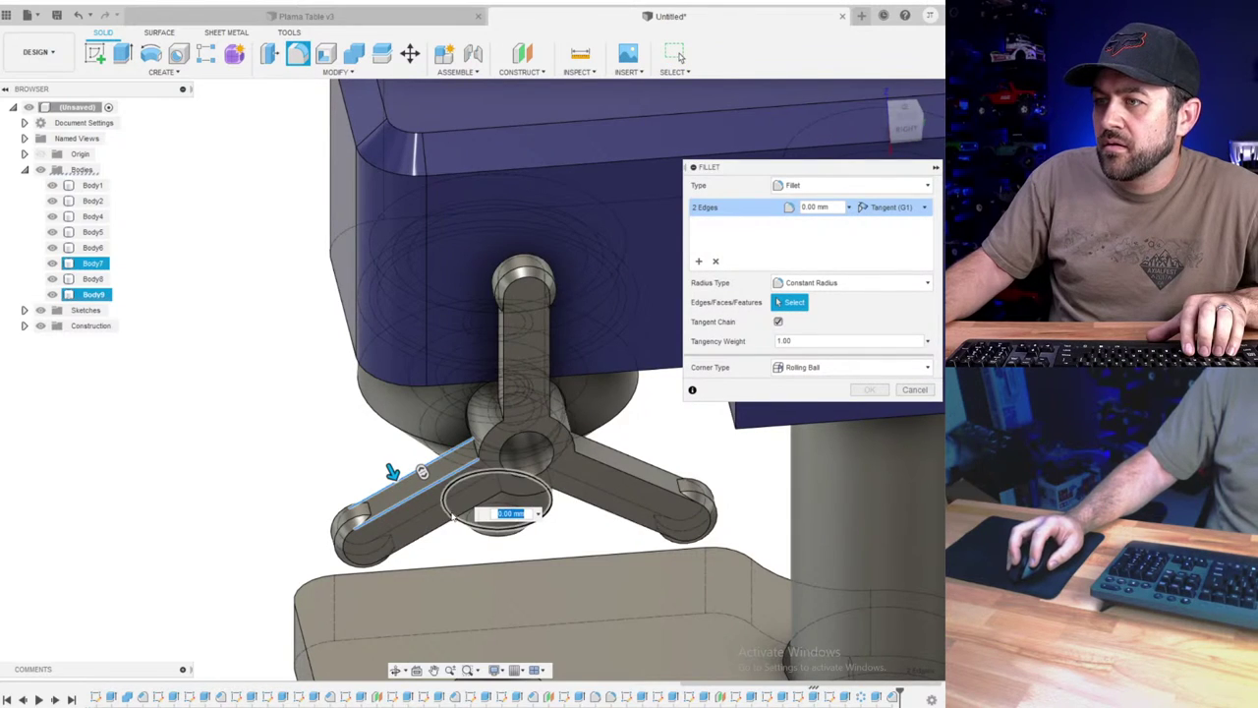
left_click(450, 523)
middle_click_drag(444, 523, 521, 486, "shift")
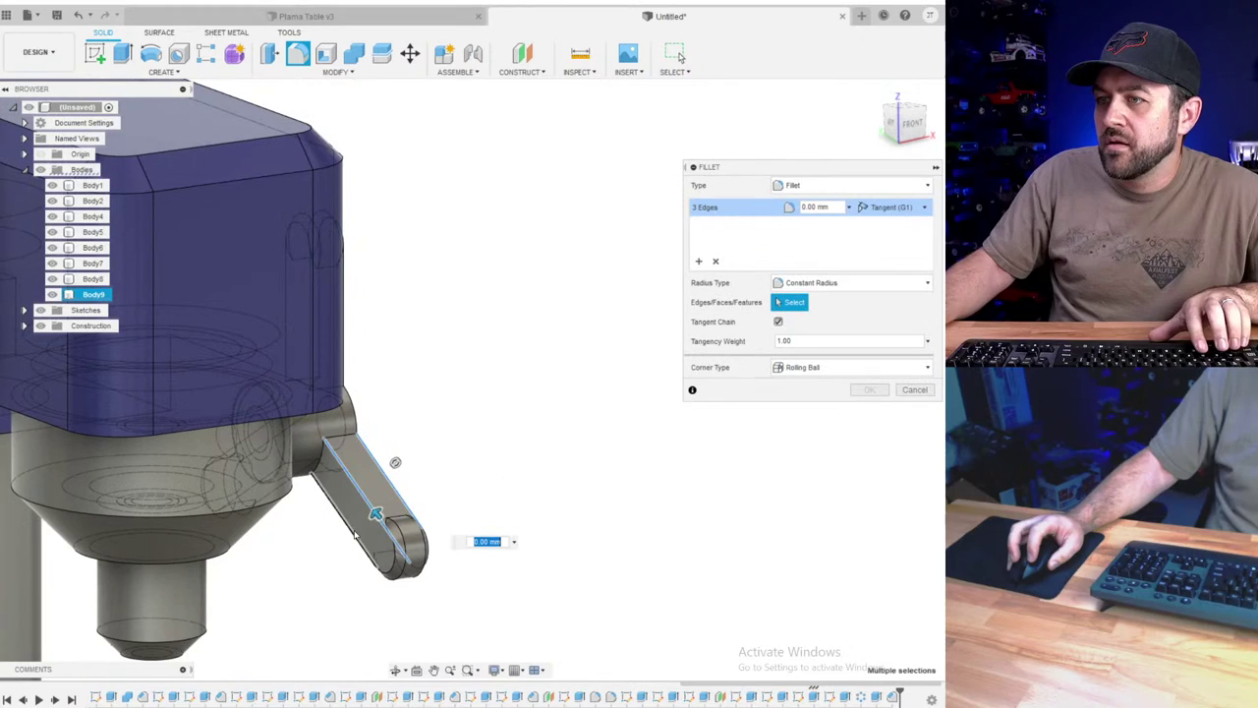
left_click(357, 535)
middle_click_drag(357, 535, 524, 499, "shift")
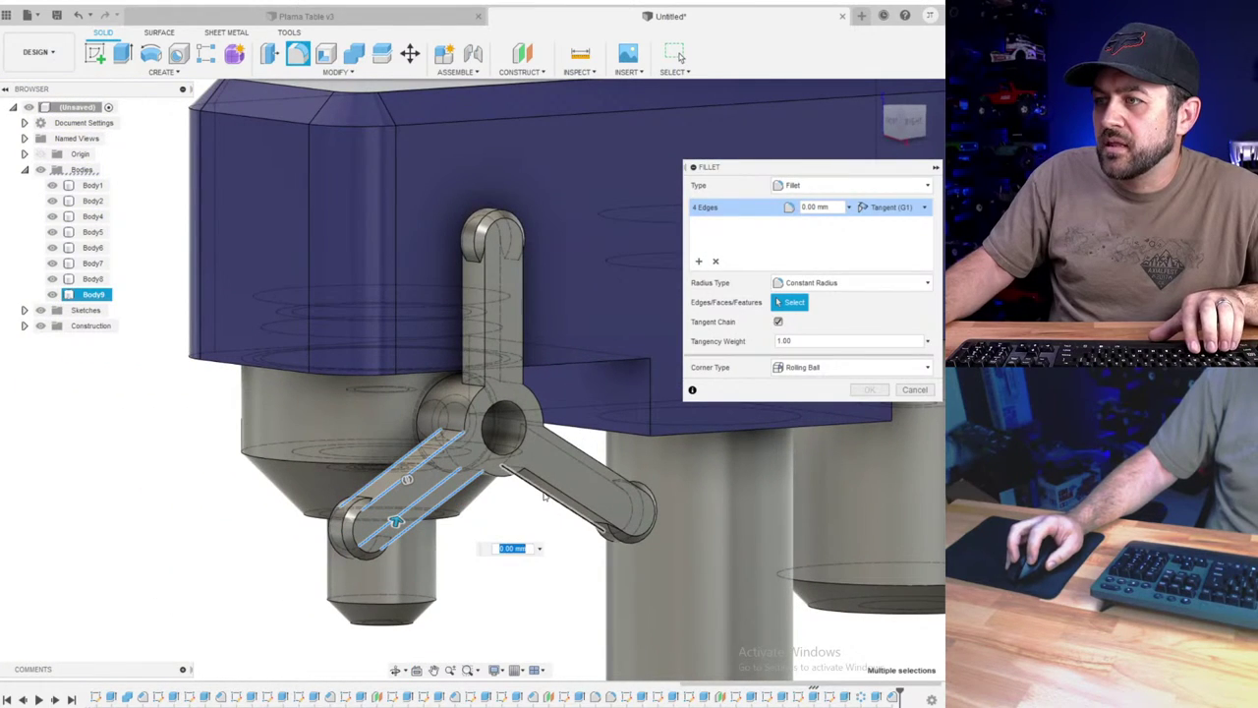
middle_click_drag(576, 443, 625, 453, "shift")
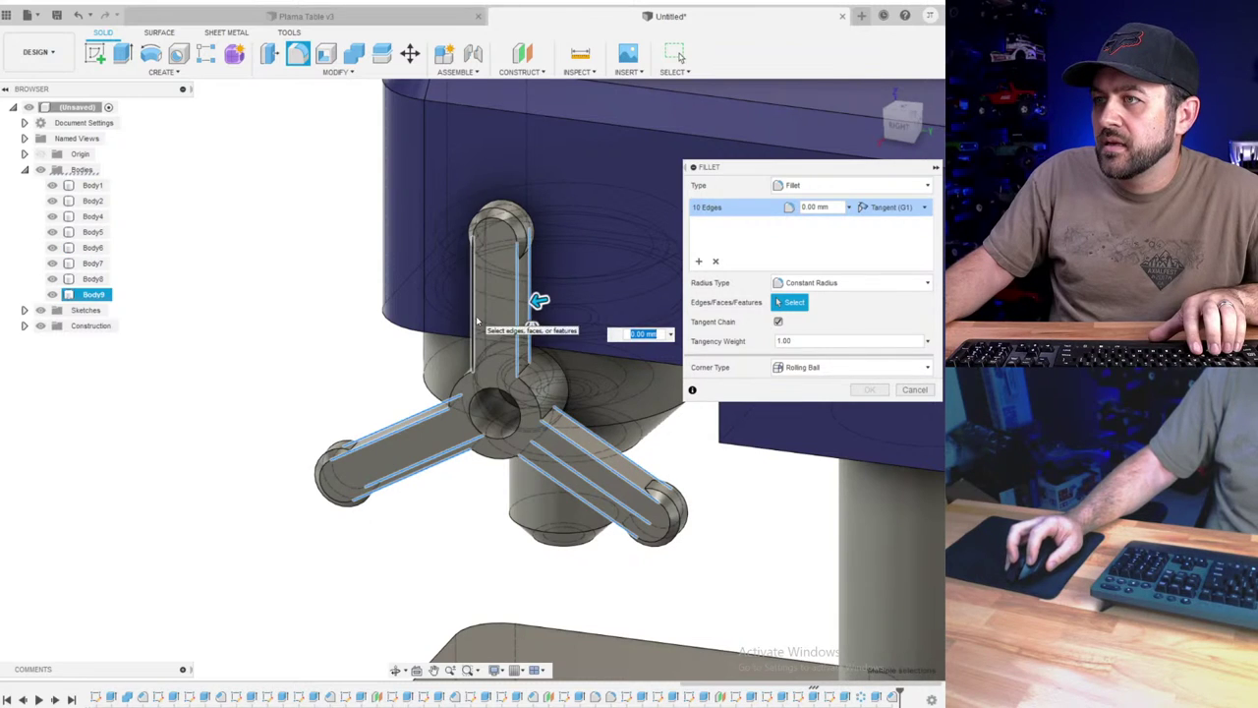
middle_click_drag(501, 319, 538, 341, "shift")
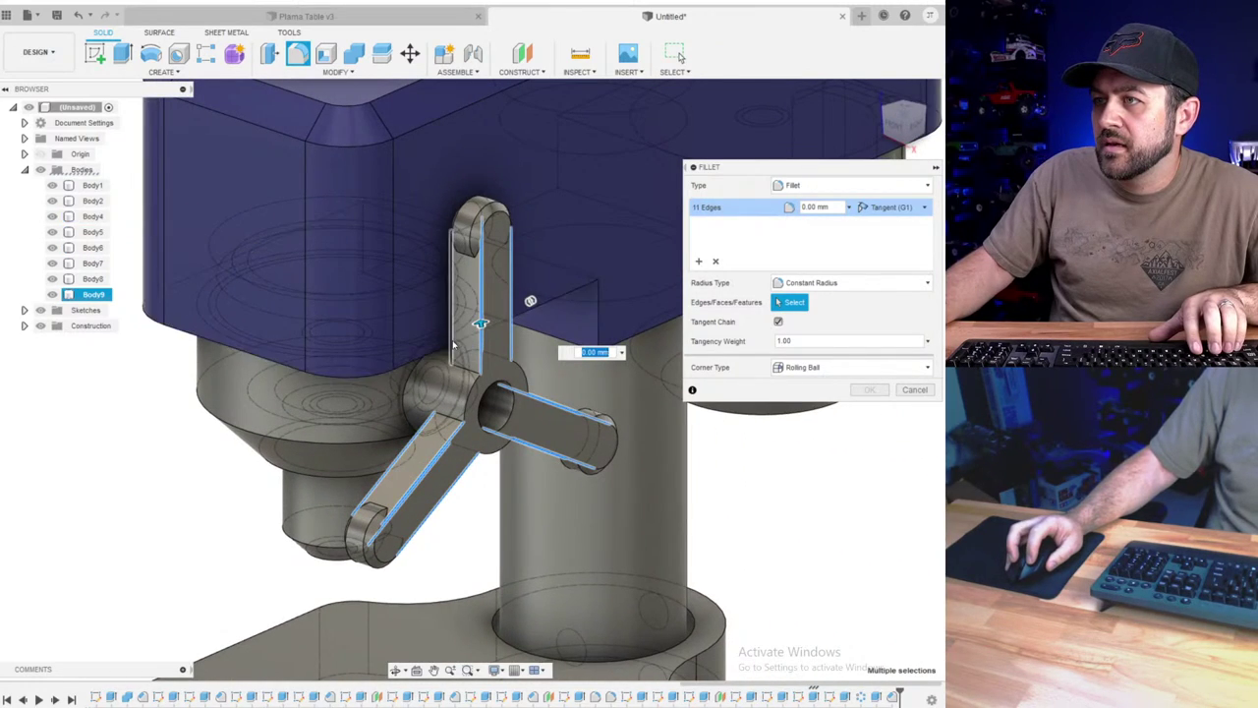
left_click(452, 343)
type("5")
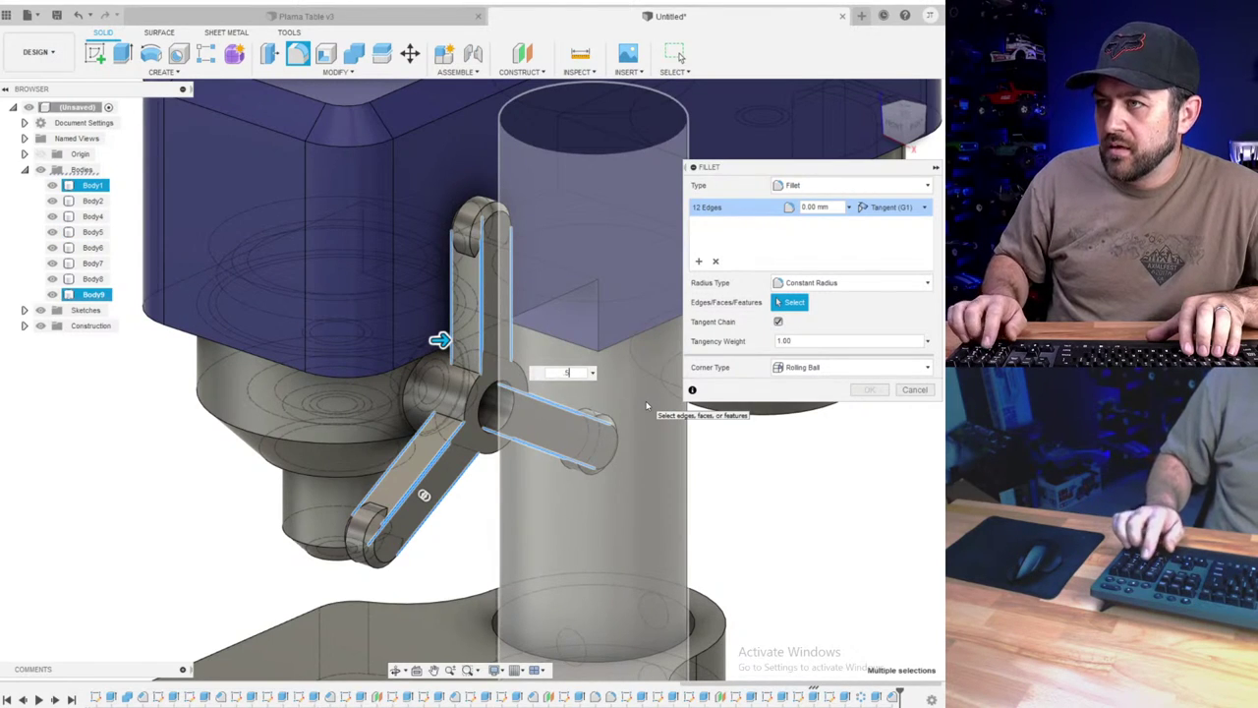
key("Return")
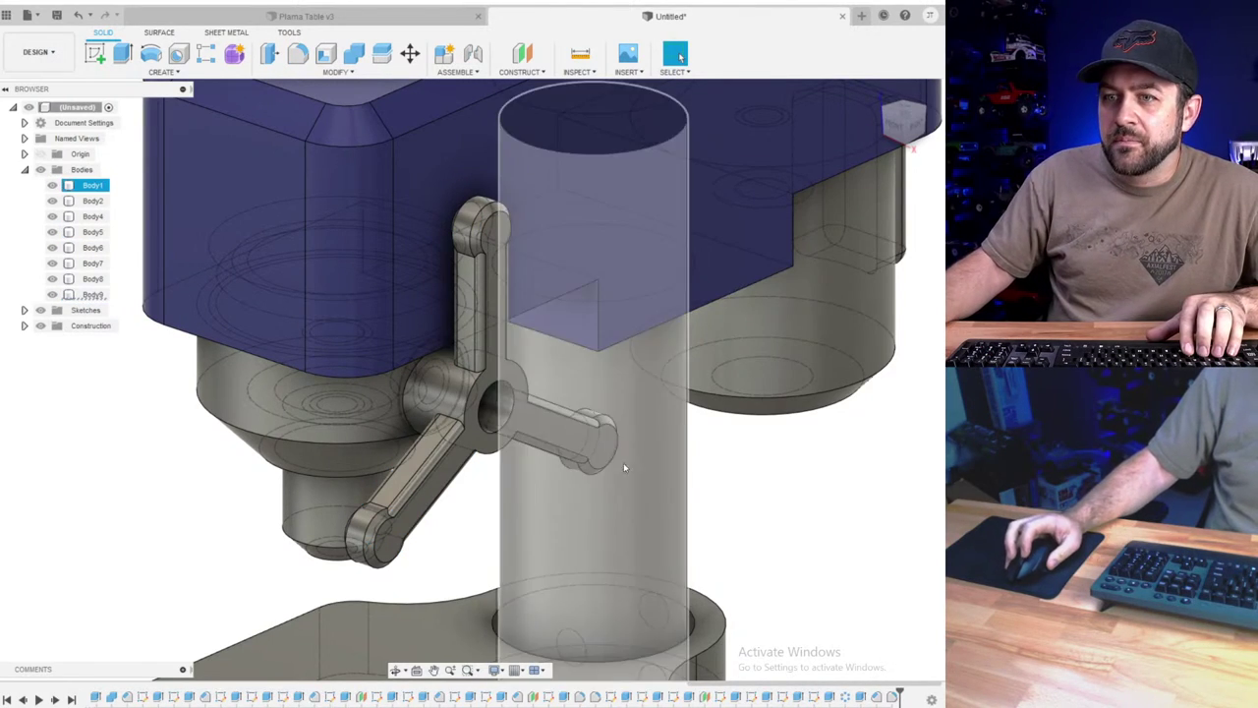
- Fillet the edges where the three handle arms meet the hub with a constant radius
scroll(626, 466, "down", 5)
middle_click_drag(656, 458, 525, 443, "shift")
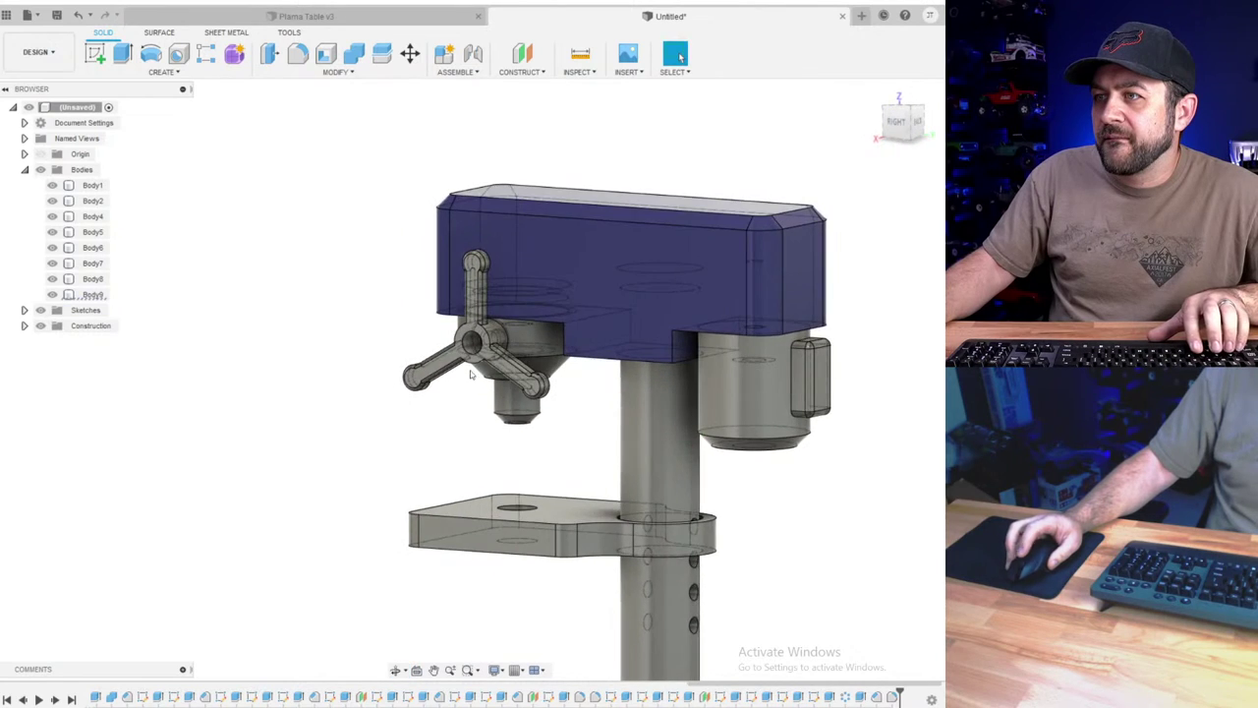
scroll(477, 349, "up", 5)
middle_click_drag(479, 349, 639, 334, "shift")
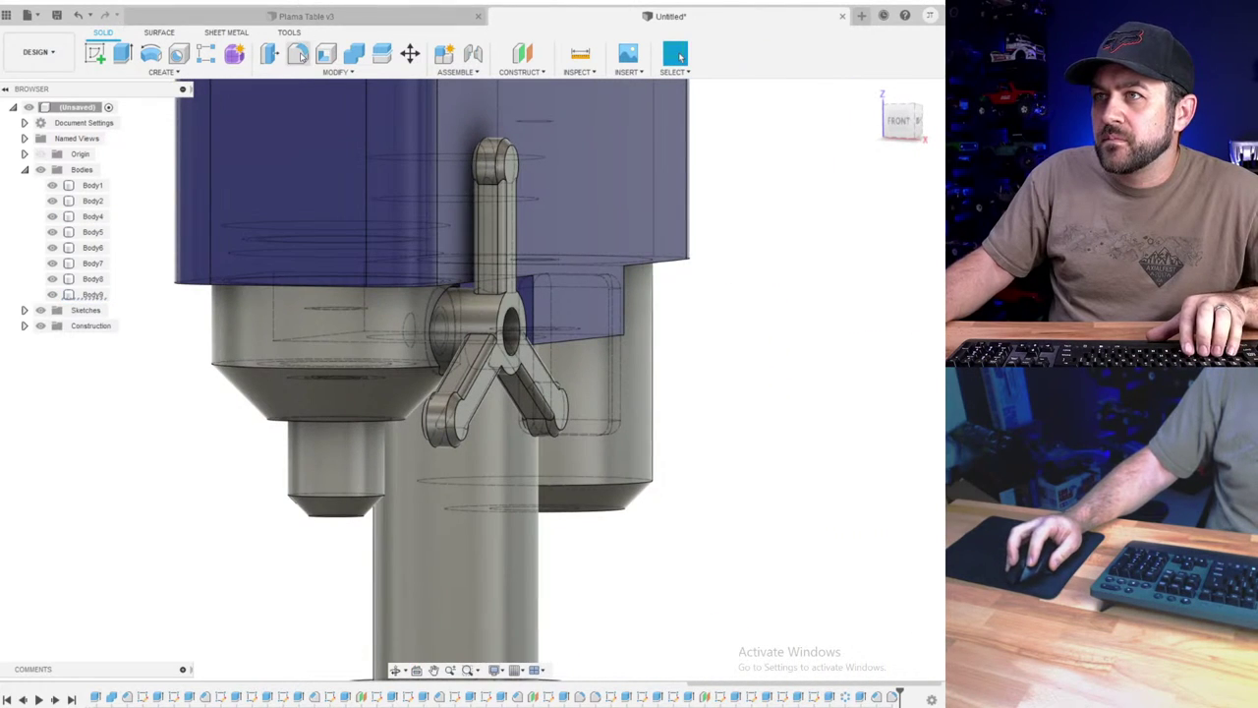
key("f")
scroll(465, 250, "up", 3)
left_click(492, 313)
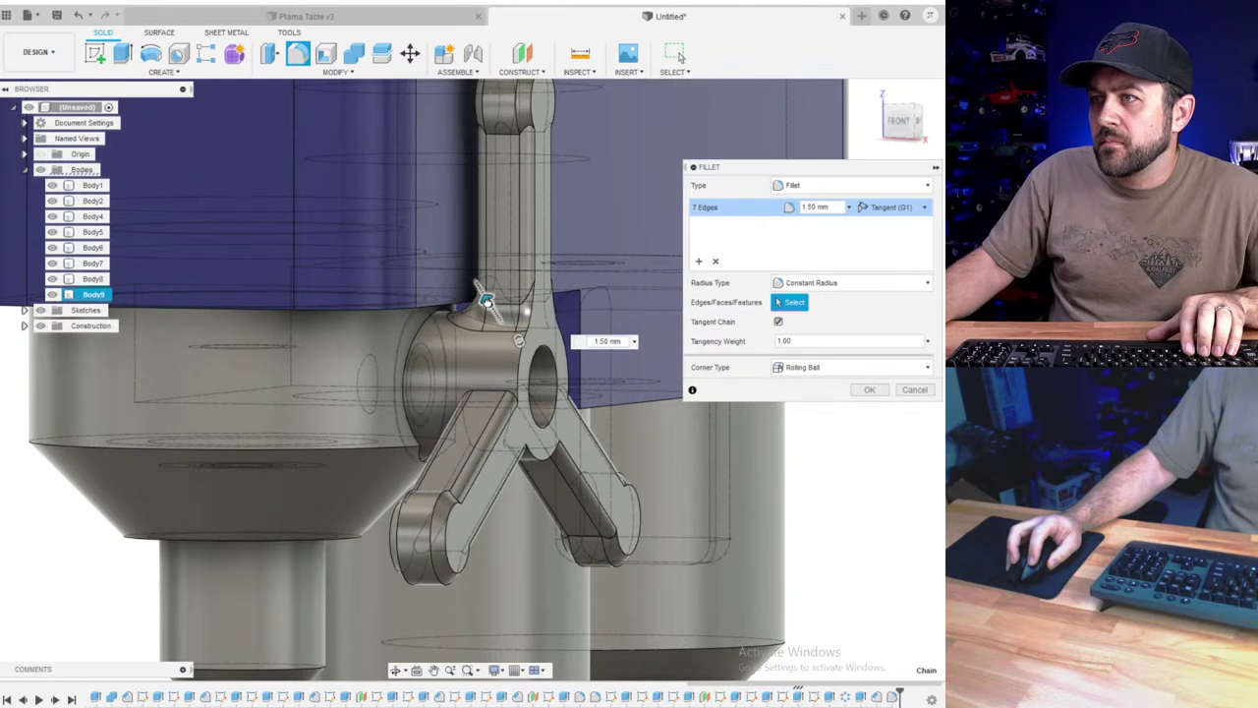
left_click(715, 263)
left_click(507, 317)
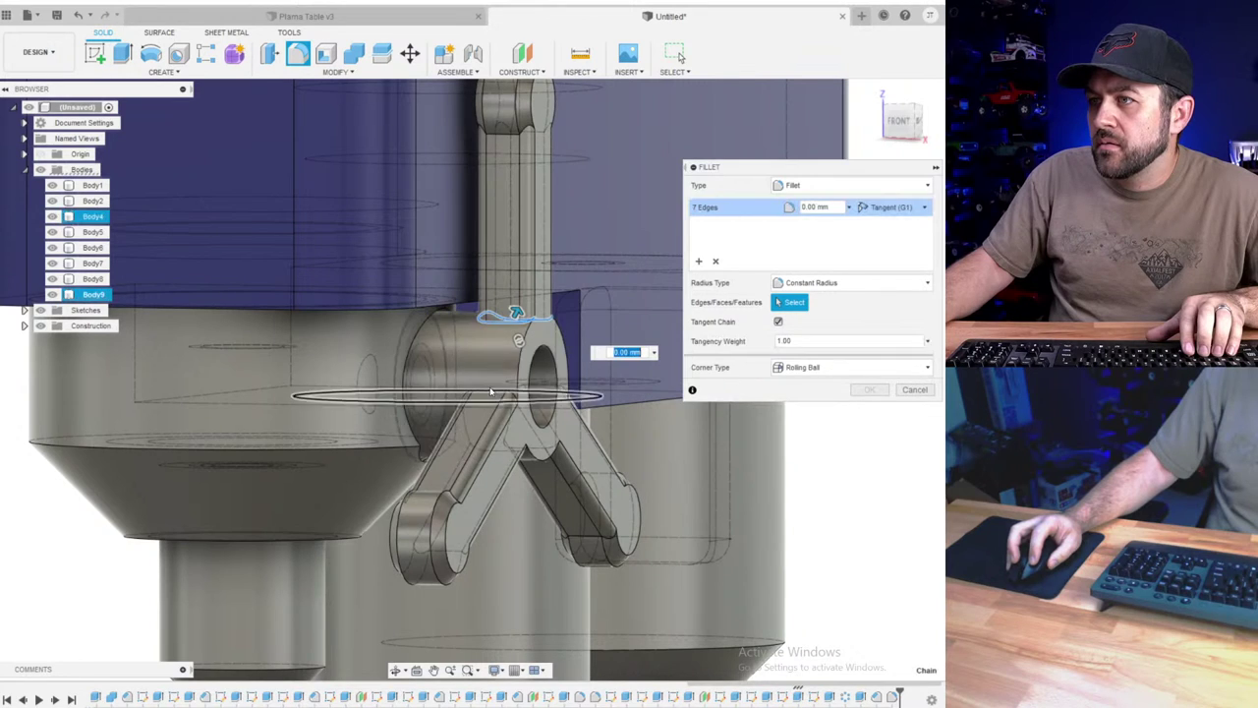
left_click(502, 449)
middle_click_drag(583, 423, 465, 364, "shift")
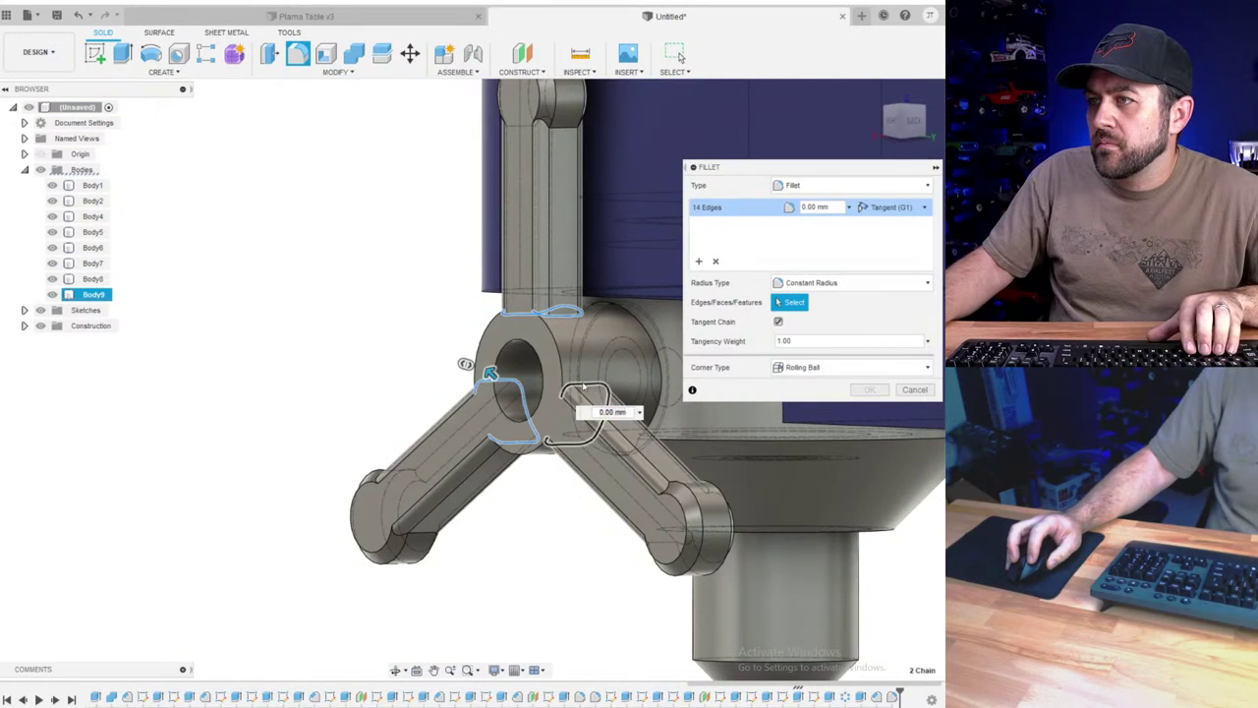
key("Escape")
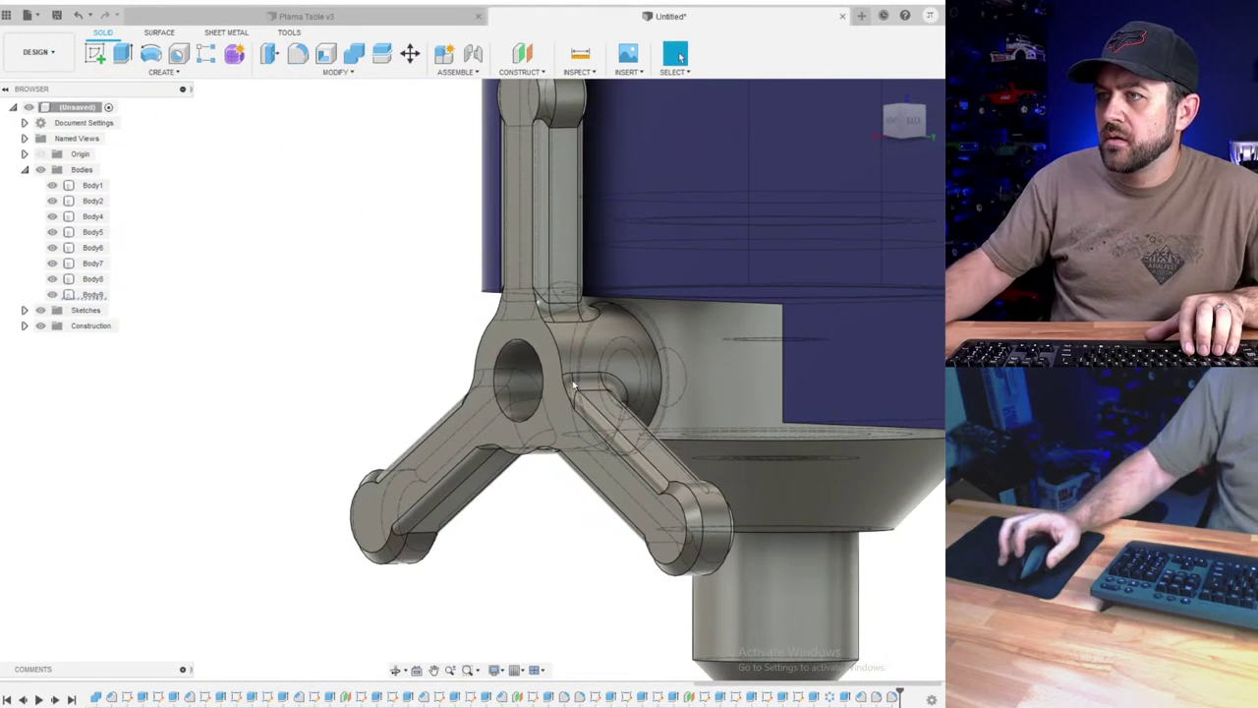
- Apply the yellow paint appearance already in this design to the three-armed handle body and fit the model in view
scroll(573, 388, "down", 10)
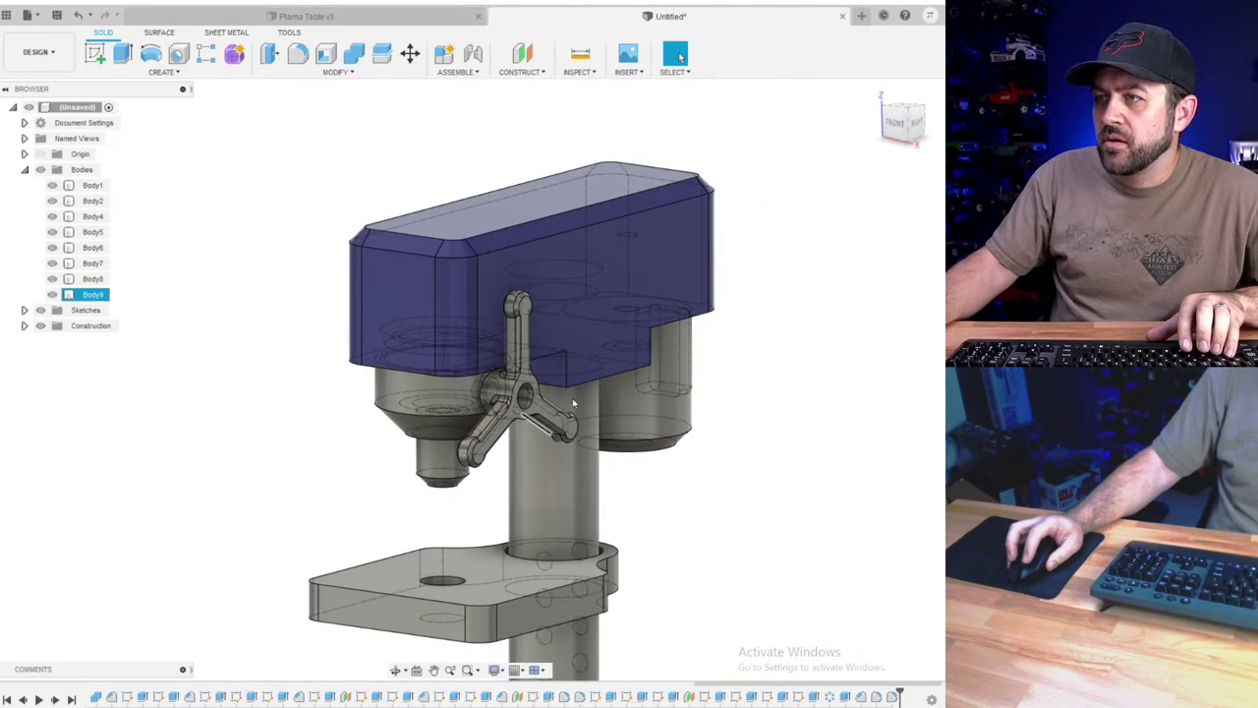
key("a")
left_click_drag(767, 282, 548, 439)
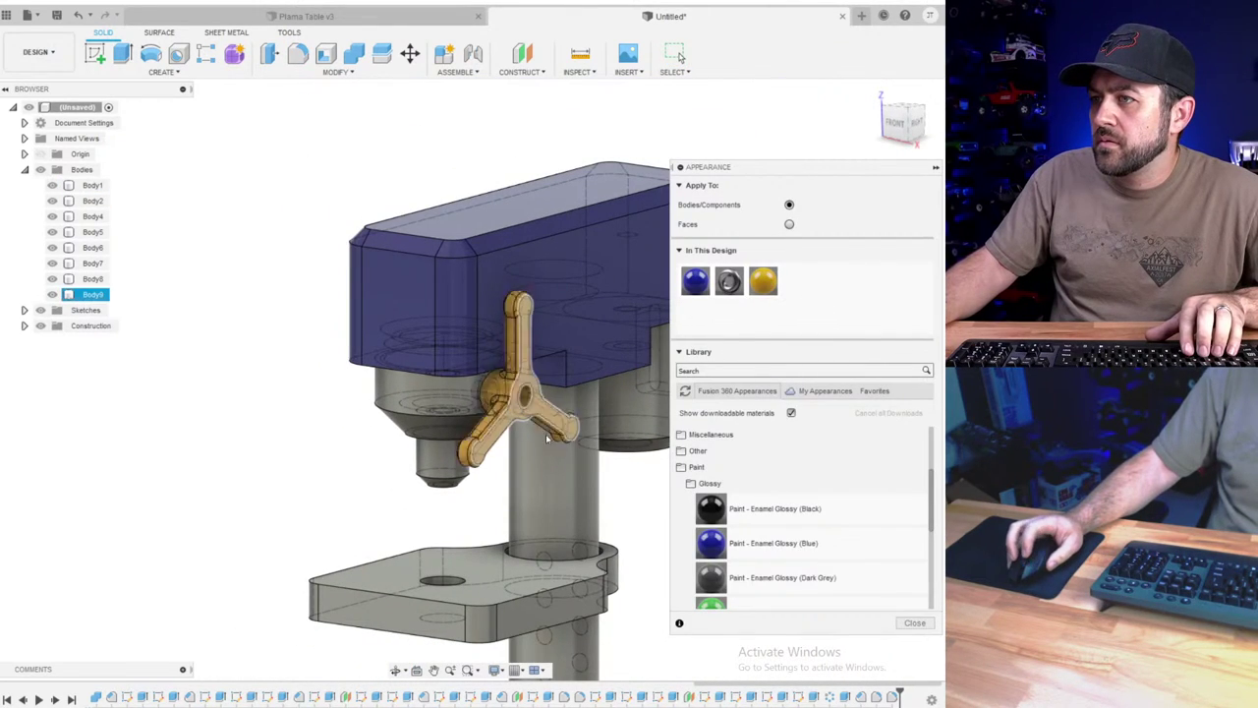
left_click(914, 624)
key("F6")
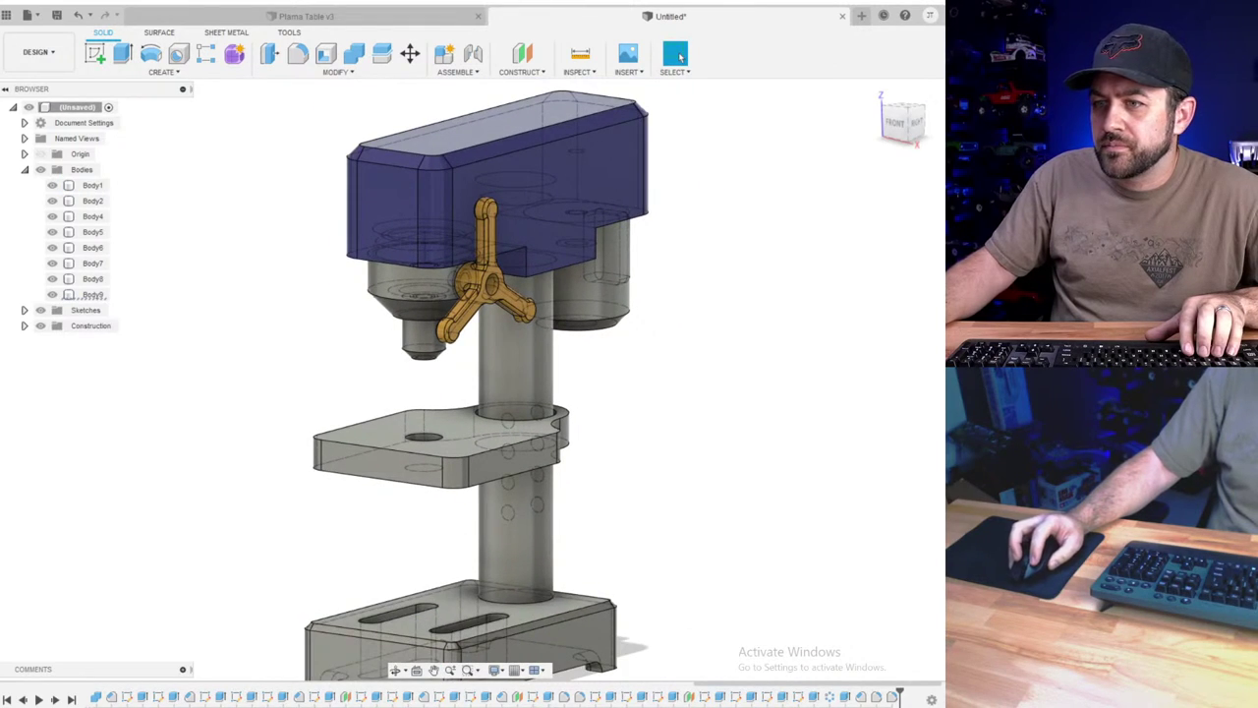
- Set the visual style to Shaded with Visible Edges Only
left_click(504, 671)
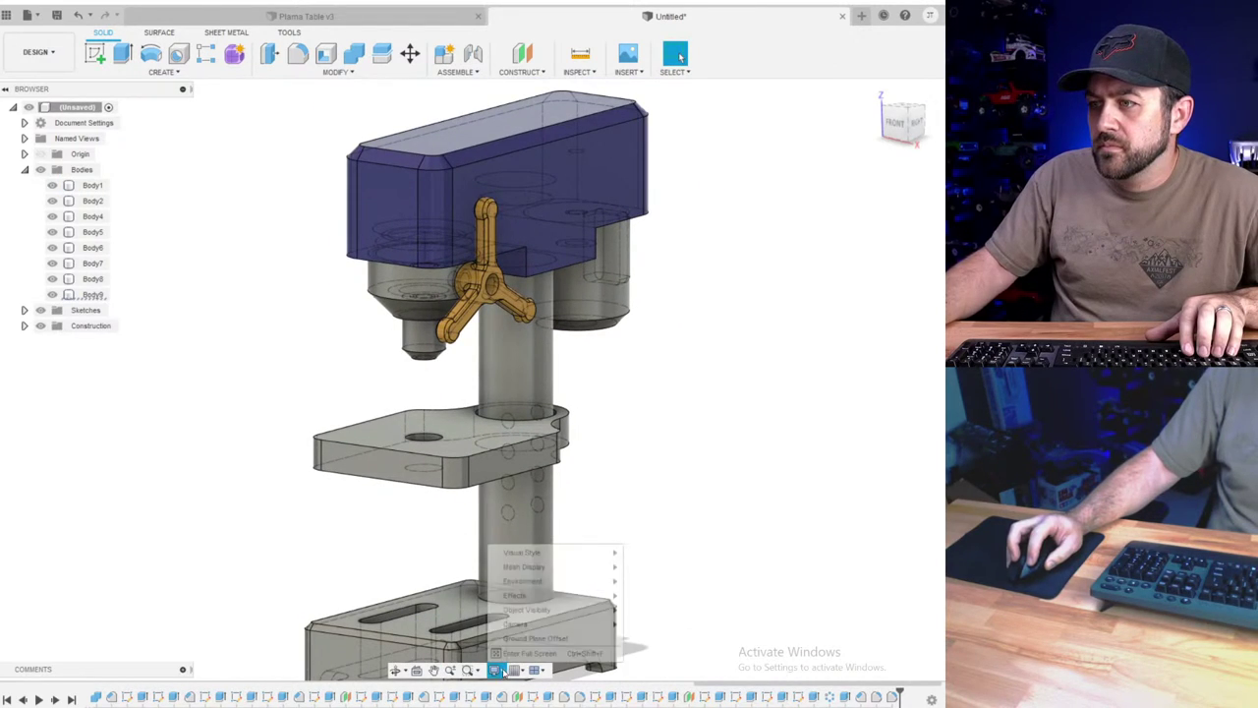
mouse_move(564, 555)
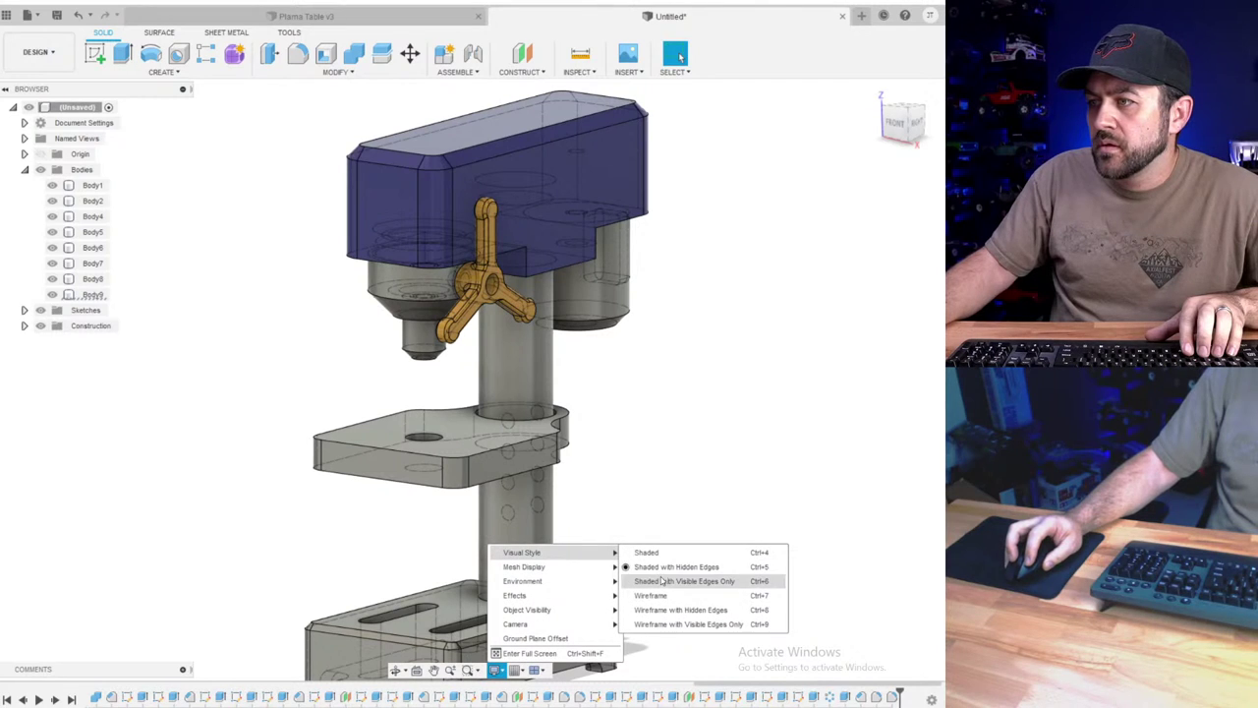
left_click(663, 581)
- Fillet the four vertical corner edges of the column block under the blue head with a constant 3 mm radius
scroll(519, 332, "down", 3)
middle_click_drag(468, 307, 465, 350, "shift")
scroll(465, 350, "down", 2)
scroll(494, 276, "up", 3)
middle_click_drag(493, 303, 501, 276, "shift")
scroll(500, 275, "up", 3)
left_click(299, 55)
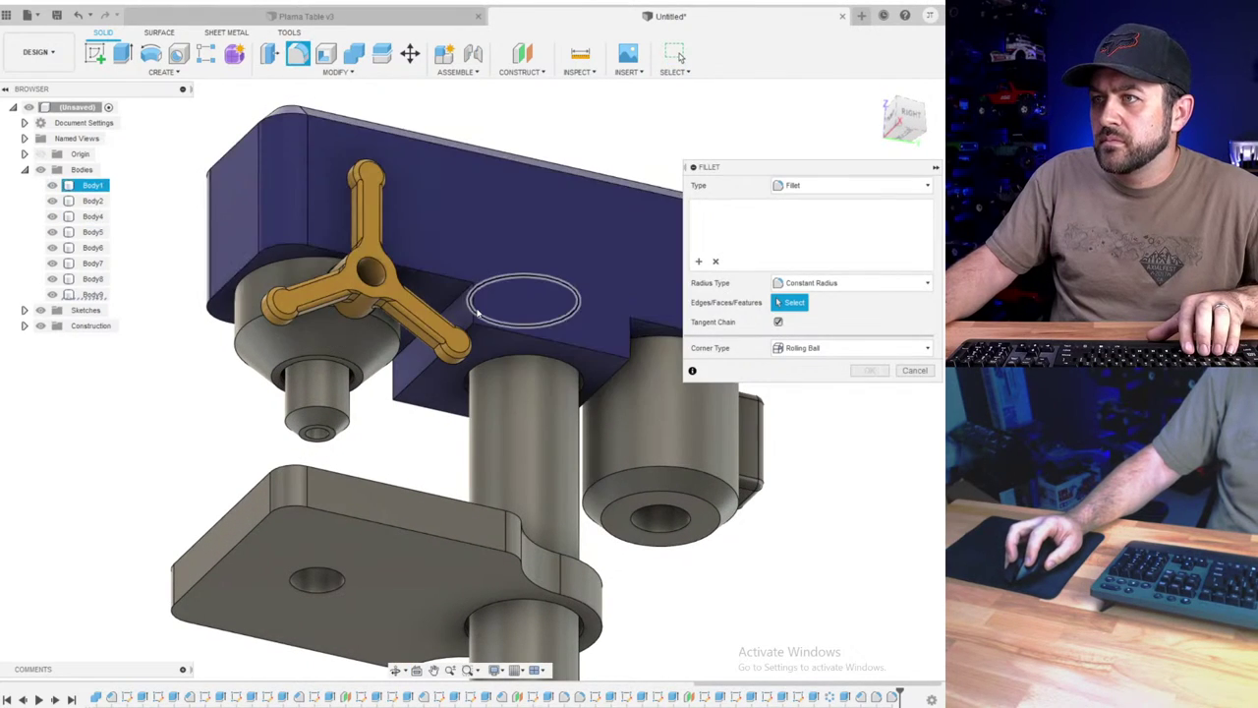
left_click(508, 317)
left_click(486, 283)
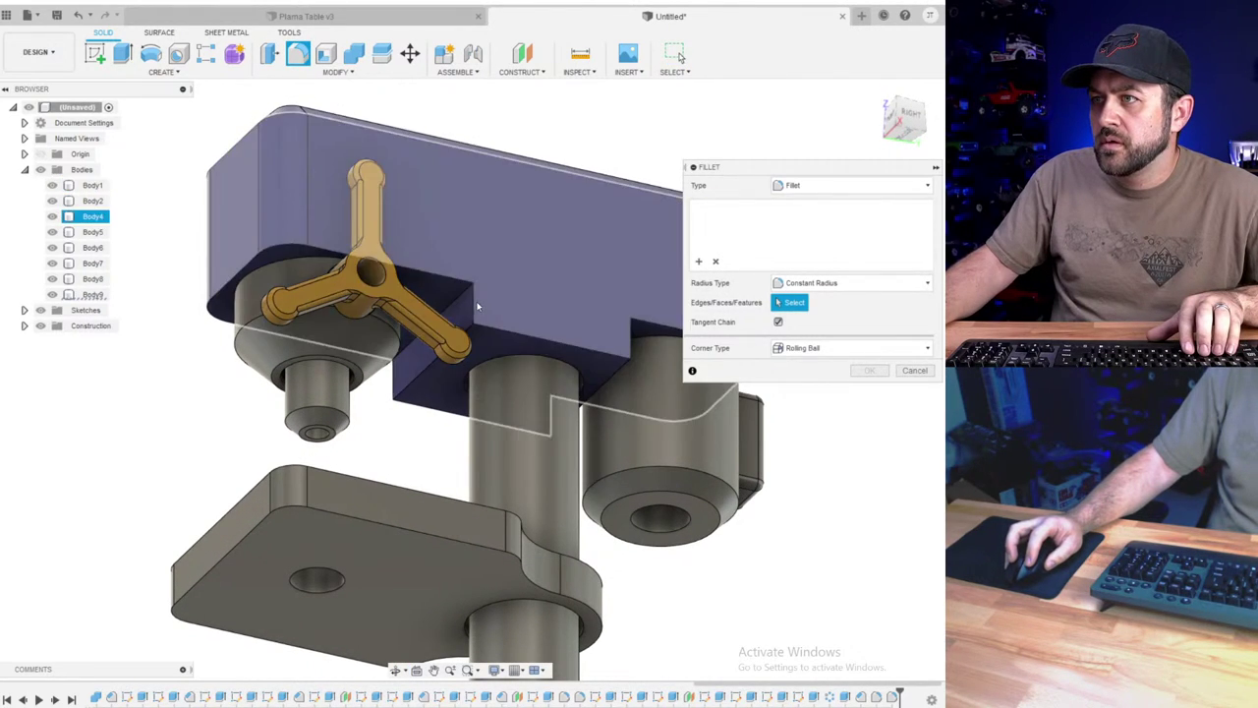
left_click(473, 304)
left_click(393, 397)
middle_click_drag(548, 384, 464, 363, "shift")
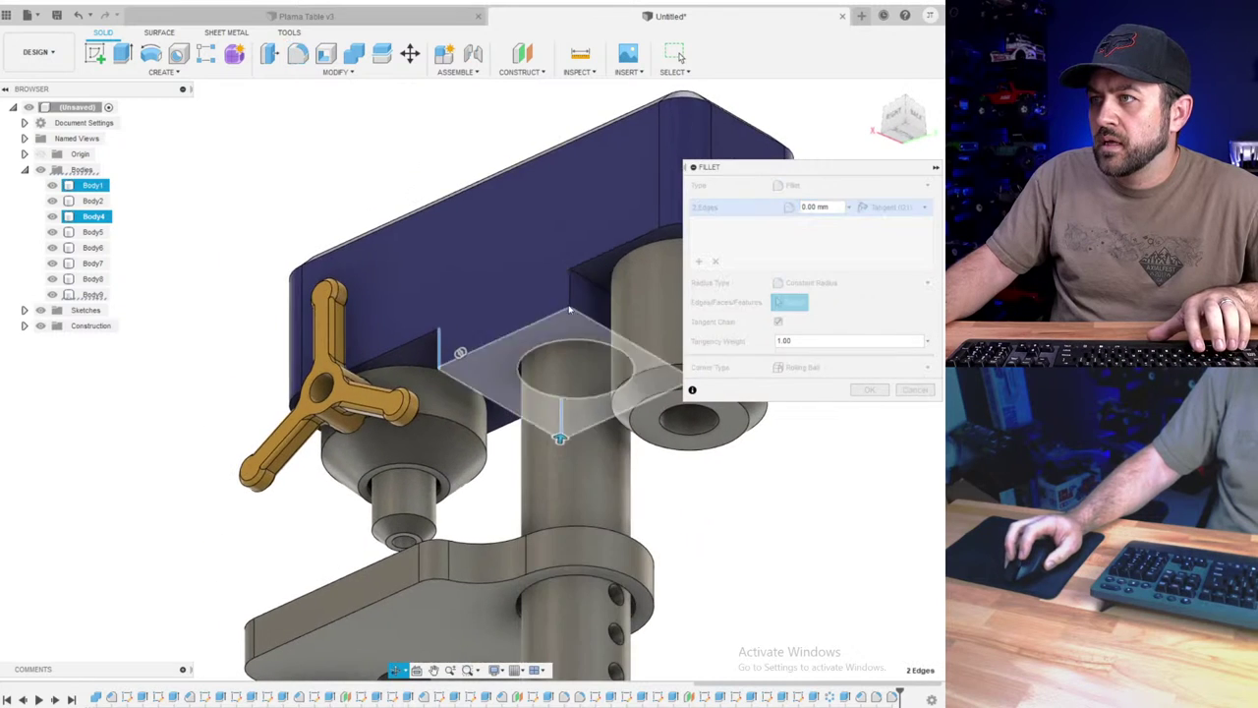
middle_click_drag(568, 291, 511, 271, "shift")
left_click(509, 269)
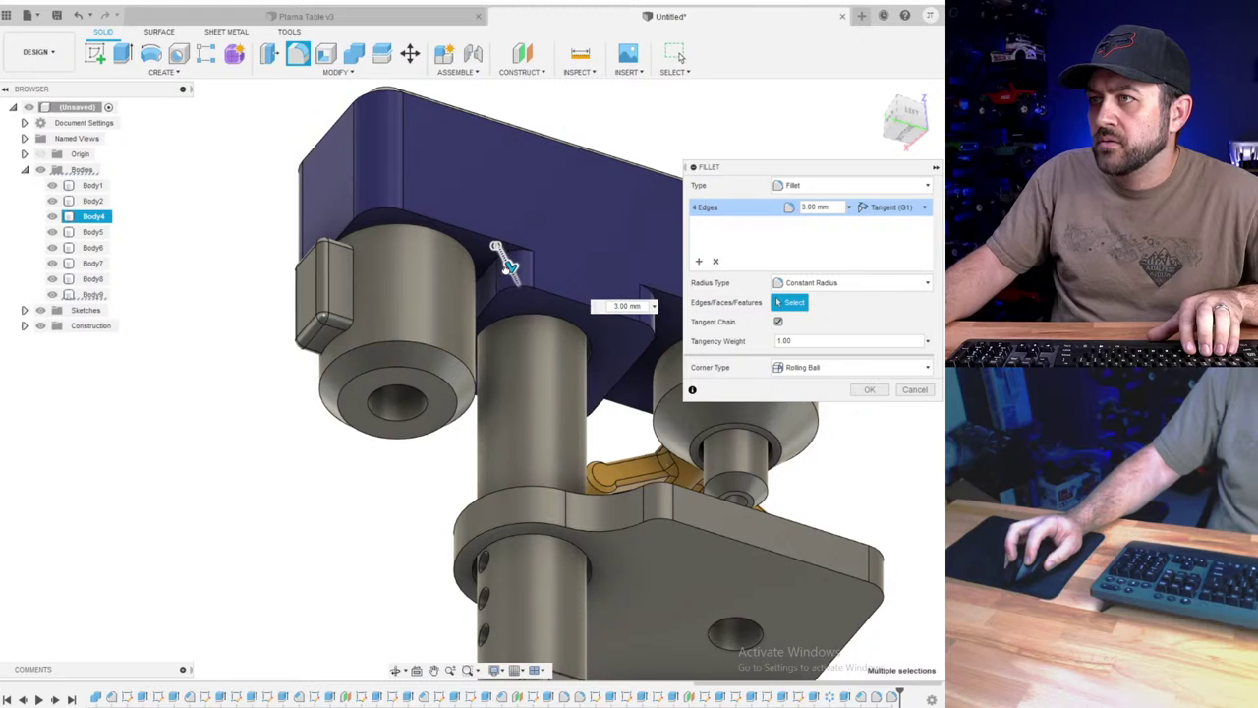
scroll(514, 308, "down", 3)
middle_click_drag(514, 309, 450, 328, "shift")
key("Return")
scroll(679, 484, "down", 3)
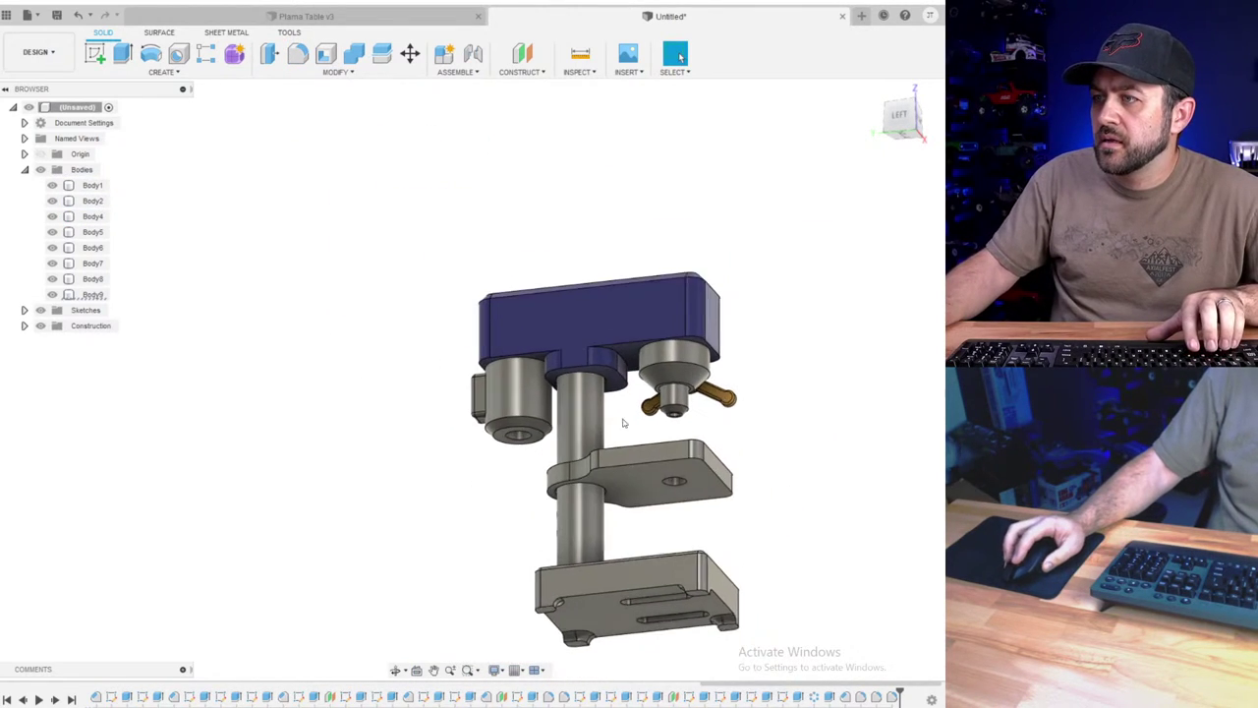
- Start a sketch on the blue head's side face and draw a text frame beside the handle
scroll(623, 422, "up", 2)
middle_click_drag(629, 413, 513, 421, "shift")
scroll(517, 423, "down", 3)
middle_click_drag(562, 386, 568, 287)
scroll(558, 350, "up", 3)
scroll(568, 286, "down", 2)
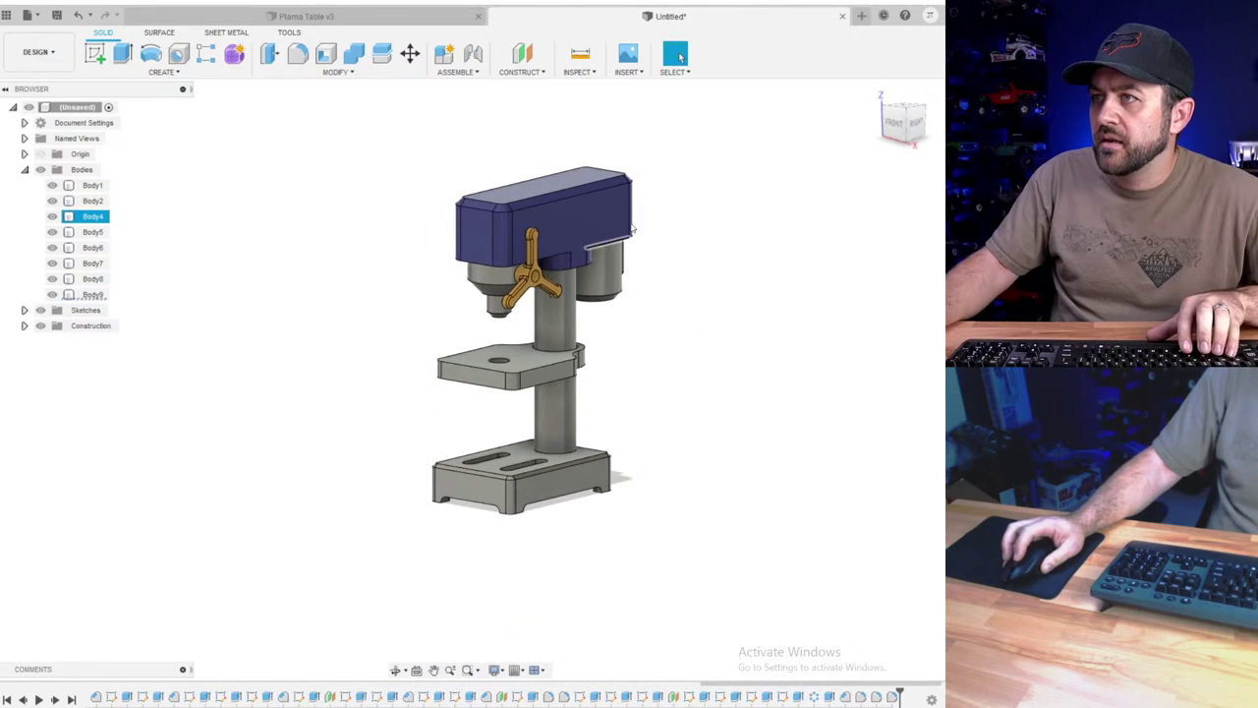
key("a")
key("s")
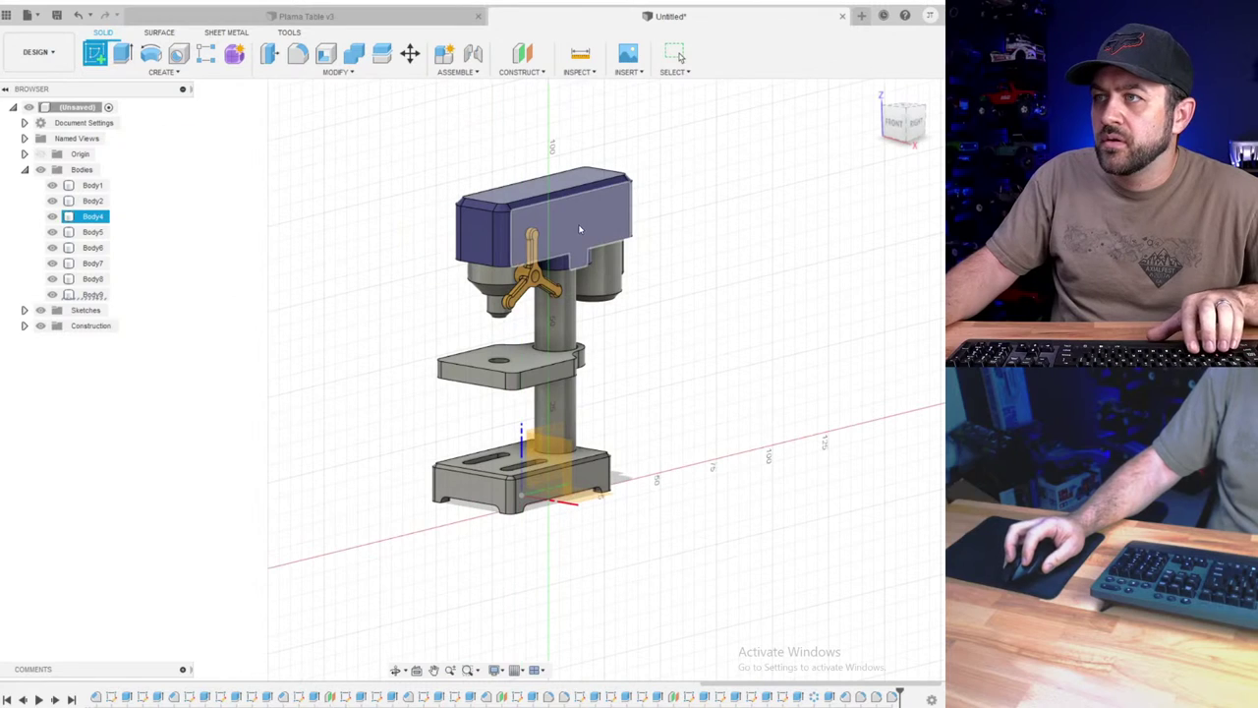
left_click(580, 233)
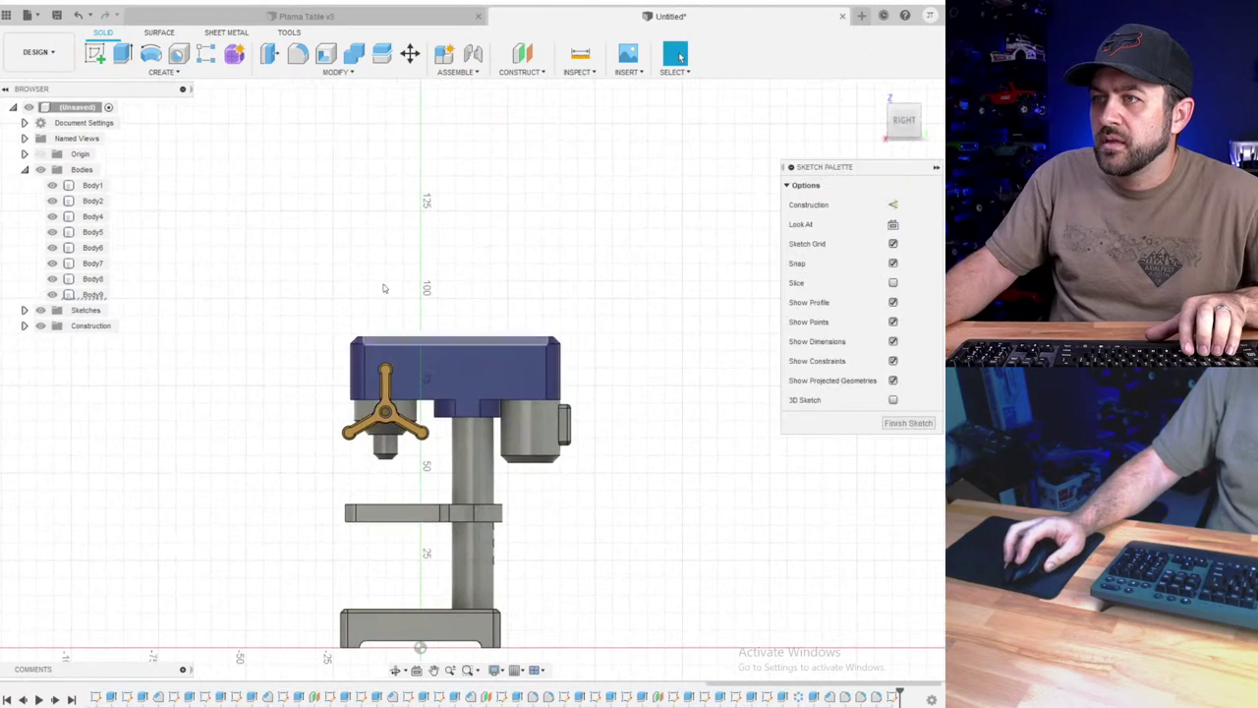
mouse_move(459, 374)
middle_mouse_down("shift")
mouse_move(521, 394)
mouse_move(506, 371)
mouse_move(458, 373)
mouse_move(466, 388)
middle_mouse_up("shift")
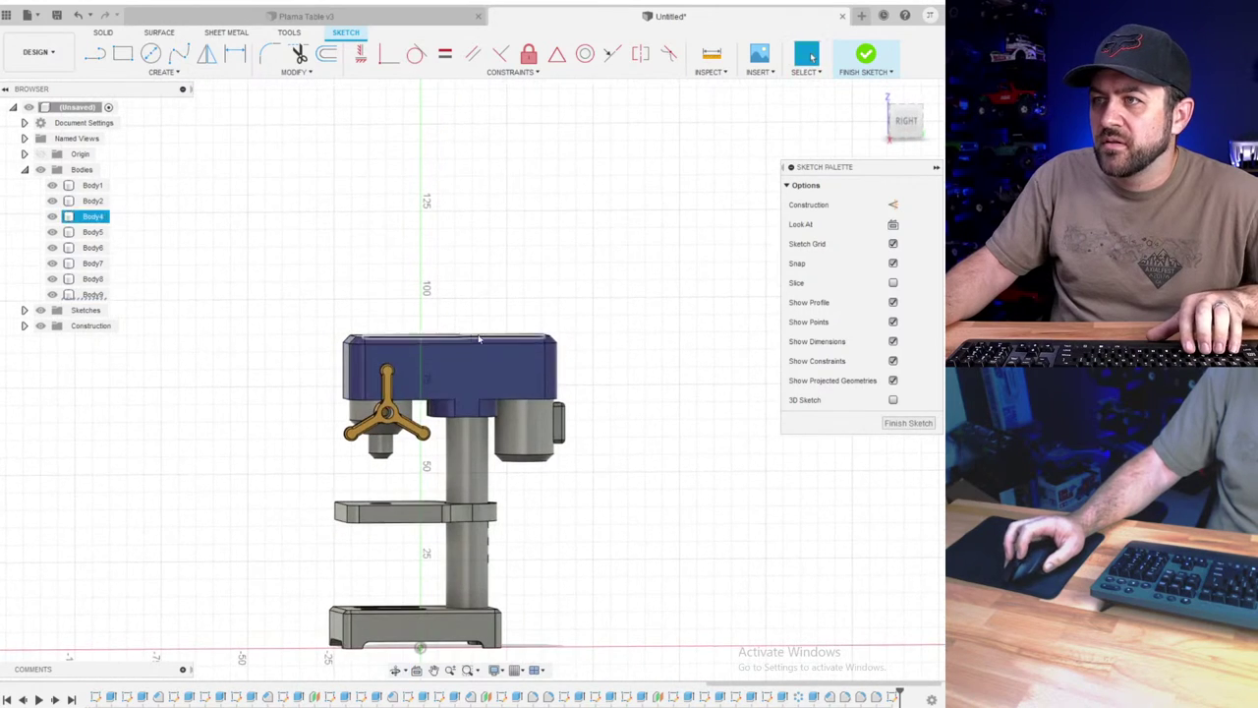
scroll(387, 235, "up", 3)
left_click(165, 73)
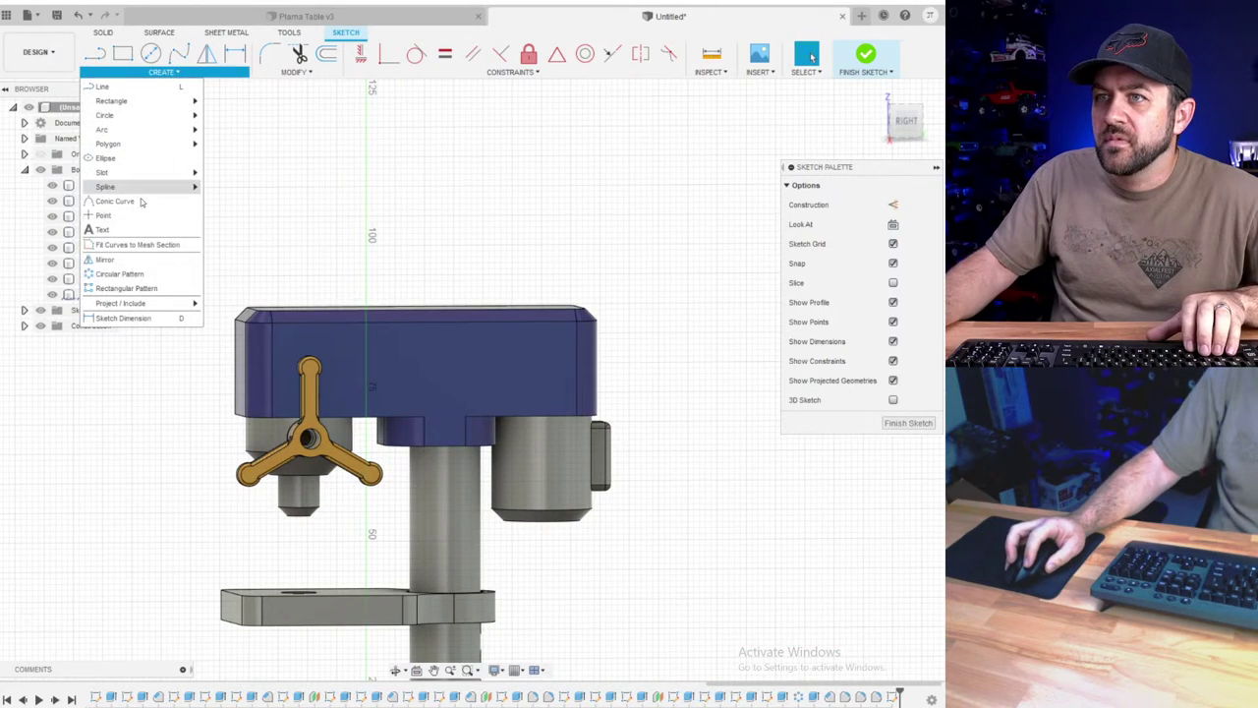
left_click(113, 234)
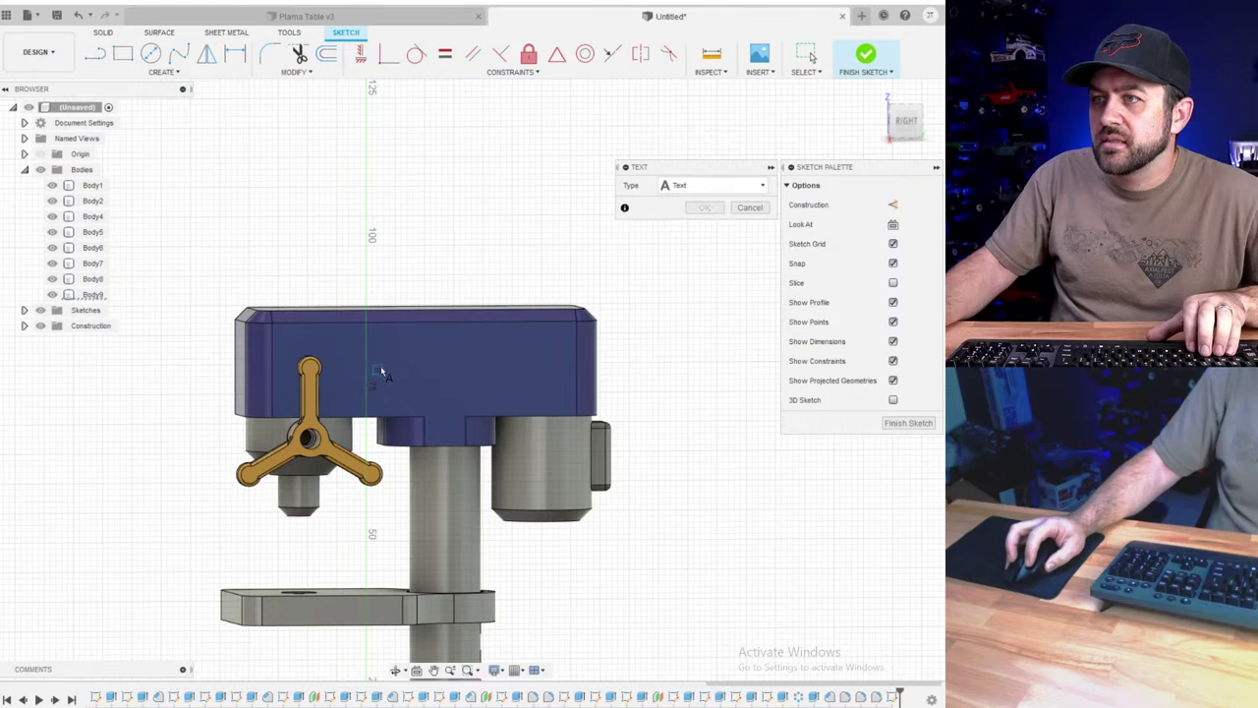
left_click(528, 328)
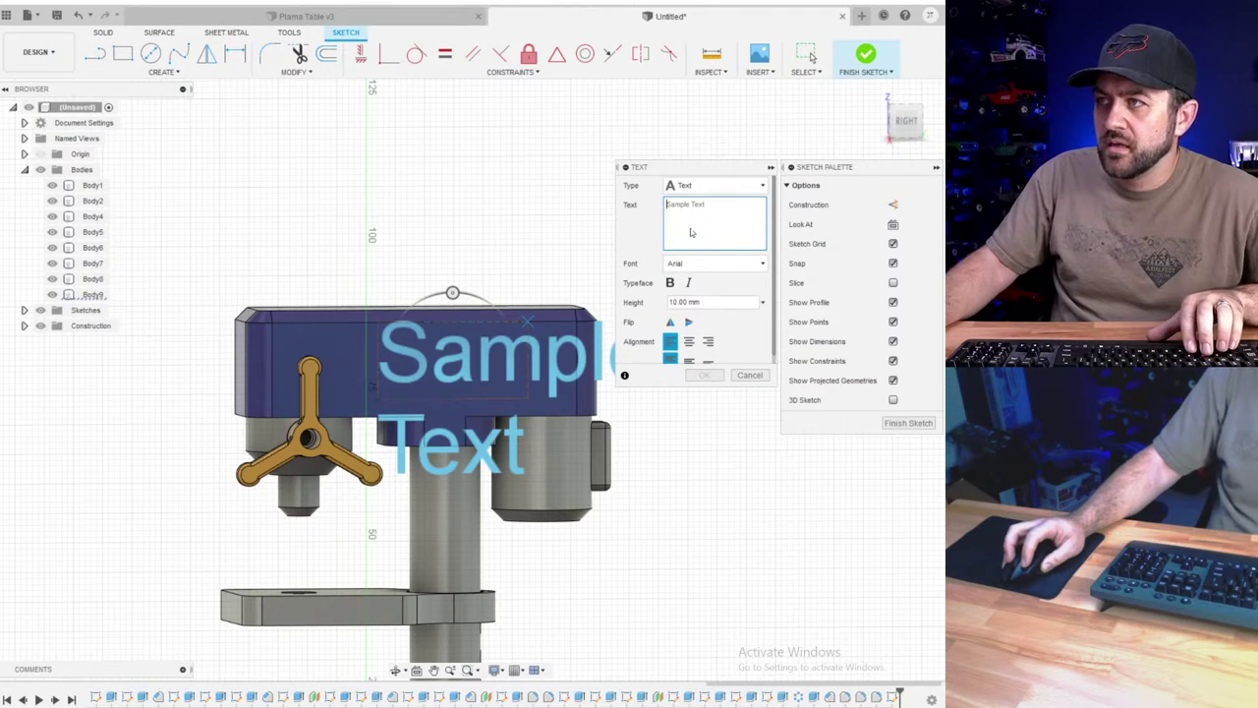
- Enter the text HD in the Impact font with a height of 13 mm
type("HD")
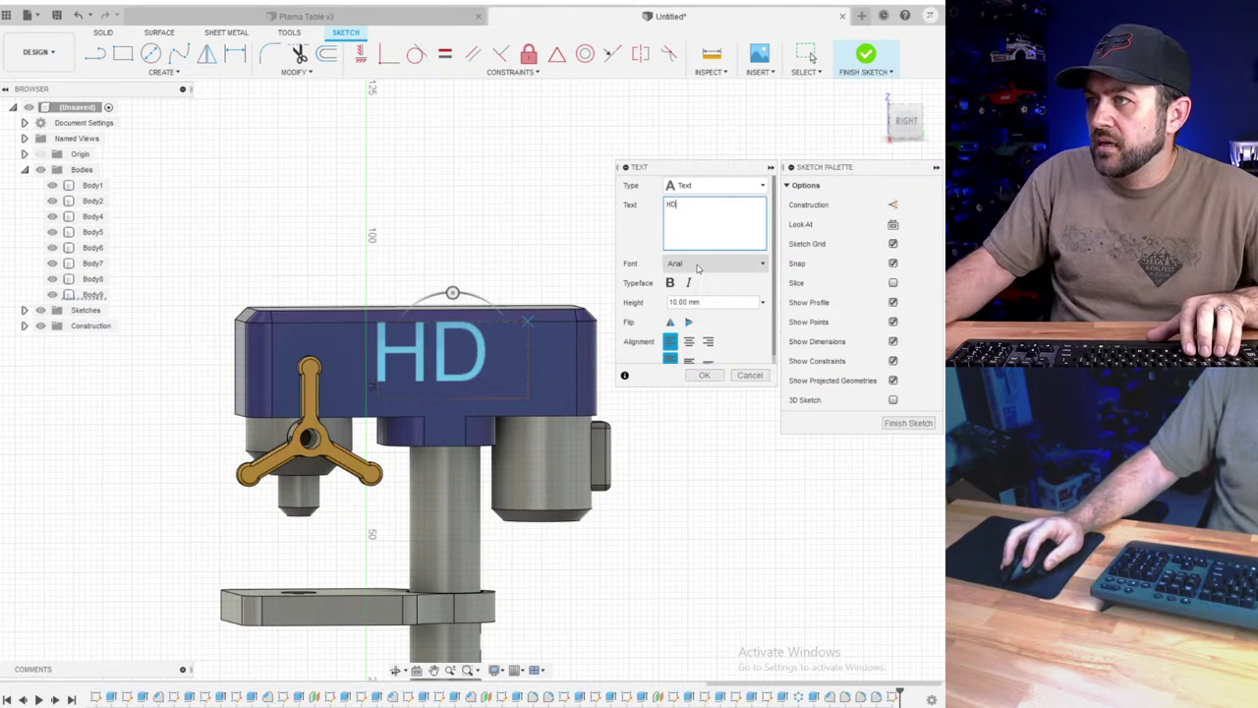
left_click(697, 269)
key("i")
key("Return")
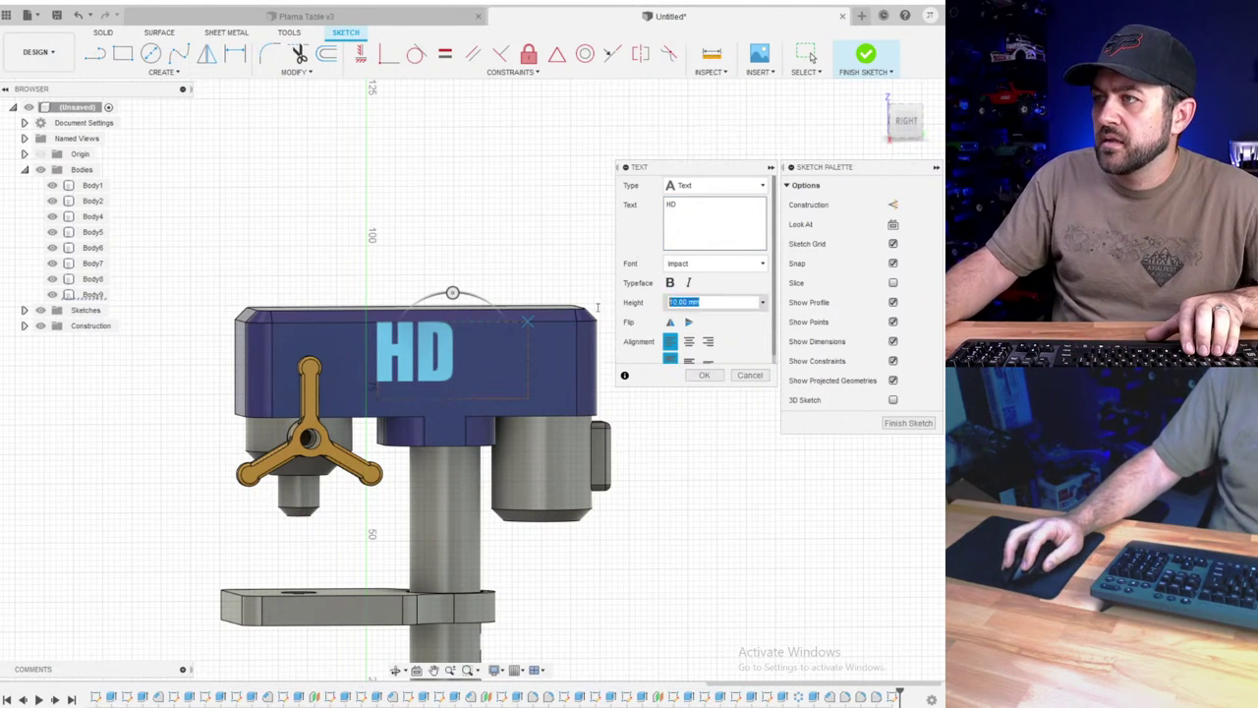
key("Return")
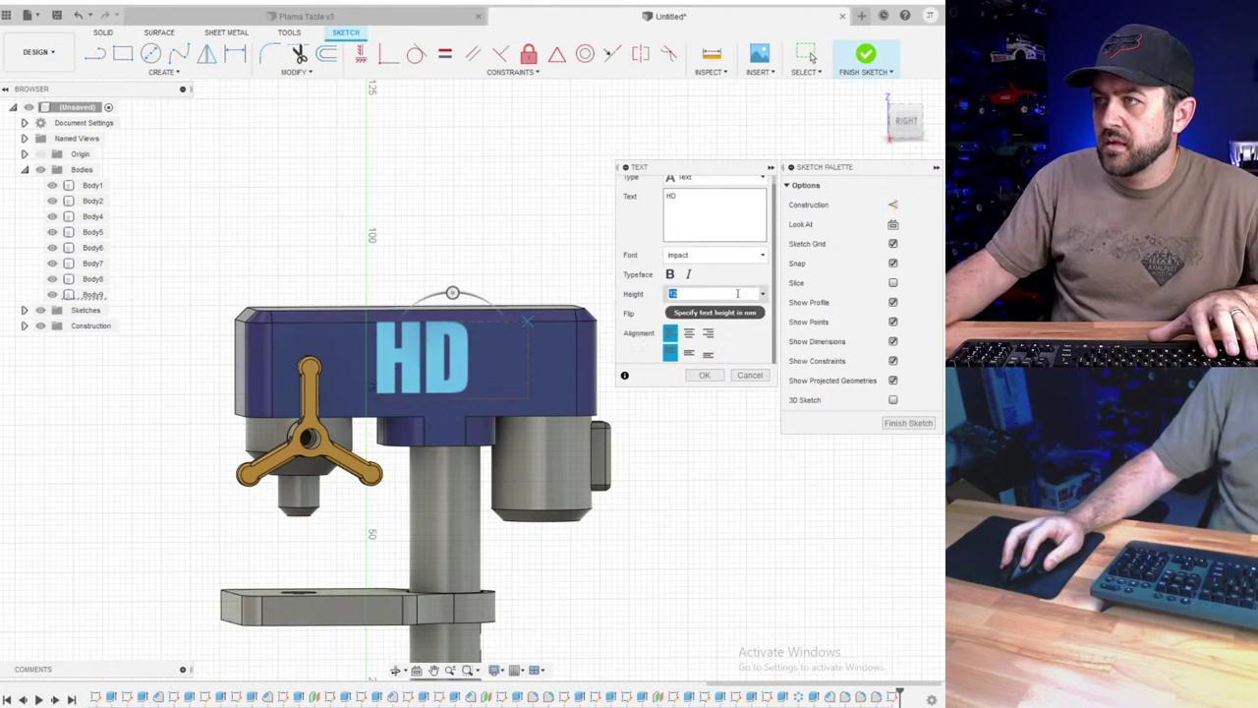
type("13")
key("Return")
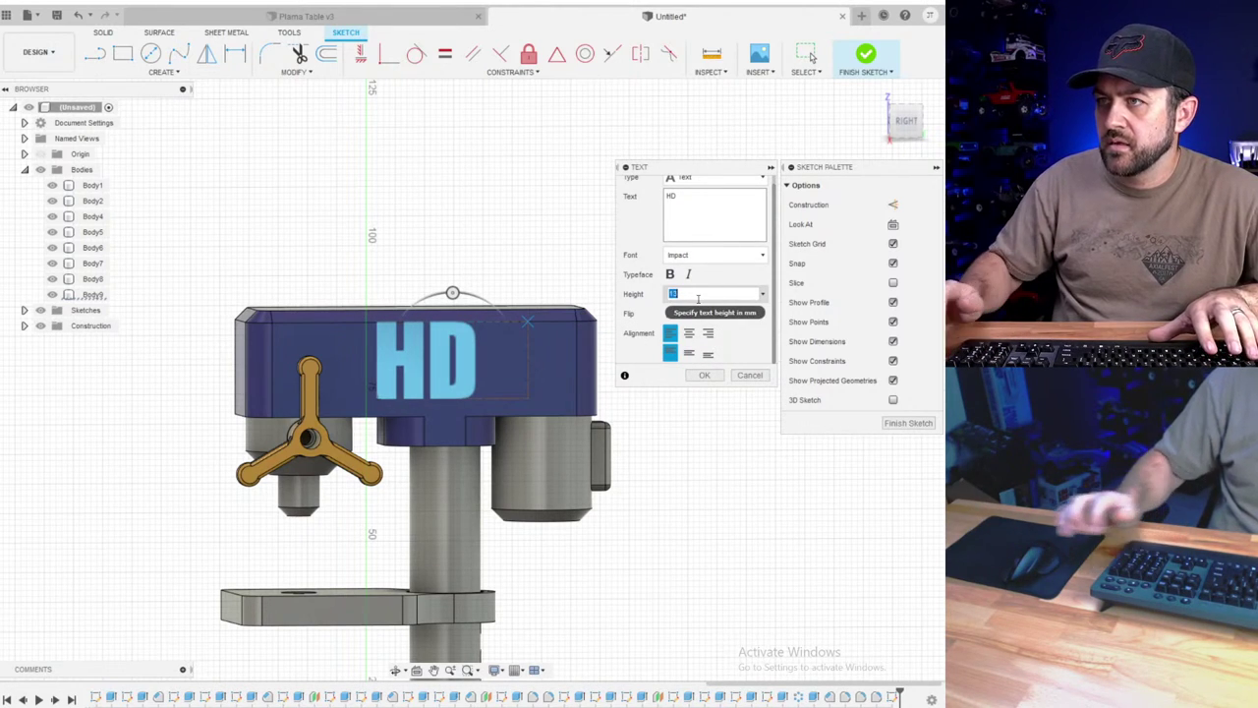
left_click(704, 374)
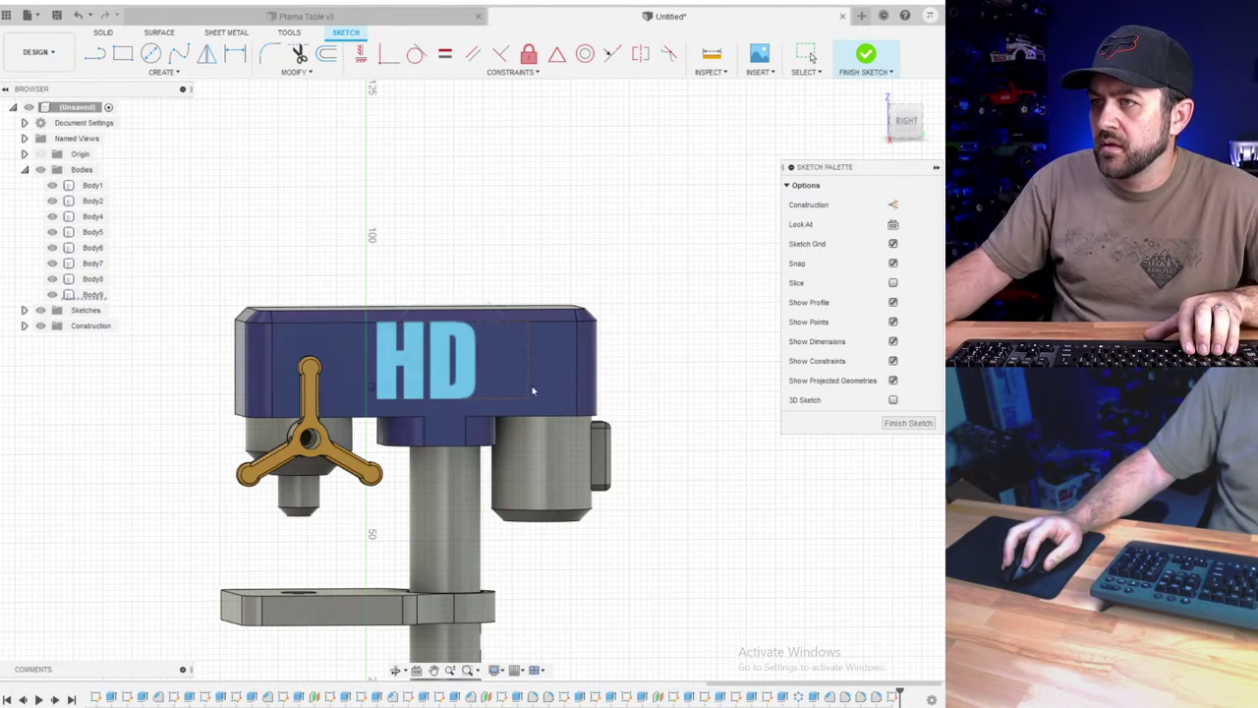
- Adjust the HD text frame on the head's side and level it with a Horizontal/Vertical constraint
left_click(433, 392)
scroll(470, 401, "down", 1)
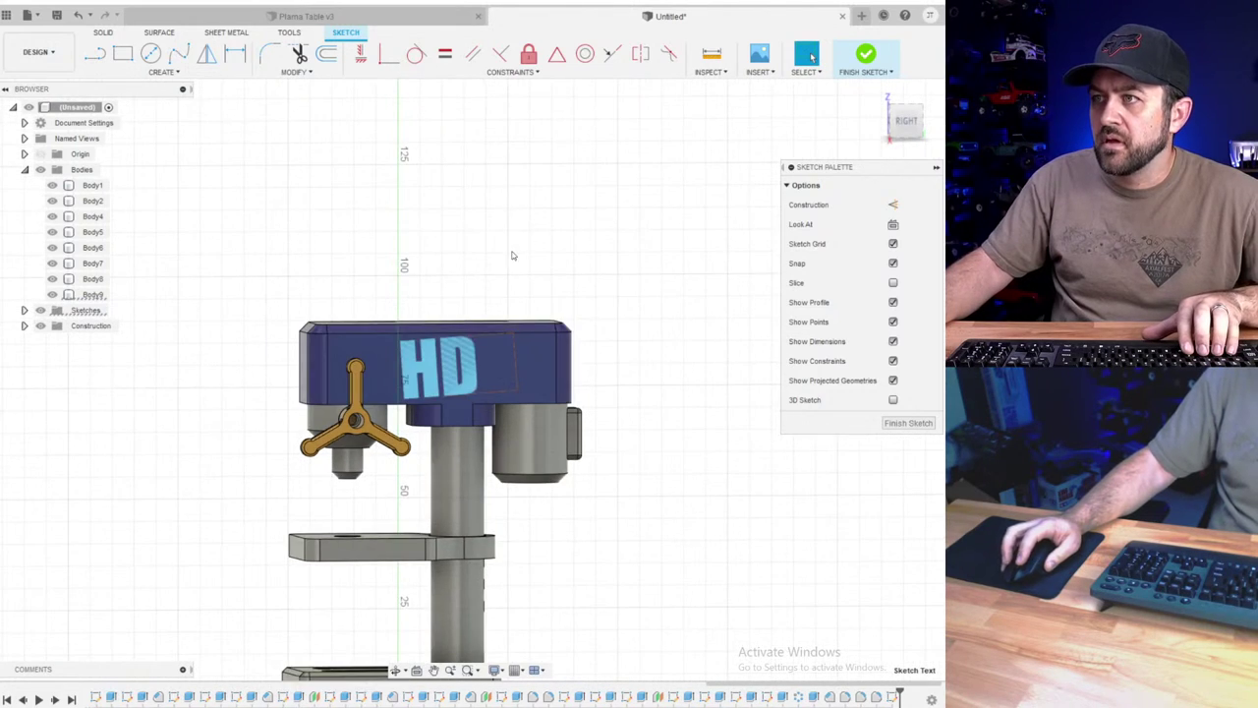
scroll(531, 344, "up", 3)
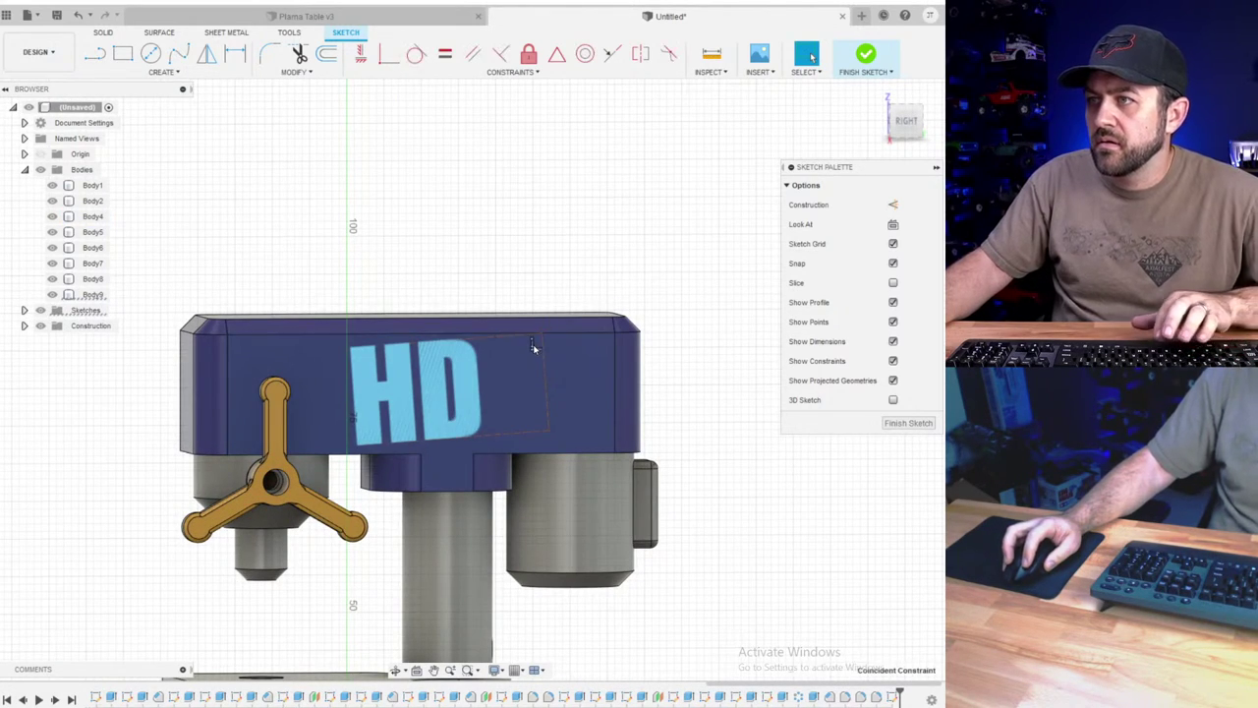
left_click(361, 55)
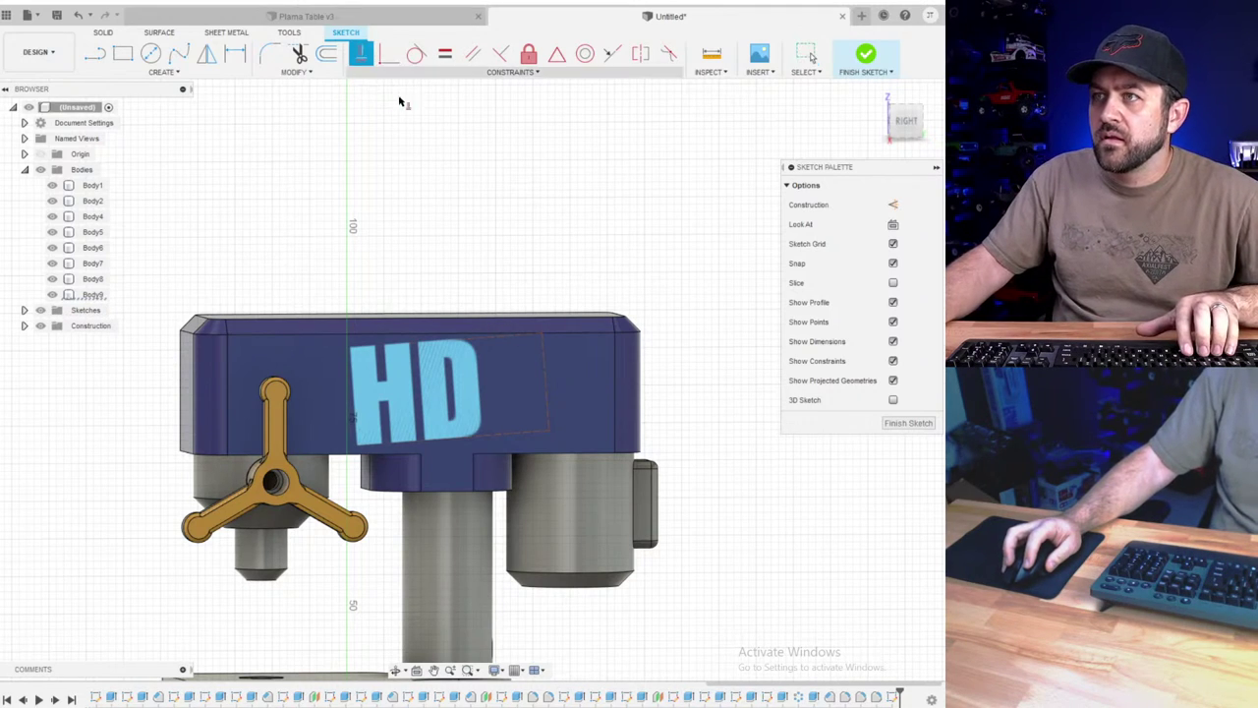
scroll(475, 371, "up", 2)
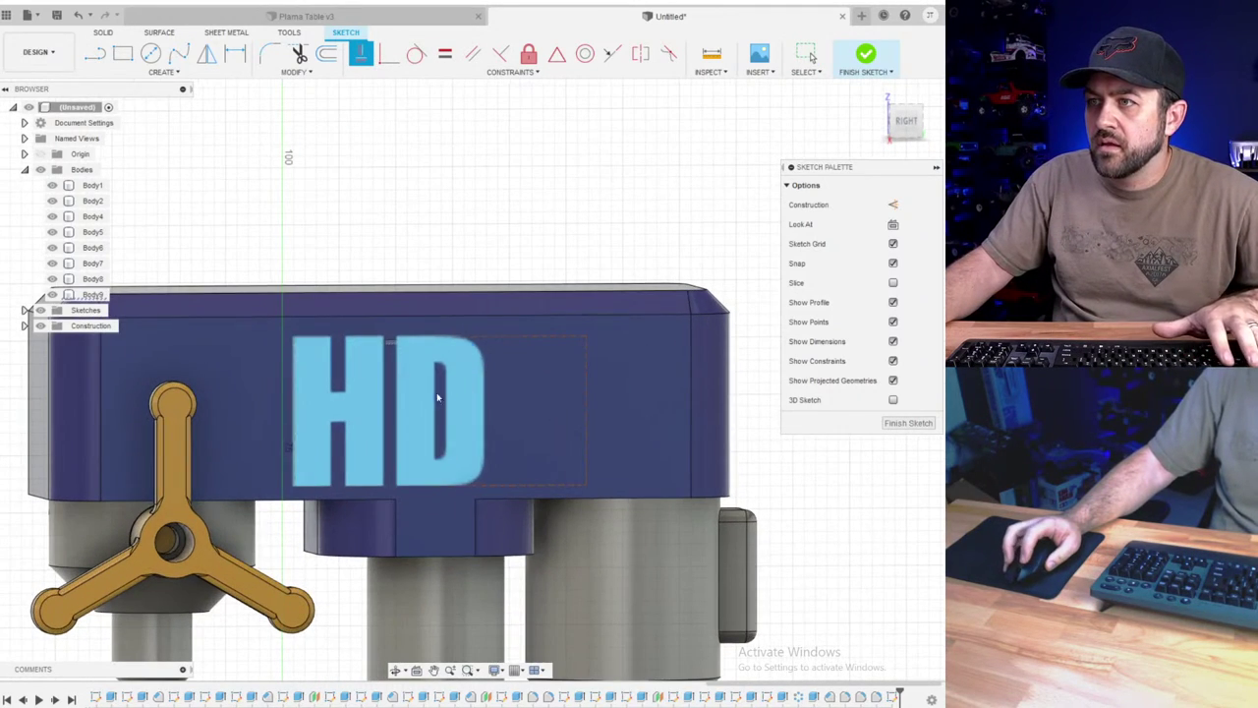
key("Escape")
scroll(291, 319, "down", 3)
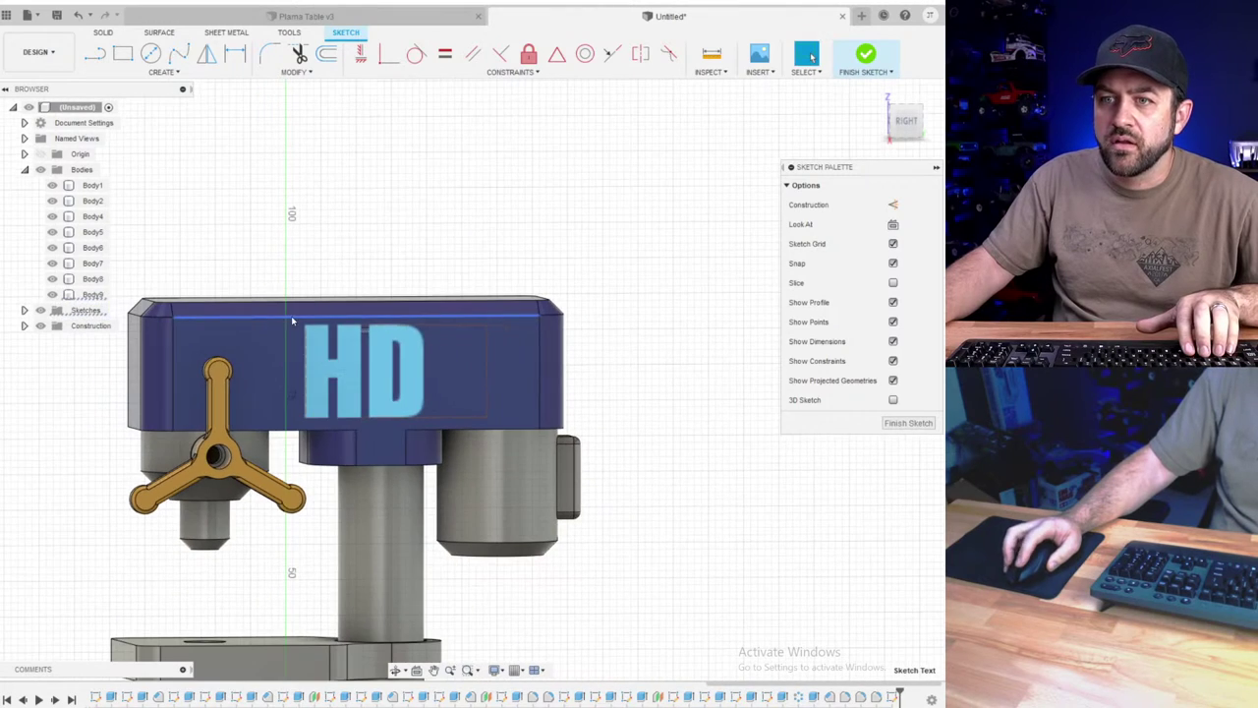
- Finish the sketch and extrude the HD text inward as a shallow cut in the blue head's side face
middle_click_drag(294, 318, 363, 316, "shift")
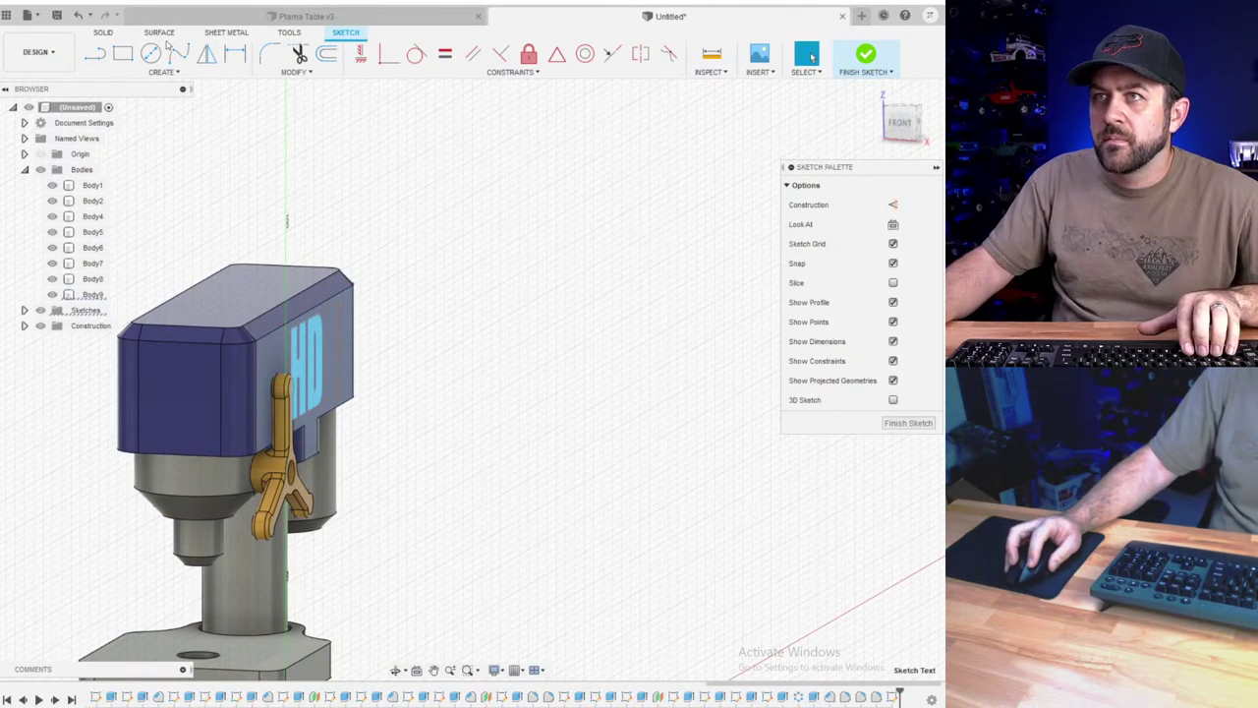
left_click(865, 55)
left_click(123, 53)
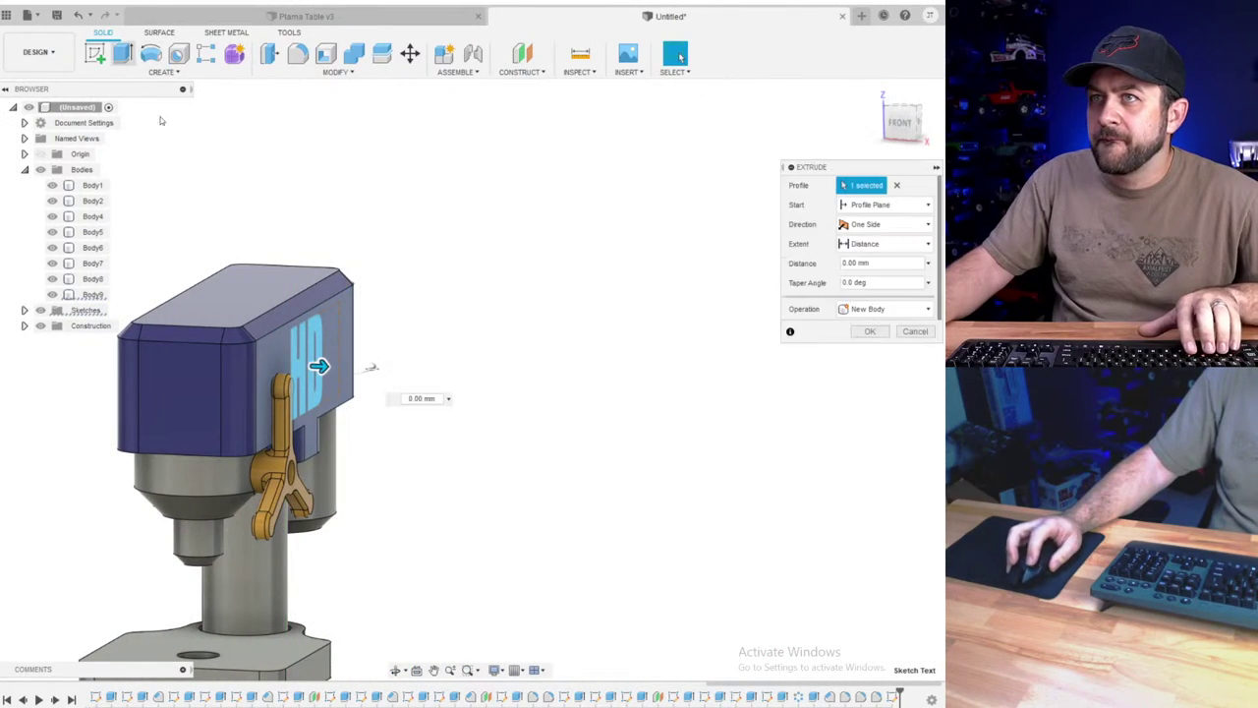
middle_click_drag(296, 298, 299, 335, "shift")
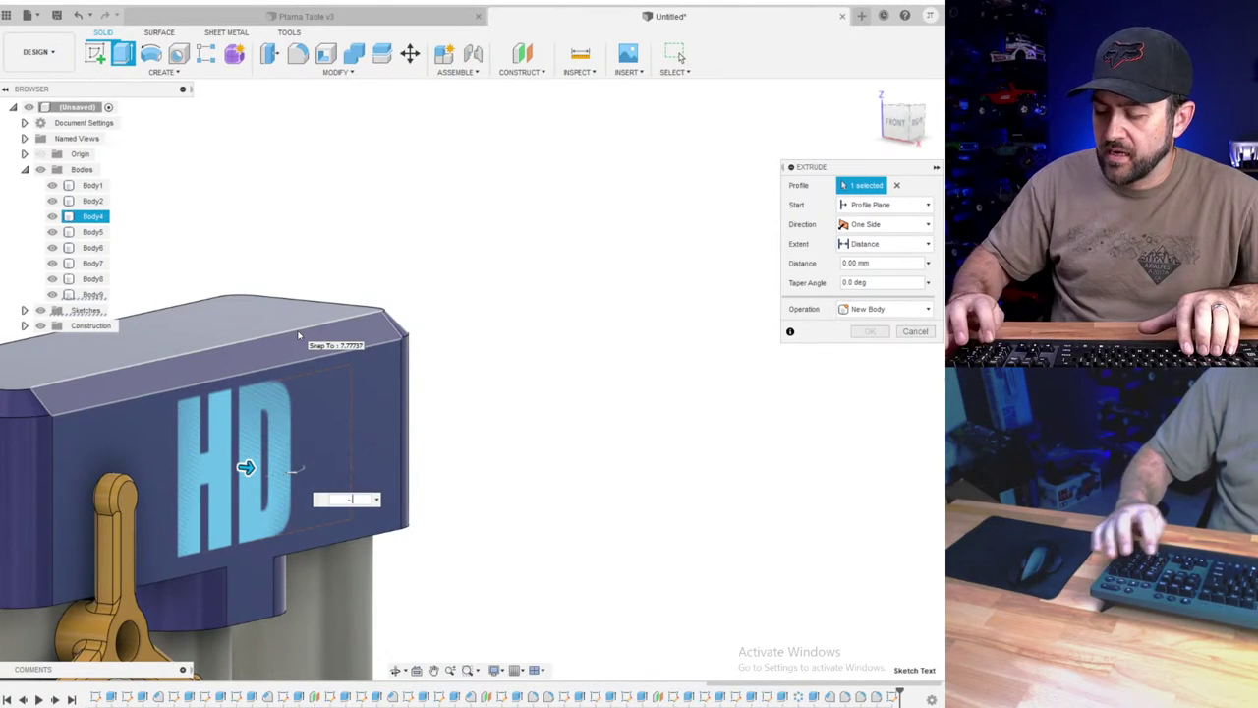
type("-4")
key("Return")
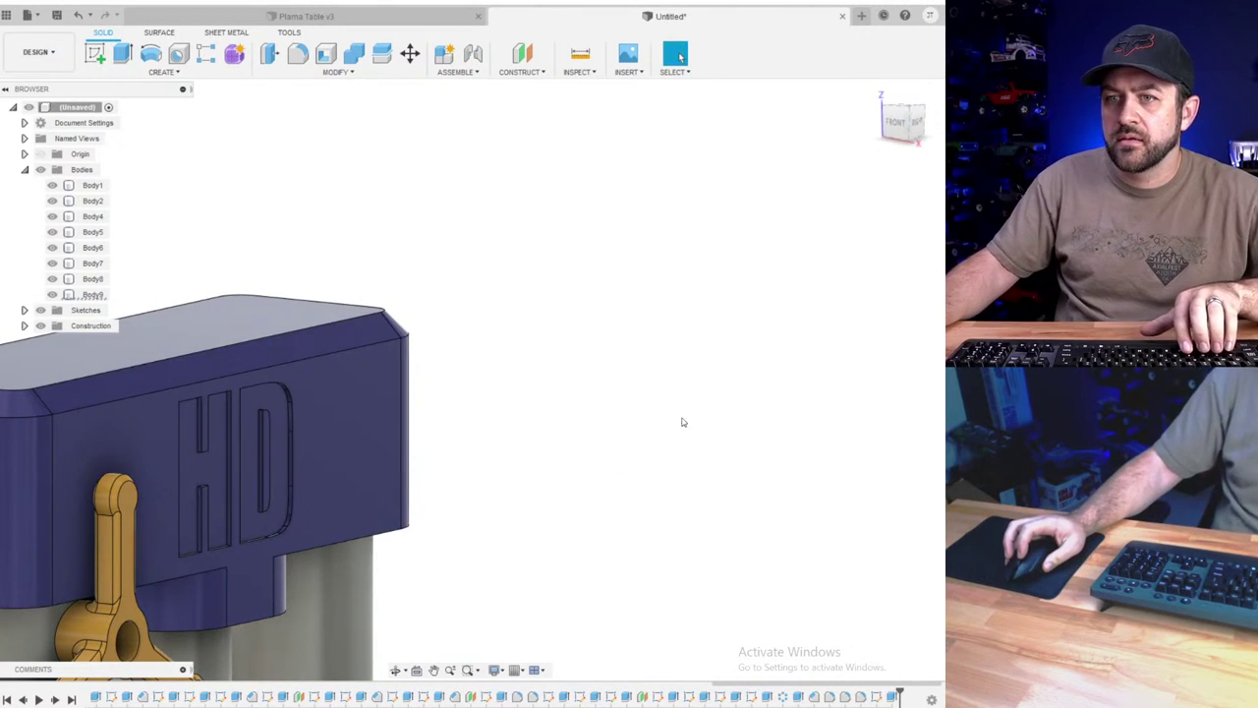
- Start a section analysis from the head's HD side face with the cutting plane offset to -8 mm
scroll(681, 422, "down", 3)
middle_click_drag(443, 408, 552, 341)
middle_click_drag(385, 442, 460, 396)
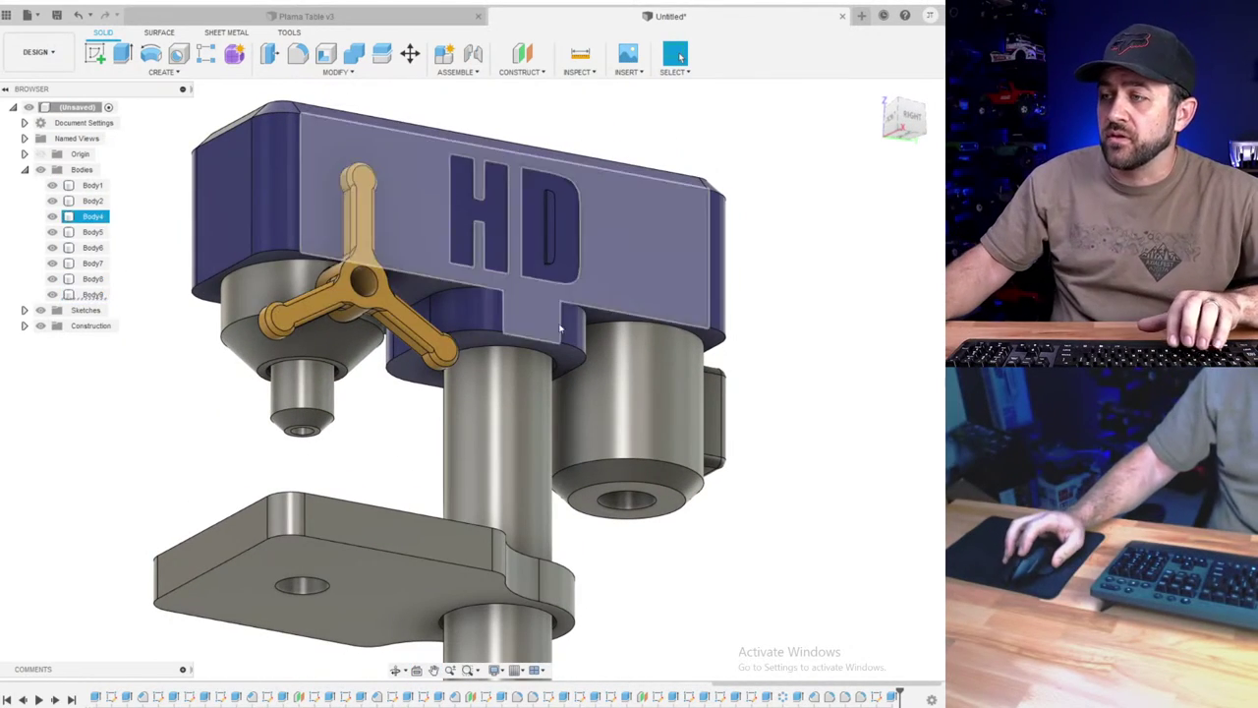
left_click(634, 119)
left_click(591, 73)
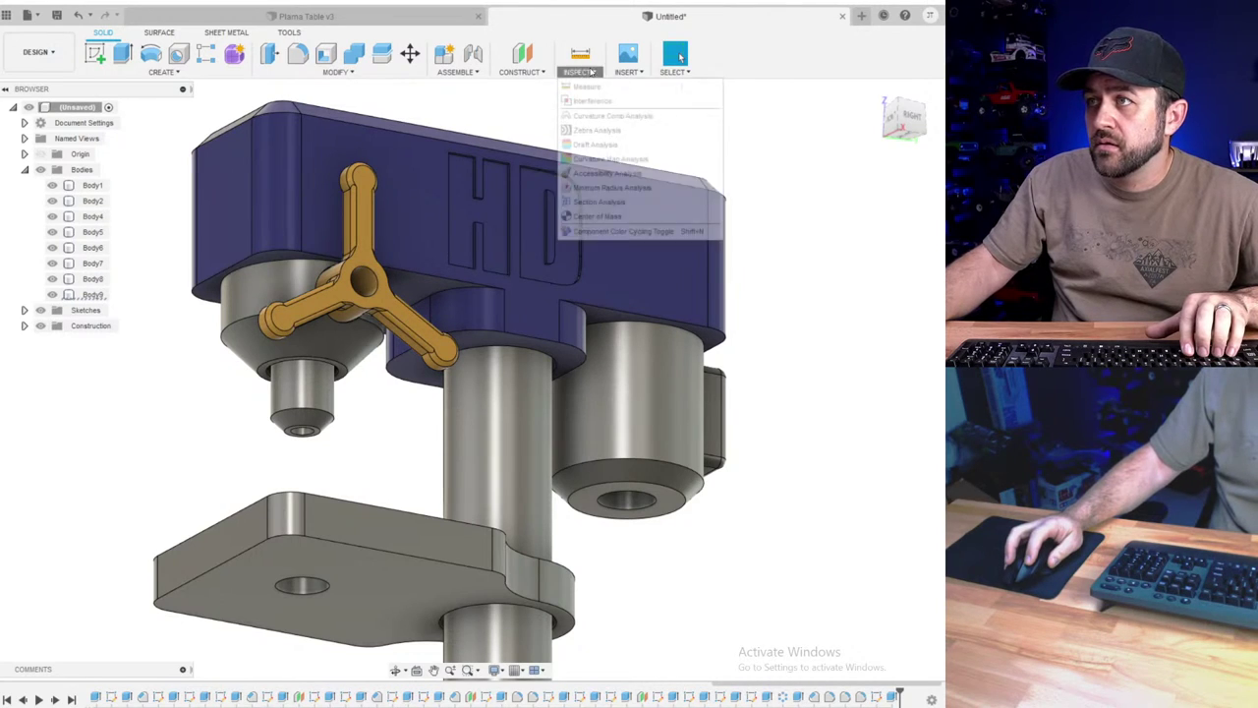
left_click(599, 203)
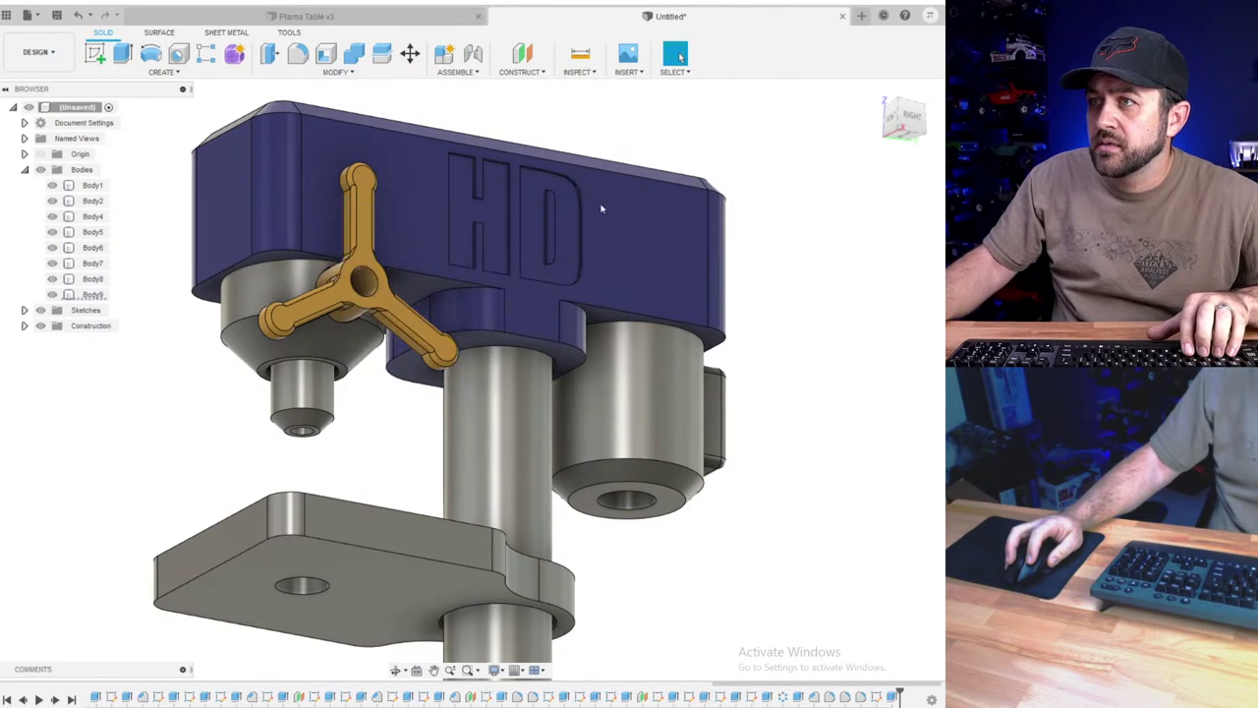
middle_click_drag(487, 323, 536, 339, "shift")
left_click(455, 147)
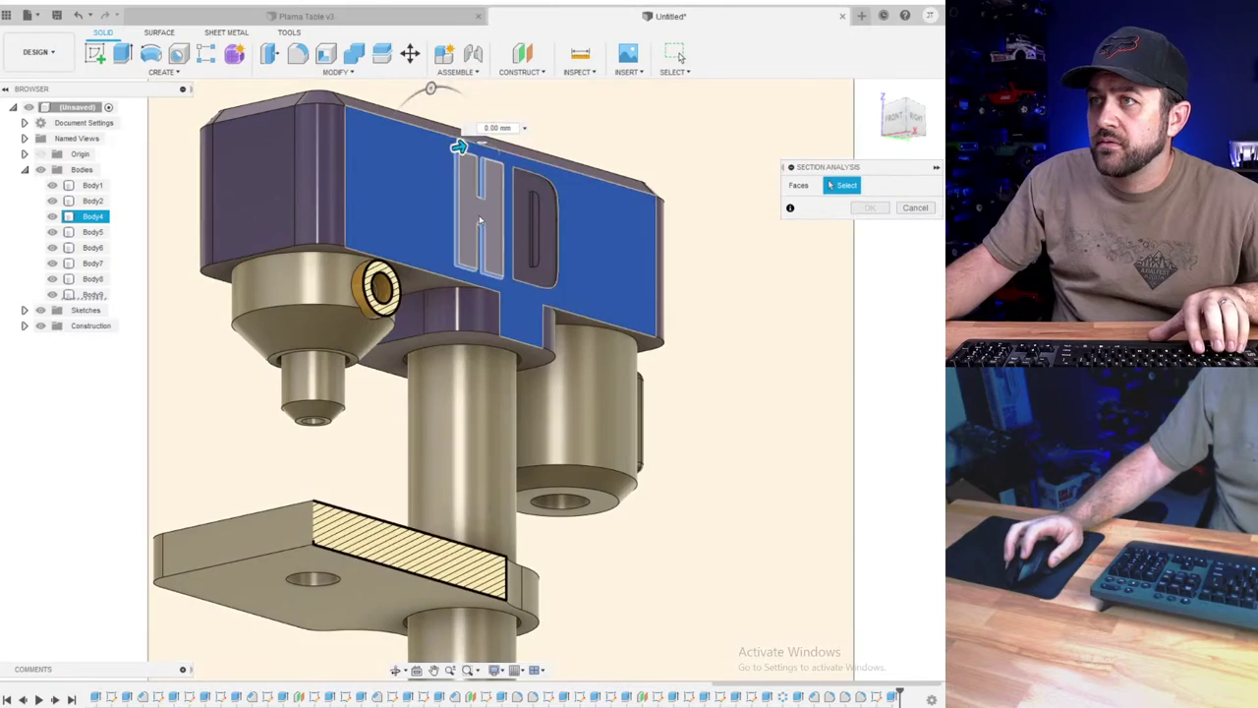
left_click_drag(458, 140, 404, 159)
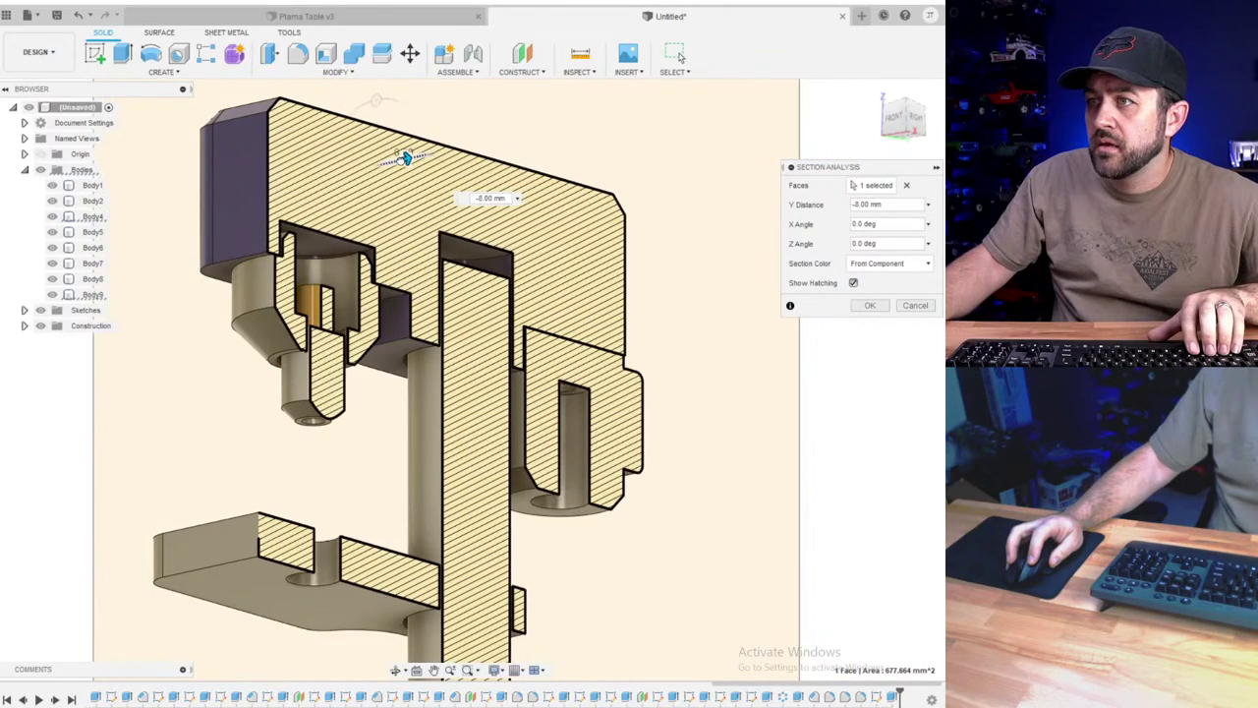
- Examine how the column fits into the head's socket and the motor's hollow interior in the section
scroll(546, 313, "up", 3)
middle_click_drag(501, 285, 390, 278, "shift")
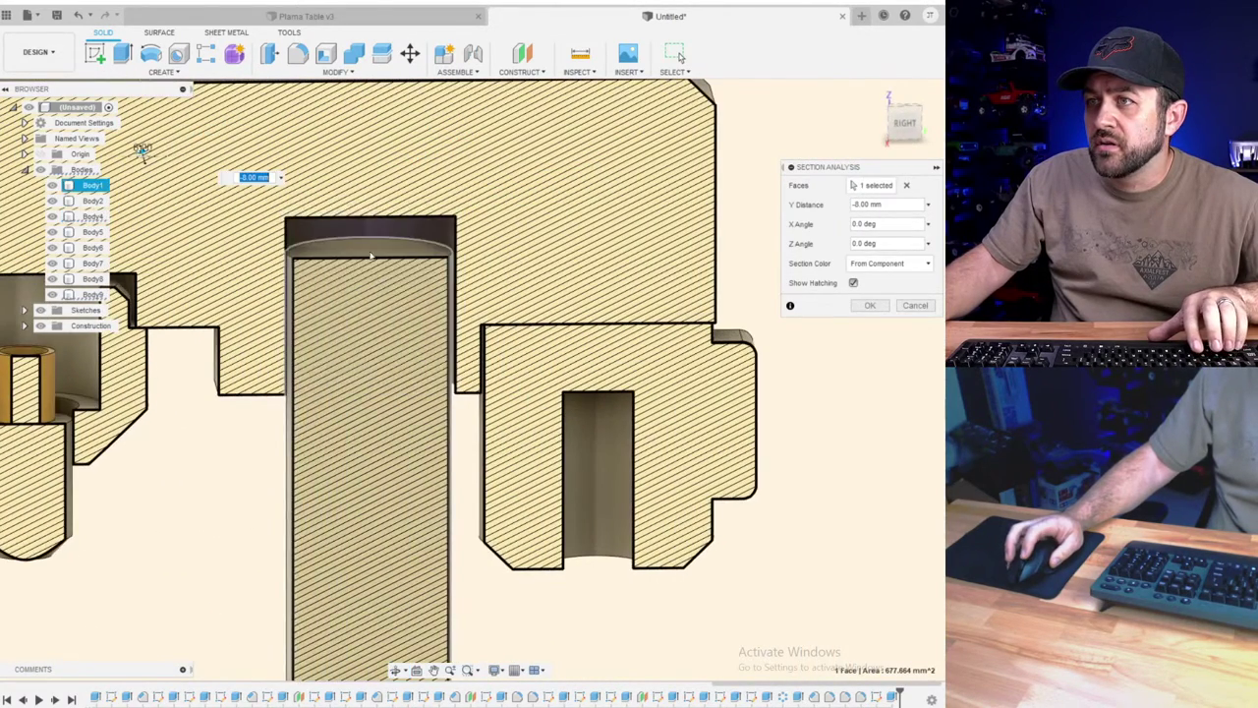
scroll(374, 265, "up", 3)
scroll(257, 126, "down", 5)
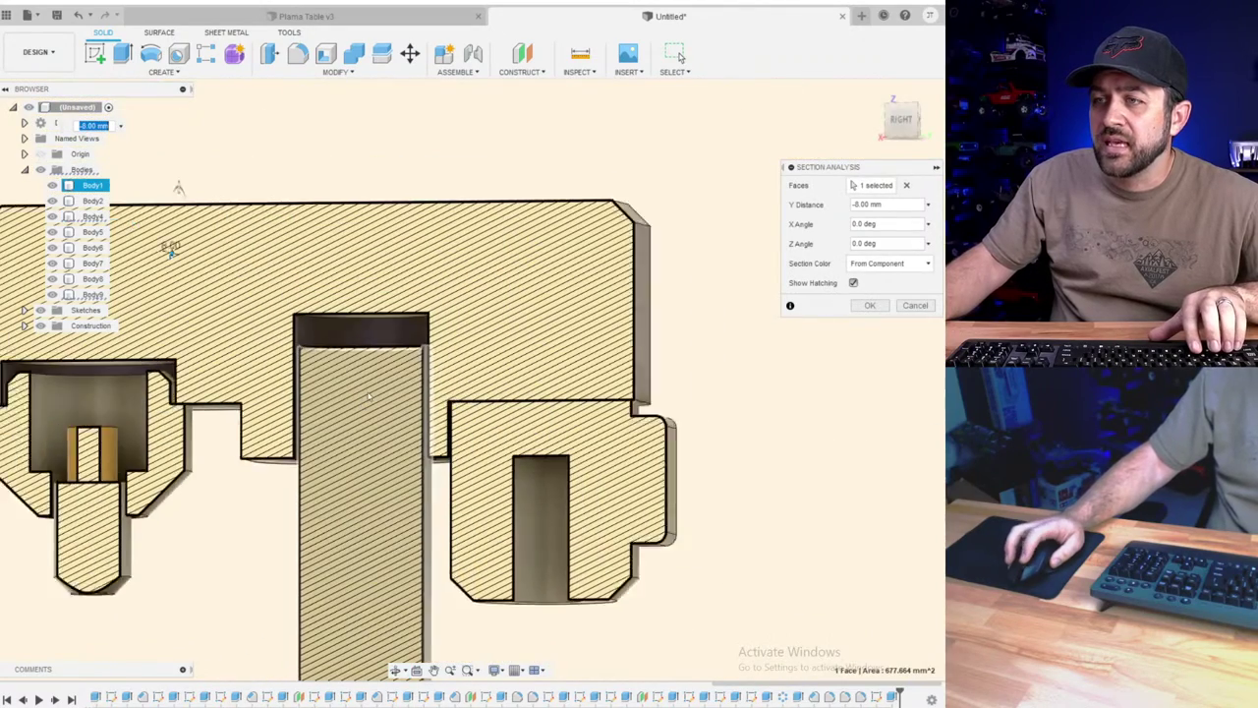
scroll(387, 472, "down", 3)
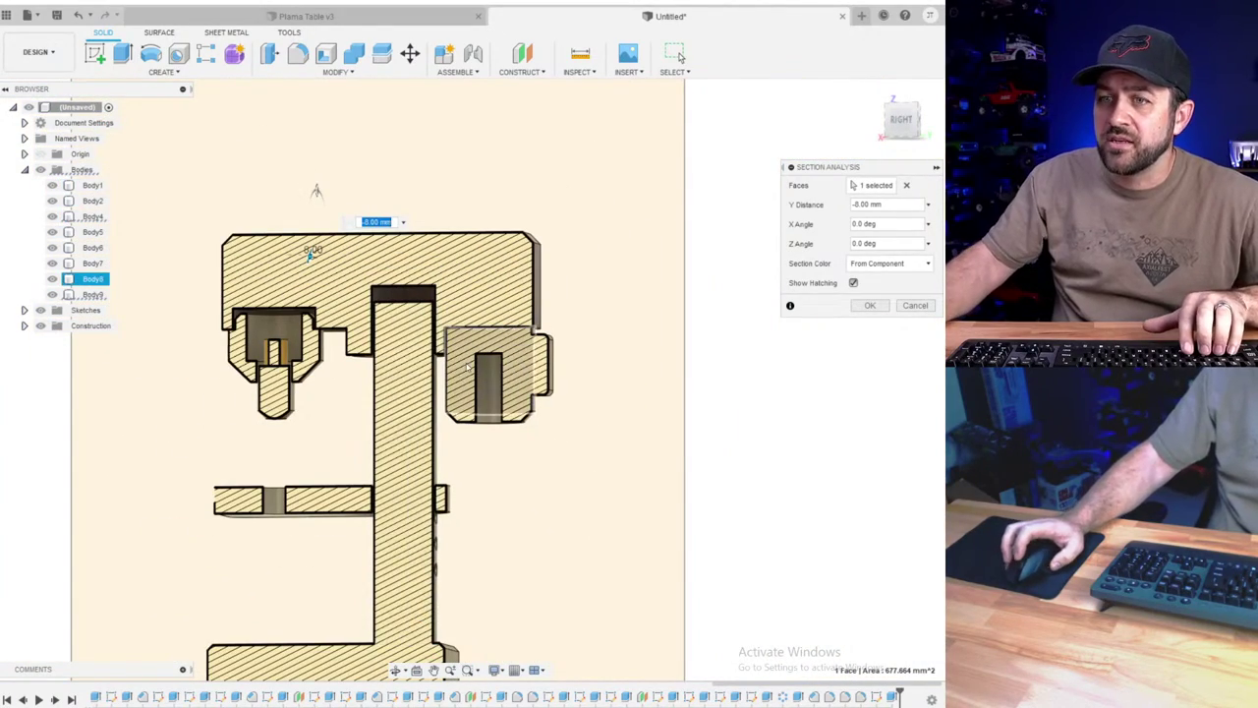
scroll(415, 346, "up", 1)
mouse_move(291, 254)
middle_mouse_down("shift")
mouse_move(543, 296)
mouse_move(388, 332)
middle_mouse_up("shift")
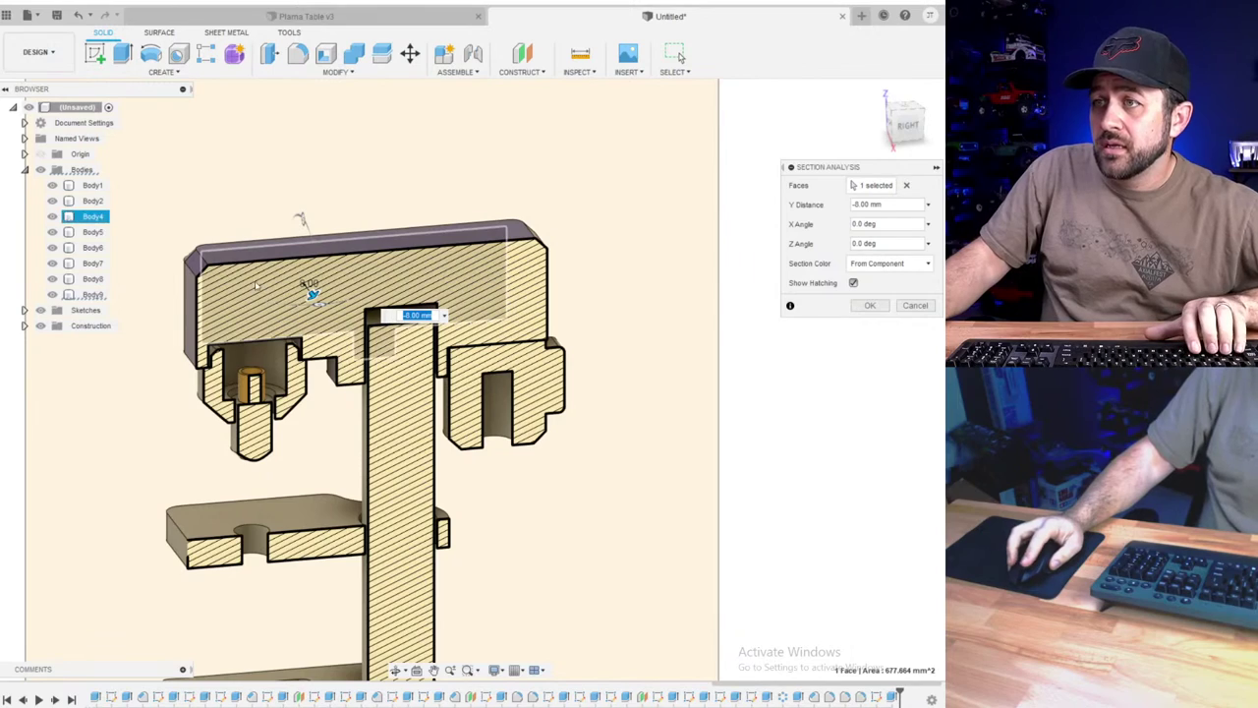
- Move the section plane to -11 mm, examine the chuck, column slots and motor bore, and close the analysis without saving it
left_click_drag(312, 295, 306, 285)
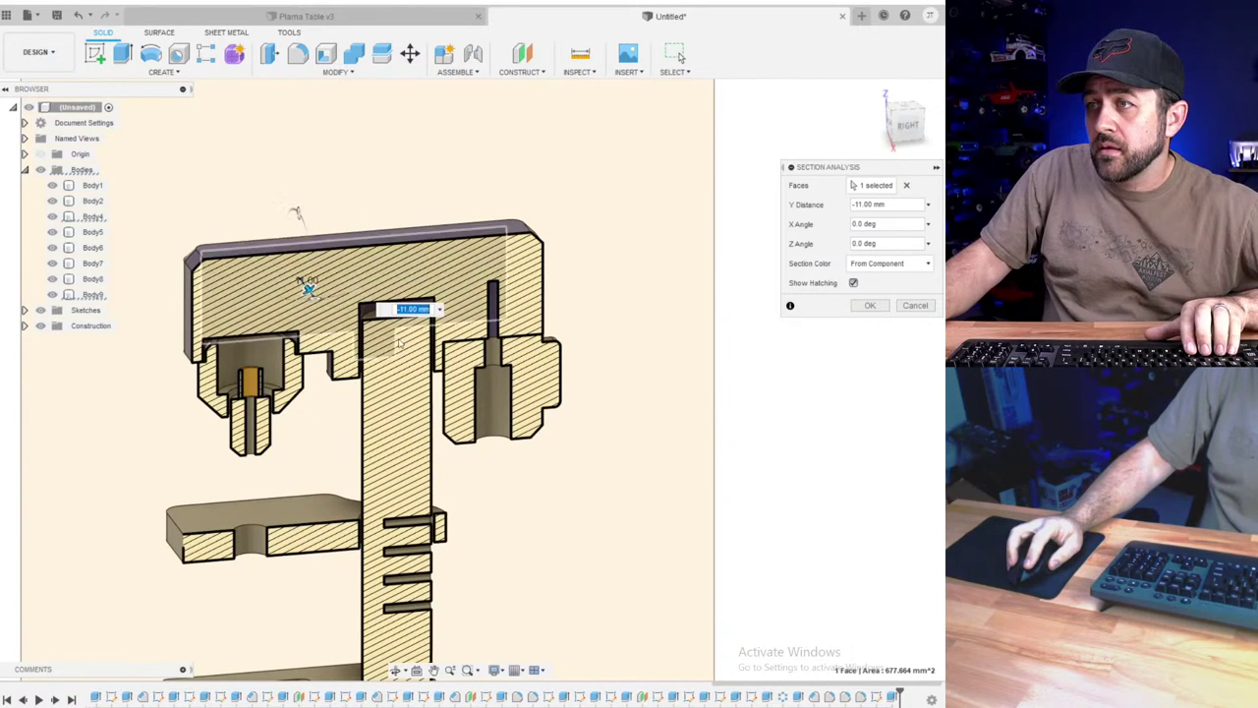
scroll(513, 386, "up", 4)
scroll(500, 357, "down", 4)
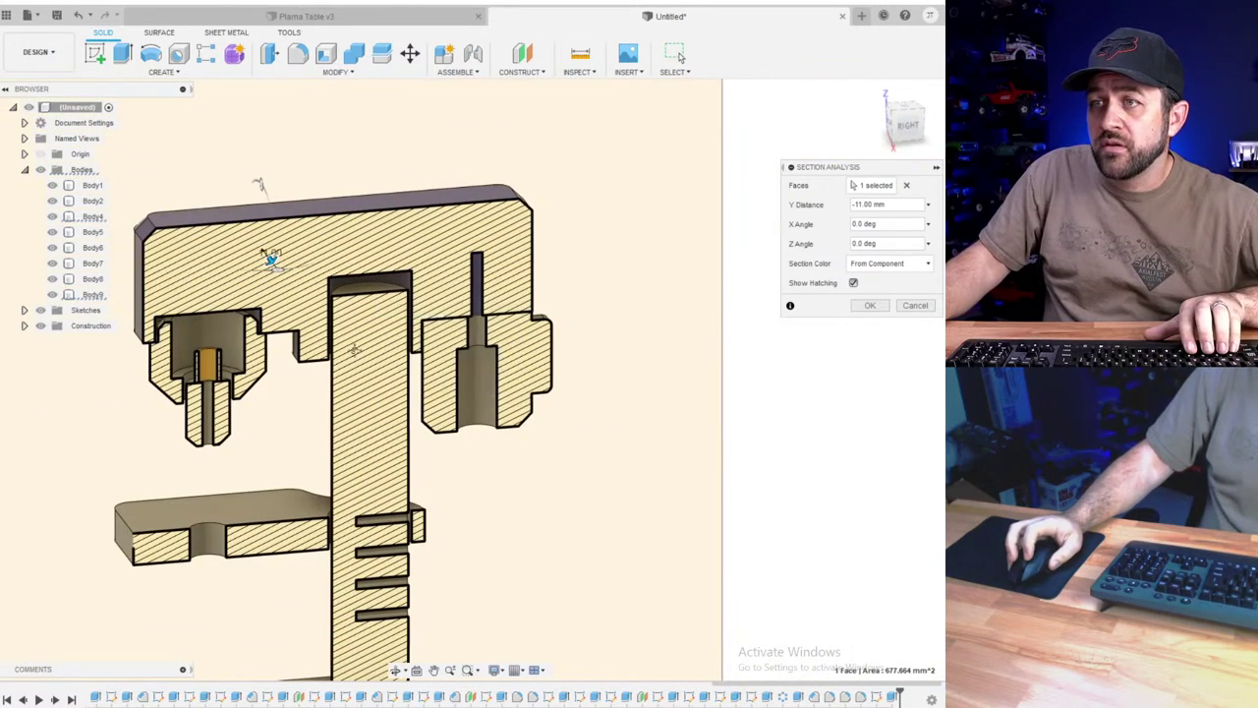
scroll(500, 376, "down", 3)
scroll(339, 349, "up", 5)
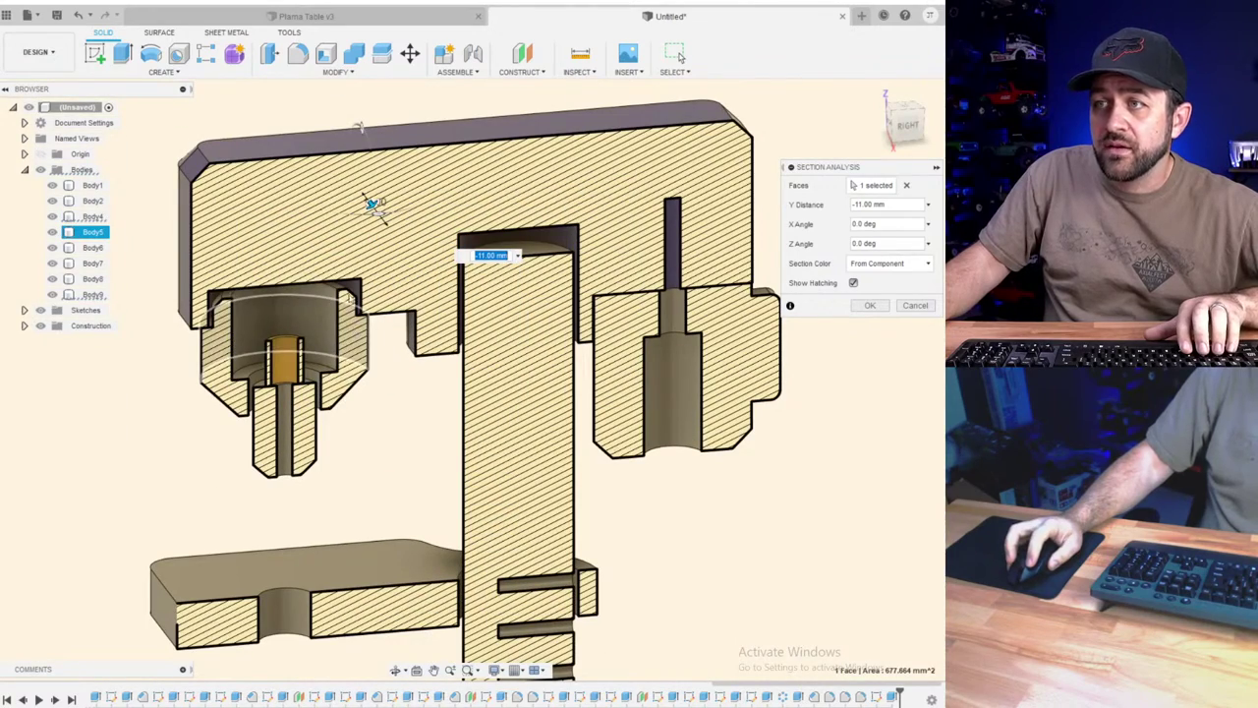
scroll(339, 349, "up", 4)
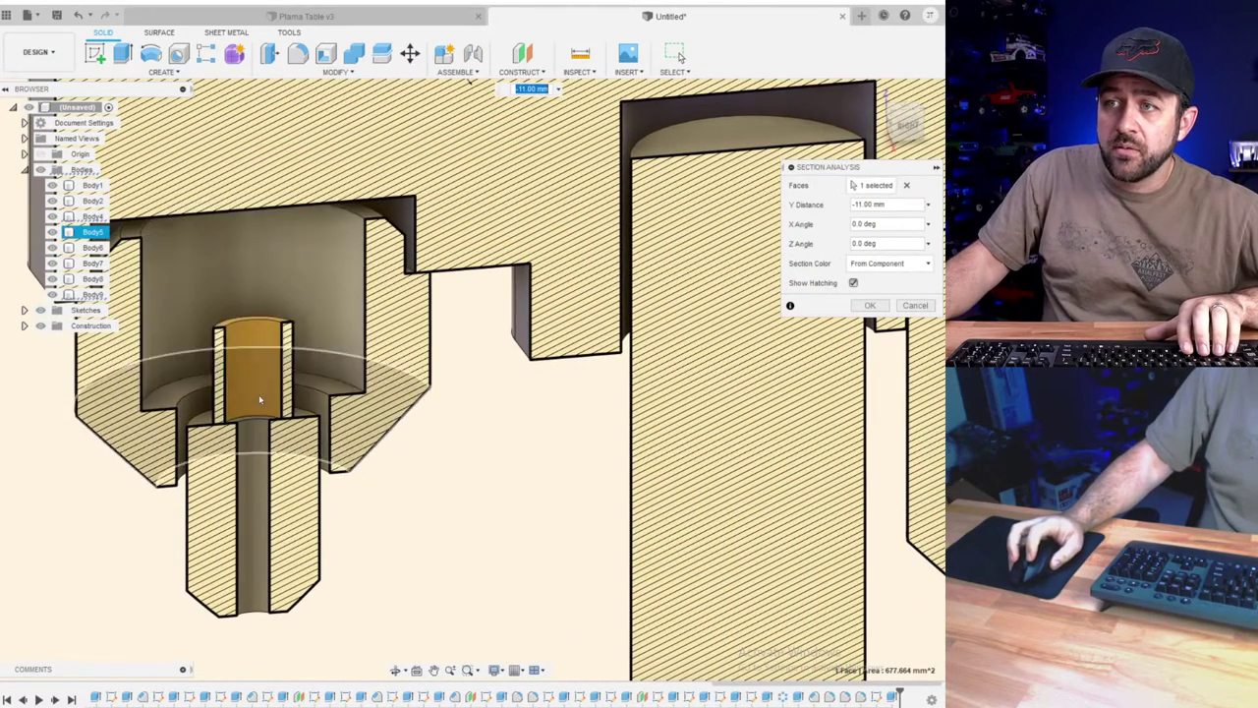
scroll(254, 368, "down", 3)
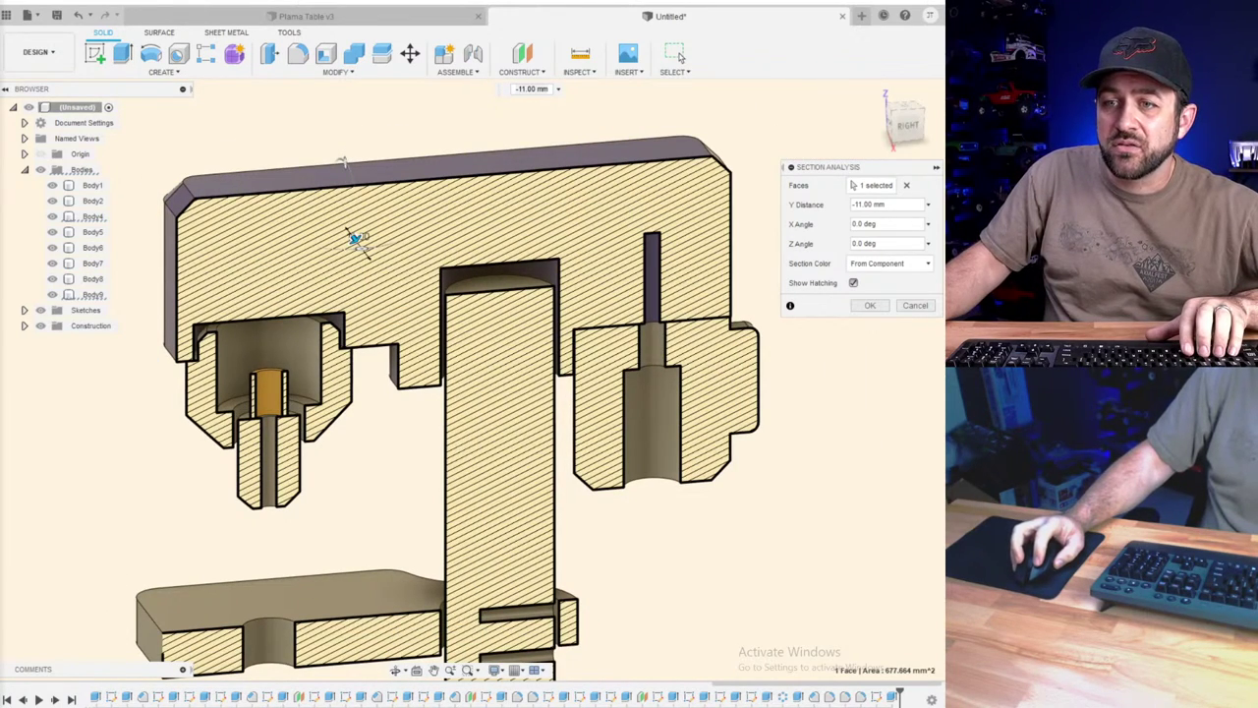
scroll(290, 506, "down", 5)
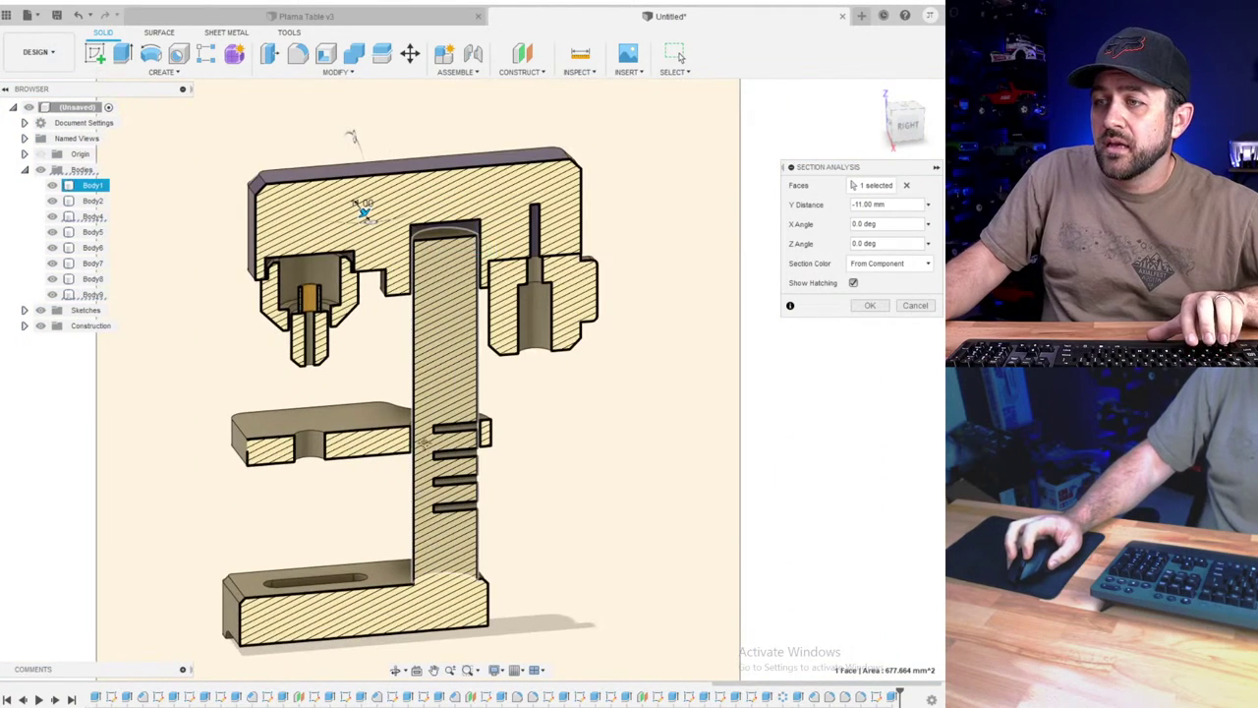
middle_click_drag(424, 442, 415, 363)
scroll(443, 298, "down", 3)
left_click(909, 311)
scroll(414, 295, "up", 3)
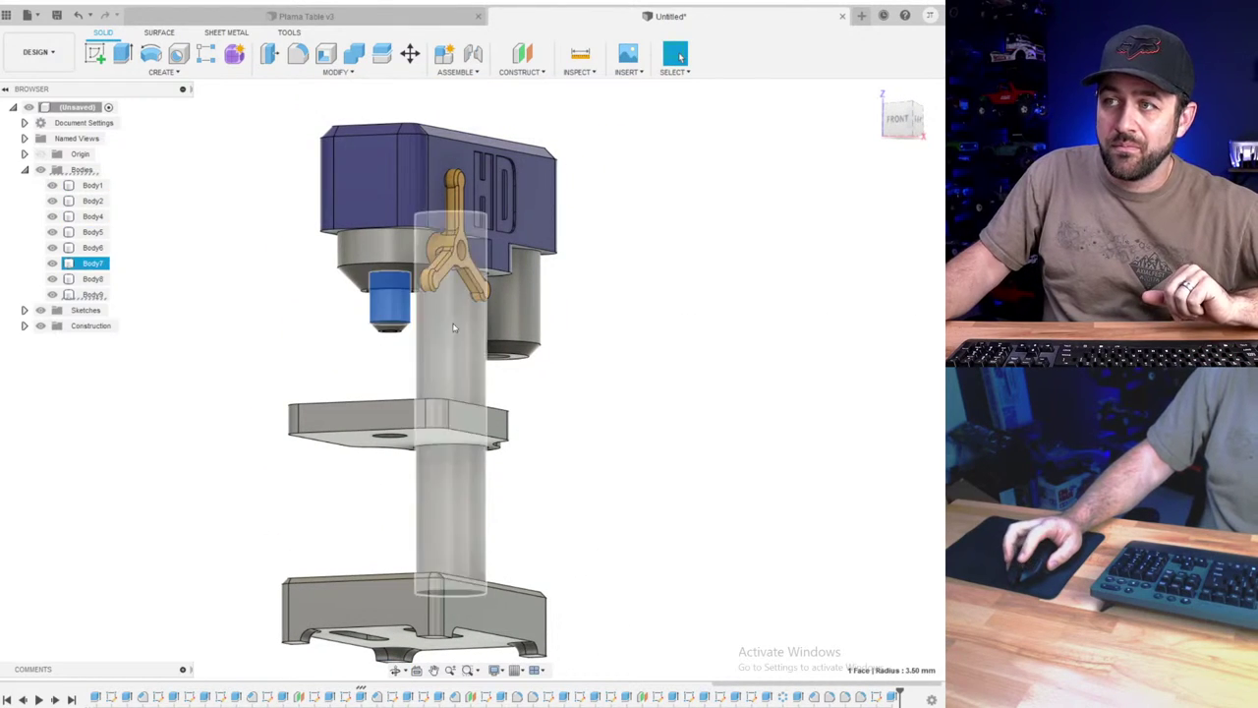
- Switch to the Plama Table v3 document and examine the table model from other angles
left_click(753, 424)
scroll(388, 353, "up", 3)
scroll(387, 353, "up", 2)
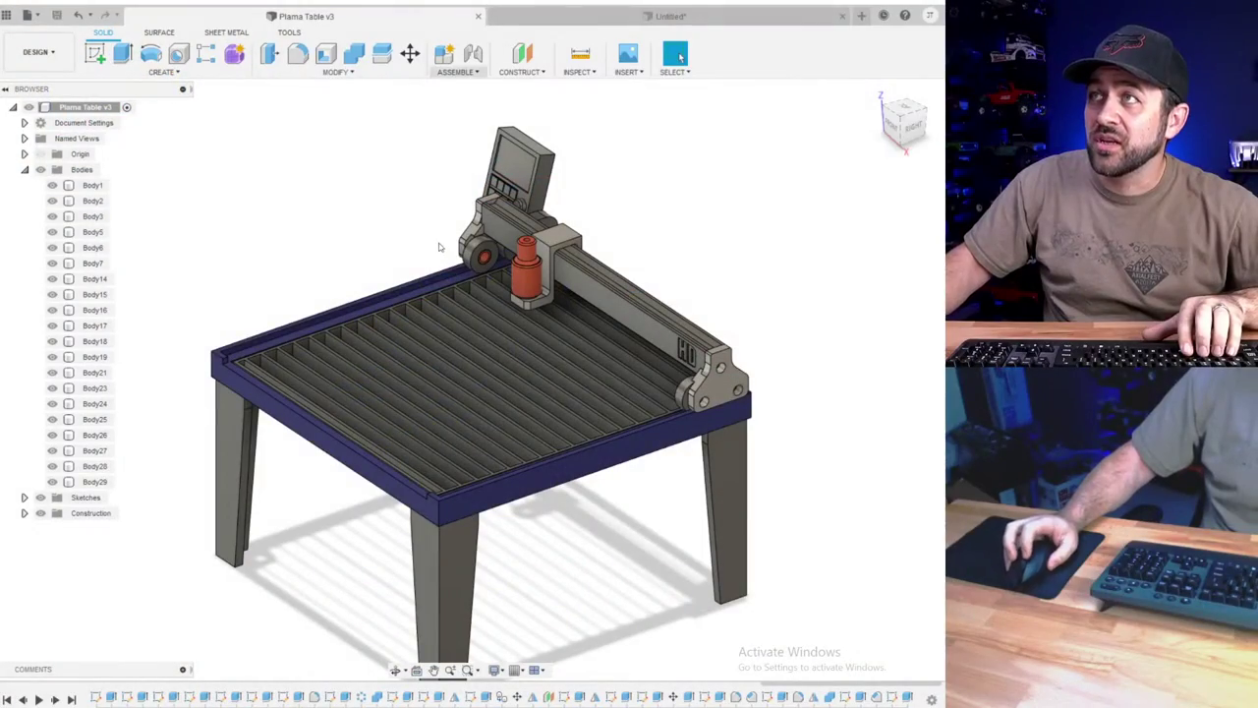
scroll(441, 248, "down", 3)
left_click_drag(358, 324, 428, 273, "shift")
middle_click_drag(429, 273, 465, 302, "shift")
scroll(421, 305, "up", 3)
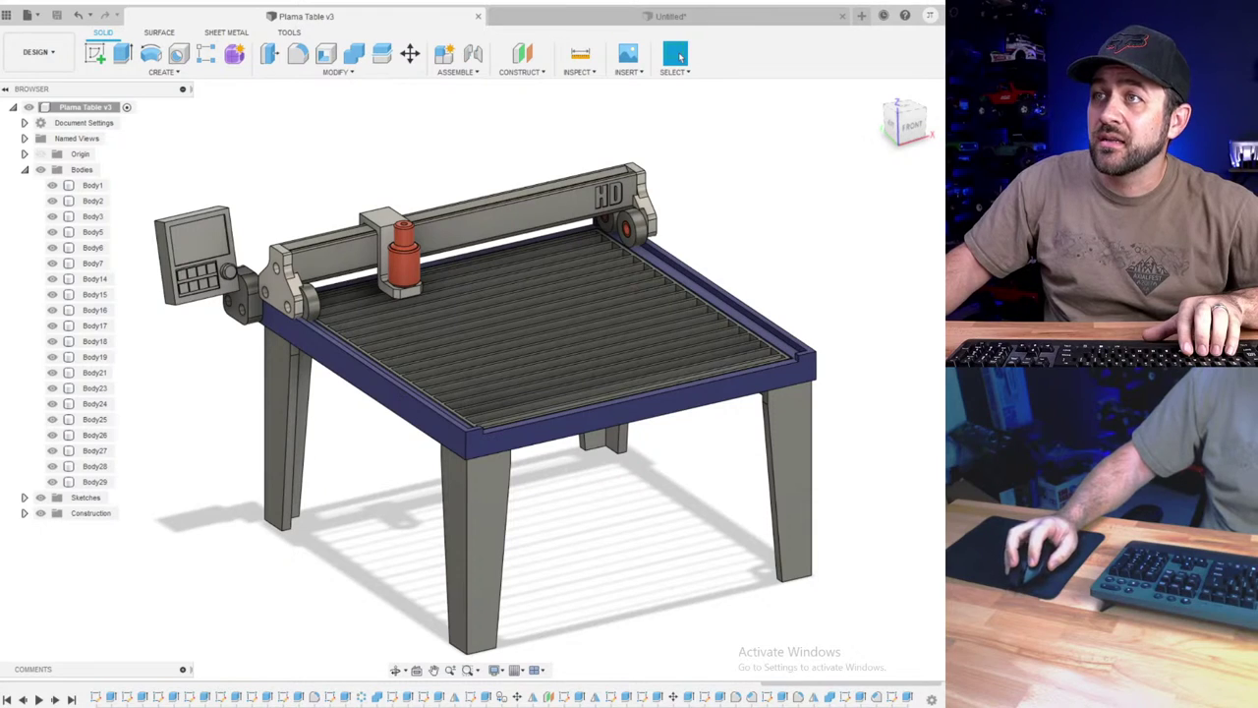
- Return to the untitled drill press design and save it as Drill Press in Admin Project
left_click(578, 16)
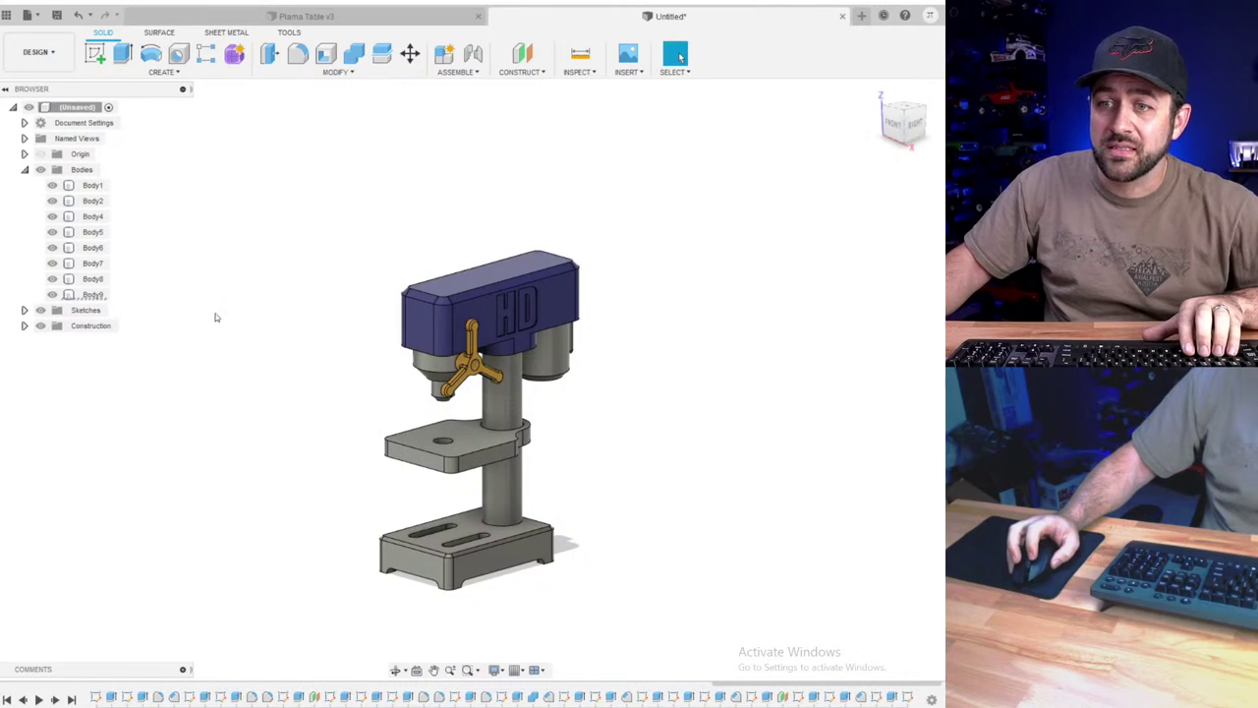
left_click(56, 15)
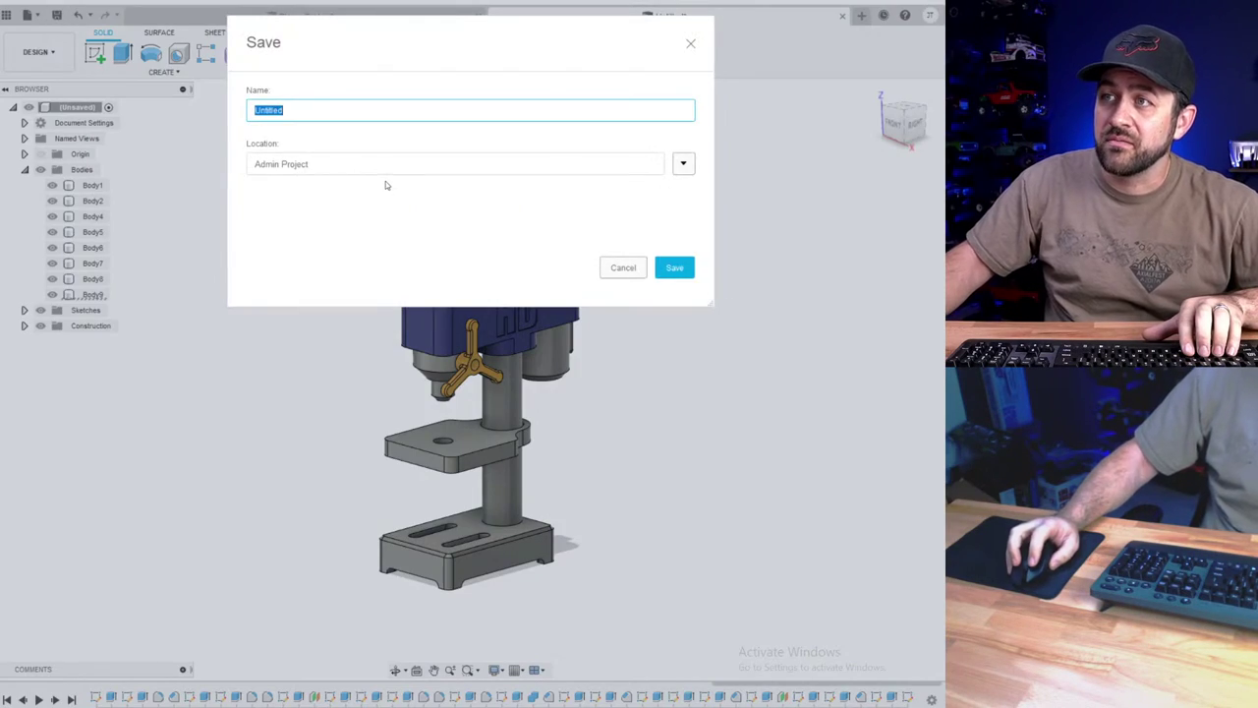
type("Drill Press")
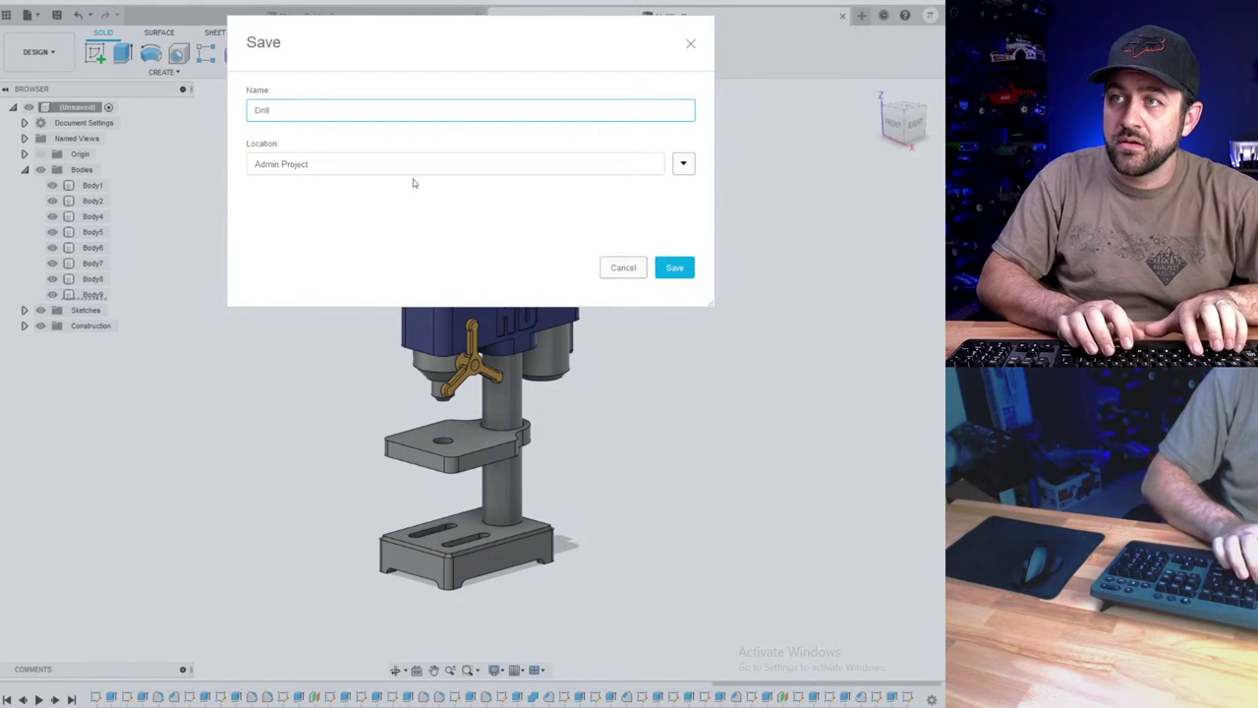
key("Return")
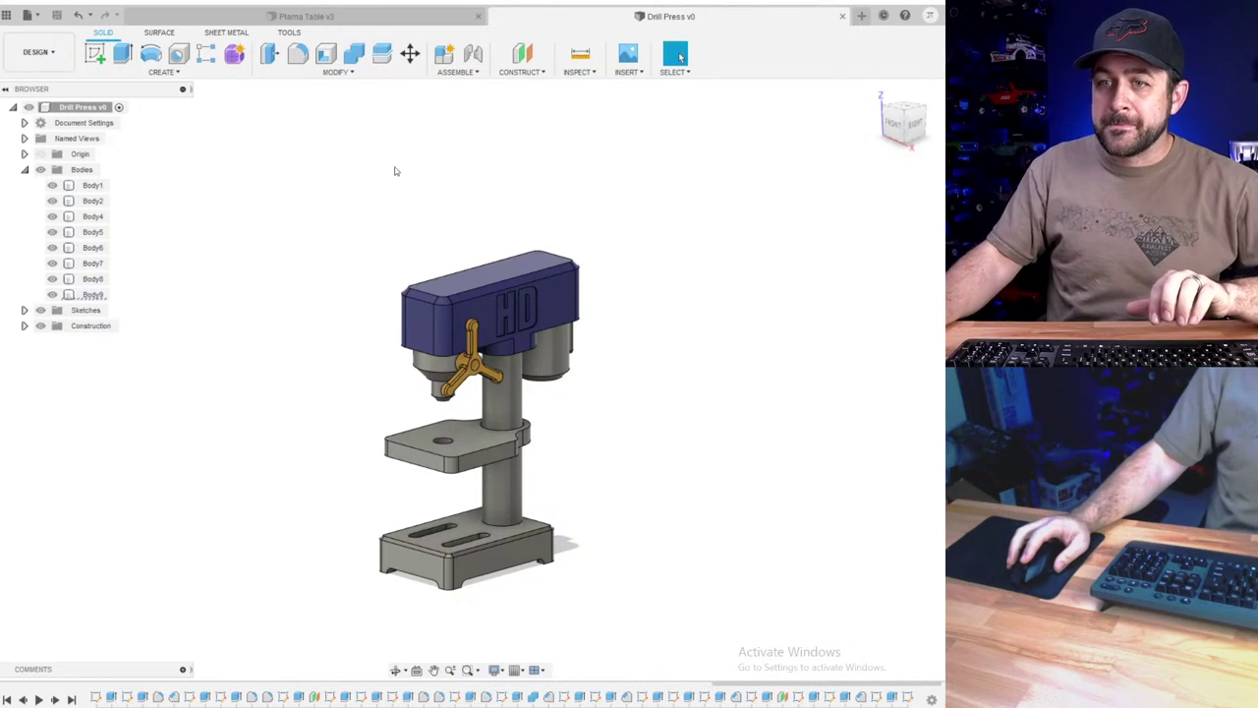
scroll(444, 439, "up", 3)
middle_click_drag(445, 441, 470, 413, "shift")
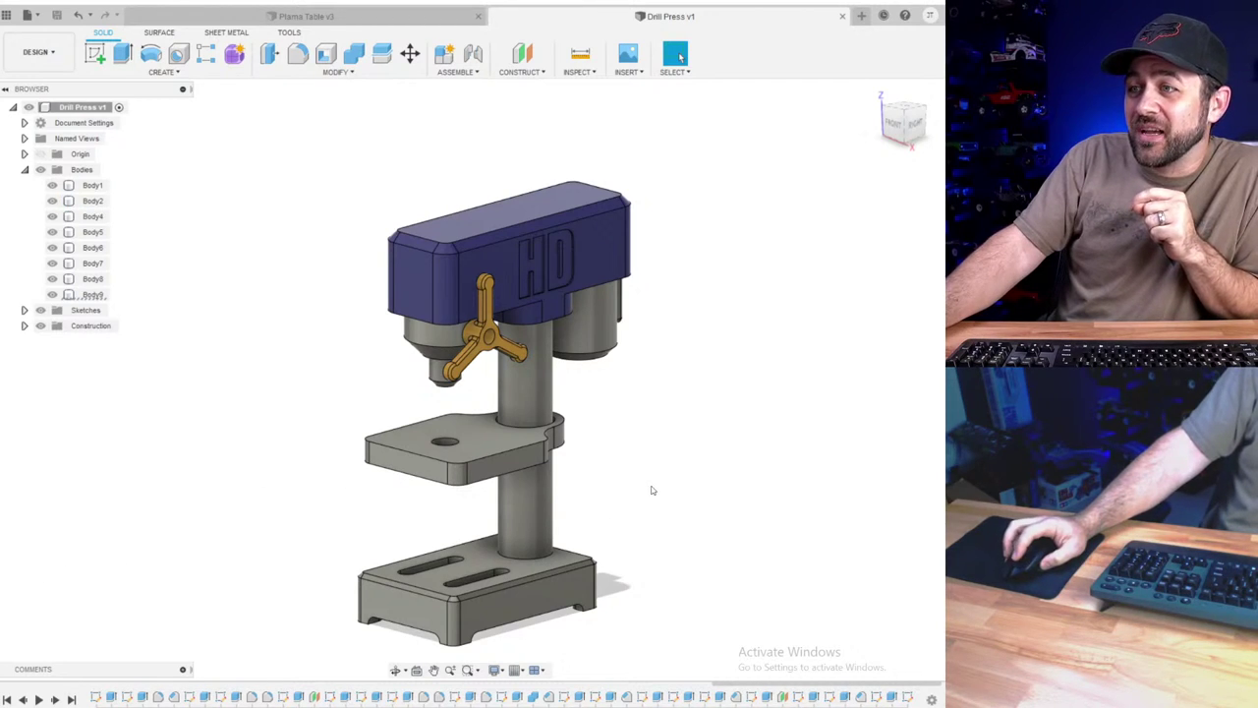
scroll(461, 471, "up", 3)
scroll(464, 492, "down", 5)
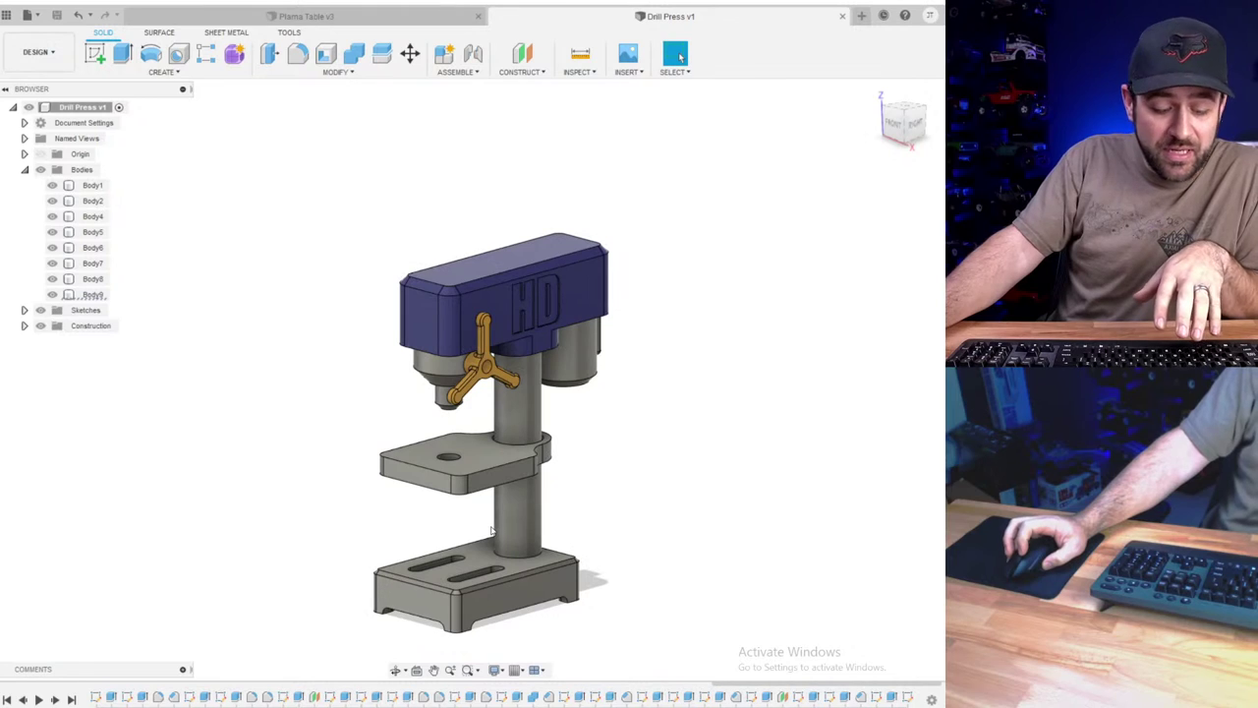
middle_click_drag(507, 531, 507, 492, "shift")
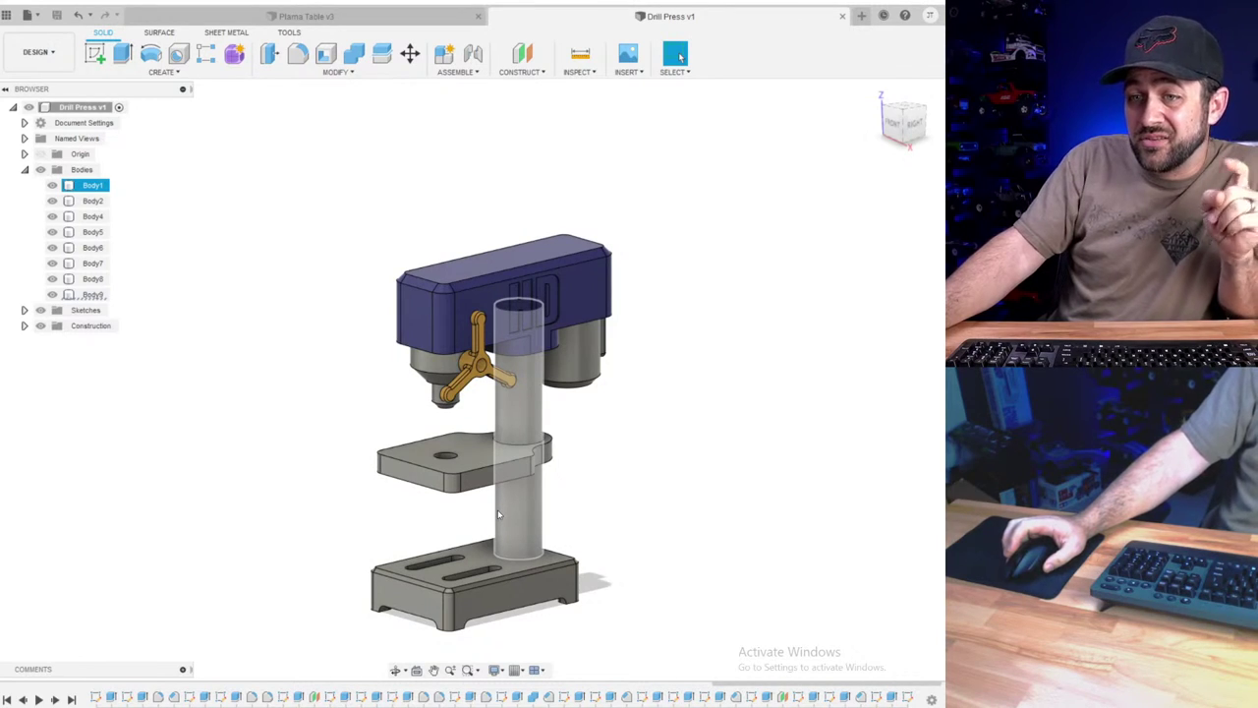
left_click(493, 516)
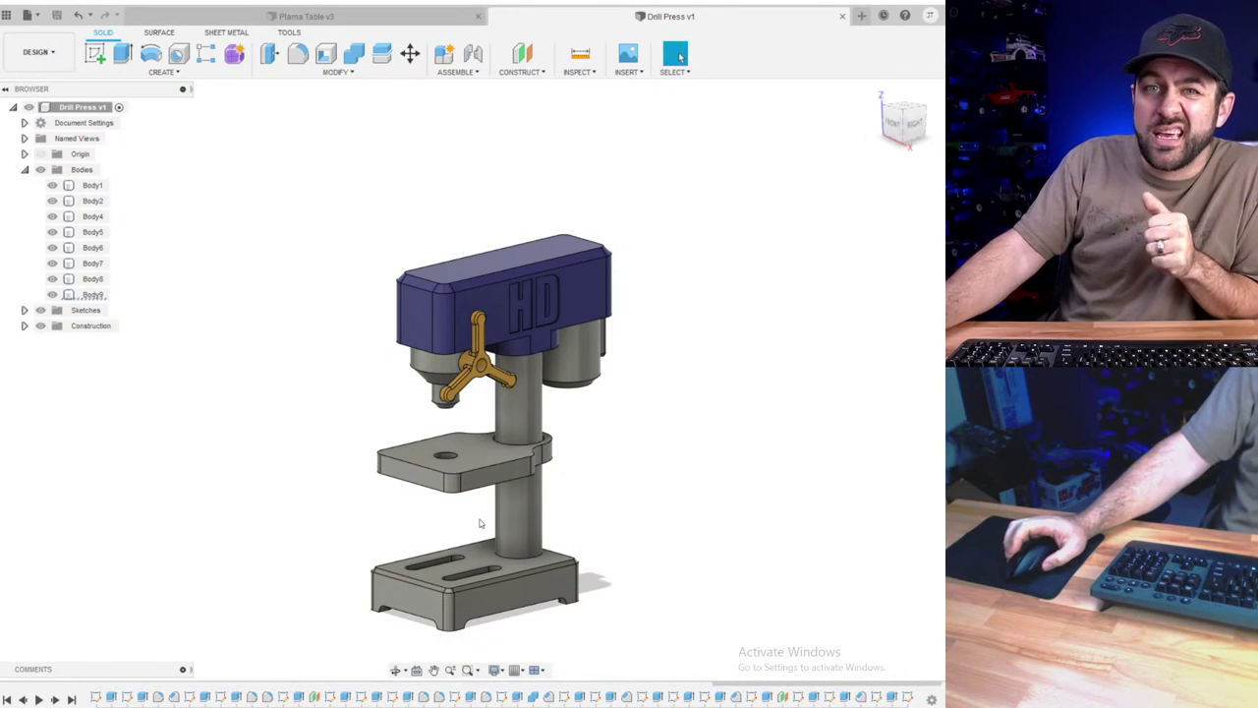
left_click(501, 520)
scroll(497, 491, "down", 2)
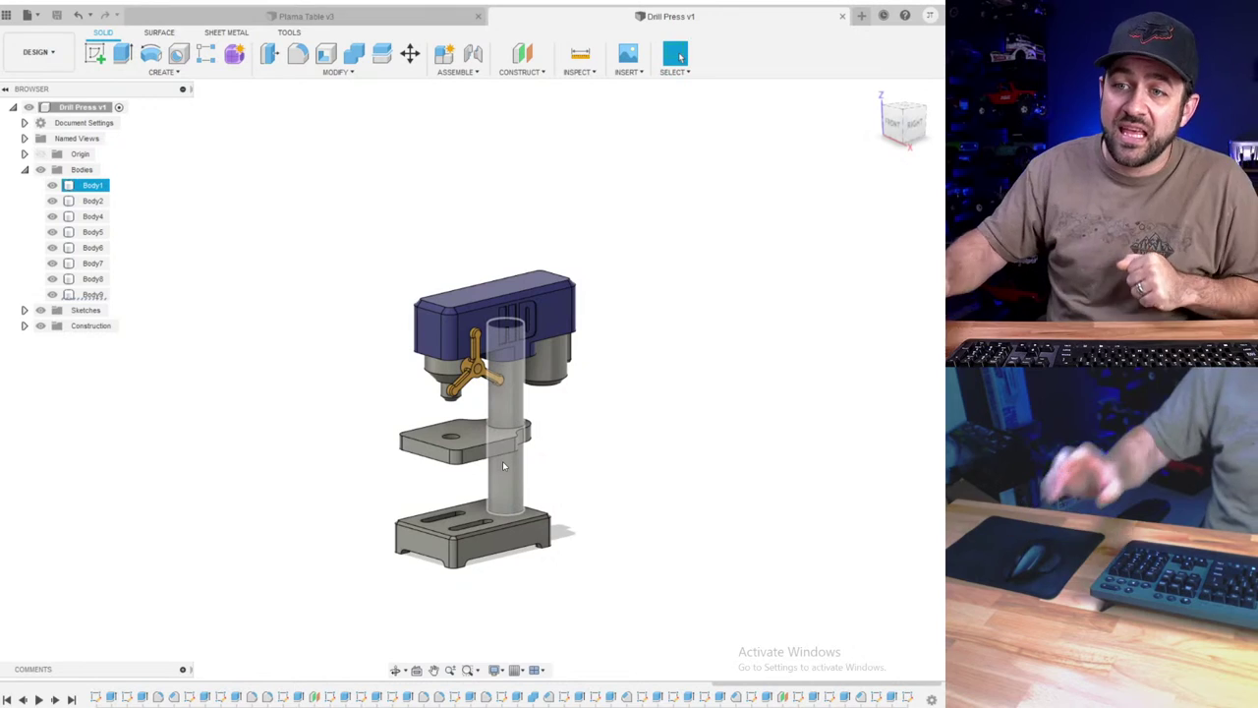
left_click(369, 439)
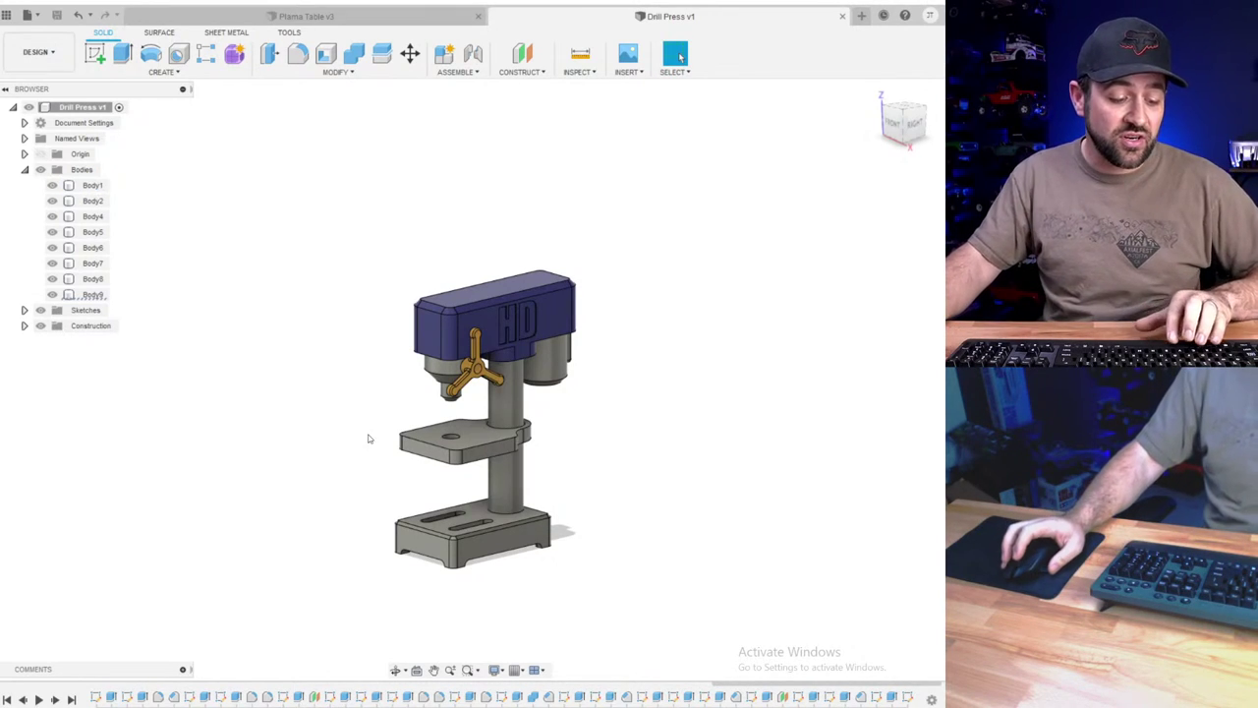